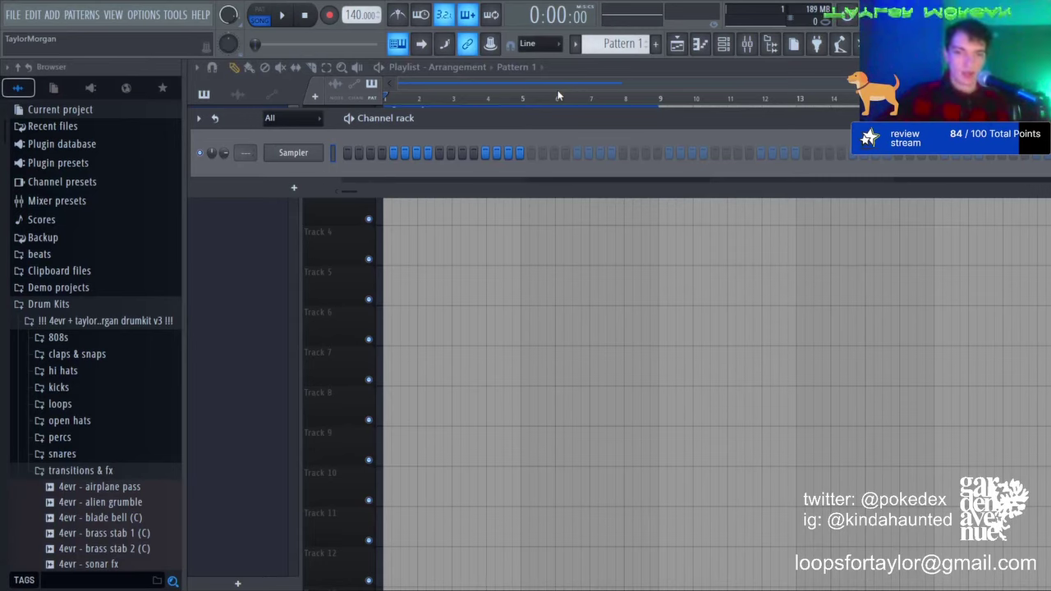
Step: Swap the Sampler channel for the Diva synth and show Diva's preset library
left_click(616, 57)
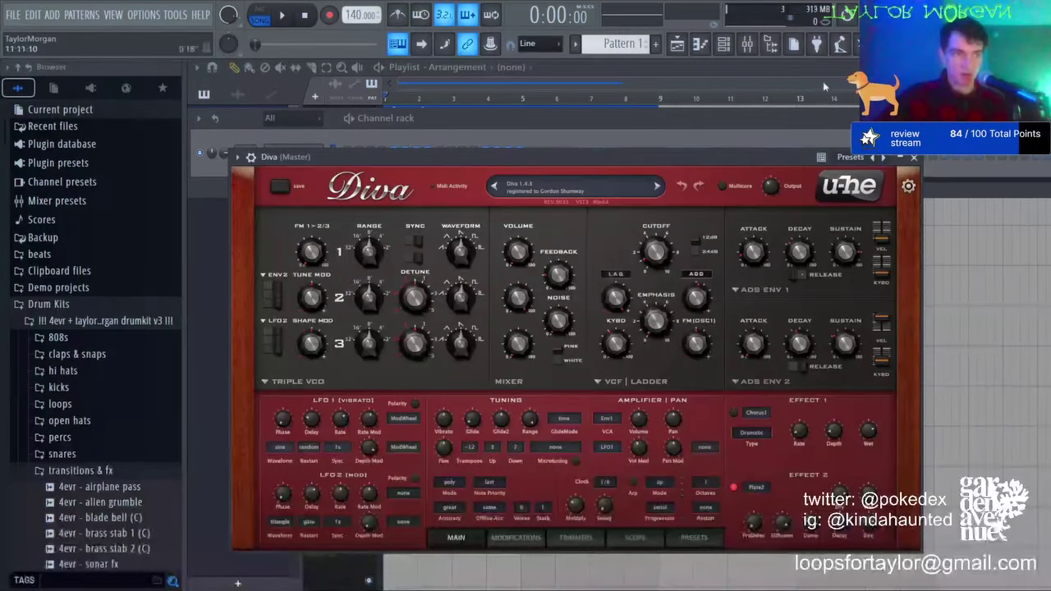
left_click(688, 536)
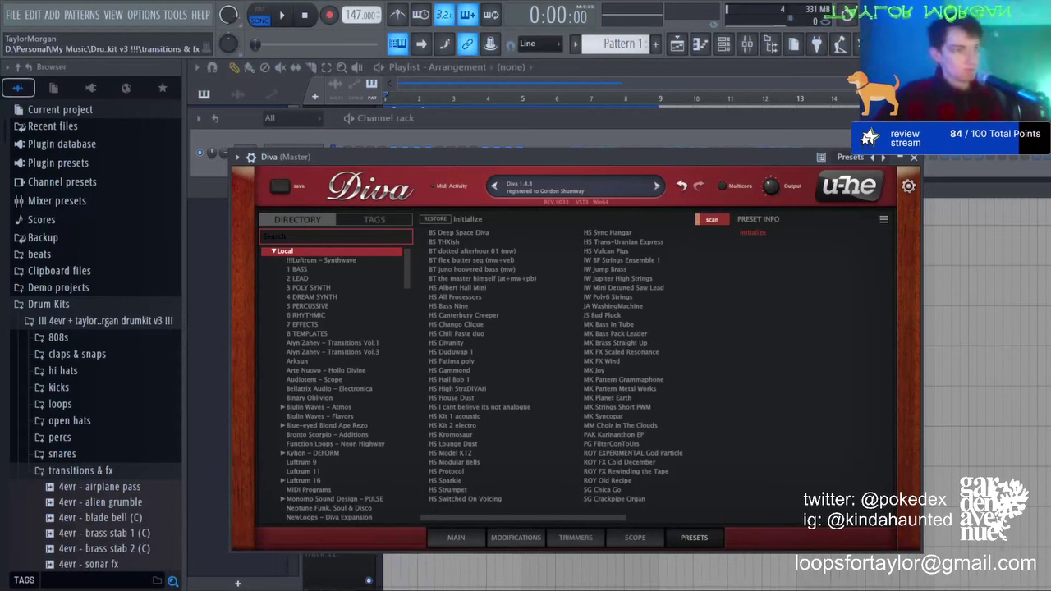
Step: Audition 3 POLY SYNTH presets, load HS Lotus Blossom into Diva, and open its piano roll
left_click(312, 296)
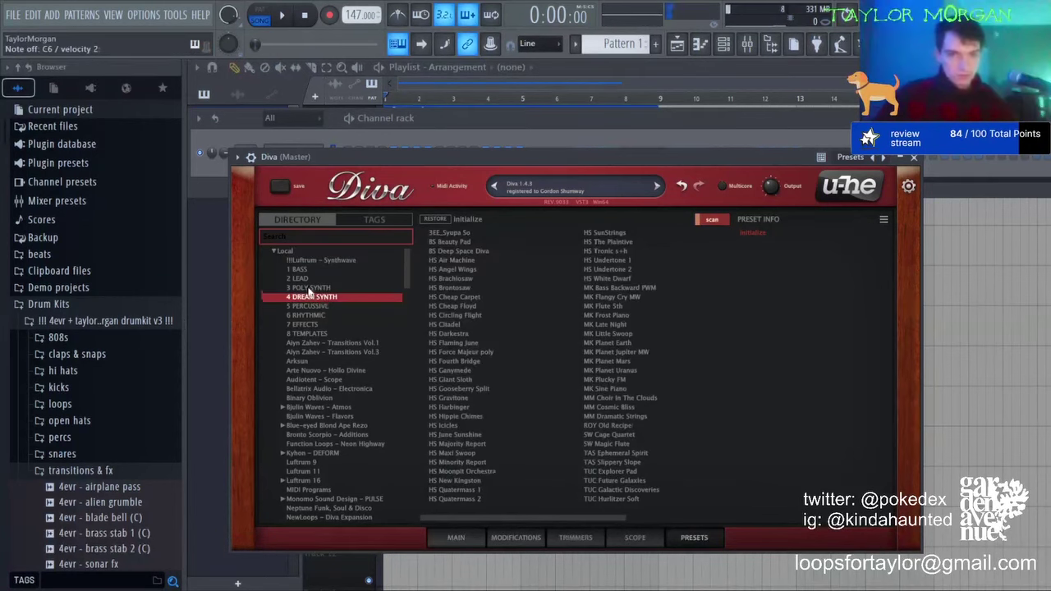
left_click(309, 287)
left_click(469, 324)
left_click(469, 371)
left_click(469, 443)
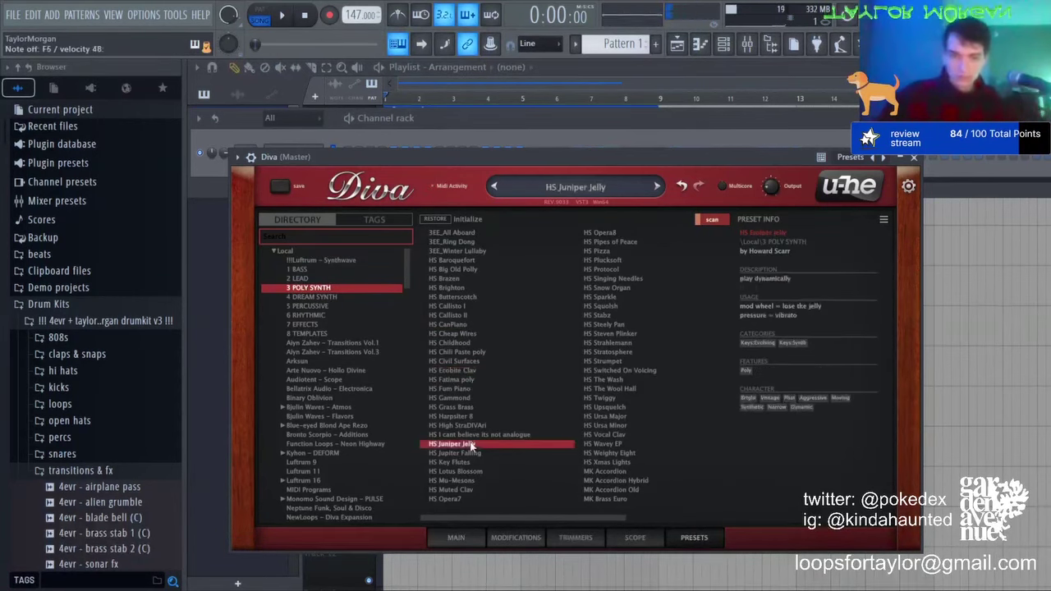
left_click(472, 453)
left_click(473, 472)
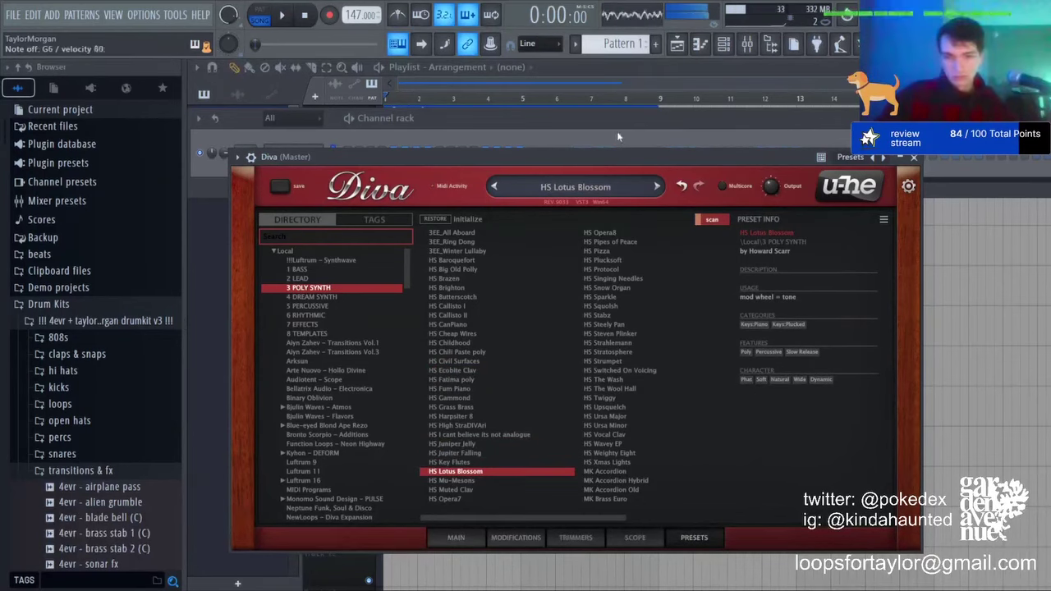
left_click(454, 541)
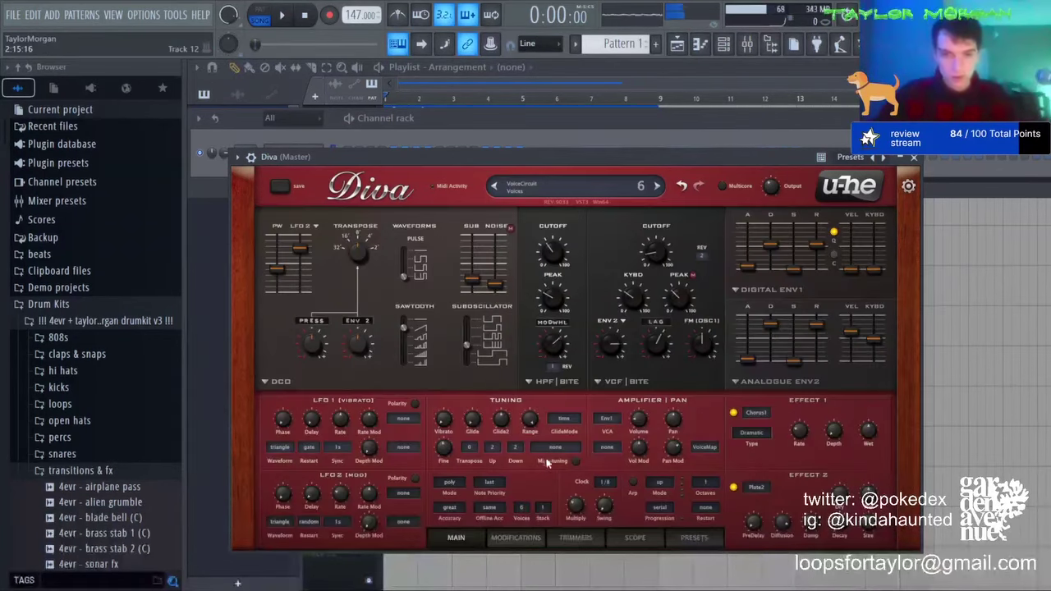
left_click(700, 46)
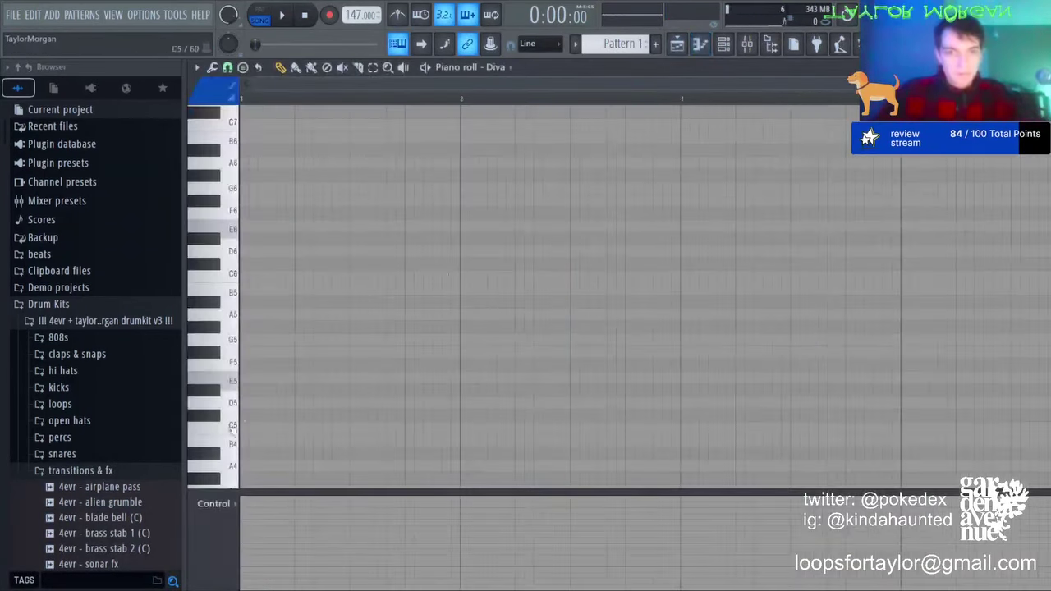
Step: Draw the opening phrase: a long E5, then C5 and D5, plus a G5/B5/D6 chord
left_click(257, 378)
left_click_drag(274, 378, 404, 376)
left_click(408, 427)
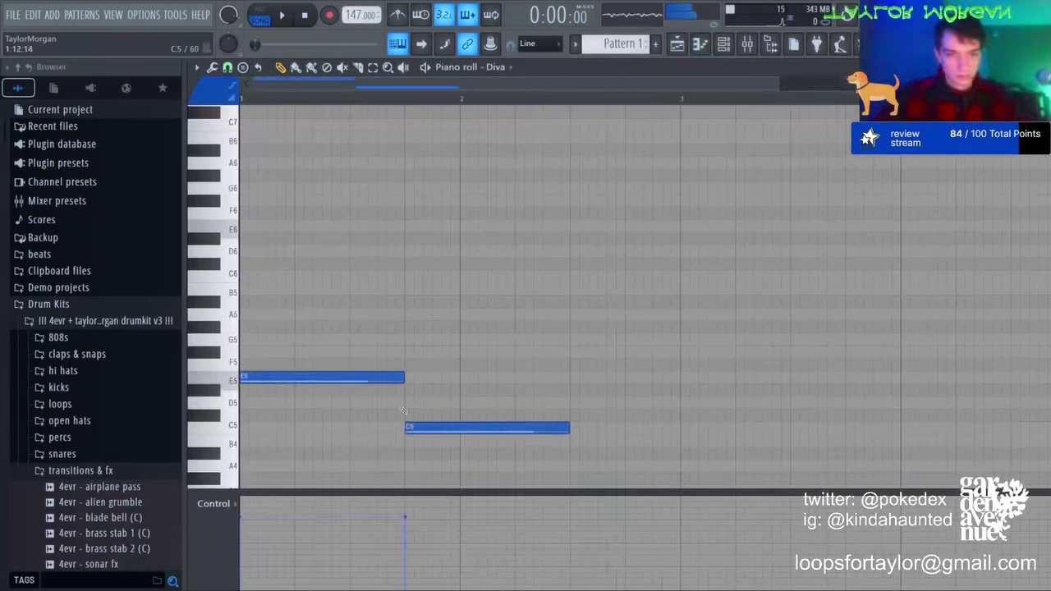
left_click(575, 401)
left_click_drag(736, 402, 679, 401)
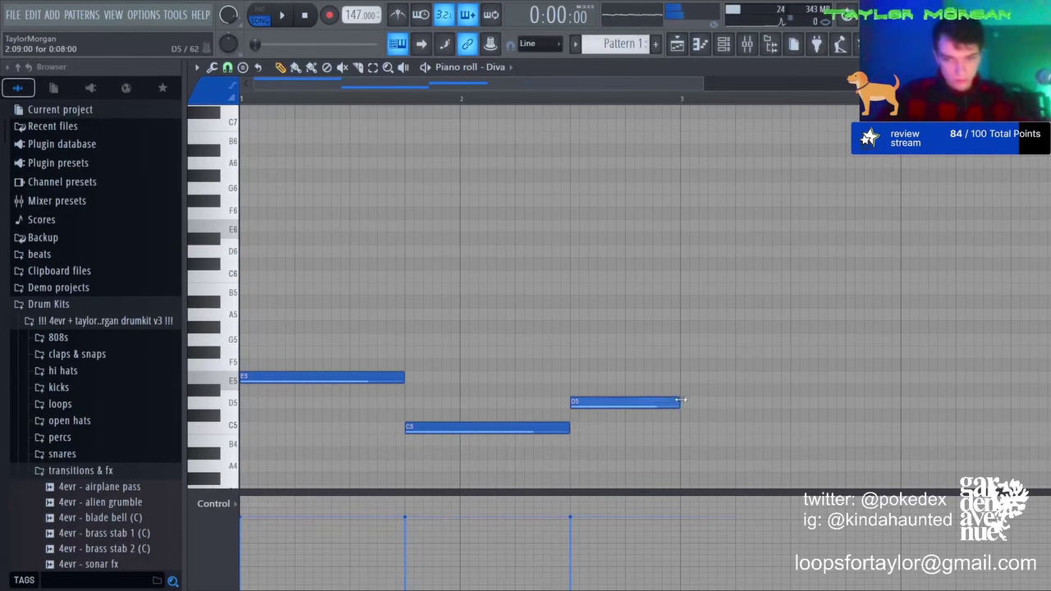
left_click(275, 340)
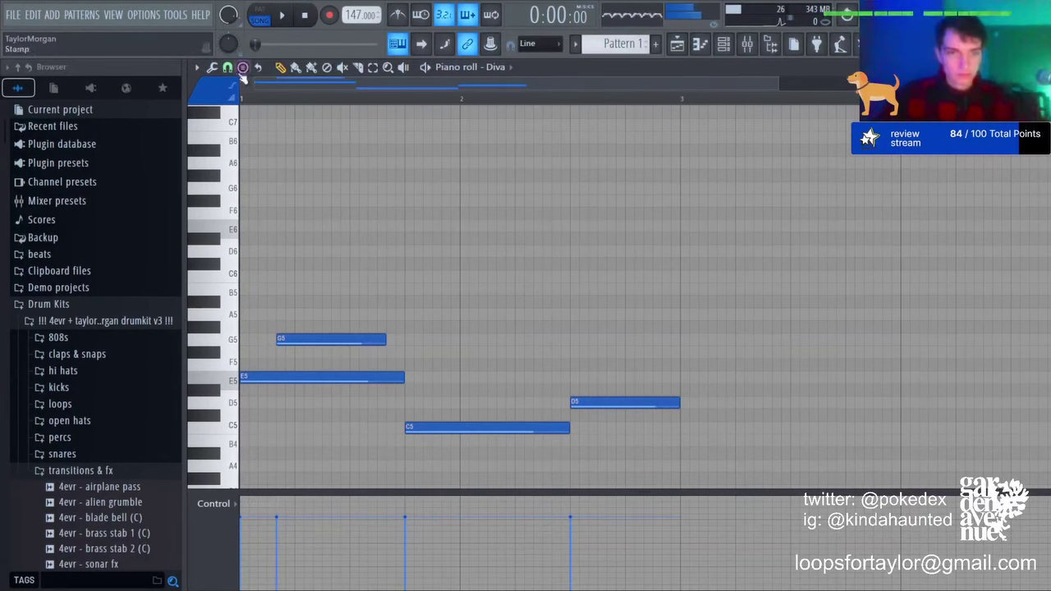
right_click(286, 340)
left_click(286, 337)
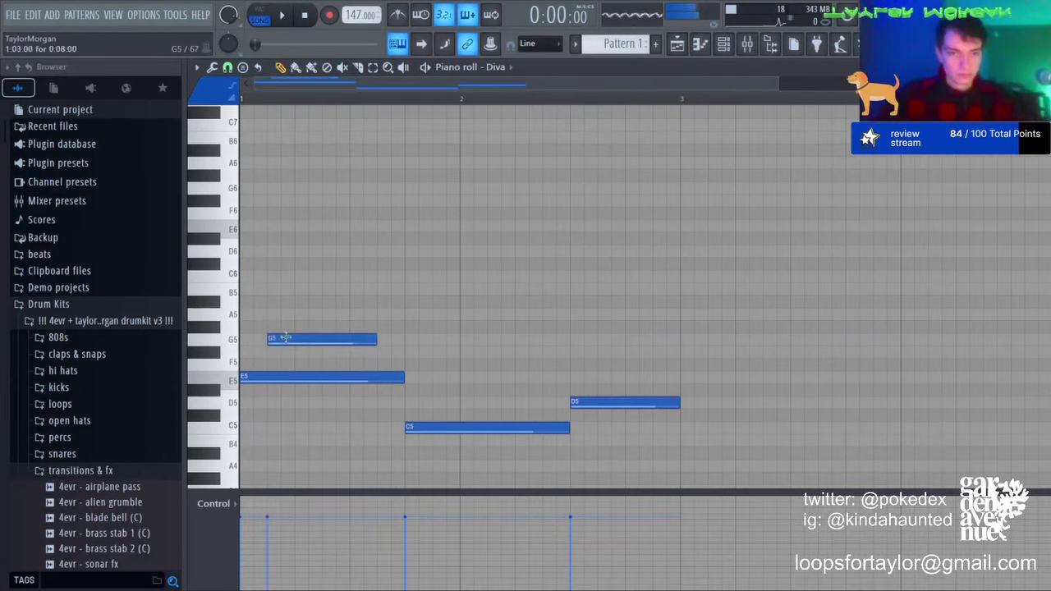
left_click(298, 256)
left_click(351, 291)
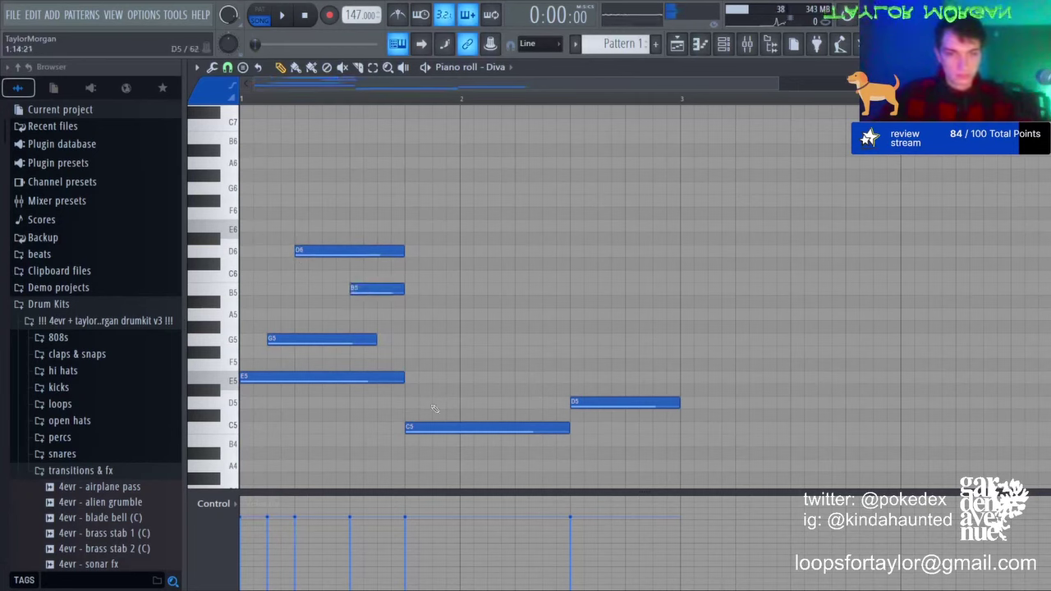
Step: Add short E5, G5 and B5 notes in bar 2, then transpose the melody down 8 semitones
left_click(439, 378)
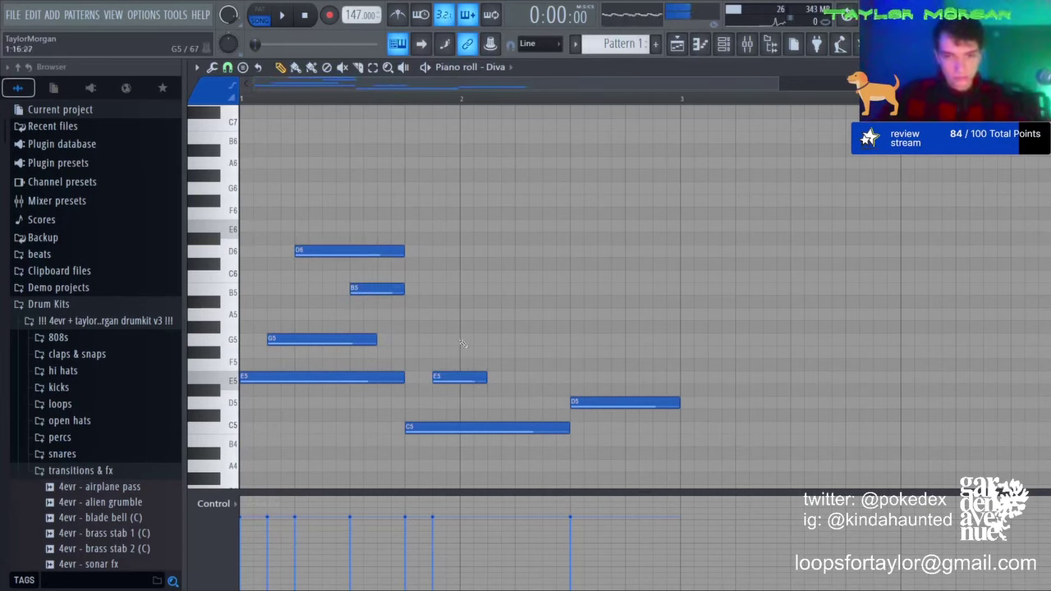
left_click(466, 339)
left_click(494, 288)
left_click(478, 124)
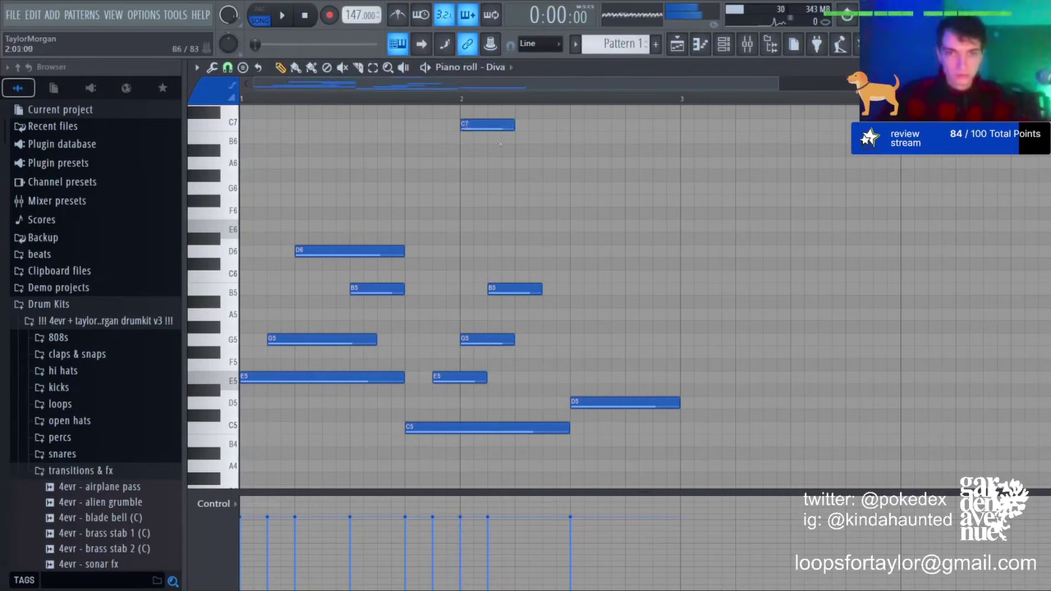
right_click(497, 123)
key("shift+Down")
key("shift+Down")
key("shift+Down")
key("shift+Down")
key("shift+Down")
key("shift+Down")
key("shift+Down")
key("shift+Down")
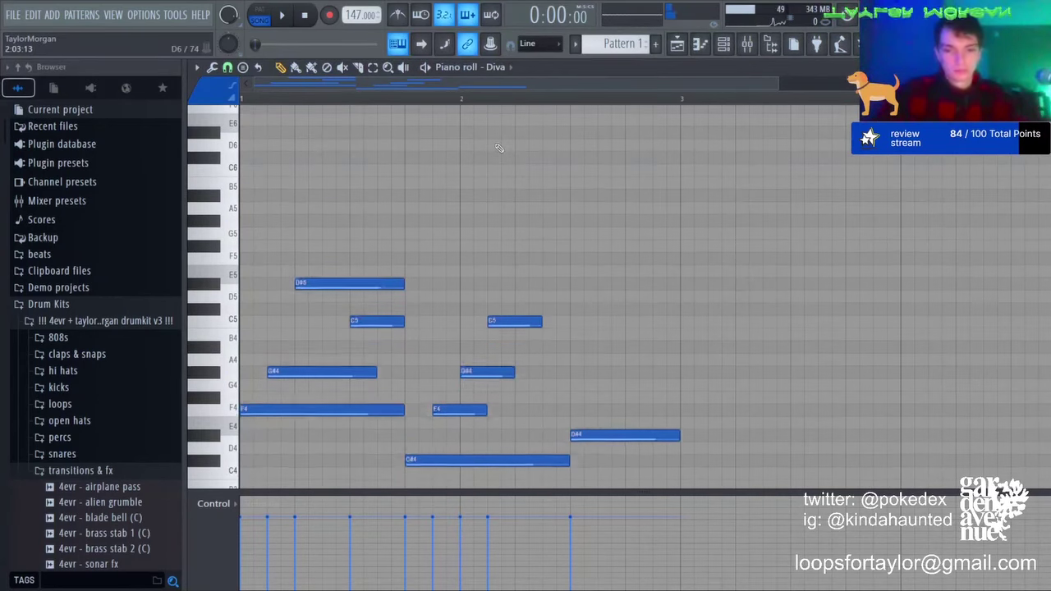
key("space")
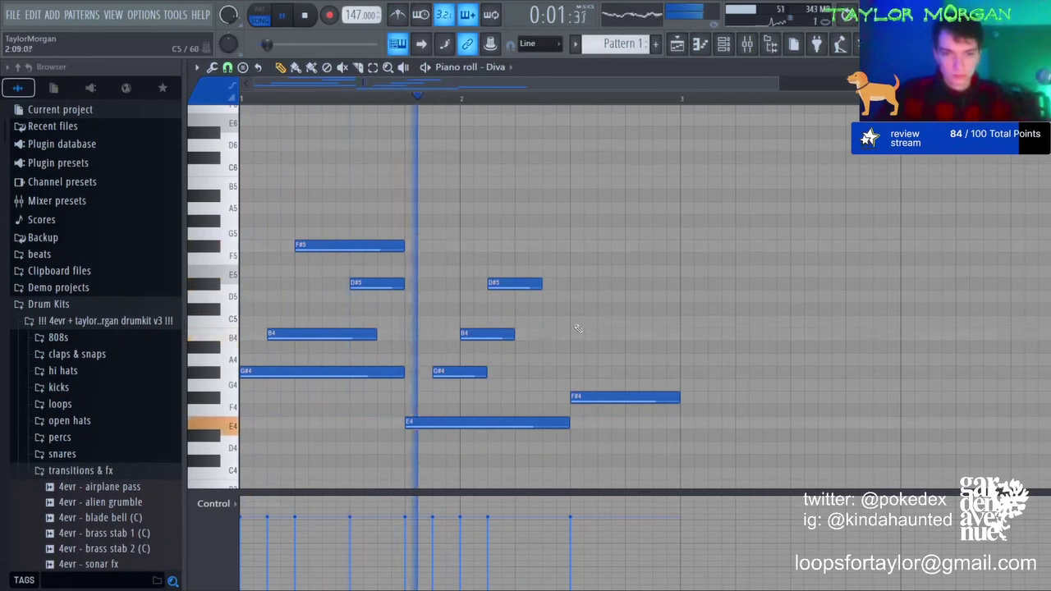
Step: Add a D#5, C#5, B4 arpeggio ending and make those three notes legato
left_click_drag(626, 284, 643, 333)
key("space")
left_click(624, 308)
key("space")
left_click(373, 68)
left_click_drag(605, 228, 660, 352)
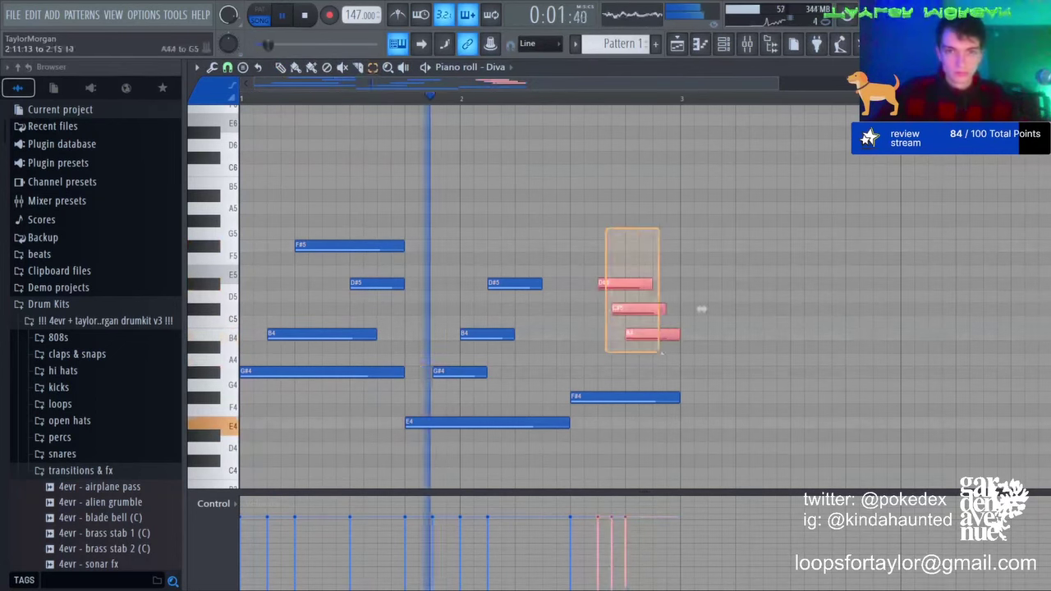
key("ctrl+l")
left_click(281, 68)
key("space")
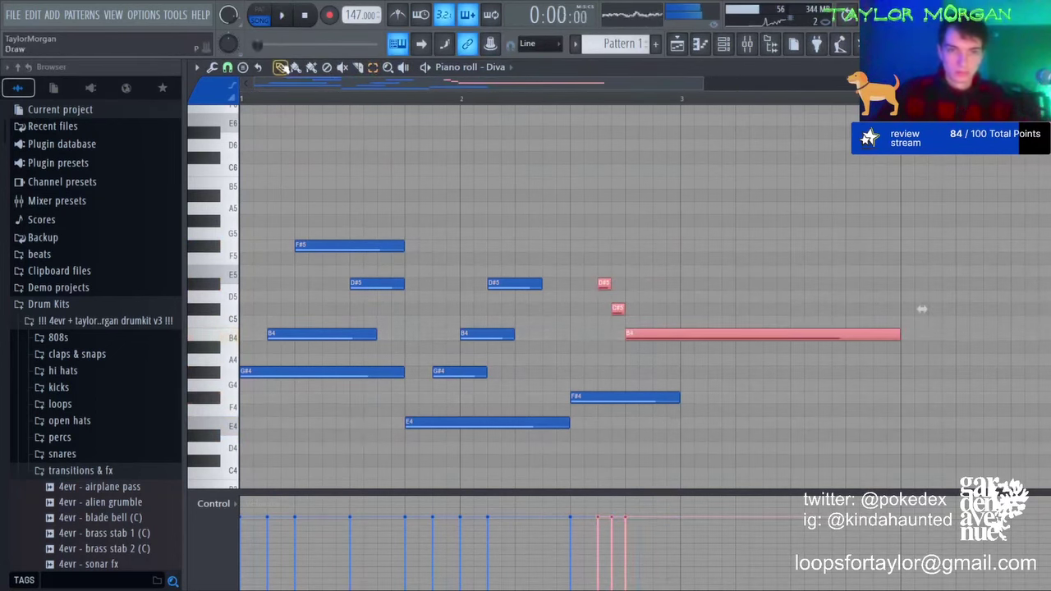
key("space")
Step: Shorten the B4, add a C#5 after it, and duplicate the two-bar phrase into bars 3-4
left_click(907, 338)
left_click_drag(907, 337, 651, 335)
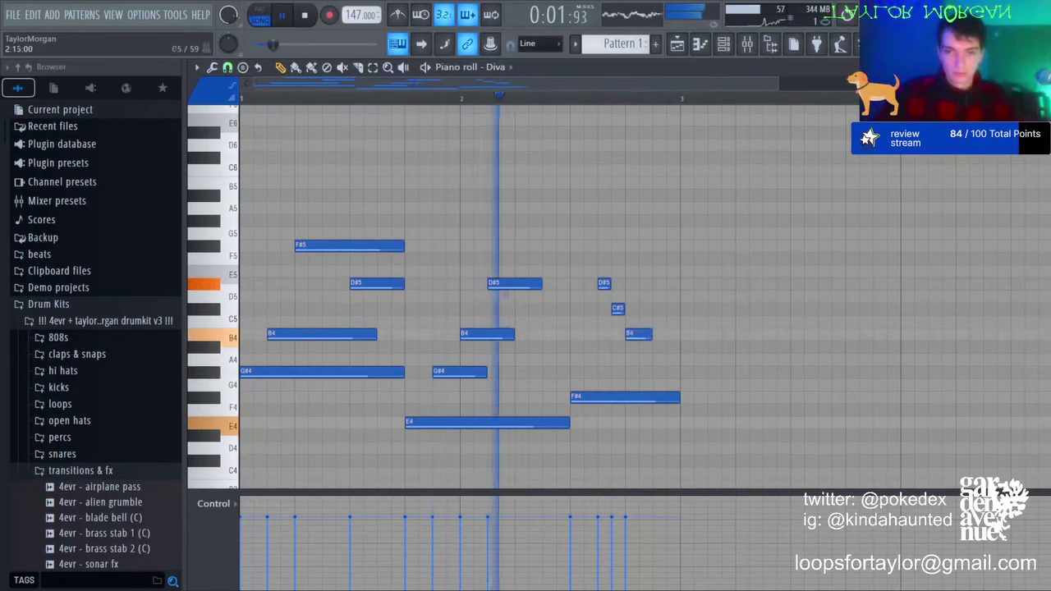
left_click(654, 309)
key("ctrl+b")
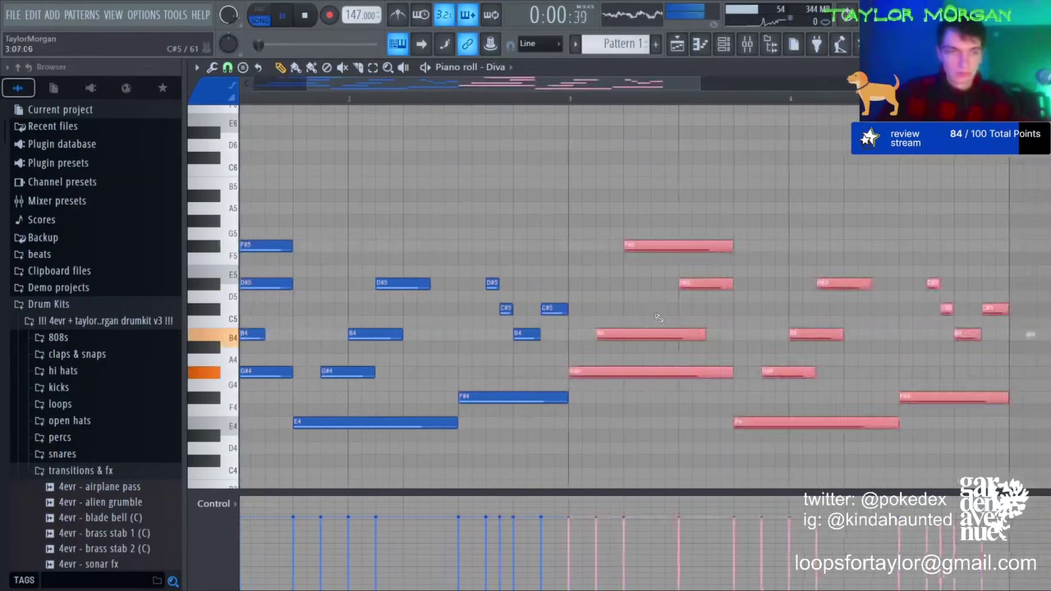
Step: Replace the bar-2 D#5, C#5 and B4 arpeggio notes with a single short B4
left_click(1031, 334)
right_click(551, 311)
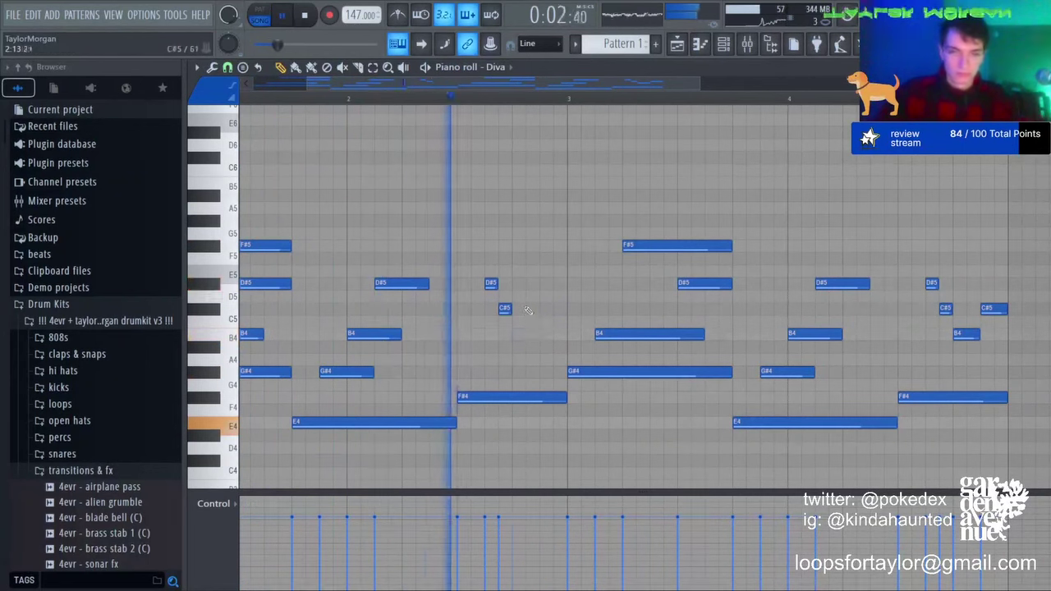
key("space")
right_click(525, 333)
right_click(505, 308)
right_click(491, 282)
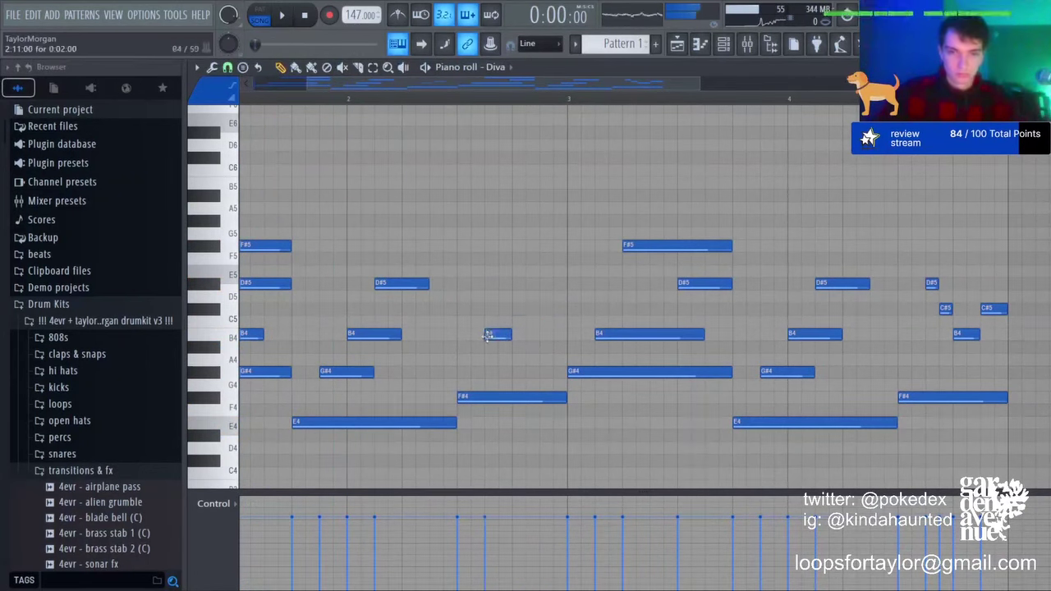
left_click(533, 338)
key("space")
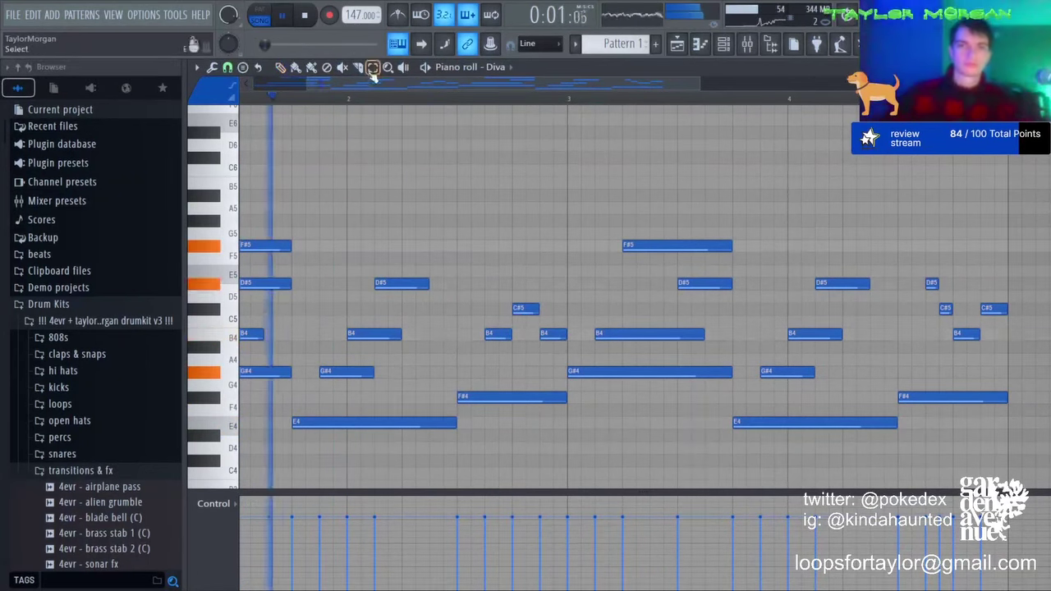
Step: Double the low E4, F#4 and G#4 melody notes an octave lower
scroll(407, 102, "down", 1)
scroll(407, 101, "down", 2)
left_click_drag(543, 393, 704, 458)
left_click(488, 376, "ctrl+shift")
left_click_drag(440, 392, 291, 437)
left_click(273, 376, "ctrl+shift")
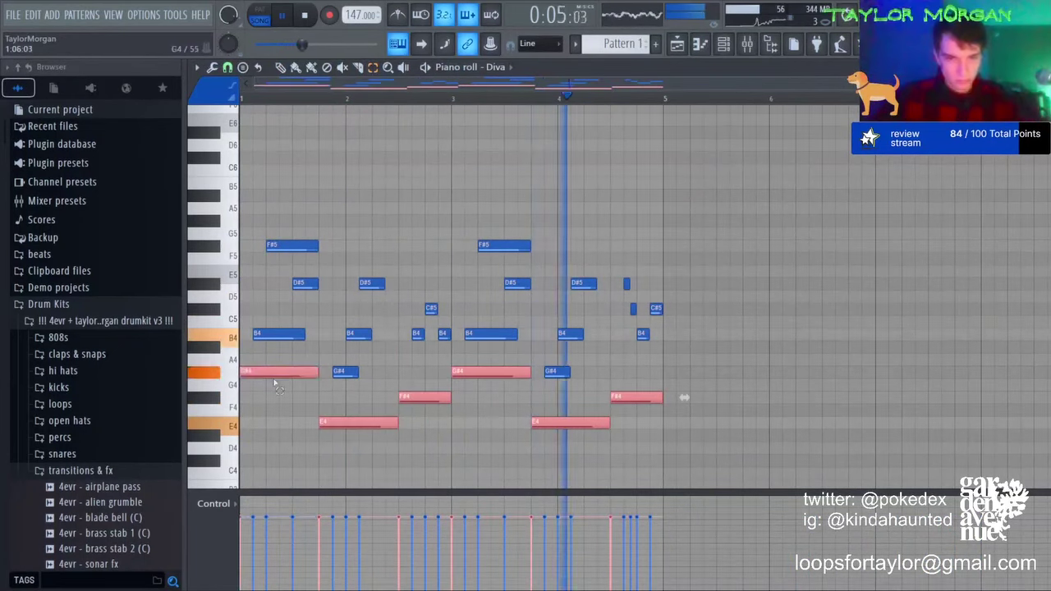
key("ctrl+c")
key("ctrl+v")
key("ctrl+Down")
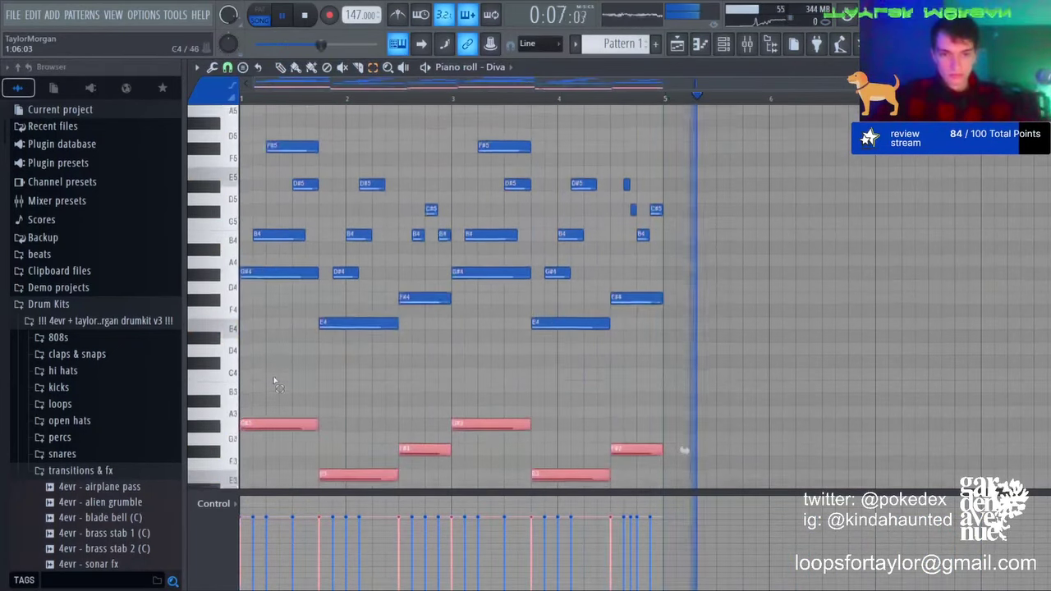
key("ctrl+d")
Step: Extend the pattern to eight bars, delete the long B4s in bars 3 and 7, and add a new instrument channel
key("ctrl+b")
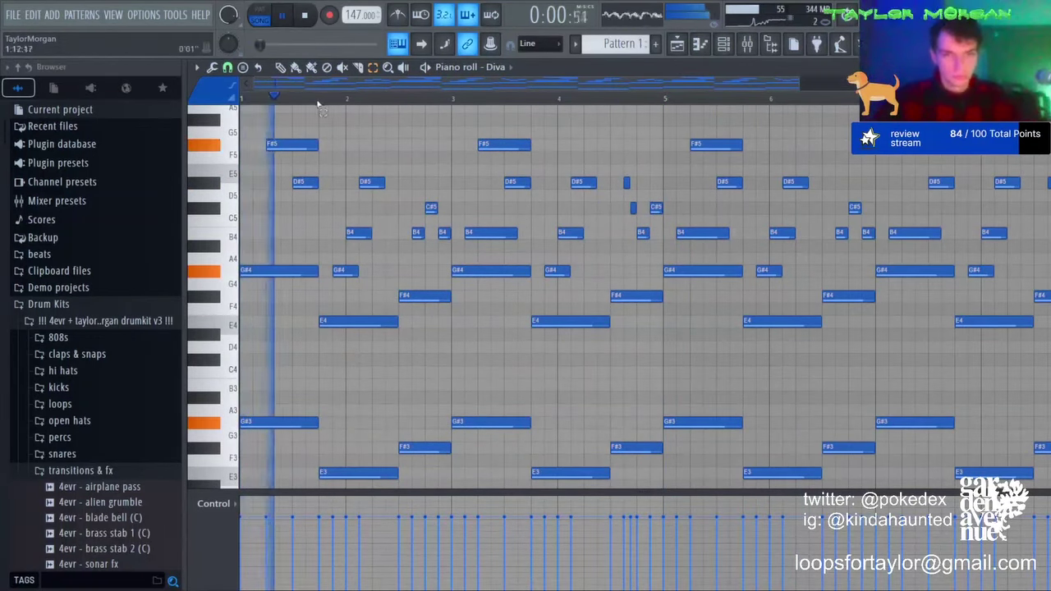
scroll(332, 102, "down", 2)
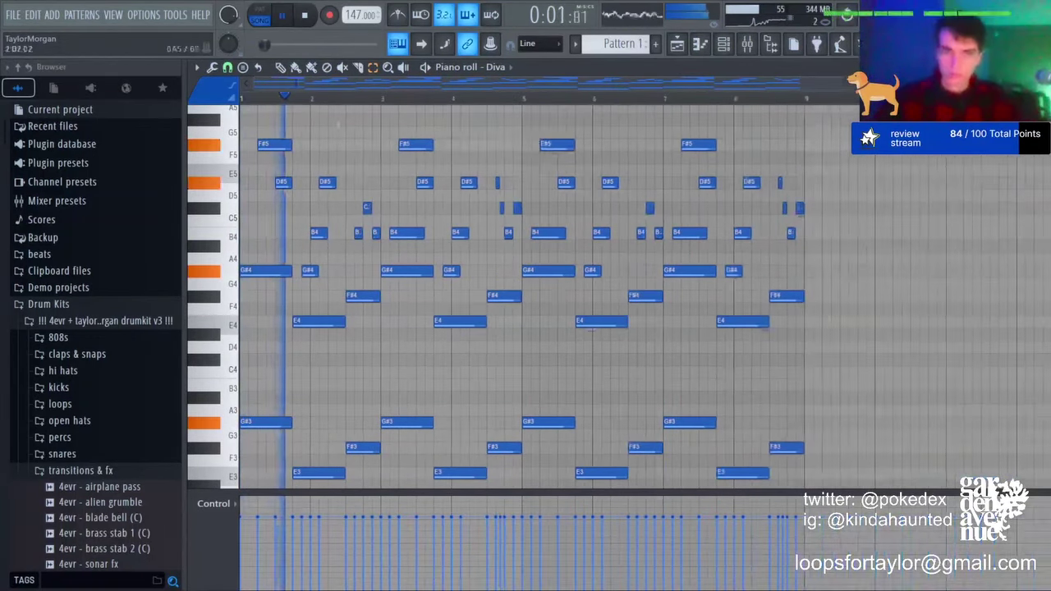
right_click(408, 235)
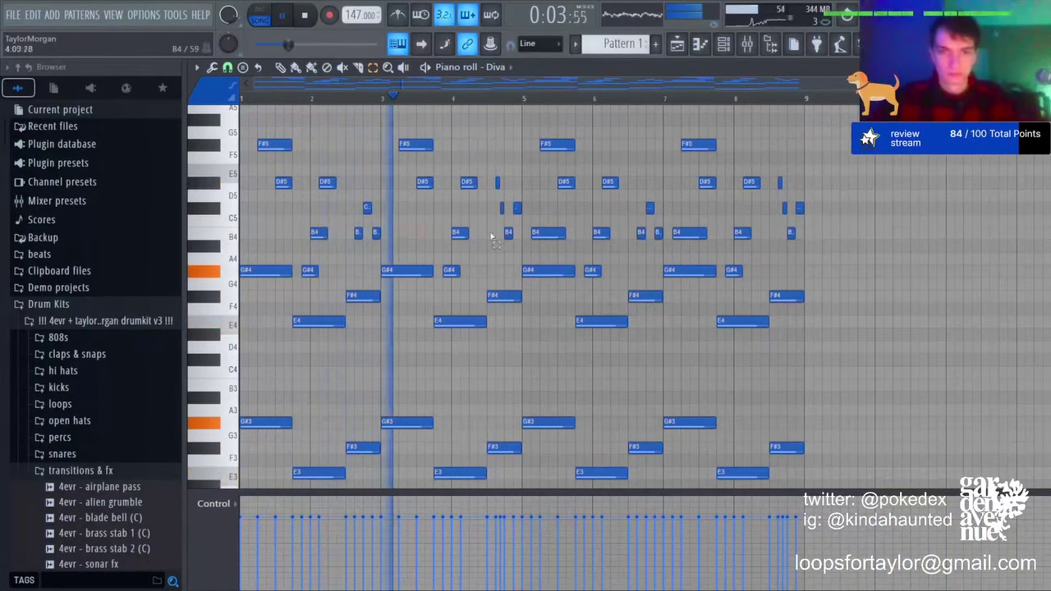
right_click(688, 233)
left_click(551, 236)
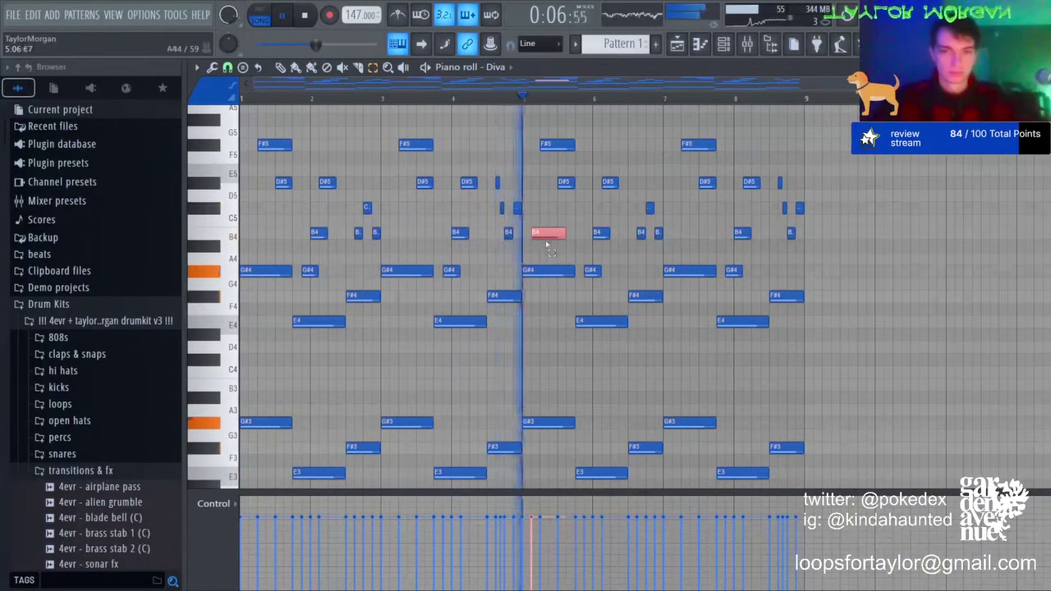
scroll(673, 234, "up", 3)
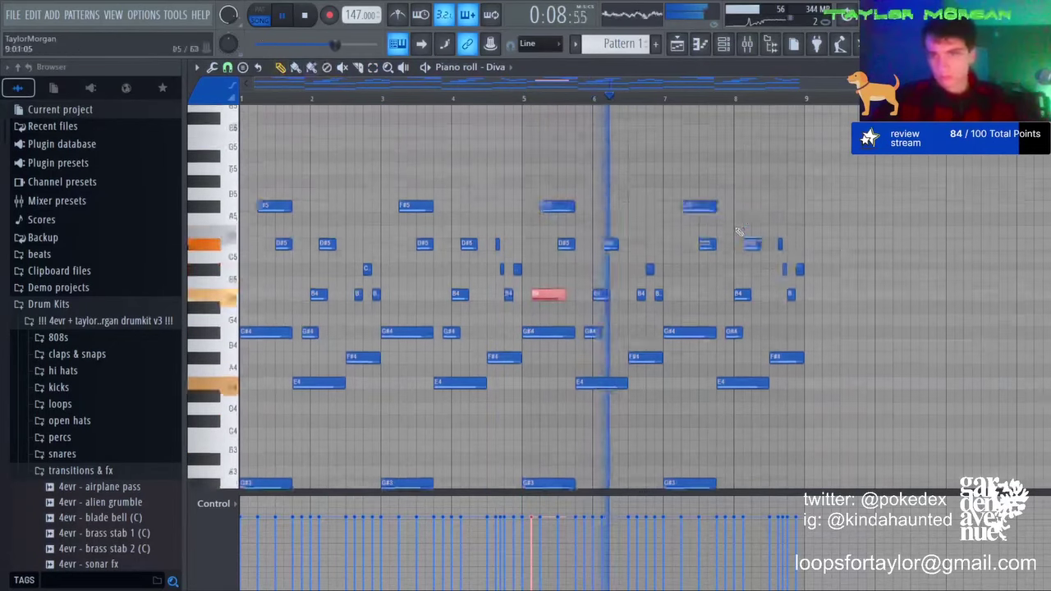
left_click(712, 224, "ctrl")
left_click(724, 45)
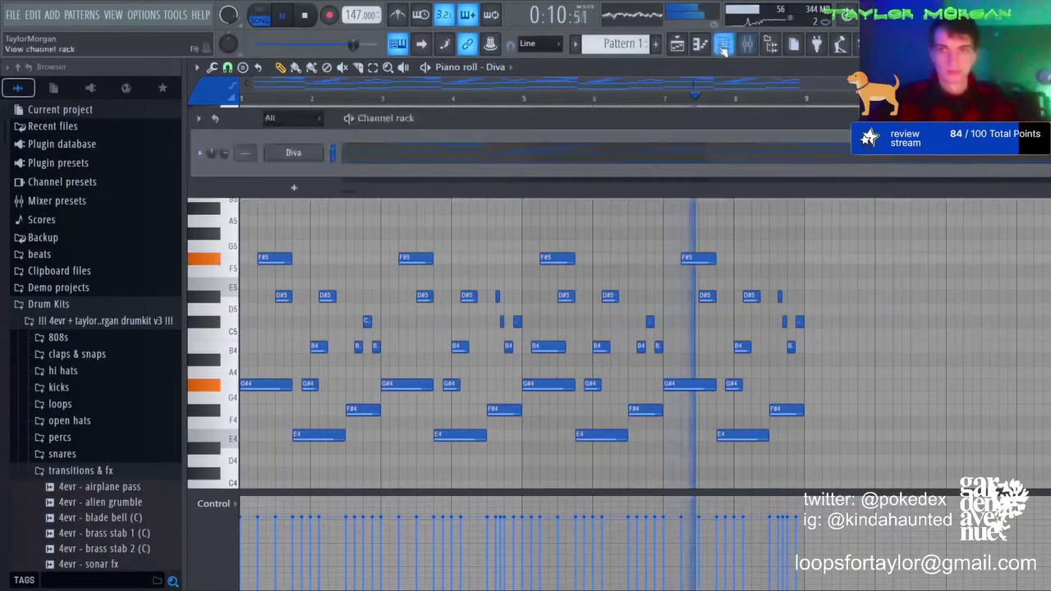
left_click(279, 191)
Step: Load Xpand!2 with the suitcase electric piano, copy Diva's notes into it, and mute Diva
left_click(514, 215)
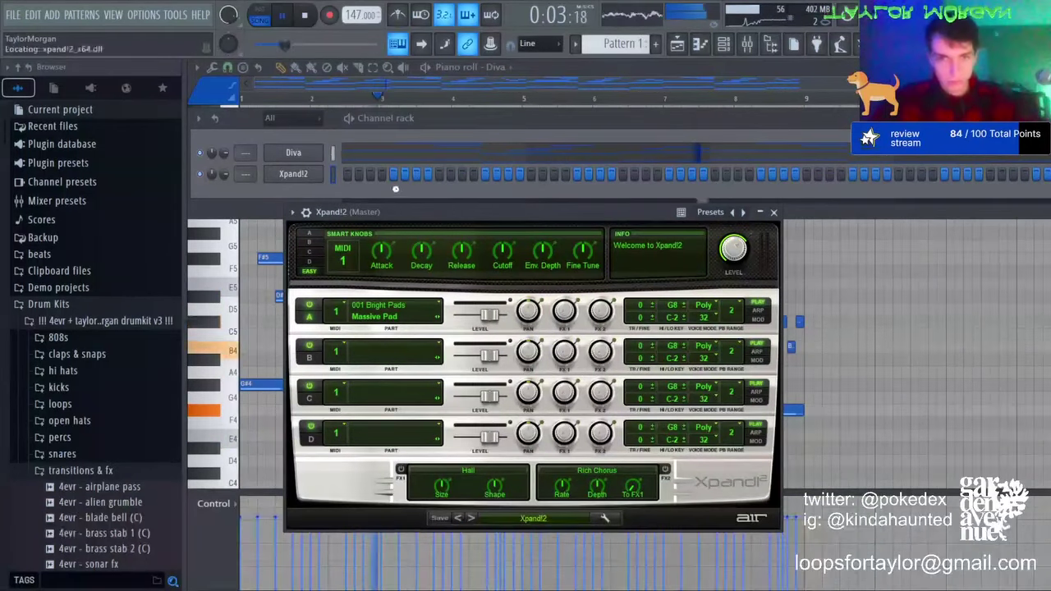
left_click(333, 154)
key("ctrl+c")
left_click(332, 173)
key("ctrl+v")
left_click(200, 153)
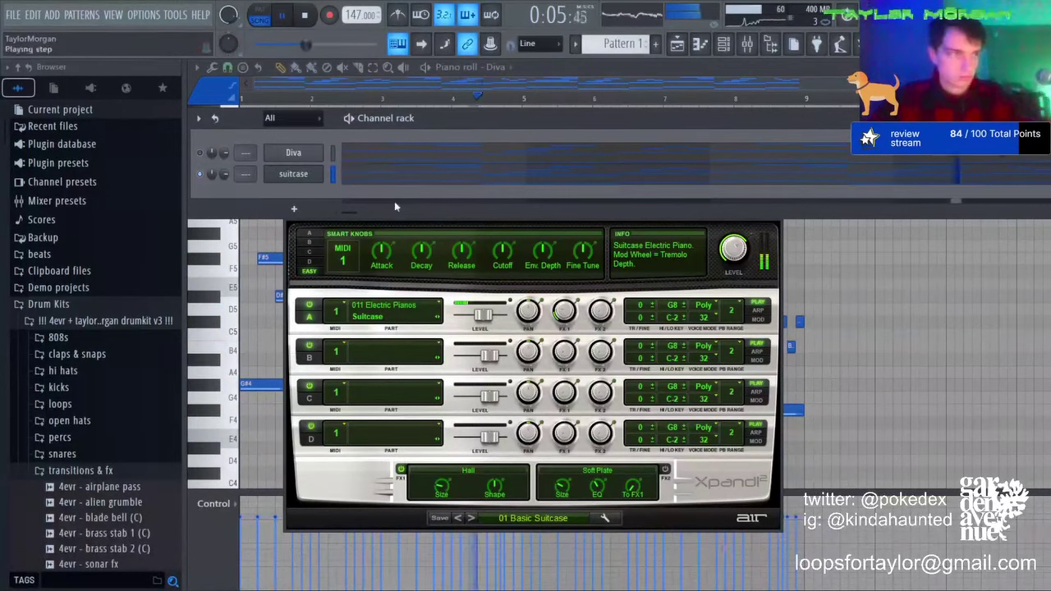
Step: Raise all suitcase notes an octave and randomize them to softer, varied velocities
left_click(379, 176)
key("ctrl+a")
key("ctrl+Up")
key("alt+r")
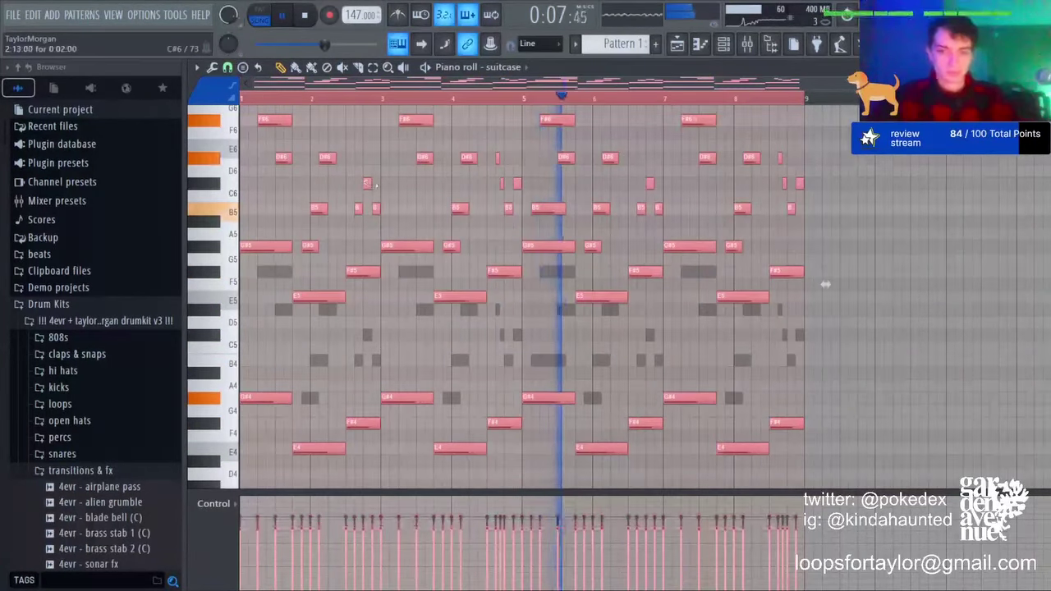
key("ctrl+d")
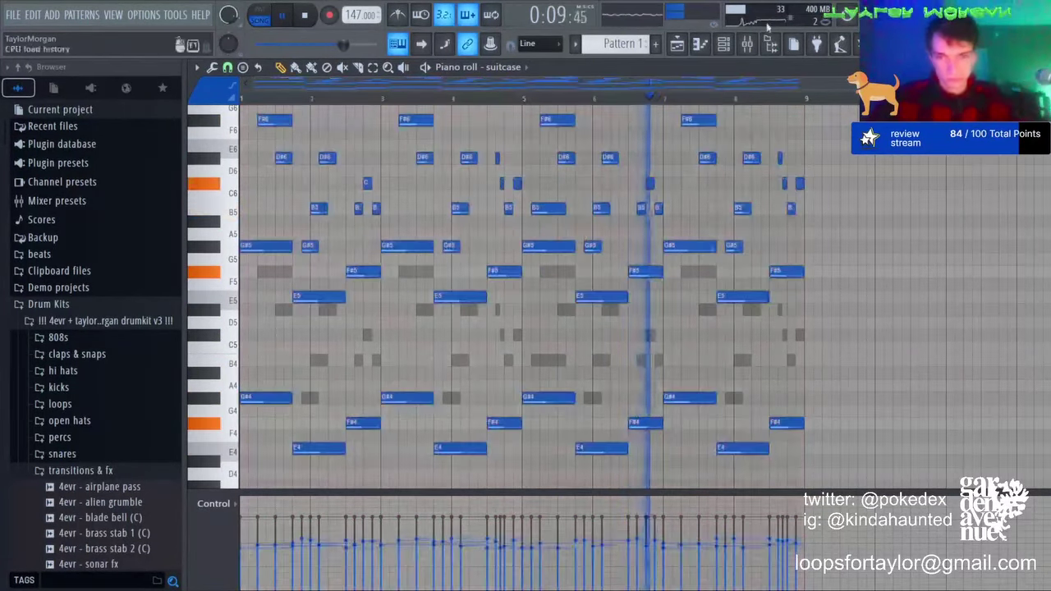
key("F6")
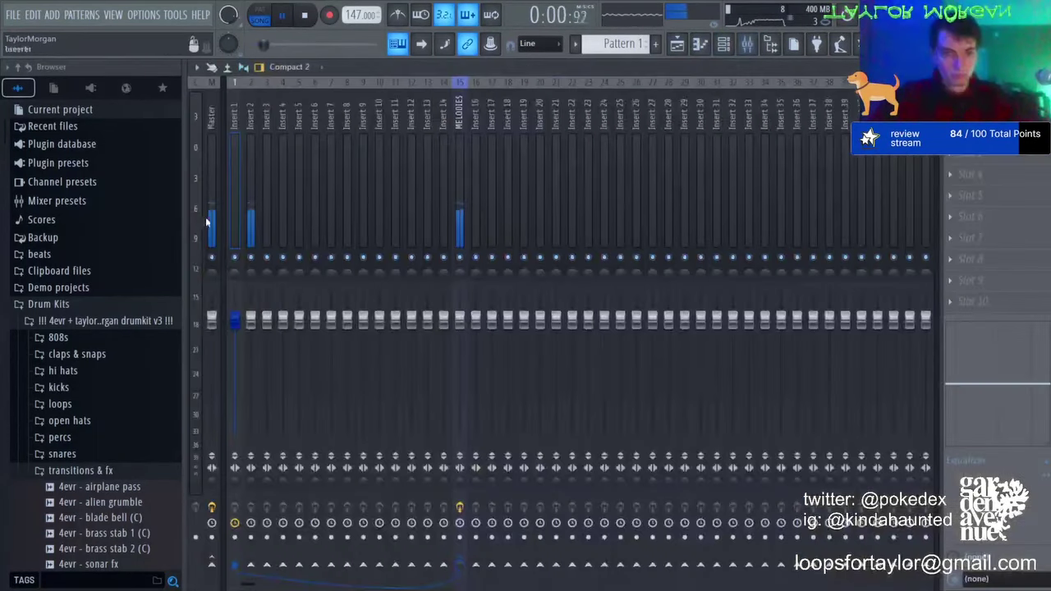
Step: Load Crystallizer with the Reverse Guitar Nice preset into Insert 2's fourth slot
key("F9")
left_click(950, 174)
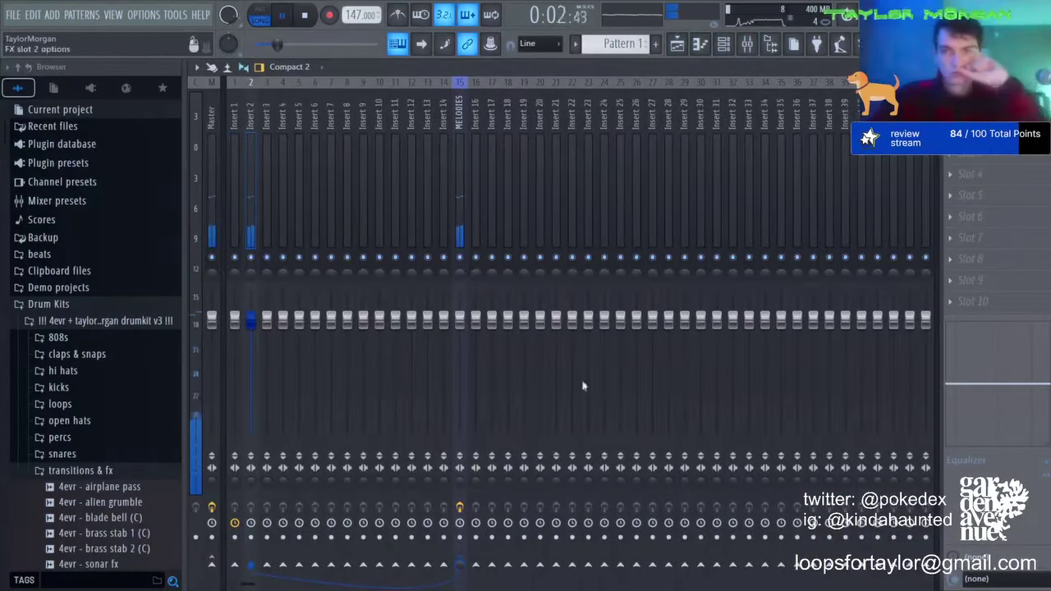
left_click(497, 464)
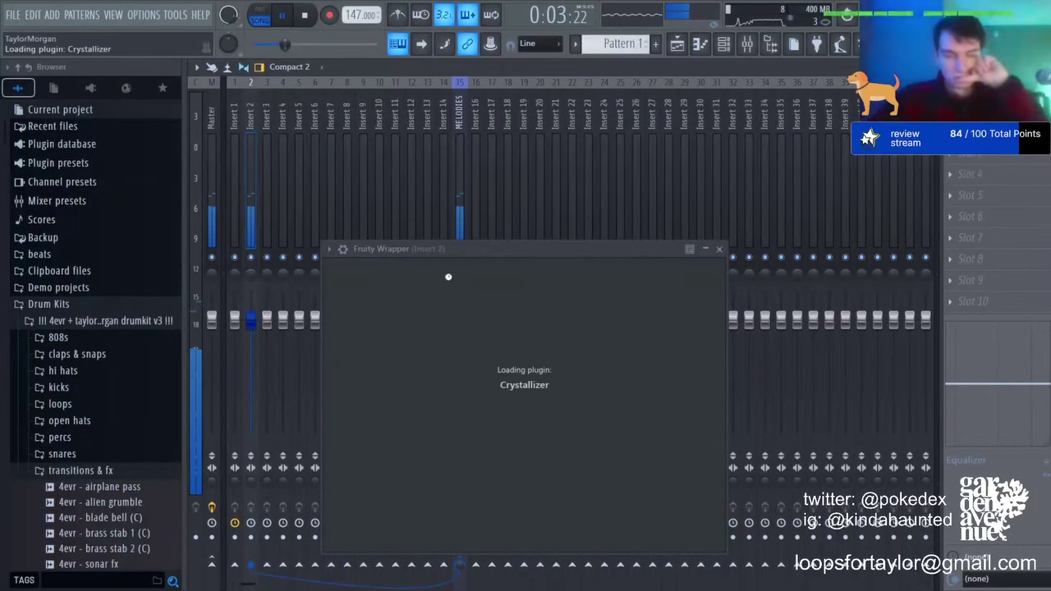
left_click(392, 272)
mouse_move(410, 311)
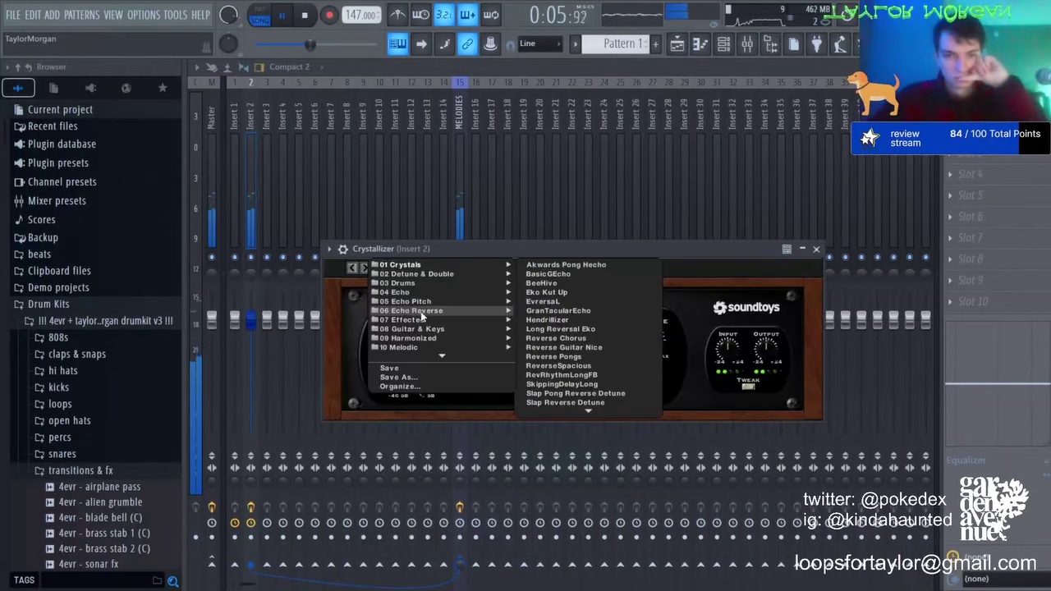
left_click(599, 350)
Step: Replace it with Portal, move its puck up-right at about 48% mix, raise Insert 2, solo Insert 1
left_click(950, 174)
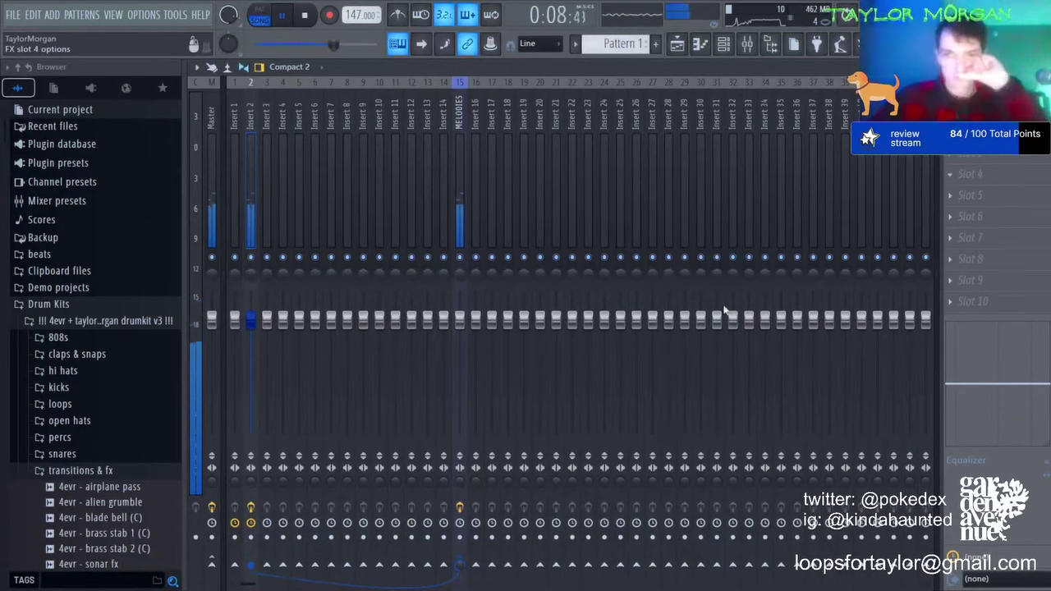
left_click(673, 579)
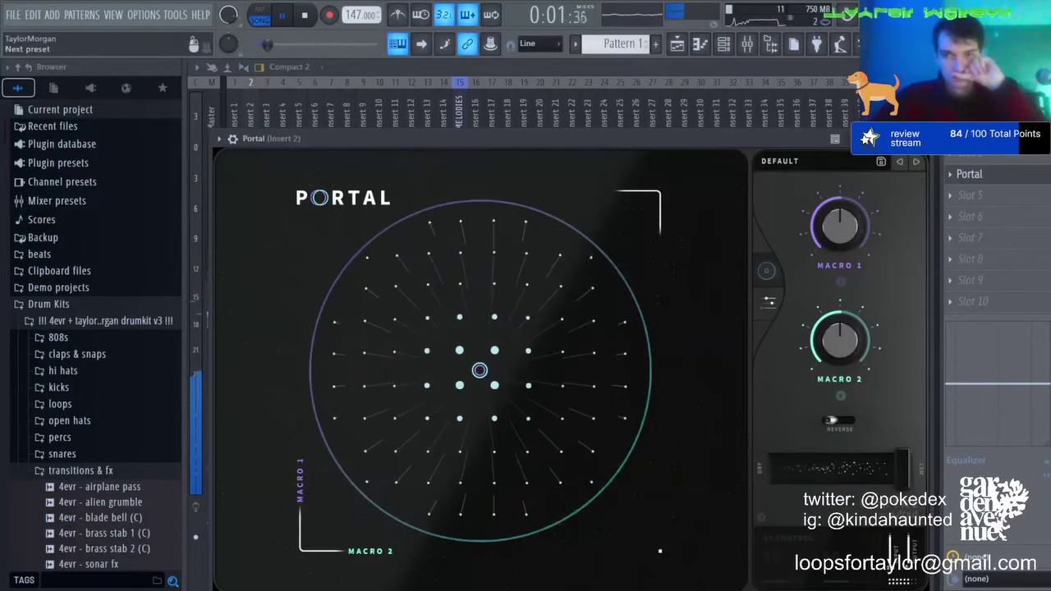
left_click_drag(481, 369, 561, 284)
left_click_drag(1045, 174, 1046, 209)
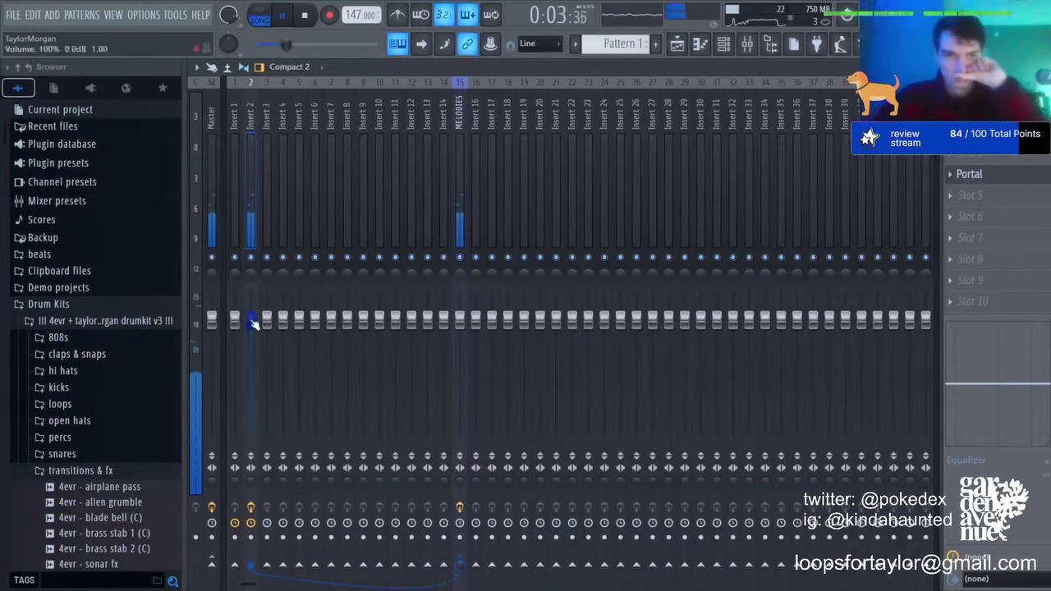
left_click_drag(252, 320, 251, 301)
left_click(726, 46)
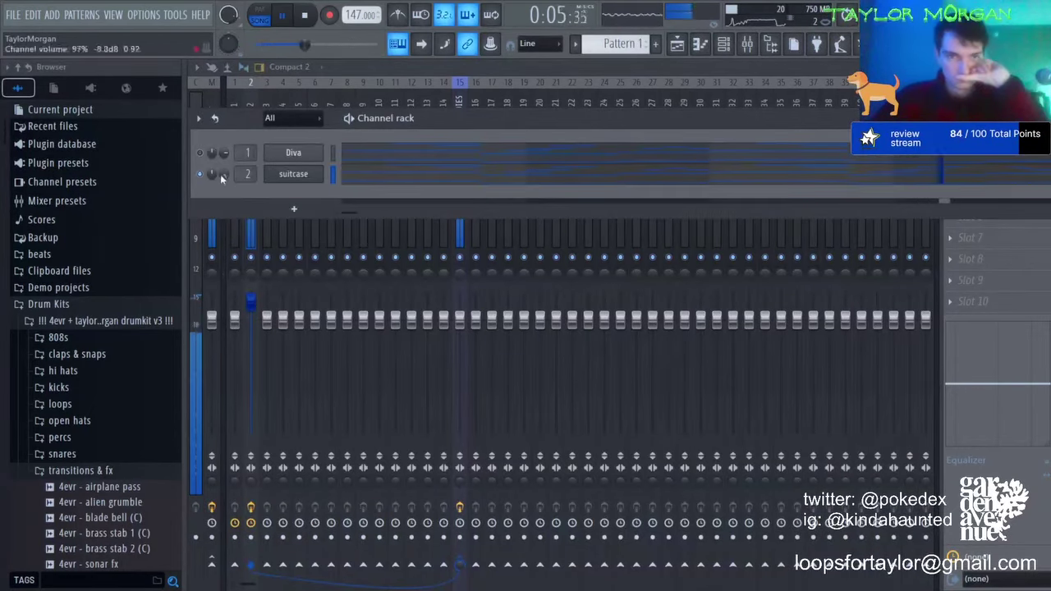
right_click(234, 258)
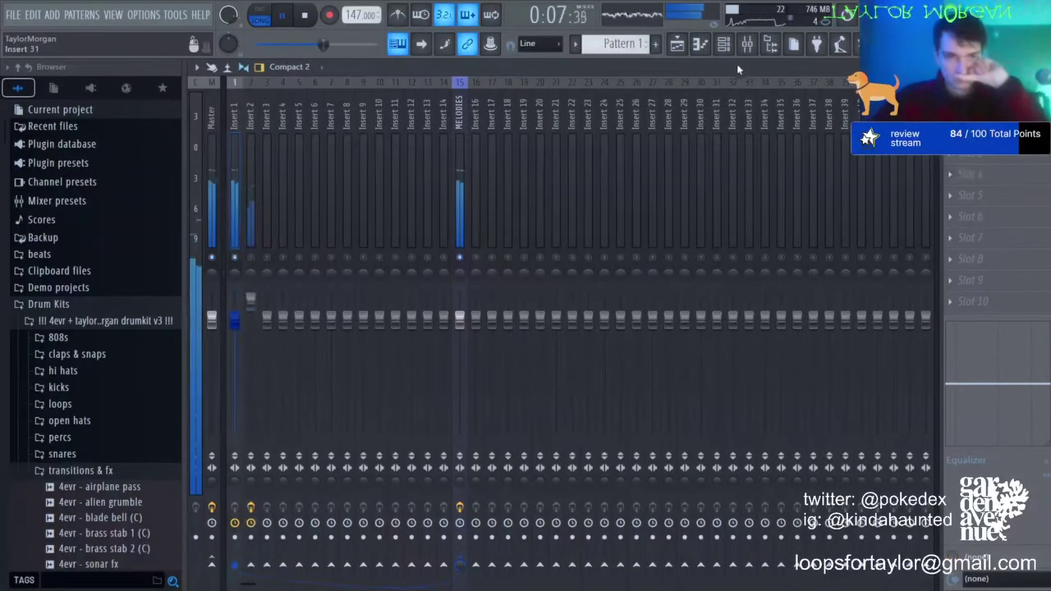
left_click(723, 44)
Step: Open Diva's presets and audition several, from HS Switched On Voicing to MK Crusin
left_click(287, 154)
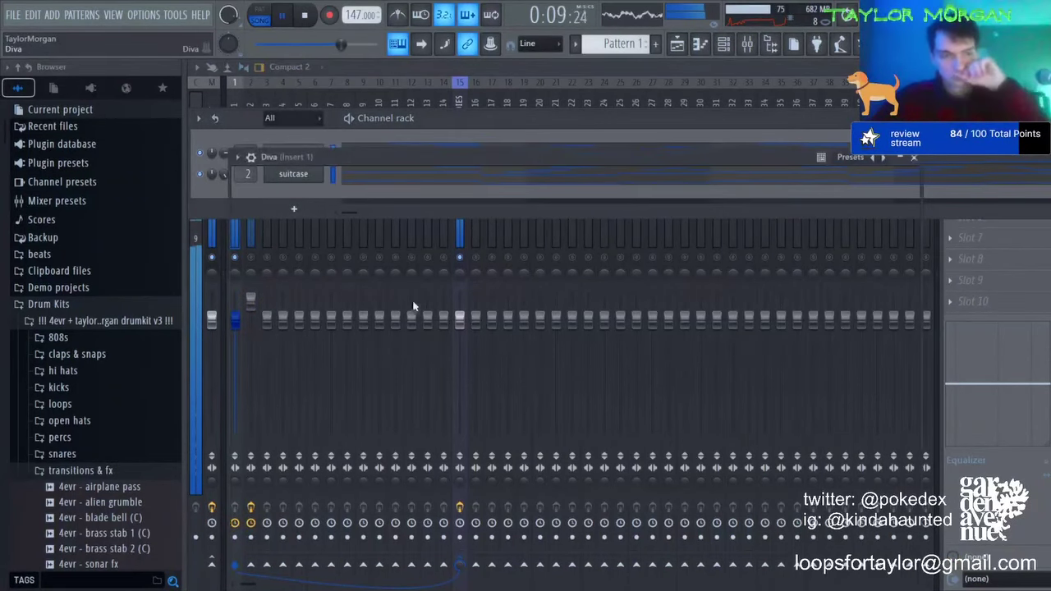
left_click(694, 537)
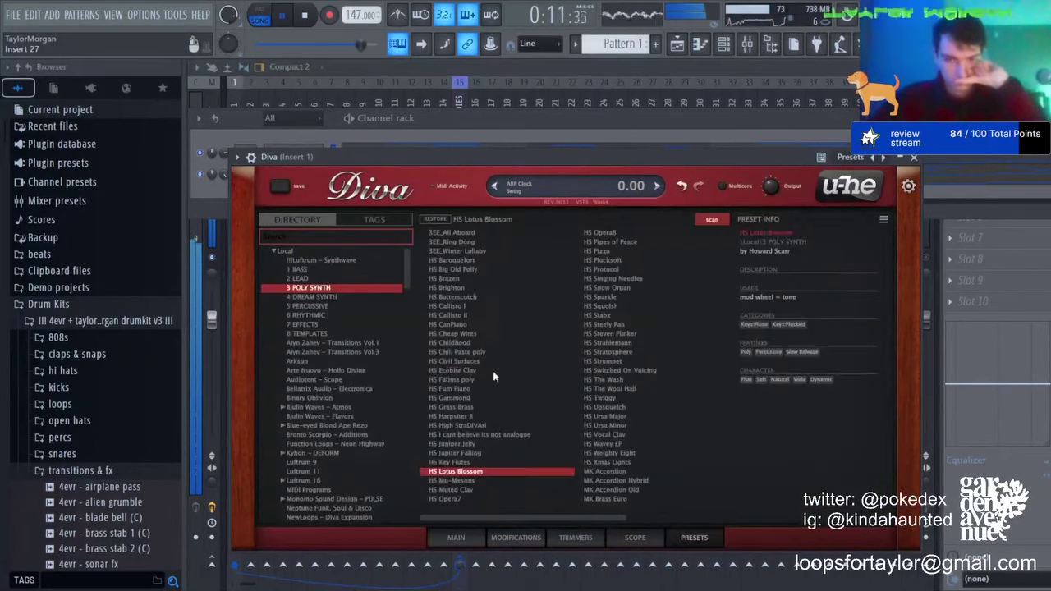
left_click(464, 370)
left_click(602, 389)
left_click(612, 426)
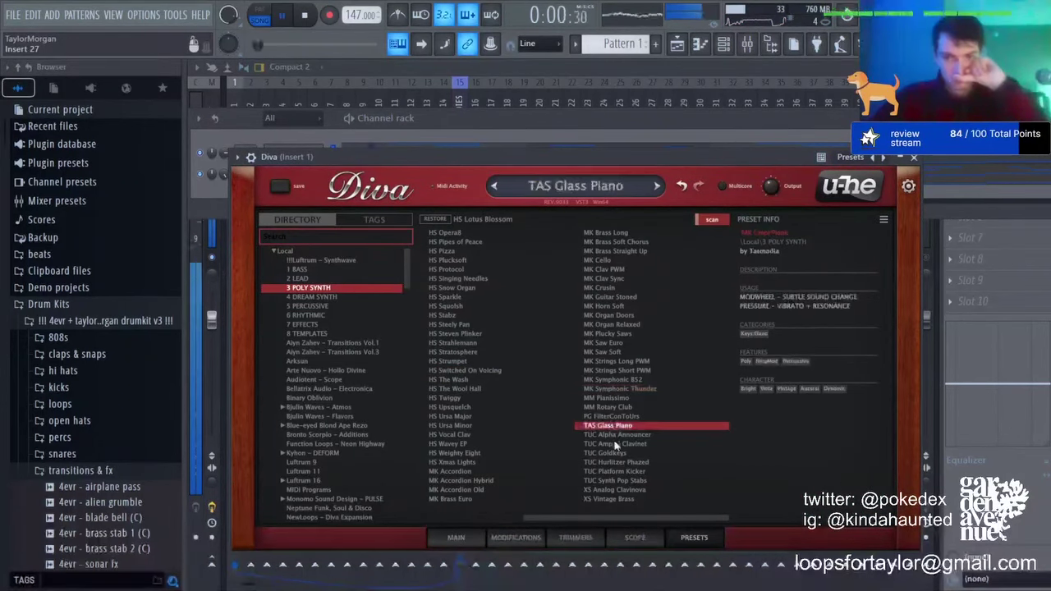
left_click(620, 452)
left_click(625, 480)
left_click(631, 499)
left_click(634, 306)
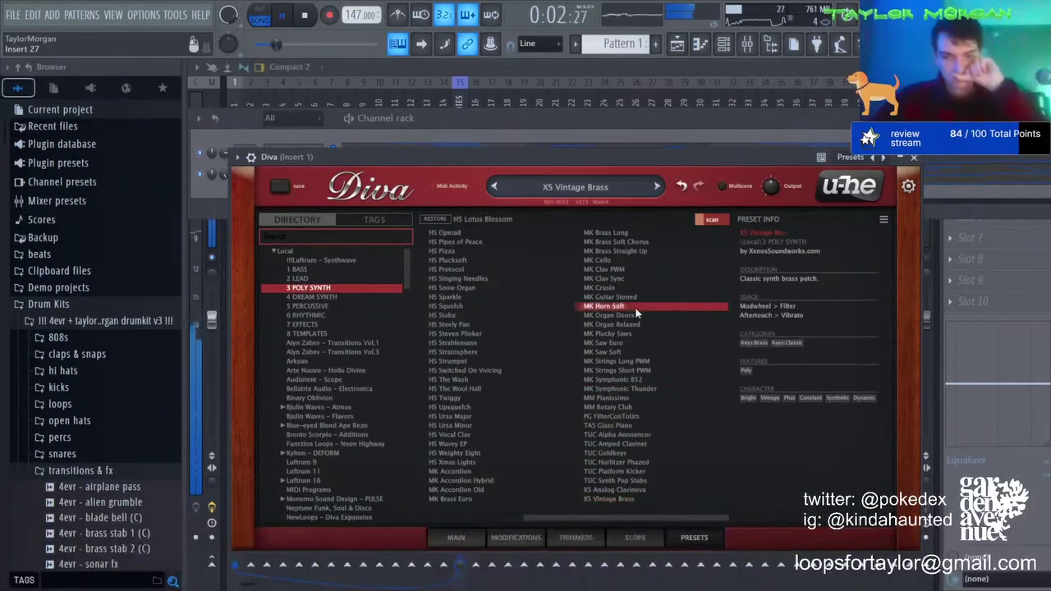
left_click(627, 278)
left_click(625, 295)
left_click(619, 289)
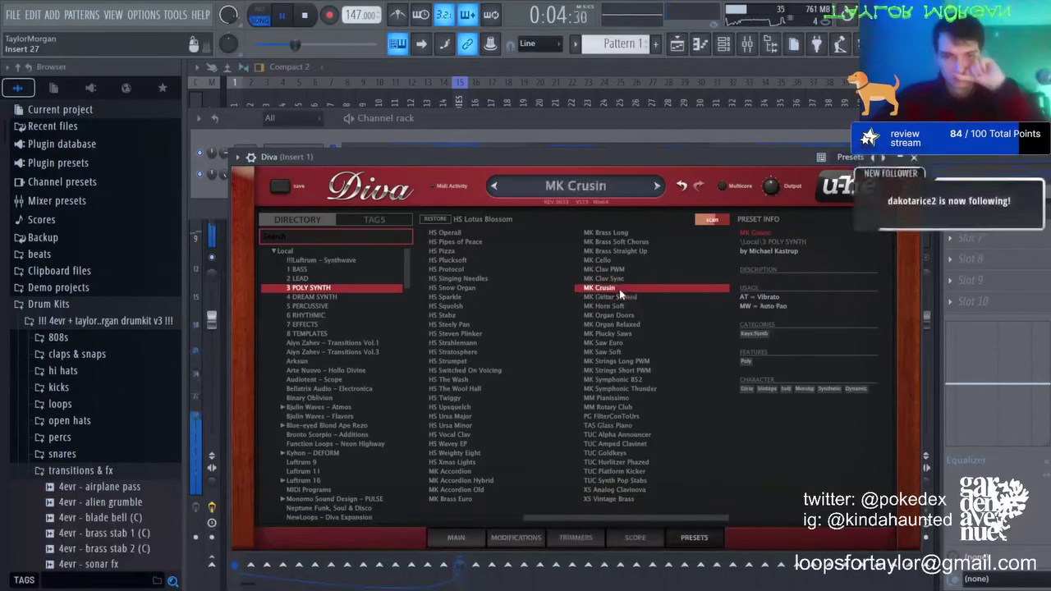
Step: Try HS Upsquelch through HS Xmas Lights, then audition Arksun presets like PAD Pluto
left_click(475, 408)
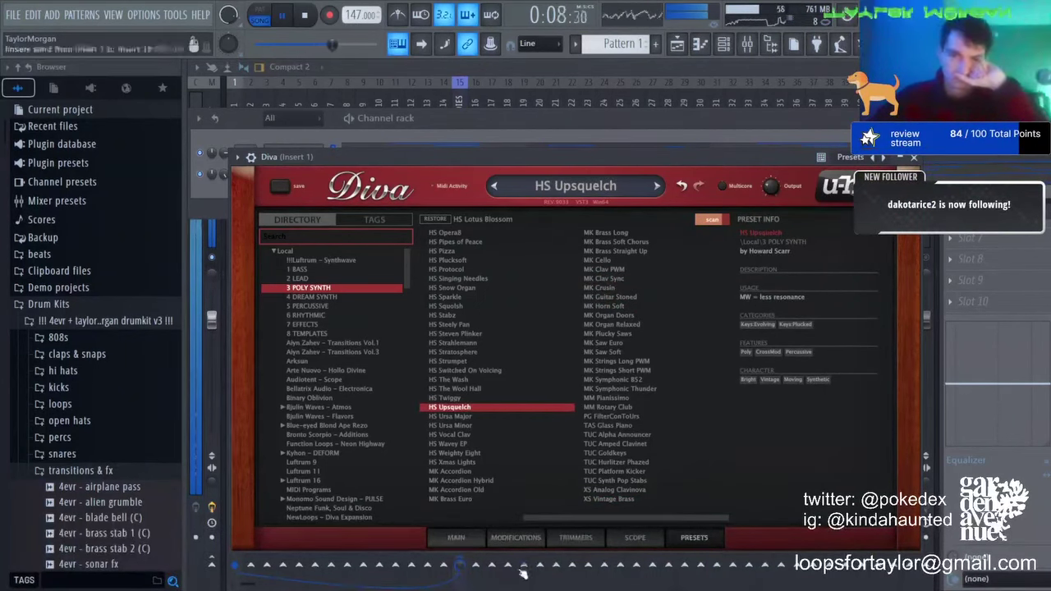
left_click(454, 417)
left_click(456, 435)
left_click(458, 444)
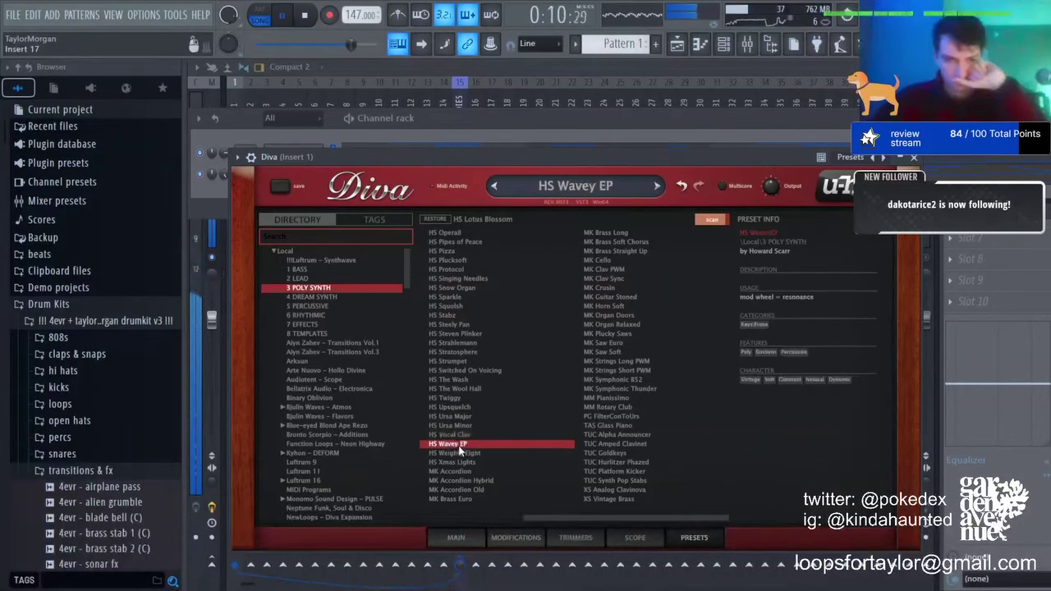
left_click(471, 463)
left_click(398, 361)
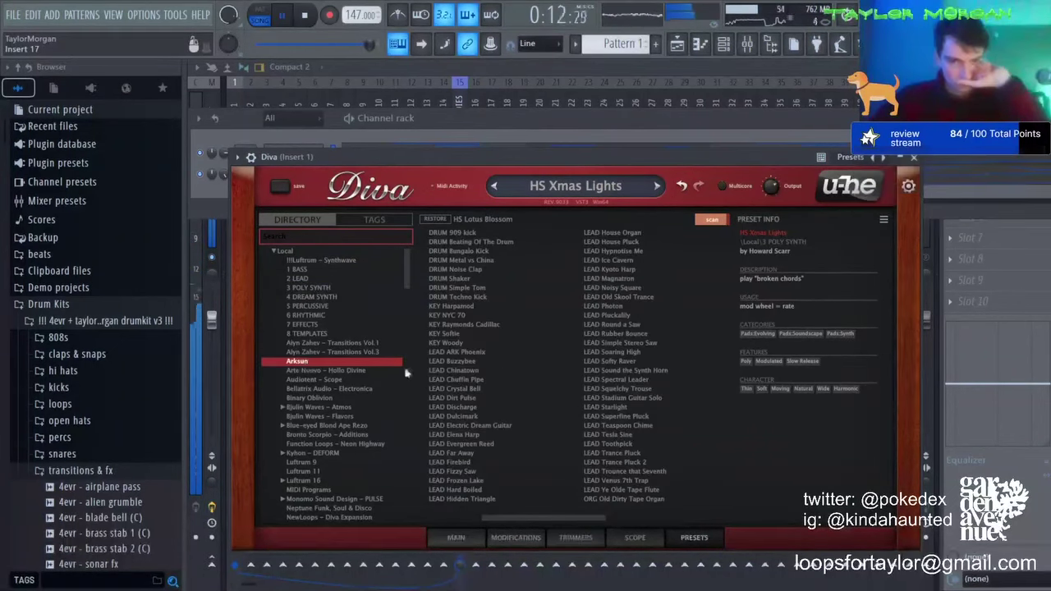
scroll(509, 389, "down", 3)
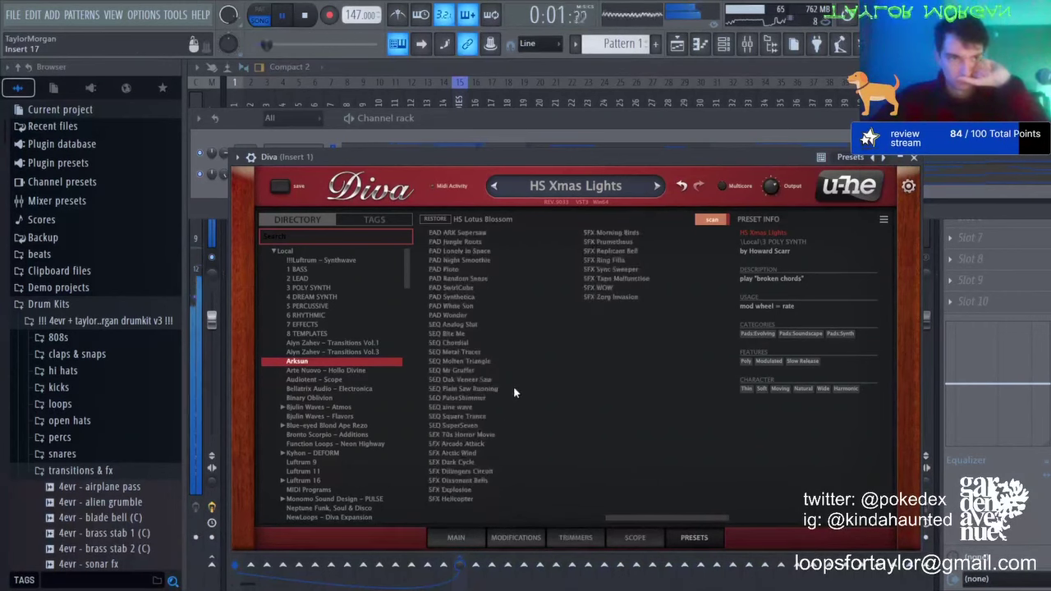
left_click(502, 118)
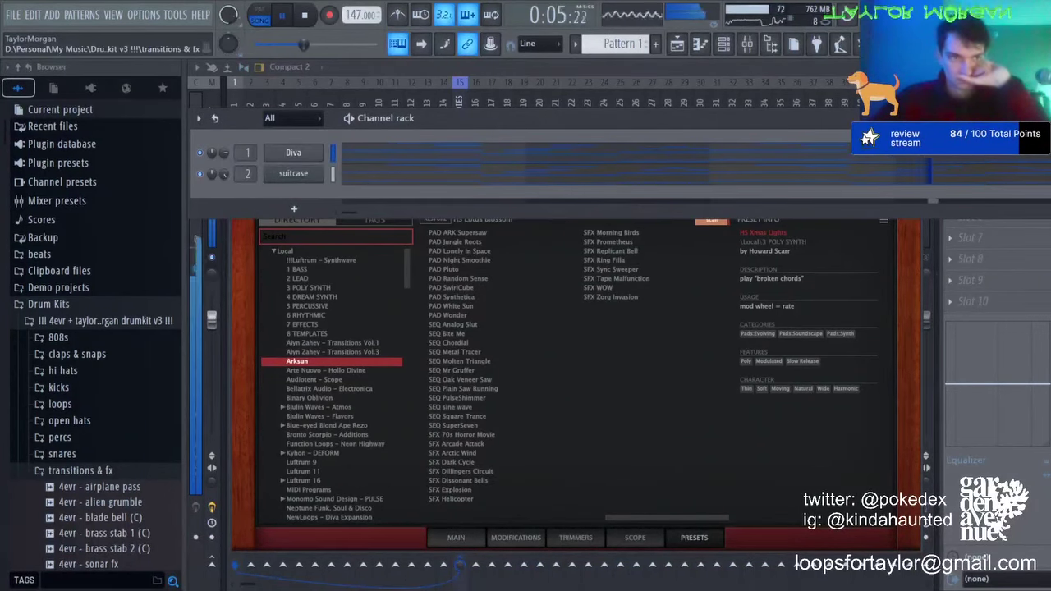
left_click(493, 388)
left_click(465, 270)
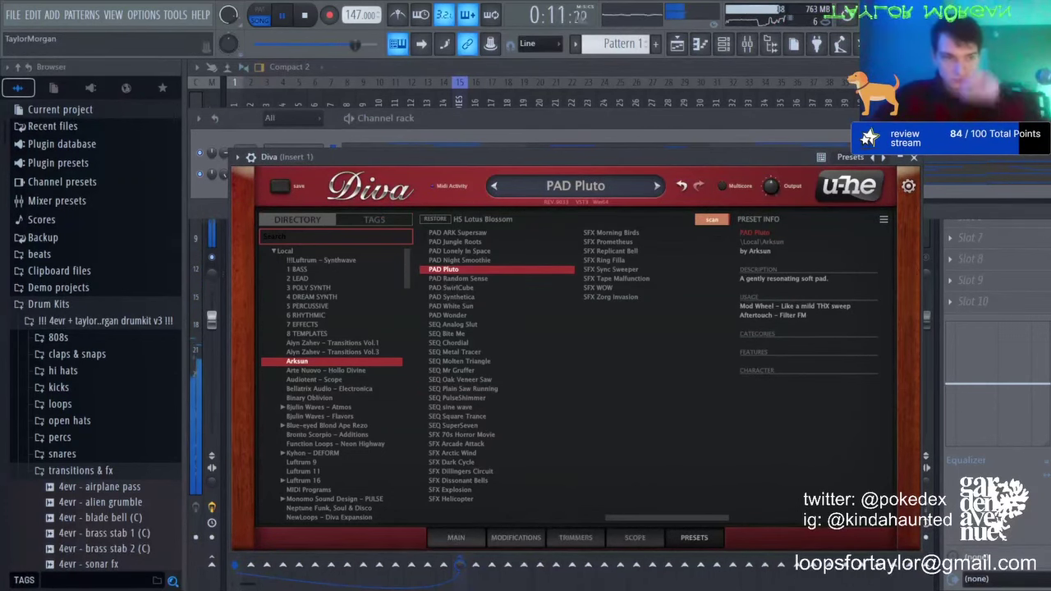
left_click(451, 452)
Step: Back in 3 POLY SYNTH, compare nearby presets, settle on HS Xmas Lights, and reopen the mixer
left_click(320, 294)
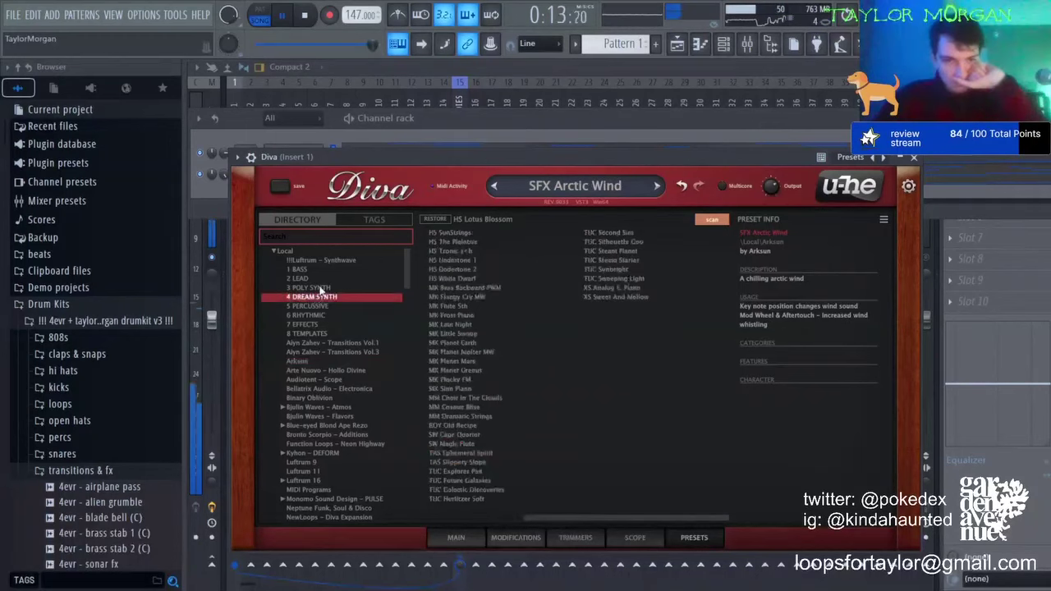
left_click(320, 288)
left_click(505, 463)
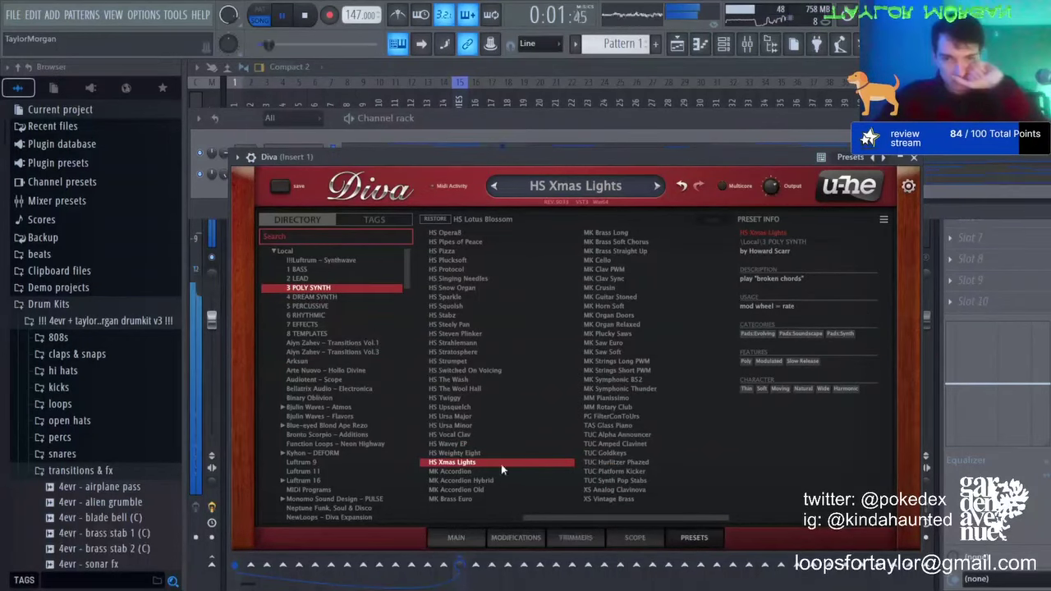
left_click(491, 435)
left_click(488, 444)
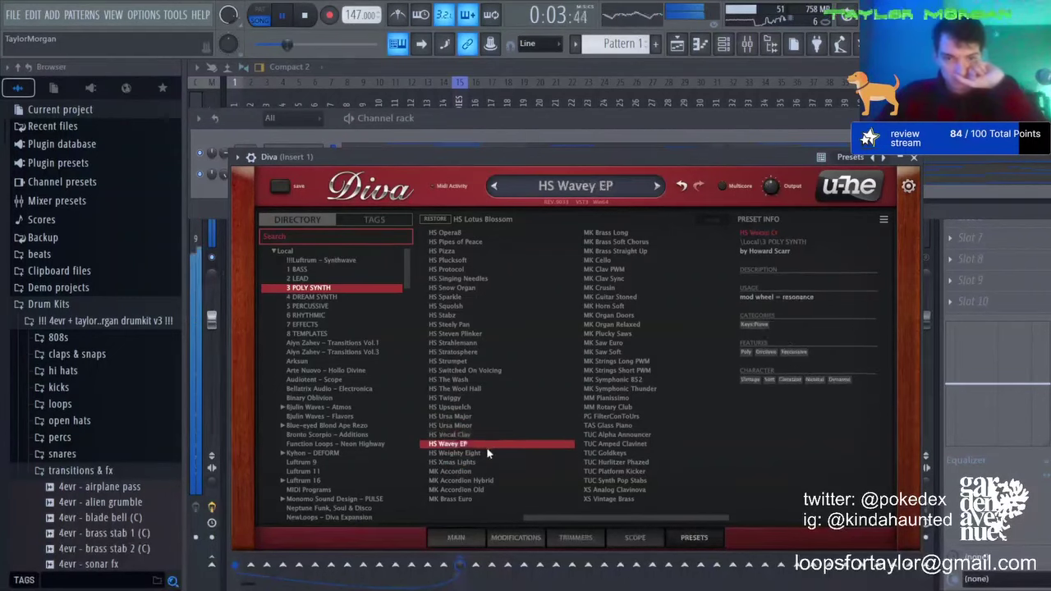
left_click(485, 453)
left_click(476, 462)
left_click(464, 499)
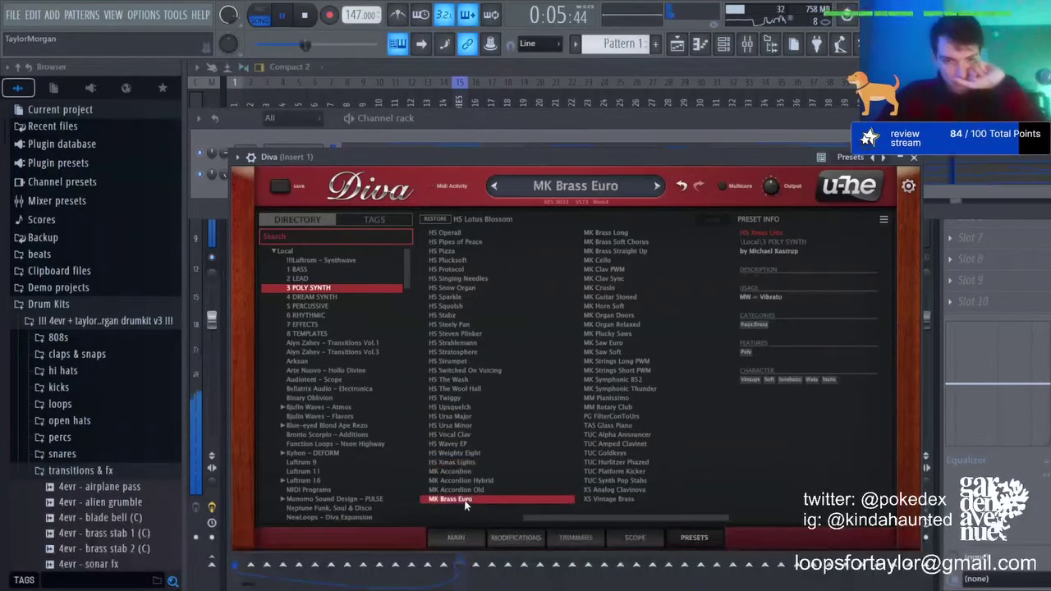
left_click(457, 463)
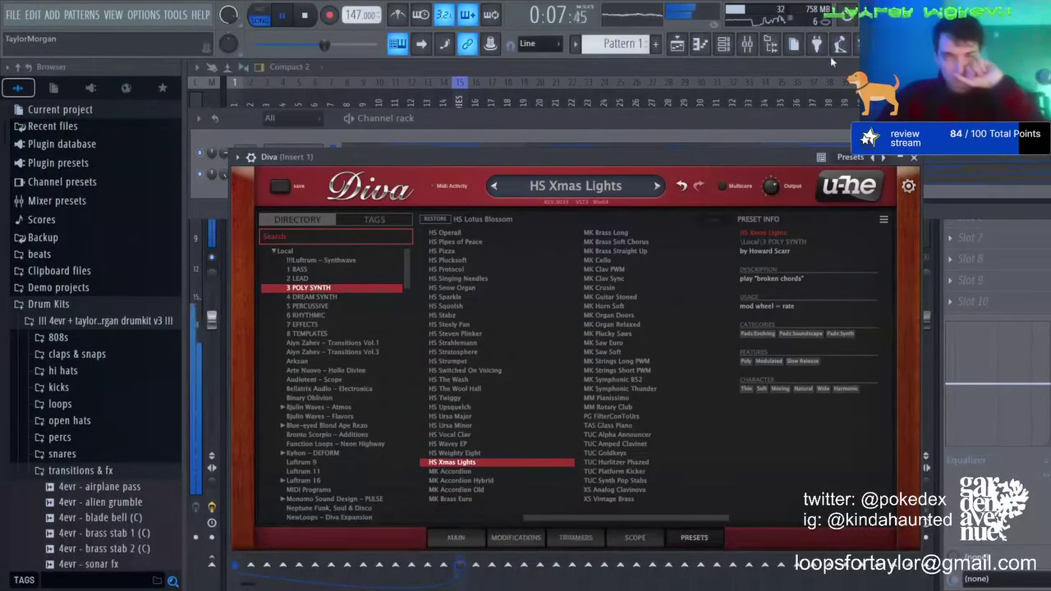
key("F9")
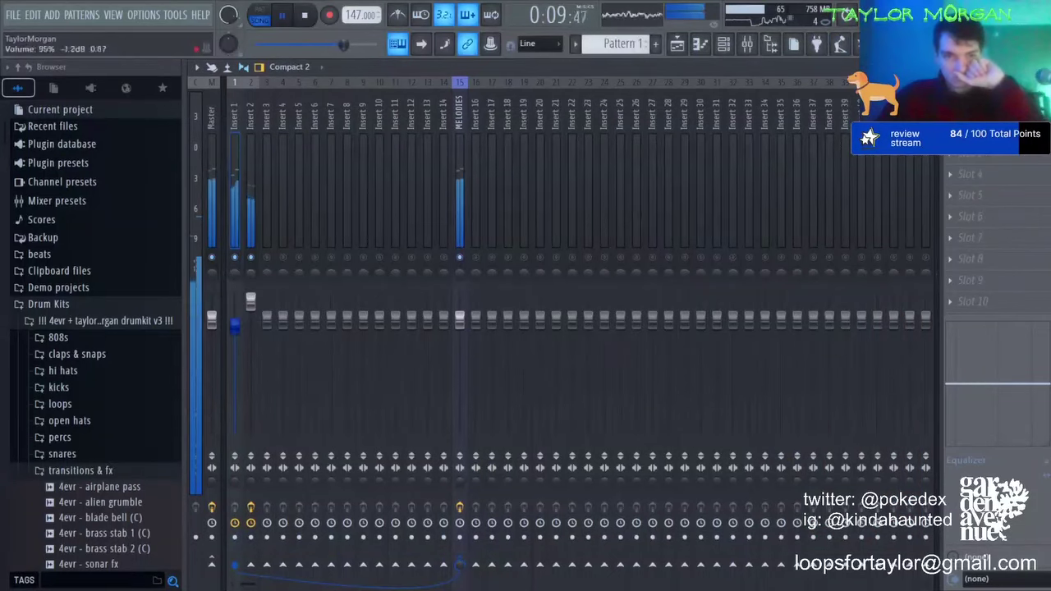
Step: Pull down Insert 1 and Insert 2 volumes, then try Diva's HS Strahlemann and HS Strumpet presets
left_click_drag(235, 326, 235, 336)
left_click_drag(252, 301, 251, 317)
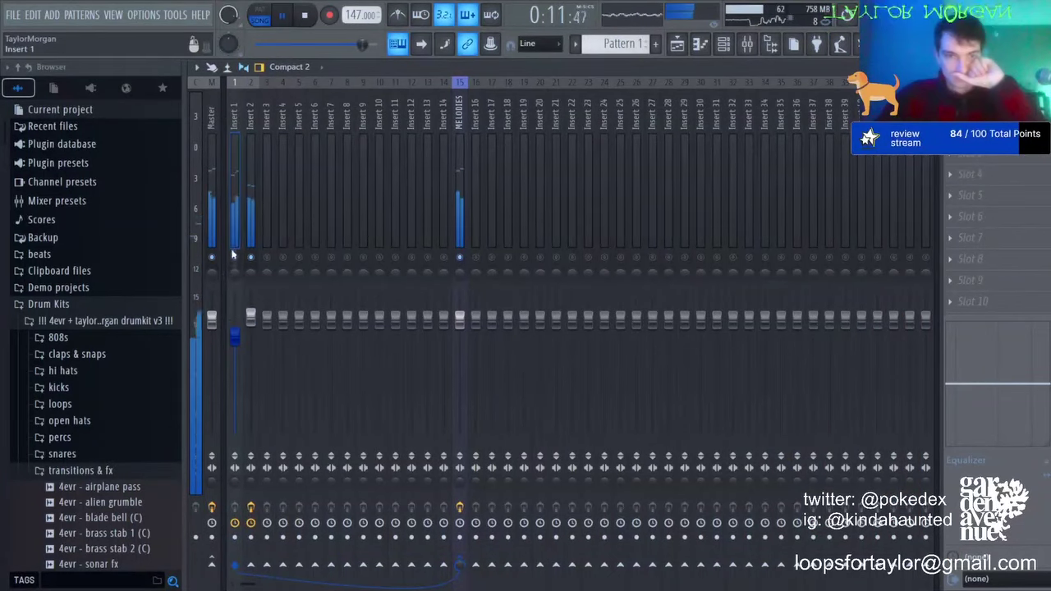
left_click(721, 49)
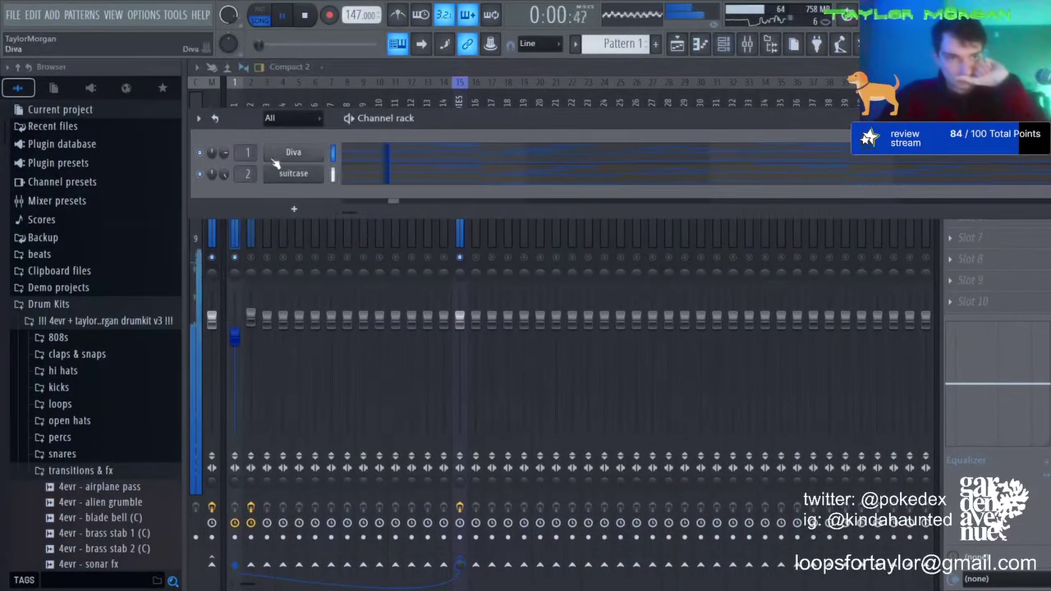
left_click(669, 345)
left_click(648, 362)
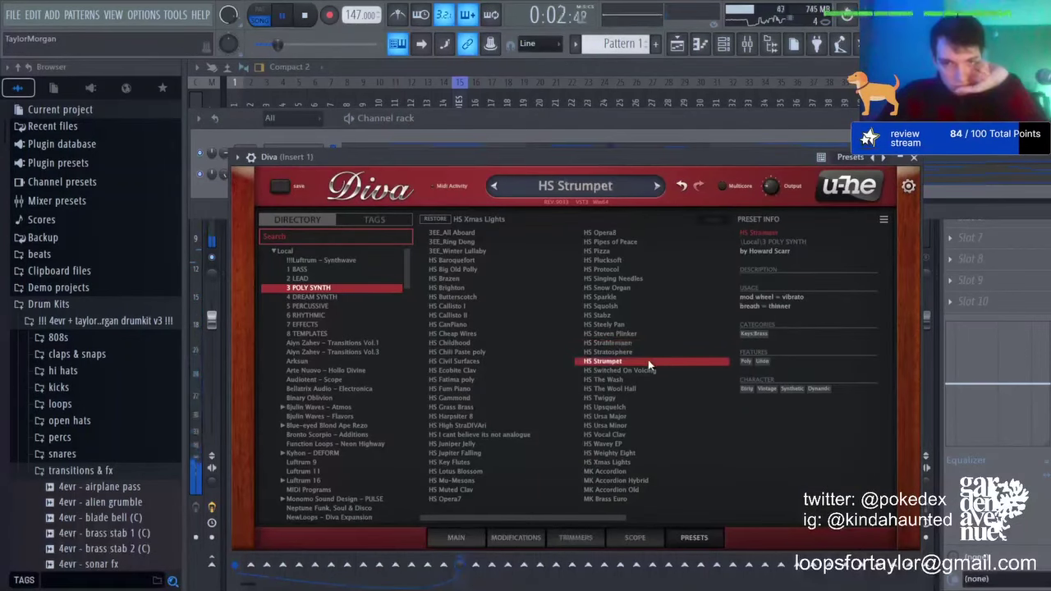
Step: Audition 4 DREAM SYNTH presets HS Ganymede, HS Icicles, HS Majority Report and SW Magic Flute
left_click(316, 296)
left_click(506, 371)
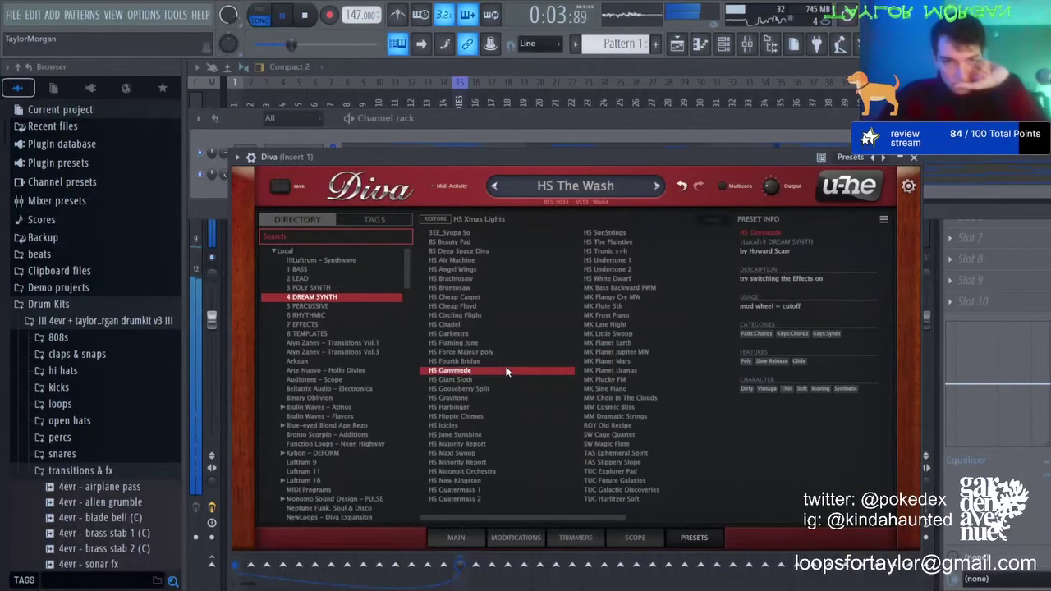
left_click(495, 426)
left_click(482, 444)
scroll(481, 446, "down", 1)
left_click(480, 445)
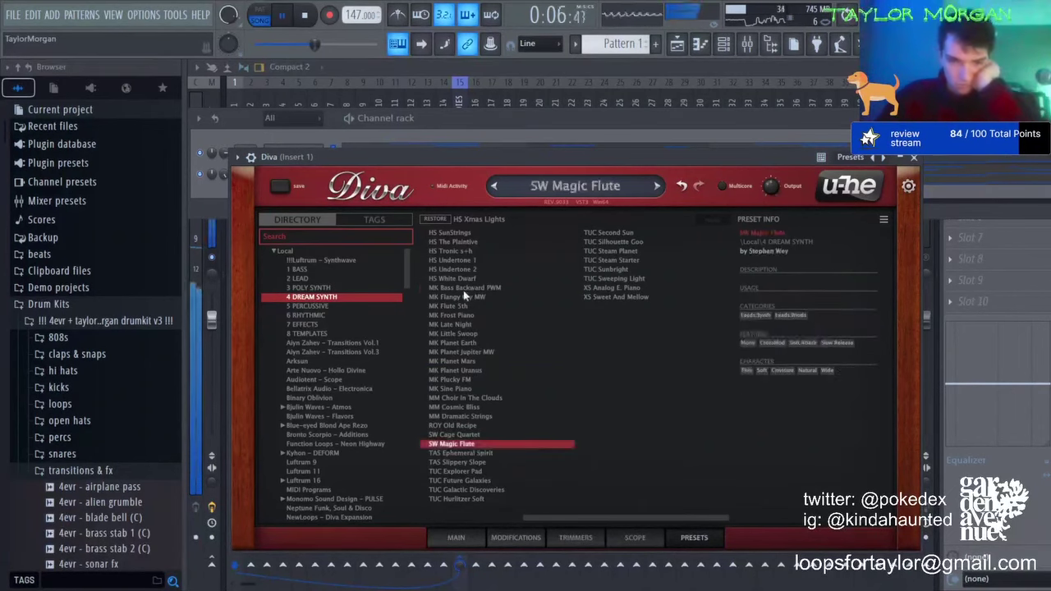
Step: Compare MK Bass Backward PWM, Undertone 1, Late Night and Little Swoop, settling on MK Frost Piano
left_click(464, 288)
left_click(463, 316)
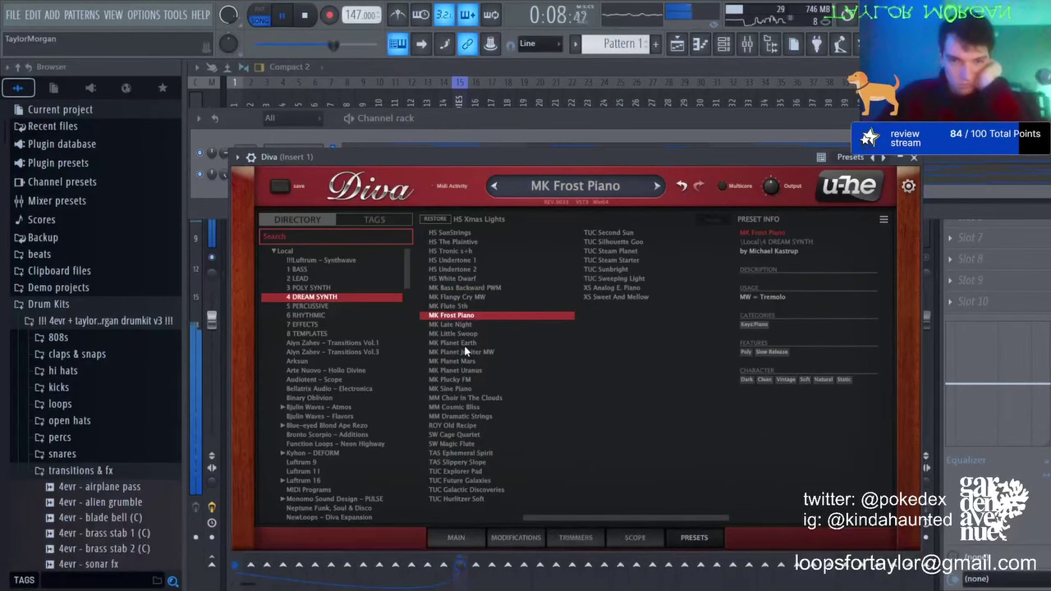
left_click(476, 260)
left_click(471, 326)
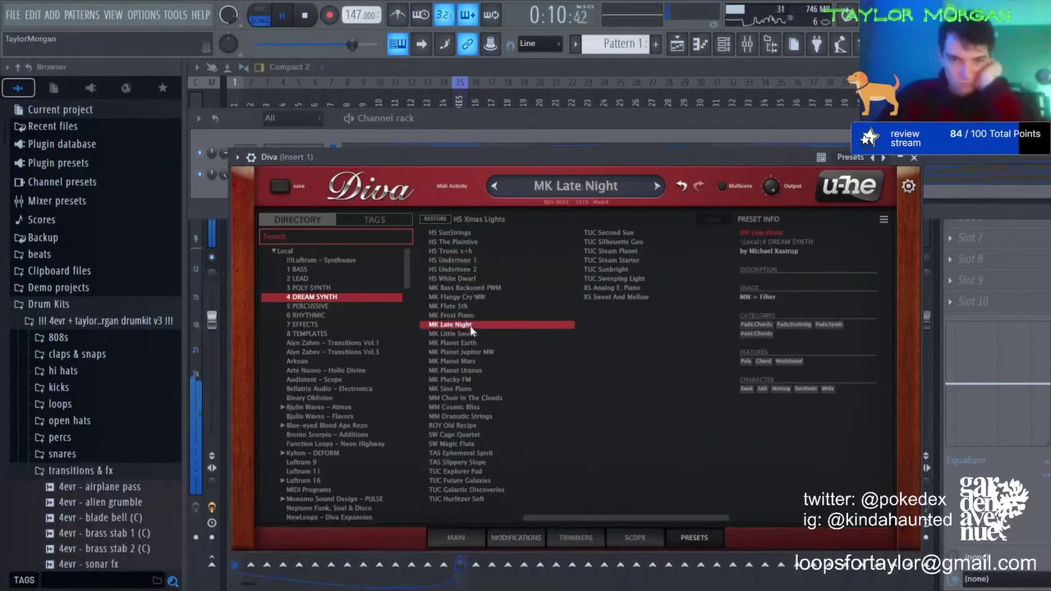
left_click(473, 337)
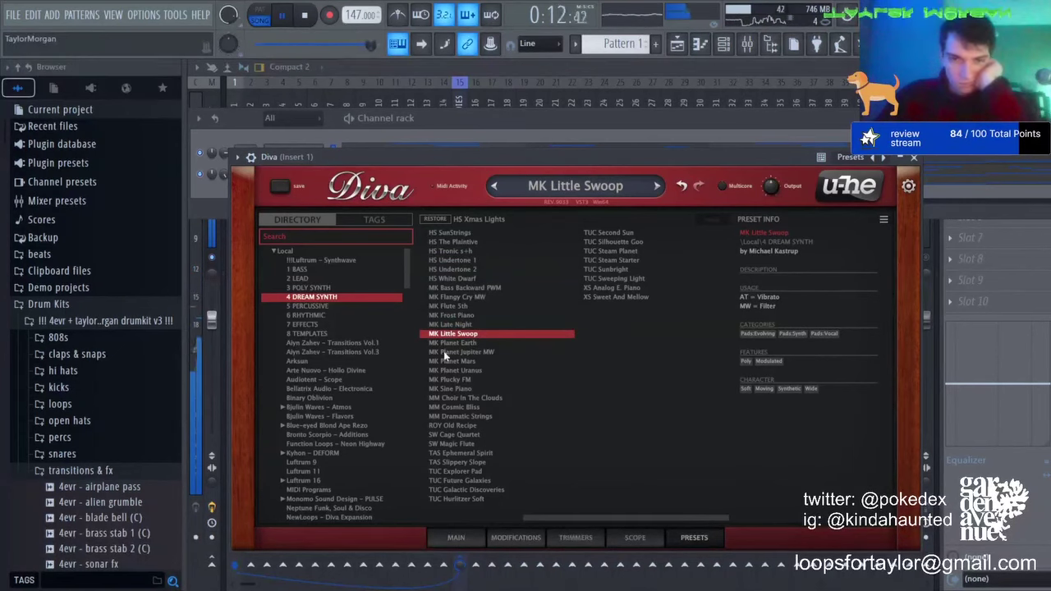
left_click(465, 316)
key("F9")
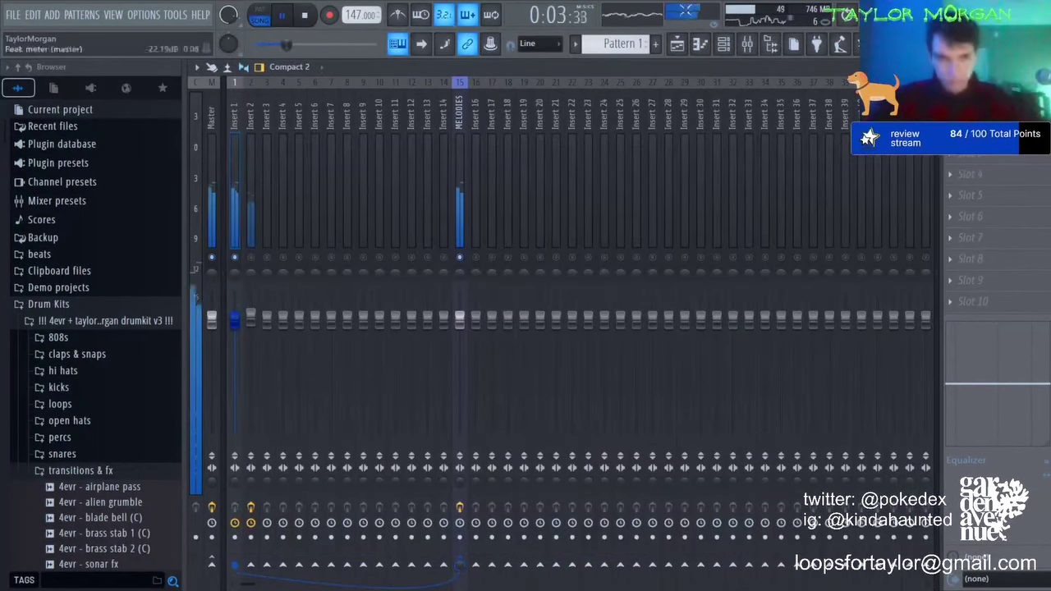
Step: Raise the Diva and suitcase notes two semitones each, play it back, and select Insert 2
left_click(704, 45)
key("space")
key("shift+Up")
key("shift+Up")
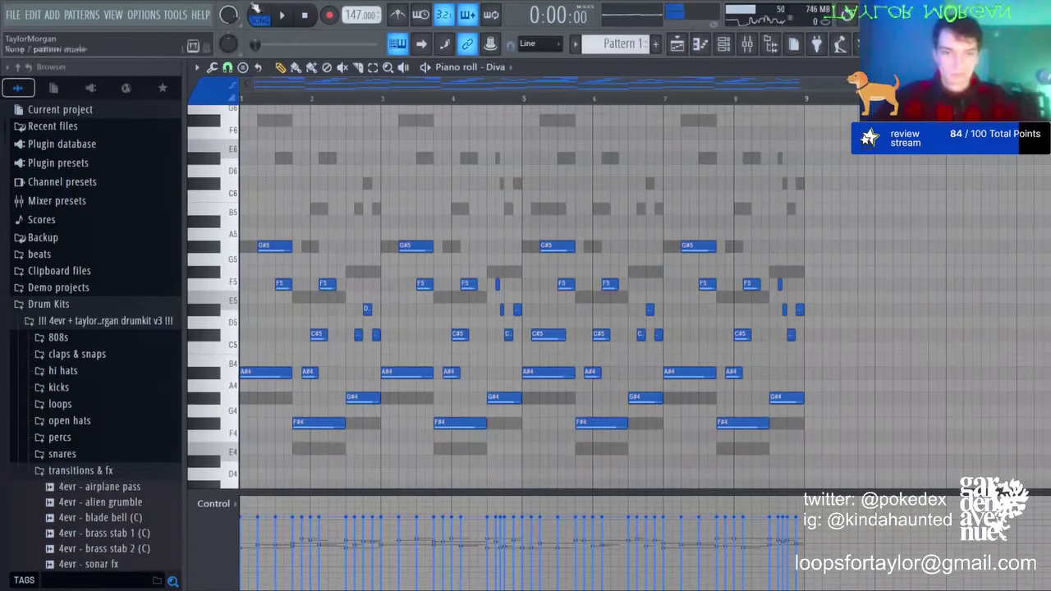
scroll(498, 73, "down", 1)
key("shift+Up")
key("shift+Up")
key("space")
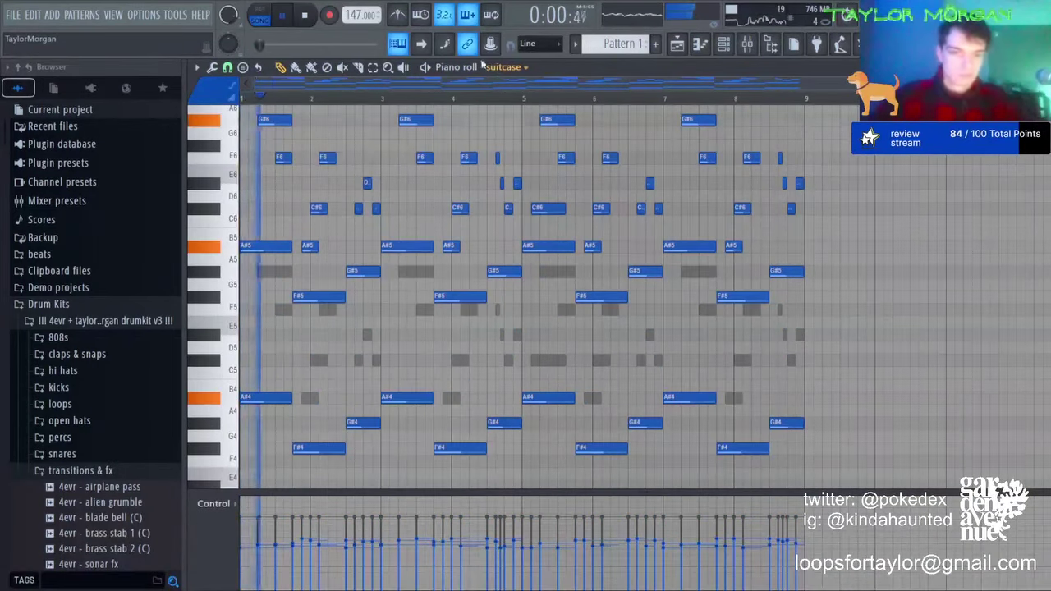
left_click(748, 42)
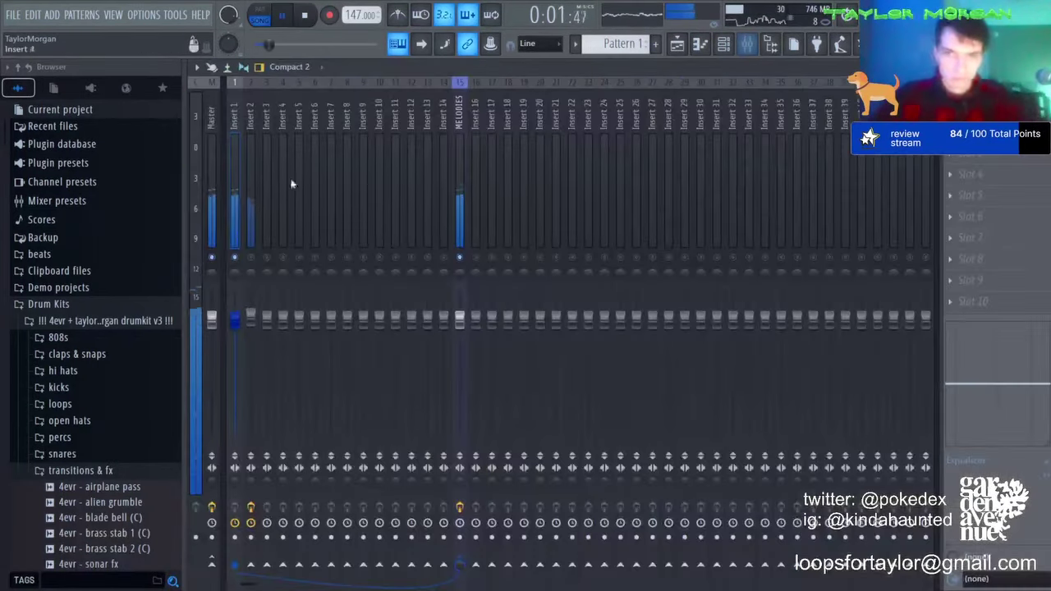
left_click(251, 261)
Step: Drop the suitcase notes back two semitones and raise them an octave
left_click(700, 46)
key("space")
key("shift+Down")
key("shift+Down")
key("space")
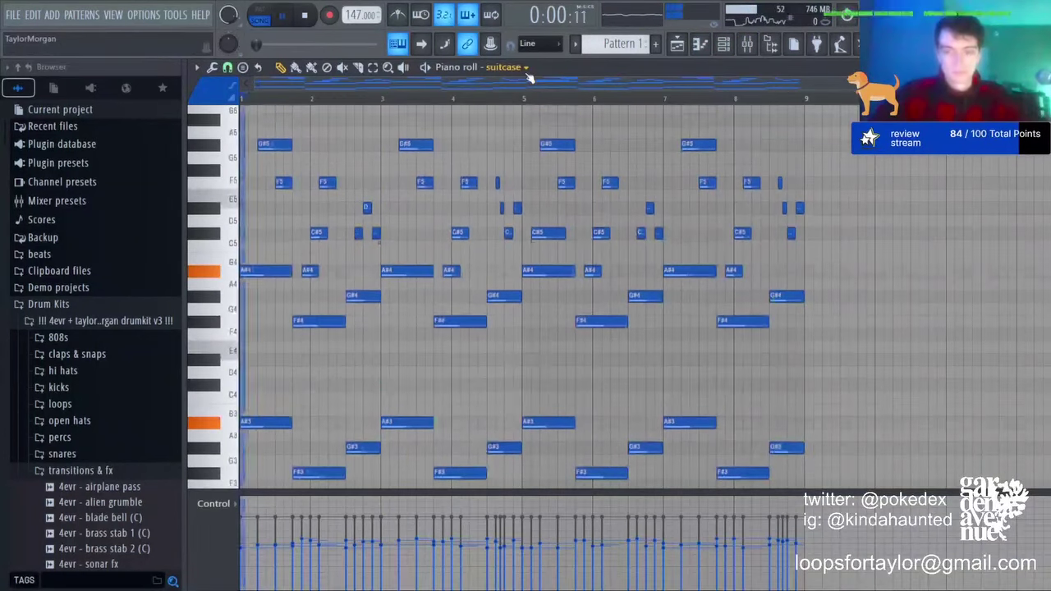
key("ctrl+a")
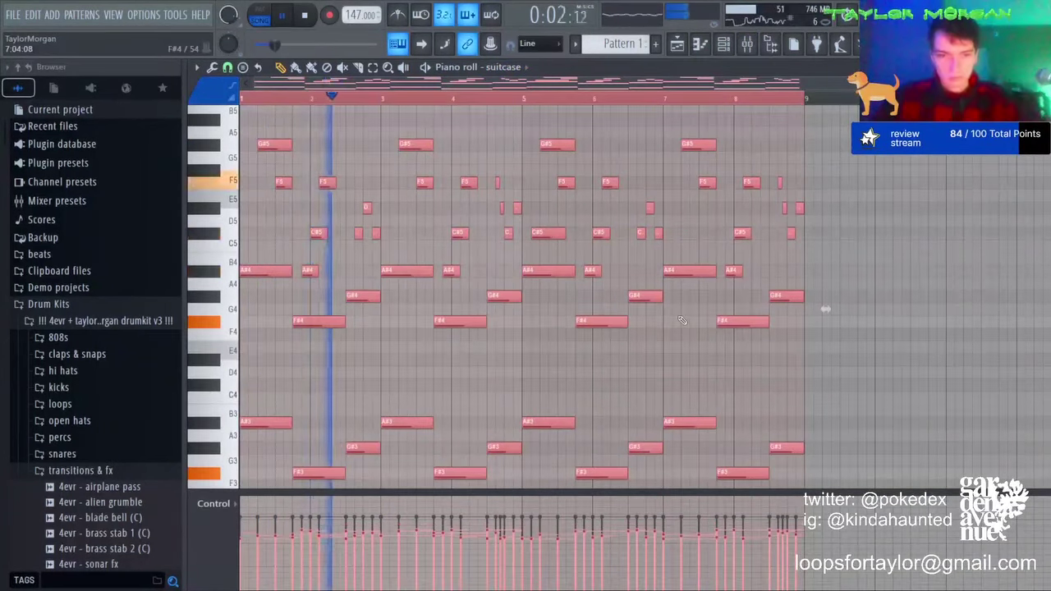
key("ctrl+d")
key("ctrl+Up")
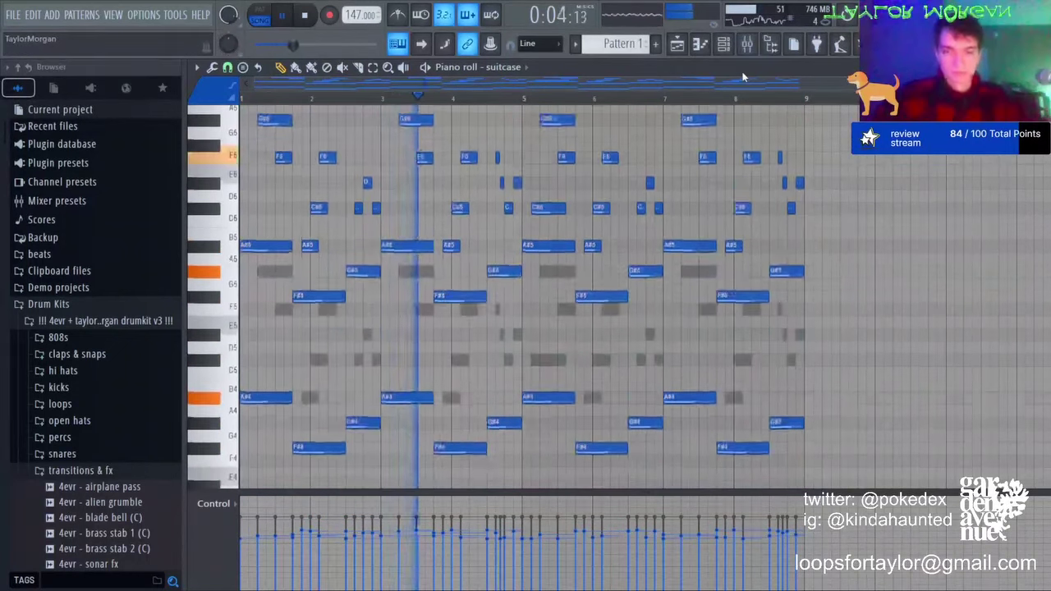
key("ctrl+a")
key("ctrl+d")
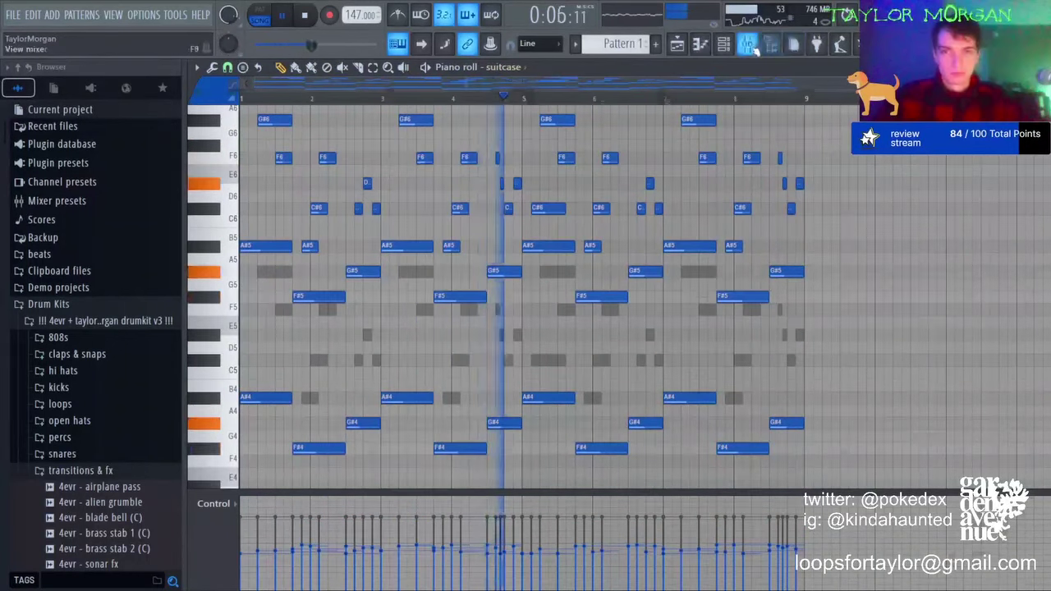
Step: Compare octave shifts, raising the suitcase notes an octave and trying the Diva notes an octave lower and back
left_click(748, 46)
left_click(702, 46)
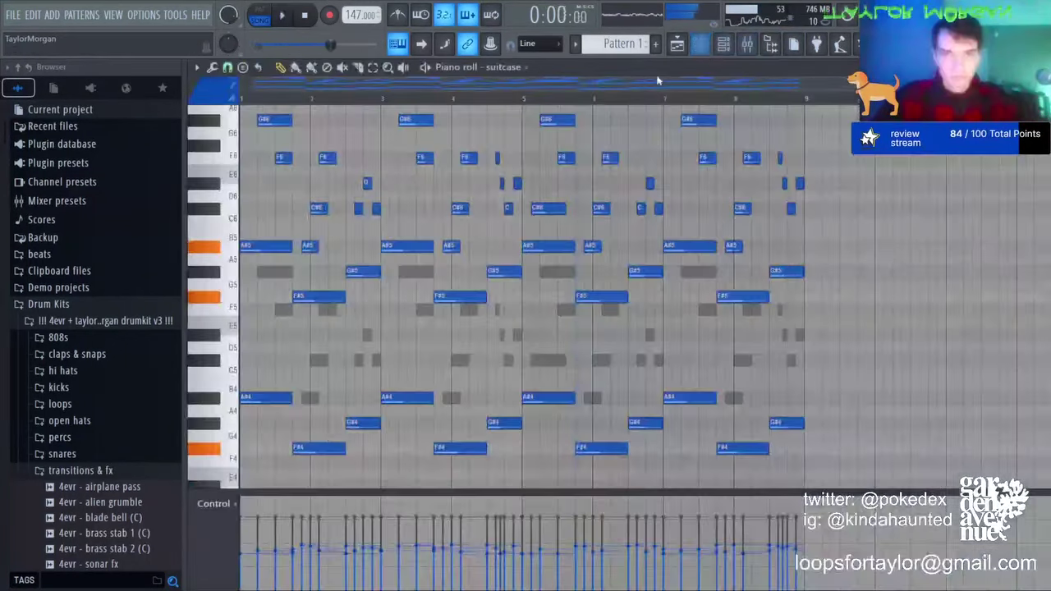
key("space")
key("ctrl+Up")
key("space")
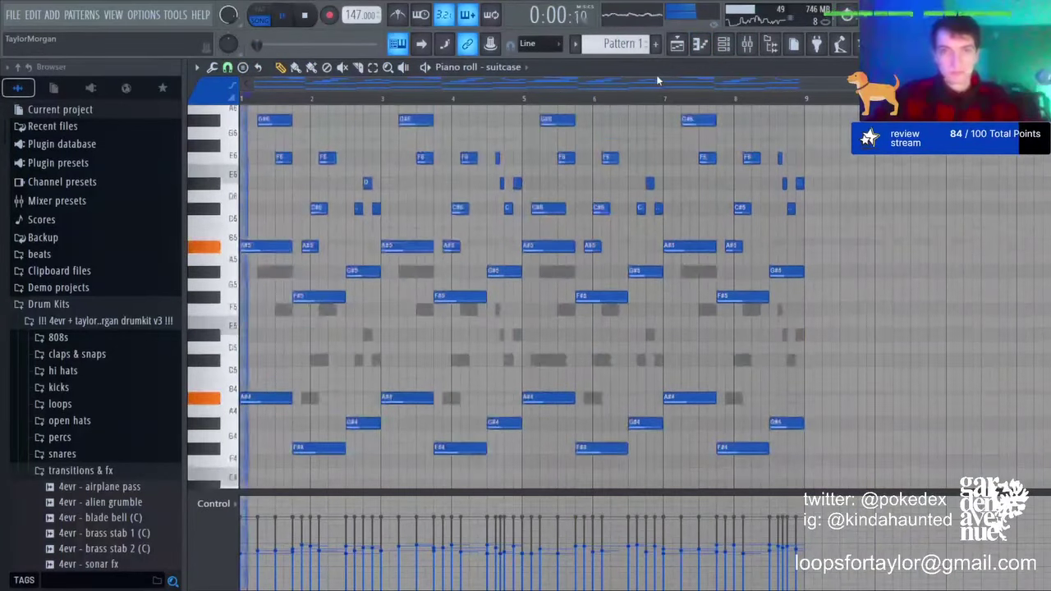
key("space")
scroll(506, 68, "down", 1)
key("ctrl+Down")
key("space")
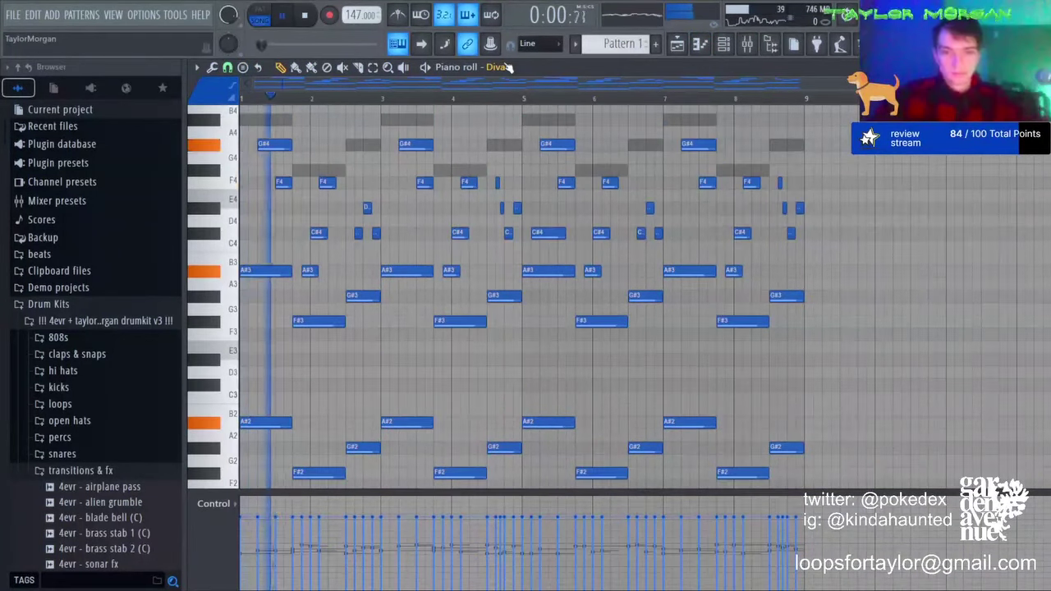
key("space")
key("ctrl+Up")
Step: Raise the Diva and suitcase melodies three semitones, then drop Insert 2 to about -3 dB
key("Up")
key("Up")
key("Up")
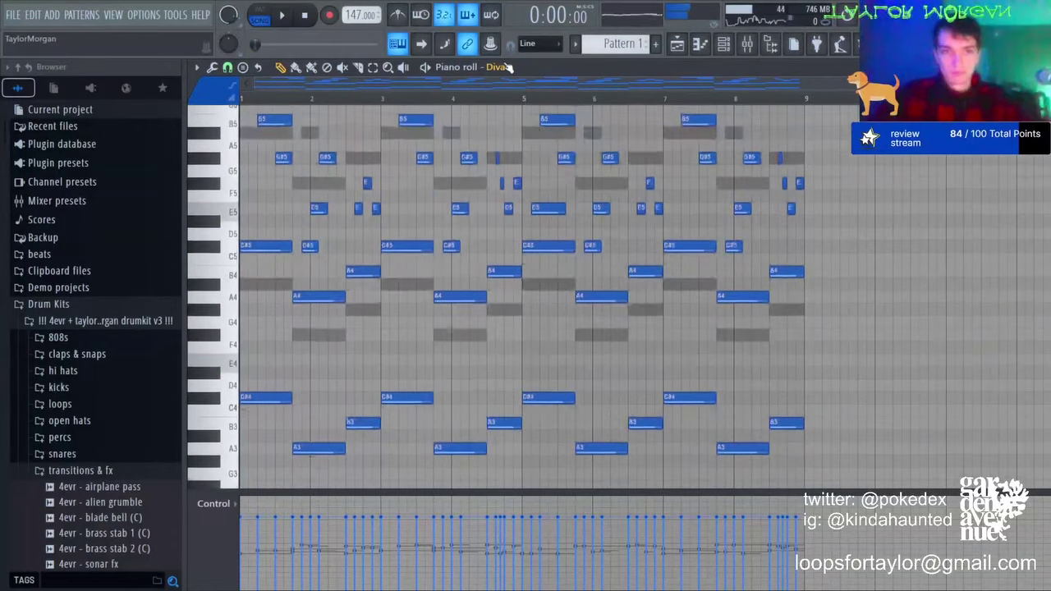
scroll(509, 69, "up", 1)
key("shift+Up")
key("shift+Up")
key("shift+Up")
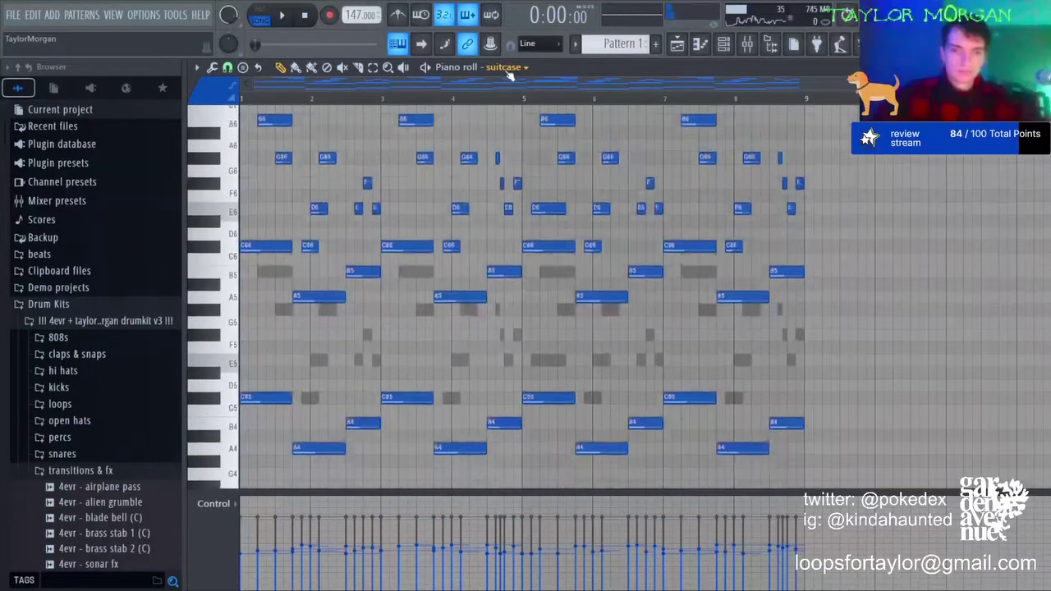
key("ctrl+Up")
key("space")
key("F9")
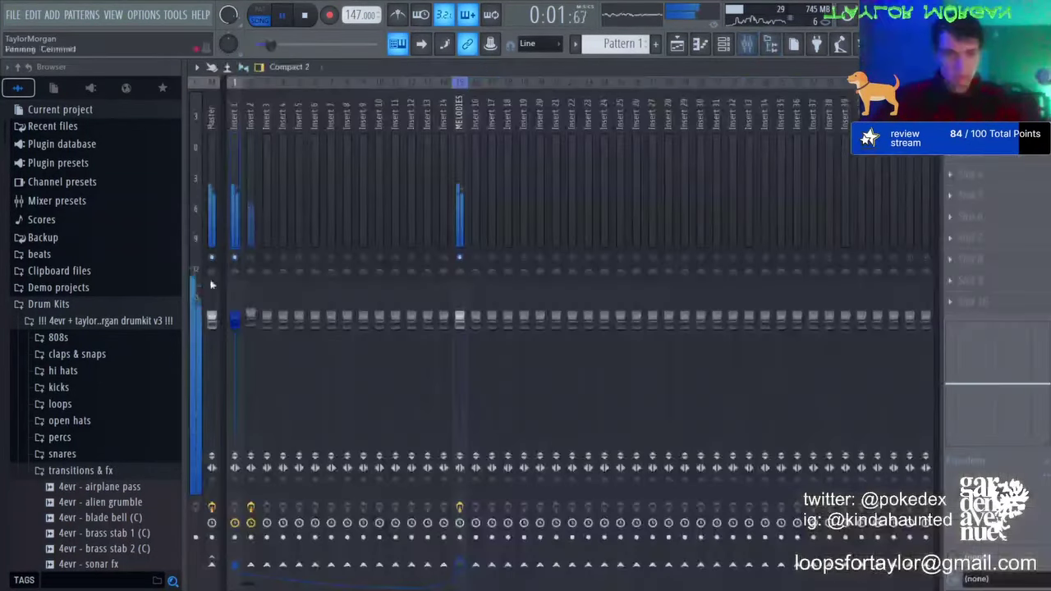
left_click_drag(250, 320, 251, 333)
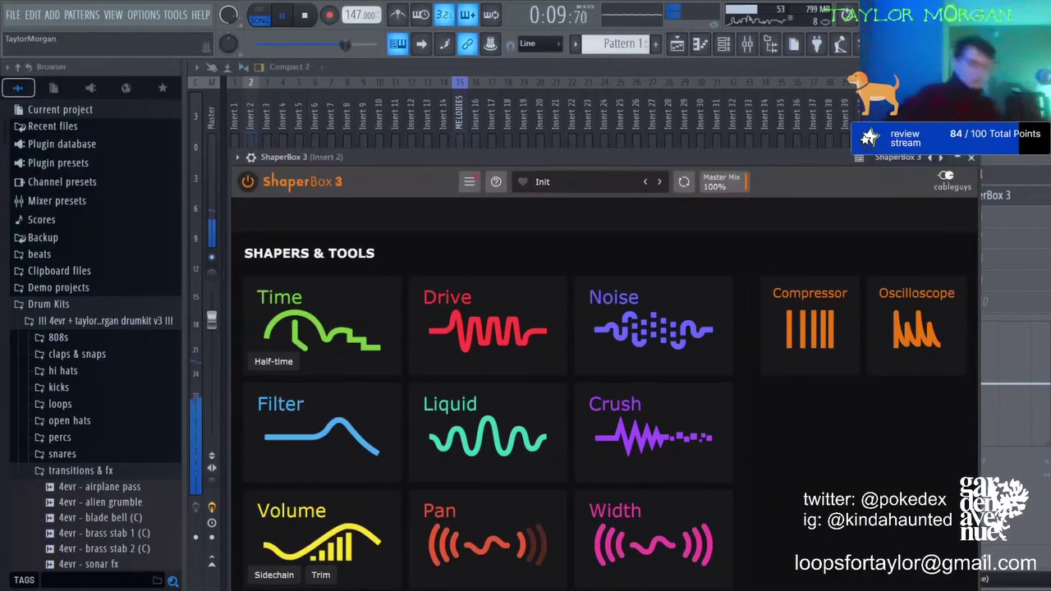
Step: Add a ShaperBox 3 Time shaper using the Stutter 1 pattern at 22% mix
left_click(346, 348)
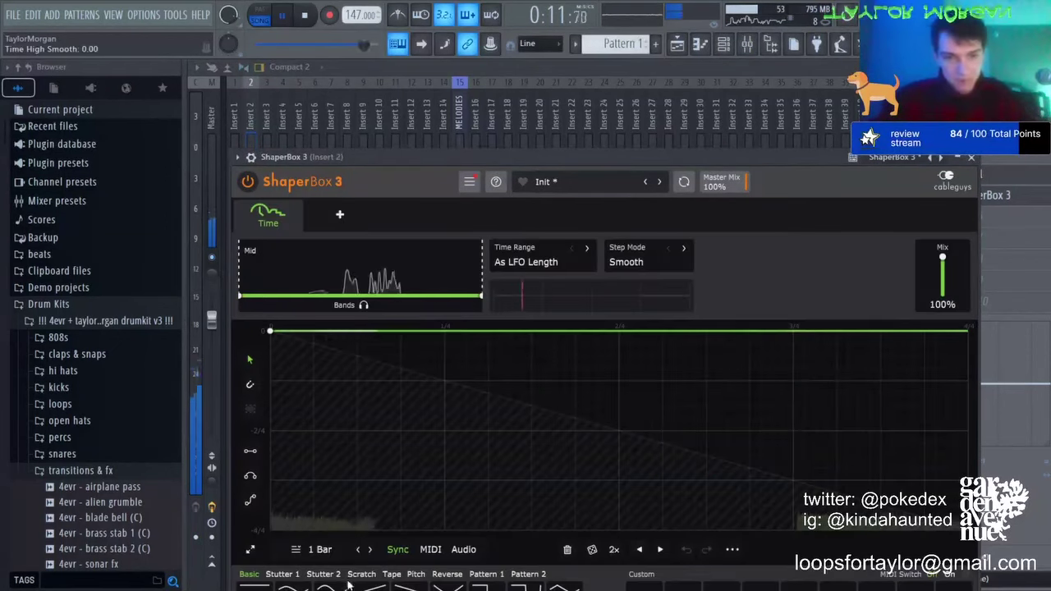
left_click(281, 575)
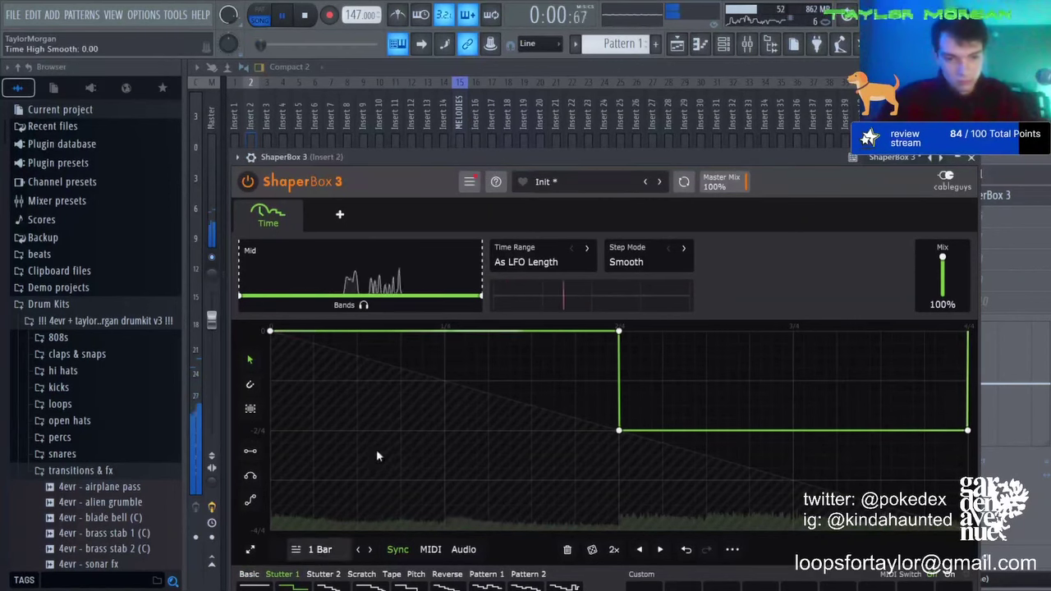
left_click_drag(1047, 195, 1047, 222)
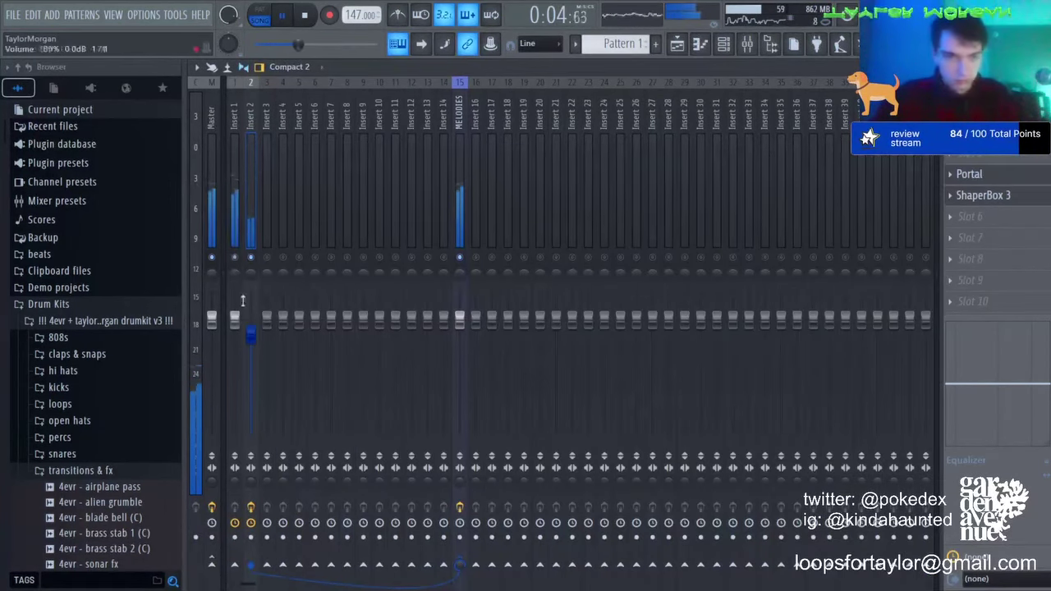
Step: Boost and sweep band 4 of Fruity parametric EQ 2 on Insert 1
left_click(231, 188)
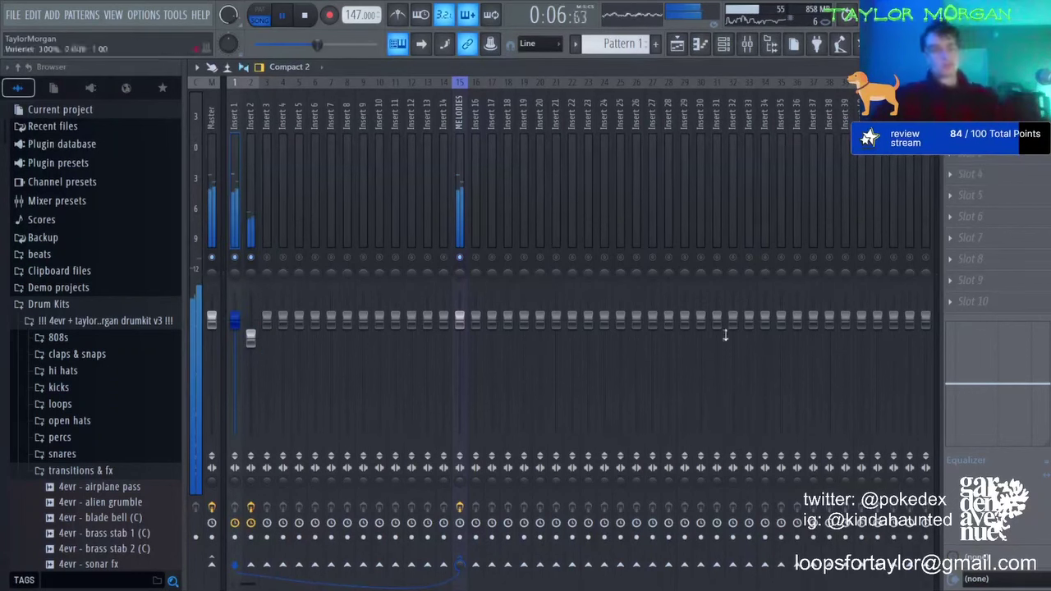
left_click(723, 44)
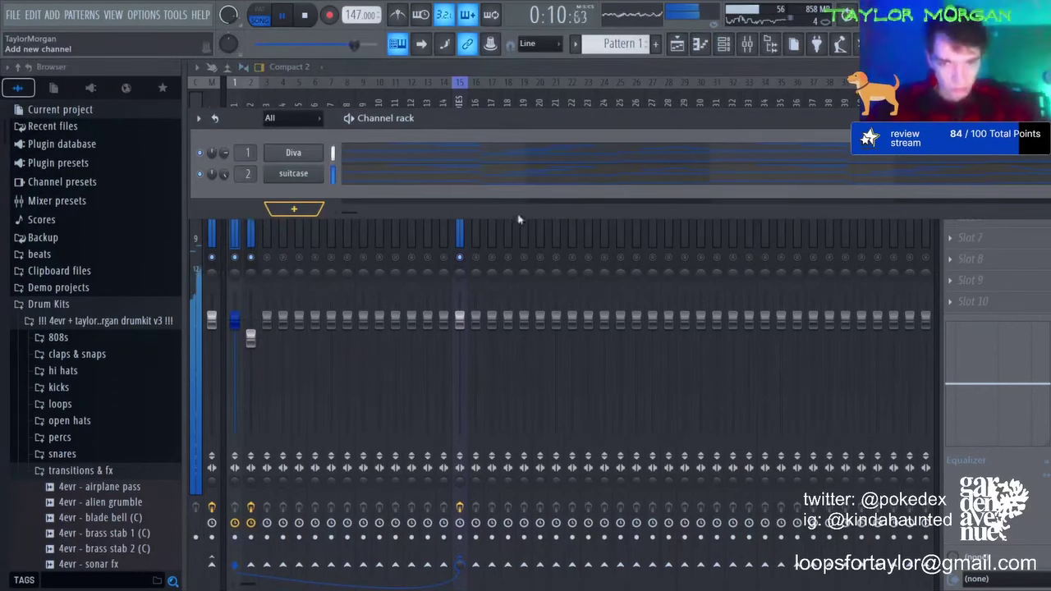
left_click(226, 262)
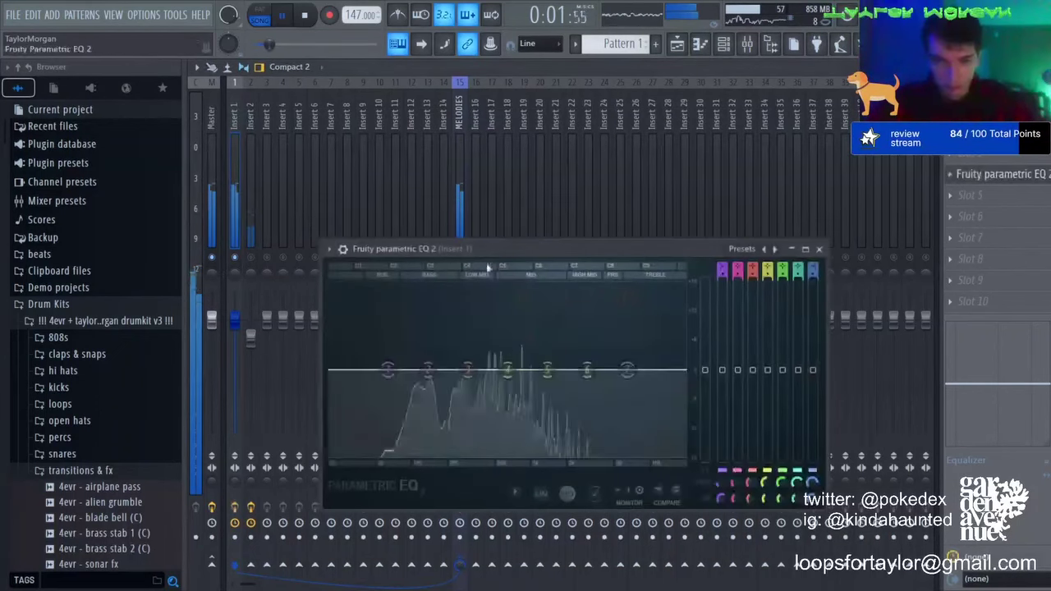
scroll(507, 369, "down", 8)
left_click_drag(506, 369, 493, 428)
left_click(250, 256)
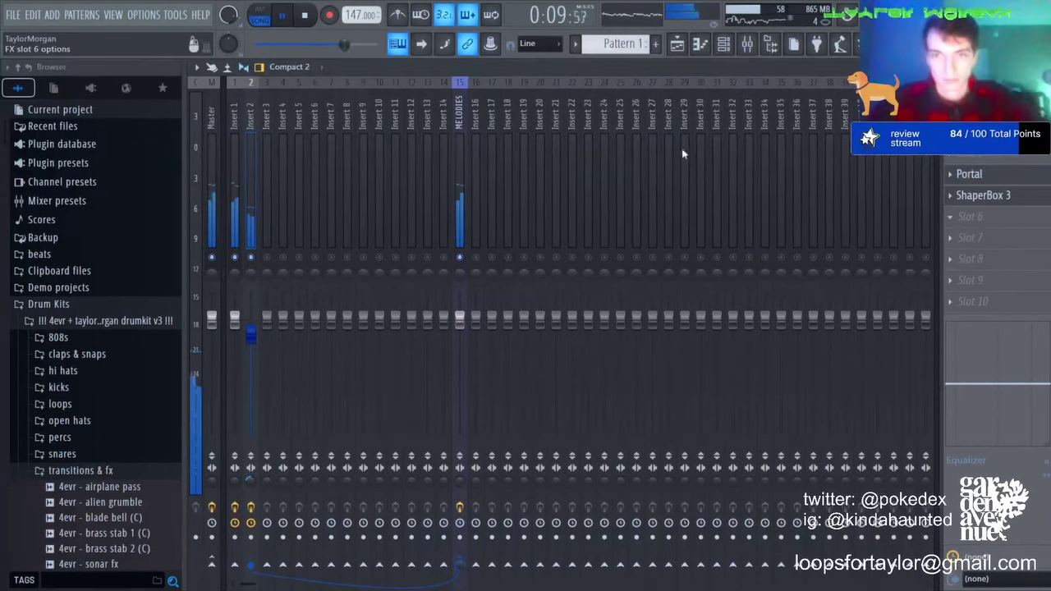
Step: Load HalfTime and PanCake 2 into Insert 2's FX slots, closing each window
key("space")
key("Escape")
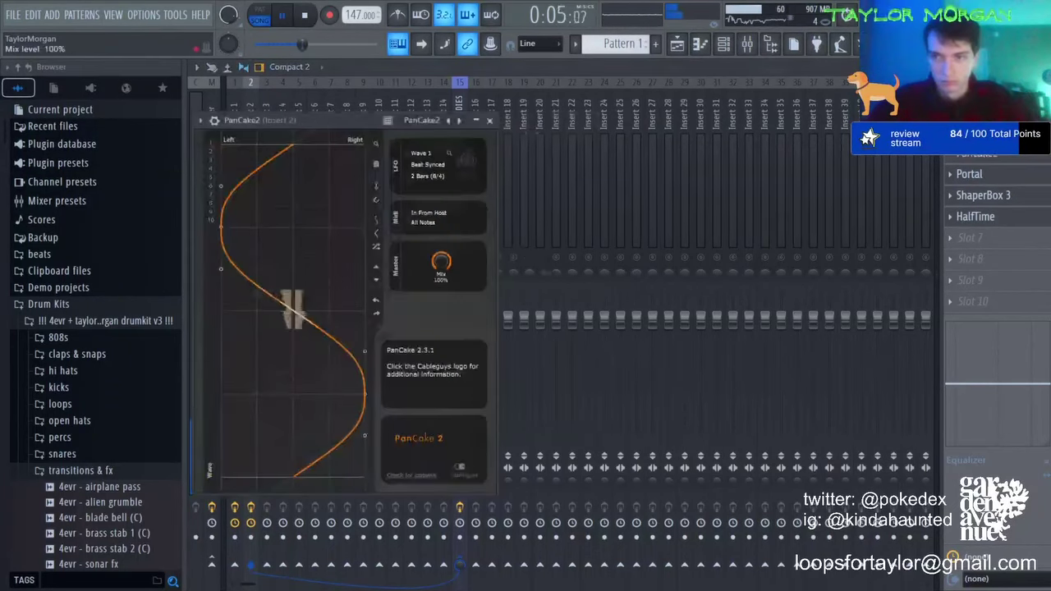
key("Escape")
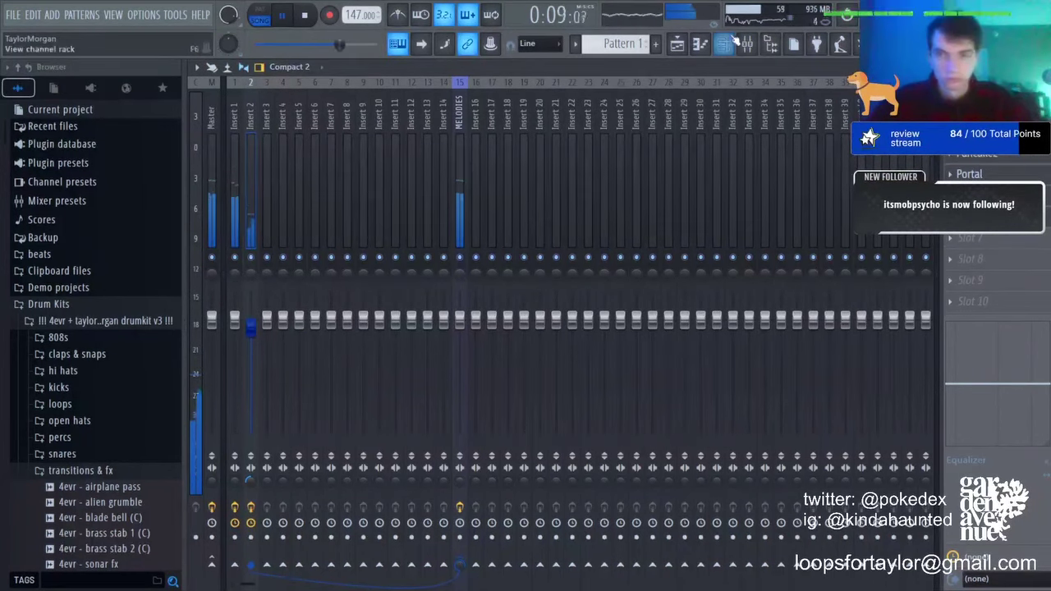
left_click(731, 41)
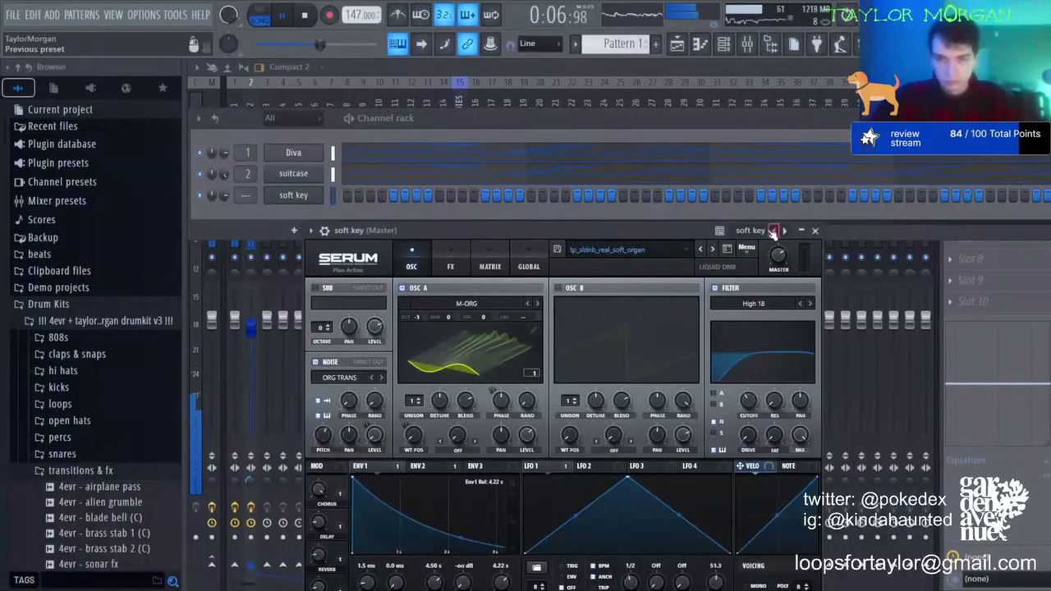
Step: Load Serum as a new channel in the Channel rack
left_click(773, 231)
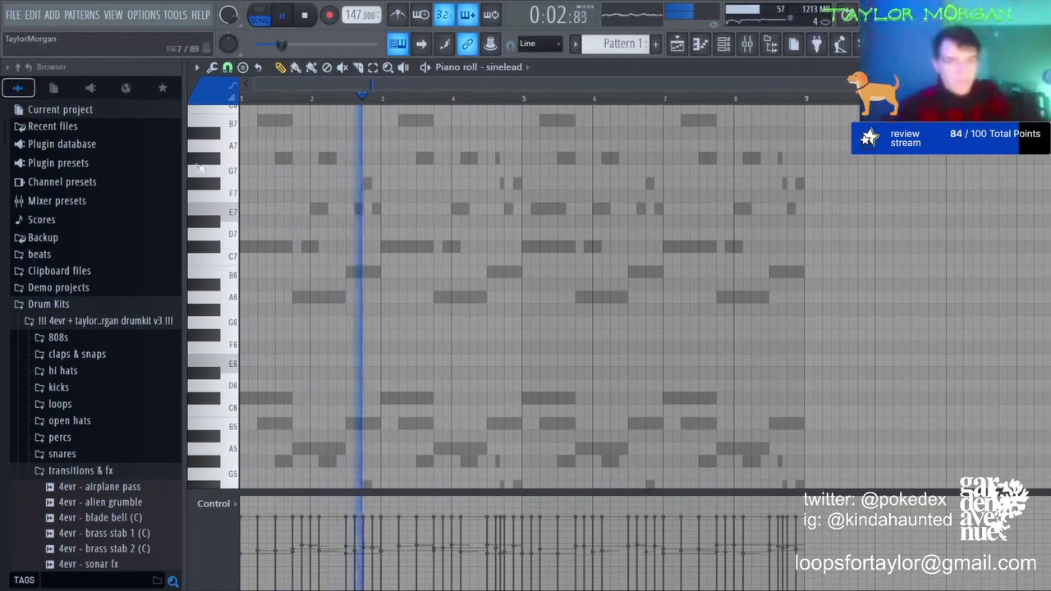
Step: Place D#6, two B5, A5 and G#5 notes after the opening E6, previewing with playback
key("space")
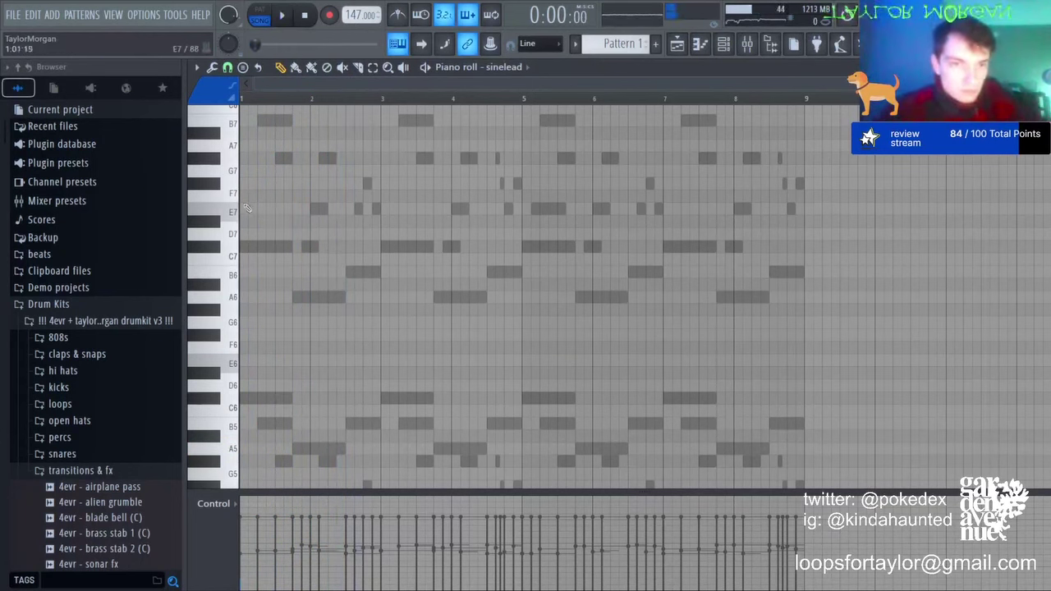
key("space")
left_click(268, 373)
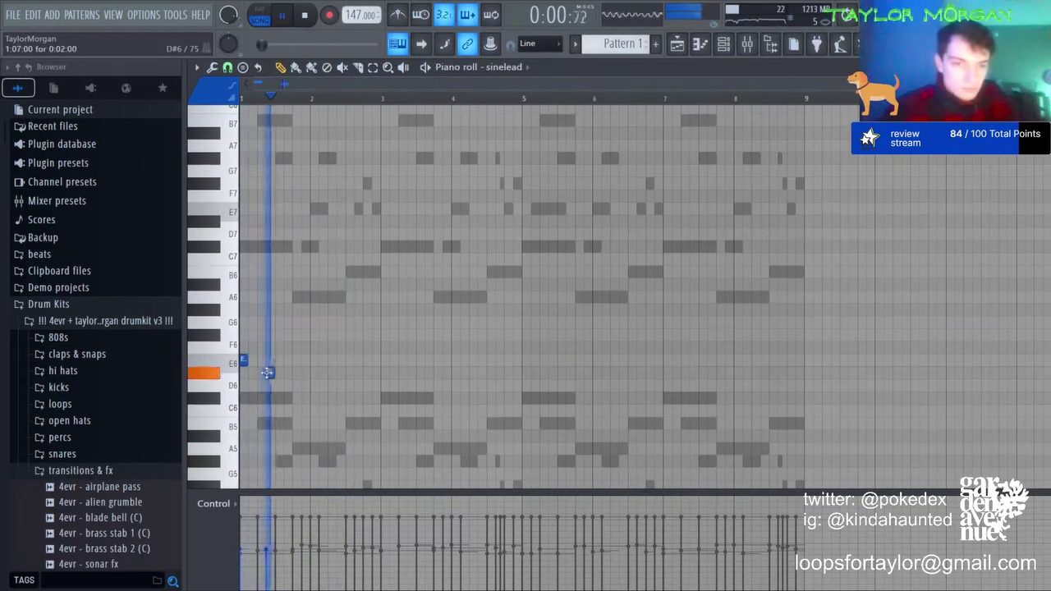
key("space")
key("space")
scroll(246, 106, "up", 2)
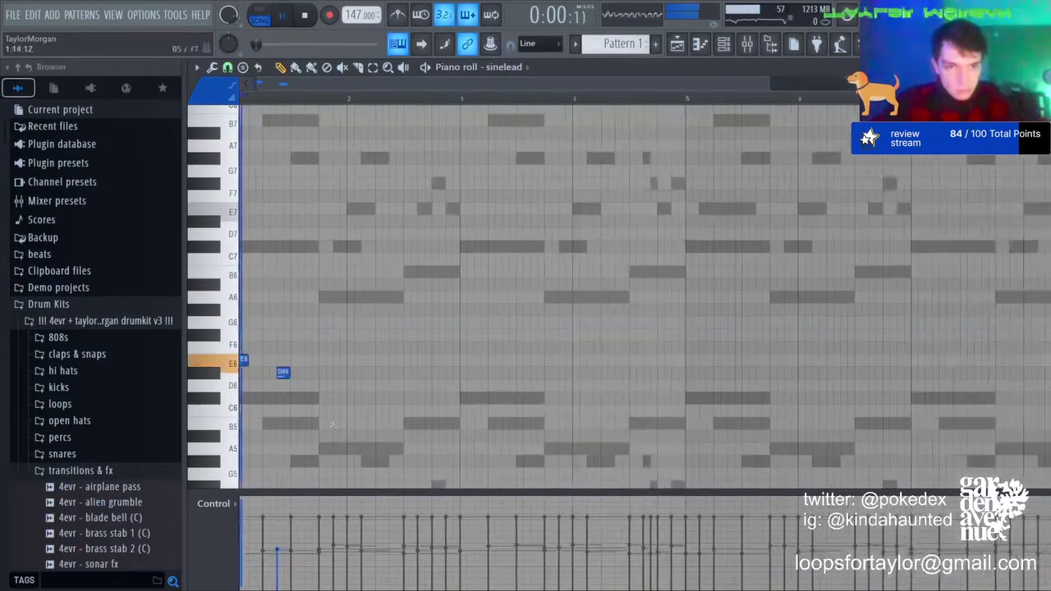
left_click(324, 422)
left_click(381, 423)
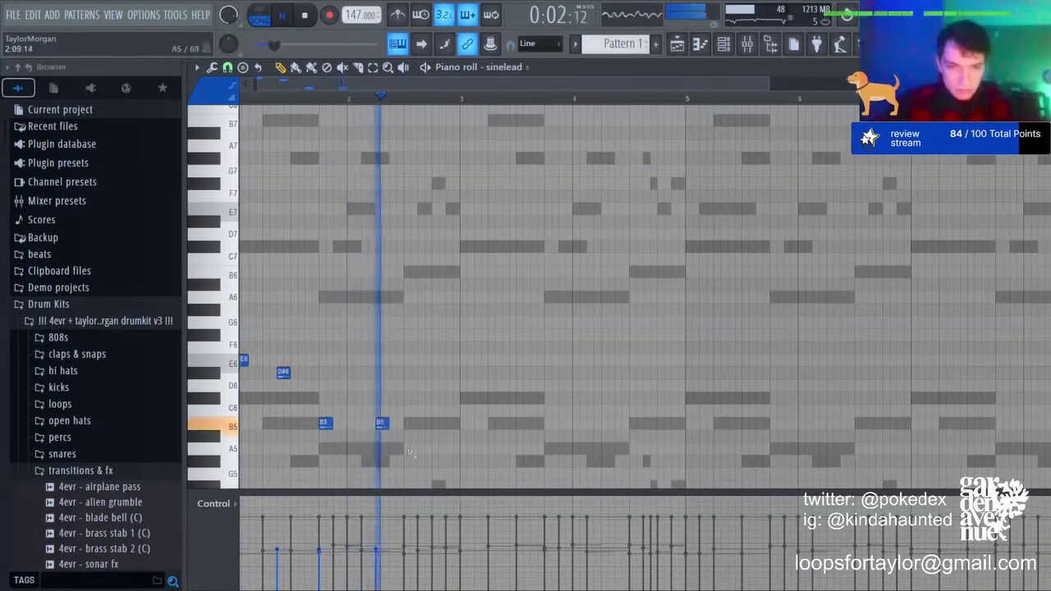
left_click(409, 448)
left_click(422, 460)
key("space")
key("space")
Step: Delete the misplaced A5 and G#5, add a third B5 followed by A5 and a slightly longer G#5
right_click(423, 460)
right_click(409, 449)
left_click(409, 424)
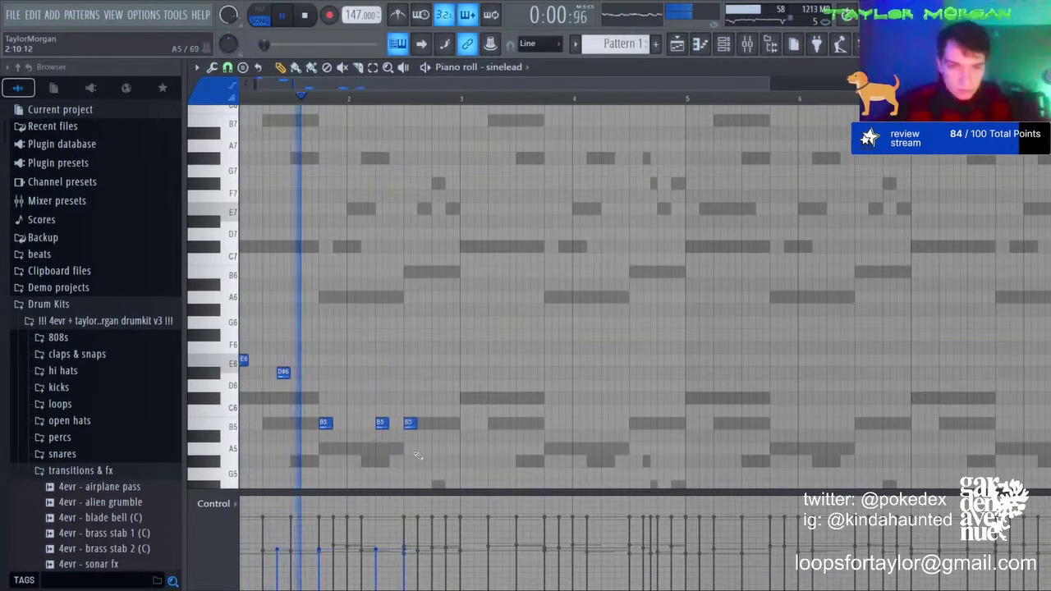
left_click(423, 449)
left_click(437, 460)
left_click_drag(444, 461, 429, 423)
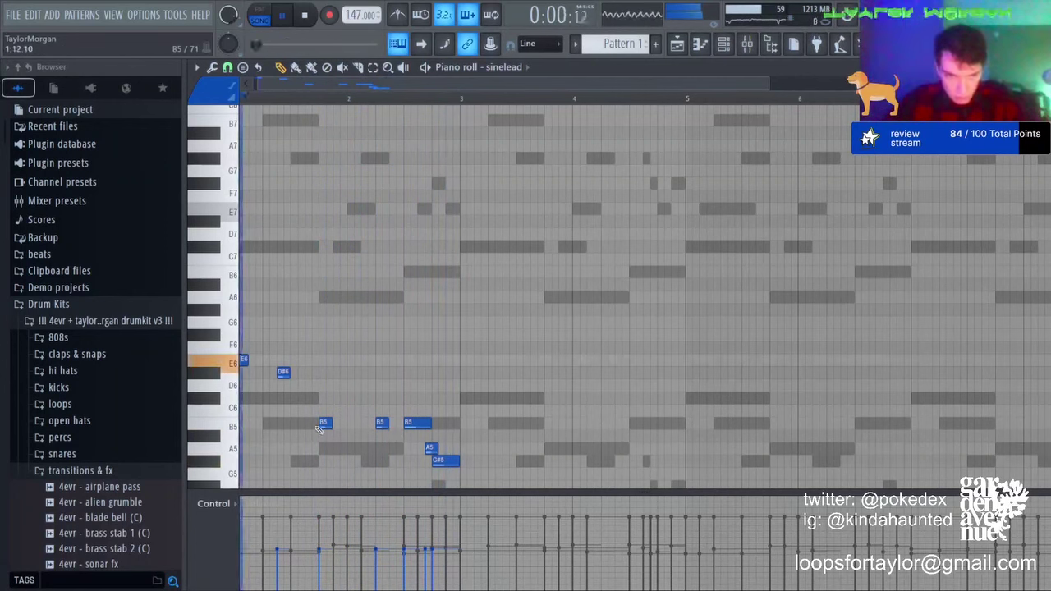
key("space")
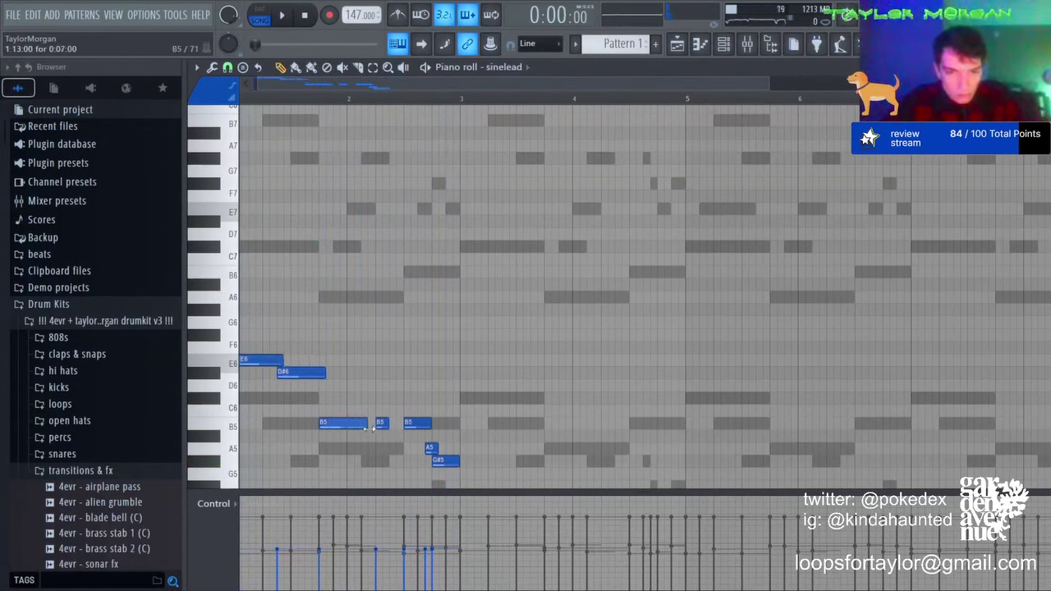
Step: Duplicate the phrase and make the bars 5–8 copy an octave lower than the first half
key("ctrl+b")
key("space")
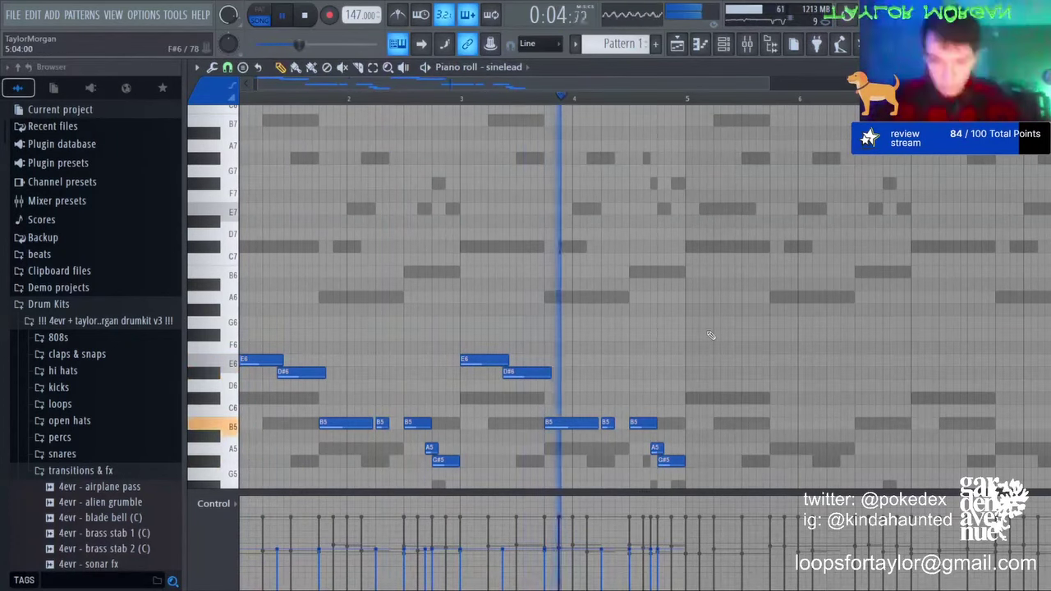
key("ctrl+Down")
key("ctrl+b")
key("ctrl+d")
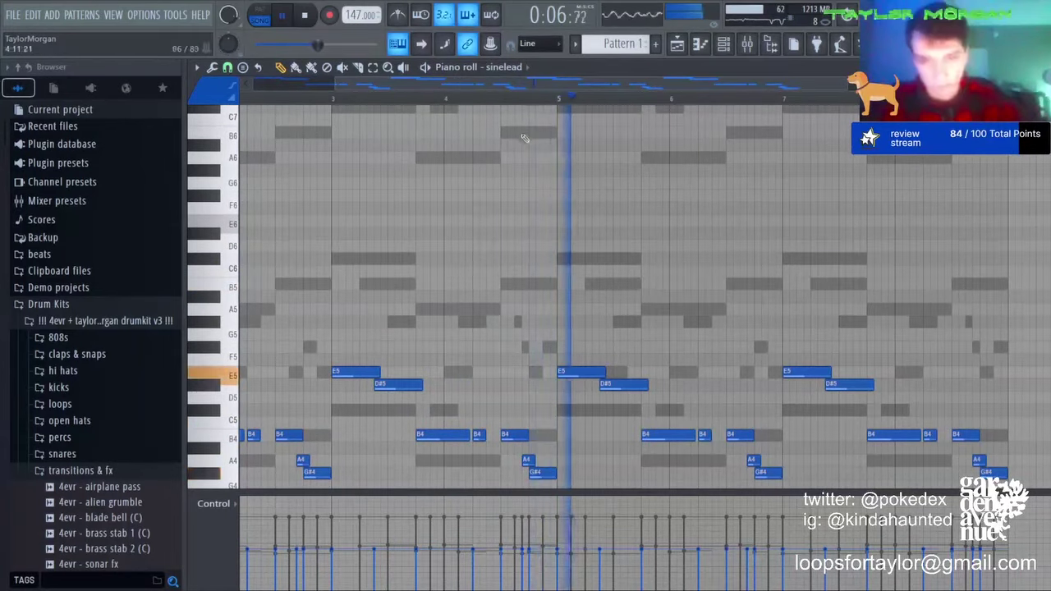
key("ctrl+z")
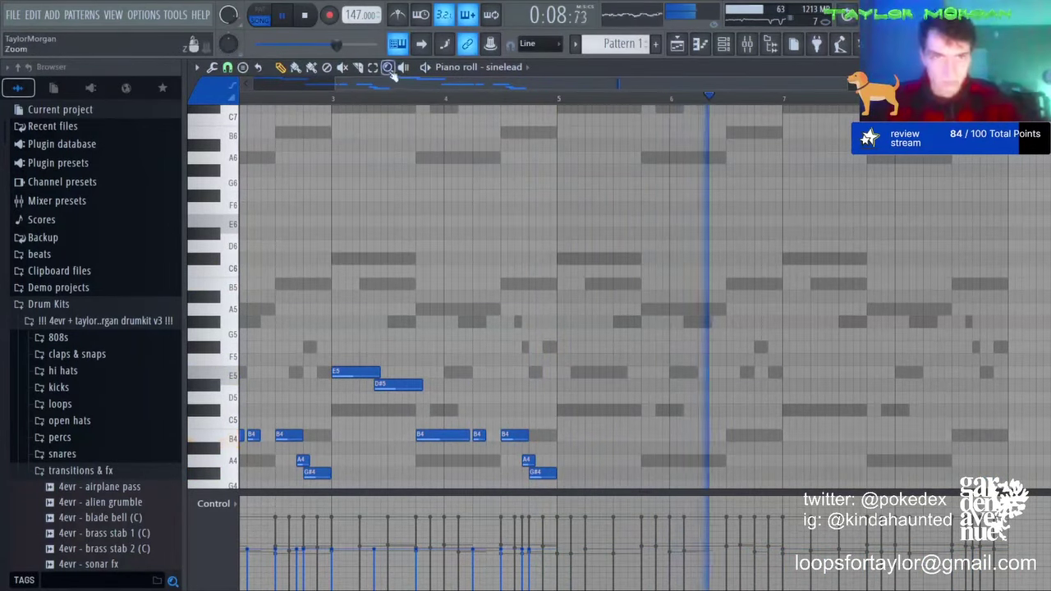
key("ctrl+Up")
key("ctrl+b")
key("ctrl+Down")
key("ctrl+d")
key("F9")
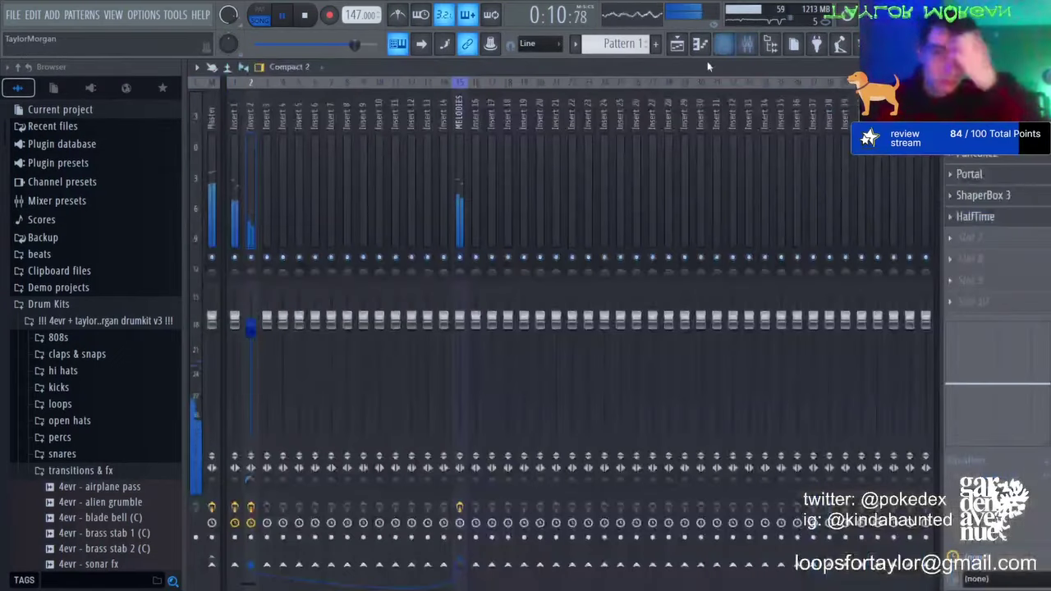
Step: Load the lead [dystopia] preset into the sinelead Serum synth
left_click(725, 47)
left_click(294, 196)
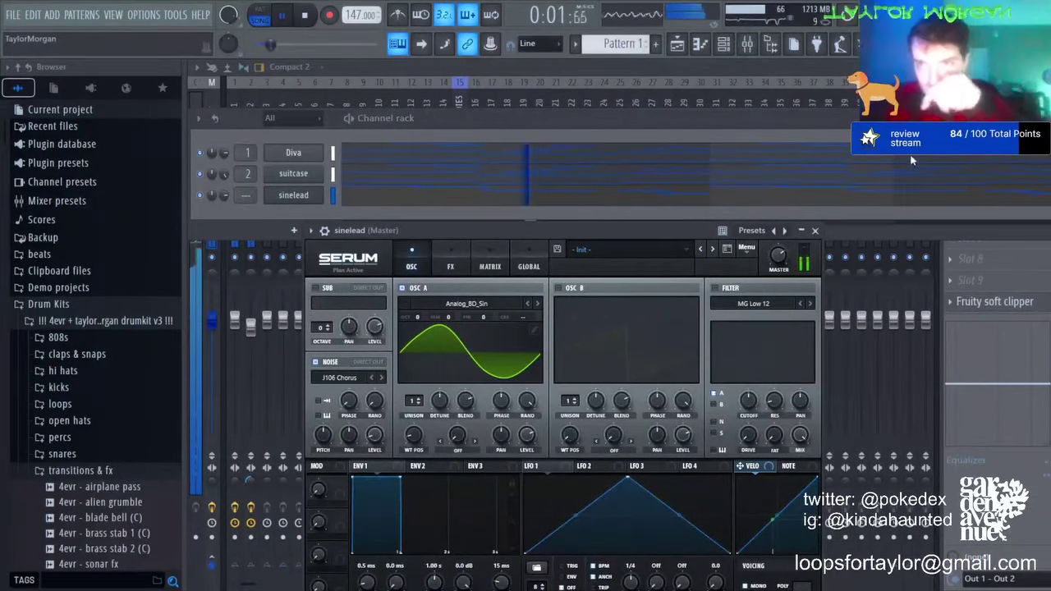
left_click_drag(456, 332, 426, 361)
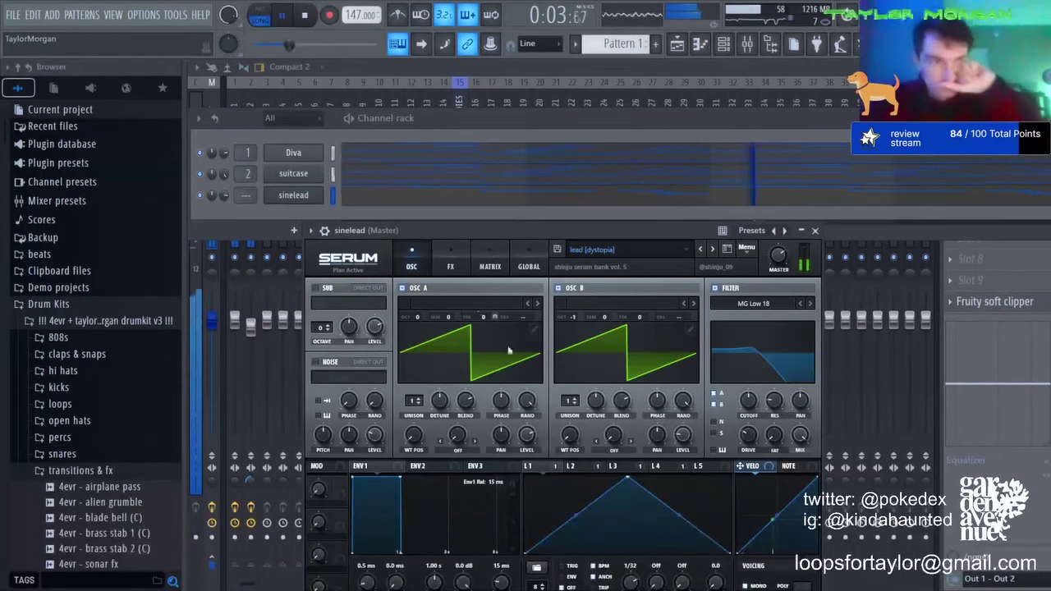
left_click(358, 225)
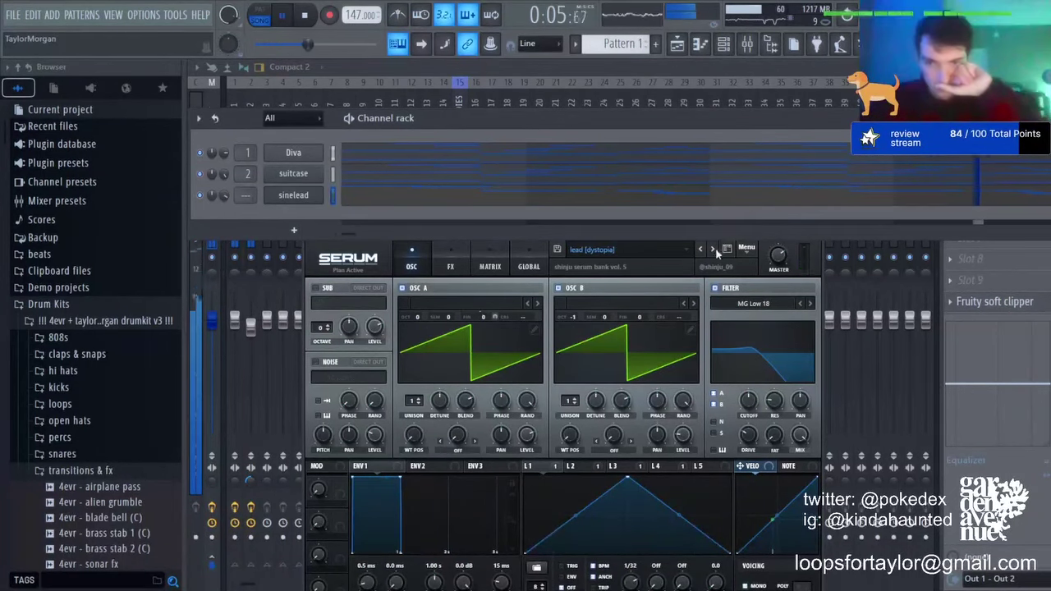
Step: Preview the sinelead melody, trying it an octave higher and then back down
left_click(700, 44)
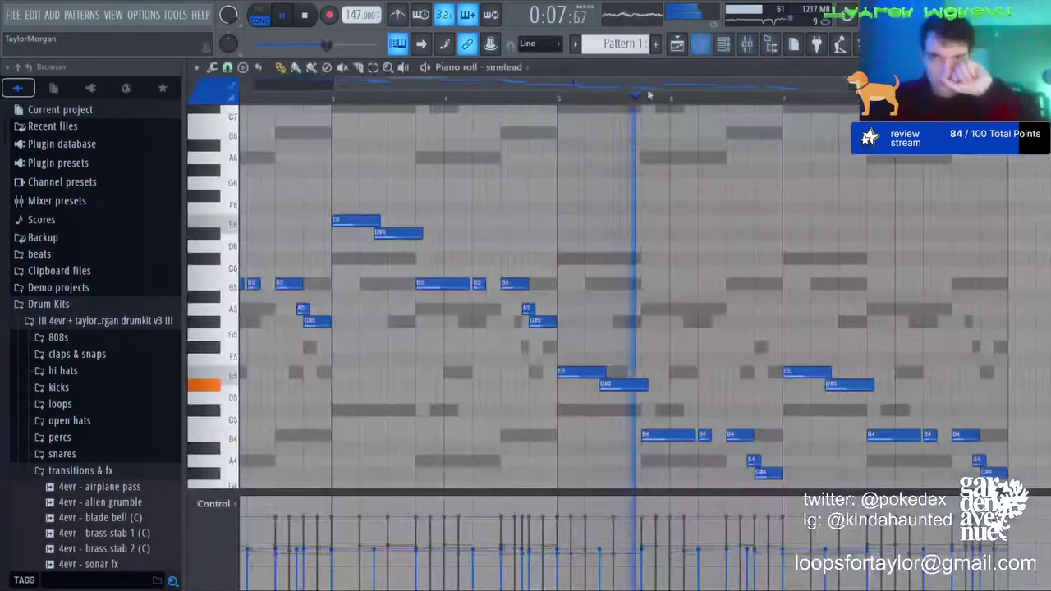
key("space")
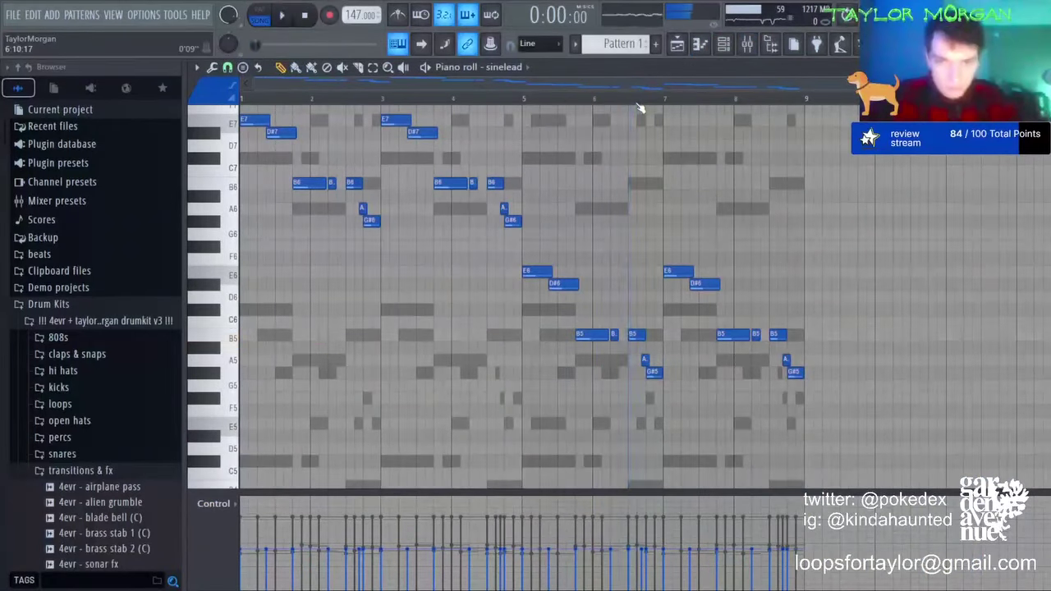
key("space")
key("space")
key("ctrl+Up")
key("ctrl+Down")
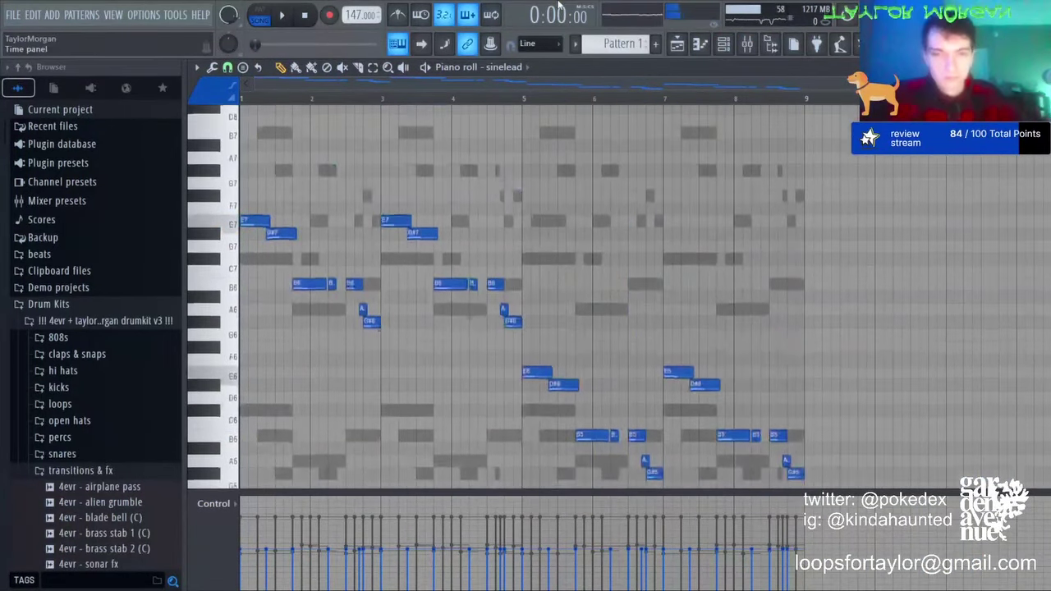
key("space")
Step: Step through three more lead presets to land on lead [runaway], then return to the piano roll
left_click(726, 46)
left_click(321, 197)
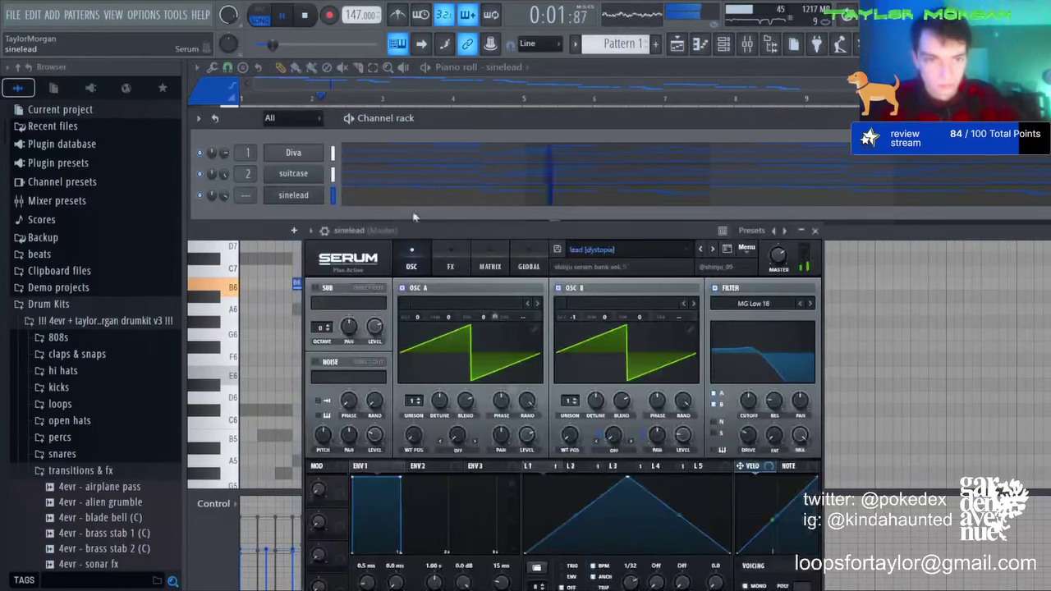
left_click(712, 251)
left_click(712, 252)
left_click(712, 251)
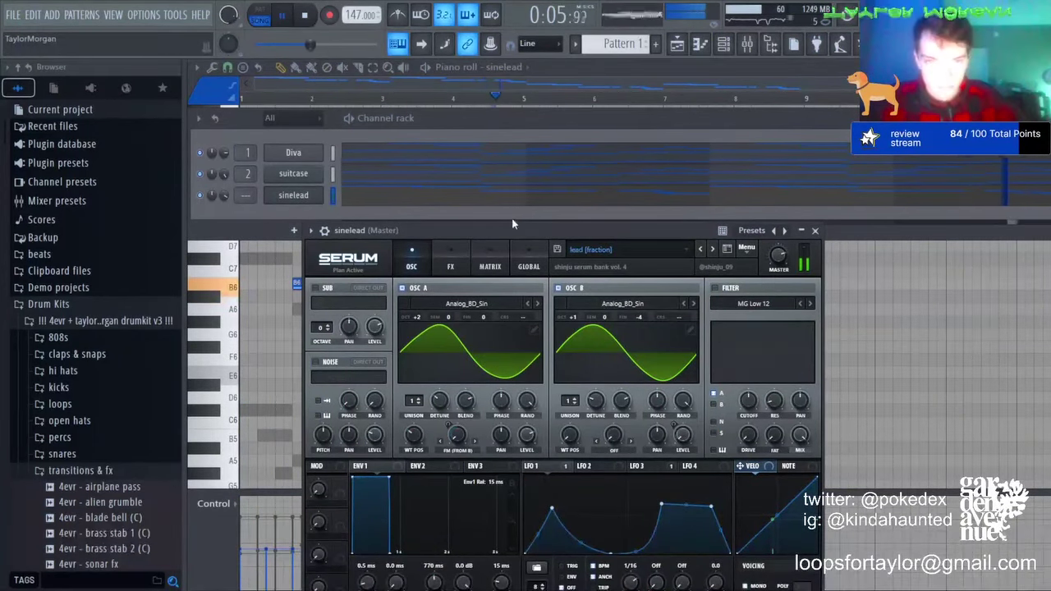
left_click(703, 50)
key("space")
key("space")
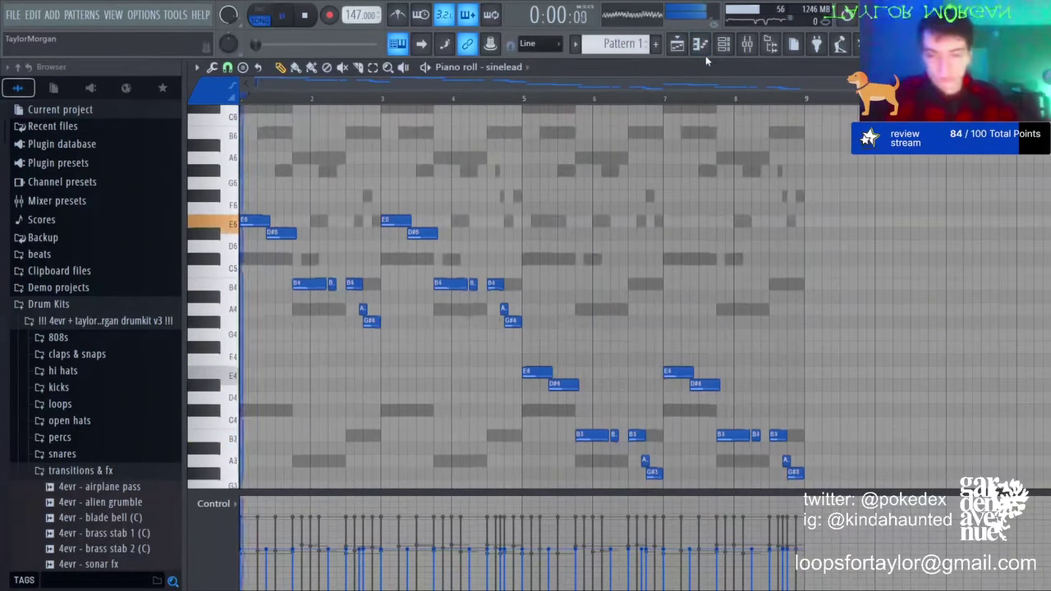
key("F6")
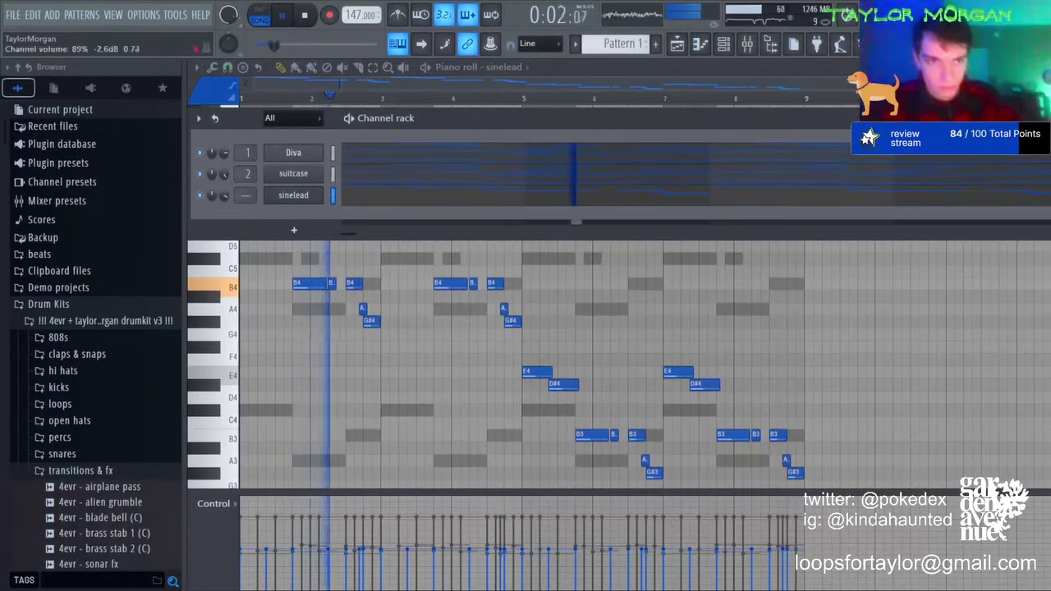
left_click(297, 202)
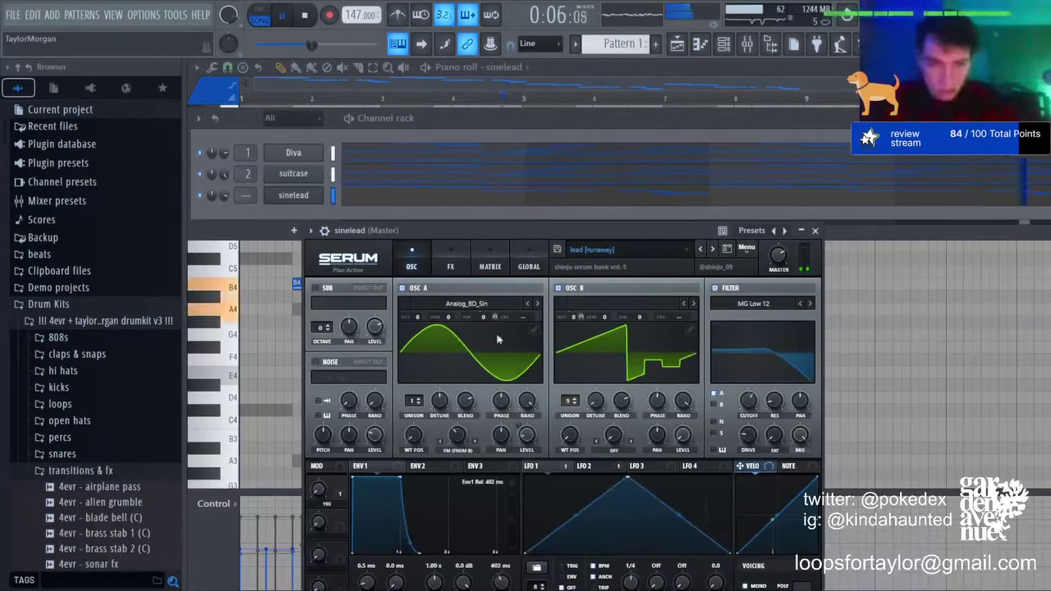
left_click(699, 45)
Step: Try the whole melody an octave up and a longer D#5 note, reverting both
key("ctrl+Up")
key("space")
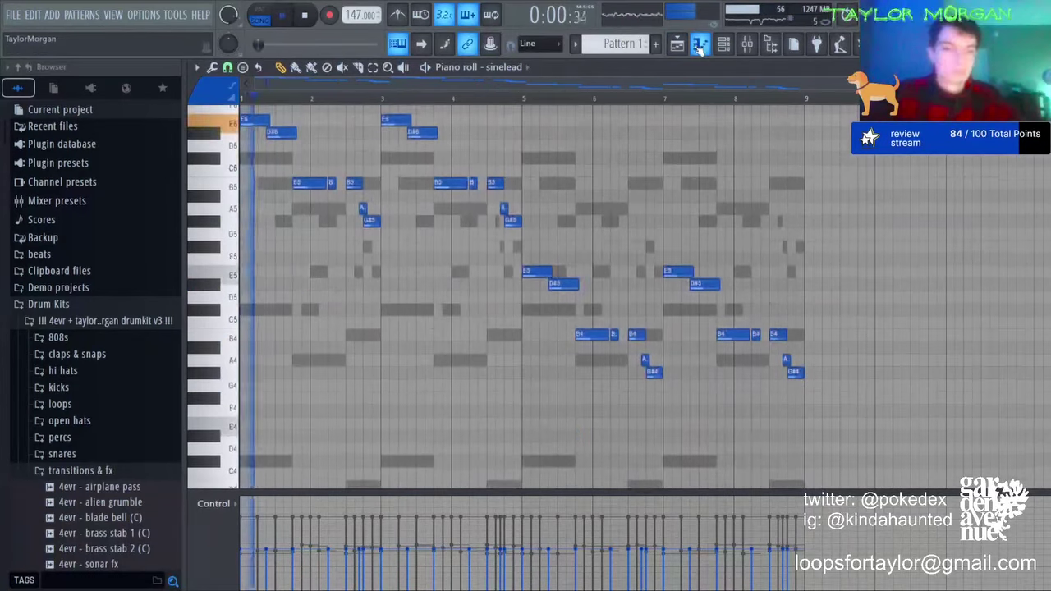
key("ctrl+Down")
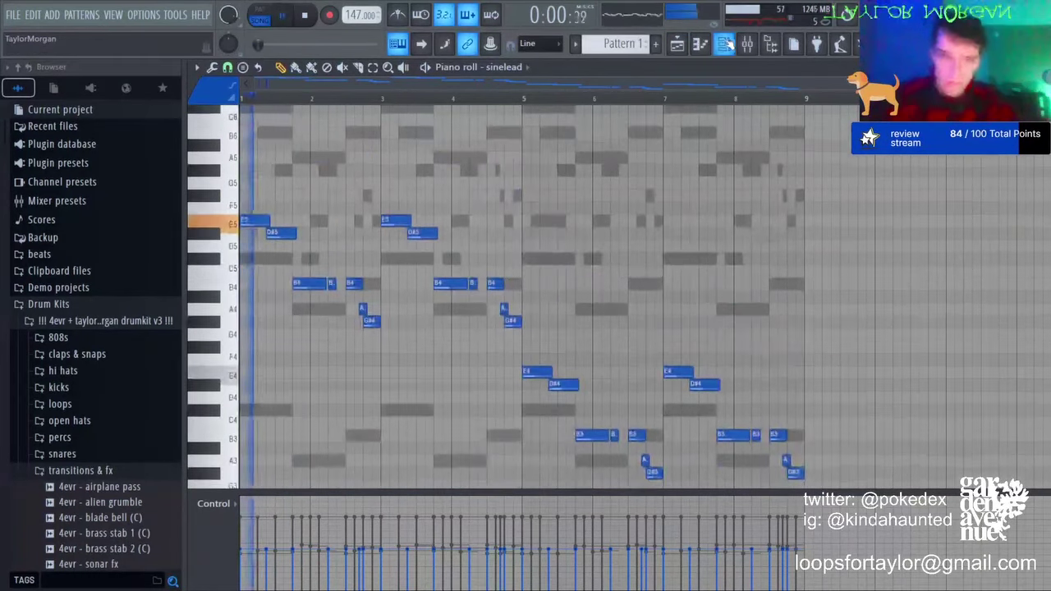
left_click_drag(297, 232, 327, 233)
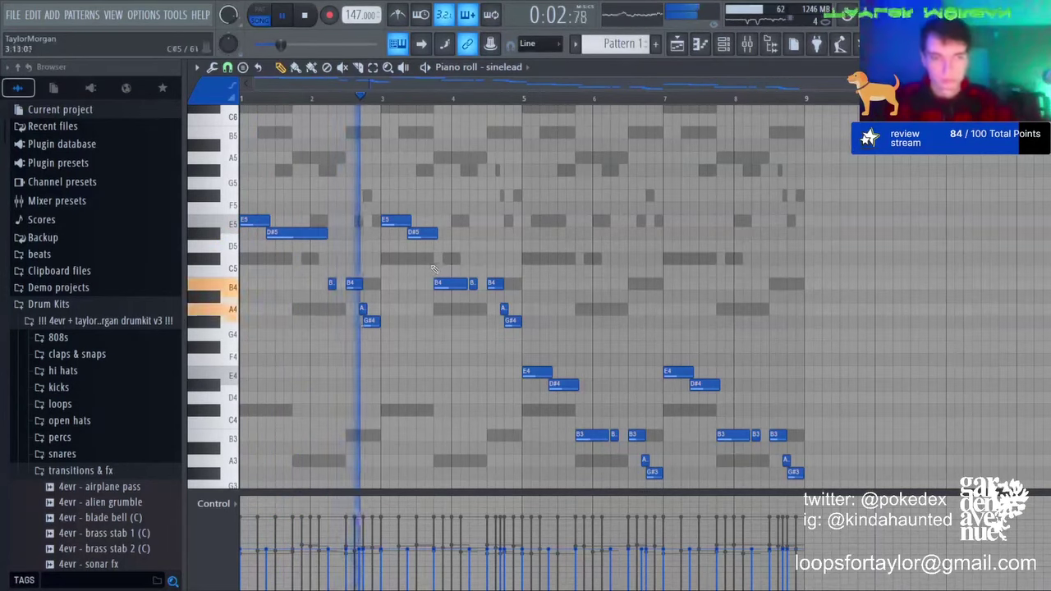
key("ctrl+z")
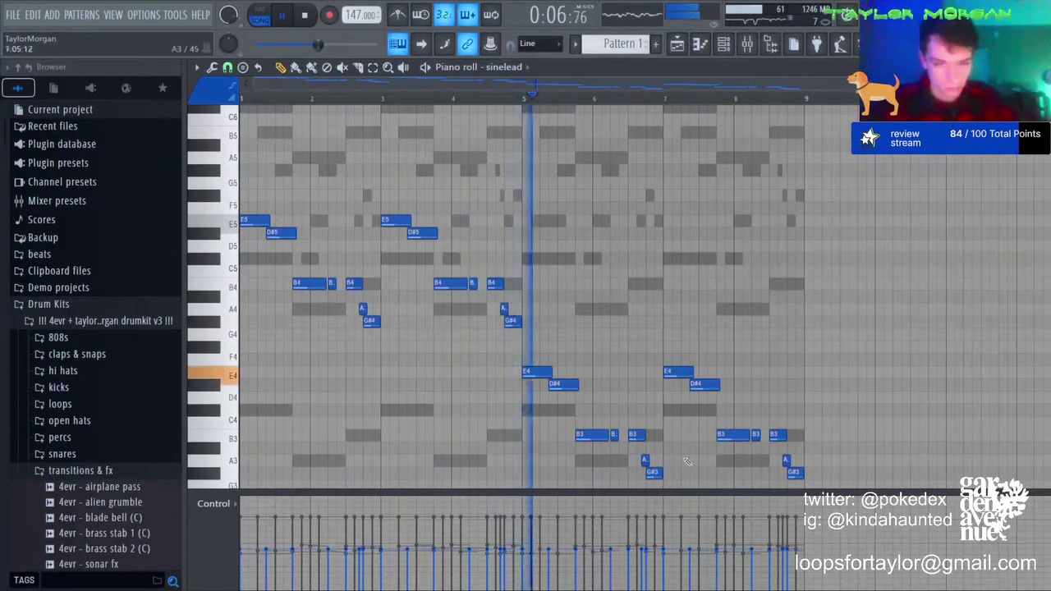
Step: Select the bars 5–8 notes and raise them two octaves, then deselect
left_click_drag(539, 340, 825, 421)
key("ctrl+Up")
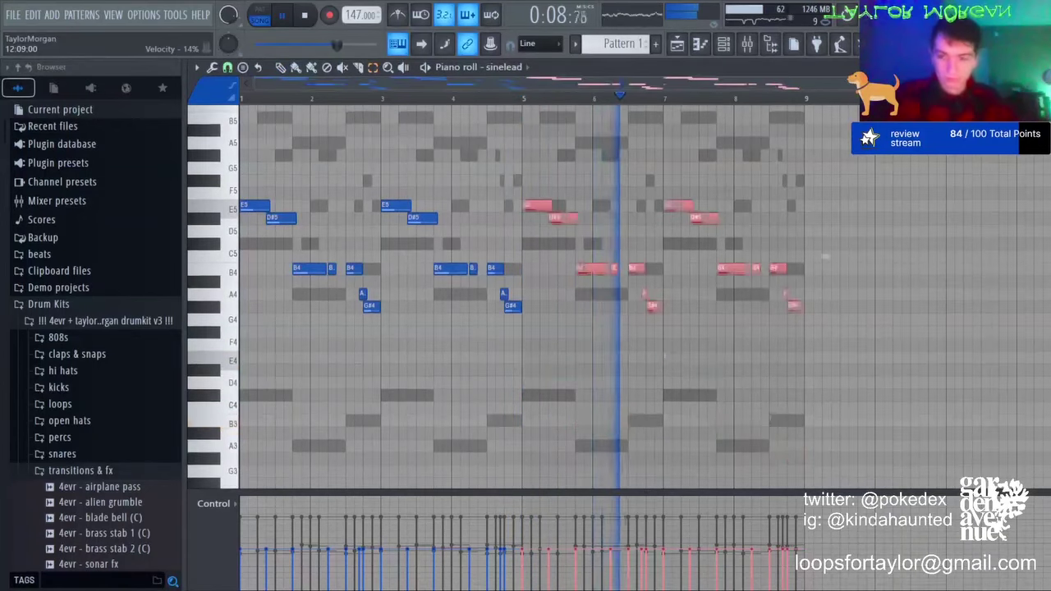
key("ctrl+Up")
key("ctrl+d")
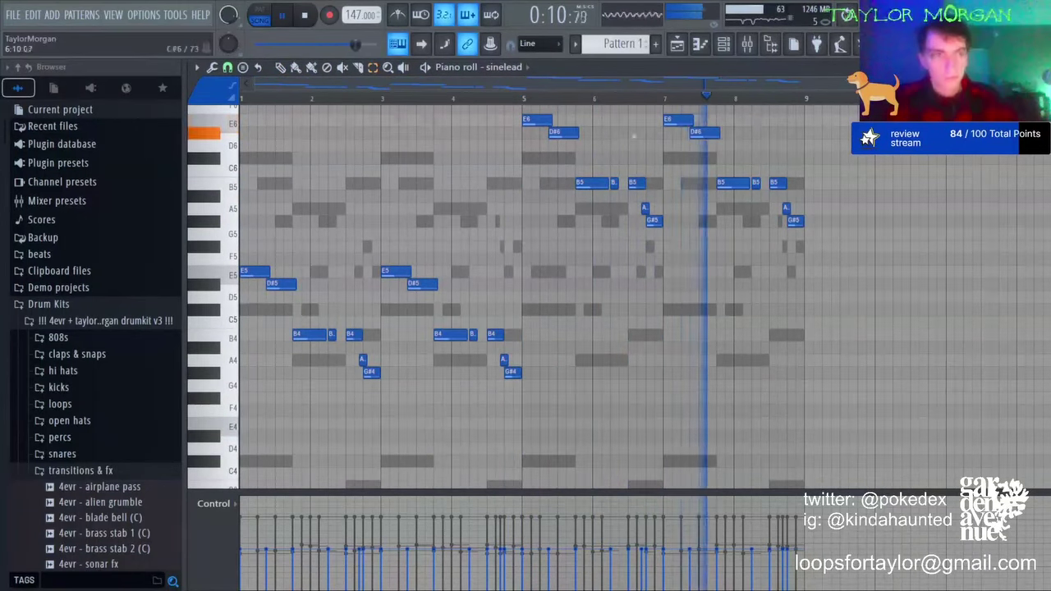
key("F6")
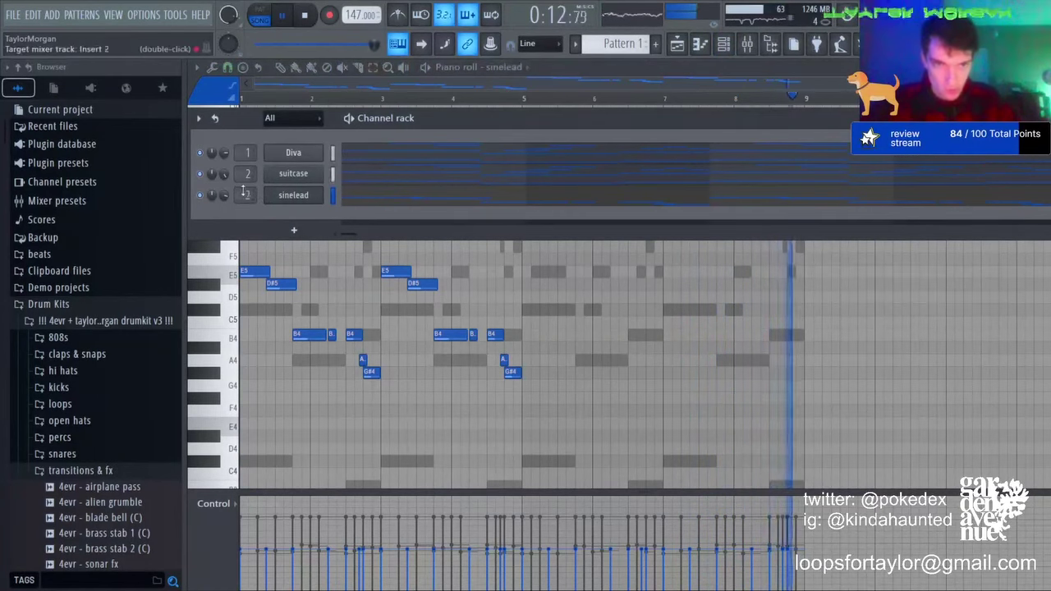
Step: Link the sinelead channel to mixer Insert 3, then bring up the channel rack and playlist
key("F9")
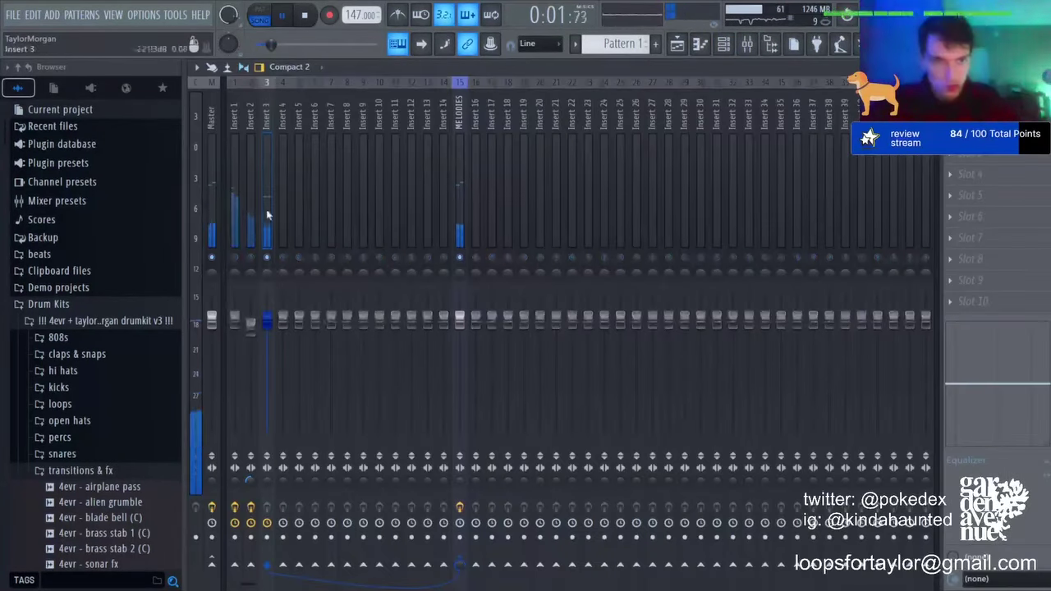
key("space")
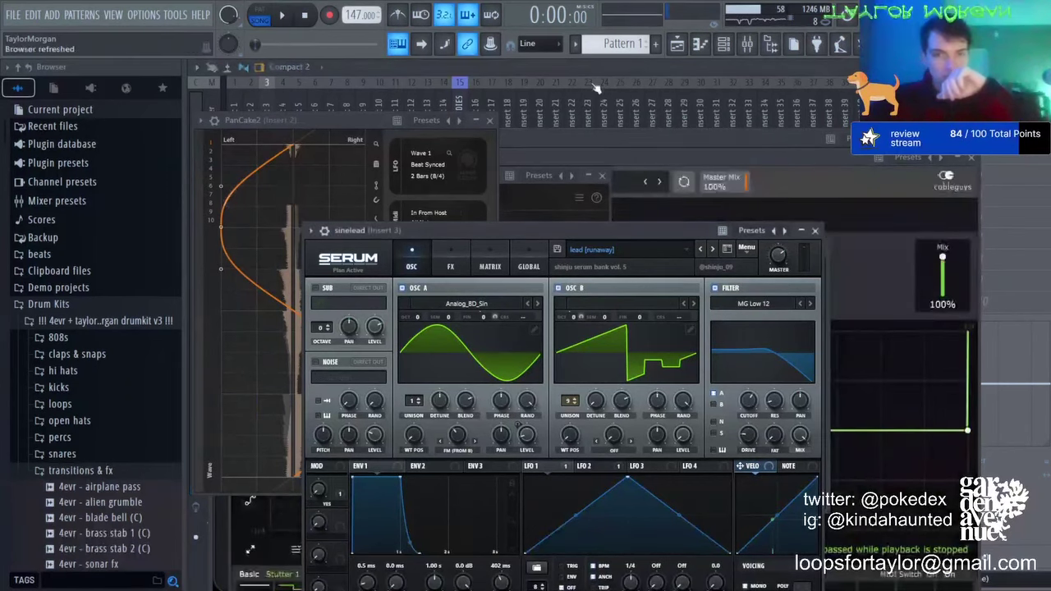
left_click(593, 83)
left_click(235, 258)
left_click(250, 258)
key("F6")
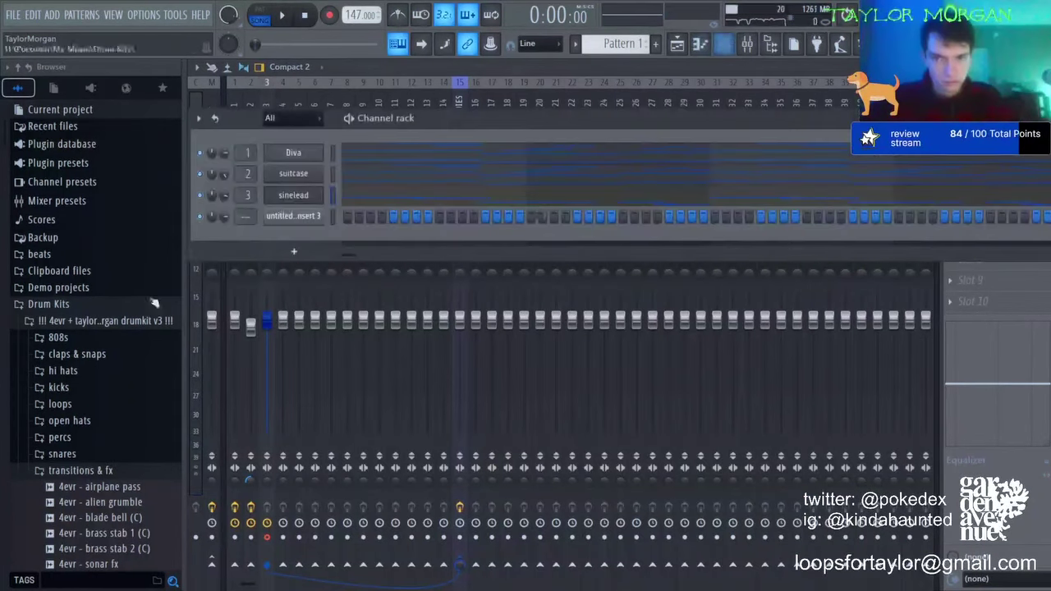
key("F5")
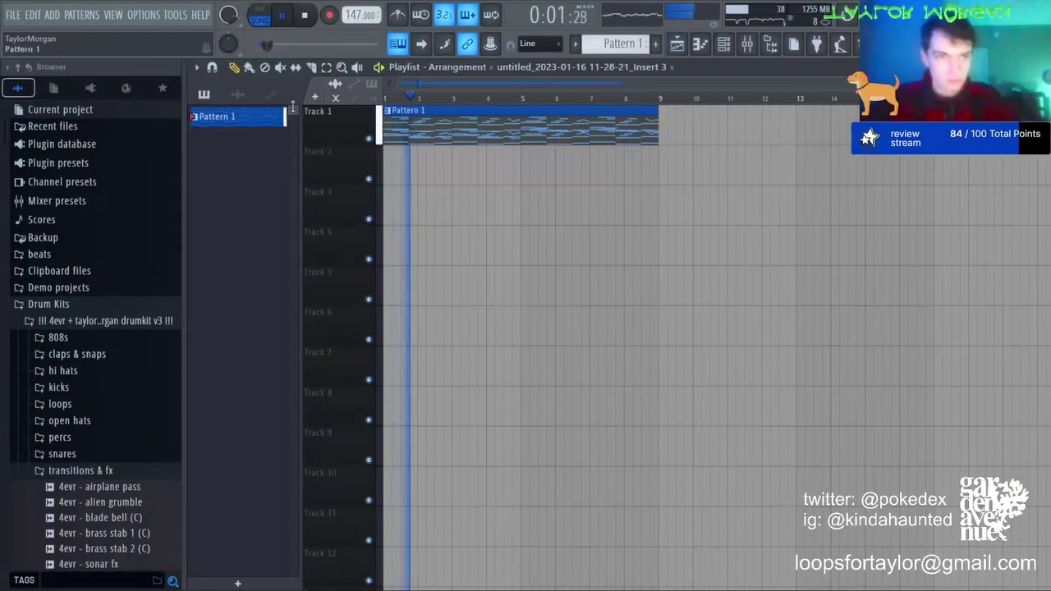
Step: Place the Insert 3 audio clip on Track 2 at bar 1, solo it and reverse it
left_click_drag(260, 135, 389, 167)
key("space")
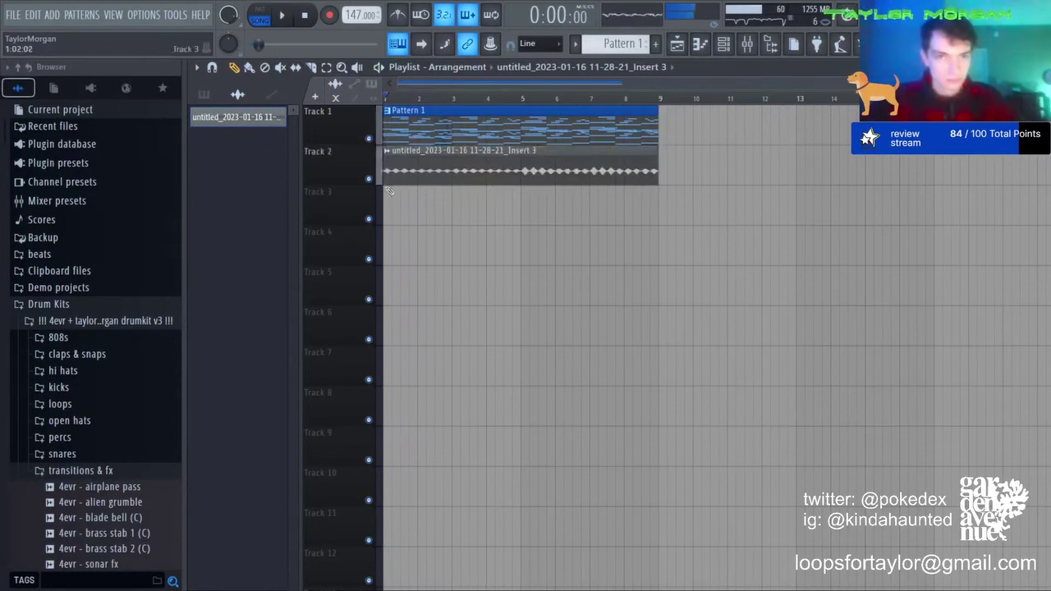
right_click(369, 179)
key("space")
double_click(427, 170)
key("space")
left_click(553, 418)
key("space")
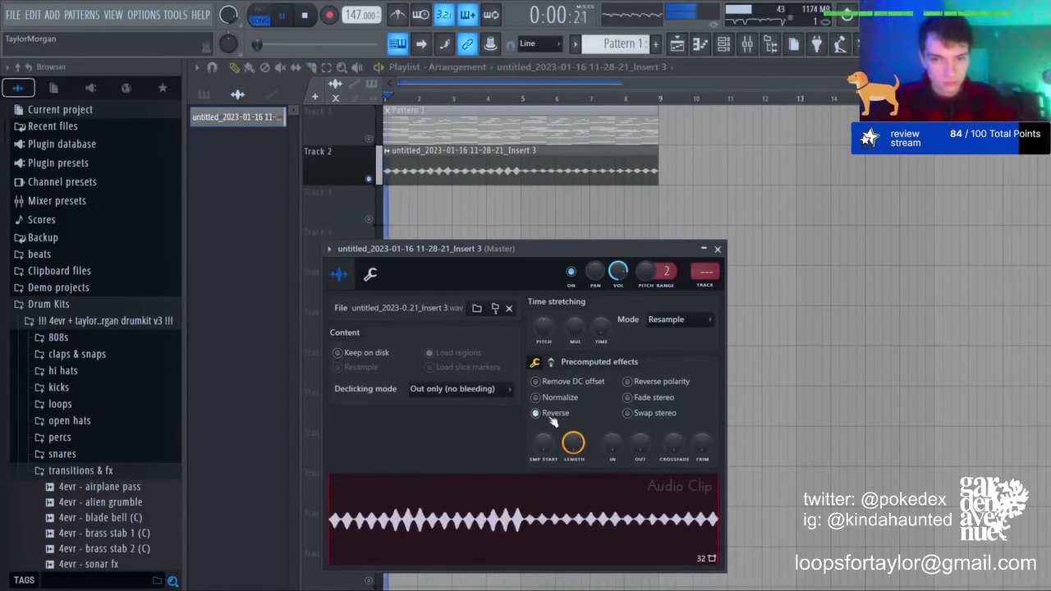
Step: Slice the Track 2 clip at bar 5 and near bar 2, and delete the third piece
left_click(312, 69)
left_click_drag(522, 168, 522, 183)
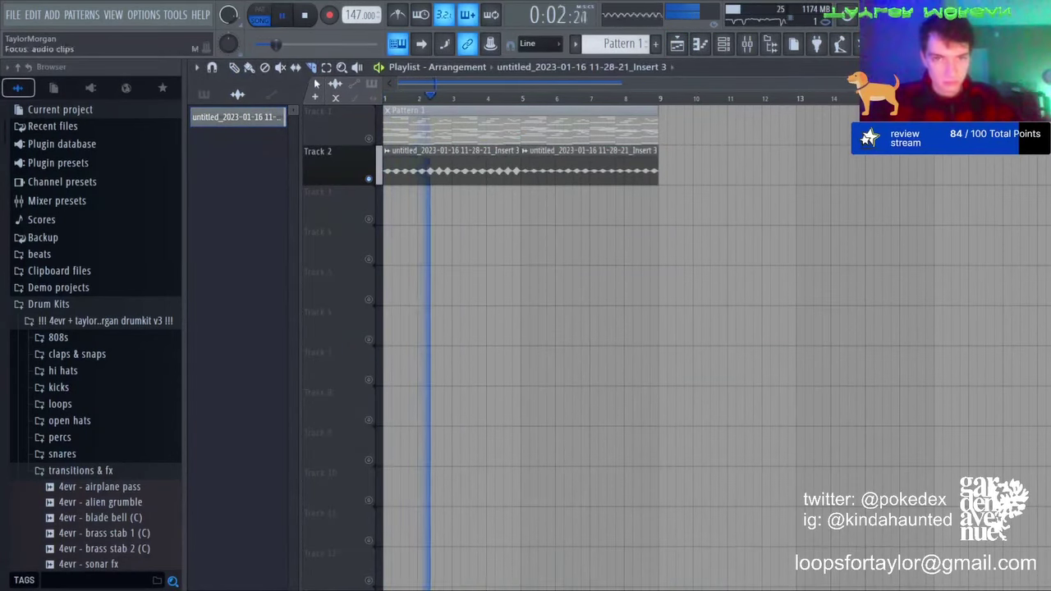
key("space")
key("space")
left_click(425, 172)
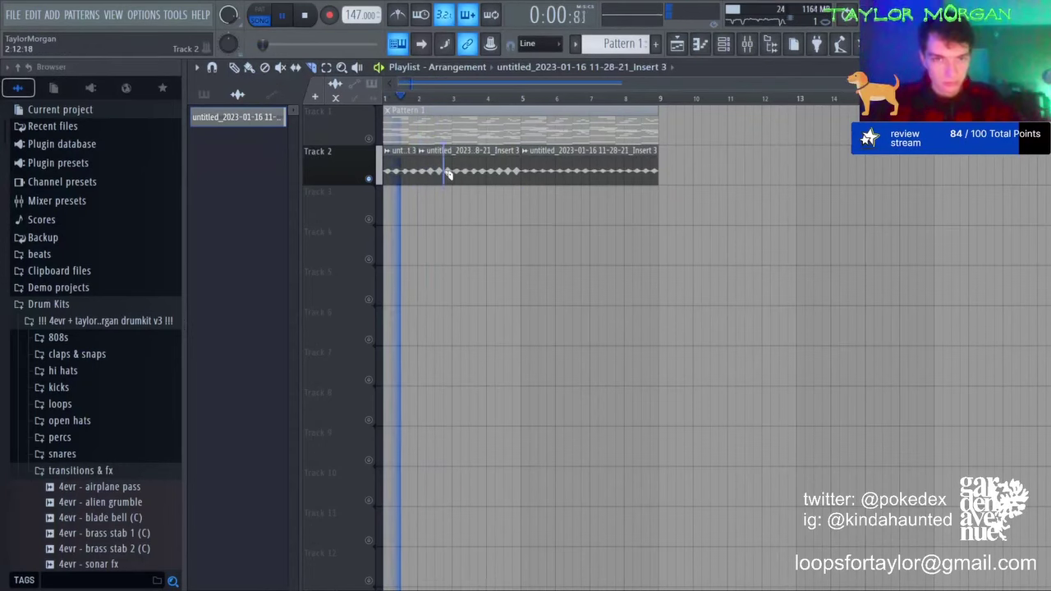
left_click(448, 173)
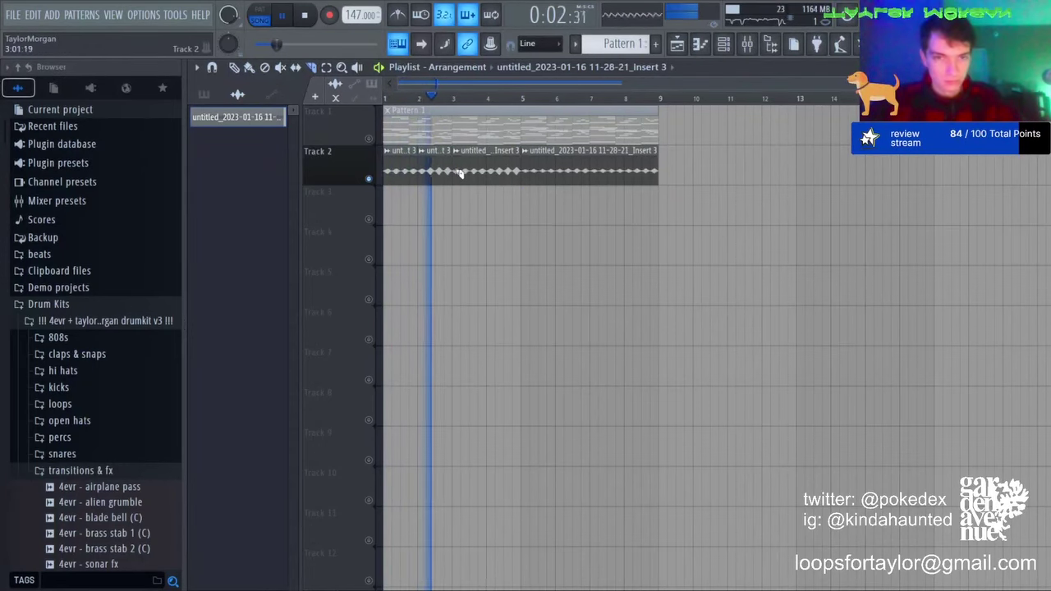
key("space")
key("space")
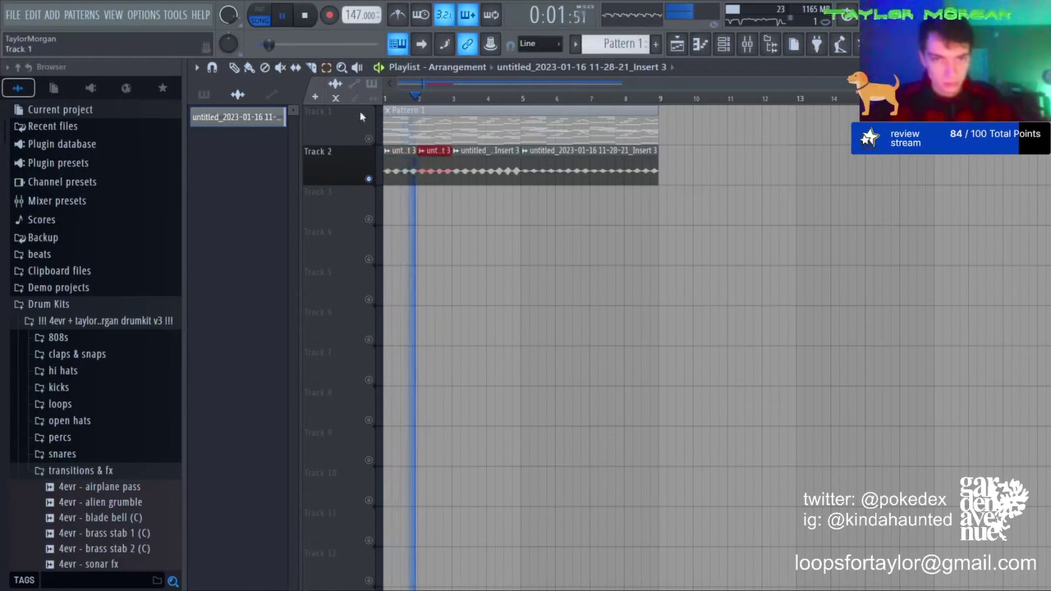
right_click(503, 166)
key("space")
key("space")
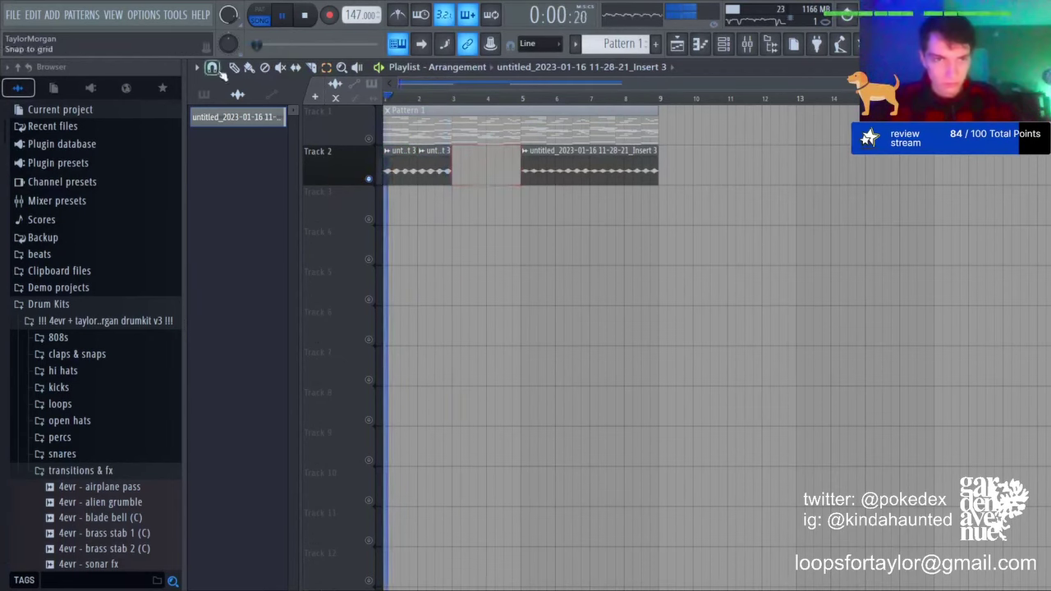
Step: Move the long clip to bar 3, trim it at bar 5, and duplicate the three clips into bars 5–9
left_click_drag(602, 169, 534, 169)
left_click(313, 69)
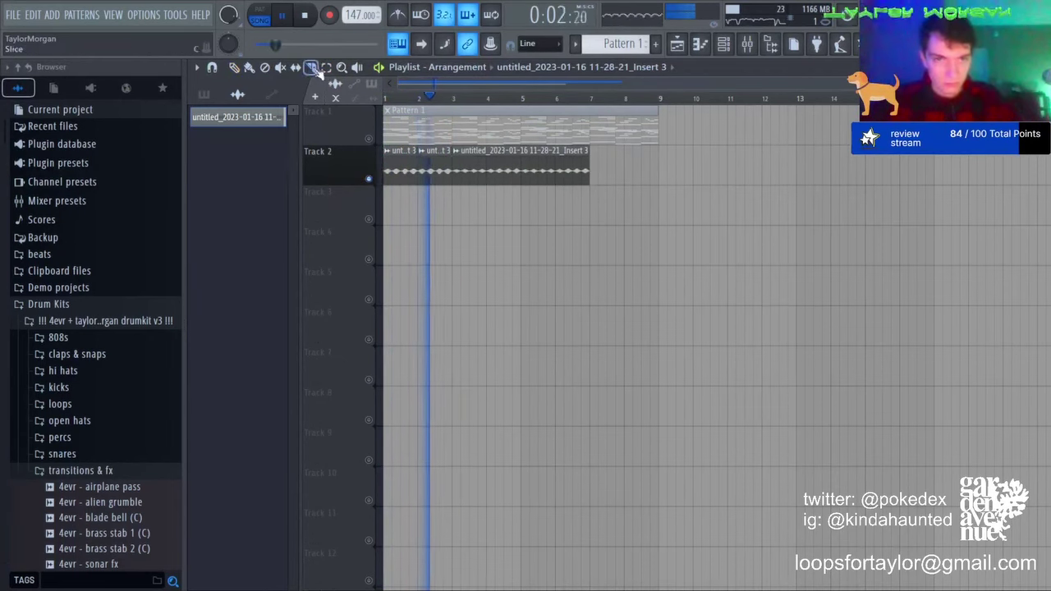
left_click(521, 168)
left_click(328, 69)
right_click(560, 163)
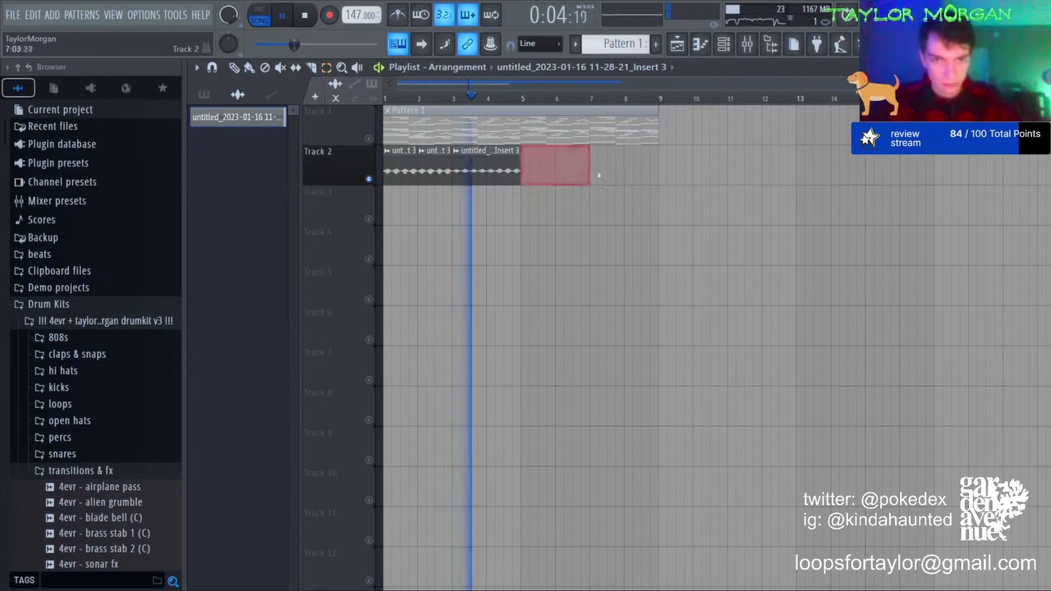
left_click_drag(605, 173, 300, 169)
key("ctrl+b")
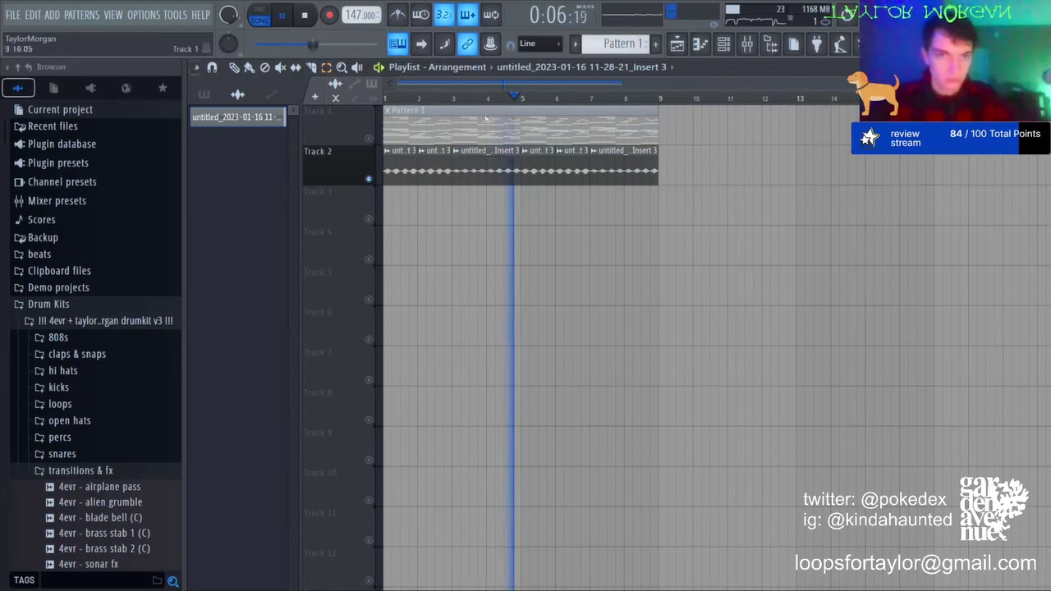
Step: Unmute Track 1 and replace the Track 2 clips at bars 2, 5 and 7 with fresh Insert 3 clips
left_click(368, 138)
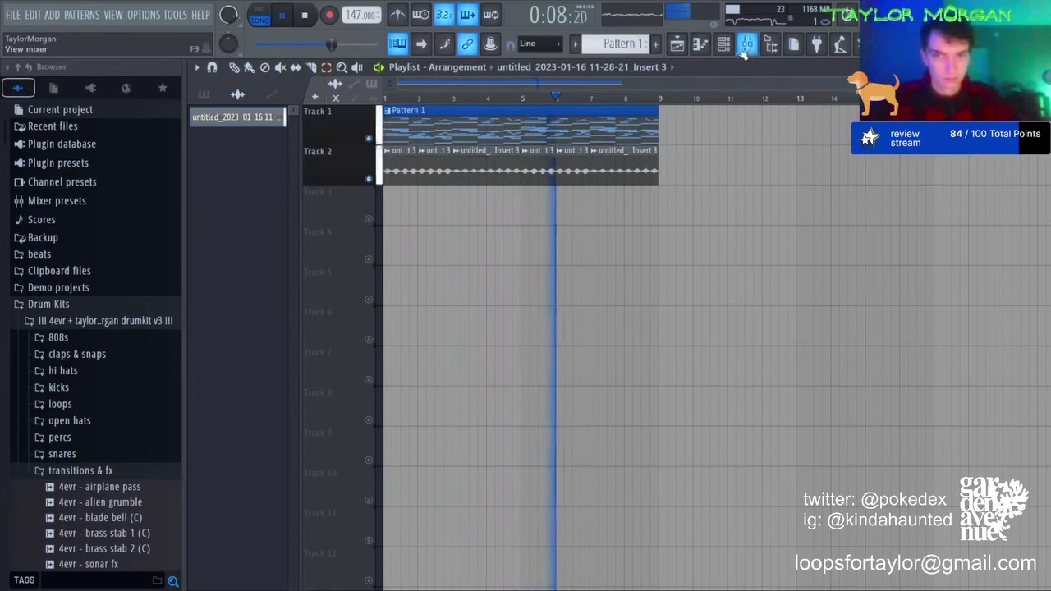
left_click(234, 68)
key("space")
key("space")
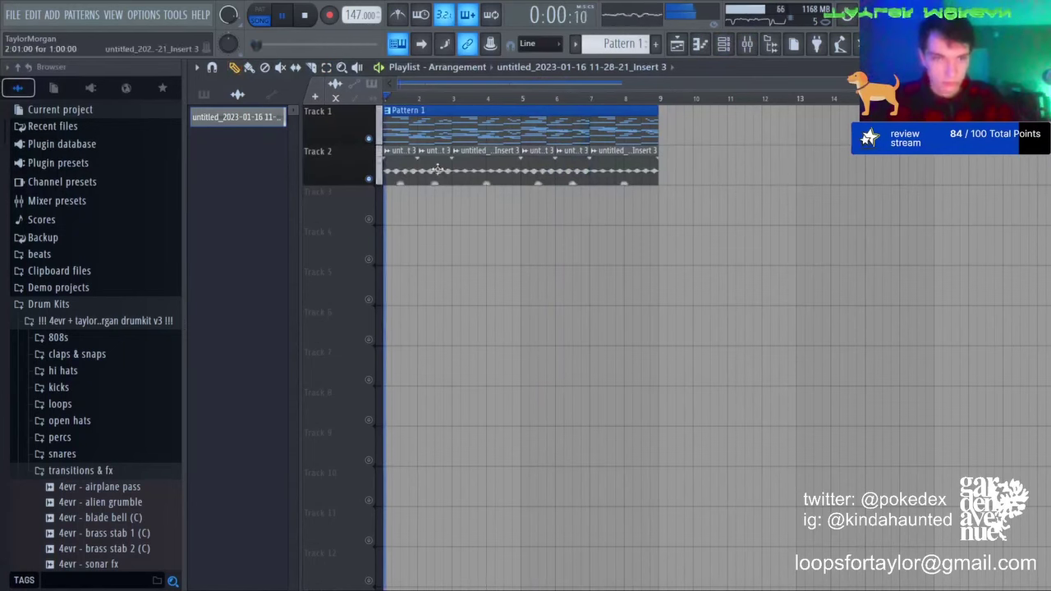
right_click(435, 169)
left_click(427, 169)
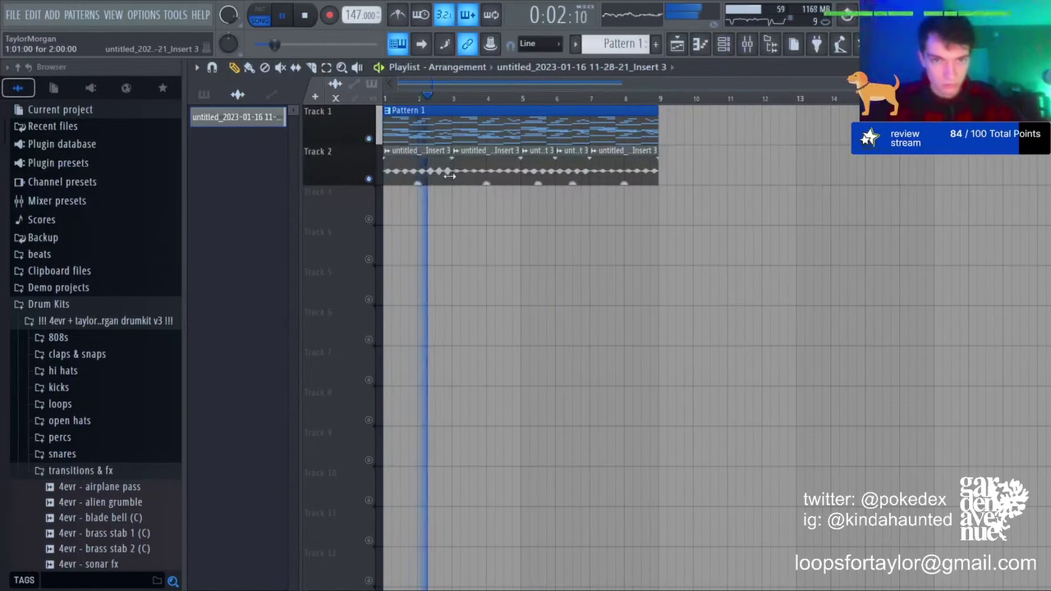
right_click(529, 167)
right_click(572, 169)
right_click(616, 169)
left_click(542, 169)
left_click(611, 169)
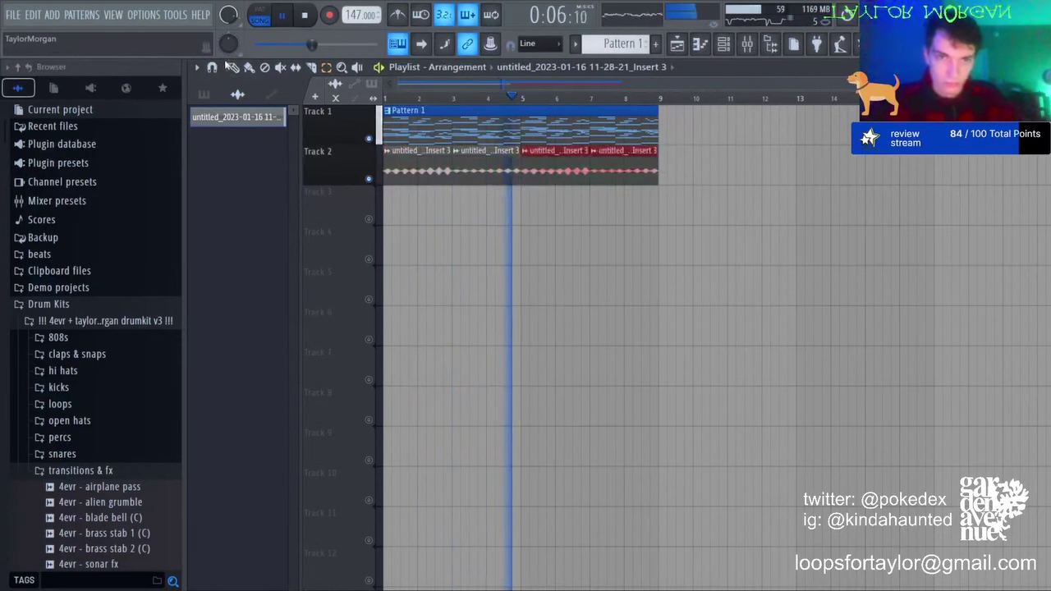
Step: Select mixer Insert 3, name it, and load Fruity Parametric EQ 2 on it
left_click(745, 47)
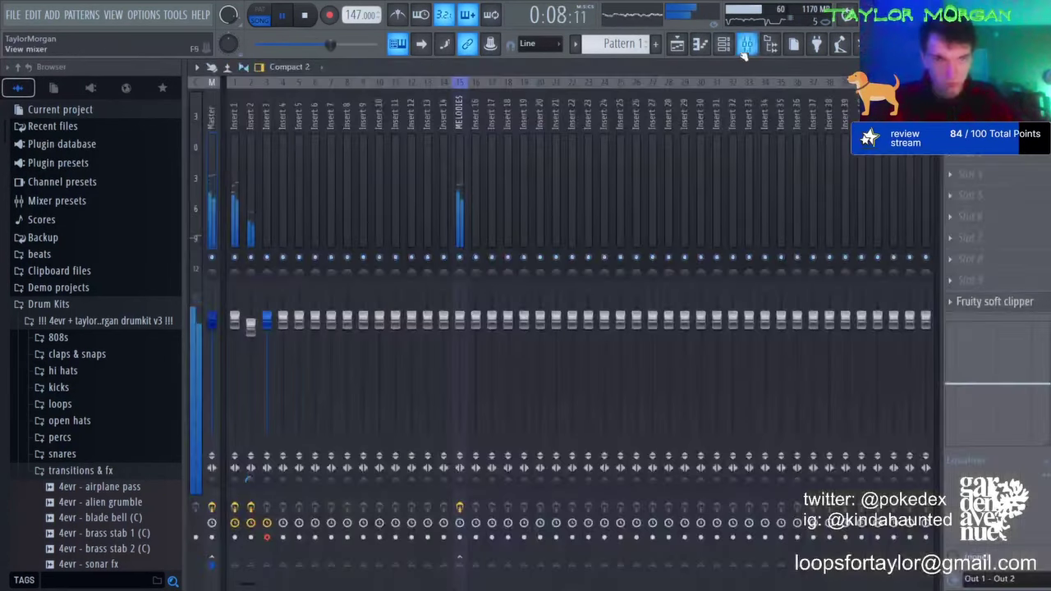
left_click(267, 192)
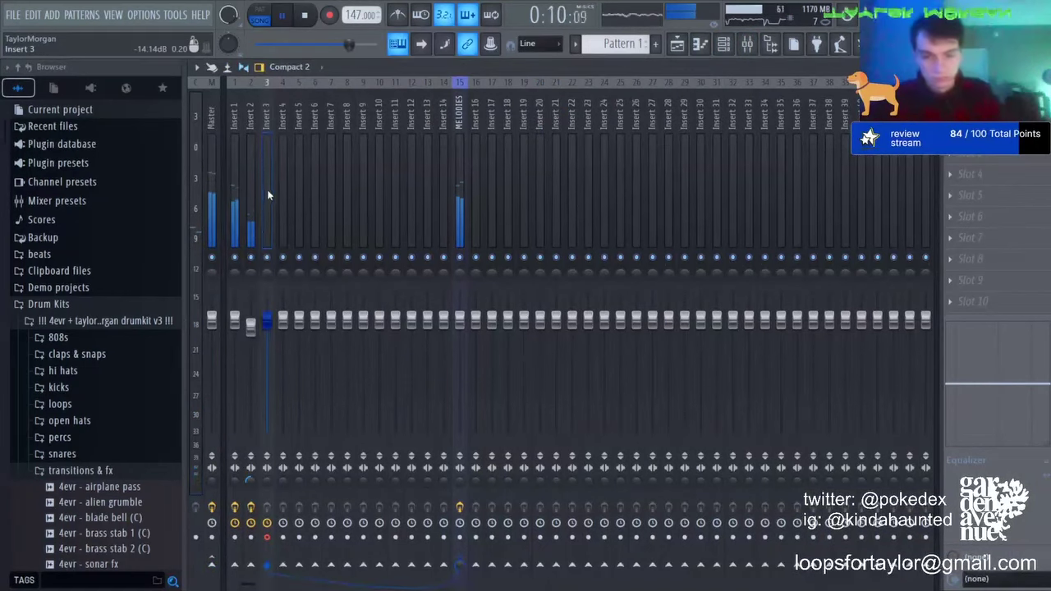
key("ctrl+l")
right_click(268, 279)
key("space")
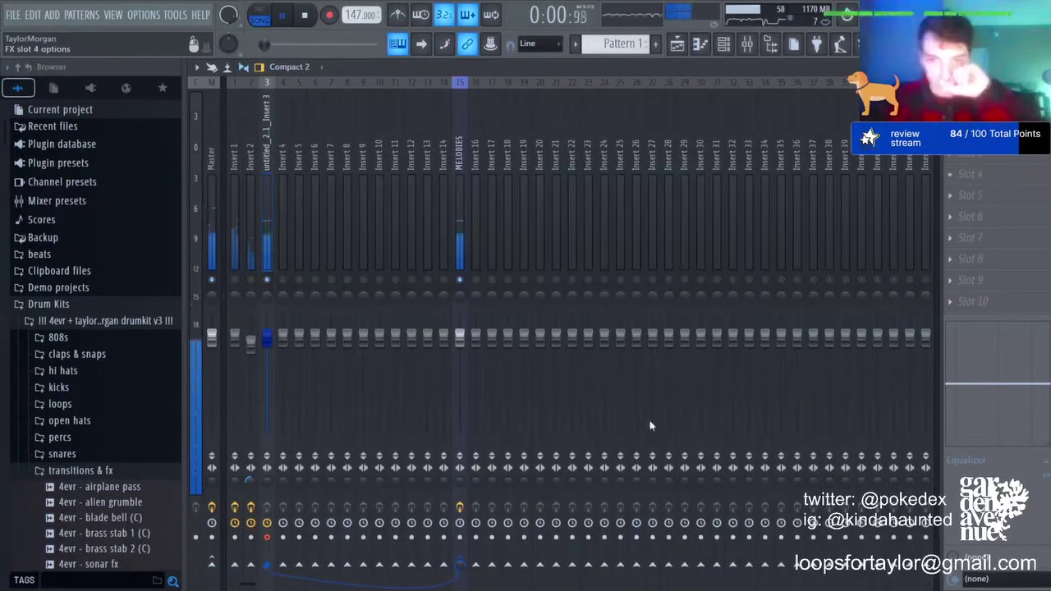
Step: Narrow the EQ to a band-pass between about 2 kHz and 2757 Hz with a slight lift
left_click(701, 177)
left_click(700, 177)
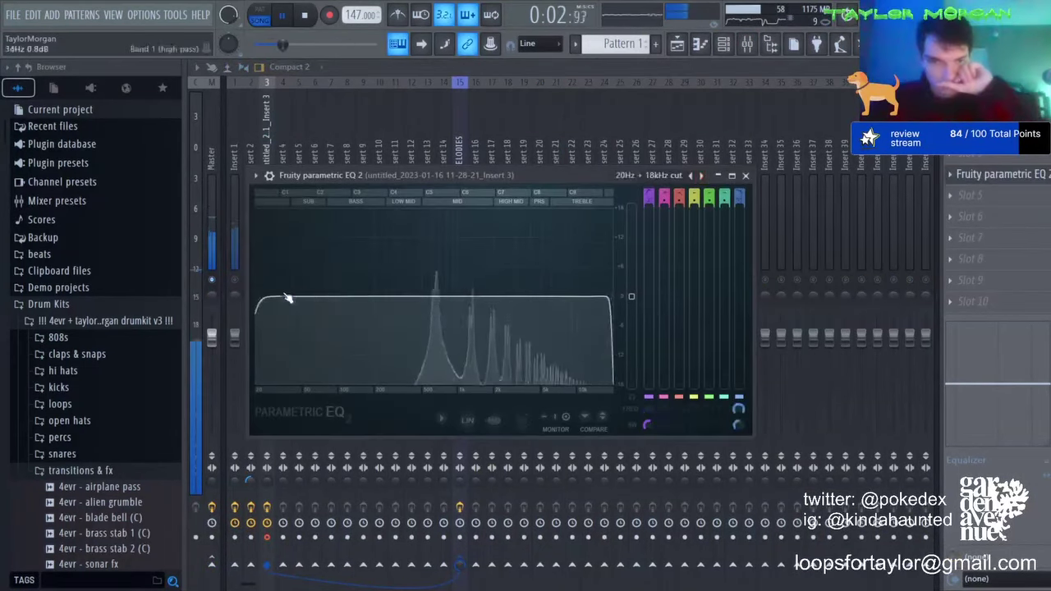
left_click_drag(286, 298, 469, 296)
left_click_drag(610, 297, 454, 296)
left_click_drag(484, 296, 484, 278)
left_click(1032, 216)
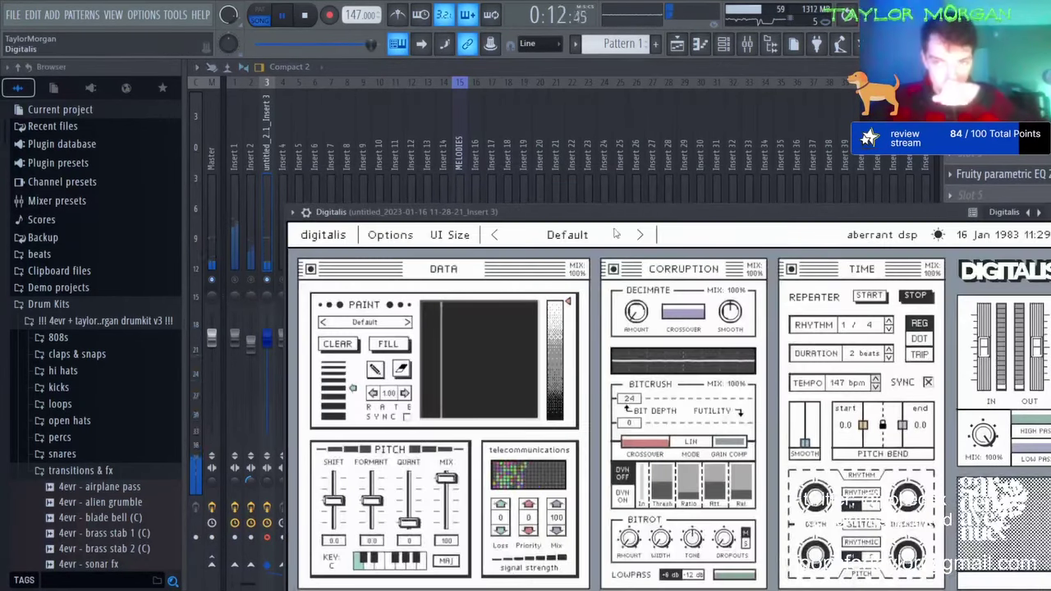
Step: Browse Digitalis presets and settle on A Little Movement
left_click(640, 236)
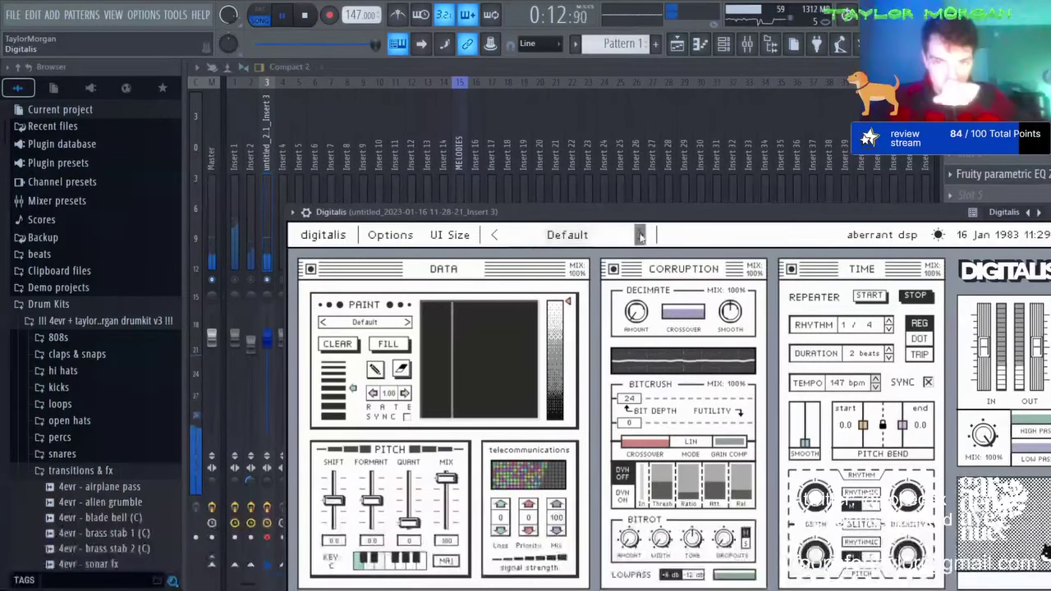
left_click(640, 235)
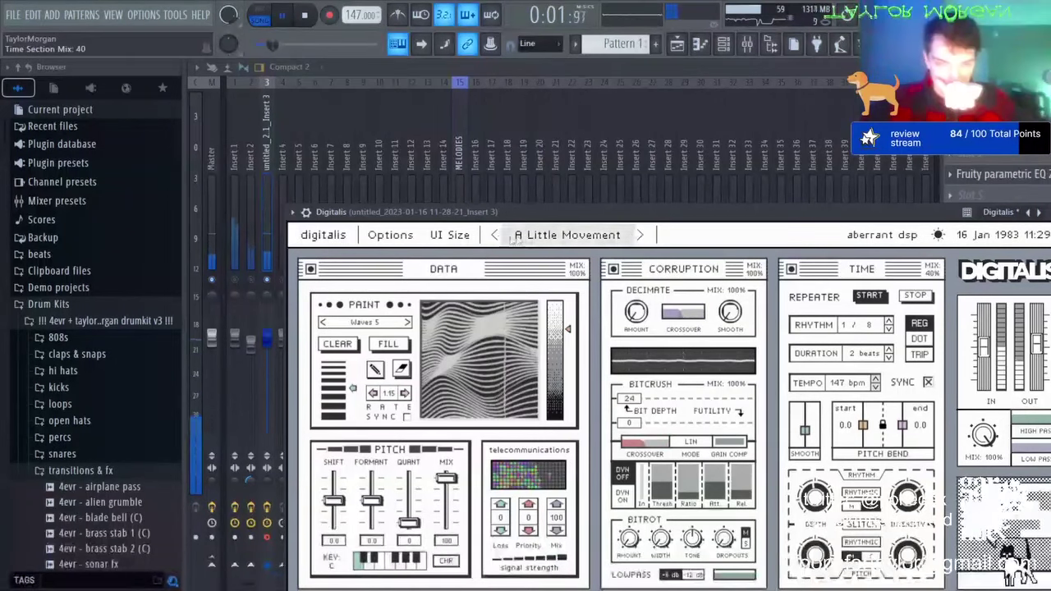
left_click(494, 235)
left_click_drag(593, 218, 579, 191)
left_click(268, 166)
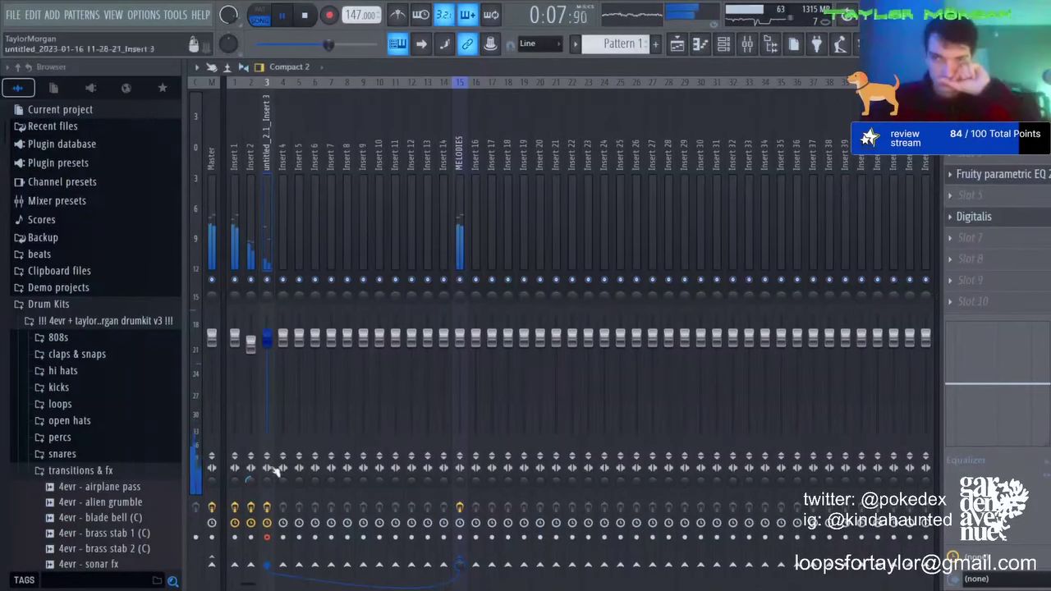
Step: Open the channel rack to add the second Pigments instrument
left_click(721, 48)
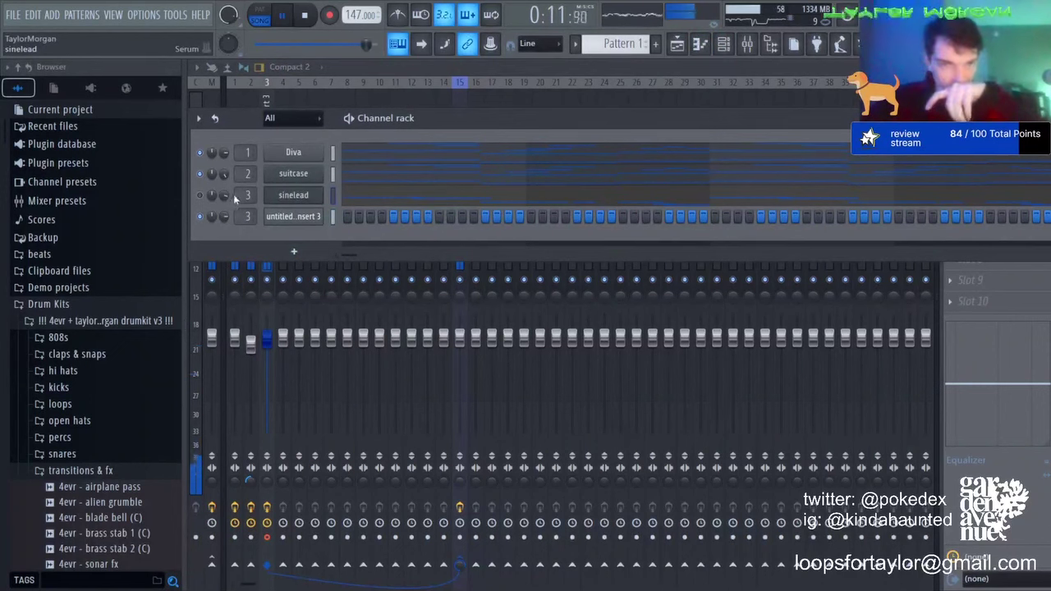
key("ctrl+x")
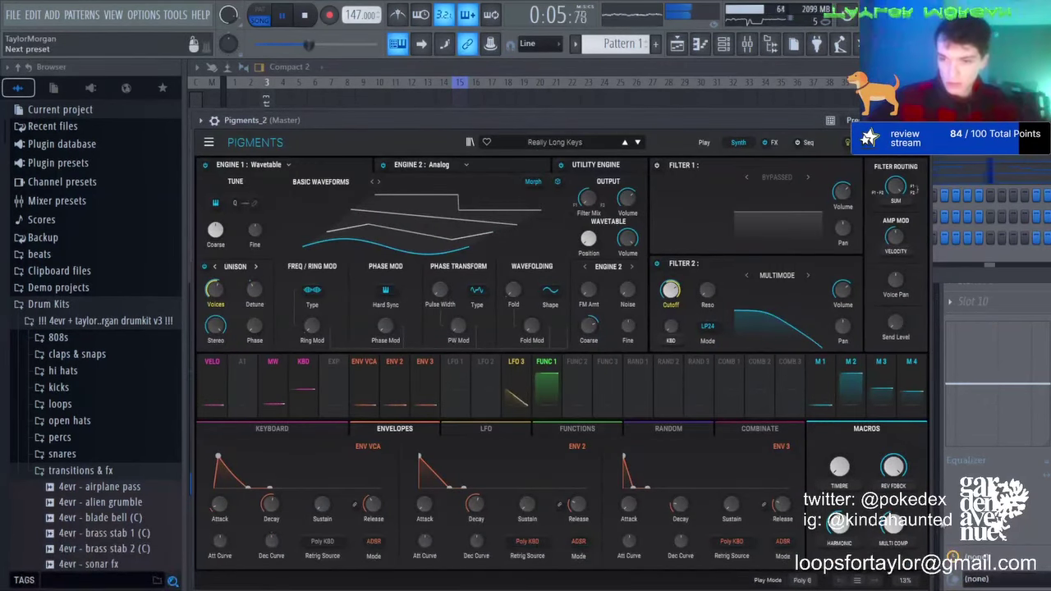
Step: Add a short G#5 note to the freefall melody and duplicate the phrase two bars later
left_click(700, 45)
key("space")
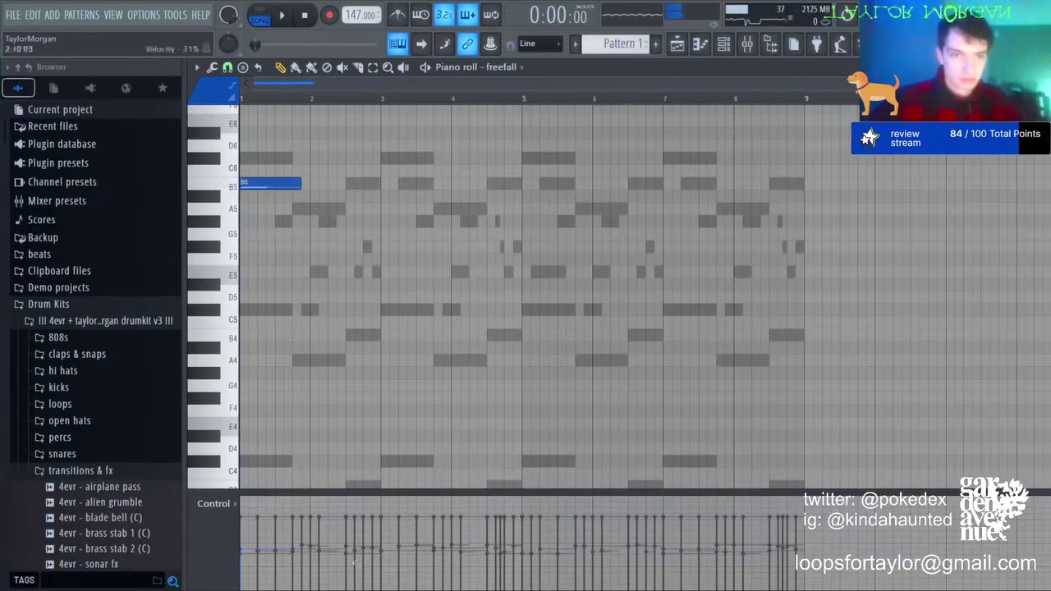
key("space")
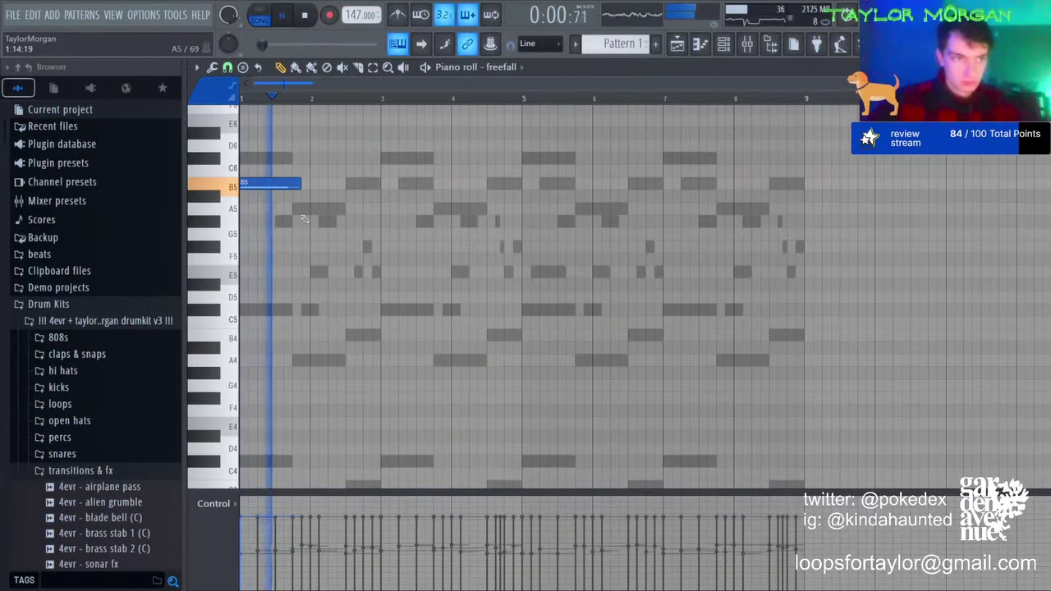
left_click(353, 221)
left_click_drag(405, 222, 381, 223)
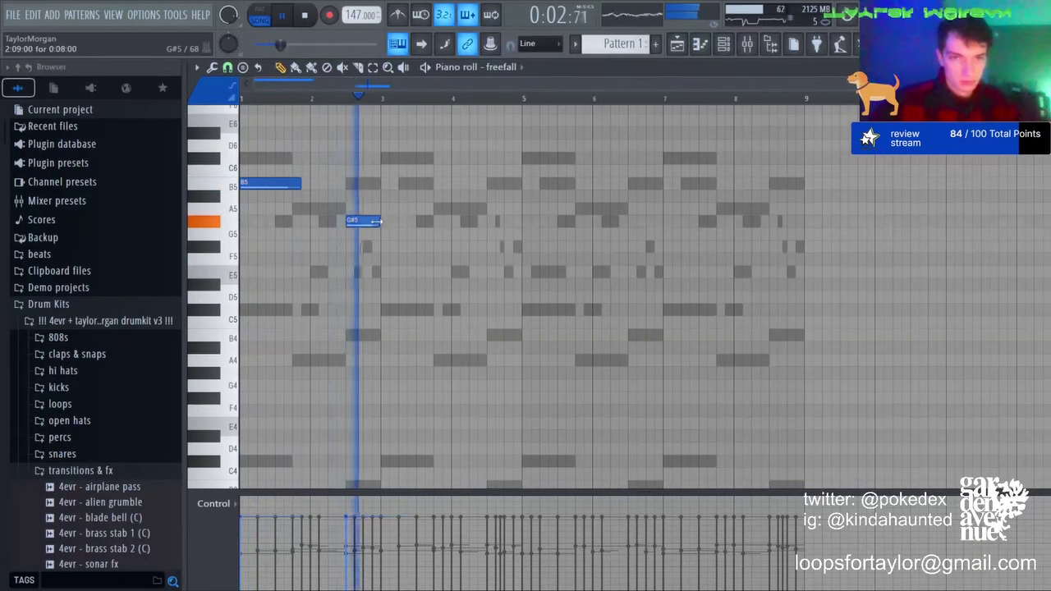
key("ctrl+b")
left_click(542, 202)
right_click(498, 222)
Step: Add F#5 and E5 notes near bar 4.5 and duplicate the notes into bars 5–8
left_click(490, 248)
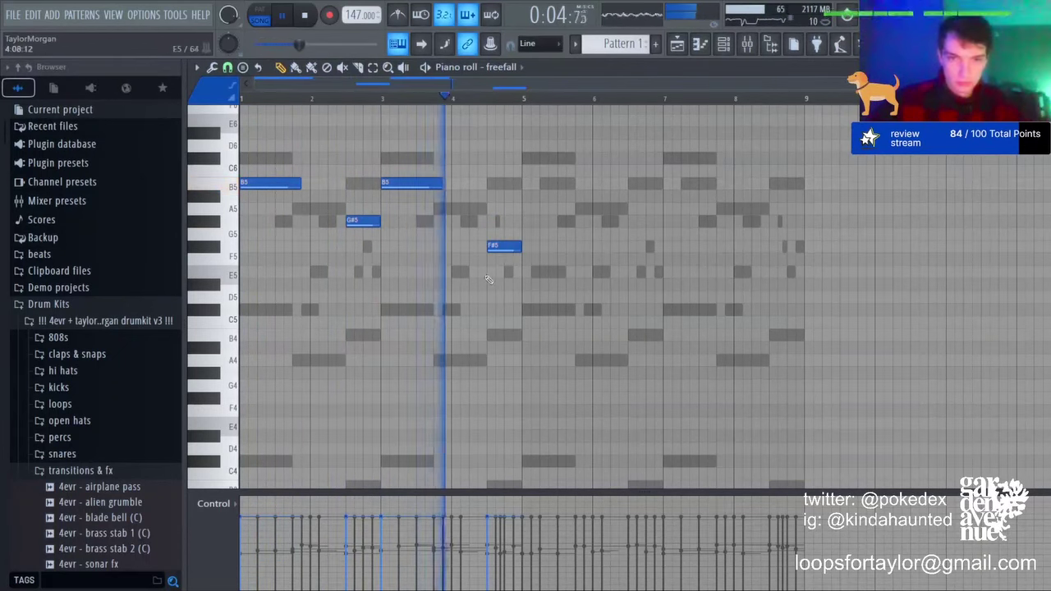
left_click(492, 272)
key("space")
left_click_drag(493, 245, 497, 244)
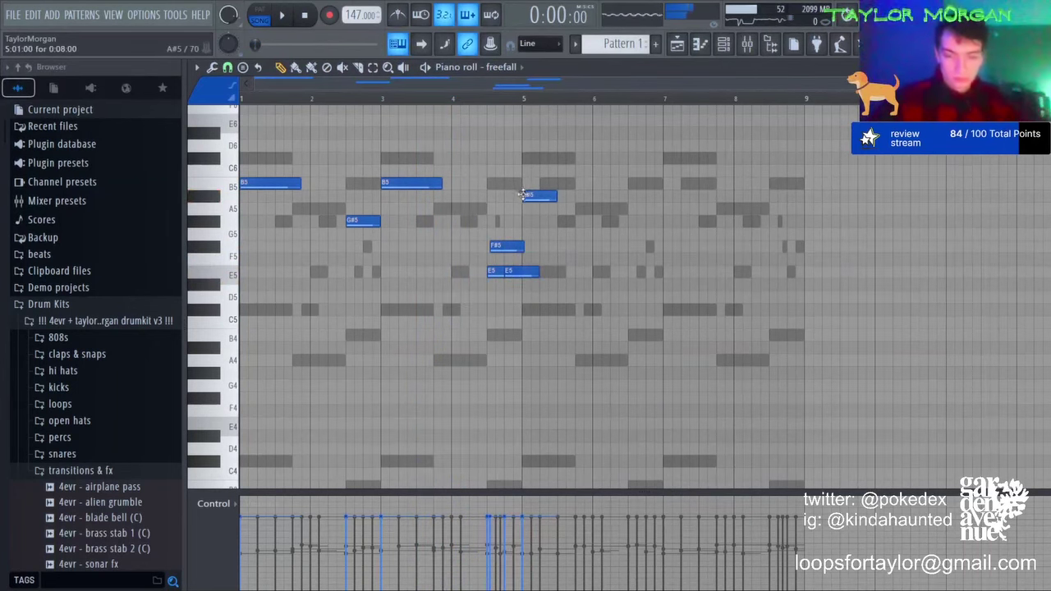
key("space")
key("ctrl+b")
left_click(825, 227, "ctrl")
key("space")
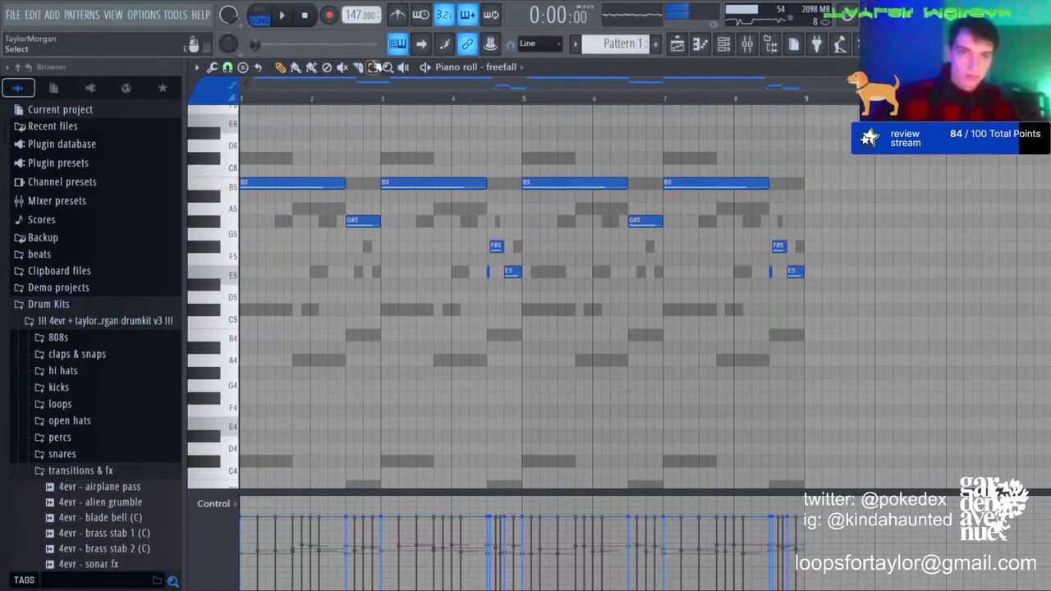
Step: Raise the whole melody one octave, then lift the F#6 and E6 notes another octave
key("ctrl+Up")
key("space")
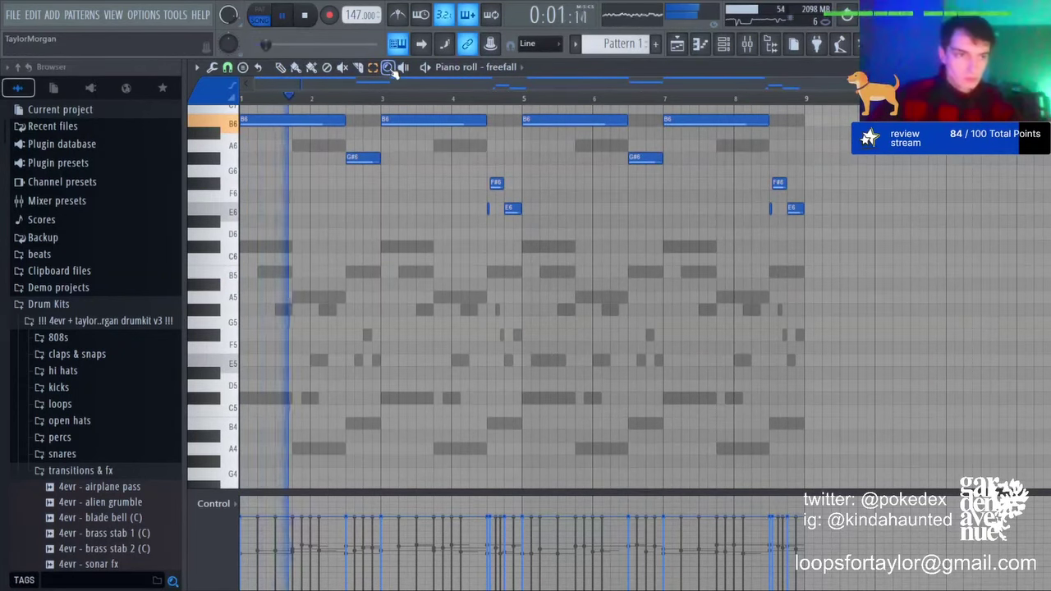
scroll(497, 197, "up", 3)
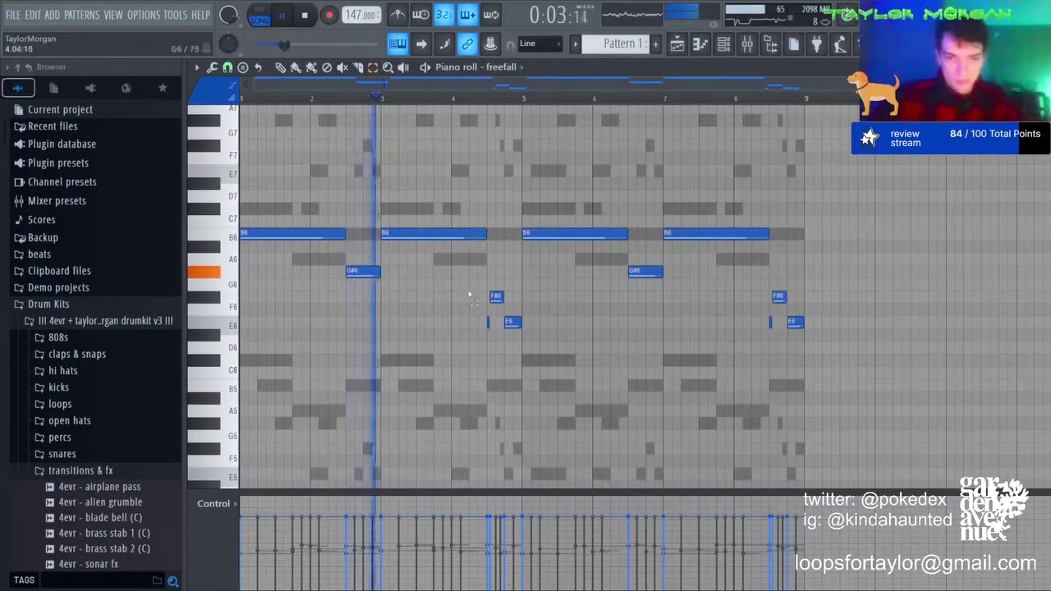
left_click_drag(469, 280, 540, 390)
key("ctrl+Up")
key("ctrl+d")
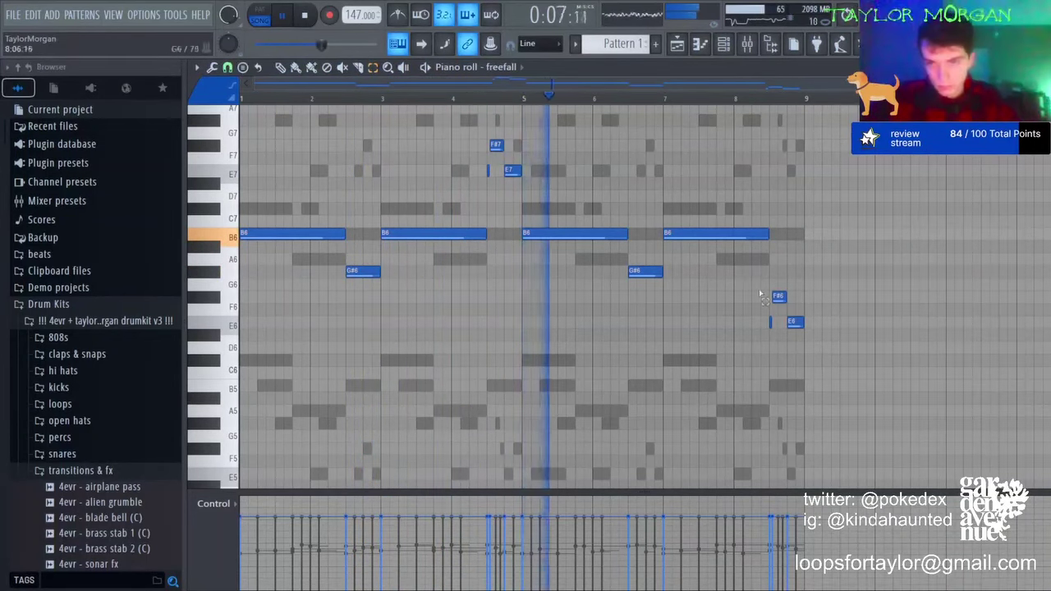
Step: Try the closing note at A6, return it to E6, and bring up the channel rack
left_click(793, 321)
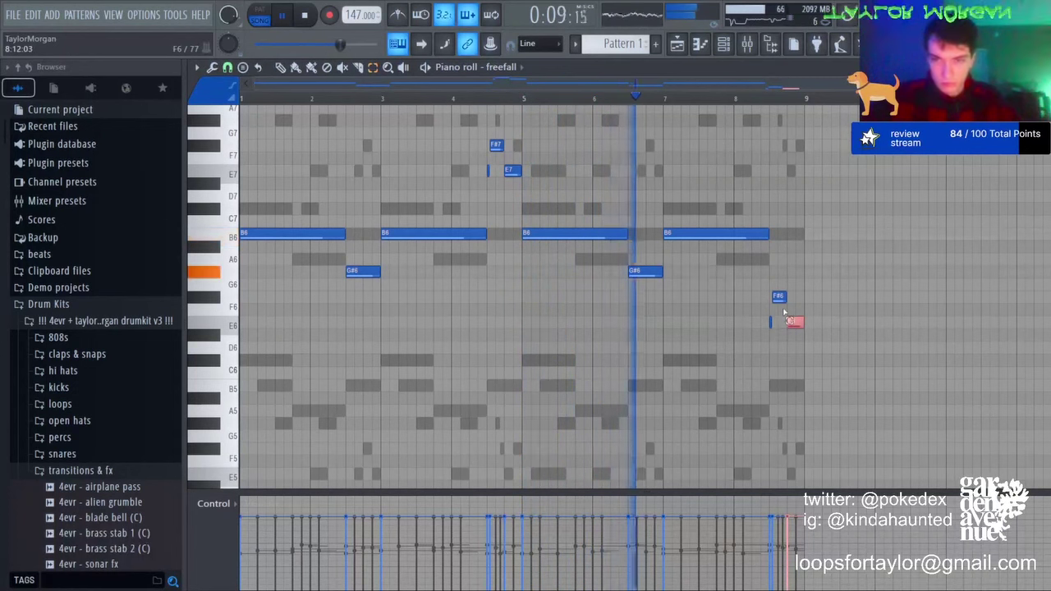
key("Up")
key("Up")
key("Up")
key("Up")
key("Up")
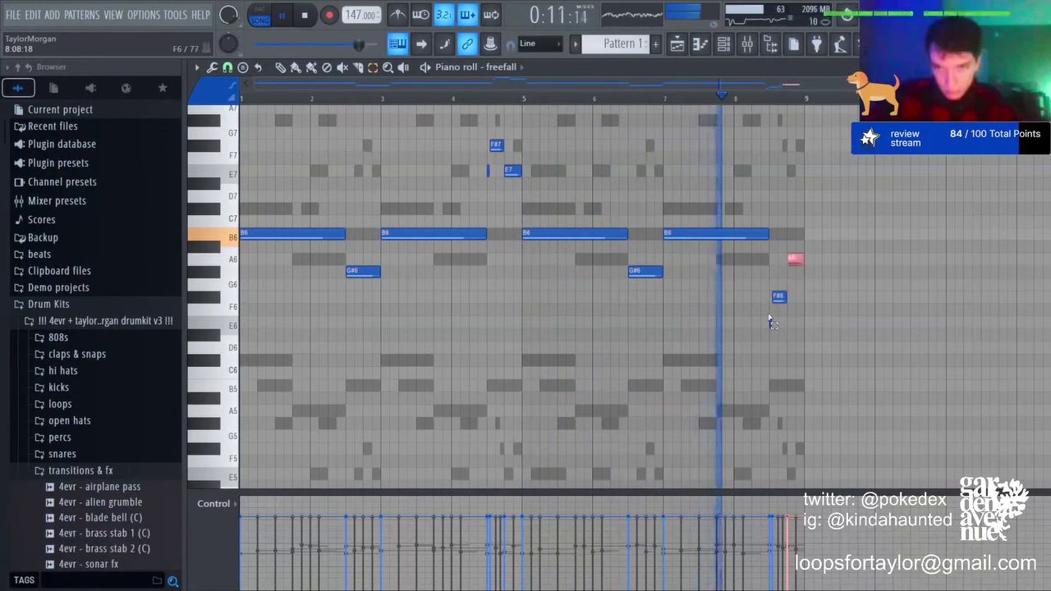
key("ctrl+d")
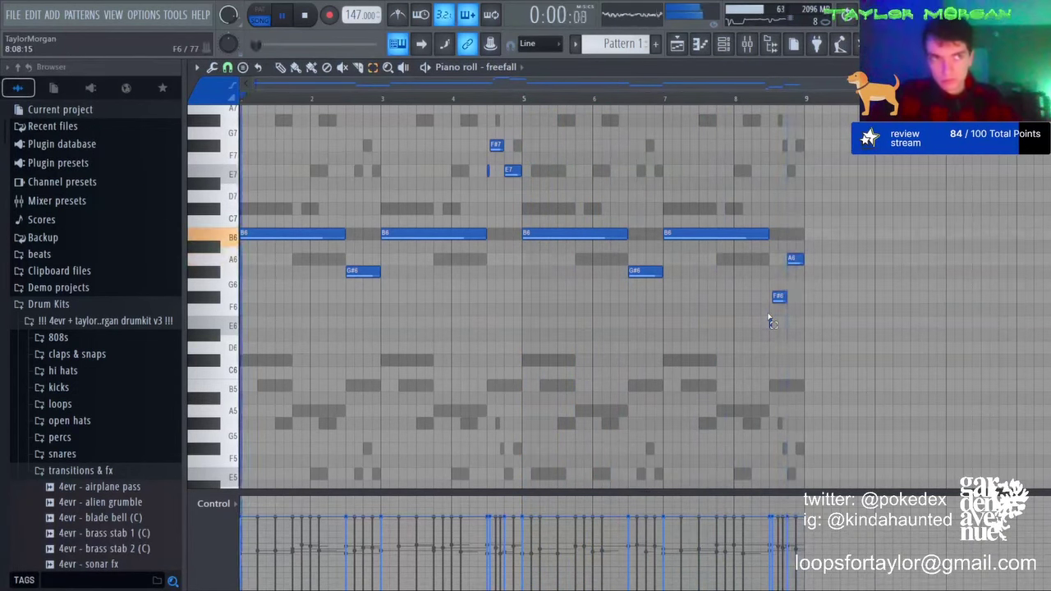
left_click(796, 259)
key("Down")
key("Down")
key("Down")
key("Down")
key("Down")
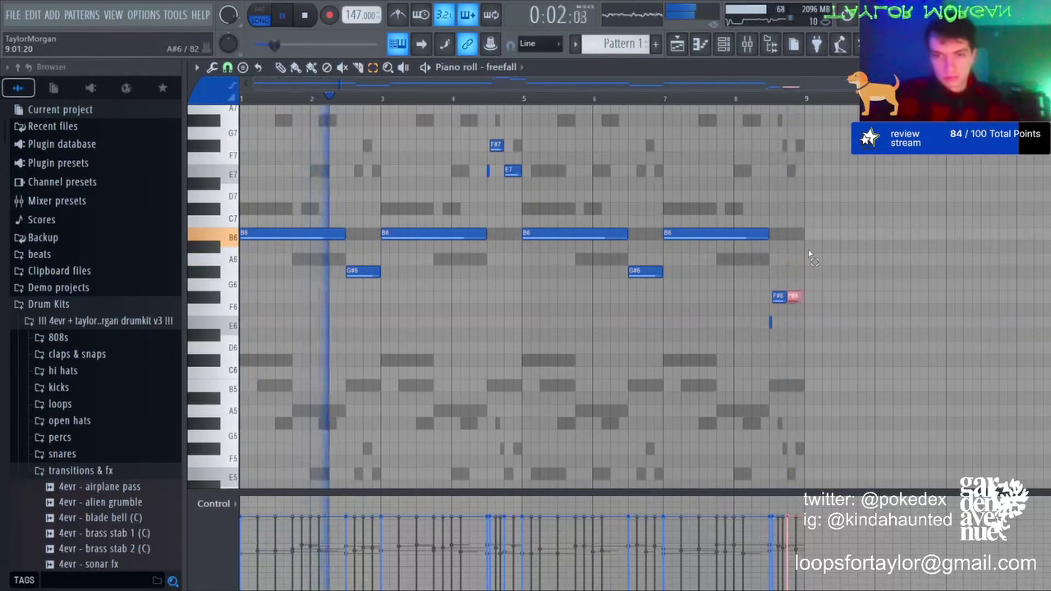
left_click(809, 255)
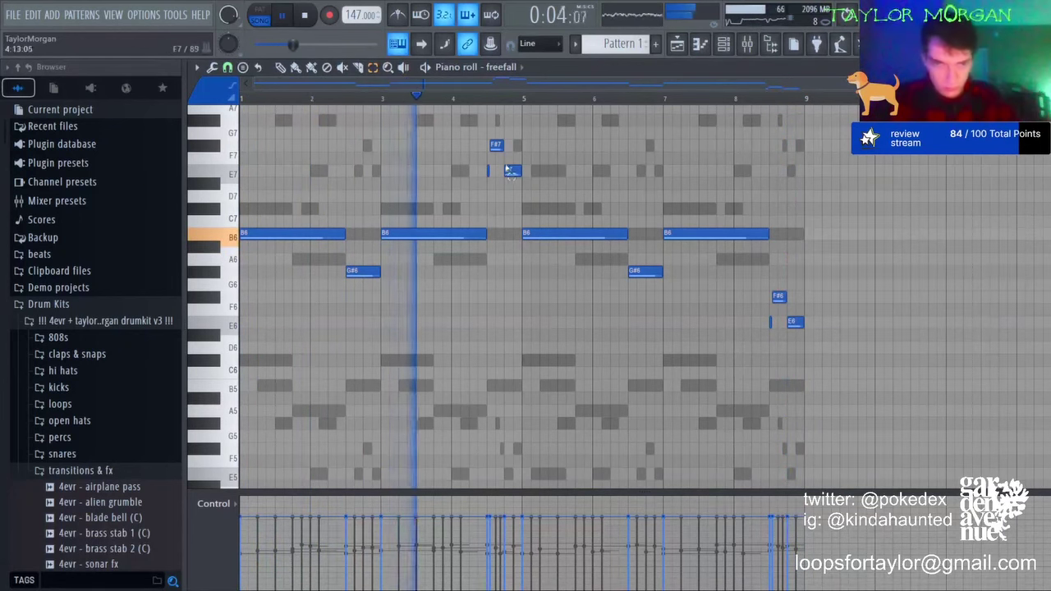
key("F6")
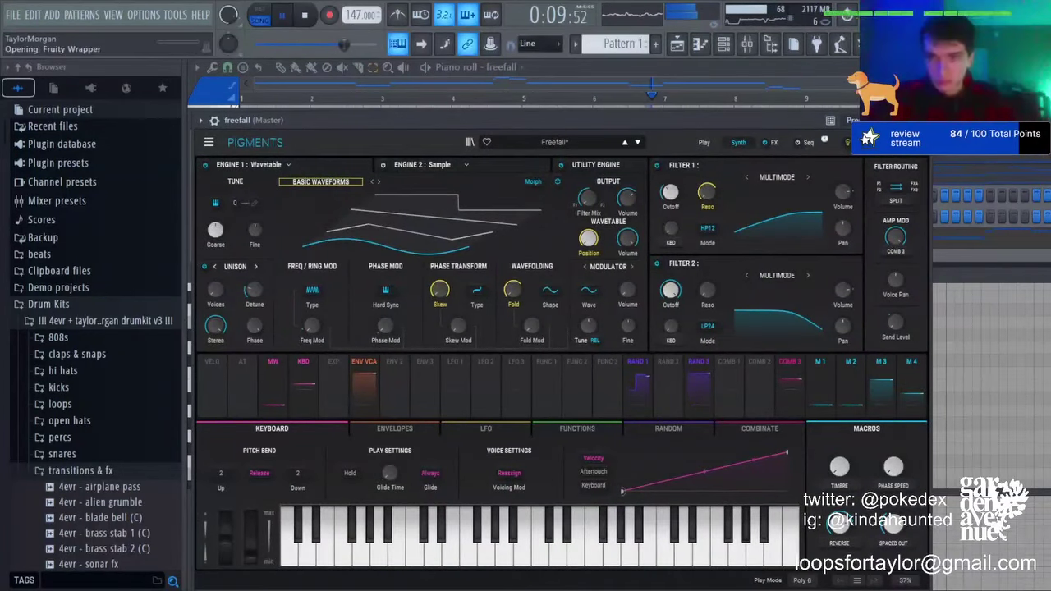
Step: View the Close And Personal envelope settings and drop the melody an octave to B4
key("space")
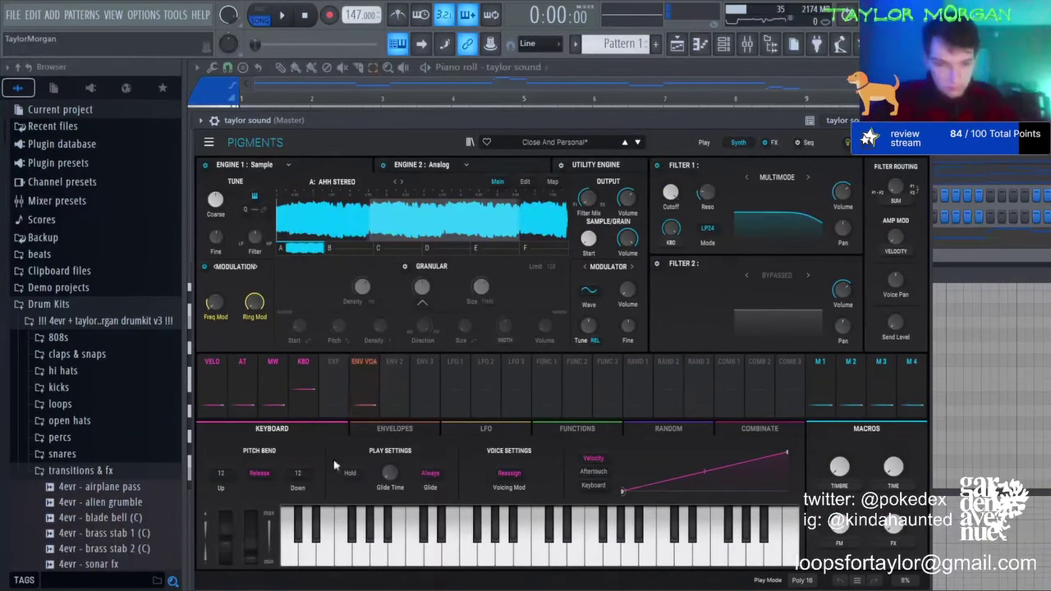
left_click(392, 429)
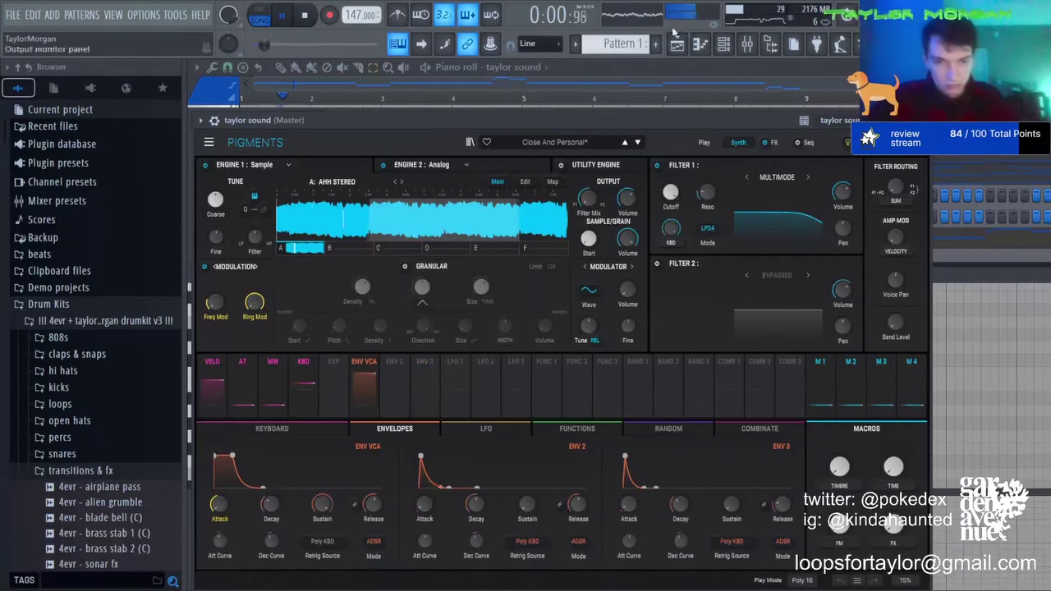
left_click(700, 44)
key("space")
key("ctrl+Down")
key("space")
key("space")
key("space")
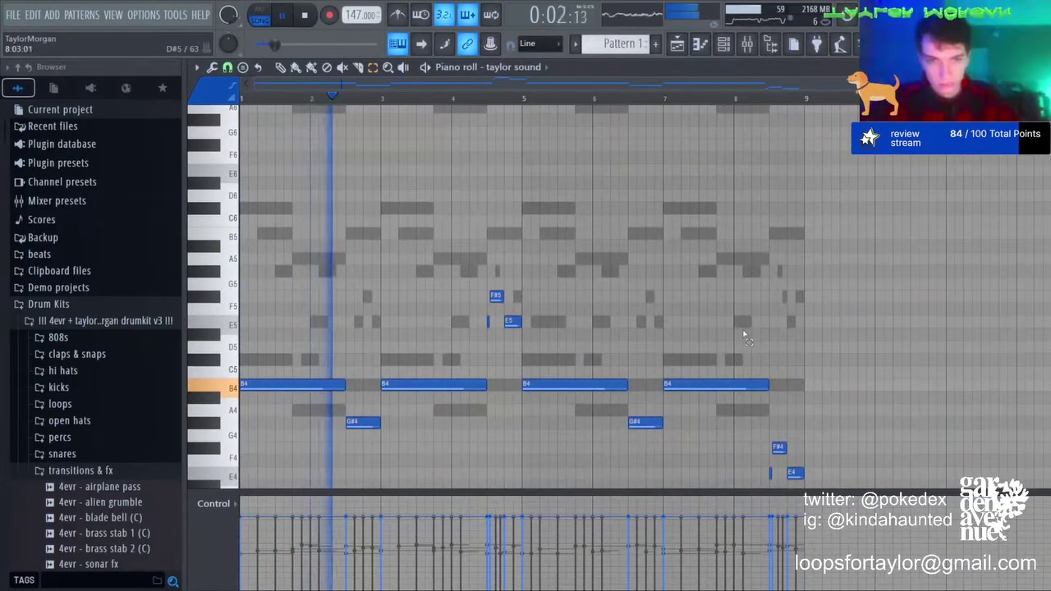
Step: Open the taylor sound Pigments synth from the channel rack, then close it
key("F6")
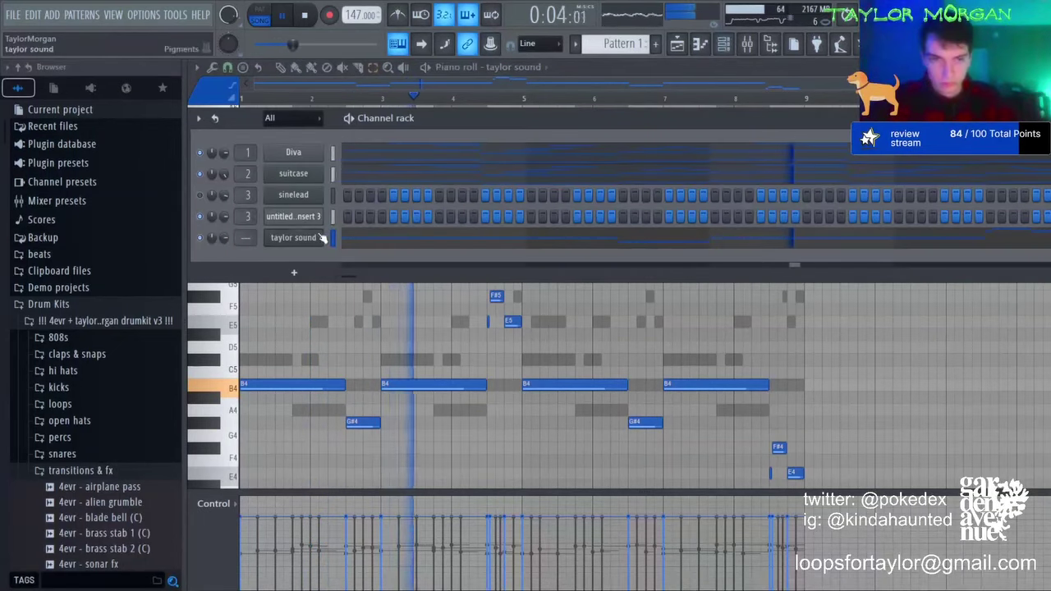
left_click(319, 238)
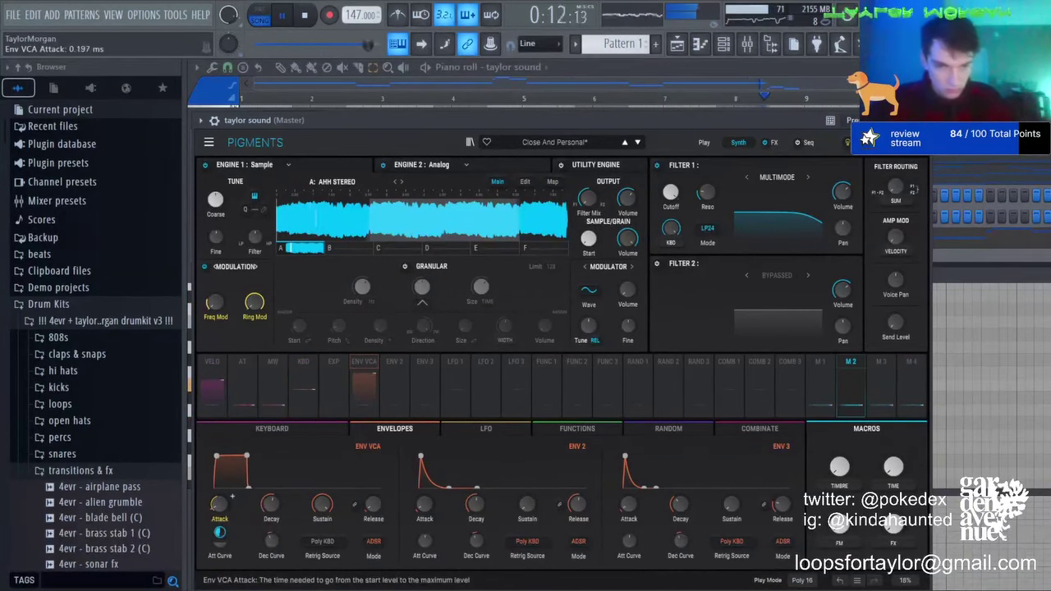
left_click(704, 57)
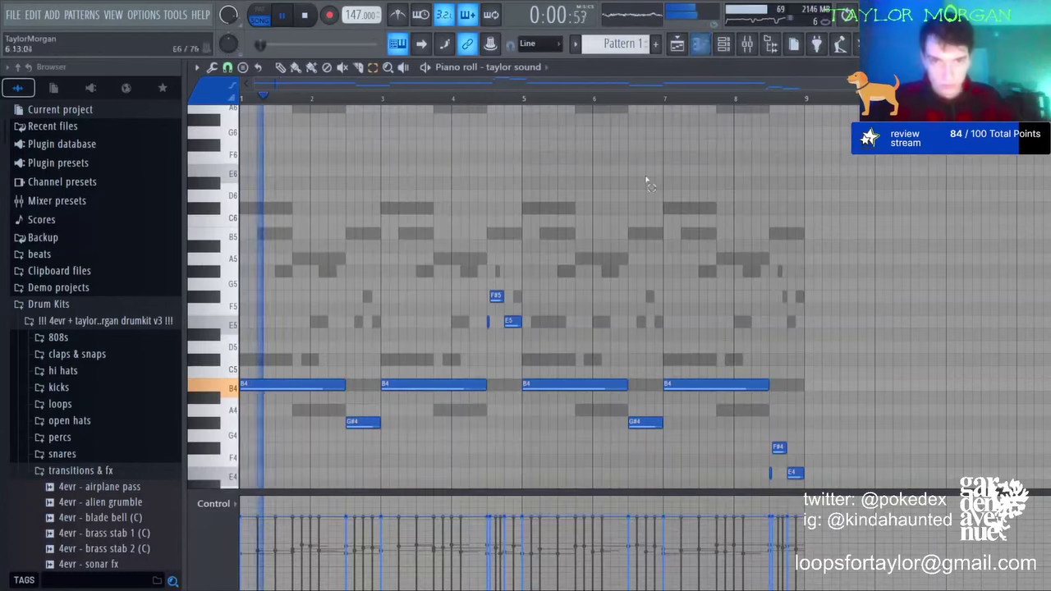
Step: Add a new celeste channel and place an A6 note at the start of bar 1
left_click(724, 44)
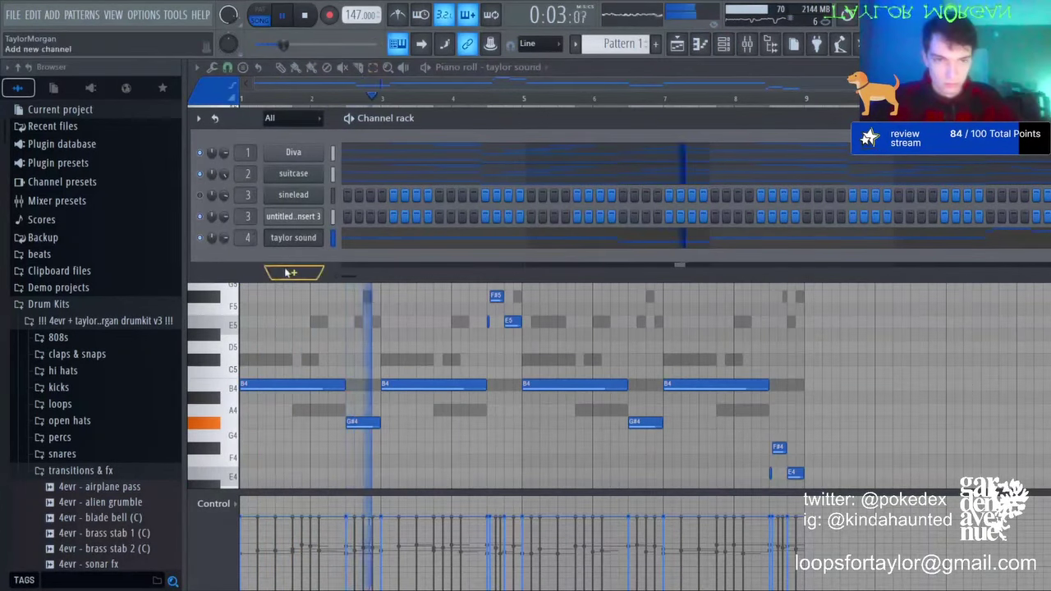
left_click(556, 221)
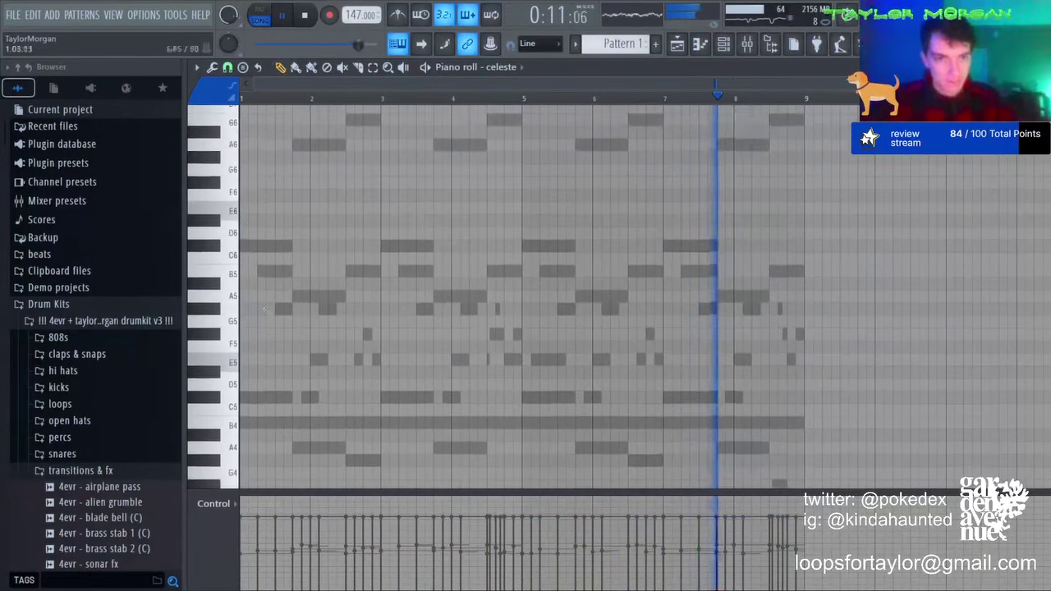
scroll(252, 255, "up", 1)
left_click(247, 182)
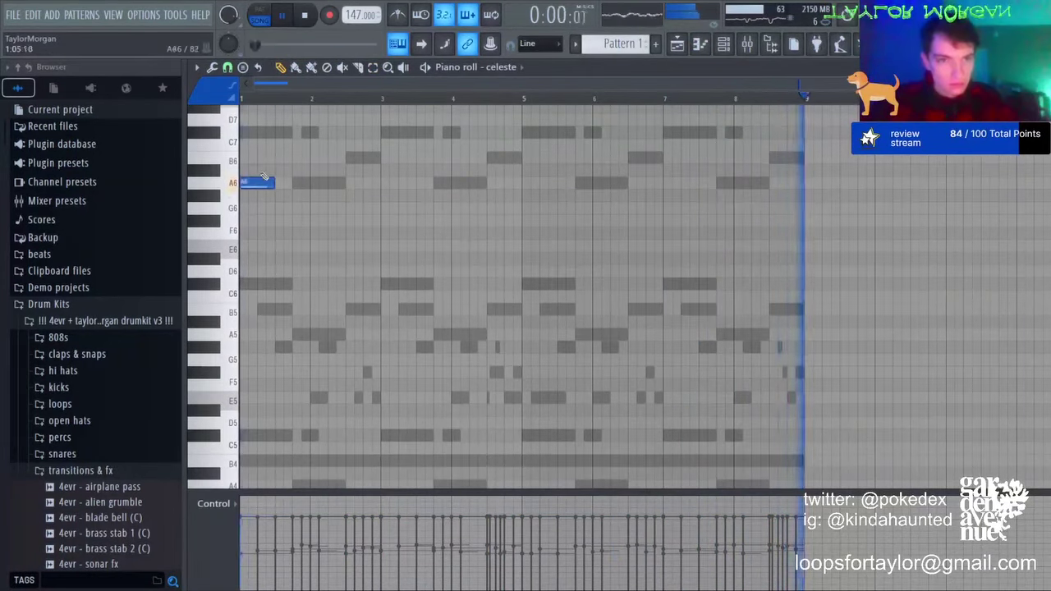
key("space")
Step: Build the arpeggio with a B5 and a second A6 note, removing a stray F#6
left_click(258, 159)
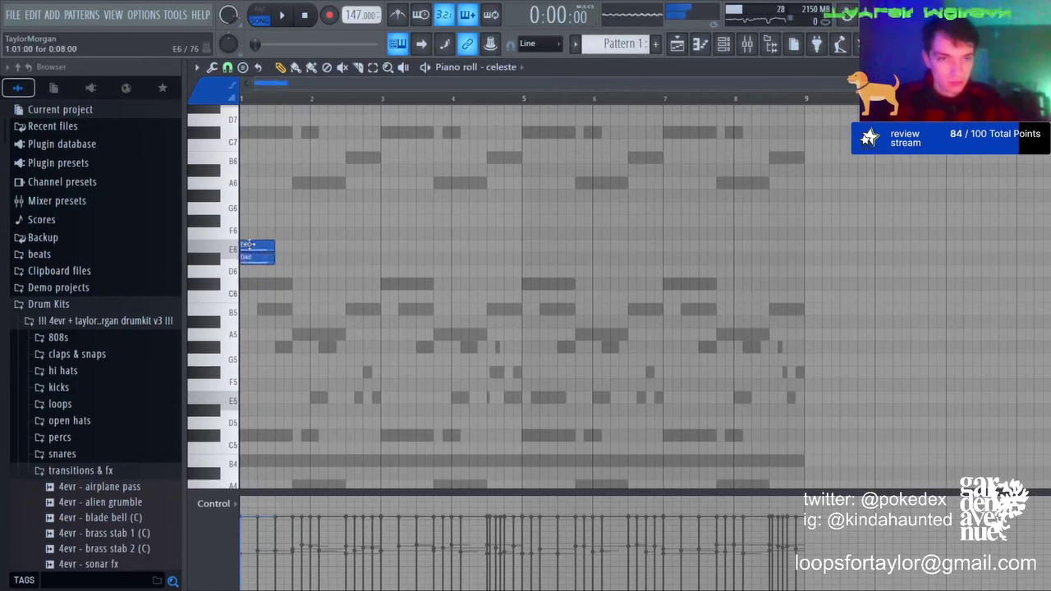
left_click(276, 310)
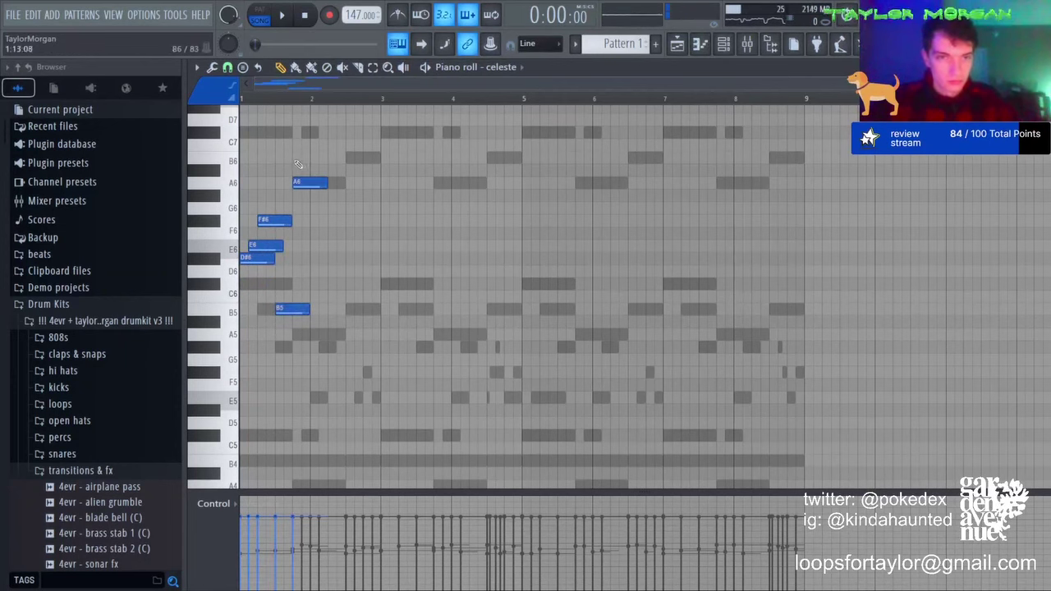
left_click(337, 180)
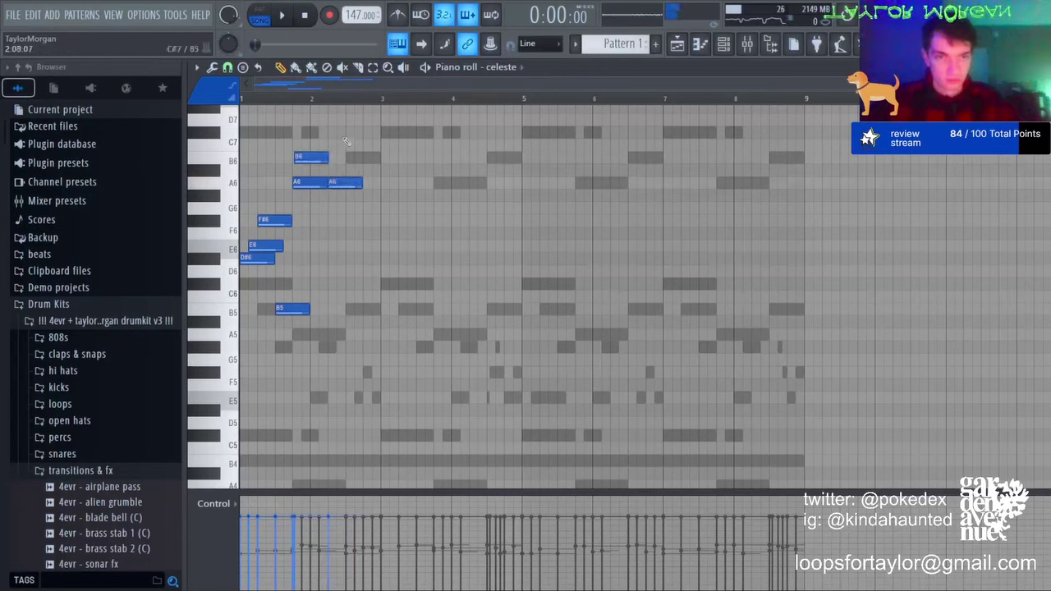
left_click_drag(335, 227, 338, 221)
key("space")
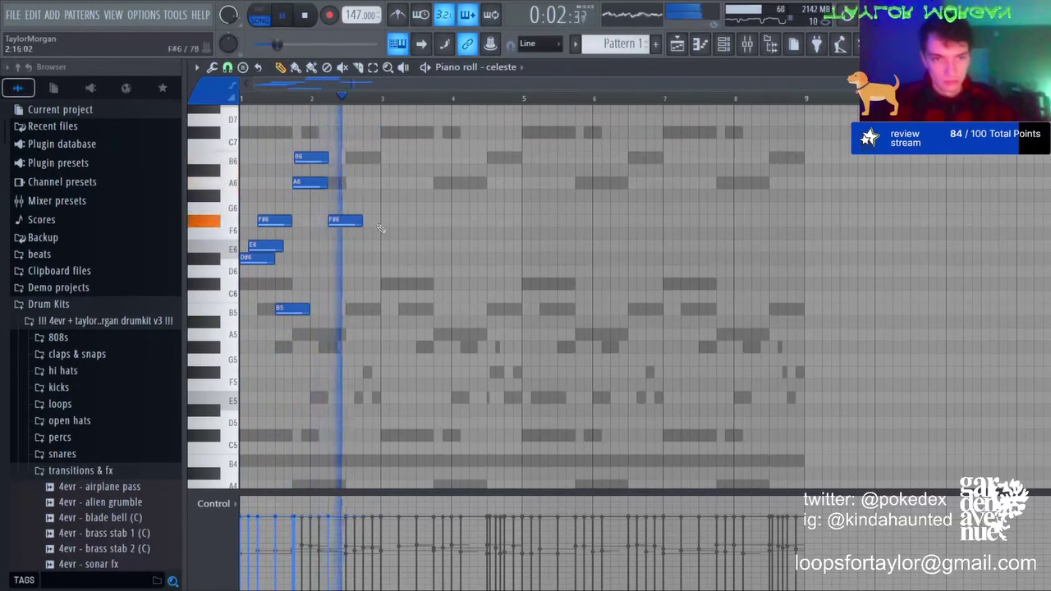
key("space")
right_click(345, 222)
key("space")
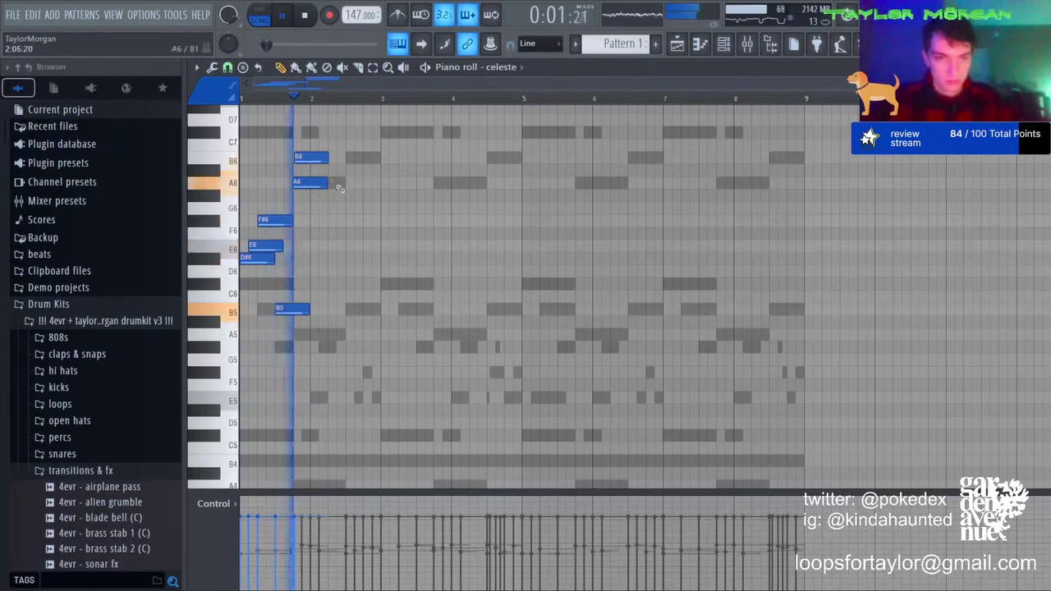
Step: Finish the phrase with a G#6 note and duplicate the arpeggio right after itself
left_click(345, 183)
key("space")
mouse_move(361, 184)
left_mouse_down()
mouse_move(374, 185)
mouse_move(342, 194)
left_mouse_up()
right_click(351, 184)
left_click(325, 206)
key("space")
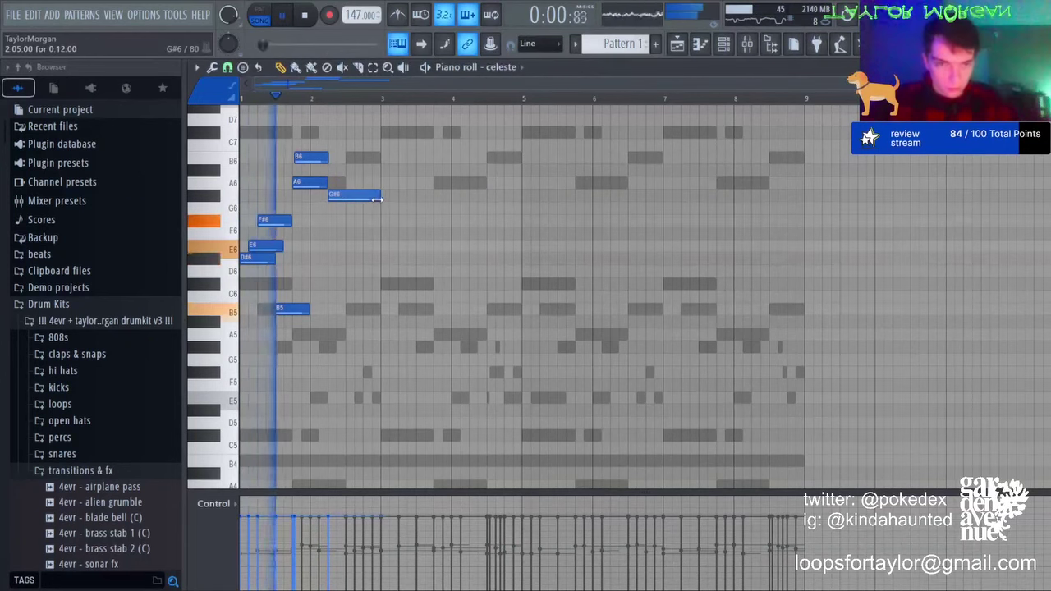
key("ctrl+b")
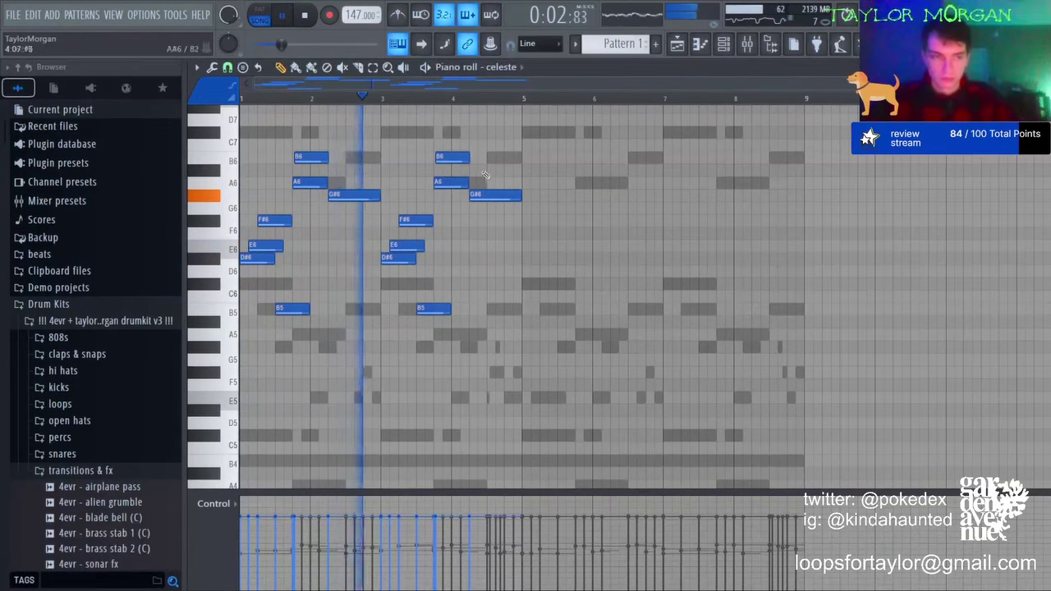
Step: Add short E7 and B7 flourishes near bar 4 and duplicate bars 1–5 into bars 5–9
scroll(473, 219, "up", 3)
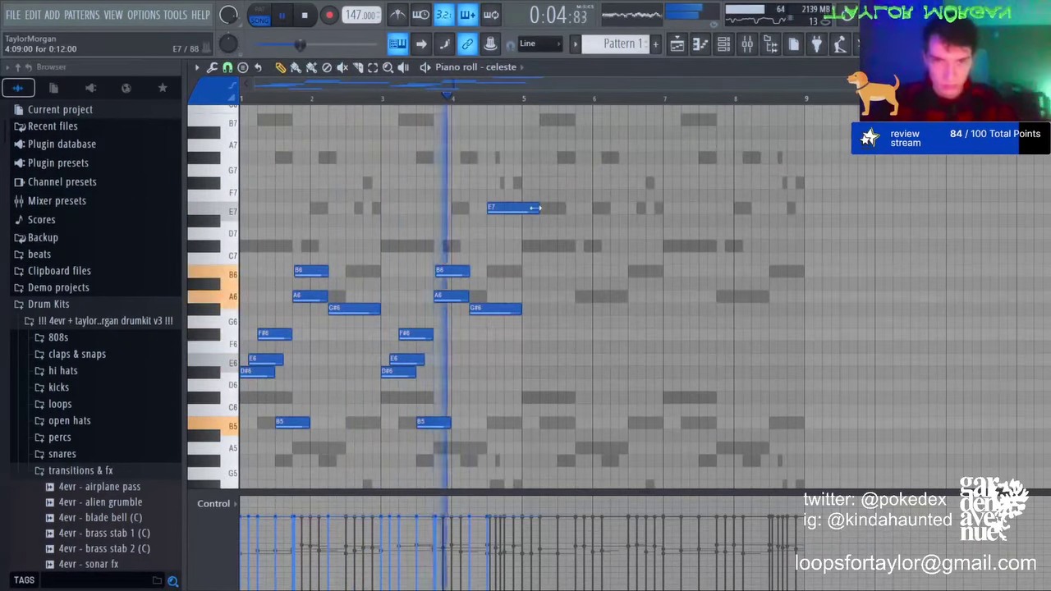
left_click(490, 207)
left_click(503, 157)
key("space")
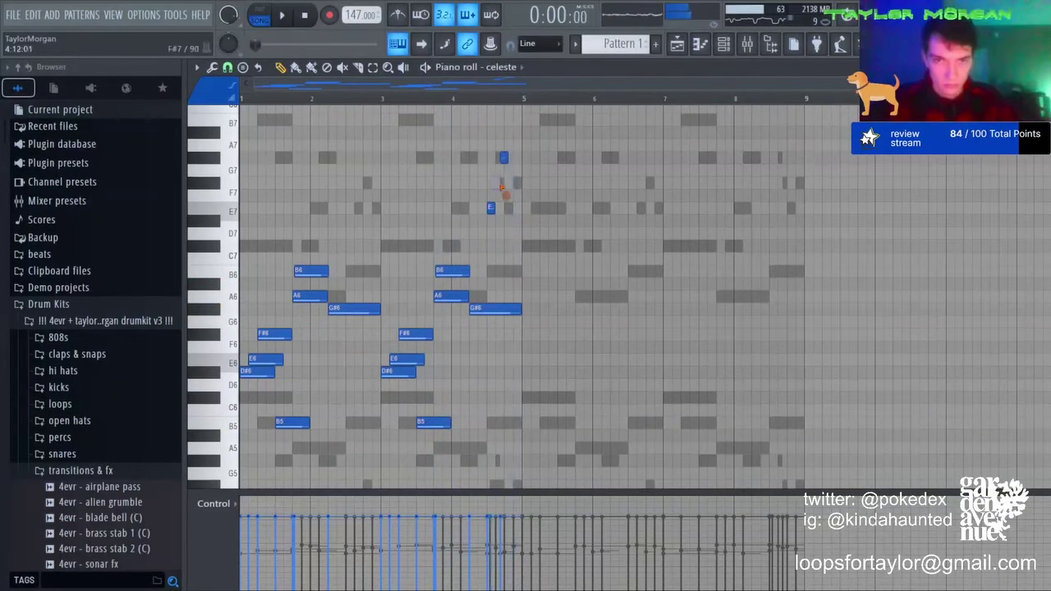
left_click(507, 119)
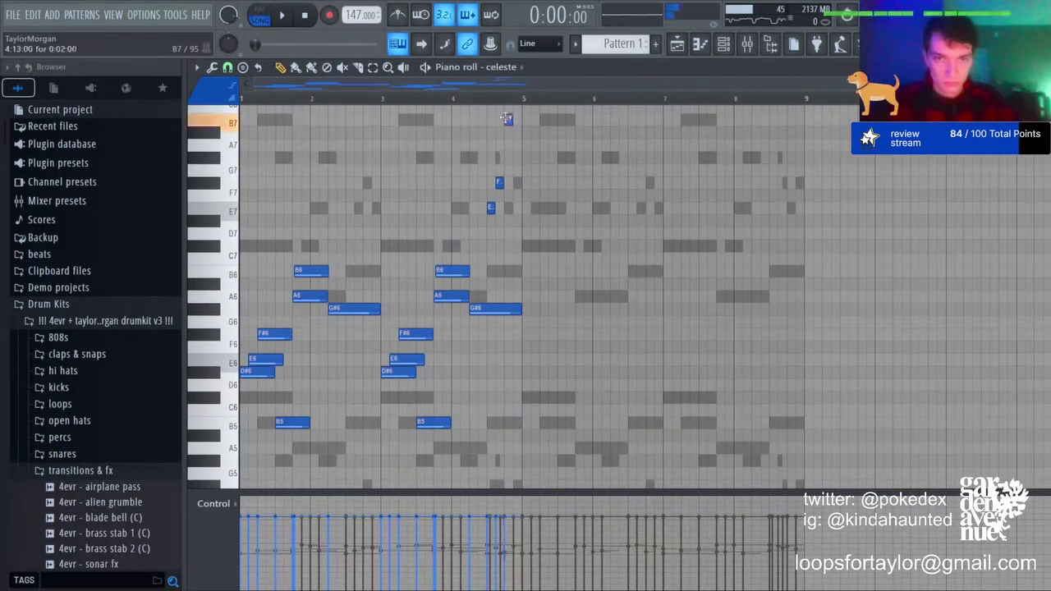
key("space")
key("ctrl+b")
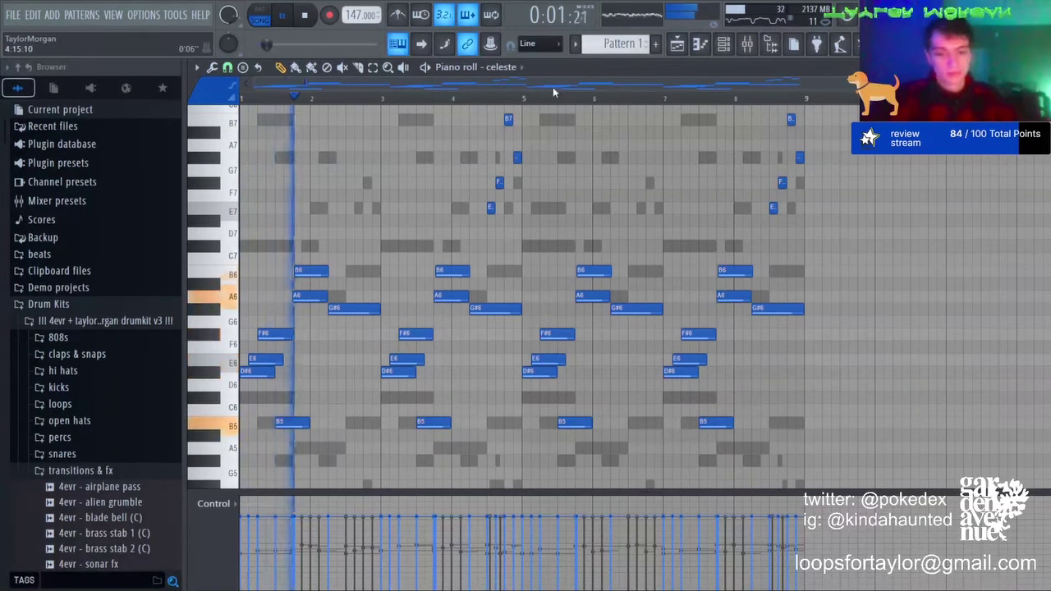
Step: Lower the celeste mixer track's volume and add Fruity Delay 2 to it
key("F9")
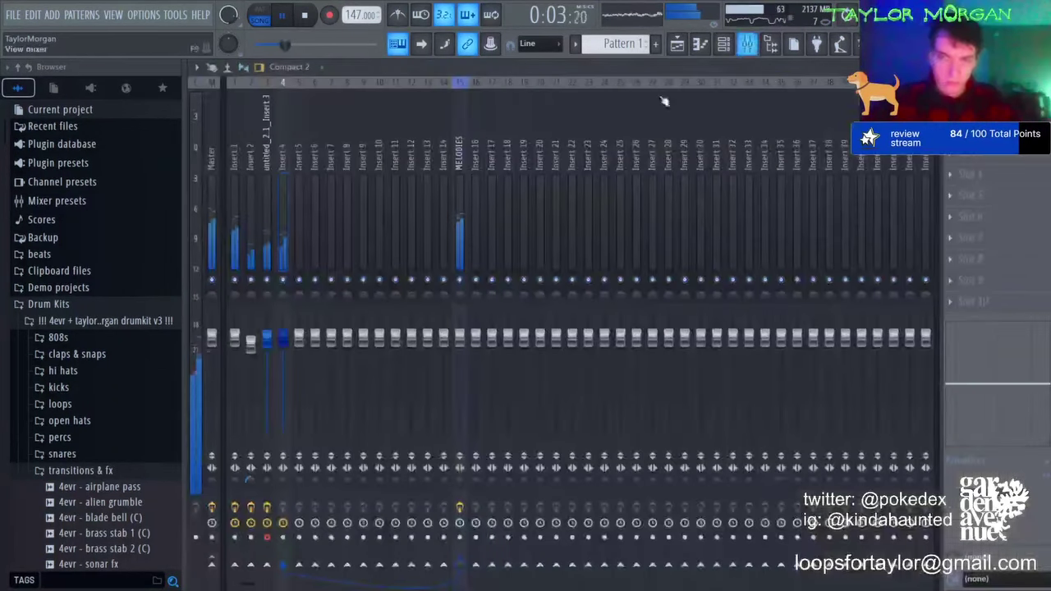
left_click(296, 237)
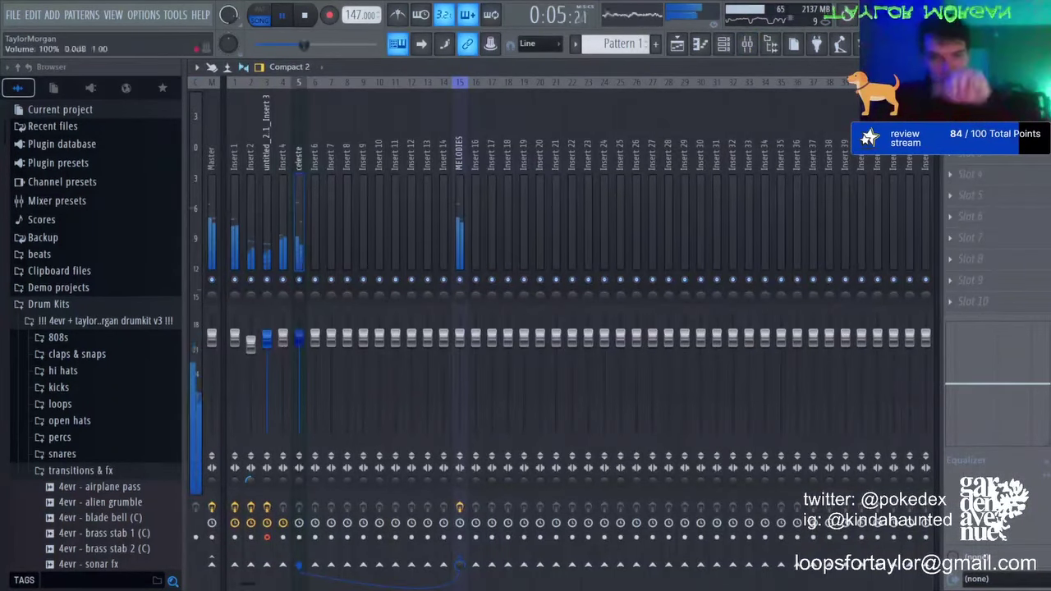
left_click_drag(299, 342, 298, 356)
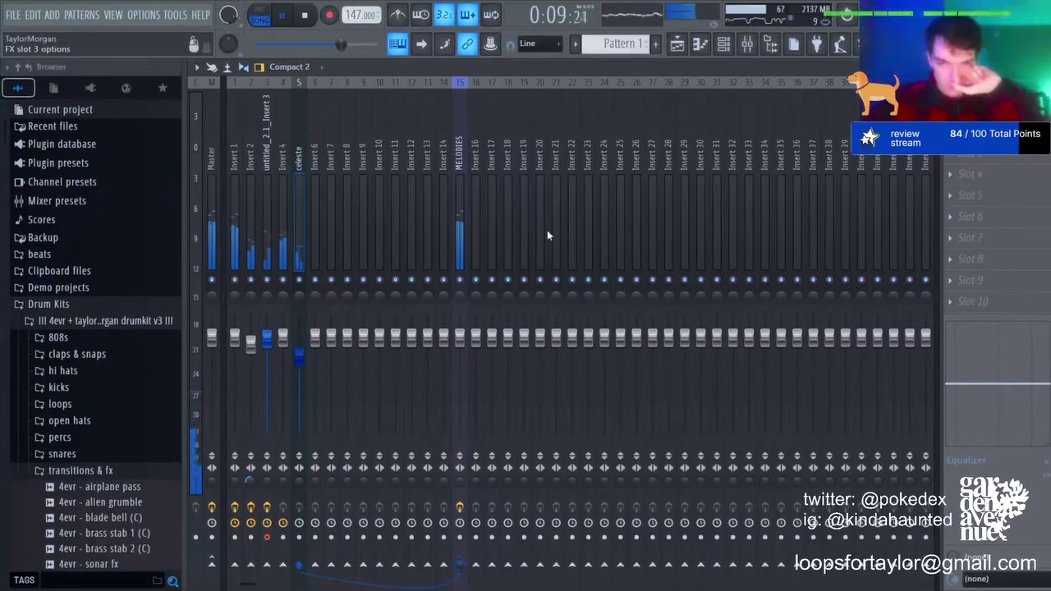
left_click(482, 193)
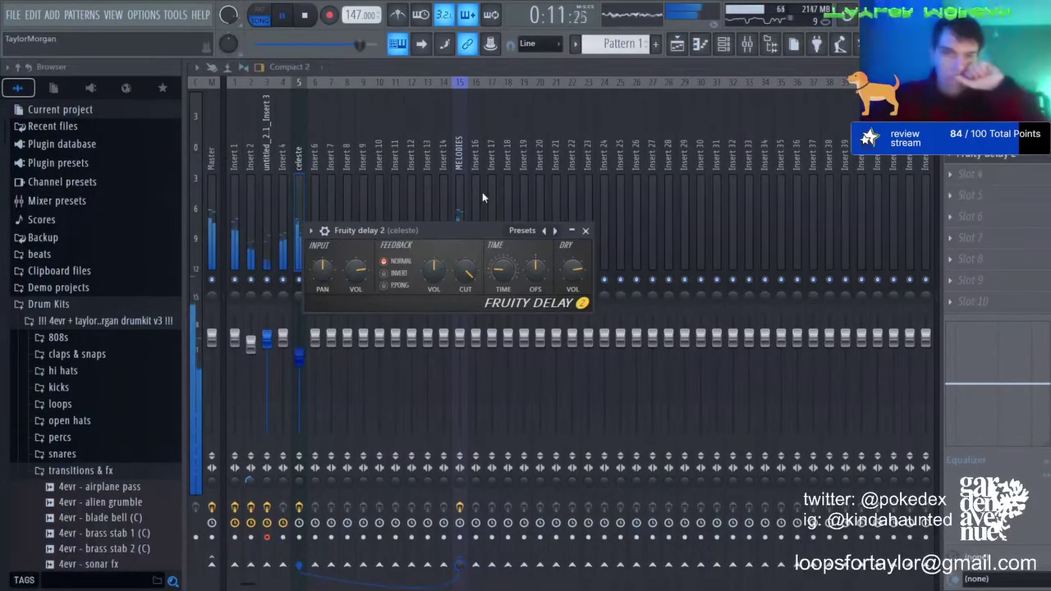
left_click(1006, 155)
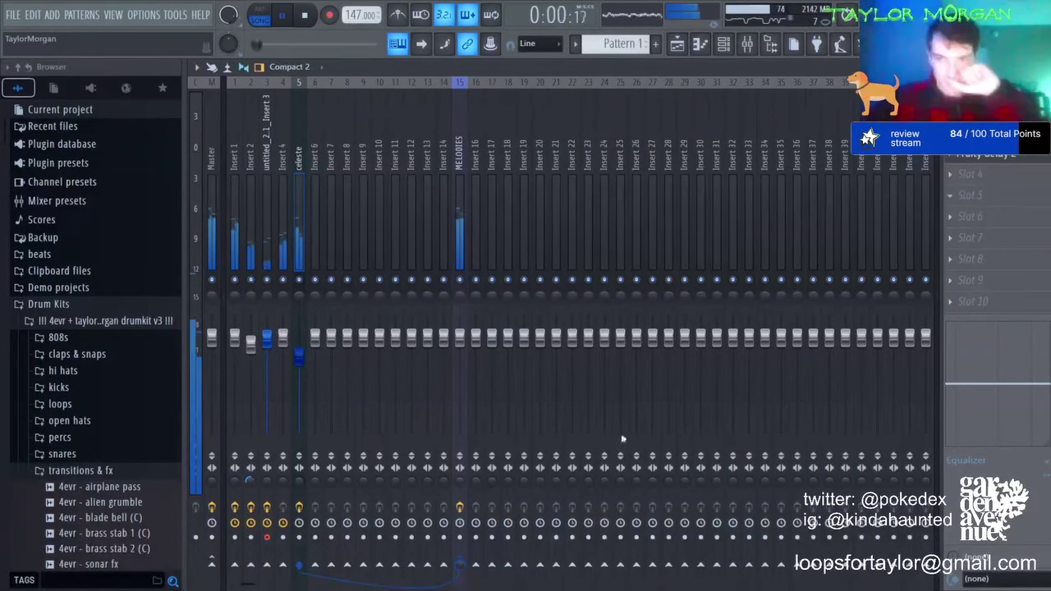
Step: Cut the celeste's highs with a parametric EQ, then solo and select Insert 4
left_click(700, 435)
left_click_drag(497, 243, 428, 266)
mouse_move(378, 242)
left_mouse_down()
mouse_move(387, 262)
mouse_move(389, 249)
left_mouse_up()
key("Escape")
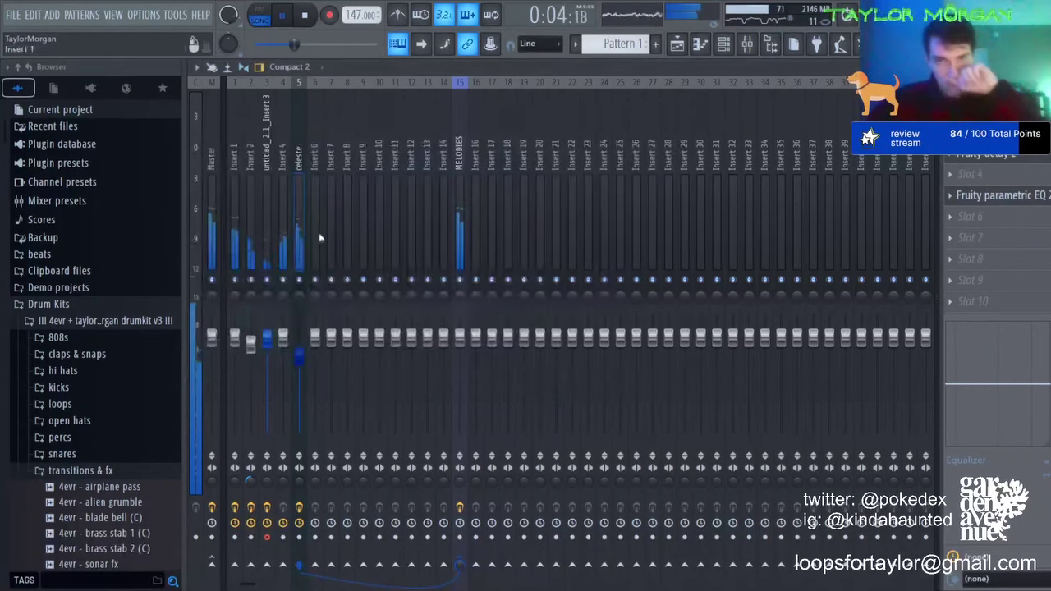
right_click(281, 283)
left_click(281, 289)
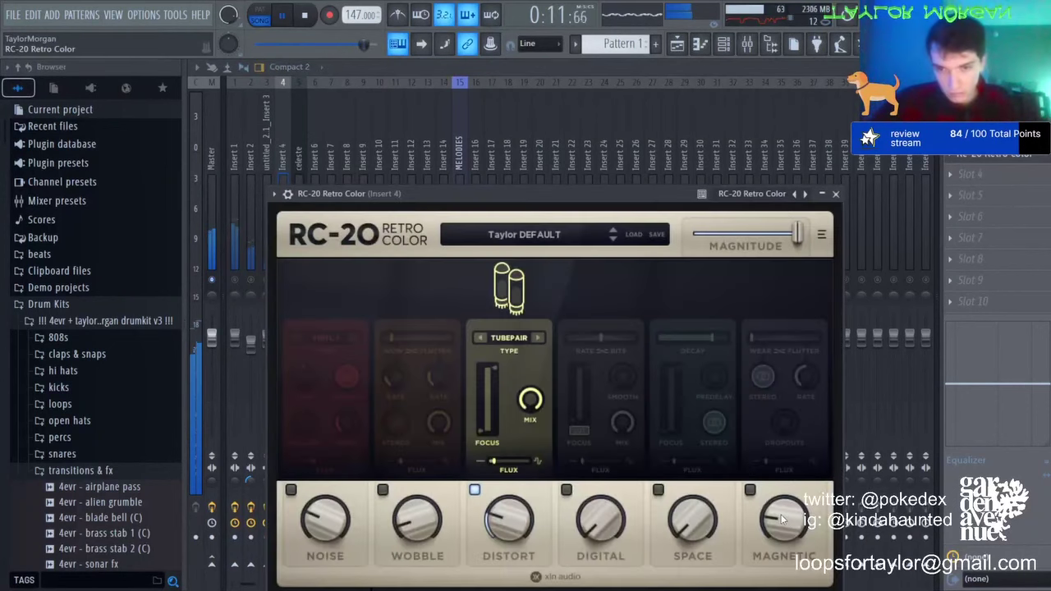
Step: Enable RC-20's Magnetic module at full Flutter plus Digital, then pull down EQ band 1
left_click(750, 490)
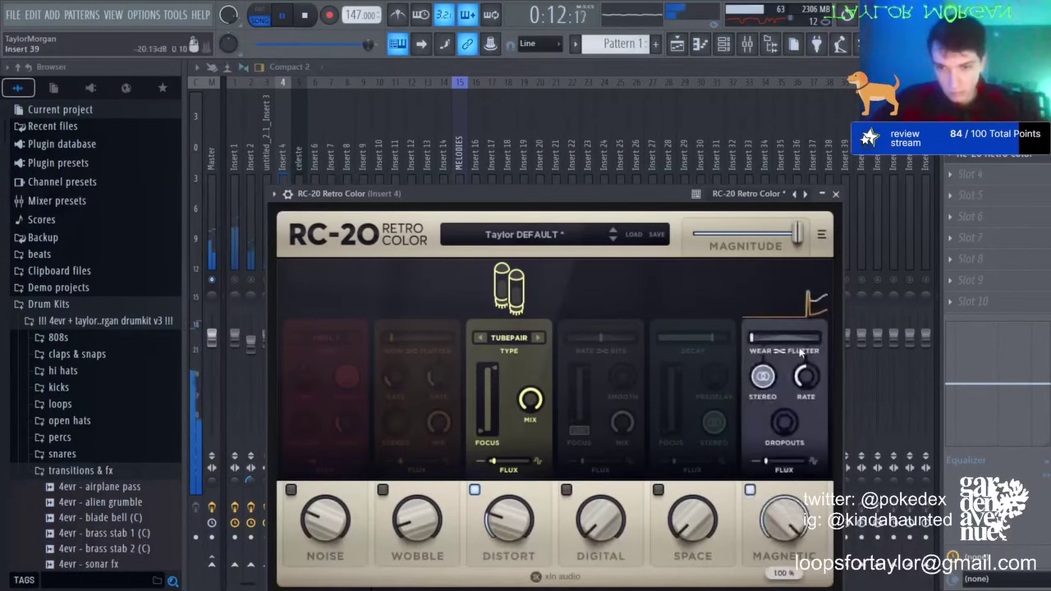
left_click_drag(756, 338, 818, 341)
left_click(565, 490)
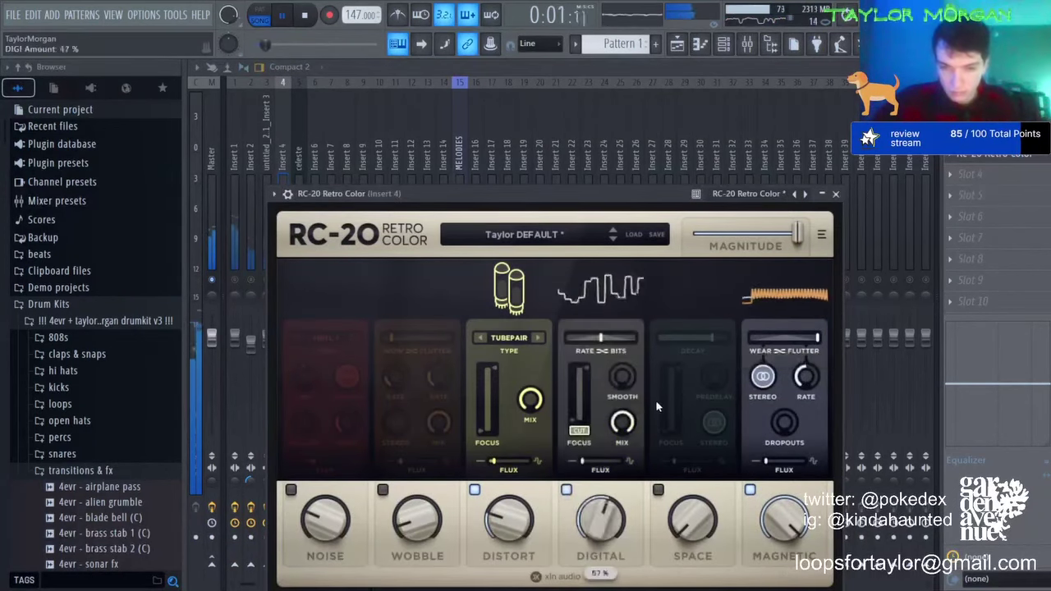
key("Escape")
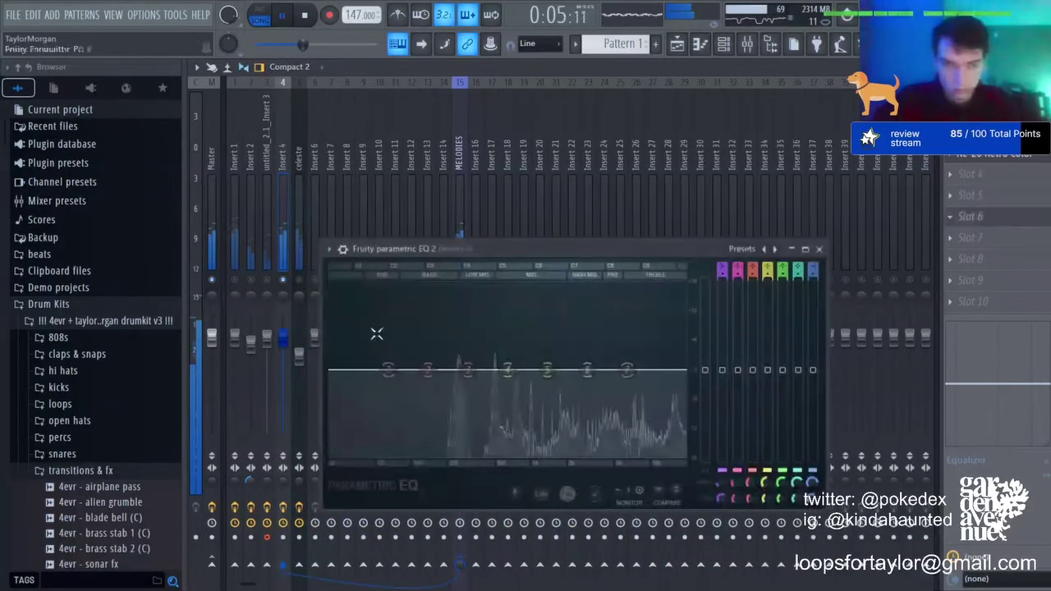
left_click_drag(388, 370, 581, 439)
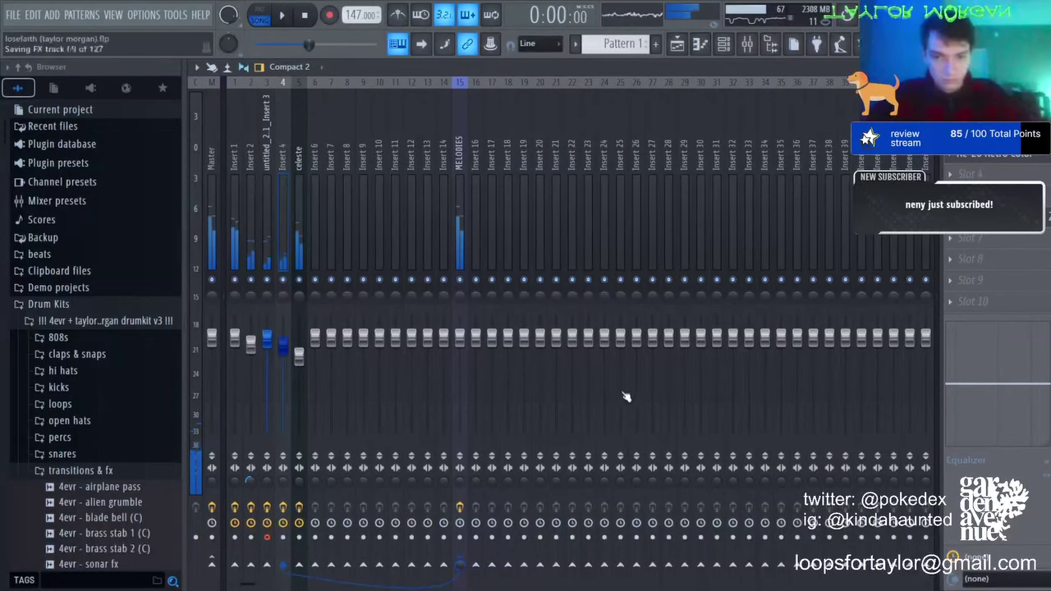
Step: Solo the celeste track during playback and carve a deep EQ cut near 1621 Hz
key("space")
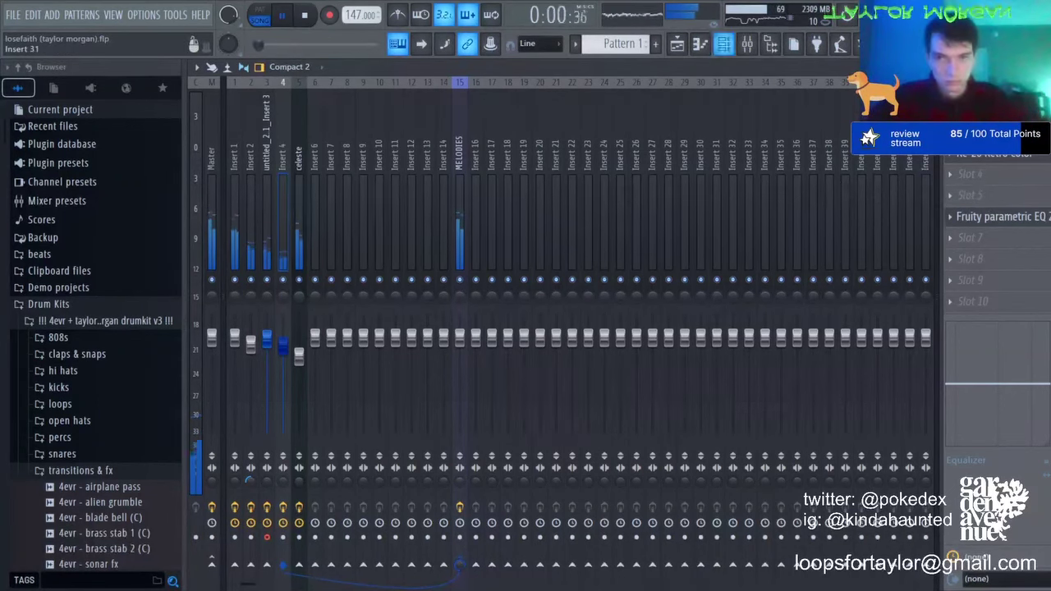
right_click(298, 279)
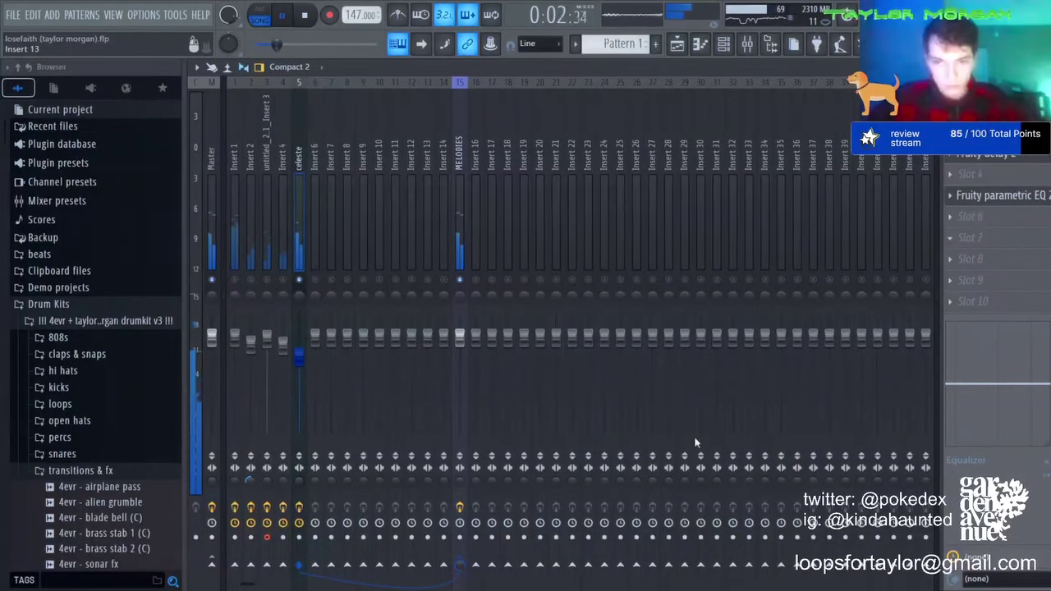
left_click(997, 196)
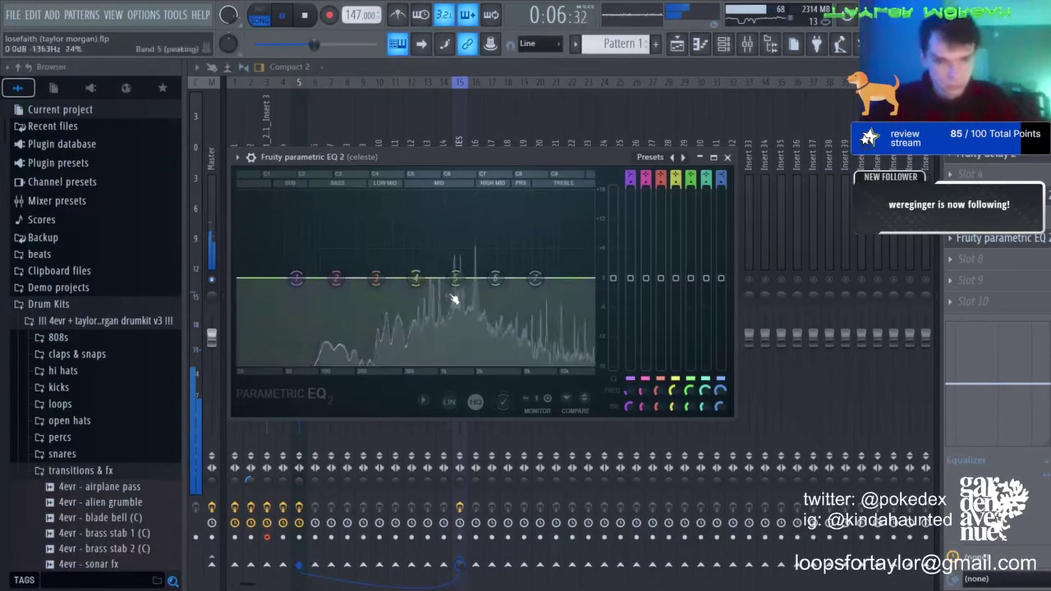
left_click_drag(455, 278, 463, 322)
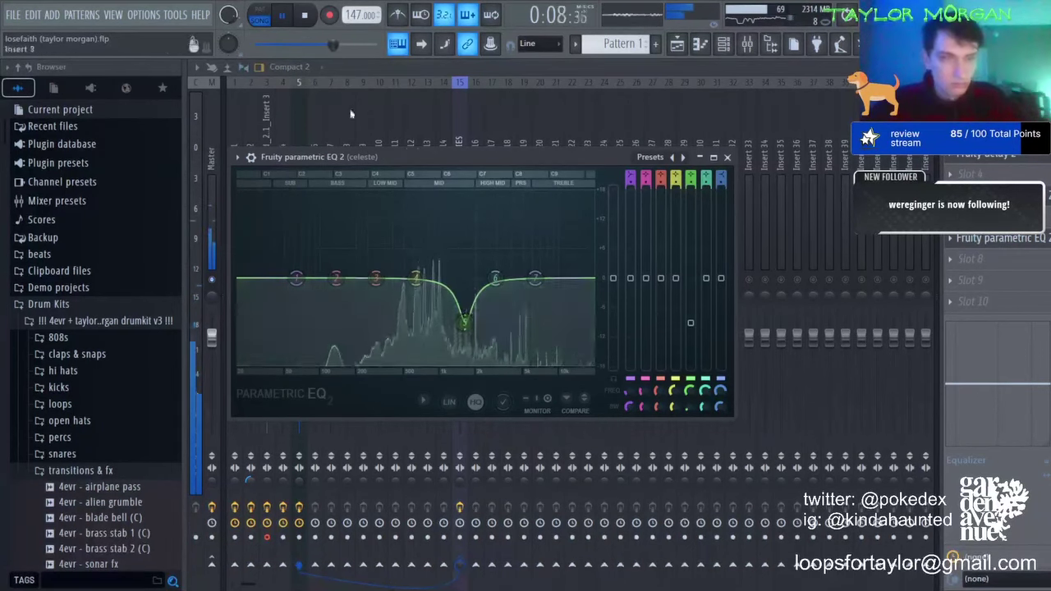
left_click(300, 119)
left_click(268, 289)
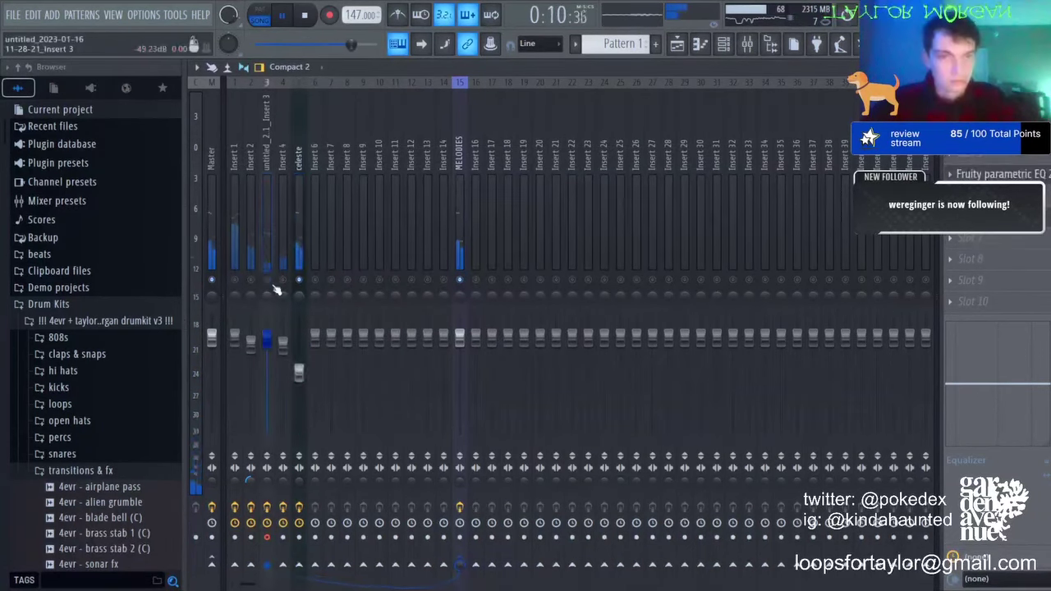
left_click(301, 289)
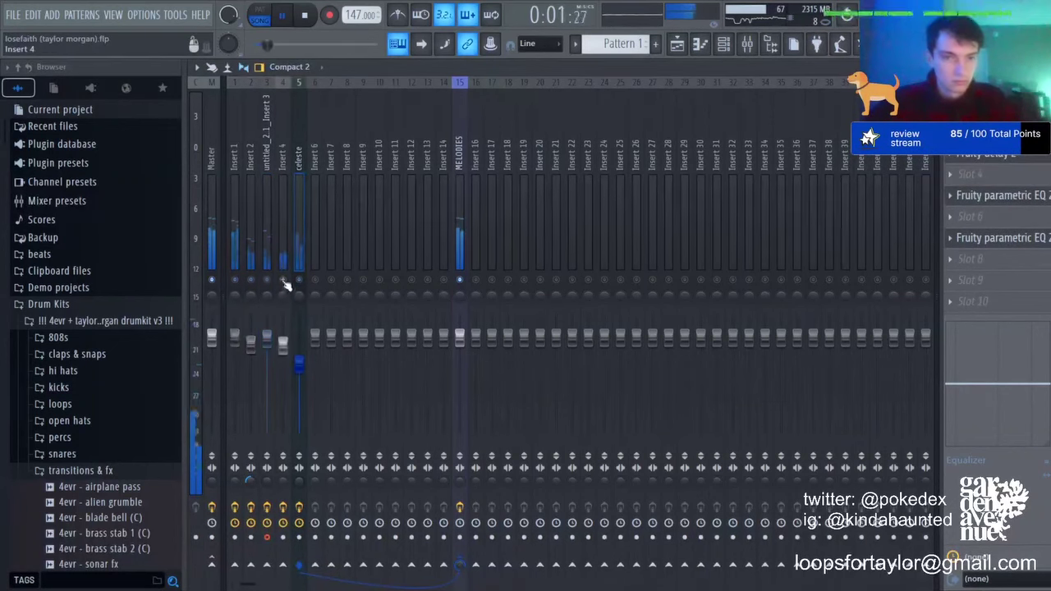
key("F6")
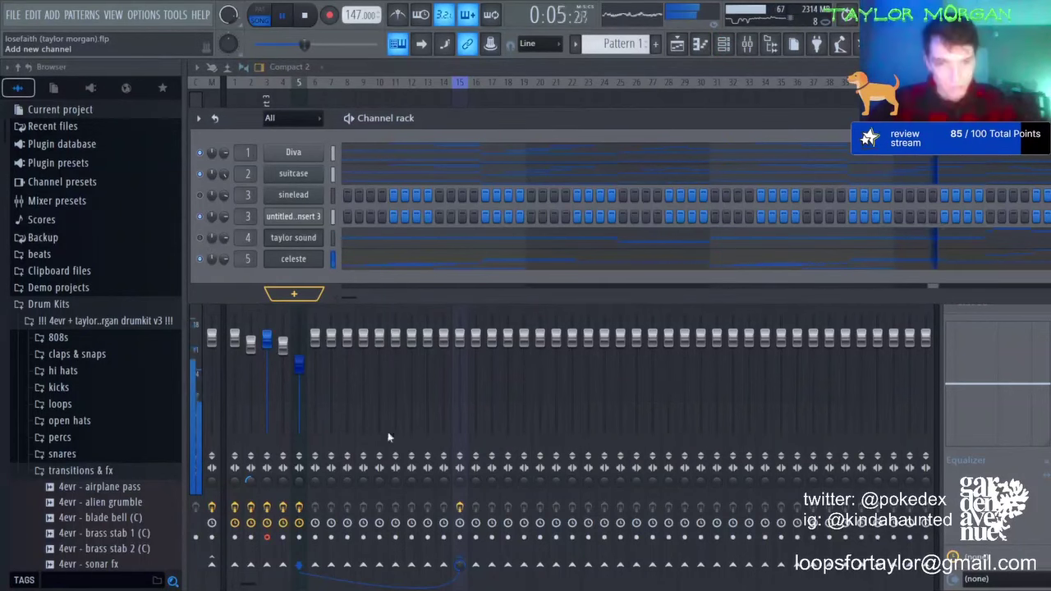
Step: Raise the celeste volume to 76% and add TM - bright clap from claps & snaps as a channel
left_click(257, 329)
left_click_drag(301, 366, 299, 358)
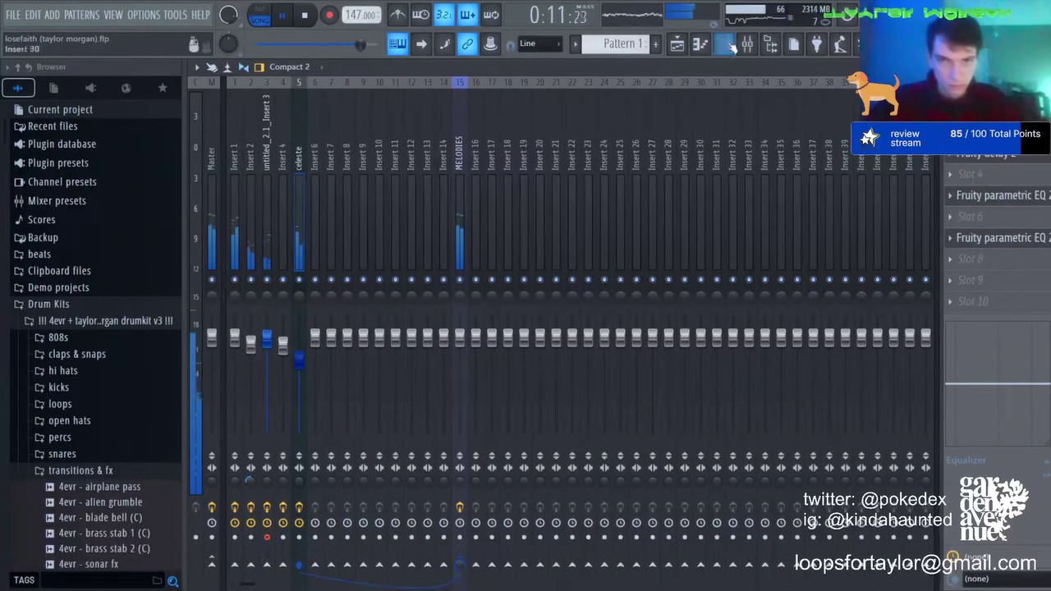
key("F6")
left_click(77, 354)
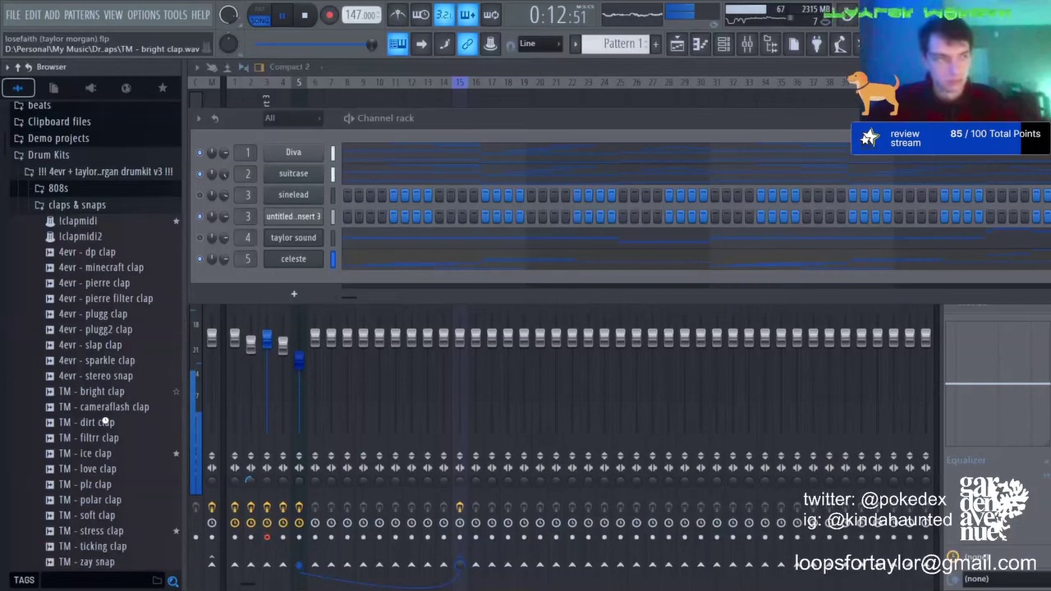
left_click_drag(109, 392, 298, 279)
Step: Add dialogue - 808 and, after previewing favorites, tm - stress clap as new channels
left_click(162, 87)
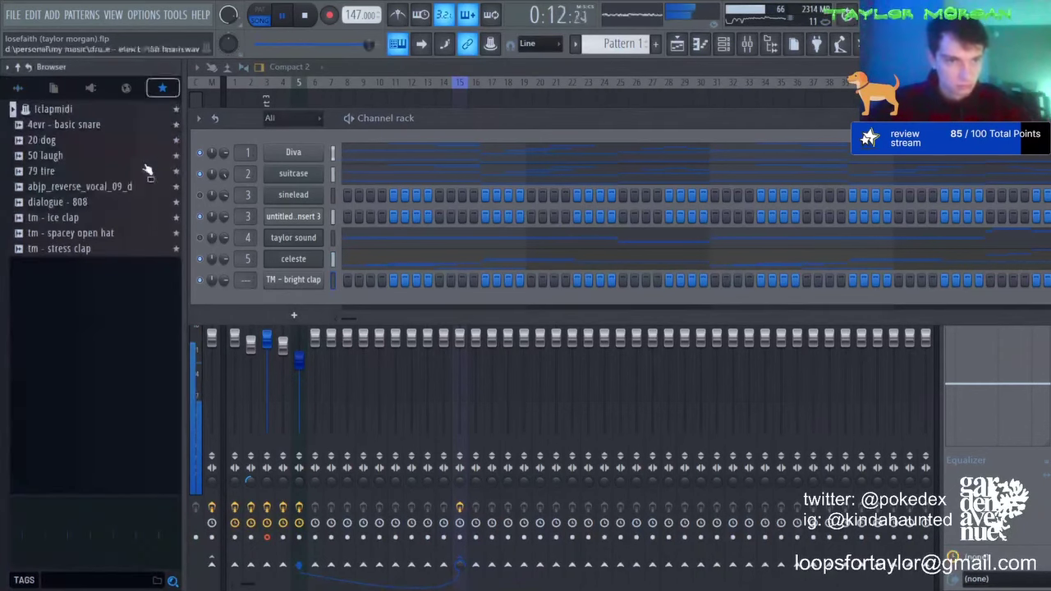
left_click_drag(82, 202, 305, 277)
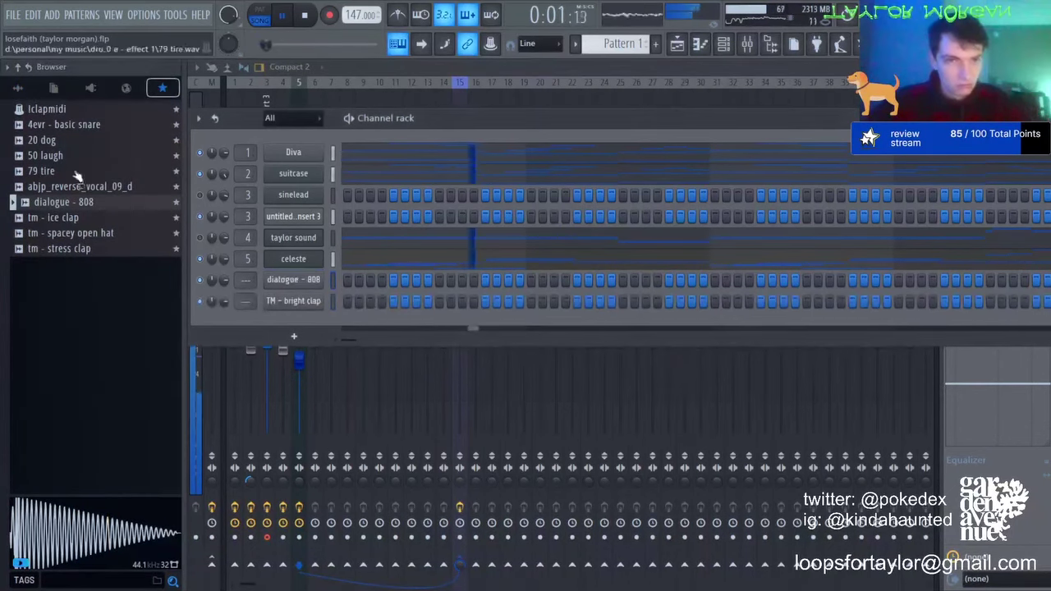
left_click(49, 141)
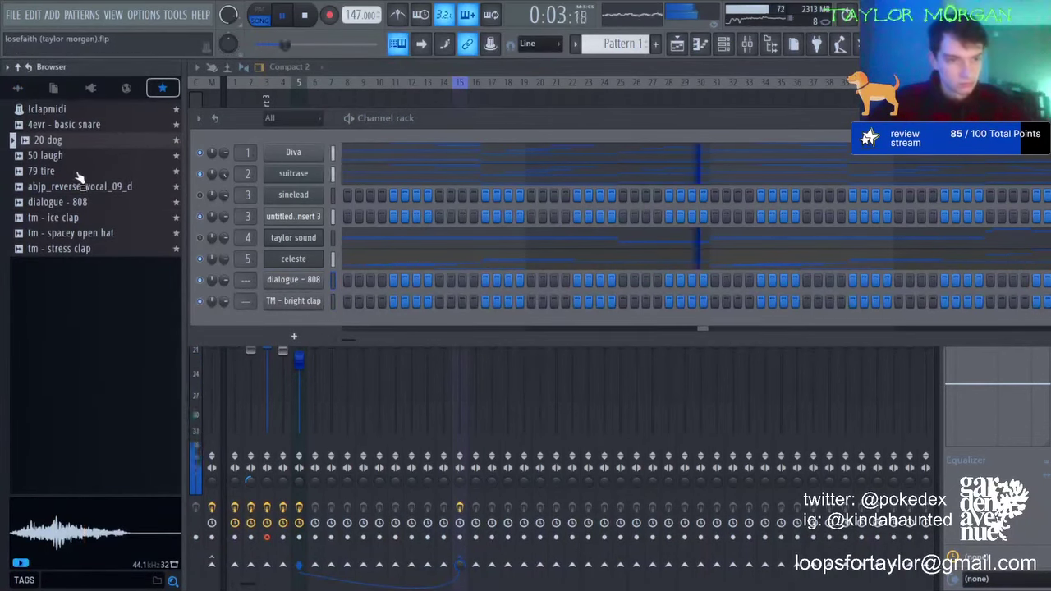
left_click(64, 155)
left_click(67, 171)
left_click(74, 233)
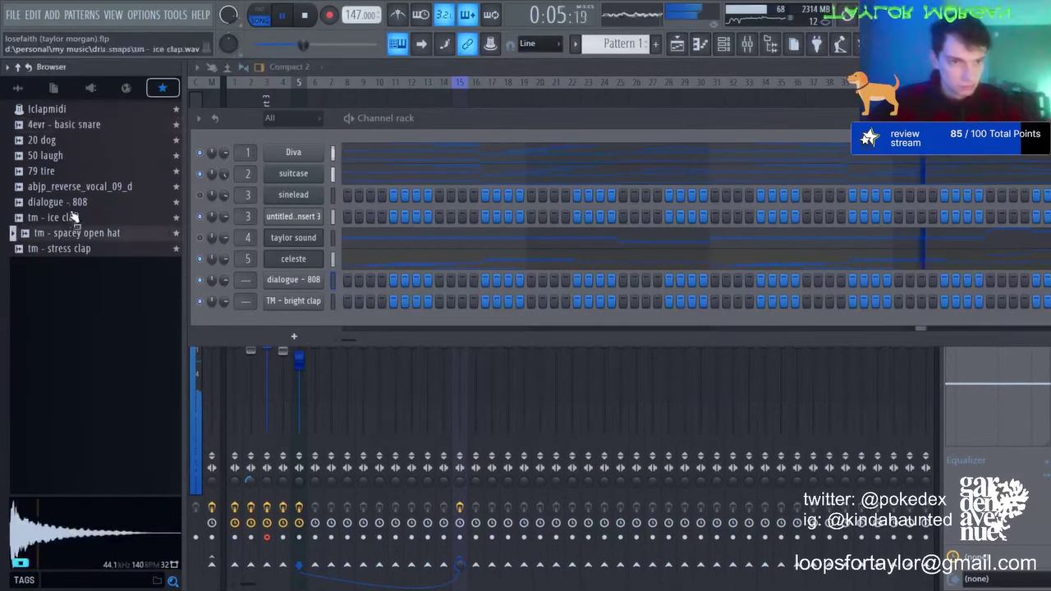
left_click(80, 249)
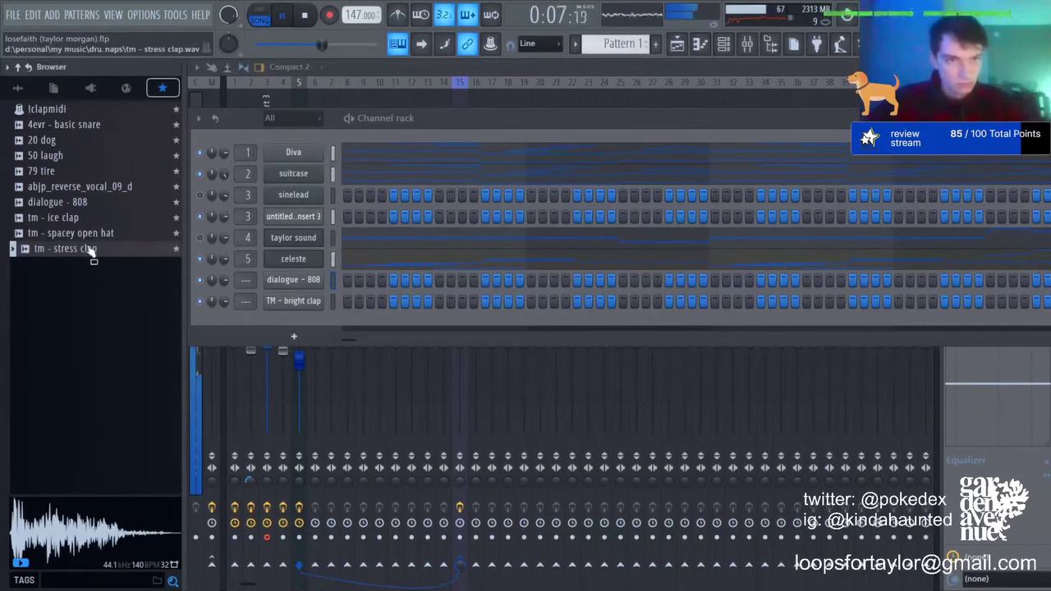
left_click_drag(93, 252, 321, 329)
Step: Add the 20 dog sample as a new channel and return to the full library tree
left_click(49, 140)
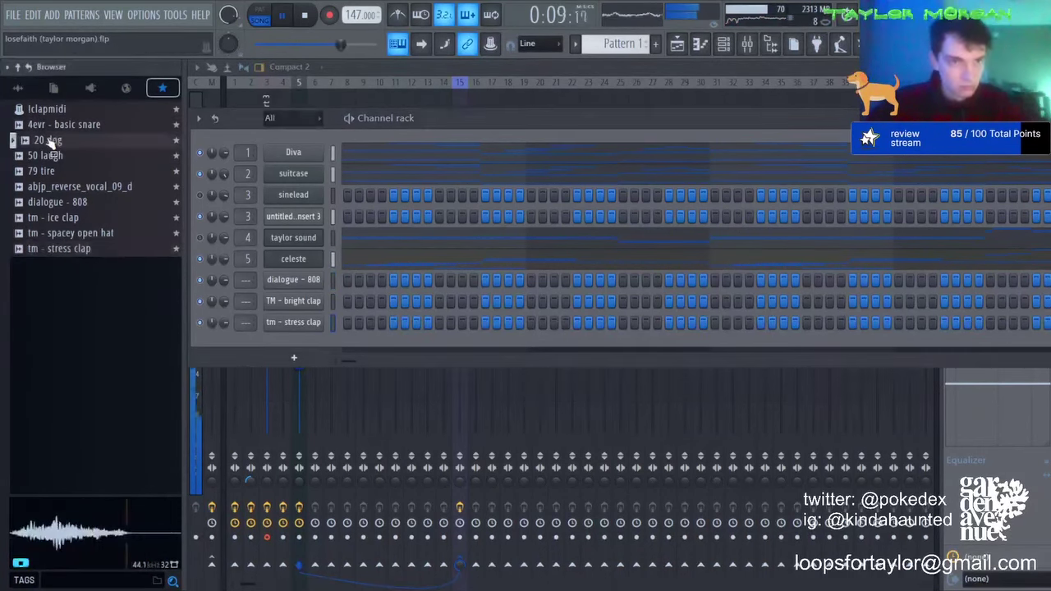
left_click_drag(298, 283, 298, 348)
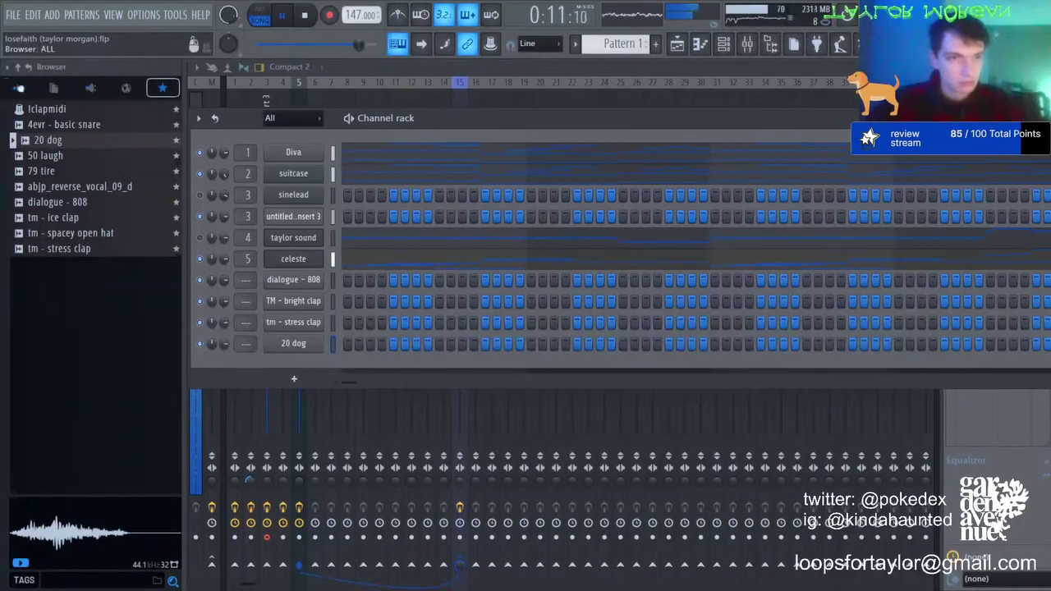
left_click(18, 88)
scroll(86, 435, "down", 10)
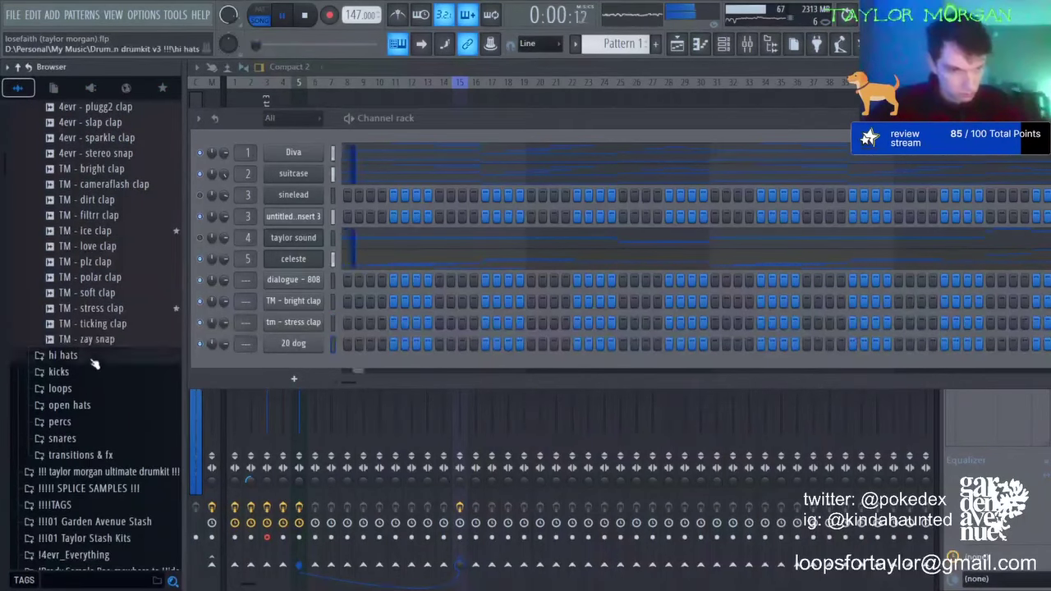
Step: Add TM - crystals hihat and TM - normal hihat channels, moving the normal hihat hit to step 3
left_click(94, 362)
left_click_drag(103, 404, 316, 370)
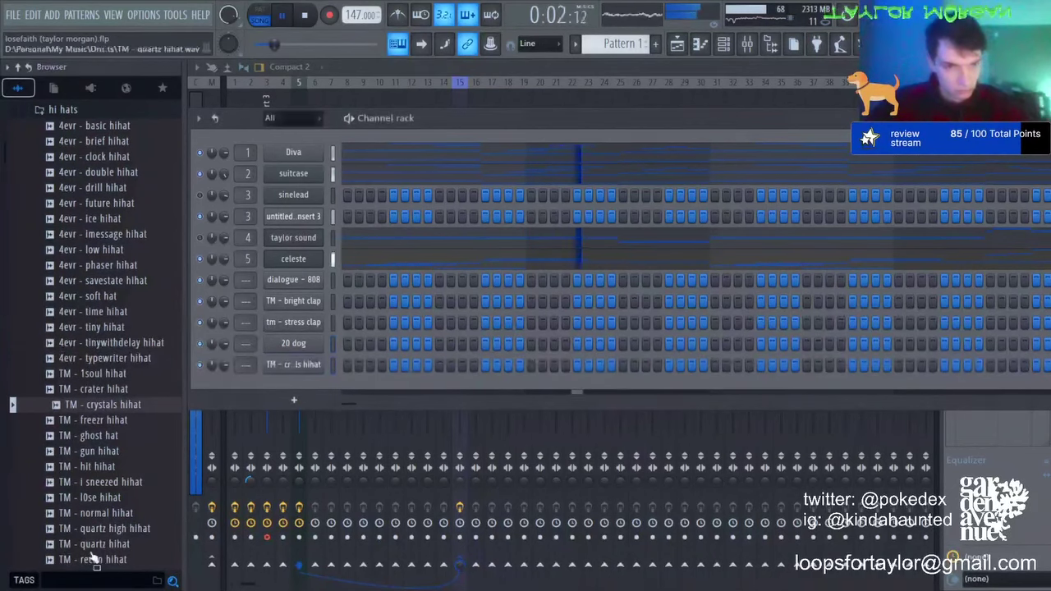
left_click_drag(95, 512, 320, 390)
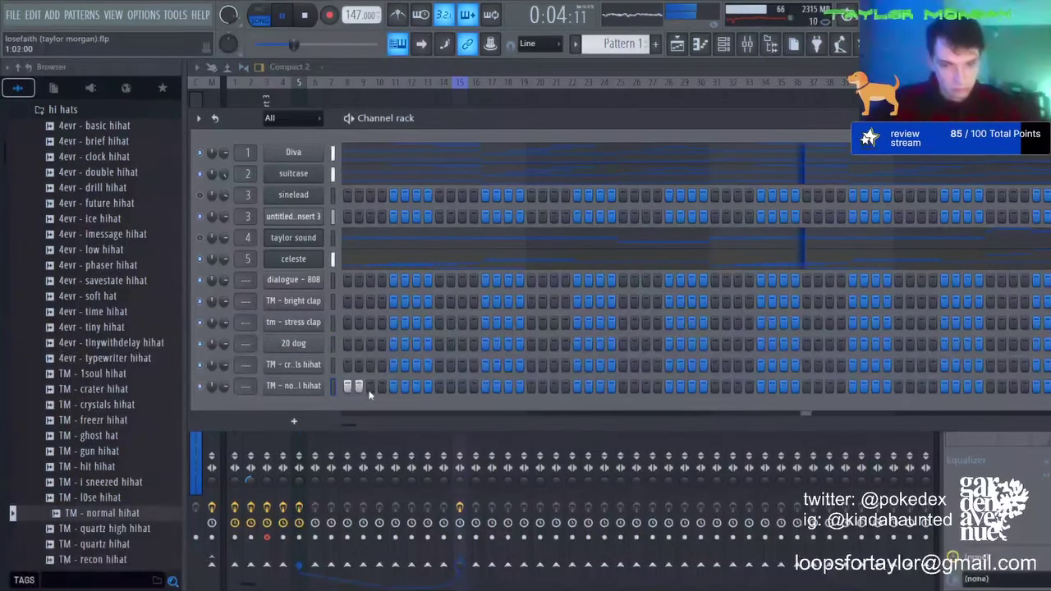
right_click(361, 387)
left_click(370, 387)
Step: Program alternating crystals and normal hihat hits across the pattern while it plays back
left_click(394, 367)
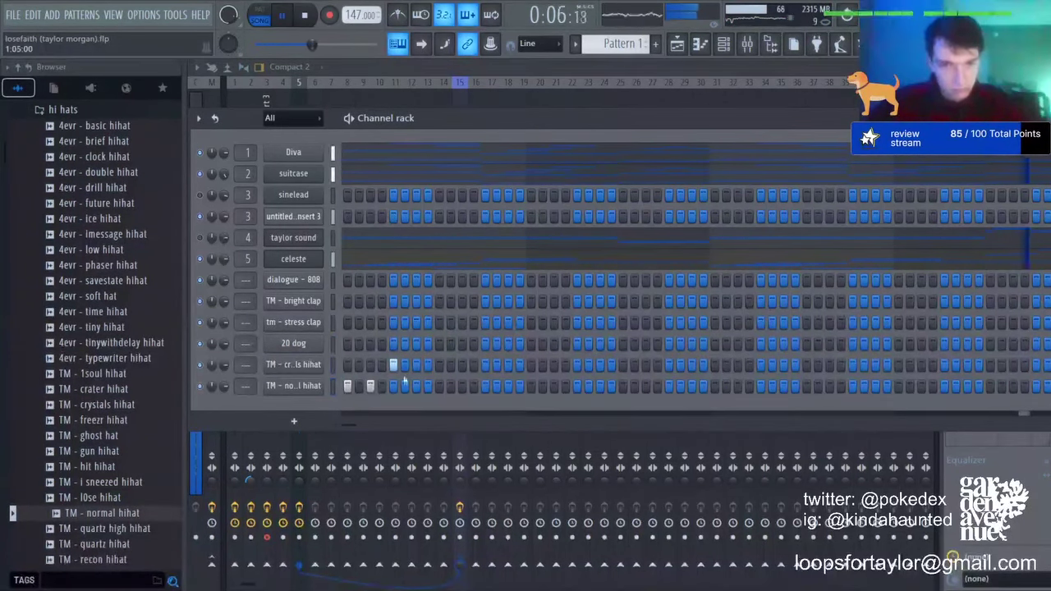
left_click(417, 385)
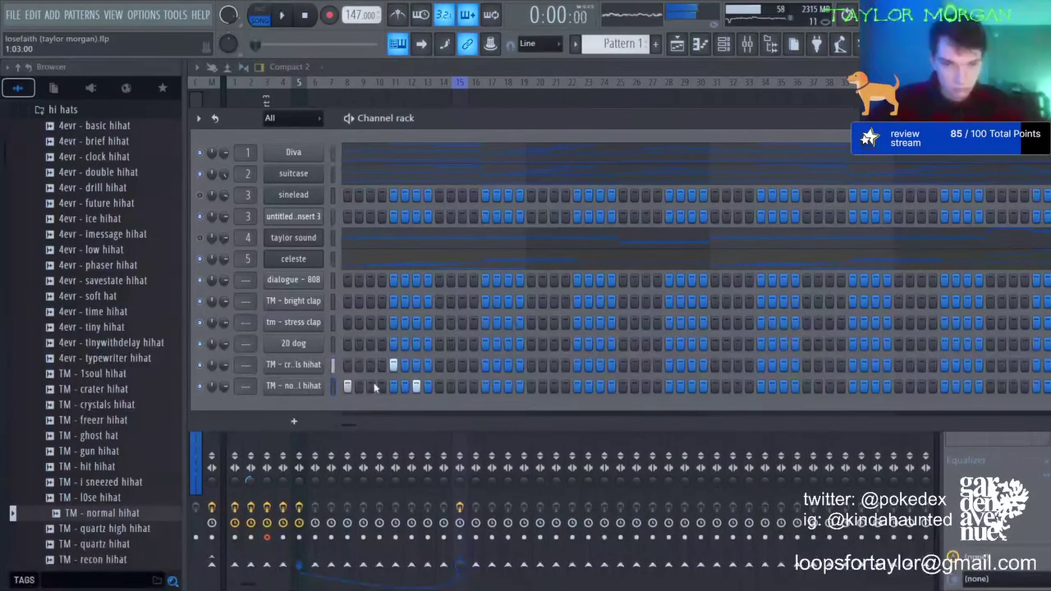
key("space")
left_click(463, 386)
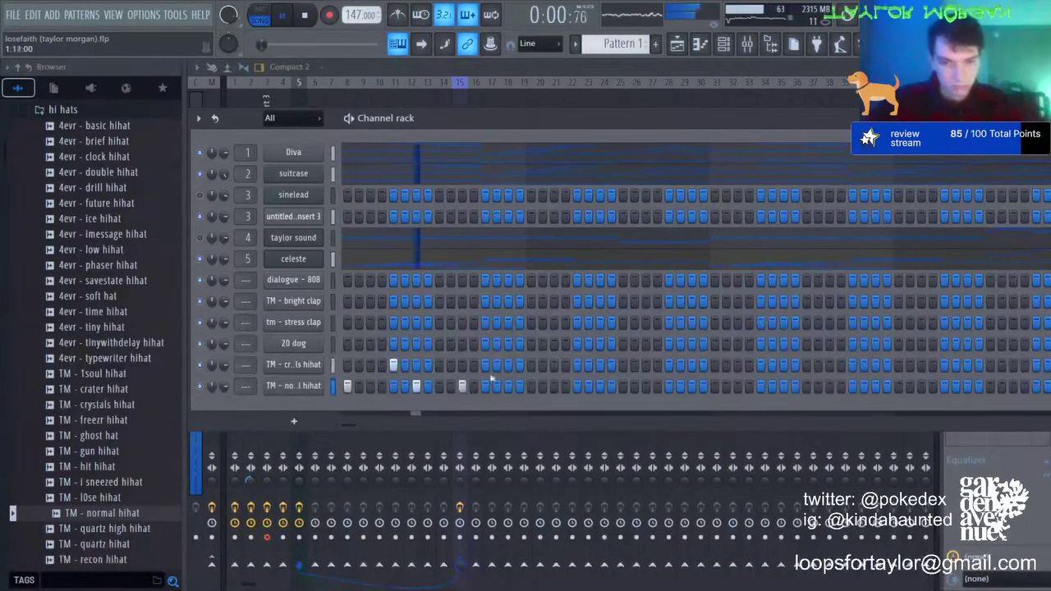
left_click(484, 365)
left_click(506, 386)
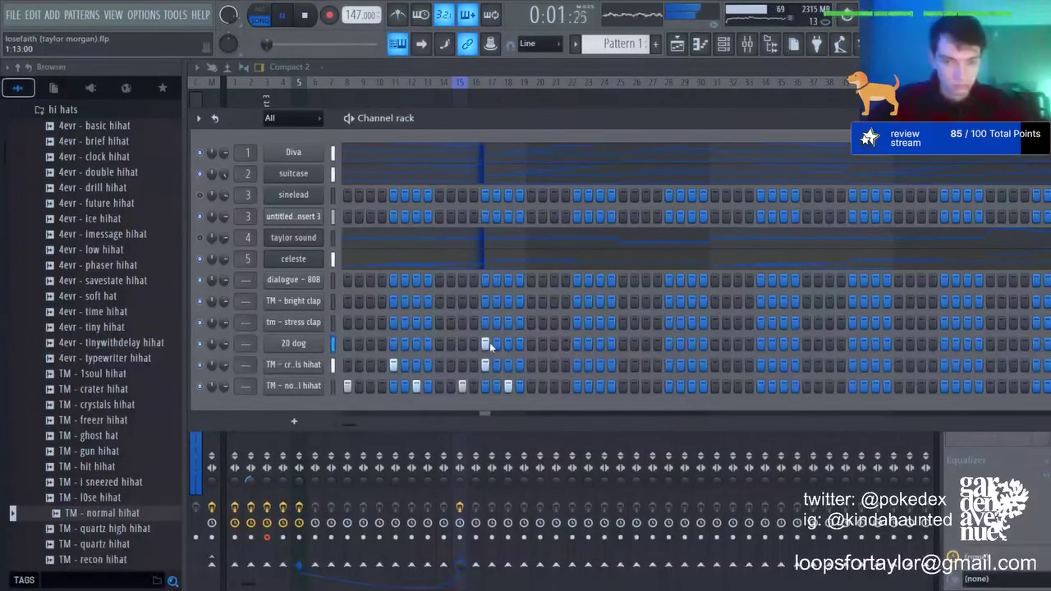
Step: Fill three 20 dog steps and add later normal and crystals hihat hits
left_click_drag(393, 343, 427, 343)
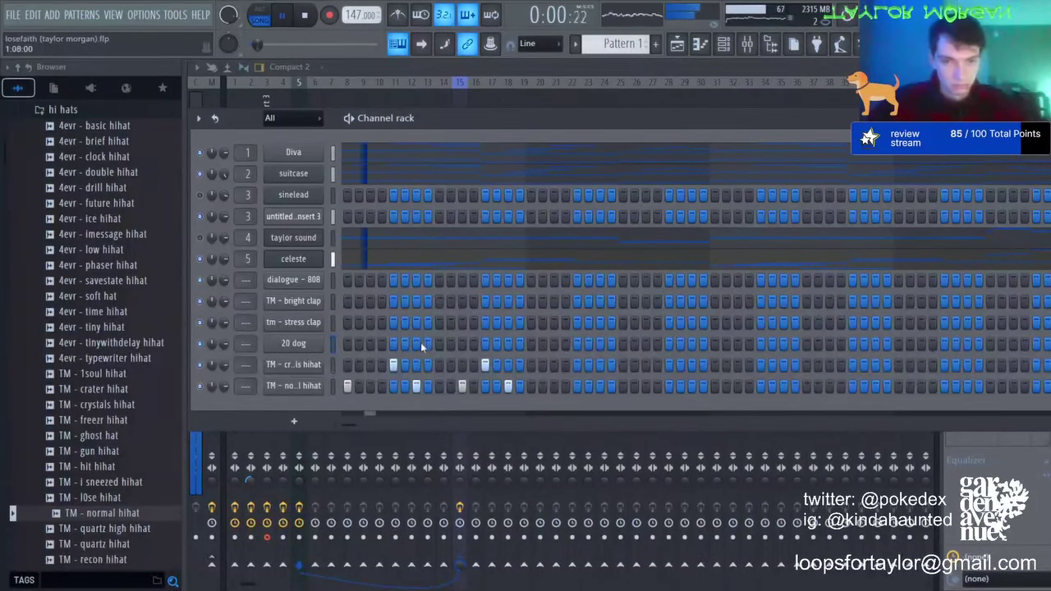
right_click(374, 348)
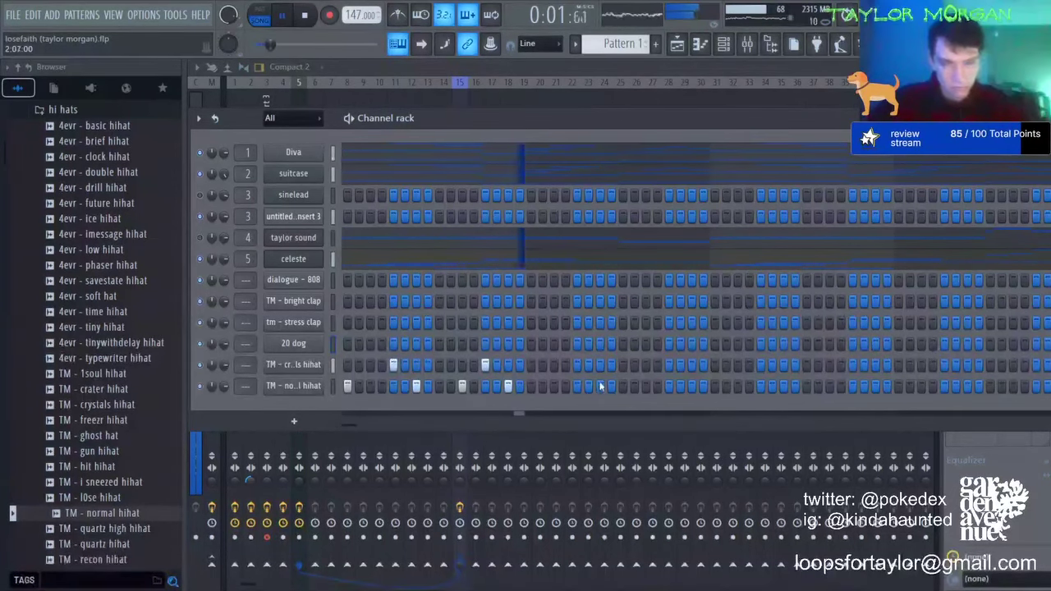
left_click(554, 386)
left_click(577, 365)
left_click(600, 386)
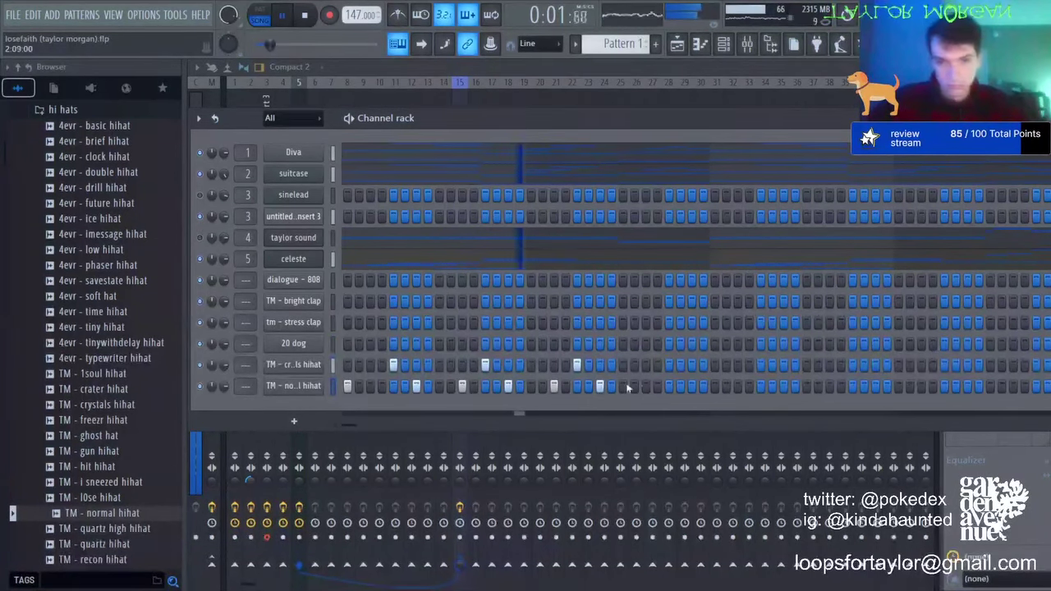
left_click(646, 364)
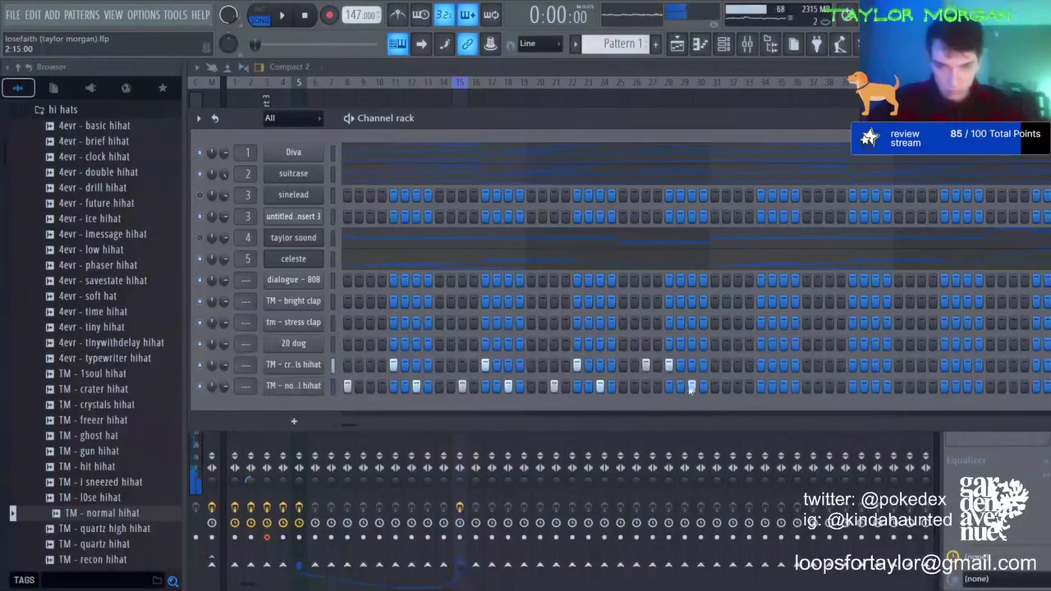
Step: Open TM - normal hihat in the Piano roll, stop playback, and duplicate its short notes
right_click(293, 391)
left_click(350, 310)
scroll(305, 97, "up", 4)
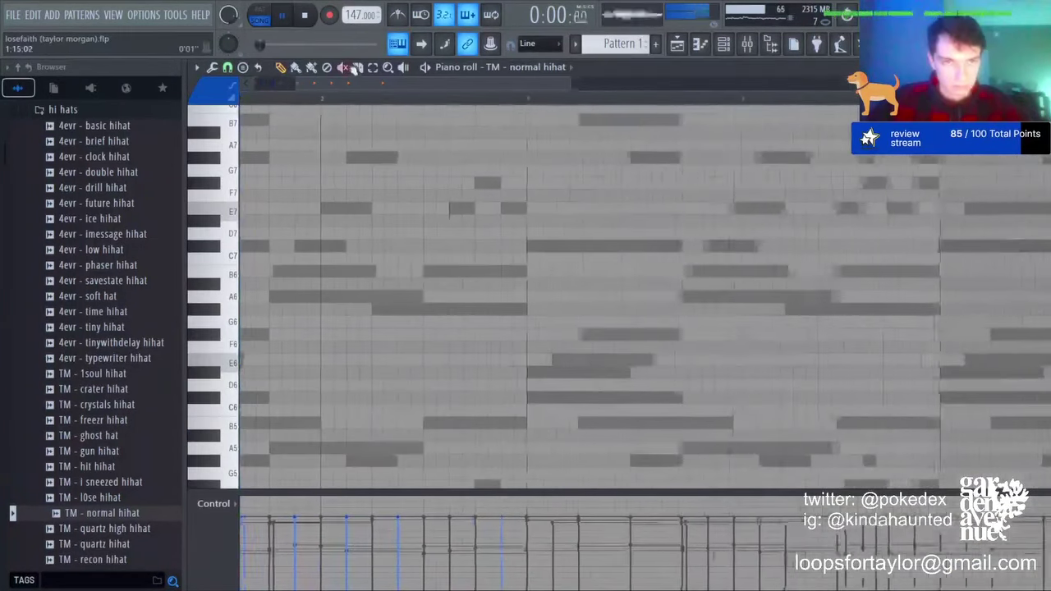
scroll(462, 283, "down", 5)
key("space")
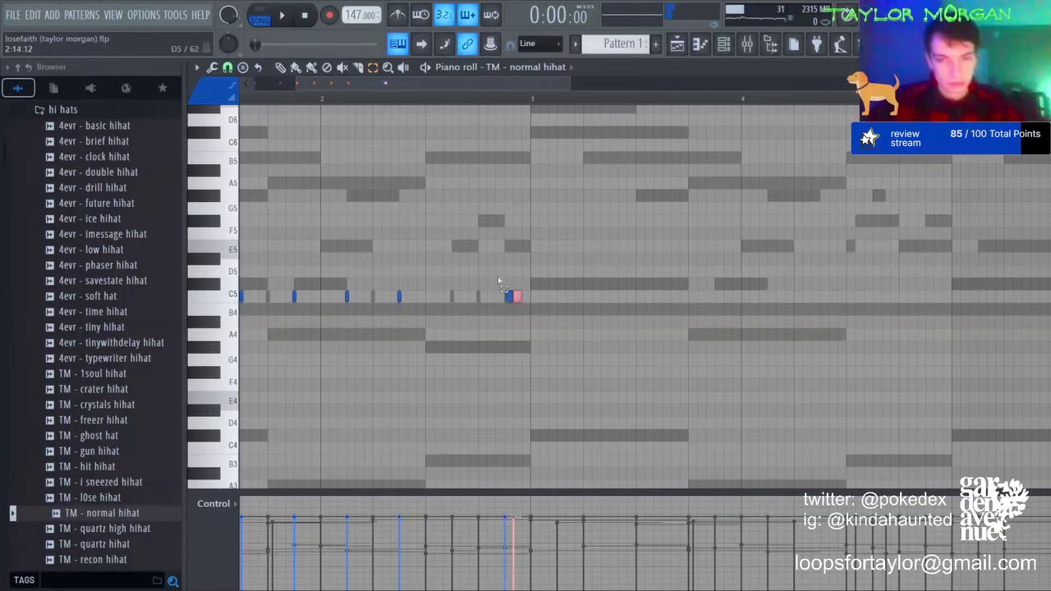
key("ctrl+b")
left_click_drag(495, 265, 527, 303)
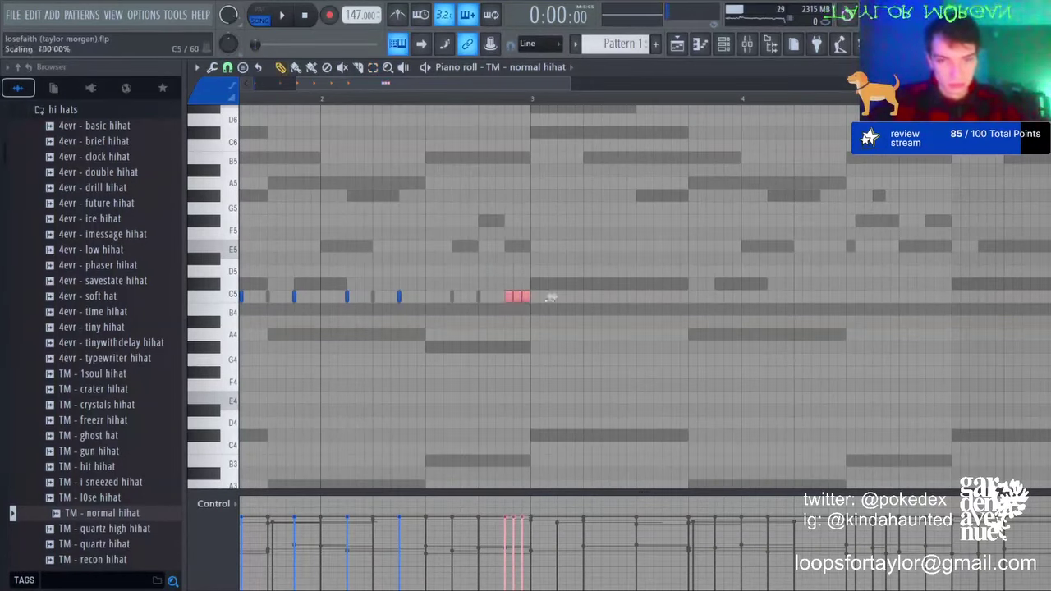
left_click(538, 298)
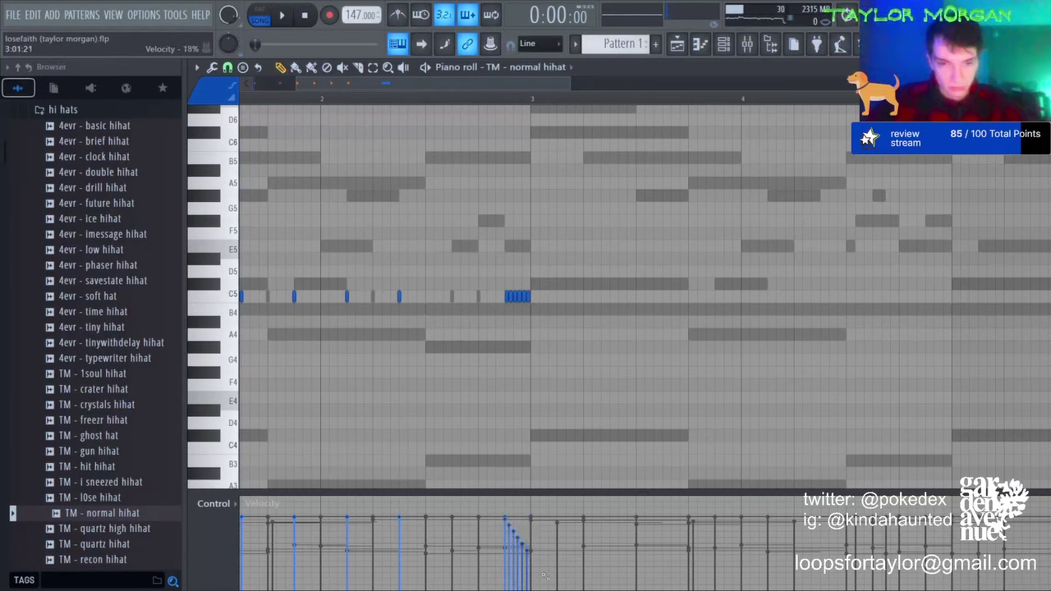
Step: Draw short C5 hihat notes plus a fast C5 roll with upward-ramped velocities
left_click(398, 295)
left_click(424, 296)
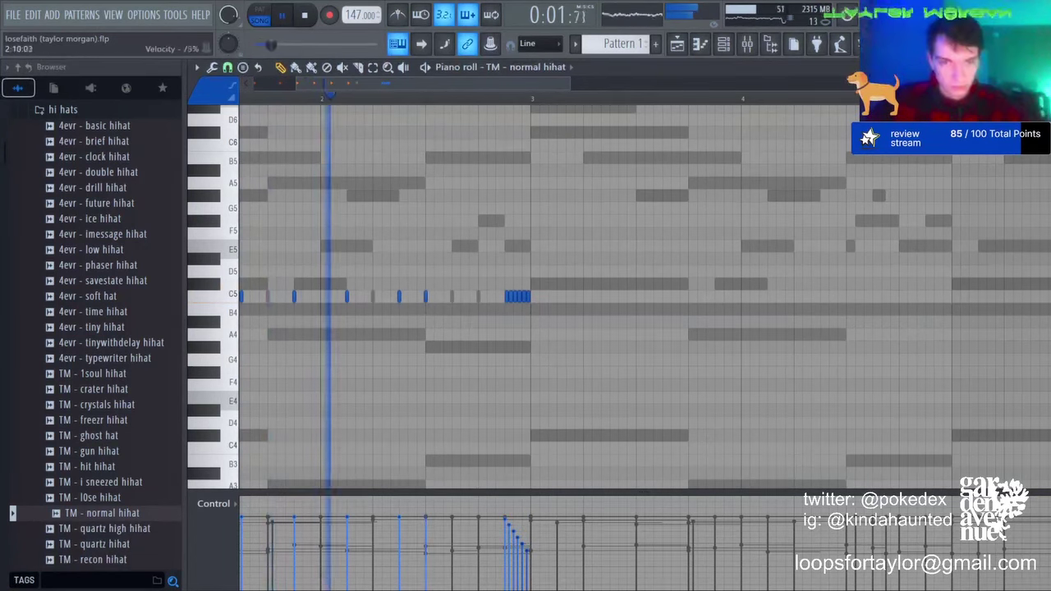
left_click(443, 296)
right_click(450, 299)
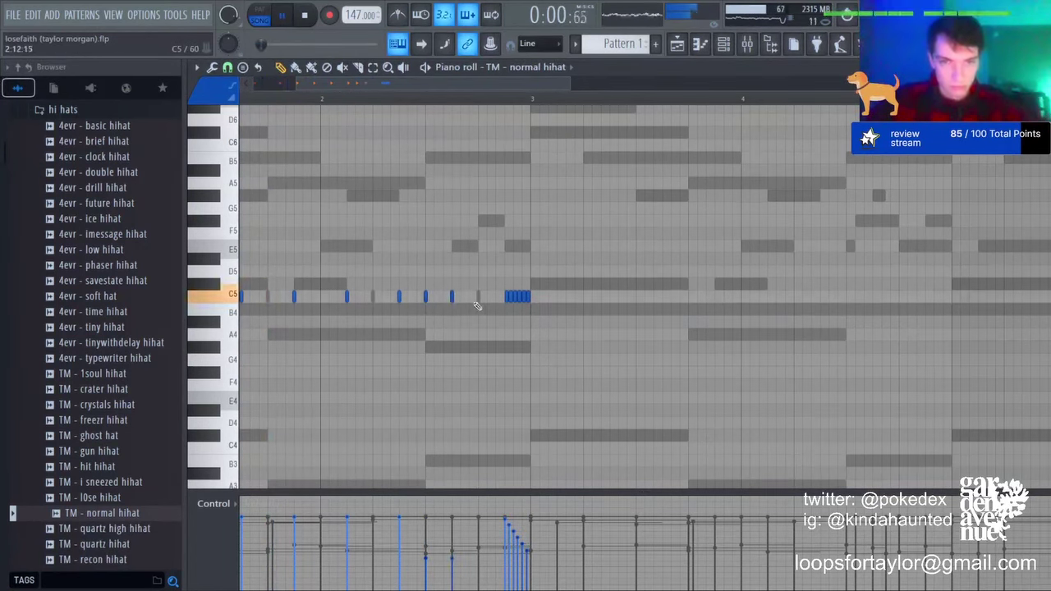
left_click(461, 298)
left_click(469, 298)
left_click(477, 297)
left_click_drag(450, 543, 484, 523)
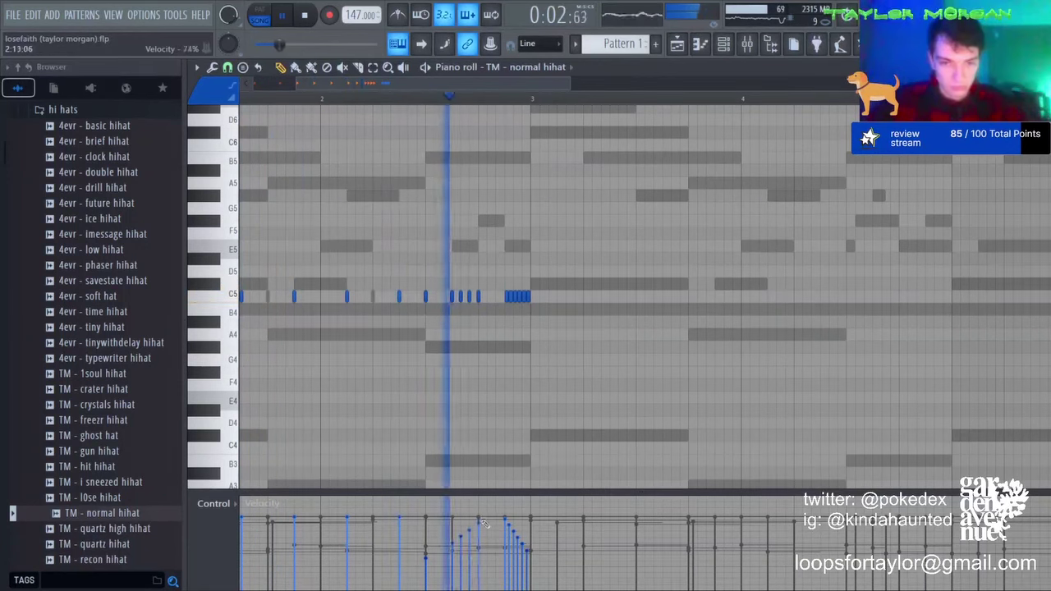
Step: Duplicate the hihat pattern into bars 3–4 and raise the last roll to D#5
key("ctrl+b")
key("ctrl+d")
scroll(533, 97, "down", 2)
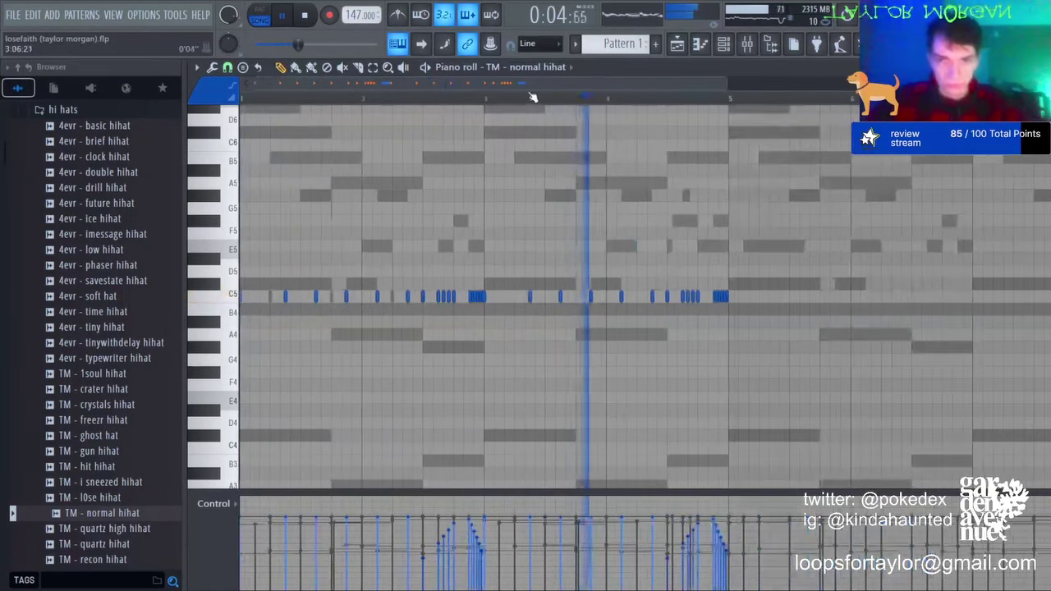
left_click(373, 68)
left_click_drag(791, 286, 707, 330)
key("shift+Up")
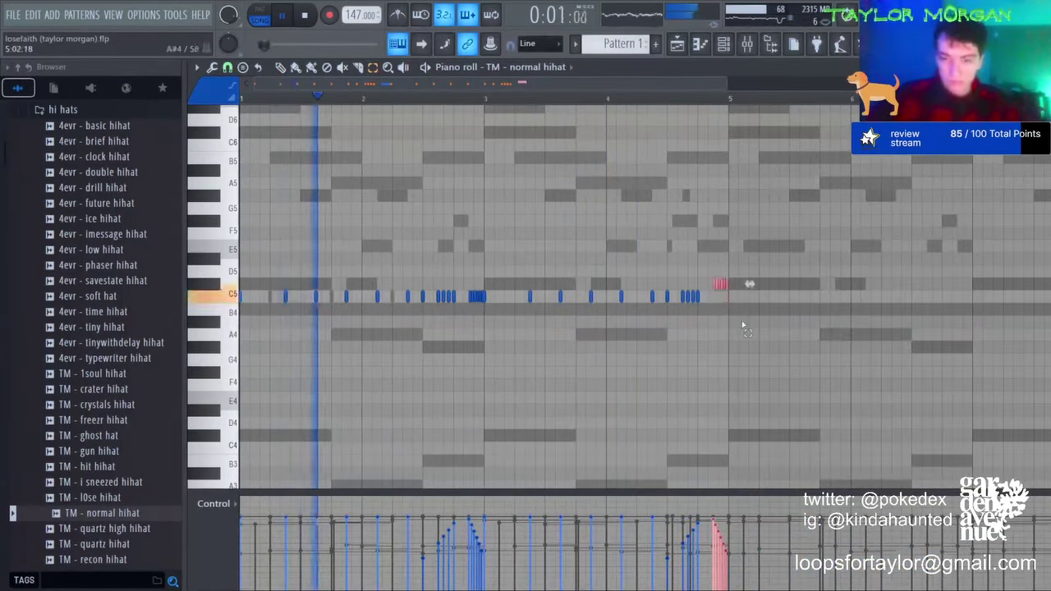
key("shift+Up")
key("shift+Left")
key("shift+Up")
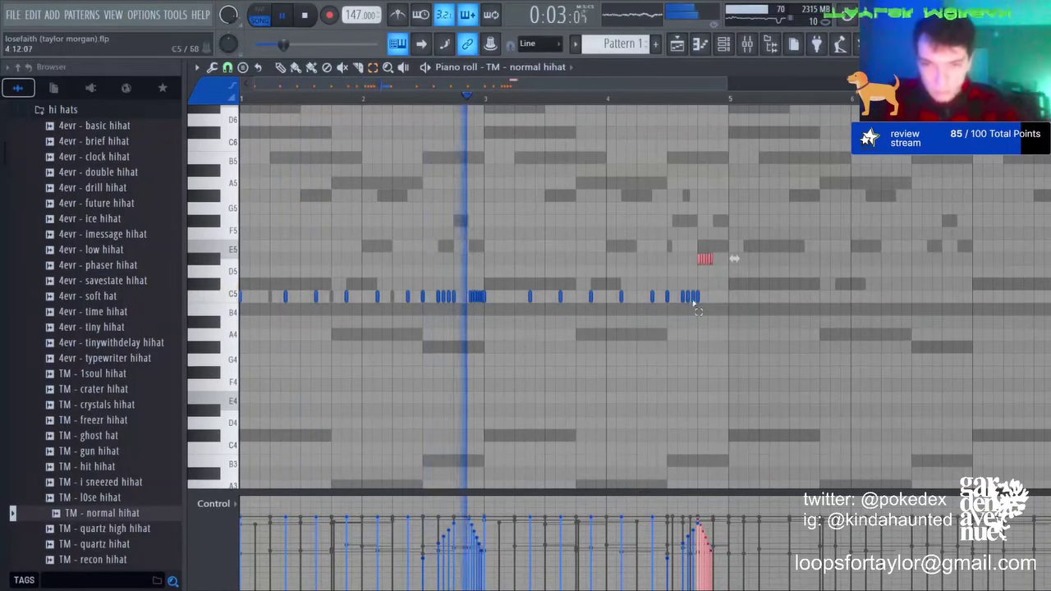
Step: Delete the stray C5 note, duplicate the D#5 roll an octave lower, and repeat everything into bars 5–8
left_click_drag(695, 304, 706, 301)
key("Delete")
left_click_drag(717, 265, 685, 257)
key("ctrl+b")
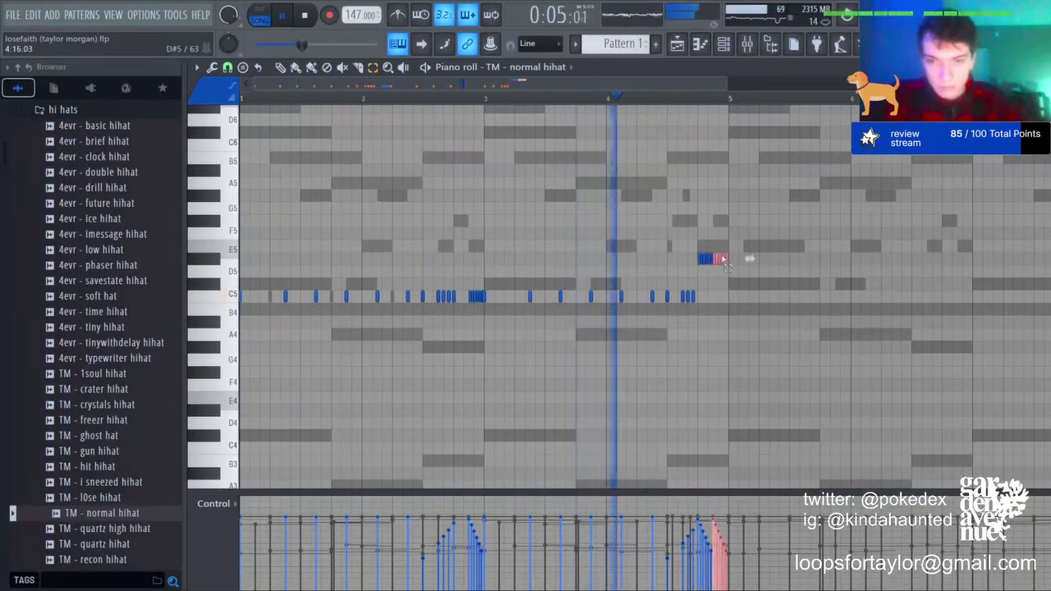
key("ctrl+Down")
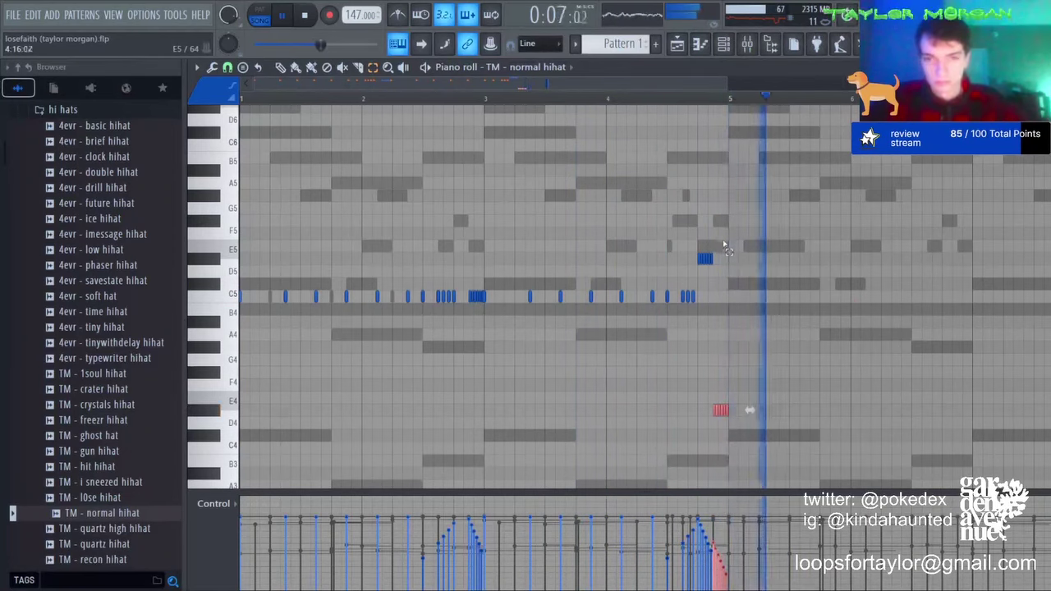
key("ctrl+a")
key("ctrl+b")
key("ctrl+d")
scroll(503, 71, "up", 2)
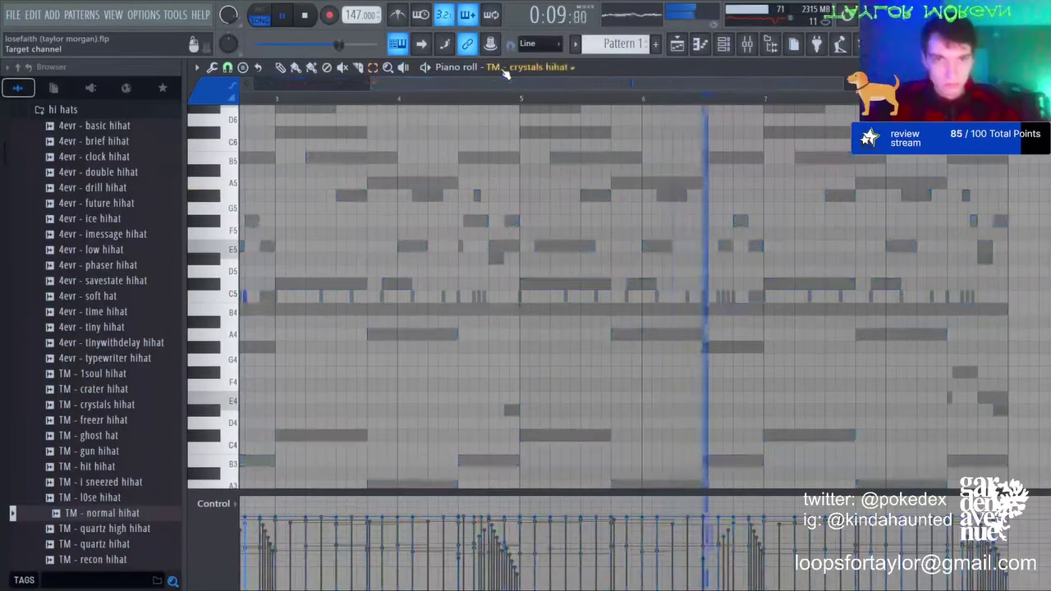
Step: Duplicate crystals hihat bars 1–3 onward to bar 9 using the timeline selection
left_click_drag(506, 82, 87, 134)
left_click_drag(242, 98, 484, 103)
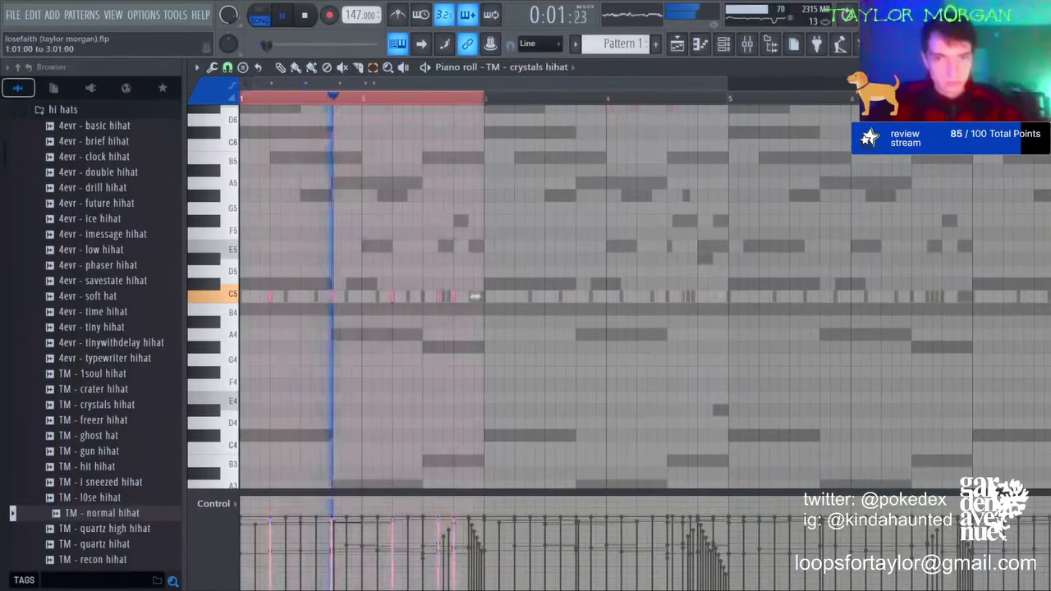
key("ctrl+b")
key("ctrl+b")
key("ctrl+b")
key("ctrl+d")
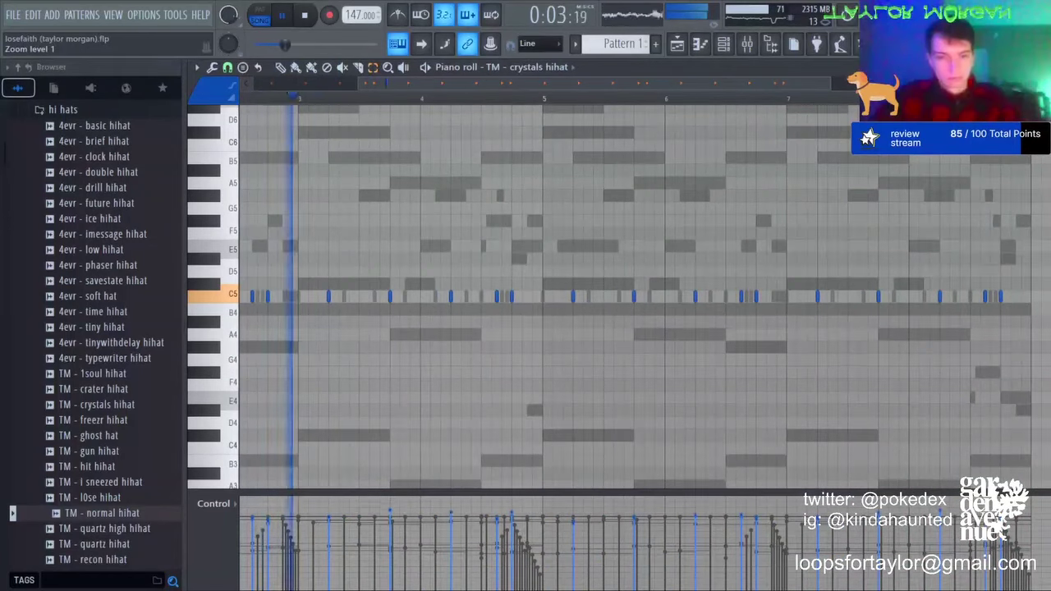
Step: Try shifting all crystals hihat notes to D#5, return them to C5, and reopen the Channel rack
key("ctrl+a")
key("shift+Up")
key("shift+Up")
key("shift+Up")
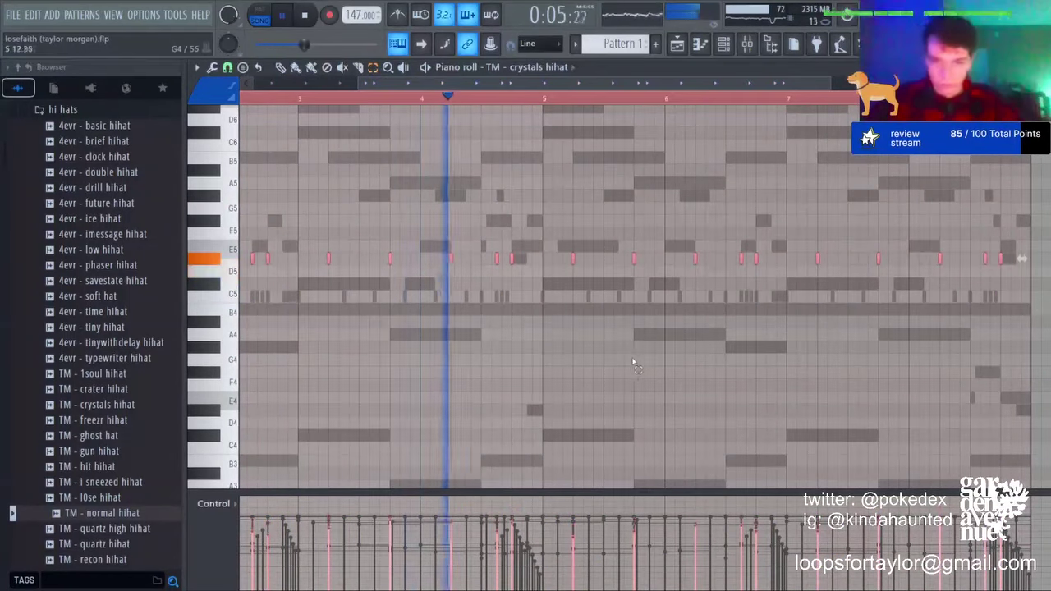
key("shift+Down")
key("shift+Down")
key("shift+Down")
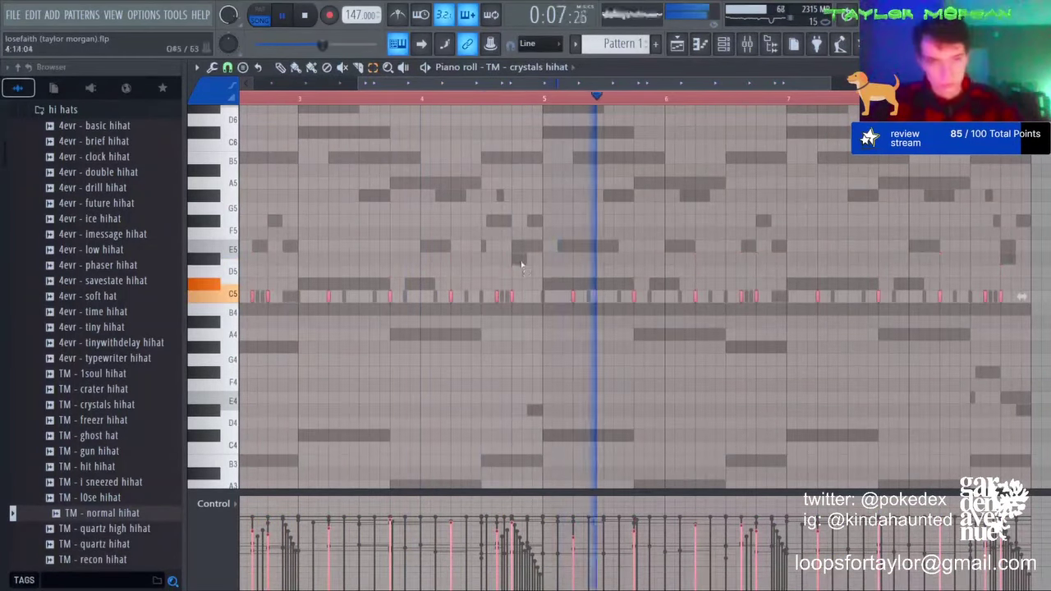
key("ctrl+d")
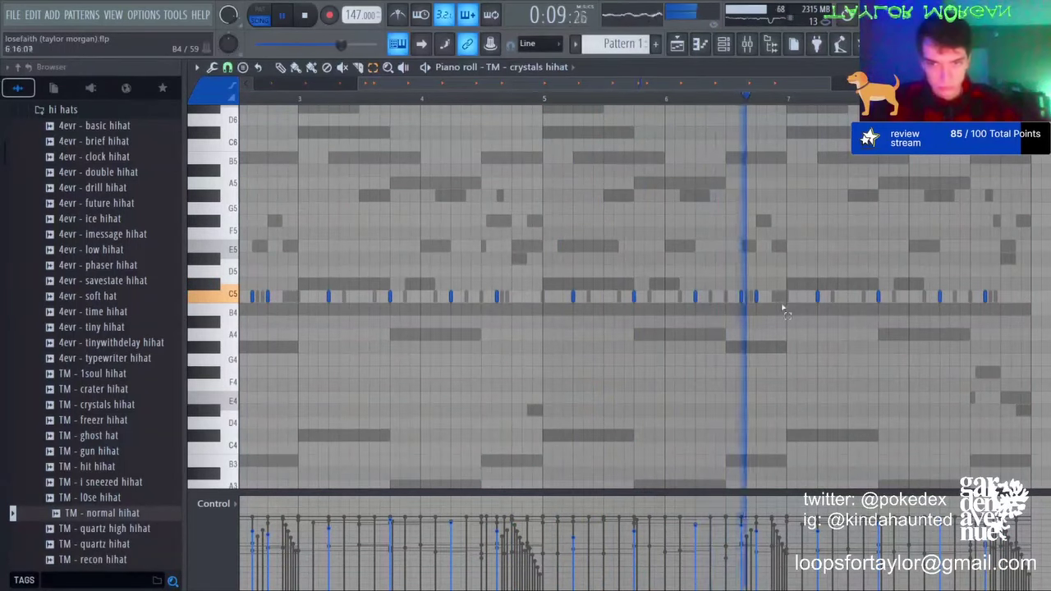
scroll(622, 105, "down", 3)
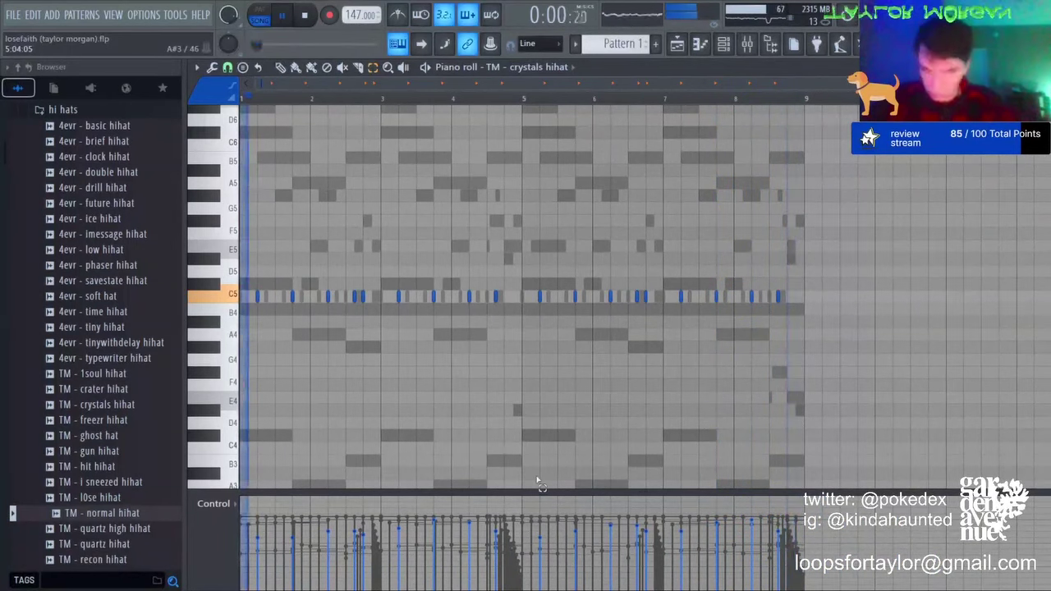
key("F6")
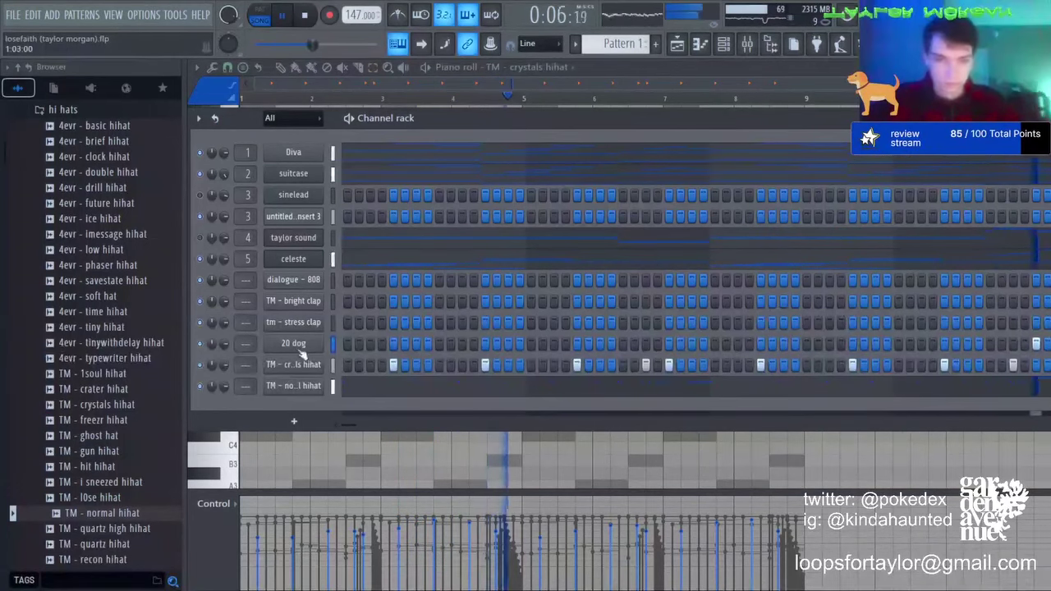
Step: Repeat the 20 dog notes from bars 1–5 into bars 5–9 and stop playback
key("F7")
left_click_drag(522, 98, 241, 98)
key("ctrl+b")
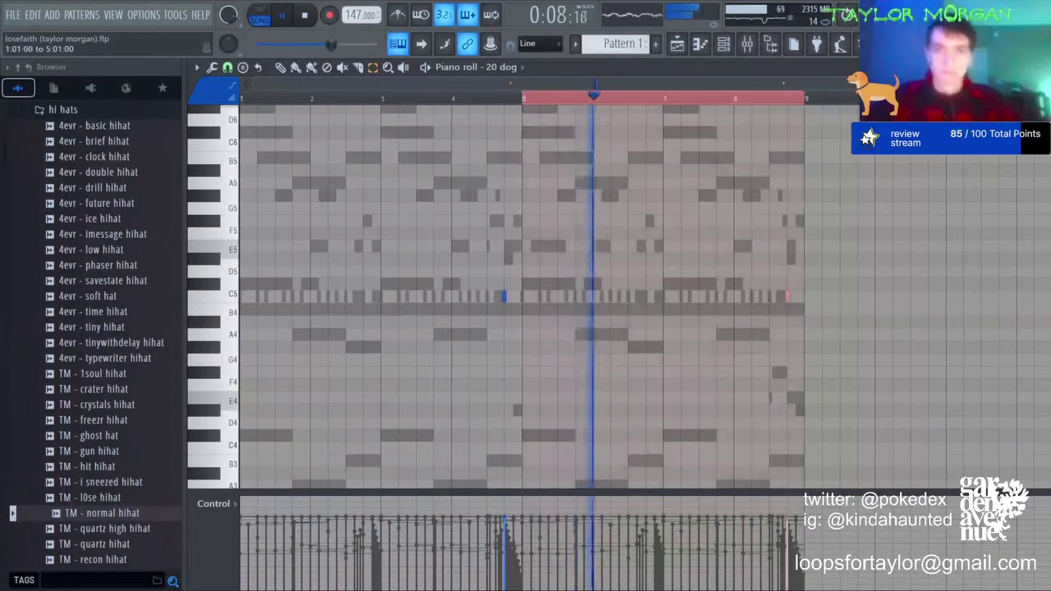
key("ctrl+d")
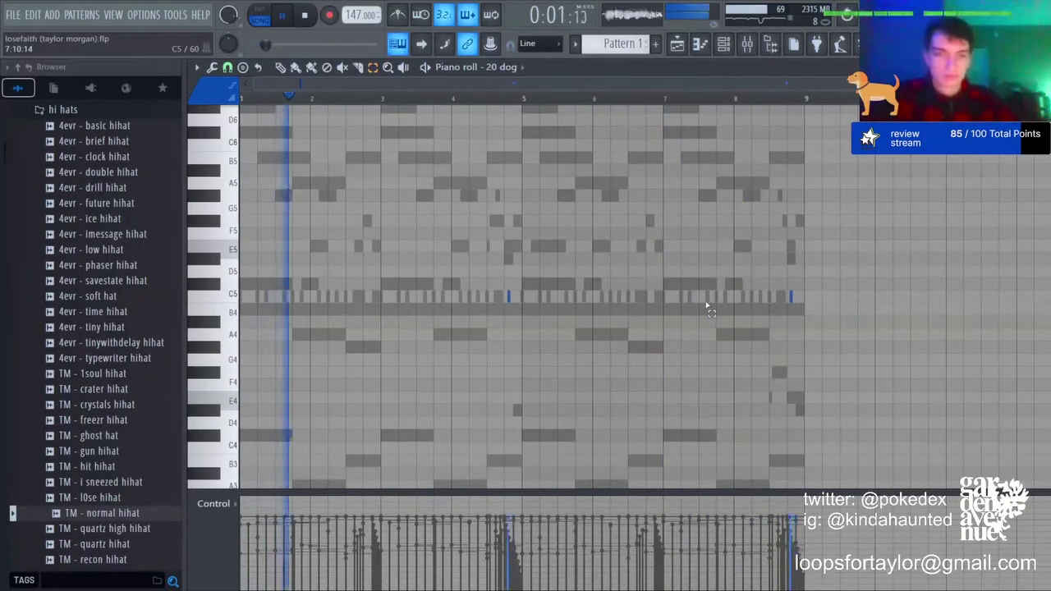
key("space")
key("F6")
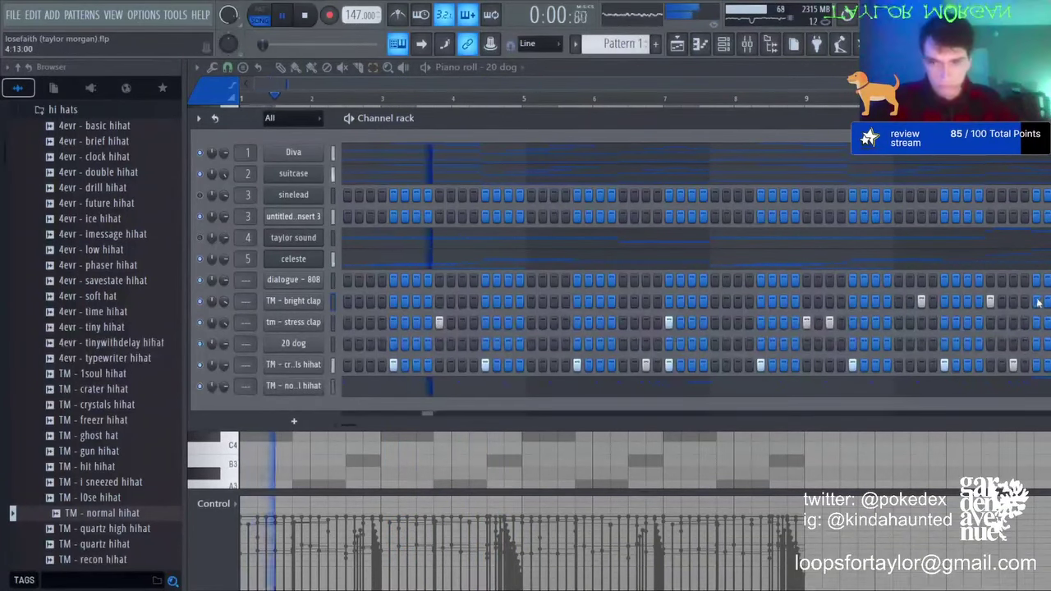
Step: Duplicate the tm - stress clap notes from bars 1–5 into bars 5–9
left_click(360, 322)
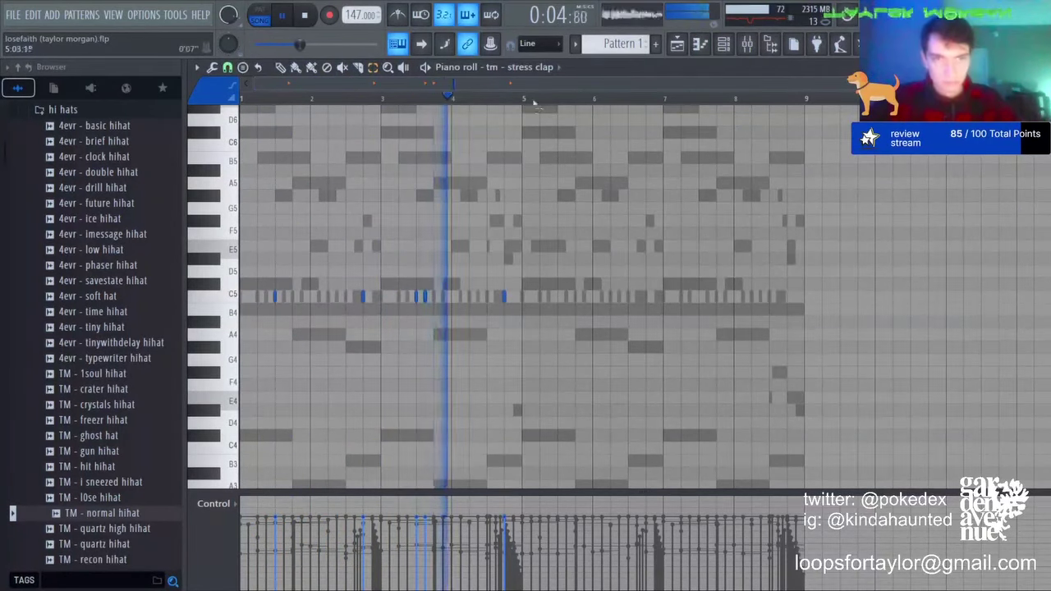
left_click_drag(523, 98, 240, 98)
key("ctrl+b")
key("ctrl+d")
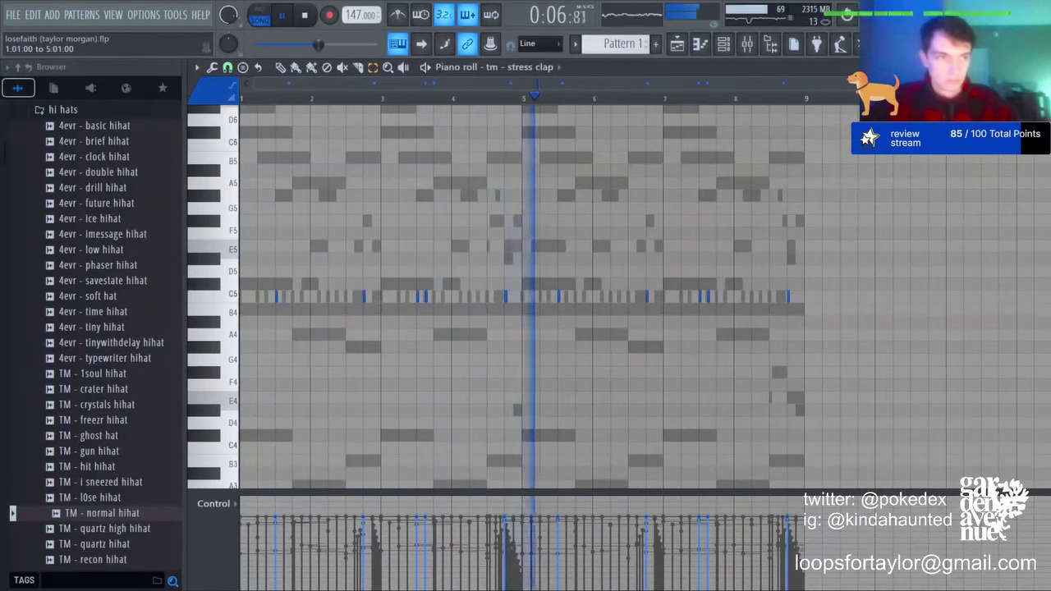
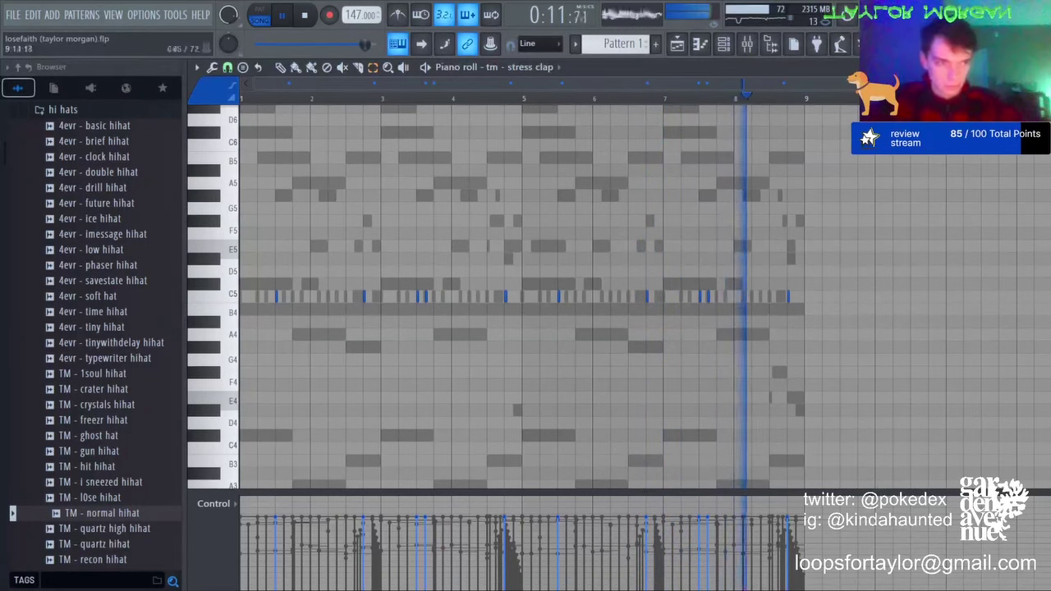
Step: Repeat the bright clap hits from bars 1–5 into bars 5–9 and move them down to B4
left_click(546, 201)
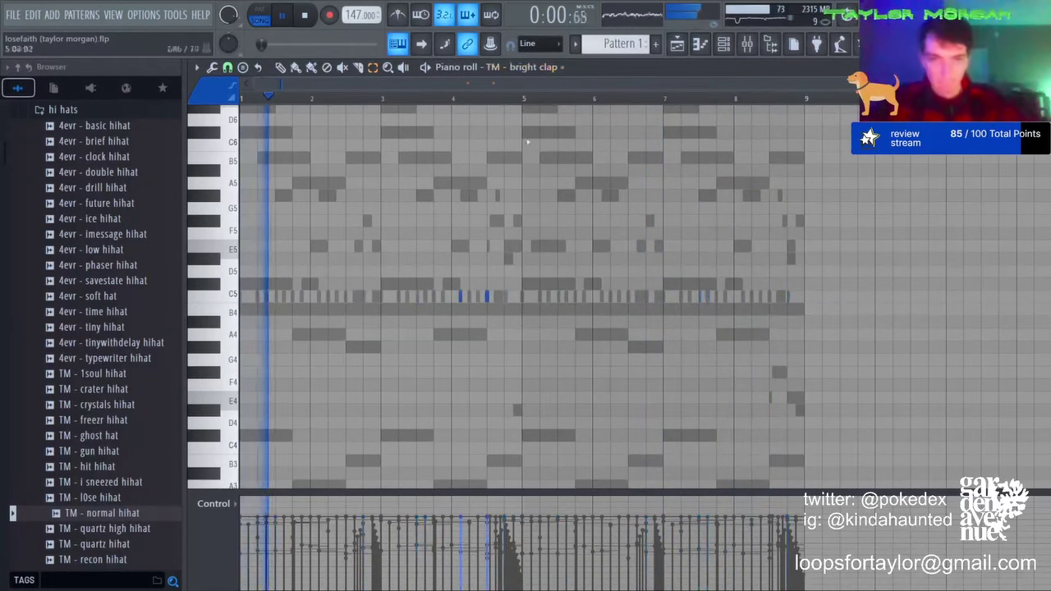
left_click_drag(523, 99, 243, 100)
key("ctrl+b")
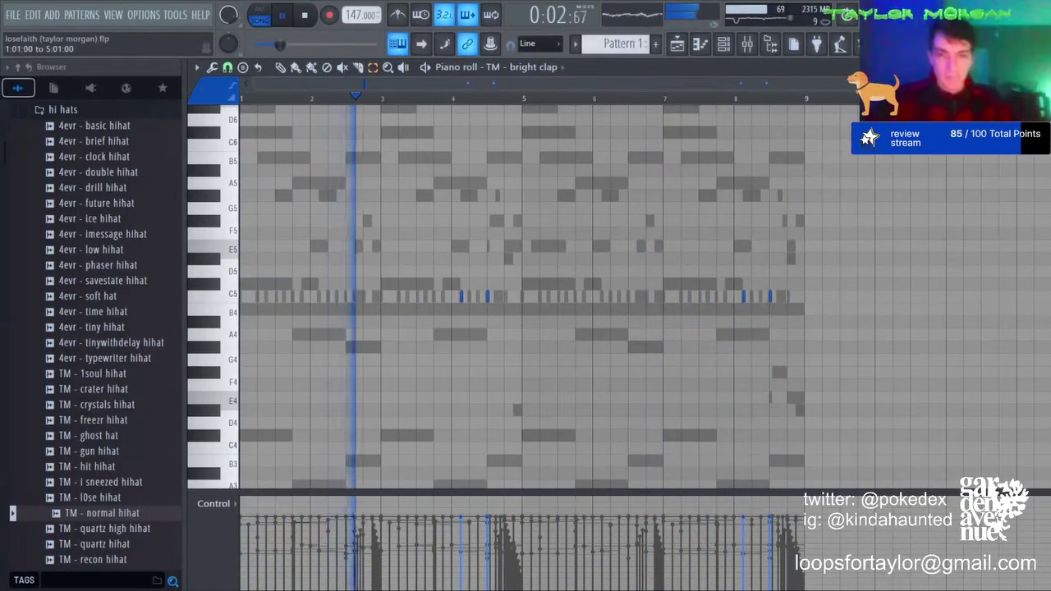
key("ctrl+a")
key("Down")
key("ctrl+d")
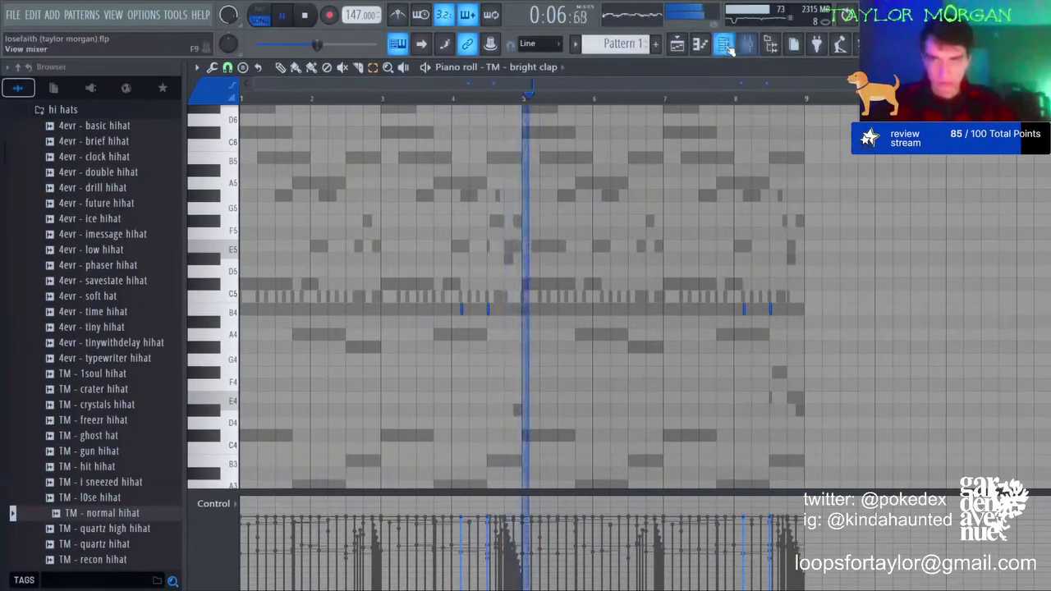
Step: Open the stress clap notes from the Channel rack, then return to the Channel rack
key("F6")
left_click(358, 325)
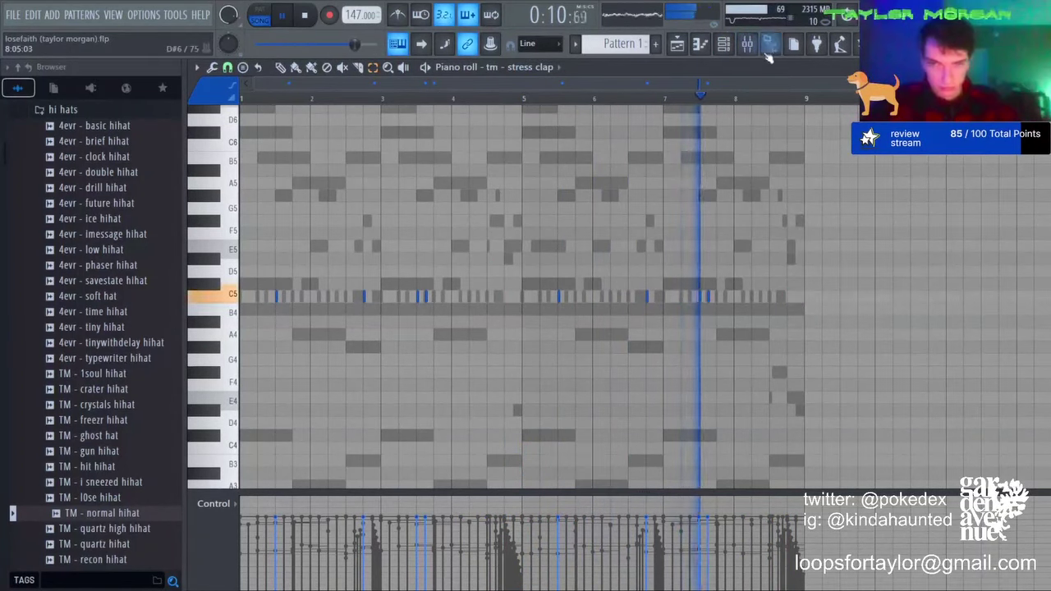
left_click(722, 44)
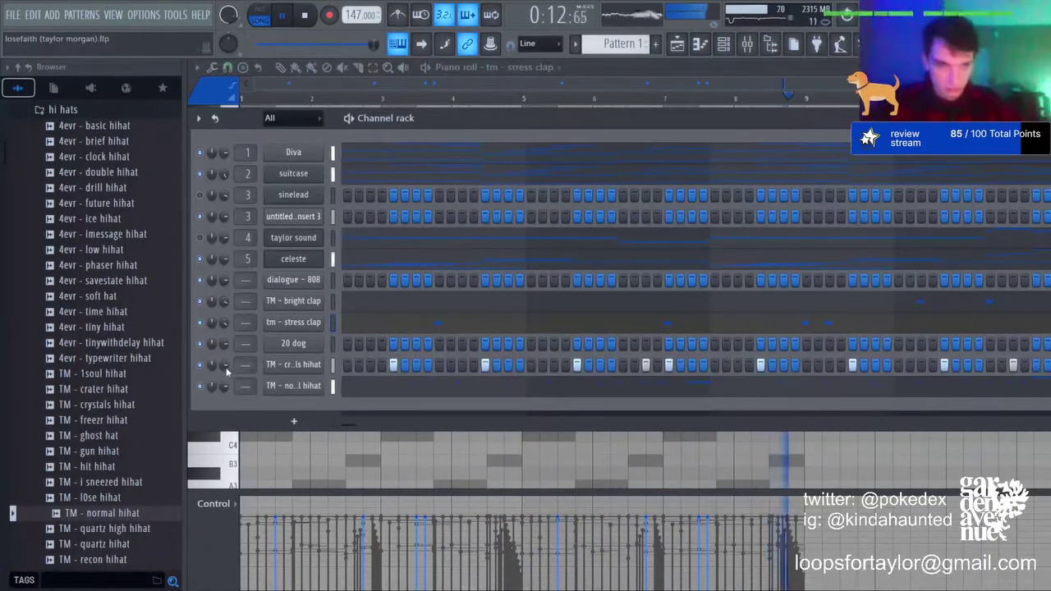
Step: Open the dialogue - 808 pattern in the piano roll and listen to it from bar 1
left_click(344, 283)
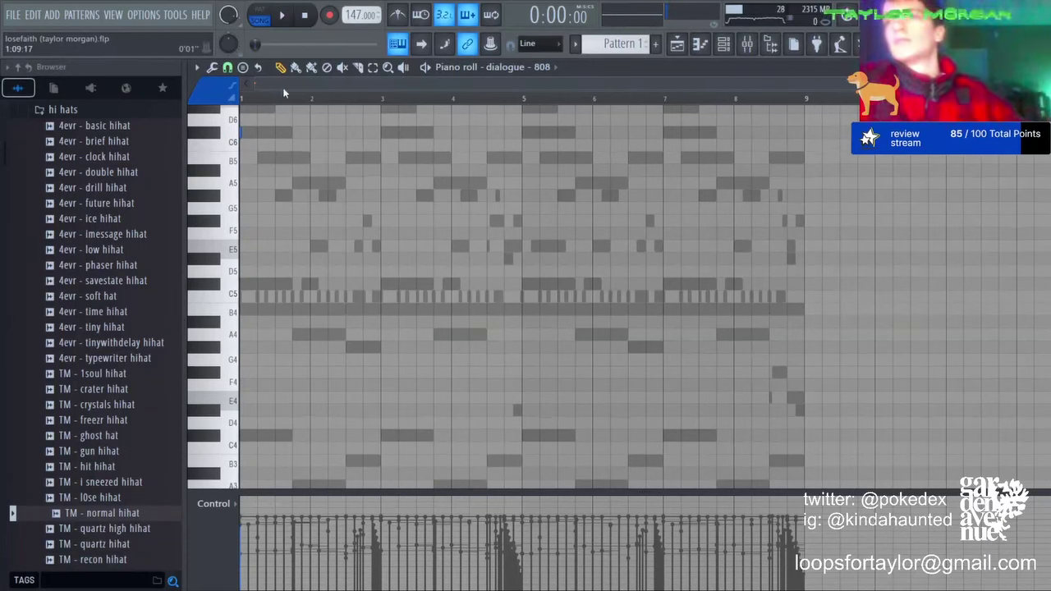
key("space")
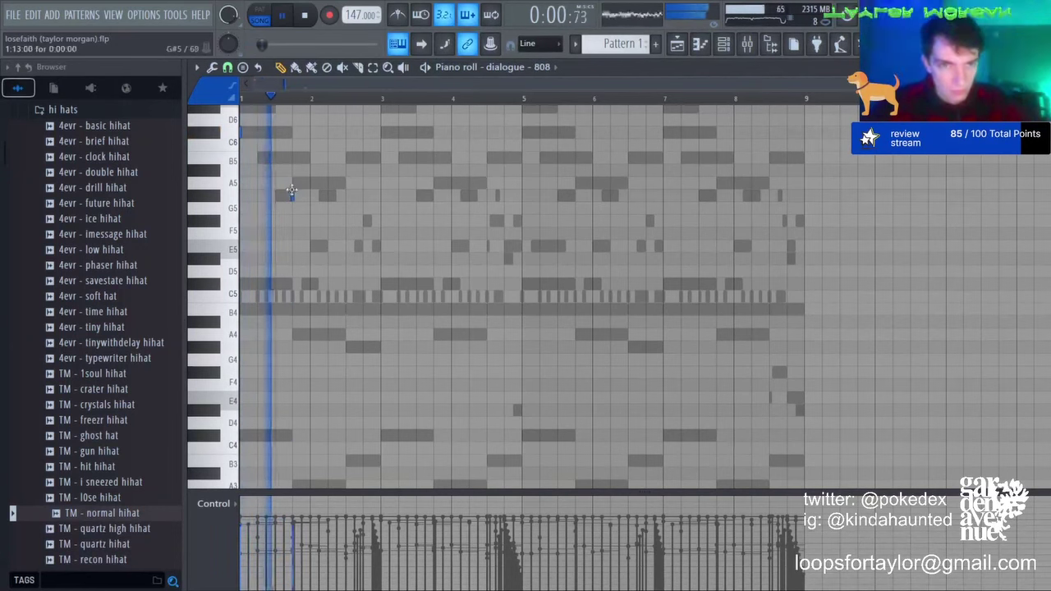
scroll(292, 182, "up", 3)
key("space")
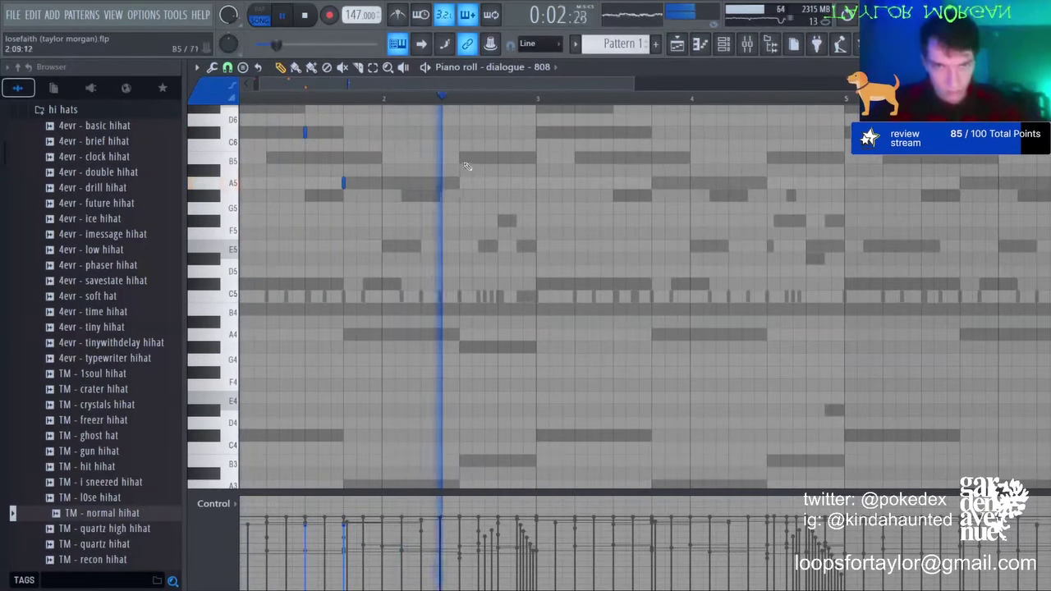
key("space")
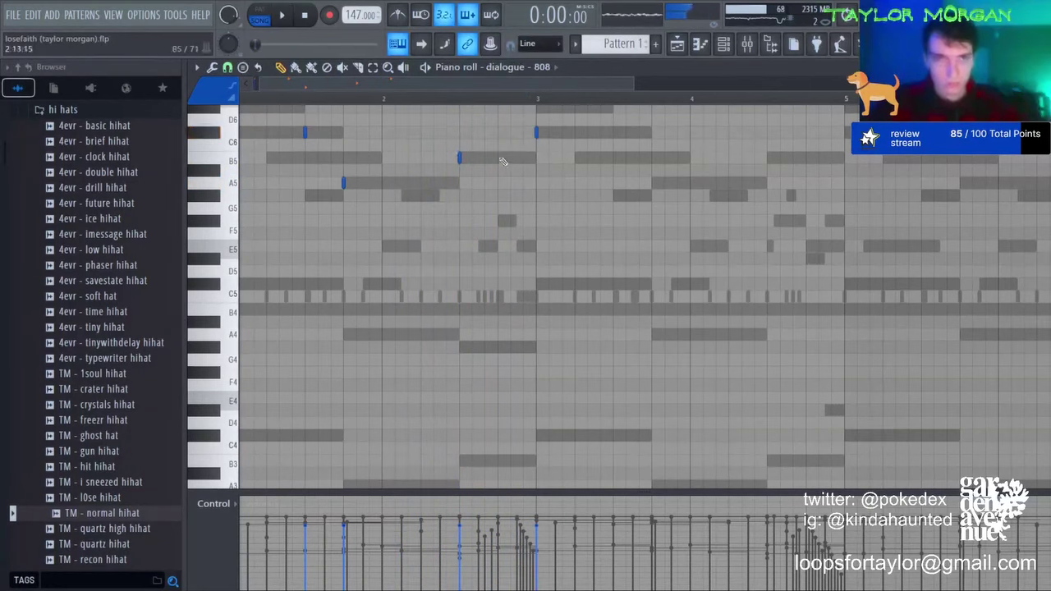
key("space")
scroll(285, 139, "down", 2)
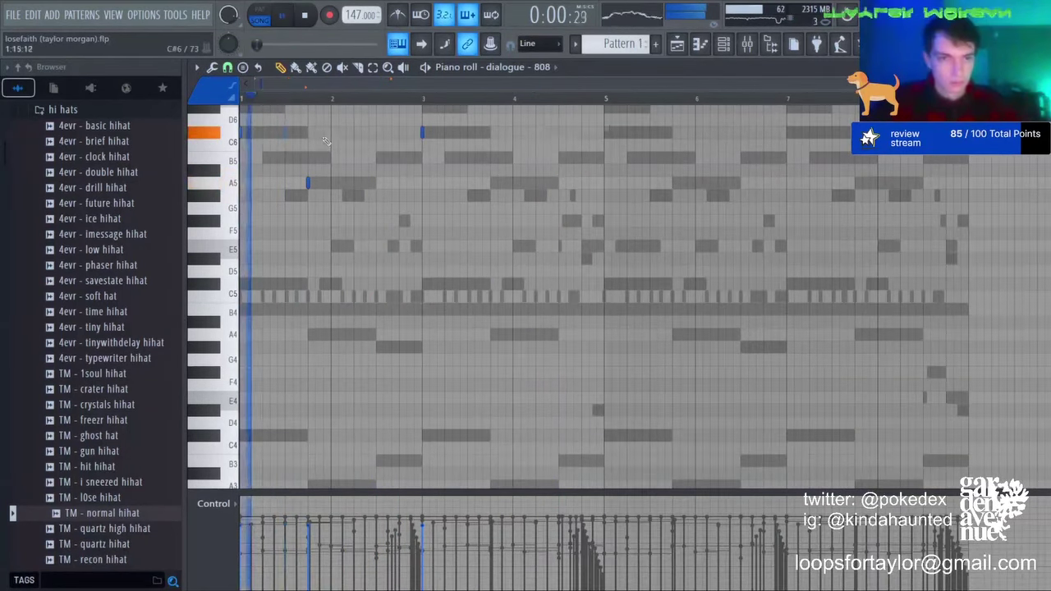
Step: Move the A5 note slightly later and add two short C#6 notes and an A5 note
right_click(309, 183)
left_click(320, 183)
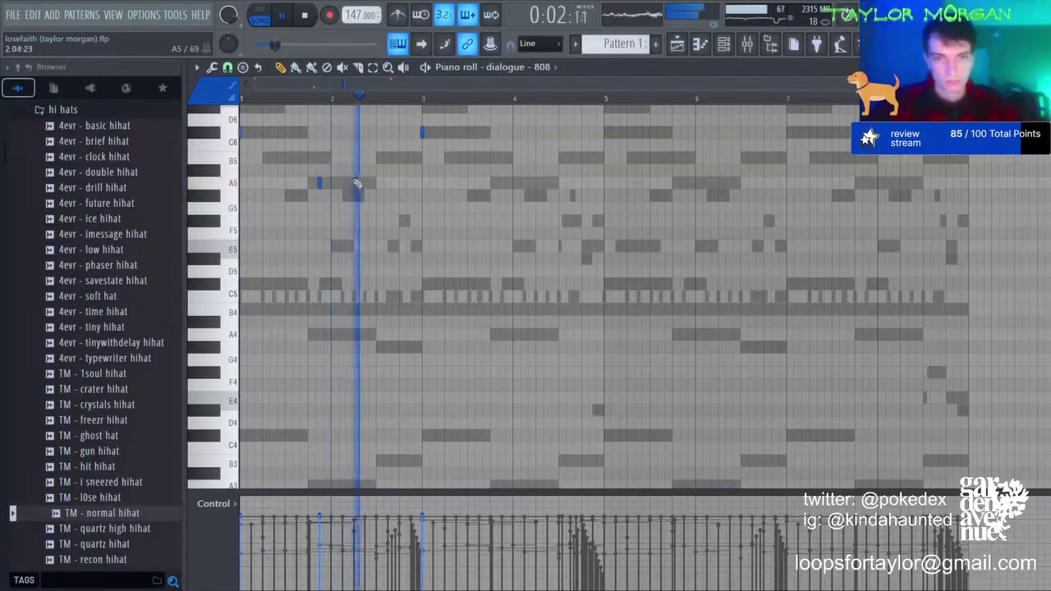
key("space")
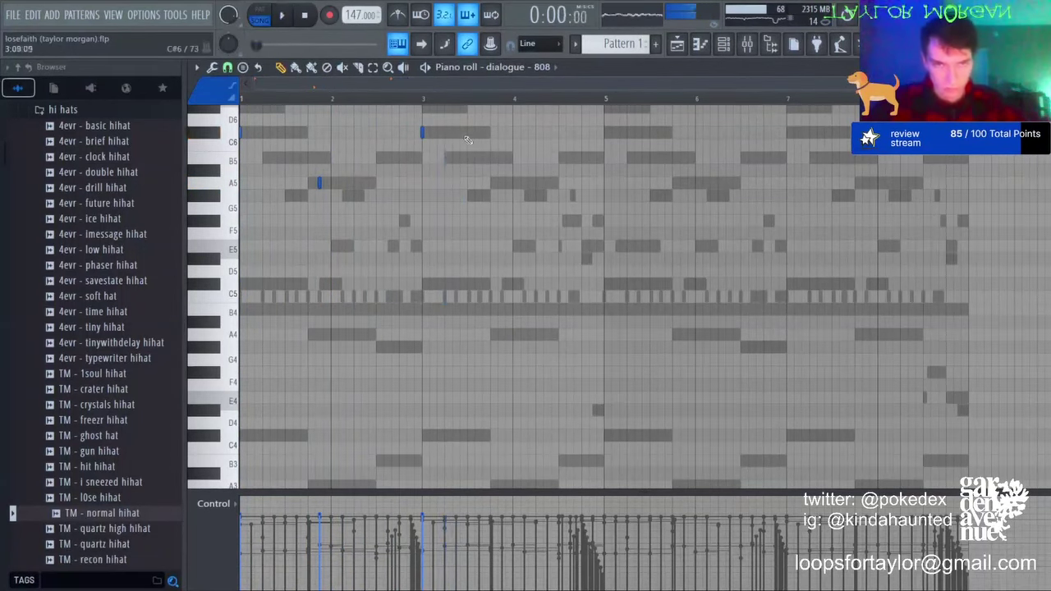
key("space")
left_click(457, 133)
left_click(469, 133)
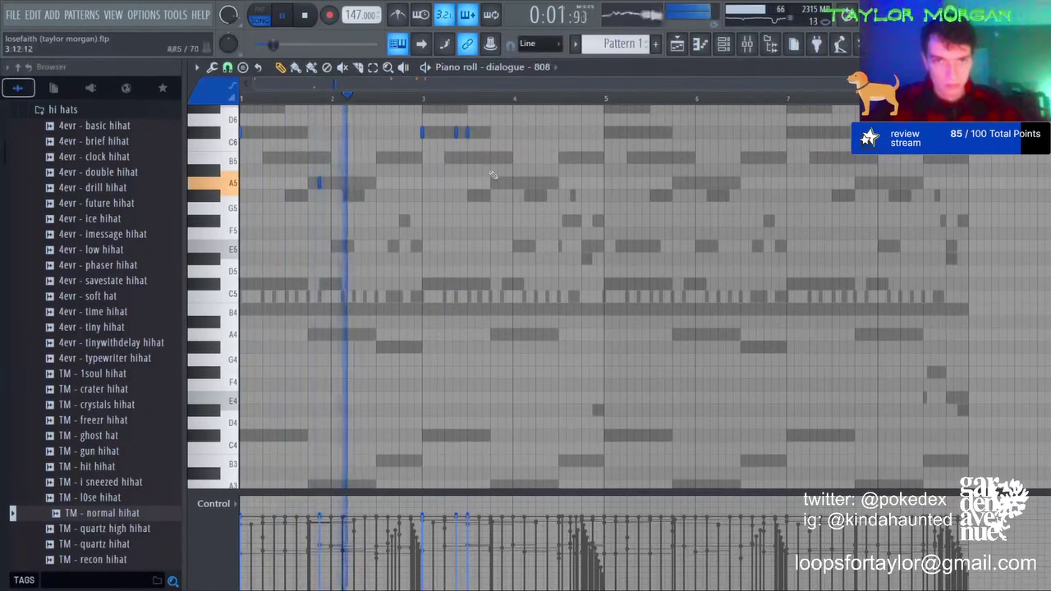
left_click(490, 182)
key("space")
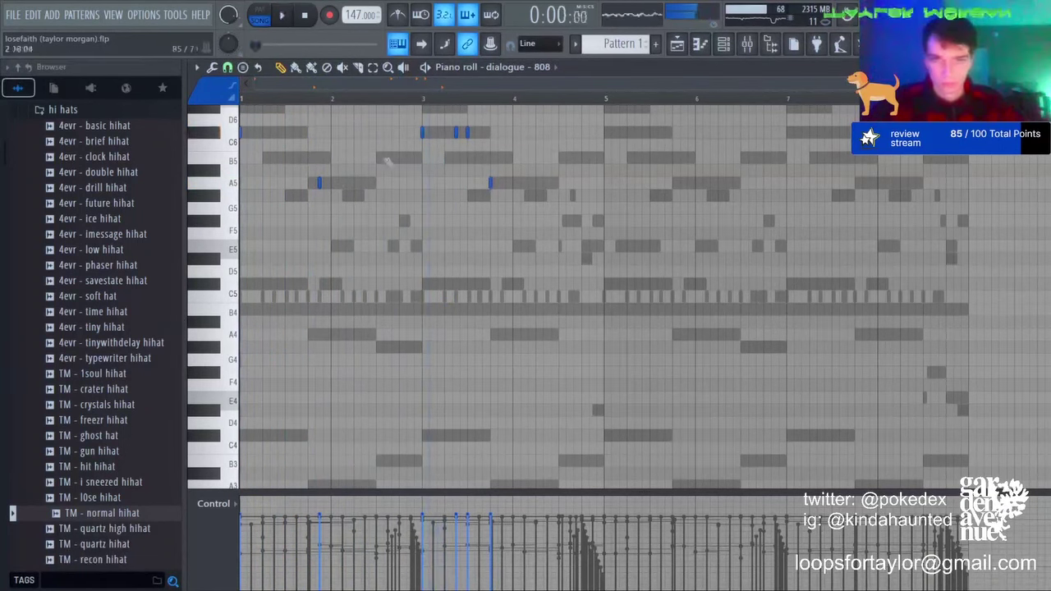
key("space")
Step: Add pairs of short B5 notes and a C#6 note at bar 5
left_click(409, 157)
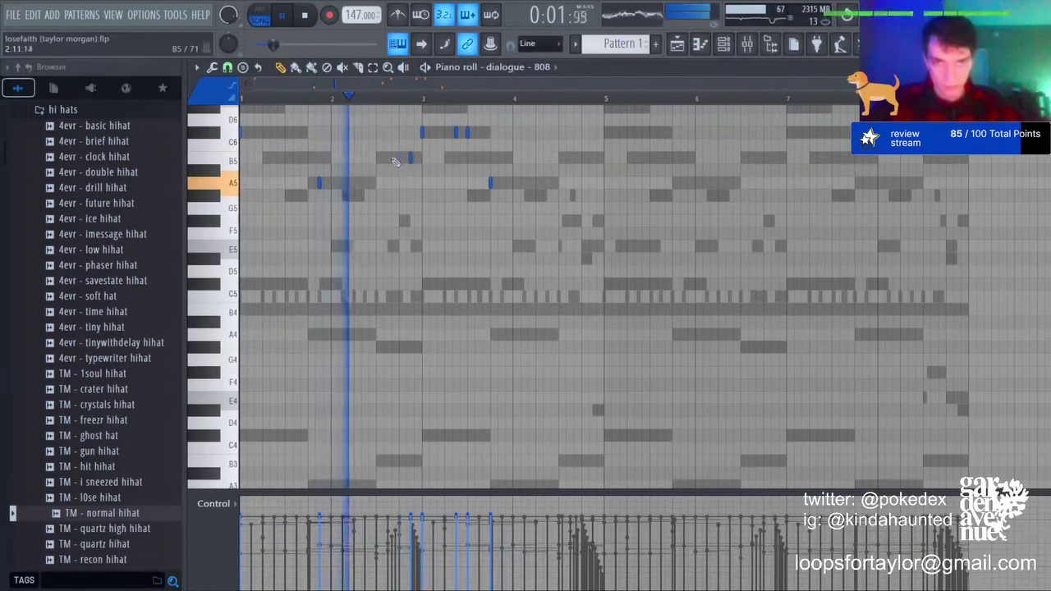
left_click(388, 158)
right_click(410, 159)
key("space")
key("space")
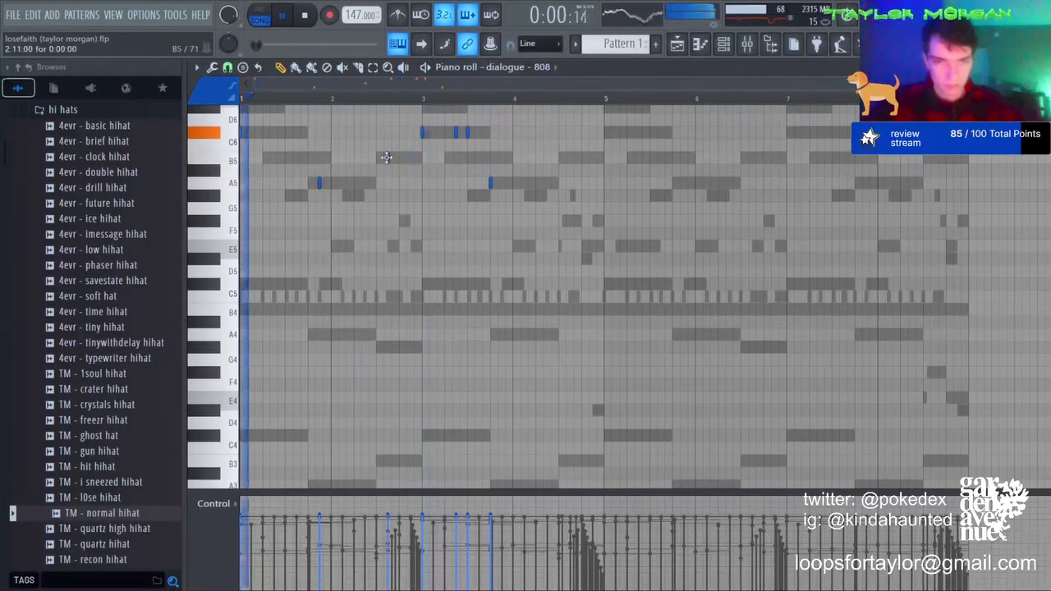
left_click(410, 158)
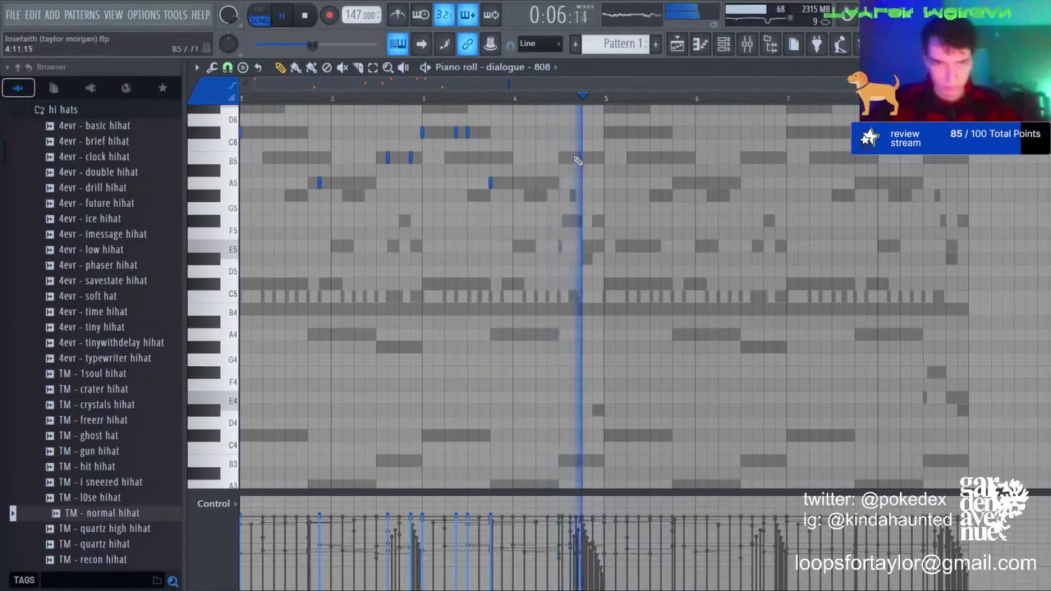
left_click(561, 158)
left_click(583, 159)
left_click(604, 132)
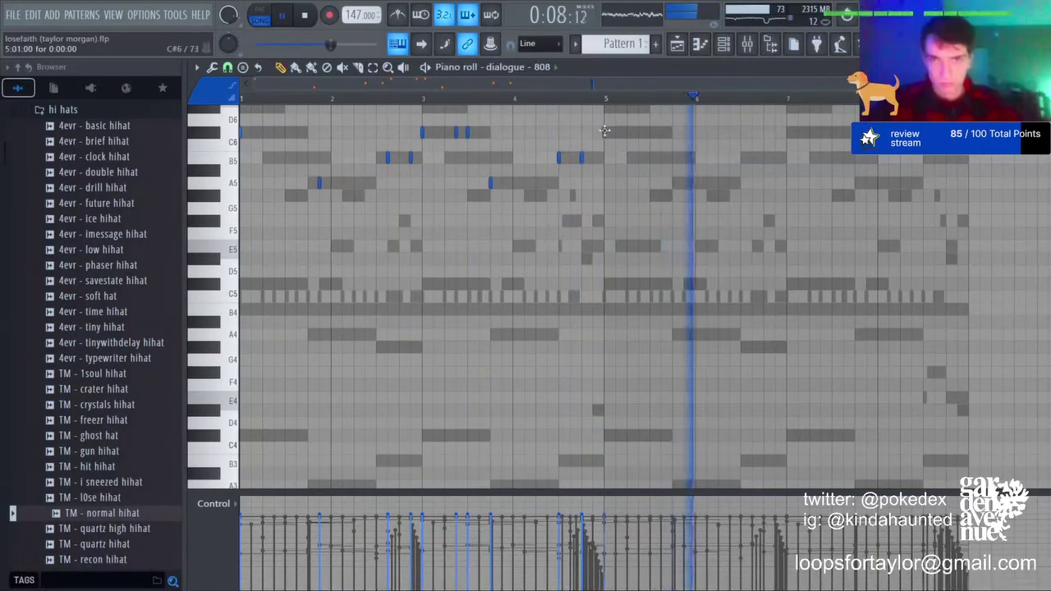
Step: Make the 808 notes legato, repeat the line into bars 5–8, and drop it one octave
key("ctrl+l")
right_click(649, 136)
key("ctrl+b")
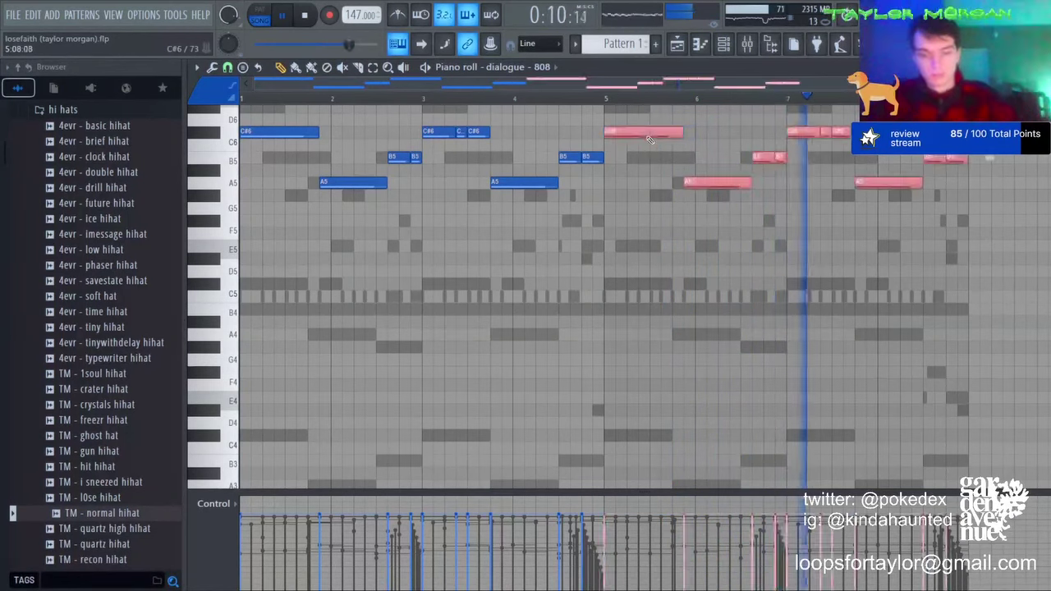
key("ctrl+d")
key("ctrl+Down")
key("ctrl+a")
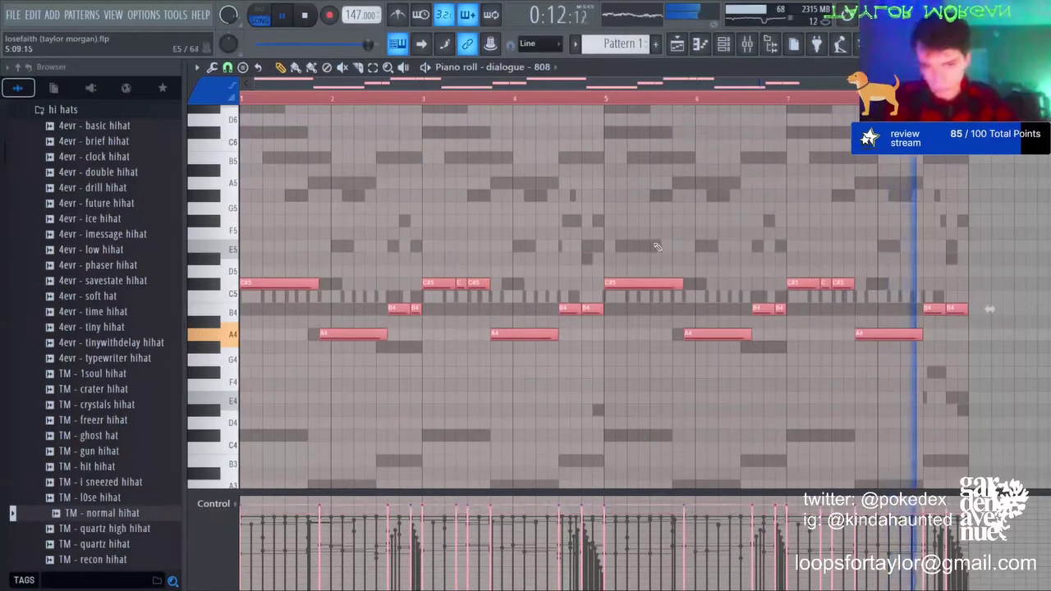
key("ctrl+d")
Step: Replace the B4 notes before bar 5 and at the end of bar 8, then apply legato
right_click(596, 310)
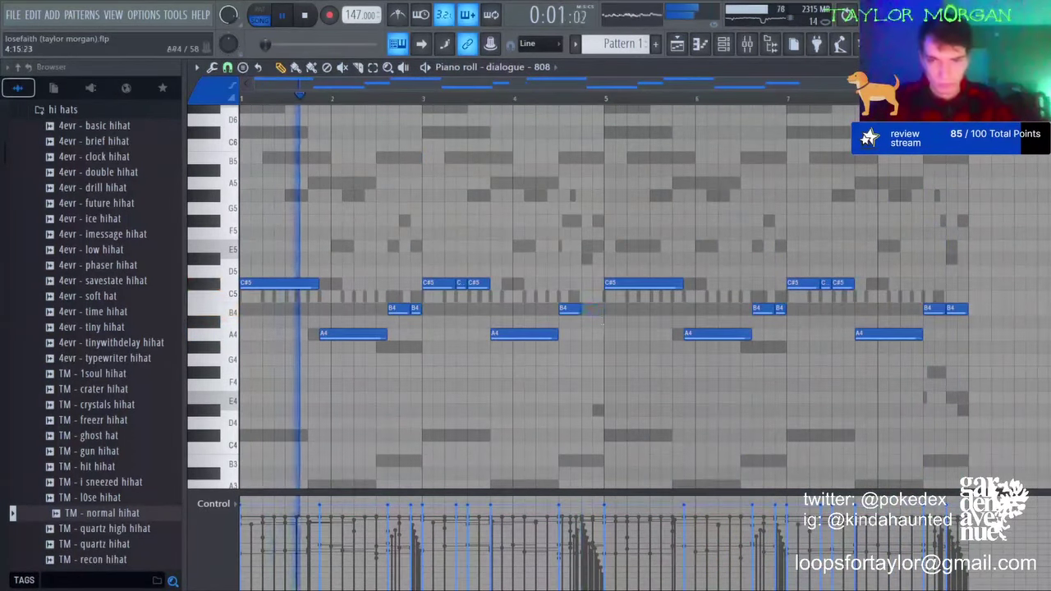
left_click(591, 310)
right_click(954, 310)
left_click(954, 310)
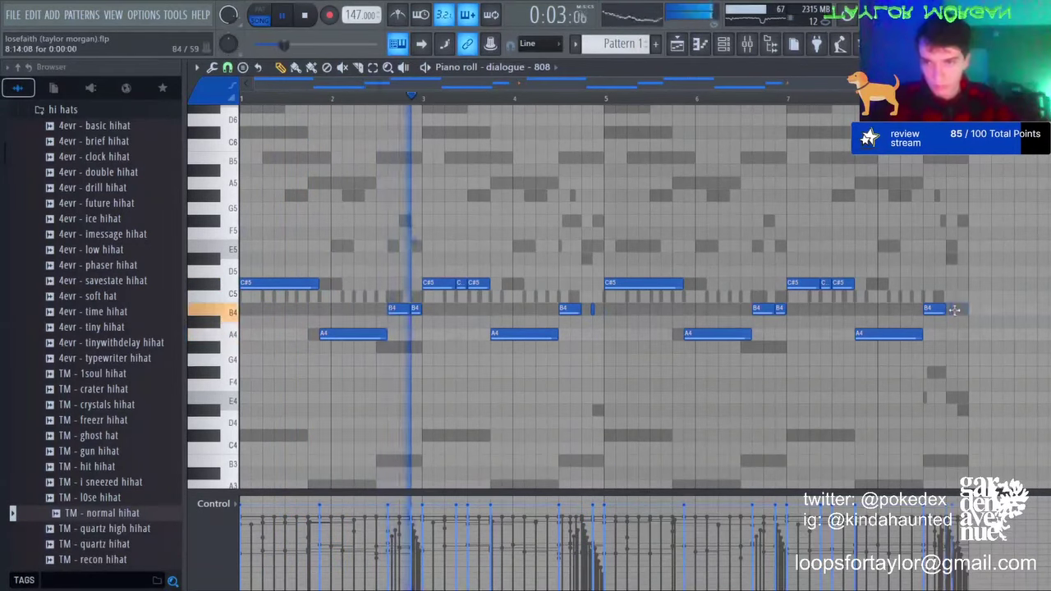
left_click(959, 311)
key("ctrl+l")
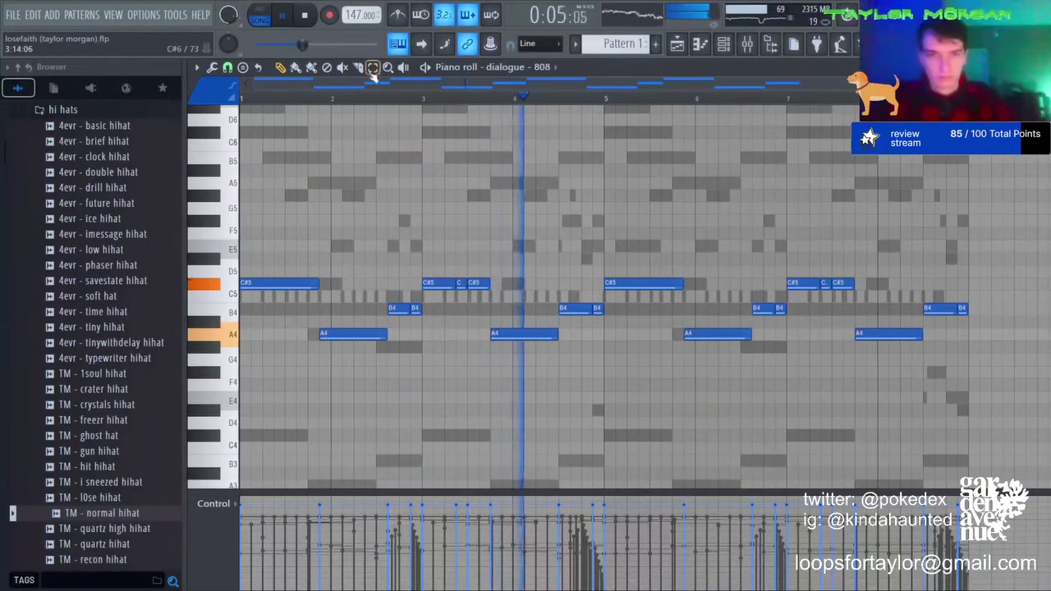
Step: Select and deselect the 808 notes from bar 5 onward, then return to the Channel rack
left_click(374, 70)
left_click_drag(601, 230, 985, 352)
left_click(394, 265)
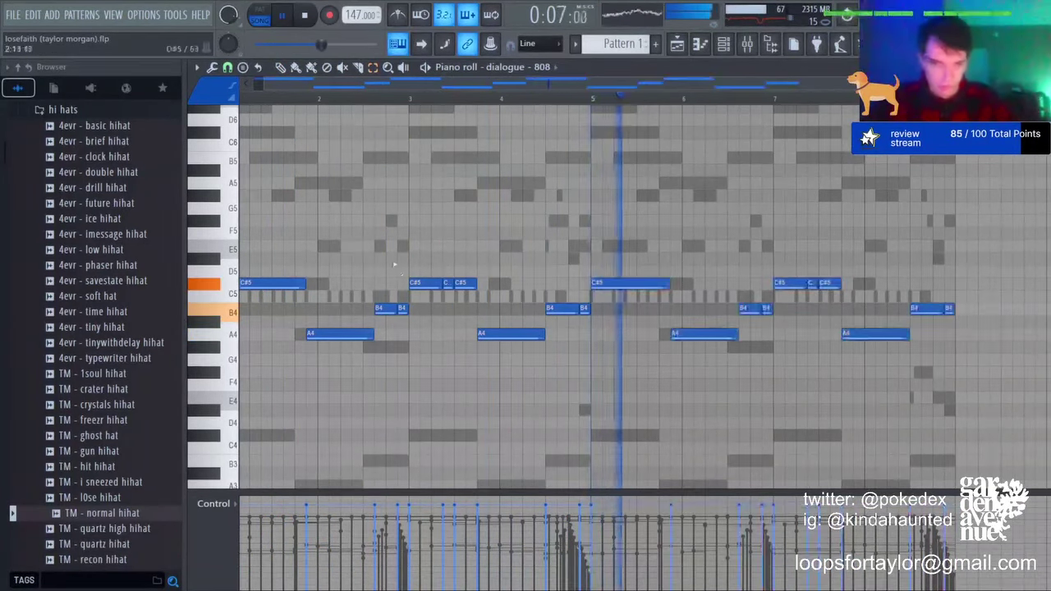
key("ctrl+a")
key("ctrl+d")
left_click(723, 45)
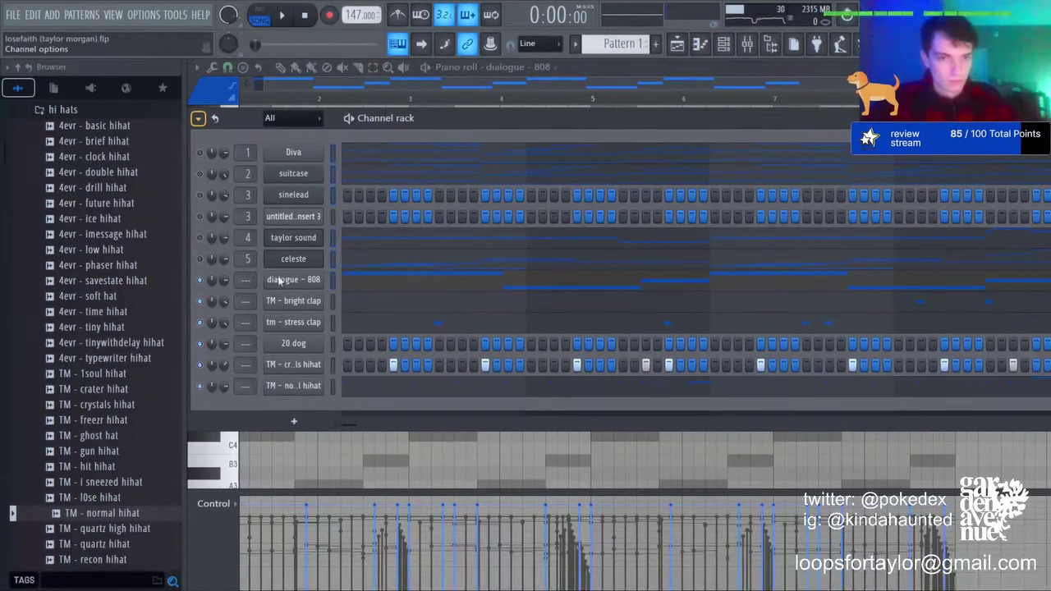
Step: Audition the 808 line transposed down and back up, then open the Insert 3 audio clip settings
key("space")
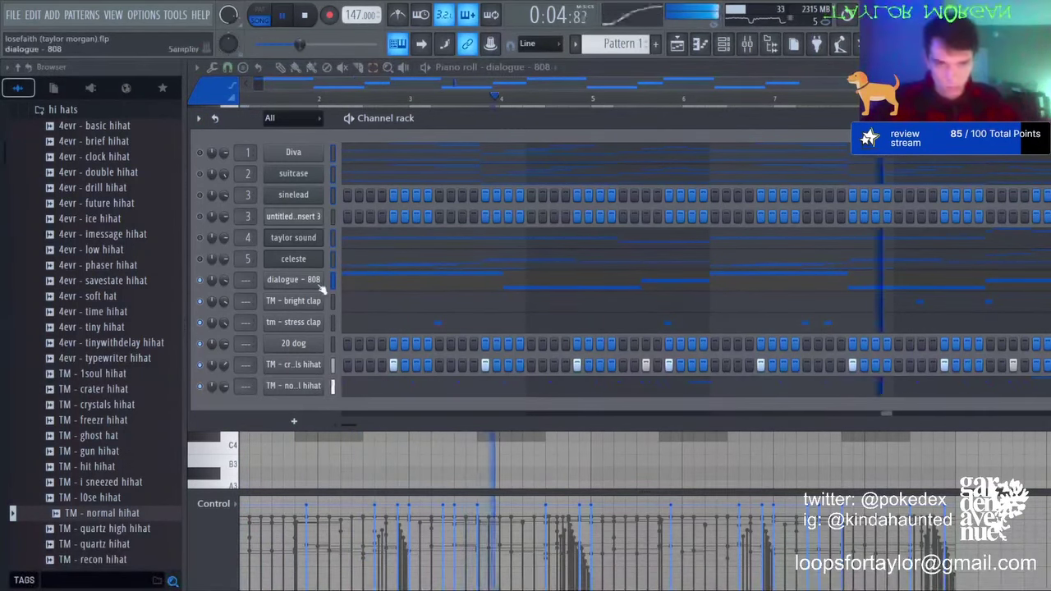
left_click(372, 282)
left_click(373, 281)
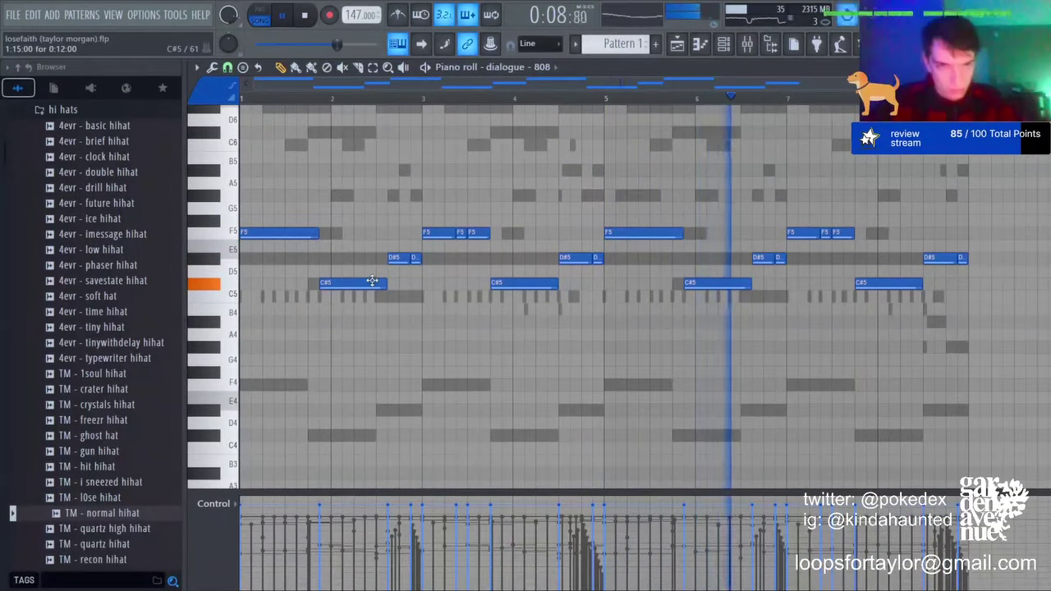
key("Down")
key("Down")
key("Down")
key("Down")
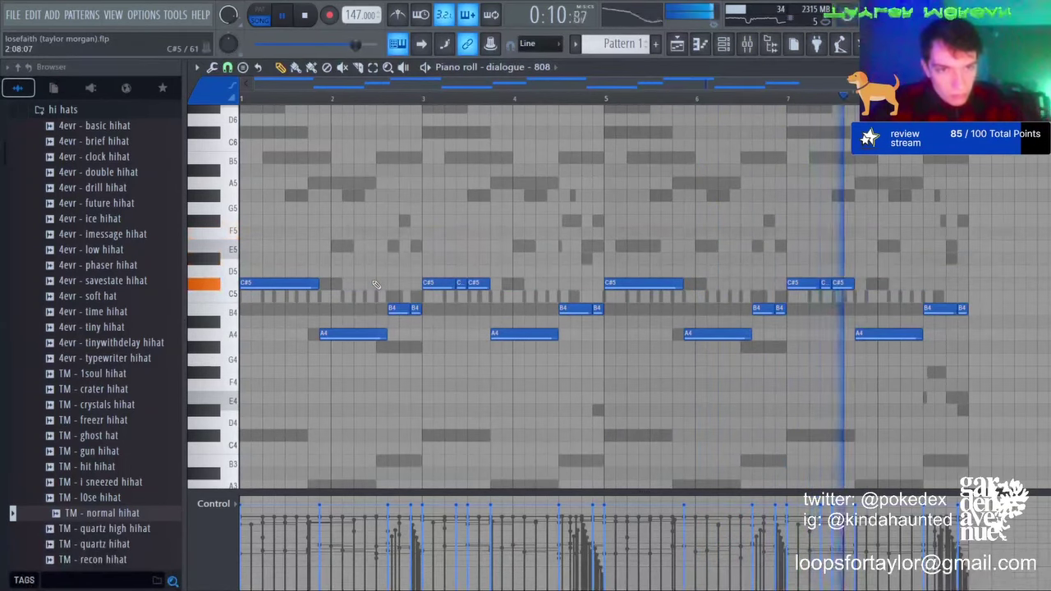
key("Up")
key("Up")
key("Up")
key("Up")
key("Down")
key("Down")
key("Down")
key("Down")
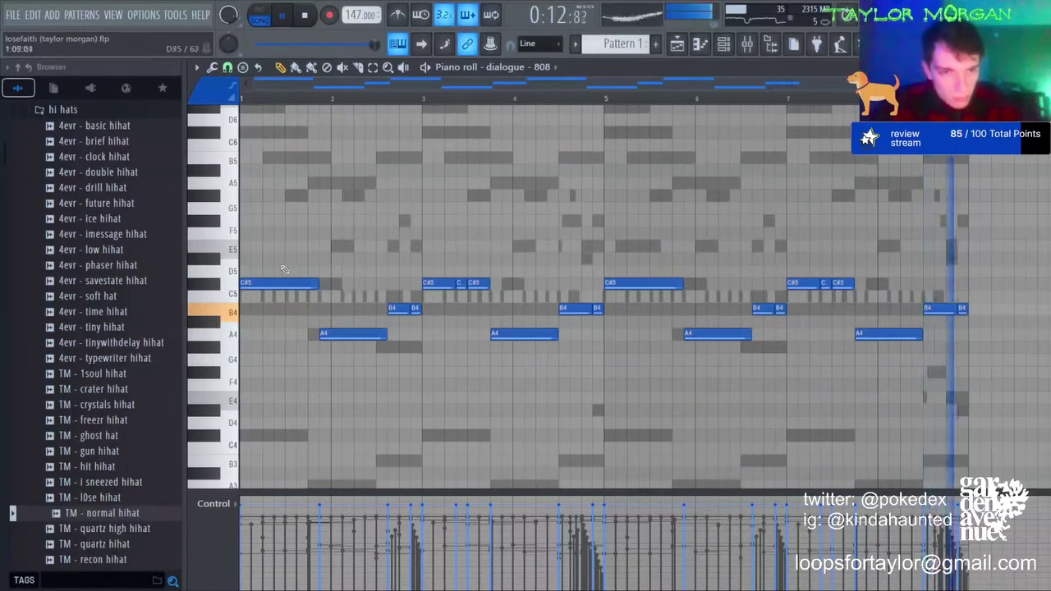
key("Up")
key("Up")
key("Up")
key("Up")
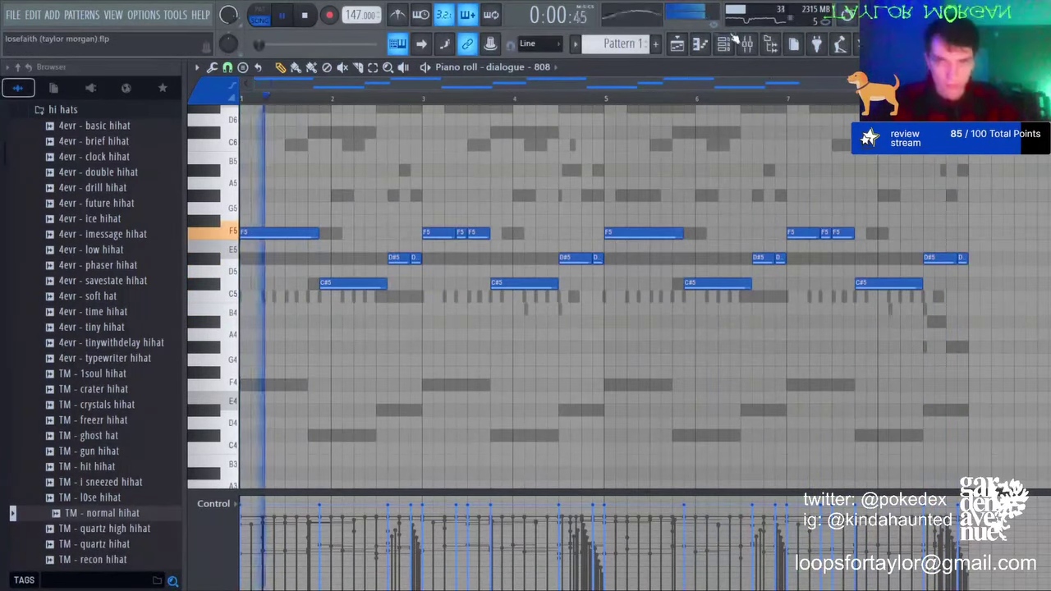
left_click(724, 43)
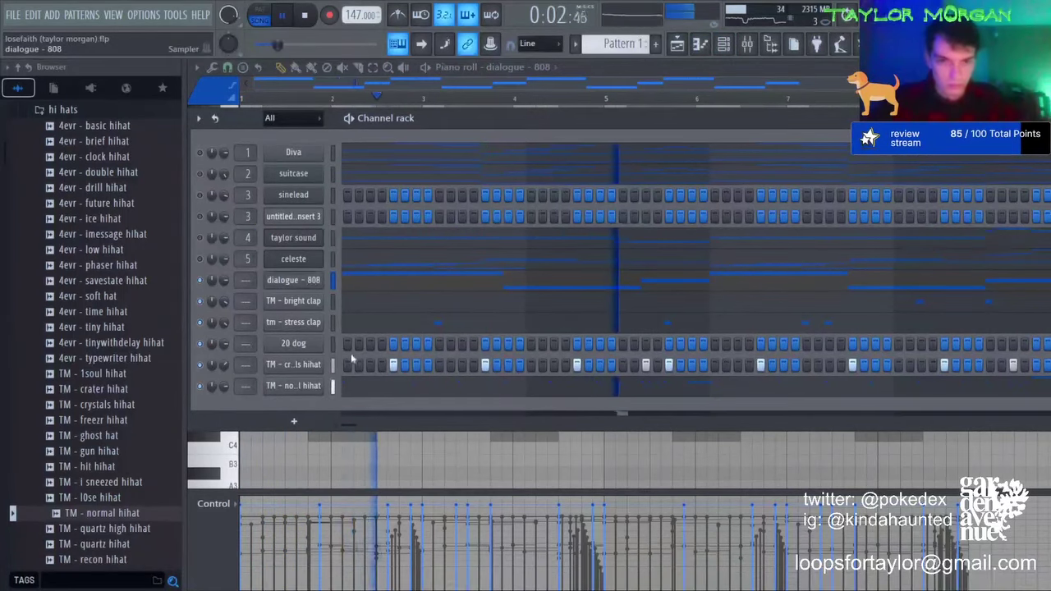
left_click(310, 219)
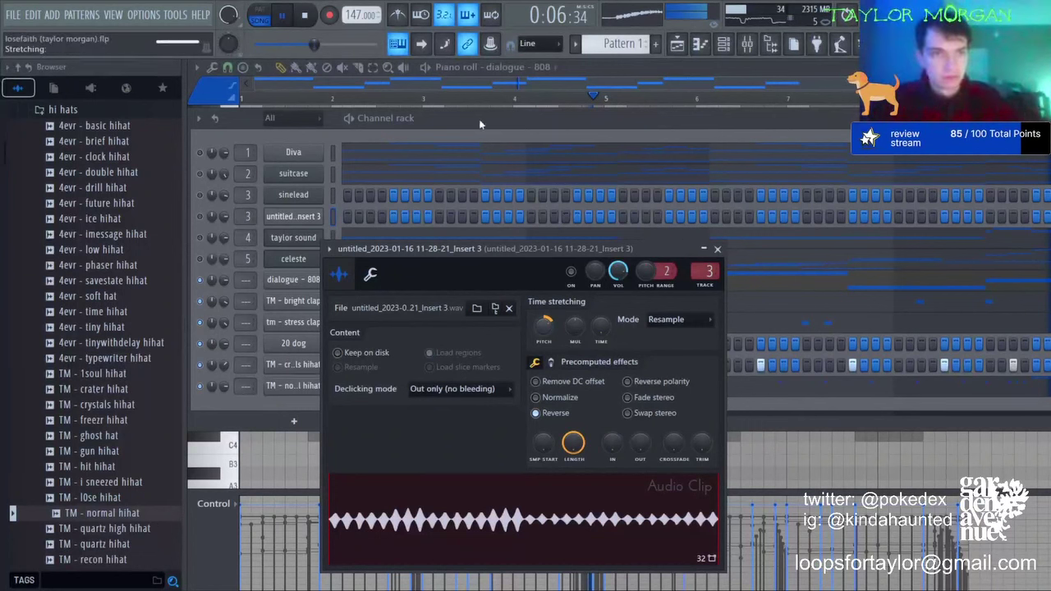
Step: Open the Track 2 audio clip settings from the playlist, then close them
left_click(700, 45)
left_click(677, 44)
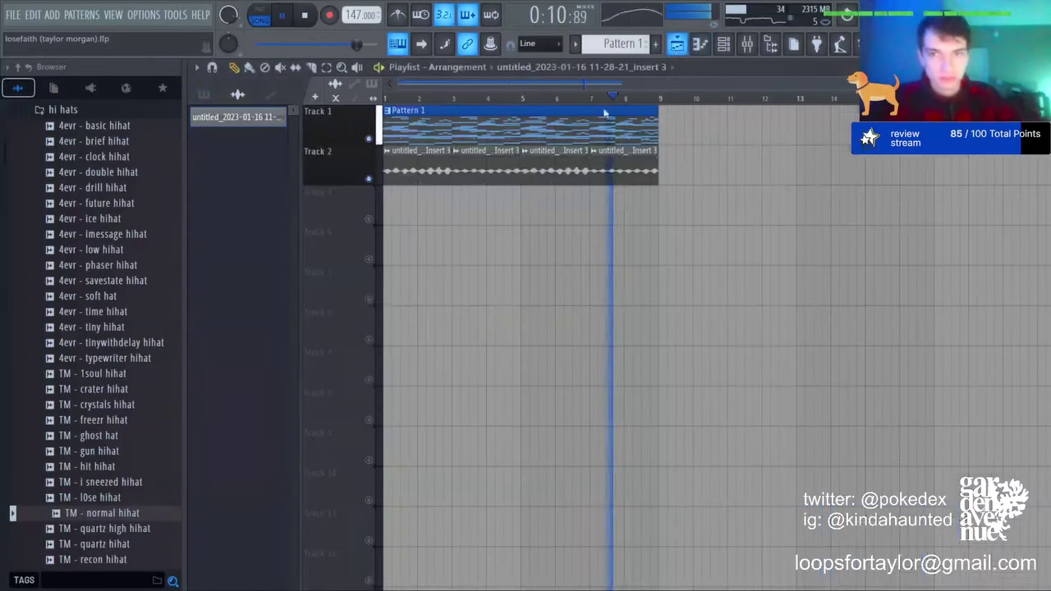
double_click(496, 169)
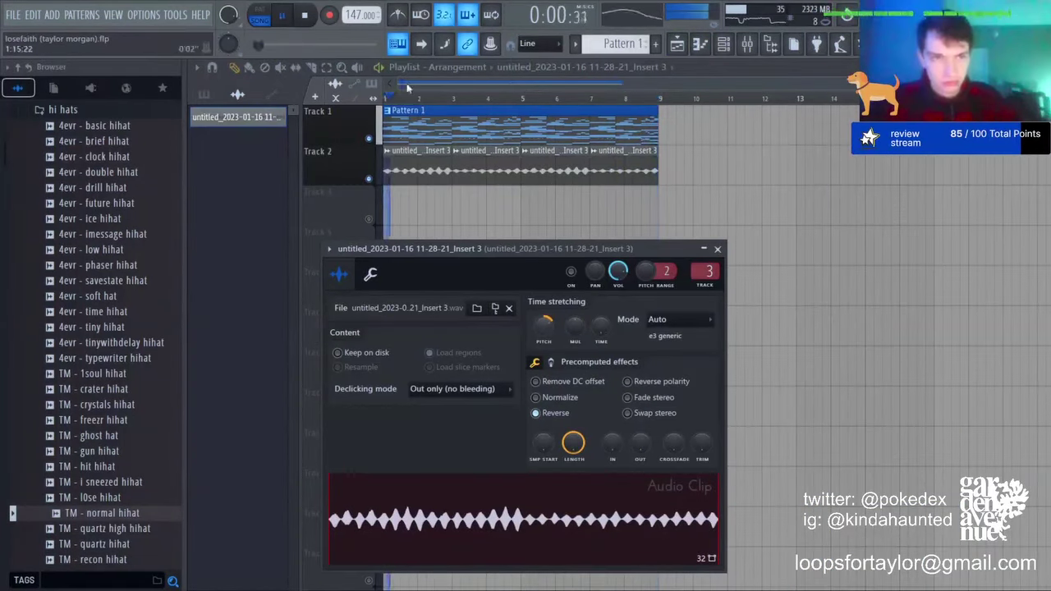
key("Escape")
Step: Check the mixer, then open and close the dialogue - 808 sampler settings
key("F9")
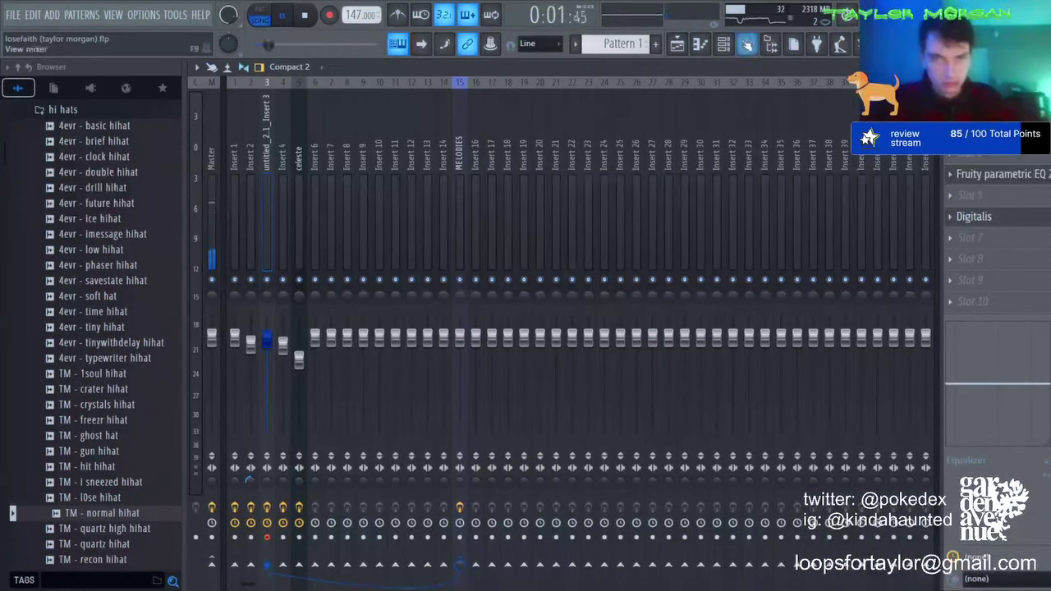
left_click(723, 45)
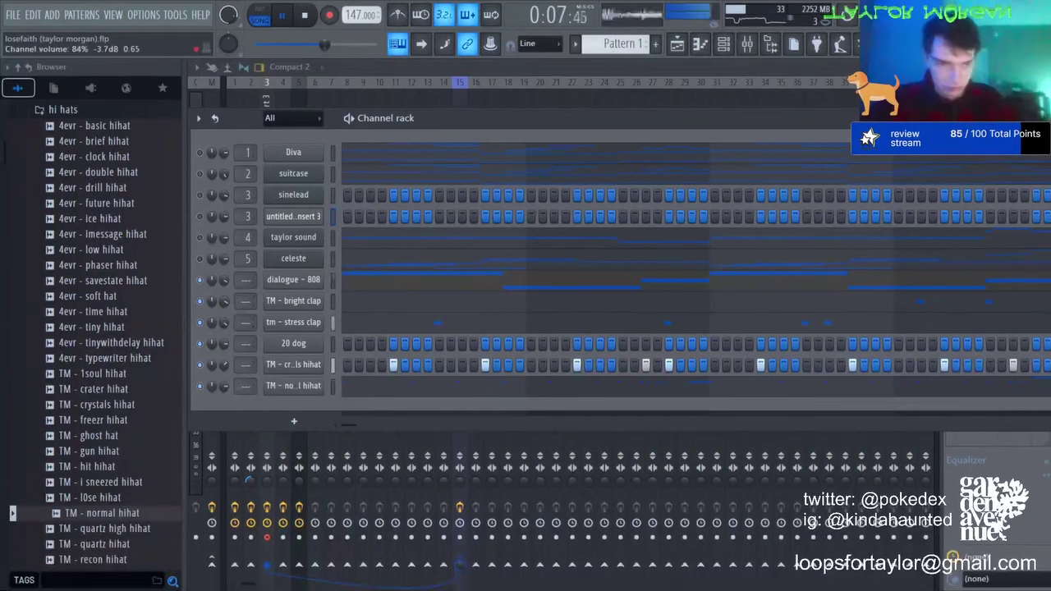
left_click(272, 279)
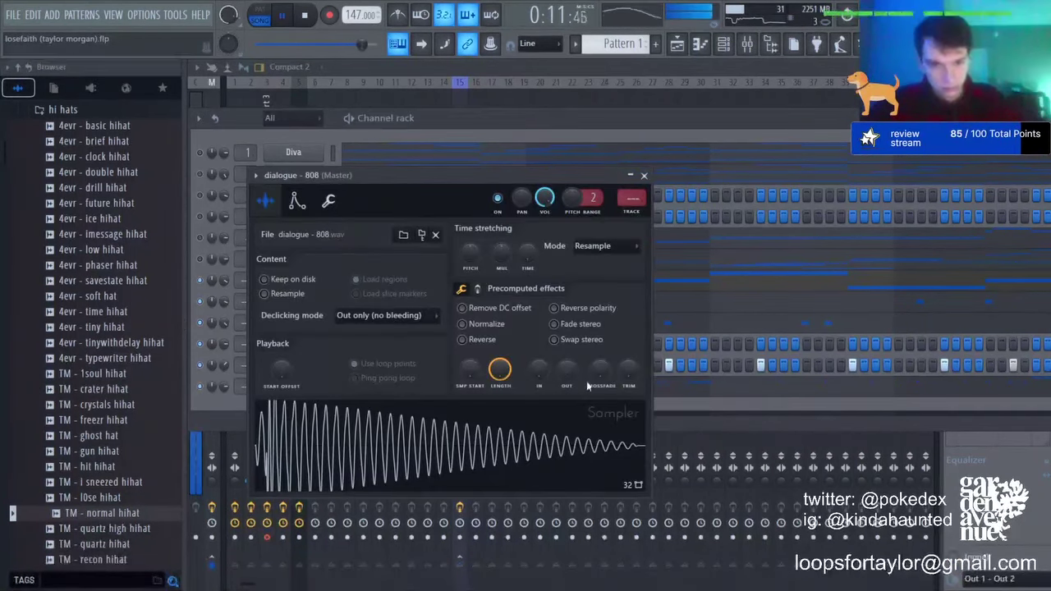
left_click(646, 176)
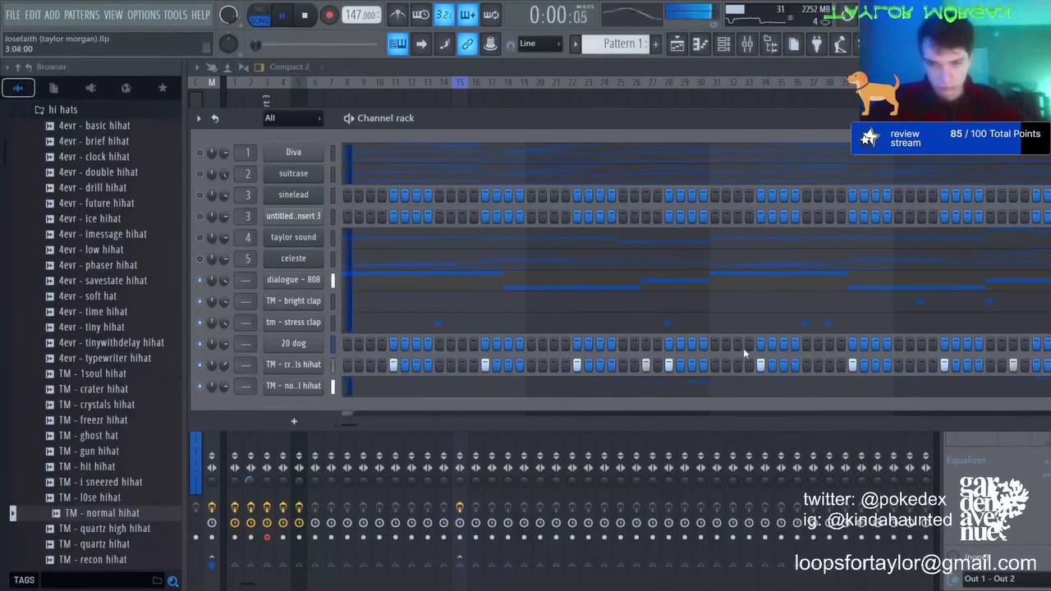
Step: Duplicate the 20 dog melody from bars 1–5 into bars 5–9 and lower two notes from C5 to A4
right_click(320, 349)
left_click(345, 353)
key("ctrl+a")
left_click_drag(605, 100, 241, 98)
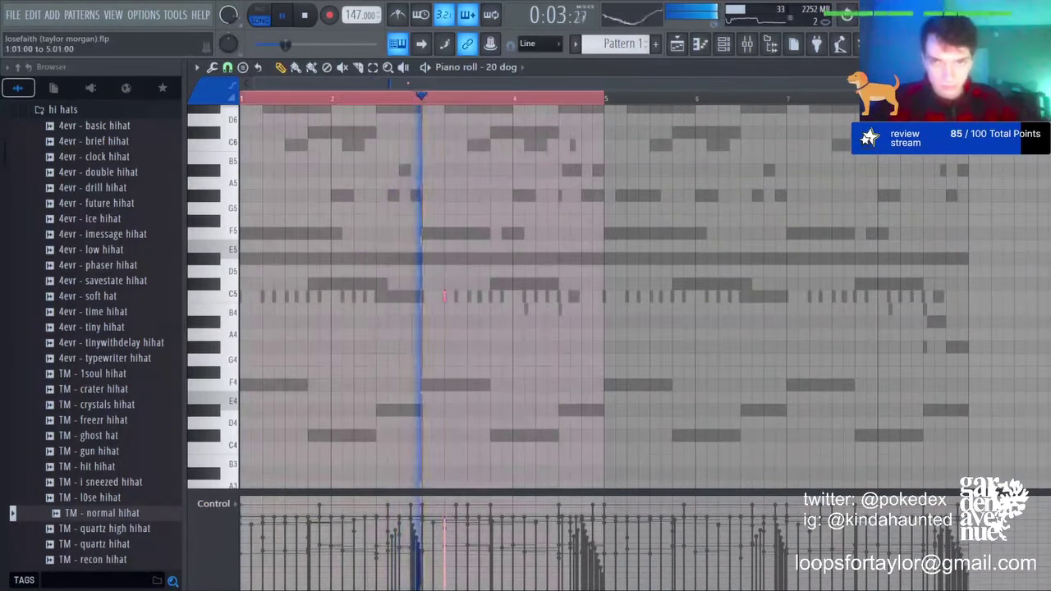
key("ctrl+b")
key("ctrl+a")
key("ctrl+d")
scroll(662, 212, "down", 1)
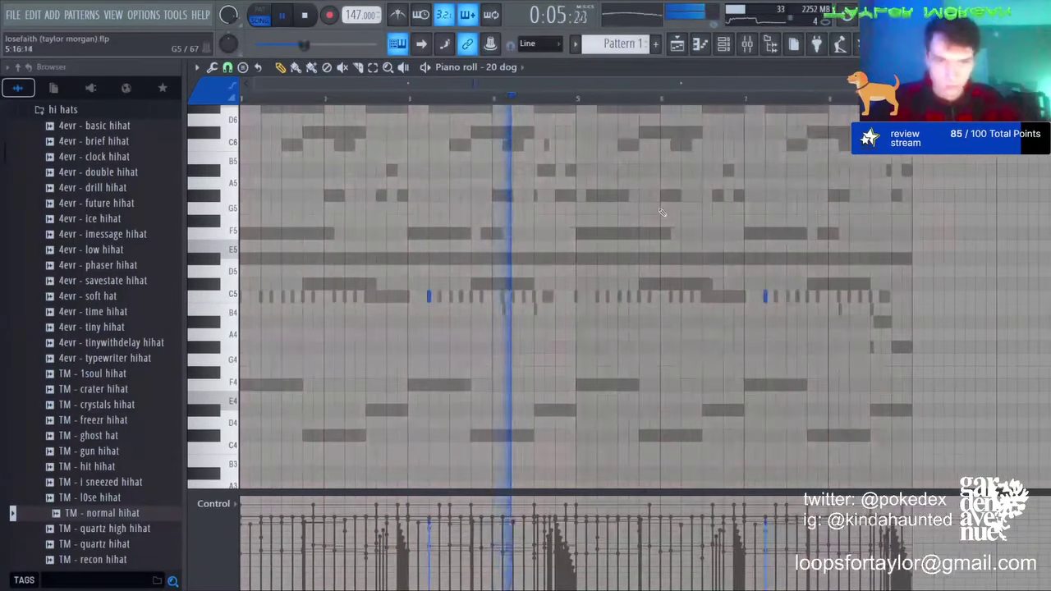
key("shift+Down")
key("shift+Down")
key("shift+Down")
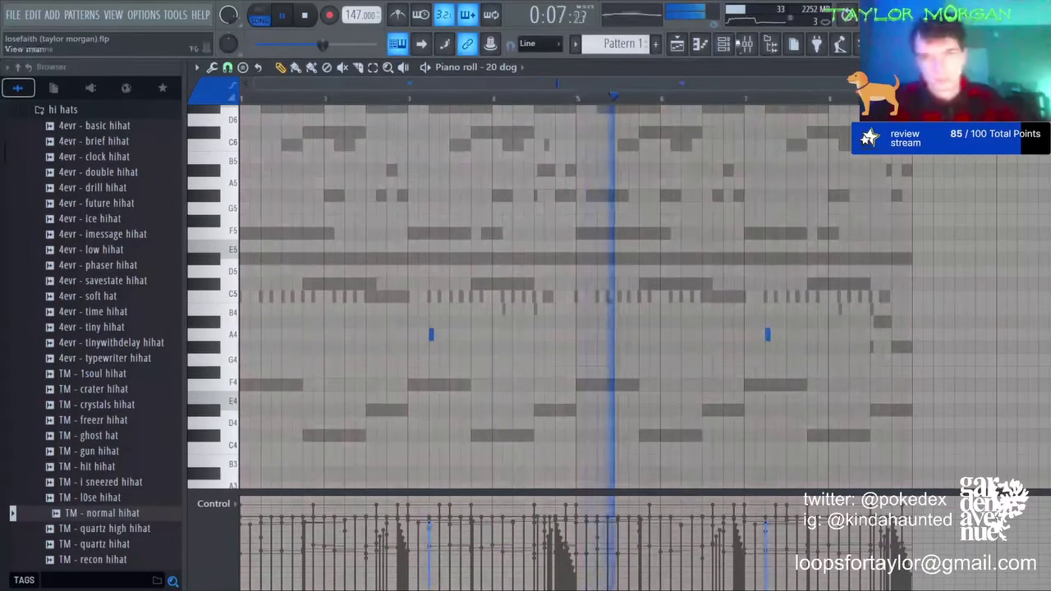
Step: Mute the celeste, taylor sound, Insert 3, sinelead, suitcase and Diva channels
key("F6")
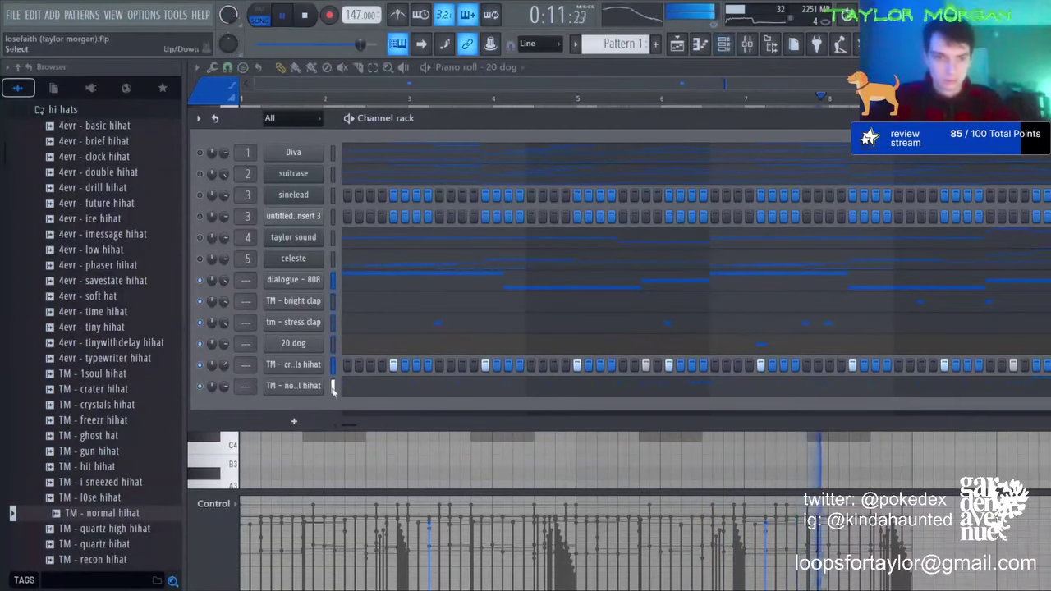
key("F9")
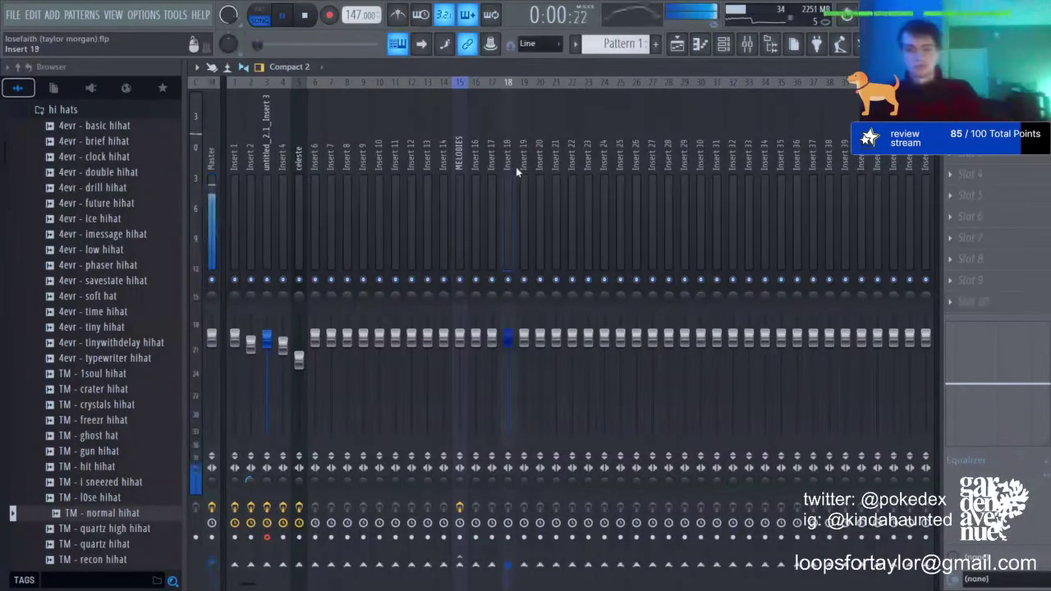
key("F6")
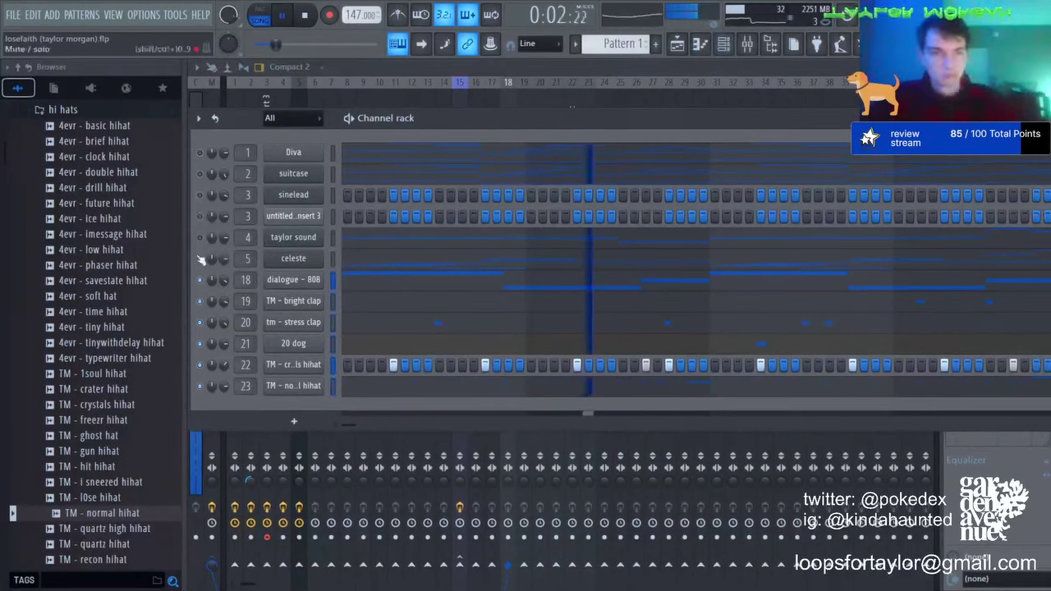
left_click_drag(201, 258, 203, 155)
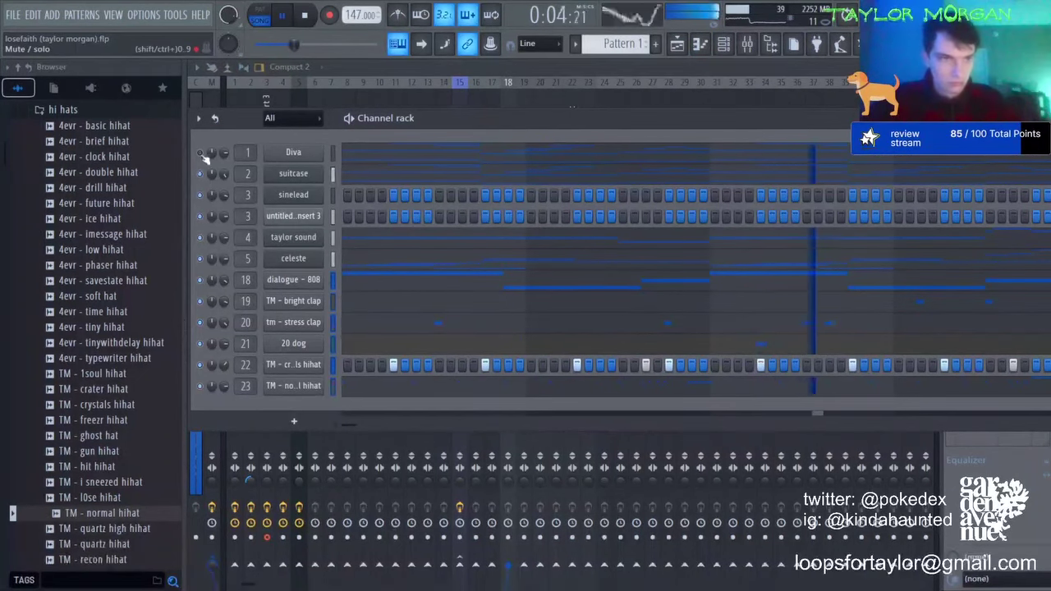
left_click(199, 238)
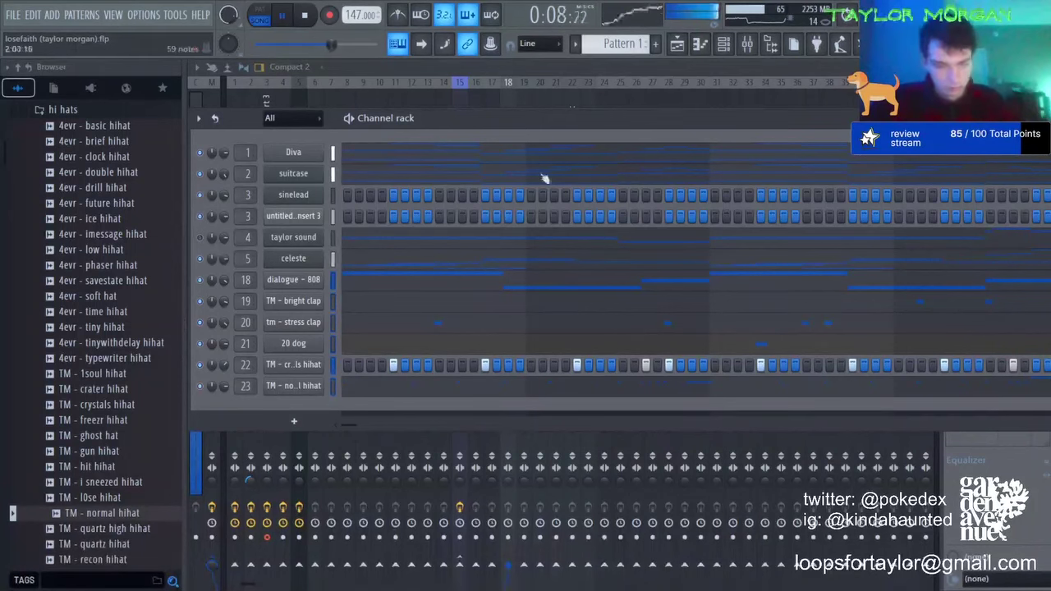
Step: Reshape the Fruity Parametric EQ 2 curve on mixer Insert 1
left_click(677, 44)
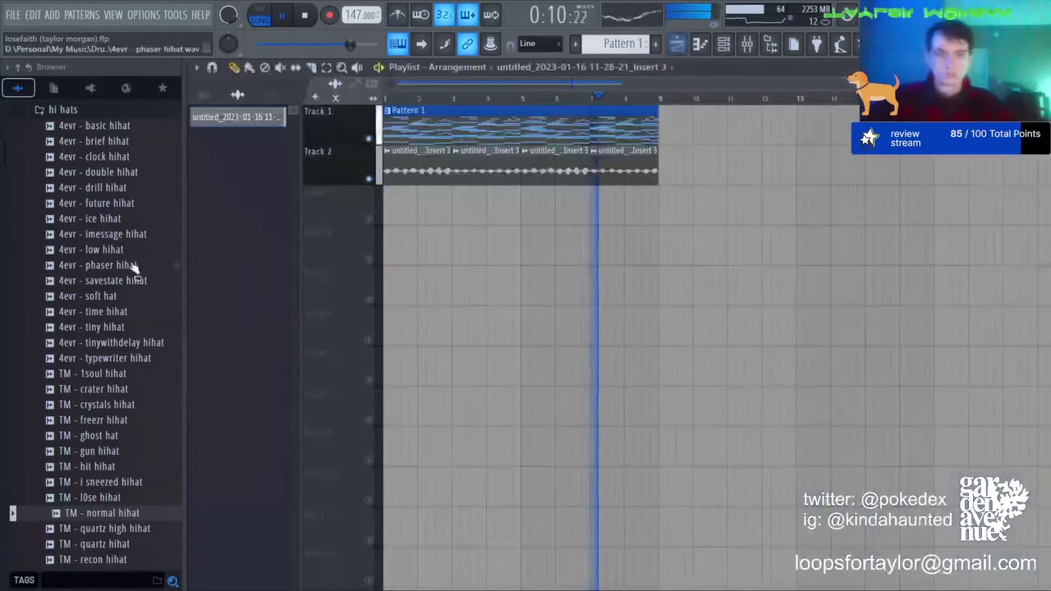
left_click(748, 44)
left_click(234, 254)
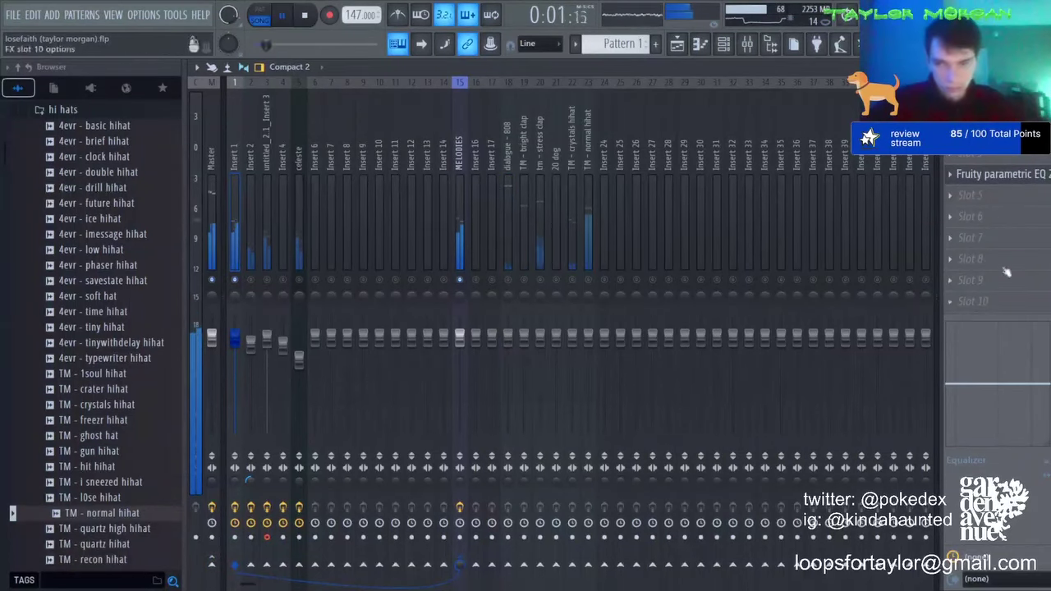
left_click_drag(498, 241, 380, 263)
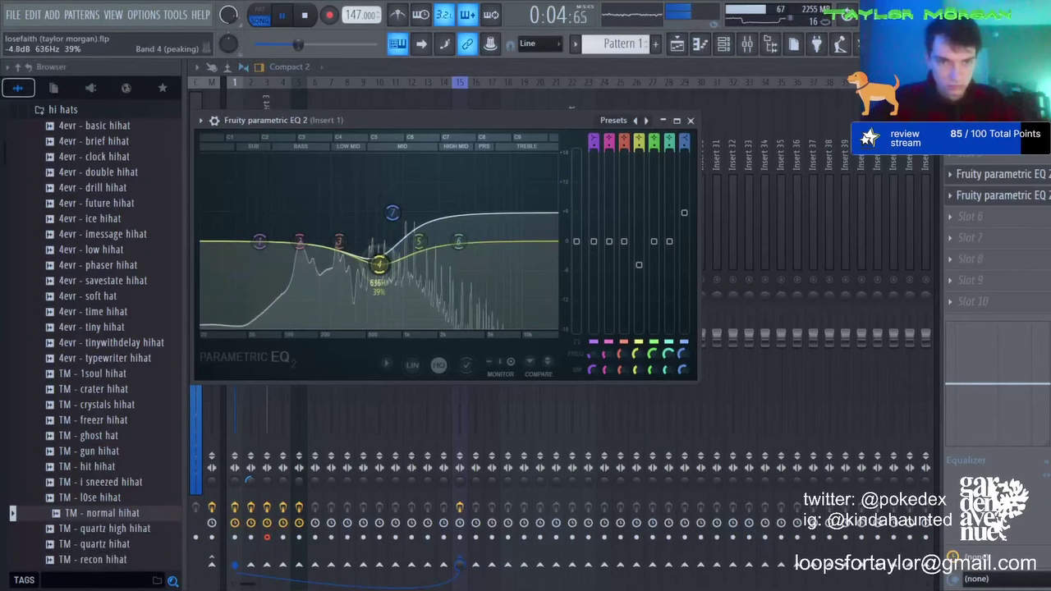
Step: Mute Insert 2, set its volume to 0.0dB, and mute Insert 3
left_click(246, 106)
left_click(250, 281)
mouse_move(250, 344)
left_mouse_down()
mouse_move(235, 343)
mouse_move(267, 346)
left_mouse_up()
left_click(266, 279)
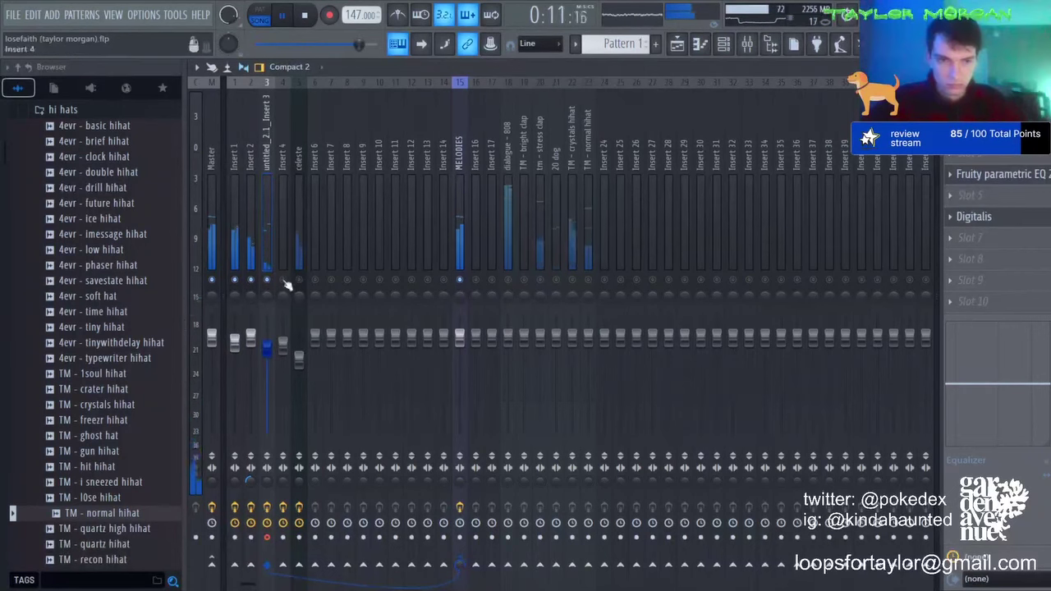
Step: Reopen the Track 2 audio clip settings from the playlist, then return to the Channel rack
left_click(677, 44)
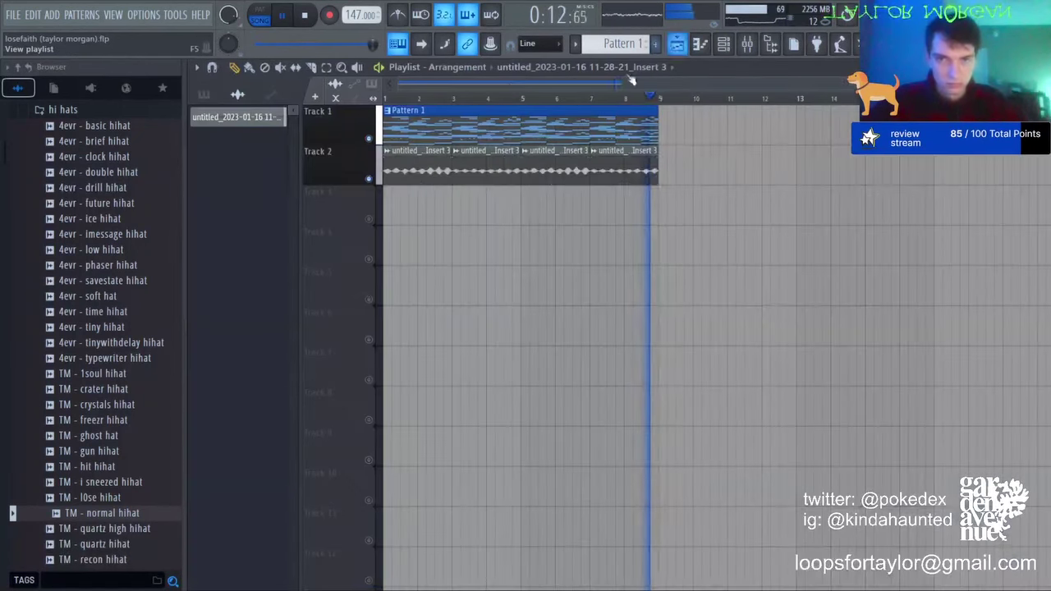
double_click(509, 156)
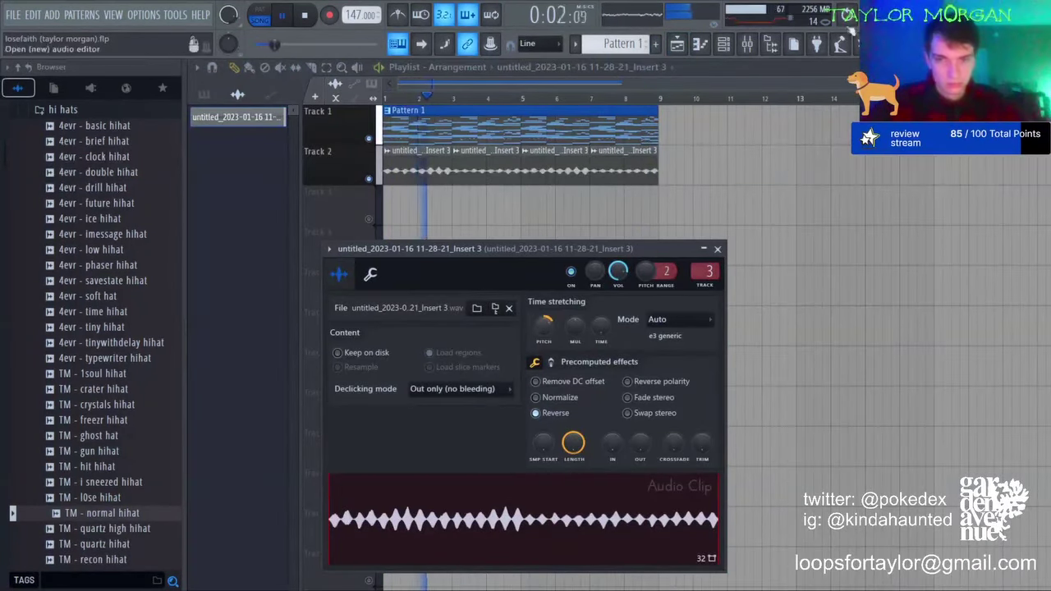
left_click(747, 44)
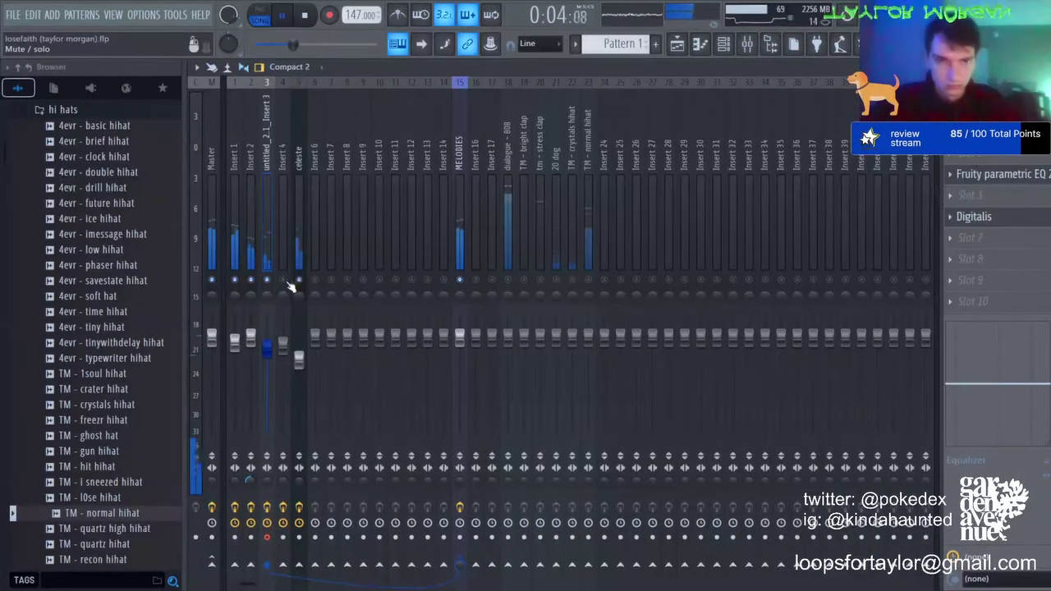
left_click(725, 44)
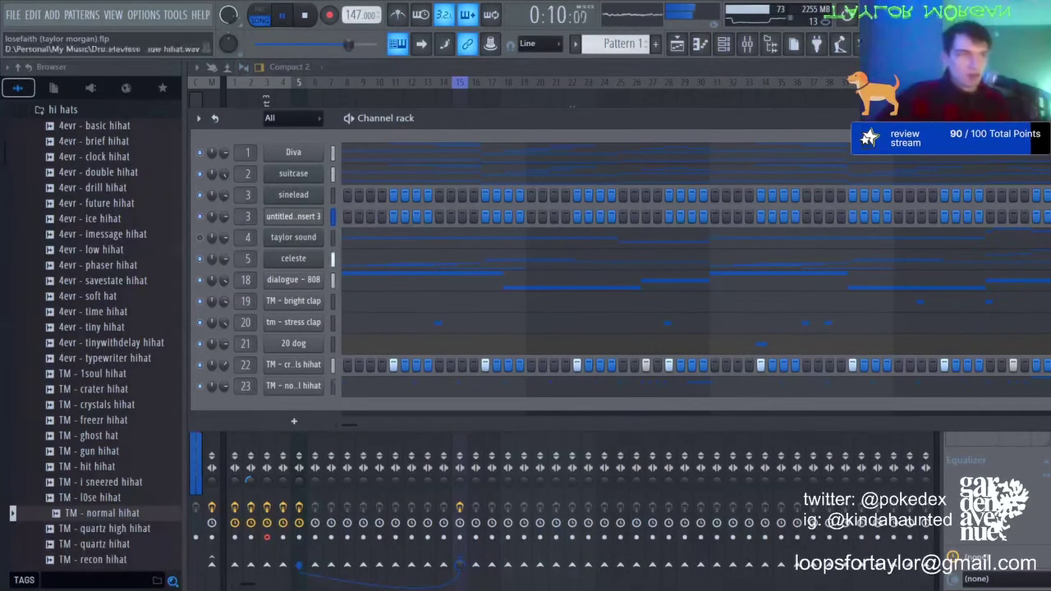
Step: Stop playback of the beat
left_click(309, 19)
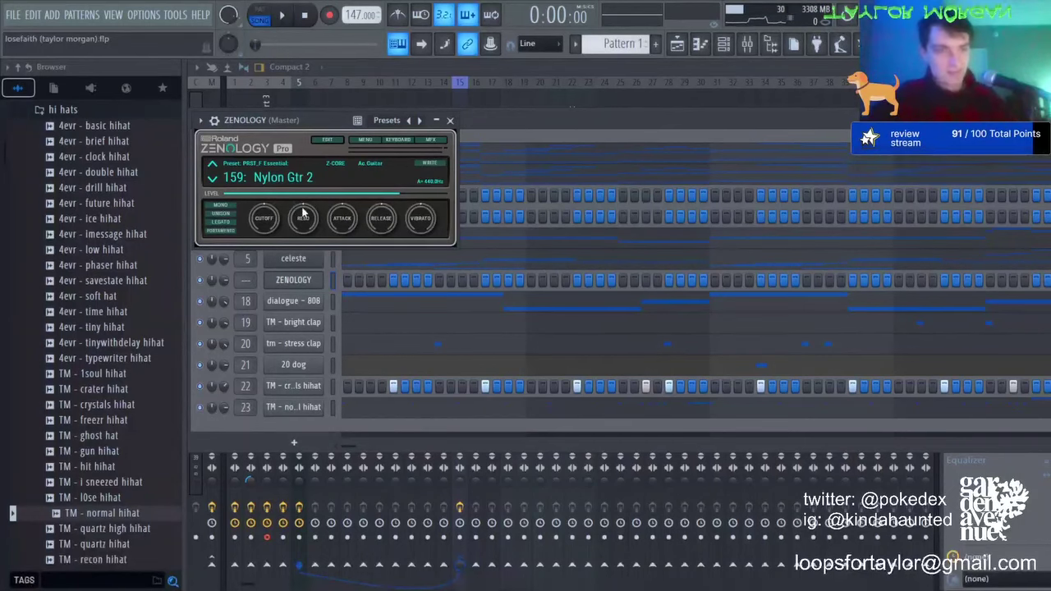
Step: Close the ZENOLOGY plugin window and open the ZENOLOGY channel's piano roll with F7
left_click(451, 121)
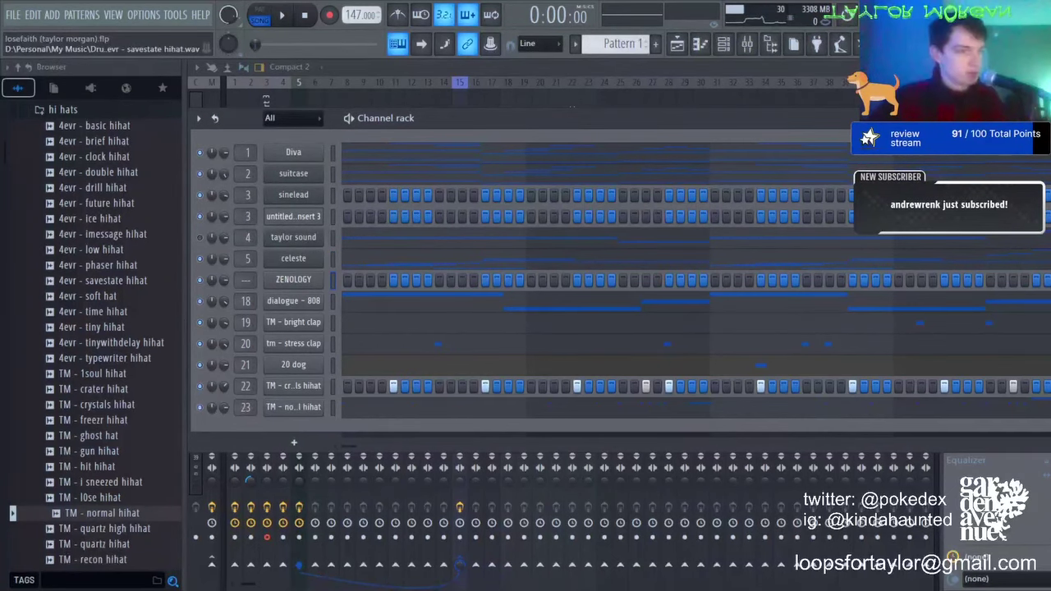
key("F7")
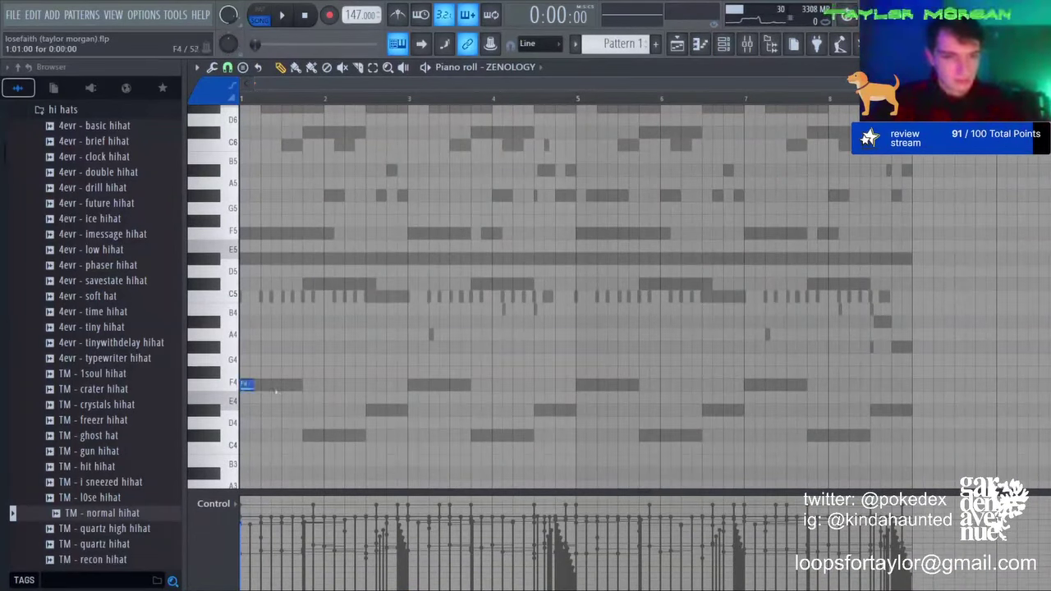
Step: Draw the opening bar-1 notes, including F5 and C6, and audition them
left_click(300, 435)
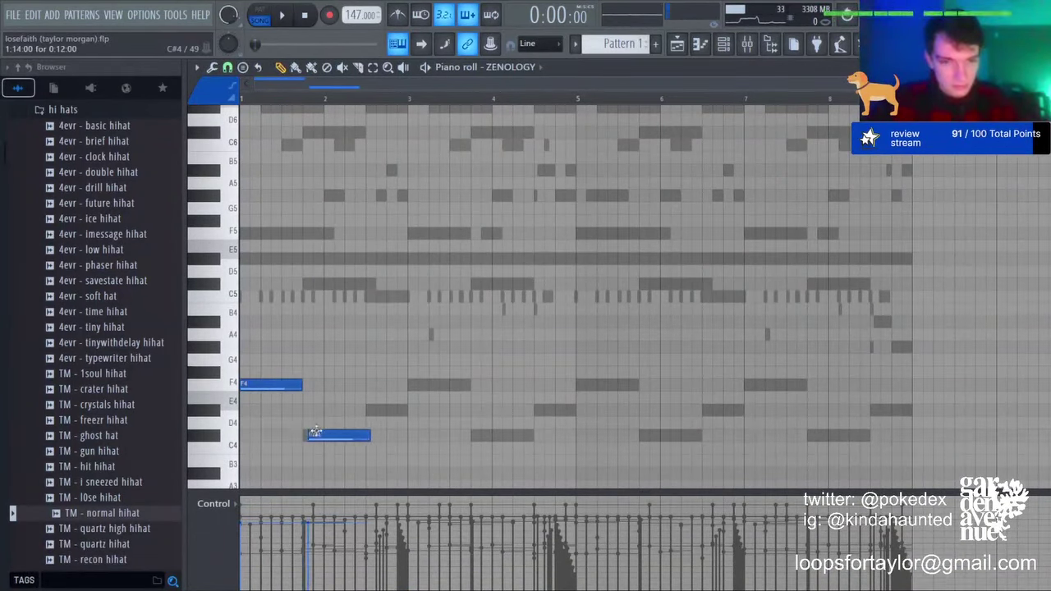
left_click_drag(374, 402, 406, 408)
left_click(244, 232)
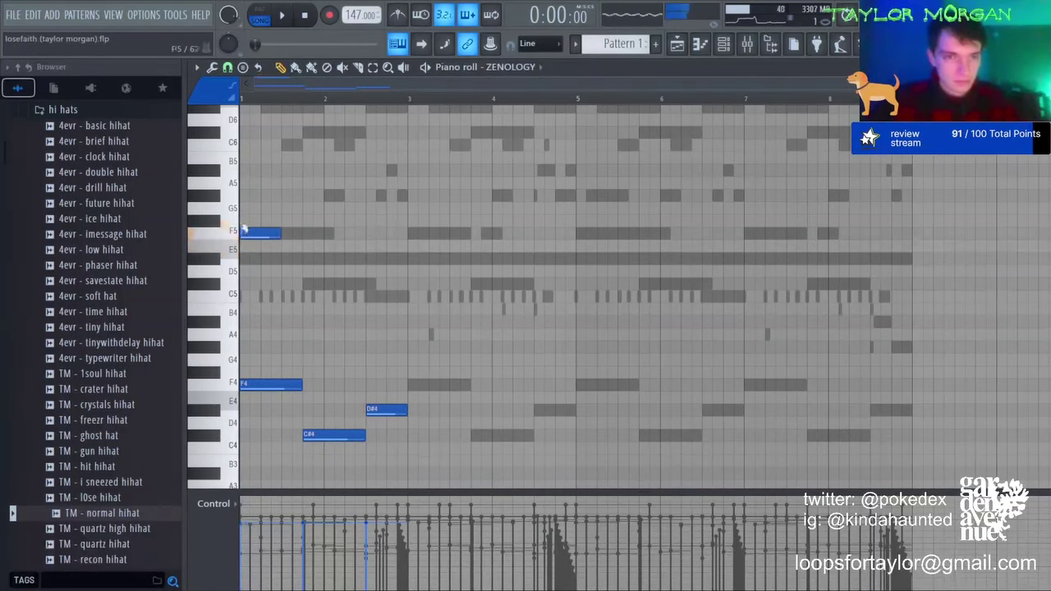
left_click(261, 143)
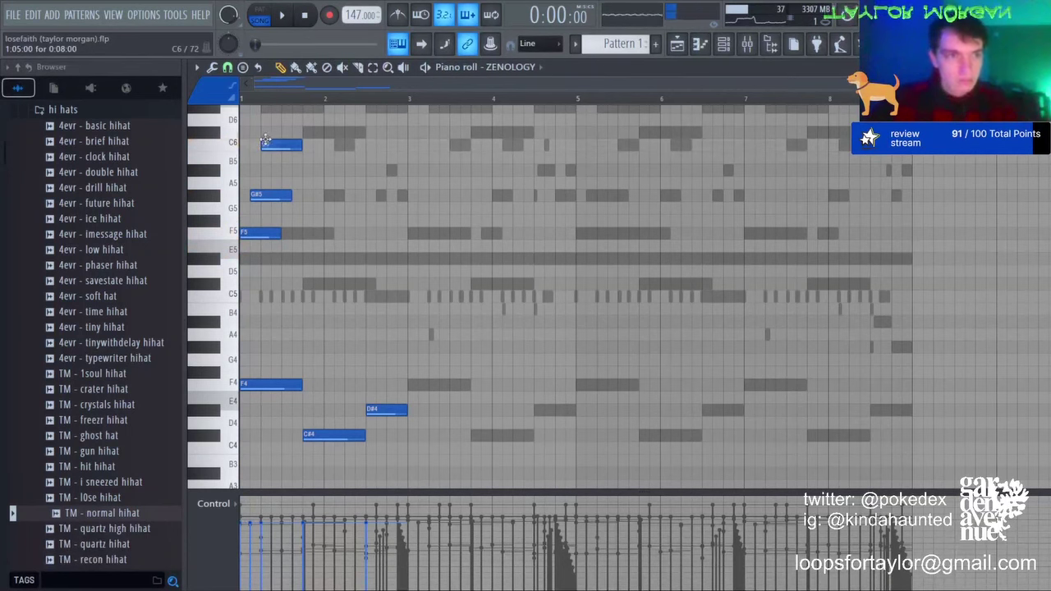
key("space")
Step: Add a D#6 note and shorten the C6 note, auditioning the result
key("space")
scroll(258, 97, "up", 4)
scroll(283, 189, "up", 3)
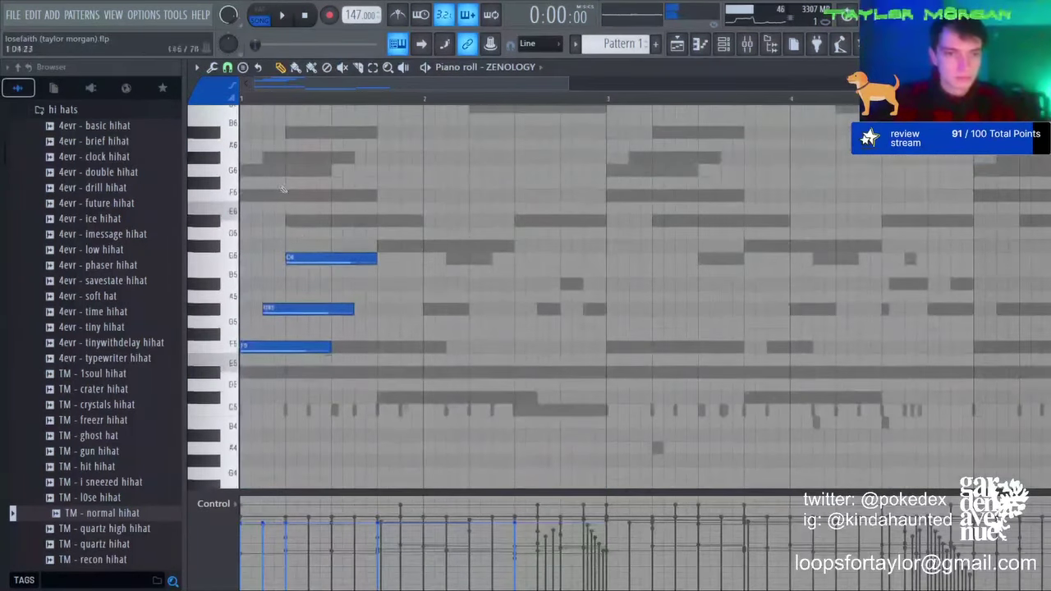
left_click(293, 224)
key("space")
left_click_drag(374, 258, 297, 257)
key("space")
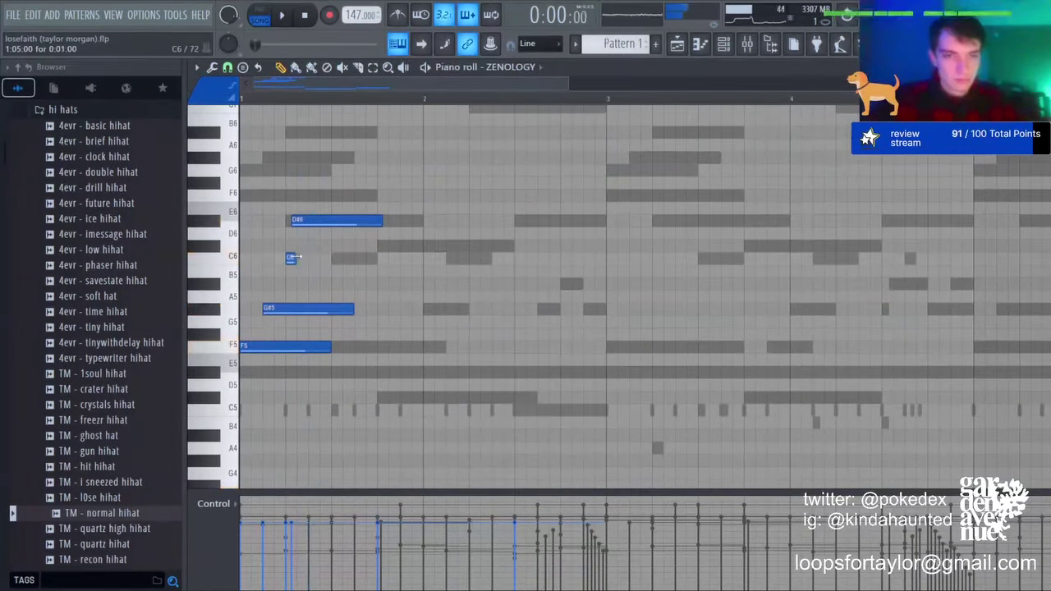
Step: Try short C6, C#6 and G#6 notes, adjusting C6 and then removing the C#6
key("space")
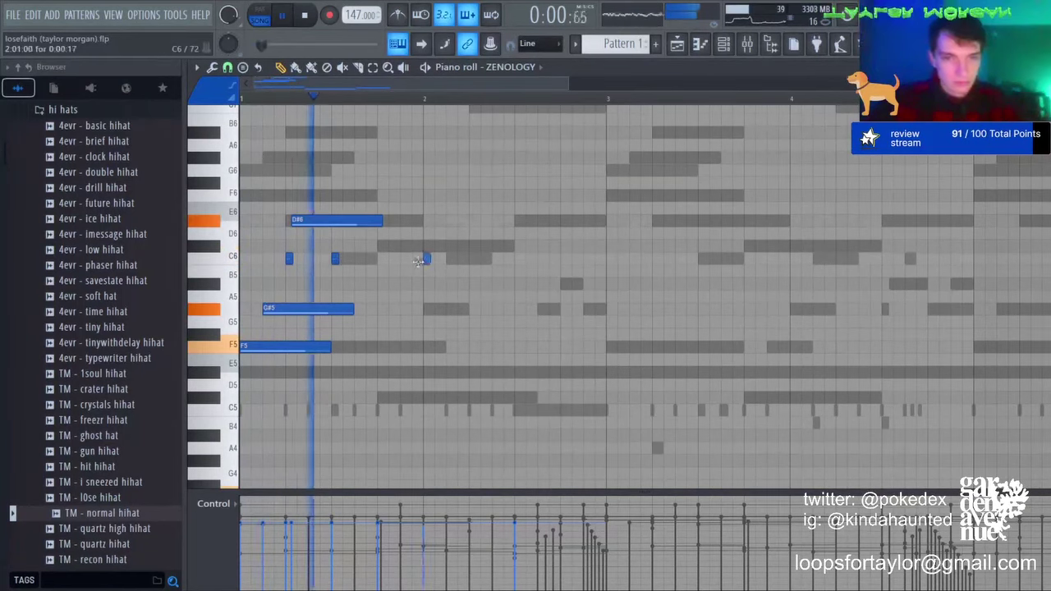
left_click(305, 260)
key("space")
left_click_drag(304, 260, 320, 258)
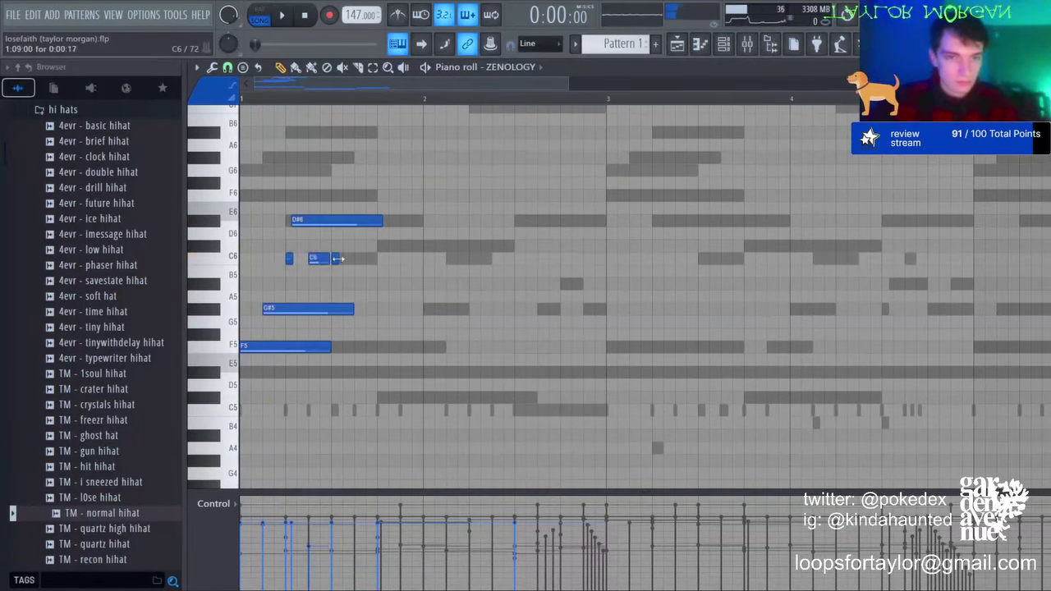
left_click_drag(410, 261, 418, 263)
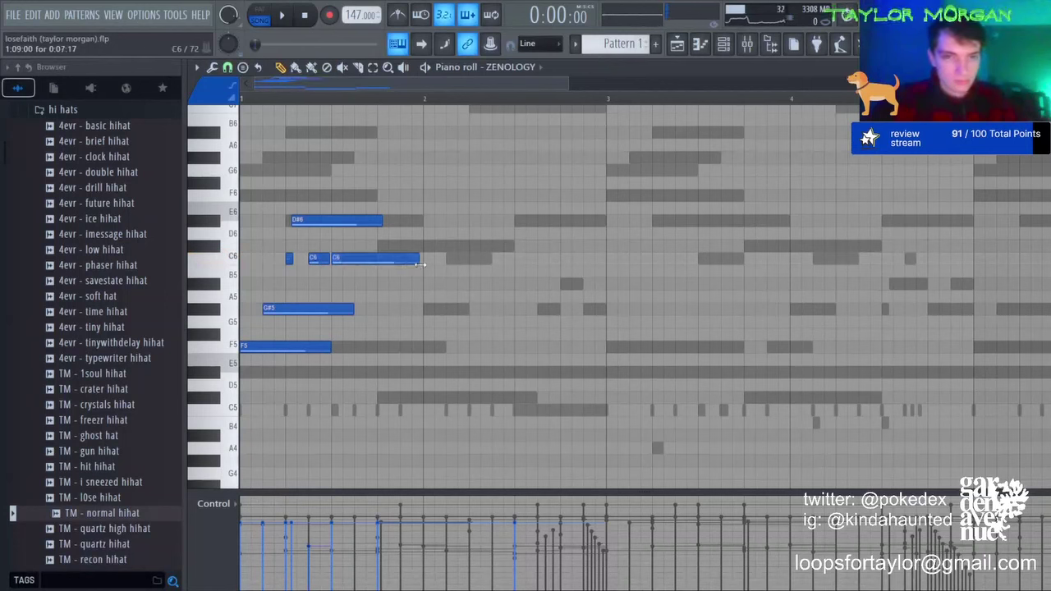
left_click(378, 245)
left_click(356, 157)
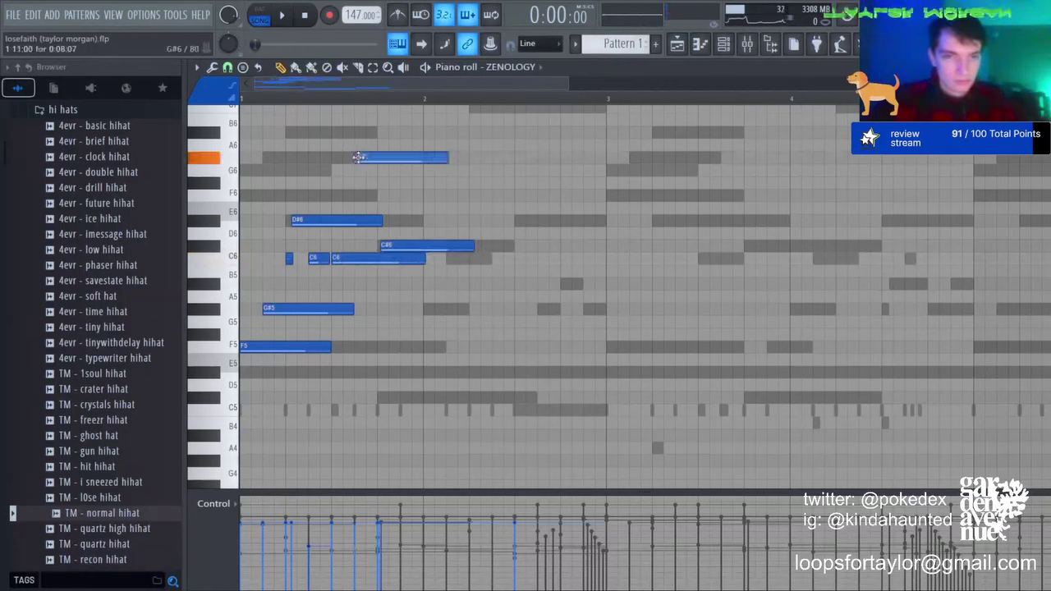
left_click_drag(389, 160, 379, 160)
right_click(427, 246)
key("space")
Step: Try G6 and D#6 notes, then delete the short C6, D#6, G6 and G#6 notes
left_click(427, 170)
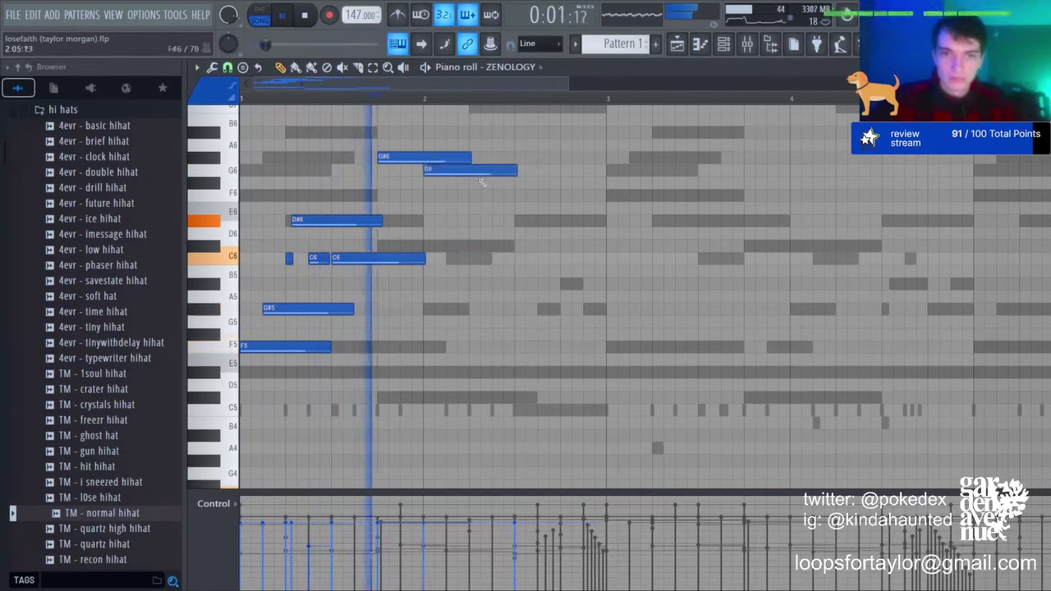
left_click(515, 219)
right_click(320, 257)
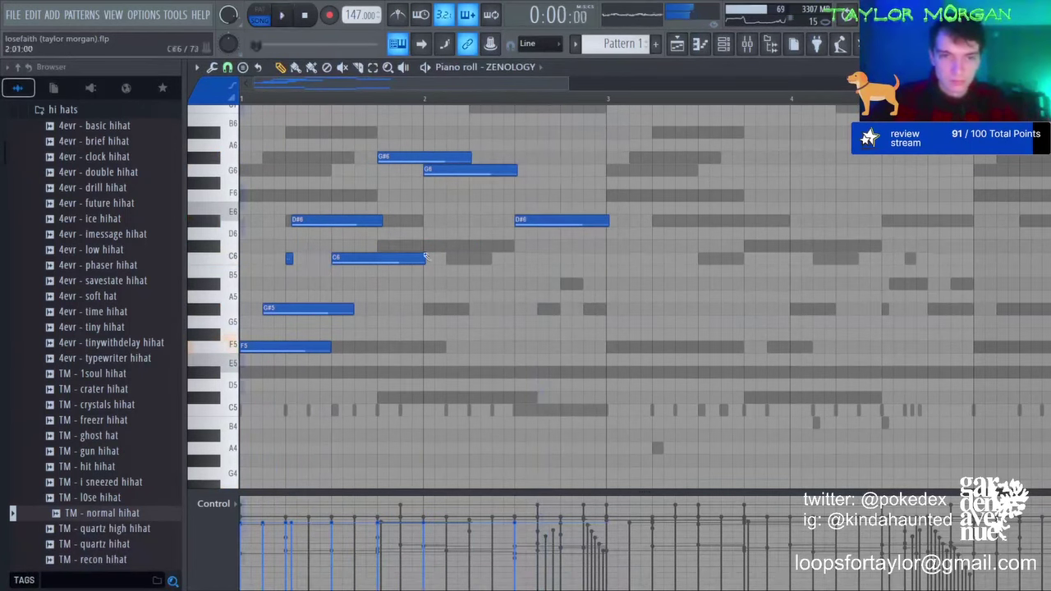
right_click(576, 219)
right_click(492, 170)
right_click(447, 157)
key("space")
Step: Move the C6 note later and add an A#5 and a second G#5 note
key("space")
mouse_move(400, 281)
left_mouse_down()
mouse_move(432, 285)
mouse_move(420, 283)
left_mouse_up()
key("space")
left_click(314, 306)
key("space")
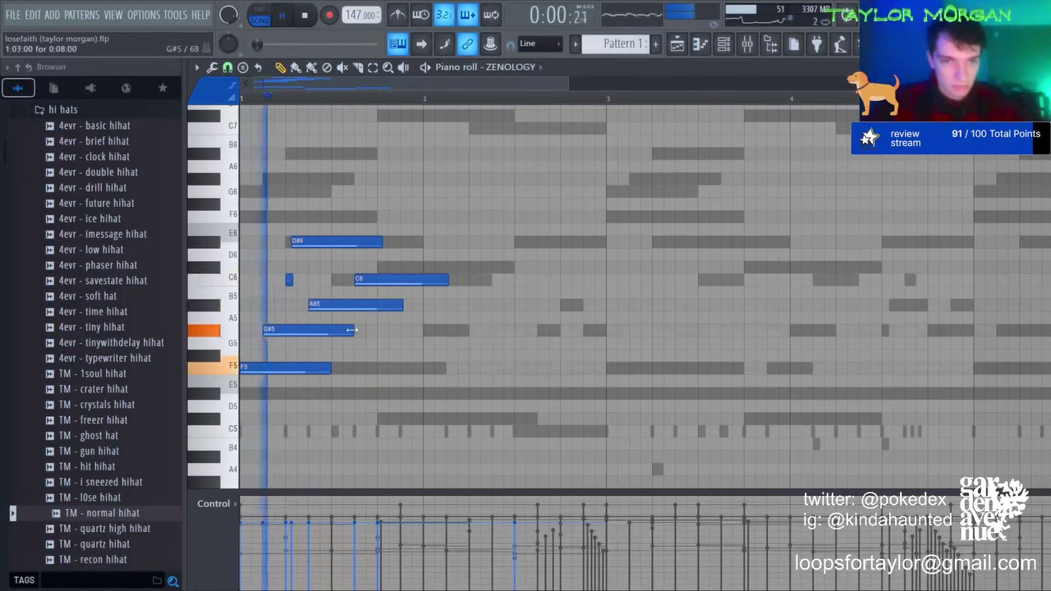
left_click(358, 332)
key("space")
left_click(378, 281)
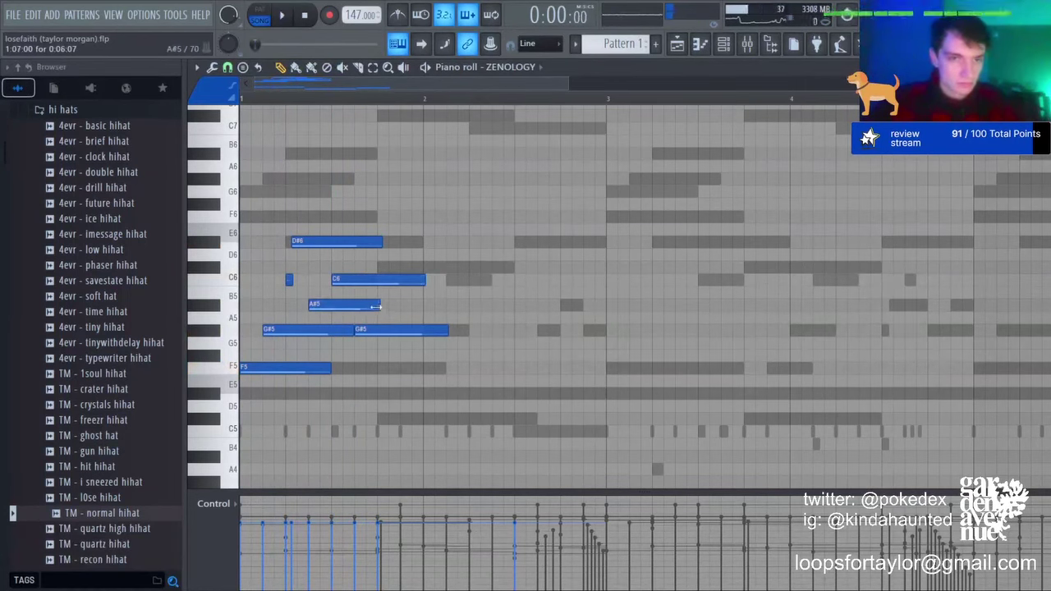
key("space")
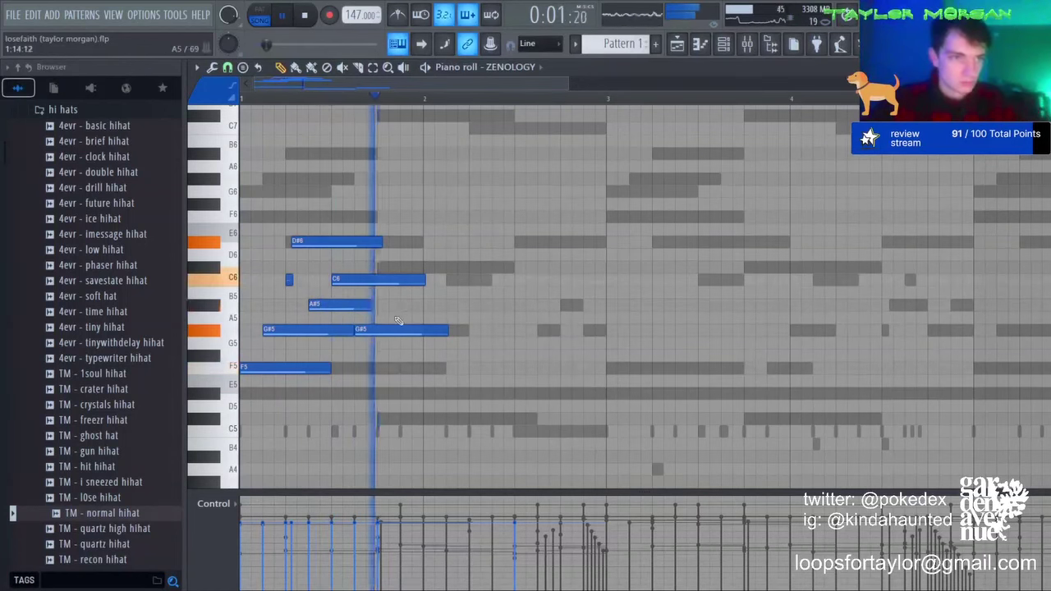
key("space")
Step: Add a second A#5, a second D#6 and a C6 note in bar 2
key("space")
left_click(381, 306)
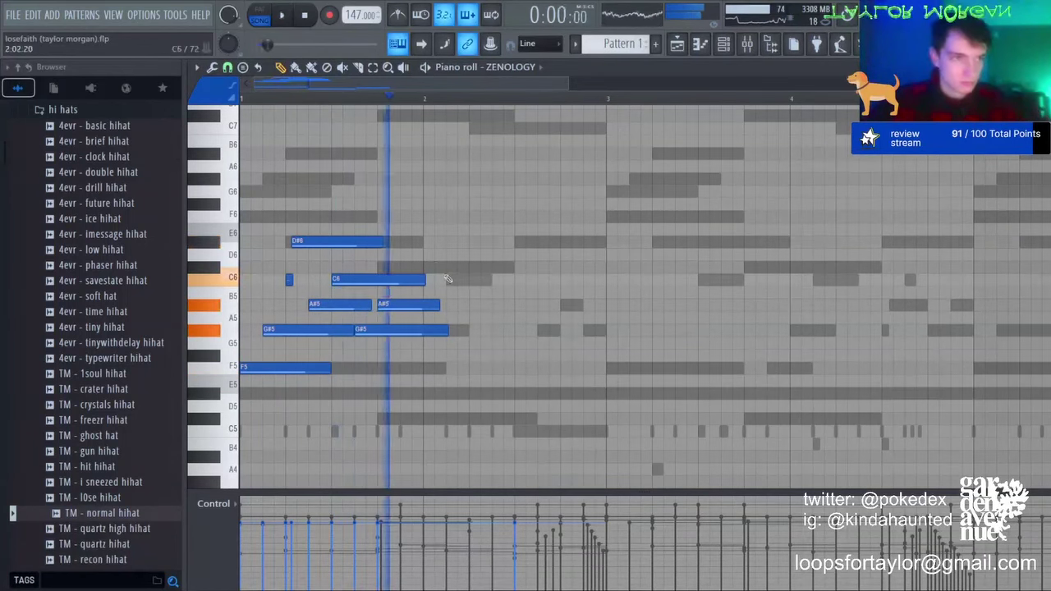
key("space")
key("space")
key("space")
key("space")
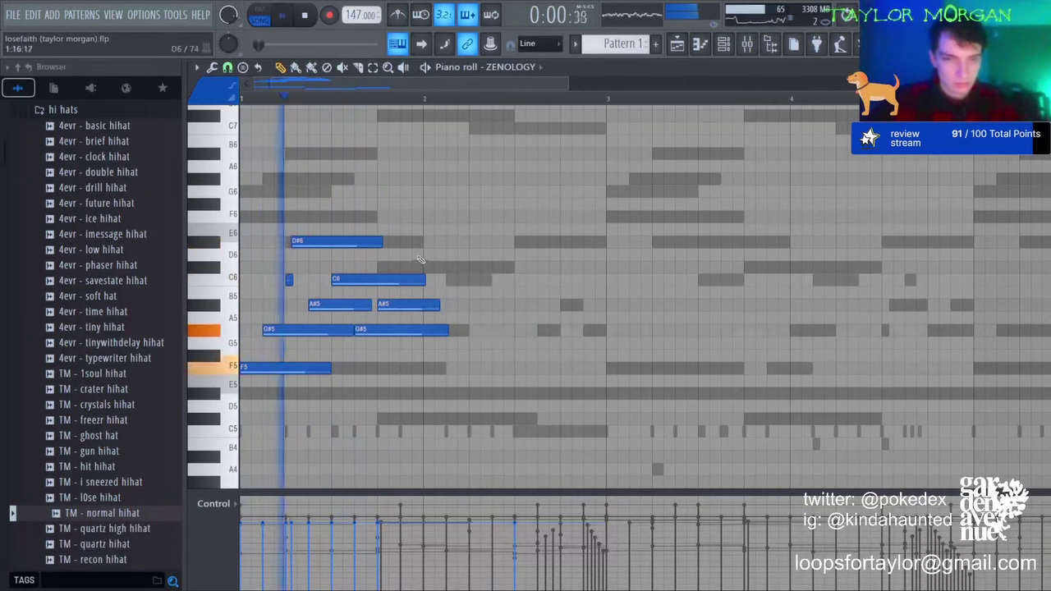
key("space")
left_click_drag(402, 267, 353, 241)
key("space")
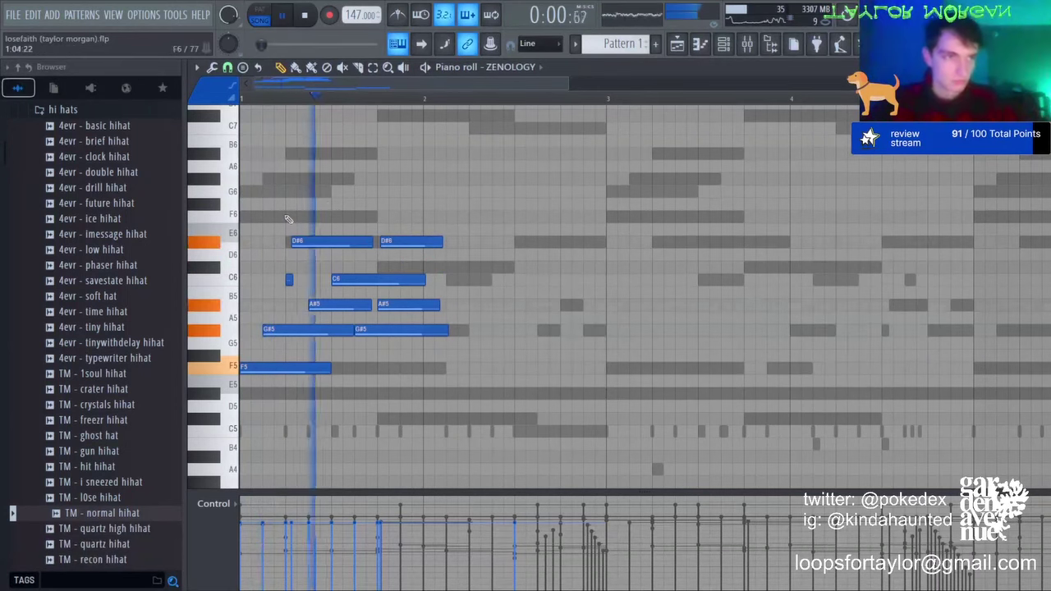
left_click(445, 280)
key("space")
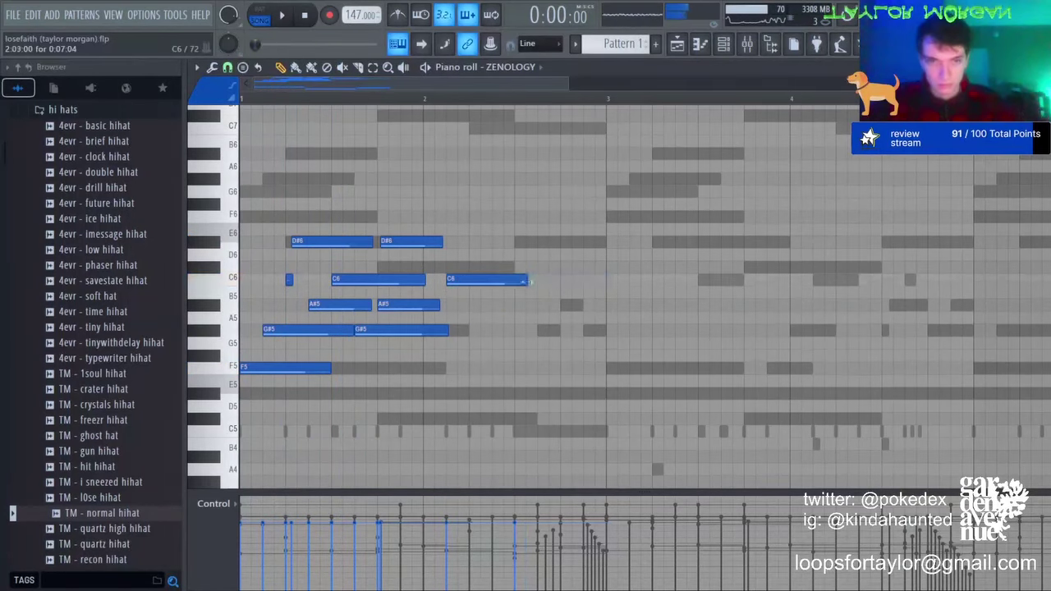
Step: Fill out bar 2 with C#6, G#5, F5 and A#5 notes and a closing C6
left_click(474, 269)
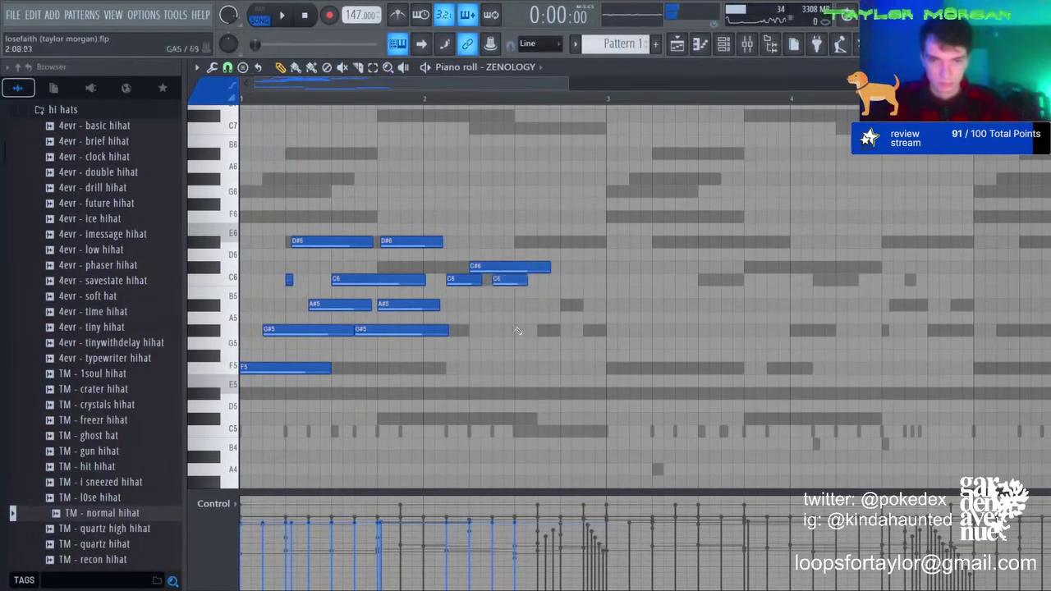
key("space")
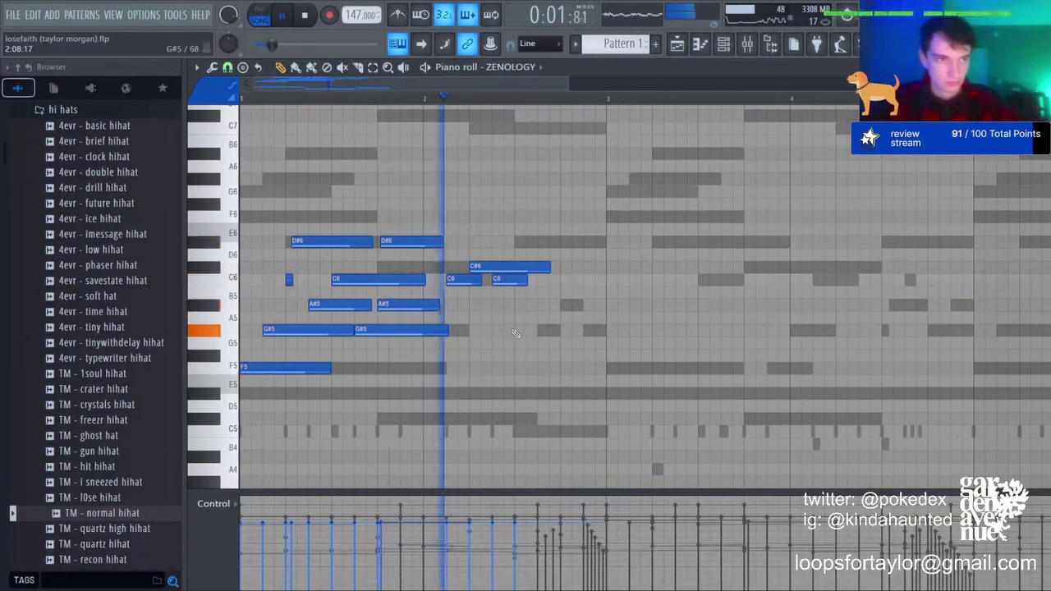
left_click(515, 330)
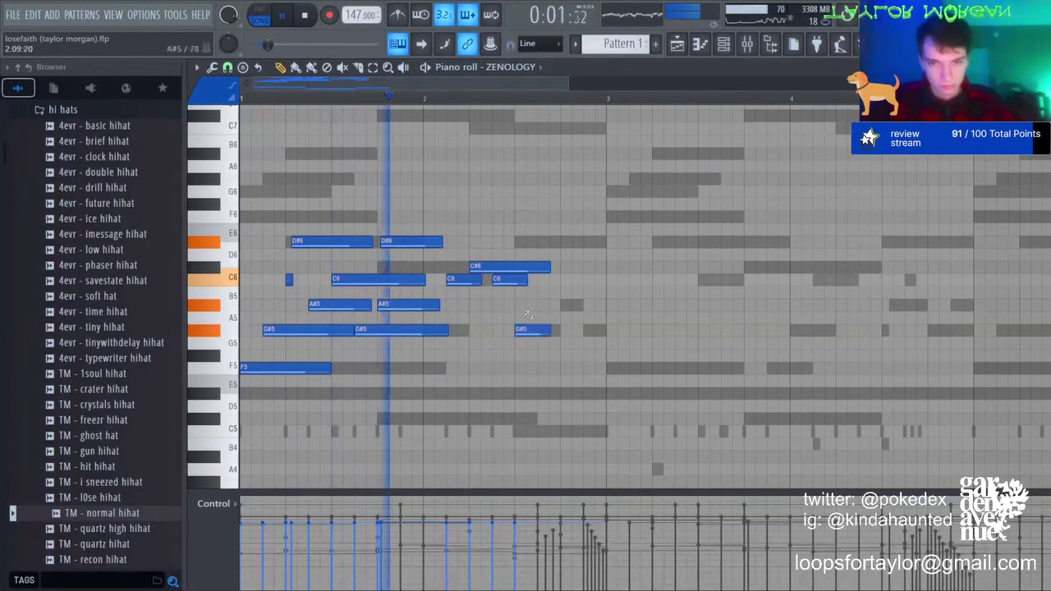
left_click(518, 368)
left_click_drag(524, 330, 527, 330)
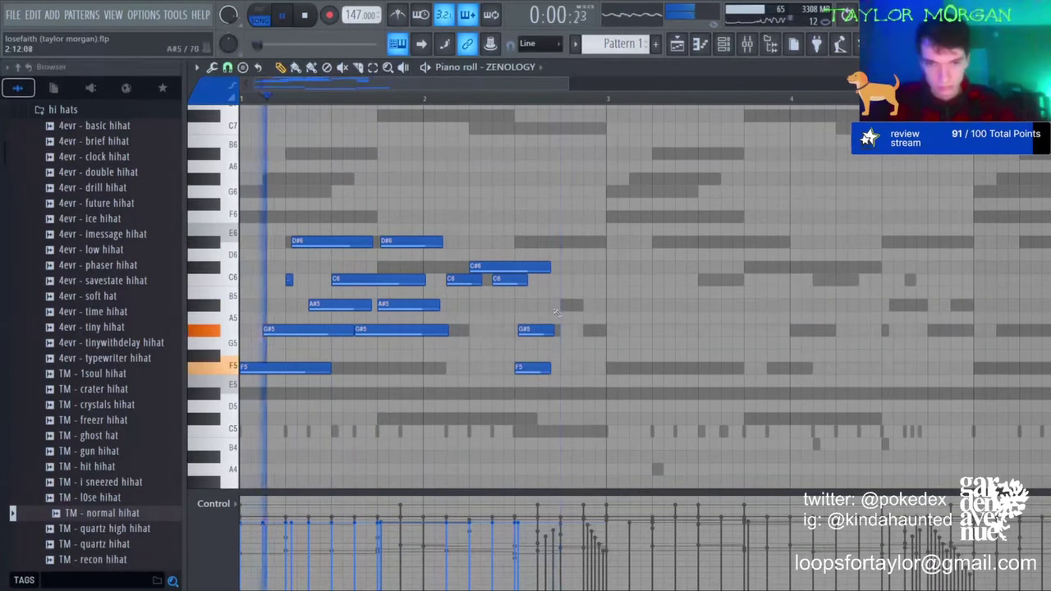
left_click(552, 304)
left_click(561, 330)
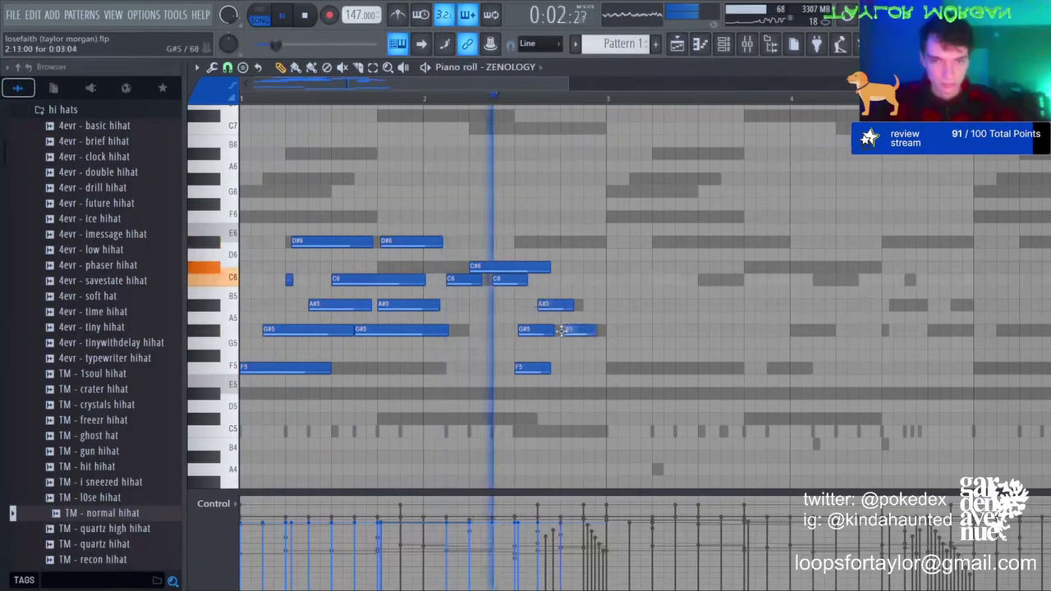
right_click(565, 330)
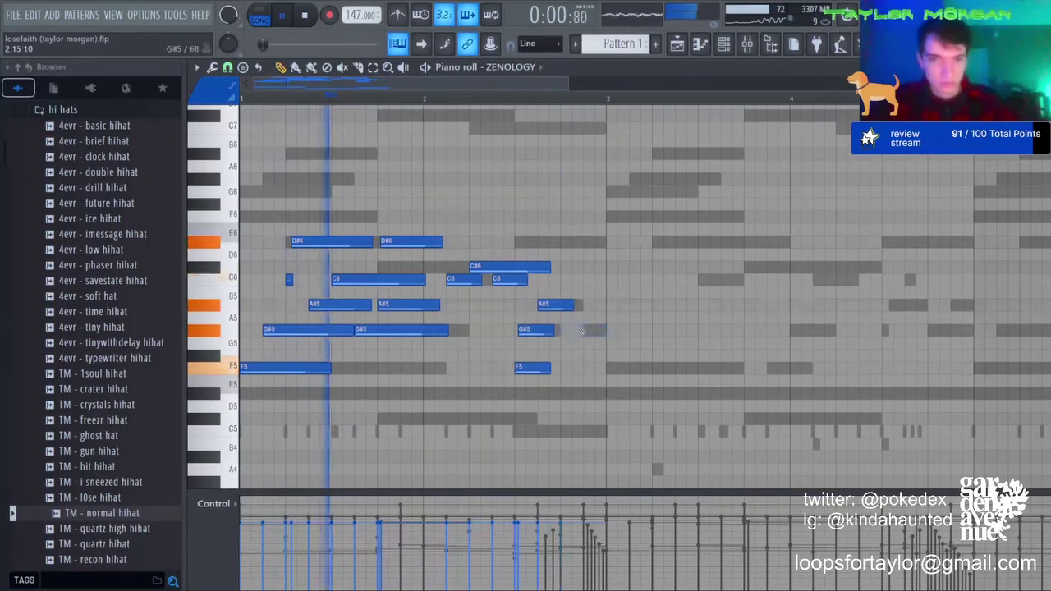
left_click(592, 278)
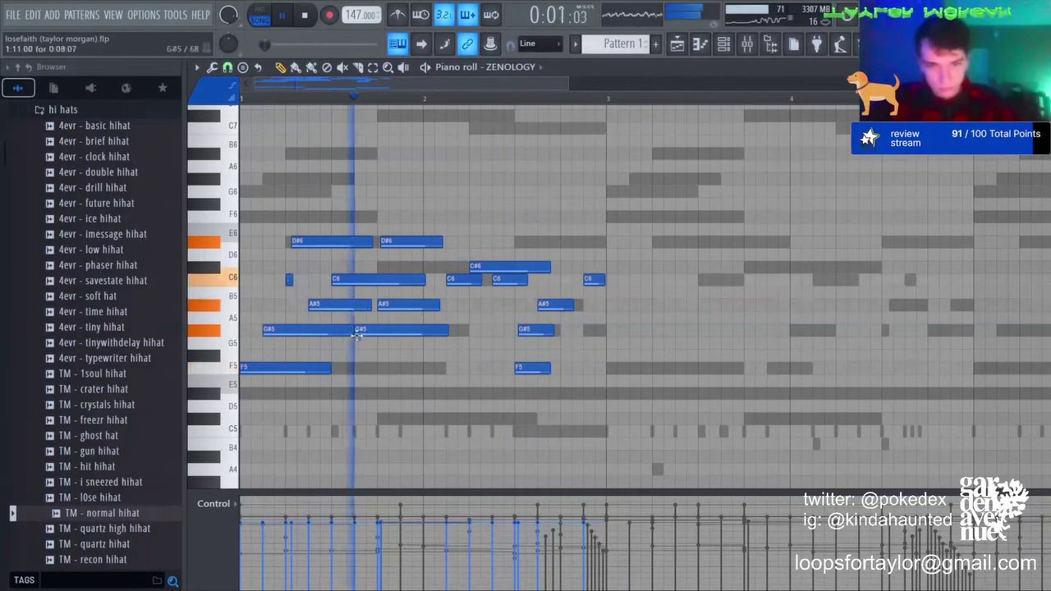
Step: Add low D#5 and A#4 notes plus a long C5 note ending bar 2
scroll(357, 335, "down", 3)
key("space")
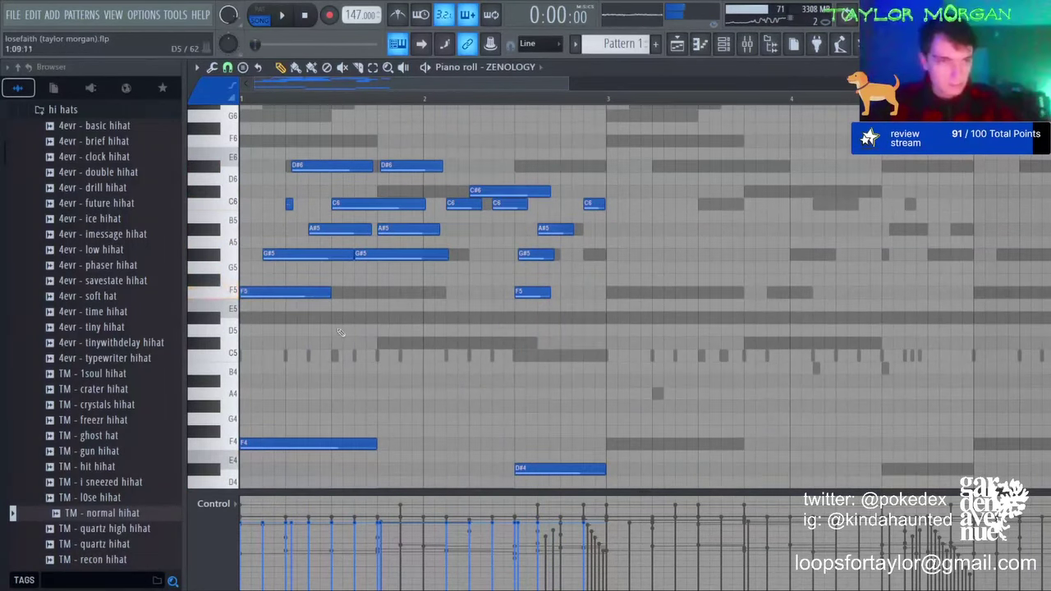
key("space")
left_click(341, 317)
left_click(384, 342)
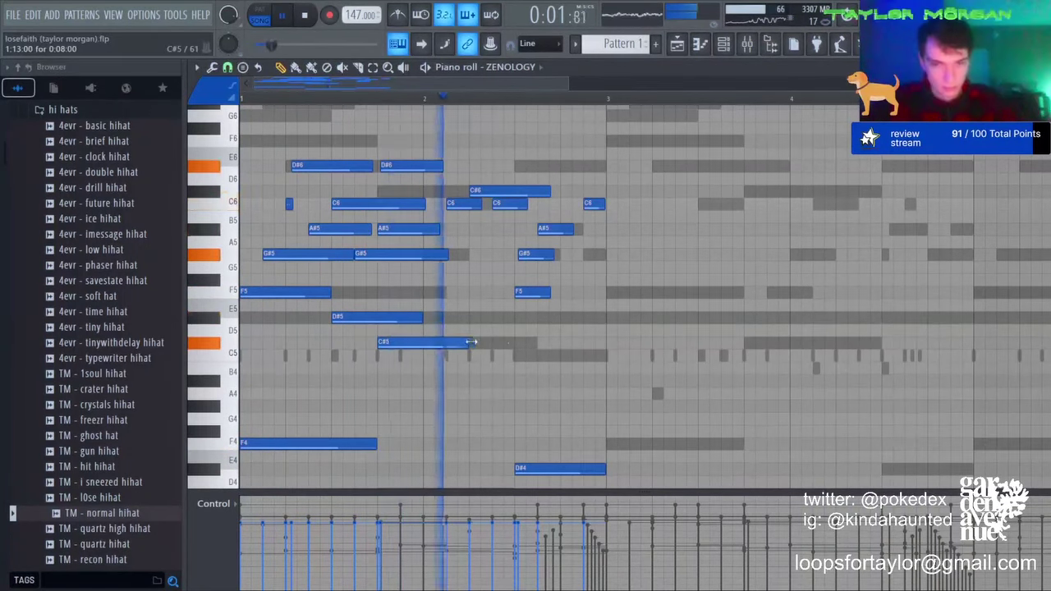
left_click_drag(471, 341, 489, 371)
key("space")
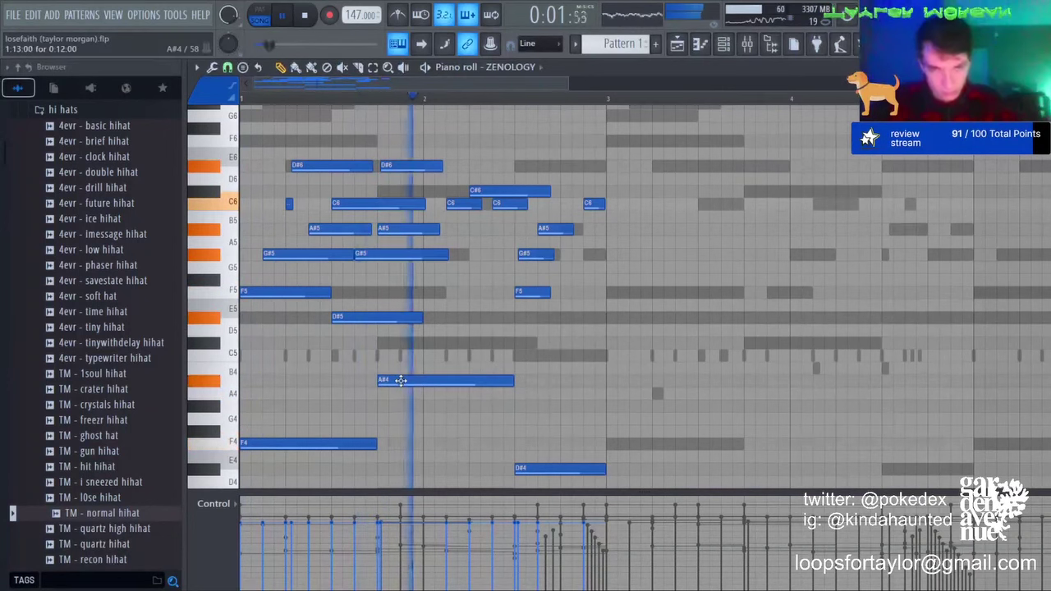
left_click(501, 356)
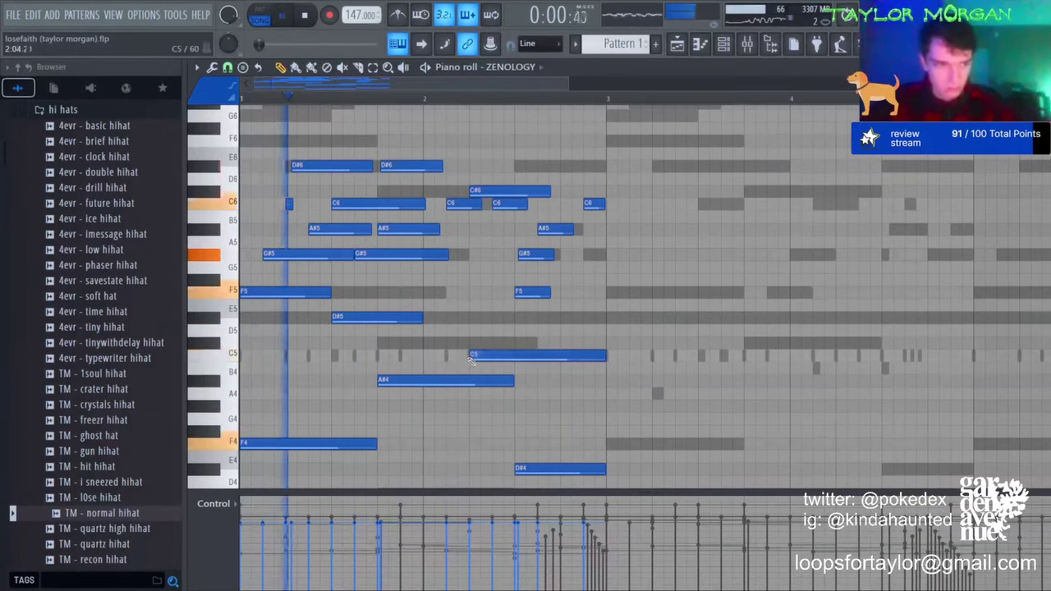
Step: Duplicate the melody into bars 3–4, lower bar 4's last C6 to G#5, then repeat through bar 8
key("ctrl+b")
key("ctrl+d")
left_click_drag(959, 204, 960, 255)
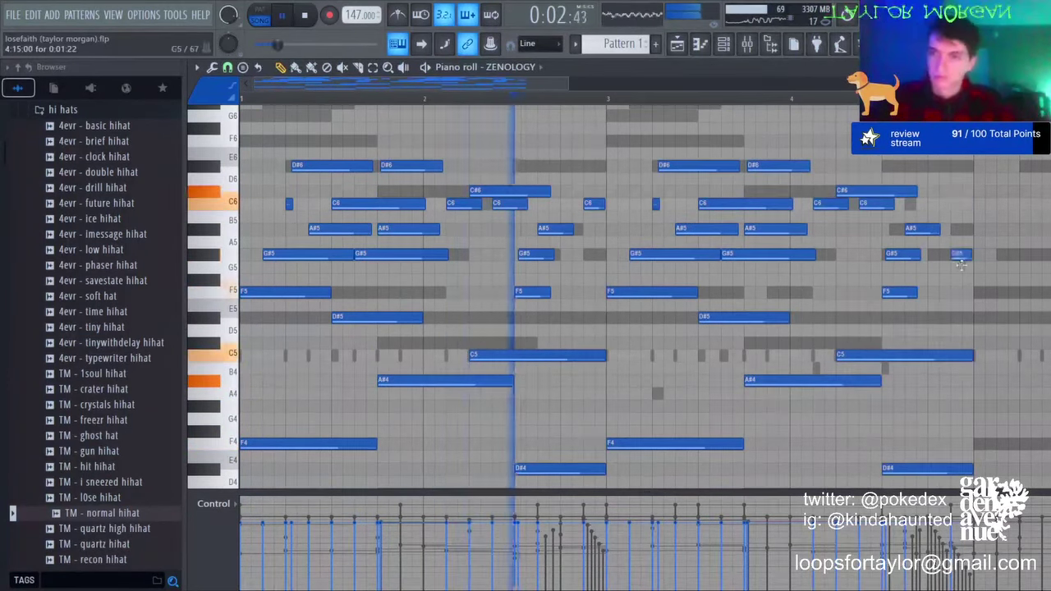
key("ctrl+b")
key("ctrl+d")
scroll(832, 97, "down", 4)
scroll(486, 238, "up", 3)
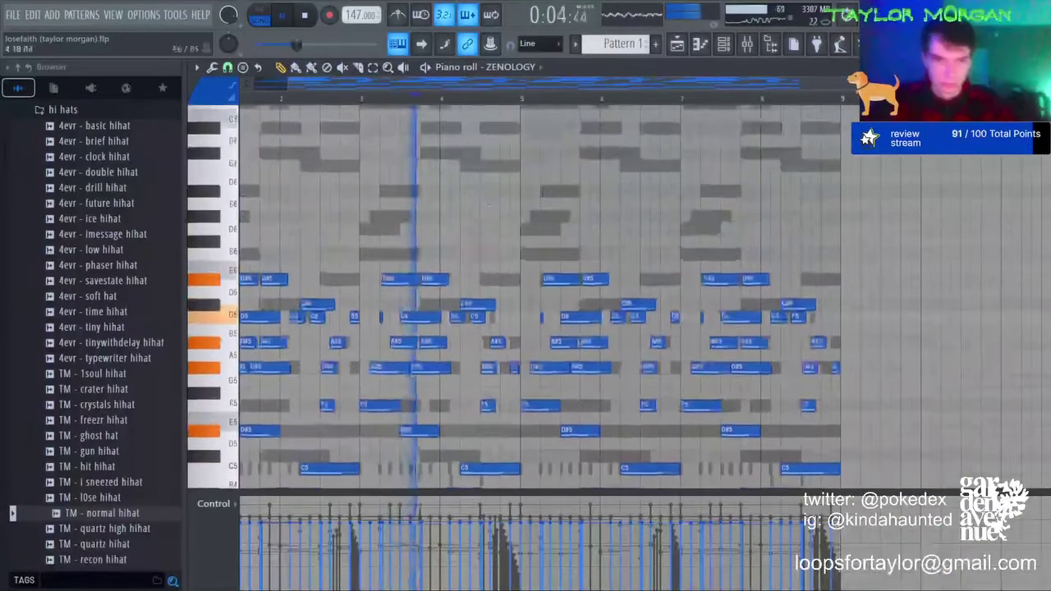
Step: Add four short G6 accent notes in the repeated bars
left_click(485, 228)
left_click(504, 216)
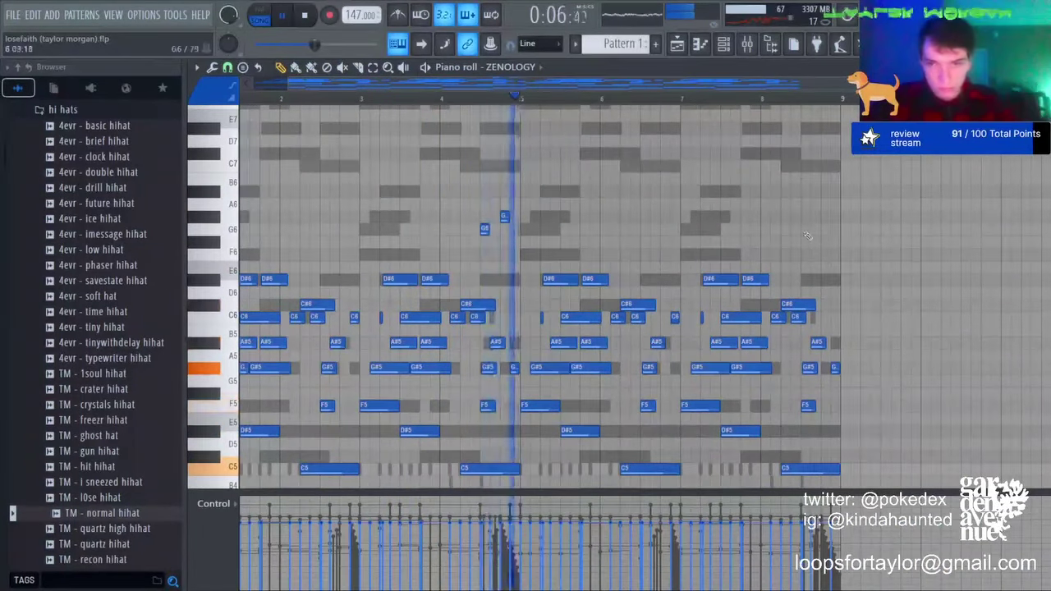
left_click(805, 228)
left_click(825, 216)
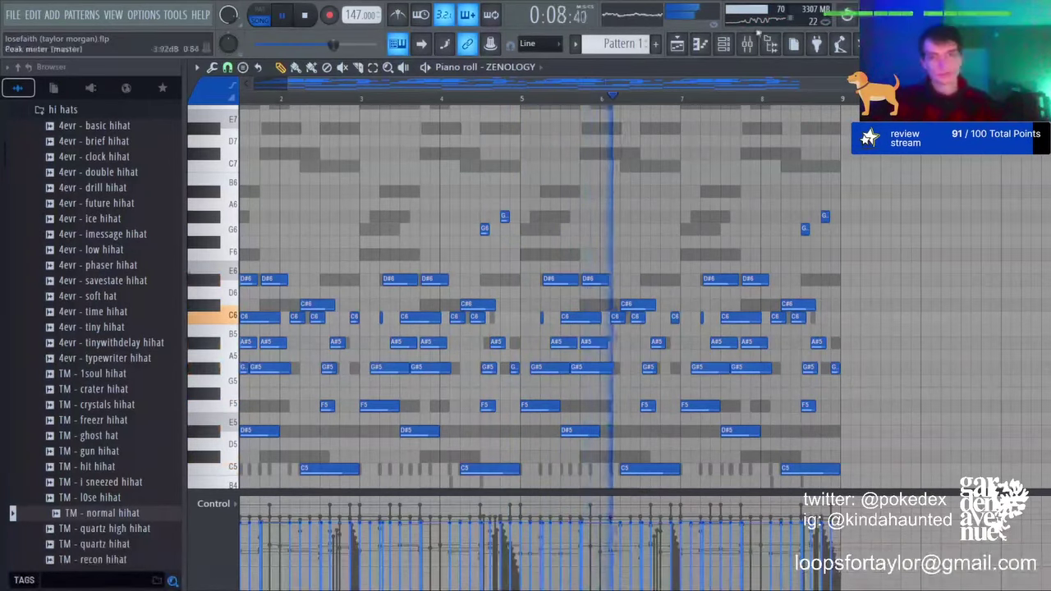
key("F9")
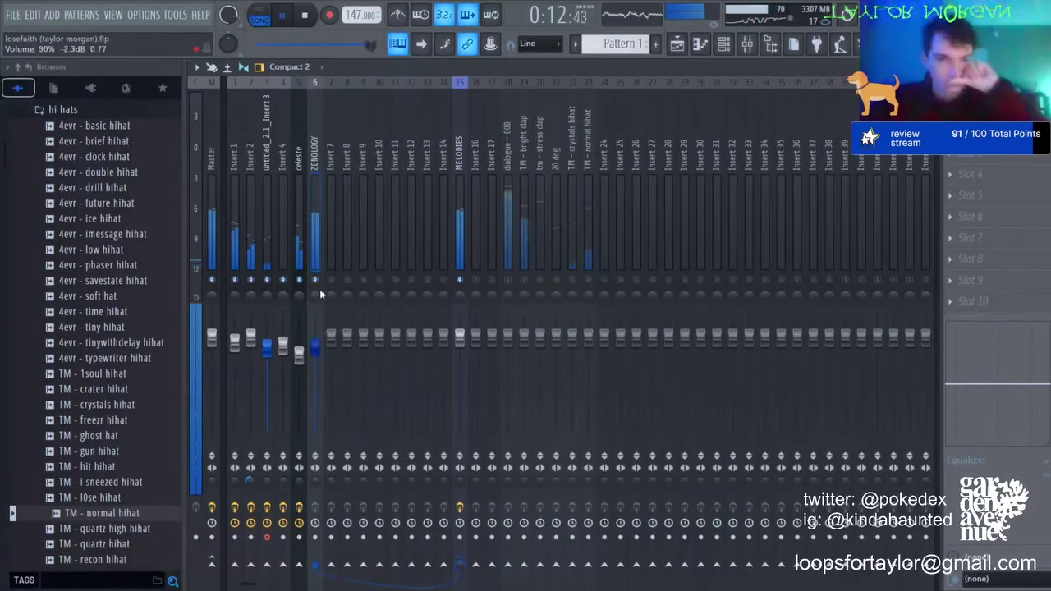
Step: Select the MELODIES and ZENOLOGY mixer tracks and lower the 20 dog fader slightly
left_click(208, 153)
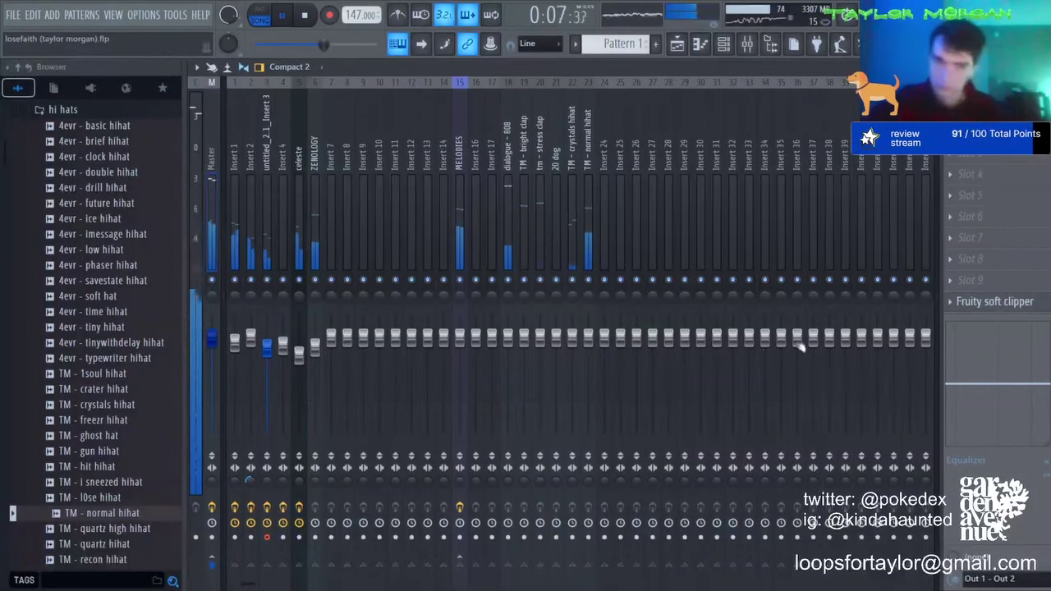
left_click(459, 144)
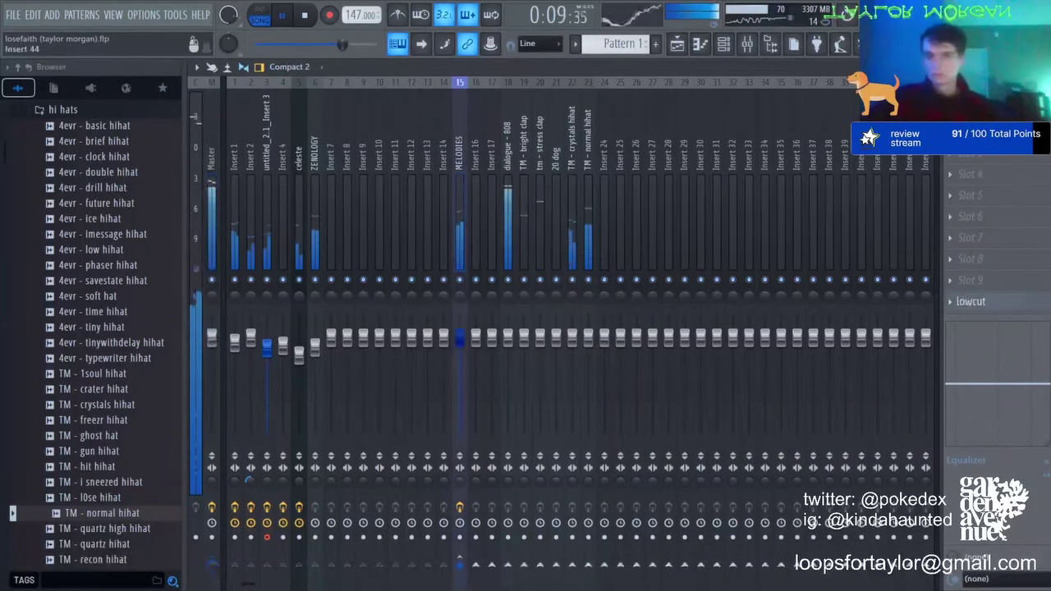
left_click(315, 348)
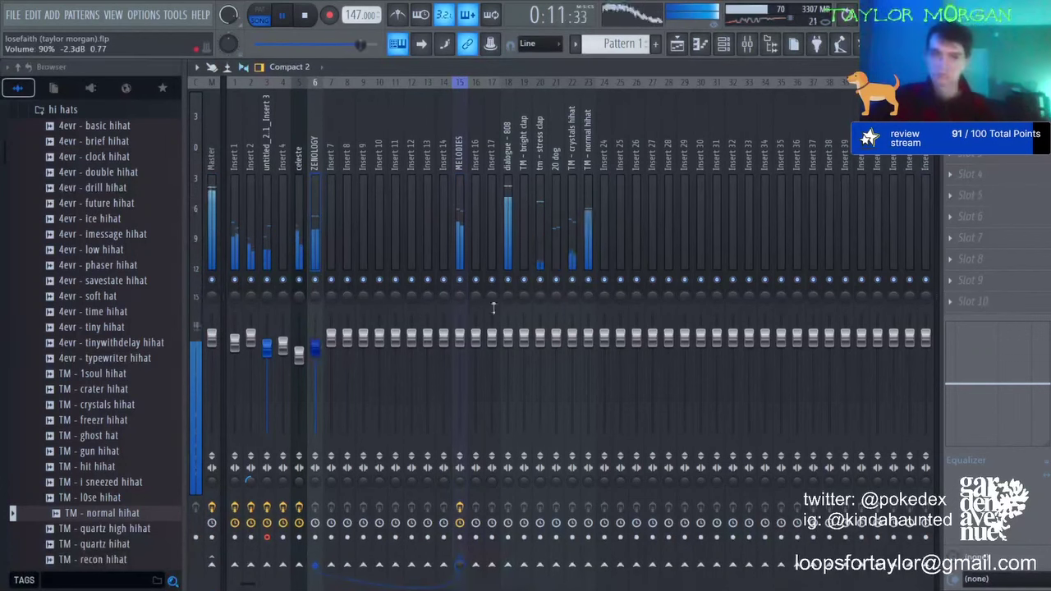
left_click_drag(555, 338, 556, 353)
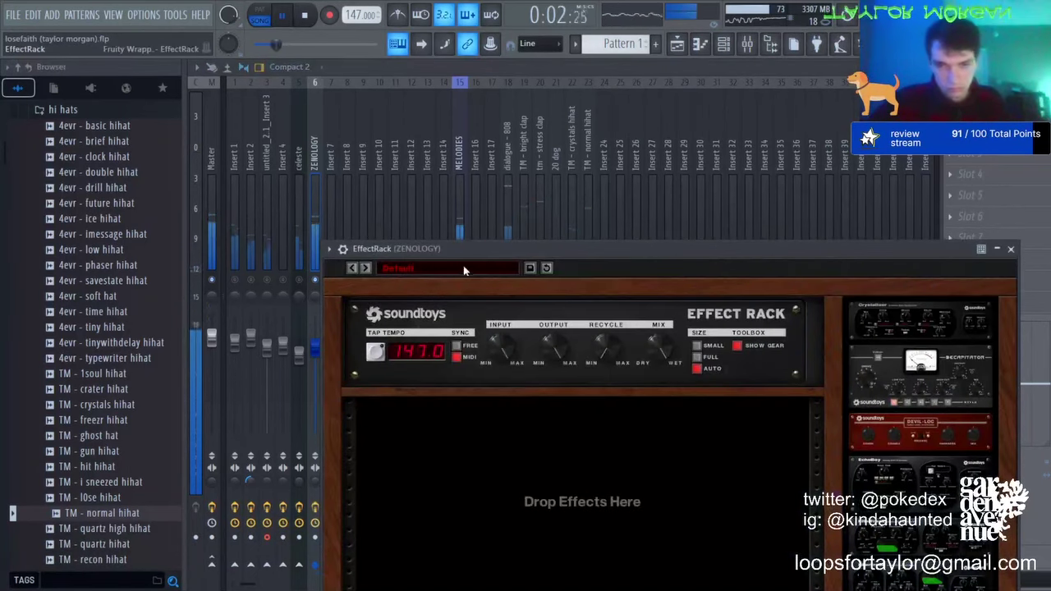
Step: Step the ZENOLOGY EffectRack to the Filtered Delay & Ghost Octave preset and close its window
left_click(463, 267)
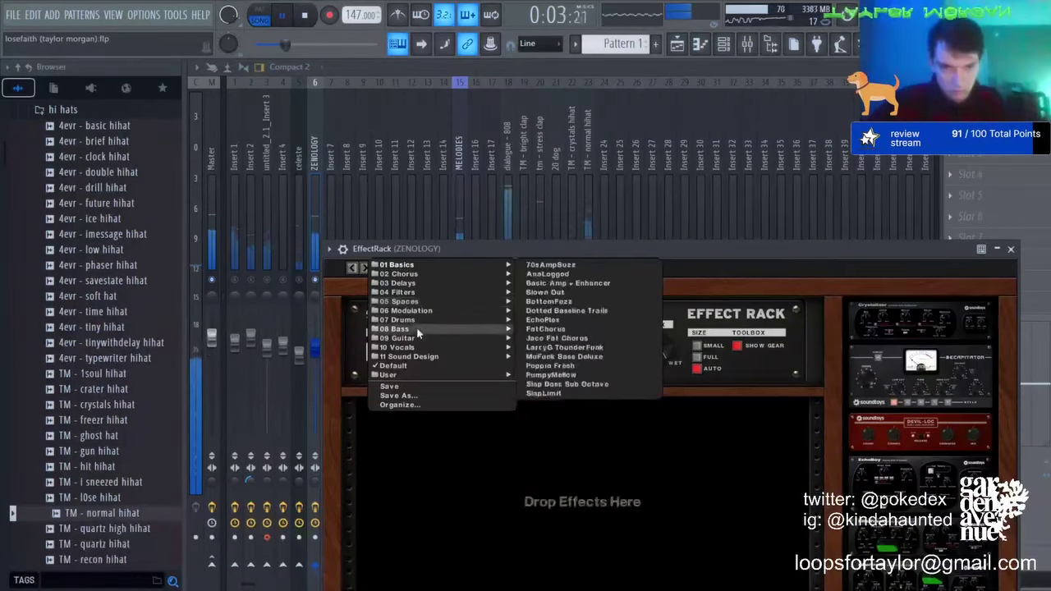
mouse_move(485, 339)
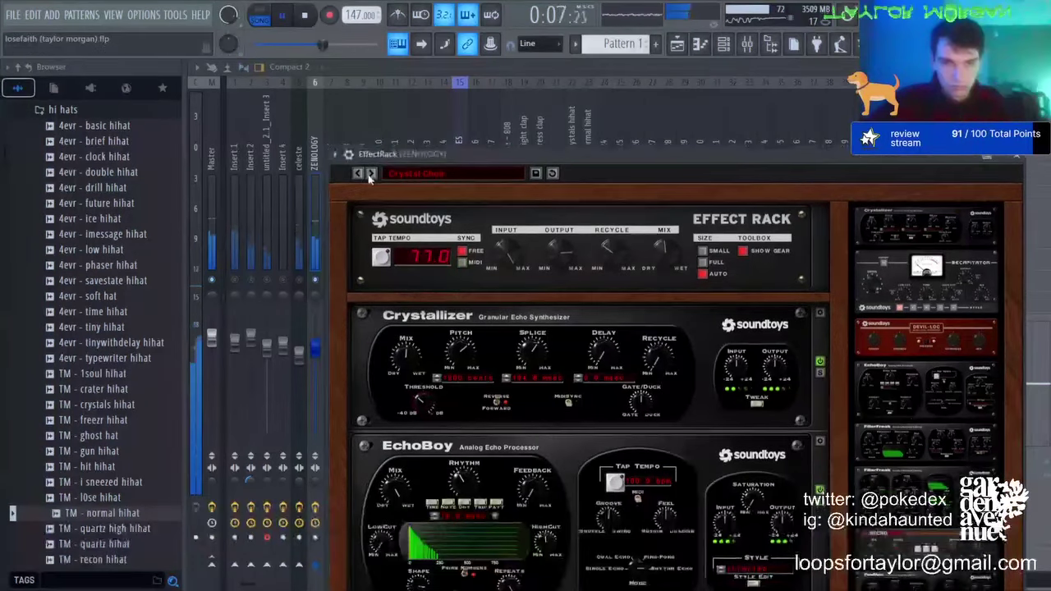
left_click(371, 174)
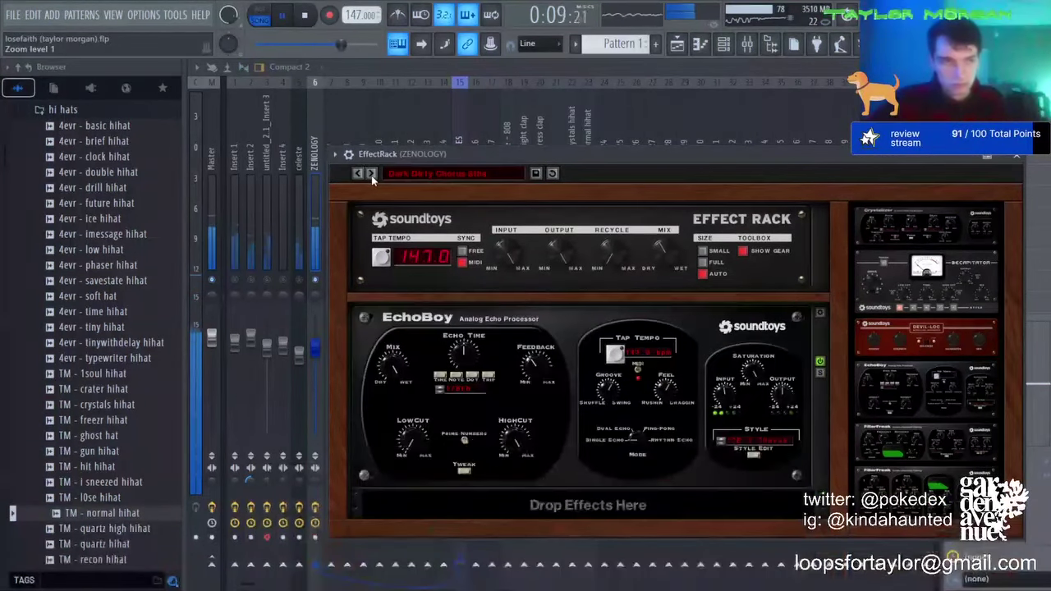
left_click(371, 174)
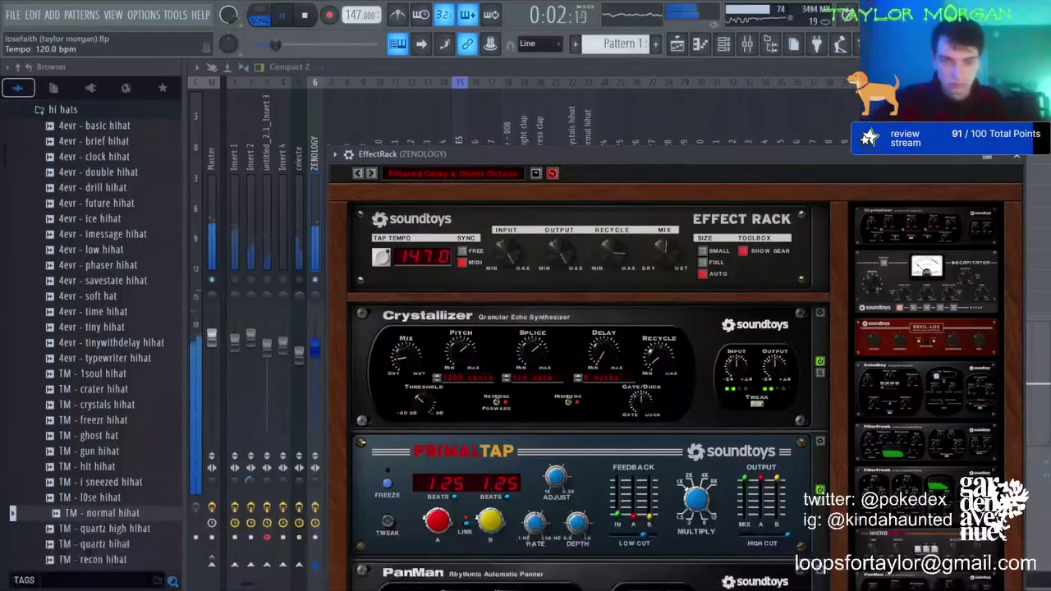
right_click(315, 280)
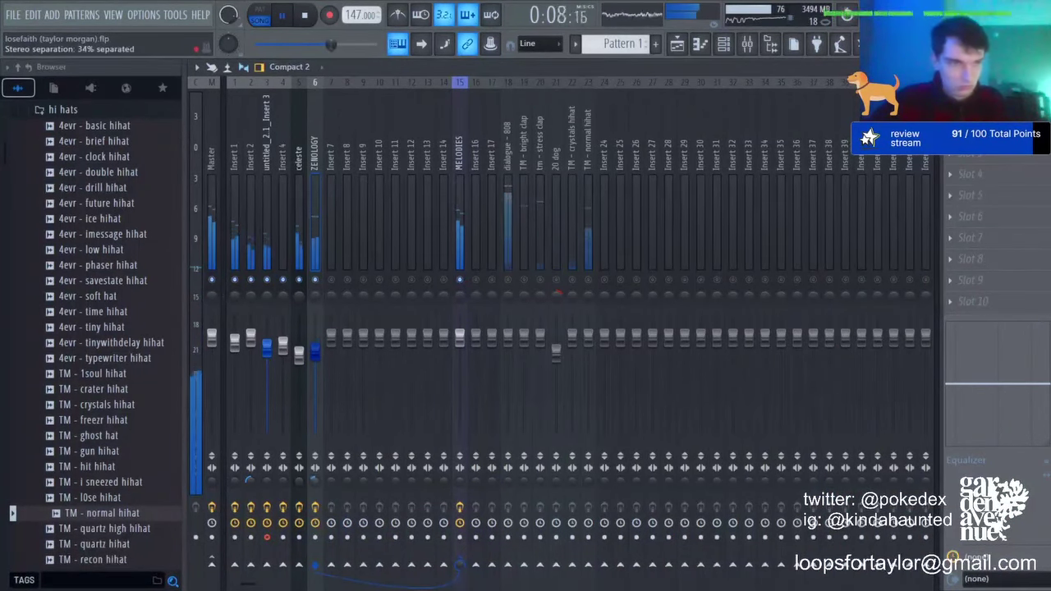
Step: Check the 808, clap, hi-hat and 20 dog mixer tracks, then solo and unsolo insert 3
left_click(457, 271)
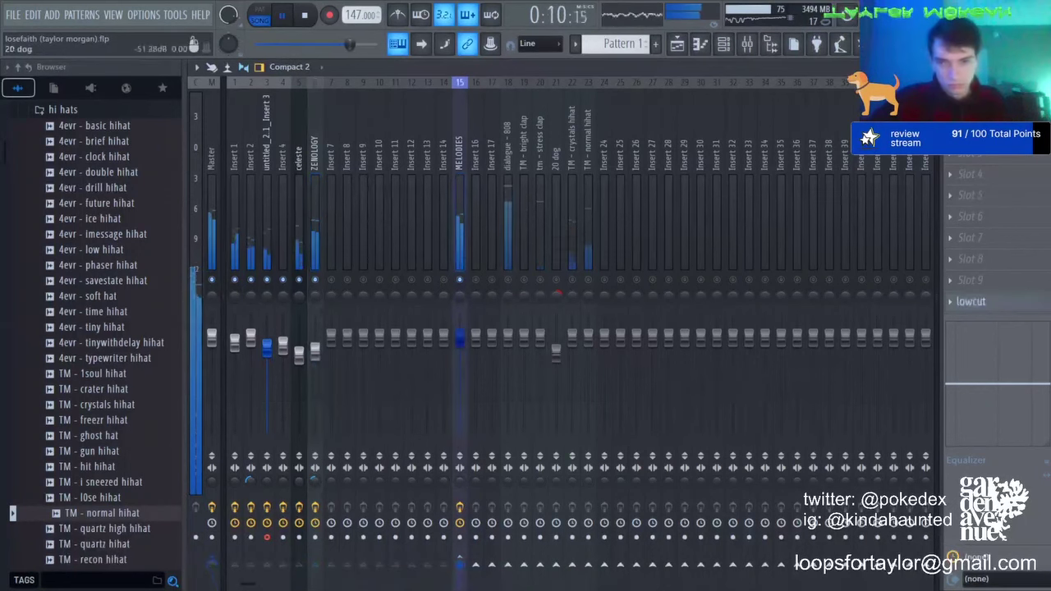
left_click(209, 154)
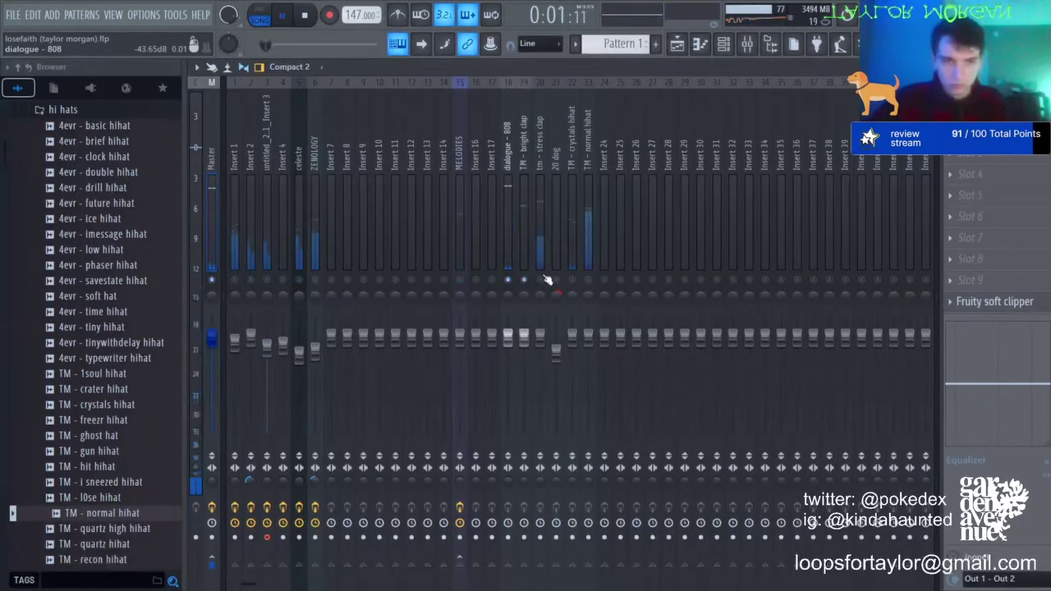
left_click(514, 341)
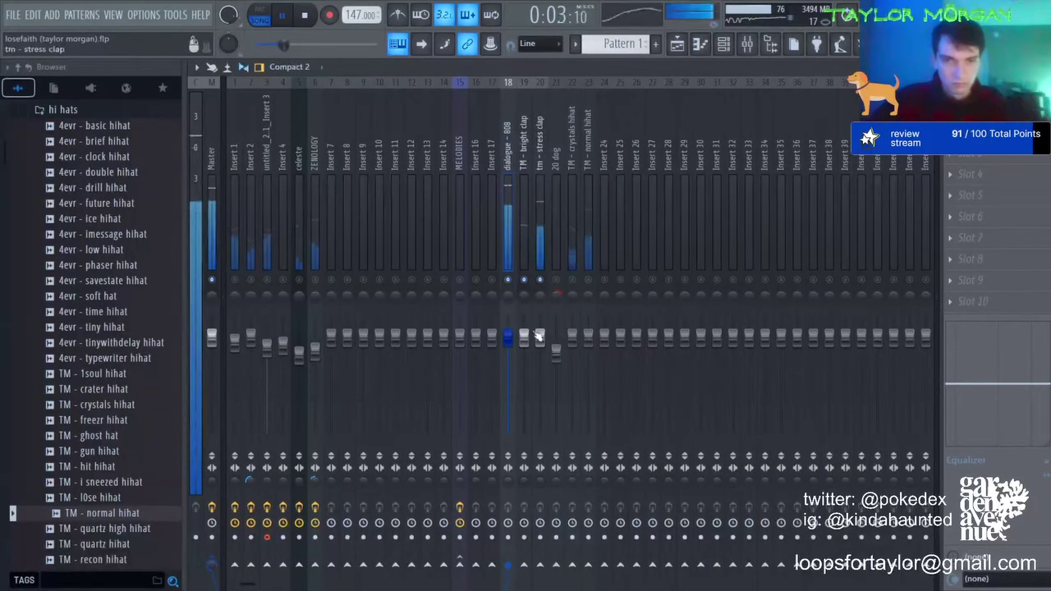
left_click(539, 335)
left_click(528, 341)
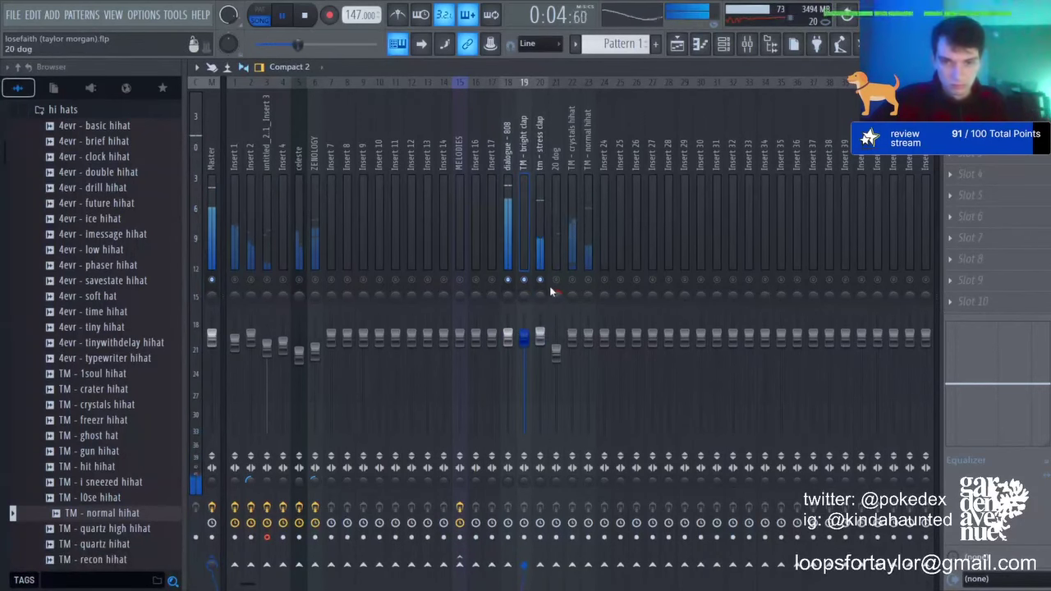
left_click(556, 352)
left_click(530, 338)
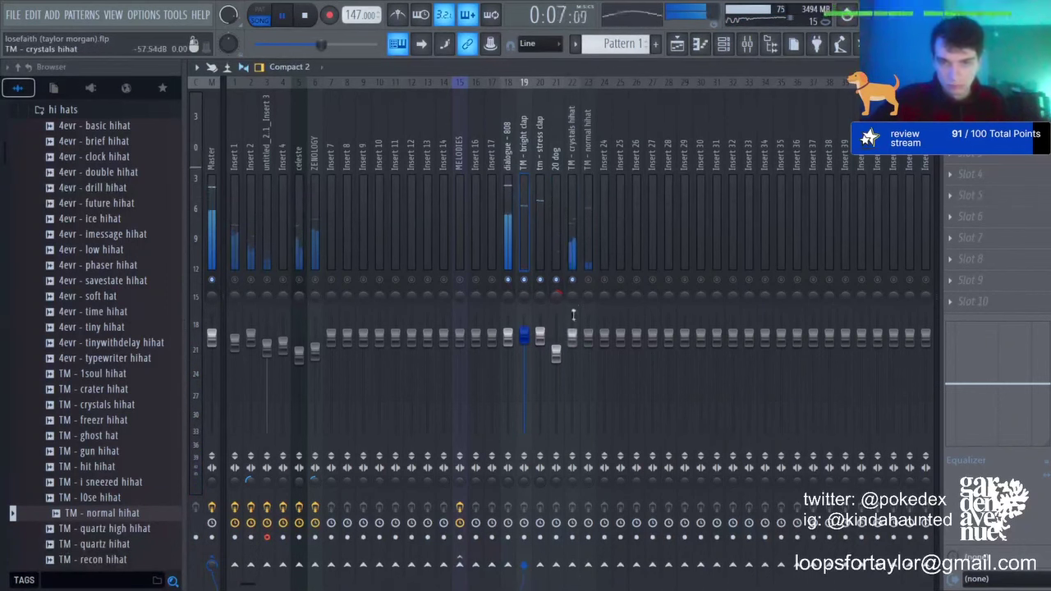
left_click(587, 300)
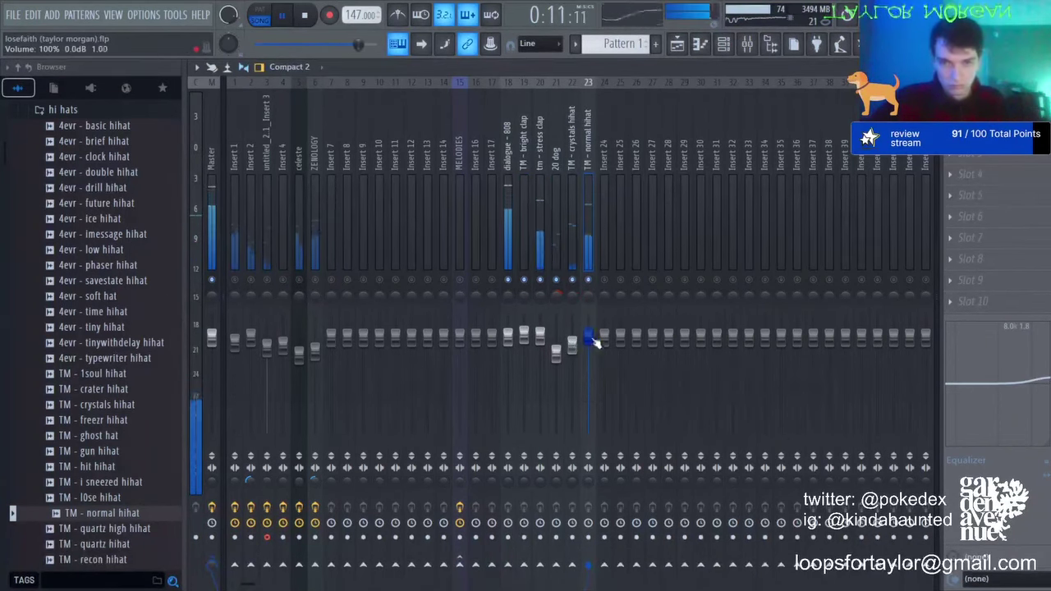
left_click(555, 352)
right_click(268, 281)
right_click(267, 280)
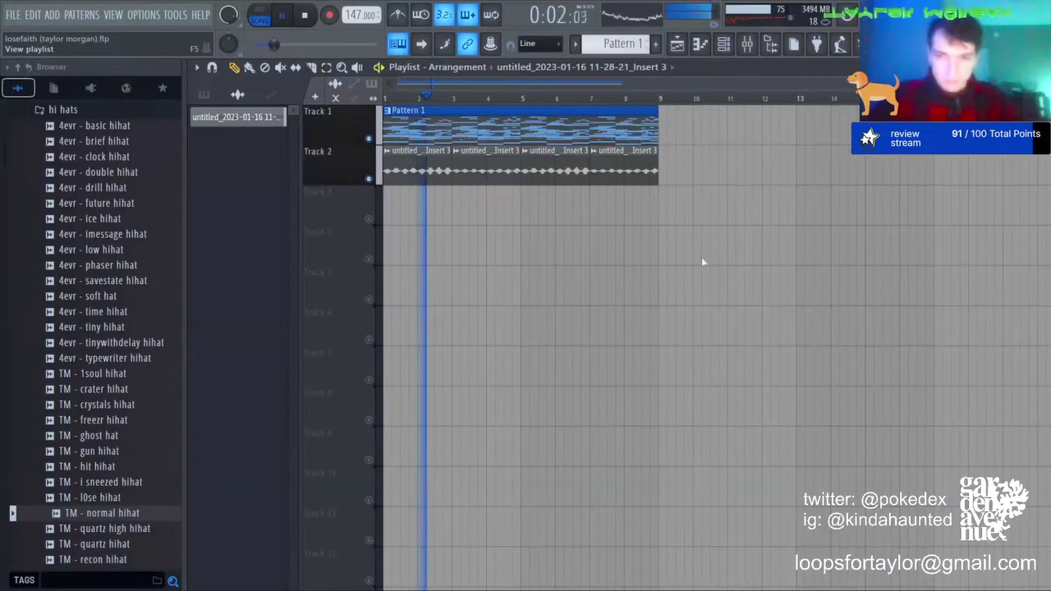
Step: Place the Diva through ZENOLOGY patterns, moving ZENOLOGY to Track 1 and celeste to Track 5
left_click_drag(216, 117, 429, 212)
key("ctrl+d")
right_click(385, 285)
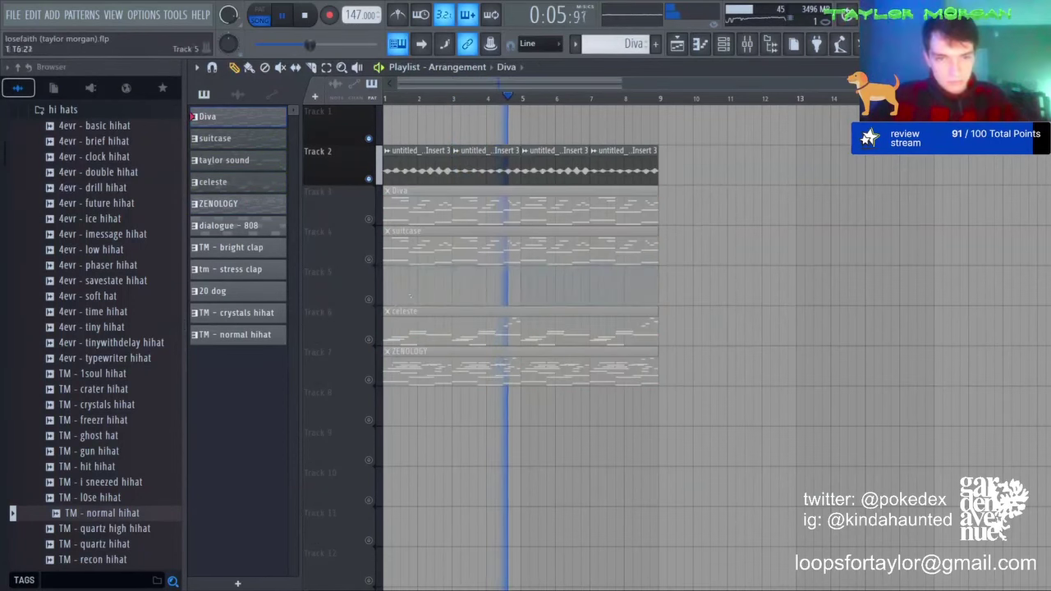
right_click(372, 301)
right_click(372, 301)
left_click_drag(458, 375, 449, 130)
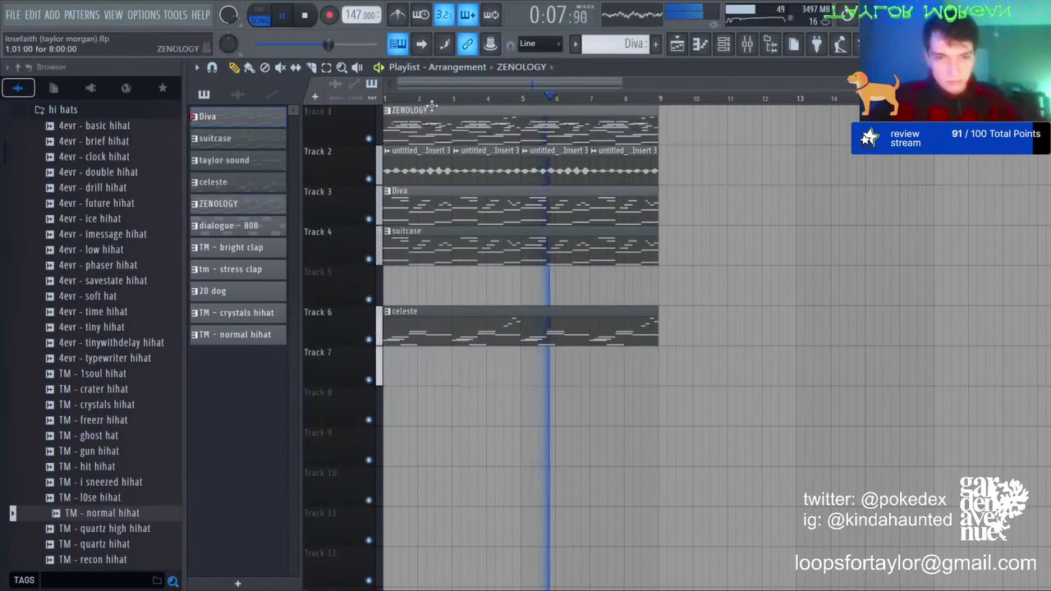
left_click_drag(427, 325, 424, 284)
Step: Duplicate bars 1–9 with all their clips twice along the playlist
left_click_drag(385, 98, 668, 83)
key("ctrl+b")
key("ctrl+b")
key("ctrl+b")
scroll(644, 101, "down", 4)
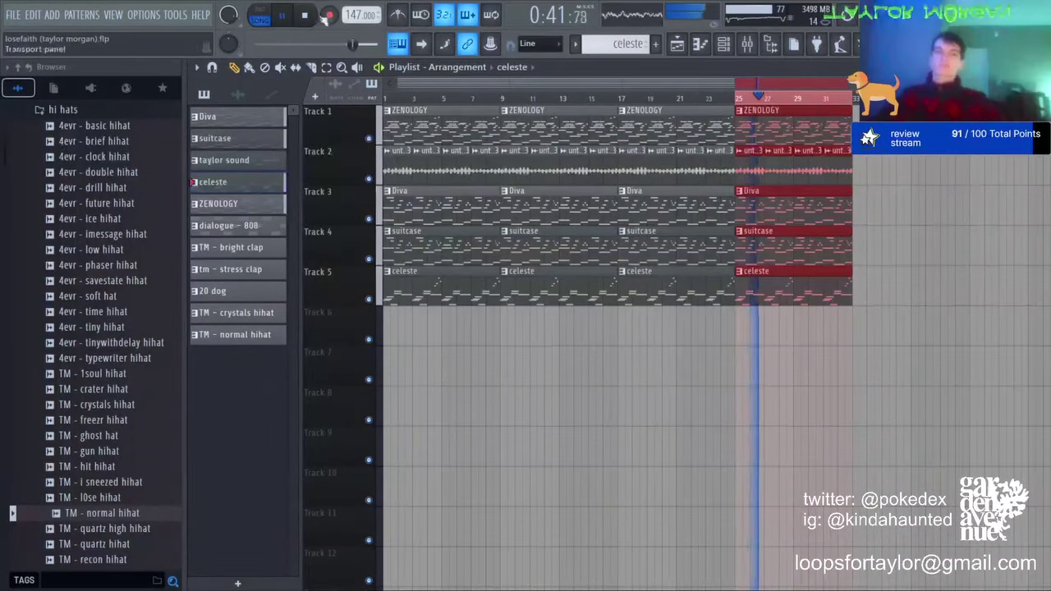
key("ctrl+b")
key("ctrl+d")
key("space")
Step: Delete the first melody clips, put ZENOLOGY back at bar 1, and clear Track 2 bars 1–17
right_click(448, 133)
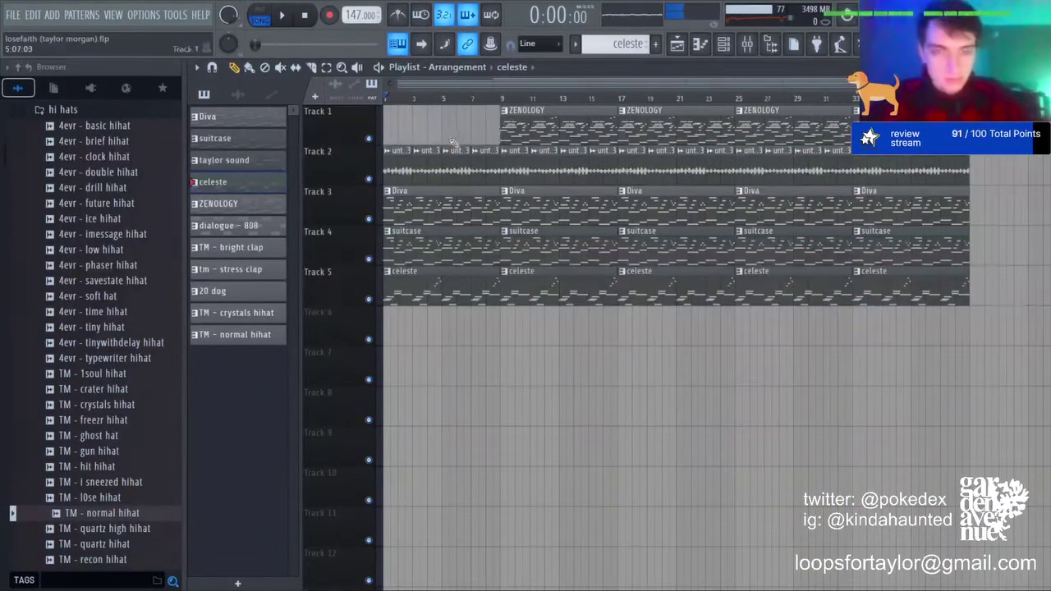
right_click(458, 209)
right_click(459, 250)
right_click(462, 287)
left_click(544, 140)
left_click(444, 135)
key("space")
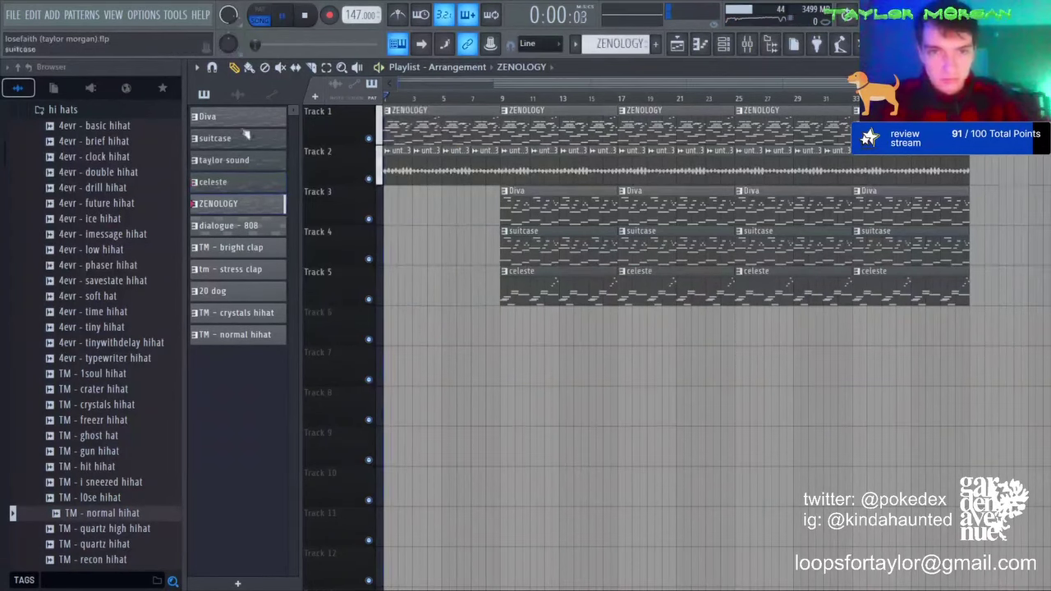
key("space")
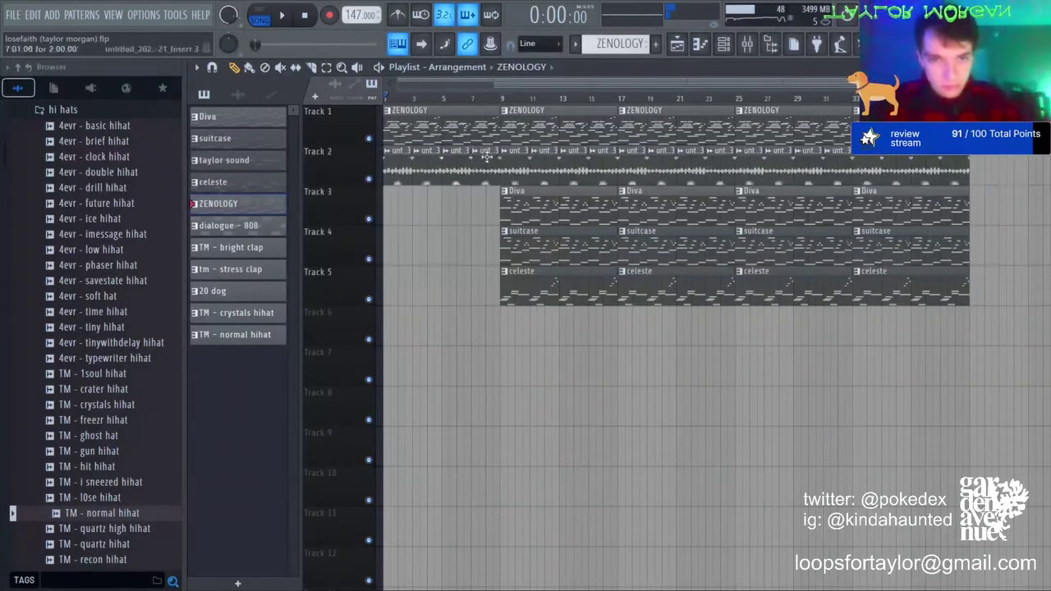
right_click(486, 156)
right_click(589, 178)
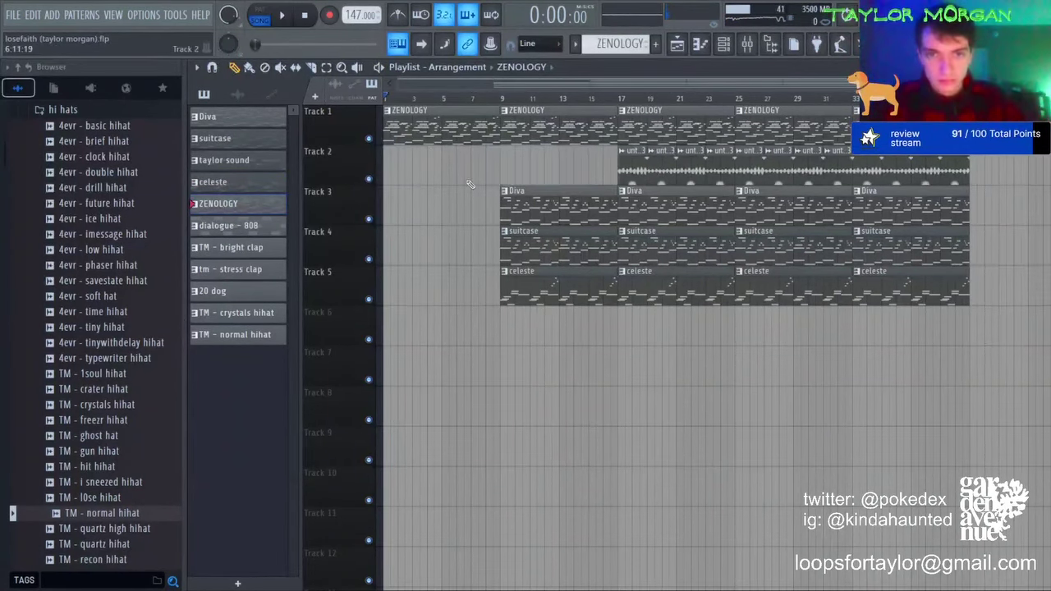
Step: Start the Diva and celeste clips at bar 1, leaving no suitcase clip there
left_click(535, 232)
left_click_drag(477, 243, 387, 243)
key("space")
key("space")
left_click(522, 206)
left_click_drag(454, 215, 387, 214)
key("space")
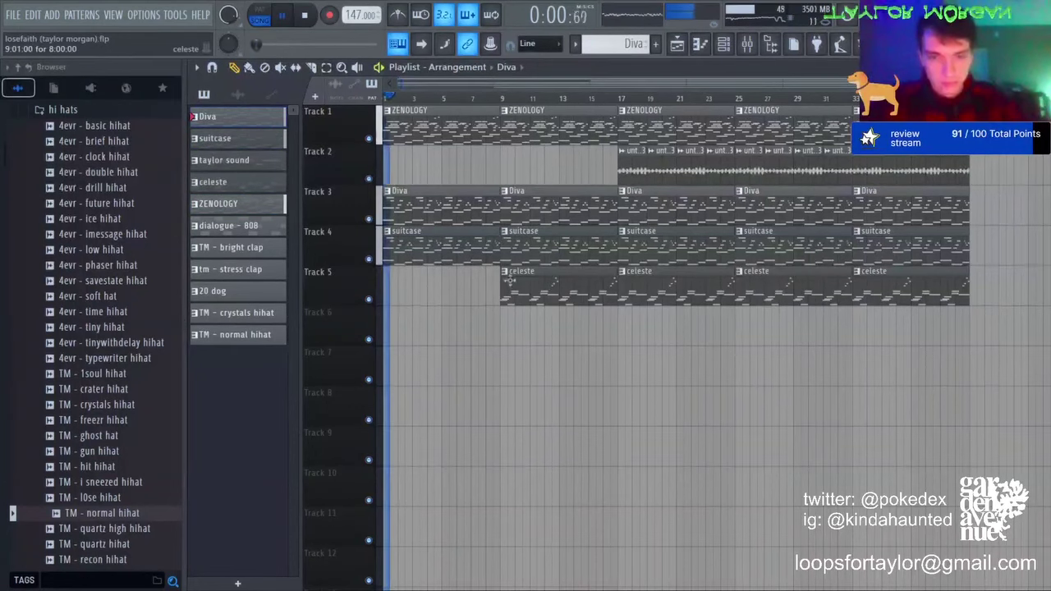
key("space")
right_click(416, 252)
left_click_drag(495, 280, 387, 279)
key("space")
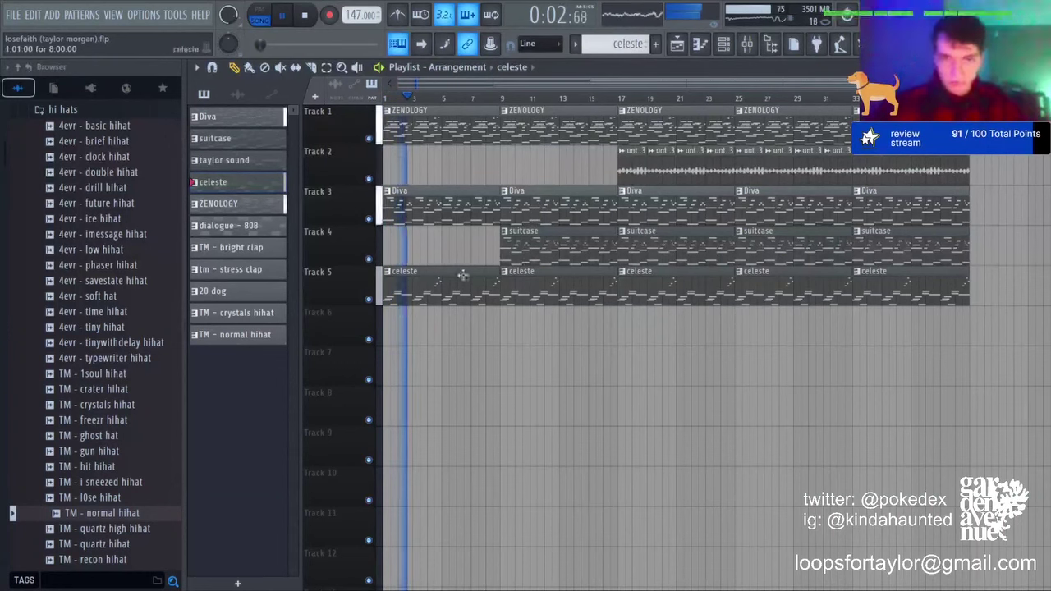
Step: Remove the bar-17 celeste and ZENOLOGY clips and re-place the suitcase clip at bar 17
right_click(681, 279)
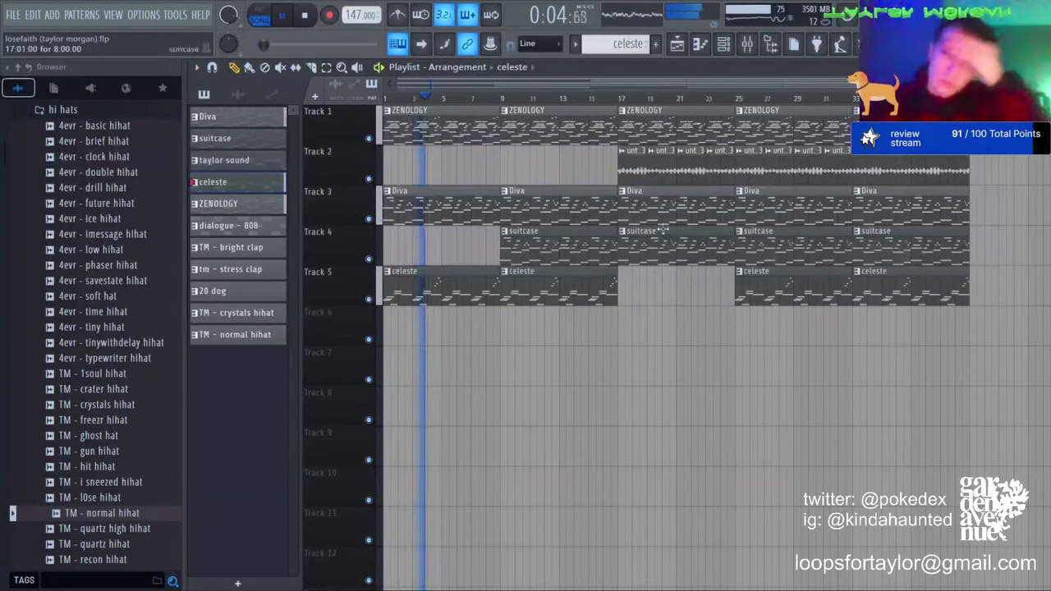
right_click(682, 125)
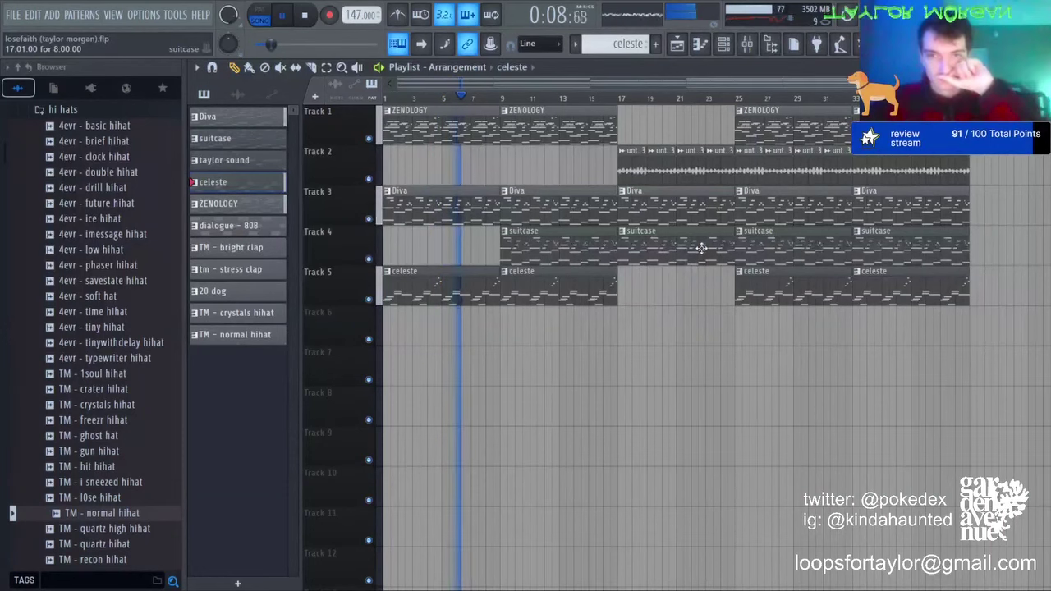
right_click(701, 248)
left_click(599, 249)
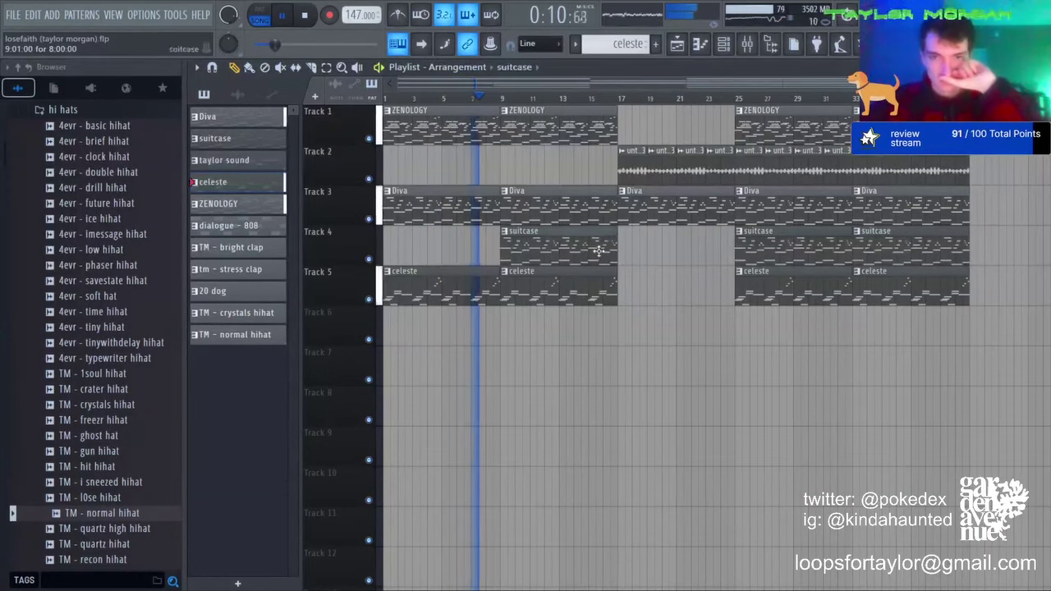
left_click(620, 250)
Step: Make the bar-17 suitcase clip a unique suitcase #2 pattern and review its notes
left_click(662, 320)
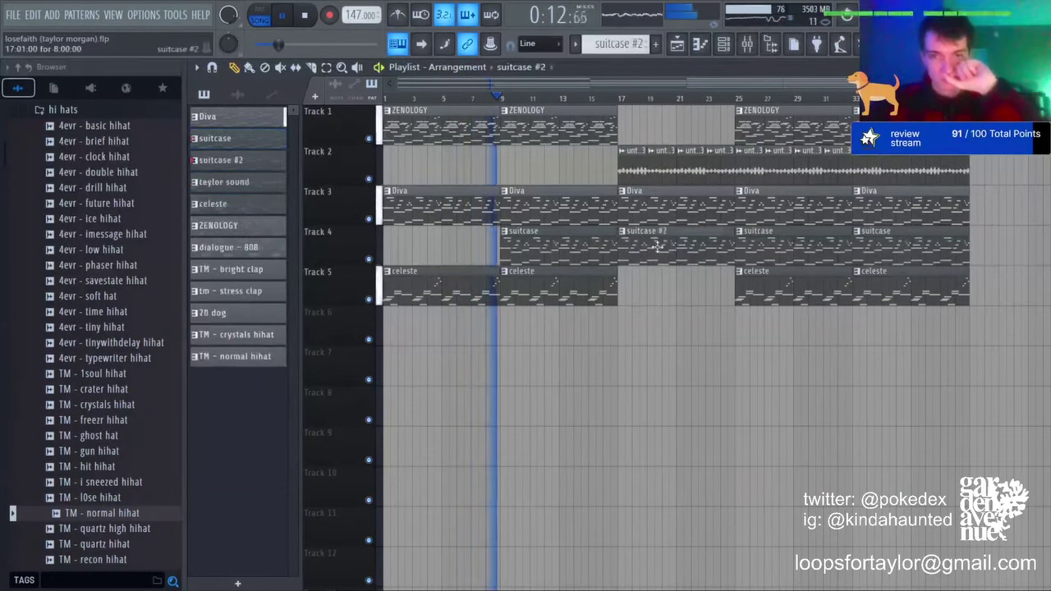
double_click(657, 246)
scroll(659, 251, "up", 3)
key("Return")
key("Return")
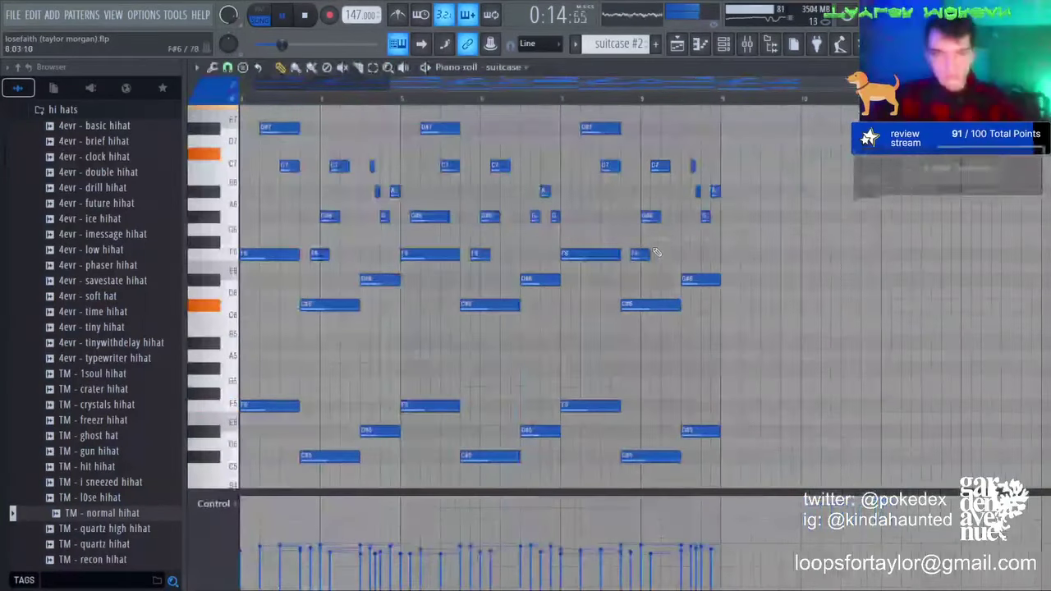
key("Return")
left_click(677, 45)
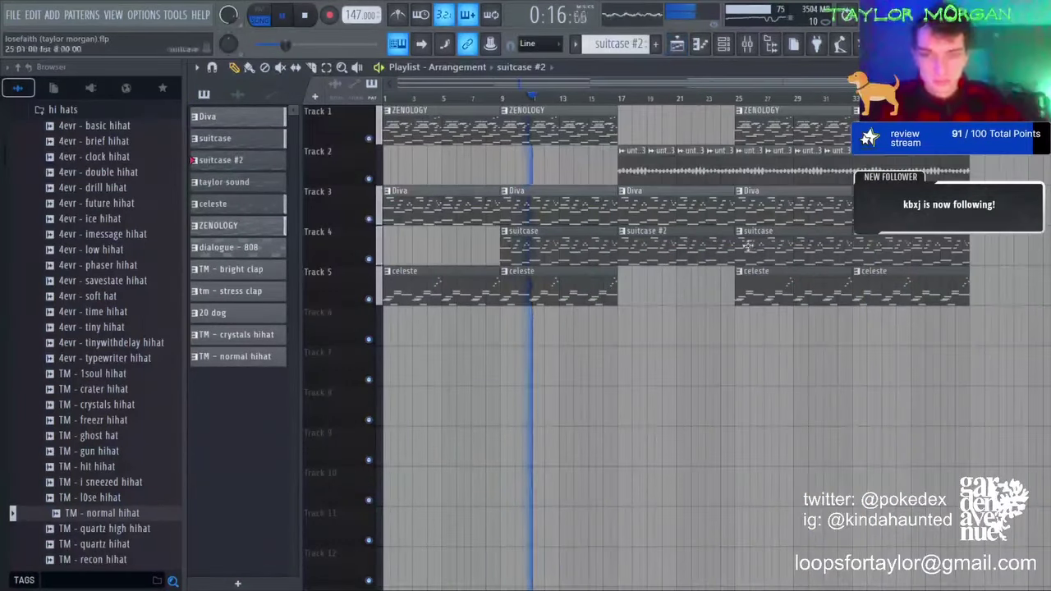
Step: Delete the suitcase clip at bar 25 and the bar-33 clips on Tracks 4 and 5
right_click(788, 246)
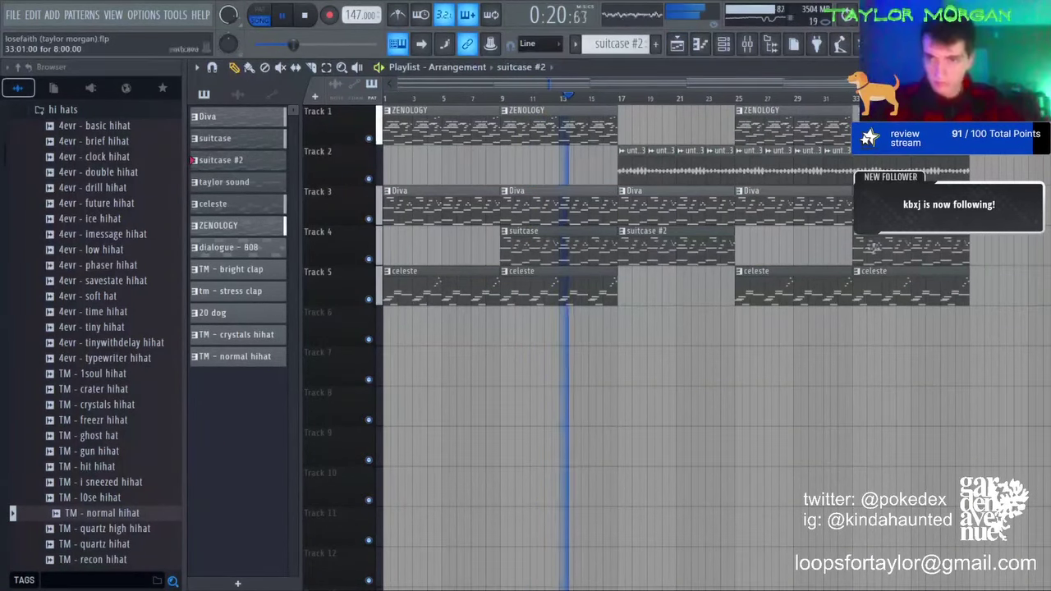
right_click(901, 253)
right_click(911, 284)
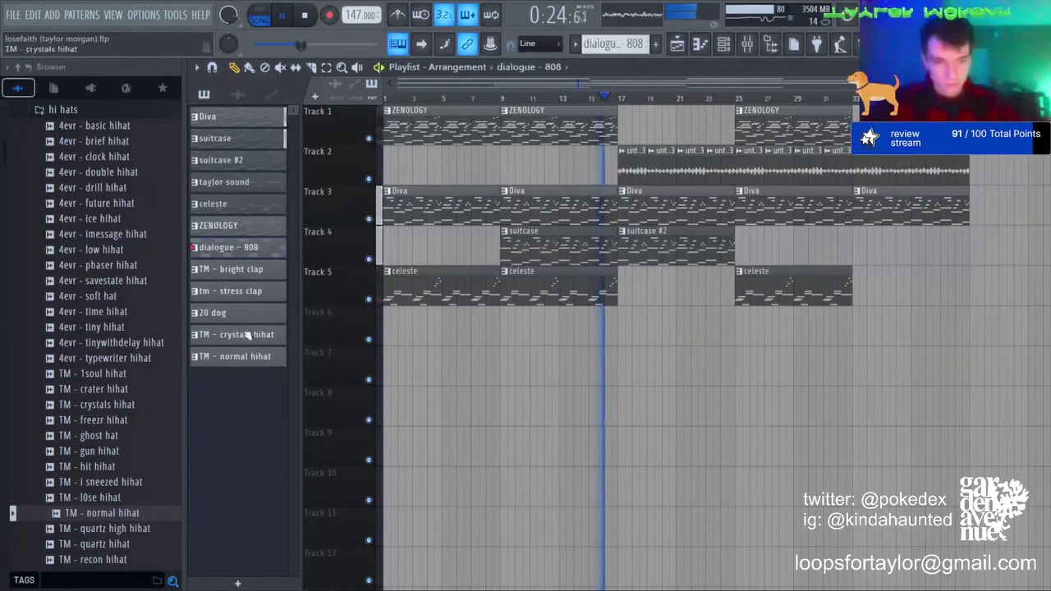
Step: Drag the selected drum and 808 patterns, including TM - normal hihat, onto tracks 8–13
left_click(251, 356)
left_click_drag(255, 359, 388, 390)
scroll(484, 340, "down", 2)
scroll(501, 335, "up", 2)
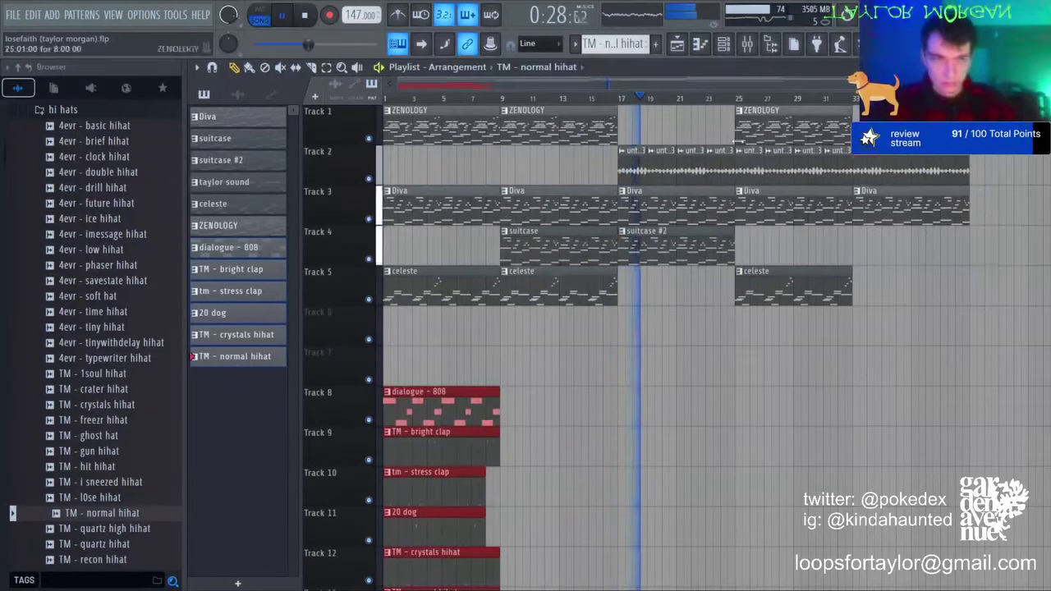
Step: Make the last Diva clip at bar 33 a unique Diva #2 pattern and view its notes
left_click(857, 192)
left_click(873, 282)
double_click(885, 195)
scroll(878, 194, "down", 3)
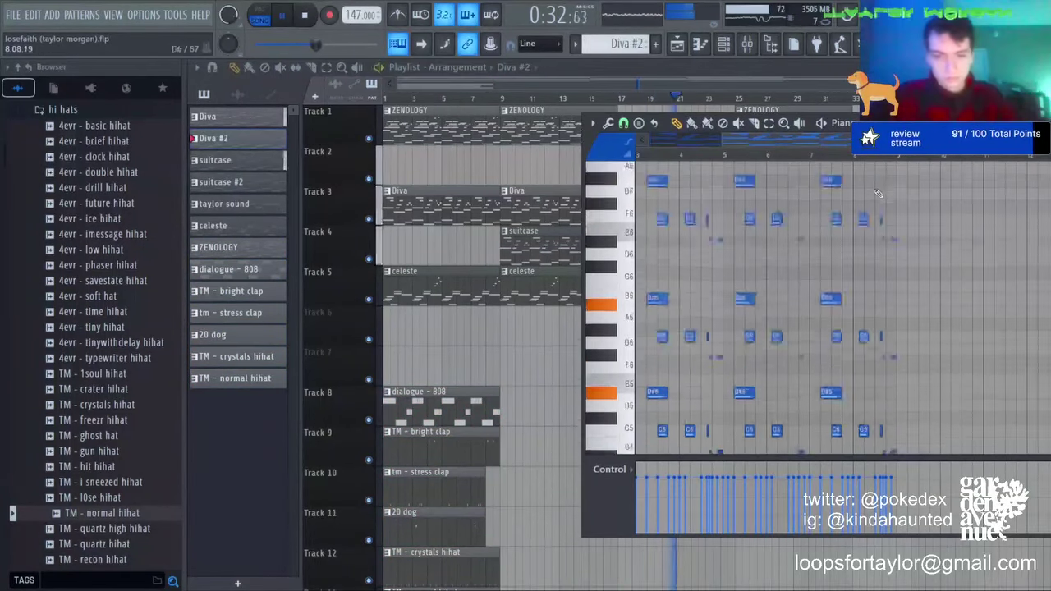
scroll(878, 194, "down", 3)
key("Return")
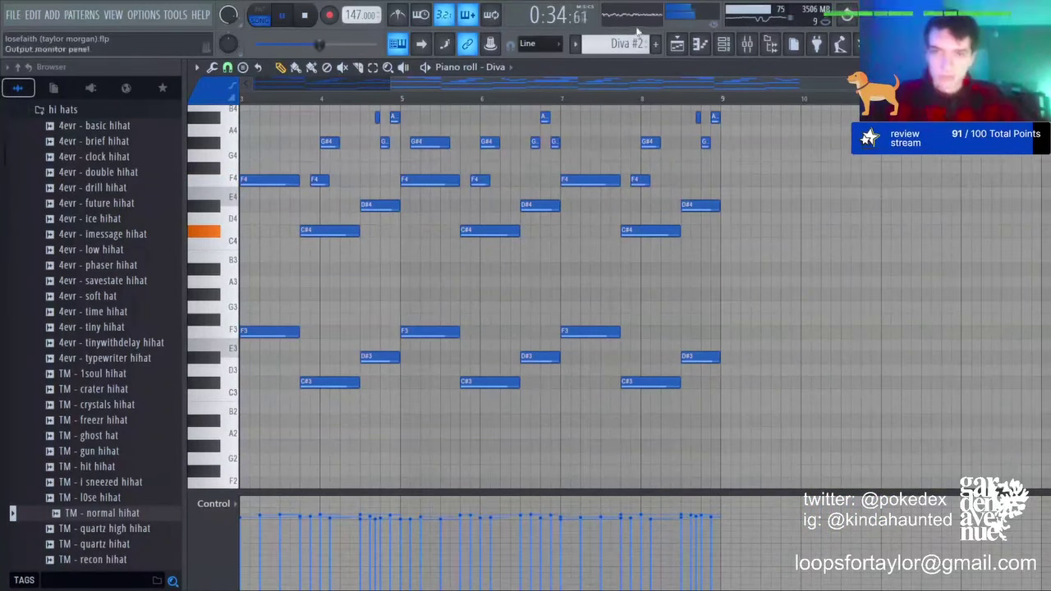
left_click(674, 45)
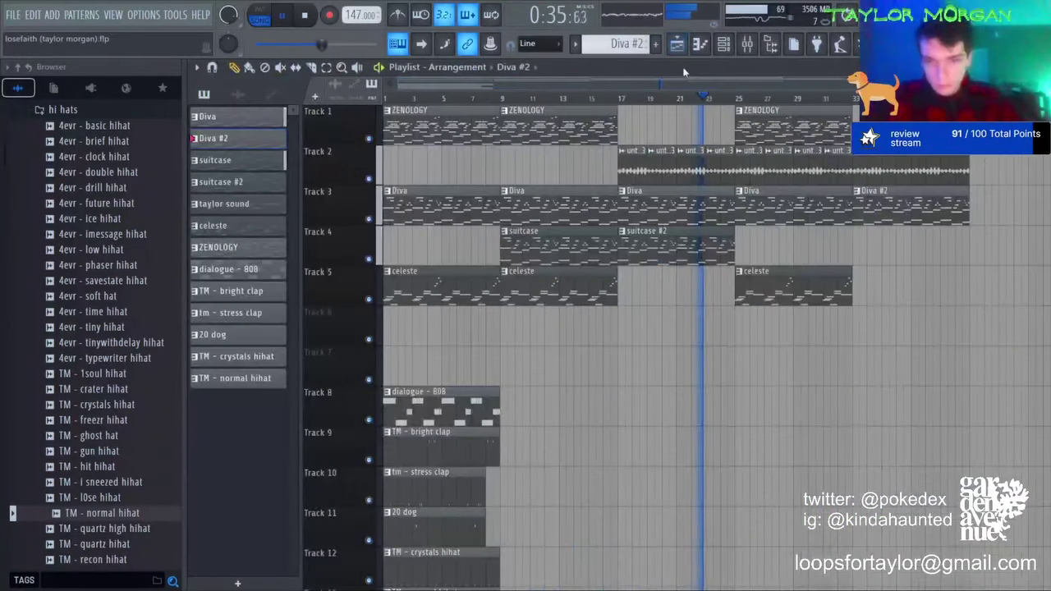
Step: Place a celeste clip on Track 5 at bar 33 and make it a unique celeste #2
left_click(862, 284)
left_click(858, 271)
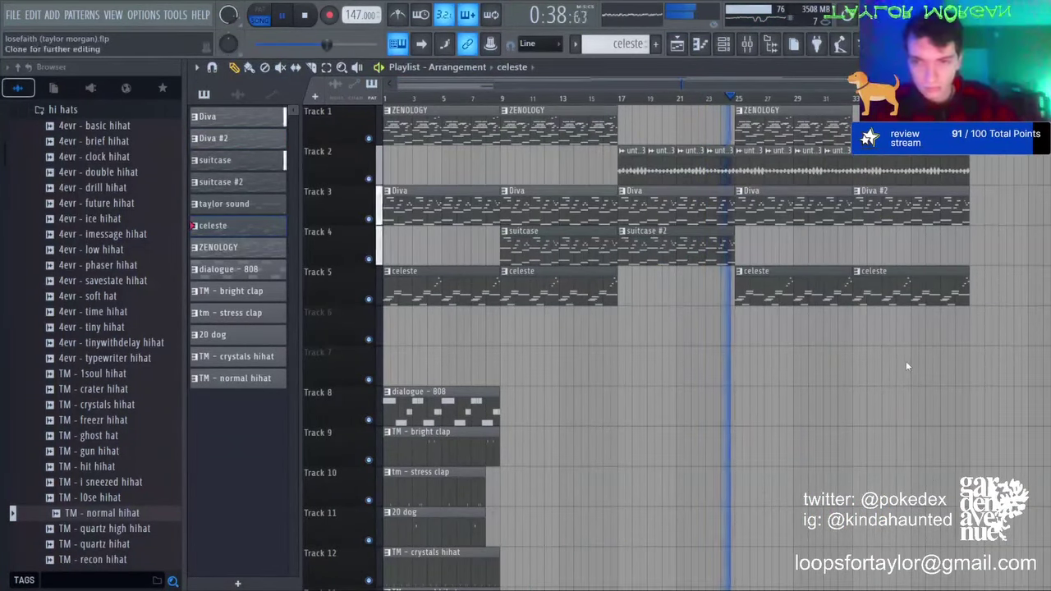
left_click(906, 361)
double_click(903, 302)
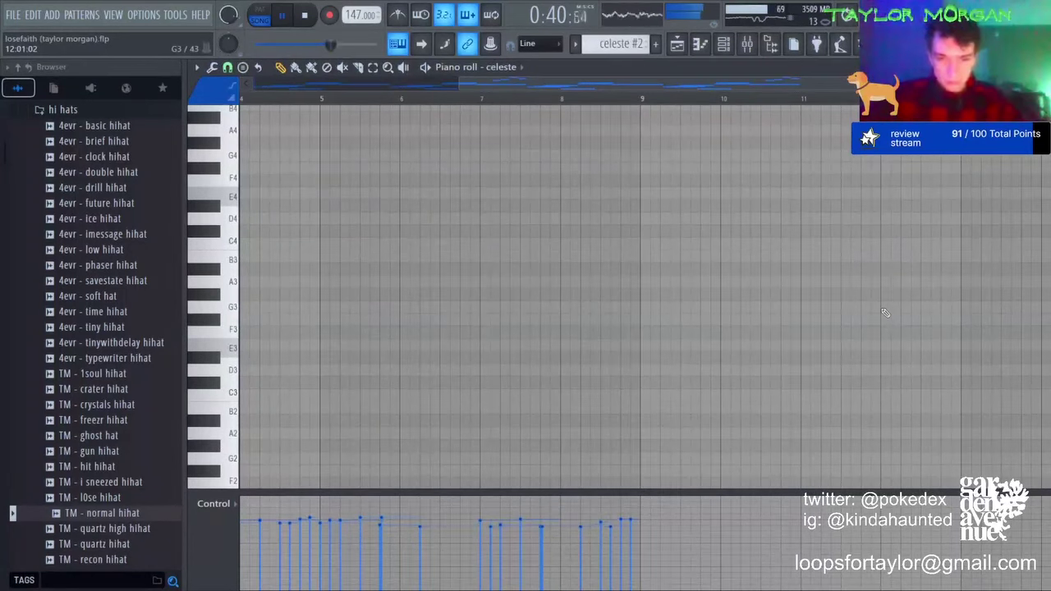
left_click(676, 46)
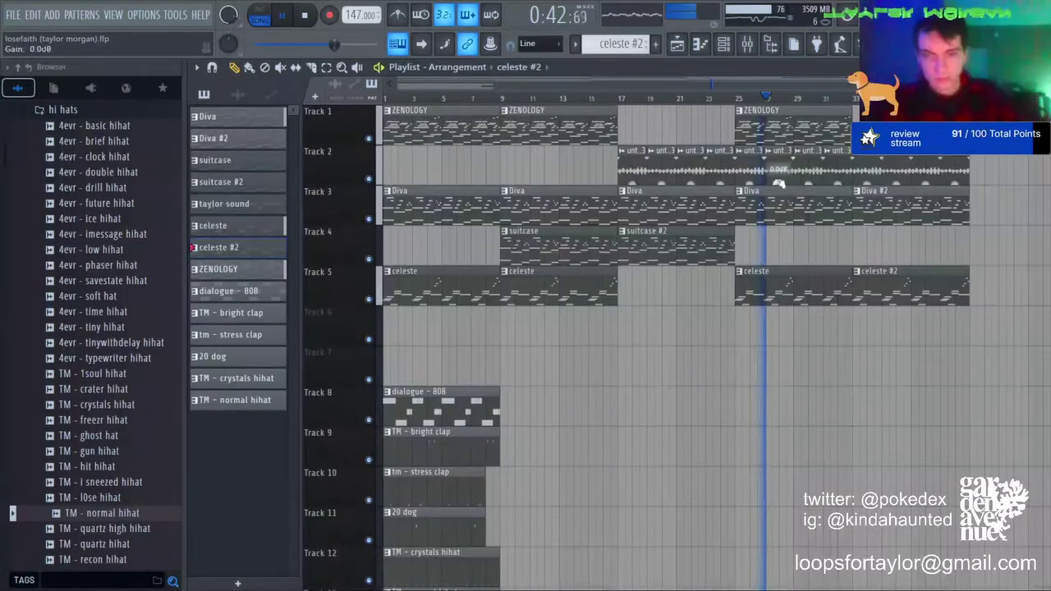
Step: Delete the Diva clip at bar 25
scroll(328, 509, "down", 5)
scroll(328, 509, "up", 5)
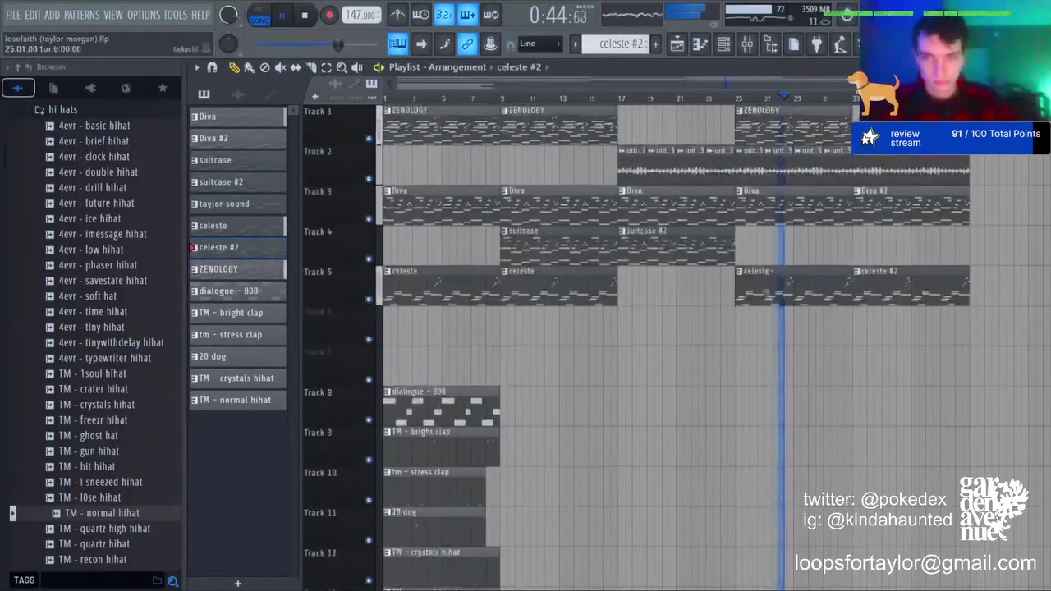
right_click(782, 212)
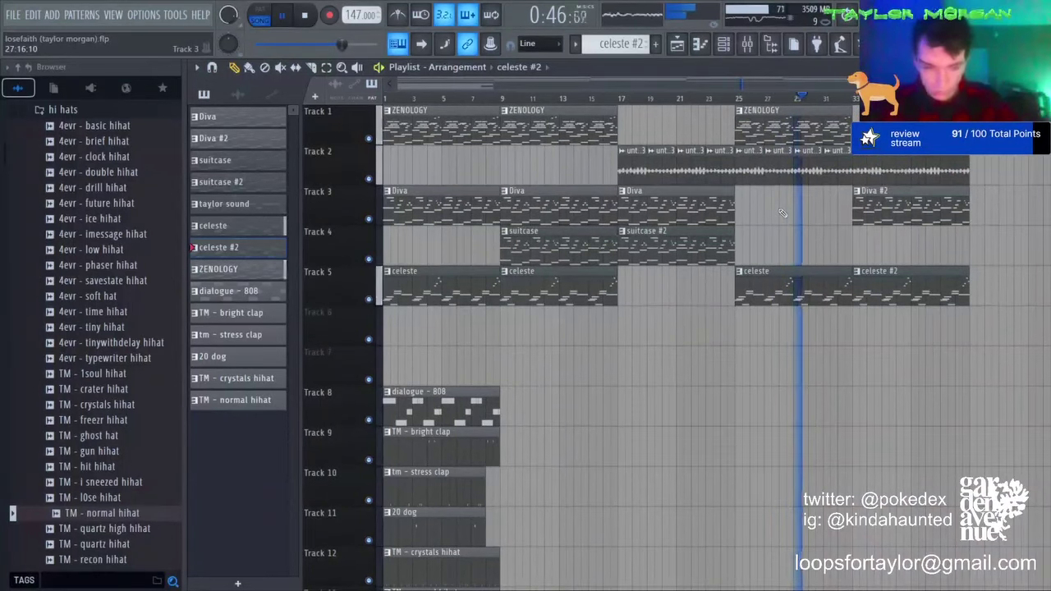
scroll(646, 375, "down", 2)
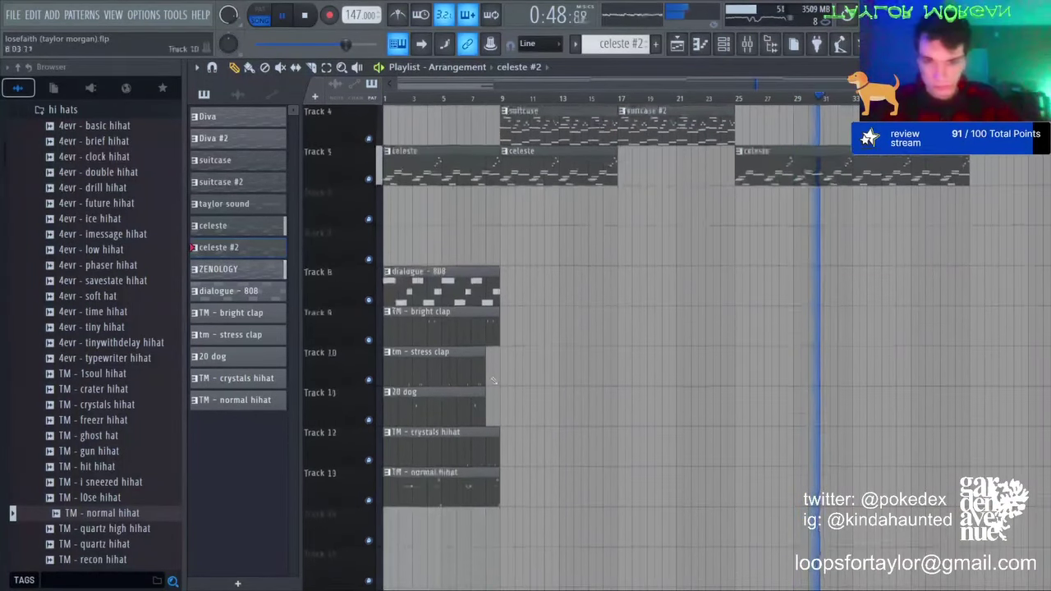
scroll(646, 375, "up", 2)
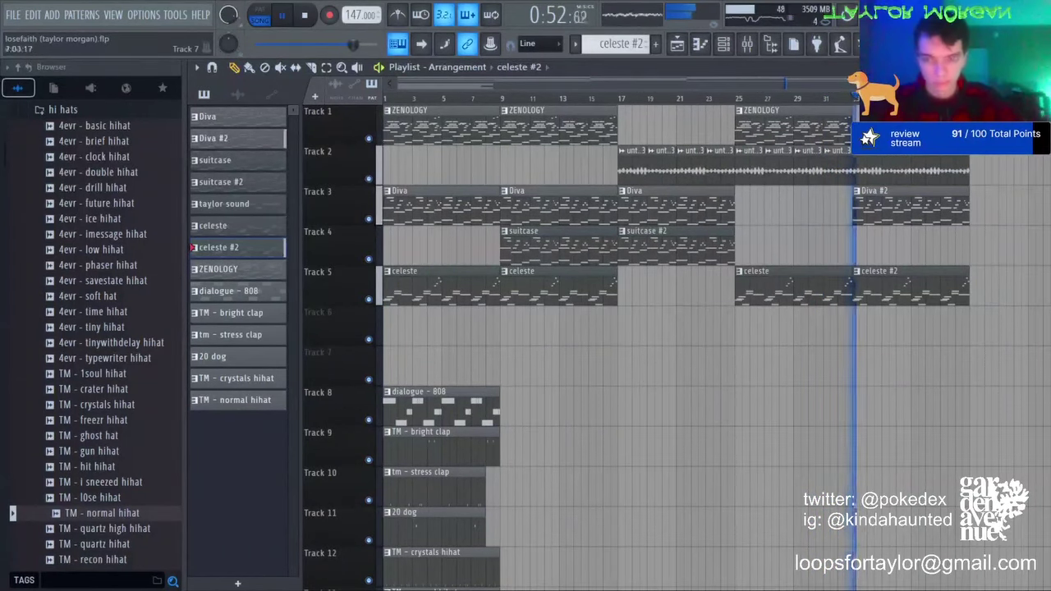
scroll(582, 304, "down", 5)
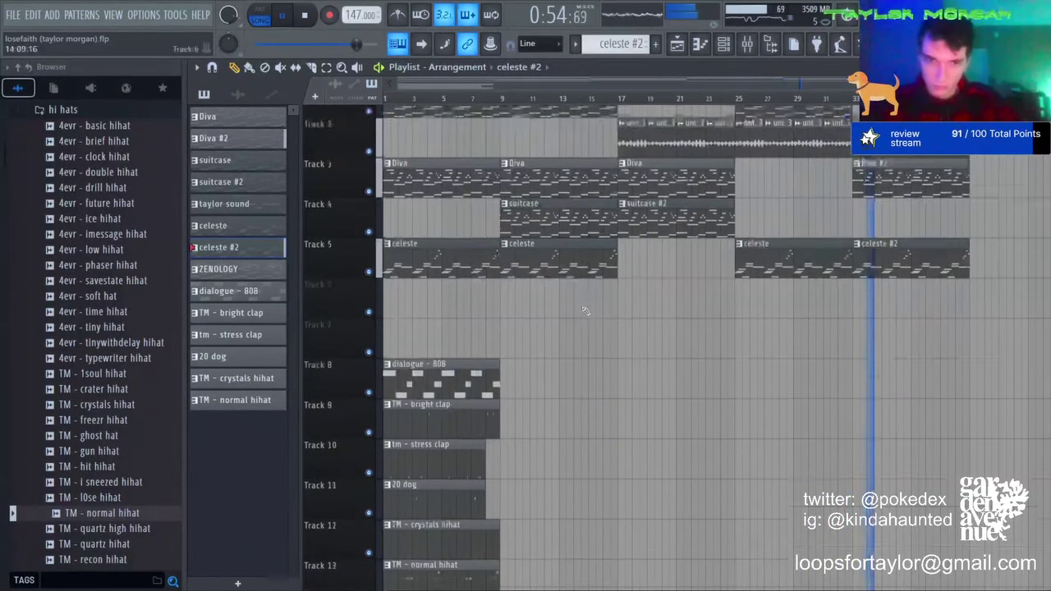
scroll(349, 94, "up", 5)
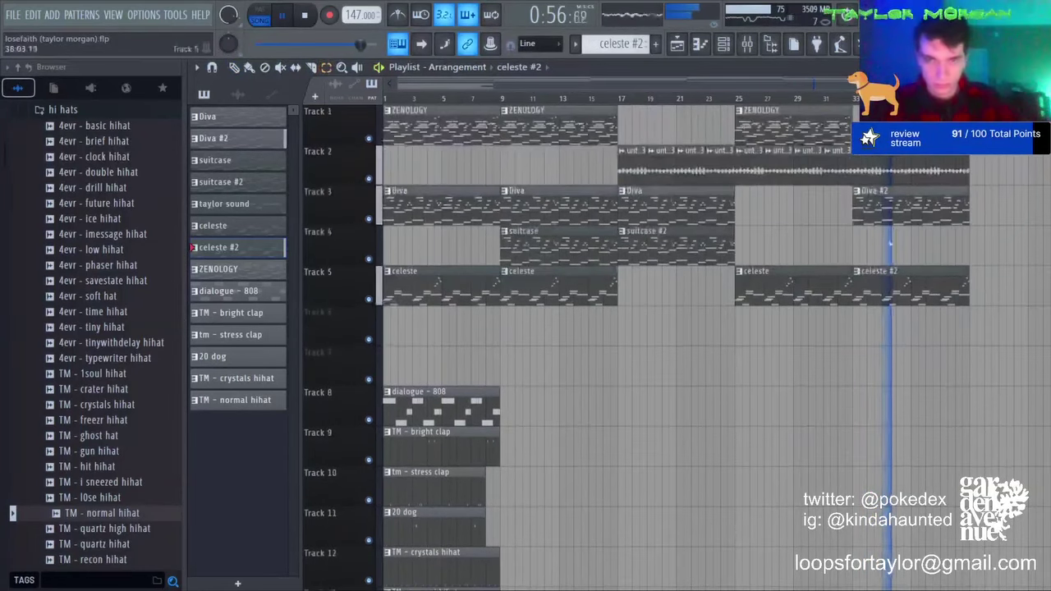
Step: Make the bar-33 ZENOLOGY clip a unique ZENOLOGY #2 pattern and check its notes
left_click(235, 68)
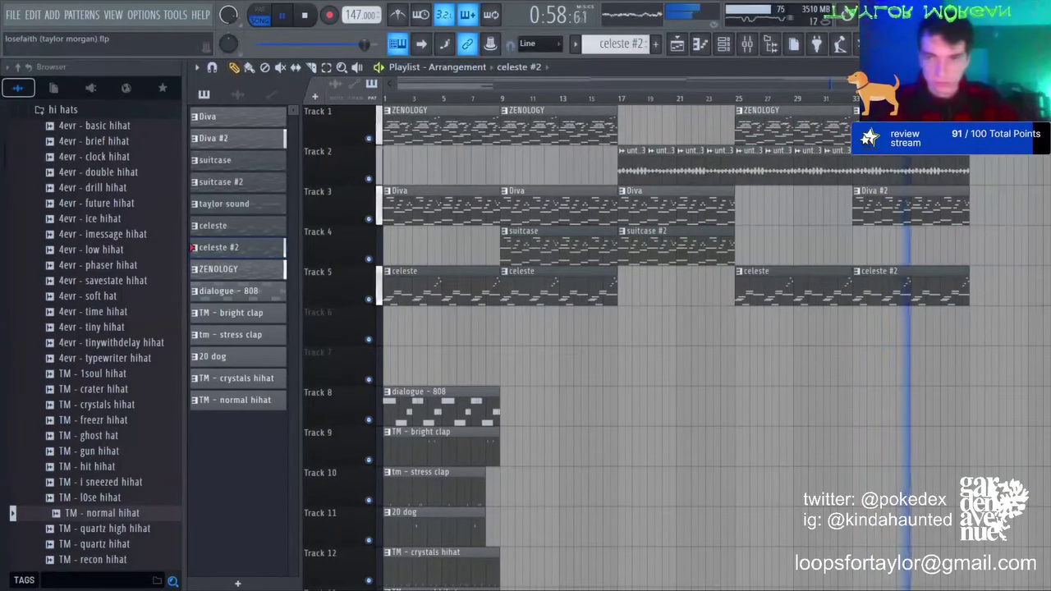
left_click(854, 98)
left_click(857, 110)
left_click(891, 202)
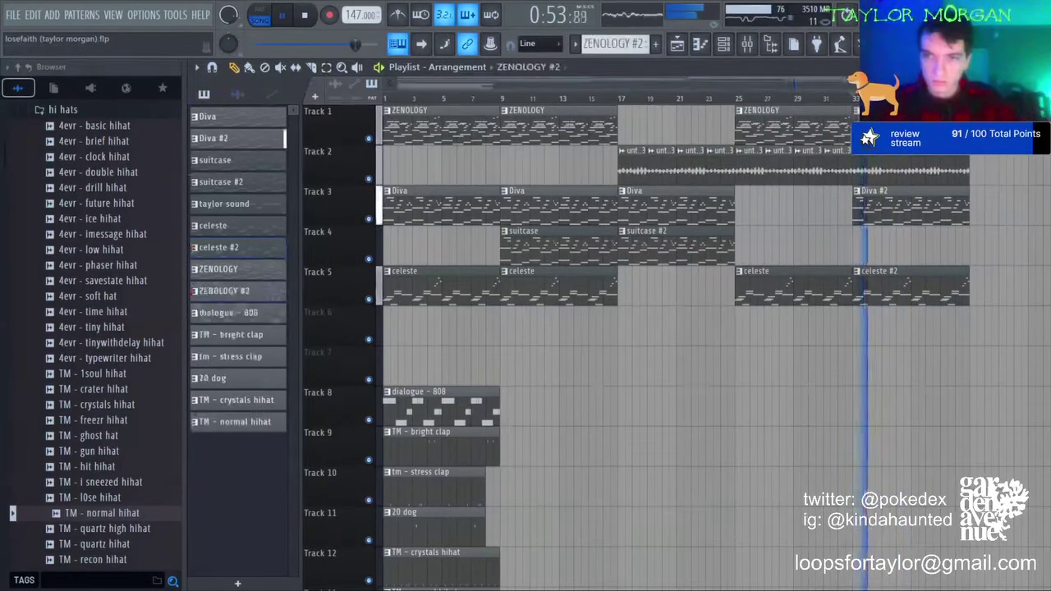
double_click(887, 140)
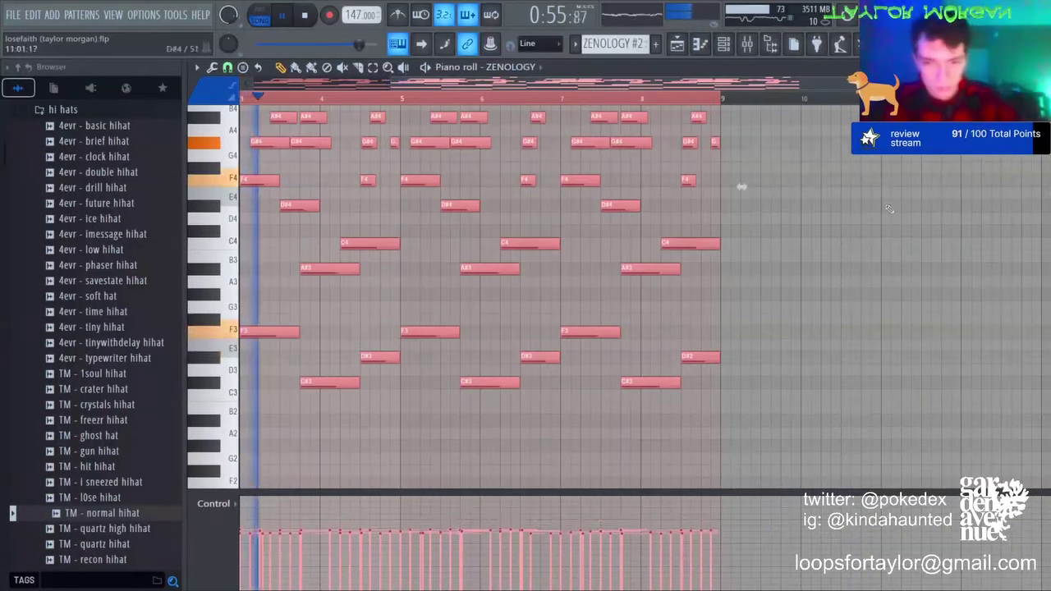
left_click(680, 50)
Step: Duplicate the tracks 8–13 drum clips to bar 9 and delete the first 20 dog clip
left_click(327, 68)
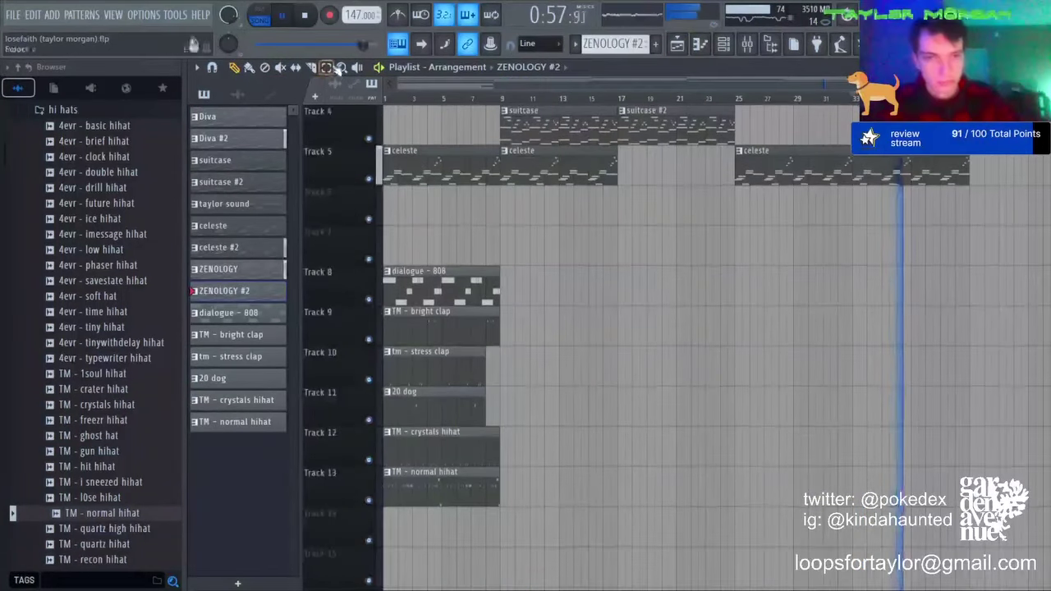
left_click_drag(545, 264, 451, 485)
key("ctrl+b")
key("ctrl+d")
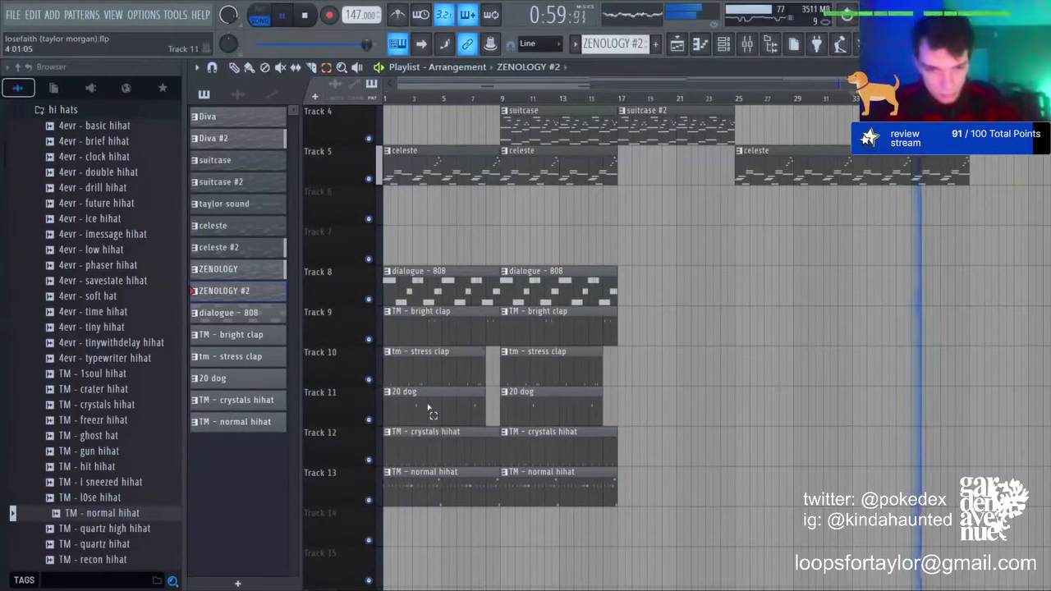
right_click(430, 410)
right_click(427, 372)
key("ctrl+z")
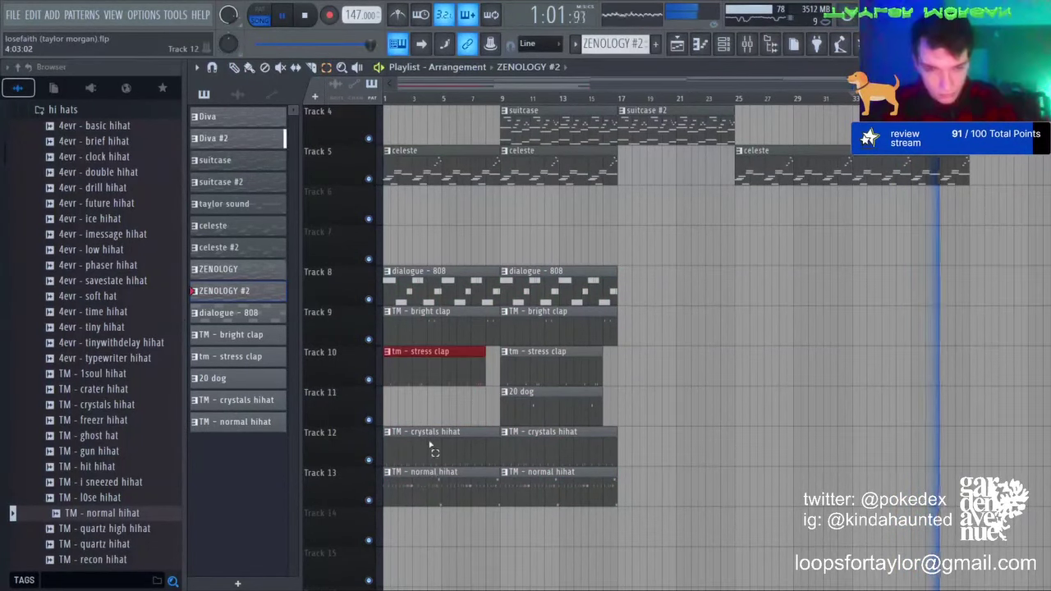
Step: Duplicate all drum and 808 clips on tracks 8–13 again to fill bars 17–33
left_click(427, 439)
left_click_drag(645, 267, 258, 521)
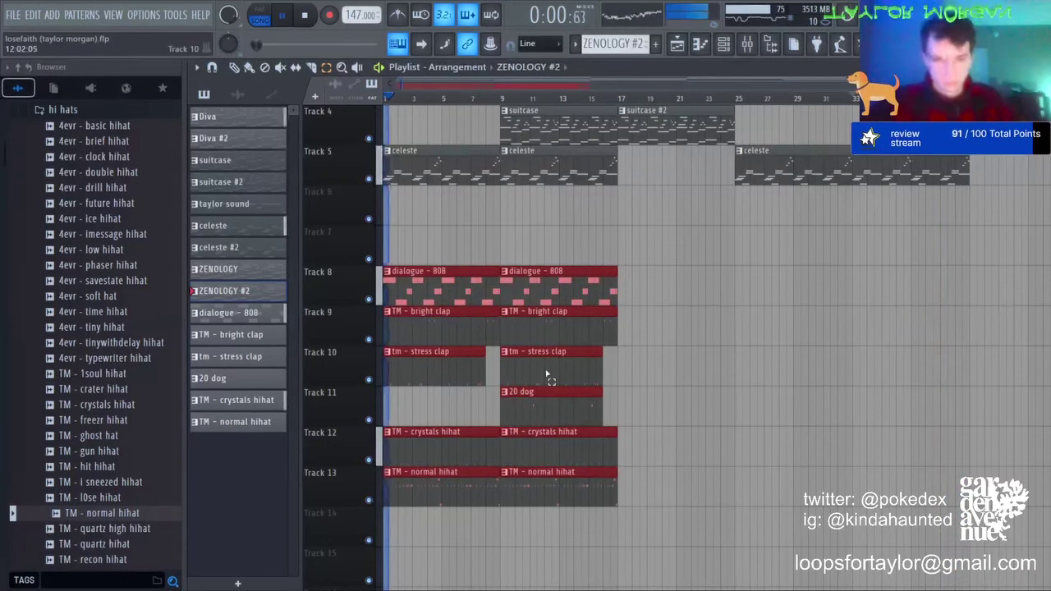
key("ctrl+b")
key("ctrl+d")
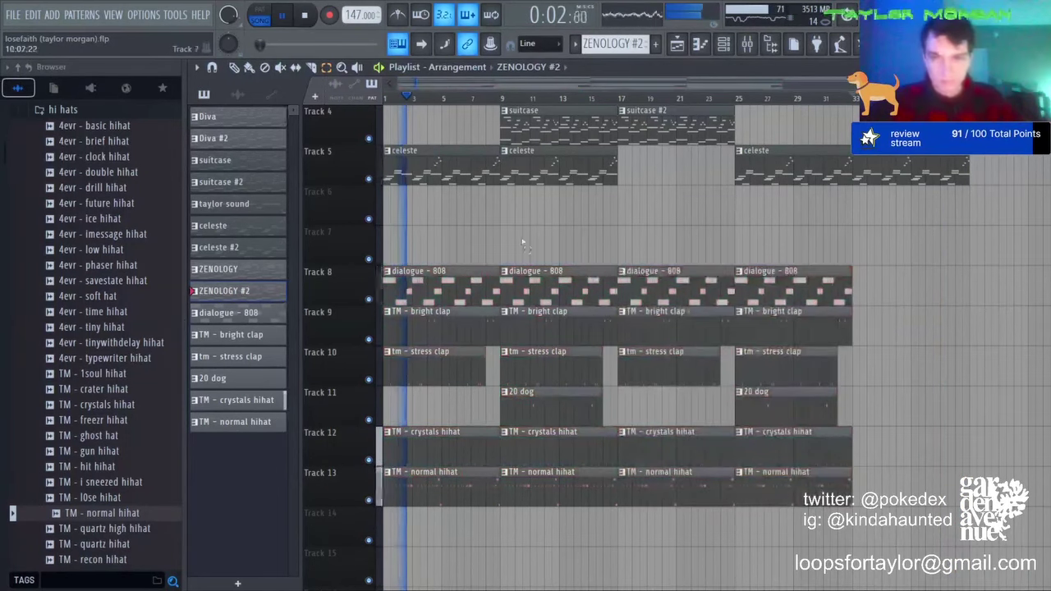
Step: Slice short gaps into the drum clips near bar 19 and just before bar 9
key("c")
left_click_drag(647, 223, 648, 522)
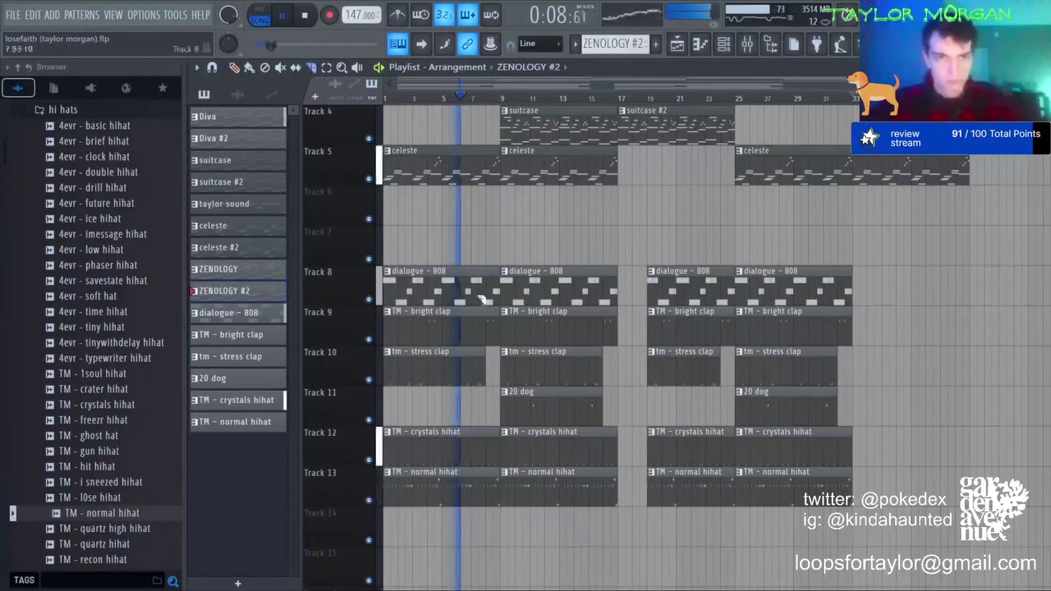
left_click_drag(508, 223, 494, 523)
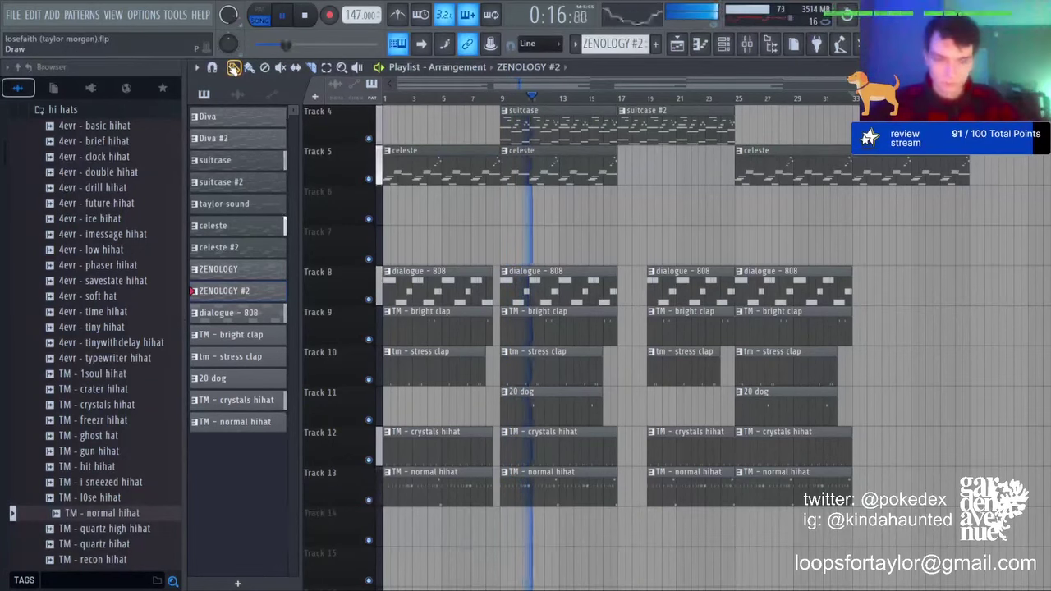
Step: Add a short C5 note at the end of TM - crystals hihat, then review the hihat and dialogue - 808 channel settings
double_click(430, 435)
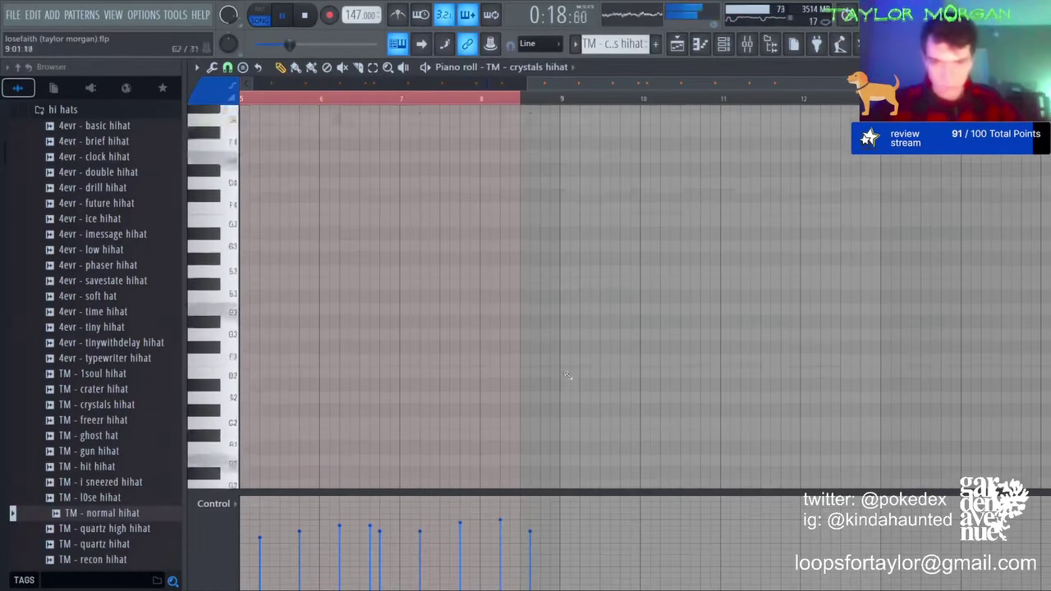
left_click(543, 206)
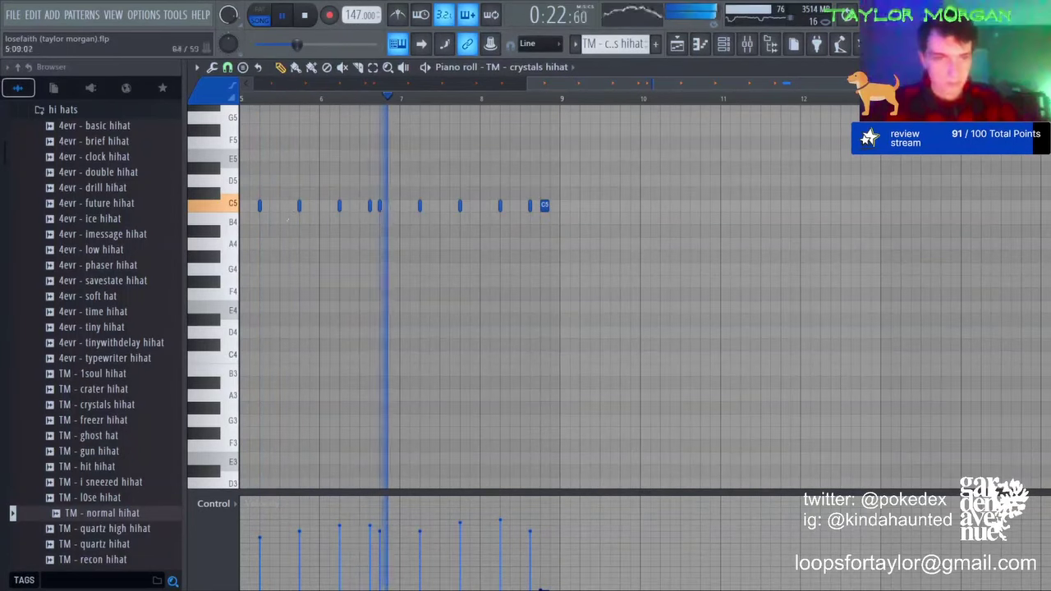
key("F6")
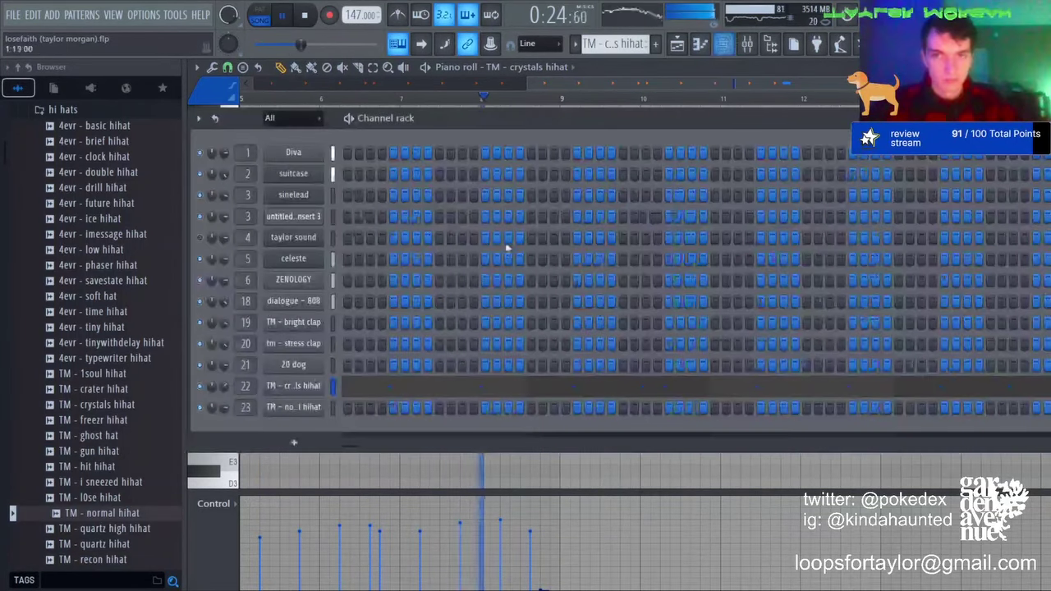
left_click(316, 386)
left_click(281, 387)
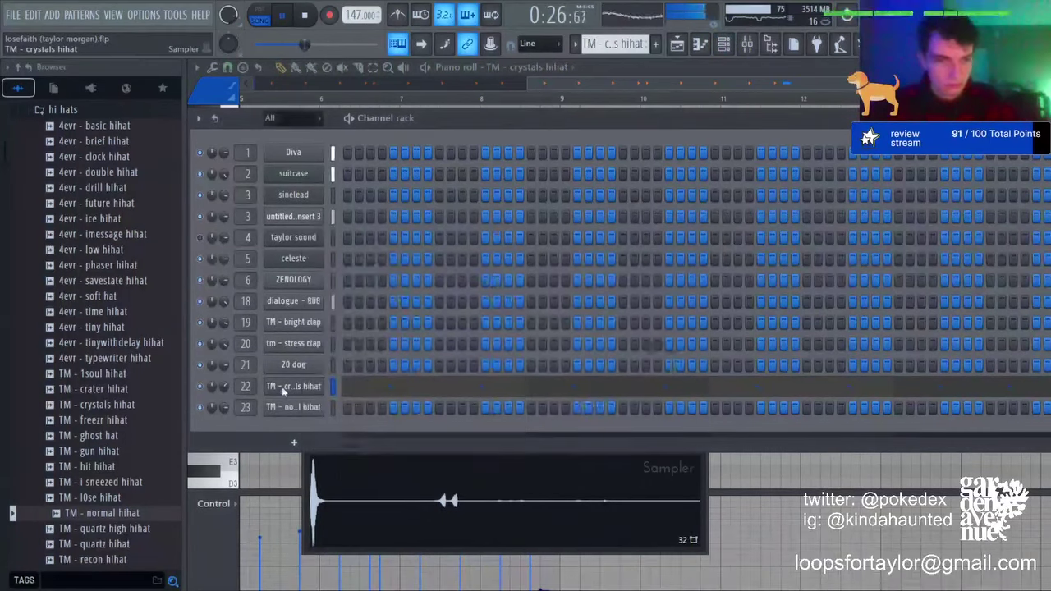
left_click(303, 303)
left_click(297, 200)
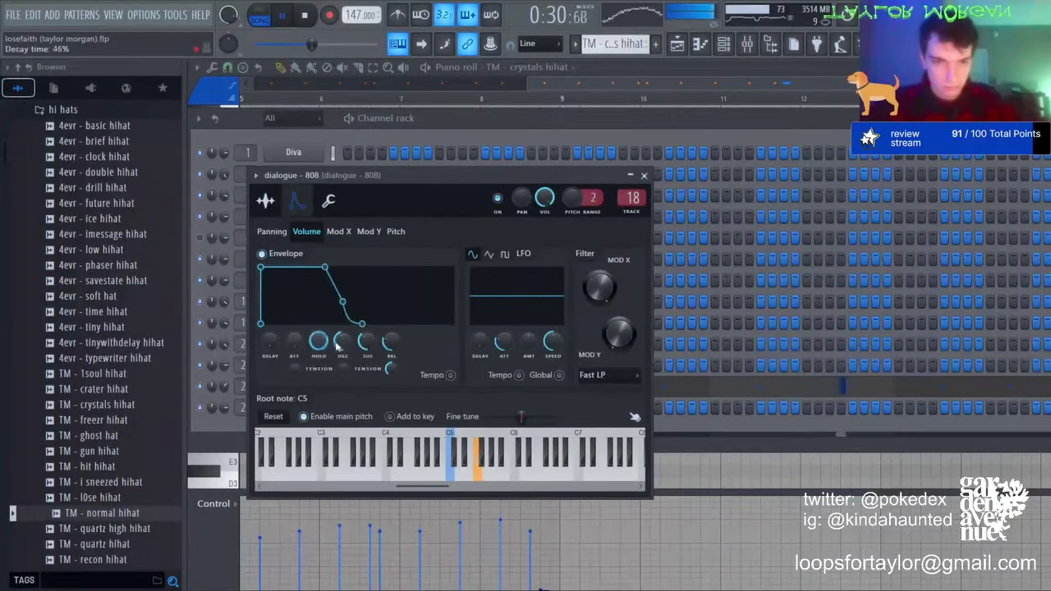
left_click(676, 44)
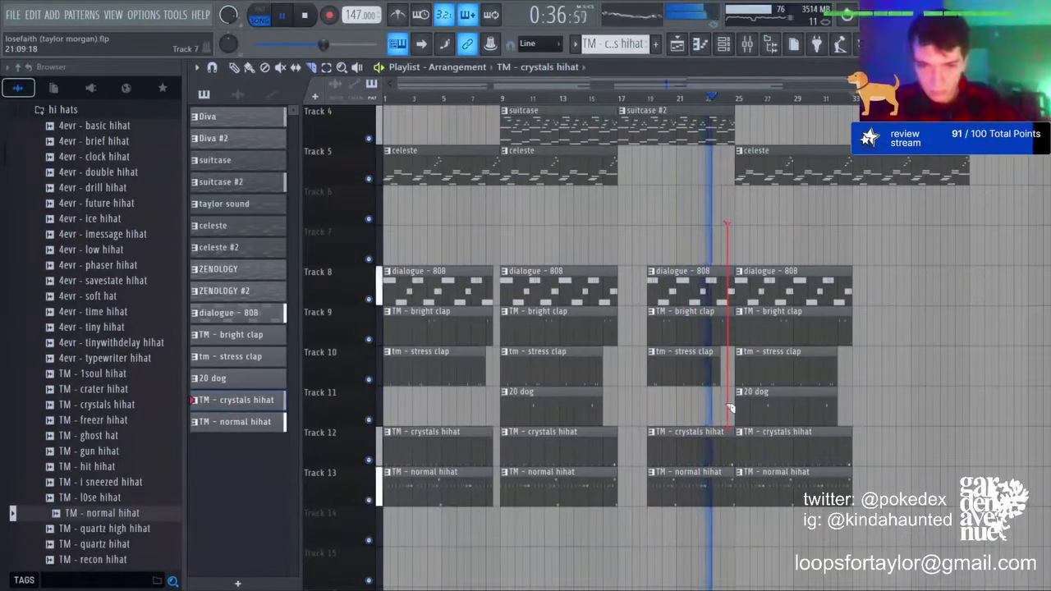
Step: Extend the first Track 12 crystals hihat clip to bar 9 and remove the leftover sliver
scroll(482, 100, "up", 4)
scroll(483, 100, "up", 3)
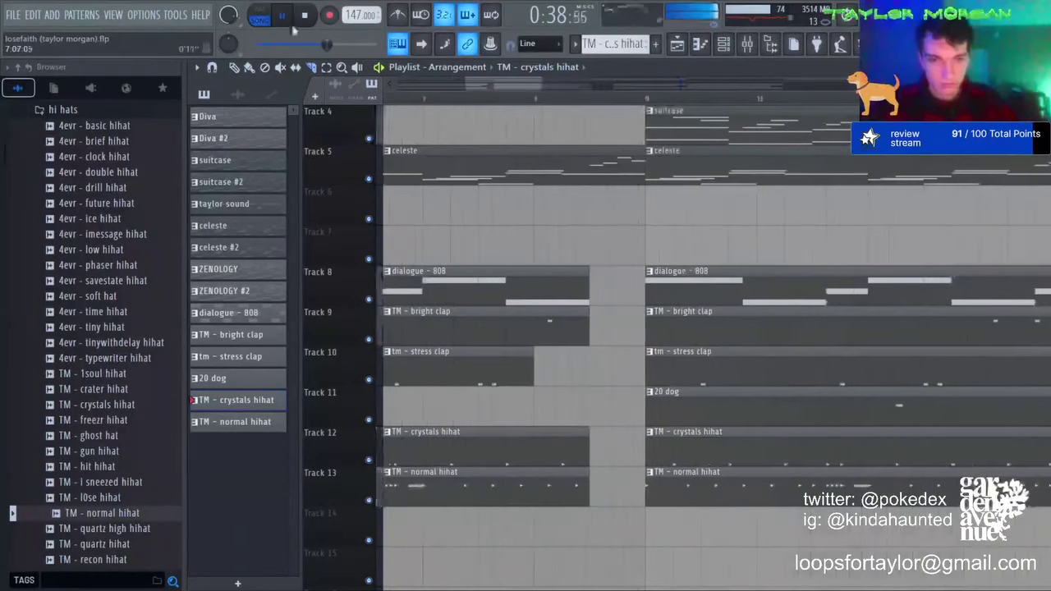
left_click_drag(589, 443, 656, 433)
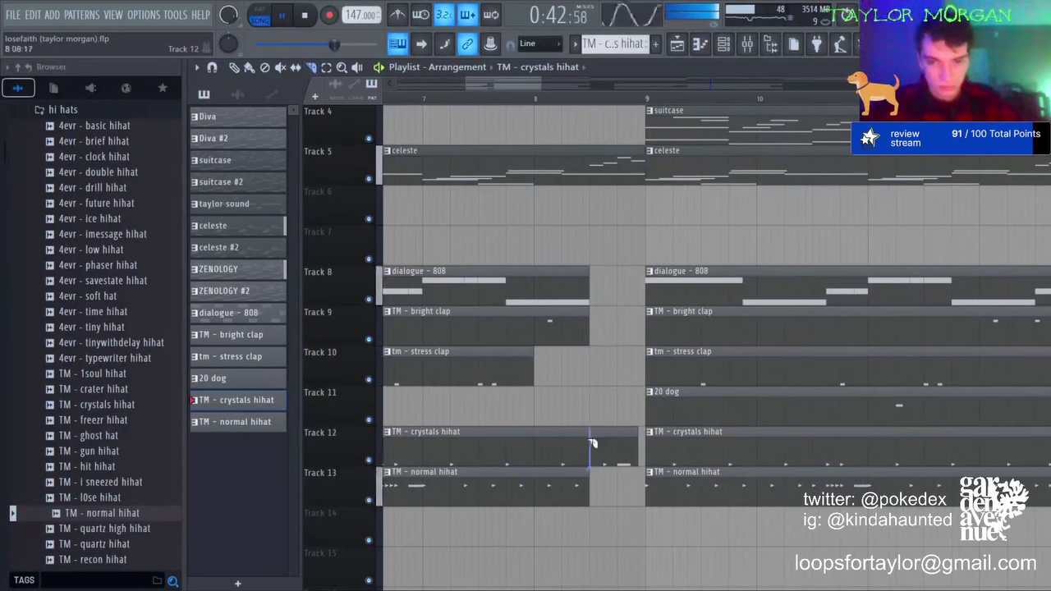
mouse_move(603, 446)
left_mouse_down()
mouse_move(618, 446)
mouse_move(595, 446)
left_mouse_up()
right_click(617, 445)
left_click(234, 67)
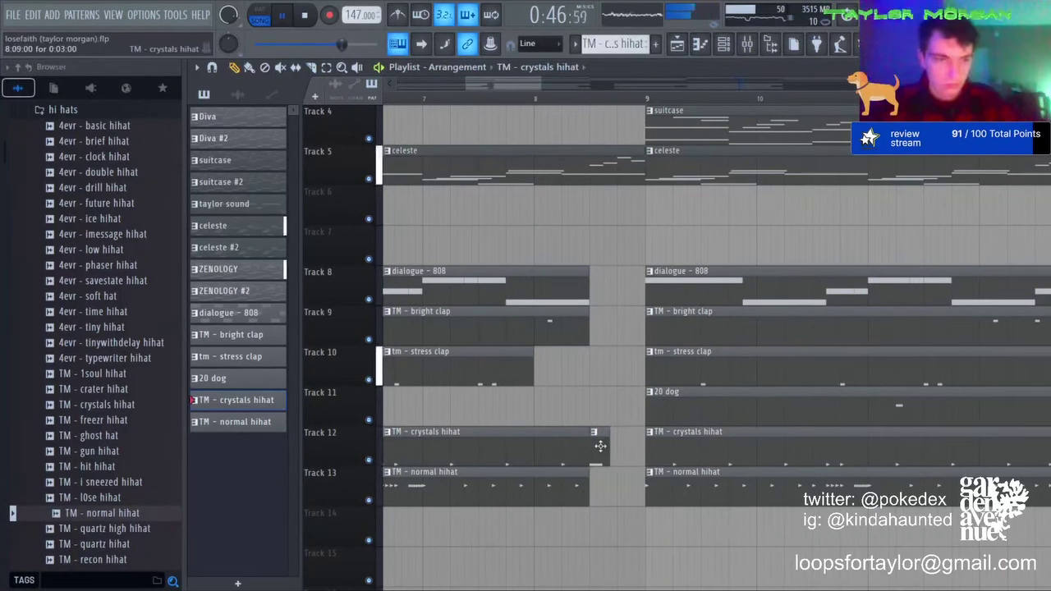
scroll(495, 100, "down", 5)
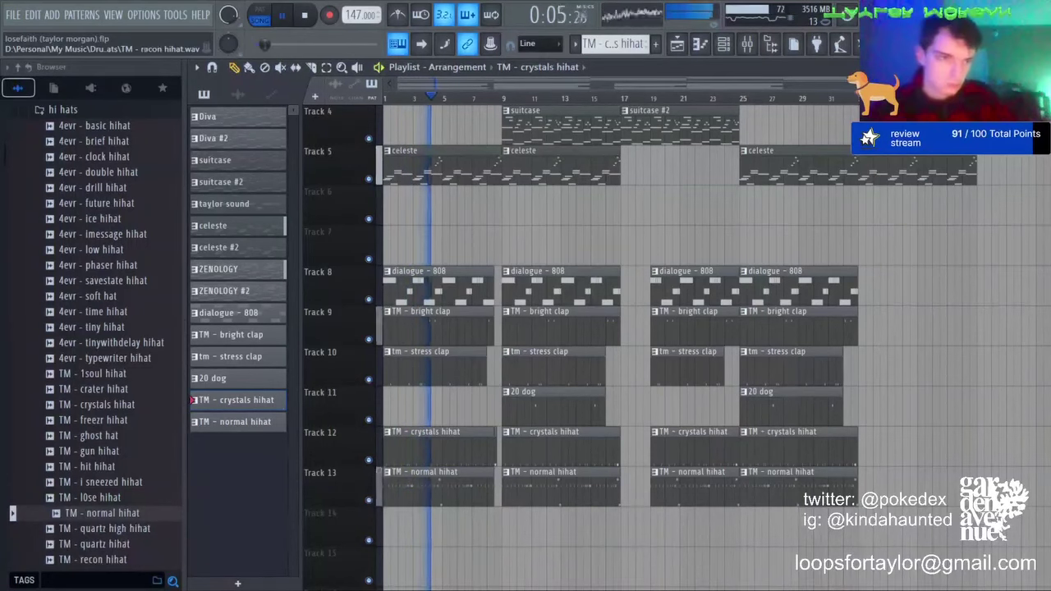
Step: Place TM - white noise downfall clips on Track 7 from the transitions & fx folder
scroll(91, 492, "down", 6)
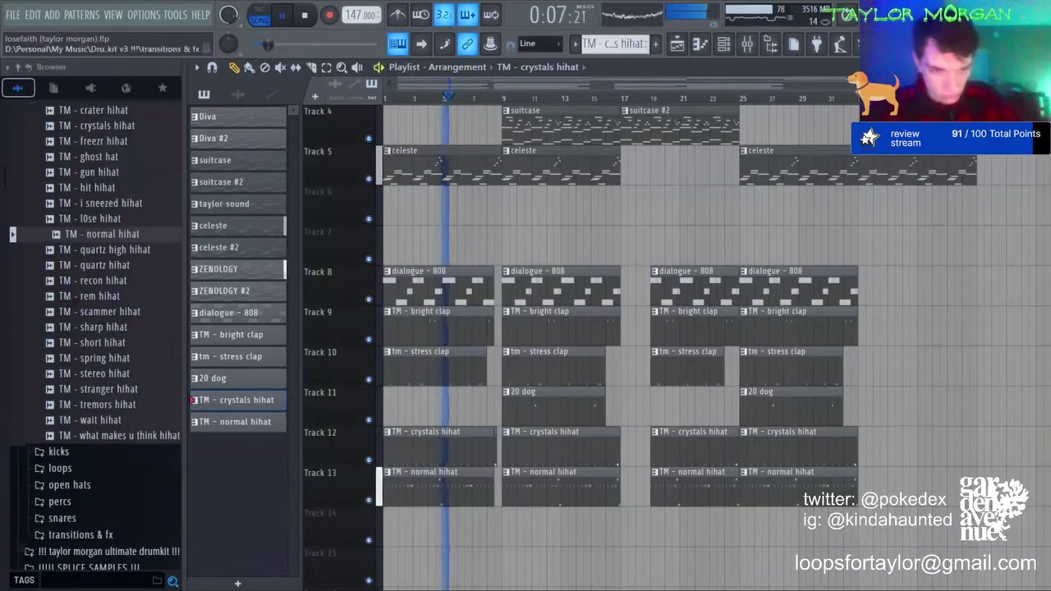
left_click(85, 532)
scroll(89, 524, "down", 4)
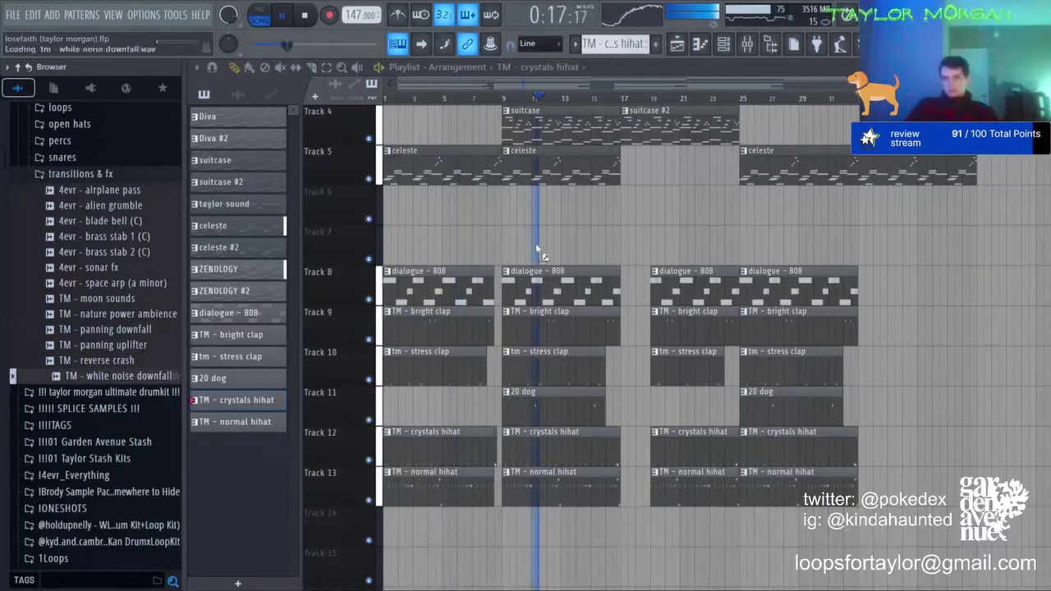
left_click_drag(113, 376, 413, 239)
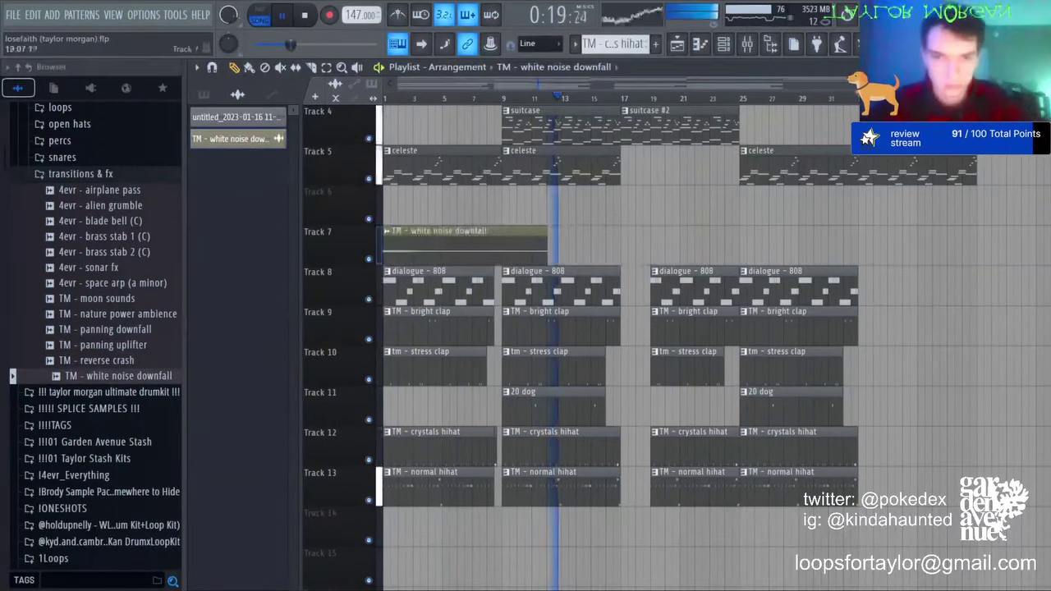
left_click(625, 246)
left_click(847, 246)
left_click(312, 68)
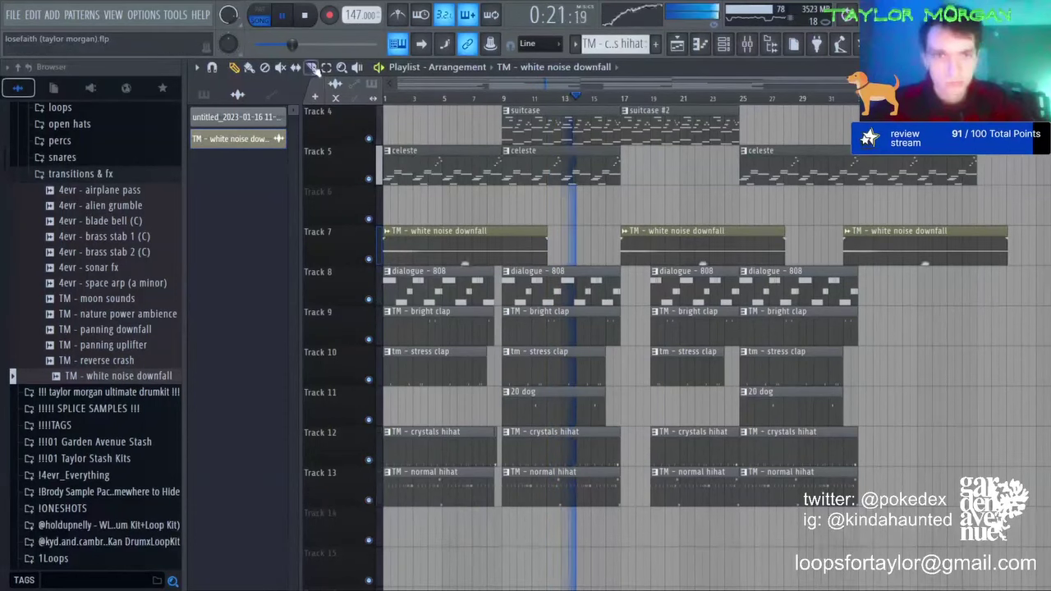
right_click(858, 243)
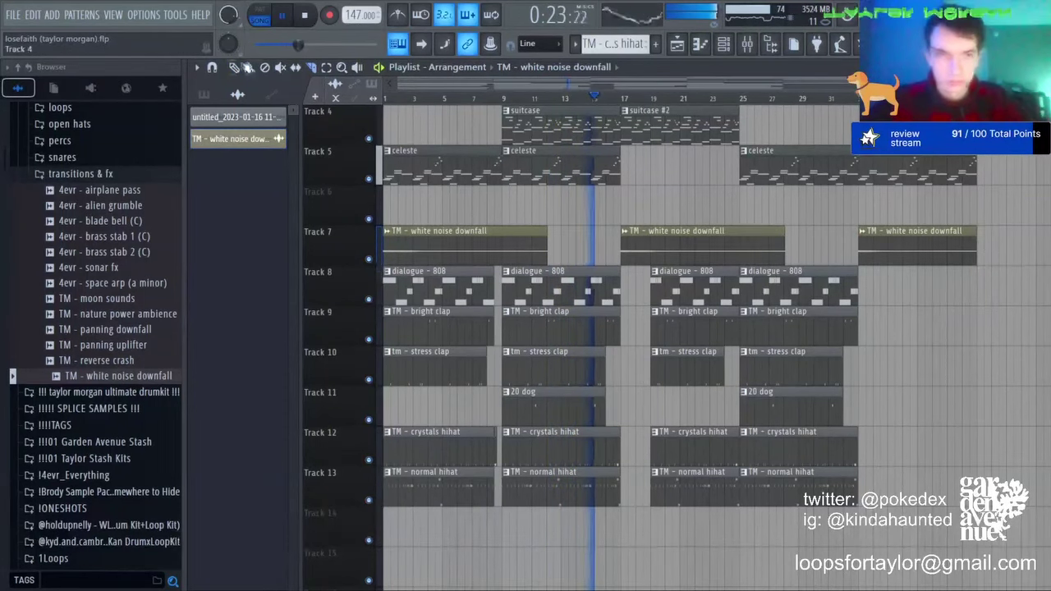
Step: Route the white noise channel to mixer Insert 28 and lower its volume to about 30%
key("F9")
left_click(675, 178)
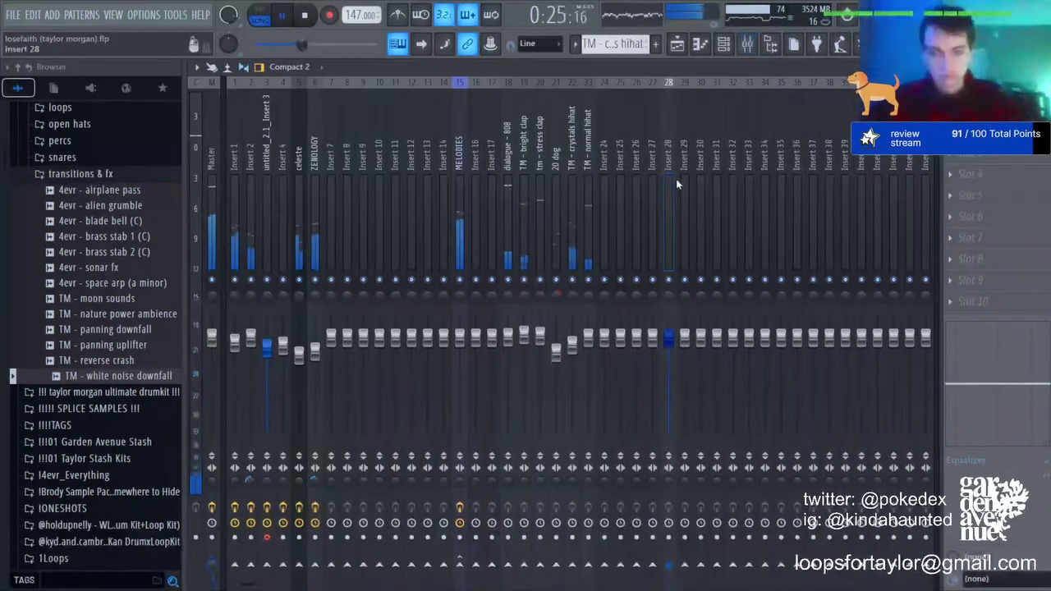
key("ctrl+l")
left_click_drag(668, 344, 668, 401)
left_click(679, 45)
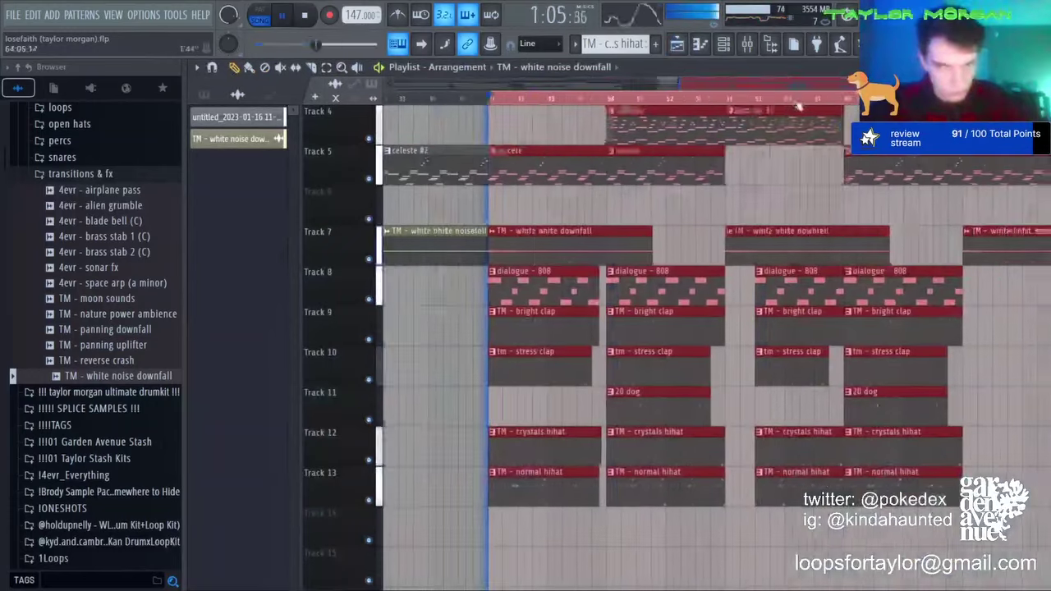
Step: Duplicate the selected arrangement so it repeats from bar 81
key("ctrl+b")
key("ctrl+d")
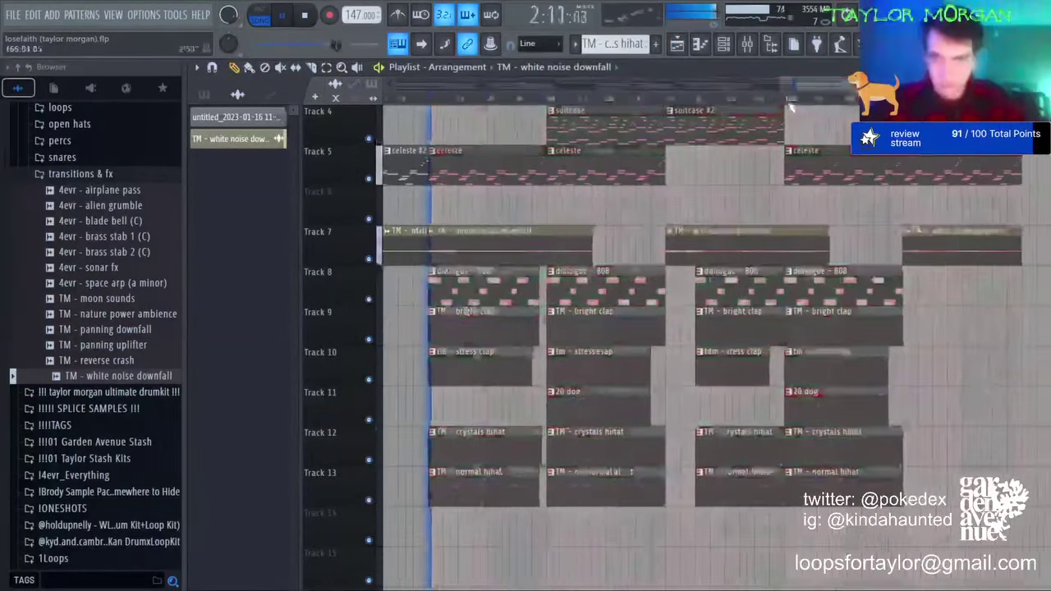
scroll(790, 106, "down", 4)
key("space")
Step: Place the 'hello and welcome' tag on Track 14 and the 'oh no' tag on Track 15
left_click(107, 426)
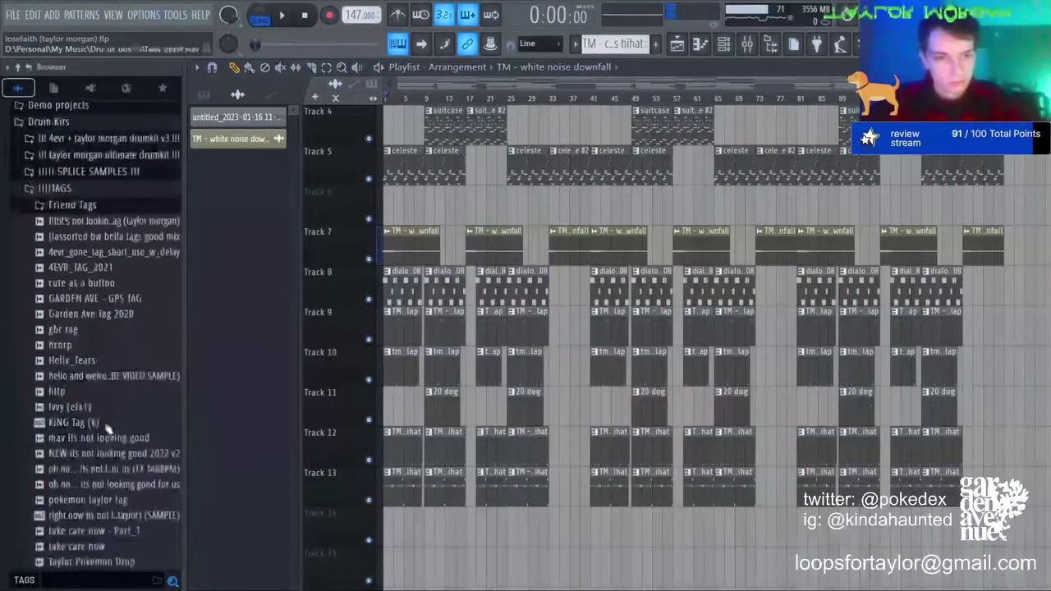
left_click_drag(107, 376, 356, 543)
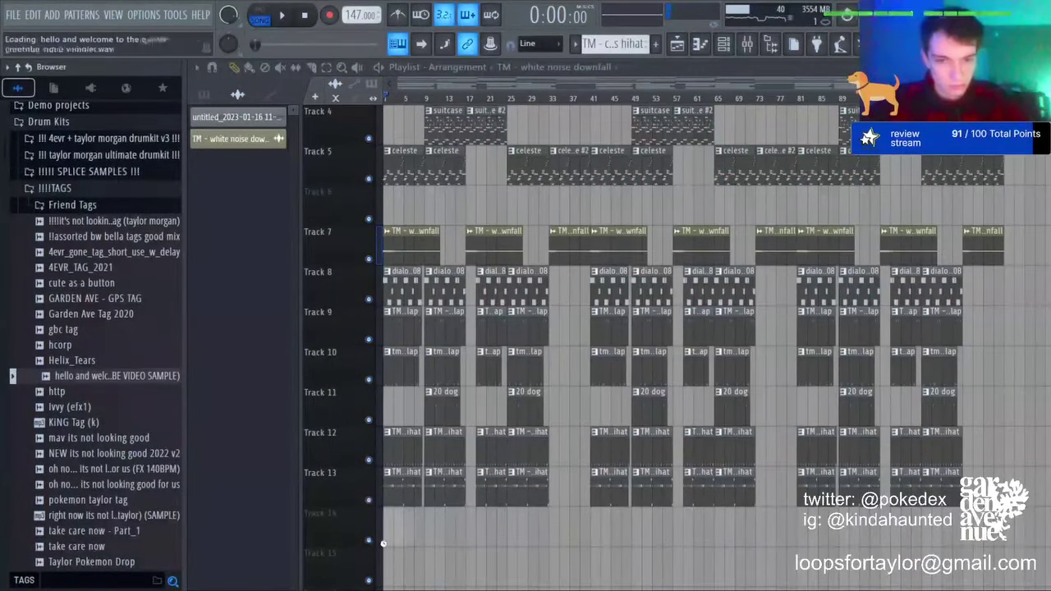
key("space")
scroll(396, 100, "up", 6)
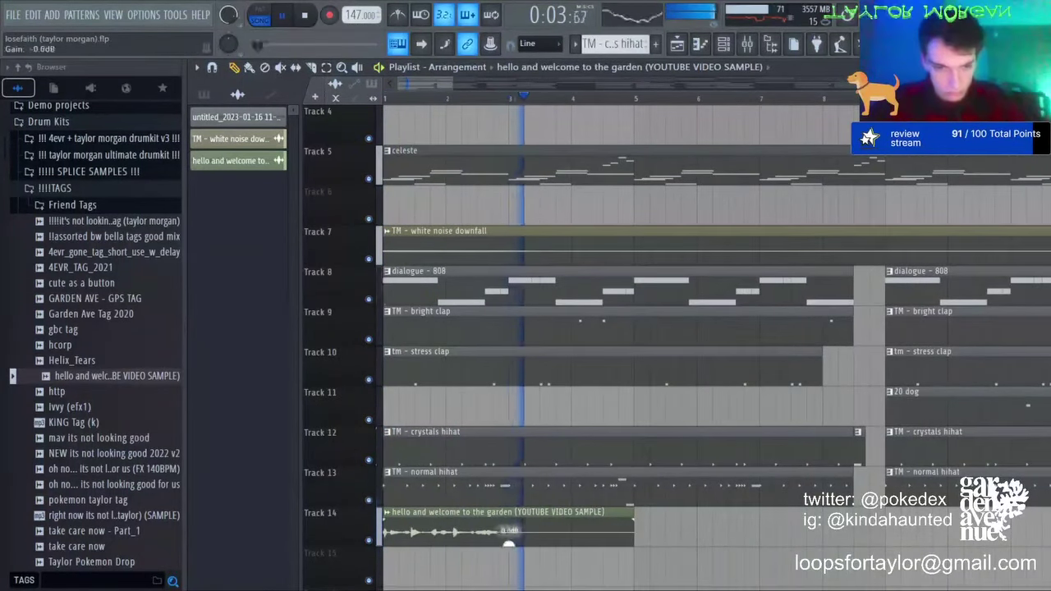
key("space")
left_click_drag(113, 470, 479, 566)
key("space")
scroll(501, 525, "down", 1)
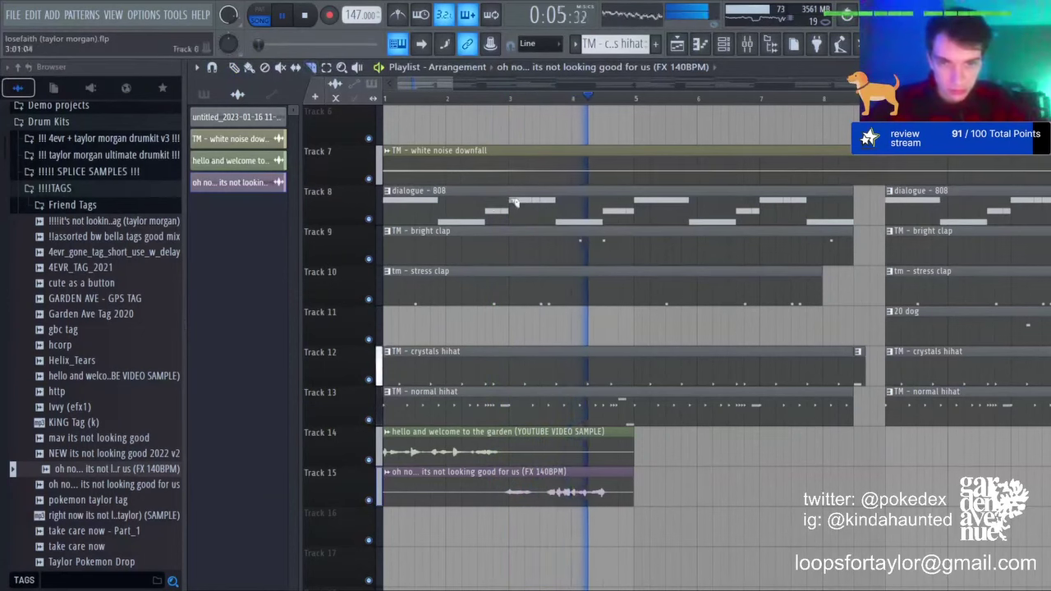
Step: Cut the drums on Tracks 8–13 and remove them between bars 3 and 5
left_click_drag(516, 203, 515, 410)
key("space")
left_click_drag(638, 410, 643, 215)
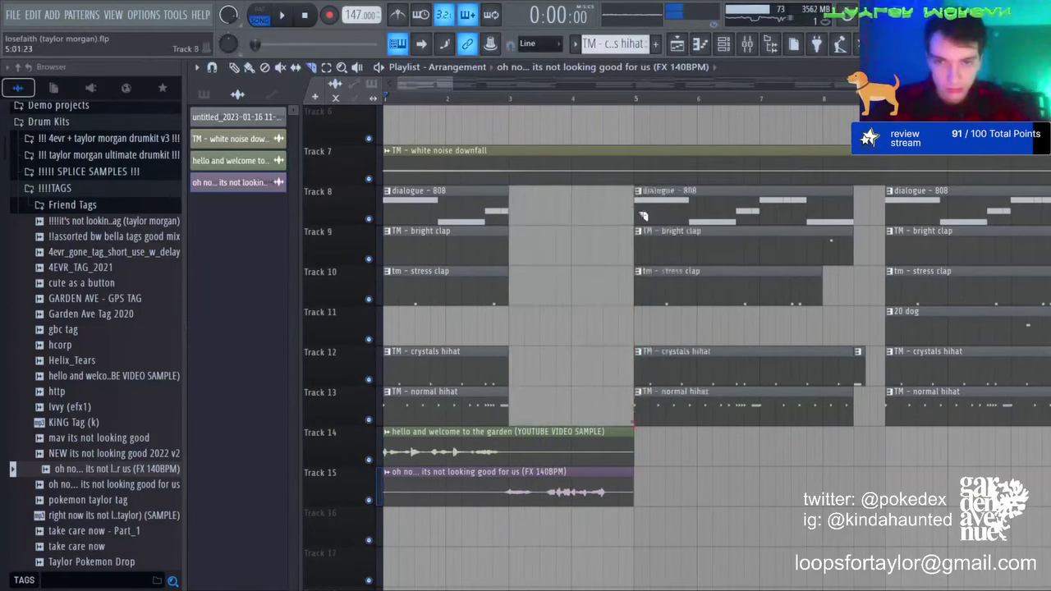
key("space")
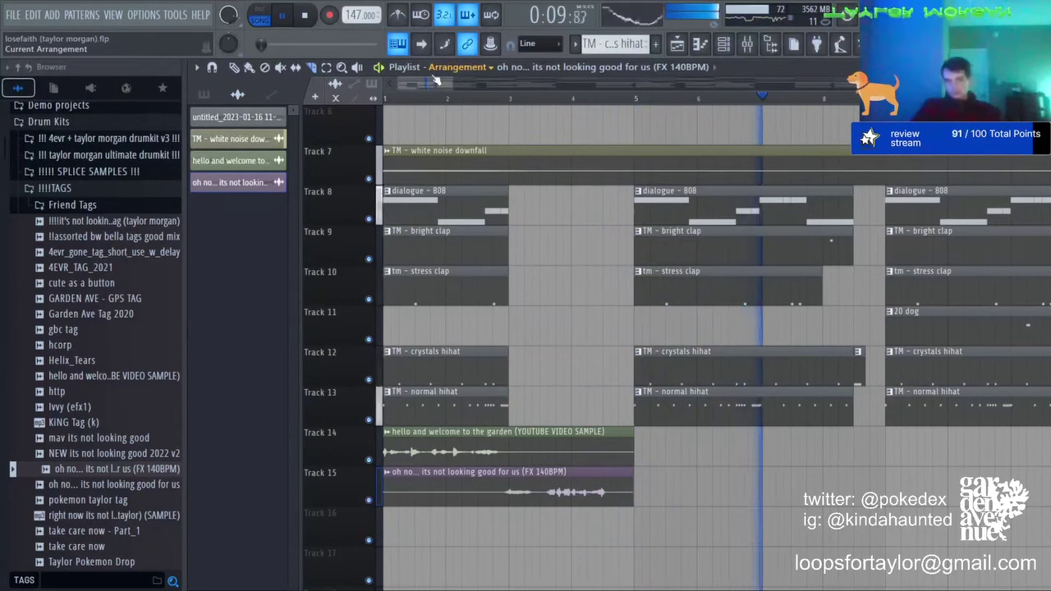
key("space")
left_click(234, 68)
key("space")
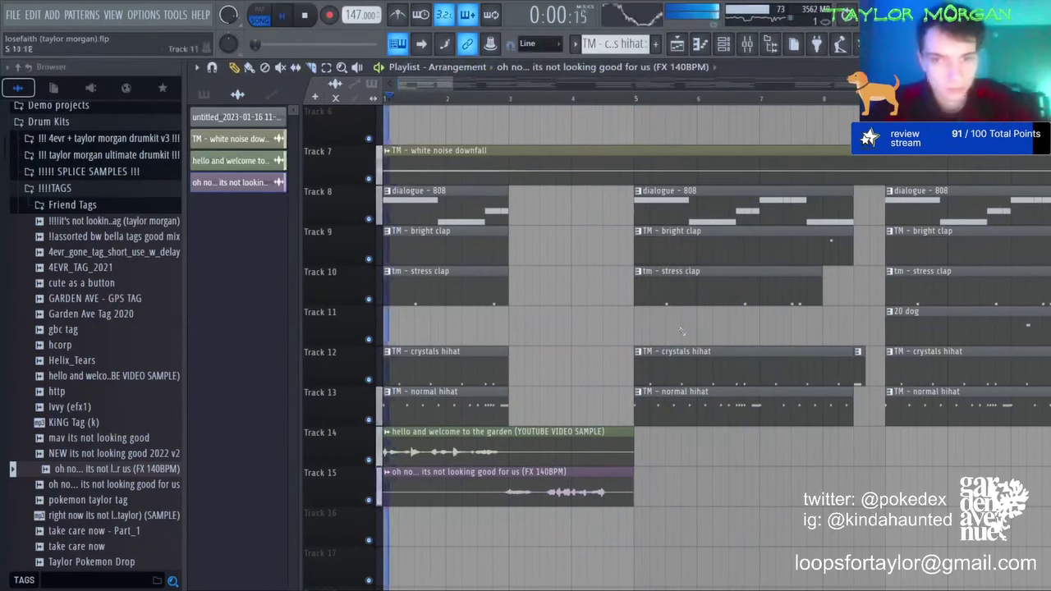
key("space")
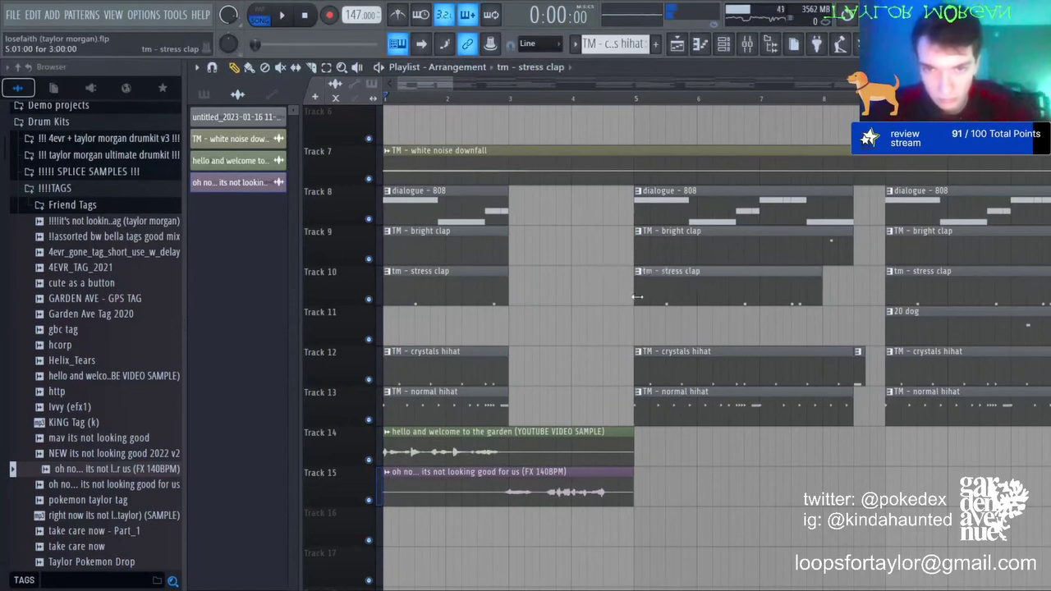
Step: Bring the clap and hi-hat clips back in half a bar before bar 5, slicing the claps at bar 5
left_click_drag(637, 296, 642, 296)
left_click_drag(636, 250, 605, 257)
left_click_drag(642, 287, 605, 287)
left_click_drag(634, 398, 605, 399)
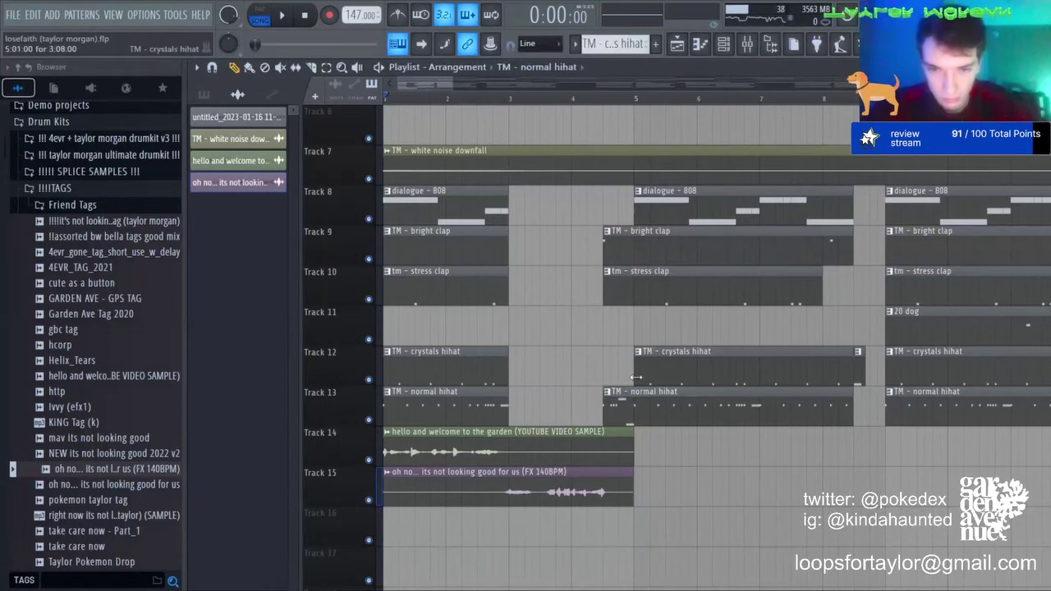
left_click_drag(634, 362, 604, 362)
key("space")
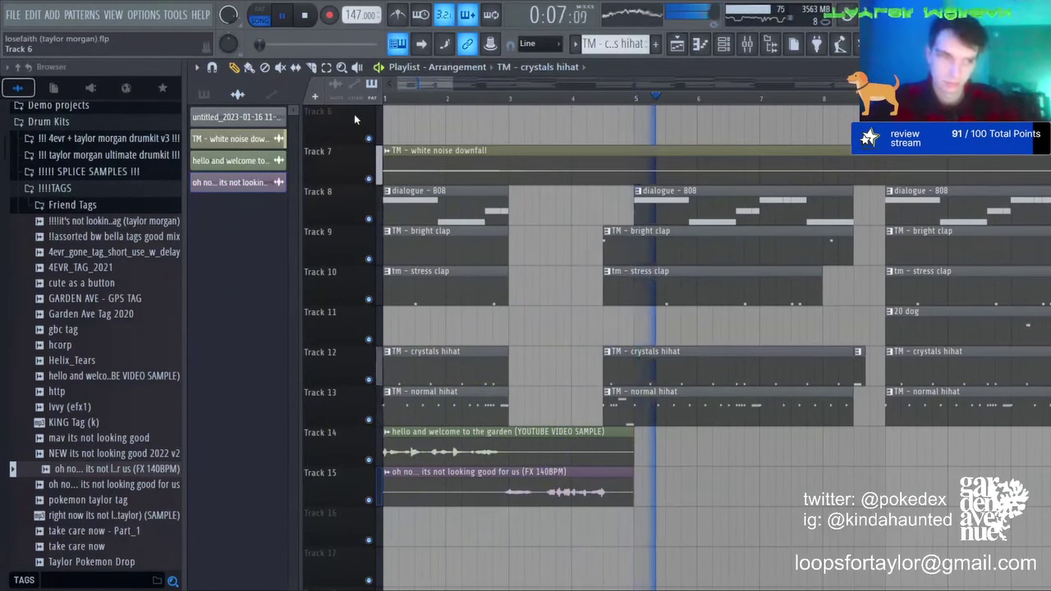
left_click(309, 71)
left_click_drag(635, 248, 638, 297)
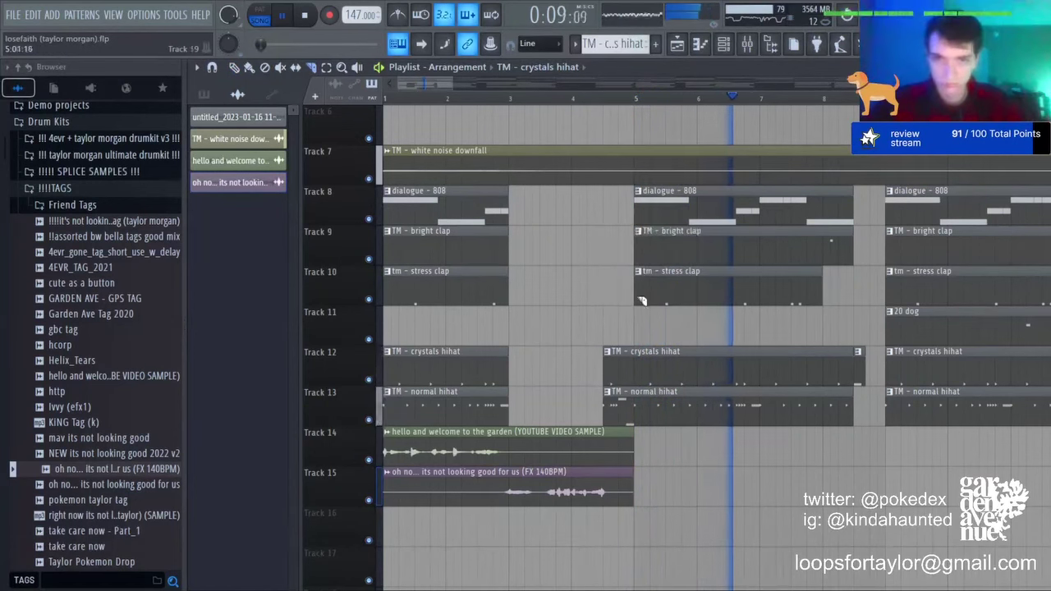
scroll(811, 104, "down", 4)
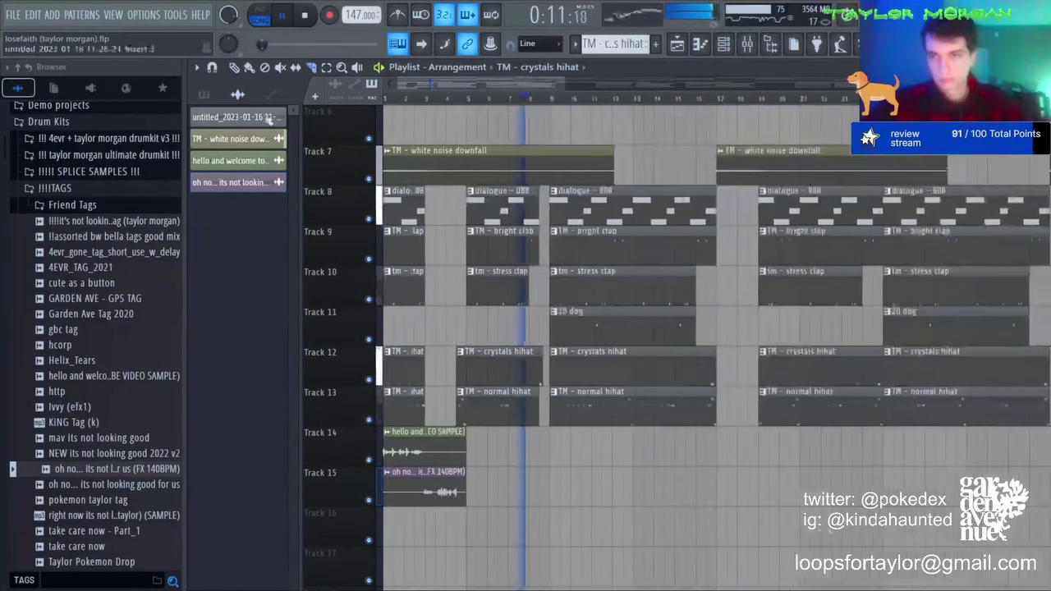
Step: Audition the Diva and celeste parts by soloing Tracks 3 and 5, then unsolo
scroll(657, 125, "down", 3)
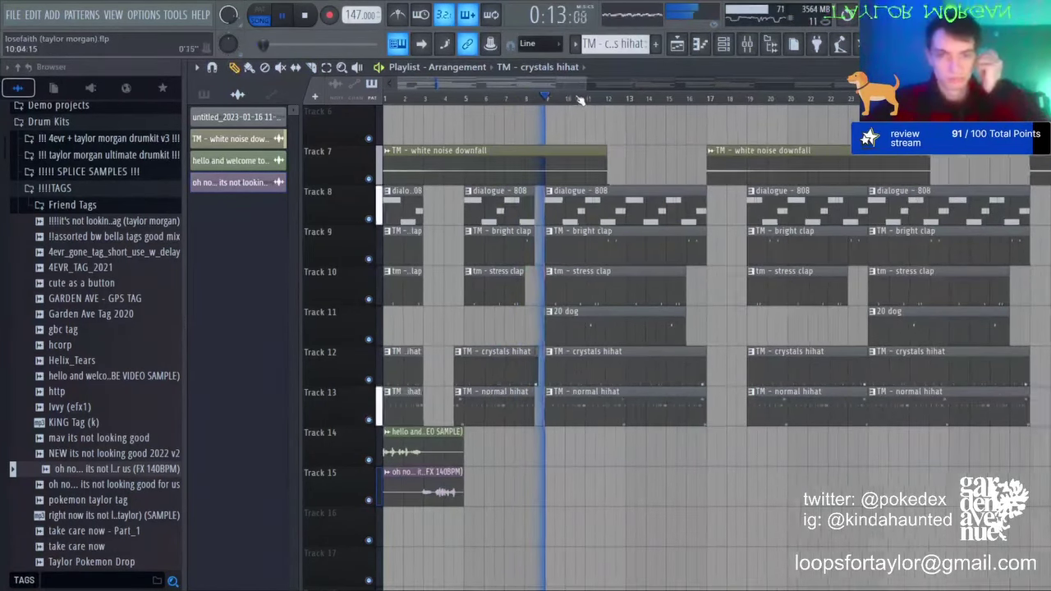
scroll(580, 246, "up", 3)
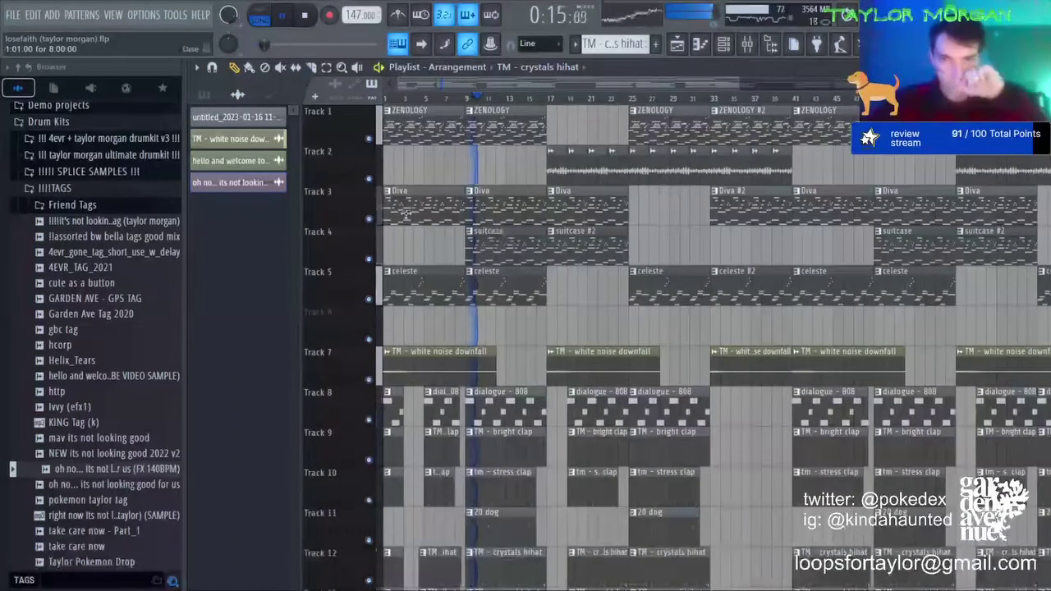
key("space")
right_click(376, 220)
key("space")
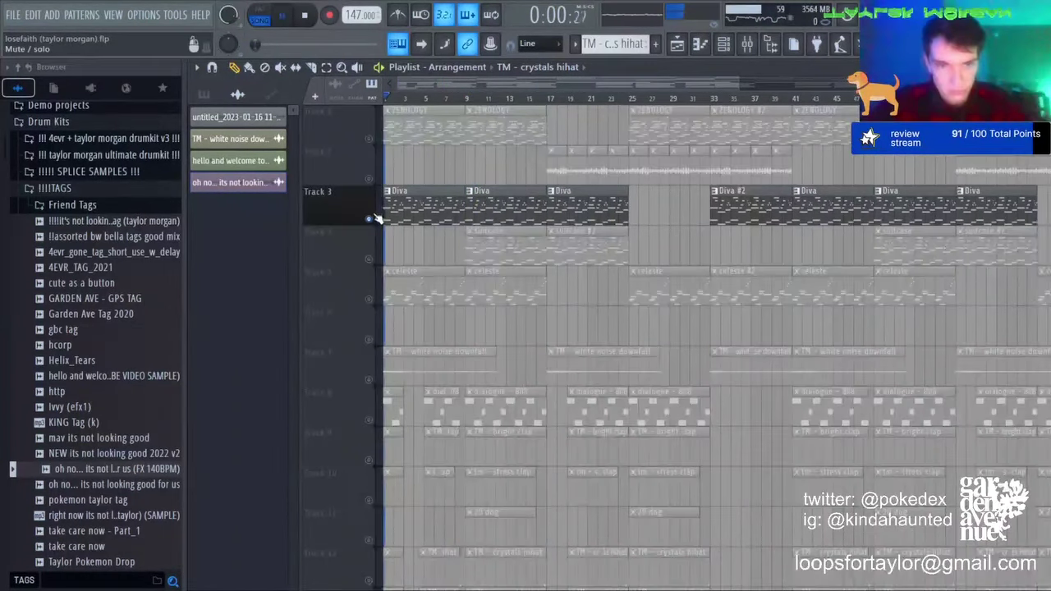
right_click(368, 299)
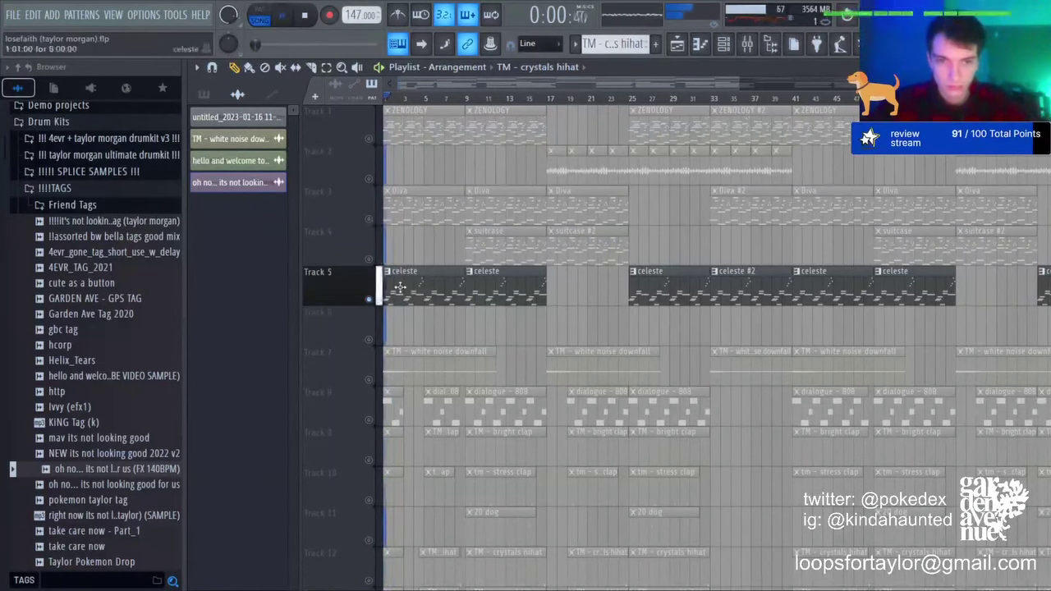
key("space")
right_click(367, 299)
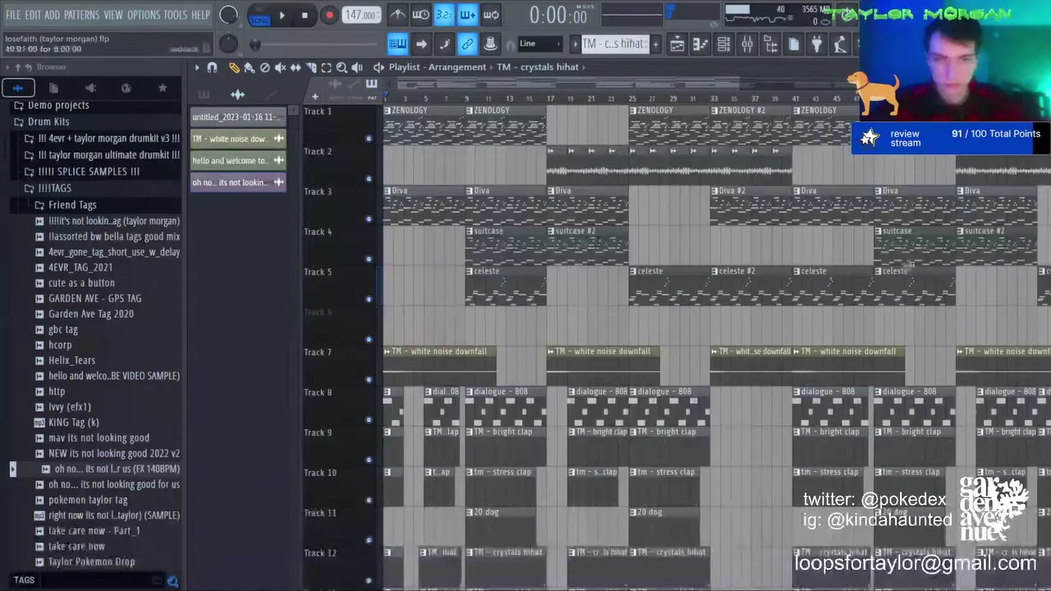
Step: Delete the first celeste clip on Track 5 and save the project
right_click(808, 287)
scroll(809, 107, "down", 4)
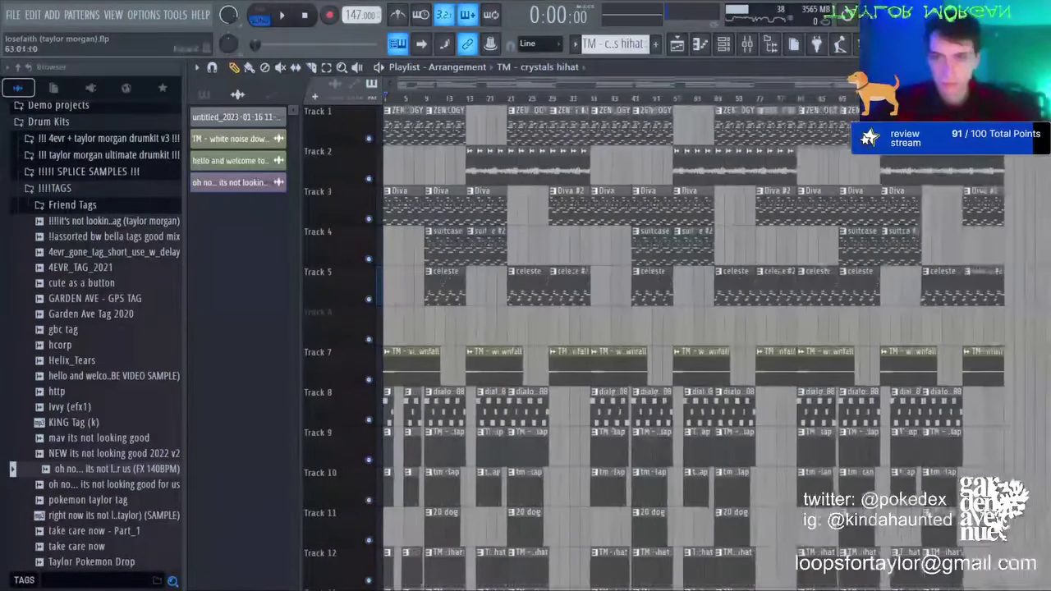
key("space")
key("ctrl+s")
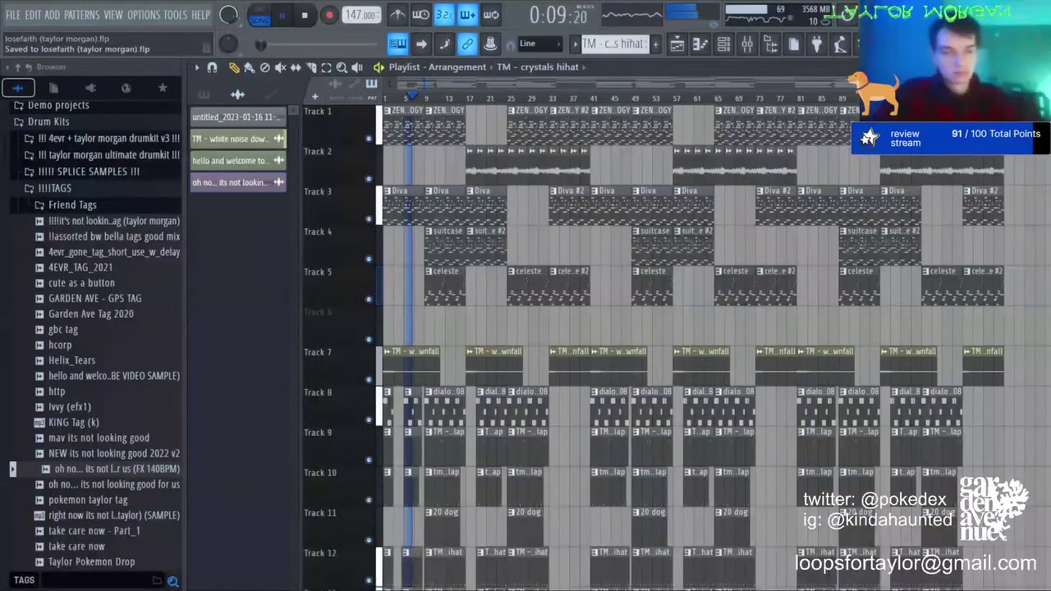
key("space")
key("space")
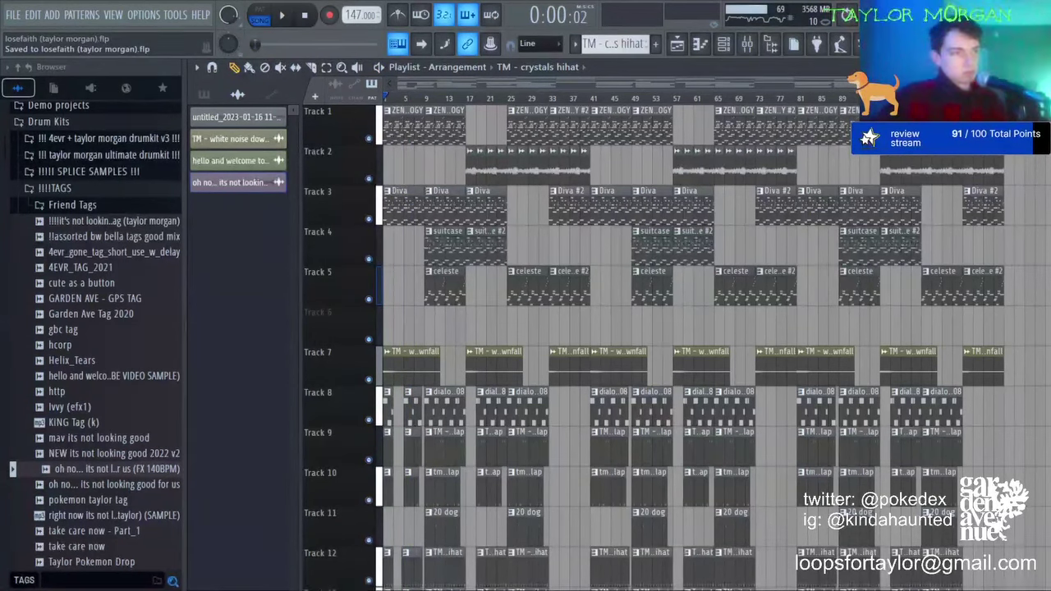
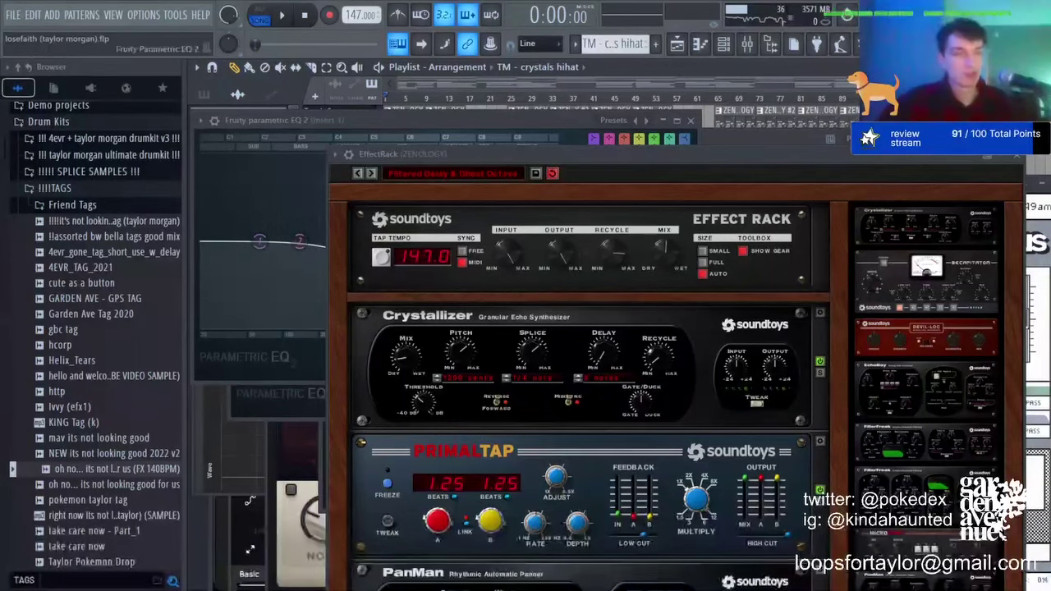
Step: Open the project that has the badstart_146_shinju loop on Track 2 of the playlist
left_click(23, 32)
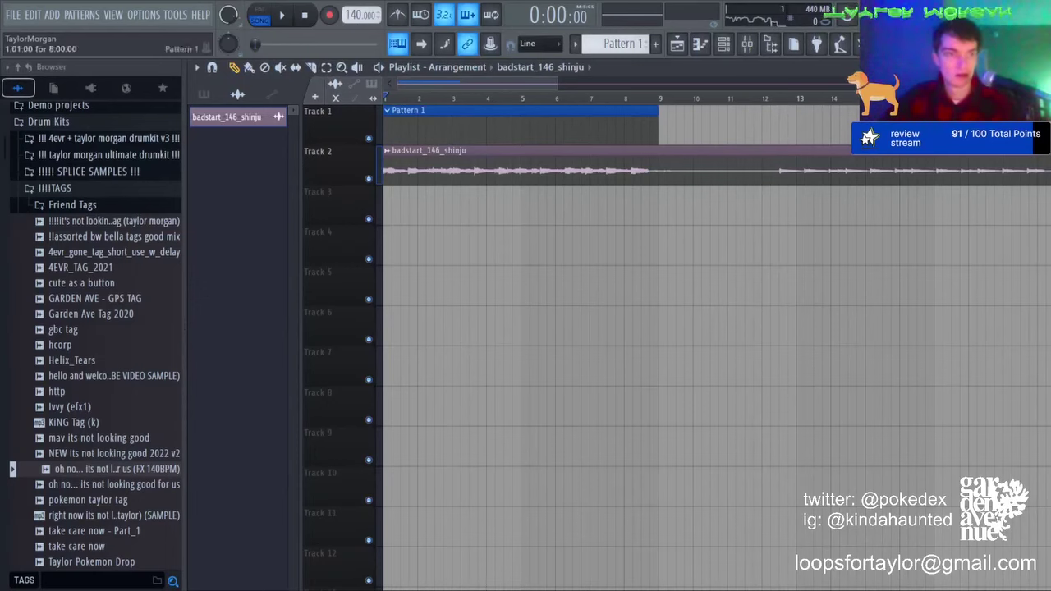
Step: Adjust the Track 2 loop so a copy starts at bar 1, deleting the first copy
scroll(392, 97, "up", 9)
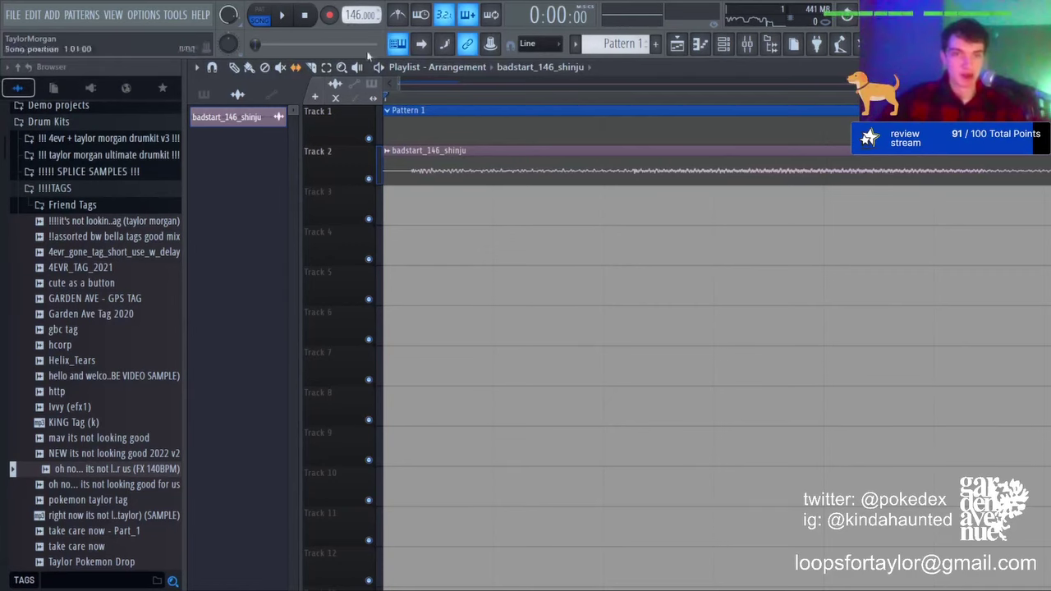
left_click_drag(457, 174, 445, 172)
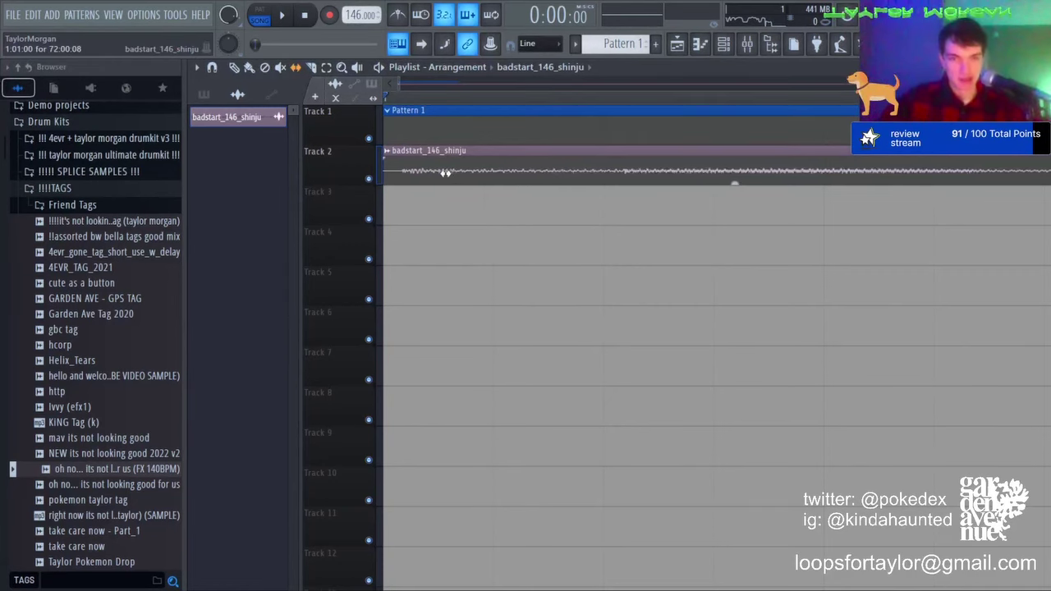
scroll(402, 104, "down", 10)
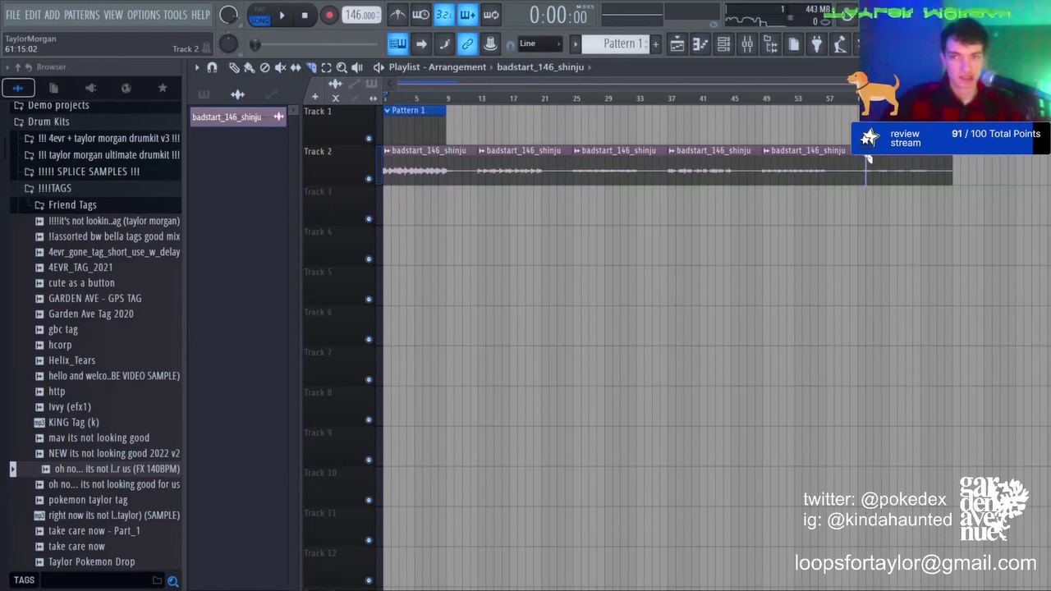
right_click(399, 165)
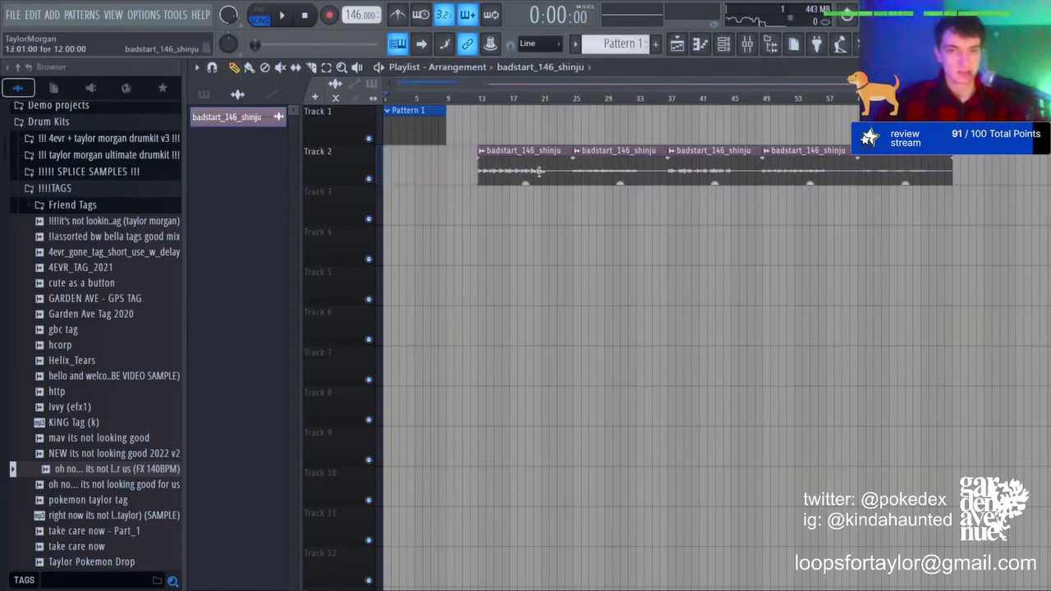
left_click_drag(542, 171, 446, 172)
Step: Move loop copies onto Tracks 3, 4, 6 and 5 at bar 1, then solo Track 2
left_click_drag(609, 174, 299, 192)
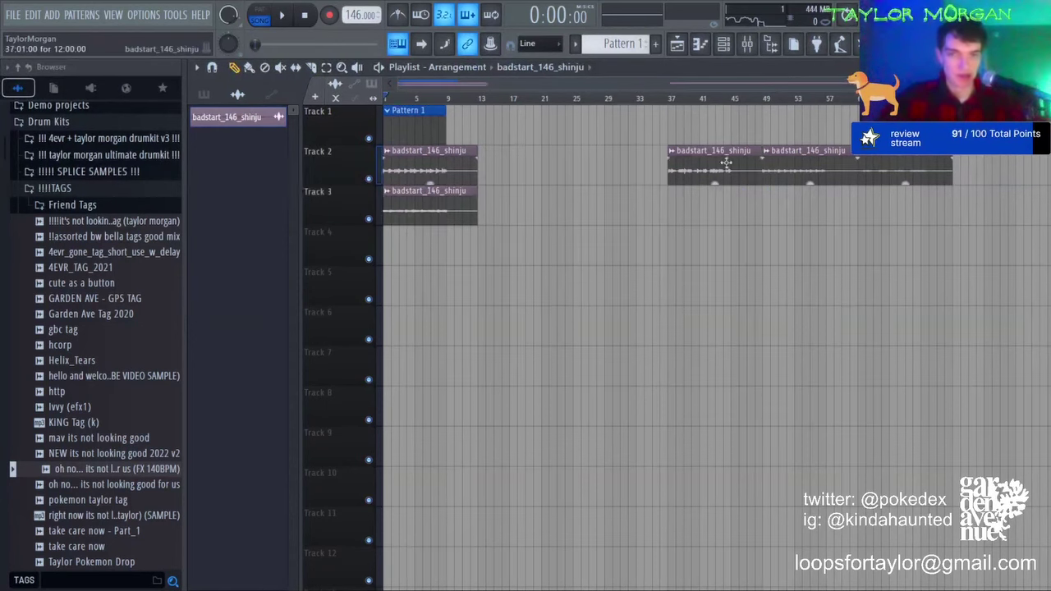
left_click_drag(726, 163, 399, 249)
left_click_drag(815, 169, 421, 287)
left_click_drag(903, 169, 251, 320)
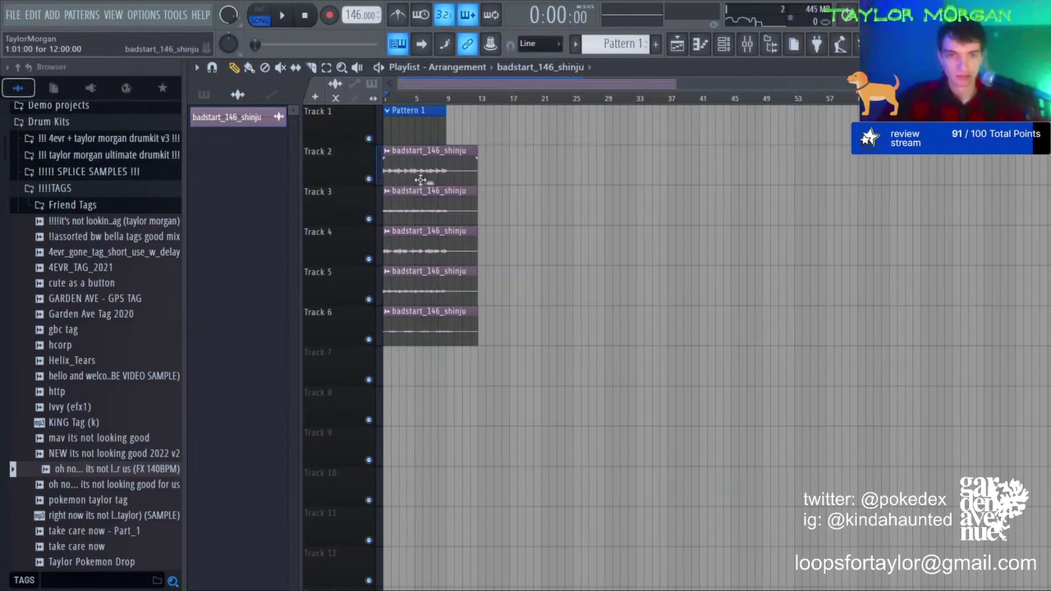
right_click(369, 178)
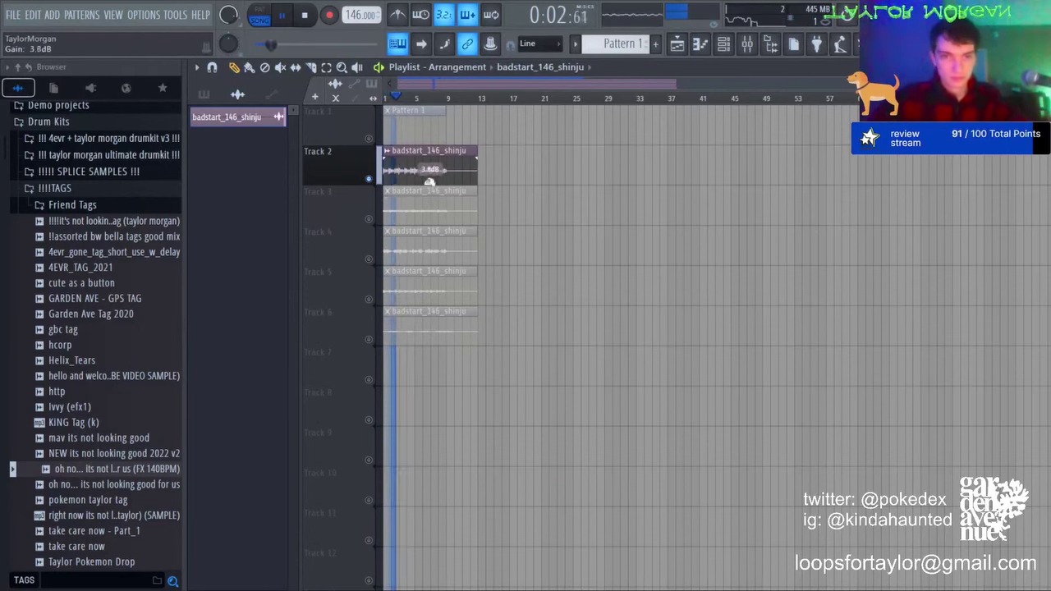
Step: Audition each loop copy by soloing Tracks 4, 3, 5 and 6 in turn, then unsolo
right_click(368, 259)
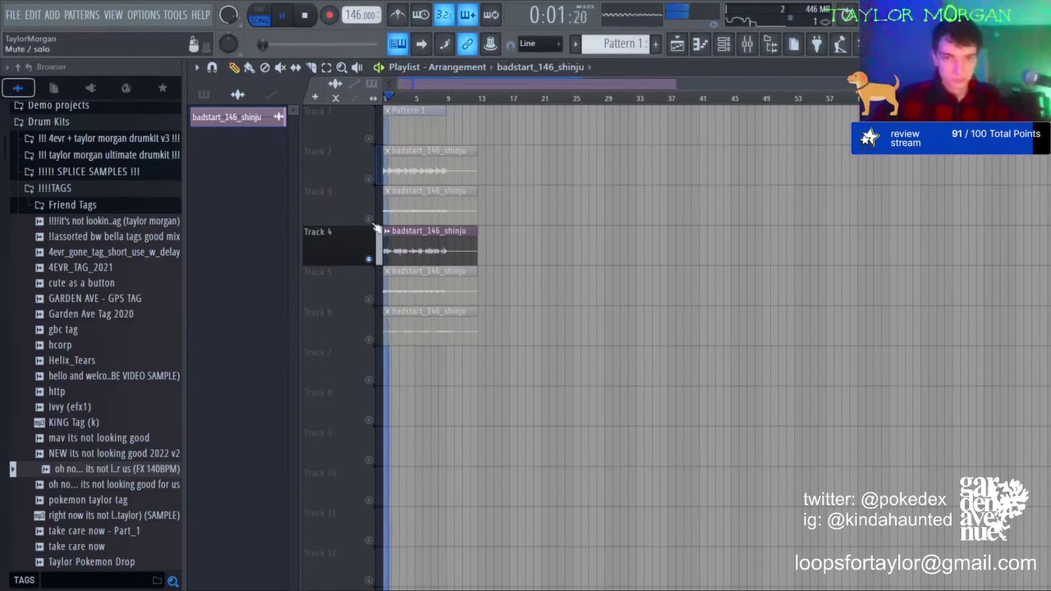
right_click(368, 218)
right_click(368, 299)
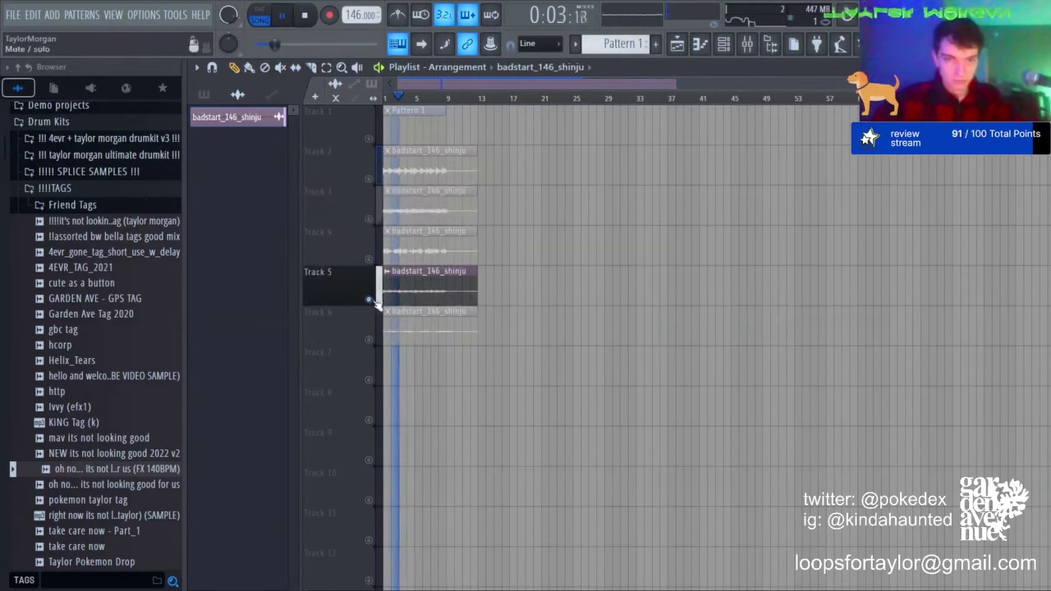
right_click(369, 339)
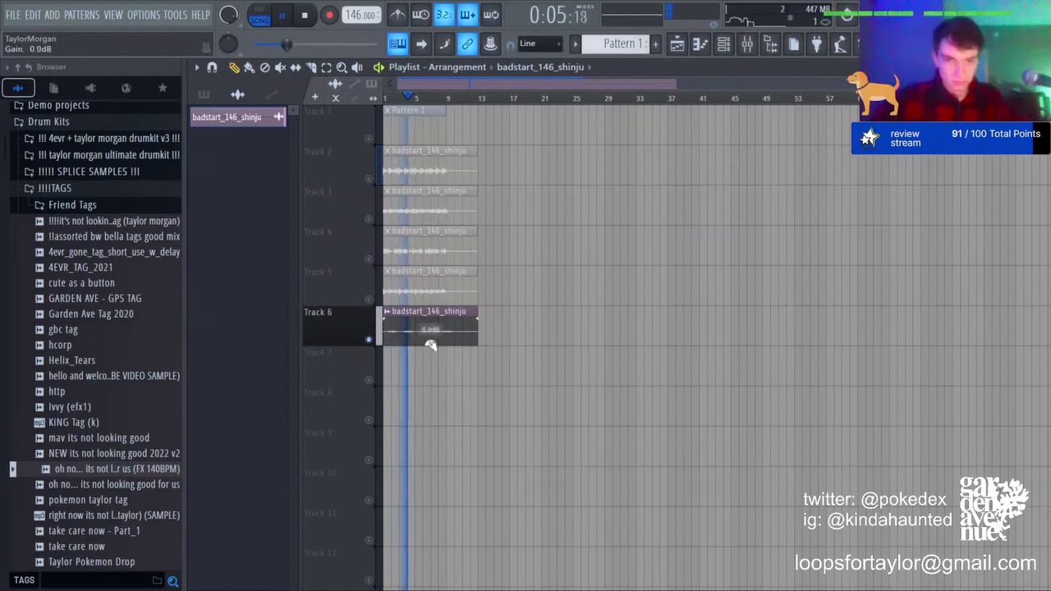
right_click(368, 340)
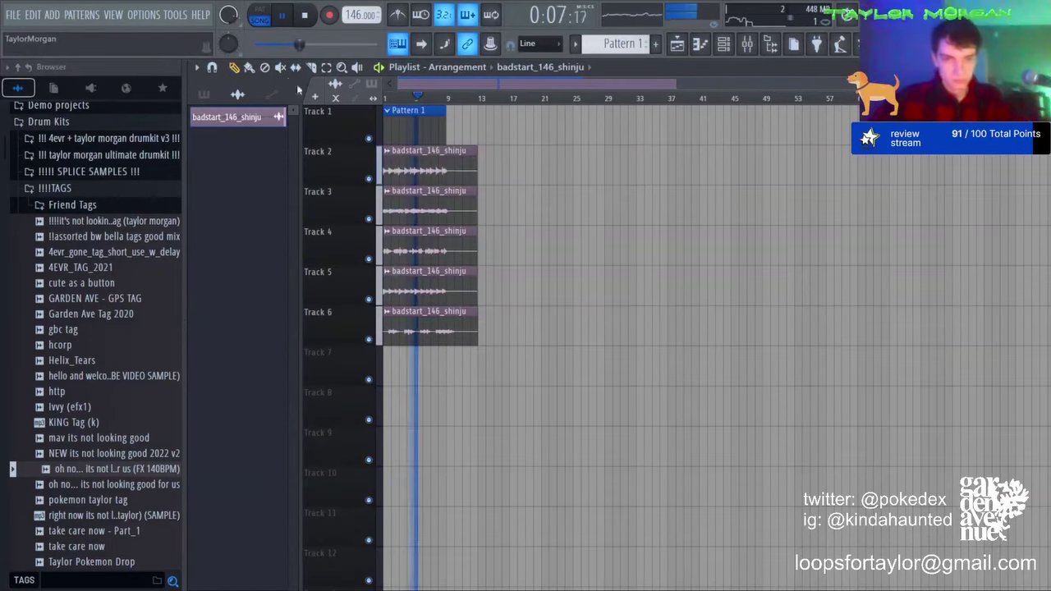
Step: Slice all five loop copies at bar 9 and bring up the channel rack
left_click_drag(451, 356, 451, 358)
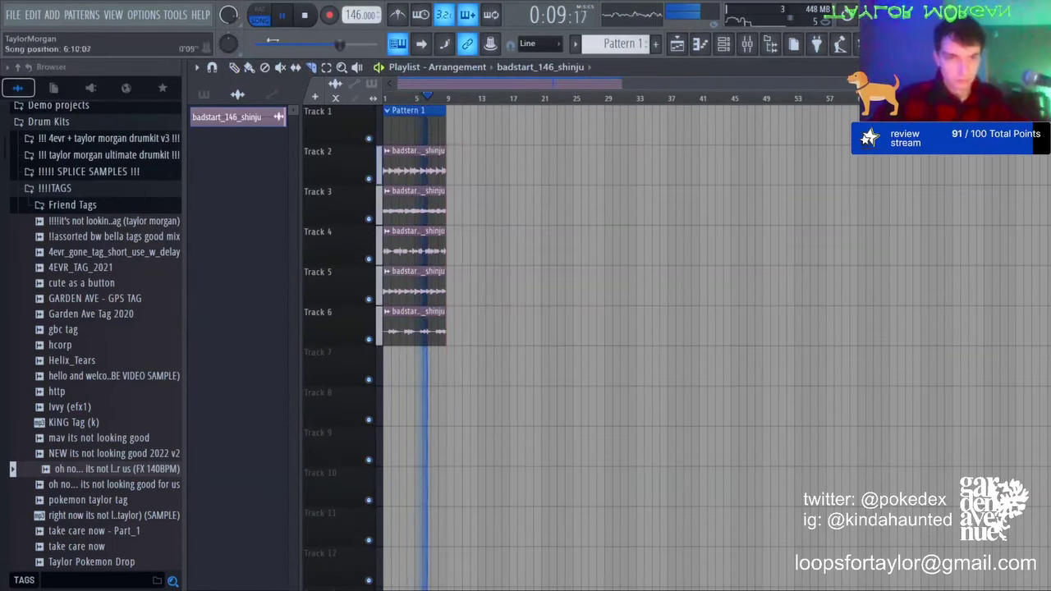
scroll(395, 97, "up", 5)
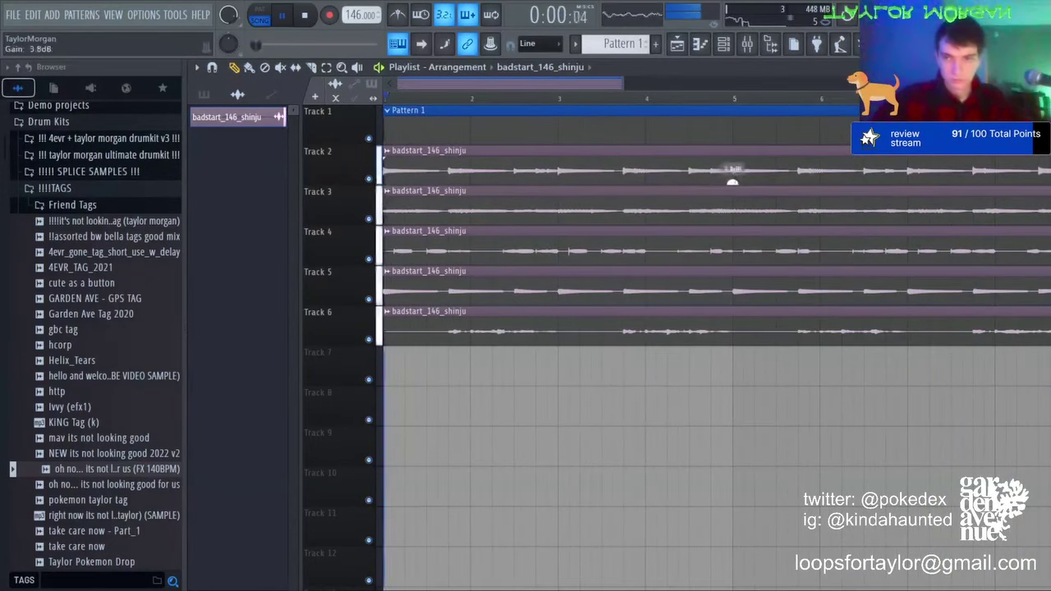
scroll(588, 97, "down", 2)
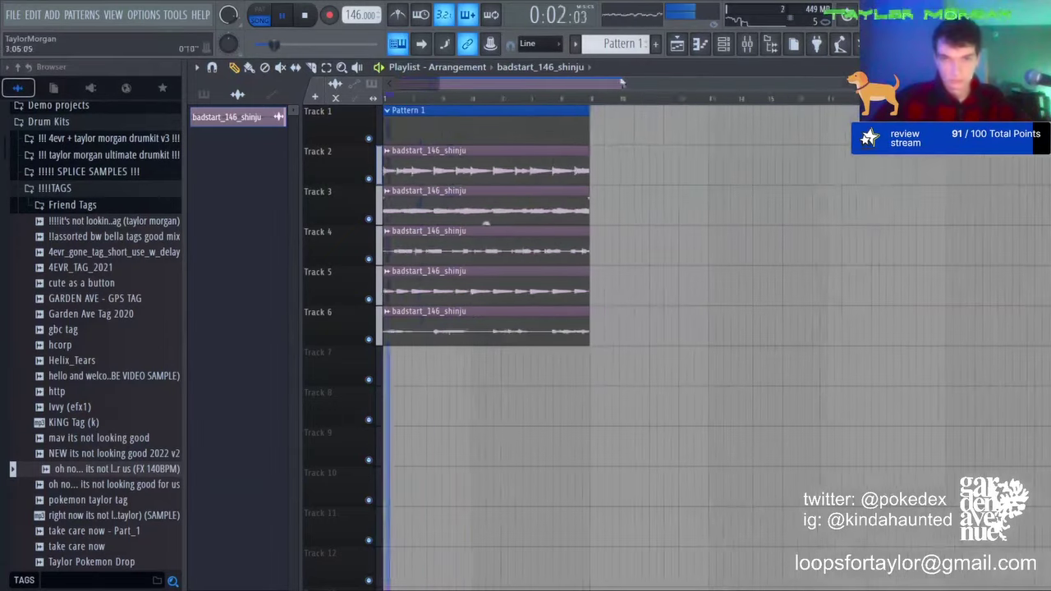
key("F6")
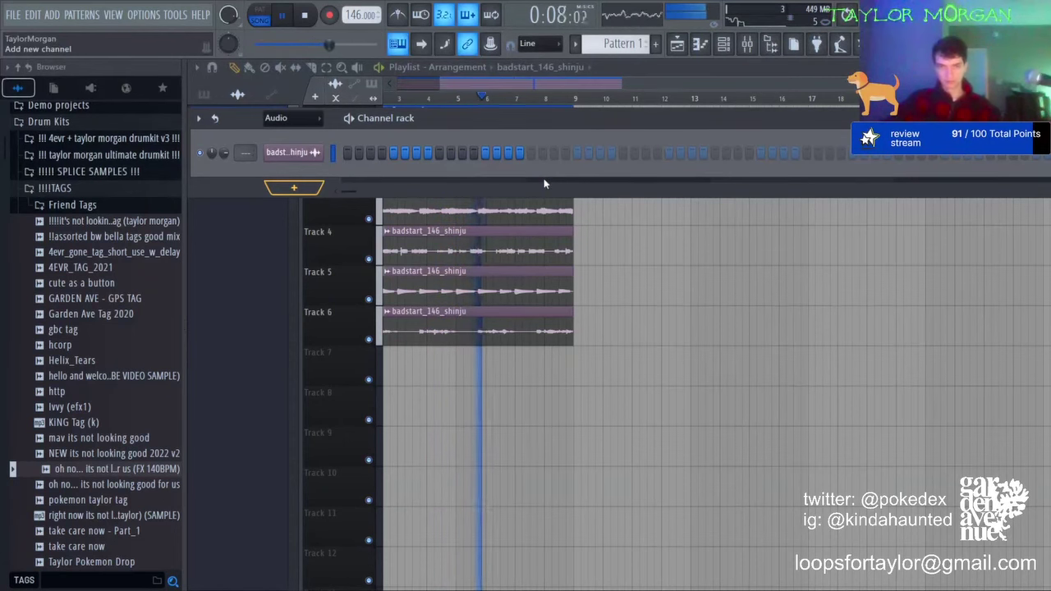
Step: In the drum kit's hi hats folder, preview the savestate, freezr, ghost, hit, sneezed and l0se hi-hats
left_click(110, 138)
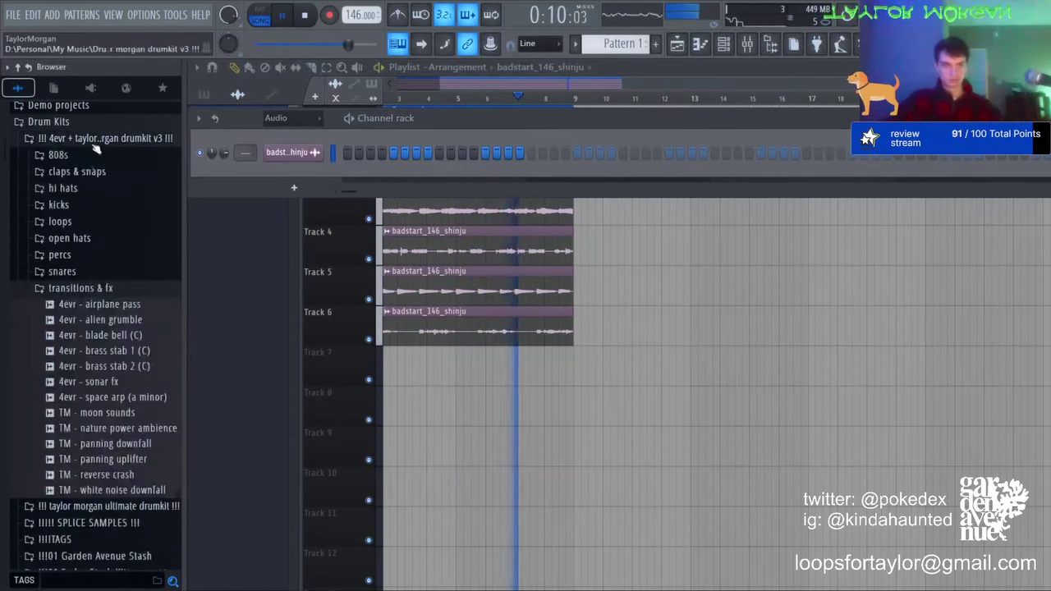
left_click(61, 190)
left_click(82, 280)
left_click(92, 420)
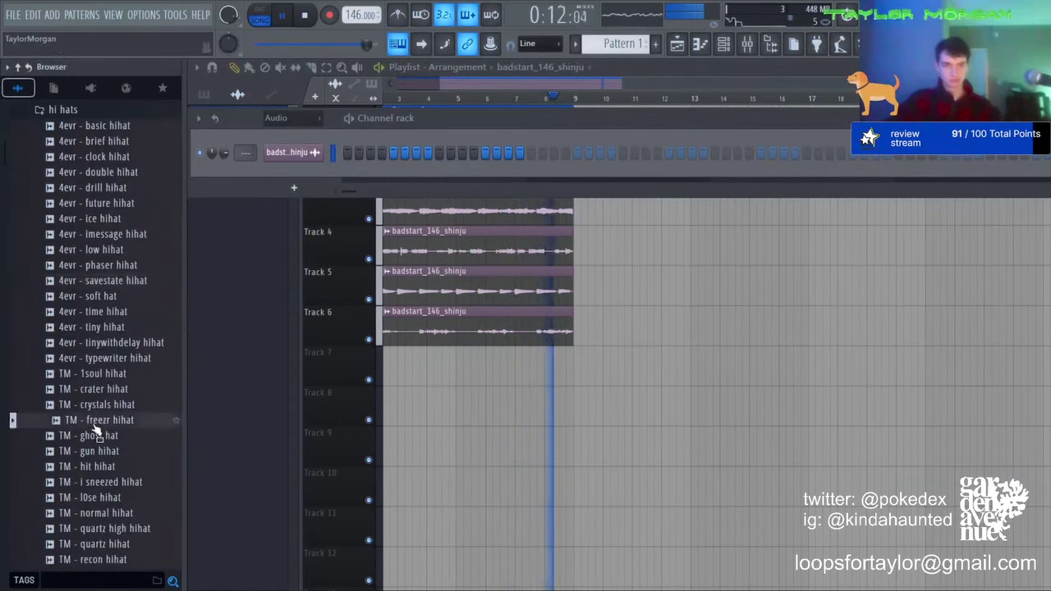
left_click(90, 435)
left_click(89, 466)
left_click(97, 482)
left_click(99, 499)
Step: Compare the hit, sneezed, l0se and quartz hi-hats, then add TM - l0se hihat with a step pattern
left_click(104, 468)
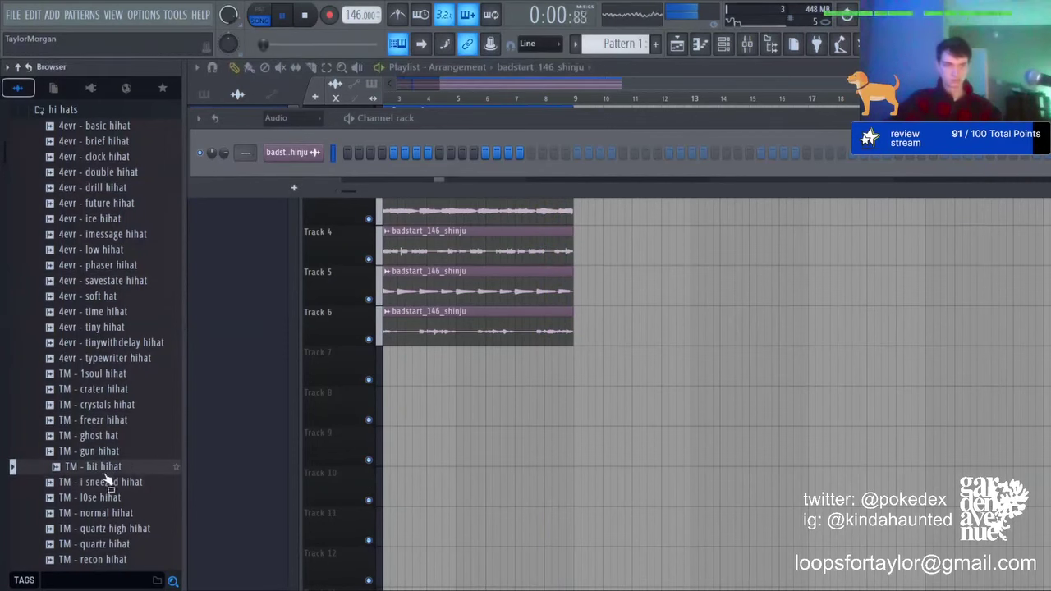
left_click(107, 483)
left_click(120, 467)
left_click(113, 498)
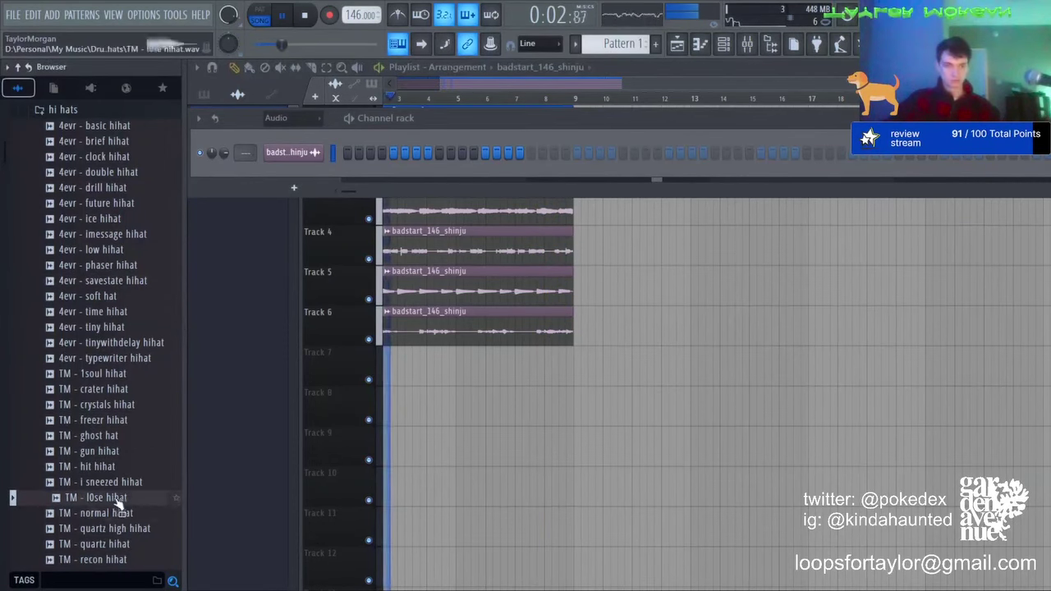
left_click(110, 543)
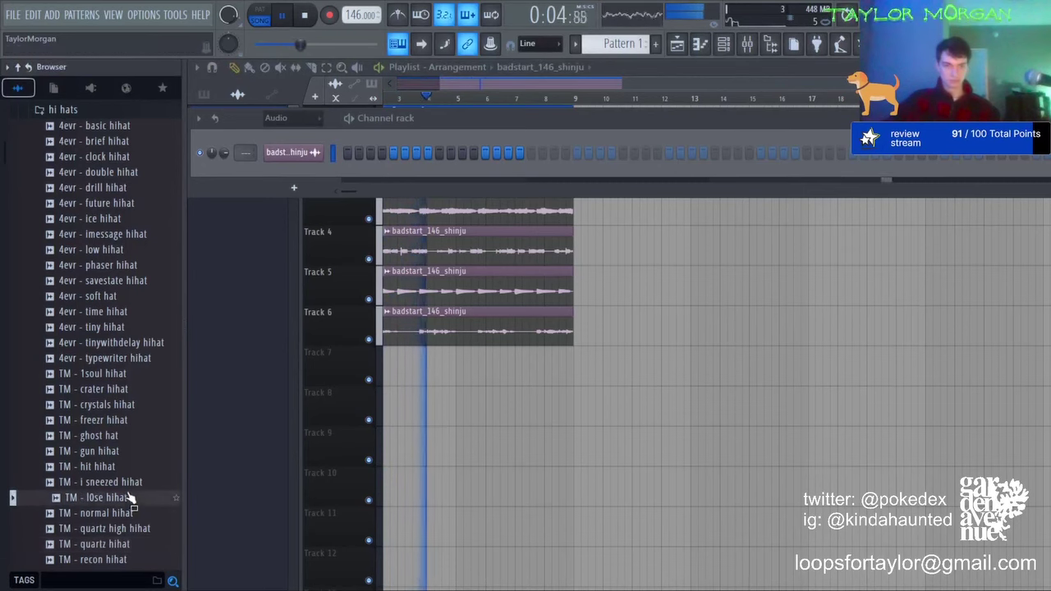
left_click(123, 498)
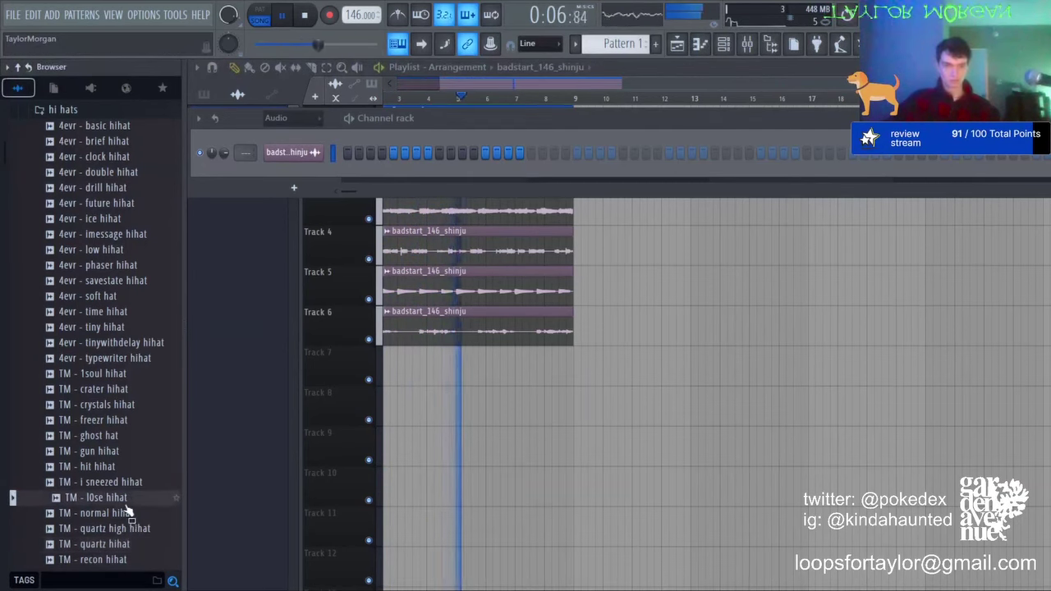
left_click_drag(123, 498, 332, 184)
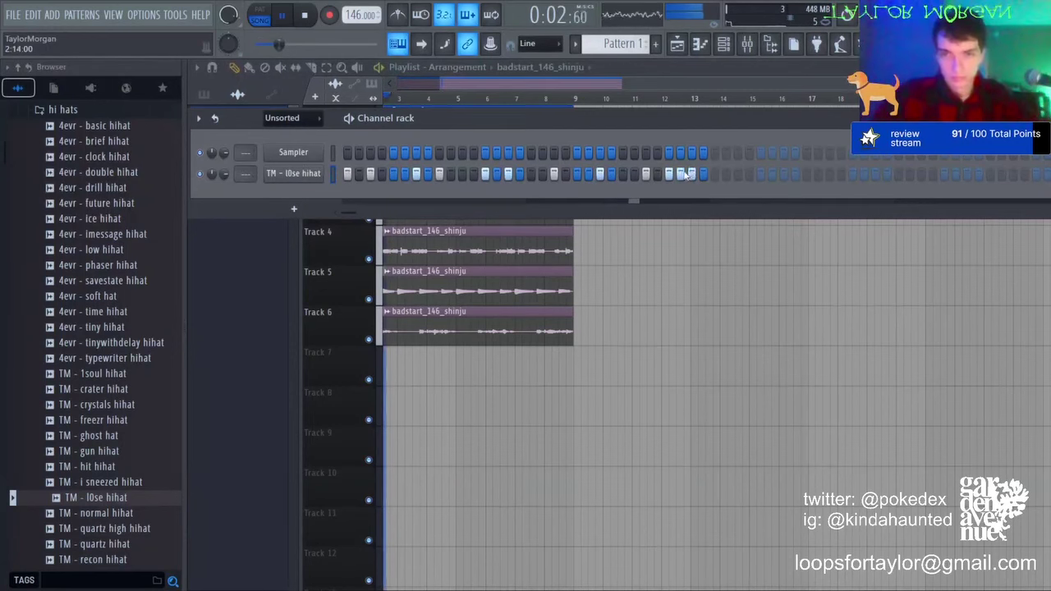
left_click(713, 175)
Step: Make the hi-hat notes legato, delete the long last note, and duplicate the pattern
key("F7")
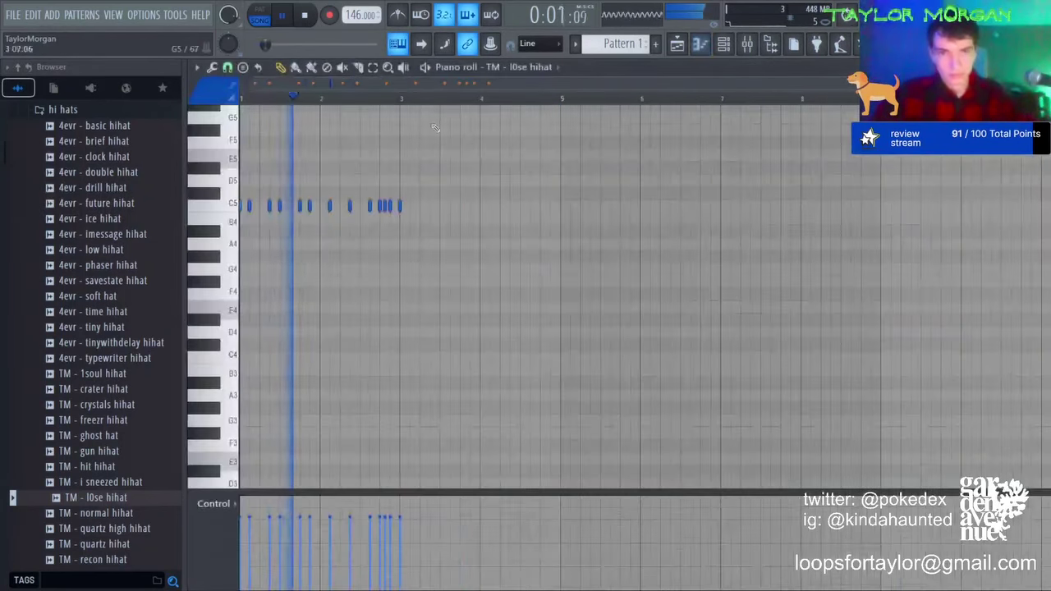
key("space")
key("space")
key("ctrl+l")
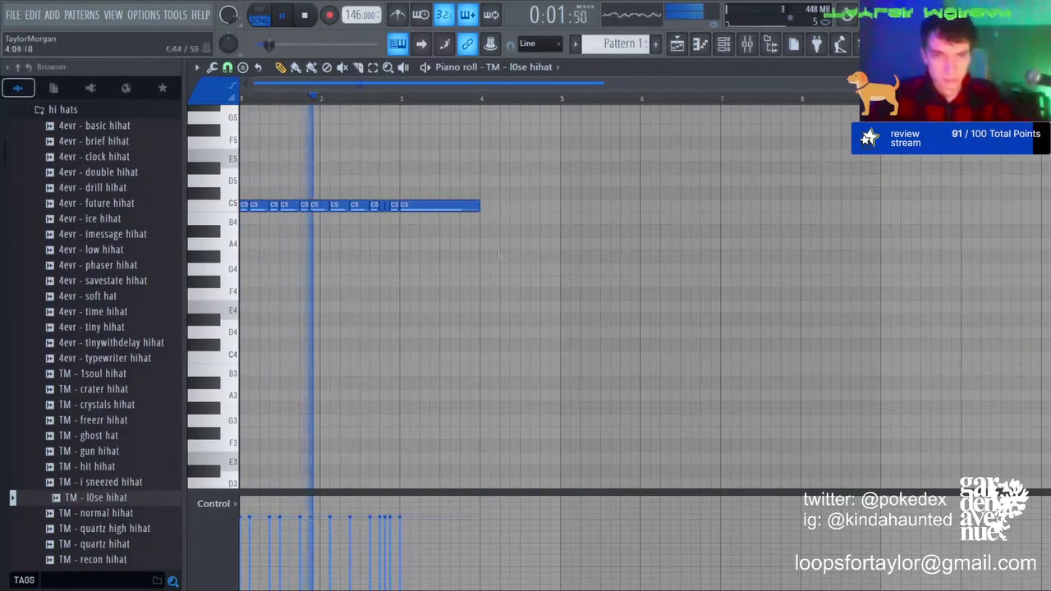
right_click(444, 206)
key("ctrl+b")
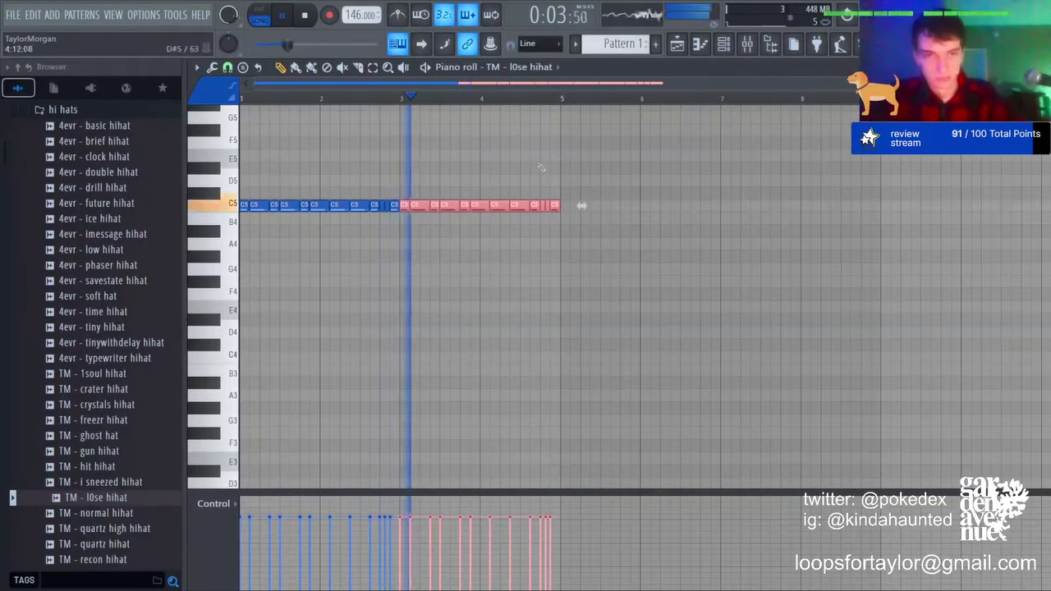
key("space")
scroll(509, 197, "up", 3)
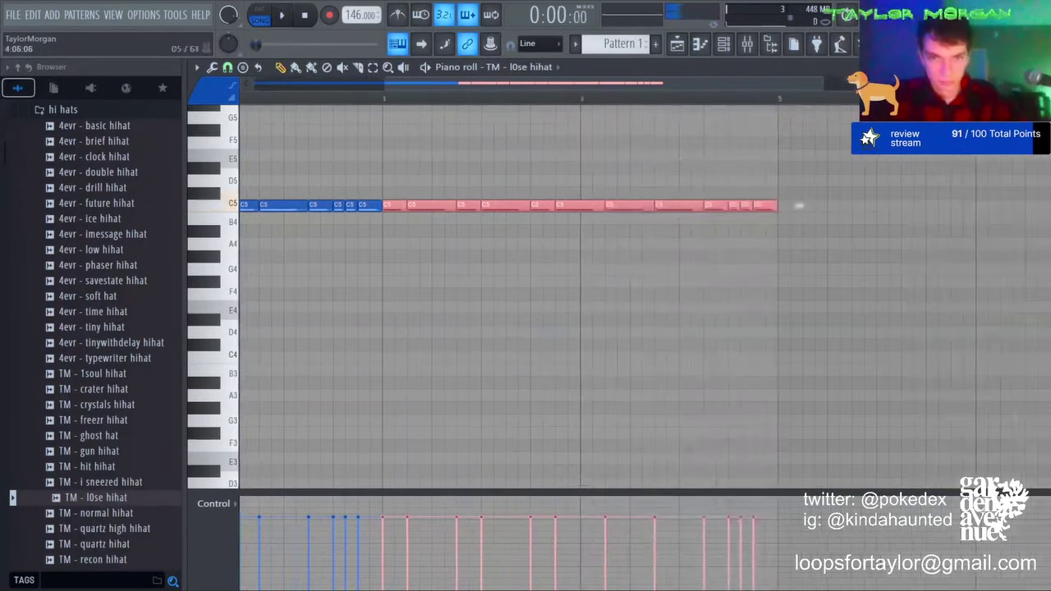
Step: Add a short D#5 hi-hat hit near bar 4 and duplicate it into repeating three-note rolls
left_click(648, 167)
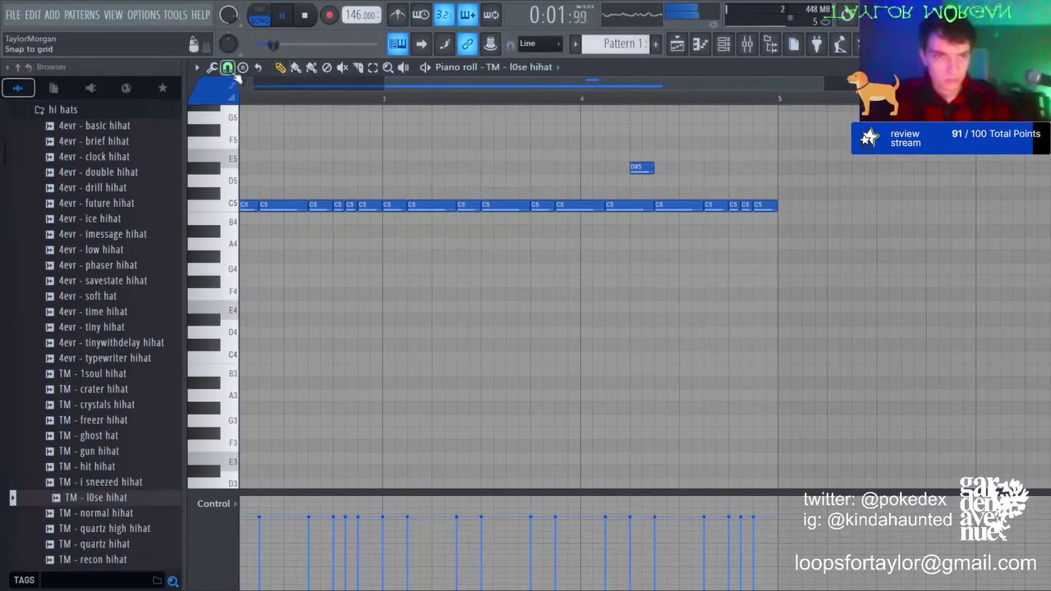
left_click(248, 206)
left_click_drag(651, 169, 636, 170)
mouse_move(621, 156)
left_mouse_down()
mouse_move(667, 185)
mouse_move(630, 162)
left_mouse_up()
key("ctrl+b")
key("ctrl+b")
scroll(649, 163, "down", 3)
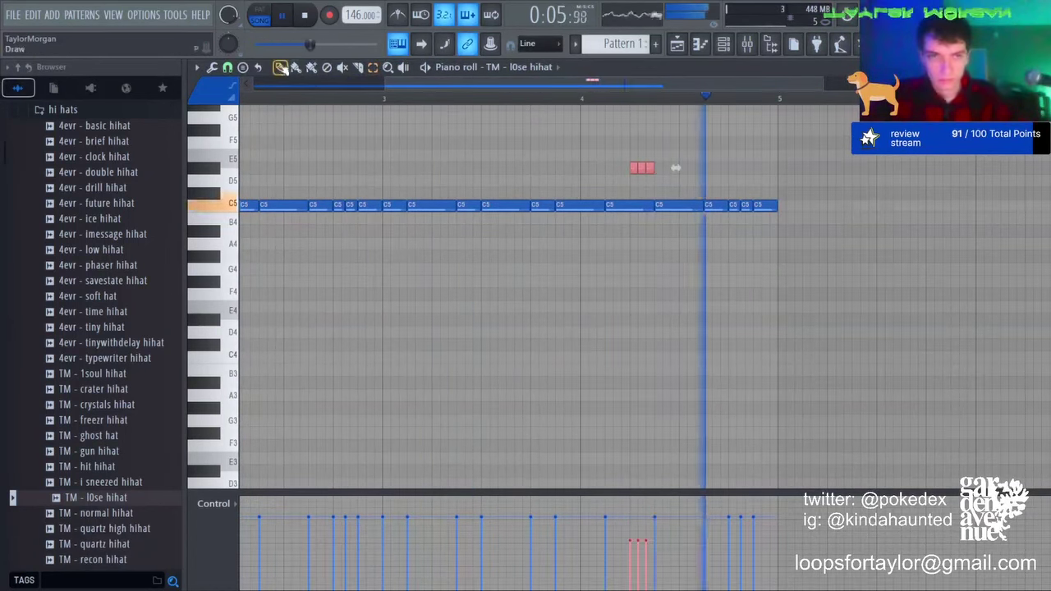
key("ctrl+b")
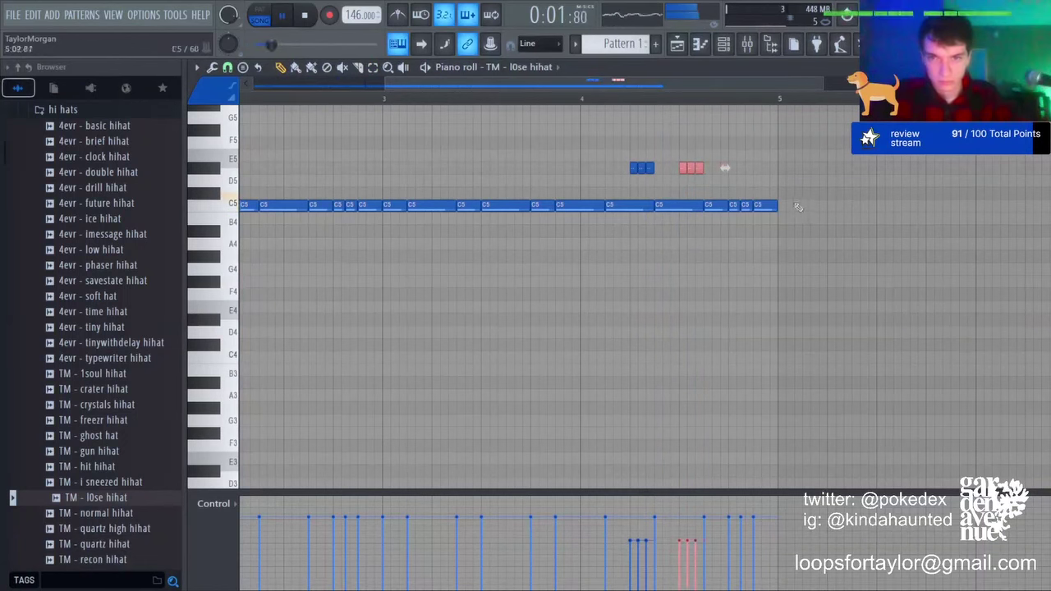
key("ctrl+b")
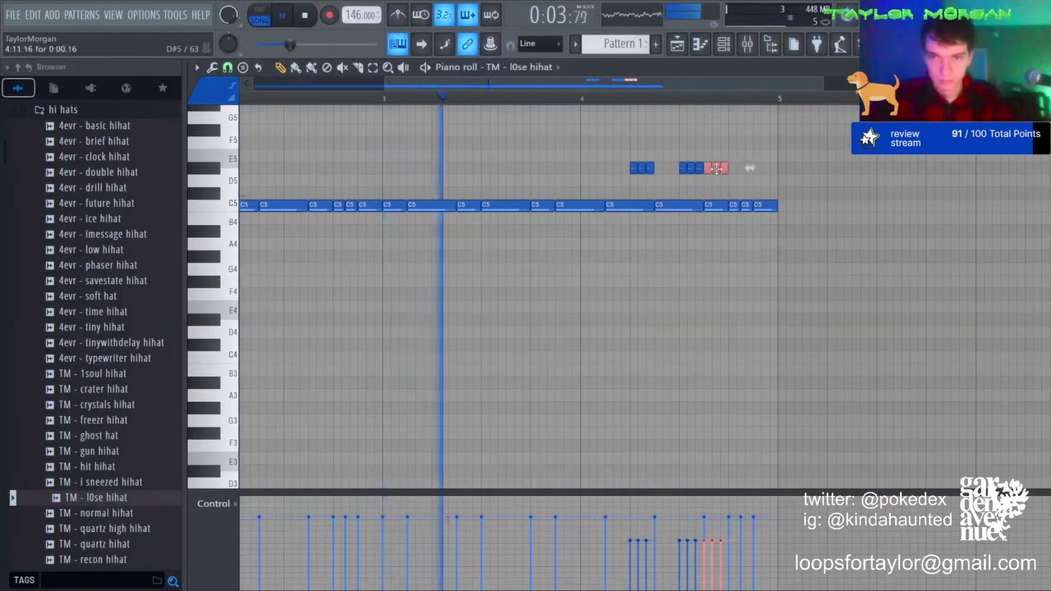
Step: Move a roll to E4 then A4, delete one C5 note, and copy the roll down to A3
left_click_drag(717, 168, 762, 307)
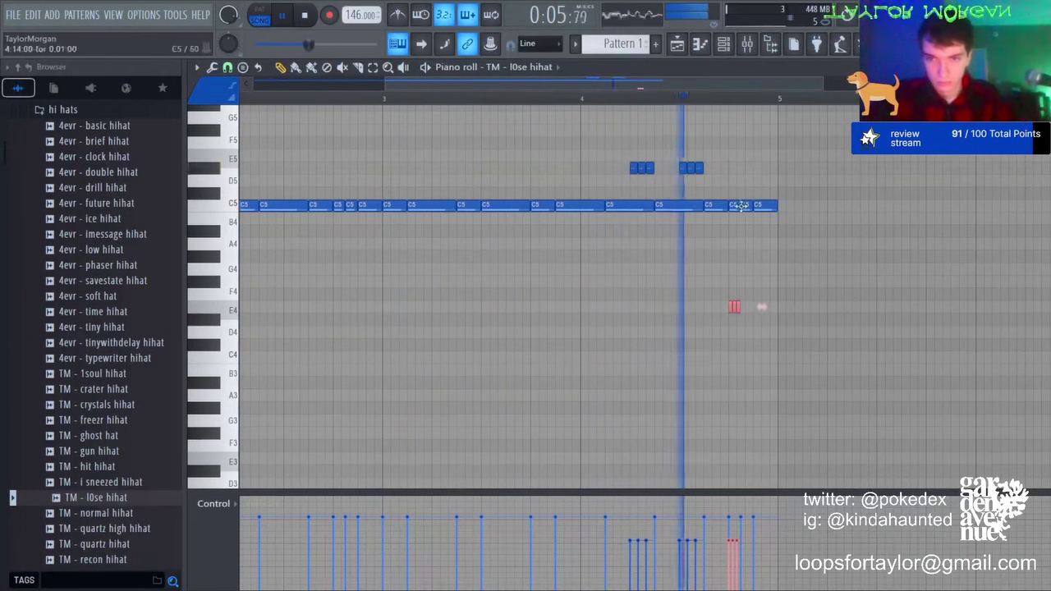
right_click(742, 206)
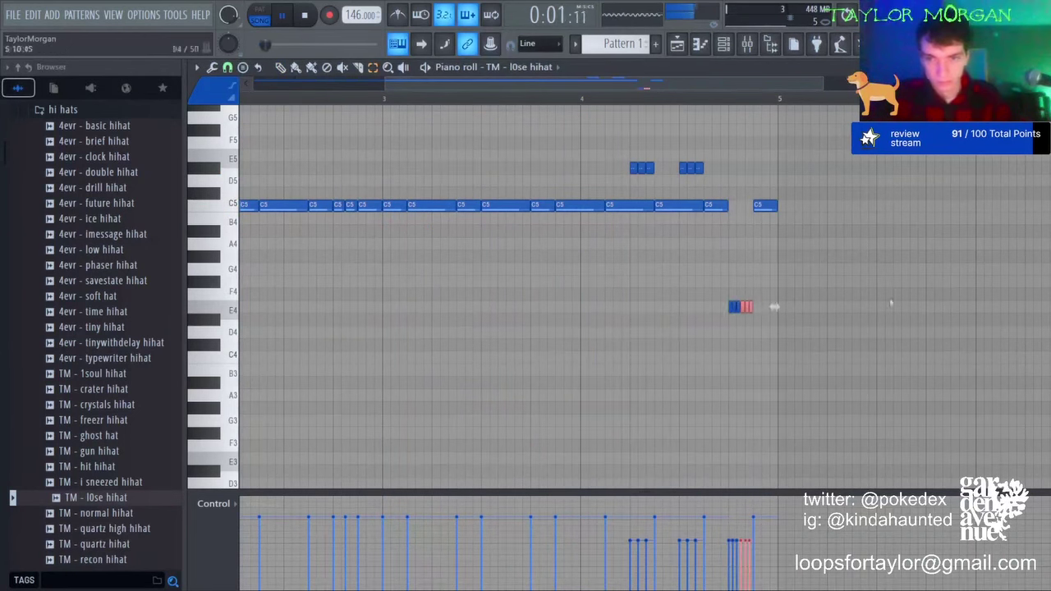
key("Up")
key("Up")
key("Up")
key("Up")
key("Up")
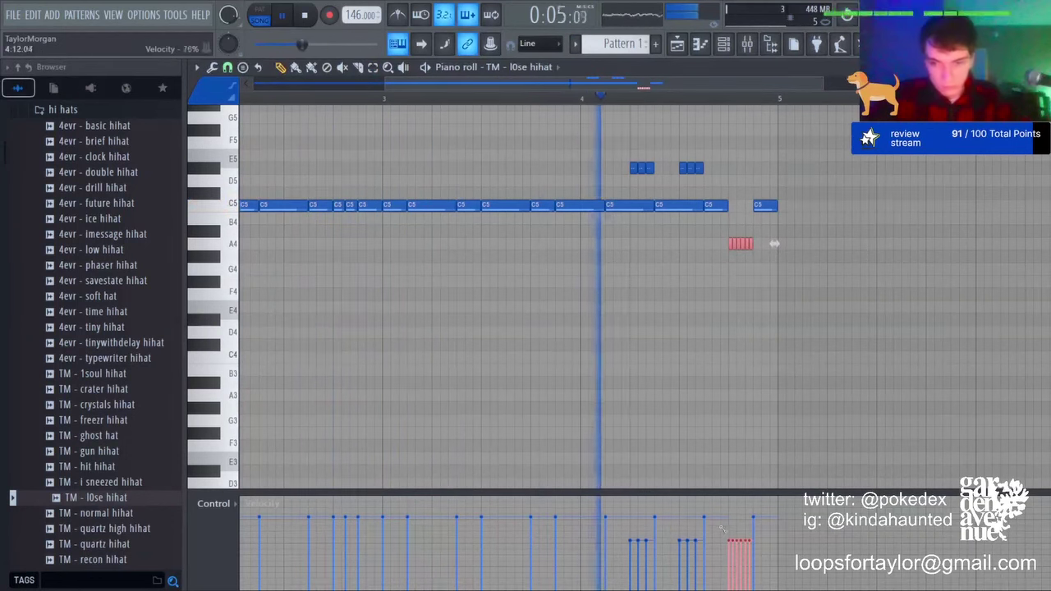
key("ctrl+b")
key("ctrl+Down")
key("ctrl+d")
key("space")
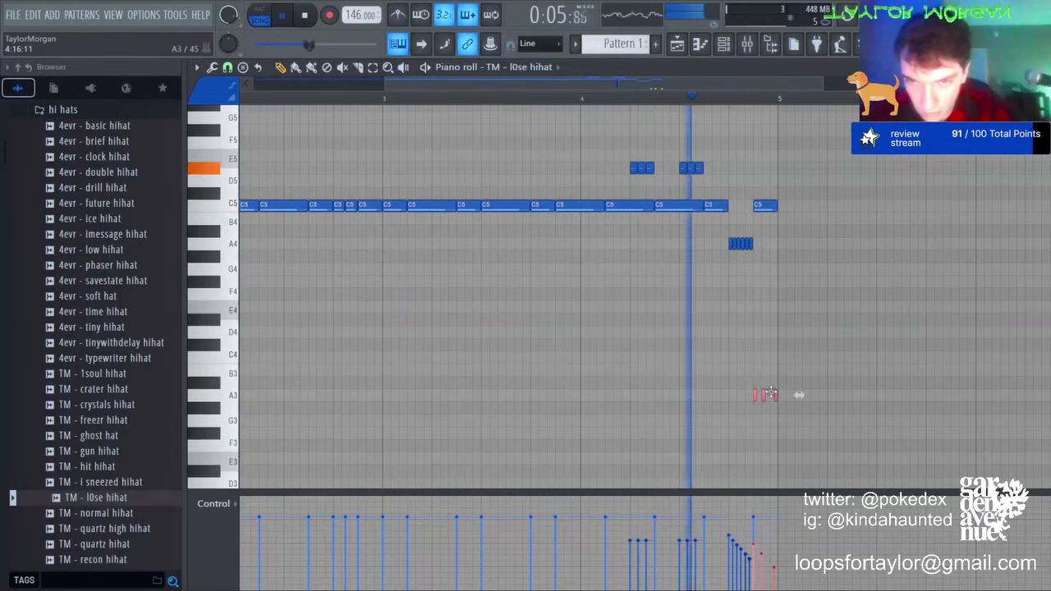
Step: Nudge the last A3 hi-hat note slightly earlier and return to the playlist
key("ctrl+d")
left_click_drag(775, 395, 771, 396)
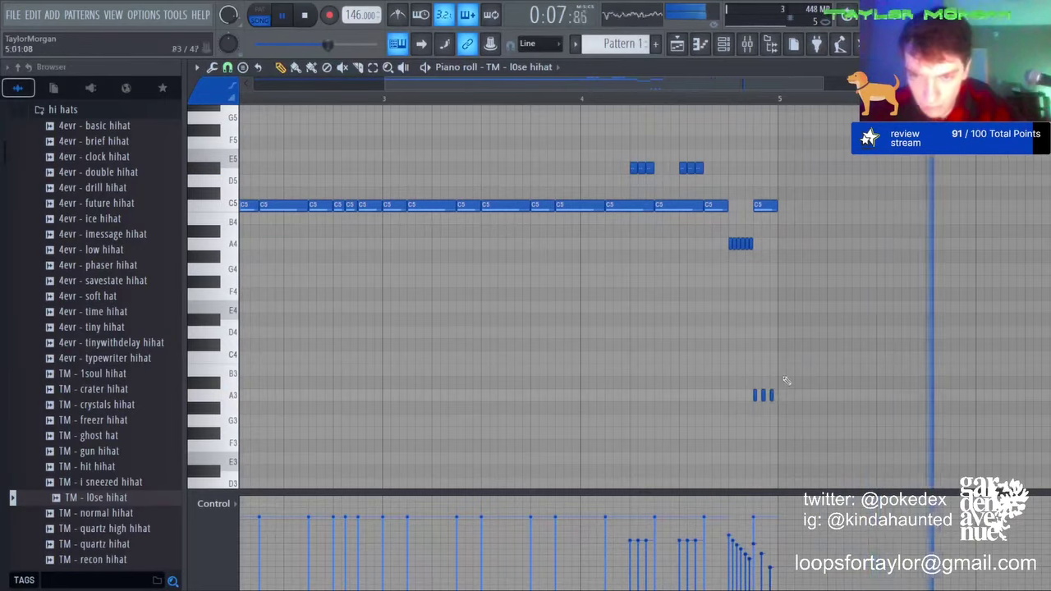
key("ctrl+a")
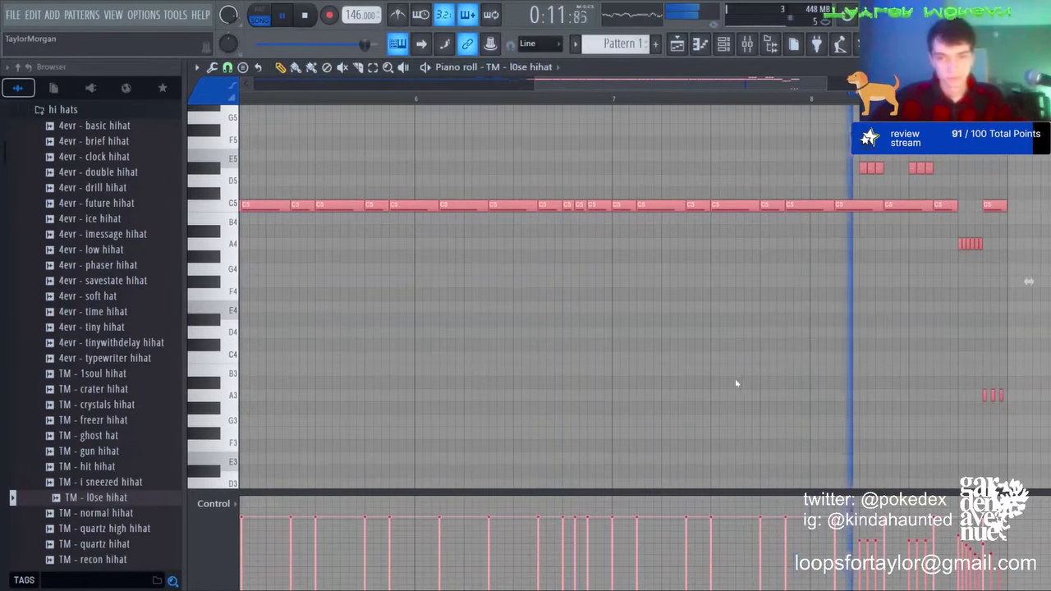
left_click(677, 43)
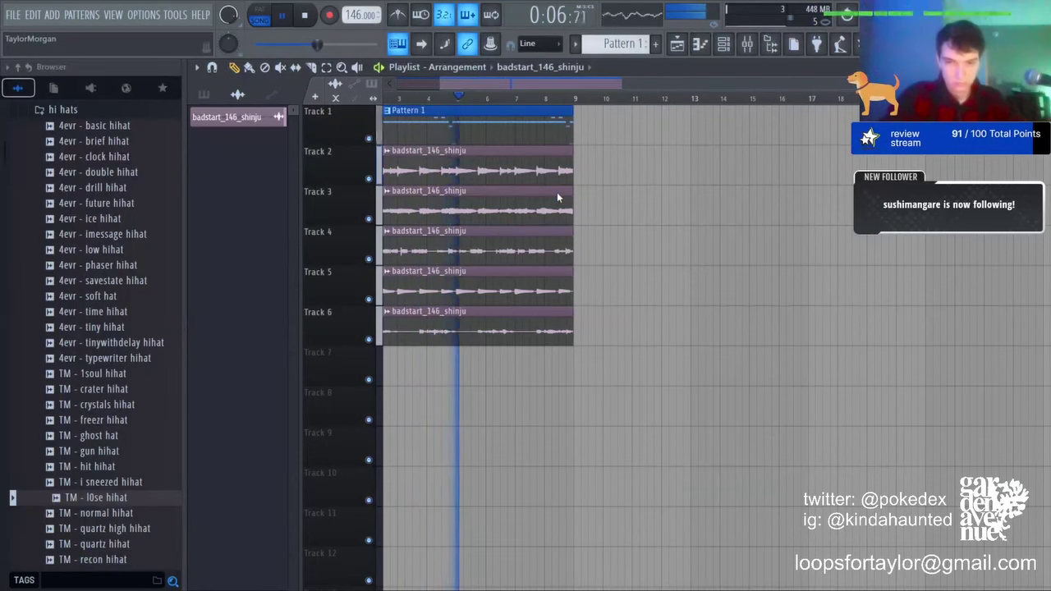
Step: Save the project and add TM - quartz hihat as a new channel
left_click(629, 397)
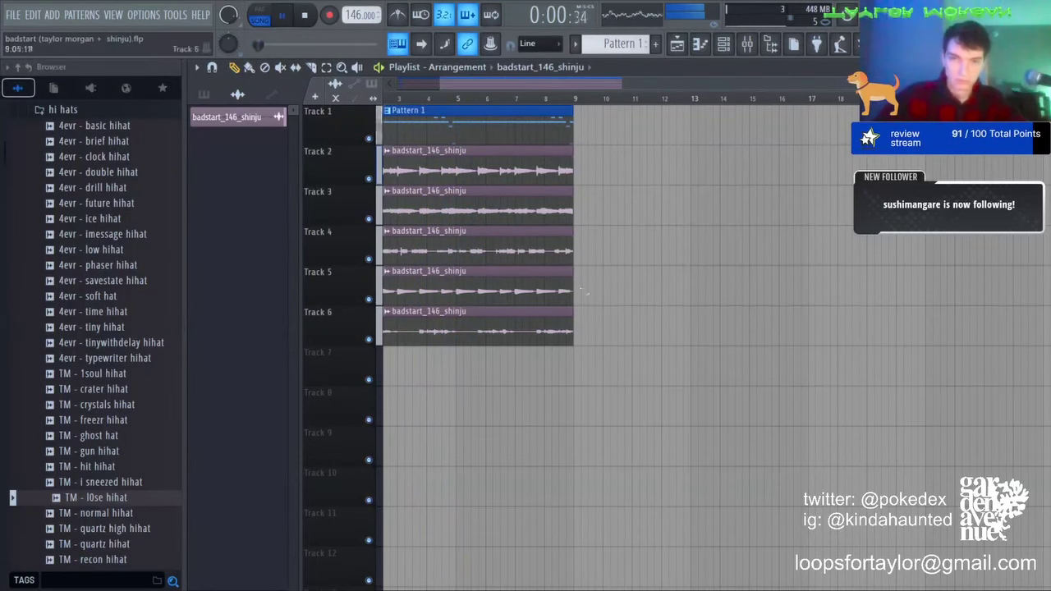
left_click(724, 46)
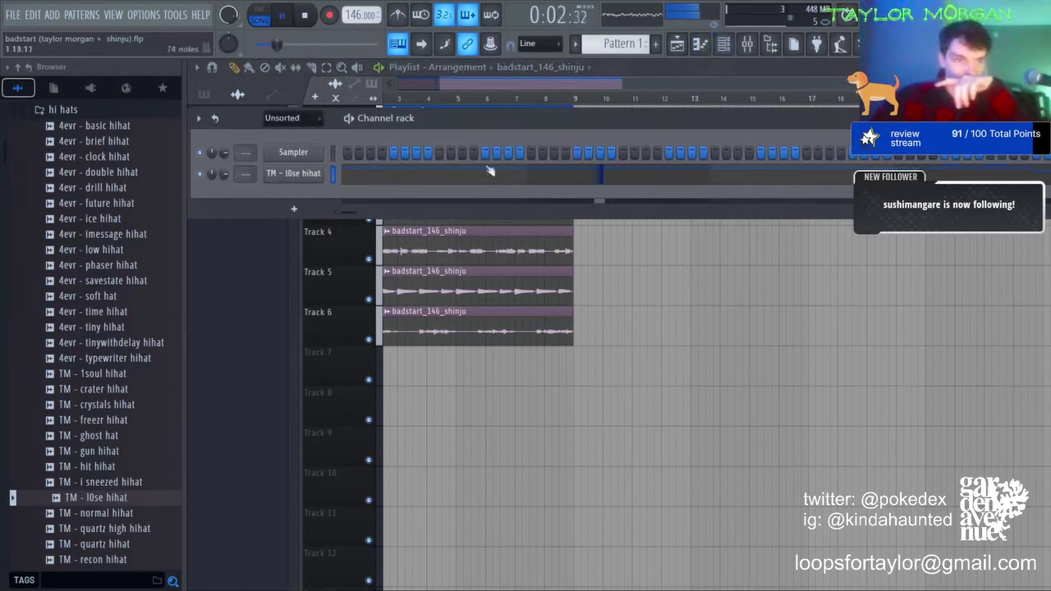
scroll(110, 484, "down", 2)
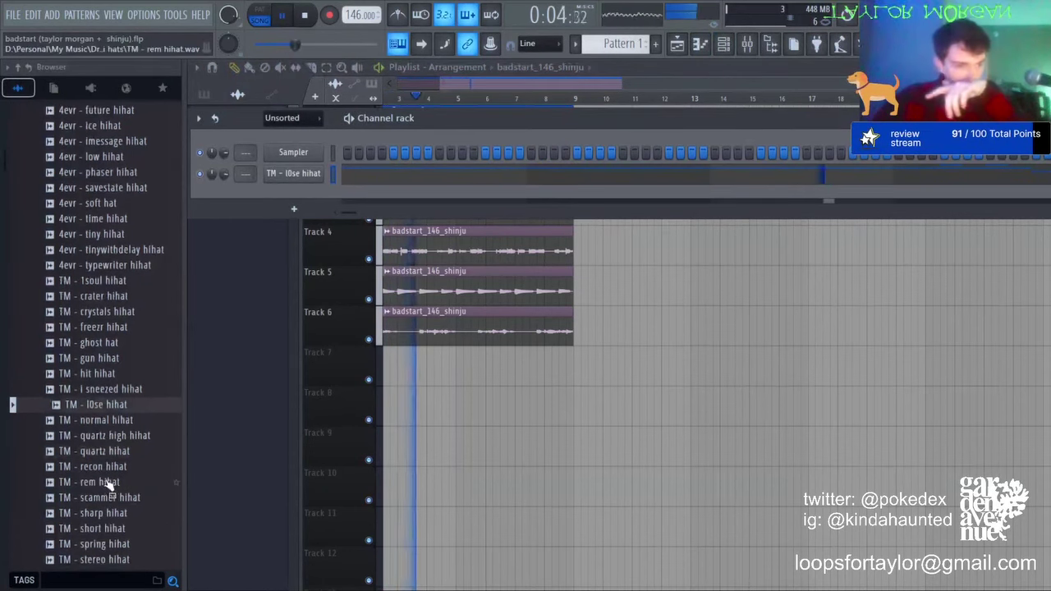
left_click_drag(94, 451, 296, 195)
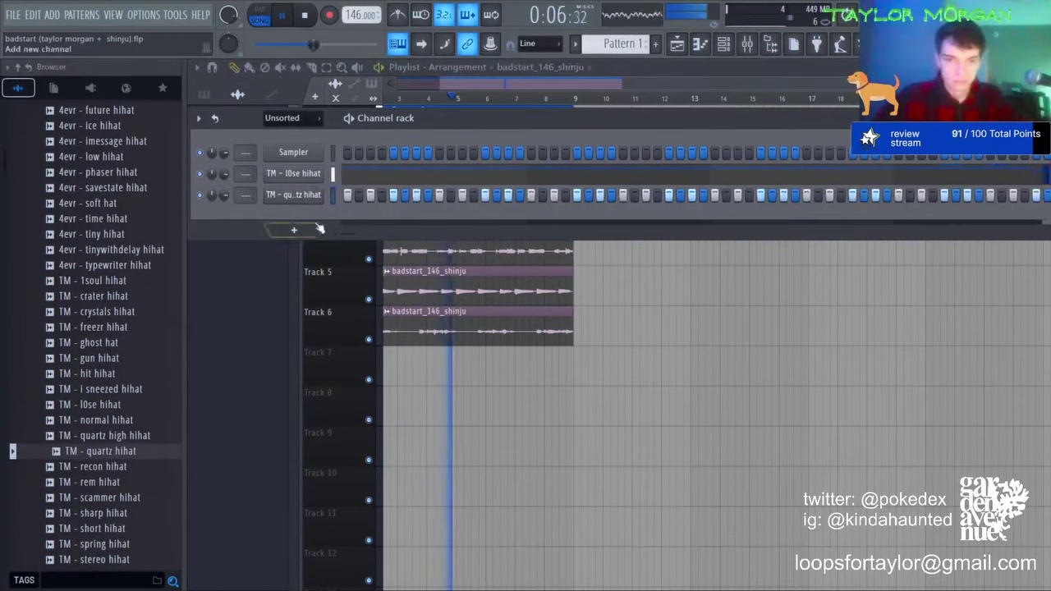
Step: Copy the hi-hat notes onto the quartz hihat and interleave an offset pasted copy from bar 1
left_click(334, 196)
key("F7")
key("ctrl+a")
key("ctrl+d")
scroll(467, 93, "down", 3)
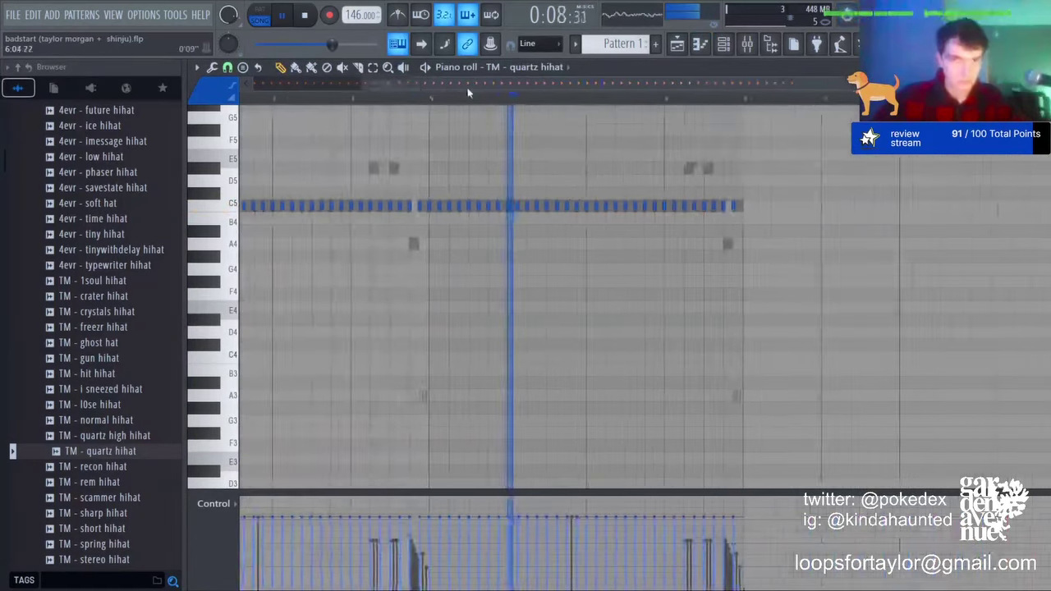
key("ctrl+v")
scroll(517, 91, "up", 3)
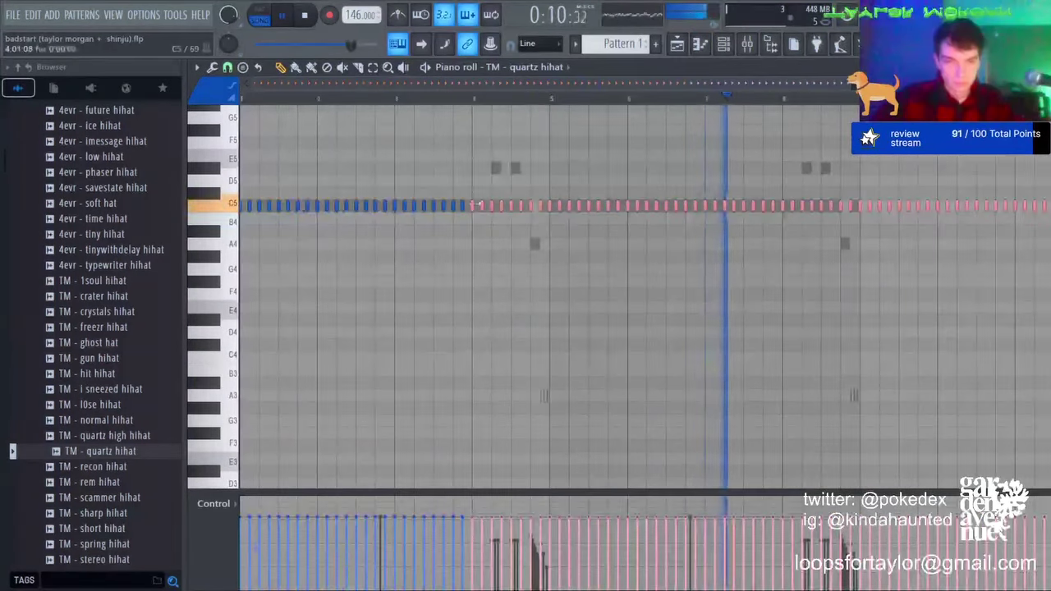
left_click_drag(476, 203, 247, 204)
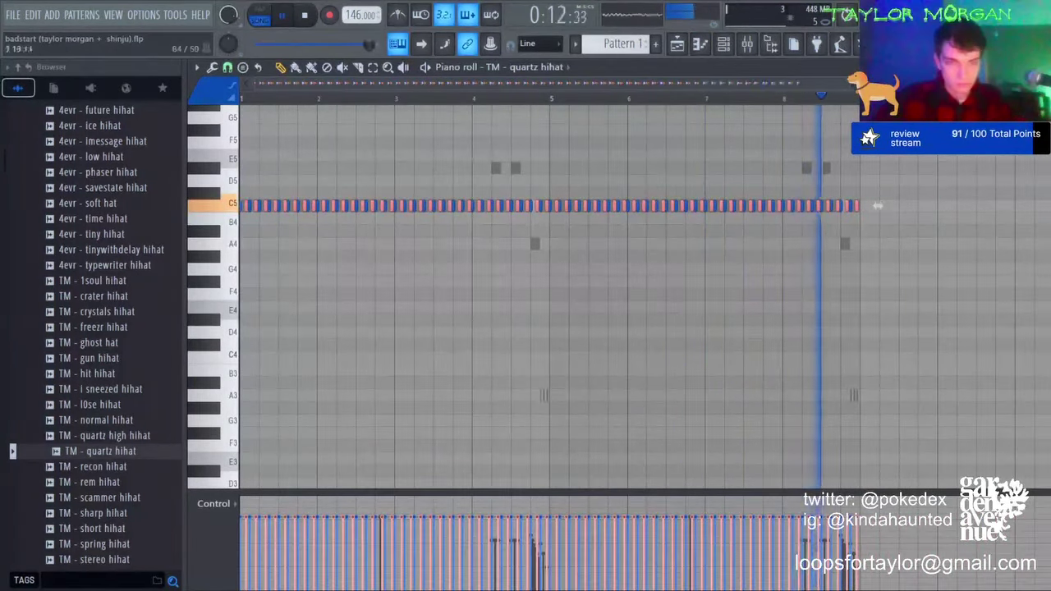
key("Delete")
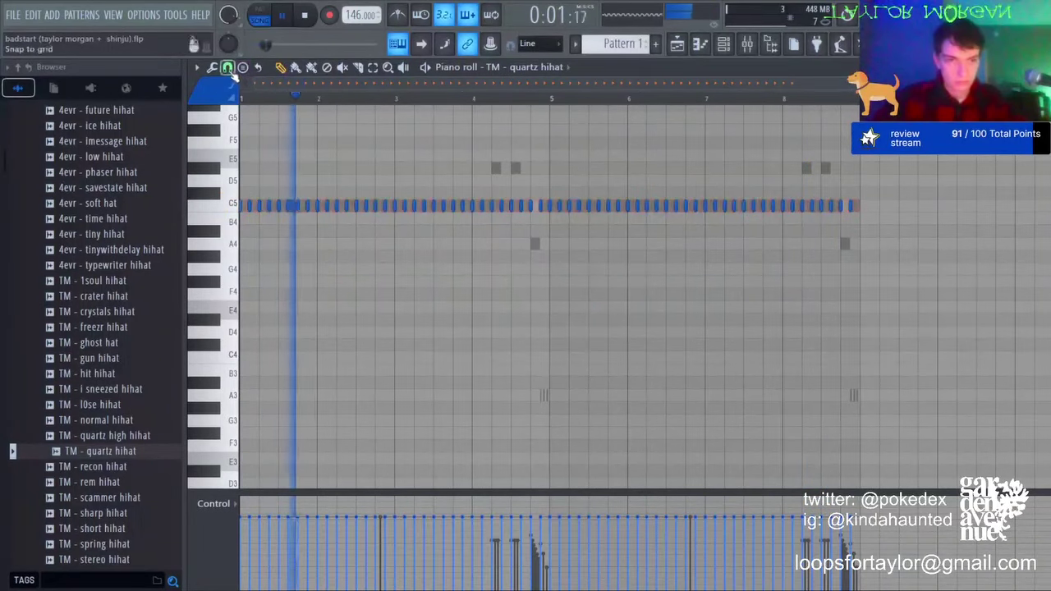
key("ctrl+z")
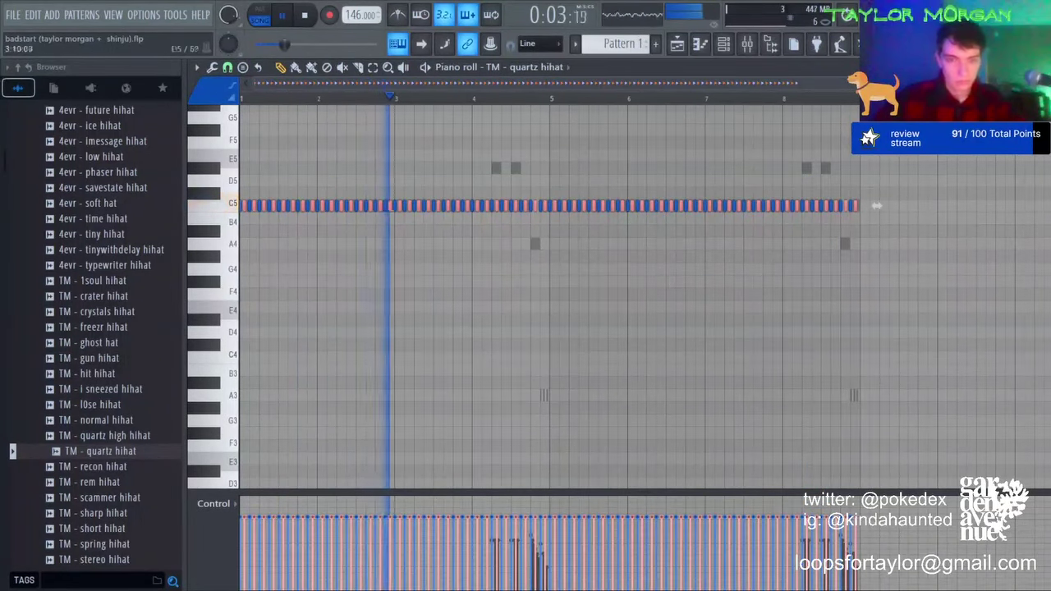
Step: Transpose the quartz hi-hat line, keeping its quieter in-between hits, up to F5
scroll(460, 205, "down", 5)
left_click(456, 194, "ctrl")
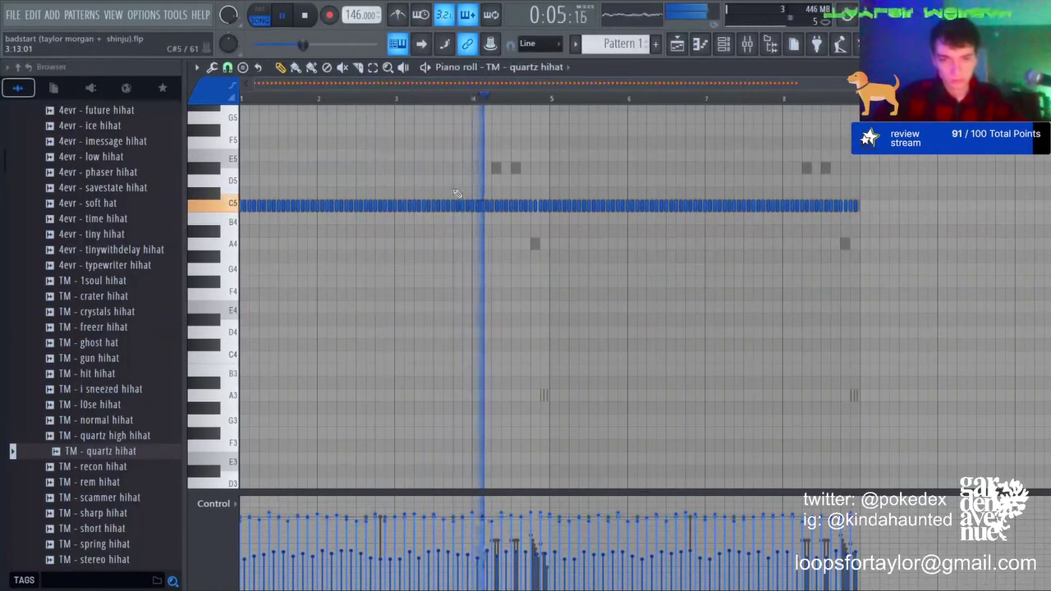
key("Up")
key("Up")
key("Up")
key("Up")
key("Up")
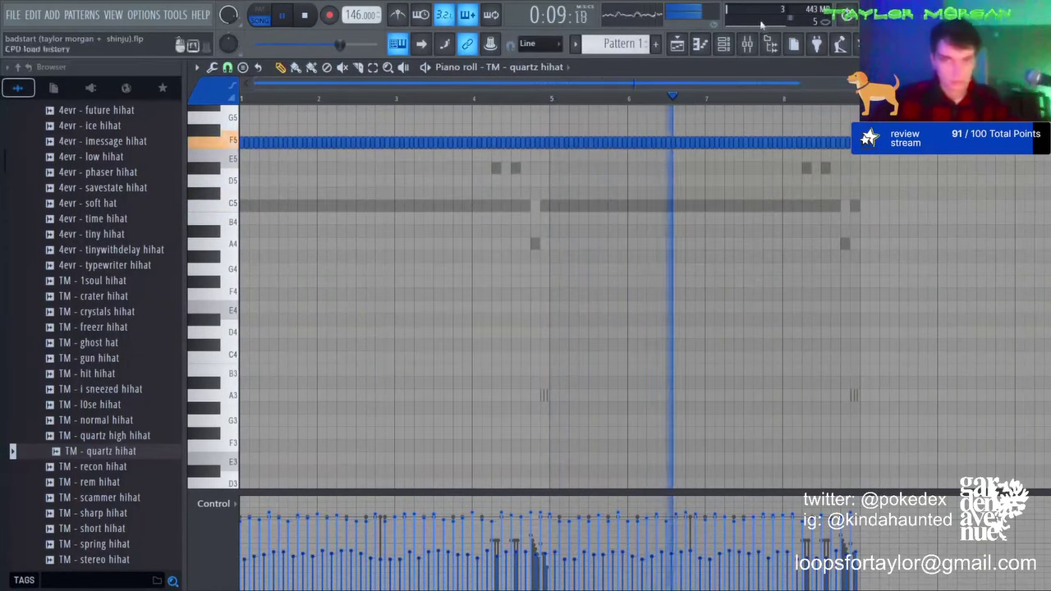
key("F6")
scroll(78, 295, "up", 8)
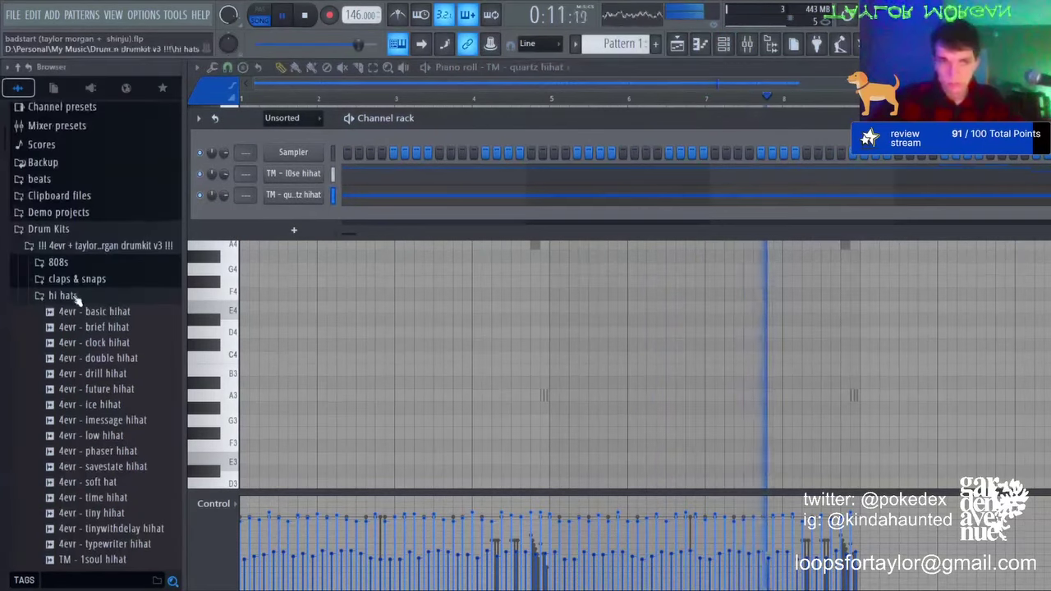
Step: Add a clap channel from the claps & snaps folder, swap in TM - ice clap, and raise its notes to D5
left_click(76, 279)
left_click_drag(83, 222, 297, 216)
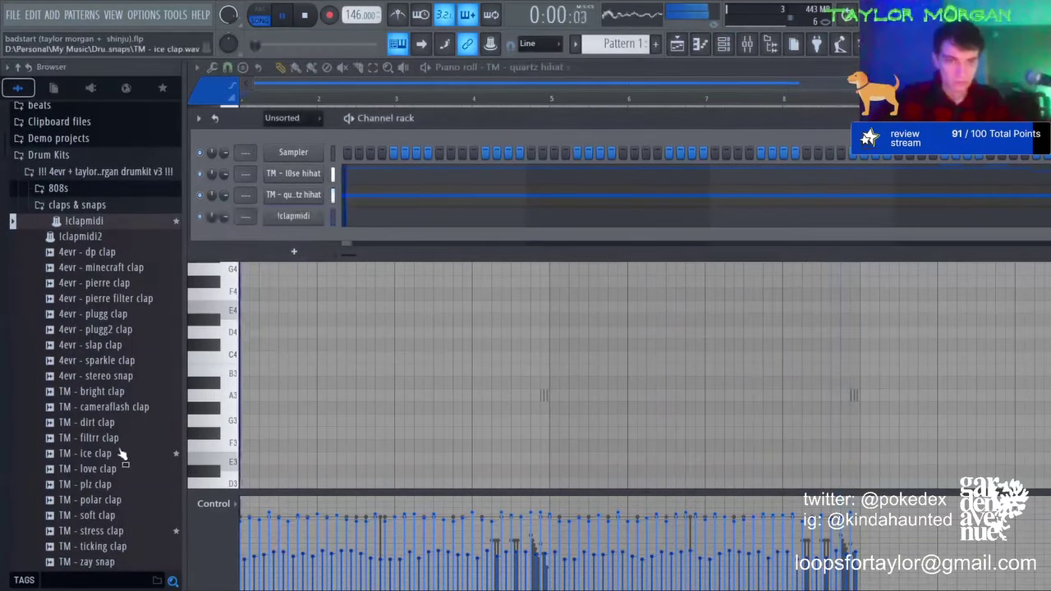
middle_click(113, 456)
left_click(411, 217)
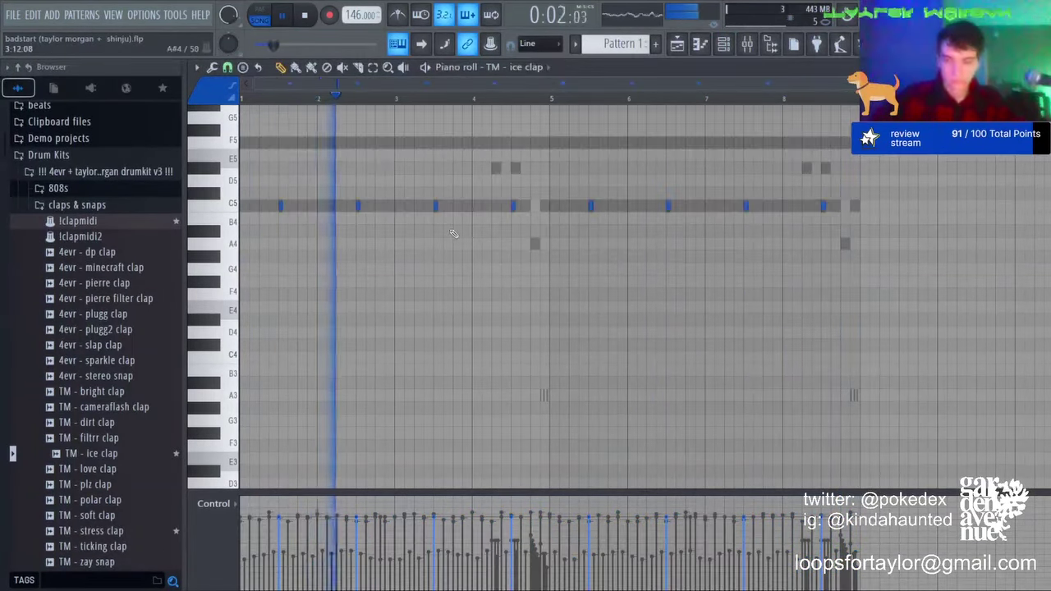
key("shift+Up")
key("shift+Up")
key("ctrl+a")
key("ctrl+d")
Step: Add four extra ice clap hits near the start and end of bars 4 and 8
left_click(726, 49)
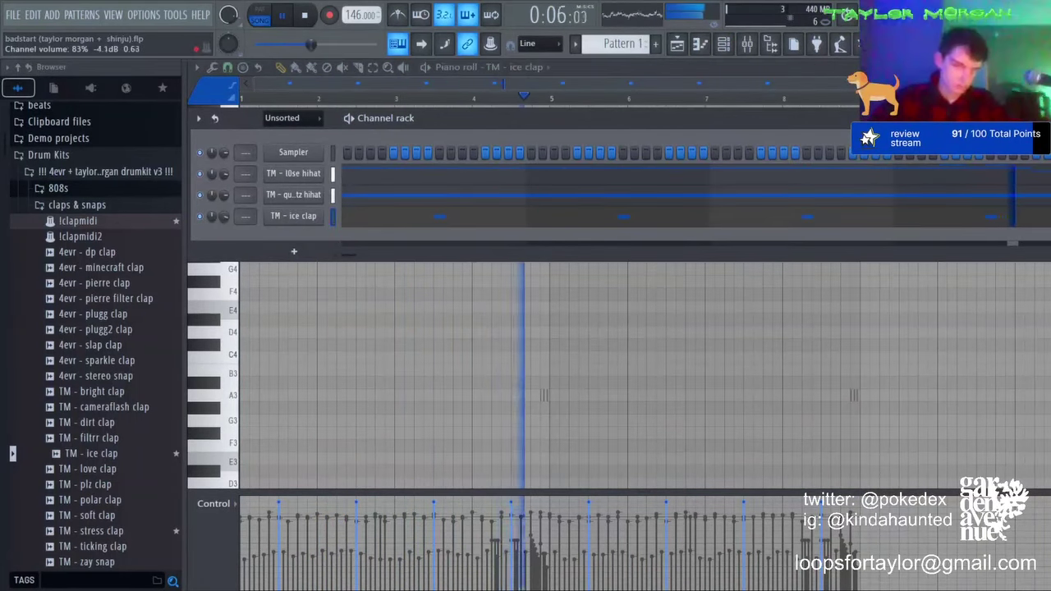
left_click(370, 217)
left_click(371, 218)
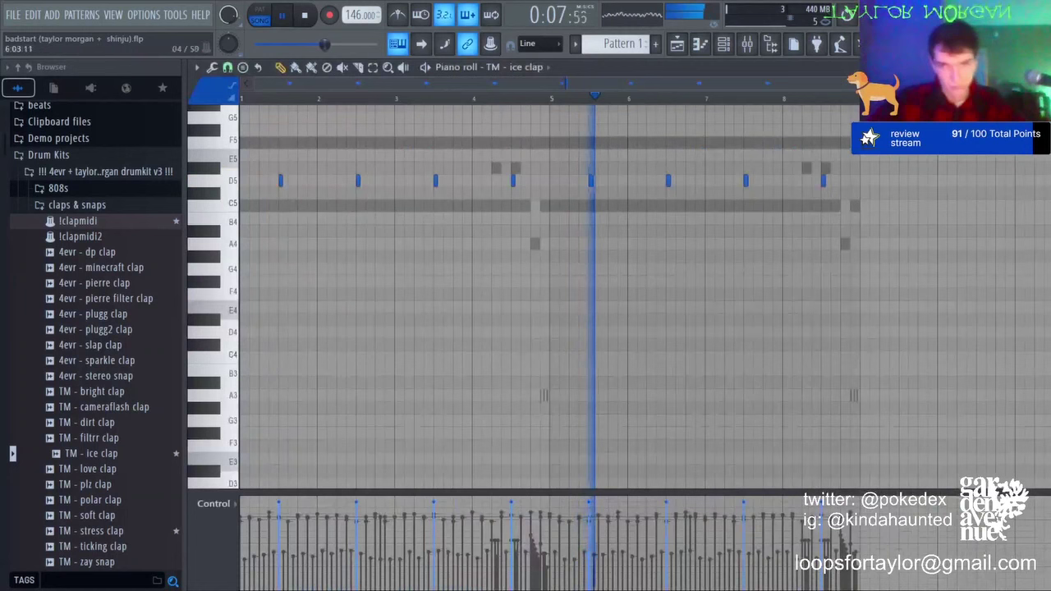
left_click(791, 180)
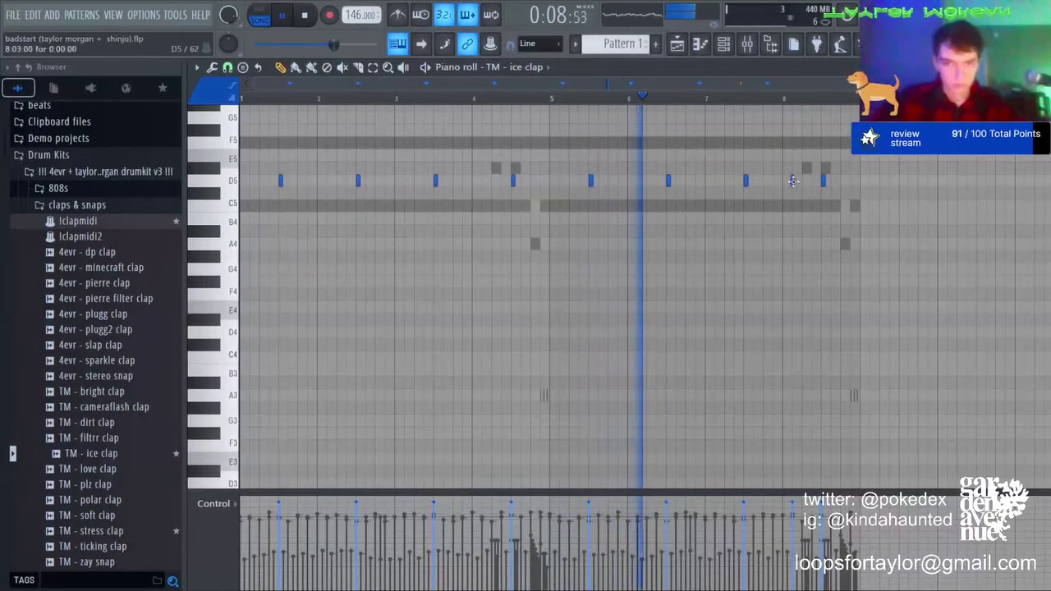
left_click(481, 182)
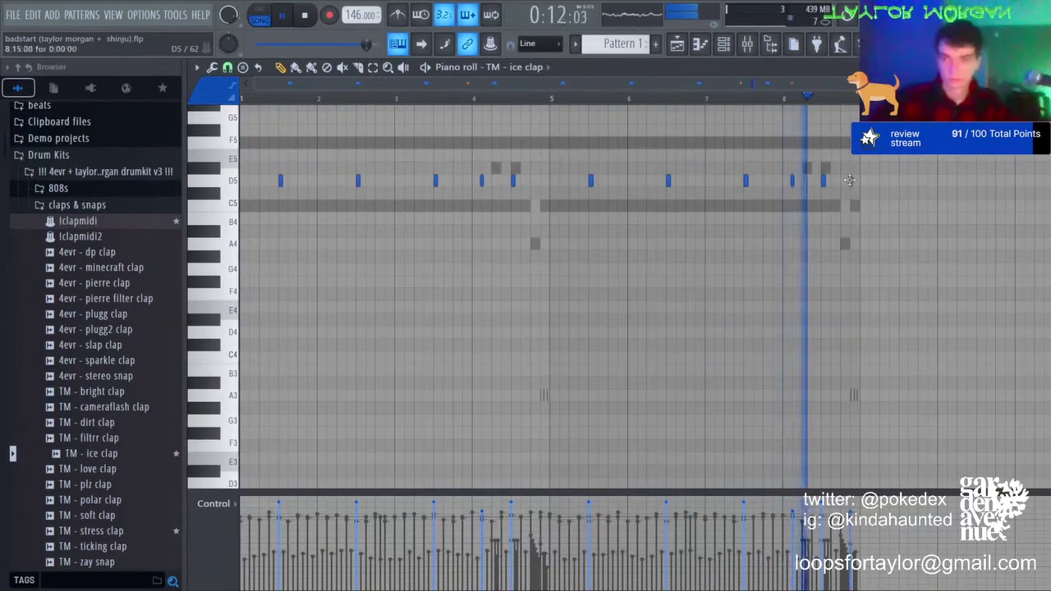
left_click(850, 180)
left_click(540, 181)
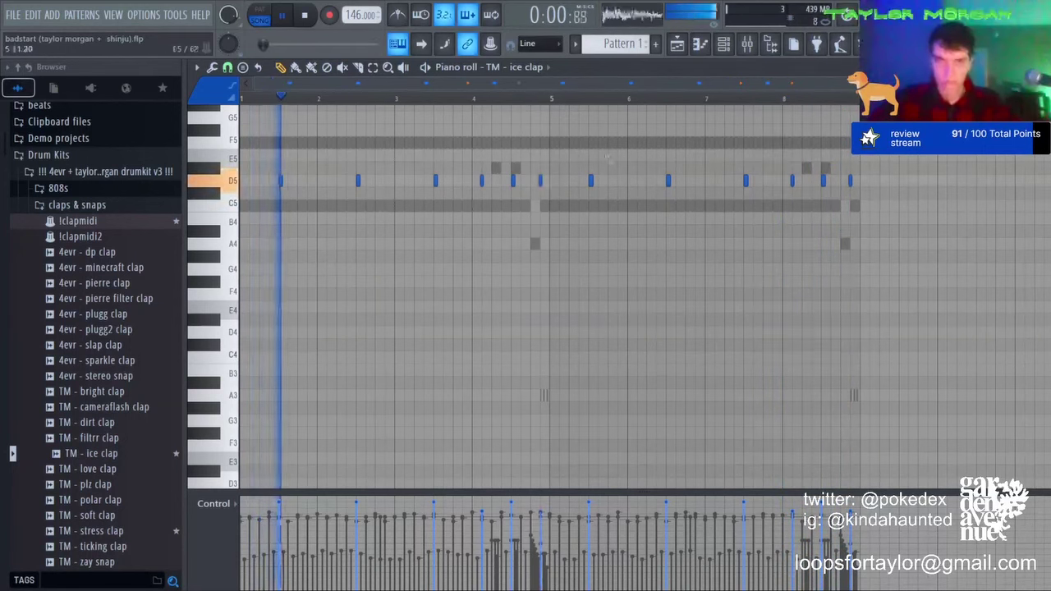
left_click(724, 45)
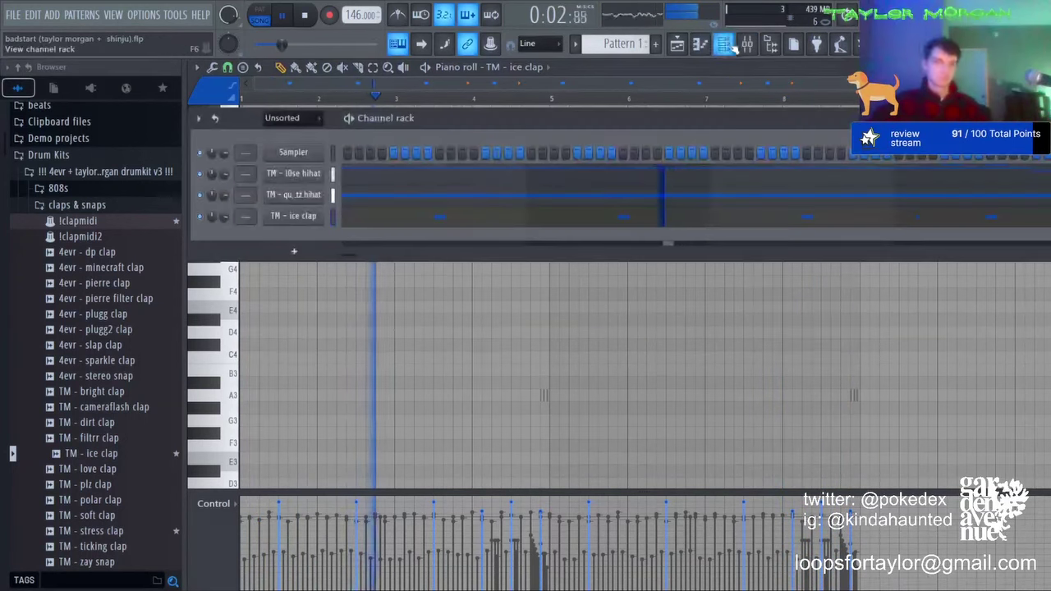
left_click(94, 205)
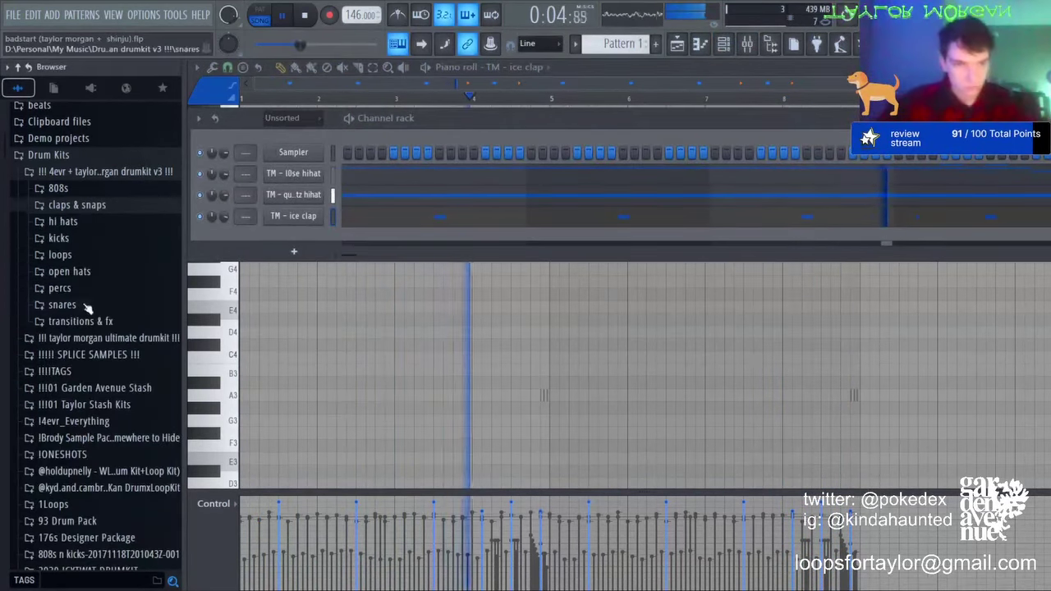
Step: Add 4evr - basic snare and copy its bar 1–4 notes into bars 5–8
left_click(89, 301)
left_click_drag(95, 144, 347, 237)
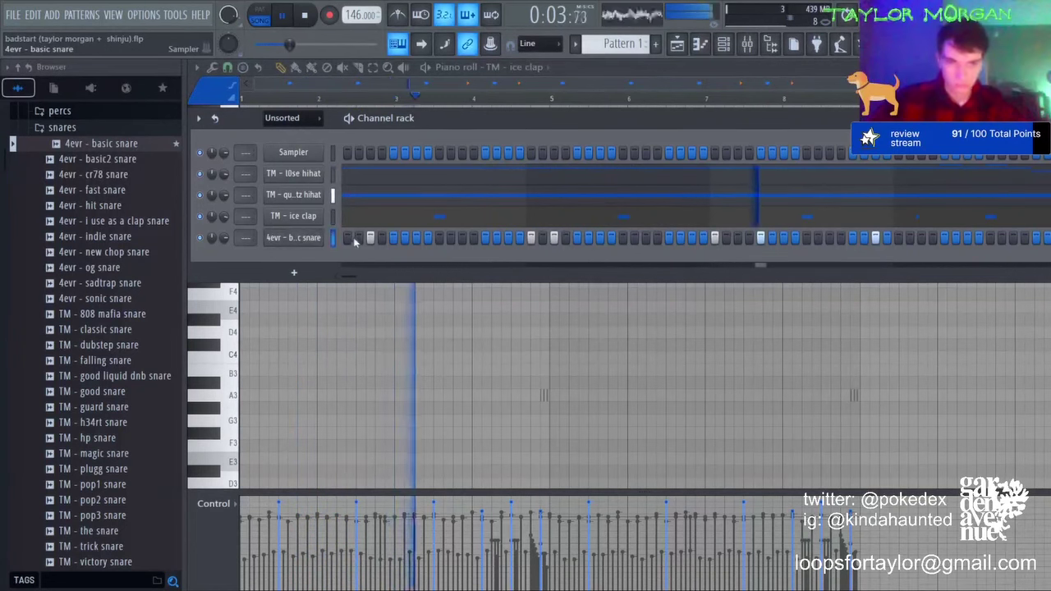
key("F7")
left_click_drag(556, 100, 243, 99)
key("ctrl+b")
key("ctrl+d")
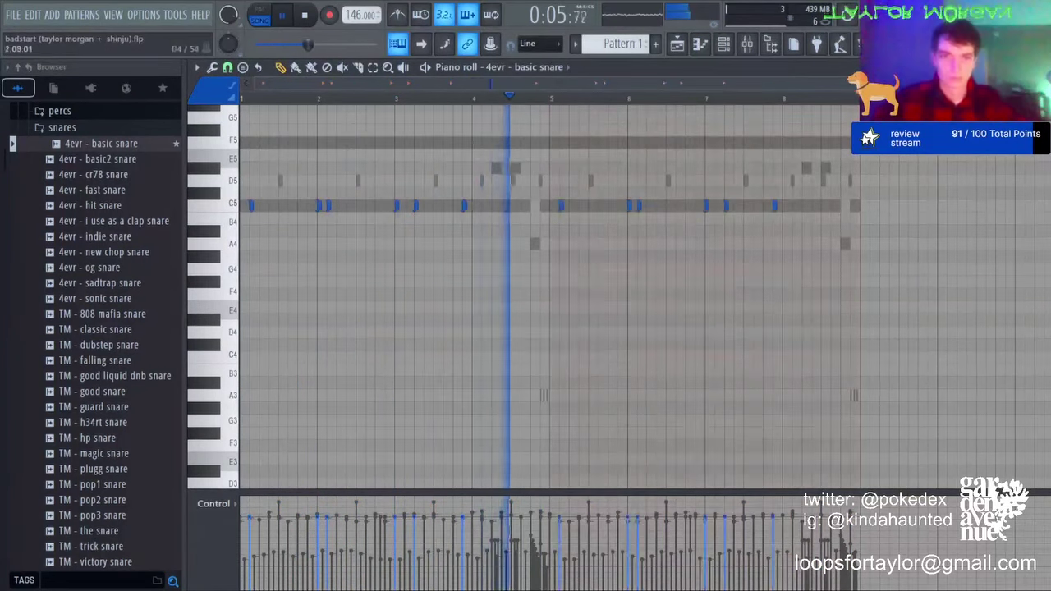
left_click(724, 45)
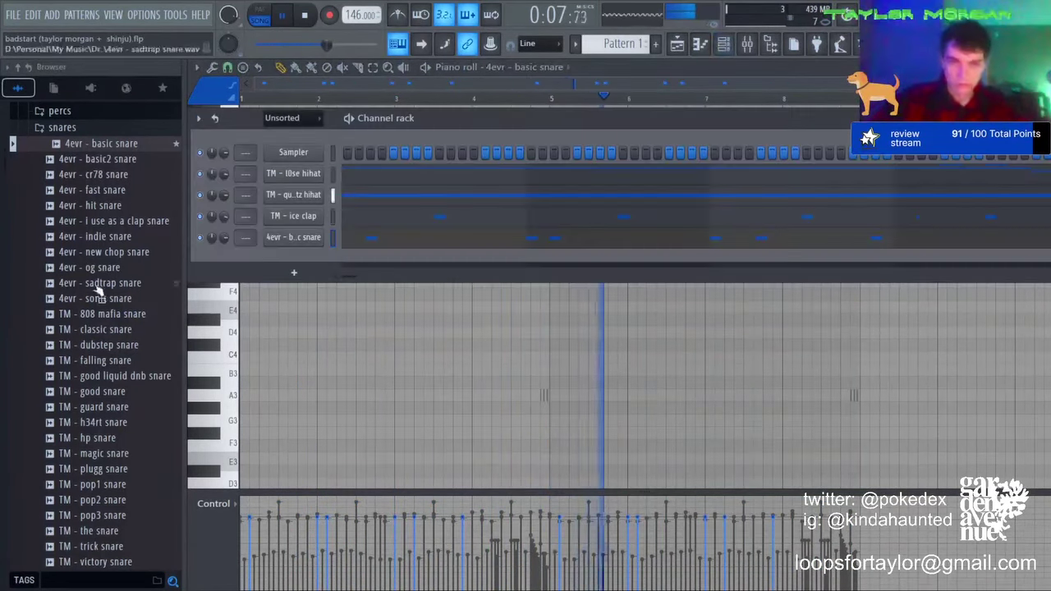
Step: Add TM - the snare, repeat its notes into bars 5–8, and drop one basic snare note to about 66% velocity
left_click_drag(107, 539, 301, 271)
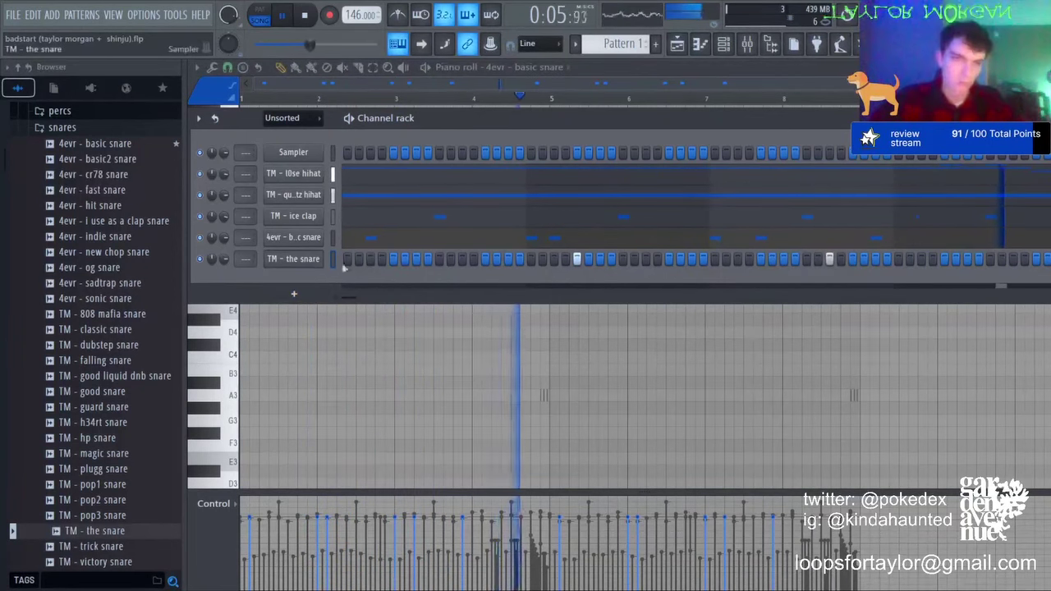
key("F7")
left_click_drag(549, 99, 222, 111)
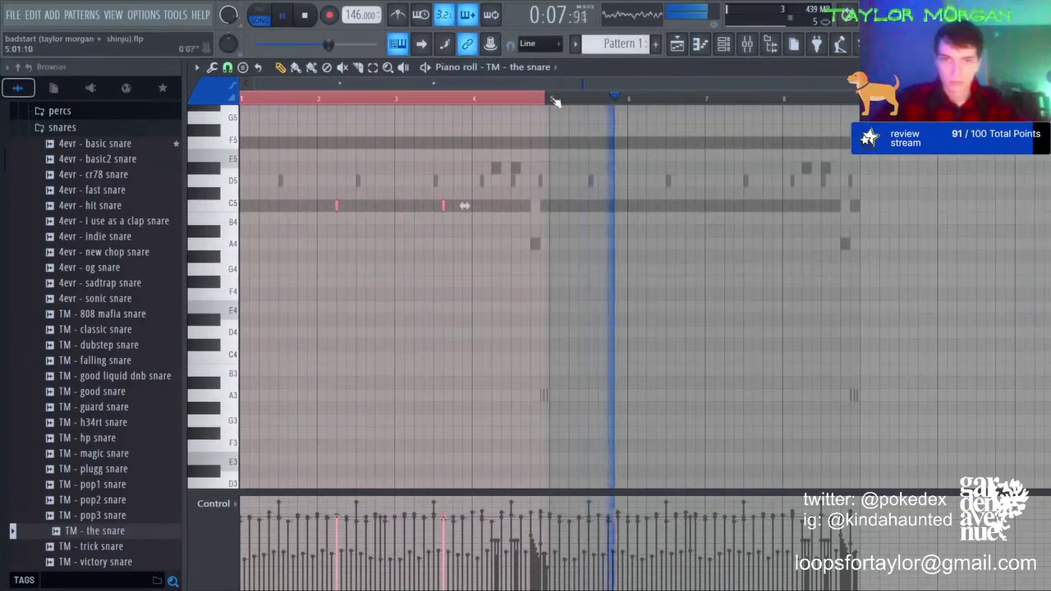
key("ctrl+b")
key("ctrl+d")
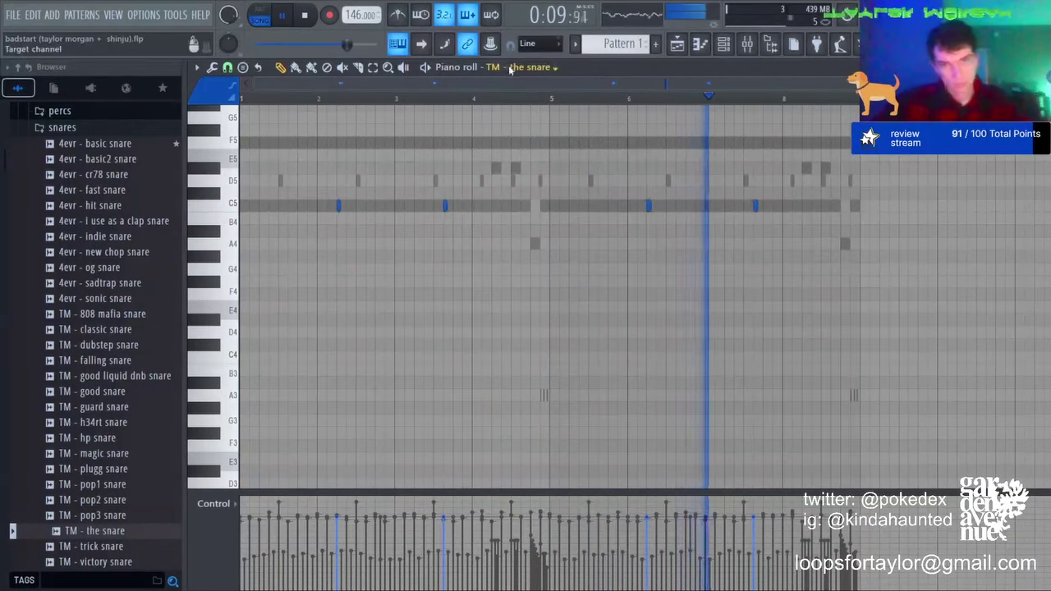
left_click(546, 165)
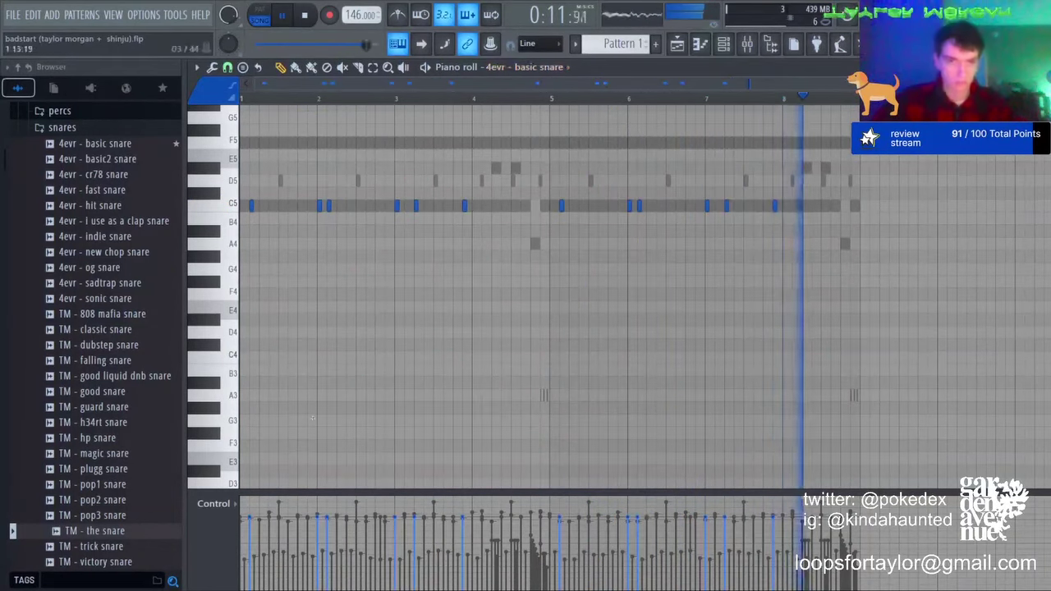
left_click(331, 531)
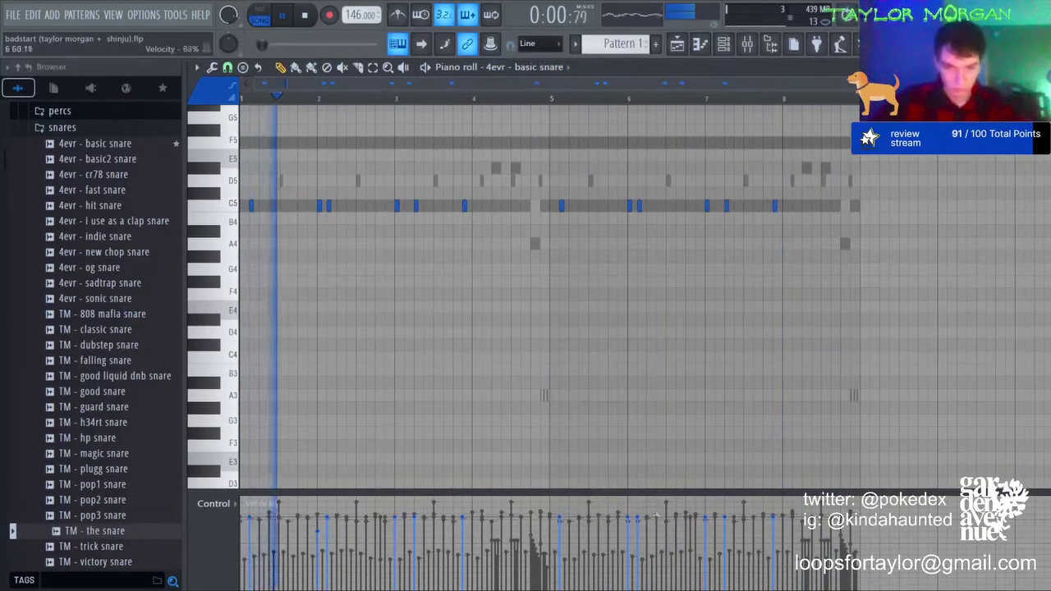
Step: Add 4evr - glitched open hat with notes at bars 1 and 5, transposed to D#5
left_click(723, 45)
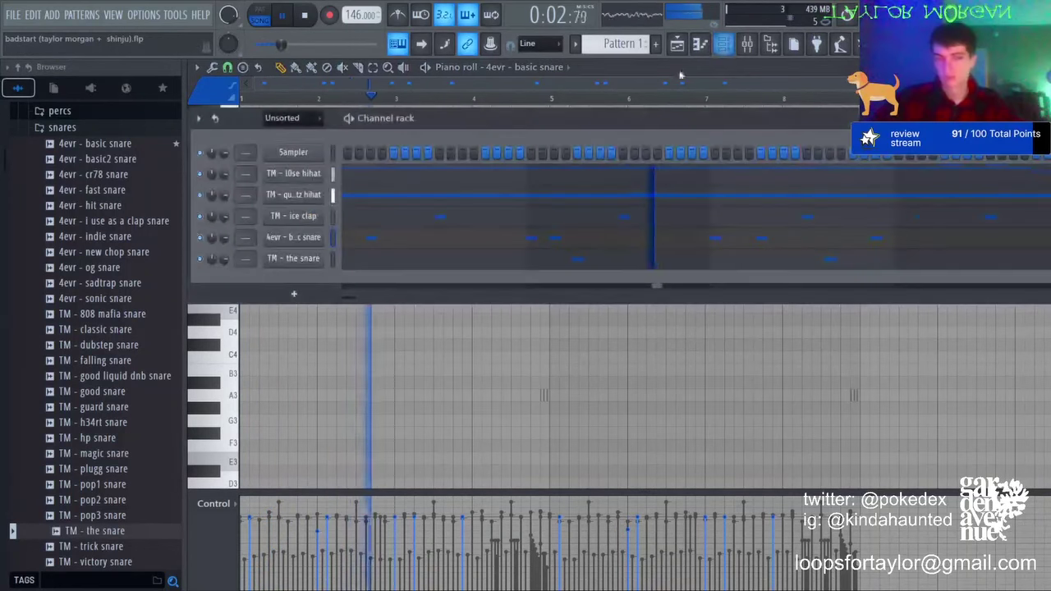
scroll(82, 247, "up", 5)
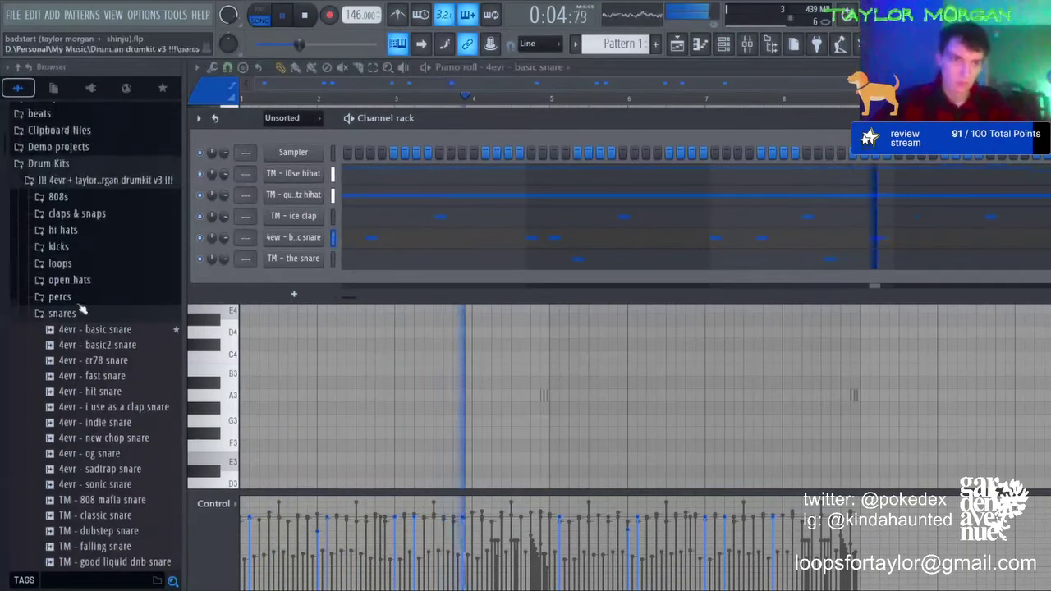
left_click(74, 280)
left_click_drag(108, 330, 400, 284)
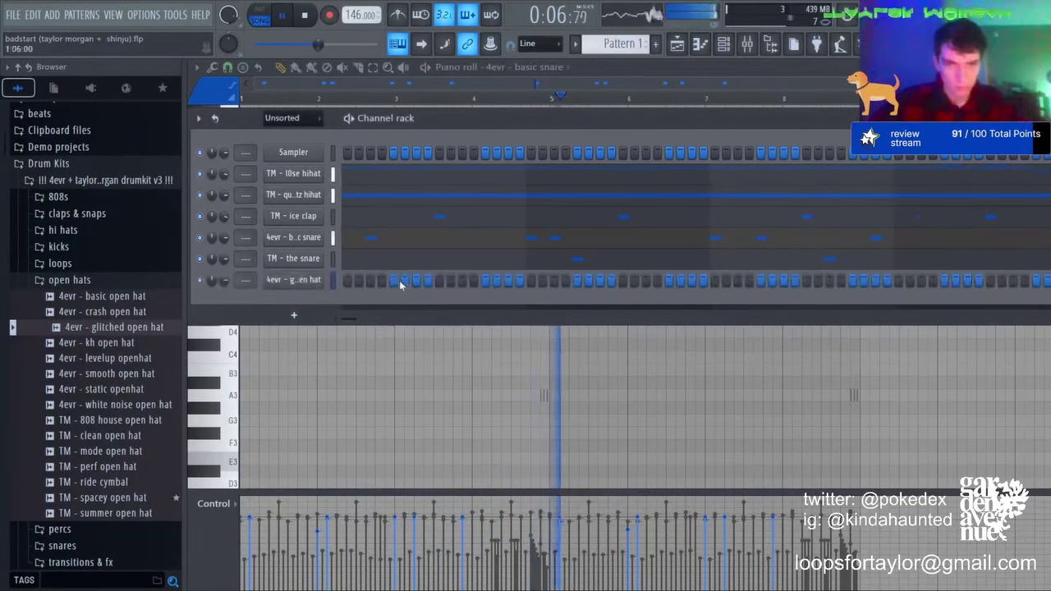
right_click(297, 283)
left_click(353, 285)
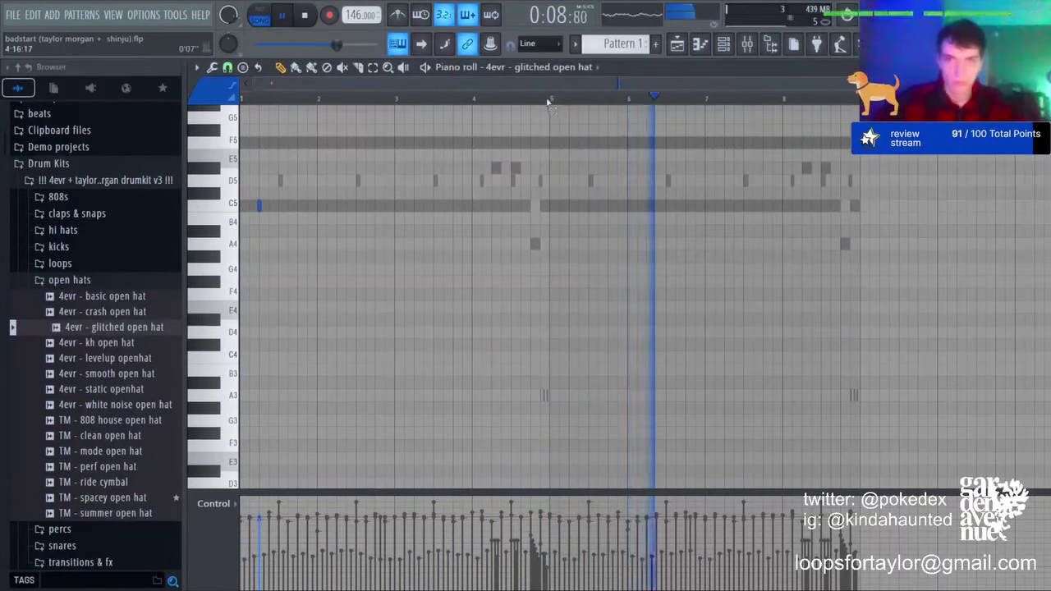
left_click_drag(547, 99, 241, 99)
key("ctrl+b")
key("shift+Up")
key("shift+Up")
key("shift+Up")
key("ctrl+a")
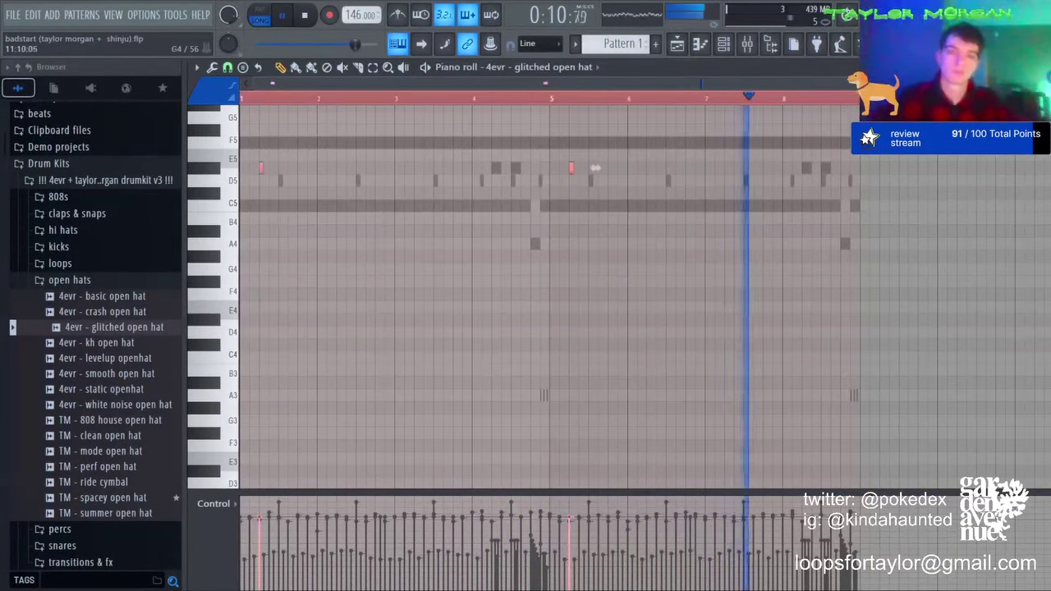
Step: Swap the open hat sample for TM - clean open hat and lower its notes to D5
left_click(105, 435)
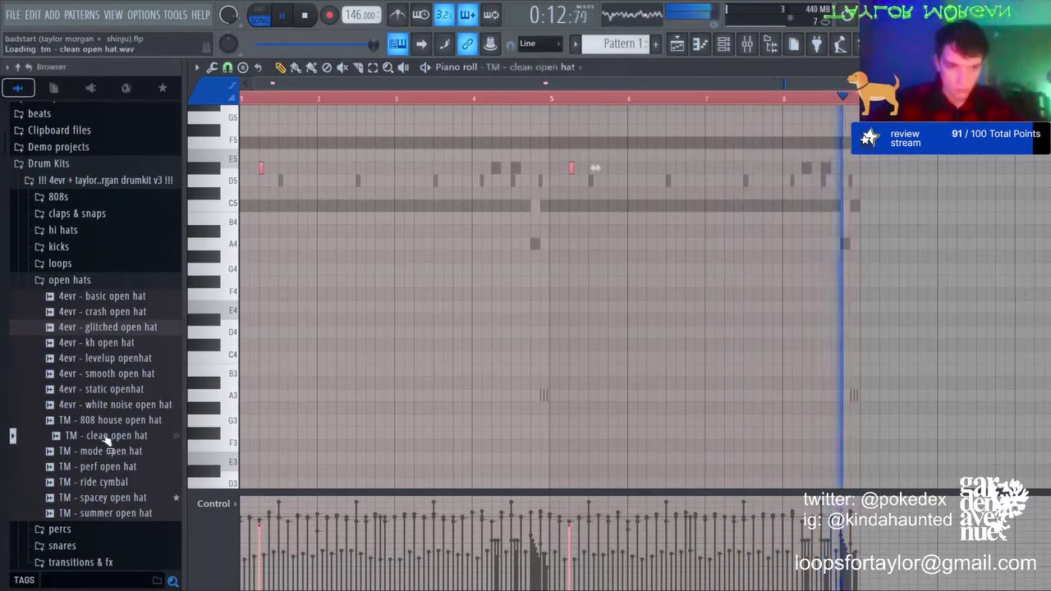
key("ctrl+d")
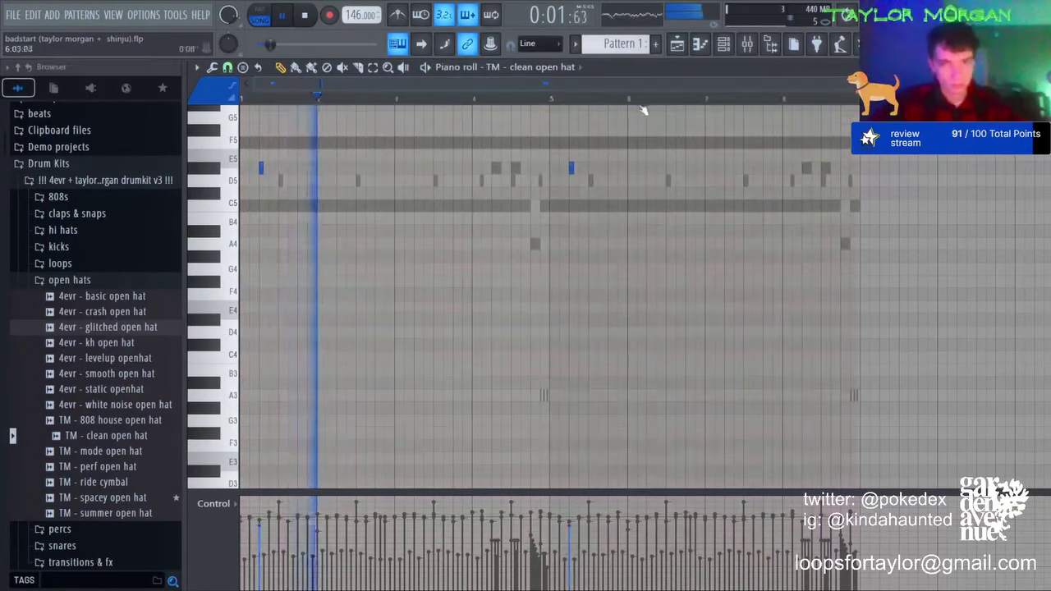
key("ctrl+a")
key("shift+Down")
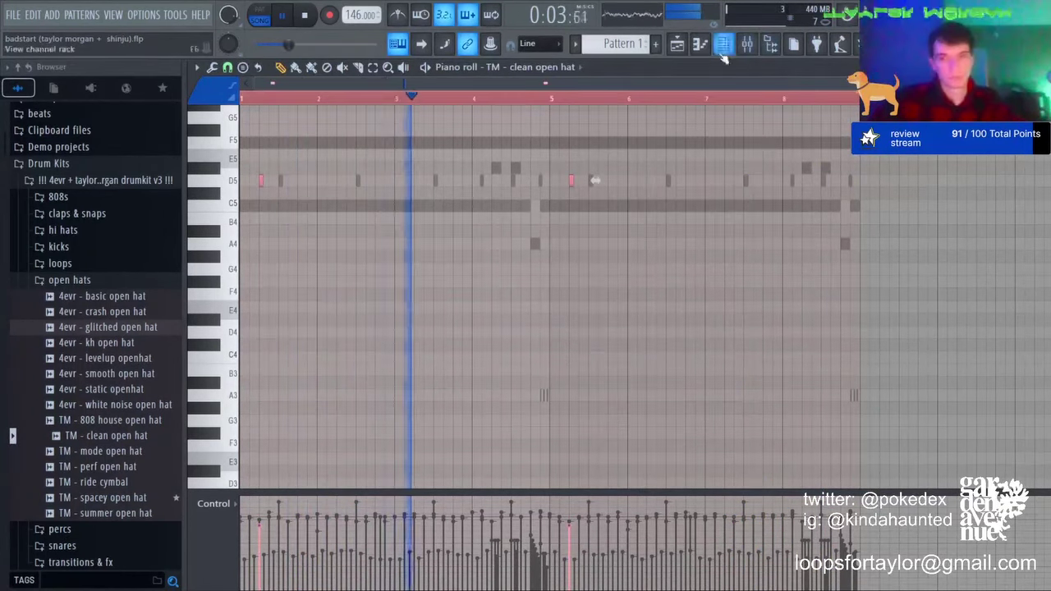
key("ctrl+d")
left_click(723, 45)
Step: Add llong plugg 808 from the 808s folder as a channel and bring the sinelead piano roll forward
left_click(65, 198)
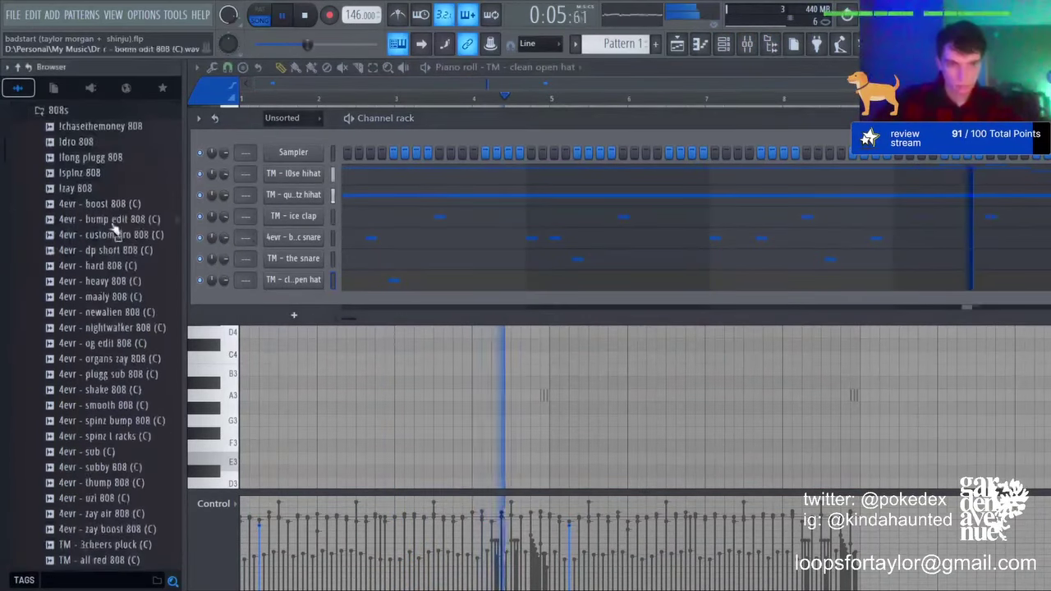
left_click_drag(82, 155, 131, 168)
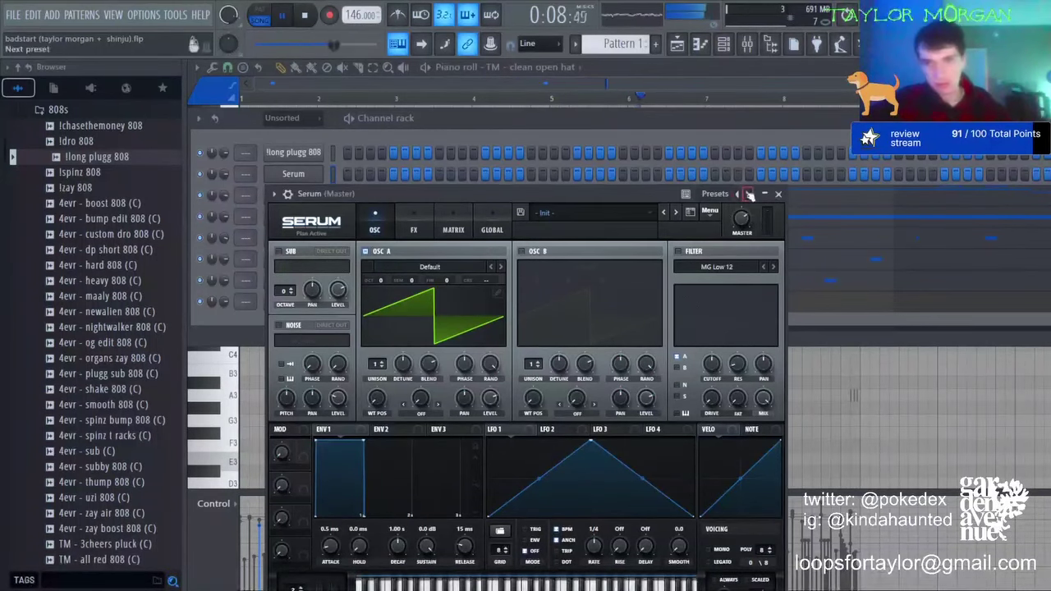
left_click(705, 39)
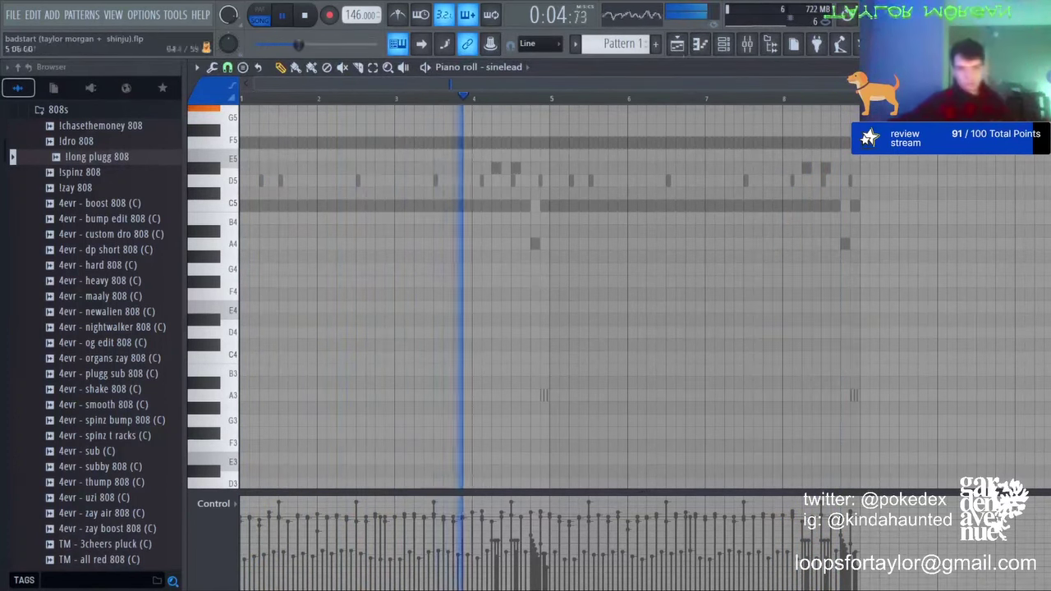
Step: Lengthen the opening A#5 note and add shortened A#5 and G#5 melody notes
scroll(541, 295, "up", 5)
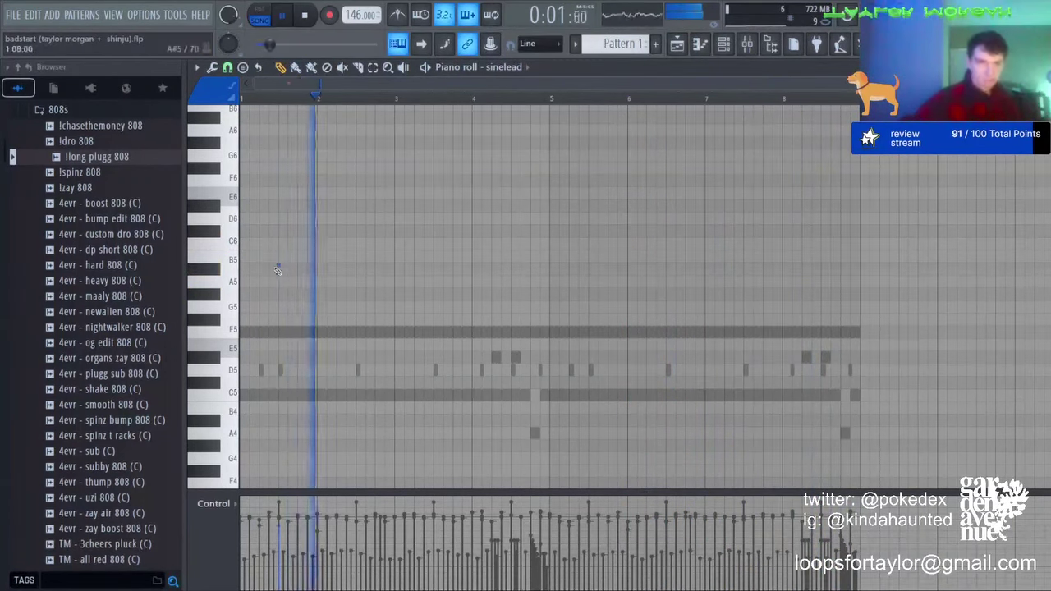
left_click_drag(280, 268, 331, 270)
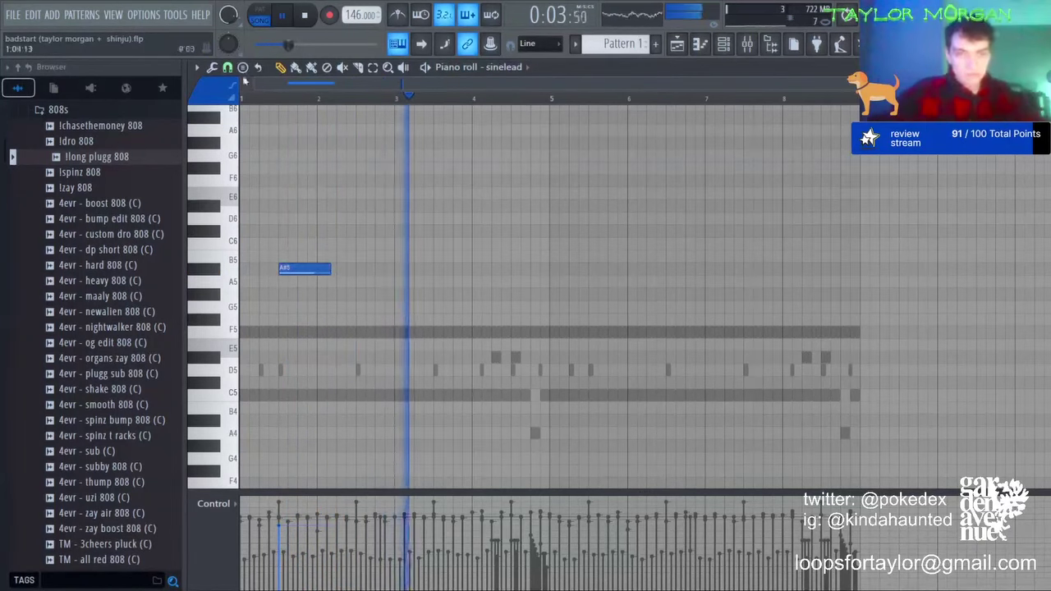
left_click_drag(257, 87, 120, 134)
left_click_drag(346, 269, 301, 272)
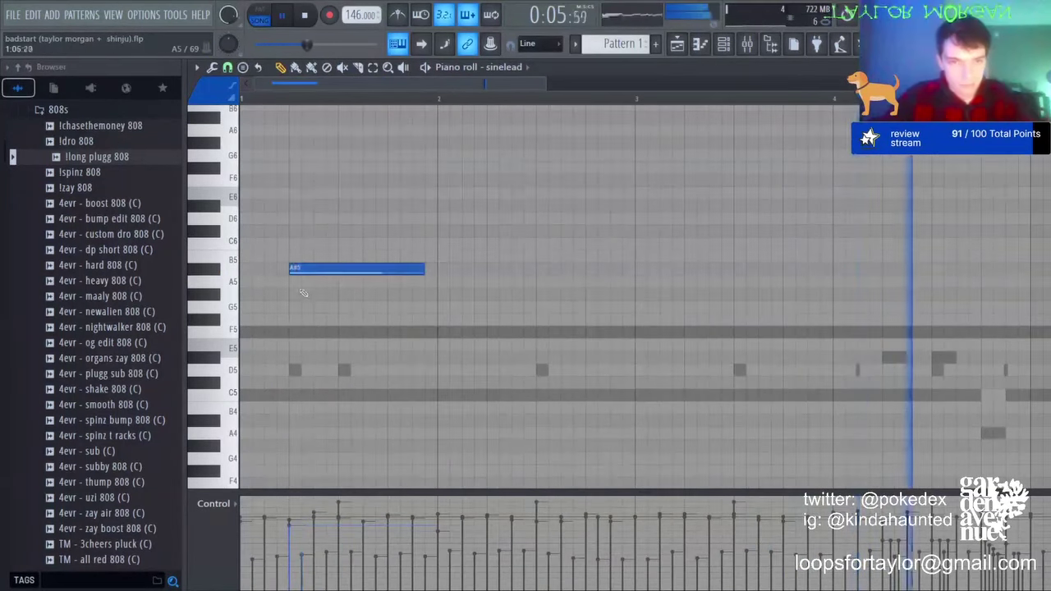
left_click(303, 294)
left_click_drag(423, 297, 325, 298)
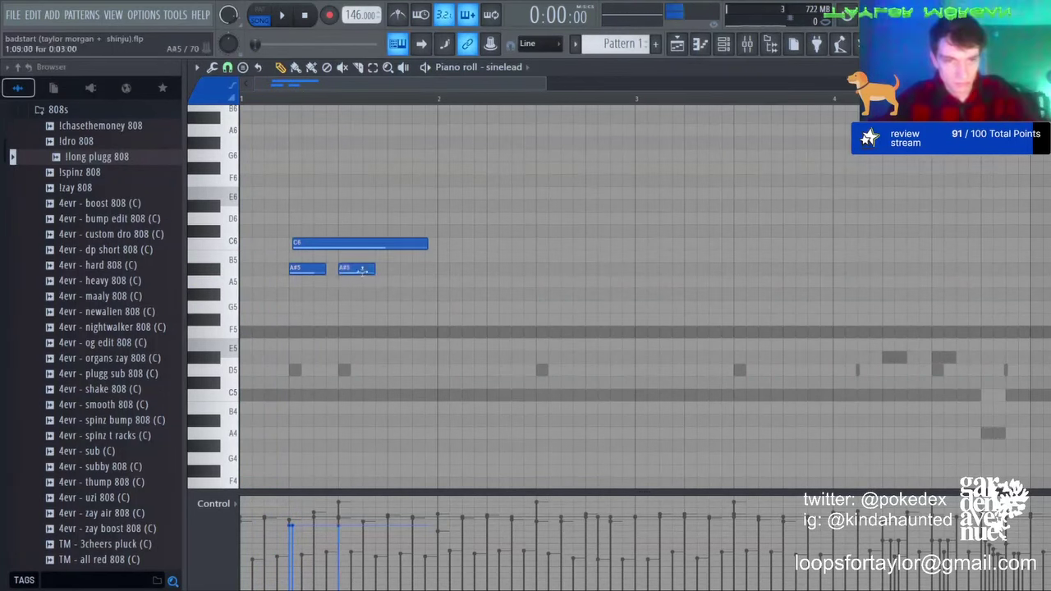
key("space")
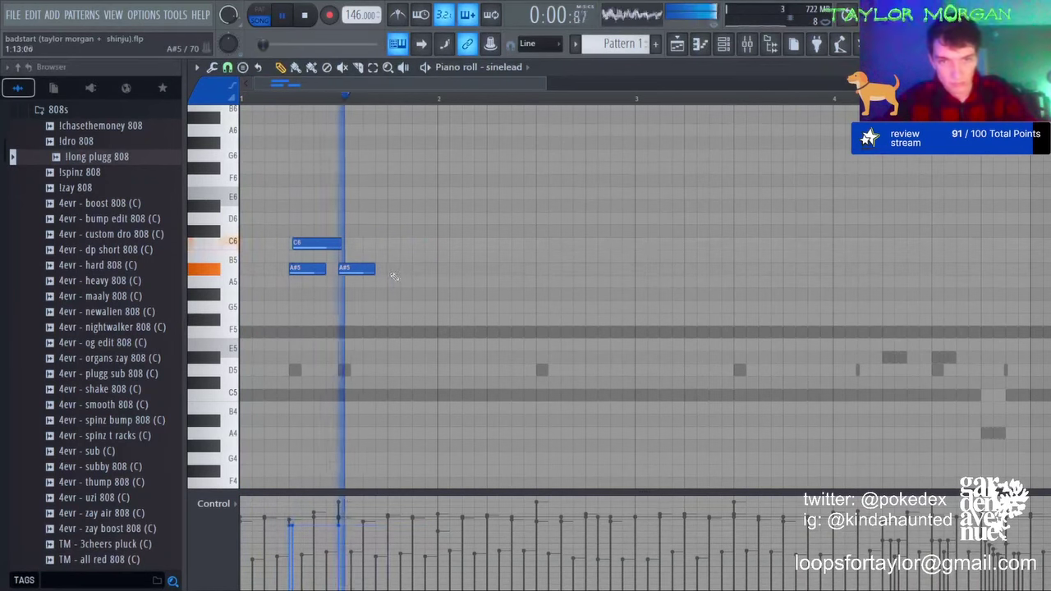
left_click(390, 268)
left_click_drag(435, 268, 412, 269)
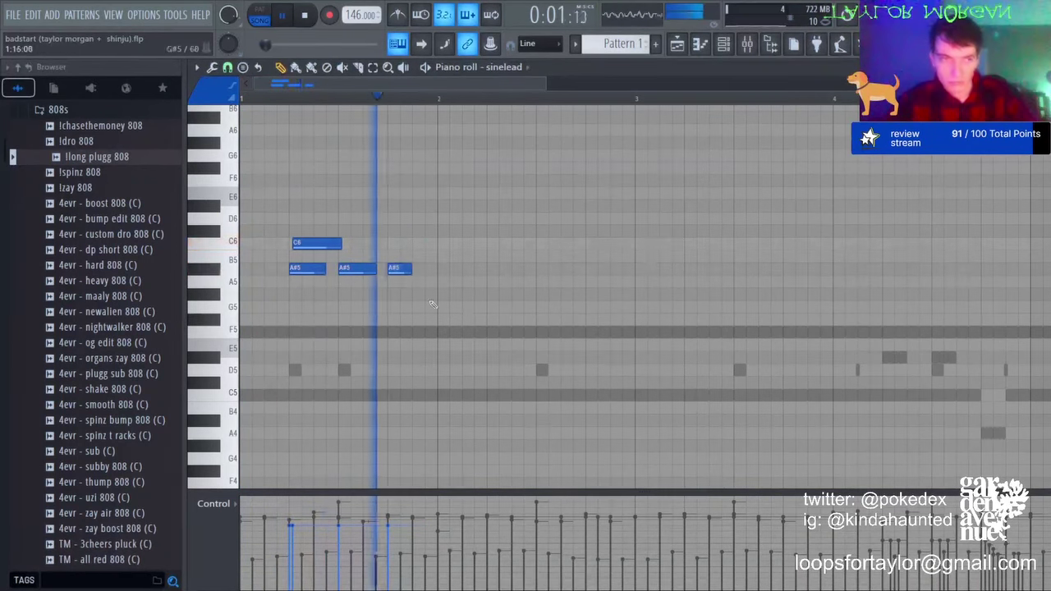
Step: Audition C6, C#6, D#6 and A#5 notes near bar 2, then delete them again
left_click(443, 242)
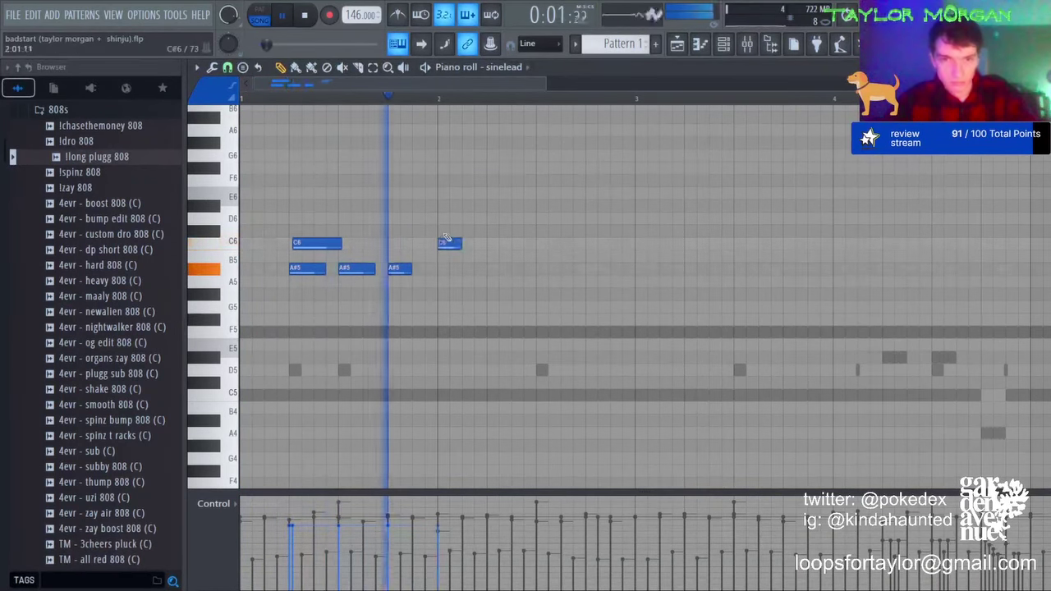
left_click(453, 231)
left_click(461, 205)
left_click_drag(469, 205, 460, 205)
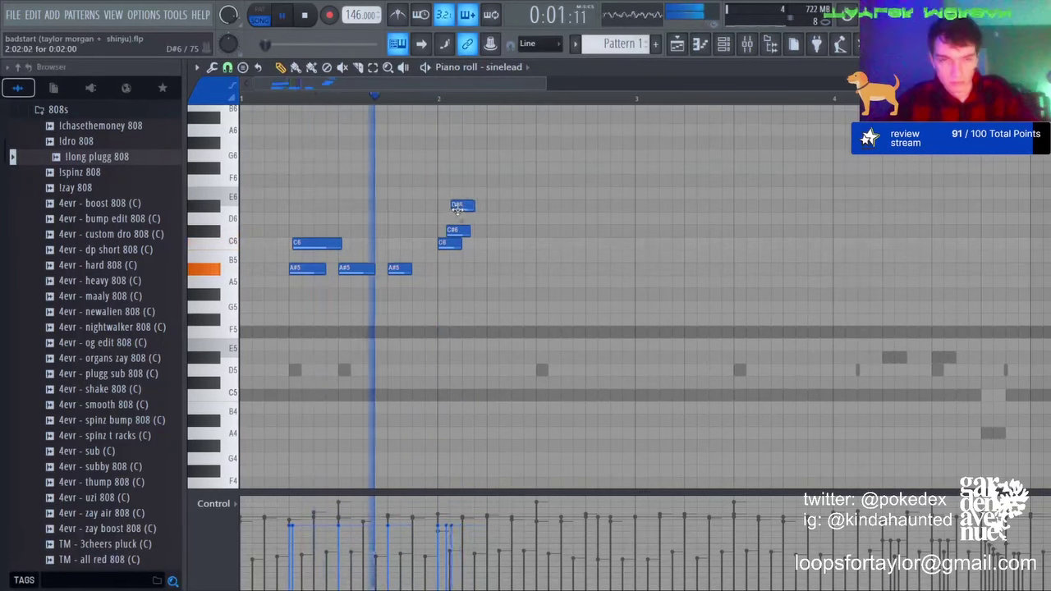
right_click(460, 205)
right_click(456, 231)
key("space")
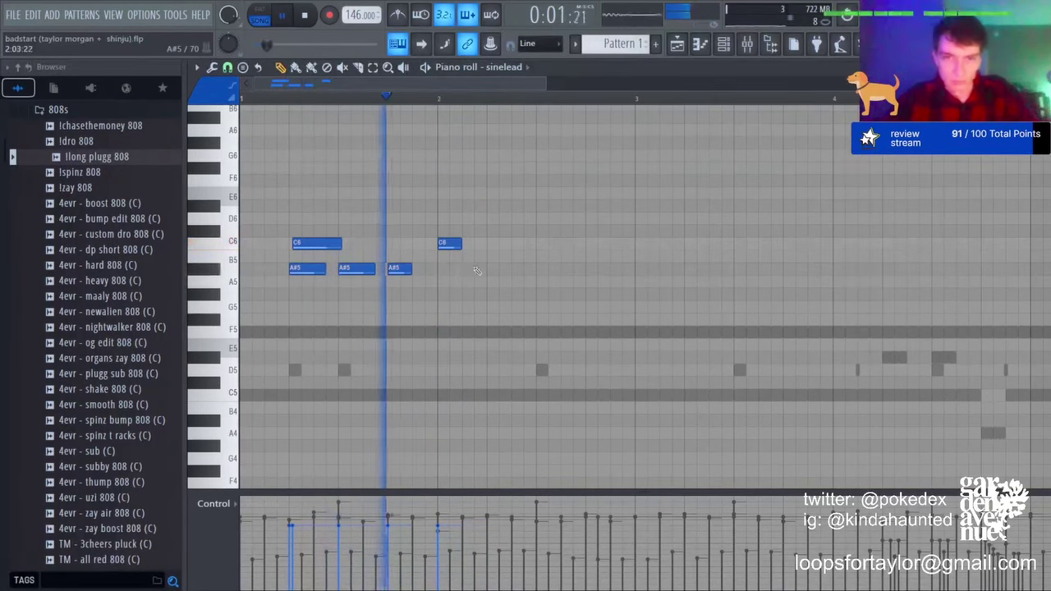
left_click(479, 269)
left_click_drag(460, 244, 486, 244)
key("space")
key("space")
right_click(474, 245)
right_click(486, 269)
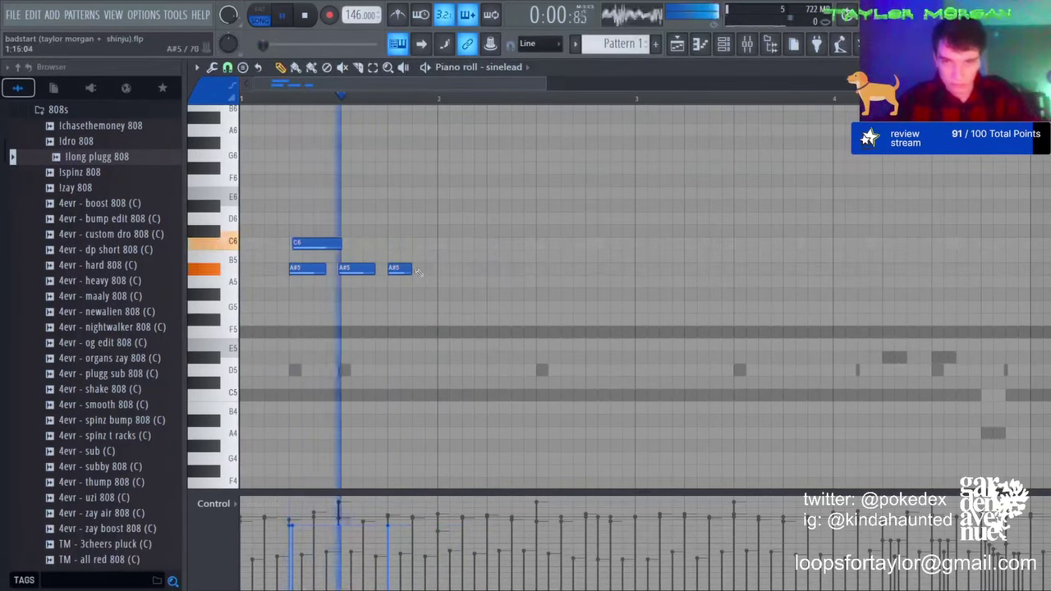
Step: Stretch the third A#5 to bar 2 and add G#5 and A#5 notes after it
left_click_drag(410, 270, 434, 269)
left_click(415, 294)
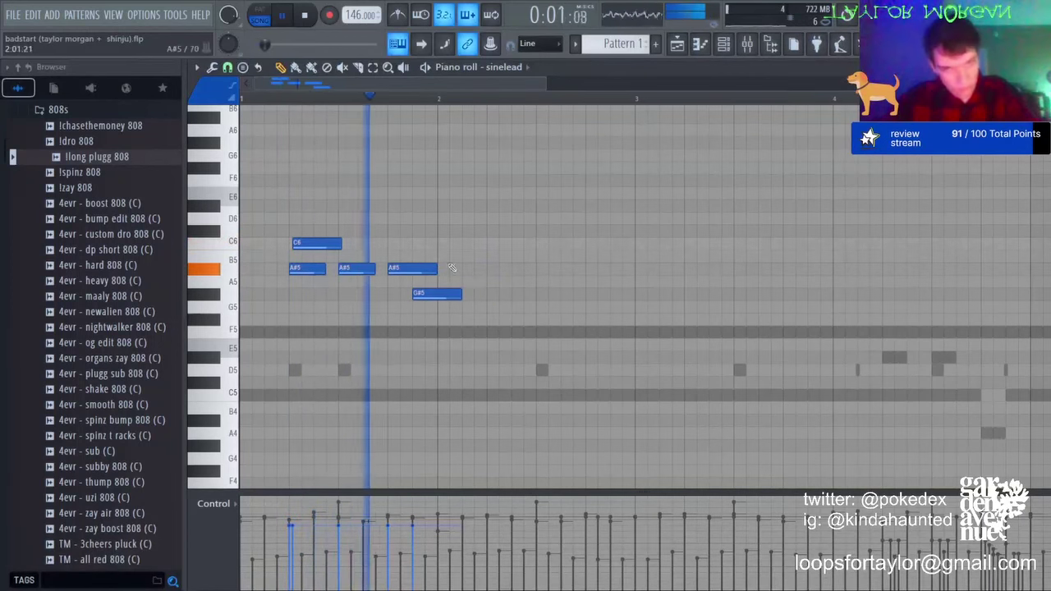
left_click(443, 267)
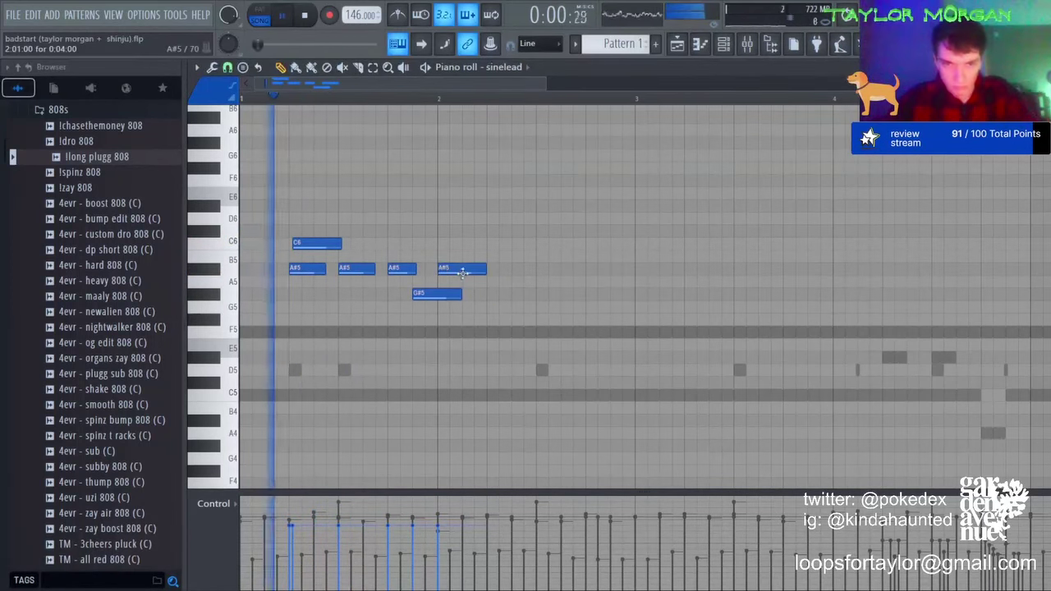
right_click(462, 271)
key("space")
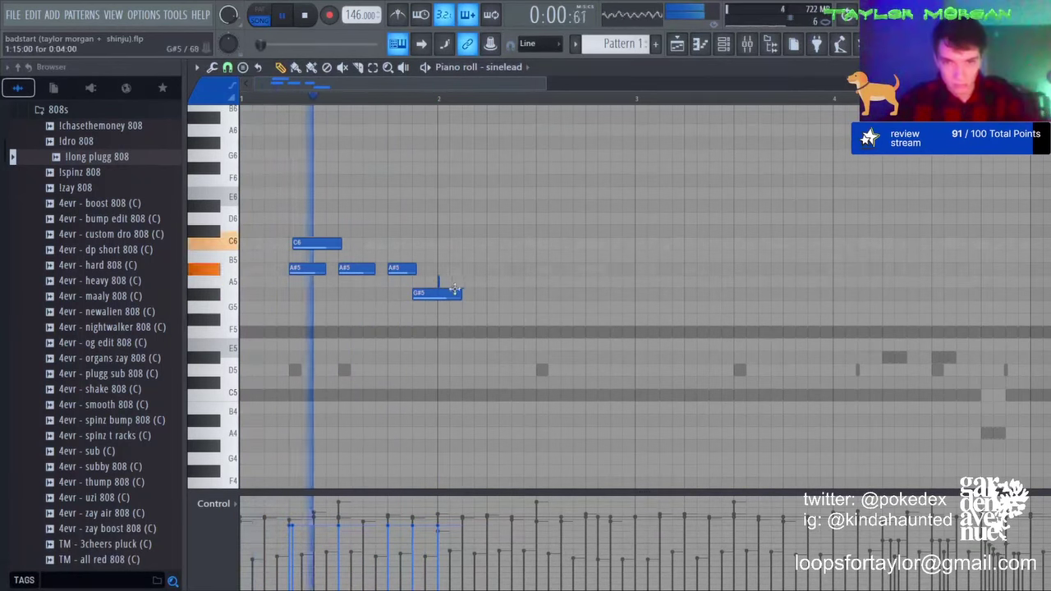
left_click(464, 269)
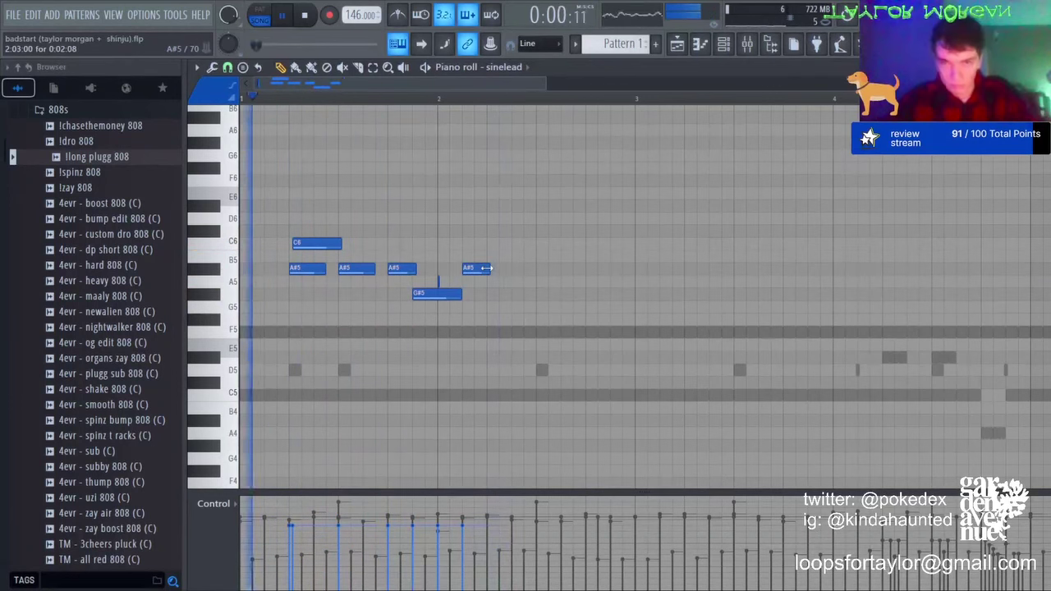
left_click(514, 282)
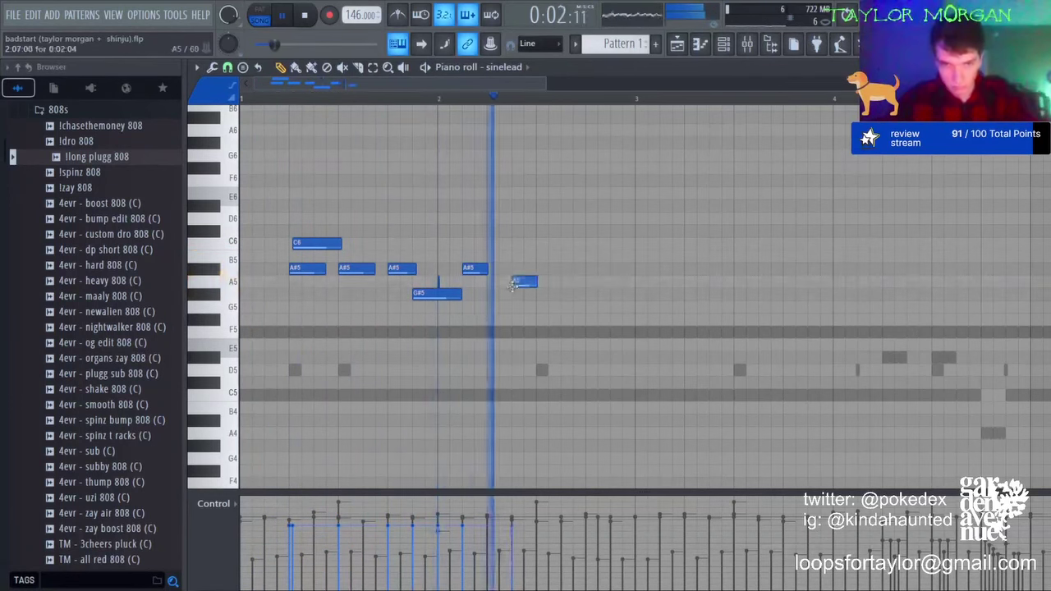
right_click(513, 284)
Step: Finish the phrase with A#5, C6, A#5 and G#5 notes, then duplicate it into bars 3–4
key("space")
key("space")
left_click(513, 269)
left_click(517, 243)
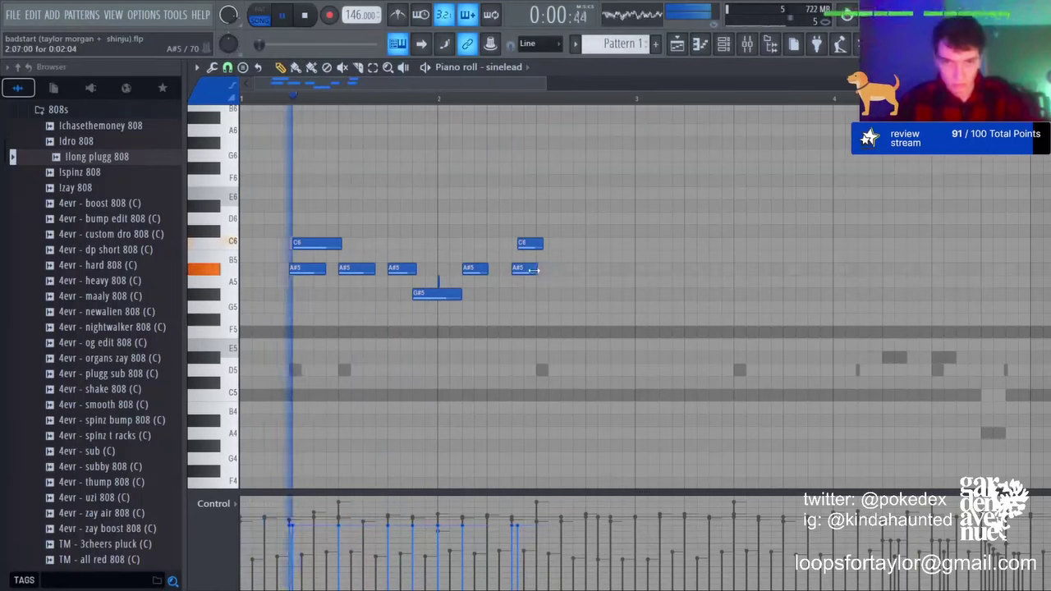
left_click(544, 269)
mouse_move(559, 270)
left_mouse_down()
mouse_move(579, 269)
mouse_move(555, 246)
mouse_move(564, 269)
left_mouse_up()
left_click(595, 293)
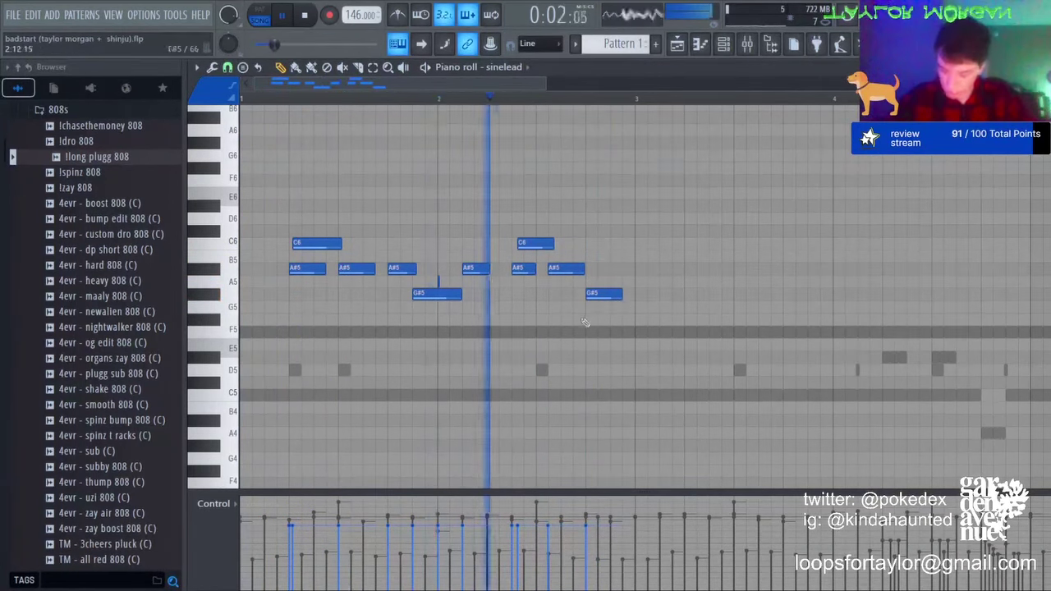
right_click(566, 269)
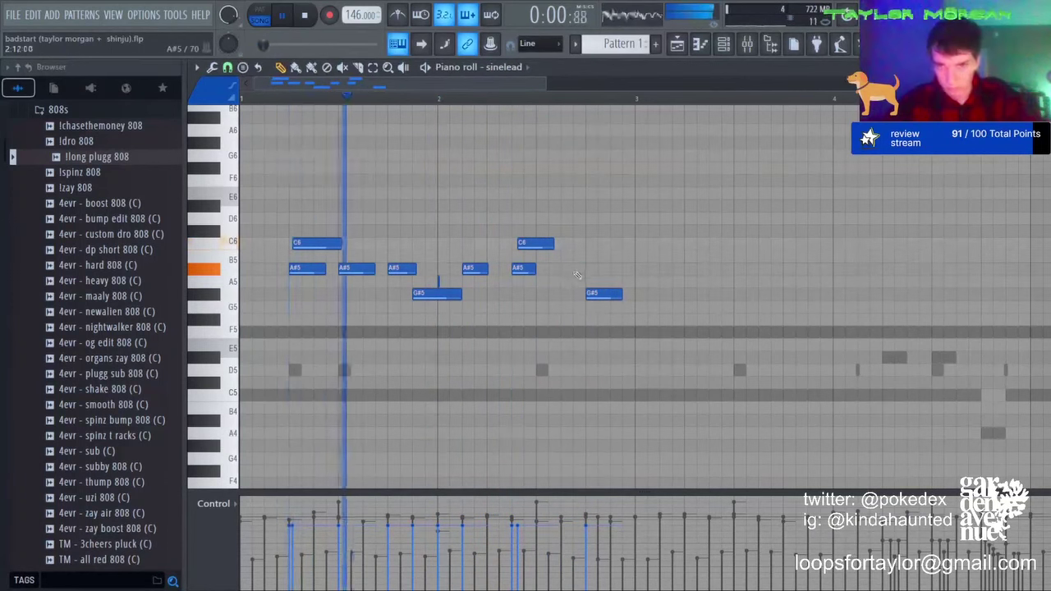
left_click(566, 269)
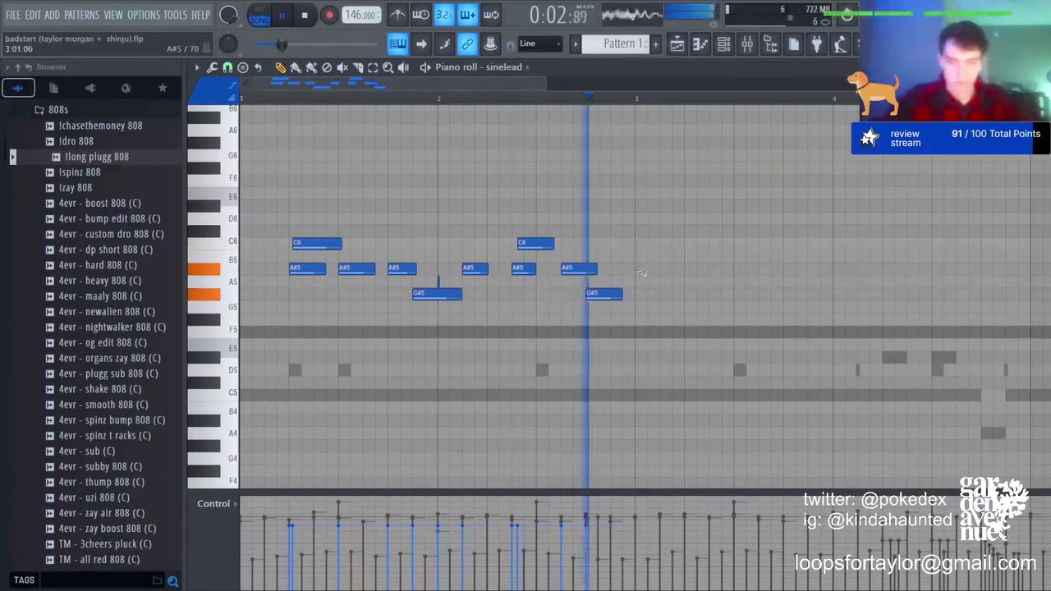
left_click_drag(572, 269, 548, 269)
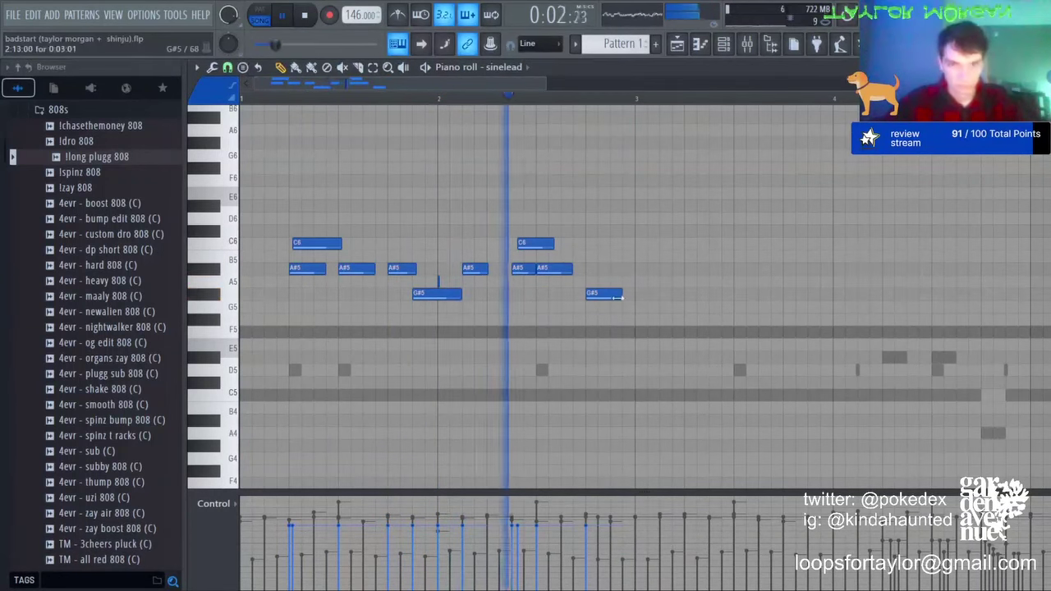
left_click_drag(621, 296, 628, 296)
key("space")
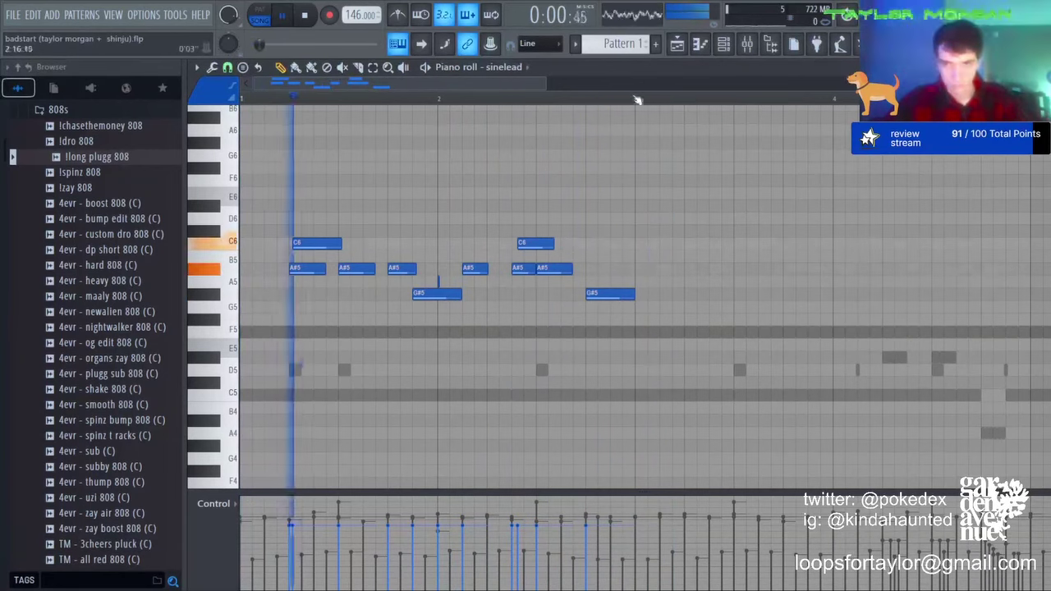
key("ctrl+b")
Step: Add C6, C#6 and D#6 notes at bar 3, shortening the C#6 into a quick flourish
left_click(639, 241)
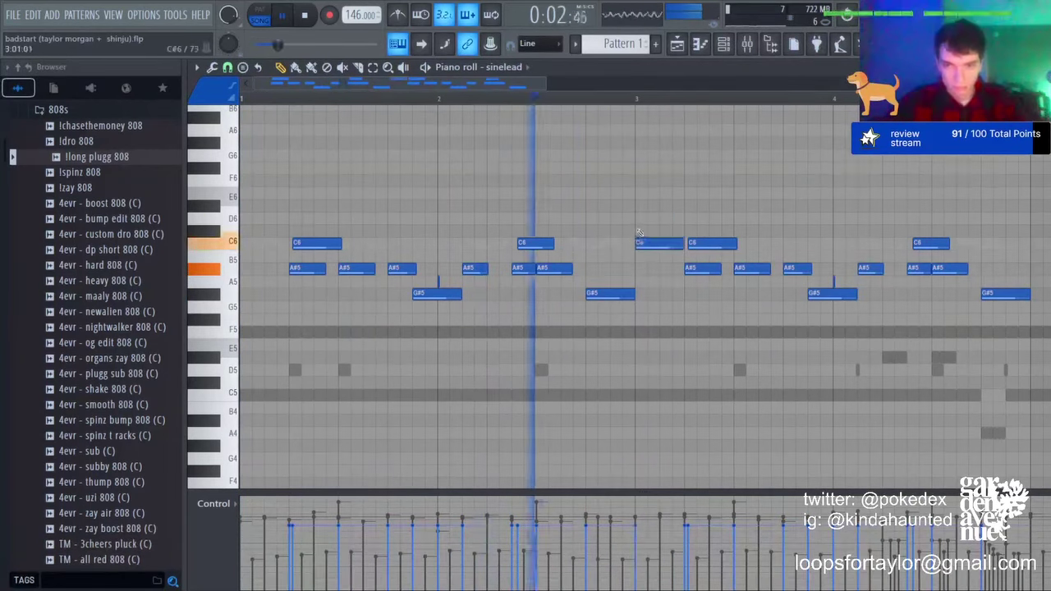
left_click(640, 230)
left_click(644, 206)
mouse_move(654, 234)
left_mouse_down()
mouse_move(675, 230)
mouse_move(661, 206)
mouse_move(660, 230)
left_mouse_up()
key("space")
key("space")
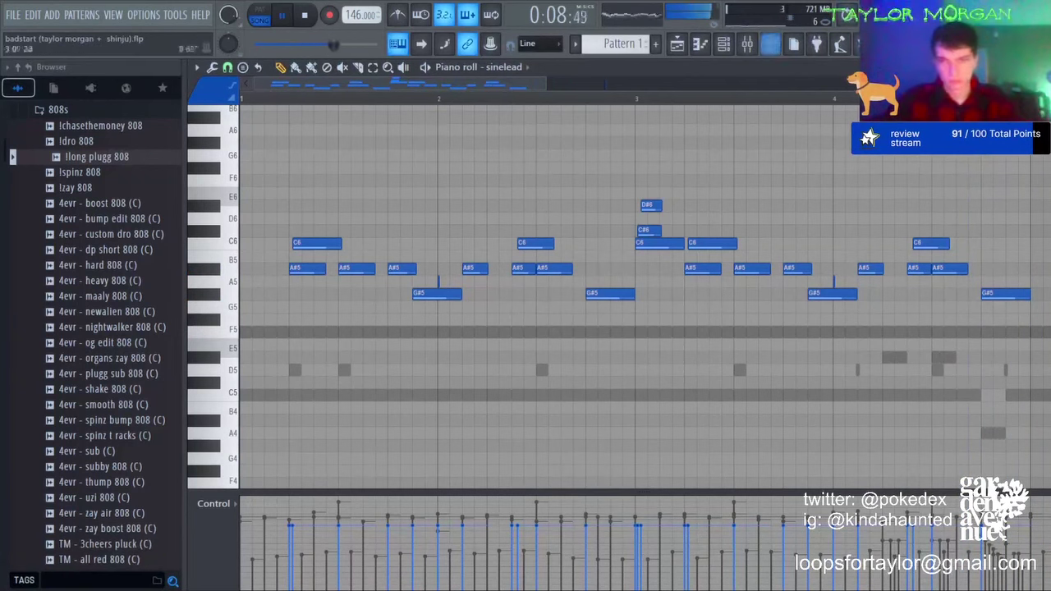
scroll(734, 101, "down", 3)
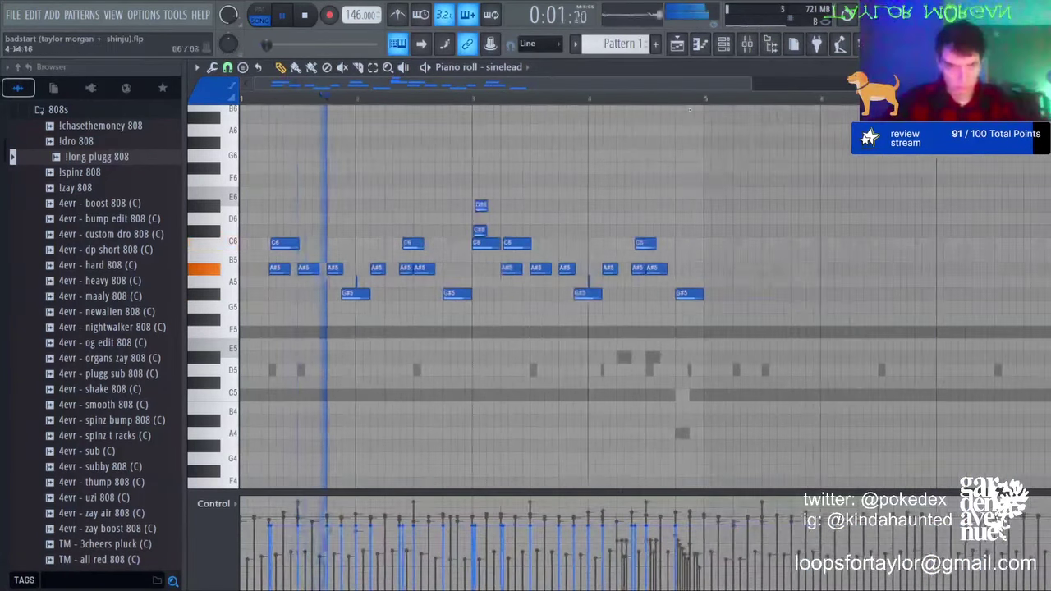
Step: Duplicate bars 1–4 of the melody into bars 5–8 and clear the selection
left_click_drag(703, 102, 246, 151)
key("ctrl+b")
key("ctrl+d")
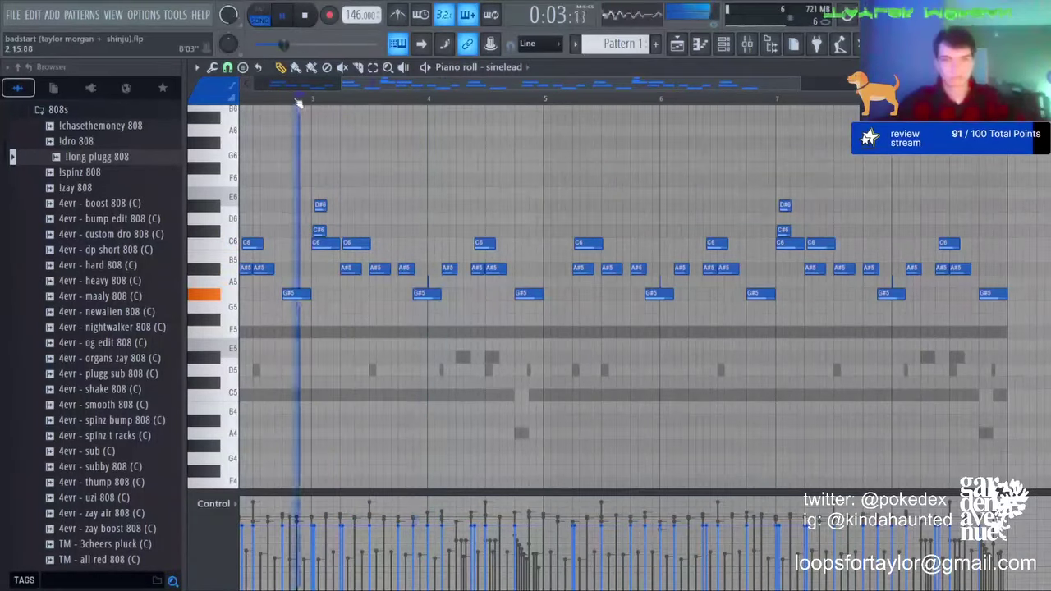
scroll(380, 222, "up", 2)
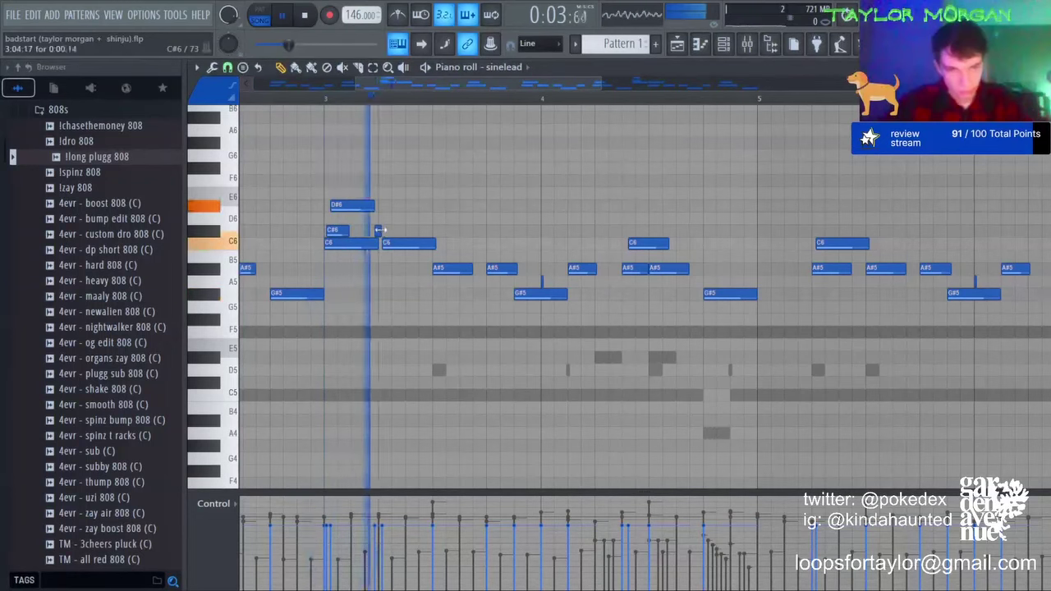
scroll(382, 109, "down", 4)
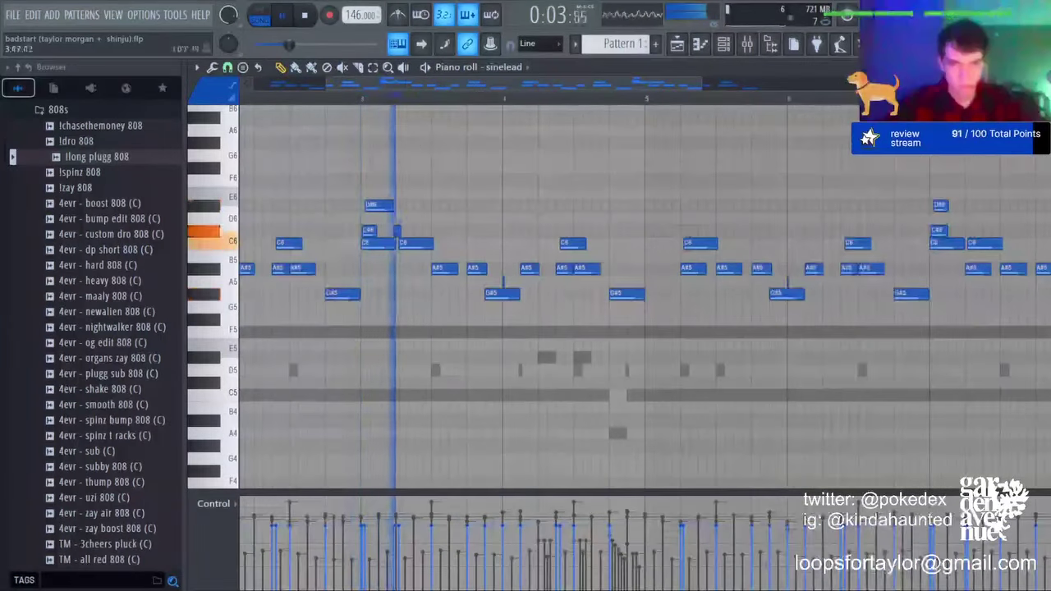
Step: Rework bars 3–4 into a run of short G#5 and A#5 notes, removing leftover notes
right_click(498, 294)
left_click(487, 294)
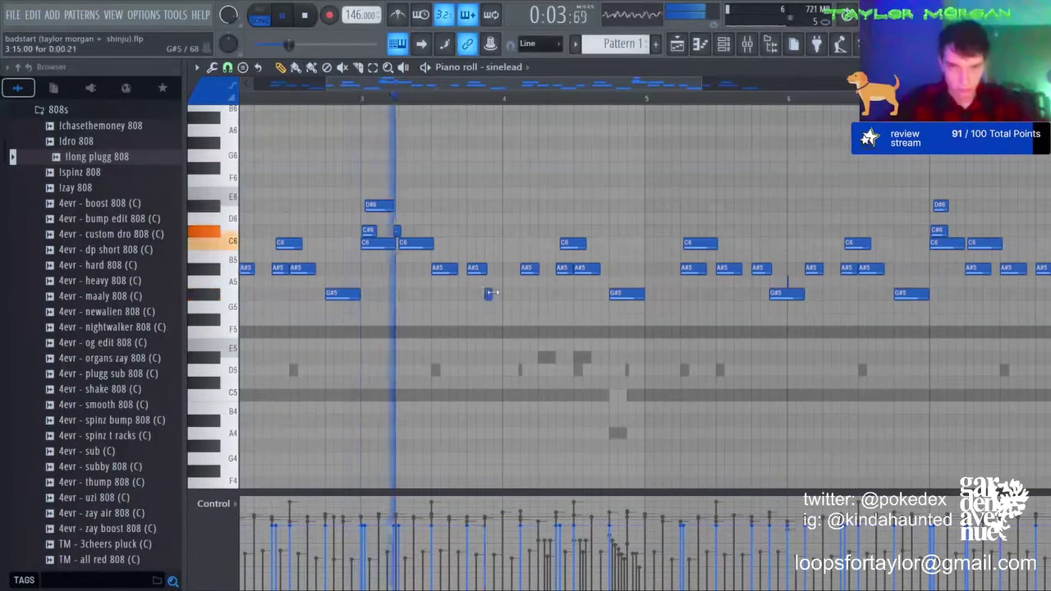
left_click(506, 294)
left_click(522, 294)
right_click(528, 269)
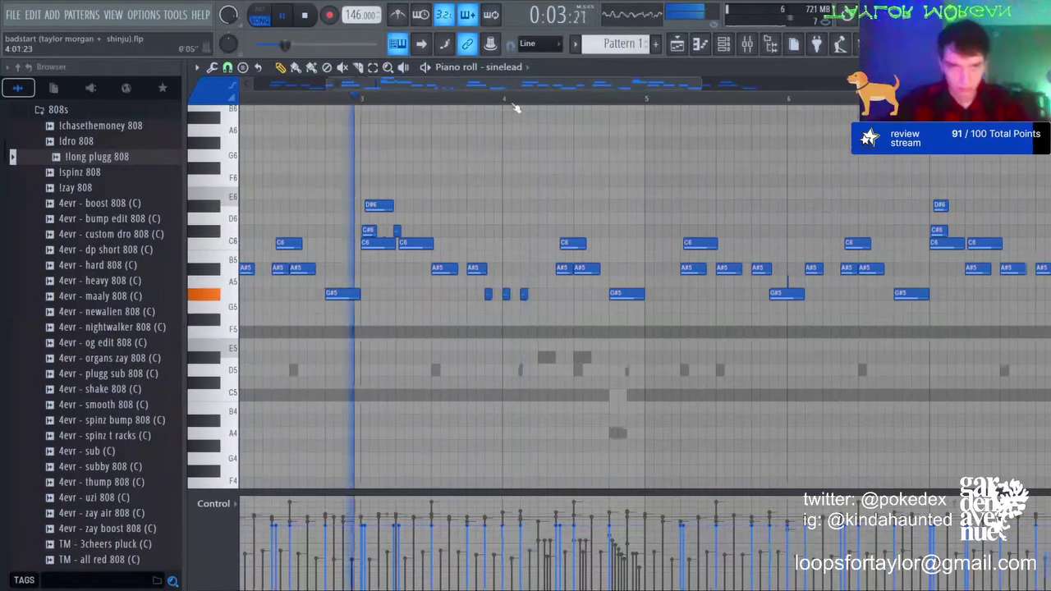
scroll(511, 108, "up", 5)
left_click(539, 269)
left_click(574, 294)
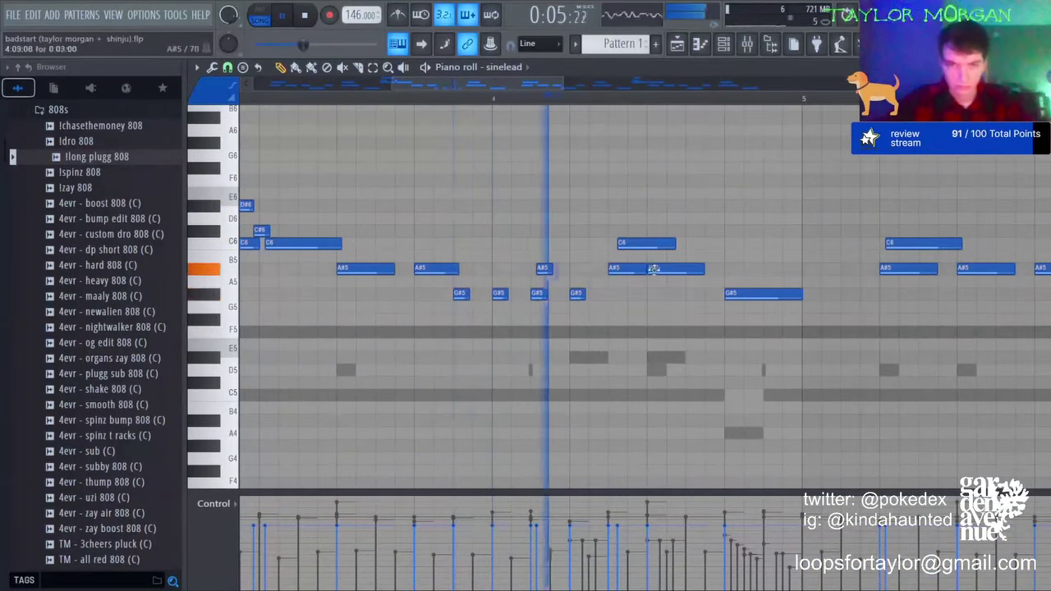
key("space")
left_click_drag(577, 294, 577, 269)
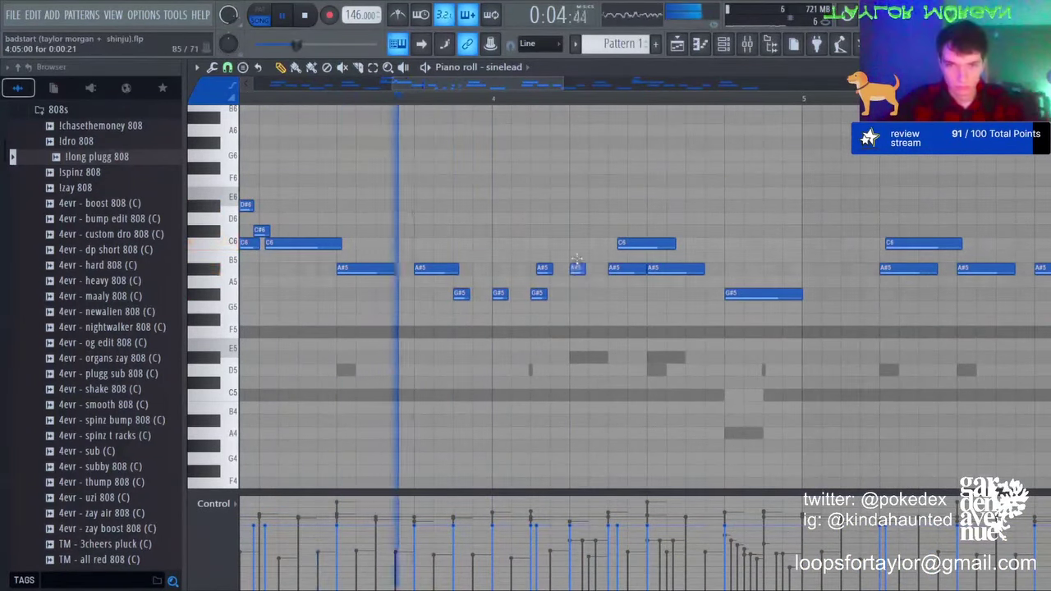
right_click(638, 245)
right_click(620, 269)
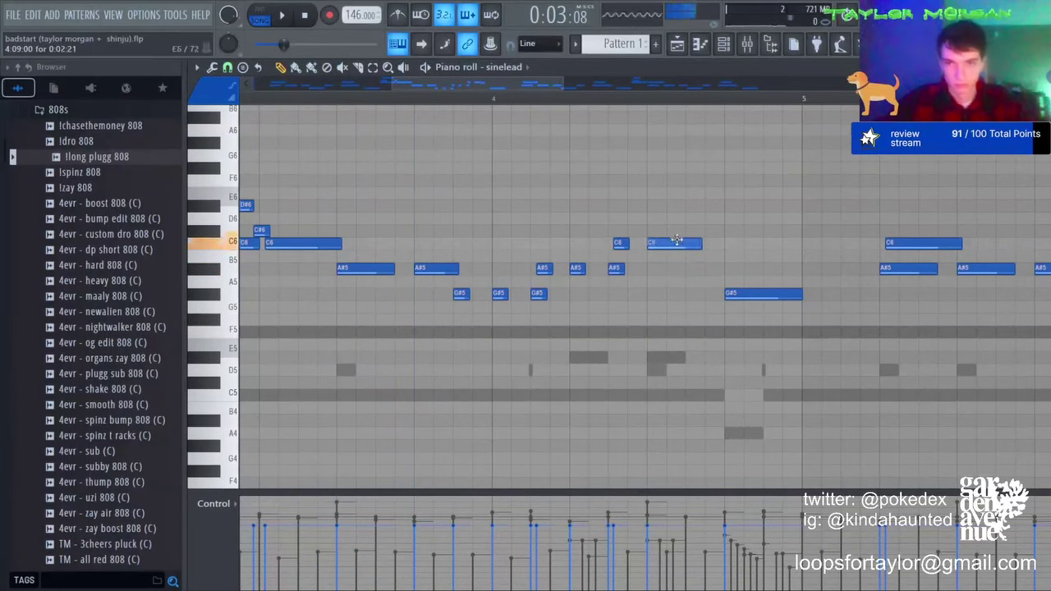
Step: Select all notes in bars 5–8 and delete them
scroll(696, 114, "down", 8)
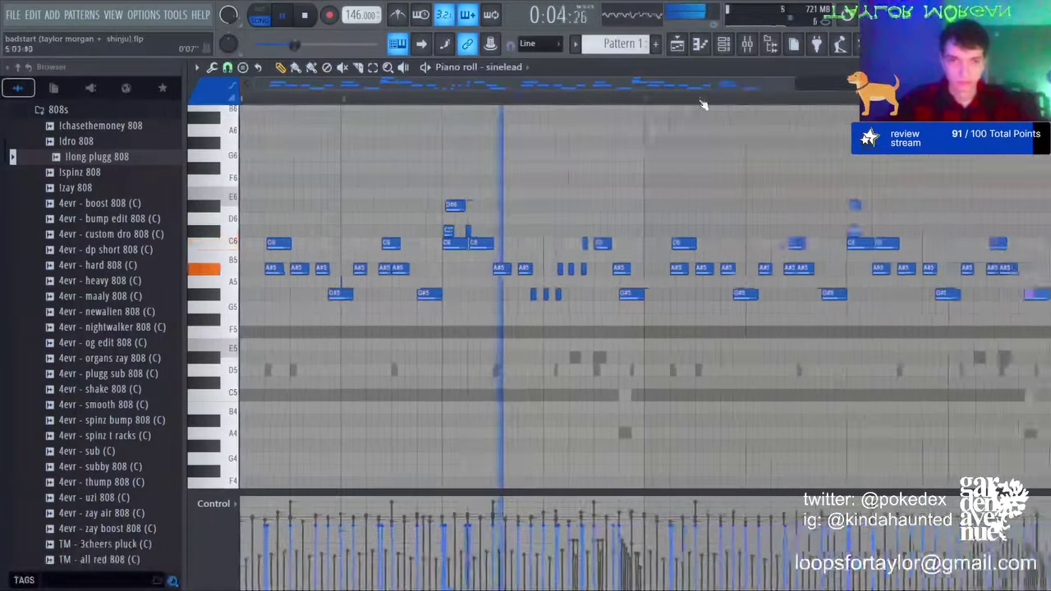
left_click(374, 72)
left_click_drag(519, 168, 786, 308)
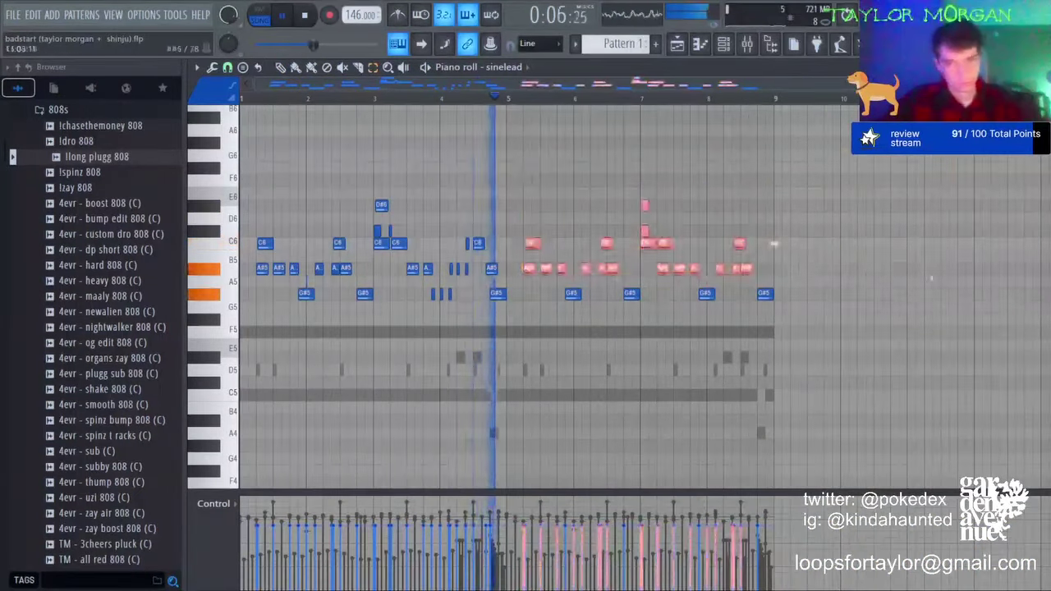
key("Delete")
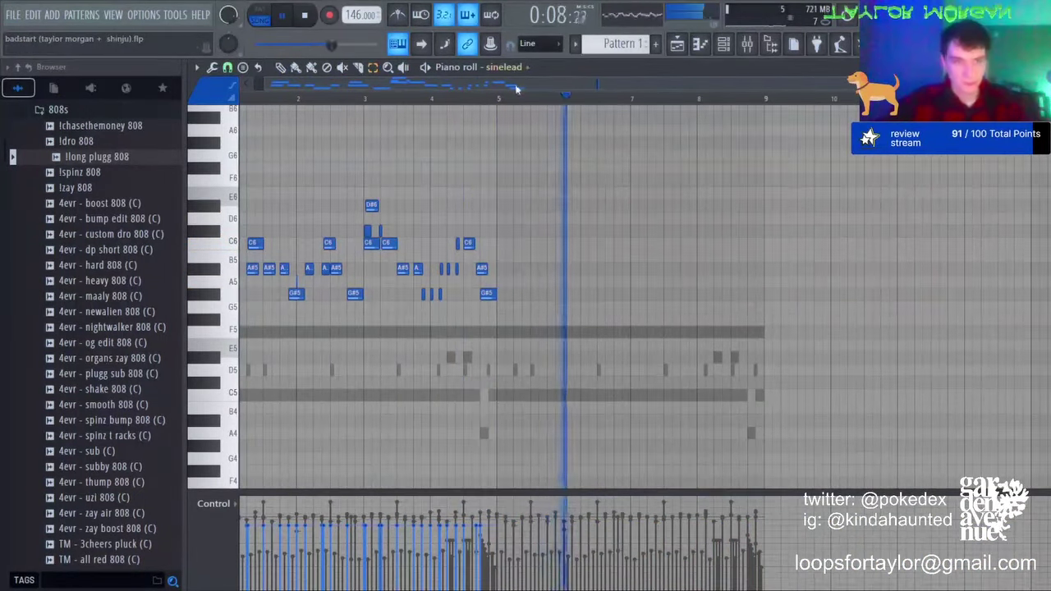
Step: Duplicate the reworked four-bar melody into bars 5–8 and show the mixer
left_click_drag(498, 99, 244, 100)
key("ctrl+b")
left_click(794, 250)
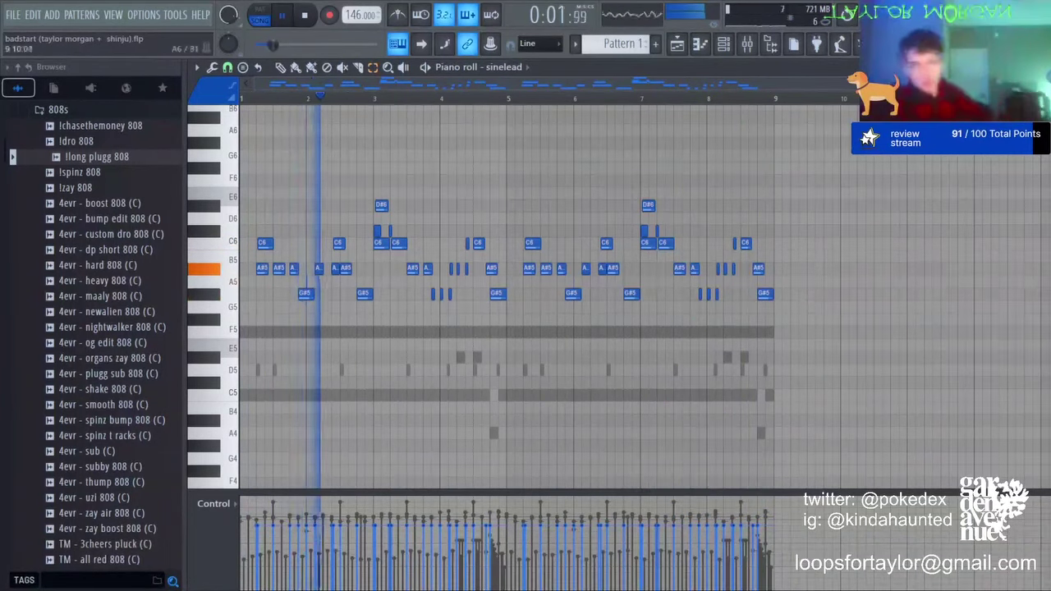
left_click(747, 44)
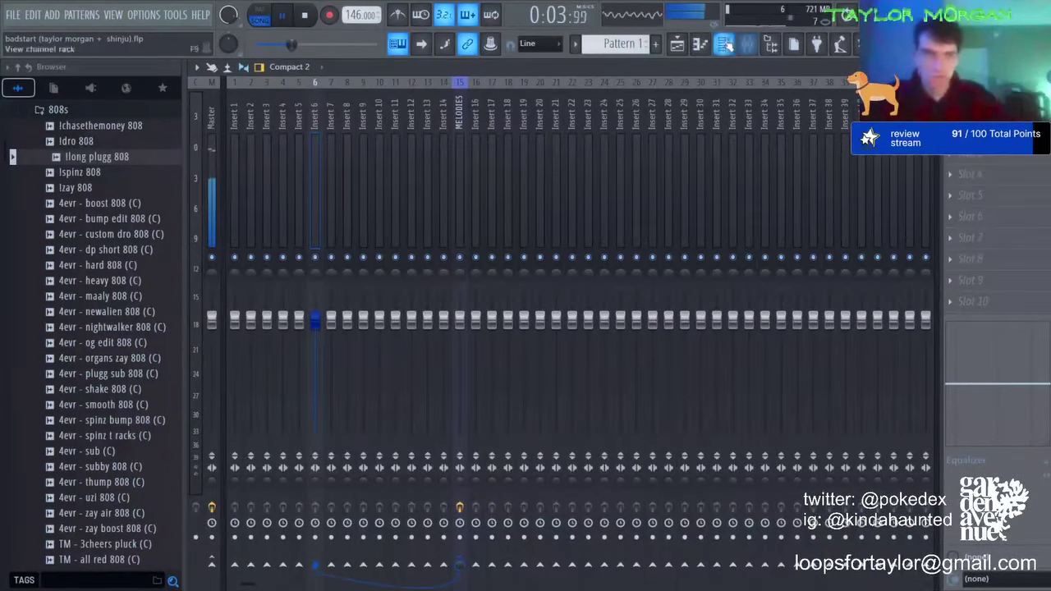
Step: Solo mixer Insert 2 and stop playback
left_click(724, 44)
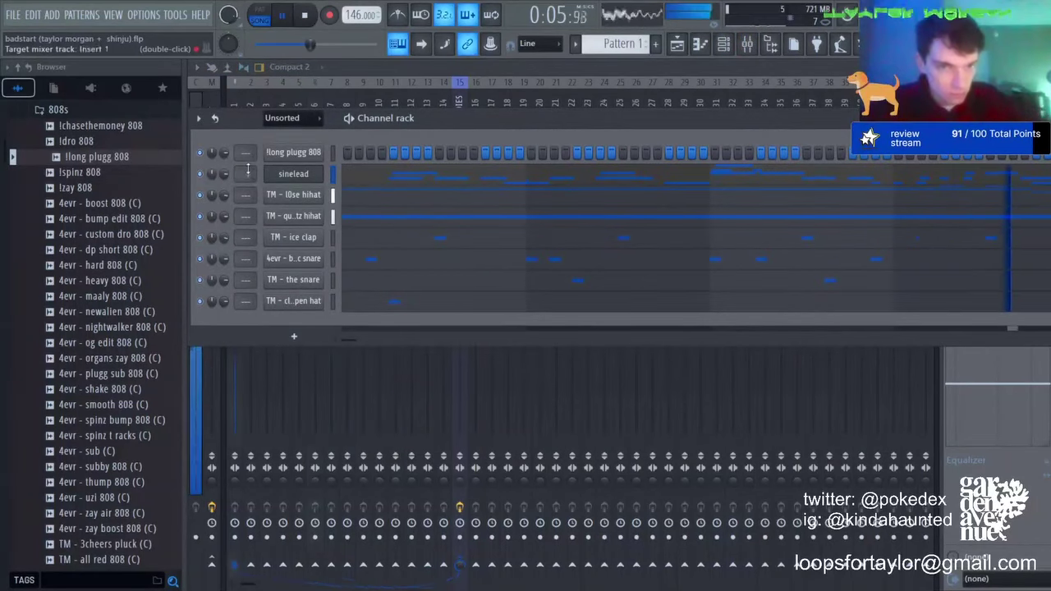
scroll(283, 123, "up", 1)
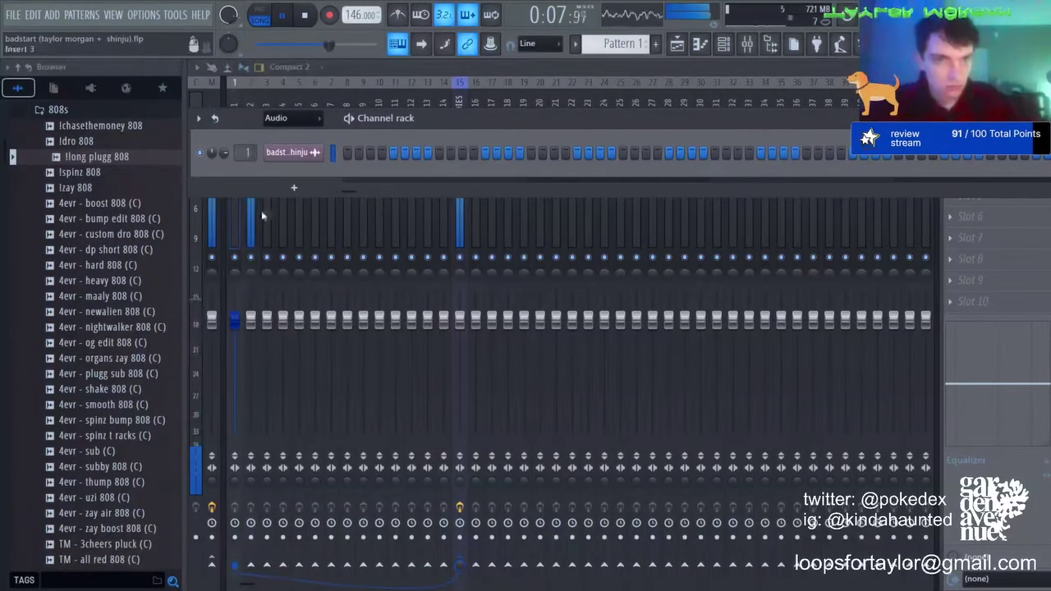
right_click(251, 256)
key("space")
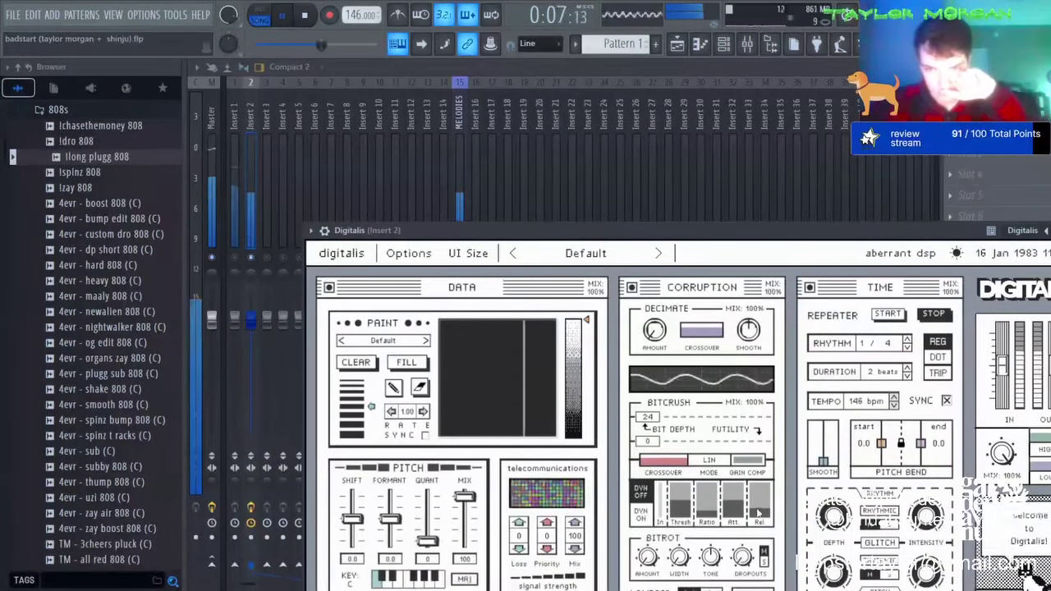
Step: Set Digitalis to the mIRC preset with the Doors paint pattern, then close it
left_click(658, 253)
left_click_drag(624, 234, 544, 138)
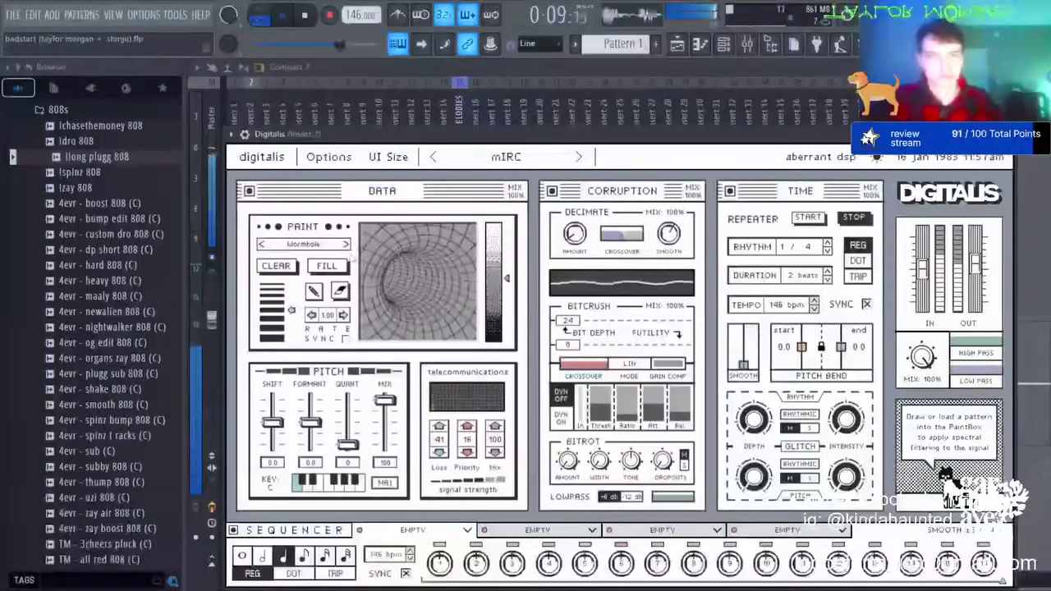
left_click(346, 244)
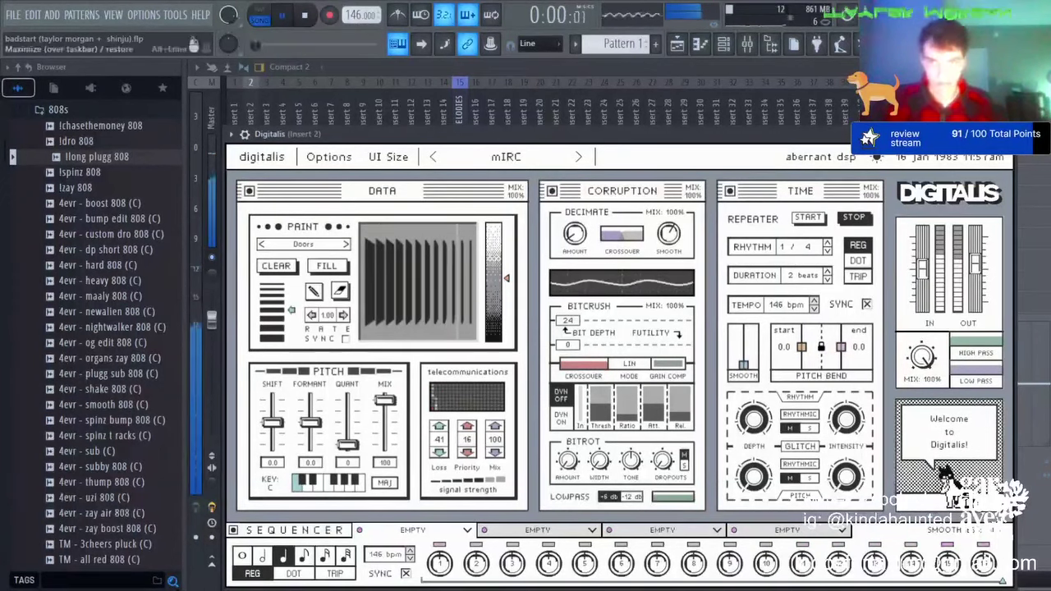
left_click(1005, 134)
Step: Add Parametric EQ 2 to Insert 2 with a 265 Hz -3.9 dB low shelf and 844 Hz dip
left_click(687, 431)
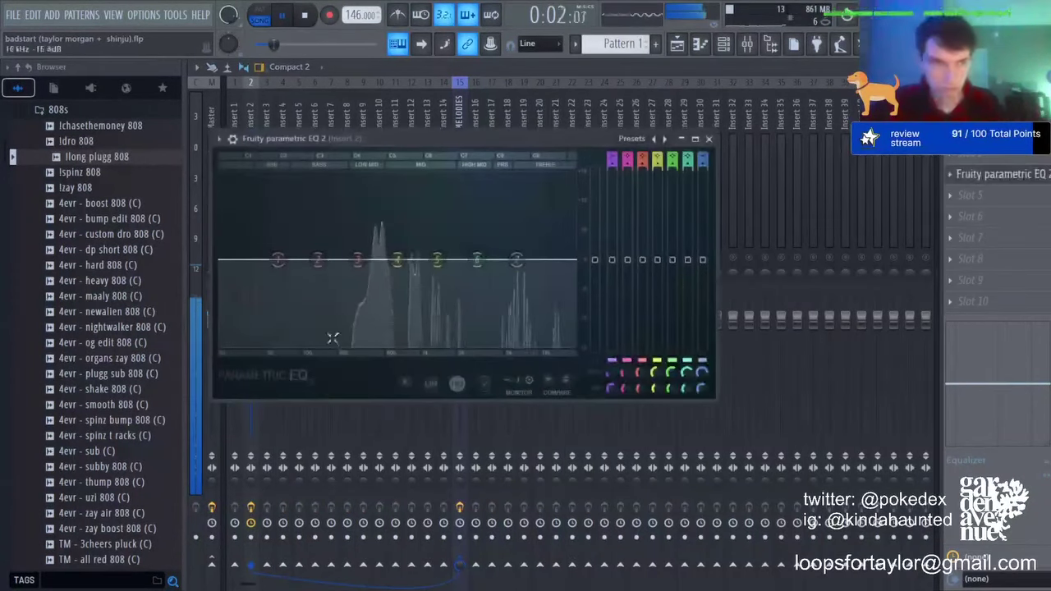
left_click_drag(279, 260, 352, 278)
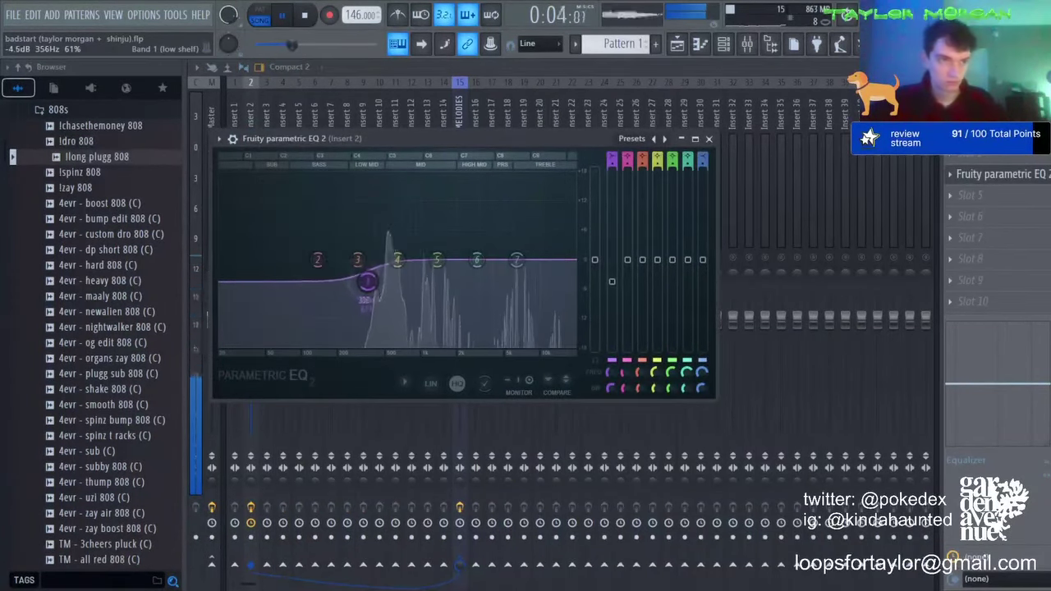
left_click_drag(452, 270, 404, 279)
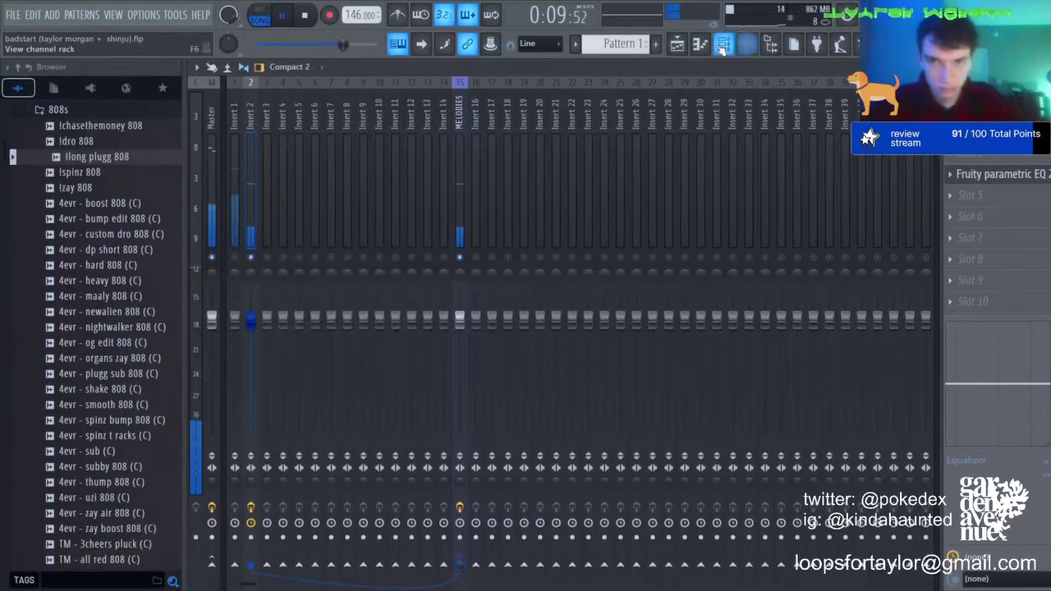
Step: Route the six drum channels to mixer inserts 17–22
left_click(721, 49)
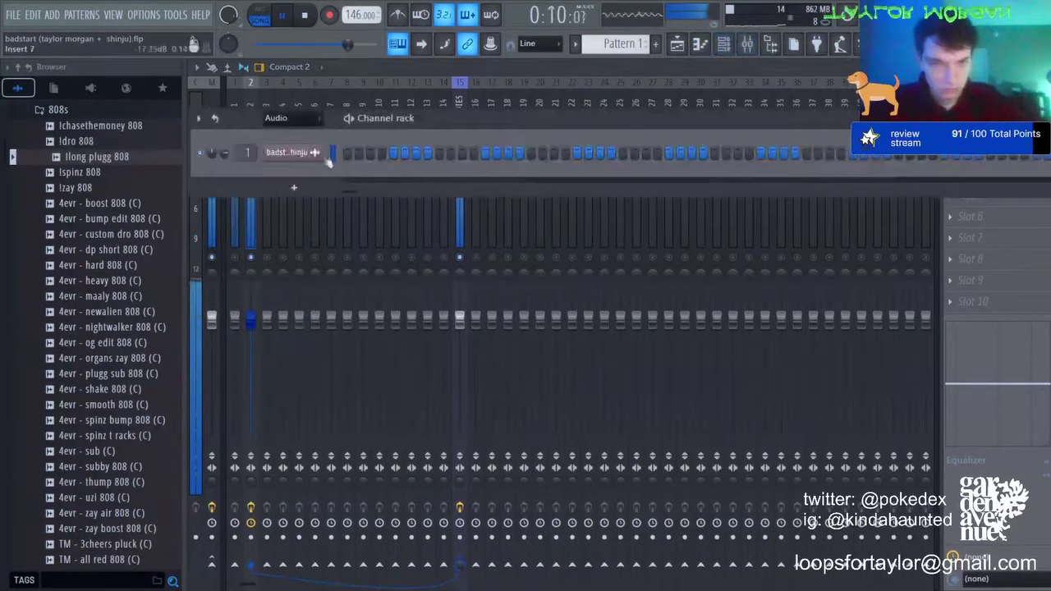
left_click(495, 94)
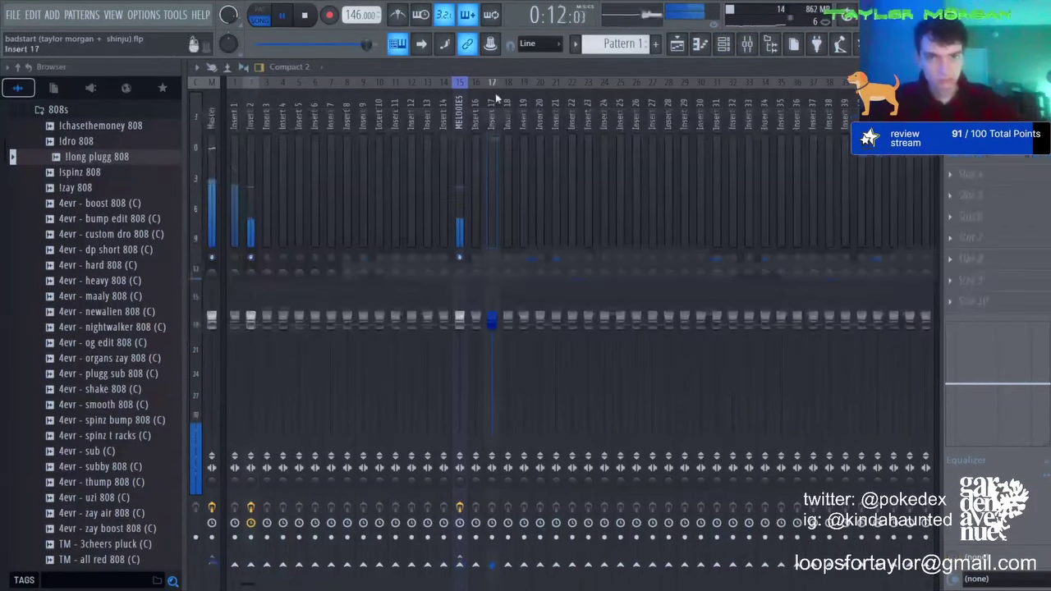
key("ctrl+shift+l")
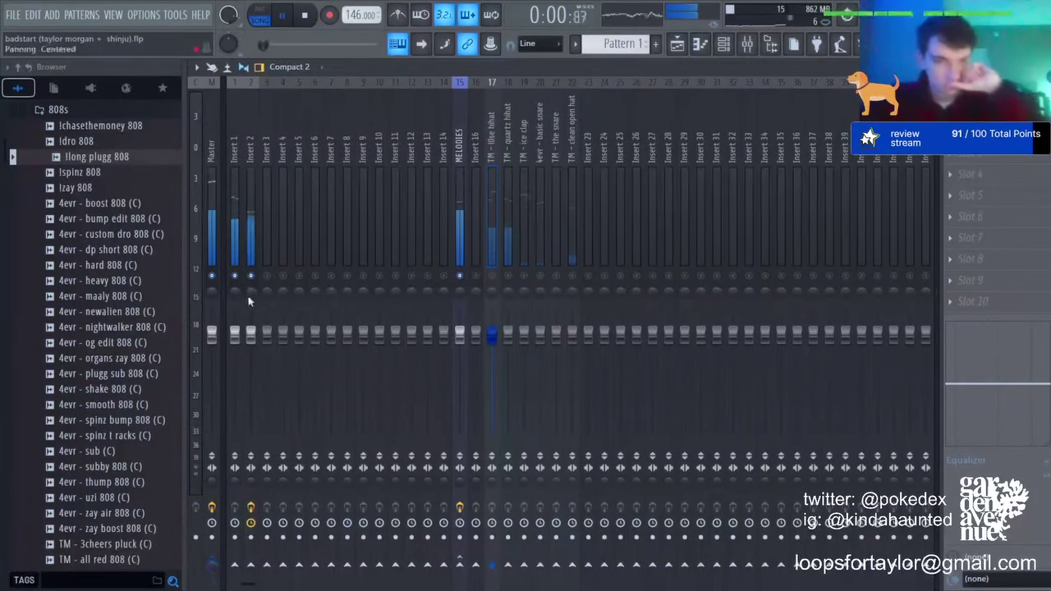
Step: Add a second Parametric EQ 2 to Insert 2, lowering and boosting its top band
left_click(249, 302)
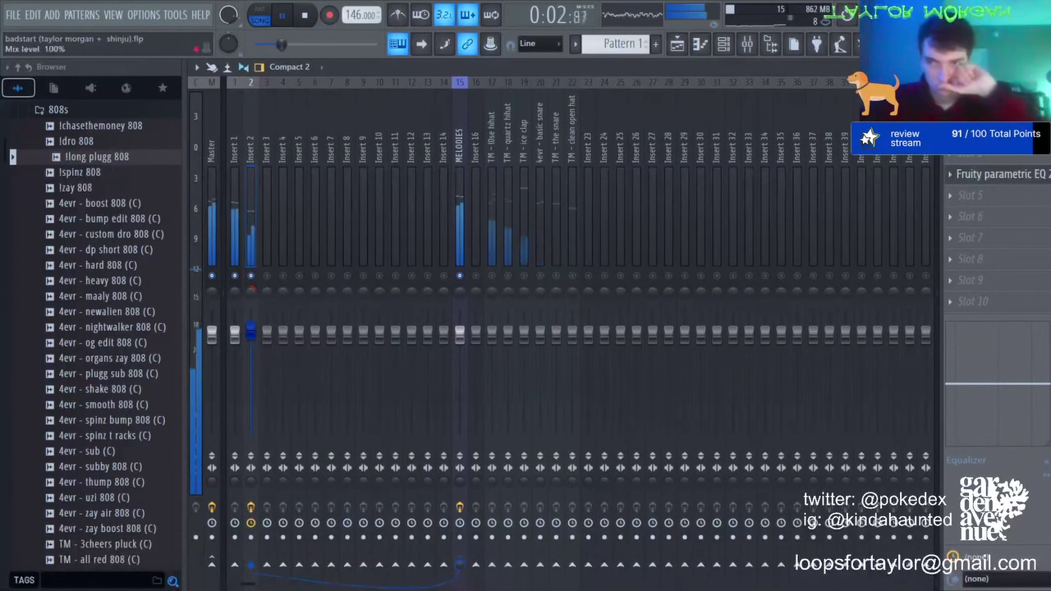
left_click(713, 440)
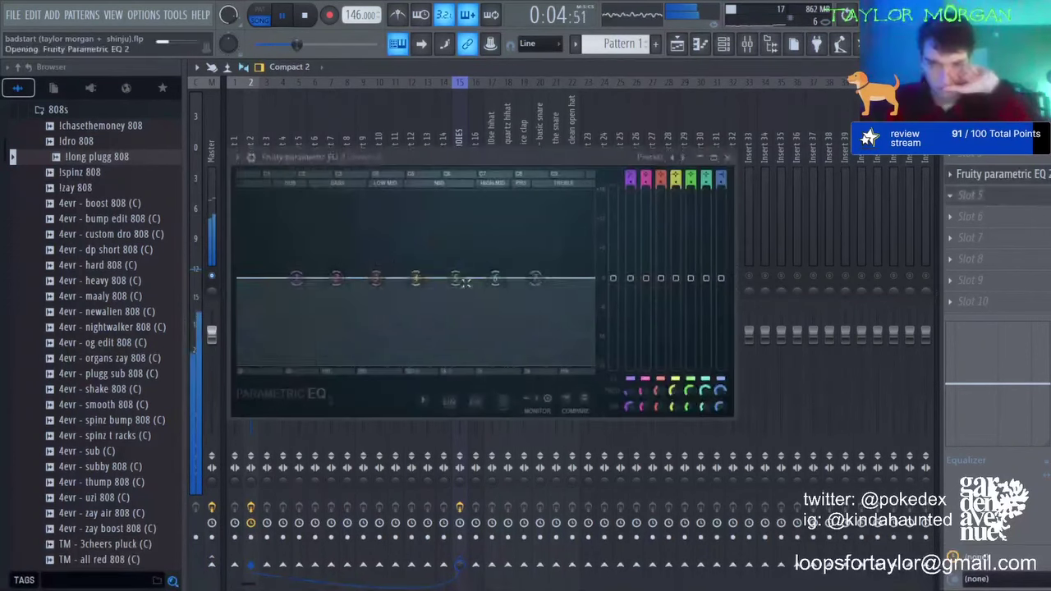
left_click_drag(535, 279, 461, 245)
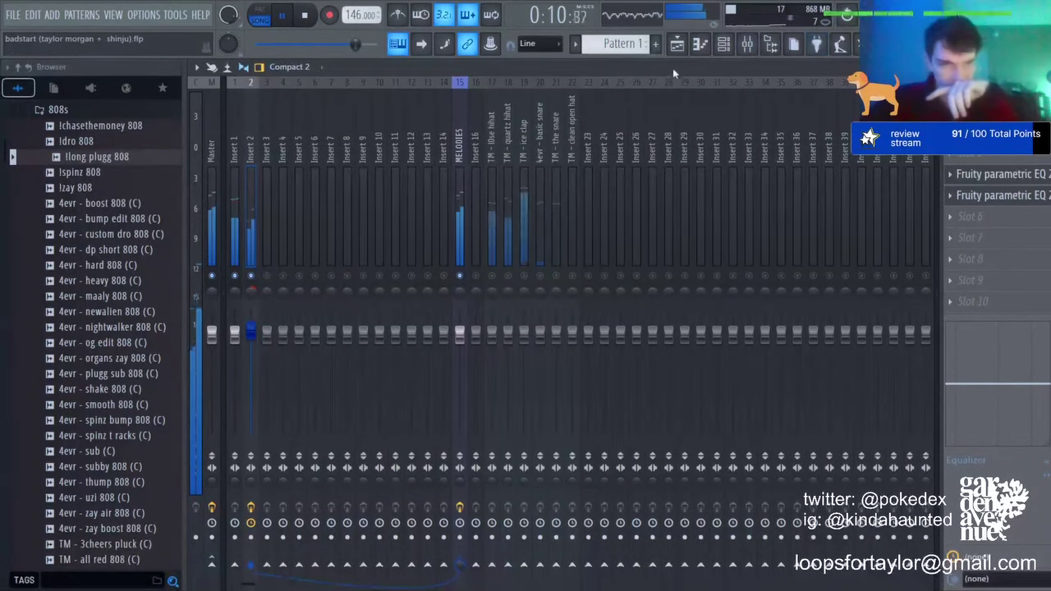
left_click(723, 43)
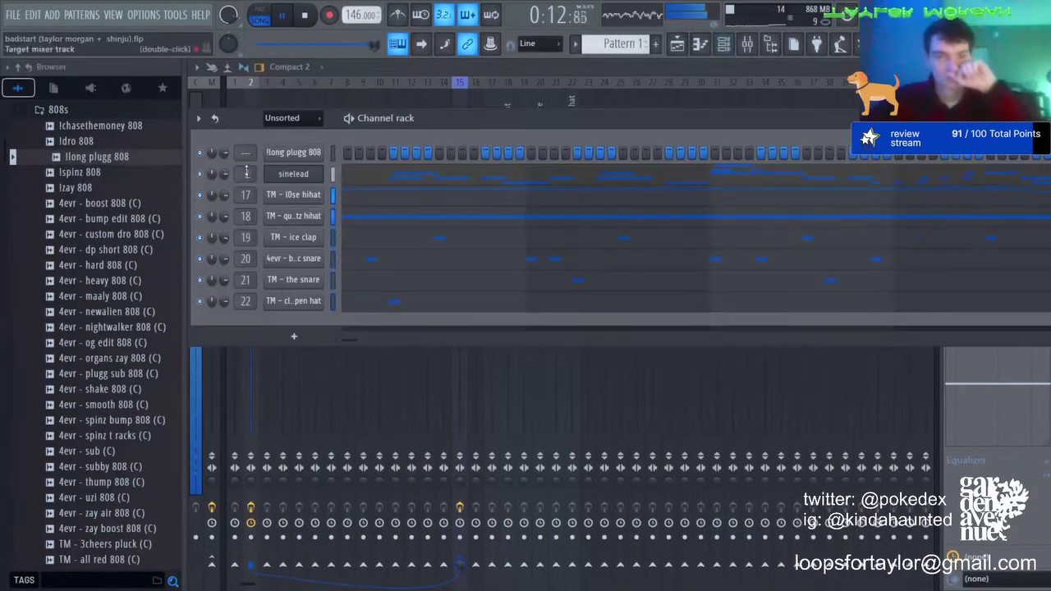
Step: Open the llong plugg 808 piano roll, add a D#6 note near bar 1.8, and audition it
left_click(299, 153)
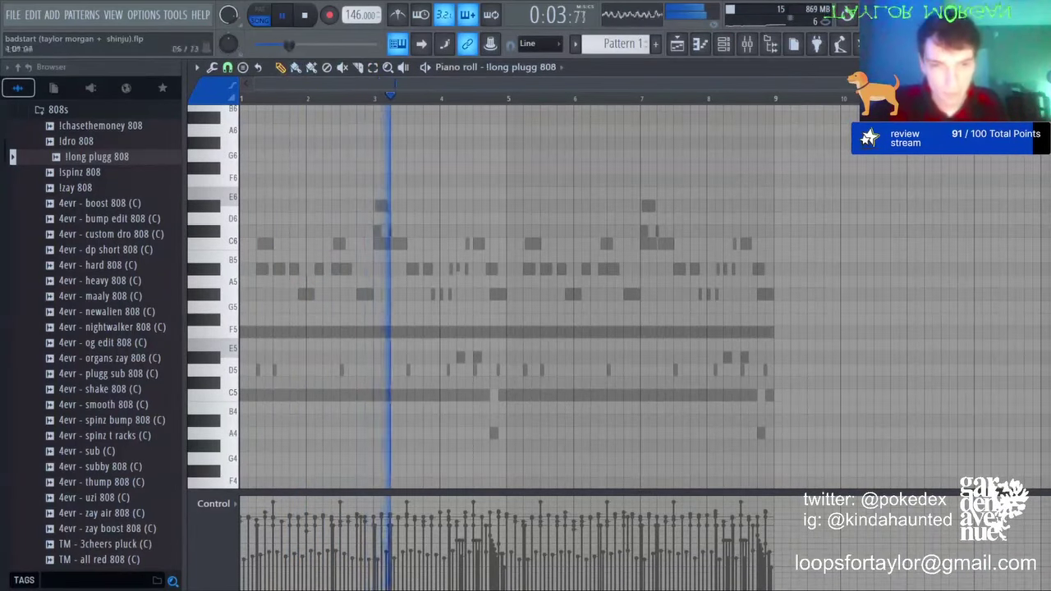
left_click(294, 206)
key("space")
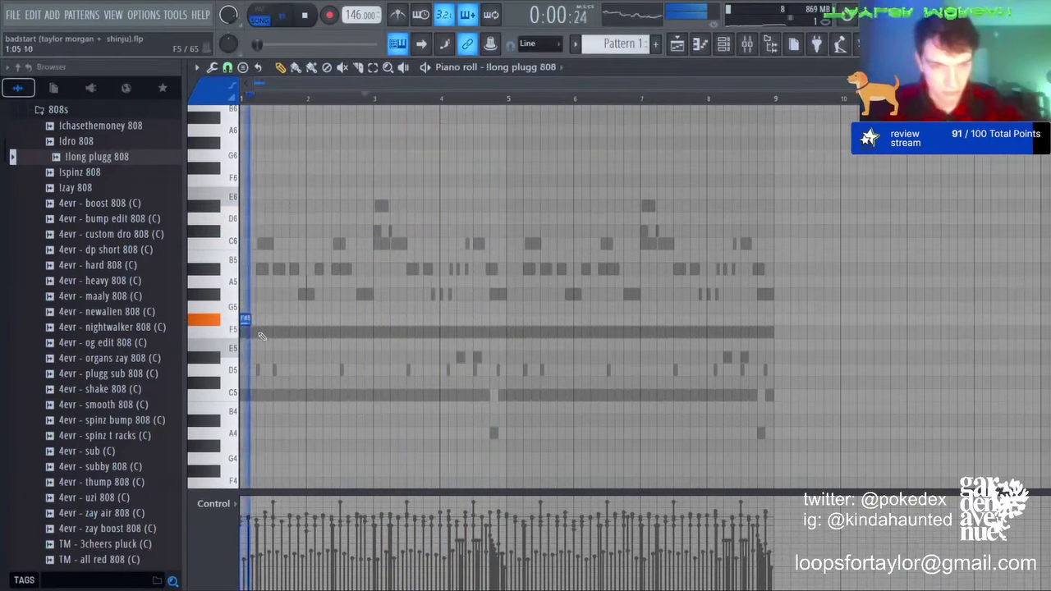
key("space")
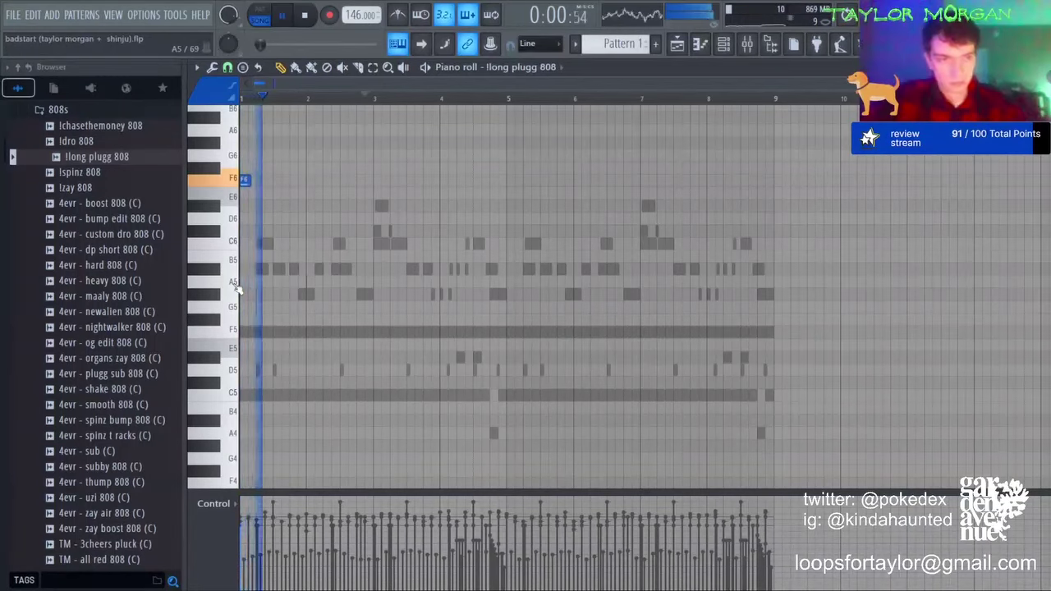
key("space")
scroll(236, 287, "up", 3)
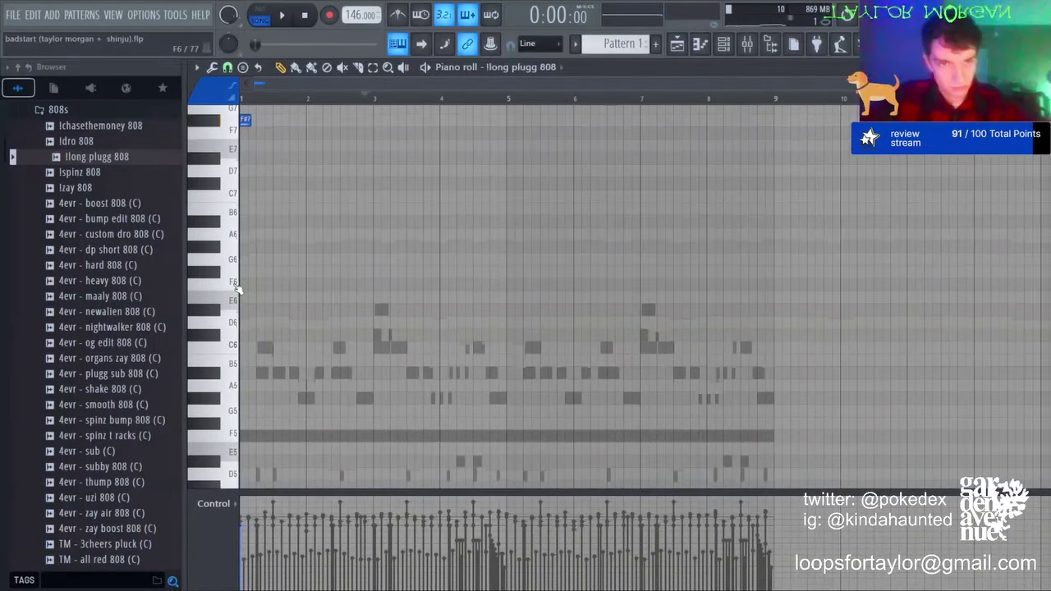
scroll(236, 287, "up", 2)
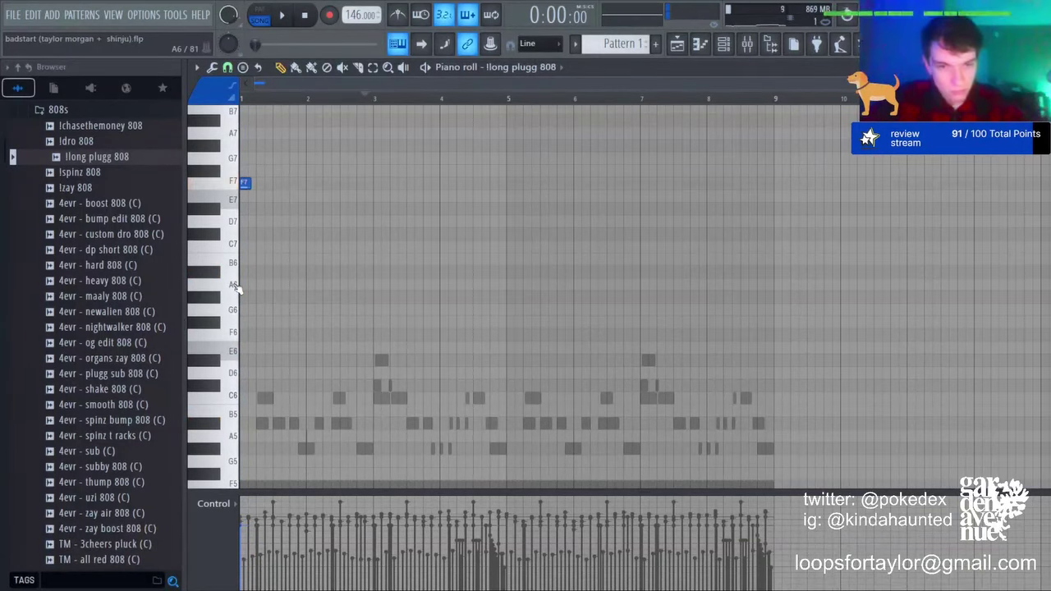
scroll(237, 287, "down", 1)
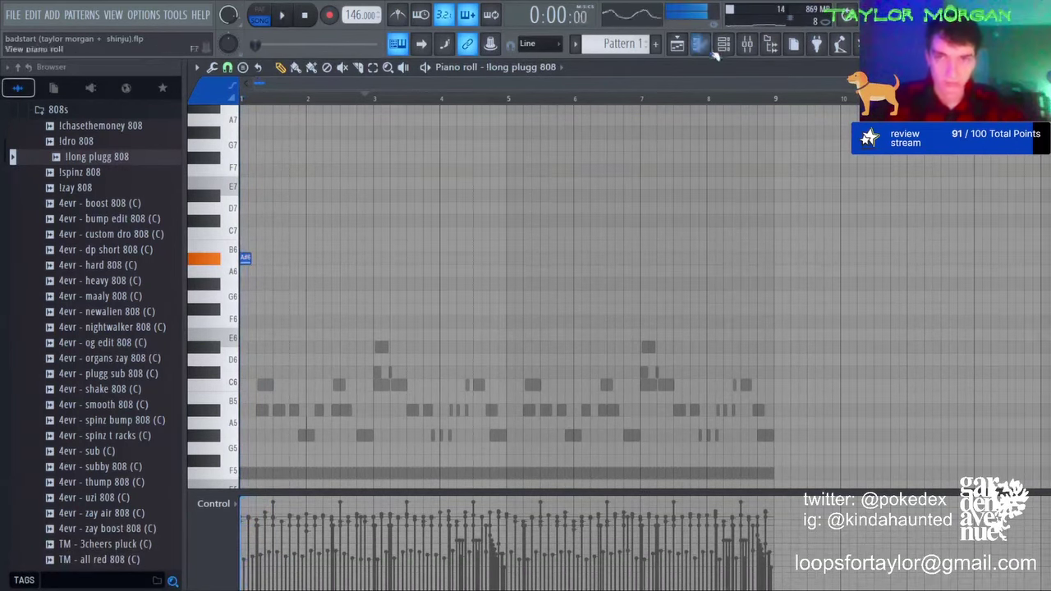
Step: Solo Track 2 and bring Track 1 back in the playlist, then play the 808 line
left_click(676, 45)
right_click(369, 179)
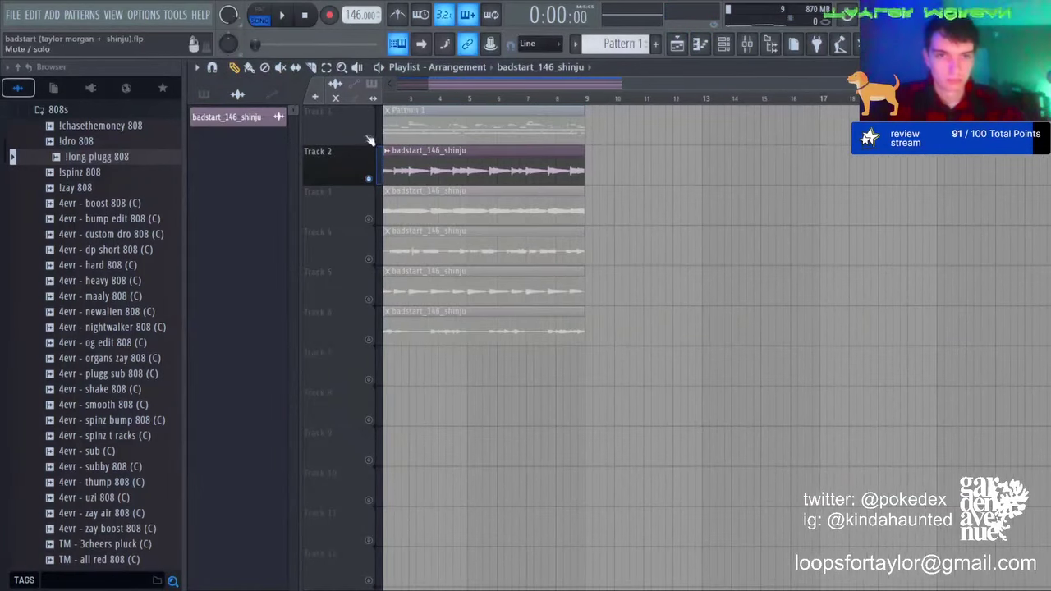
left_click(369, 138)
left_click(747, 46)
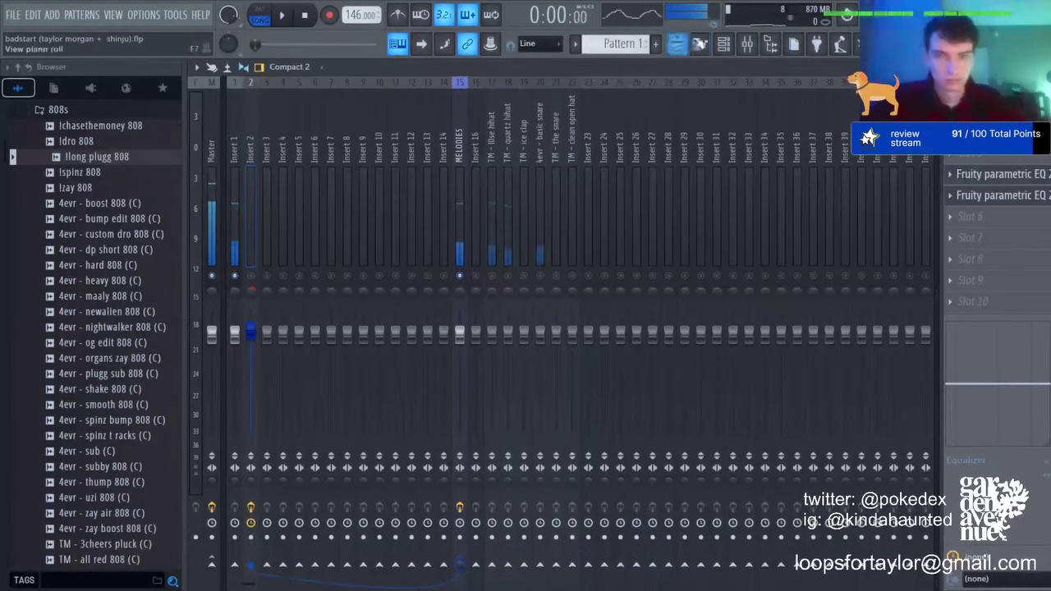
left_click(699, 43)
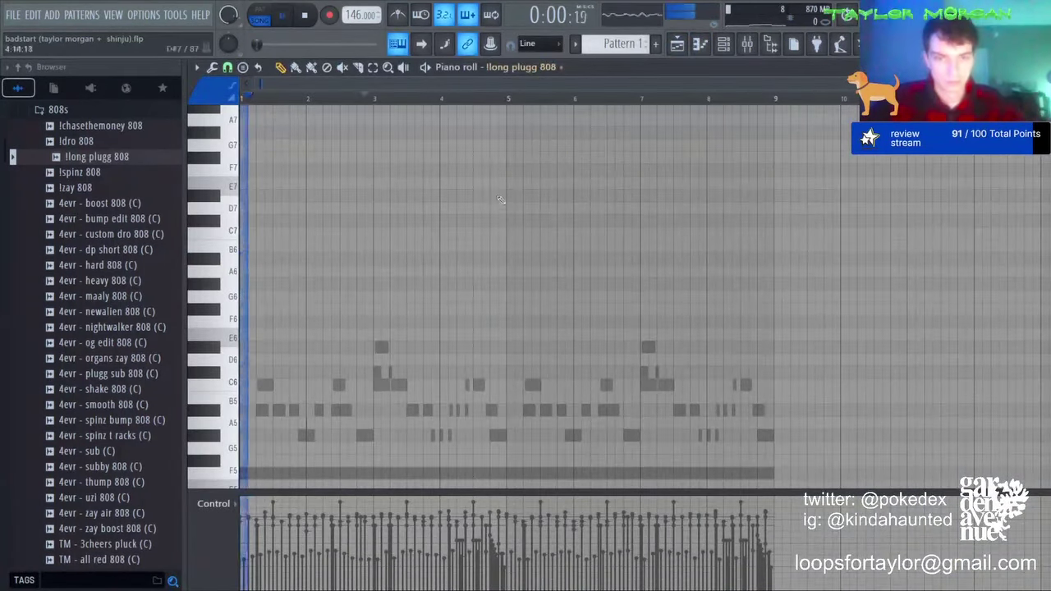
key("space")
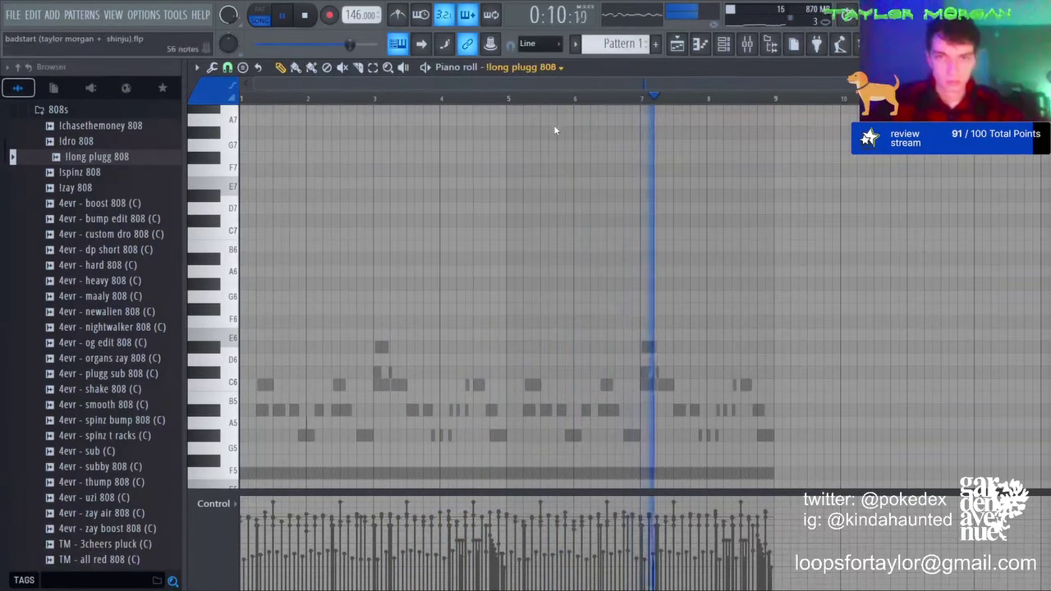
Step: Solo Track 3 with Track 1 unmuted and replay the song from the start
left_click(678, 45)
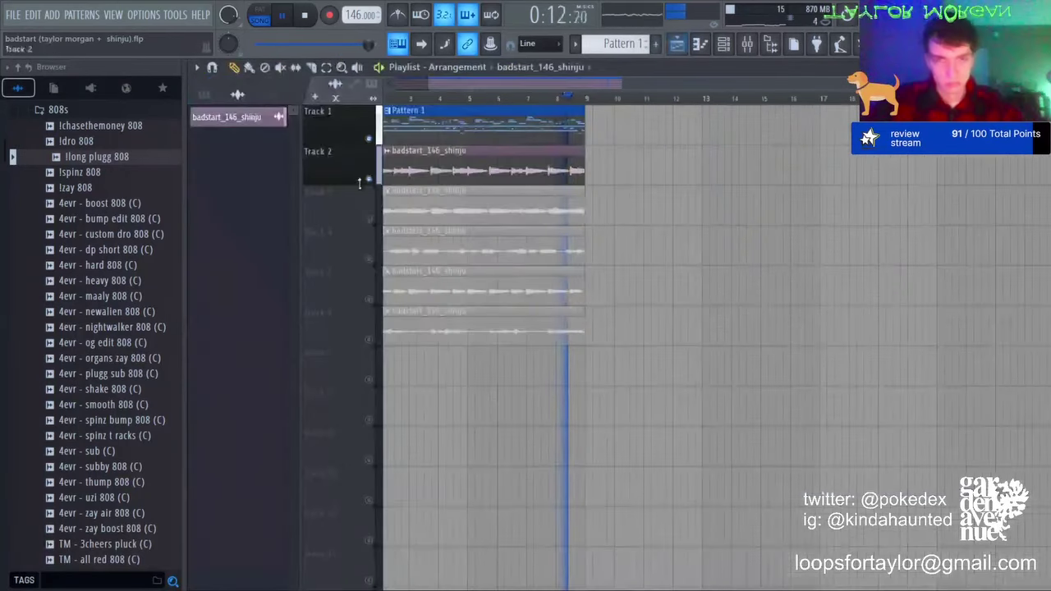
right_click(369, 220)
left_click(369, 137)
key("space")
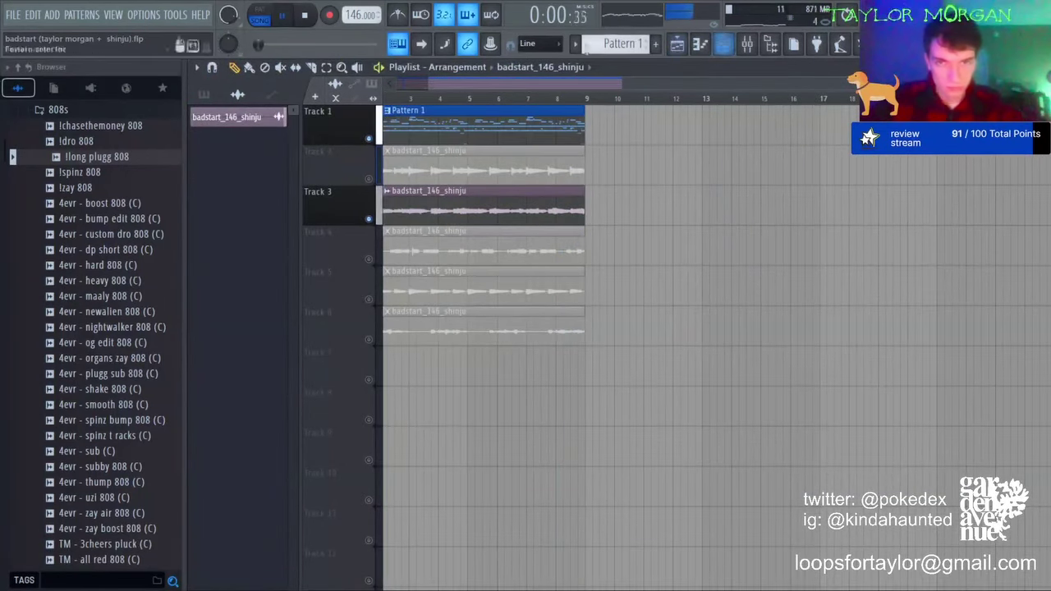
left_click_drag(389, 100, 381, 100)
key("space")
left_click(700, 45)
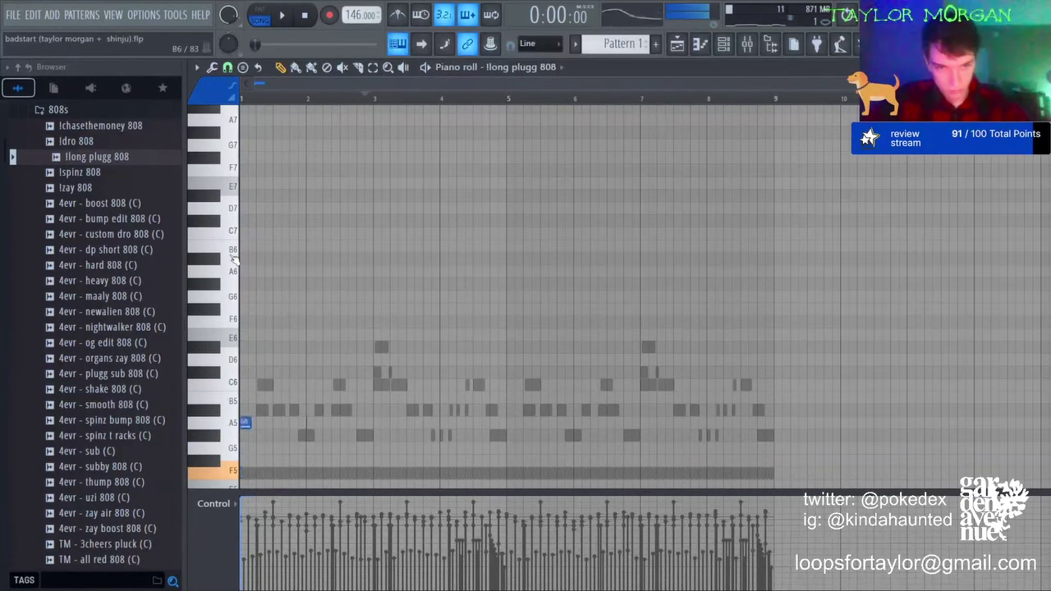
Step: Audition the 808 pattern and transpose its first note up two semitones, then down an octave
key("space")
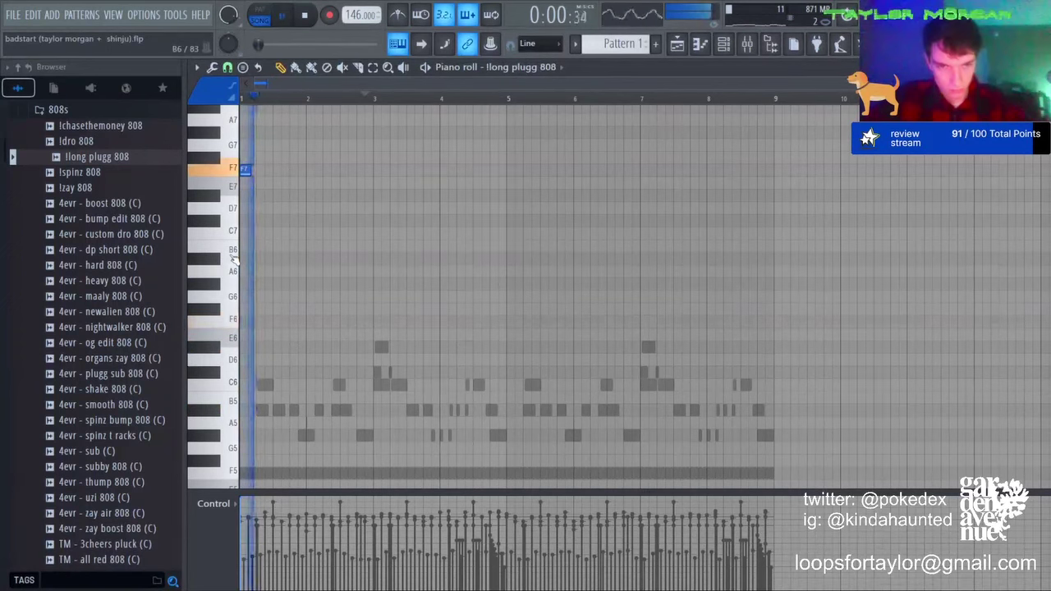
scroll(328, 288, "down", 5)
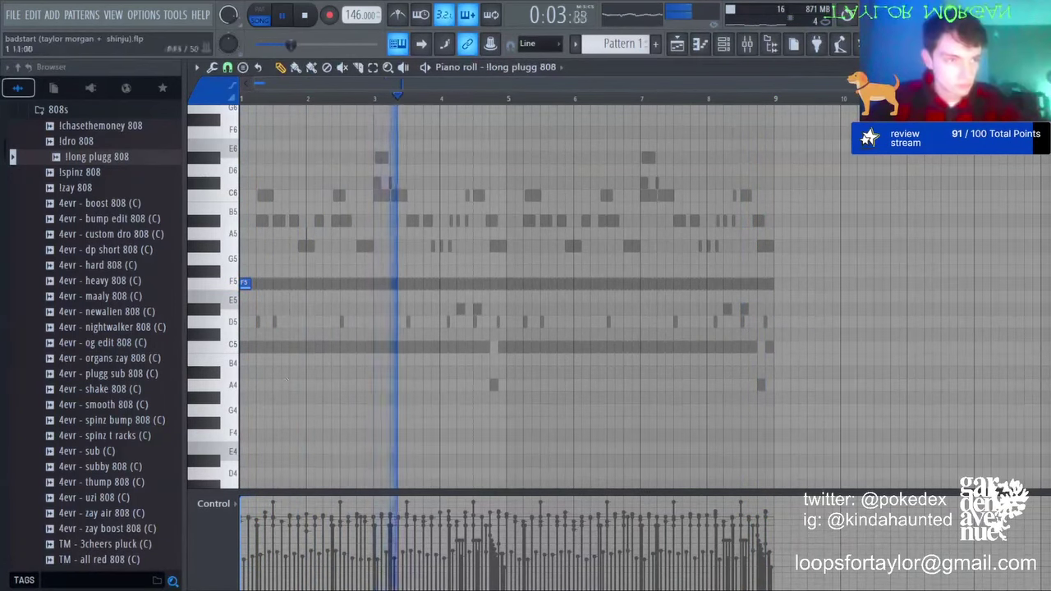
key("space")
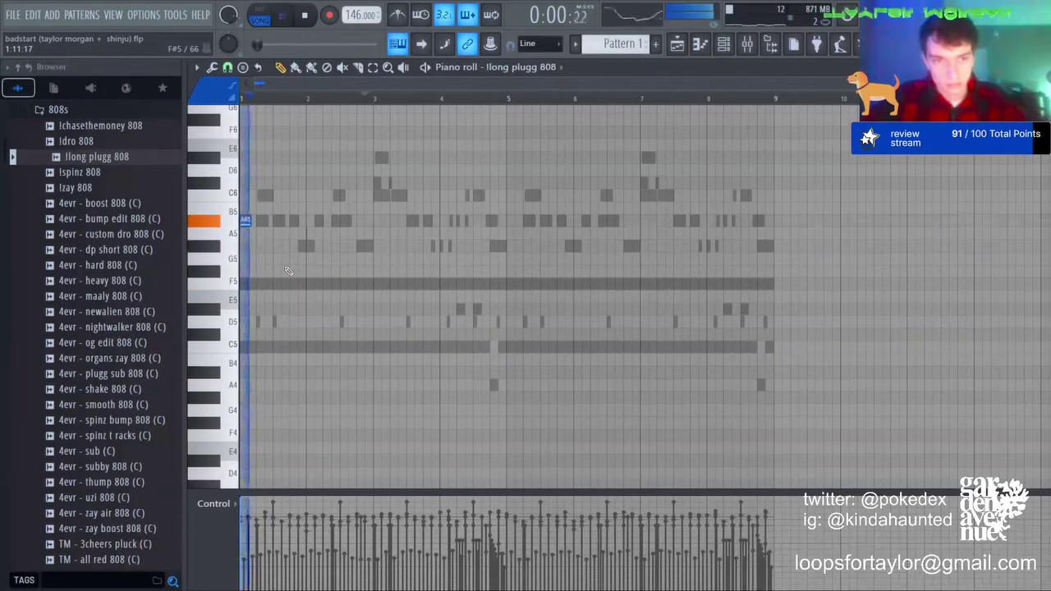
scroll(287, 271, "up", 2)
key("space")
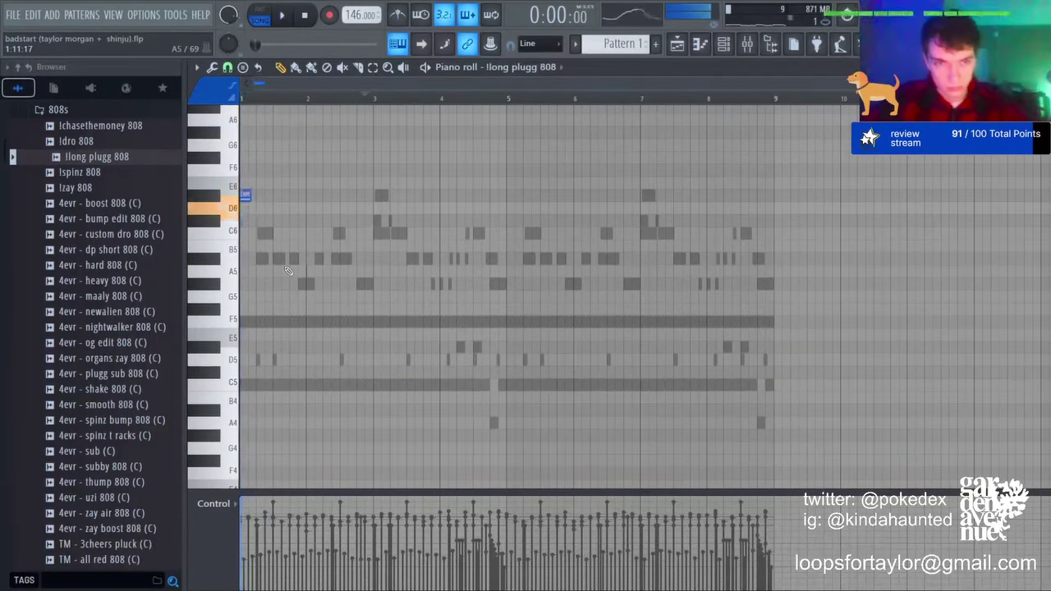
key("space")
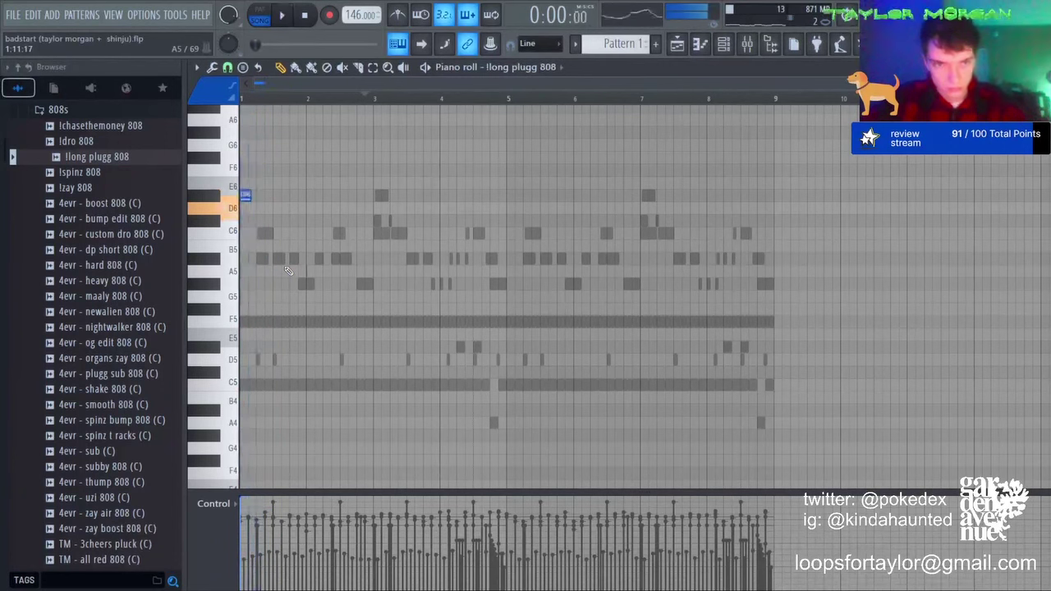
key("space")
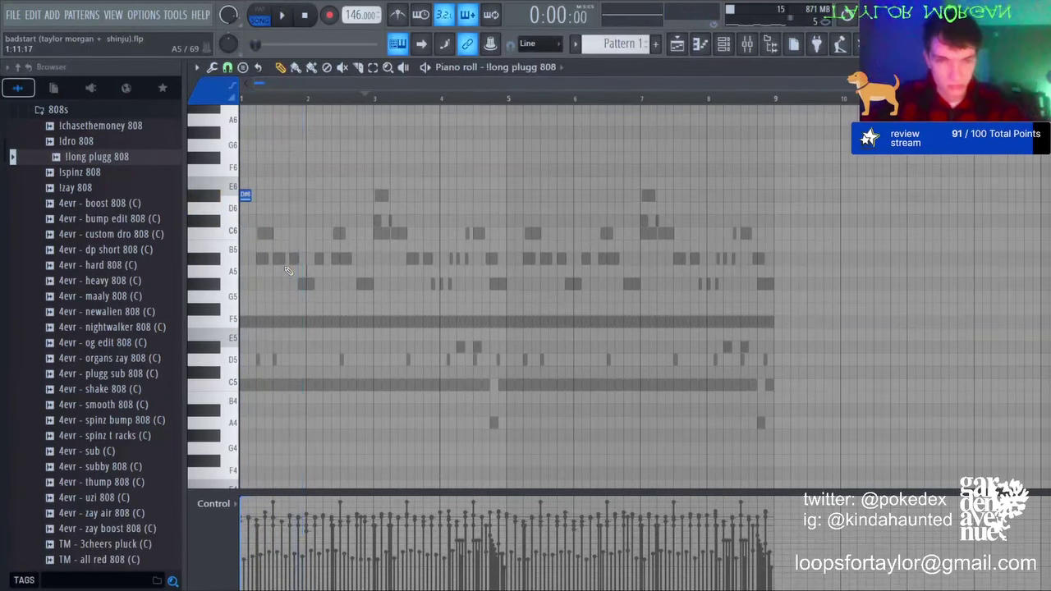
key("shift+Up")
key("space")
key("space")
key("shift+Up")
key("space")
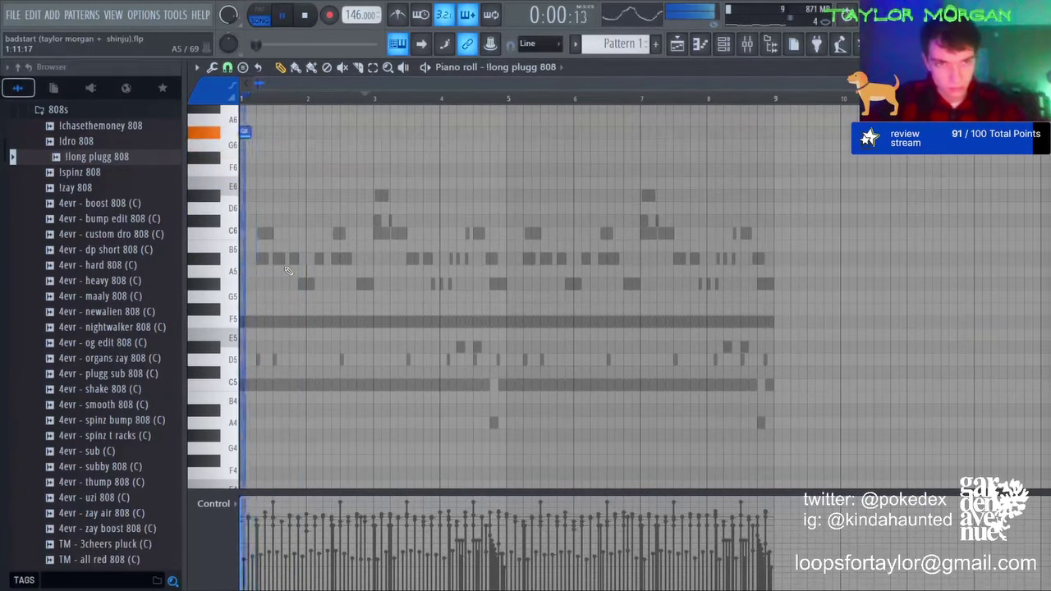
key("space")
key("ctrl+Down")
key("space")
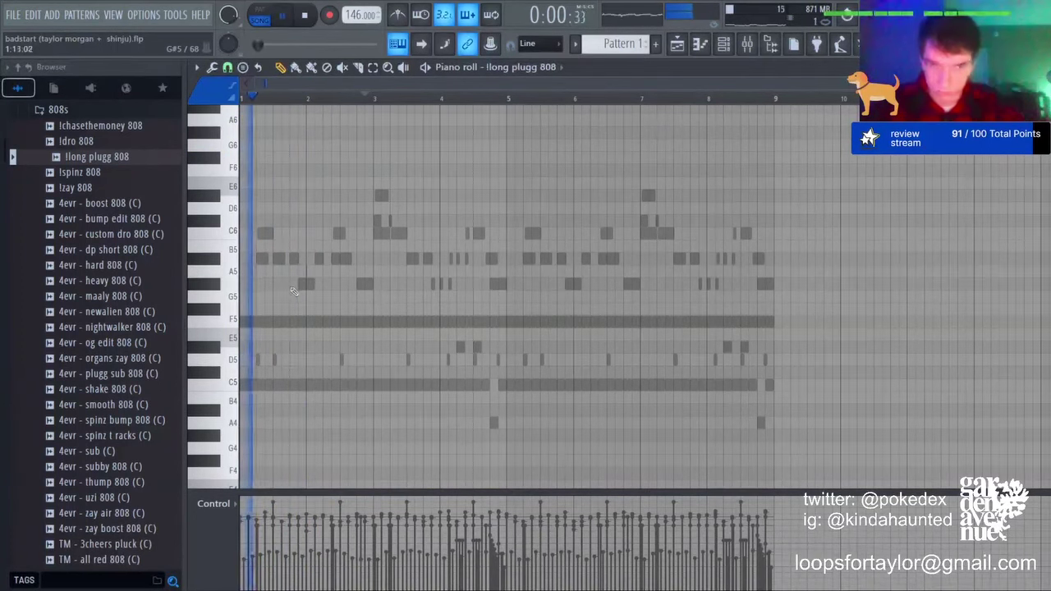
Step: Place a short G#5 808 note, try it an octave higher, then drop it back
left_click(293, 288)
key("space")
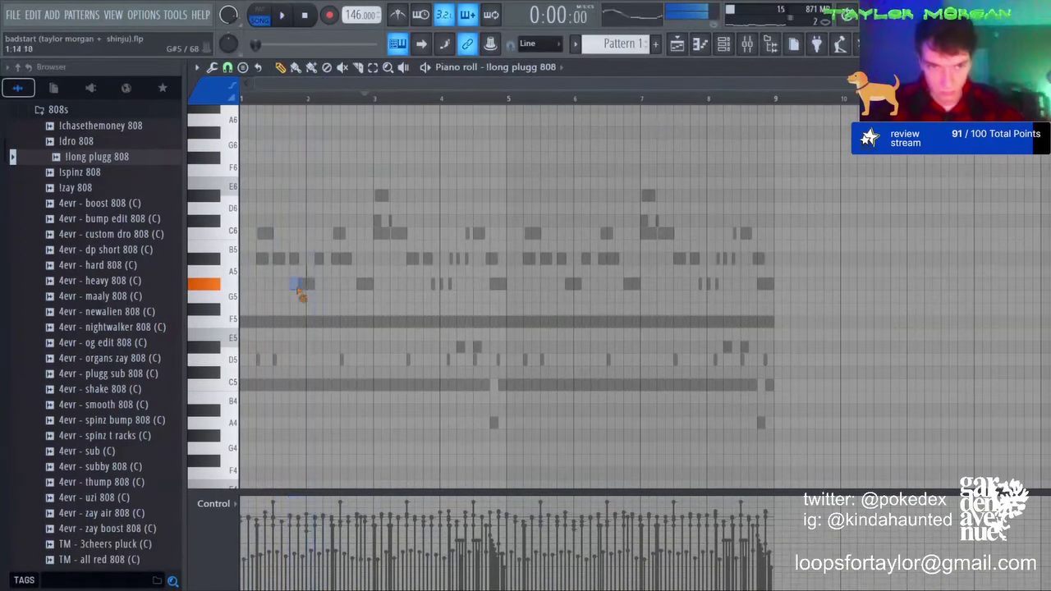
key("ctrl+Up")
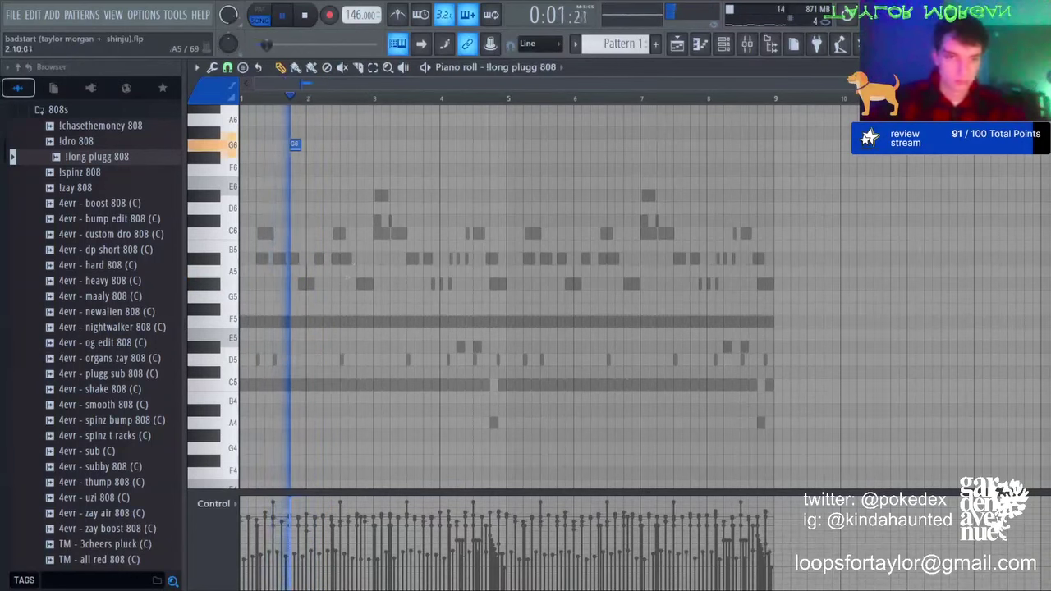
key("space")
key("ctrl+Down")
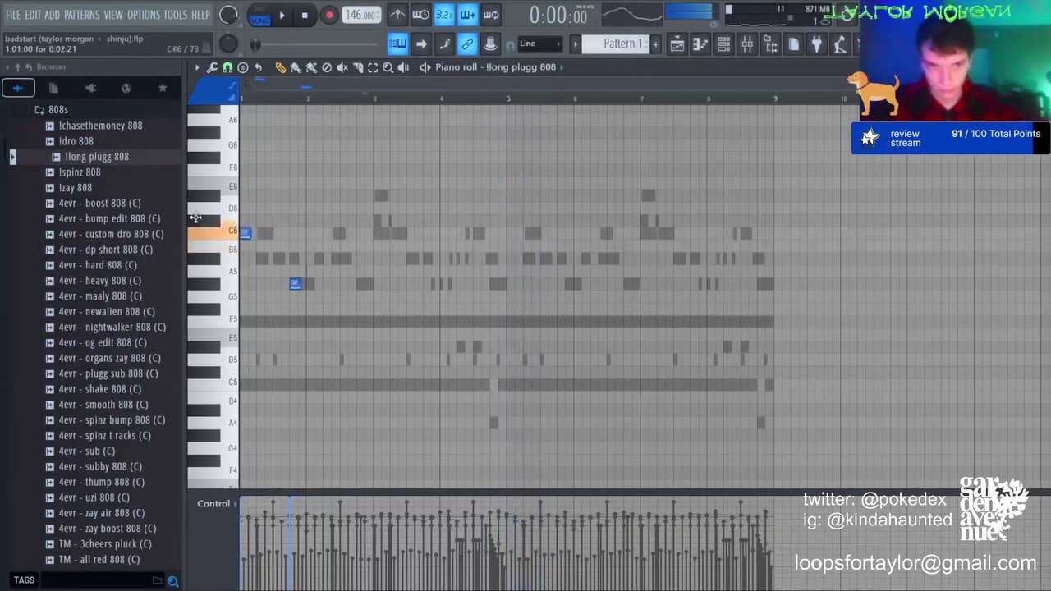
Step: Delete the short C6 note and audition the new trial notes raised an octave
right_click(243, 232)
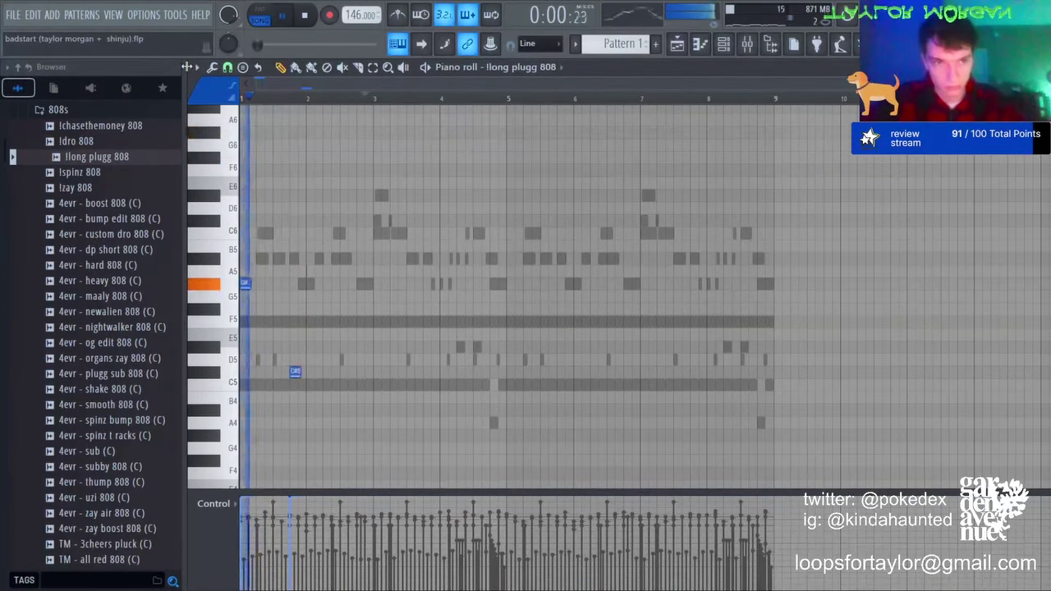
key("space")
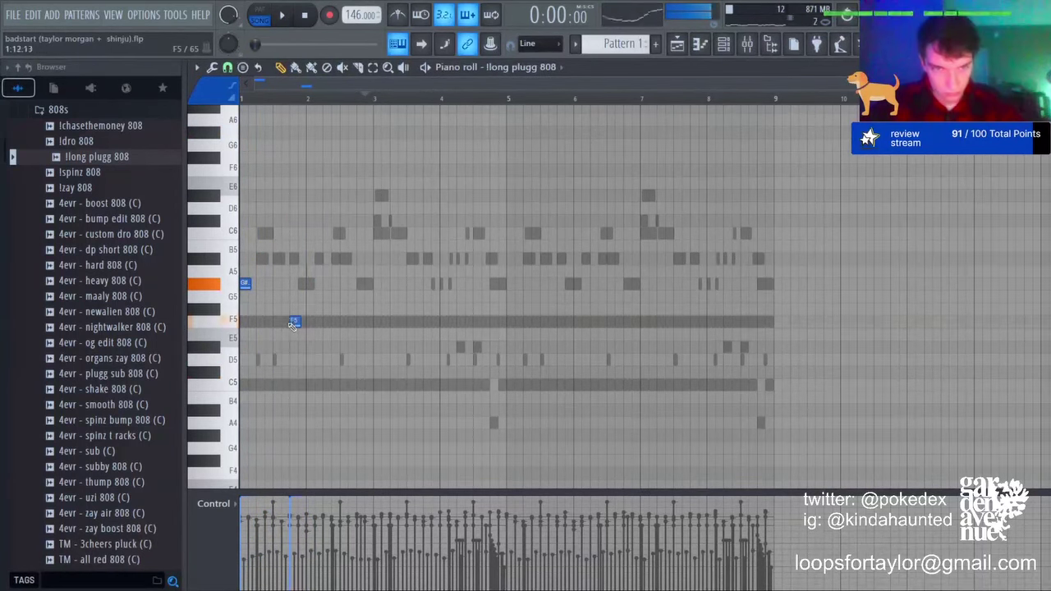
scroll(287, 322, "up", 3)
key("space")
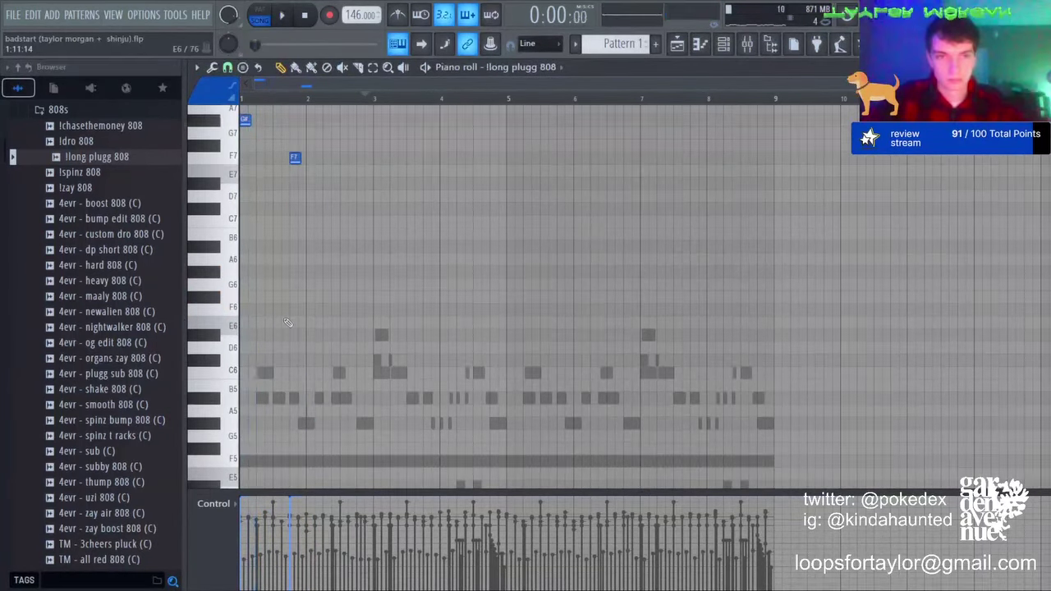
key("ctrl+Up")
key("space")
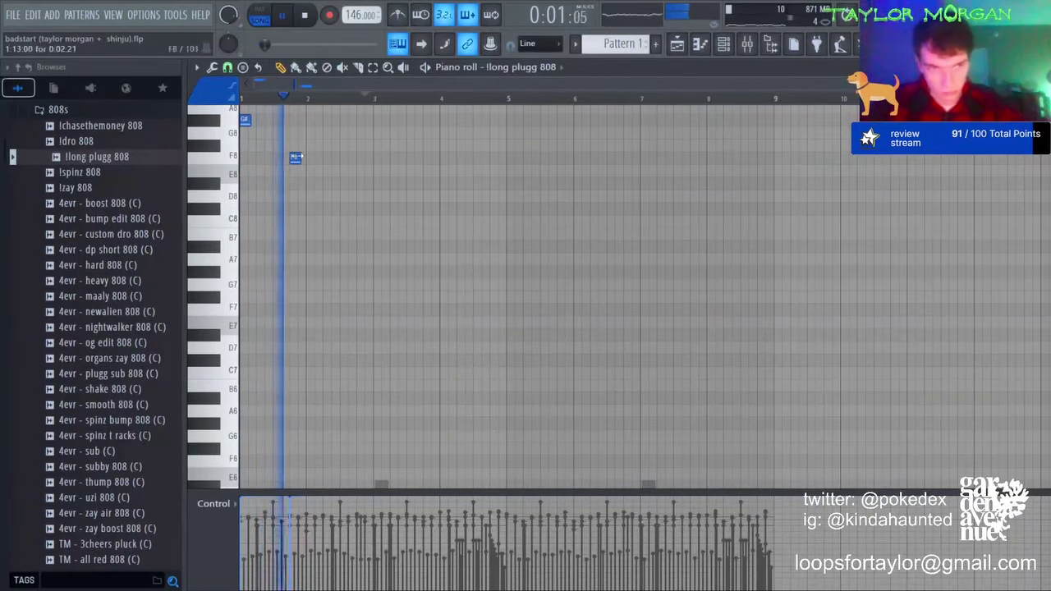
Step: Delete the F8 note and play the llong plugg 808 pattern back from the start
right_click(296, 157)
key("space")
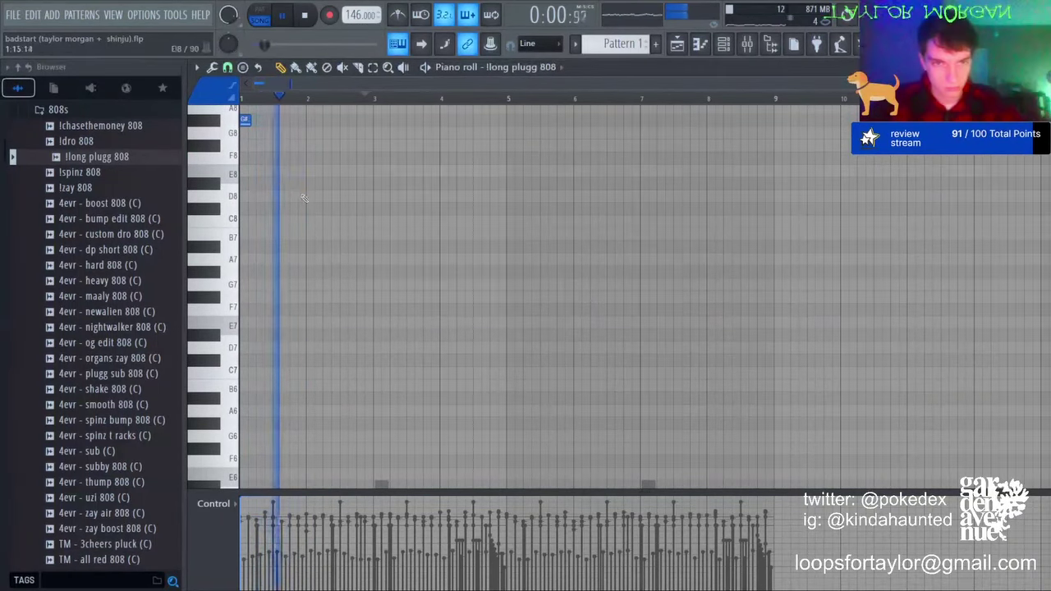
scroll(298, 191, "down", 3)
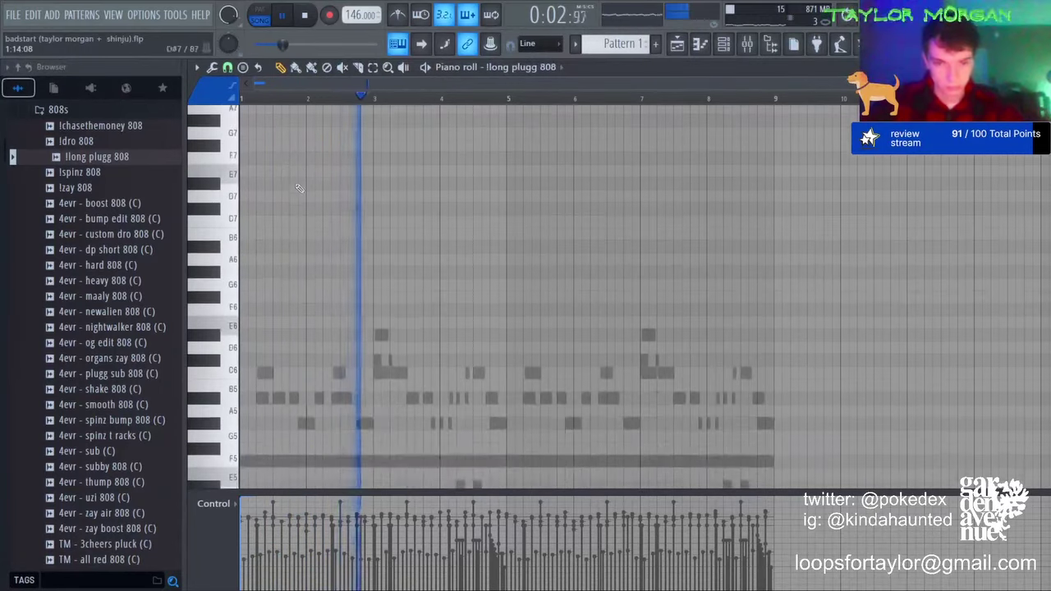
scroll(299, 185, "up", 4)
key("space")
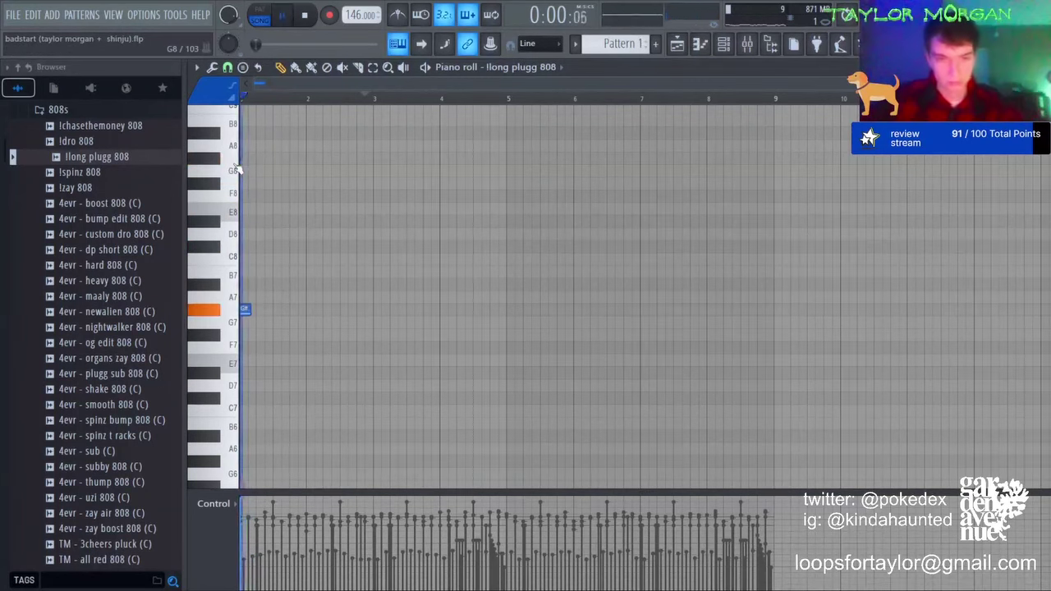
scroll(369, 246, "down", 6)
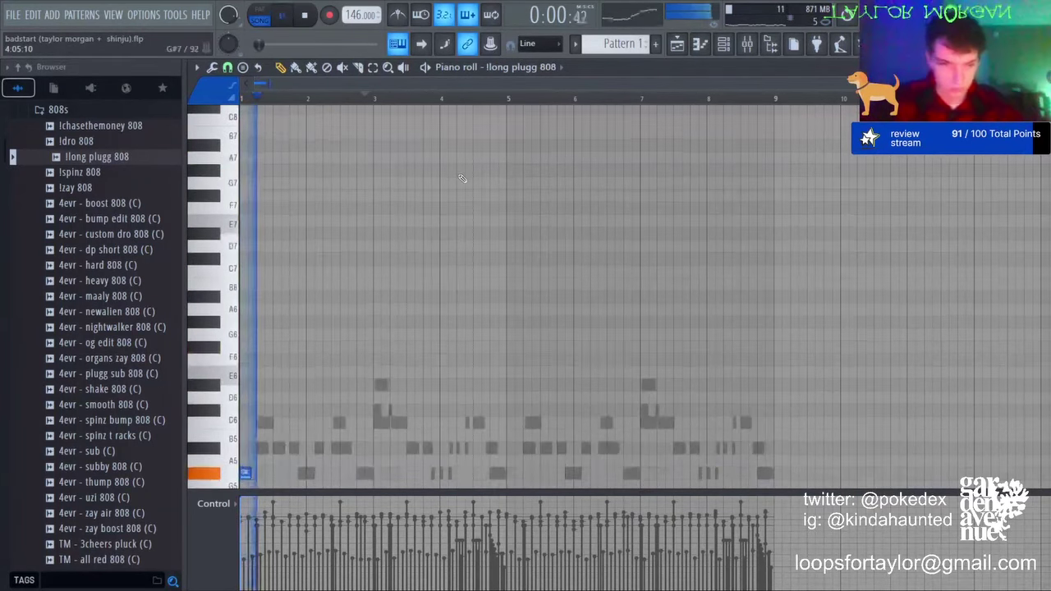
key("space")
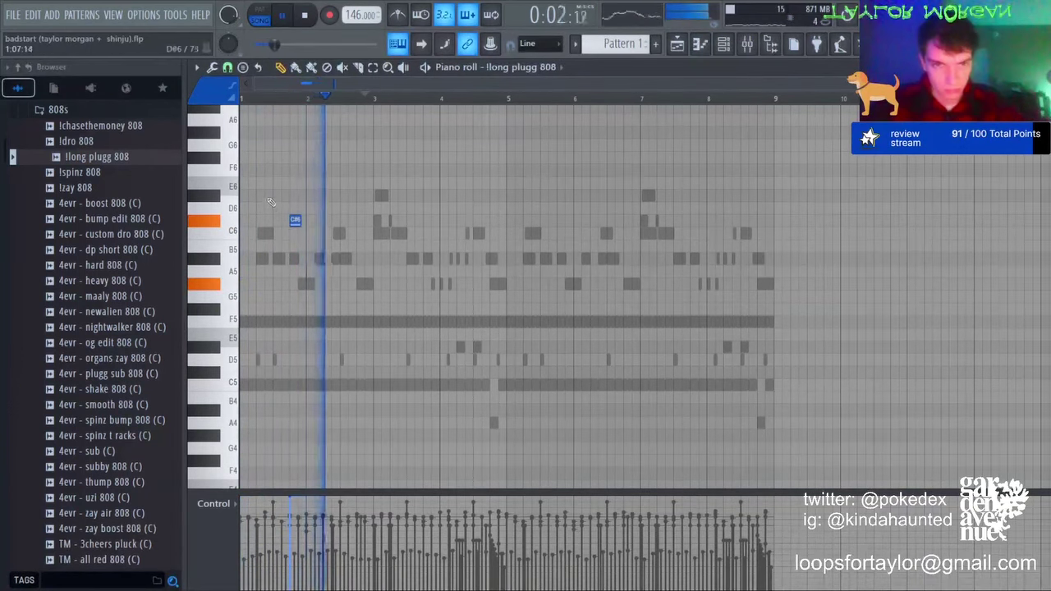
key("space")
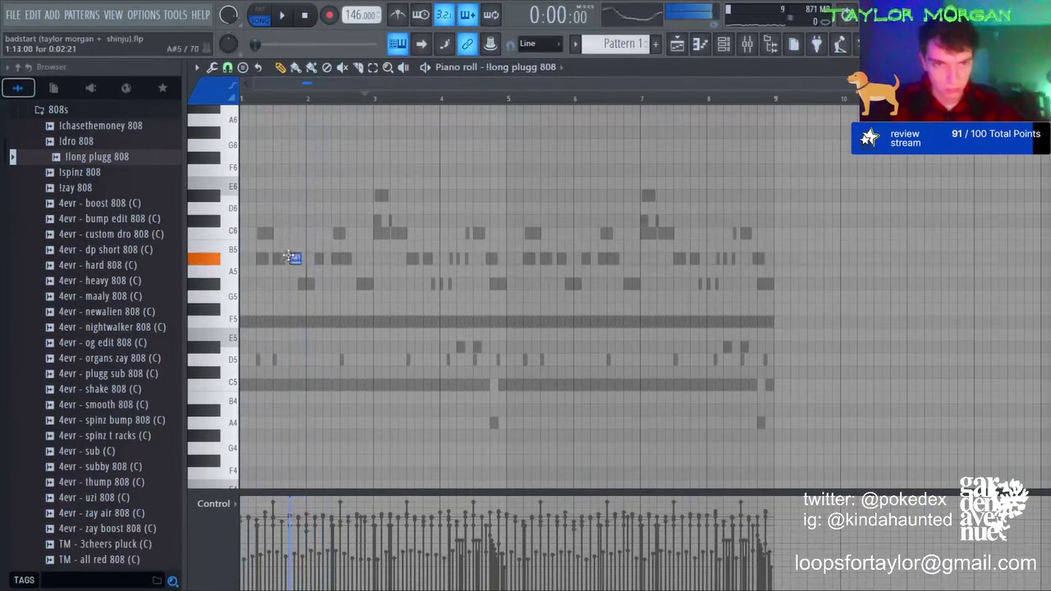
key("space")
Step: Try an F#5 note at bar 1, raise the pair an octave, then erase the F#6 and A#6 notes
left_click(216, 310)
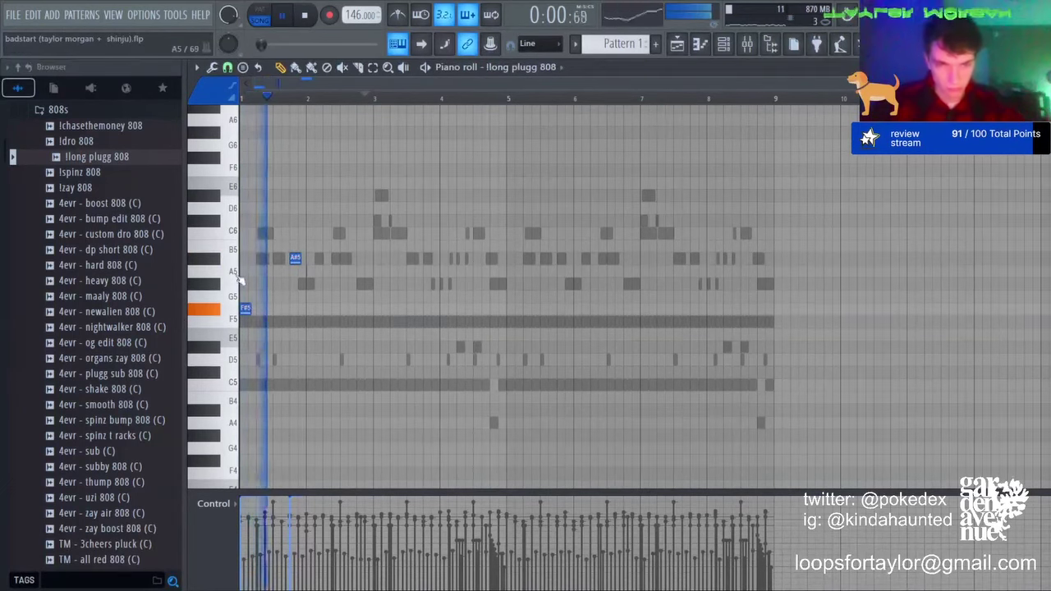
key("space")
key("ctrl+Up")
key("space")
key("space")
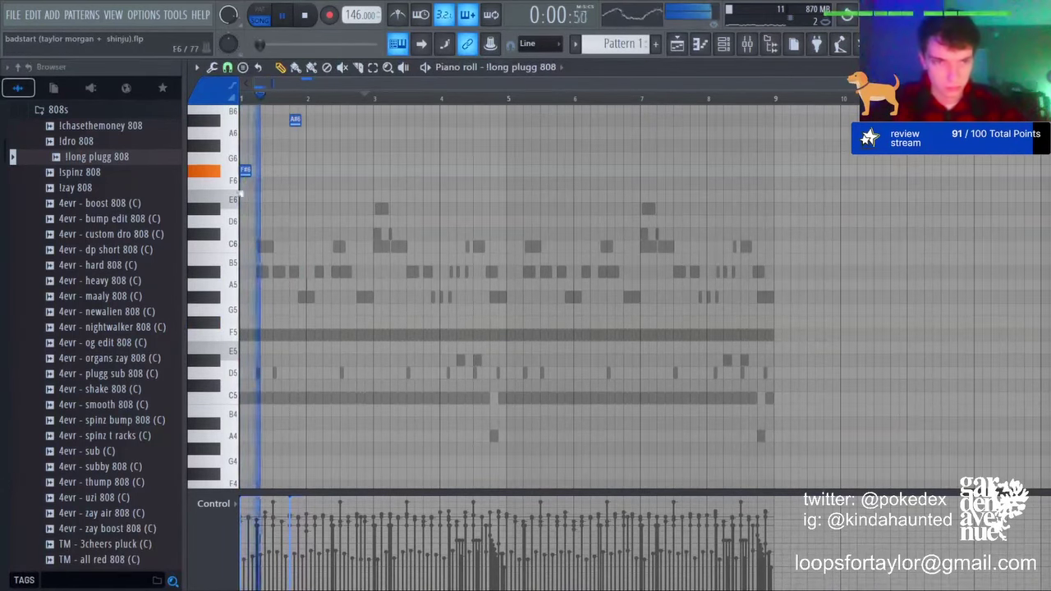
right_click(245, 172)
scroll(281, 230, "up", 3)
right_click(294, 273)
key("space")
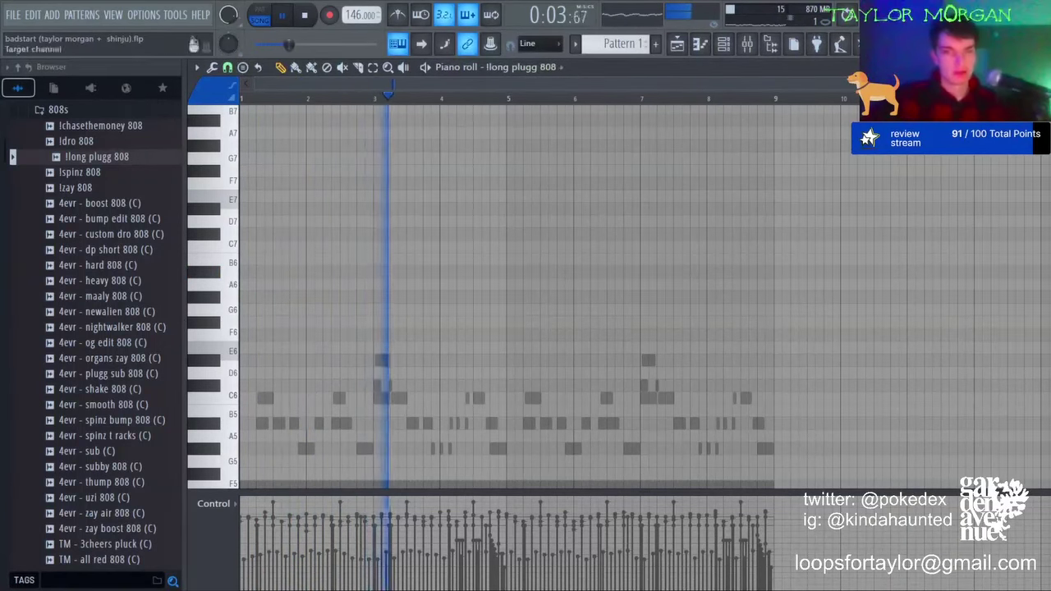
Step: Switch the piano roll to the sinelead pattern, check the channel rack and mixer, and play it
left_click(524, 126)
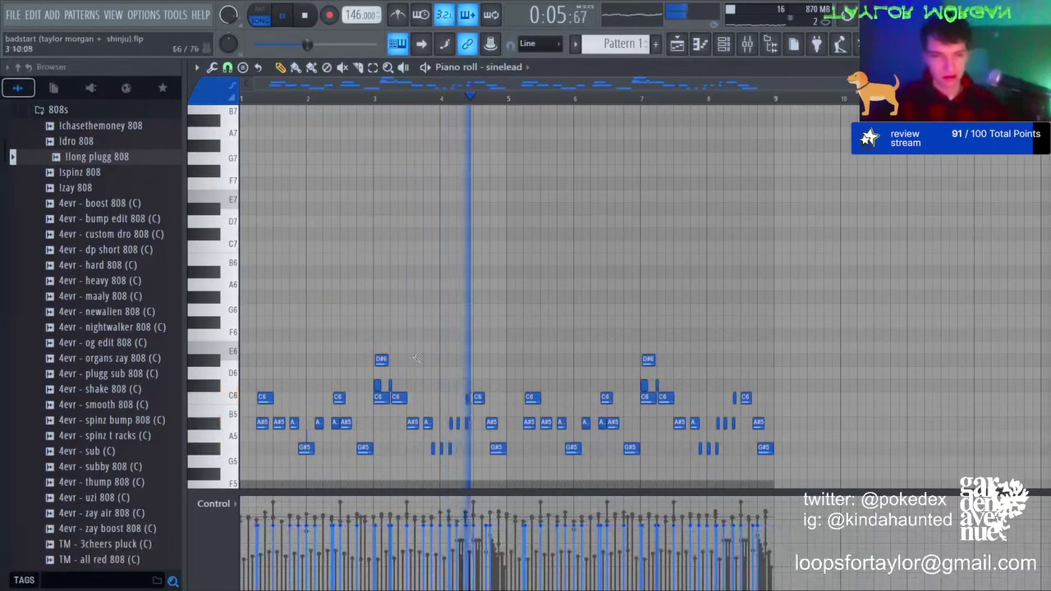
key("space")
key("F6")
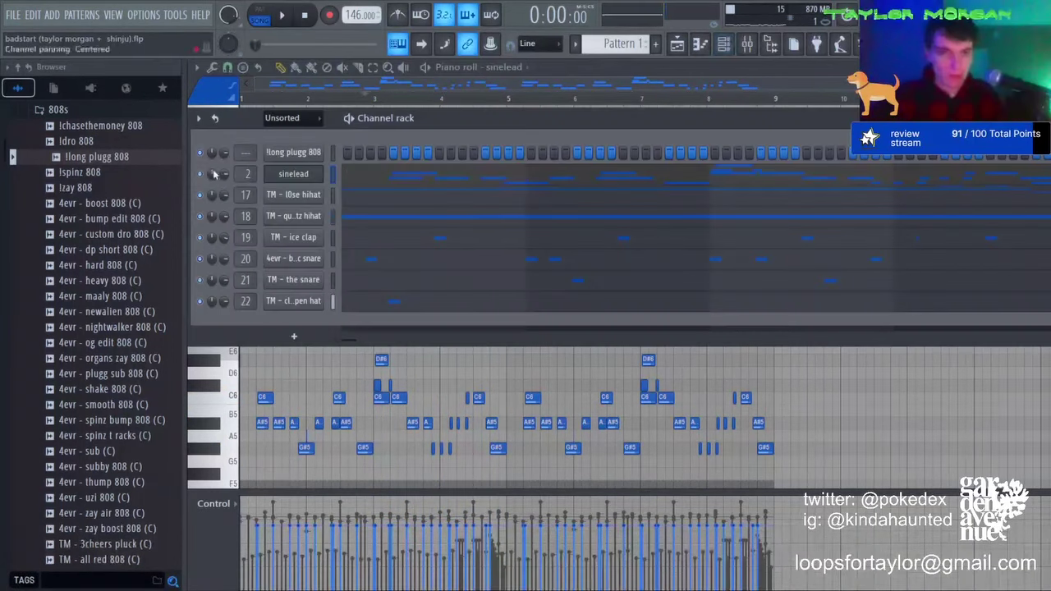
key("space")
key("F9")
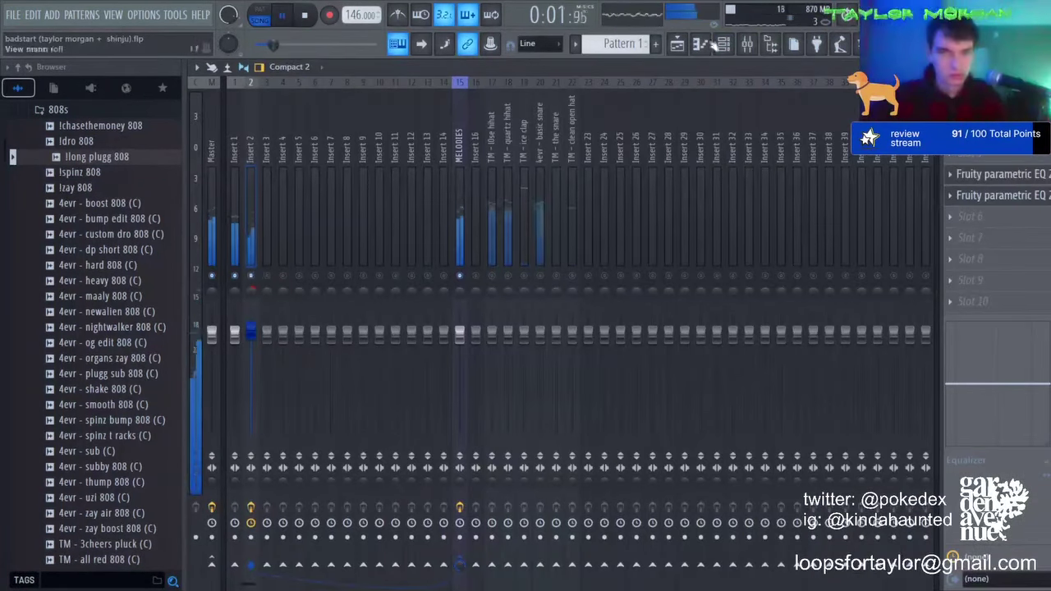
left_click(712, 45)
key("space")
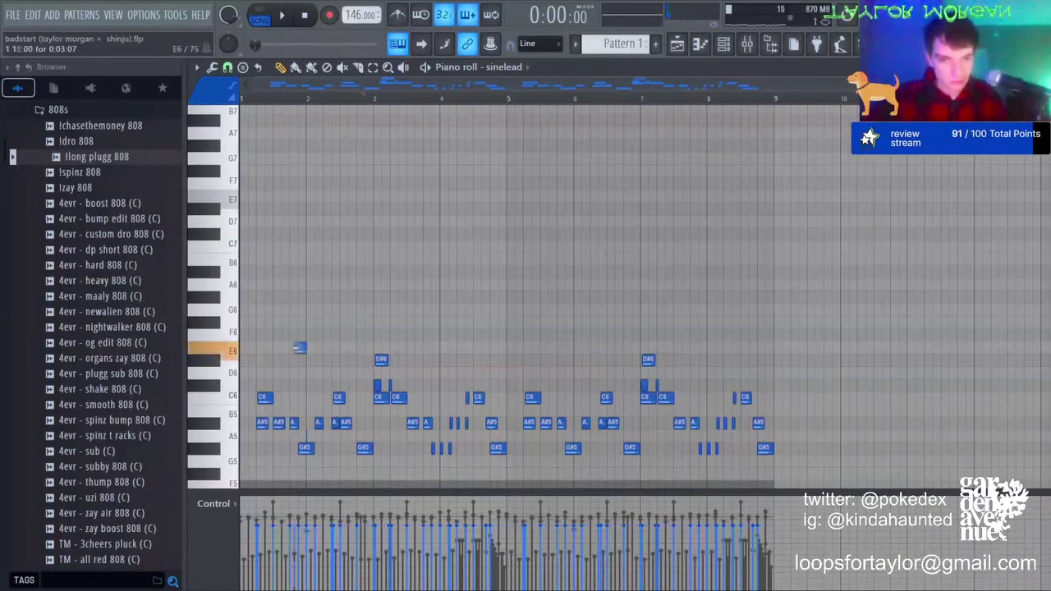
scroll(244, 324, "down", 4)
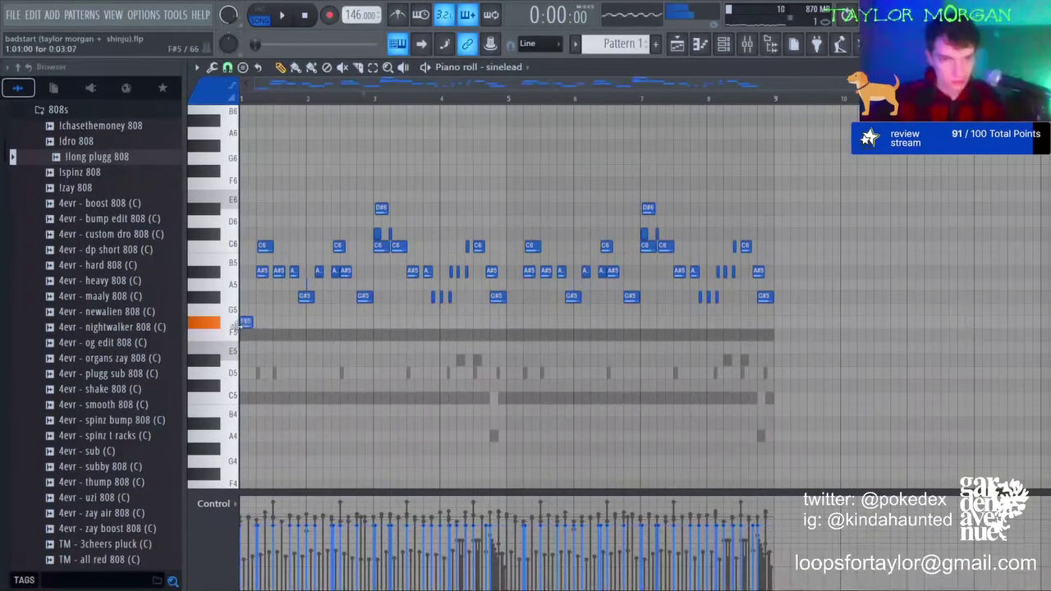
key("space")
key("space")
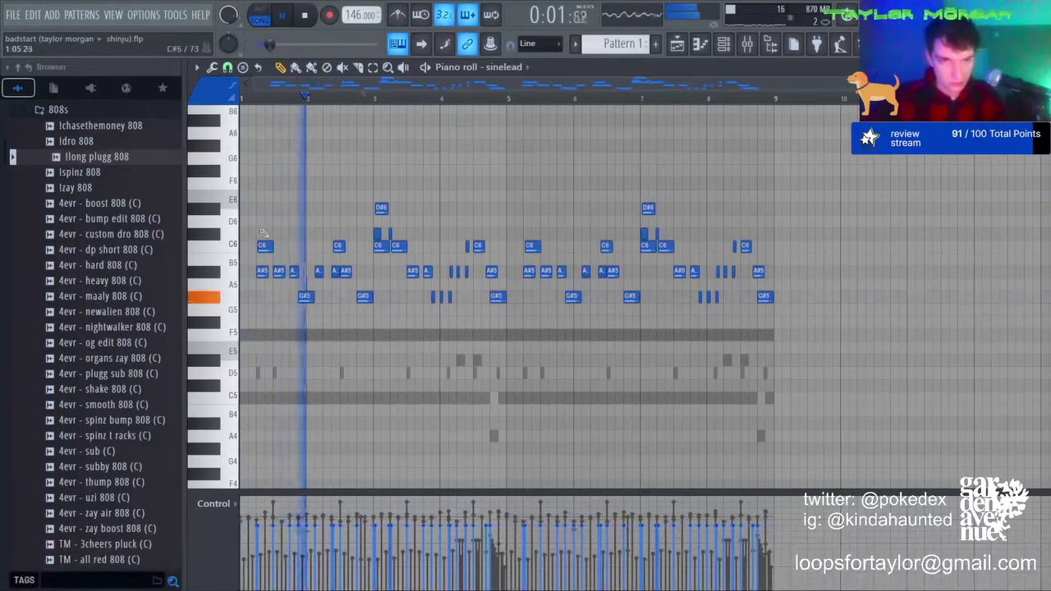
key("space")
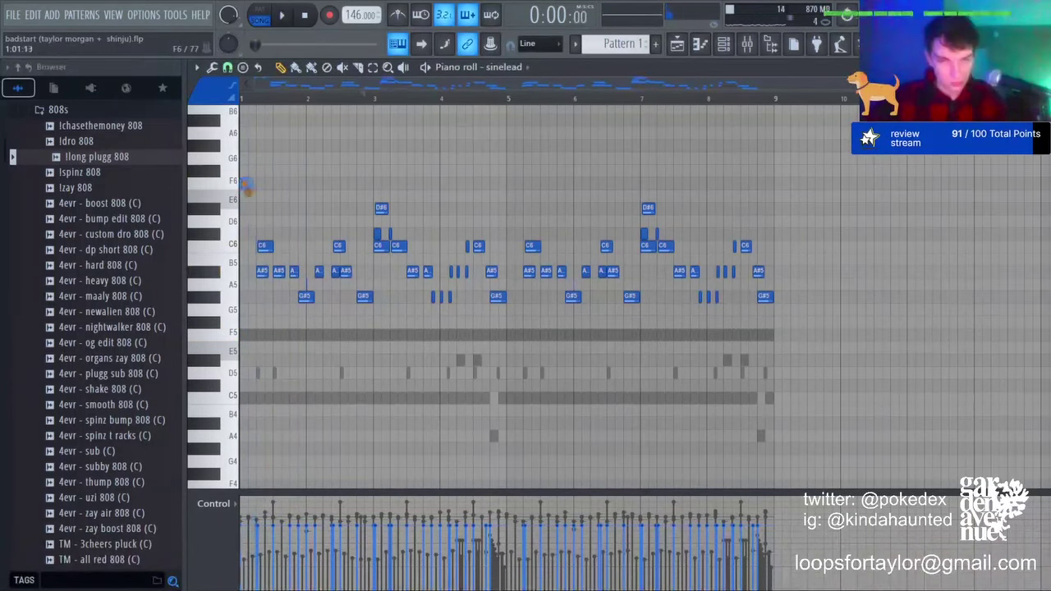
key("space")
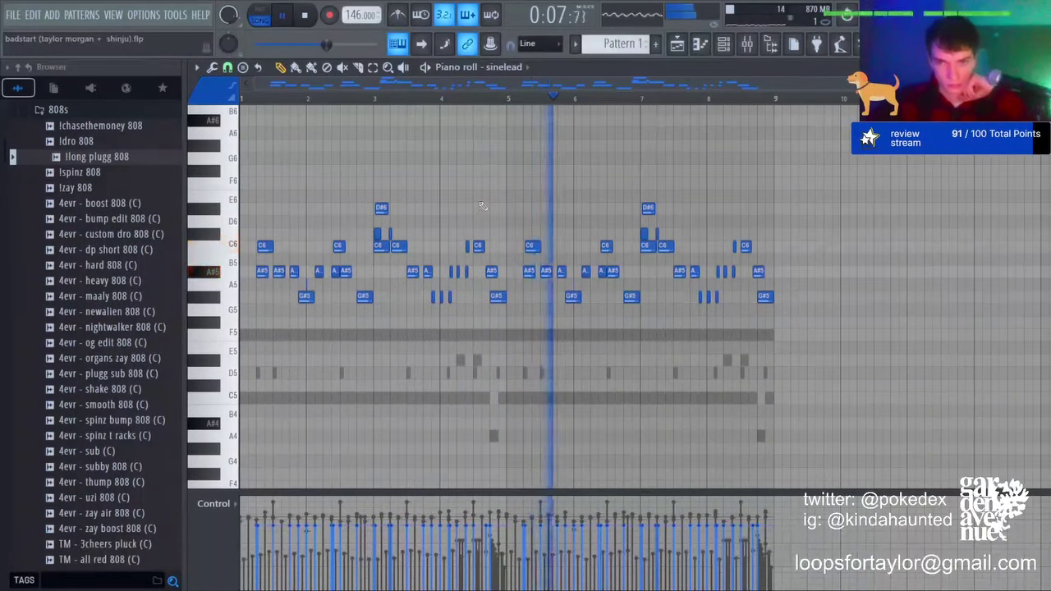
Step: Try an F6 note at bar 1, then delete the A6, G6 and G5 notes there
left_click(248, 183)
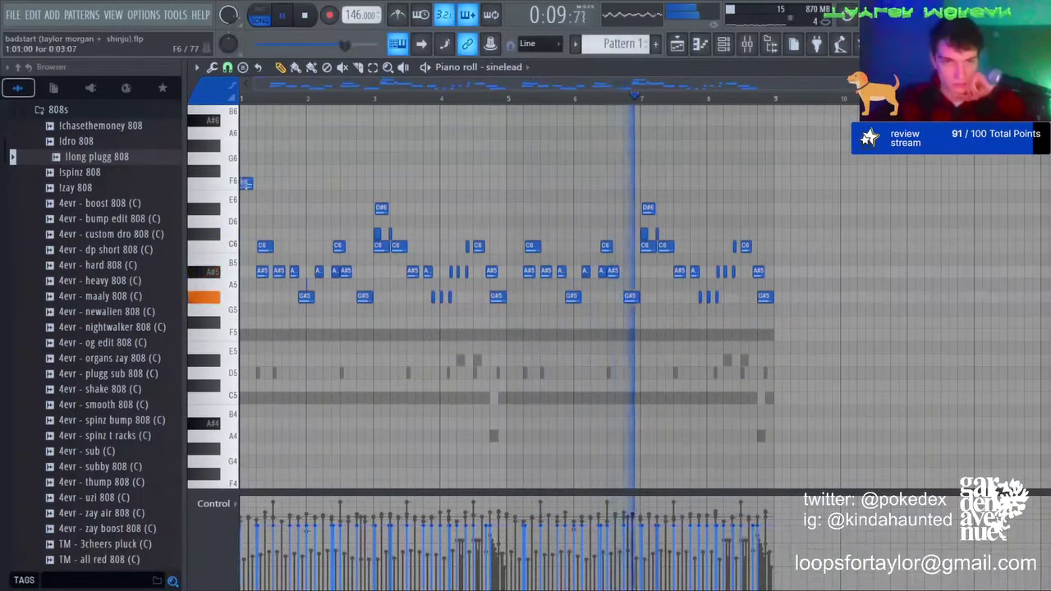
key("space")
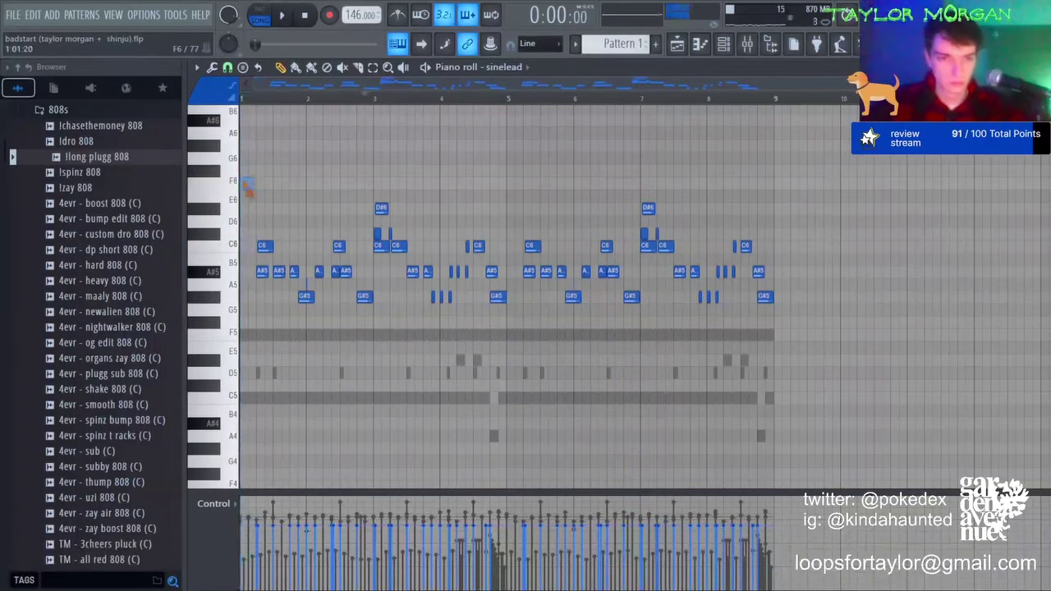
key("space")
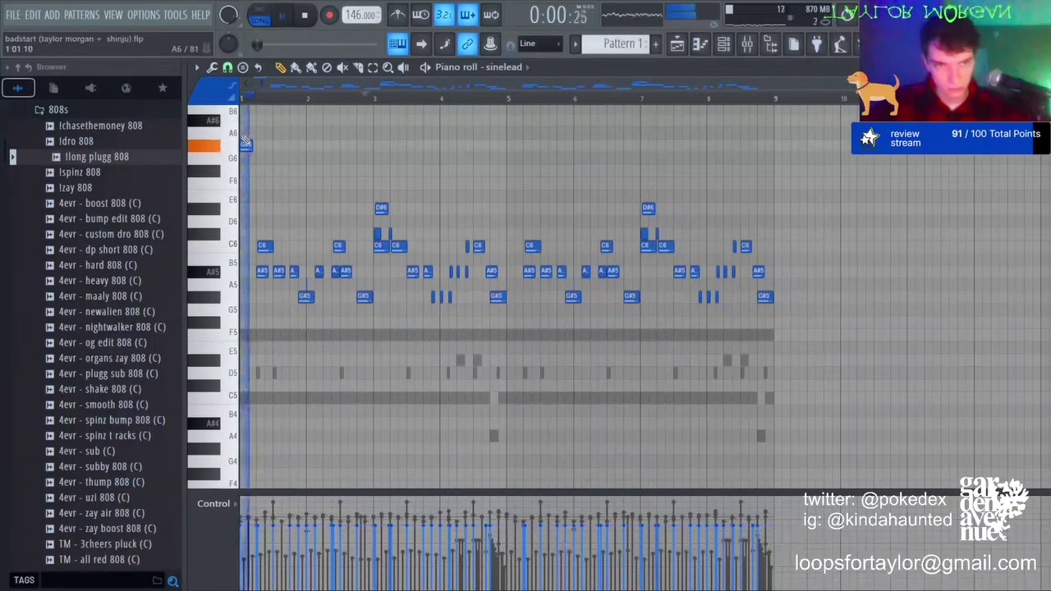
right_click(244, 143)
key("space")
right_click(245, 159)
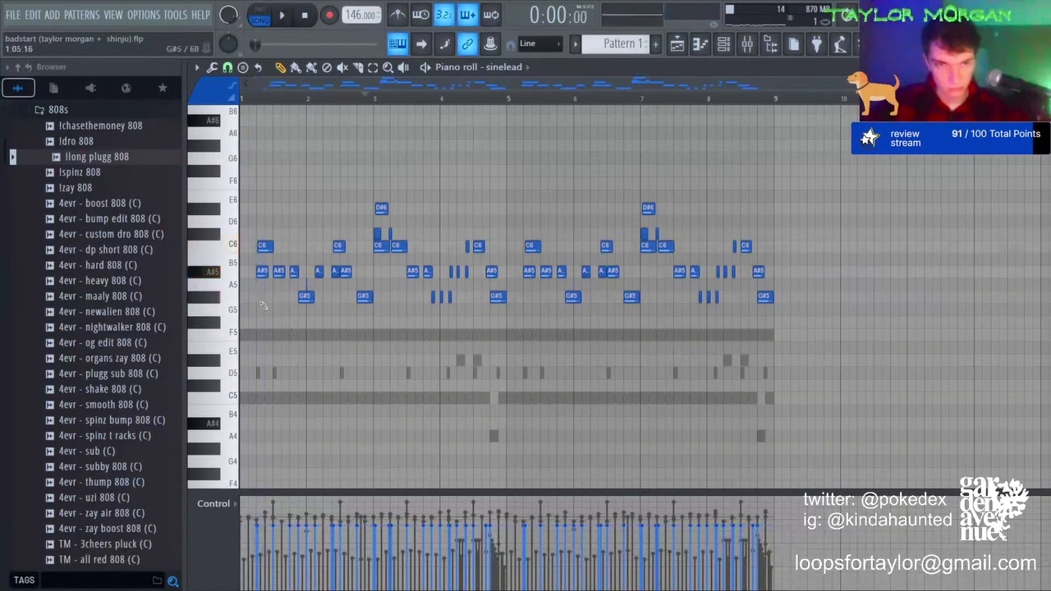
key("space")
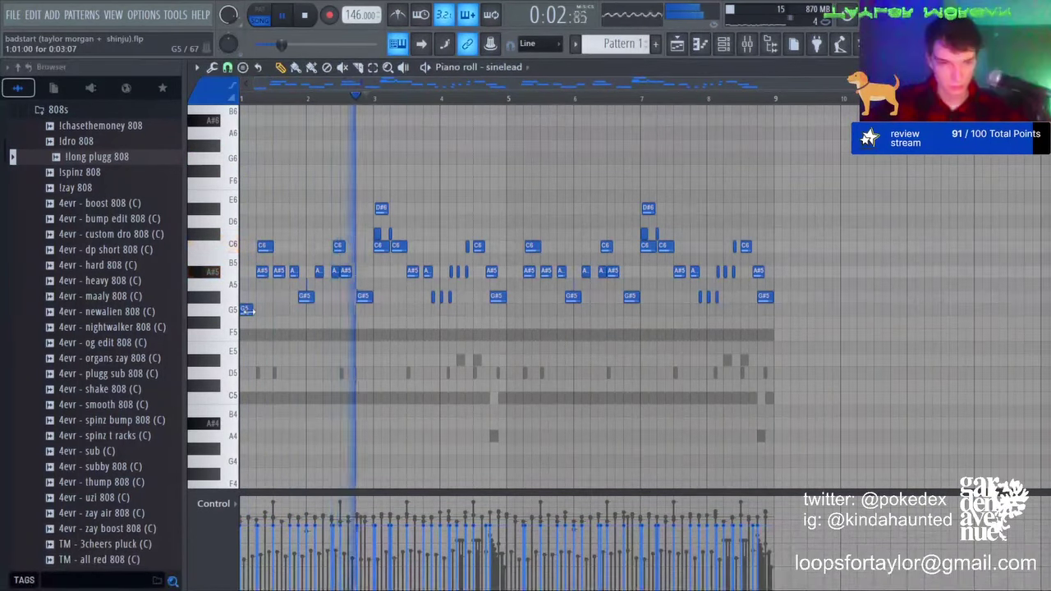
right_click(247, 310)
key("space")
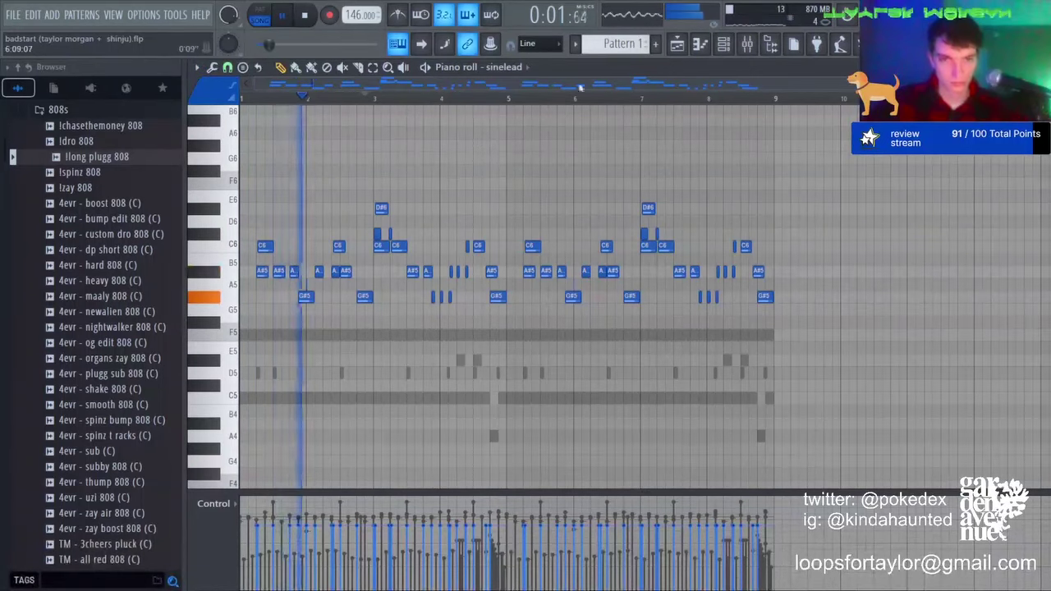
Step: Select the !long plugg 808 pattern and try F6 and G#6 notes, moving the bar-1 note to F6
left_click(522, 128)
key("space")
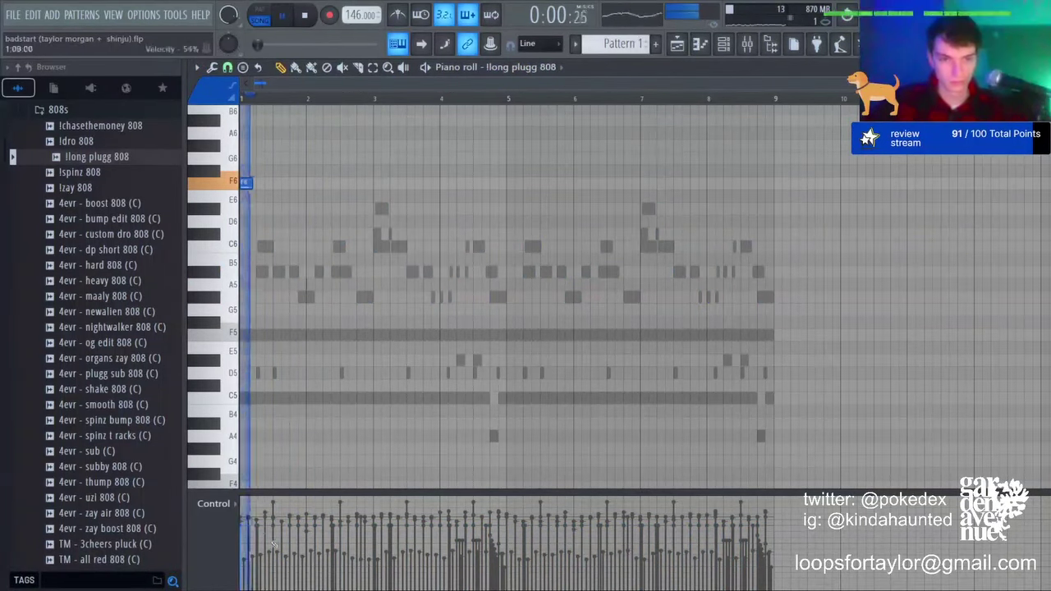
key("space")
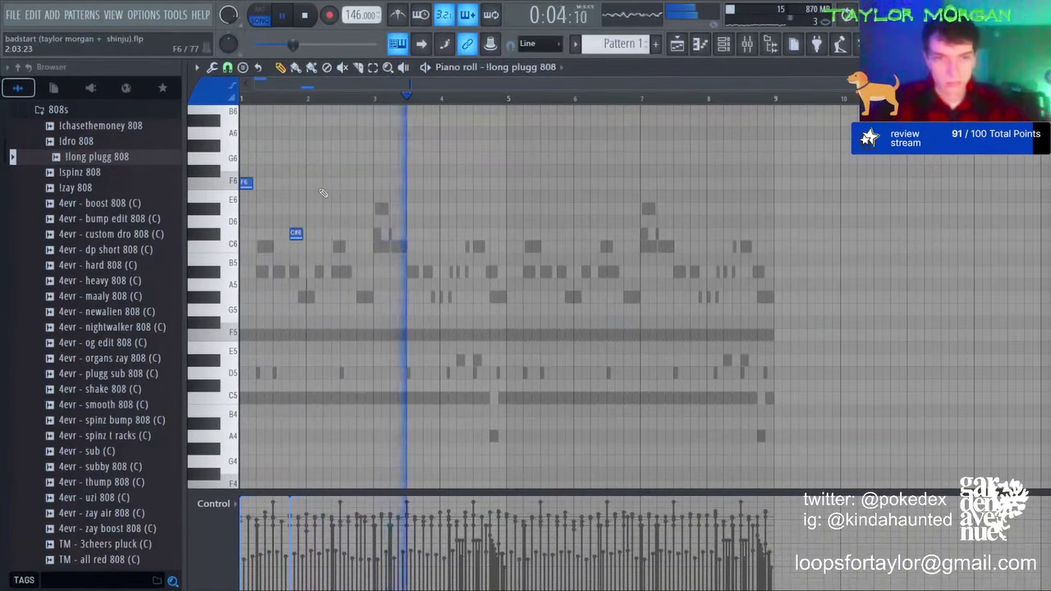
key("space")
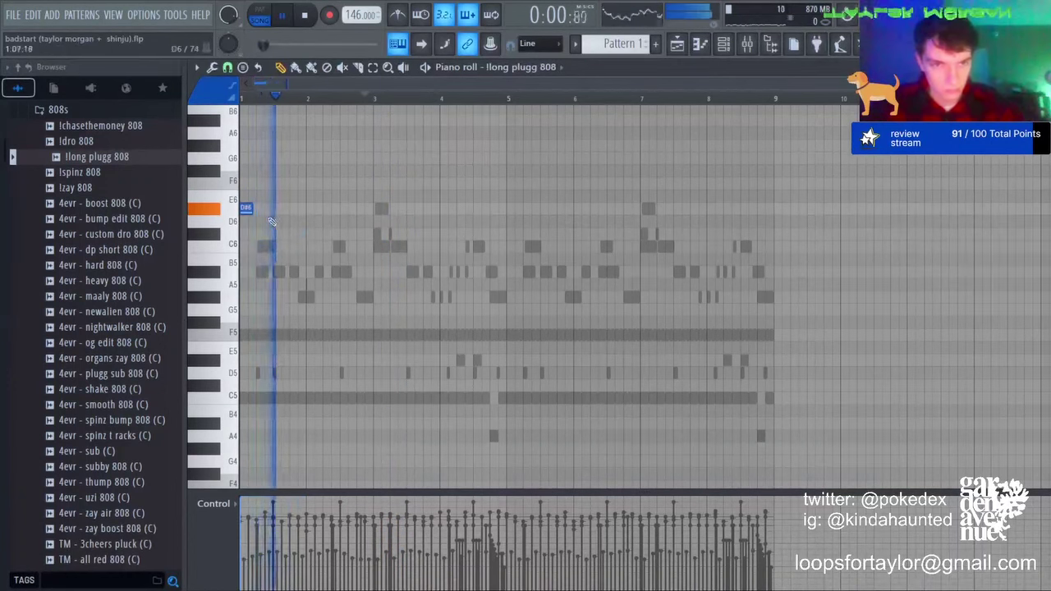
key("space")
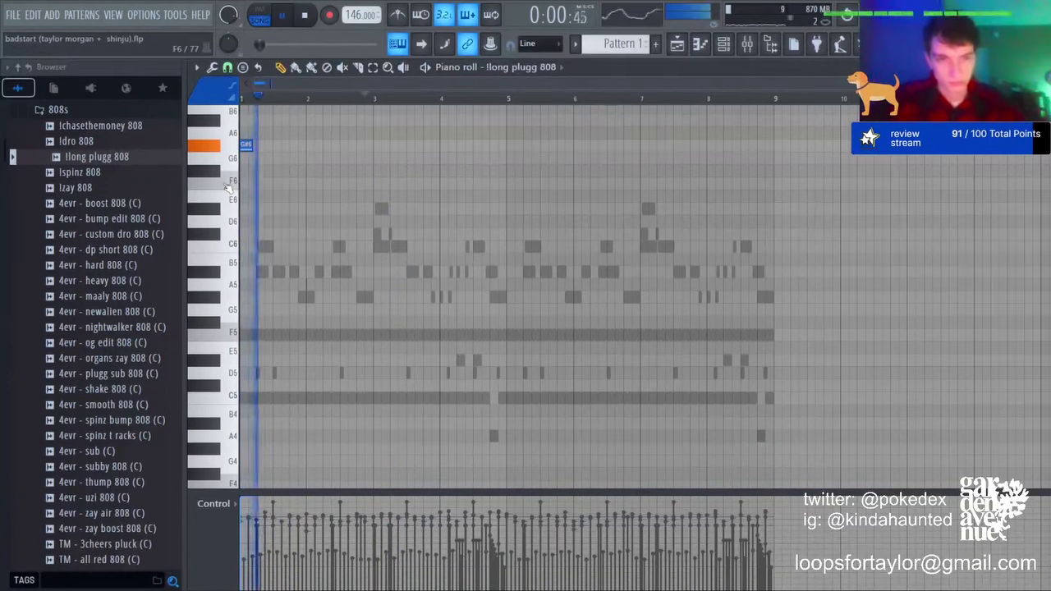
left_click(295, 182)
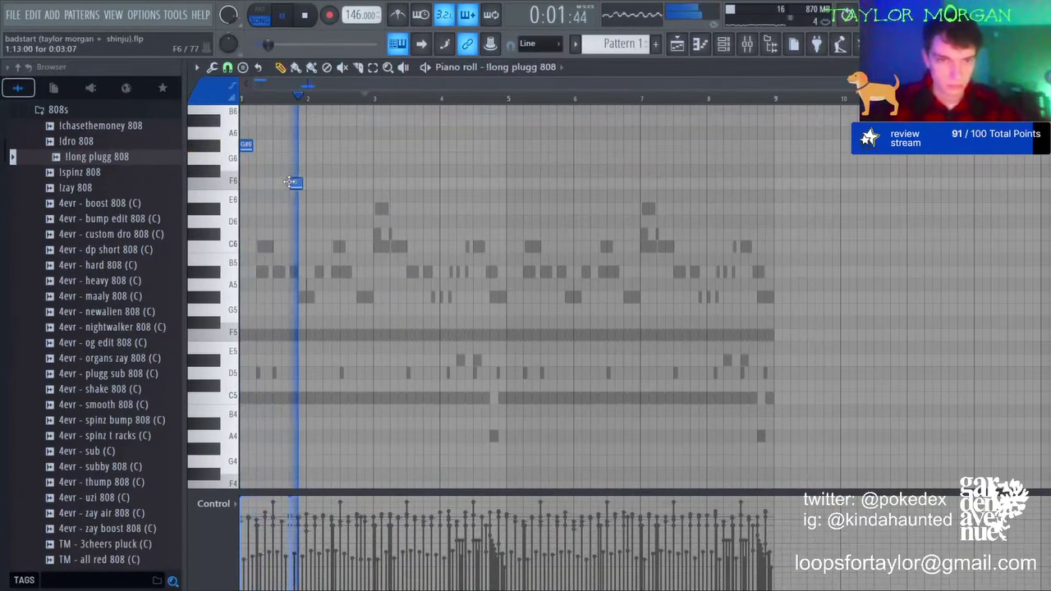
left_click(378, 146)
right_click(380, 146)
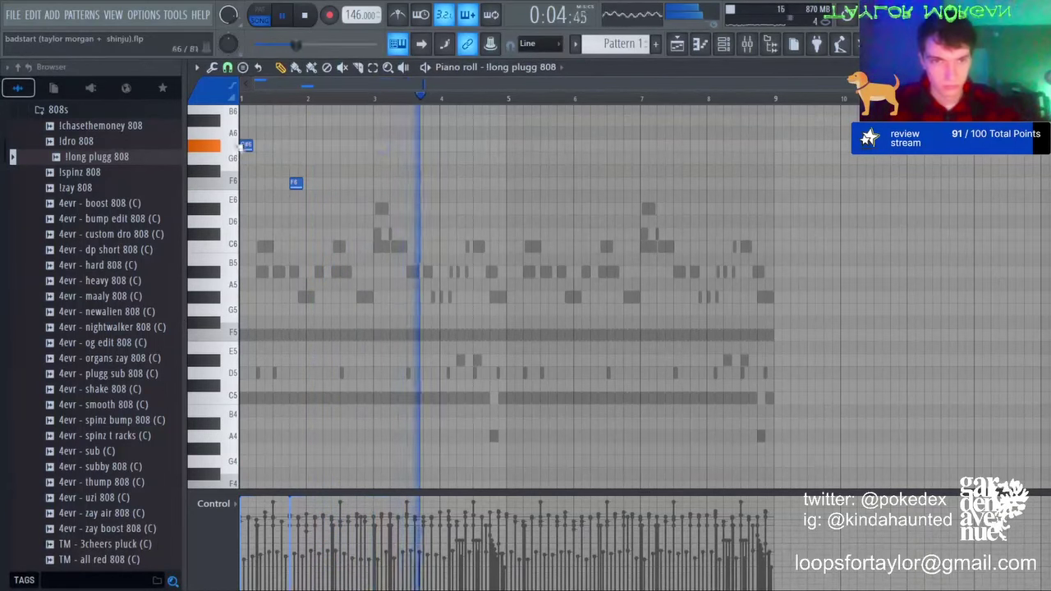
right_click(296, 183)
left_click_drag(245, 146, 235, 185)
key("space")
left_click(215, 188)
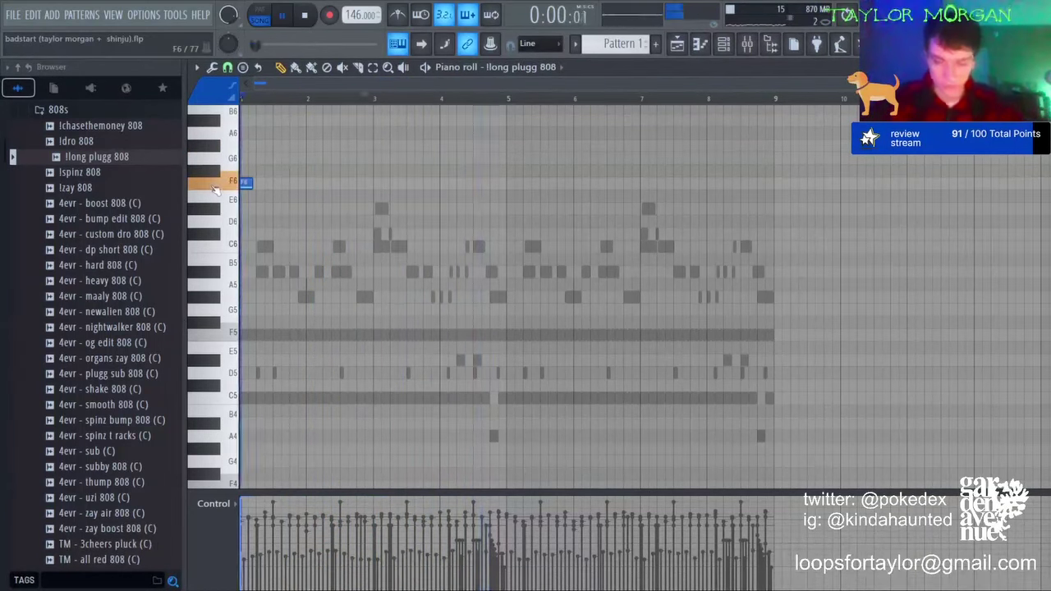
key("space")
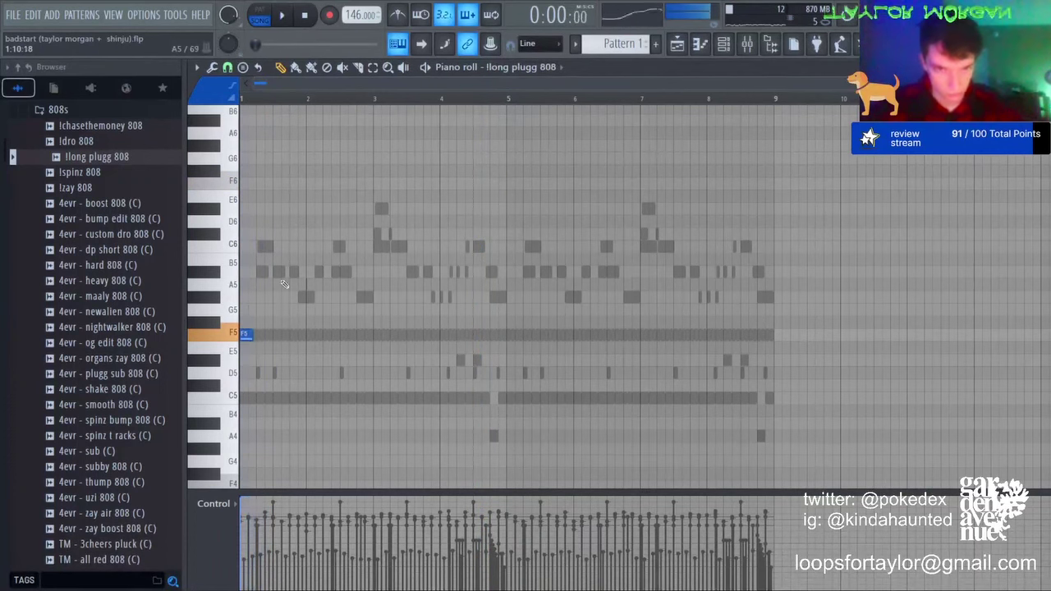
Step: Add an F6 note stretched to bar 3, duplicate into bars 3–4, and trim the second F6 to bar 5
left_click(296, 182)
left_click_drag(302, 186, 371, 185)
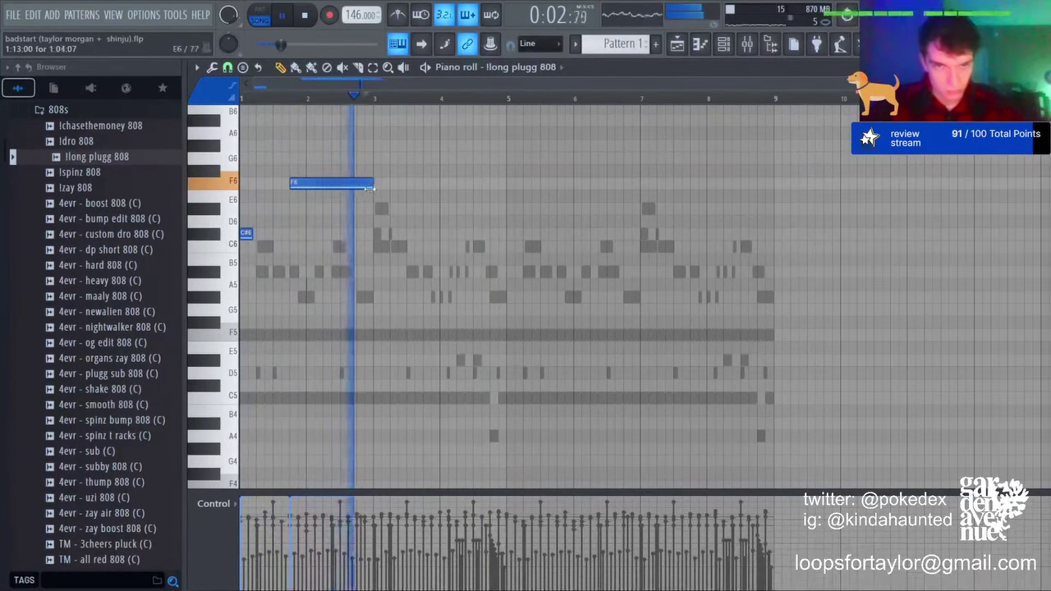
key("ctrl+b")
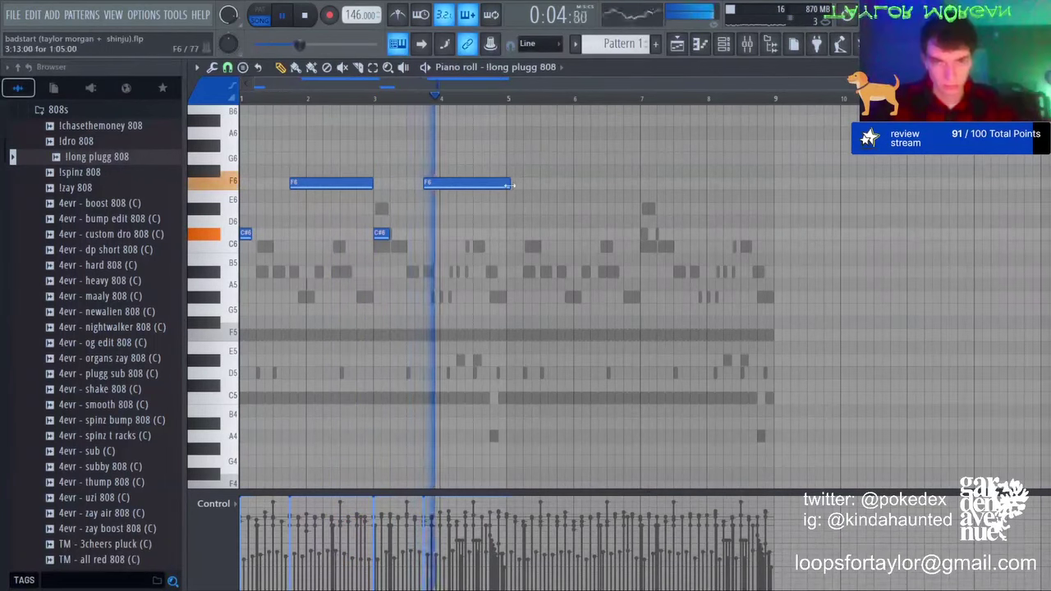
left_click_drag(508, 185, 505, 185)
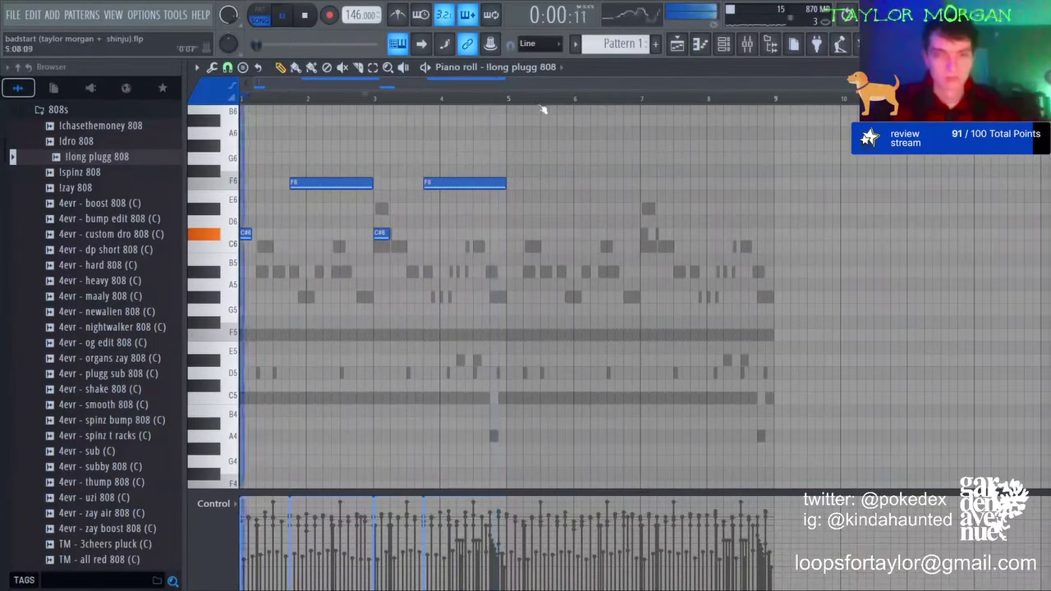
key("F6")
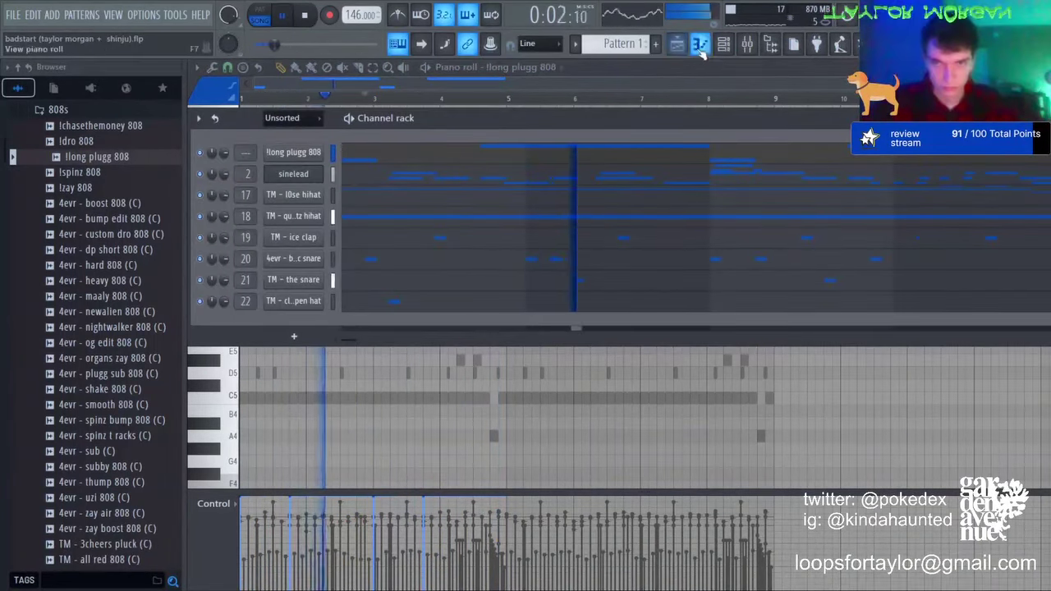
Step: Split the second F6 into three notes ending at bar 5 and repeat bars 1–4 in bars 5–8
left_click(700, 48)
left_click(724, 46)
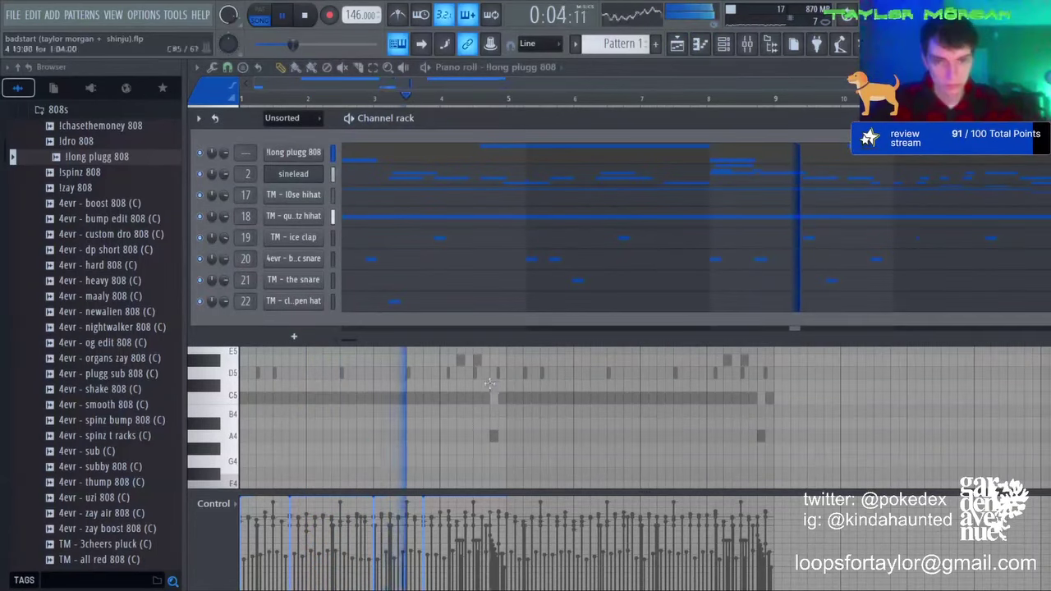
key("F6")
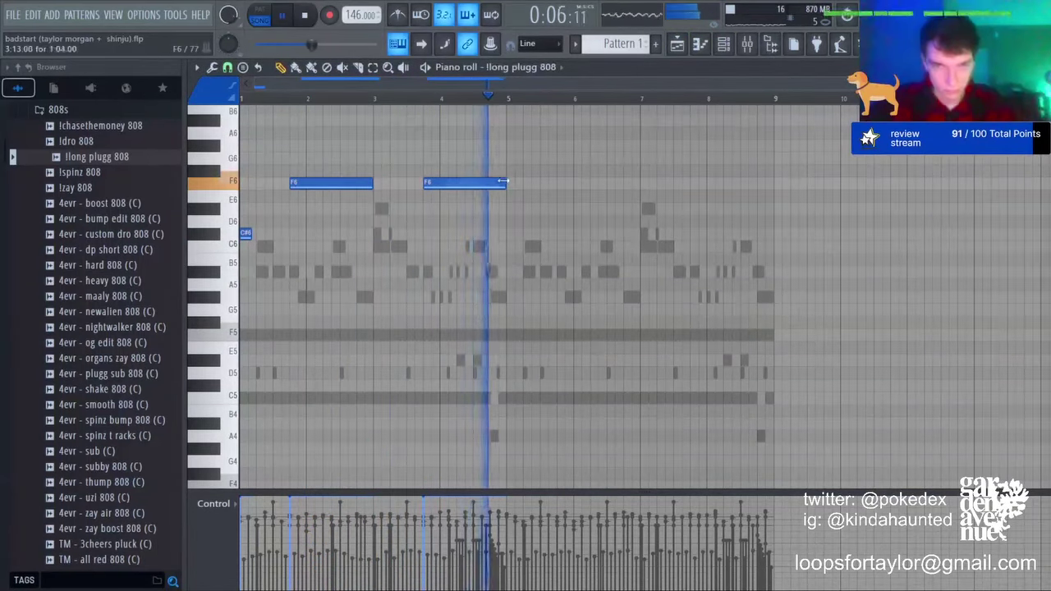
left_click_drag(503, 181, 481, 183)
left_click(462, 184)
left_click(483, 185)
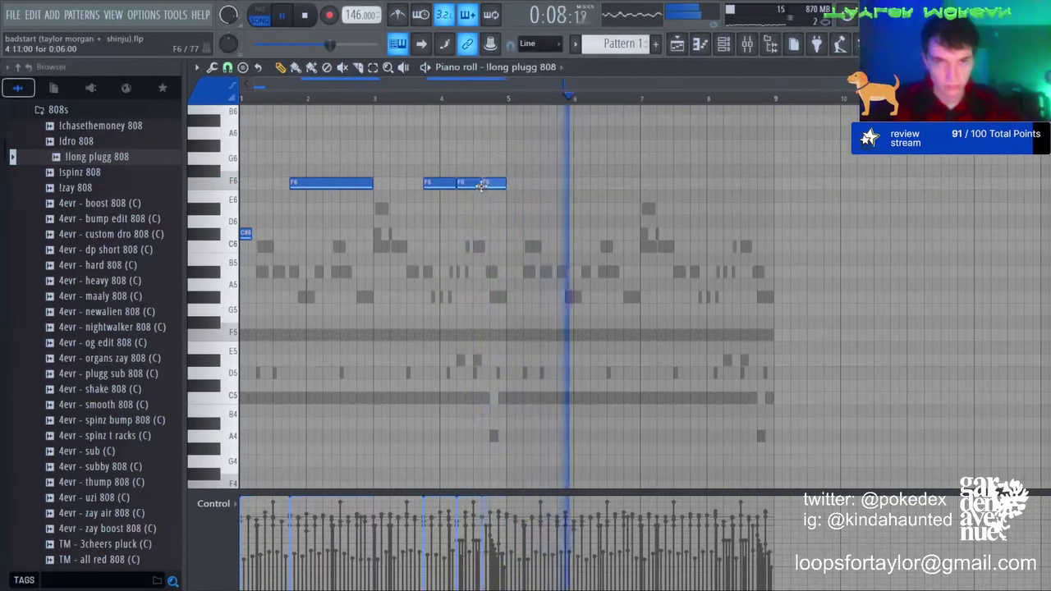
key("ctrl+l")
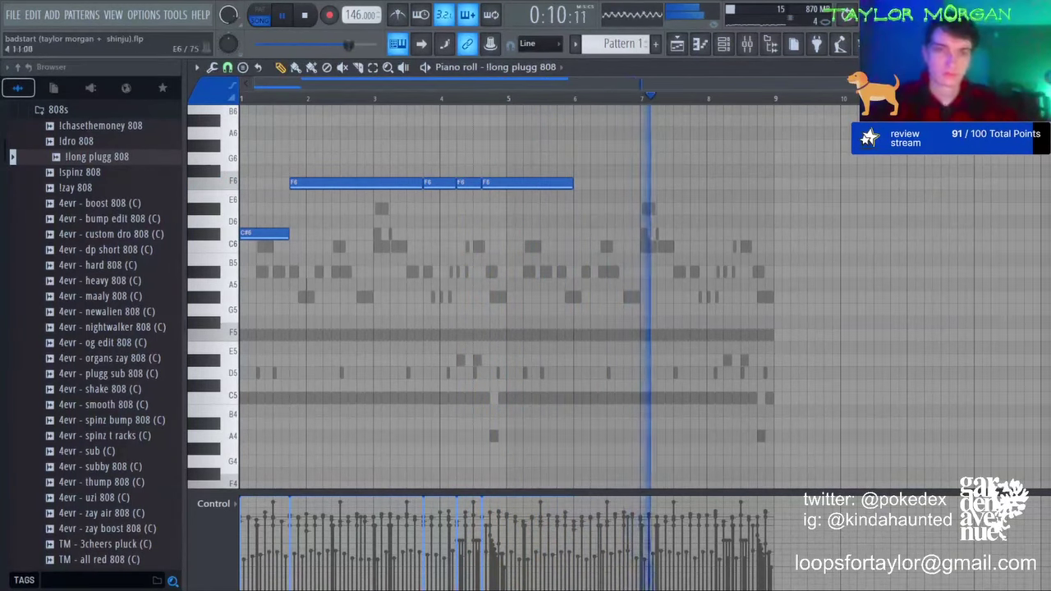
left_click_drag(421, 182, 372, 184)
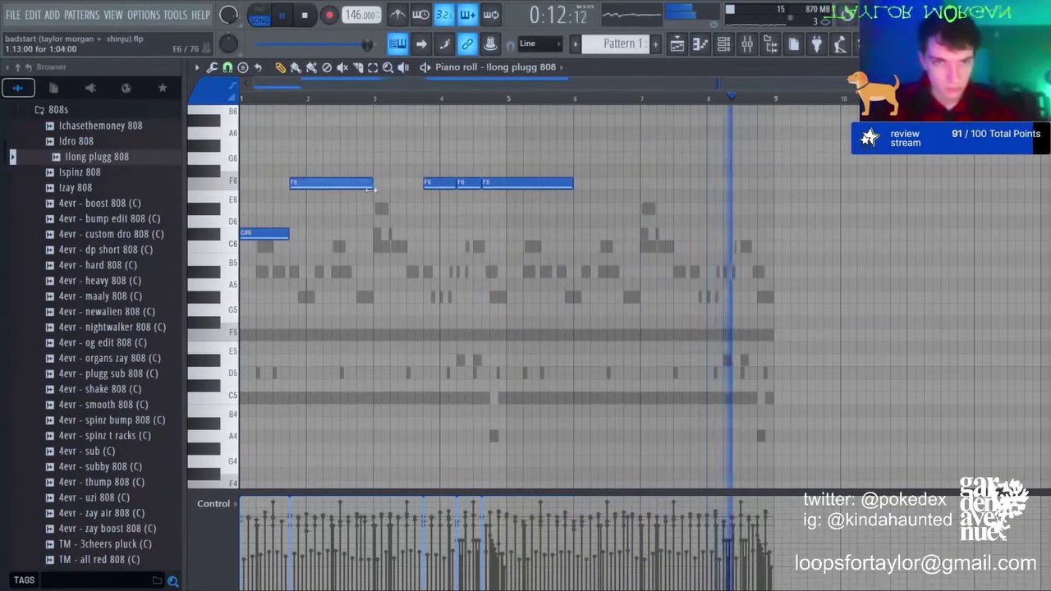
left_click_drag(572, 183, 502, 186)
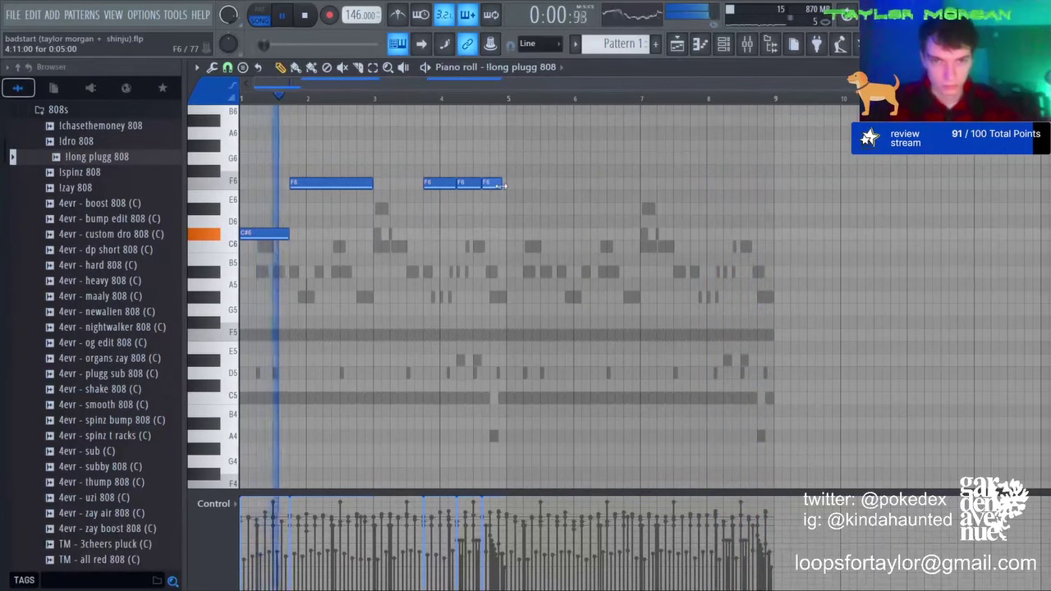
key("ctrl+b")
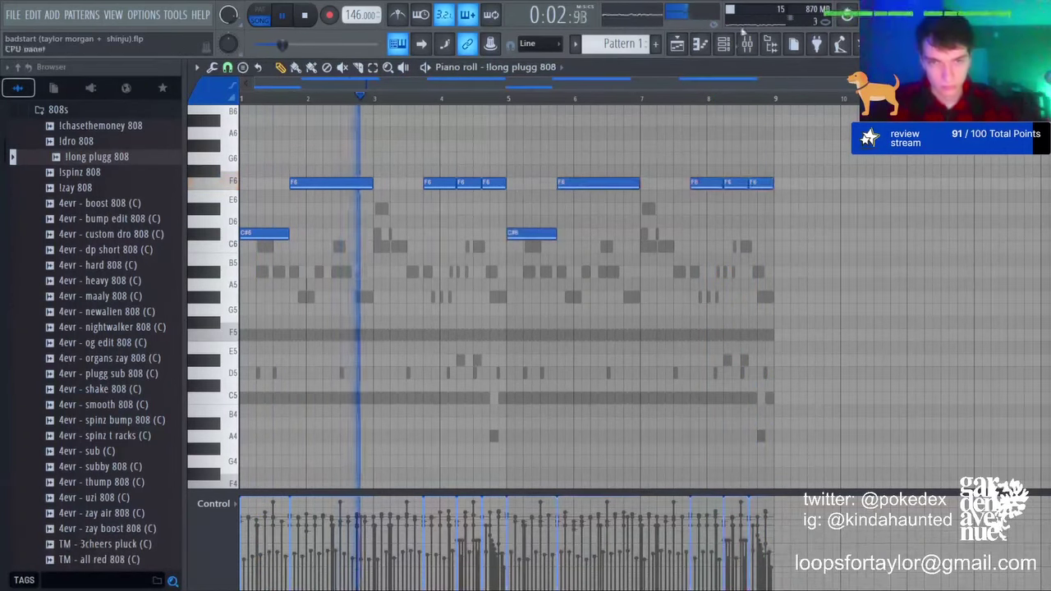
Step: Check the !long plugg 808 sampler's envelope and root note settings
left_click(723, 44)
left_click(307, 156)
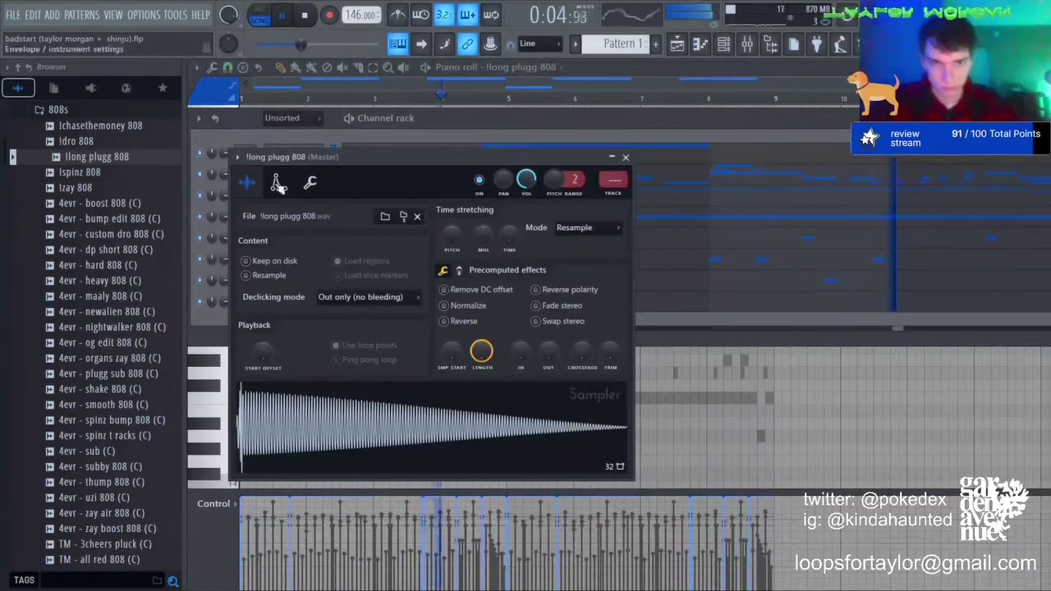
left_click(277, 182)
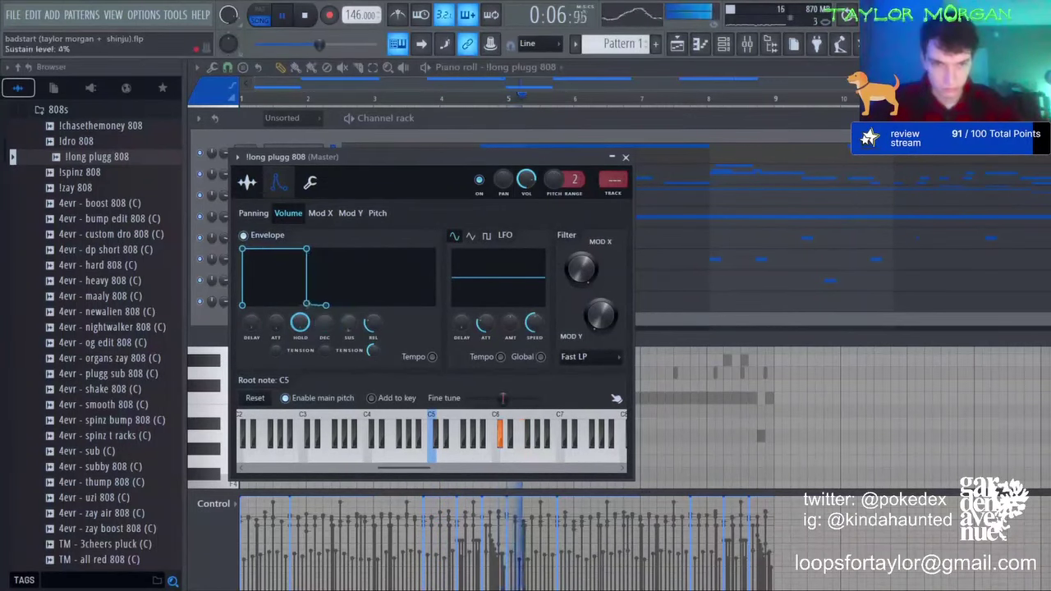
left_click(656, 75)
Step: Transpose the three-note runs at bars 4 and 8 to G#6, keeping each run's first note on F6
left_click(373, 68)
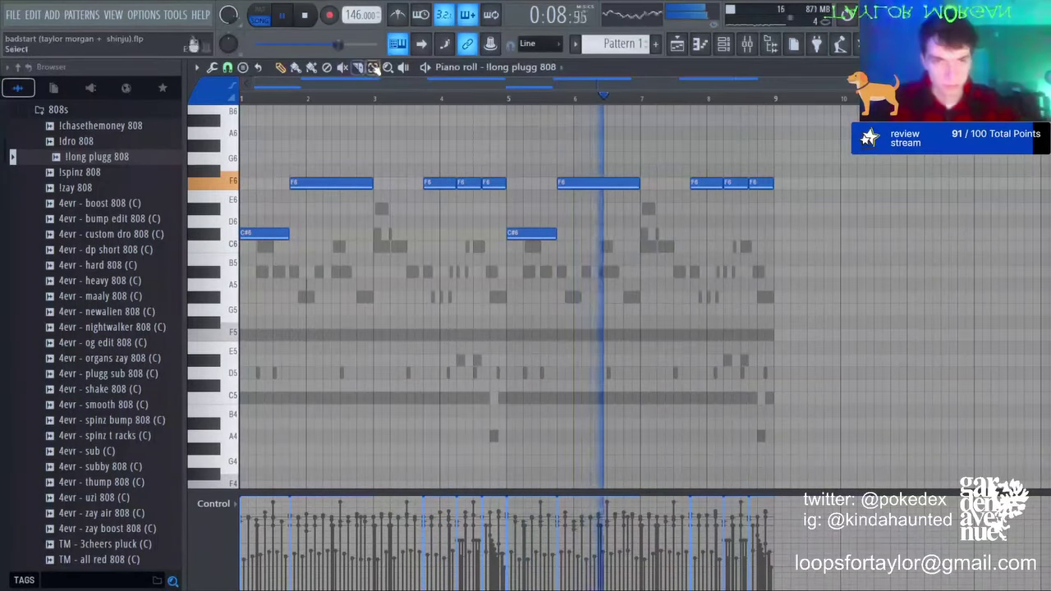
left_click_drag(427, 128, 501, 199)
left_click_drag(717, 153, 821, 219)
key("shift+Down")
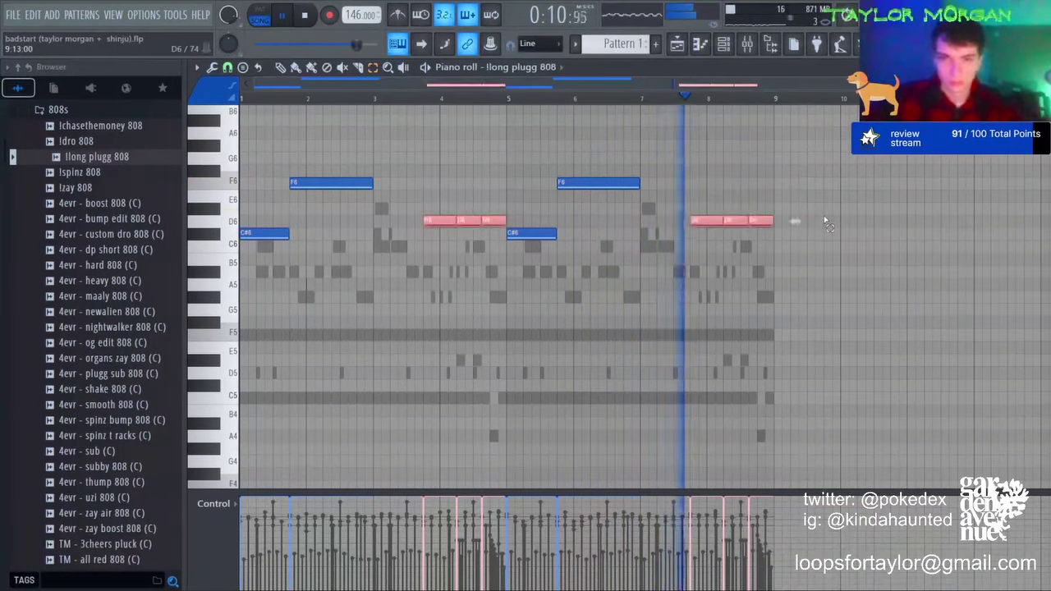
key("shift+Up")
key("shift+Up")
key("shift+Up")
key("shift+Up")
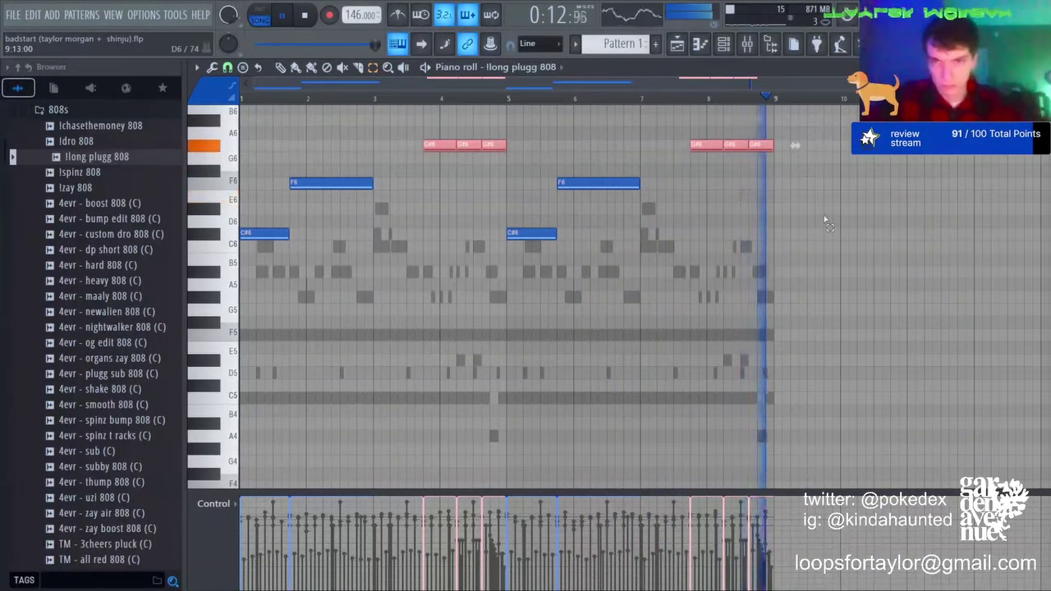
left_click_drag(418, 125, 449, 179)
left_click_drag(684, 128, 720, 156)
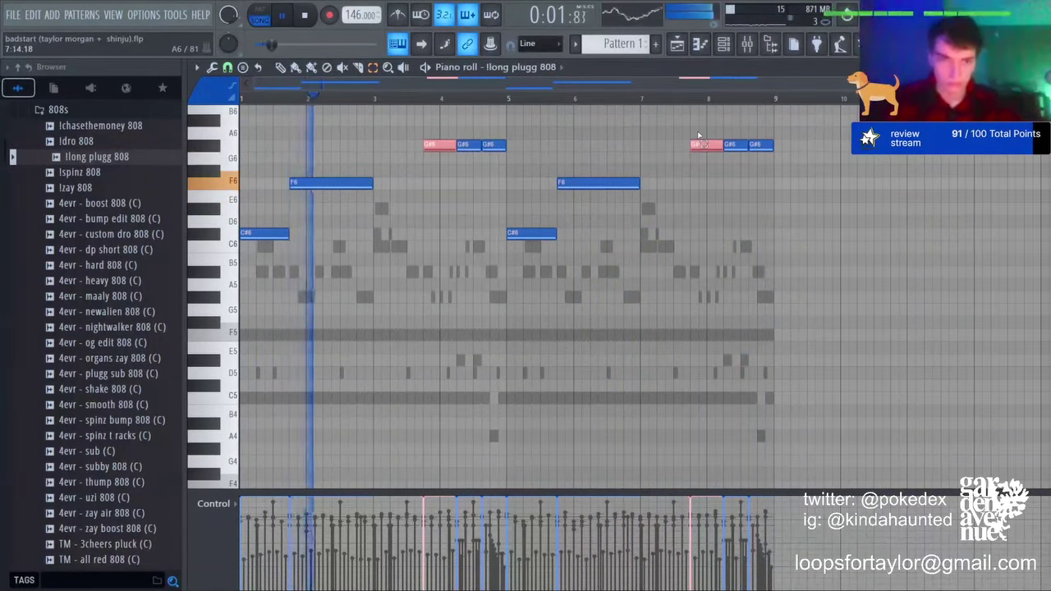
key("shift+Down")
key("shift+Down")
key("shift+Down")
left_click(697, 133)
Step: Drop the whole 808 line an octave and raise the remaining run F5 notes to G#5
key("ctrl+Down")
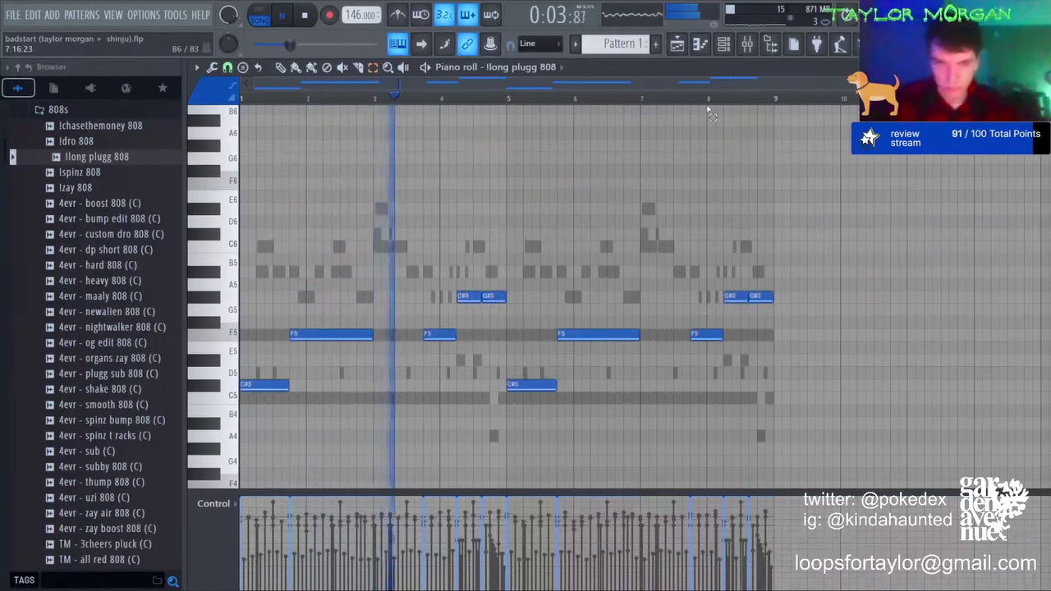
key("ctrl+a")
left_click_drag(429, 316, 448, 349)
left_click_drag(709, 335, 698, 371)
key("shift+Up")
key("shift+Up")
key("shift+Up")
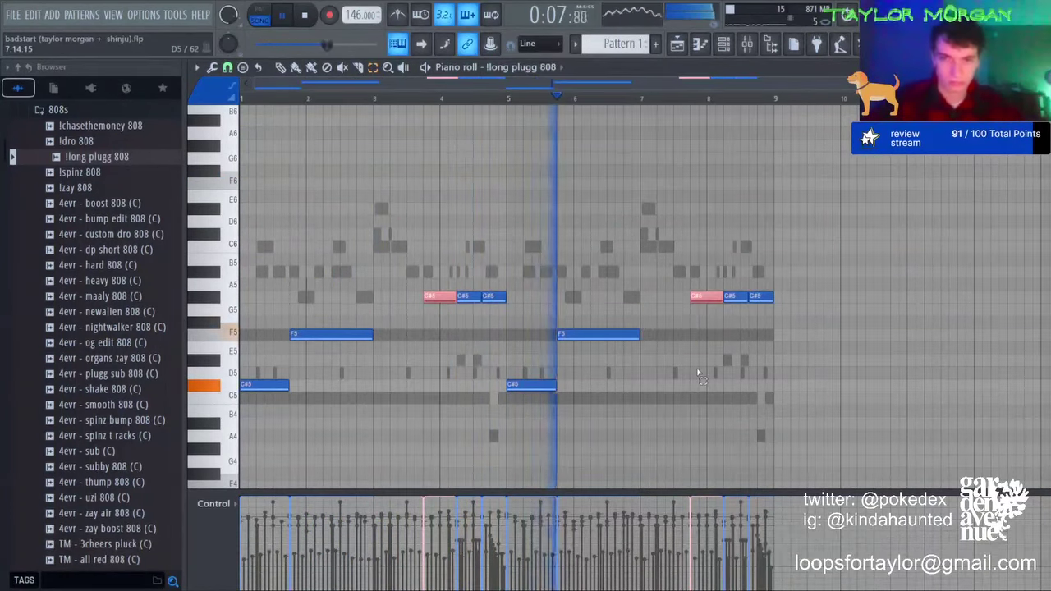
left_click(483, 284)
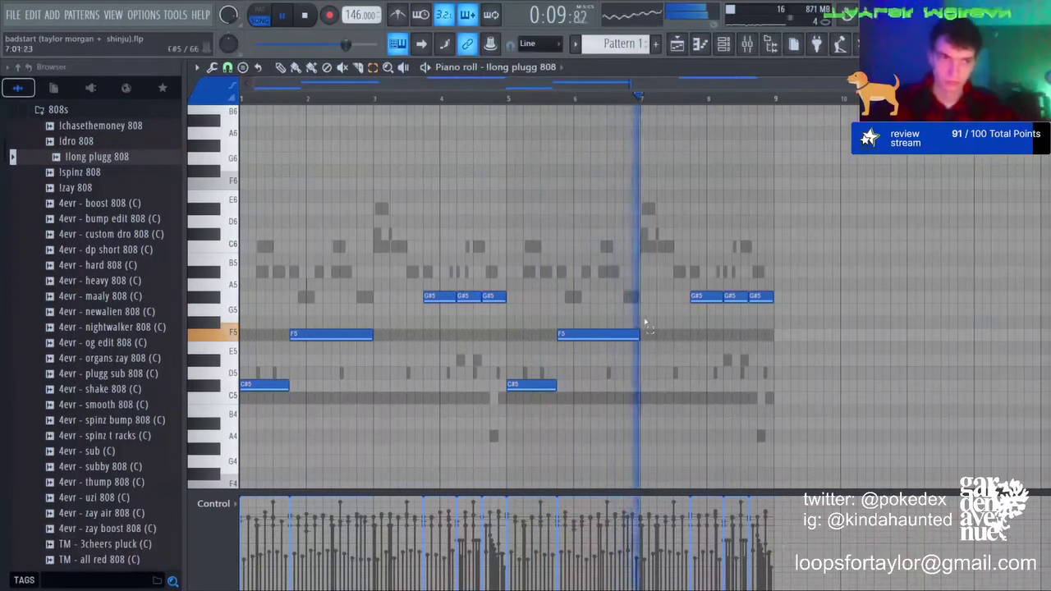
left_click(437, 296)
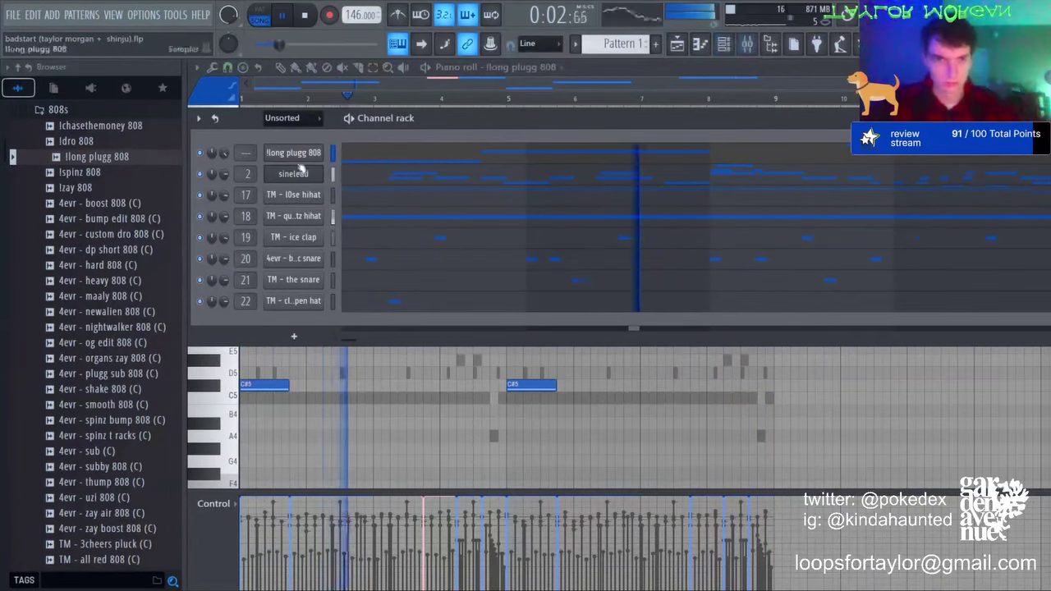
Step: In the mixer, unsolo Insert 2, set its level to 102%, and view the Master effect chain
left_click(749, 50)
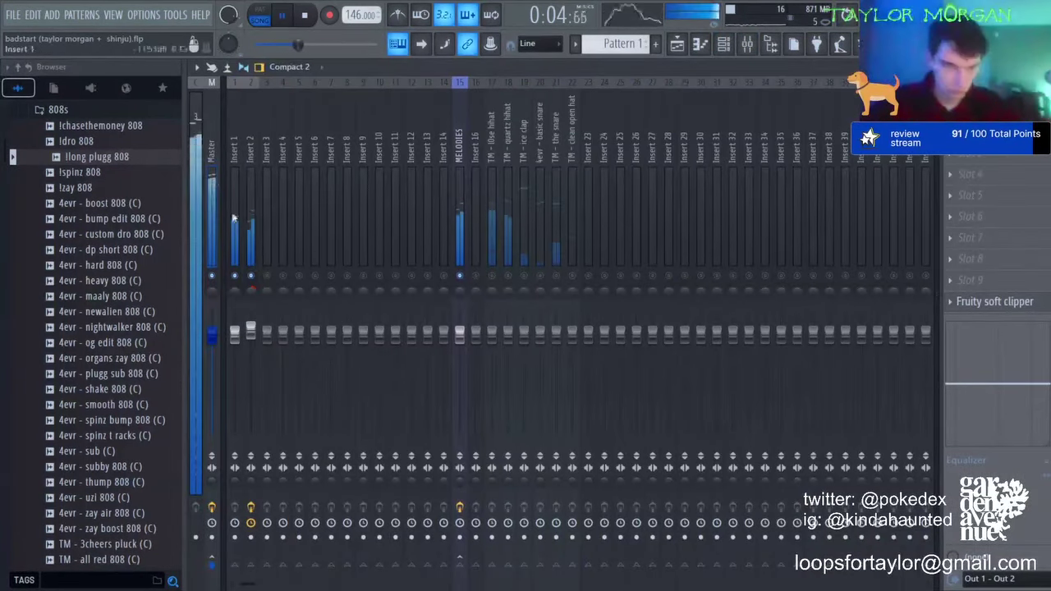
right_click(252, 277)
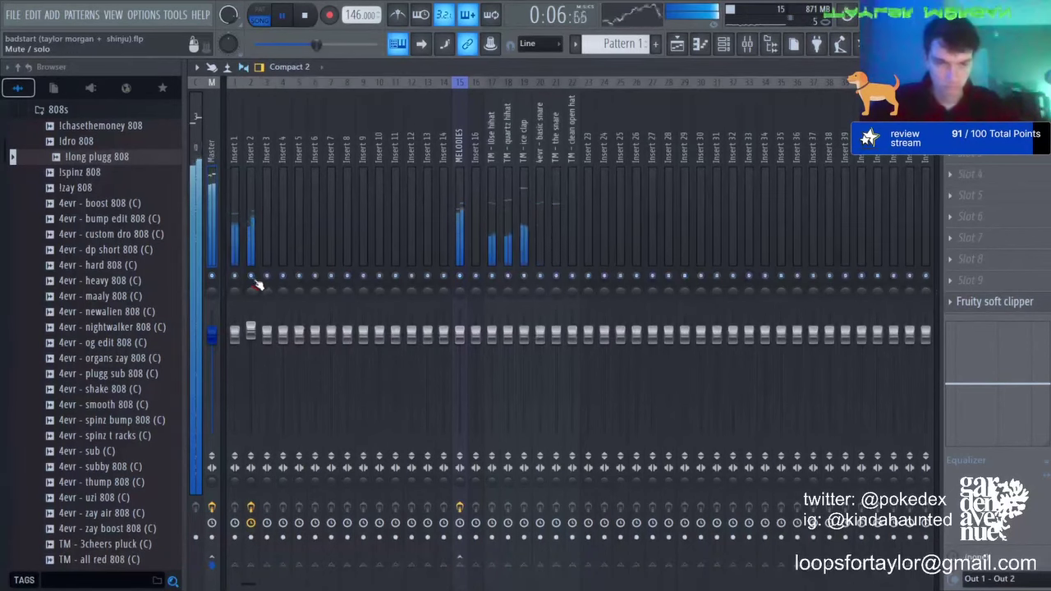
left_click_drag(251, 328, 252, 332)
left_click(210, 150)
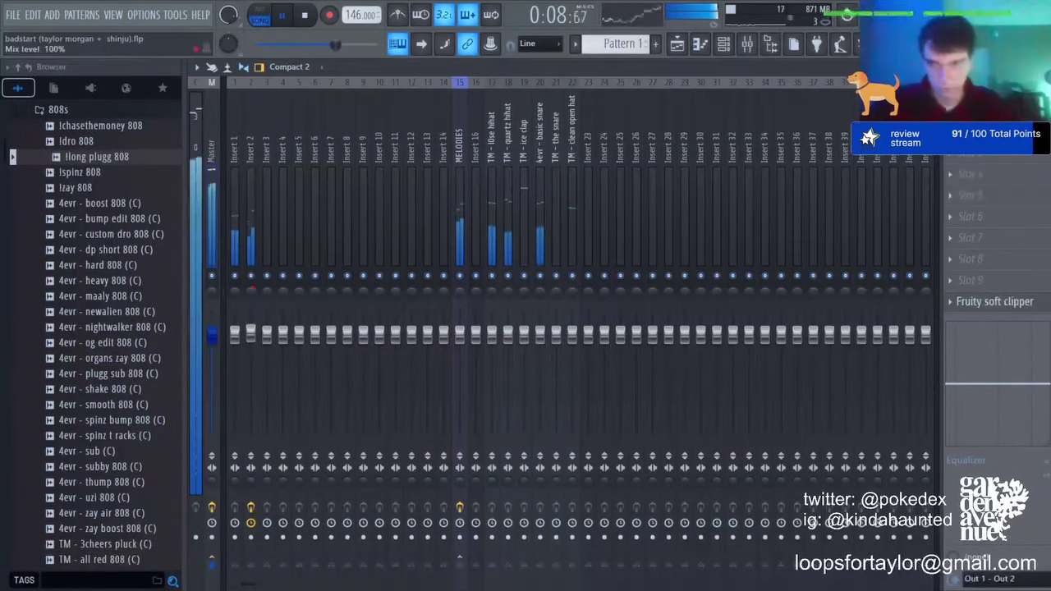
Step: In the playlist, mute Track 1 and unmute Tracks 2, 4, 5 and 6
left_click(671, 51)
key("space")
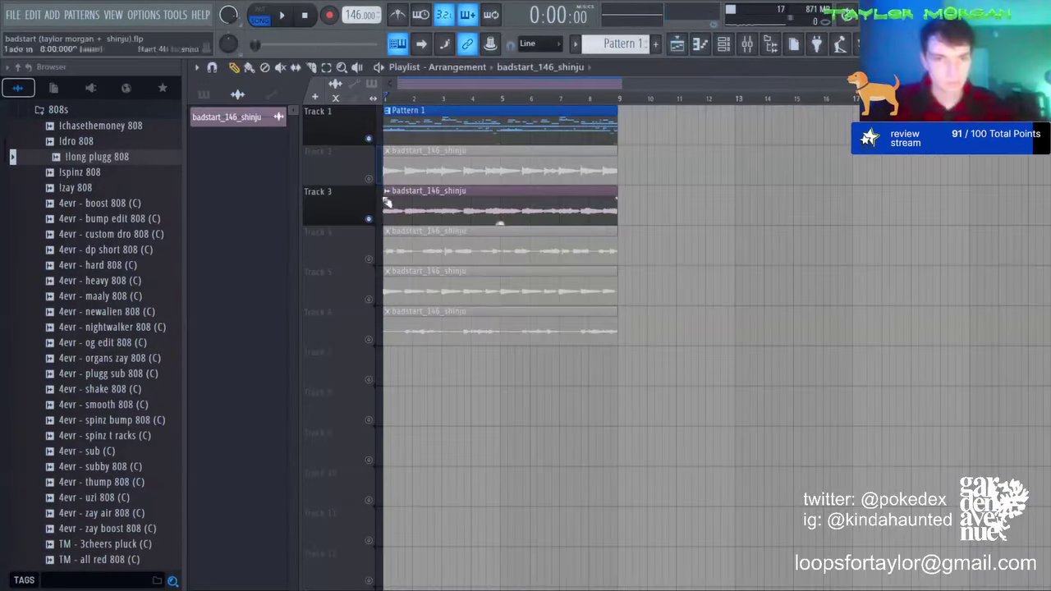
left_click(368, 138)
left_click(368, 179)
key("space")
left_click(368, 260)
left_click(369, 299)
left_click(368, 339)
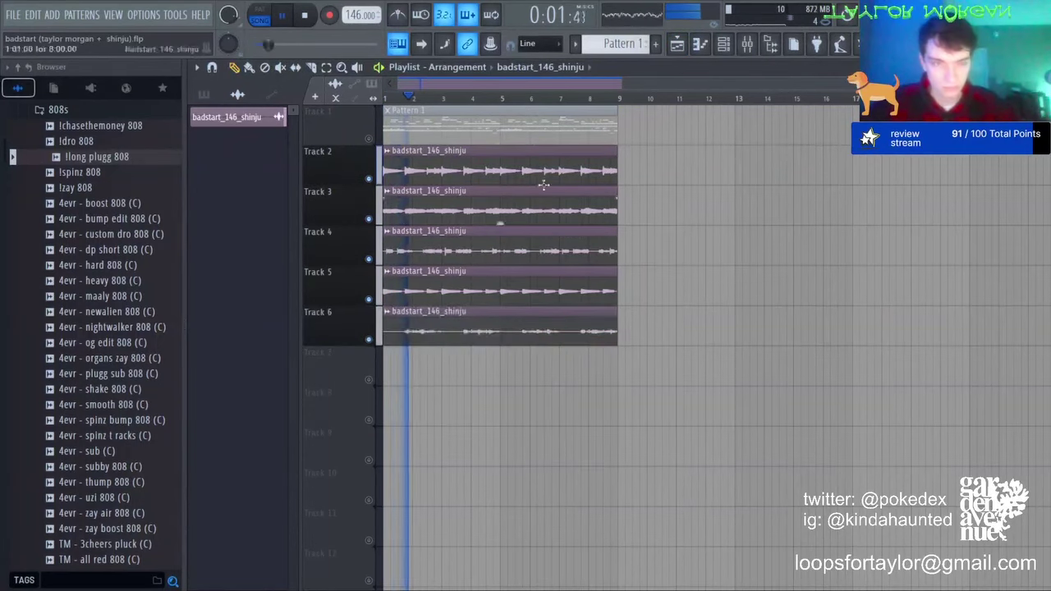
left_click(745, 43)
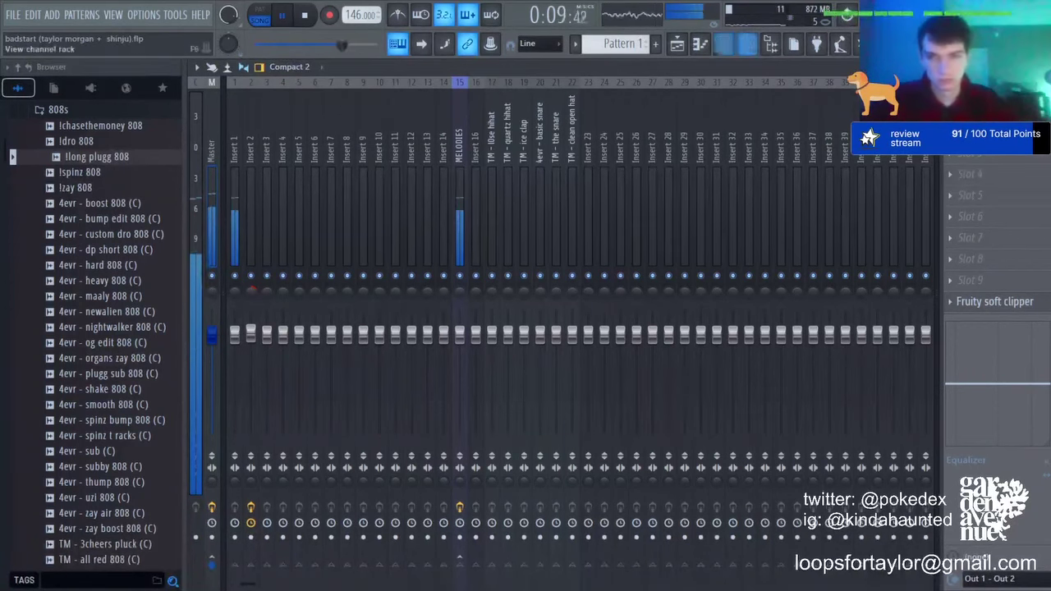
Step: Route the llong plugg 808 channel to mixer Insert 16, then solo Insert 1 and select MELODIES
left_click(723, 44)
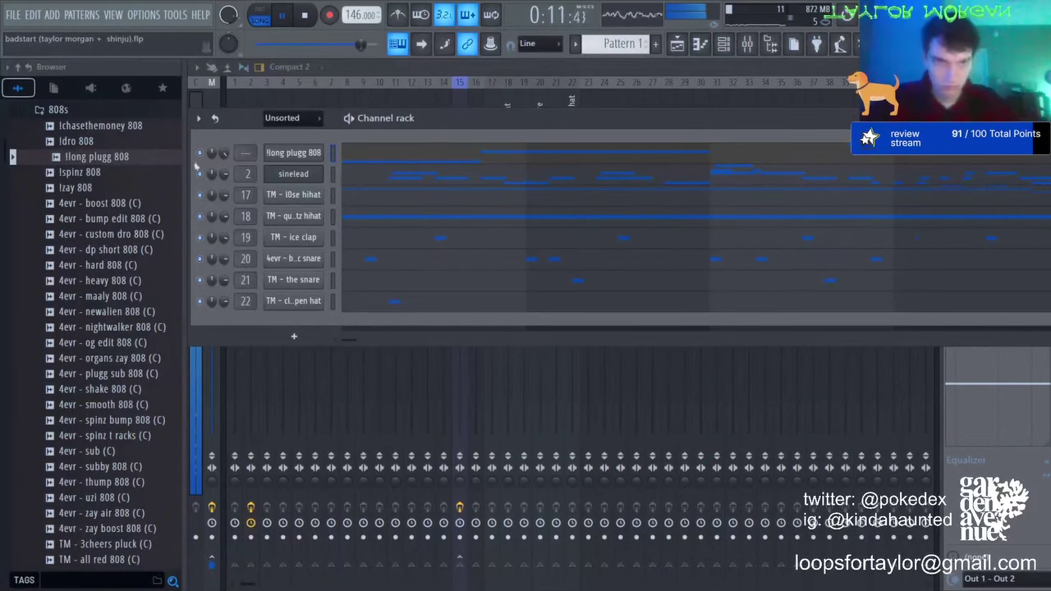
left_click(477, 102)
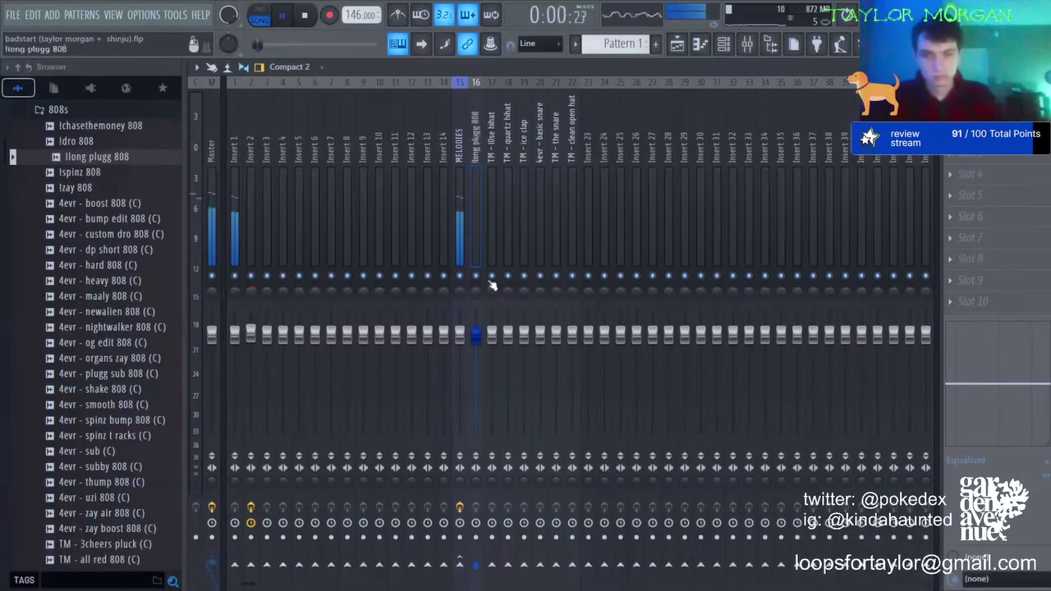
left_click(677, 44)
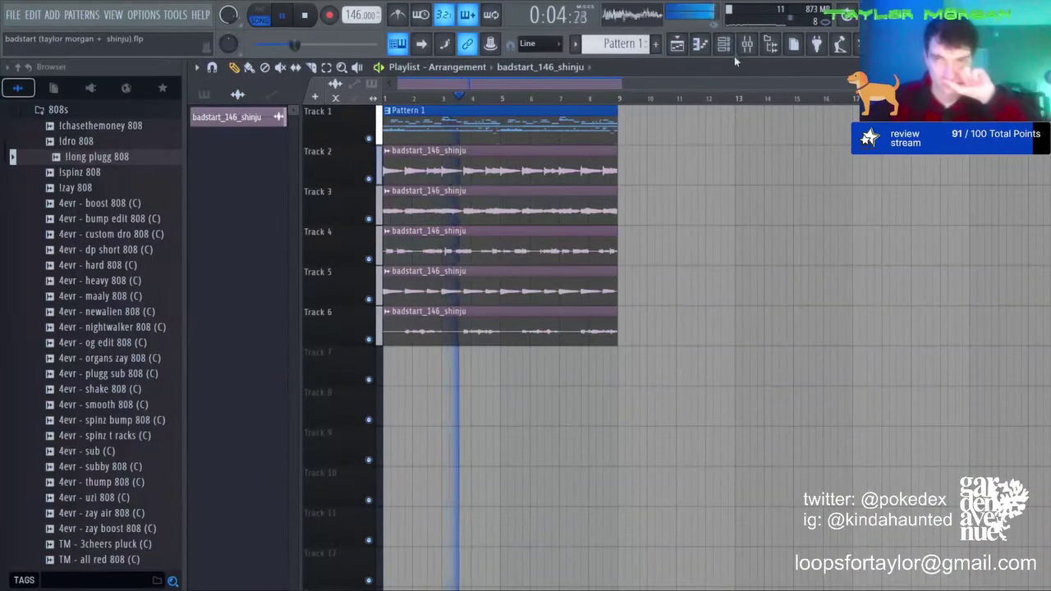
left_click(747, 44)
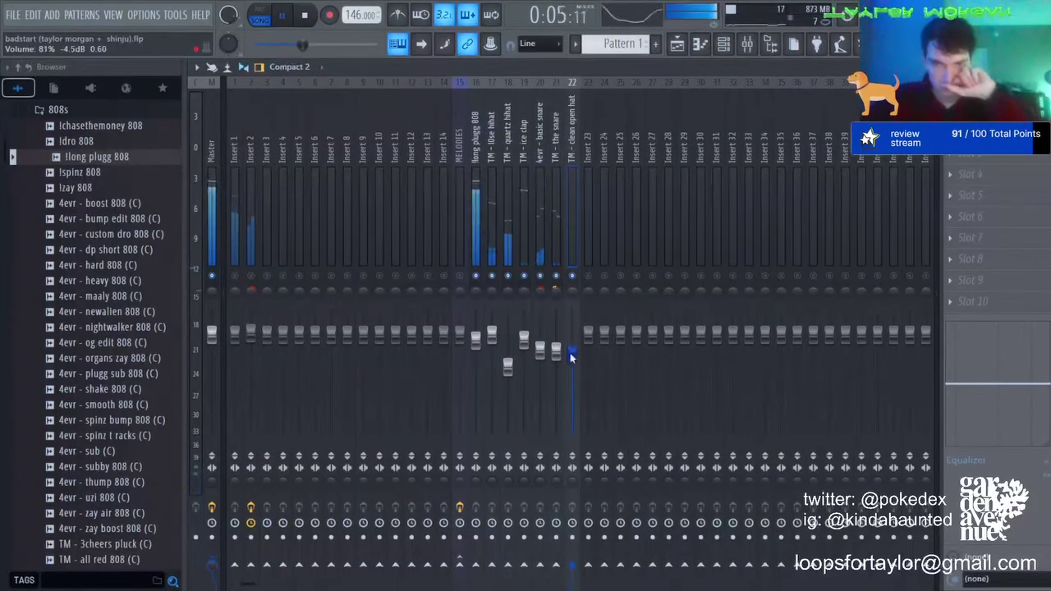
right_click(235, 275)
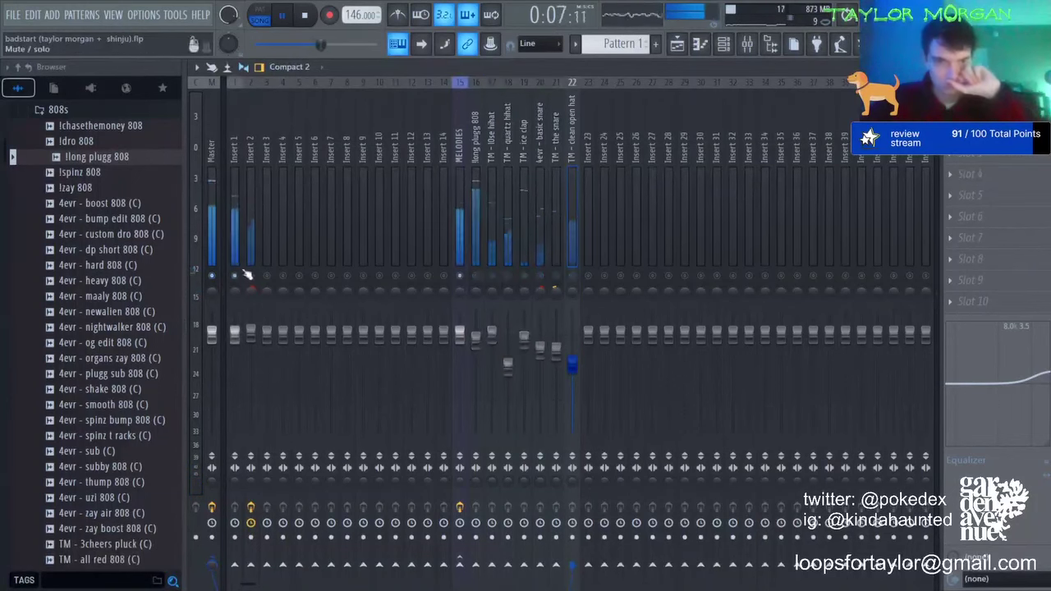
left_click(466, 201)
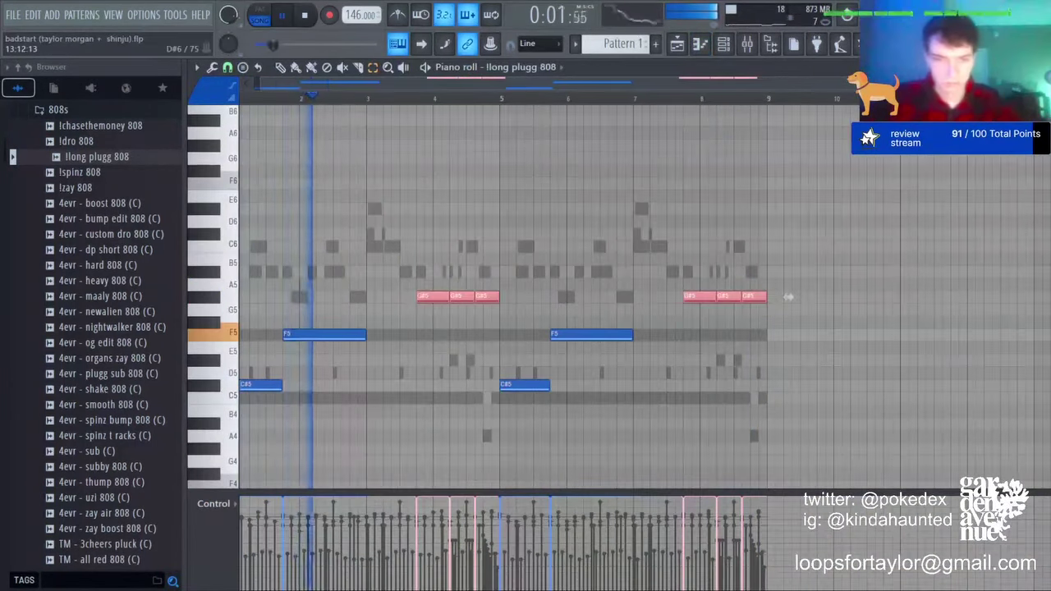
Step: Shift the 808 notes by octaves, raise the six F7 notes to G#7, and lift C#6/F6 an octave
key("shift+Down")
key("shift+Down")
key("shift+Down")
key("ctrl+Up")
left_click(788, 183, "ctrl")
key("ctrl+Up")
key("ctrl+Up")
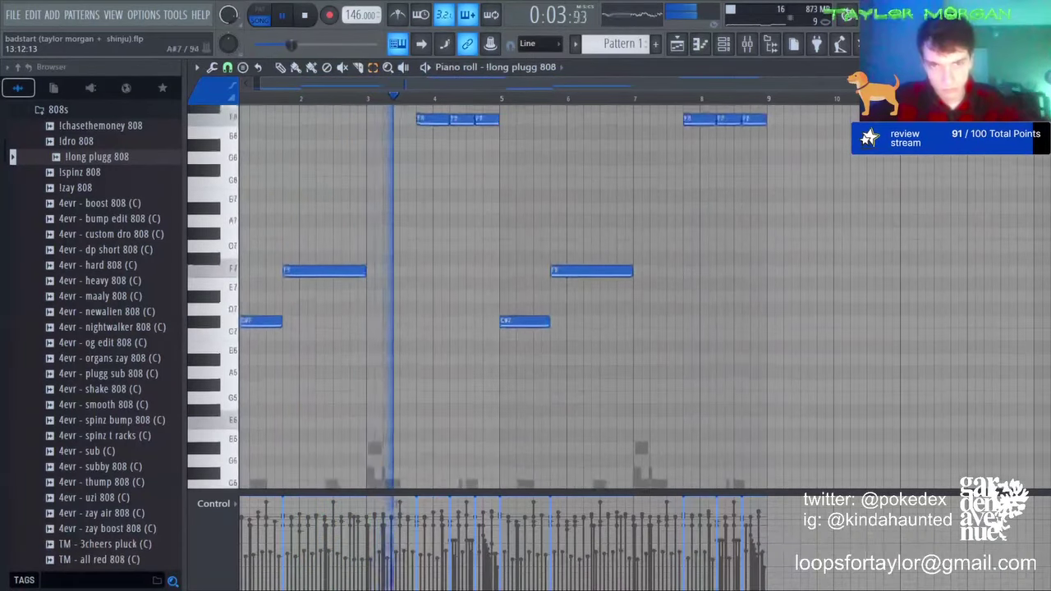
key("ctrl+Down")
left_click_drag(418, 217, 1043, 300)
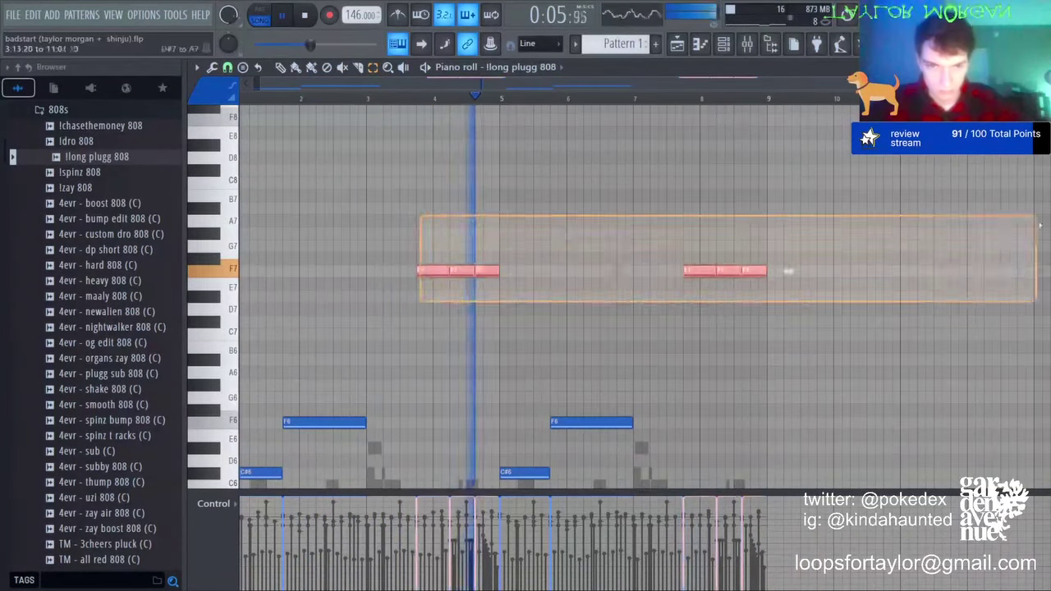
key("shift+Up")
key("shift+Up")
key("shift+Up")
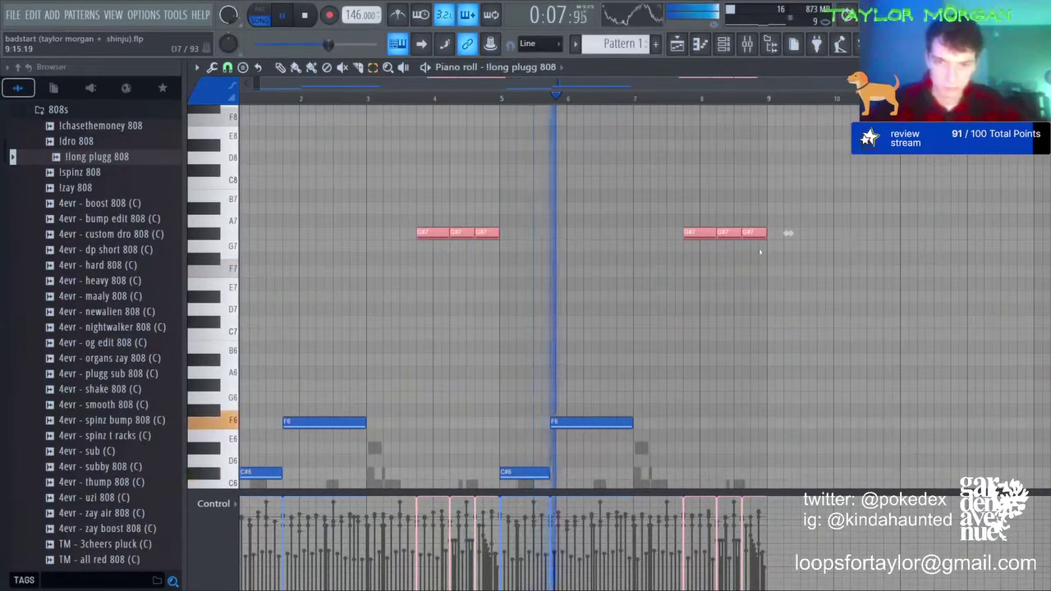
left_click_drag(745, 362, 223, 548)
key("ctrl+Up")
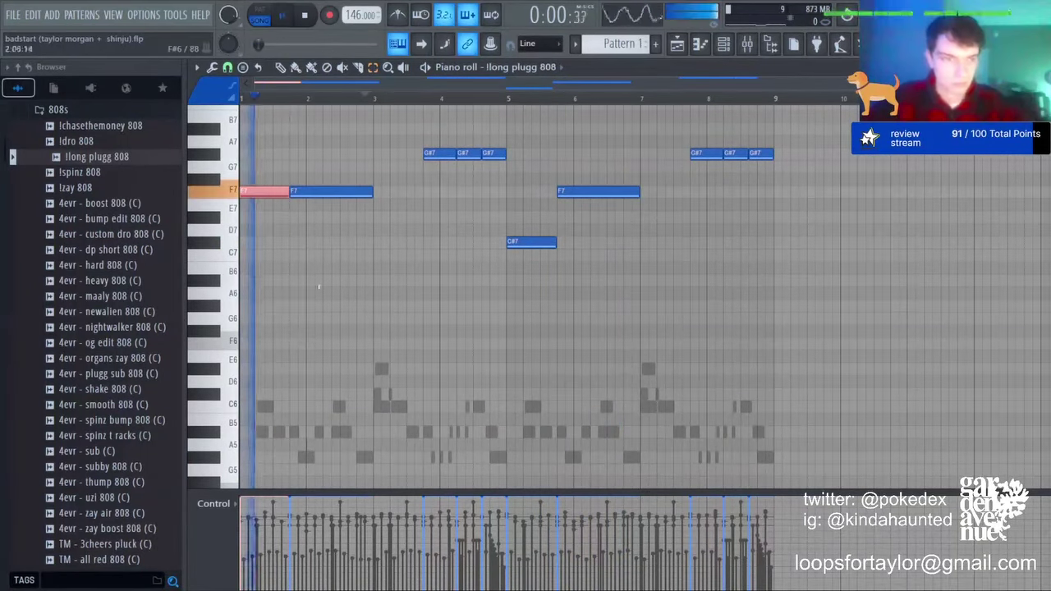
Step: Audition the line while undoing recent edits and removing the extra G#7 notes
key("space")
key("shift+Down")
key("space")
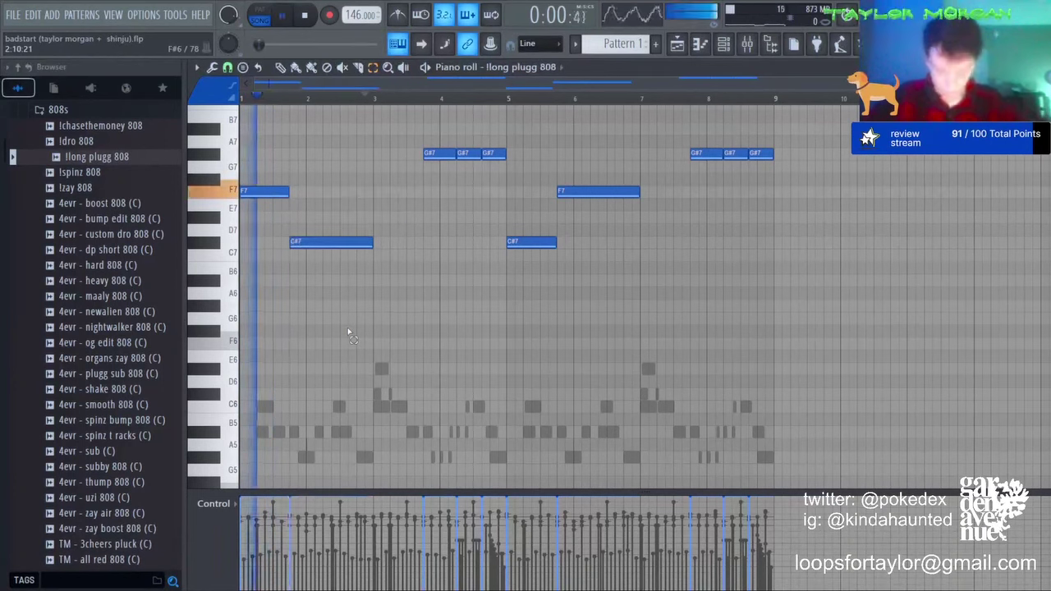
key("ctrl+z")
key("ctrl+z")
key("ctrl+z")
key("ctrl+z")
key("ctrl+z")
key("ctrl+z")
key("ctrl+z")
key("ctrl+z")
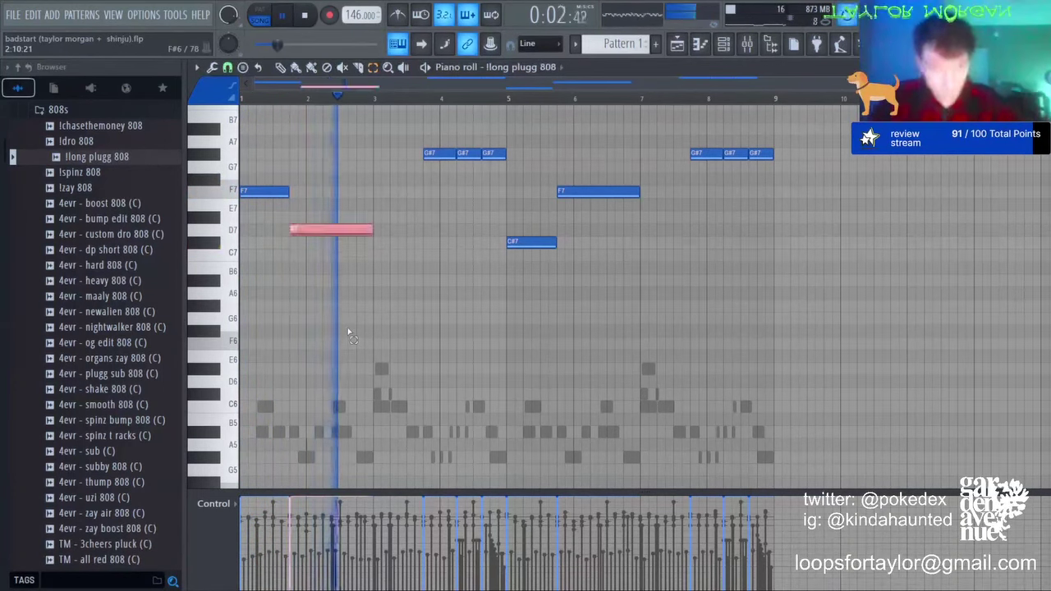
key("ctrl+z")
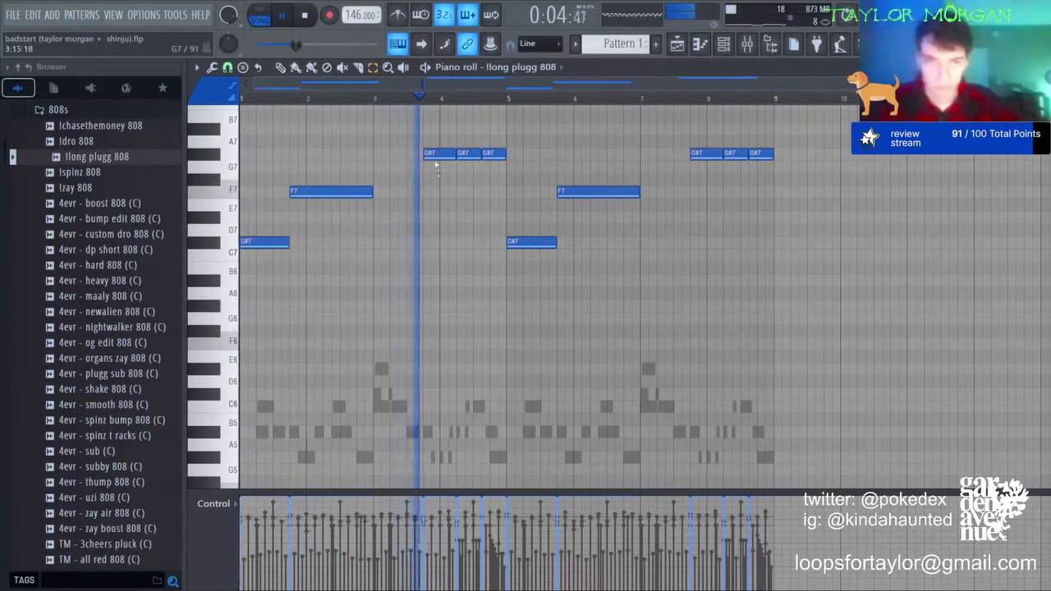
key("ctrl+z")
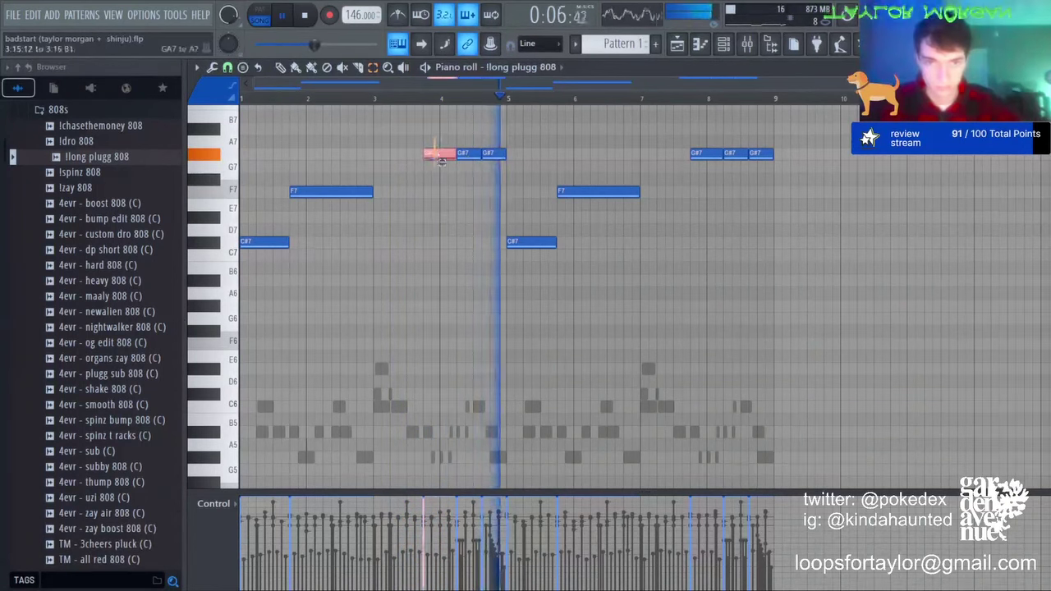
key("ctrl+z")
key("ctrl+z")
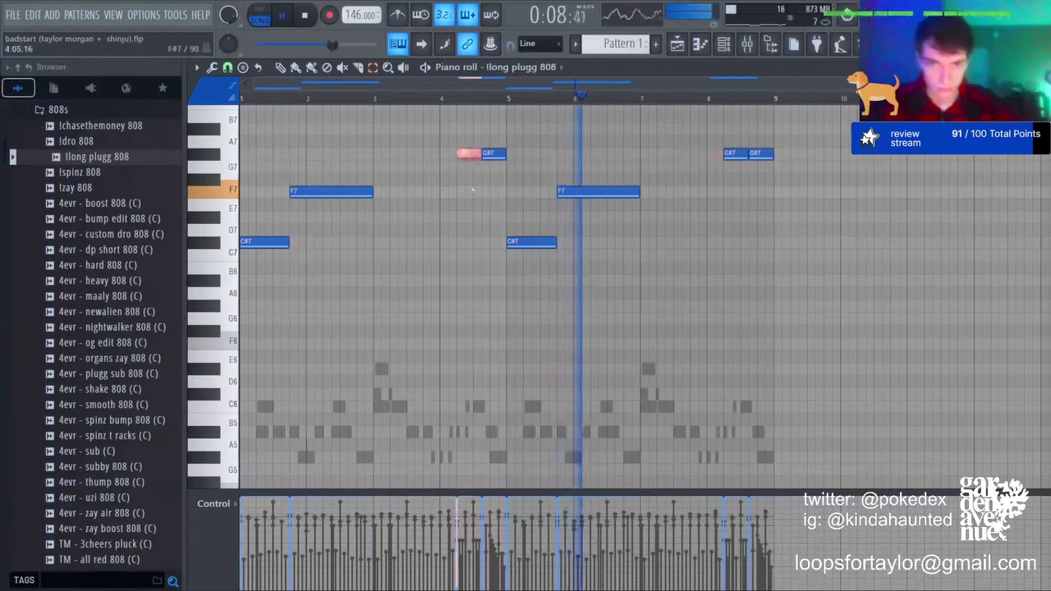
key("ctrl+z")
key("space")
key("space")
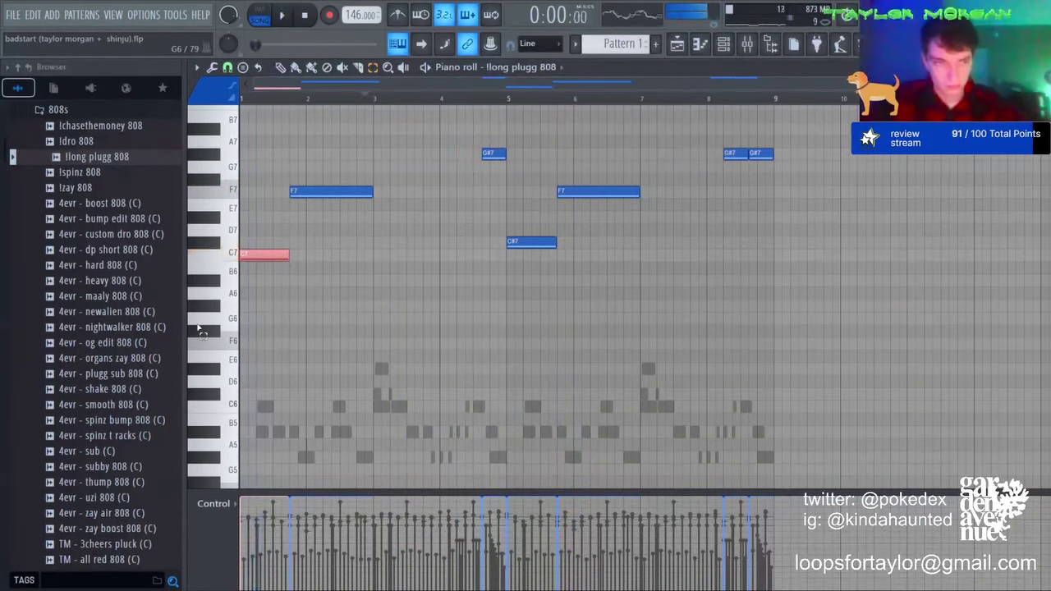
key("ctrl+z")
key("space")
key("ctrl+d")
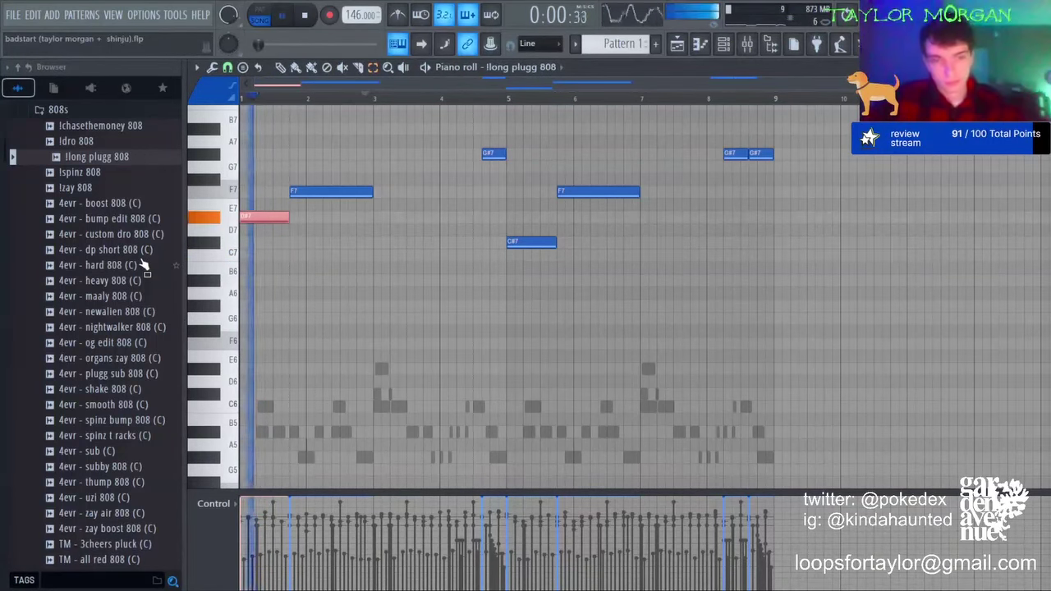
Step: Turn the bar-1 and bar-5 notes into C7, add a C7 at bar 3, and select all three
key("Up")
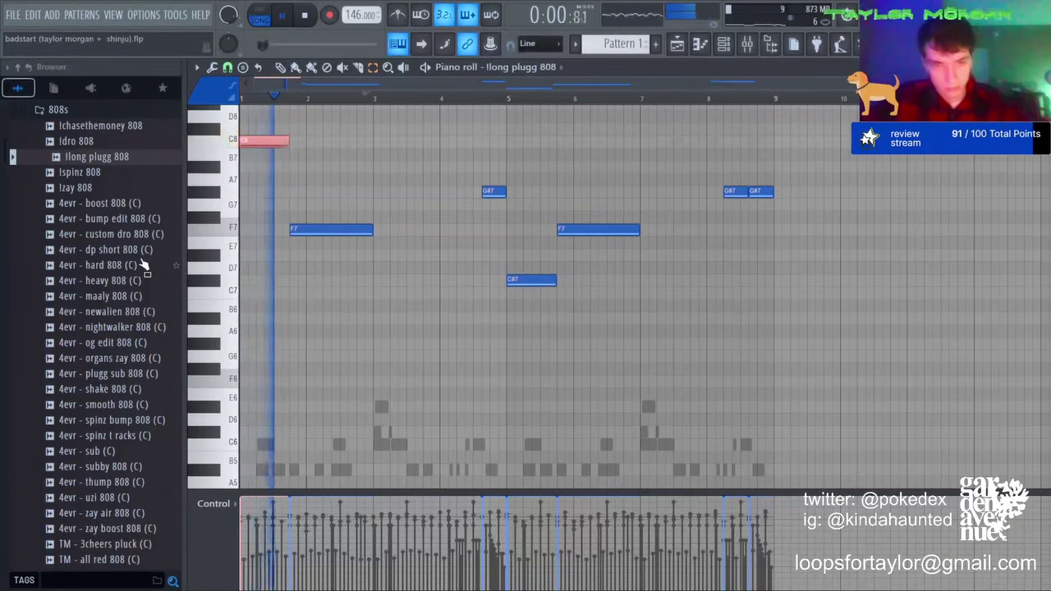
key("ctrl+Down")
key("ctrl+d")
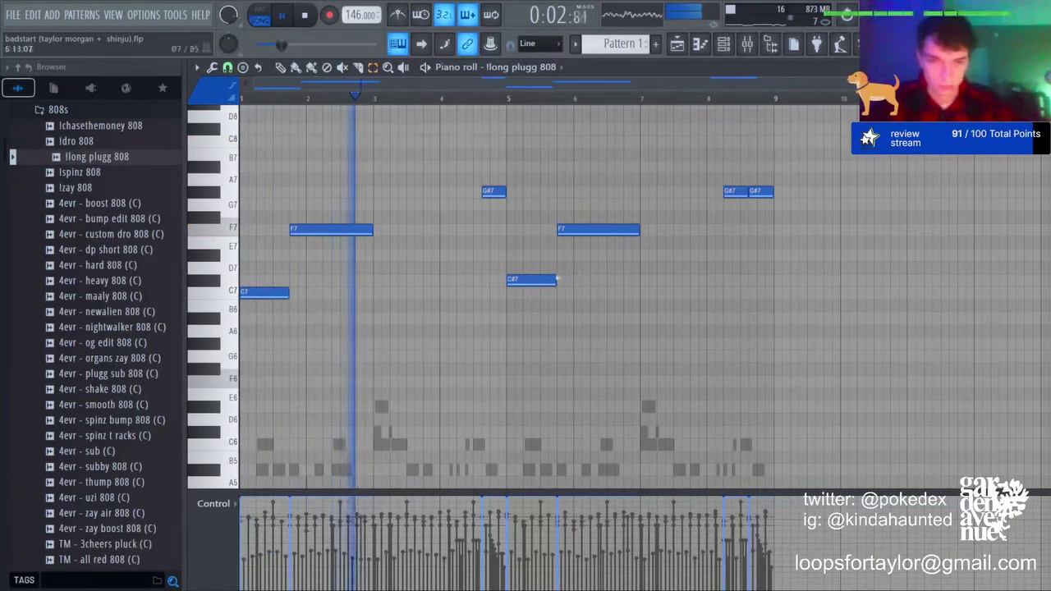
left_click_drag(560, 277, 542, 336)
key("shift+Down")
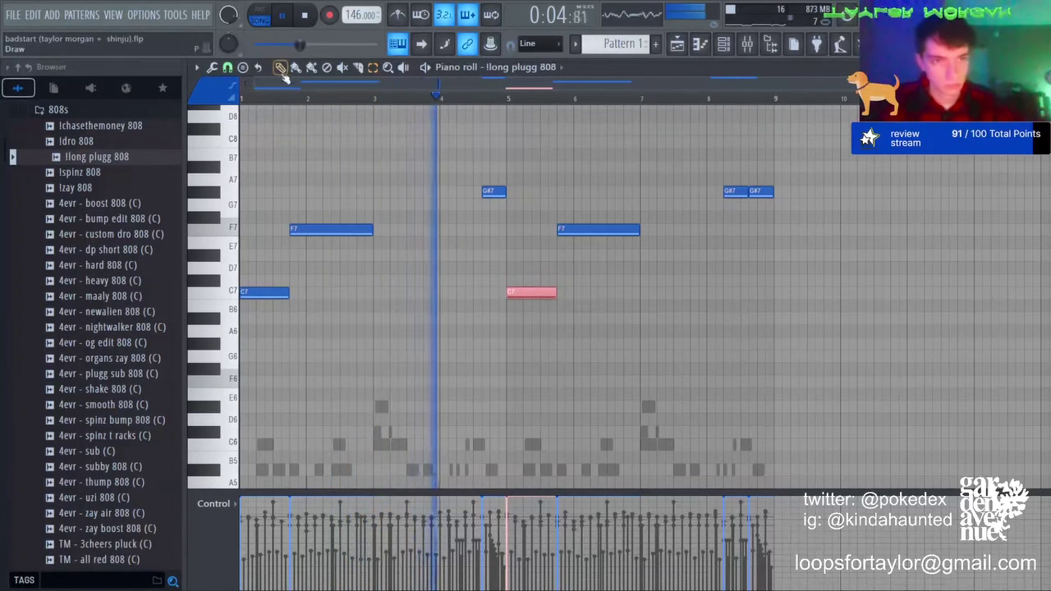
left_click(374, 293)
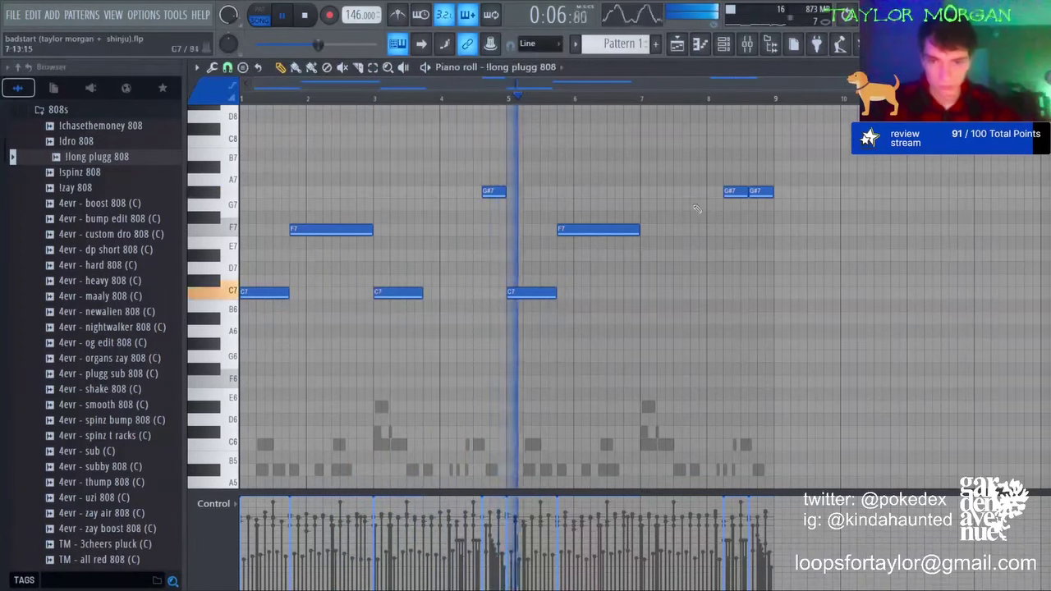
left_click_drag(621, 287, 474, 318)
left_click_drag(622, 265, 242, 352)
key("space")
Step: Shift the 808 line down by octaves to C5, F4 and G#4 and preview it
key("ctrl+Up")
key("ctrl+d")
key("space")
key("space")
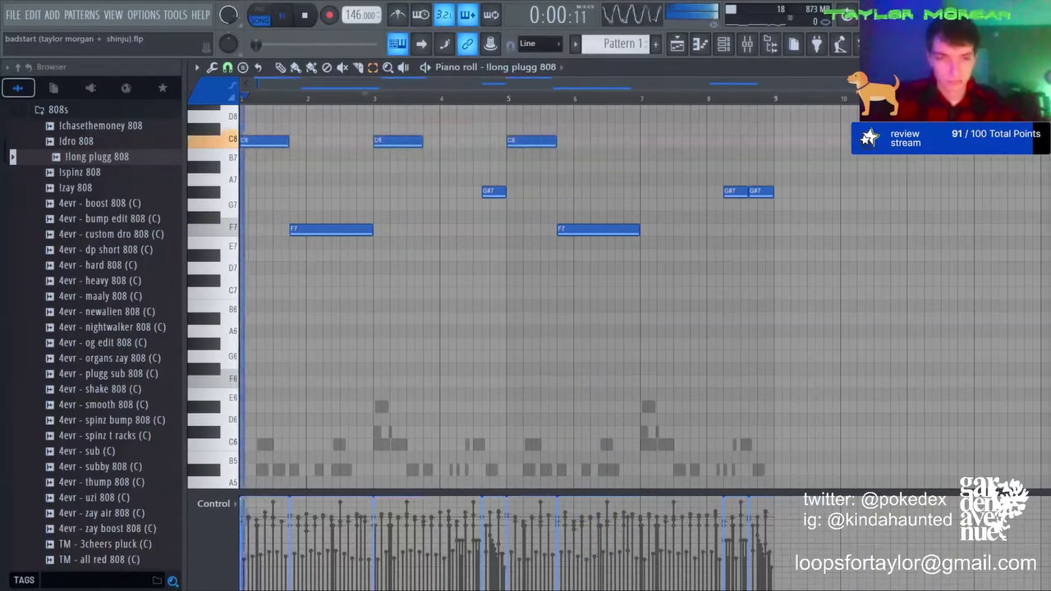
key("ctrl+Down")
key("space")
key("space")
key("ctrl+Down")
key("space")
key("space")
key("ctrl+Down")
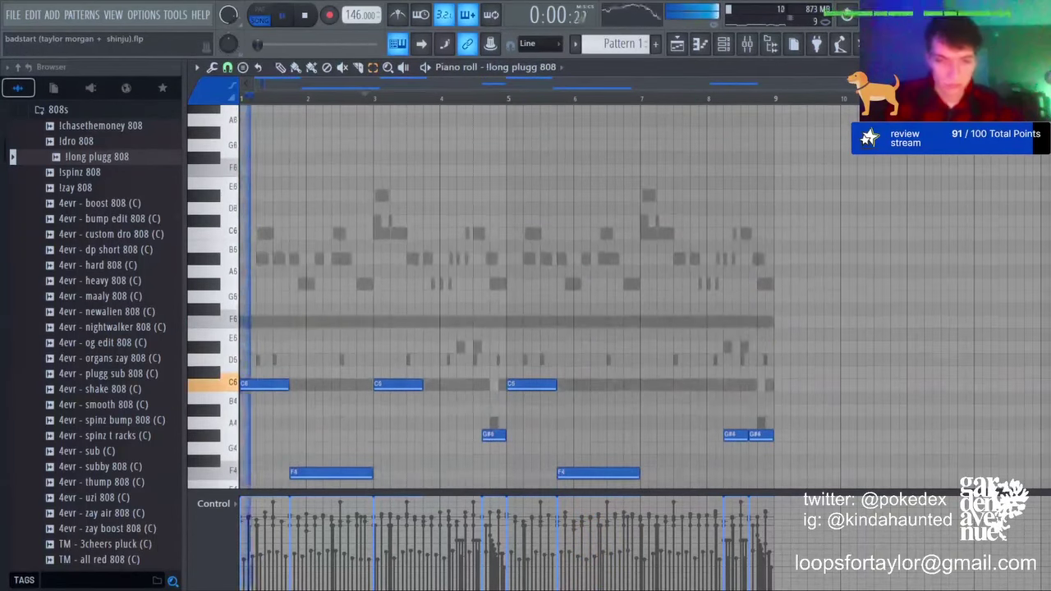
key("space")
Step: Raise the two F4 notes and the G#4 an octave to F5 and G#5
scroll(578, 339, "down", 2)
left_click_drag(583, 325, 242, 221)
key("space")
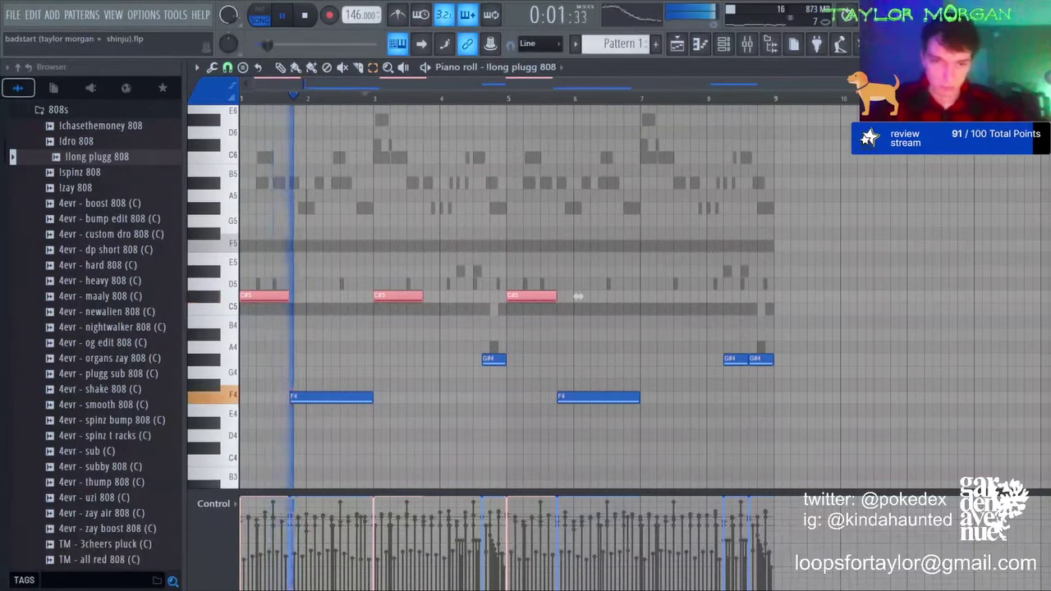
key("ctrl+d")
left_click_drag(313, 356, 660, 435)
key("ctrl+Up")
key("ctrl+d")
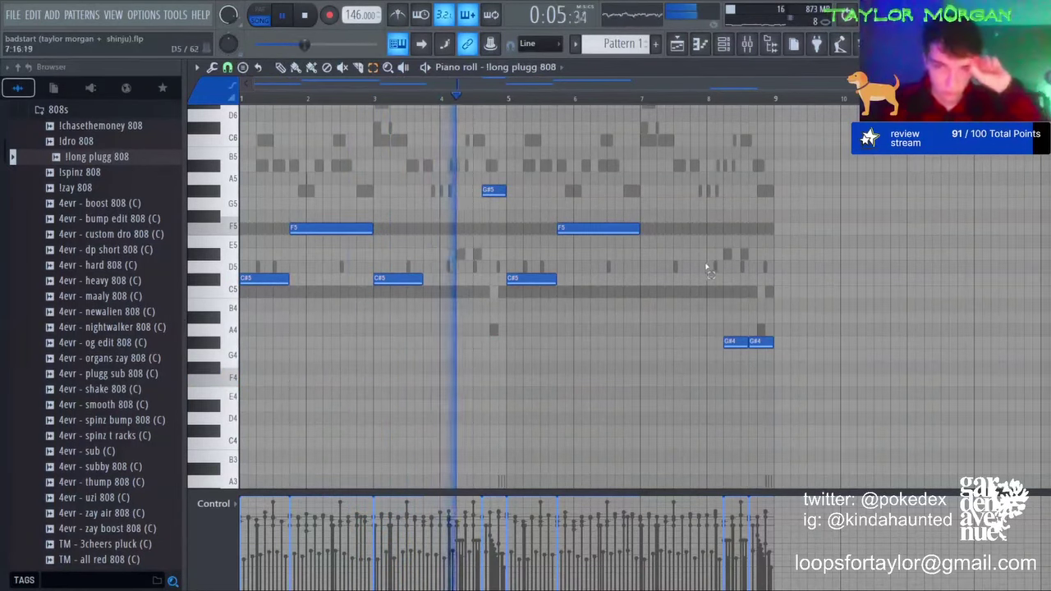
Step: Replace bars 5–8 with a copy of bars 1–4 and shorten both F5 notes
left_click_drag(546, 198, 793, 410)
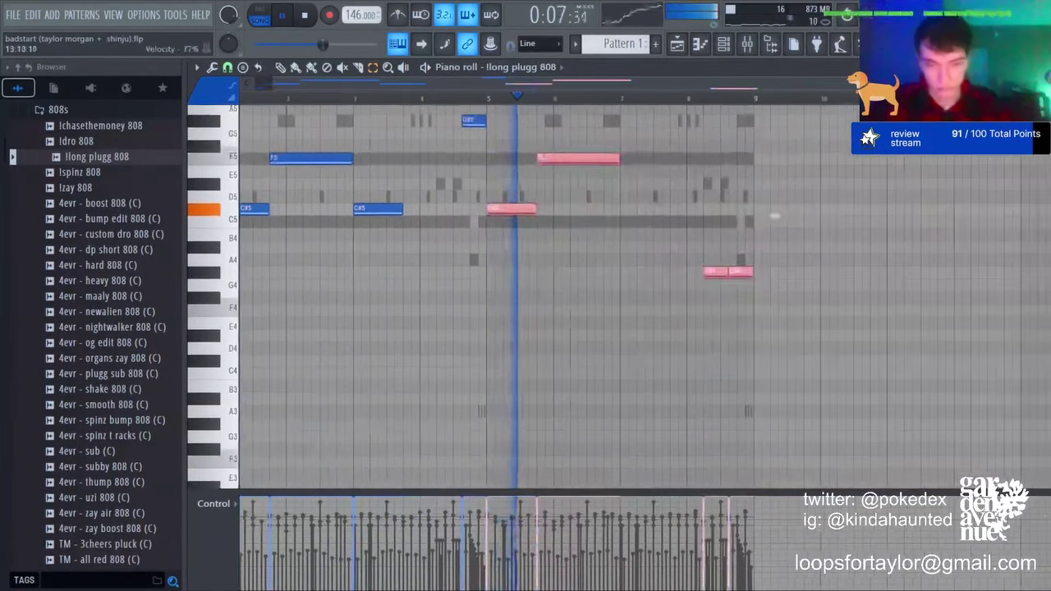
key("Delete")
key("ctrl+b")
key("ctrl+d")
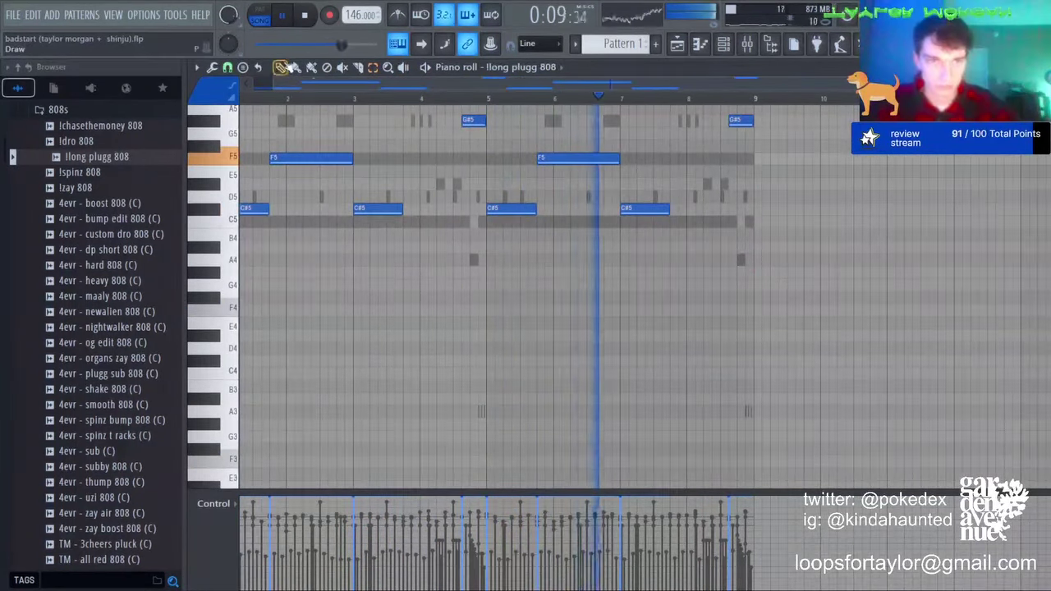
left_click_drag(618, 159, 577, 161)
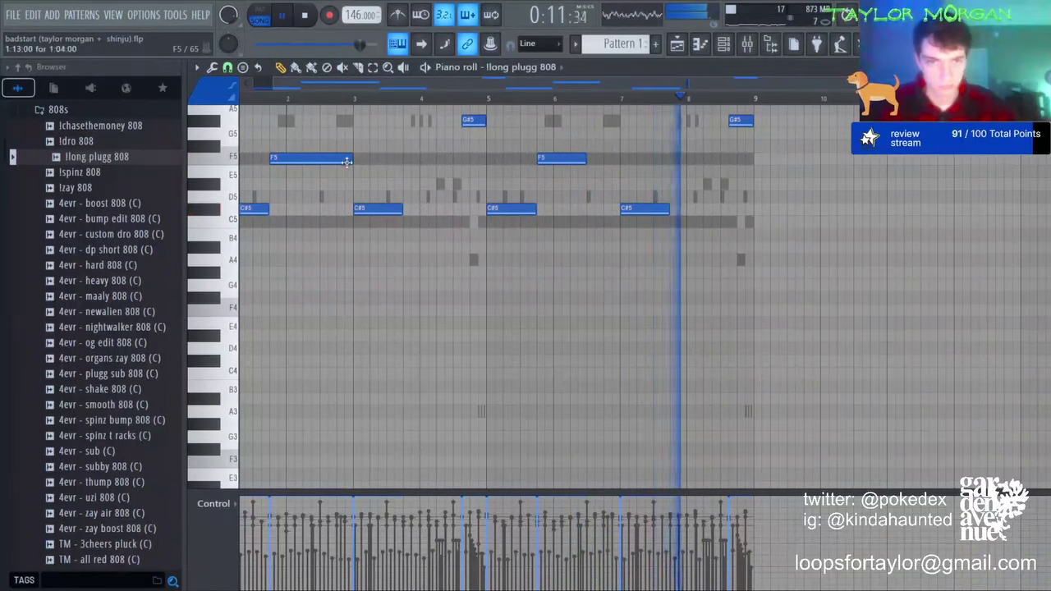
left_click_drag(349, 161, 317, 161)
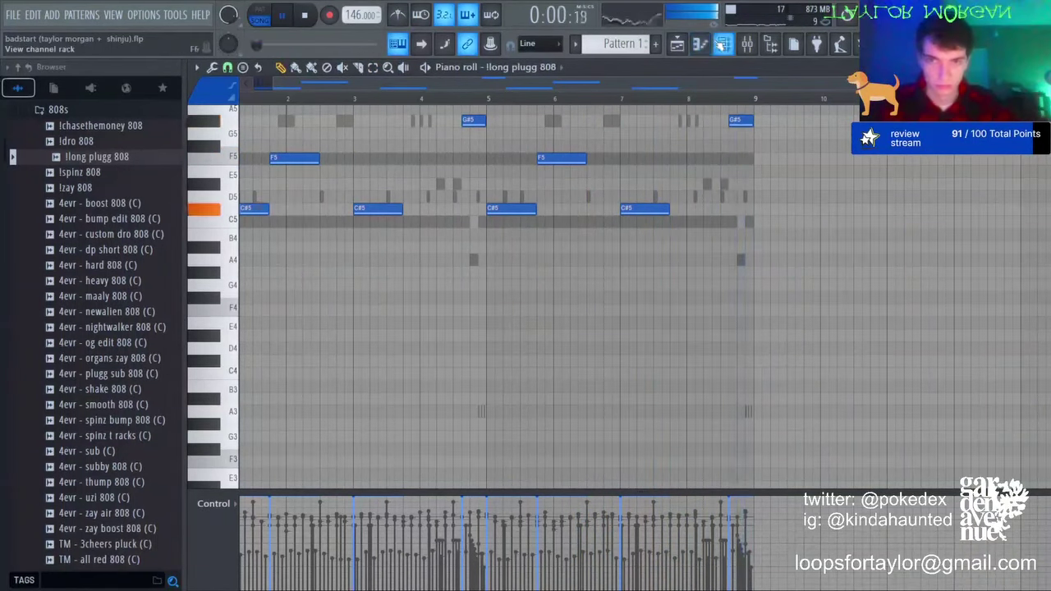
Step: Pull band 5 of the 808 insert's Parametric EQ 2 into the low end, then return to the Playlist
key("F6")
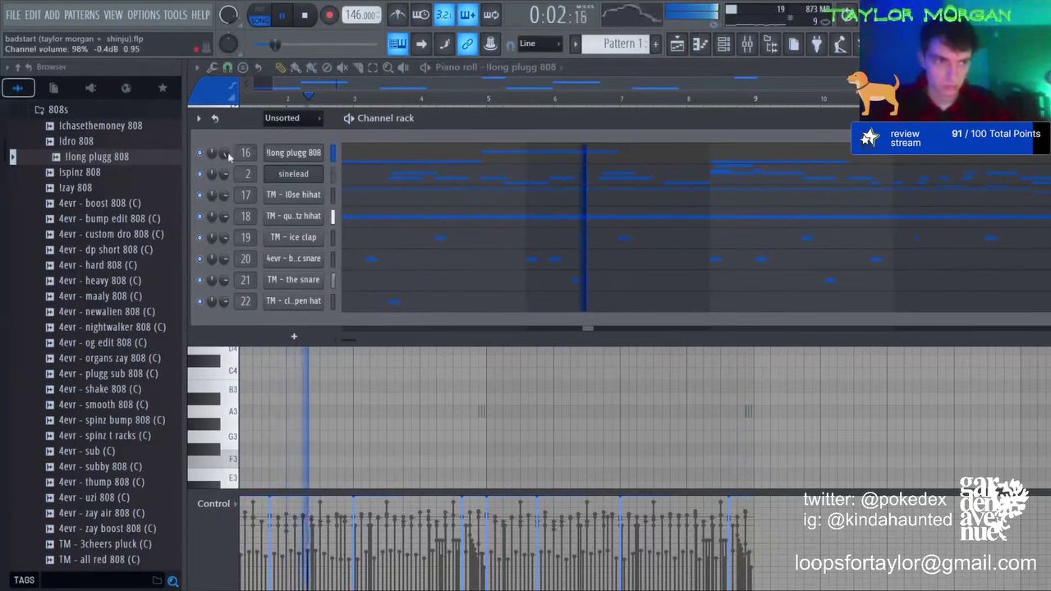
left_click(279, 153)
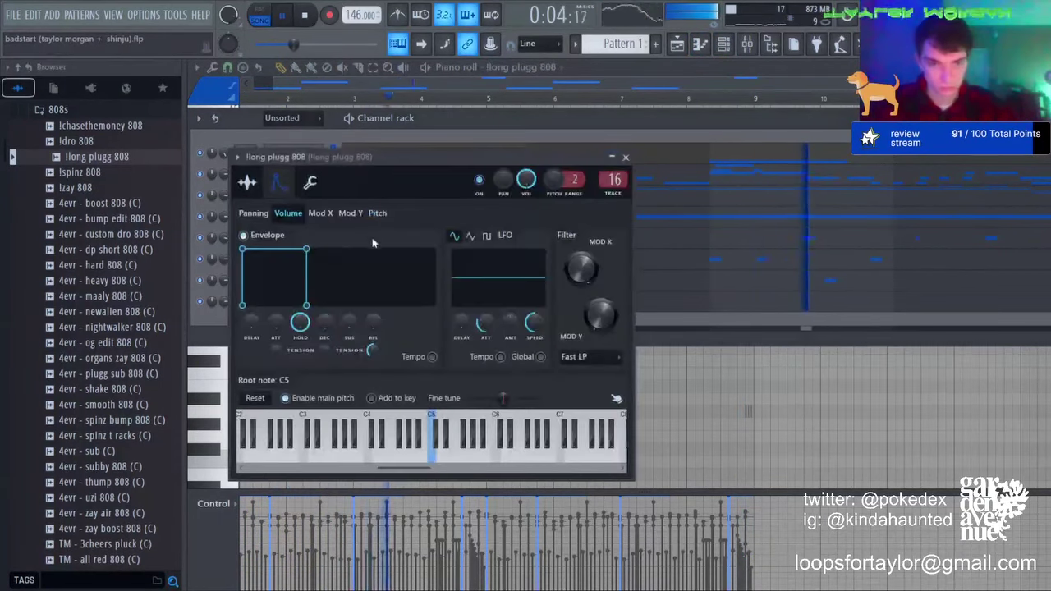
key("F9")
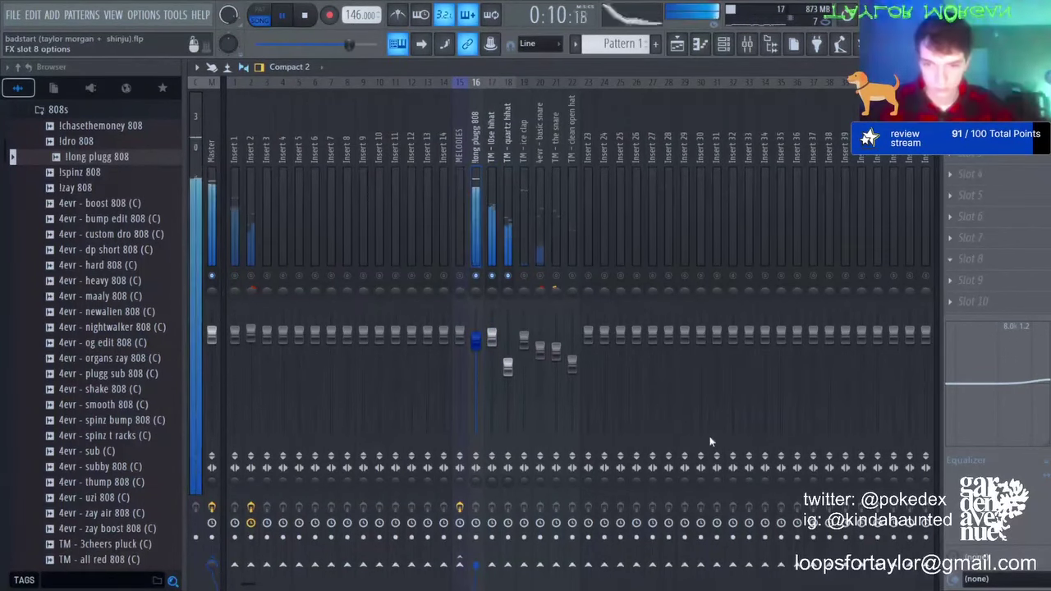
left_click_drag(438, 260, 311, 197)
scroll(321, 214, "down", 6)
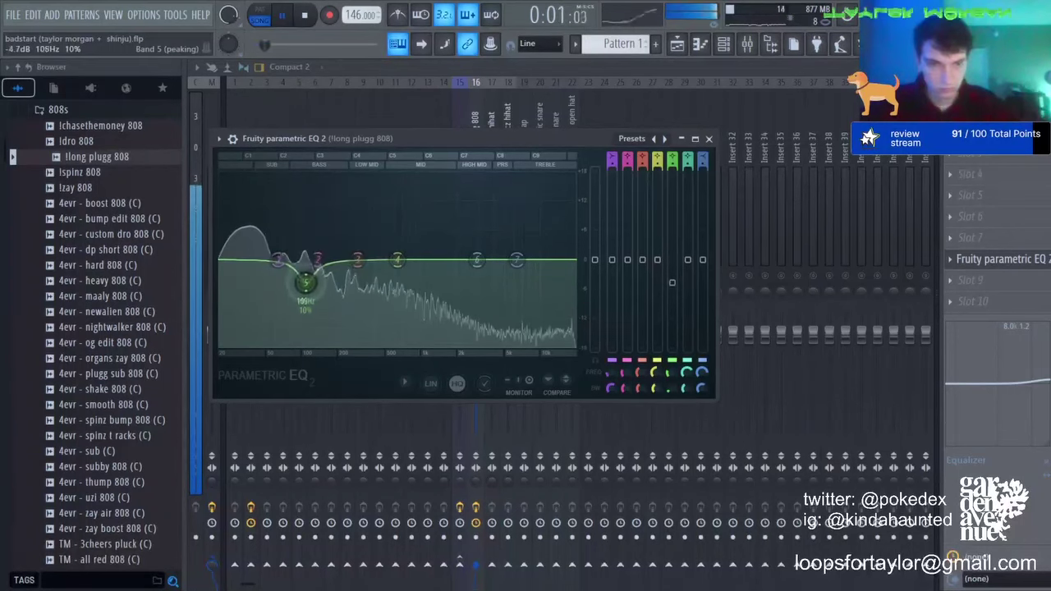
key("Escape")
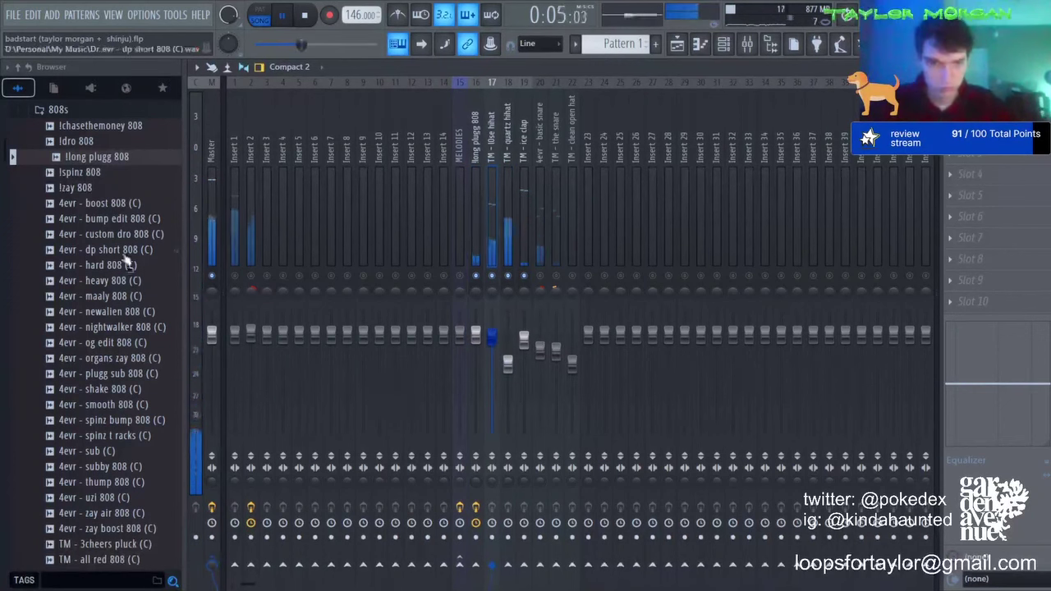
left_click(248, 481)
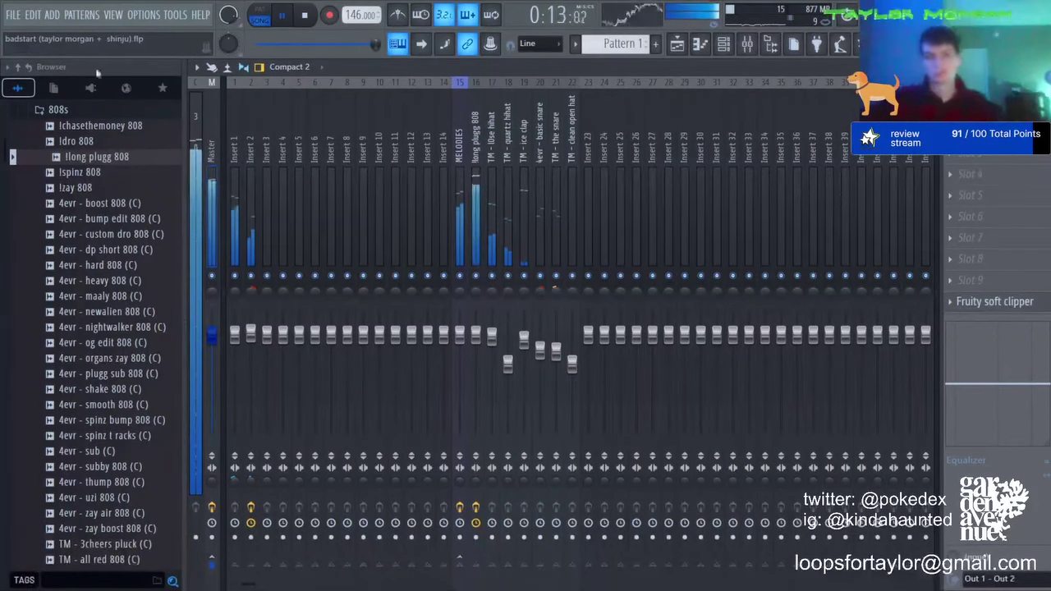
left_click(676, 45)
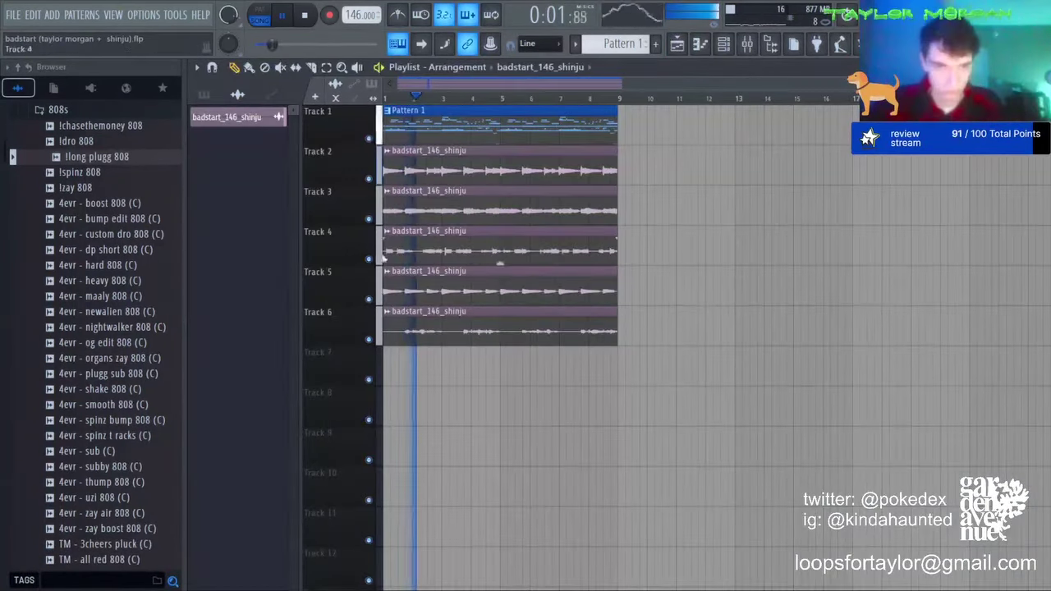
Step: Solo and unmute tracks until only Track 1's Pattern 1 and Track 5's loop play
right_click(368, 180)
left_click(369, 219)
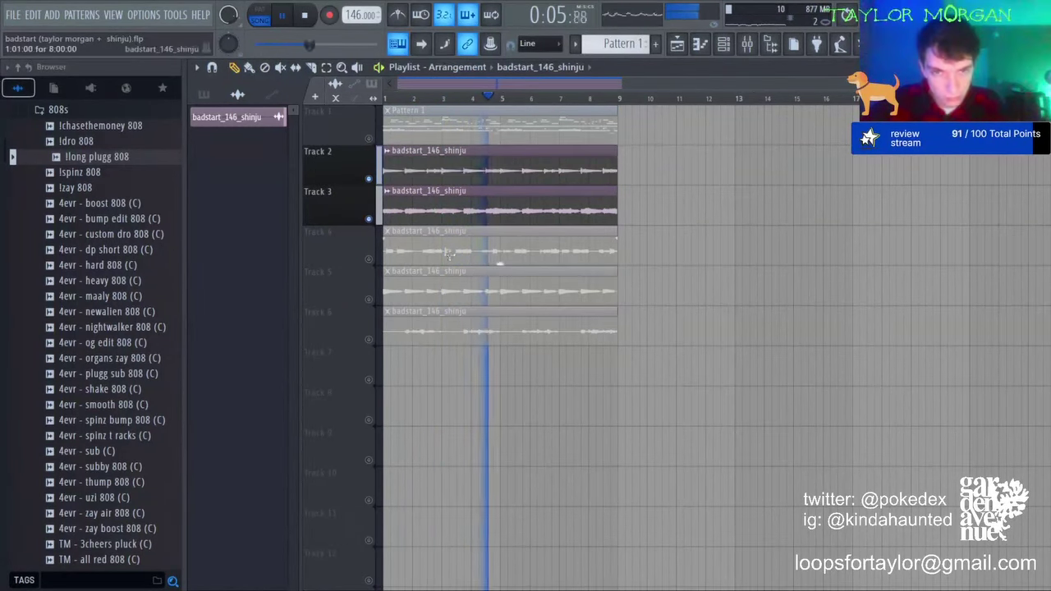
left_click(369, 260)
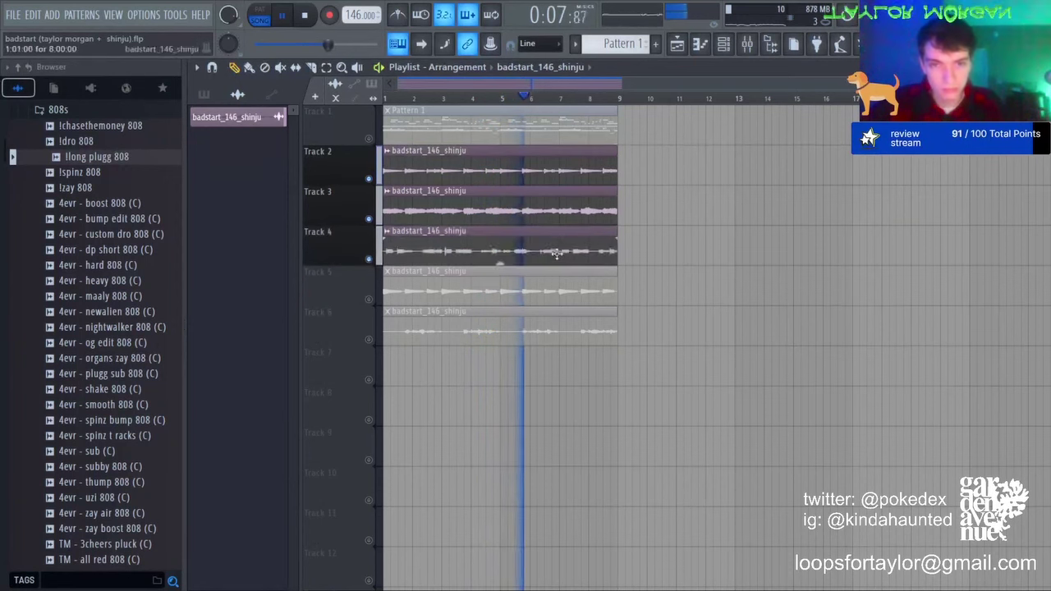
left_click(369, 300)
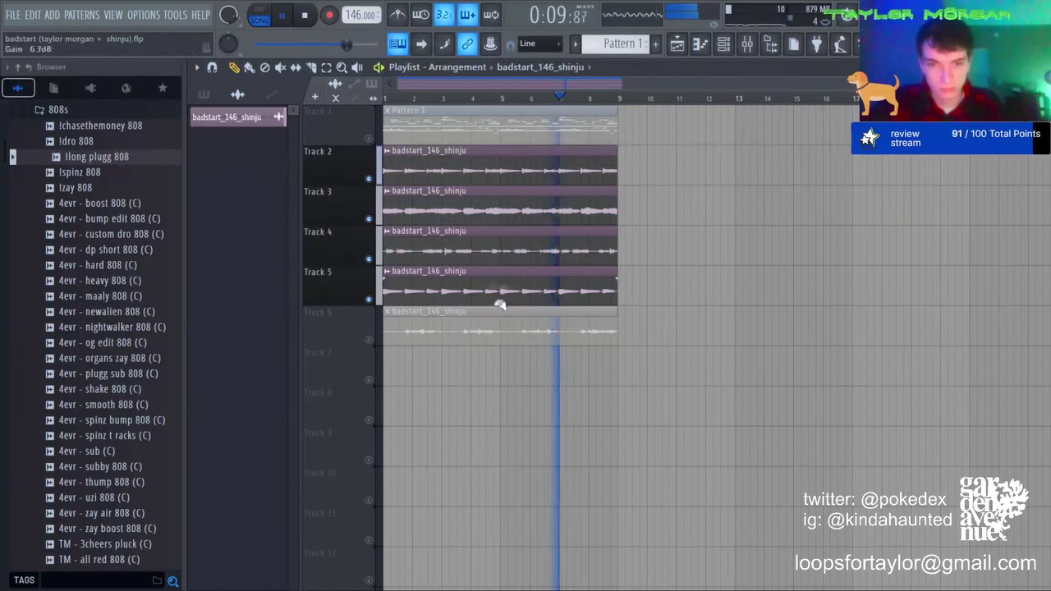
right_click(368, 300)
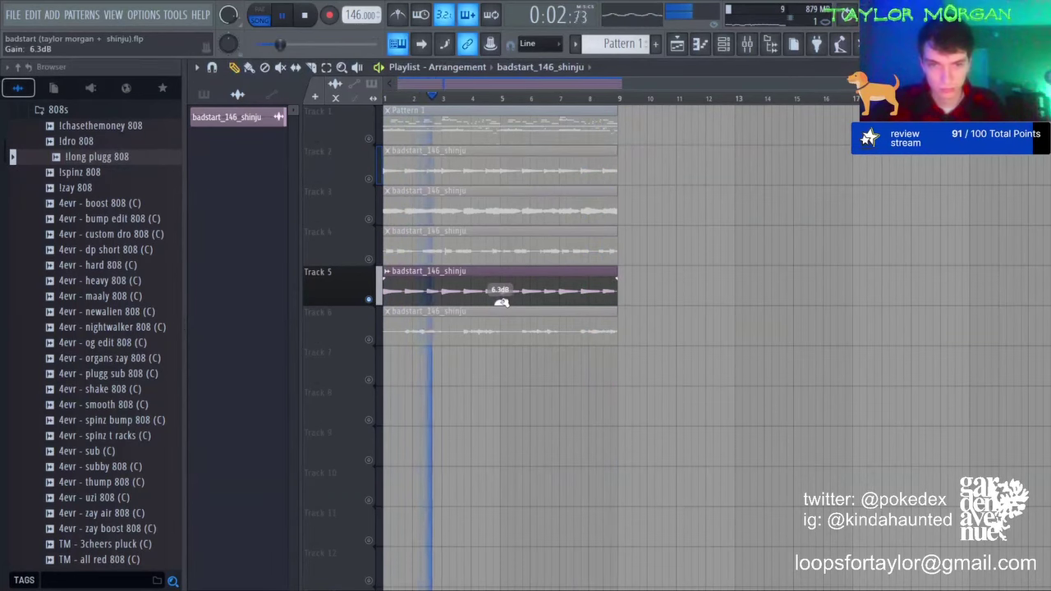
left_click(368, 138)
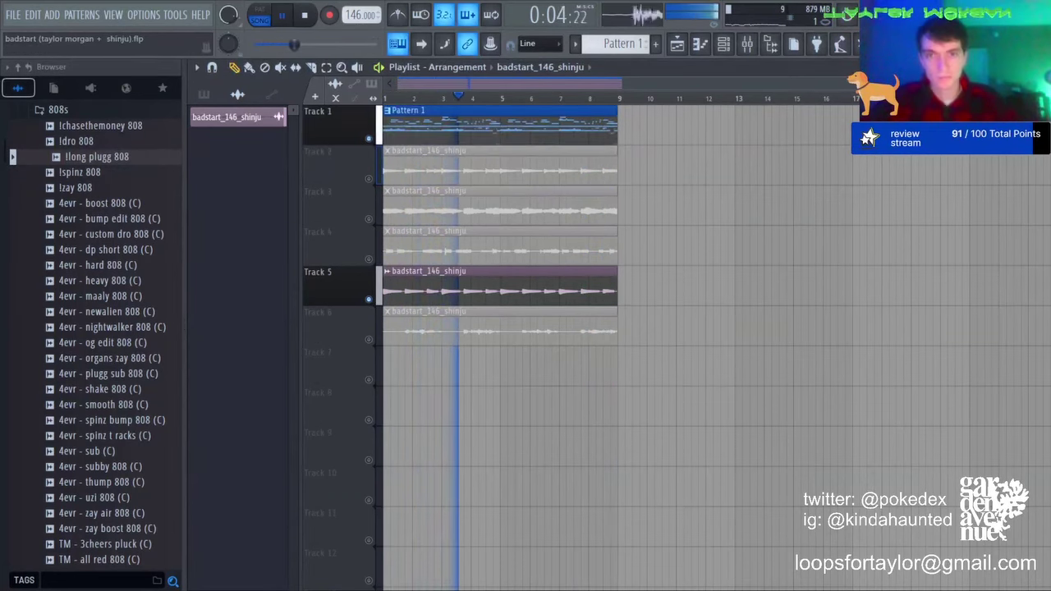
Step: In the 808 piano roll, lower the note before bar 2 and test an octave raise, then undo
left_click(707, 44)
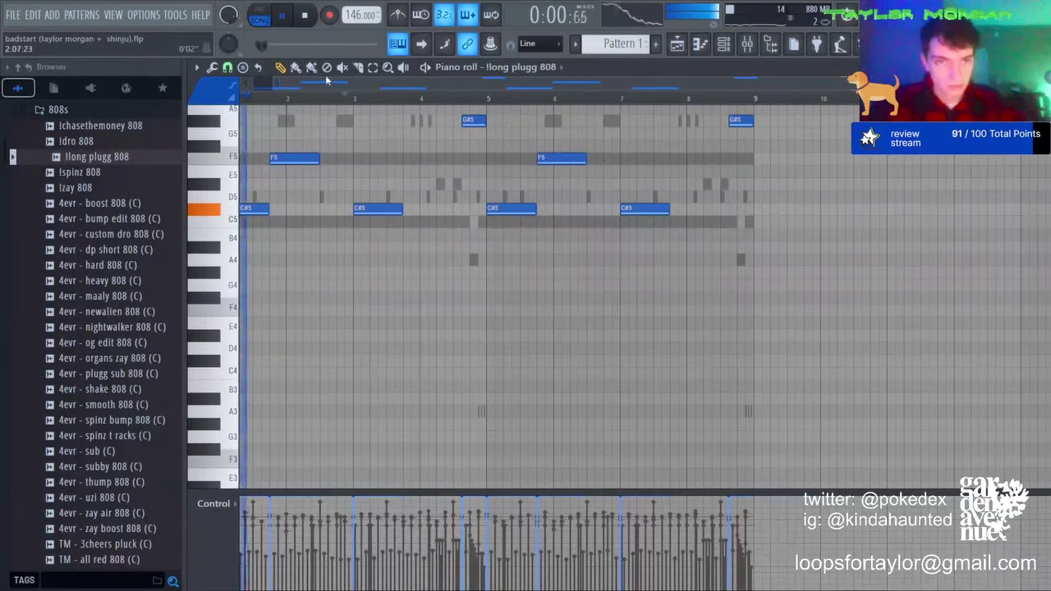
key("space")
left_click_drag(309, 187, 305, 185)
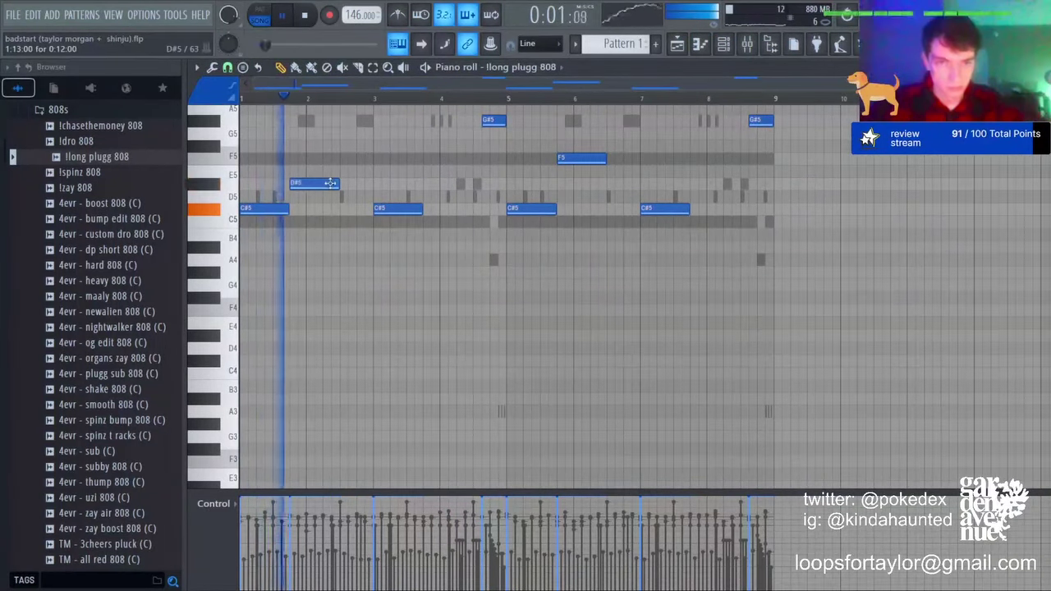
key("space")
key("ctrl+Up")
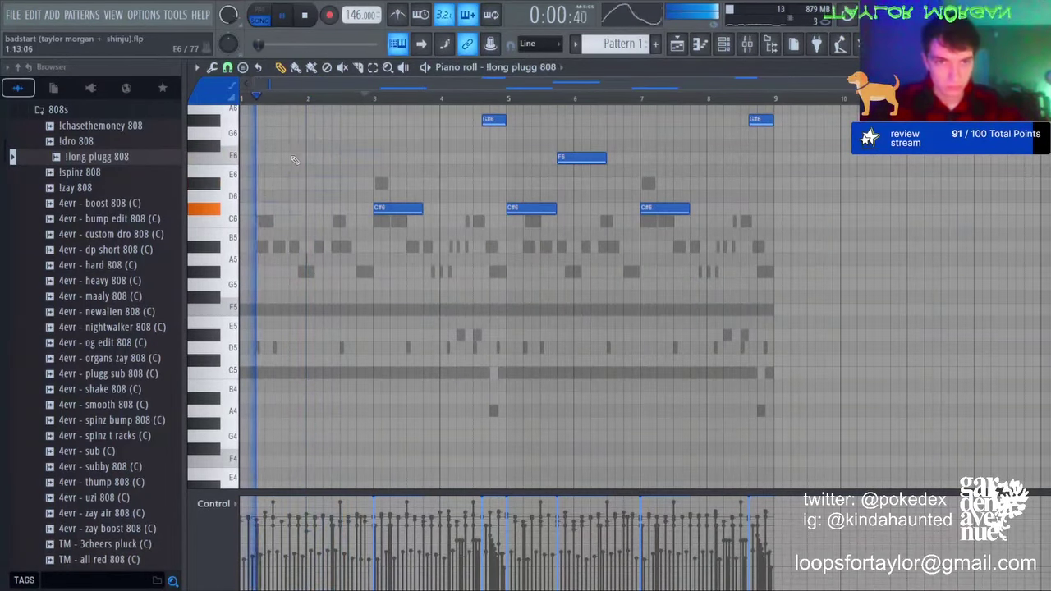
key("ctrl+z")
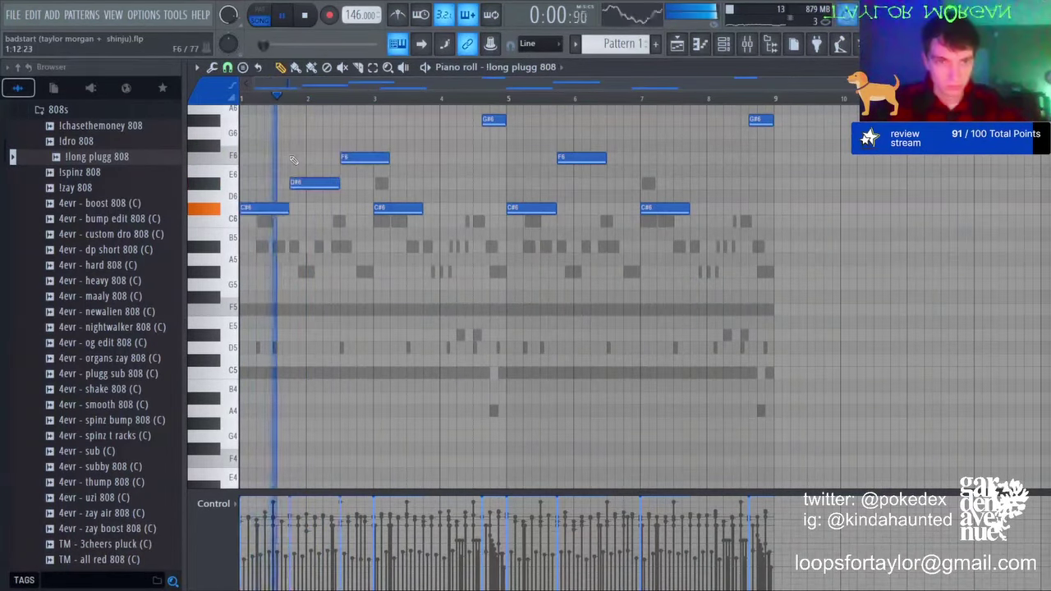
Step: Try F6 and G#6 notes near bar 2, delete them, and shift the line back down an octave
right_click(353, 160)
left_click(292, 157)
left_click(345, 120)
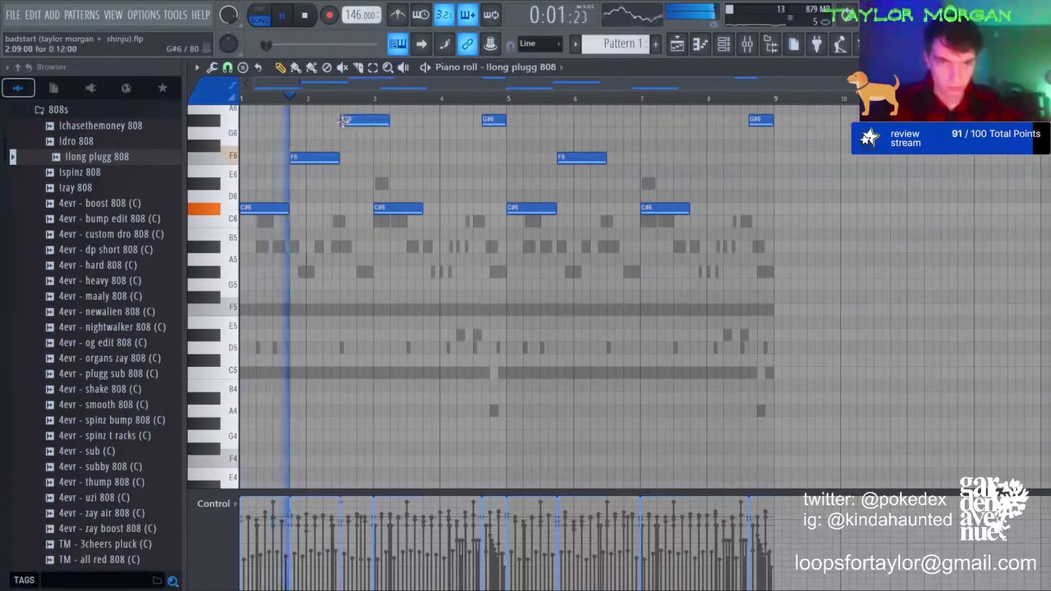
left_click_drag(389, 120, 370, 122)
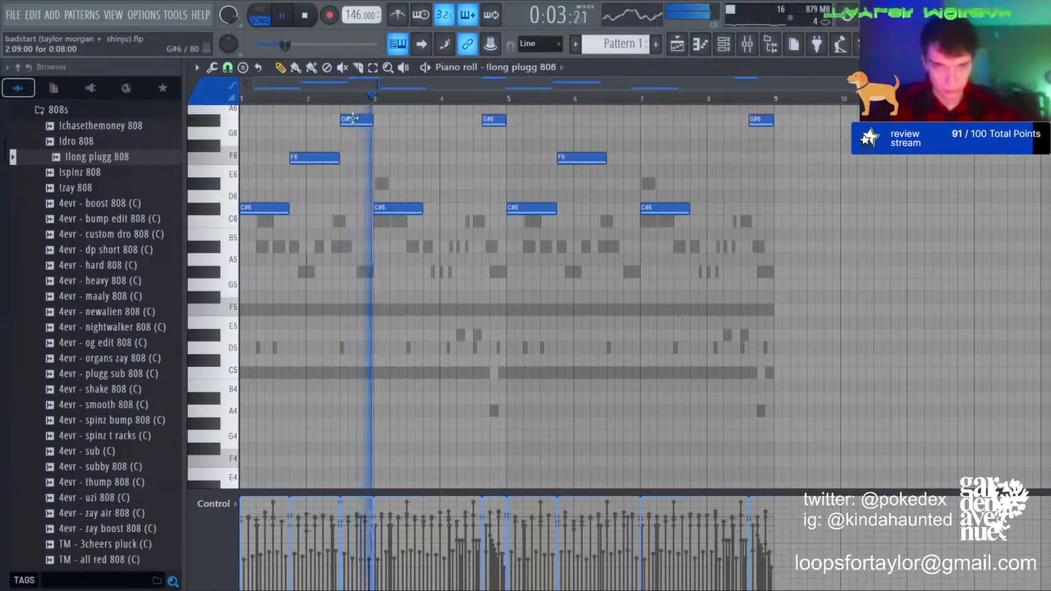
right_click(353, 120)
key("space")
key("ctrl+Down")
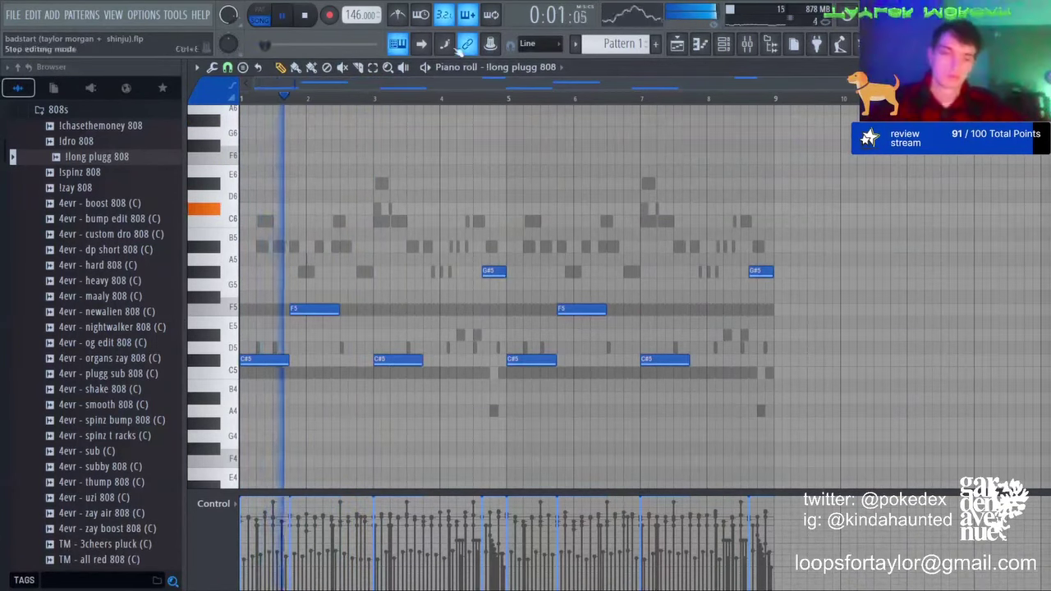
key("ctrl+a")
key("ctrl+d")
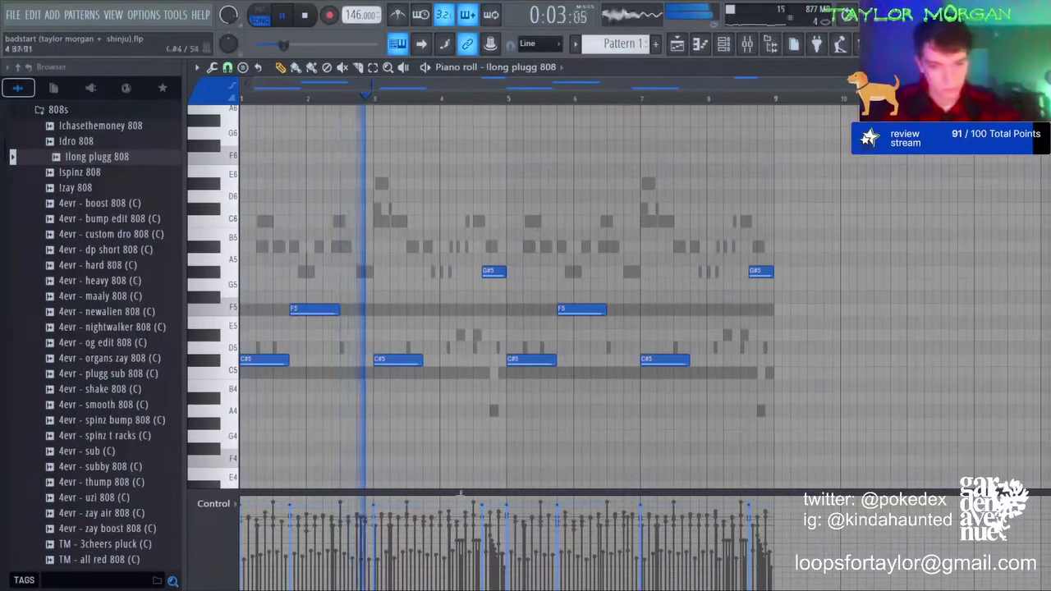
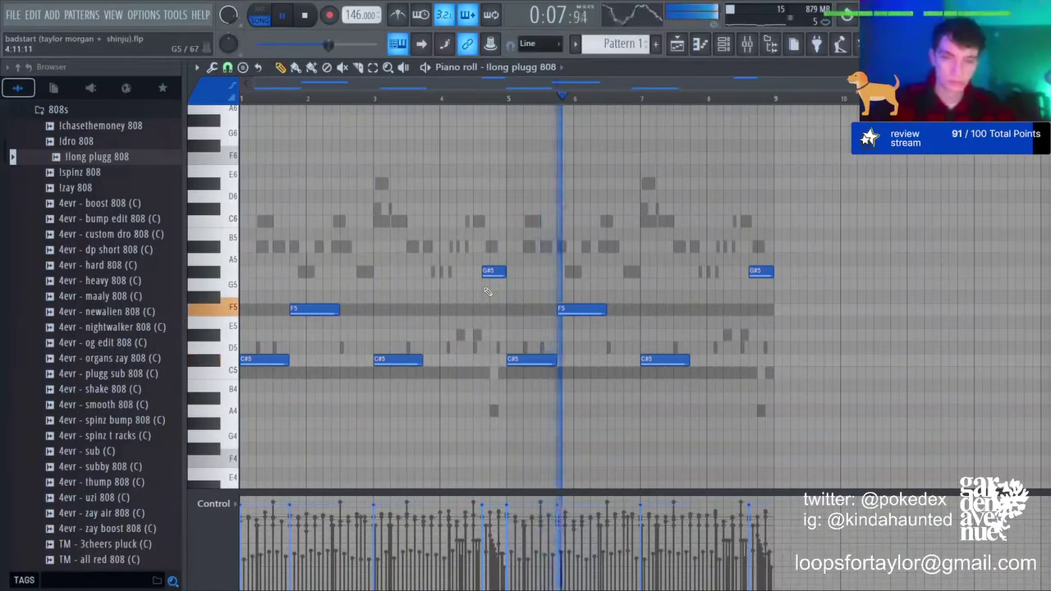
Step: Redraw the G#5 note near bar 9 as two short notes around bar 8.8
right_click(750, 274)
left_click(747, 273)
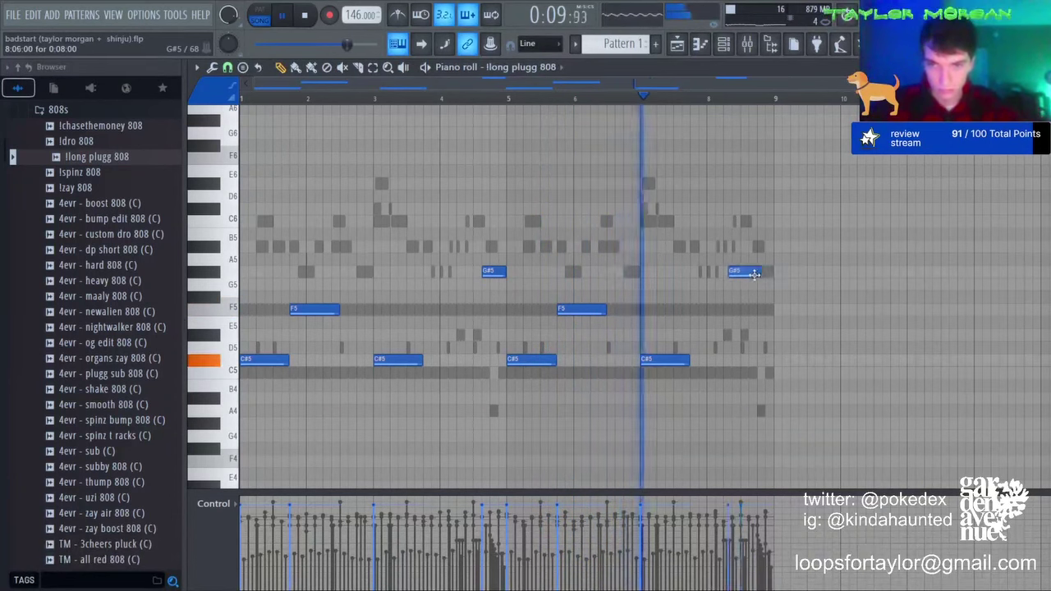
left_click(760, 274)
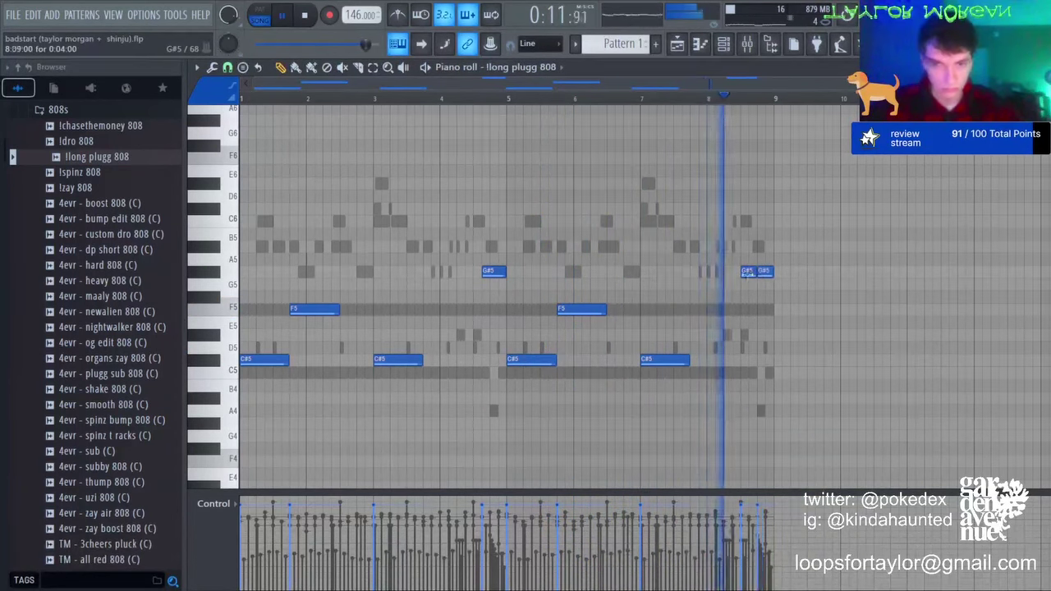
Step: Replace the G#5 before bar 5 with one lengthened note starting near bar 4.5
right_click(492, 273)
left_click(479, 274)
right_click(492, 275)
right_click(484, 272)
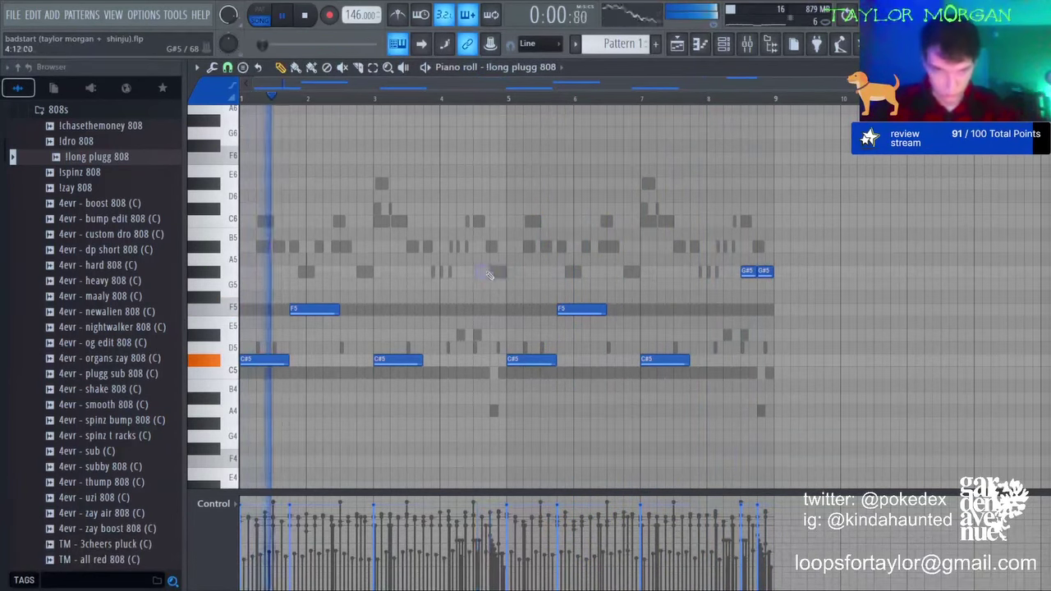
left_click(477, 273)
left_click_drag(488, 274, 502, 274)
Step: Swap the two short G#5 notes near bar 8.5 for one longer G#5
right_click(748, 273)
right_click(764, 274)
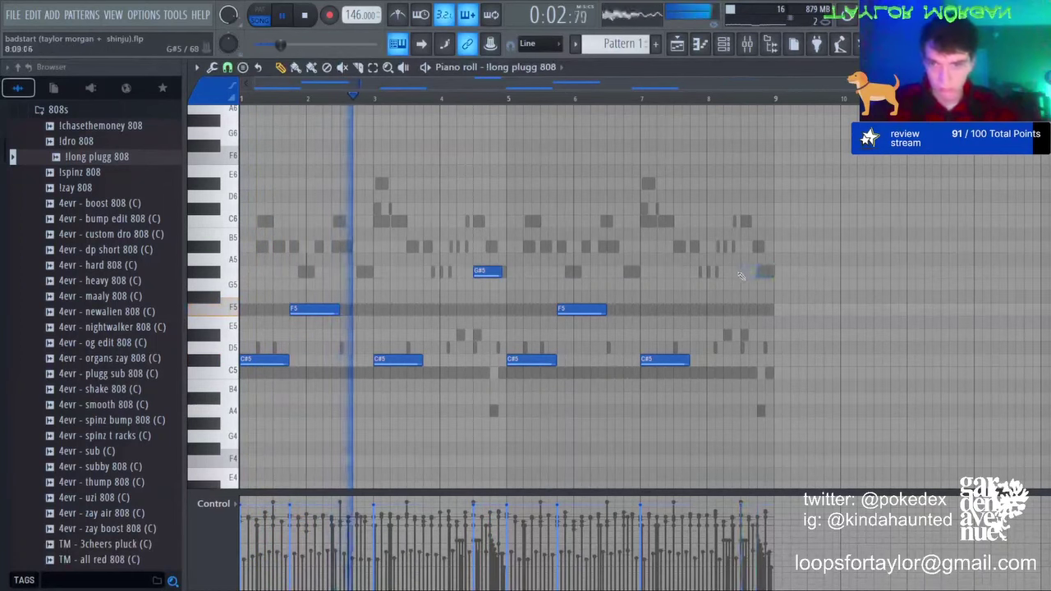
left_click(743, 273)
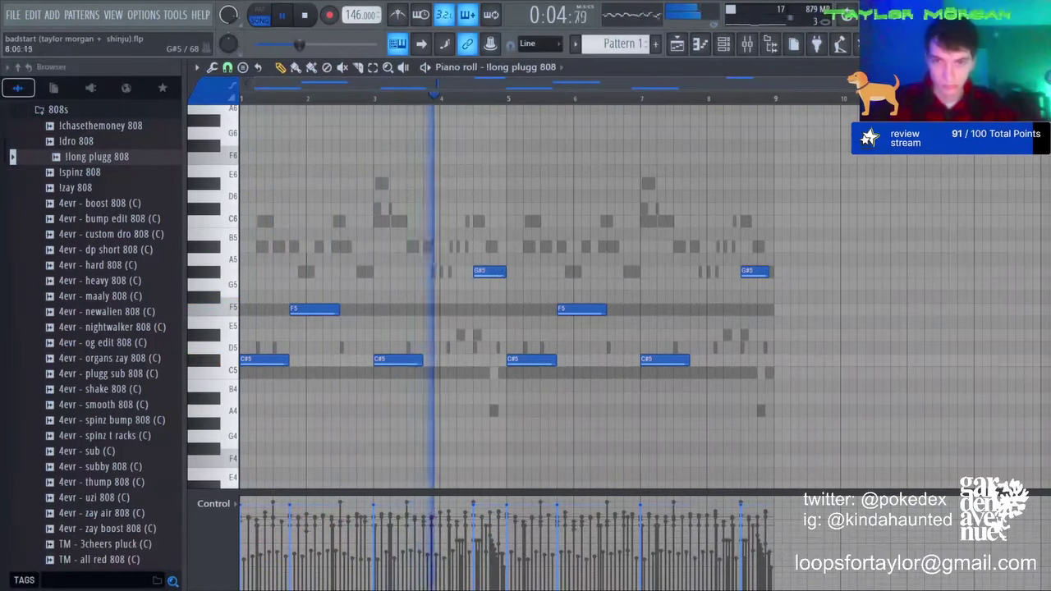
Step: Check mixer insert 2, then unmute Tracks 2, 3 and 6 in the playlist
left_click(747, 44)
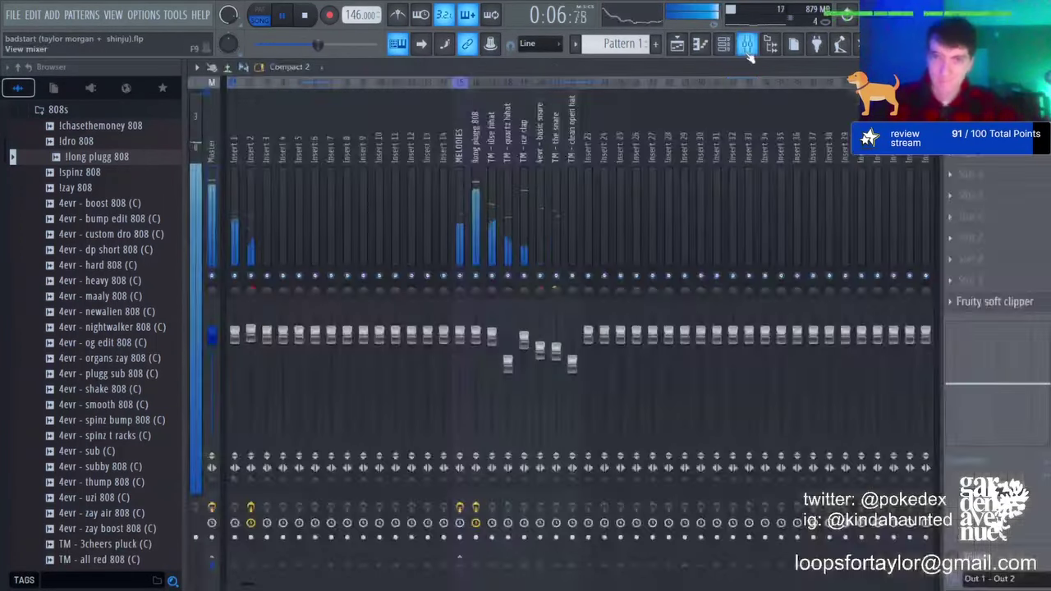
left_click(251, 356)
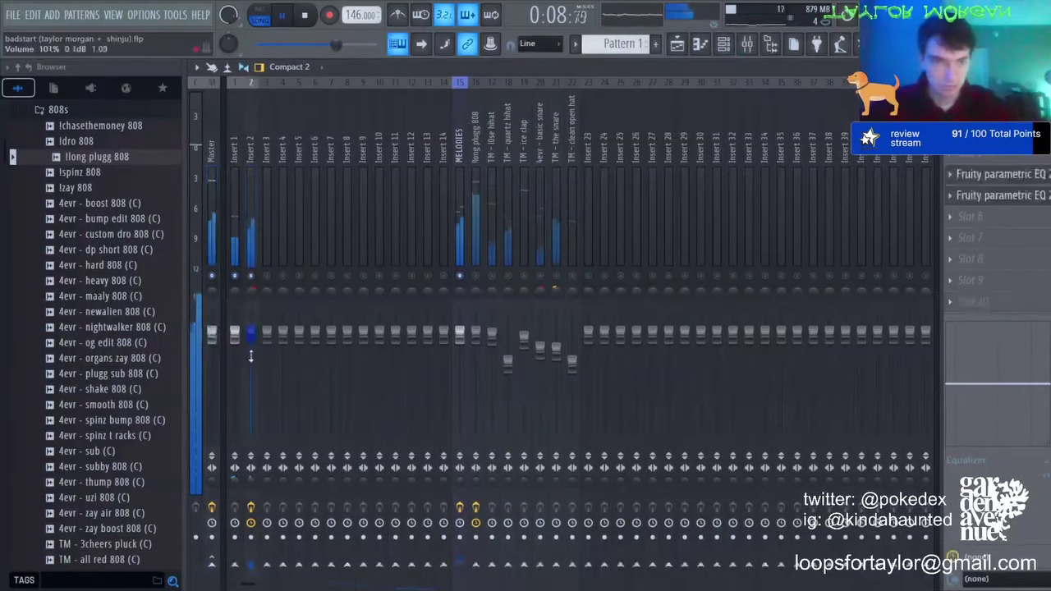
key("F5")
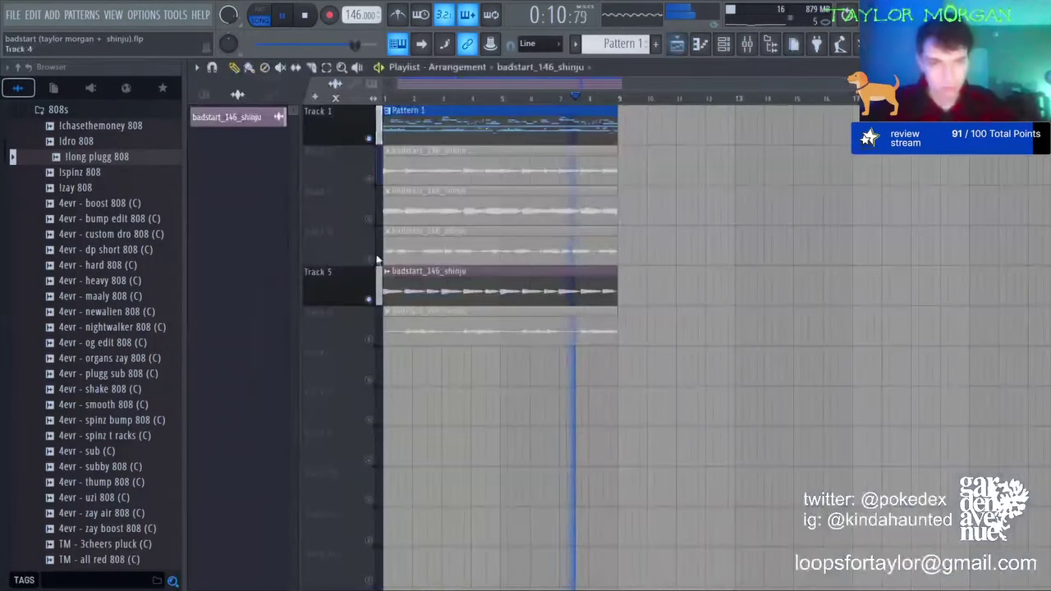
left_click(369, 218)
left_click(368, 178)
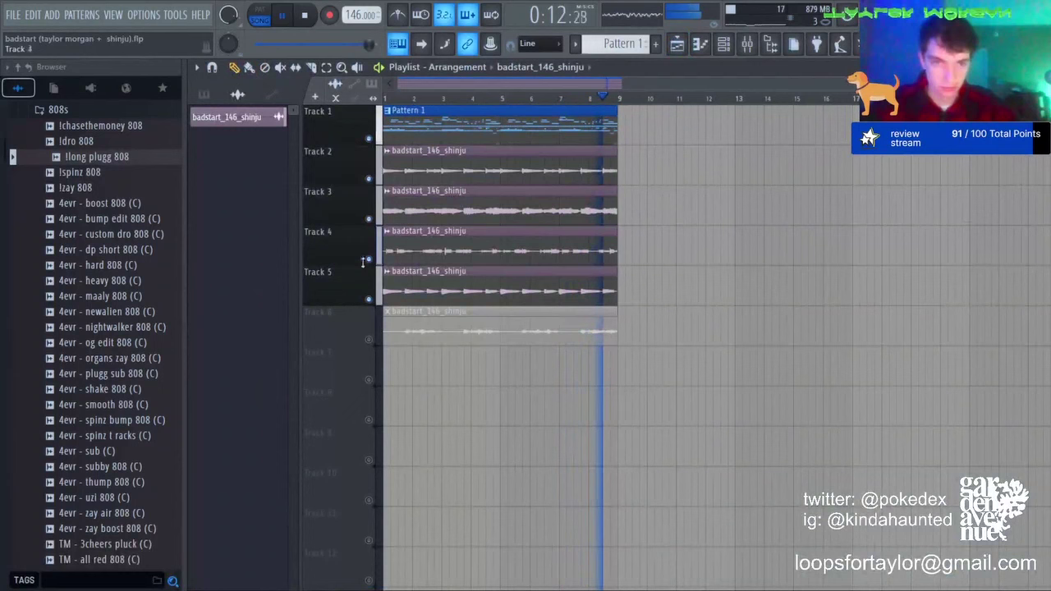
left_click(369, 339)
Step: Back in the mixer, select the MELODIES channel and release solo so every channel plays
key("F9")
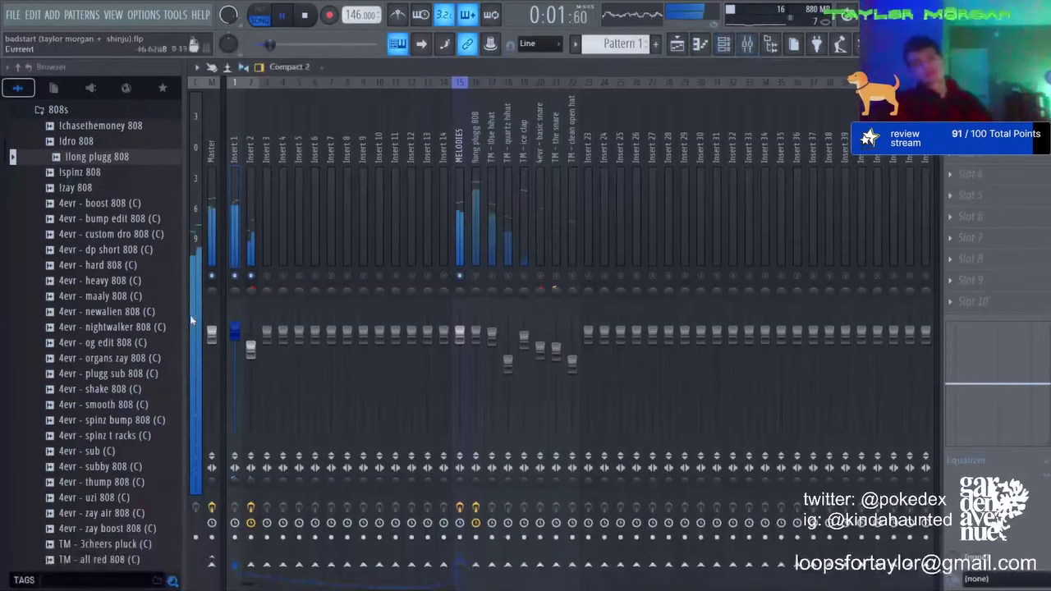
left_click(222, 171)
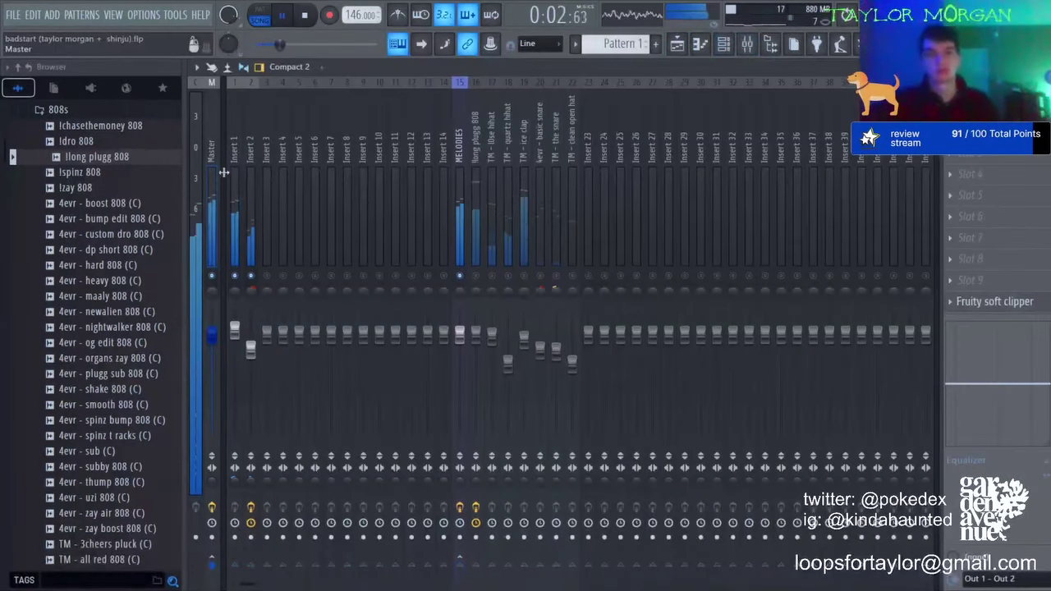
left_click(454, 121)
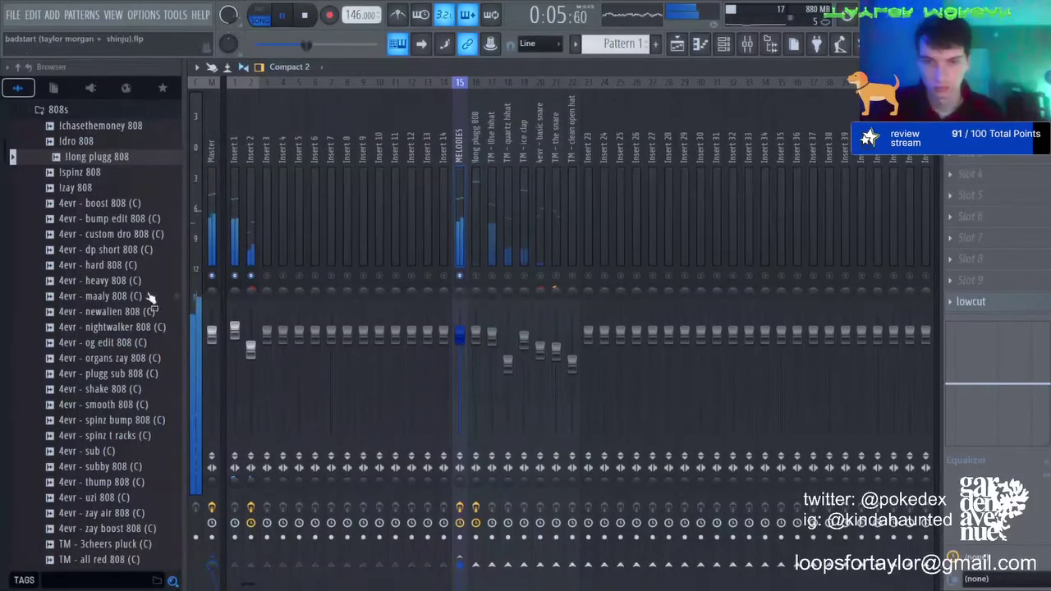
right_click(253, 277)
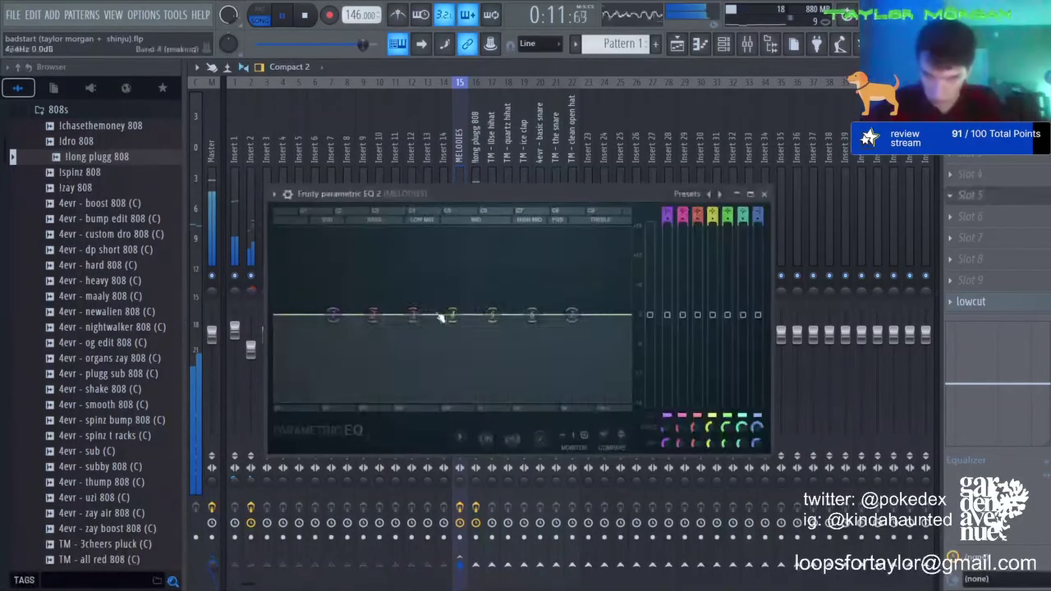
Step: Cut the MELODIES EQ around 415 Hz, boost around 1119 Hz, and close the EQ
left_click_drag(443, 314, 419, 343)
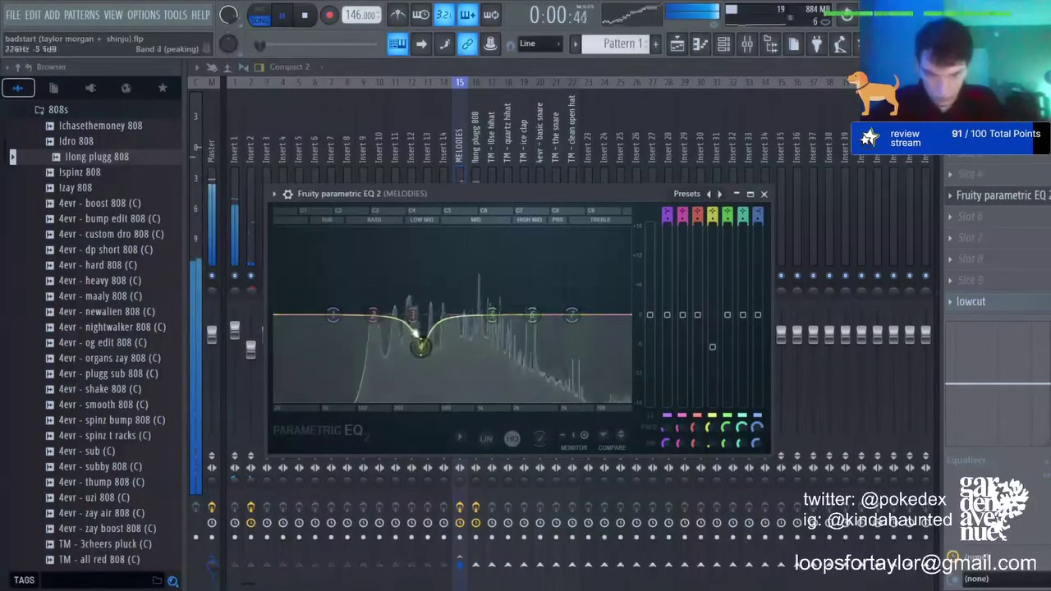
left_click_drag(373, 314, 491, 339)
key("Escape")
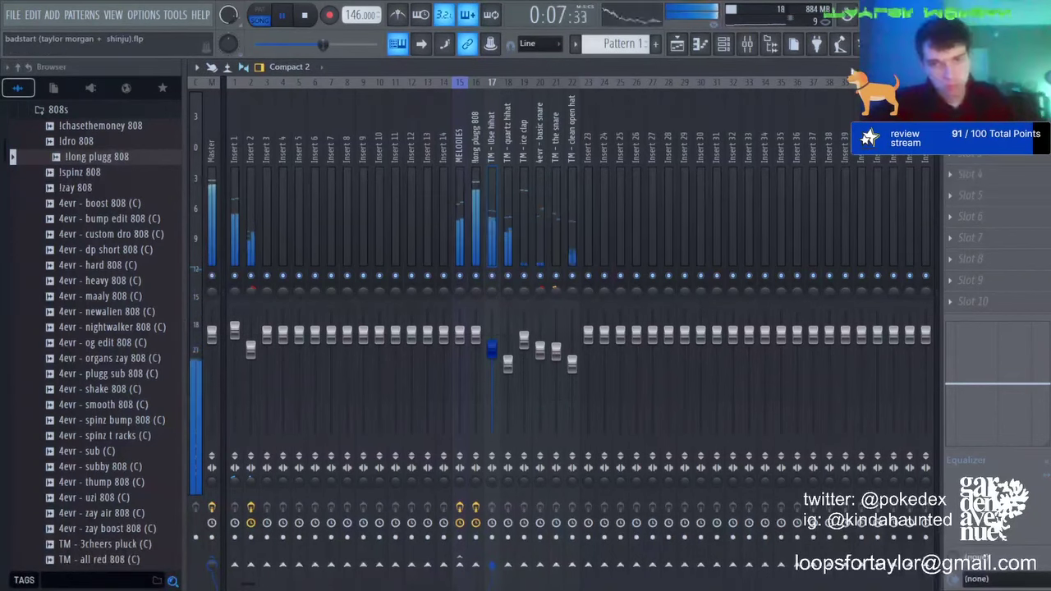
Step: Paint a sinelead clip on Track 7 at bar 1 and briefly solo it
left_click(678, 45)
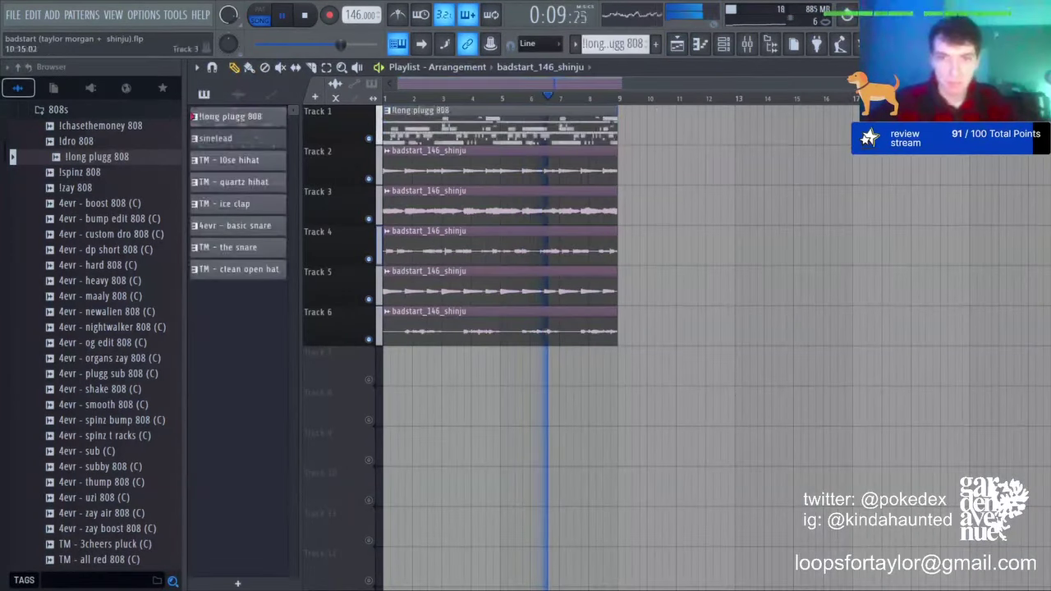
left_click(275, 138)
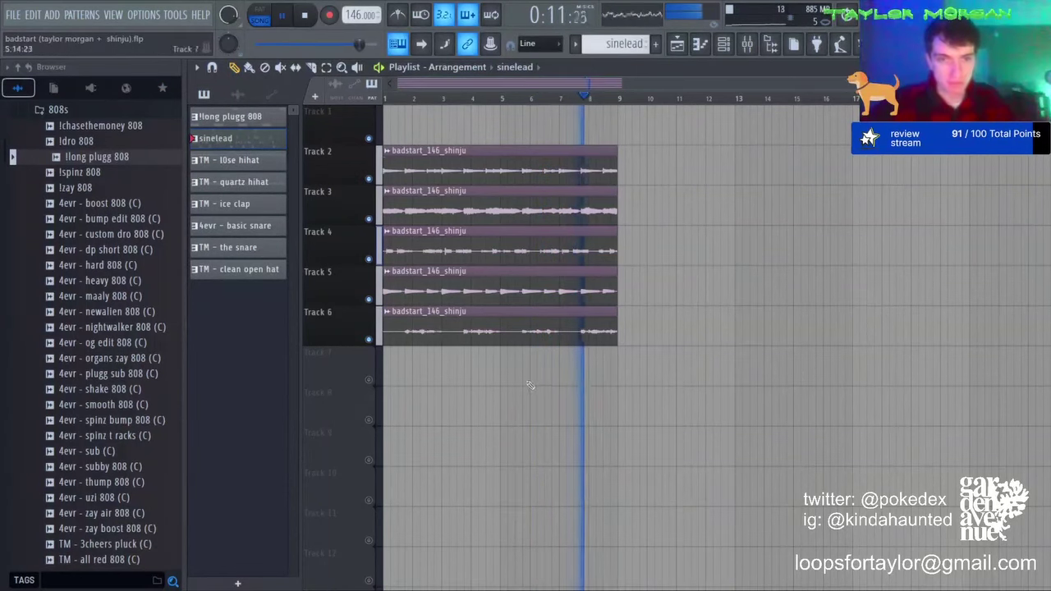
left_click(394, 368)
key("ctrl+a")
key("ctrl+d")
right_click(369, 380)
right_click(369, 380)
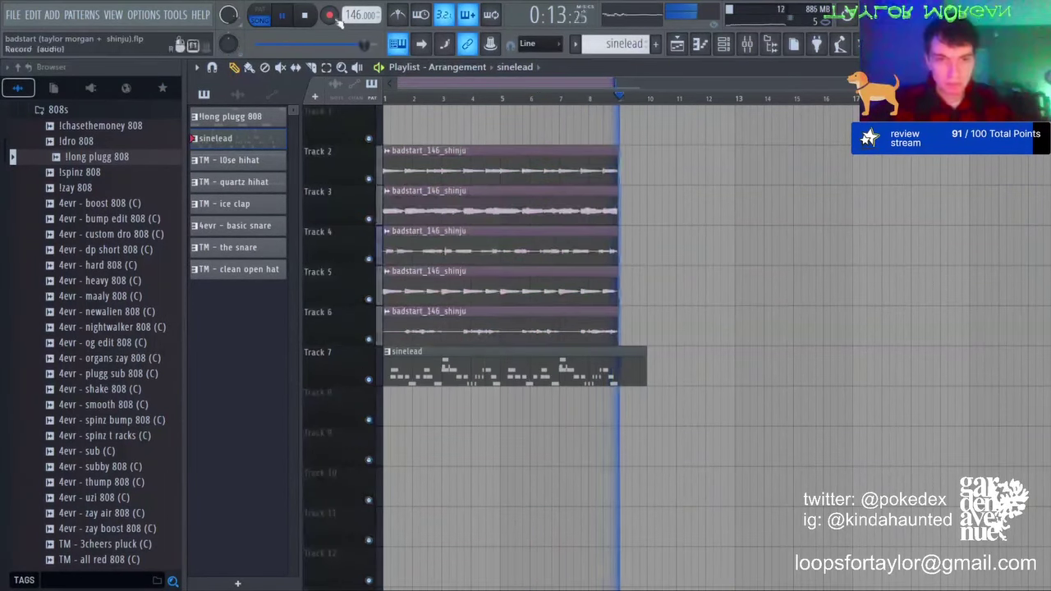
Step: Cut the sinelead at bar 9, move all clips up one track, and duplicate them rightward
key("c")
left_click_drag(626, 390, 622, 348)
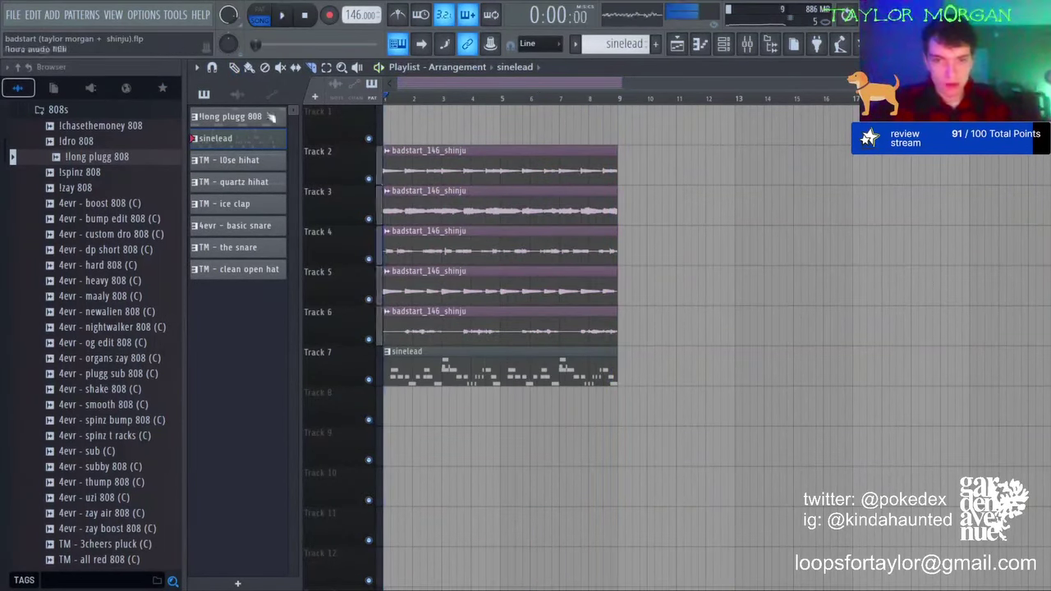
key("ctrl+a")
left_click_drag(563, 172, 552, 111)
key("ctrl+b")
key("ctrl+b")
key("ctrl+b")
key("ctrl+b")
scroll(563, 98, "down", 3)
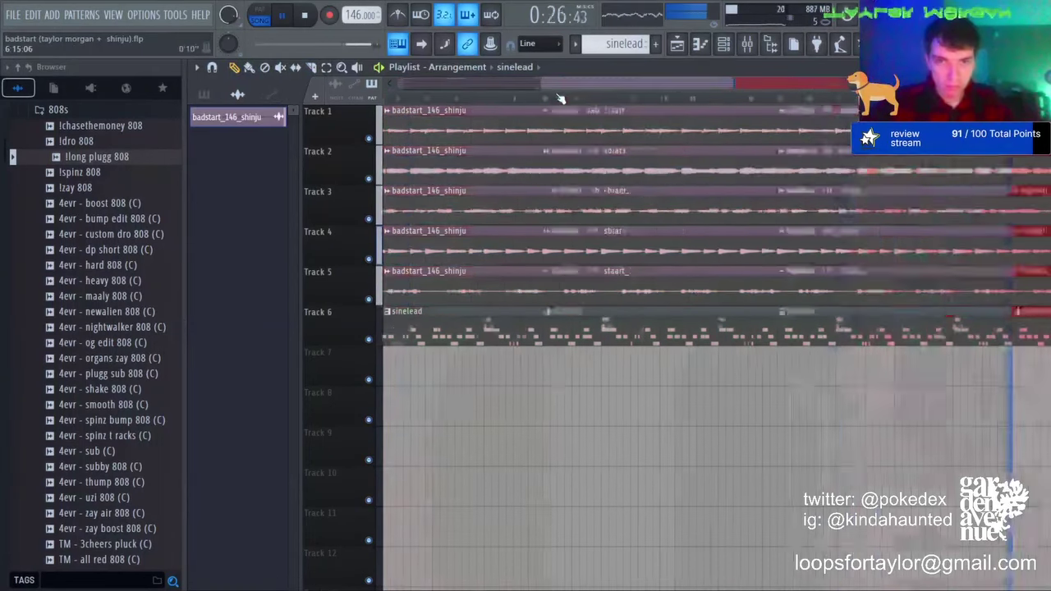
key("ctrl+d")
key("space")
Step: Delete Track 6's first sinelead clip and the bar 1–9 badstart clips on Tracks 1–5
right_click(431, 317)
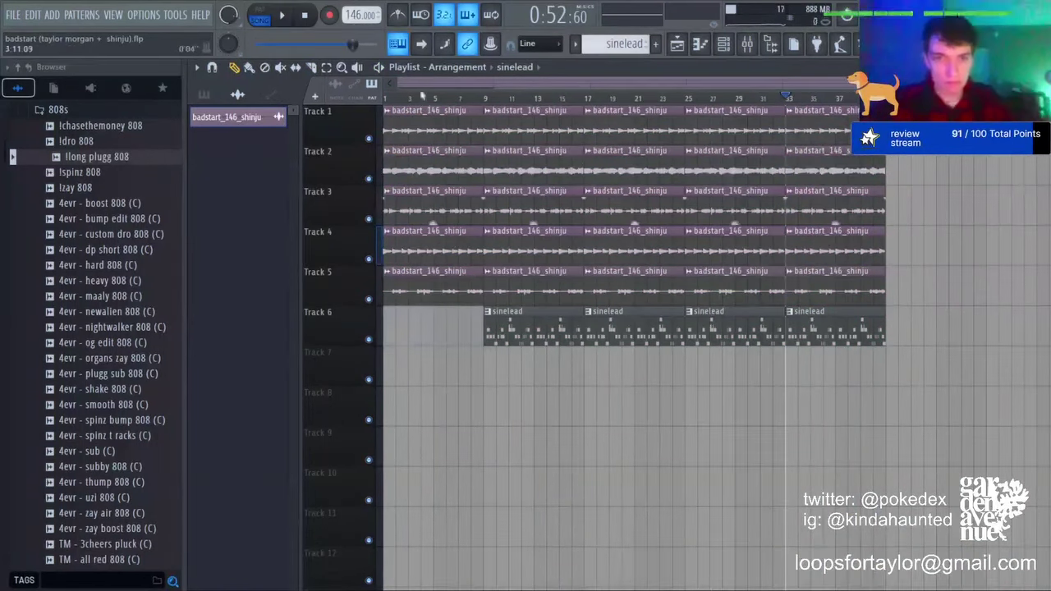
right_click(443, 127)
right_click(444, 169)
right_click(446, 207)
right_click(448, 248)
right_click(451, 286)
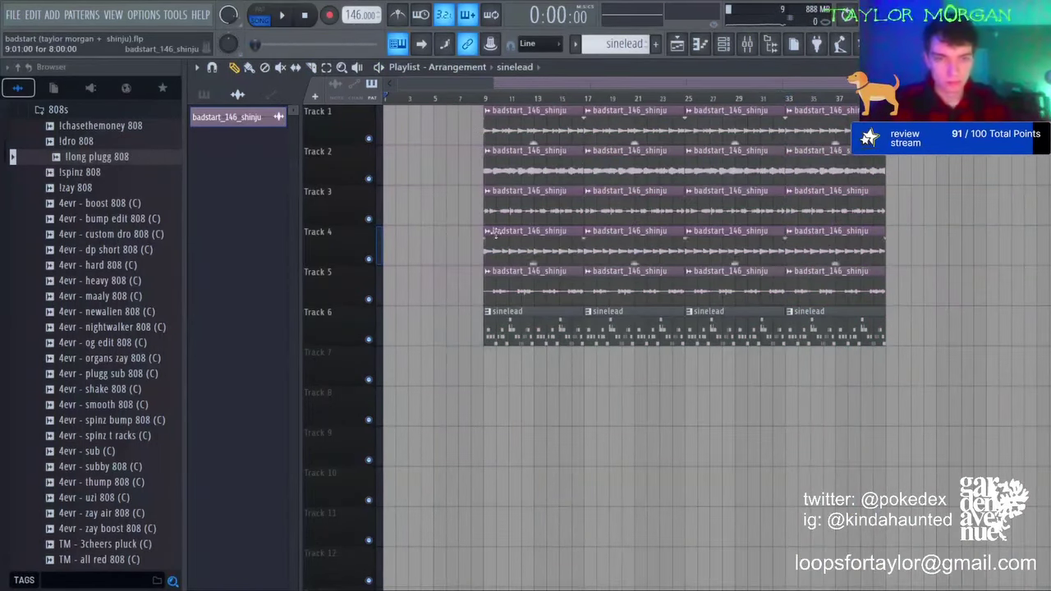
Step: Repaint badstart_146_shinju clips at bar 1 on Tracks 1–5
left_click(457, 172)
key("space")
left_click(414, 126)
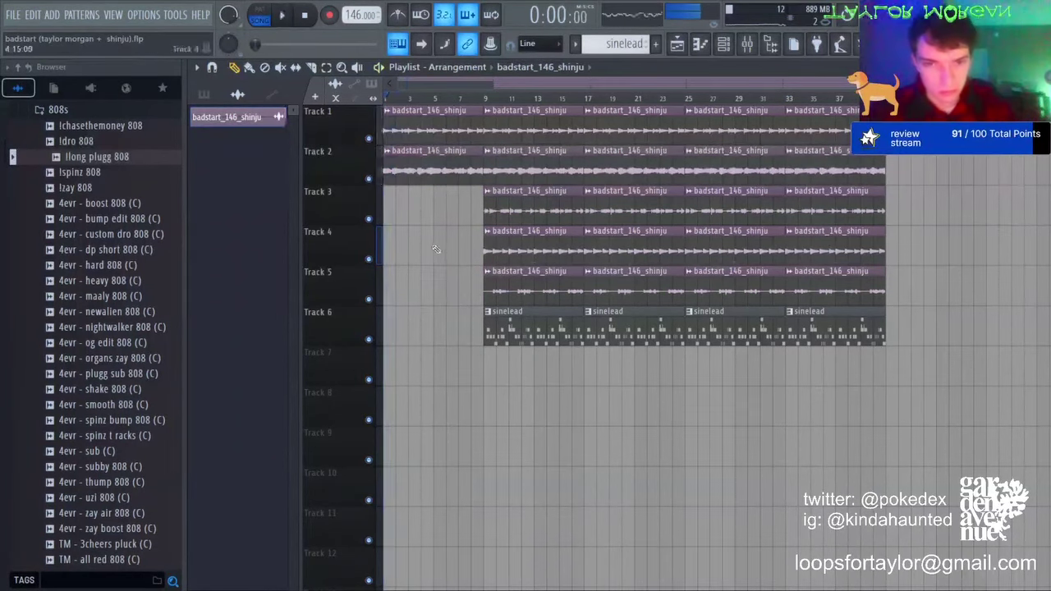
left_click(393, 246)
left_click(387, 204)
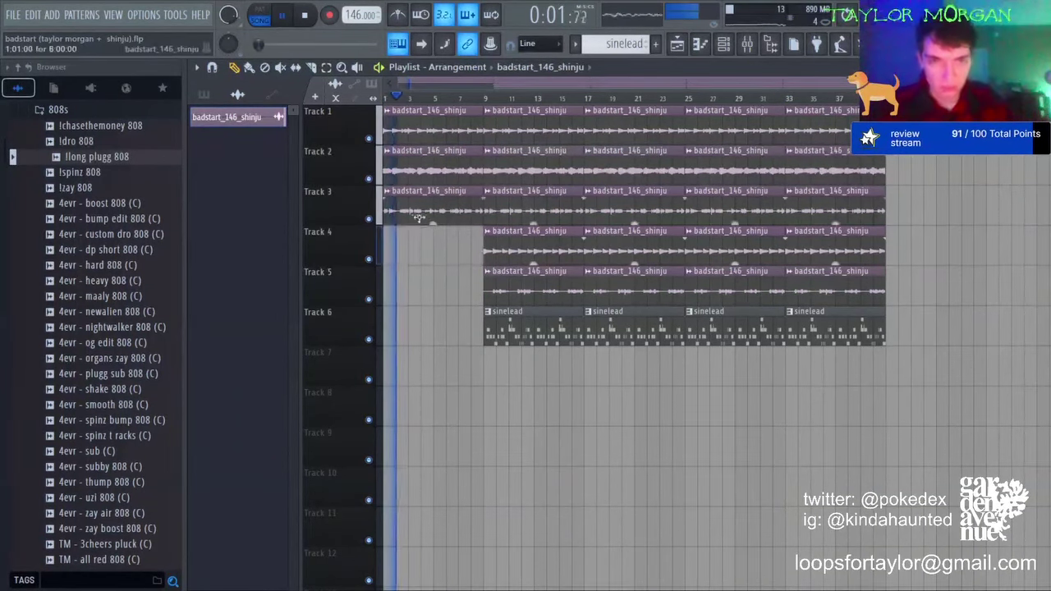
left_click(420, 284)
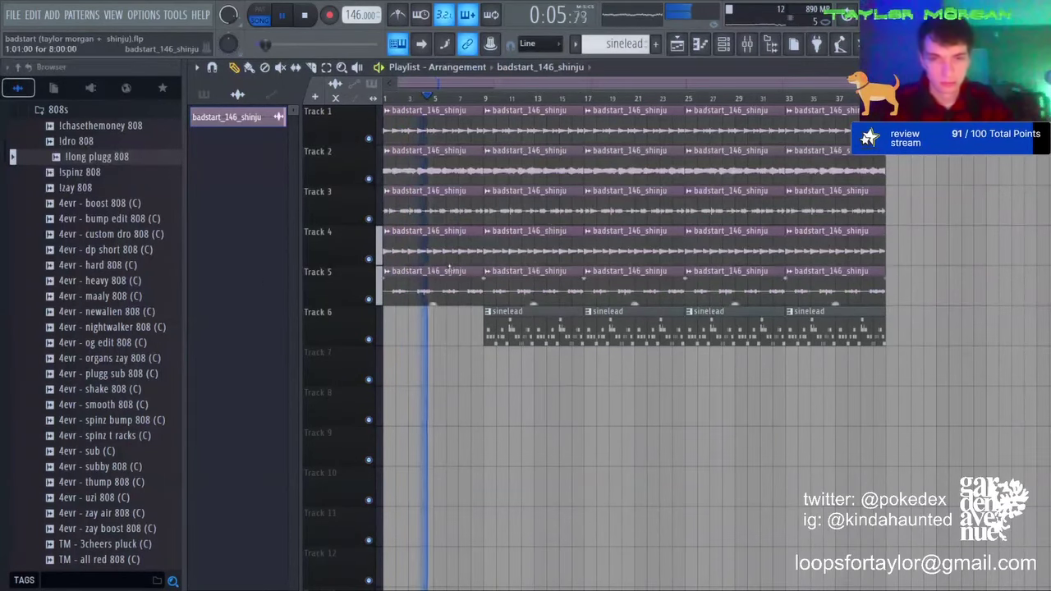
Step: Thin the arrangement by deleting clips on Tracks 1, 3 and 5 and the sinelead at bars 9–25
right_click(440, 291)
right_click(535, 292)
right_click(676, 292)
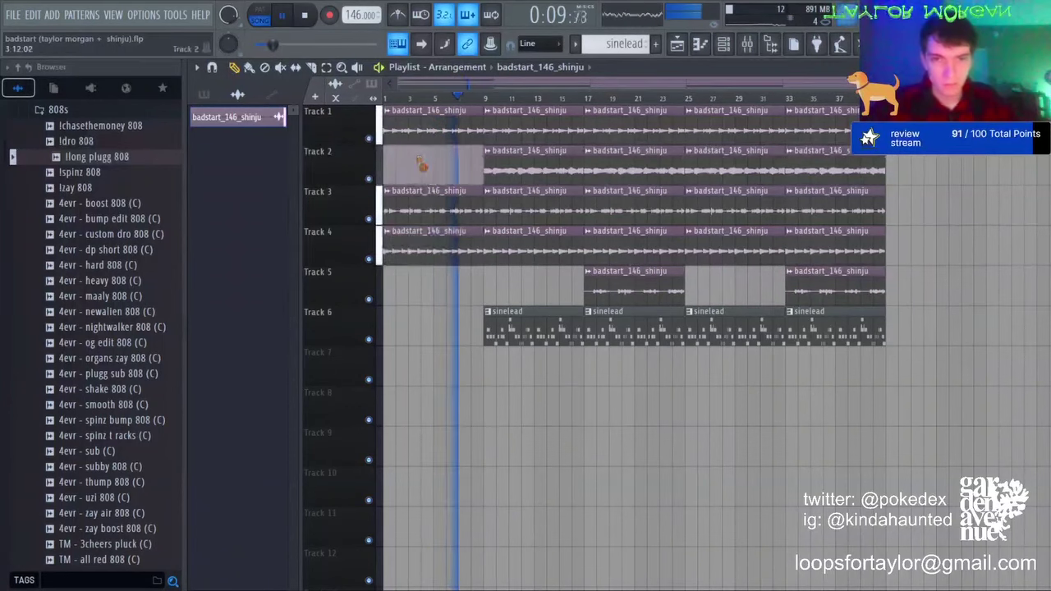
right_click(436, 133)
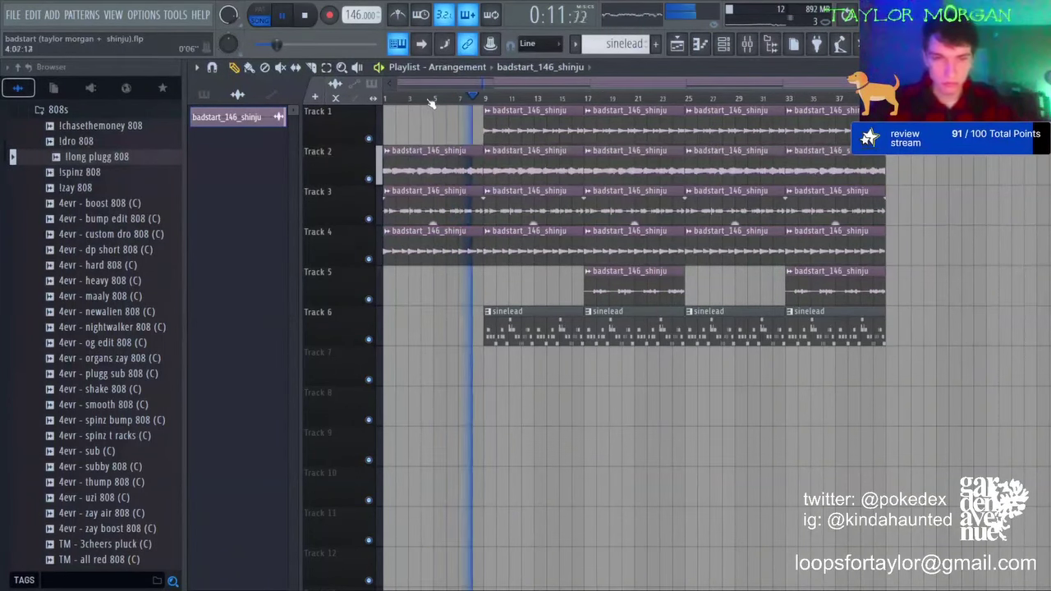
right_click(624, 328)
right_click(525, 328)
right_click(529, 207)
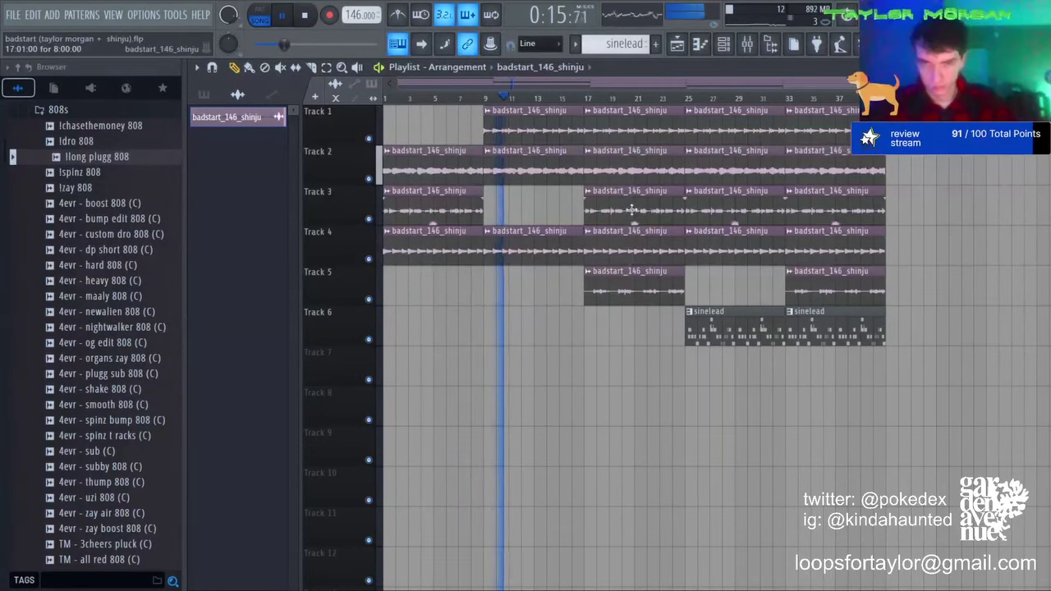
right_click(730, 210)
Step: Remove Tracks 1 and 2's bar 25–33 clips and paint badstart_146_shinju on Track 3 at bar 25
left_click(676, 97)
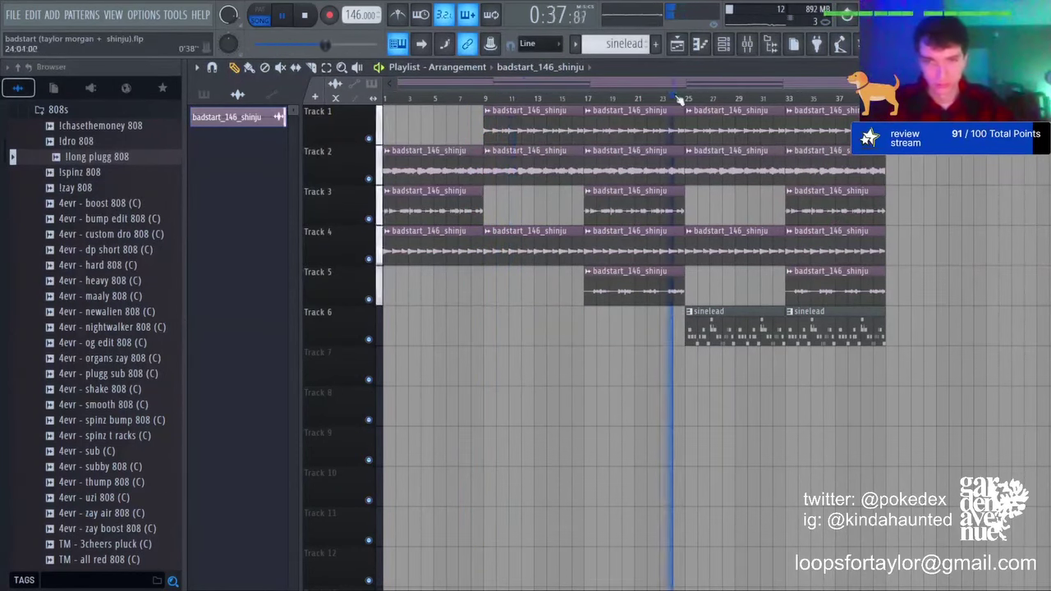
right_click(722, 125)
right_click(725, 165)
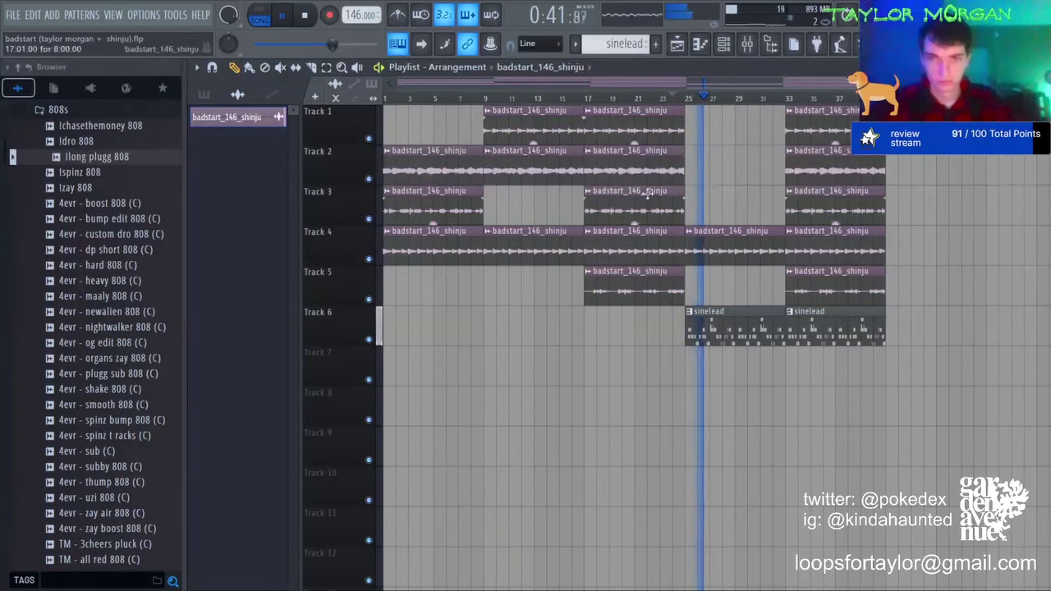
left_click(693, 205)
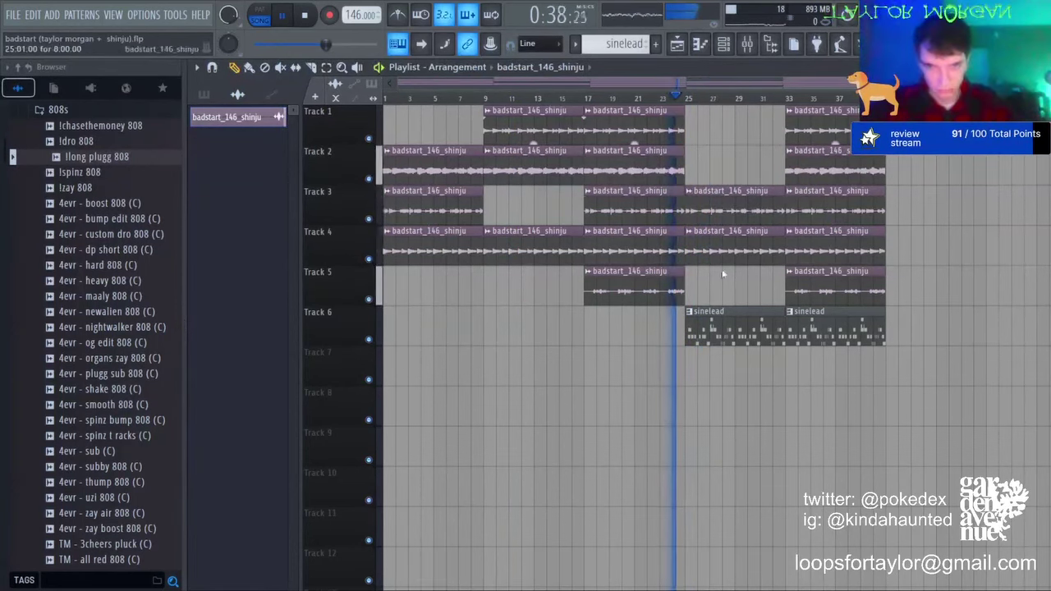
Step: Make Track 3's bar-25 clip unique as badstart_146_shinju #2 with Stretch mode and altered pitch
double_click(729, 204)
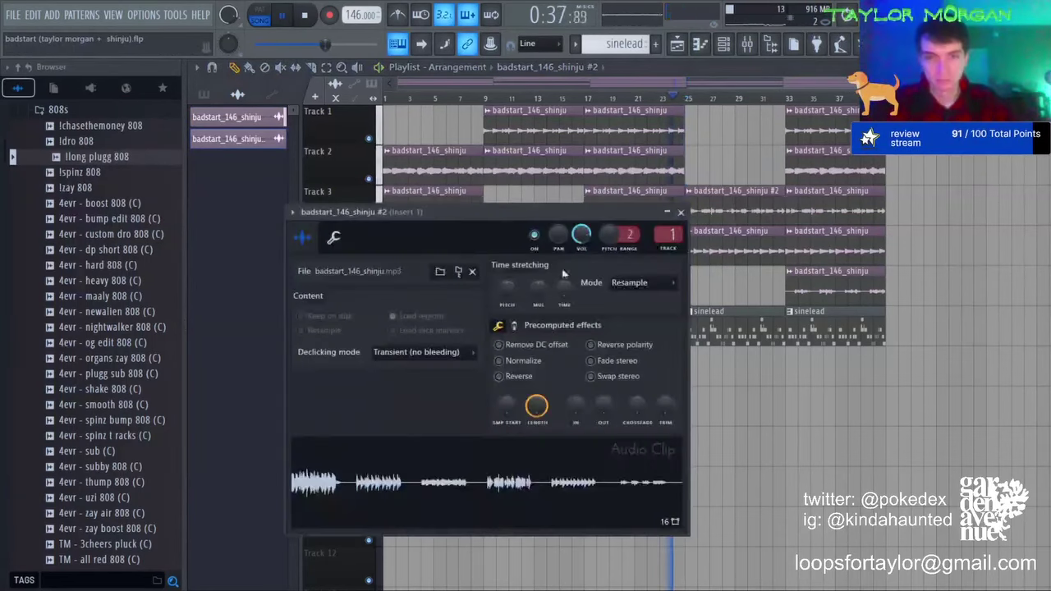
key("space")
scroll(642, 282, "down", 1)
left_click_drag(503, 297, 503, 316)
key("space")
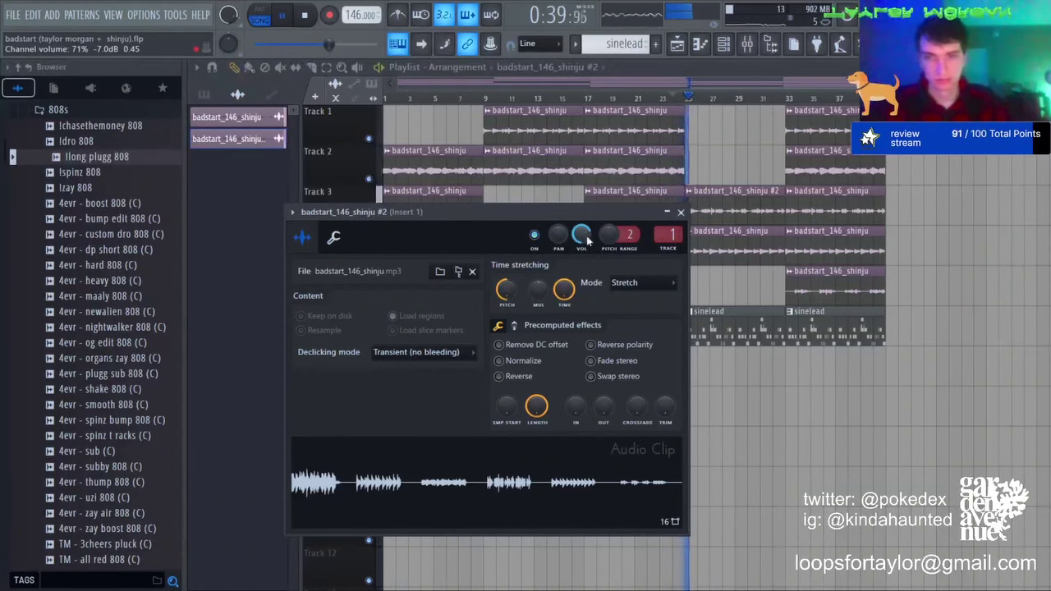
left_click(634, 69)
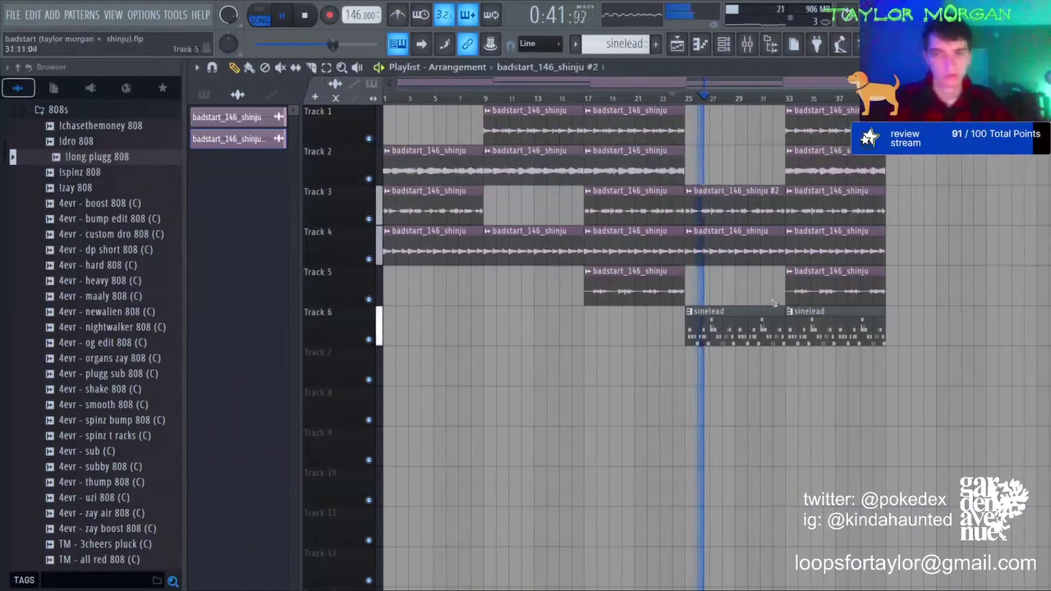
Step: Repaint bar-33 badstart clips on Tracks 1 and 4, remove Track 2's, and pick the plugg 808 pattern
right_click(830, 246)
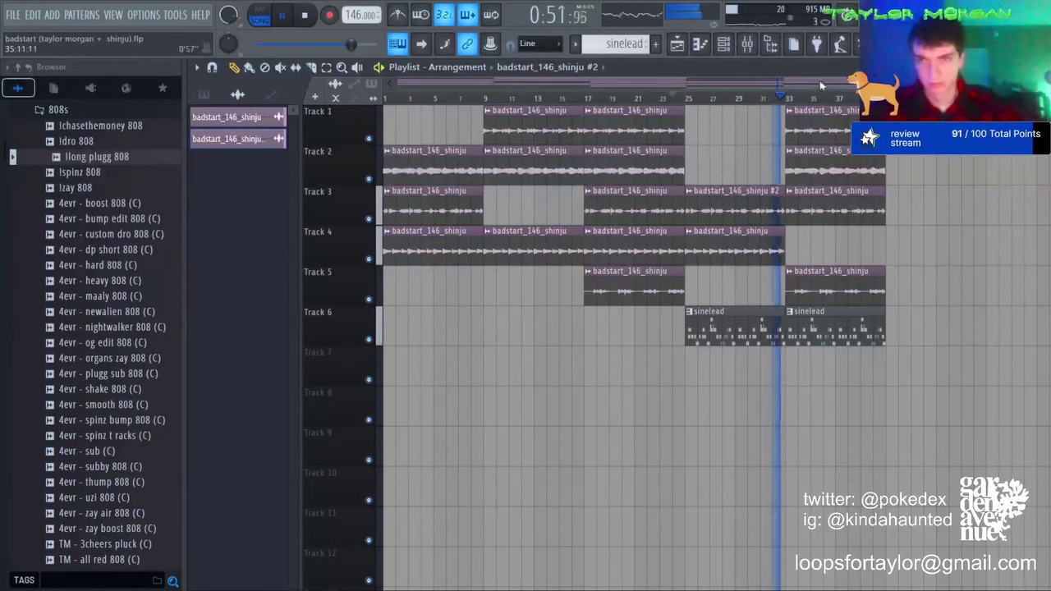
right_click(821, 132)
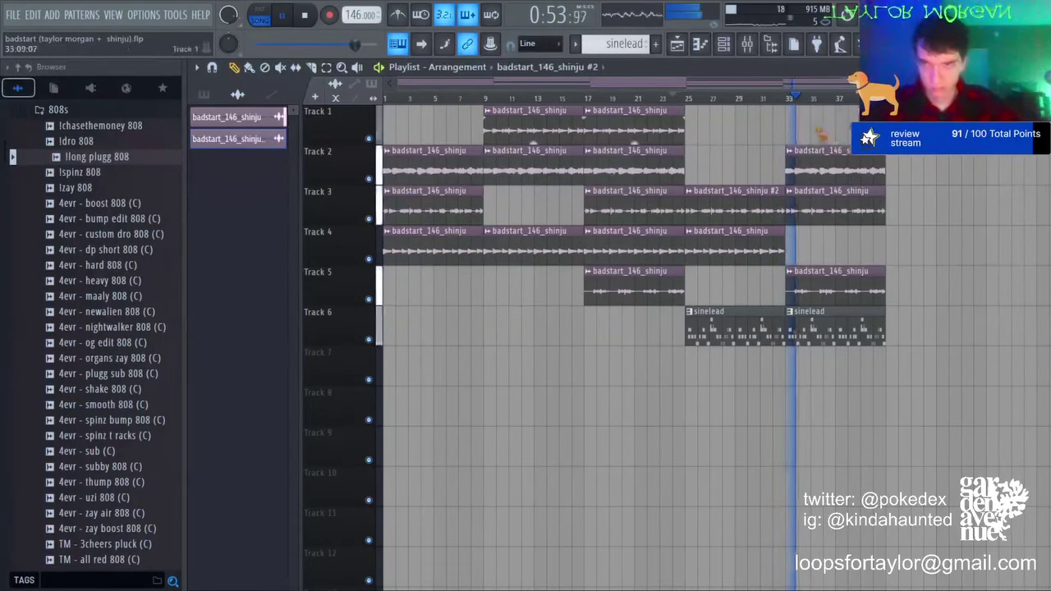
left_click(764, 242)
left_click(792, 240)
right_click(844, 156)
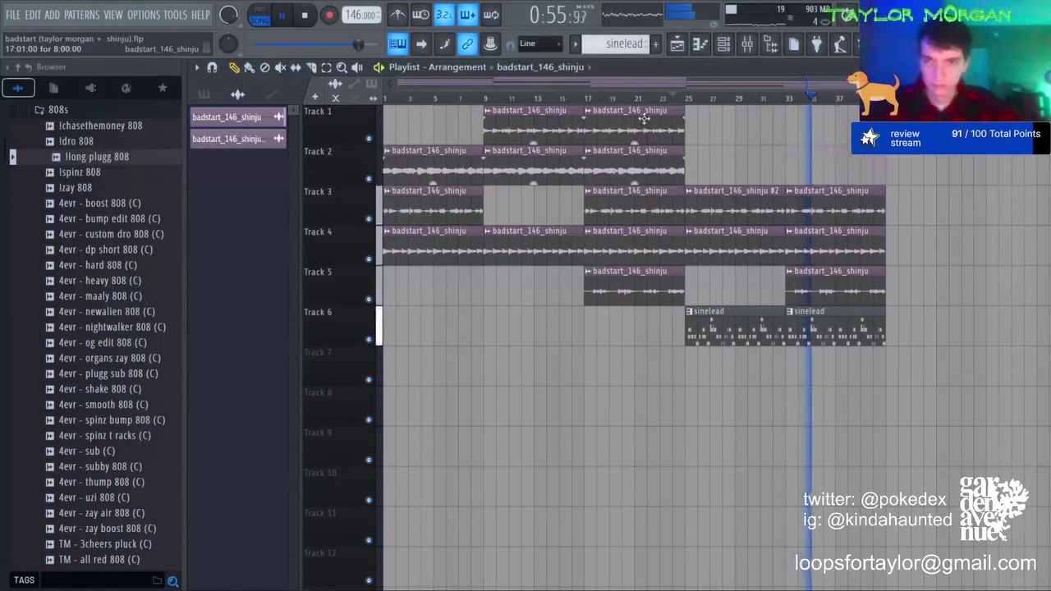
left_click(792, 123)
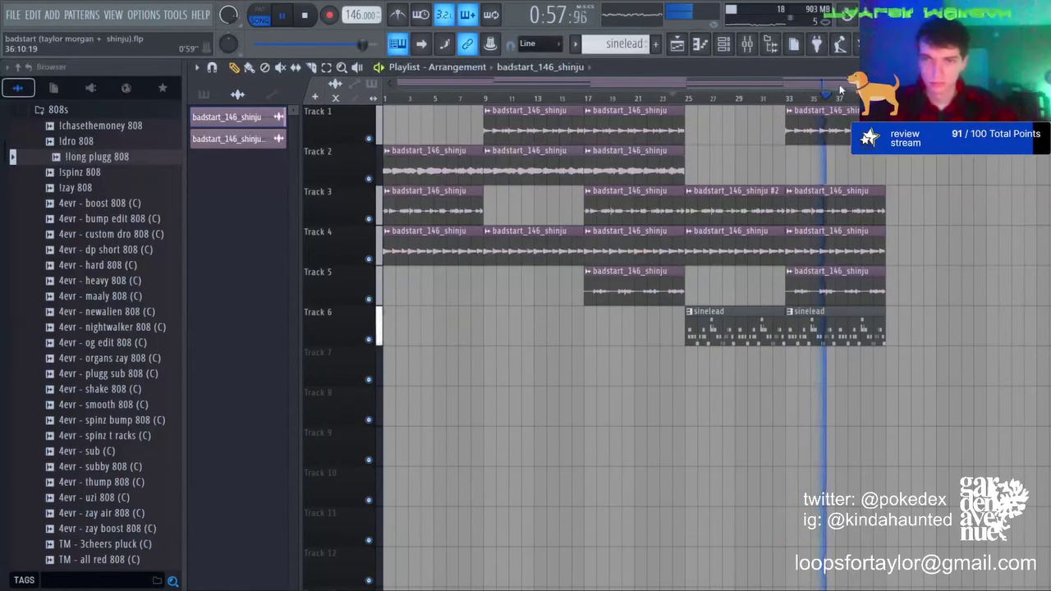
left_click(235, 94)
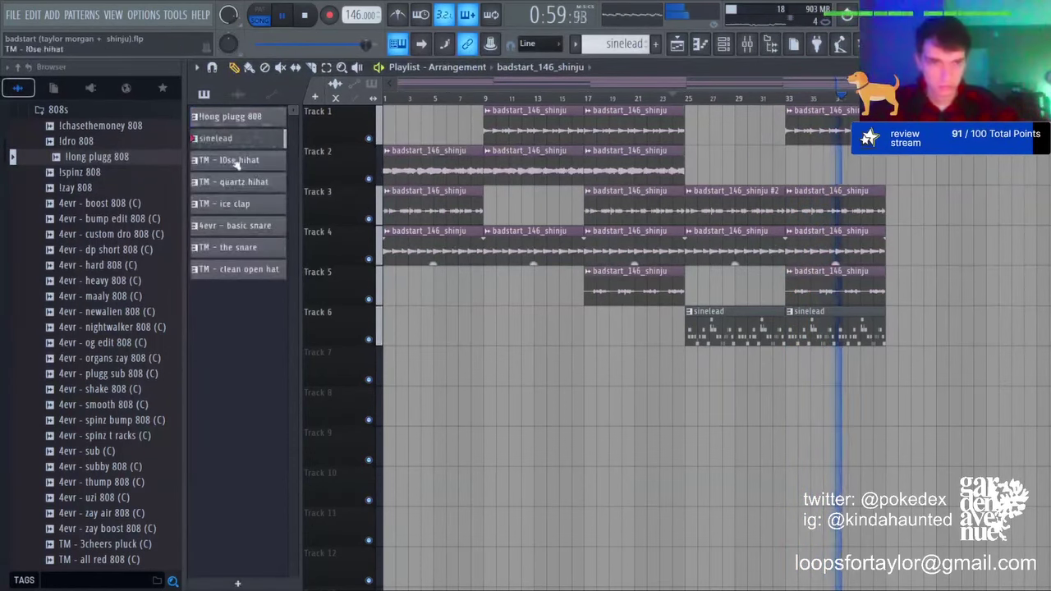
left_click(245, 119)
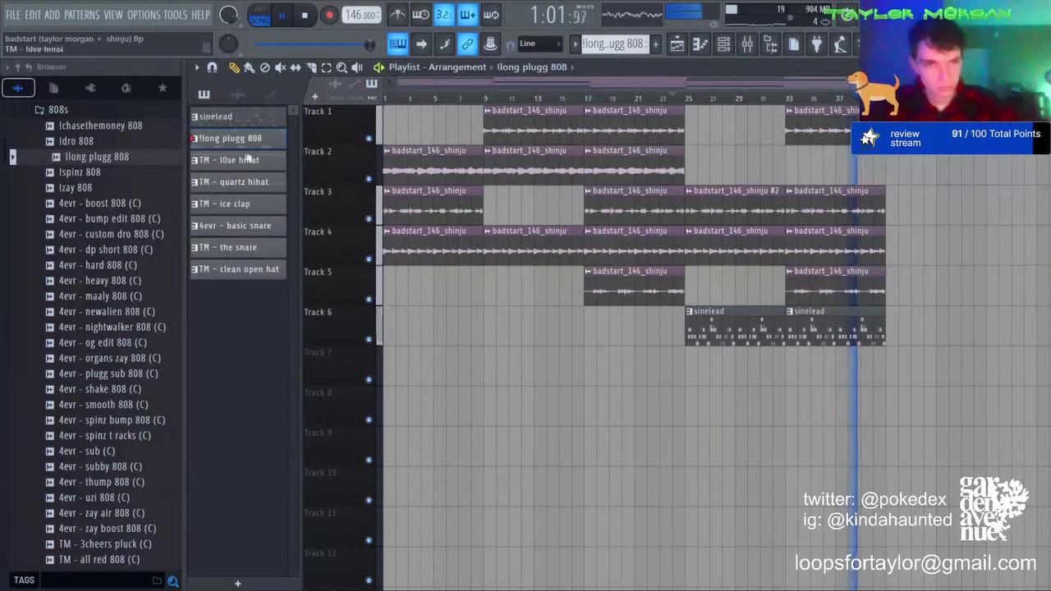
Step: Clear Track 3's bar-33 clip, briefly trying the #2 sample there before removing it
right_click(829, 213)
left_click(756, 211)
left_click_drag(824, 212, 809, 209)
right_click(815, 212)
Step: Drop all drum patterns onto Tracks 8–14 at bar 9
left_click(213, 95)
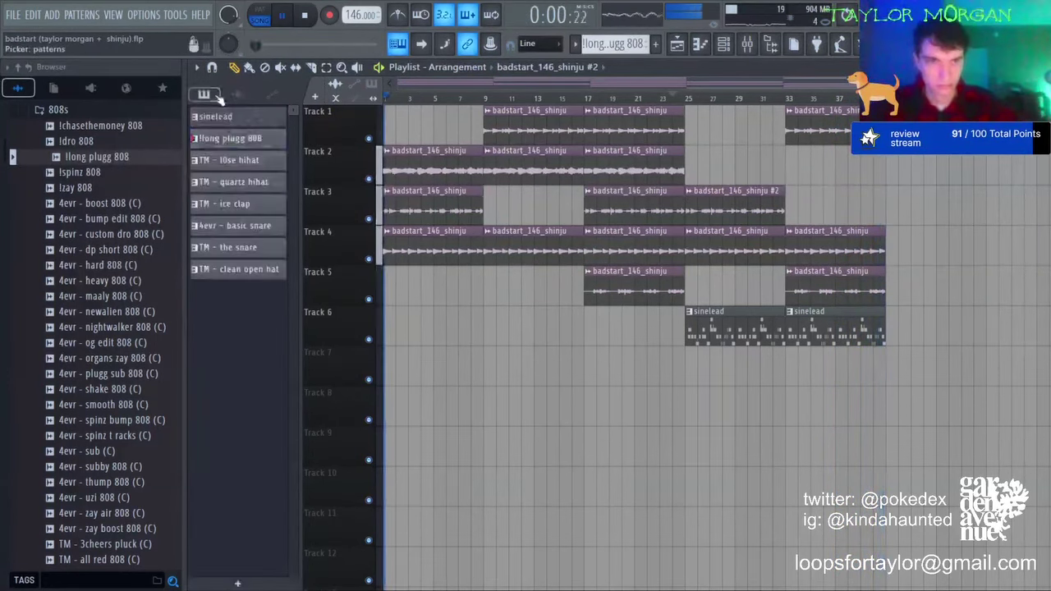
left_click(274, 269)
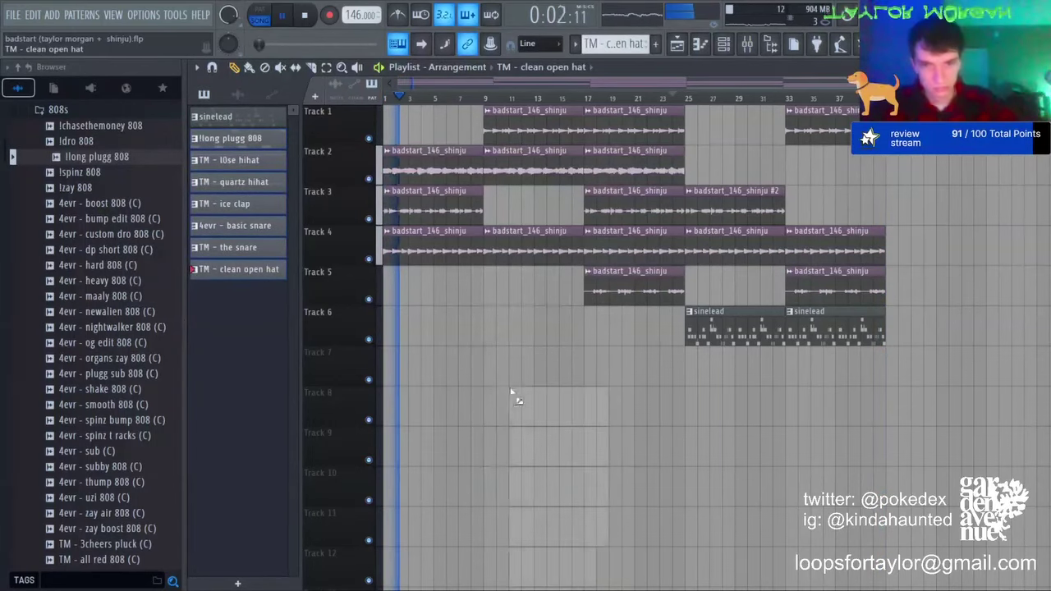
left_click_drag(478, 394, 485, 399)
scroll(509, 382, "down", 4)
left_click(527, 209)
right_click(528, 210)
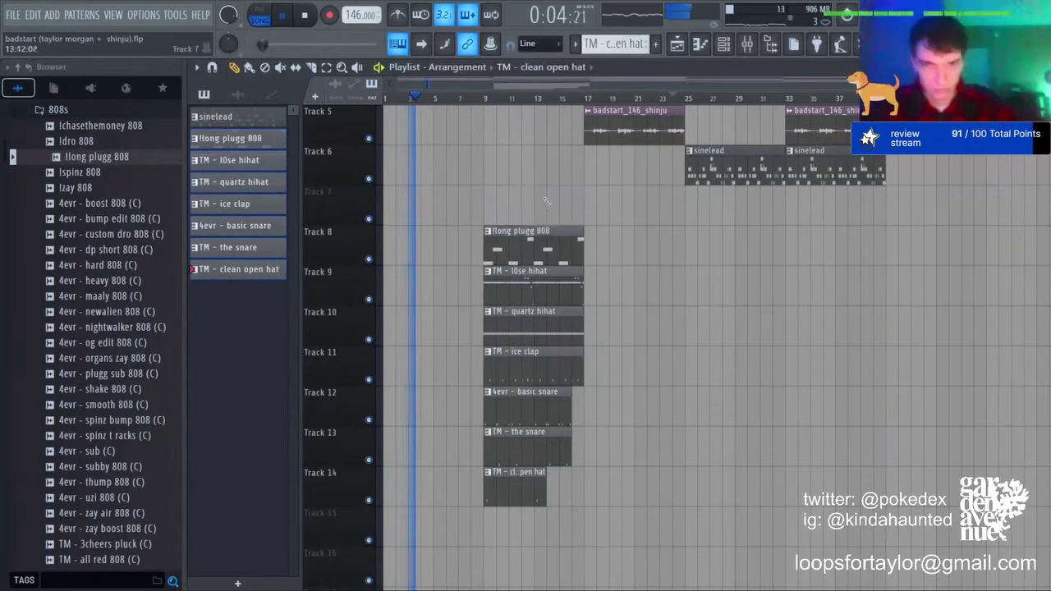
Step: Duplicate the seven drum clips to bar 17, then delete the first open-hat and quartz hihat clips
left_click(328, 69)
left_click(530, 488)
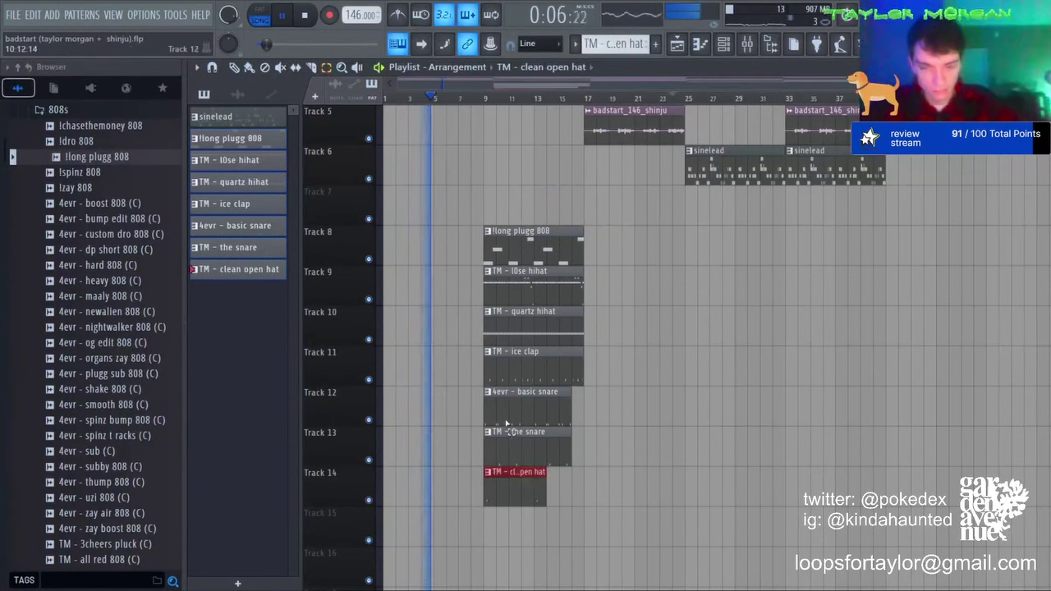
left_click_drag(473, 221, 645, 570)
key("ctrl+b")
left_click(523, 488)
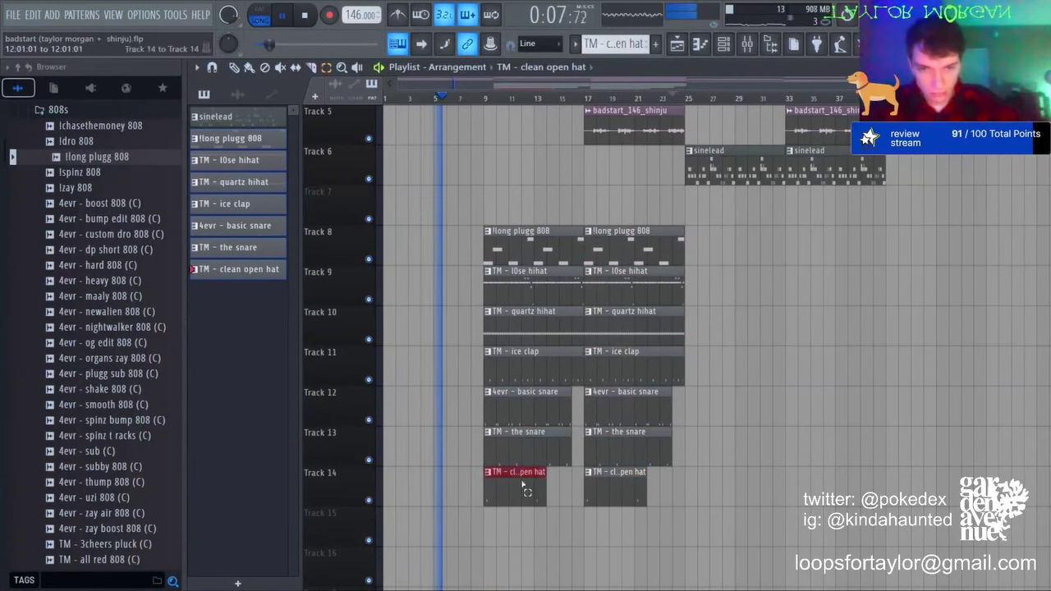
key("Delete")
left_click(517, 338)
key("Delete")
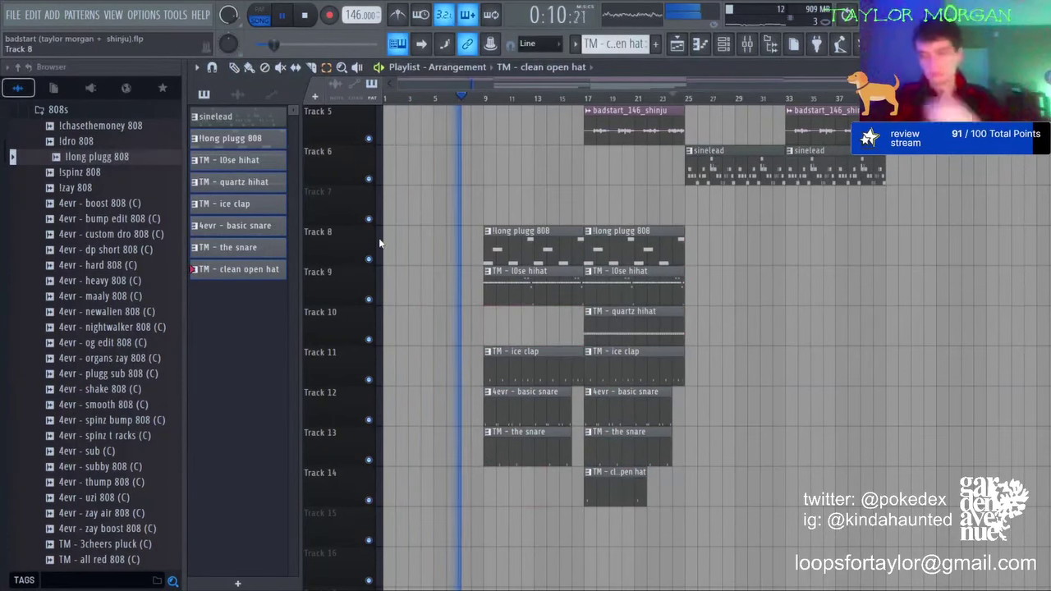
Step: Duplicate the drum and 808 clips to bars 25–40 and delete the third-section snare clips
left_click(747, 43)
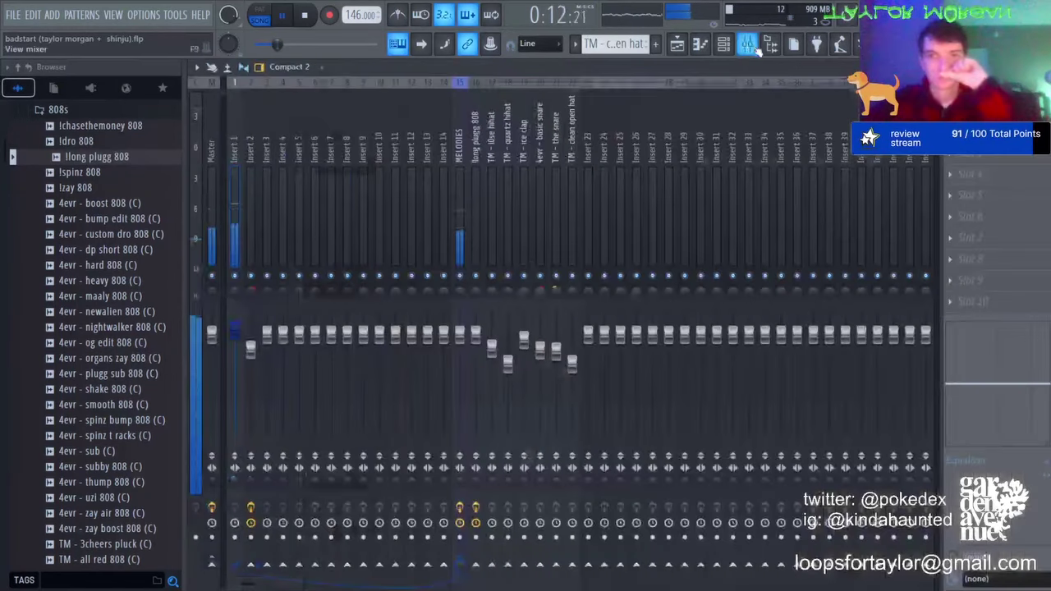
left_click(678, 44)
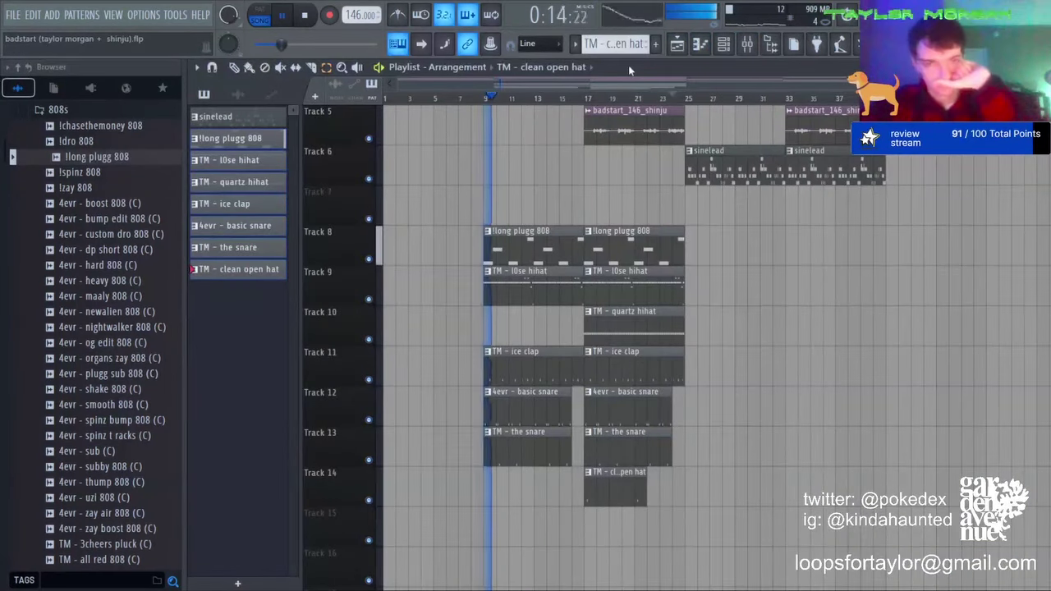
left_click_drag(708, 187, 529, 497)
key("ctrl+b")
key("ctrl+d")
left_click_drag(703, 389, 719, 442)
key("Delete")
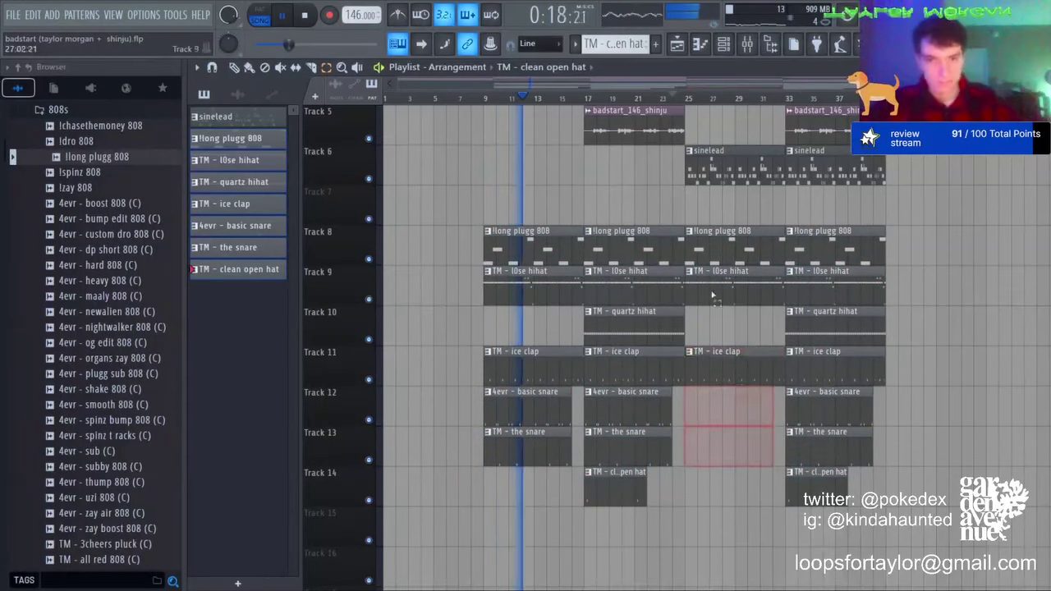
Step: Slice the third-section 808, hi-hat and clap clips at bar 27
left_click(314, 67)
left_click_drag(711, 207, 711, 419)
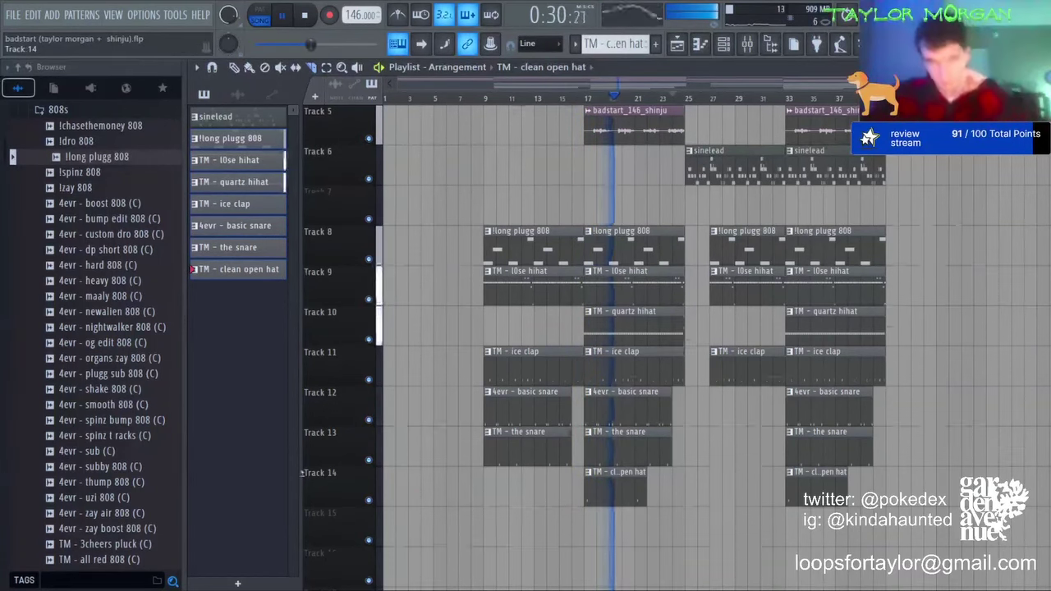
scroll(541, 423, "up", 4)
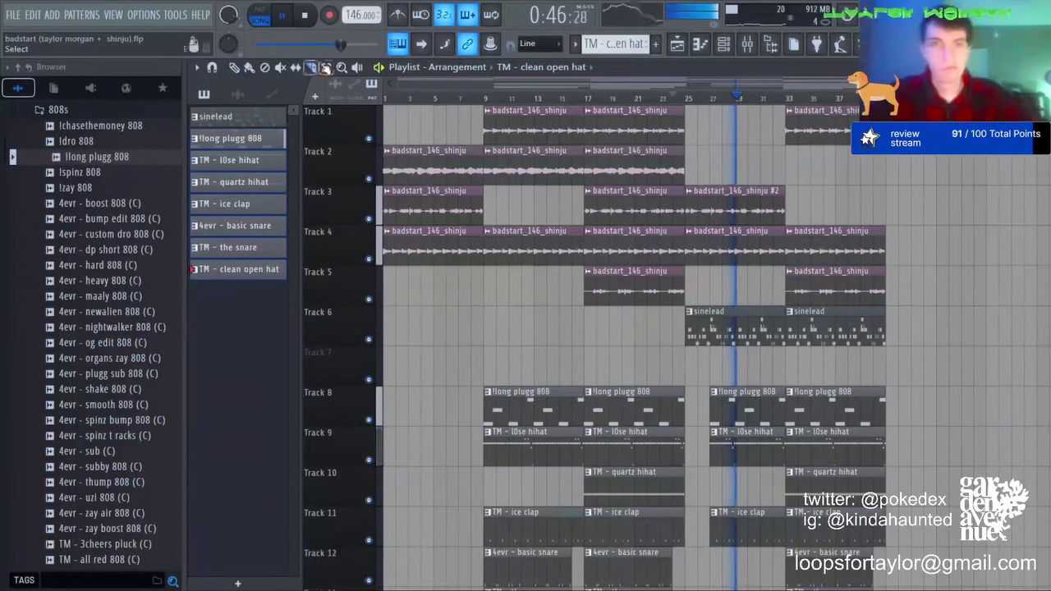
Step: Duplicate Track 1's bar-17 clip to bars 25–33 and jump playback to bar 23
left_click(630, 129, "ctrl")
key("ctrl+b")
key("ctrl+d")
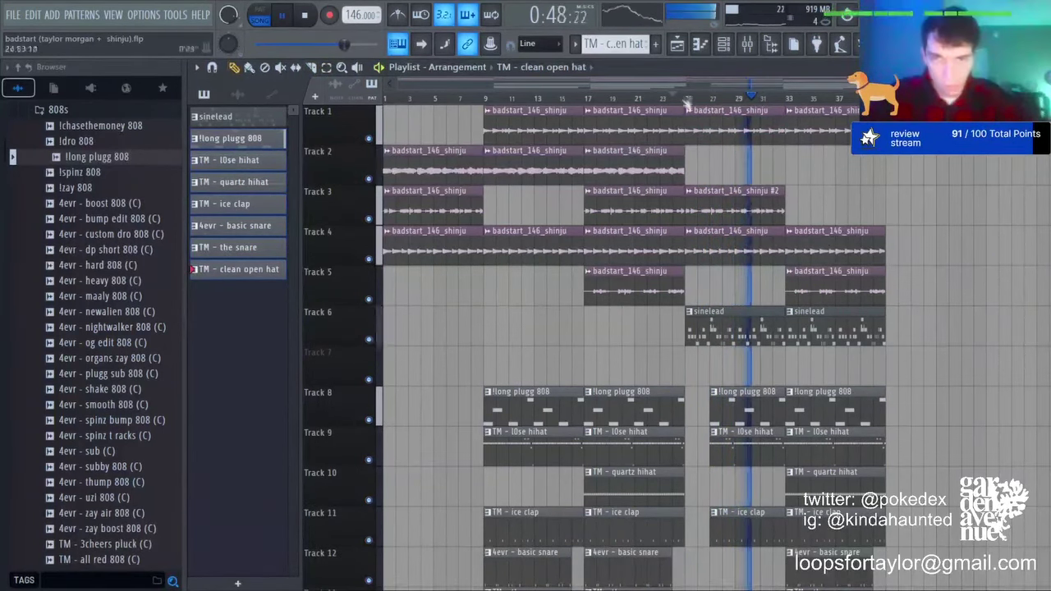
left_click(664, 98)
scroll(663, 99, "up", 4)
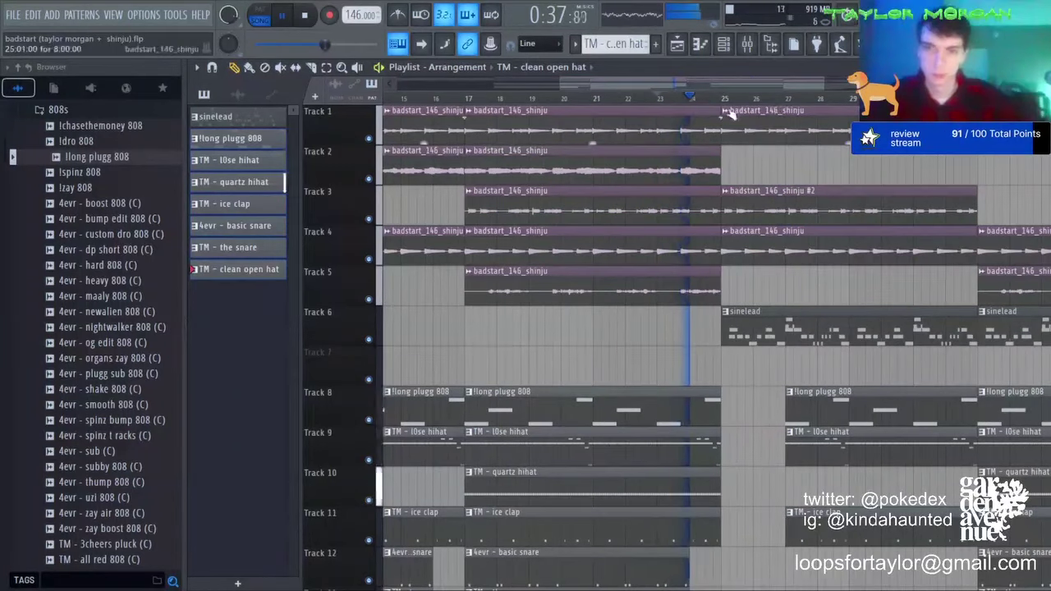
scroll(768, 106, "down", 3)
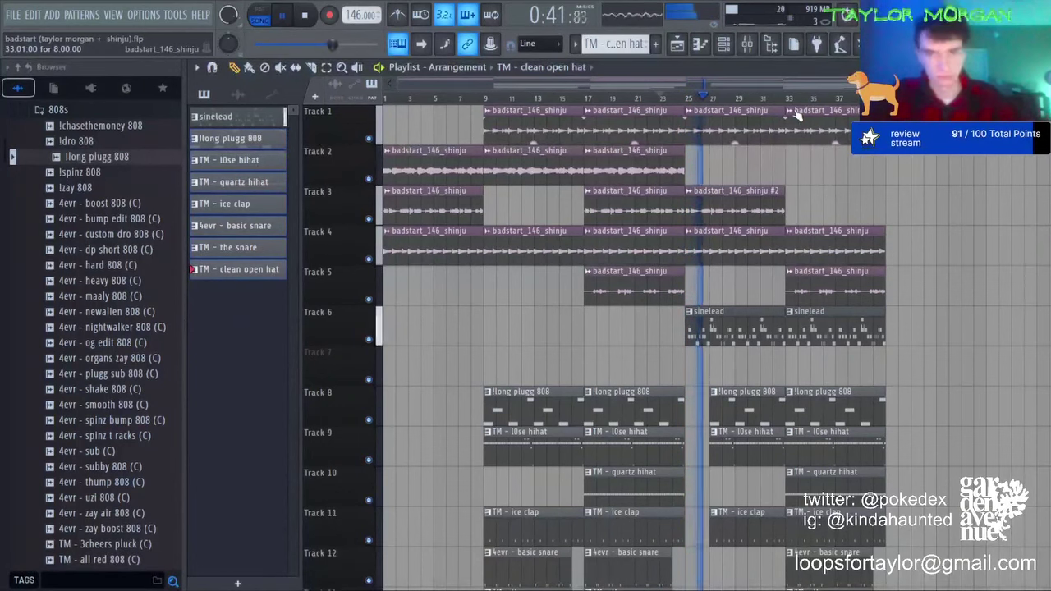
Step: Move Track 1's last clip to Track 2, delete Track 4's, and place a shortened unique clip on Track 3 at bar 33
left_click_drag(797, 132, 797, 177)
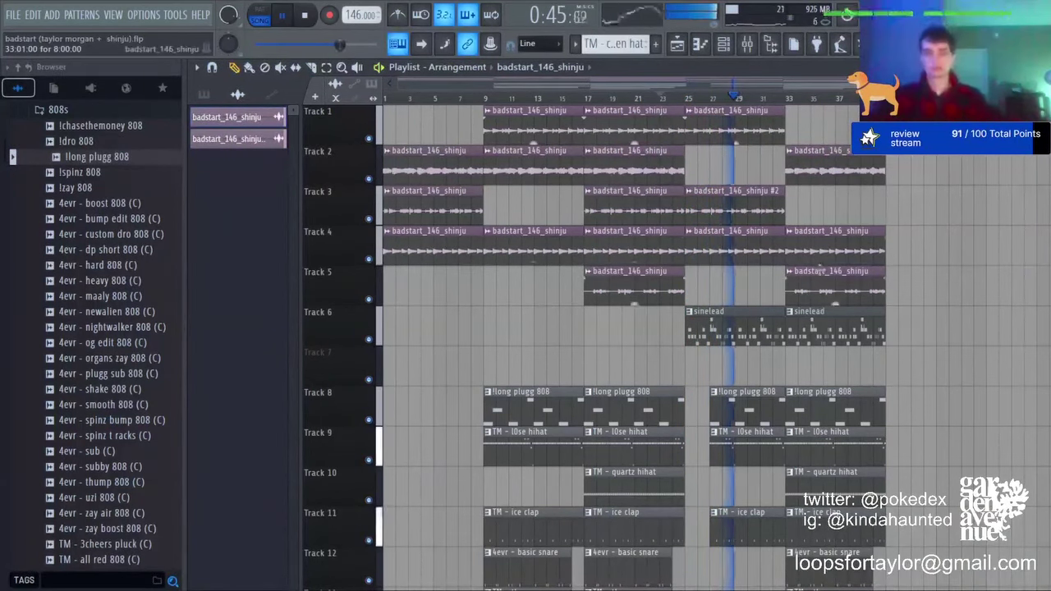
right_click(825, 251)
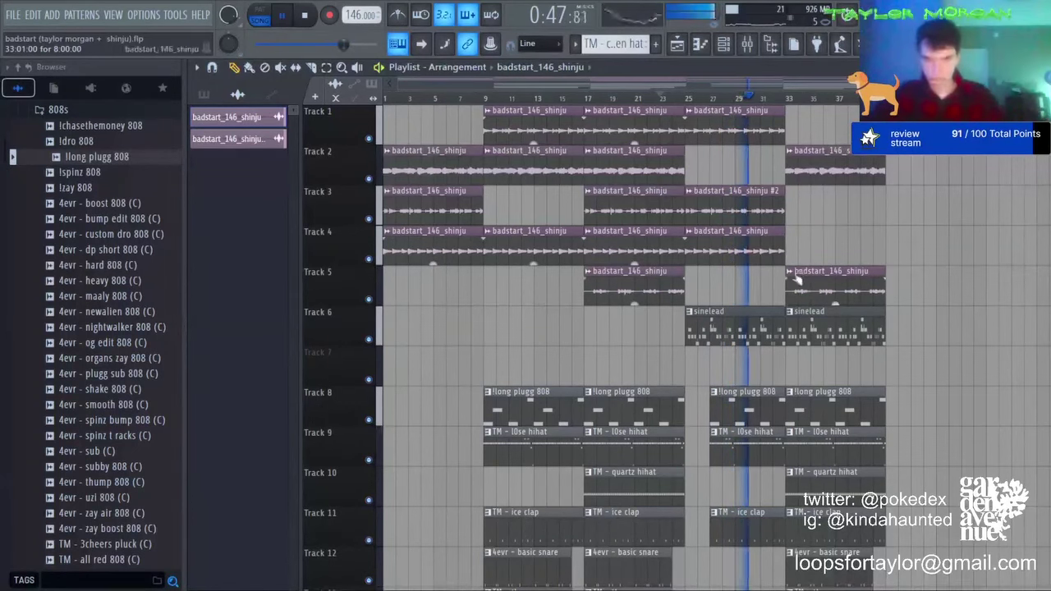
left_click_drag(809, 199, 792, 197)
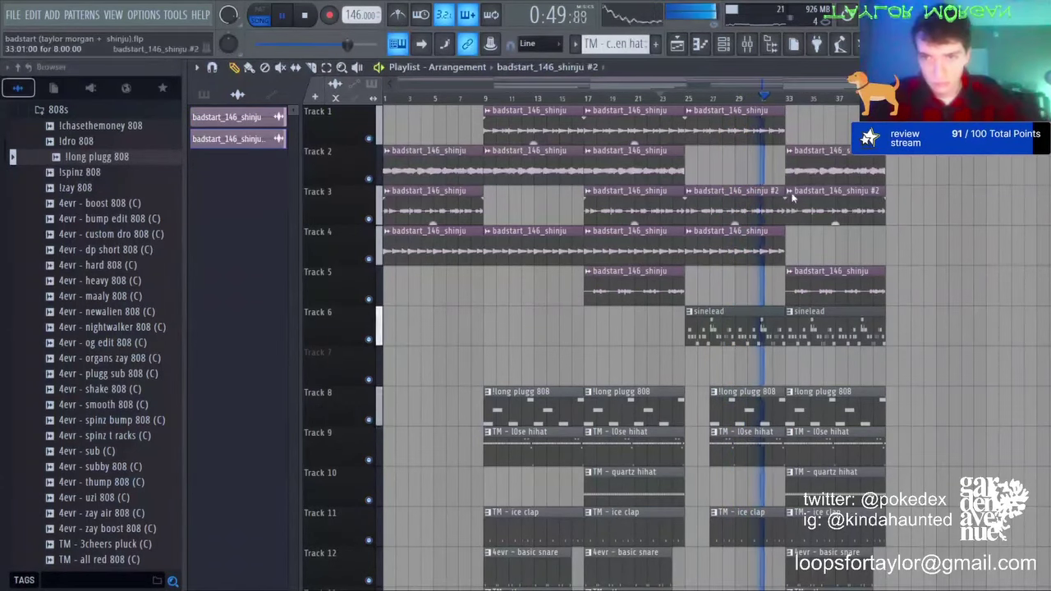
left_click(822, 292)
double_click(820, 211)
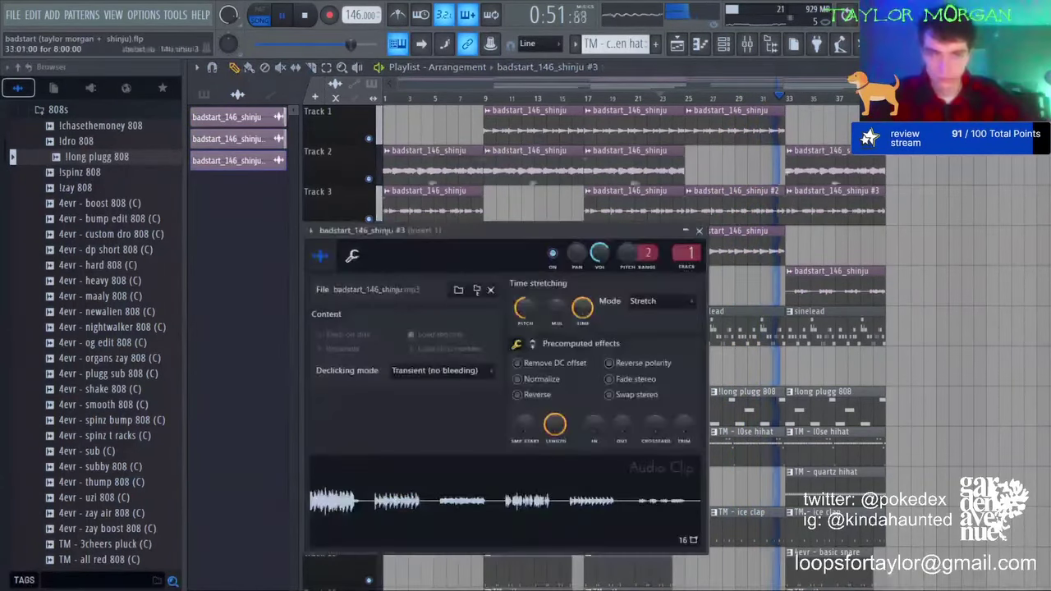
left_click_drag(885, 210, 845, 215)
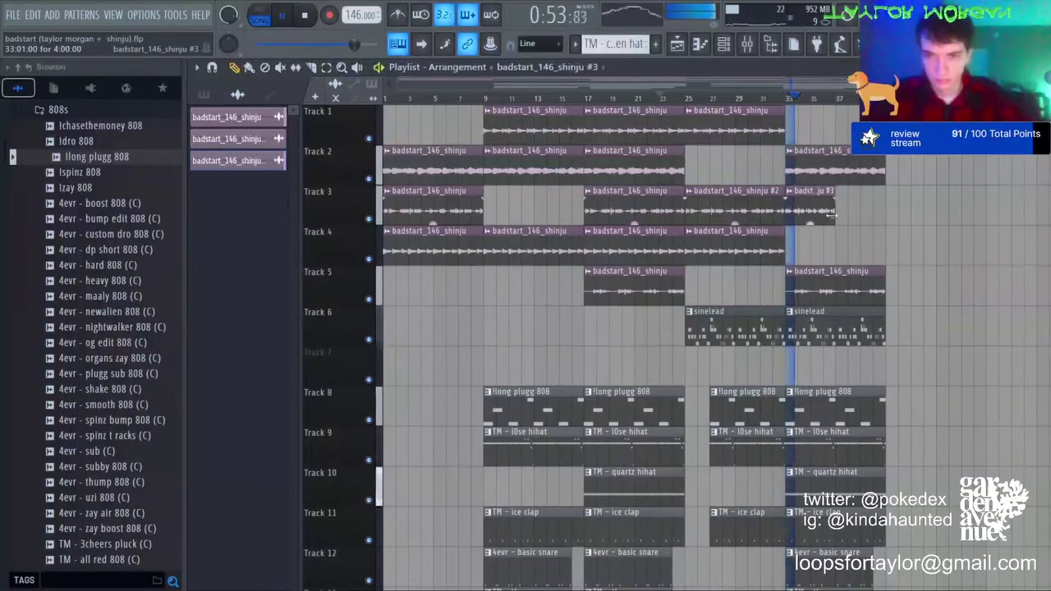
Step: Slice off the end of the Track 3 badstart_146_shinju #3 clip and reopen its settings
double_click(802, 199)
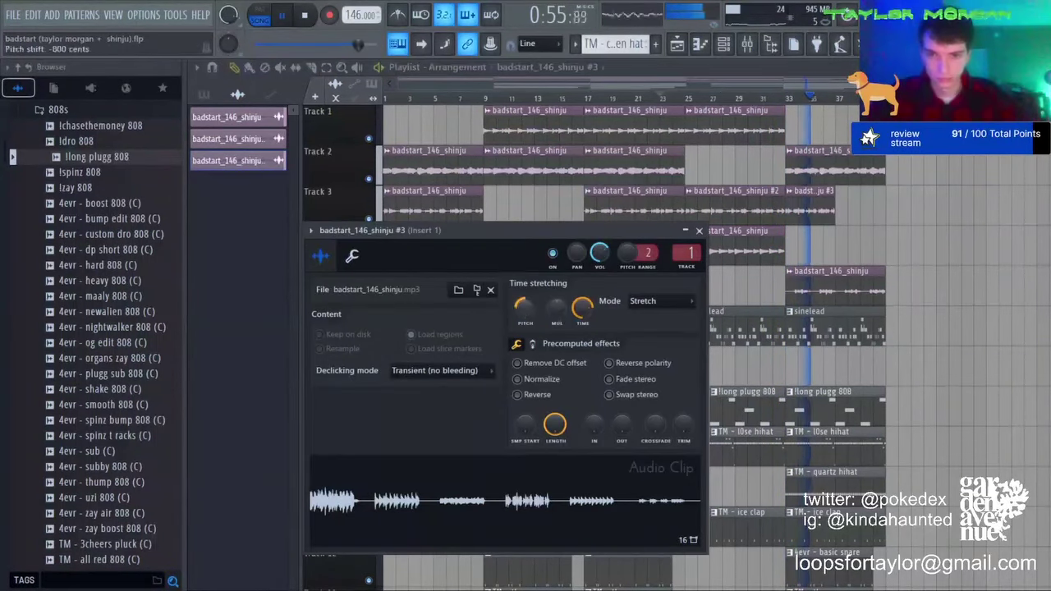
left_click(699, 231)
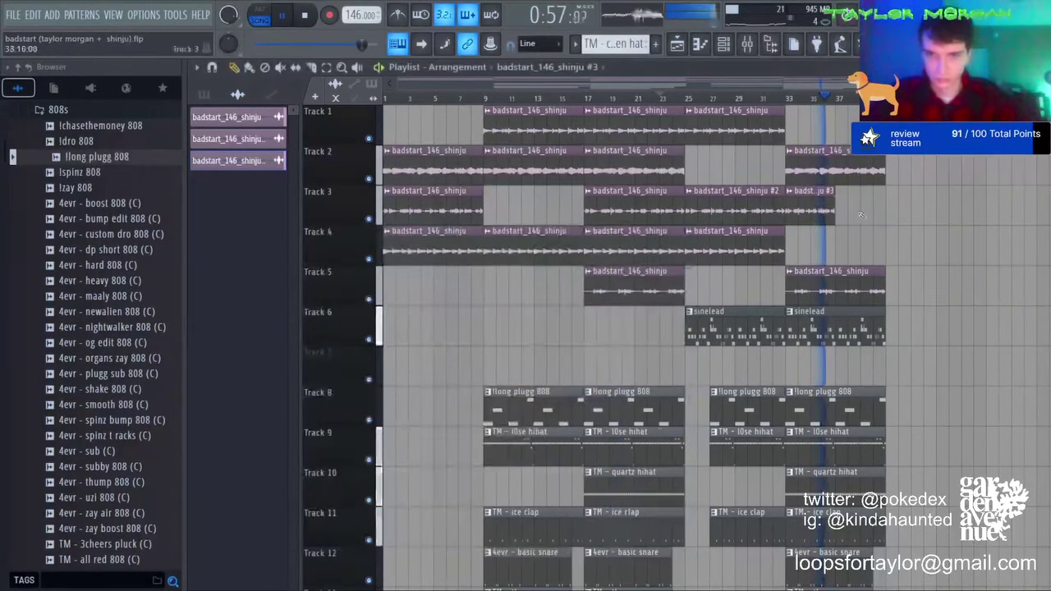
left_click(845, 205)
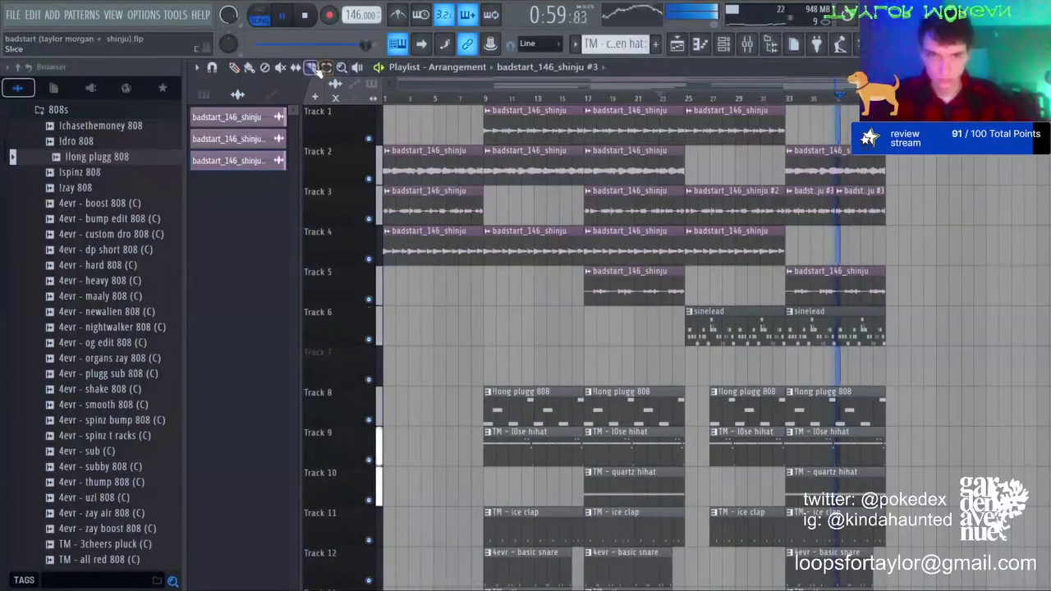
scroll(894, 410, "up", 4)
scroll(933, 432, "down", 3)
left_click_drag(860, 272, 856, 435)
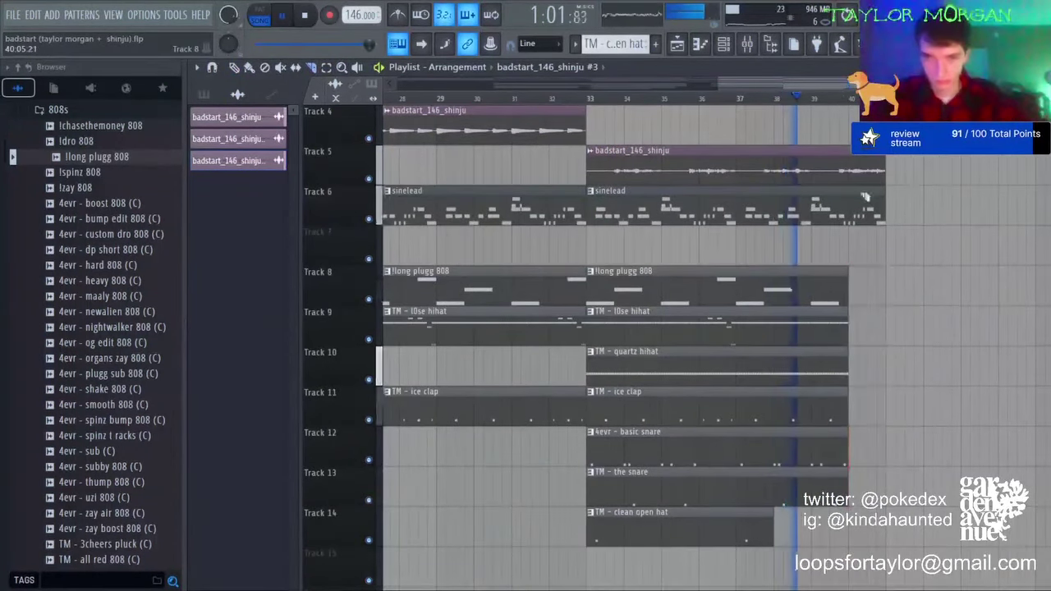
scroll(781, 98, "down", 3)
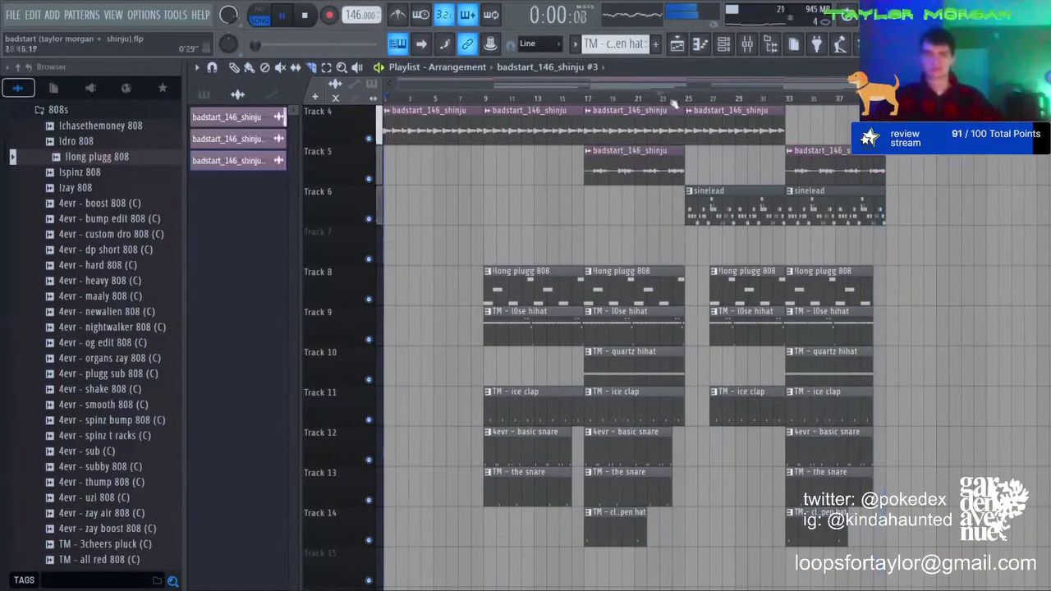
scroll(821, 221, "up", 3)
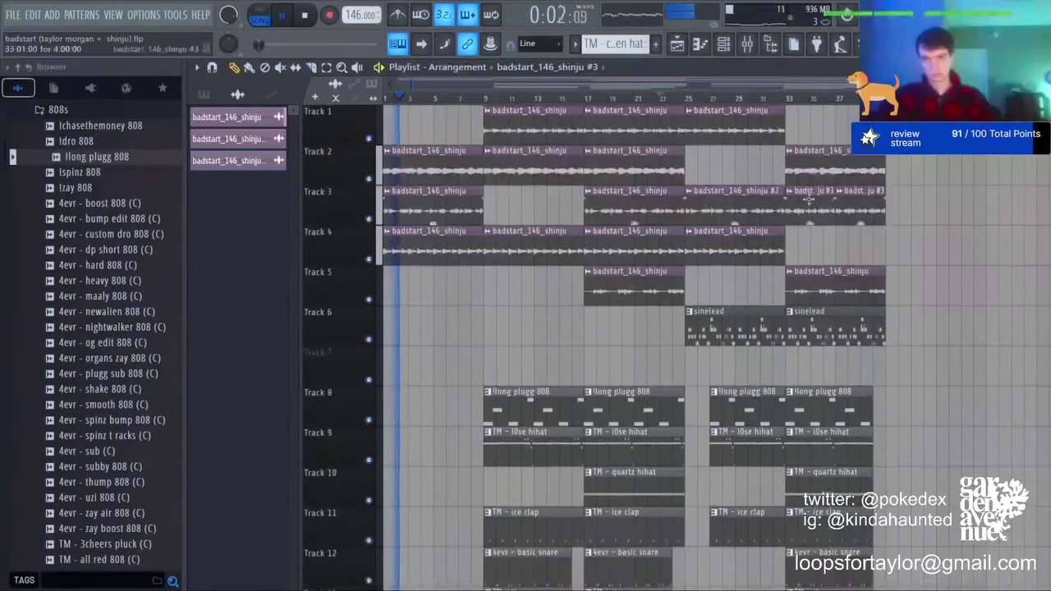
double_click(846, 206)
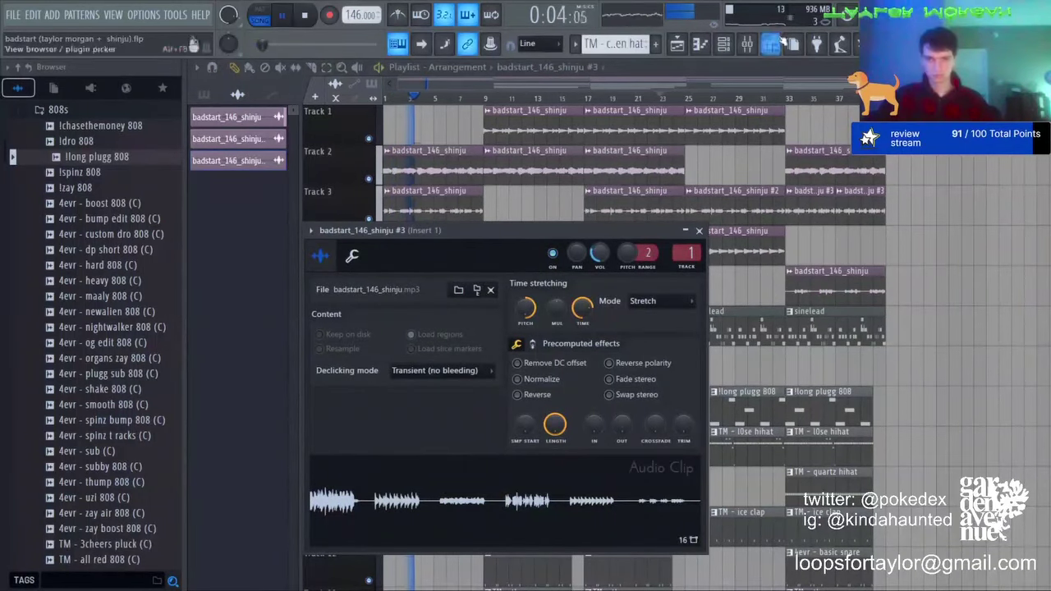
Step: Reshape band 1, the low shelf, in the MELODIES Parametric EQ 2
left_click(746, 43)
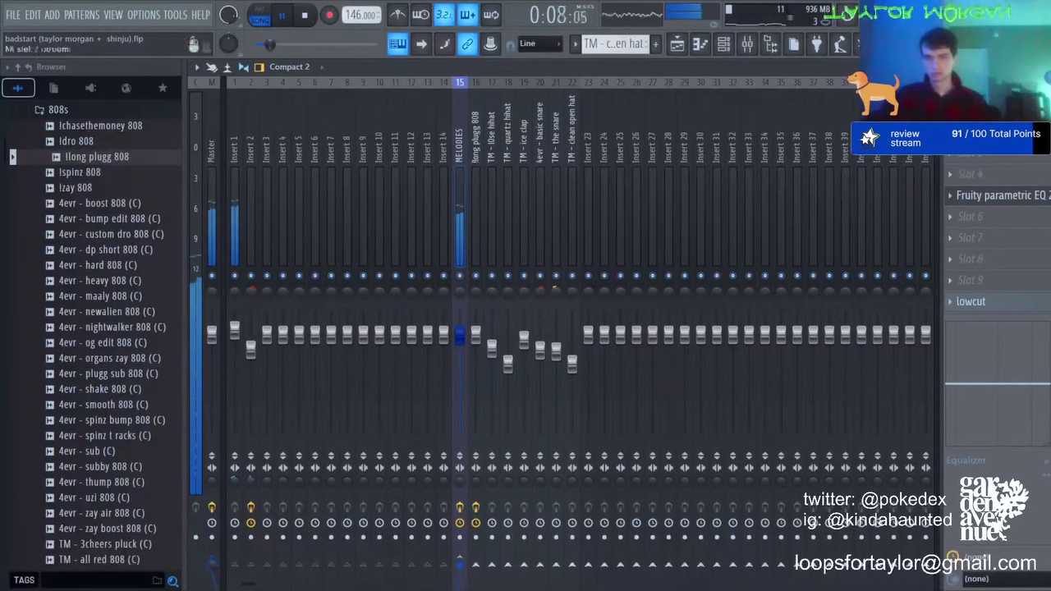
left_click(998, 195)
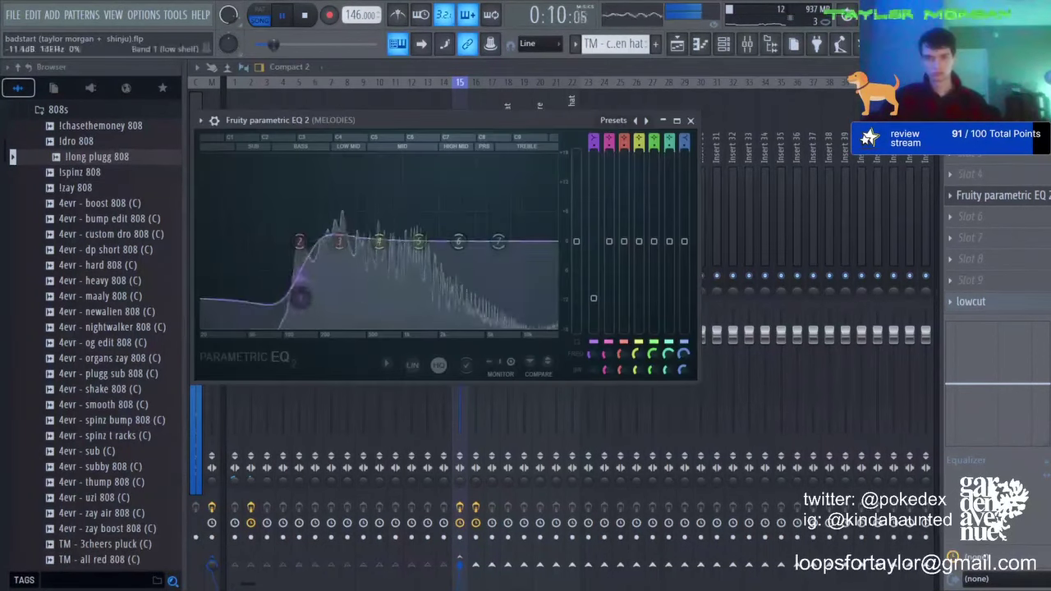
left_click_drag(302, 297, 302, 279)
left_click(997, 195)
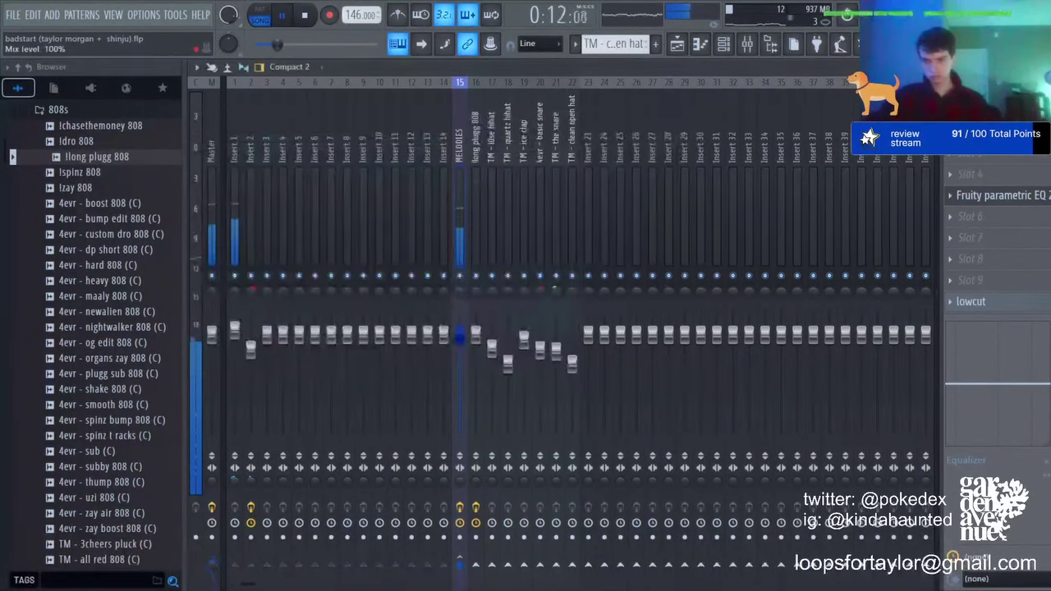
Step: Ramp Track 7's lowcut automation from 0% up to 100% by bar 9
left_click(676, 44)
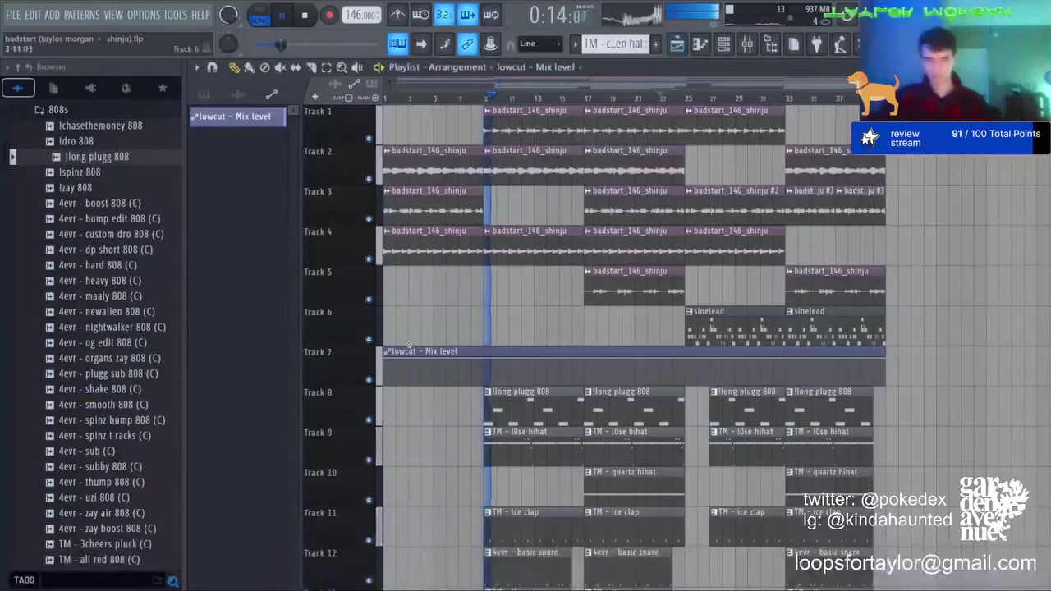
left_click_drag(384, 360, 387, 406)
right_click(484, 383)
right_click(505, 367)
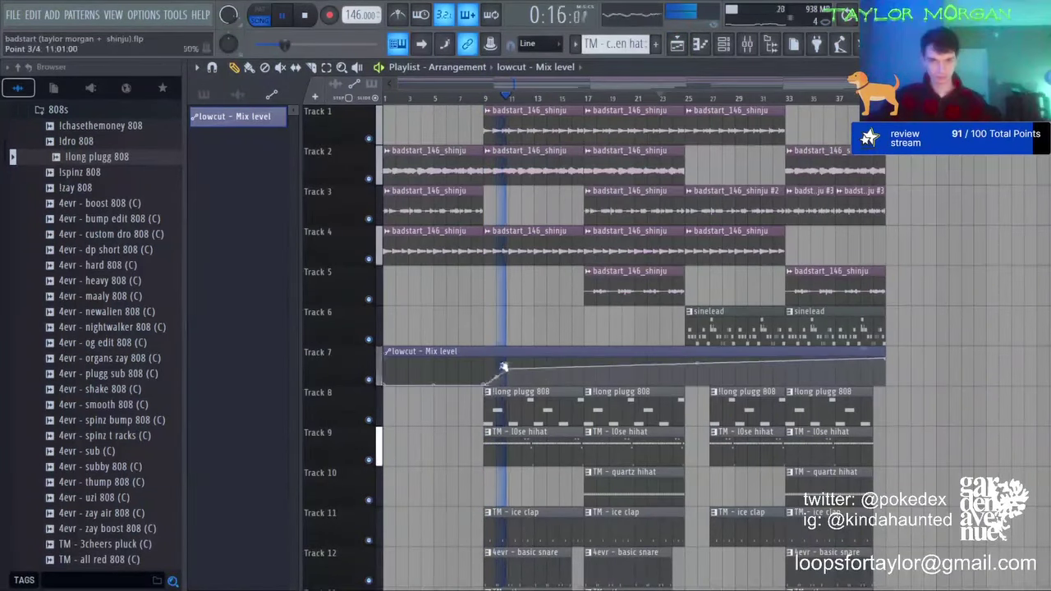
left_click_drag(506, 367, 484, 359)
left_click_drag(859, 362, 885, 359)
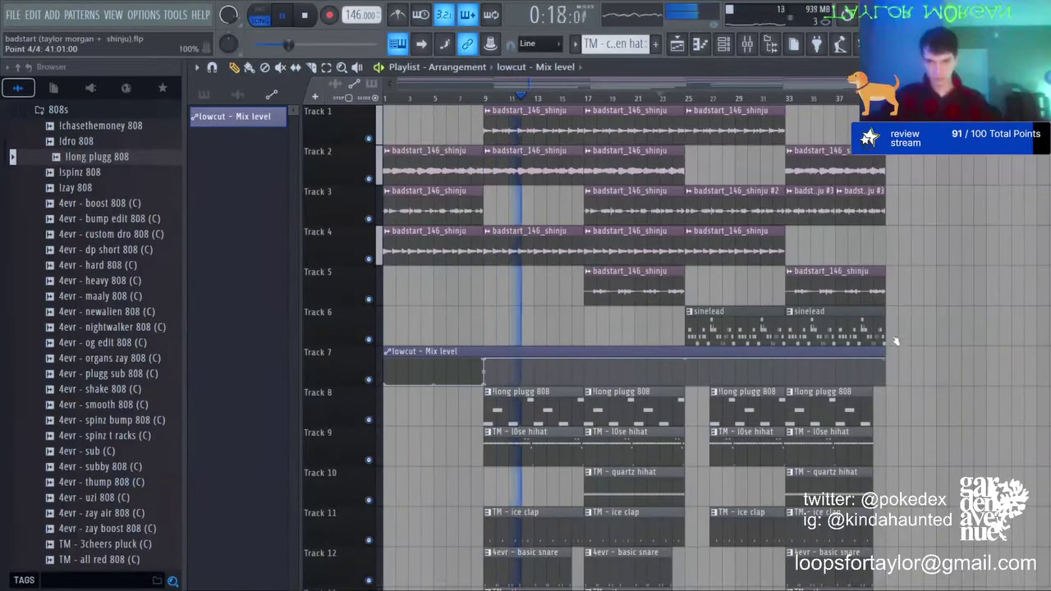
Step: Place TM - white noise downfall clips on Track 16 at bars 9 and 25
scroll(152, 369, "down", 4)
scroll(123, 369, "down", 6)
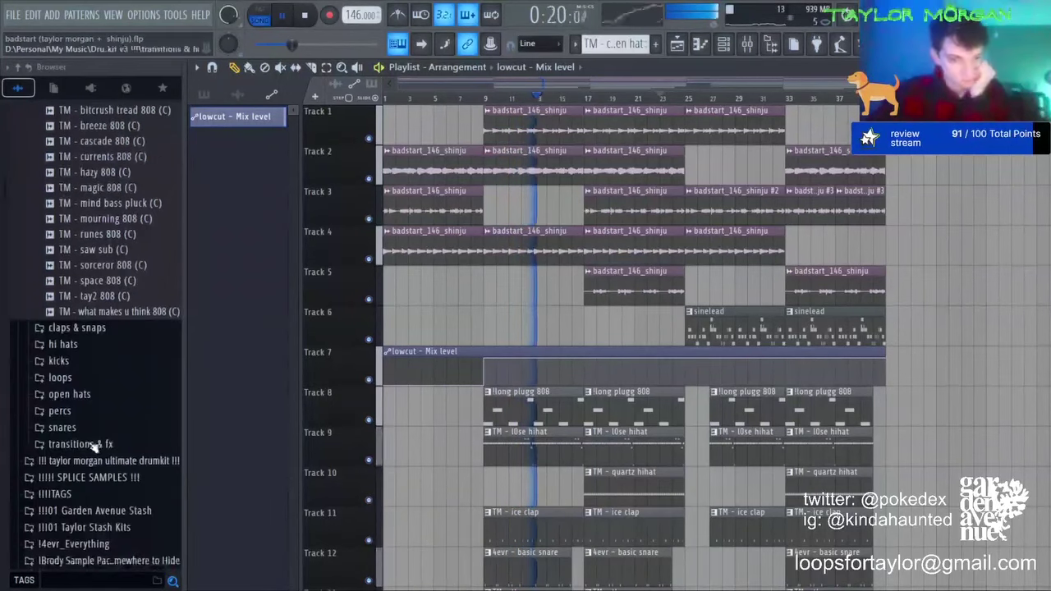
left_click(90, 441)
scroll(135, 304, "down", 5)
left_click_drag(115, 282, 555, 485)
left_click(687, 483)
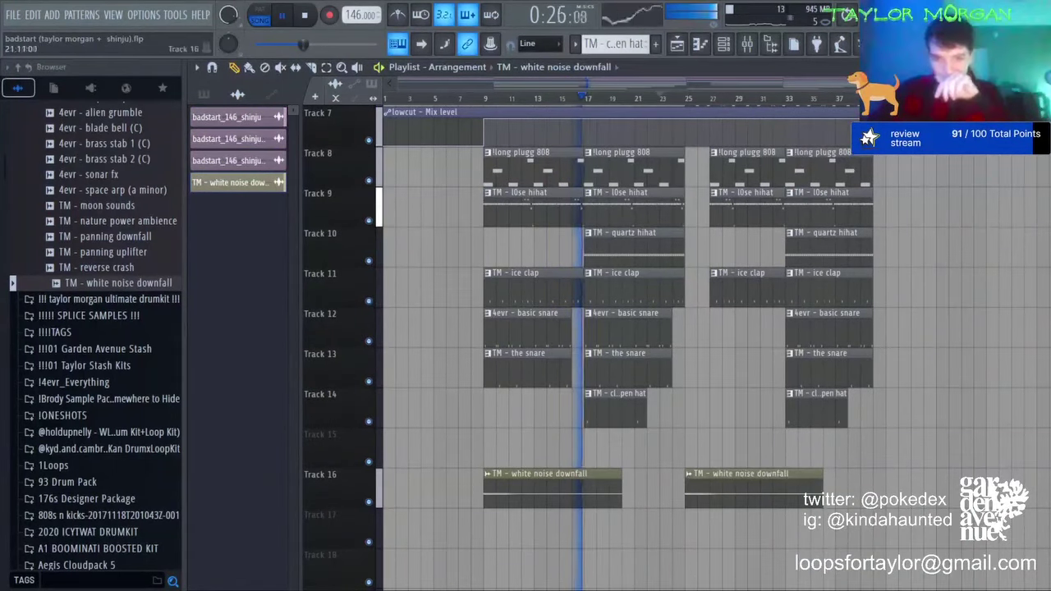
Step: Paste reverb and EQ onto mixer insert 29 and set the downfall volume to 65%
left_click(747, 44)
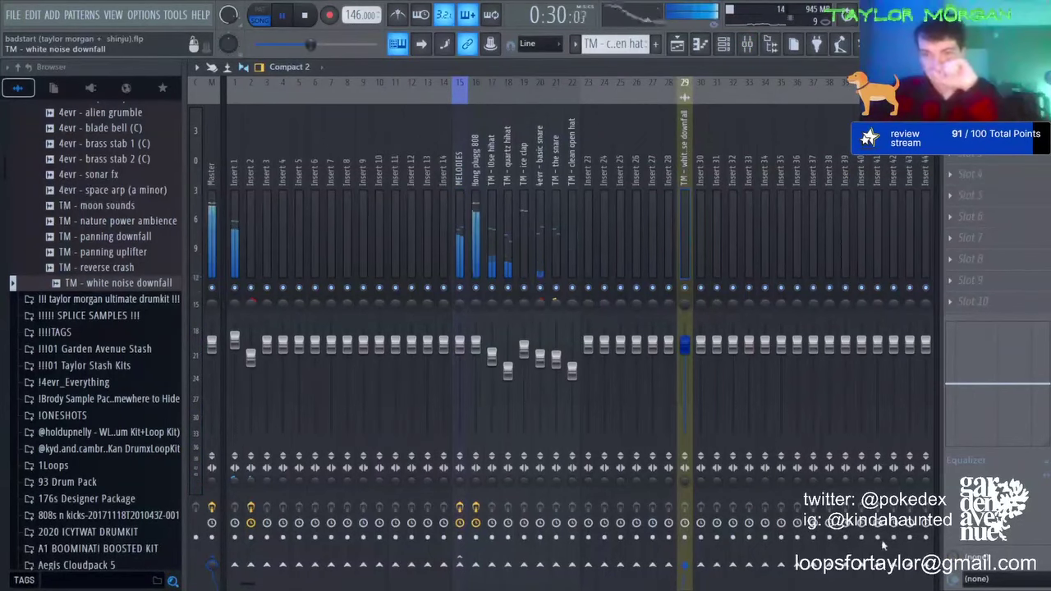
key("ctrl+v")
left_click_drag(685, 351, 685, 395)
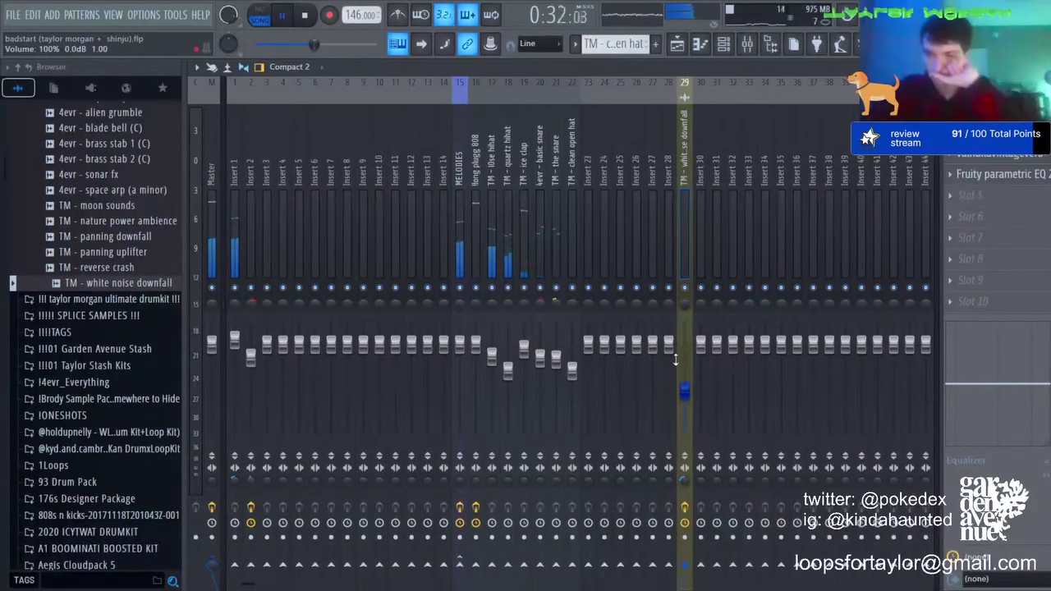
left_click(678, 43)
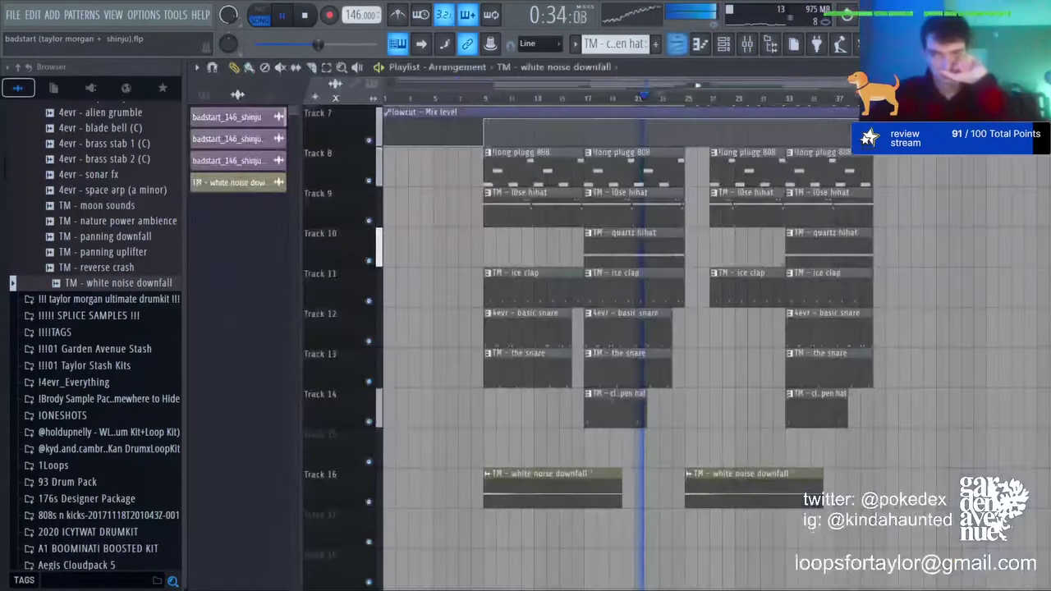
left_click(746, 44)
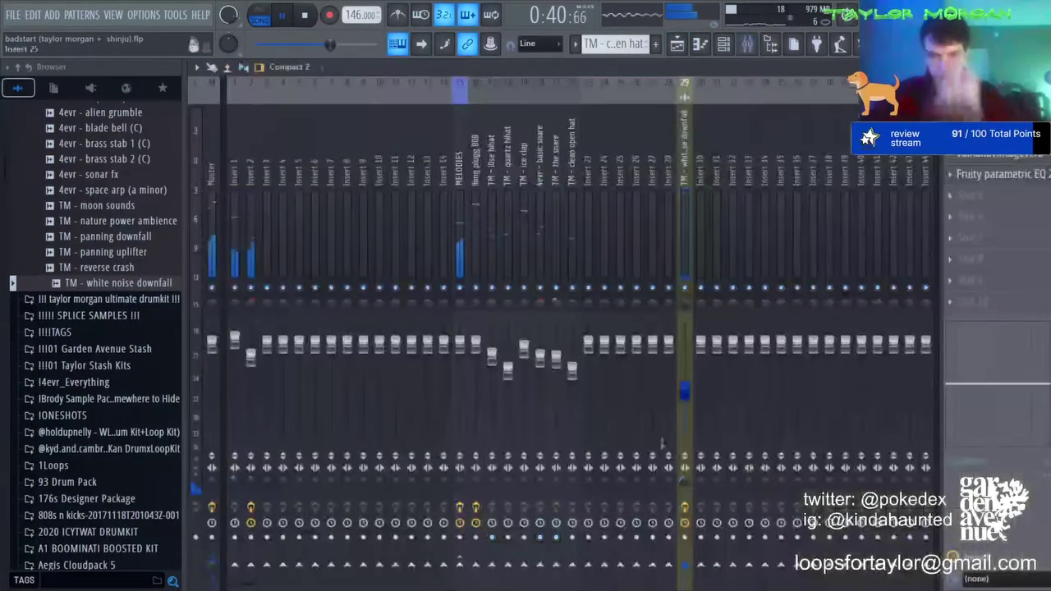
left_click_drag(684, 394, 685, 372)
key("space")
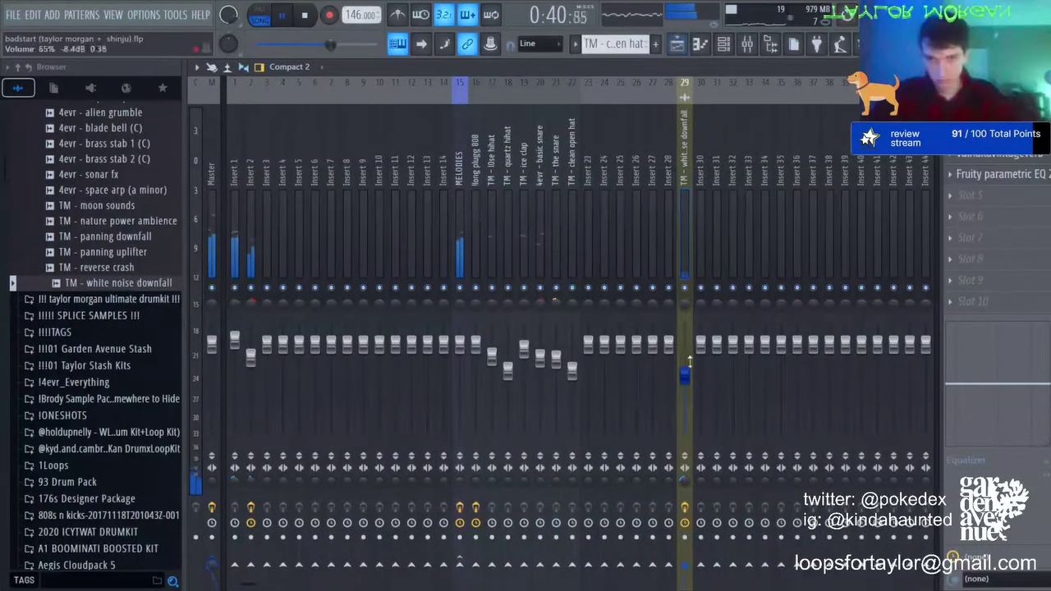
key("F5")
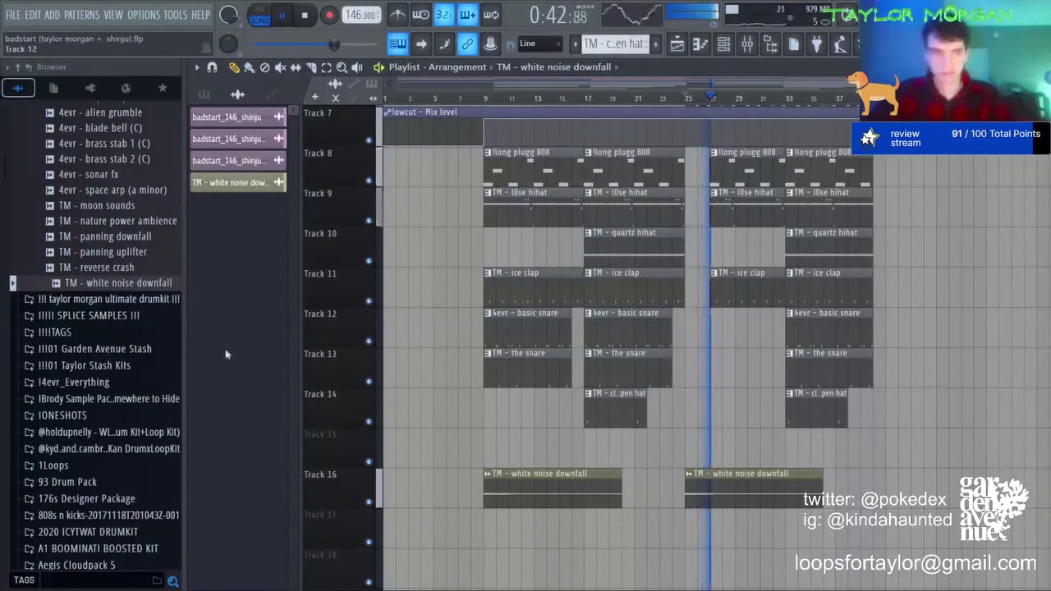
Step: Place the GARDEN AVE - GPS TAG sample on Track 15 near bar 3
left_click(58, 332)
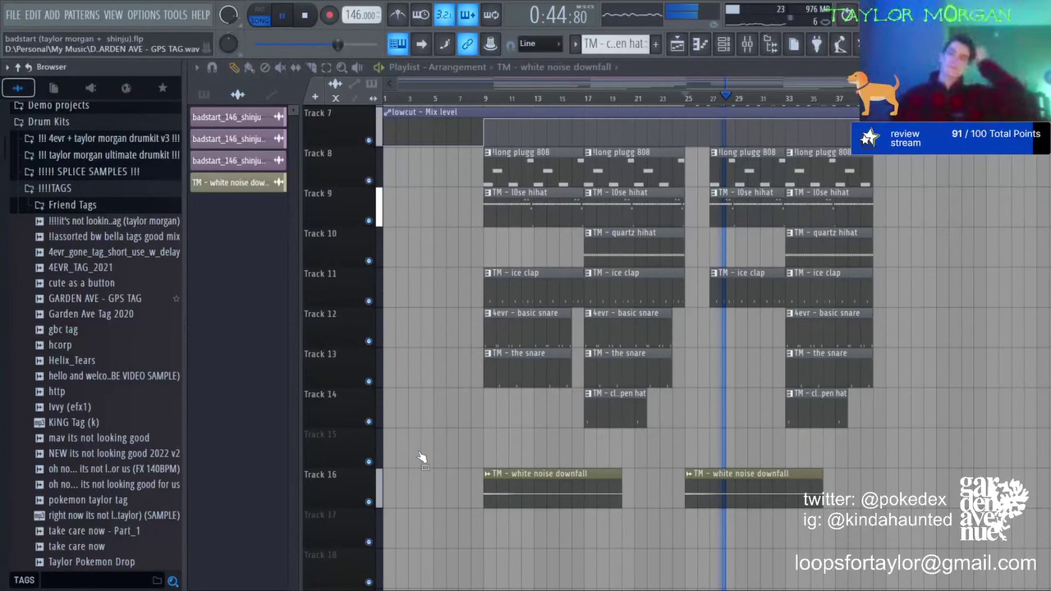
left_click_drag(98, 297, 425, 443)
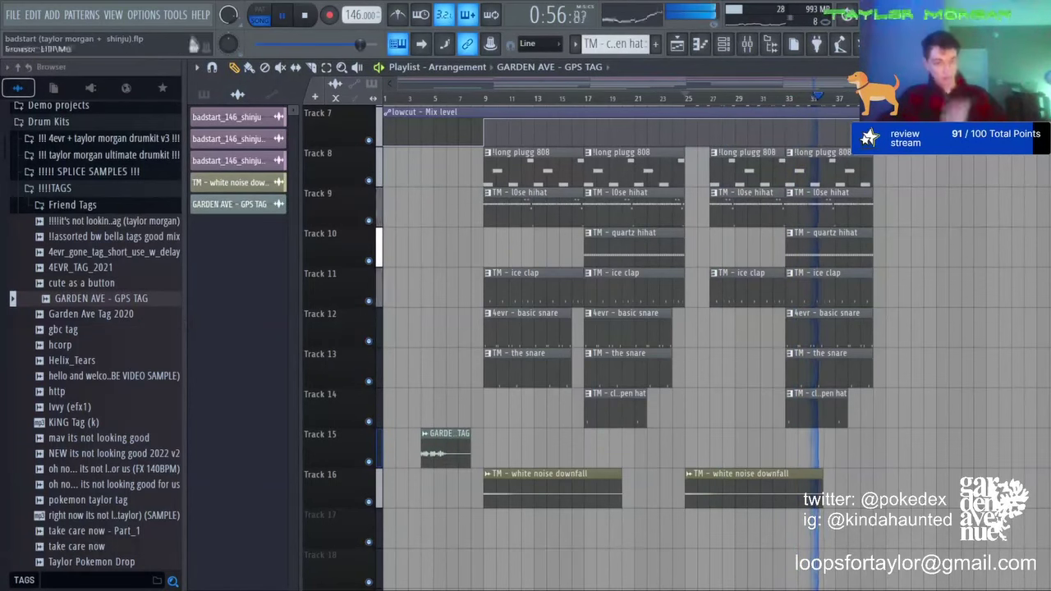
mouse_move(447, 447)
left_mouse_down()
mouse_move(458, 448)
mouse_move(435, 448)
left_mouse_up()
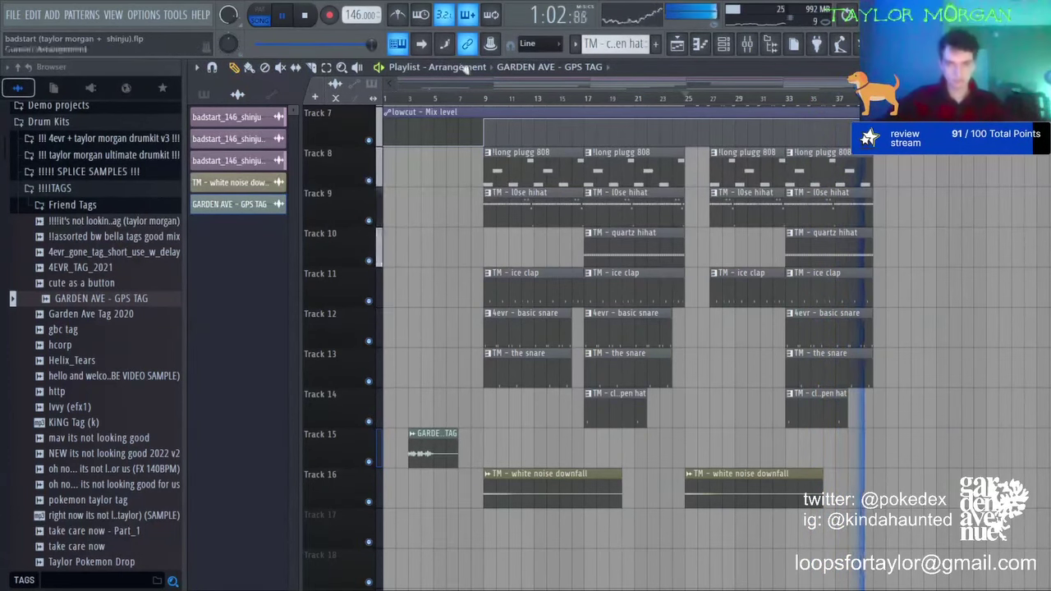
scroll(419, 435, "up", 3)
mouse_move(504, 439)
left_mouse_down()
mouse_move(652, 447)
mouse_move(452, 448)
mouse_move(521, 445)
left_mouse_up()
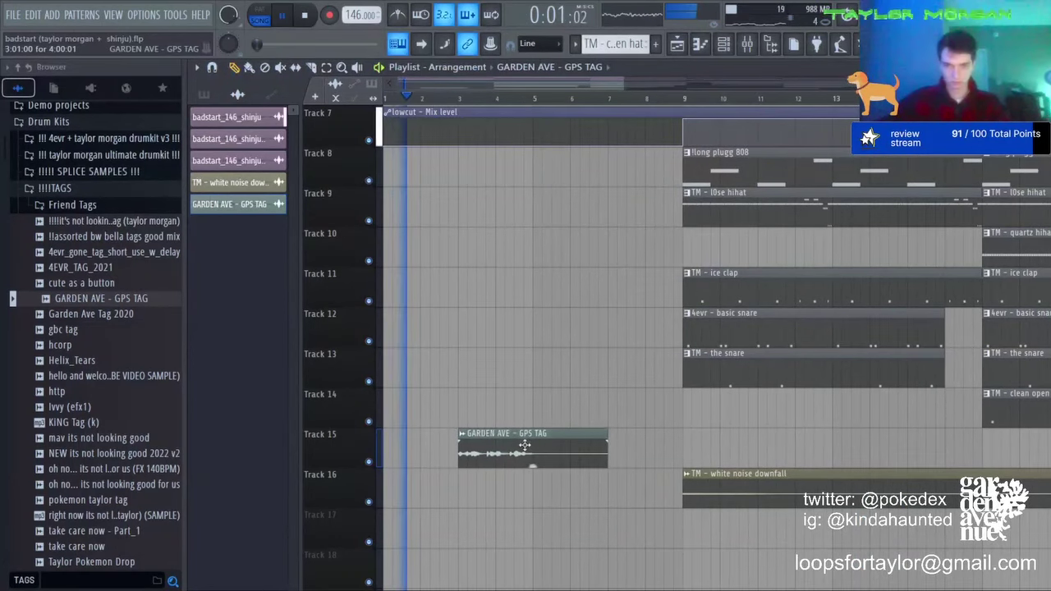
Step: Raise the GPS TAG channel's VOL and collapse the TAGS folder
double_click(520, 445)
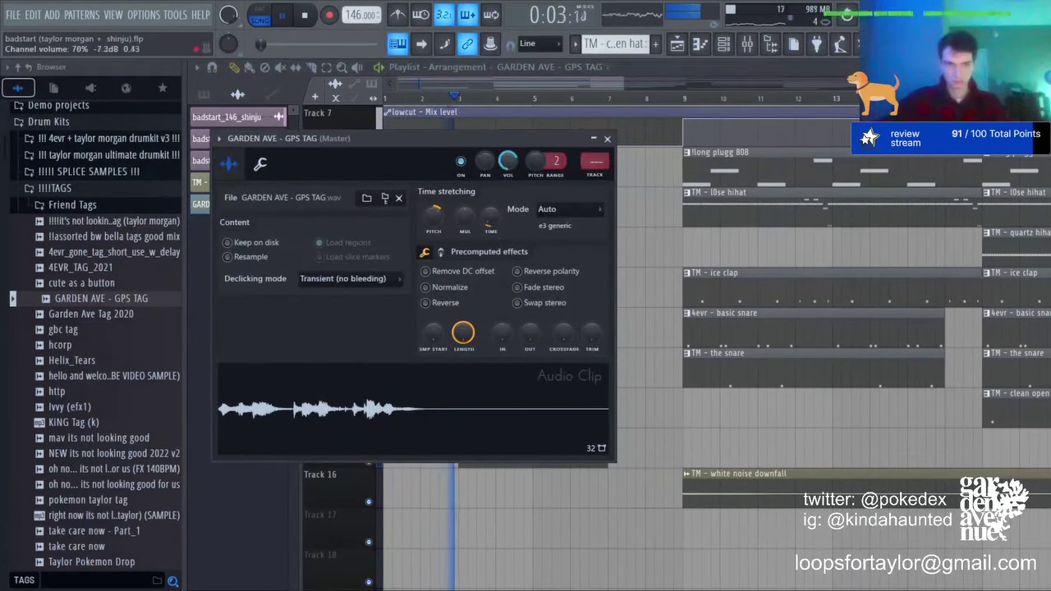
left_click_drag(502, 172, 502, 141)
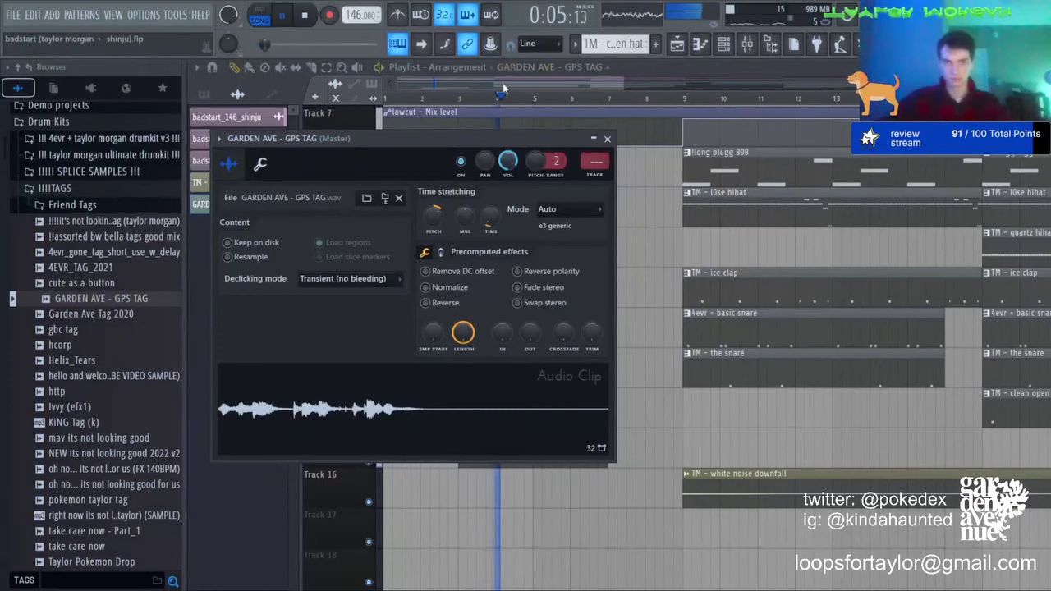
key("Escape")
scroll(503, 98, "down", 2)
scroll(504, 99, "up", 1)
scroll(504, 99, "down", 2)
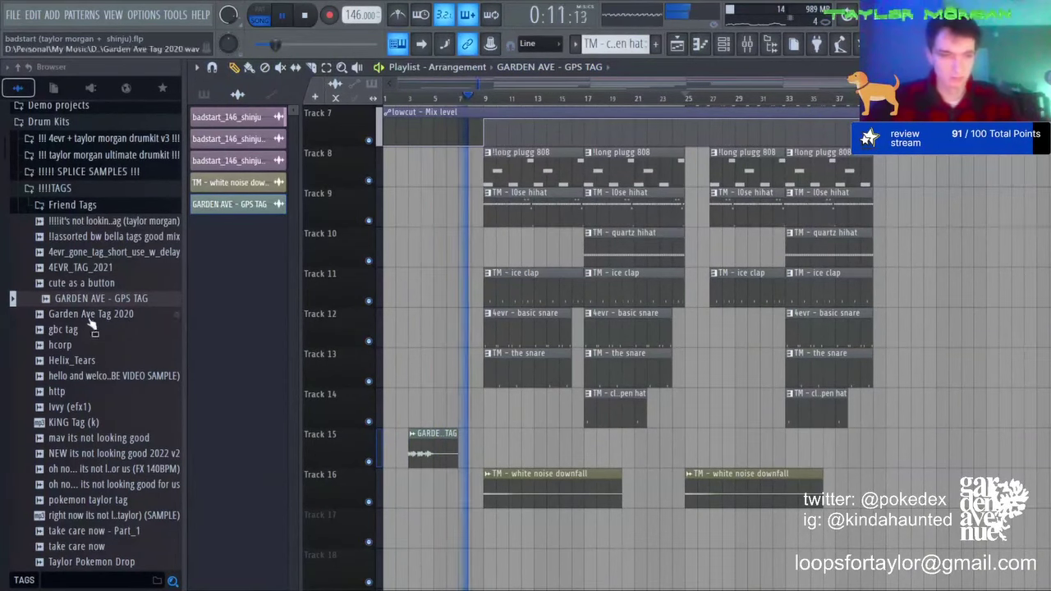
left_click(129, 193)
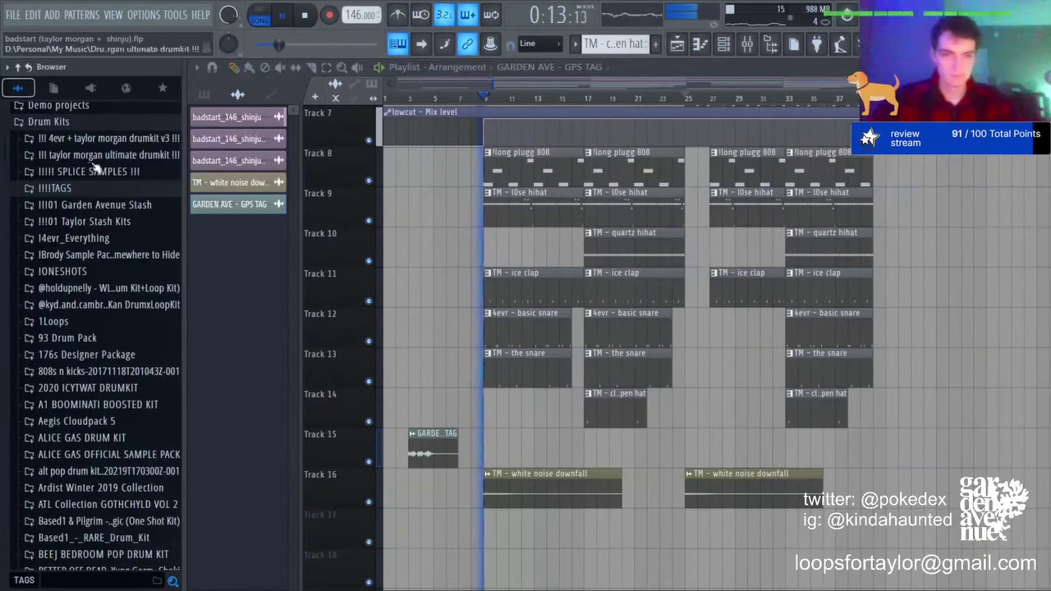
Step: Place the sinelead pattern at bar 1 on Track 6
scroll(472, 246, "up", 5)
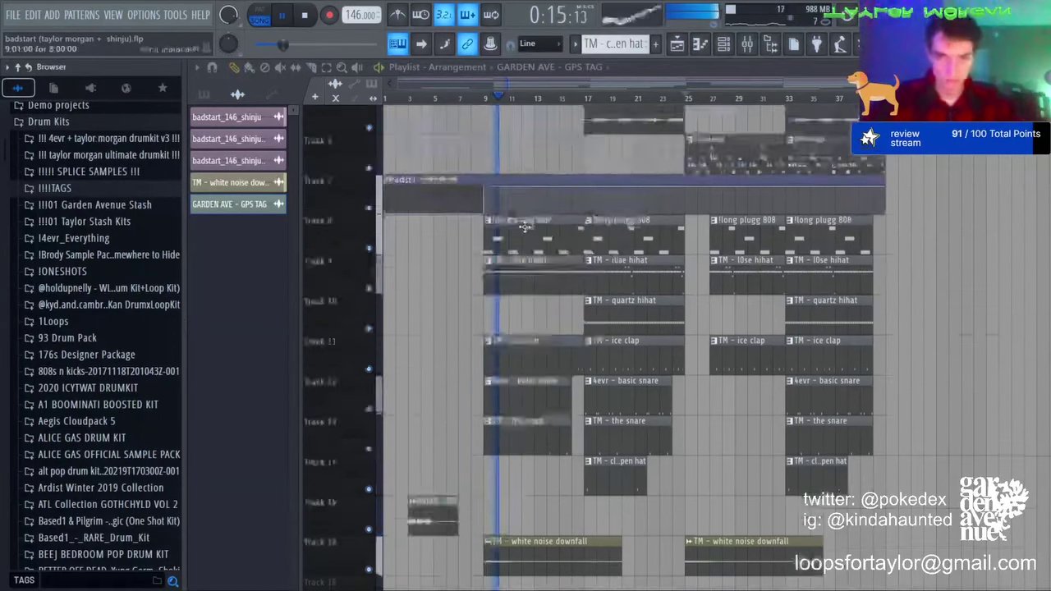
left_click(731, 321)
left_click_drag(452, 313, 387, 314)
key("space")
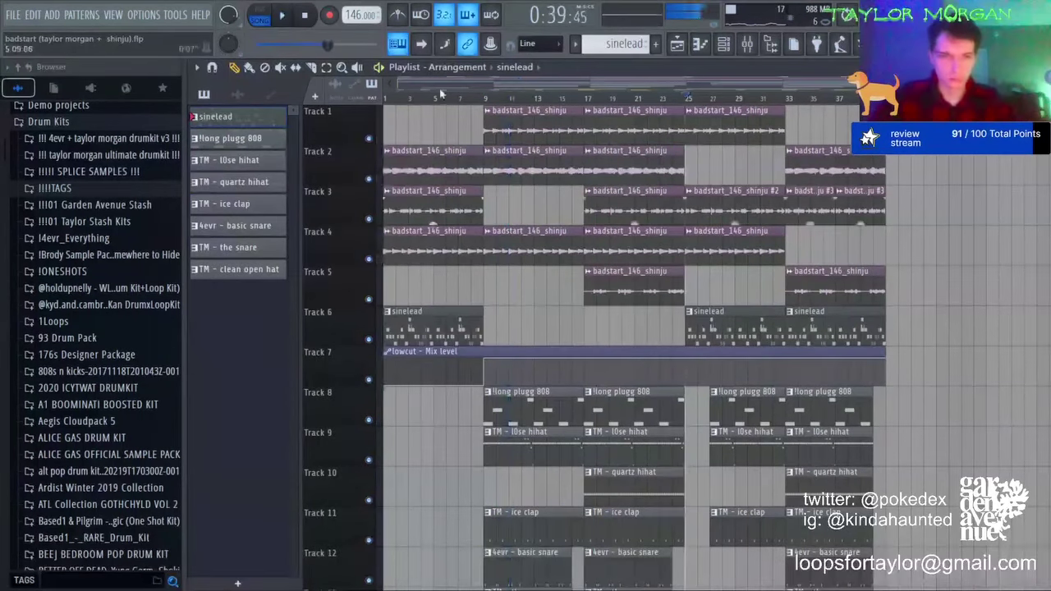
key("space")
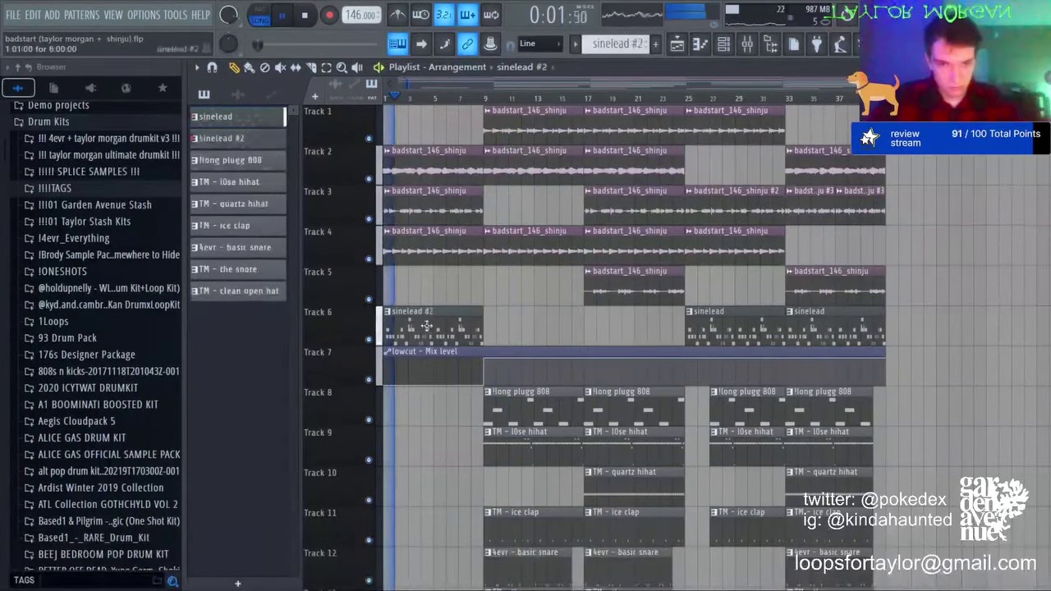
Step: Transpose the bar-1 sinelead melody down an octave in the piano roll
double_click(421, 337)
key("ctrl+Up")
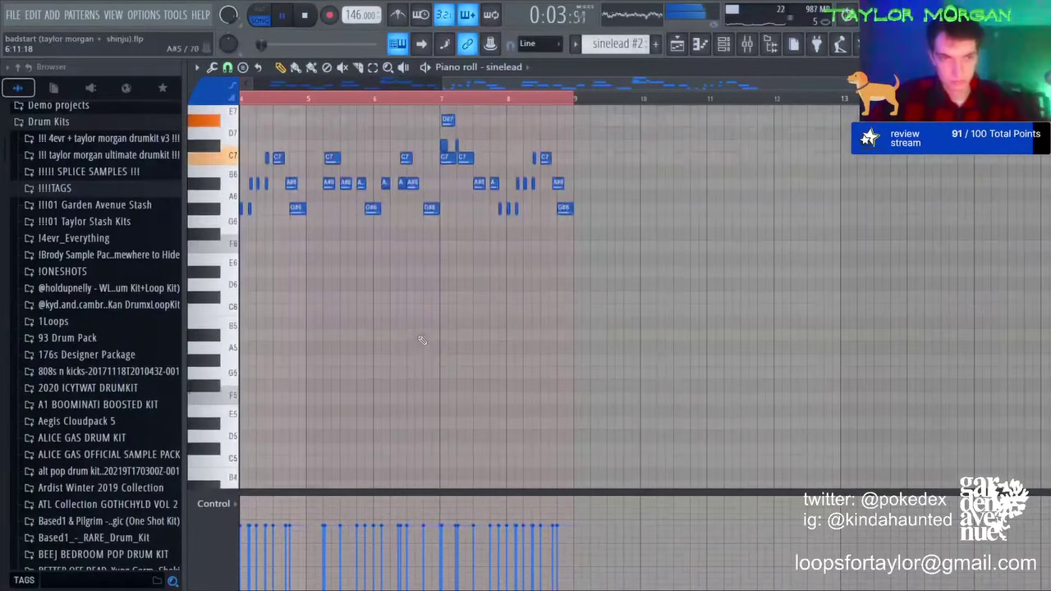
key("ctrl+Down")
key("ctrl+Down")
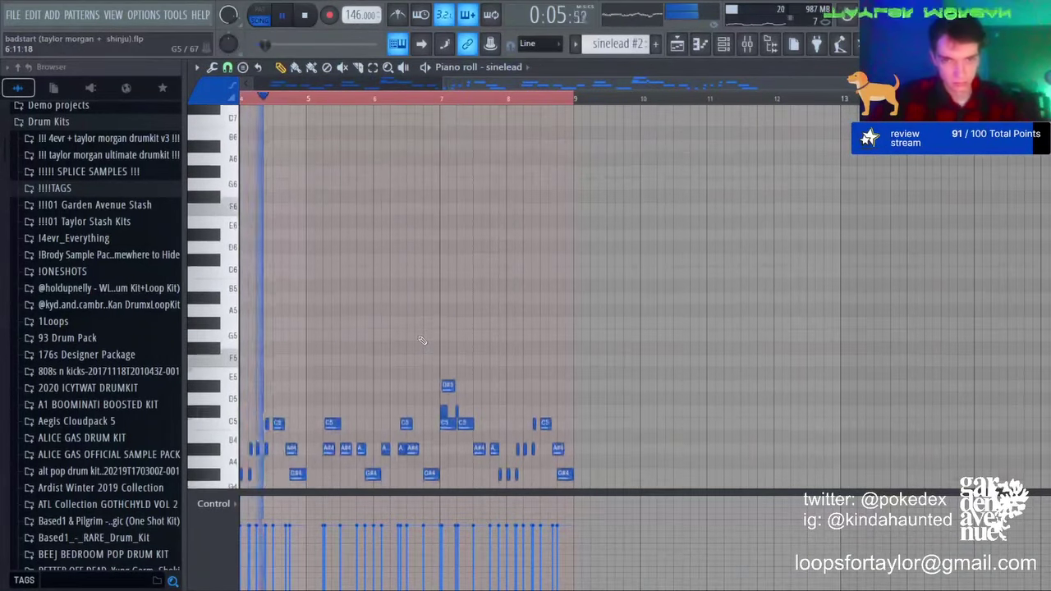
Step: Duplicate the selected arrangement section to the right with Ctrl+B
left_click(677, 44)
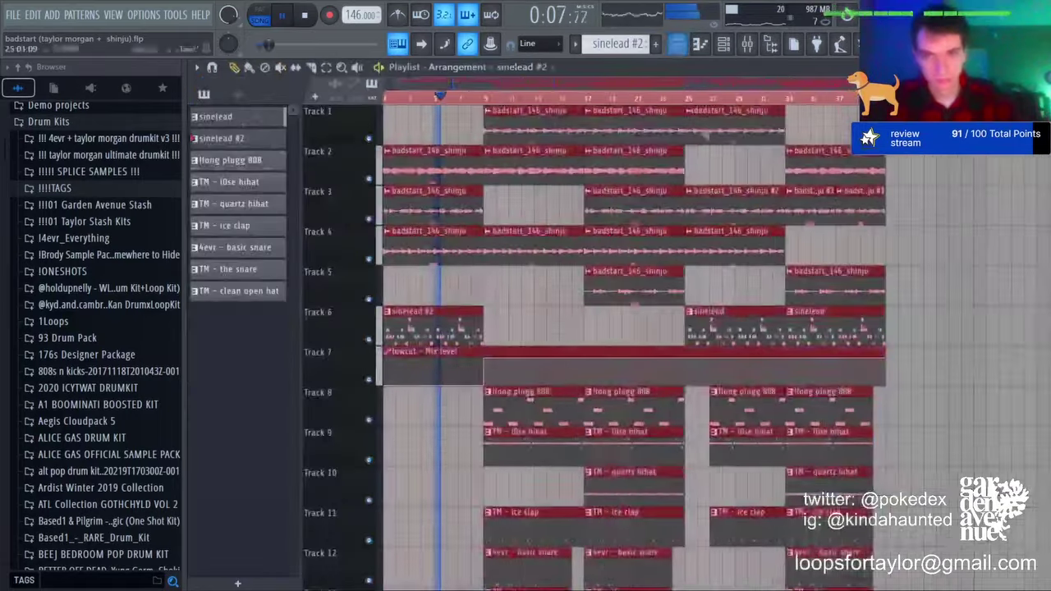
key("ctrl+b")
key("ctrl+b")
key("ctrl+d")
scroll(676, 107, "down", 4)
scroll(813, 338, "down", 8)
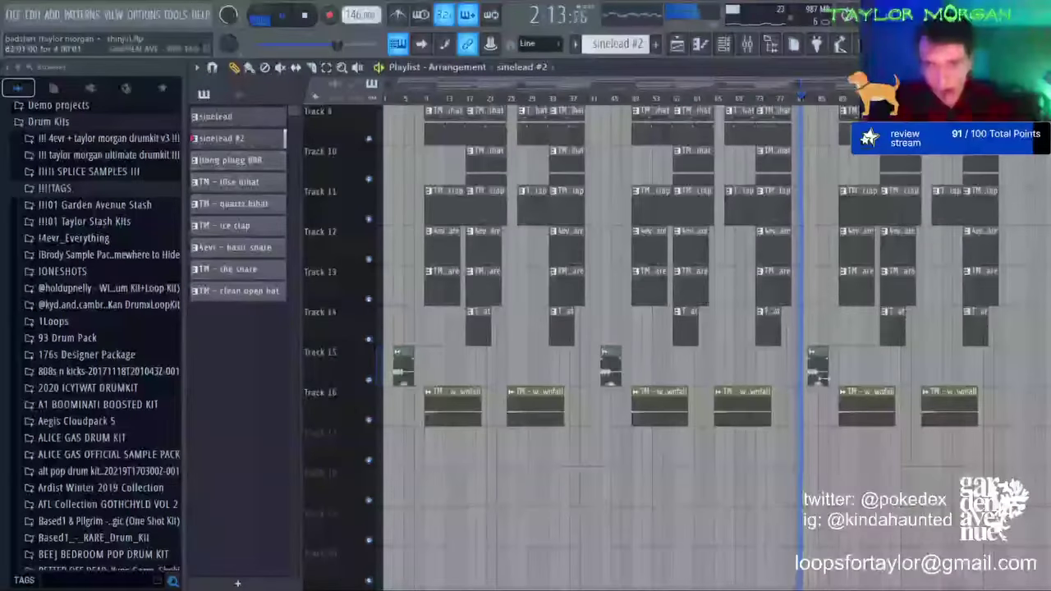
Step: Delete the extra GPS TAG clips at bars 43 and 83, plus Track 6's first clip
double_click(819, 375)
left_click_drag(503, 163, 502, 174)
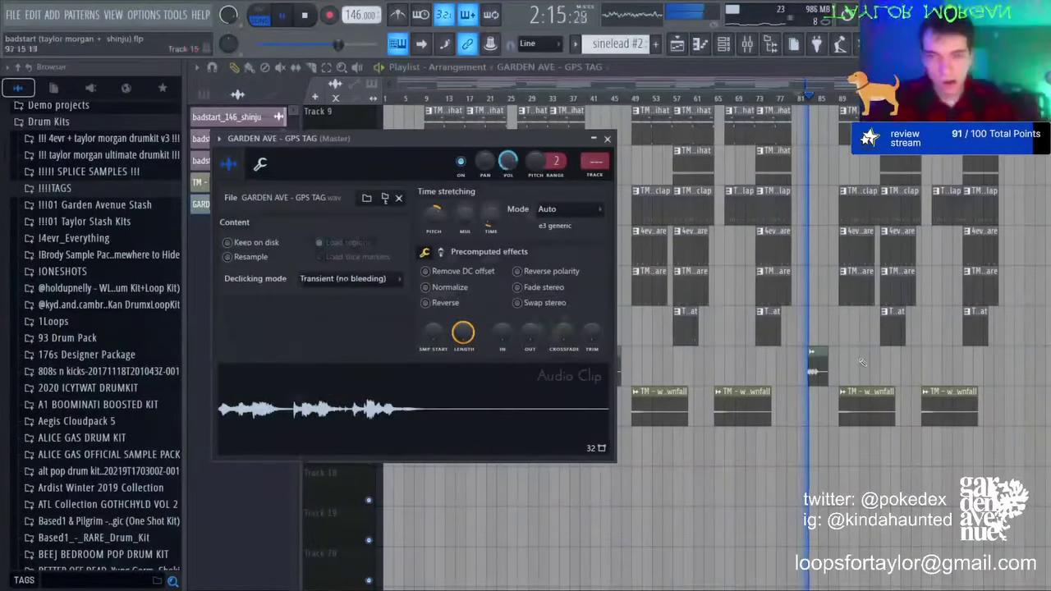
right_click(818, 369)
right_click(616, 354)
key("space")
key("space")
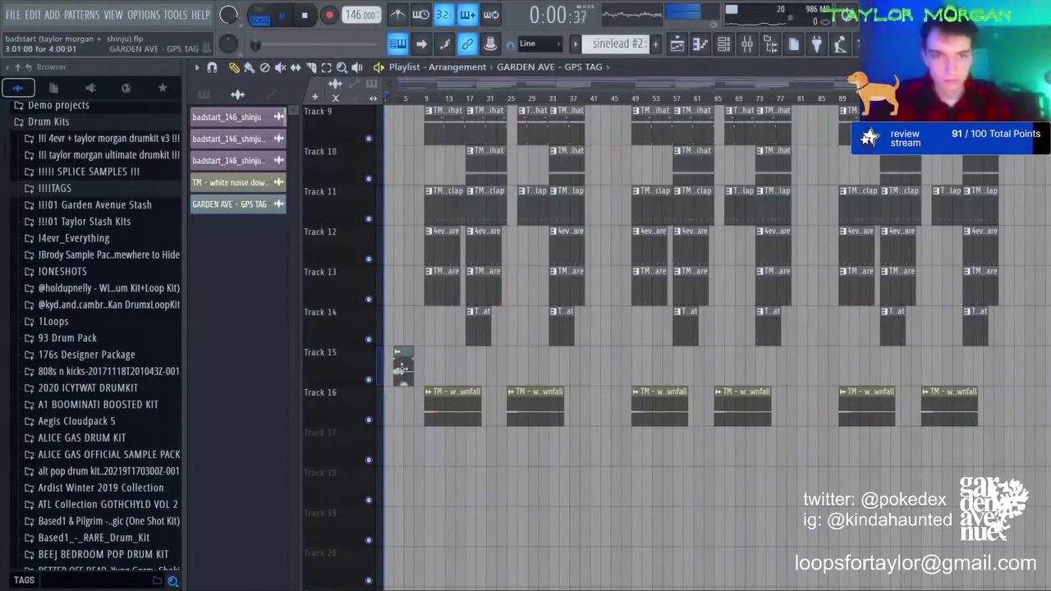
double_click(403, 369)
left_click_drag(507, 163, 507, 166)
scroll(536, 227, "up", 5)
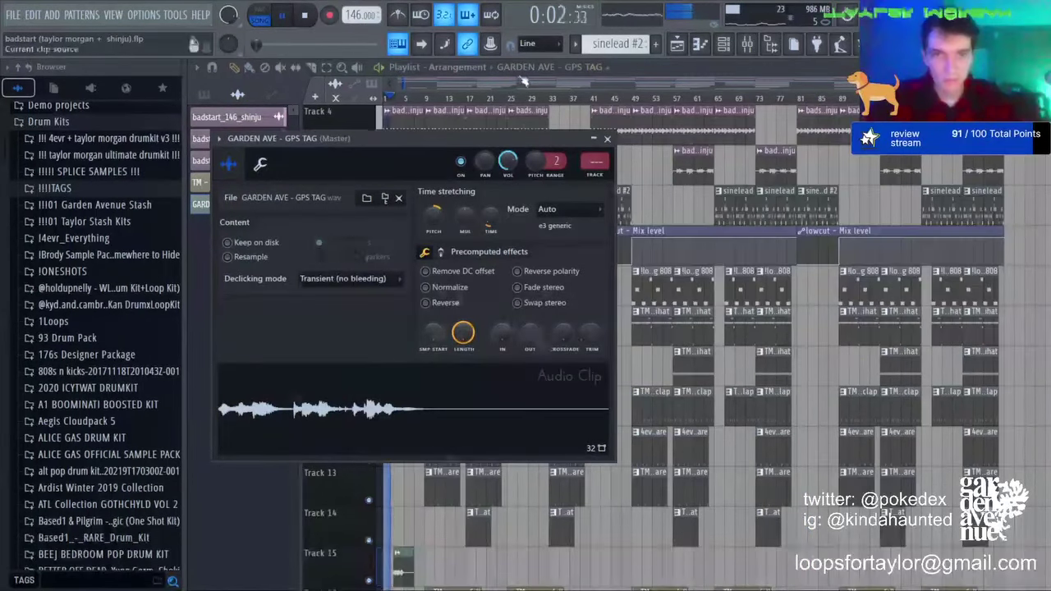
left_click(608, 138)
right_click(408, 204)
scroll(635, 139, "up", 1)
scroll(636, 139, "up", 2)
Step: Place a badstart_146_shinju clip on Track 5 at bar 41
left_click(588, 97)
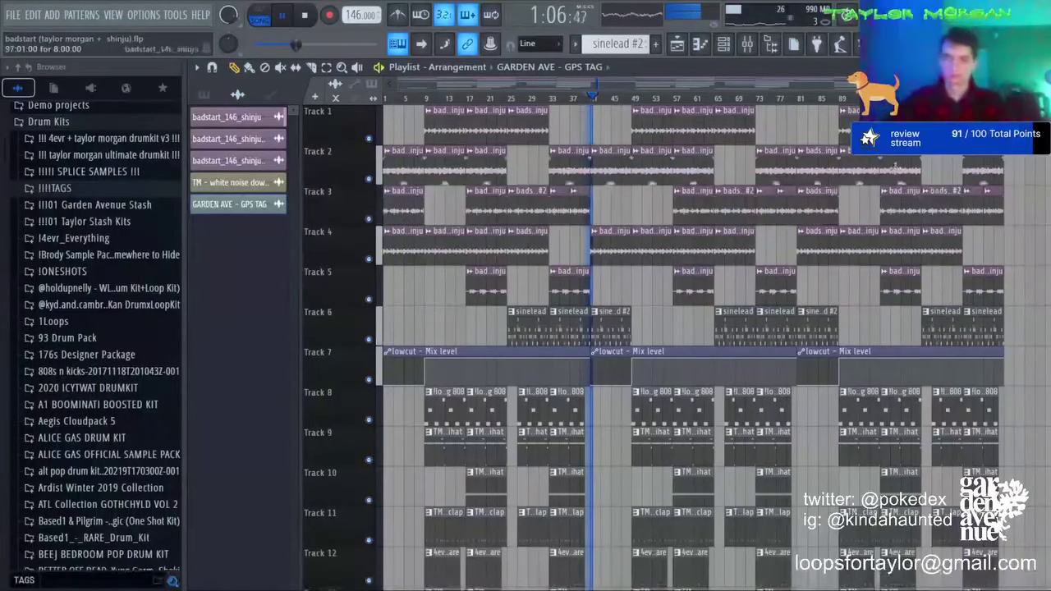
left_click(568, 285)
left_click(597, 286)
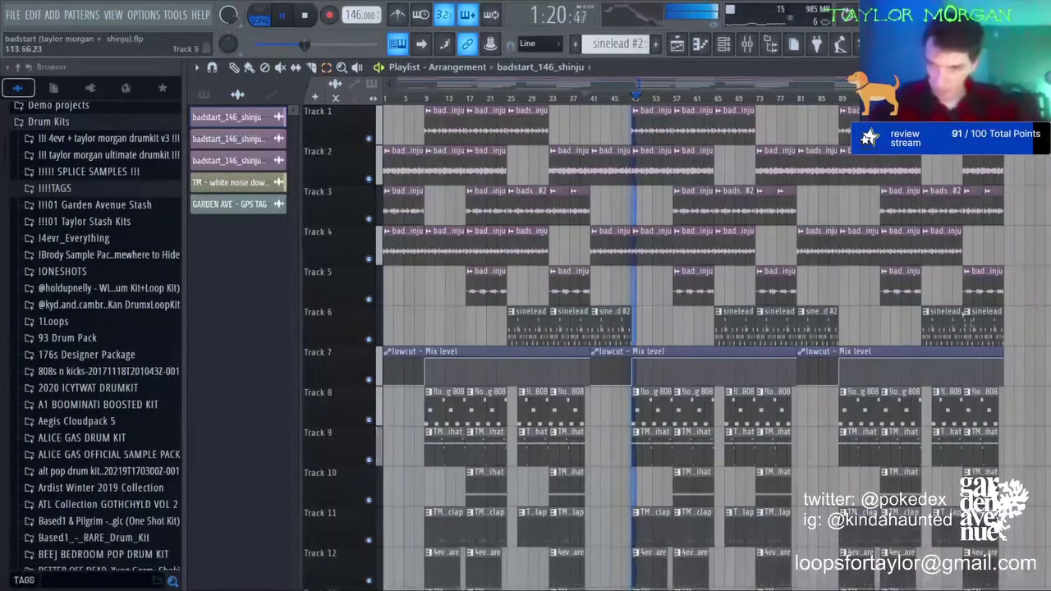
Step: Extend the ending by duplicating Track 4's final clip and Track 3's last two slices
left_click(978, 327)
left_click(941, 248)
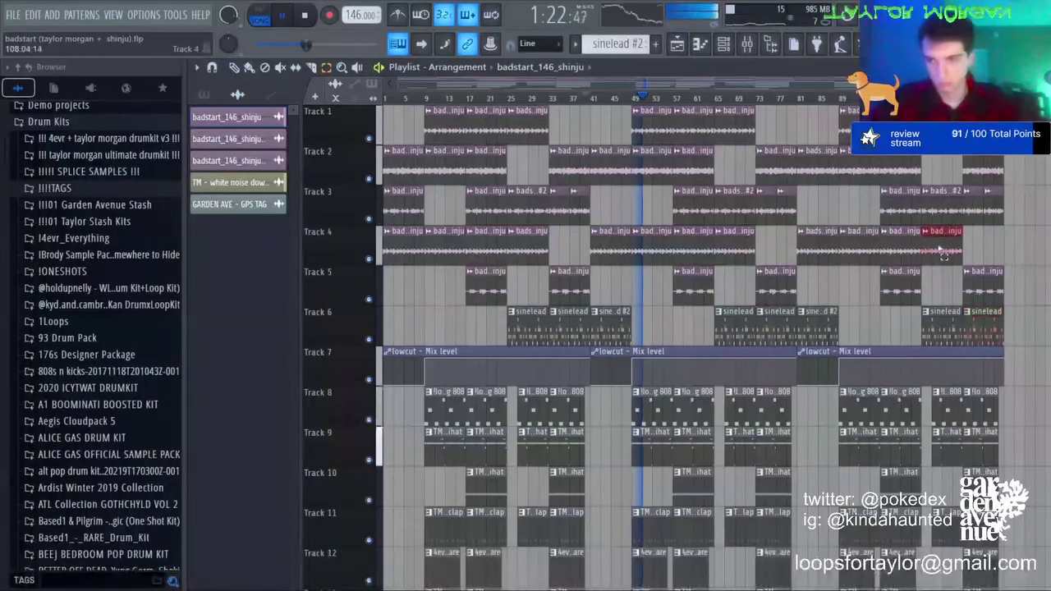
key("ctrl+b")
key("ctrl+b")
left_click(975, 229)
key("Delete")
left_click(989, 173)
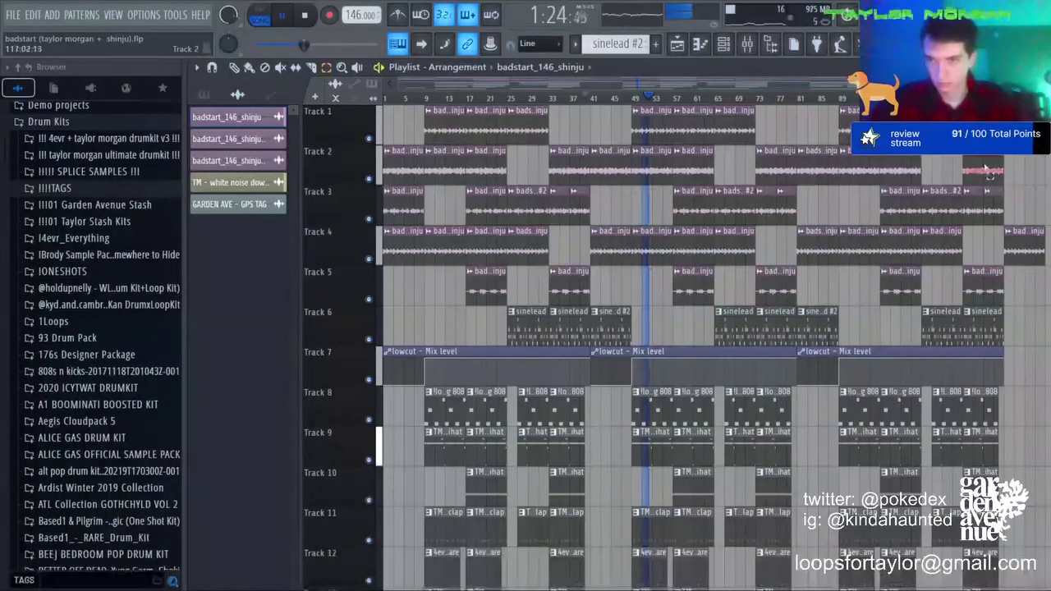
key("ctrl+b")
key("ctrl+z")
left_click_drag(976, 199, 999, 210)
key("ctrl+b")
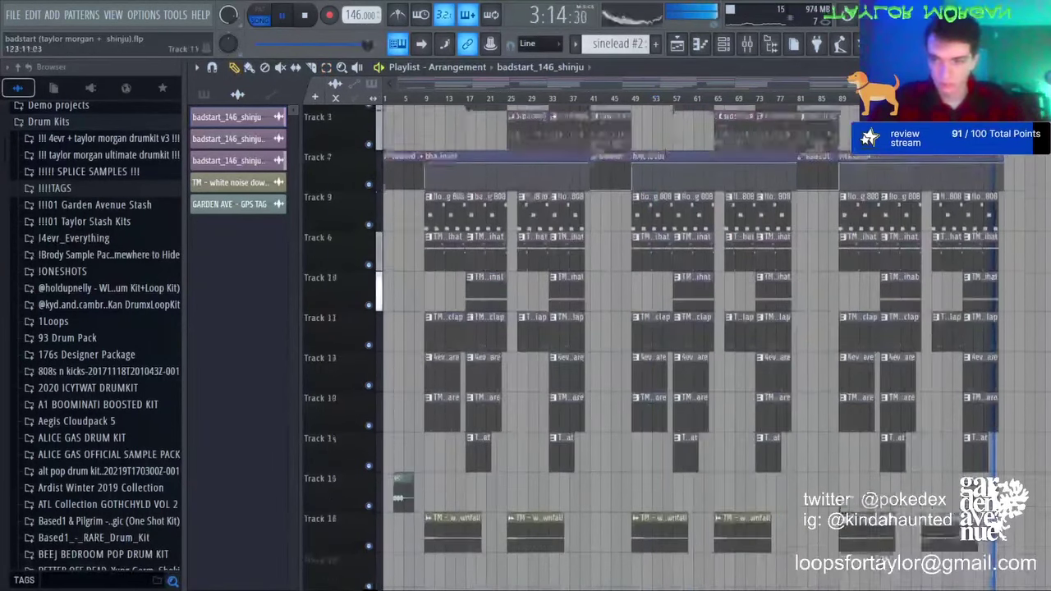
Step: Add a white noise downfall copy at the end and save the project
scroll(669, 348, "down", 1)
left_click(951, 486)
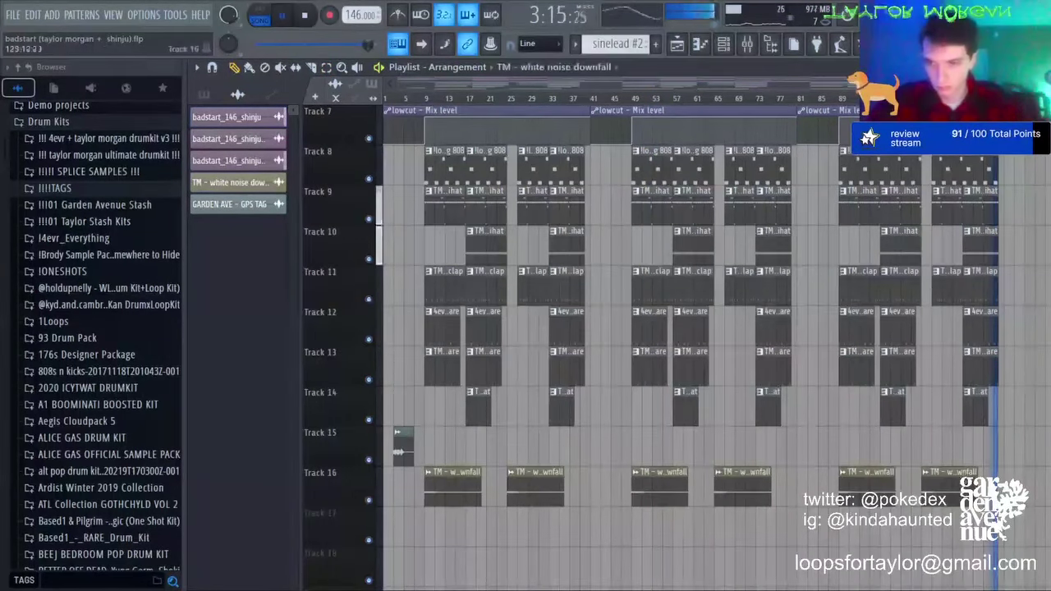
left_click(1008, 488)
left_click(312, 69)
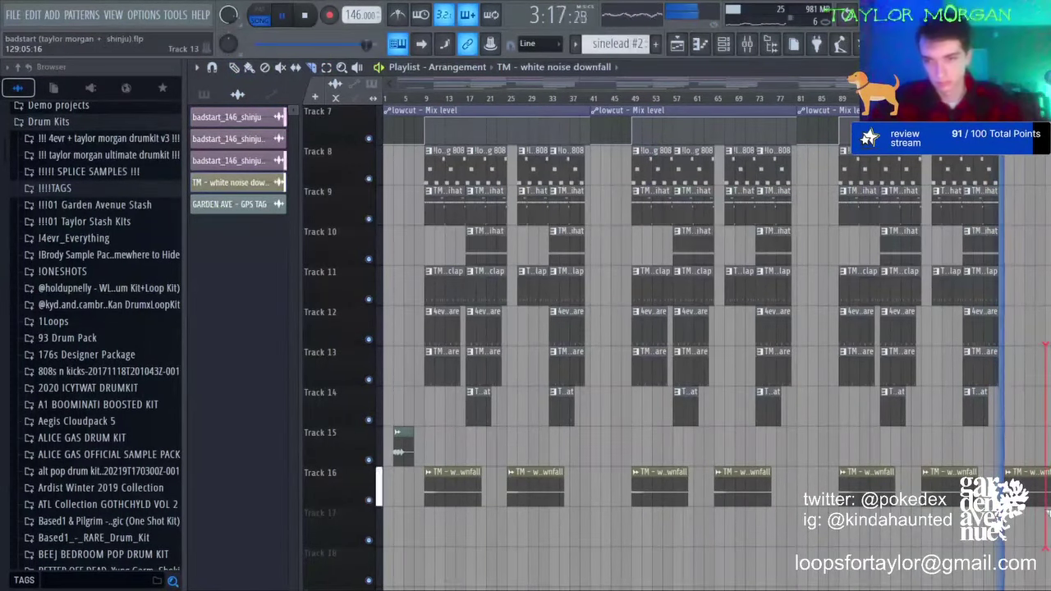
scroll(399, 451, "up", 4)
left_click(235, 68)
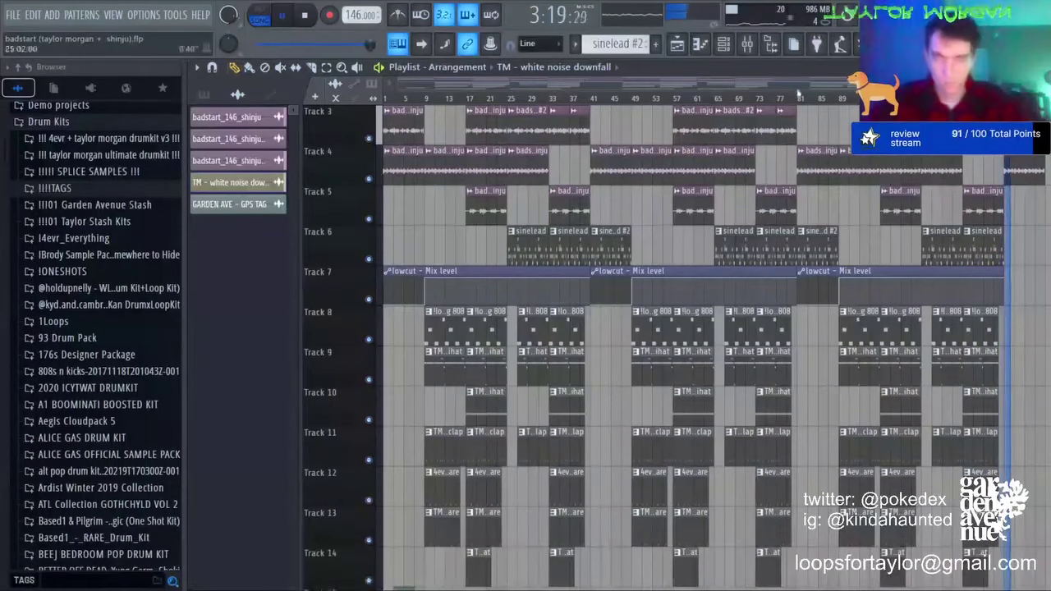
left_click_drag(731, 84, 794, 93)
key("ctrl+s")
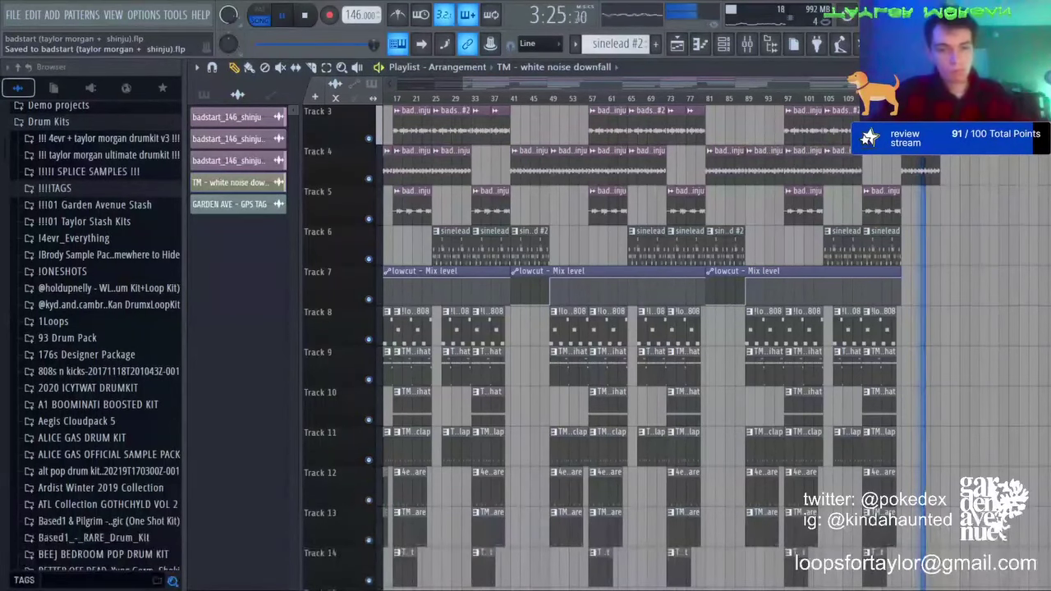
key("space")
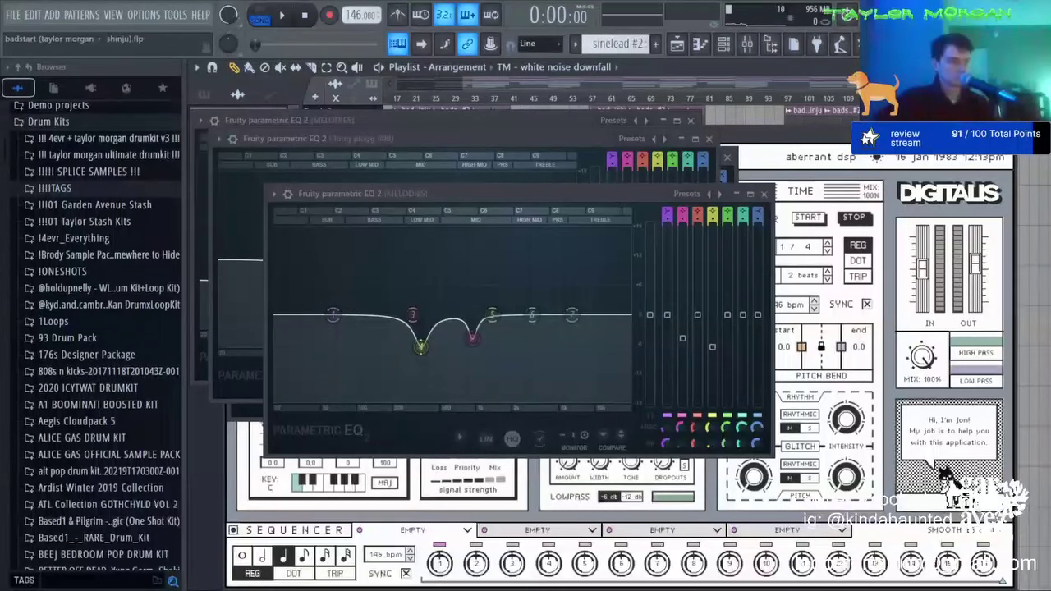
left_click(509, 194)
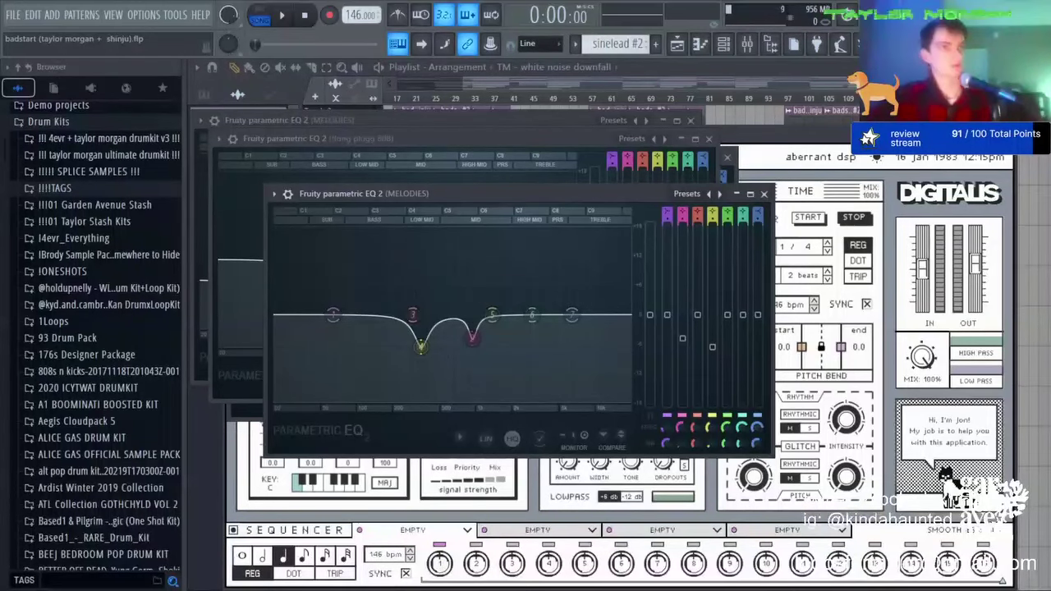
key("F5")
Step: Open the 150bpm_shorted project from the File menu
scroll(585, 348, "left", 1)
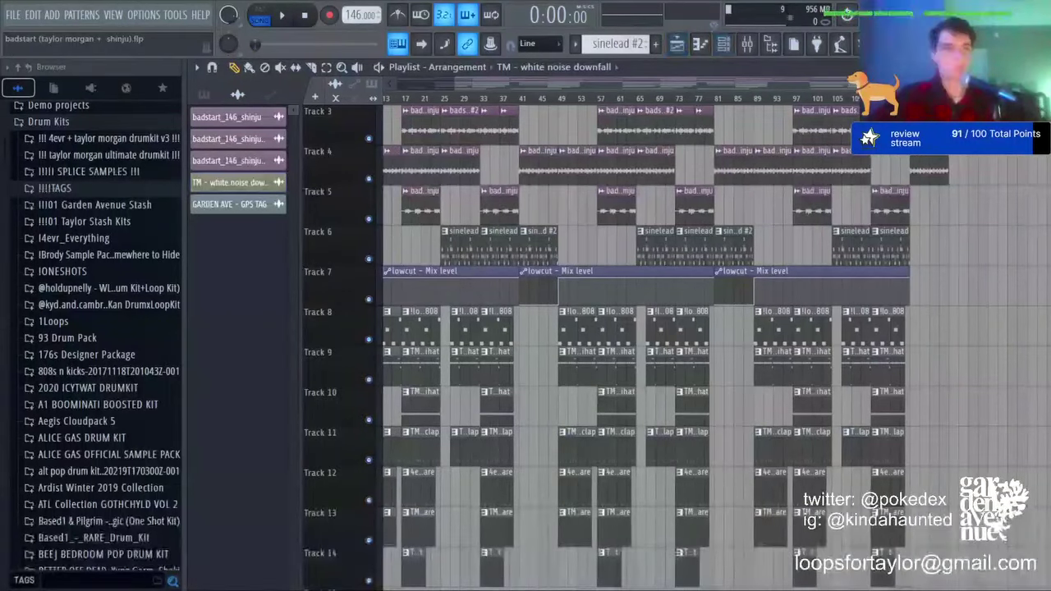
left_click(15, 15)
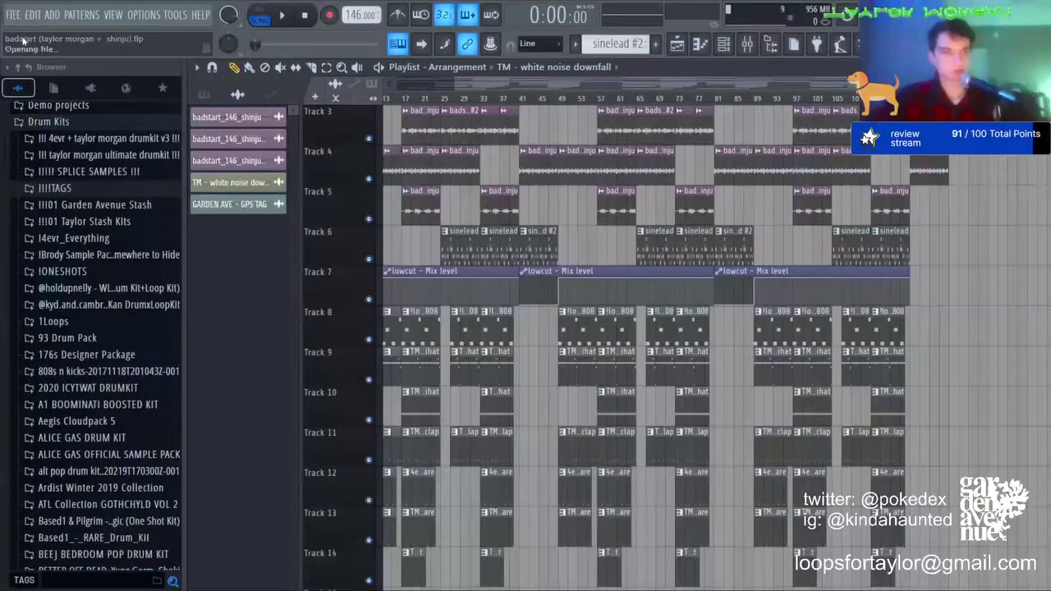
left_click(22, 39)
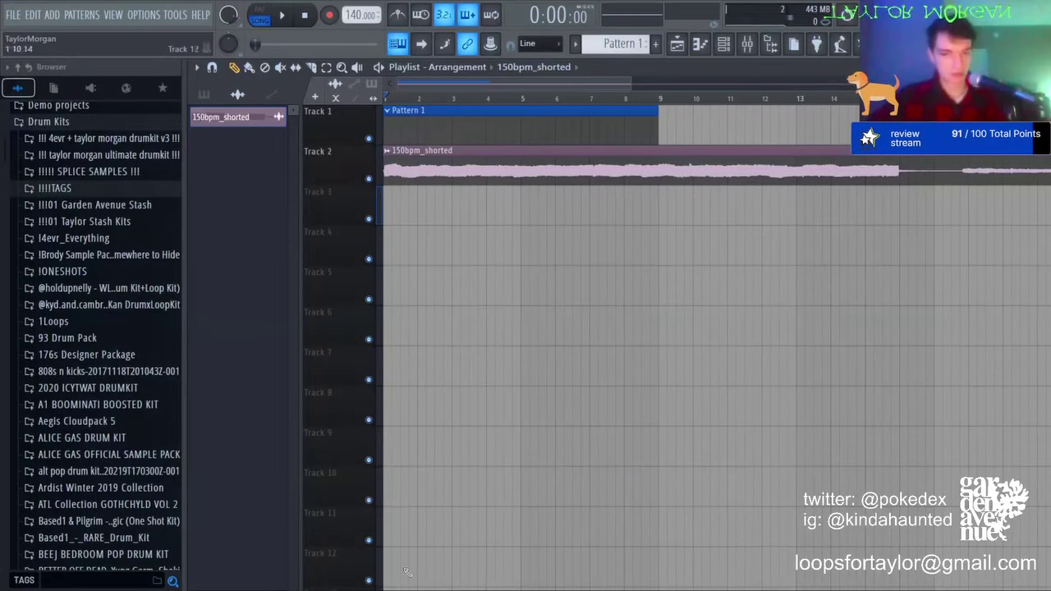
scroll(423, 99, "down", 3)
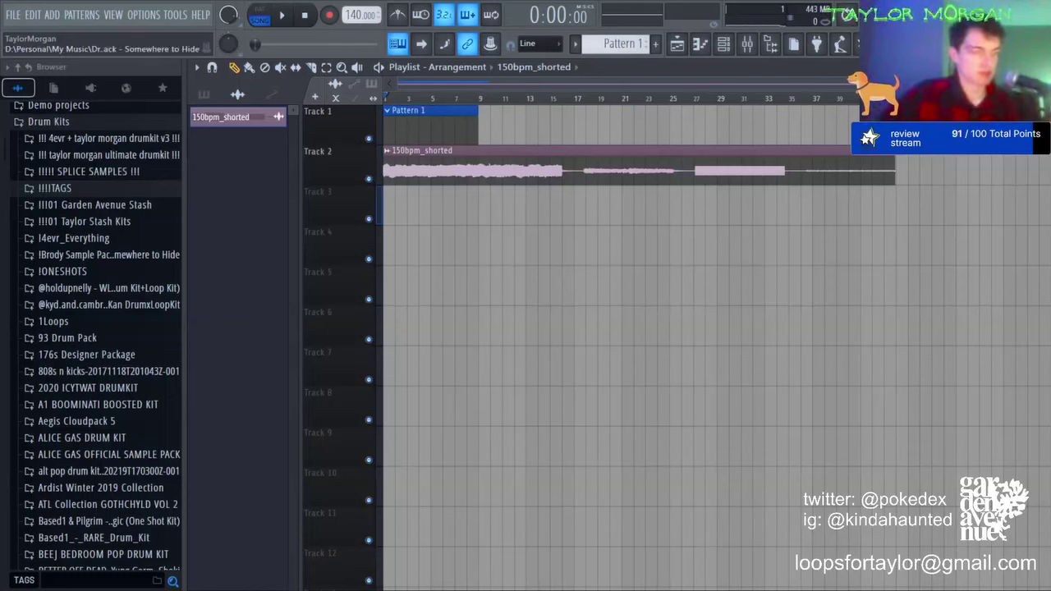
scroll(403, 213, "up", 6)
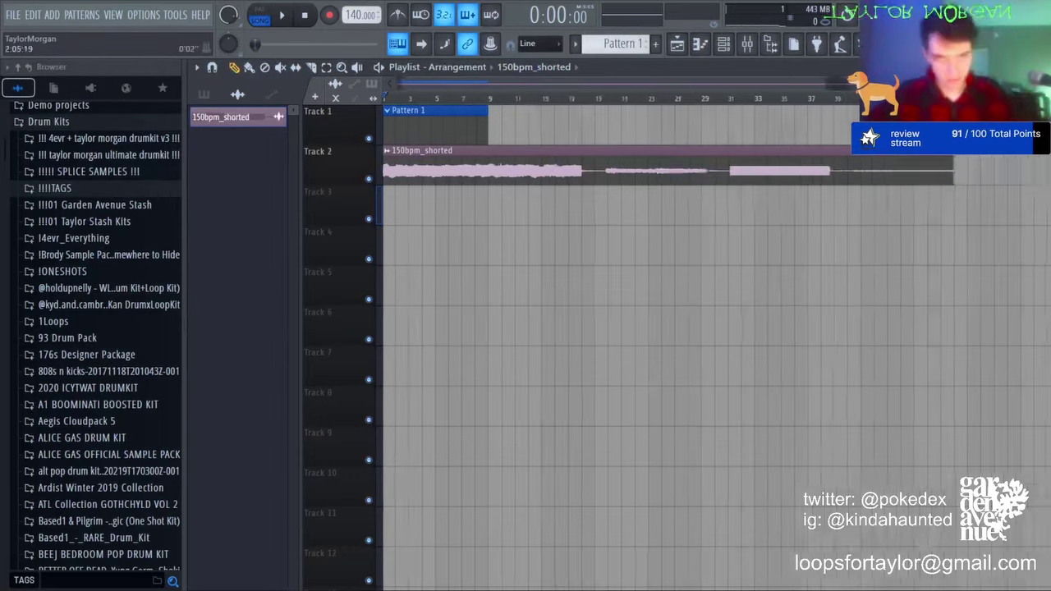
Step: Set the project tempo to 150 BPM
left_click_drag(427, 83, 77, 107)
scroll(394, 101, "up", 8)
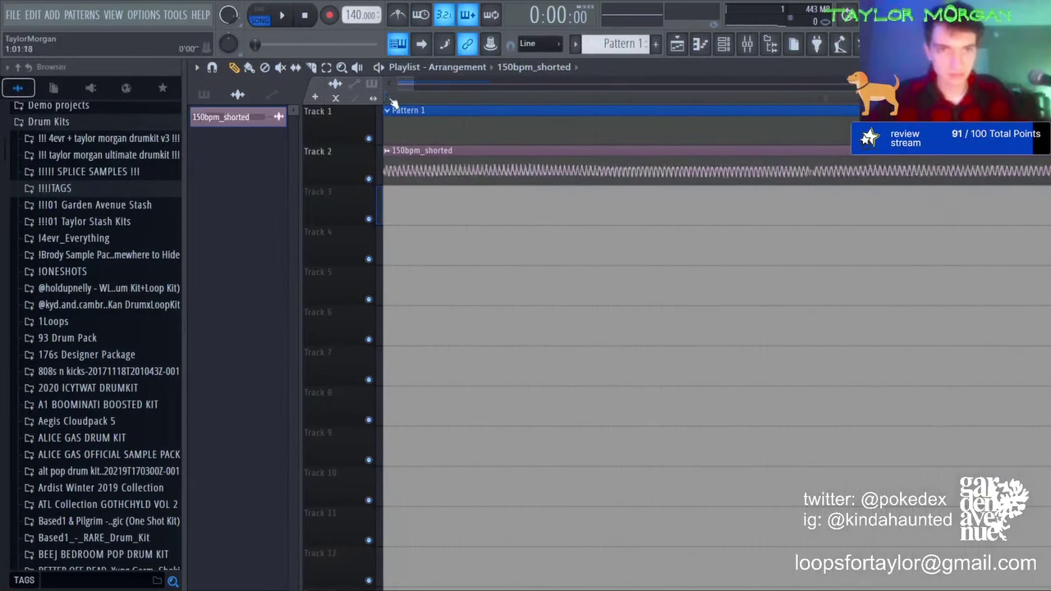
left_click_drag(402, 82, 371, 81)
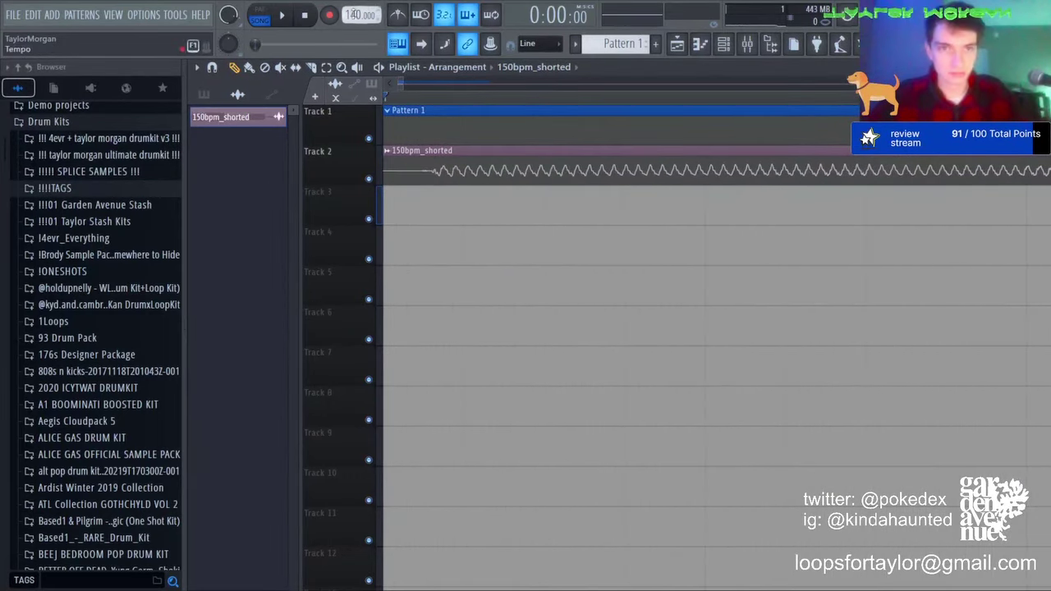
type("150")
key("Return")
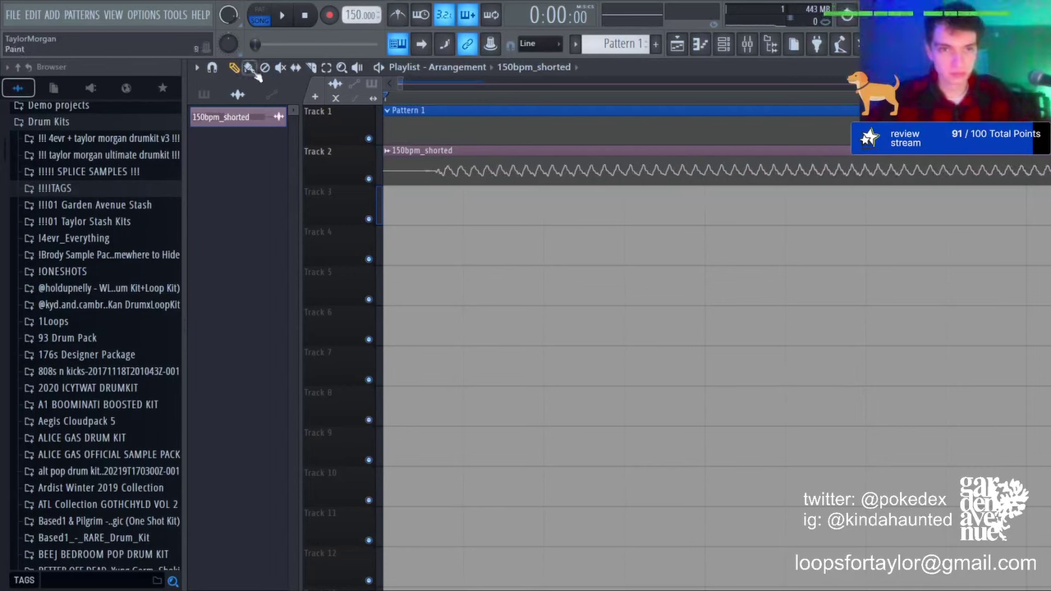
Step: Slip the 150bpm_shorted waveform so it starts right at the clip edge
left_click(296, 67)
left_click_drag(476, 158, 425, 122)
key("space")
scroll(428, 97, "down", 5)
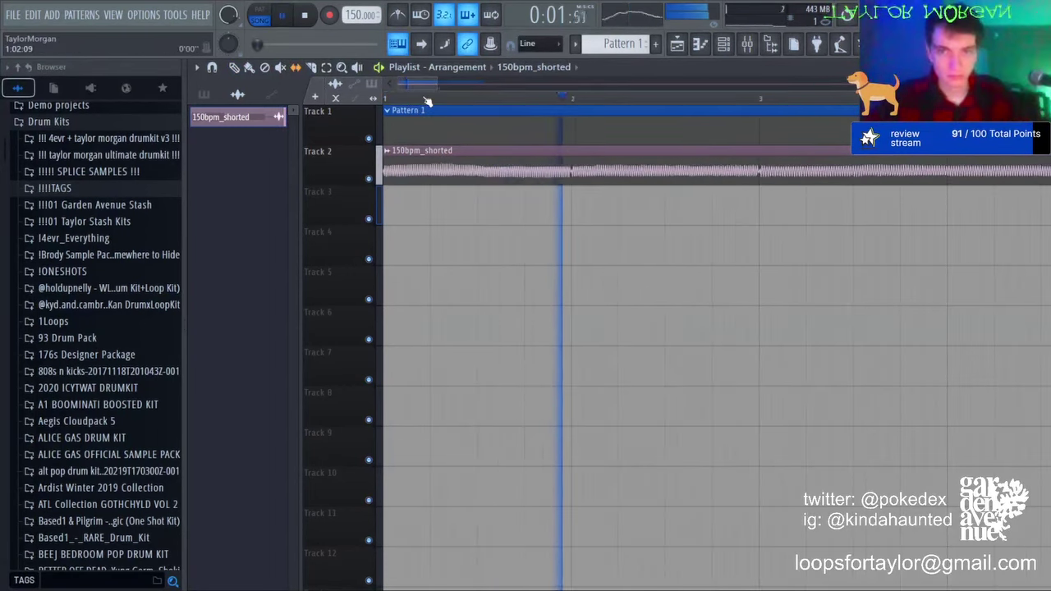
scroll(428, 97, "down", 3)
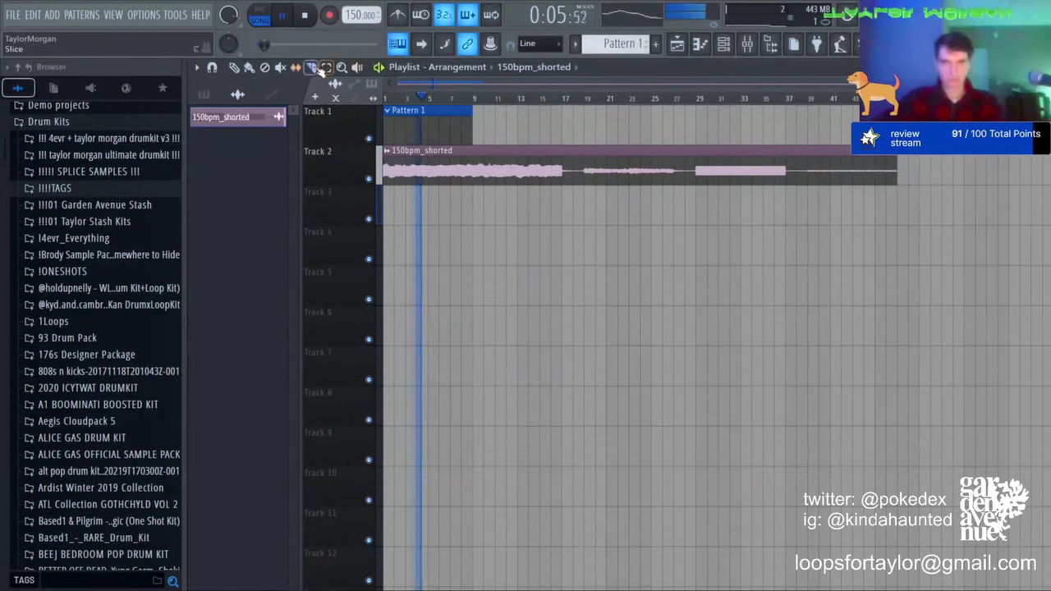
Step: Slice the Track 2 clip at bars 29 and 39 and move a slice to bar 1
left_click(582, 175)
left_click(702, 178)
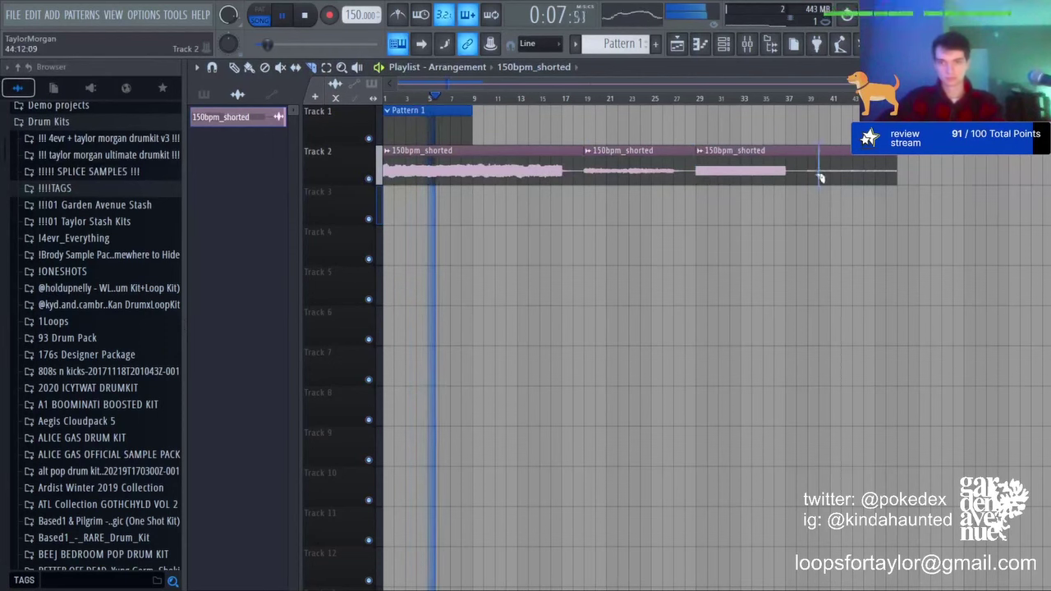
left_click(811, 178)
left_click(235, 67)
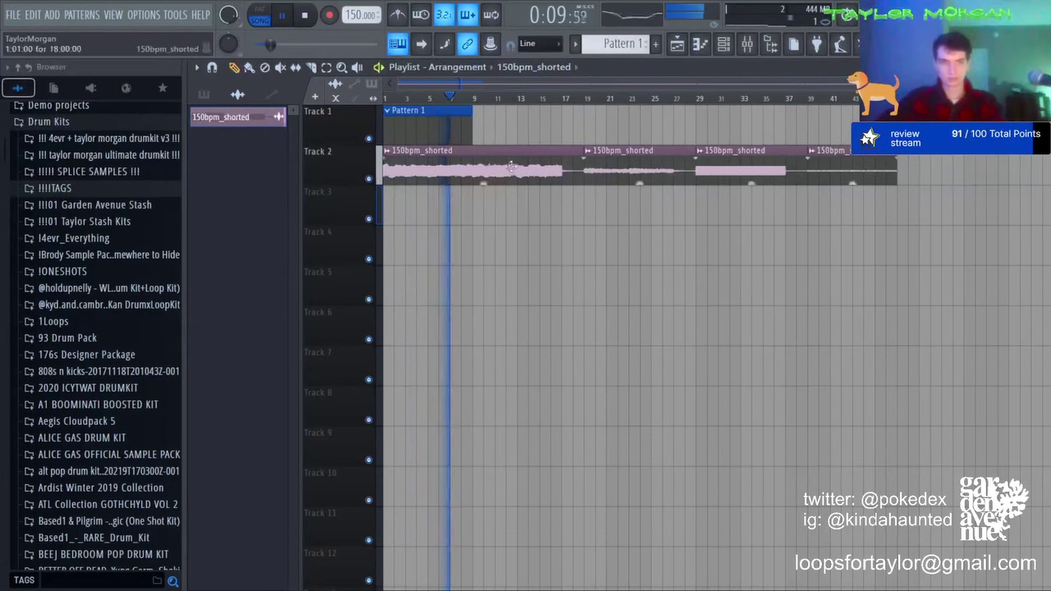
right_click(534, 176)
key("space")
left_click_drag(612, 171, 145, 167)
key("space")
key("space")
left_click(702, 100)
key("space")
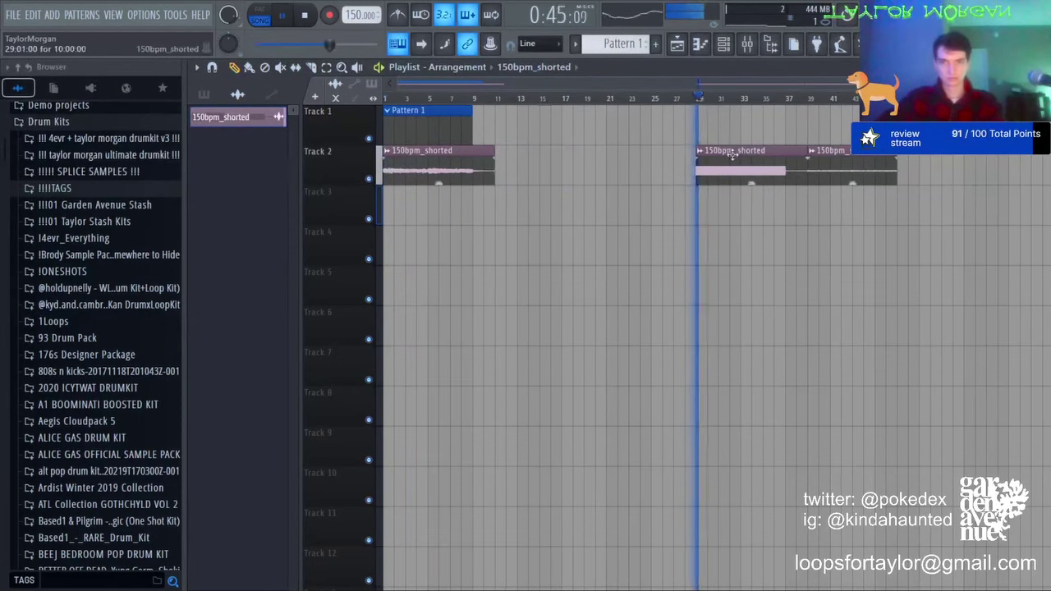
Step: Move the bar-29 and bar-39 slices to Tracks 4 and 3 at bar 1, trimmed at bar 9
left_click_drag(732, 156, 321, 258)
left_click_drag(878, 174, 435, 212)
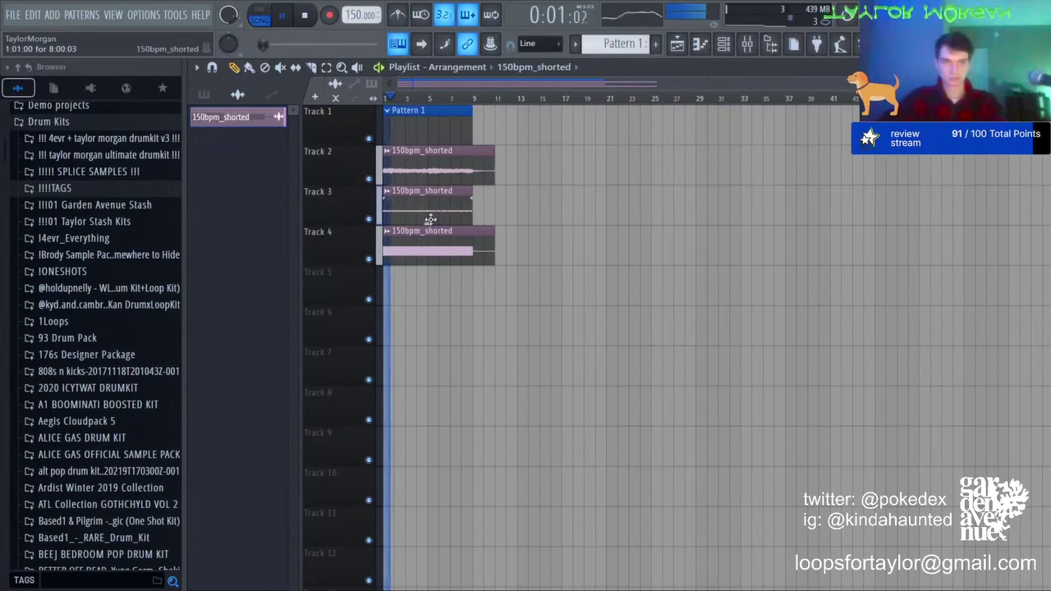
left_click(312, 68)
left_click_drag(476, 179, 474, 250)
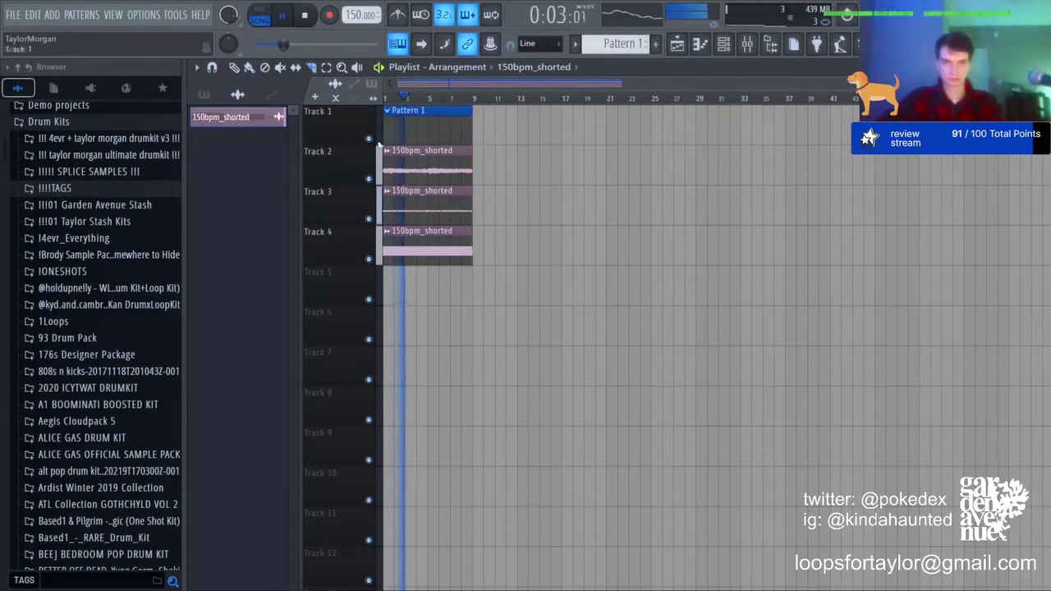
left_click(237, 71)
Step: Draw a unique 150bpm_shorted test clip on Track 5 and inspect it in the sample editor
left_click(723, 45)
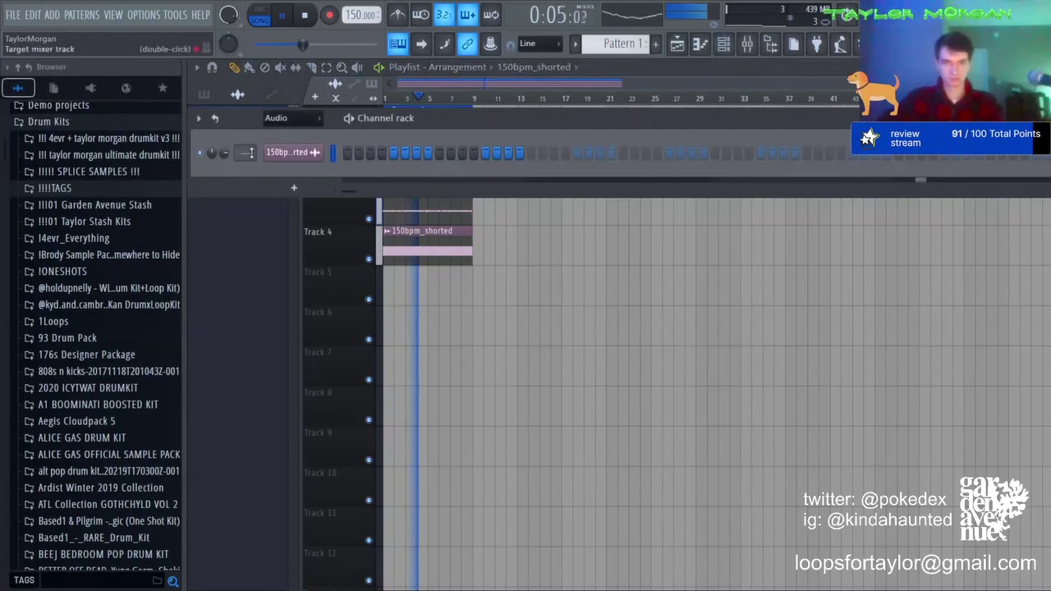
left_click(390, 235)
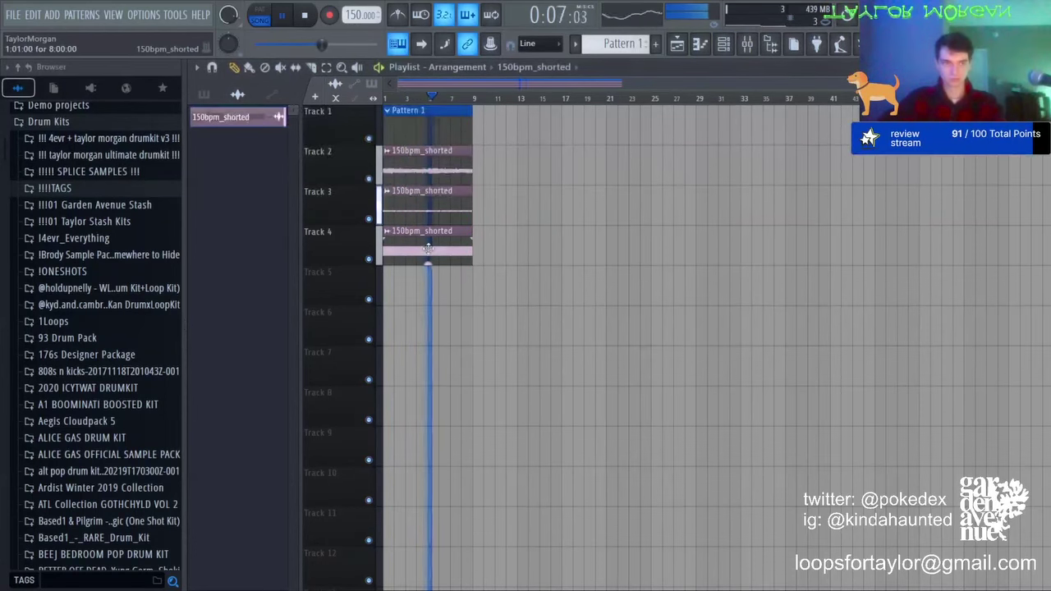
left_click(565, 306)
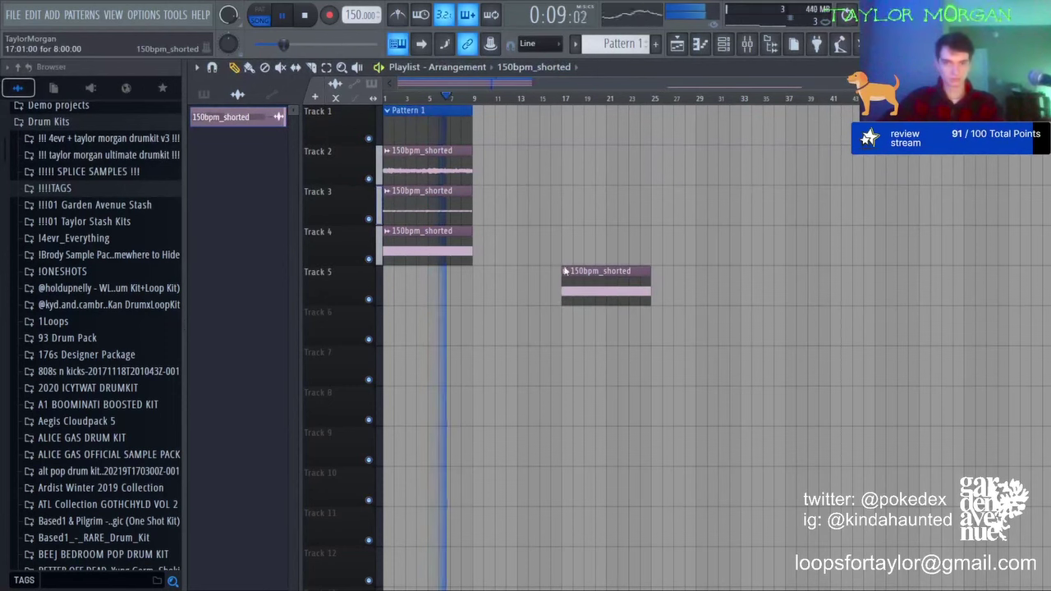
left_click(677, 297)
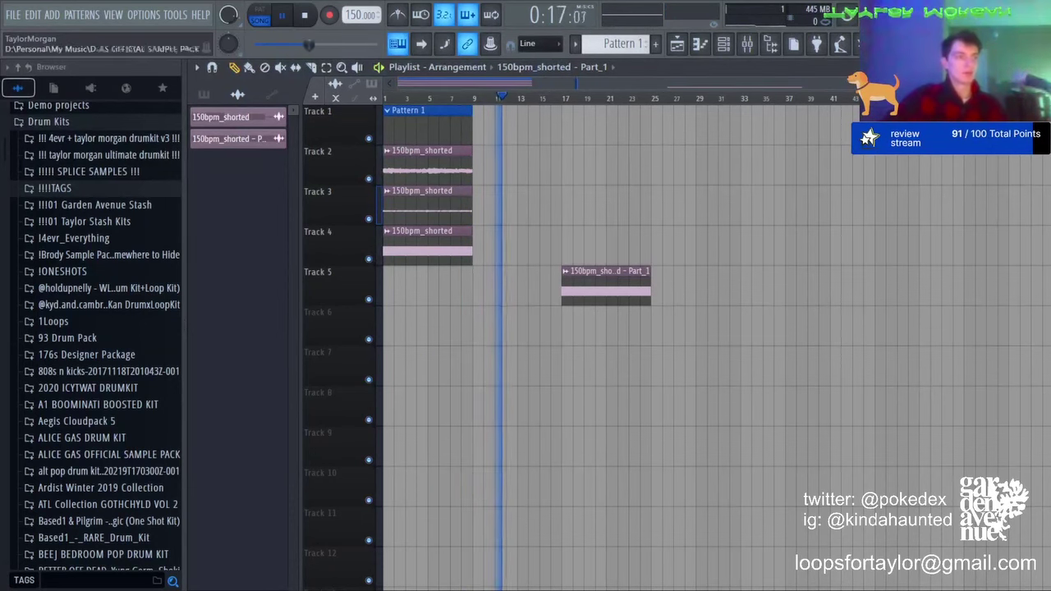
key("space")
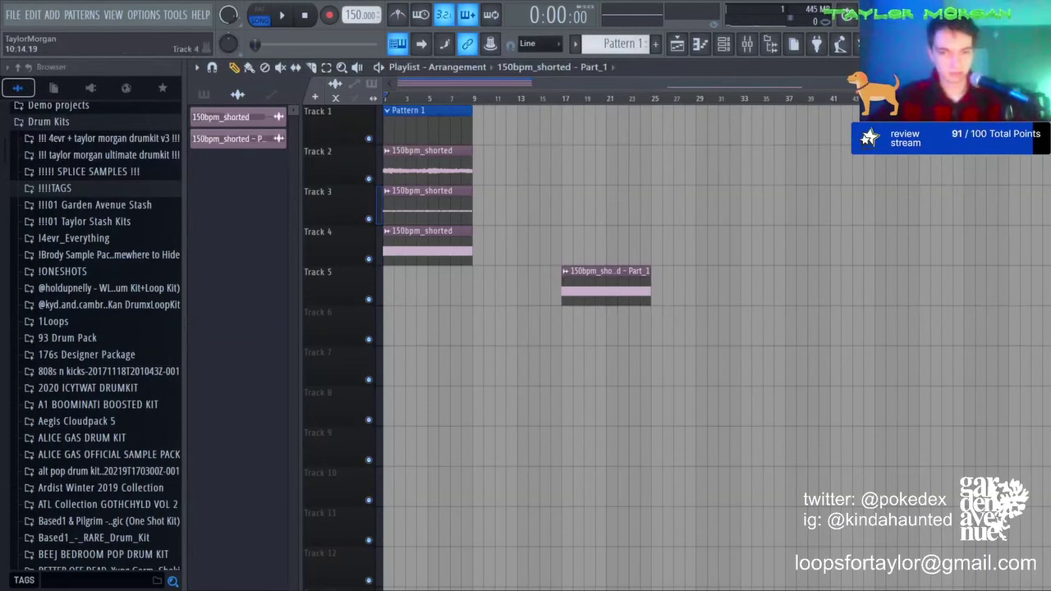
double_click(607, 283)
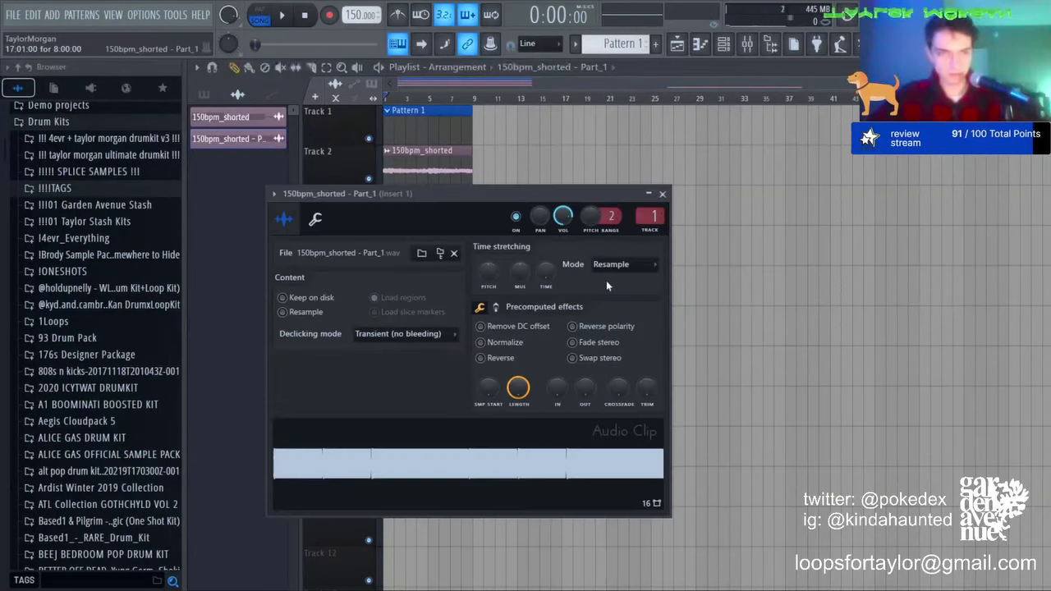
left_click(495, 443)
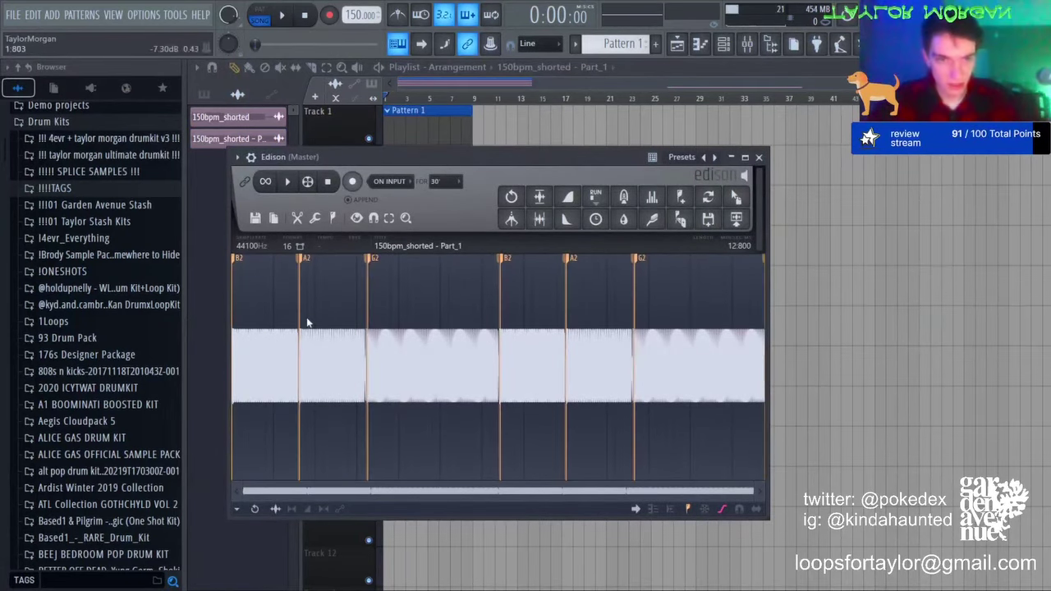
key("Escape")
Step: Delete the Part_1 clip on Track 5 and add a Pigments synth to the channel rack
right_click(612, 274)
key("space")
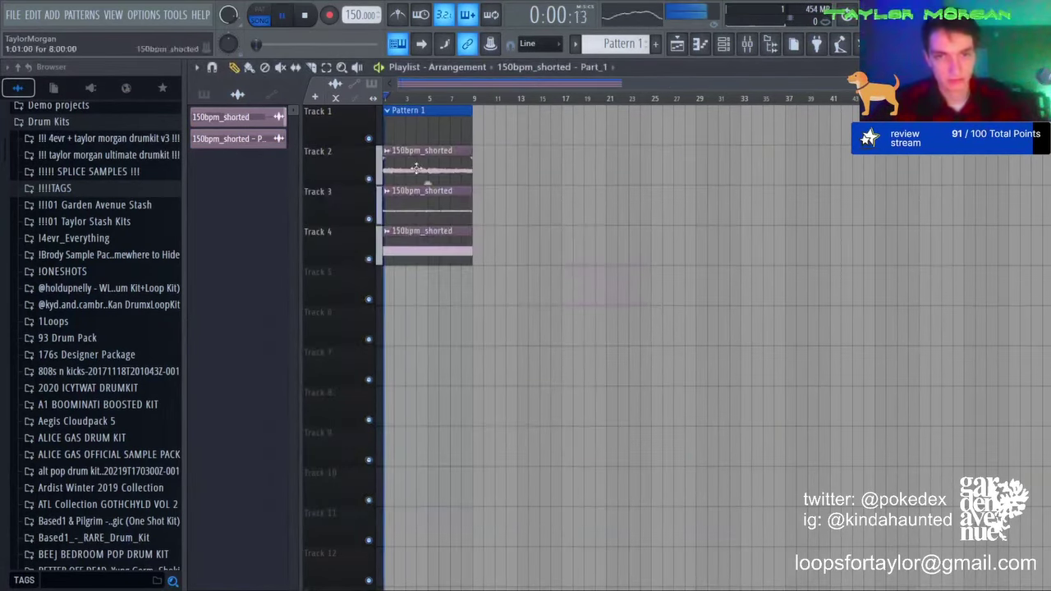
left_click(710, 52)
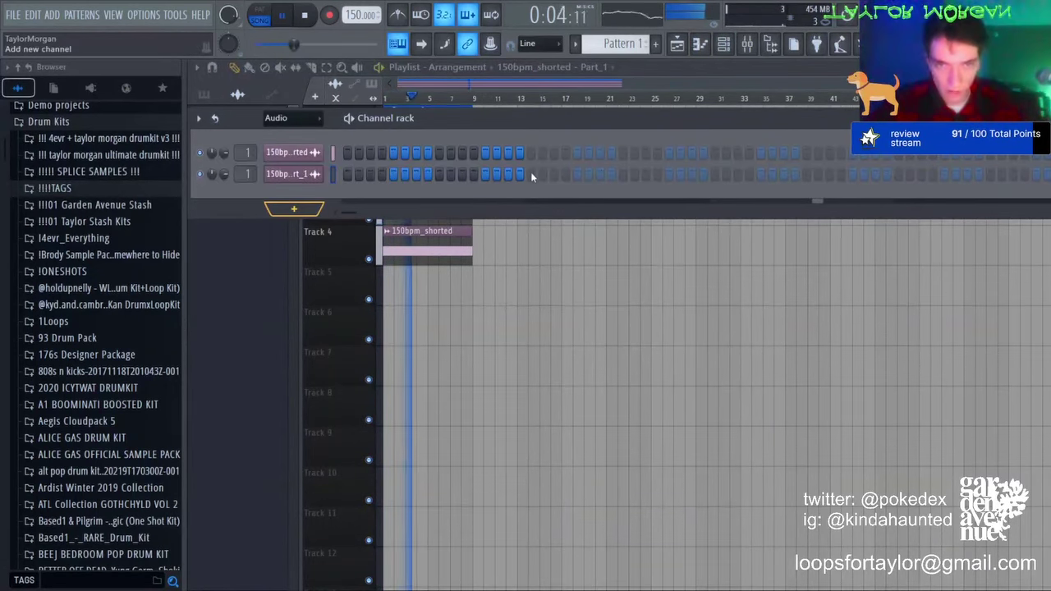
left_click(341, 515)
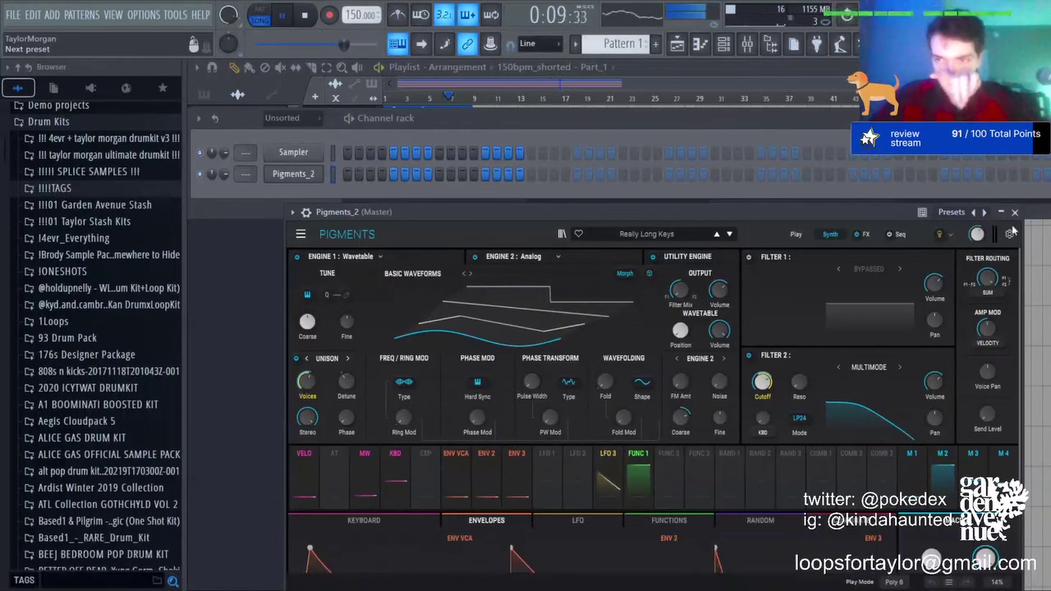
Step: Open the Pigments channel's piano roll and stop playback
left_click(700, 45)
key("space")
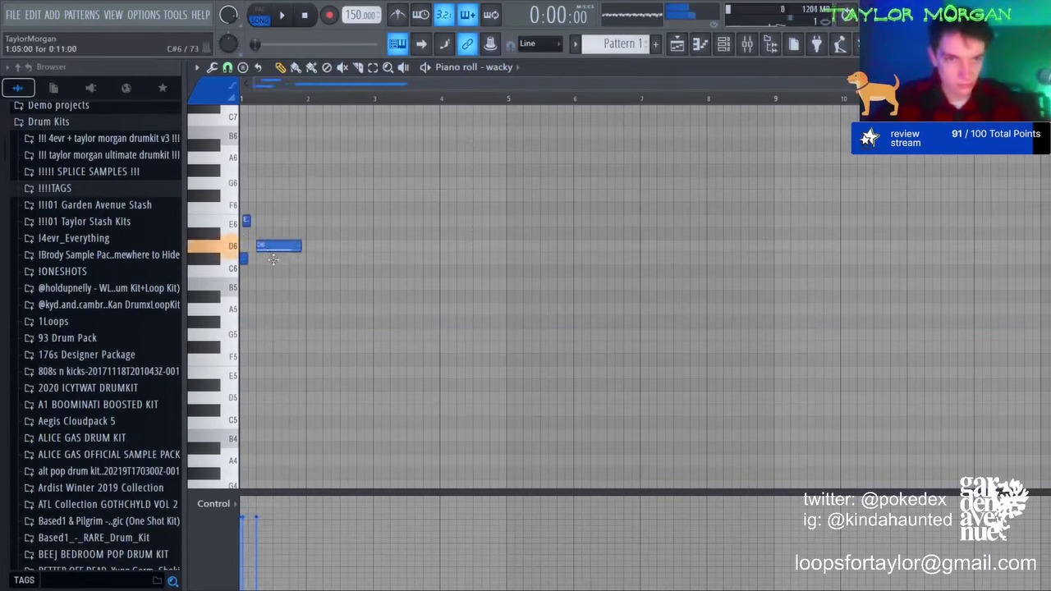
Step: Lower the D6 note to C#6, raise E6 to A6, and move the long C#6 to E6
left_click_drag(273, 259, 274, 260)
key("space")
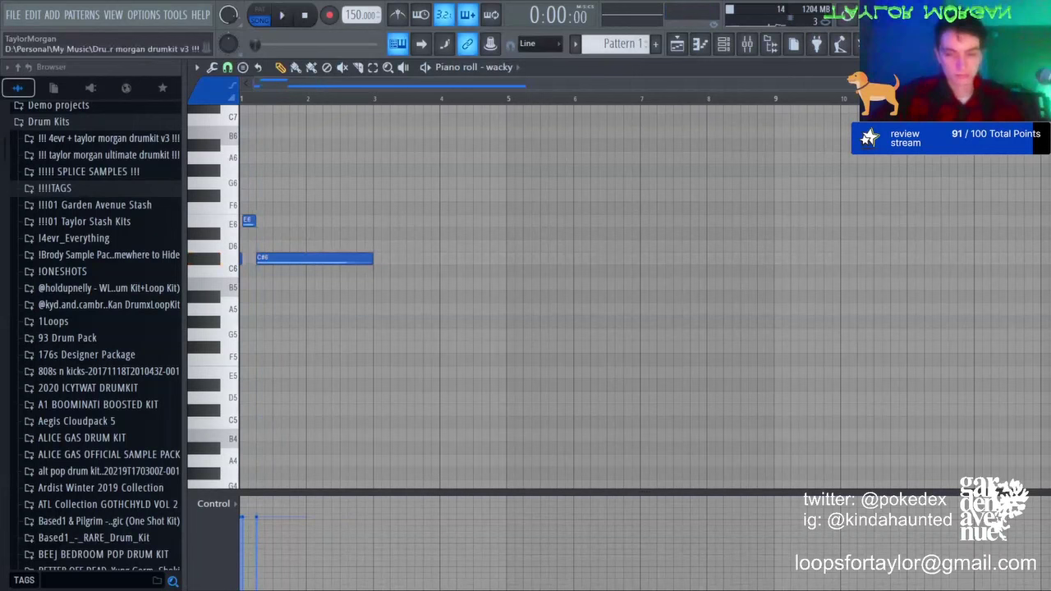
key("space")
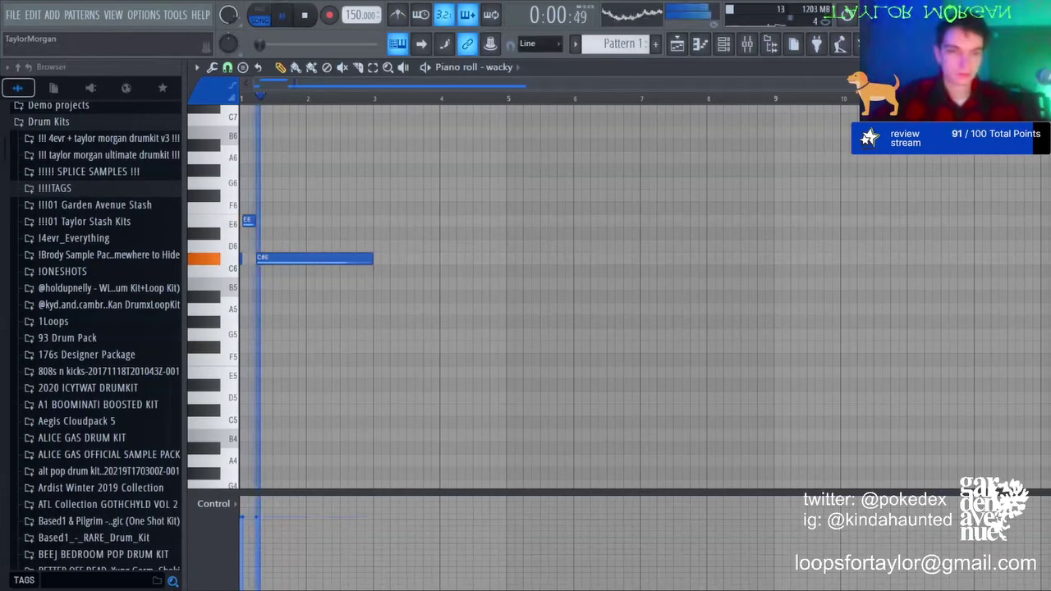
key("space")
key("space")
key("space")
scroll(254, 95, "up", 5)
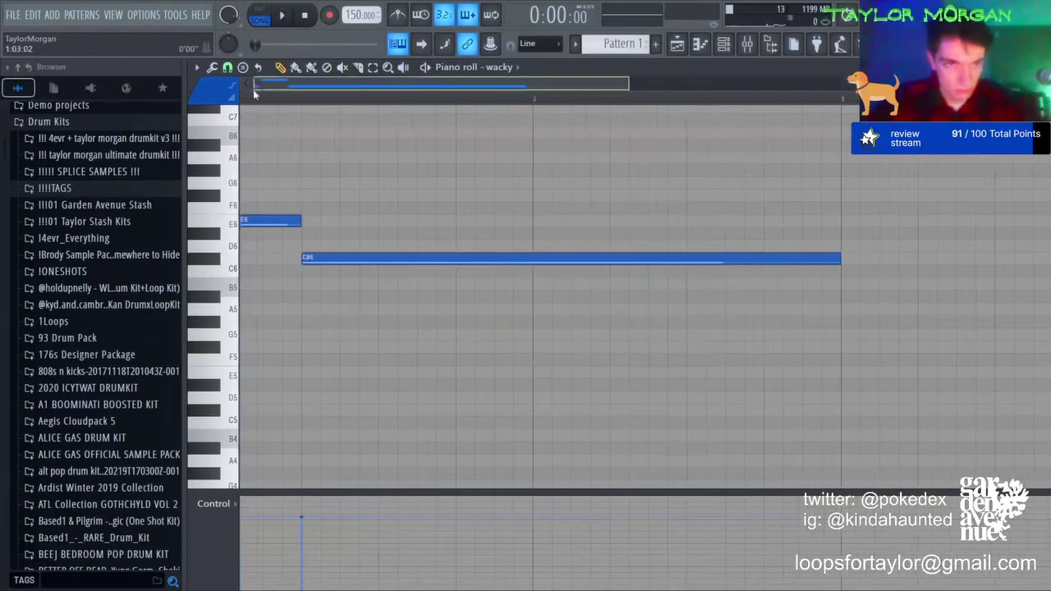
left_click_drag(264, 221, 264, 158)
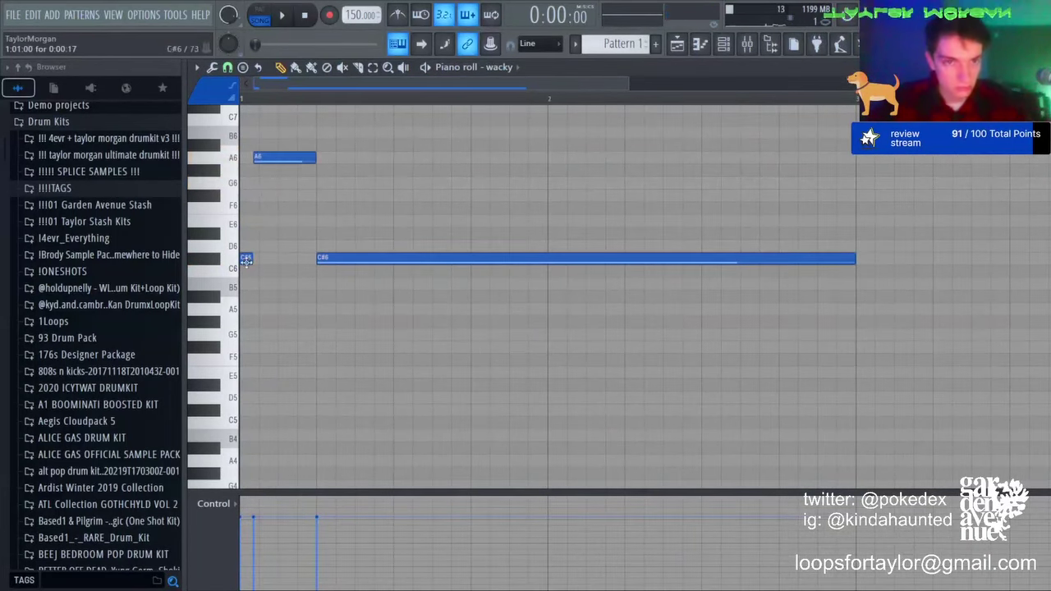
key("space")
key("space")
left_click_drag(325, 258, 286, 220)
key("space")
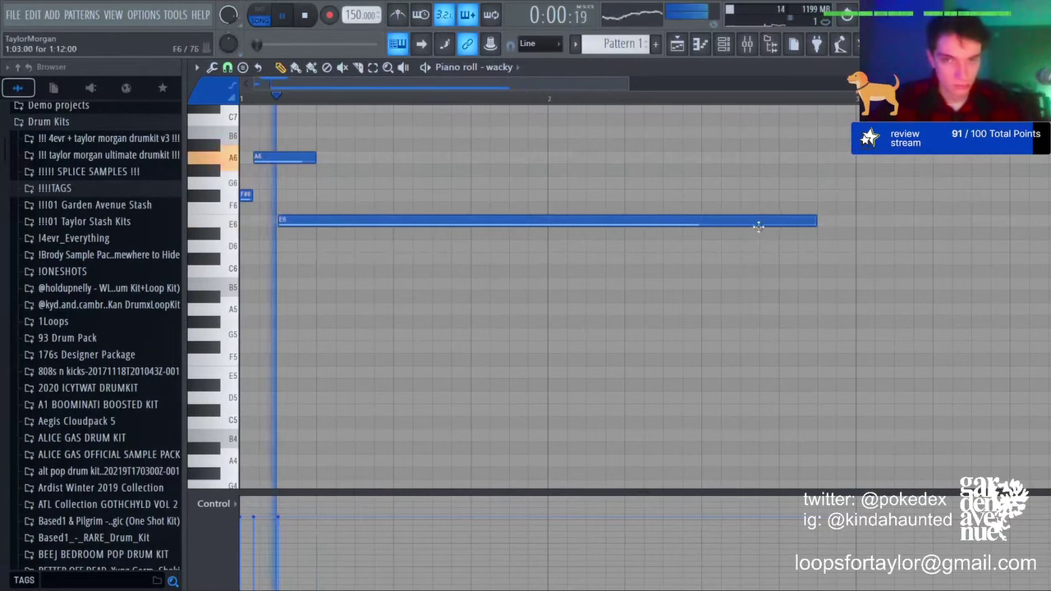
key("space")
Step: Shorten the long E6 note to one beat, add an F#6 after it, and shorten A6
left_click_drag(819, 222, 317, 221)
left_click(315, 196)
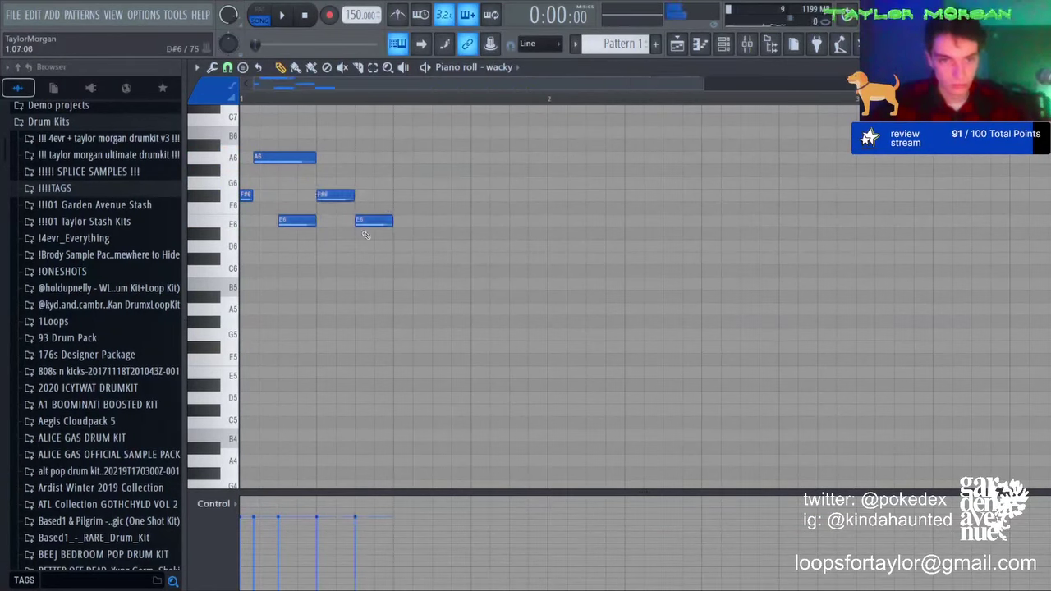
key("space")
key("space")
left_click_drag(315, 157, 284, 158)
Step: Remove the trailing F#6 and E6 notes and lengthen the remaining E6 note
key("space")
key("space")
right_click(336, 196)
right_click(371, 221)
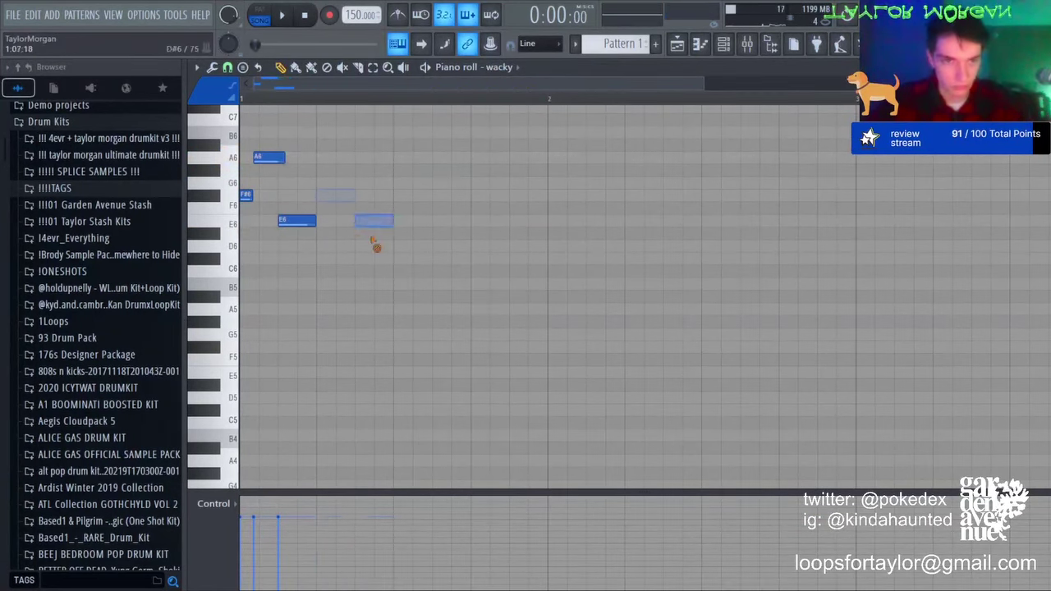
key("space")
key("space")
left_click_drag(317, 221, 335, 222)
key("space")
left_click(360, 195)
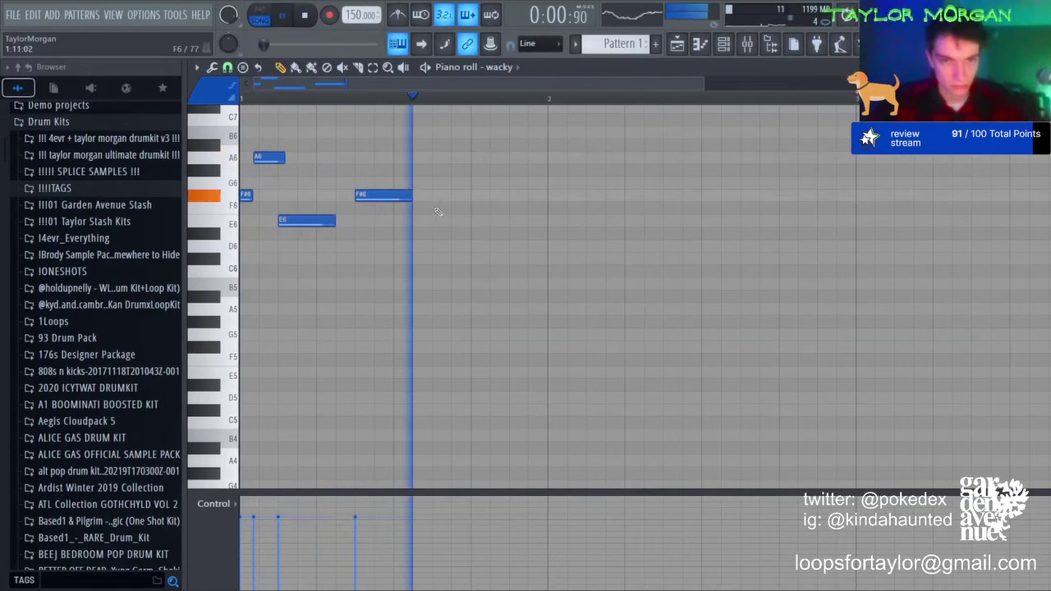
Step: Add a D6 and a short E6 note, then duplicate the bar-1 melody into bar 2
key("space")
right_click(379, 195)
key("space")
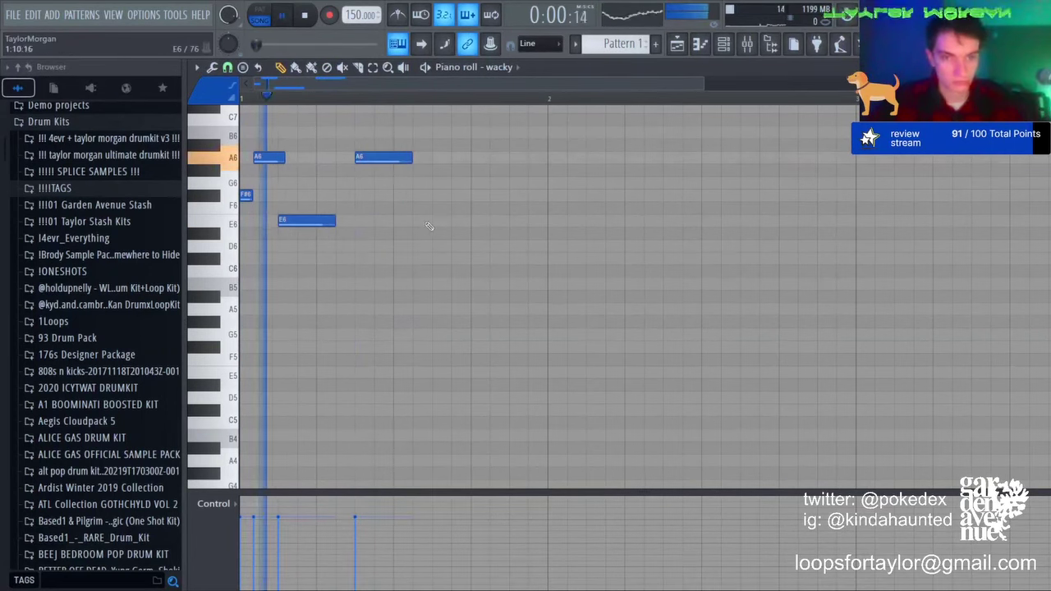
left_click(439, 245)
left_click(476, 207)
left_click_drag(479, 209, 544, 221)
key("space")
key("space")
key("ctrl+b")
key("ctrl+d")
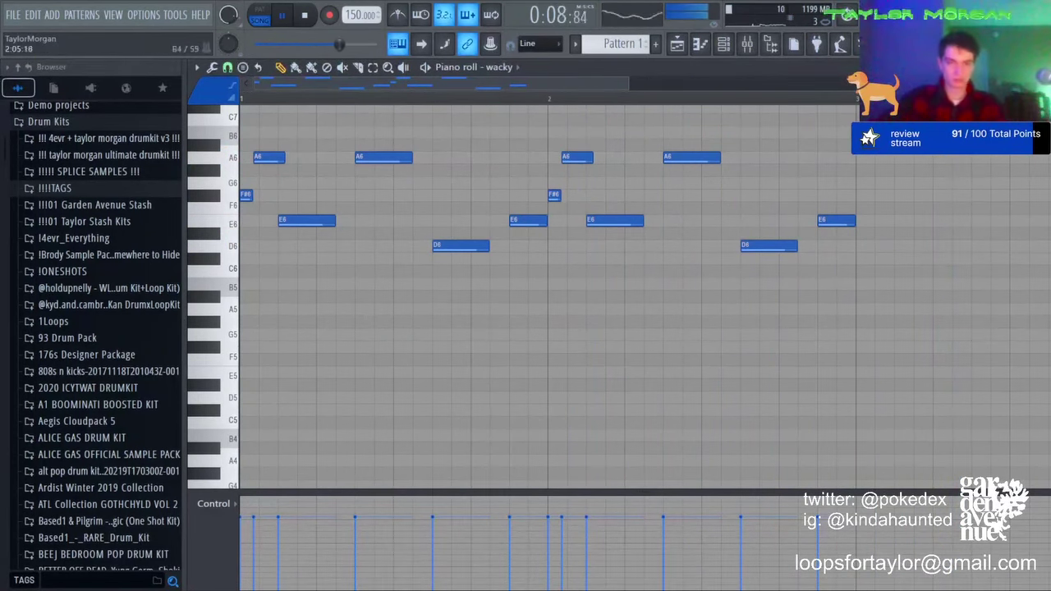
Step: Duplicate the two-bar wacky melody so it spans four bars
key("ctrl+v")
key("ctrl+d")
key("ctrl+z")
key("ctrl+b")
key("ctrl+d")
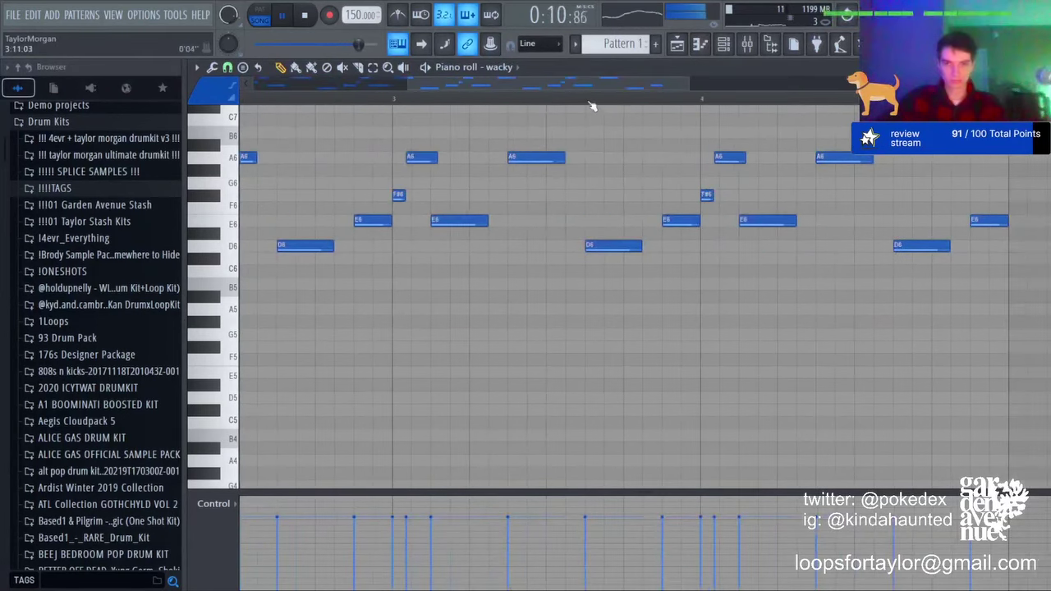
Step: Add a C#7 note next to D7, delete the bar-3 E6, and duplicate into bars 5–8
scroll(591, 107, "down", 3)
scroll(489, 166, "up", 3)
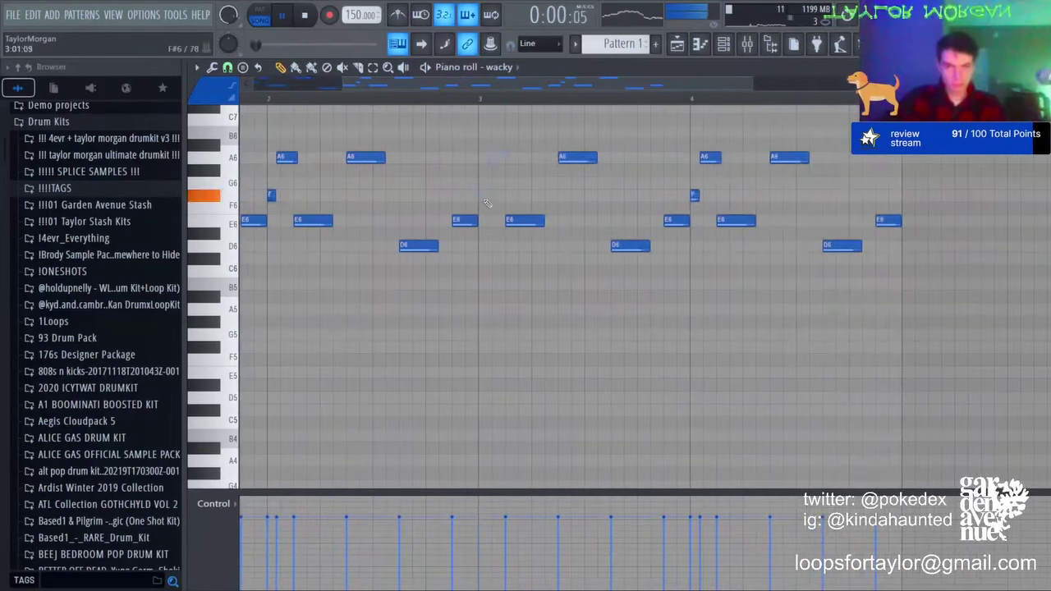
scroll(487, 203, "up", 3)
left_click(513, 181)
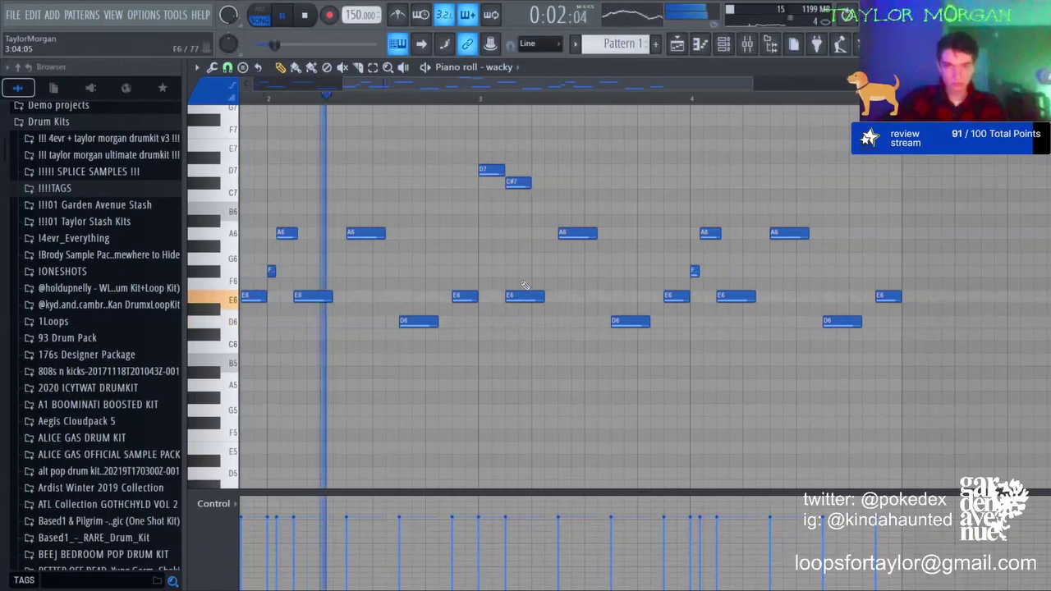
right_click(523, 291)
scroll(557, 103, "down", 3)
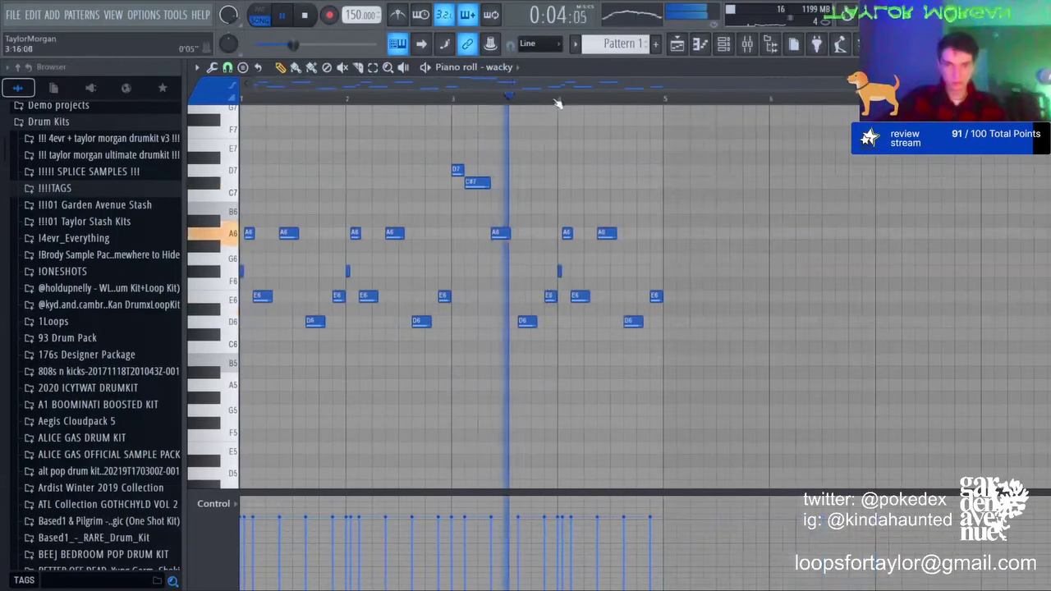
key("ctrl+b")
key("ctrl+d")
Step: Transpose all wacky notes down an octave and back up, then show the channel rack
scroll(574, 100, "down", 1)
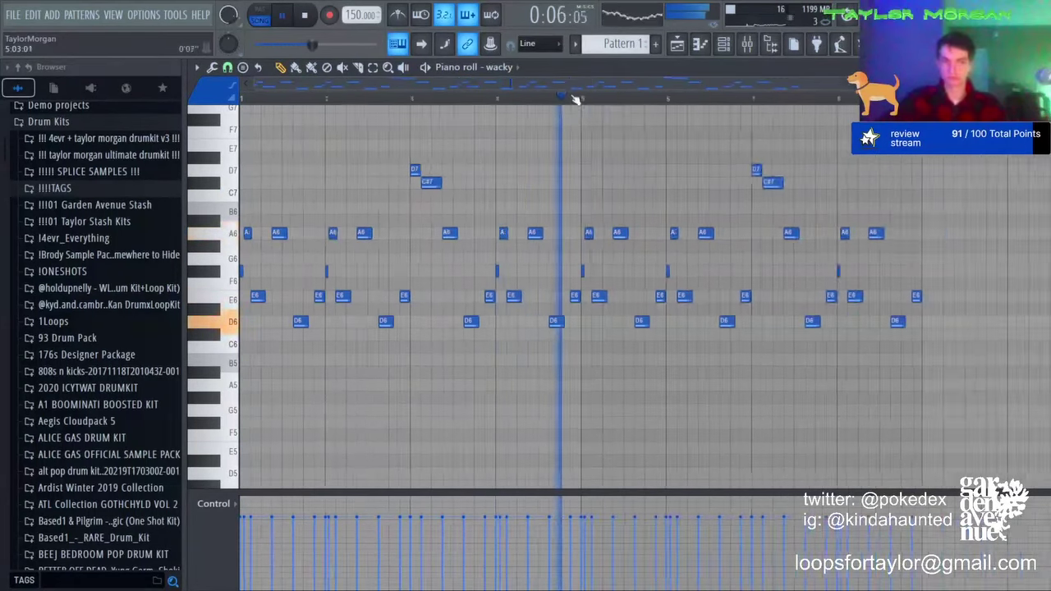
scroll(575, 99, "down", 1)
key("ctrl+Down")
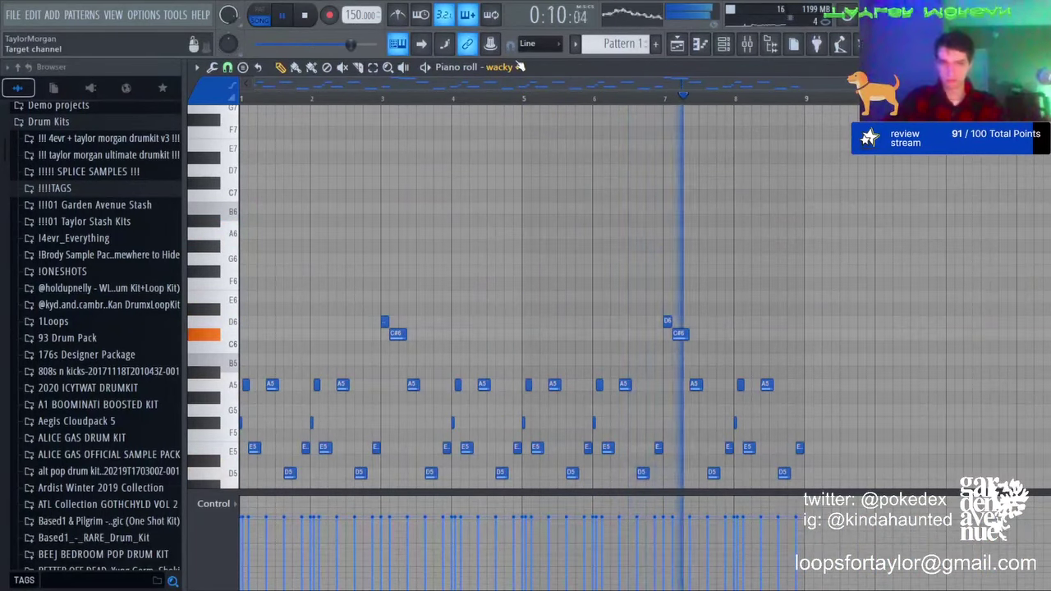
key("ctrl+Up")
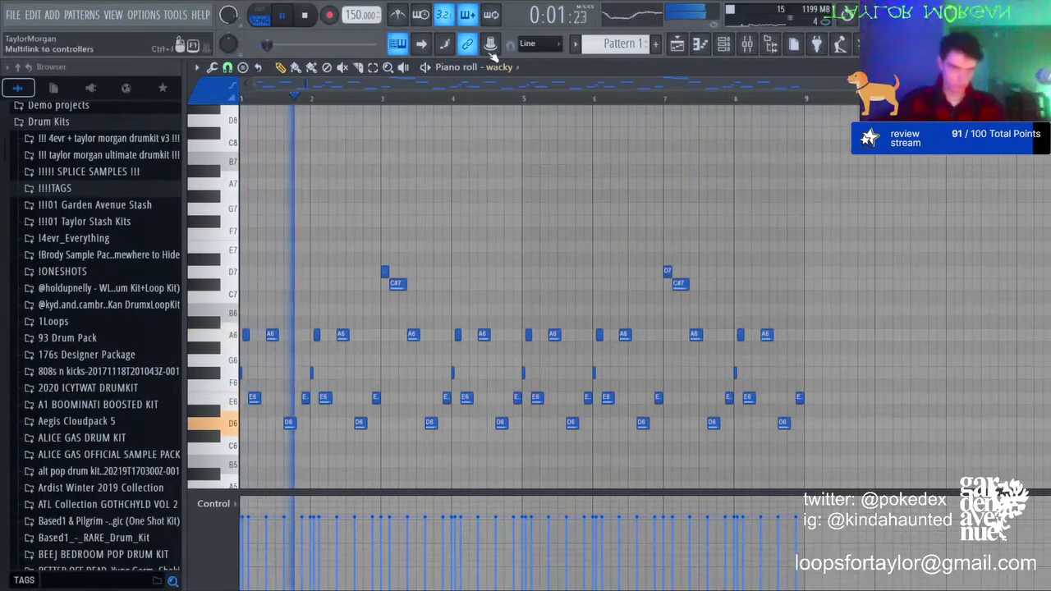
key("F6")
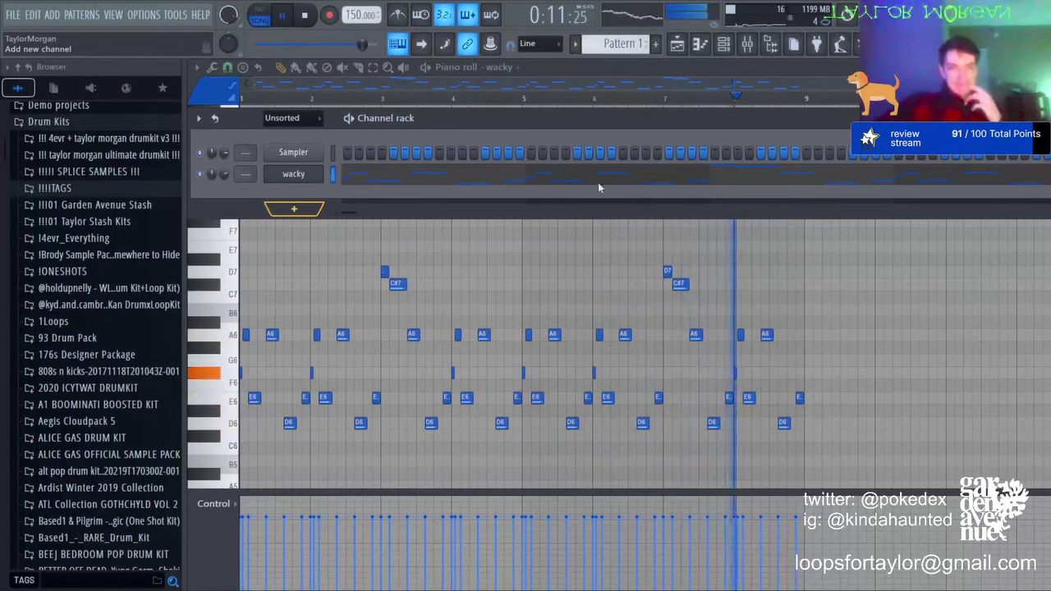
Step: Drop the wacky notes back down one octave and set a channel's volume to 61%
right_click(708, 249)
key("ctrl+Down")
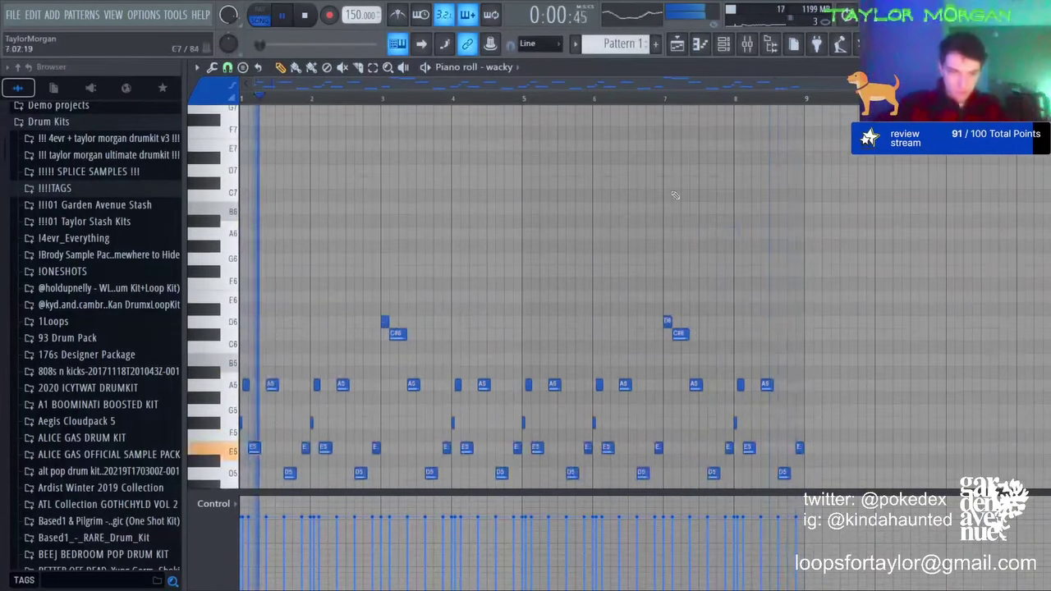
key("F6")
left_click_drag(223, 174, 223, 192)
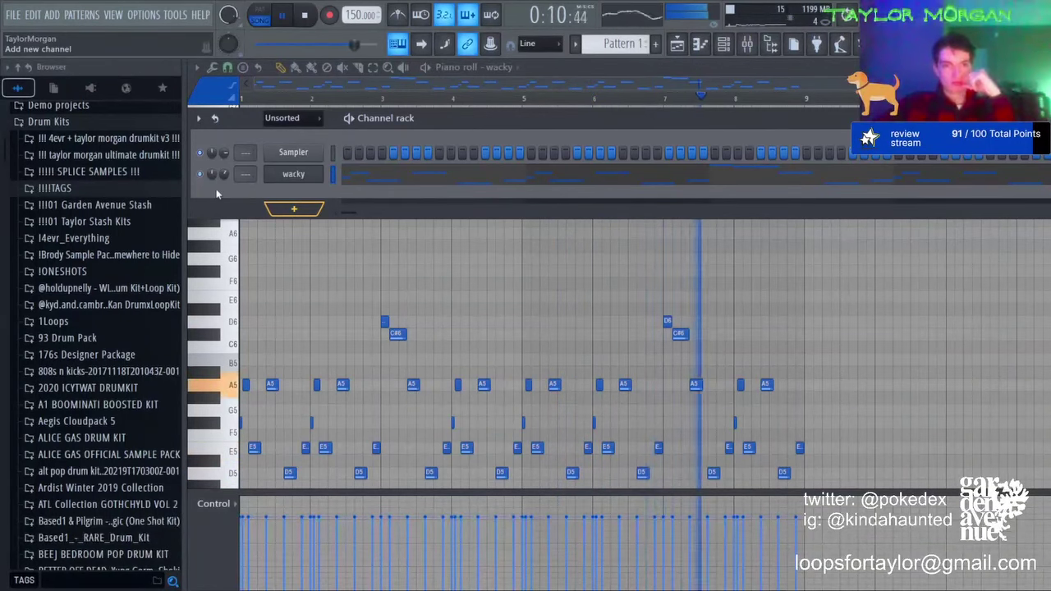
Step: Add FALLS (tape) soft from stash kits > falls_soundkit_1 > synths as a new channel
left_click(82, 220)
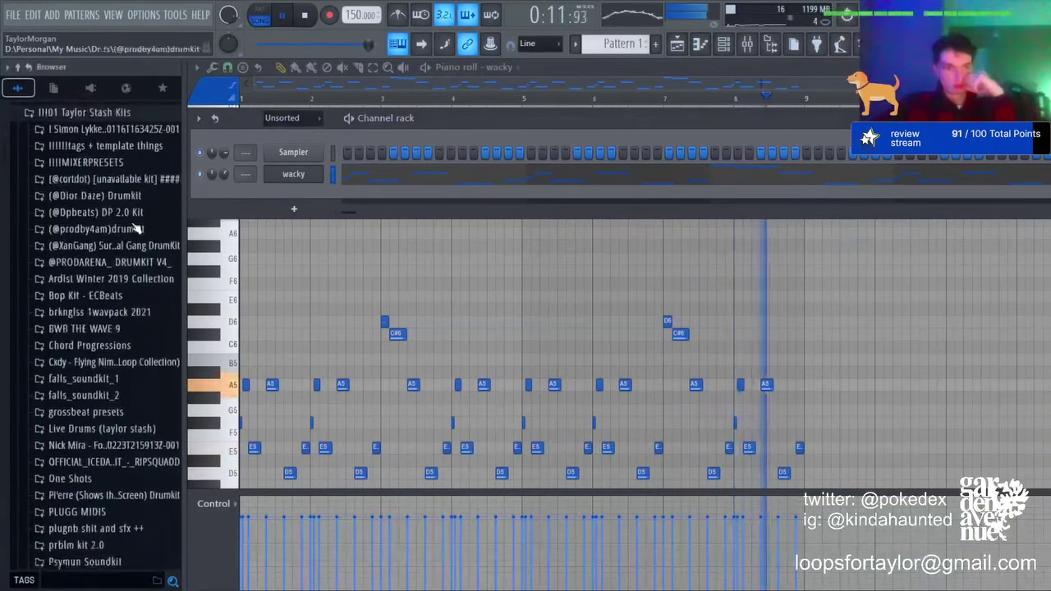
left_click(105, 375)
left_click(119, 490)
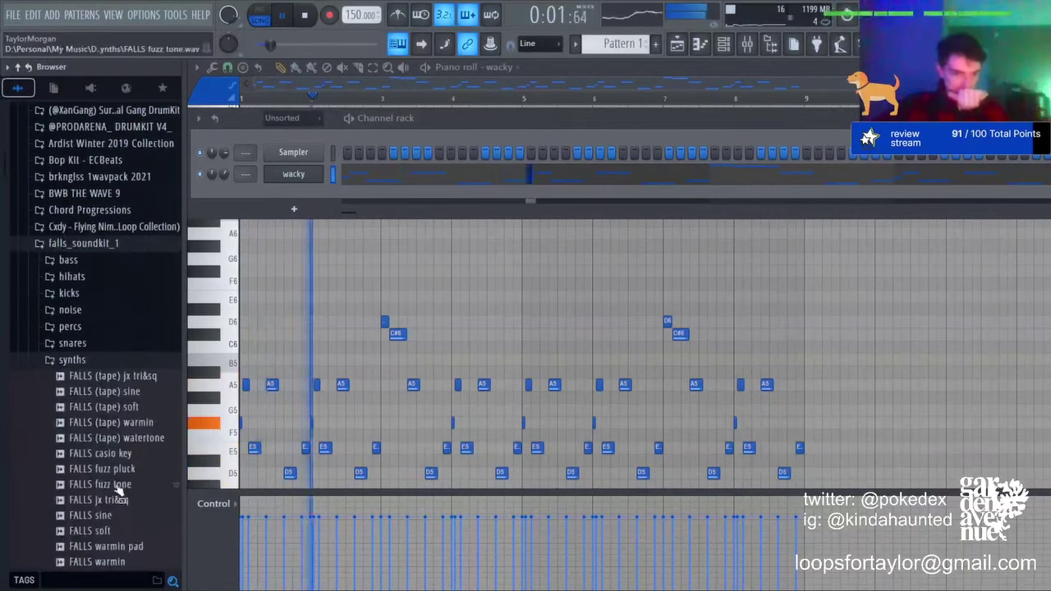
left_click_drag(156, 411, 352, 215)
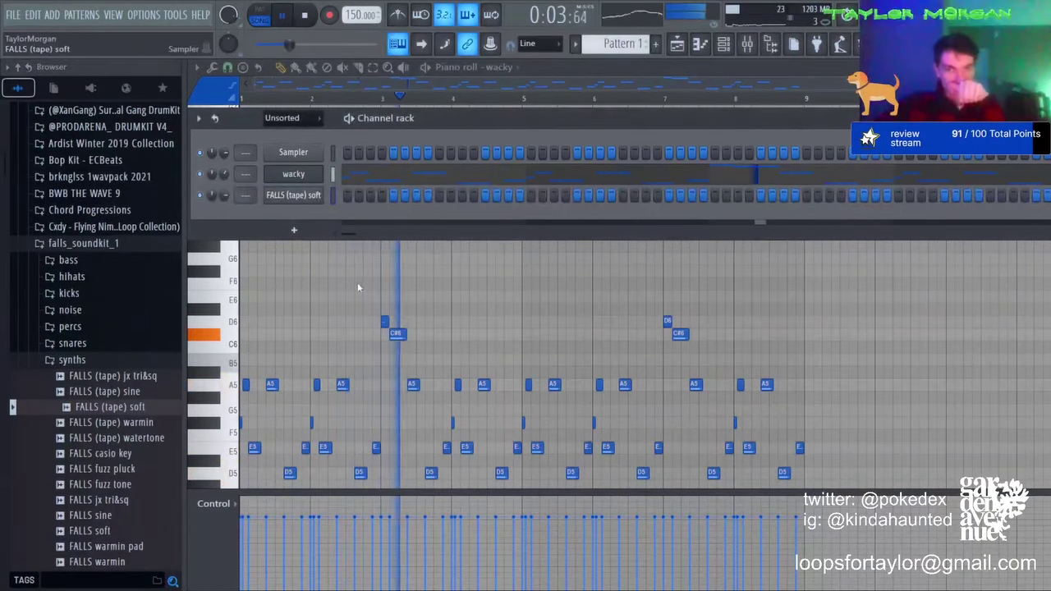
Step: In the FALLS (tape) soft piano roll, place F#6, G6 and D6 notes in bar 1
right_click(296, 194)
left_click(329, 200)
left_click(248, 271)
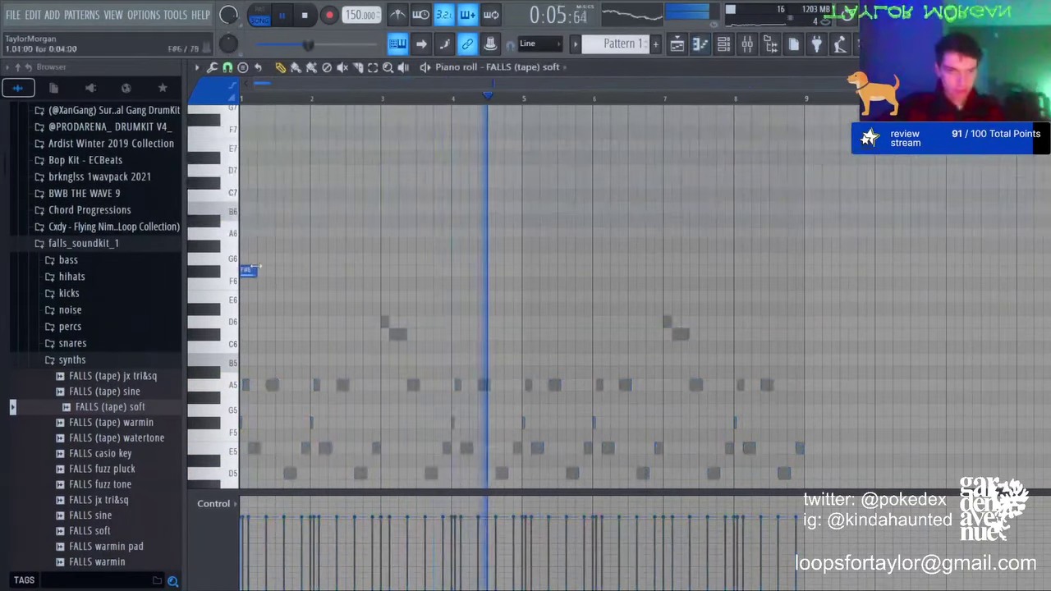
left_click(278, 259)
left_click(302, 321)
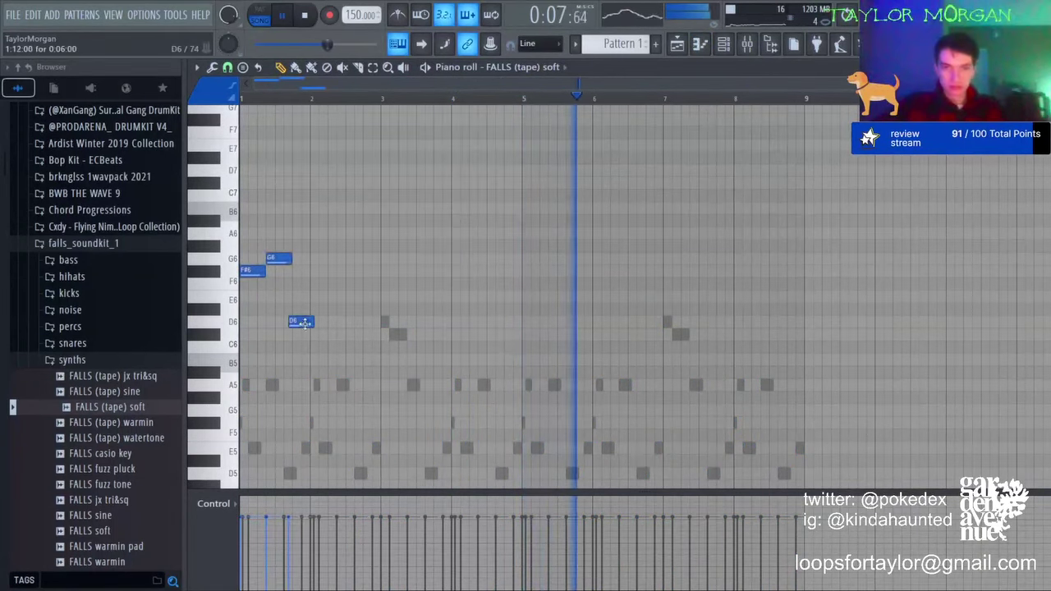
left_click_drag(304, 322, 308, 322)
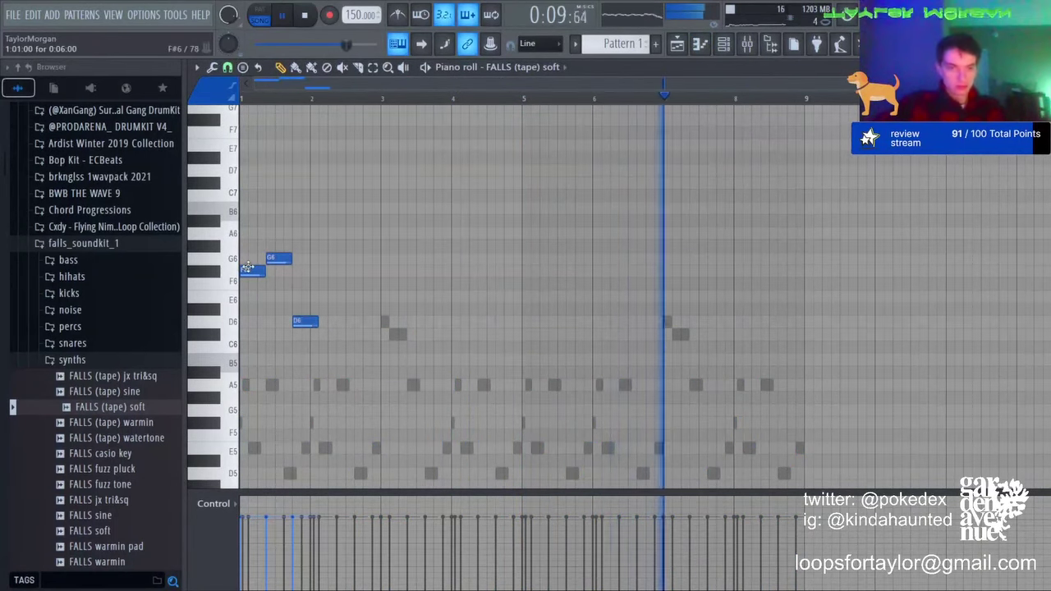
Step: Transpose the notes up seven semitones and down an octave, stretch A5, and add F#5 at bar 3
key("shift+Up")
key("shift+Up")
key("shift+Up")
key("shift+Up")
key("shift+Up")
key("shift+Up")
key("shift+Up")
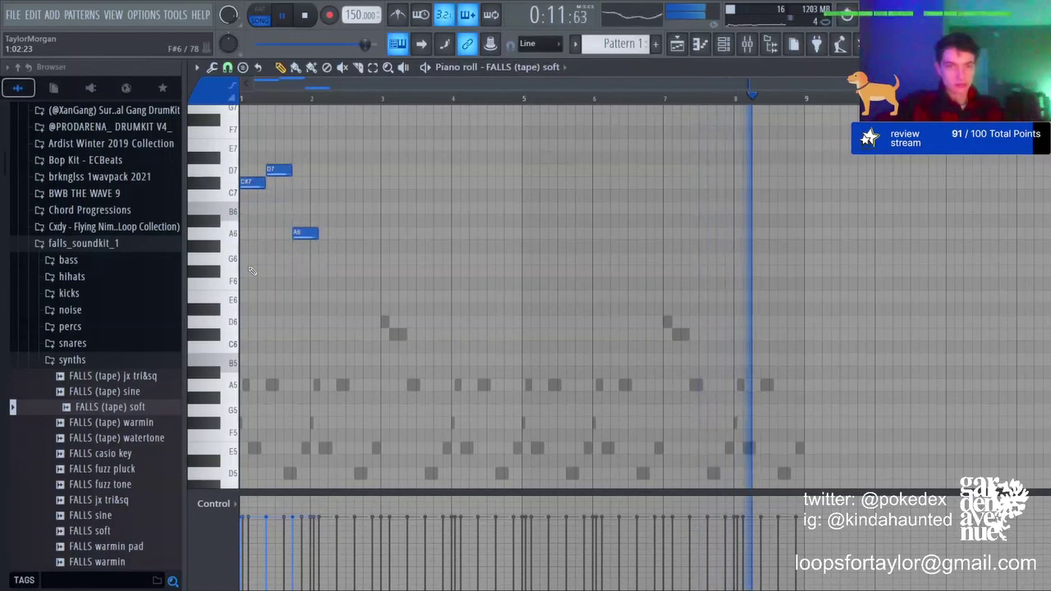
key("ctrl+Down")
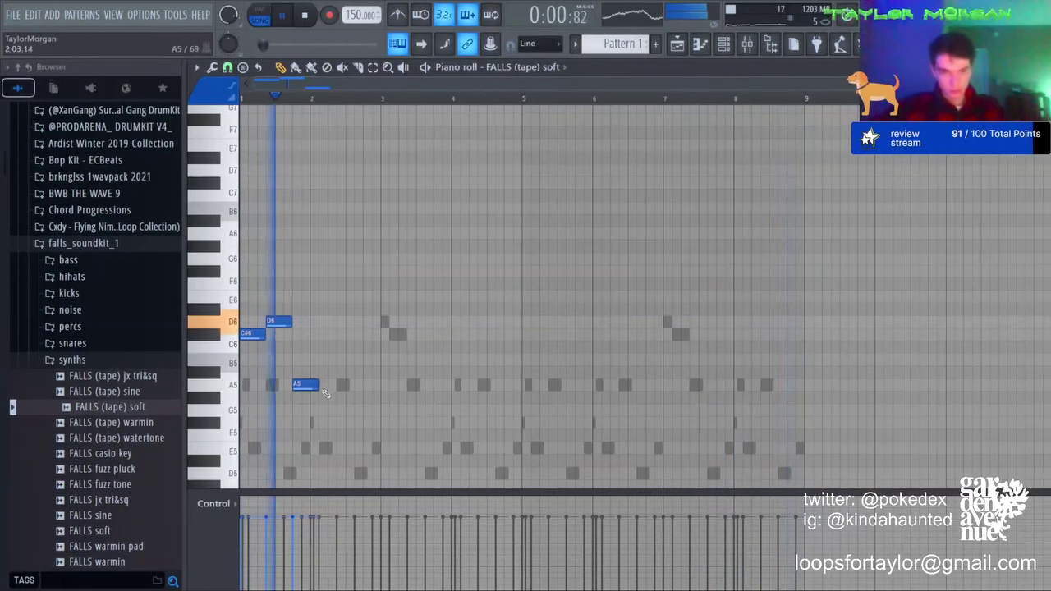
left_click_drag(321, 386, 380, 386)
left_click(381, 423)
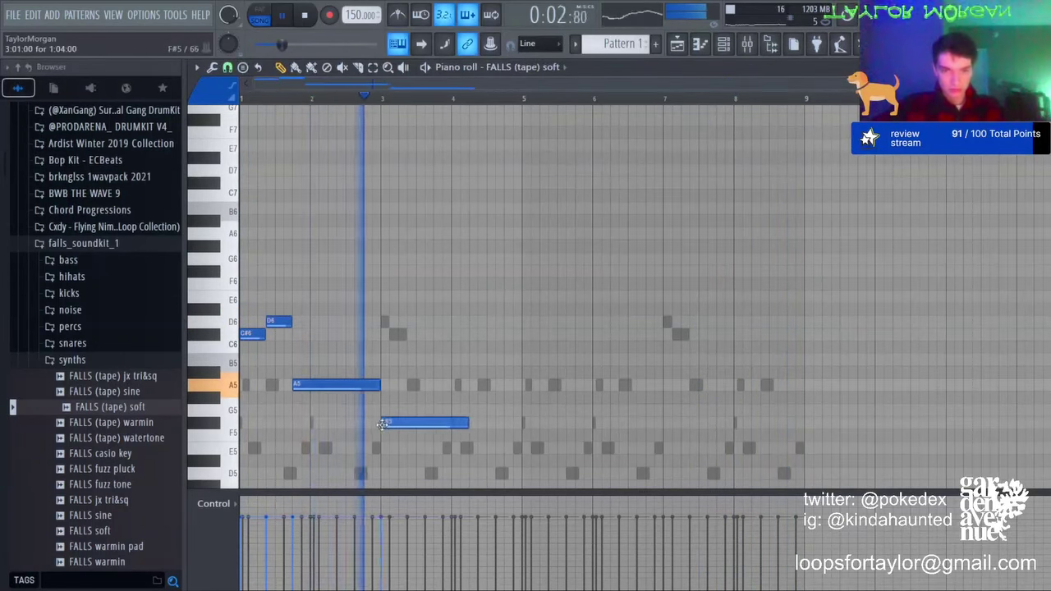
left_click_drag(465, 425, 449, 425)
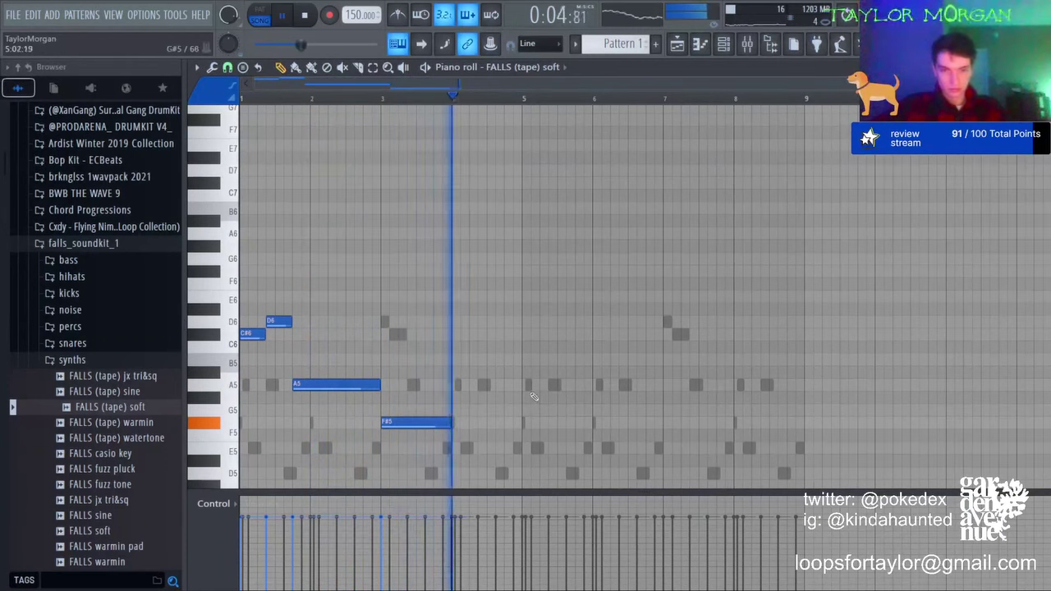
Step: Duplicate the four-bar phrase into bars 5–8, drop the copied F#5, and add F#6 and A6 at bar 7
left_click_drag(524, 99, 241, 98)
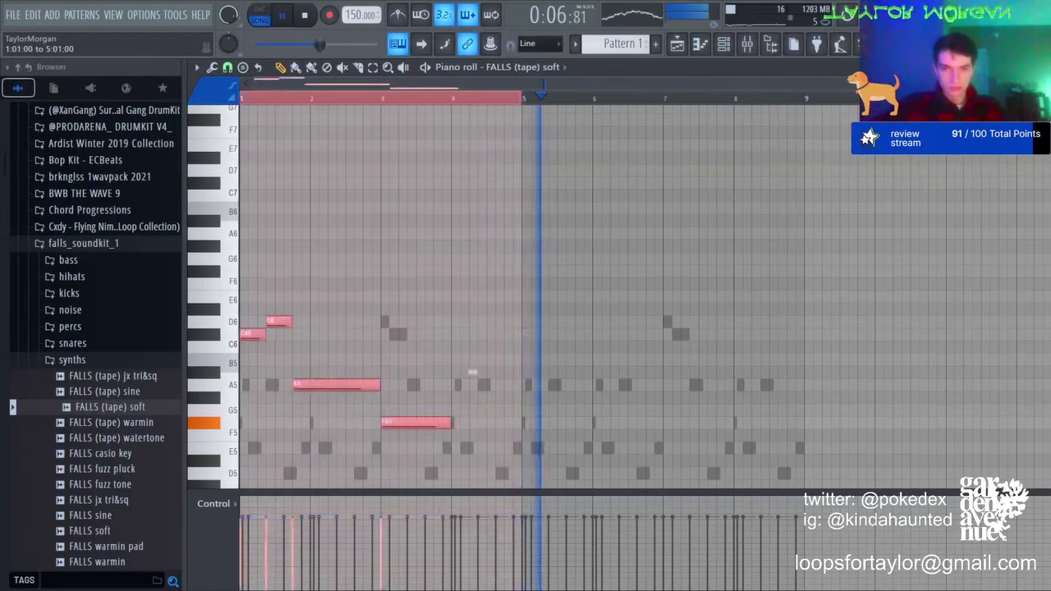
key("ctrl+b")
key("ctrl+d")
right_click(690, 422)
left_click(666, 273)
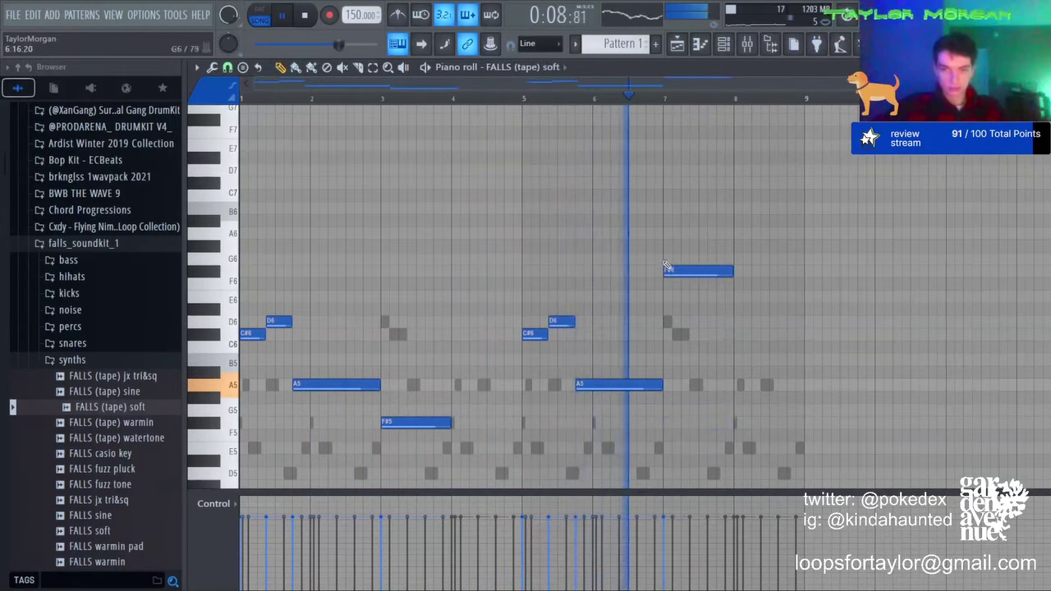
left_click(670, 236)
left_click_drag(696, 258, 688, 274)
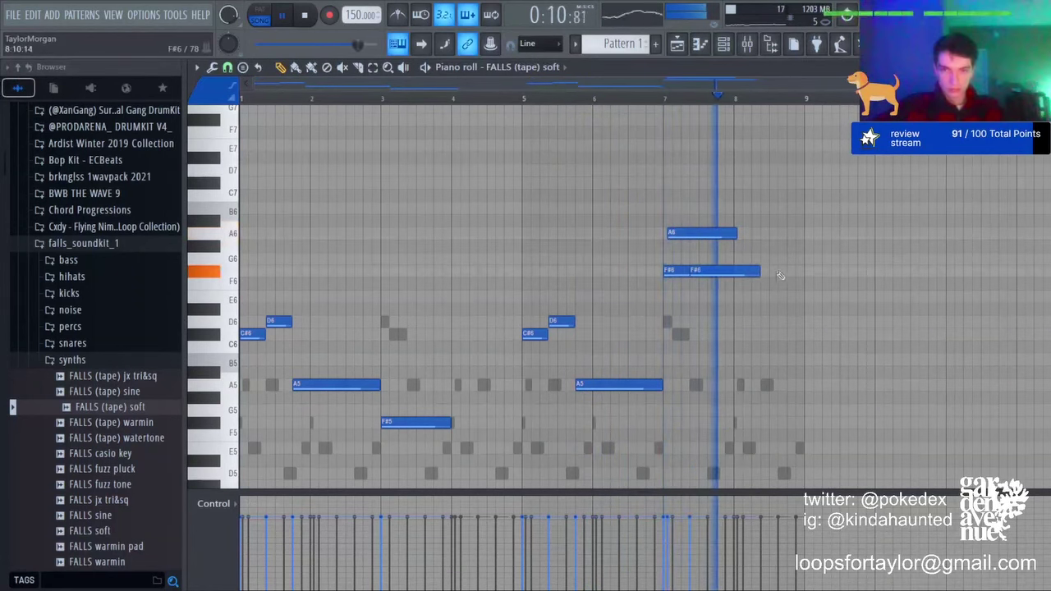
Step: Add a note near bar 8.5 moved up to F#6, and shorten the A6 note
left_click(780, 320)
key("space")
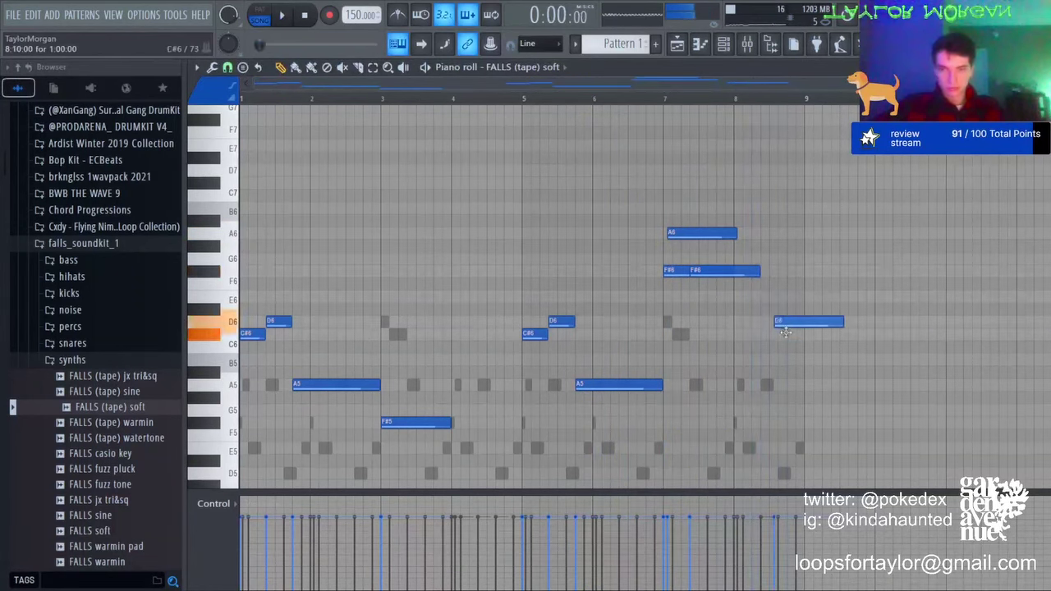
left_click_drag(786, 315, 784, 270)
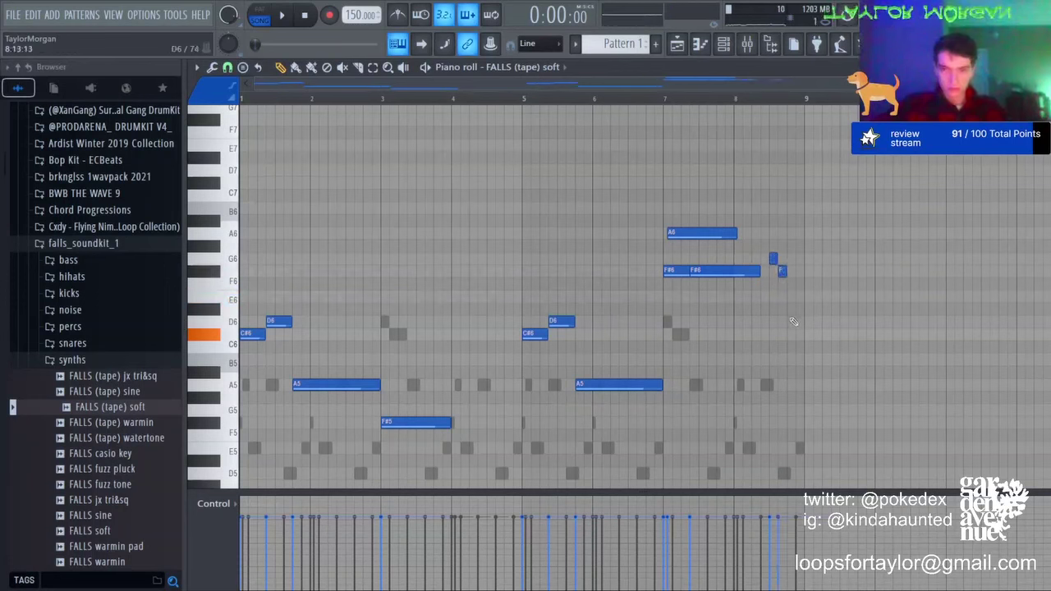
key("space")
key("ctrl+a")
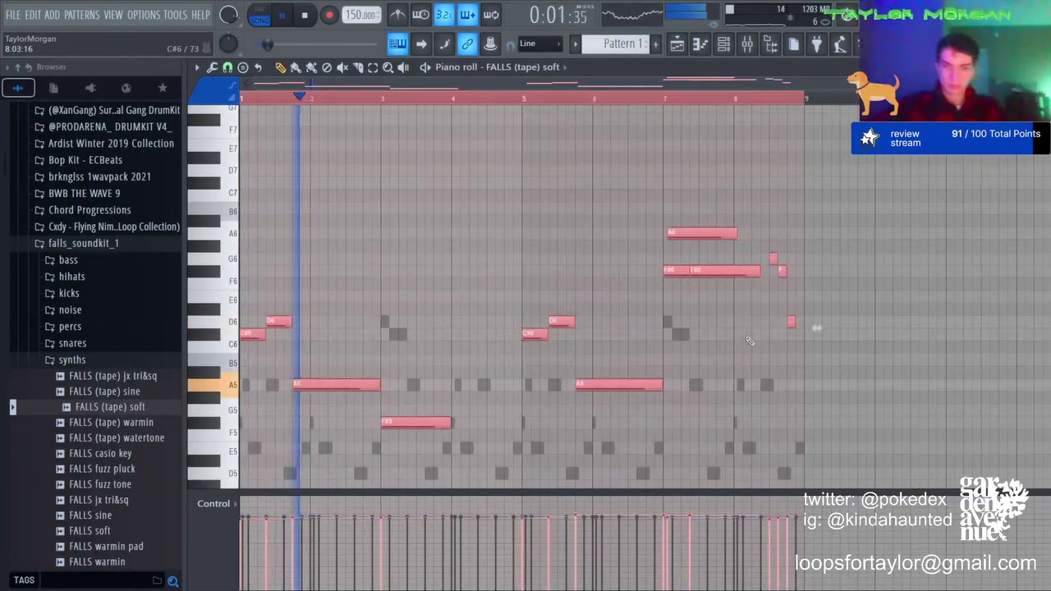
key("ctrl+d")
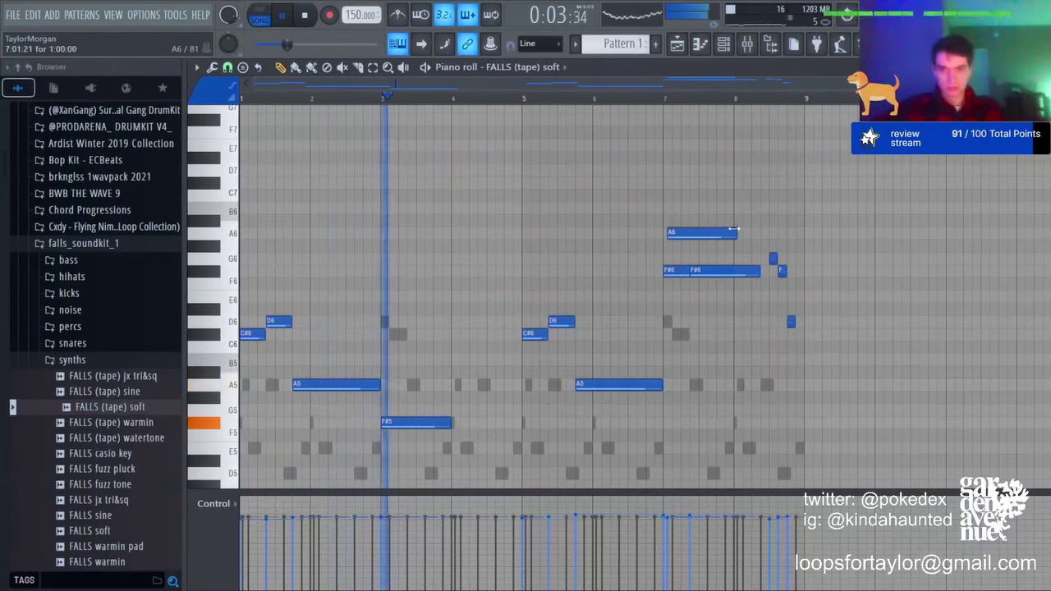
left_click_drag(735, 232, 668, 230)
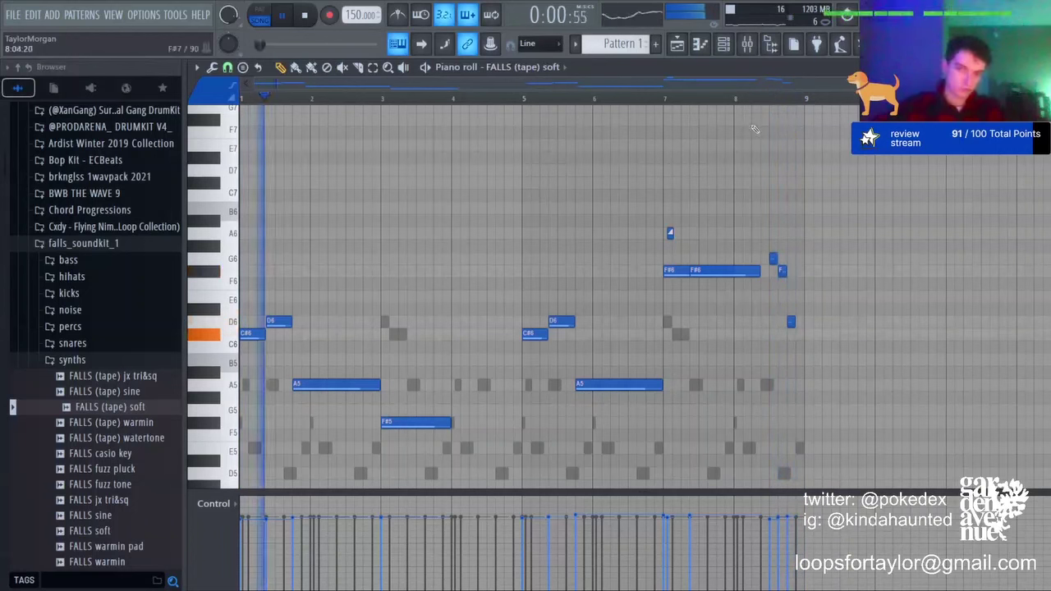
Step: Delete the short notes after the long F#6 and add a tiny C#6 near bar 6.5
right_click(772, 259)
right_click(783, 270)
right_click(790, 321)
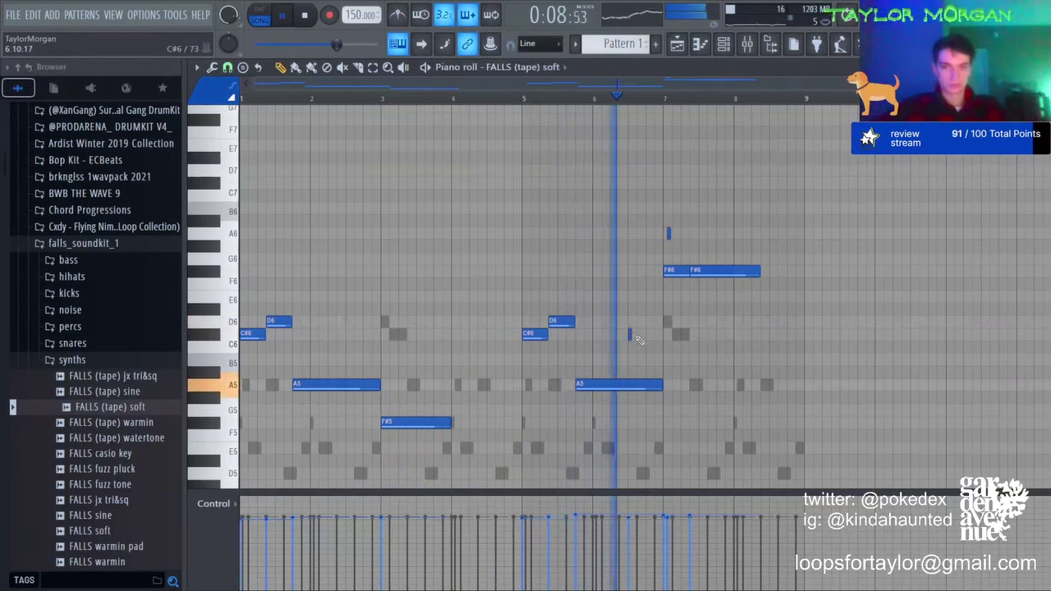
left_click(637, 334)
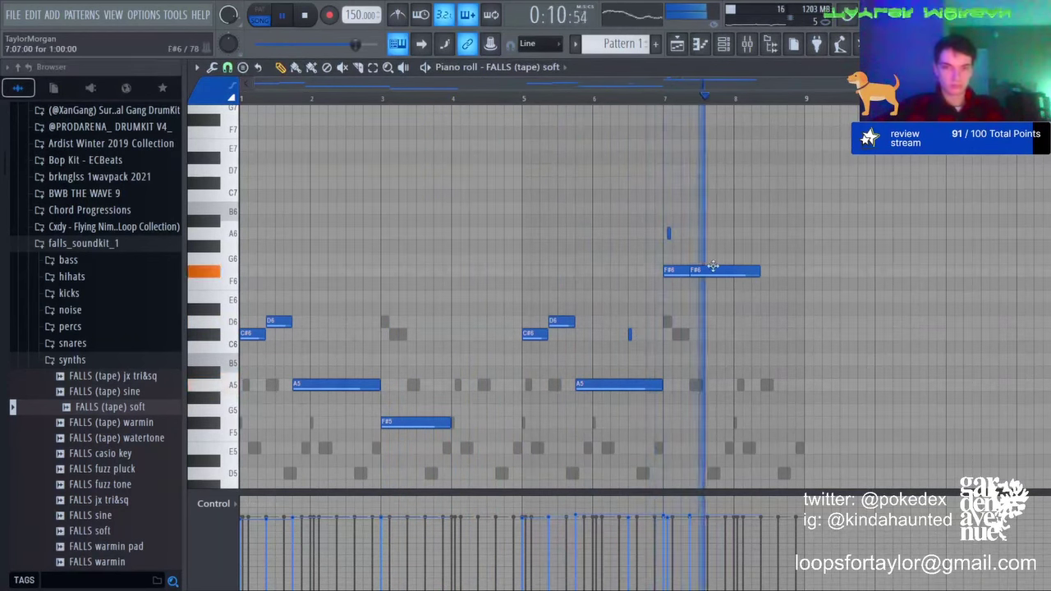
left_click(767, 47)
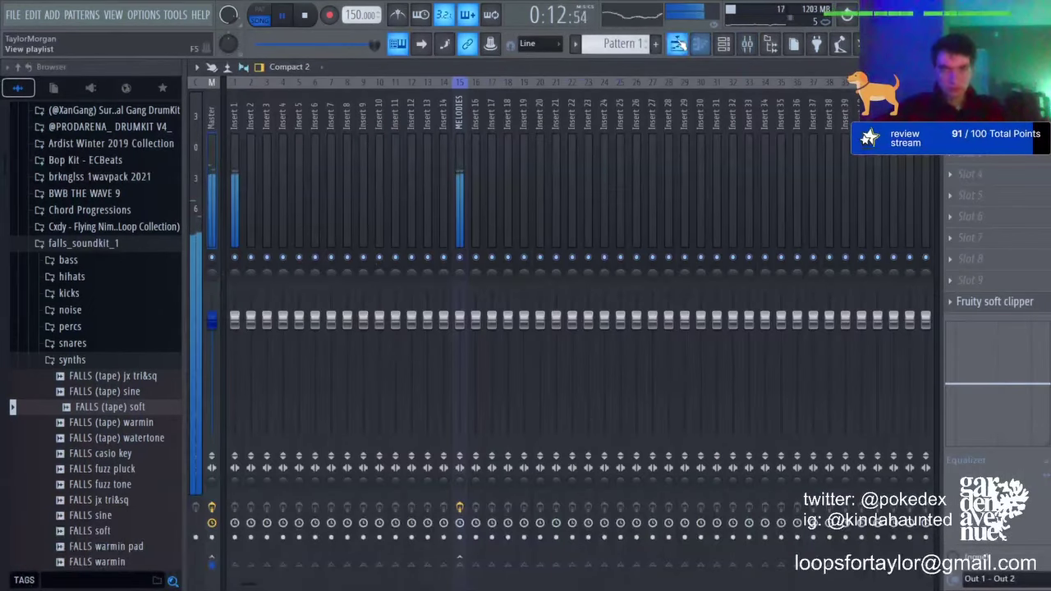
left_click(676, 43)
left_click(700, 46)
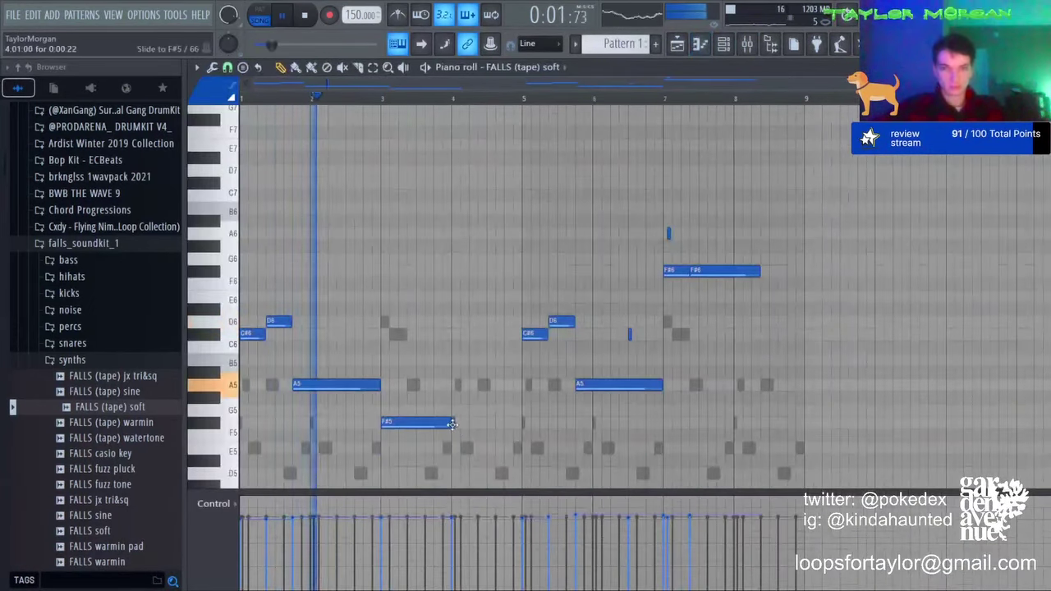
Step: Lengthen the F#5 note to bar 5 and replace bars 5–8 with a copy of the first phrase
left_click_drag(519, 426, 523, 426)
left_click(374, 69)
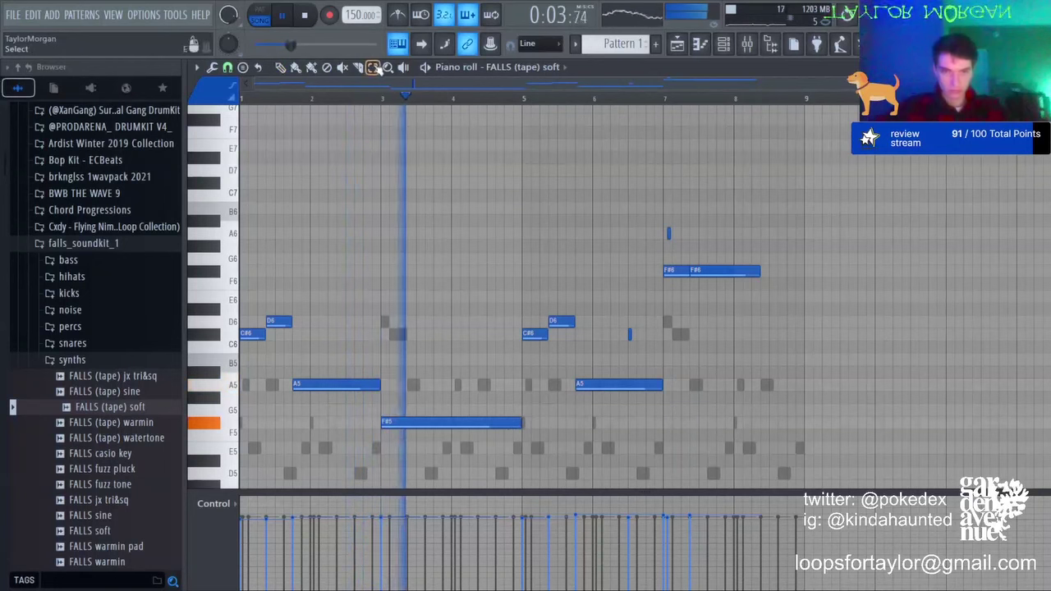
left_click_drag(544, 211, 944, 488)
key("Delete")
key("ctrl+b")
key("ctrl+d")
Step: Raise the final F#5 note an octave to F#6
left_click(748, 45)
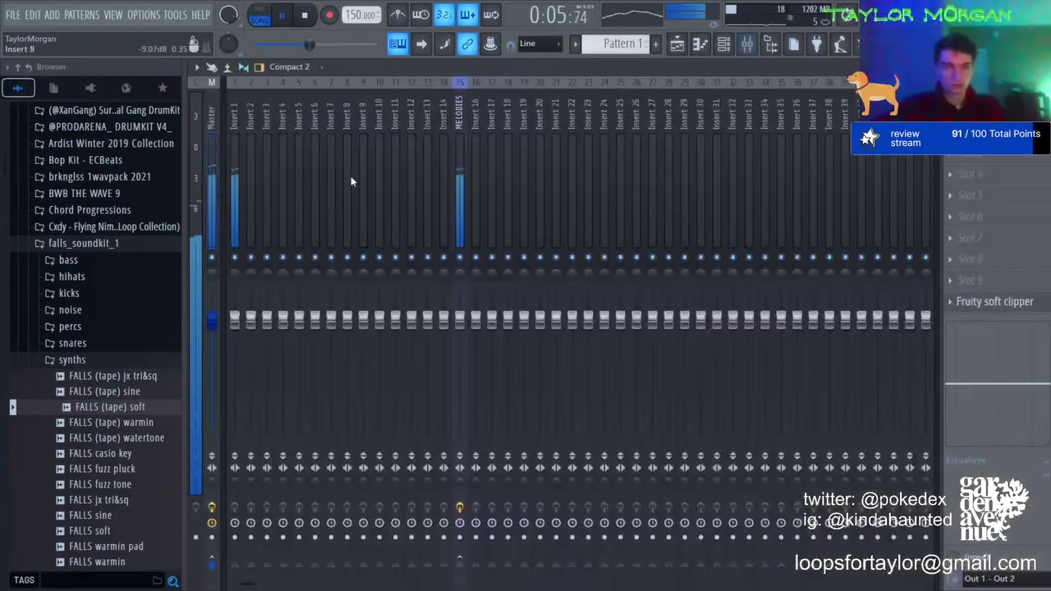
left_click(699, 45)
left_click(765, 423)
key("ctrl+Up")
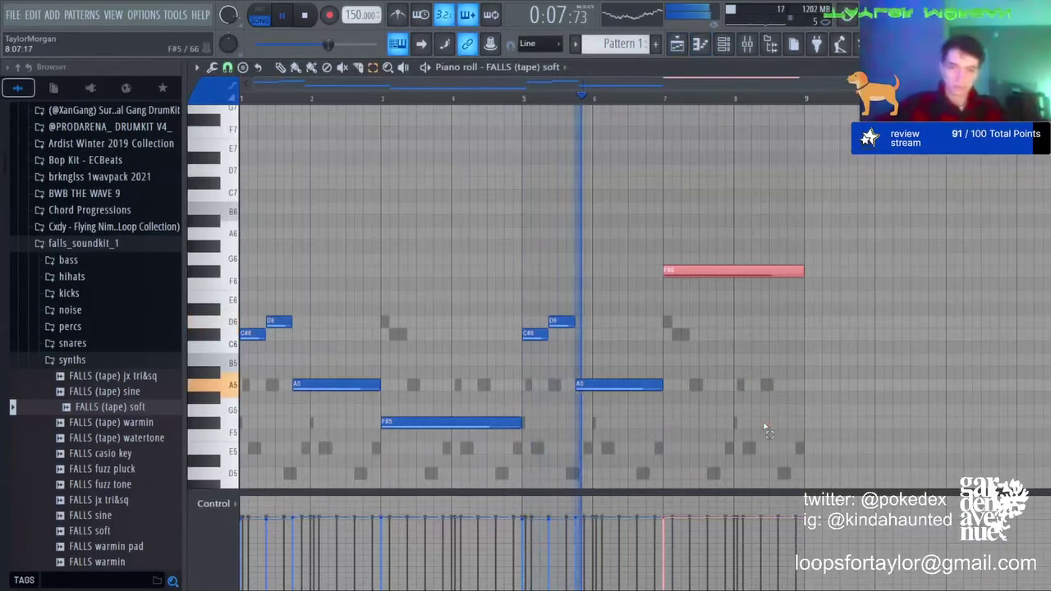
left_click(748, 45)
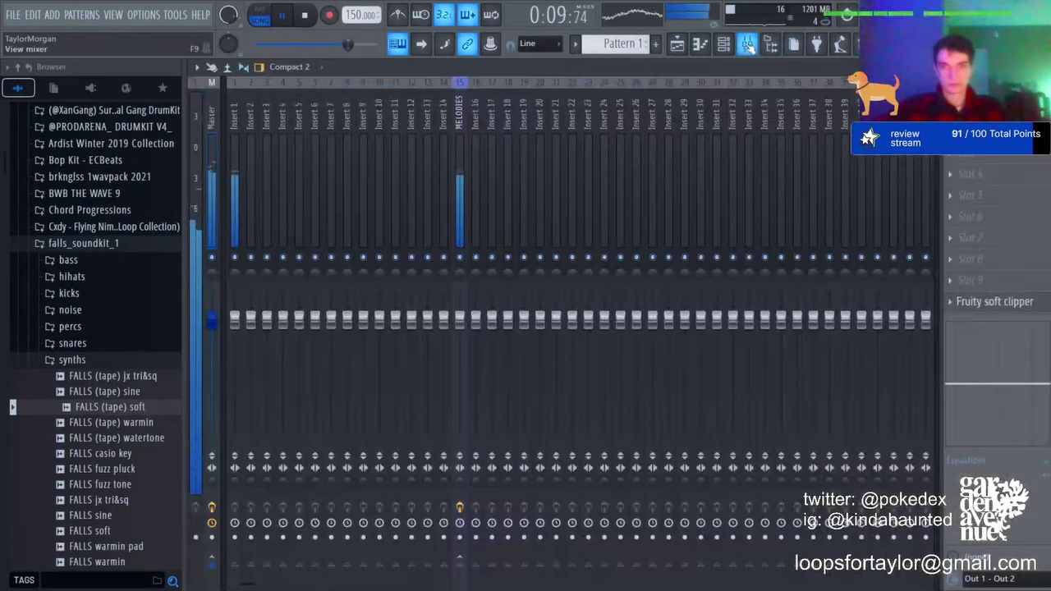
left_click(748, 45)
key("space")
key("ctrl+d")
Step: Shift the whole melody down an octave and back up, then bring up the mixer
key("ctrl+Down")
key("space")
key("space")
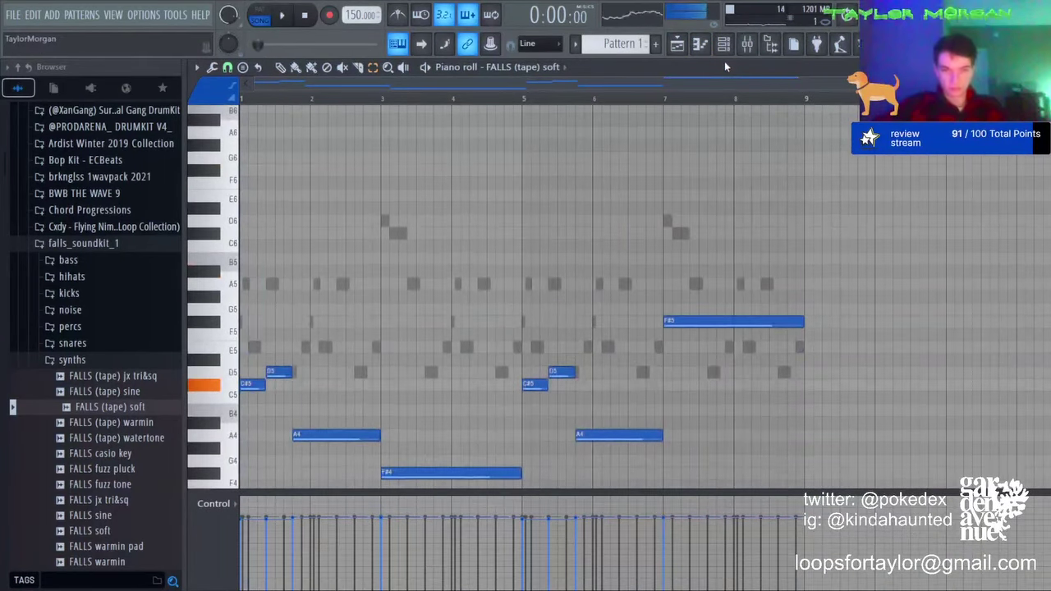
key("ctrl+Up")
key("space")
key("F9")
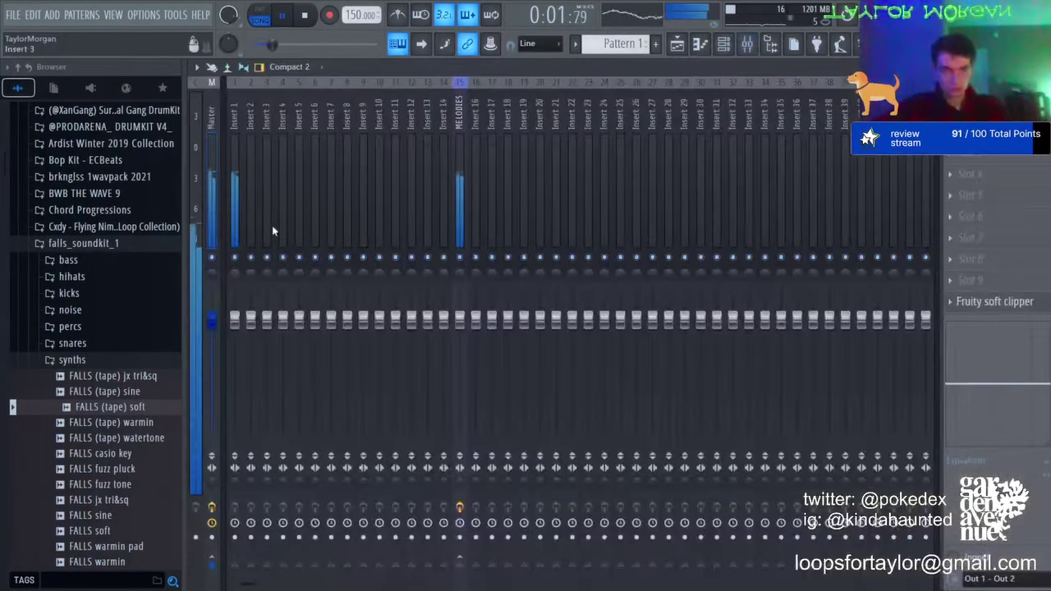
Step: Route the wacky channel to Insert 3 and solo the FALLS (tape) soft track on Insert 2
left_click(253, 171)
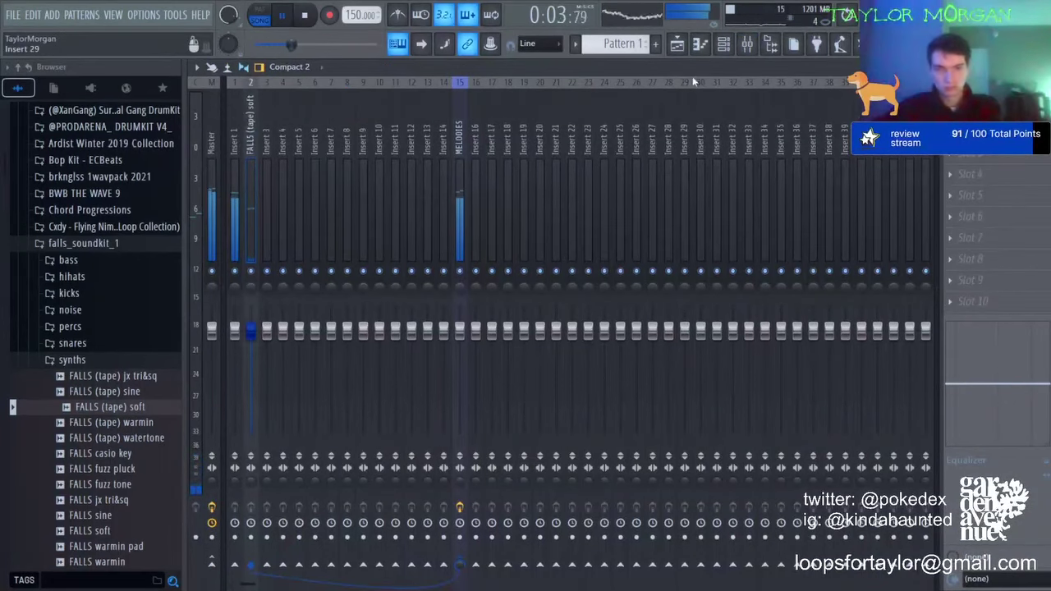
left_click(723, 45)
left_click_drag(245, 174, 245, 164)
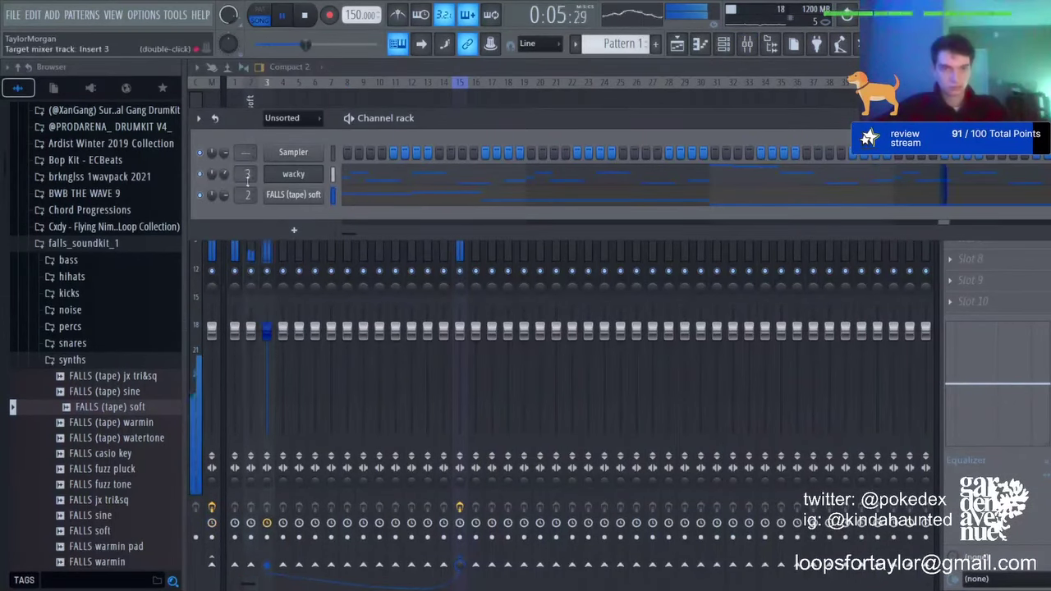
right_click(251, 270)
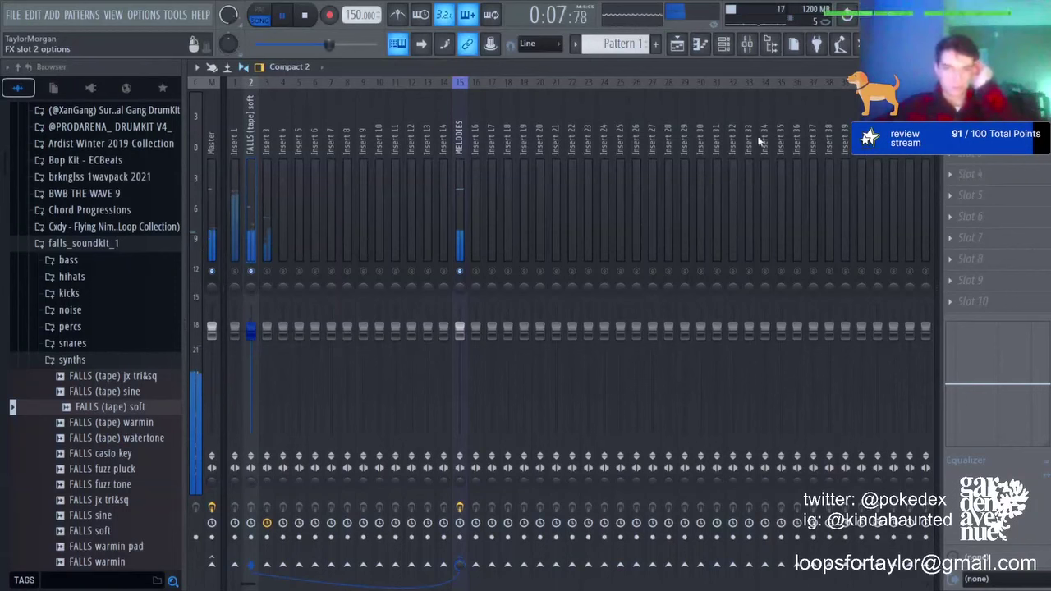
Step: Set RC-20 Retro Color with Magnetic raised, Wear/Flutter maxed and Digital about 20%
left_click(757, 49)
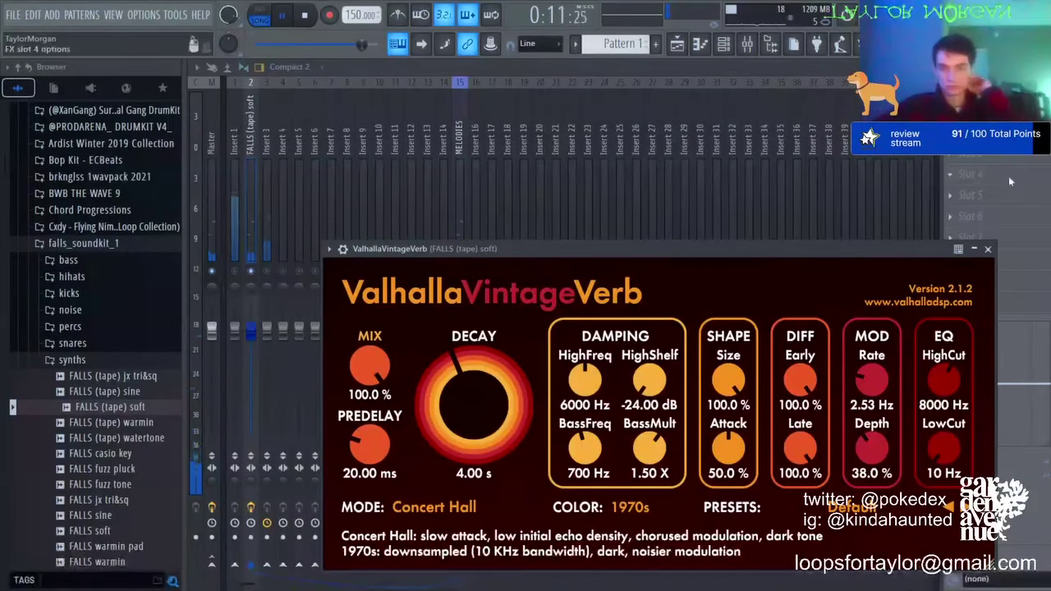
left_click(987, 249)
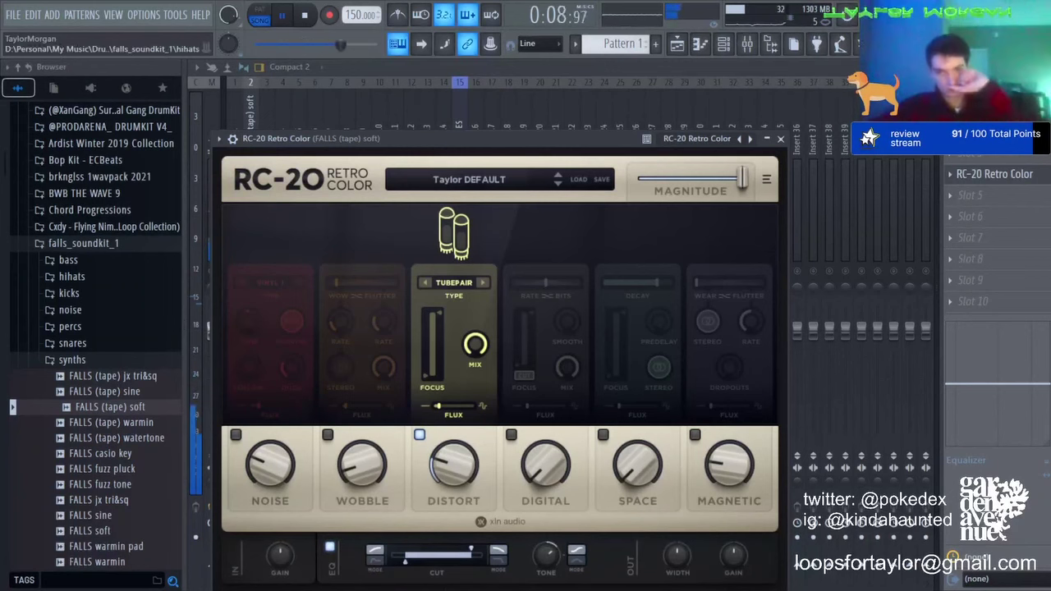
left_click_drag(729, 466, 728, 373)
left_click_drag(699, 283, 764, 284)
left_click_drag(545, 471, 540, 392)
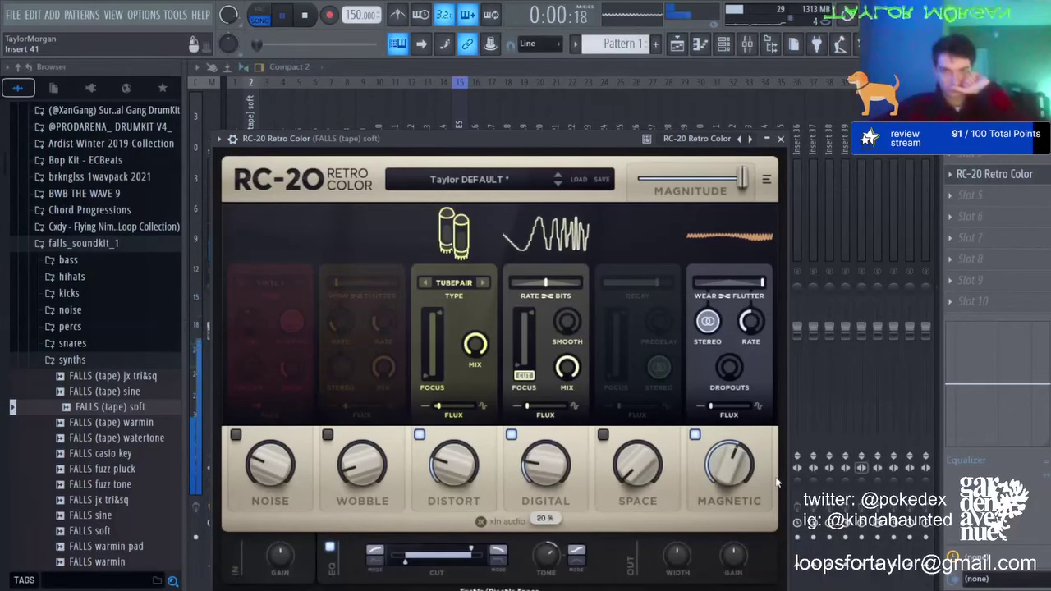
left_click(986, 260)
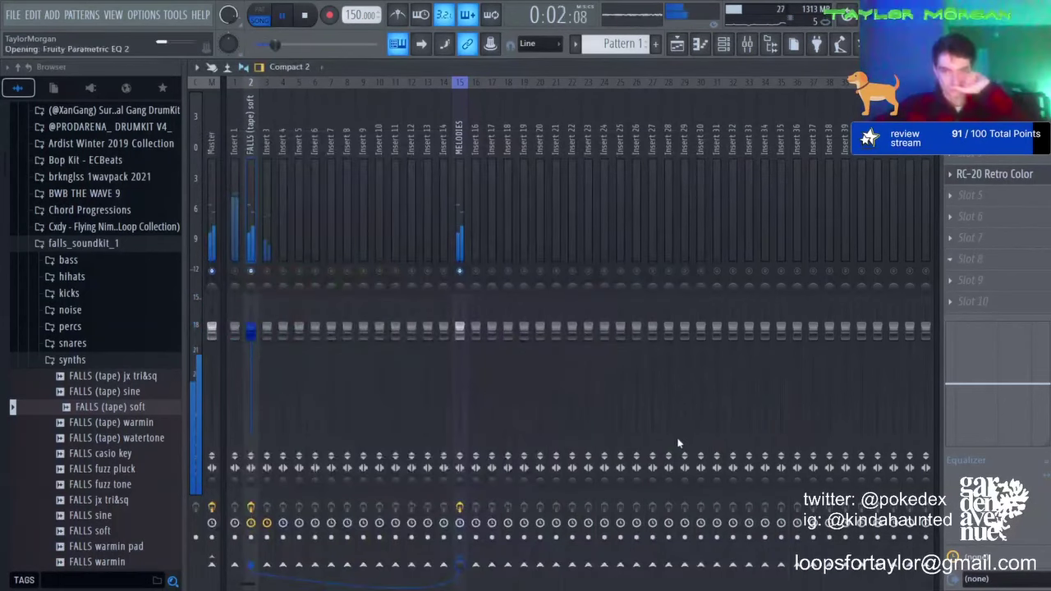
Step: Cut EQ band 5 to -4.0dB at 899Hz, set PanCake2 mix to 53%, and solo Insert 3
left_click_drag(509, 333, 555, 359)
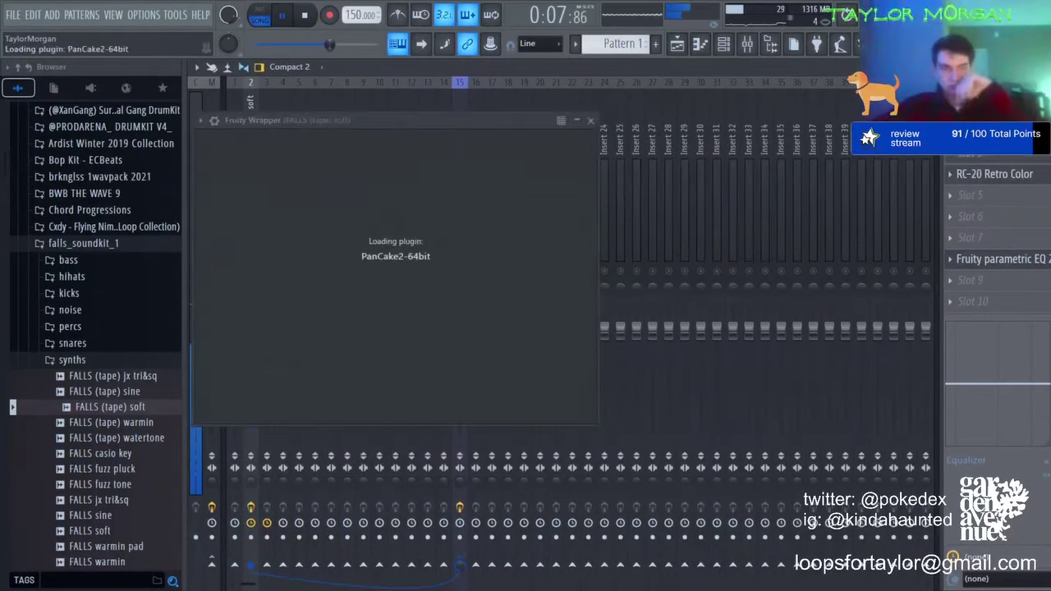
left_click_drag(1046, 154, 1046, 189)
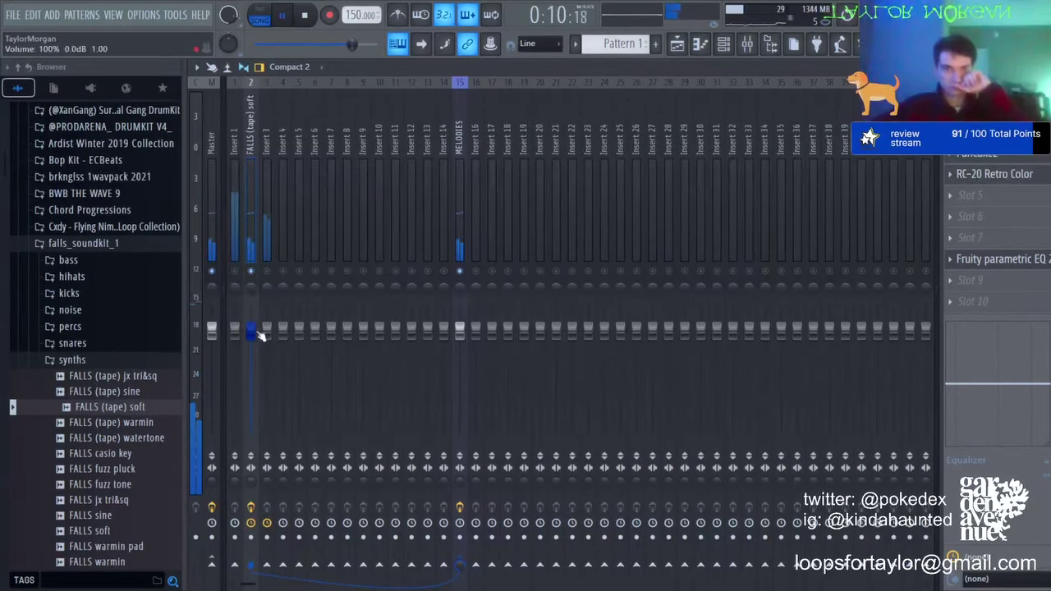
right_click(267, 270)
left_click(264, 249)
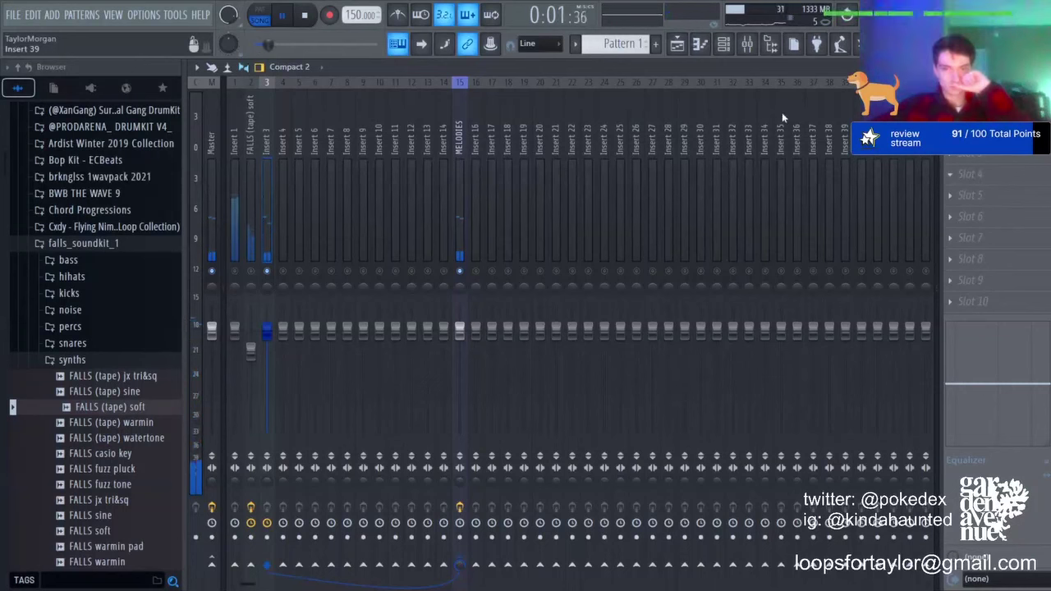
Step: Load Digitalis on Insert 3 and step through its presets until settling on mIRC
left_click(770, 188)
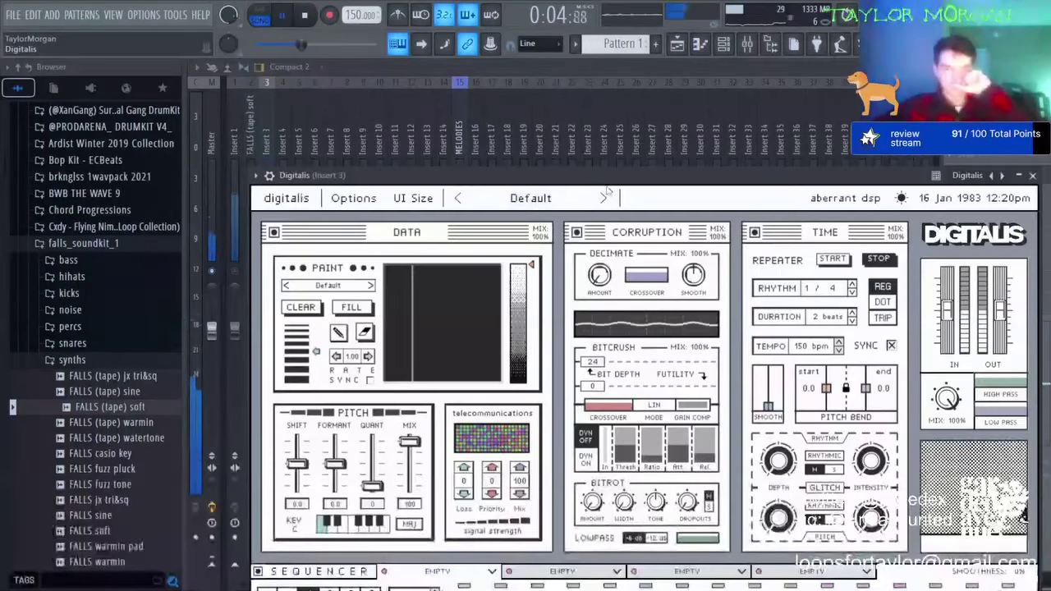
left_click(603, 197)
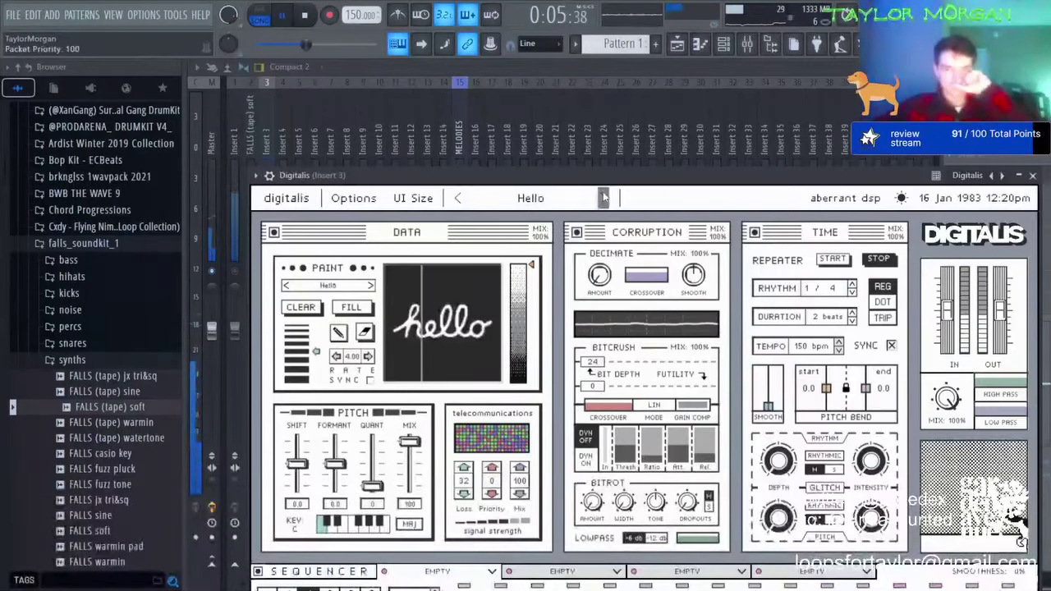
left_click(603, 198)
left_click(604, 198)
left_click(603, 198)
left_click(603, 197)
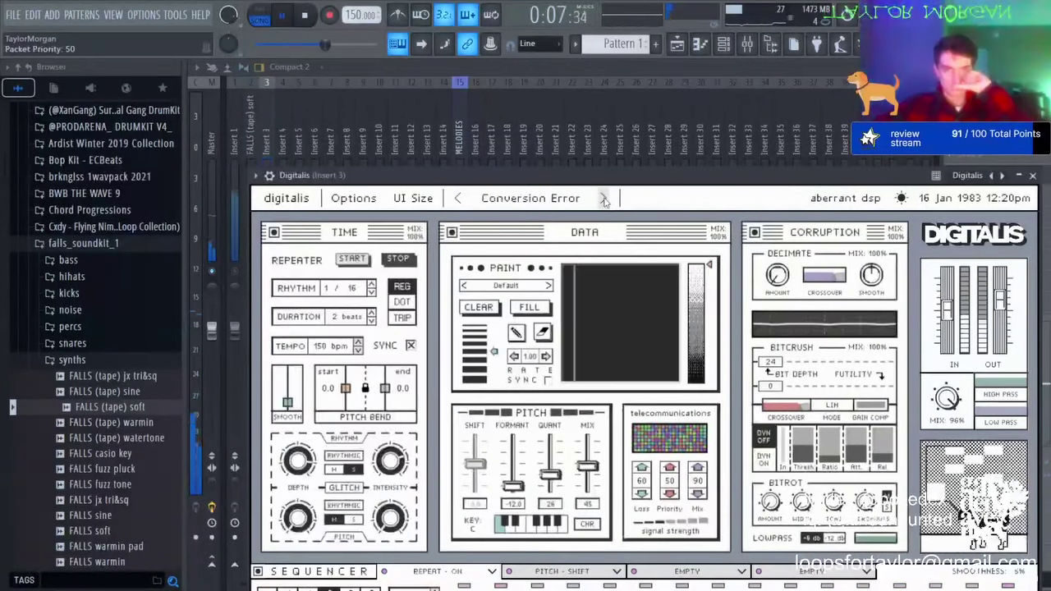
left_click(603, 199)
left_click(603, 198)
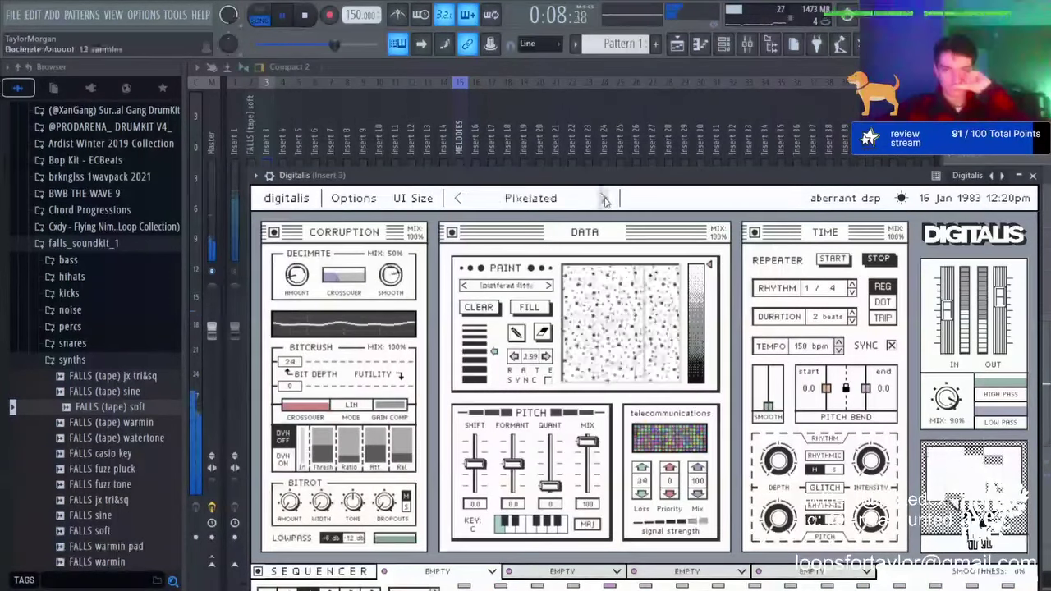
left_click(459, 199)
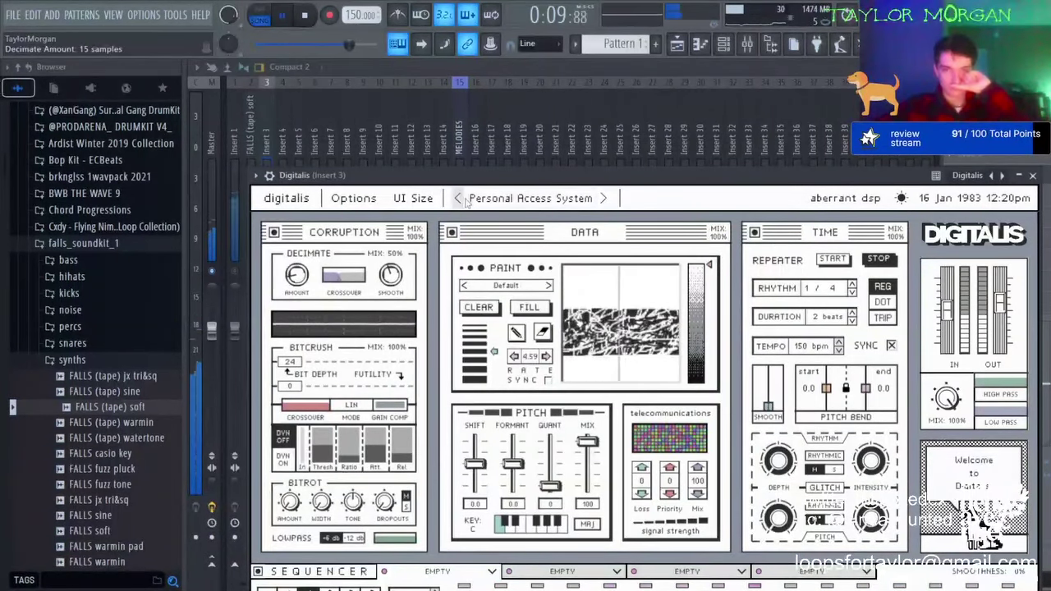
left_click(603, 198)
left_click(604, 199)
left_click(603, 199)
left_click(603, 198)
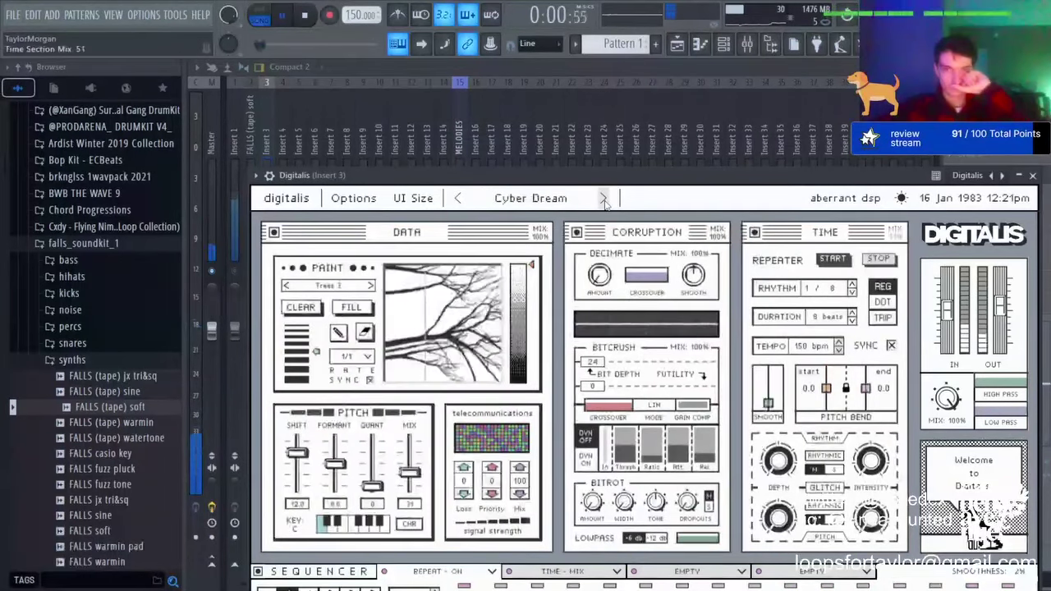
left_click(603, 198)
left_click(603, 199)
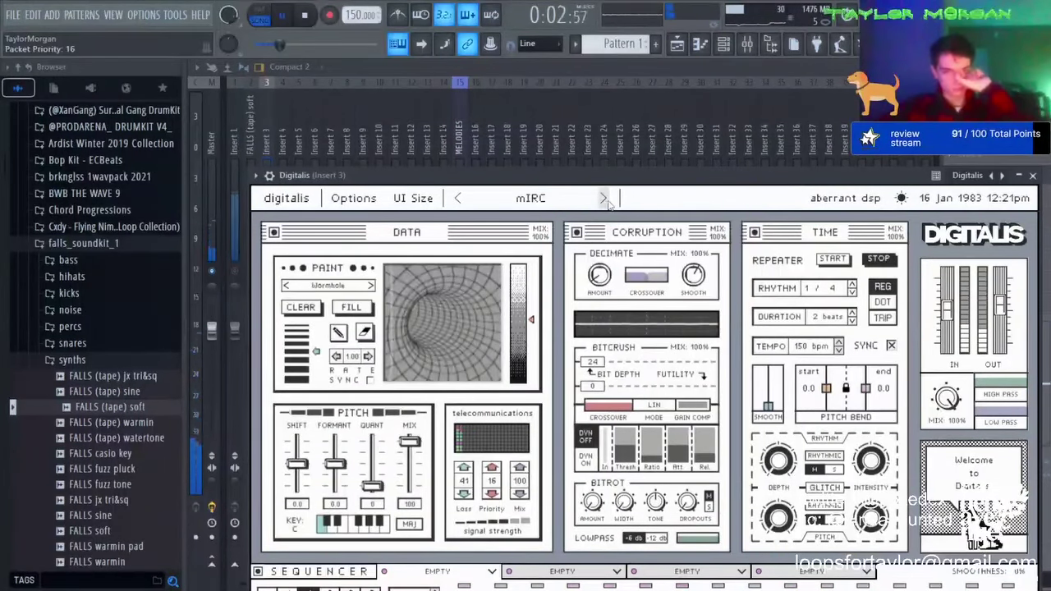
left_click(1032, 176)
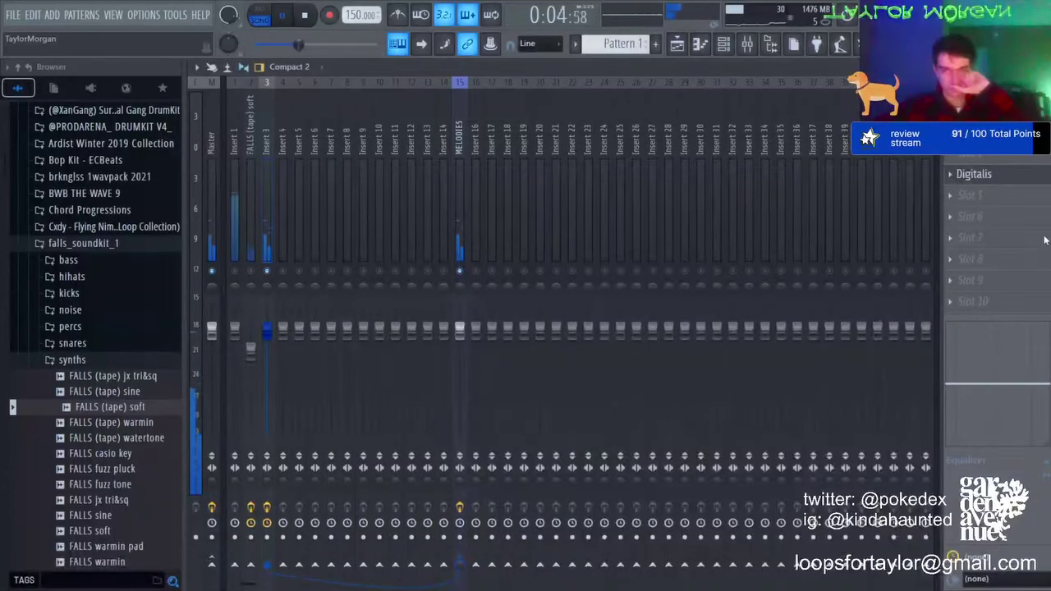
Step: Add Fruity Parametric EQ 2: raise high-shelf band 7, dip band 4 deeply, and lower band 1
left_click(704, 427)
left_click_drag(574, 306, 489, 271)
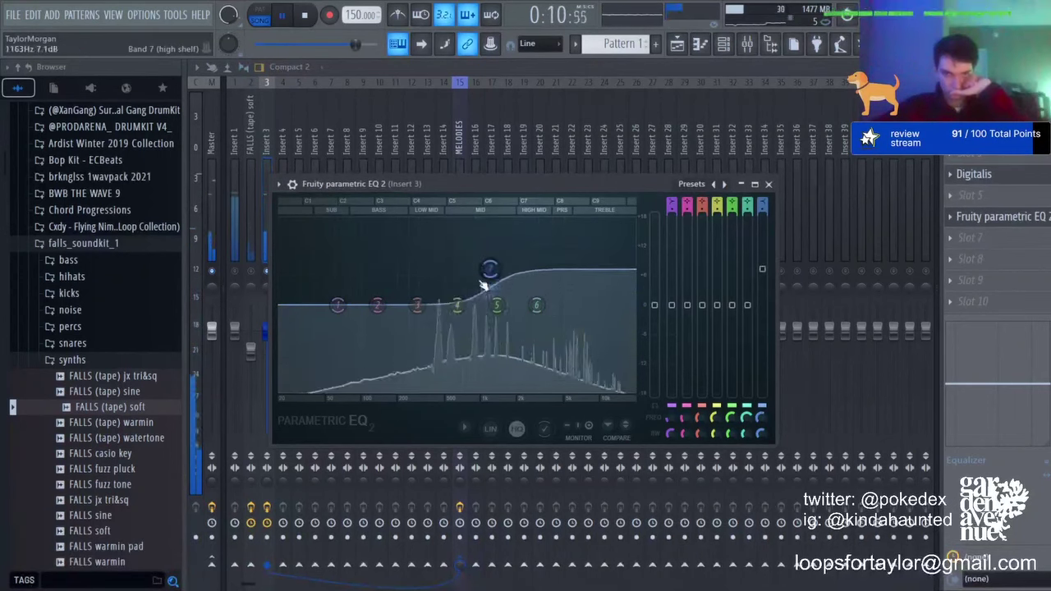
left_click_drag(456, 306, 397, 362)
left_click_drag(338, 305, 350, 355)
Step: Solo then release Insert 1, and open the FALLS (tape) soft melody notes
right_click(235, 270)
left_click(234, 258)
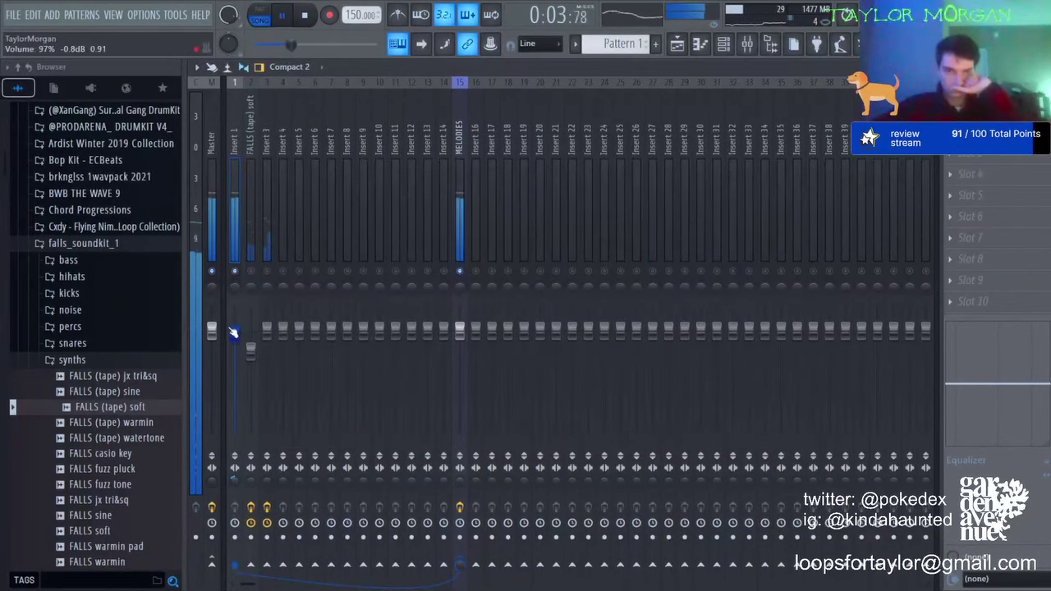
right_click(252, 271)
left_click(251, 349)
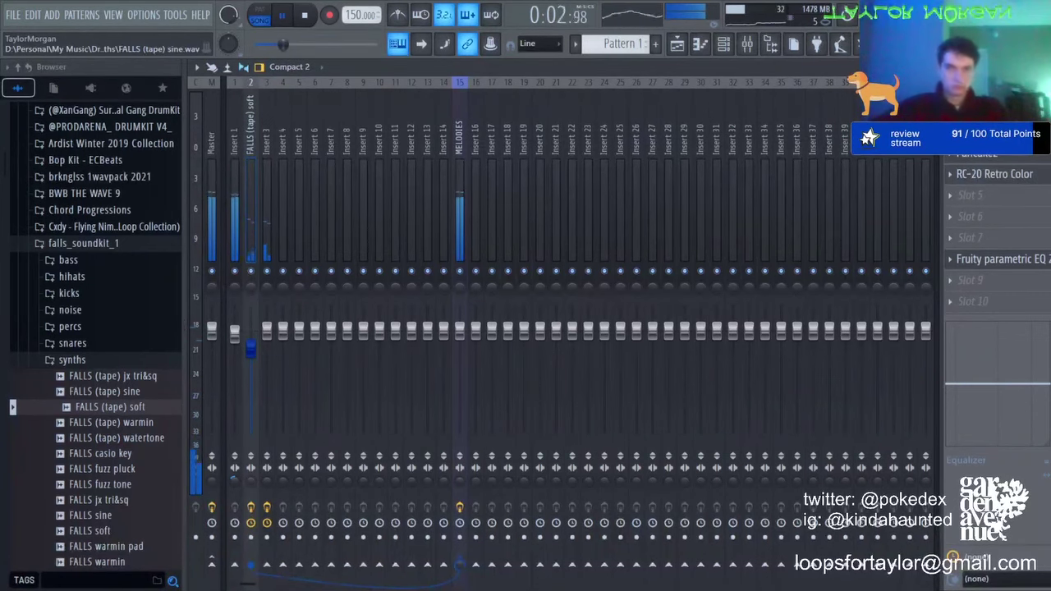
left_click(700, 45)
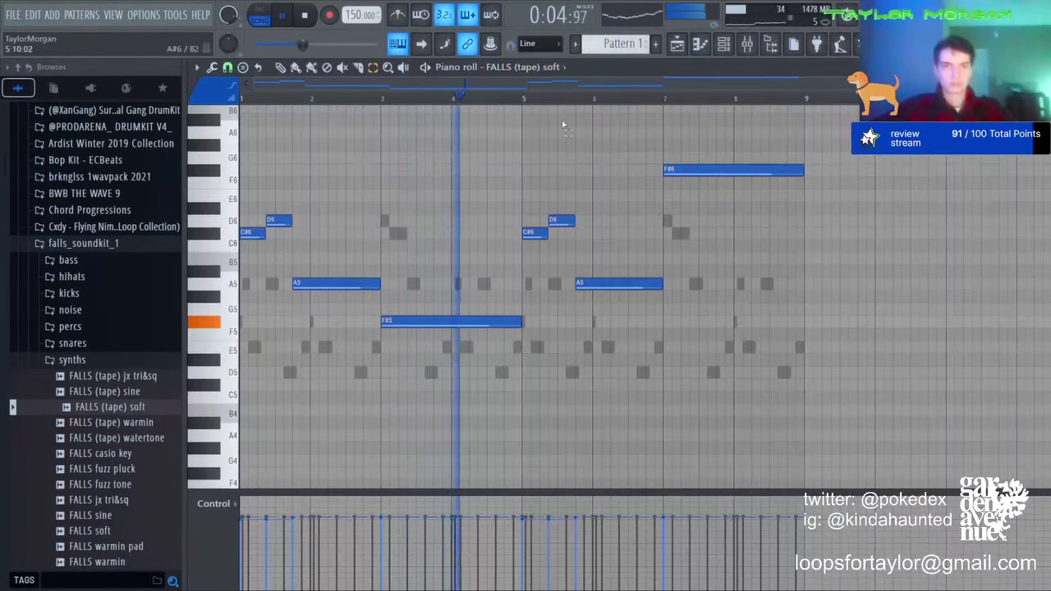
Step: Replace the bar-7 F#6 note with long D5, E5 and F#5 chord notes, extending D5
left_click_drag(620, 127, 697, 199)
key("ctrl+Down")
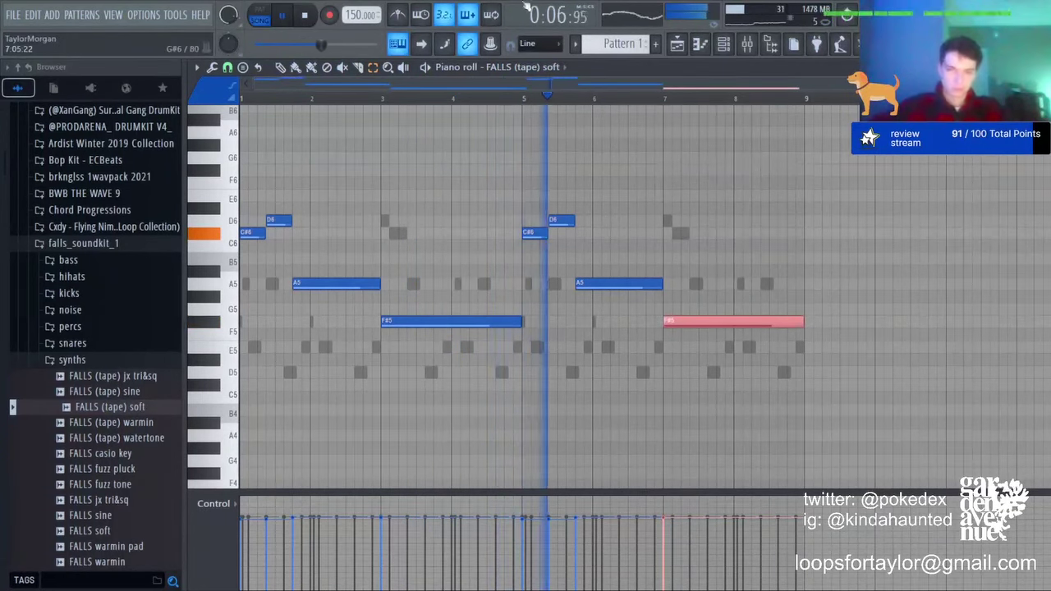
left_click(282, 70)
right_click(780, 322)
left_click(674, 374)
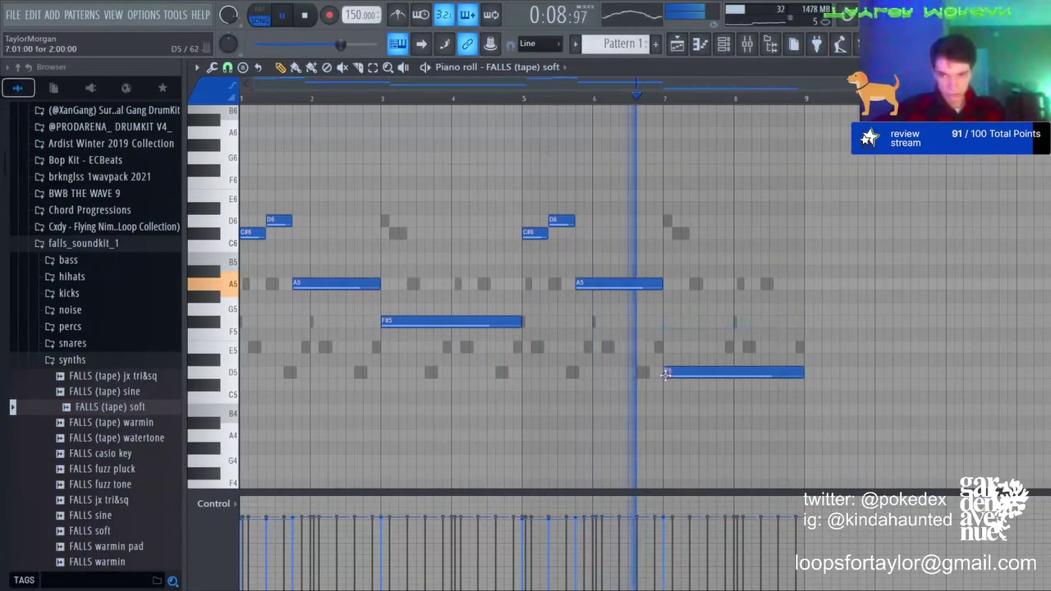
left_click(692, 346)
left_click(700, 321)
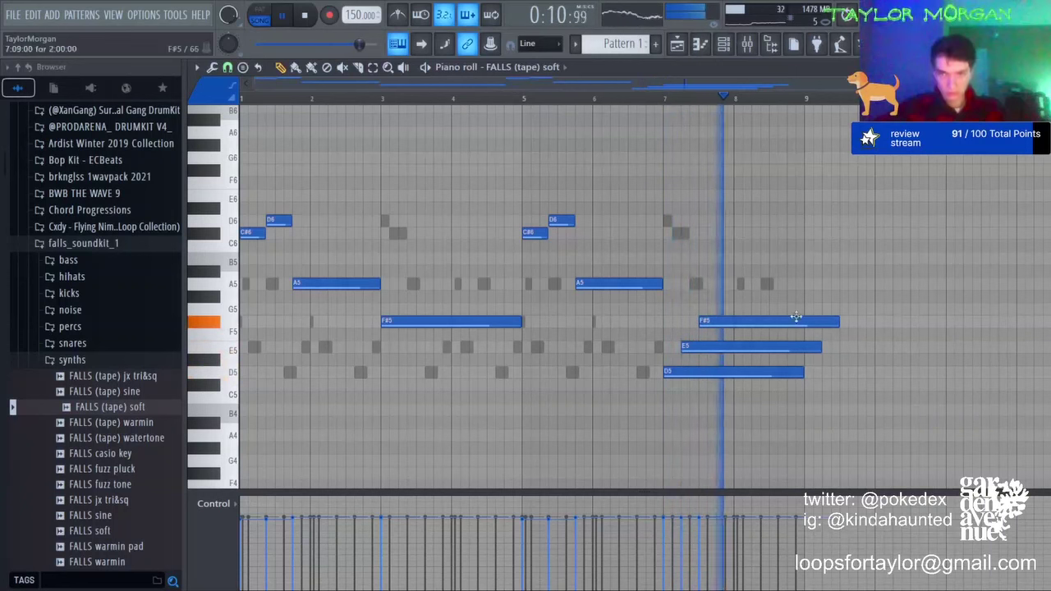
left_click(769, 372)
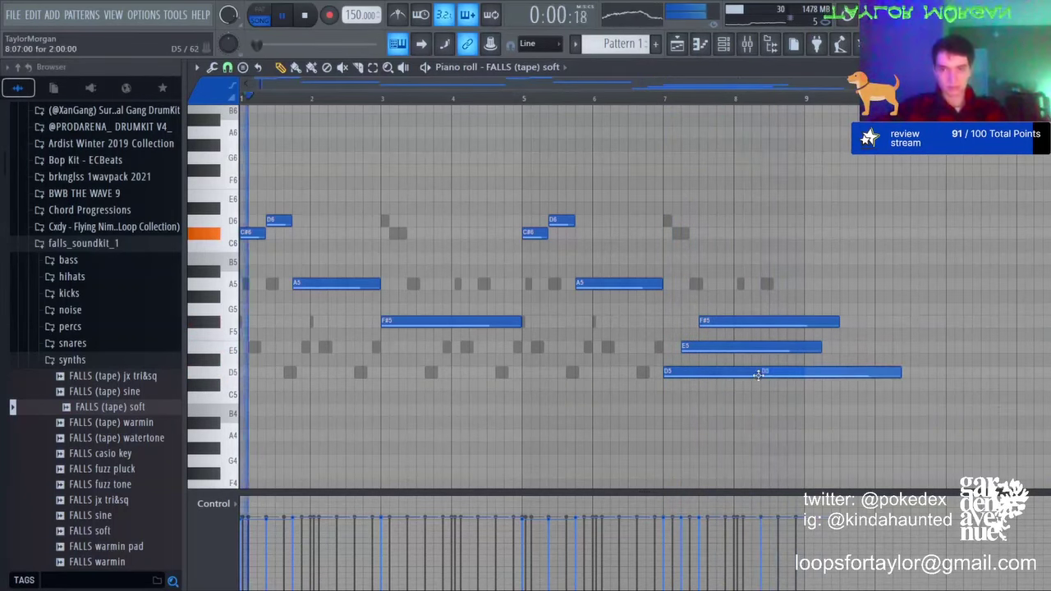
Step: Trim the chord notes at bar 9, add a high F#6 note, and bring up the mixer
left_click_drag(801, 402, 805, 398)
left_click(373, 67)
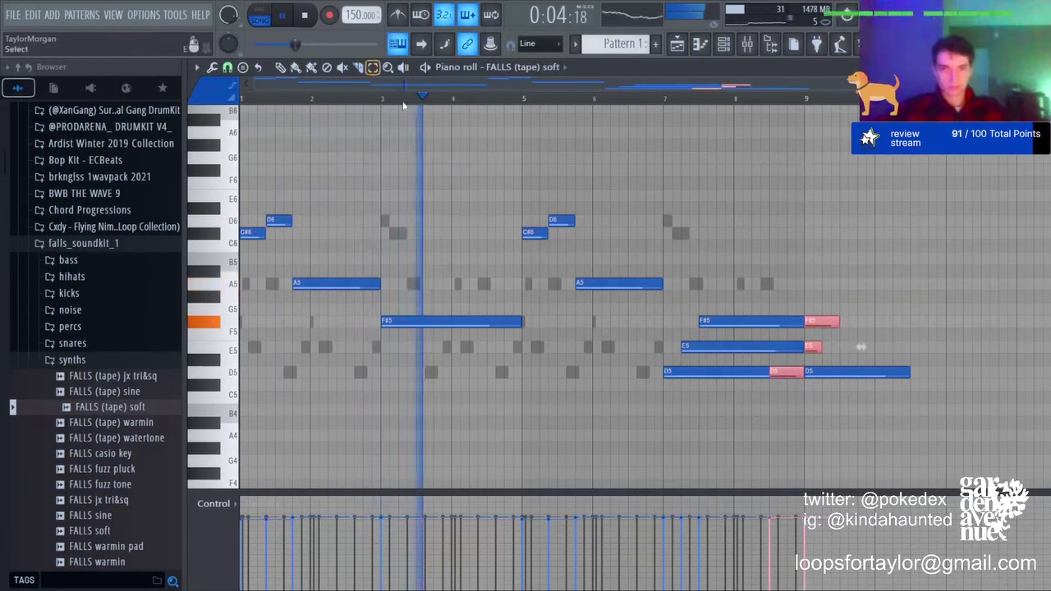
key("Delete")
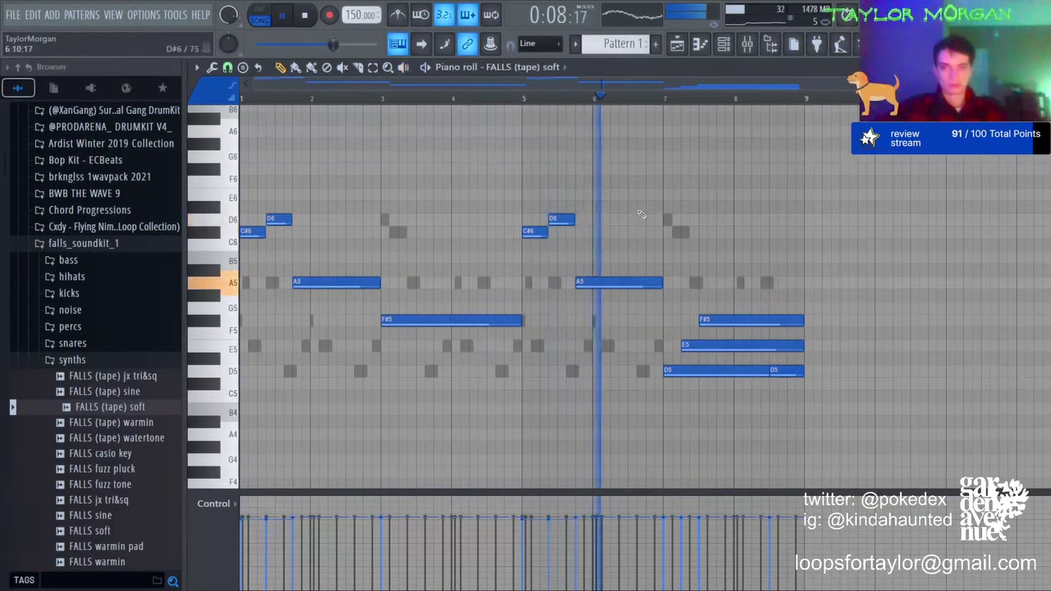
left_click(630, 168)
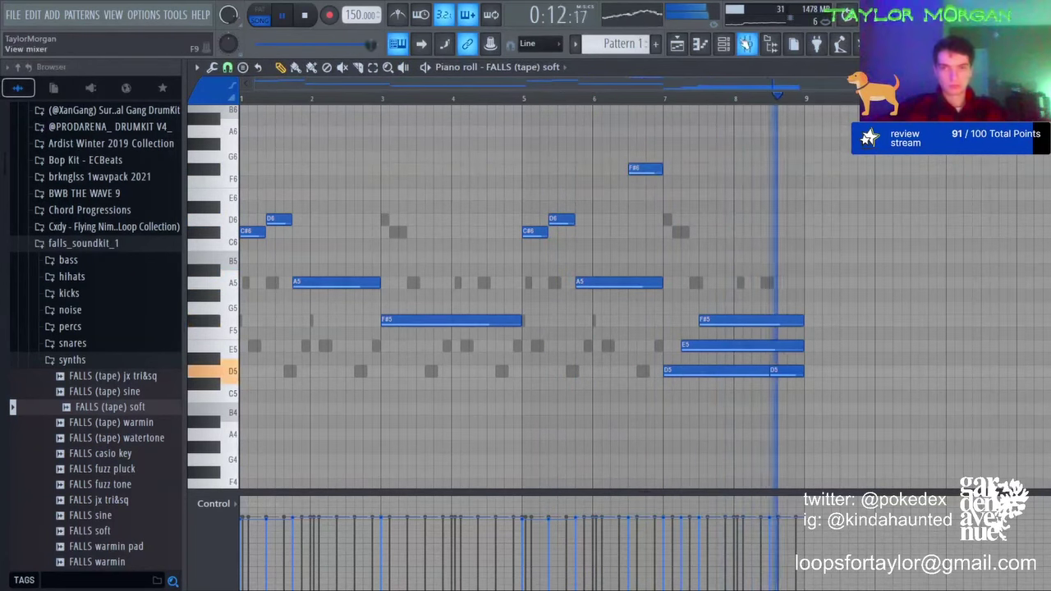
key("F9")
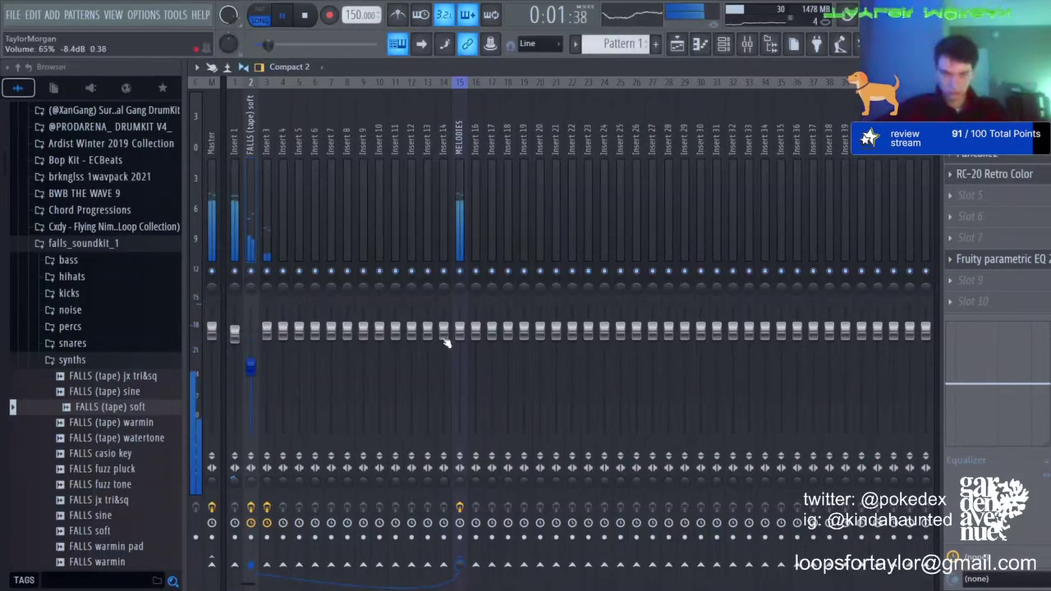
Step: Select Insert 1, play the beat, and mute Track 4 in the Playlist
left_click(234, 184)
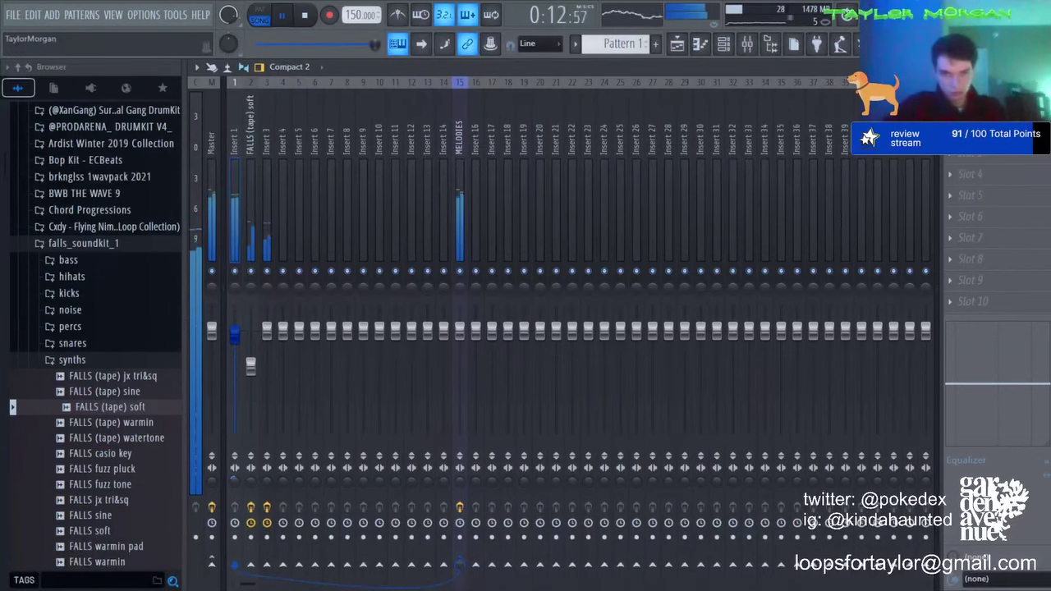
left_click(283, 15)
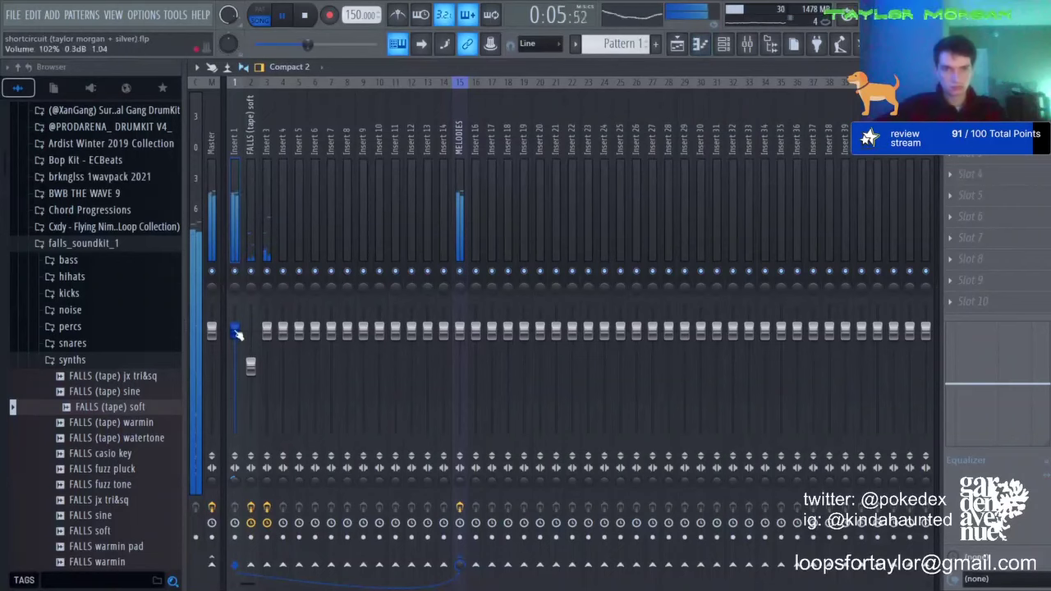
left_click(676, 46)
left_click(369, 259)
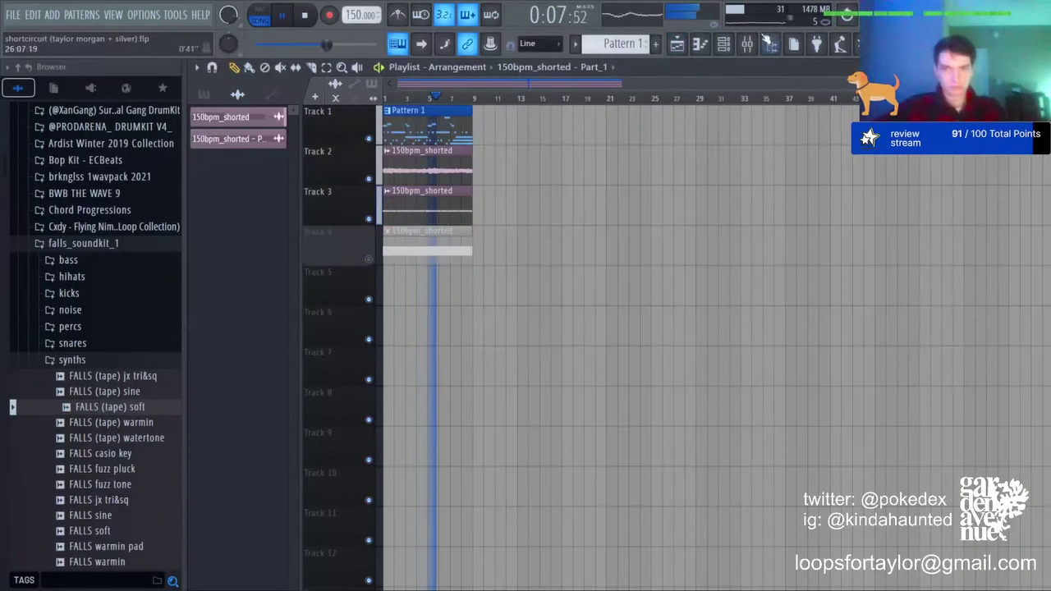
key("space")
left_click(749, 48)
key("space")
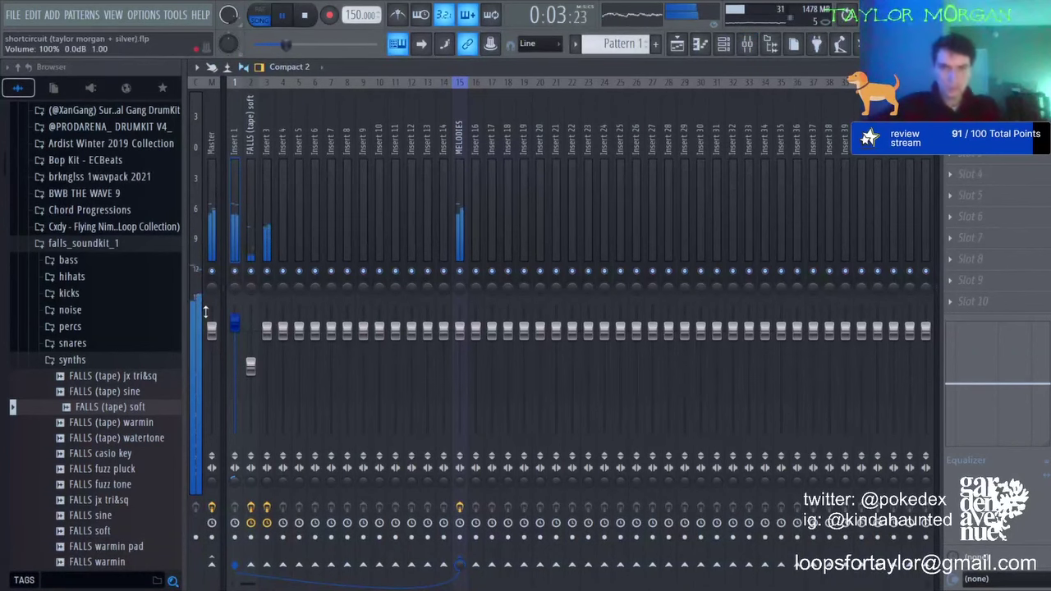
Step: Open the Channel rack, expand the drum kit's claps & snaps folder, and preview TM - ice clap
left_click(730, 51)
scroll(82, 205, "up", 6)
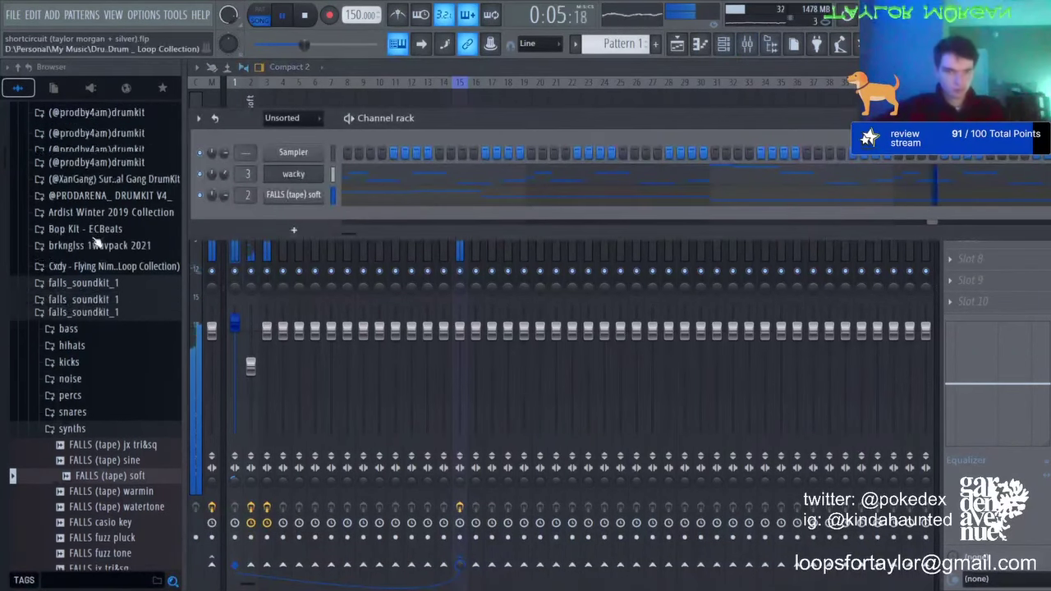
scroll(82, 206, "up", 4)
left_click(86, 321)
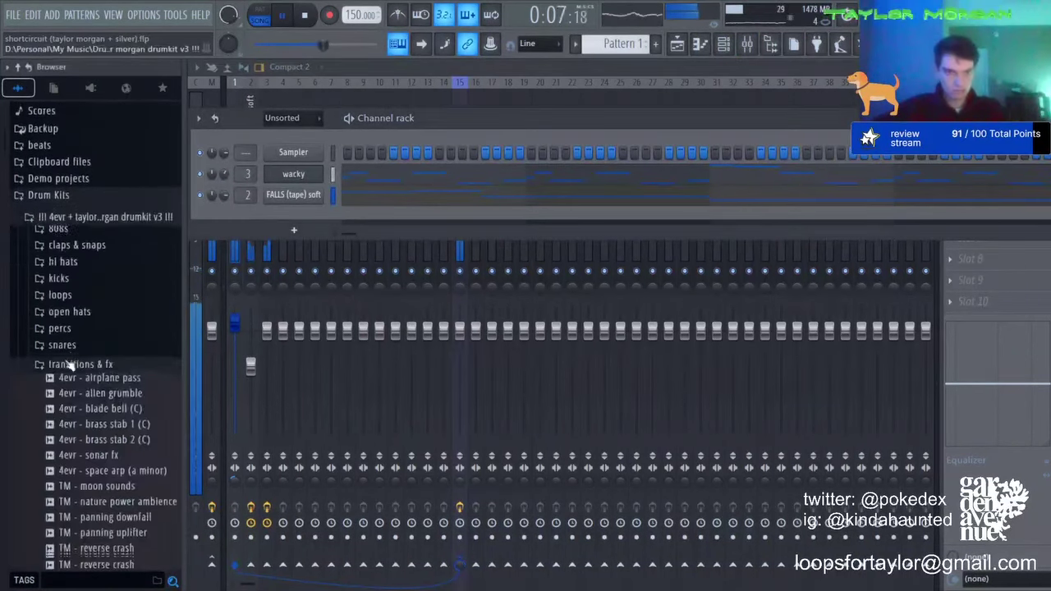
left_click(78, 243)
left_click_drag(83, 233, 313, 243)
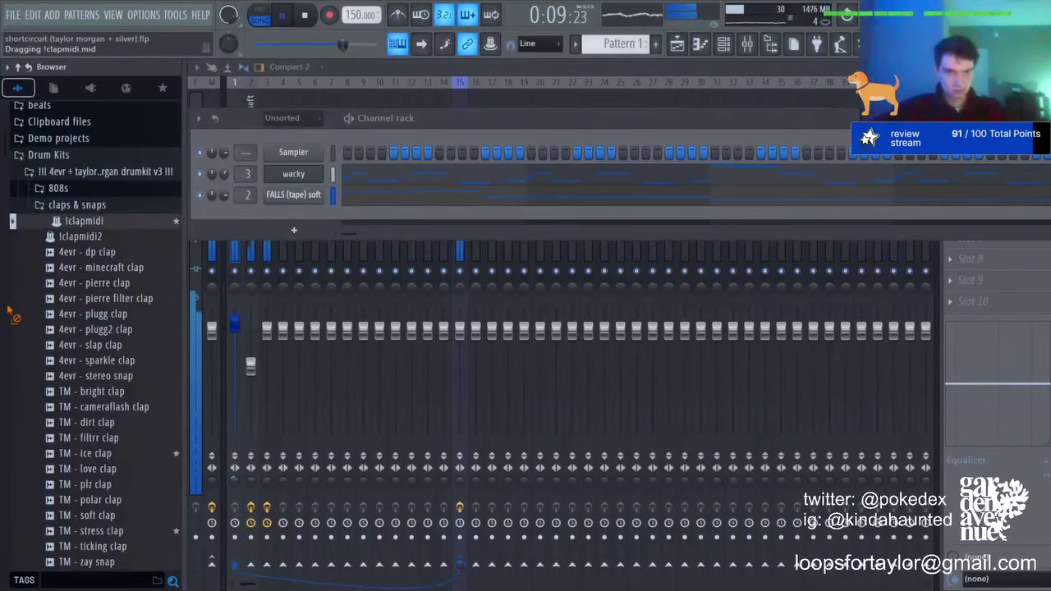
left_click(106, 454)
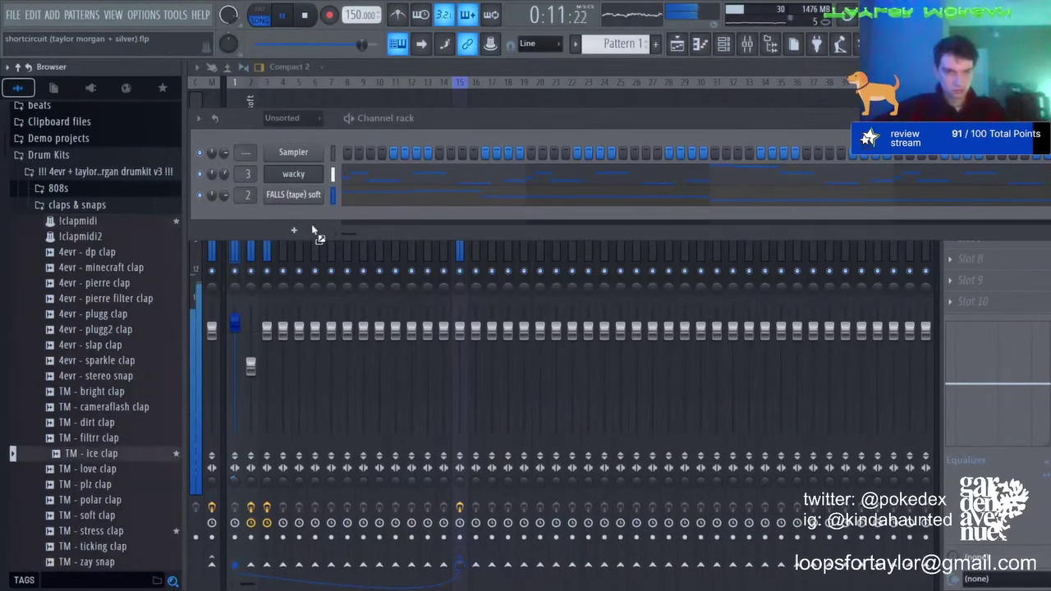
Step: Add TM - ice clap as a channel, draw C5 clap hits, and duplicate bars 1–4 four bars later
left_click_drag(312, 227, 441, 226)
key("F7")
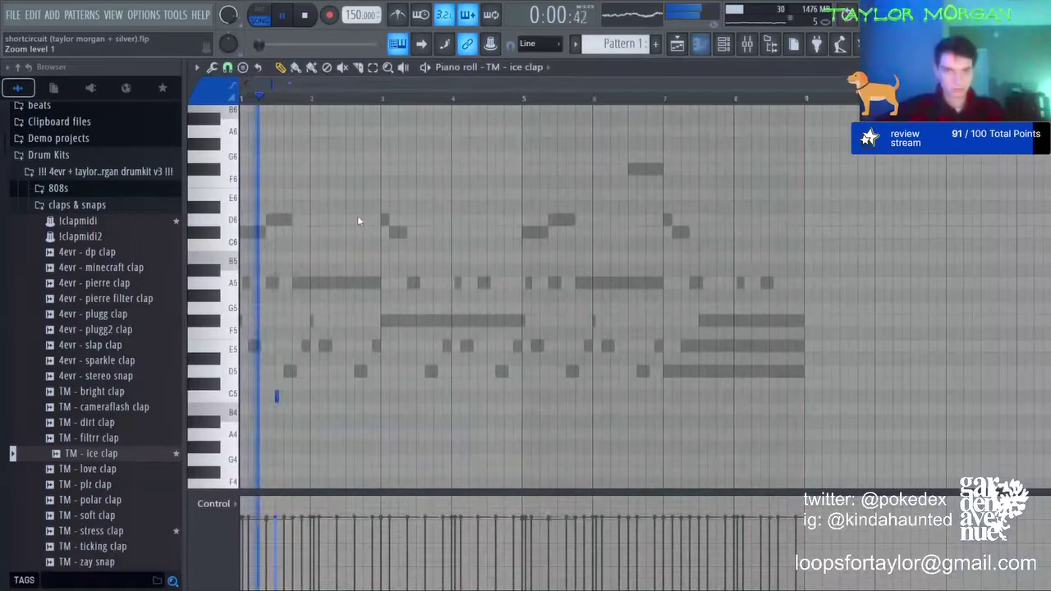
left_click(363, 396)
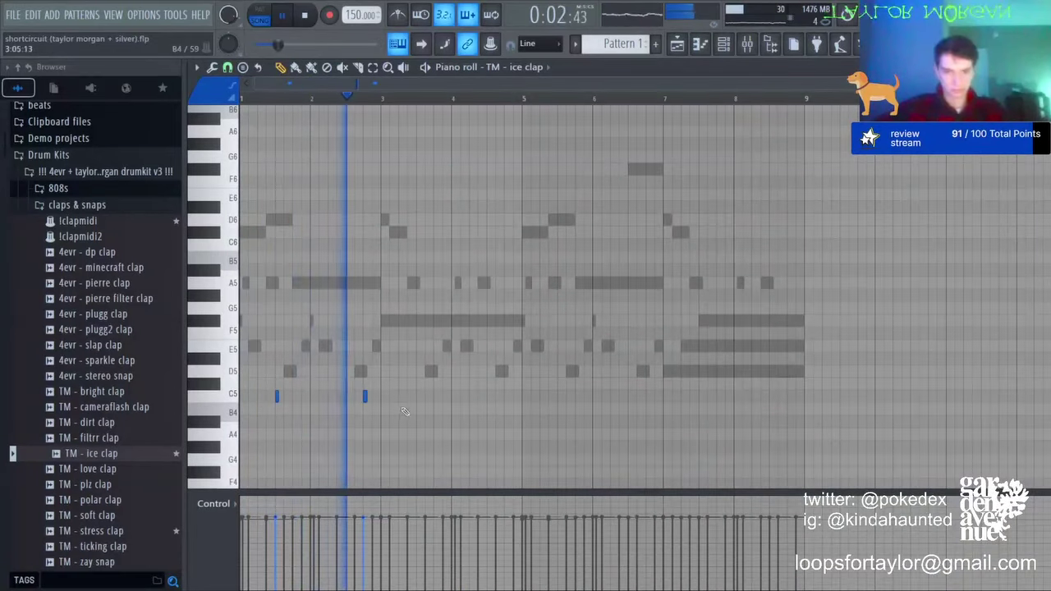
key("ctrl+b")
left_click(849, 407, "ctrl")
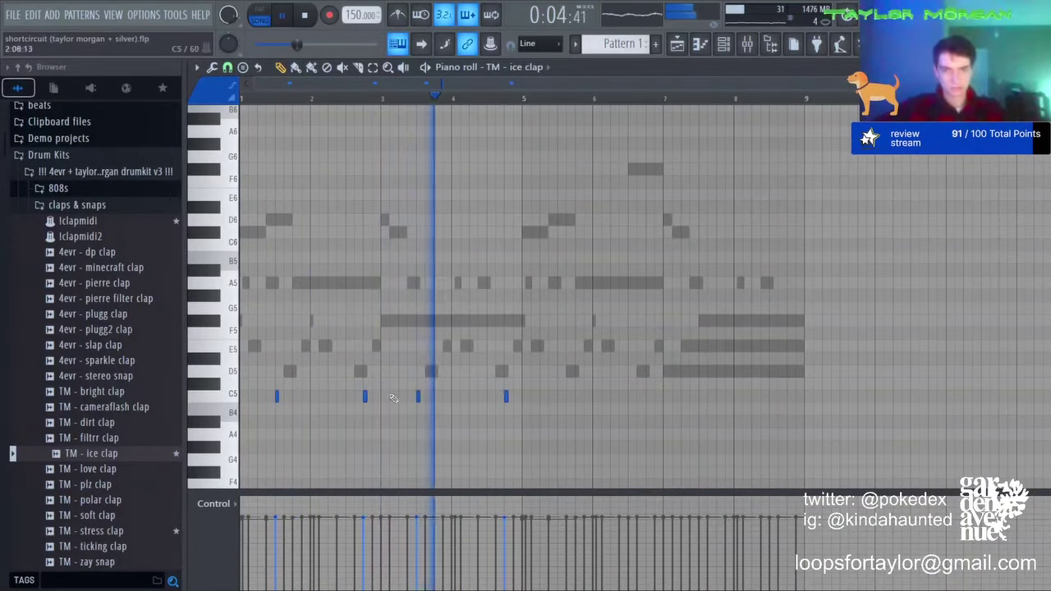
right_click(365, 396)
left_click_drag(522, 98, 242, 99)
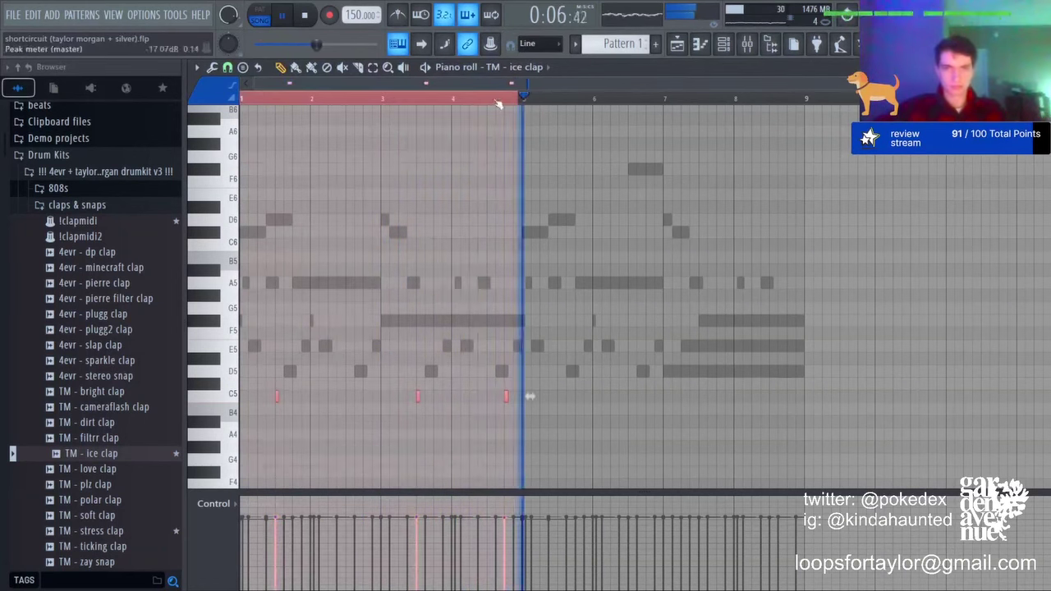
key("ctrl+b")
Step: Add 4evr - drill hihat from the hi hats folder as a new channel and open its piano roll
left_click(747, 42)
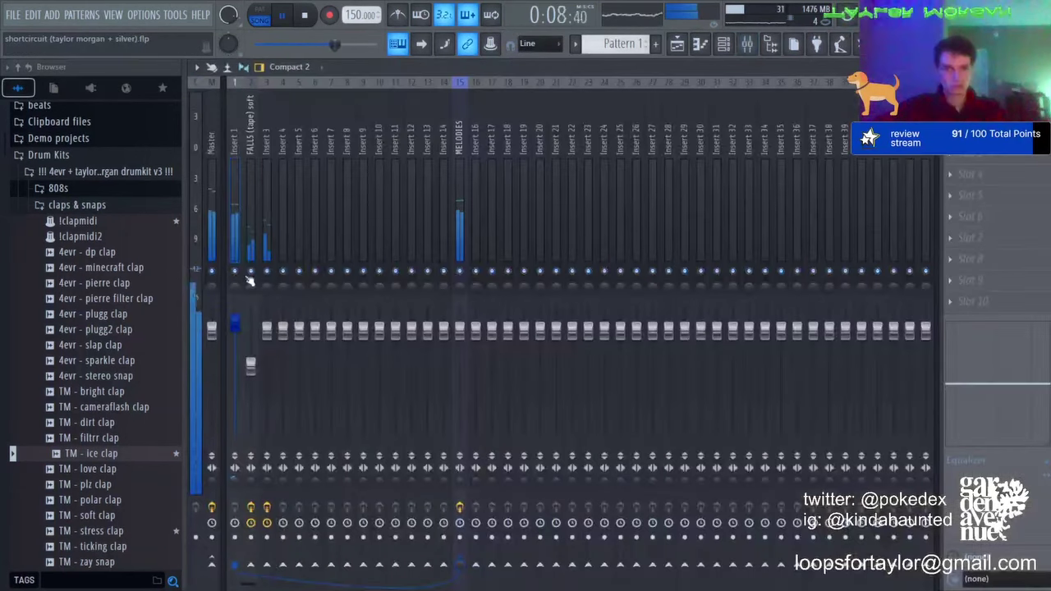
left_click(677, 43)
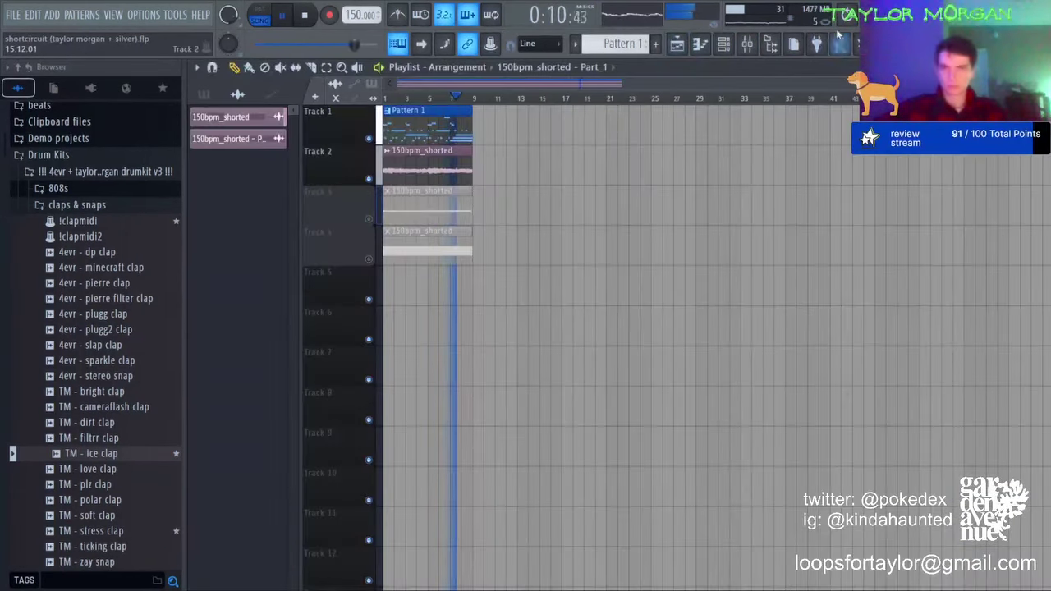
left_click(722, 44)
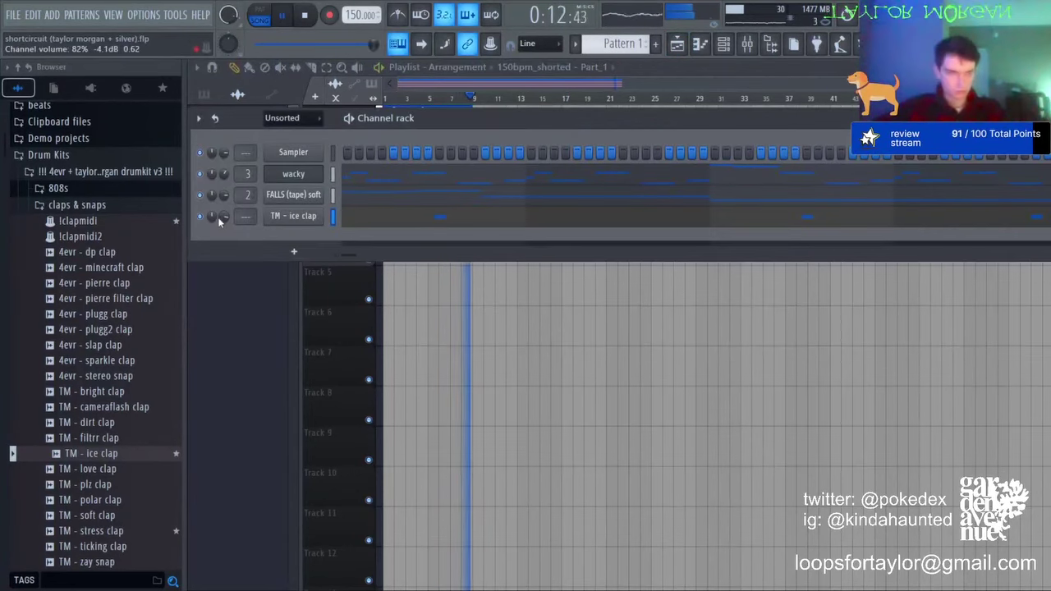
left_click(64, 207)
left_click(70, 226)
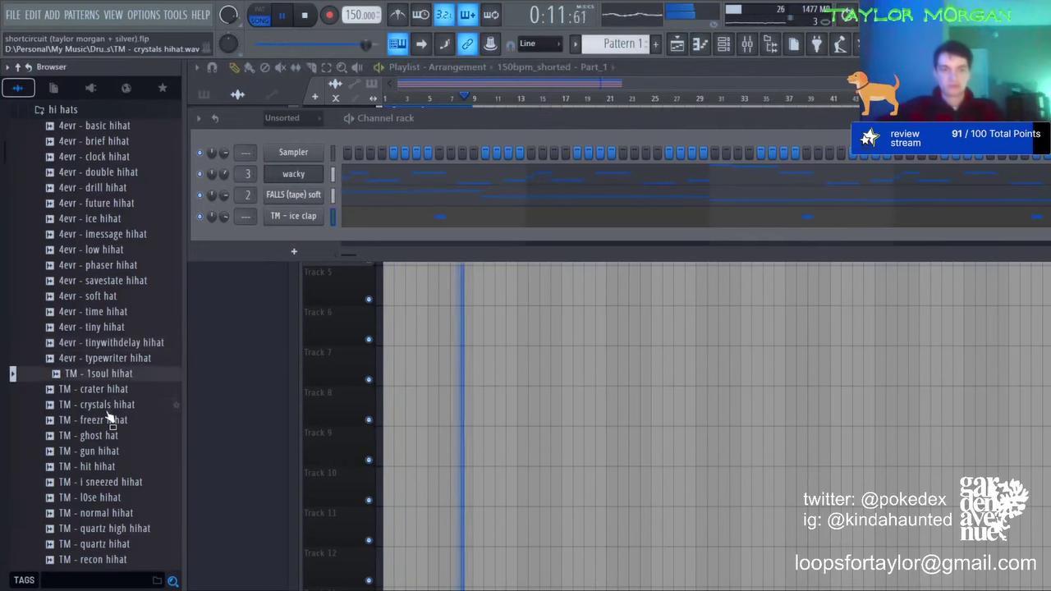
left_click_drag(101, 195, 243, 238)
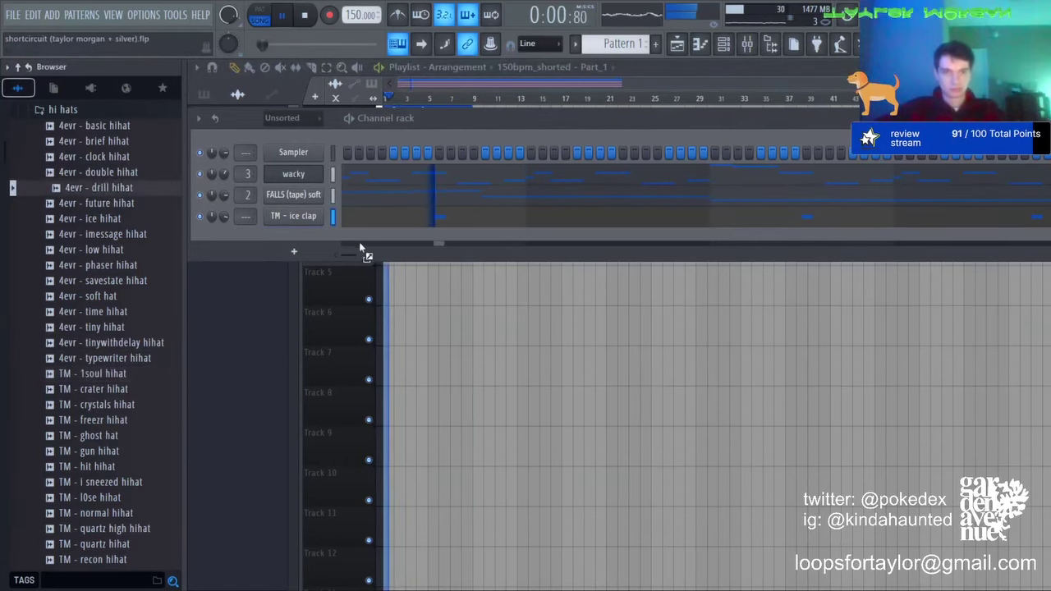
left_click_drag(359, 247, 349, 240)
key("space")
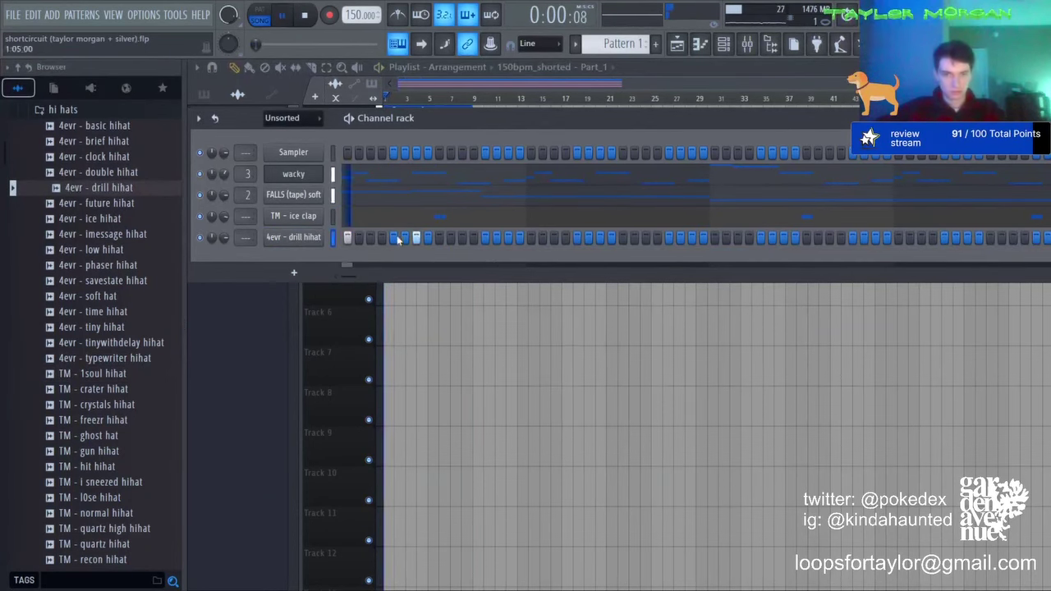
key("F7")
scroll(304, 99, "up", 1)
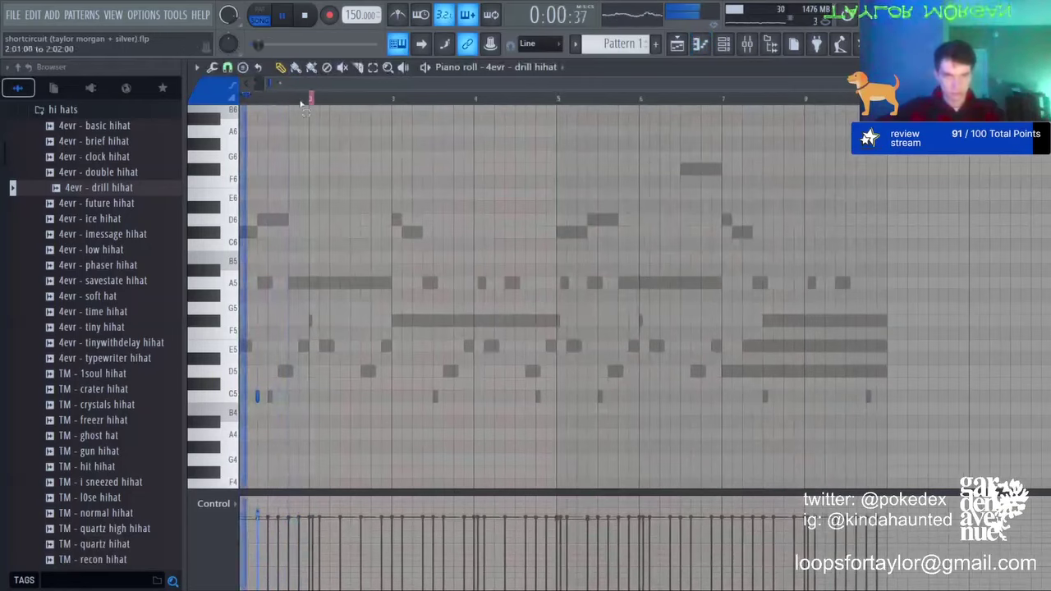
Step: Duplicate bar 1's hi-hats into bar 2 and build a roll by copying and nudging a hat
left_click_drag(302, 104, 243, 100)
scroll(321, 99, "up", 2)
key("ctrl+b")
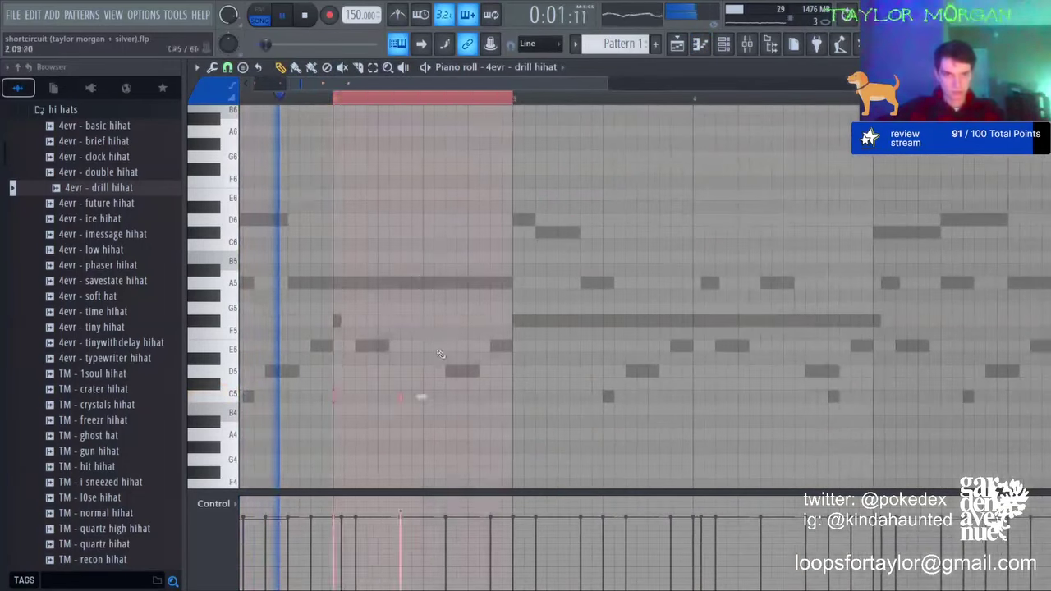
key("ctrl+d")
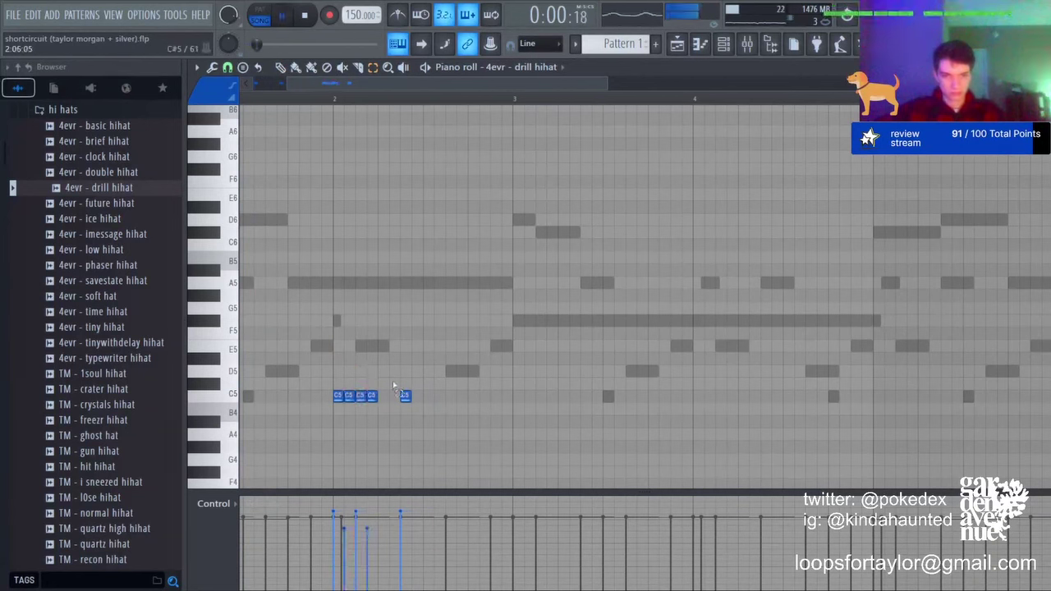
key("ctrl+b")
key("shift+Right")
key("shift+Right")
key("shift+Right")
key("shift+Right")
key("ctrl+b")
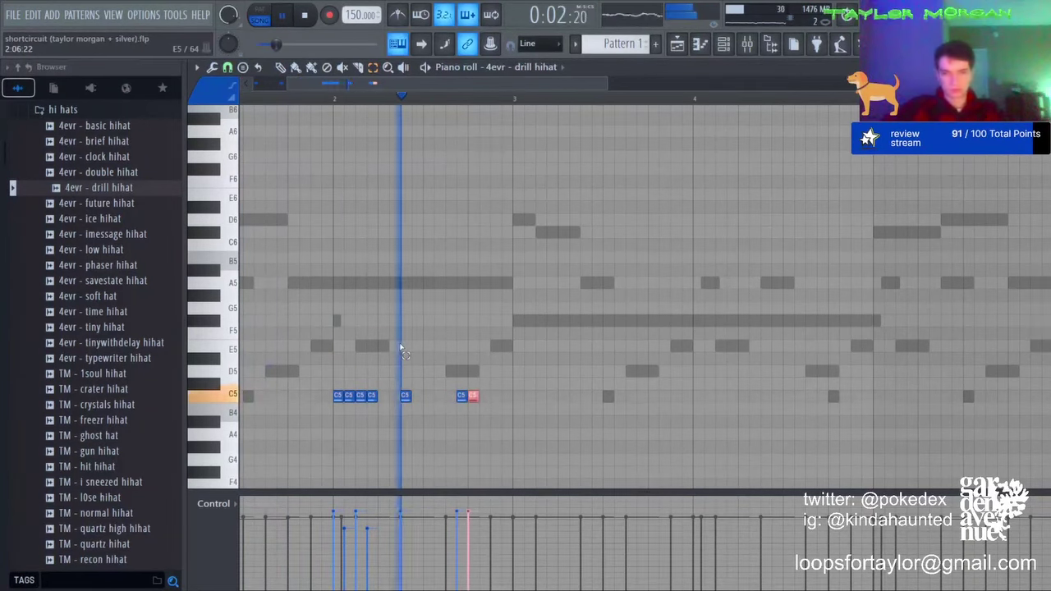
key("shift+Right")
key("shift+Right")
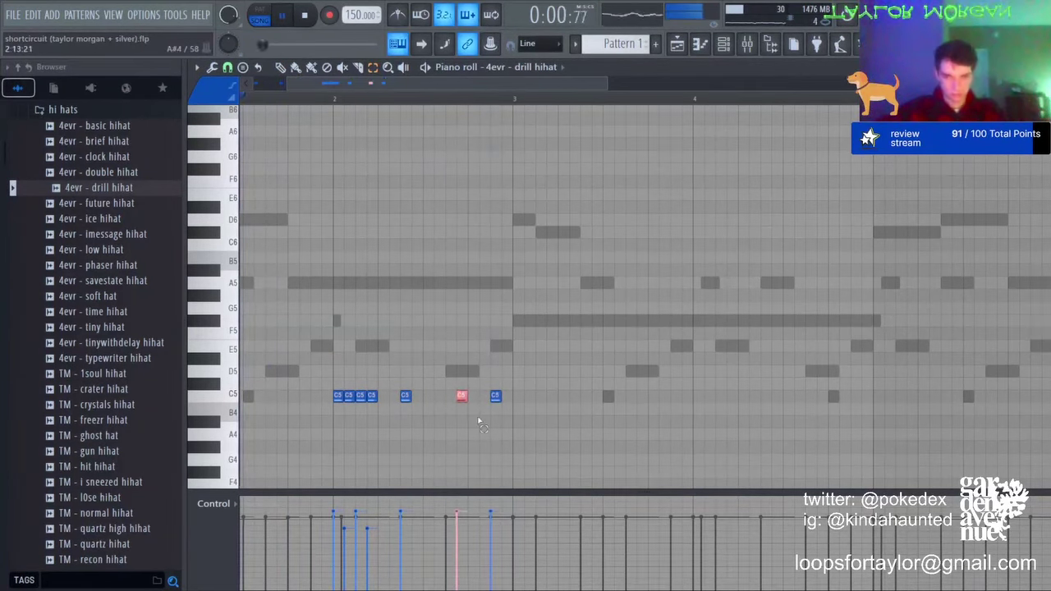
key("shift+Left")
key("shift+Right")
key("shift+Left")
key("space")
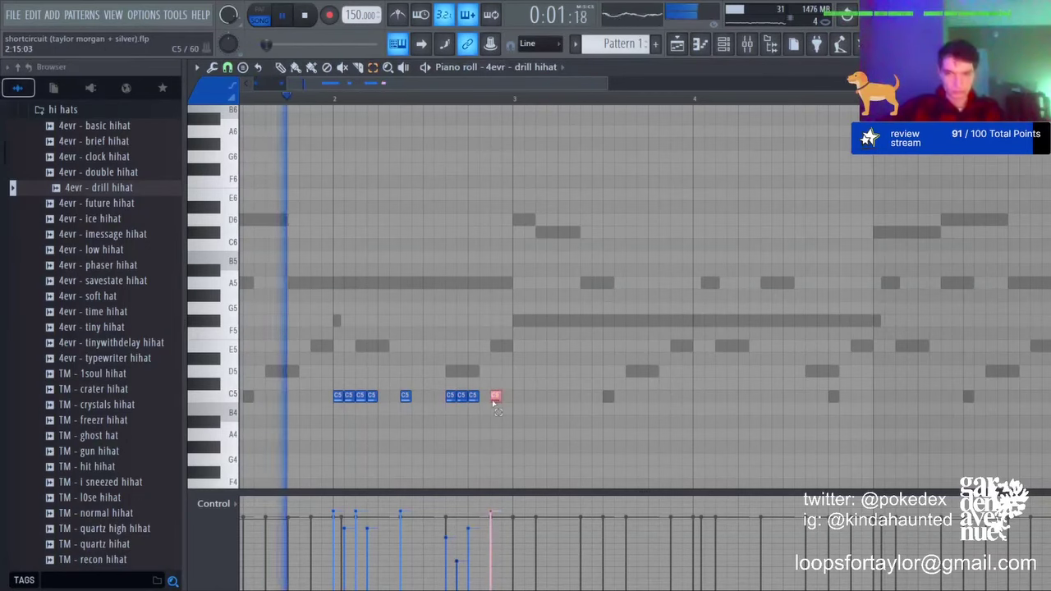
Step: Raise one hat a semitone, duplicate bars 1–2 into bars 3–4, and repeat a bar-3 hat
key("shift+Up")
left_click(499, 109)
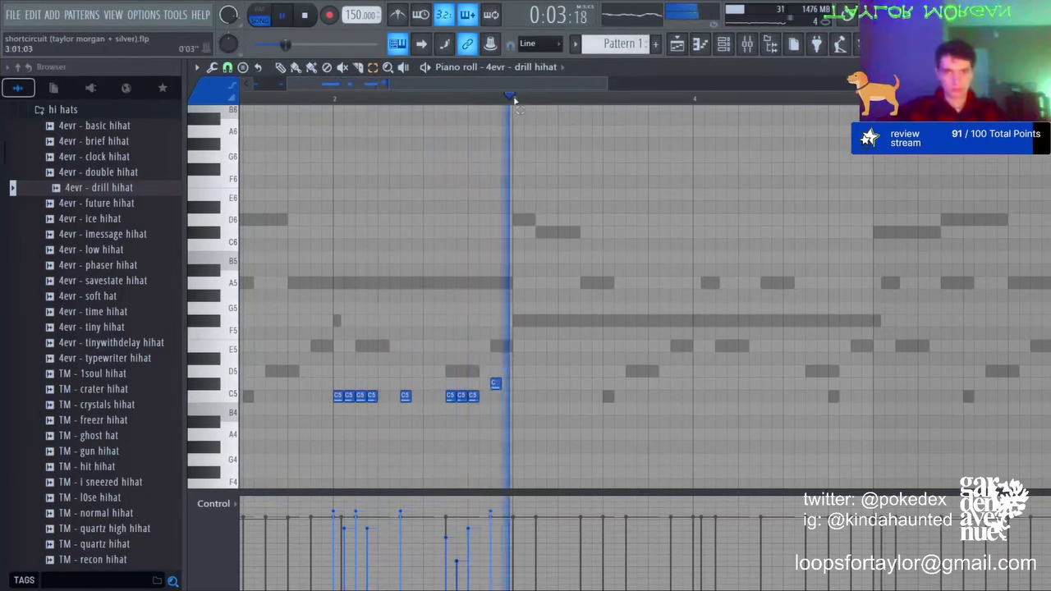
key("ctrl+a")
key("ctrl+b")
left_click_drag(604, 401, 605, 445)
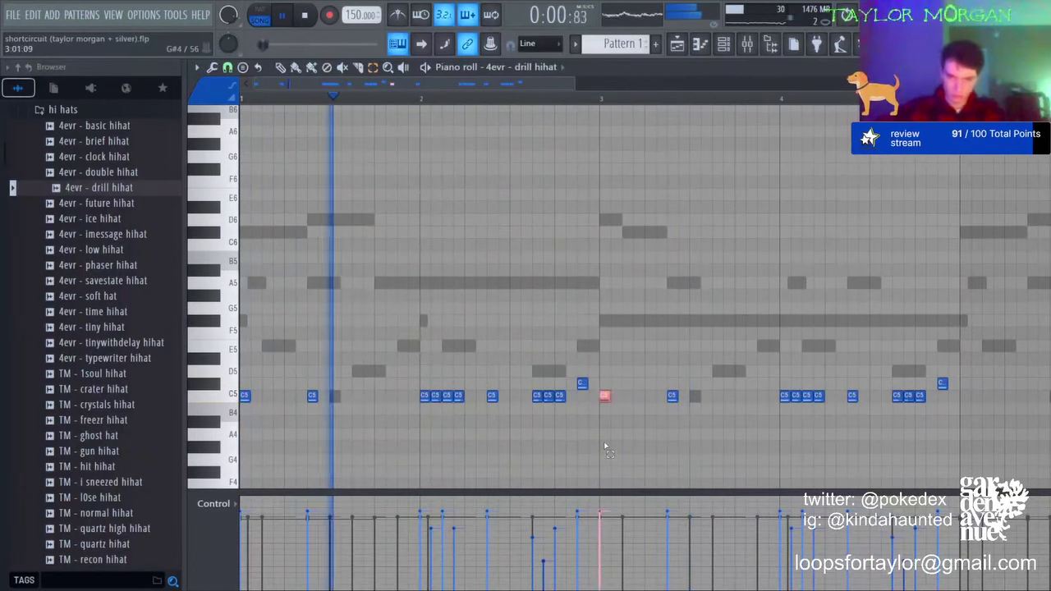
key("ctrl+b")
key("ctrl+b")
left_click(605, 446, "ctrl")
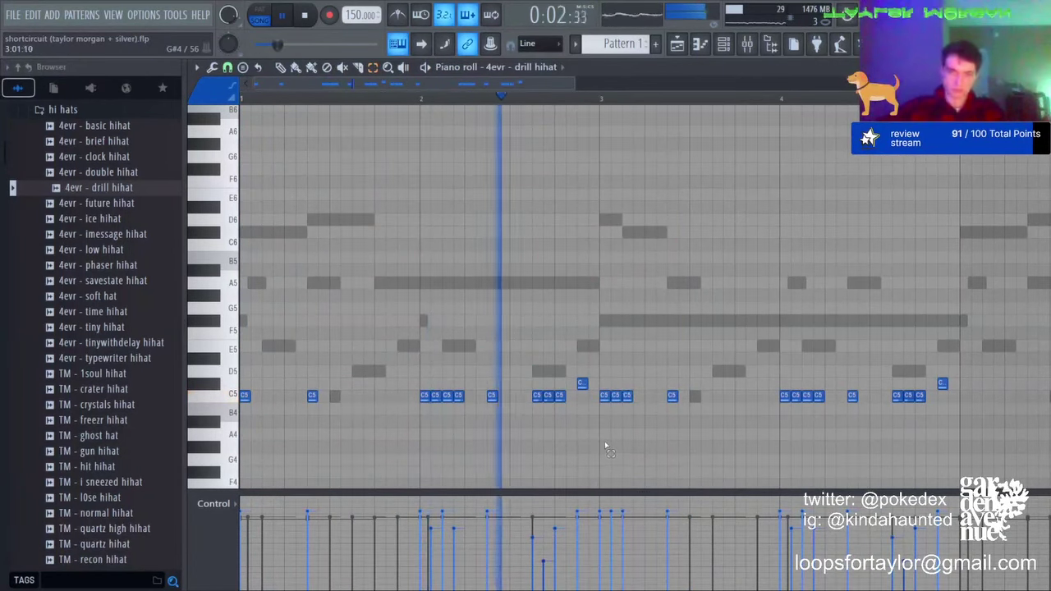
Step: Delete the extra C5 hat in bar 3 and drop the other bar-3 hit an octave to C4
left_click(618, 396)
key("Delete")
key("space")
key("space")
left_click(604, 397)
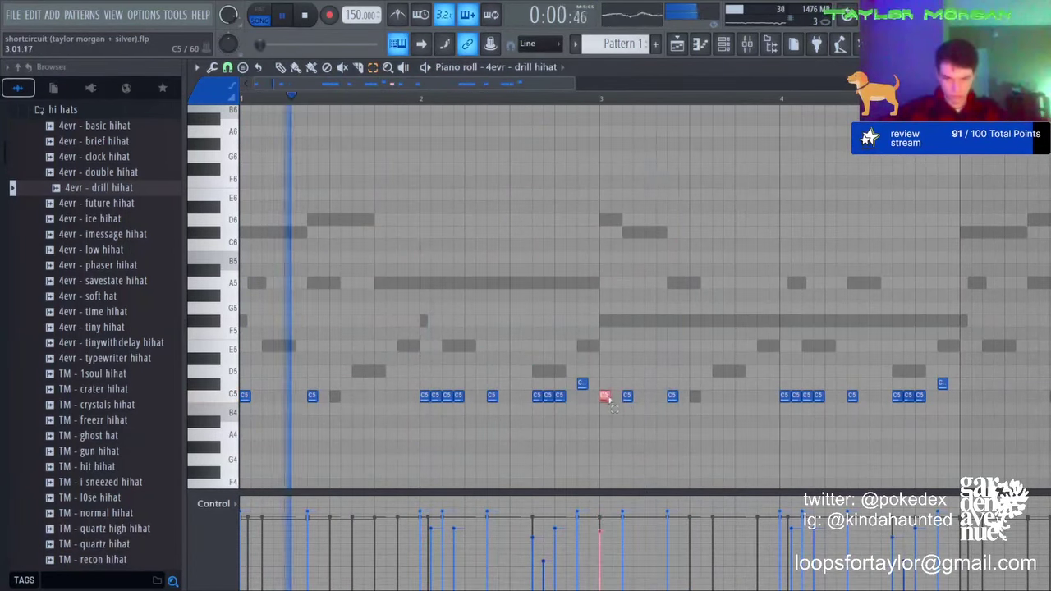
scroll(604, 398, "down", 8)
key("ctrl+Down")
left_click(616, 394)
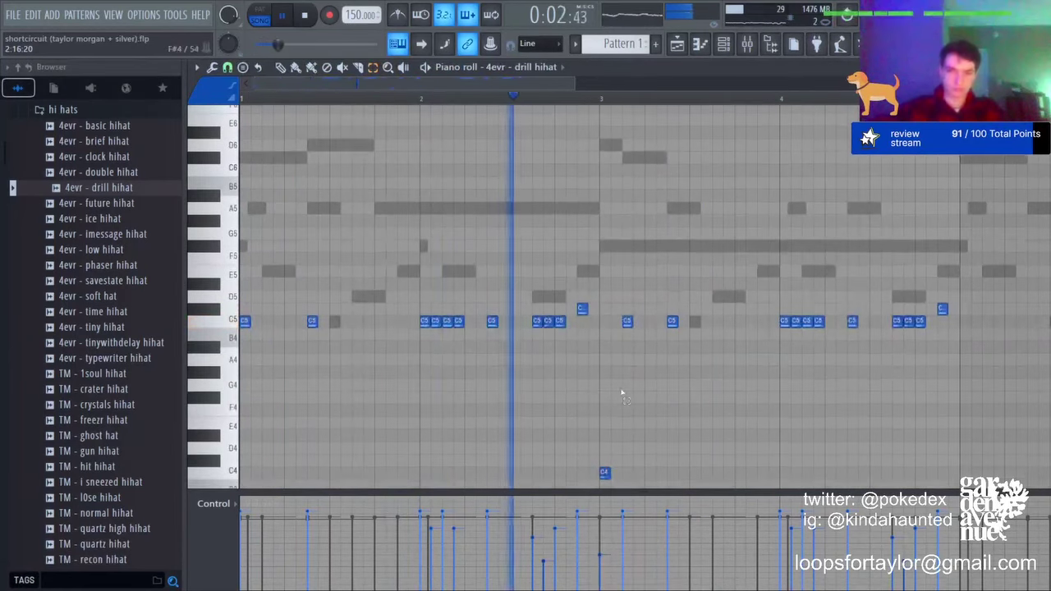
scroll(549, 169, "down", 3)
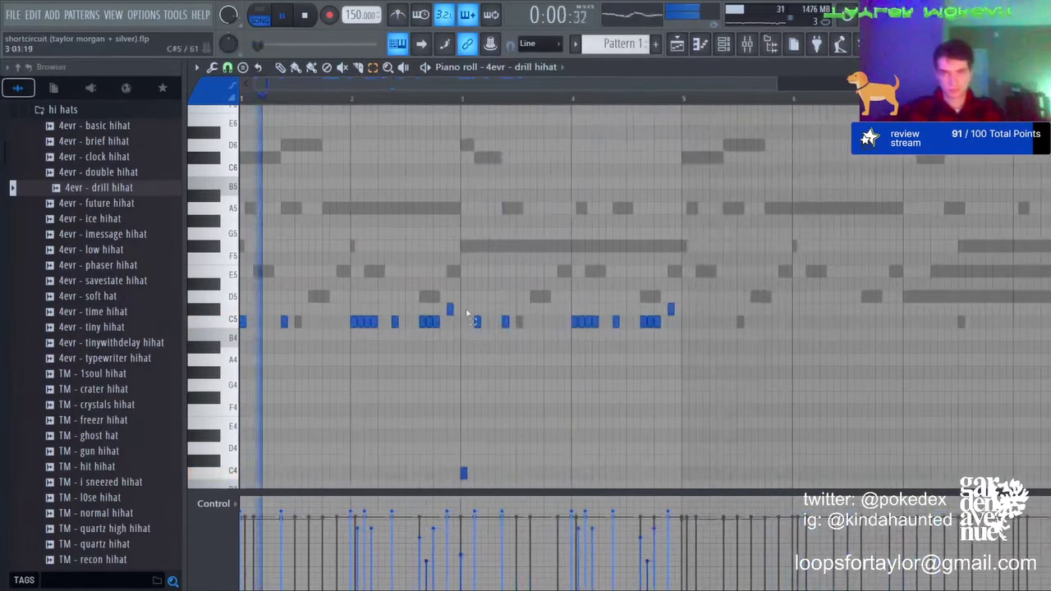
Step: Add a C5 hat in bar 3 and new hits, moving them lower and spreading them wider
left_click(491, 321)
scroll(480, 351, "up", 2)
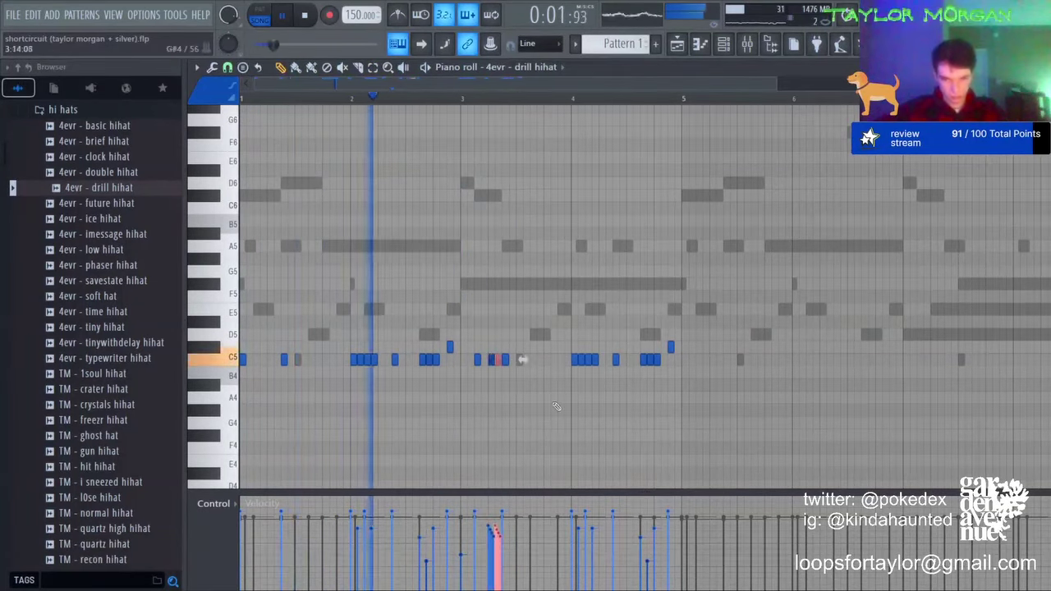
left_click(525, 386)
left_click_drag(524, 399, 565, 410)
key("space")
key("space")
scroll(514, 138, "up", 3, "ctrl")
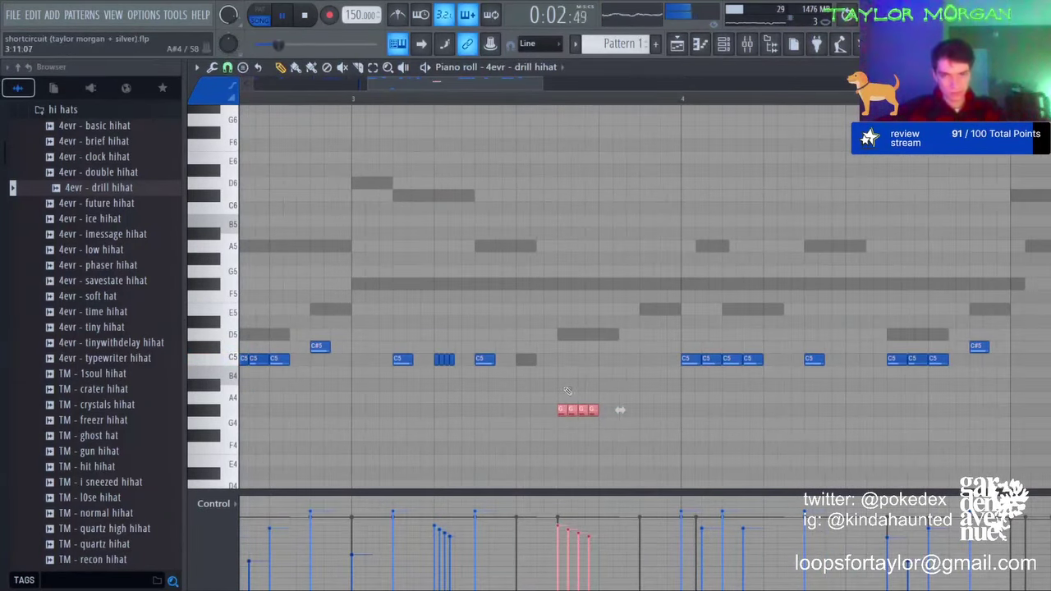
Step: Redraw the G#4 roll notes further apart and add a fourth G#4 note
right_click(572, 410)
right_click(582, 409)
right_click(592, 410)
left_click(575, 409)
left_click(589, 410)
left_click(603, 409)
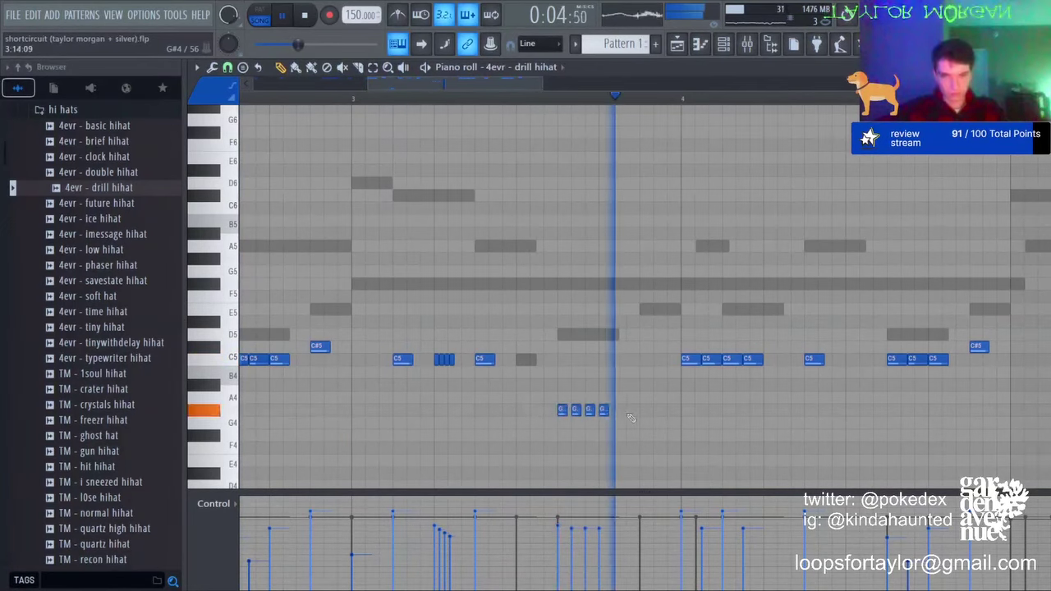
left_click(630, 411)
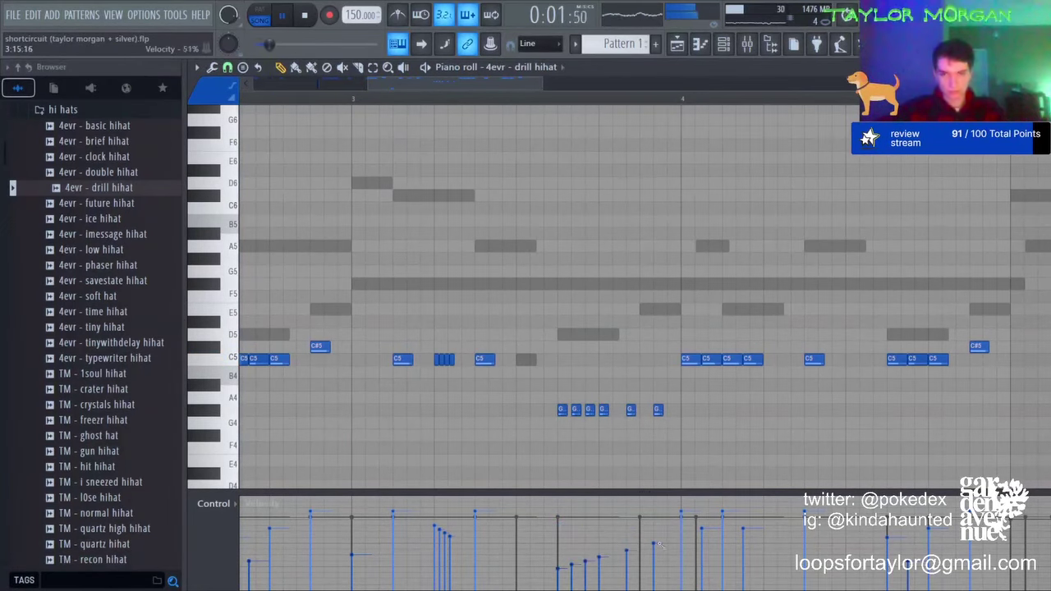
scroll(678, 94, "down", 3)
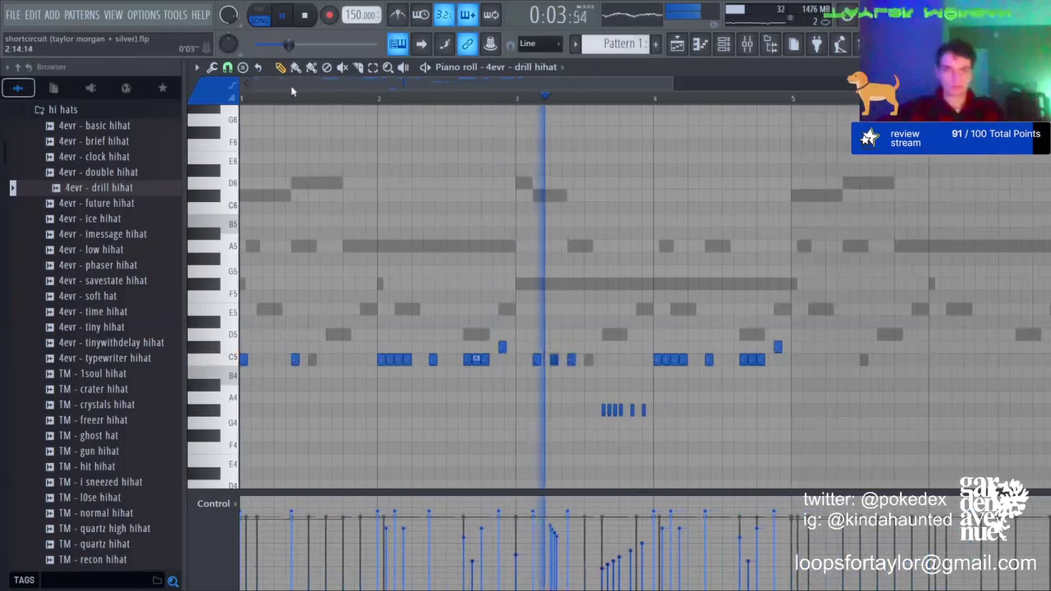
Step: Delete the notes ending bar 4 and raise the last two roll notes to A4 and A#4
left_click_drag(738, 326, 790, 376)
key("Delete")
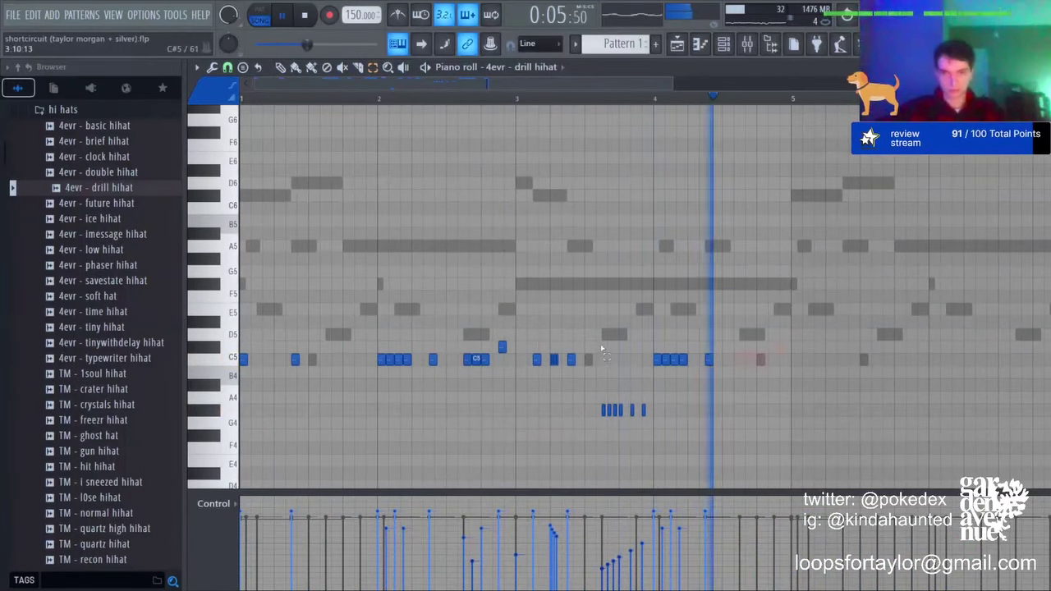
left_click_drag(638, 342, 776, 401)
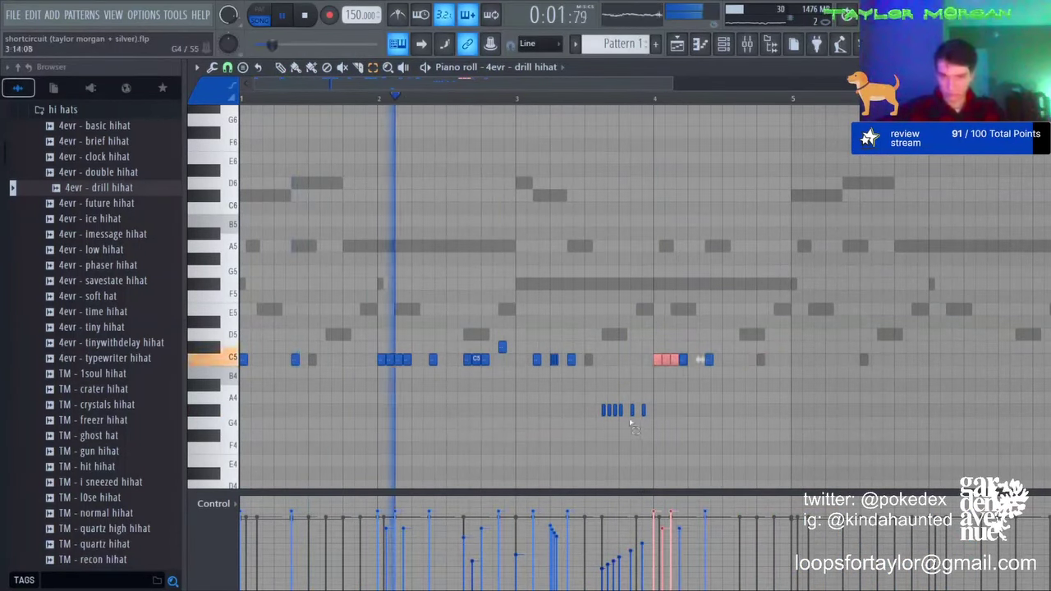
left_click_drag(622, 428, 711, 398)
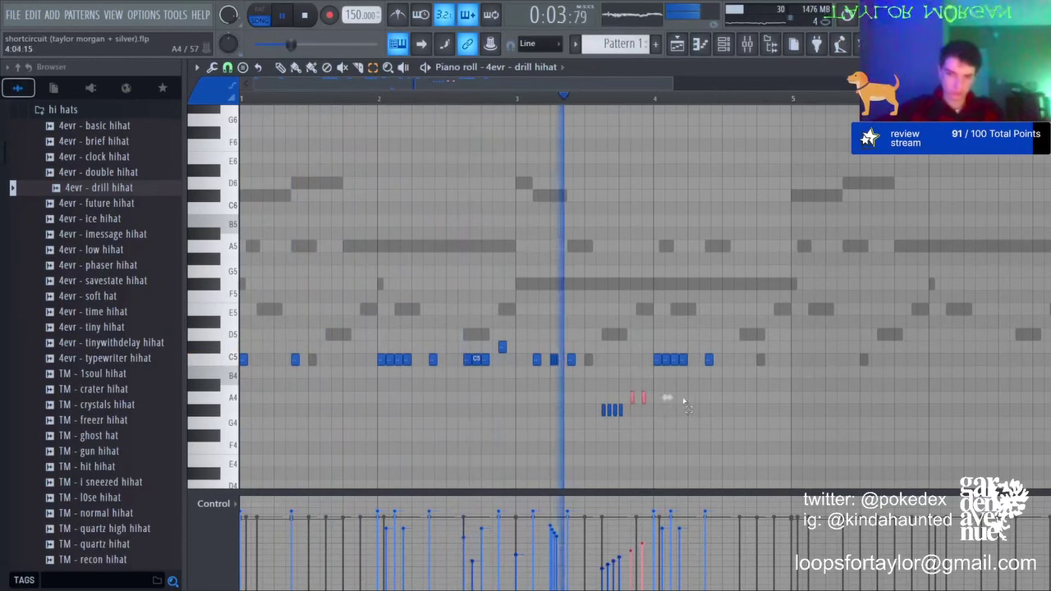
key("shift+Up")
left_click(643, 396)
key("space")
key("space")
key("shift+Up")
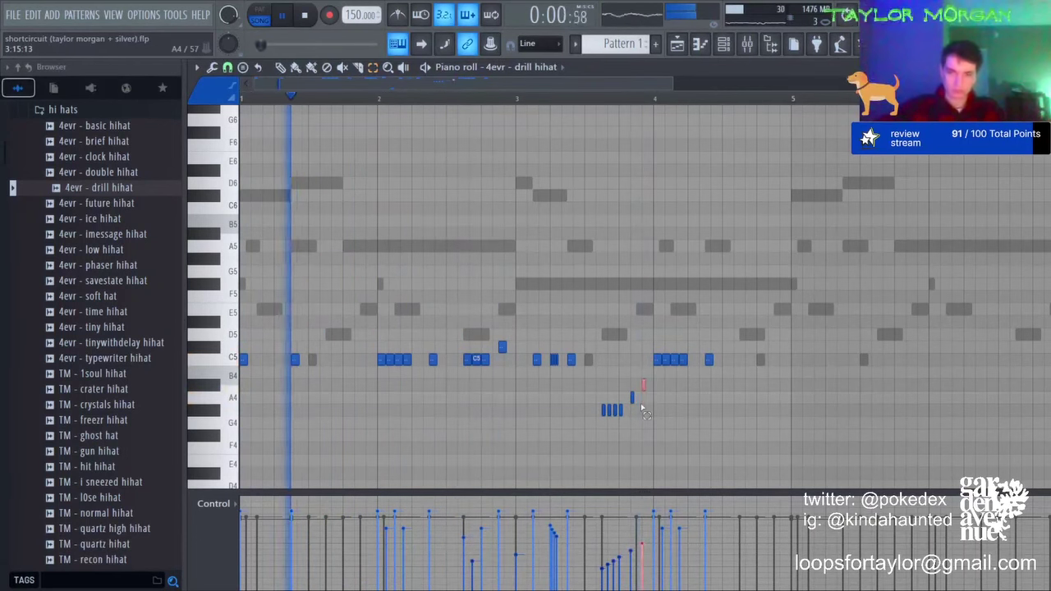
Step: Shift the A4 note one step later, add a C5 hat before bar 4, and erase C5 hats after bar 4
left_click_drag(626, 395, 639, 396)
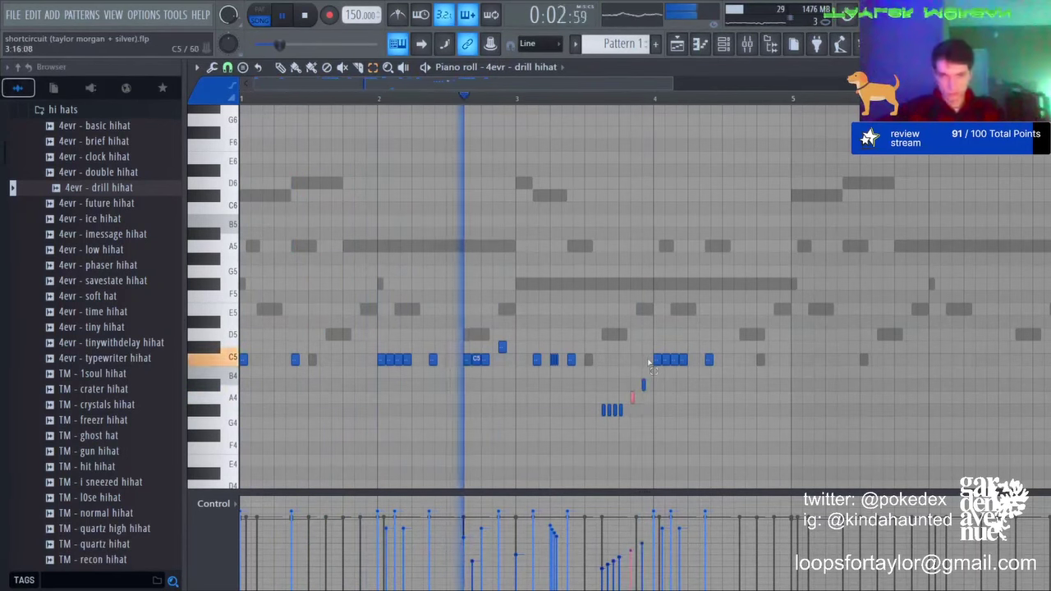
key("shift+Right")
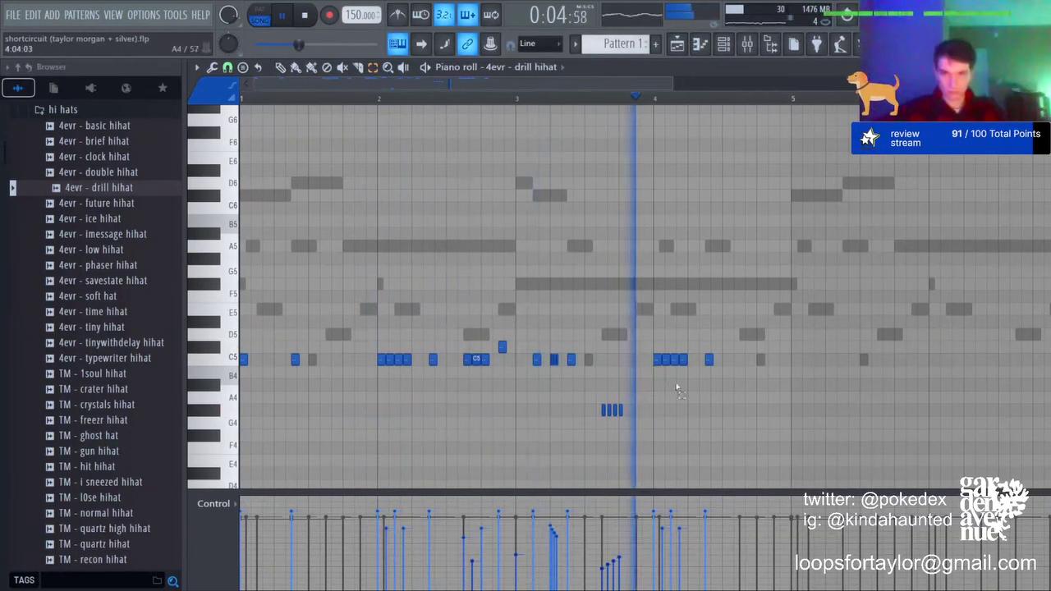
key("space")
left_click(642, 384)
key("space")
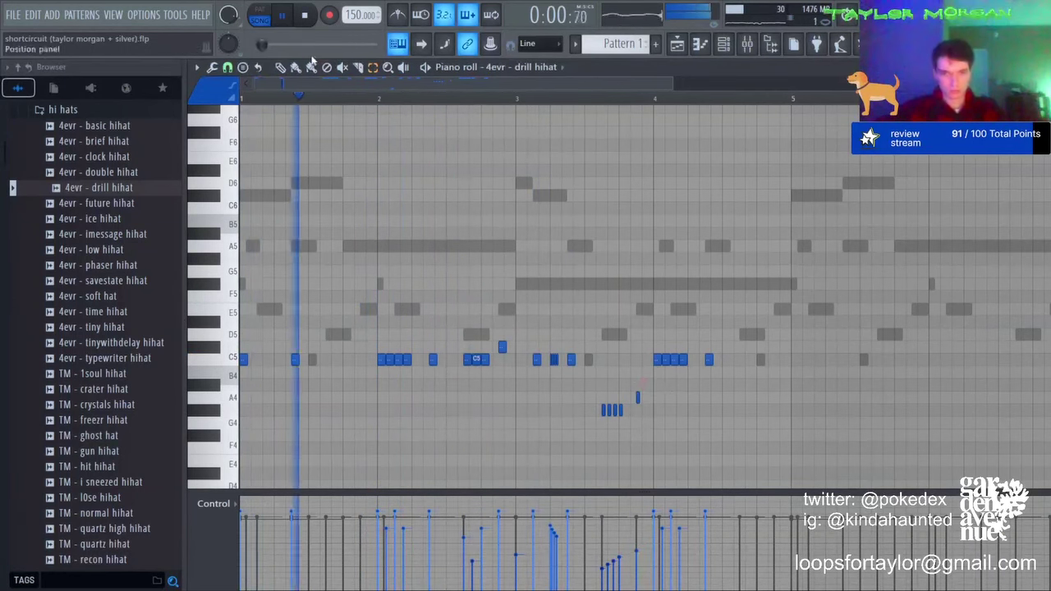
left_click(626, 360)
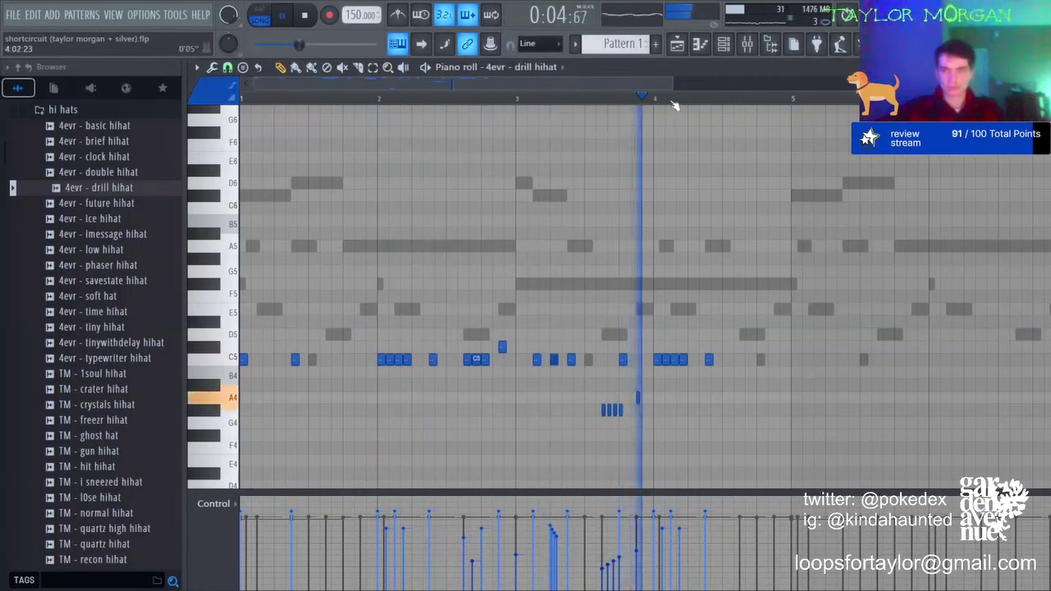
scroll(673, 107, "down", 2)
key("space")
key("space")
right_click(530, 360)
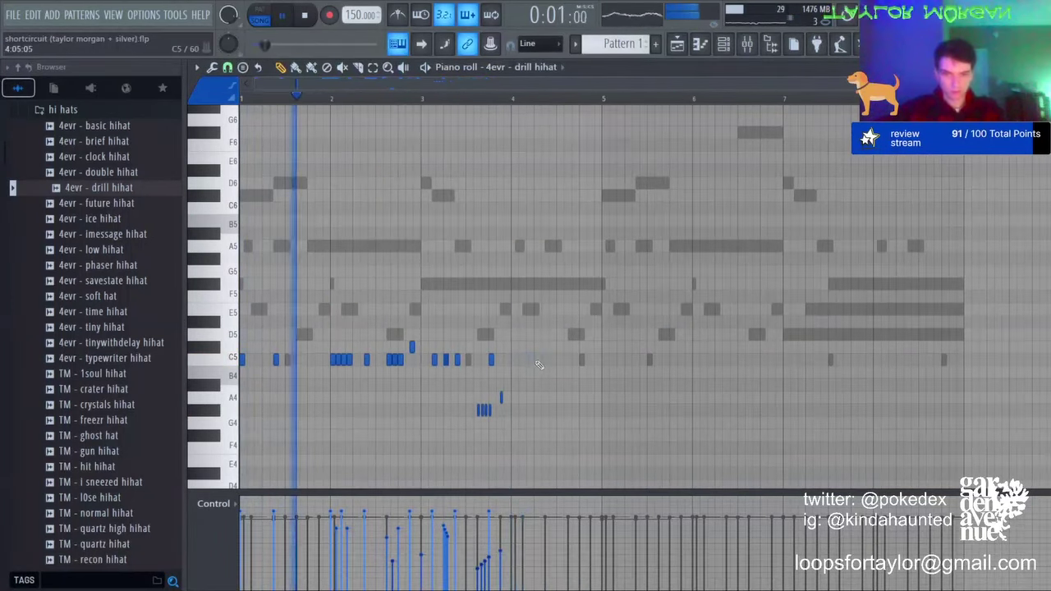
Step: Place C5 hi-hat hits early in bar 4, replacing a misplaced one, and replay the pattern
left_click(537, 360)
left_click(558, 361)
right_click(557, 361)
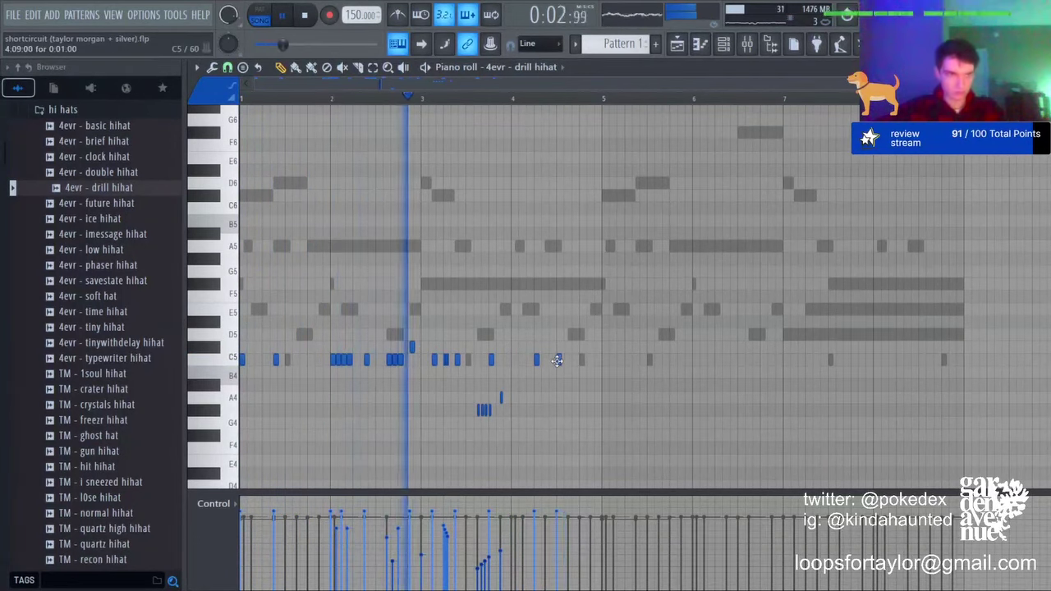
scroll(557, 361, "up", 3)
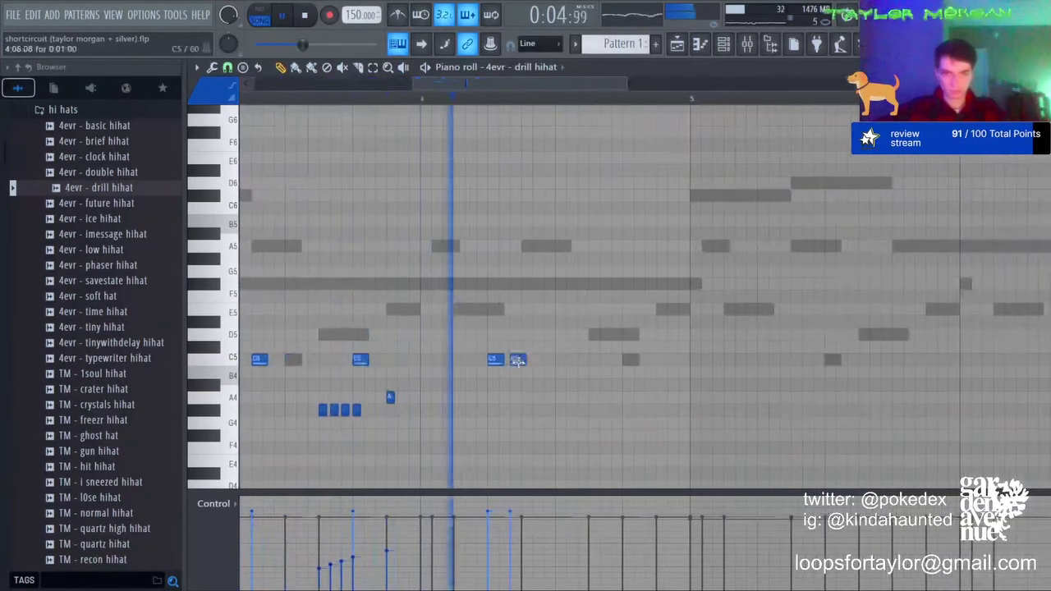
left_click(516, 359)
left_click(540, 359)
key("space")
key("space")
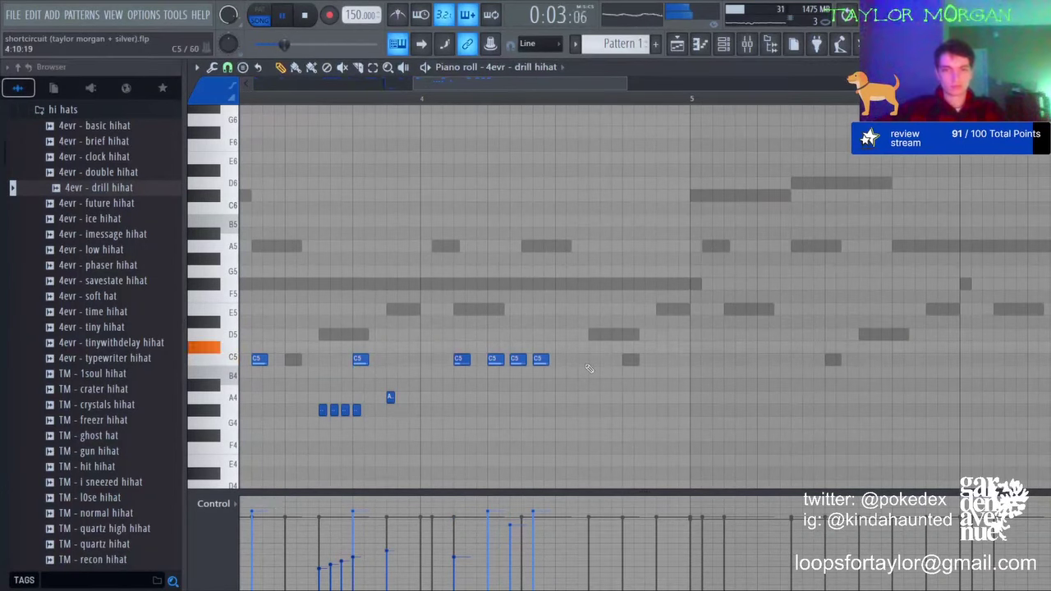
Step: Add C5 hats late in bar 4, moving a stray C#5 note down to C5
left_click(630, 362)
left_click(651, 361)
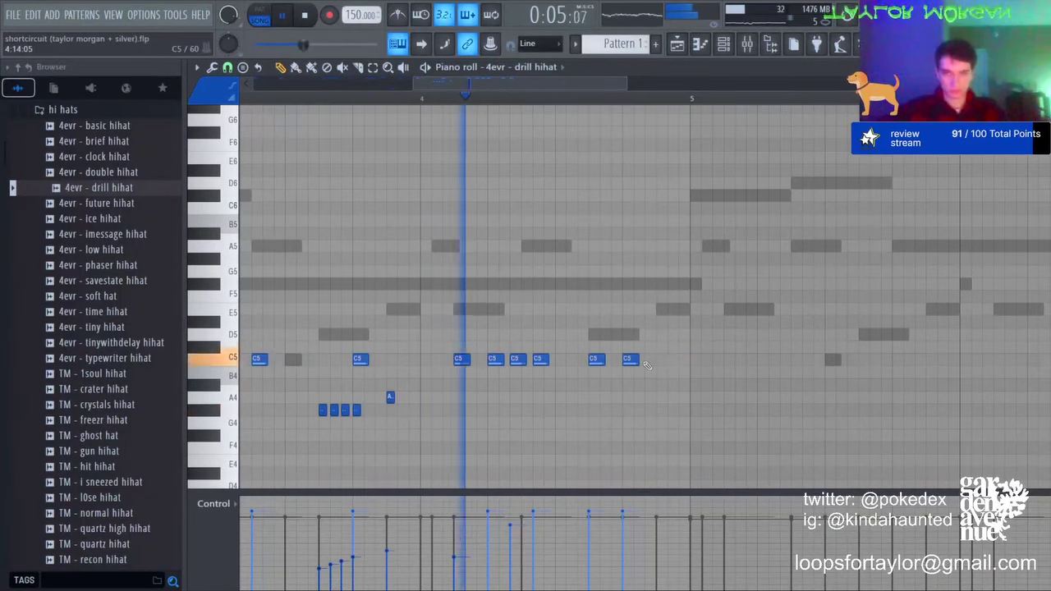
left_click(636, 350)
left_click_drag(636, 350, 637, 359)
Step: Add the last C5 roll hit before bar 5, make all notes legato, and select the roll
left_click(670, 362)
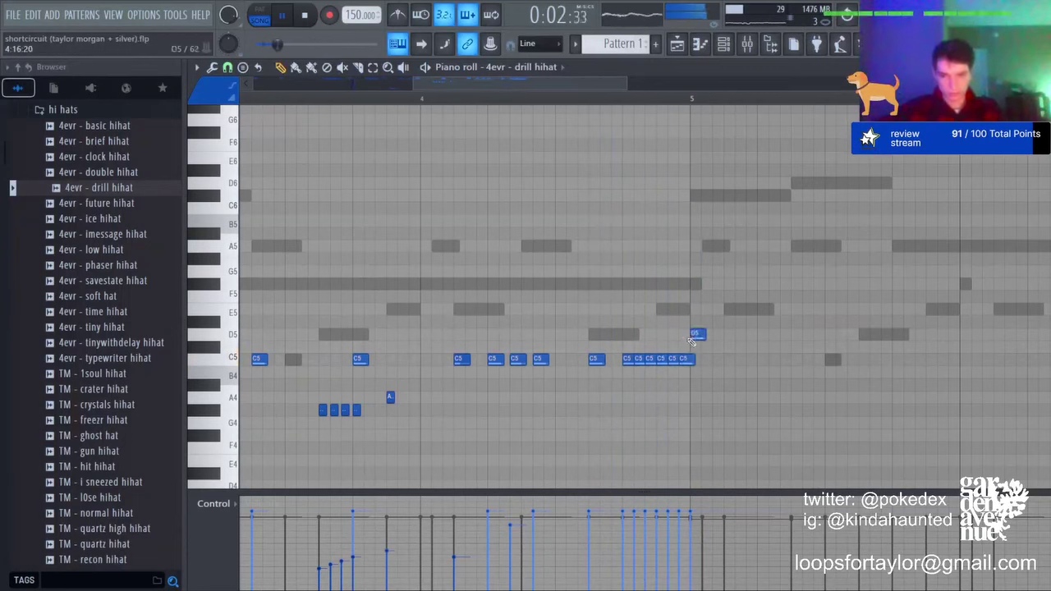
key("ctrl+l")
left_click_drag(700, 380, 603, 321, "ctrl")
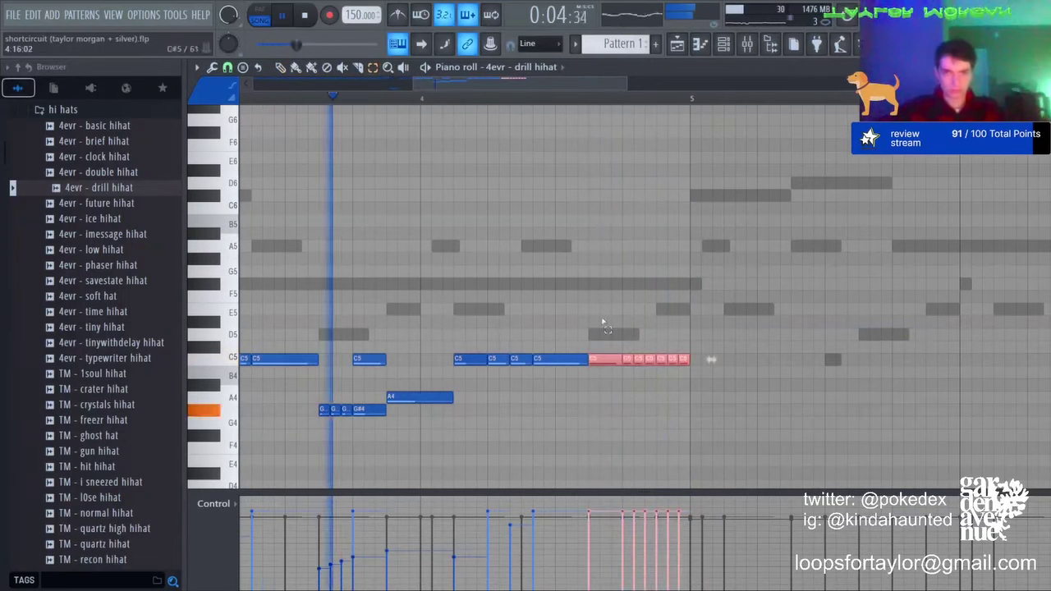
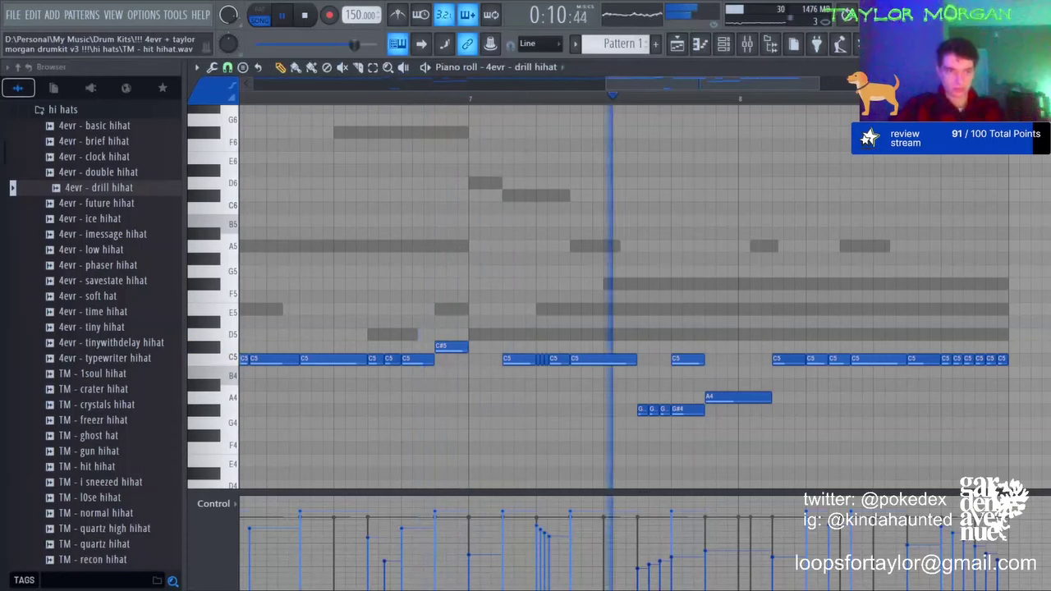
Step: Switch the piano roll to the FALLS (tape) soft melody, select all its notes, and show the channel rack
scroll(759, 102, "down", 3)
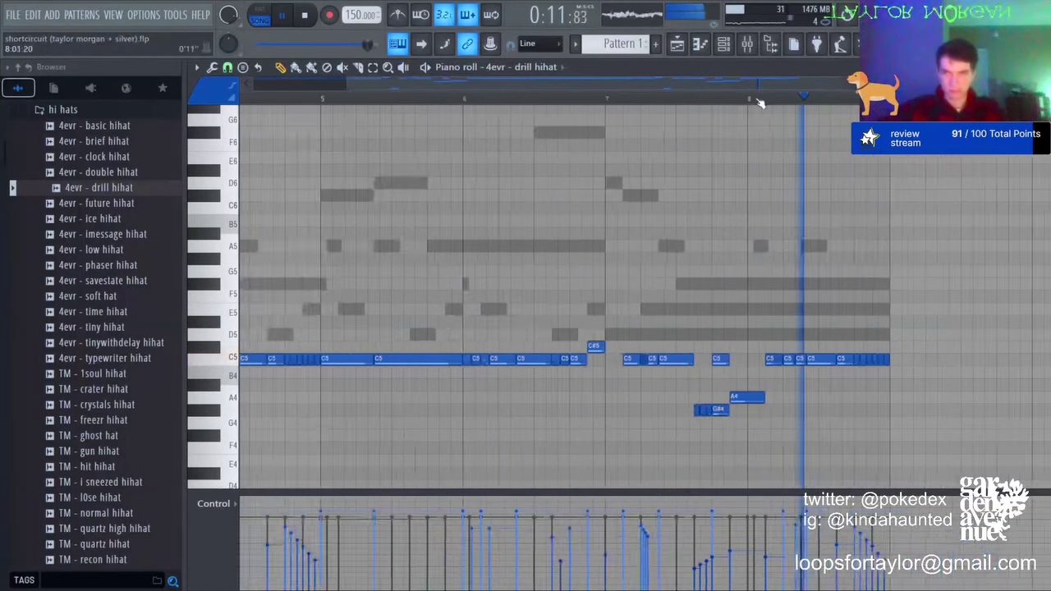
scroll(759, 102, "down", 2)
key("space")
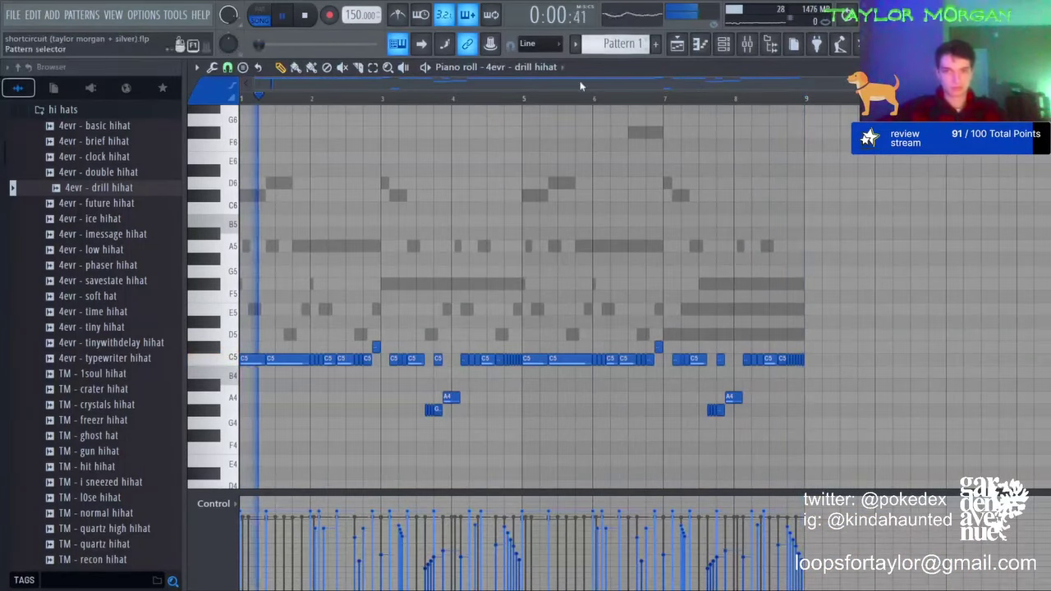
left_click(722, 43)
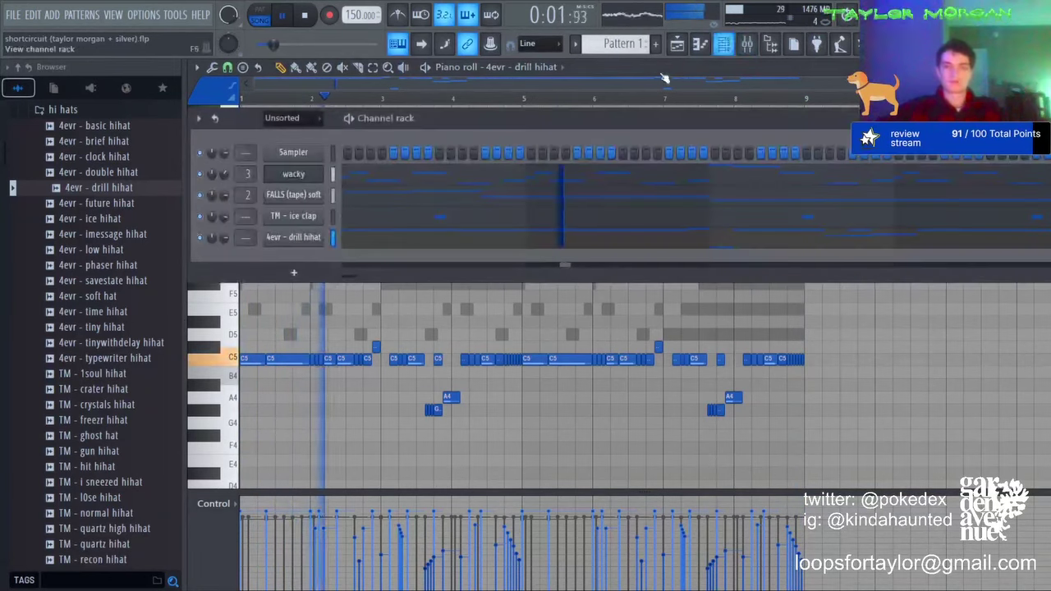
left_click(363, 197)
scroll(532, 72, "up", 1)
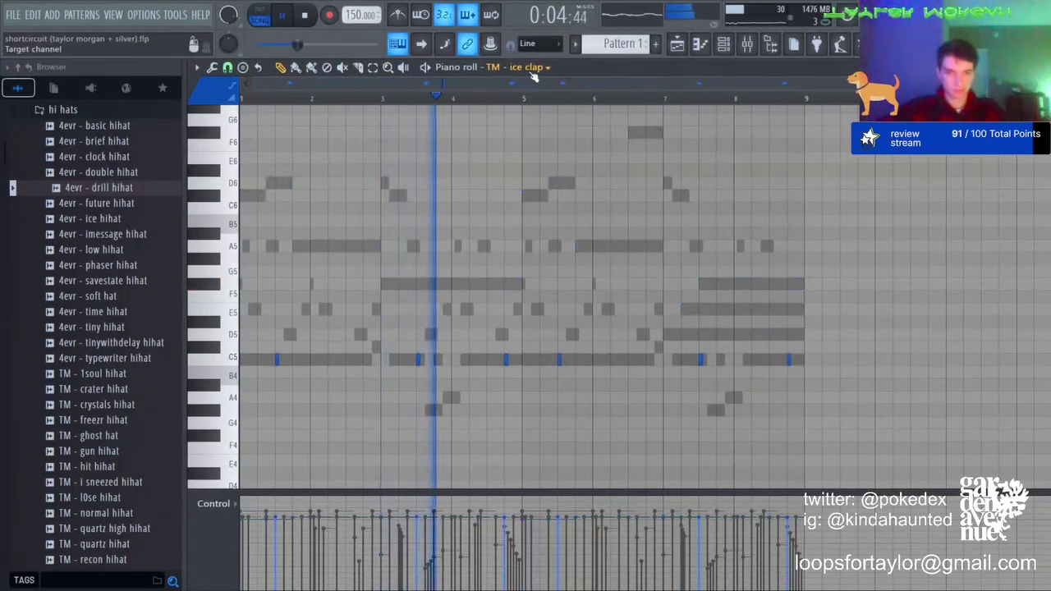
key("shift+Up")
scroll(532, 72, "down", 1)
key("ctrl+a")
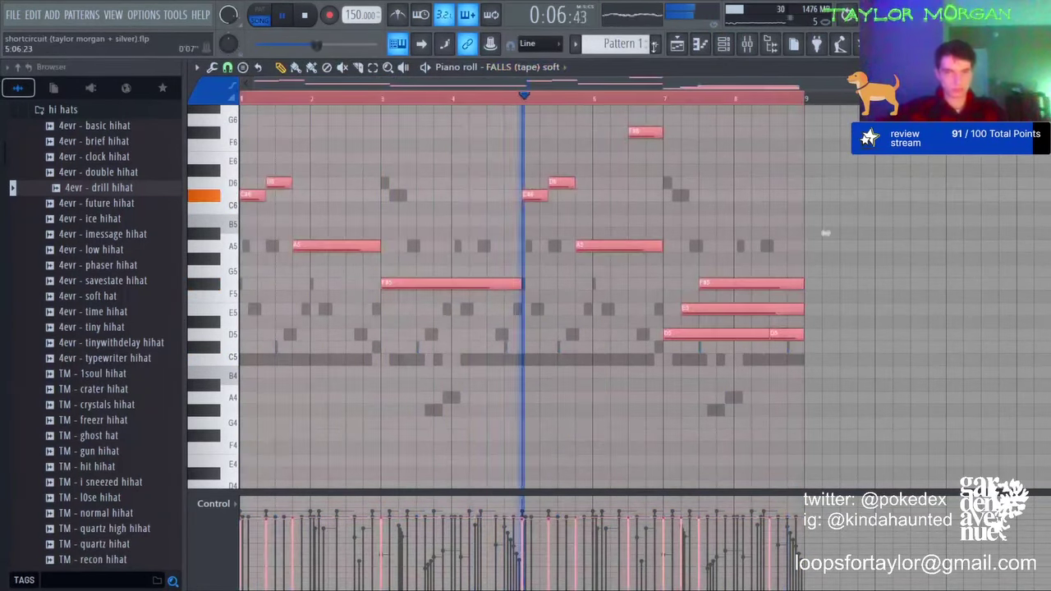
key("F6")
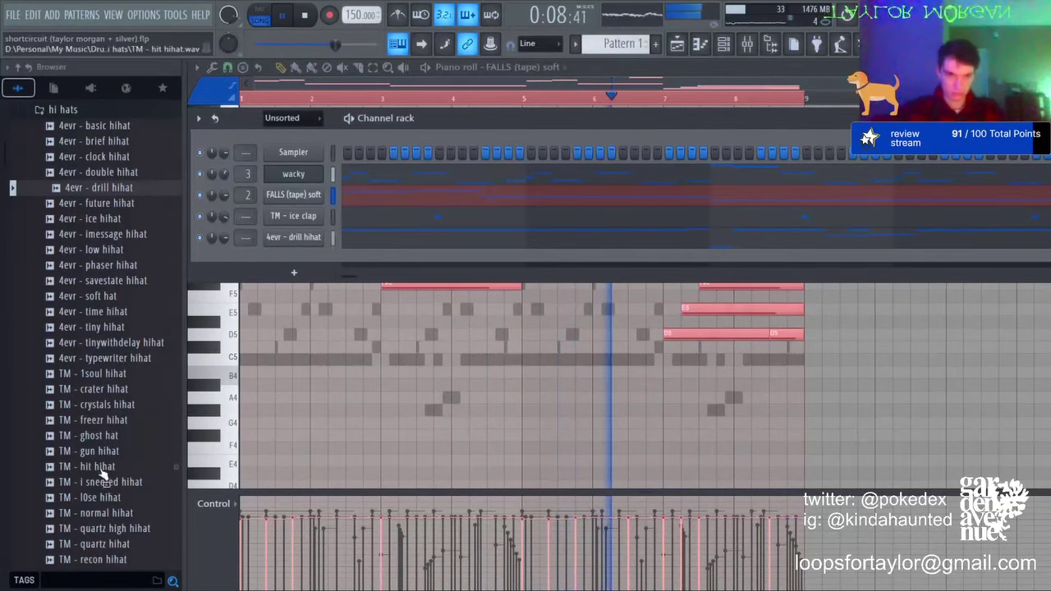
Step: Add the TM - quartz hihat sample as a channel and drop its roll an octave to C4
scroll(105, 475, "down", 3)
scroll(105, 427, "up", 8)
scroll(115, 394, "down", 1)
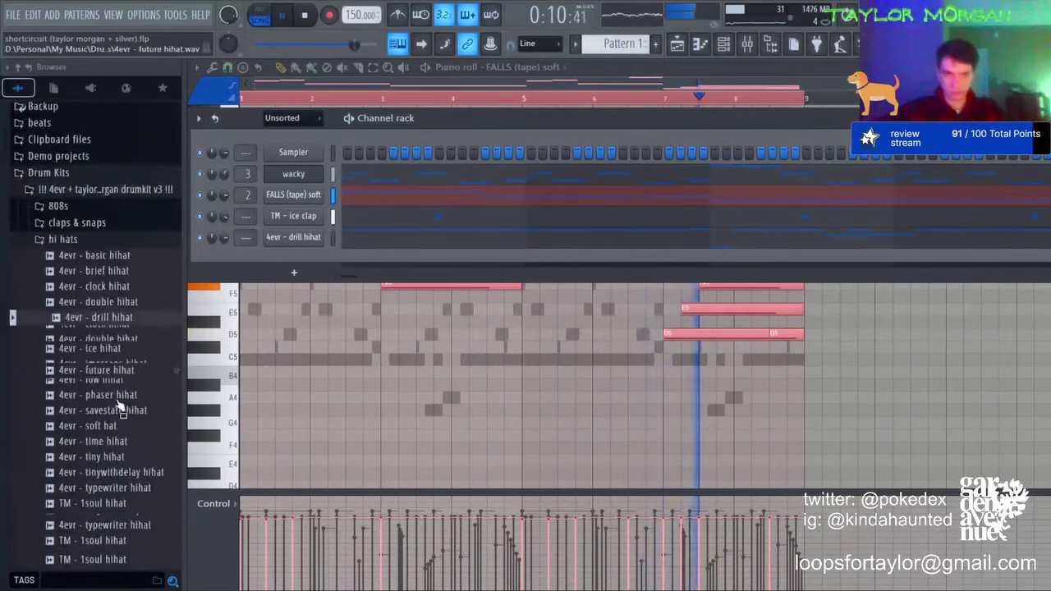
scroll(121, 408, "down", 5)
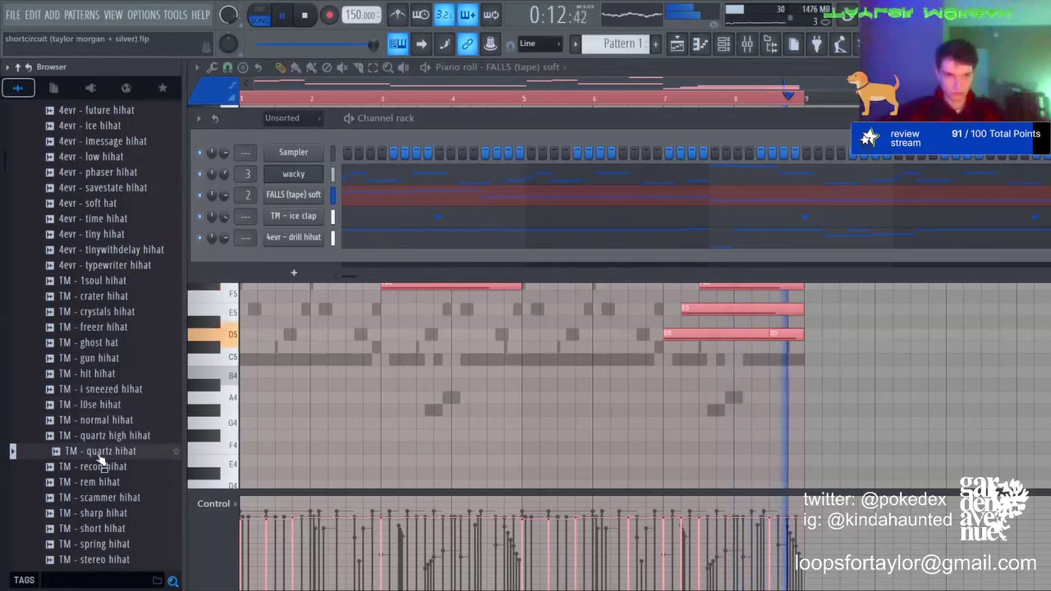
left_click_drag(296, 256, 296, 258)
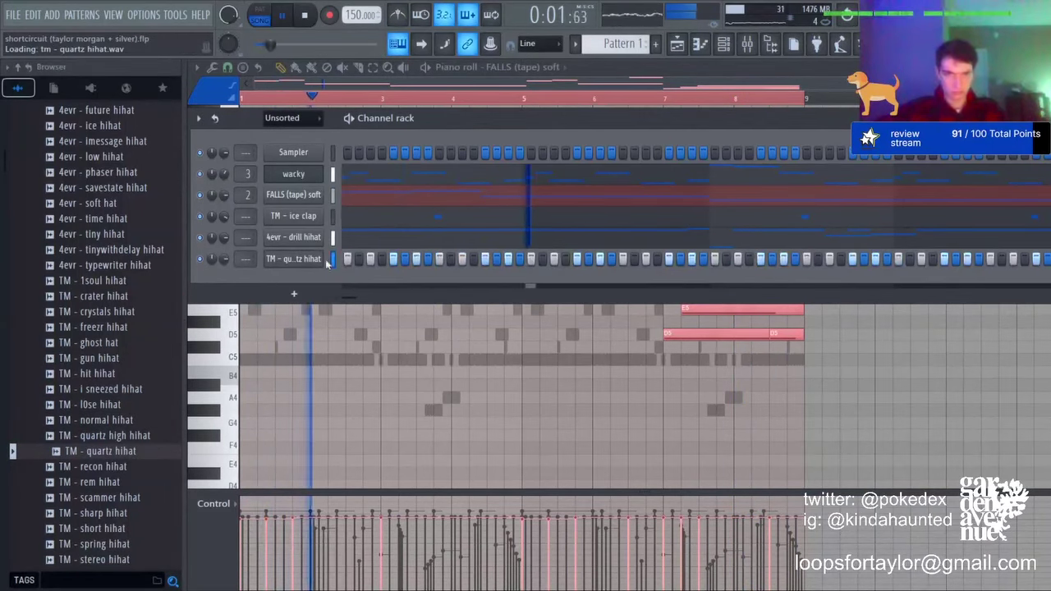
key("F7")
key("shift+1")
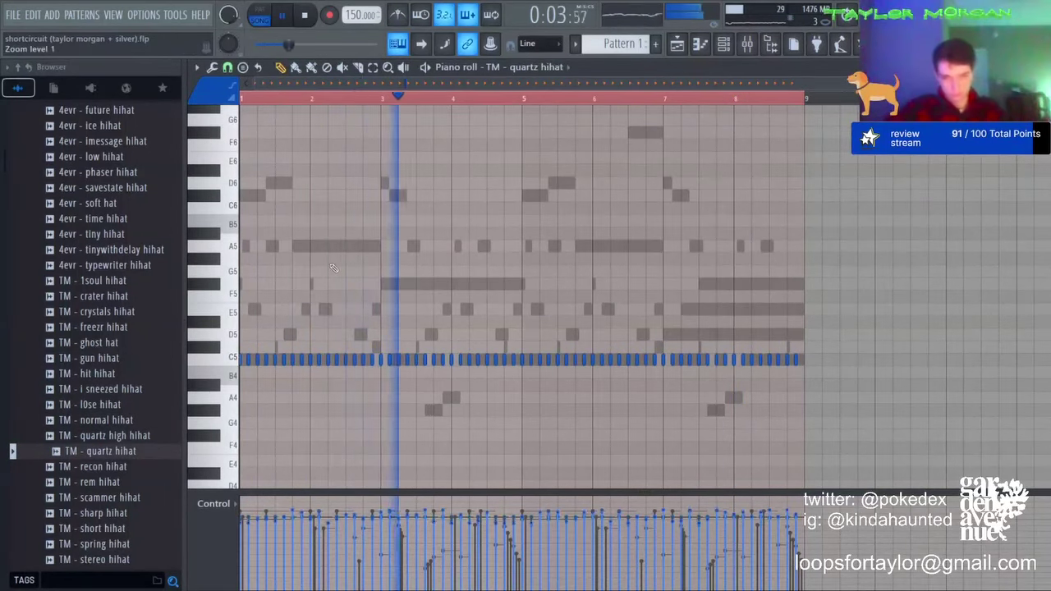
key("ctrl+a")
key("ctrl+Down")
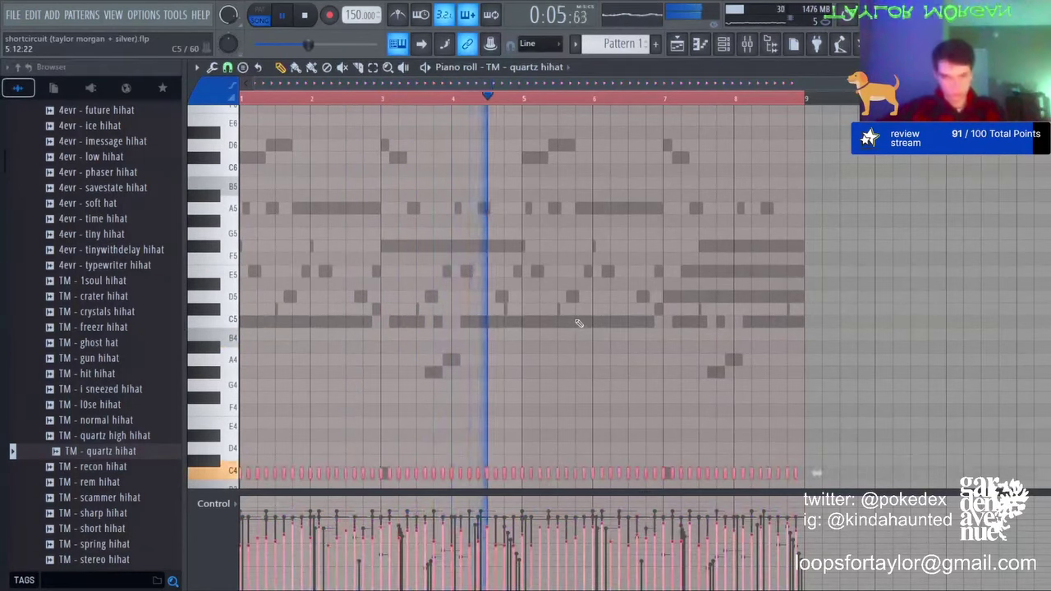
key("ctrl+d")
Step: Transpose the whole quartz hihat roll up to E4
left_click(723, 44)
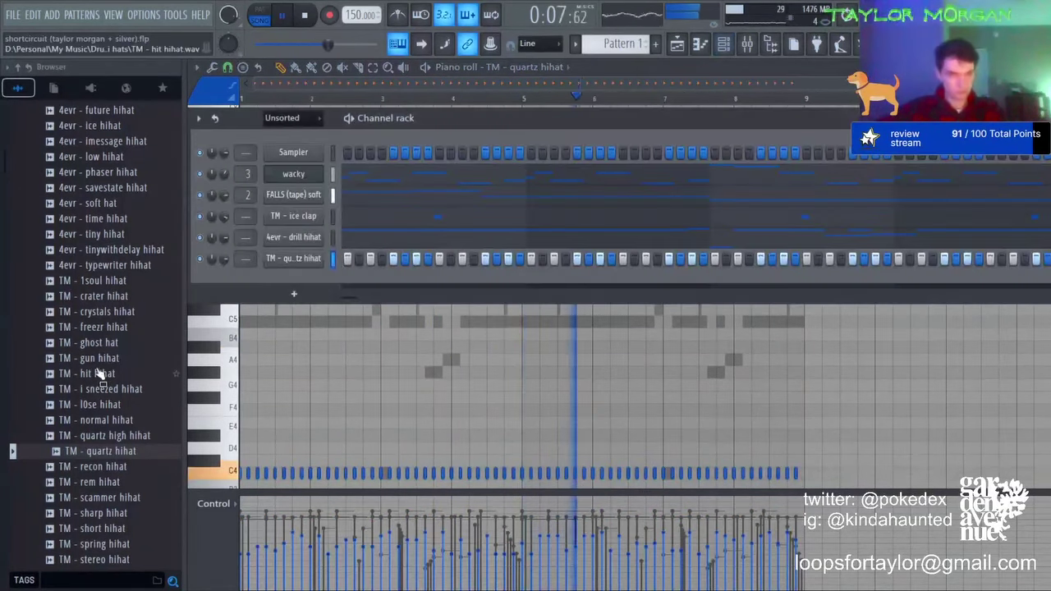
key("F6")
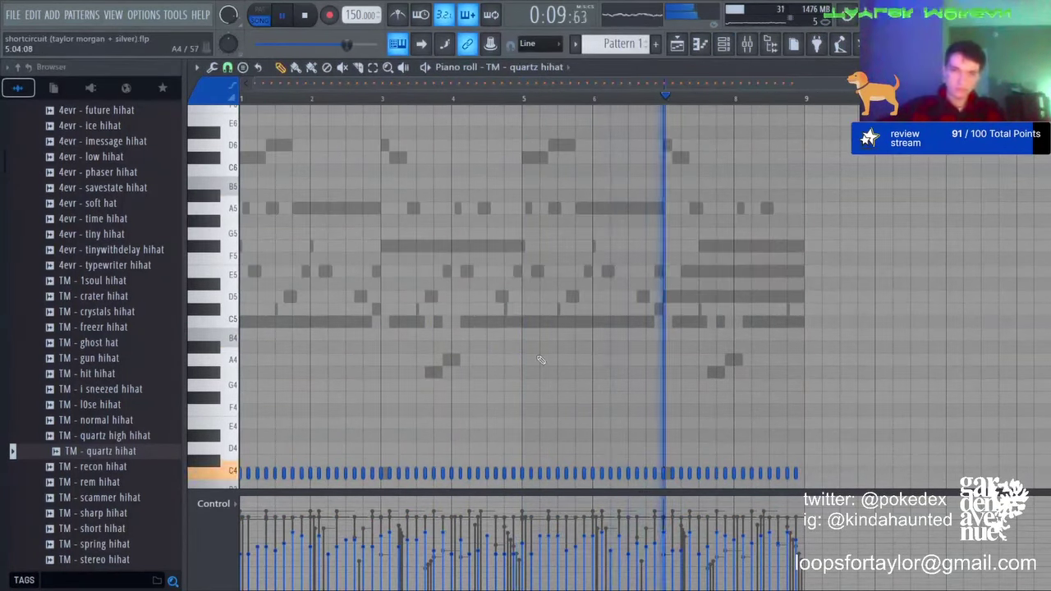
scroll(541, 359, "down", 1)
key("shift+Down")
key("shift+Up")
key("shift+Up")
key("shift+Up")
key("shift+Up")
key("shift+Up")
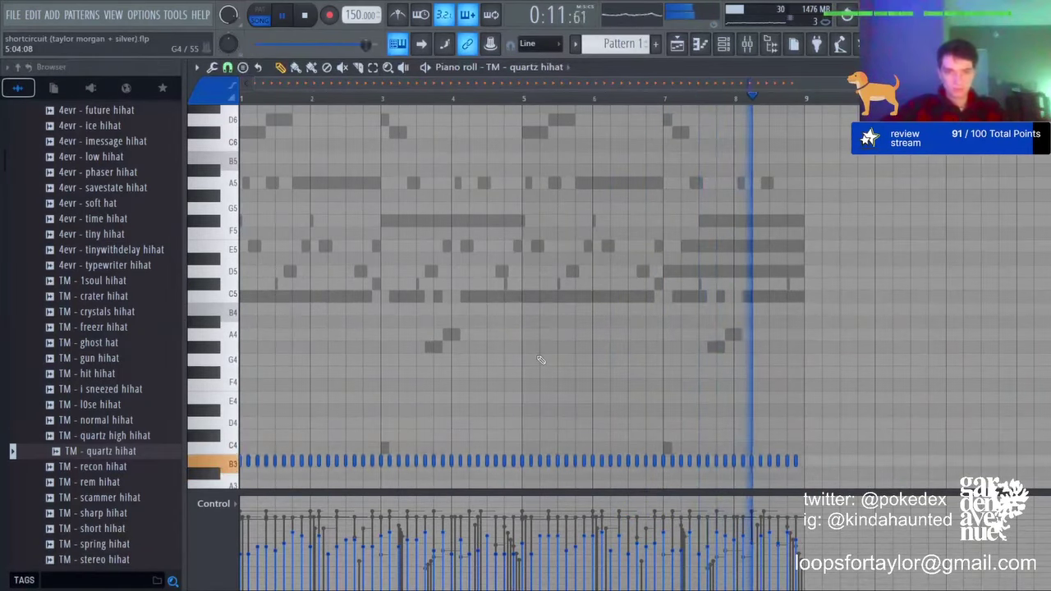
key("ctrl+a")
key("shift+Up")
key("ctrl+d")
scroll(580, 368, "down", 1)
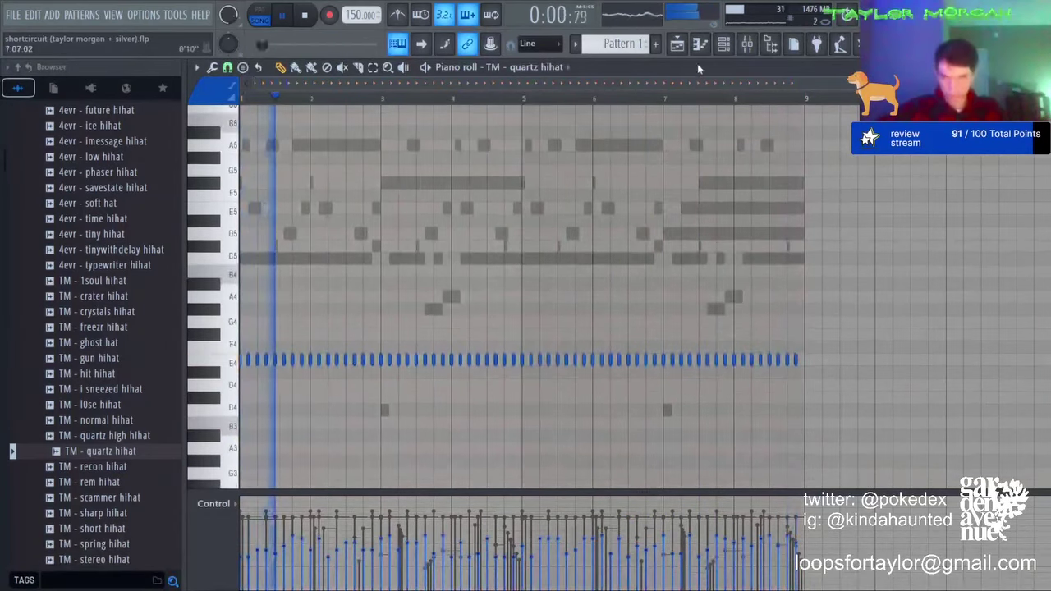
left_click(723, 44)
scroll(56, 389, "up", 6)
Step: Add the 4evr - basic snare sample from the snares folder as a new channel
left_click(97, 295)
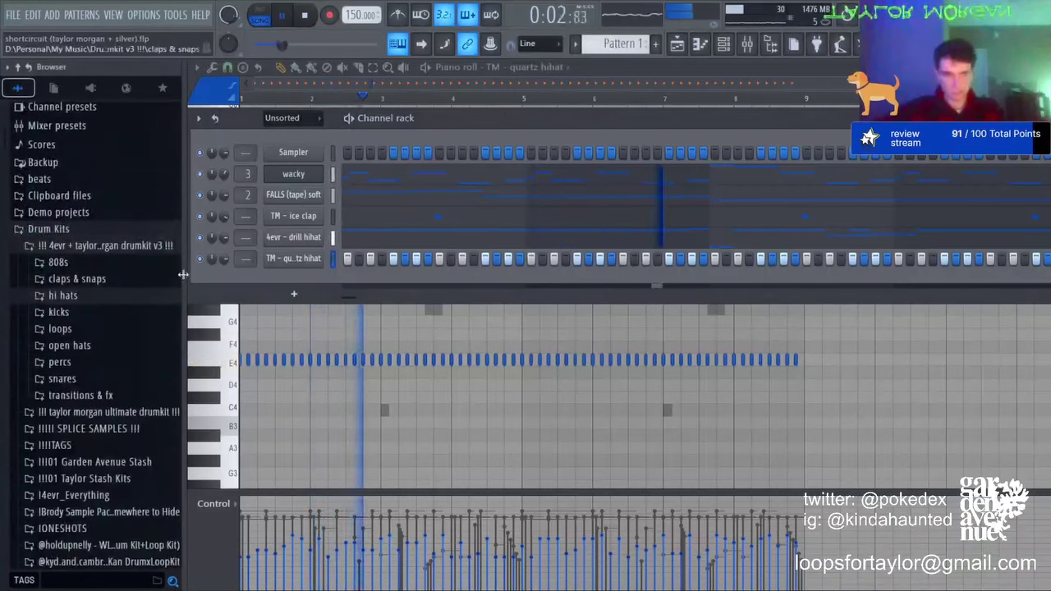
left_click(61, 378)
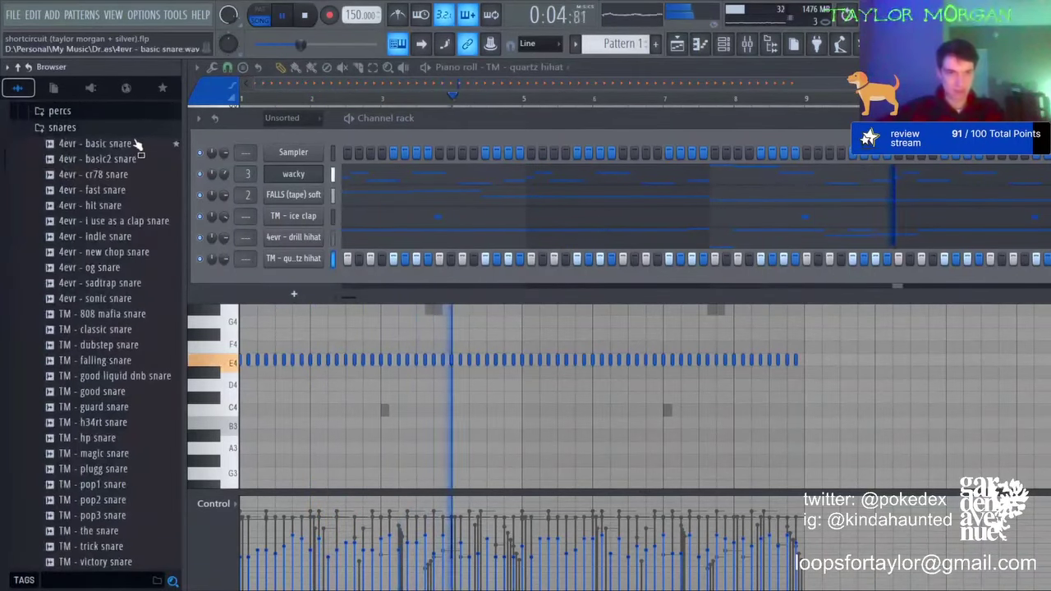
left_click_drag(293, 297, 374, 280)
key("space")
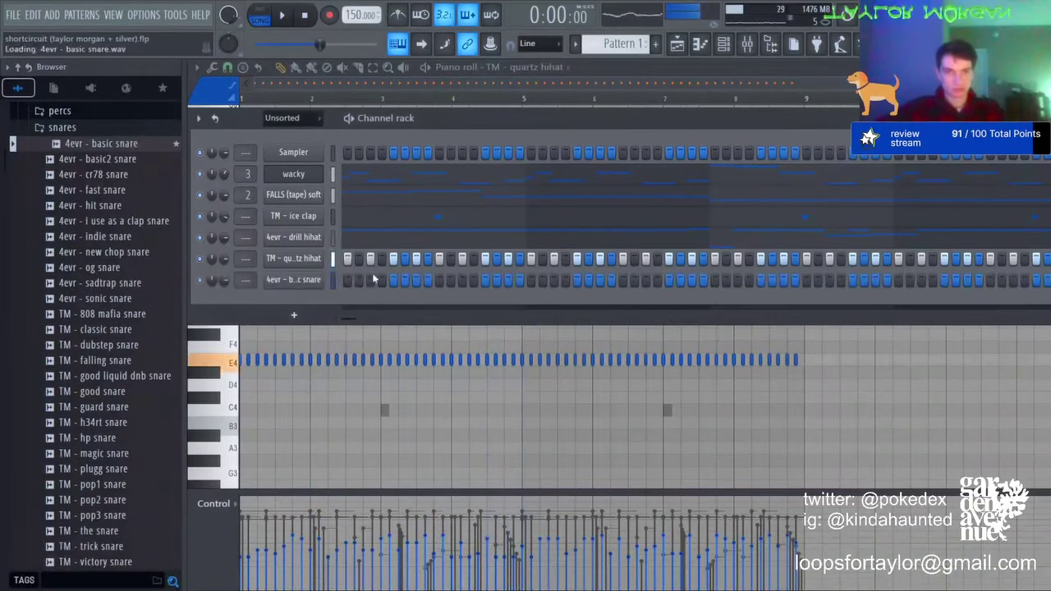
Step: Program three snare steps, play the pattern, and view the snare in the piano roll
left_click(383, 283)
left_click(417, 283)
key("space")
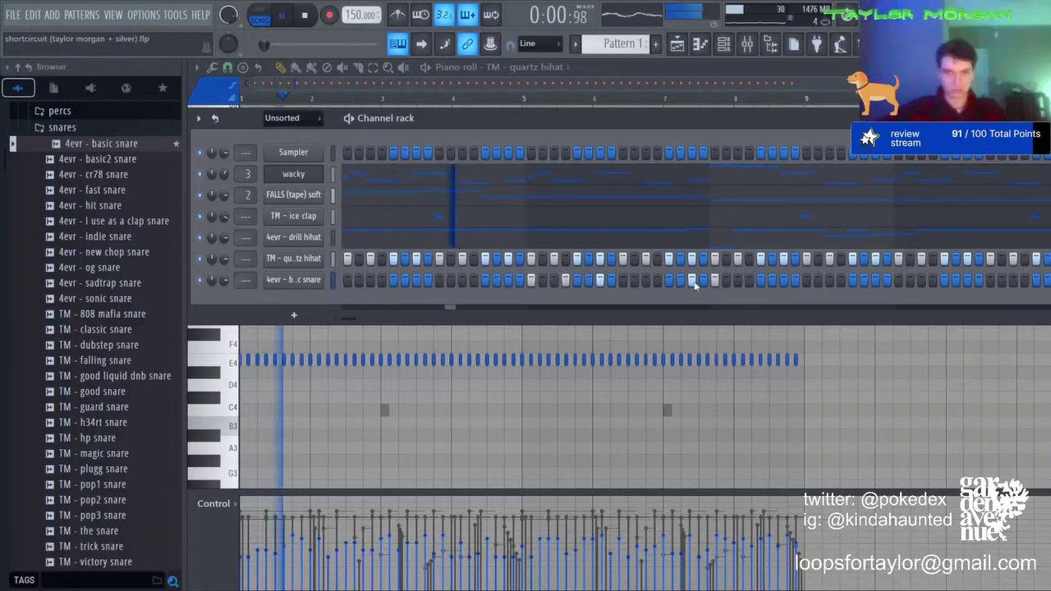
left_click(748, 280)
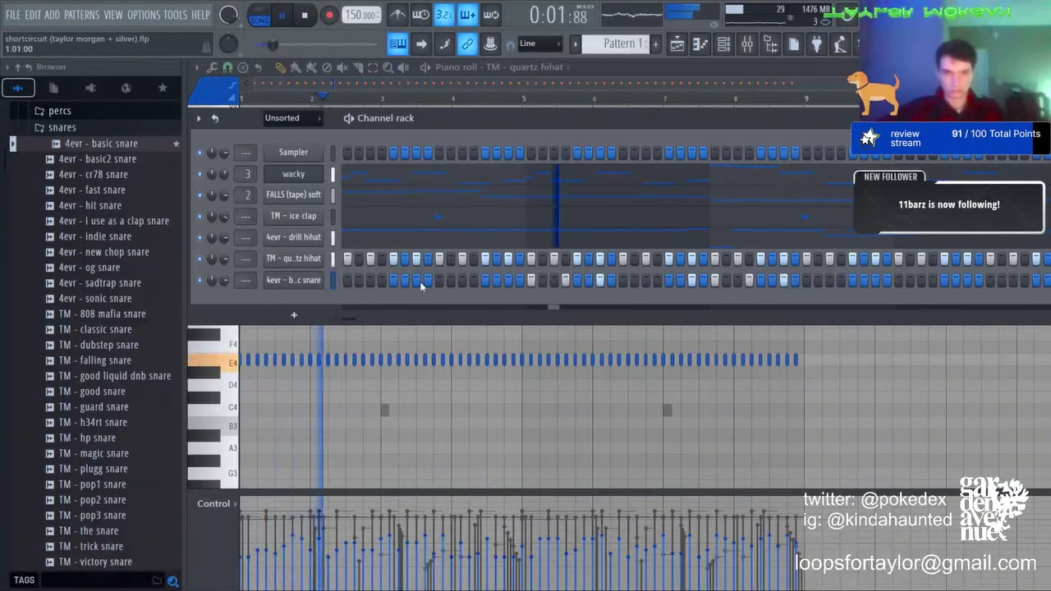
key("F7")
key("space")
key("space")
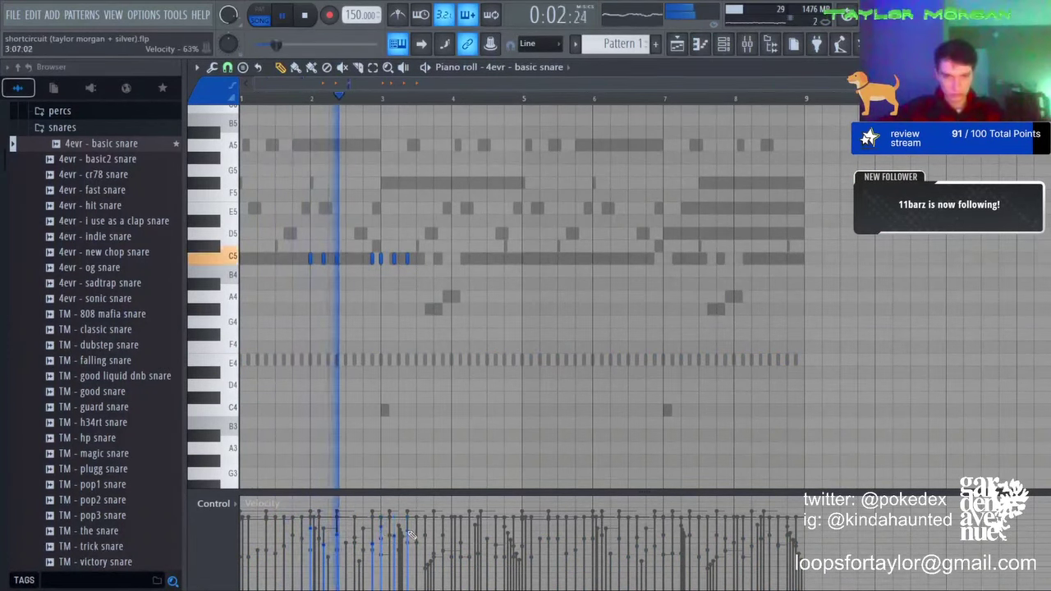
Step: Place C5 snare hits around bar 3, deleting an unwanted C5 note and a stray B4
key("space")
key("space")
scroll(376, 281, "up", 5)
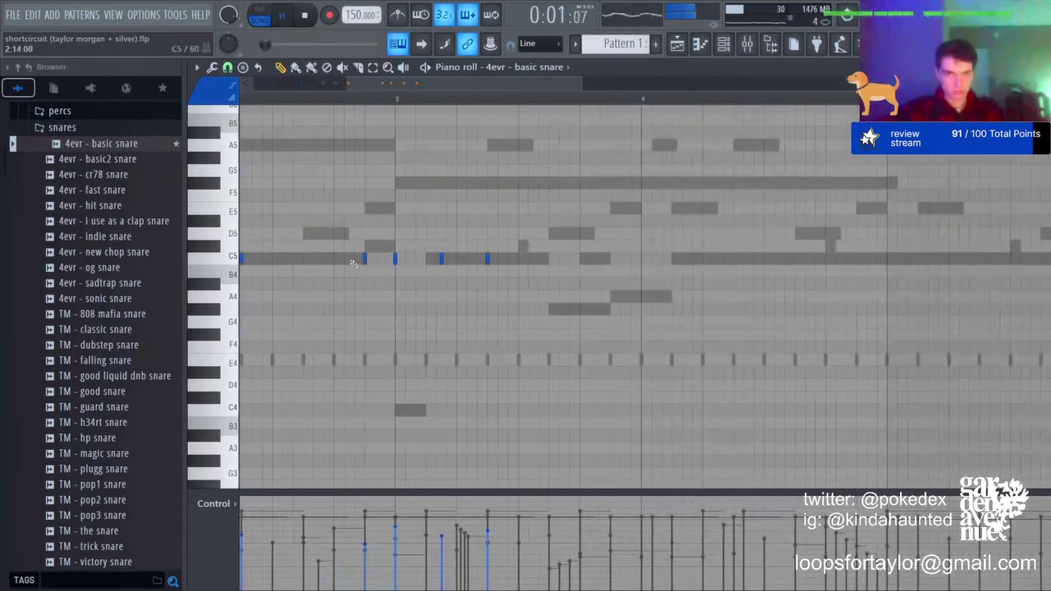
left_click(384, 259)
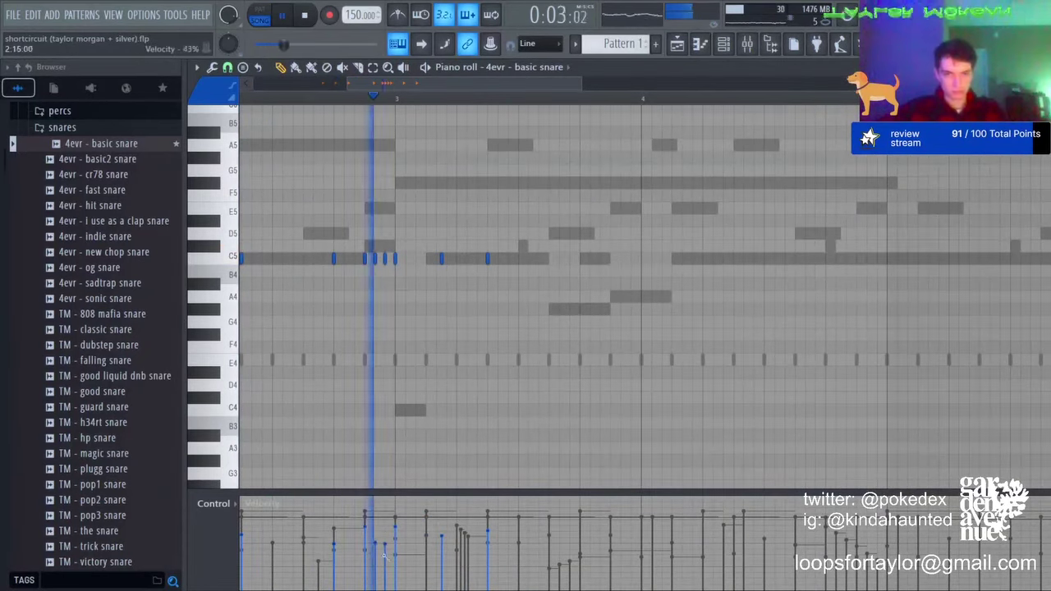
key("space")
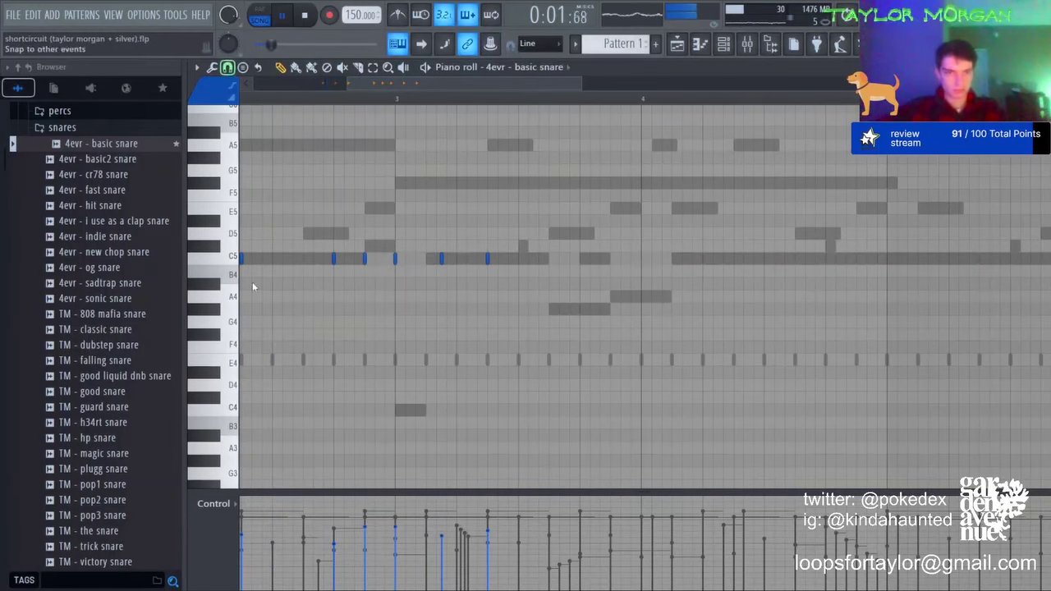
left_click(349, 259)
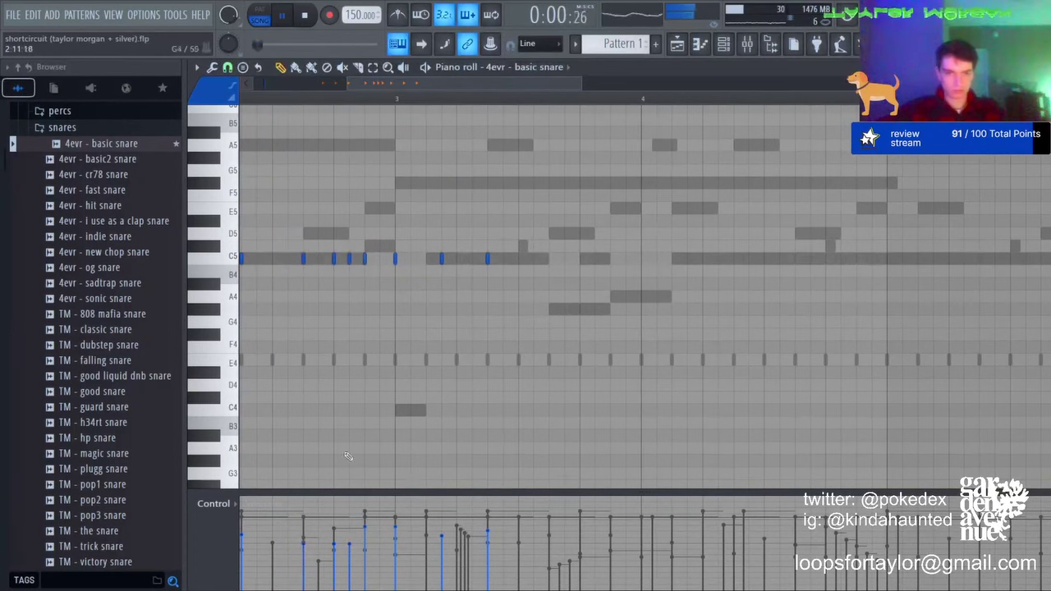
left_click(322, 259)
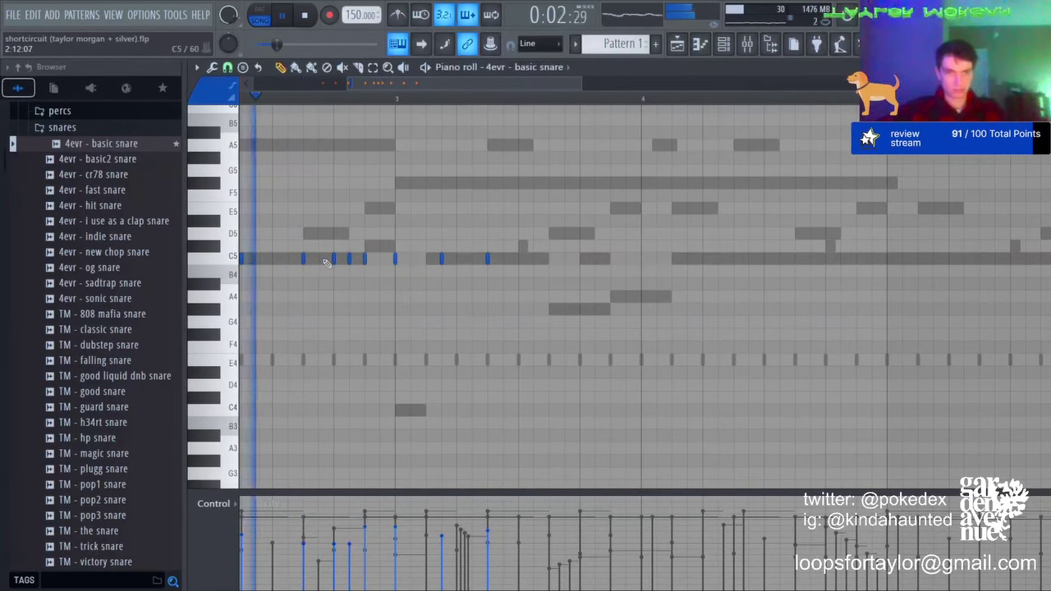
right_click(349, 260)
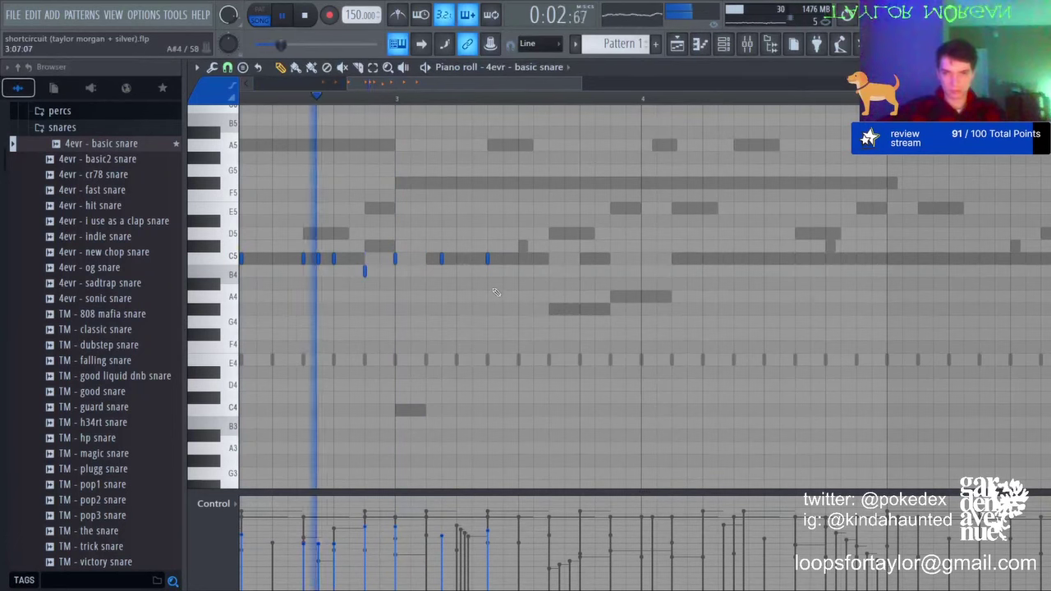
right_click(364, 272)
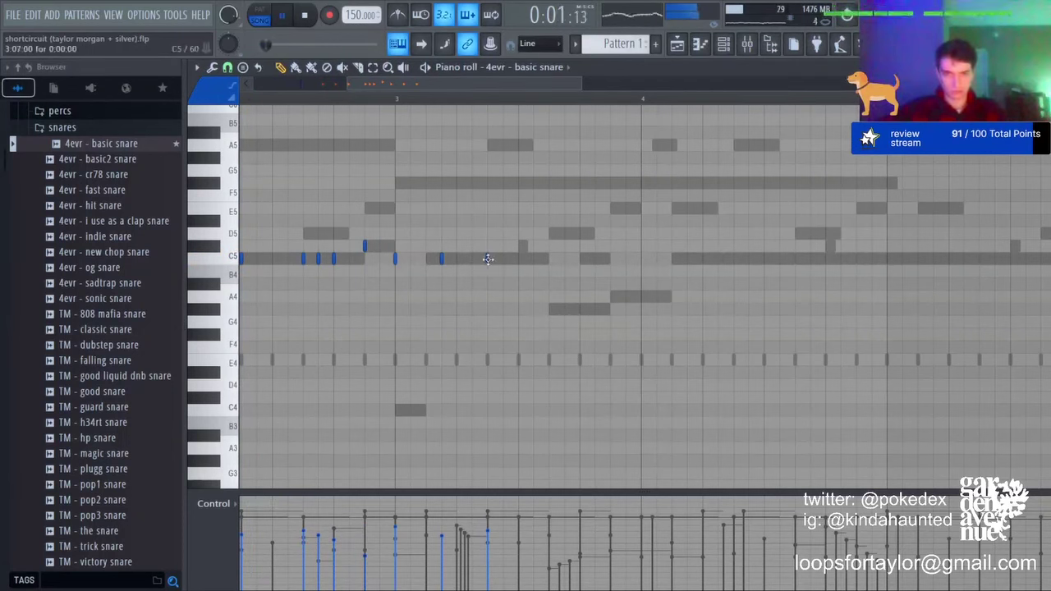
Step: Add C5 snare hits around bar 4 and remove a few C5 hits near bars 4 and 8
left_click(672, 258)
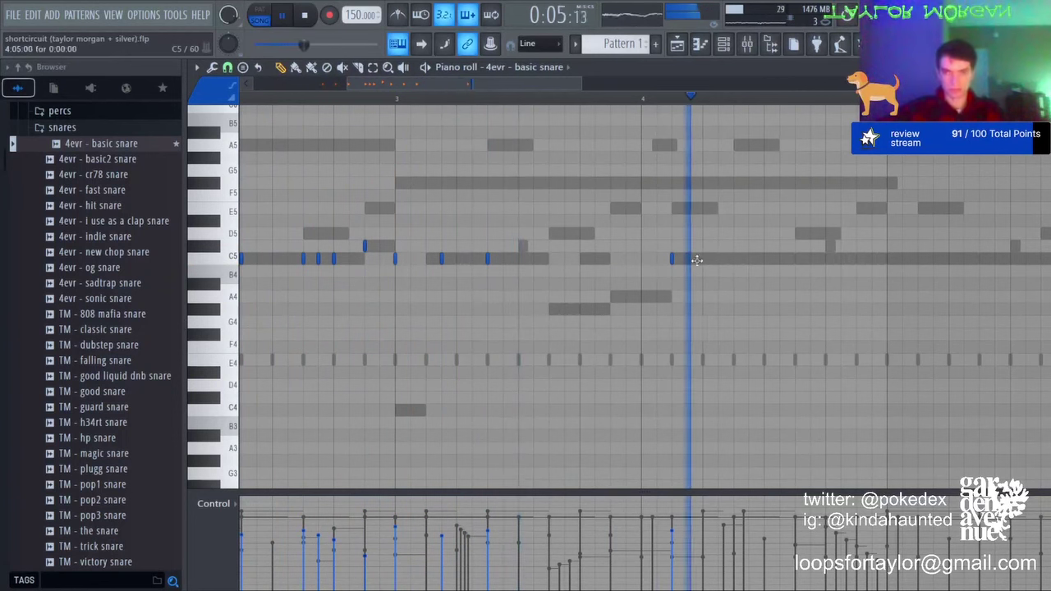
left_click(703, 259)
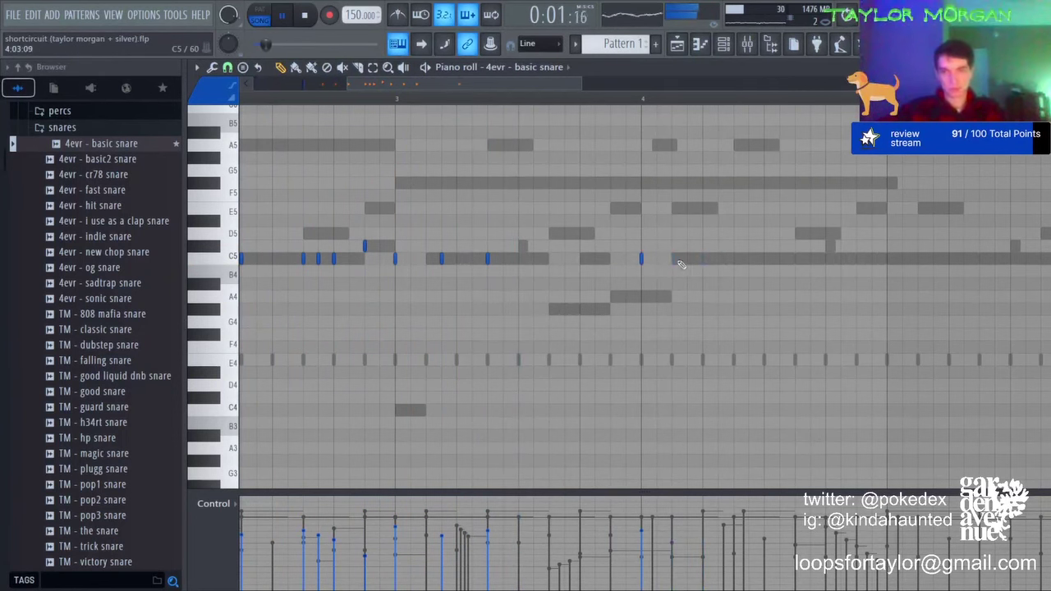
left_click(610, 259)
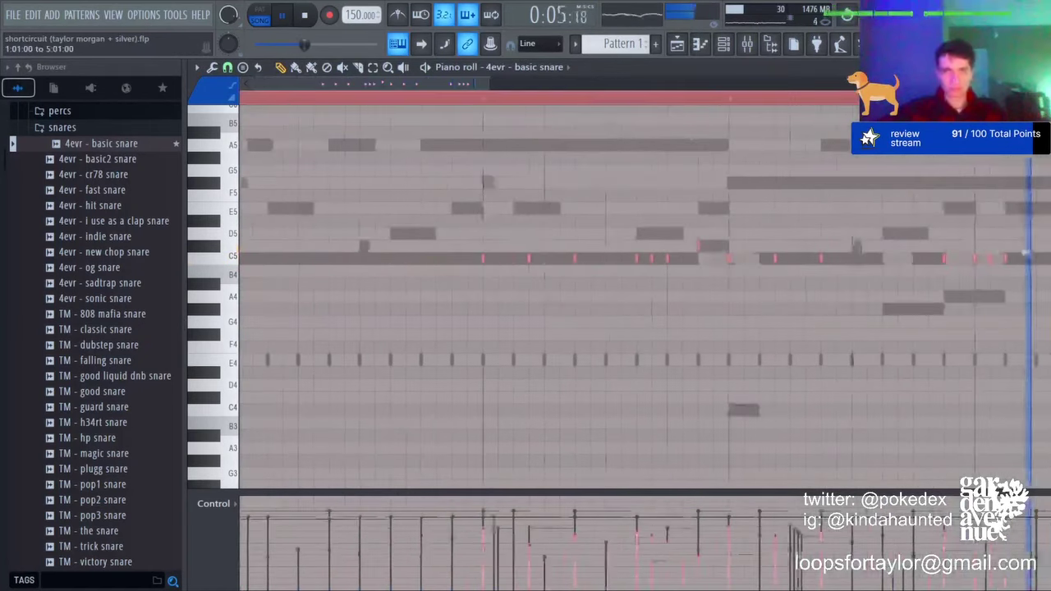
scroll(709, 99, "down", 4)
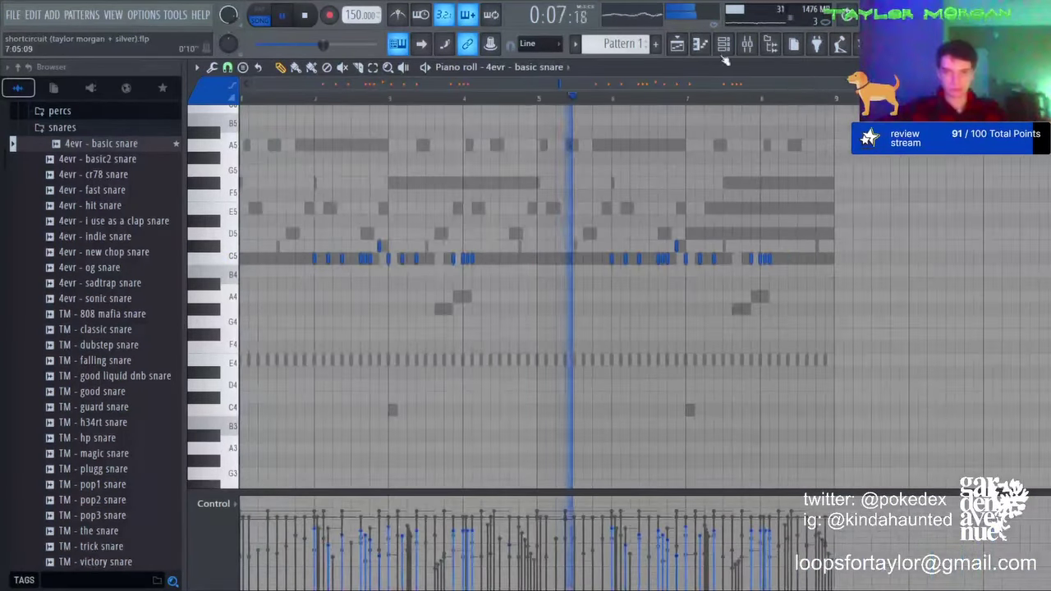
left_click(723, 45)
left_click(723, 45)
right_click(462, 259)
right_click(467, 259)
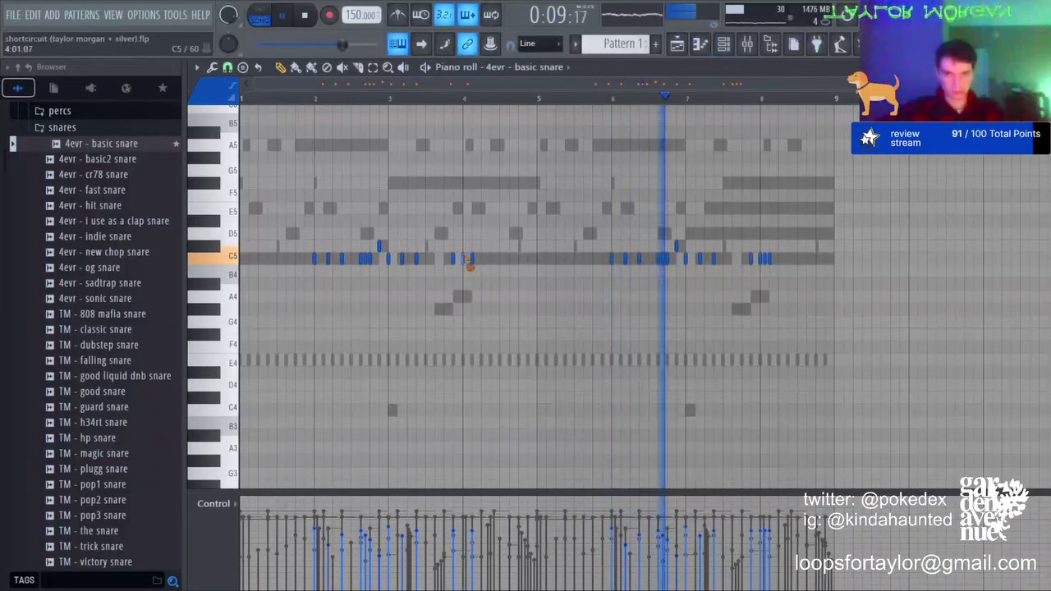
right_click(762, 259)
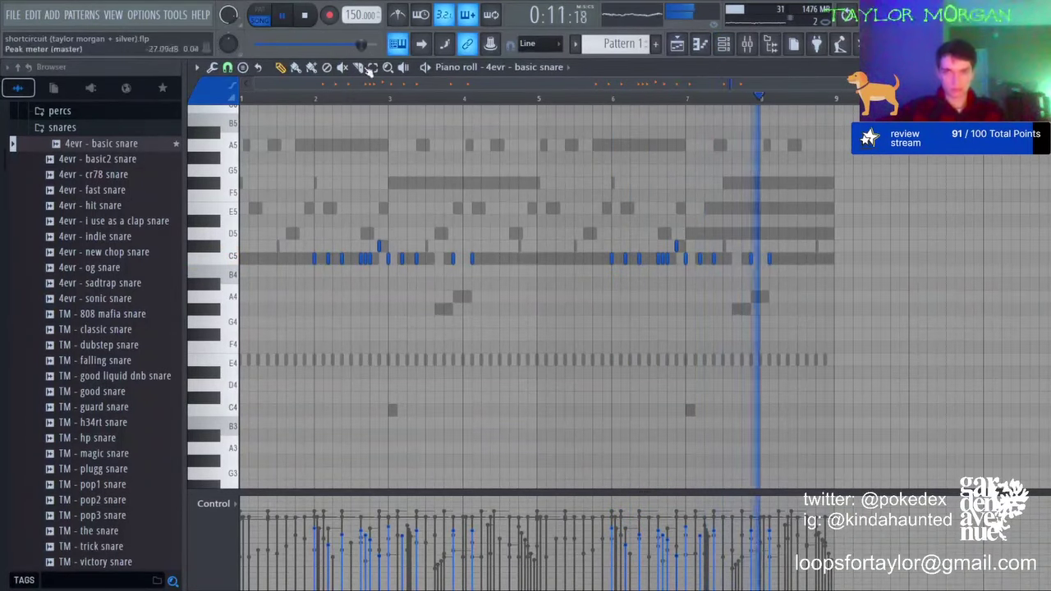
Step: Raise the snare note pairs near bars 4 and 8 to E5 and close the piano roll
left_click_drag(447, 248, 479, 266)
left_click_drag(743, 248, 775, 266)
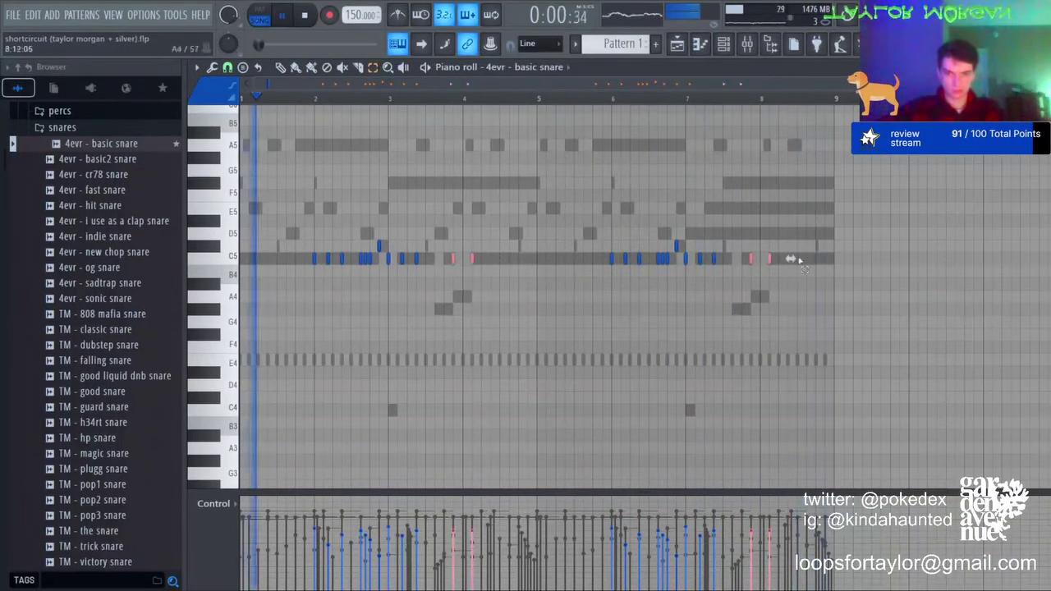
key("shift+Up")
key("shift+Up")
key("shift+Up")
key("shift+Up")
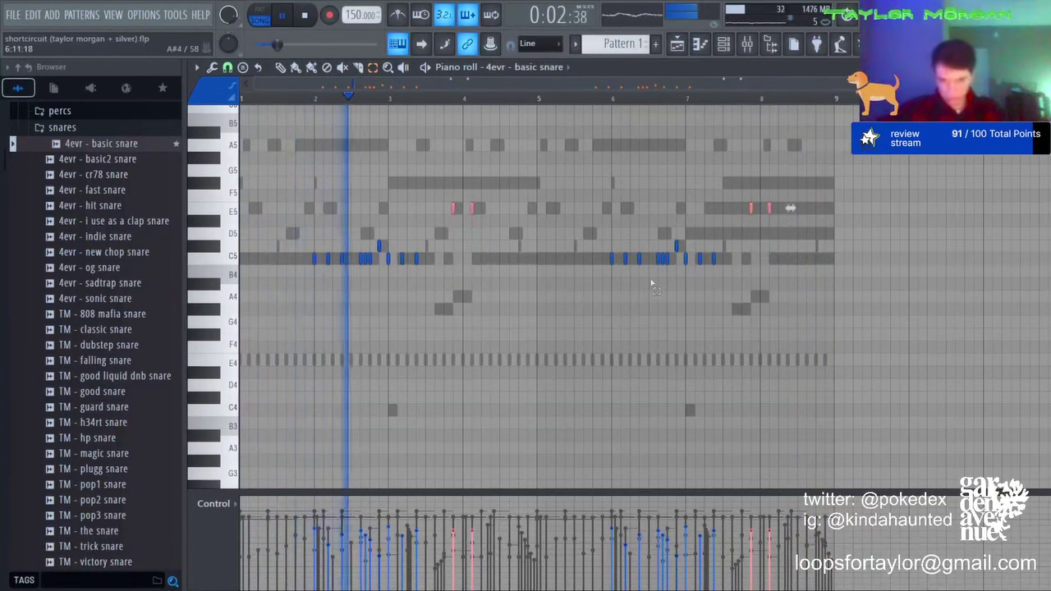
left_click(596, 282)
left_click(700, 45)
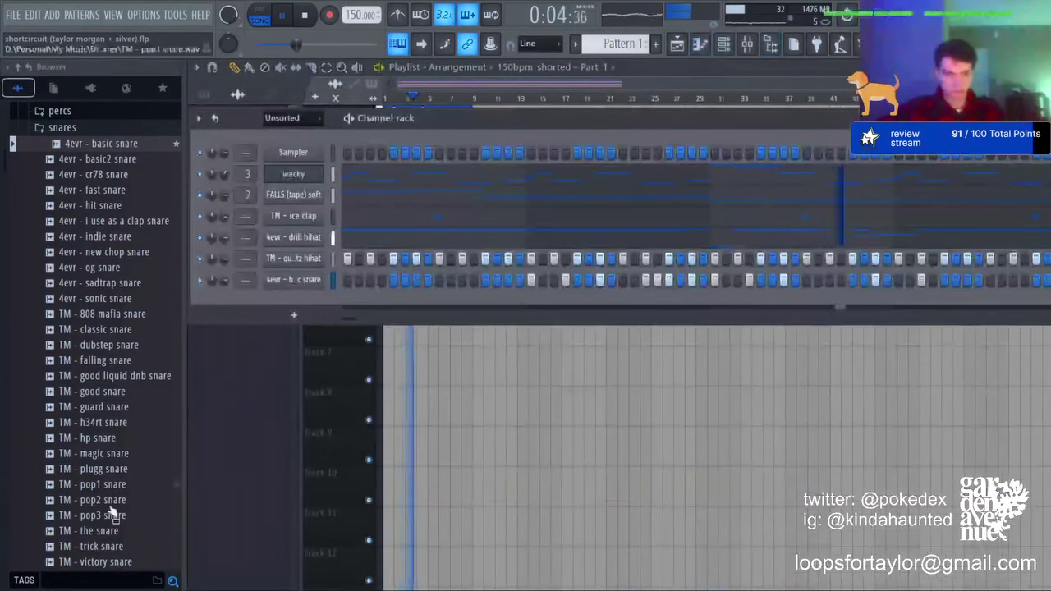
Step: Add TM - the snare as a channel with three C5 notes just after bar 4
left_click_drag(92, 530, 306, 306)
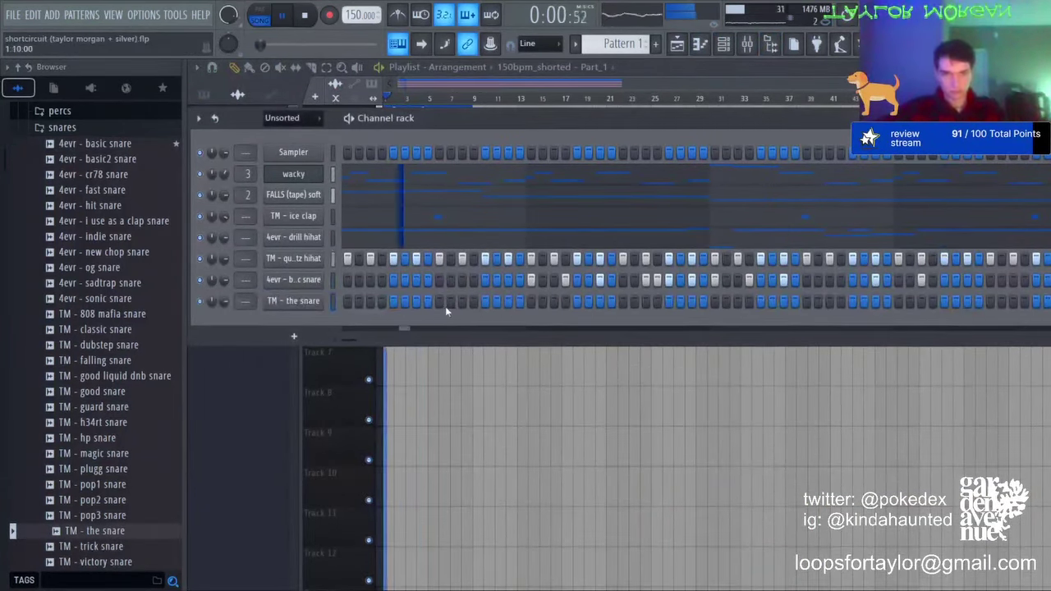
key("F7")
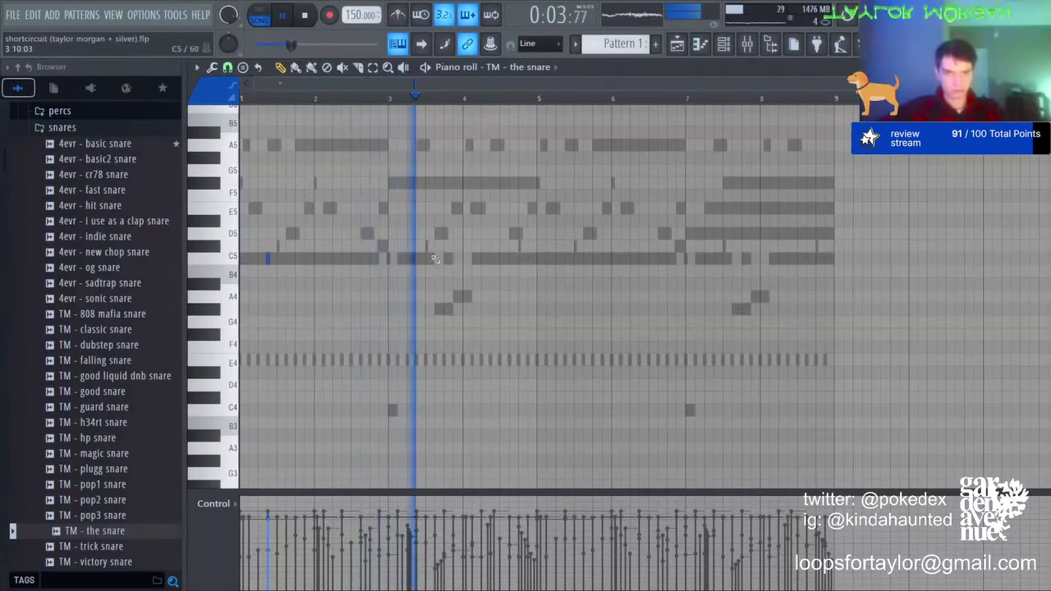
left_click(490, 259)
left_click(500, 259)
left_click(509, 259)
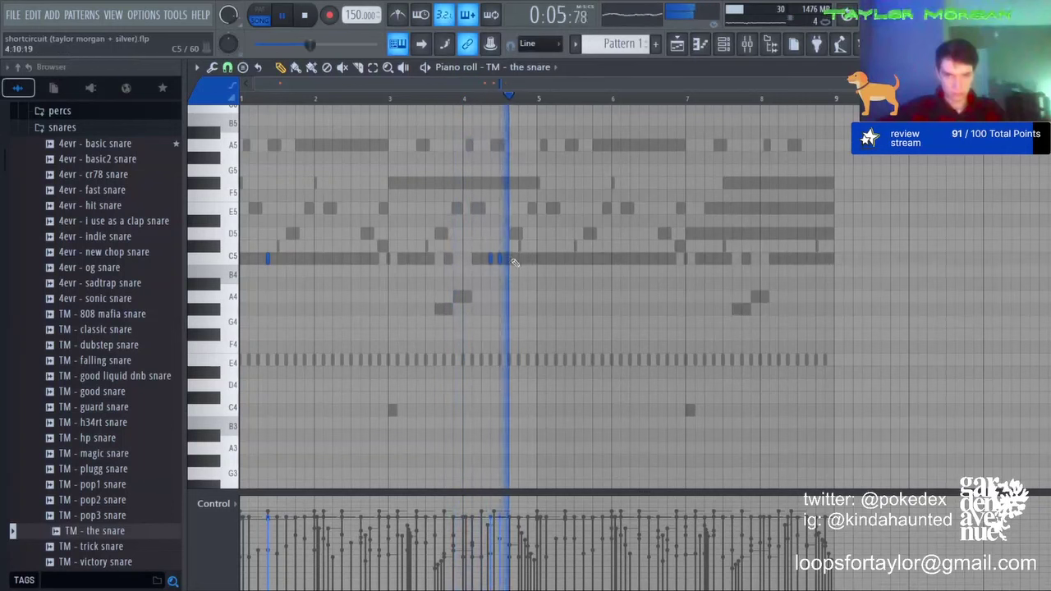
key("space")
key("space")
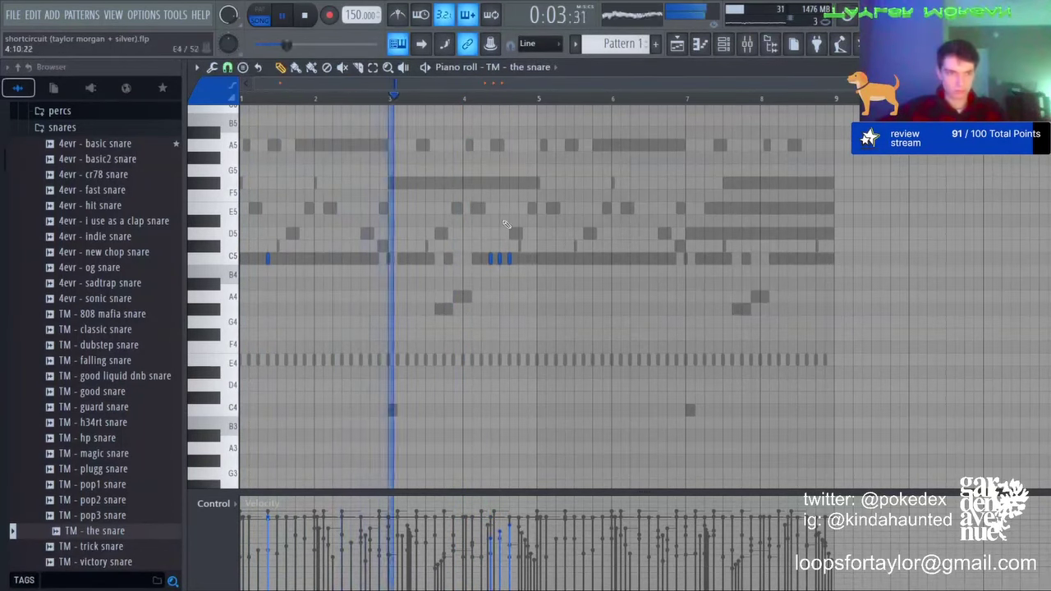
Step: Duplicate the snare roll into bars 5–9 and erase a basic snare fill note
key("ctrl+a")
key("ctrl+b")
key("ctrl+d")
scroll(511, 67, "up", 1)
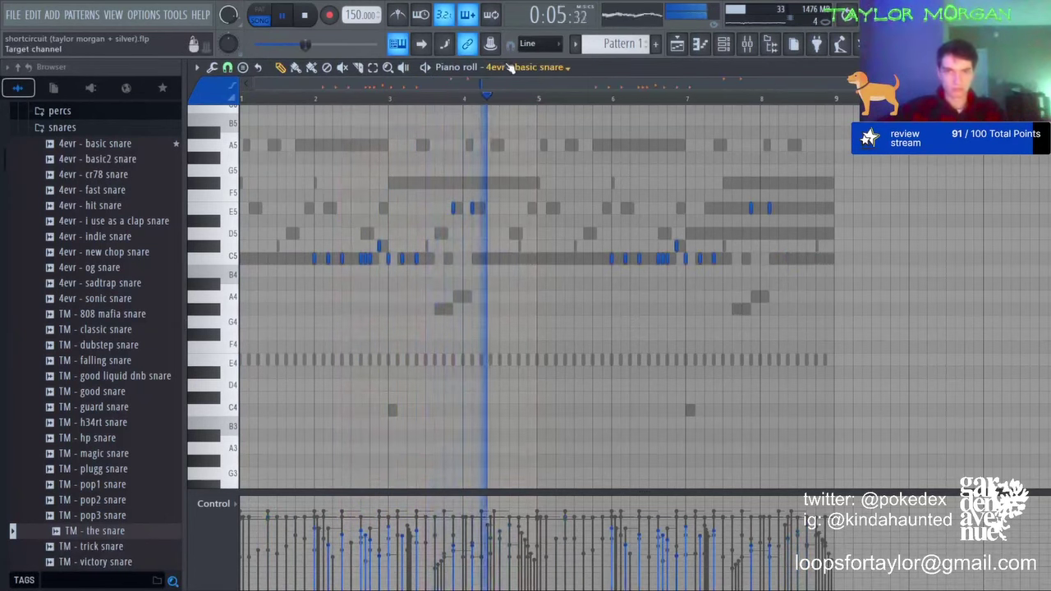
right_click(457, 208)
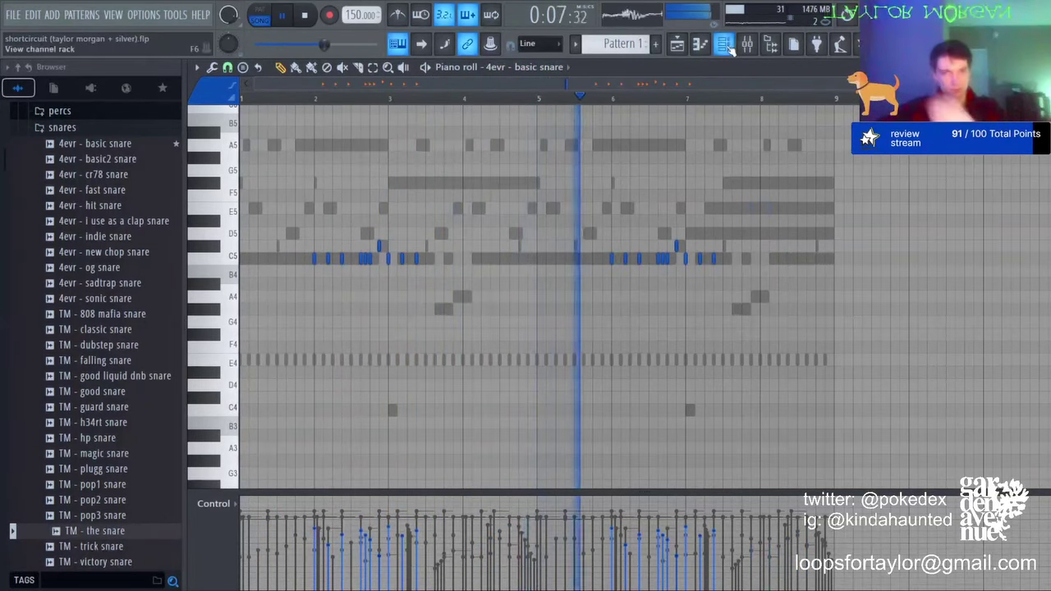
key("F6")
scroll(115, 299, "up", 3)
Step: Add 4evr - glitched open hat as a channel and duplicate its note into bars 5–9
left_click(69, 186)
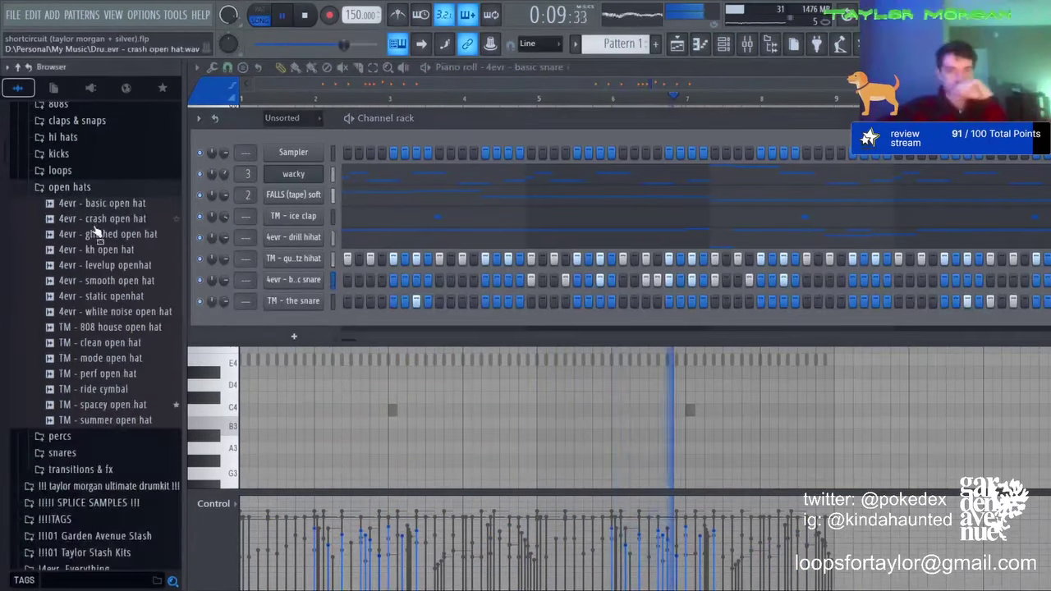
left_click_drag(114, 234, 345, 327)
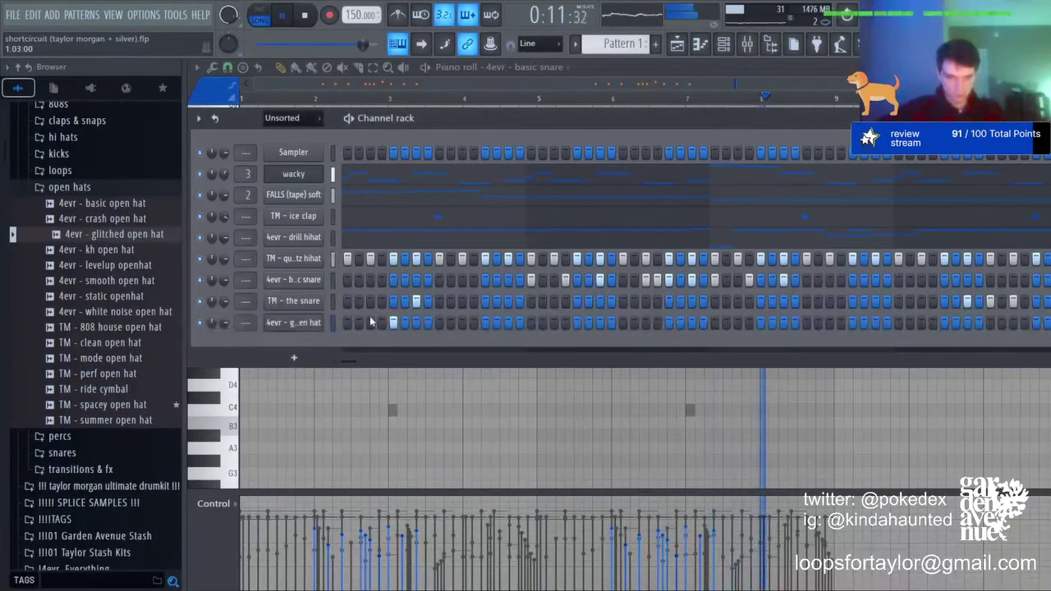
key("F6")
left_click_drag(541, 101, 243, 101)
key("ctrl+b")
key("ctrl+d")
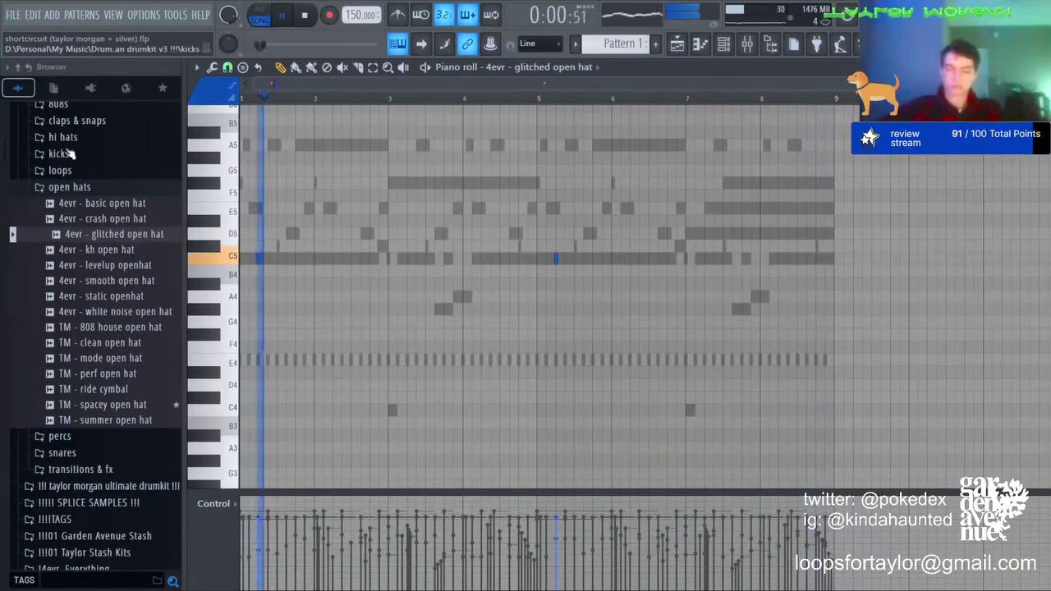
Step: Raise both open hat notes a semitone, expand the 808s folder, and show the playlist
key("shift+Up")
key("ctrl+a")
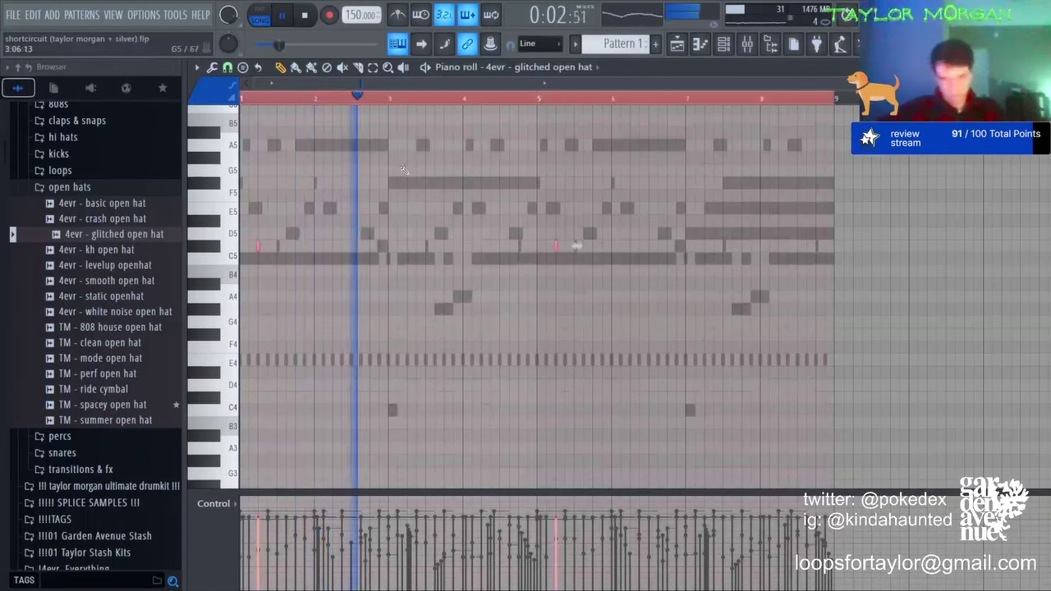
key("ctrl+d")
left_click(723, 45)
left_click(723, 45)
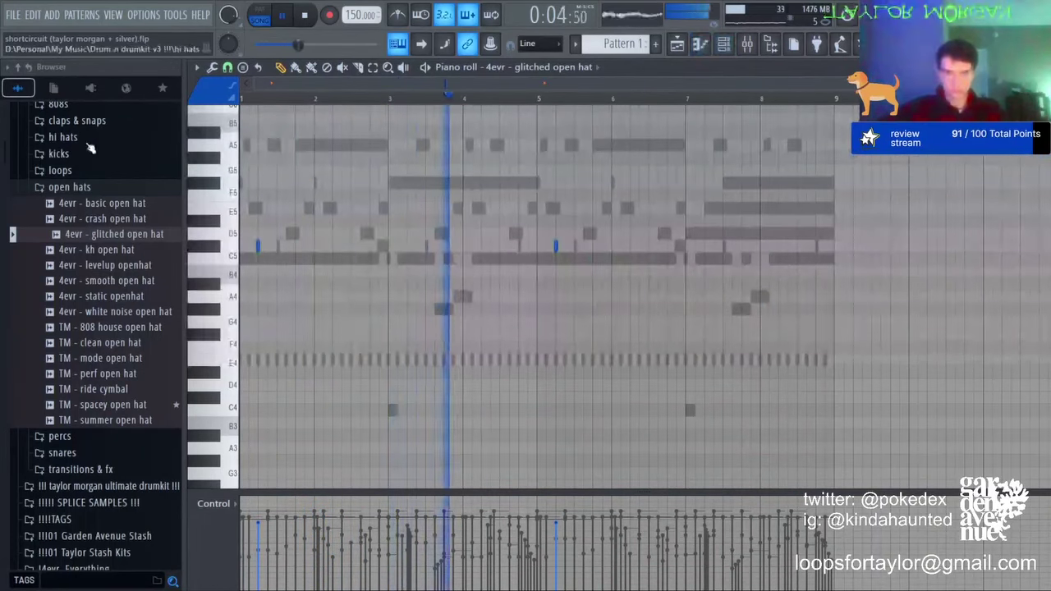
scroll(70, 201, "up", 3)
left_click(60, 197)
key("F6")
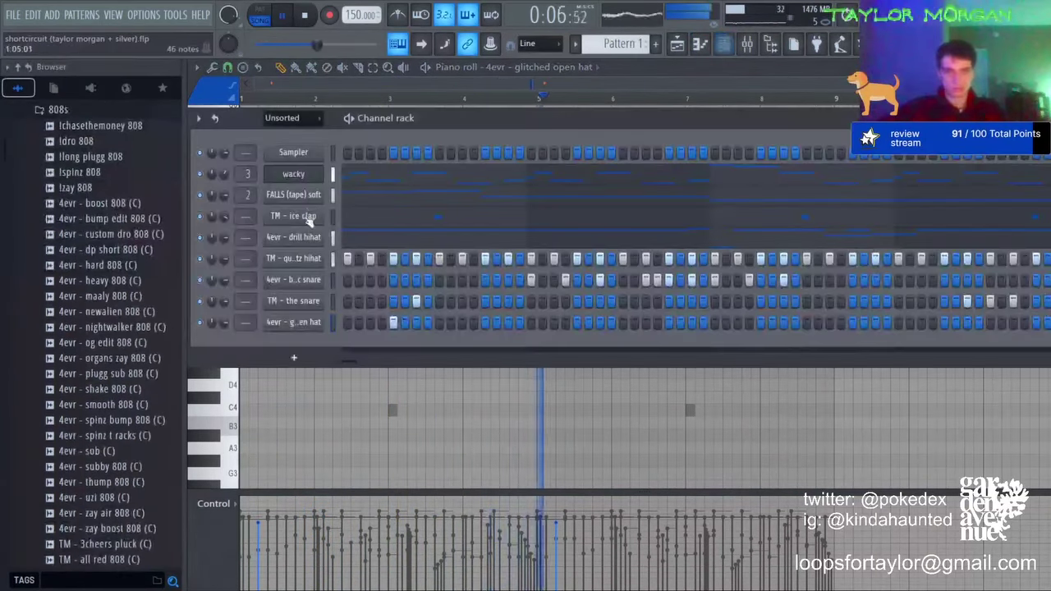
key("F5")
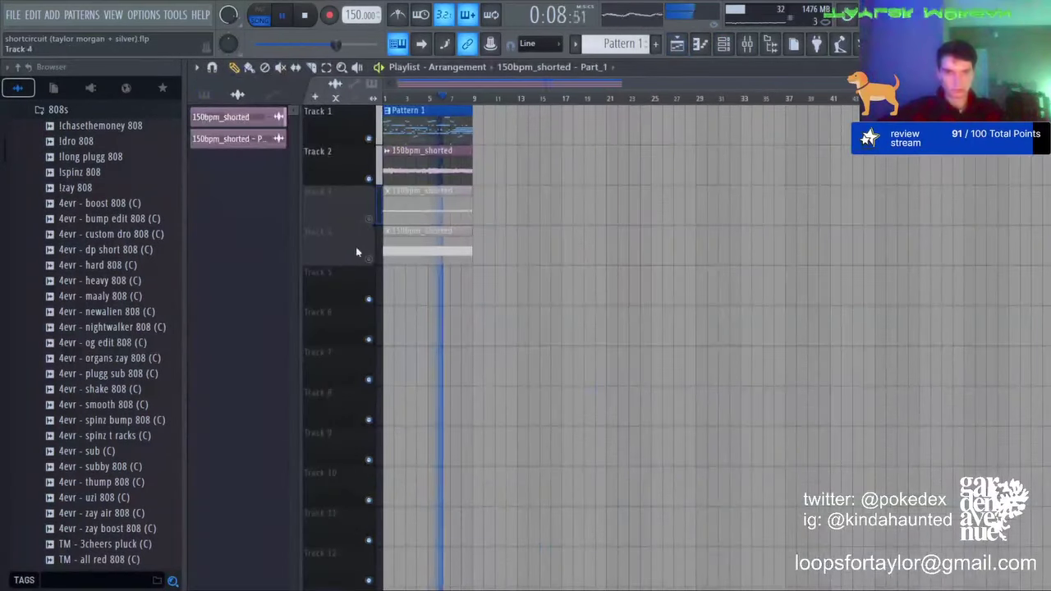
Step: Unmute and solo Track 3, making its 150bpm_shorted - Part_2 clip unique
left_click(368, 218)
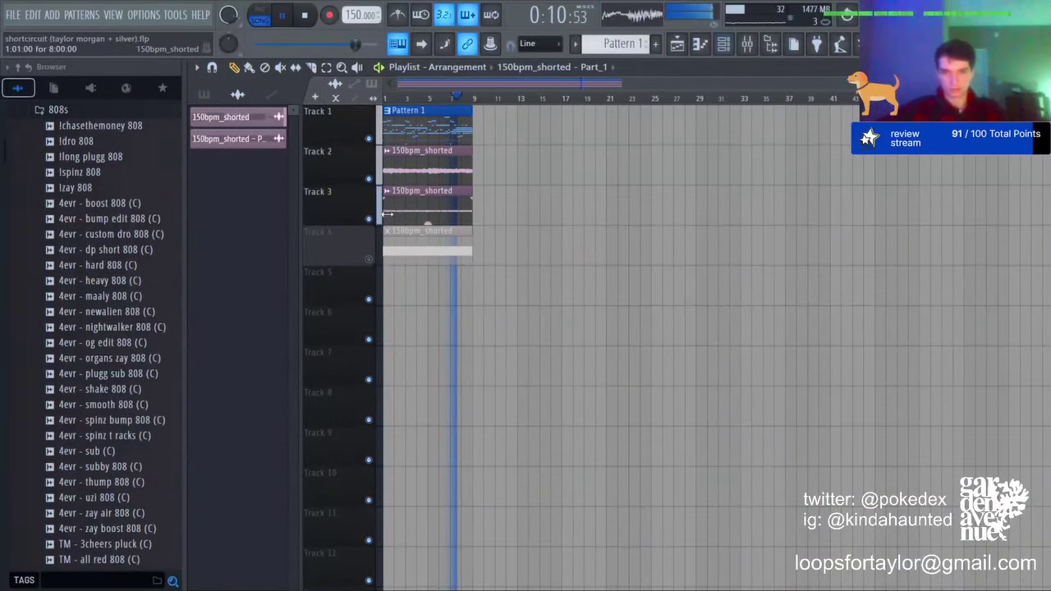
left_click_drag(426, 224, 428, 222)
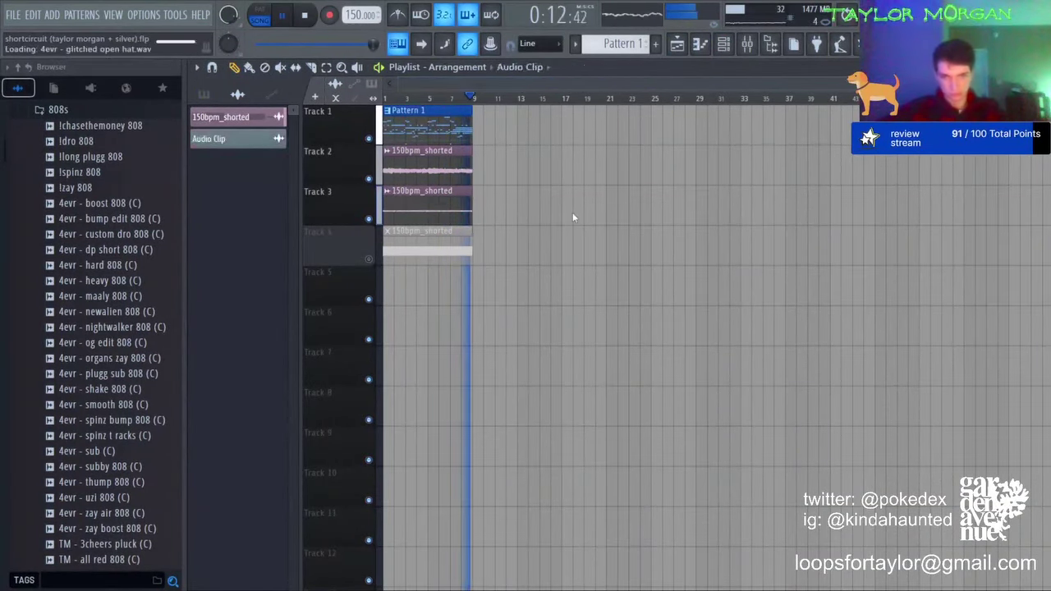
key("Return")
key("Return")
key("space")
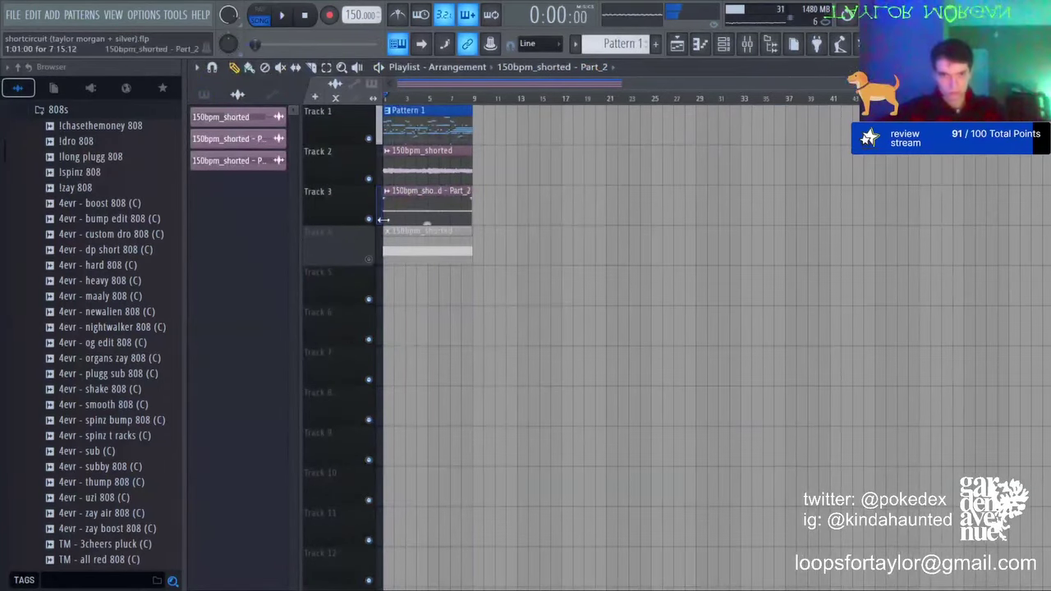
right_click(369, 220)
key("space")
double_click(412, 207)
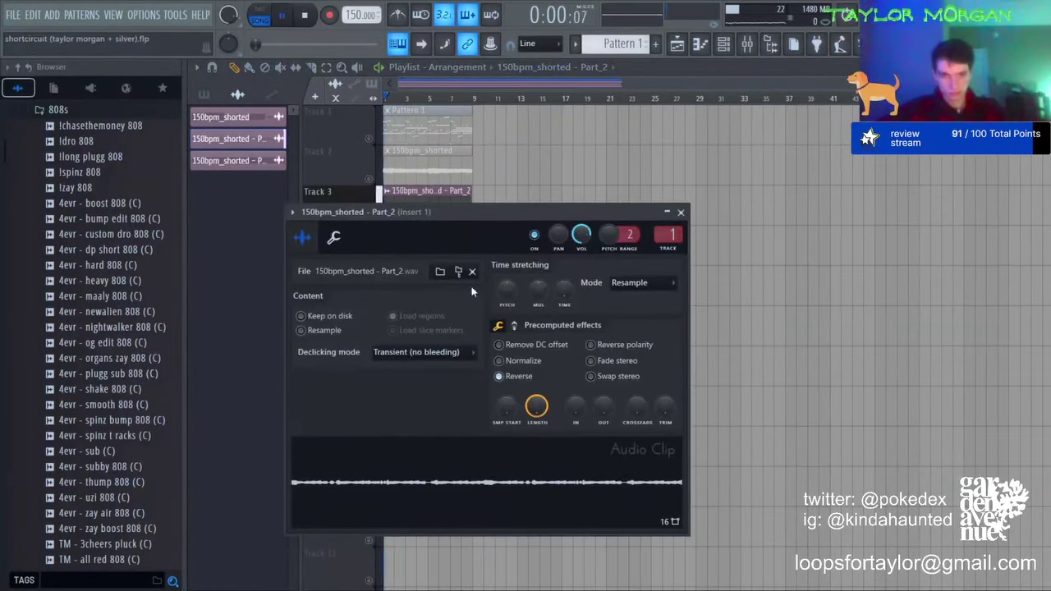
Step: Unmute Track 2 and resize the Track 3 clip to end at bar 9
left_click(371, 179)
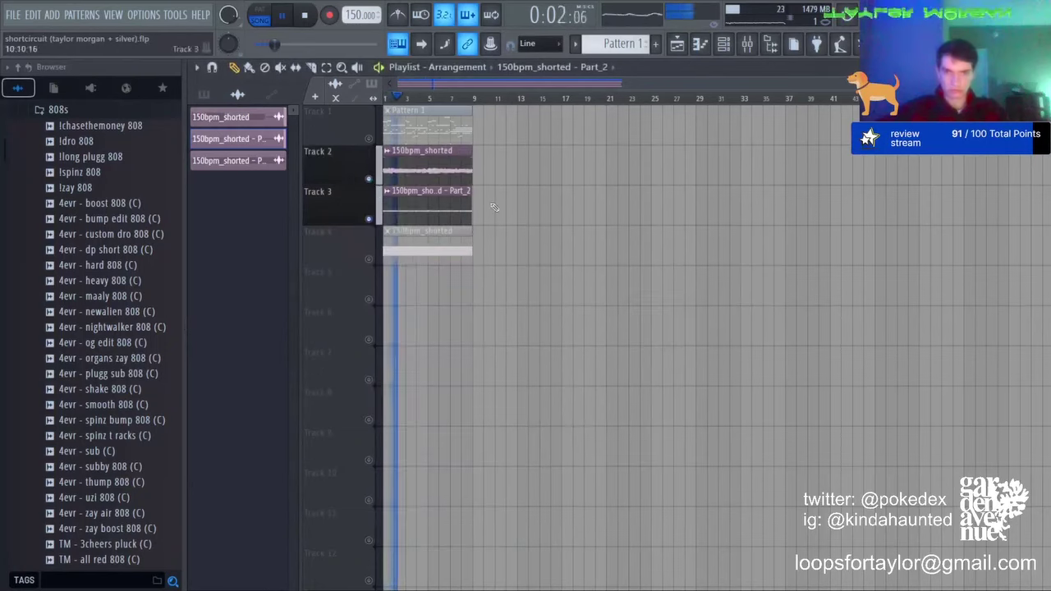
left_click_drag(474, 203, 574, 194)
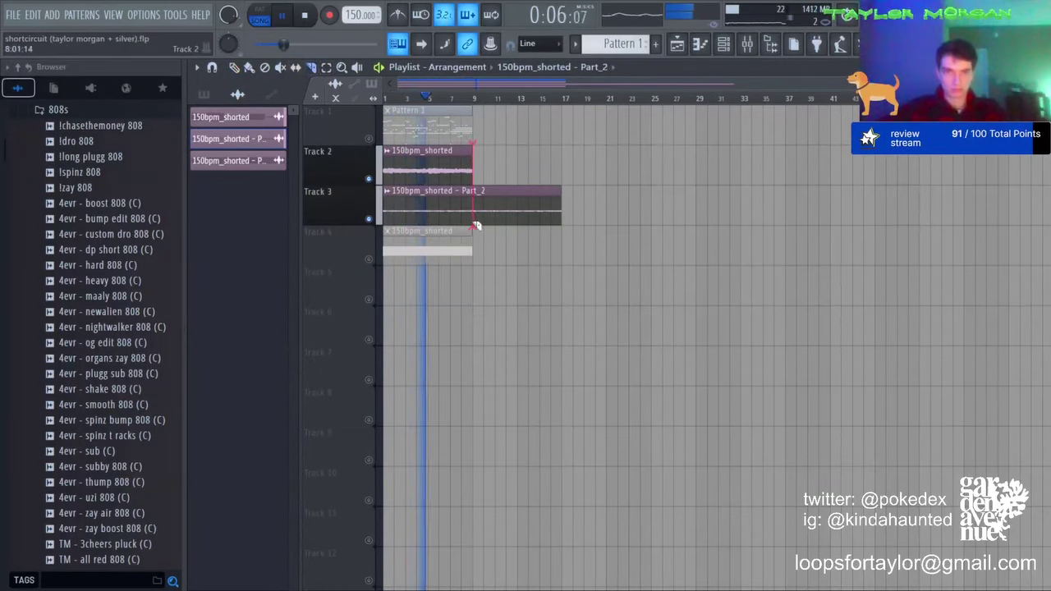
left_click_drag(474, 225, 474, 226)
key("space")
key("space")
double_click(411, 194)
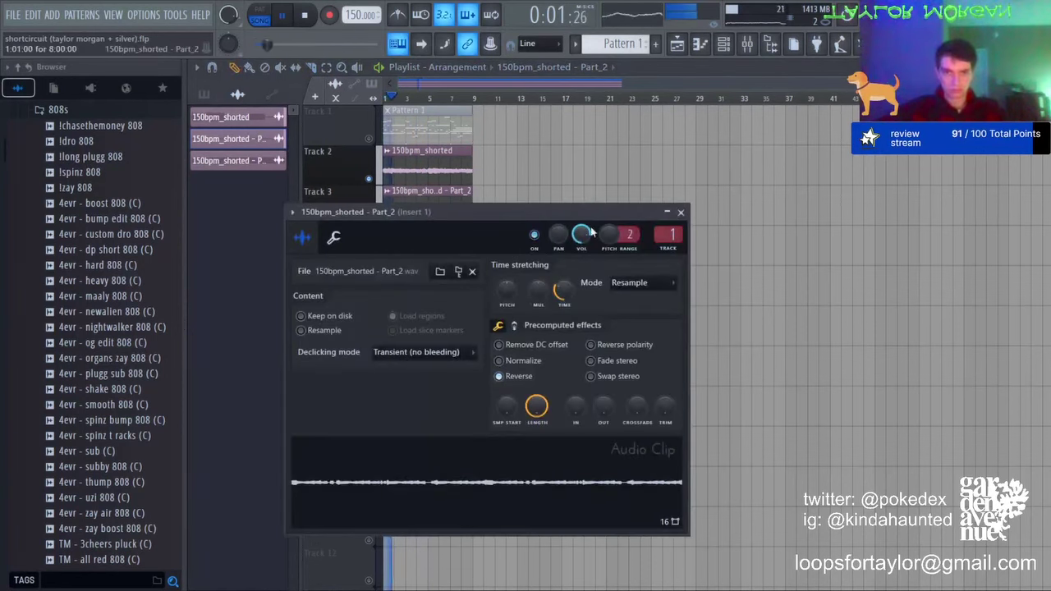
Step: Slice the Track 3 clip at bar 5, delete the right part, and place a copy at bar 7
left_click(311, 68)
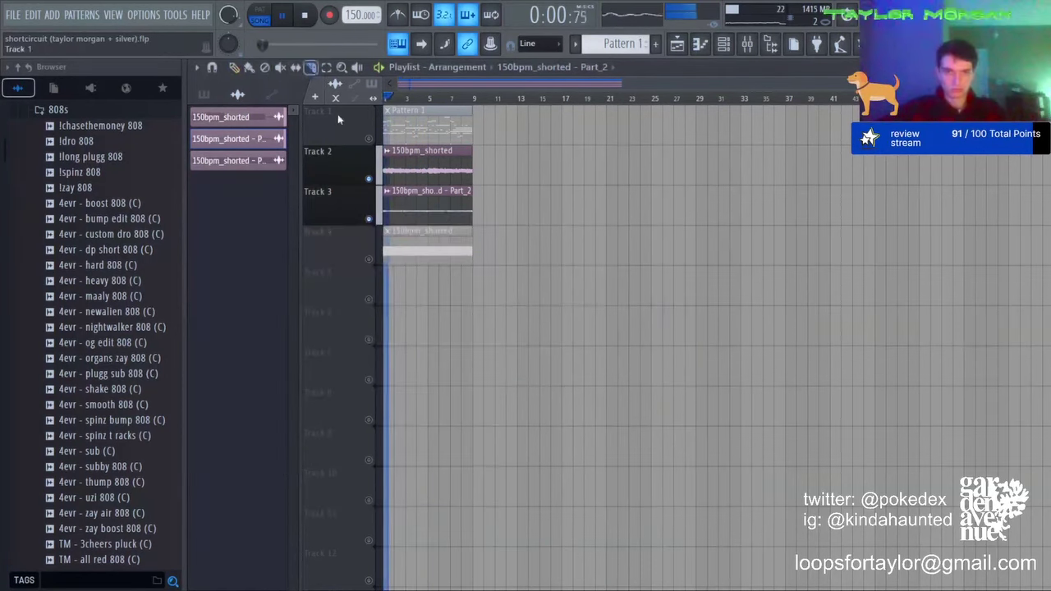
left_click(411, 211)
left_click(234, 67)
key("space")
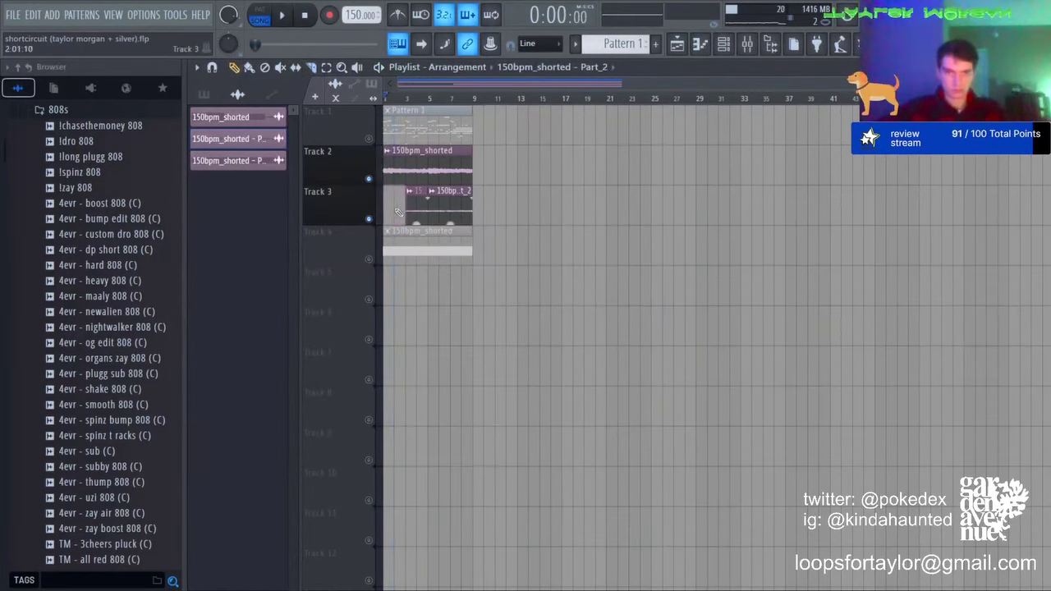
right_click(430, 209)
key("space")
left_click(453, 211)
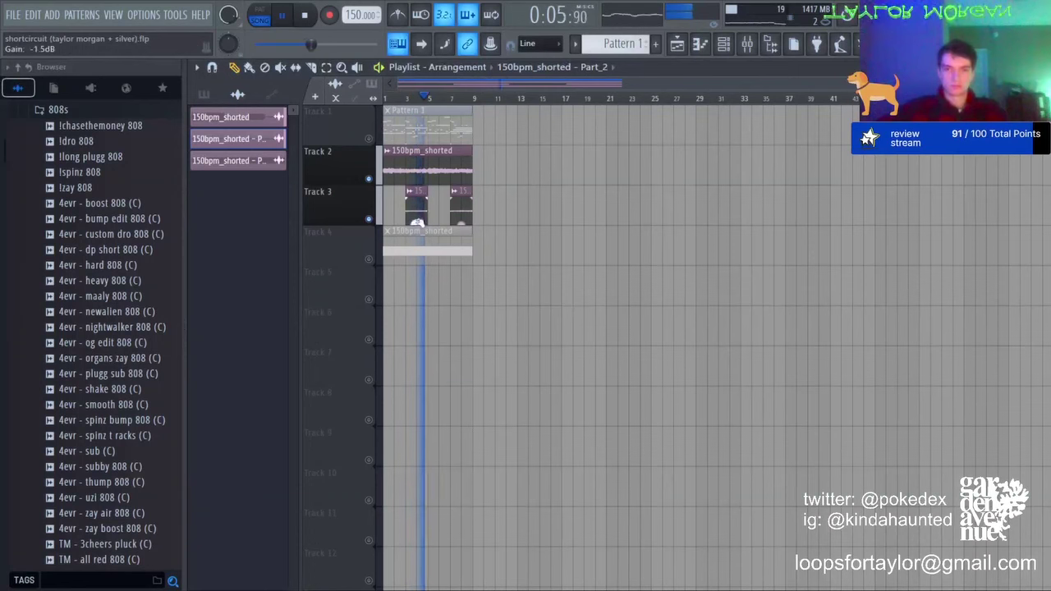
left_click(462, 212)
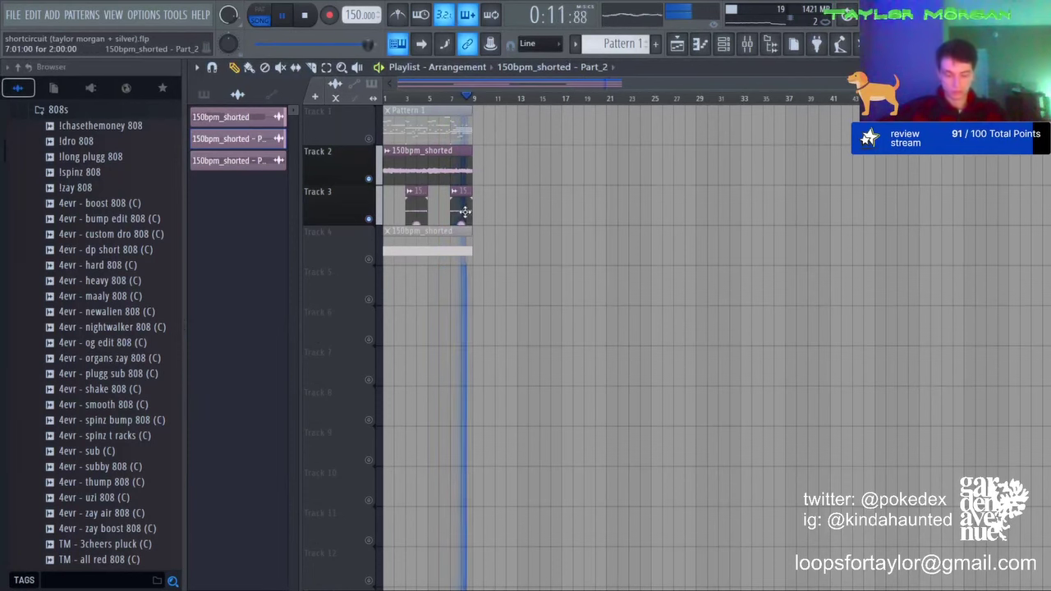
Step: Load the TM - currents 808 (C) sample into a channel and audition its piano roll pattern
left_click(723, 44)
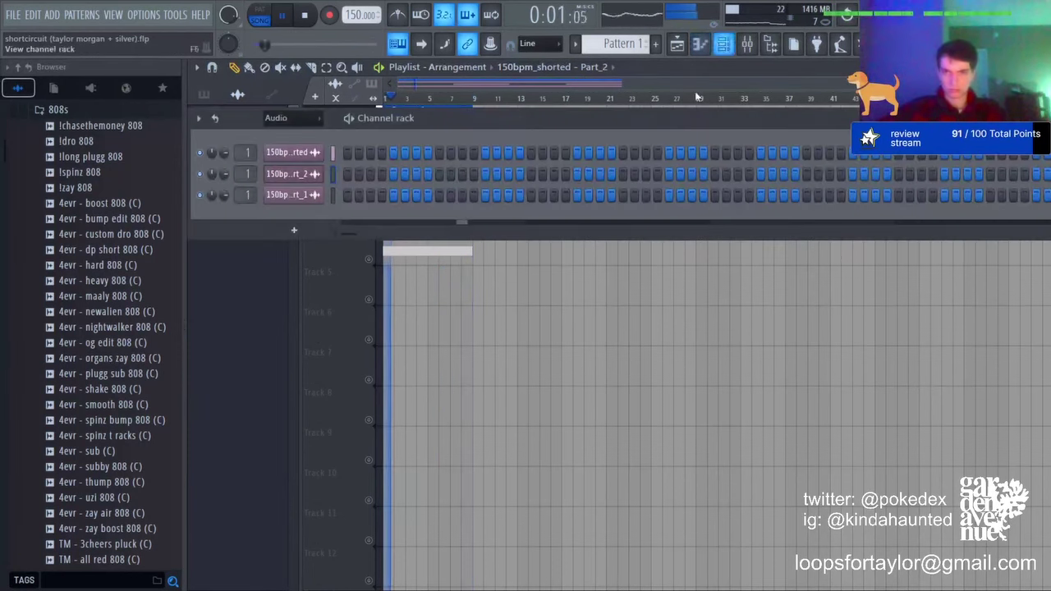
scroll(293, 120, "up", 1)
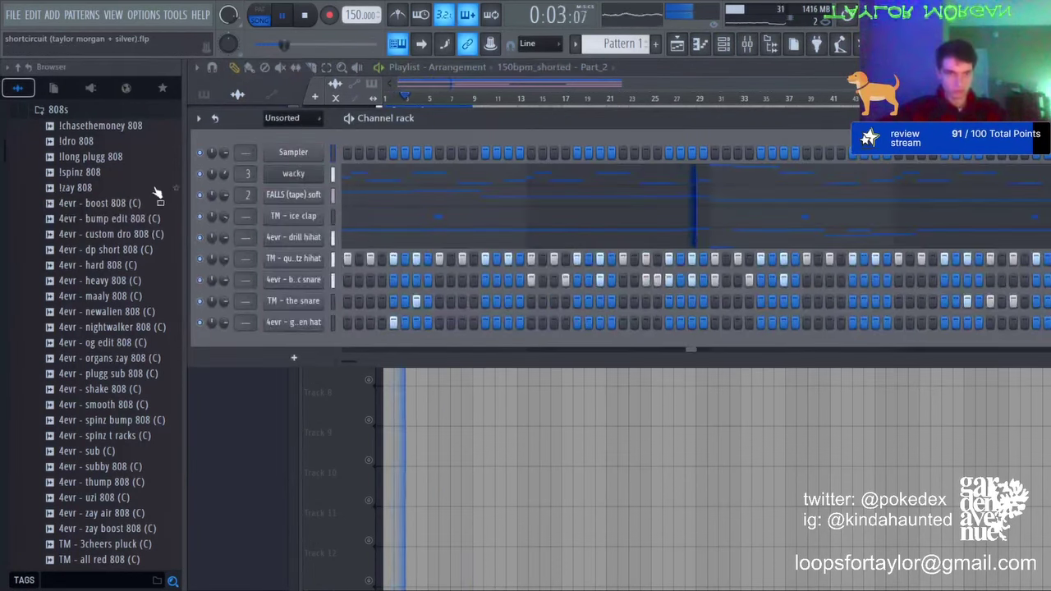
scroll(128, 402, "down", 2)
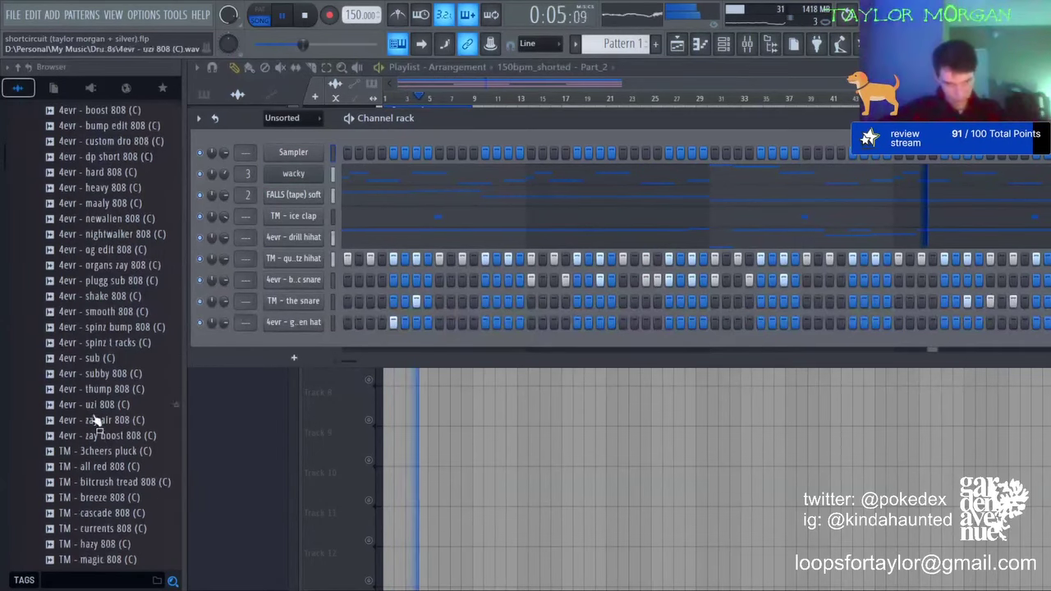
left_click_drag(123, 525, 304, 169)
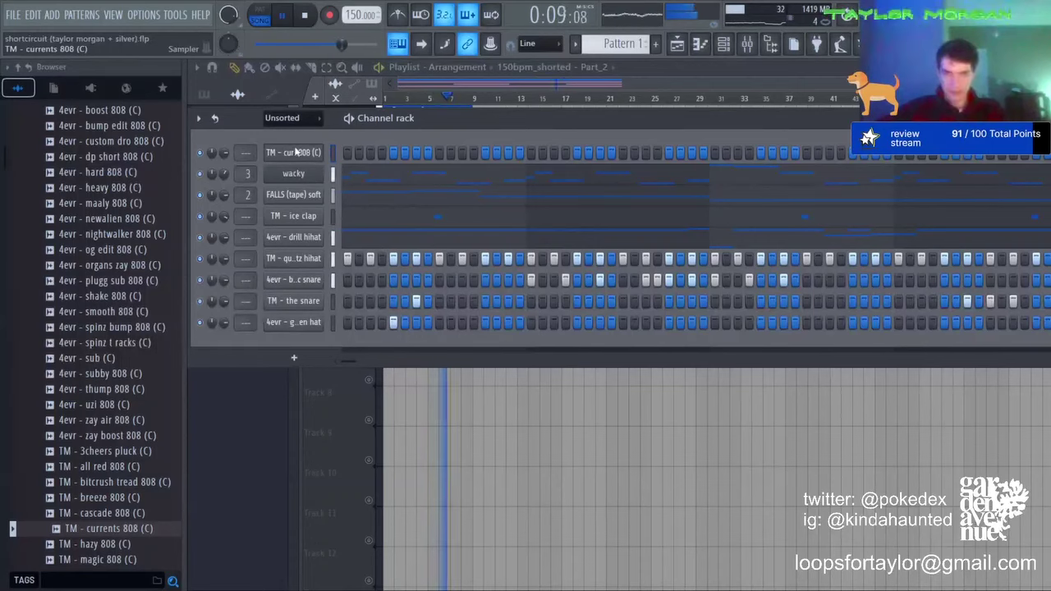
key("F7")
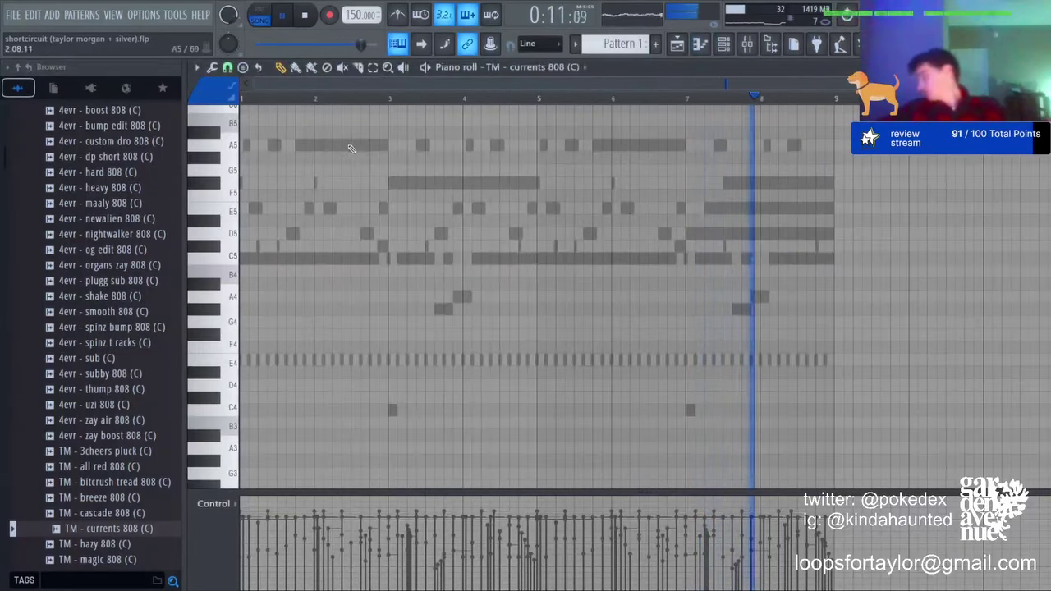
key("space")
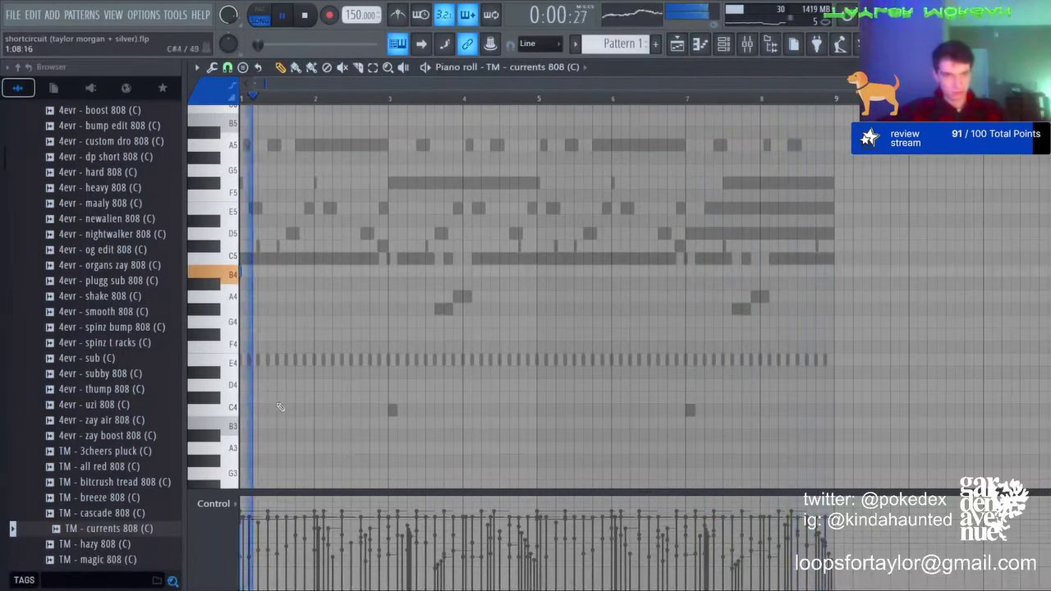
key("space")
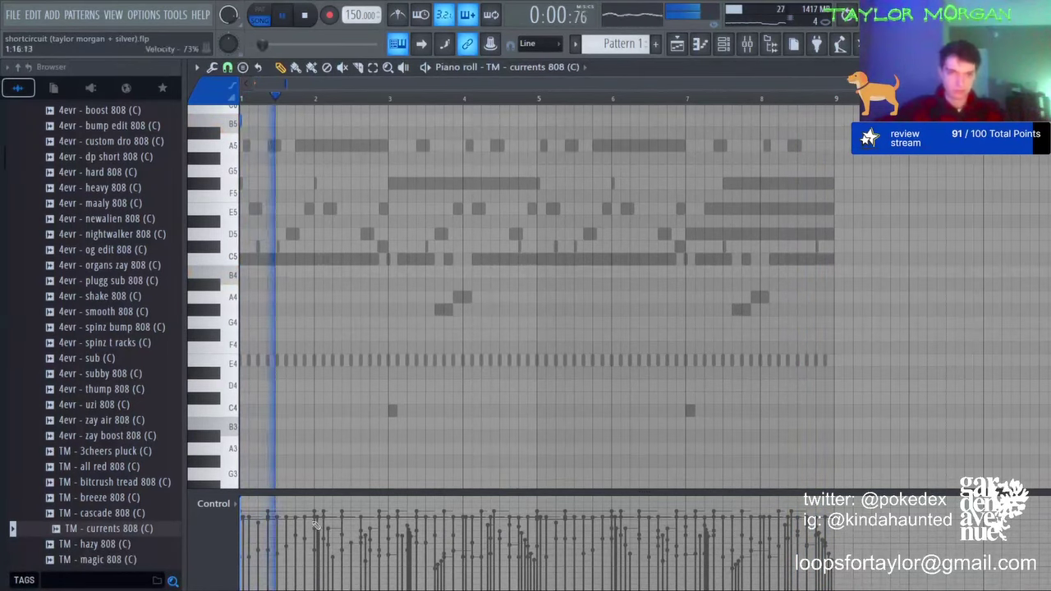
key("space")
scroll(260, 100, "up", 3)
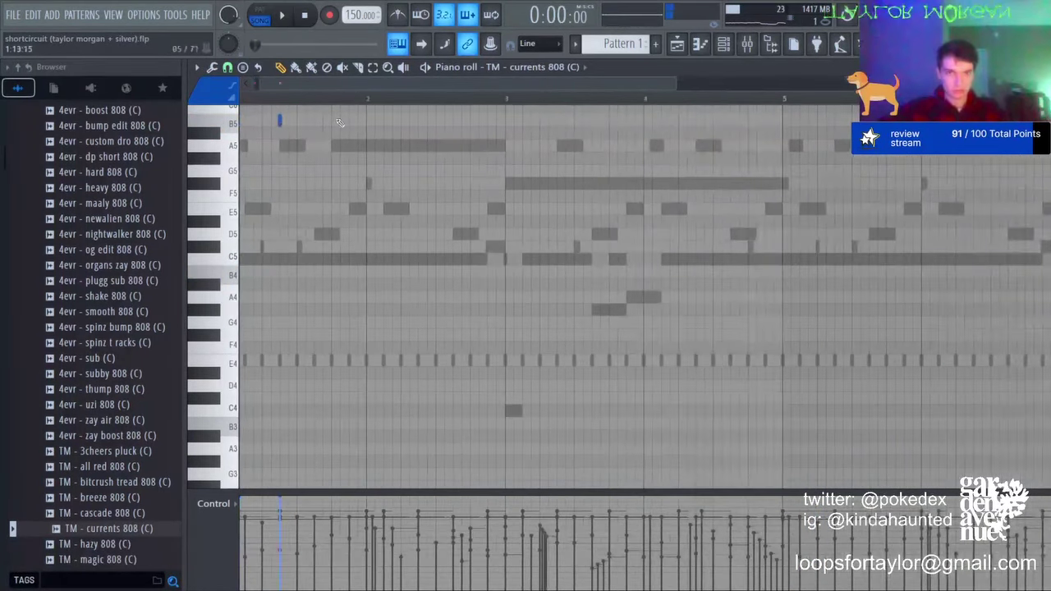
Step: Make the B notes legato, delete the last one, and drop them an octave to B4
key("ctrl+l")
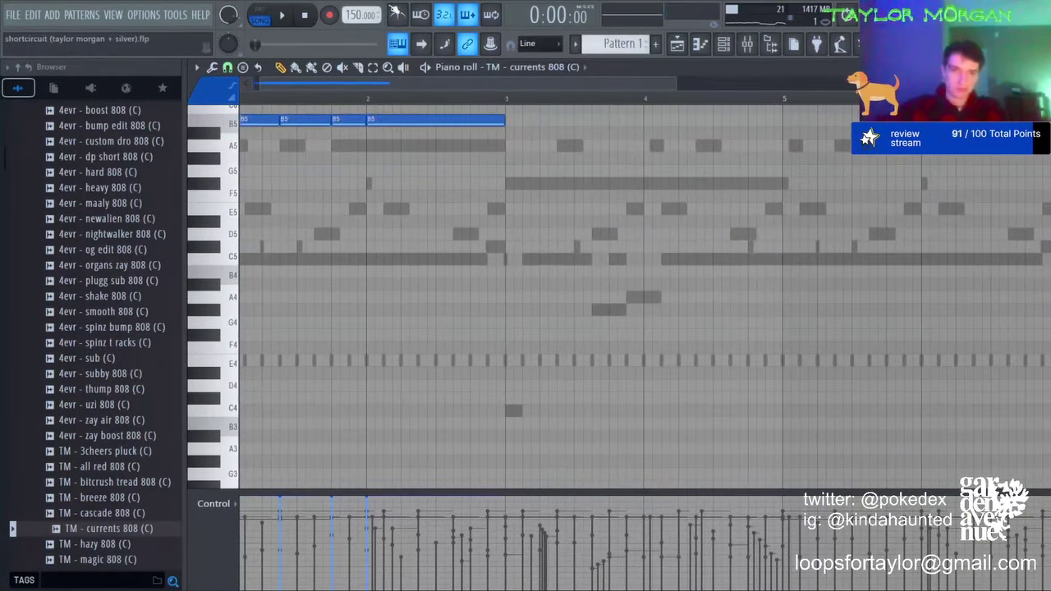
left_click_drag(401, 113, 410, 151)
key("Delete")
left_click_drag(387, 84, 373, 84)
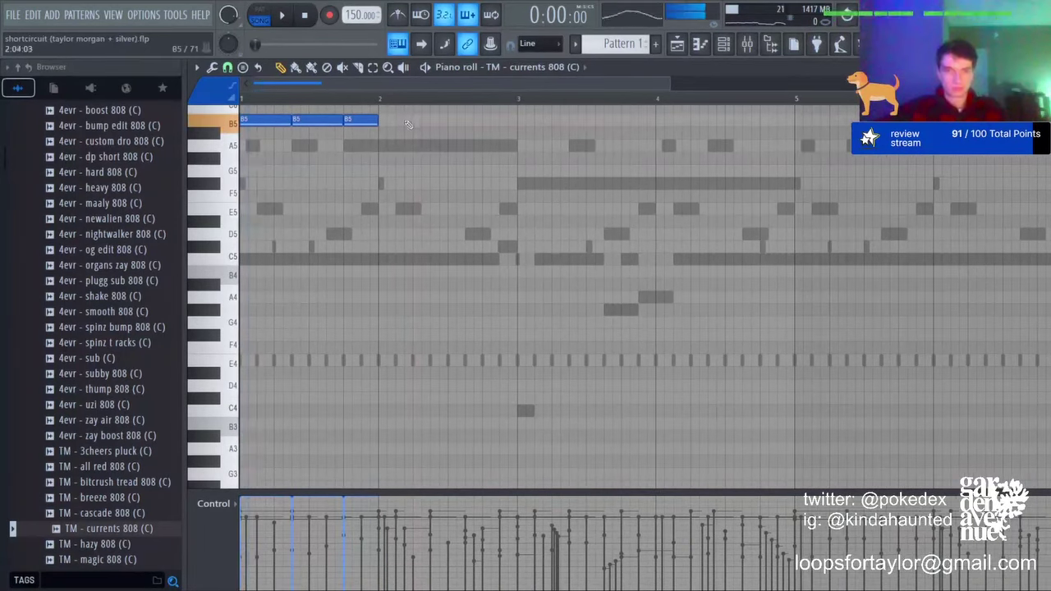
key("ctrl+a")
key("ctrl+d")
key("space")
key("space")
key("ctrl+Down")
key("space")
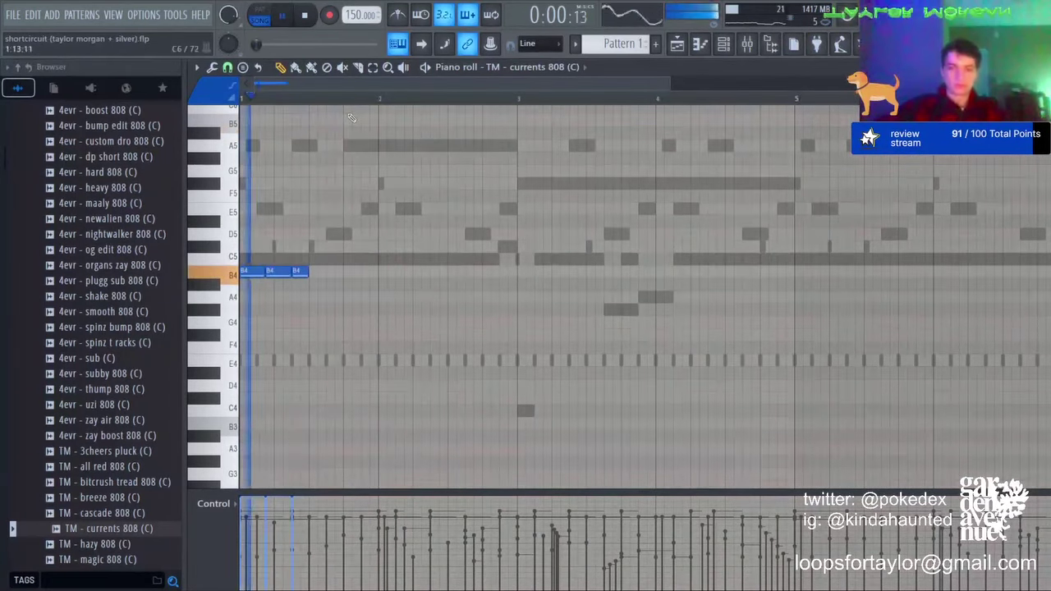
key("space")
Step: Build the stepping B, A, G phrase, repeat it across the bars, and raise it an octave
left_click(725, 46)
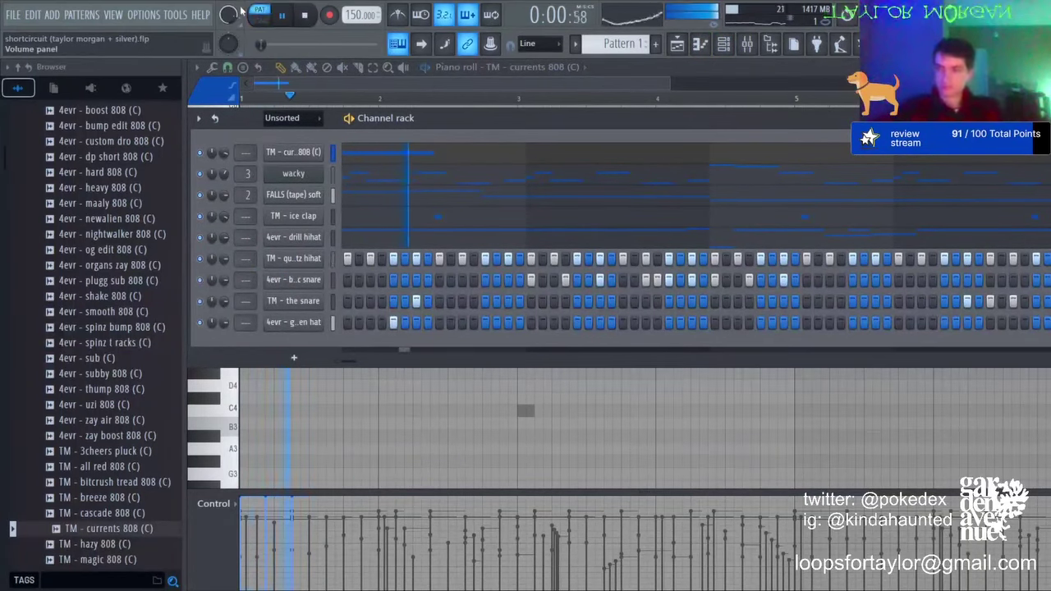
left_click(548, 387)
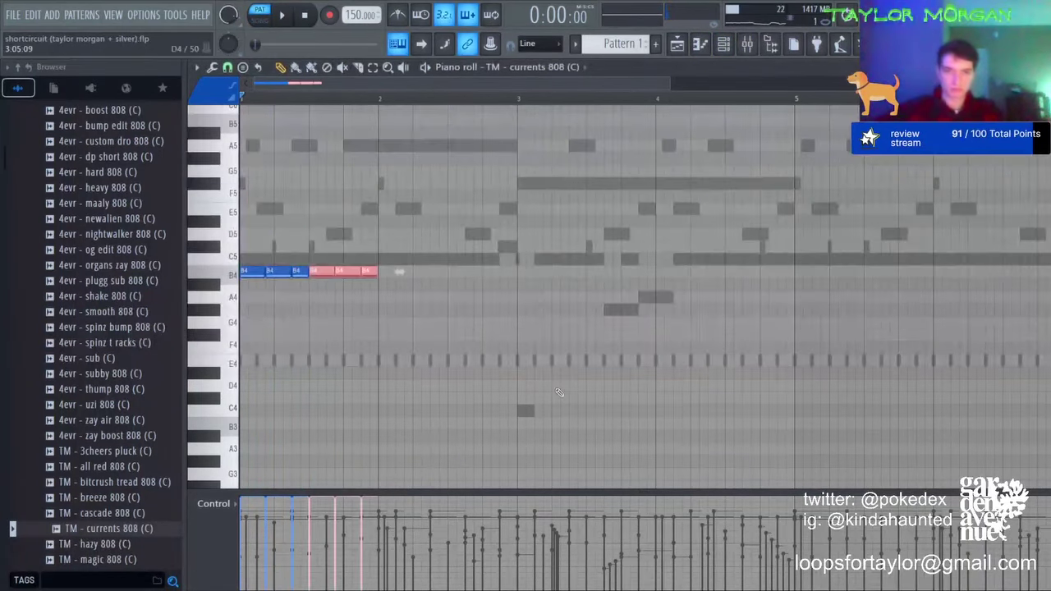
key("ctrl+b")
key("shift+Down")
key("shift+Down")
key("ctrl+b")
key("ctrl+b")
key("ctrl+b")
key("ctrl+b")
key("ctrl+b")
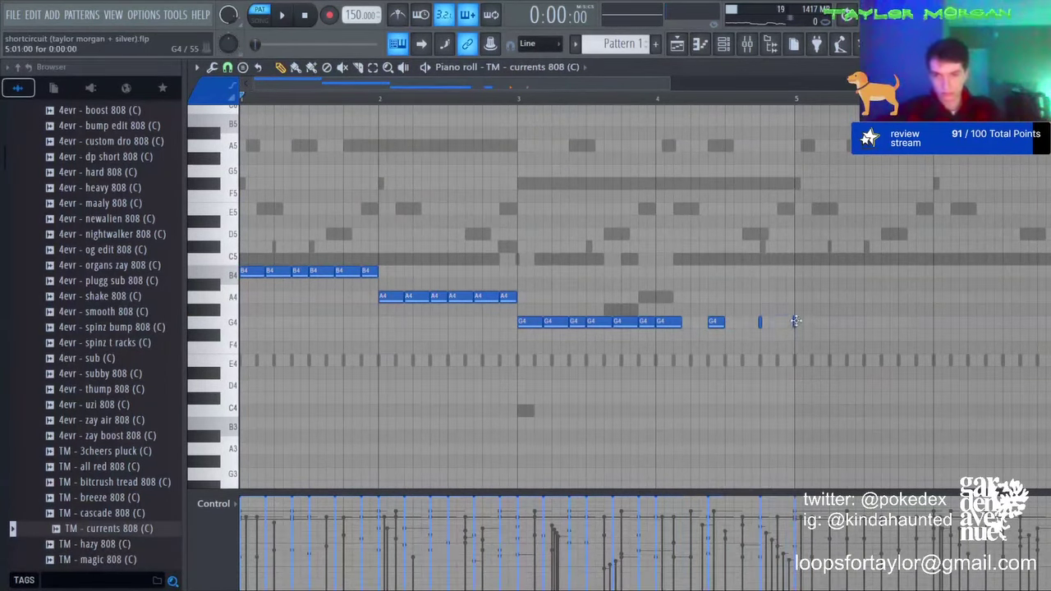
key("ctrl+l")
right_click(799, 322)
key("space")
key("ctrl+b")
key("ctrl+d")
scroll(614, 99, "down", 3)
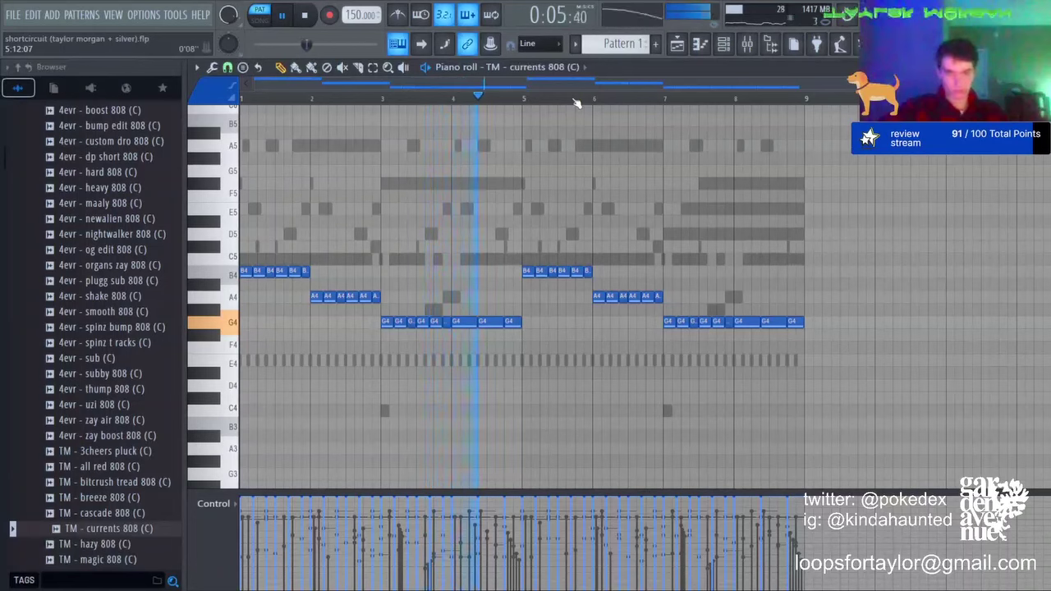
key("ctrl+Up")
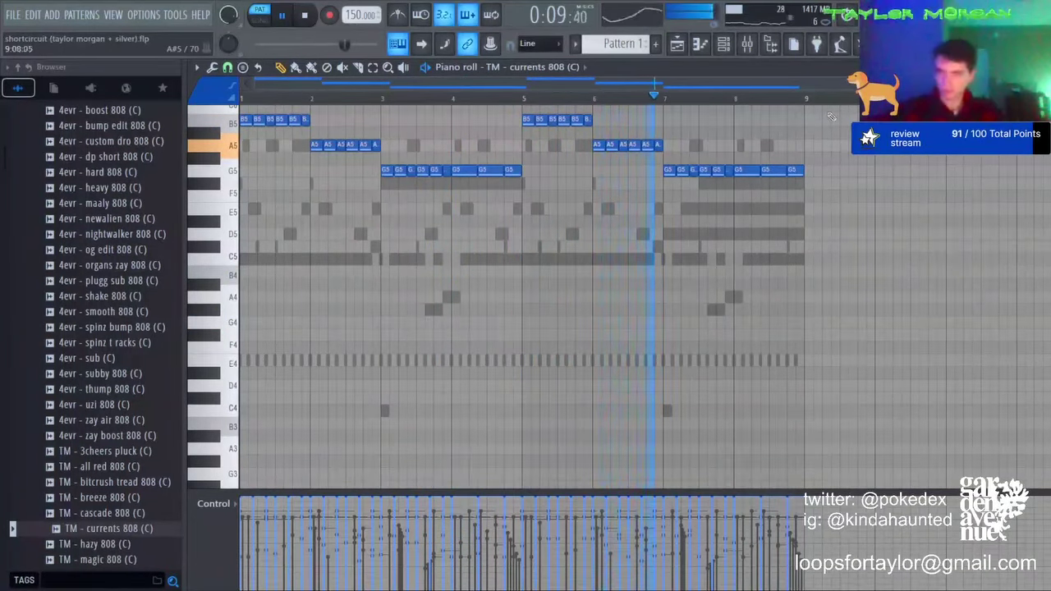
Step: Show the playlist, solo Track 2 and inspect the 150bpm_shorted clip's settings
left_click(724, 45)
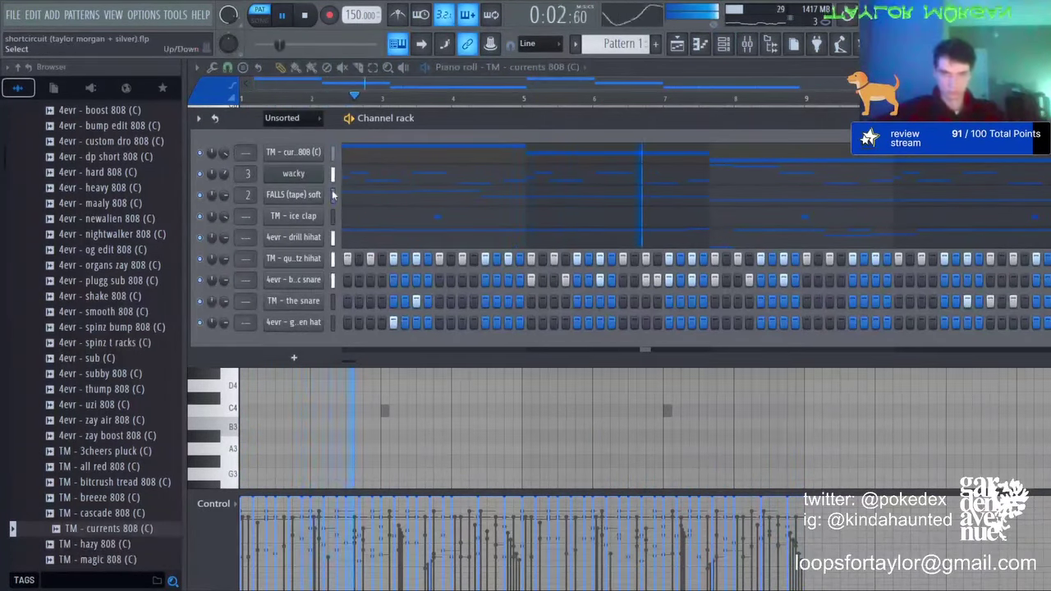
left_click(678, 46)
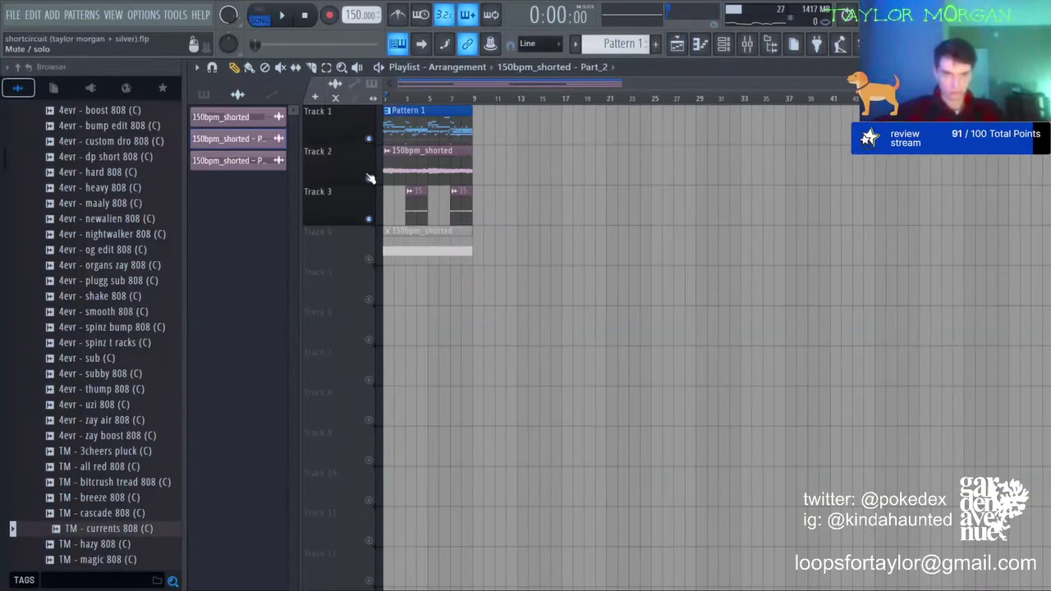
right_click(369, 178)
key("space")
double_click(408, 166)
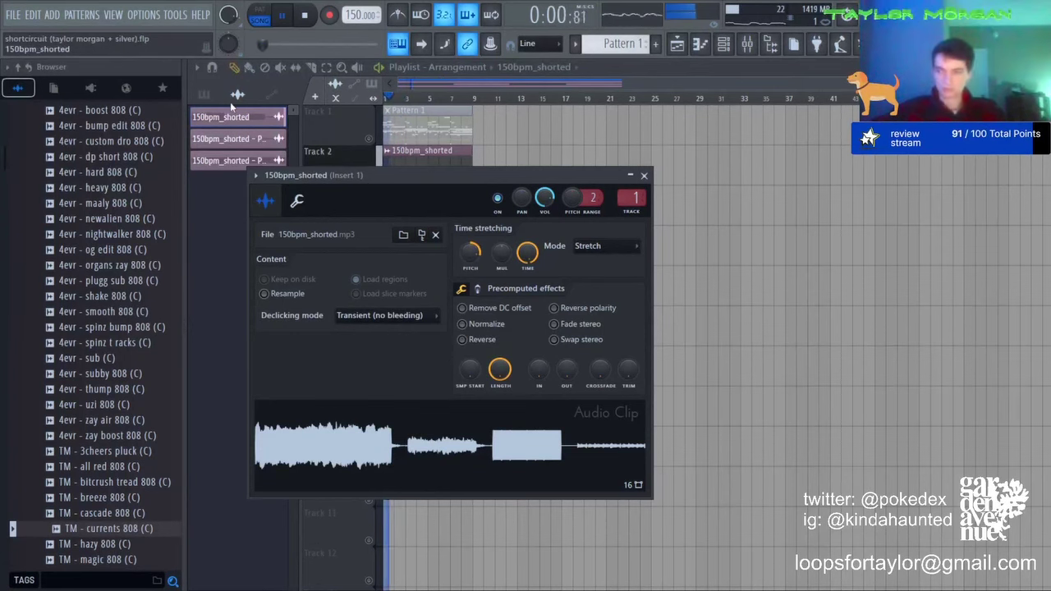
left_click(426, 84)
Step: Unmute Tracks 3 and 1, check the Part_2 clip, and delete the long muted Track 4 clip
left_click(369, 219)
key("space")
double_click(419, 204)
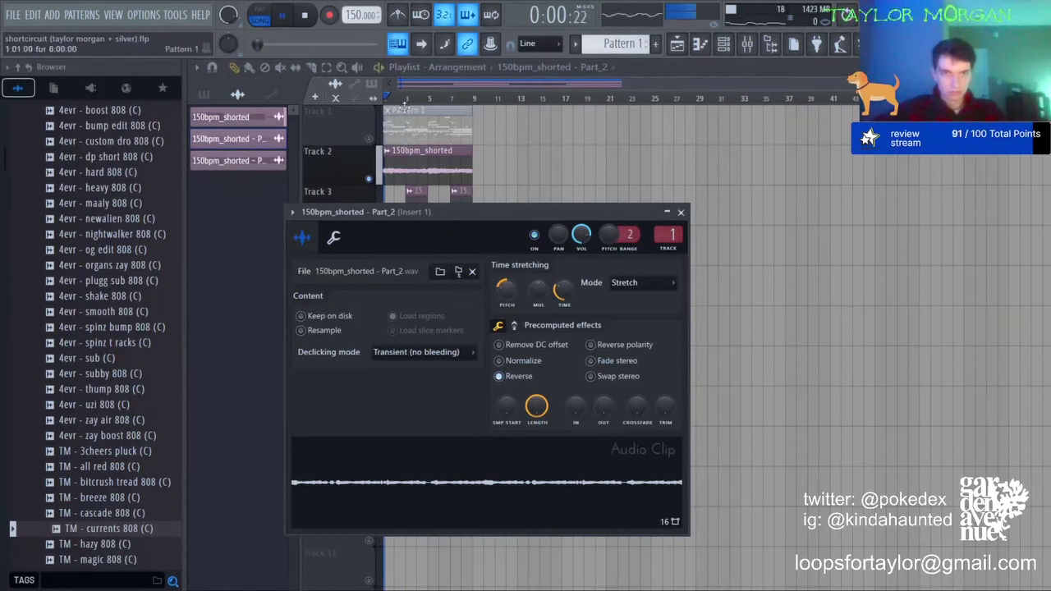
left_click(410, 84)
right_click(437, 254)
left_click(369, 139)
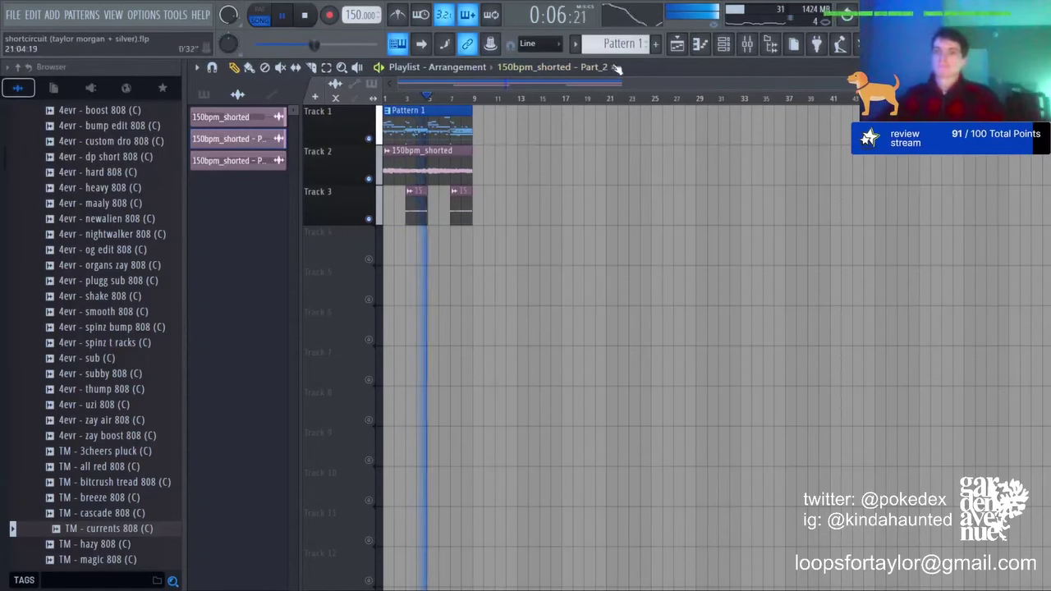
Step: Switch the channel rack filter from Audio to Unsorted and bring up the TM - quartz hihat notes
key("F6")
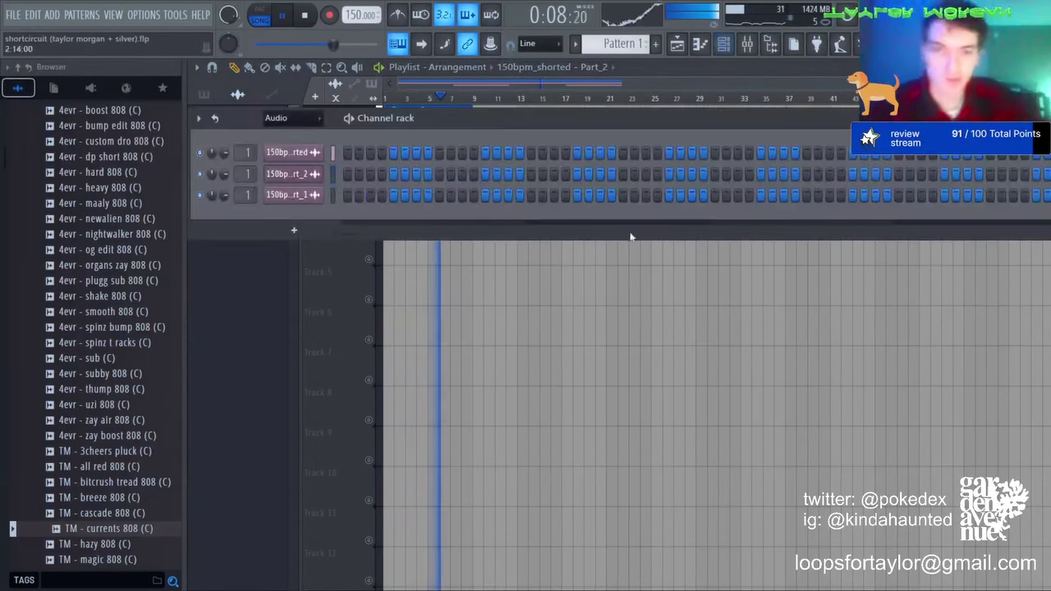
left_click(312, 151)
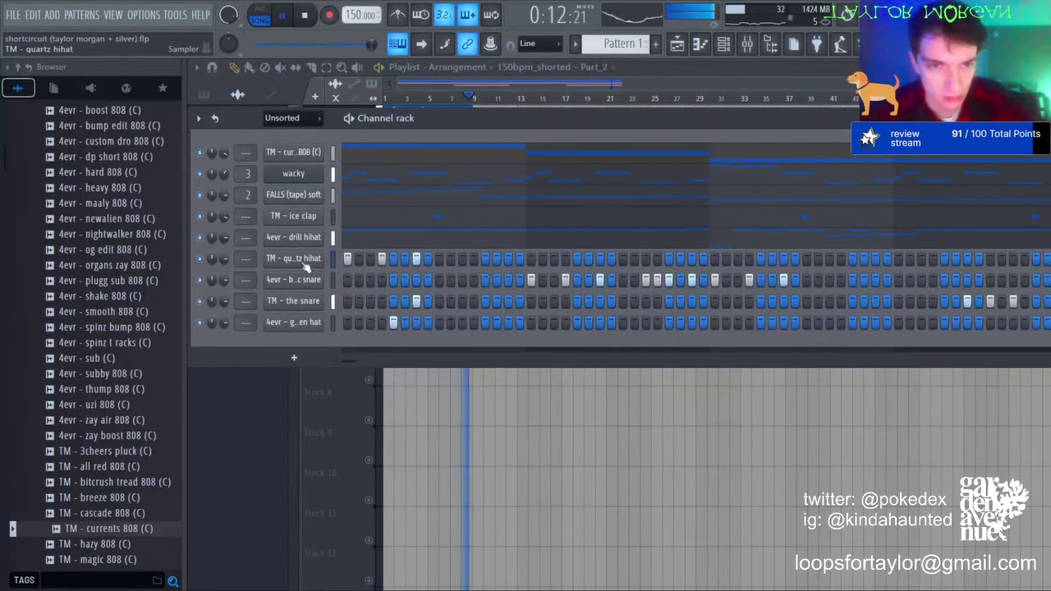
key("F7")
Step: Keep the first half-bar of hihats and repeat it through bar 9
key("ctrl+a")
left_click_drag(241, 97, 282, 97)
key("ctrl+b")
key("ctrl+b")
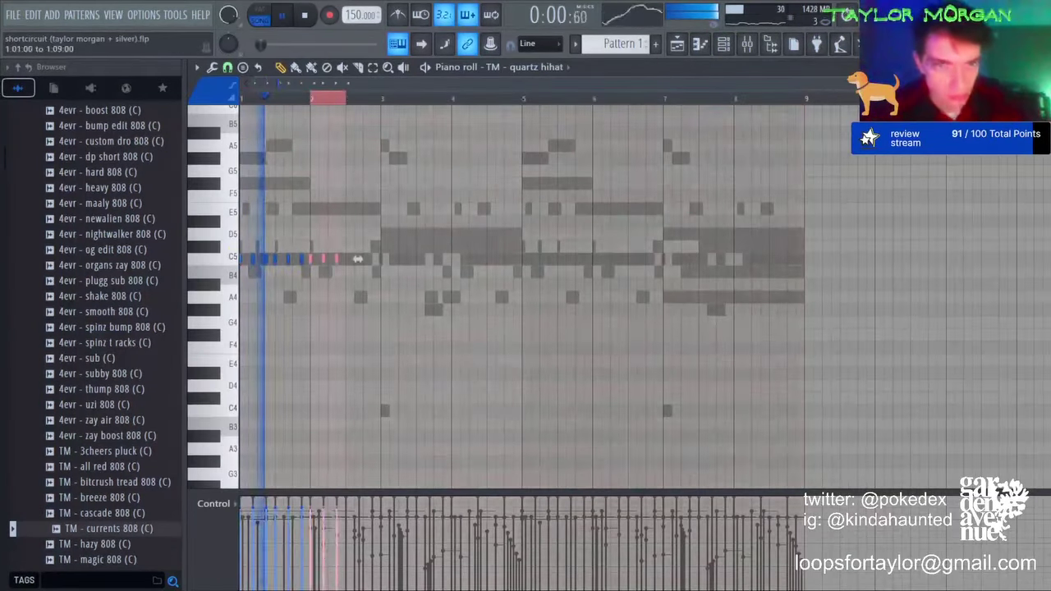
key("ctrl+b")
key("ctrl+b")
key("ctrl+b")
key("ctrl+b")
key("ctrl+b")
key("ctrl+b")
key("ctrl+b")
key("ctrl+b")
key("ctrl+b")
key("ctrl+b")
key("ctrl+b")
key("ctrl+b")
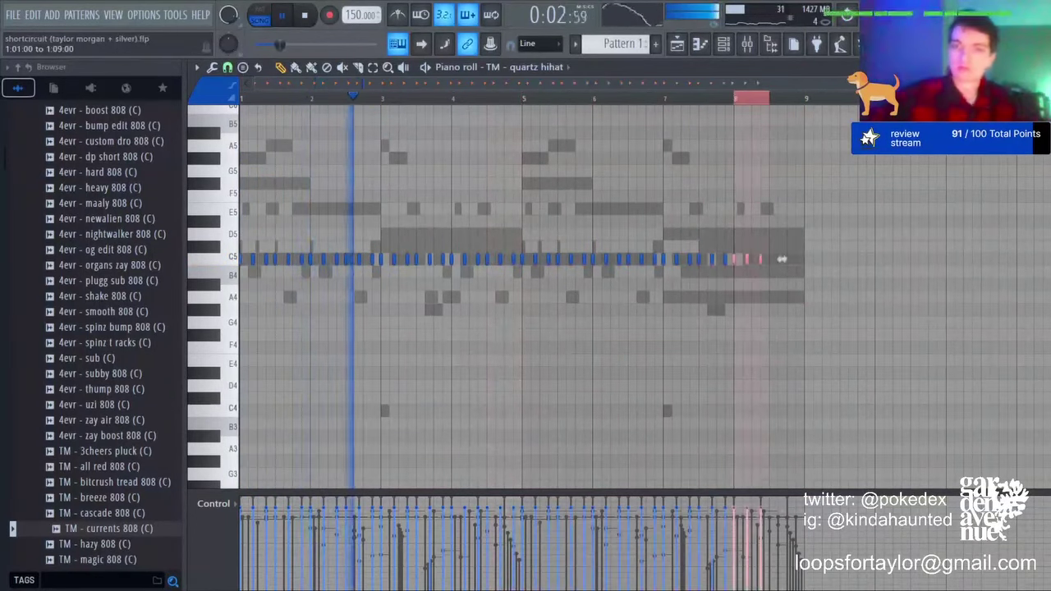
key("ctrl+b")
key("ctrl+d")
Step: Transpose the hihat roll down an octave, then up two semitones to D#4
key("ctrl+Down")
key("shift+Up")
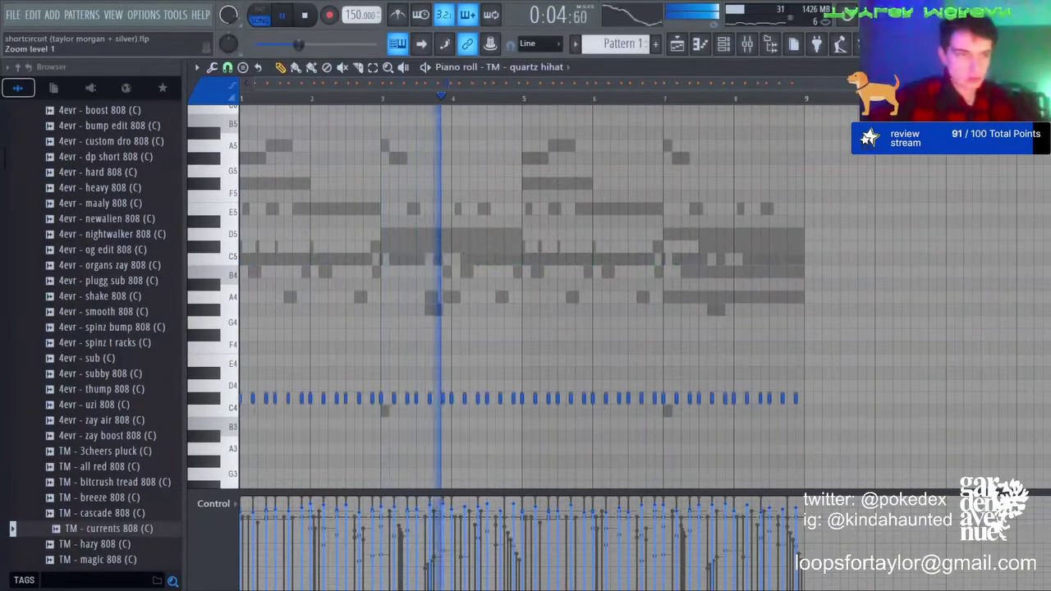
key("shift+Up")
key("shift+Up")
key("ctrl+a")
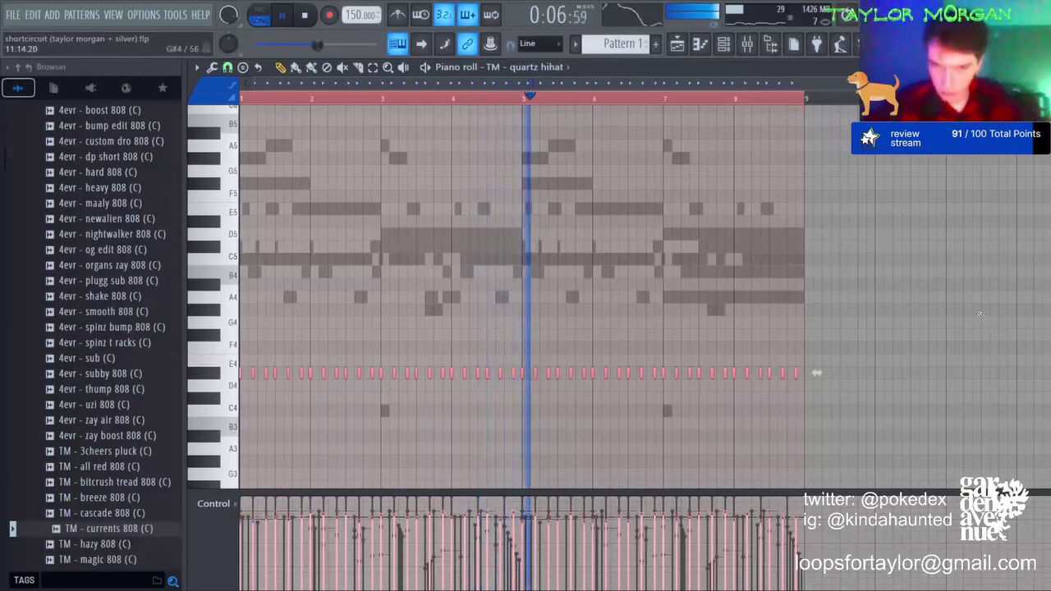
key("ctrl+d")
Step: Remove hihat notes in bars 5 and 6 to leave gaps, then lower the roll to D4
right_click(465, 374)
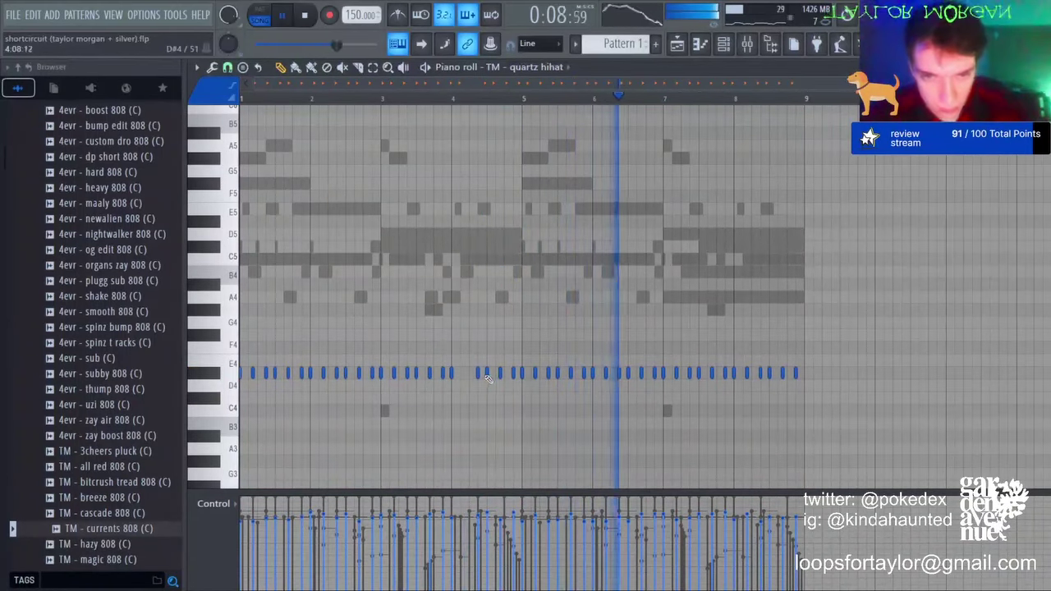
right_click(487, 375)
right_click(500, 375)
right_click(513, 376)
left_click(505, 373)
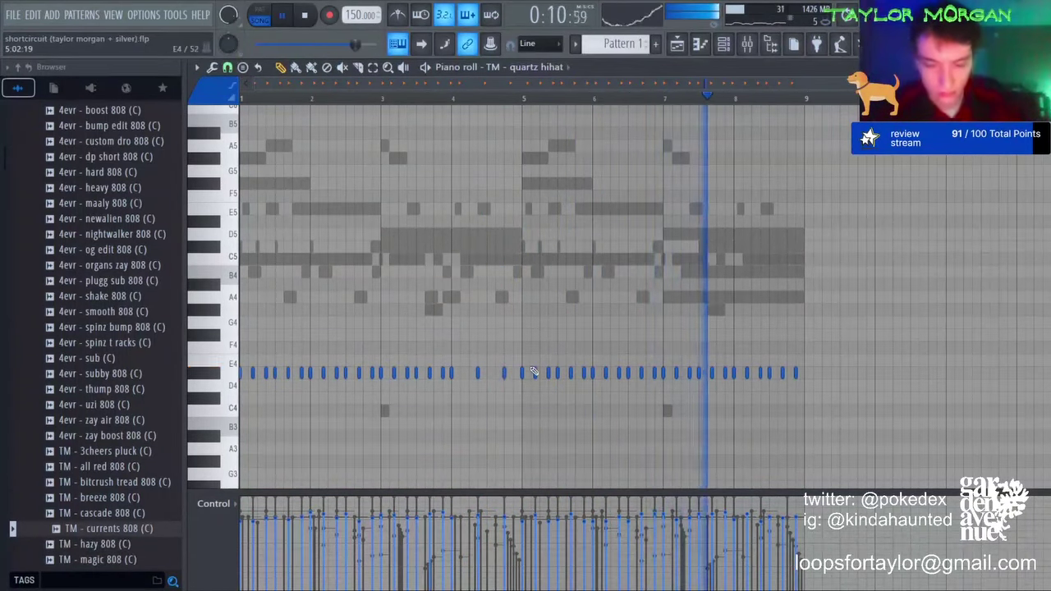
key("ctrl+l")
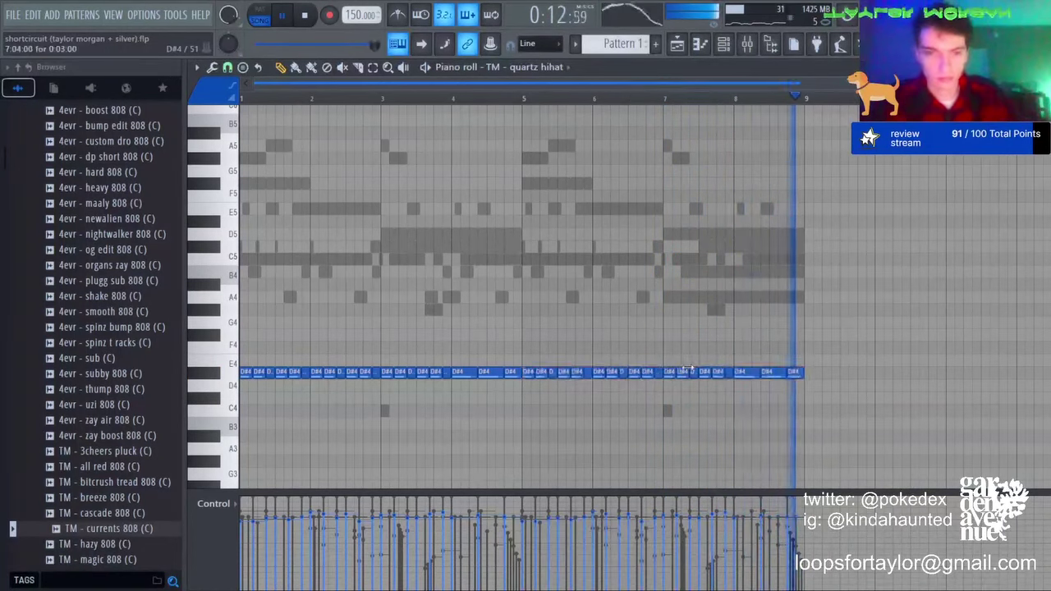
key("ctrl+z")
key("Down")
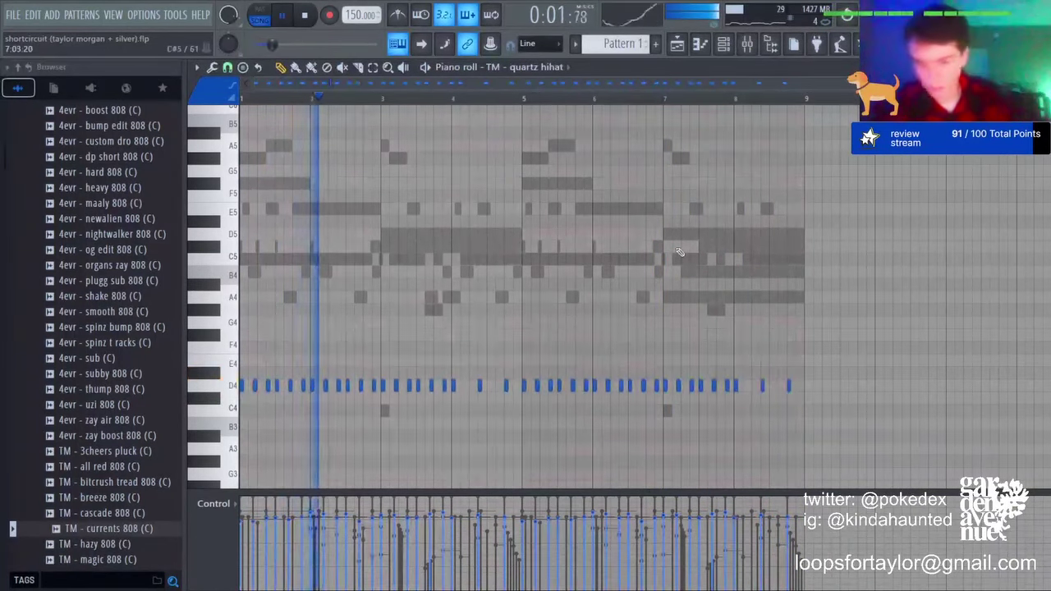
key("F6")
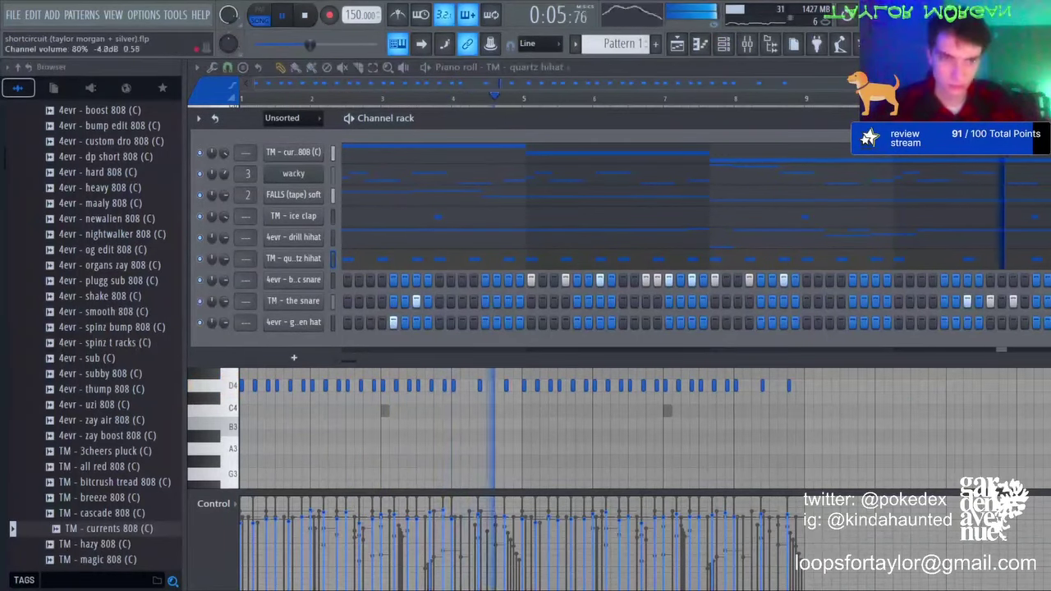
Step: Stop playback and move the currents 808 channel higher in the channel rack
key("space")
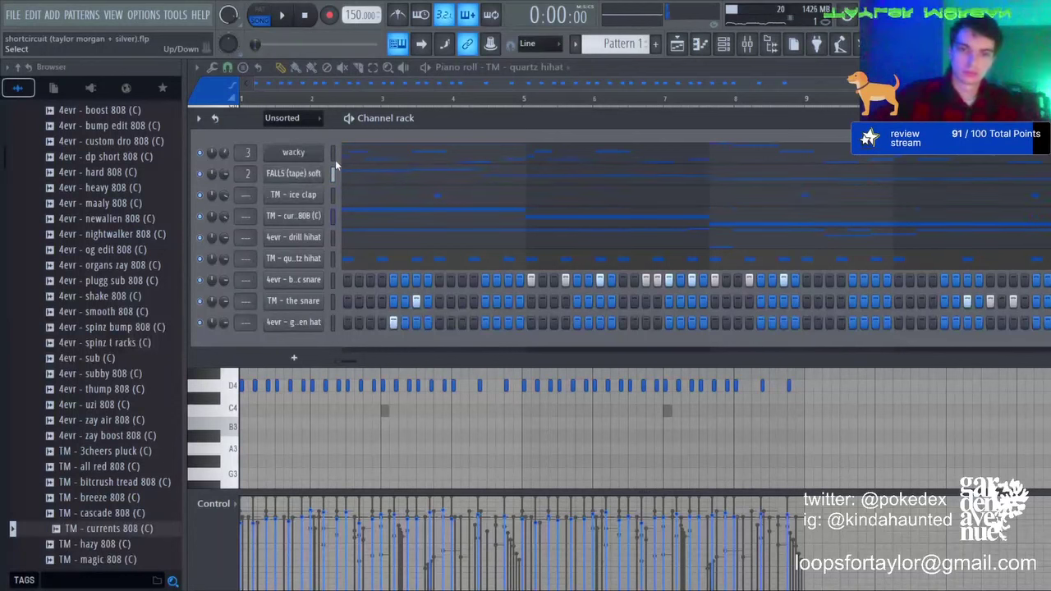
key("alt+Up")
key("space")
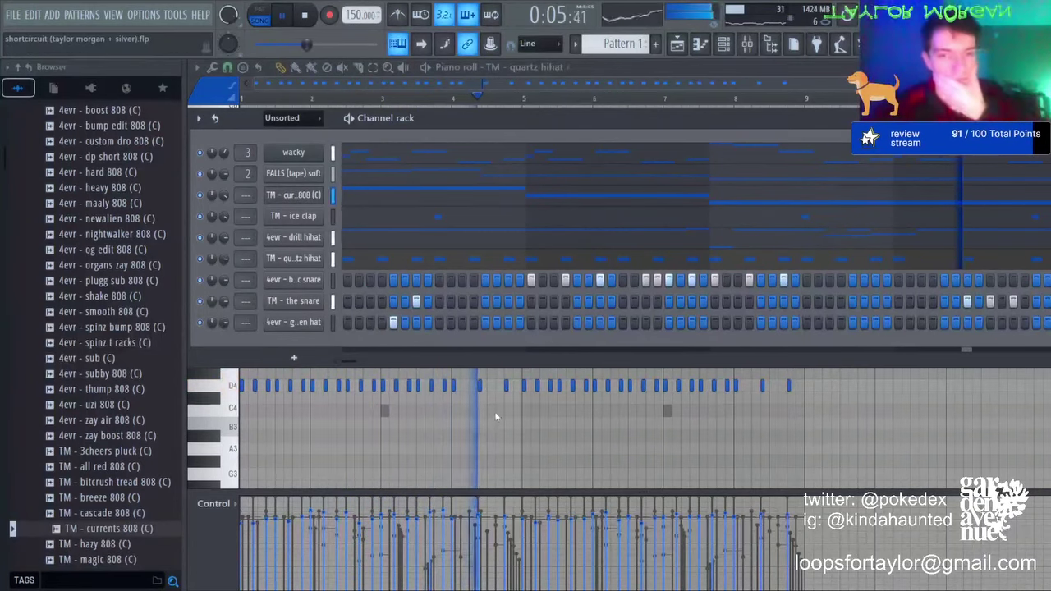
key("ctrl+z")
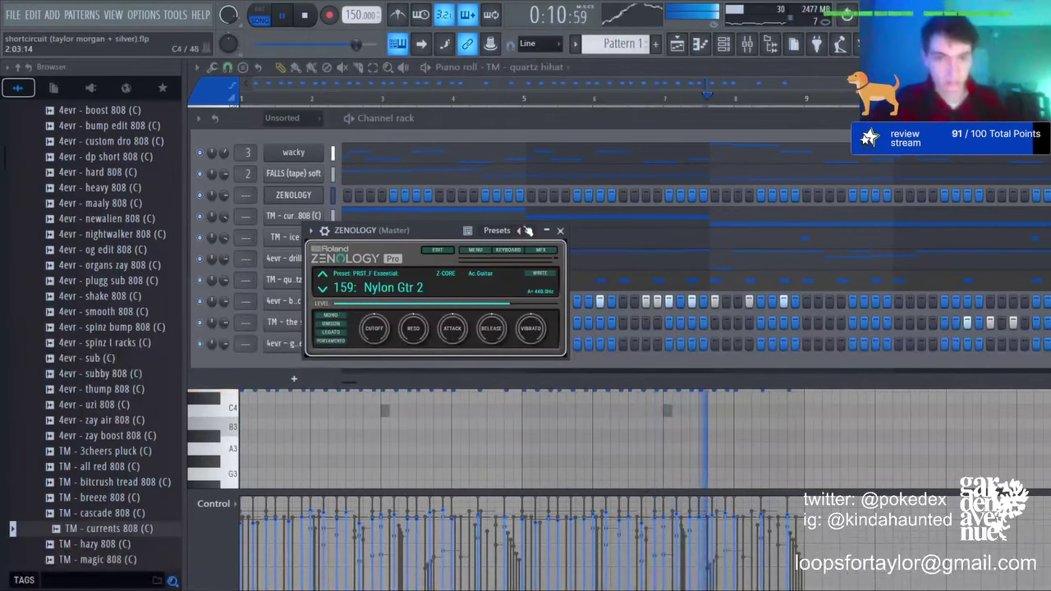
Step: Draw a two-bar G#5 strings note in bar 1, replacing a trial E5 note
left_click(700, 45)
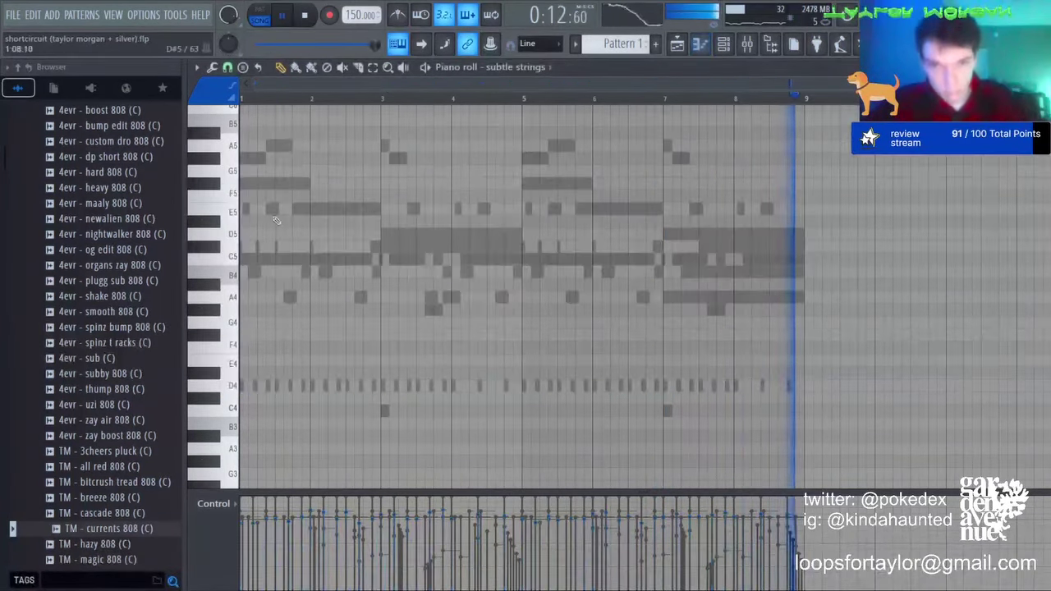
key("space")
left_click_drag(244, 219, 221, 213)
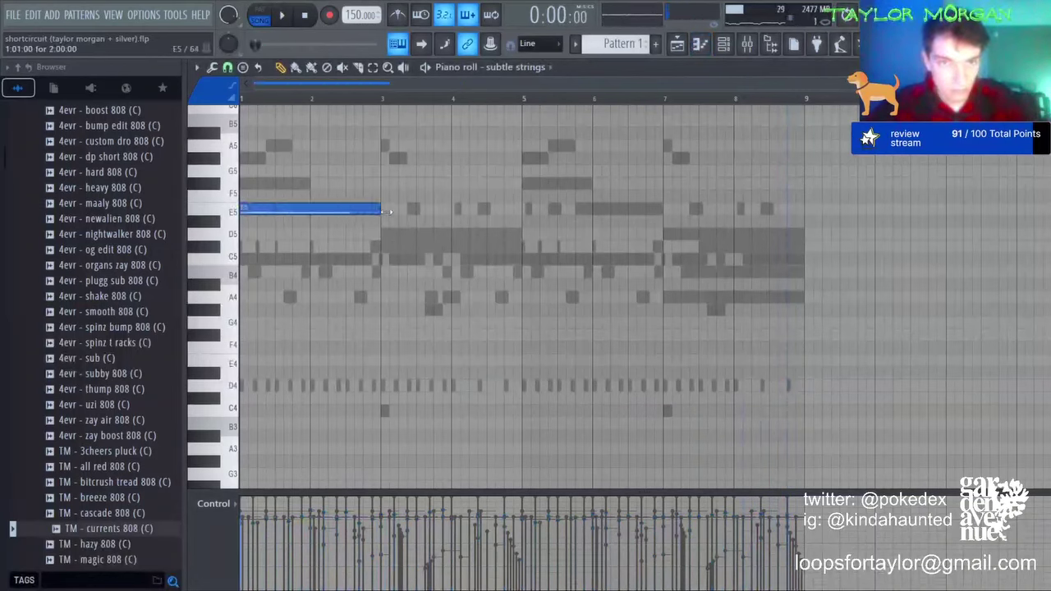
key("space")
key("space")
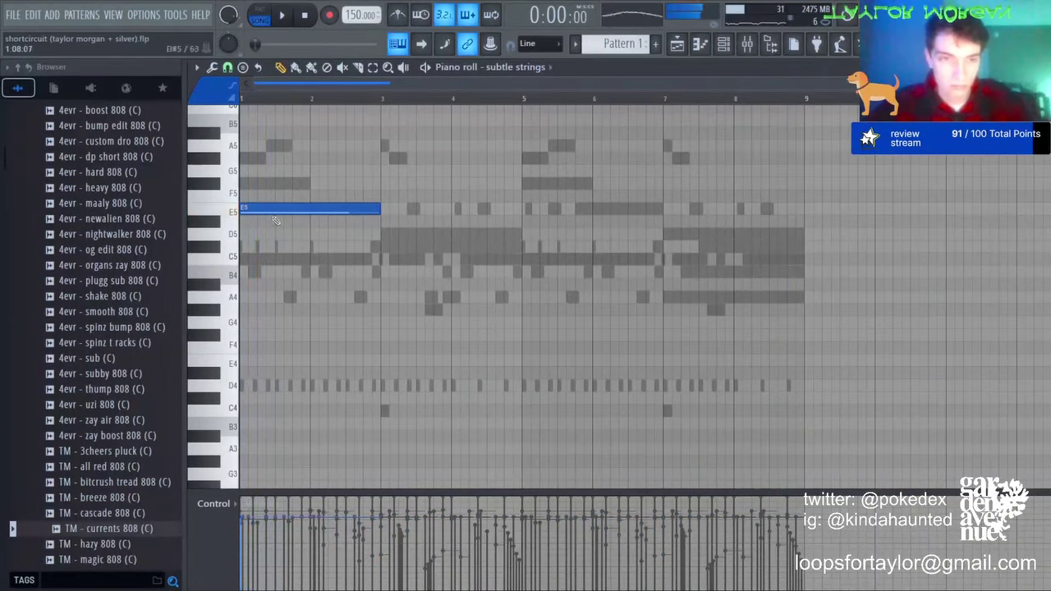
right_click(273, 211)
left_click_drag(267, 191, 237, 160)
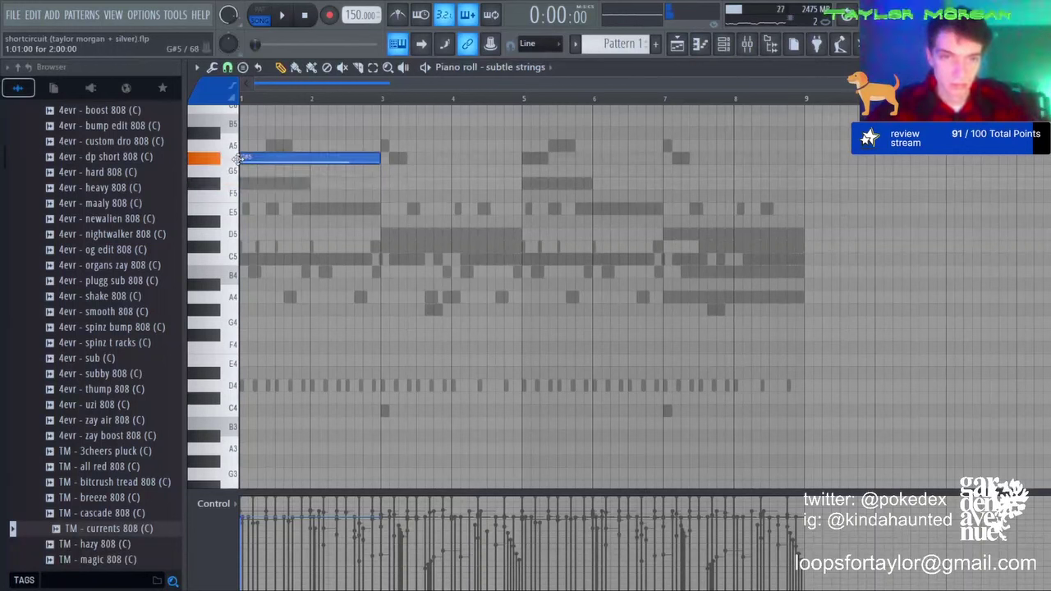
key("space")
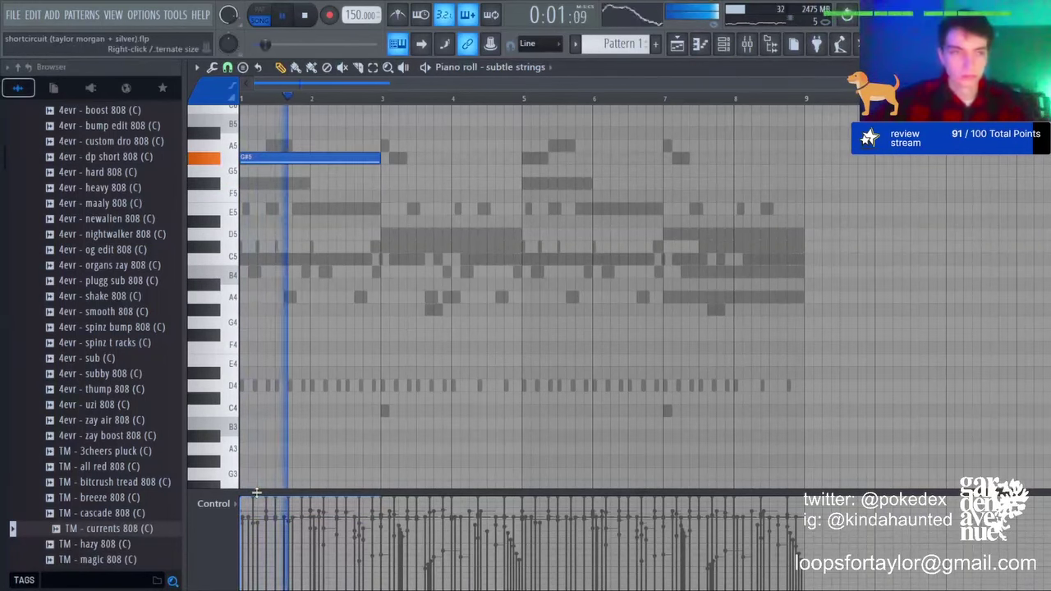
Step: Continue with two-bar copies at A5, G#5 and E5 through bar 9
key("ctrl+b")
key("shift+Up")
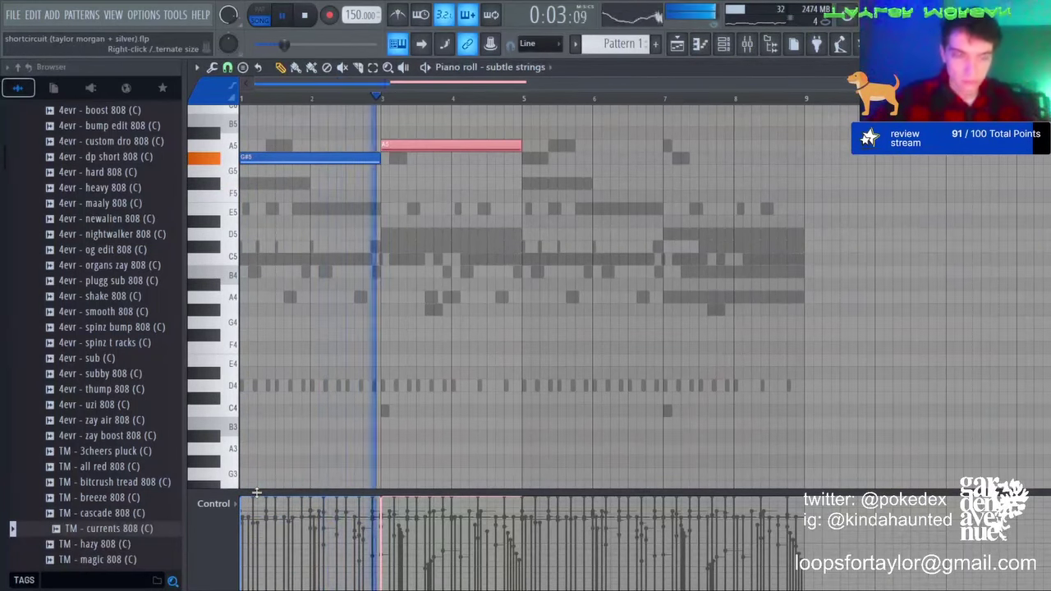
scroll(340, 99, "up", 3)
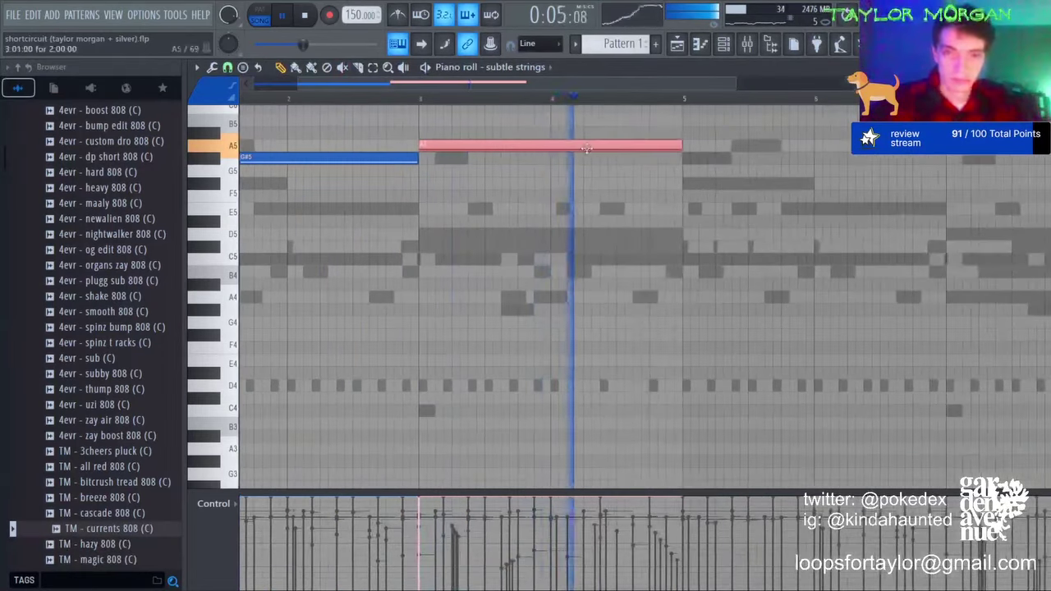
key("ctrl+b")
key("shift+Down")
key("ctrl+b")
key("shift+Down")
key("shift+Down")
key("shift+Down")
key("shift+Down")
key("ctrl+d")
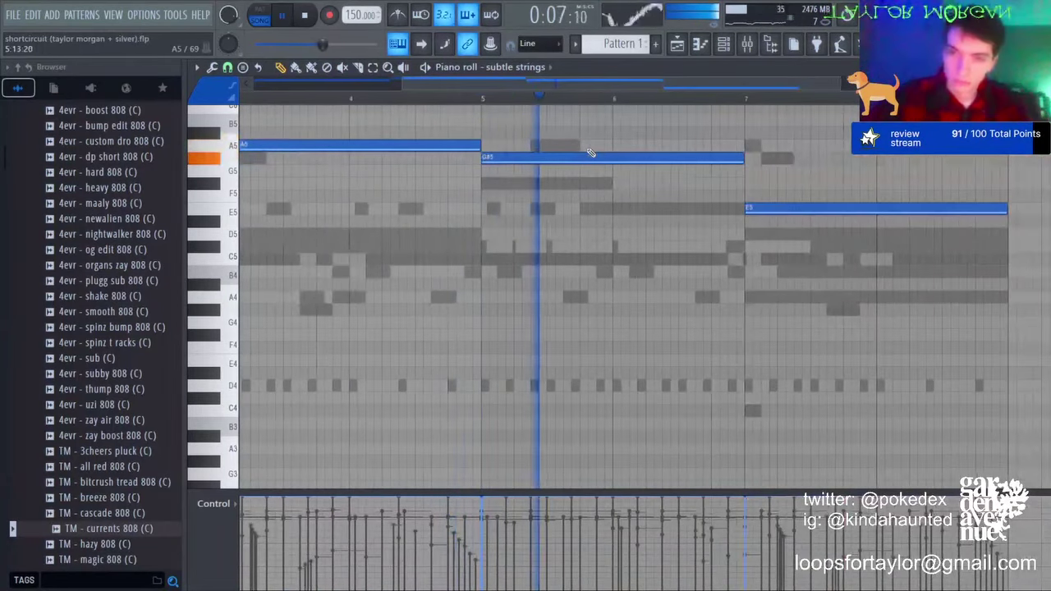
scroll(548, 100, "down", 3)
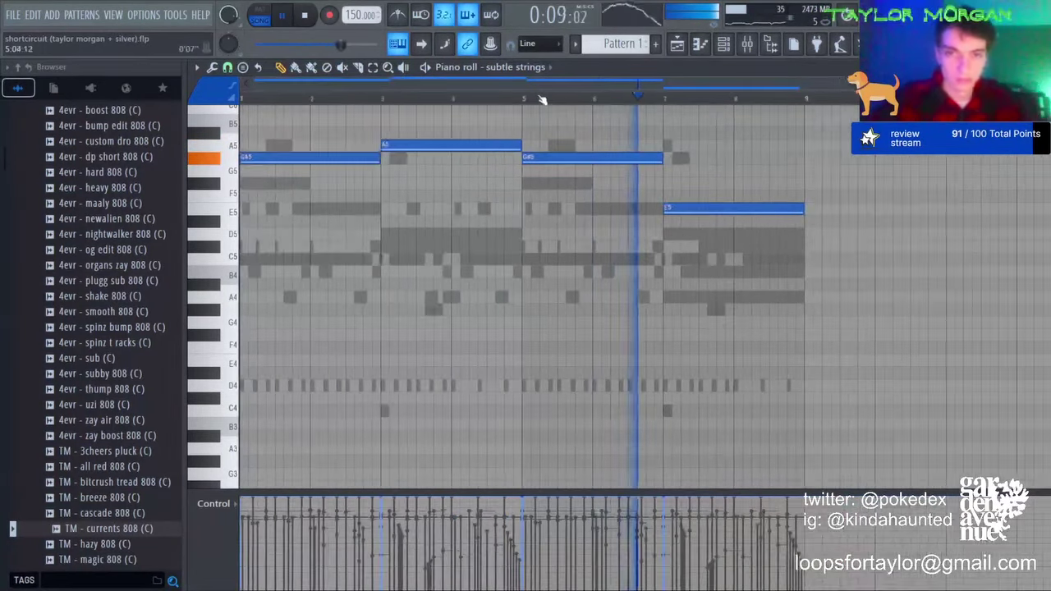
Step: Double the four string notes an octave lower and select the subtle strings mixer track
key("ctrl+a")
key("ctrl+c")
key("ctrl+v")
key("ctrl+Down")
key("ctrl+d")
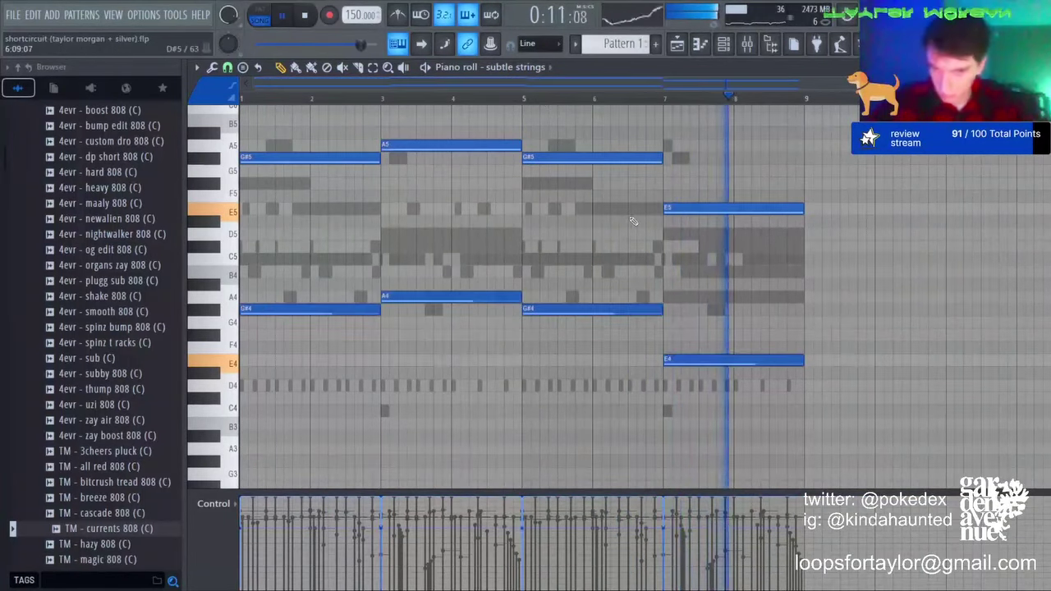
key("ctrl+a")
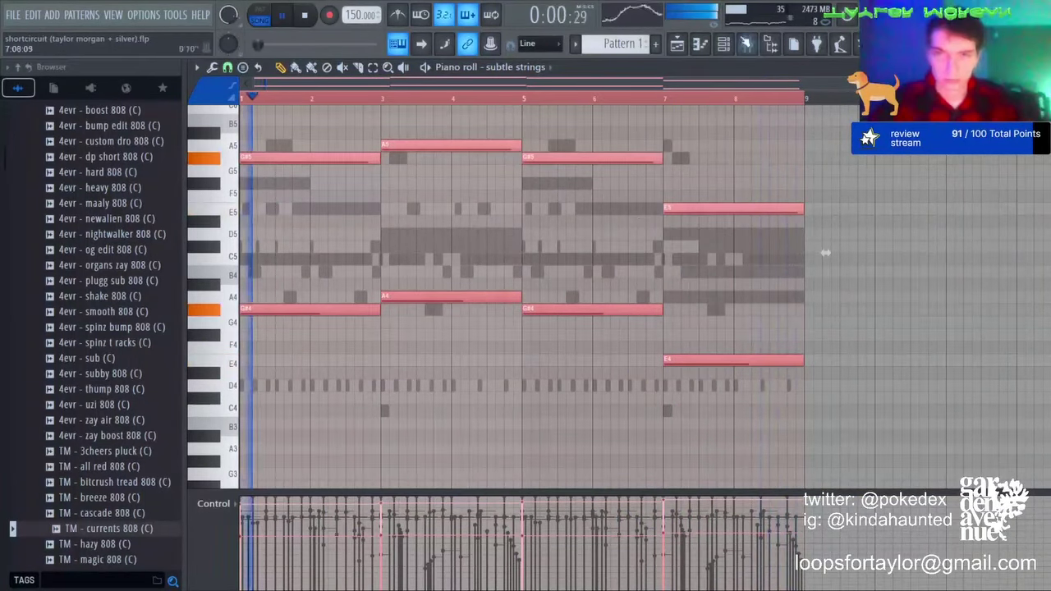
key("F9")
left_click(290, 192)
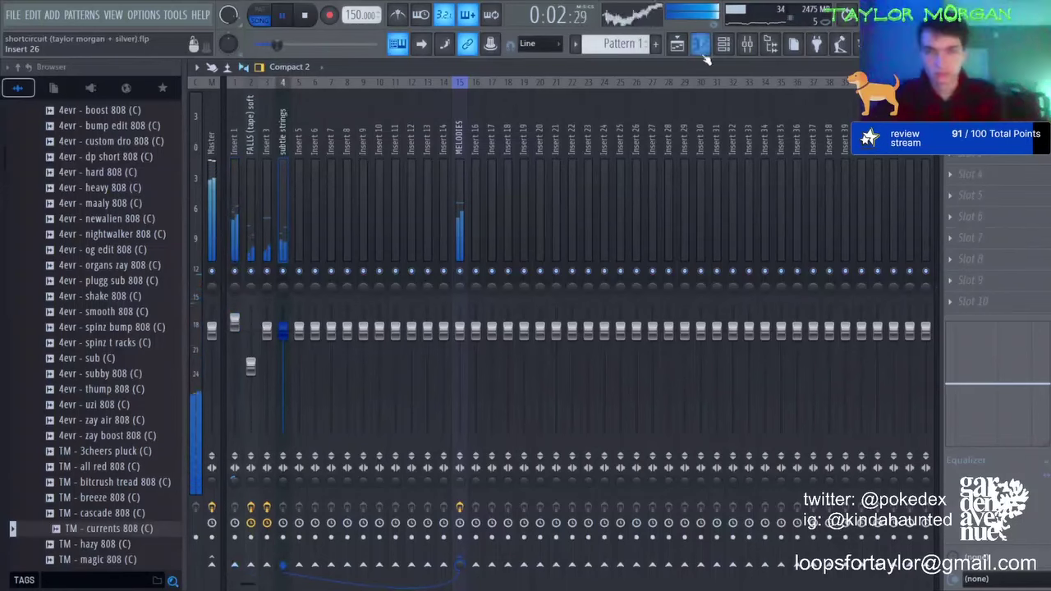
Step: Route the 808 and drum channels to their own mixer inserts and solo Insert 1
key("F6")
left_click_drag(333, 216, 334, 343)
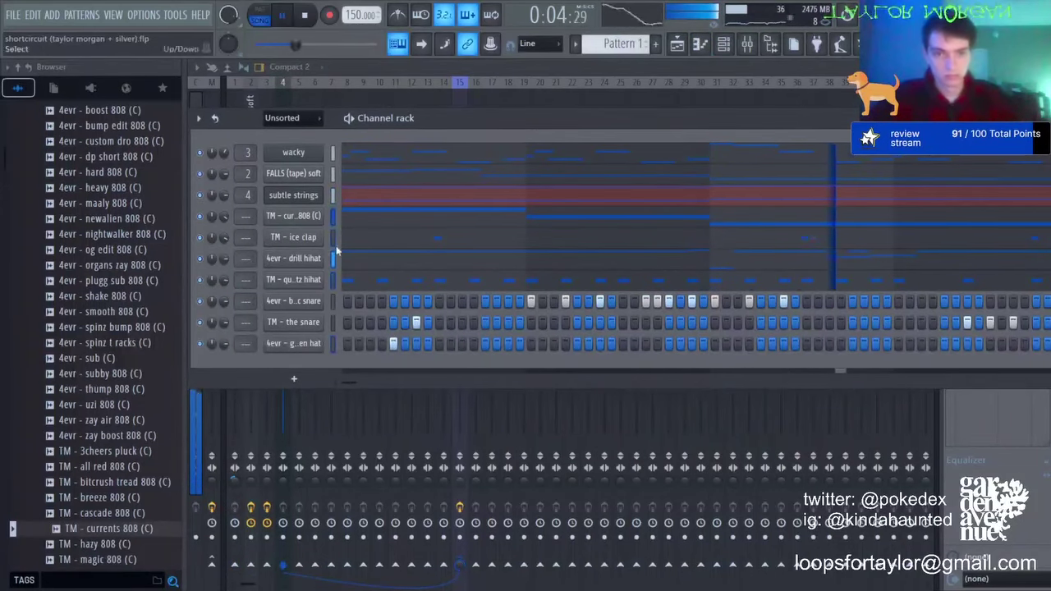
key("F6")
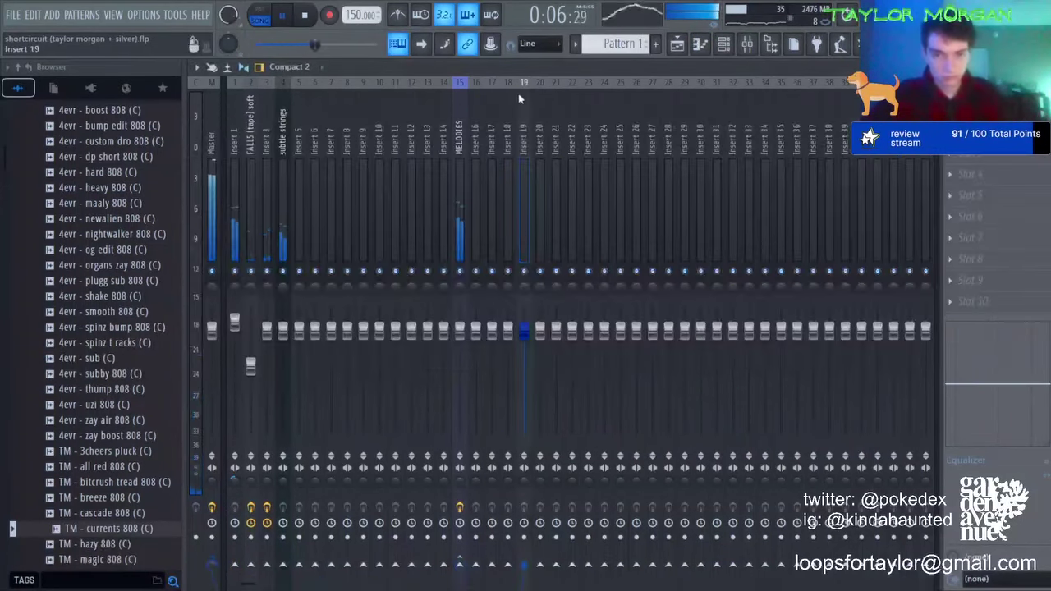
right_click(235, 282)
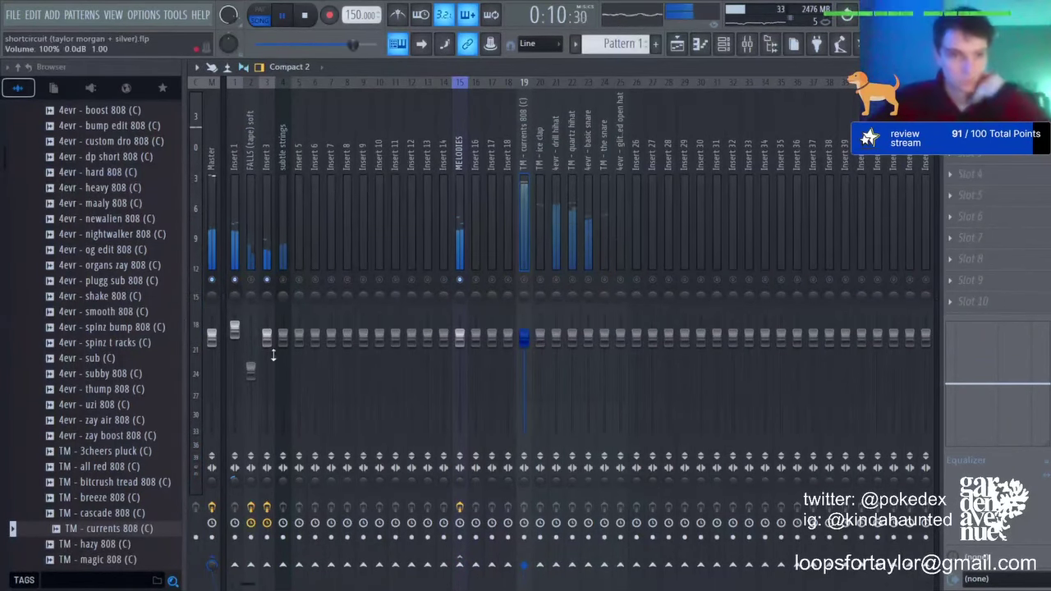
Step: Lower insert 3's fader and reshape its Parametric EQ 2 bands
left_click_drag(274, 355, 273, 367)
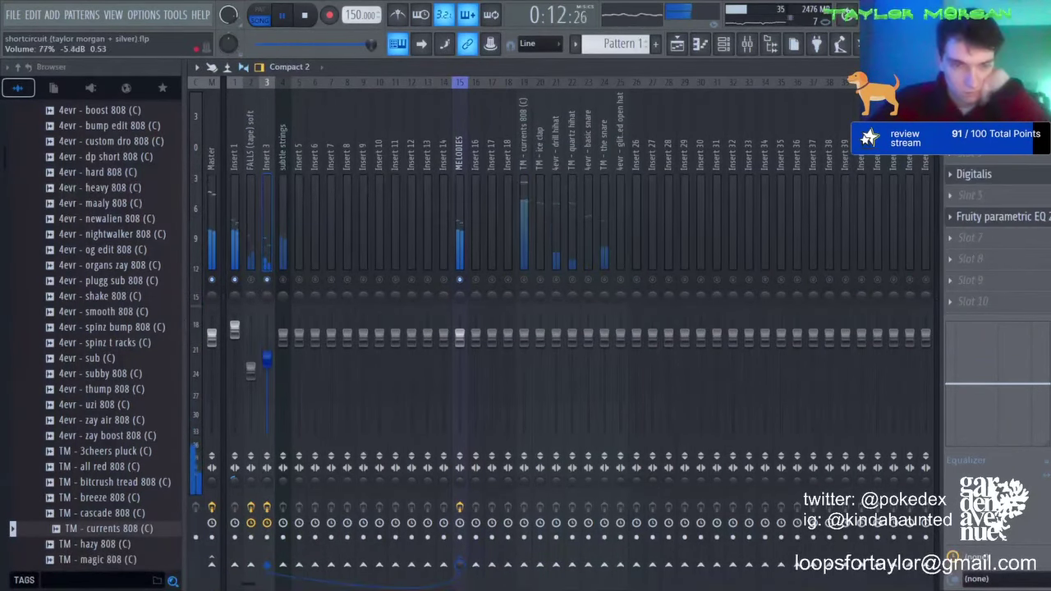
left_click_drag(267, 312, 267, 355)
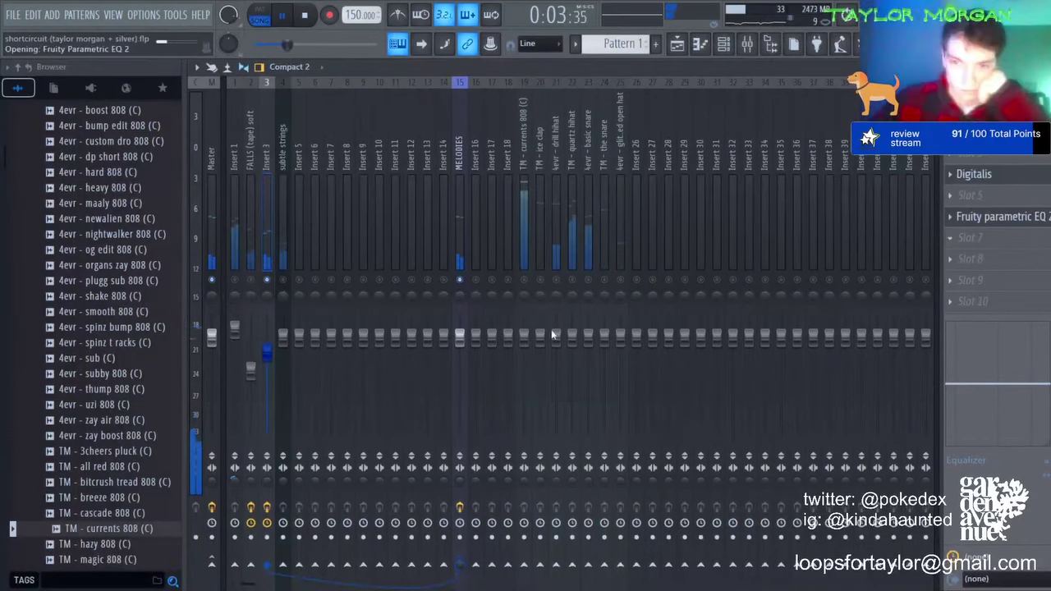
left_click_drag(608, 352, 505, 300)
left_click_drag(489, 351, 489, 358)
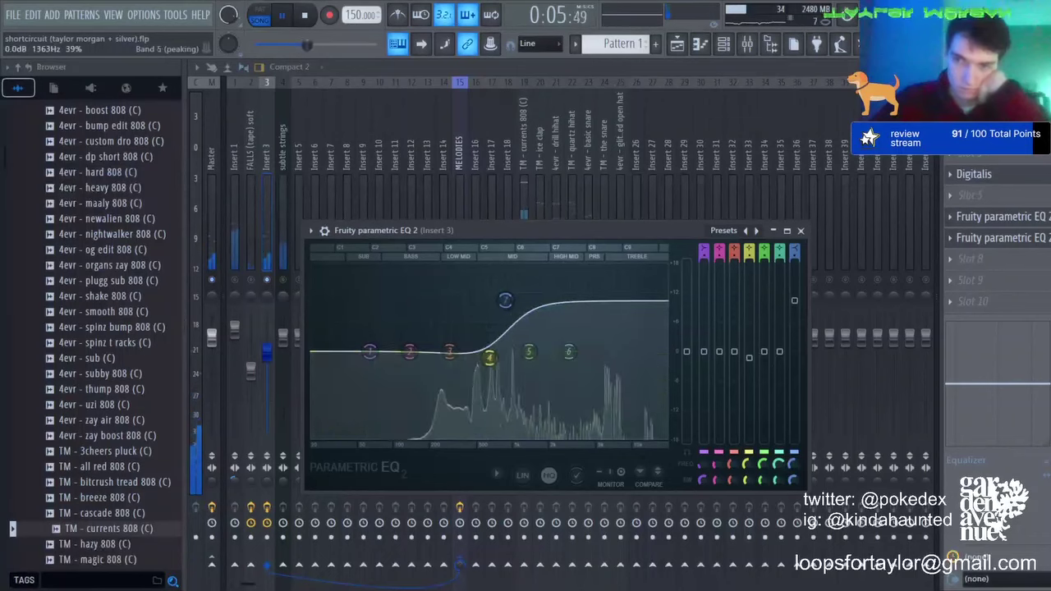
left_click(800, 231)
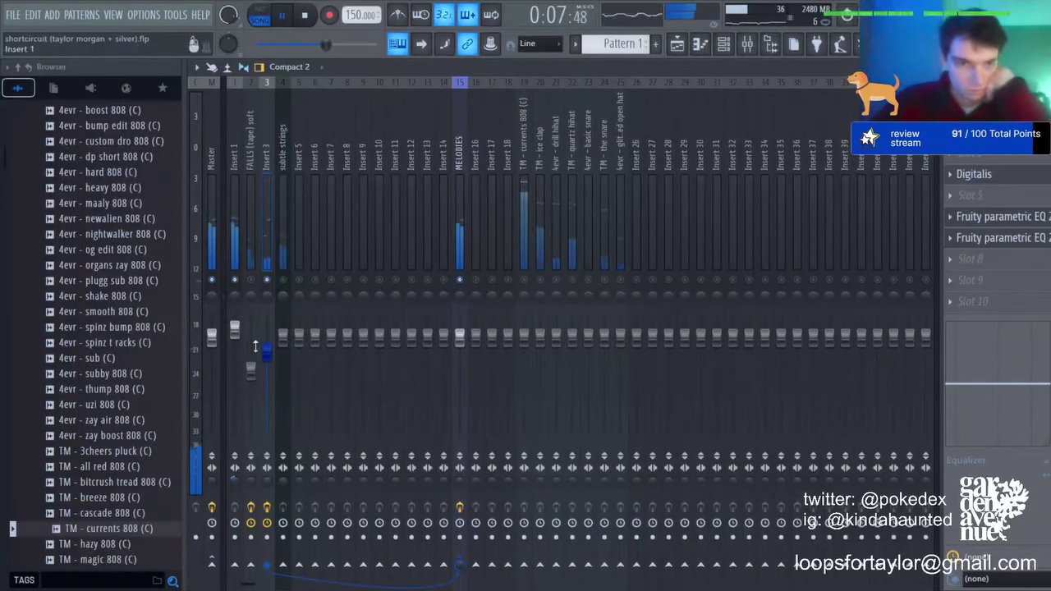
left_click(700, 45)
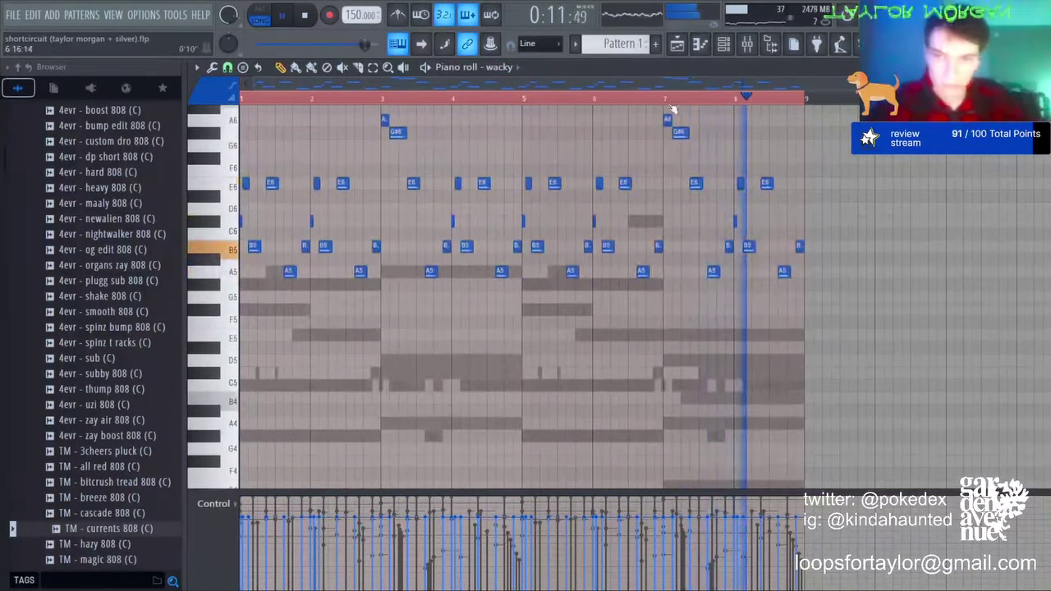
Step: Unmute insert 2, set insert 3 to 81%, unmute all tracks, and lower the subtle strings fader
key("F9")
left_click(251, 280)
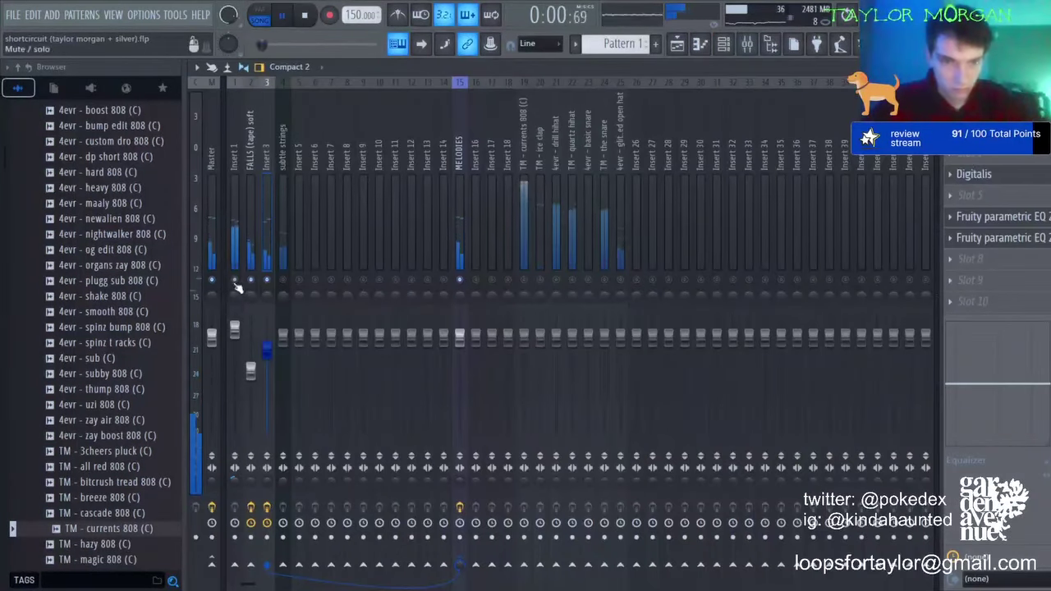
left_click_drag(251, 371, 251, 375)
left_click_drag(267, 349, 266, 356)
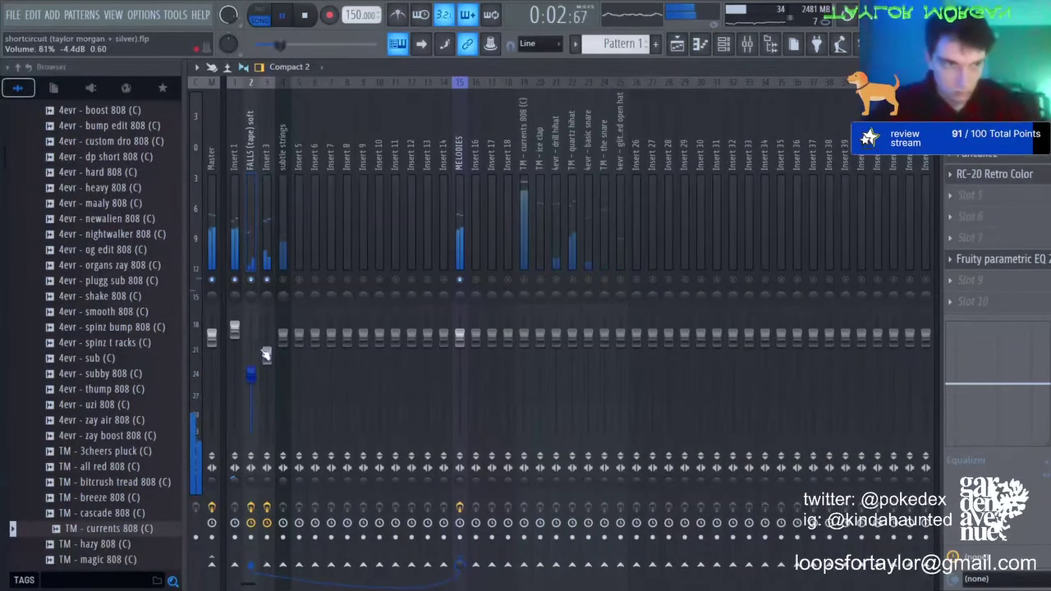
left_click(287, 358)
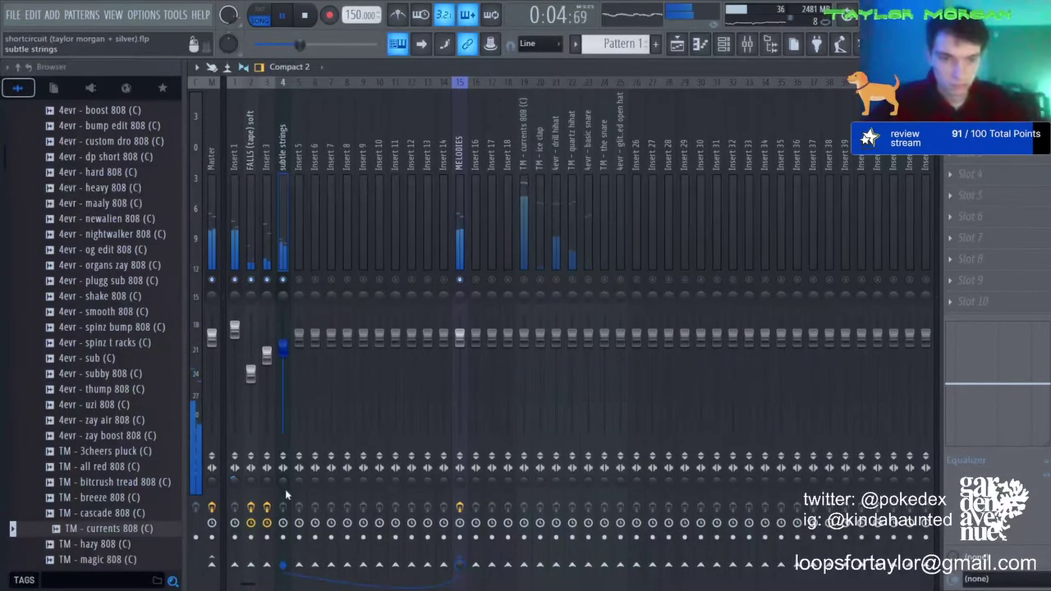
left_click(699, 43)
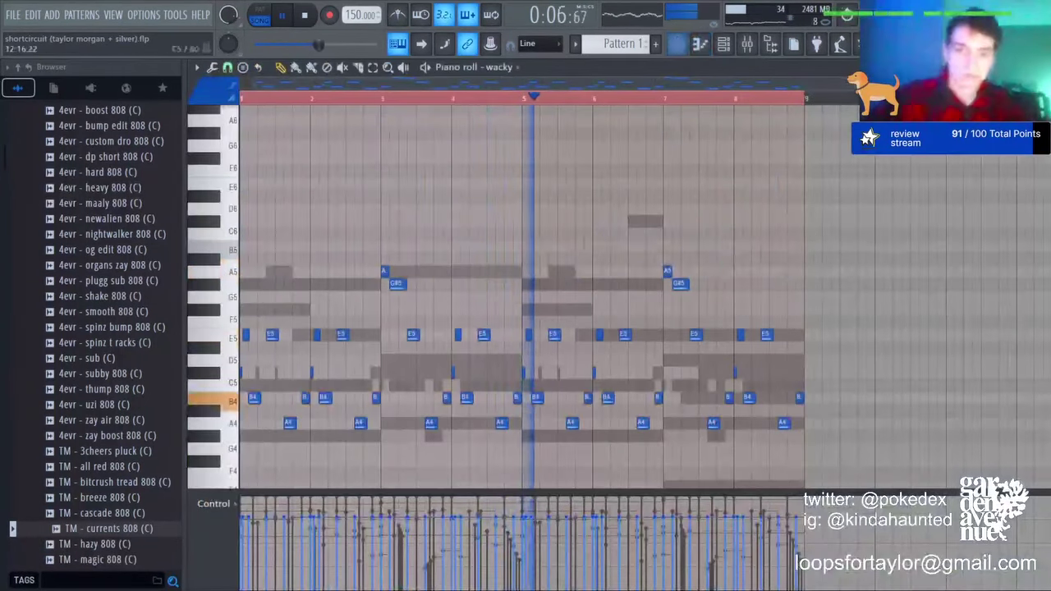
left_click(749, 46)
left_click(465, 213)
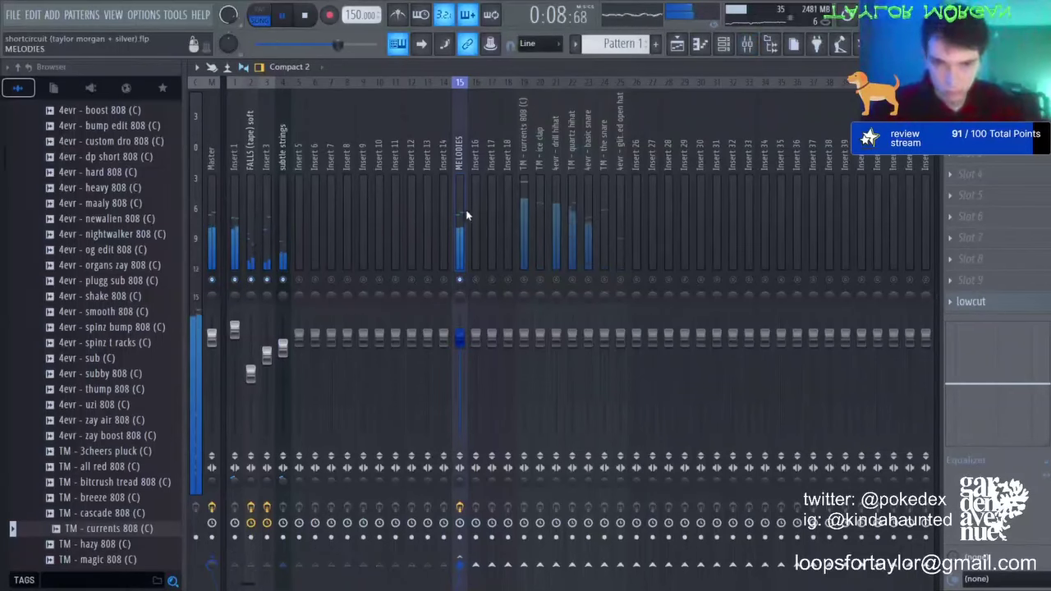
left_click(213, 215)
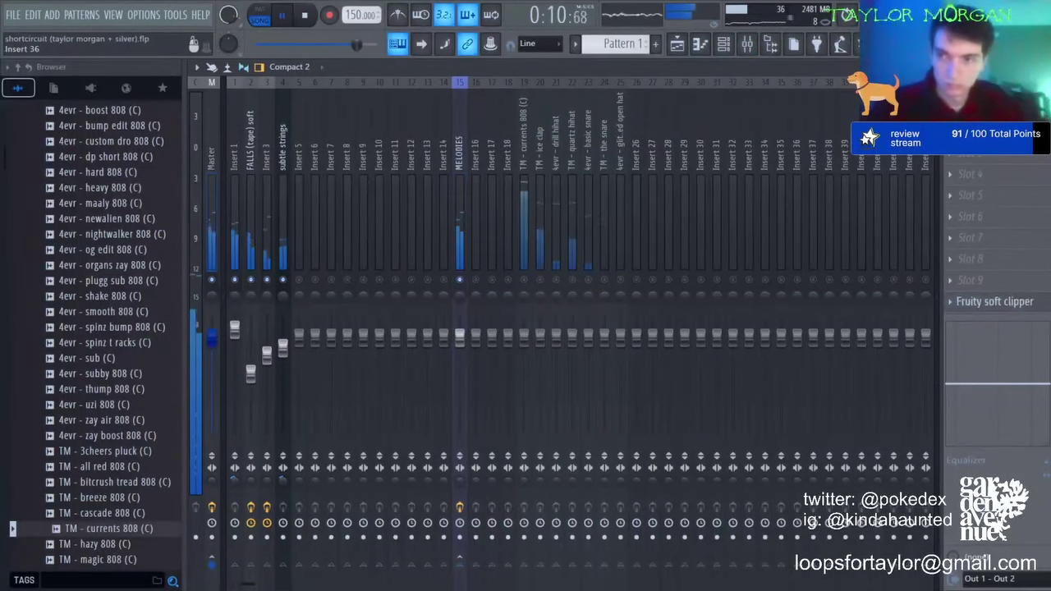
right_click(283, 279)
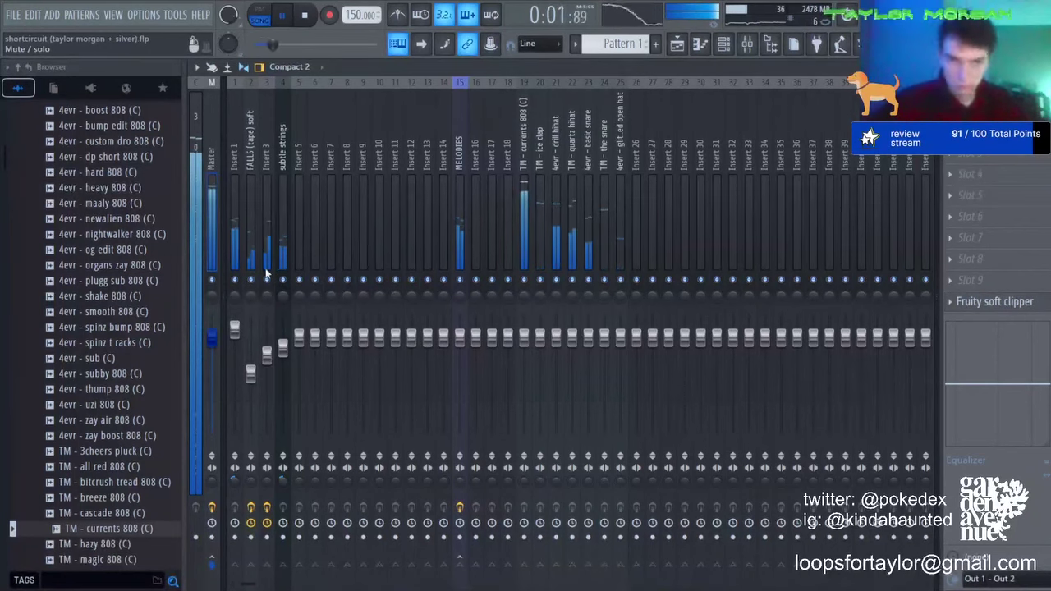
left_click_drag(289, 369, 289, 384)
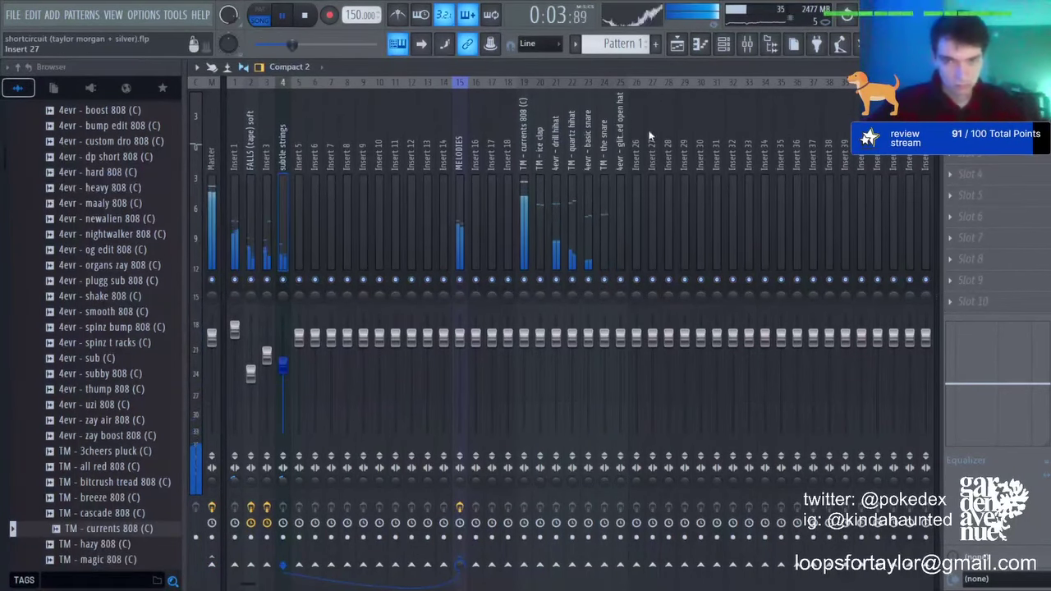
Step: Bring the drum tracks back in with the 808, lowering clap and open hat and panning the snare
right_click(524, 280)
left_click(540, 280)
left_click(555, 280)
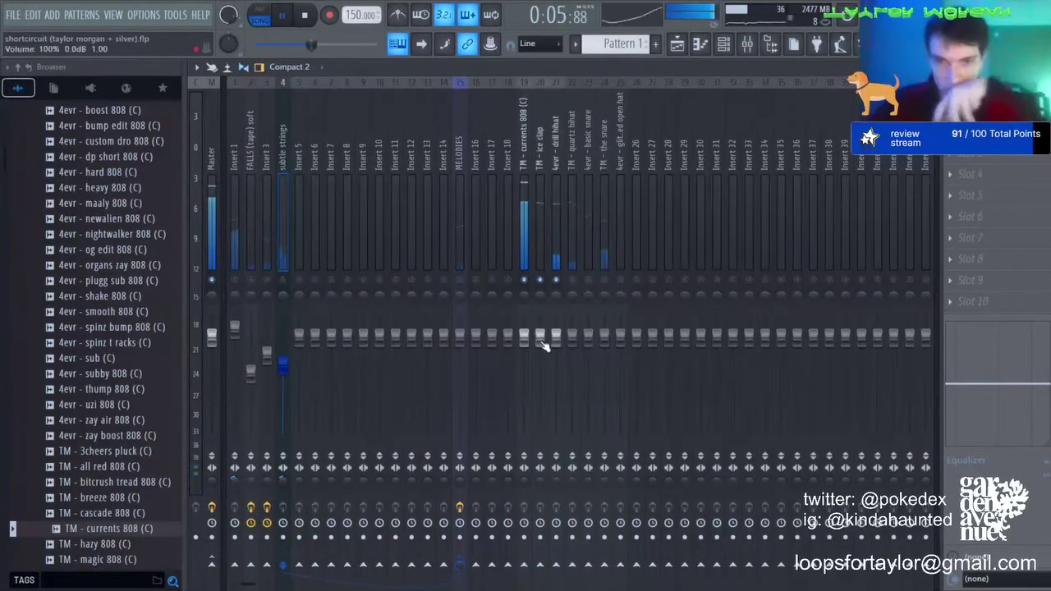
left_click_drag(541, 340, 588, 340)
left_click(572, 280)
left_click(589, 280)
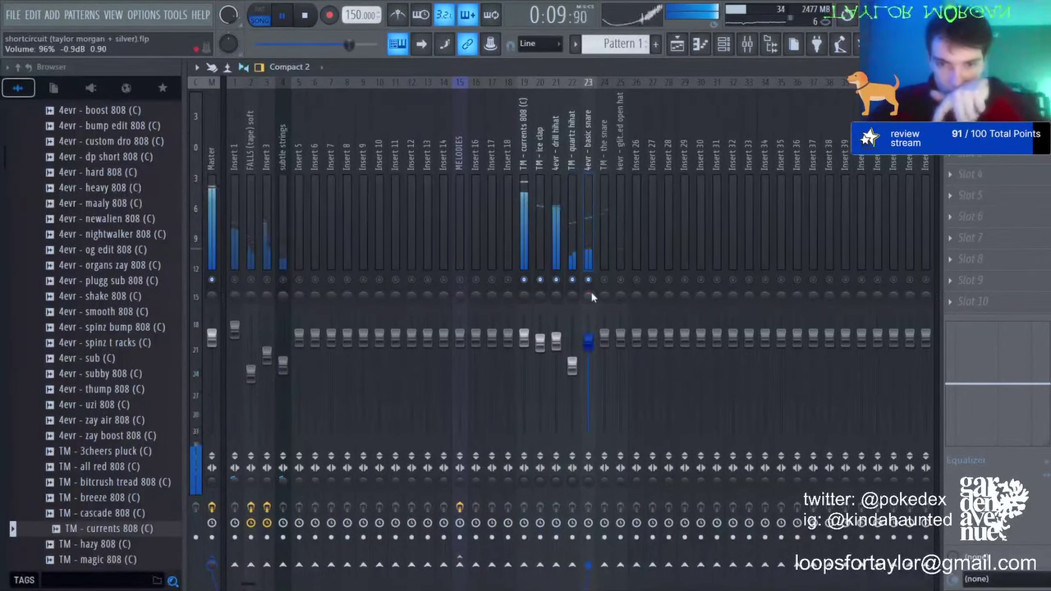
left_click(604, 280)
left_click_drag(605, 296, 605, 291)
left_click(588, 343)
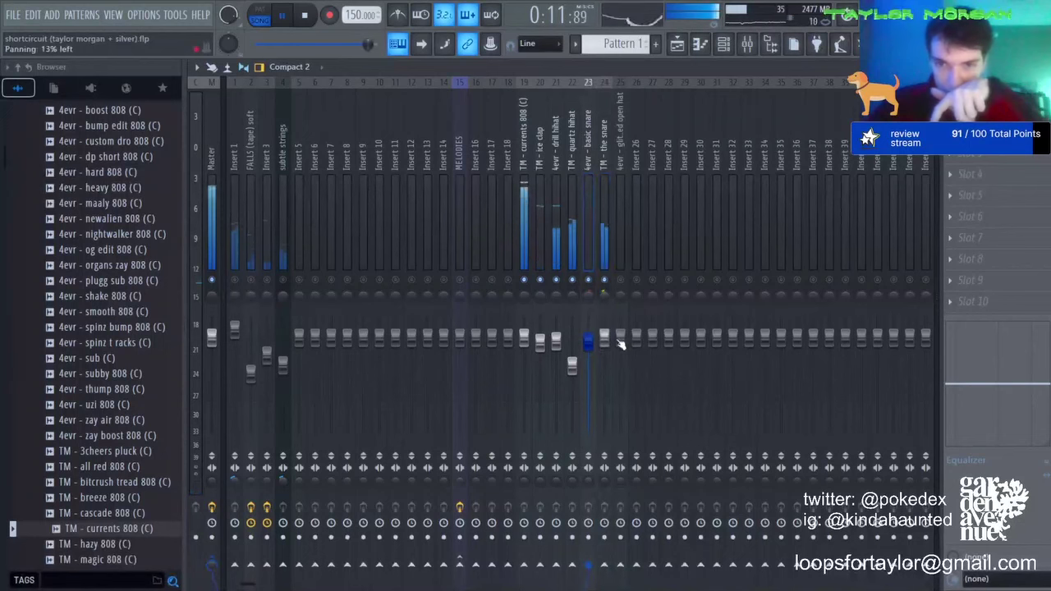
left_click_drag(619, 339, 620, 365)
left_click(620, 280)
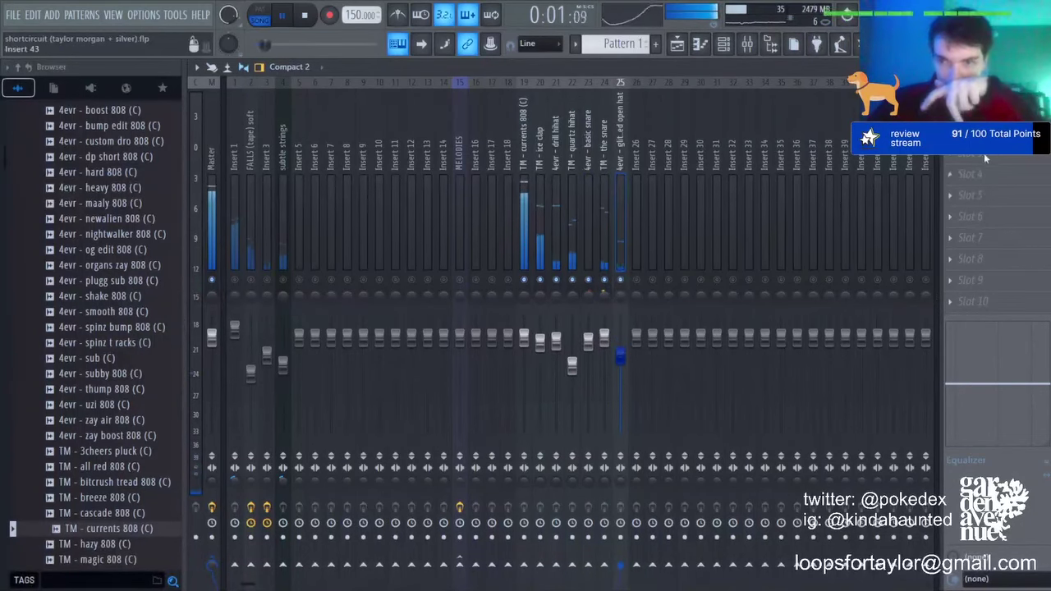
Step: Add Fruity Delay 2 to the glitched open hat insert with a 34% mix
left_click(983, 152)
left_click(565, 213)
left_click_drag(502, 269, 503, 264)
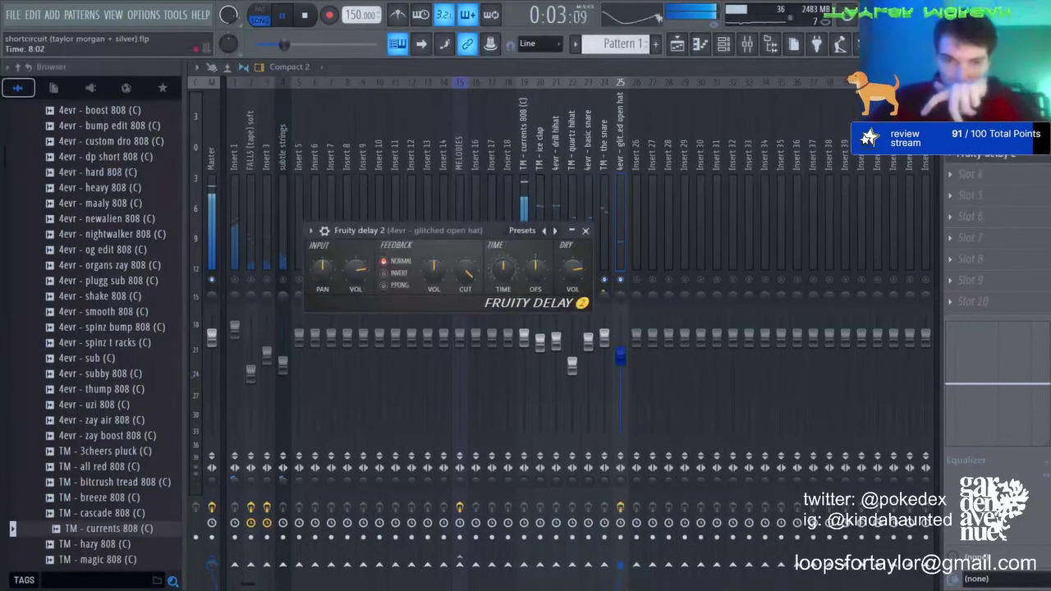
left_click_drag(1032, 154, 1032, 190)
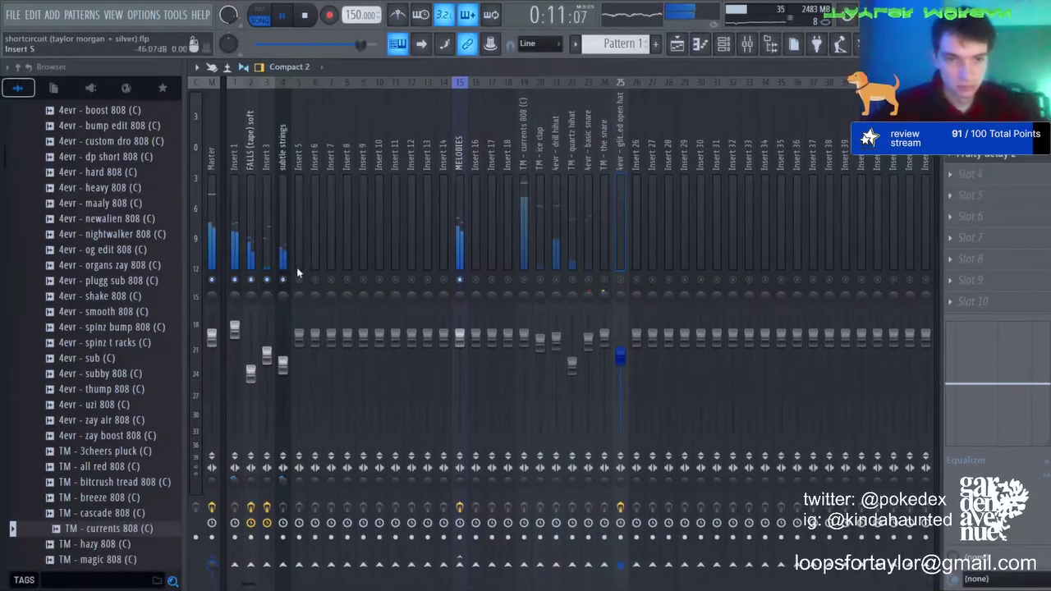
right_click(251, 280)
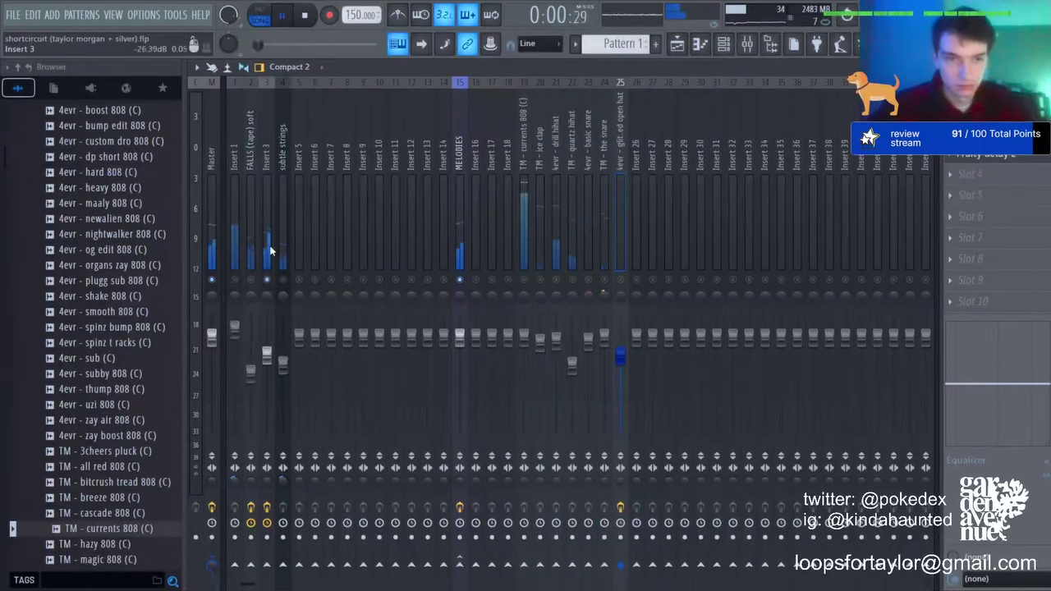
left_click(271, 250)
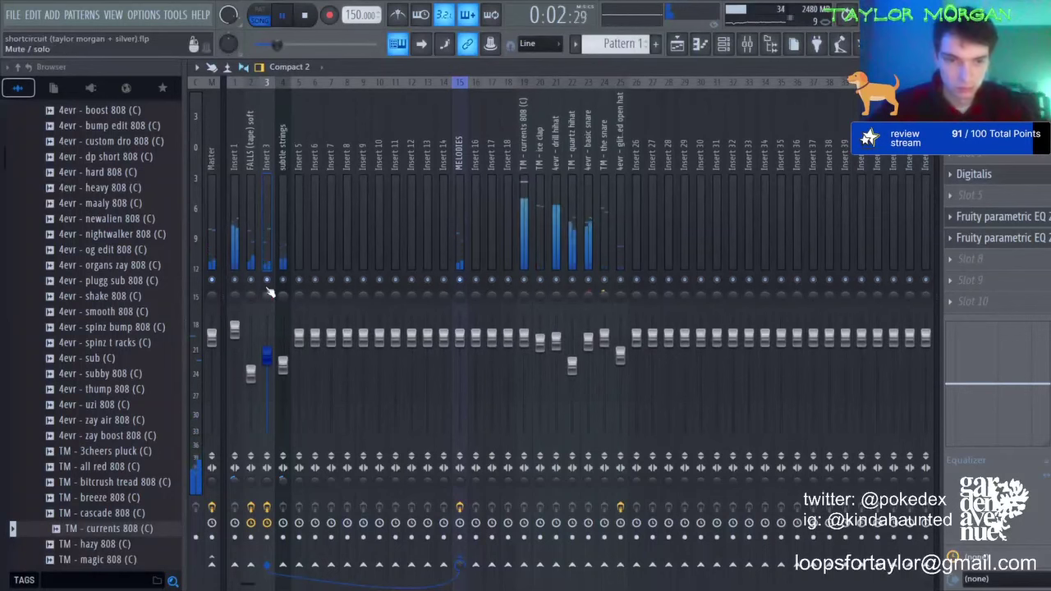
key("F5")
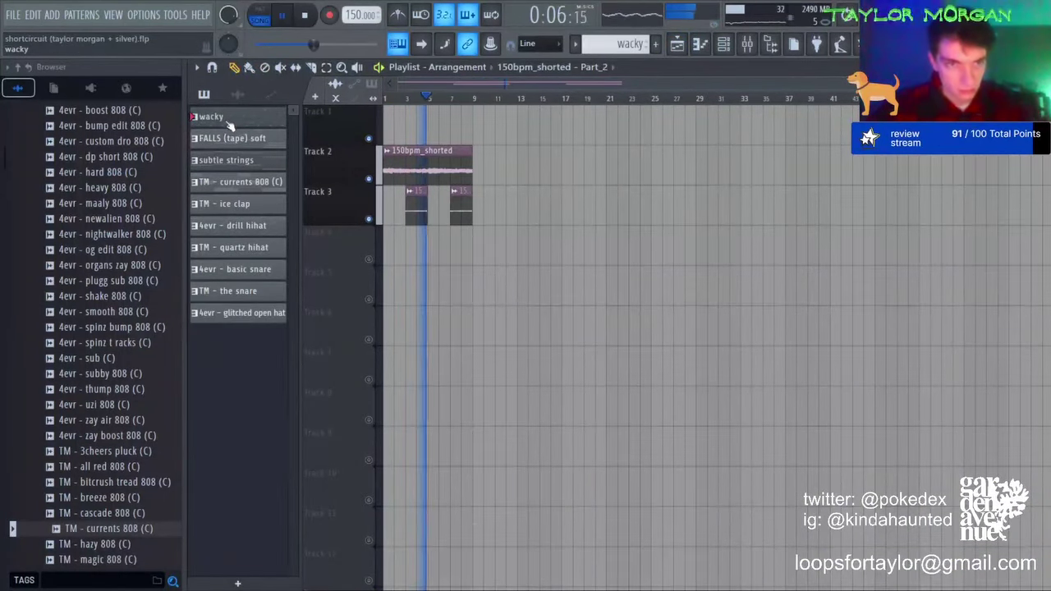
Step: Place a wacky clip on Track 4, then duplicate the whole arrangement further along
left_click(229, 123)
left_click(389, 244)
right_click(369, 259)
right_click(370, 259)
key("ctrl+a")
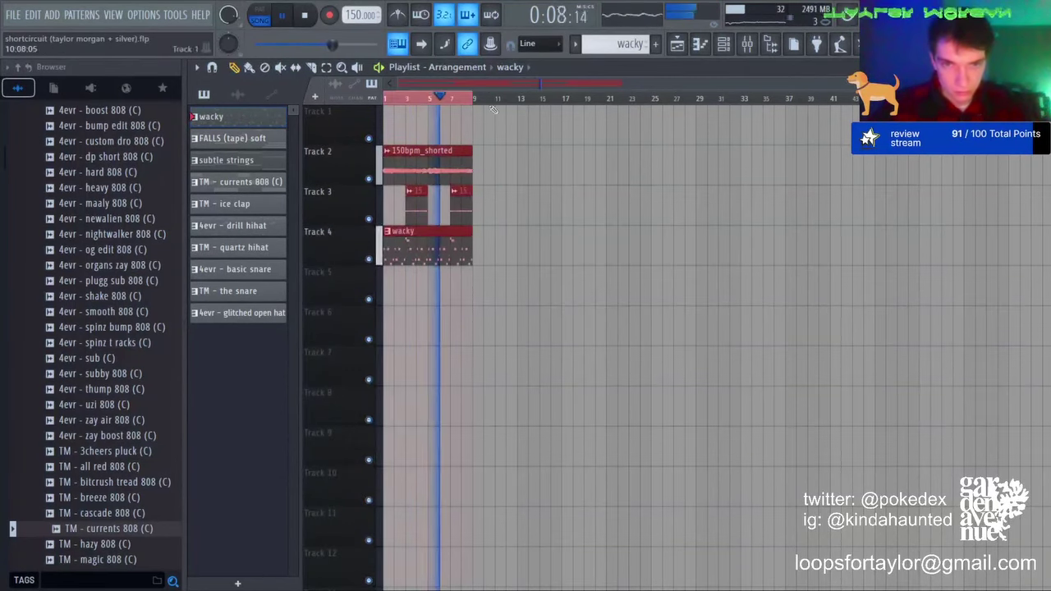
key("ctrl+b")
key("ctrl+b")
key("ctrl+b")
key("space")
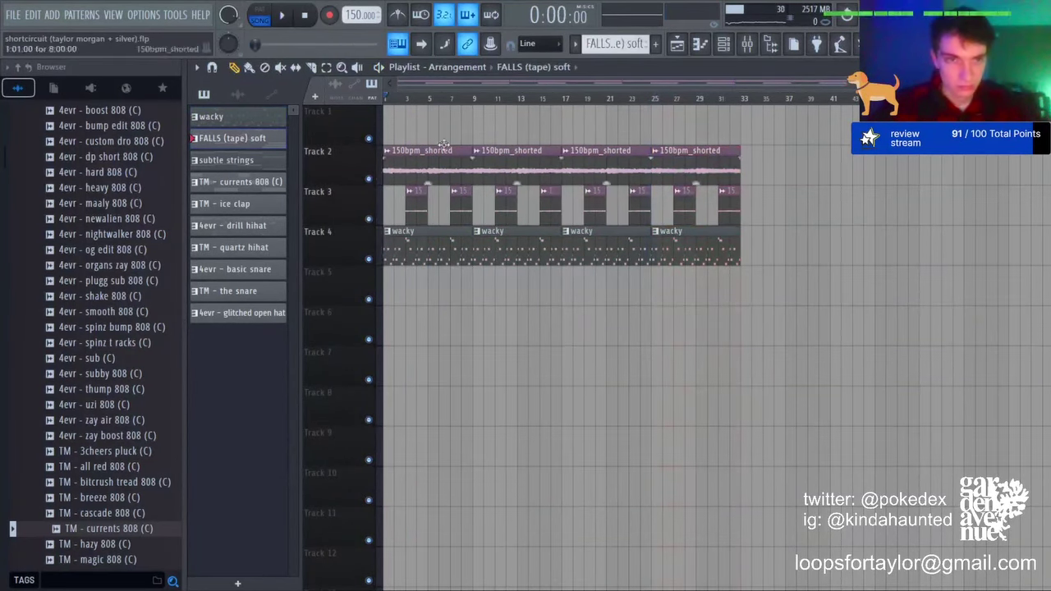
Step: Add two FALLS (tape) soft clips on Track 1 and subtle strings on Track 5 at bars 9 and 25
left_click(443, 140)
key("space")
left_click(484, 127)
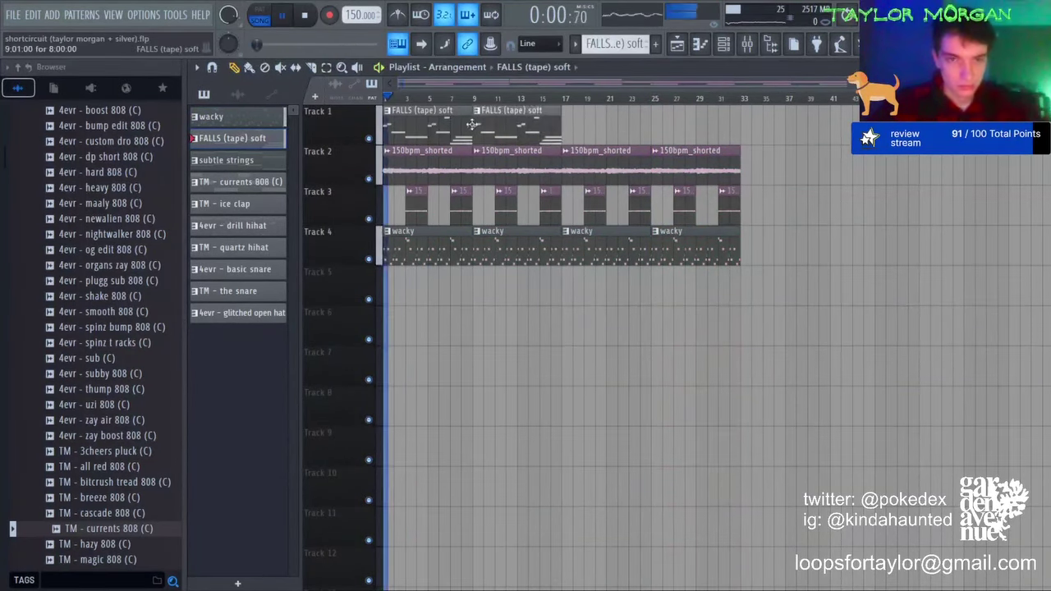
left_click(235, 162)
left_click(492, 286)
left_click(669, 285)
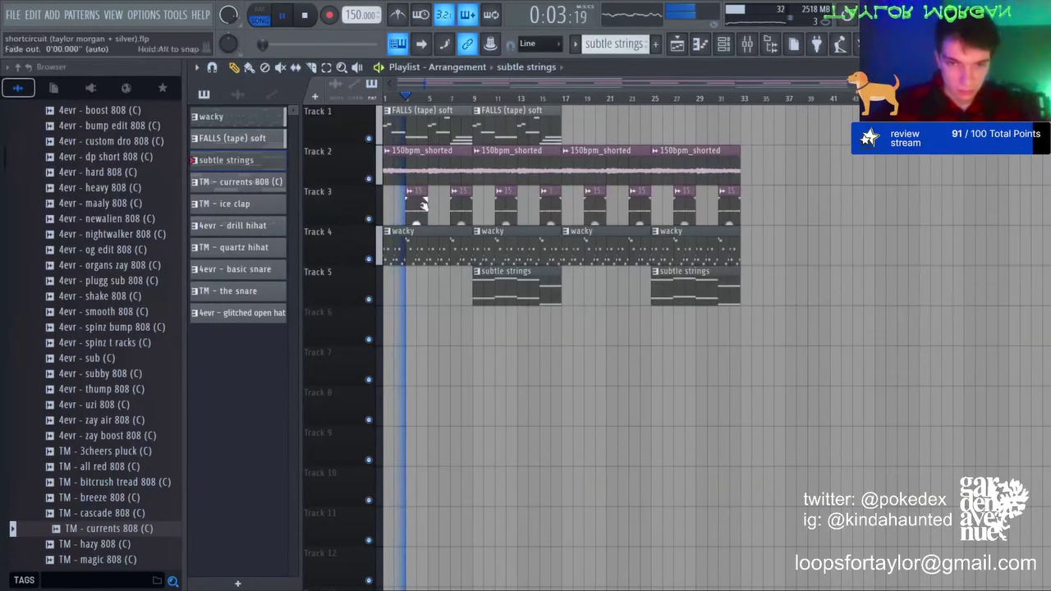
Step: Delete the early Track 3 clips and the wacky clip at bar 17
right_click(460, 215)
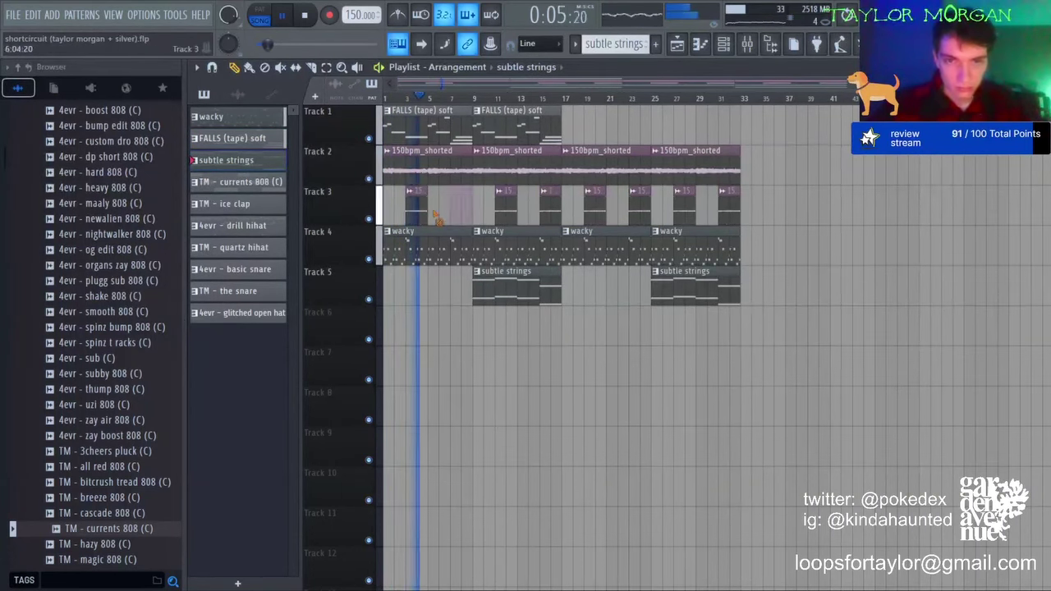
right_click(417, 213)
right_click(549, 211)
right_click(506, 212)
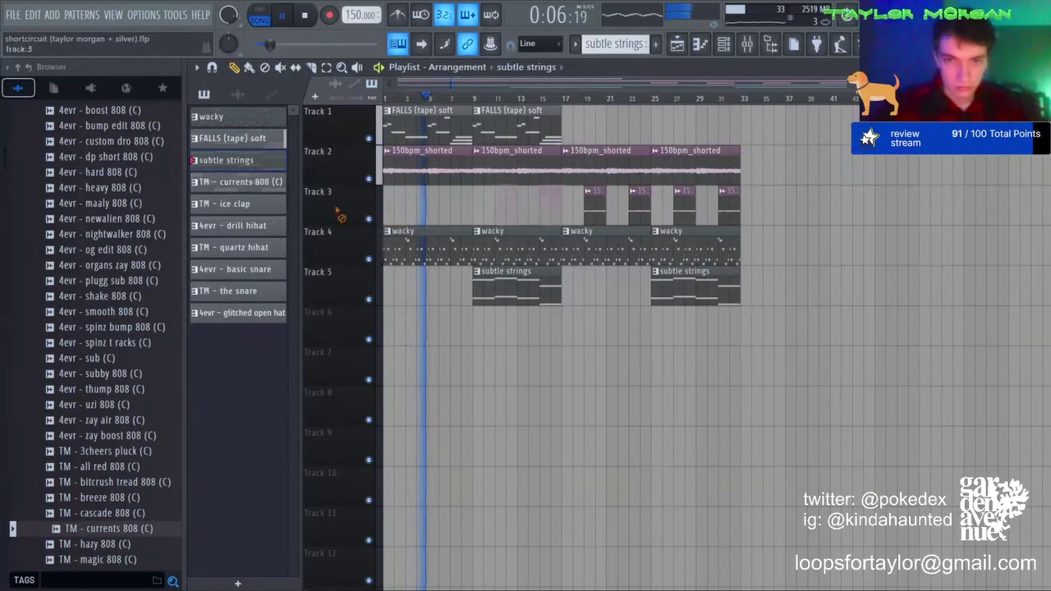
right_click(595, 255)
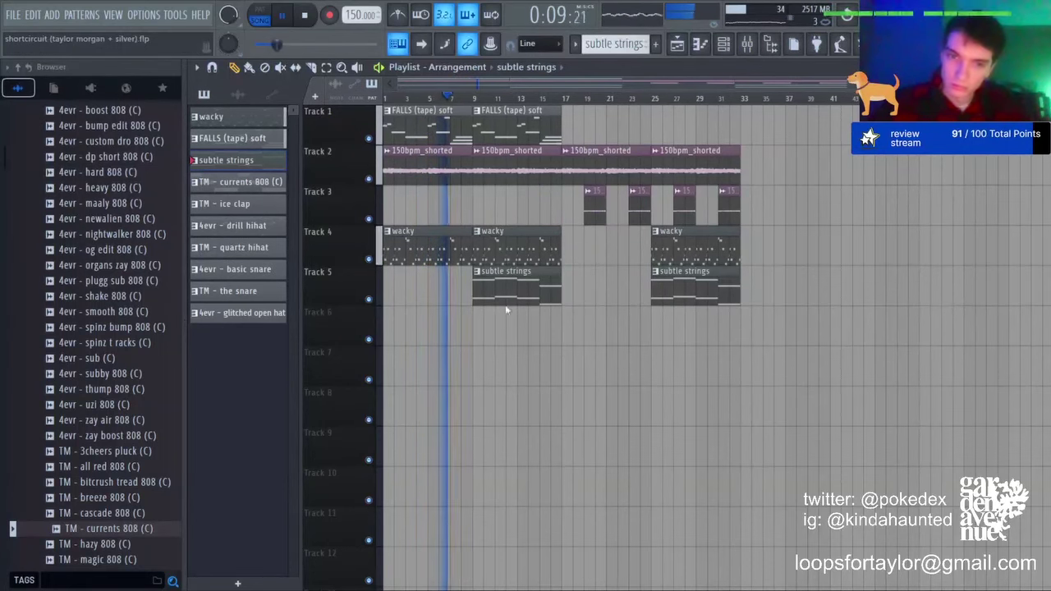
Step: Make the first wacky clip unique as wacky #2 and open its notes in the Piano roll
left_click(392, 234)
key("space")
left_click(426, 319)
double_click(416, 261)
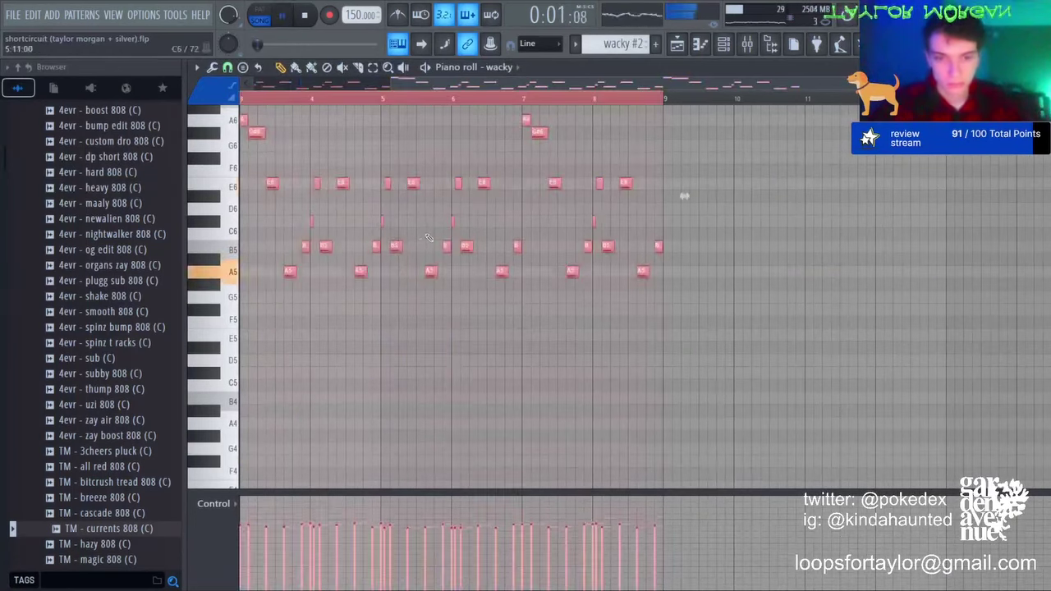
left_click(690, 47)
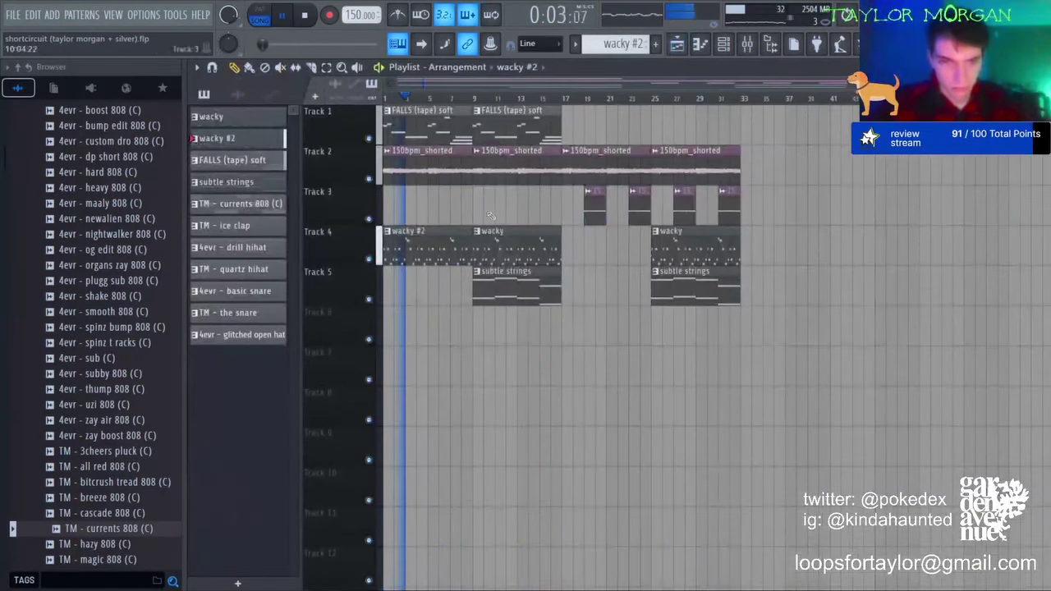
left_click(565, 98)
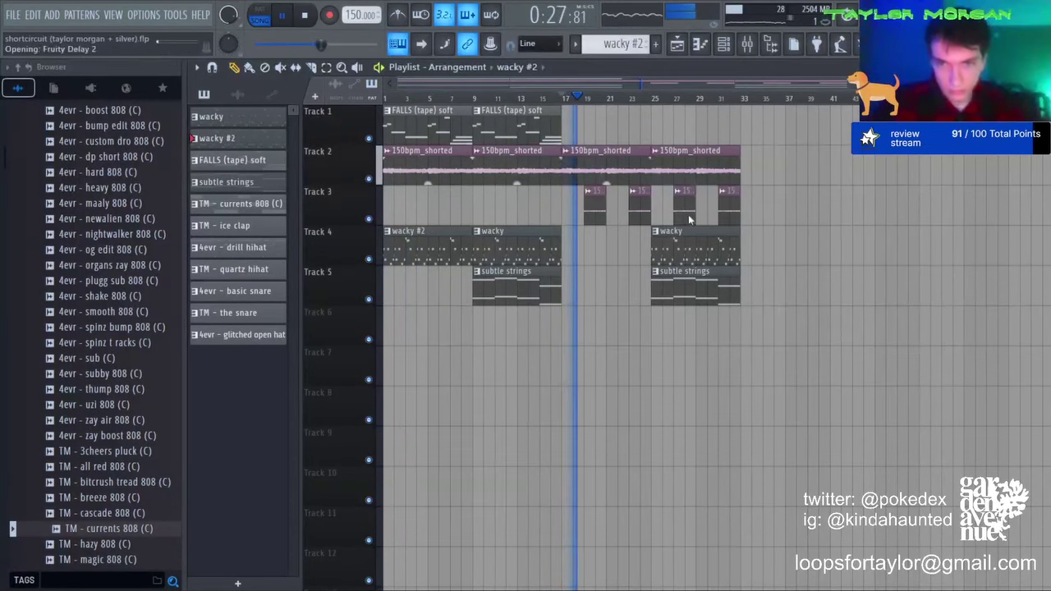
Step: Turn the bar-25 Track 2 clip into its own copy, 150bpm_shorted #2
double_click(685, 152)
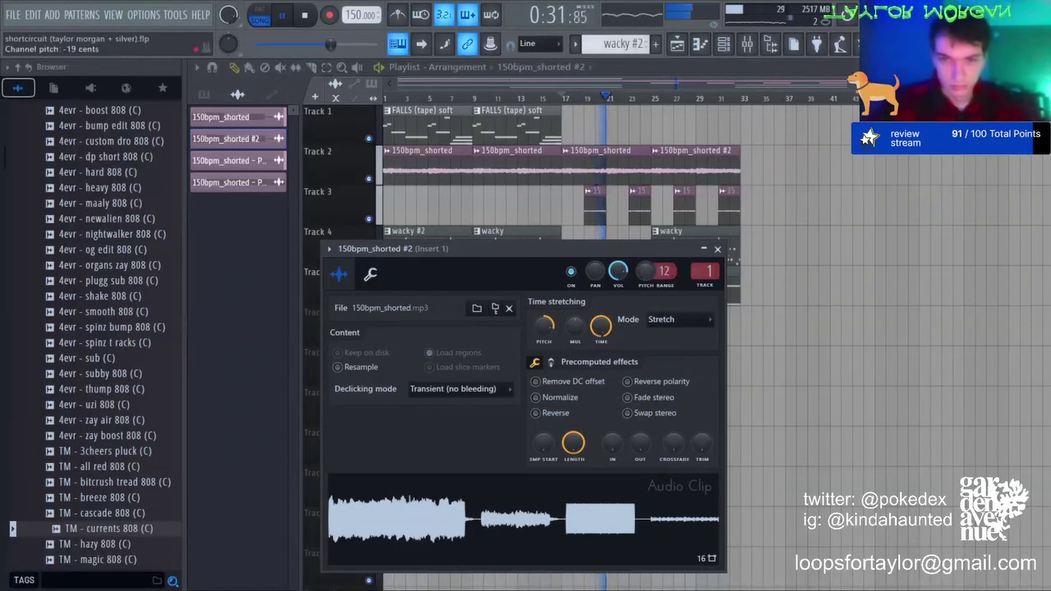
left_click(716, 248)
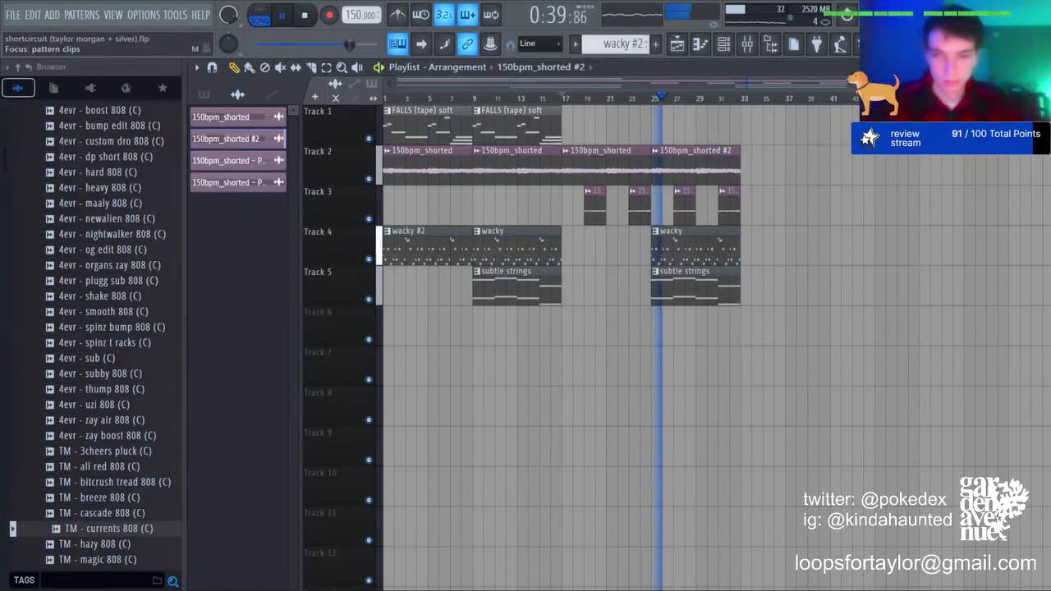
Step: Add 150bpm_shorted #2 at bar 33 and extend the subtle strings and Track 3 clips
left_click(204, 95)
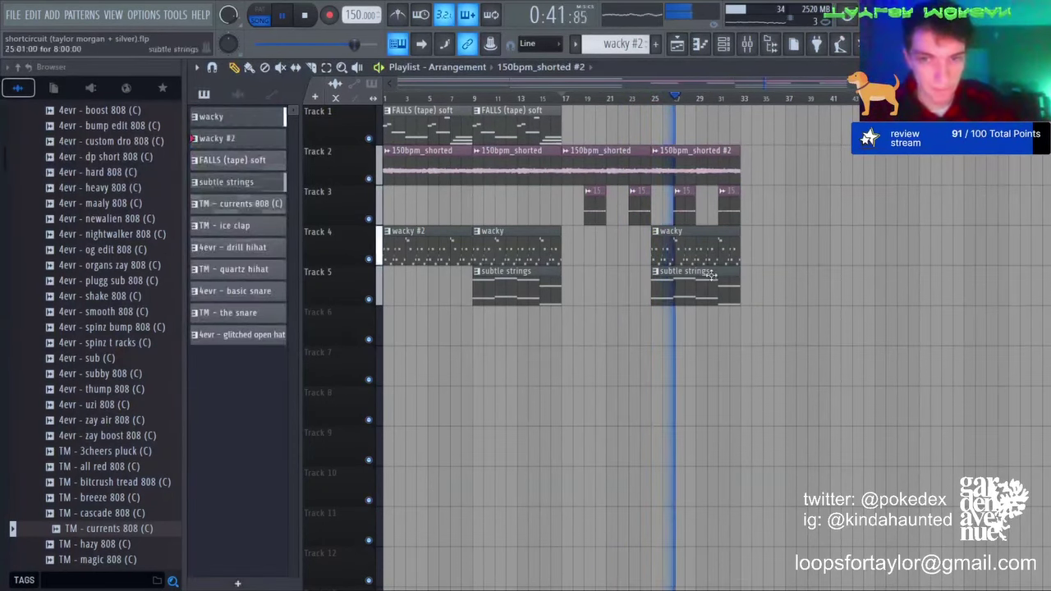
left_click(743, 164)
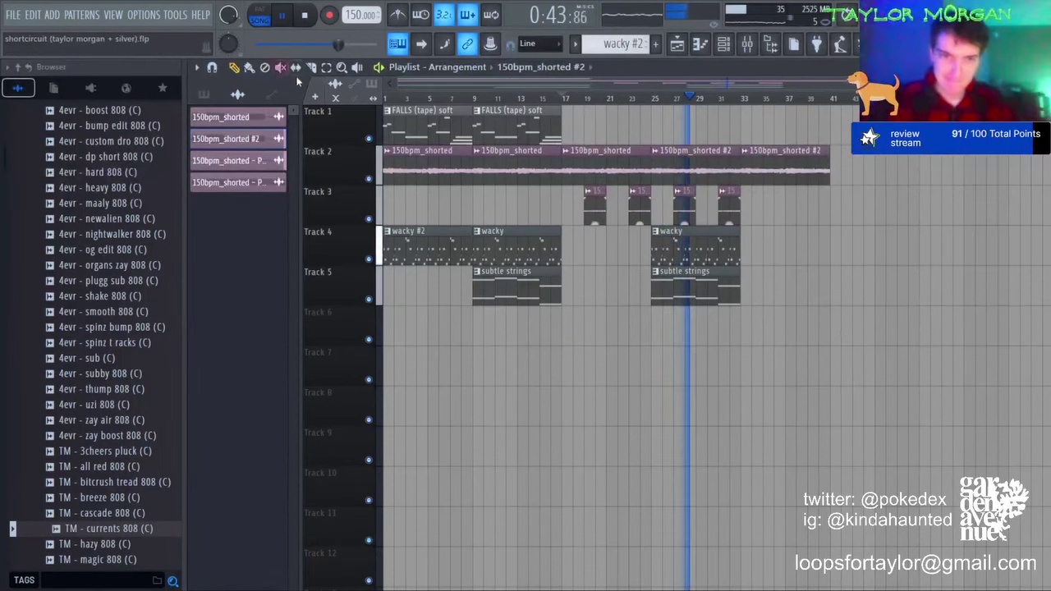
left_click(722, 295)
key("ctrl+b")
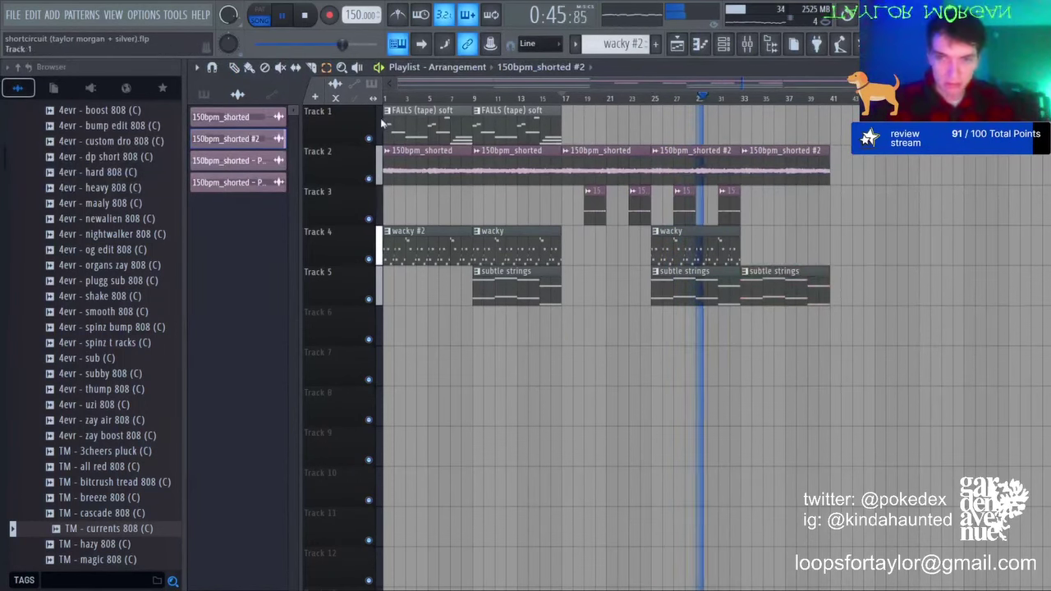
key("ctrl+b")
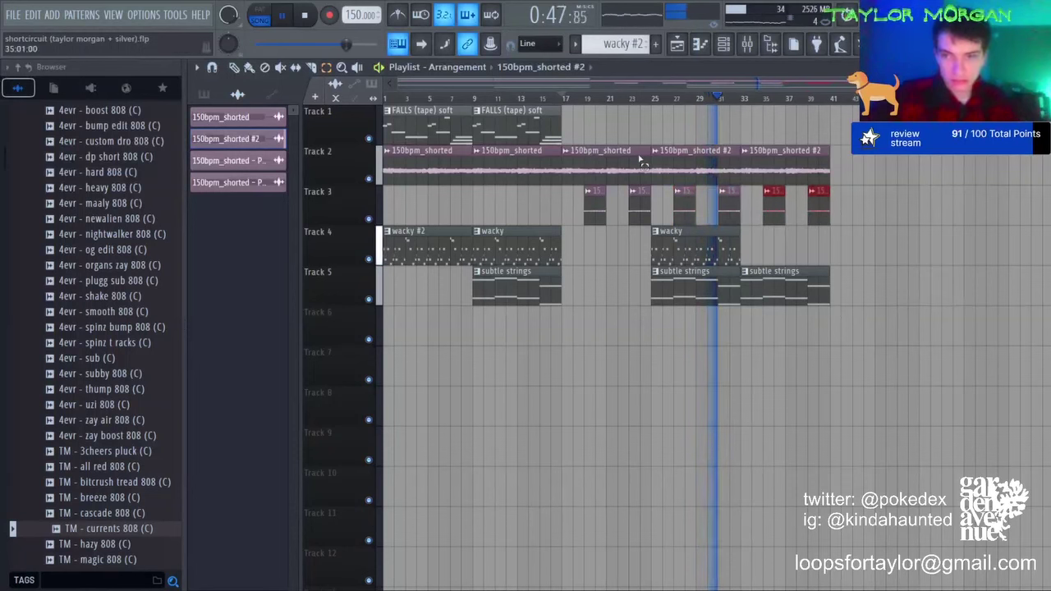
Step: Duplicate the FALLS (tape) soft clip along Track 1, removing the copies at bars 17 and 25
left_click(515, 132)
key("ctrl+b")
key("ctrl+b")
key("ctrl+b")
right_click(614, 126)
right_click(694, 131)
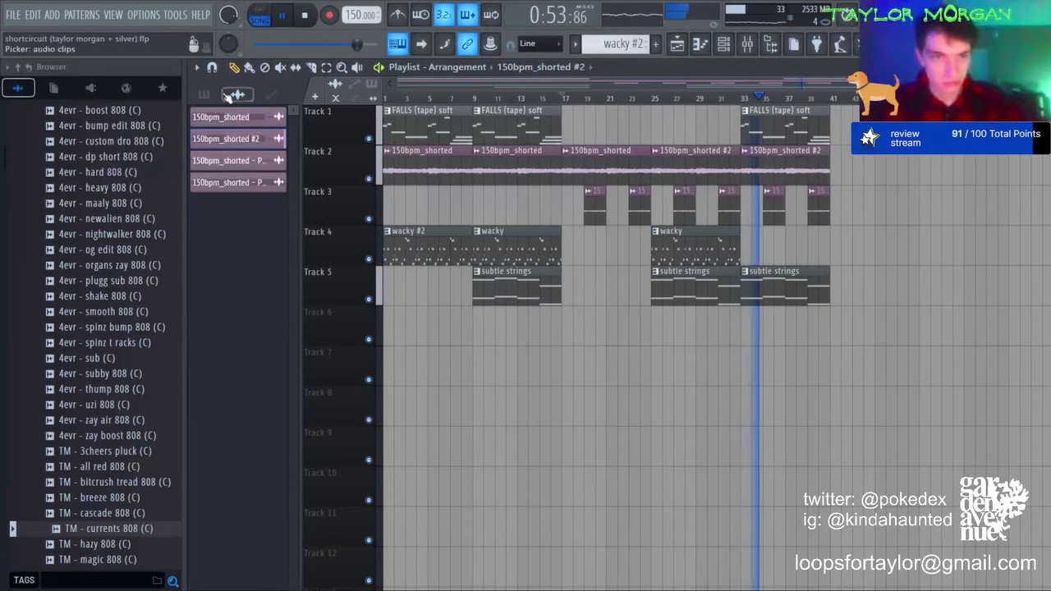
Step: Drop the range of drum patterns onto Track 7 and downward
left_click(203, 94)
left_click(241, 337, "shift")
left_click_drag(240, 337, 389, 374)
Step: Duplicate the drum clips, then delete the first open hat and first TM - the snare clips
scroll(448, 357, "down", 3)
key("ctrl+b")
key("ctrl+d")
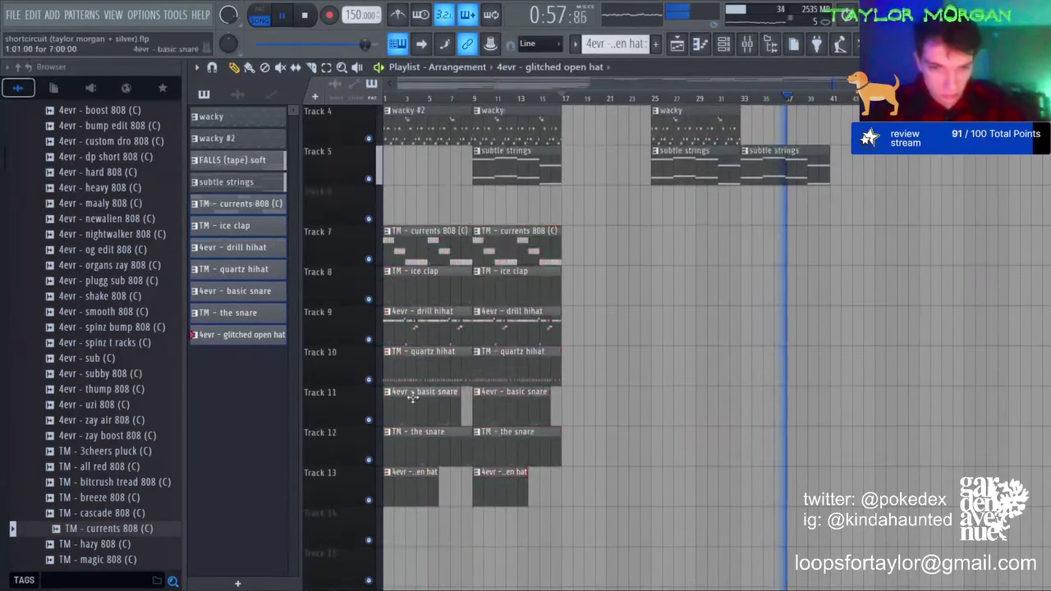
right_click(418, 482)
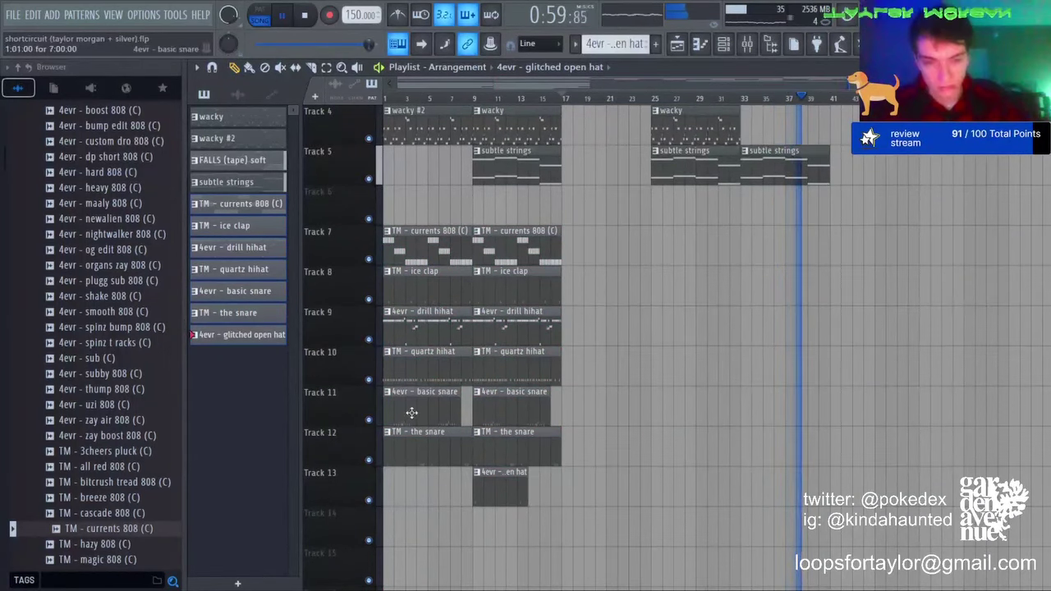
right_click(412, 458)
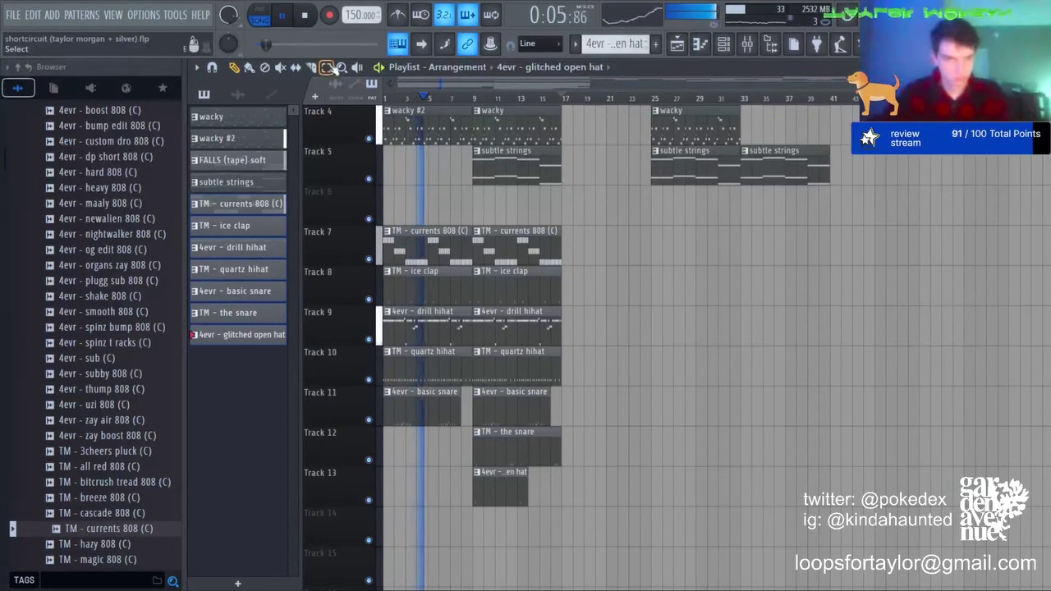
Step: Duplicate the ice clap, drill hihat and currents 808 clips to bar 17
left_click_drag(556, 325, 512, 284)
key("ctrl+b")
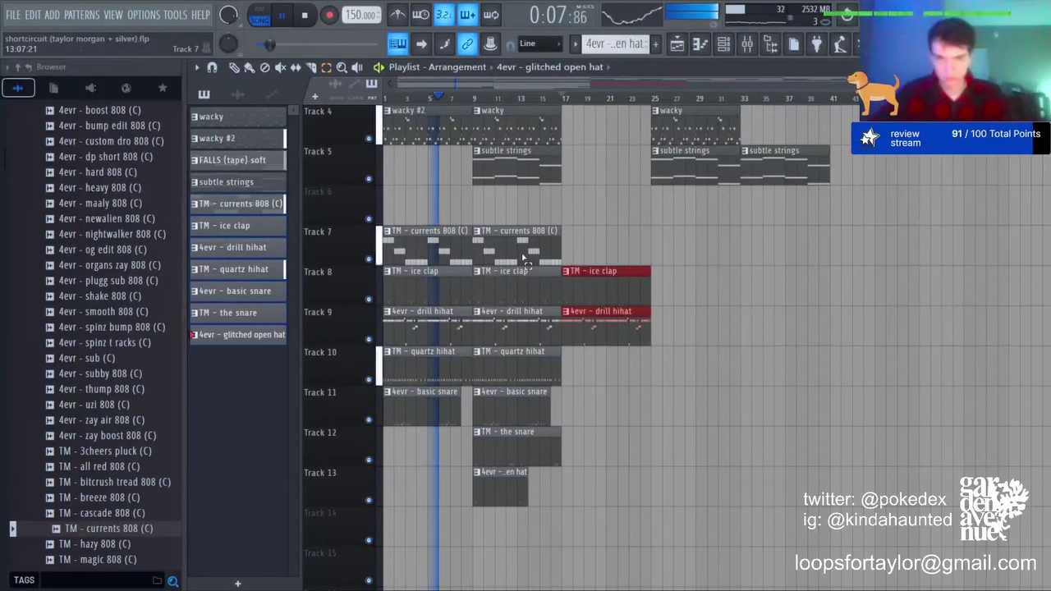
left_click(525, 250)
key("ctrl+b")
key("ctrl+d")
Step: Make the bar-17 808 clip unique as TM - currents 808 (C) #2 and open its notes
left_click(566, 231)
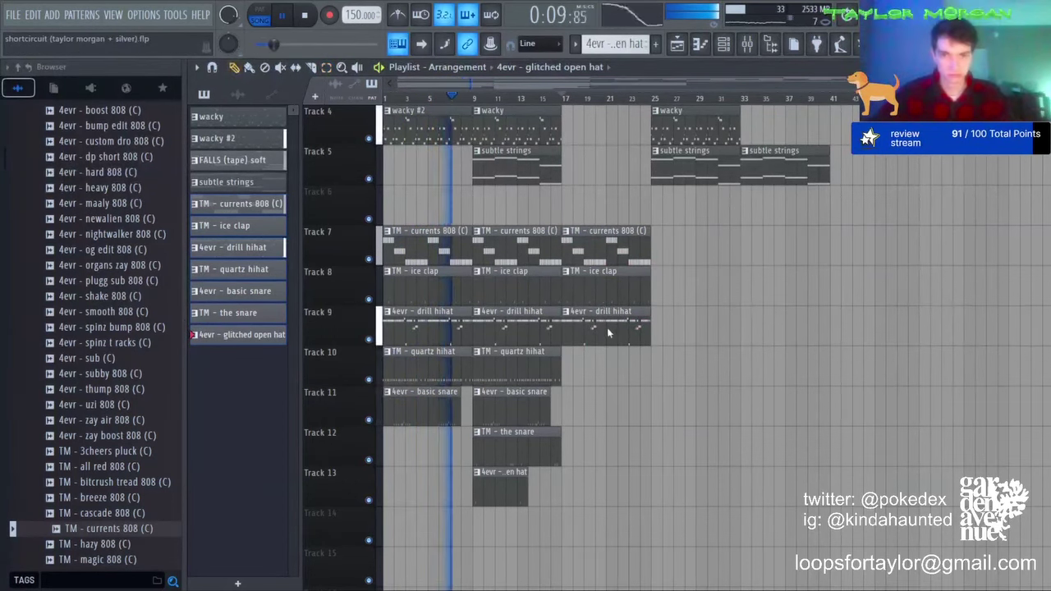
left_click(609, 330)
double_click(581, 243)
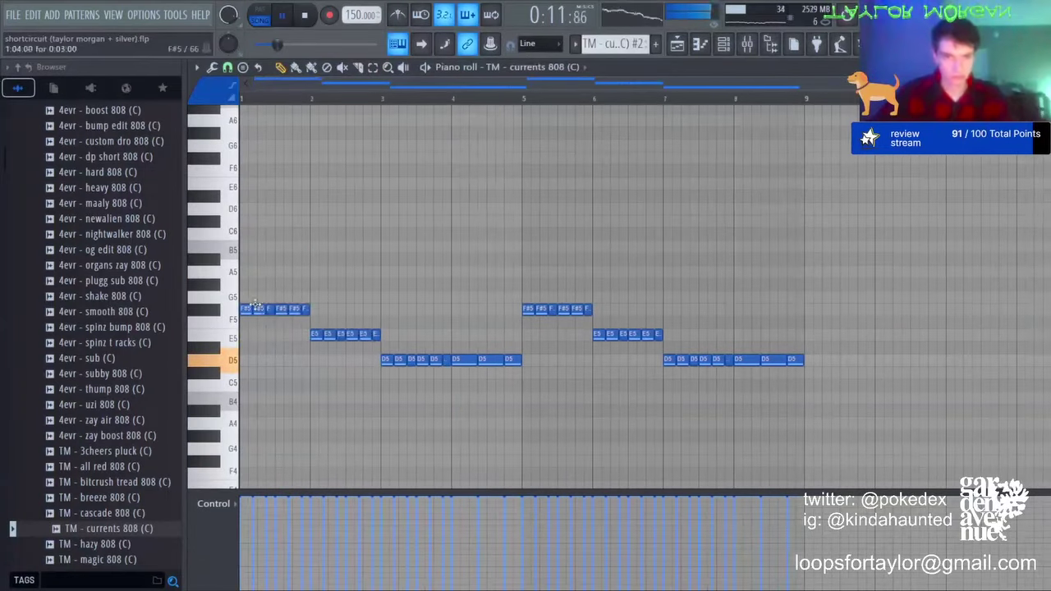
Step: Remove the extra F#5 and D5 notes and make all notes legato
right_click(306, 309)
left_click(296, 309)
right_click(323, 311)
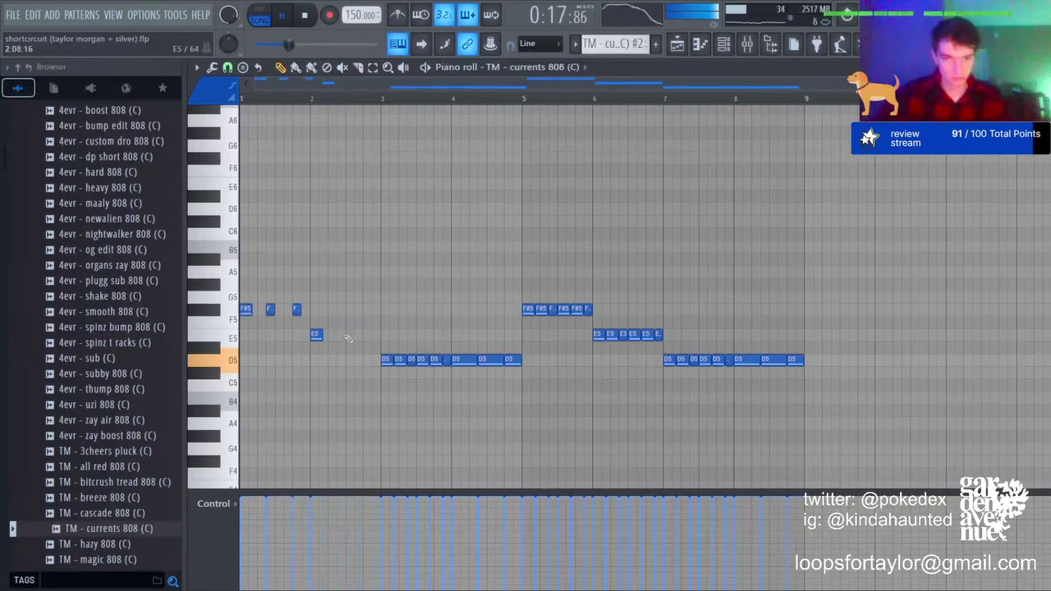
right_click(408, 361)
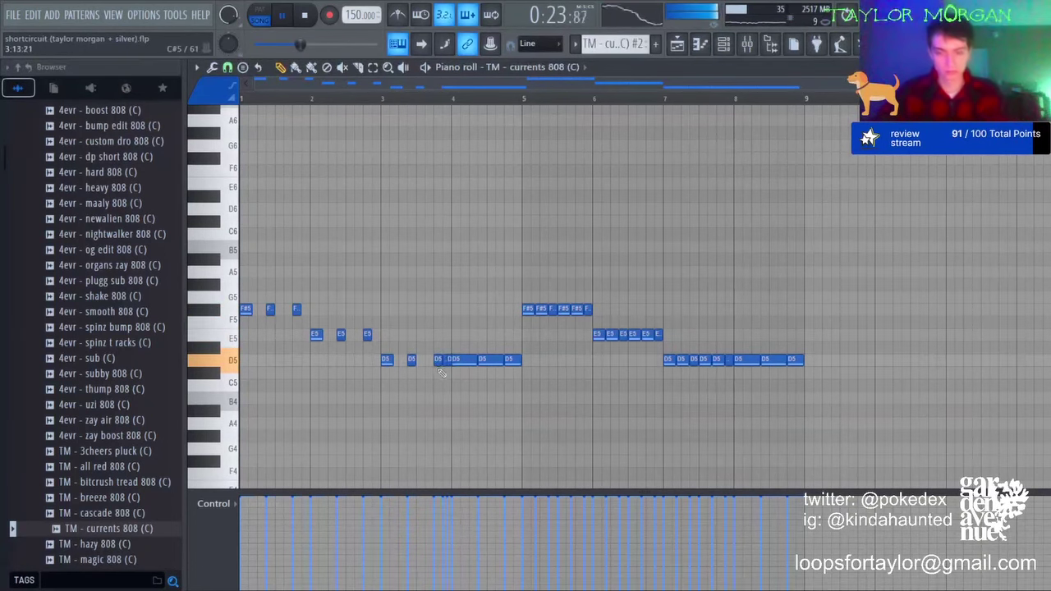
key("ctrl+l")
Step: Replace the bars 5–8 notes with a copy of bars 1–4
left_click_drag(525, 280, 822, 361)
key("Delete")
key("ctrl+b")
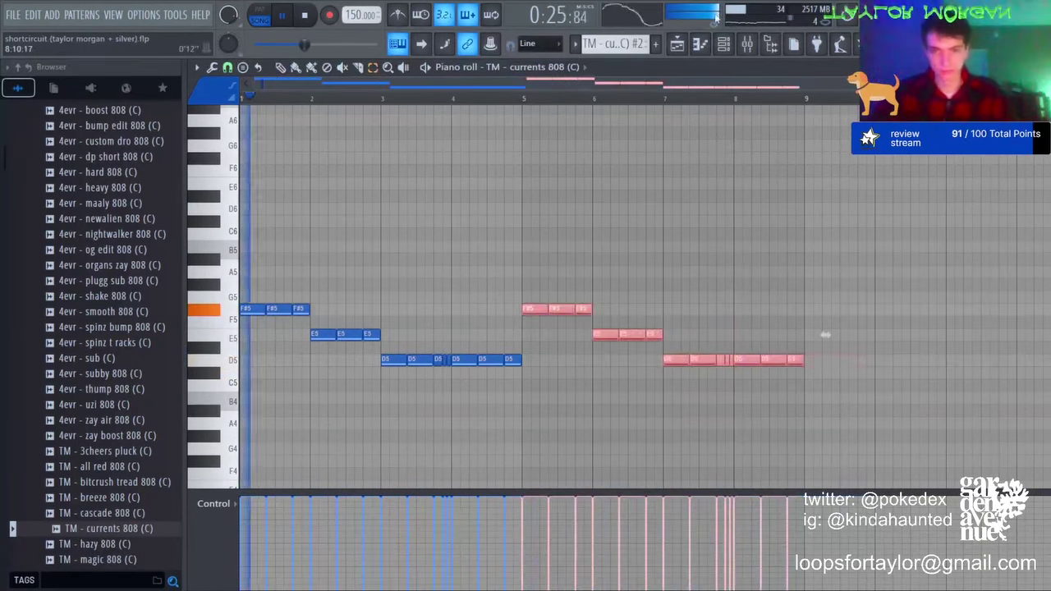
key("ctrl+d")
left_click(676, 44)
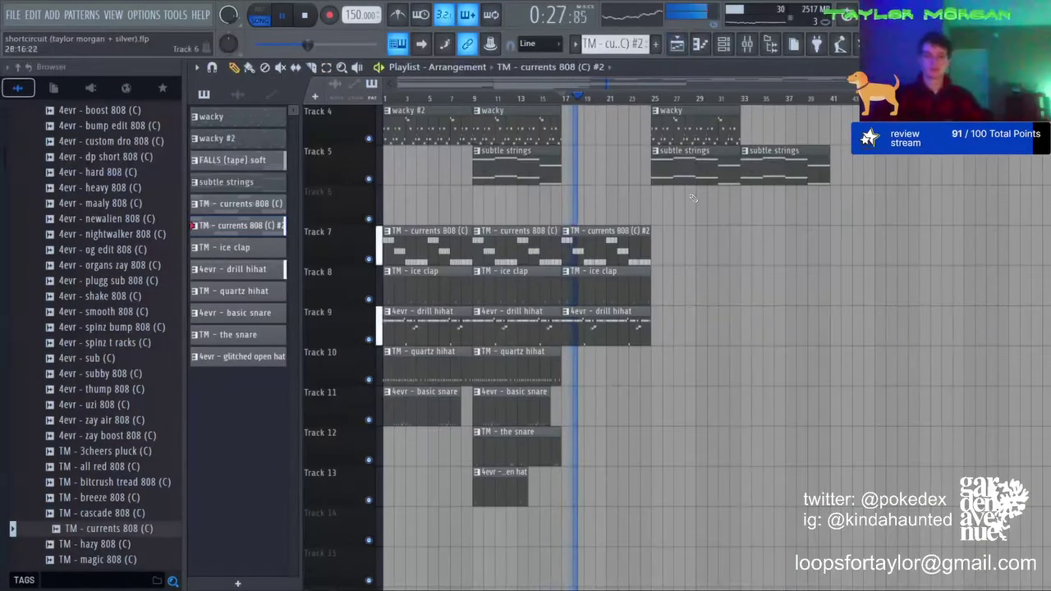
Step: Reopen the 808 #2 pattern and delete the third F#5 and two short D5 notes near bar 3.75–3.9
double_click(579, 237)
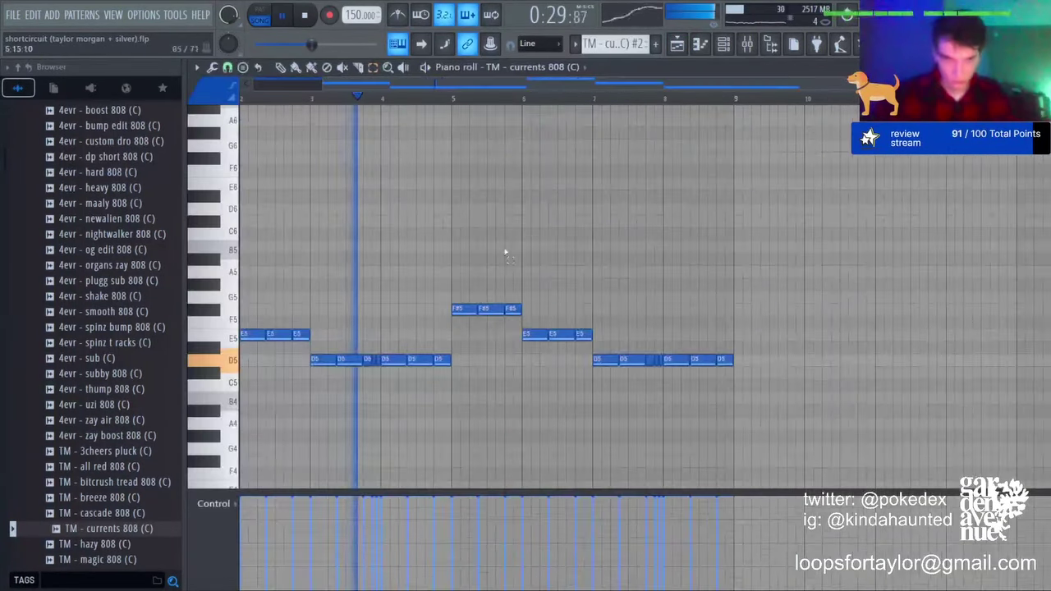
left_click_drag(387, 84, 318, 86)
left_click(300, 314, "ctrl")
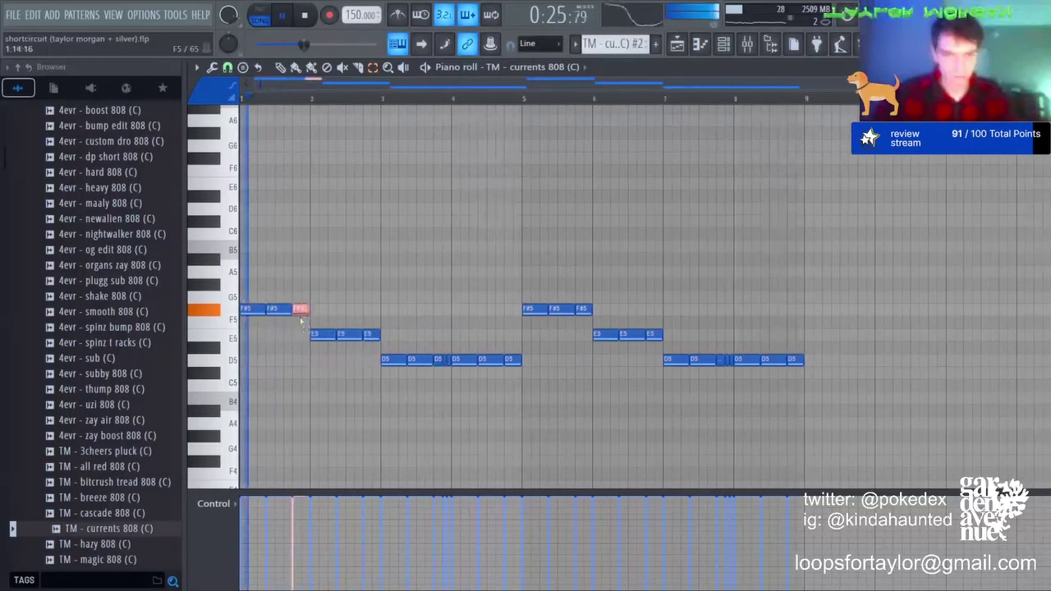
key("Delete")
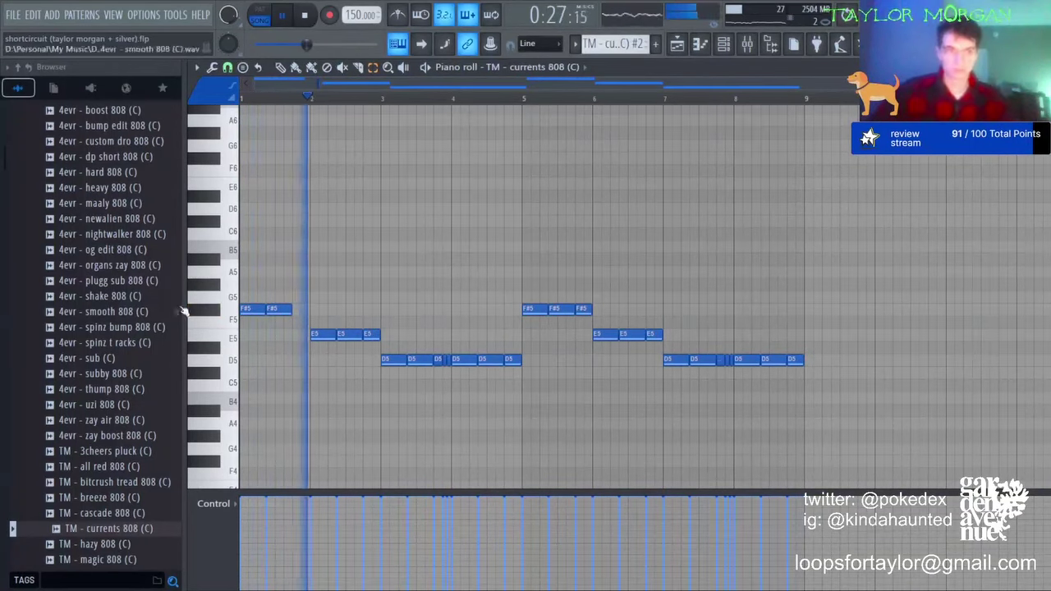
left_click(437, 361, "ctrl")
key("Delete")
left_click(446, 359, "ctrl")
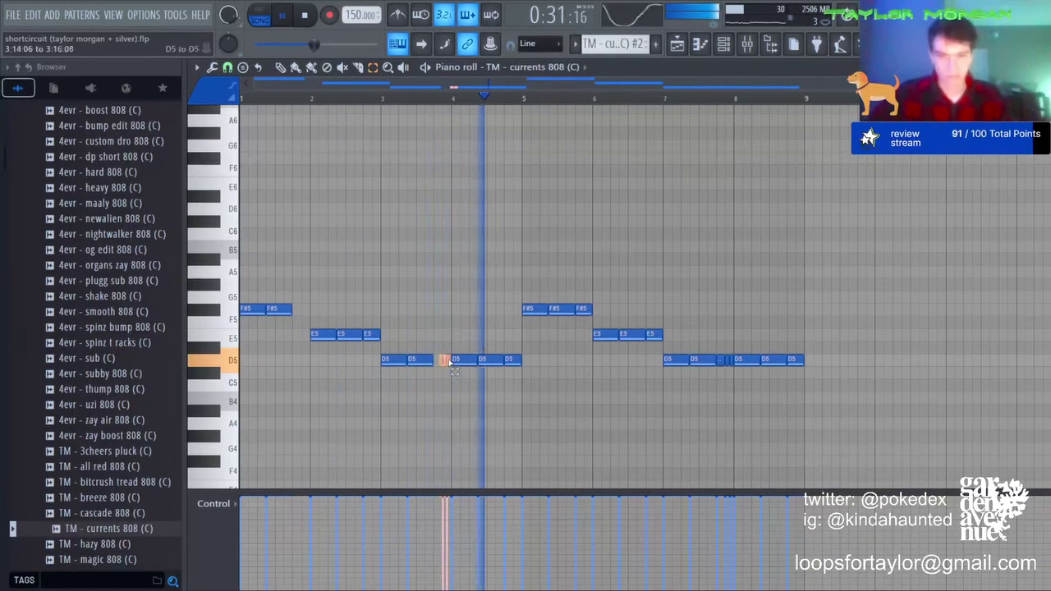
key("Delete")
left_click(460, 359, "ctrl")
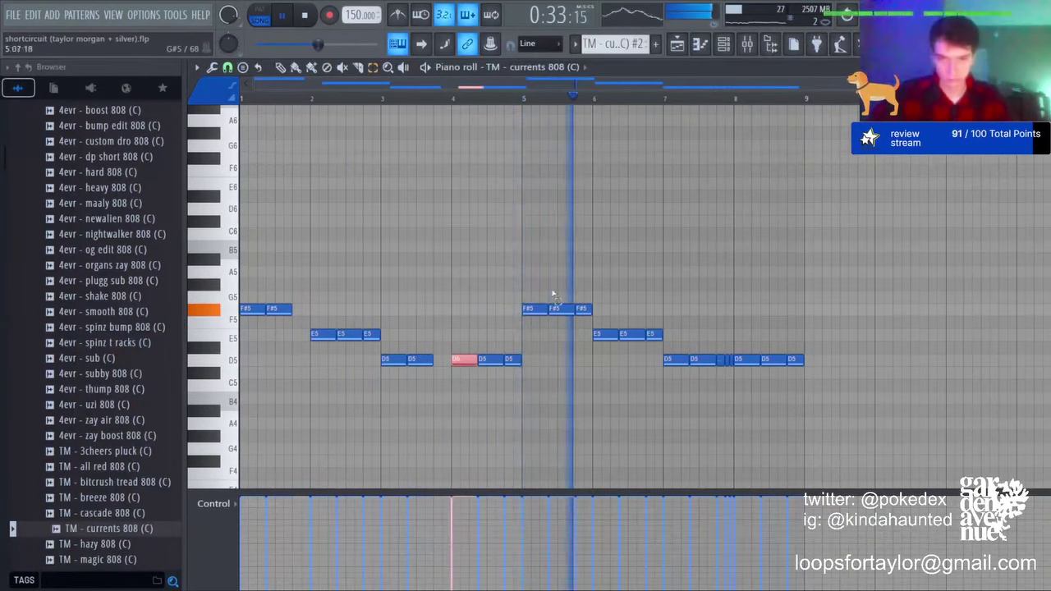
Step: Copy the revised bars 1–4 over bars 5–8 again
left_click_drag(535, 289, 829, 489)
key("Delete")
key("ctrl+b")
Step: Duplicate the tracks 7–13 clips from bars 9–24 to bar 25, removing extra bar 33–40 clips on tracks 7–9
left_click(683, 45)
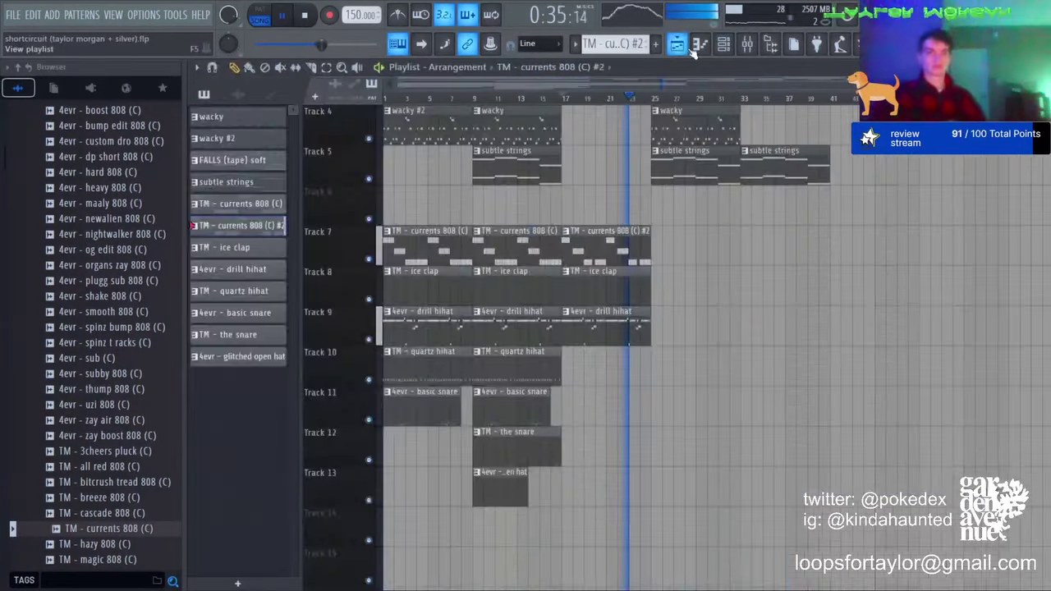
left_click(327, 68)
left_click_drag(489, 246, 634, 585)
key("ctrl+b")
left_click(798, 409)
right_click(763, 181)
right_click(763, 221)
right_click(763, 262)
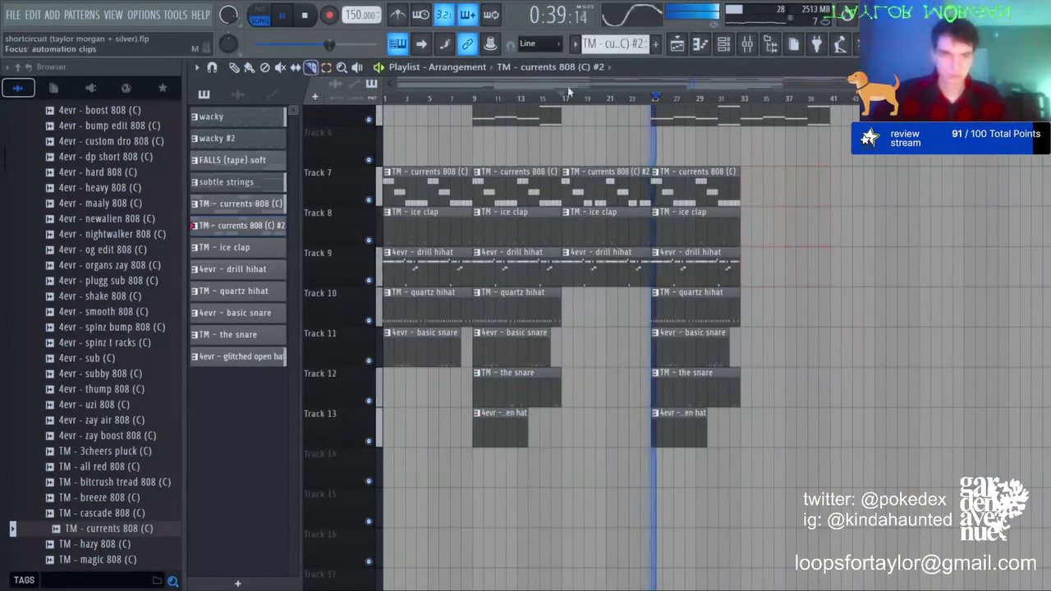
Step: Slice the clips before bar 25 and near bar 20, removing the bar 20–21 pieces
left_click(606, 98)
scroll(600, 115, "up", 3)
left_click_drag(692, 156, 688, 306)
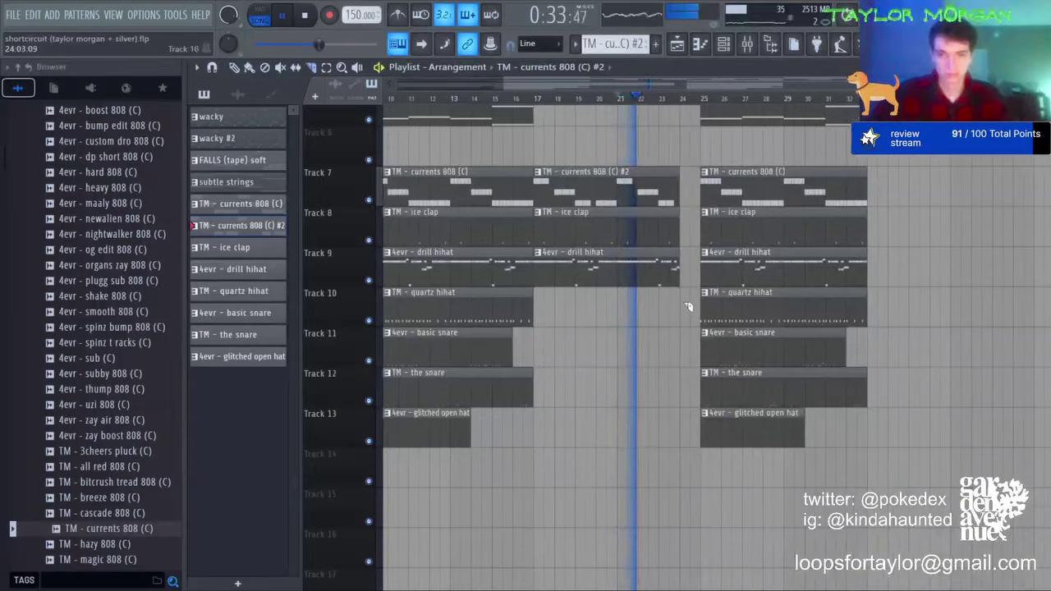
scroll(687, 306, "up", 5)
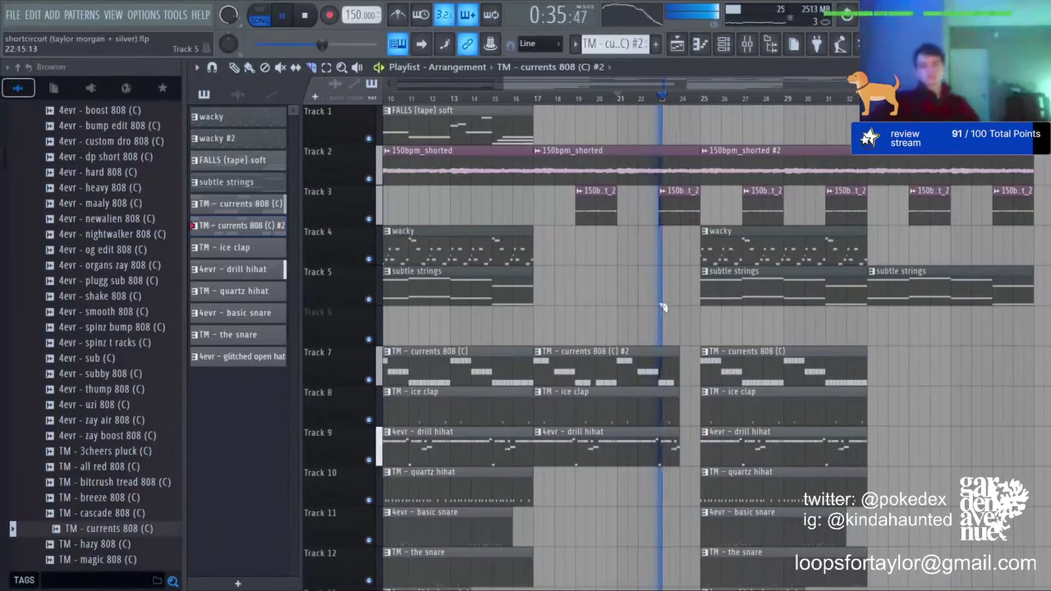
left_click_drag(616, 507, 624, 354)
left_click(234, 67)
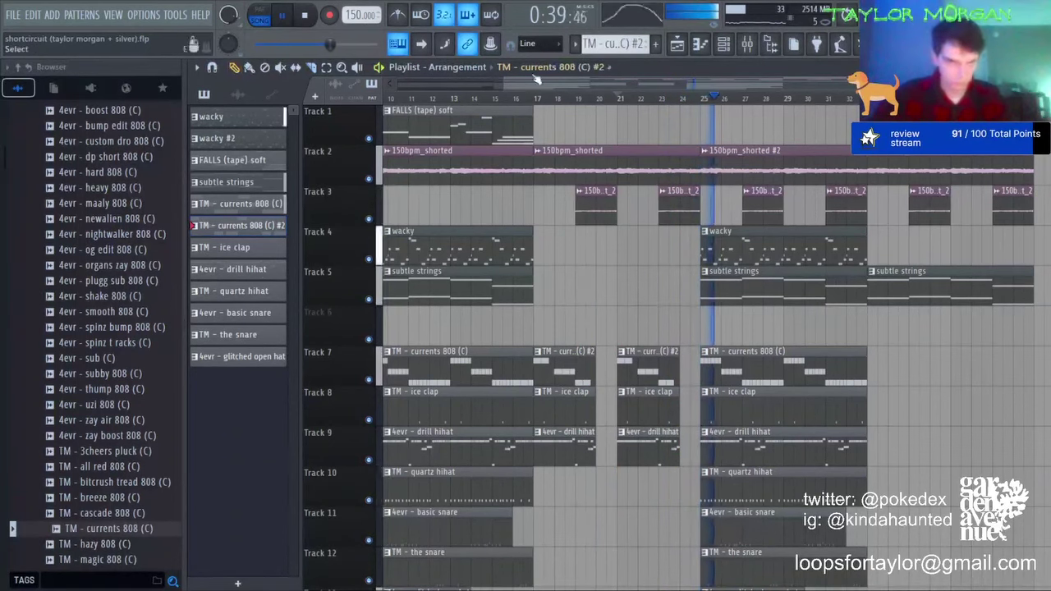
Step: Place a quartz hihat clip at bar 33 on track 10
scroll(612, 100, "down", 2)
scroll(819, 373, "down", 1)
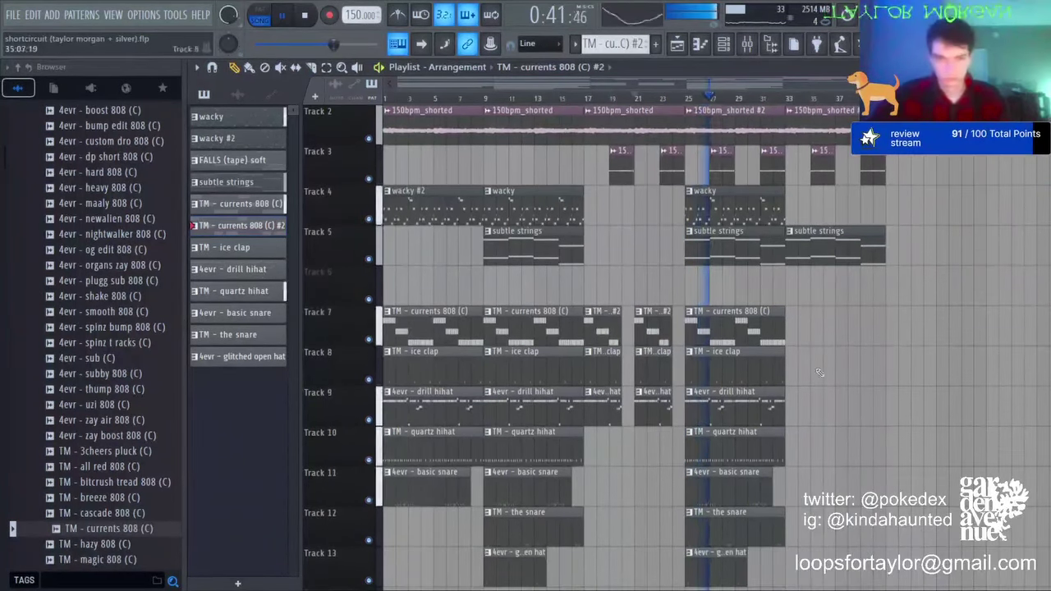
left_click(732, 455)
left_click(789, 447)
Step: Open the bar-33 hihat as its own pattern and add a half-length copy of its notes at D5
double_click(790, 439)
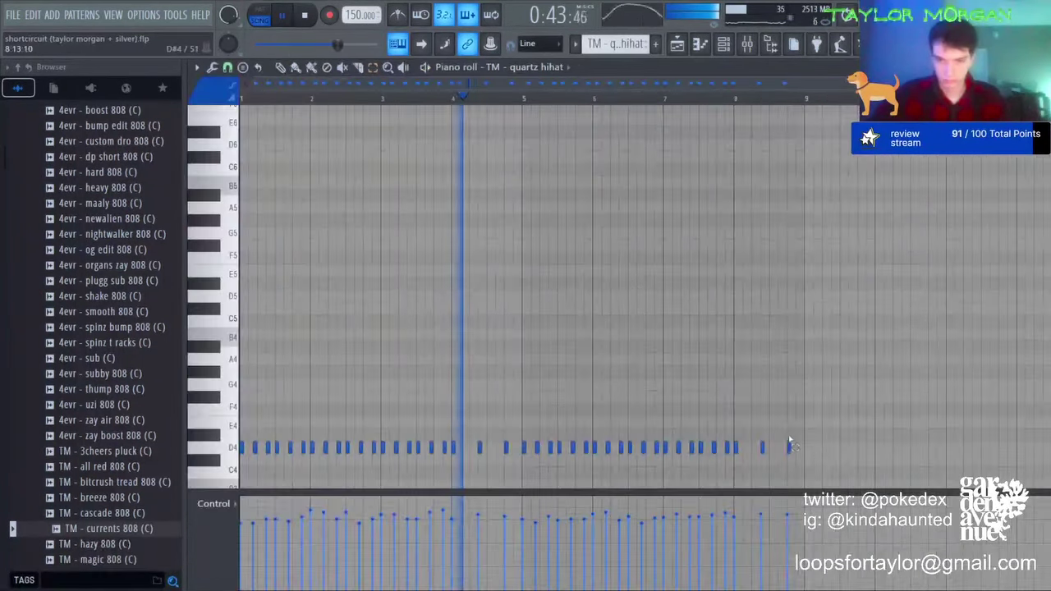
left_click(677, 45)
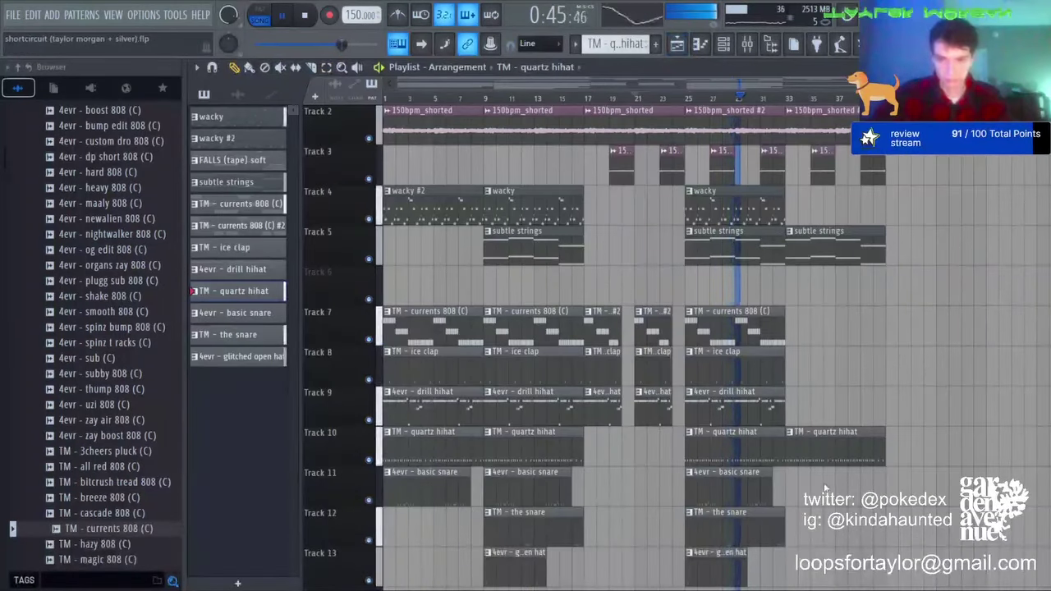
double_click(793, 439)
scroll(794, 410, "up", 1)
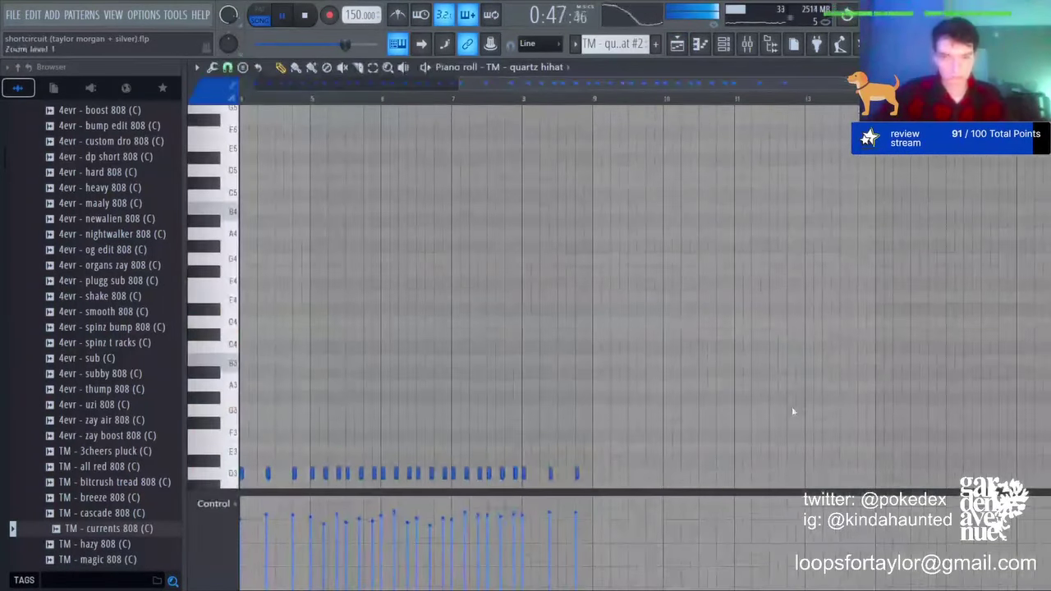
left_click_drag(573, 86, 366, 85)
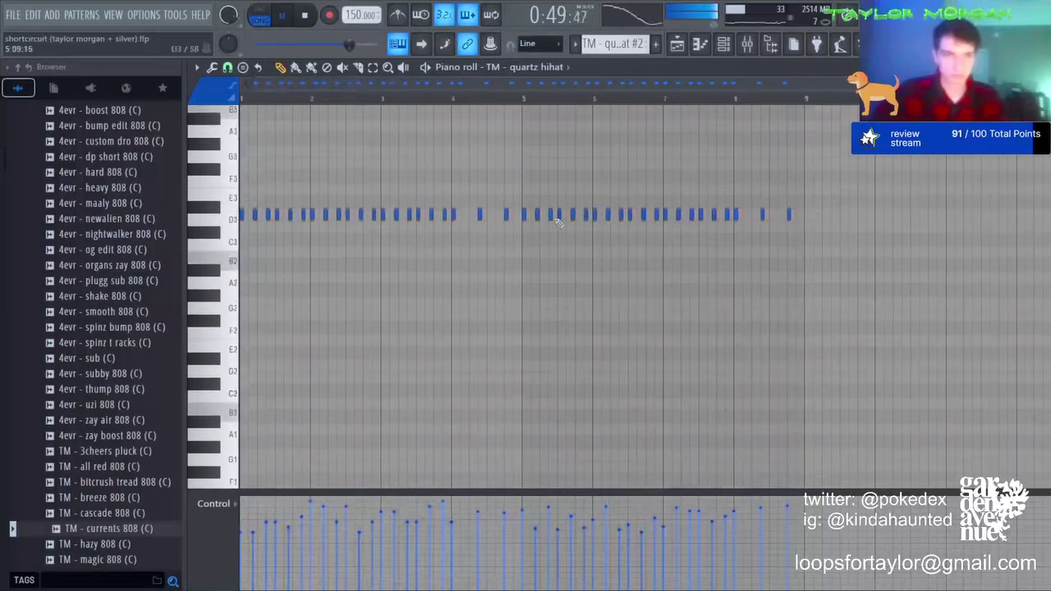
left_click(259, 67)
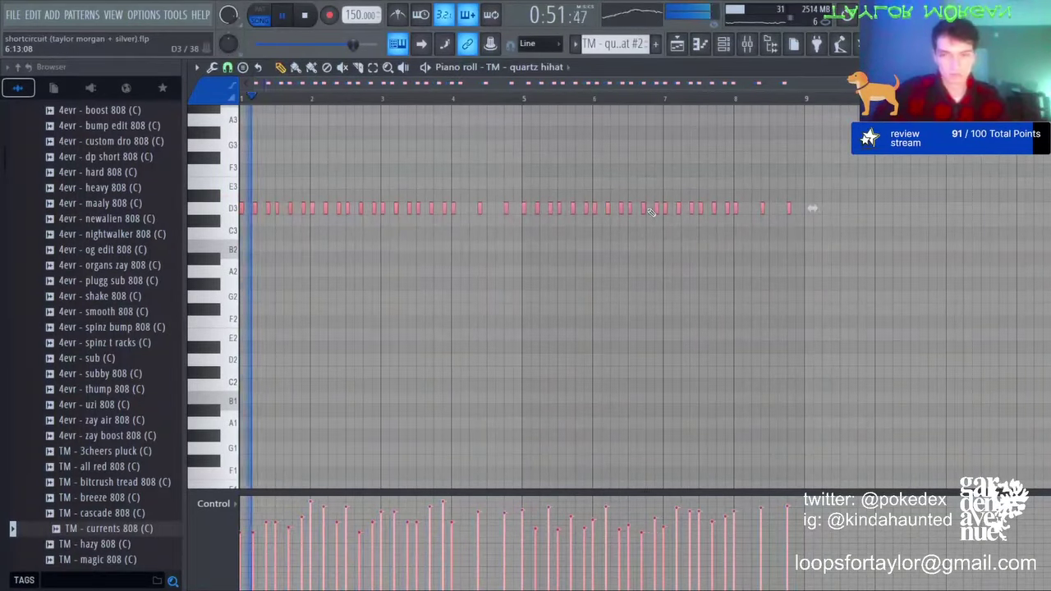
key("ctrl+Up")
key("ctrl+Up")
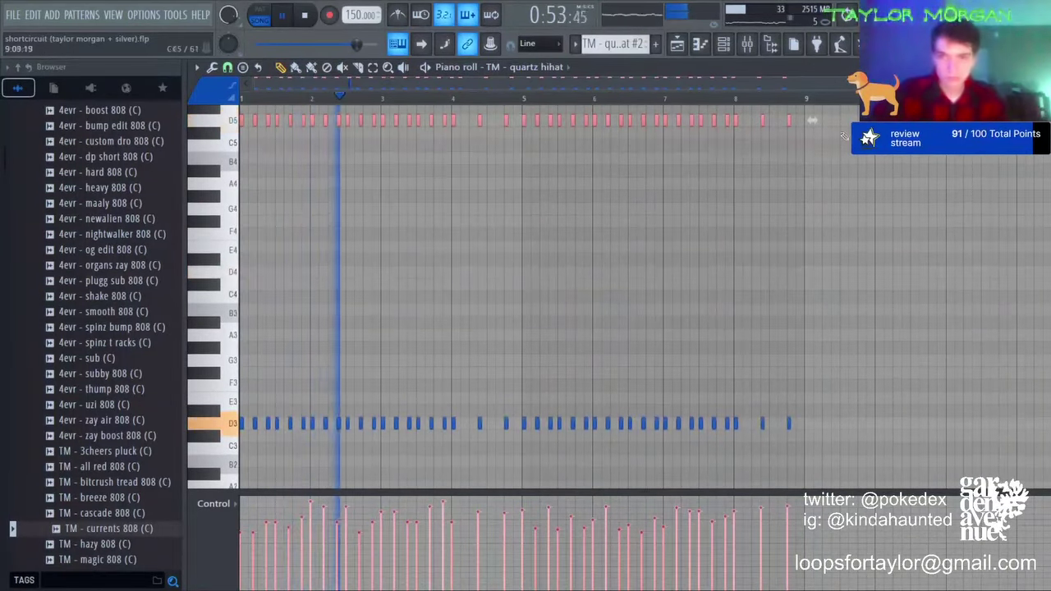
left_click_drag(811, 120, 242, 99)
key("ctrl+d")
Step: Keep the bar-1 D5 figure, repeat it across bars 1–8, and drop it an octave to D4
left_click(375, 69)
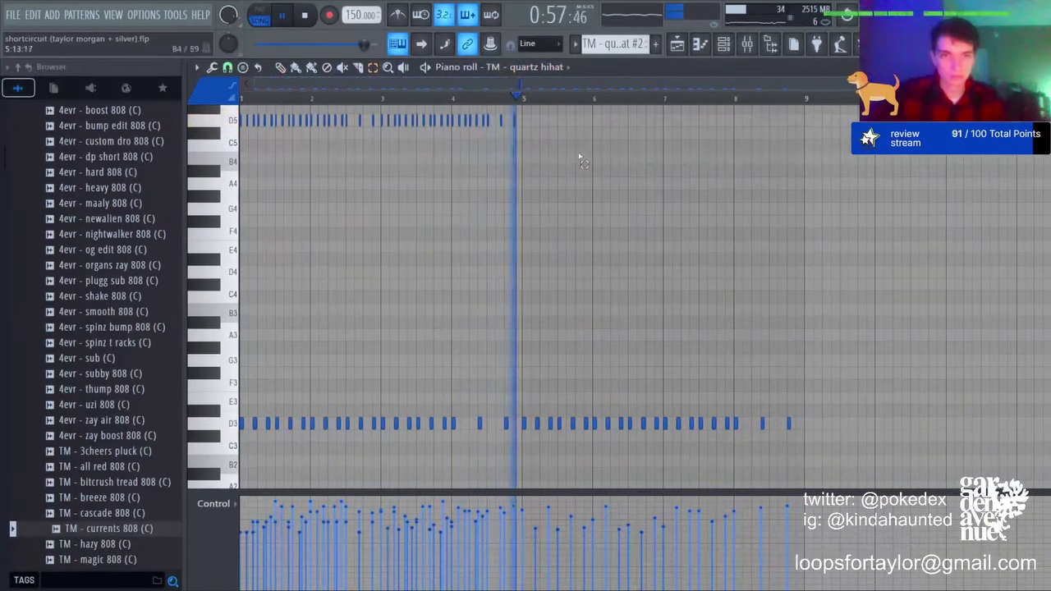
left_click_drag(565, 151, 111, 100)
key("Delete")
key("ctrl+b")
key("ctrl+b")
key("ctrl+b")
key("ctrl+b")
key("ctrl+b")
key("ctrl+b")
key("ctrl+b")
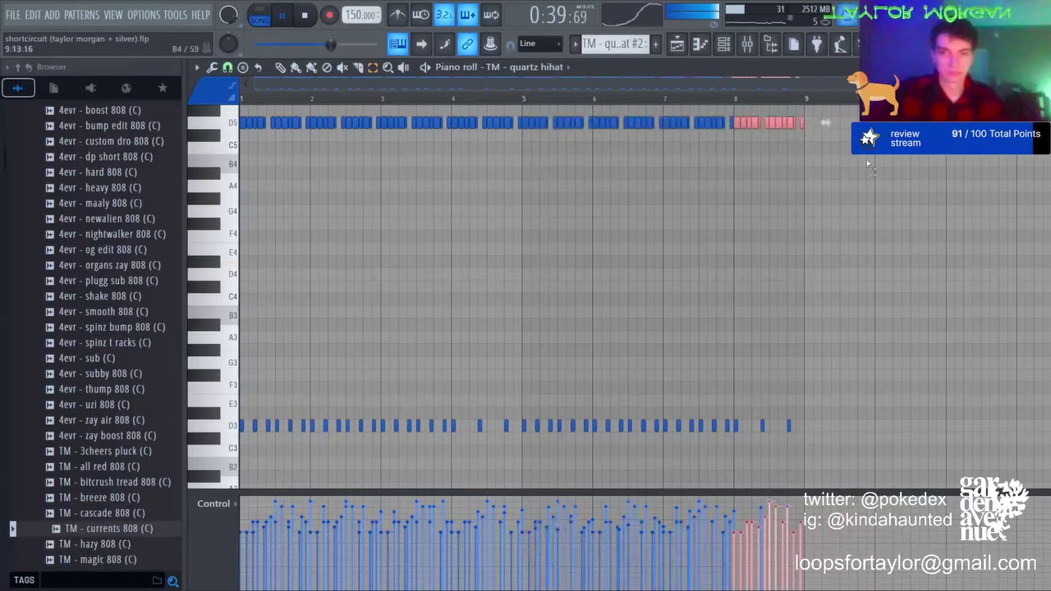
key("ctrl+a")
key("ctrl+Down")
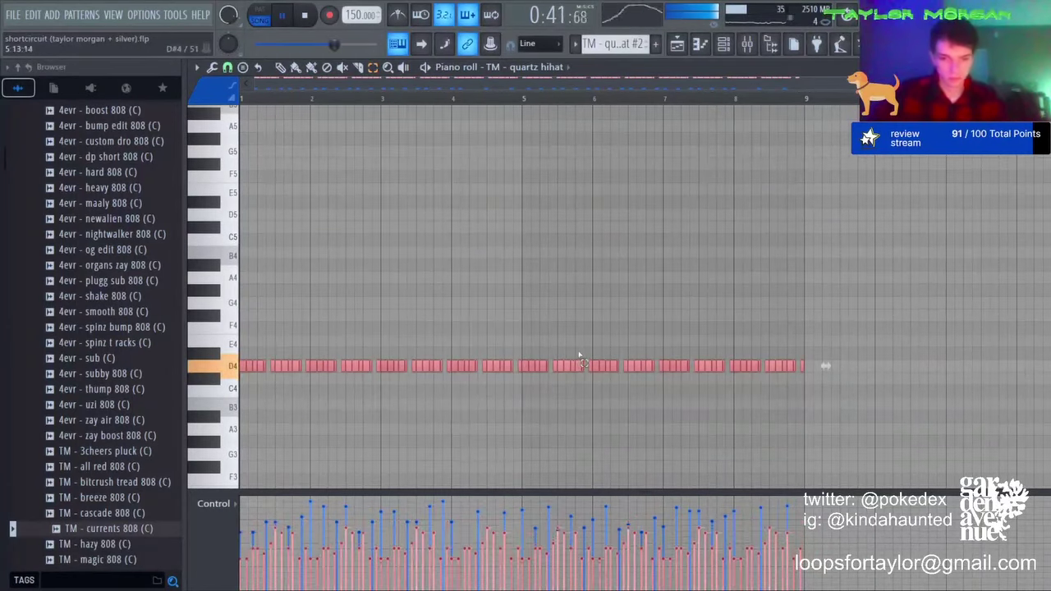
key("ctrl+d")
key("F5")
left_click(776, 99)
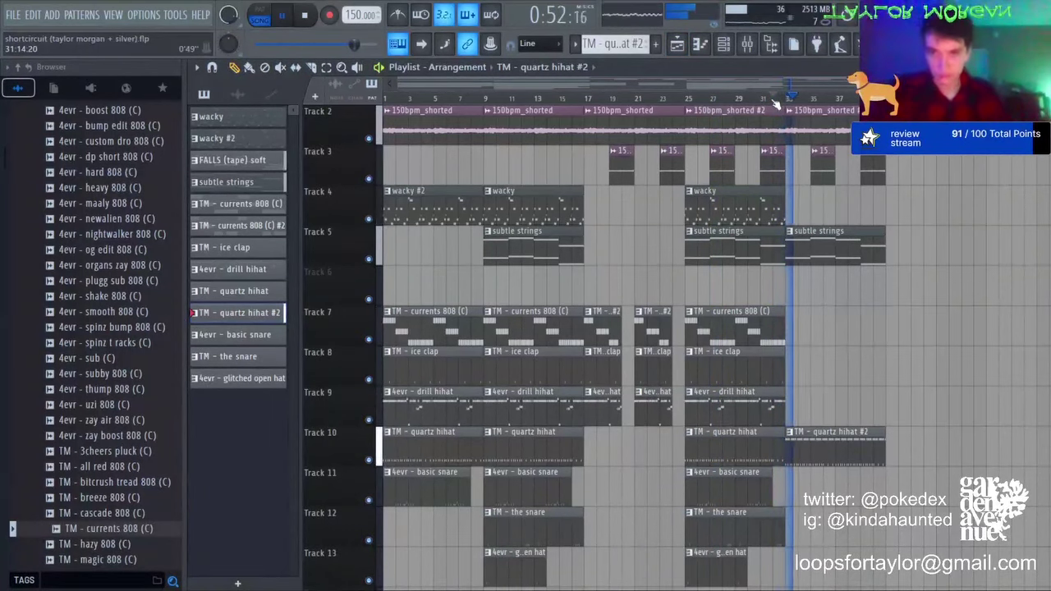
Step: Add an 8-bar basic snare clip at bar 33 on track 11 and a shortened drill hihat on track 9
scroll(784, 309, "down", 3)
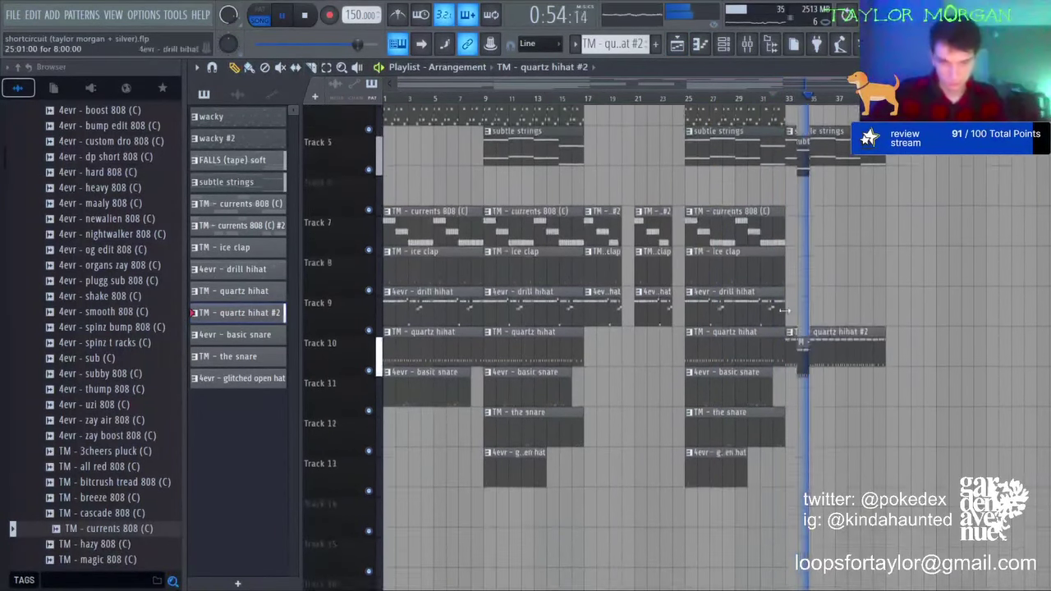
left_click(760, 357)
left_click(787, 354)
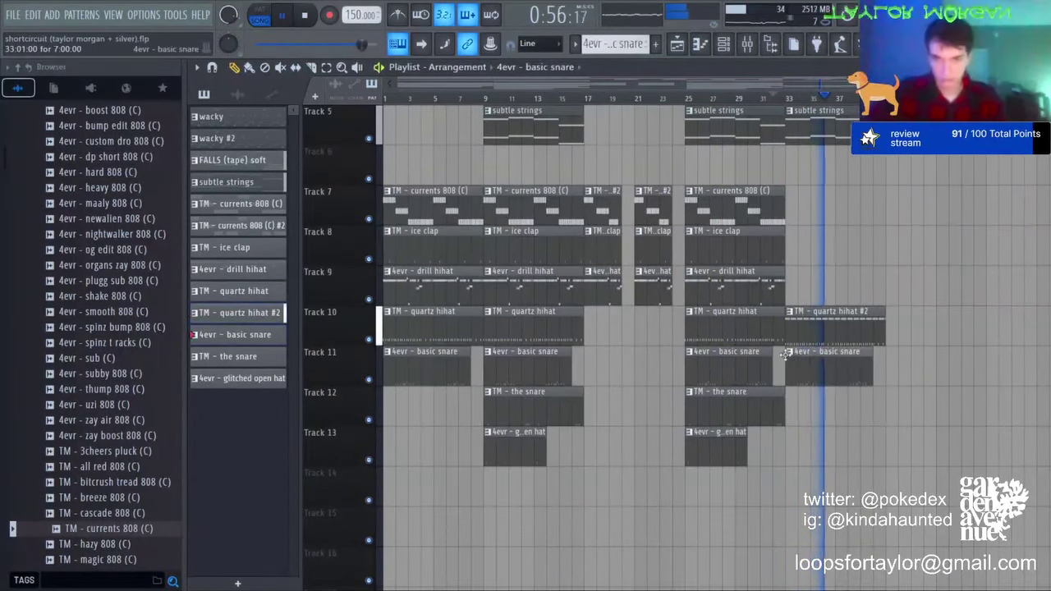
left_click_drag(872, 356, 886, 356)
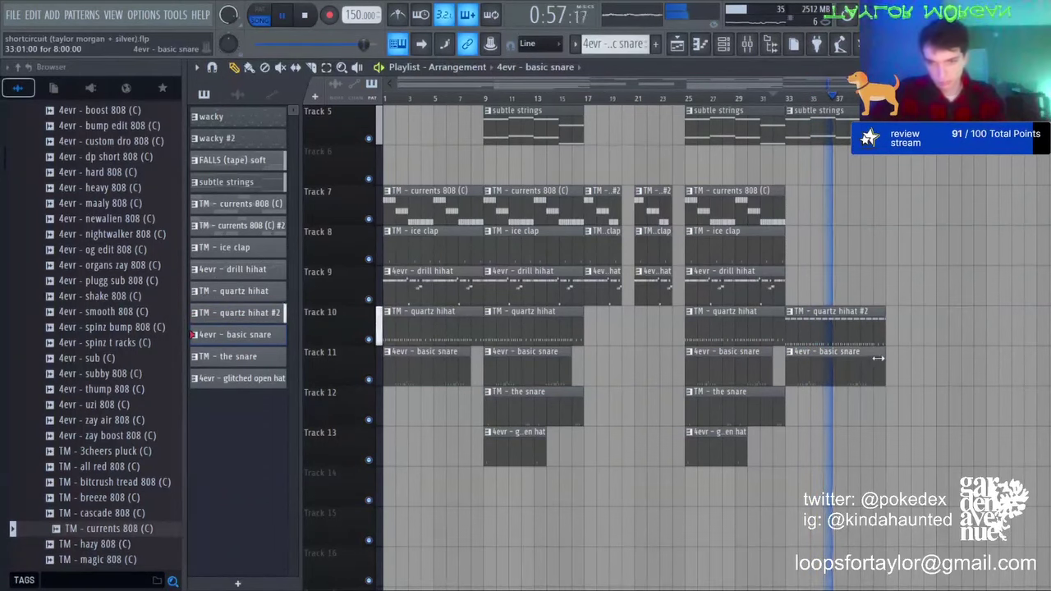
left_click(737, 294)
left_click_drag(805, 290, 851, 291)
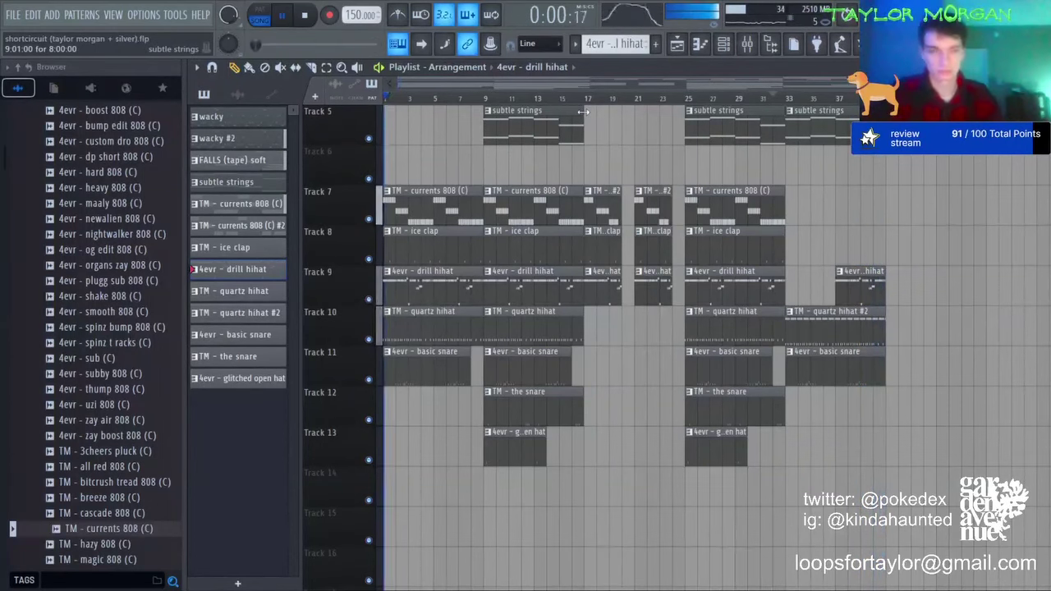
Step: Make the last drill hihat clip its own 4evr - drill hihat #2 pattern, notes pitched down a semitone
left_click(839, 271)
left_click(873, 360)
double_click(865, 289)
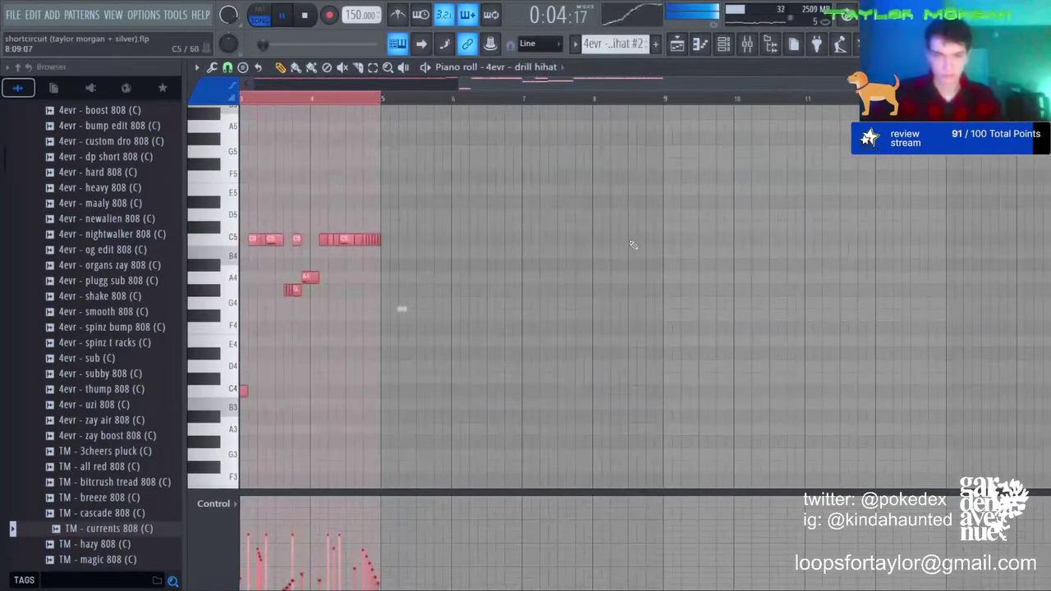
key("shift+Down")
key("shift+Down")
key("shift+Down")
key("shift+Down")
key("shift+Down")
key("shift+Down")
key("shift+Down")
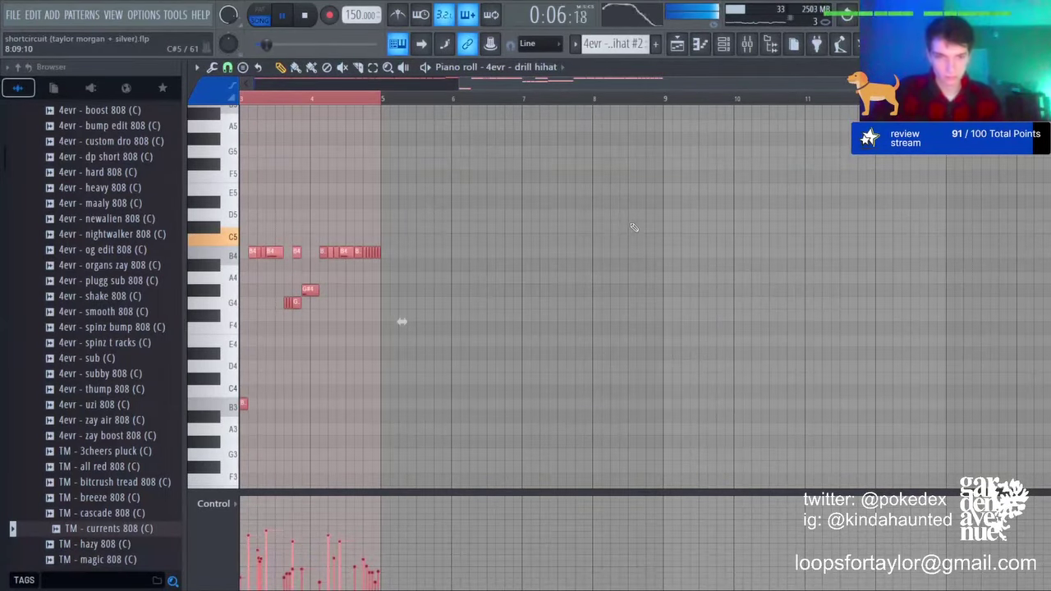
key("ctrl+d")
Step: Delete the last basic snare clip on Track 11
left_click(701, 46)
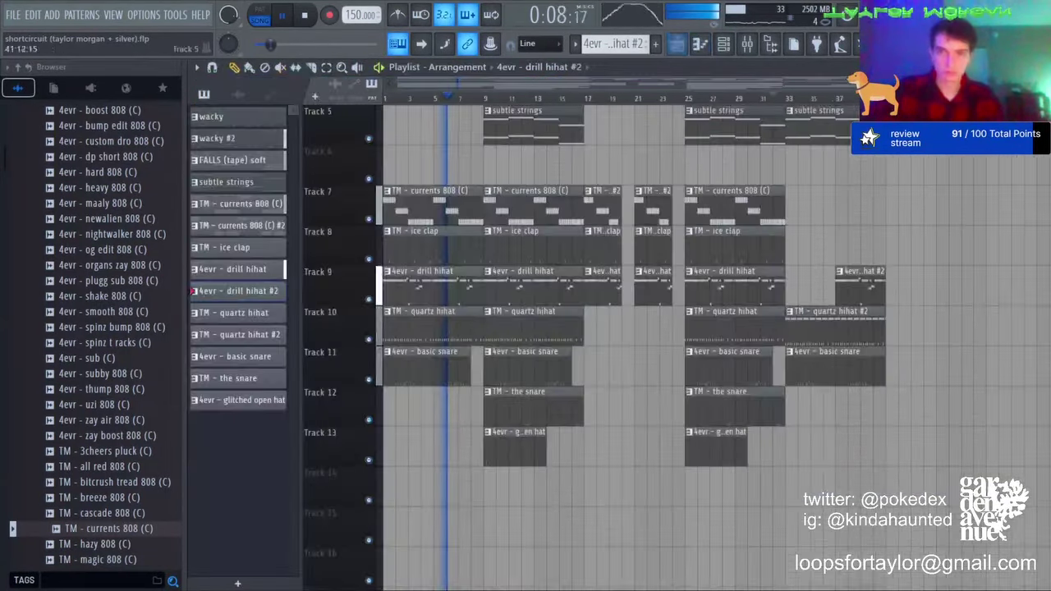
left_click(821, 98)
right_click(805, 365)
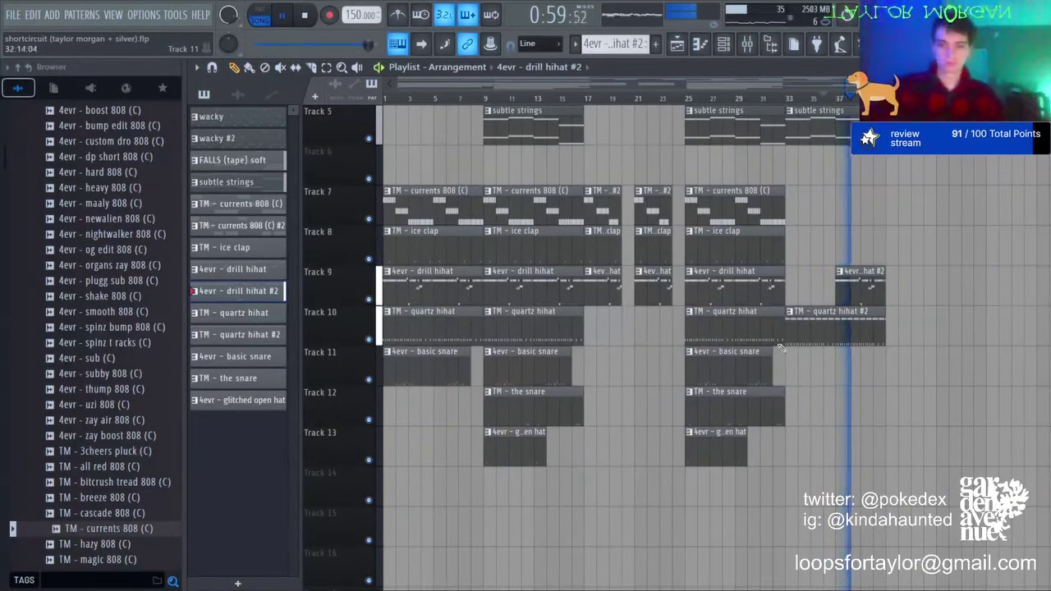
Step: Place the white noise downfall sample on Track 6 and route it to its own mixer insert
scroll(129, 417, "down", 8)
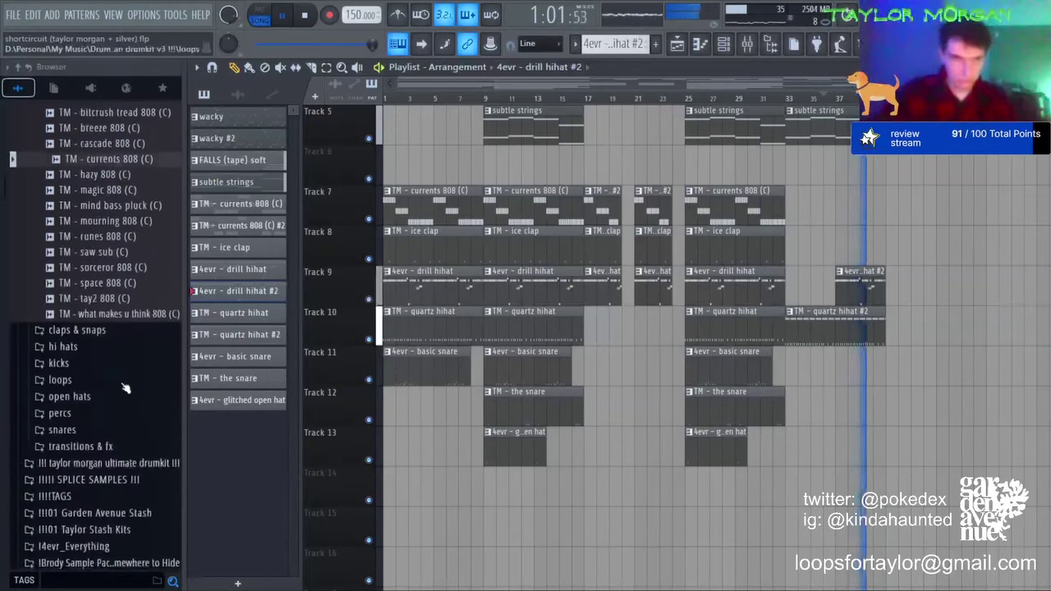
left_click(99, 447)
left_click_drag(123, 472, 403, 160)
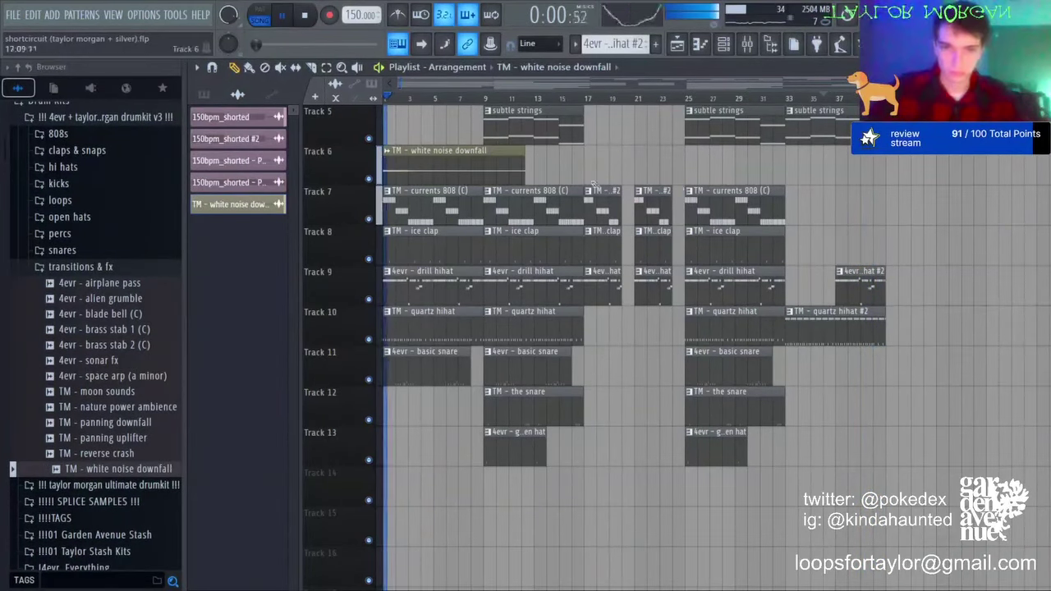
left_click(747, 44)
key("ctrl+l")
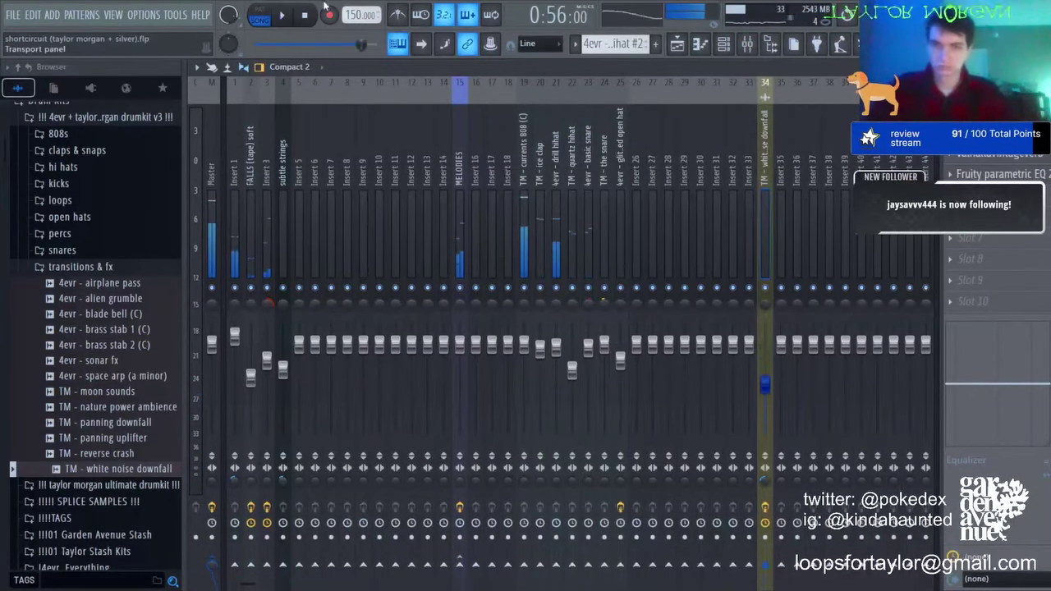
key("space")
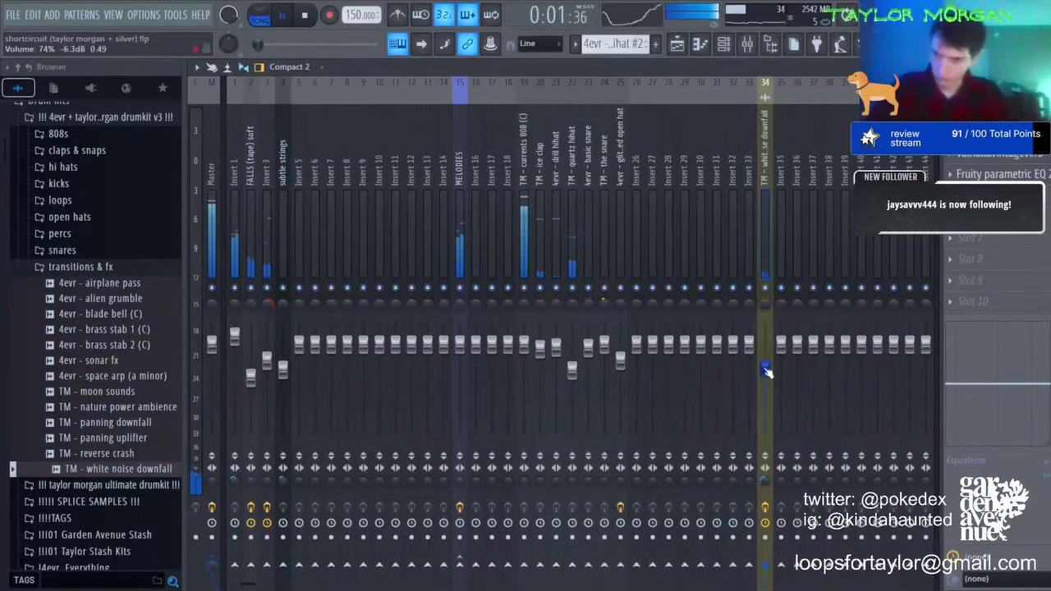
left_click(677, 43)
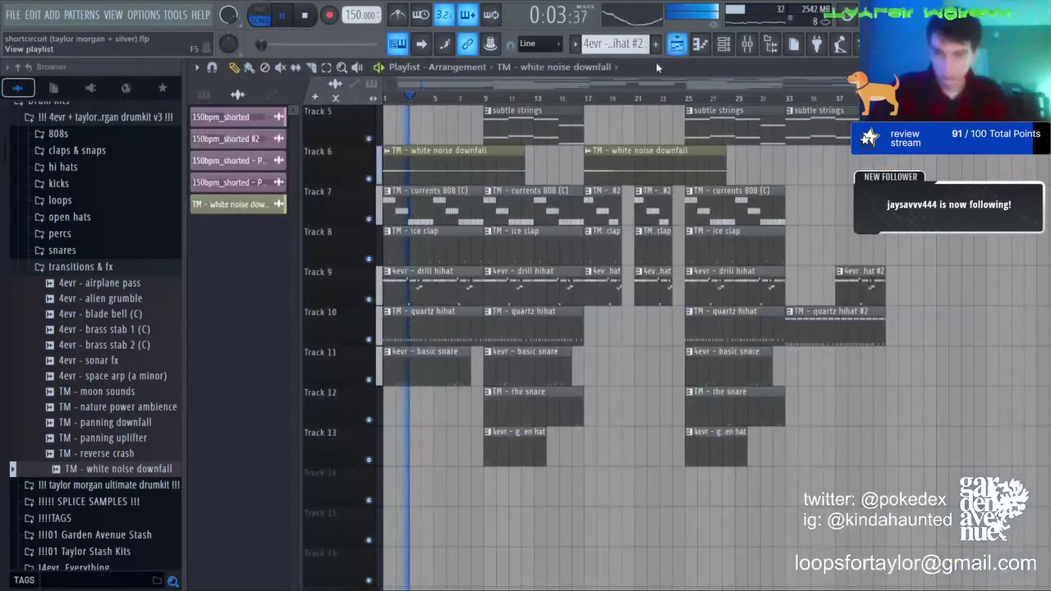
Step: Add a third white noise downfall clip at bar 33 and trim it to bars 33–41
scroll(395, 93, "up", 4)
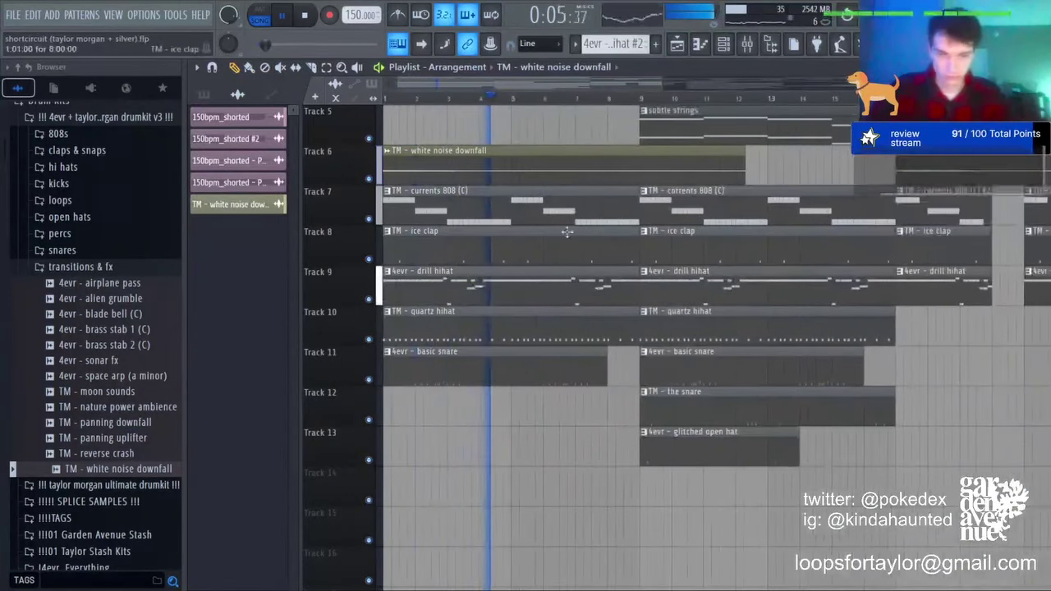
scroll(488, 109, "up", 4)
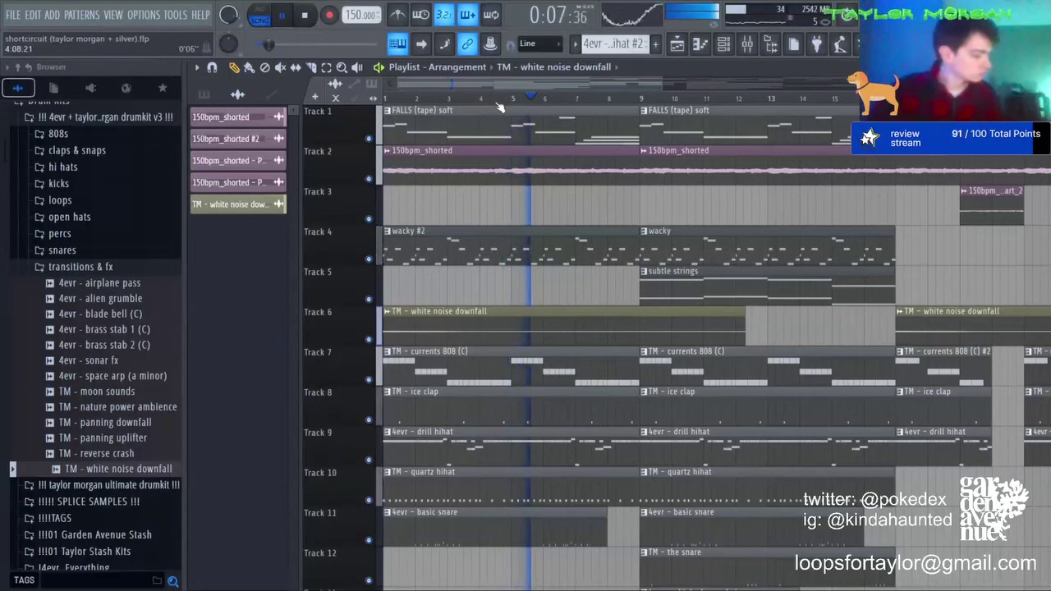
scroll(500, 106, "down", 4)
scroll(613, 265, "down", 4)
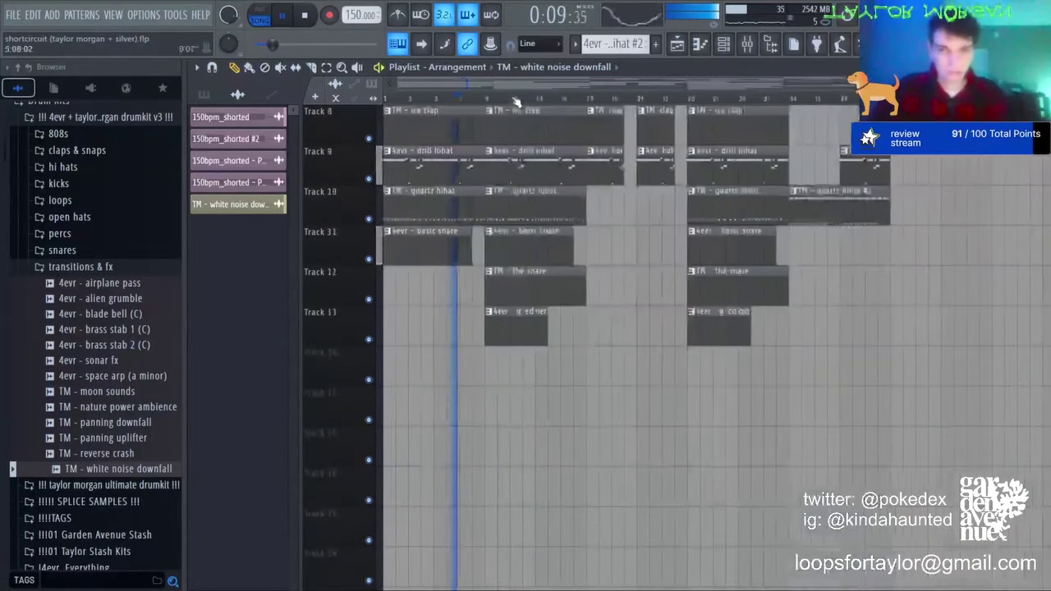
left_click(779, 279)
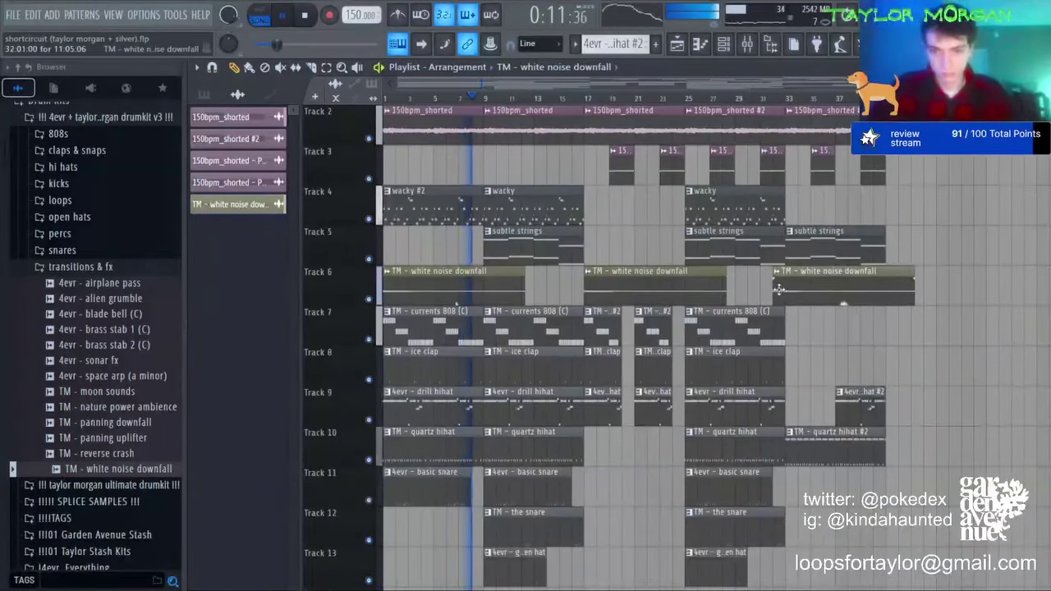
left_click(311, 68)
left_click_drag(785, 265, 786, 311)
left_click_drag(883, 264, 884, 312)
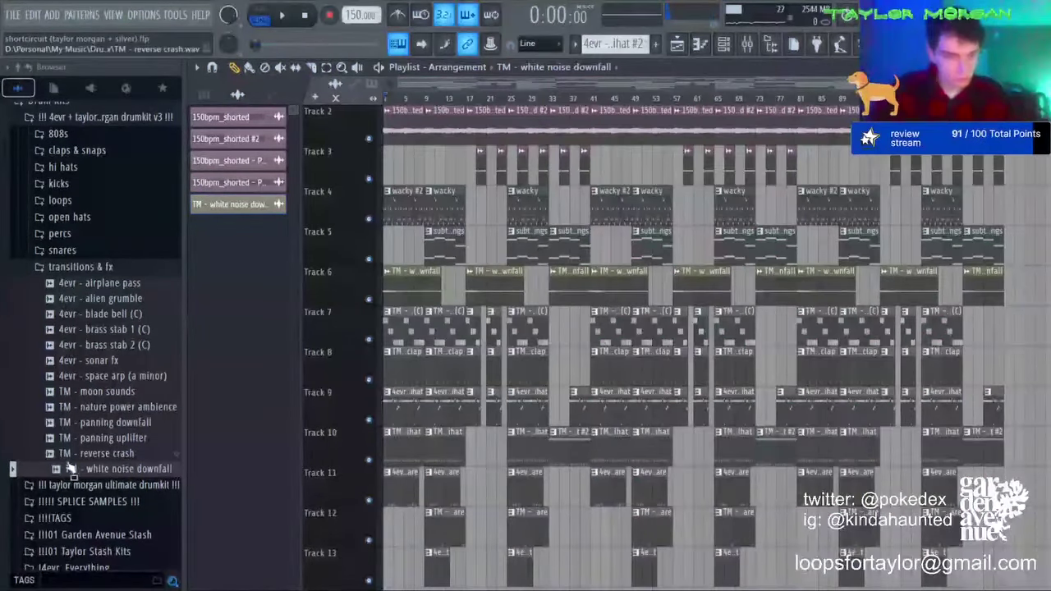
Step: Open the TAGS folder and play the beat with the 150bpm_shorted clip kept at bar 1
left_click(70, 519)
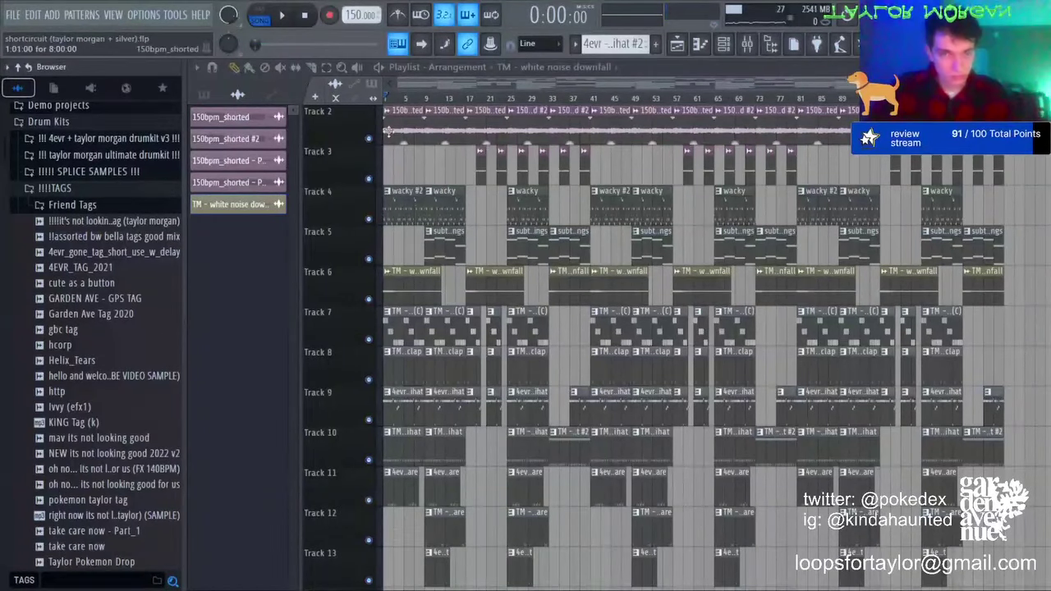
left_click_drag(404, 129, 438, 131)
left_click_drag(343, 161, 396, 129)
key("space")
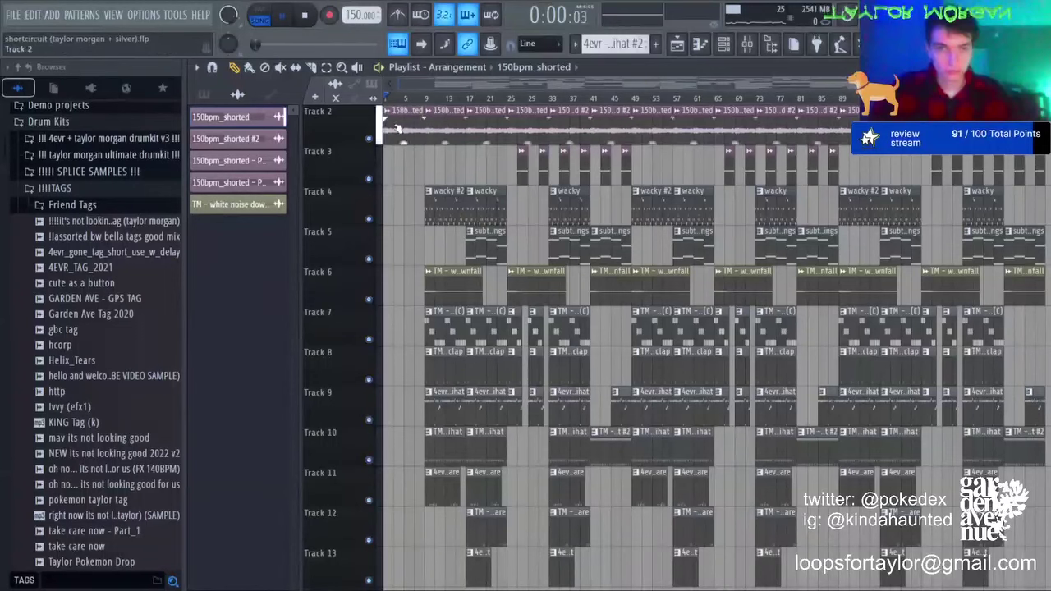
left_click(566, 208)
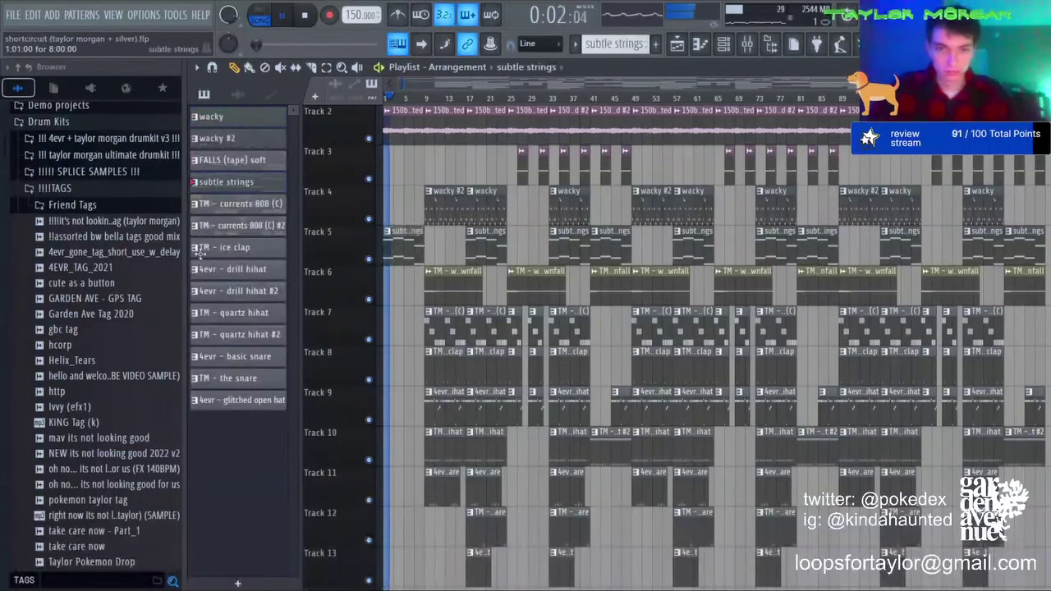
left_click(521, 170)
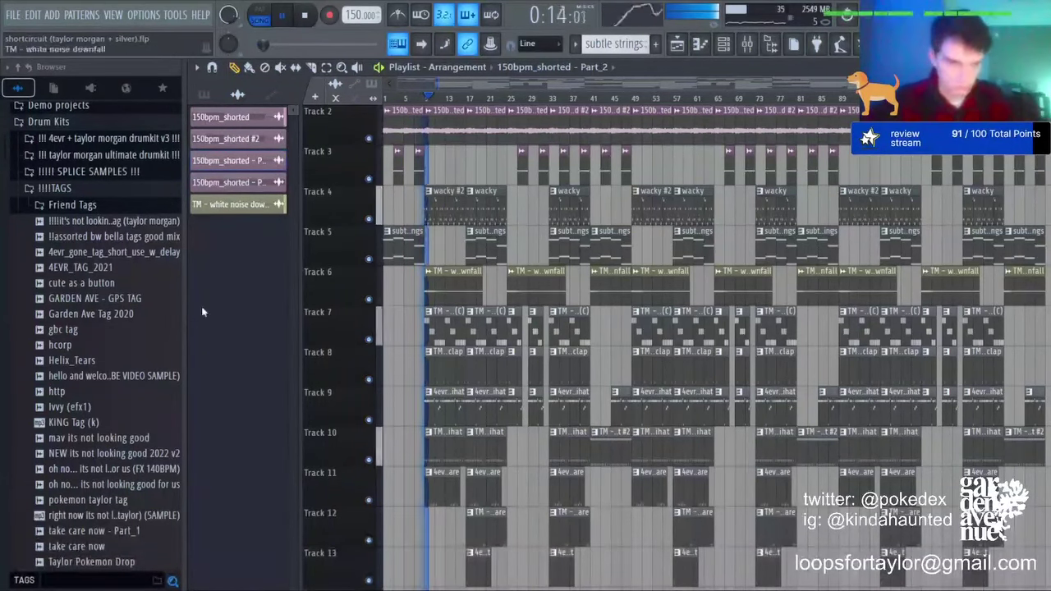
key("space")
Step: Drop the GARDEN AVE - GPS TAG onto Track 12 and audition it, checking its clip settings
left_click_drag(95, 298, 410, 529)
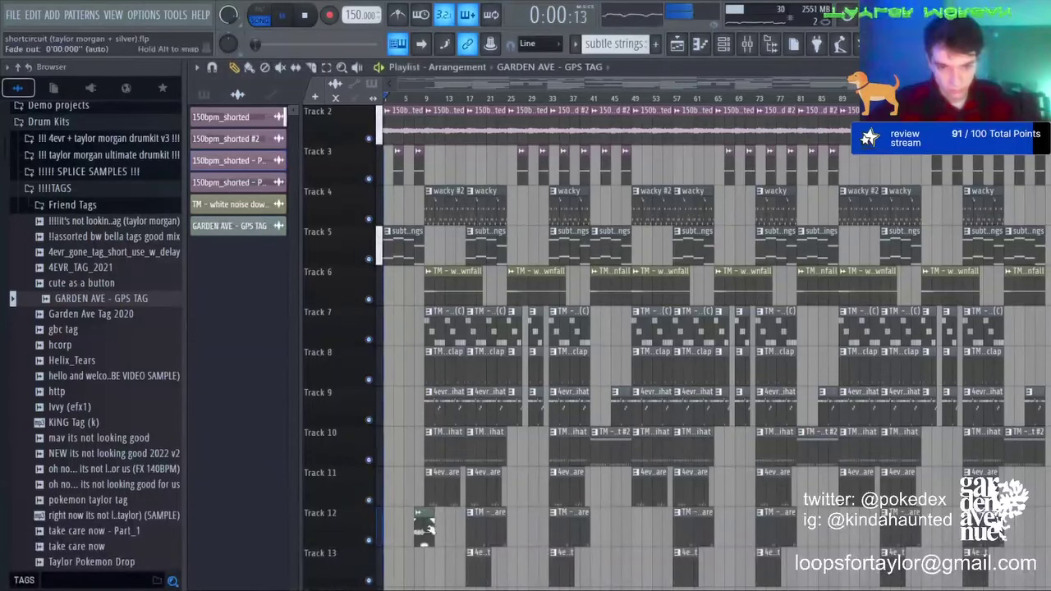
key("space")
double_click(423, 525)
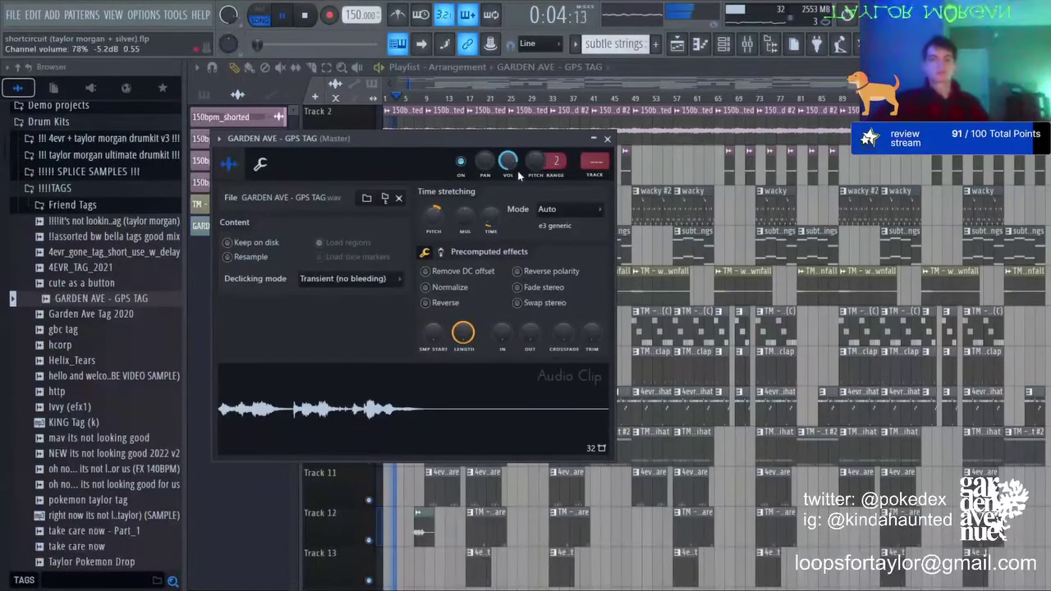
key("Escape")
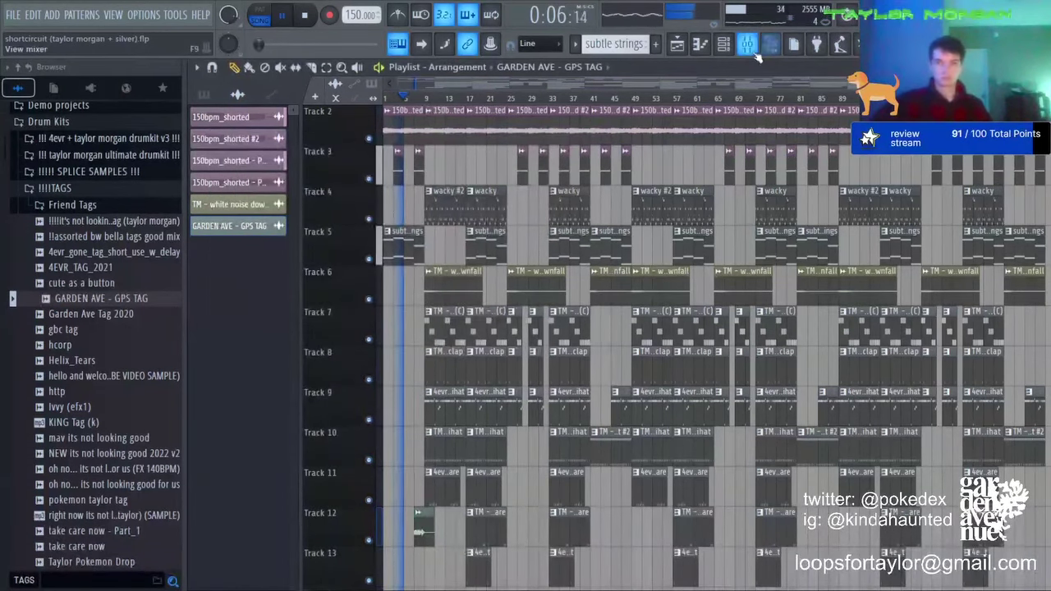
scroll(458, 345, "down", 3)
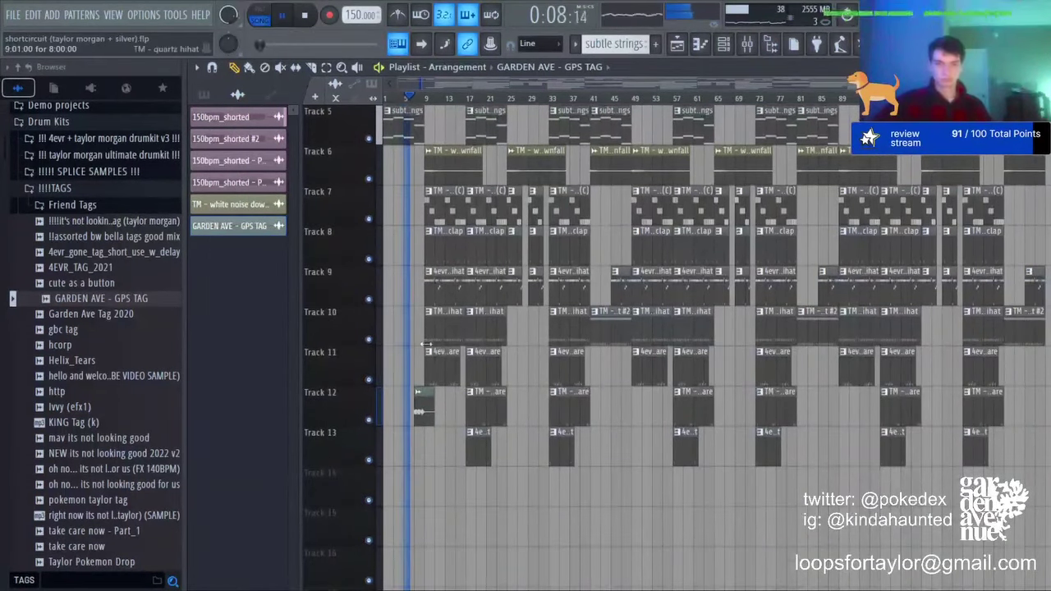
scroll(392, 472, "up", 4)
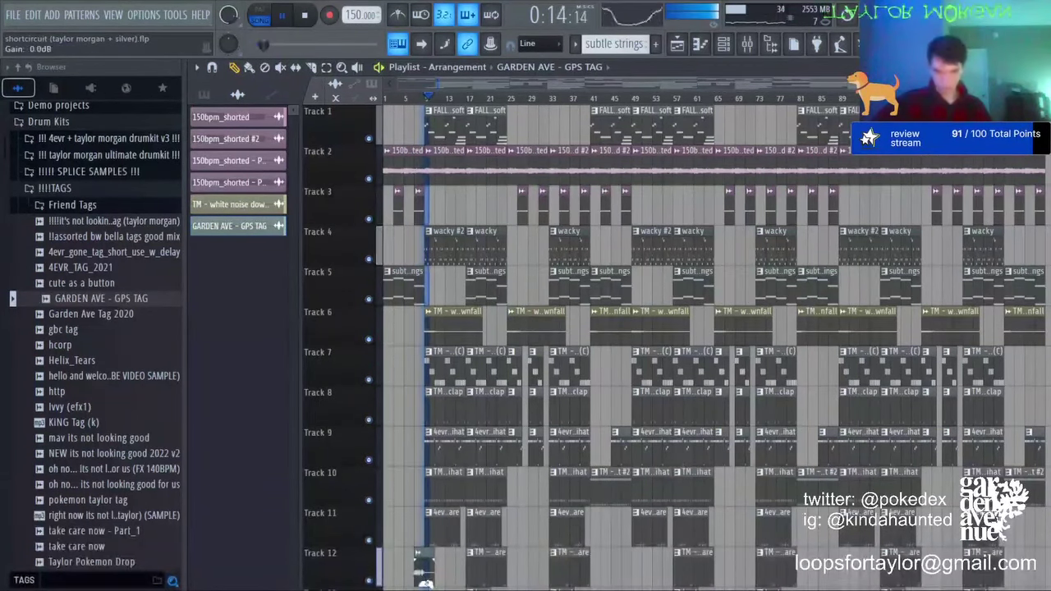
left_click(412, 98)
scroll(417, 114, "up", 5)
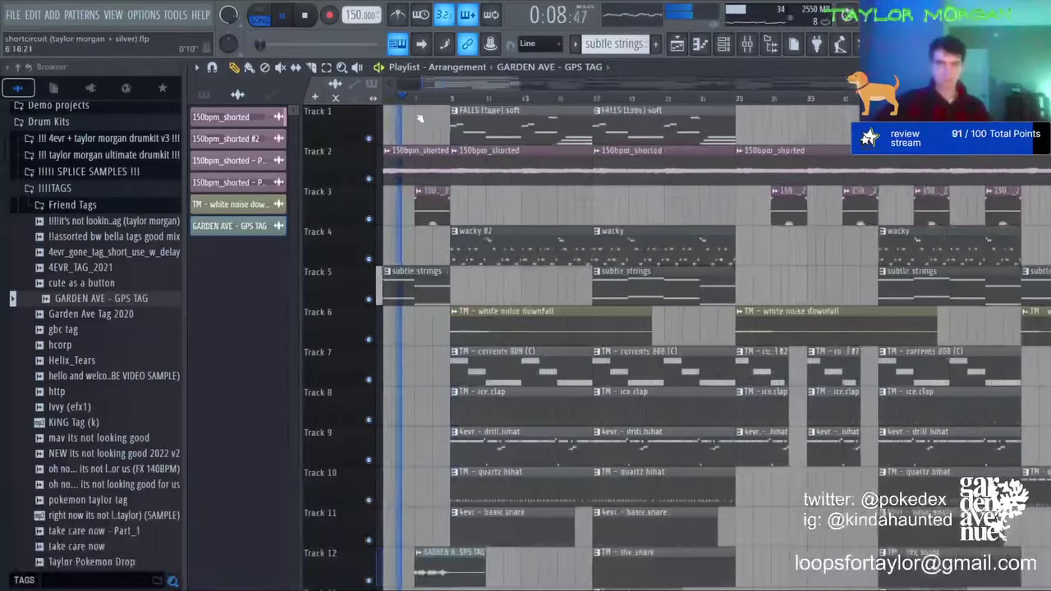
double_click(450, 560)
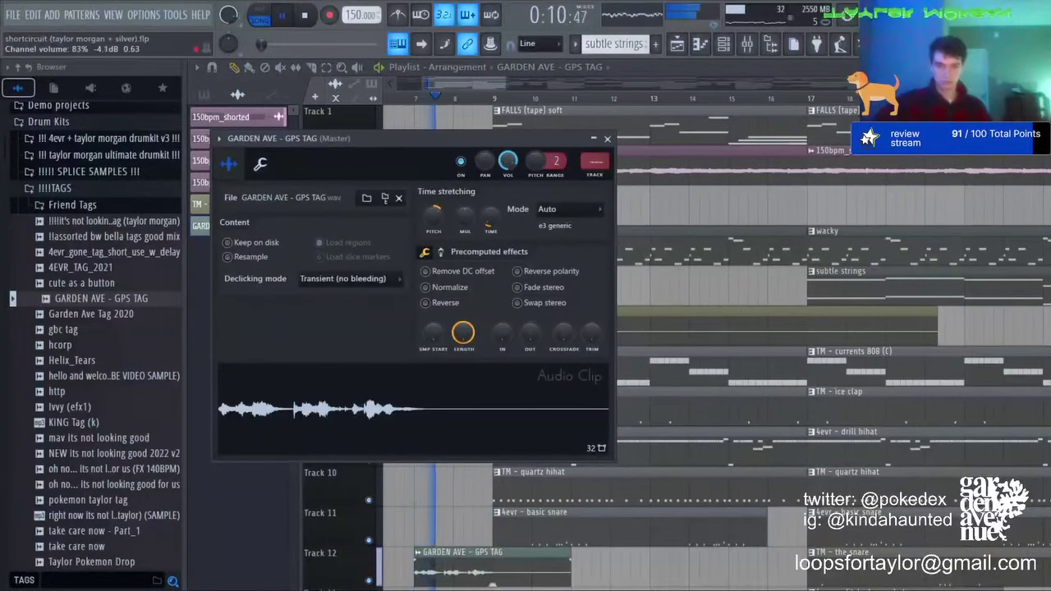
left_click(459, 83)
Step: Delete the GARDEN AVE tag and place the 'oh no... its not looking good for us' tag on Track 12
scroll(462, 100, "down", 3)
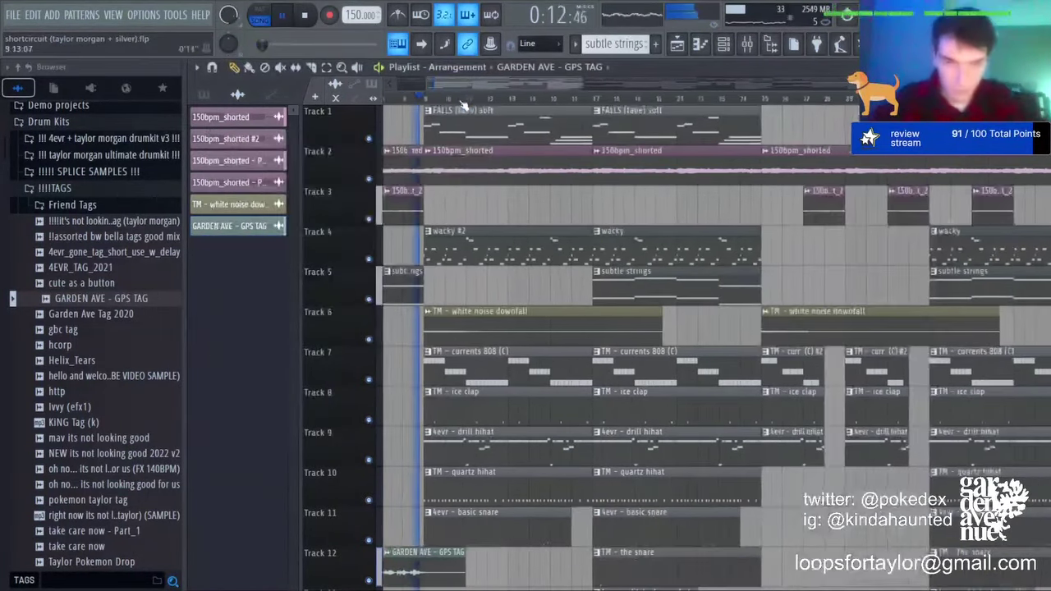
scroll(400, 100, "up", 1)
scroll(400, 99, "up", 3)
left_click(402, 84)
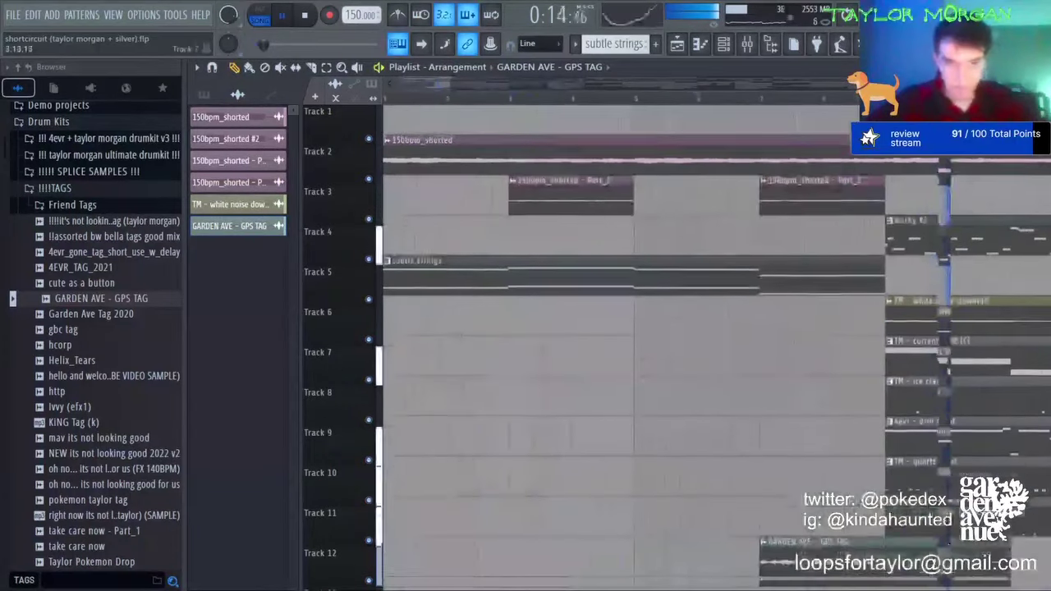
left_click(679, 97)
scroll(788, 492, "down", 1)
right_click(808, 530)
left_click_drag(151, 474, 652, 525)
Step: Audition the 'oh no' tag at bar 5 on Track 12 and review its clip settings
key("space")
key("space")
left_click_drag(765, 520, 758, 522)
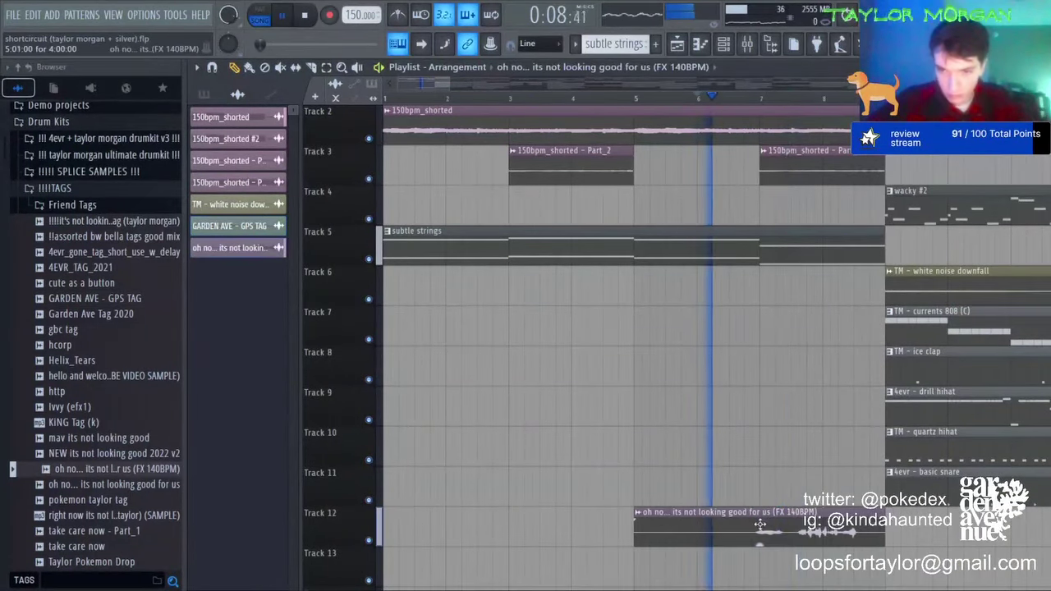
double_click(758, 522)
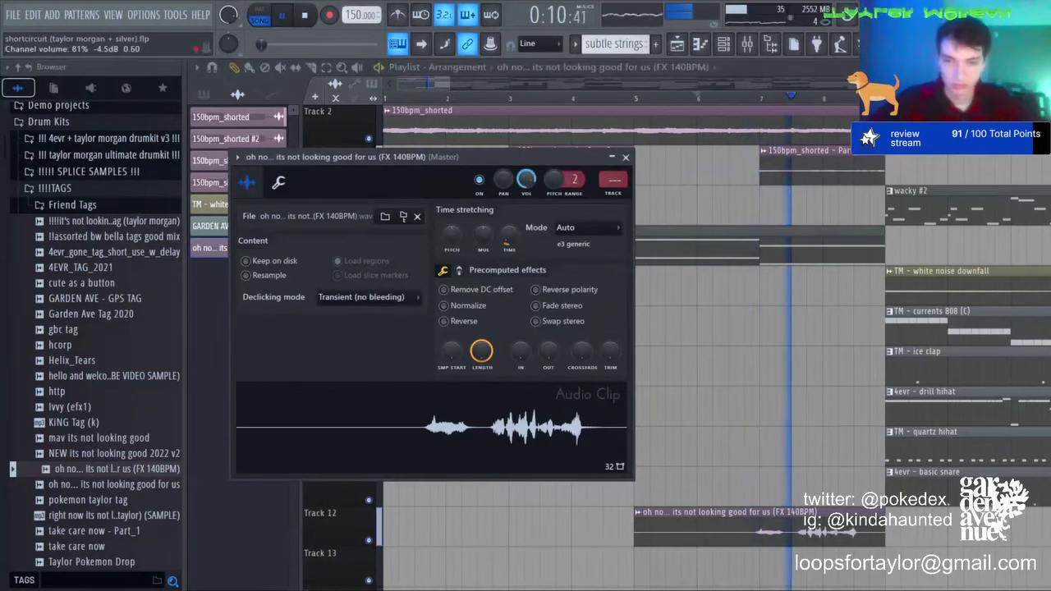
scroll(612, 105, "down", 5)
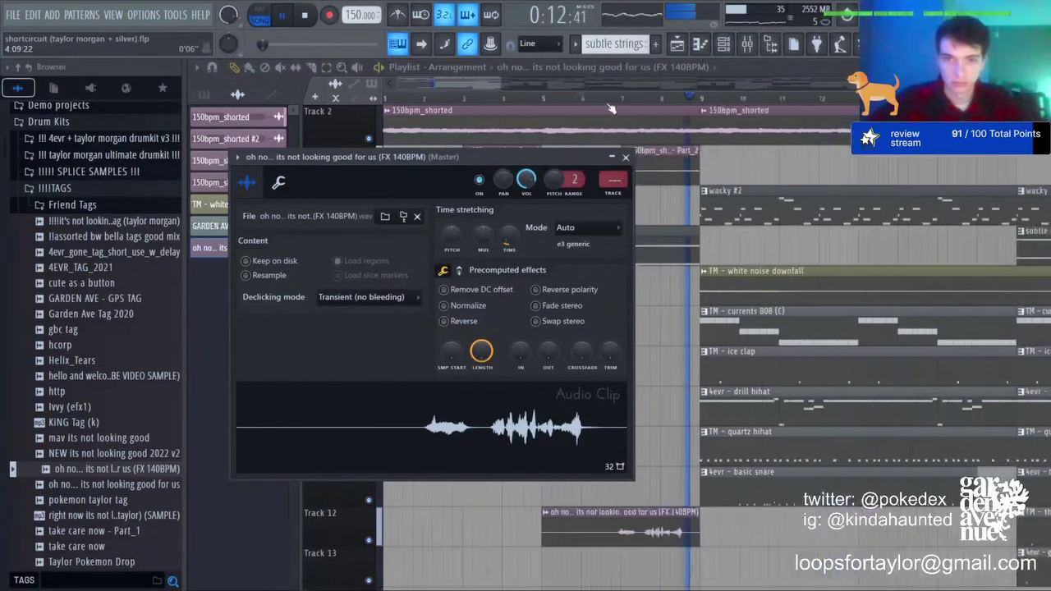
left_click(422, 89)
scroll(422, 91, "up", 5)
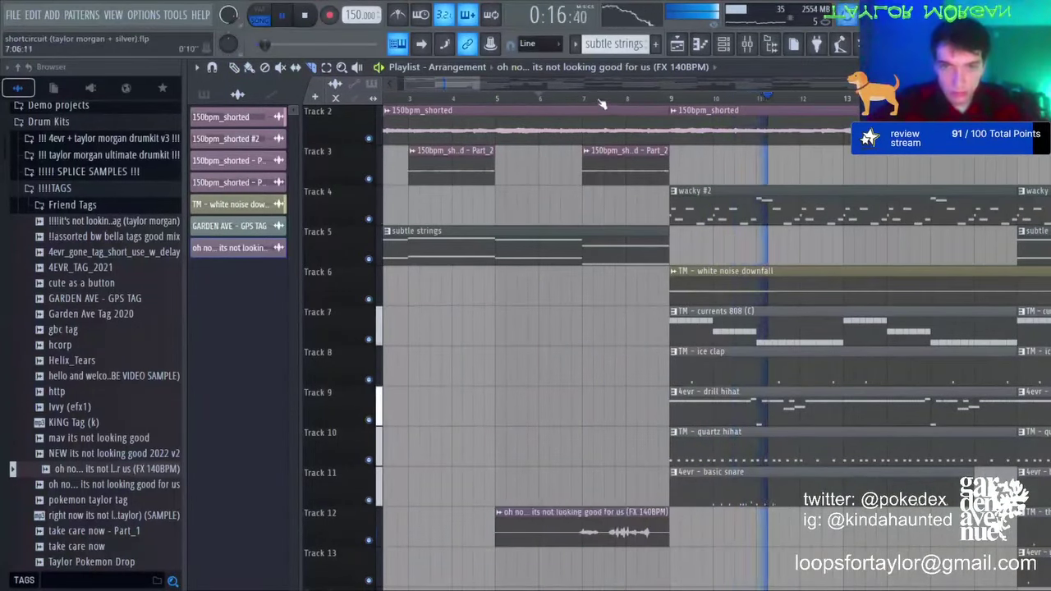
scroll(643, 523, "up", 4)
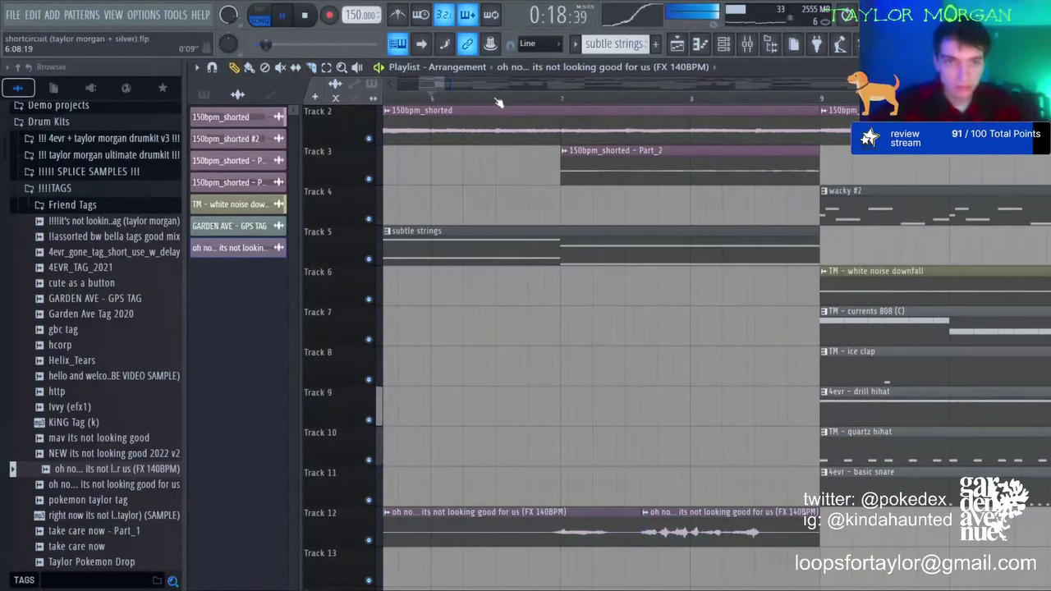
scroll(497, 101, "down", 5)
key("space")
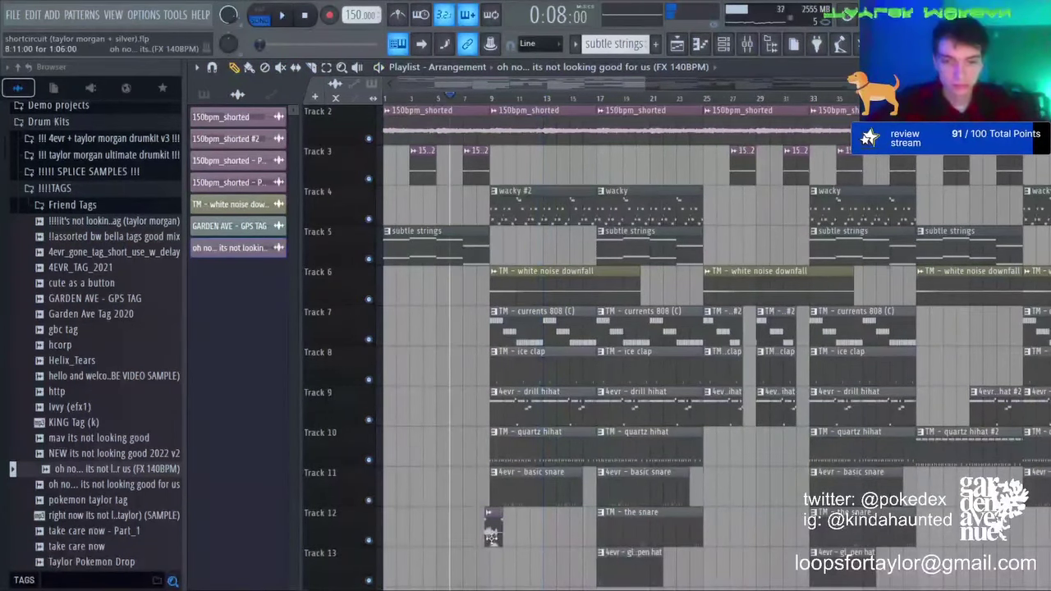
Step: Shift the 'oh no' tag earlier to just before bar 9 and recheck its settings
left_click_drag(499, 531, 486, 531)
key("space")
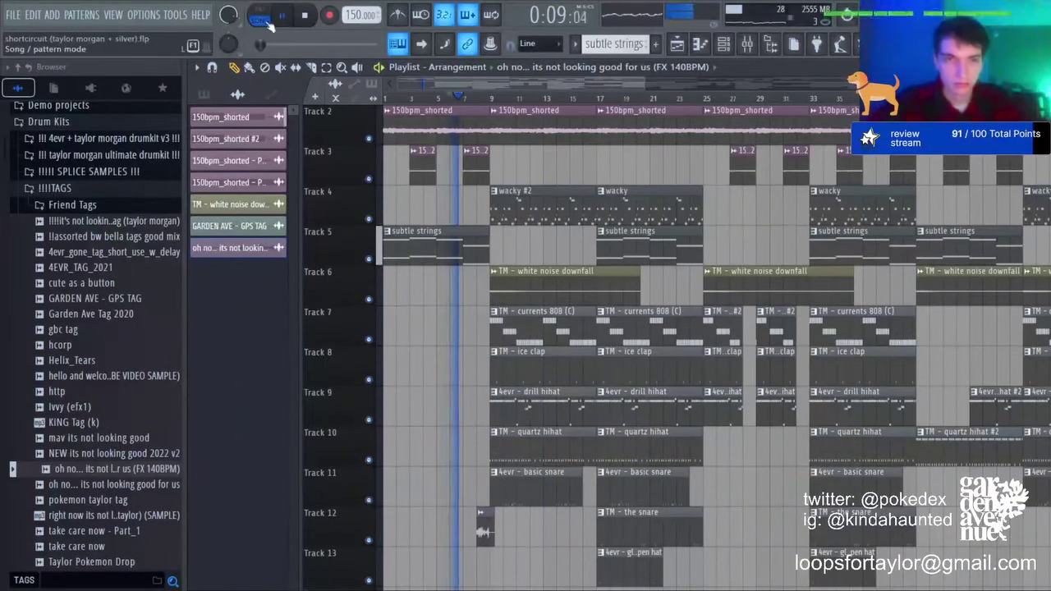
double_click(486, 529)
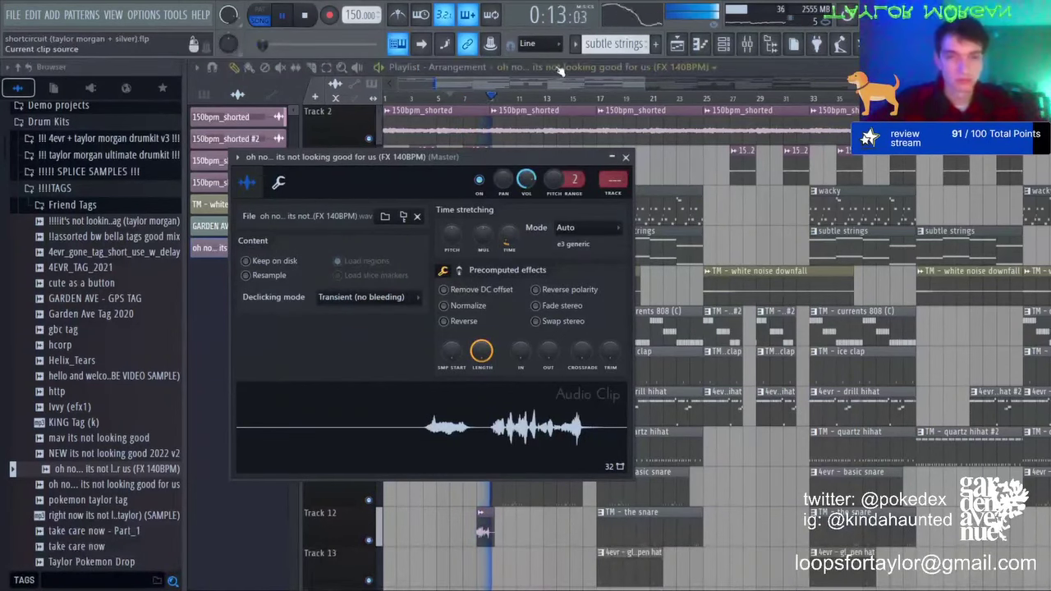
key("Escape")
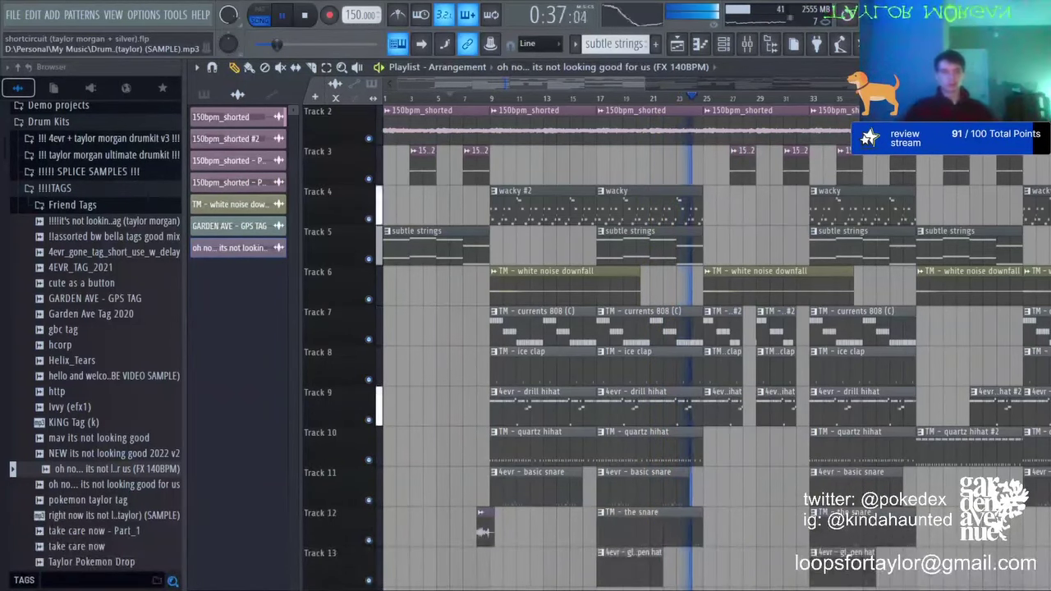
Step: Move the 'oh no' tag on Track 12 to start around bar 2
key("space")
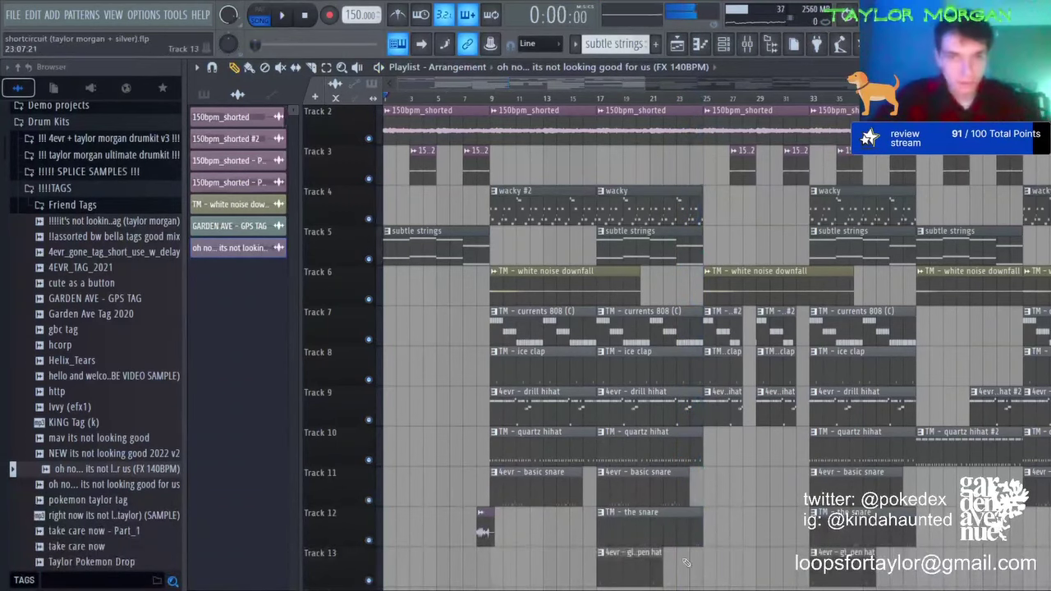
key("space")
left_click_drag(486, 532, 406, 532)
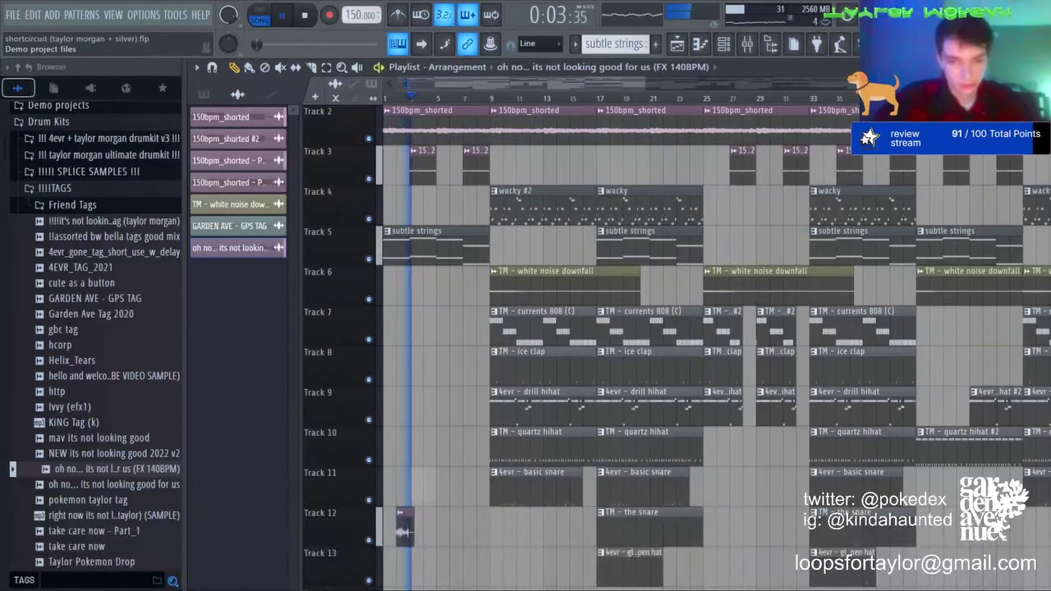
Step: Add the silver_tag sample to Track 11 near bar 3, nudge it earlier and review its settings
left_click_drag(415, 589, 415, 489)
key("space")
key("space")
scroll(399, 496, "up", 6)
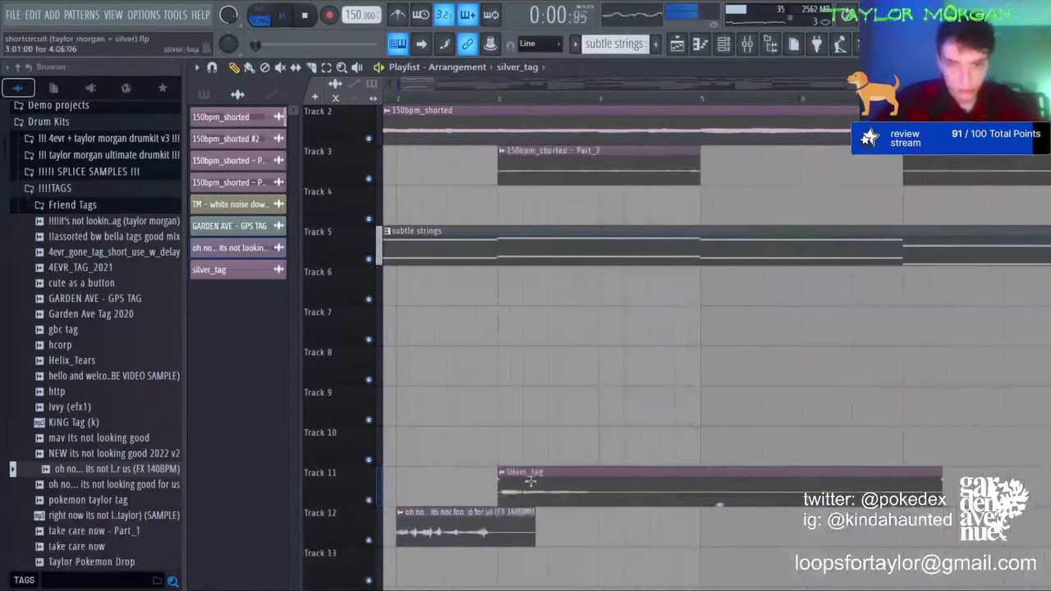
left_click_drag(530, 483, 524, 481)
double_click(523, 481)
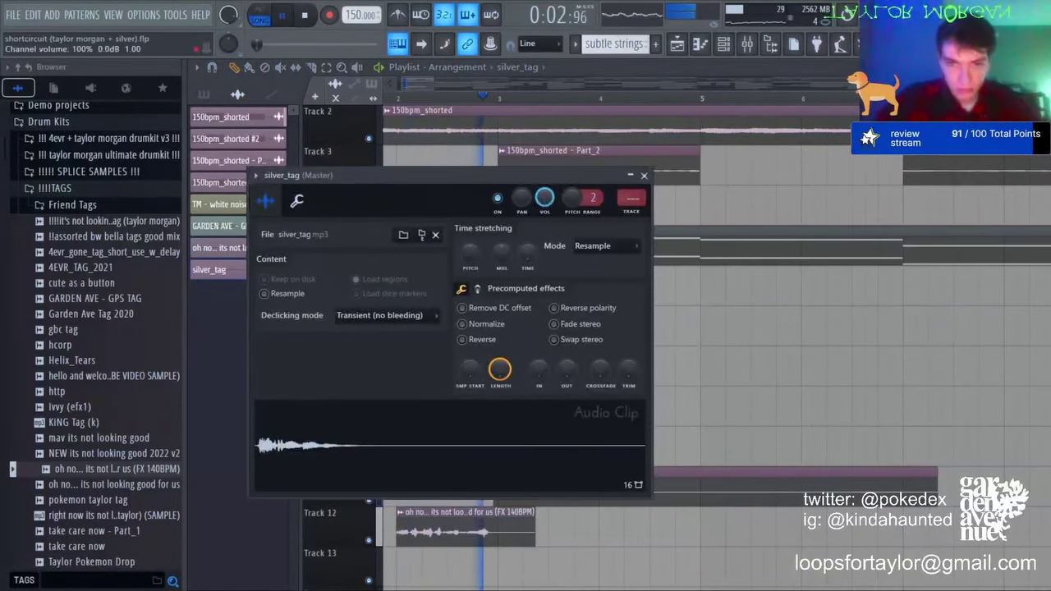
left_click(460, 75)
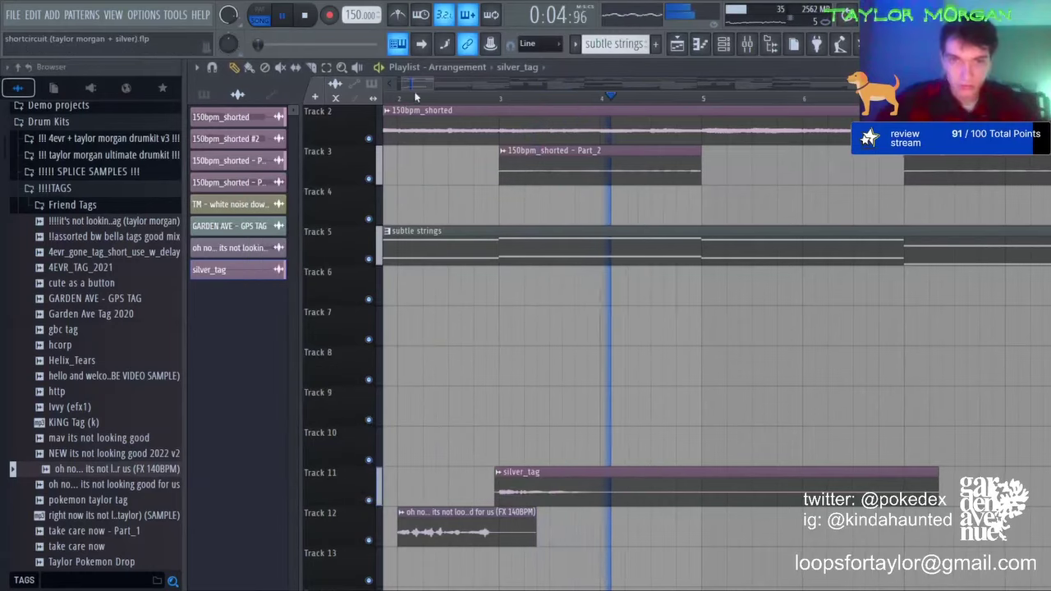
scroll(424, 105, "down", 3)
scroll(424, 107, "down", 3)
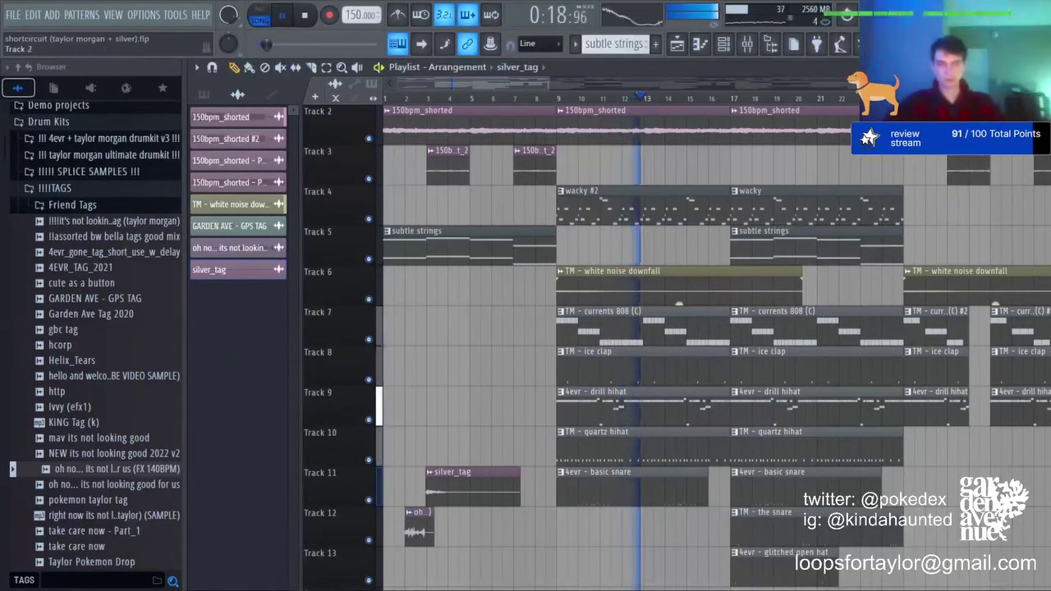
scroll(698, 345, "down", 7)
scroll(697, 345, "down", 5)
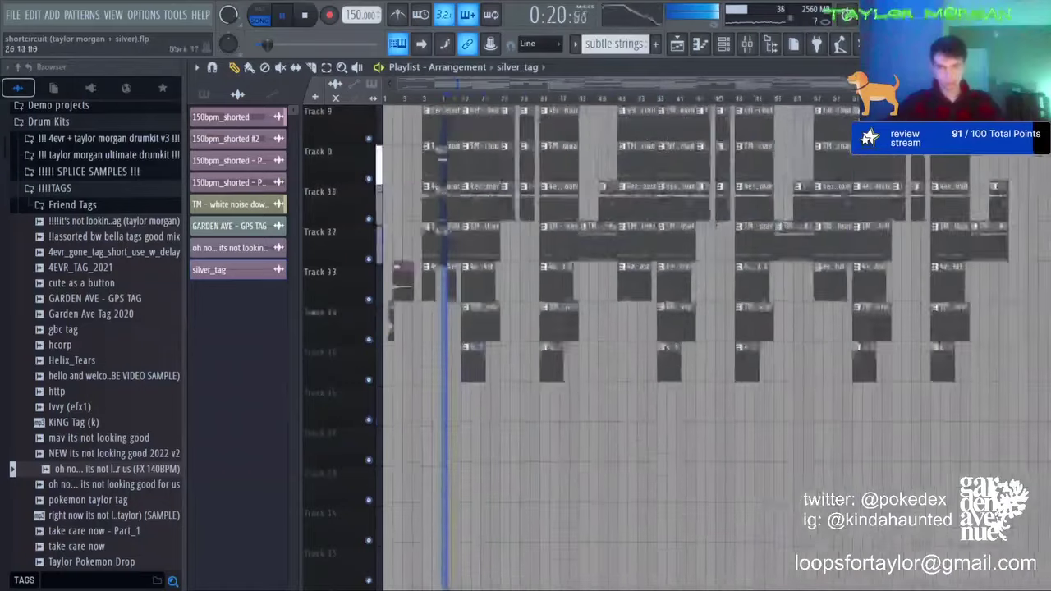
scroll(697, 345, "up", 8)
scroll(462, 345, "up", 4)
scroll(462, 345, "down", 3)
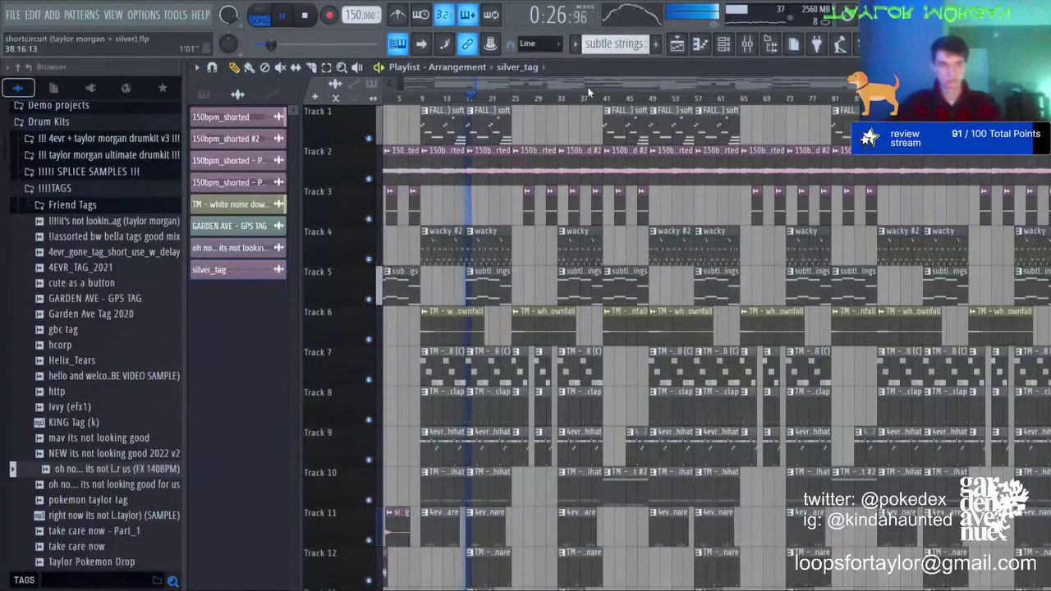
key("ctrl+a")
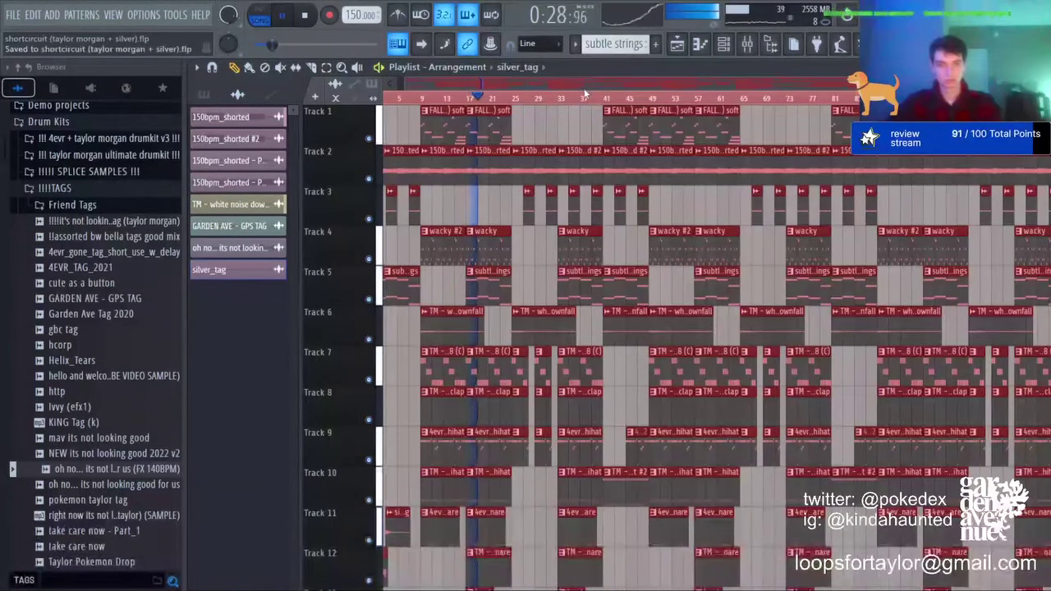
key("ctrl+d")
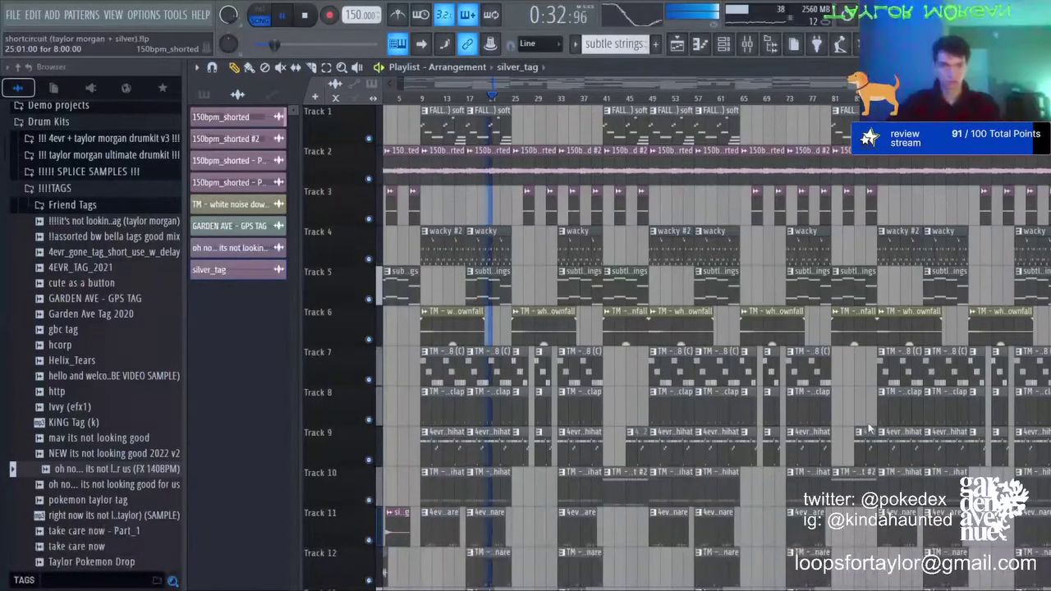
key("F9")
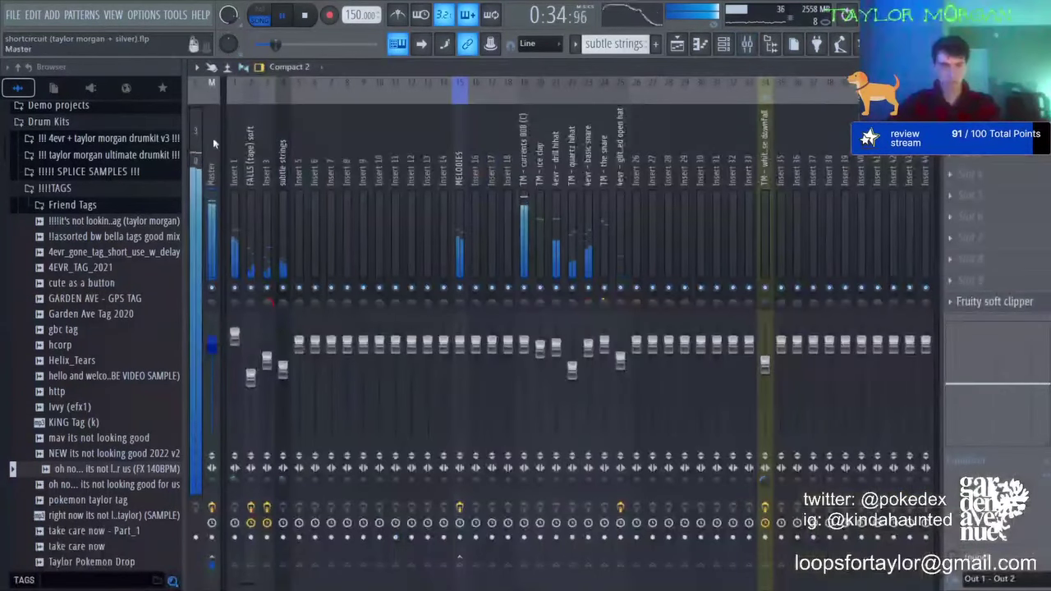
left_click(676, 43)
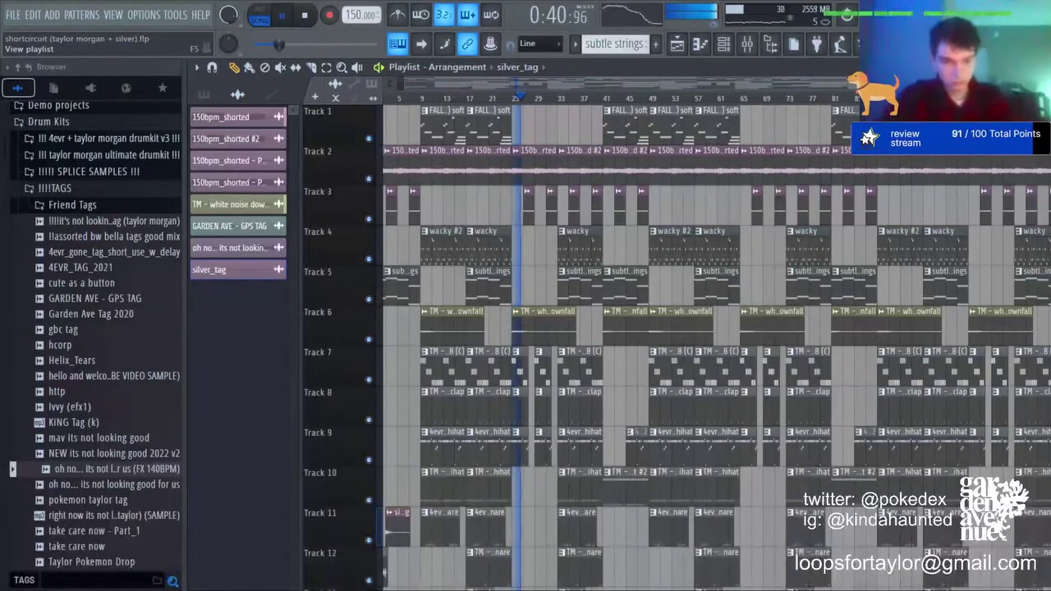
Step: Stop playback of the beat
key("space")
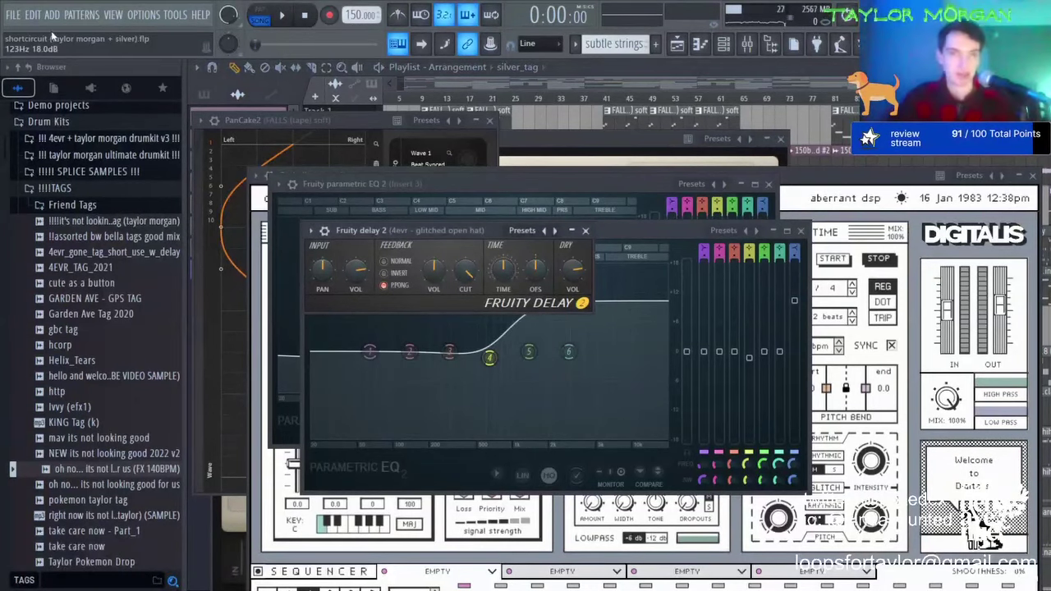
Step: Save the finished beat and start a new empty project
left_click(30, 74)
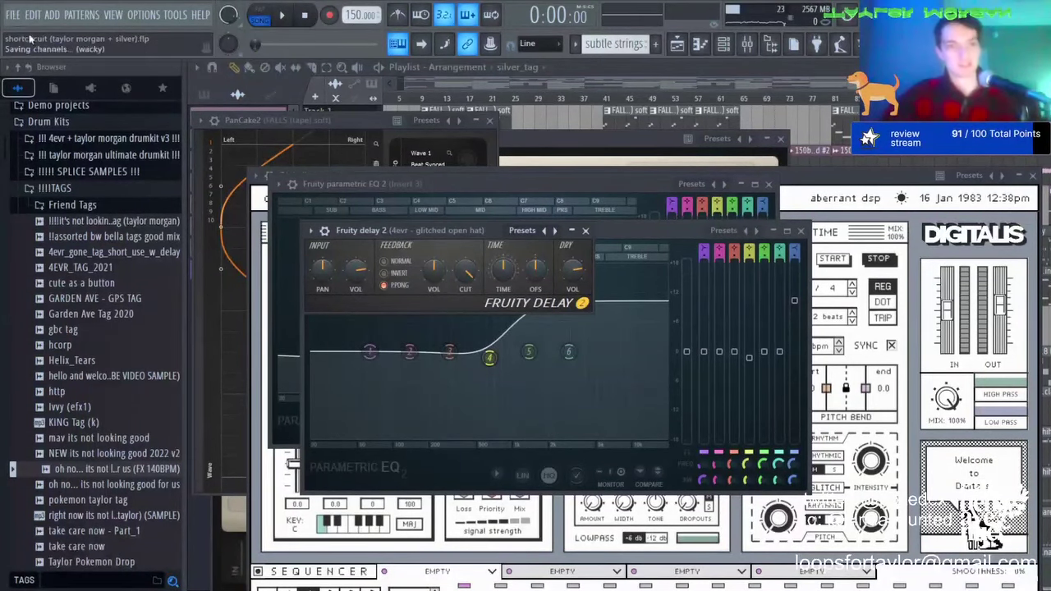
left_click(14, 16)
left_click(22, 40)
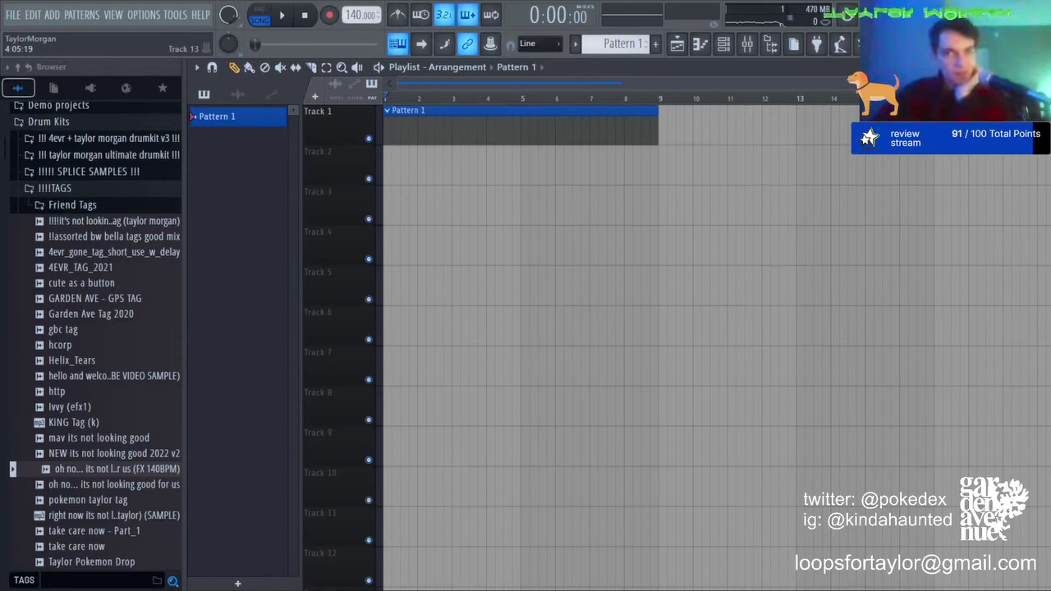
Step: Line up the losefaith 147, badstart 146 and shortcircuit 150 renders on Tracks 1–3 at bar 1
left_click_drag(497, 590, 548, 235)
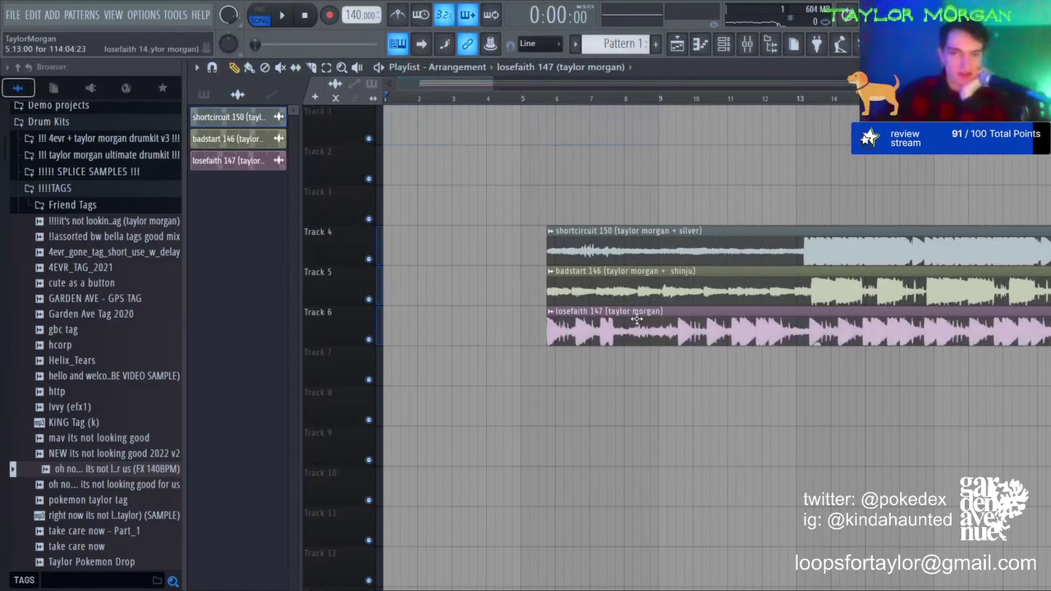
left_click_drag(634, 317, 360, 122)
left_click_drag(581, 287, 386, 168)
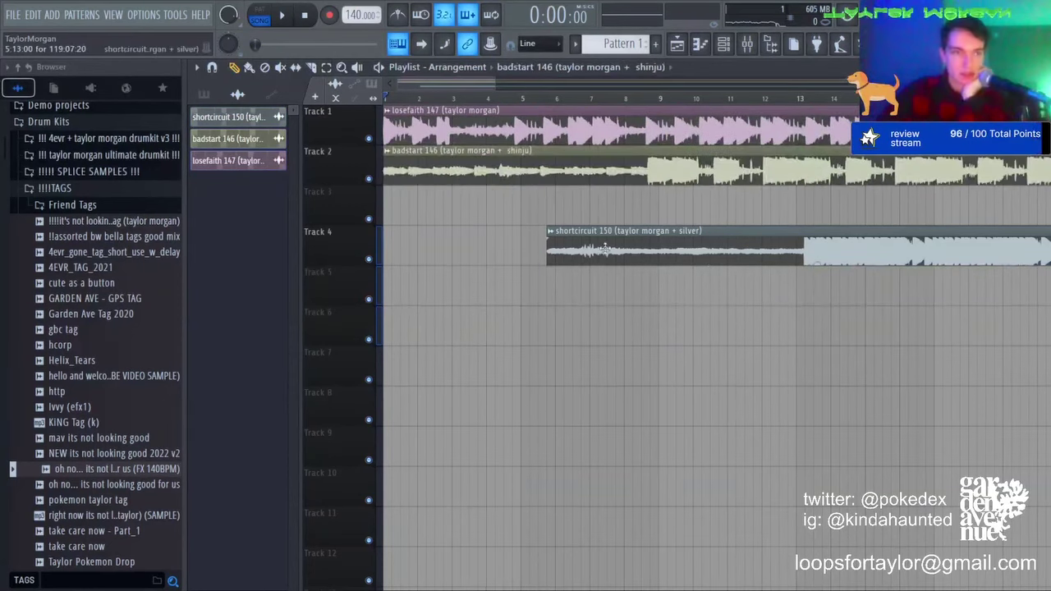
left_click_drag(709, 258, 545, 218)
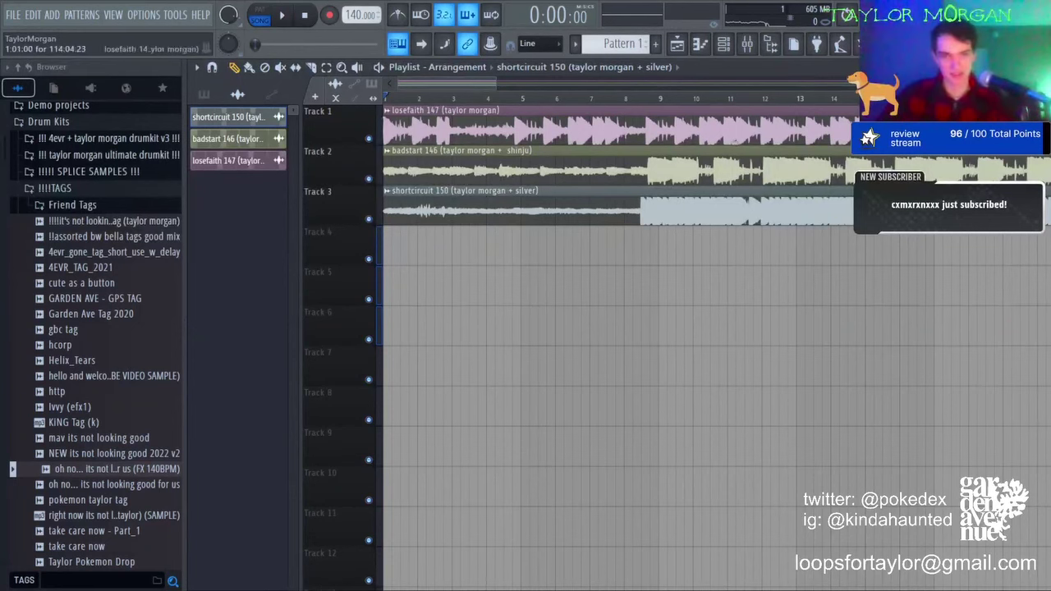
Step: Solo Track 1 and play the losefaith 147 render alone
right_click(368, 138)
scroll(416, 101, "down", 5)
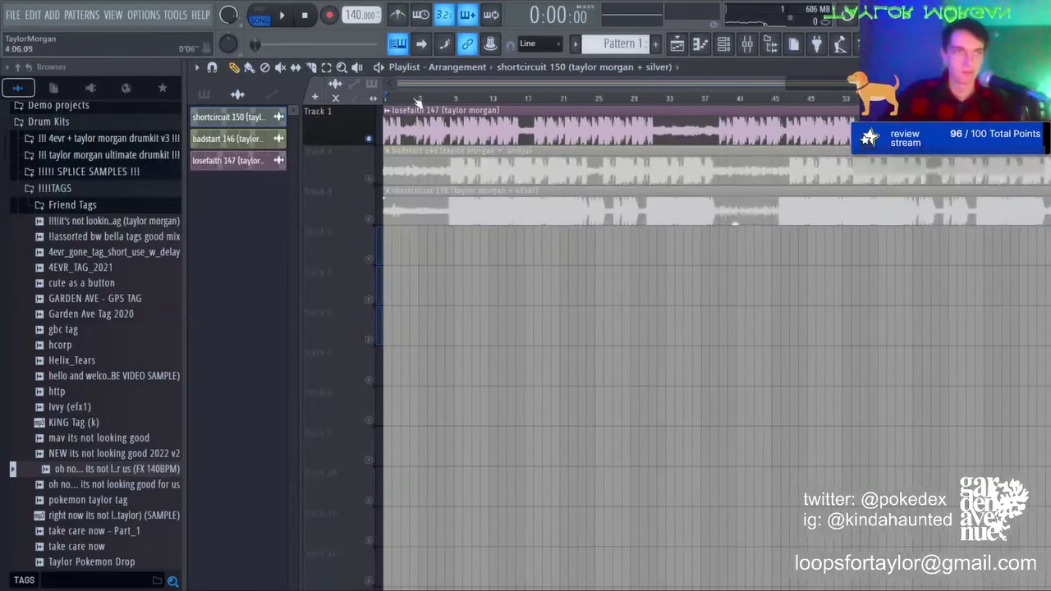
scroll(416, 99, "down", 3)
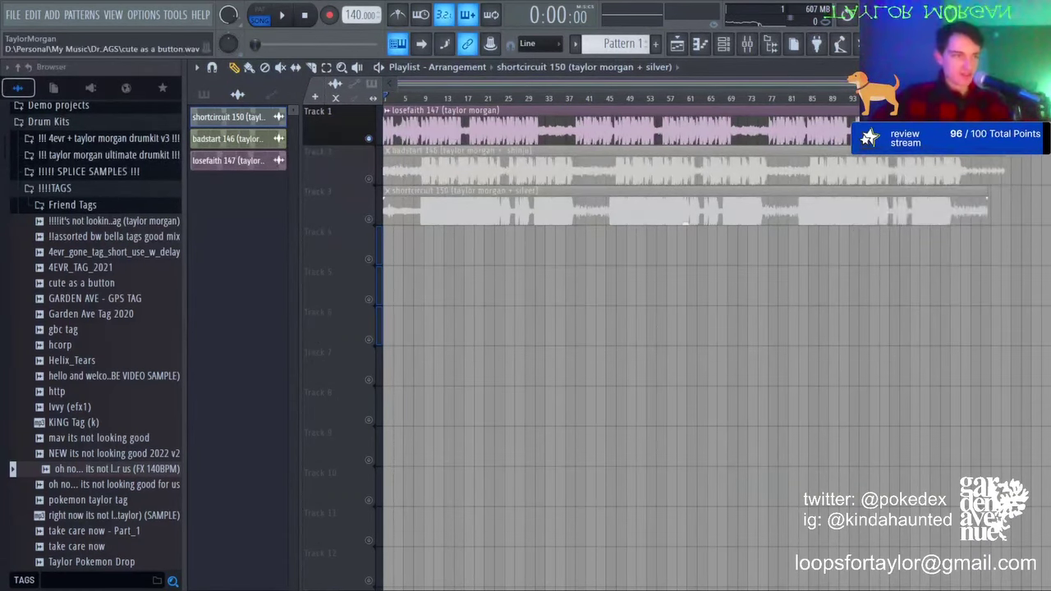
key("space")
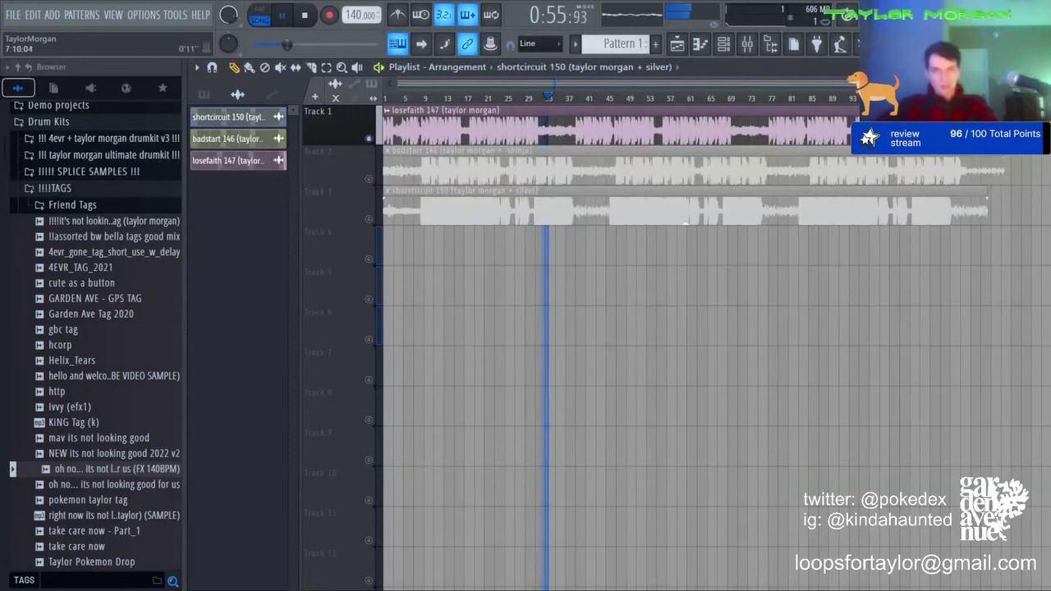
Step: Solo Track 2 instead and play the badstart 146 render
key("space")
right_click(370, 179)
key("space")
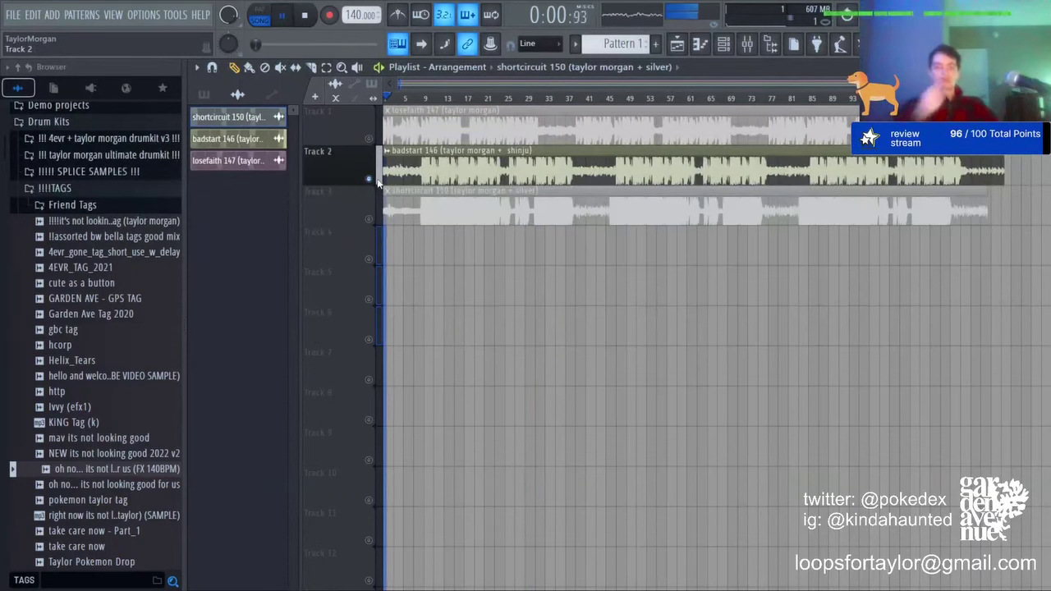
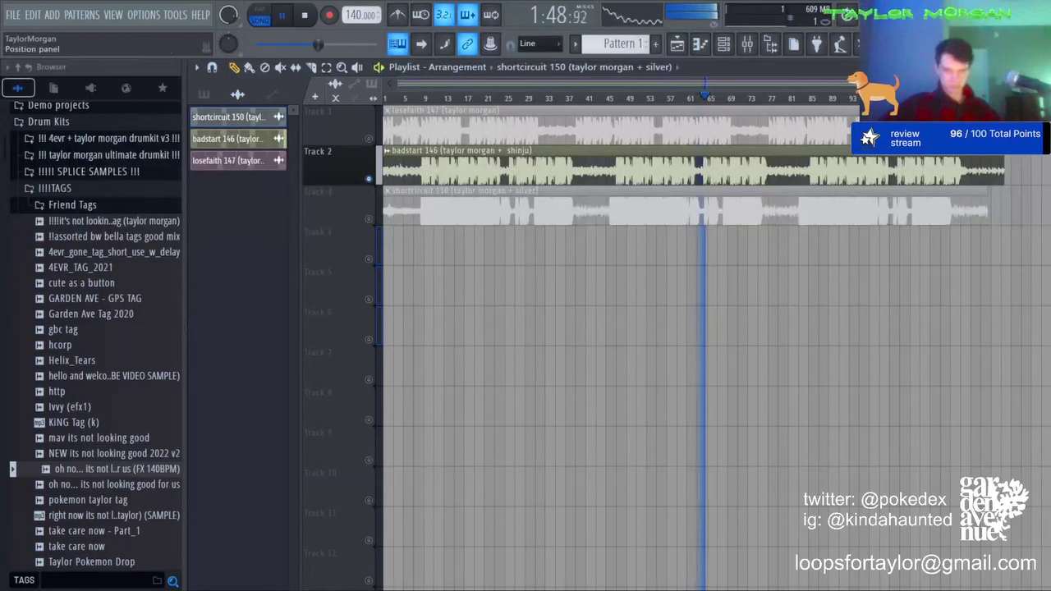
Step: Solo Track 3 to audition the shortcircuit 150 render, then delete all three beat clips
key("space")
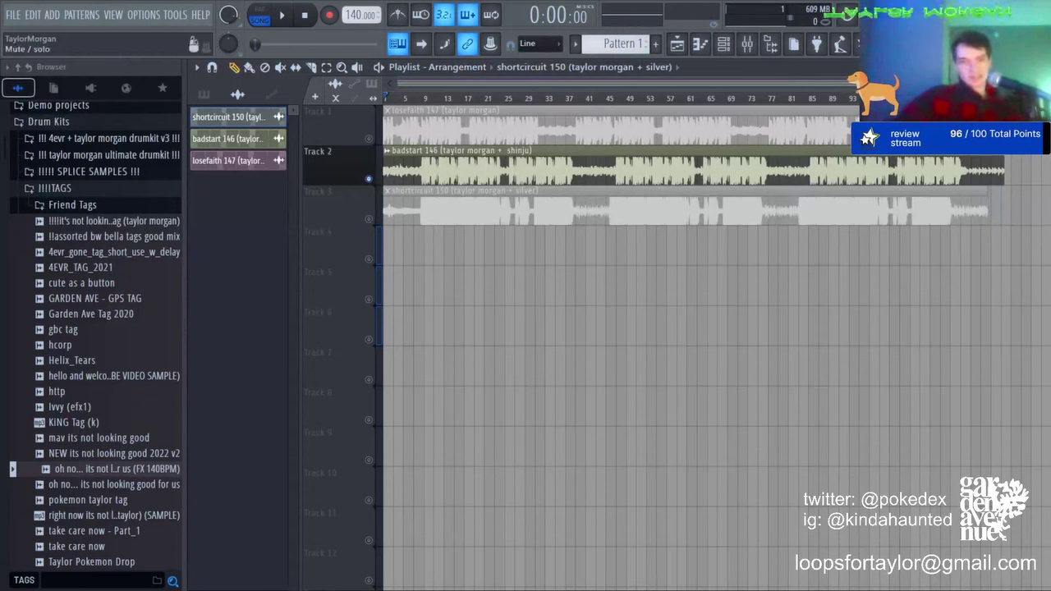
right_click(369, 219)
left_click(283, 15)
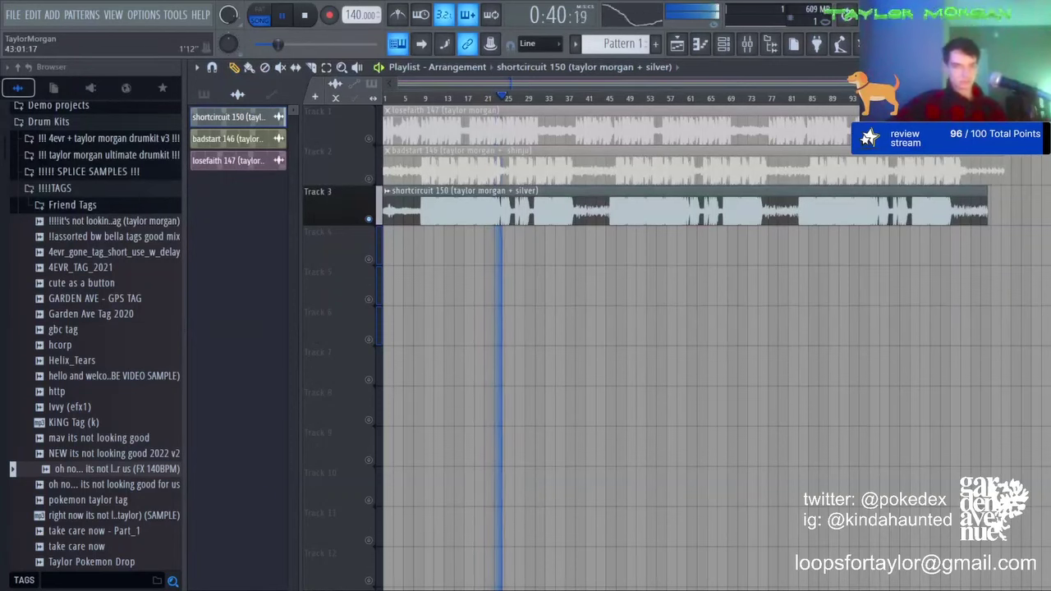
left_click(305, 15)
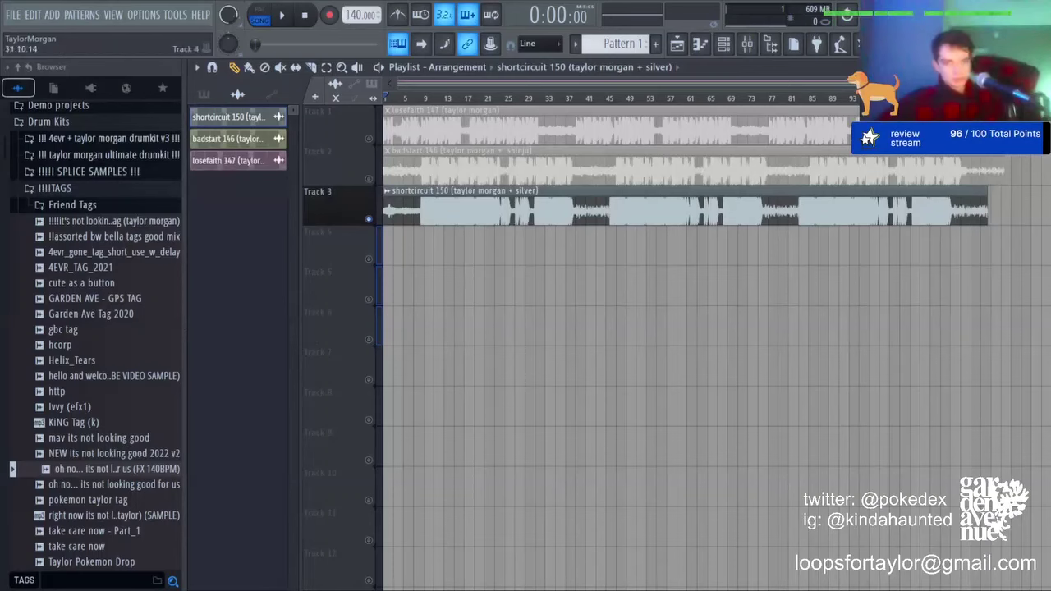
right_click(525, 215)
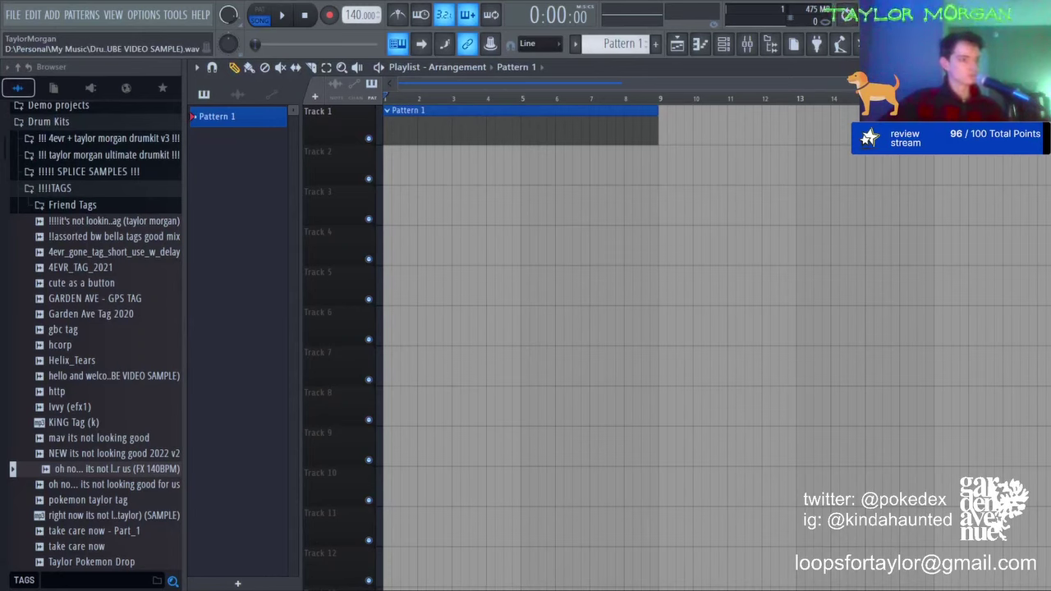
Step: Load the Japanese Home Clean piano preset into Analog Lab V using the Piano filter
left_click(723, 44)
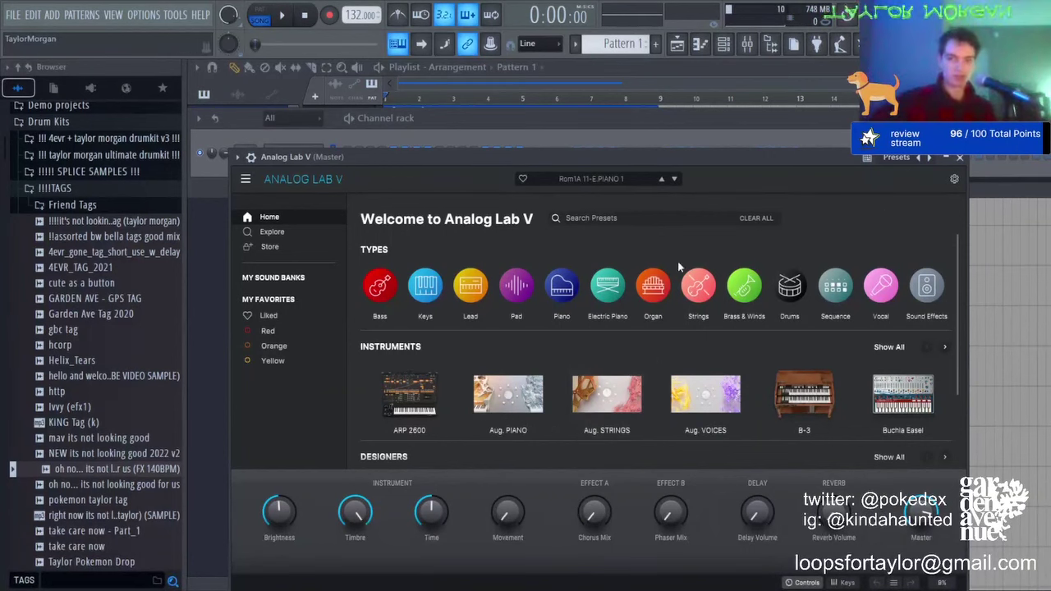
left_click(561, 287)
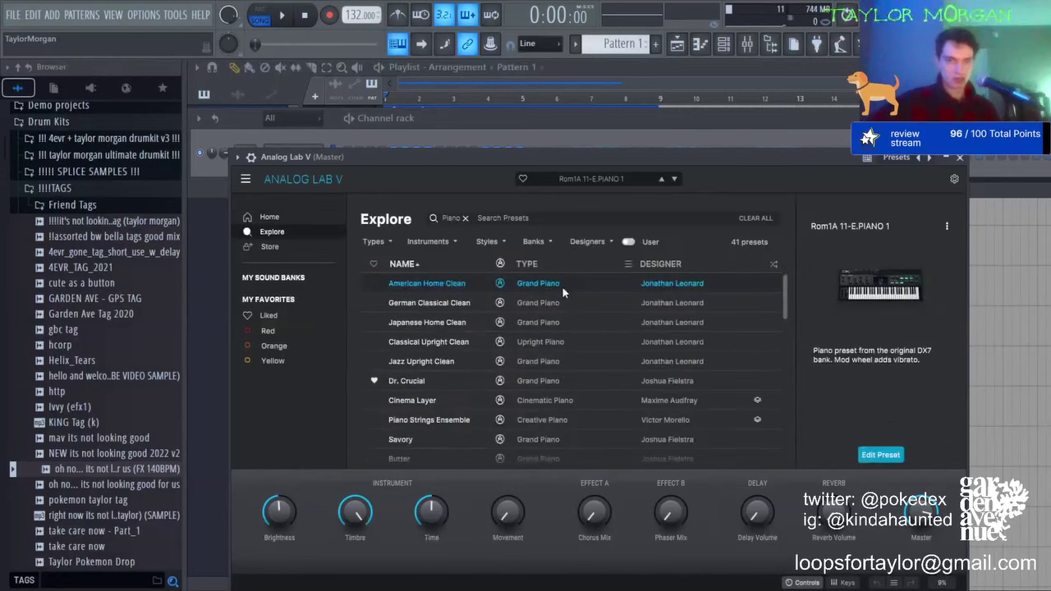
left_click(450, 321)
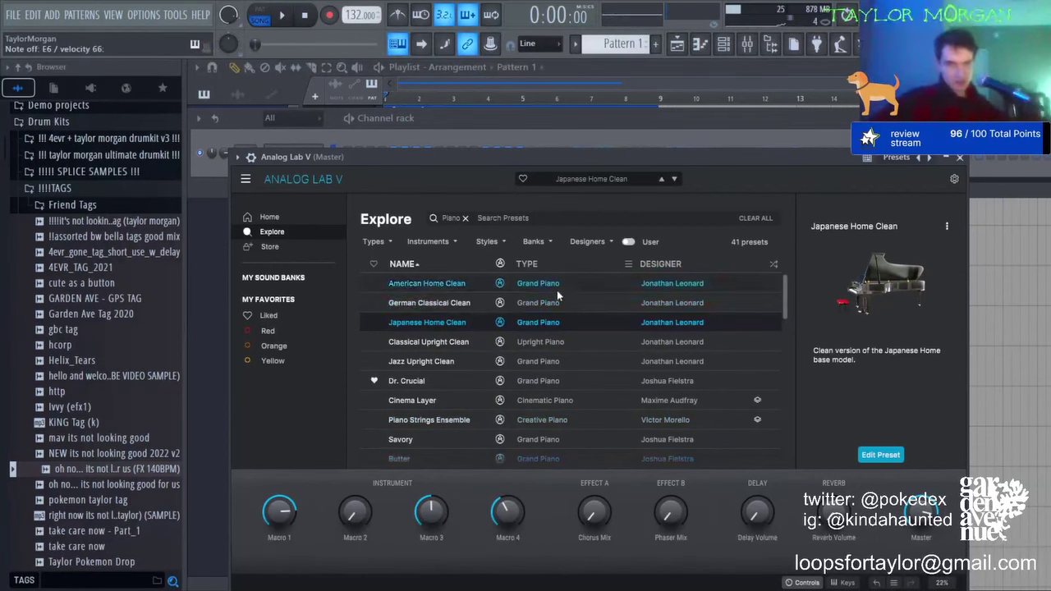
left_click(675, 48)
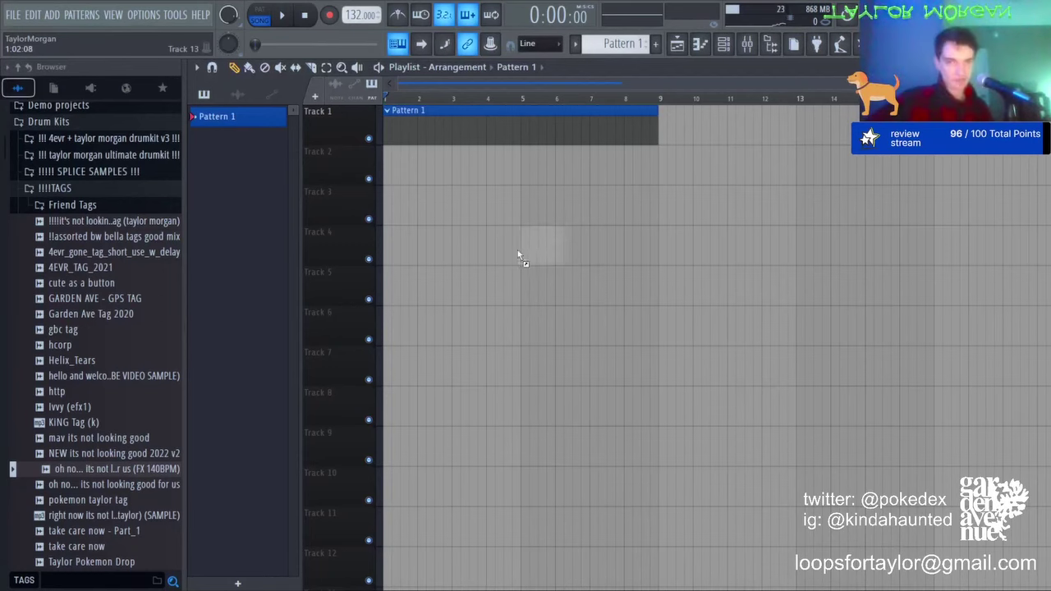
Step: Place the teachers pet Dminor 140 beat at bar 1 of Track 3 with gain raised to 4.3dB
left_click_drag(519, 252, 525, 252)
left_click_drag(593, 250, 454, 209)
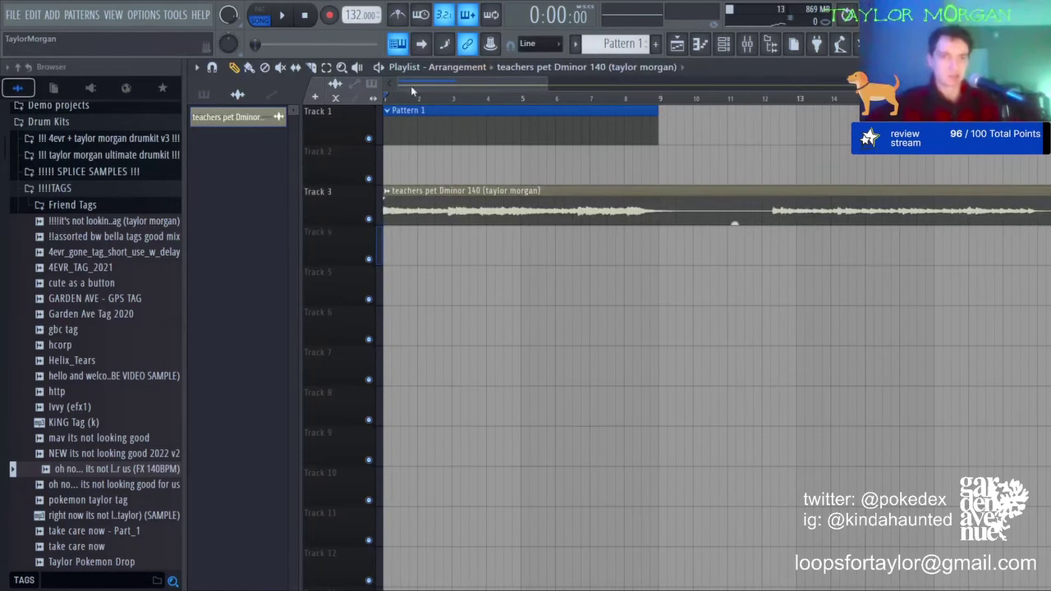
scroll(412, 92, "down", 4)
left_click_drag(735, 223, 735, 207)
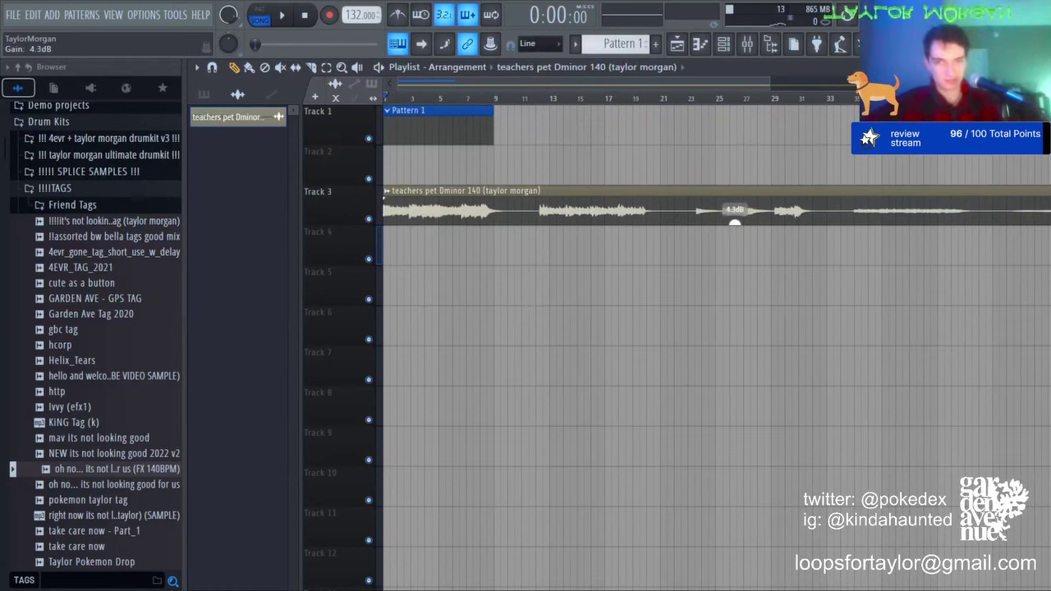
key("space")
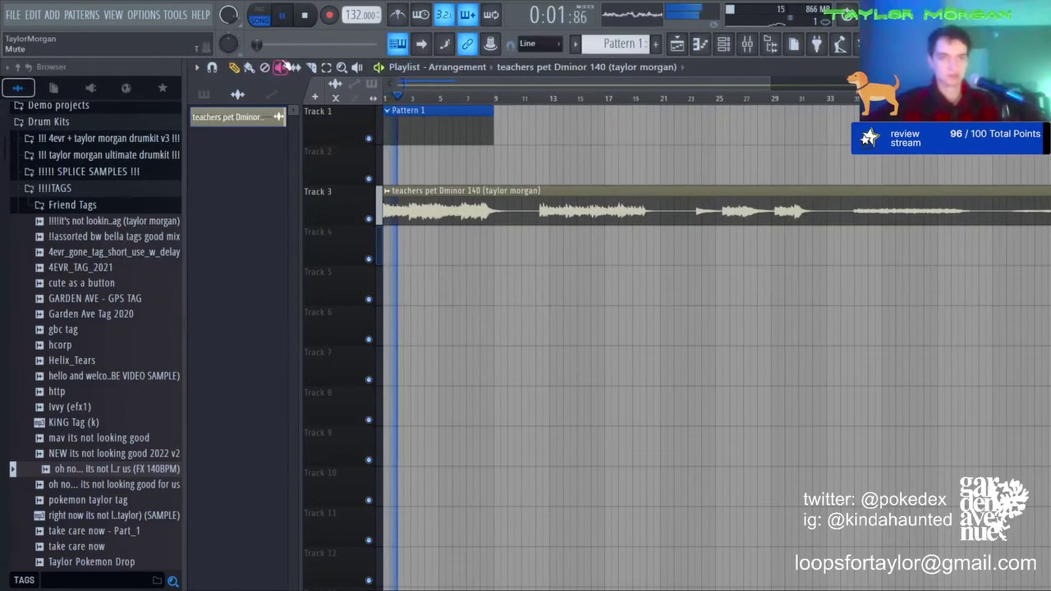
double_click(388, 201)
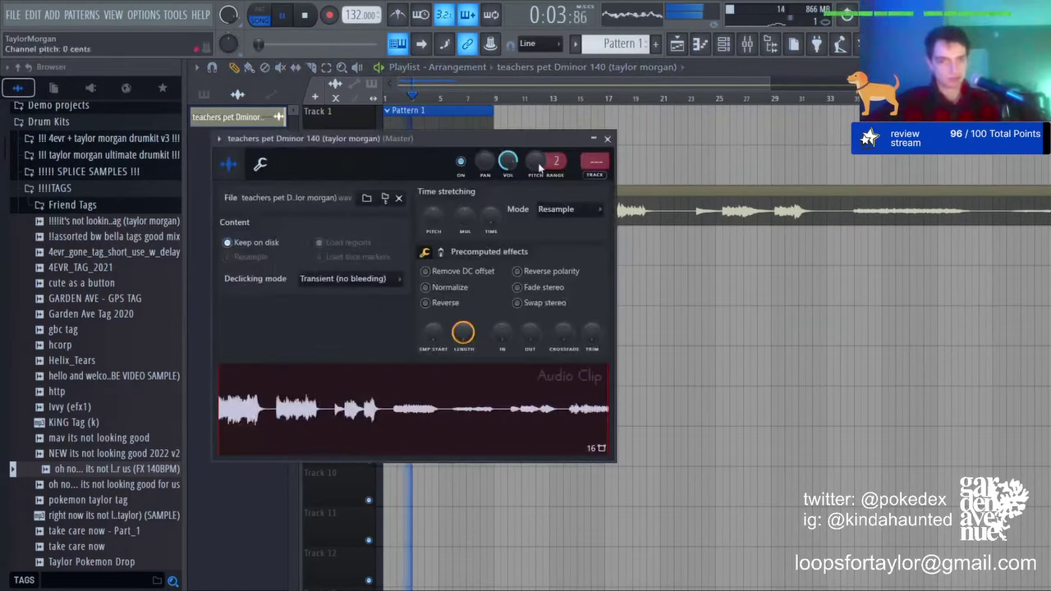
left_click(568, 78)
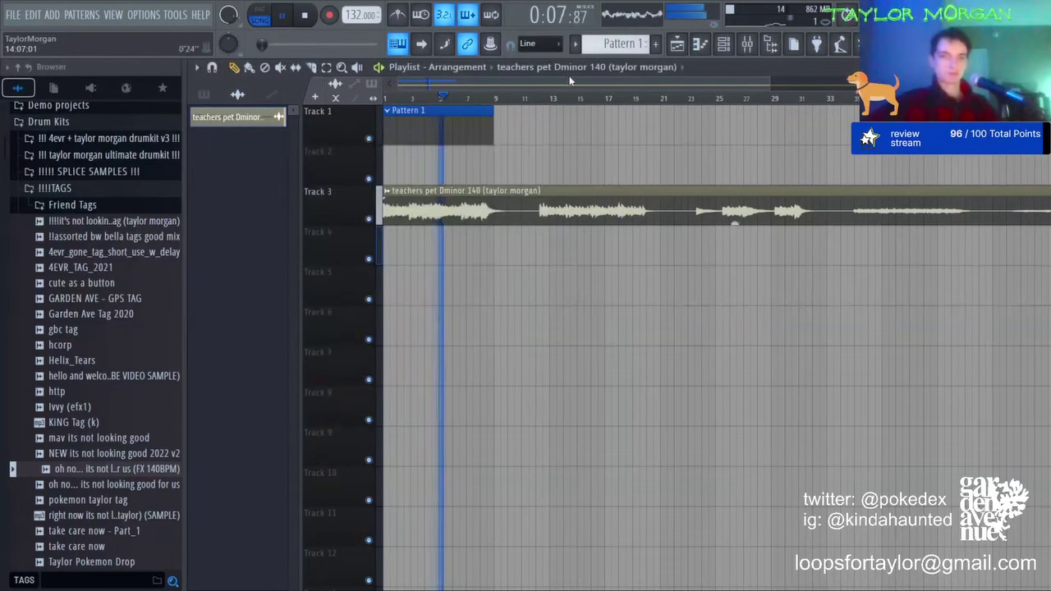
scroll(571, 92, "down", 2)
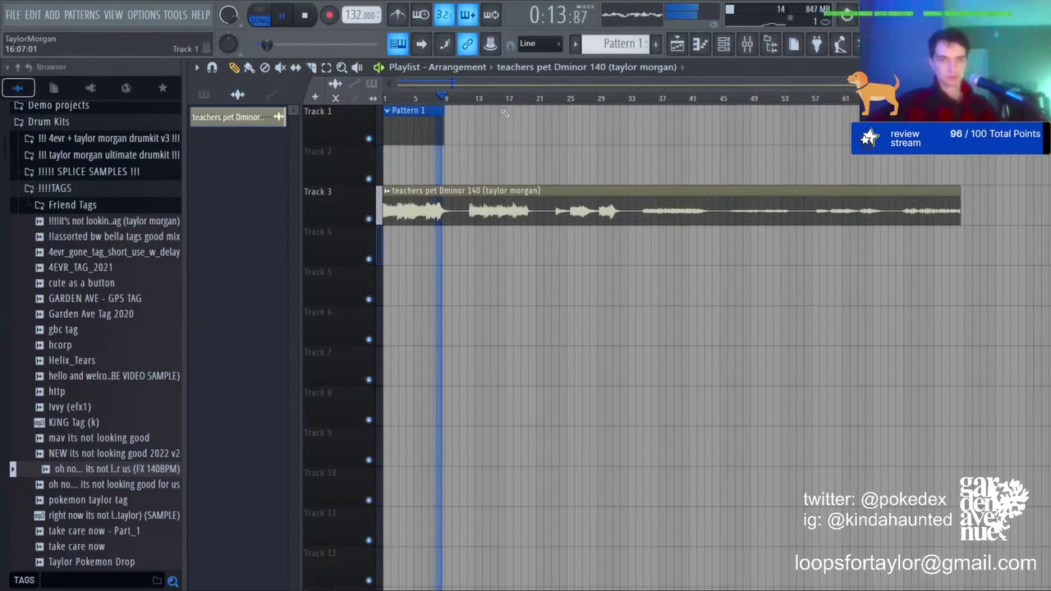
Step: Audition the beat from bar 12 and again from around bar 69
key("space")
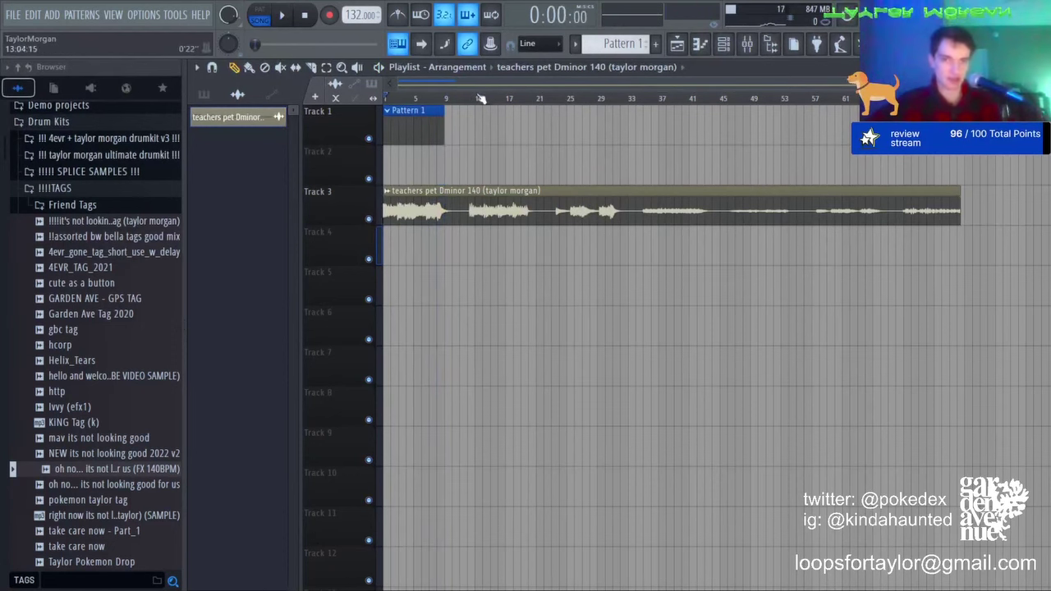
left_click(480, 98)
left_click(474, 99)
key("space")
scroll(474, 98, "up", 5)
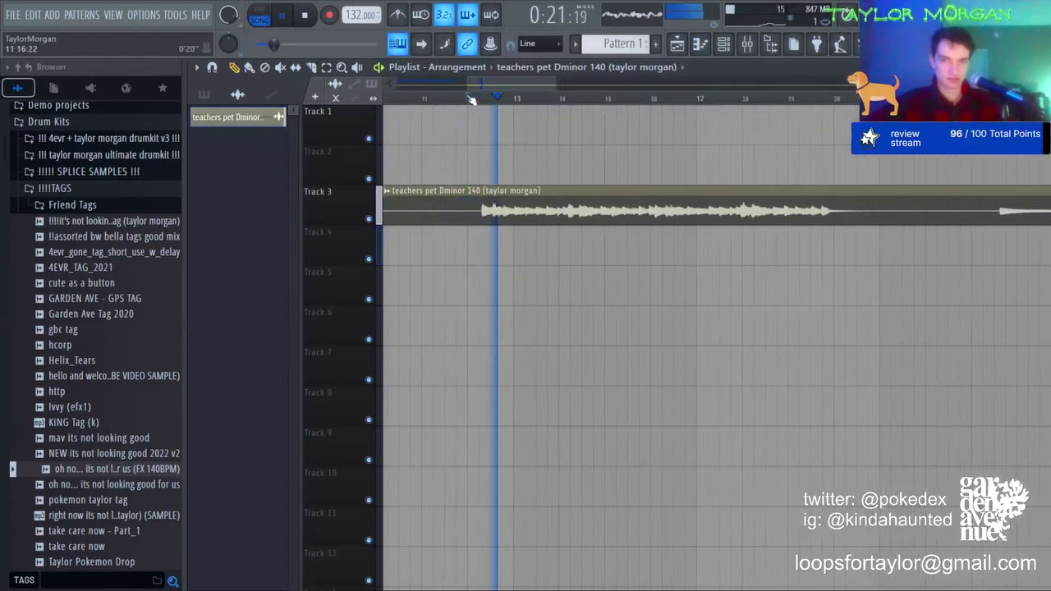
scroll(487, 97, "down", 5)
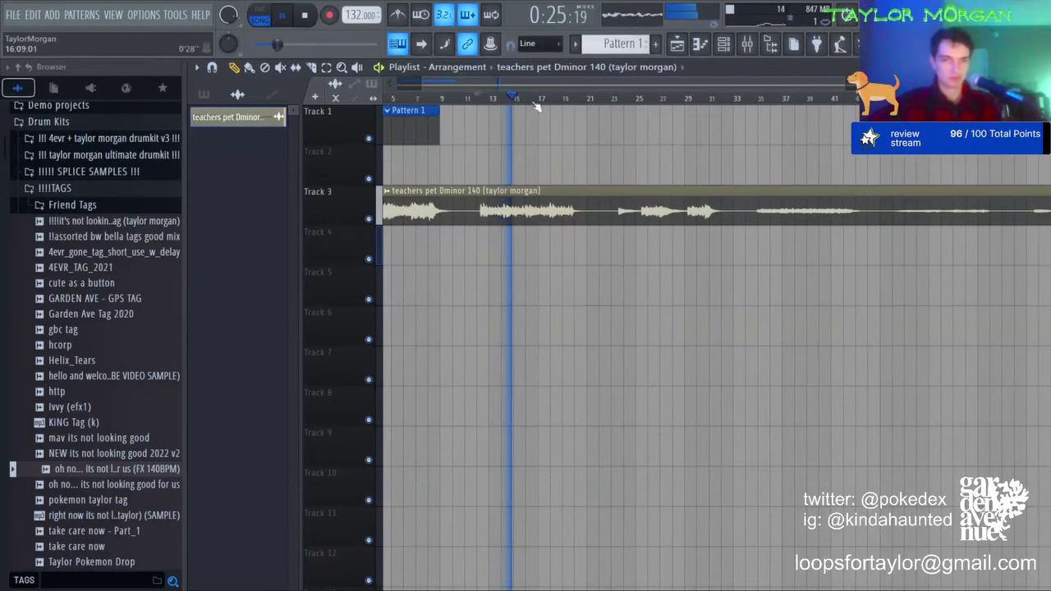
scroll(765, 102, "down", 3)
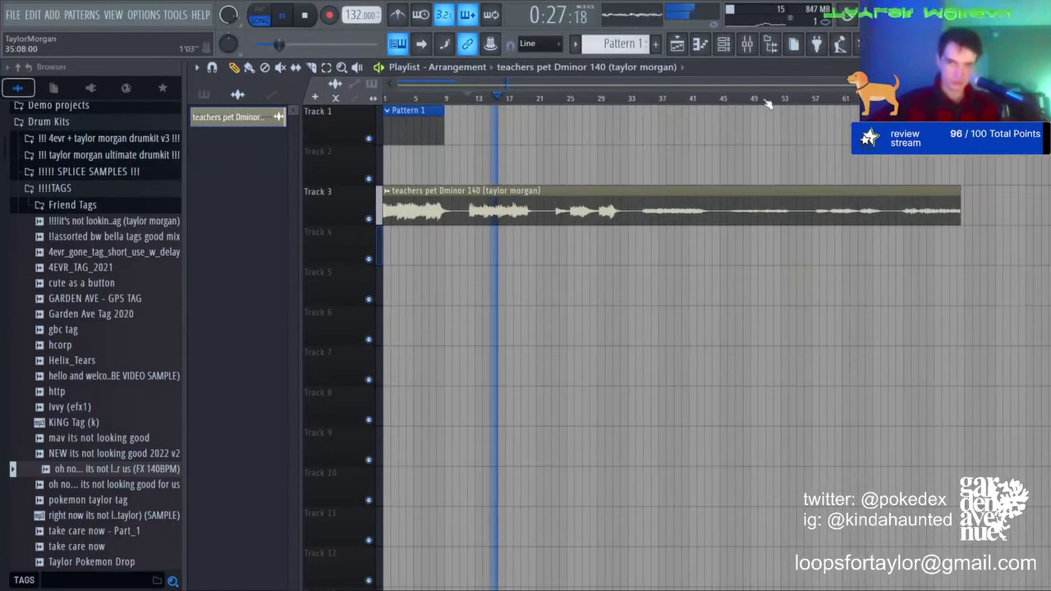
key("space")
left_click(903, 97)
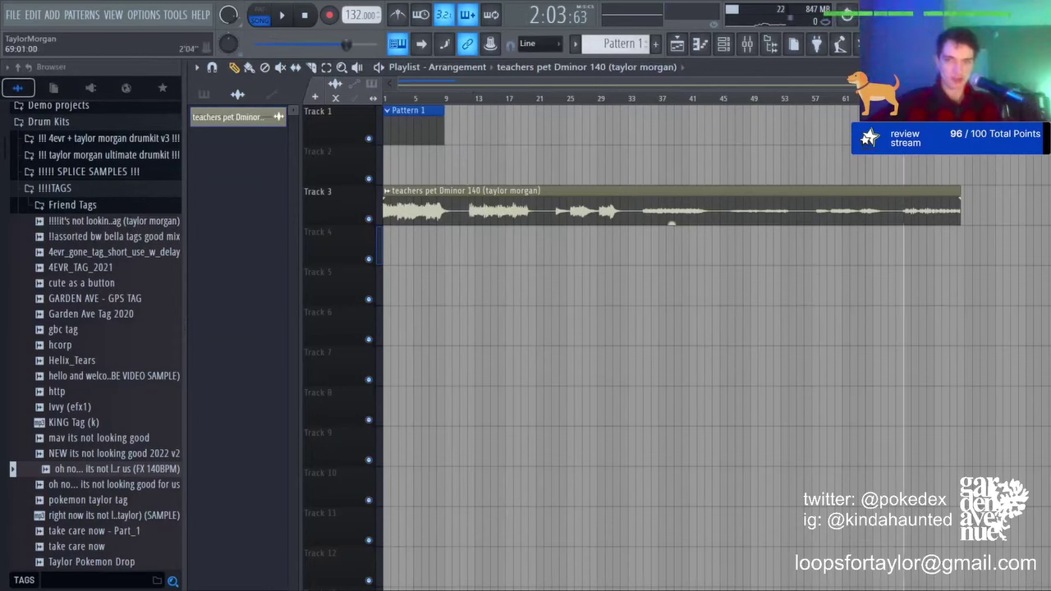
key("space")
scroll(903, 98, "up", 6)
Step: Turn the Track 3 clip's gain up further, then stop and return to 0:00:00
double_click(829, 213)
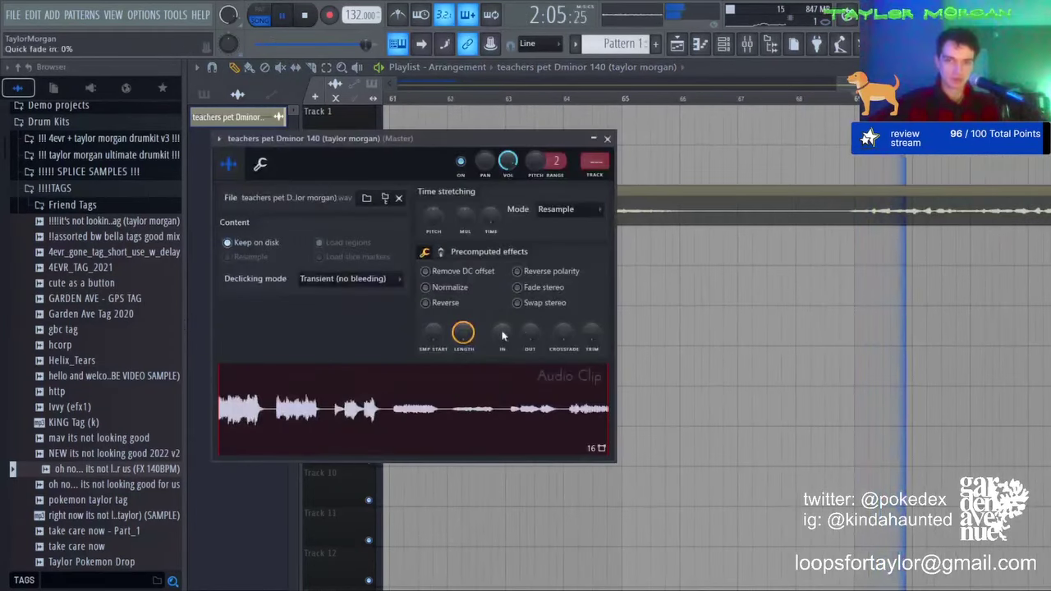
left_click(608, 134)
left_click_drag(735, 223, 735, 192)
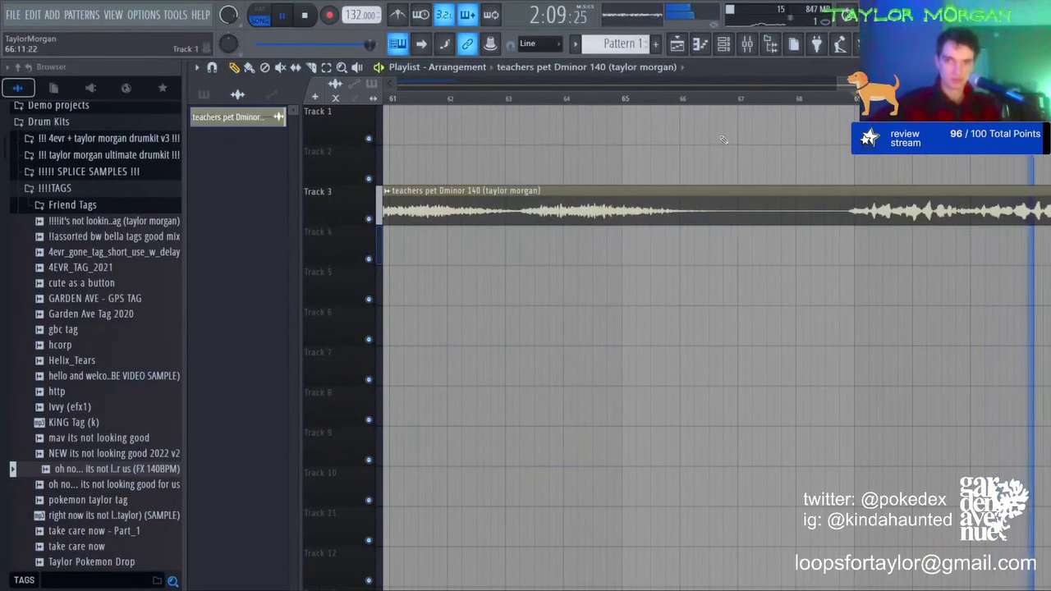
scroll(670, 224, "down", 4)
mouse_move(656, 221)
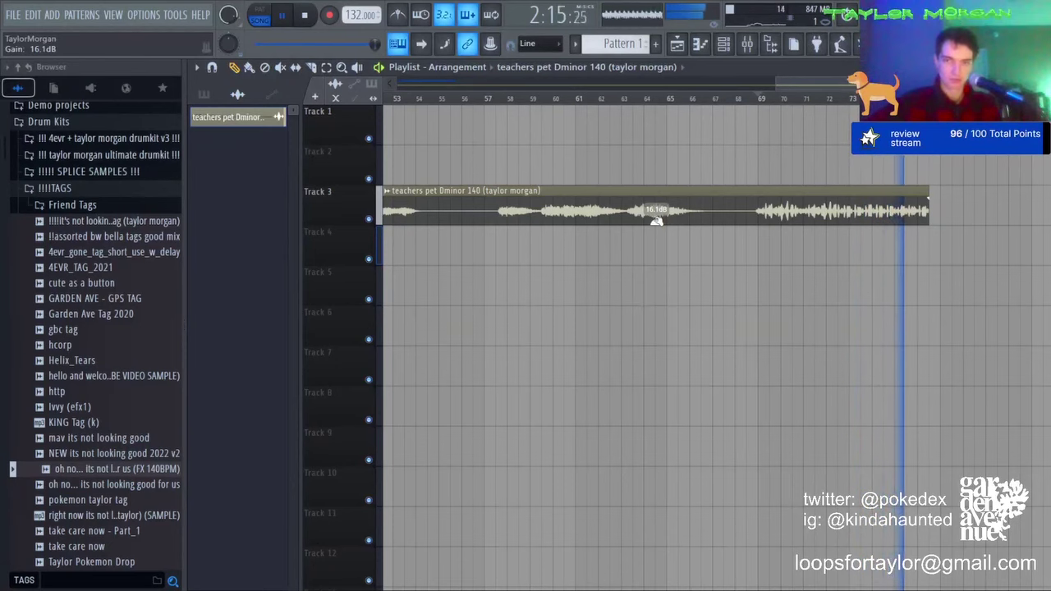
key("space")
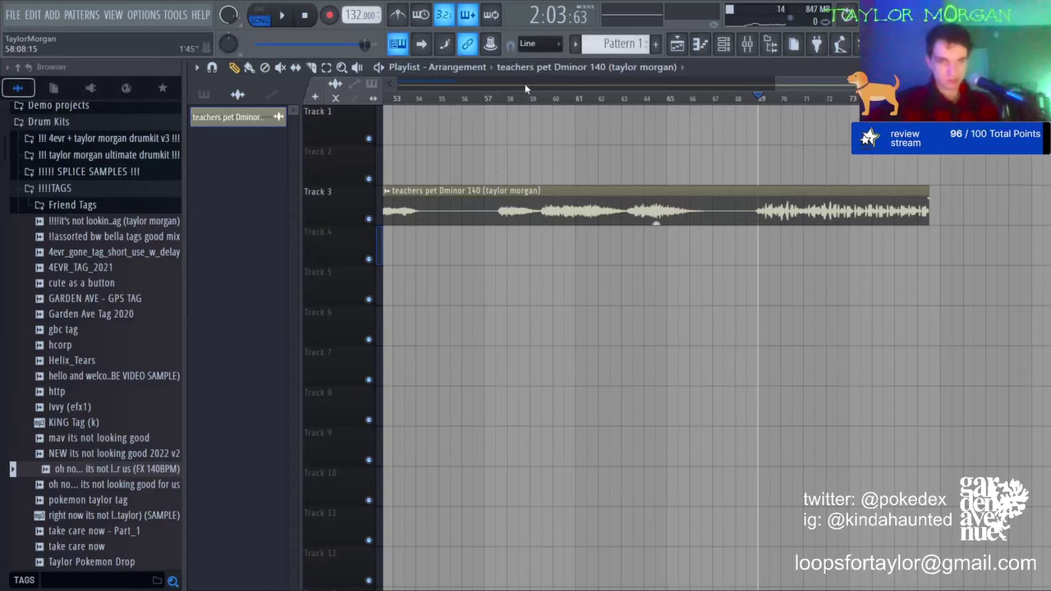
scroll(525, 88, "down", 5)
key("Home")
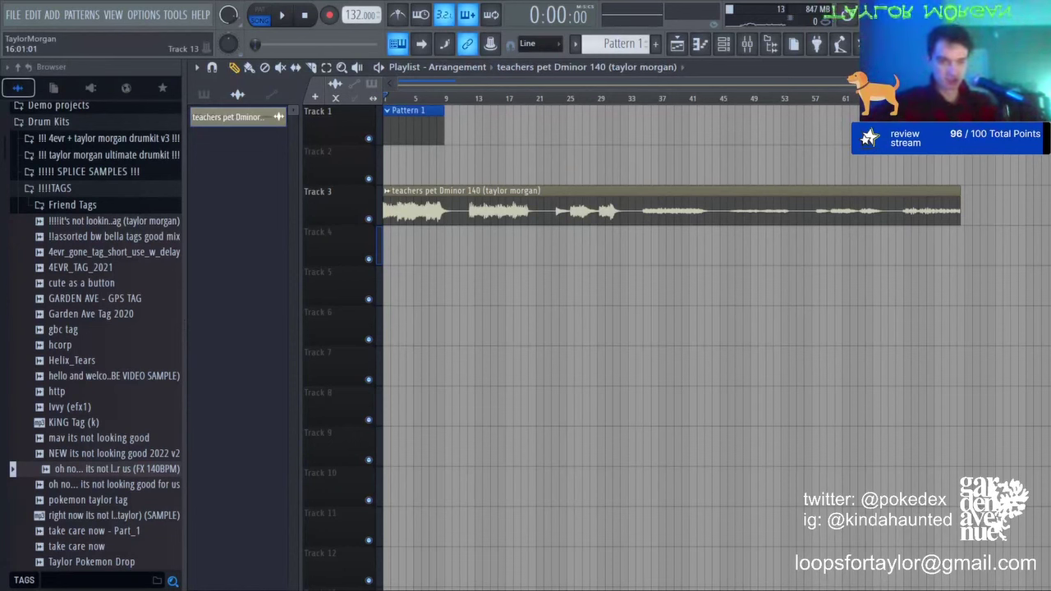
Step: Swap in the teacherspet_140 beat on Track 4, audition it, then delete it
left_click_drag(563, 284, 371, 231)
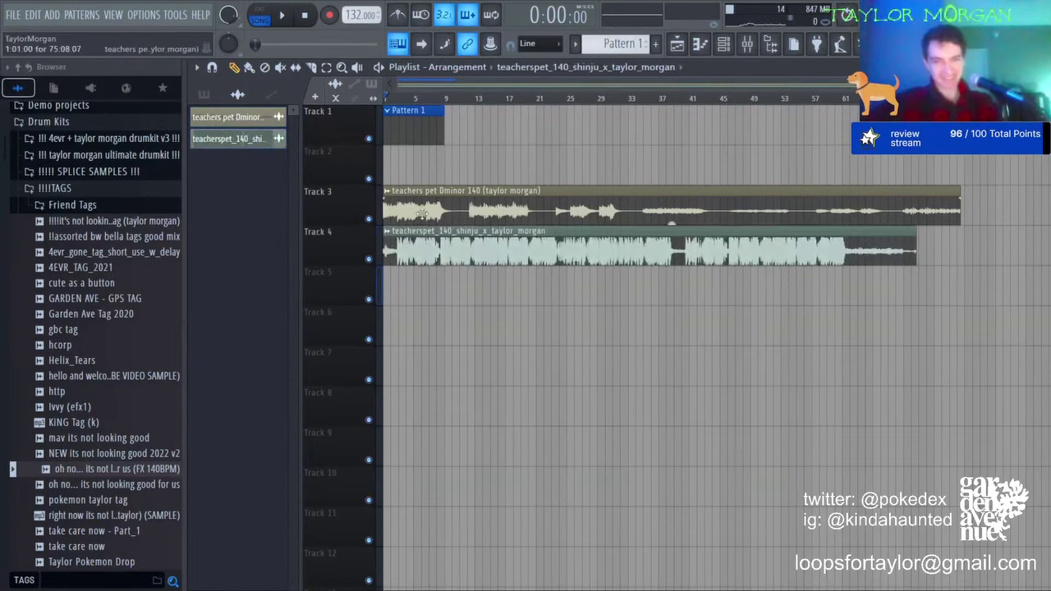
right_click(667, 215)
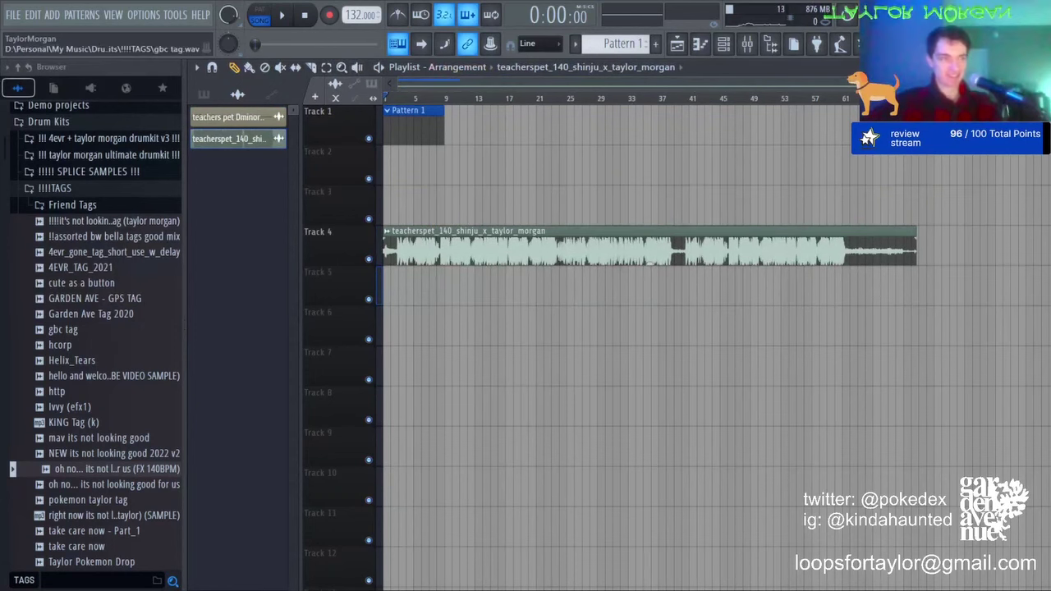
key("space")
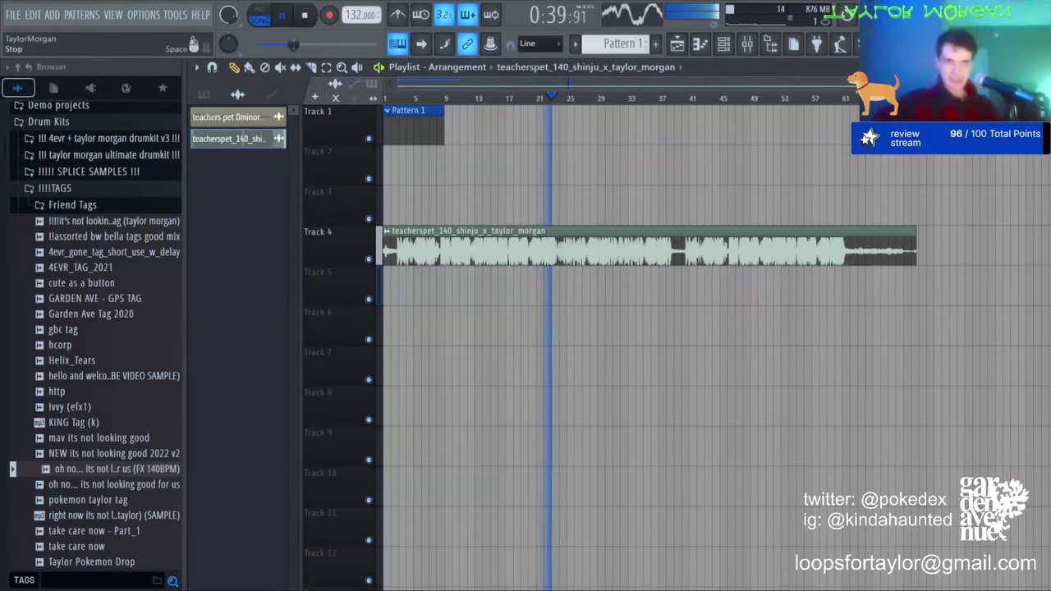
key("space")
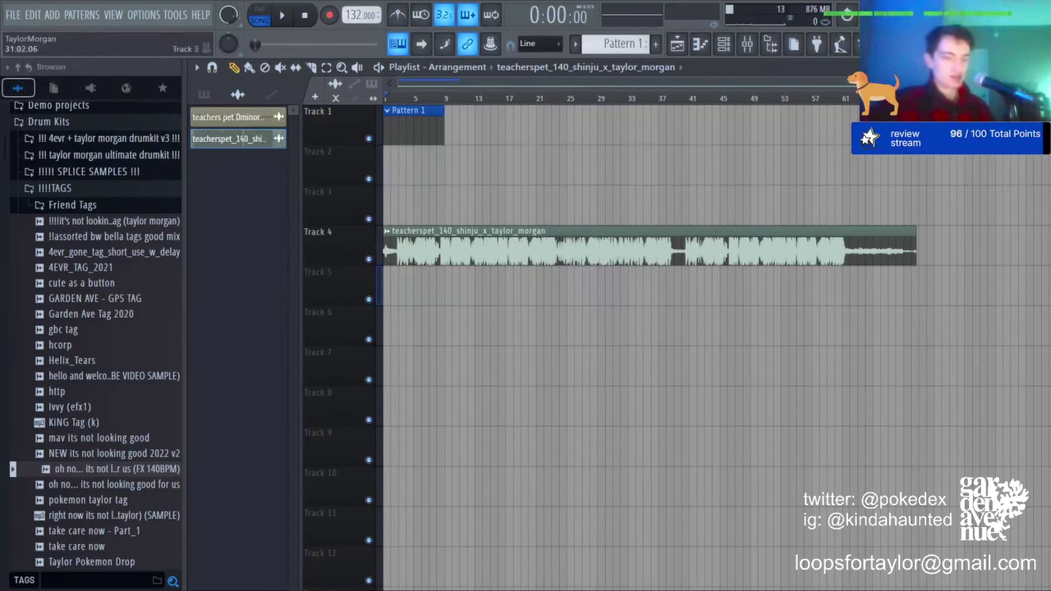
right_click(569, 261)
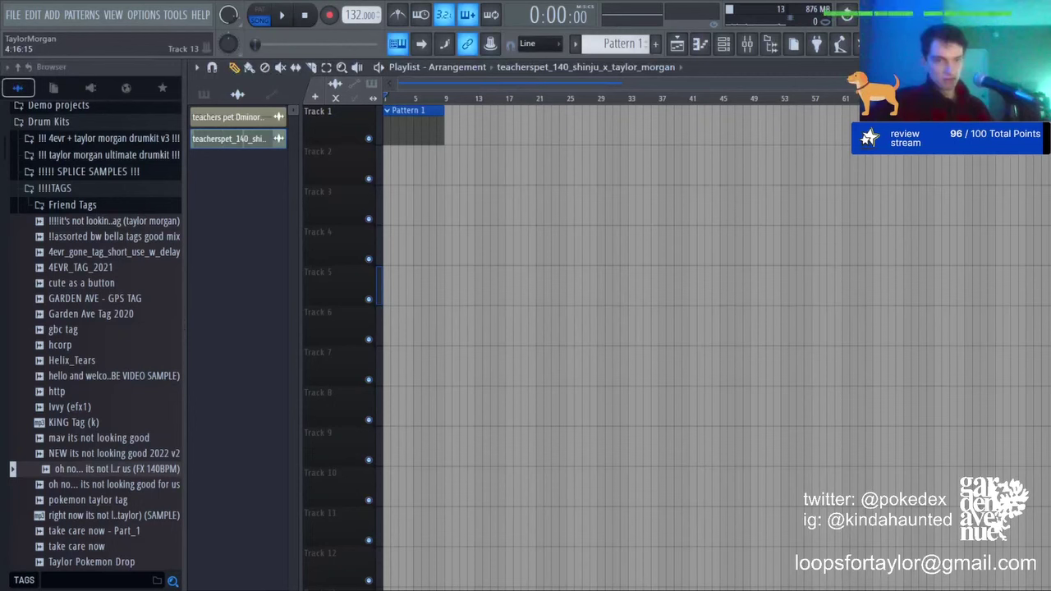
Step: Place the confess2You 134 WAV on Track 4 at bar 1 and play it from around bar 41
left_click_drag(497, 491, 356, 267)
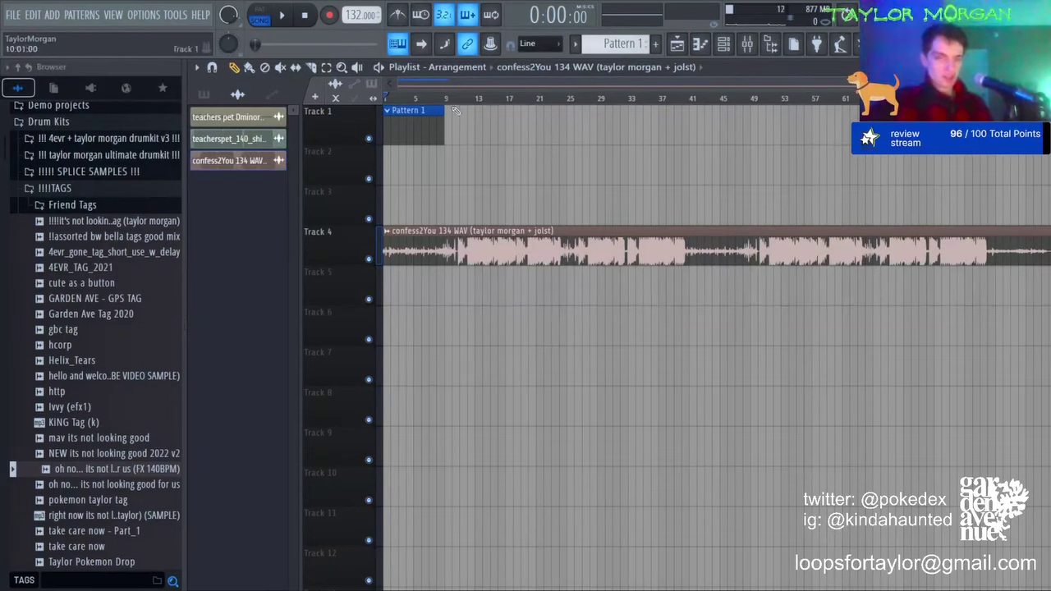
scroll(722, 92, "up", 5)
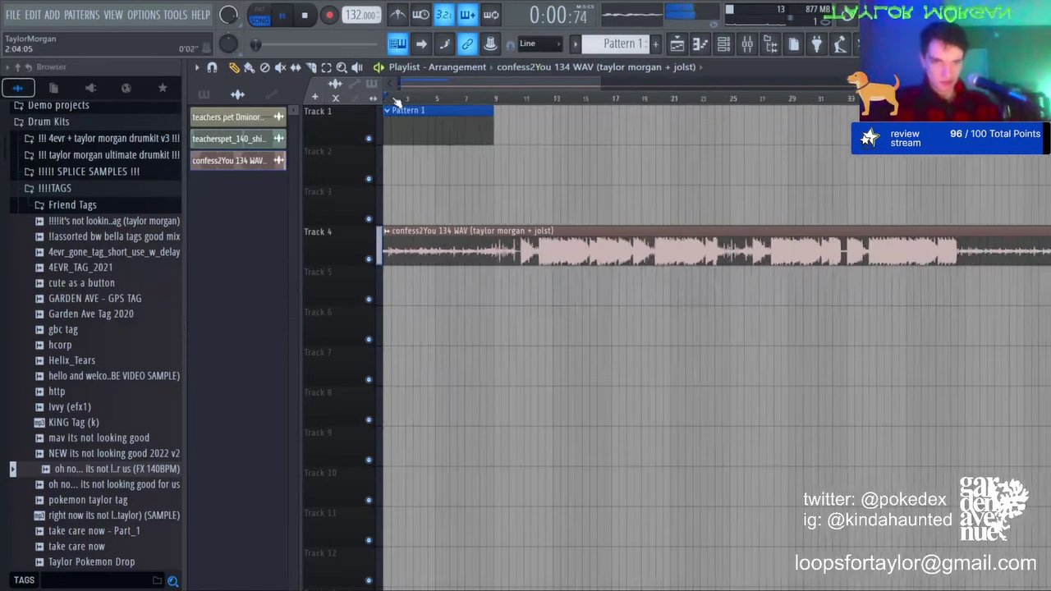
scroll(679, 102, "down", 3)
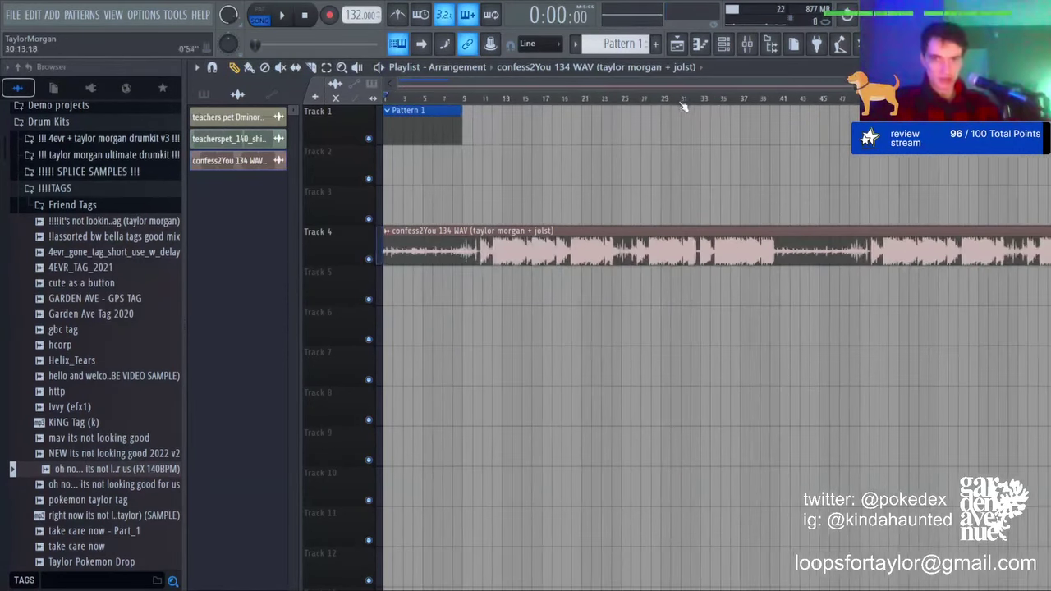
left_click(778, 104)
key("space")
scroll(780, 105, "down", 2)
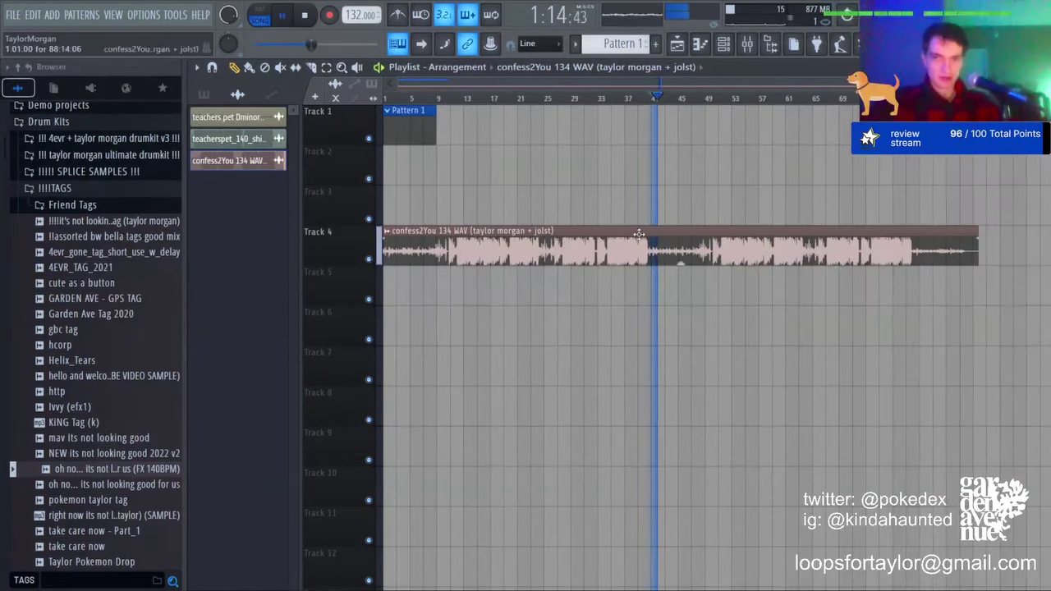
scroll(663, 100, "up", 3)
Step: Raise the confess2You clip's gain to 13.1dB while it plays from bar 40, then stop
left_click(666, 104)
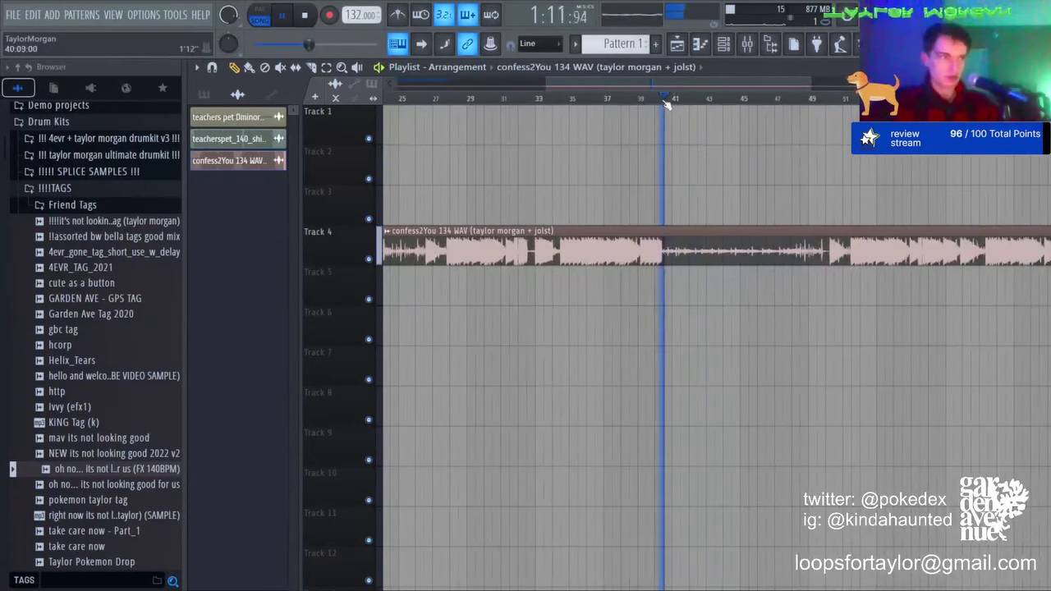
left_click(647, 103)
left_click(659, 104)
left_click_drag(735, 262, 736, 226)
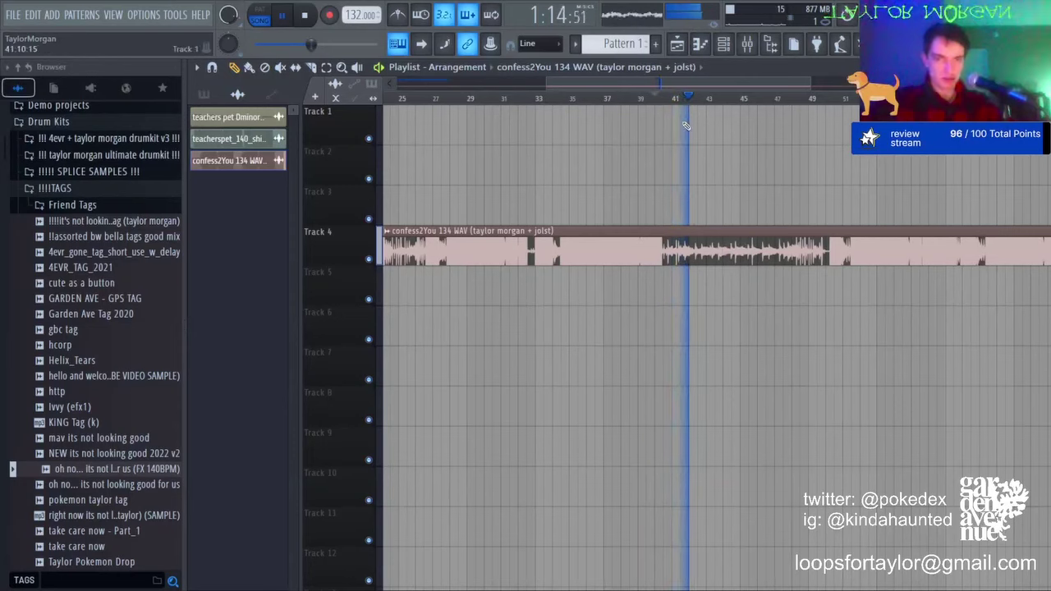
scroll(698, 94, "down", 3)
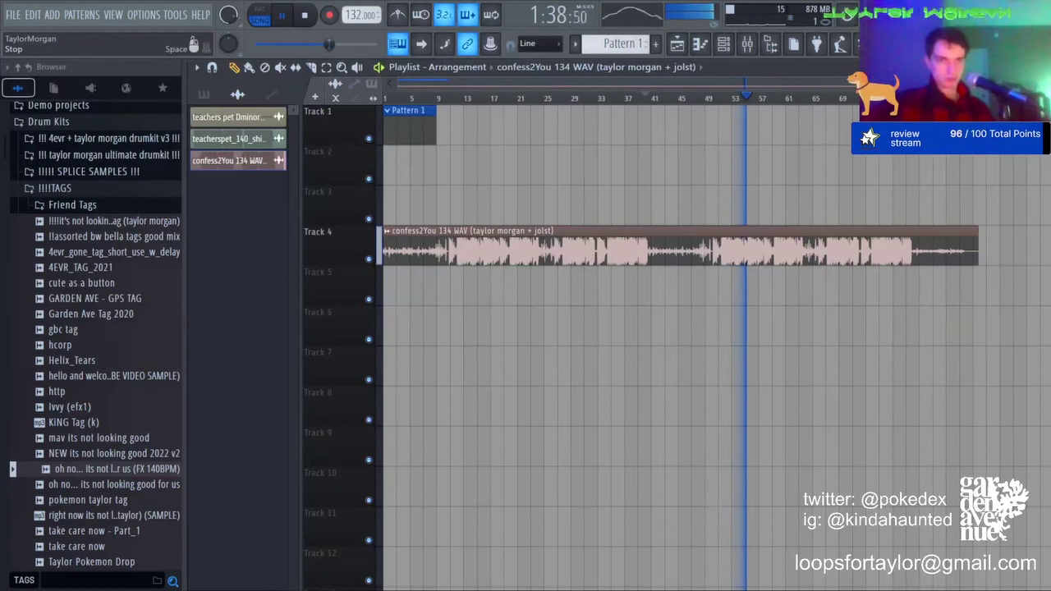
left_click(304, 15)
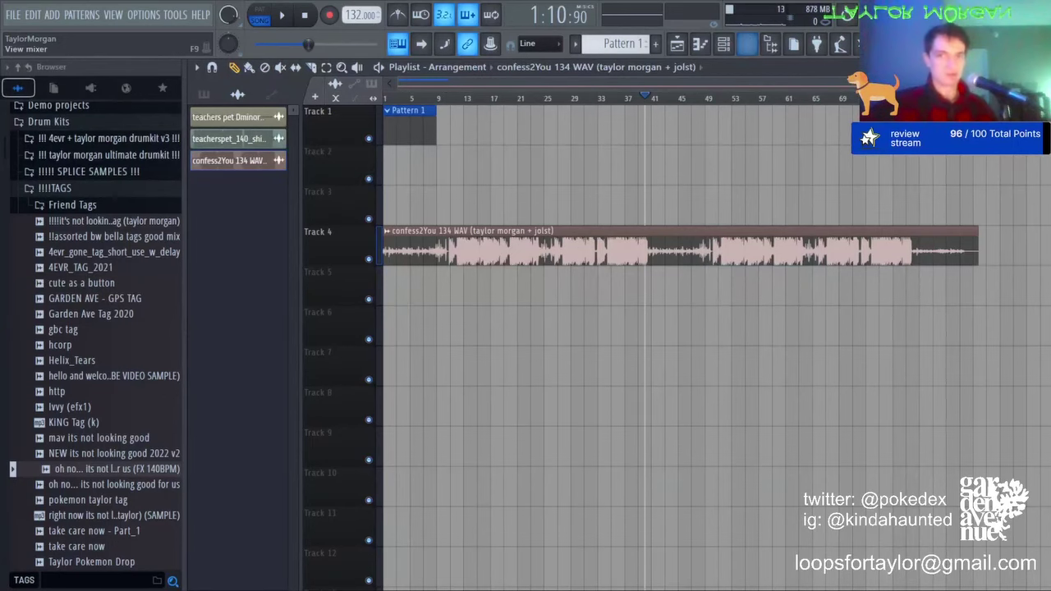
Step: Arm Insert 33 and add Auto-Tune EFX with retune speed 0 and a Minor scale
left_click(746, 43)
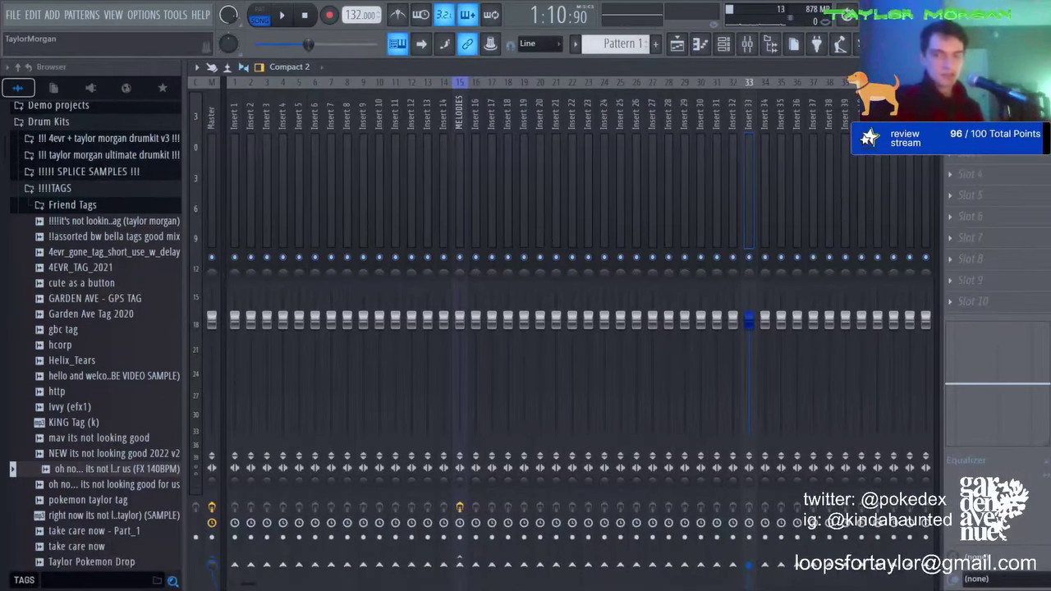
left_click(658, 217)
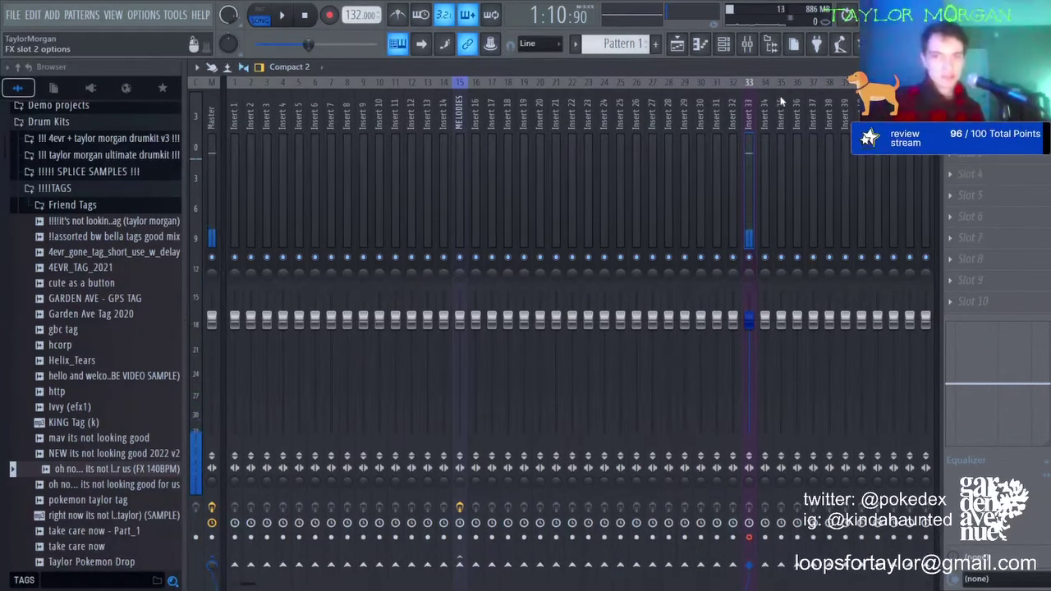
left_click(745, 208)
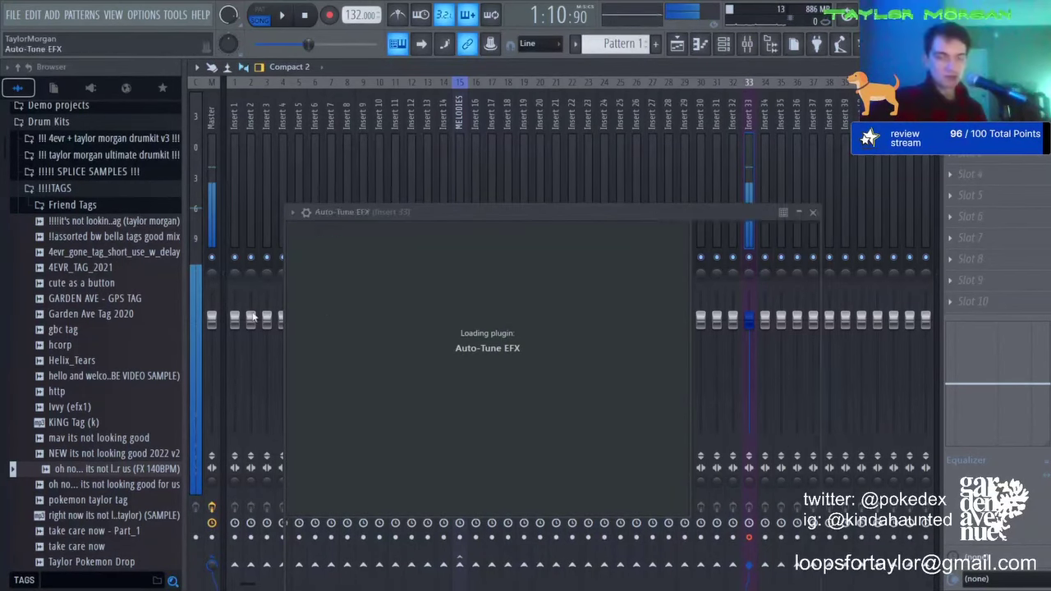
left_click_drag(380, 365, 380, 394)
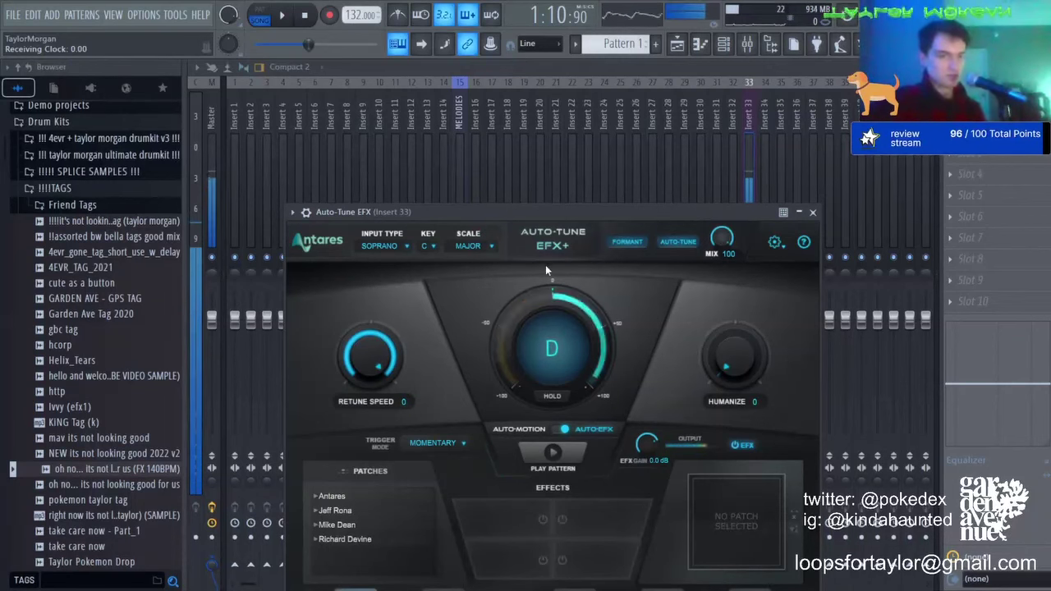
left_click(478, 249)
left_click(483, 276)
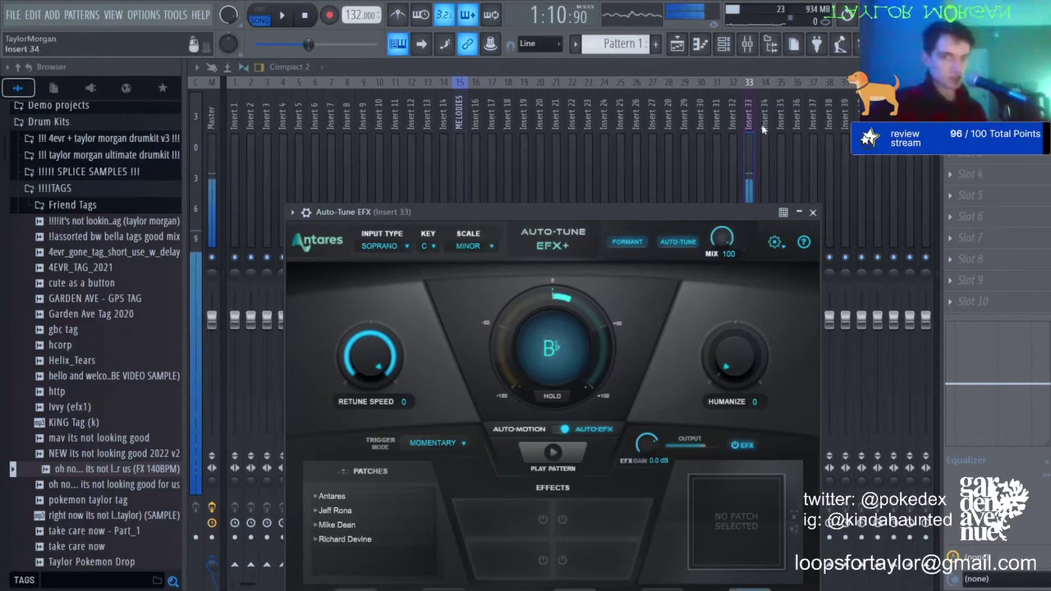
left_click(674, 46)
left_click(420, 121)
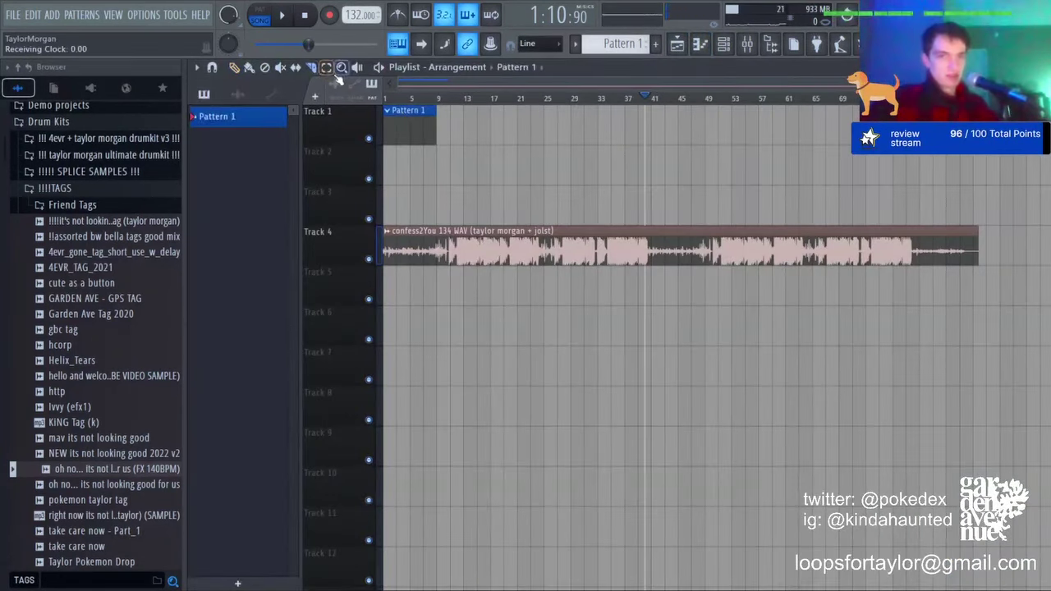
Step: Duplicate Pattern 1 along Track 1 and delete the confess2You clip from Track 4
left_click(326, 69)
left_click_drag(487, 152, 388, 131)
key("ctrl+b")
key("ctrl+b")
key("ctrl+b")
key("ctrl+b")
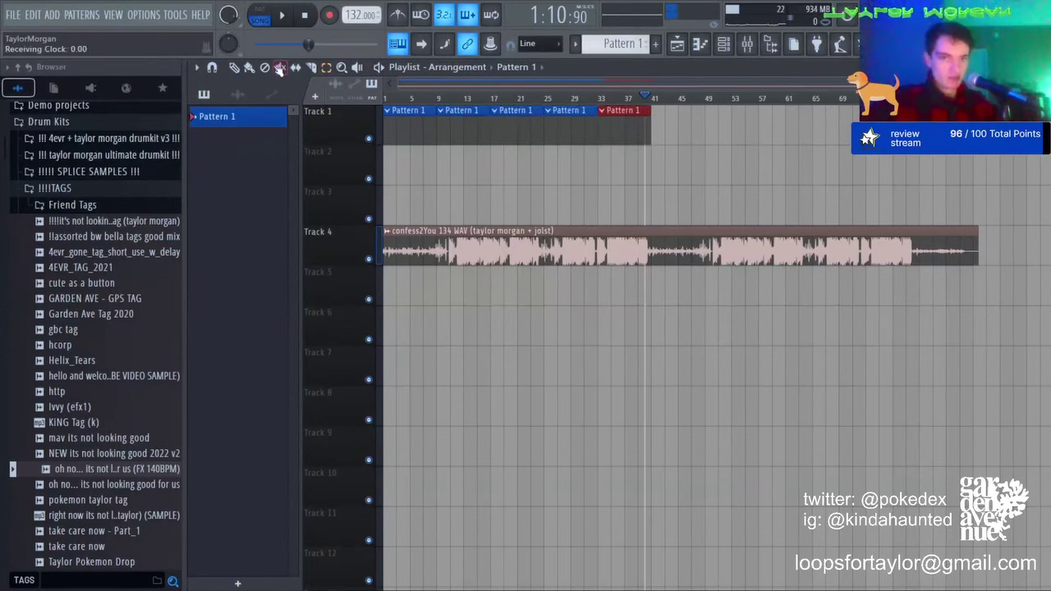
key("space")
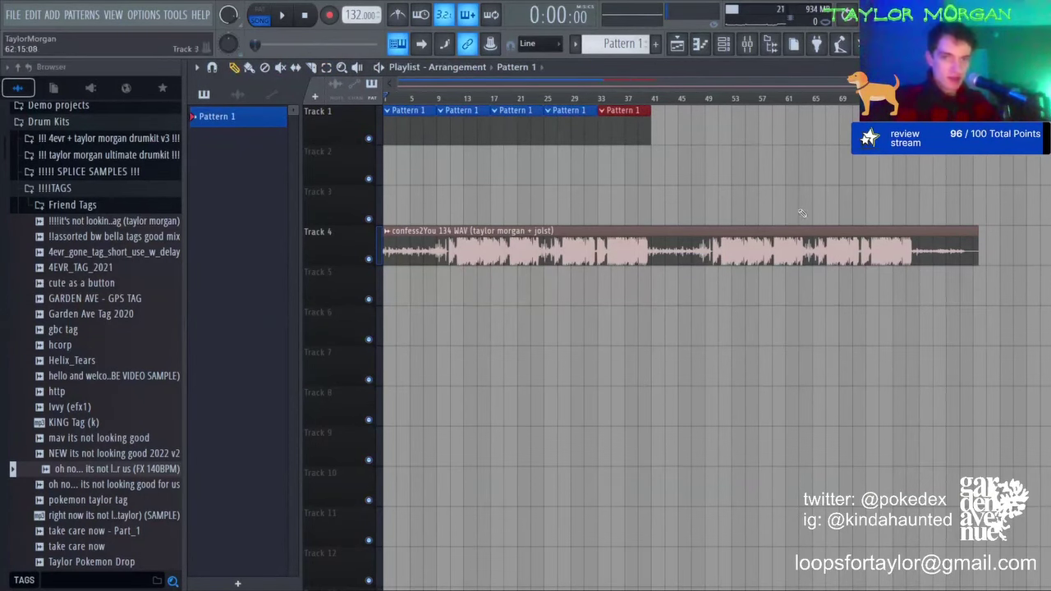
right_click(768, 249)
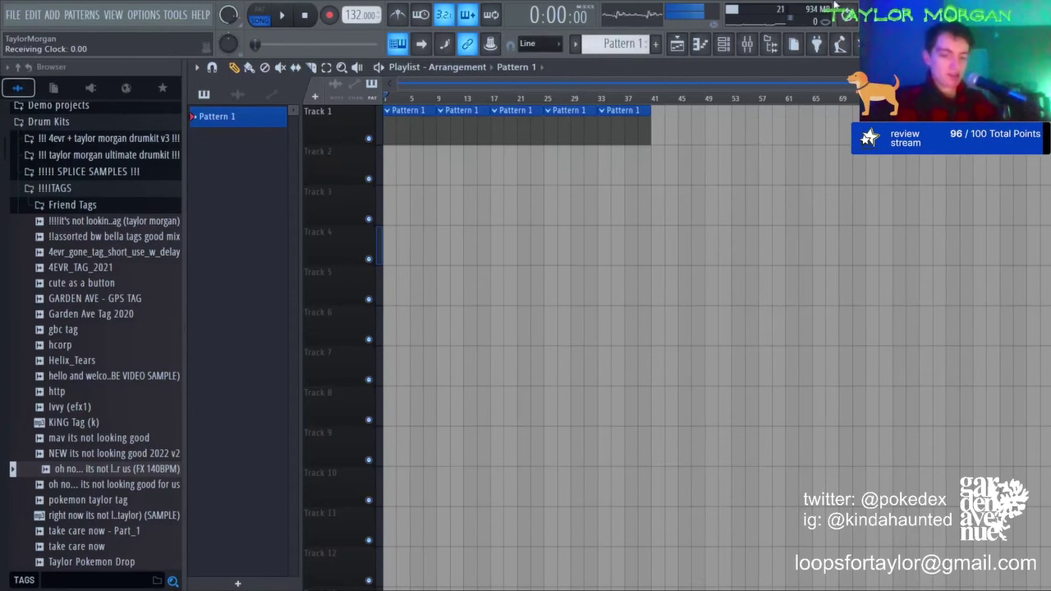
left_click(747, 43)
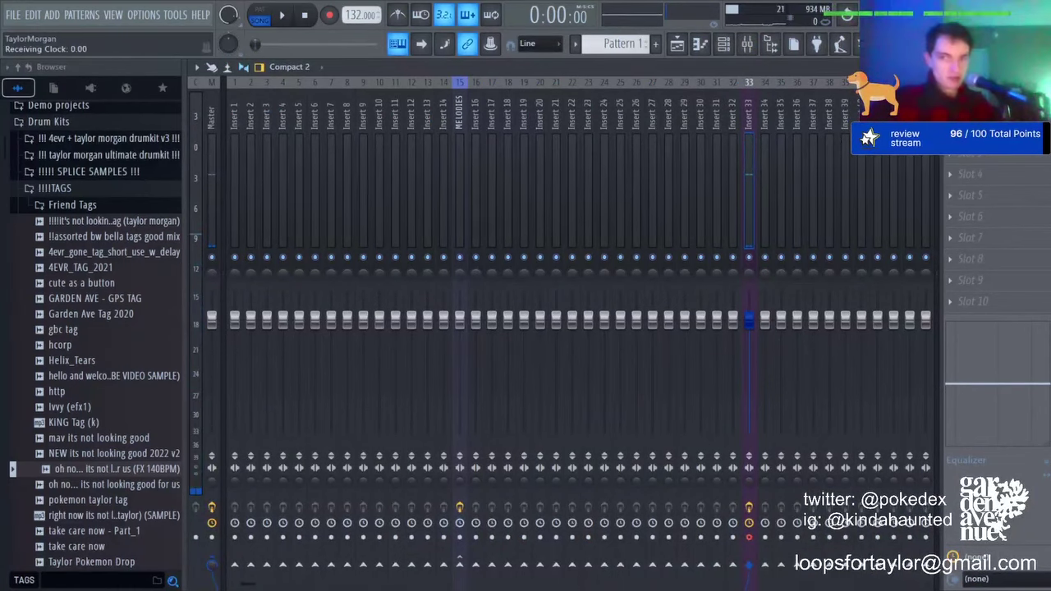
Step: Load a vocal state on Insert 33 at 0 dB, tweak Little AlterBoy's formant and drive, then load another state
key("ctrl+z")
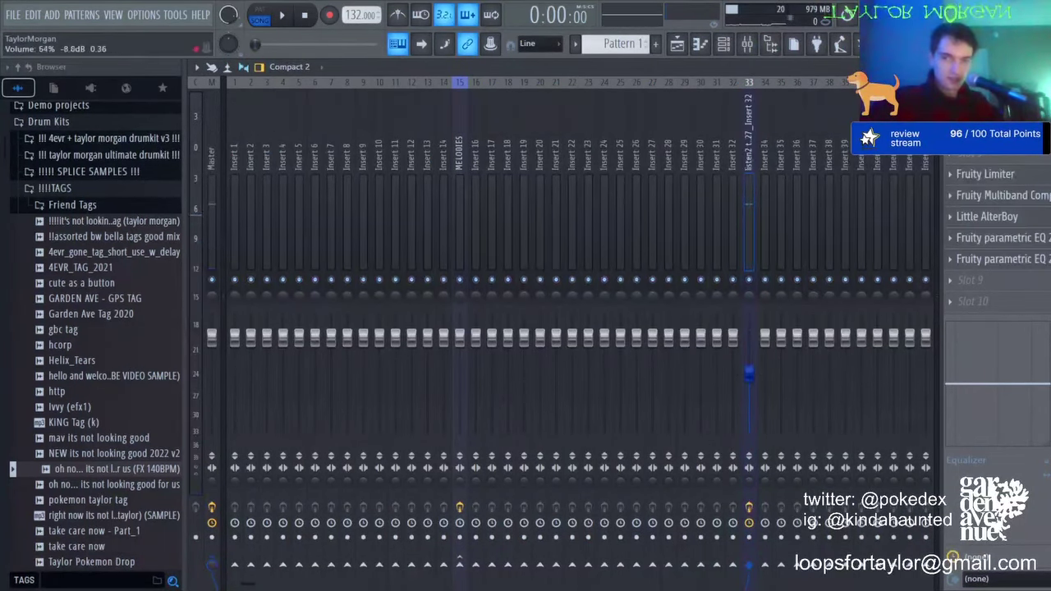
left_click_drag(749, 374, 749, 338)
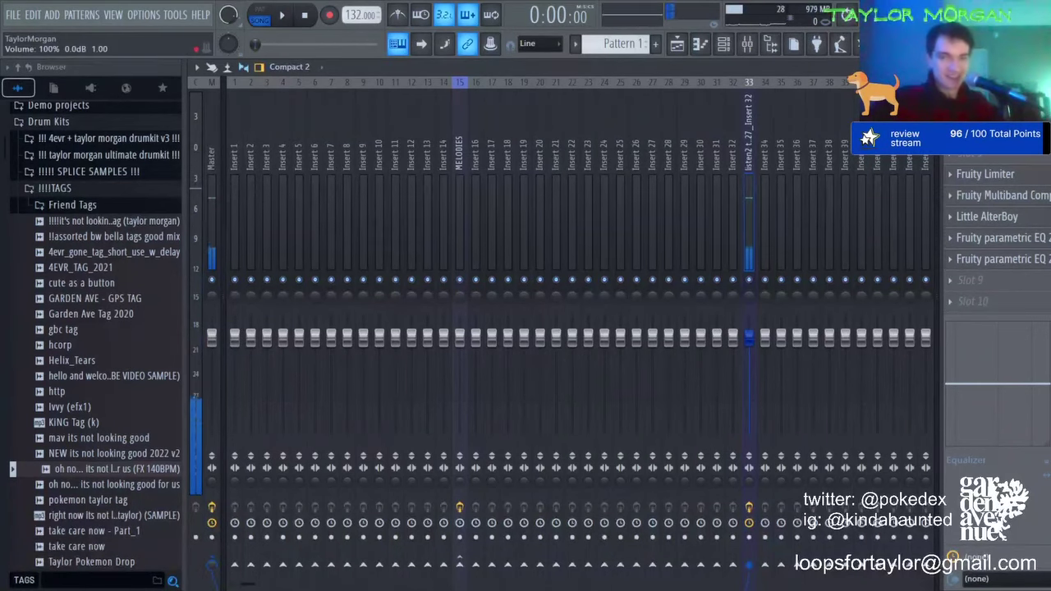
left_click(1025, 217)
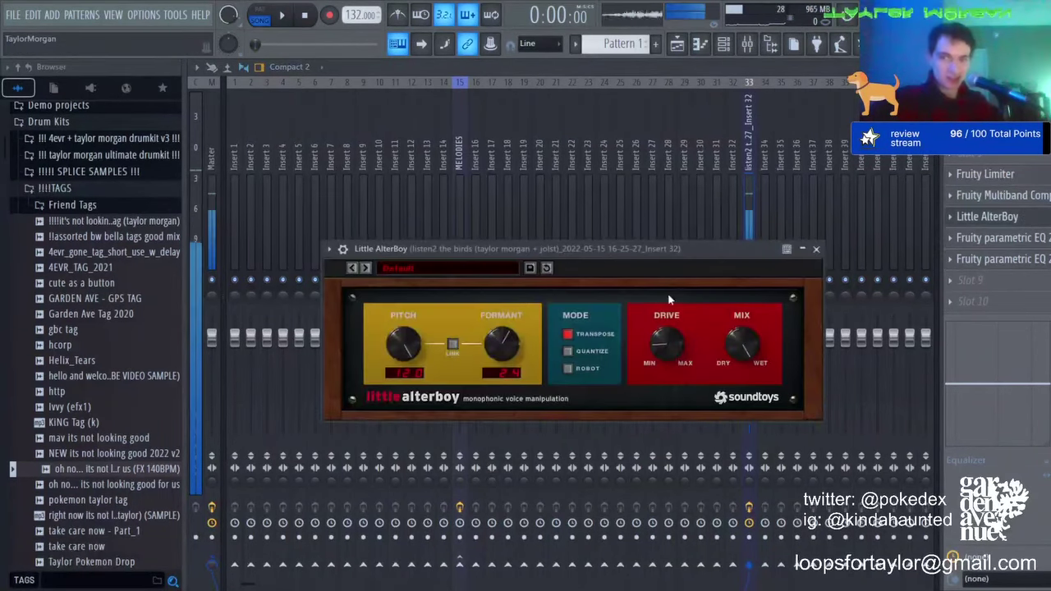
mouse_move(510, 348)
left_mouse_down()
mouse_move(494, 378)
mouse_move(490, 339)
mouse_move(492, 348)
left_mouse_up()
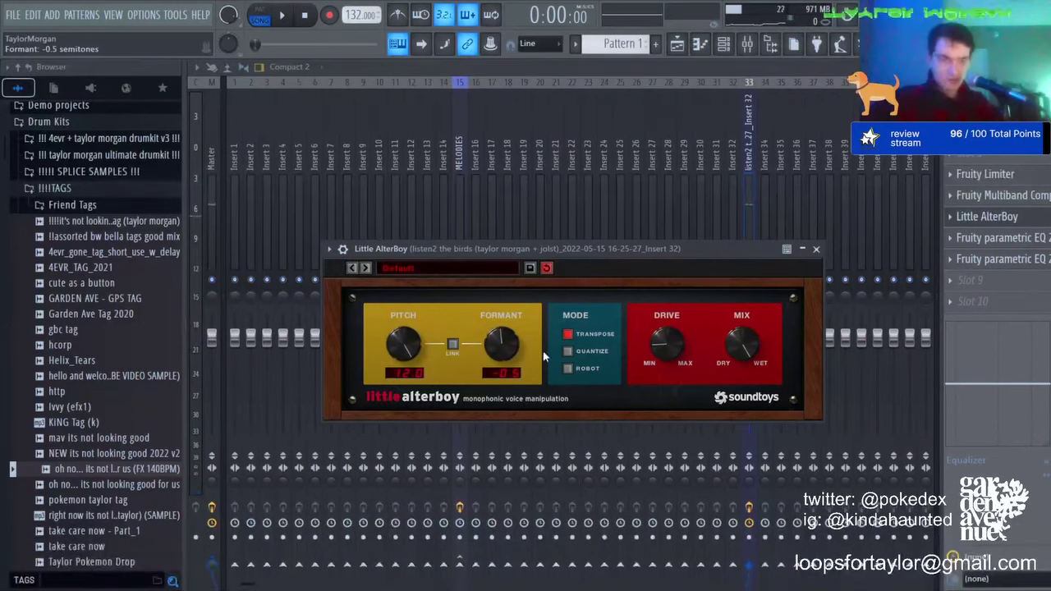
mouse_move(643, 343)
left_mouse_down()
mouse_move(654, 329)
mouse_move(649, 348)
left_mouse_up()
left_click_drag(497, 353, 497, 356)
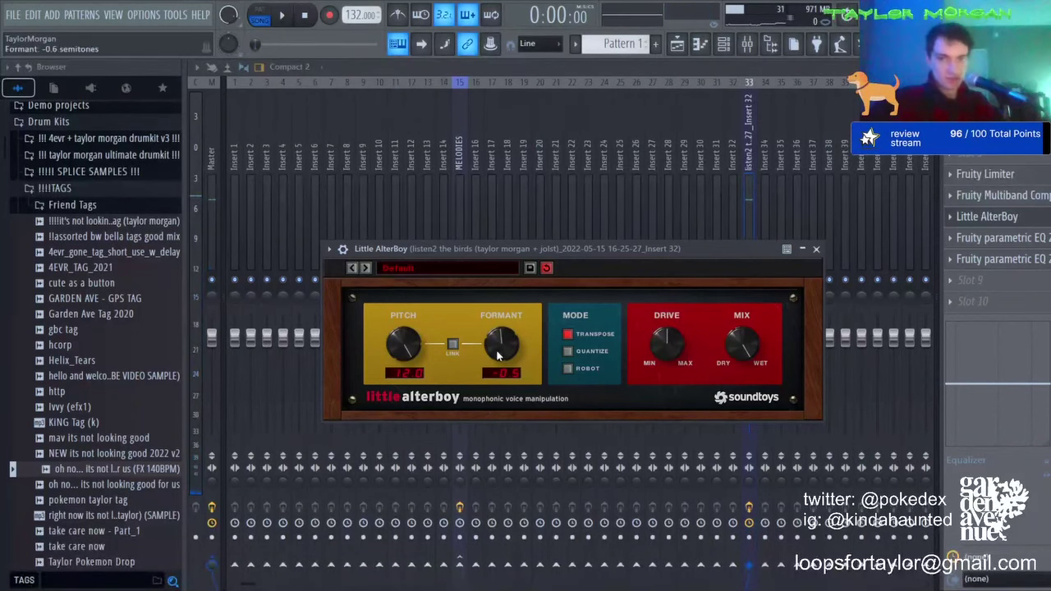
left_click_drag(652, 364, 652, 369)
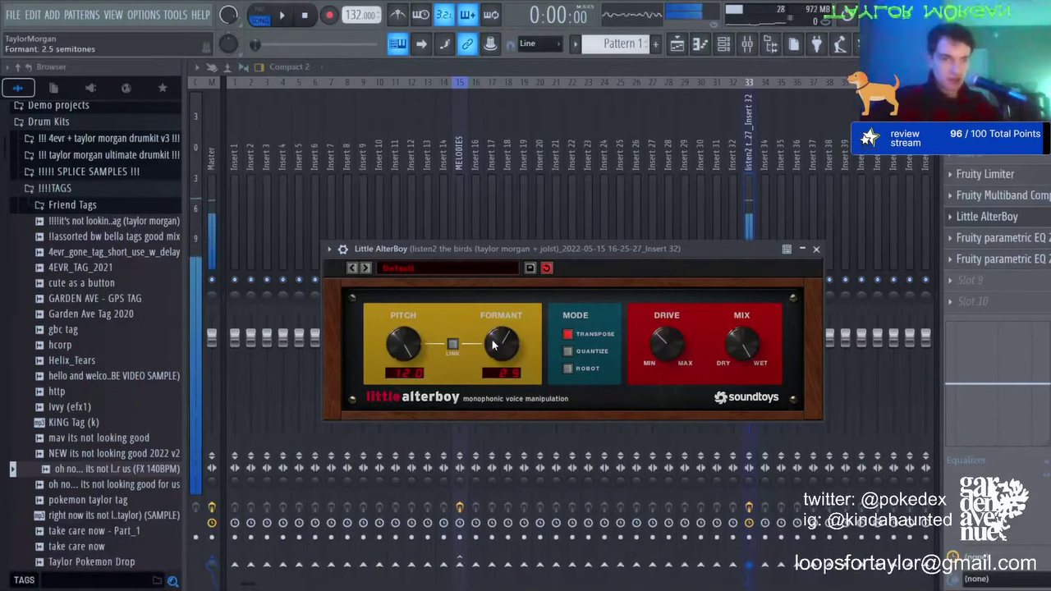
left_click(746, 145)
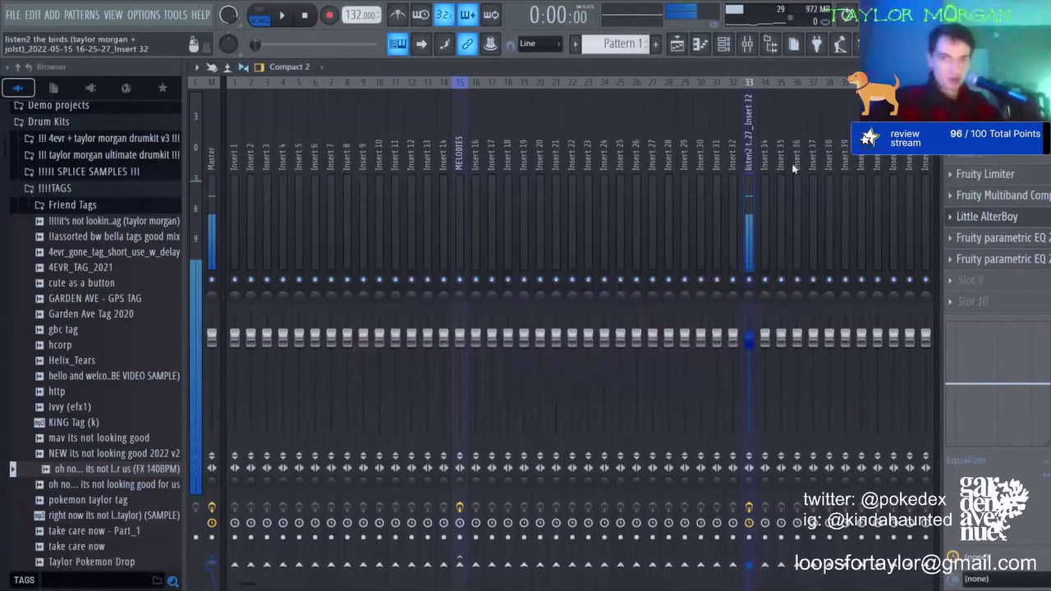
key("ctrl+z")
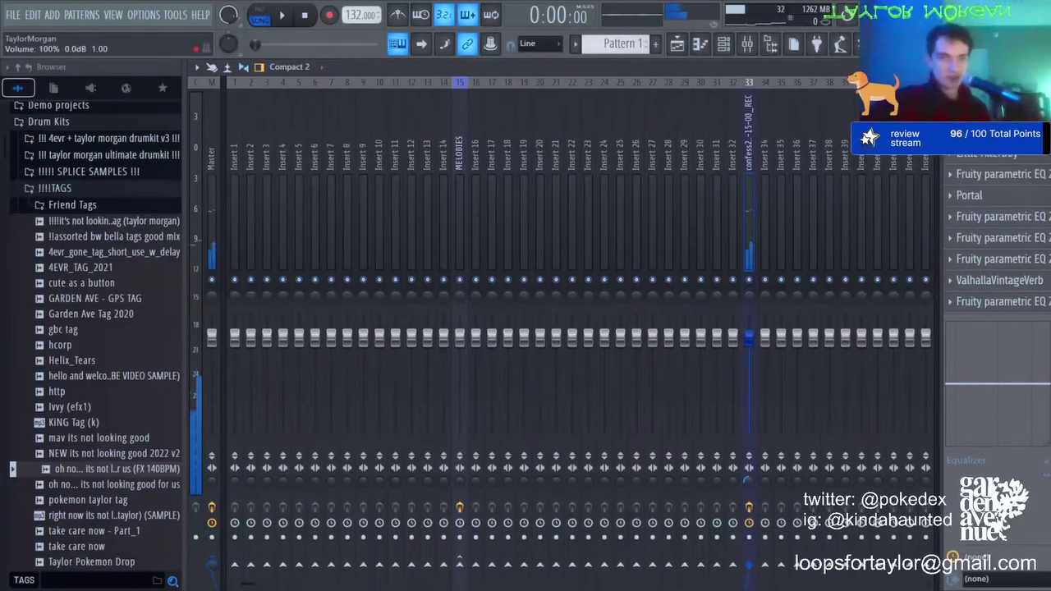
Step: Boost Insert 33's Fruity parametric EQ 2 main level to about +8.9 dB
left_click(1036, 260)
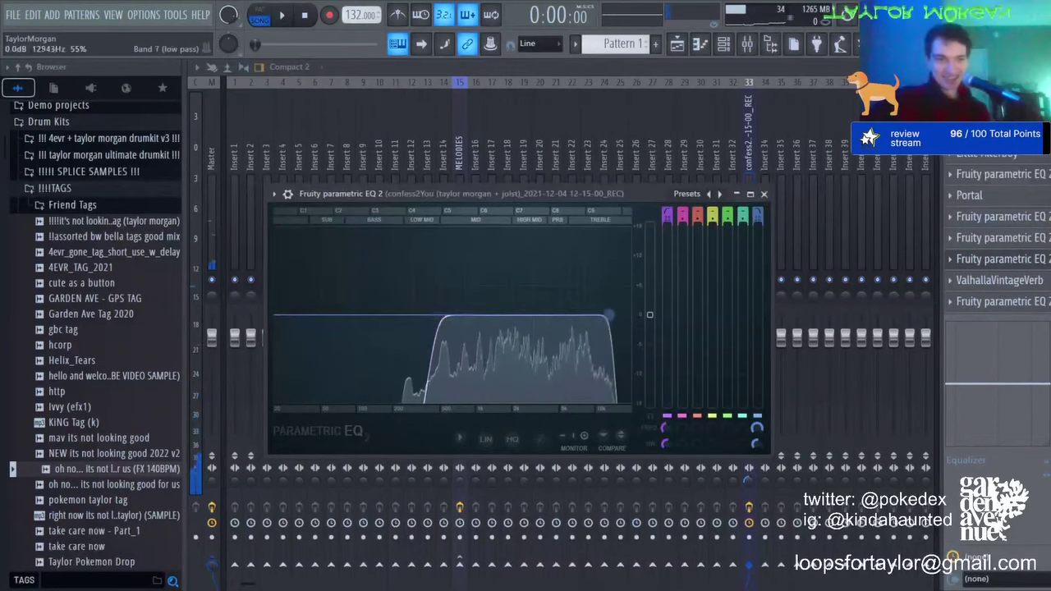
left_click_drag(649, 315, 650, 270)
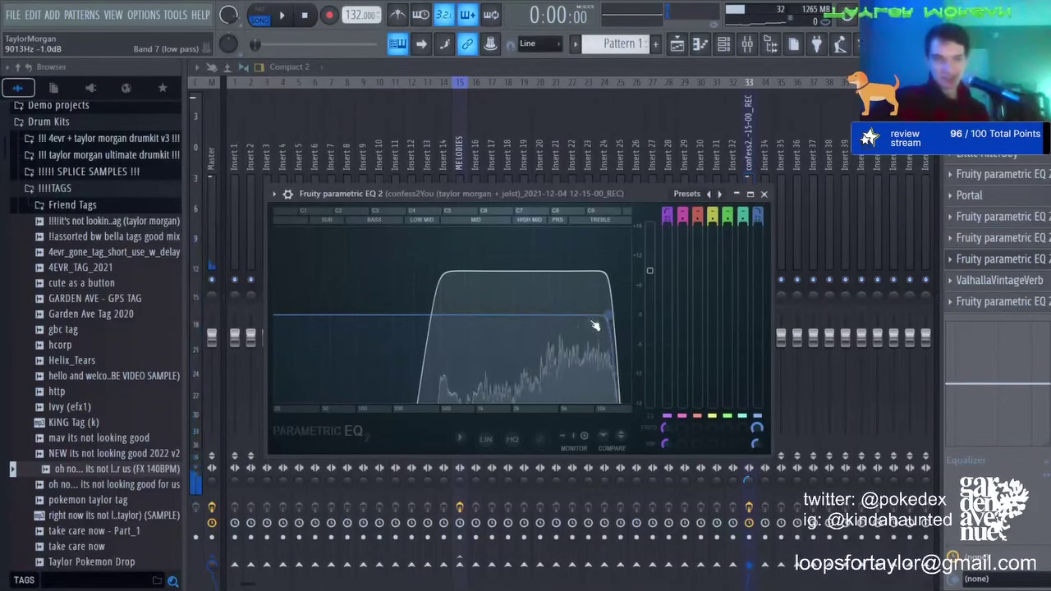
key("Escape")
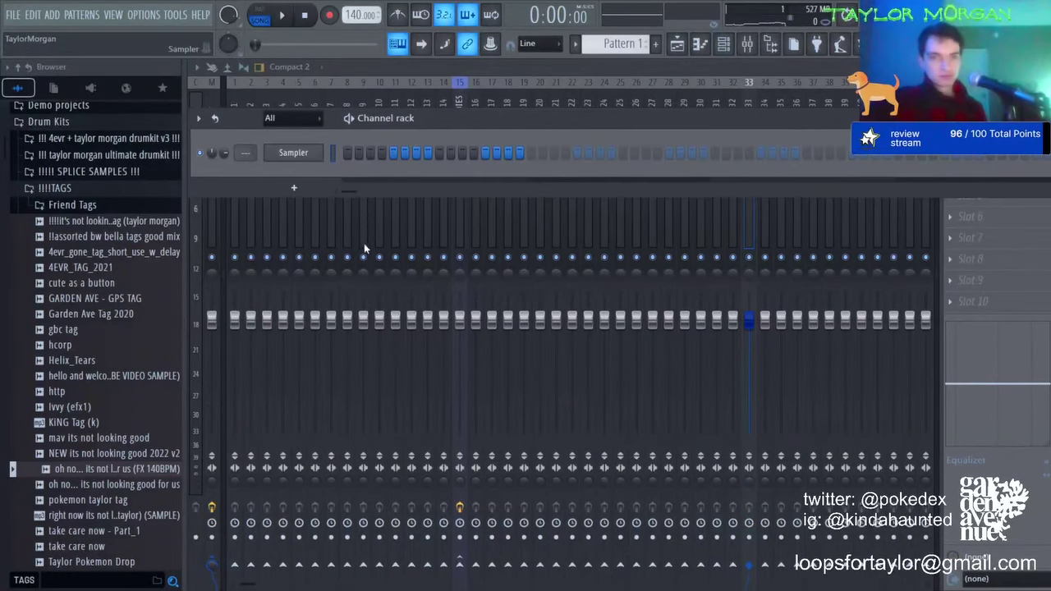
left_click(676, 45)
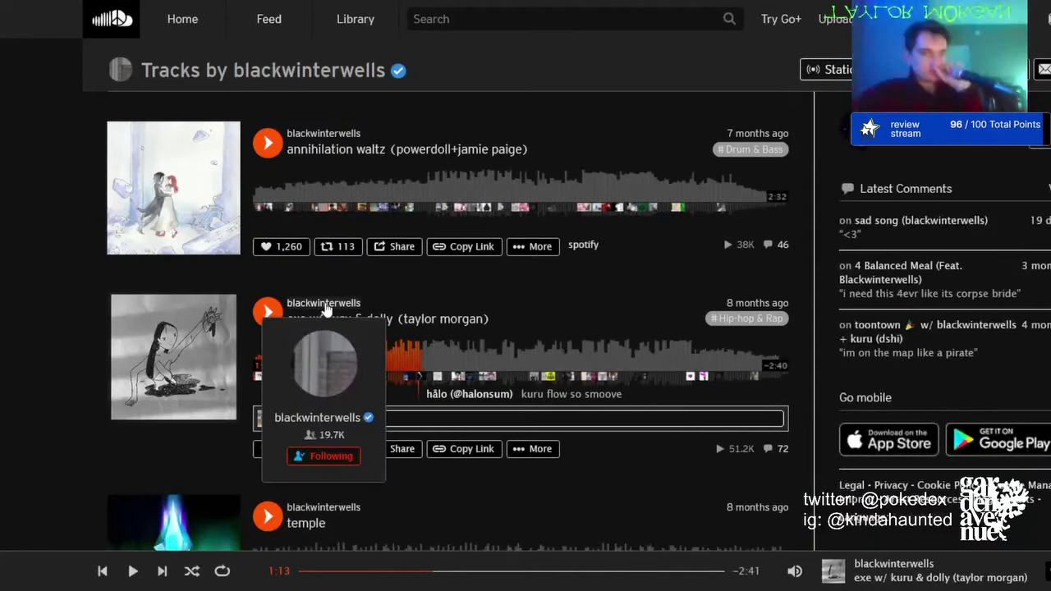
Step: From the artist's profile, open RESTORE feat. midwxst in the tracks list and play it
left_click(324, 303)
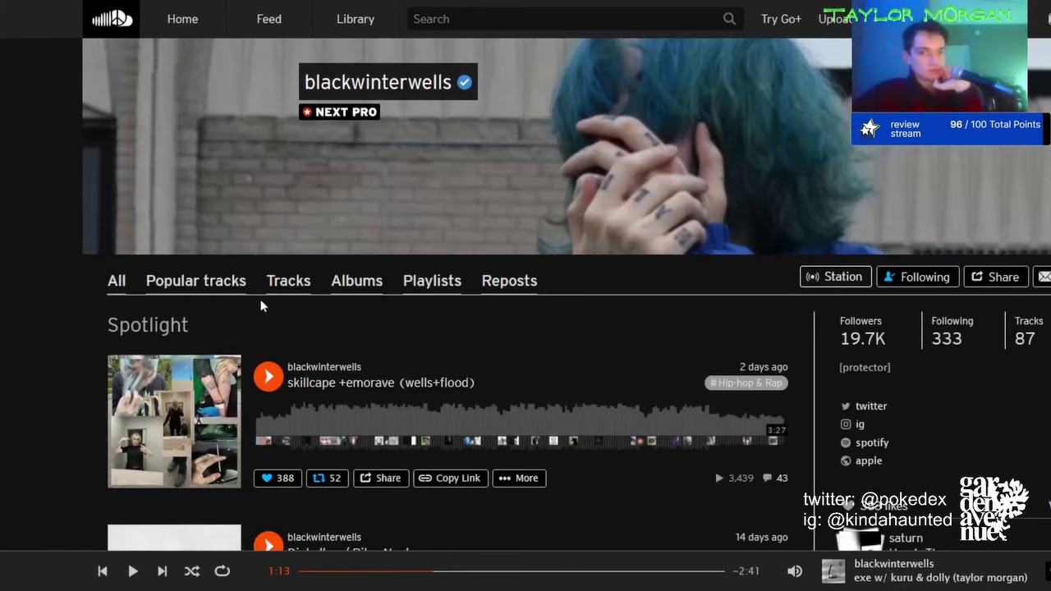
scroll(399, 394, "down", 20)
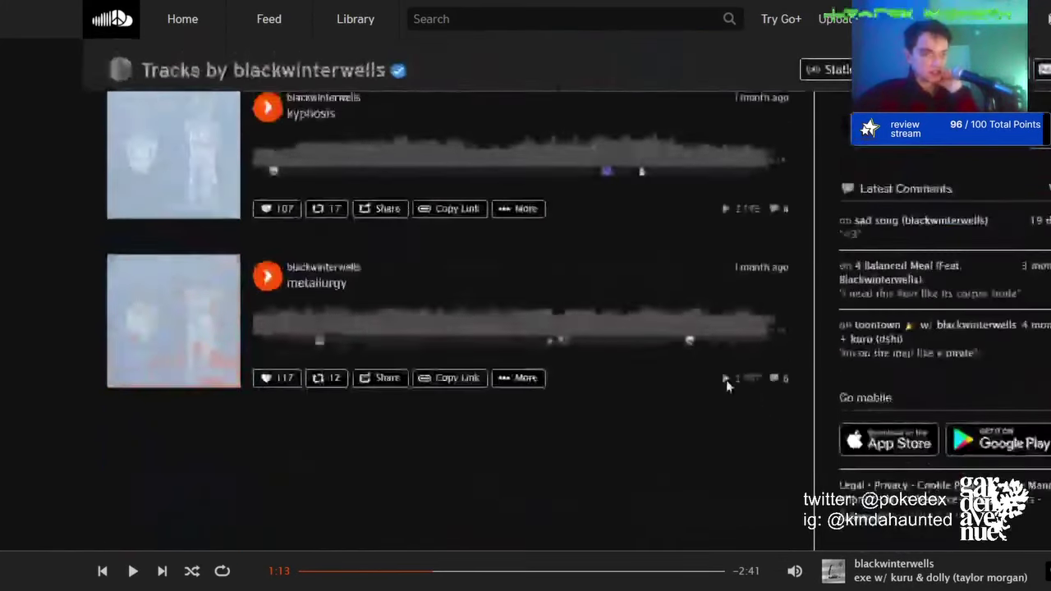
scroll(550, 362, "down", 10)
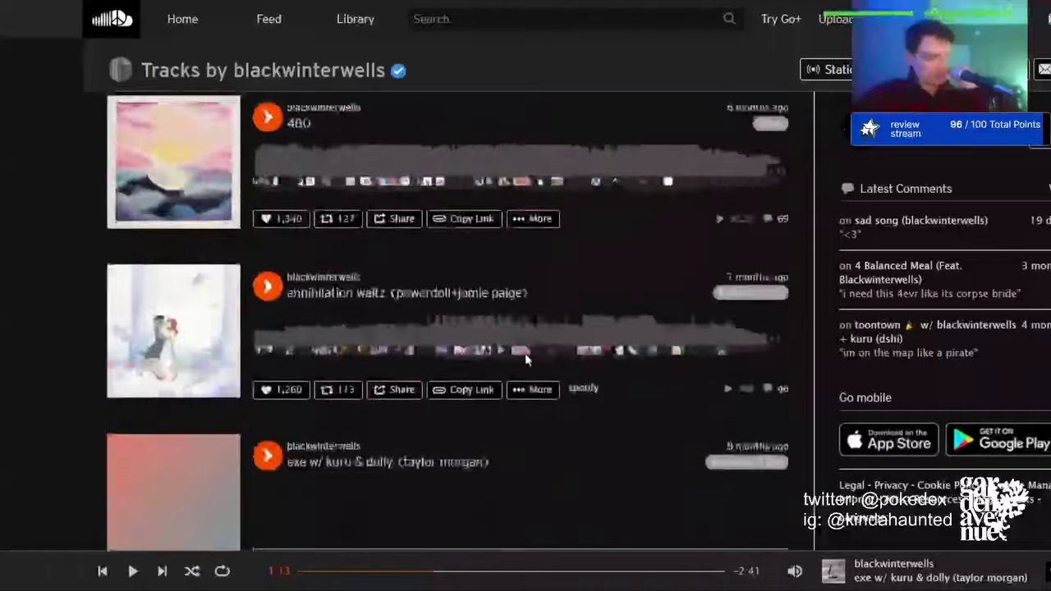
scroll(526, 355, "down", 15)
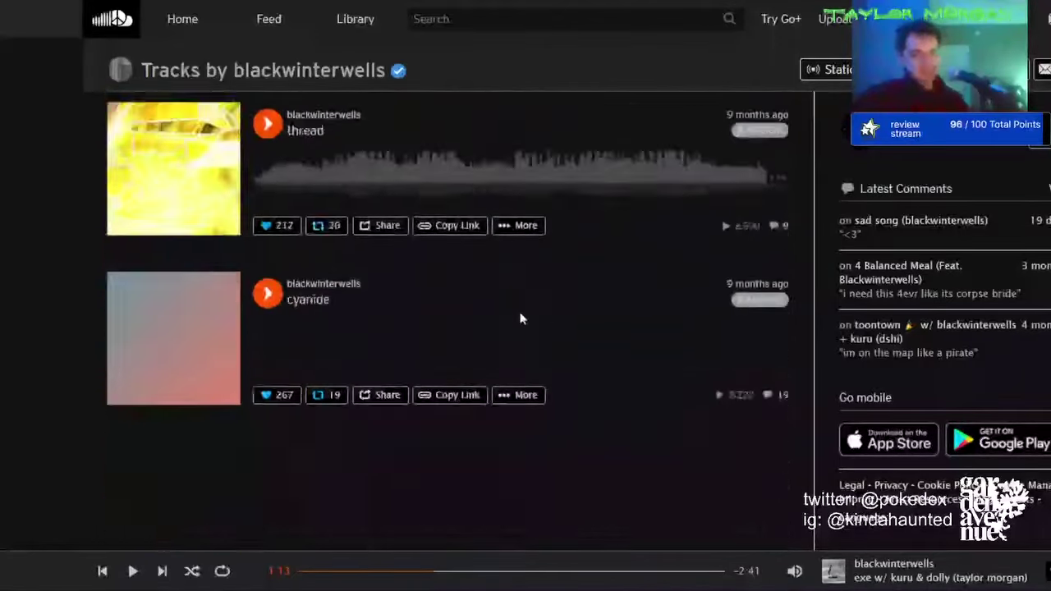
scroll(524, 280, "down", 10)
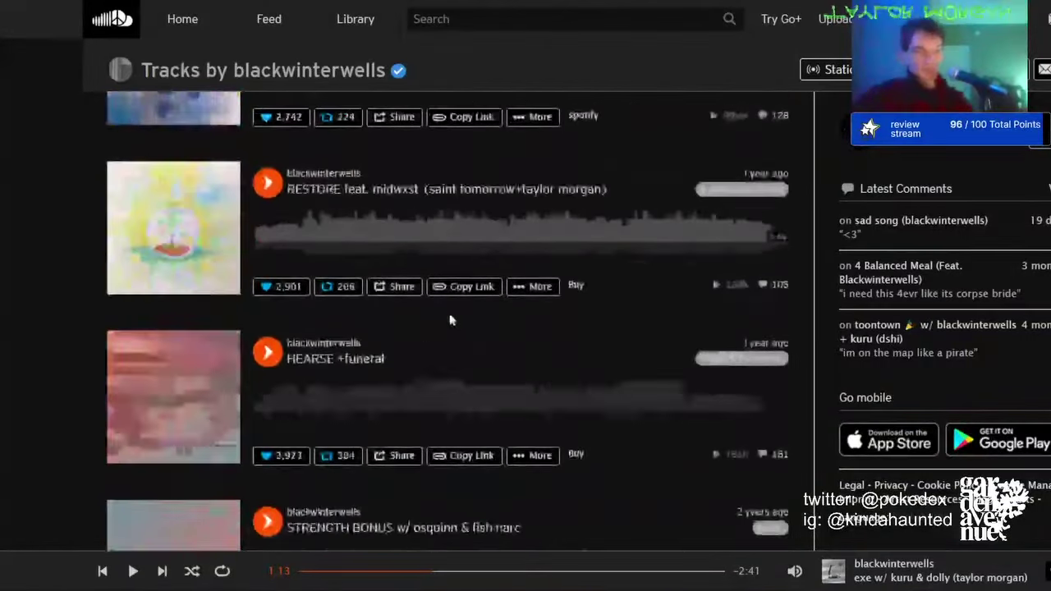
left_click(340, 190)
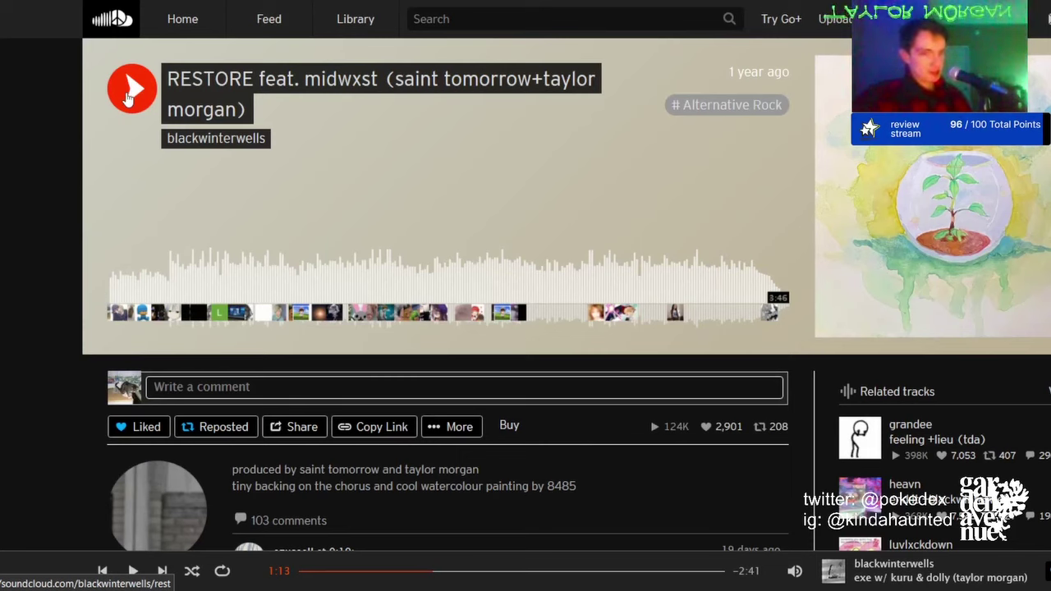
left_click(130, 90)
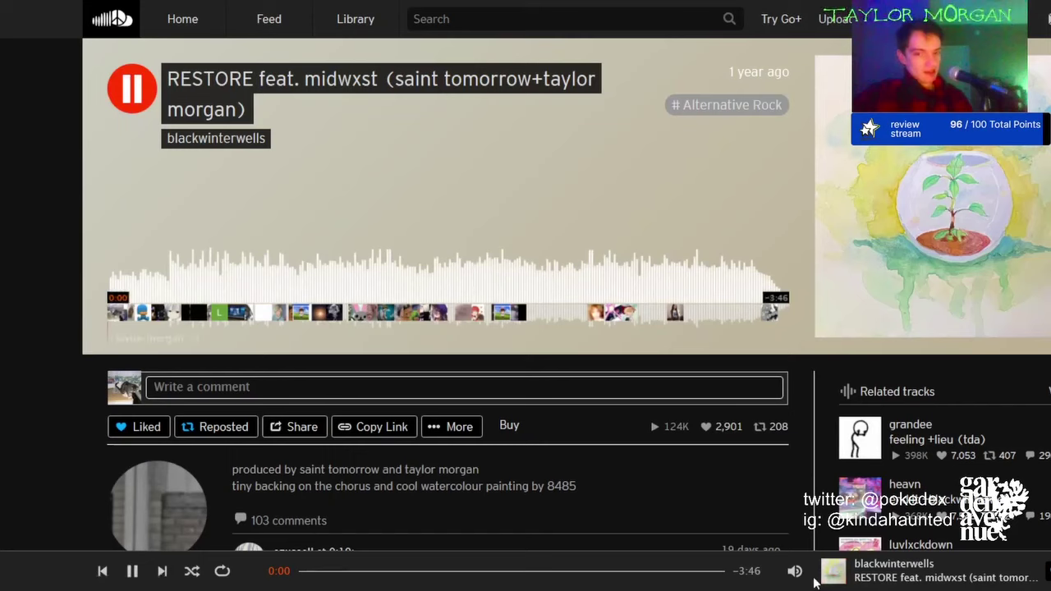
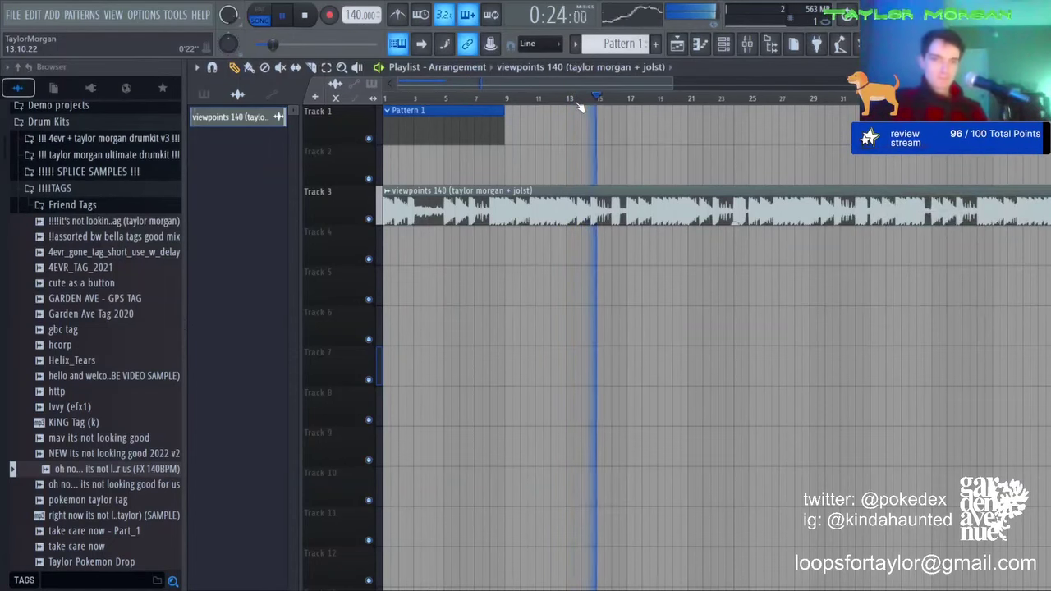
Step: Stop playback, delete the viewpoints 140 clip from Track 3, and add Analog Lab V
left_click(303, 15)
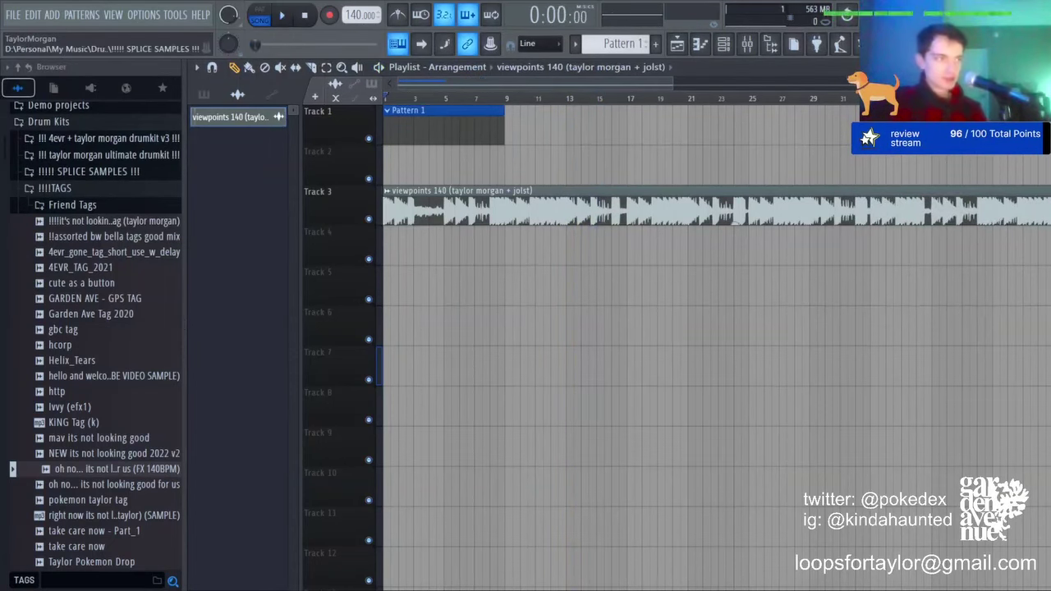
right_click(593, 215)
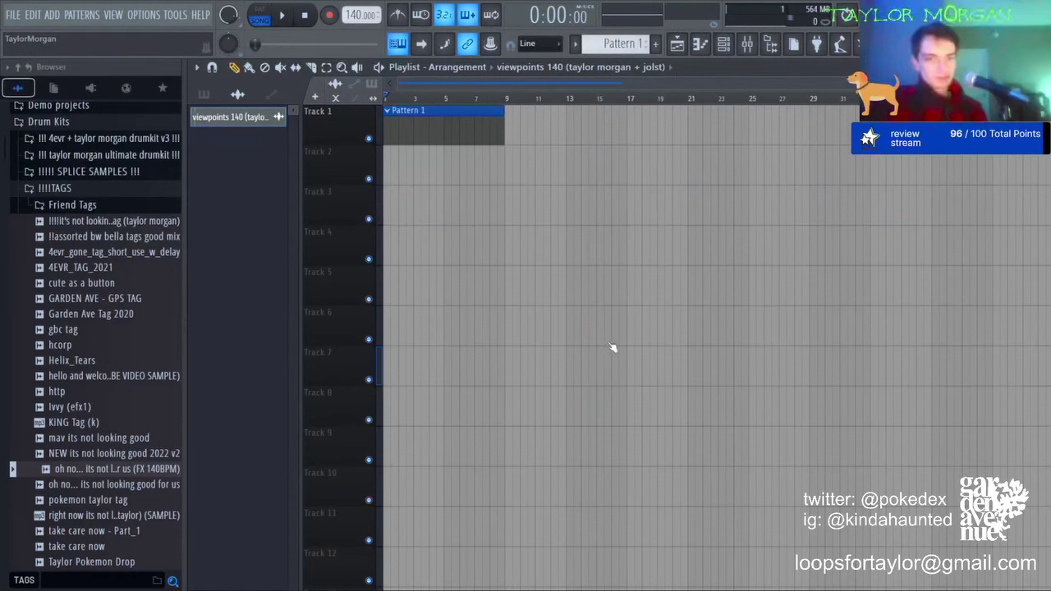
left_click(723, 45)
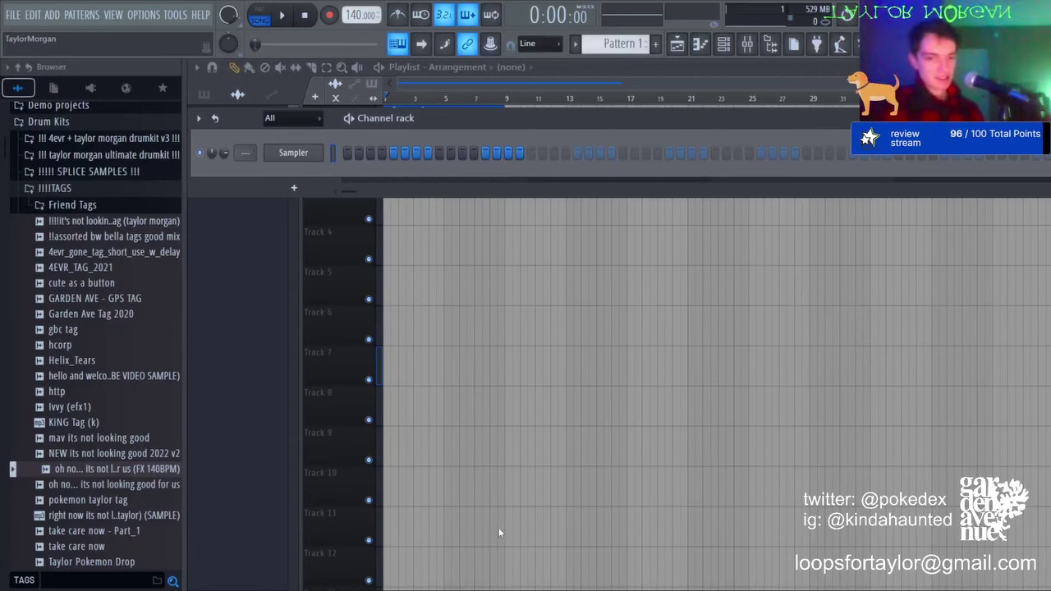
left_click(525, 429)
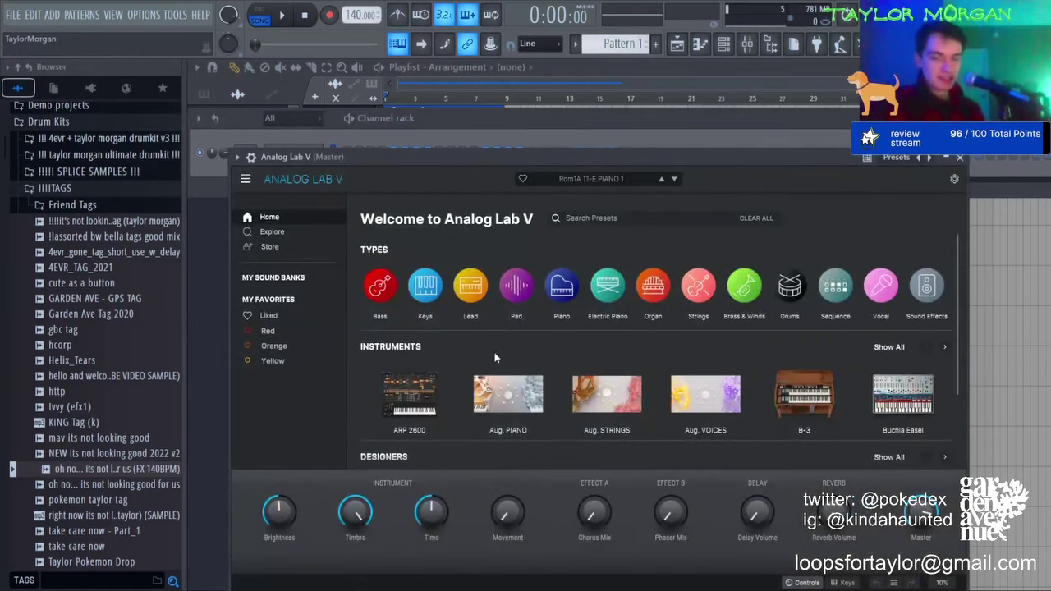
Step: Load the Japanese Home Clean piano preset in Analog Lab V and open its piano roll
left_click(560, 292)
left_click(461, 325)
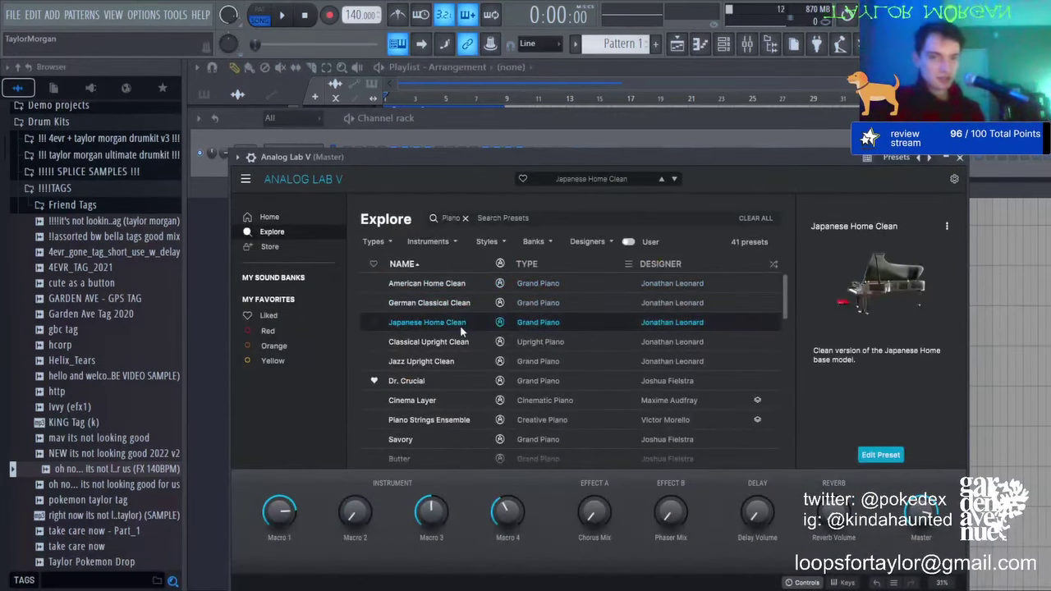
left_click(677, 48)
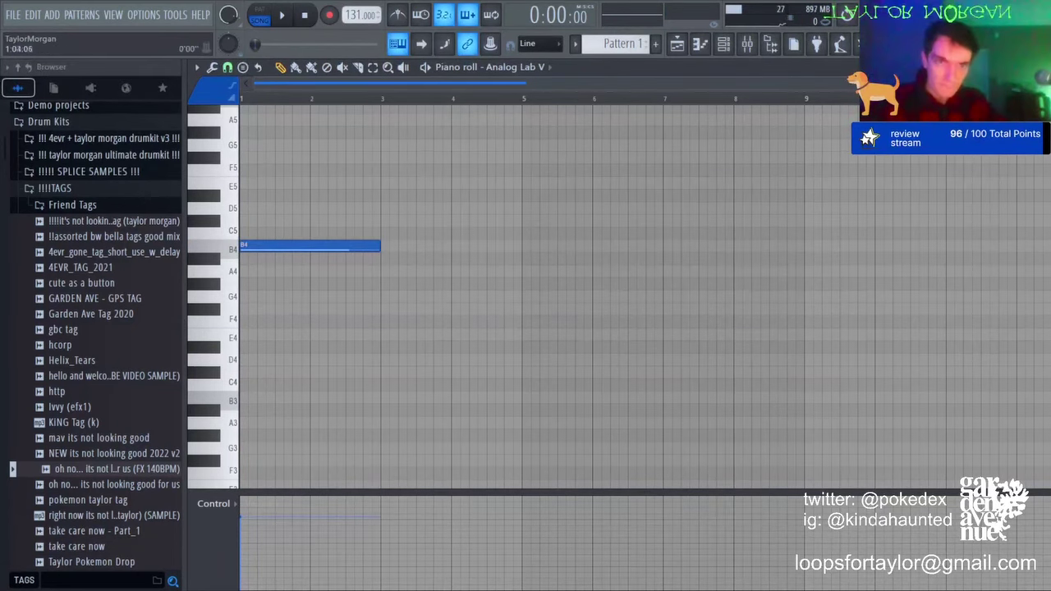
Step: Build the first chord: add F#5, delete D5 and C#6, add D6 across bars 1–3
scroll(255, 98, "up", 4)
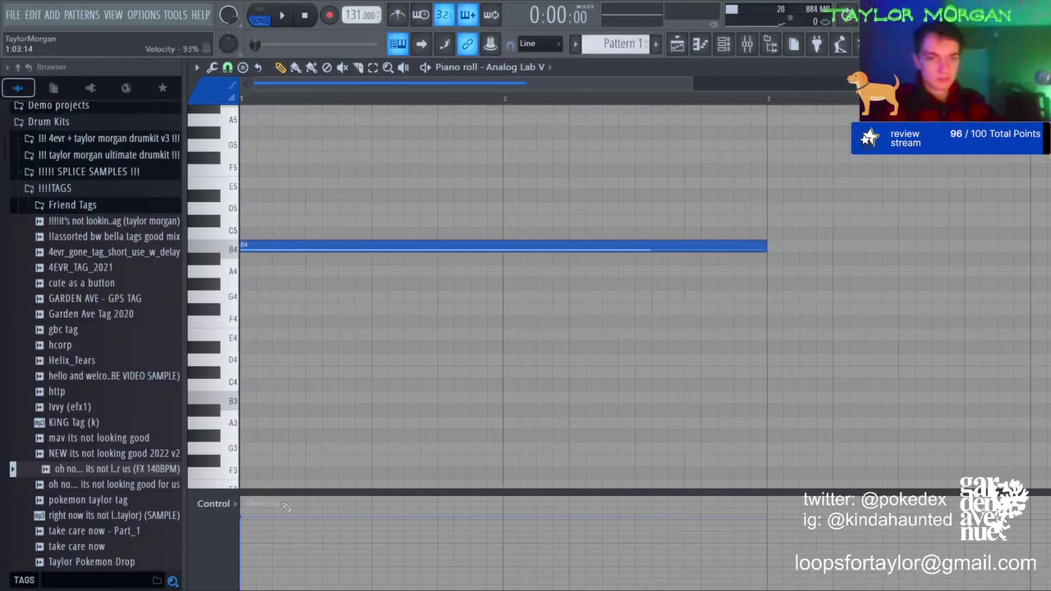
left_click_drag(255, 208, 249, 157)
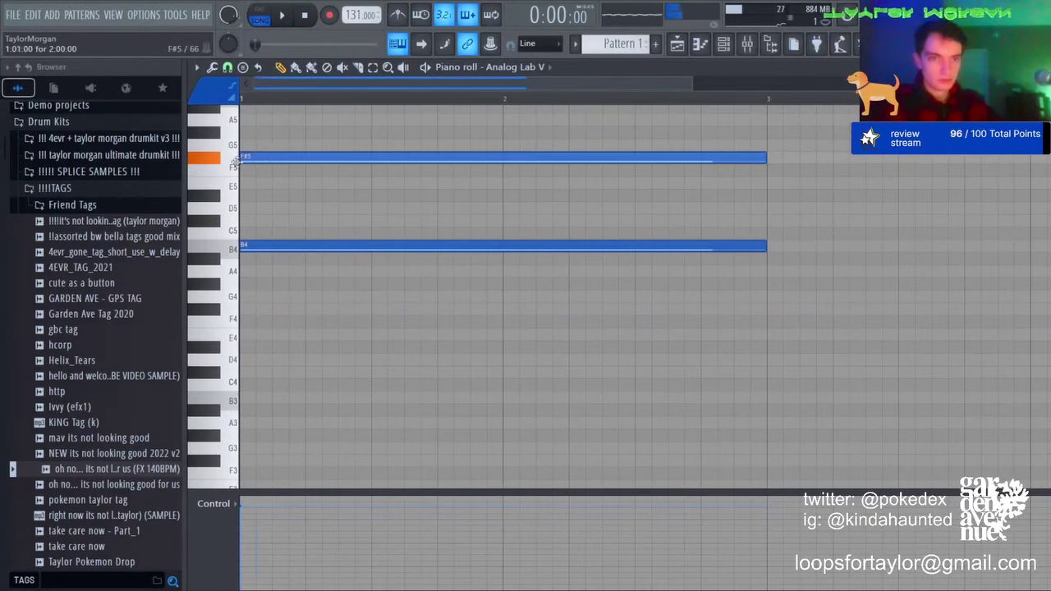
mouse_move(278, 223)
left_mouse_down()
mouse_move(281, 208)
mouse_move(239, 234)
mouse_move(238, 172)
mouse_move(239, 183)
left_mouse_up()
scroll(288, 204, "up", 3)
key("space")
key("space")
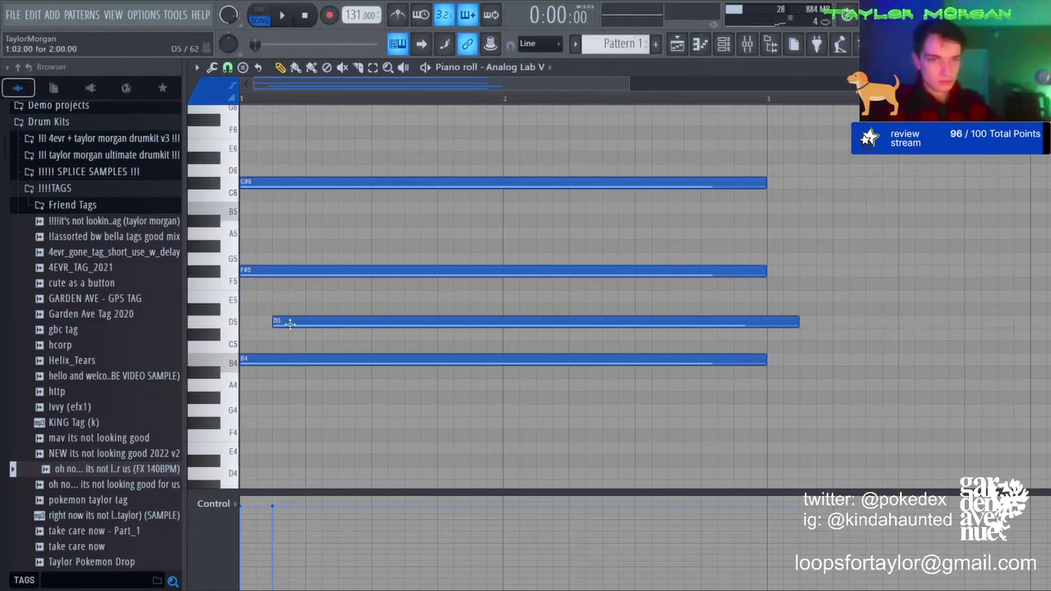
right_click(286, 322)
right_click(246, 182)
left_click(244, 169)
scroll(357, 94, "down", 4)
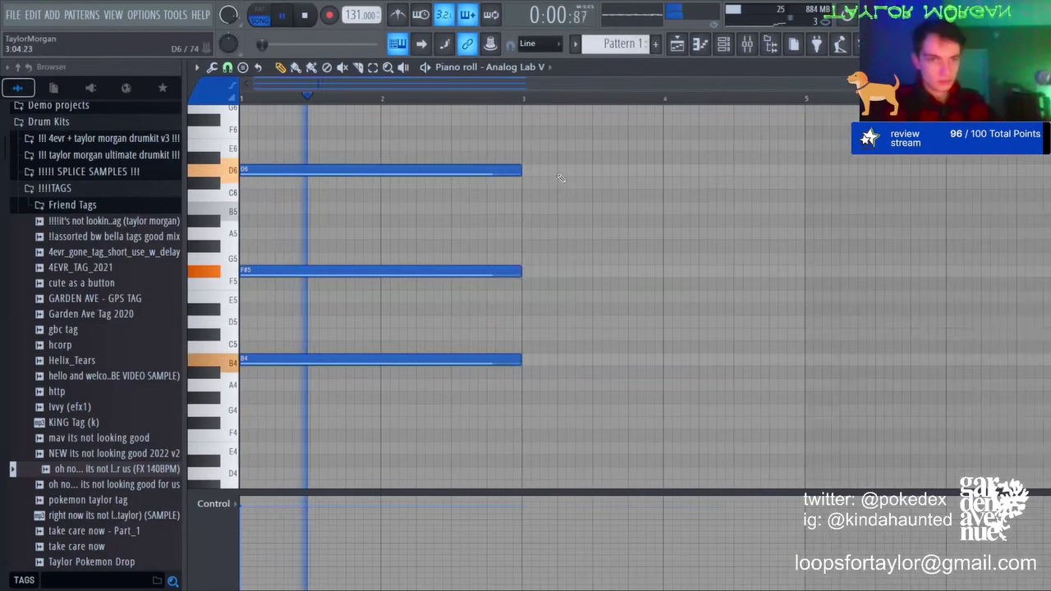
key("space")
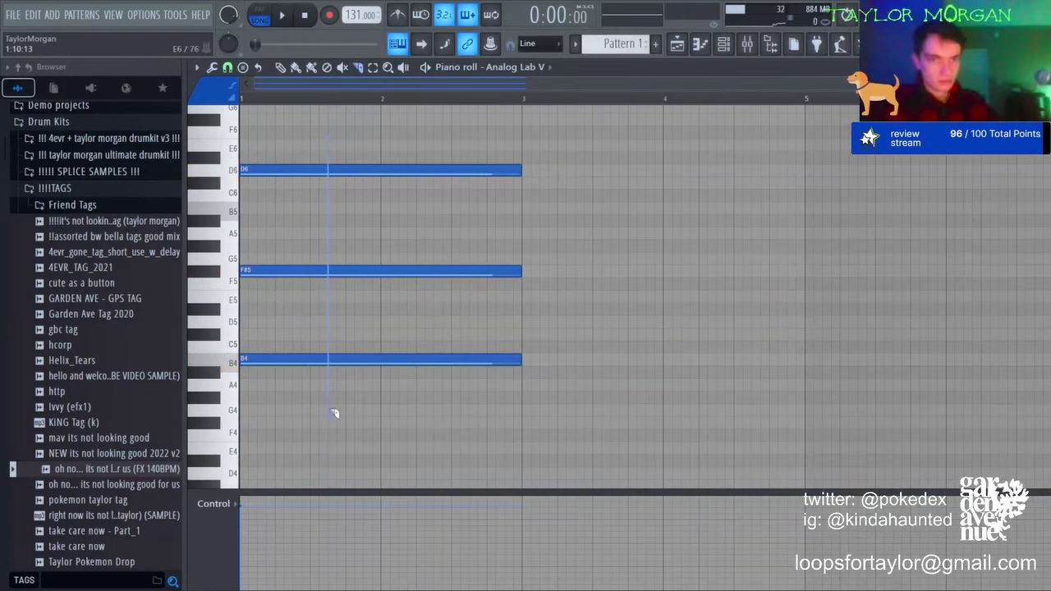
Step: Slice the chord notes early in bar 1, delete the later pieces, and add a long F#4 after G4
left_click_drag(345, 396, 296, 395)
key("space")
key("space")
key("space")
left_click(374, 68)
left_click_drag(372, 170, 362, 466)
key("Delete")
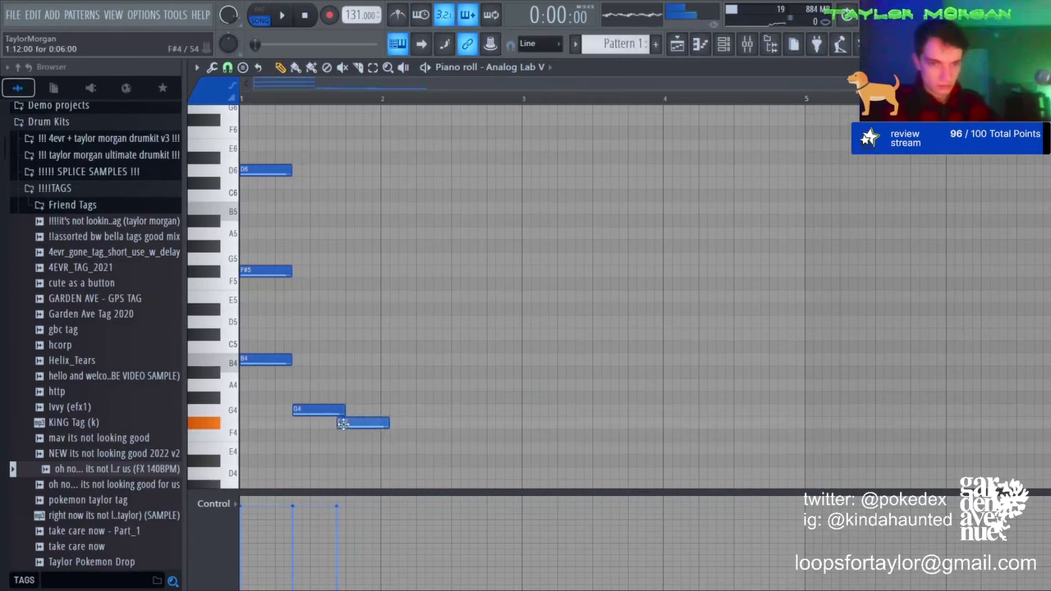
key("space")
left_click_drag(343, 425, 524, 427)
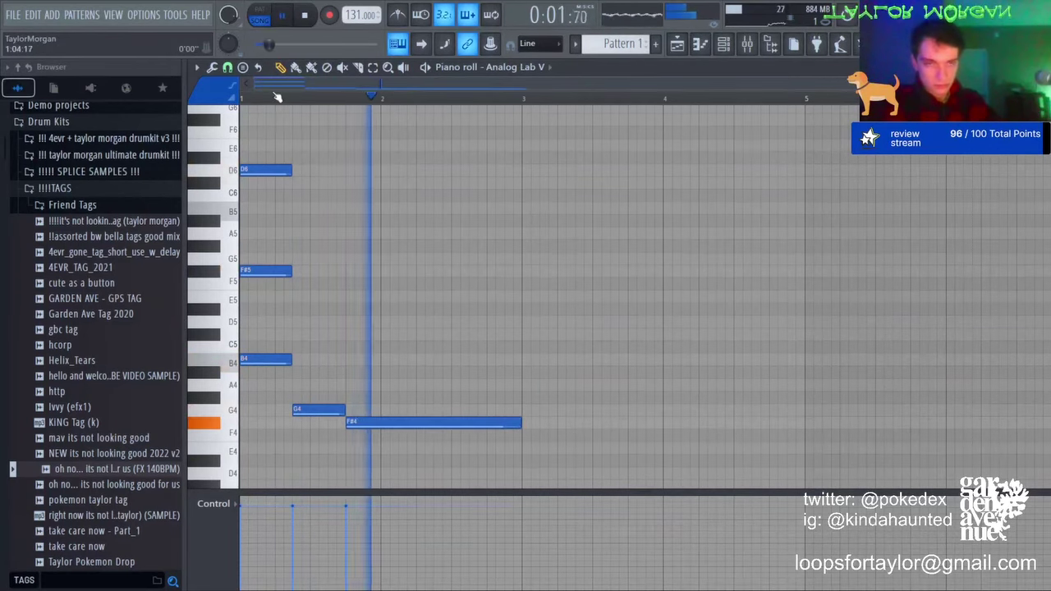
scroll(278, 97, "up", 3)
key("space")
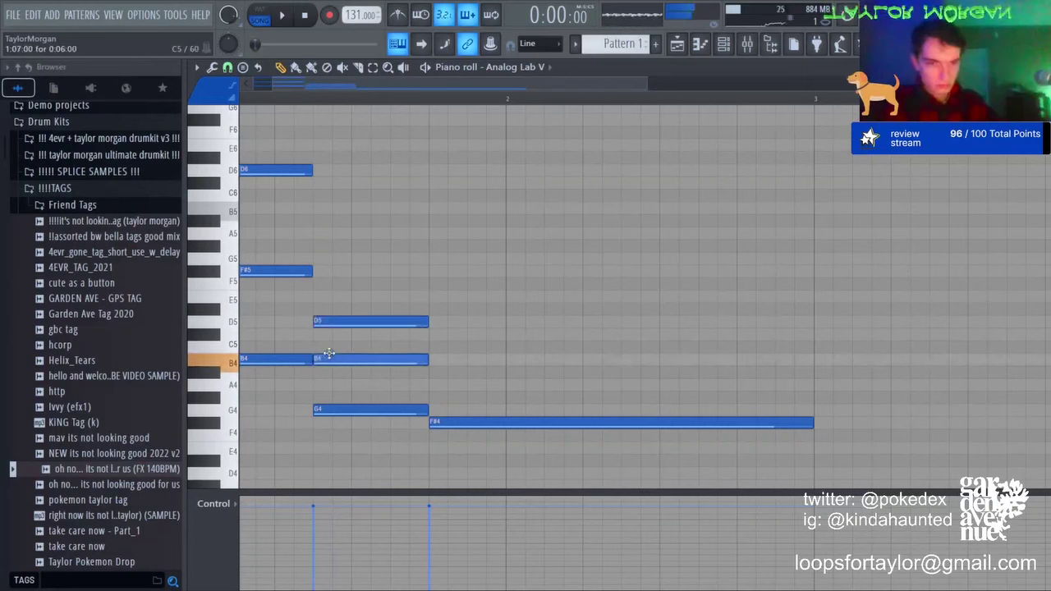
Step: Add a long A5 to the second chord, a long C#5 note, and shorten the E5 note
left_click(434, 237)
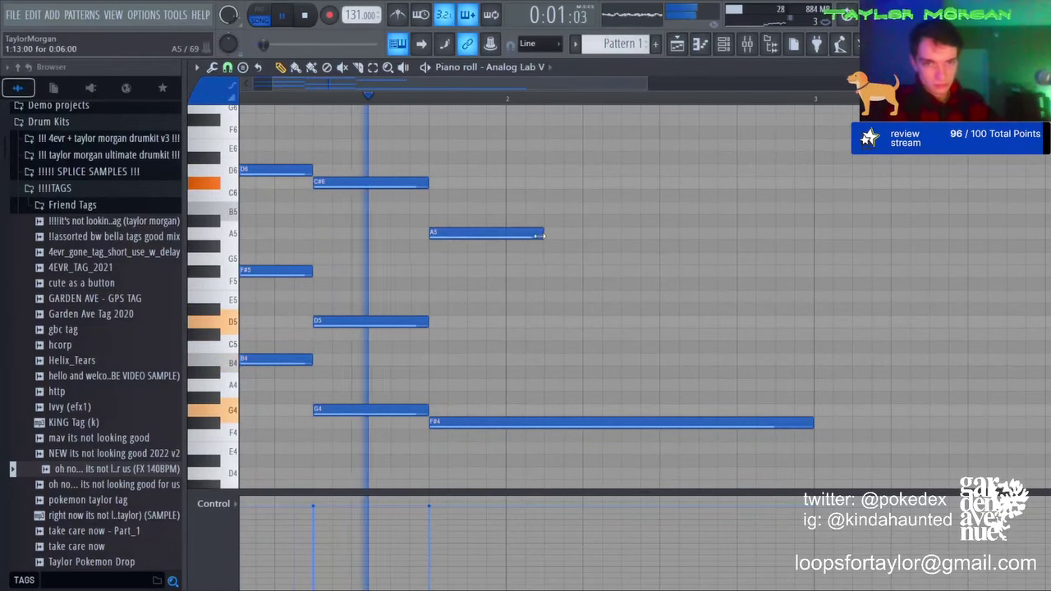
left_click_drag(542, 234, 813, 238)
key("space")
left_click_drag(479, 322, 437, 332)
left_click_drag(437, 382, 304, 296)
key("space")
key("space")
left_click_drag(659, 297, 393, 302)
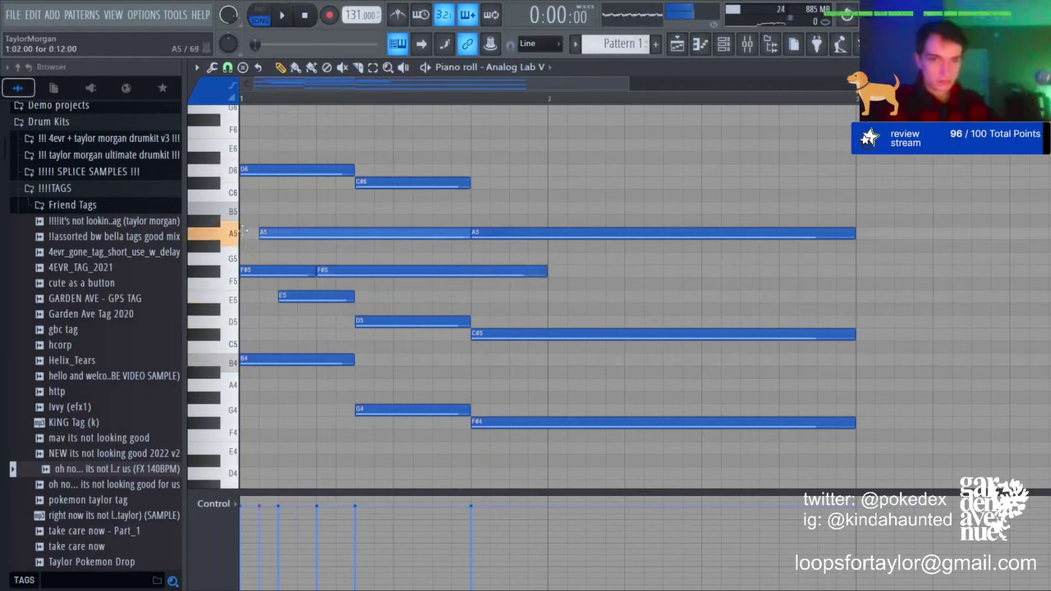
Step: Extend the A5 note back to the bar start, keeping the long F#5 note after undoing its deletion
left_click_drag(244, 231, 235, 232)
key("space")
key("space")
scroll(404, 87, "up", 4)
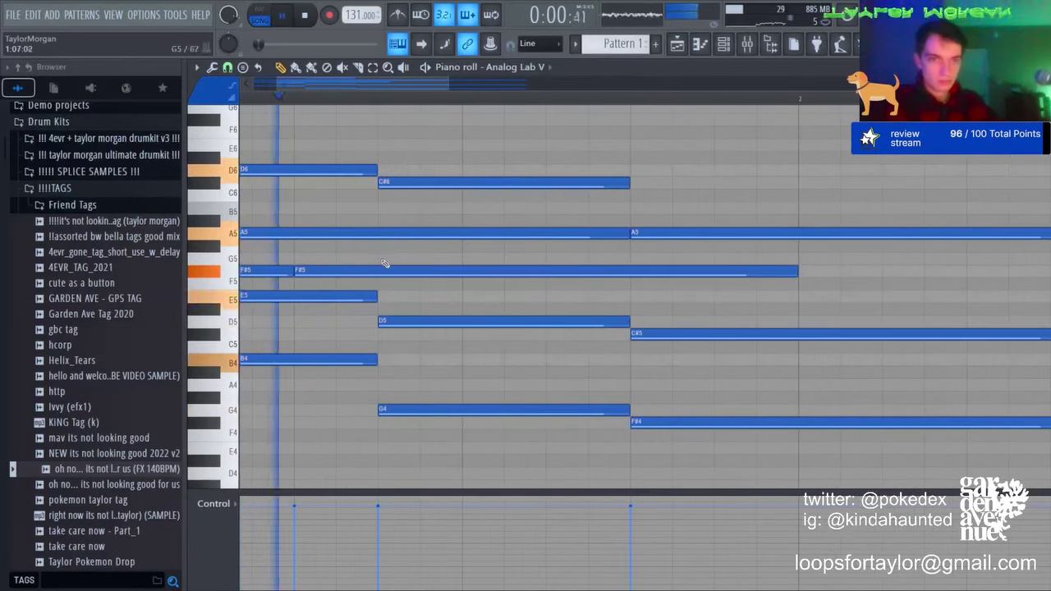
right_click(382, 267)
key("space")
left_click_drag(369, 88, 344, 91)
key("ctrl+z")
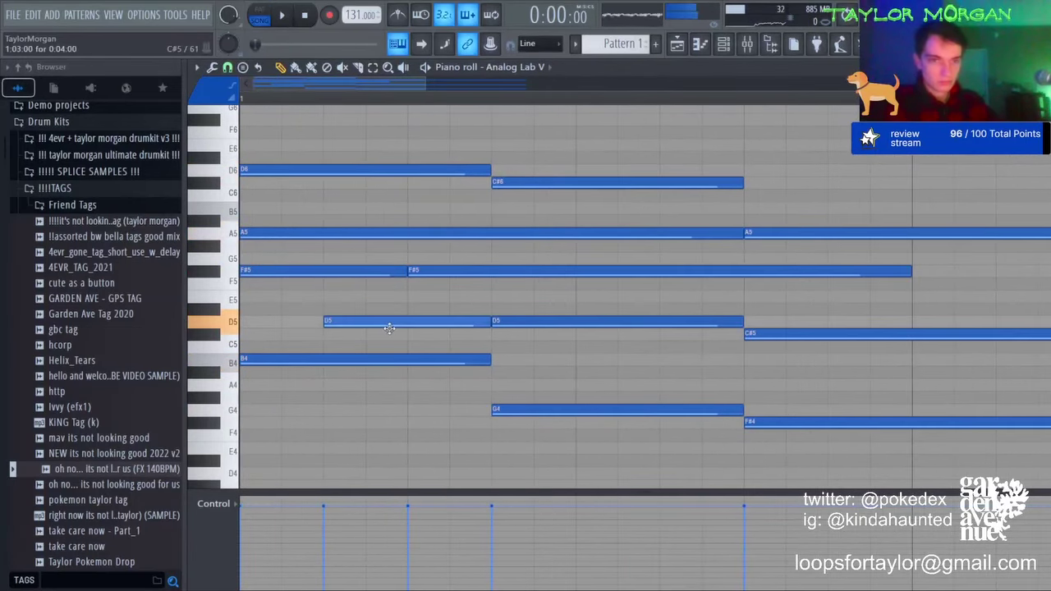
key("space")
scroll(384, 110, "down", 4)
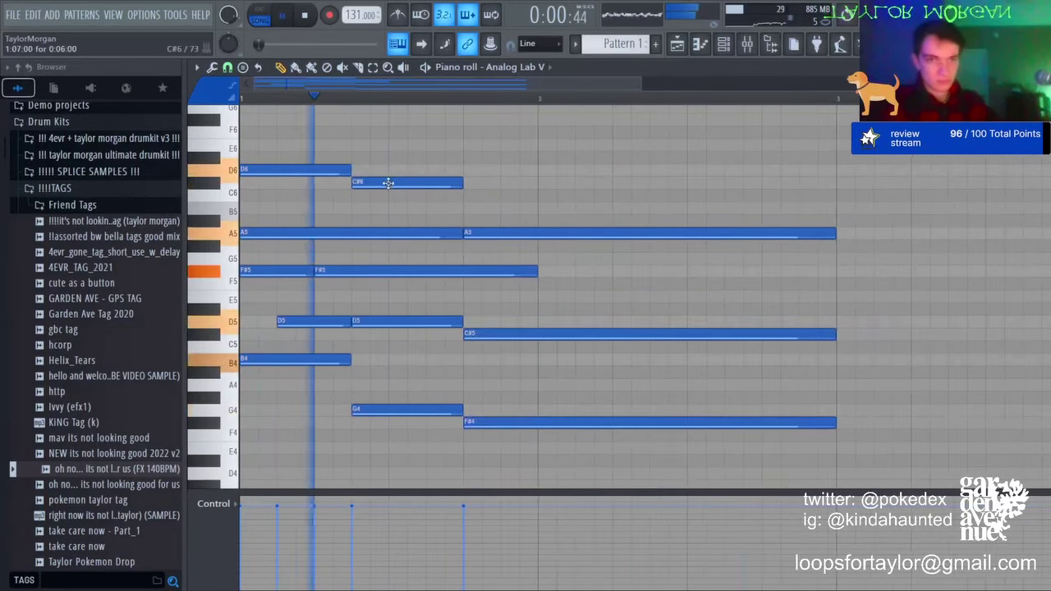
key("space")
scroll(358, 142, "up", 3)
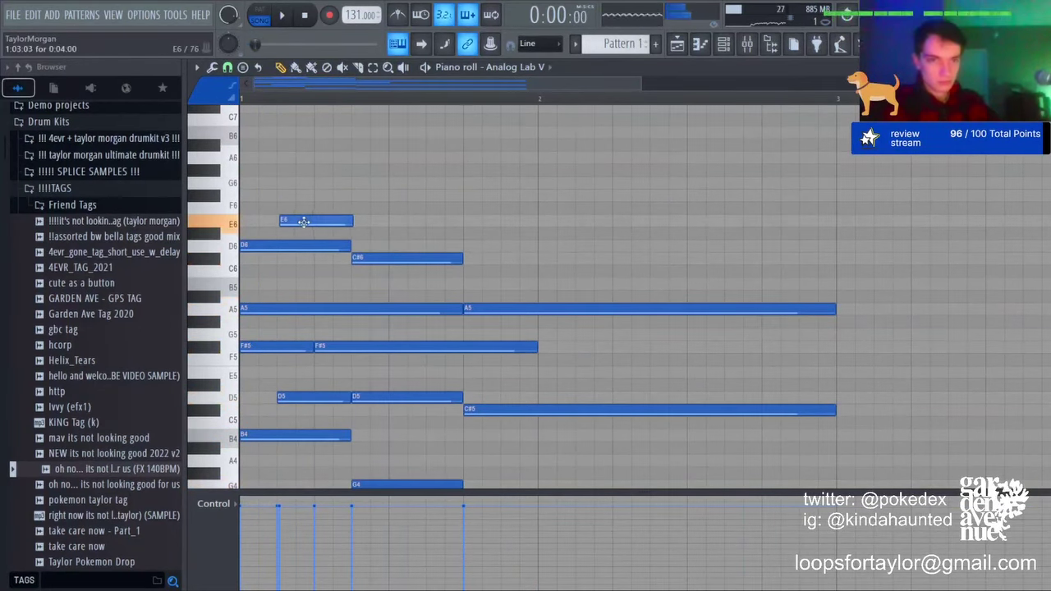
key("space")
Step: Lengthen the F#6 note and add A6, G6 and a second F#6 above the chord
left_click_drag(382, 196, 461, 196)
key("space")
key("space")
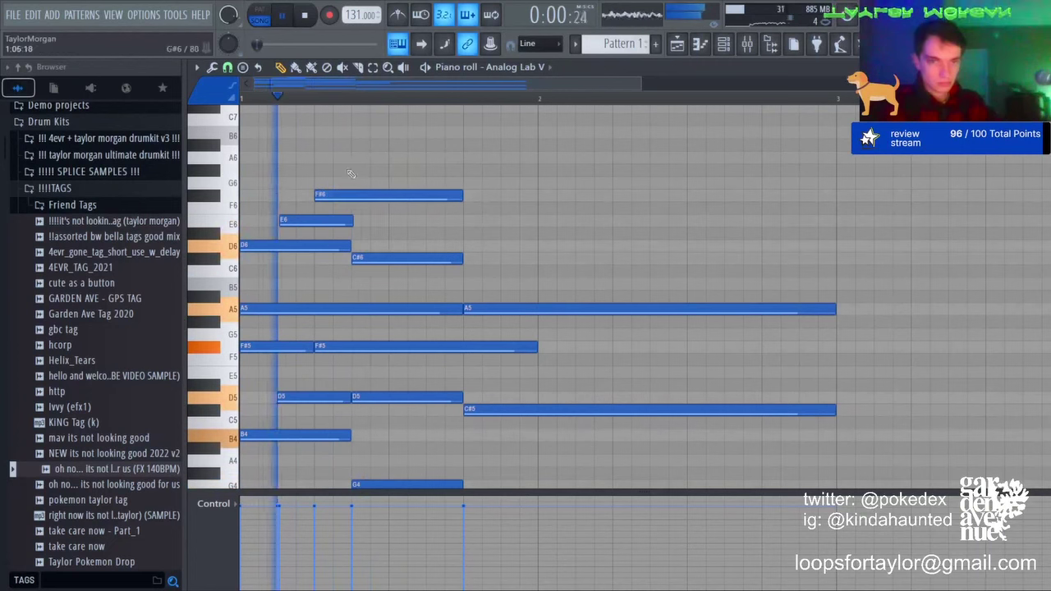
left_click(357, 156)
left_click(430, 182)
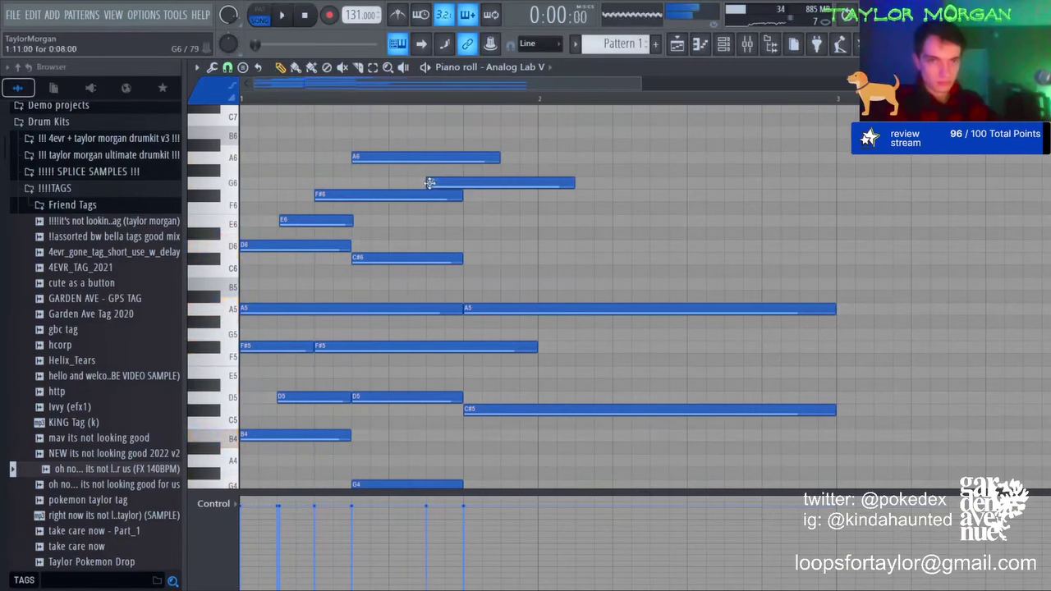
left_click(466, 197)
scroll(507, 97, "up", 3)
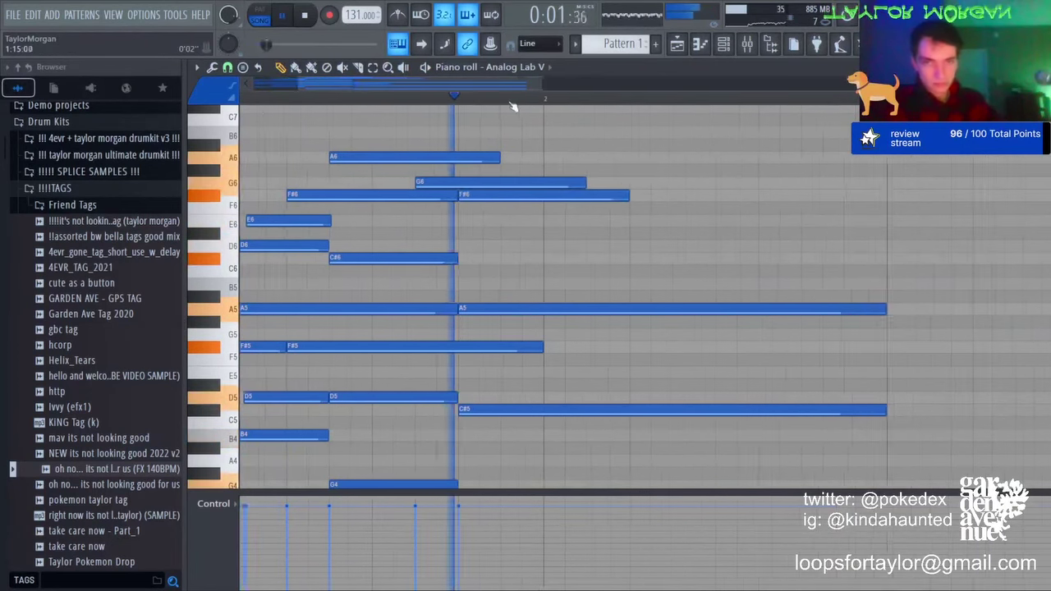
Step: Select the long A5 note and shift its pitch step by step until it sits on E5
left_click(376, 69)
scroll(596, 322, "down", 3)
left_click_drag(570, 259, 528, 211)
key("space")
key("space")
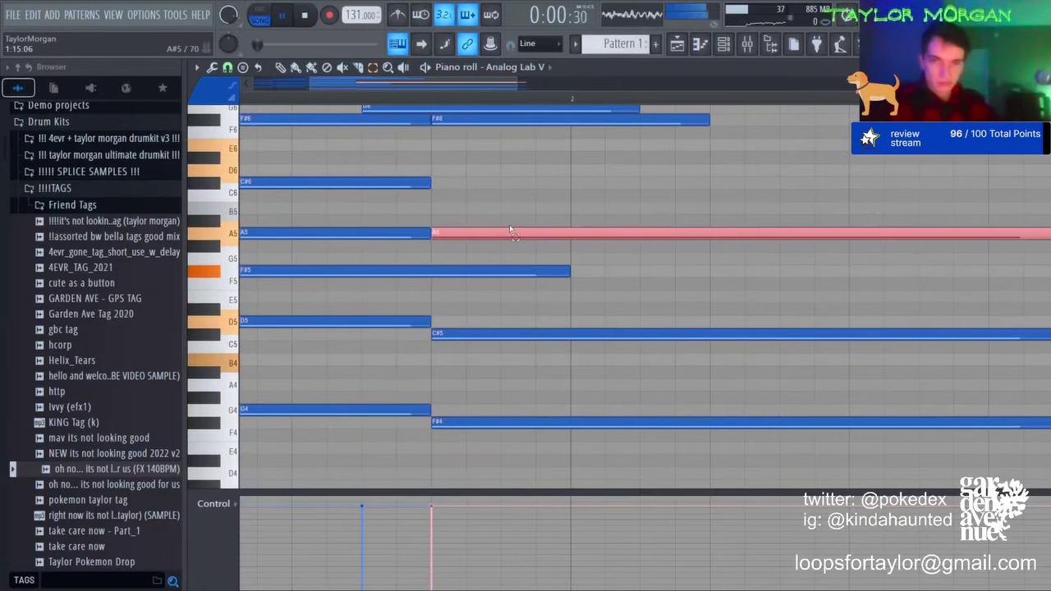
key("shift+Up")
key("shift+Up")
key("shift+Down")
key("shift+Down")
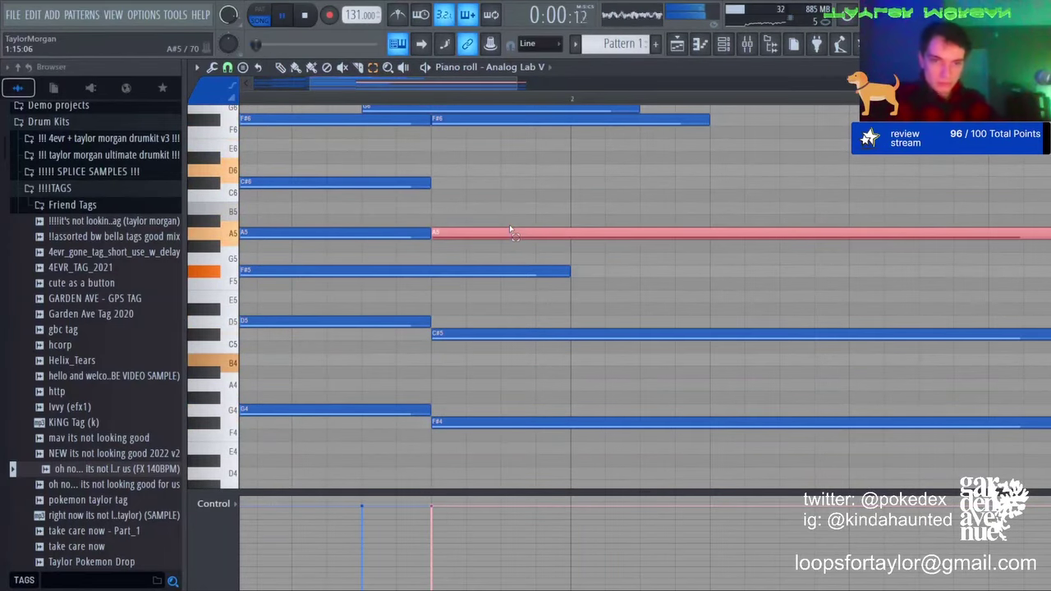
key("shift+Down")
key("shift+Down")
key("shift+Down")
key("shift+Down")
key("shift+Down")
key("shift+Down")
key("shift+Down")
key("shift+Down")
key("shift+Down")
key("shift+Down")
key("shift+Down")
key("shift+Down")
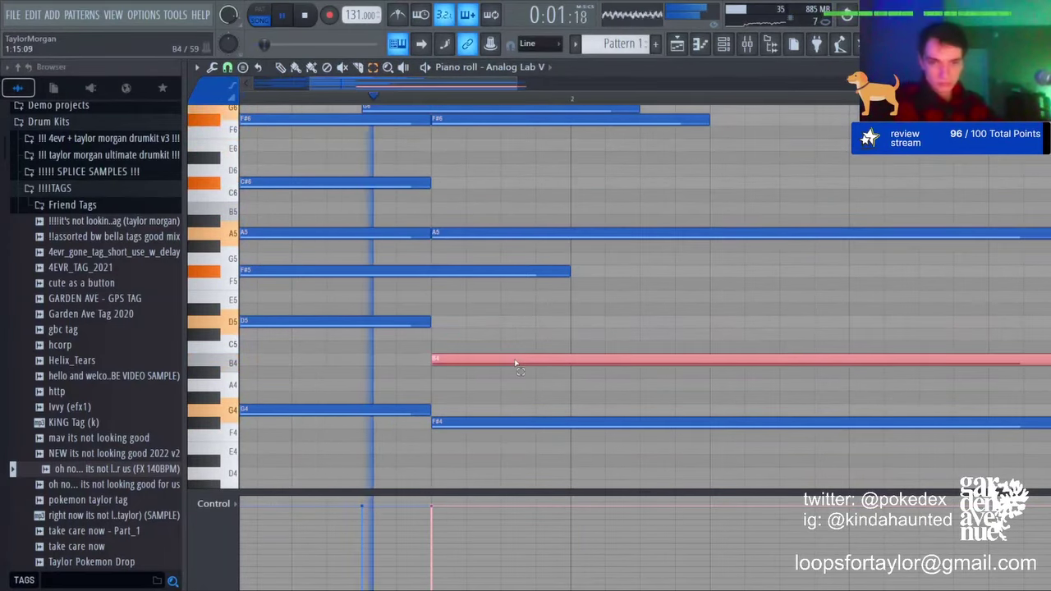
key("shift+Up")
key("shift+Up")
key("shift+Up")
key("shift+Up")
key("shift+Up")
key("shift+Up")
key("shift+Up")
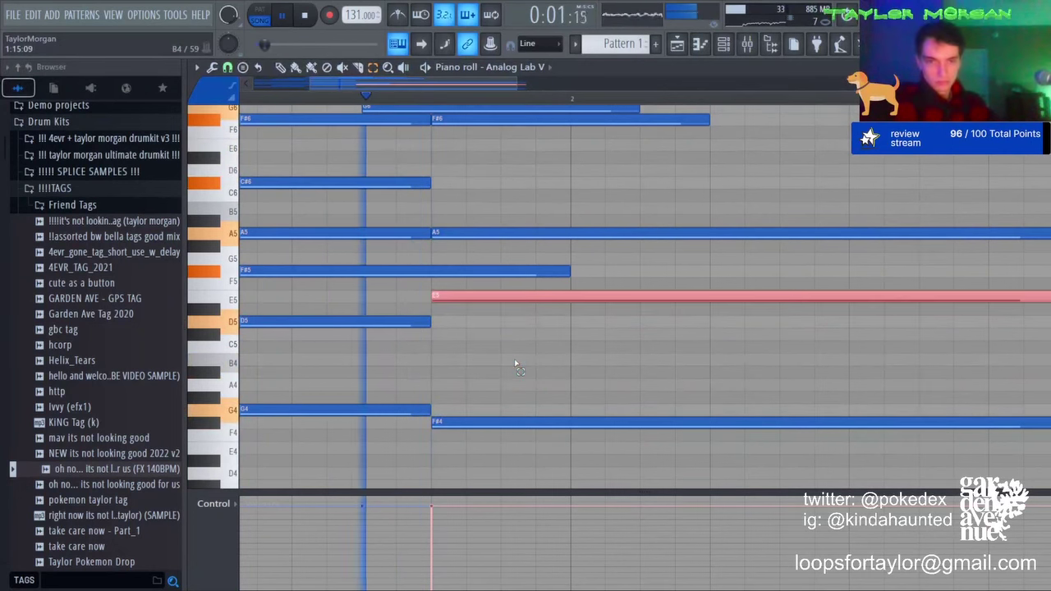
key("space")
Step: Select all notes to lower their velocity, then clear the selection and return to the draw tool
key("space")
left_click(453, 307)
key("ctrl+a")
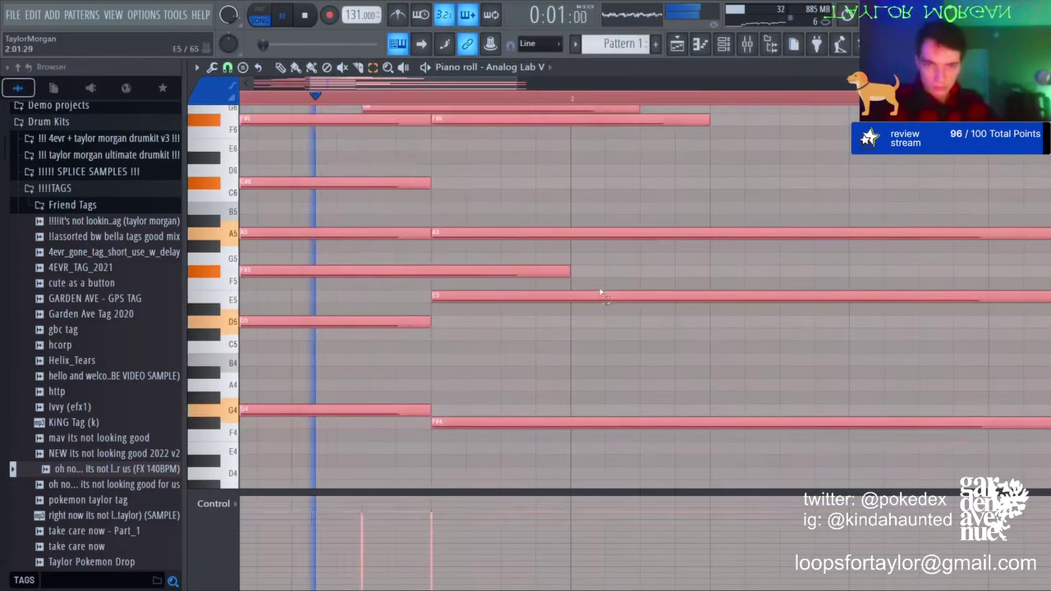
scroll(603, 293, "down", 4)
key("ctrl+d")
scroll(563, 99, "down", 4)
key("space")
scroll(562, 164, "up", 4)
key("space")
left_click(282, 69)
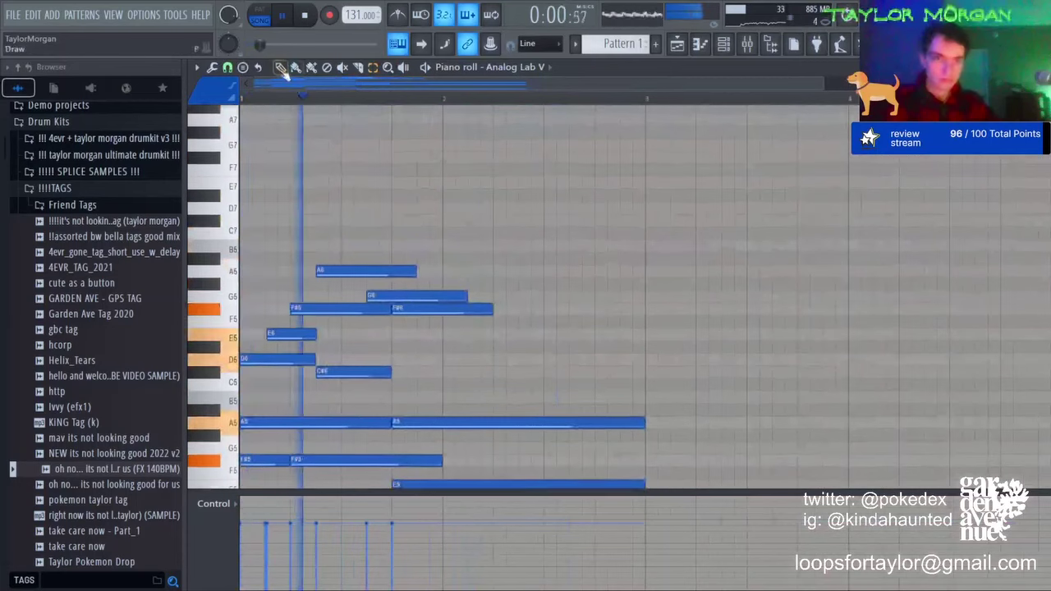
key("space")
Step: Add a D6 note, delete the G6, and shift the second F#6 slightly earlier
left_click(342, 359)
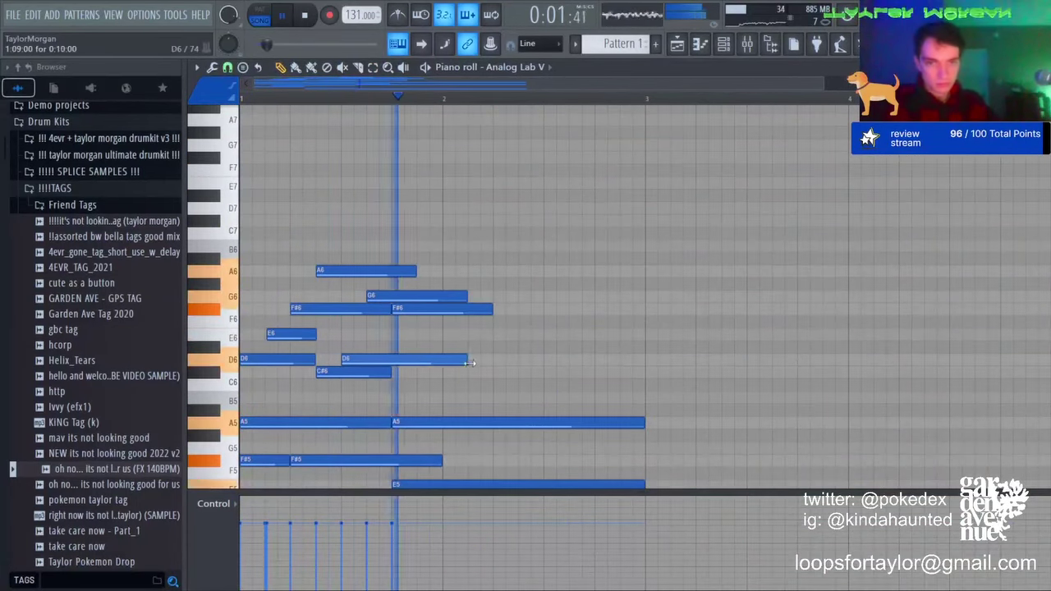
right_click(401, 296)
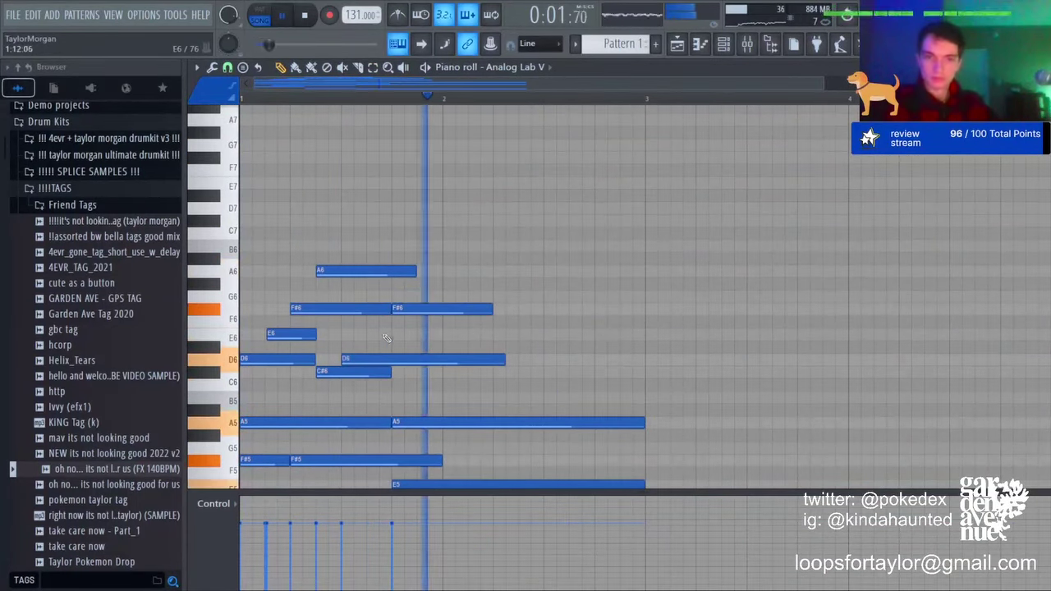
left_click_drag(411, 311, 445, 336)
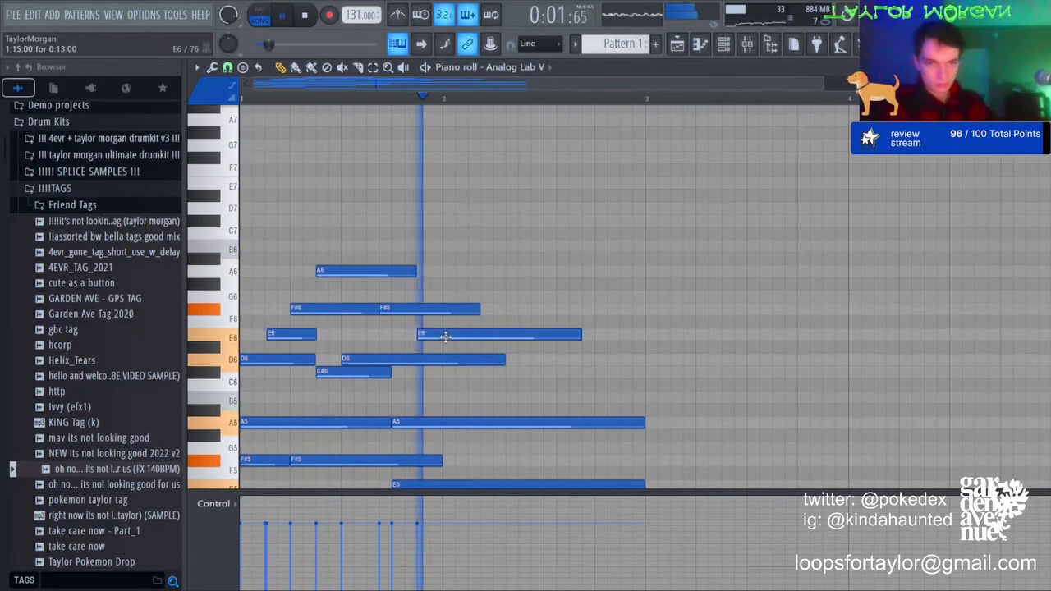
left_click_drag(363, 303, 390, 313)
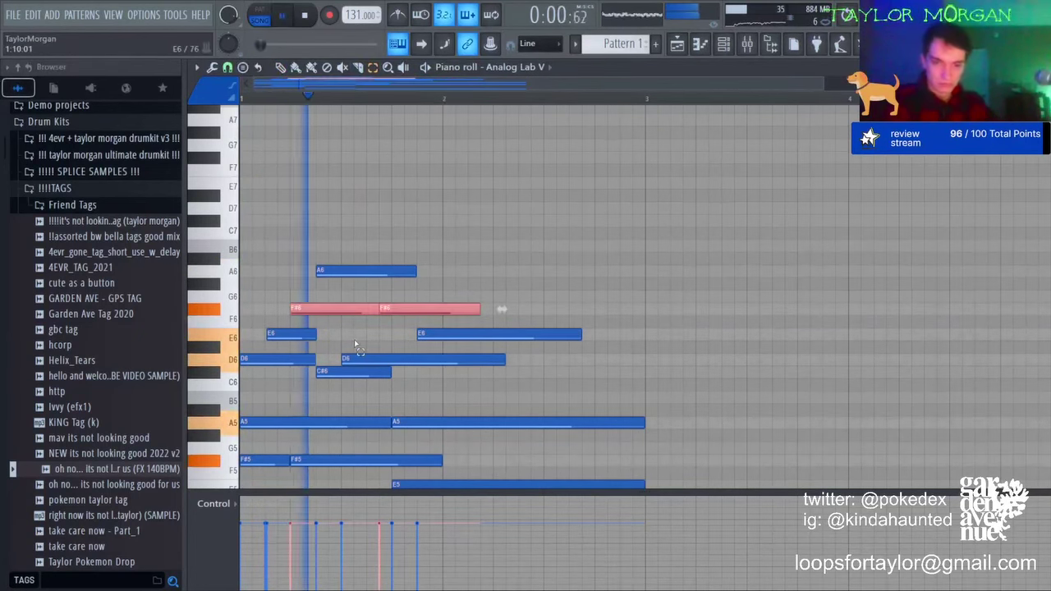
left_click(354, 339)
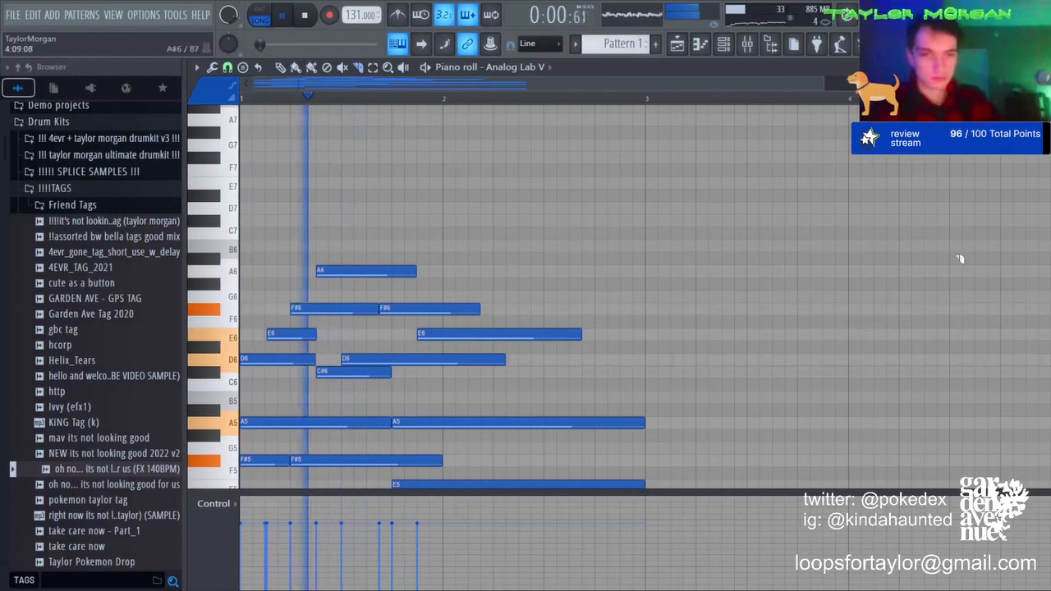
Step: Trim the E6 and D6 notes shorter so they end at the same point
left_click_drag(481, 247, 491, 378)
key("space")
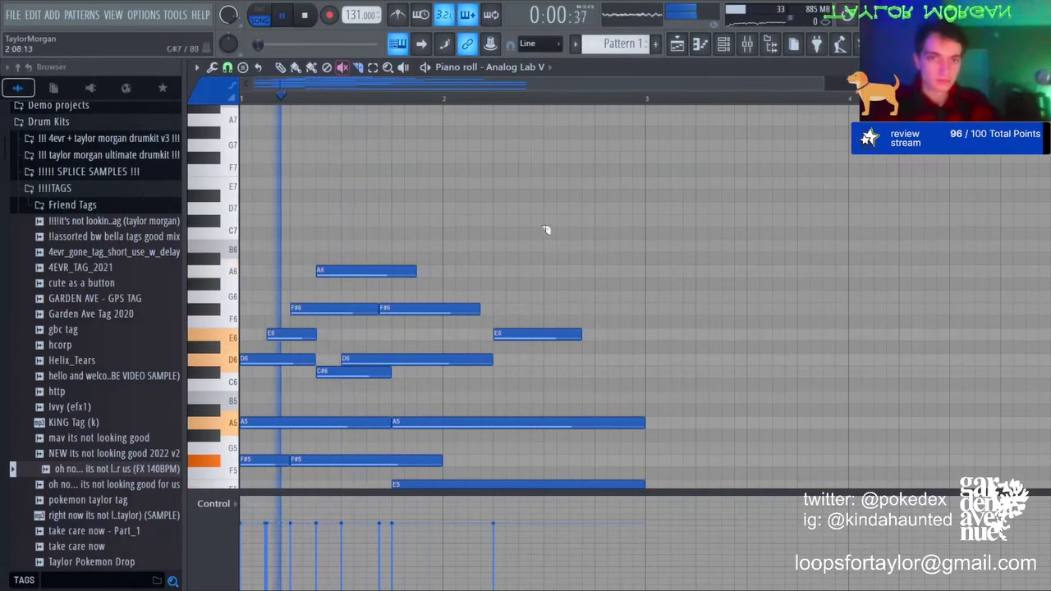
key("ctrl+z")
left_click_drag(533, 311, 532, 351)
left_click_drag(506, 288, 509, 371)
left_click_drag(494, 299, 498, 371)
key("space")
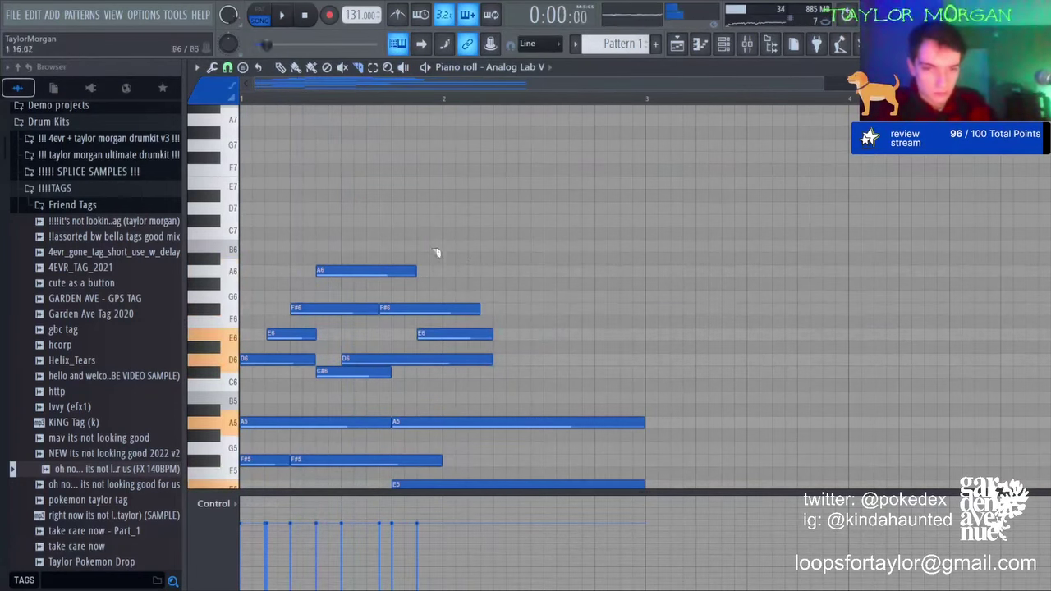
key("space")
scroll(473, 300, "down", 3)
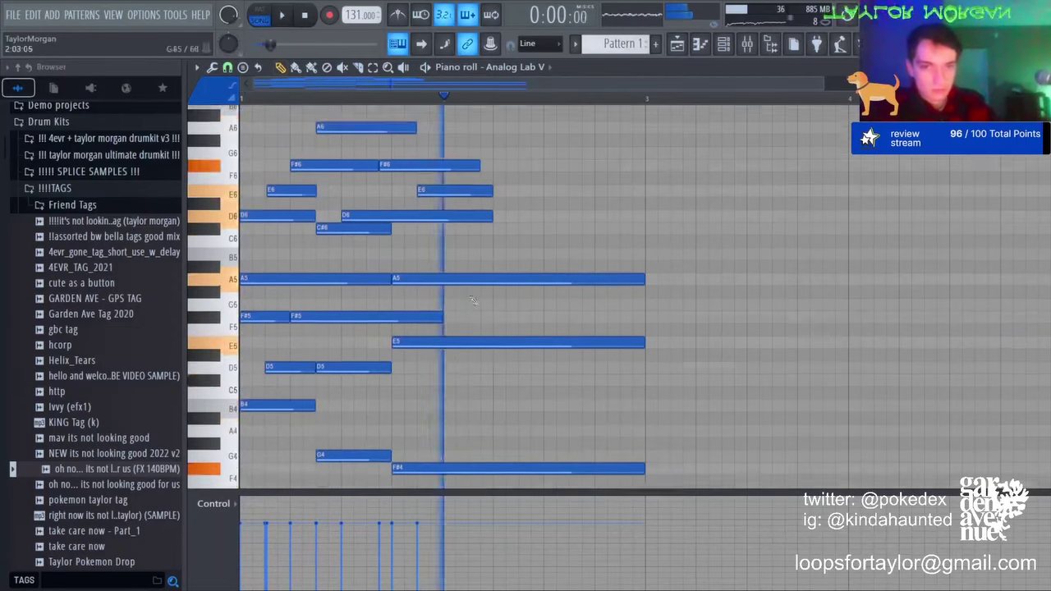
scroll(473, 300, "down", 2)
key("space")
Step: Replace the F#4 with an A4 from bar 2 to bar 3 and add a C#5 note
left_click(448, 347)
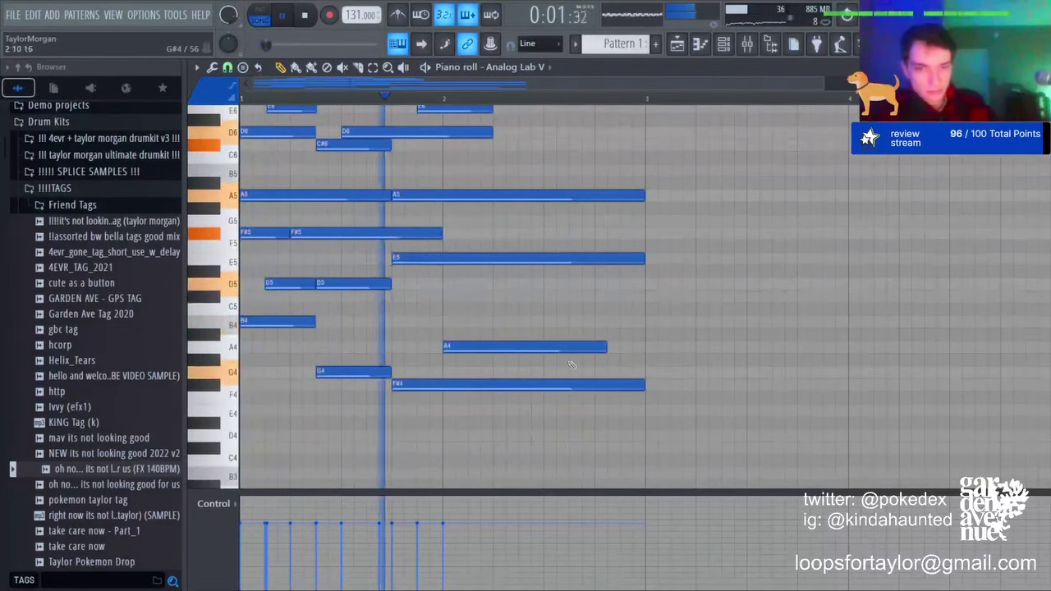
key("space")
right_click(527, 386)
right_click(510, 346)
key("space")
left_click_drag(555, 348, 647, 350)
left_click(398, 295)
key("space")
key("space")
Step: Move that note to D5 in bar 2, shorten D5 and E5, and add a second E5
scroll(451, 181, "up", 2)
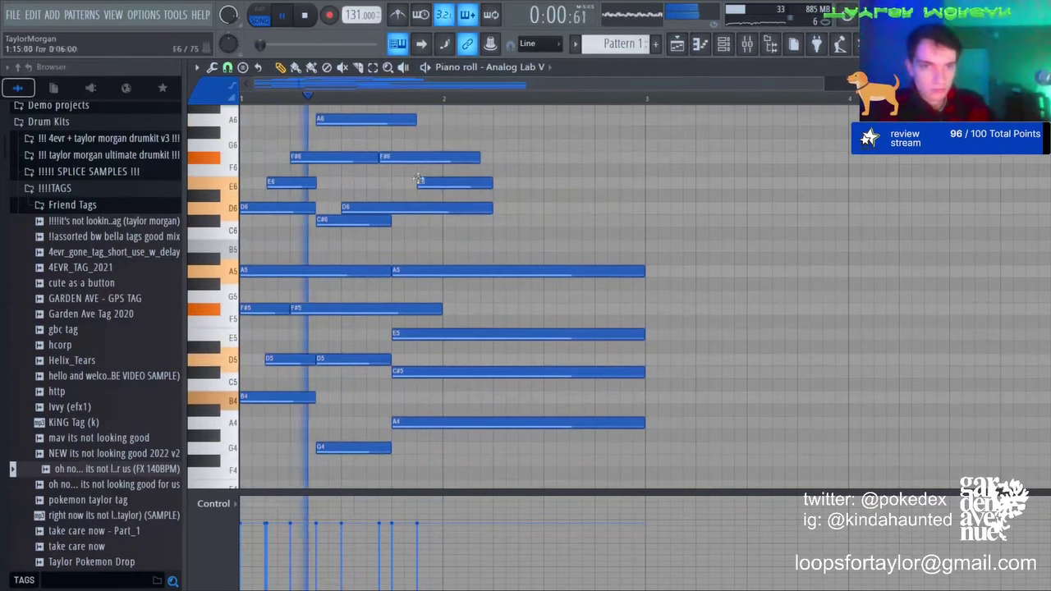
key("space")
key("space")
left_click_drag(424, 372, 477, 372)
left_click_drag(691, 373, 637, 373)
key("space")
key("space")
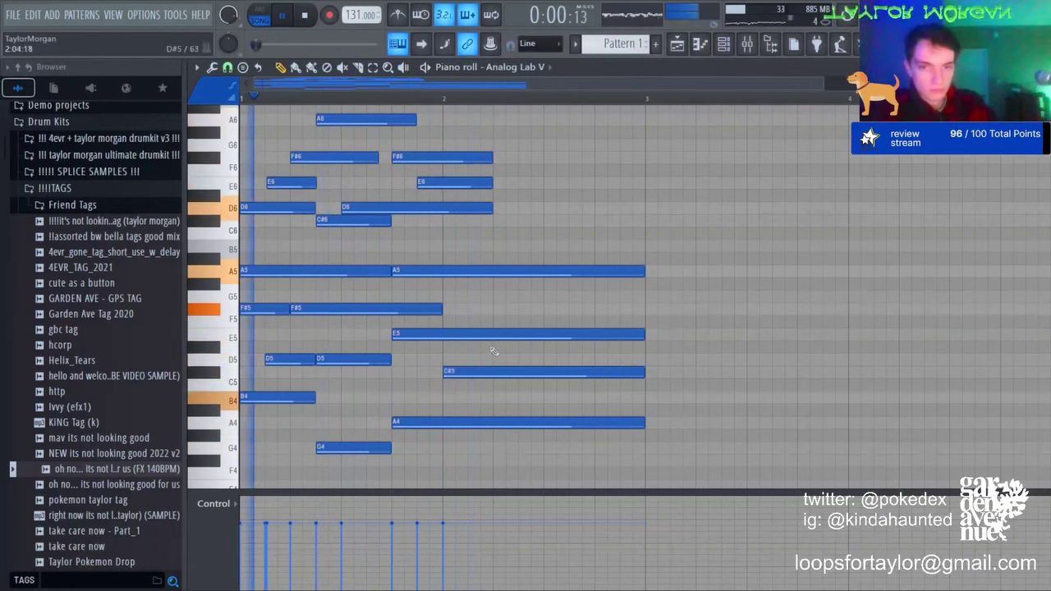
left_click_drag(471, 372, 498, 347)
left_click_drag(669, 358, 514, 356)
key("space")
key("space")
left_click_drag(632, 334, 515, 334)
left_click(527, 334)
key("space")
Step: Drop the A4 to F#4, then add a short C#5 late in bar 2 followed by D5
left_click_drag(466, 424, 466, 460)
key("space")
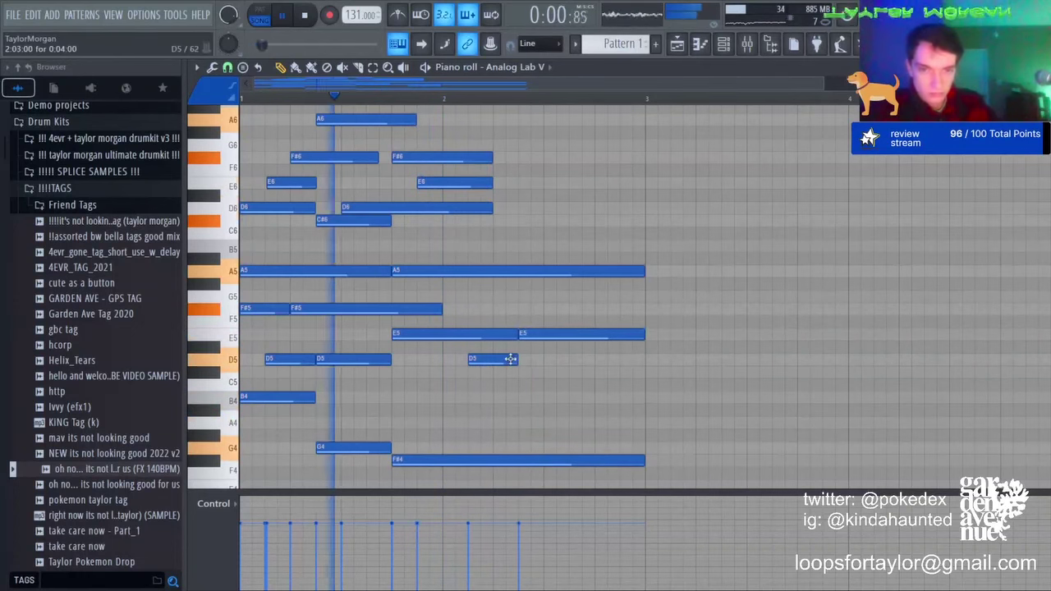
left_click(559, 371)
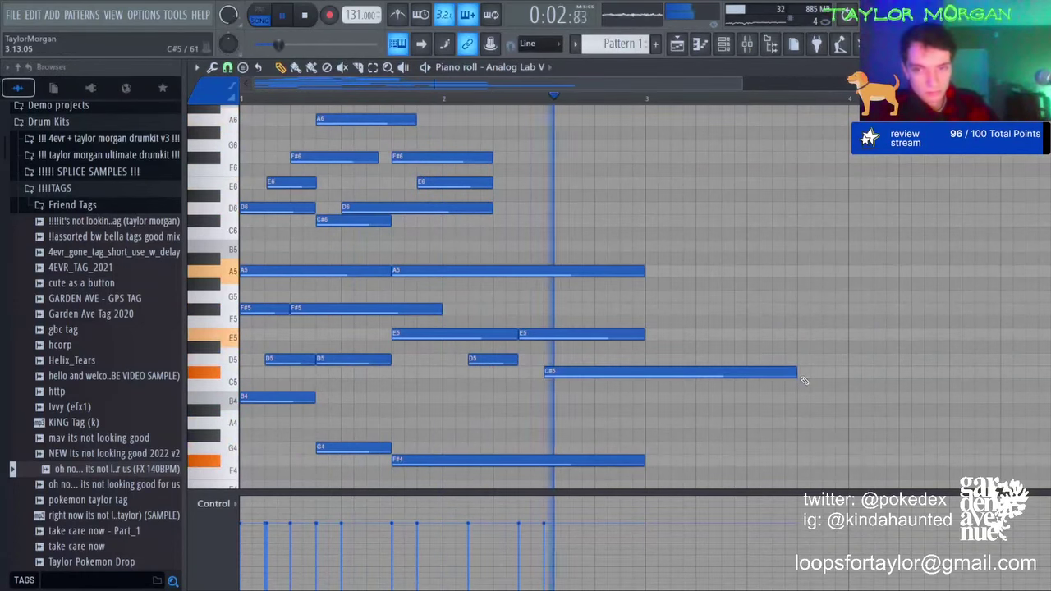
key("space")
left_click_drag(796, 374, 597, 369)
key("space")
left_click(602, 360)
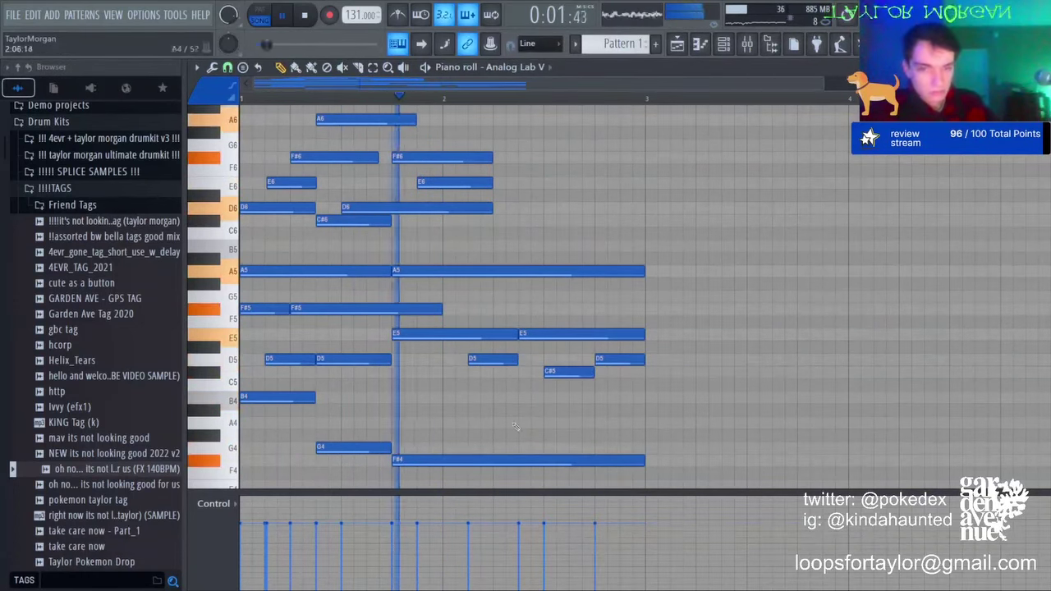
key("space")
Step: Add two consecutive A4 notes in bar 2, trying and removing a B4, extending the second to bar 3
left_click(425, 423)
key("space")
left_click_drag(465, 424, 517, 424)
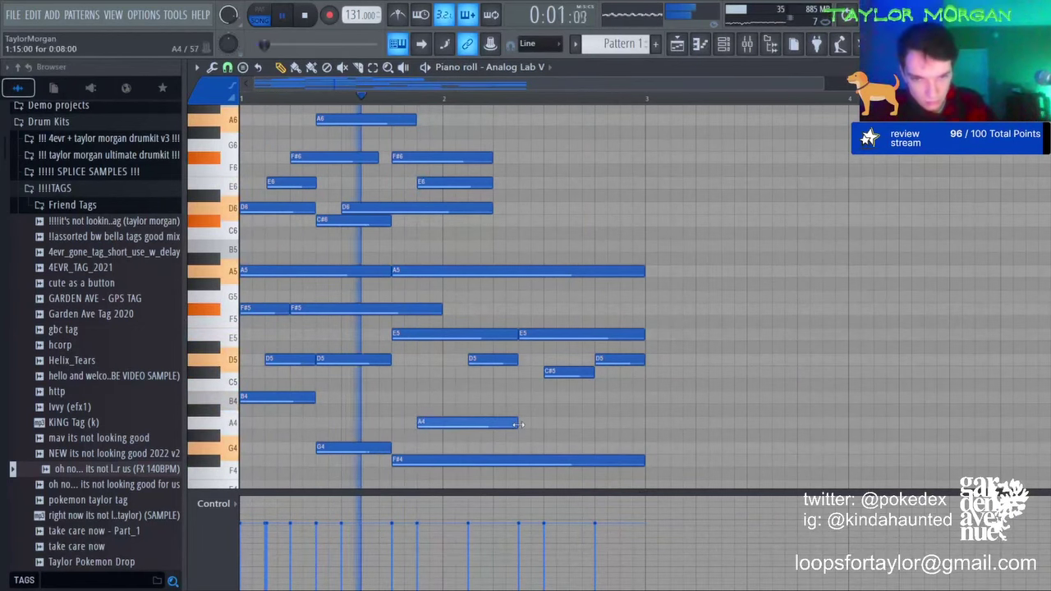
left_click(529, 397)
left_click(574, 423)
left_click_drag(667, 422, 640, 422)
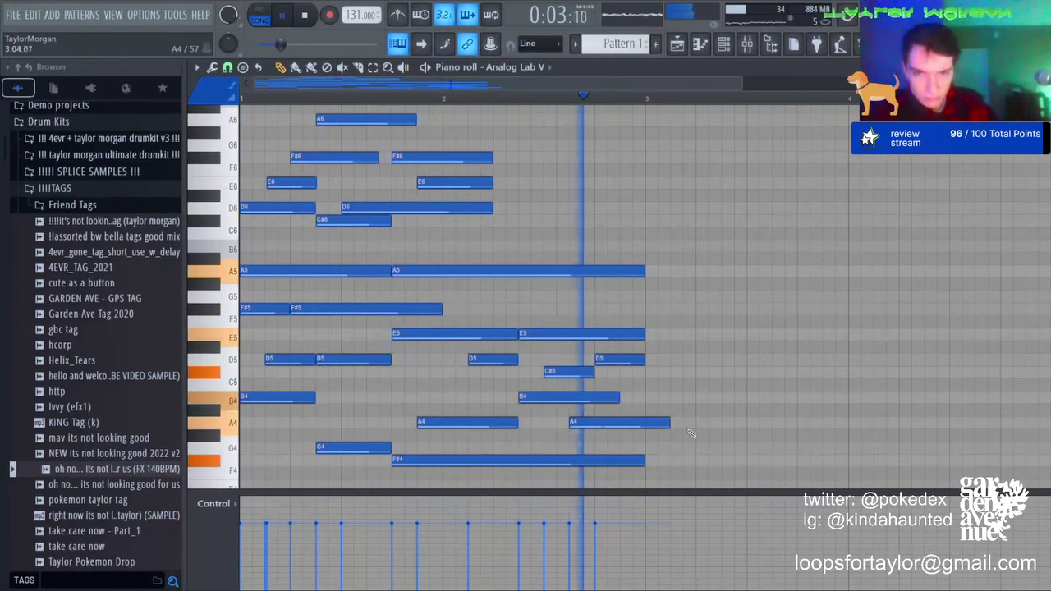
right_click(575, 398)
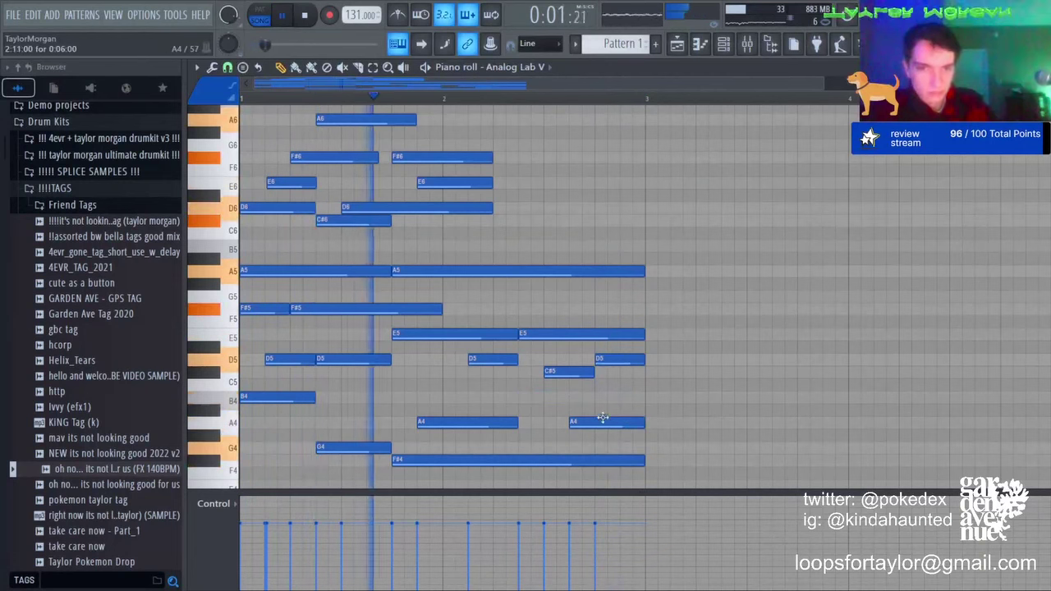
left_click_drag(615, 422, 640, 422)
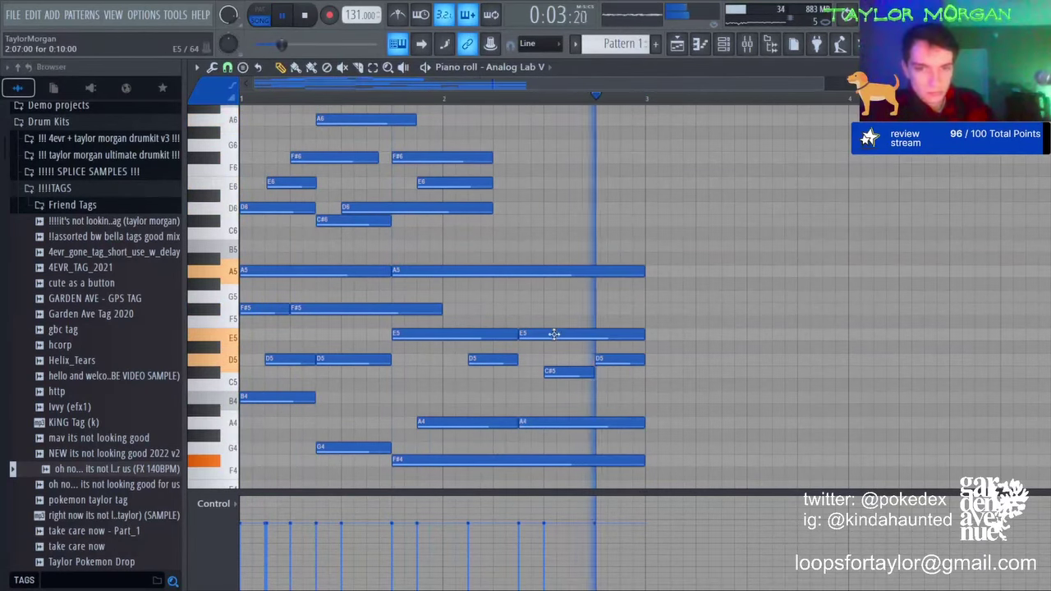
left_click_drag(553, 334, 559, 335)
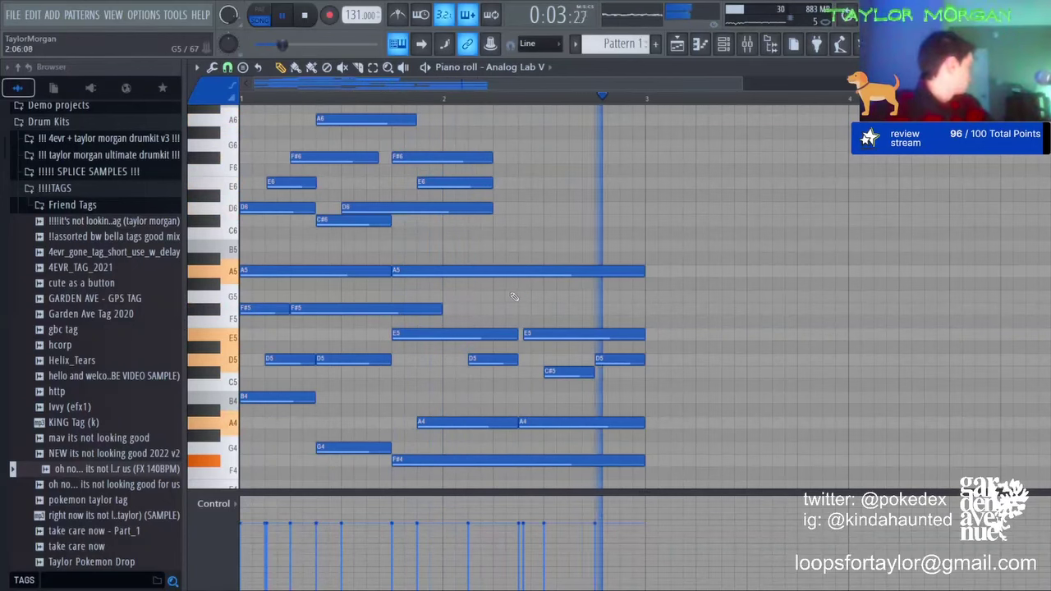
Step: Add a C#6 toward bar 3, split the A5 into two notes, and delete the short D5
left_click(501, 220)
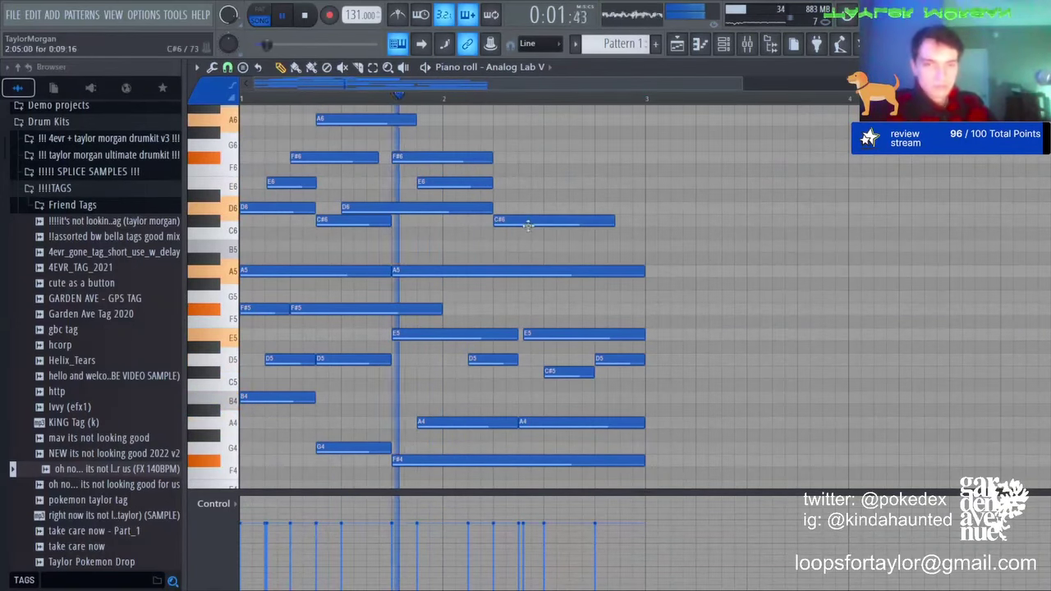
left_click_drag(615, 220, 642, 220)
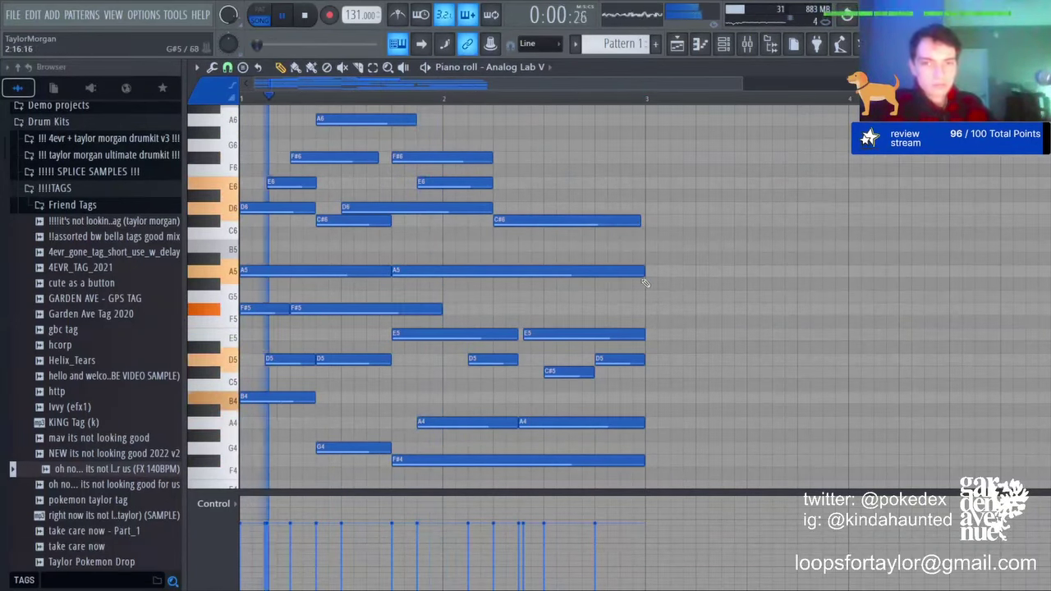
left_click_drag(644, 271, 569, 272)
left_click(578, 272)
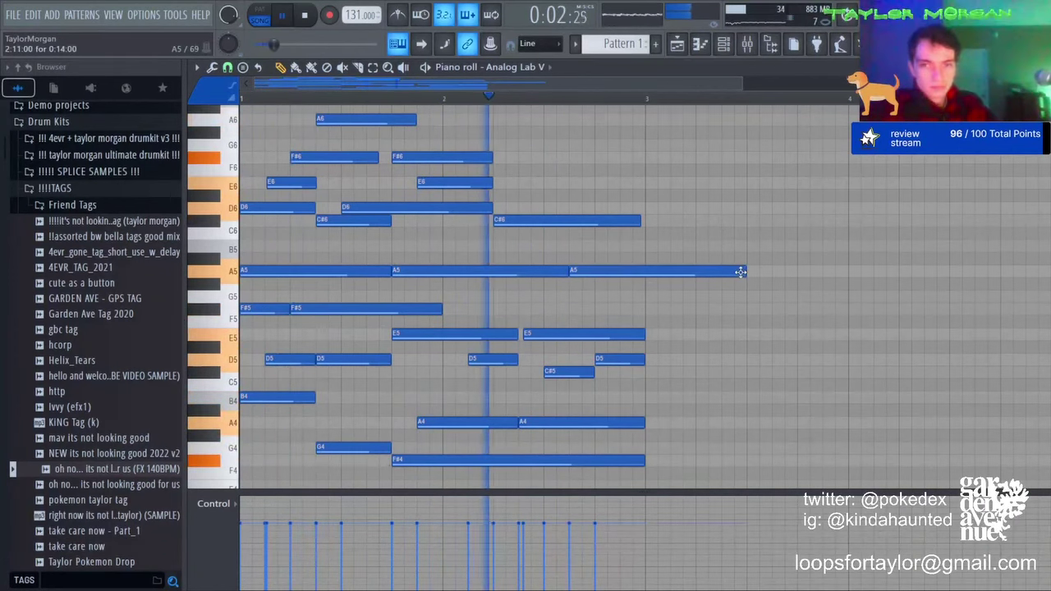
key("space")
right_click(603, 359)
key("space")
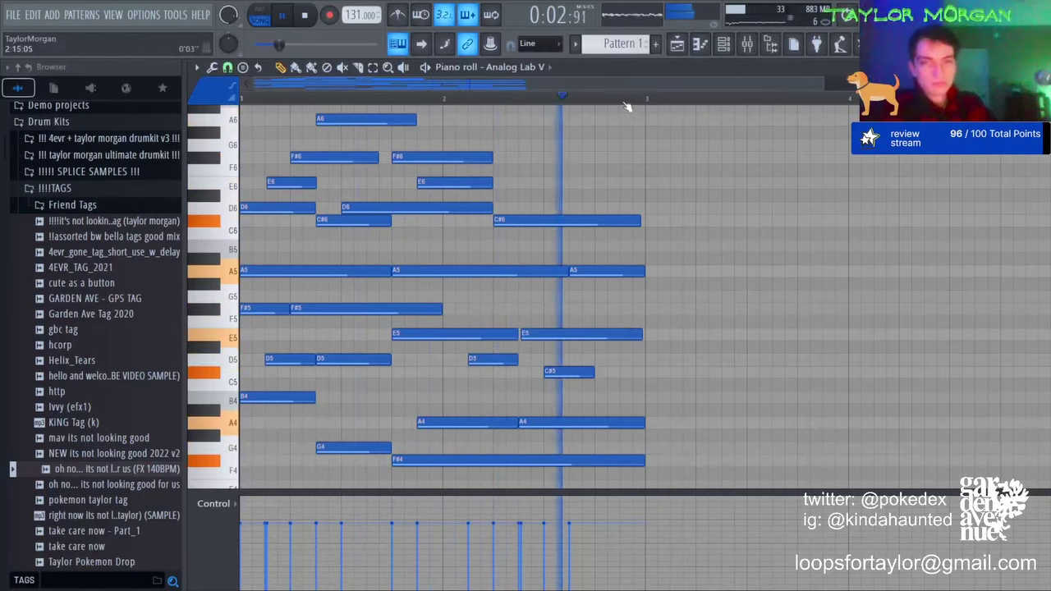
Step: Replace the second E5 with a short E5 followed by a new C#5, removing the old C#5
scroll(626, 106, "down", 2)
right_click(520, 299)
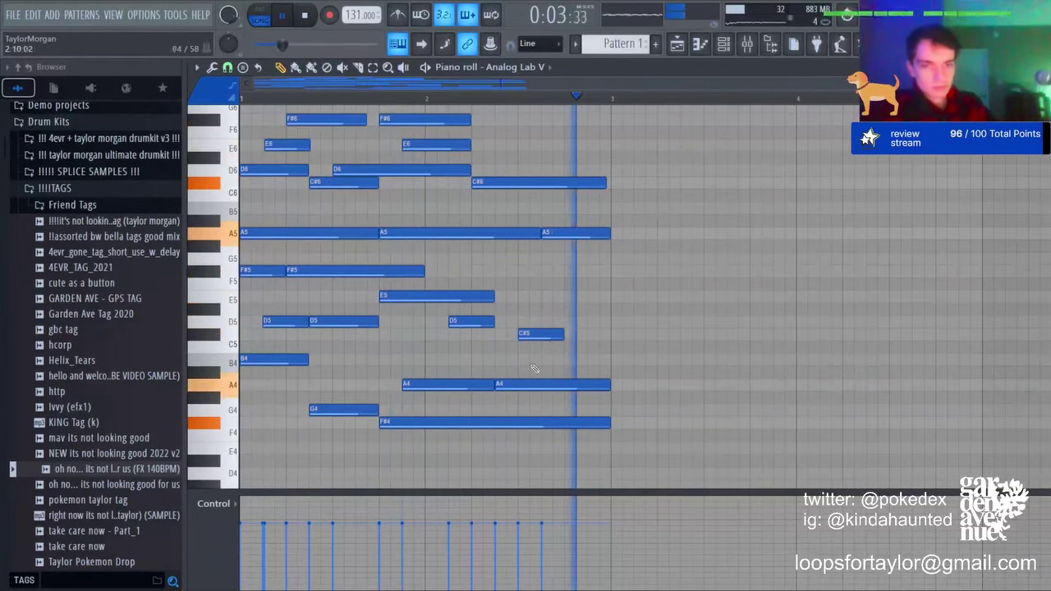
left_click(536, 296)
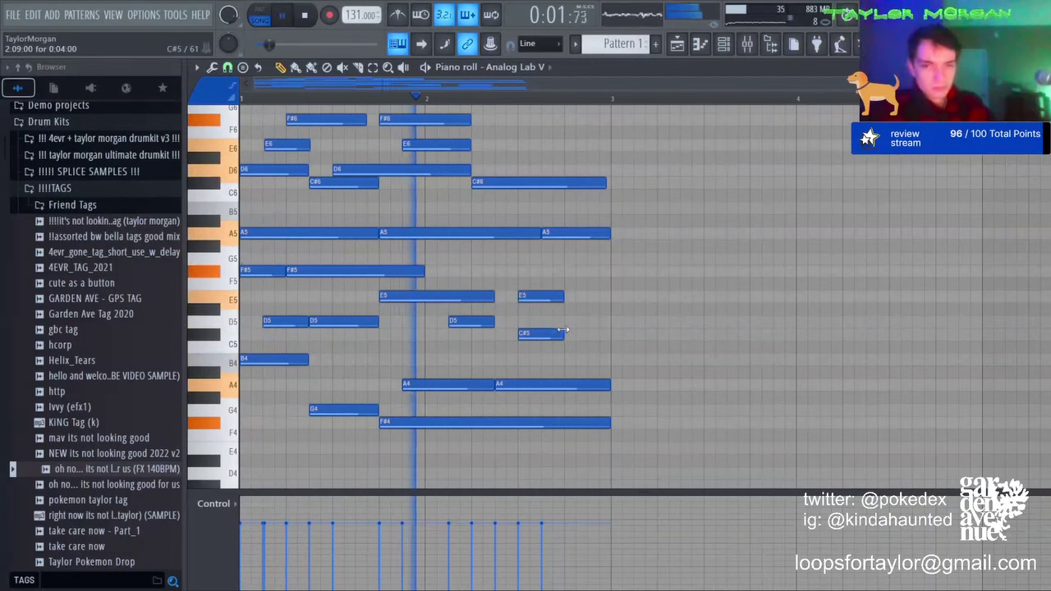
left_click(573, 334)
right_click(553, 336)
Step: Duplicate the two-bar pattern into bars 3–4 and swap the last E5 and C#5 notes
key("ctrl+b")
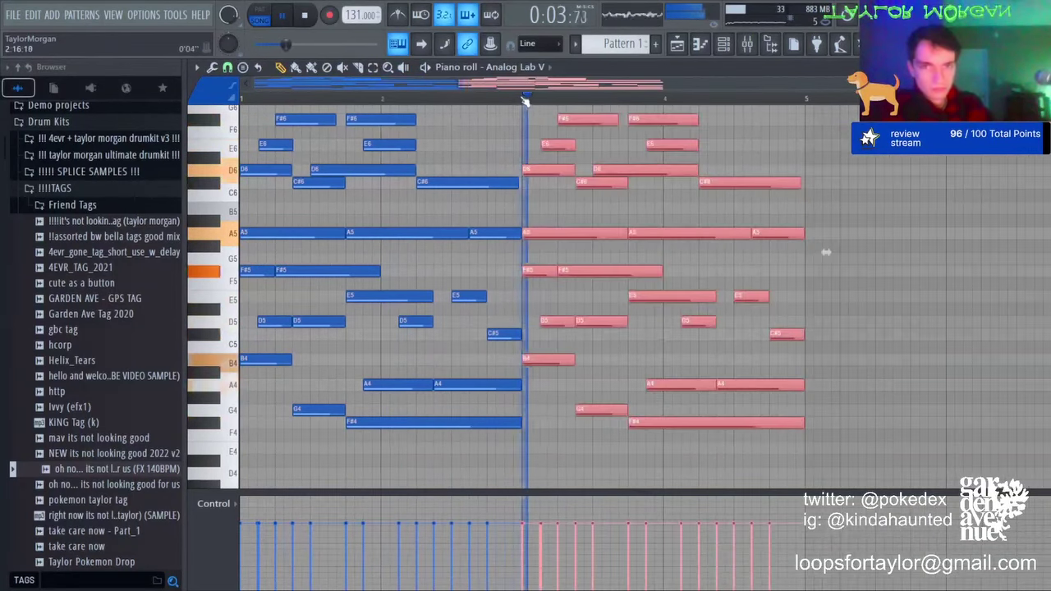
left_click(826, 251, "ctrl")
left_click_drag(750, 295, 785, 297)
left_click_drag(790, 335, 755, 335)
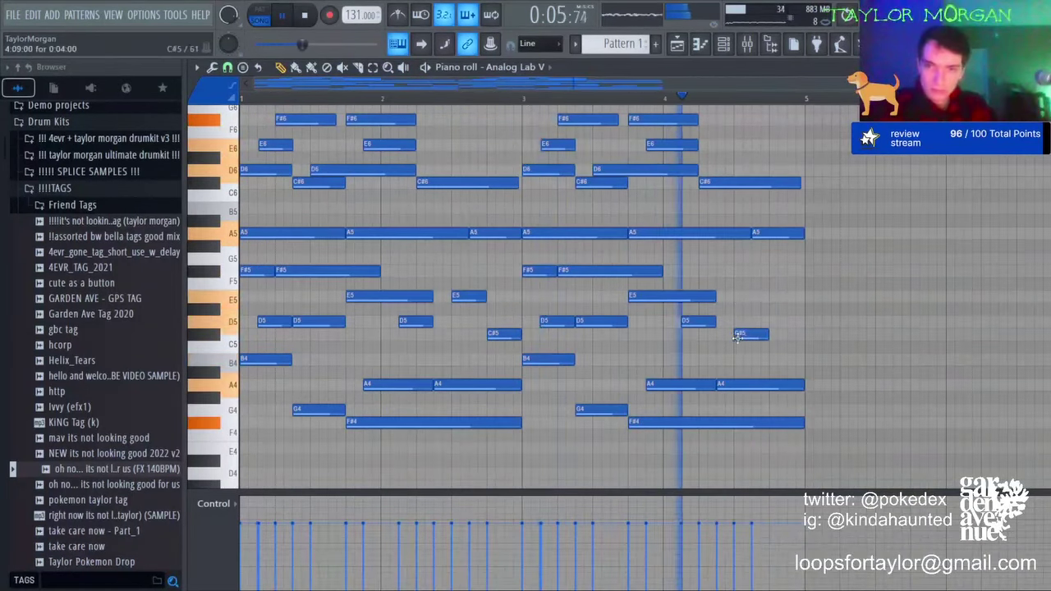
scroll(753, 99, "up", 4)
key("space")
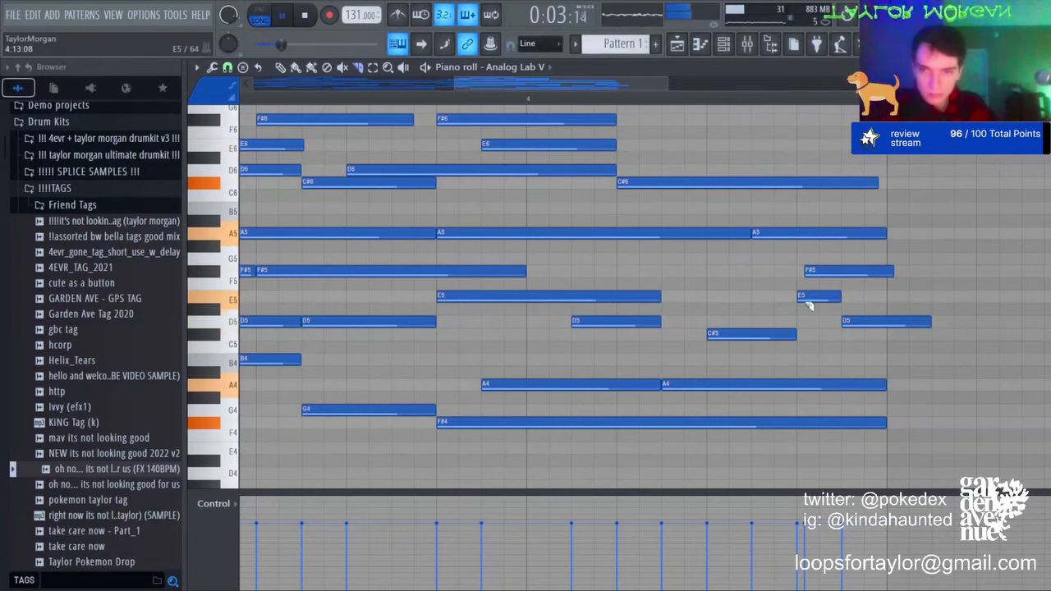
Step: Trim the end of the F#5 note and delete the short E5 note
right_click(862, 273)
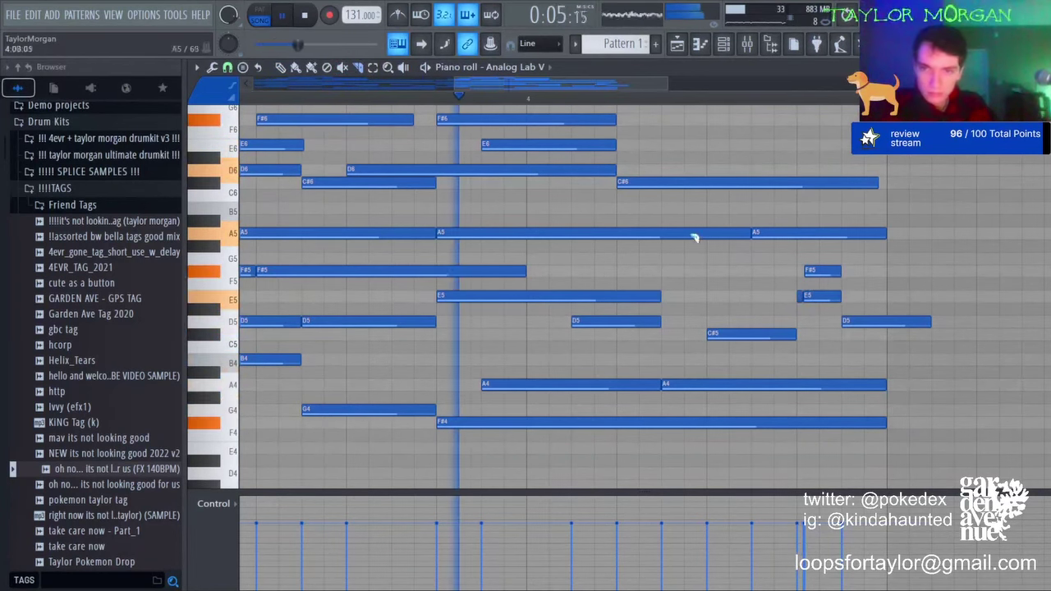
left_click(374, 67)
left_click(822, 297)
key("Delete")
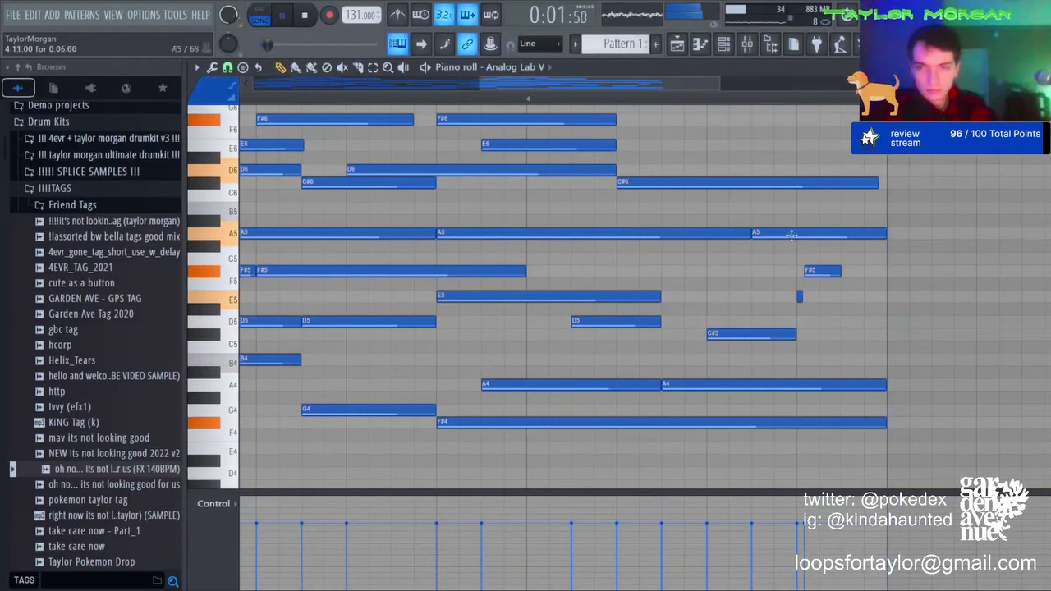
scroll(564, 166, "up", 2)
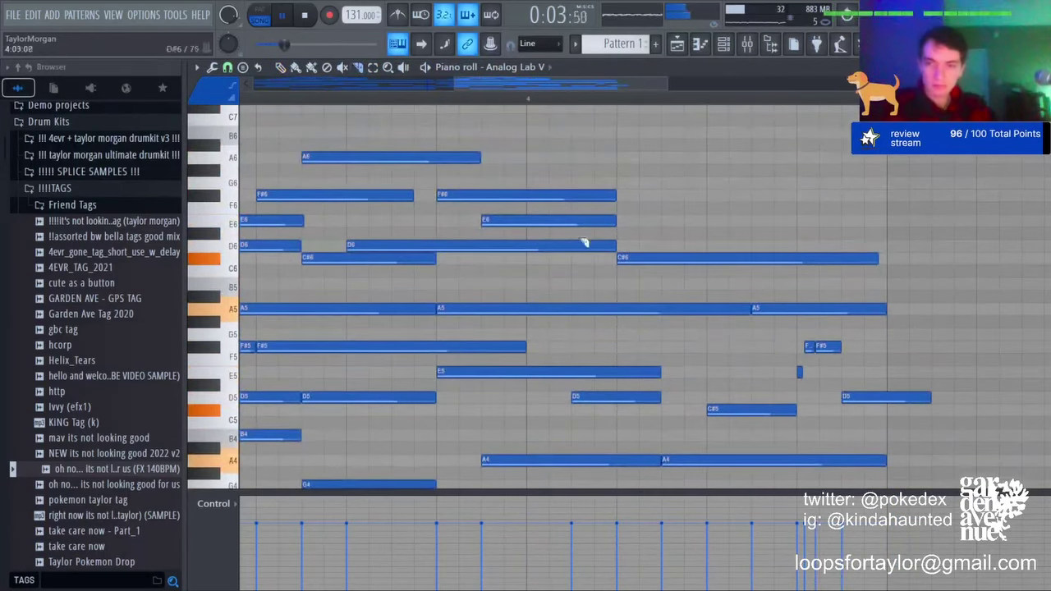
Step: Raise the E5, F#5 and D5 chord notes one octave with Ctrl+Up
left_click_drag(784, 332, 884, 414)
left_click_drag(880, 400, 795, 347)
key("ctrl+Up")
key("space")
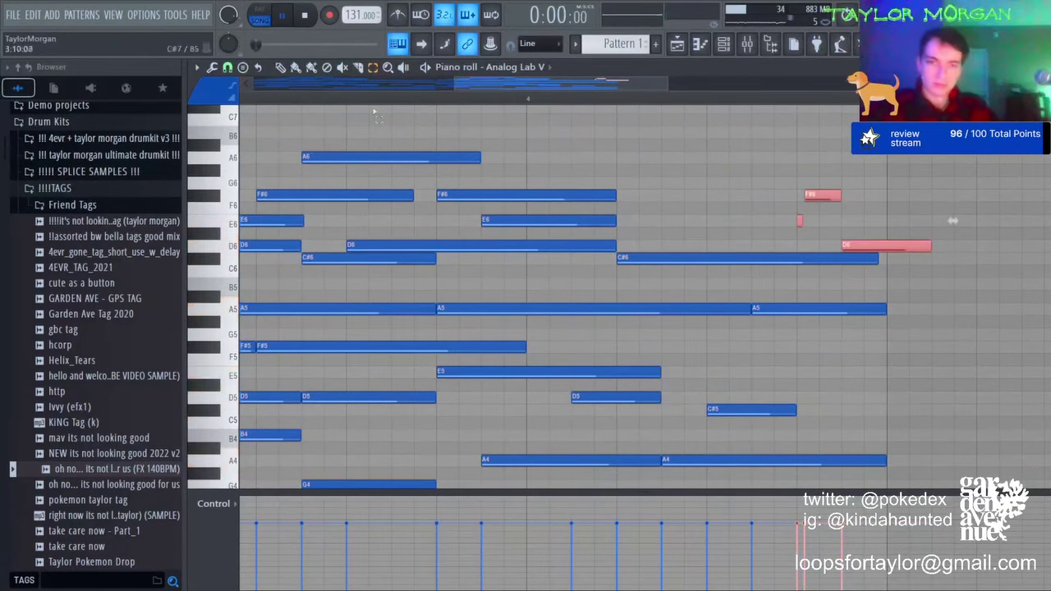
scroll(911, 279, "up", 3)
left_click(867, 348)
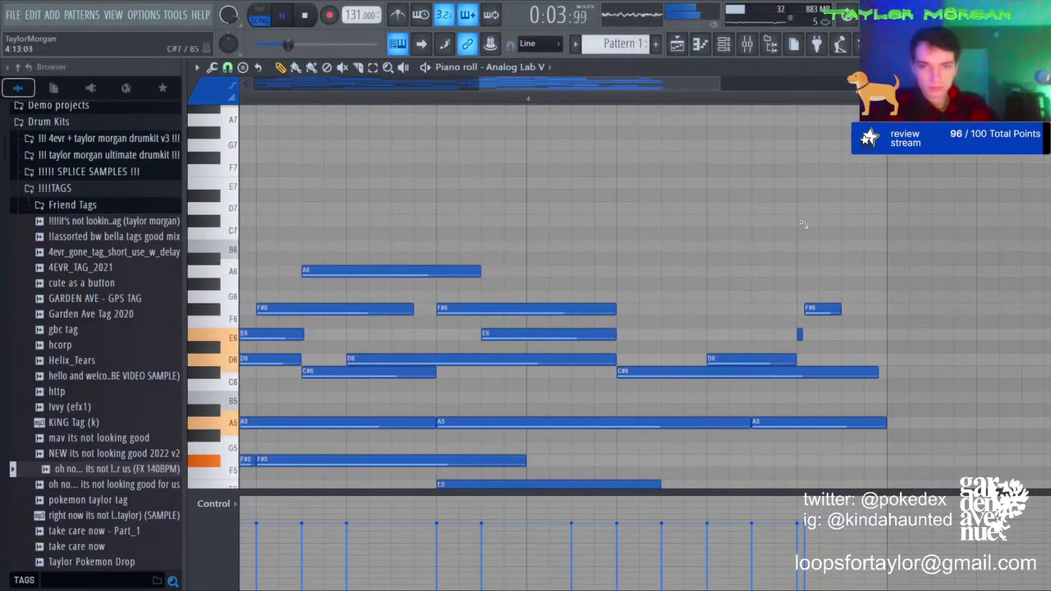
Step: Add a D7 note two steps earlier and a C#7 note lasting to the phrase end
left_click(745, 208)
left_click_drag(750, 208, 659, 210)
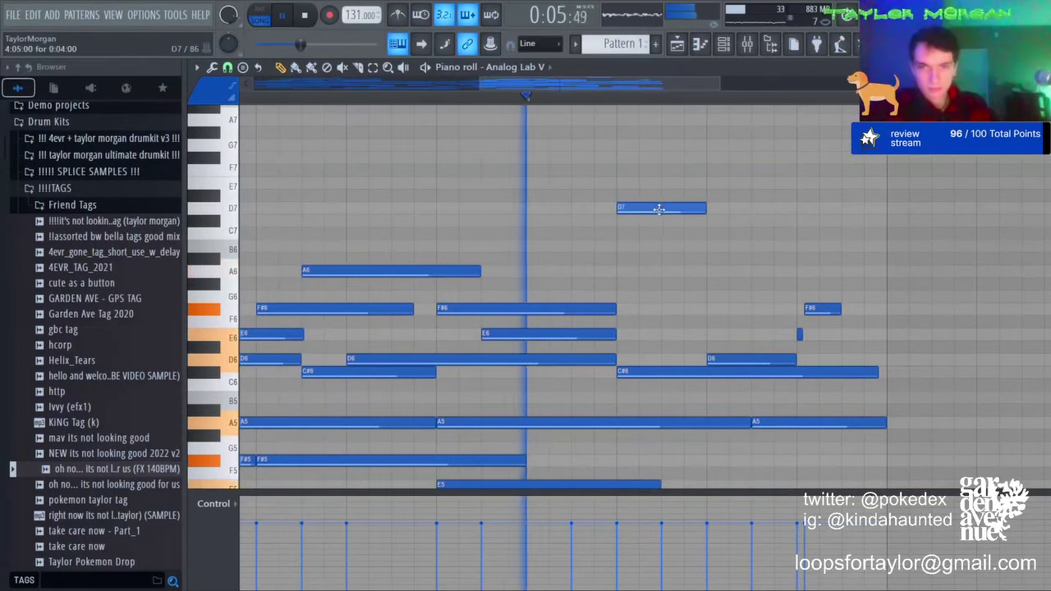
left_click(712, 219)
left_click_drag(795, 220, 900, 222)
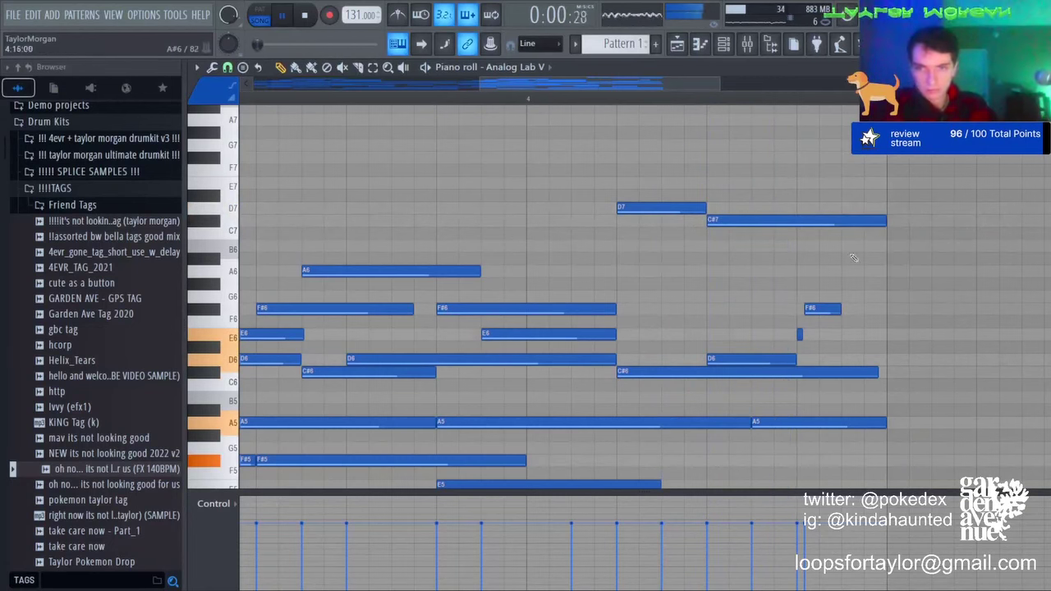
scroll(854, 258, "down", 5)
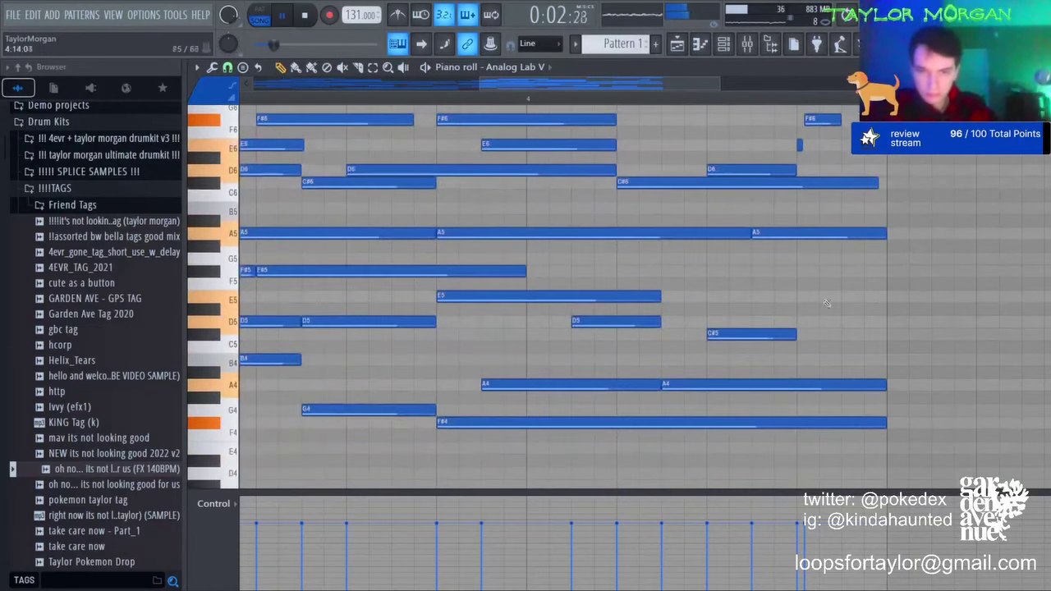
Step: Move the last E5 note down to B4 and delete two tiny stray notes near bar 5
left_click_drag(925, 302, 820, 380)
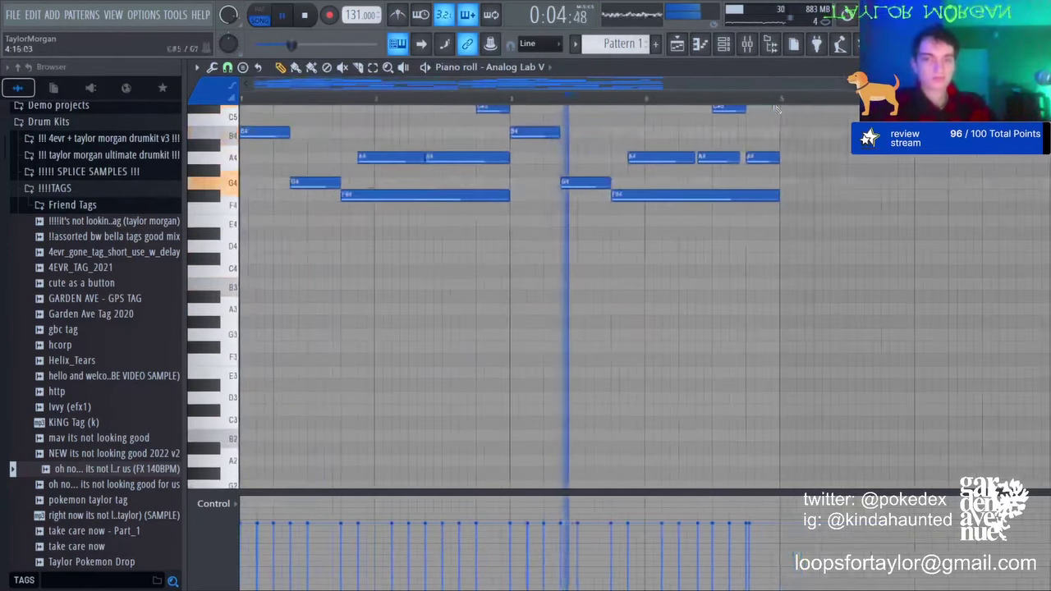
left_click_drag(481, 152, 548, 252)
left_click_drag(413, 215, 256, 260)
scroll(637, 259, "up", 8)
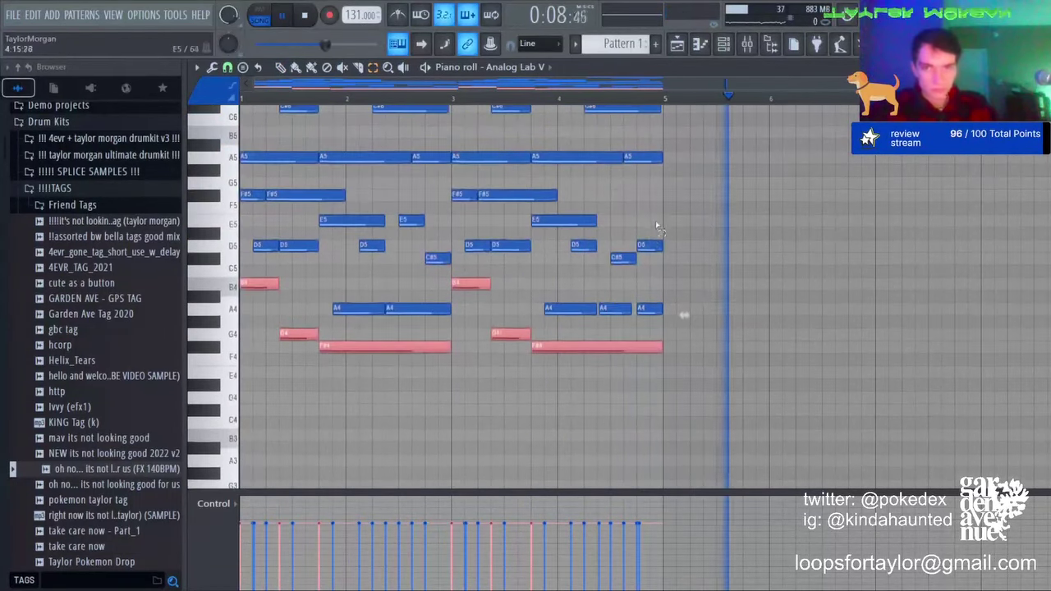
left_click_drag(633, 266, 679, 209)
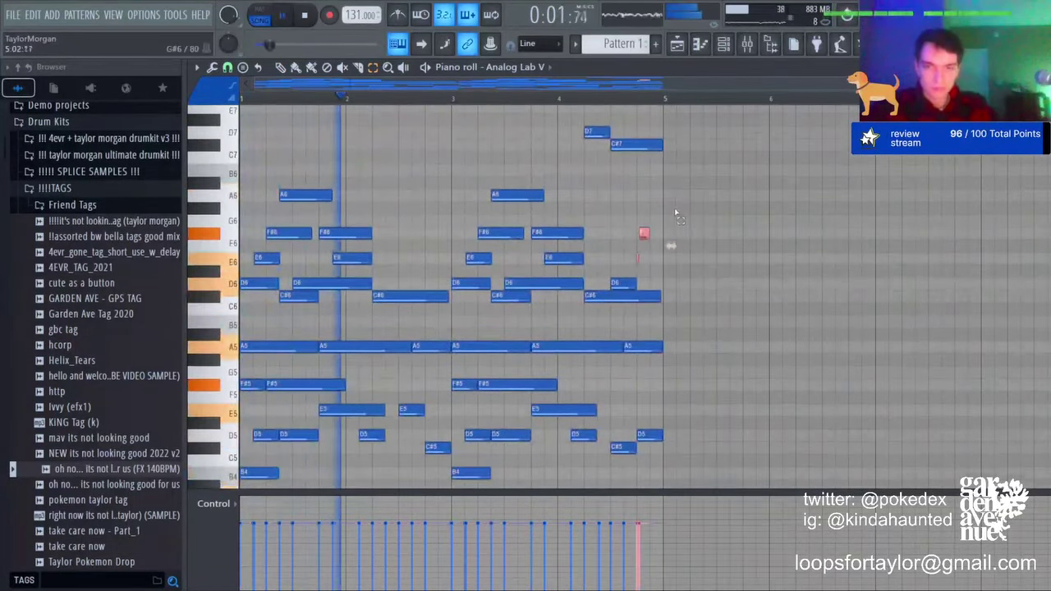
key("Delete")
scroll(581, 251, "down", 6)
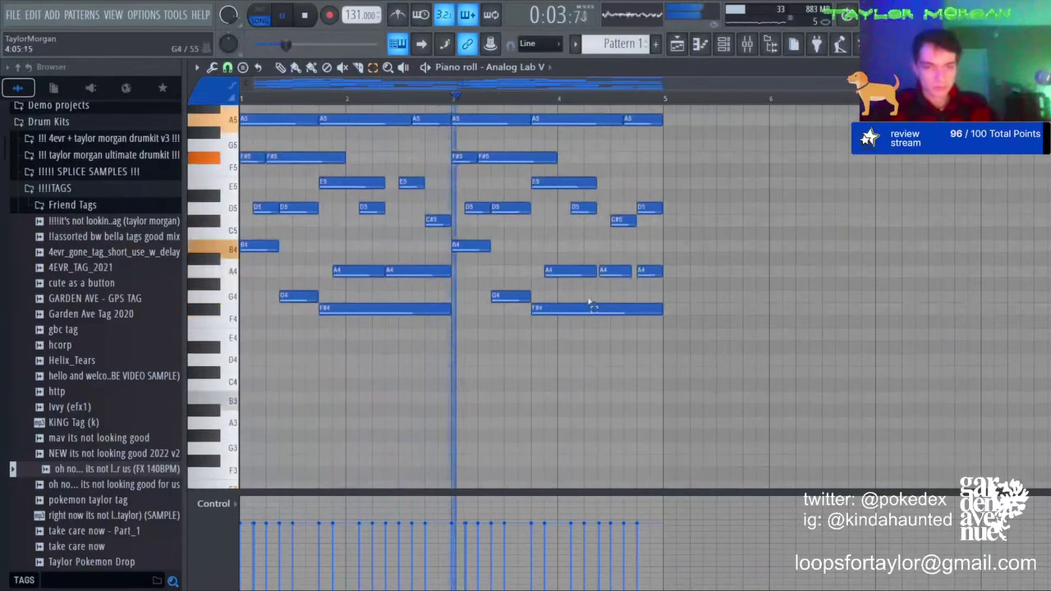
Step: Copy the low G4, F#4 and B4 notes and paste them an octave lower
left_click_drag(610, 339, 460, 241)
left_click_drag(403, 335, 260, 247)
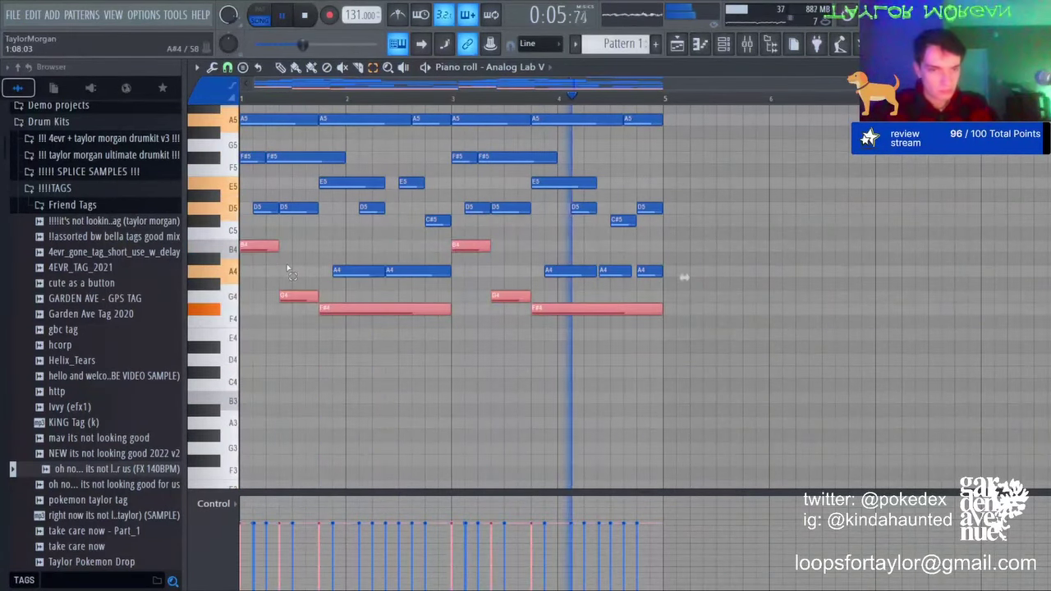
key("ctrl+c")
key("ctrl+v")
key("ctrl+Down")
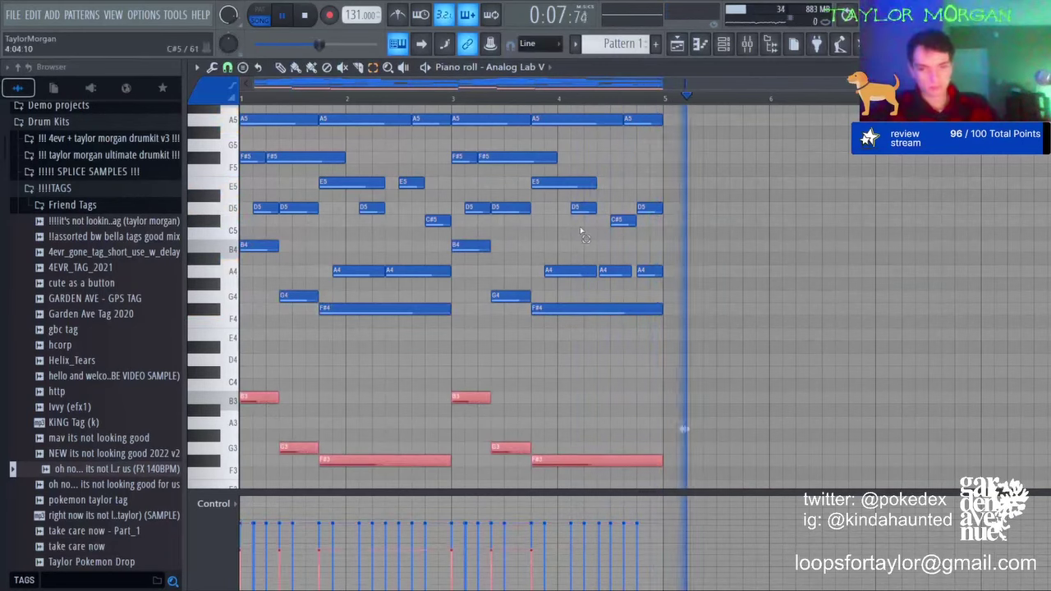
Step: Duplicate bars 1–4 into bars 5–8 and transpose all notes down five semitones
key("ctrl+a")
key("space")
key("space")
key("ctrl+d")
key("ctrl+b")
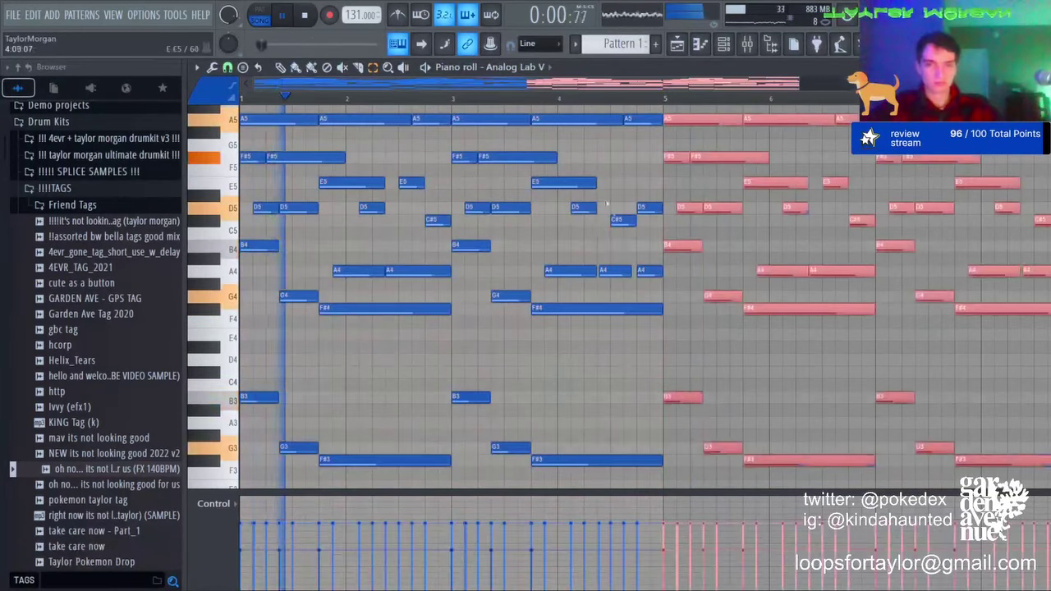
key("ctrl+a")
key("Down")
key("Down")
key("Down")
key("Down")
key("Down")
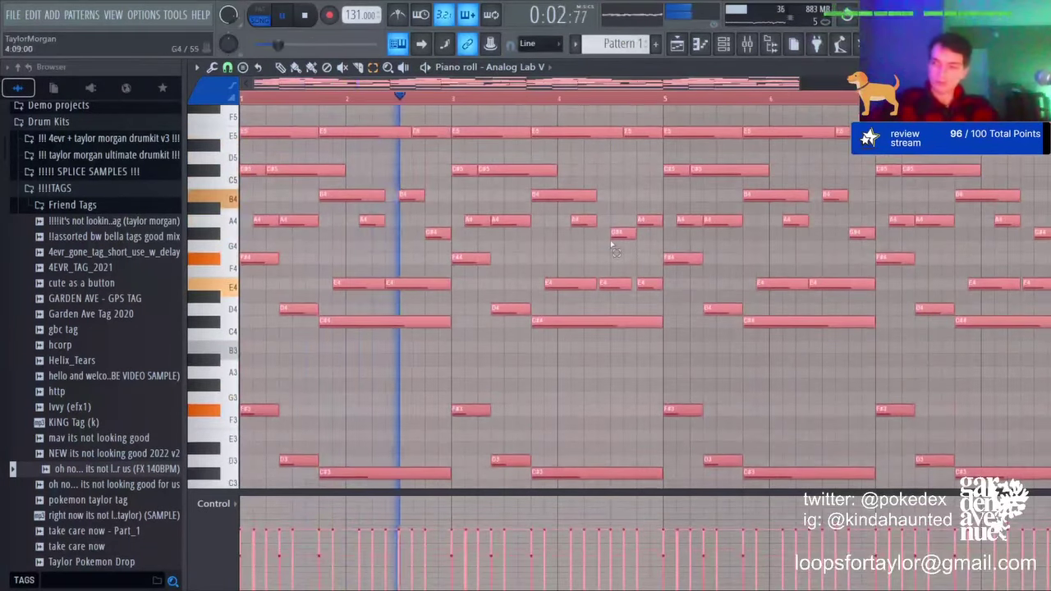
key("space")
key("space")
key("ctrl+d")
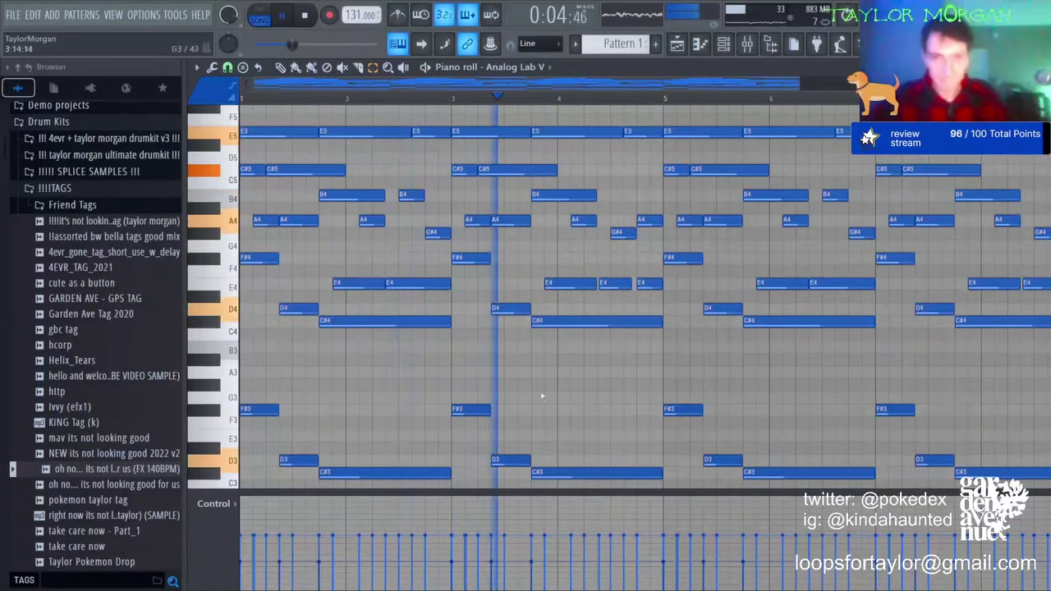
Step: Delete the G#4 note, add C#5 in bar 3, and add a short E6 with C#6 shortened
key("space")
scroll(464, 288, "up", 3)
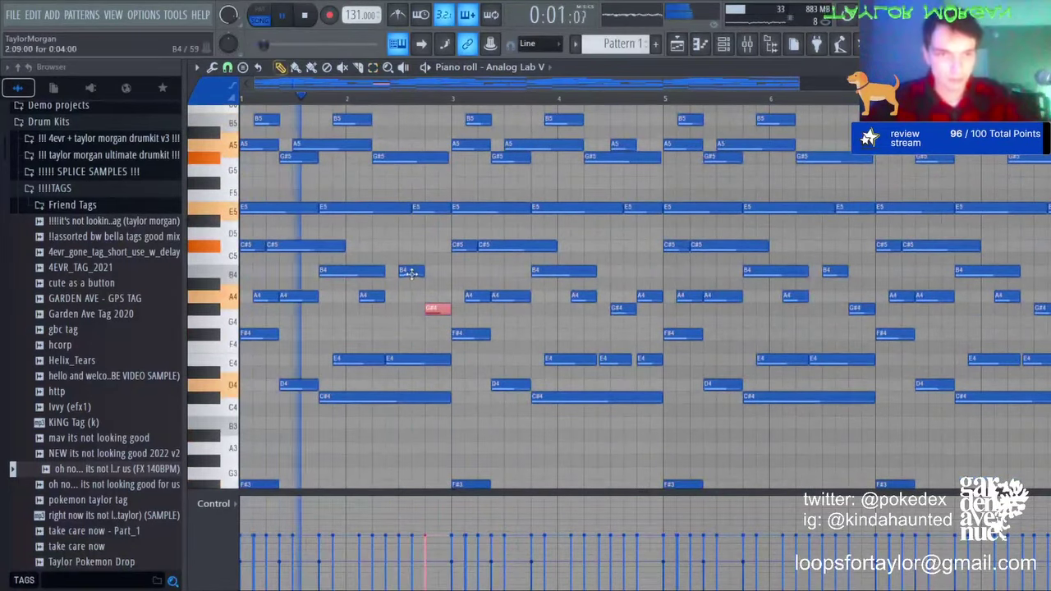
key("Delete")
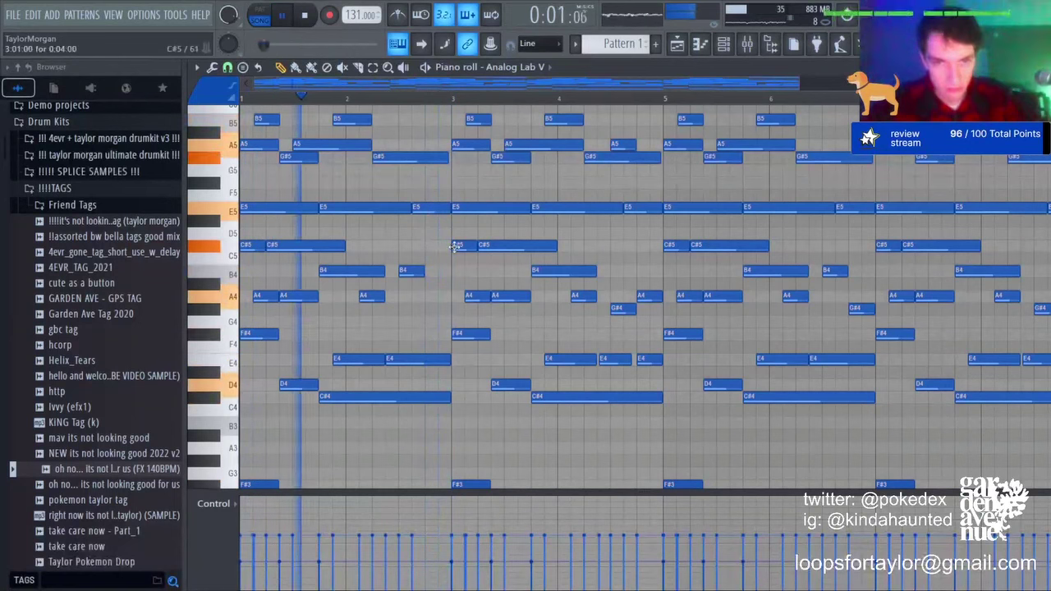
left_click(444, 245)
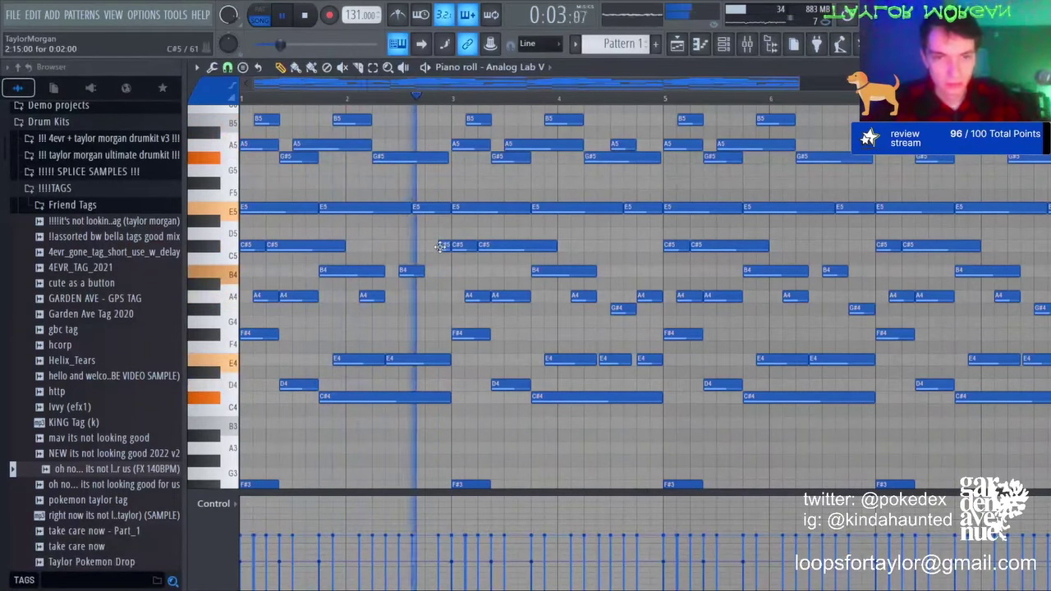
scroll(630, 293, "up", 3)
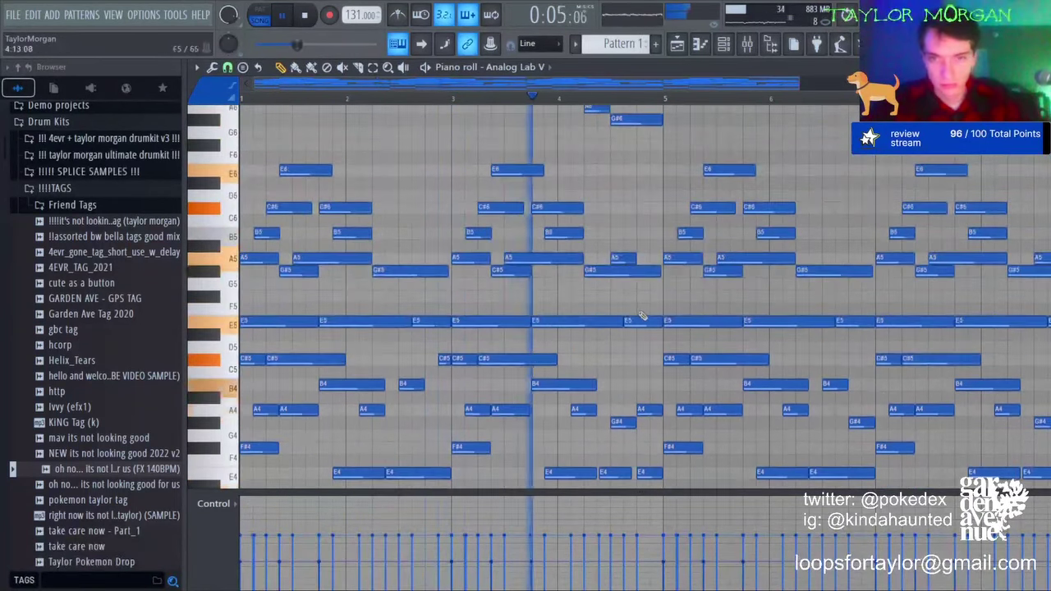
left_click(655, 174)
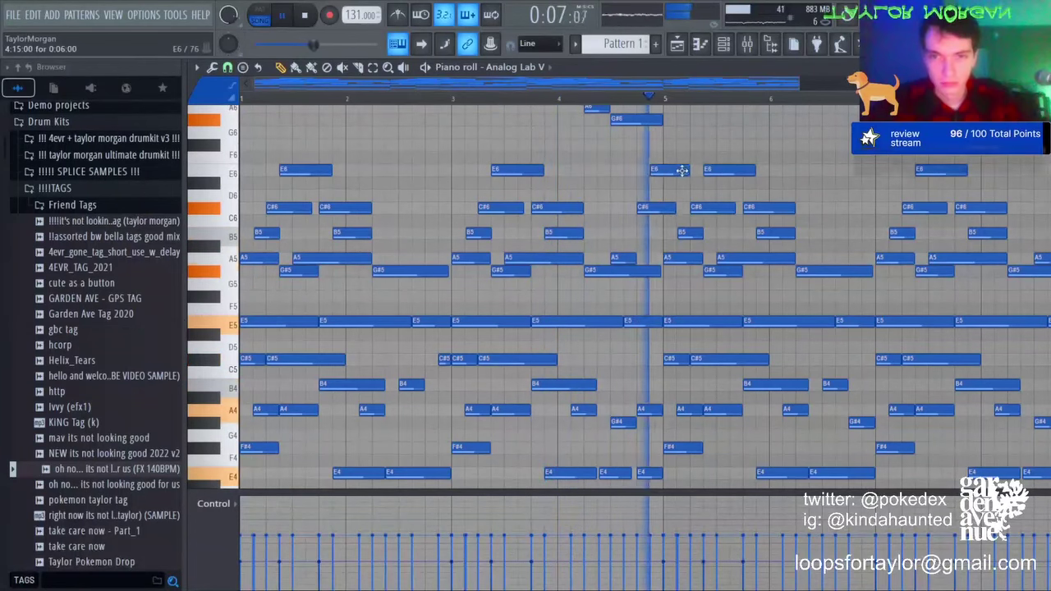
left_click_drag(683, 170, 661, 171)
left_click_drag(673, 209, 660, 209)
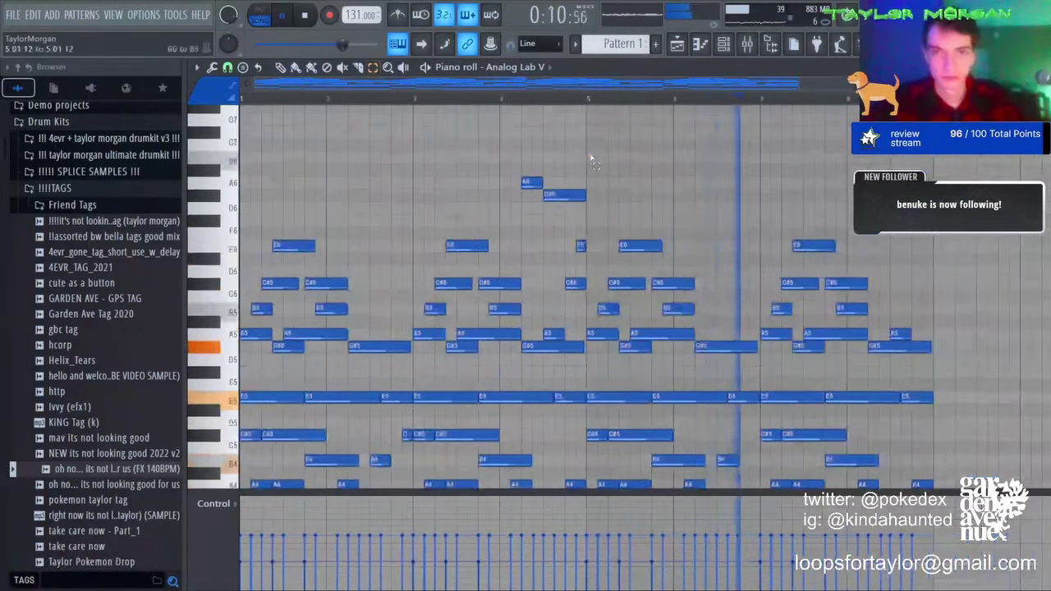
Step: Replace bars 5–8 with a Ctrl+B copy of bars 1–4
left_click_drag(591, 158, 989, 501)
key("Delete")
key("ctrl+b")
scroll(473, 242, "up", 6)
scroll(474, 242, "up", 2)
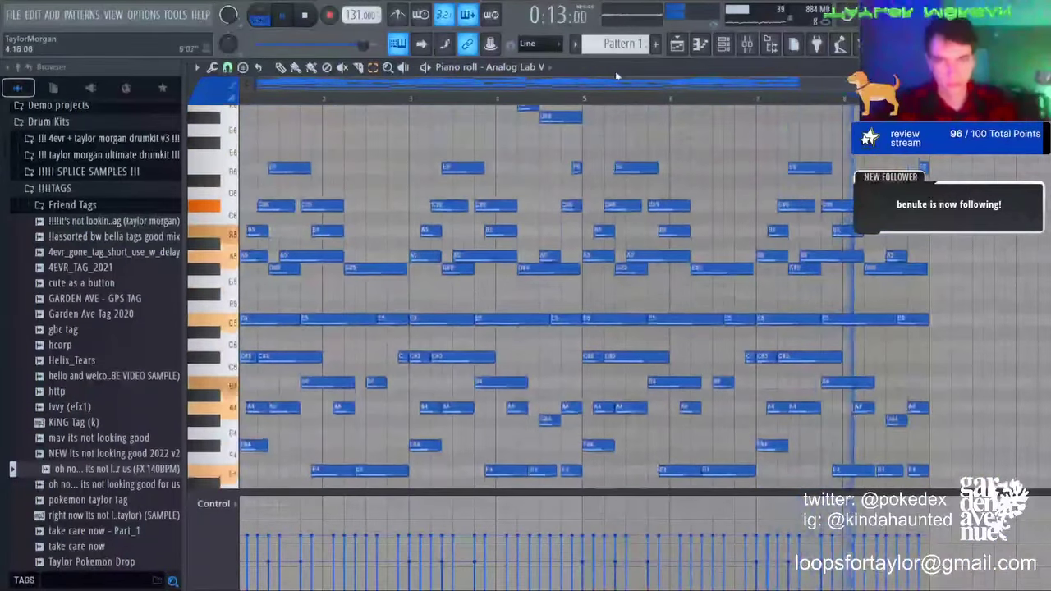
left_click(723, 44)
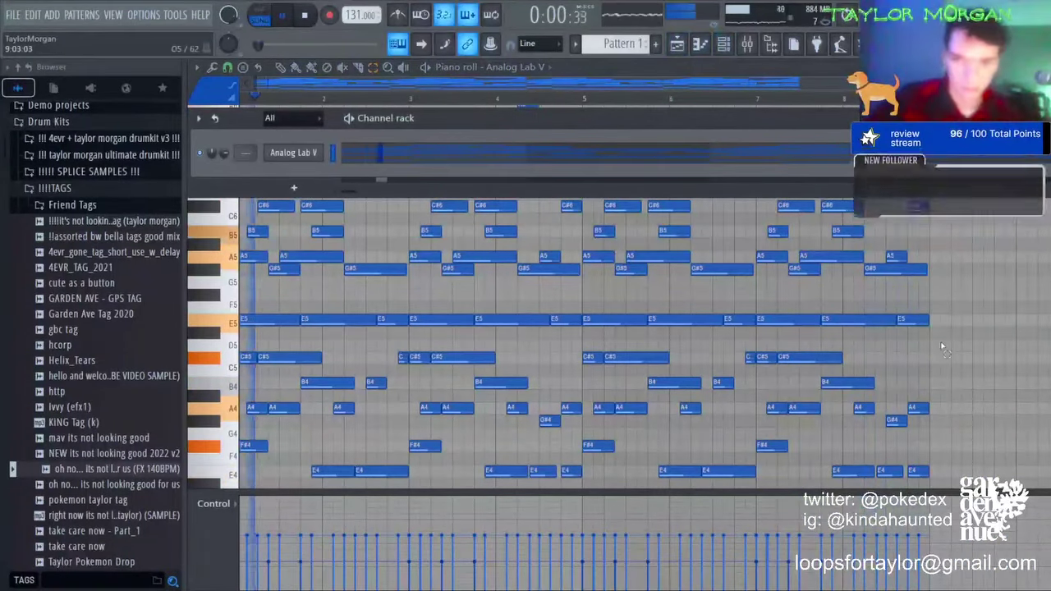
left_click(943, 347)
scroll(943, 348, "up", 3)
left_click_drag(950, 225, 509, 166)
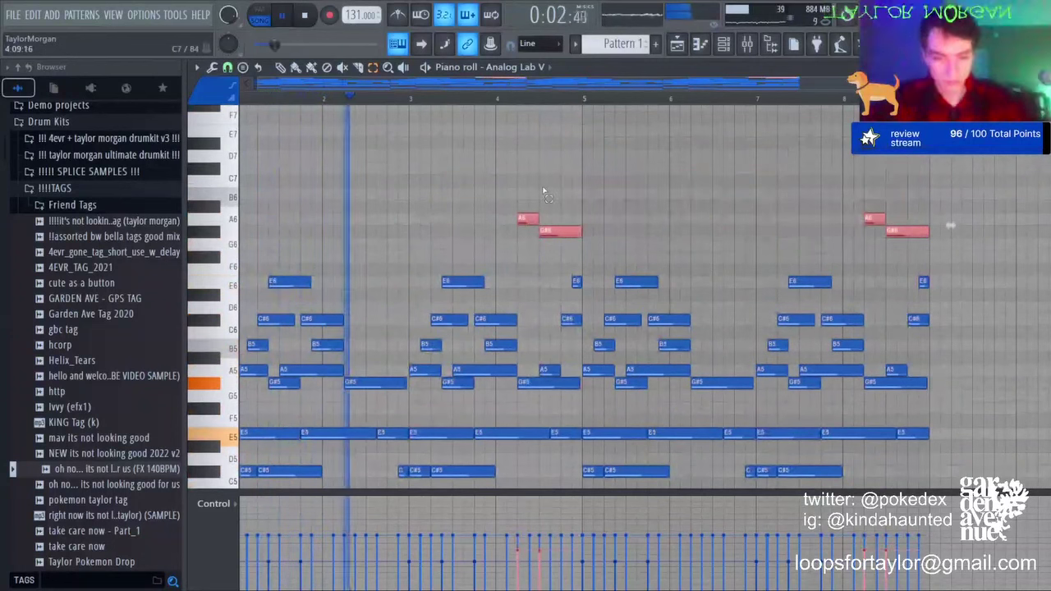
key("ctrl+a")
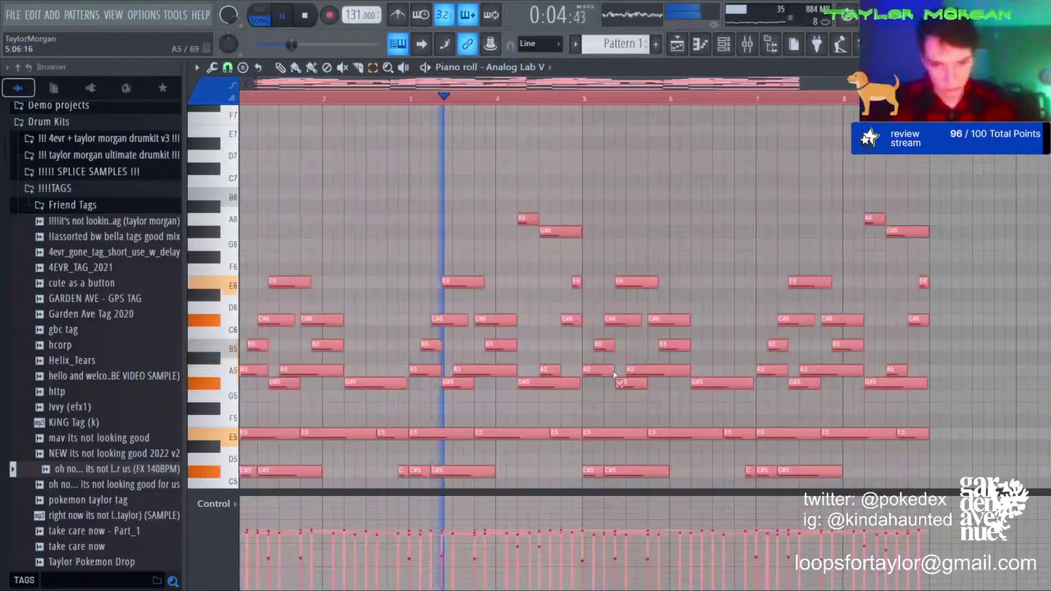
Step: Add a ZENOLOGY instrument channel through the channel rack's add-instrument list
left_click(621, 375)
left_click(723, 44)
left_click(294, 188)
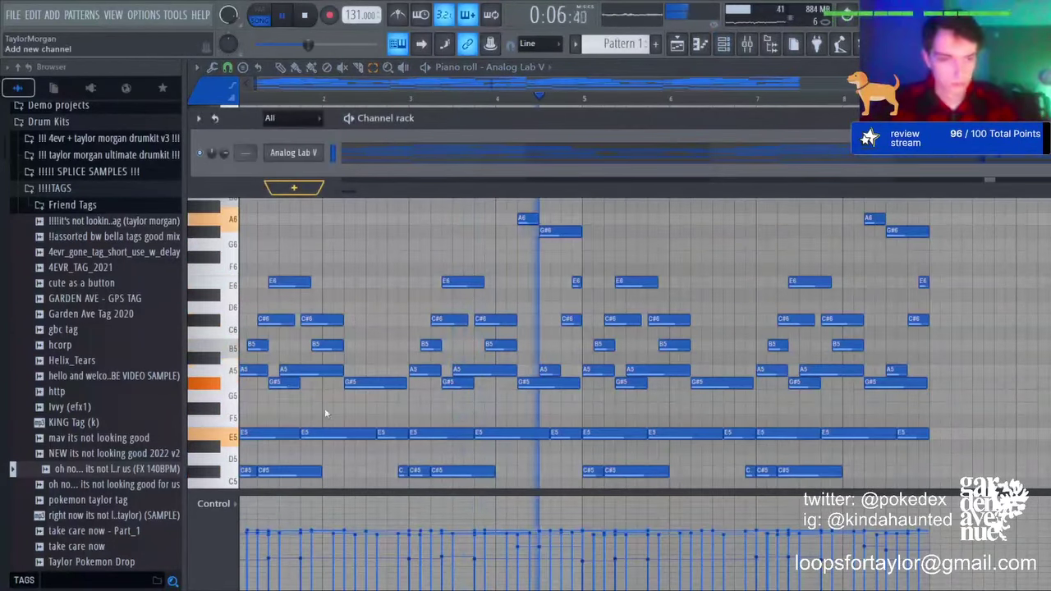
left_click(317, 398)
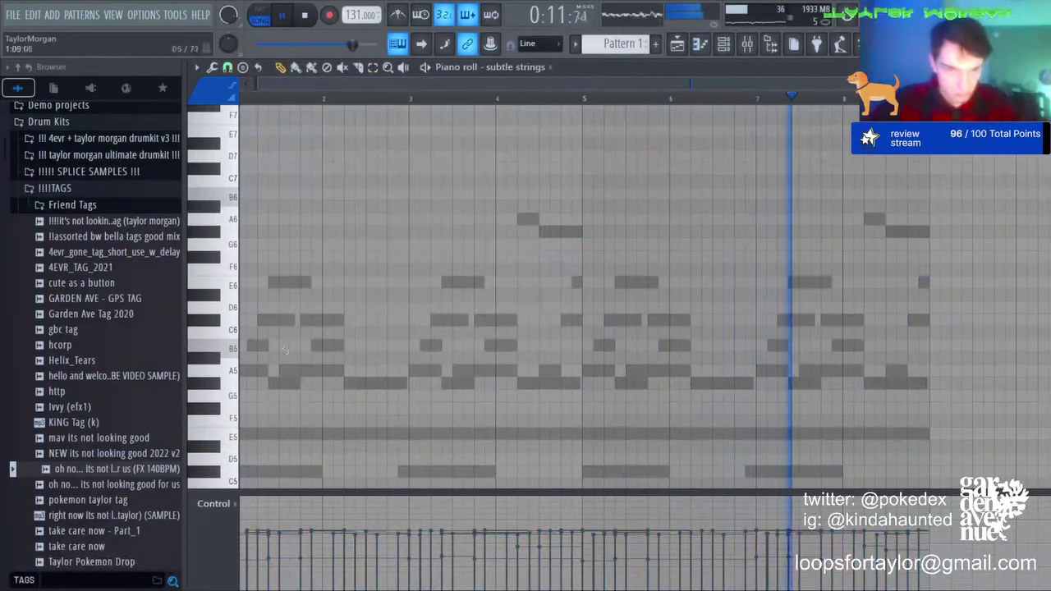
Step: Draw a long C#6 string note at bar 1 and a shortened B5 note after it
left_click_drag(250, 332, 345, 322)
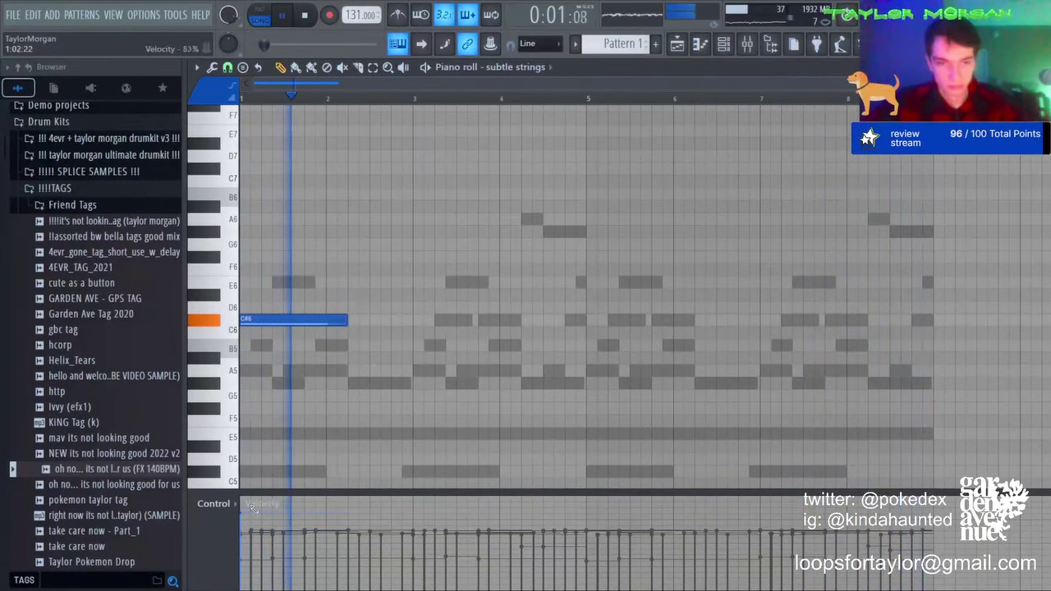
left_click(349, 344)
left_click_drag(455, 344, 412, 345)
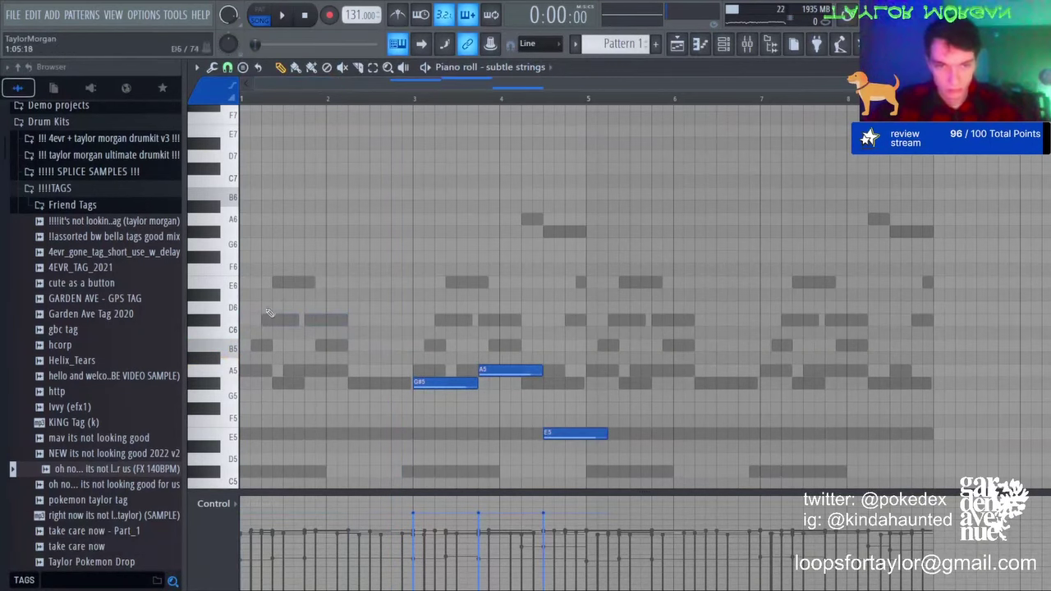
left_click_drag(305, 284, 348, 288)
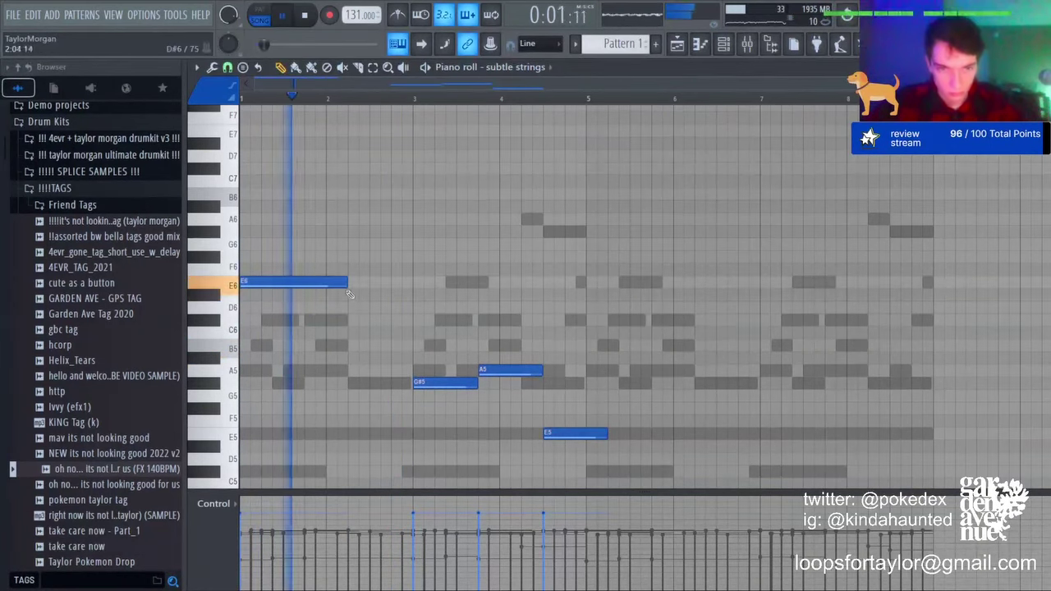
key("ctrl+z")
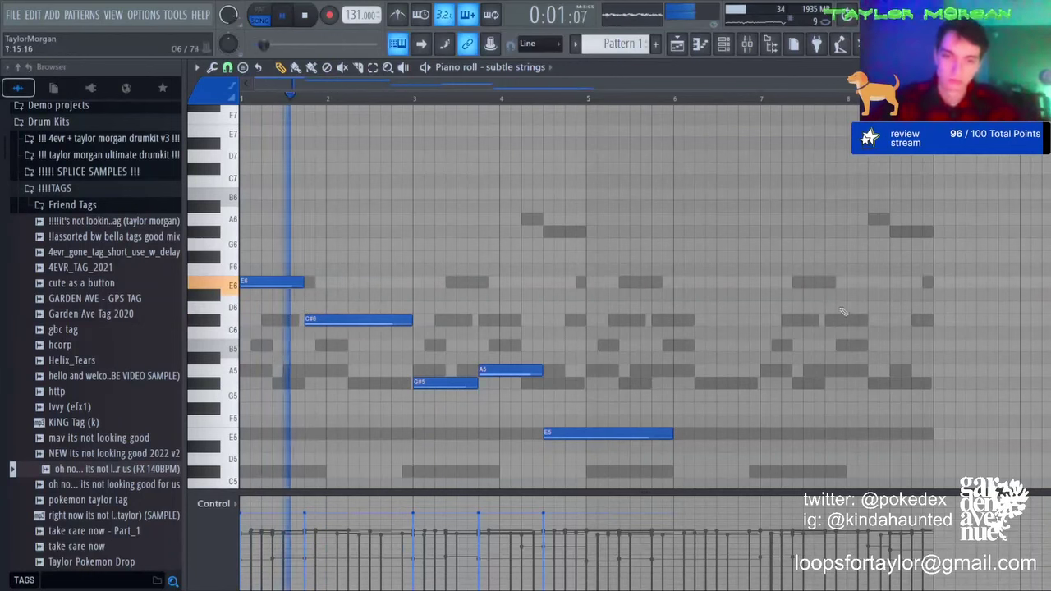
Step: Shorten the E5 note, duplicate the phrase with Ctrl+B, and undo the stray last-note transpose
left_click_drag(667, 435, 586, 433)
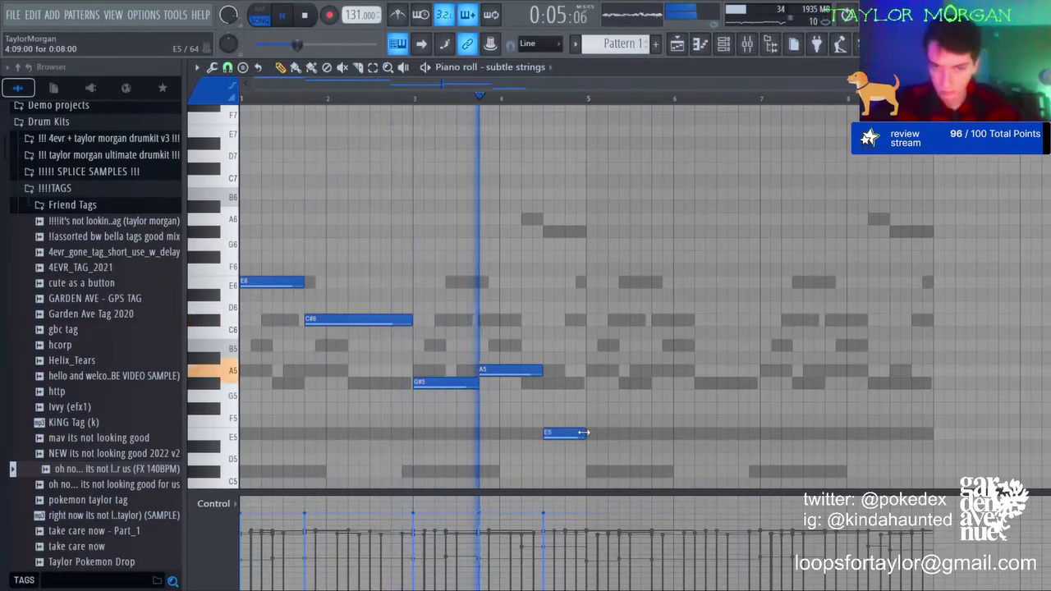
key("ctrl+b")
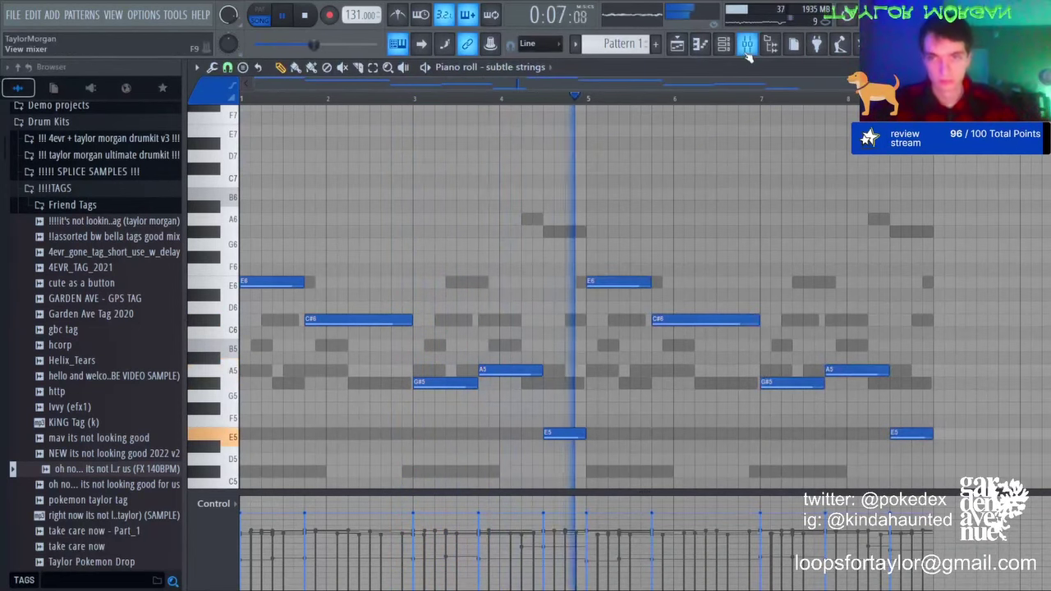
left_click(729, 48)
left_click(739, 52)
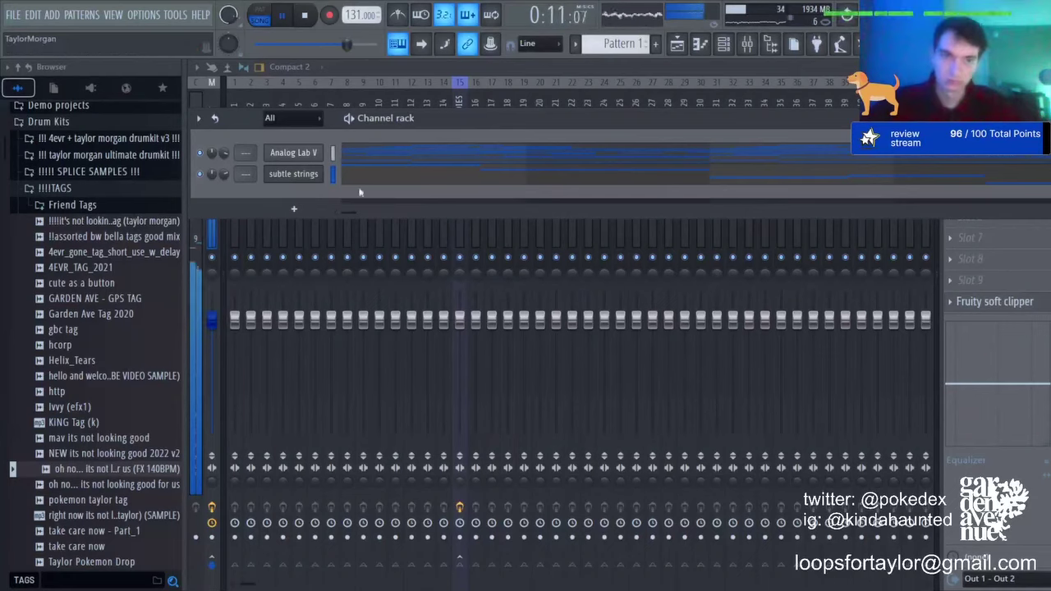
left_click(380, 179)
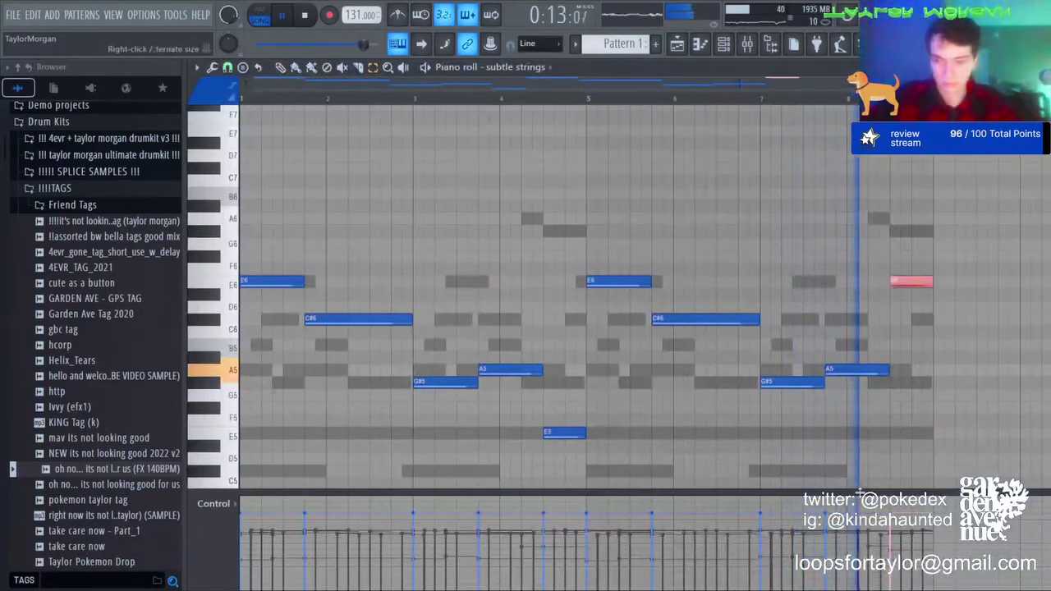
key("ctrl+z")
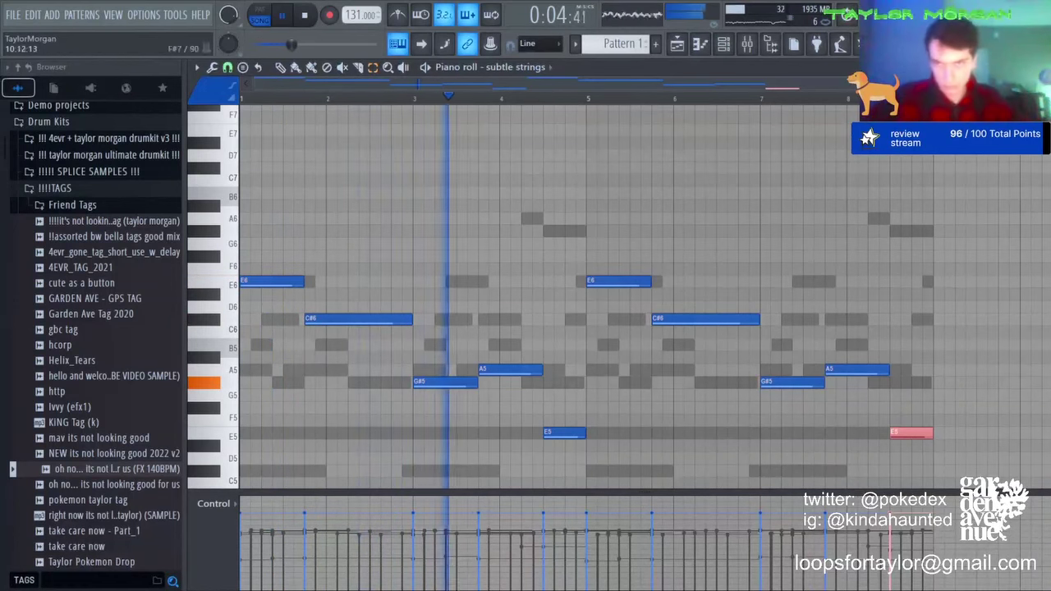
left_click(692, 268, "ctrl")
left_click(729, 43)
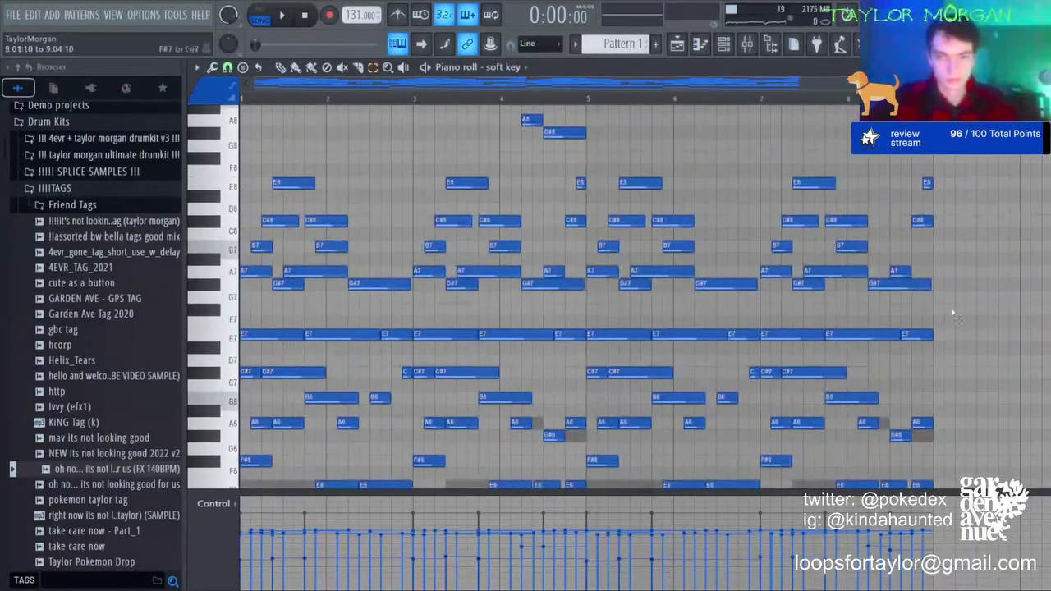
Step: Delete all the E7 notes across the soft key pattern
scroll(347, 254, "down", 5)
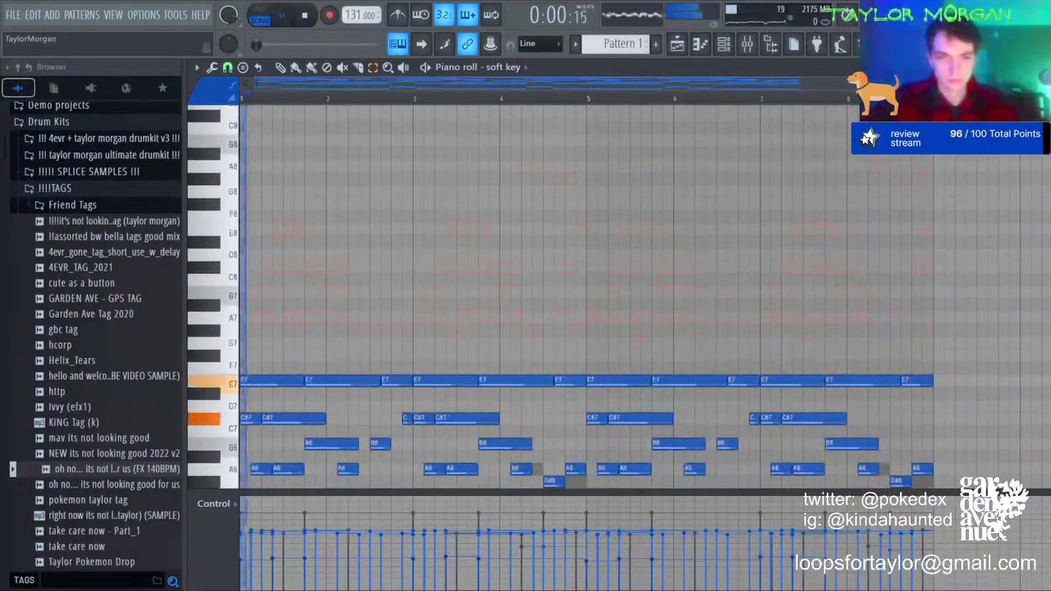
key("space")
key("space")
right_click(363, 230)
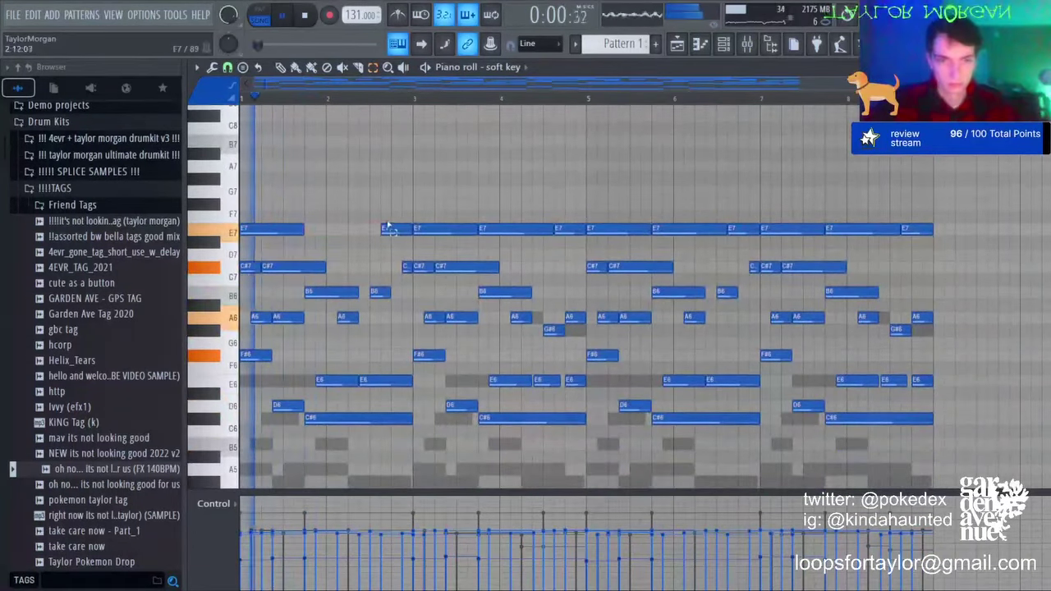
right_click(395, 227)
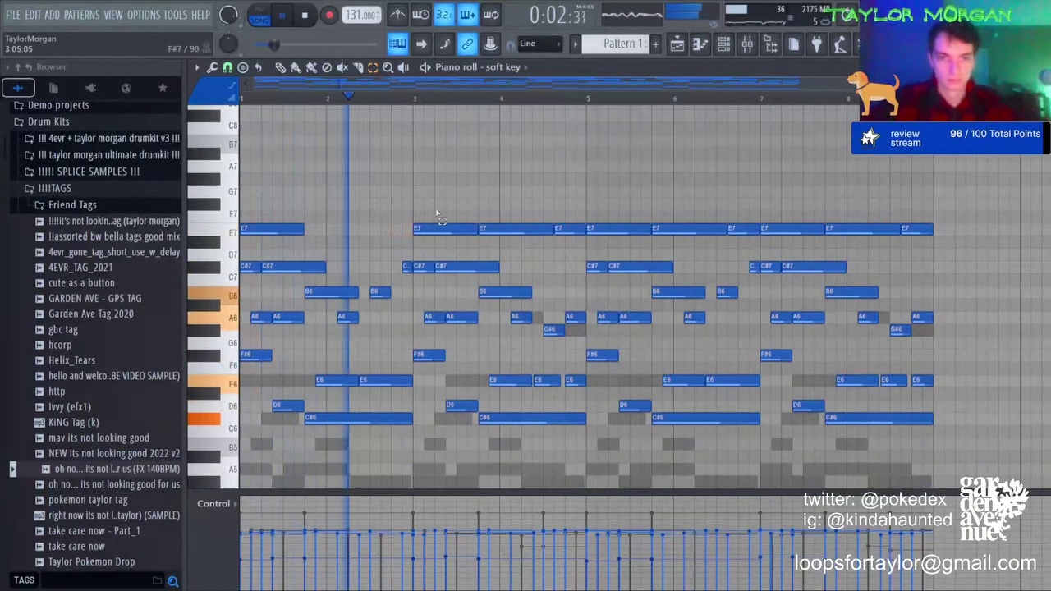
left_click_drag(424, 211, 997, 489)
scroll(926, 299, "up", 3)
left_click_drag(472, 196, 543, 220)
key("Delete")
key("Delete")
left_click_drag(662, 201, 719, 214)
key("Delete")
left_click_drag(825, 186, 881, 218)
key("Delete")
Step: Delete the lower-octave F#5, D5 and C#5 notes and chop the rest into short step notes
scroll(615, 258, "down", 3)
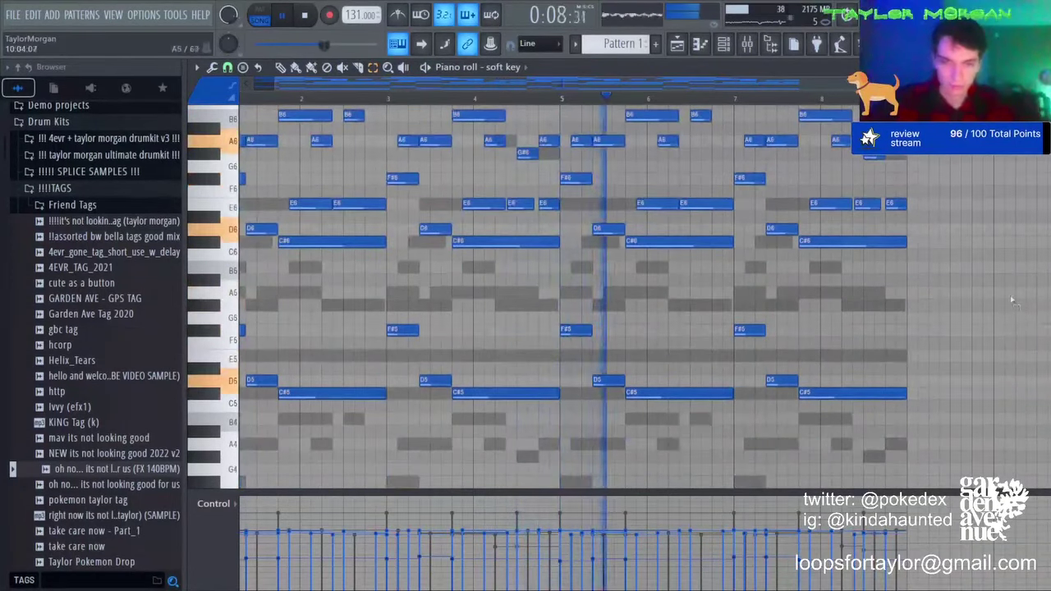
left_click_drag(1013, 298, 223, 491)
key("Delete")
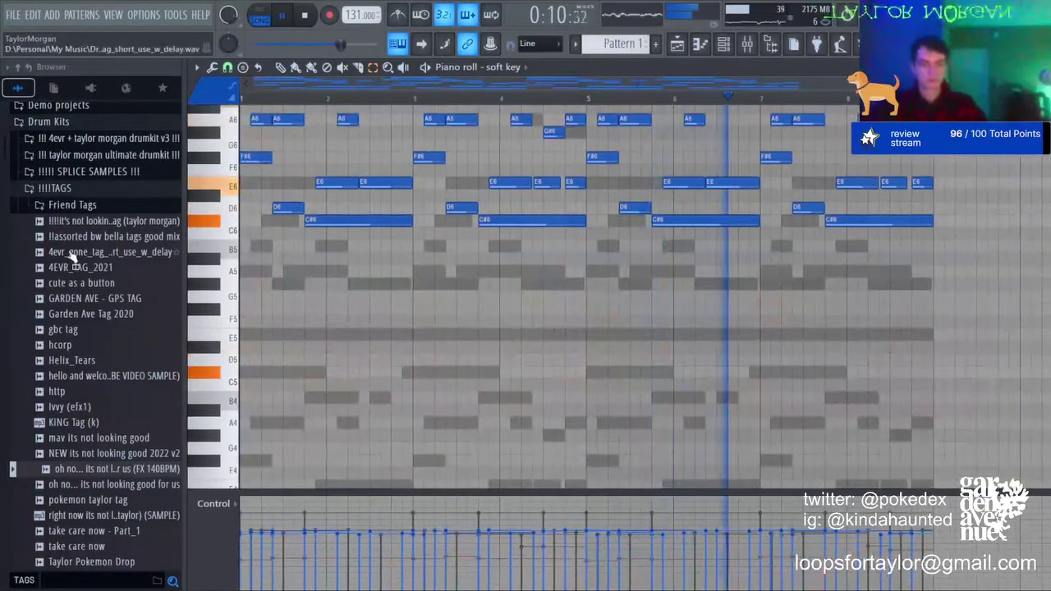
key("shift+d")
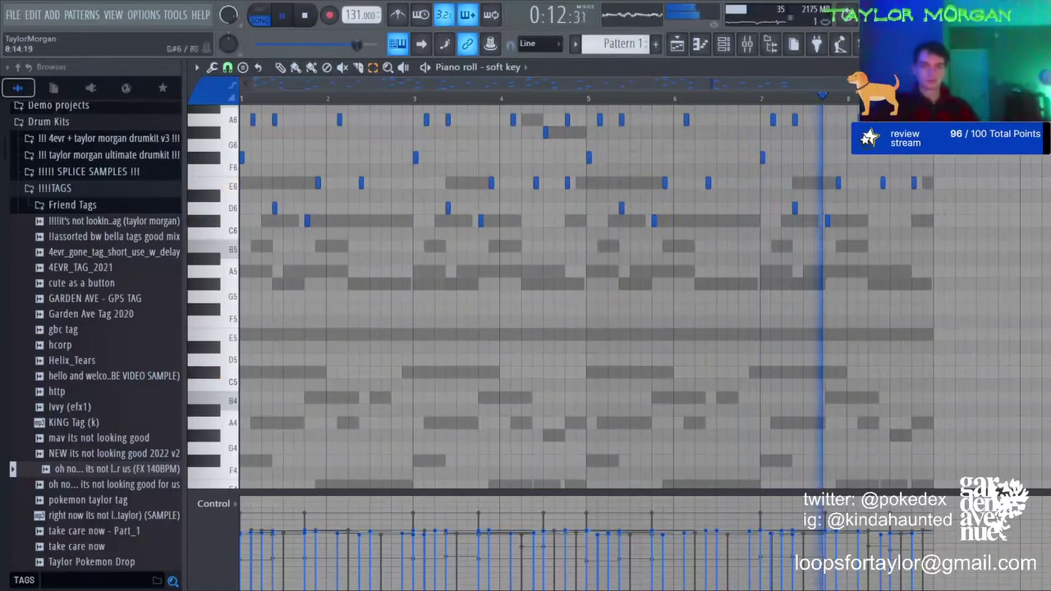
left_click(747, 47)
left_click(734, 46)
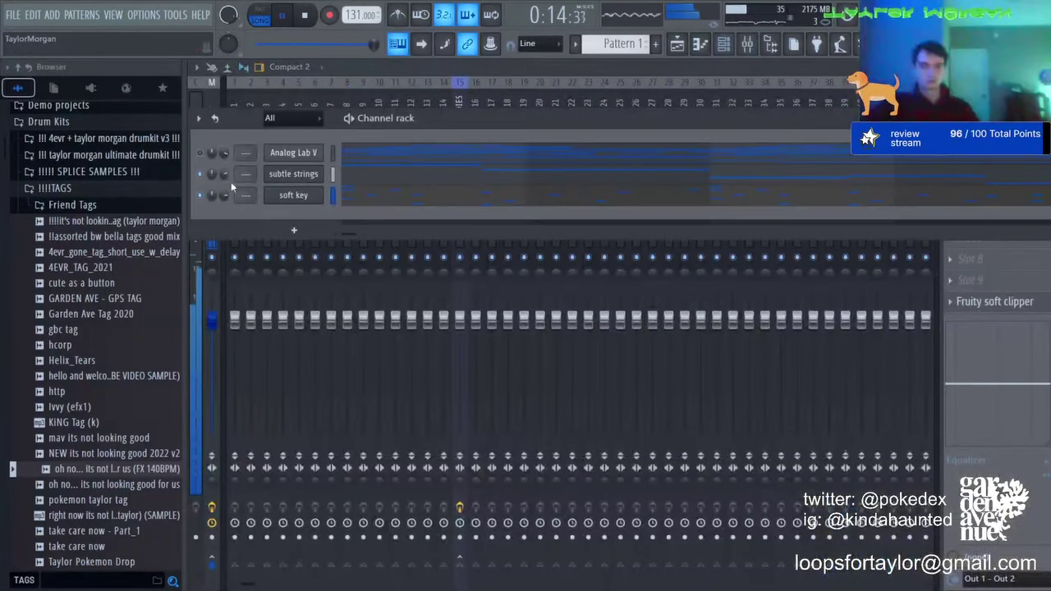
Step: Switch the piano roll from soft key to the Analog Lab V notes in select mode
left_click(411, 200)
key("F6")
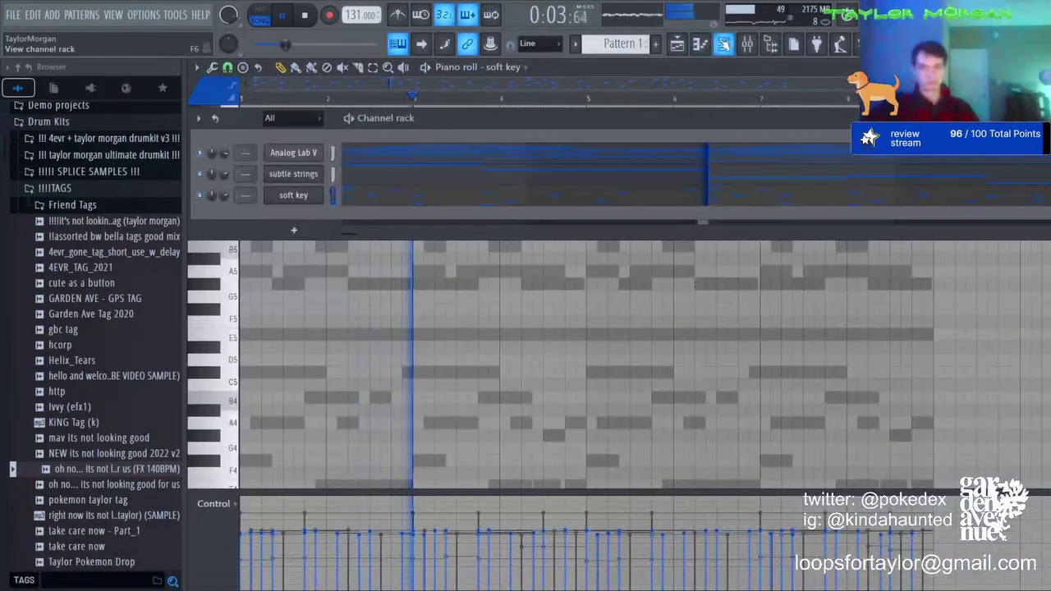
left_click(383, 159)
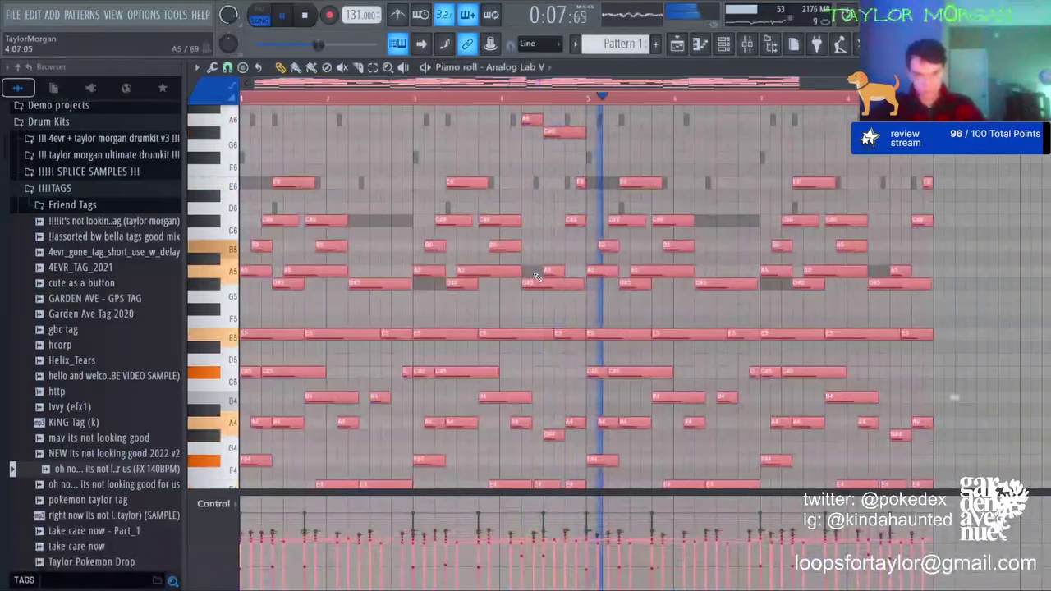
key("ctrl+d")
key("ctrl+a")
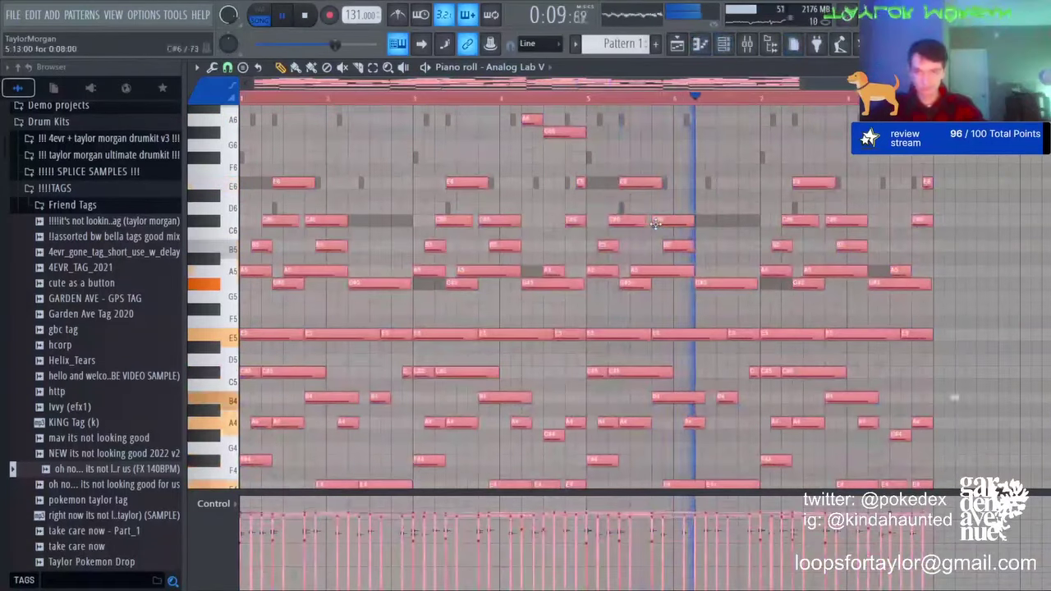
key("ctrl+d")
scroll(655, 224, "down", 5)
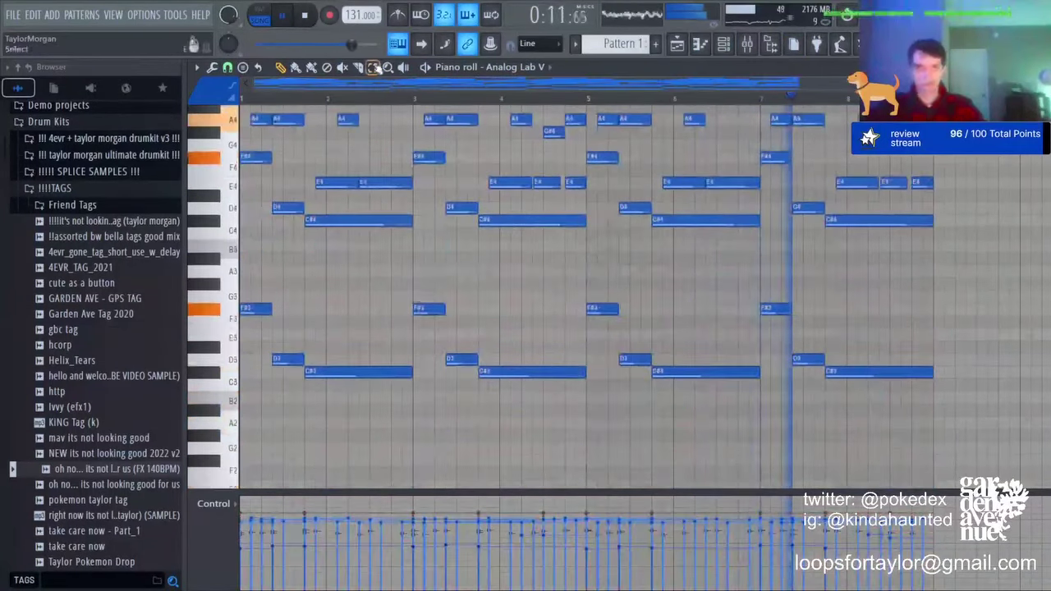
left_click(375, 68)
Step: Copy the low F#3, D3 and C#3 notes an octave lower, then transpose everything down three semitones
left_click_drag(1043, 265, 238, 484)
left_click_drag(955, 276, 954, 427)
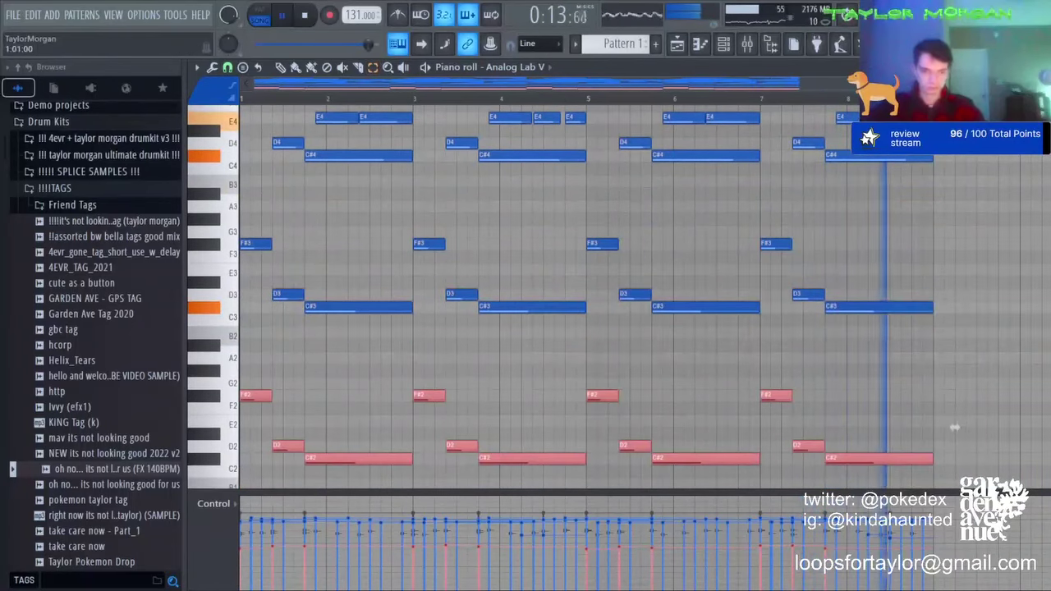
key("ctrl+a")
key("ctrl+d")
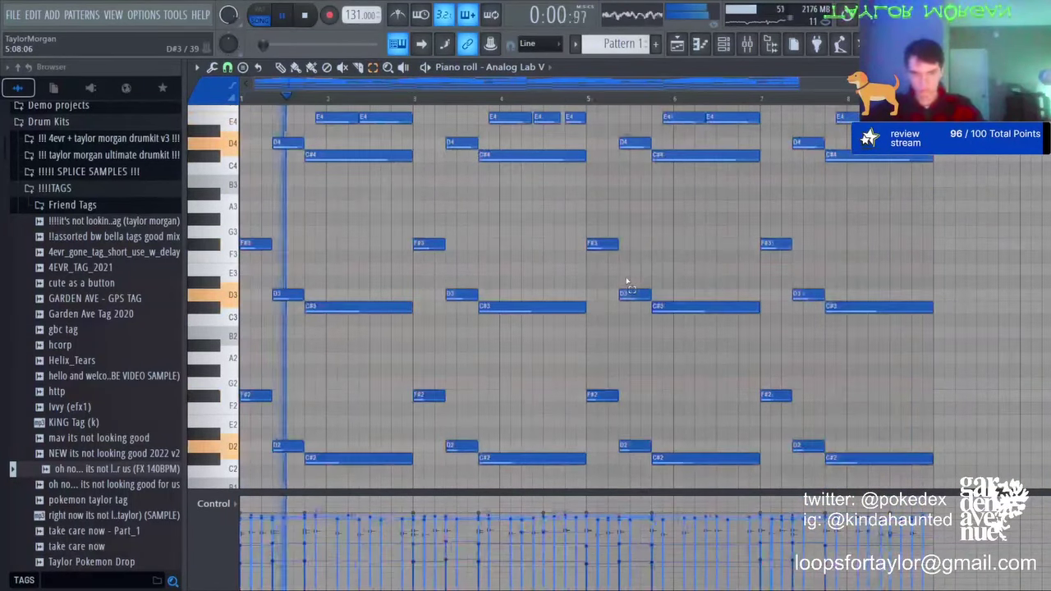
key("space")
key("Down")
key("Down")
key("Down")
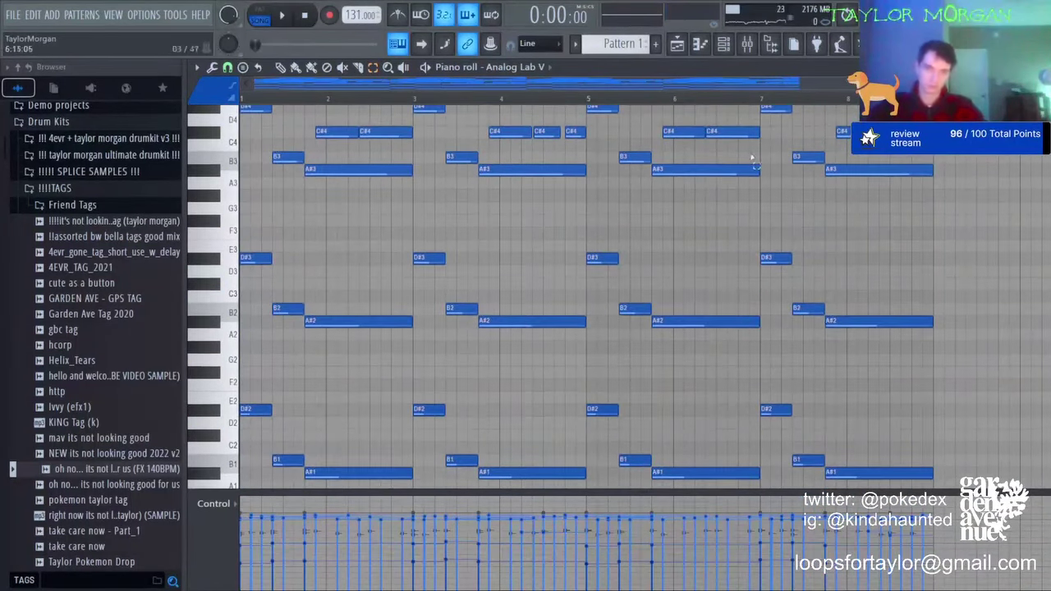
scroll(510, 69, "down", 1)
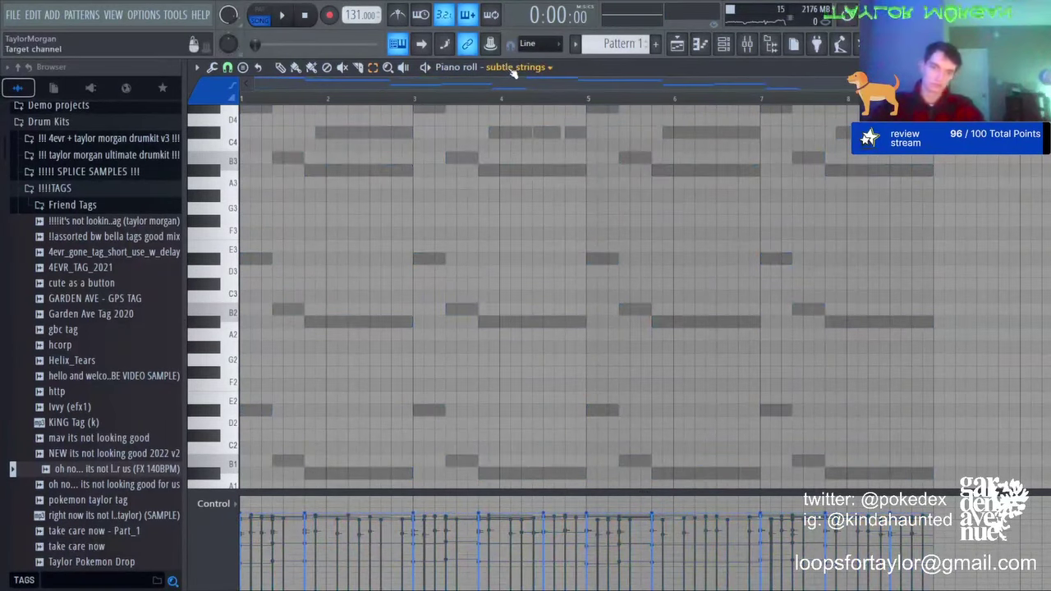
key("space")
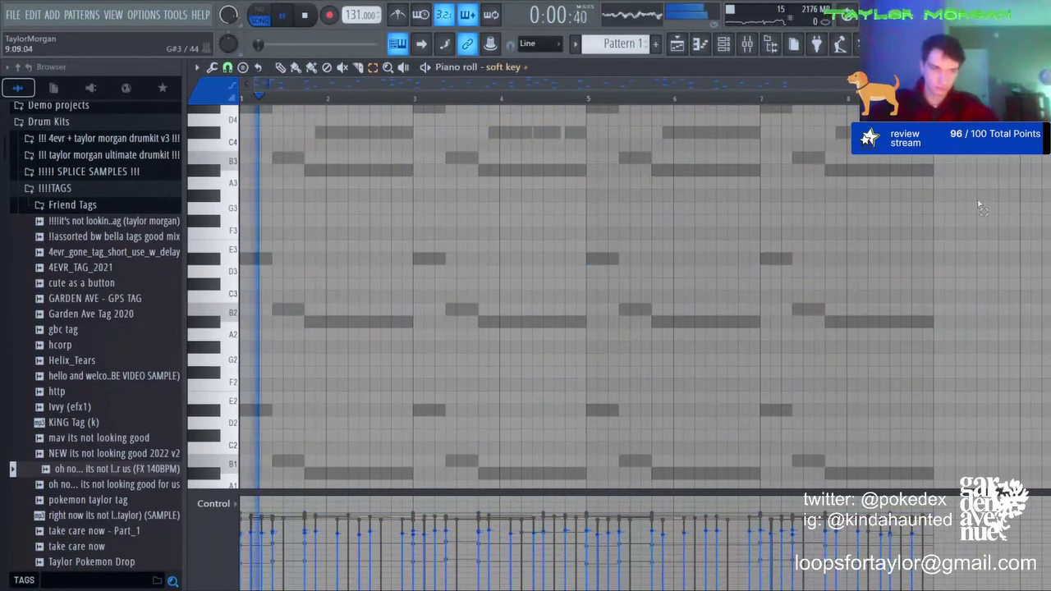
Step: Reopen the Analog Lab V notes, then collapse !!!!TAGS and expand the stash kits browser folder
key("F6")
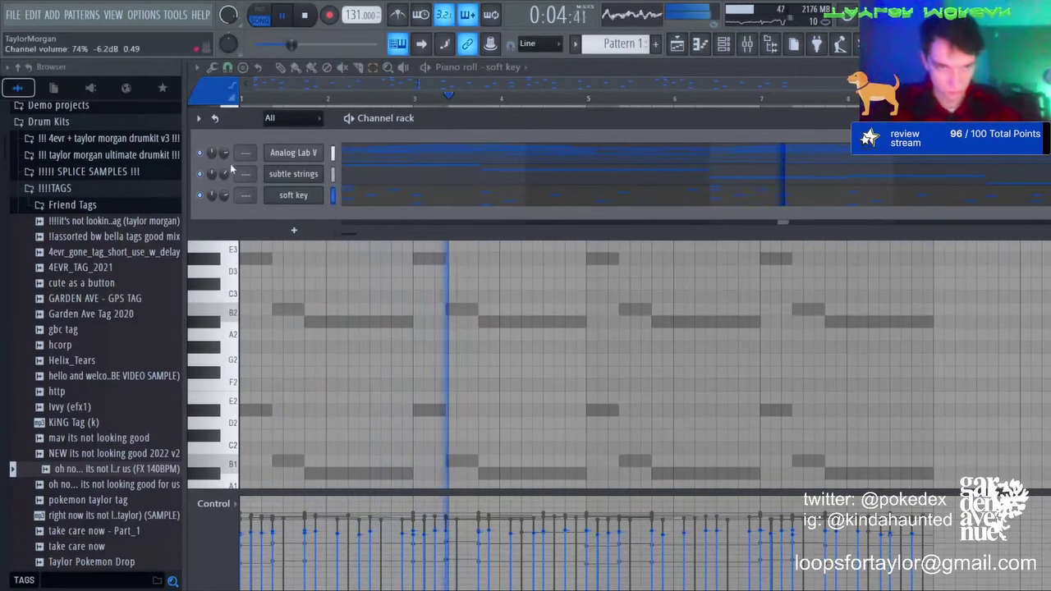
left_click(353, 156)
key("ctrl+a")
key("ctrl+d")
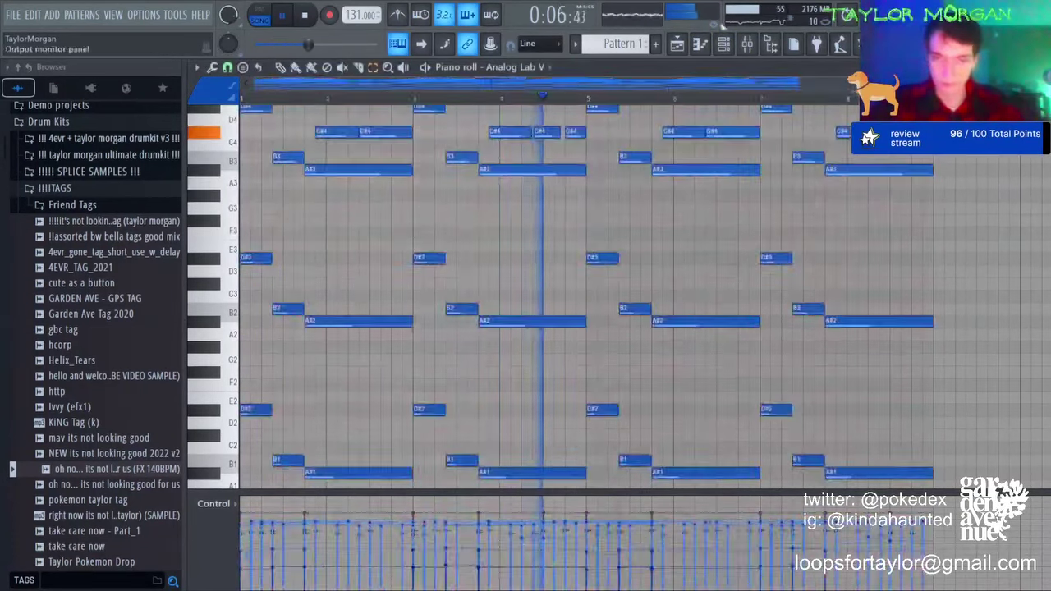
key("ctrl+a")
key("ctrl+d")
left_click(723, 45)
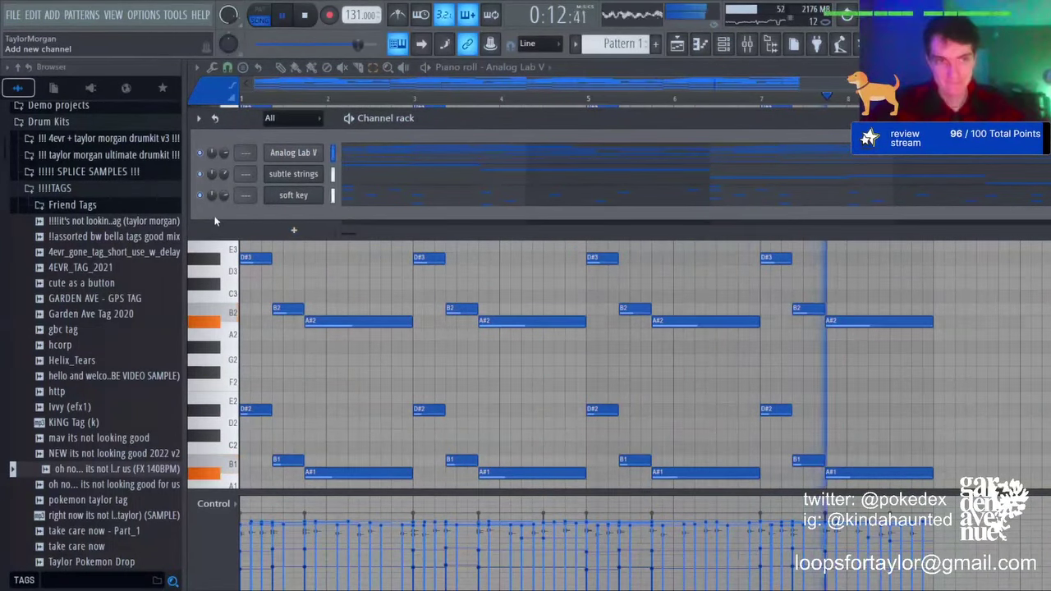
left_click(108, 189)
left_click(103, 222)
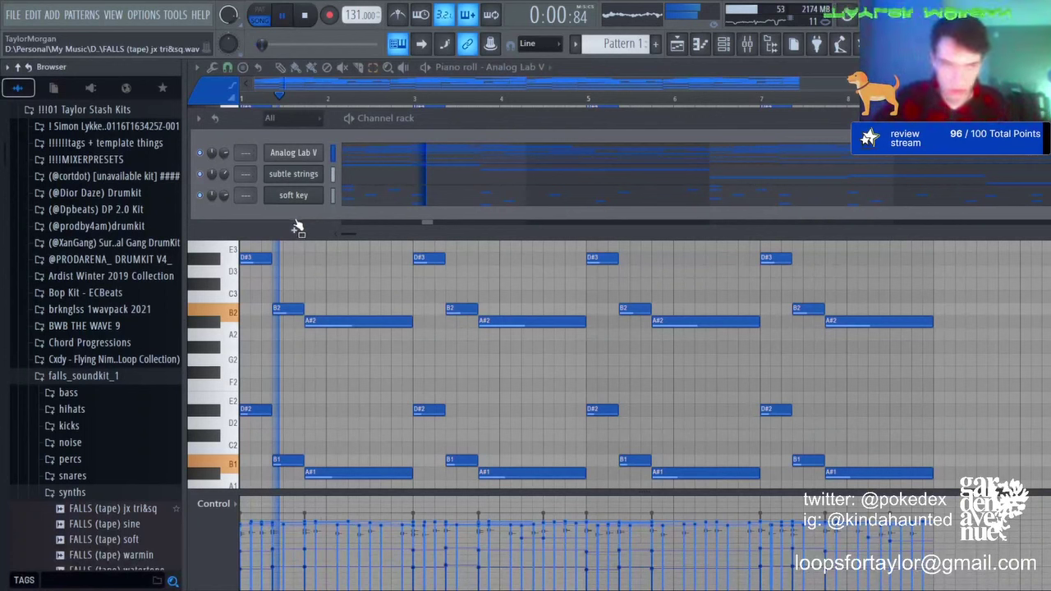
Step: Load the 'FALLS (tape) jx tri&sq' sample as a channel, reverse it, and shorten its playback
left_click_drag(297, 227, 295, 215)
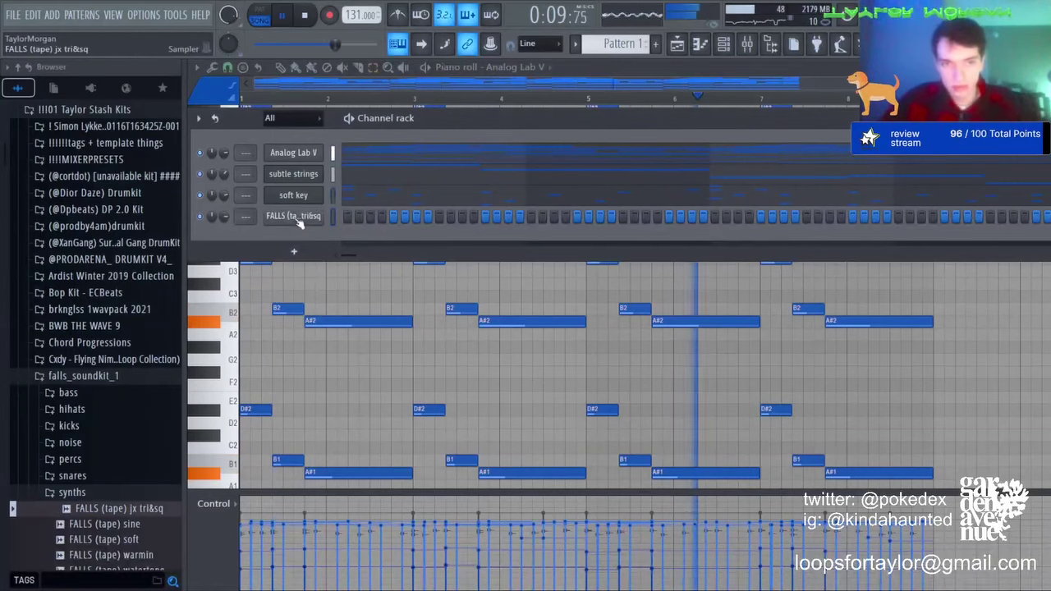
left_click(293, 215)
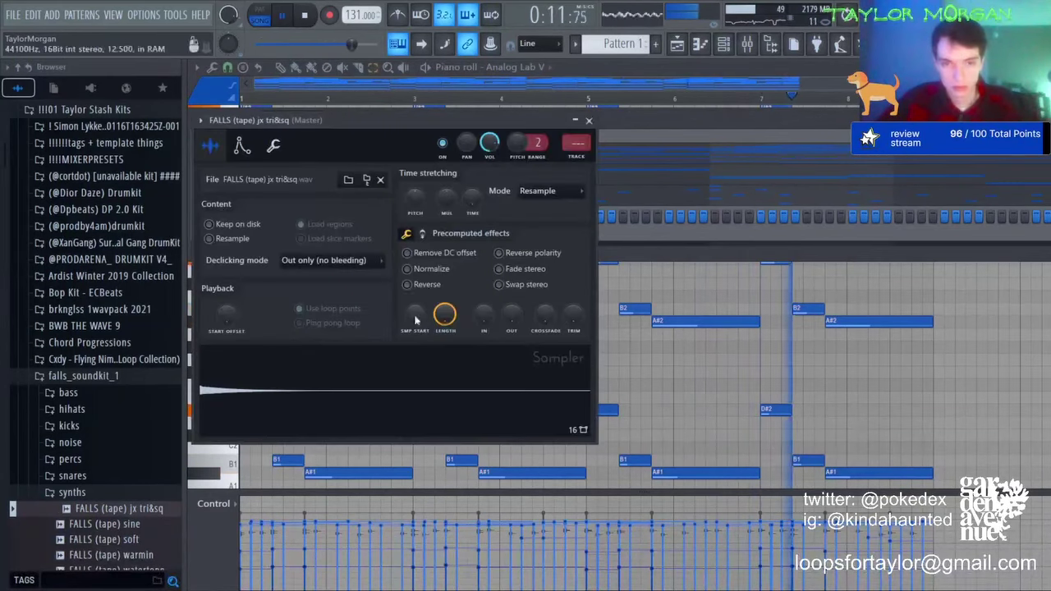
left_click(407, 284)
left_click_drag(456, 316, 457, 403)
Step: Turn the FALLS envelope decay down to minimum and normalize the sample
left_click(613, 123)
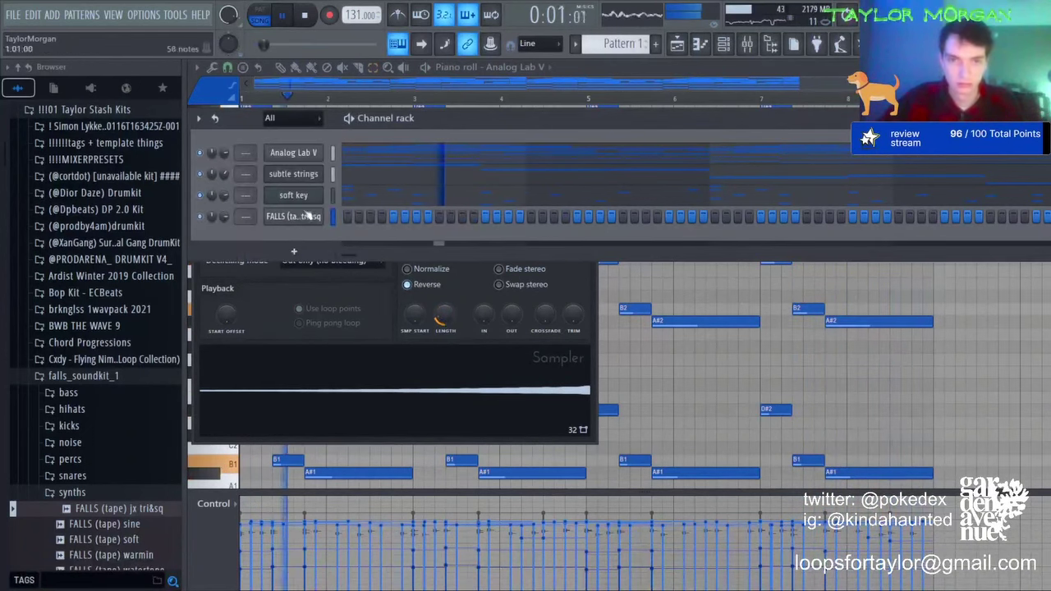
left_click(311, 217)
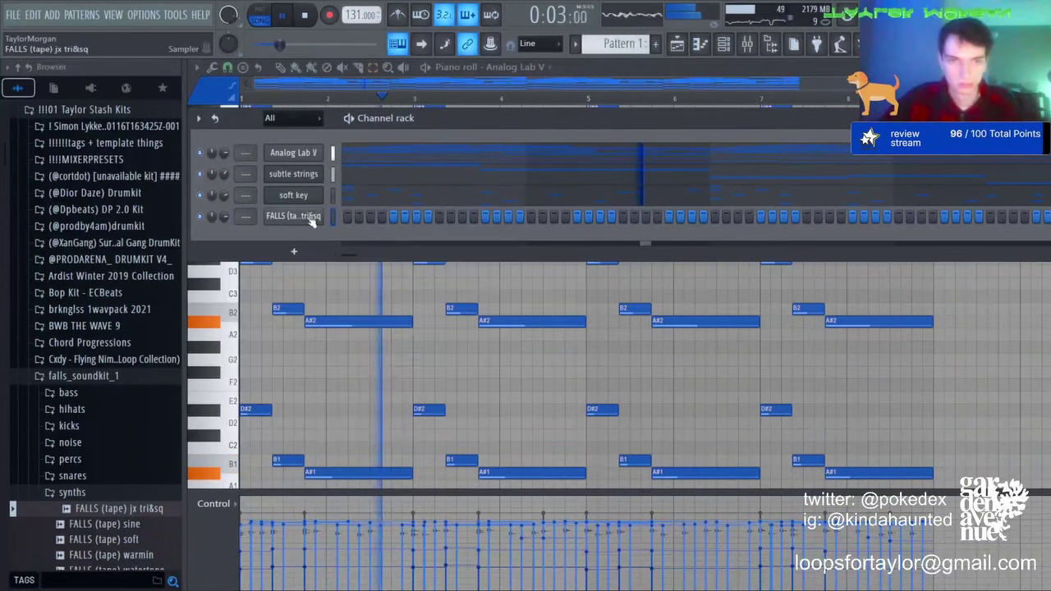
left_click(294, 216)
left_click(241, 145)
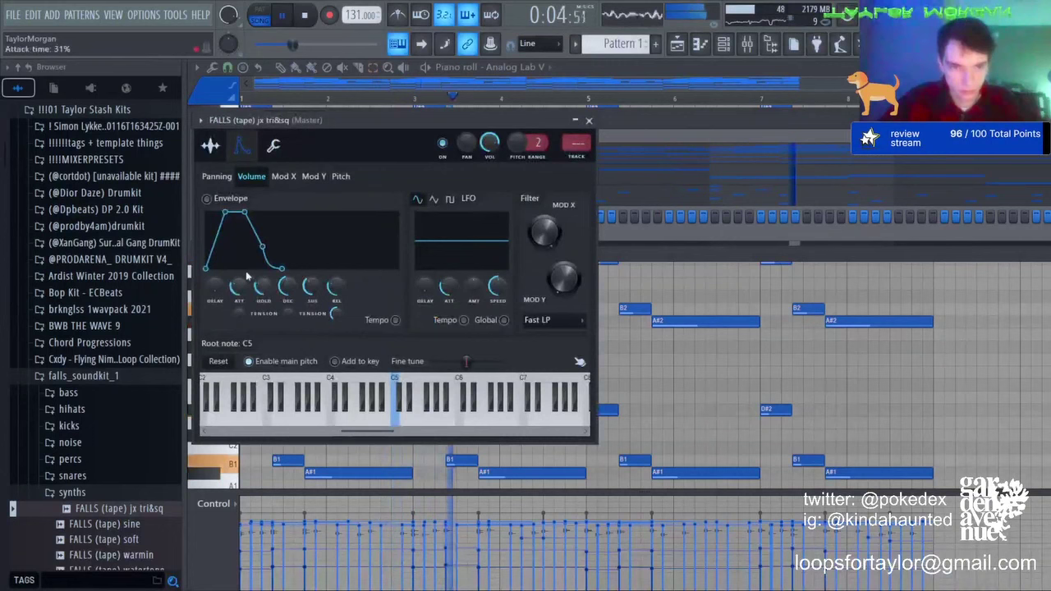
left_click_drag(287, 284, 289, 295)
left_click(210, 145)
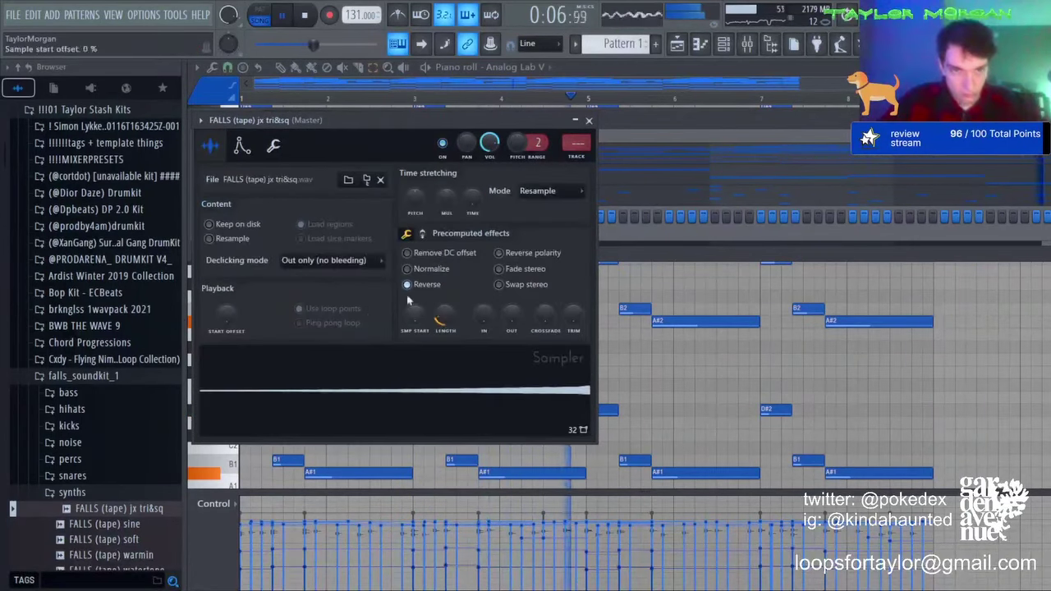
left_click(407, 269)
Step: Move the first FALLS melody note up to F#4 and recheck the channel's sample settings
left_click(700, 44)
key("space")
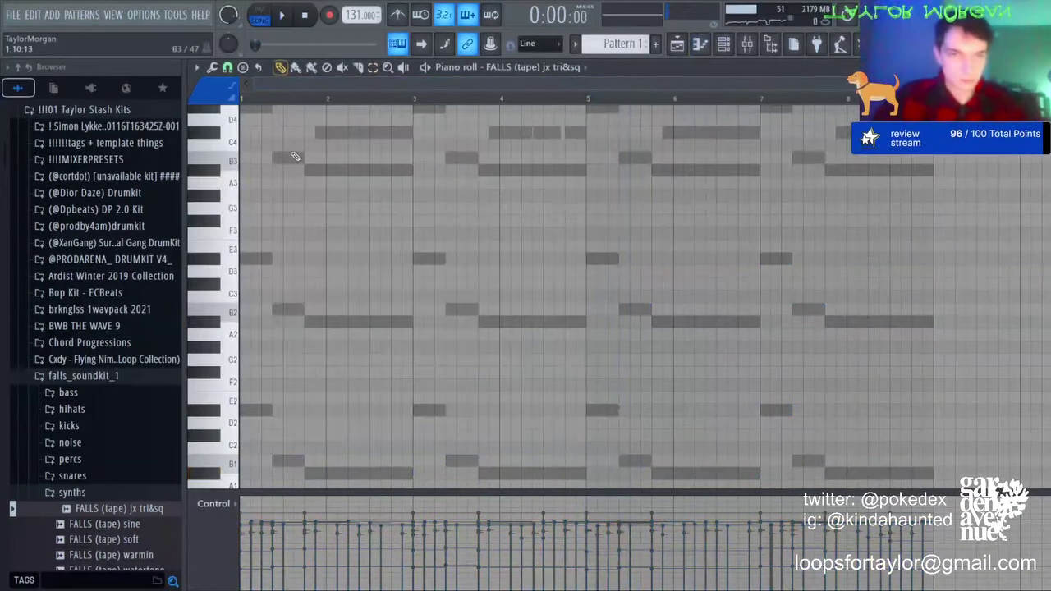
left_click_drag(212, 142, 273, 265)
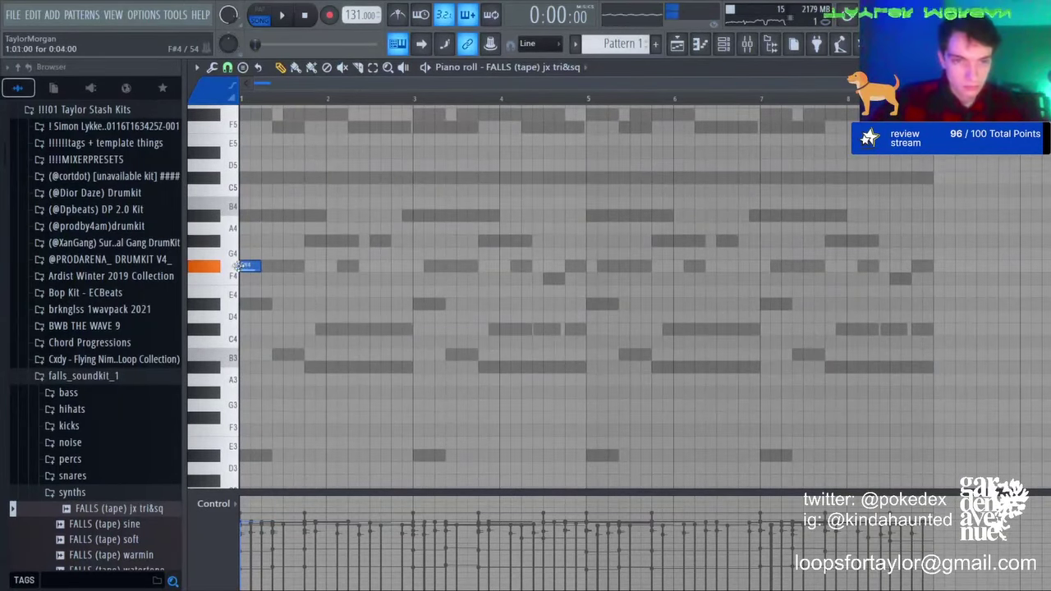
key("F6")
left_click(303, 215)
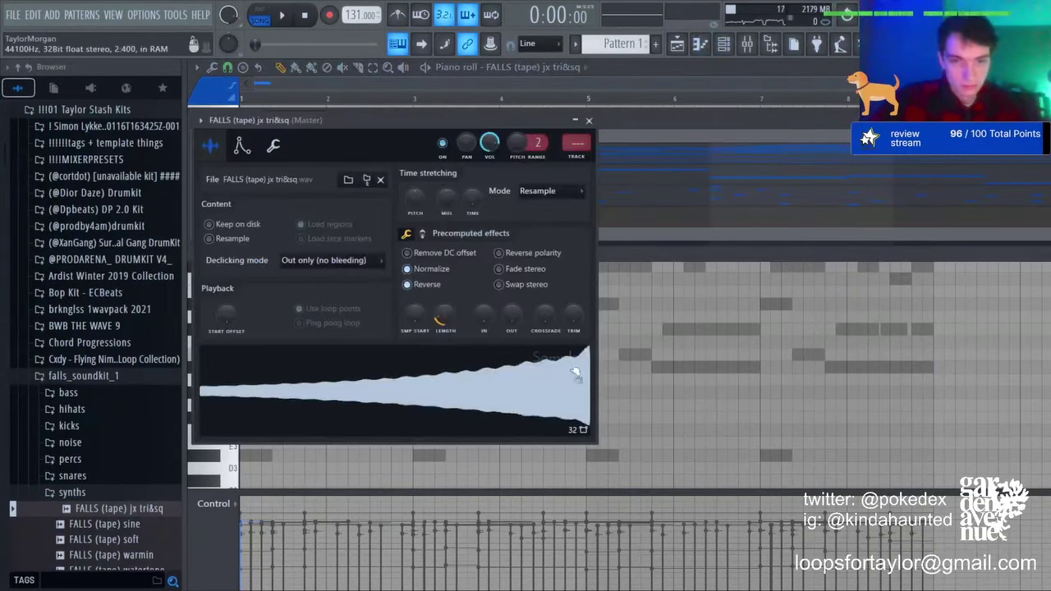
left_click(710, 41)
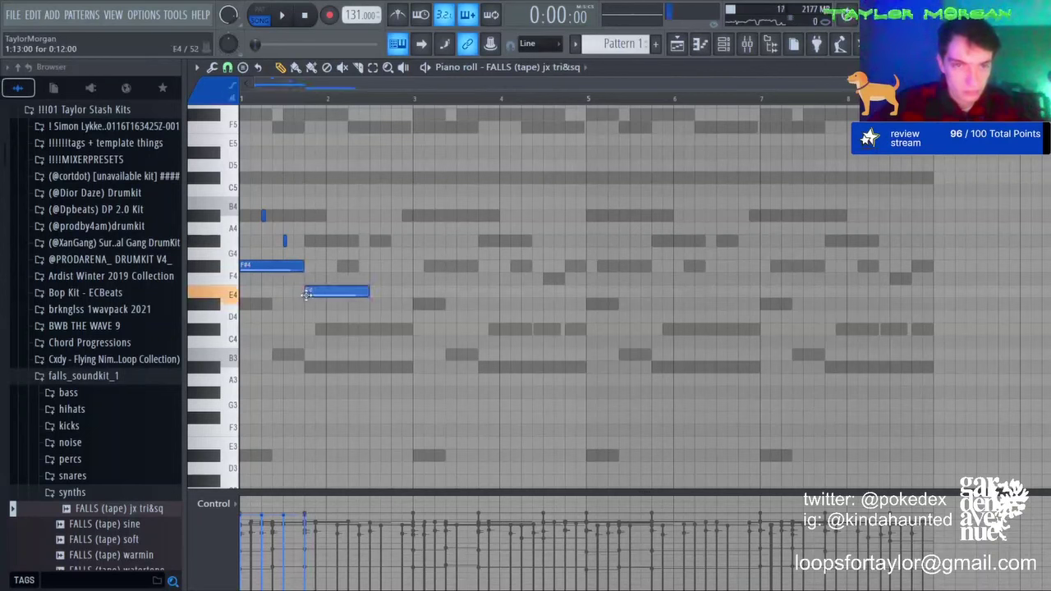
Step: Move the second FALLS note higher and raise the melody an octave, auditioning it
left_click_drag(305, 293, 301, 197)
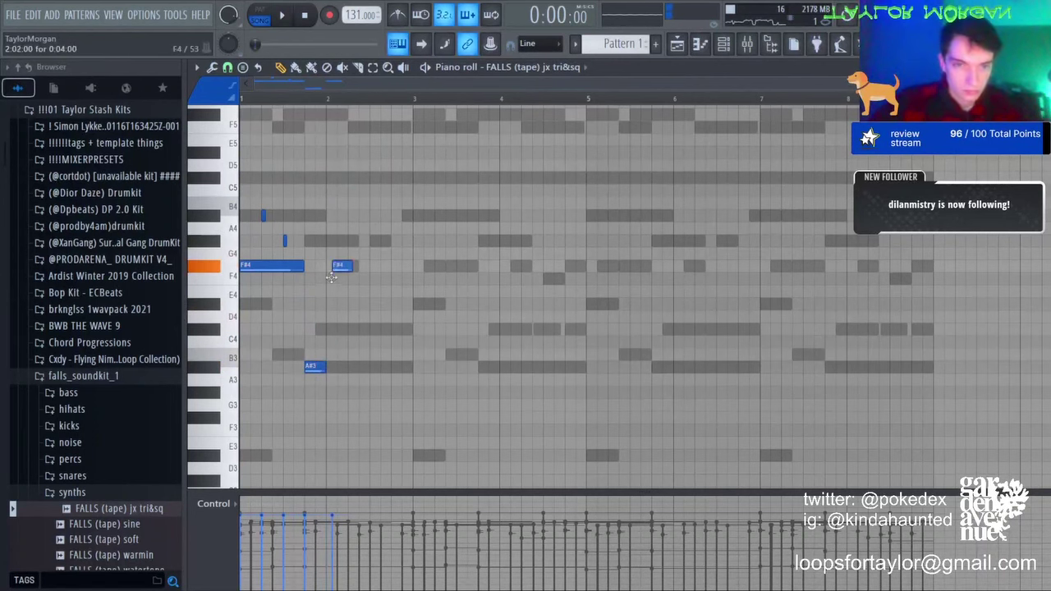
left_click_drag(329, 279, 323, 277)
key("space")
key("ctrl+Up")
key("space")
key("ctrl+a")
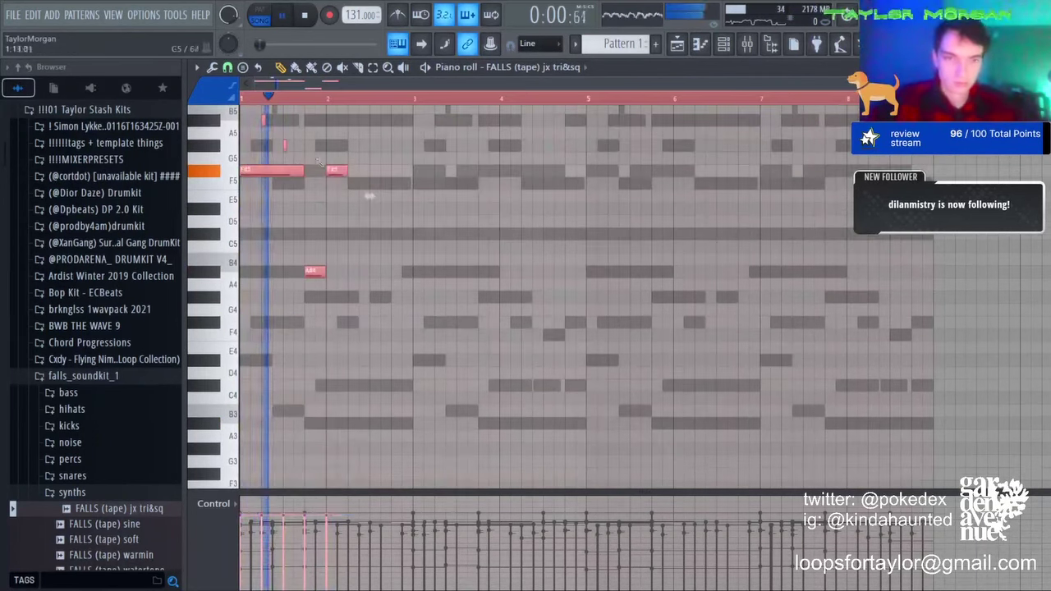
key("ctrl+d")
scroll(369, 195, "up", 2)
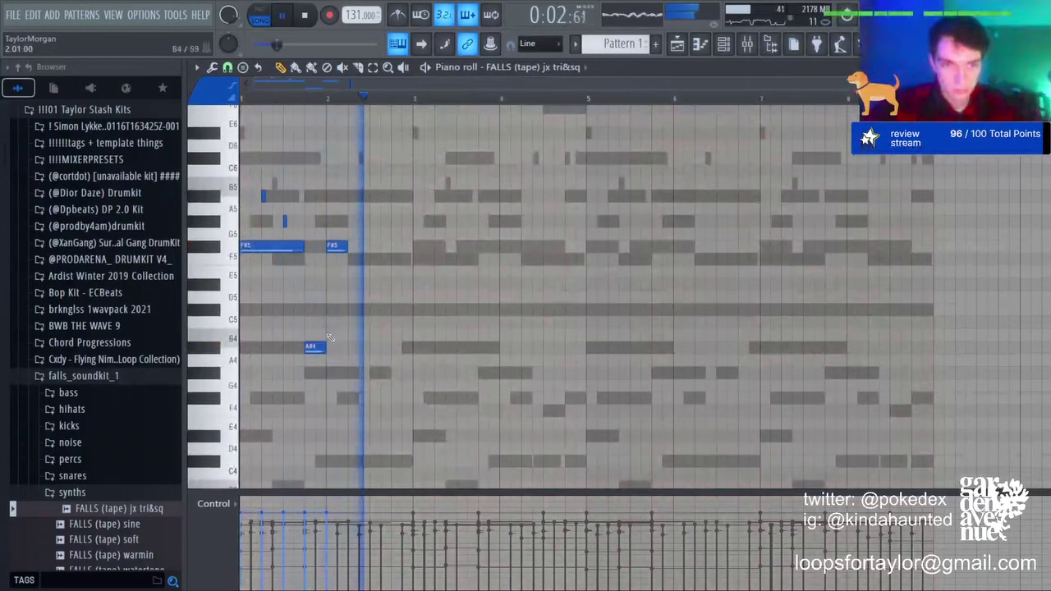
Step: Add an F5 note from bar 2 to bar 3 and duplicate the first four notes two bars later
left_click(355, 258)
left_click_drag(367, 260, 412, 261)
key("ctrl+b")
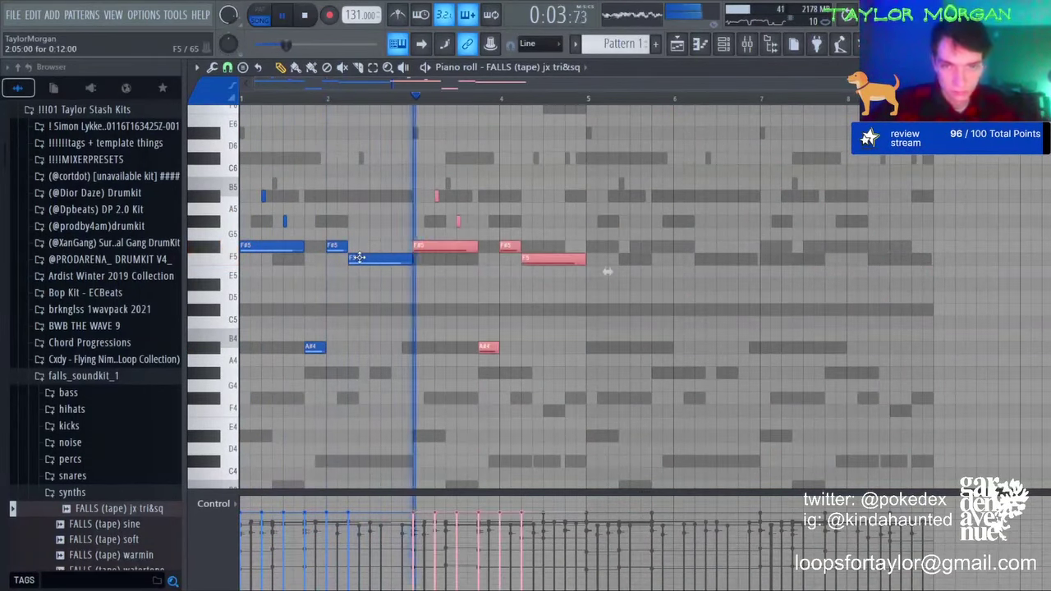
key("ctrl+d")
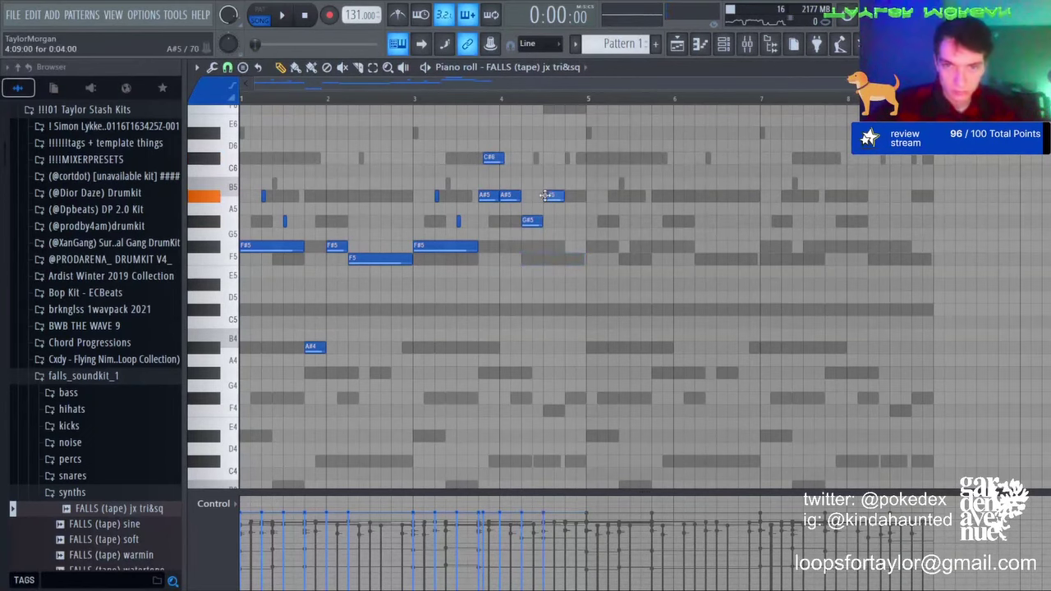
scroll(554, 113, "up", 3)
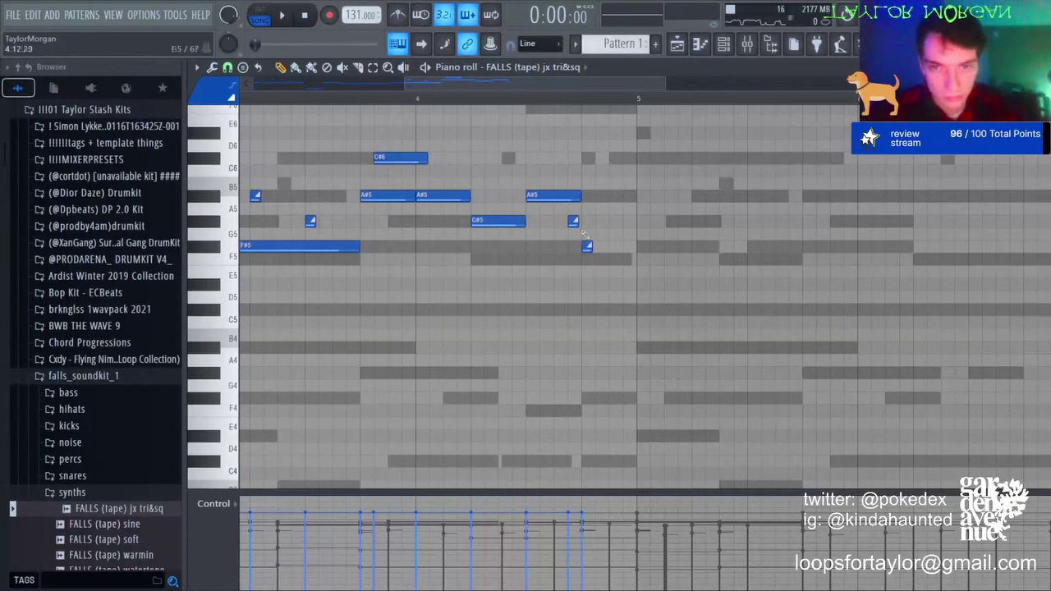
scroll(626, 103, "down", 3)
key("space")
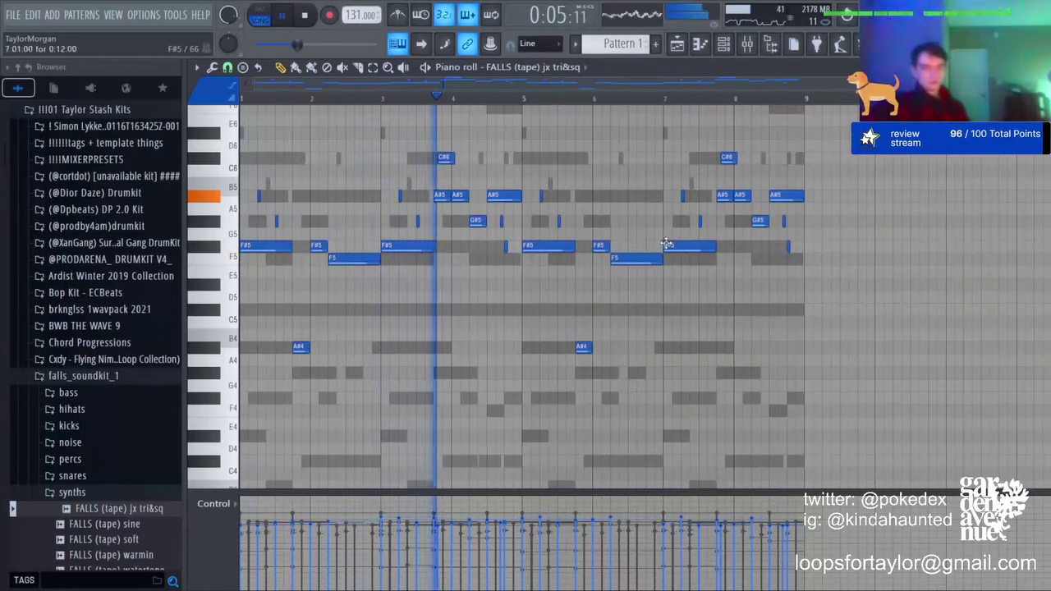
Step: Shorten the C#6 note and replace the long A#5 near bar 4 with a short note
left_click(376, 67)
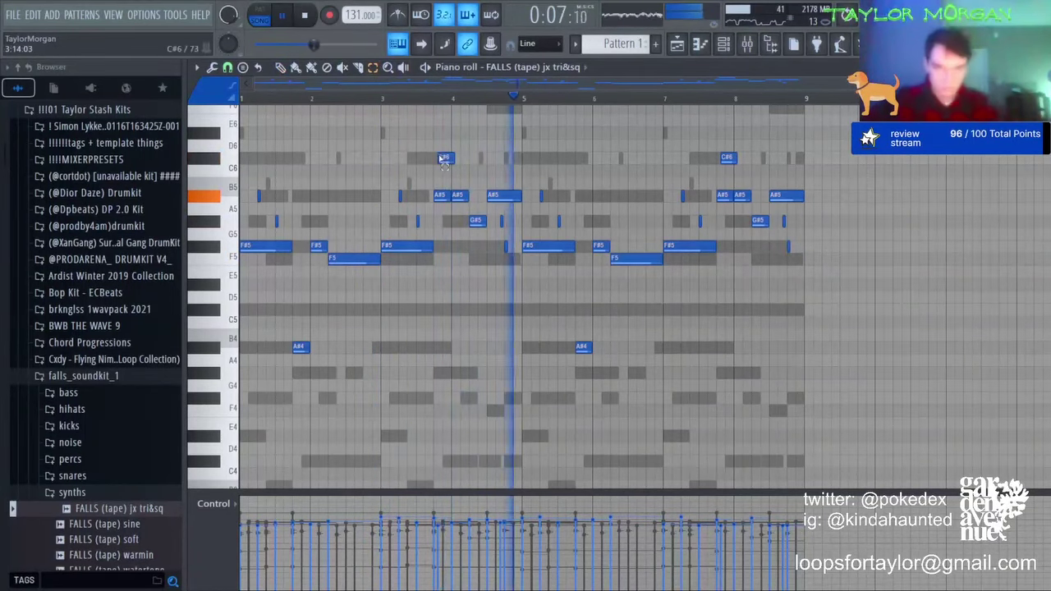
left_click(446, 157)
key("shift+d")
left_click(279, 71)
key("space")
key("space")
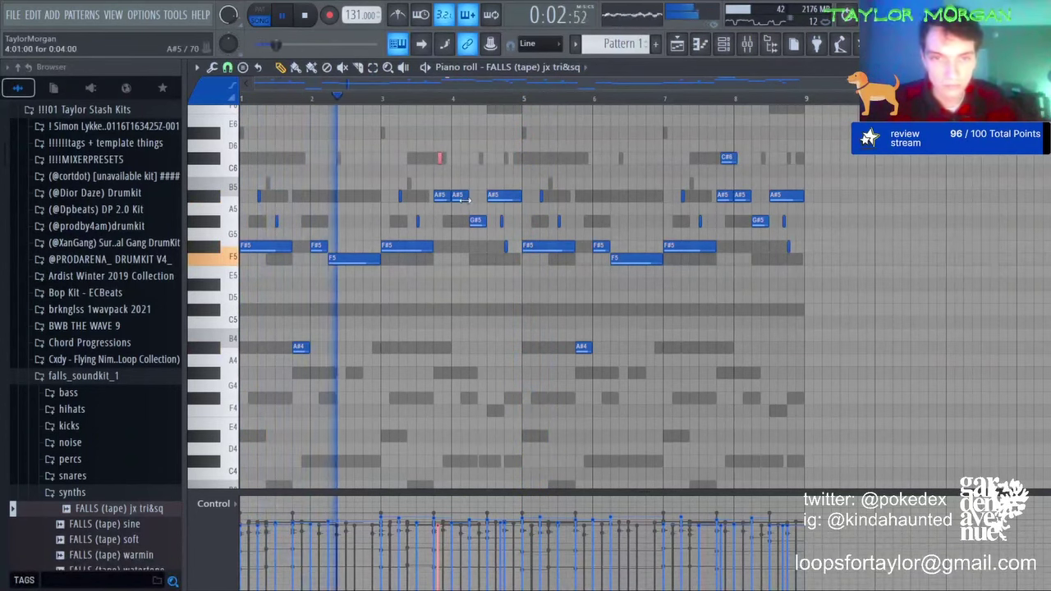
left_click(441, 157)
right_click(460, 195)
mouse_move(453, 182)
left_mouse_down()
mouse_move(453, 197)
mouse_move(469, 197)
left_mouse_up()
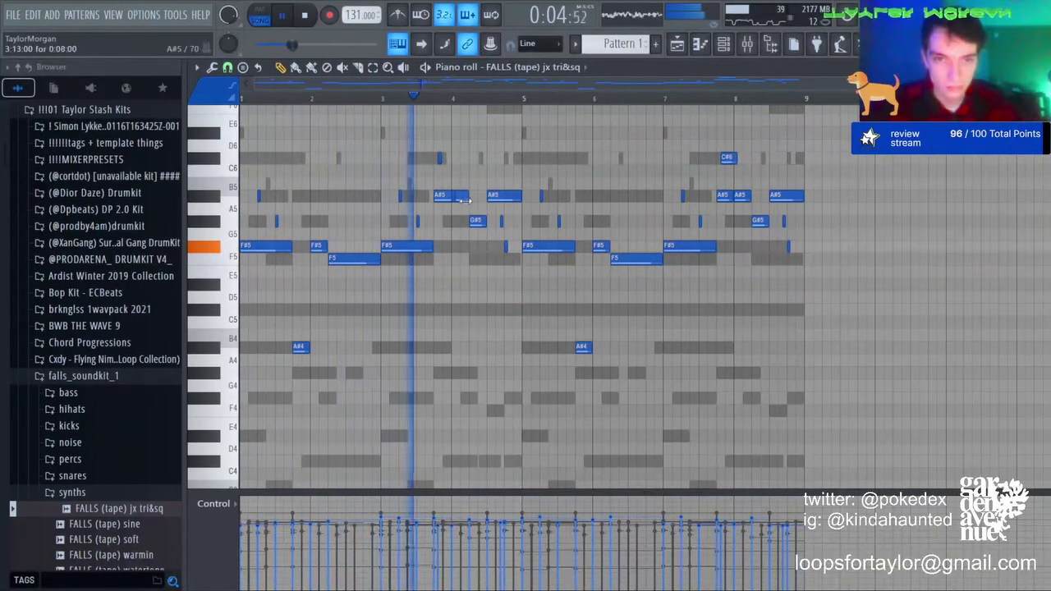
Step: Clear bars 5–8 and fill them with a Ctrl+B repeat of bars 1–4
left_click_drag(526, 120, 1035, 417)
key("Delete")
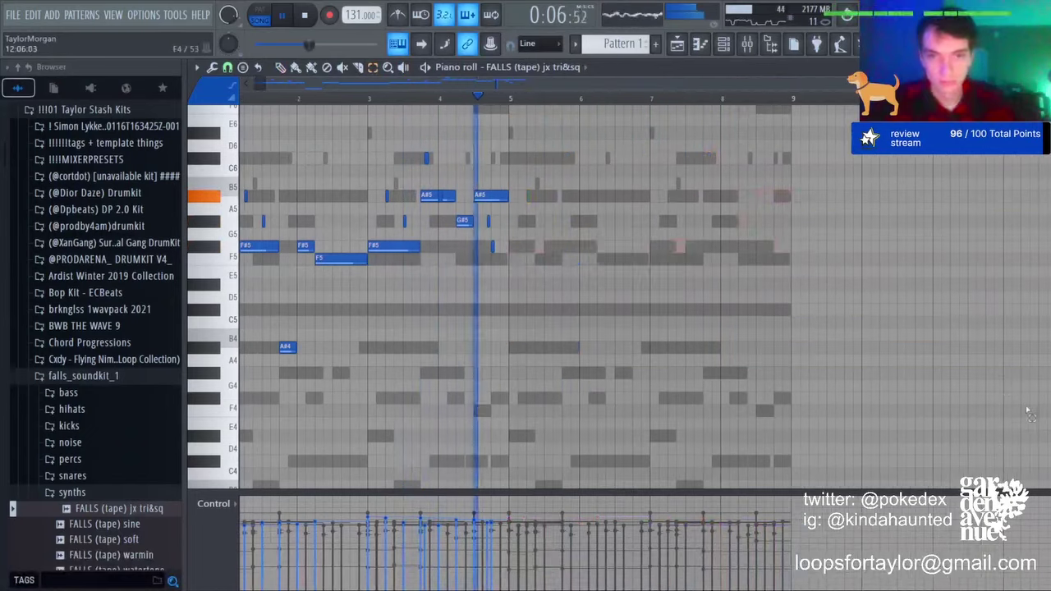
key("ctrl+b")
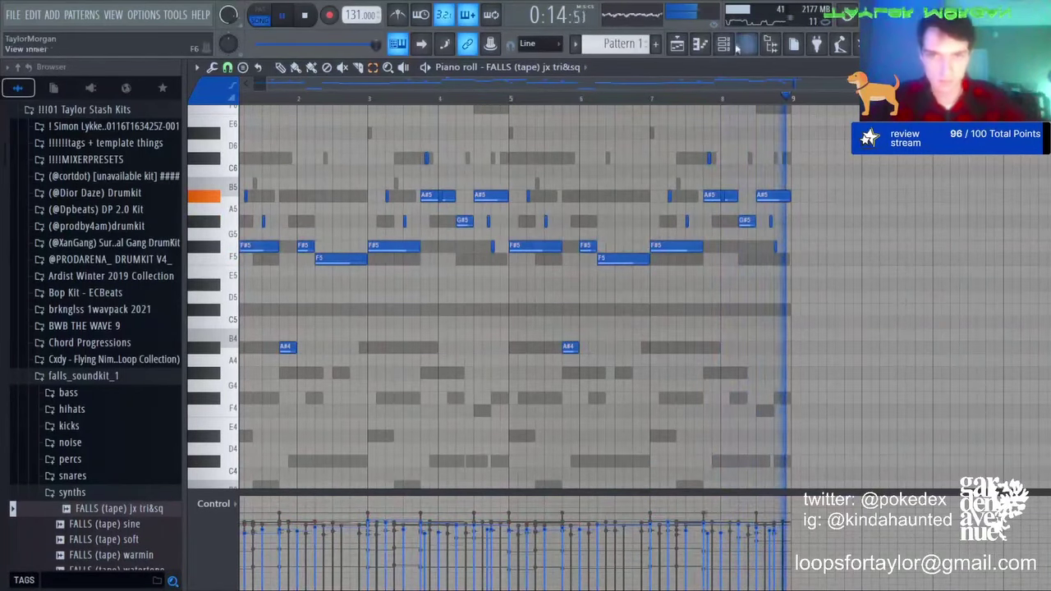
key("F6")
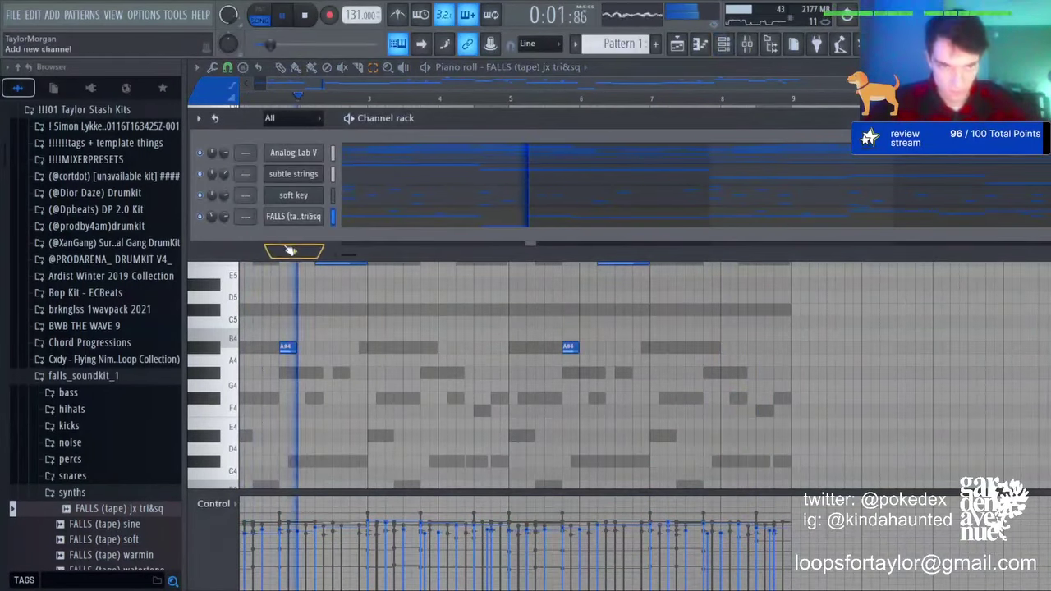
Step: Load Xpand!2 as a new celeste channel and bring up its piano roll
left_click(506, 217)
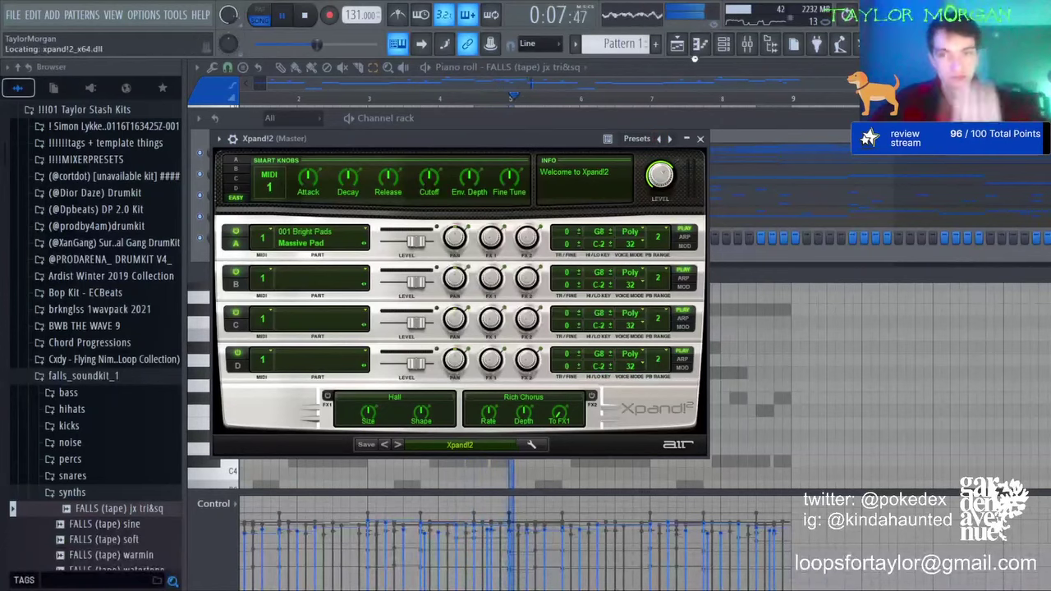
left_click(698, 45)
key("space")
scroll(349, 156, "up", 4)
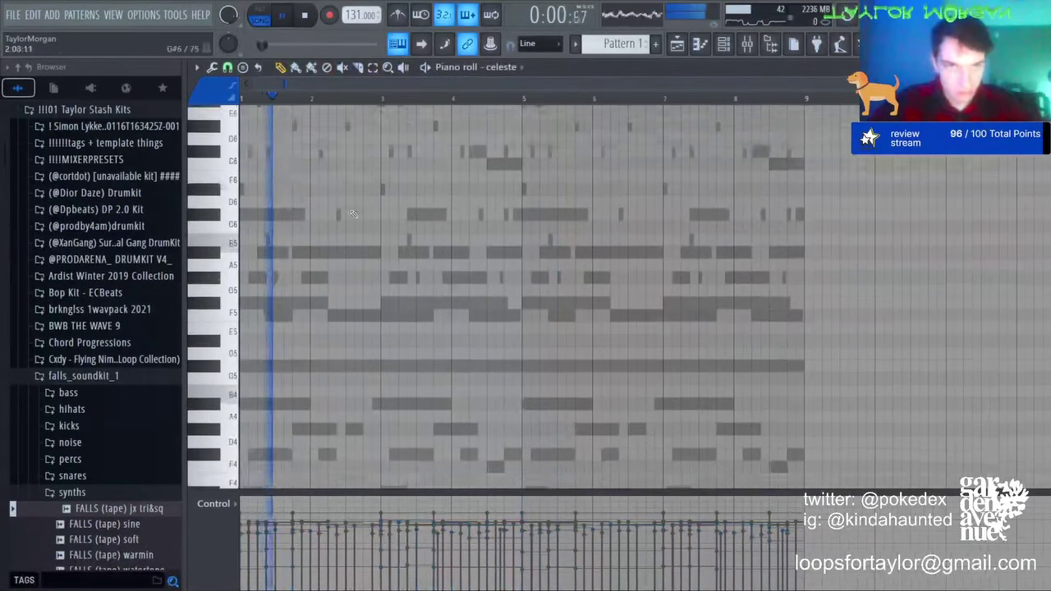
left_click_drag(333, 168, 321, 166)
key("space")
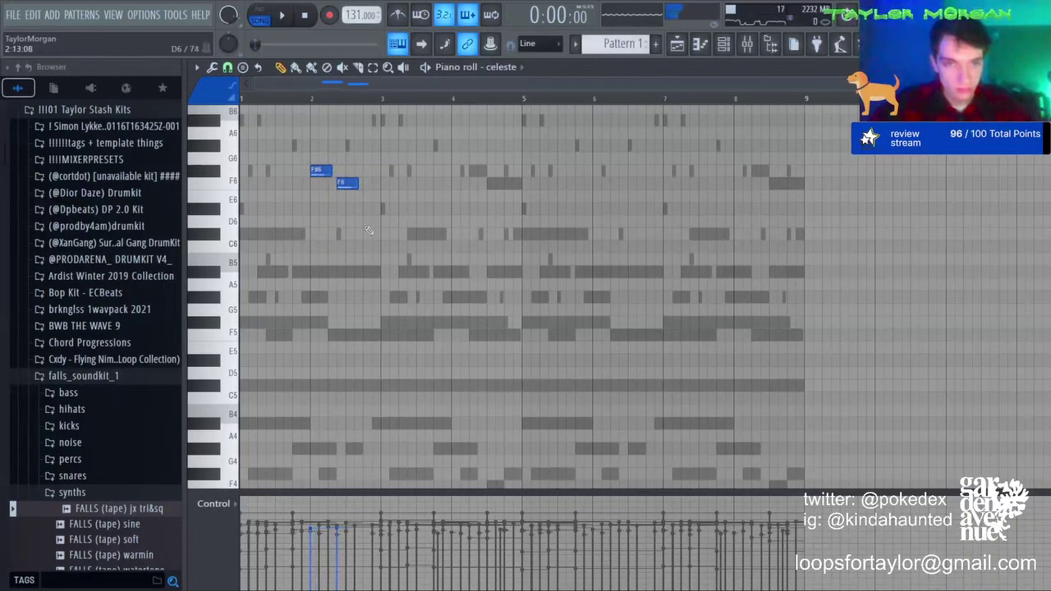
Step: Trim the C#6 to end at bar 3 and repeat the F#6/F6/C#6 motif through bar 8
left_click_drag(383, 233, 378, 234)
left_click_drag(382, 99, 243, 100)
key("ctrl+b")
key("ctrl+b")
key("ctrl+b")
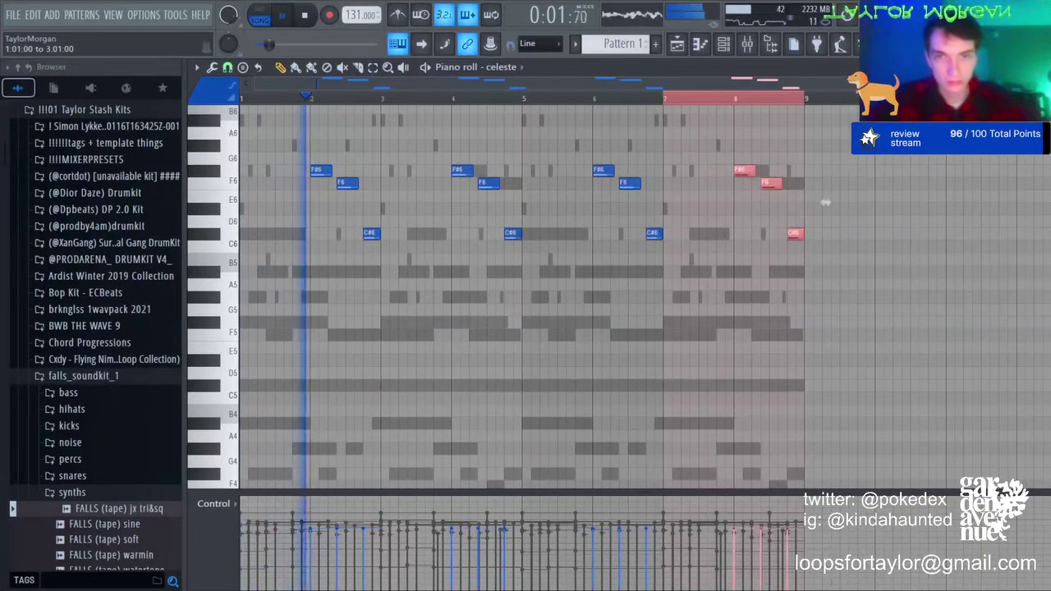
left_click(825, 202, "ctrl")
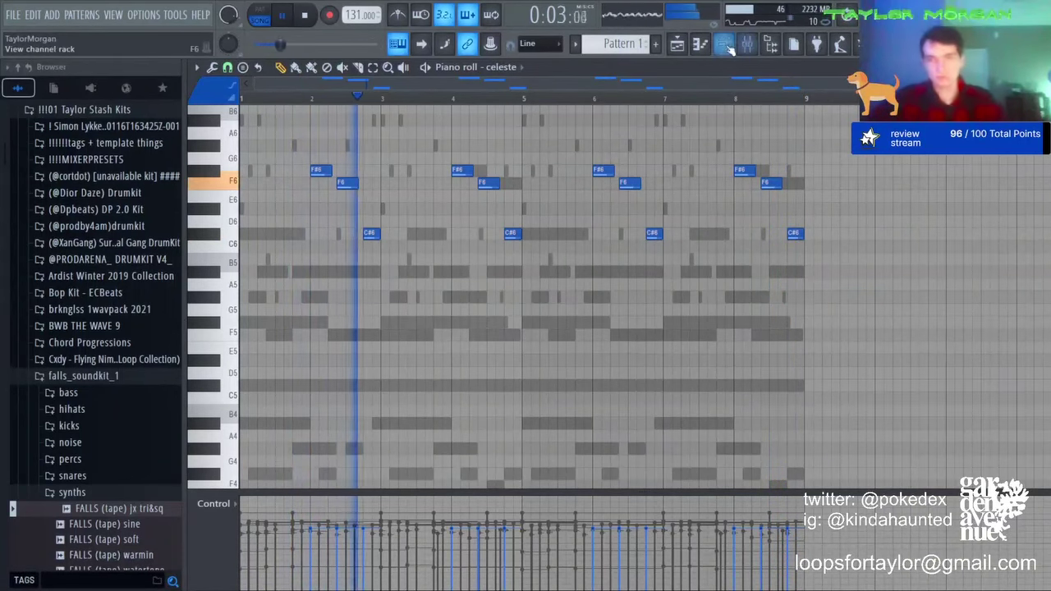
Step: Raise all celeste notes an octave, then drop the bars 6–8 notes back down
key("ctrl+a")
key("ctrl+Up")
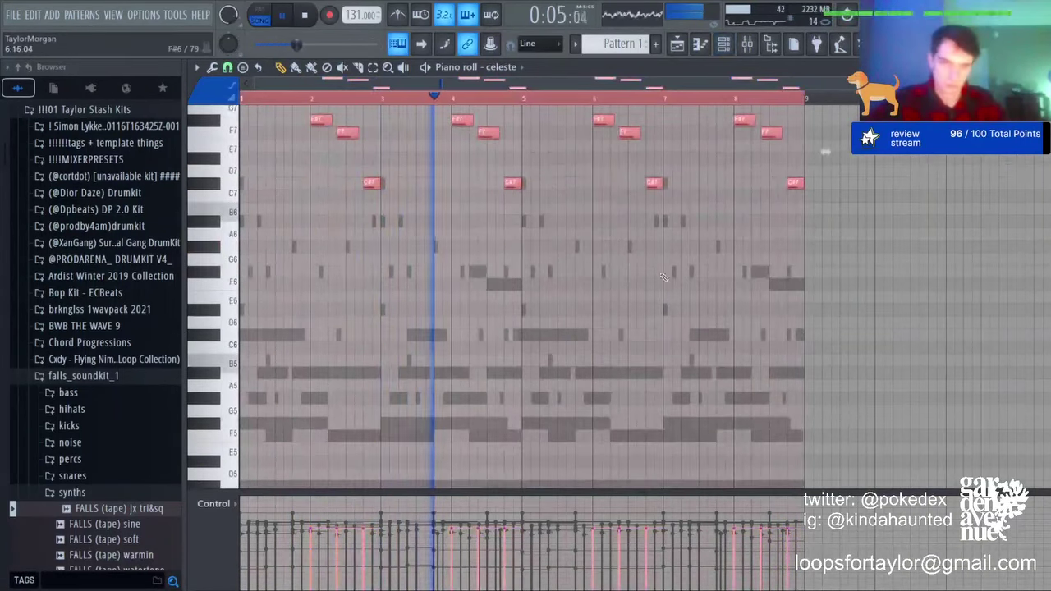
scroll(577, 138, "up", 1)
left_click_drag(580, 140, 1047, 409)
key("ctrl+Down")
key("ctrl+d")
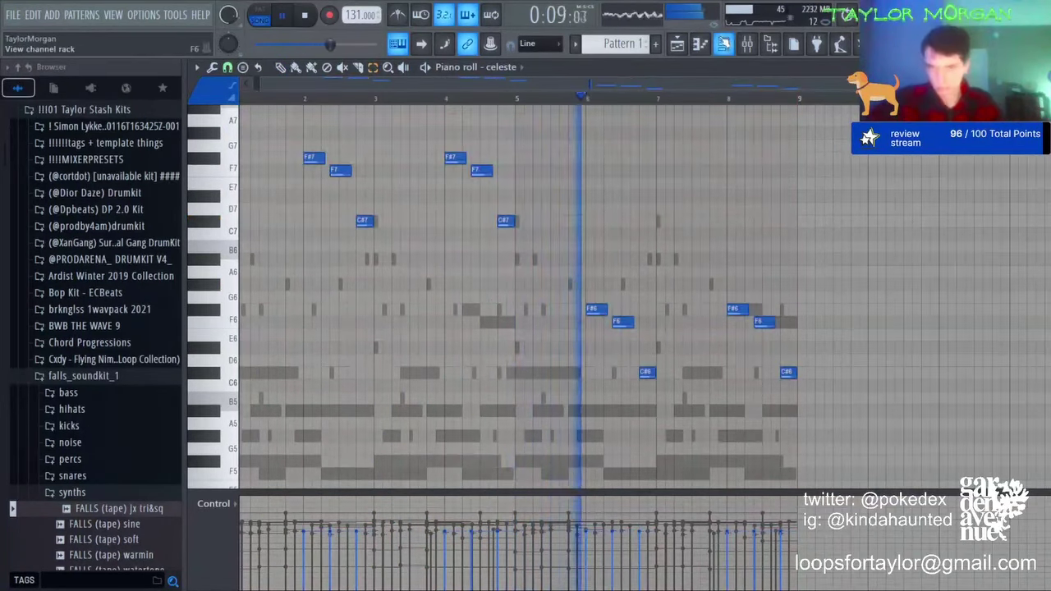
key("F6")
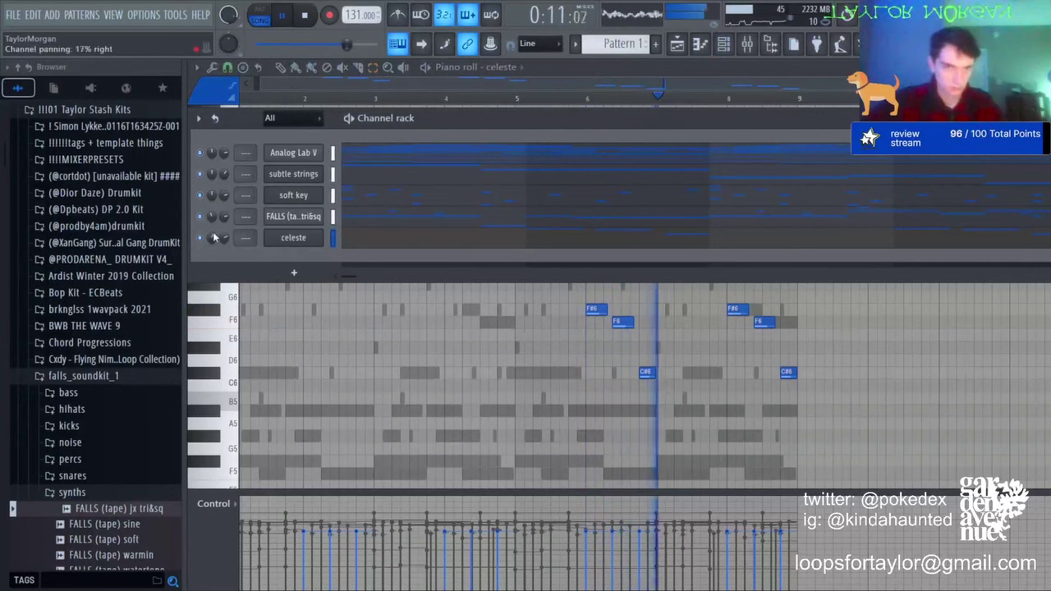
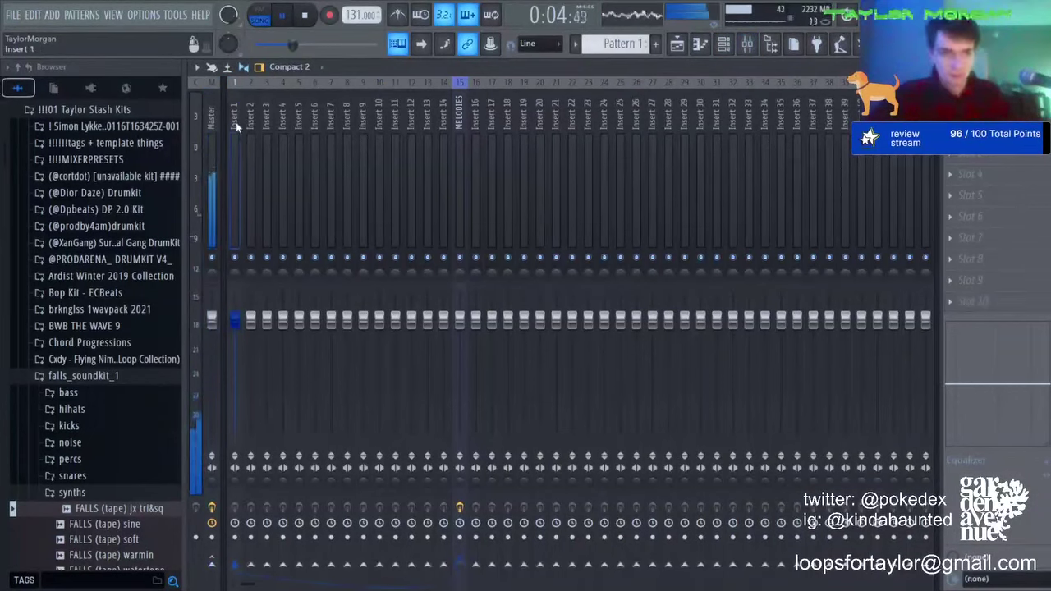
Step: Load ValhallaVintageVerb on the Analog Lab V track with Color NOW, 5.53 s decay and 16.2% mix
key("ctrl+shift+l")
right_click(235, 279)
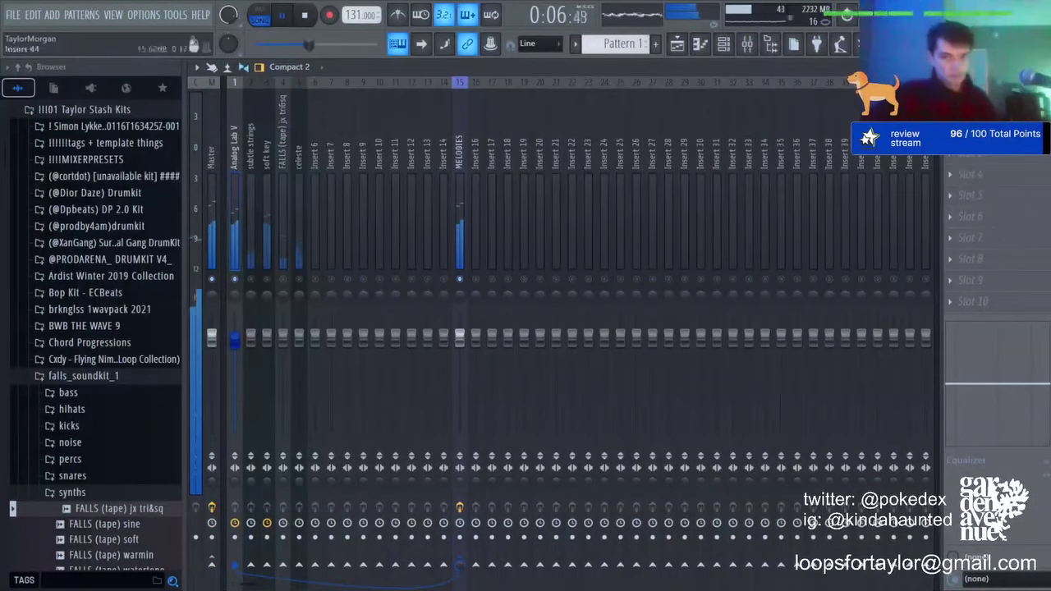
left_click(737, 102)
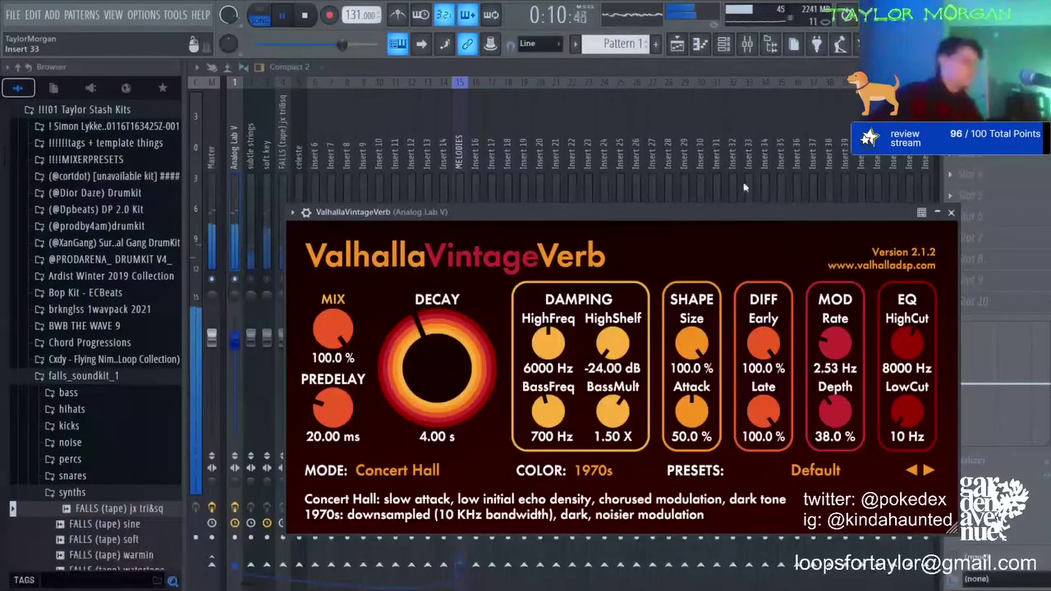
left_click(624, 468)
left_click(614, 517)
left_click_drag(415, 362, 413, 346)
left_click_drag(346, 319, 354, 458)
left_click_drag(335, 402, 335, 413)
left_click_drag(337, 324, 337, 336)
left_click(950, 212)
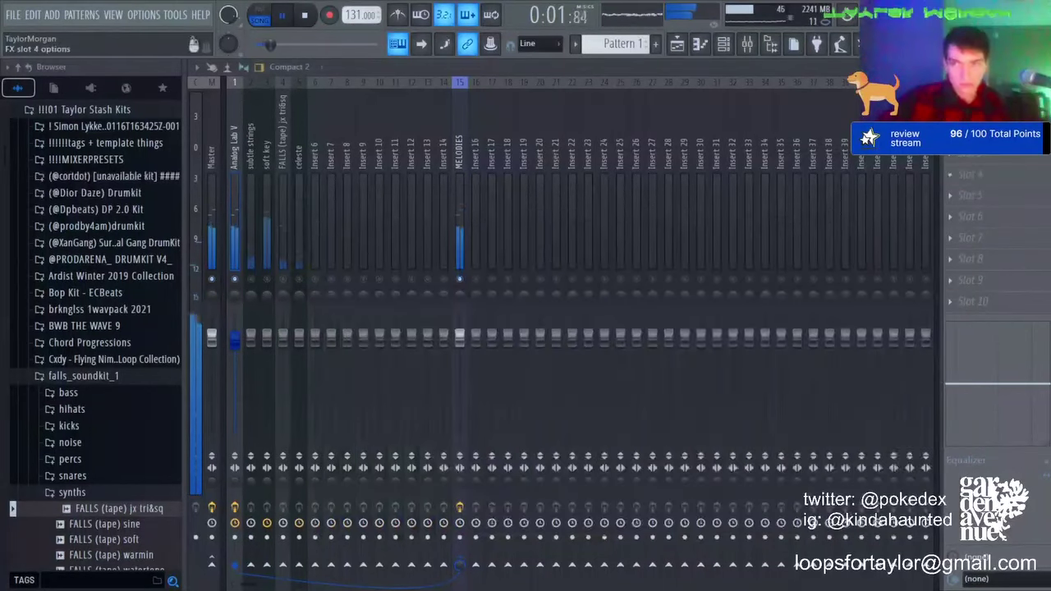
Step: Add Fruity Parametric EQ 2 with narrow cuts near 500 Hz and 1751 Hz
left_click(563, 392)
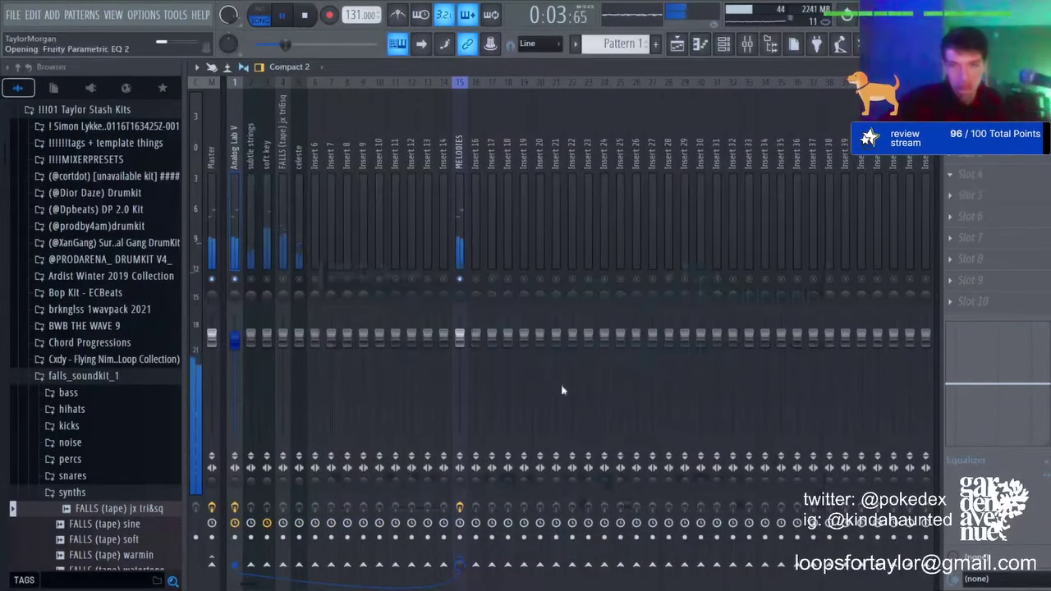
left_click_drag(508, 370, 513, 313)
left_click_drag(526, 418, 521, 377)
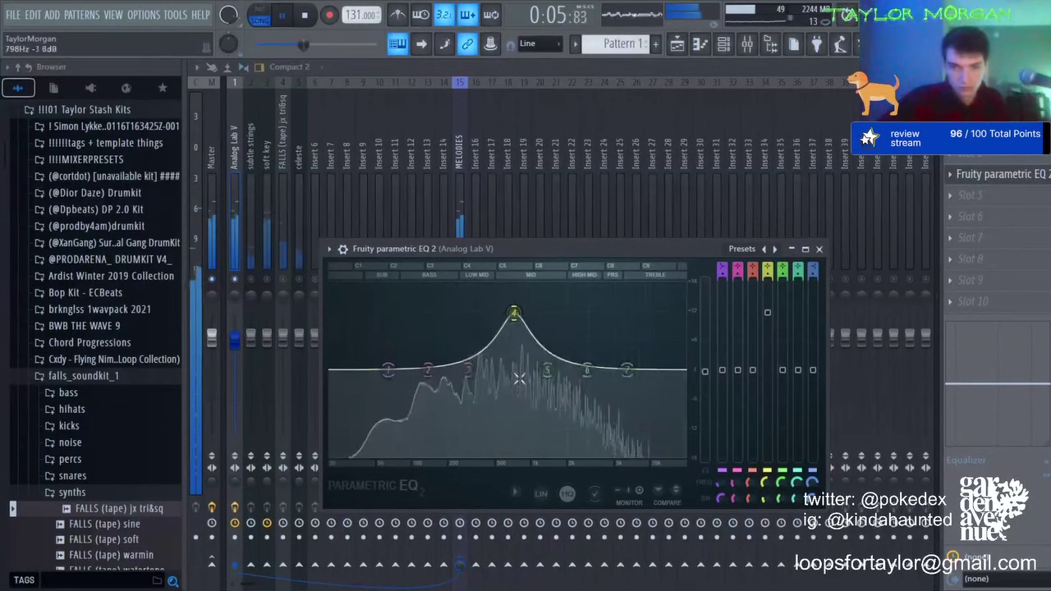
scroll(518, 319, "down", 8)
left_click_drag(517, 317, 500, 408)
left_click_drag(463, 374, 566, 393)
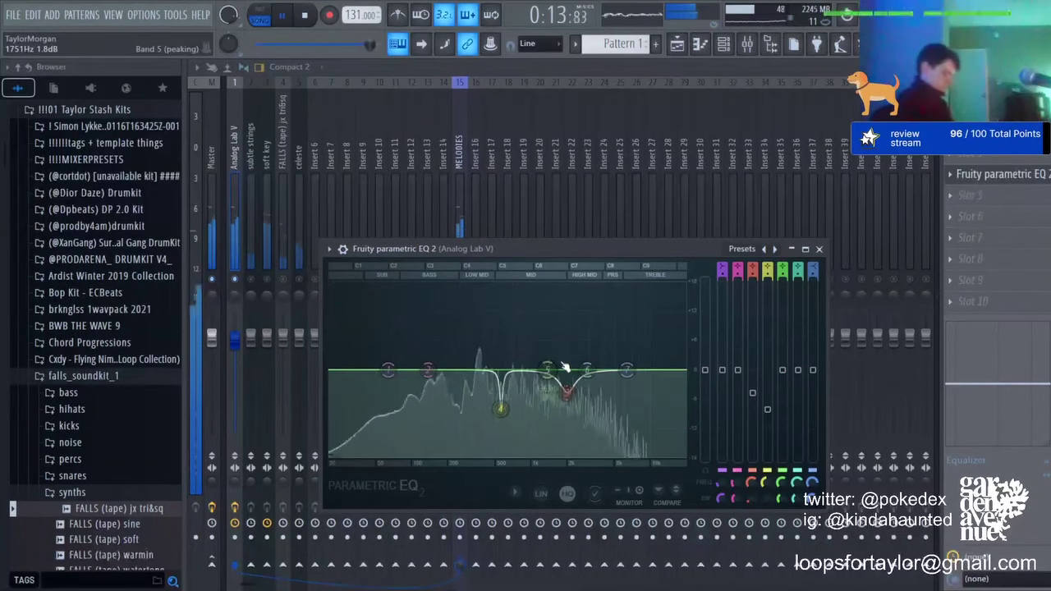
left_click(254, 276)
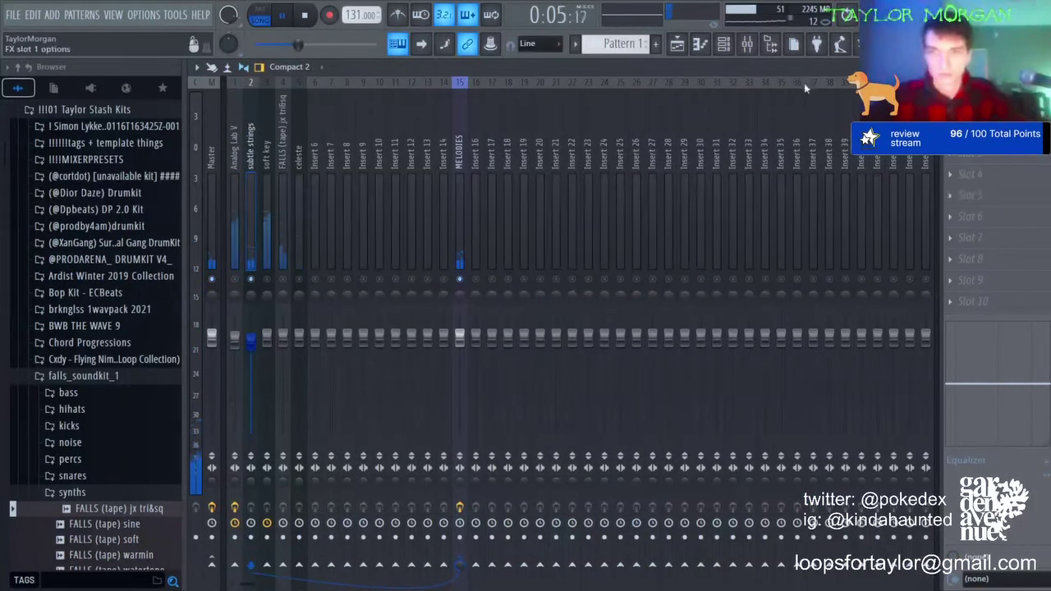
Step: Add Fruity Parametric EQ 2 to subtle strings with a low-end cut
left_click(778, 49)
left_click(1021, 193)
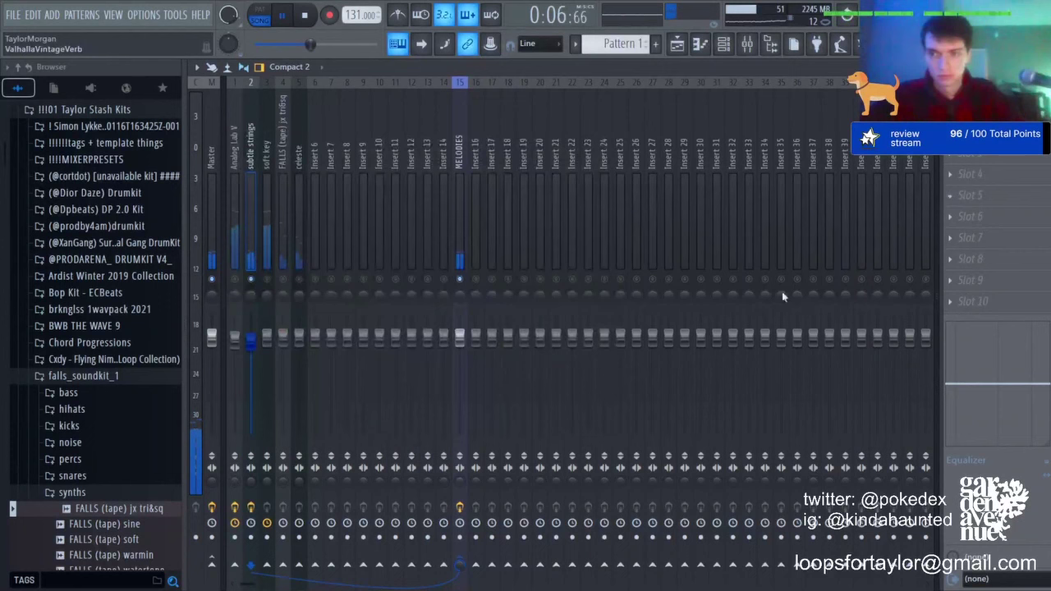
left_click(687, 436)
left_click_drag(294, 281, 472, 312)
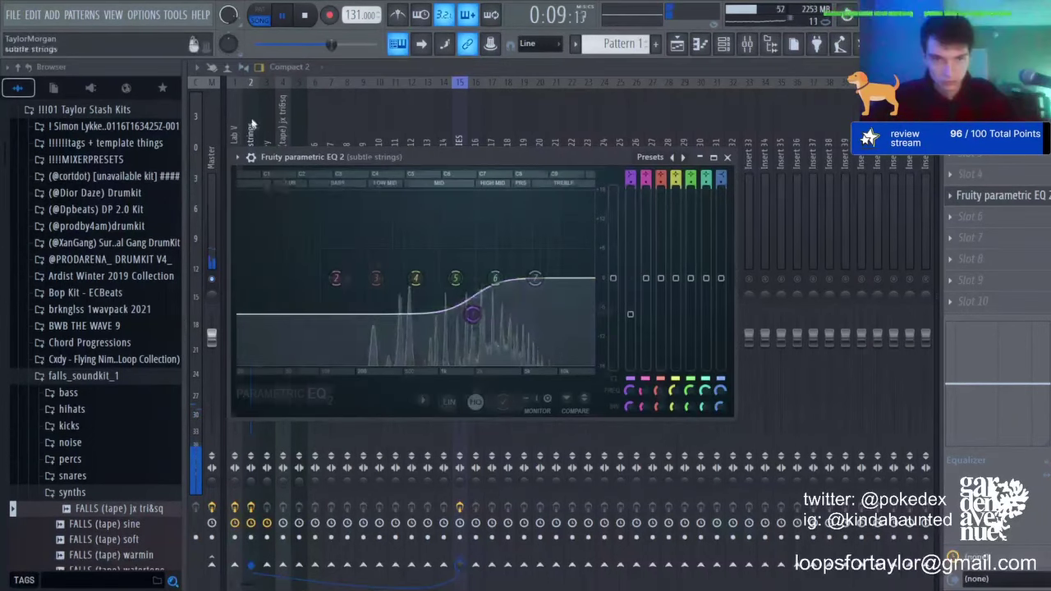
left_click(253, 131)
Step: Give soft key Fruity Delay 2 and a Parametric EQ 2 with band 4 lowered to about 185 Hz
left_click(266, 300)
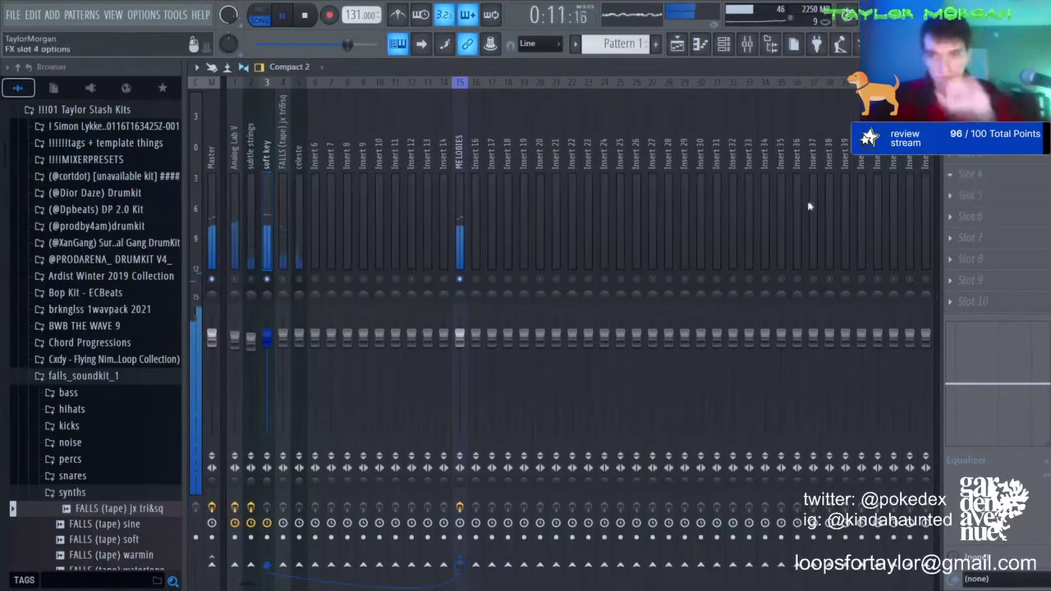
left_click(520, 224)
left_click(1010, 176)
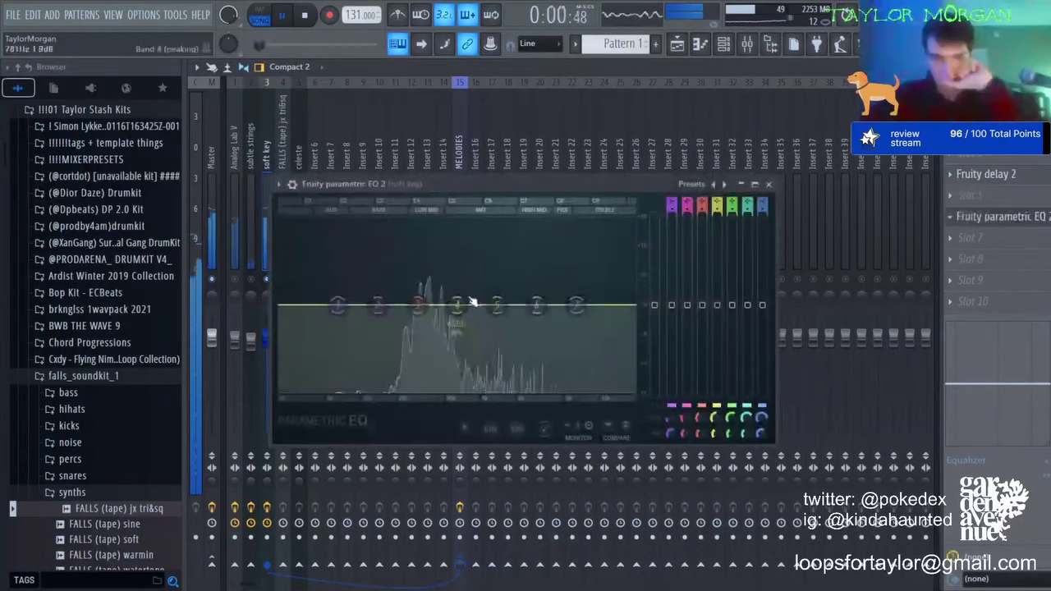
left_click_drag(459, 304, 416, 358)
left_click(981, 217)
Step: Add Tremolator to soft key with the 1-16th Sine preset, then solo the FALLS tape track
left_click(977, 234)
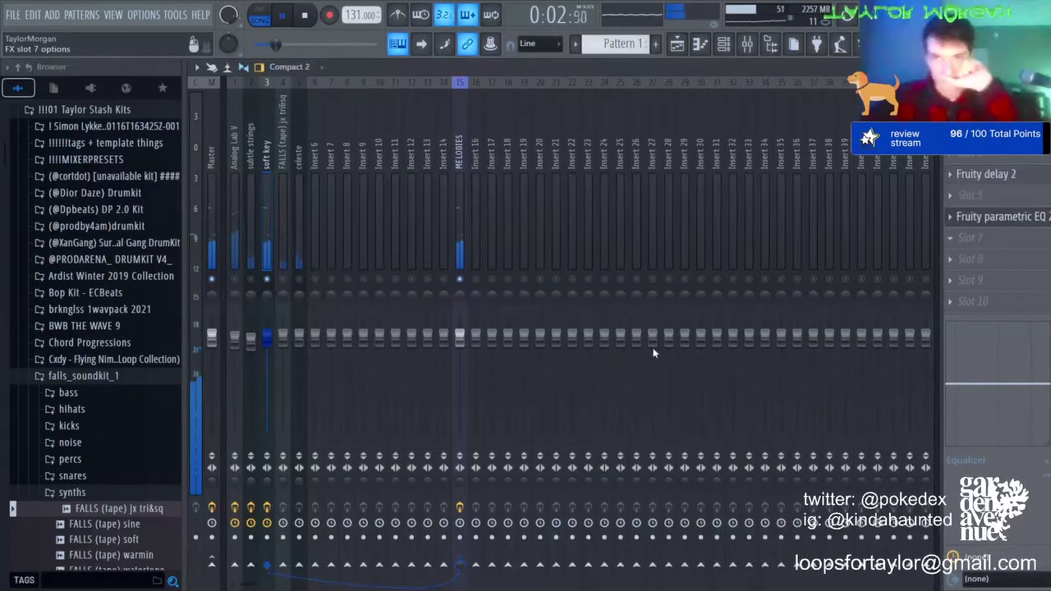
left_click(652, 350)
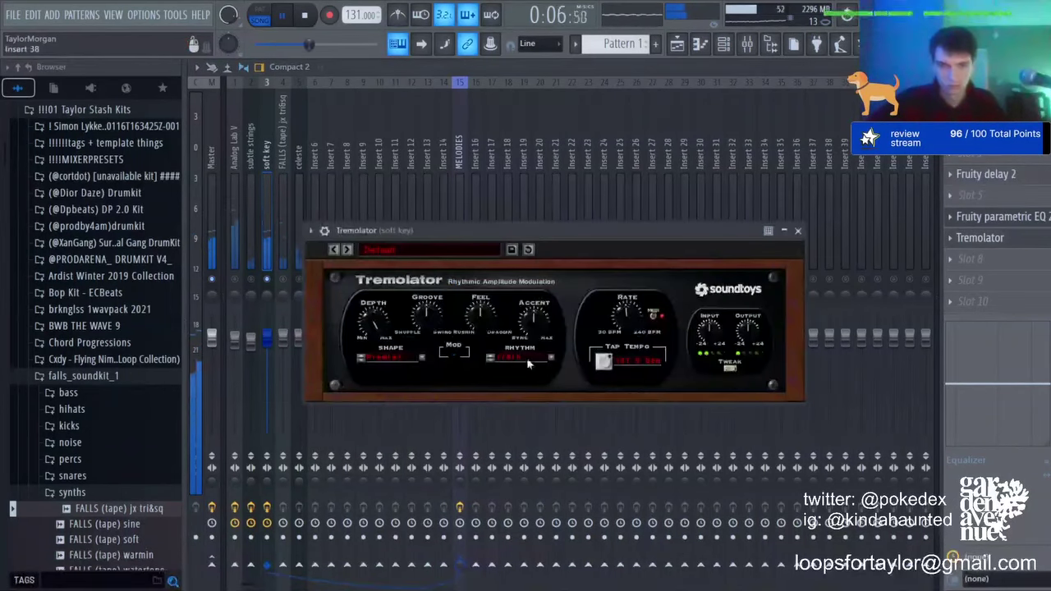
left_click(363, 243)
mouse_move(425, 278)
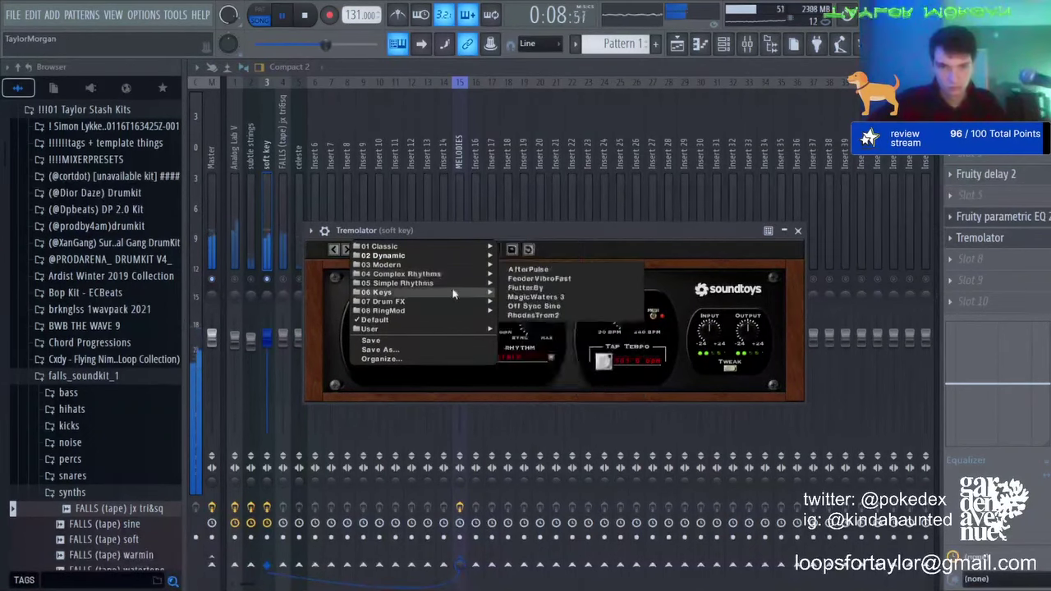
left_click(582, 336)
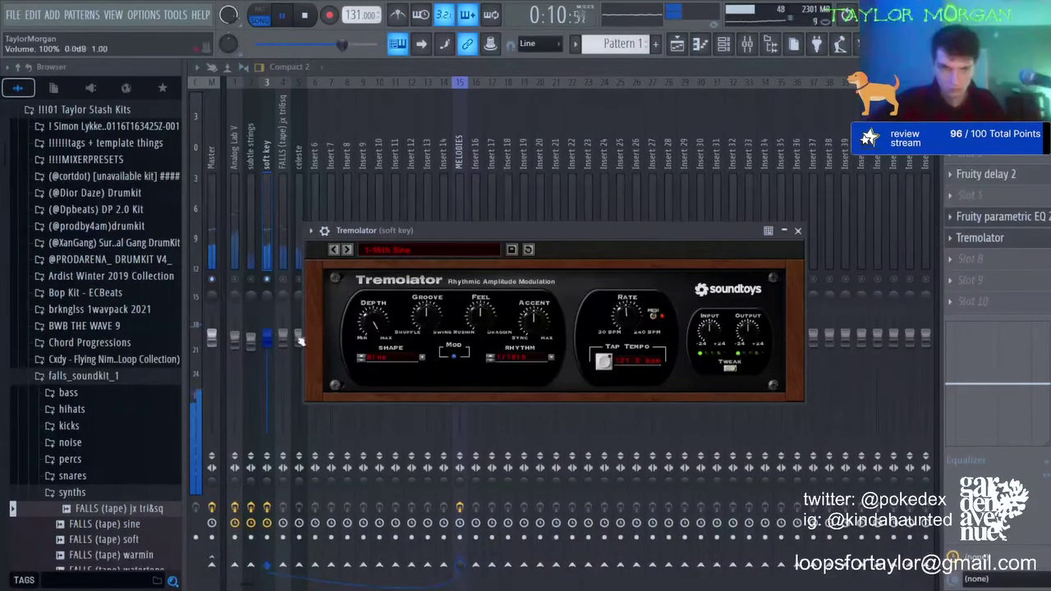
key("Escape")
right_click(283, 279)
left_click(281, 256)
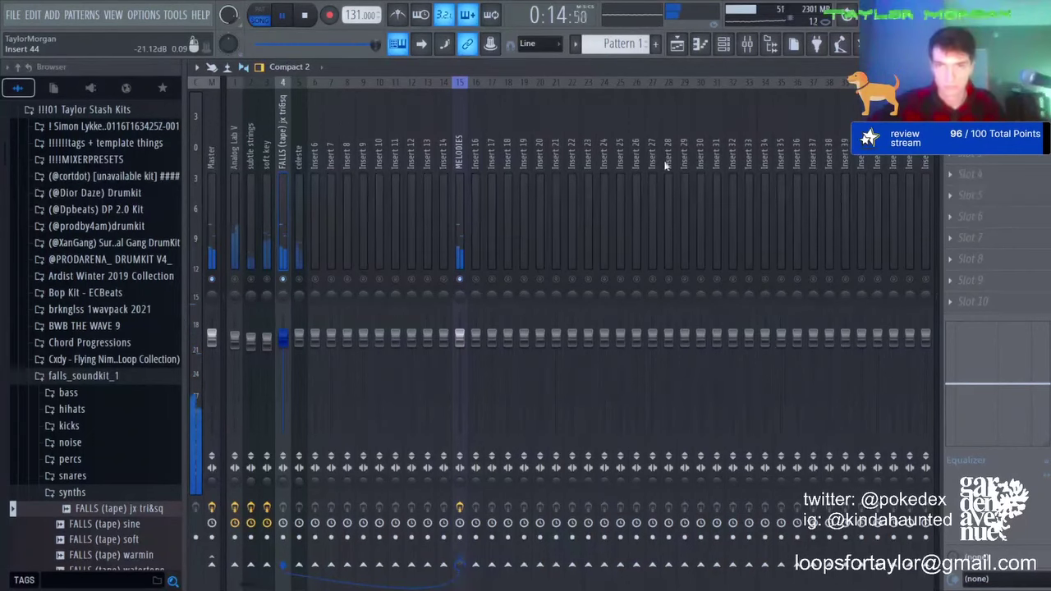
Step: Load Digitalis on the FALLS tape track with the Dial-up preset and lower its fader
left_click(765, 187)
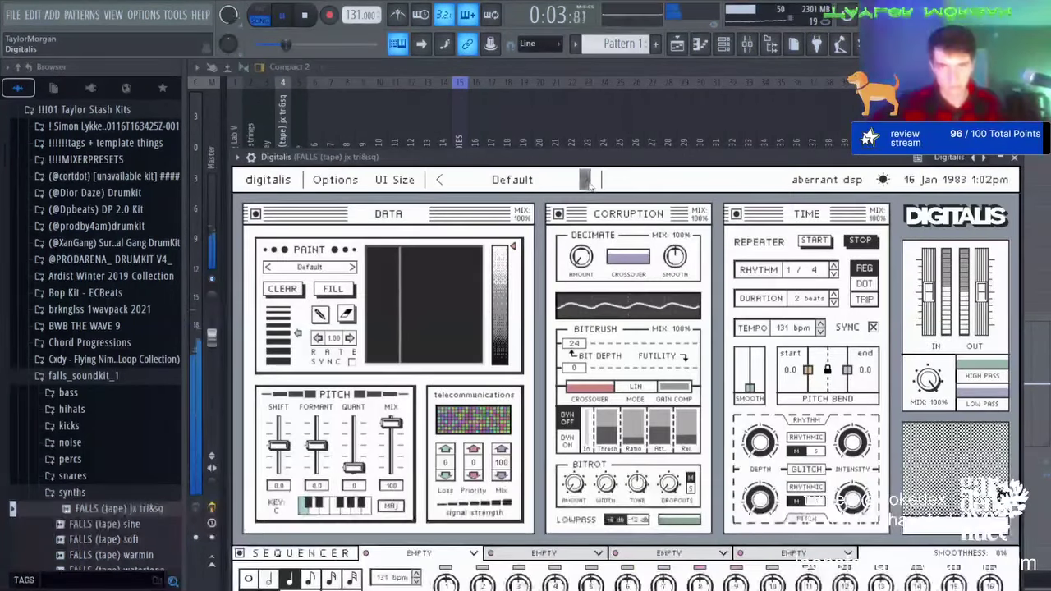
left_click(587, 183)
left_click(588, 182)
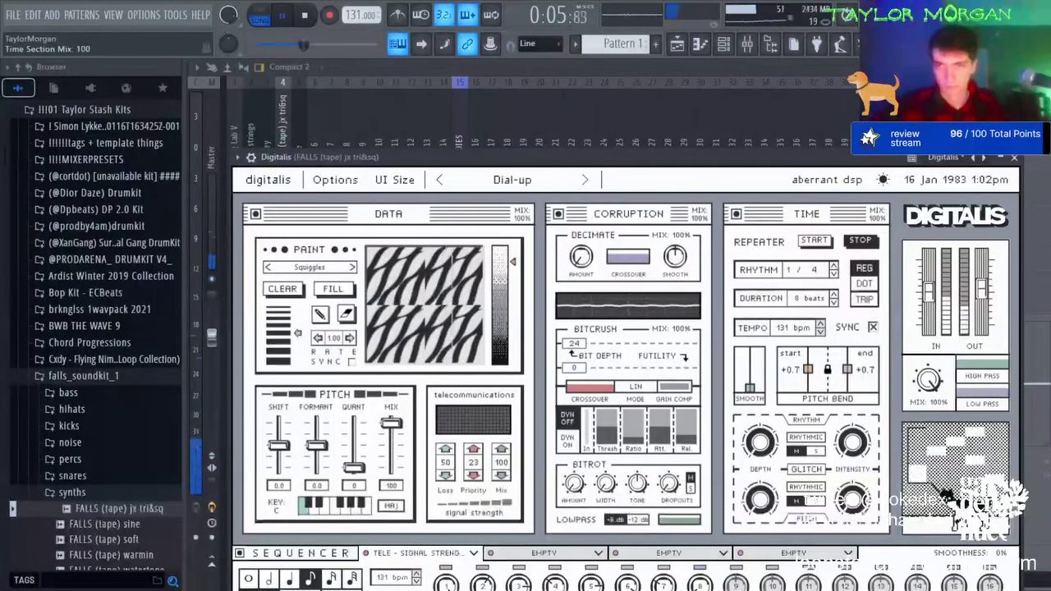
left_click(1013, 157)
mouse_move(283, 338)
left_mouse_down()
mouse_move(283, 351)
mouse_move(299, 347)
left_mouse_up()
right_click(298, 279)
right_click(283, 278)
right_click(283, 278)
Step: Solo celeste, add Backmask at 60% mix, then unsolo it
right_click(299, 279)
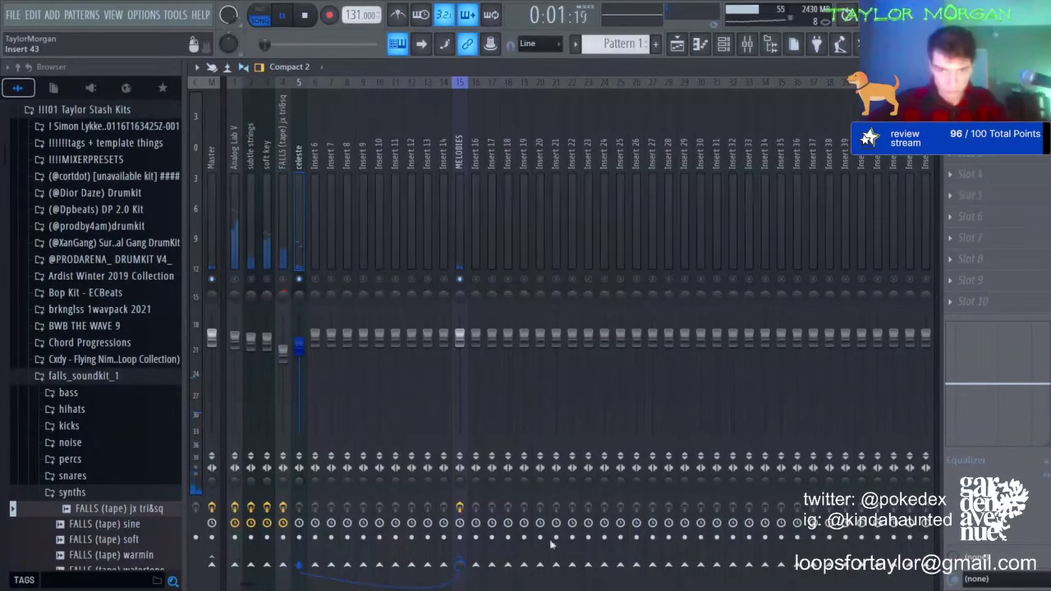
left_click(669, 537)
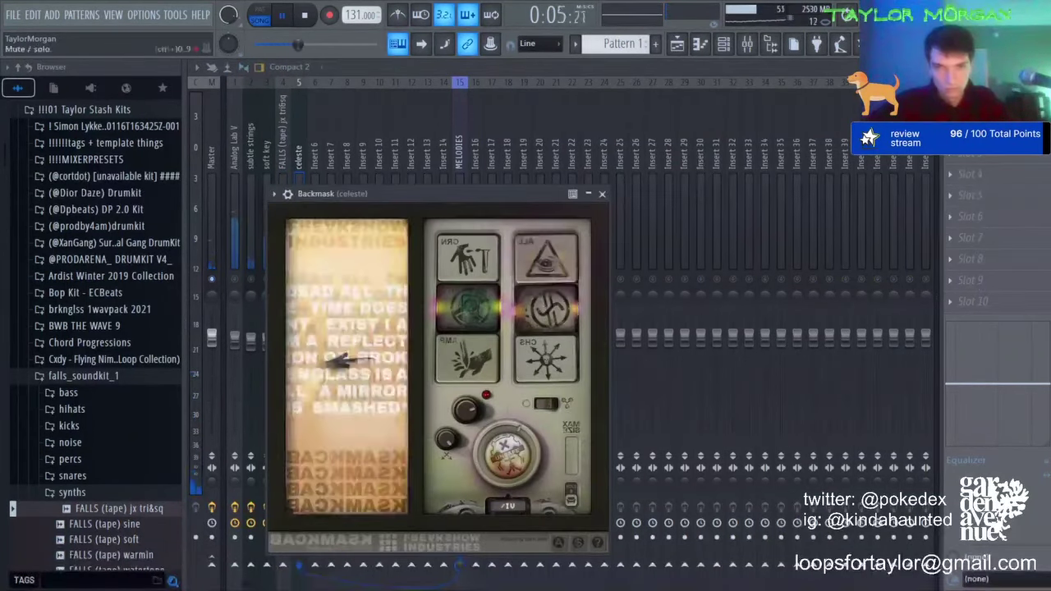
left_click_drag(1029, 110, 1029, 141)
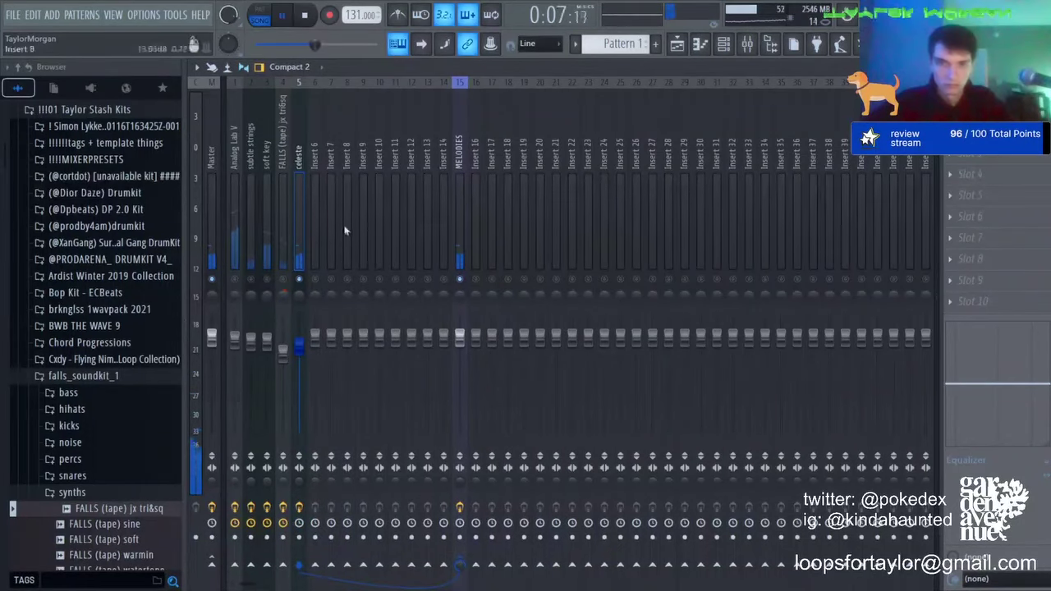
right_click(299, 279)
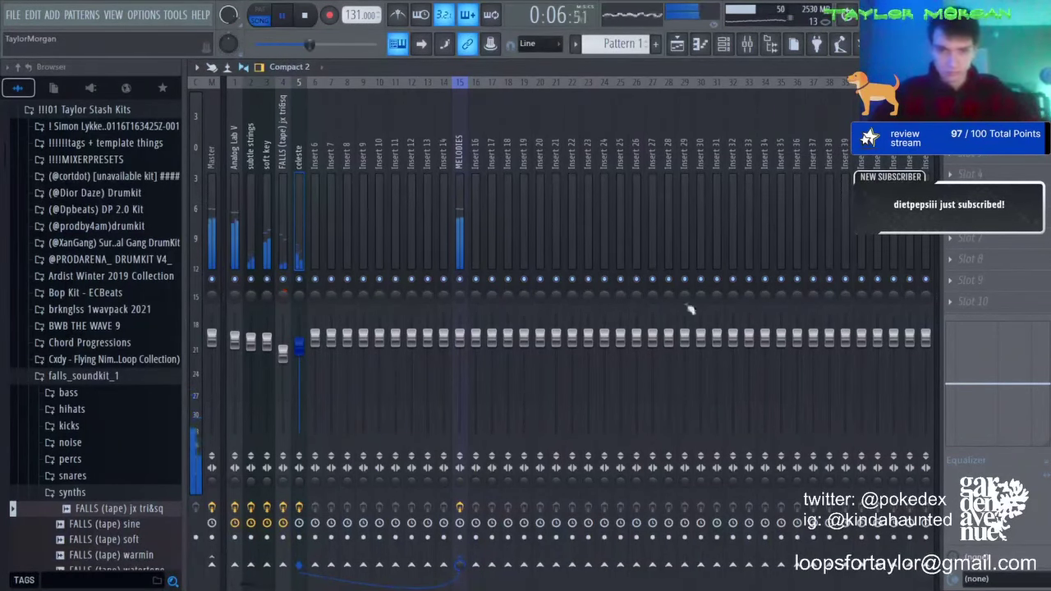
key("space")
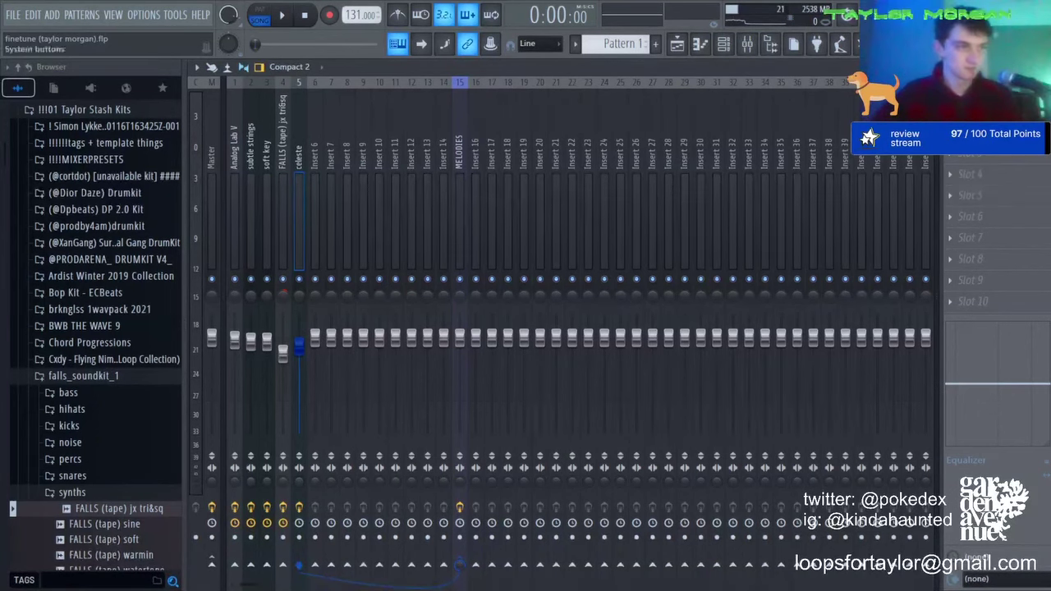
key("space")
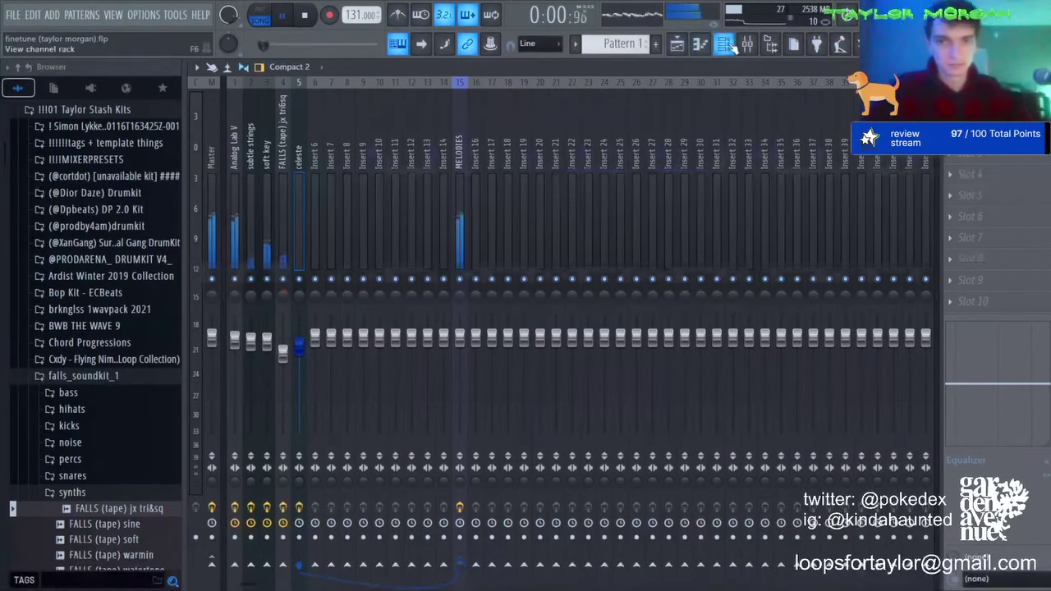
Step: Drag FALLS (tape) soft from the browser into the Channel Rack and open its piano roll
key("F6")
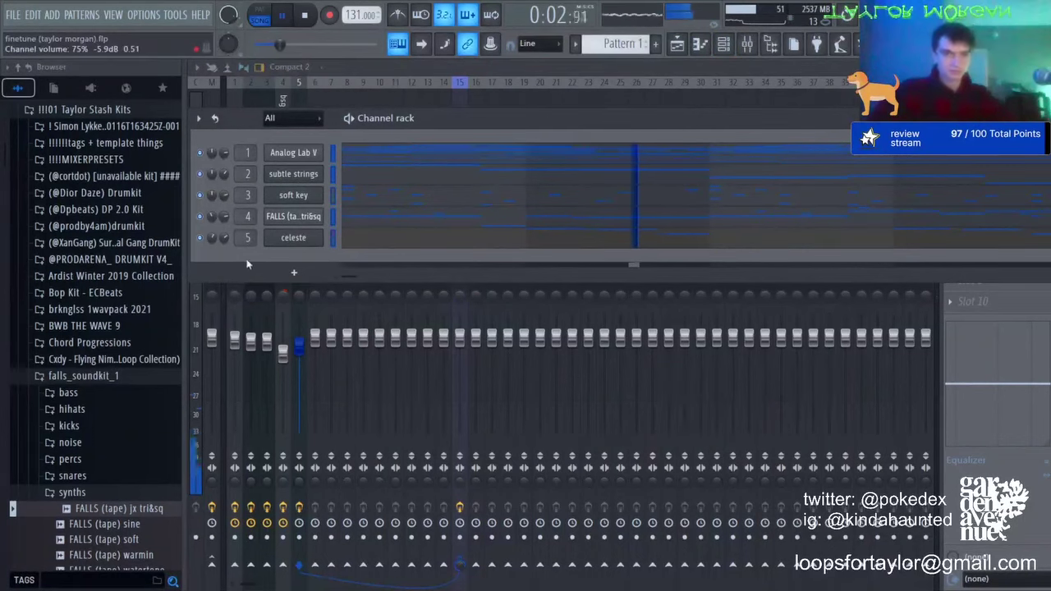
left_click_drag(144, 537, 306, 258)
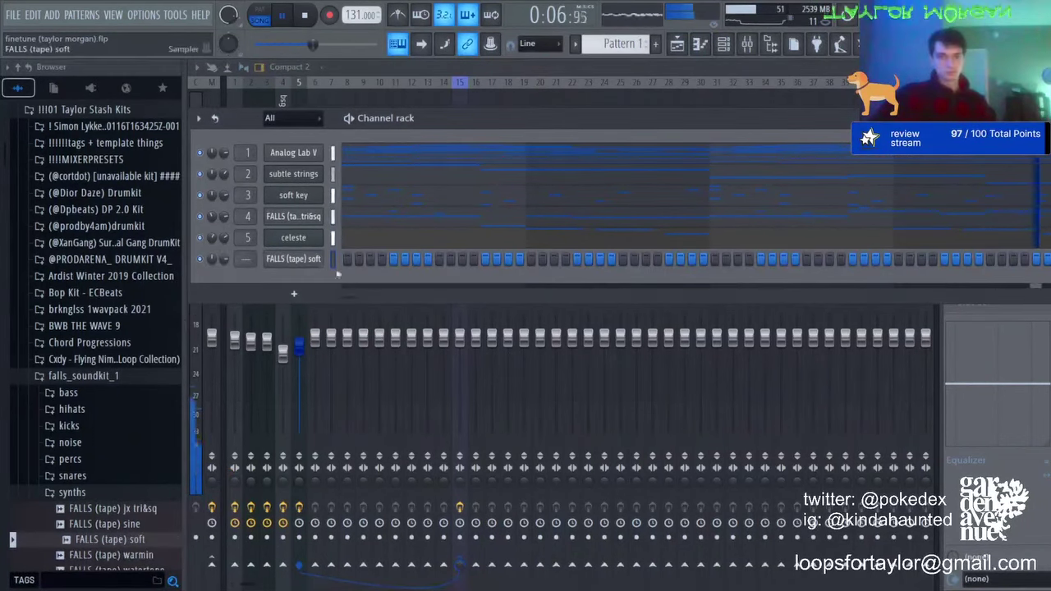
left_click(352, 259)
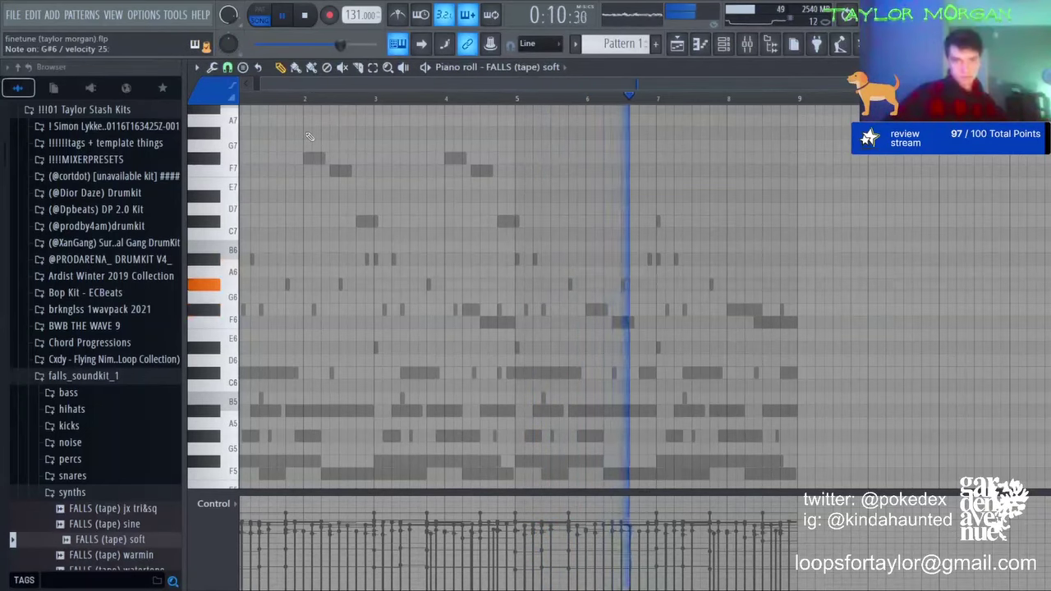
Step: Draw the opening A#6, G#6 and F#6 melody notes in bars 1–2, auditioning along the way
left_click(256, 284)
key("space")
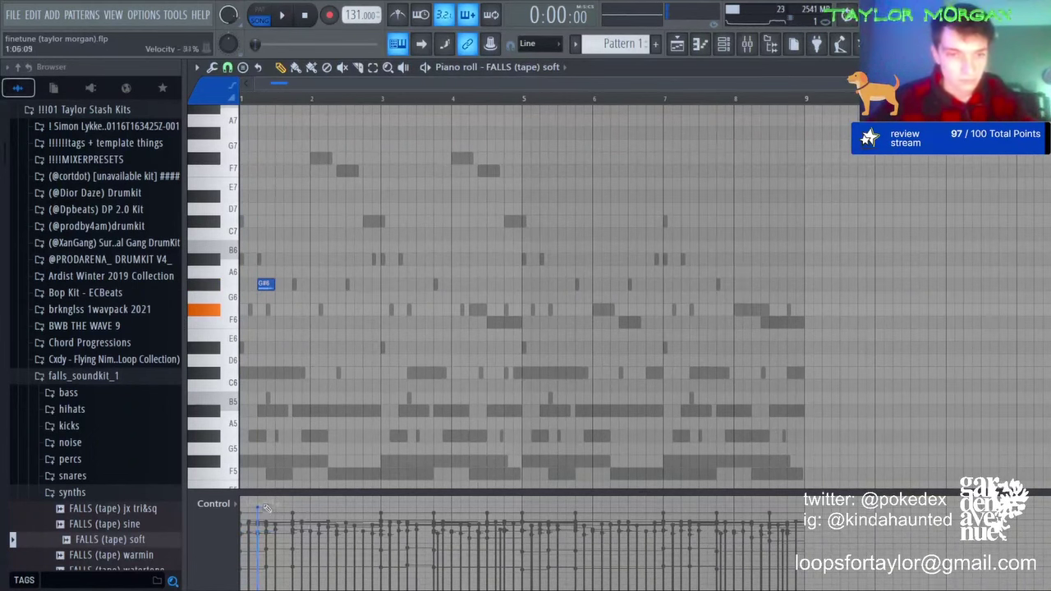
left_click(261, 258)
left_click(281, 284)
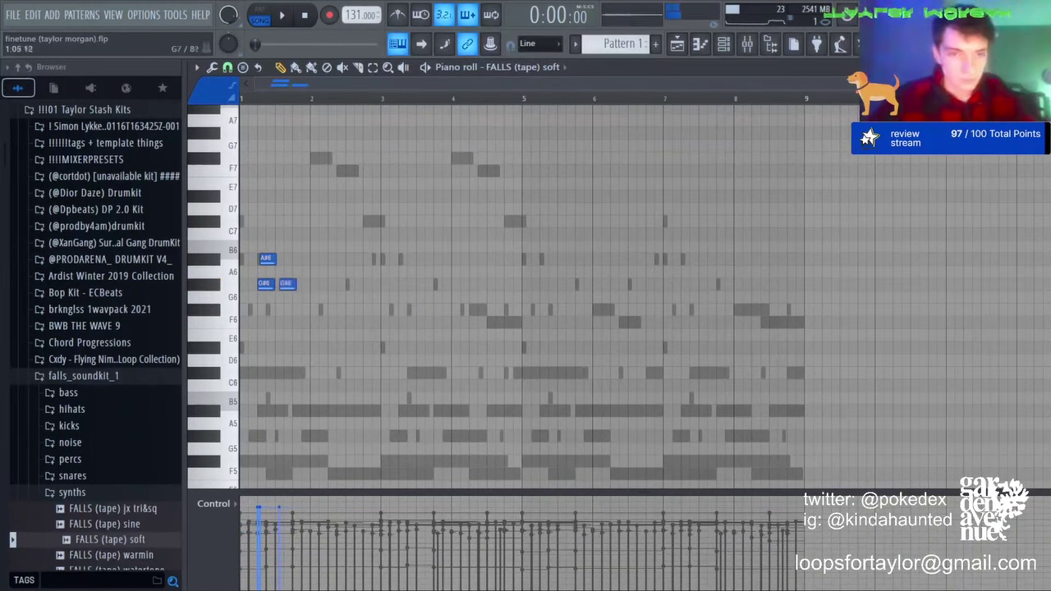
scroll(253, 86, "up", 3)
key("space")
left_click_drag(346, 284, 318, 315)
key("space")
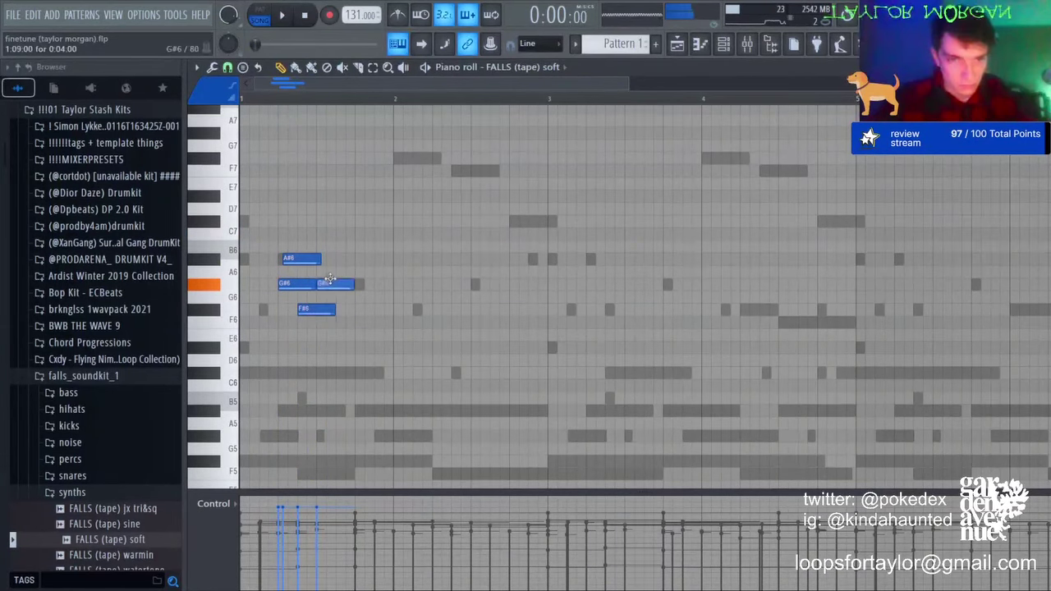
key("space")
mouse_move(344, 286)
left_mouse_down()
mouse_move(409, 313)
mouse_move(390, 312)
left_mouse_up()
key("space")
left_click(380, 286)
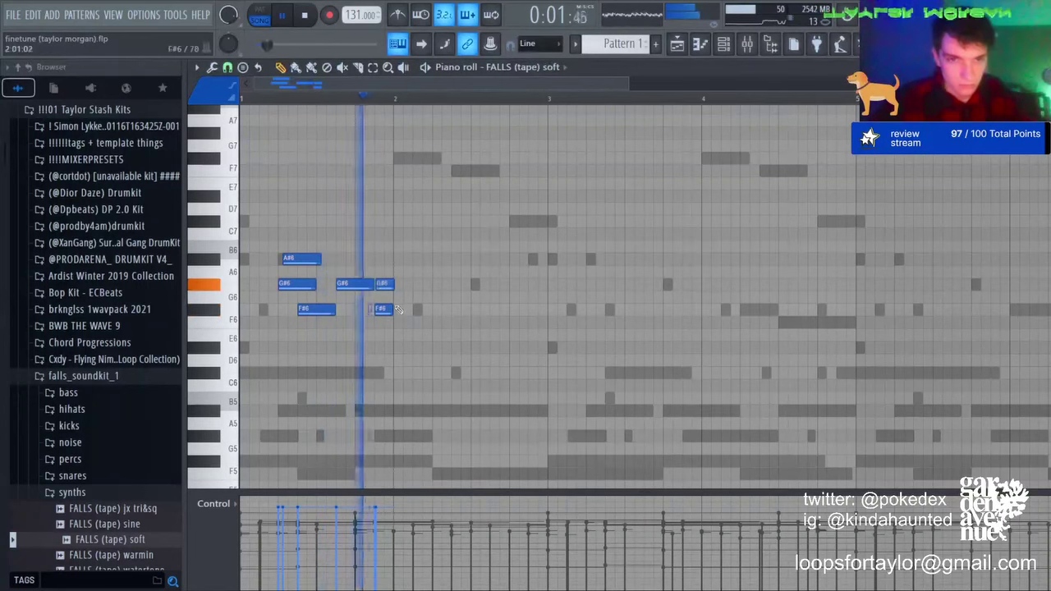
key("space")
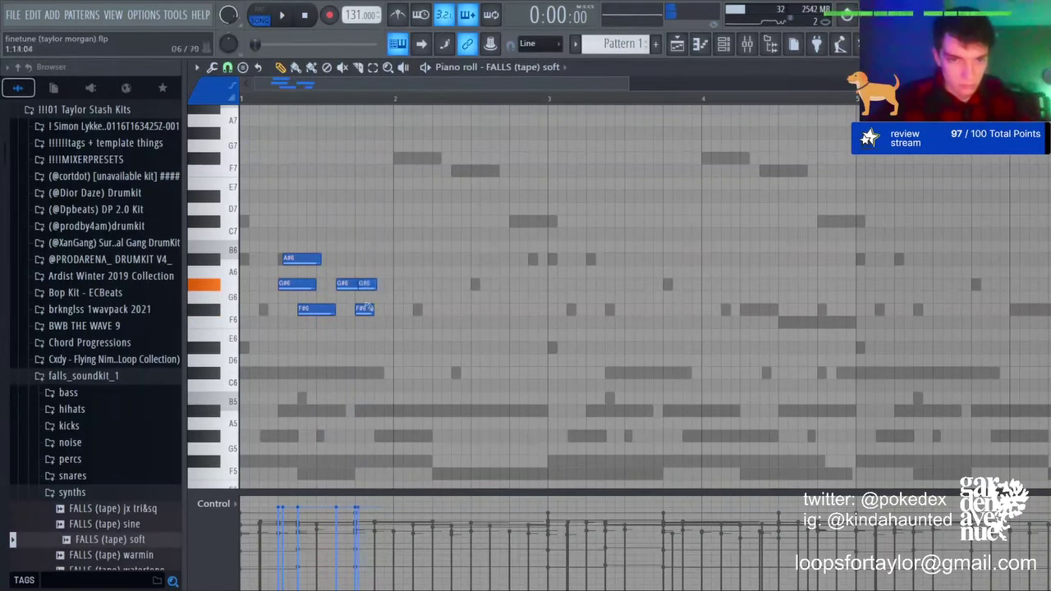
key("space")
left_click(383, 309)
left_click(401, 259)
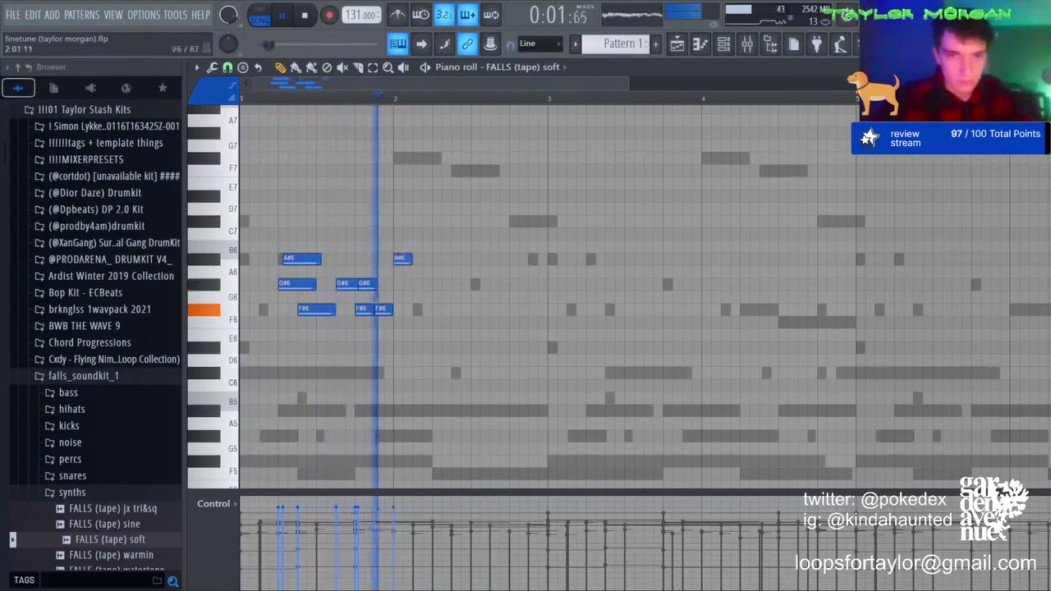
left_click_drag(417, 320, 420, 310)
Step: Duplicate the notes a bar later, remove overlapping notes and add a short C#7 slide note
key("ctrl+b")
right_click(582, 312)
right_click(522, 285)
key("space")
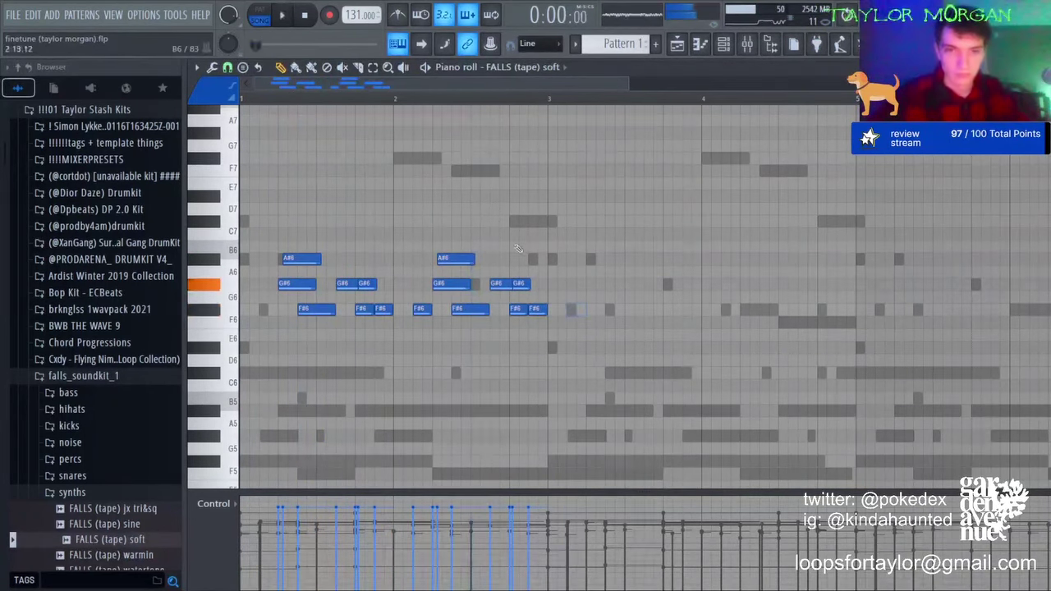
key("space")
right_click(531, 312)
left_click_drag(519, 310, 519, 259)
left_click(515, 224)
left_click_drag(529, 223, 518, 225)
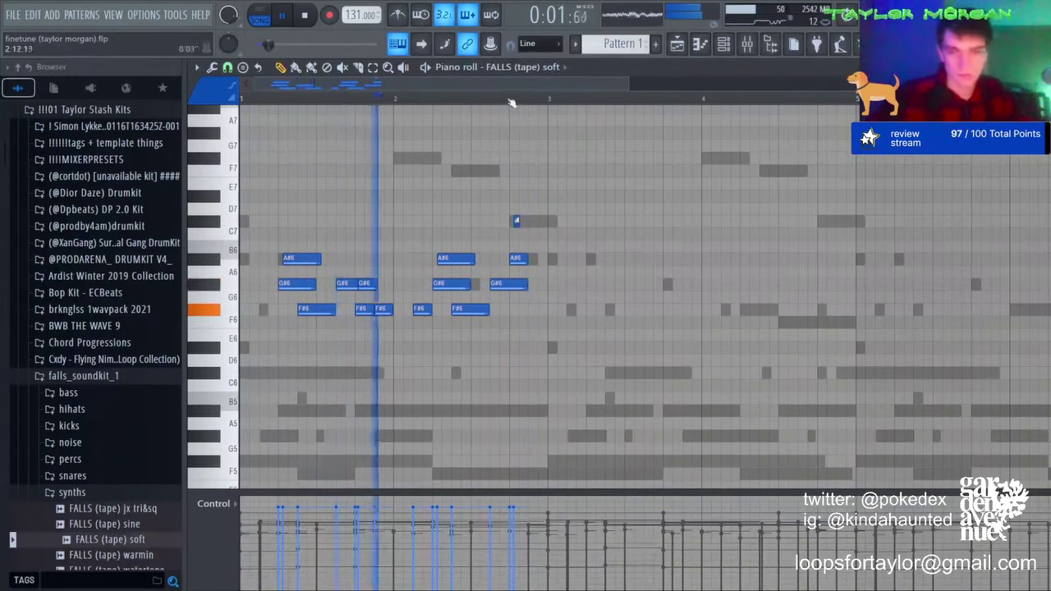
Step: Duplicate the first two bars, lower the slide note toward G#6 and re-place the F#6 at bar 5
scroll(510, 246, "up", 3)
key("ctrl+a")
left_click_drag(584, 265, 878, 265)
key("ctrl+b")
key("ctrl+d")
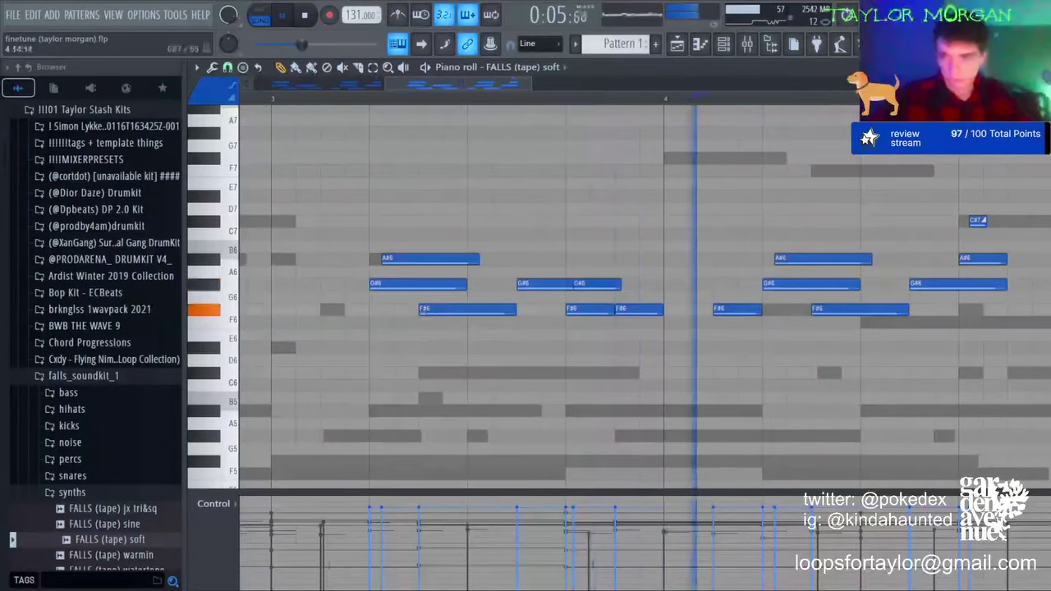
left_click_drag(976, 221, 979, 285)
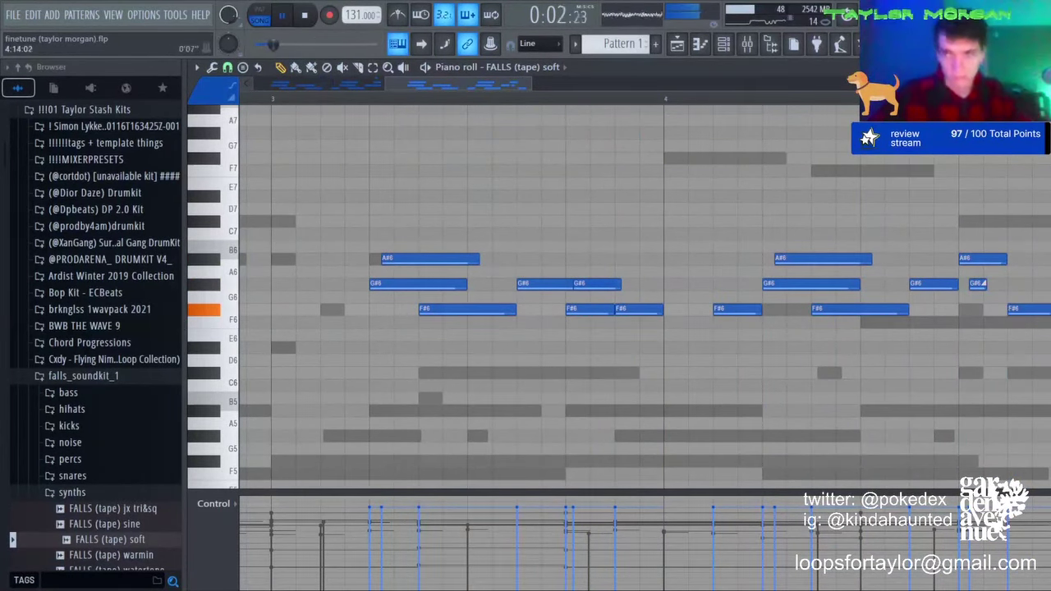
scroll(866, 258, "down", 4)
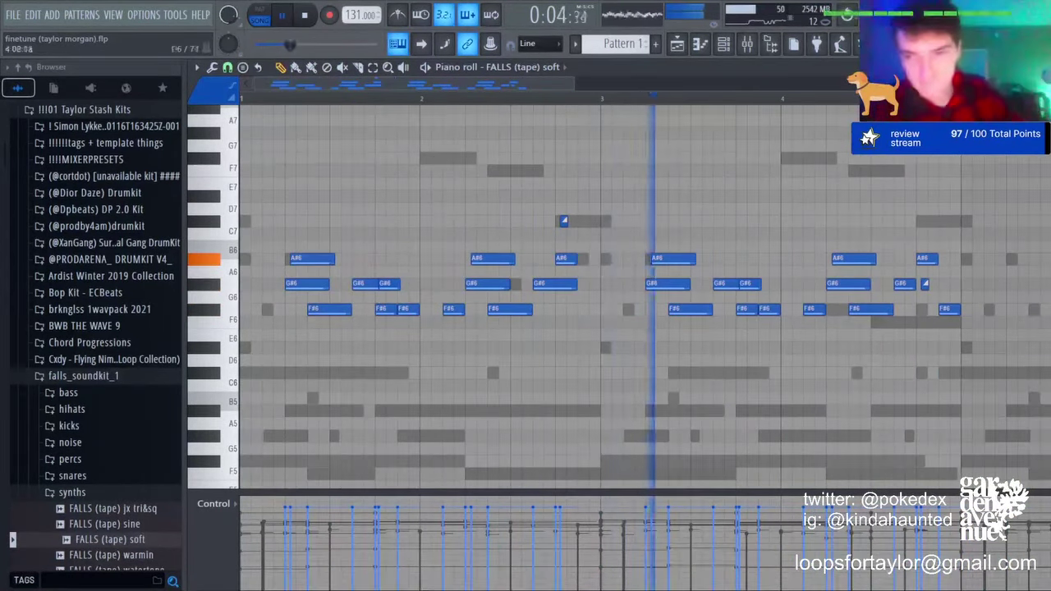
right_click(950, 309)
left_click(969, 309)
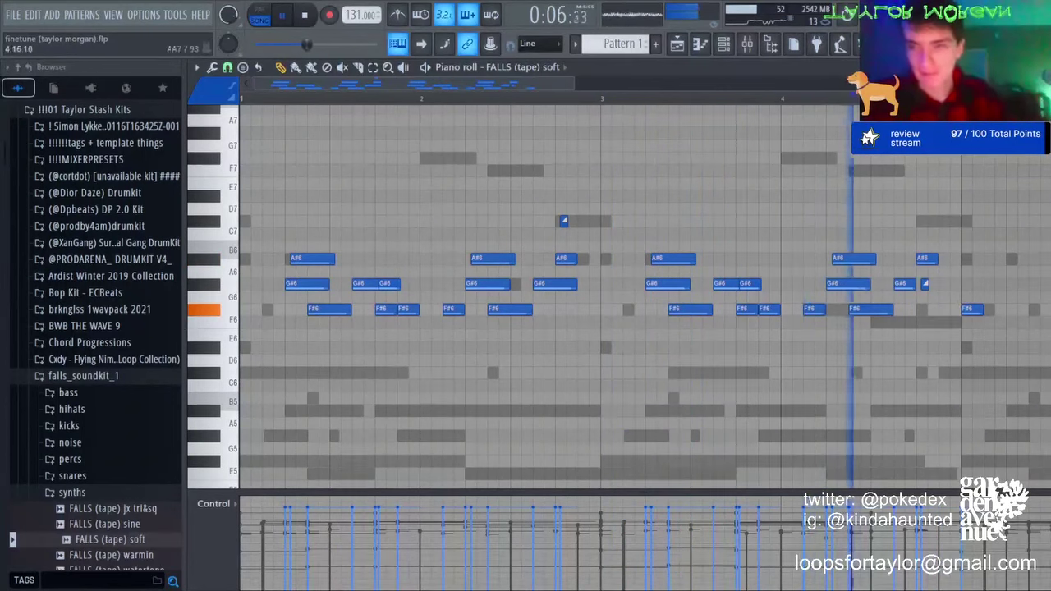
Step: Duplicate bars 1–5 into bars 5–9
scroll(784, 99, "down", 4)
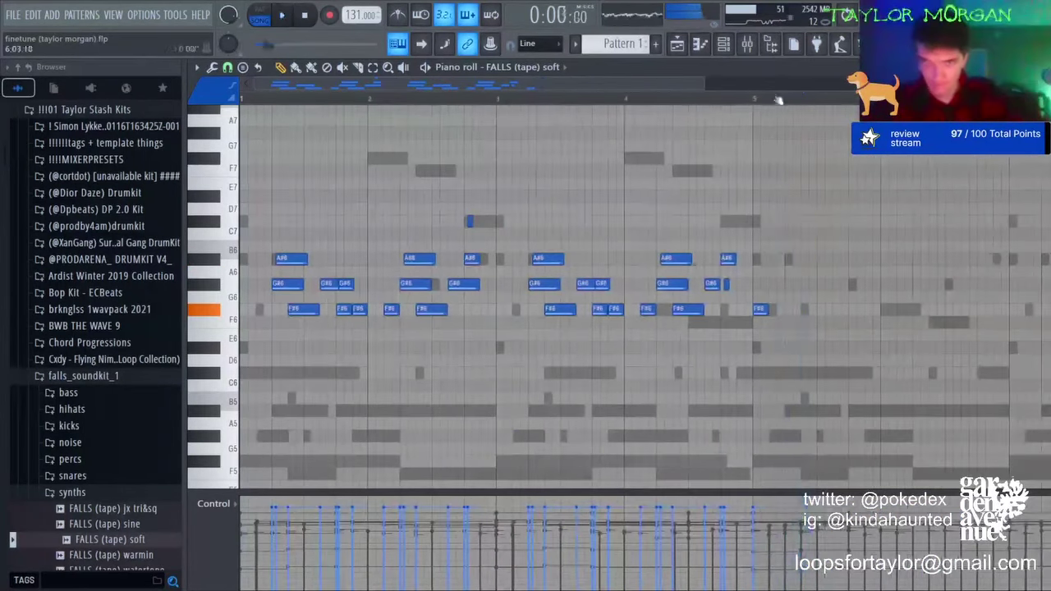
left_click_drag(749, 99, 241, 100)
key("ctrl+b")
left_click(1036, 288, "ctrl")
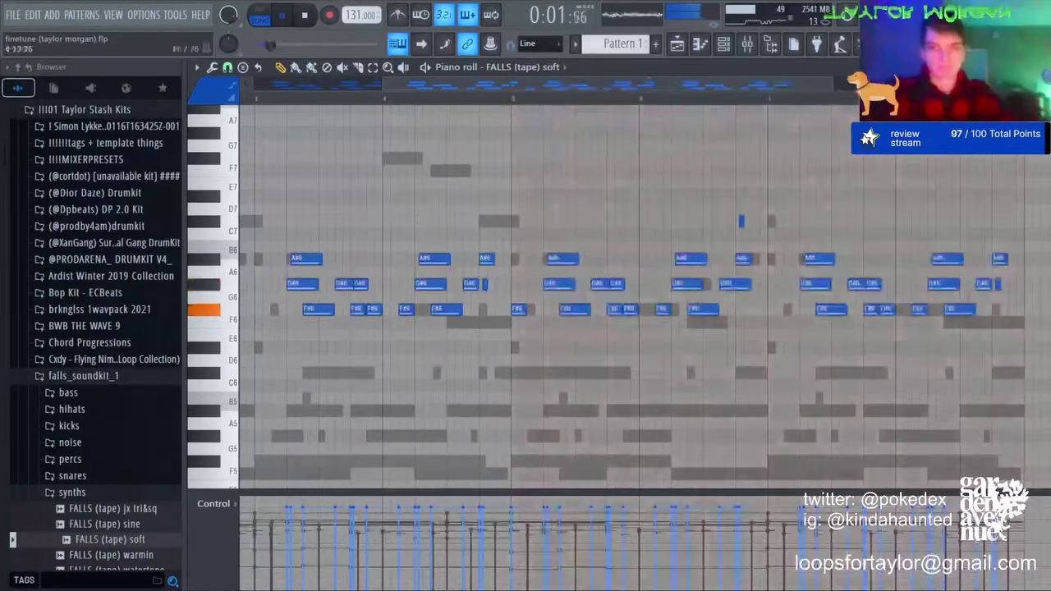
Step: Add a short F#6 before bar 5, move a note onto A#6 and delete the small G#6 slide
left_click(516, 309)
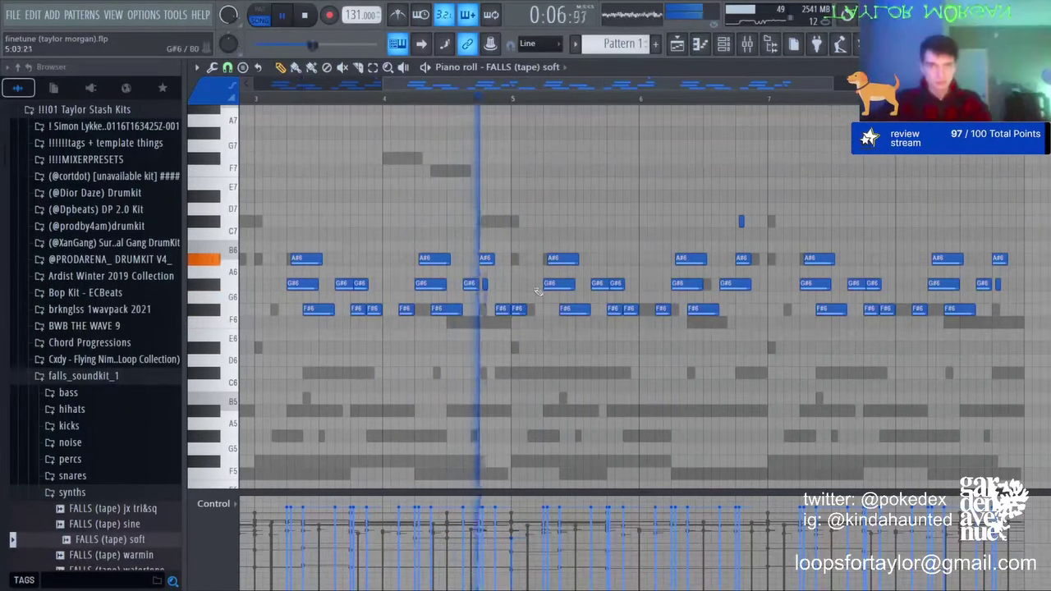
left_click_drag(502, 308, 518, 310)
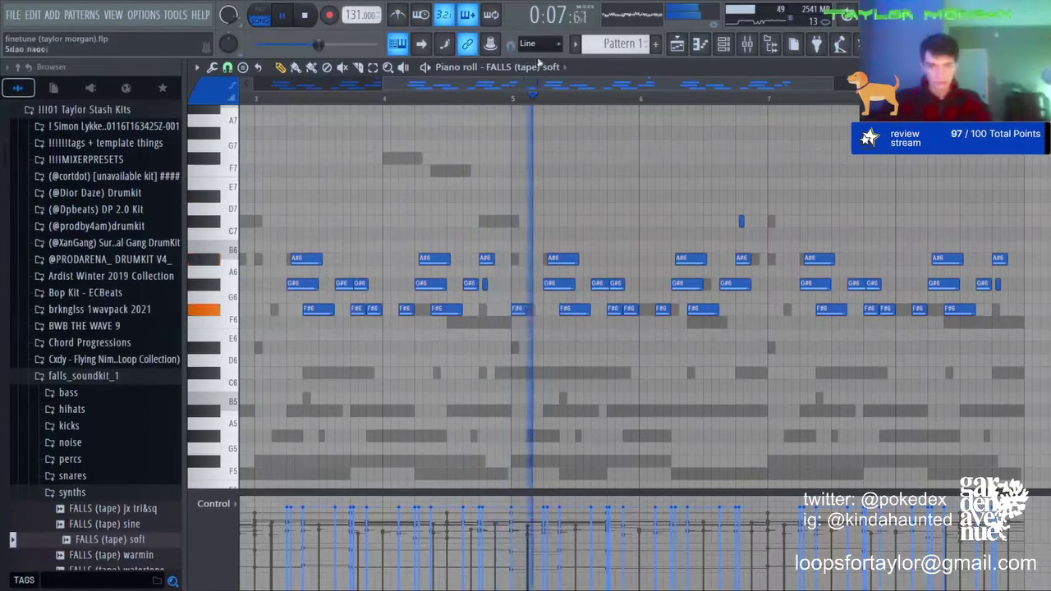
scroll(523, 102, "down", 2)
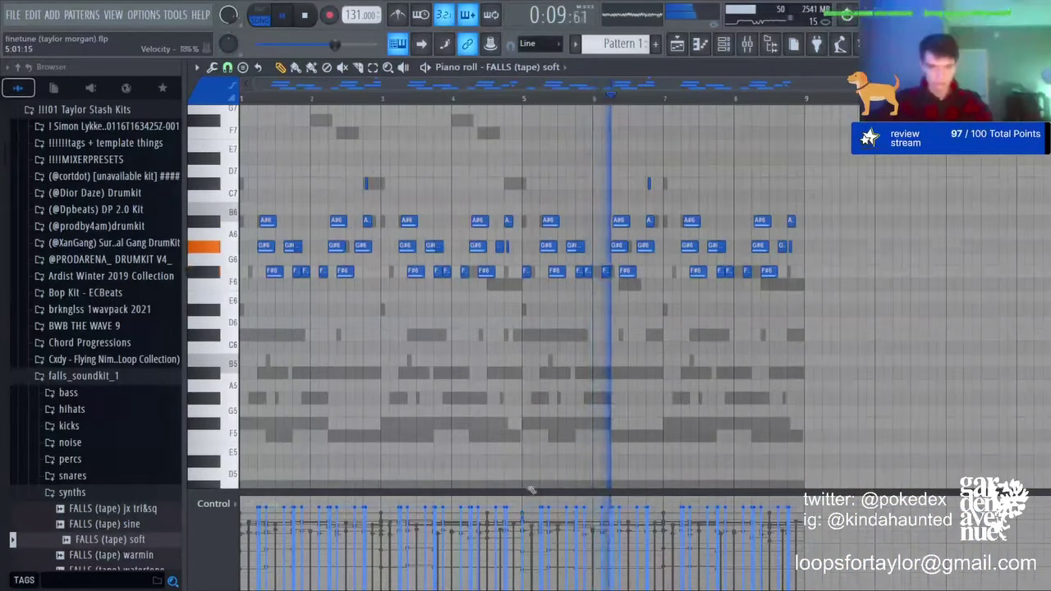
scroll(780, 105, "up", 3)
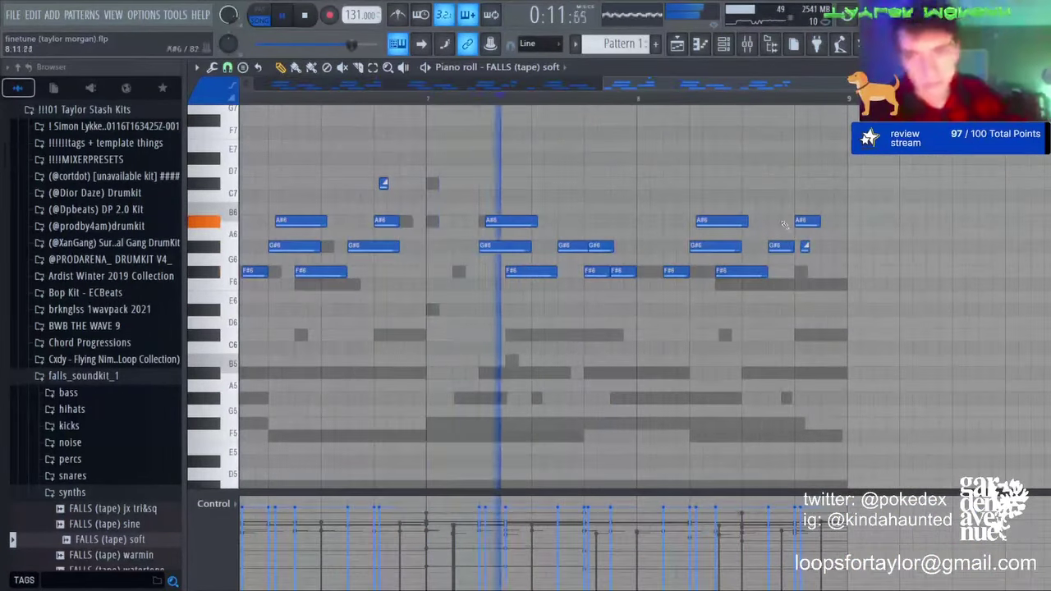
left_click_drag(803, 232, 804, 222)
right_click(807, 245)
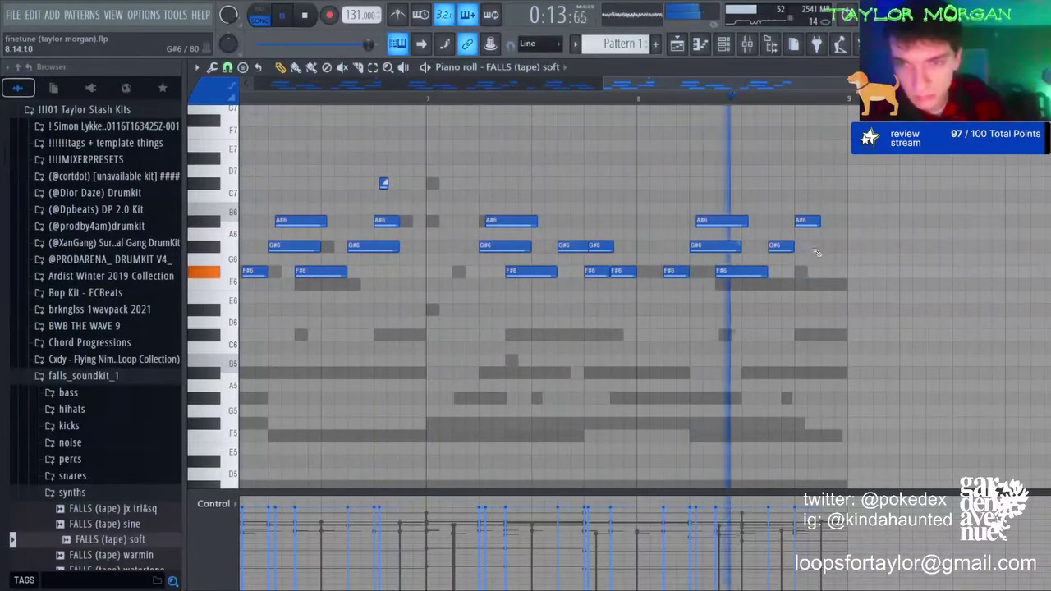
Step: Rework the notes before bar 9 into G#6 and F#6 notes, checking with playback
left_click(817, 247)
left_click(823, 269)
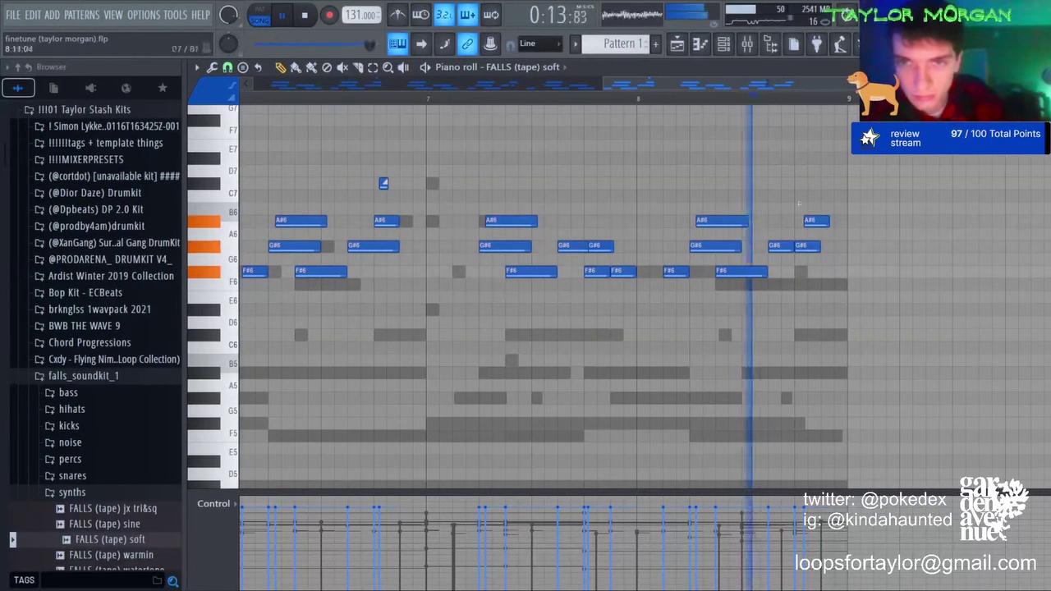
mouse_move(805, 247)
left_mouse_down()
mouse_move(807, 270)
mouse_move(805, 261)
left_mouse_up()
key("space")
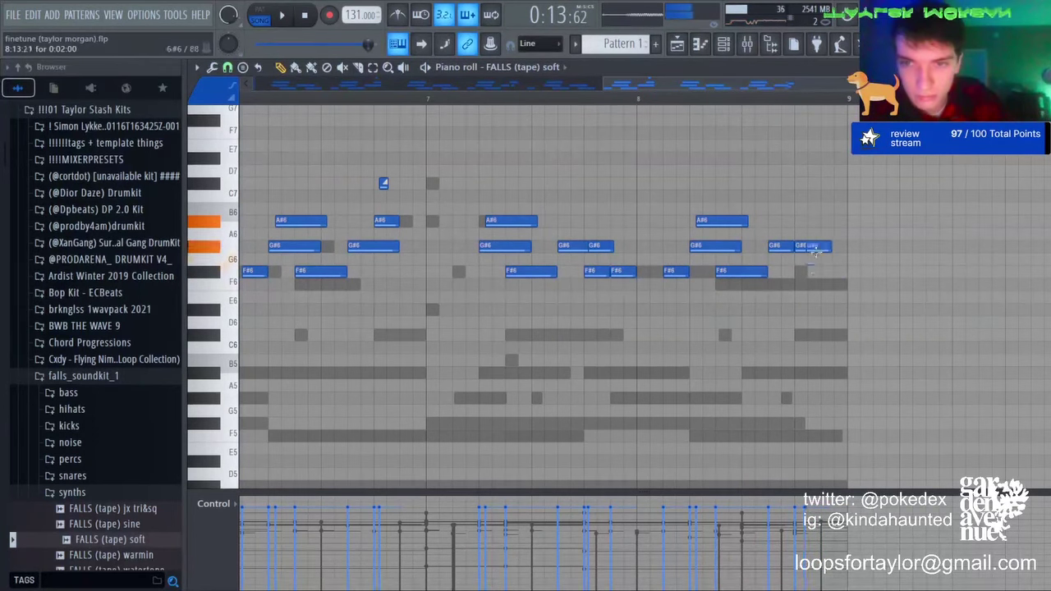
key("space")
left_click(829, 245)
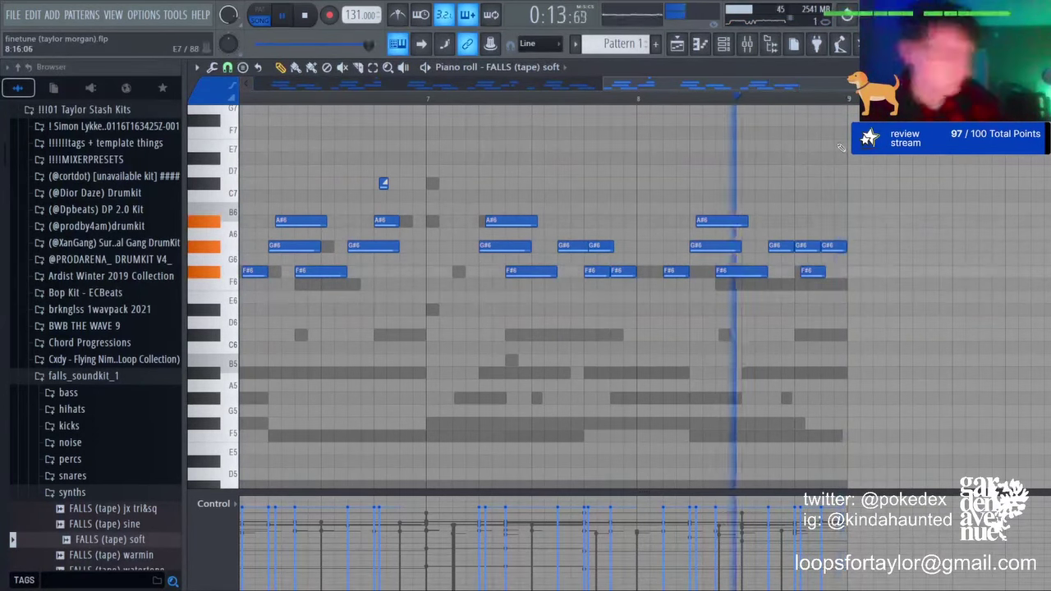
key("space")
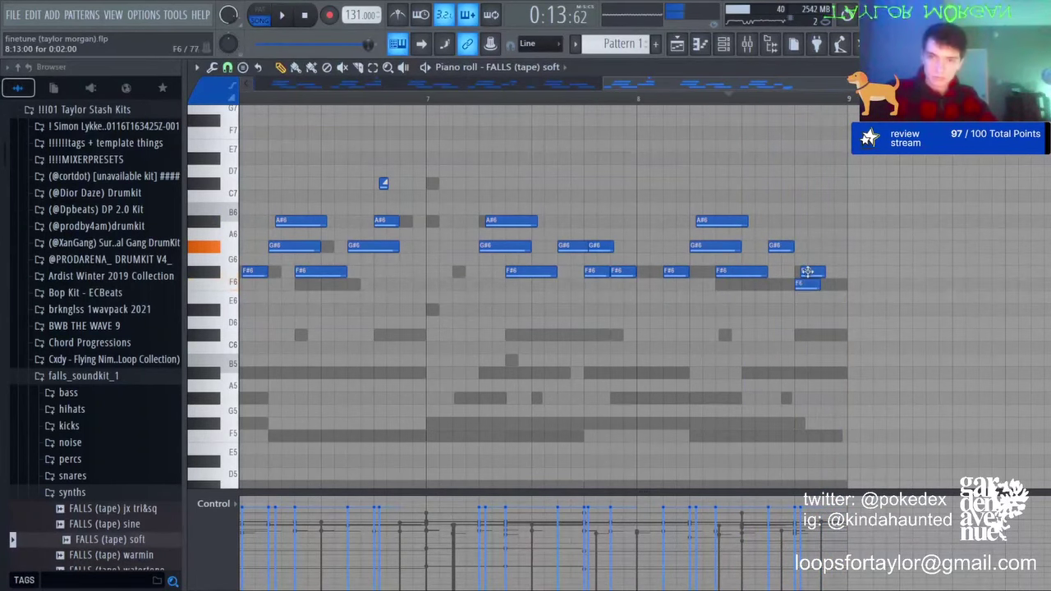
key("space")
scroll(835, 103, "down", 3)
key("space")
right_click(833, 285)
key("space")
left_click(832, 245)
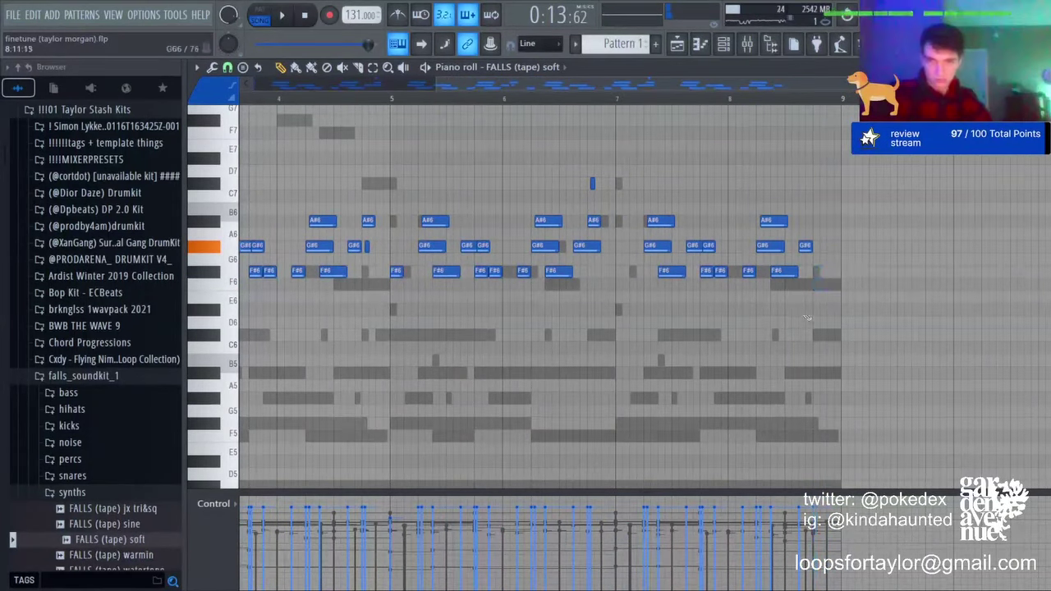
key("space")
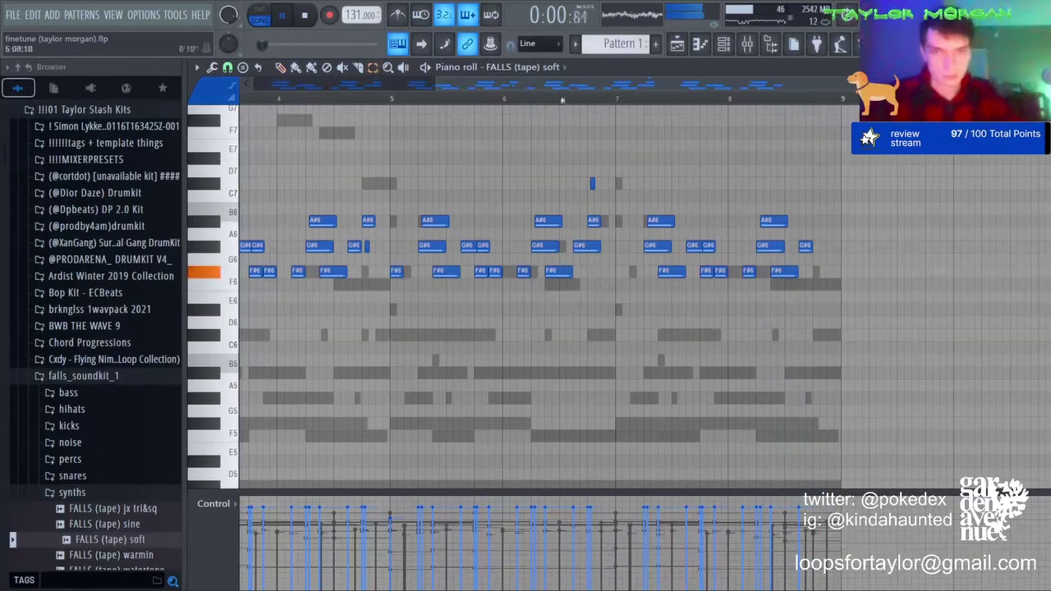
Step: Delete all the notes after bar 5
left_click_drag(399, 123, 821, 227)
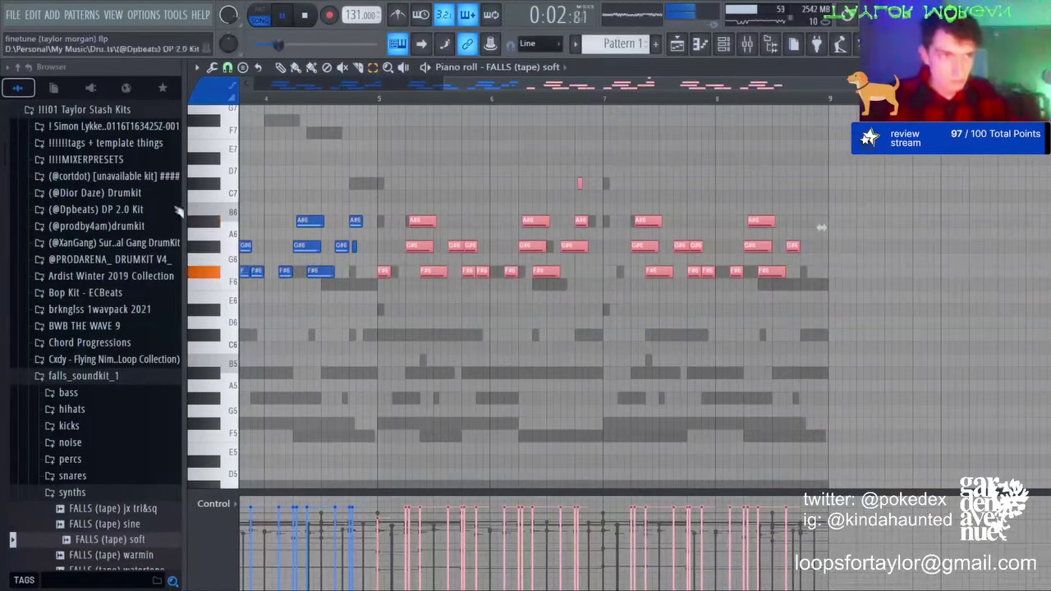
left_click(404, 159)
scroll(383, 100, "down", 3)
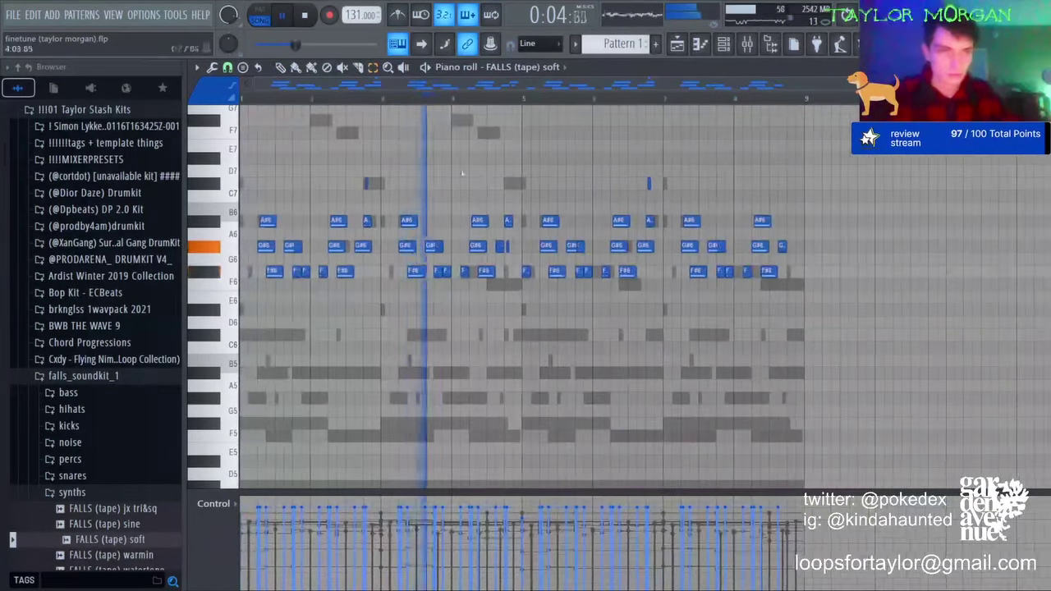
left_click_drag(545, 193, 798, 304)
key("Delete")
Step: Duplicate the bars 1–4 melody into bars 5–8
left_click_drag(513, 102, 243, 295)
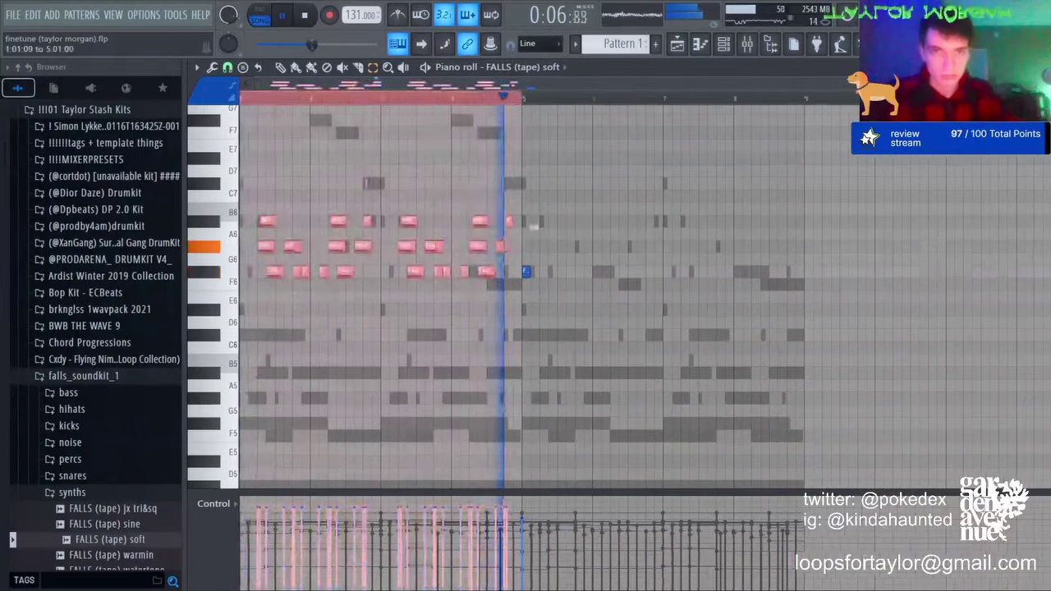
key("ctrl+b")
left_click(677, 169)
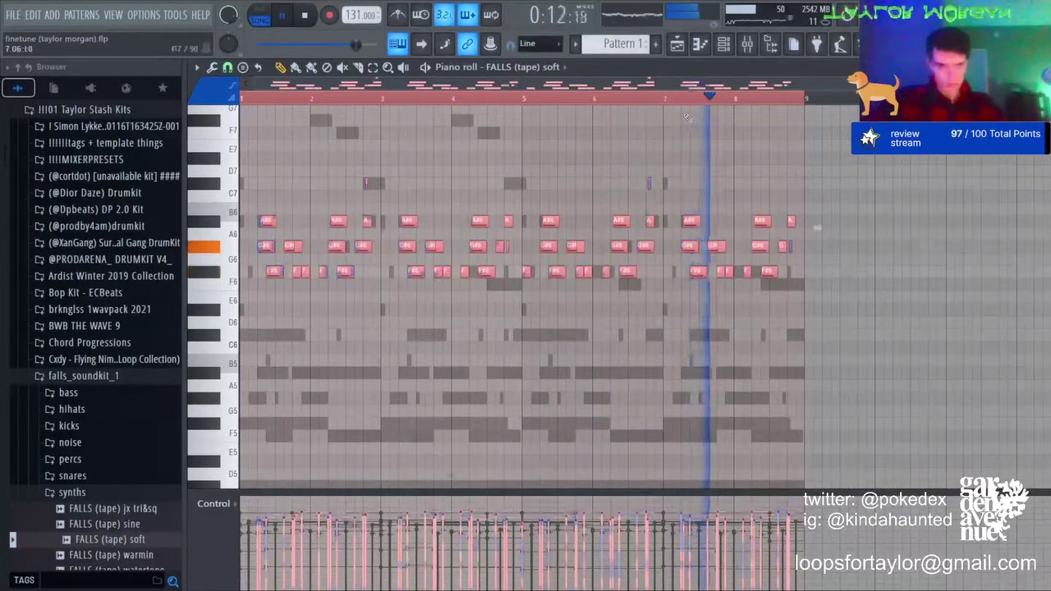
Step: Squeeze all notes to half length, then undo an octave transpose to keep the original pitches
key("ctrl+a")
left_click_drag(816, 221, 539, 221)
left_click(259, 192, "ctrl")
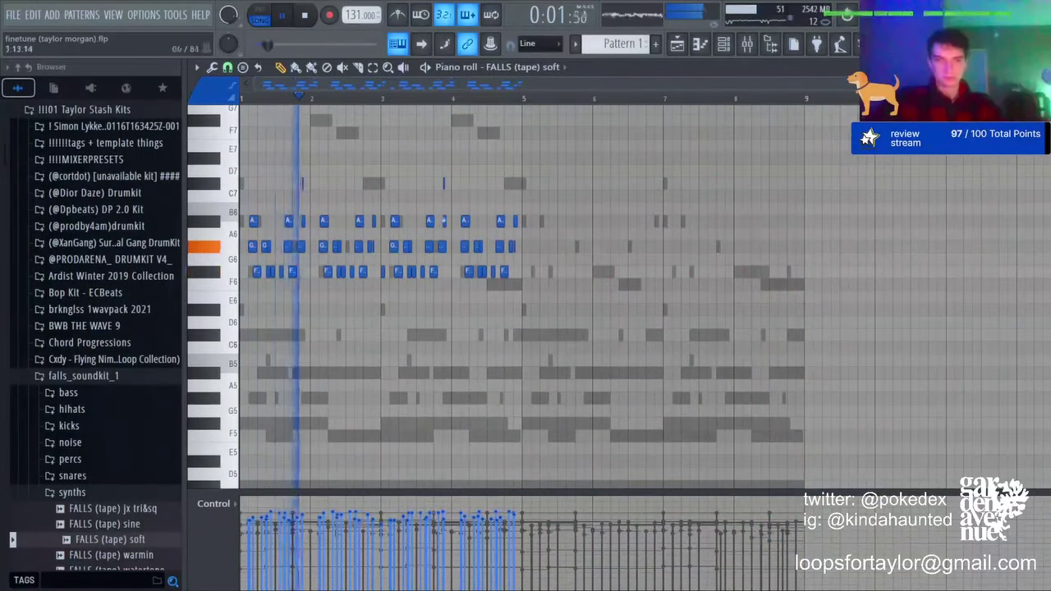
key("ctrl+Down")
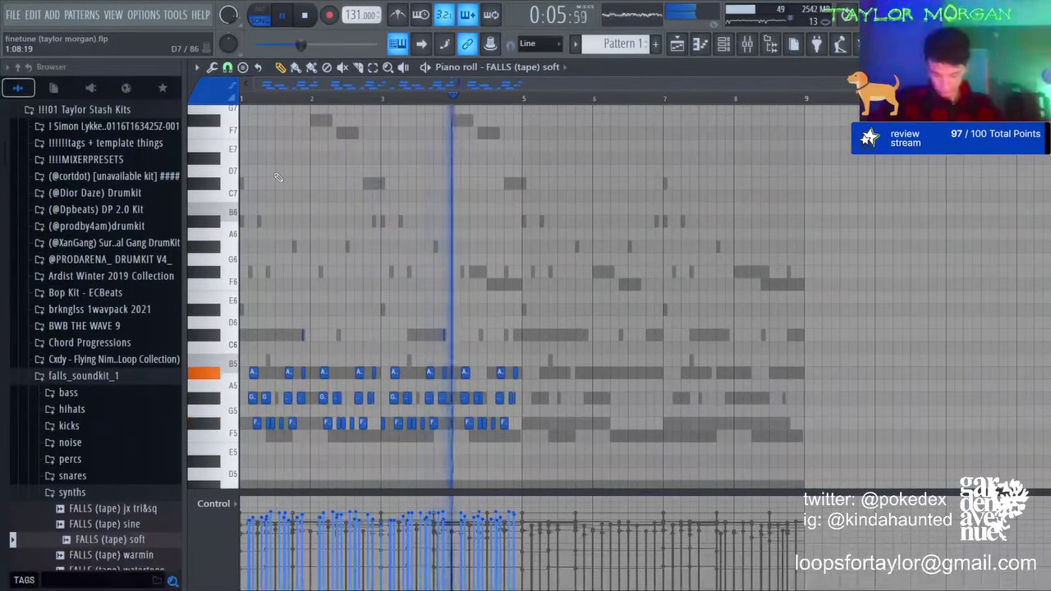
key("ctrl+z")
key("ctrl+z")
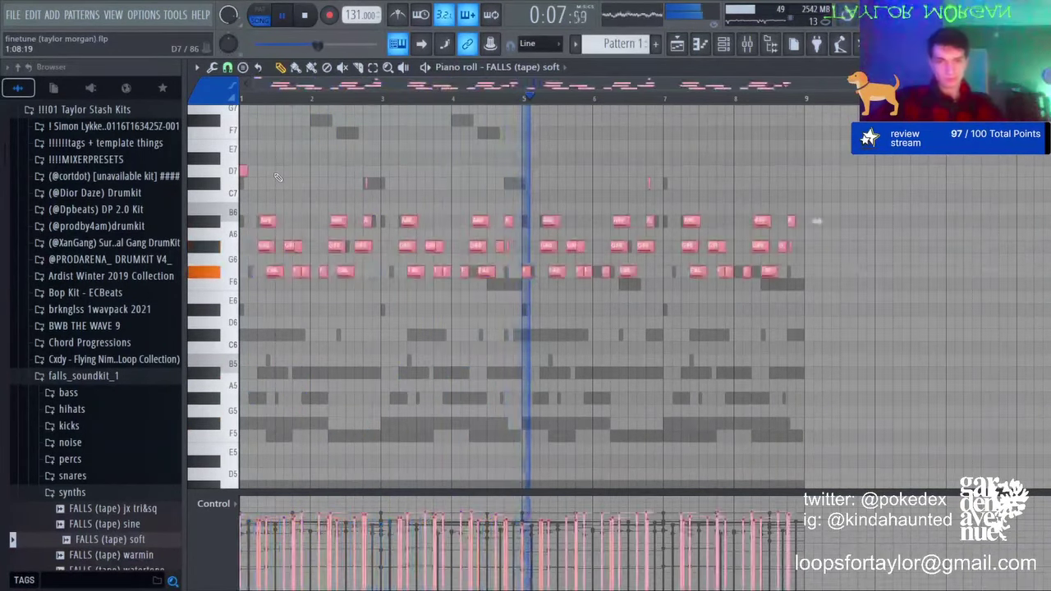
key("ctrl+z")
Step: Route FALLS (tape) soft to the first free mixer insert with Ctrl+L
left_click(747, 44)
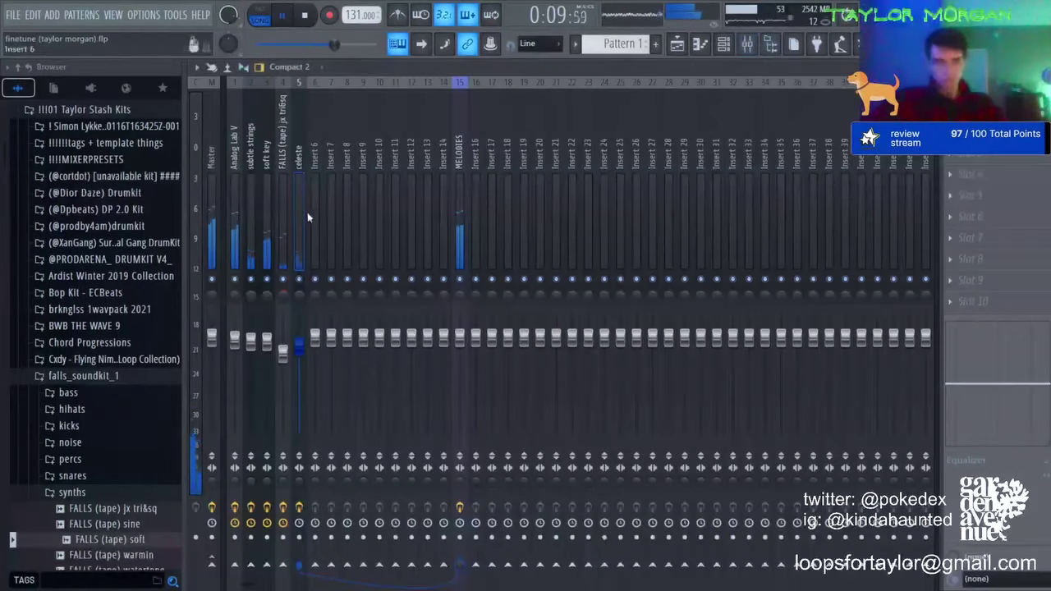
left_click(318, 214)
key("ctrl+l")
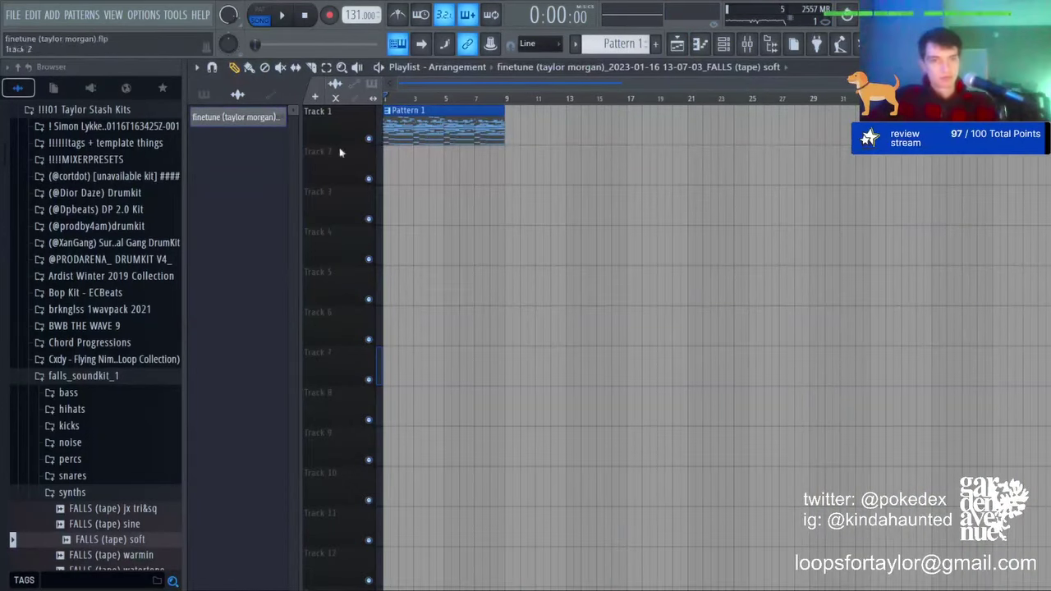
Step: Audition the bounced FALLS (tape) soft clip on Track 2, check its settings and the mixer, then return to the Playlist
right_click(367, 178)
double_click(436, 176)
key("space")
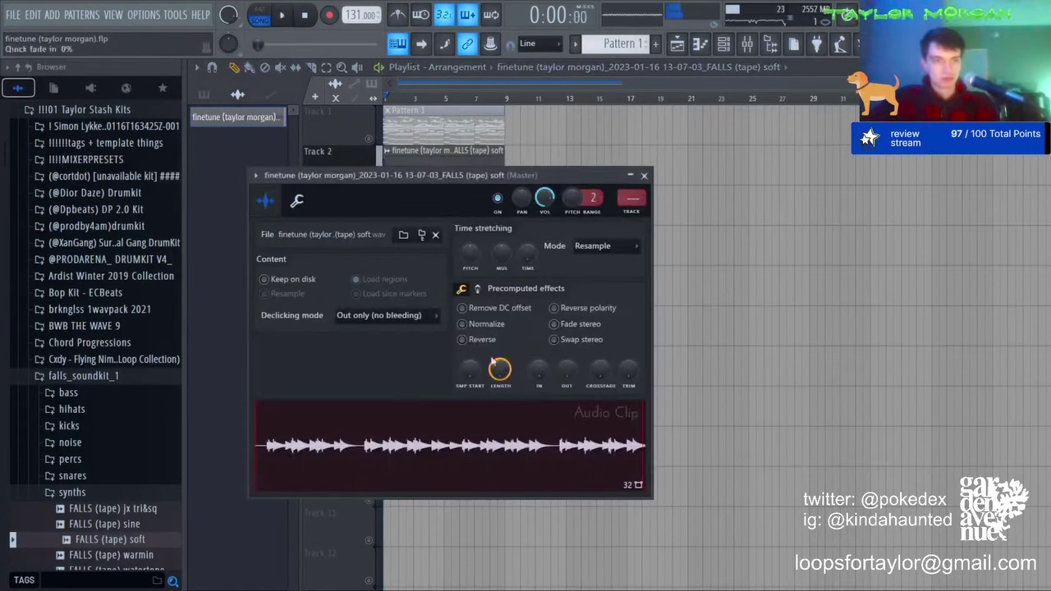
left_click(370, 138)
key("space")
left_click(718, 47)
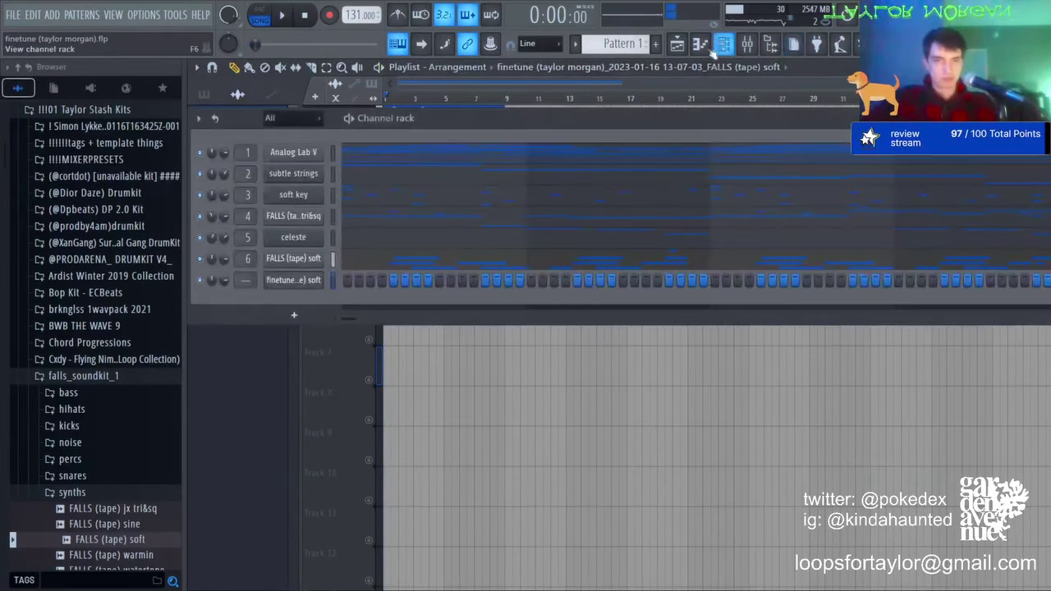
left_click(754, 47)
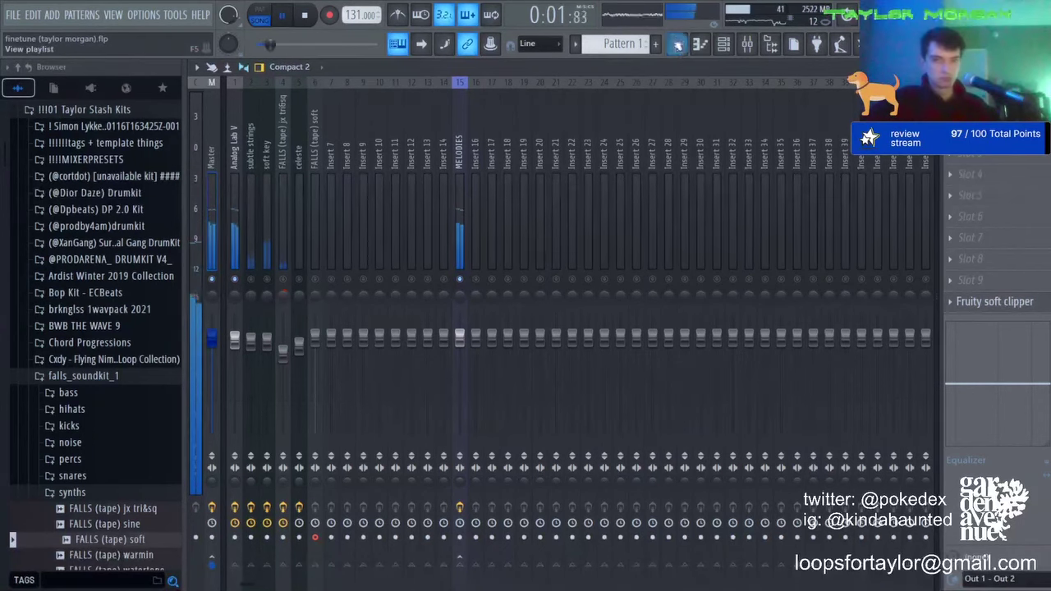
left_click(677, 45)
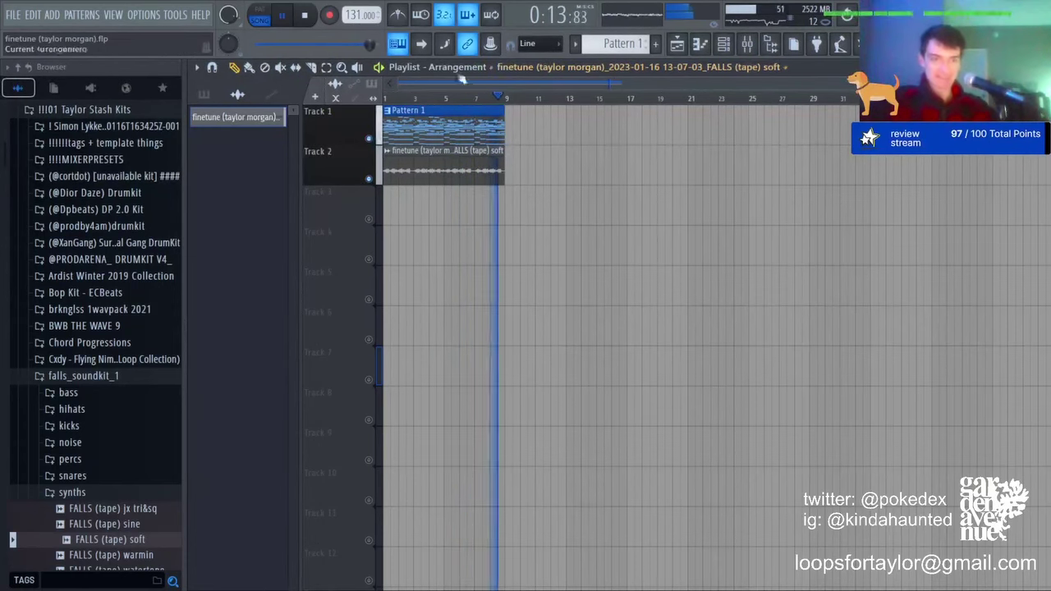
Step: Test-move the first FALLS (tape) soft clip to Track 3 and back, then check its clip settings
scroll(393, 98, "up", 5)
left_click(385, 97)
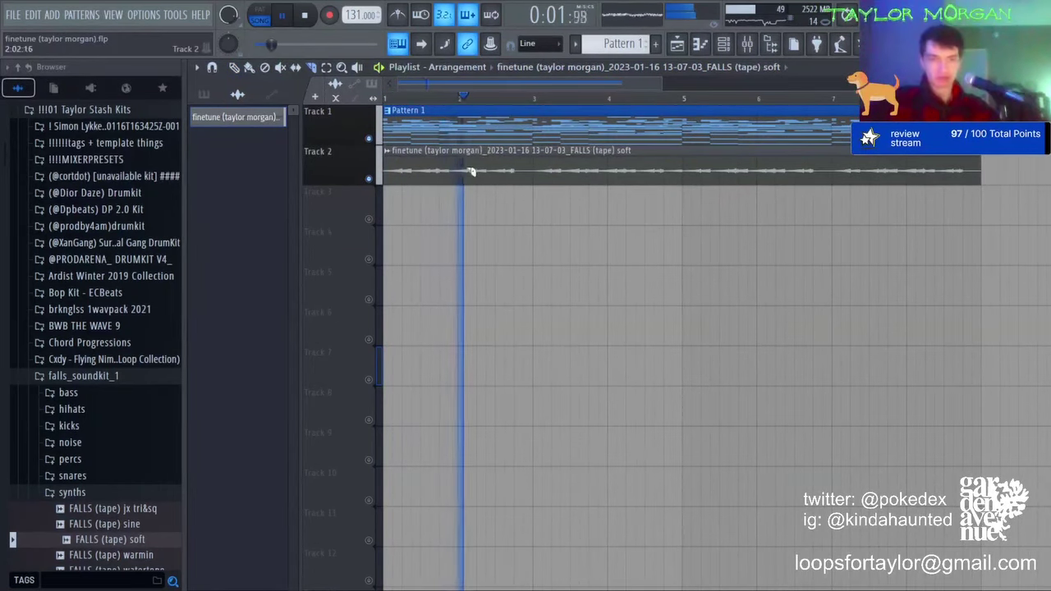
key("space")
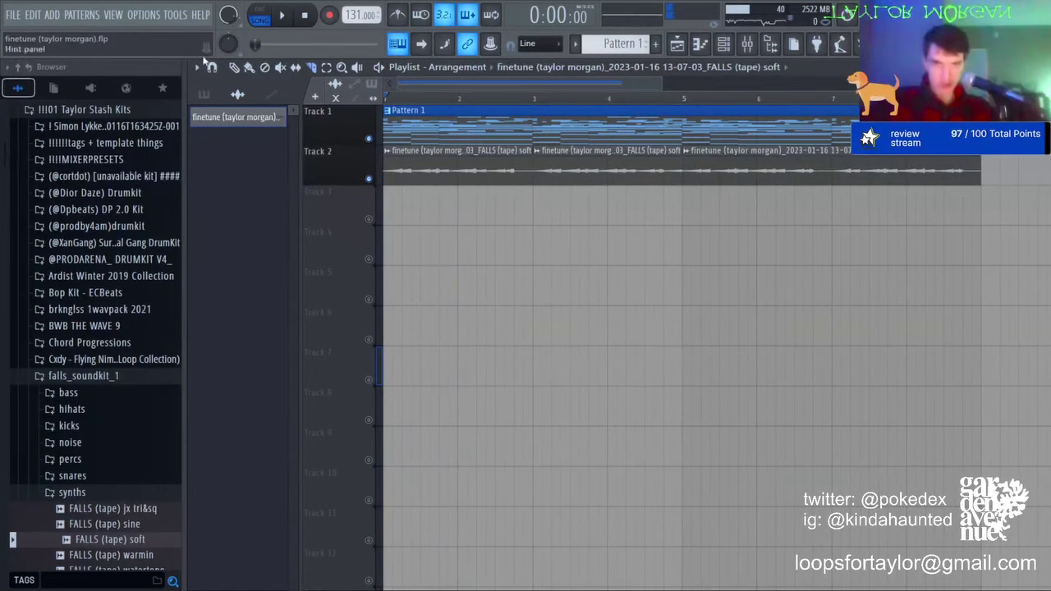
left_click_drag(423, 159, 588, 212)
key("space")
left_click_drag(585, 174, 586, 149)
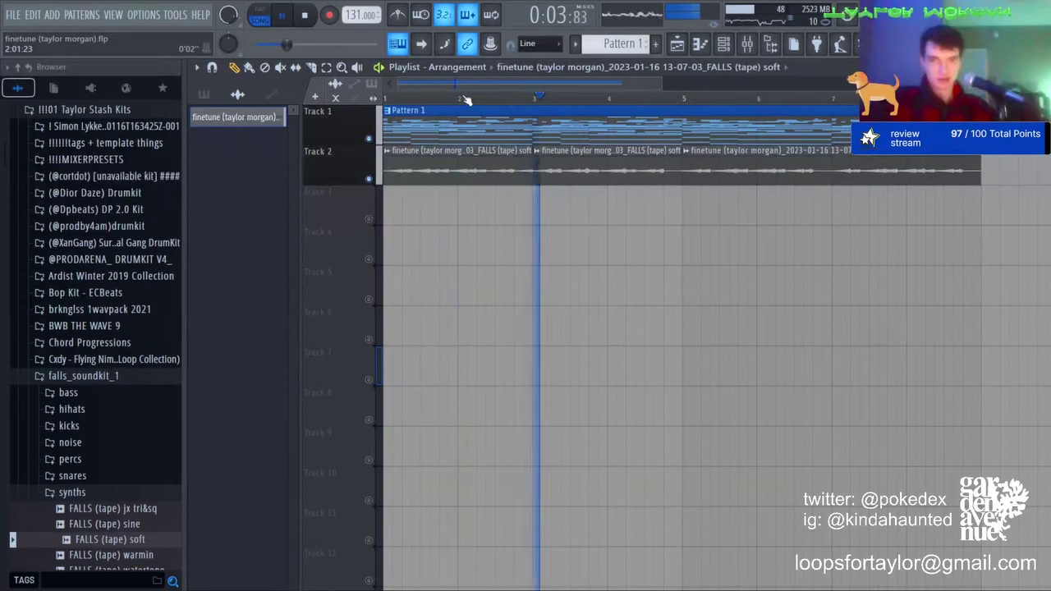
scroll(467, 99, "down", 3)
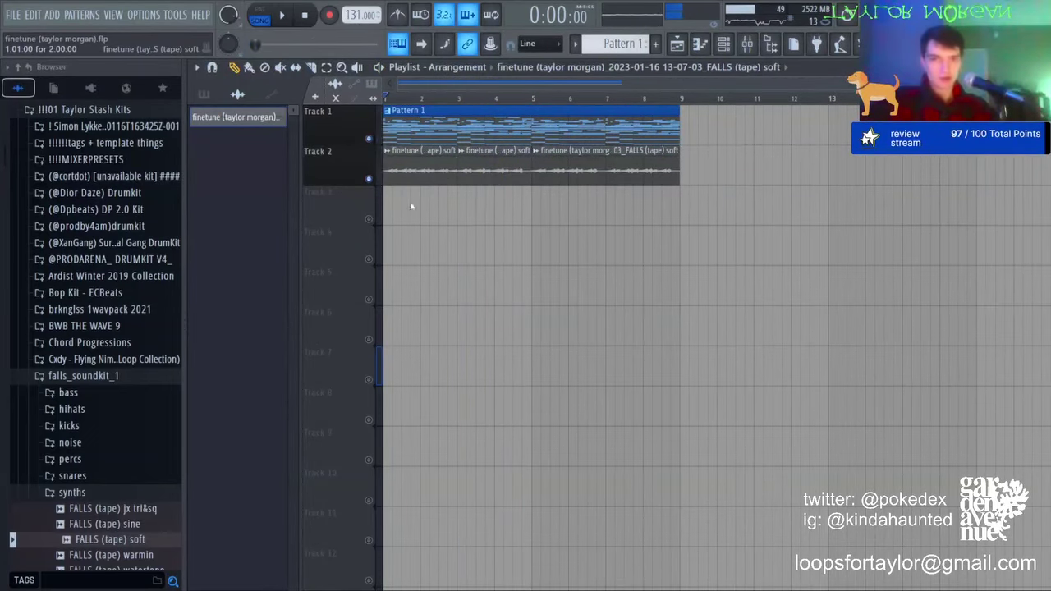
double_click(417, 170)
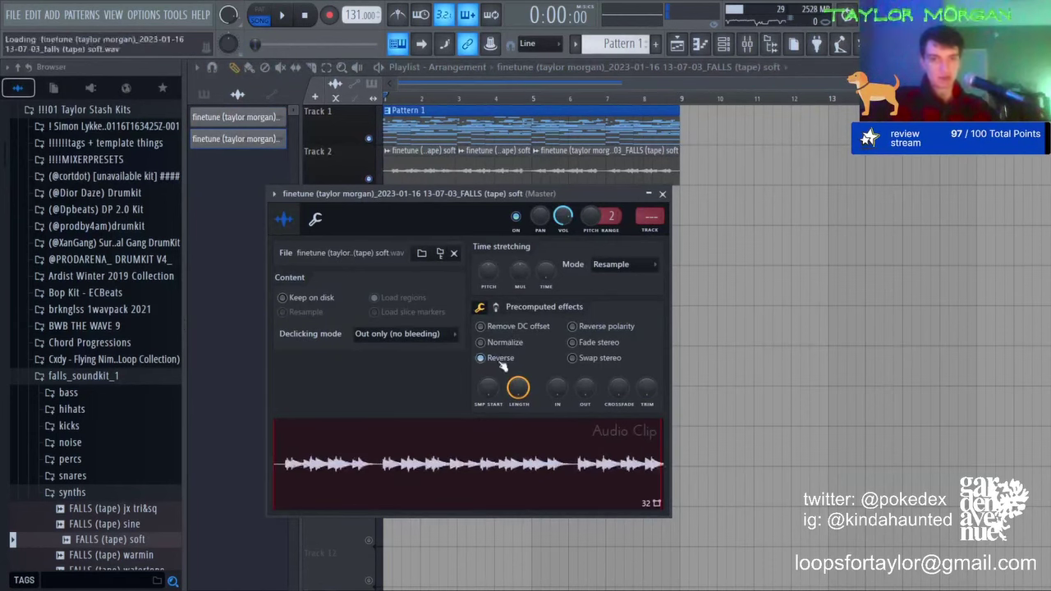
scroll(405, 96, "up", 3)
key("Escape")
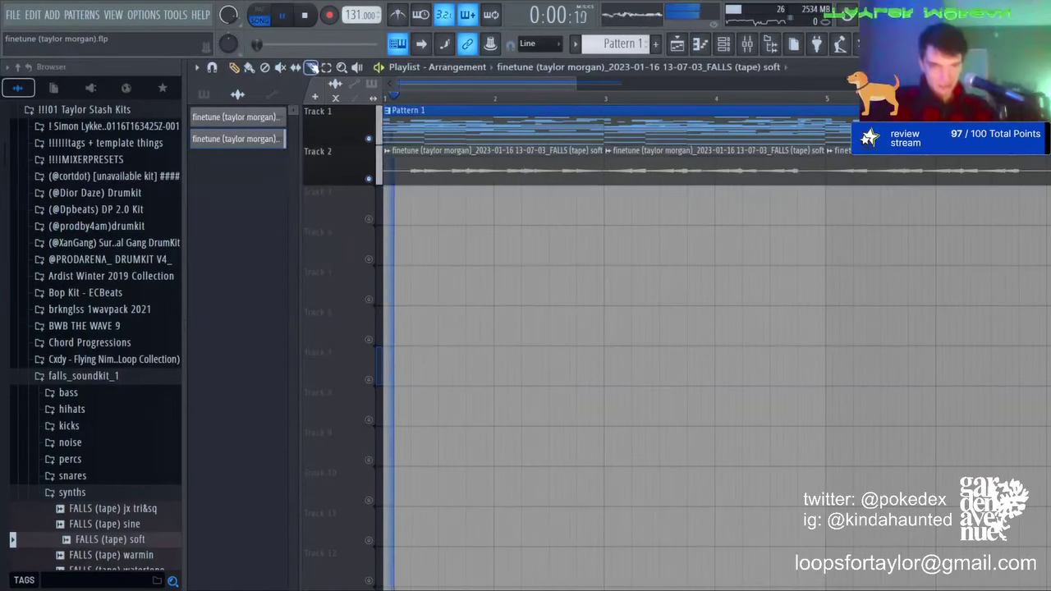
Step: Slice the clip at bar 2, moving the bar 2 slice to Track 4 and bars 3–5 to Track 3
left_click(498, 166)
left_click(235, 69)
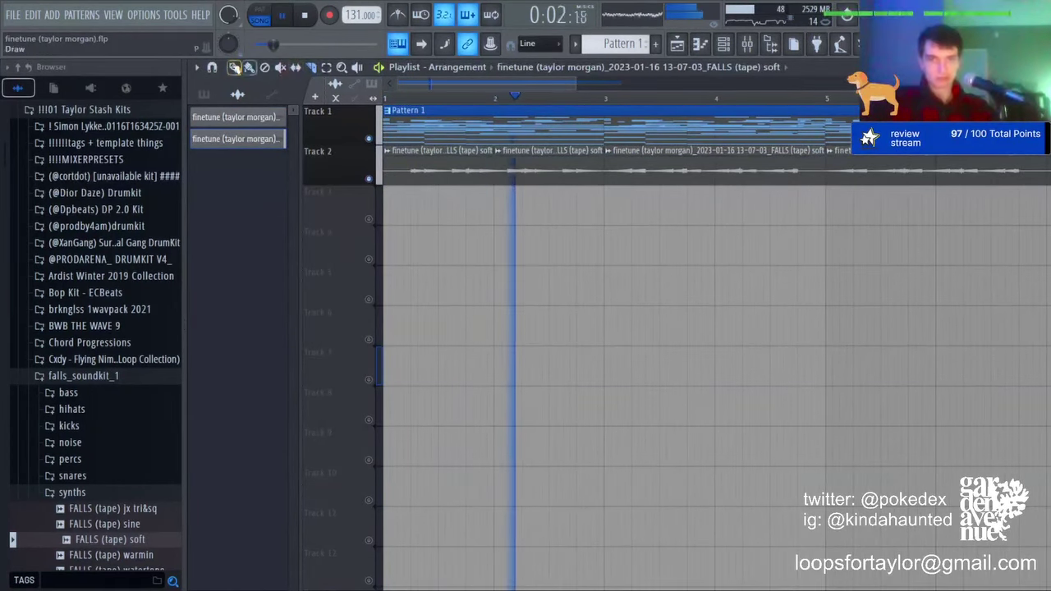
left_click_drag(543, 169, 674, 249)
left_click_drag(658, 169, 436, 204)
key("space")
key("space")
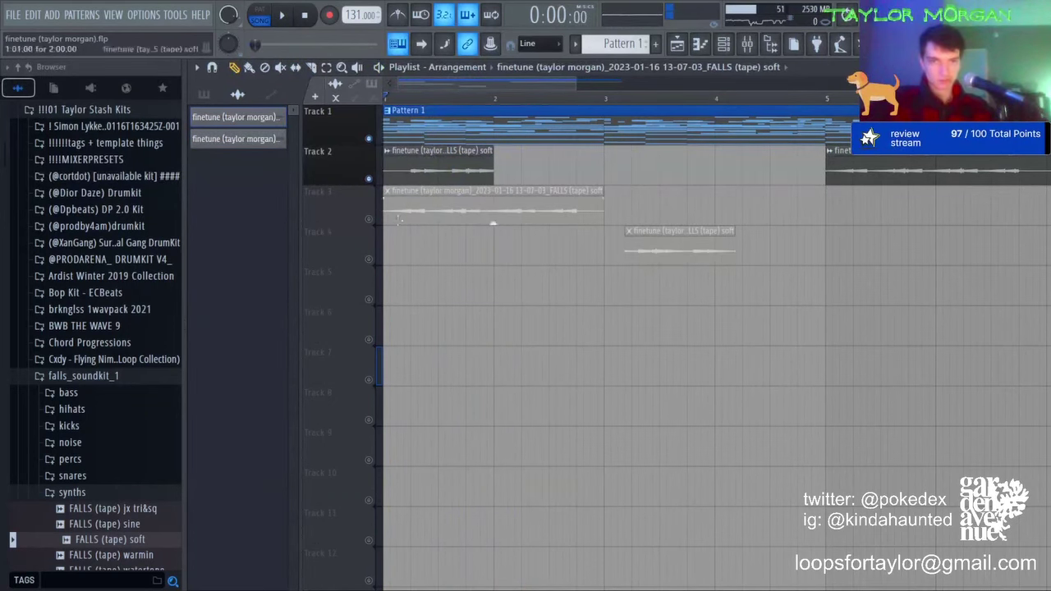
Step: Move the Track 3 and Track 4 slices onto Track 2 at bars 2 and 3, and unmute Track 3
left_click_drag(501, 212, 502, 169)
key("space")
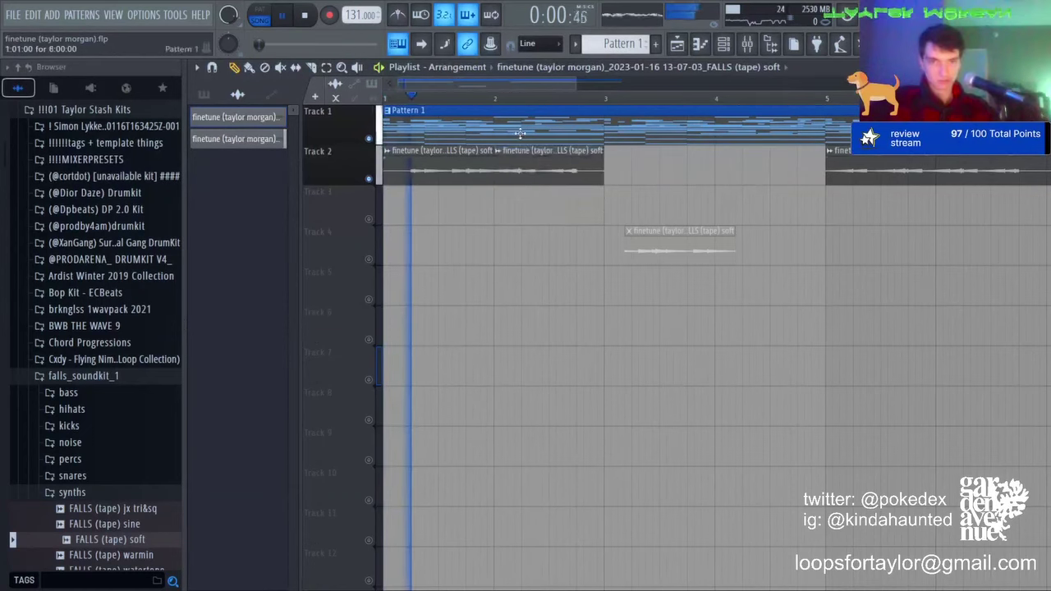
left_click_drag(683, 252, 603, 166)
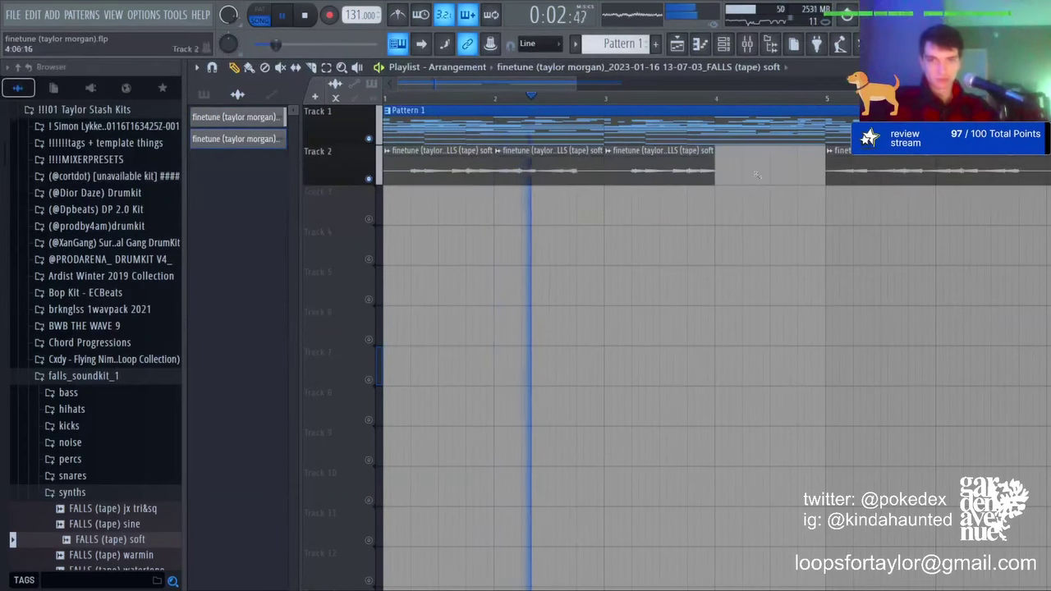
left_click_drag(655, 212, 560, 212)
key("space")
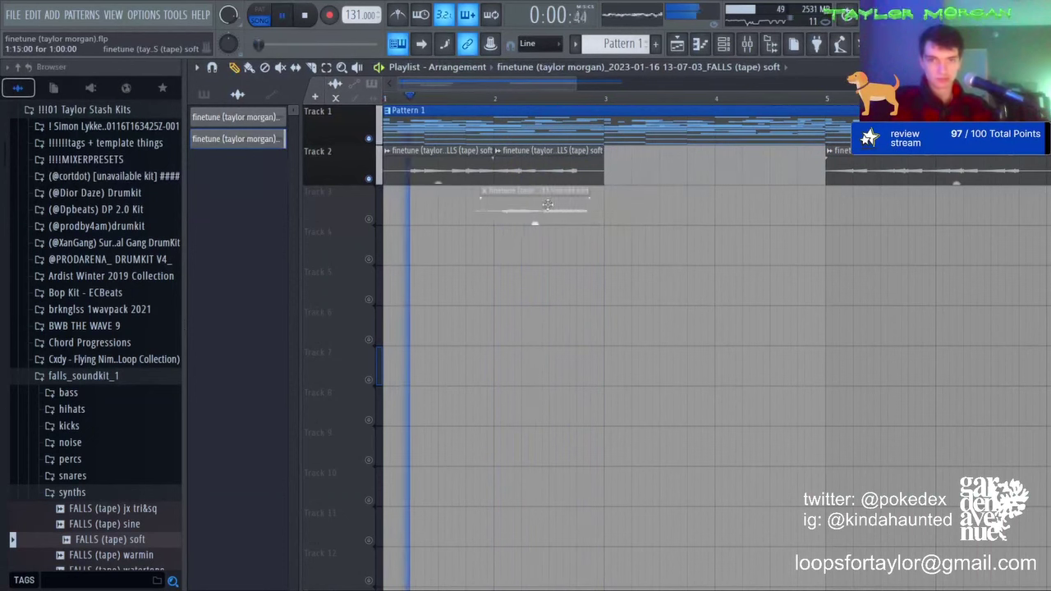
left_click(370, 219)
key("space")
key("space")
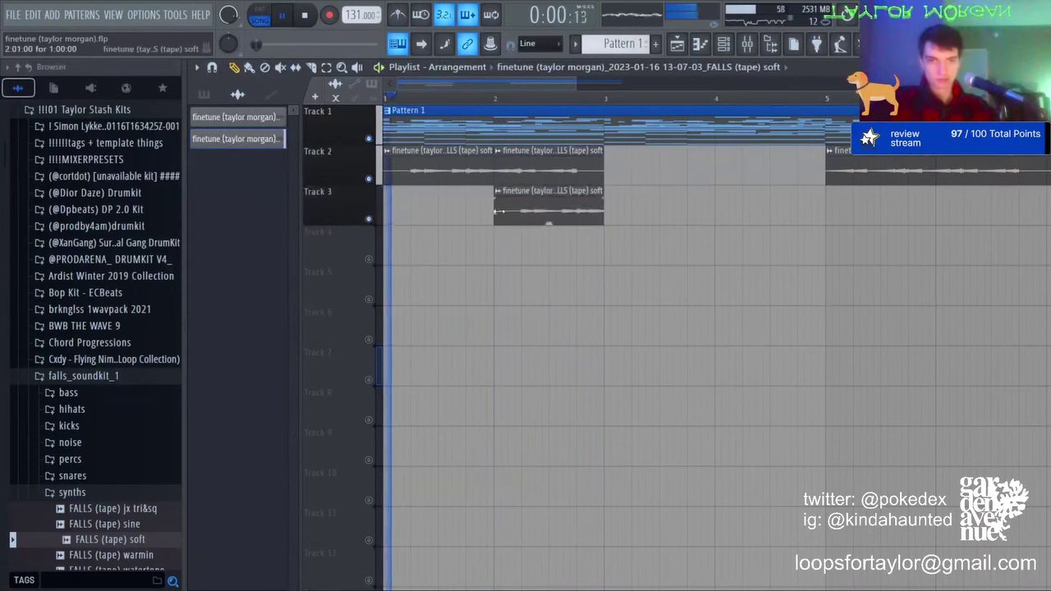
Step: Trim, lengthen and reposition the Track 3 slice so it fills the Track 2 gap
left_click_drag(493, 210, 577, 211)
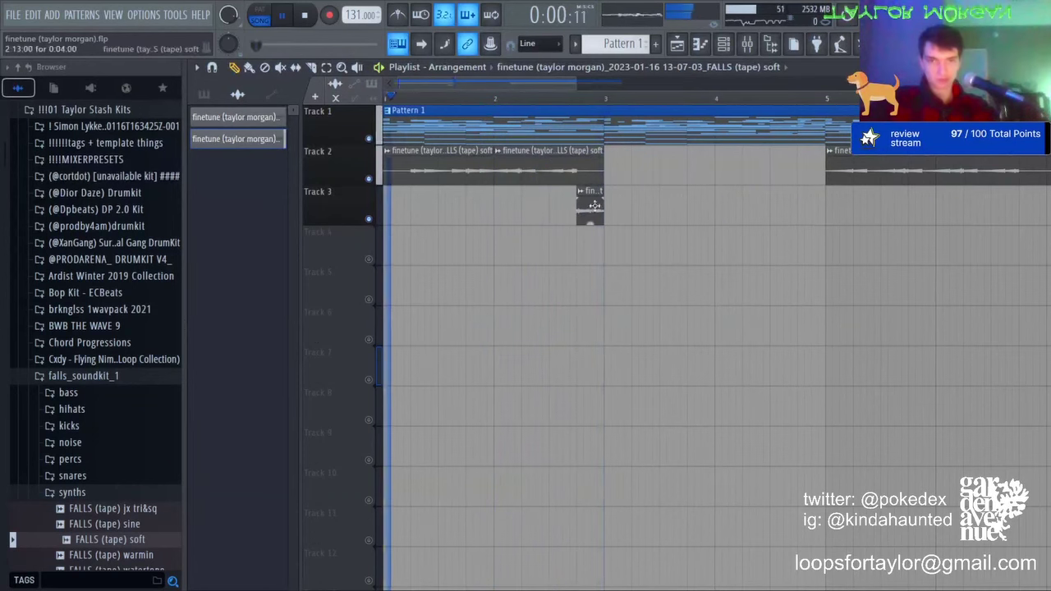
left_click_drag(602, 210, 714, 210)
left_click_drag(576, 217, 598, 212)
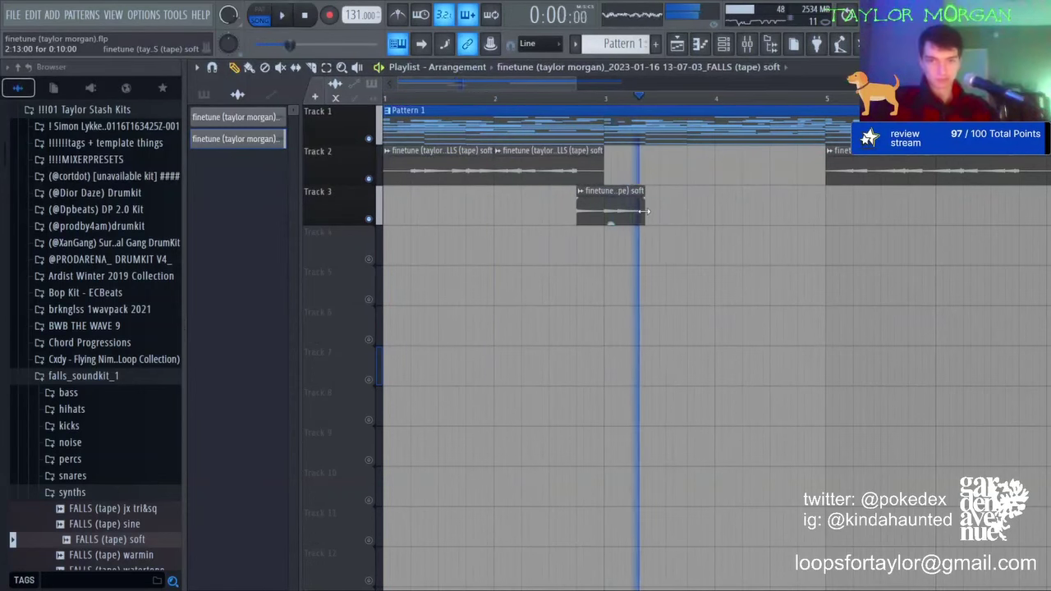
key("space")
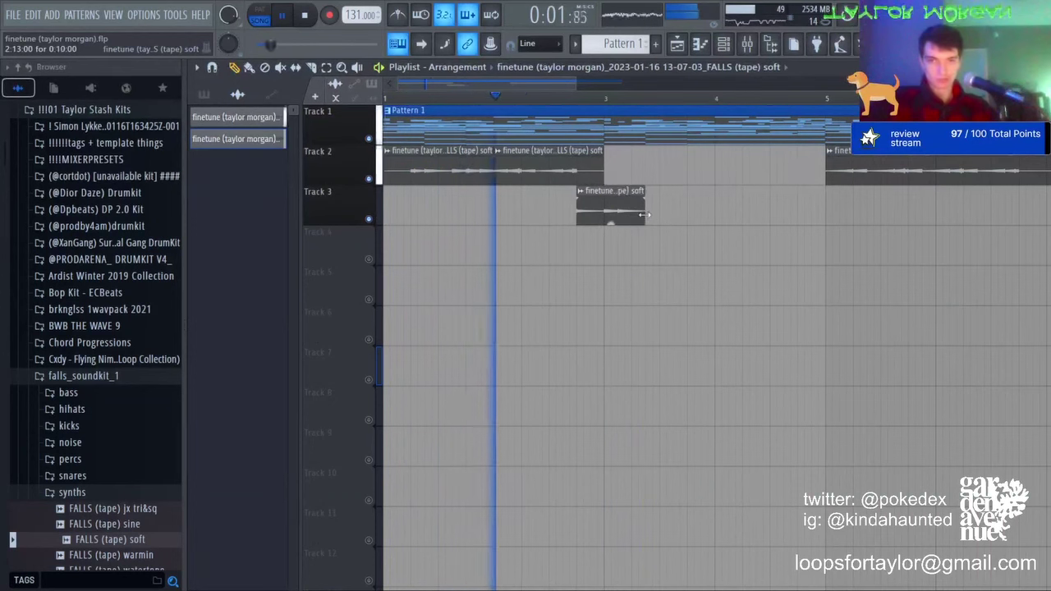
left_click_drag(645, 214, 604, 219)
key("space")
key("space")
key("space")
key("space")
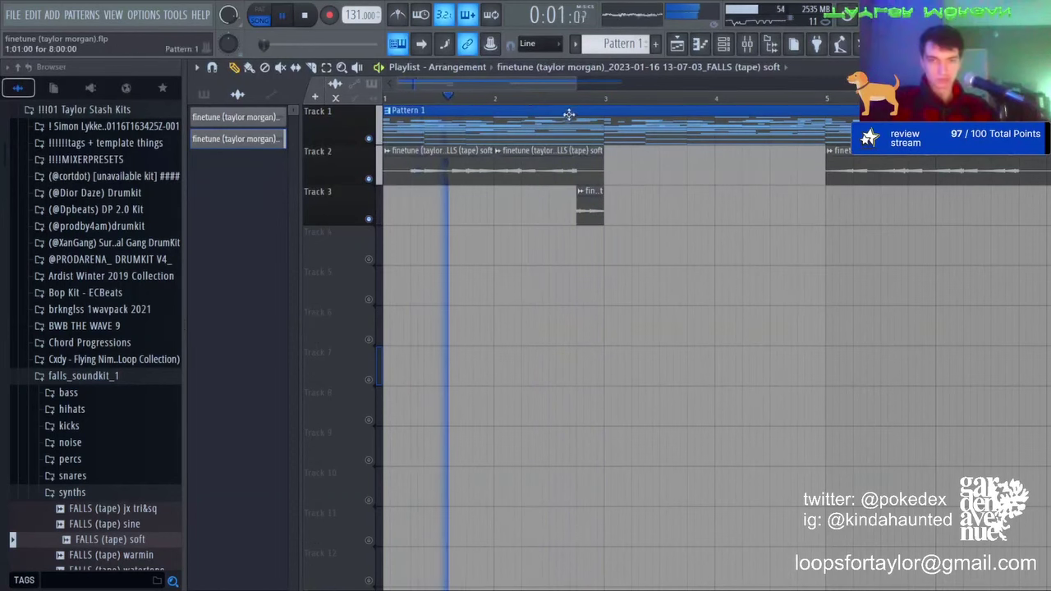
Step: Shorten a Track 2 clip, swap the bars 5–9 clip for the bars 3–5 slice, and duplicate it after bar 5
scroll(569, 115, "up", 3)
left_click_drag(672, 164, 562, 157)
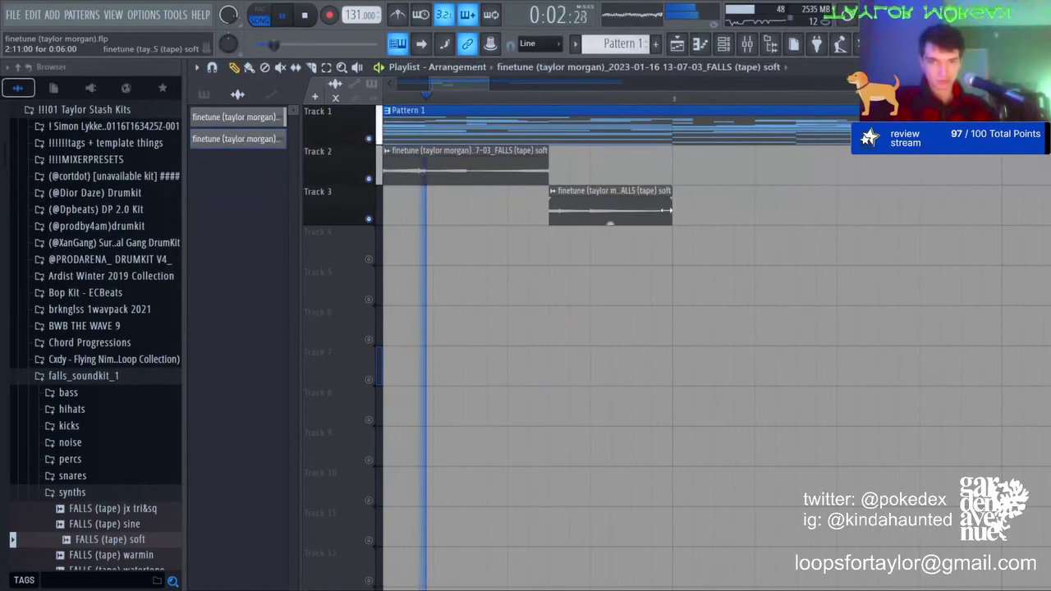
scroll(608, 107, "down", 5)
key("space")
key("space")
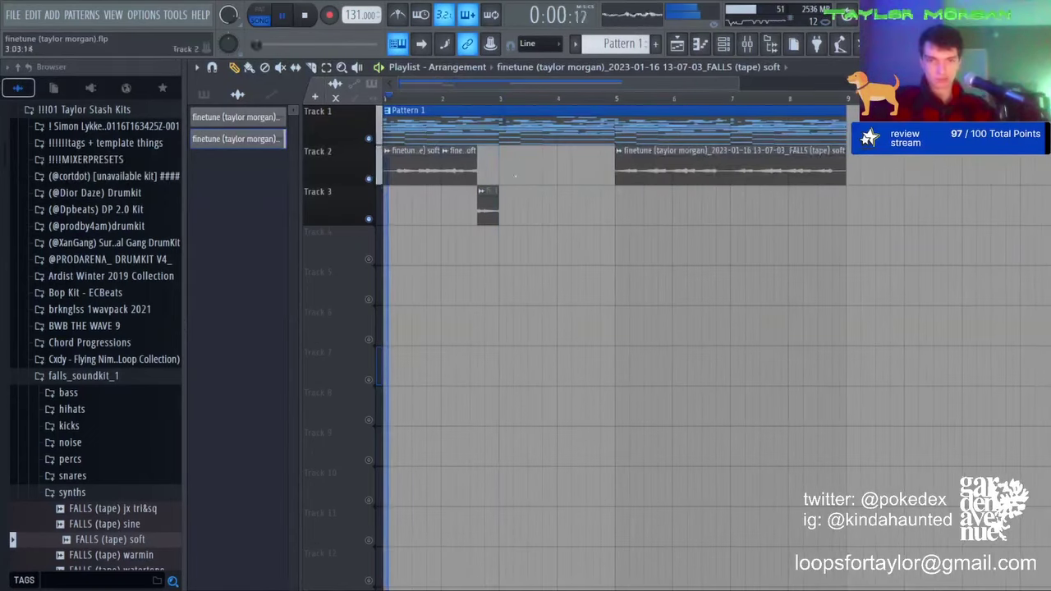
right_click(626, 172)
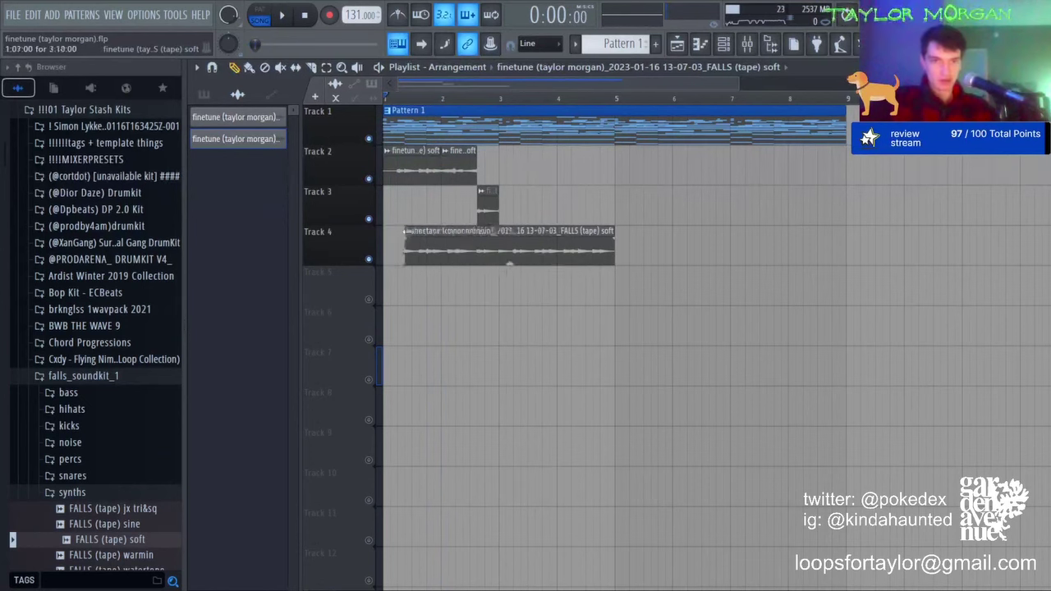
left_click_drag(552, 248, 552, 168)
key("space")
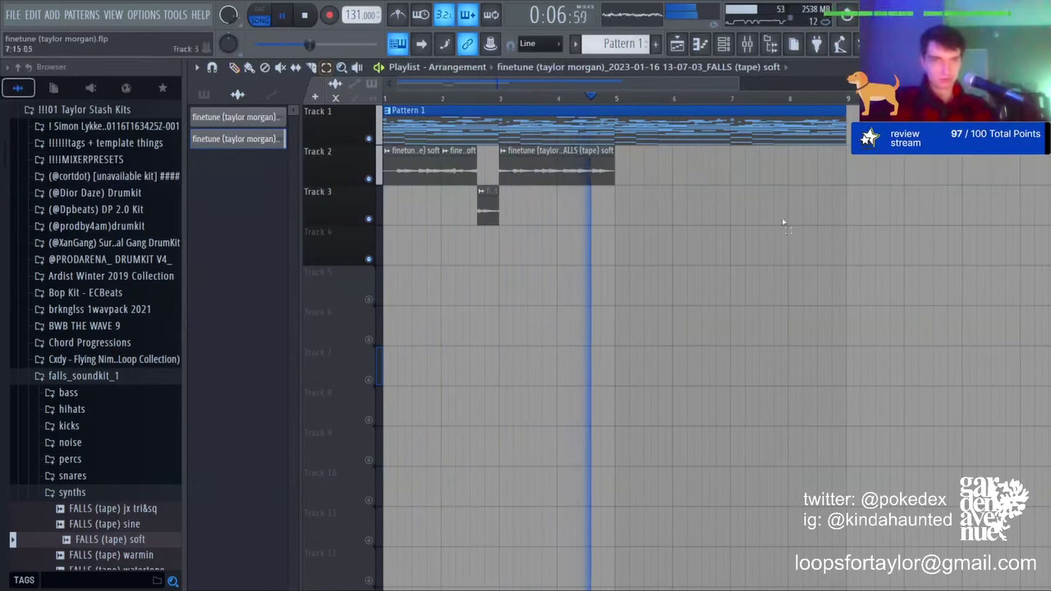
key("ctrl+b")
key("ctrl+d")
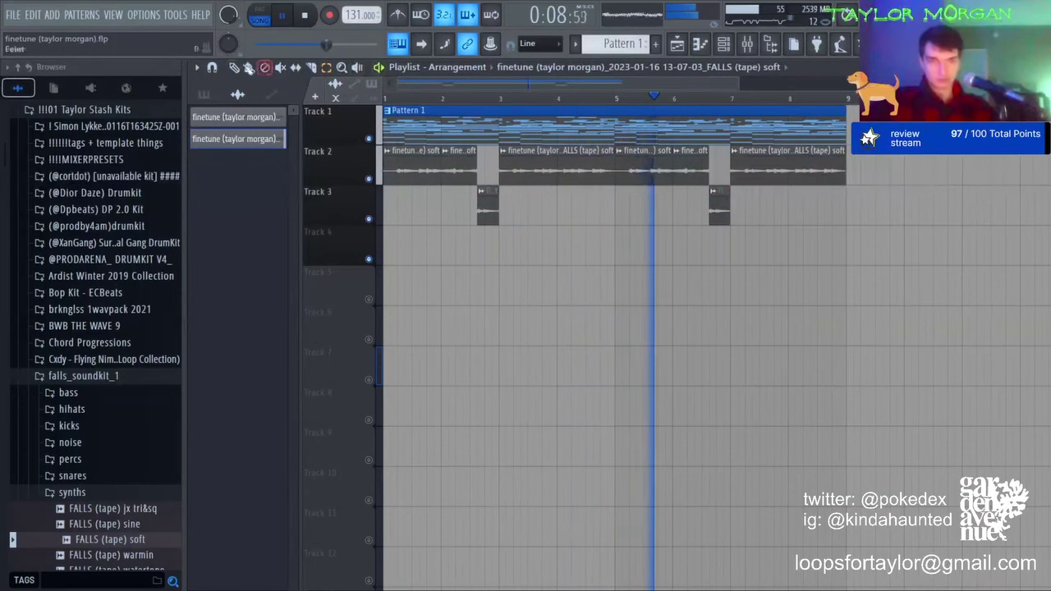
key("space")
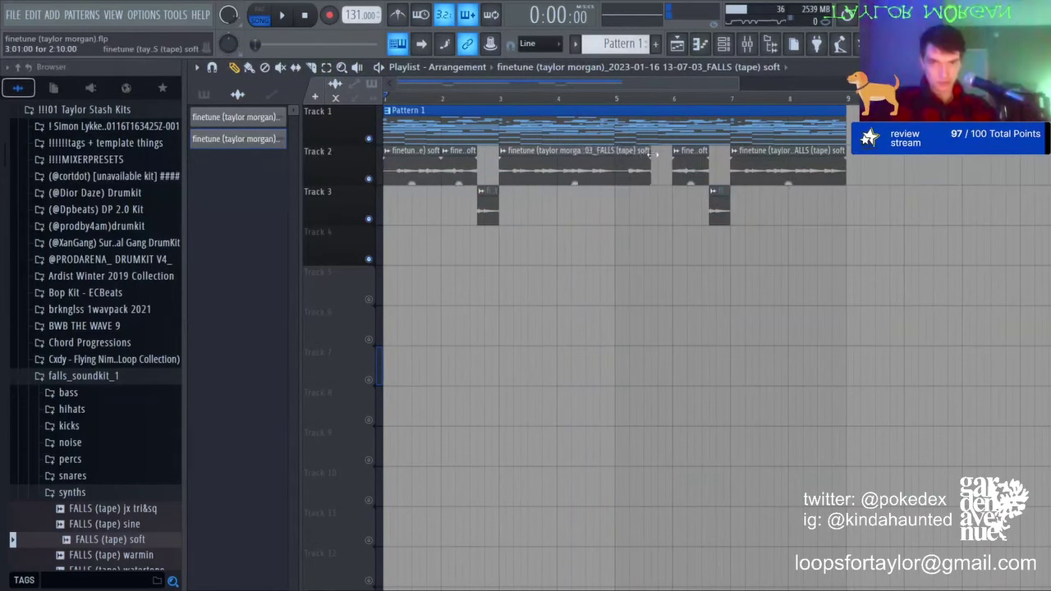
Step: Place the tape sample on Track 4, stretch it to bar 8, and move it to around bar 5
left_click(606, 100)
scroll(609, 100, "up", 3)
key("space")
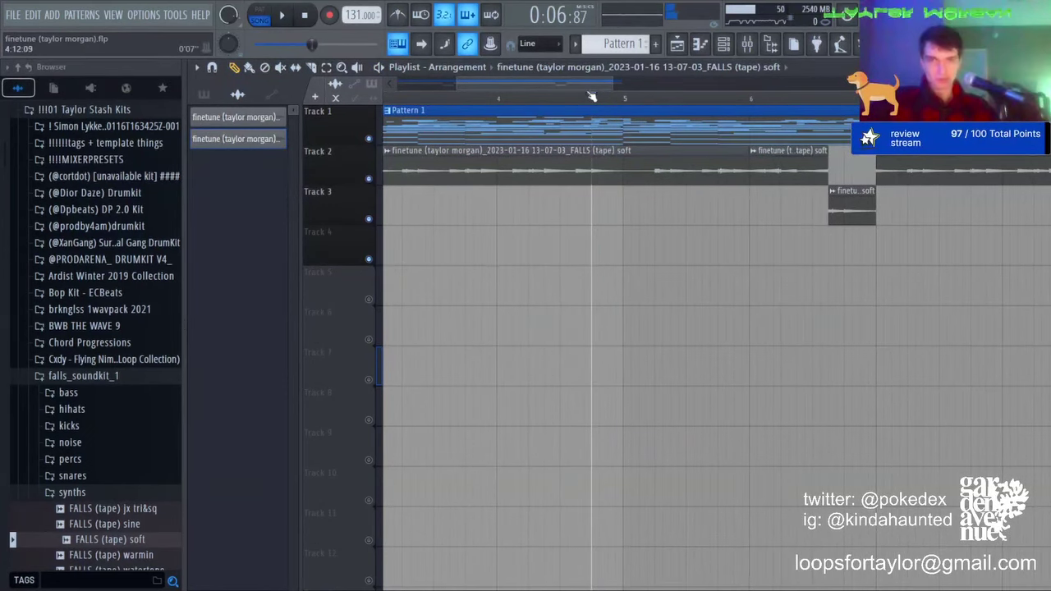
scroll(591, 95, "down", 3)
left_click_drag(576, 242, 389, 240)
left_click_drag(519, 231, 701, 220)
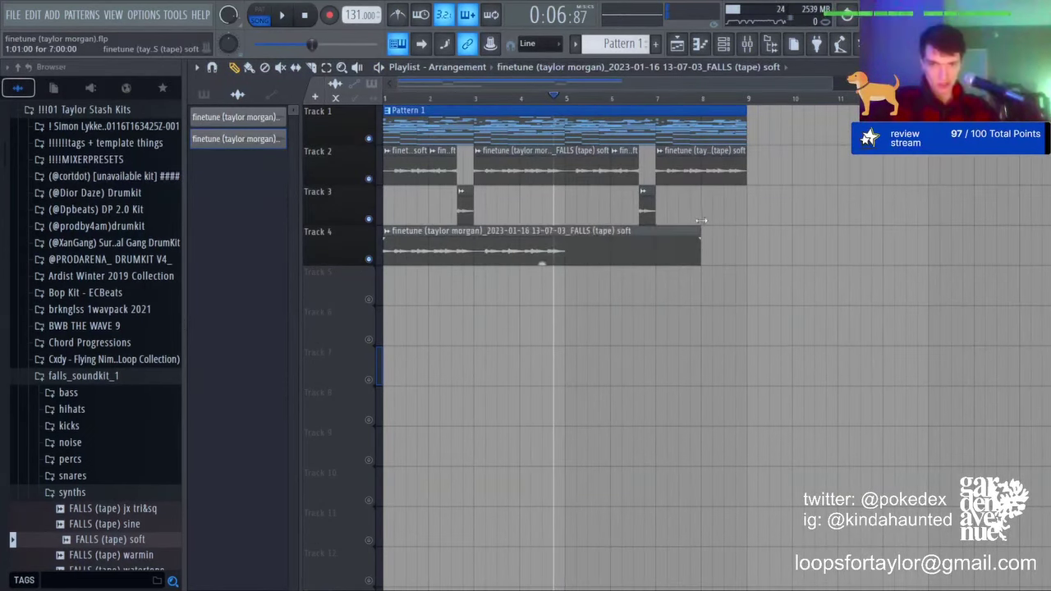
key("space")
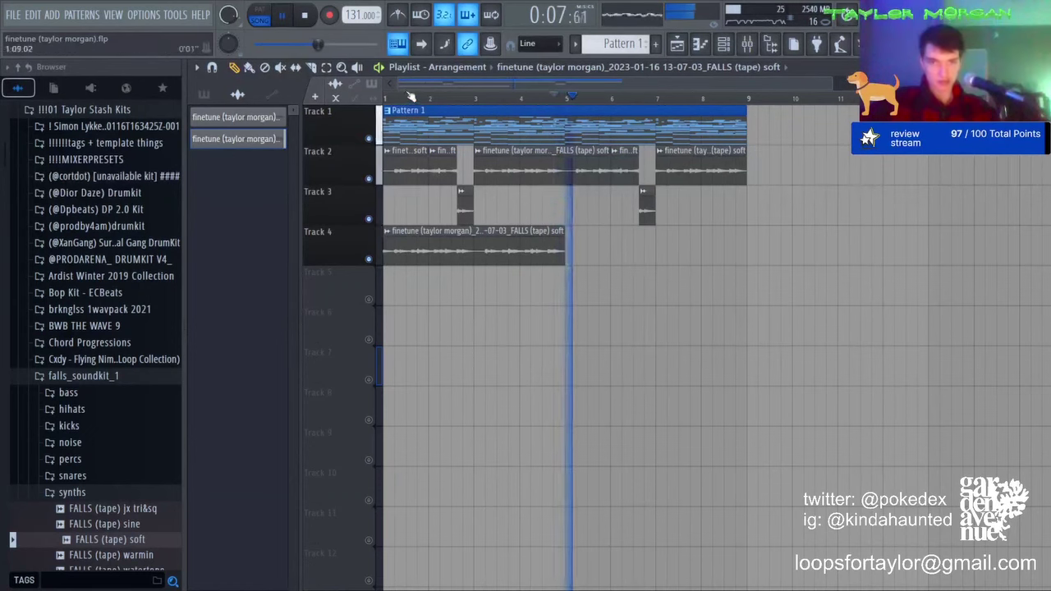
left_click_drag(409, 252, 614, 252)
key("space")
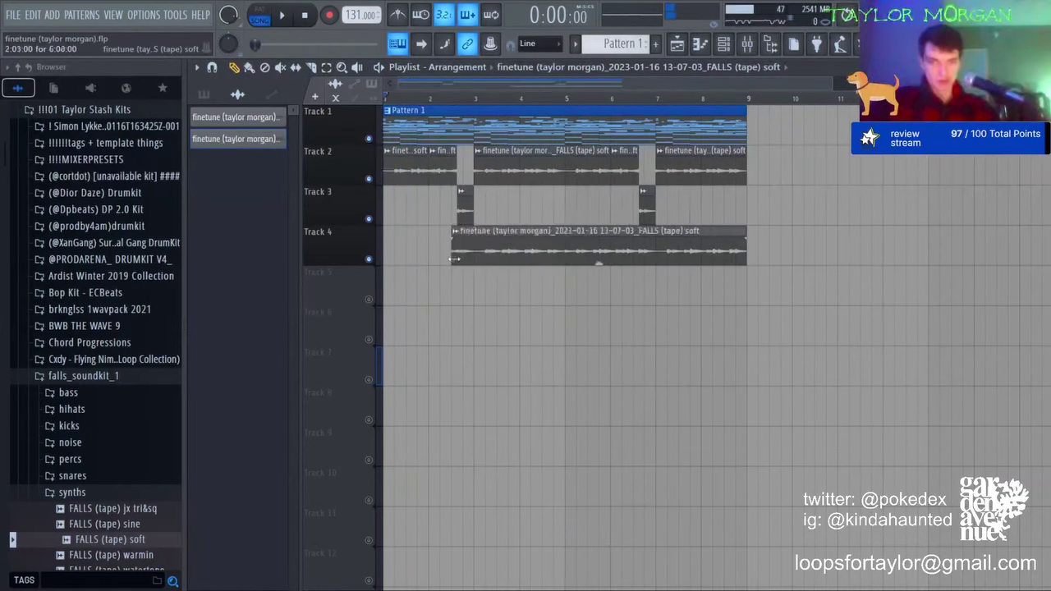
Step: Try the Track 4 clip in Track 2's gap, undo it, and trim the long Track 2 clip to start later
right_click(487, 165)
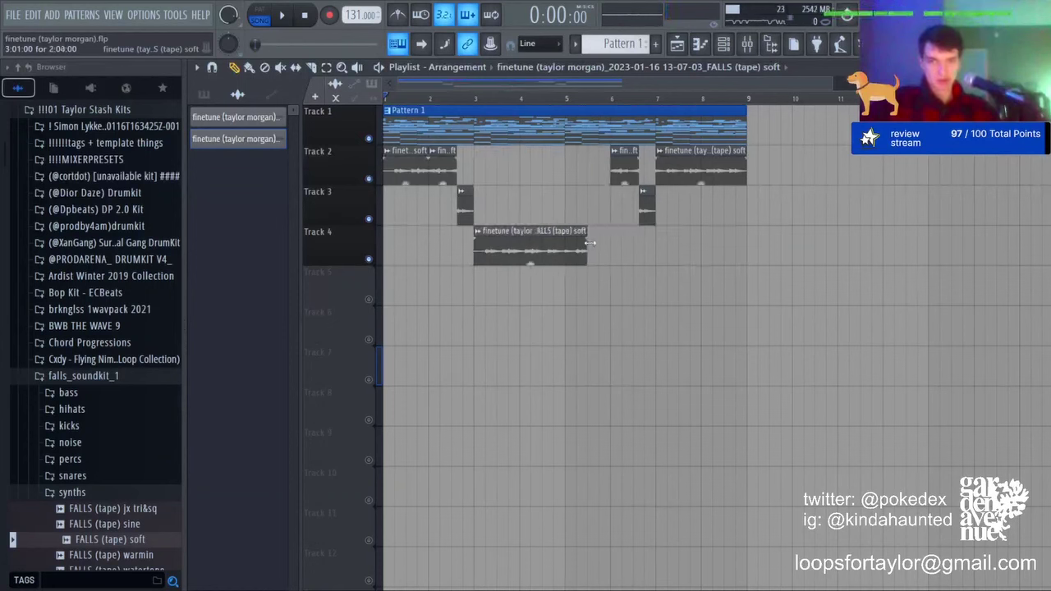
left_click_drag(558, 242, 558, 141)
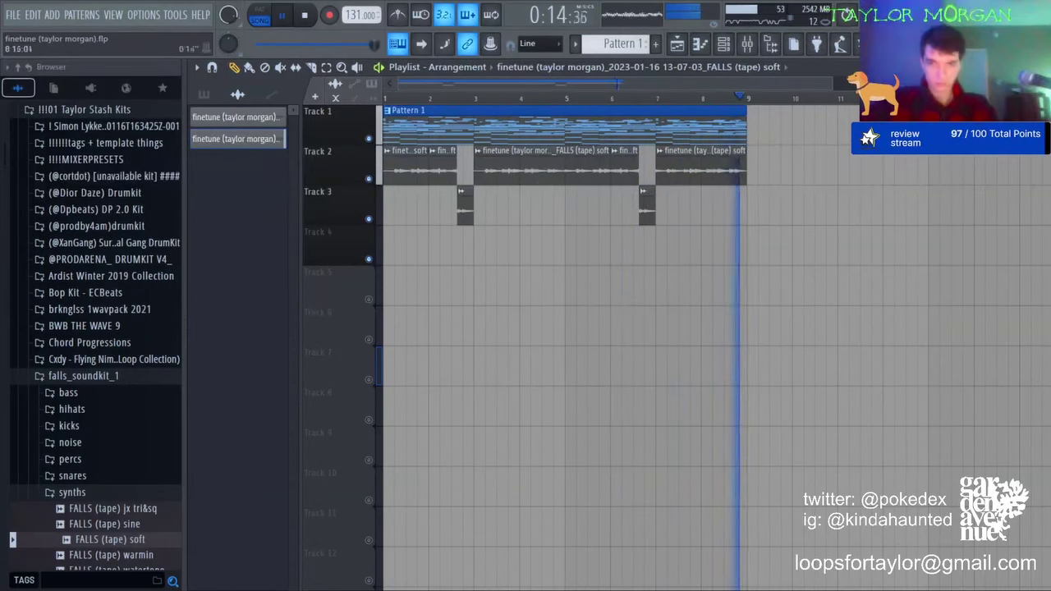
key("ctrl+z")
key("ctrl+z")
key("ctrl+z")
key("ctrl+z")
key("ctrl+z")
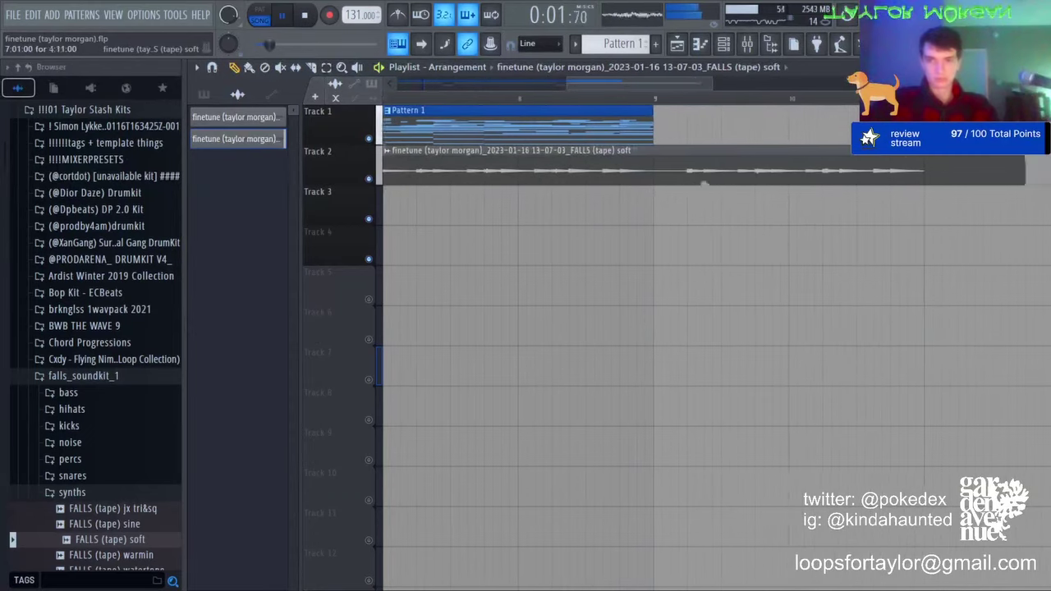
key("ctrl+z")
scroll(655, 102, "down", 3)
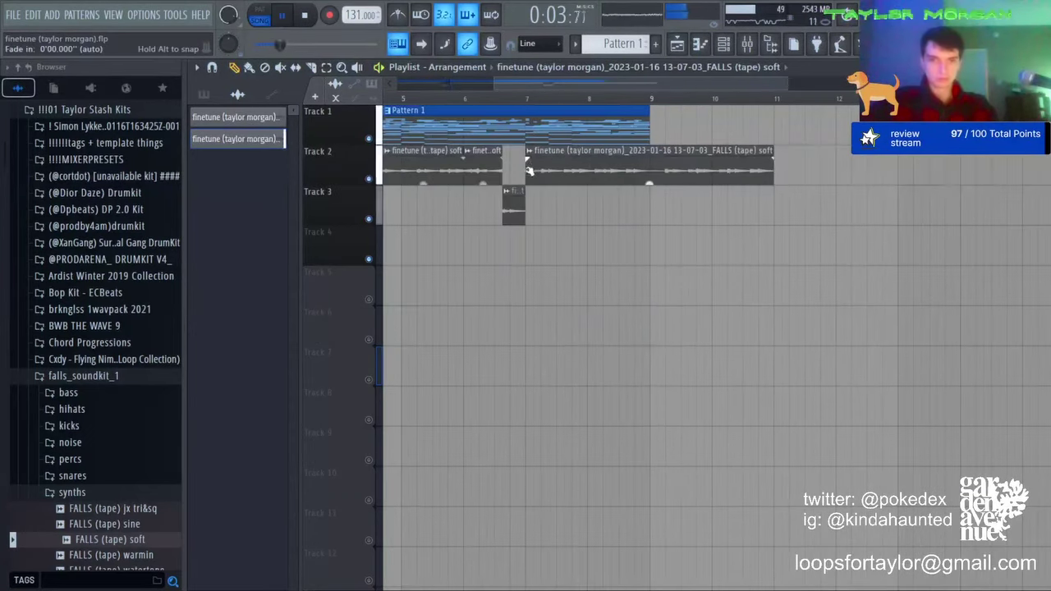
left_click_drag(524, 151, 605, 159)
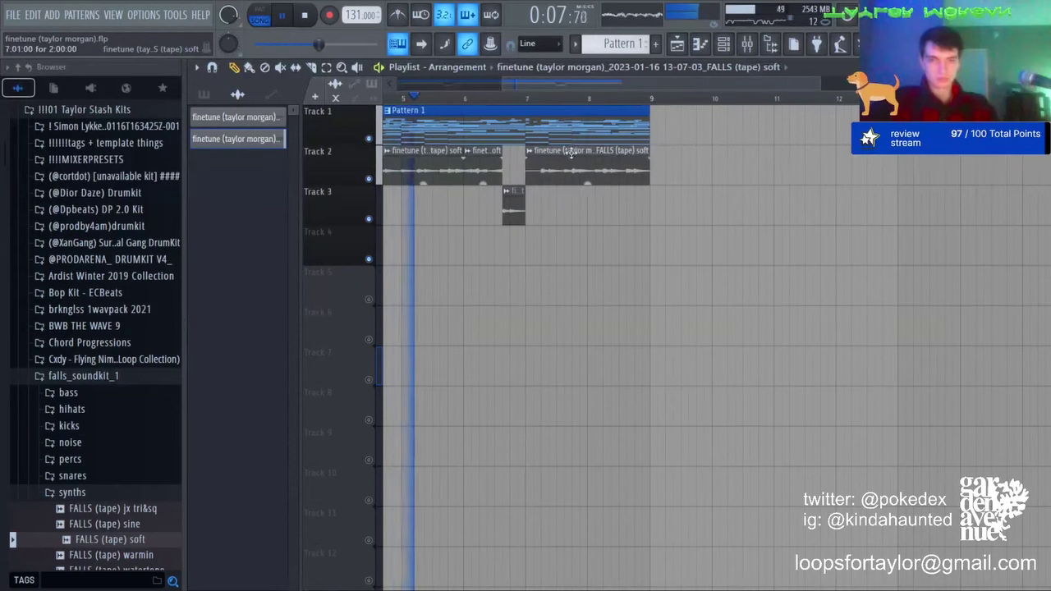
scroll(579, 101, "down", 2)
scroll(579, 101, "down", 1)
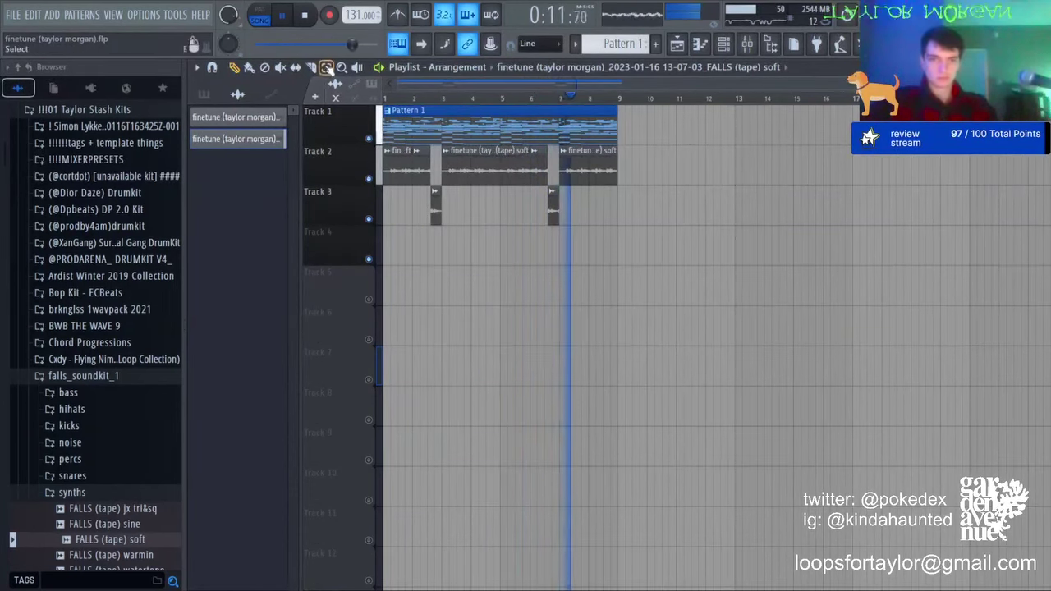
Step: Route the tape channel to mixer insert 7 with Ctrl+L
left_click(748, 47)
left_click(335, 162)
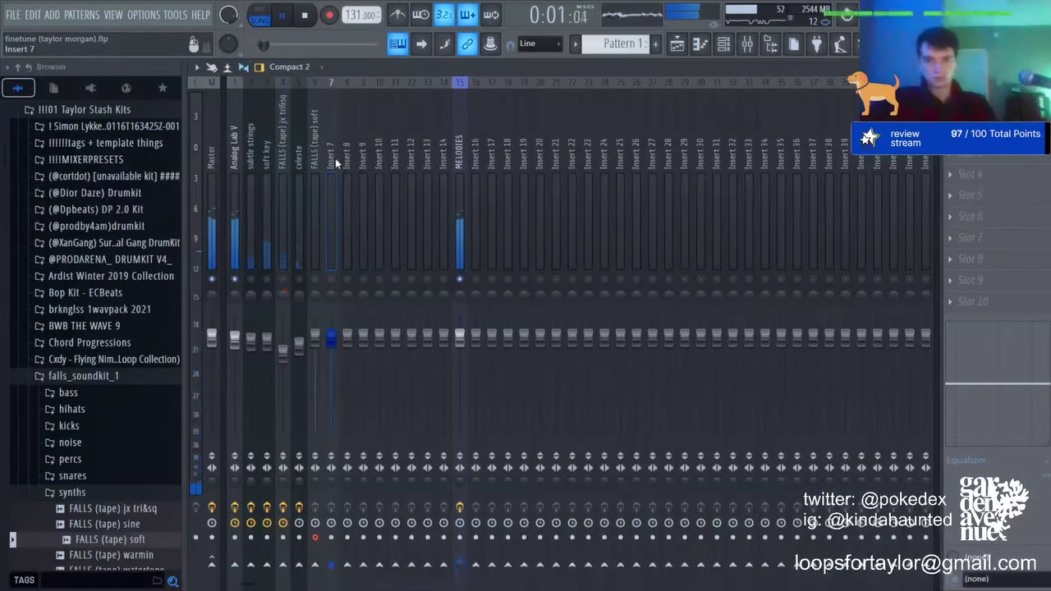
key("ctrl+l")
key("space")
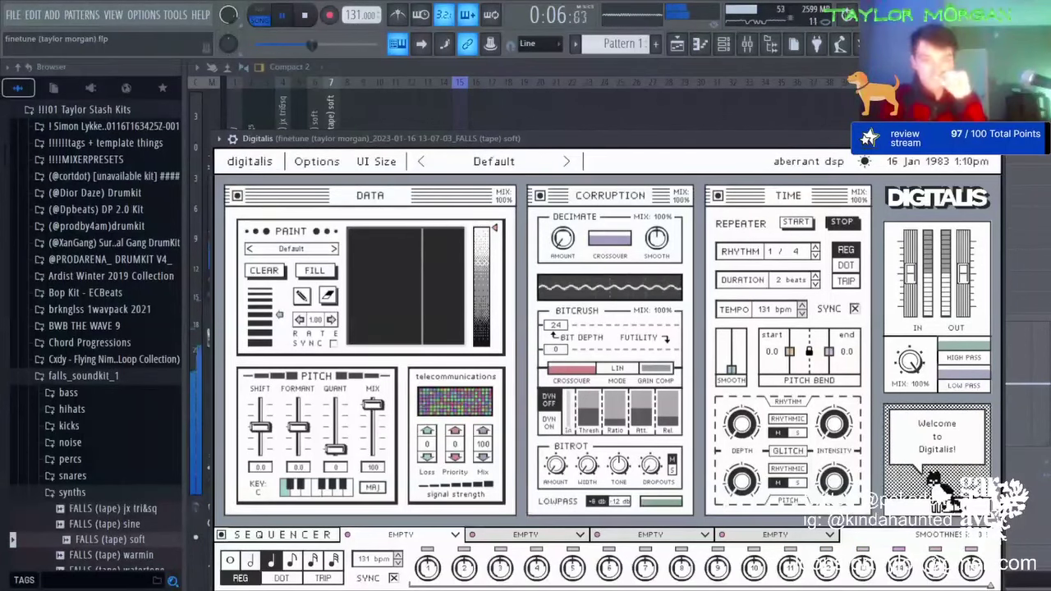
Step: Step through Digitalis presets on insert 7, set the effect mix to 73% and volume to about 112%
left_click(567, 162)
left_click(567, 162)
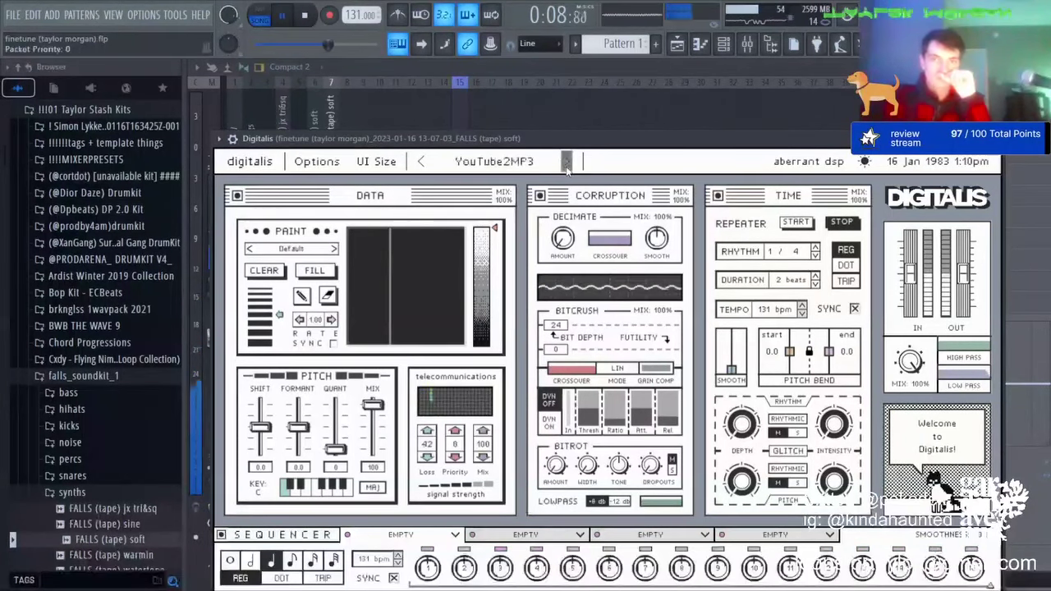
left_click(566, 162)
left_click(566, 163)
left_click(567, 162)
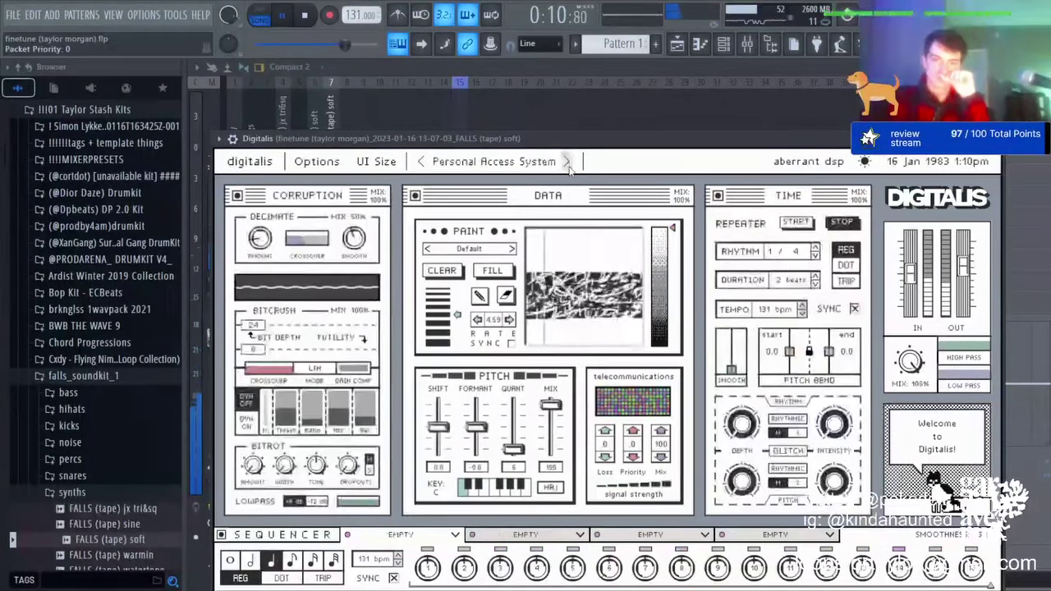
left_click(567, 162)
left_click(567, 163)
left_click(566, 163)
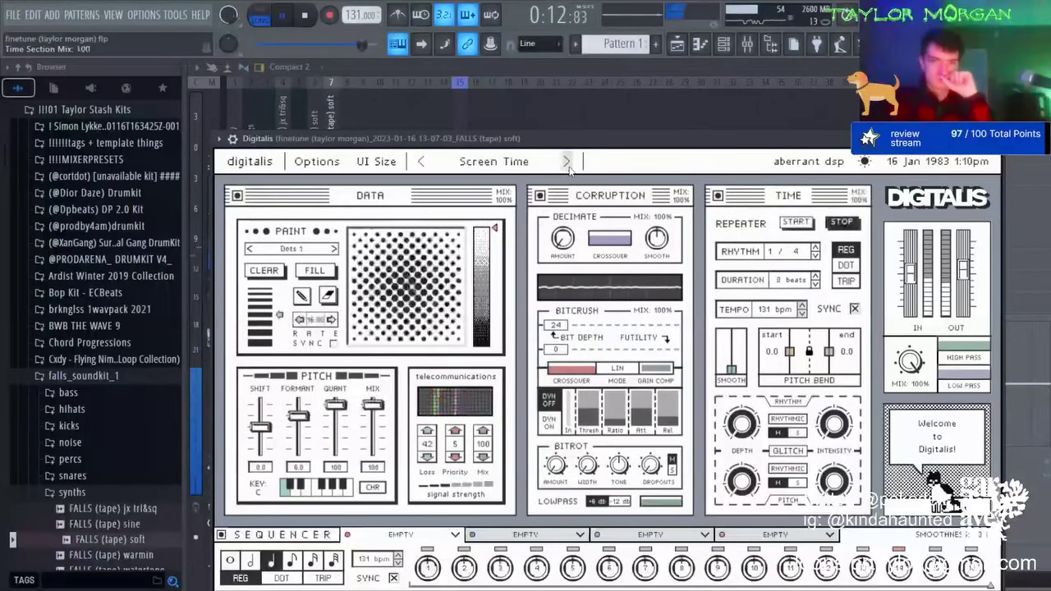
left_click(568, 162)
left_click_drag(1048, 112, 1048, 133)
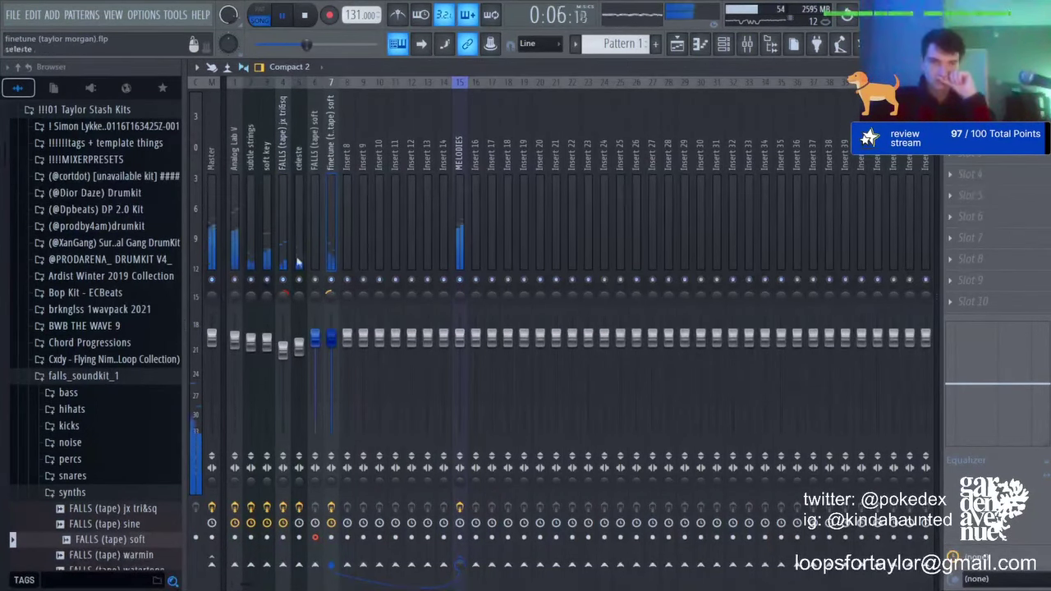
left_click(724, 45)
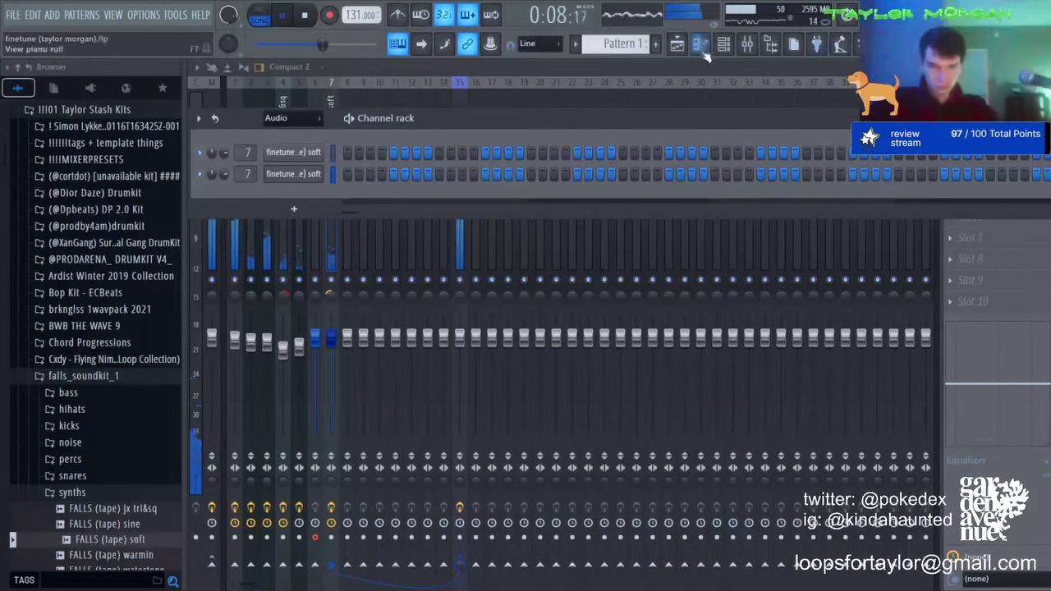
left_click_drag(330, 337, 330, 327)
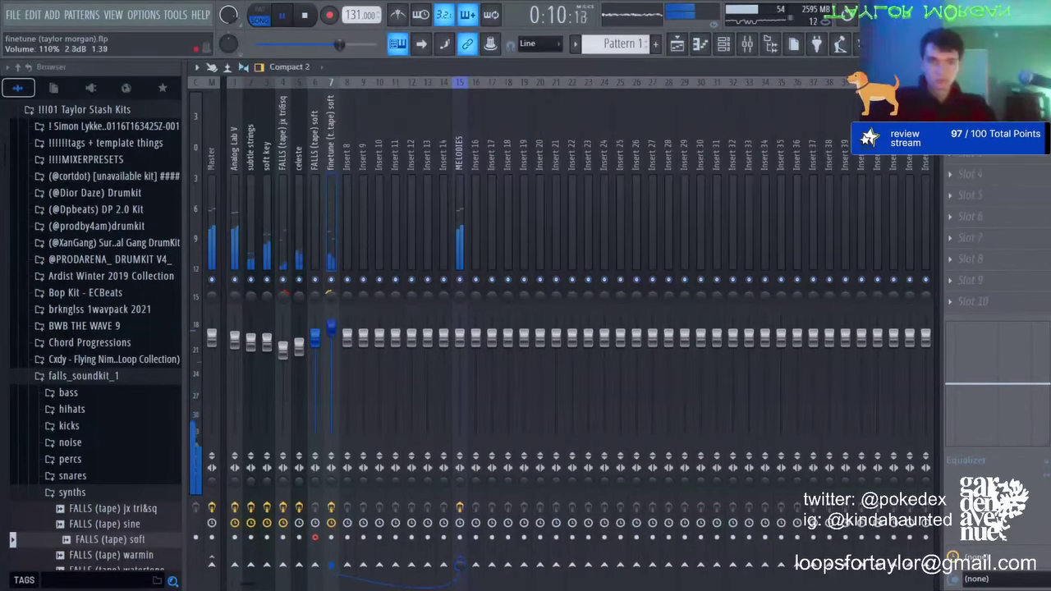
Step: Move the two Track 3 hits up into Track 2
left_click(678, 43)
left_click_drag(647, 201, 134, 200)
key("shift+Up")
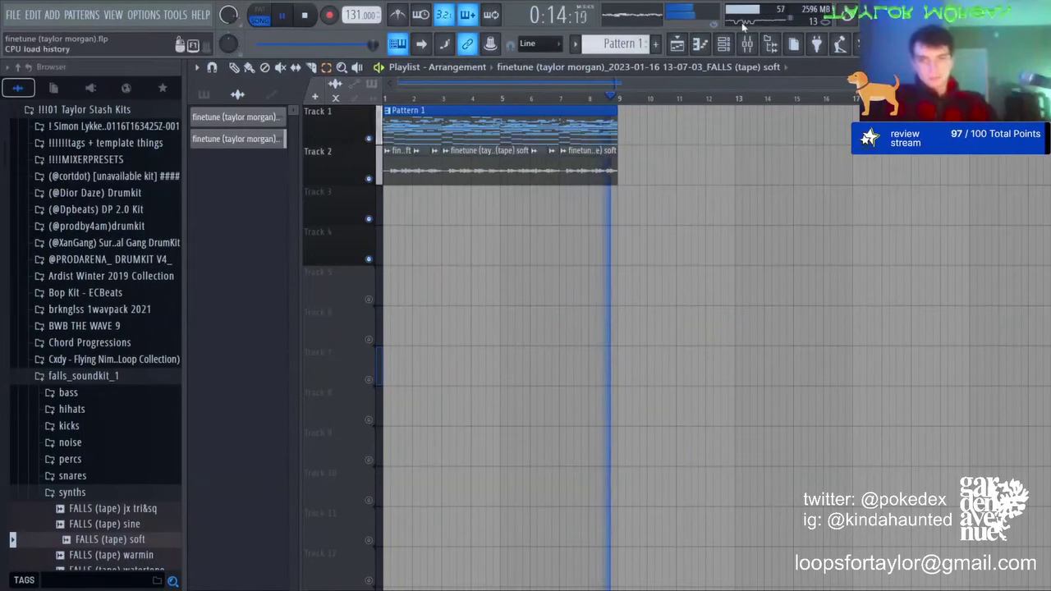
Step: Drag !long plugg 808 from the 4evr drumkit v3 808s folder into the channel rack
left_click(723, 43)
left_click(82, 126)
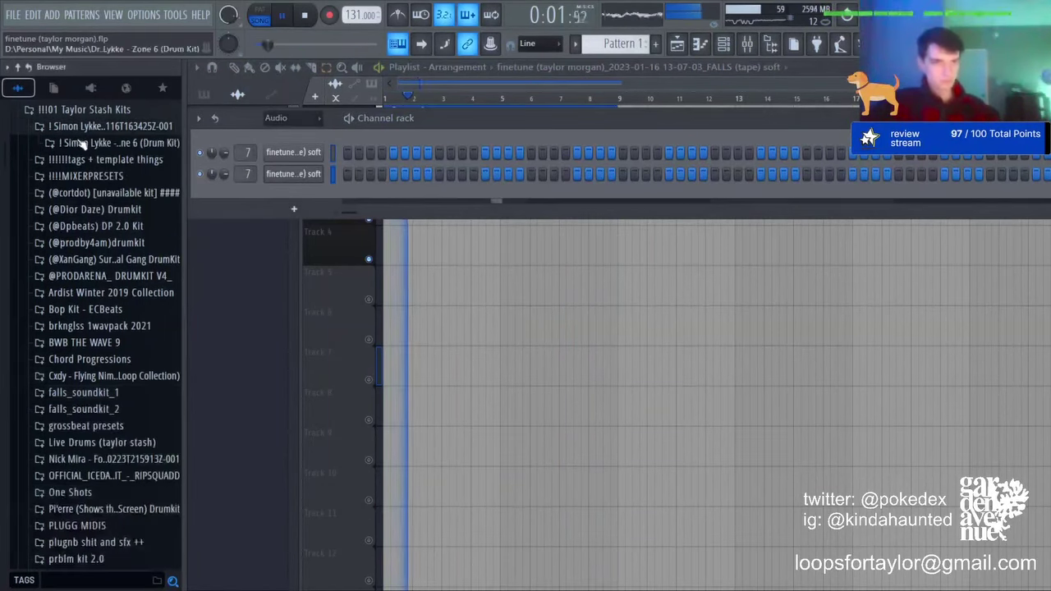
scroll(72, 212, "up", 4)
left_click(70, 212)
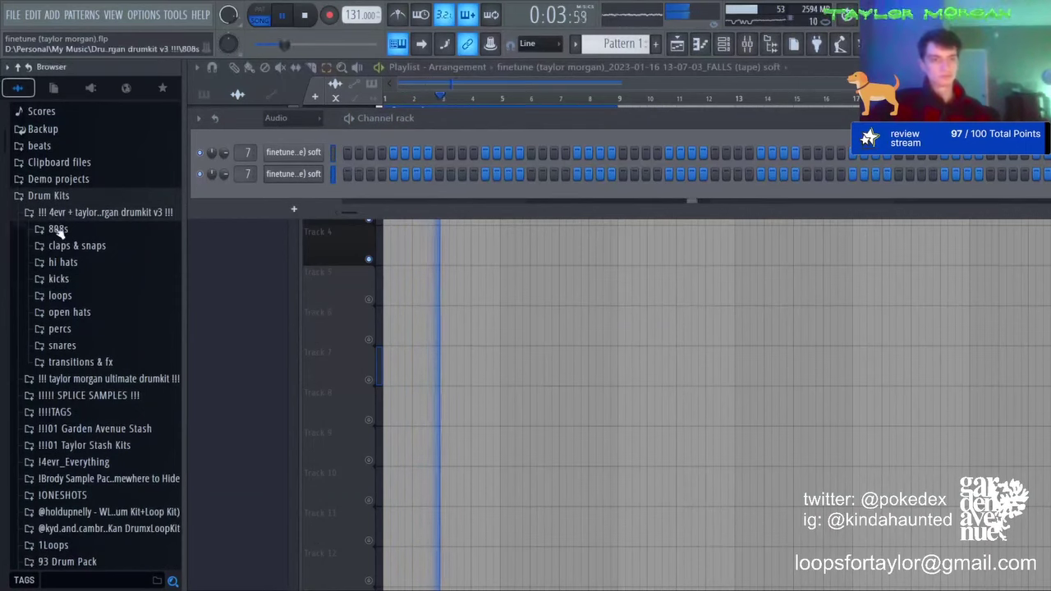
left_click(59, 230)
left_click_drag(90, 156, 297, 197)
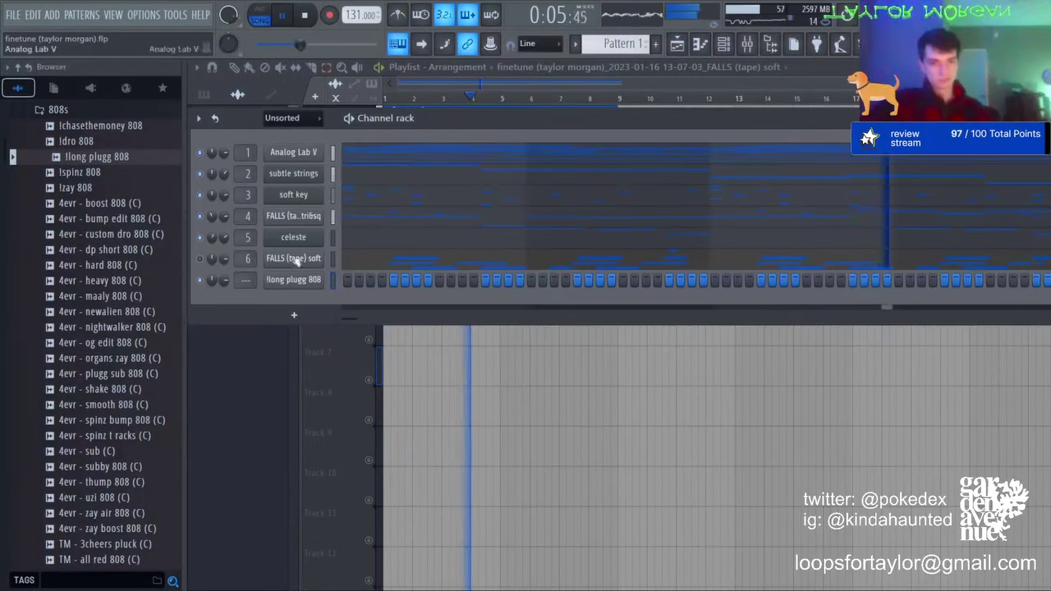
Step: Open the new 808 channel's piano roll, briefly selecting the MELODIES mixer track
key("F7")
key("F9")
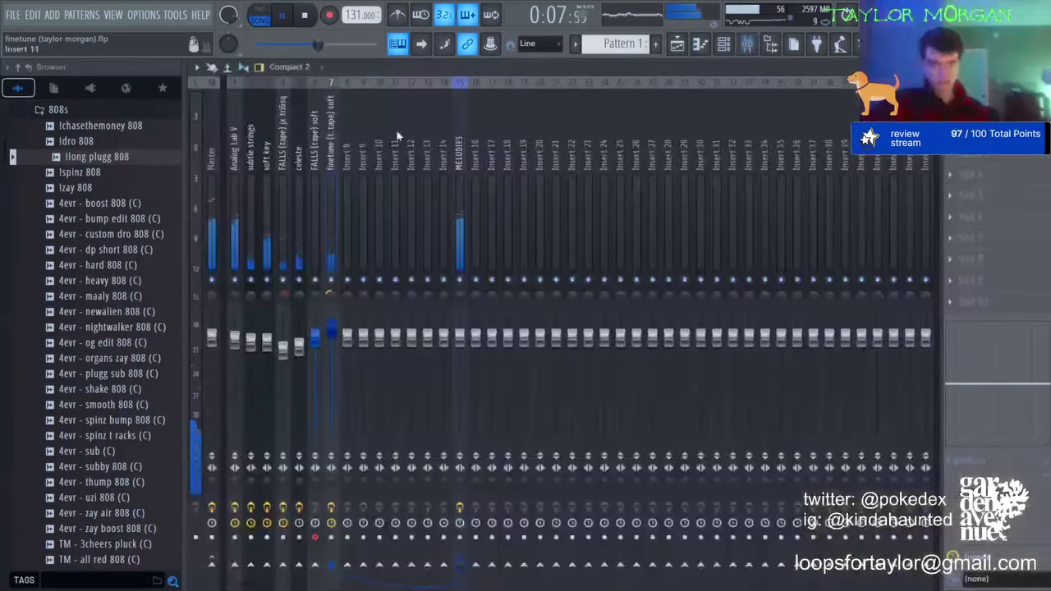
left_click(461, 148)
left_click(699, 43)
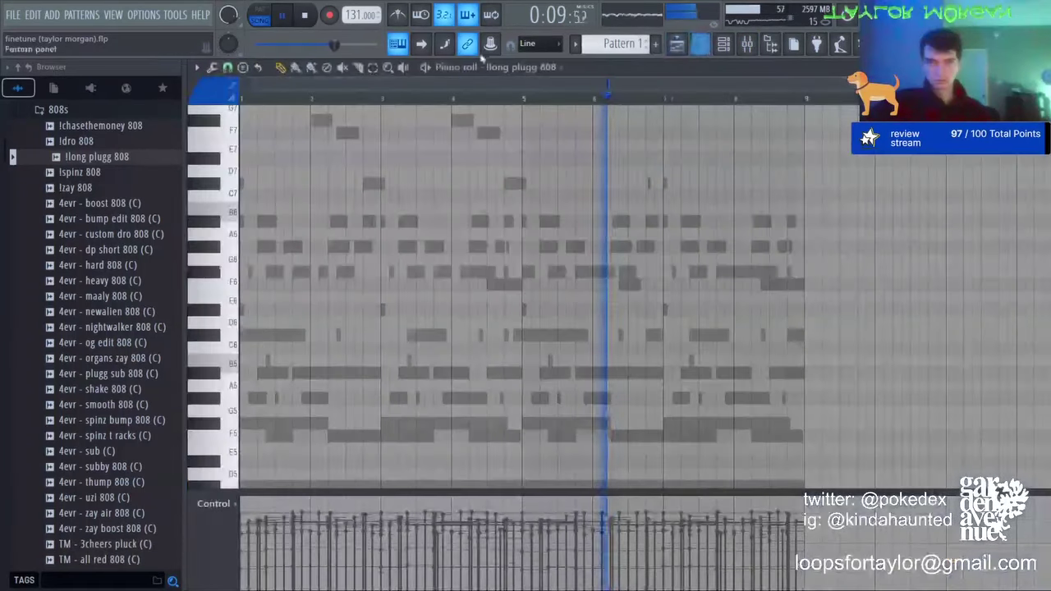
scroll(369, 246, "down", 6)
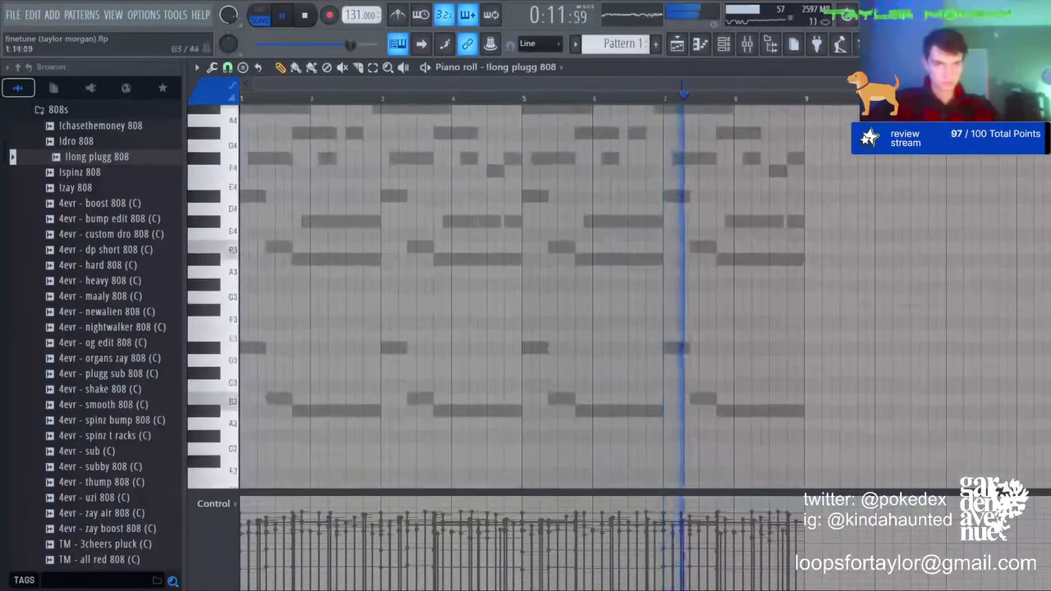
scroll(369, 263, "up", 3)
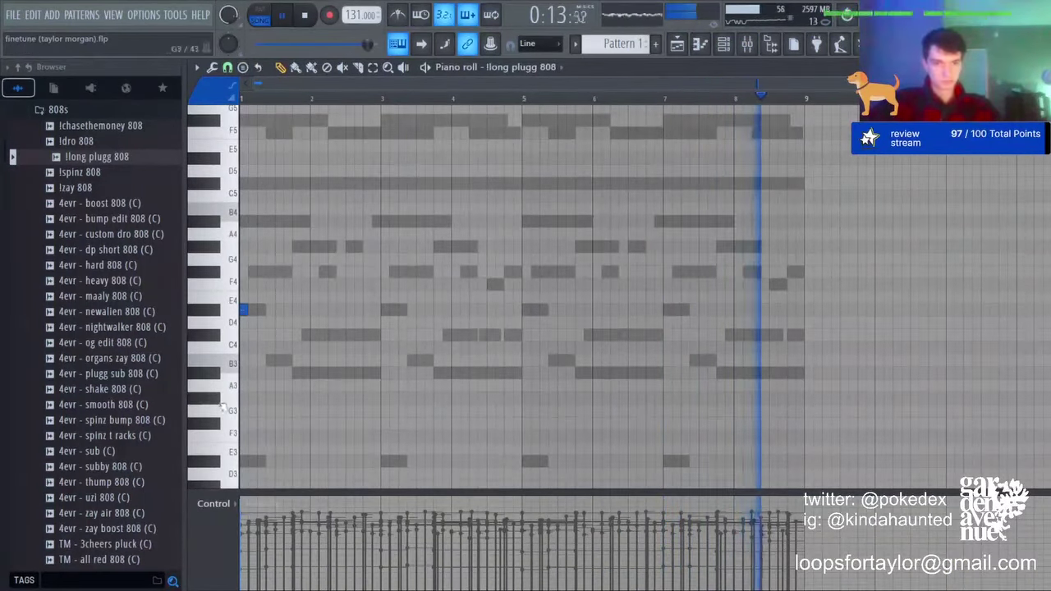
Step: Add a first 808 note, shift it up two octaves, and zoom into the opening bars
left_click(273, 359)
key("space")
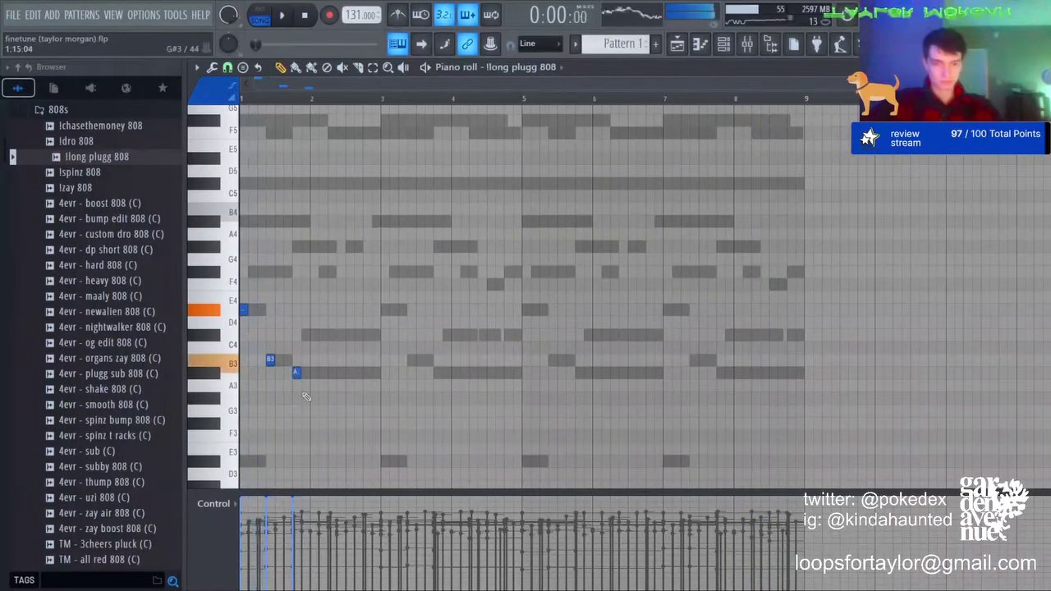
key("ctrl+Up")
key("ctrl+Up")
key("space")
key("space")
key("ctrl+a")
key("ctrl+d")
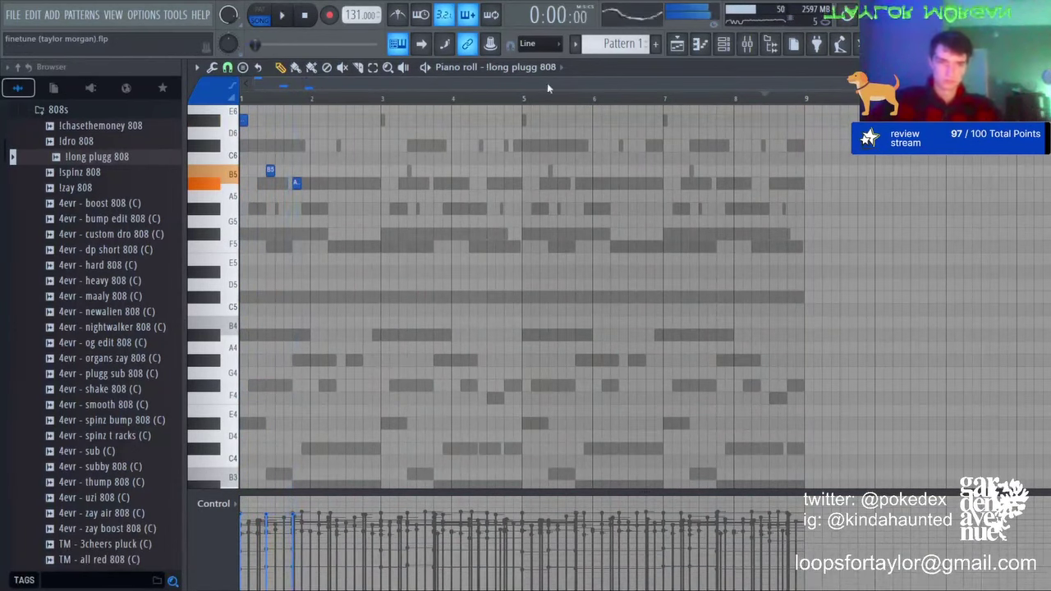
left_click(720, 48)
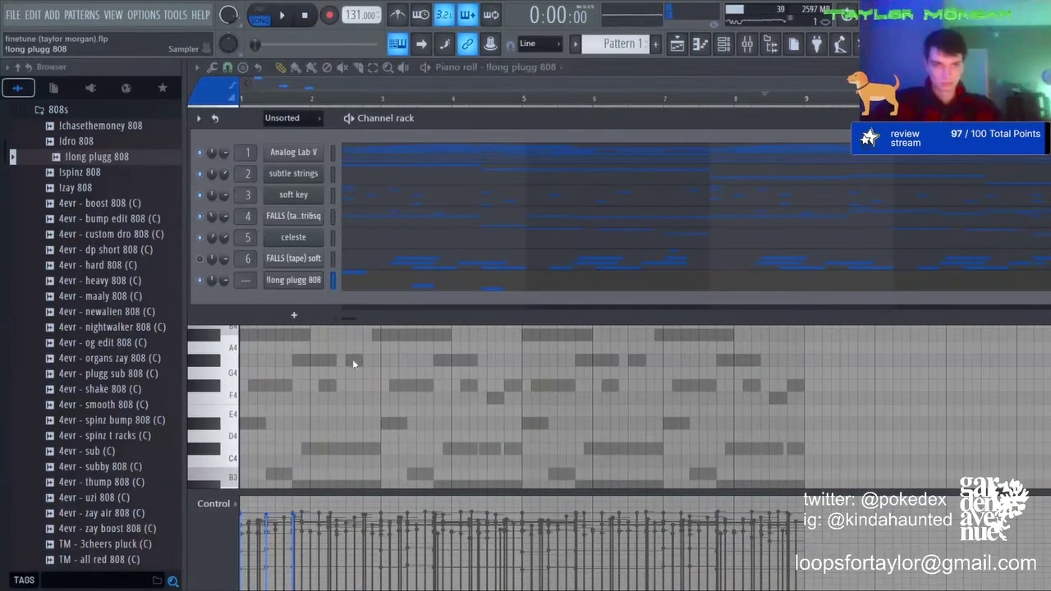
left_click(293, 335)
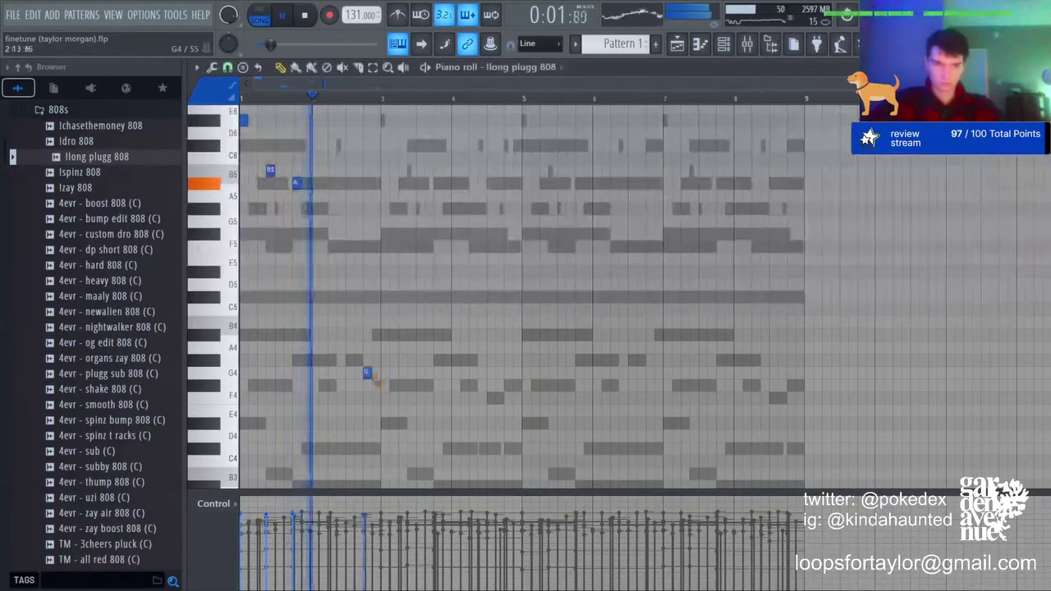
scroll(267, 97, "up", 3)
key("space")
Step: Draw the opening B5, A#5 and two D#6 notes of the 808 melody
key("space")
left_click(588, 183)
left_click(663, 119)
scroll(604, 191, "down", 2)
key("space")
key("space")
right_click(301, 170)
key("space")
key("space")
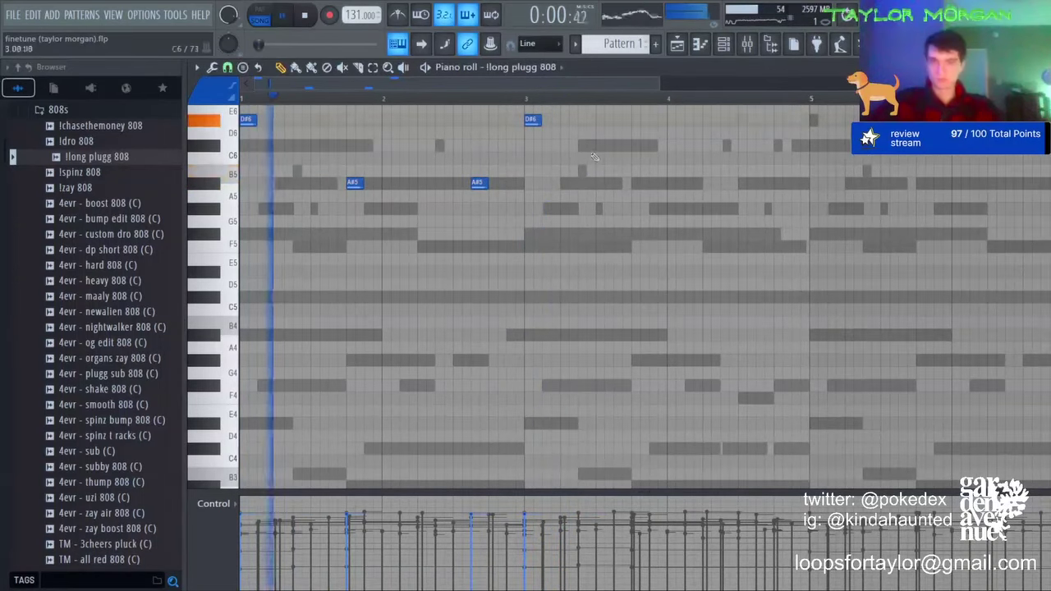
left_click(583, 170)
left_click(637, 183)
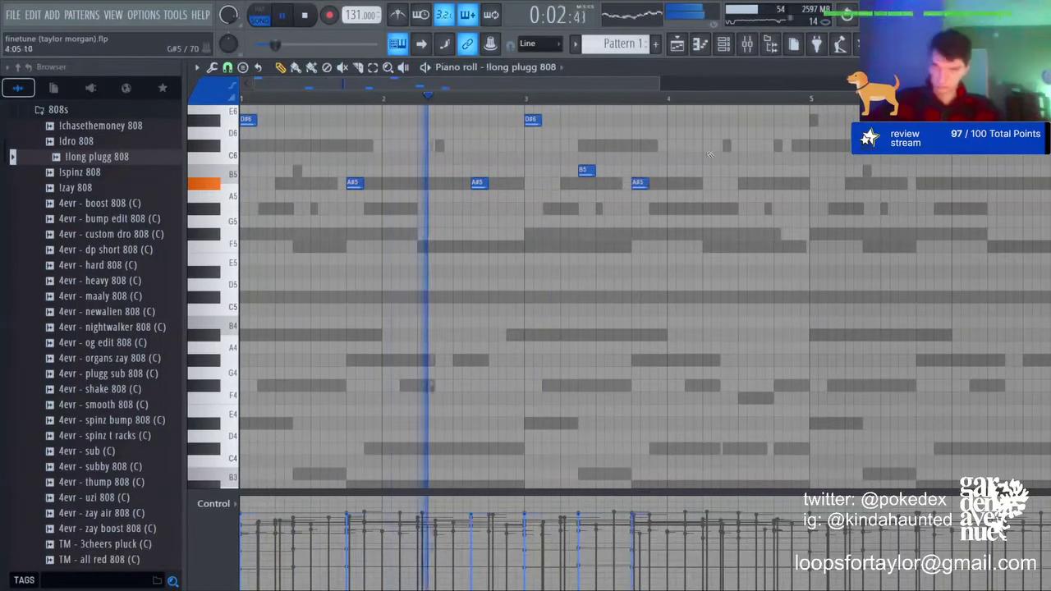
left_click(567, 120)
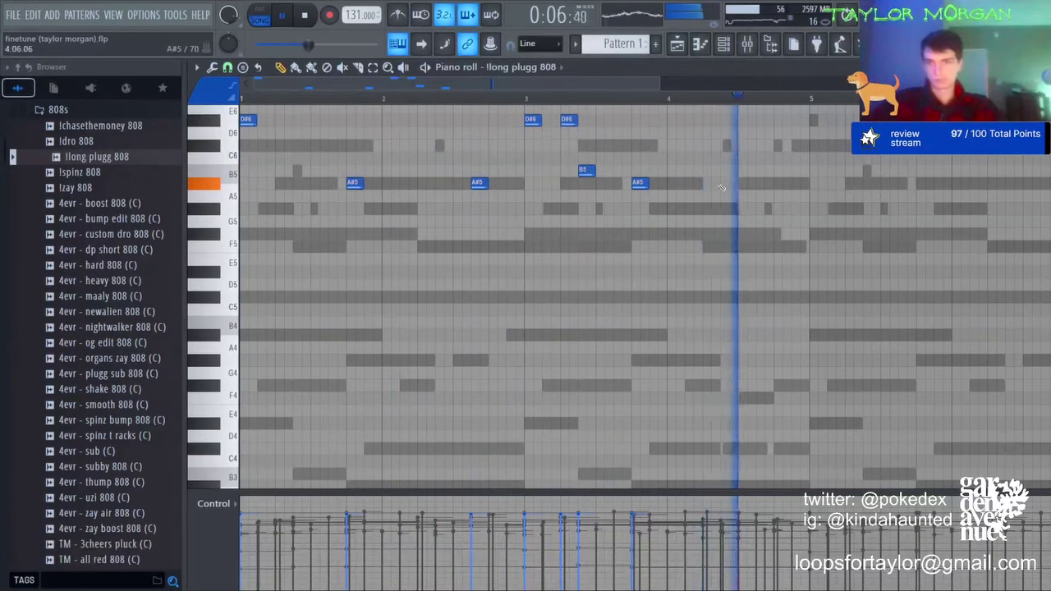
Step: Add a later A#5 and a lengthened F#6 note, then make the notes legato
left_click(754, 183)
right_click(754, 182)
scroll(706, 304, "up", 3)
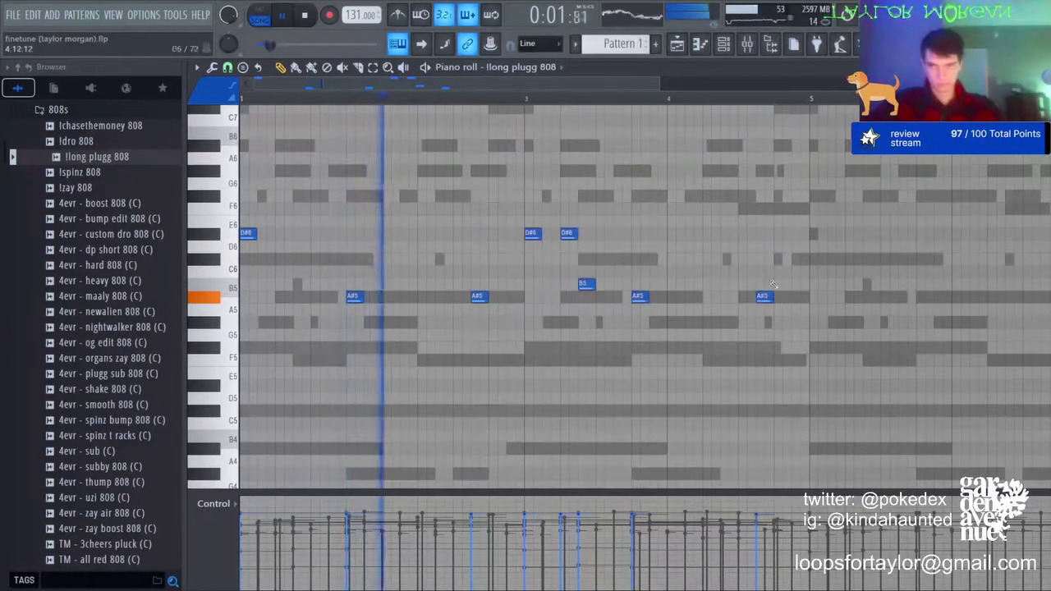
left_click(707, 302)
left_click(758, 196)
left_click_drag(773, 196, 801, 196)
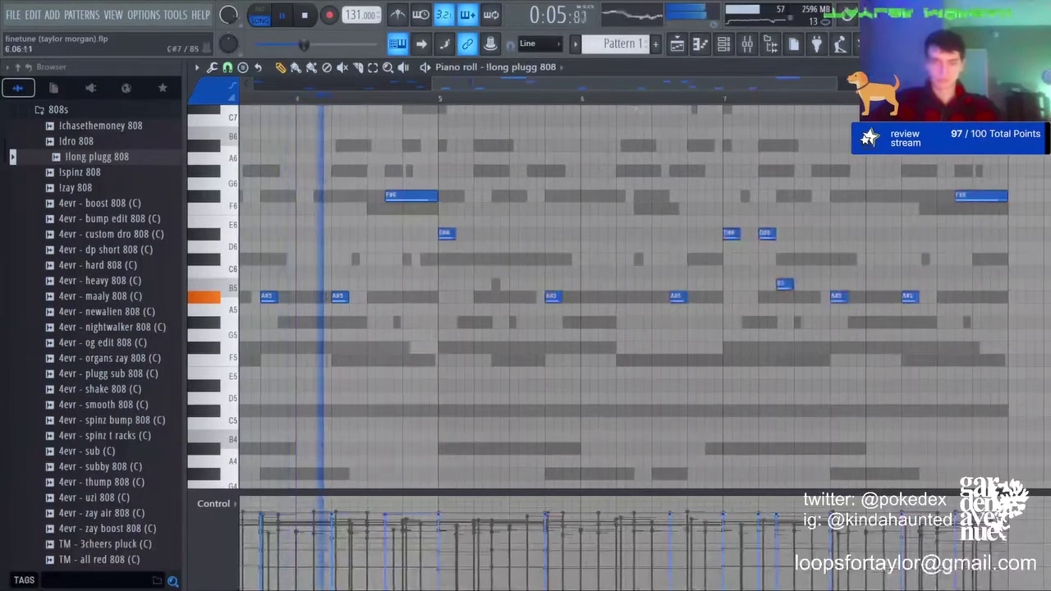
key("ctrl+l")
Step: Replace bars 5–8 with a duplicate of the first four bars of the 808 melody
left_click(373, 68)
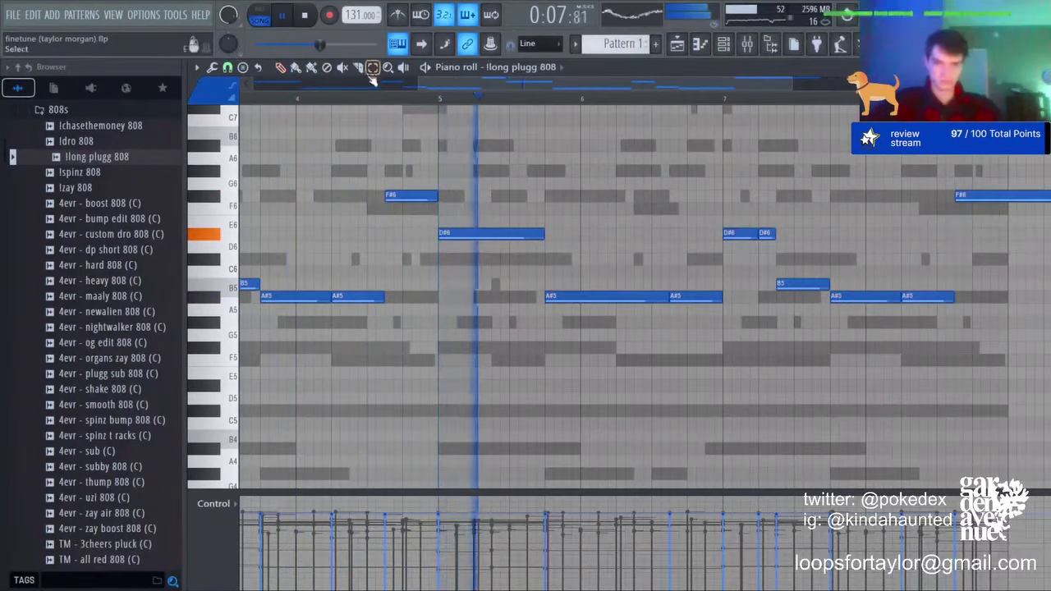
left_click_drag(451, 165, 1050, 348)
key("Delete")
key("ctrl+b")
key("ctrl+d")
scroll(566, 112, "down", 3)
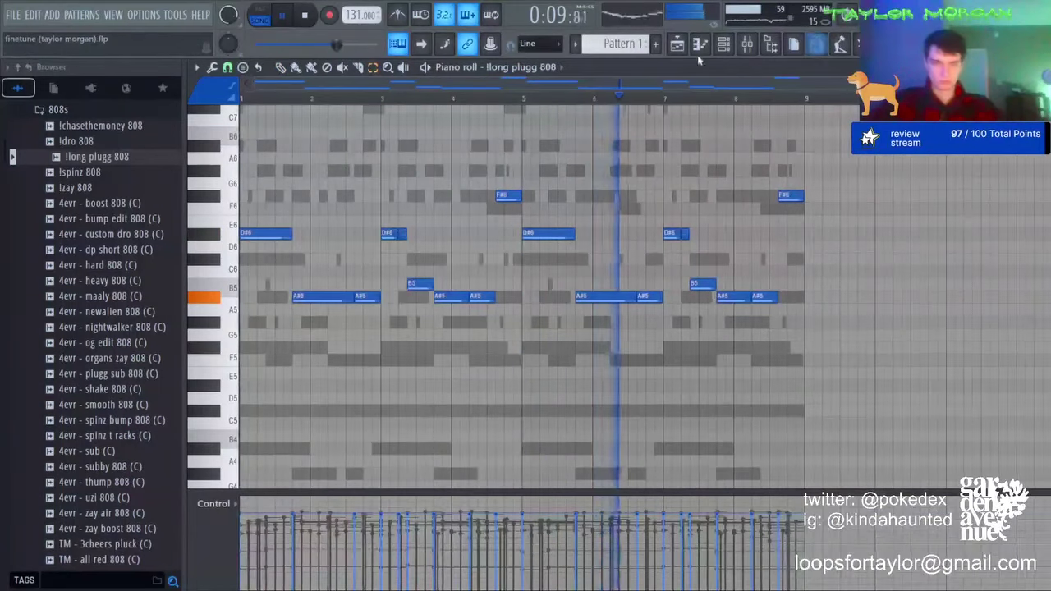
left_click(723, 49)
left_click(678, 47)
Step: Solo Track 1 and select channels 2 through 7 in the channel rack
right_click(369, 139)
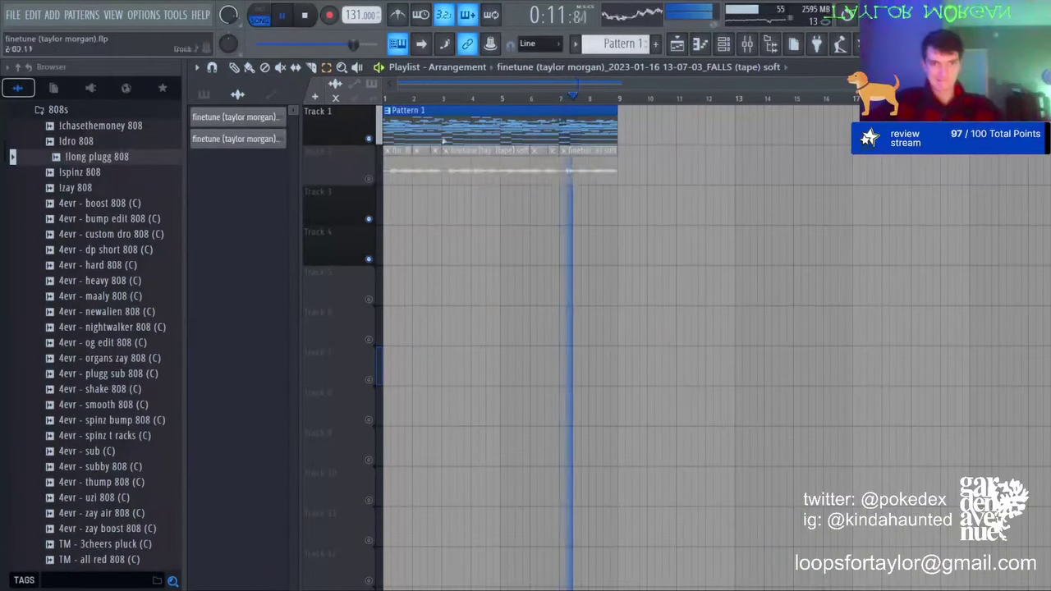
left_click(724, 45)
left_click(747, 45)
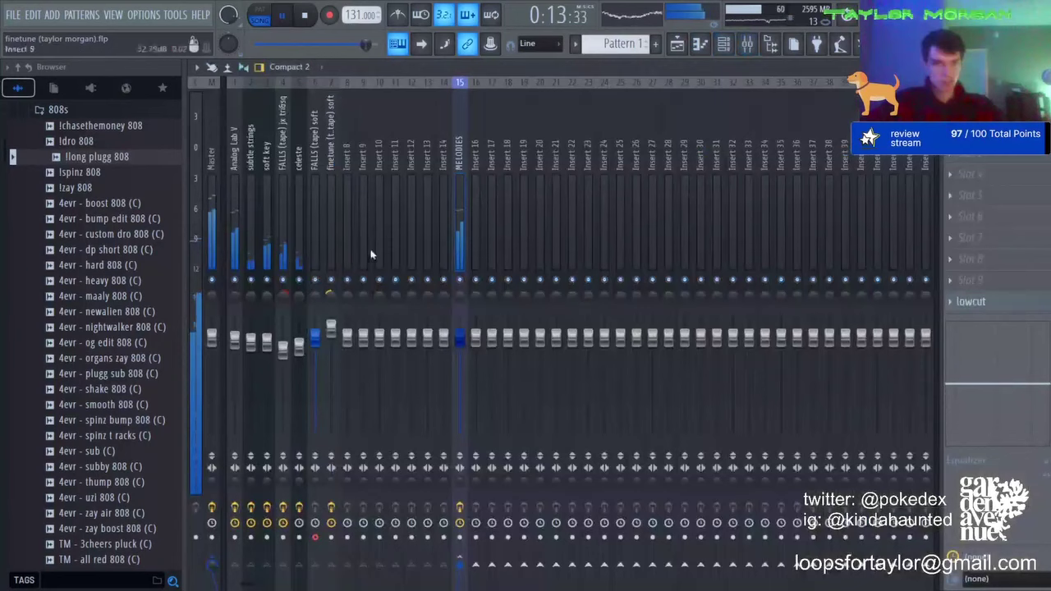
left_click(737, 44)
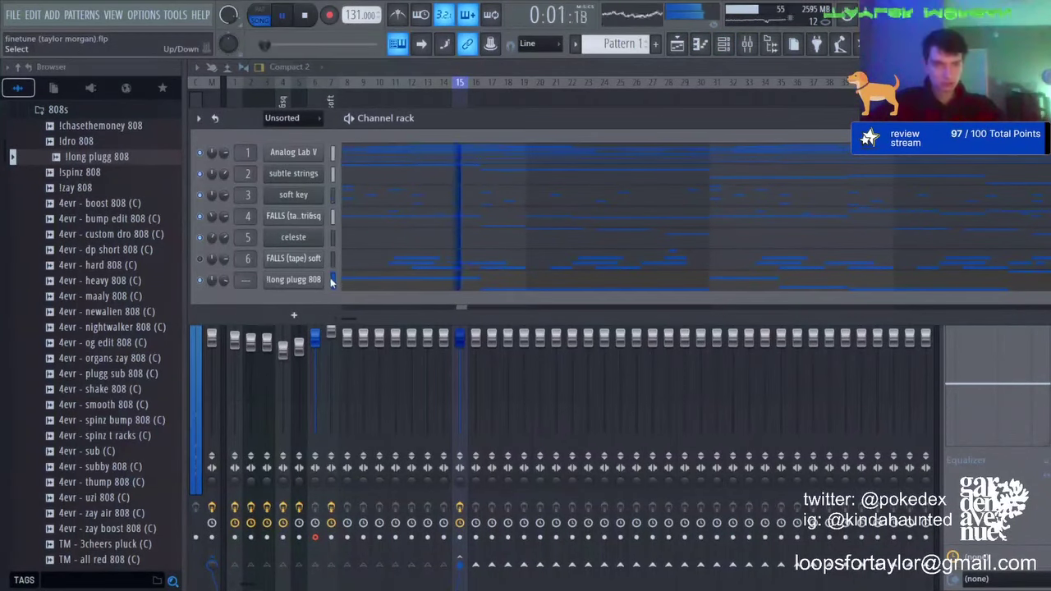
left_click_drag(330, 278, 340, 144)
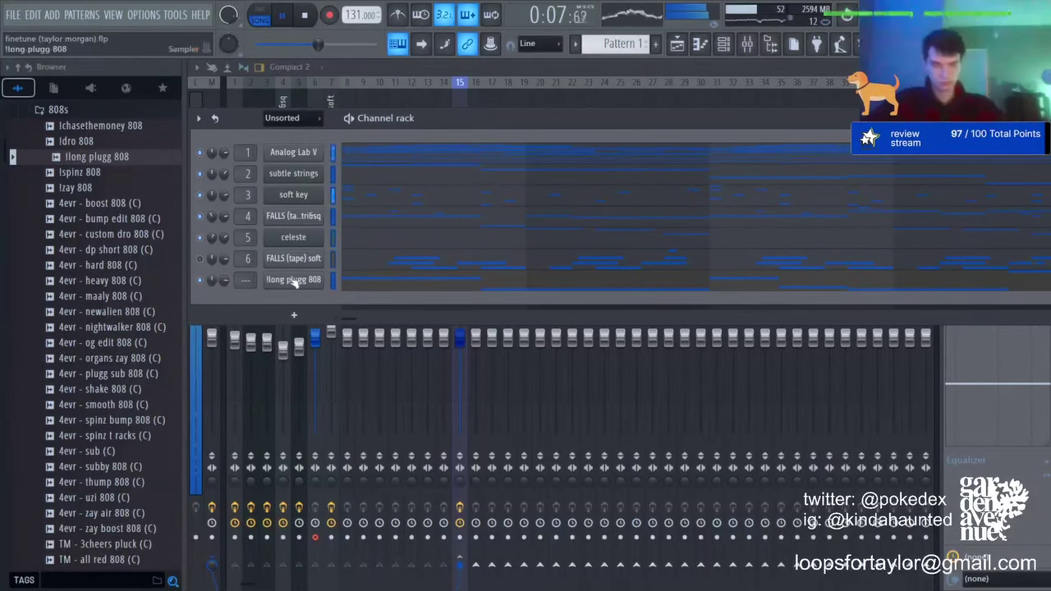
Step: Add a short G5 slide note in the 808 piano roll
left_click(401, 283)
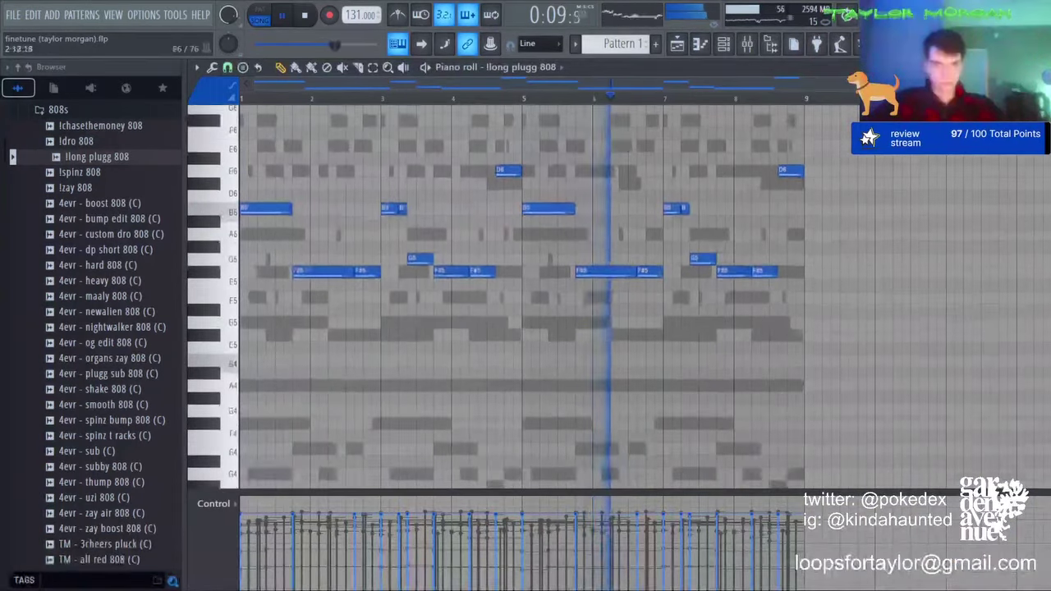
left_click(269, 258)
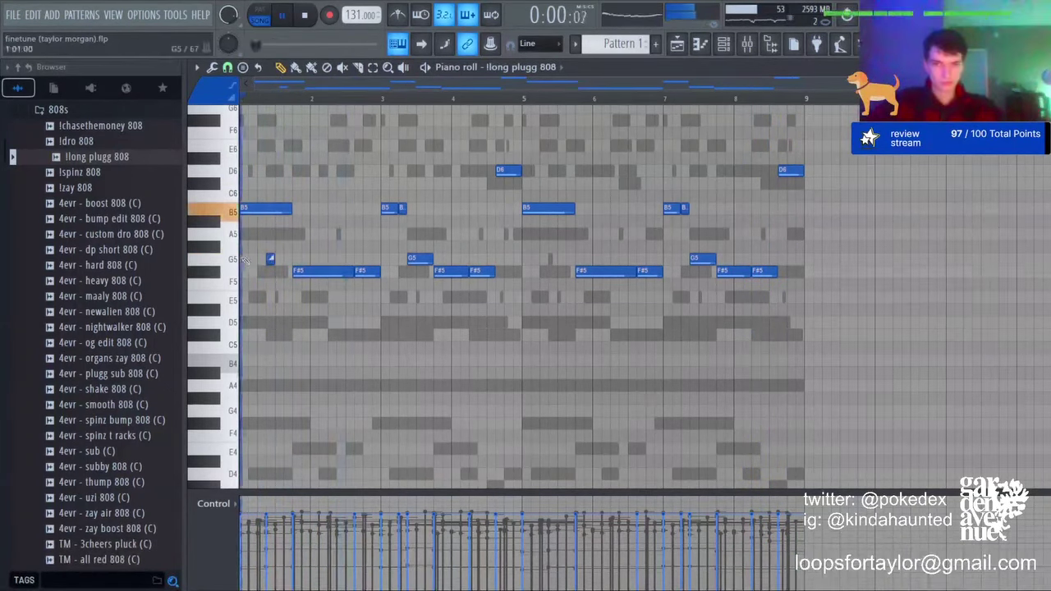
key("ctrl+a")
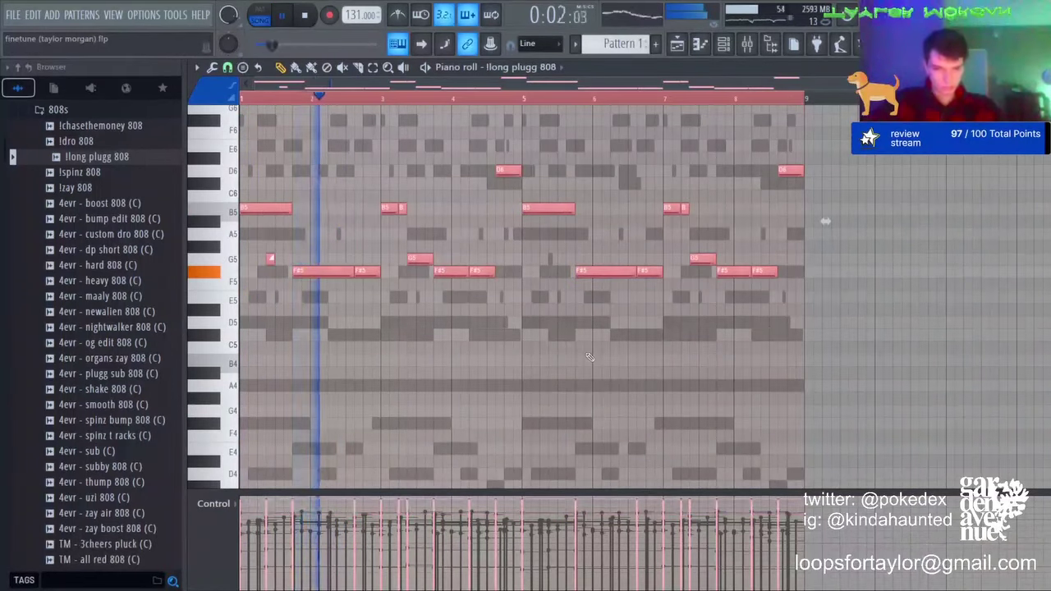
key("ctrl+d")
Step: Clear the second-half notes and copy bars 1–4 over bars 5–8
left_click(374, 71)
left_click_drag(541, 139, 820, 282)
key("Delete")
key("ctrl+b")
key("ctrl+d")
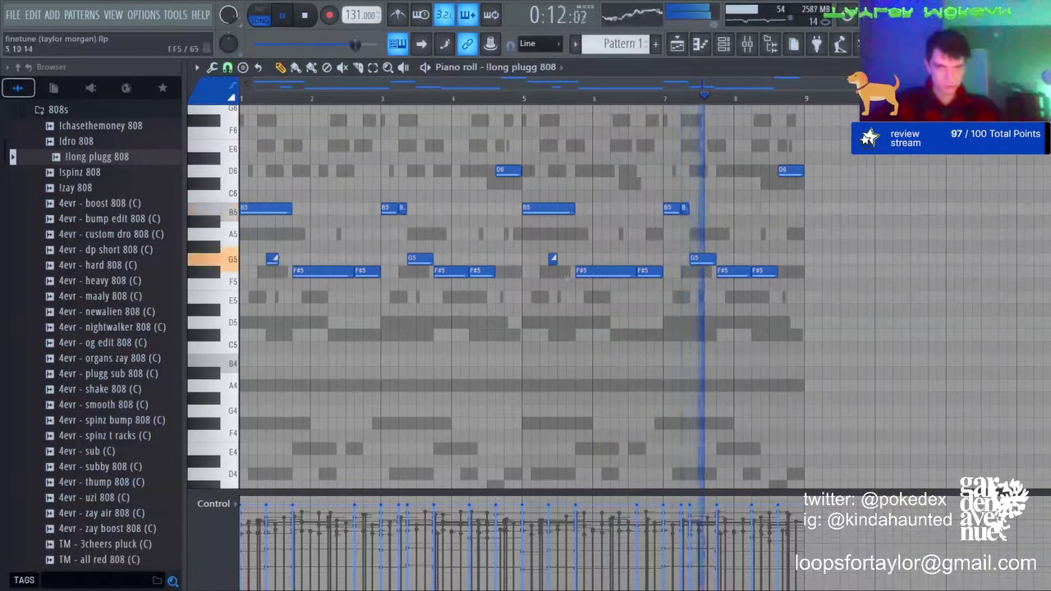
Step: Reopen the 808 piano roll with the channel rack shown above it
left_click(749, 44)
left_click(724, 45)
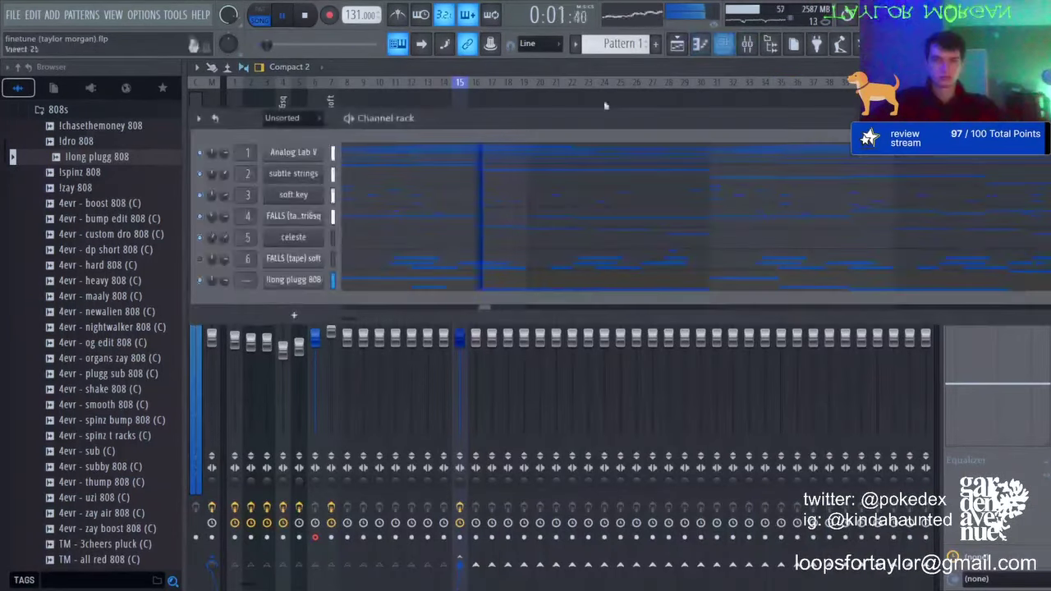
left_click(386, 280)
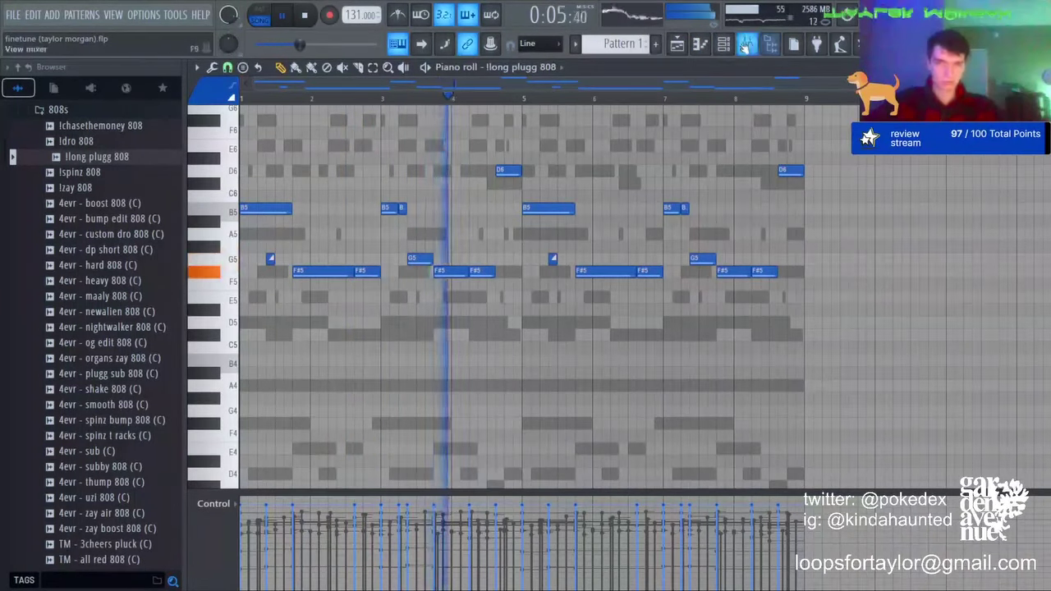
key("F6")
Step: Open THE F1LTHY x LUKRATIVE KIT's 808 folder and swap the 808 channel's sample to 808 - CREW
scroll(114, 214, "up", 4)
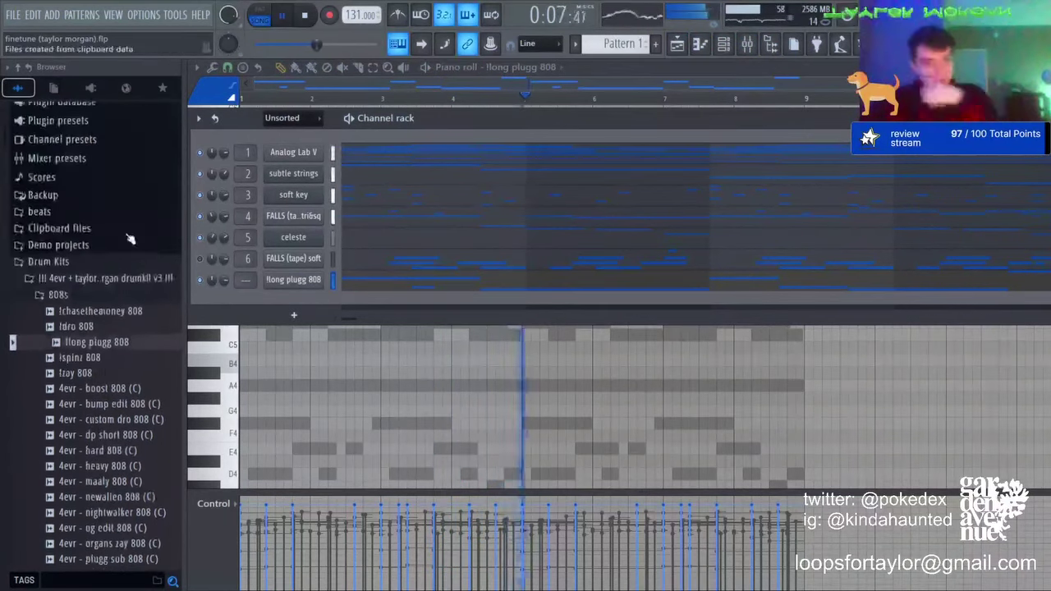
left_click(68, 296)
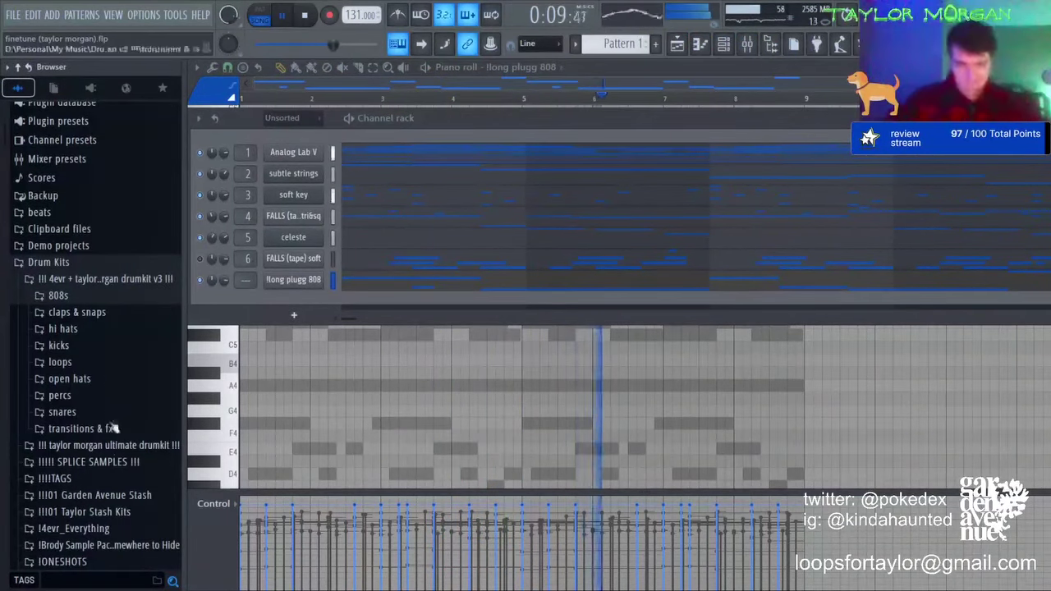
scroll(107, 468, "down", 15)
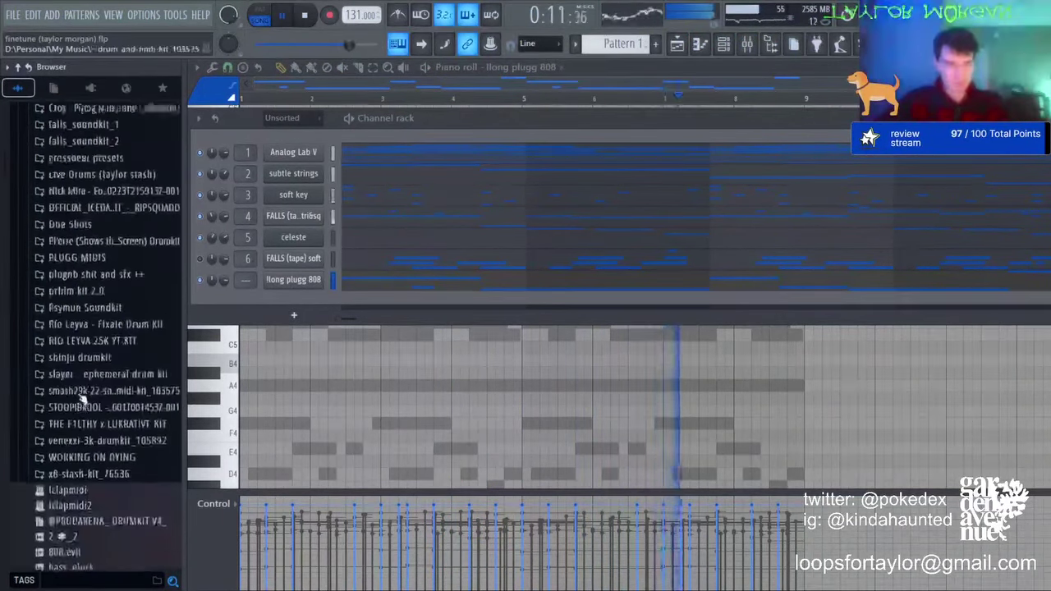
left_click(92, 448)
left_click(91, 263)
left_click(94, 280)
left_click(92, 295)
key("space")
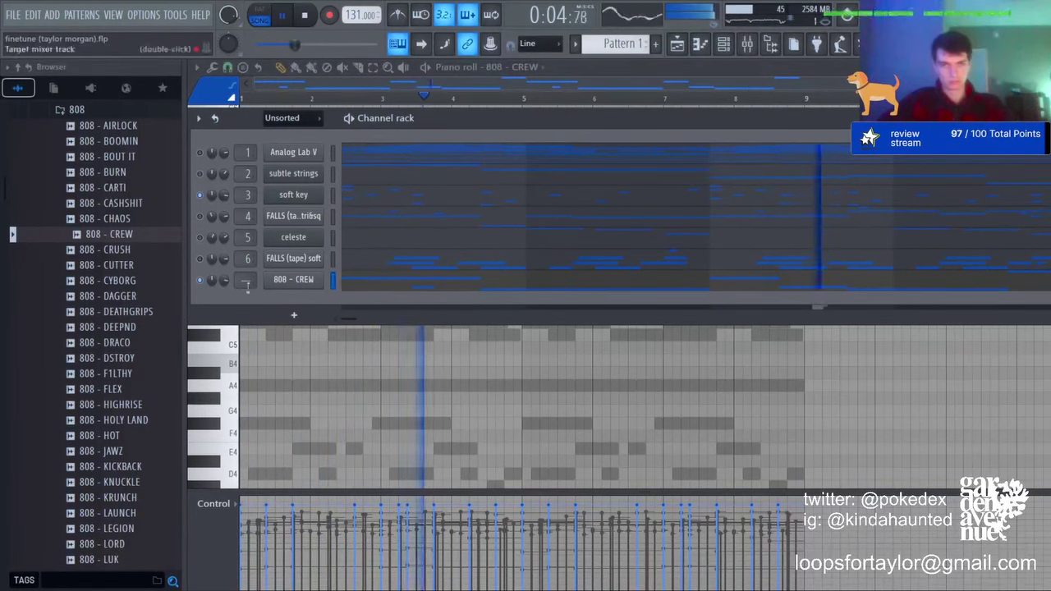
Step: Collapse the 808 folder, open the kit's HI HAT folder and preview HI HAT - LUK (2)
scroll(80, 317, "up", 5)
left_click(74, 392)
left_click(90, 439)
key("space")
left_click(99, 470)
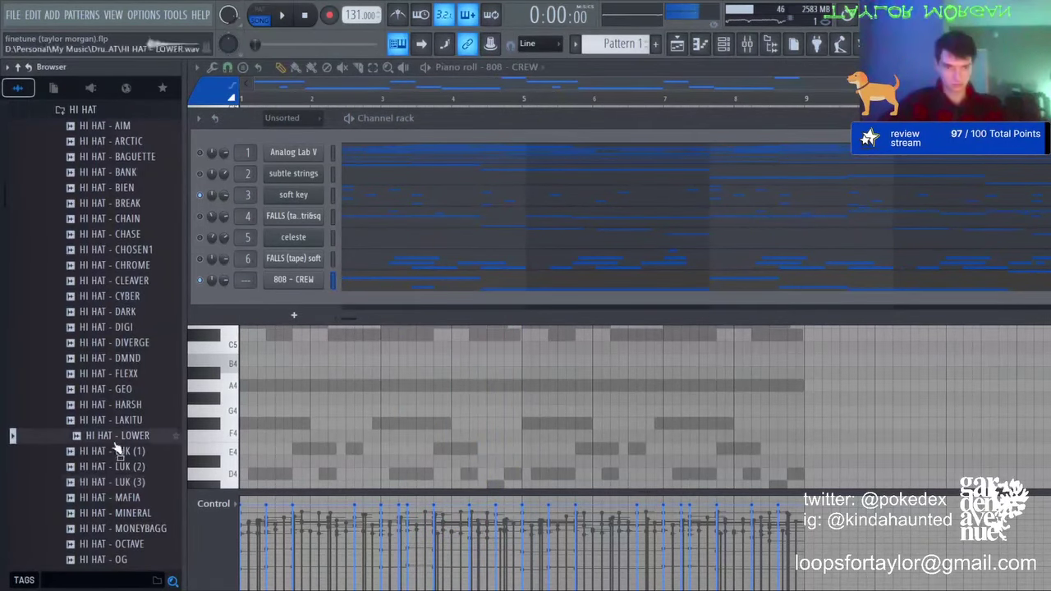
Step: Add HI HAT - LUK (1) as a channel and edit its first bar, removing a C5 and adding a G#4 slide note
left_click_drag(322, 286, 335, 302)
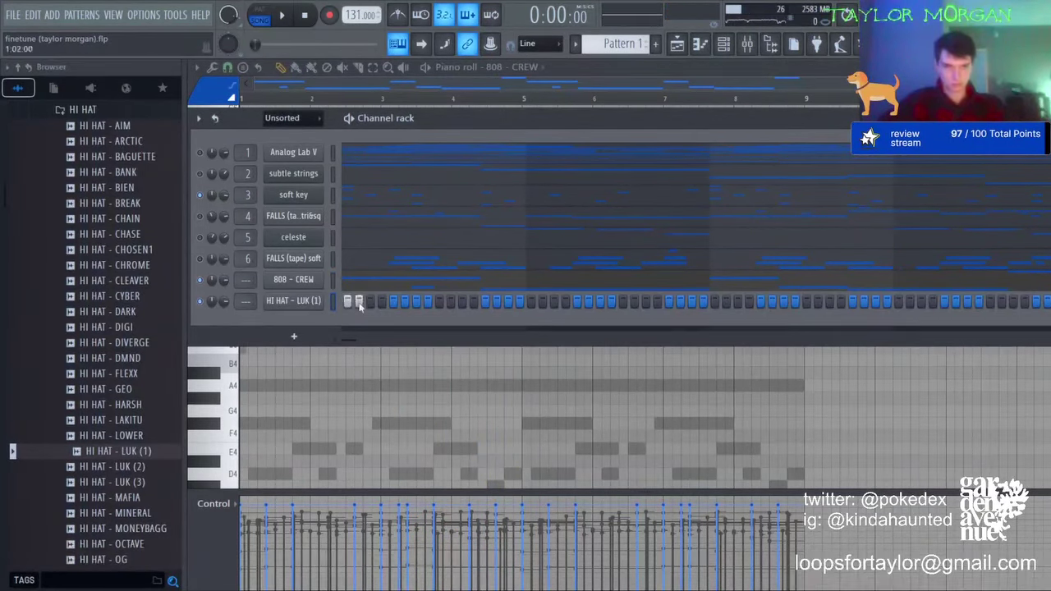
key("F7")
key("space")
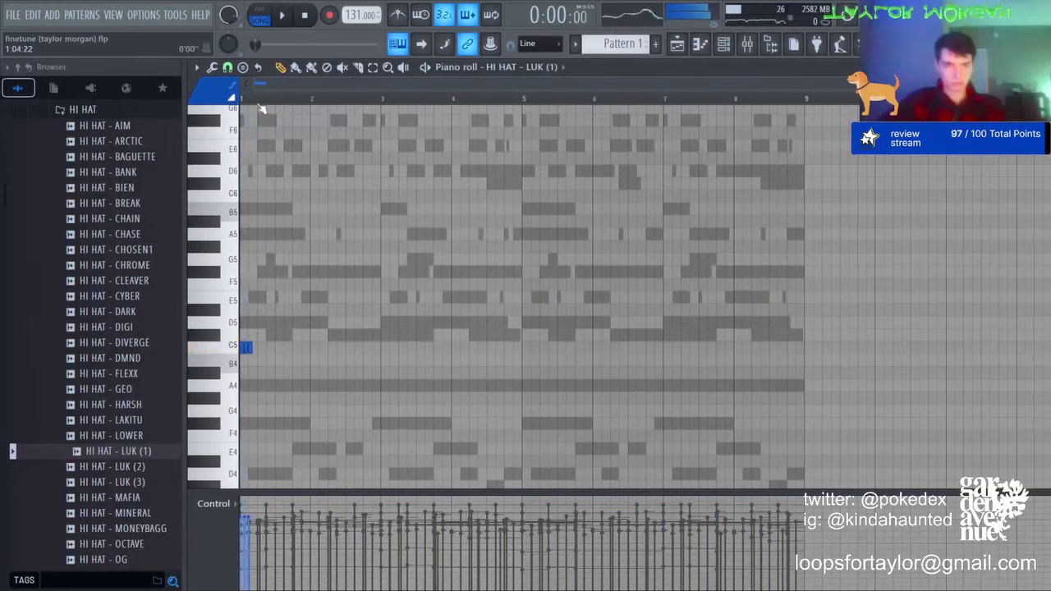
left_click(267, 99, "ctrl")
scroll(265, 99, "up", 3)
key("space")
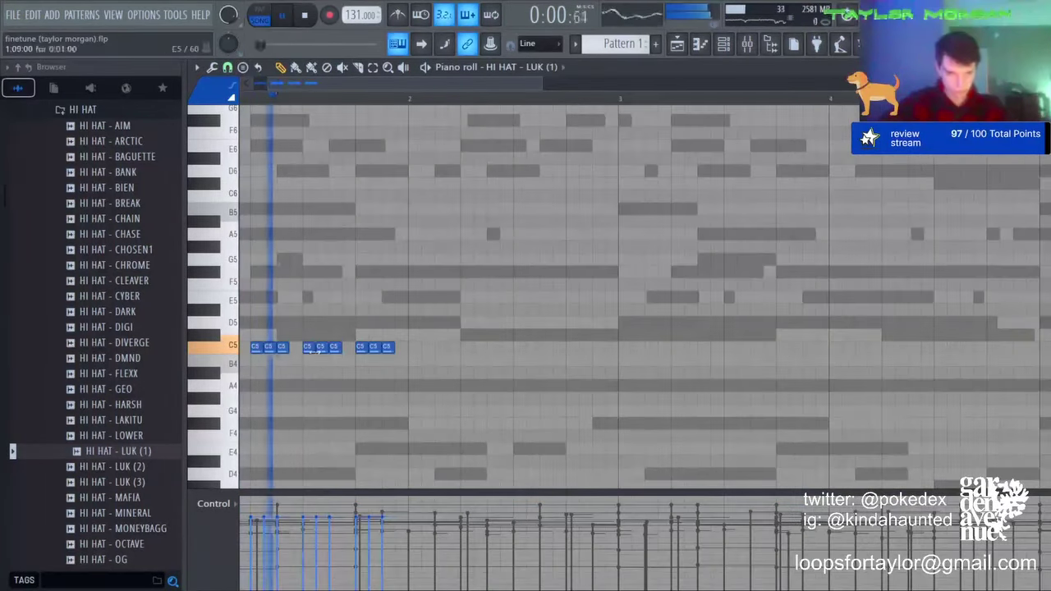
key("space")
right_click(374, 347)
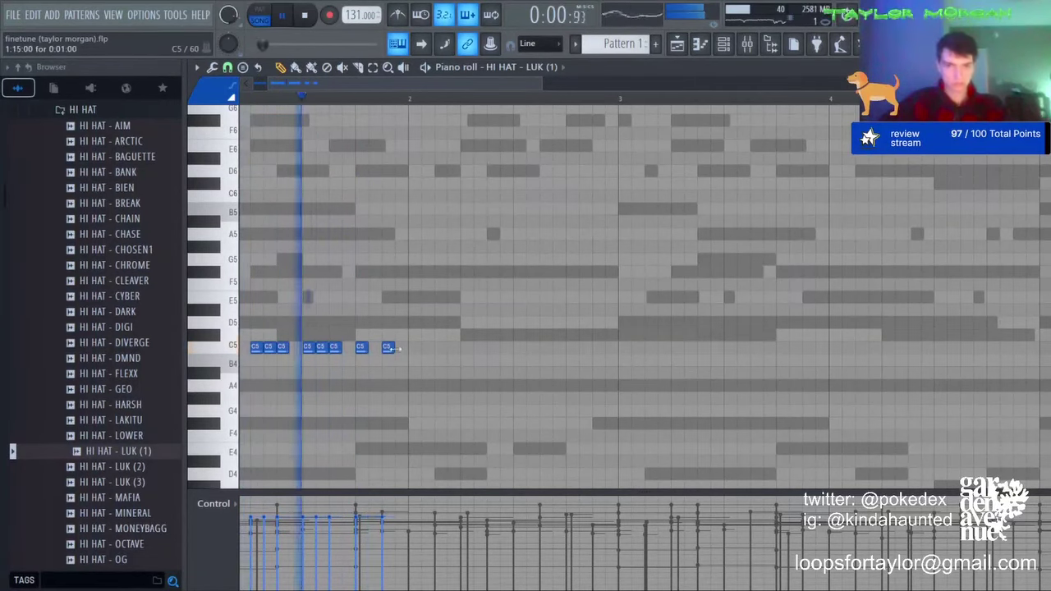
left_click(369, 398)
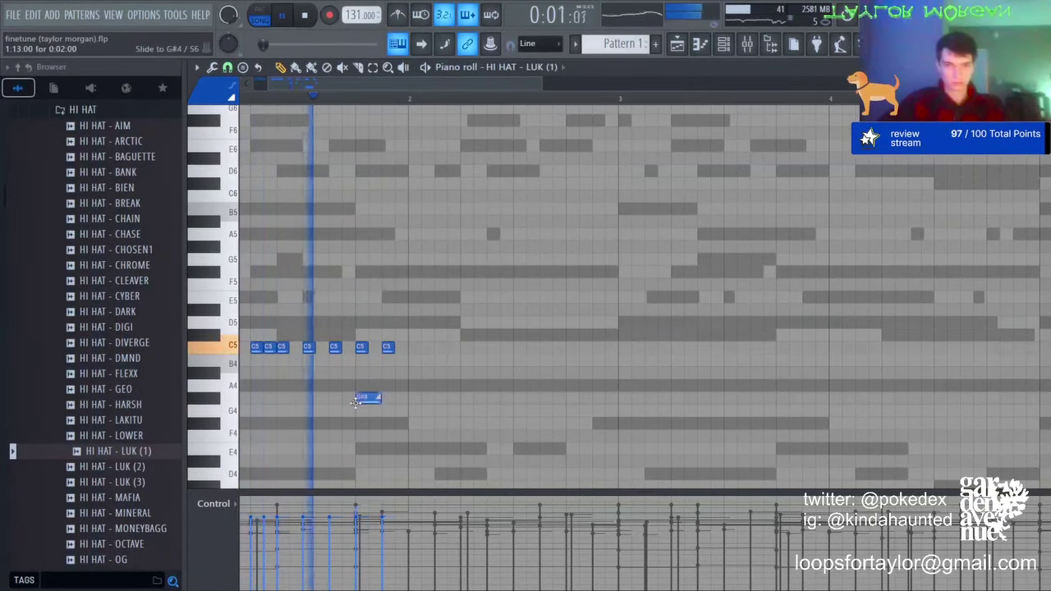
key("space")
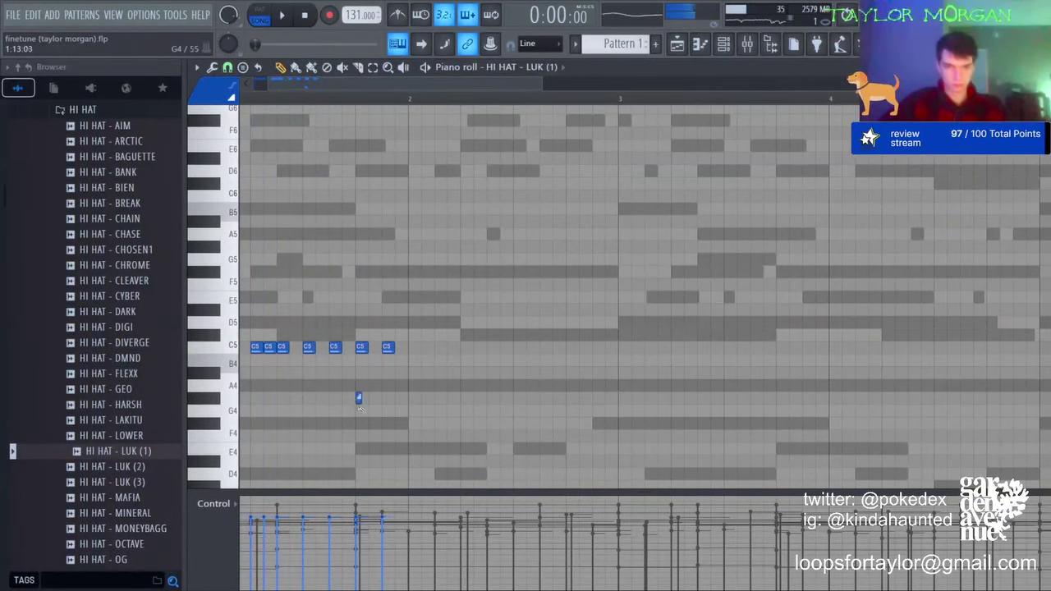
scroll(359, 385, "down", 4)
left_click_drag(358, 401, 357, 352)
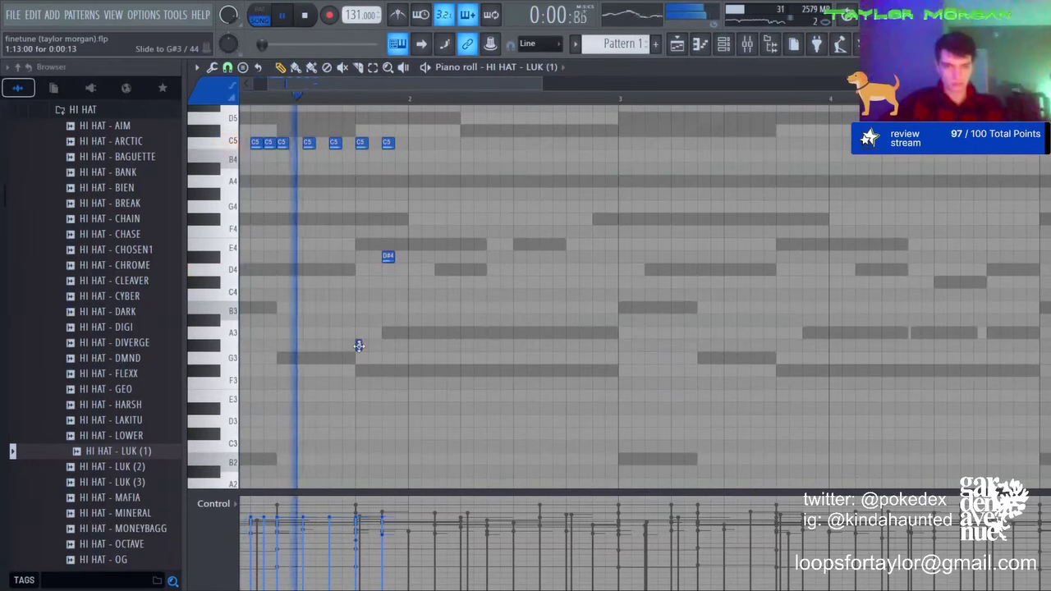
Step: Duplicate the first hi-hat bar into bar 2 and delete three extra C5 notes there
key("ctrl+a")
key("ctrl+b")
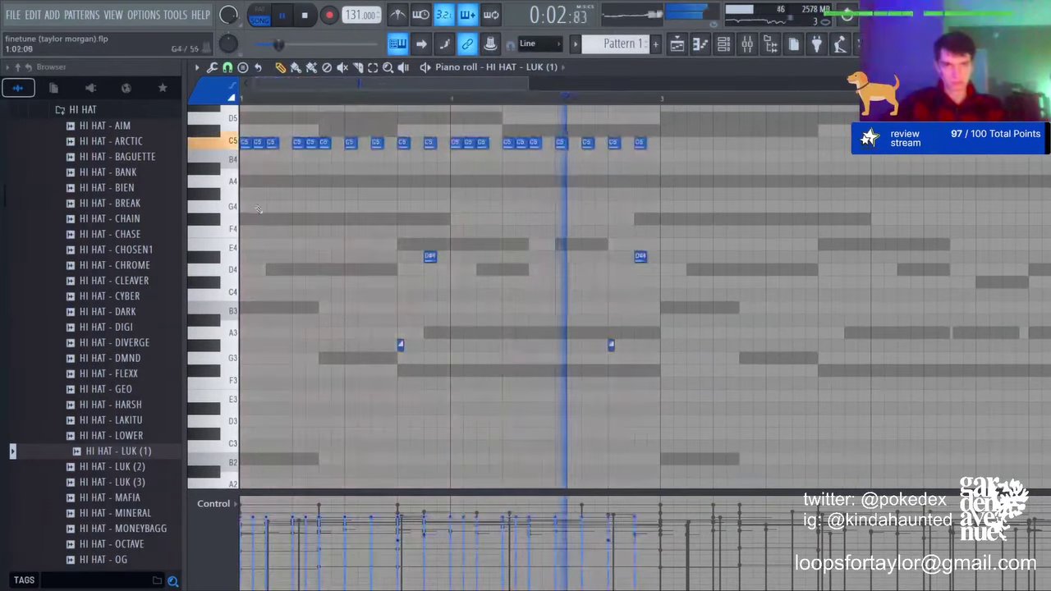
right_click(469, 142)
right_click(456, 142)
right_click(482, 143)
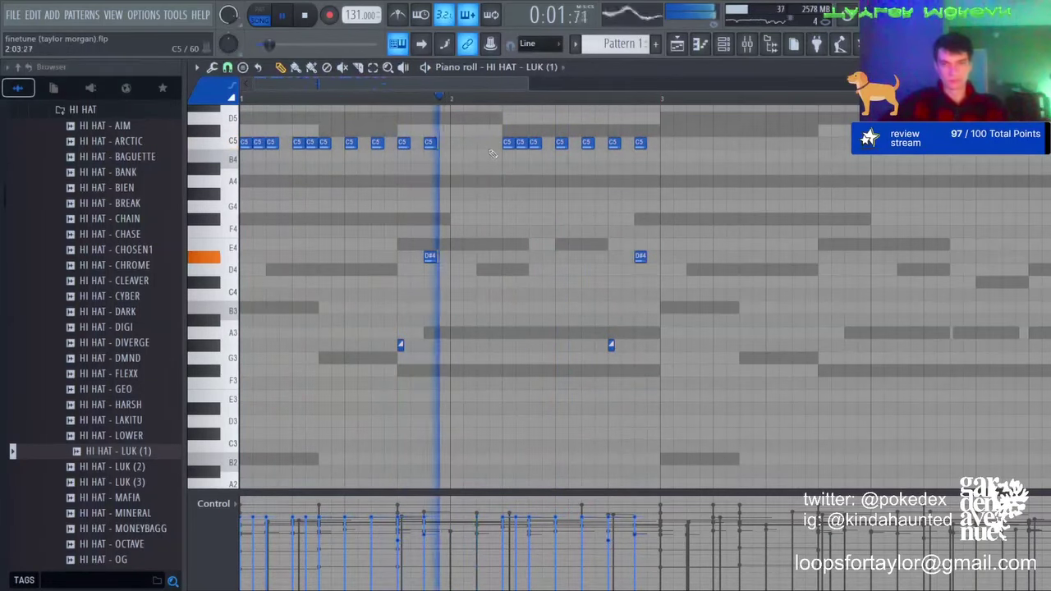
Step: Repeat the two-bar hi-hat pattern through bars 3–8
scroll(523, 100, "down", 3)
key("ctrl+b")
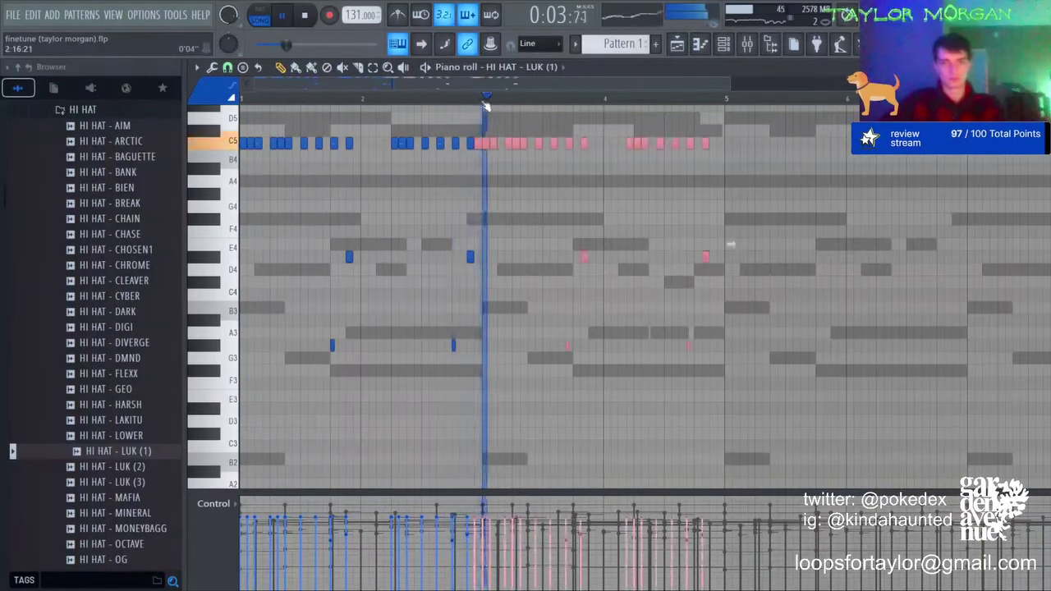
key("ctrl+b")
key("ctrl+b")
key("ctrl+d")
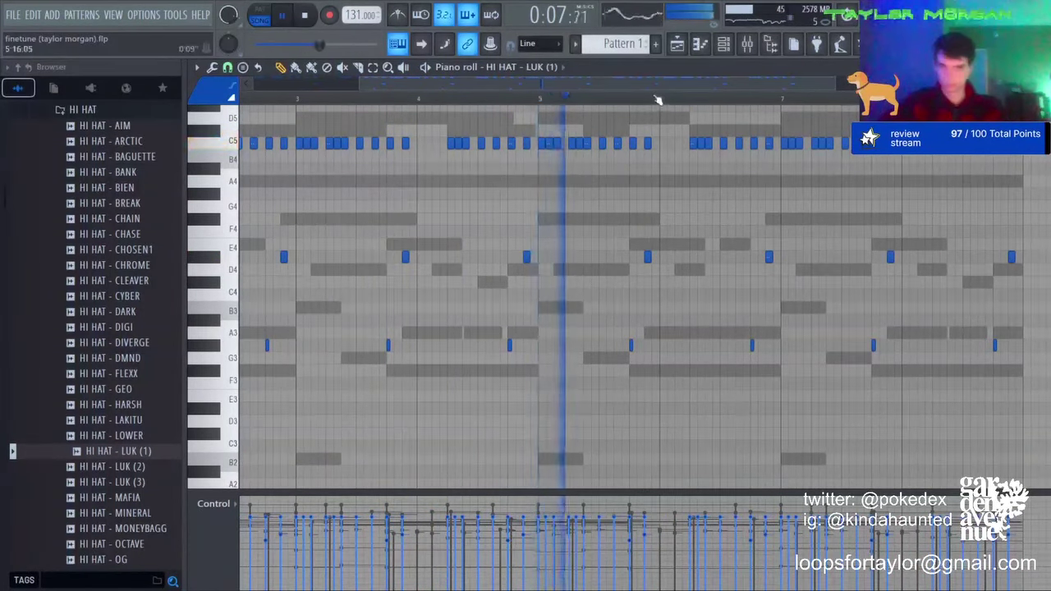
scroll(657, 99, "down", 2)
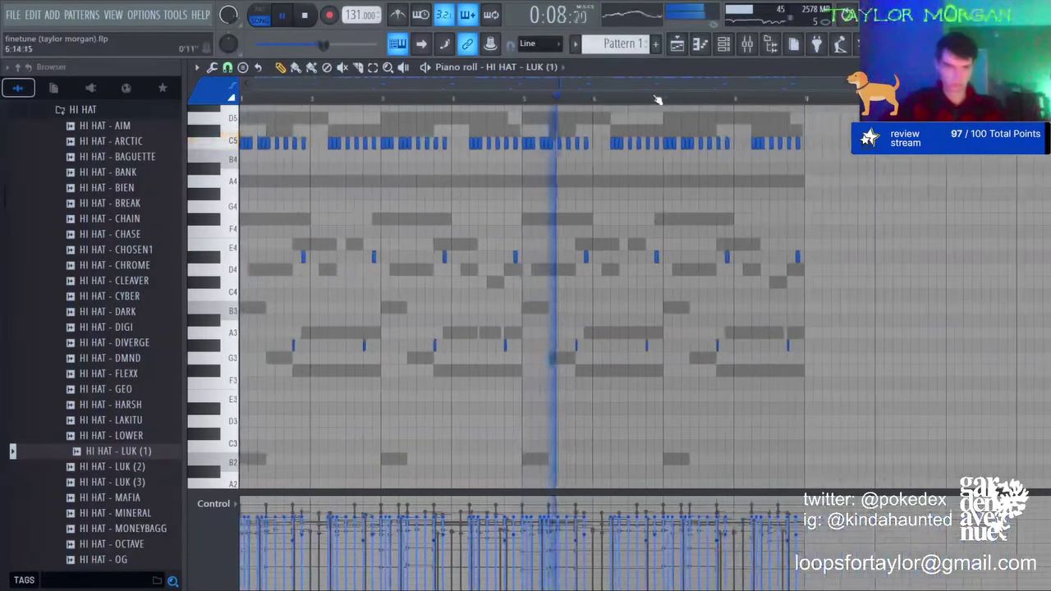
left_click(724, 45)
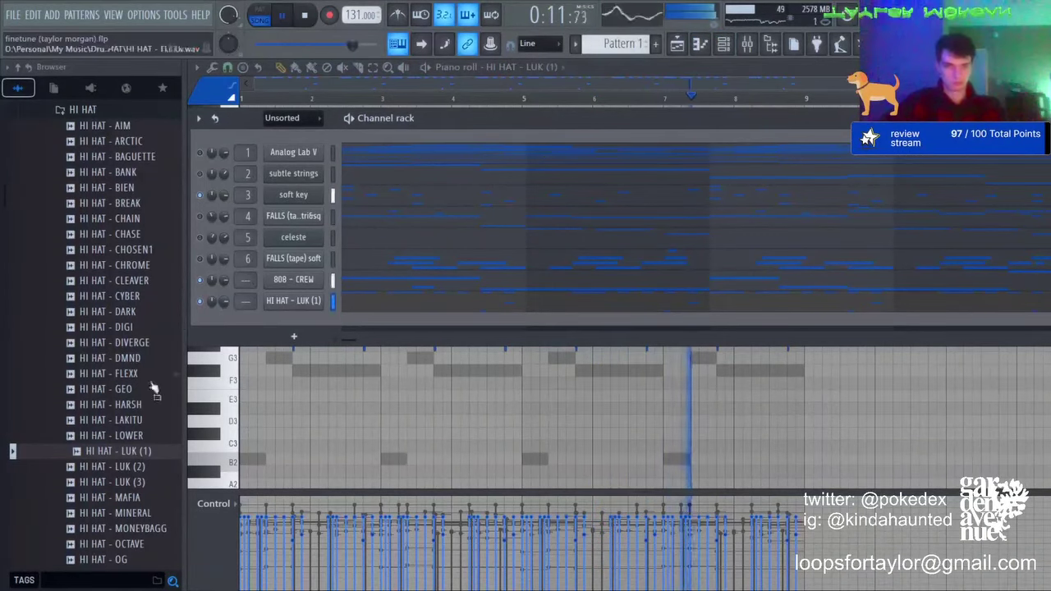
Step: Preview HI HAT - DIGI, add it as a new channel and open its piano roll
scroll(113, 403, "down", 5)
scroll(107, 246, "up", 6)
left_click(105, 236)
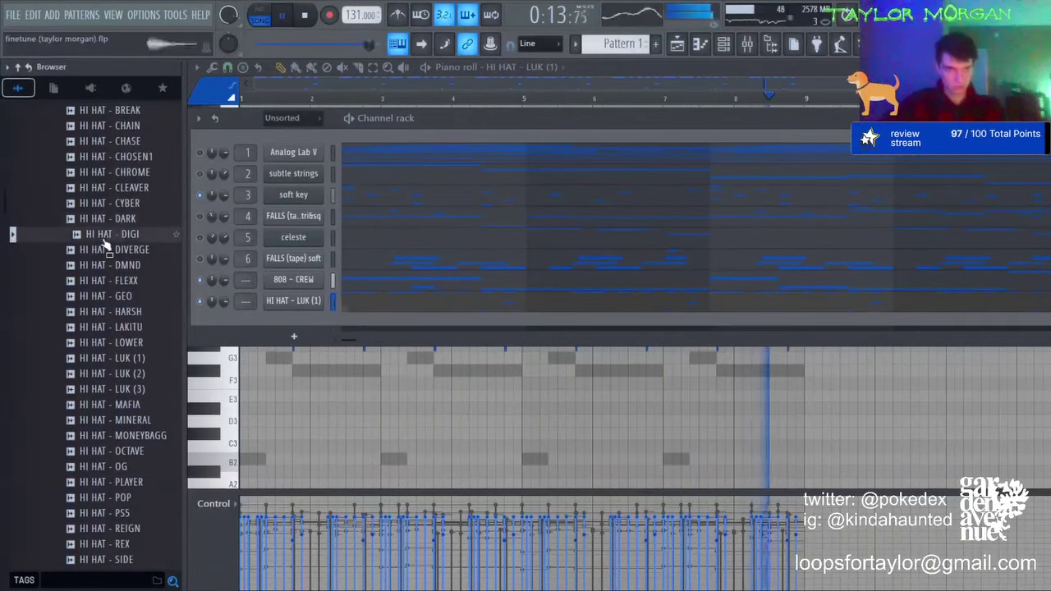
left_click_drag(293, 321, 296, 322)
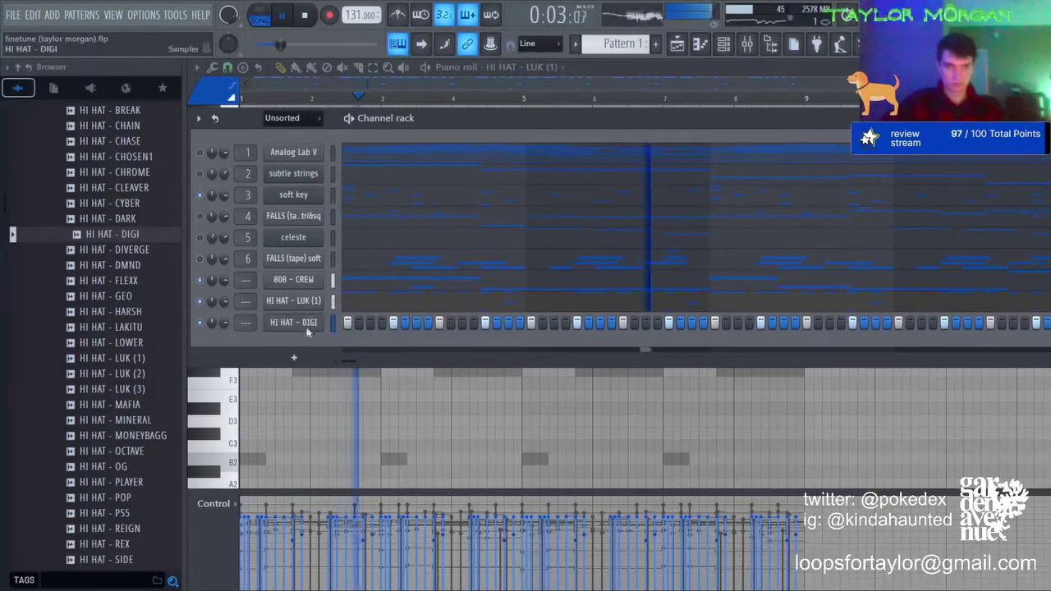
key("F7")
Step: Lower the HI HAT - DIGI notes and paste an offset copy between the originals
key("shift+Down")
key("shift+Down")
key("shift+Down")
key("shift+Down")
key("ctrl+c")
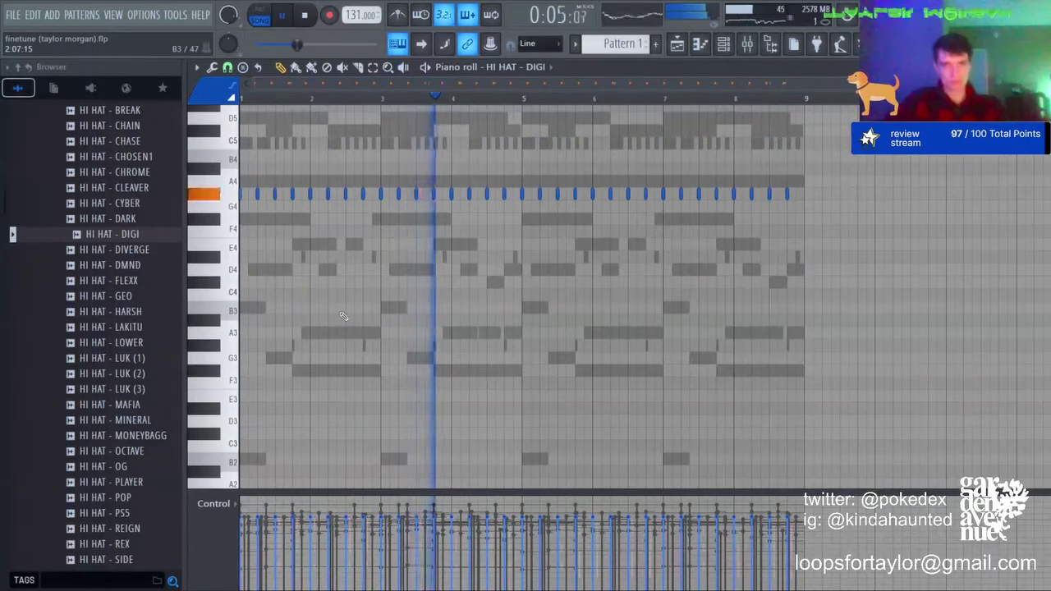
key("ctrl+v")
key("shift+Right")
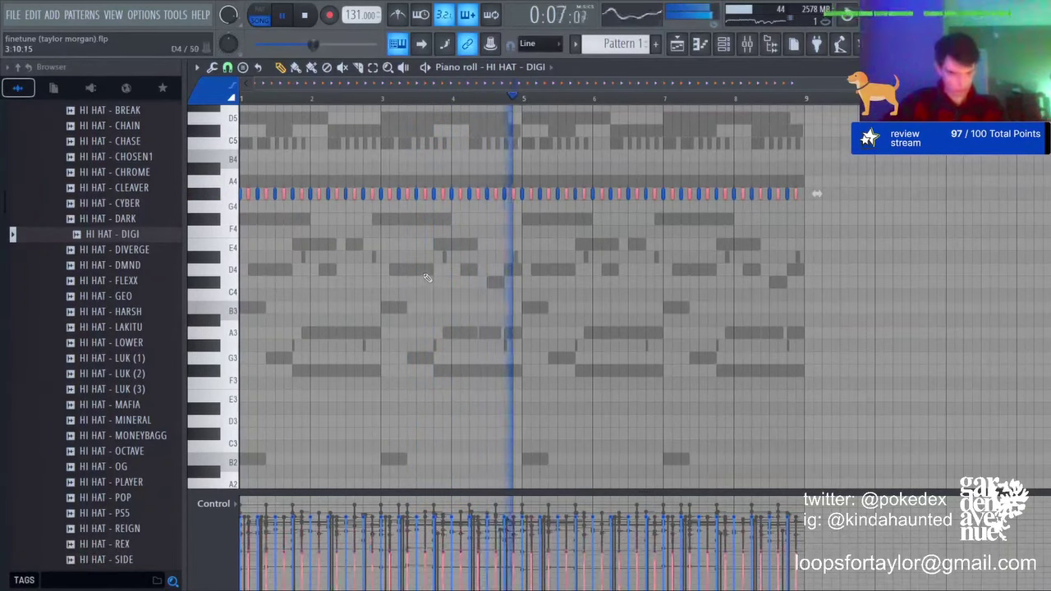
key("ctrl+d")
Step: Shift the hi-hat row by octaves and settle it around D#4
key("ctrl+Down")
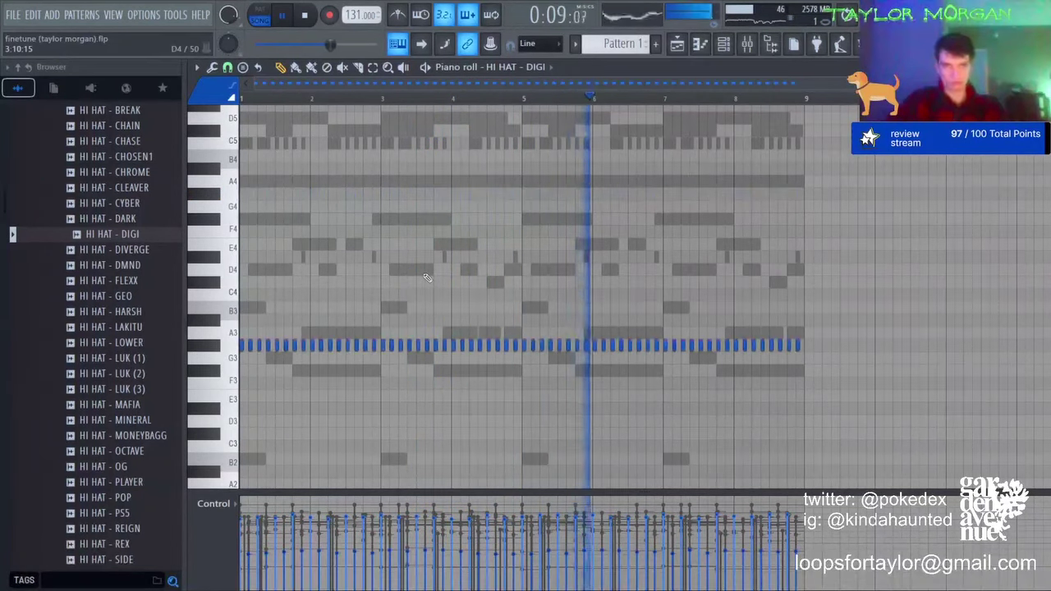
key("ctrl+Up")
key("ctrl+Down")
key("shift+Up")
key("shift+Up")
key("shift+Up")
key("shift+Up")
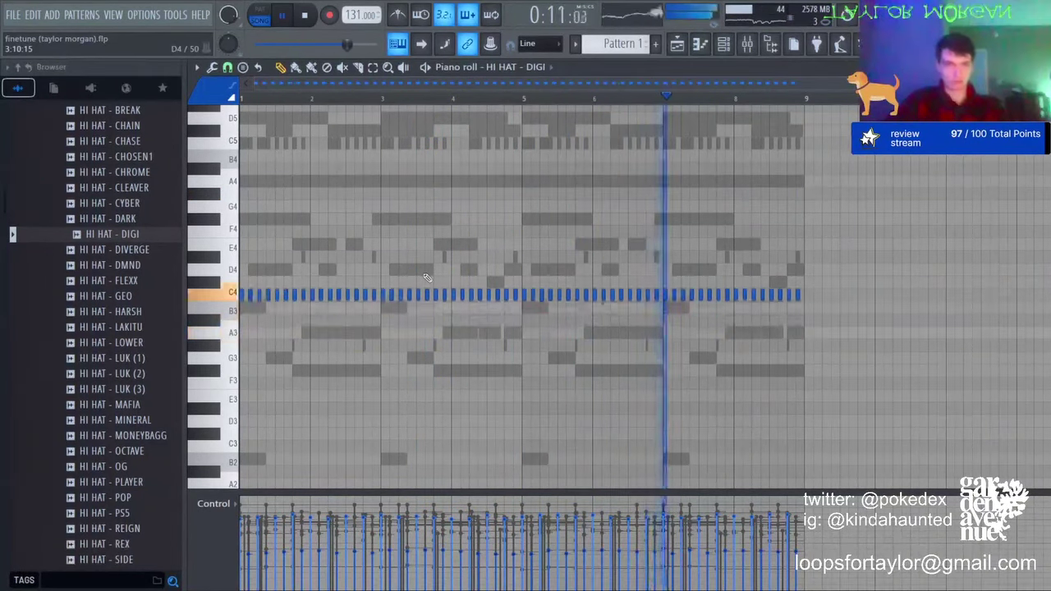
key("ctrl+a")
key("shift+Up")
key("shift+Up")
key("shift+Up")
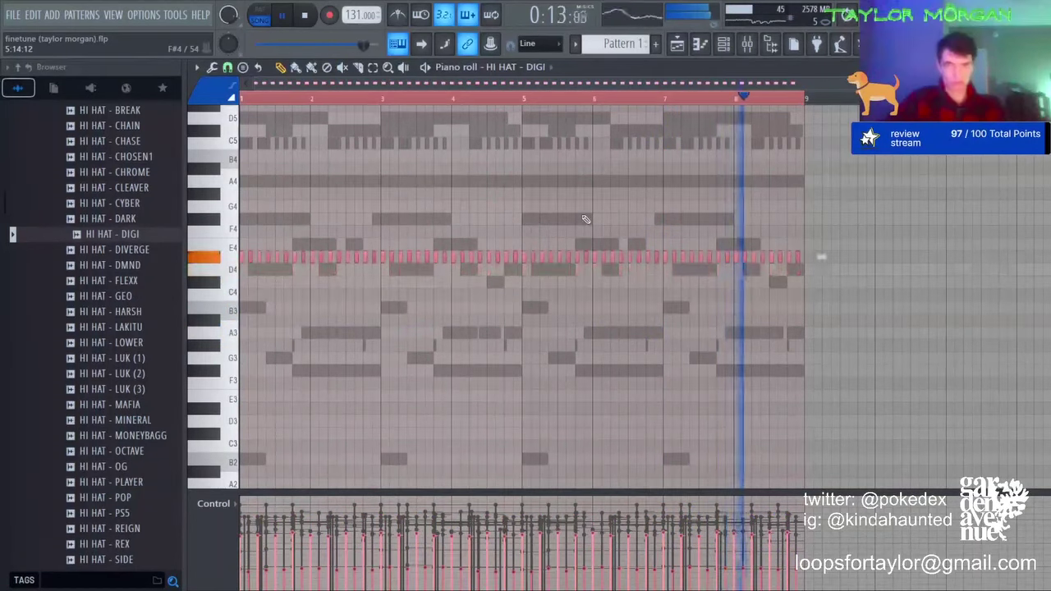
key("ctrl+d")
left_click(724, 44)
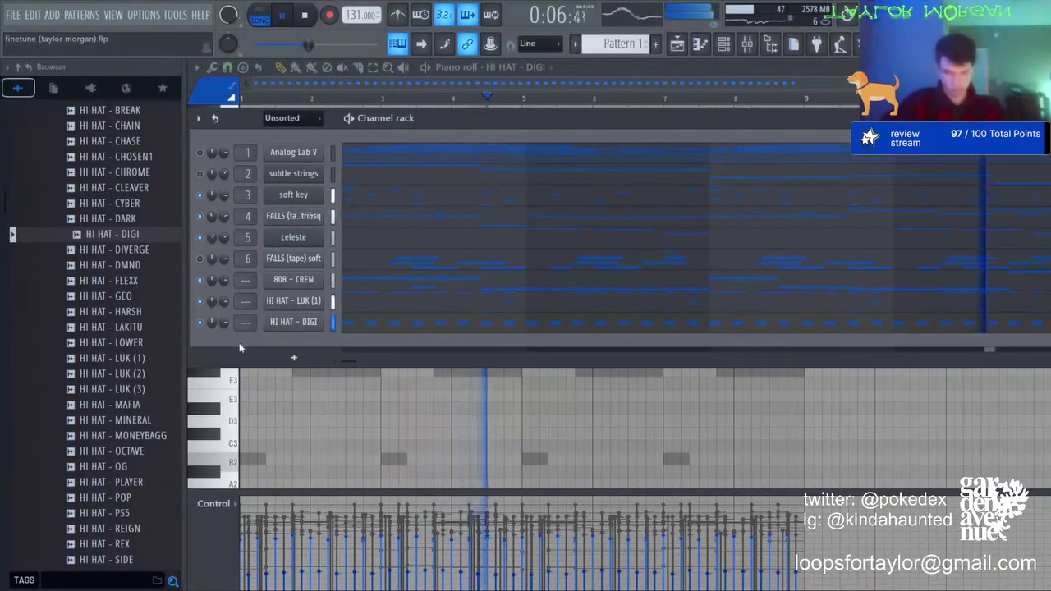
Step: Open the RIM folder and audition rim samples from RIM - DON to RIM - BIG BODY
scroll(115, 328, "up", 5)
left_click(114, 301)
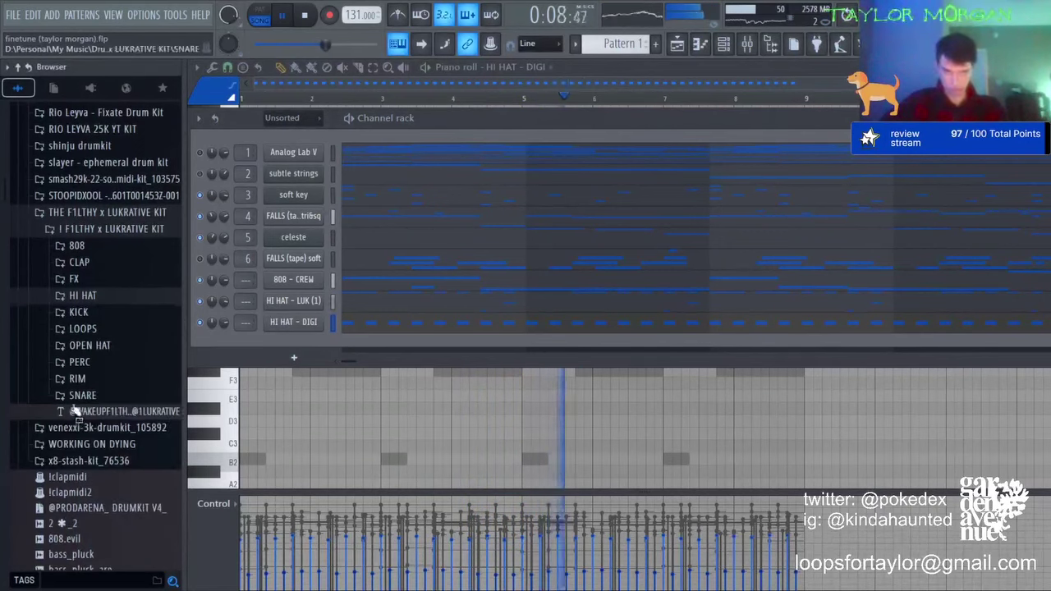
left_click(79, 380)
left_click(113, 281)
left_click(119, 313)
left_click(125, 327)
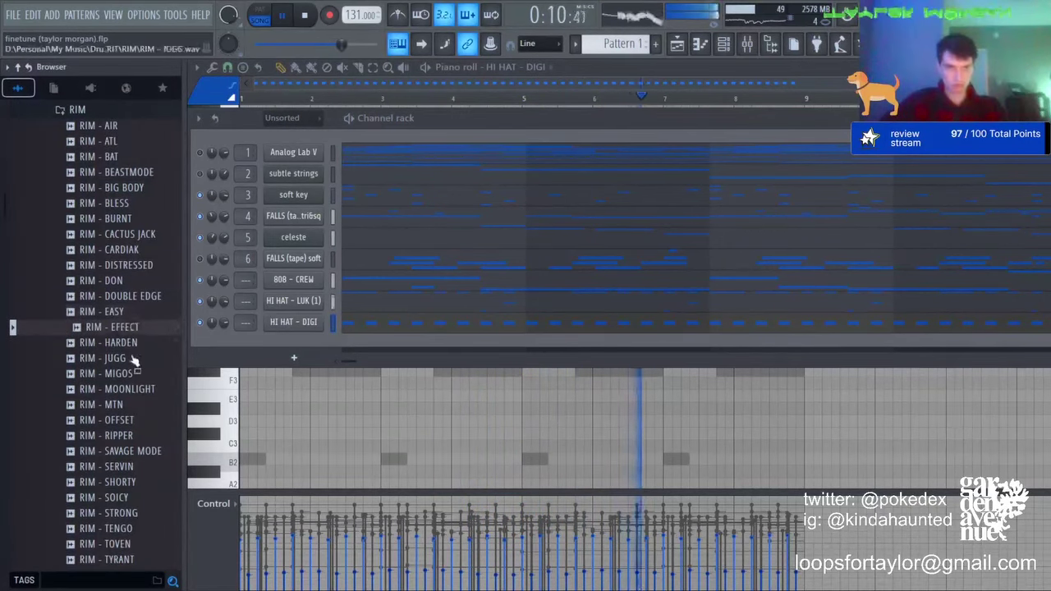
left_click(123, 373)
left_click(119, 435)
left_click(119, 466)
left_click(115, 497)
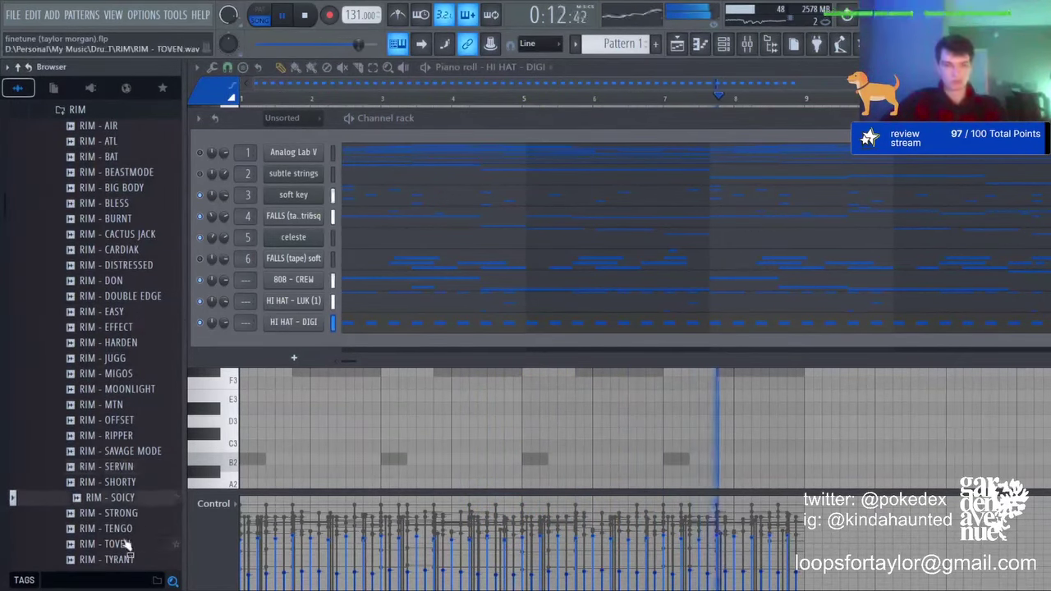
left_click(125, 543)
left_click(125, 560)
left_click(116, 267)
left_click(112, 205)
left_click(112, 187)
left_click(113, 175)
left_click(112, 189)
Step: Open the SNARE folder and audition snares from DEMON TIM3 to MURDA, settling on SNARE - POWER
scroll(111, 215, "up", 4)
left_click(104, 298)
left_click(83, 312)
left_click_drag(111, 342, 118, 399)
left_click(109, 373)
left_click(111, 403)
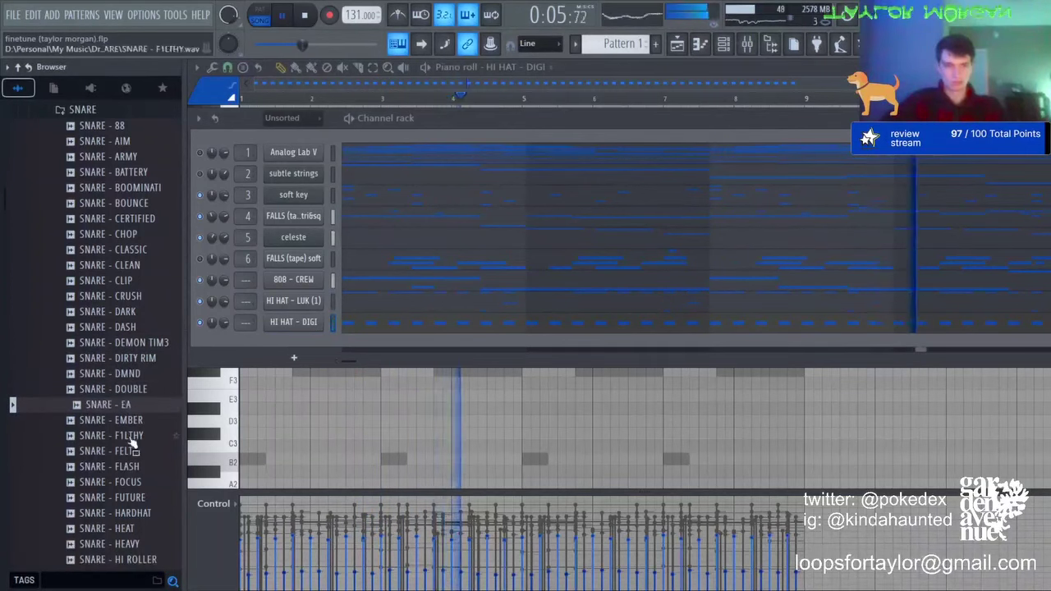
left_click(130, 435)
left_click(115, 204)
left_click(116, 219)
left_click(117, 234)
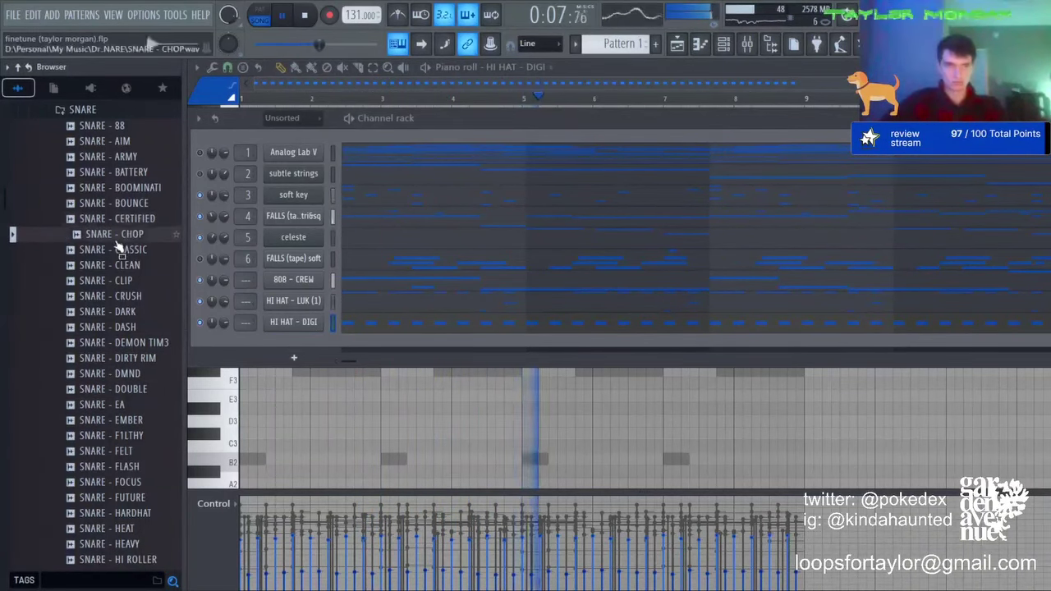
left_click(115, 296)
left_click(125, 438)
scroll(126, 435, "down", 4)
left_click(117, 360)
left_click(120, 390)
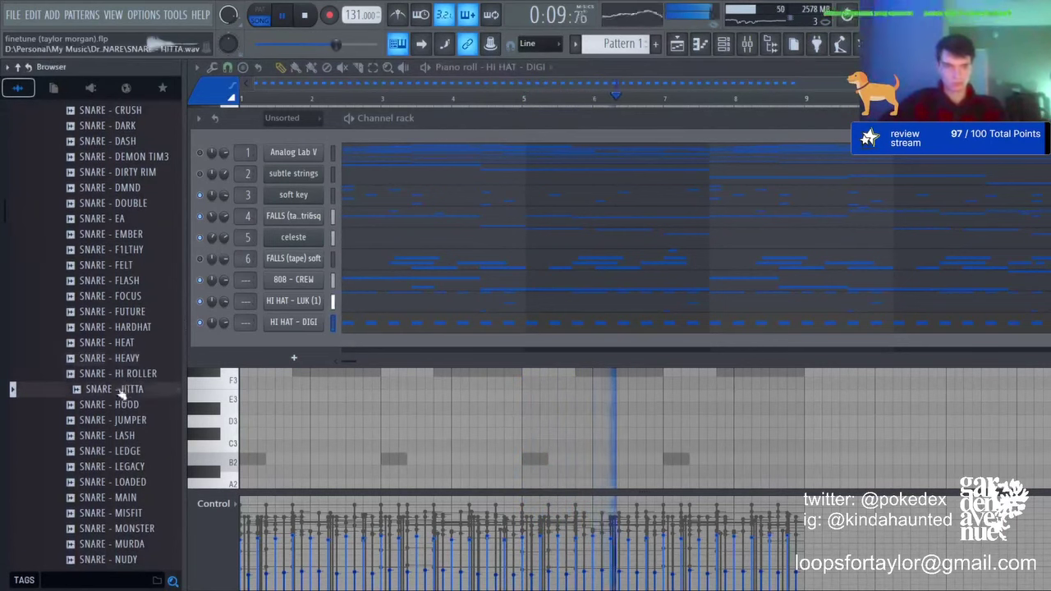
left_click(119, 419)
left_click(123, 435)
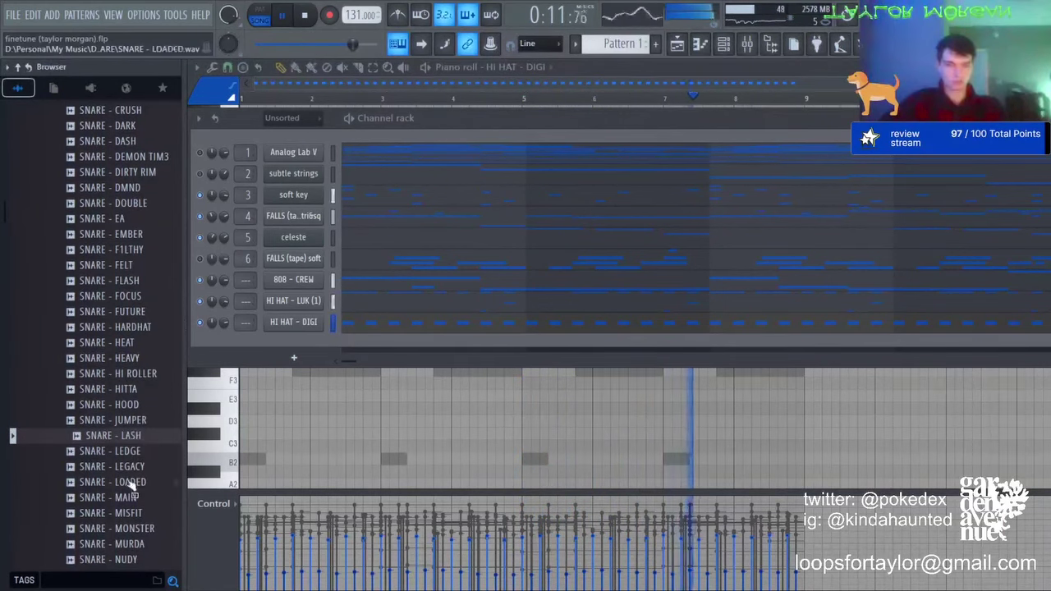
left_click(123, 482)
left_click(125, 512)
left_click(128, 543)
scroll(127, 543, "down", 4)
left_click(123, 451)
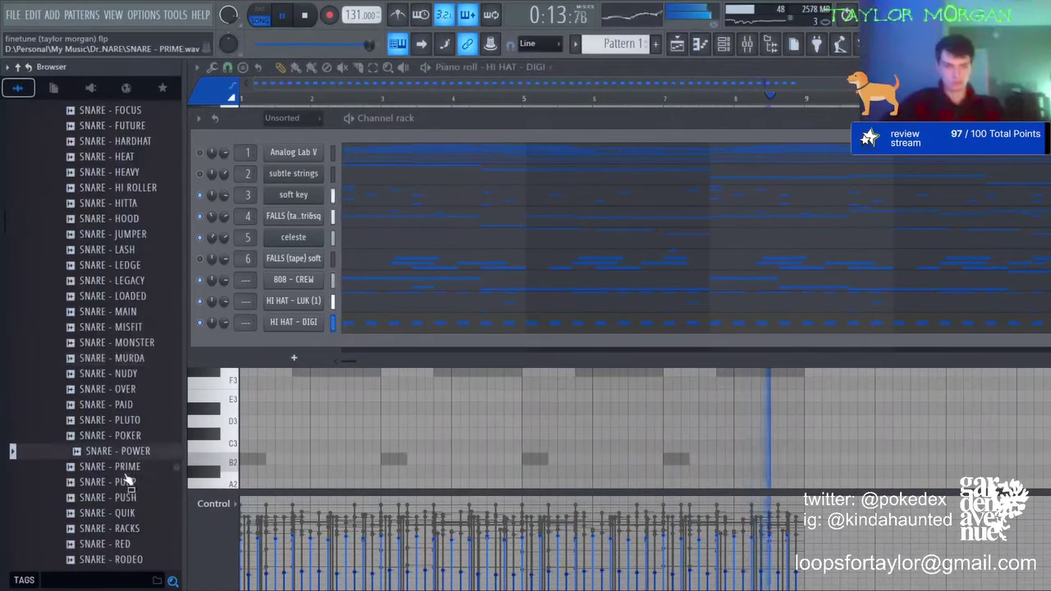
left_click(128, 454)
Step: Add SNARE - POWER as a new channel and write its B2 snare hits
left_click_drag(313, 345, 452, 343)
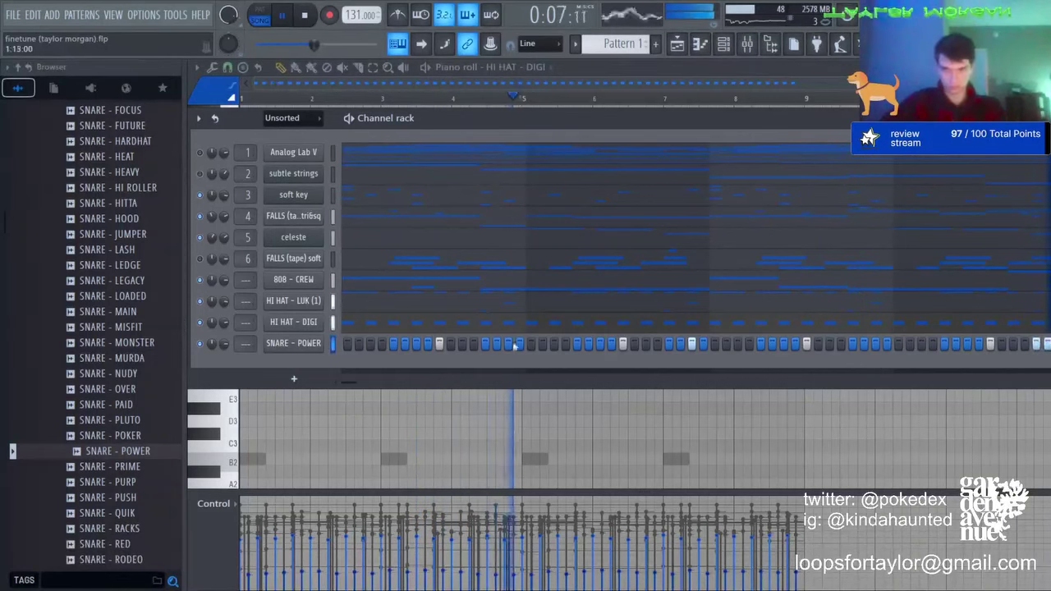
left_click(318, 345)
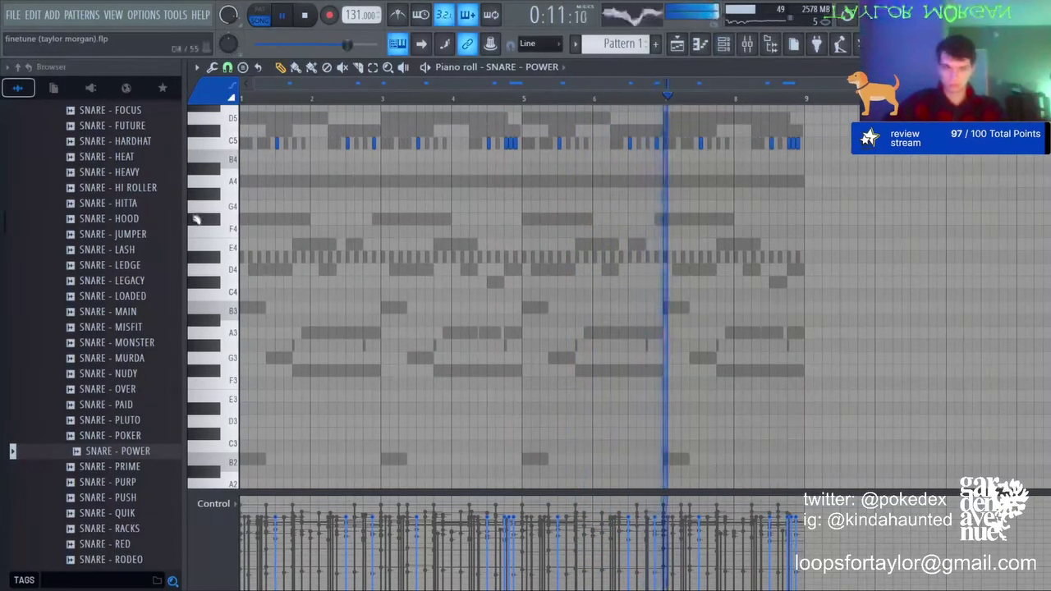
scroll(128, 274, "up", 4)
key("F6")
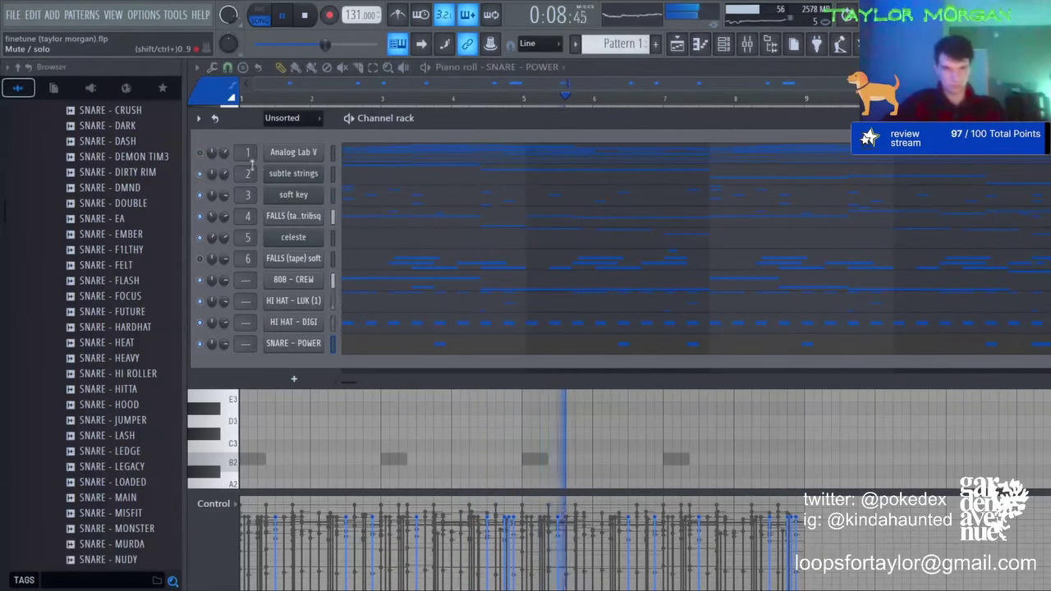
left_click(674, 43)
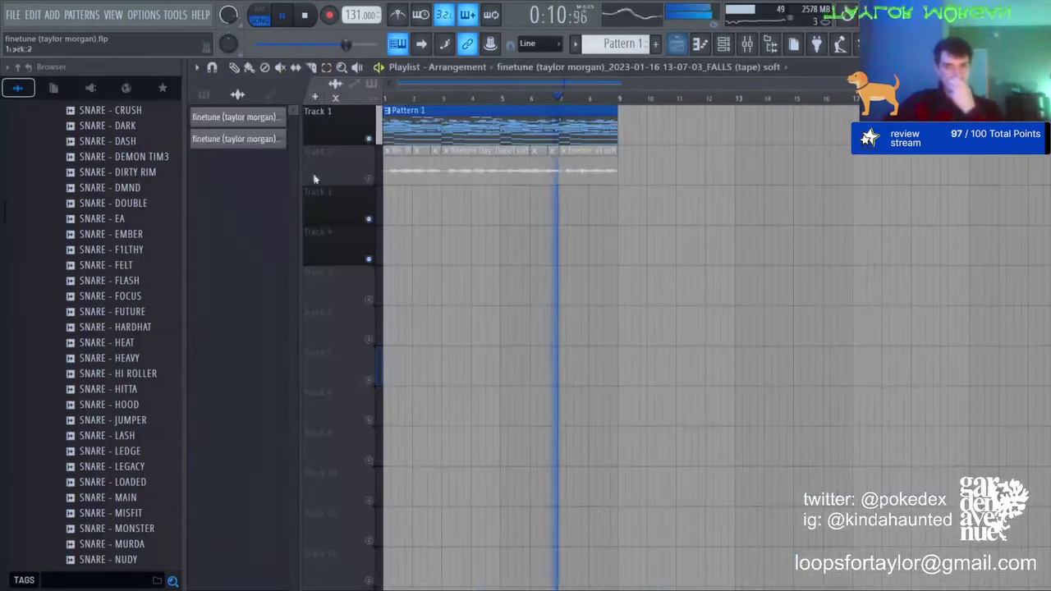
Step: View the Analog Lab V pattern notes, then return to the Playlist and open the Track 2 tape clip's settings
double_click(406, 107)
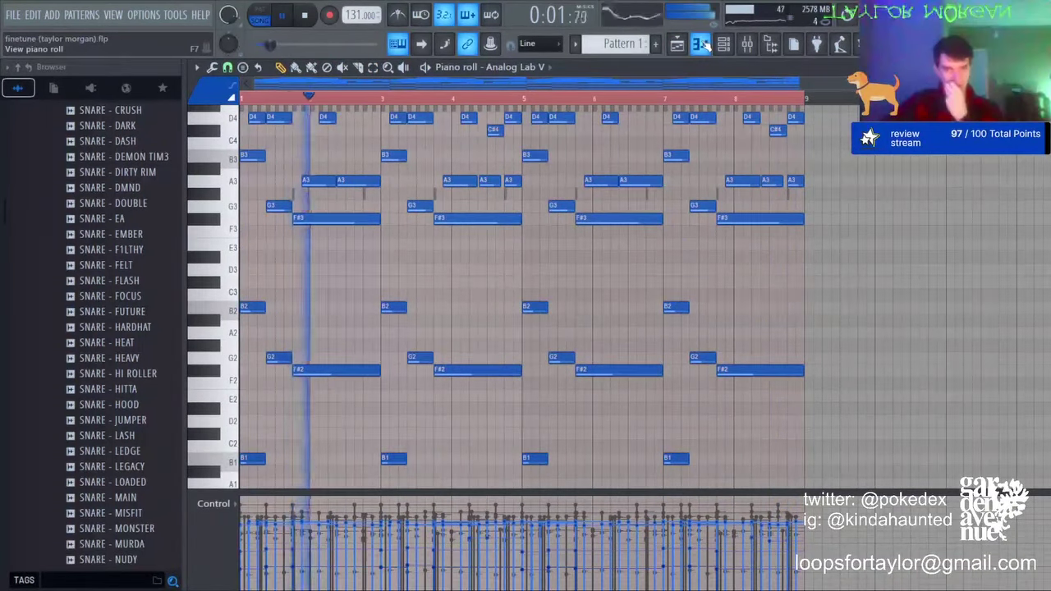
scroll(669, 181, "up", 2)
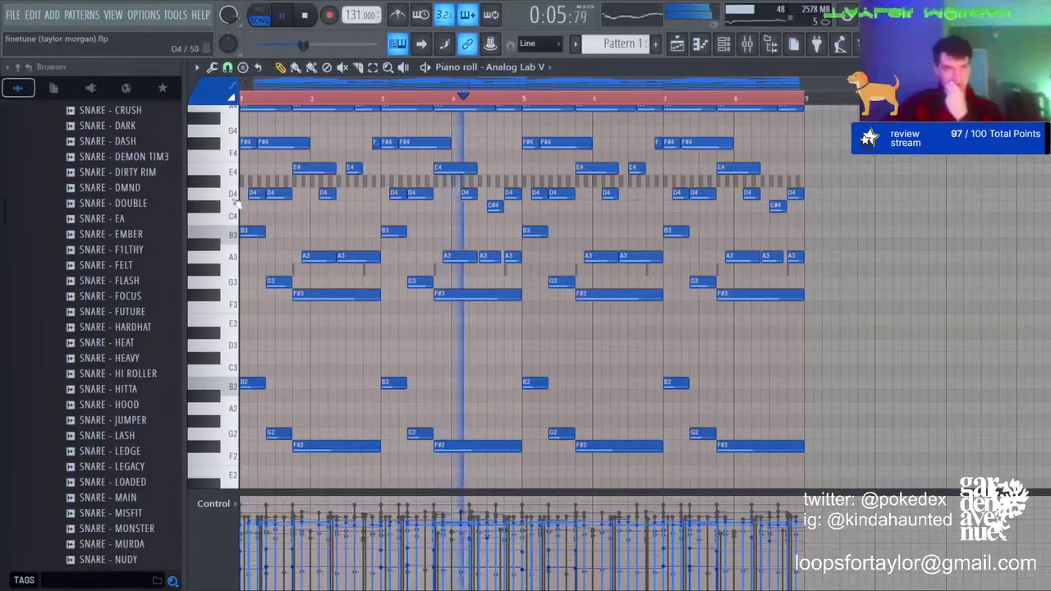
key("F5")
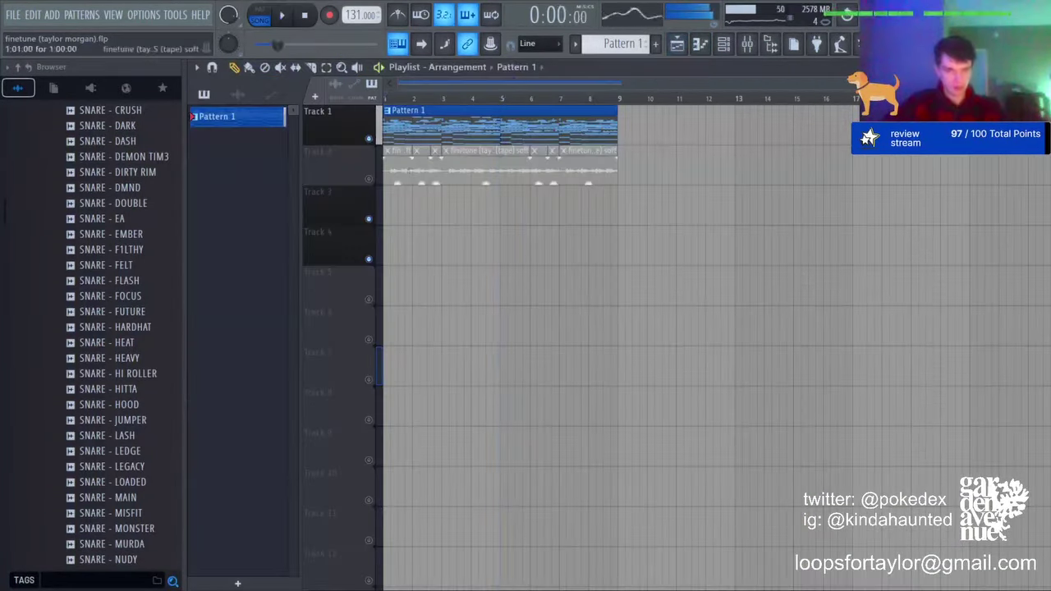
key("space")
key("space")
double_click(403, 174)
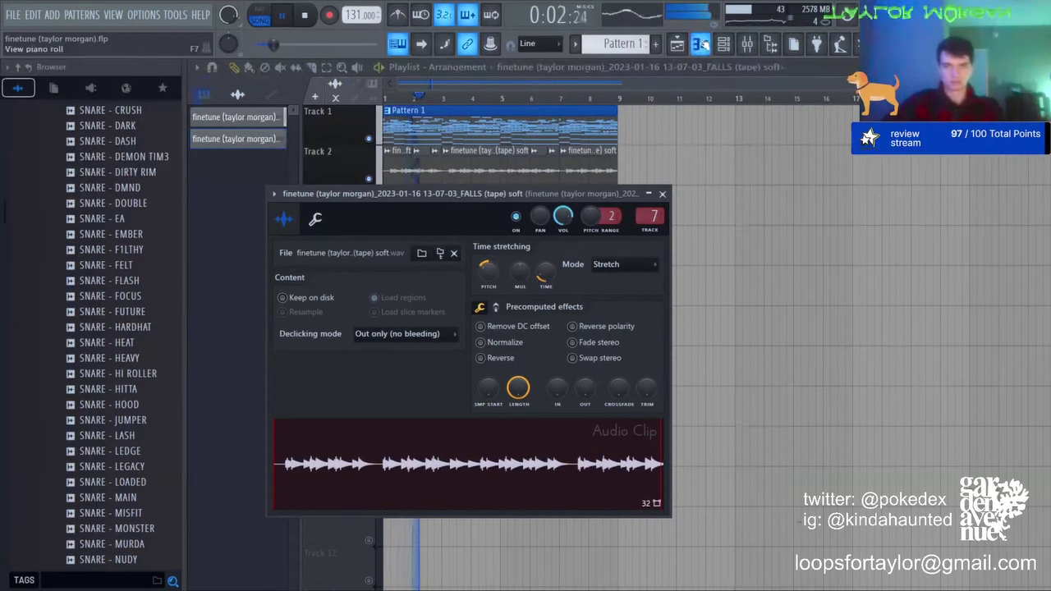
Step: Audition the short reversed tape clip at bar 2 and its piano roll, then bring up the mixer
left_click(704, 46)
key("space")
key("F7")
key("space")
double_click(426, 169)
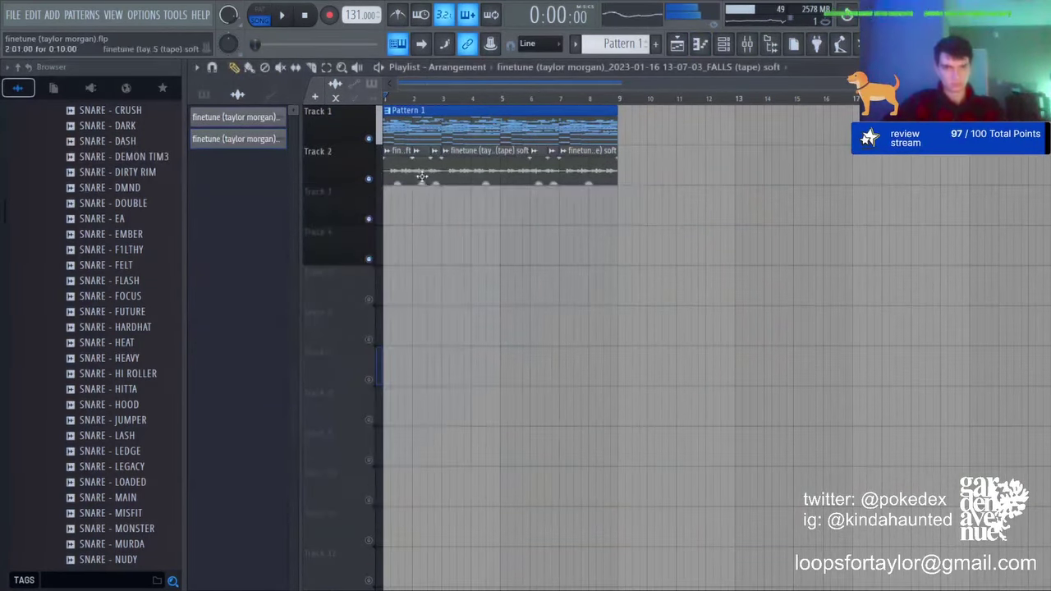
key("space")
left_click(703, 43)
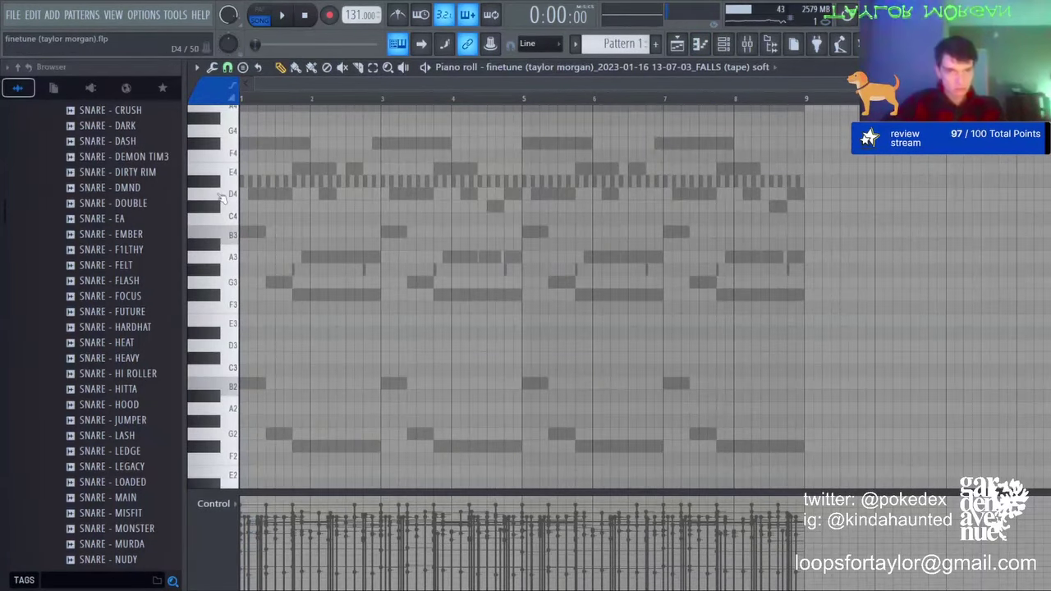
key("space")
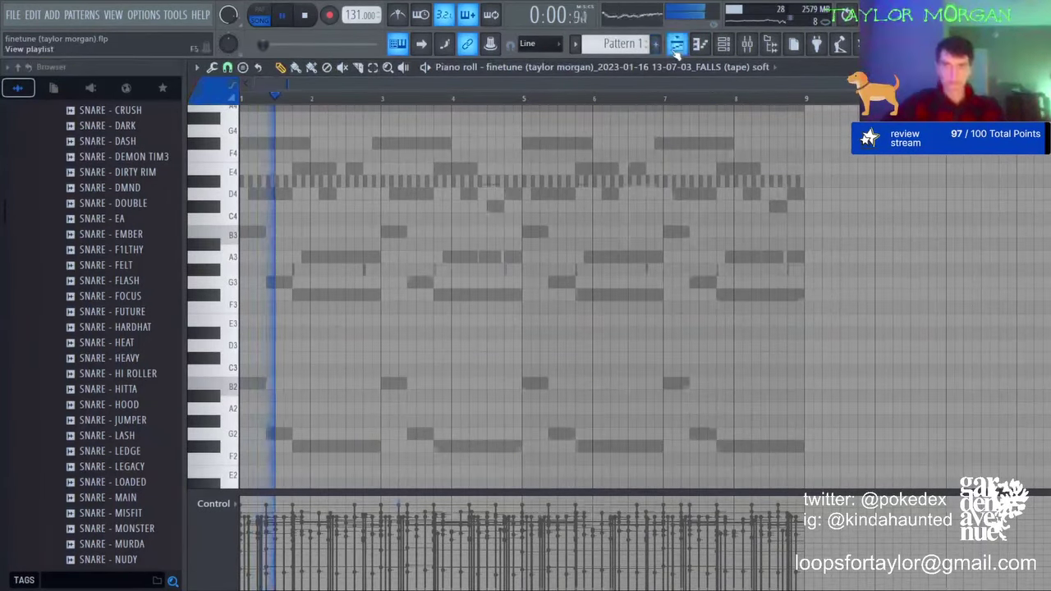
key("F7")
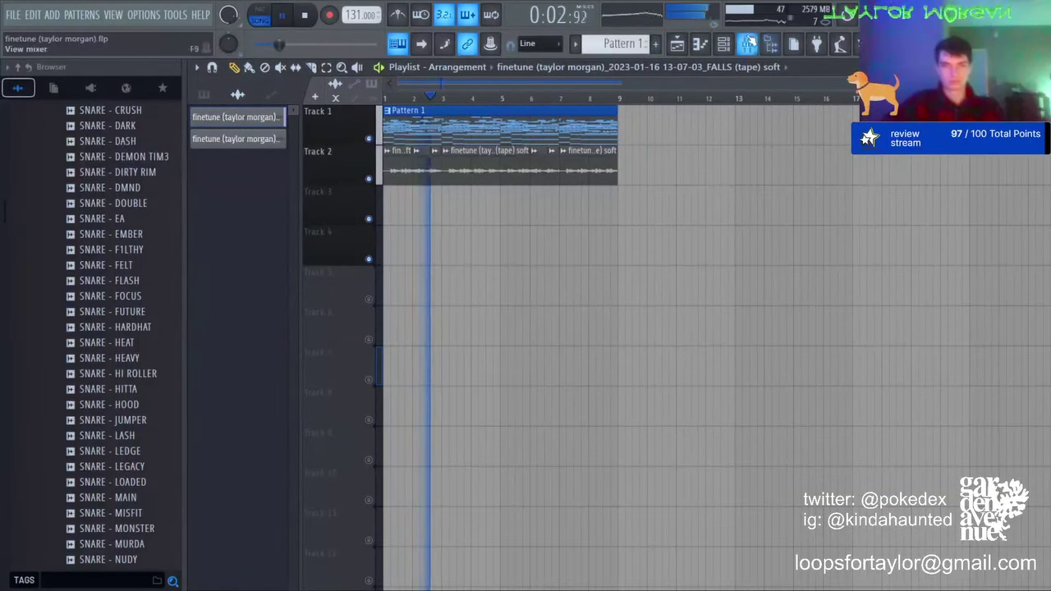
left_click(748, 42)
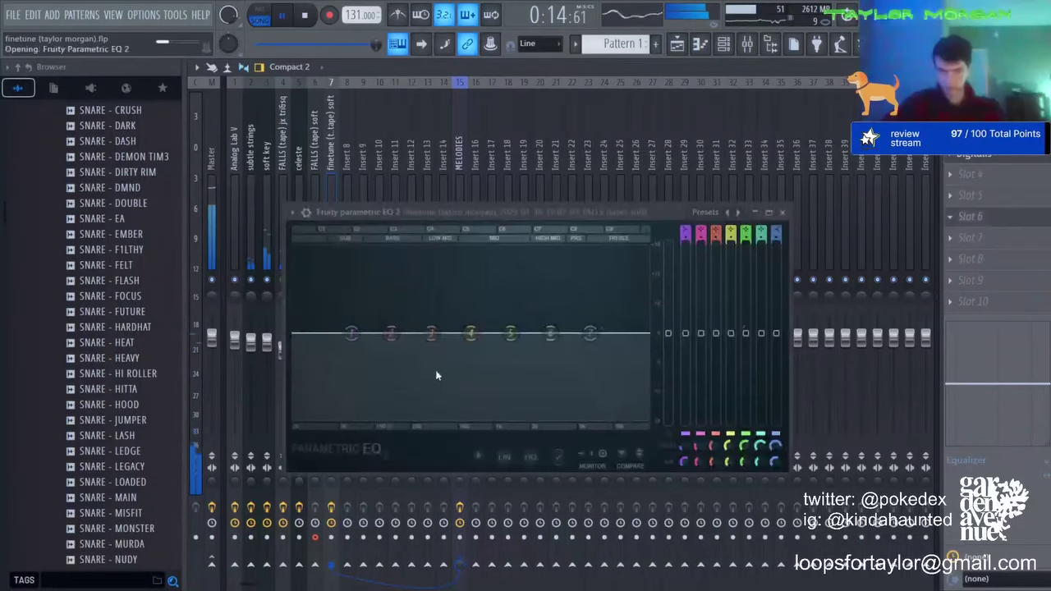
Step: Give the tape layer a high-shelf boost and low-mid dip in Parametric EQ 2, and raise its fader to 104%
left_click_drag(563, 331, 505, 296)
left_click_drag(431, 333, 429, 353)
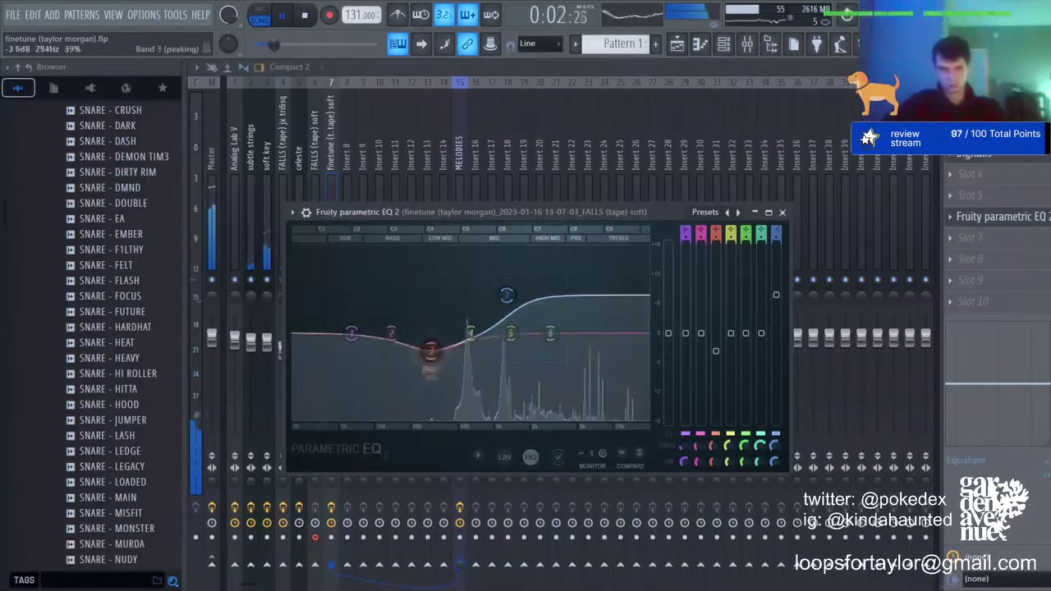
key("Escape")
left_click_drag(333, 353, 332, 350)
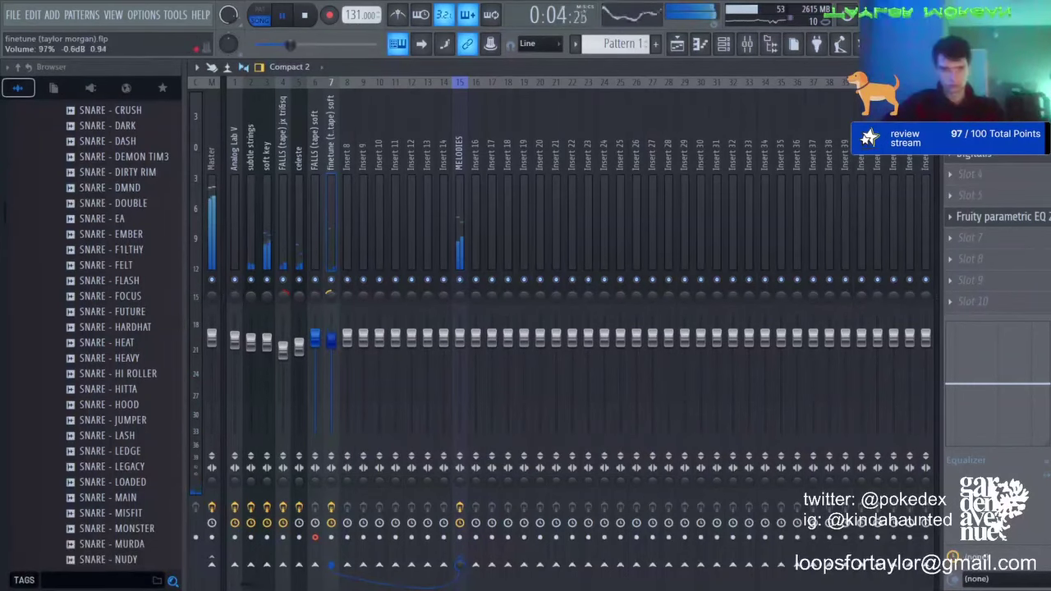
left_click(676, 44)
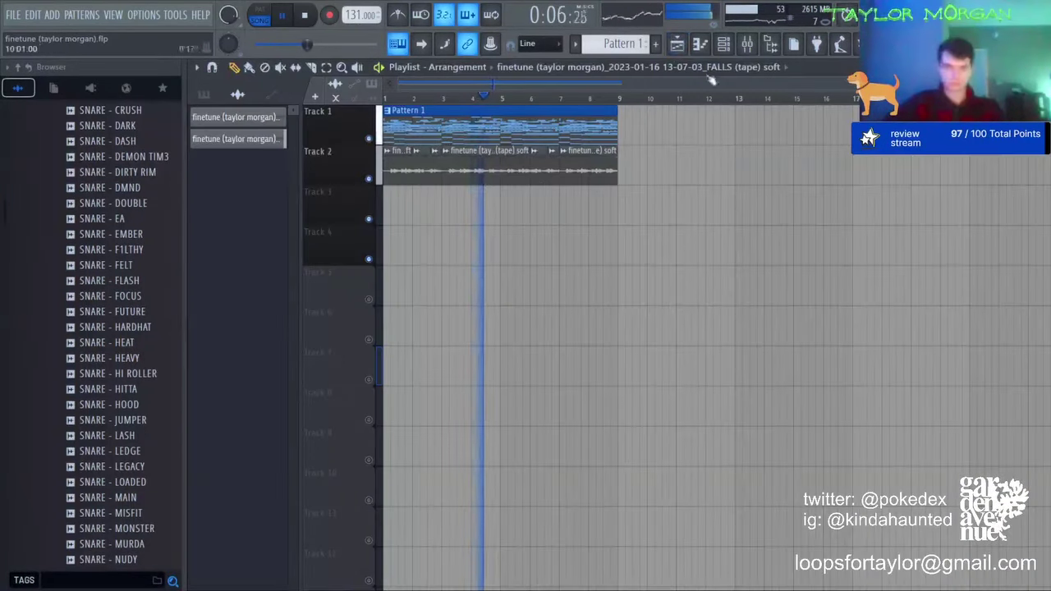
left_click(724, 44)
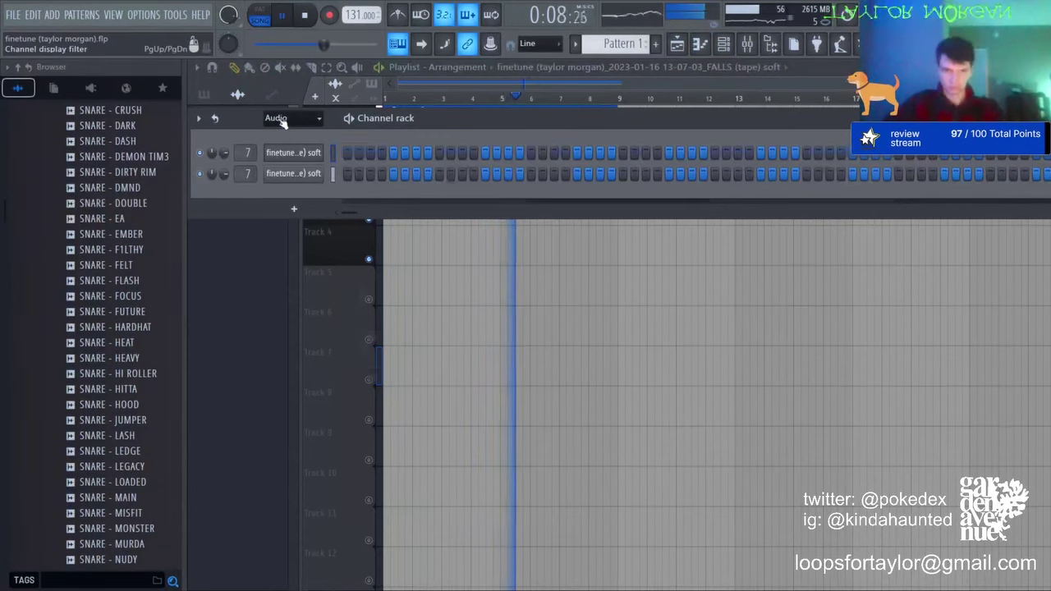
scroll(284, 122, "down", 1)
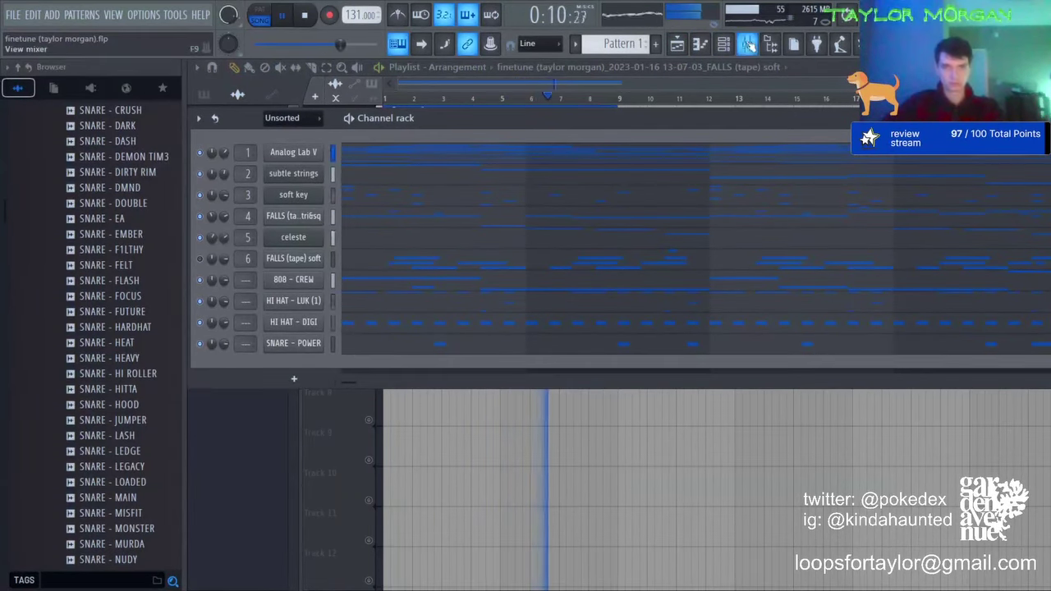
key("F9")
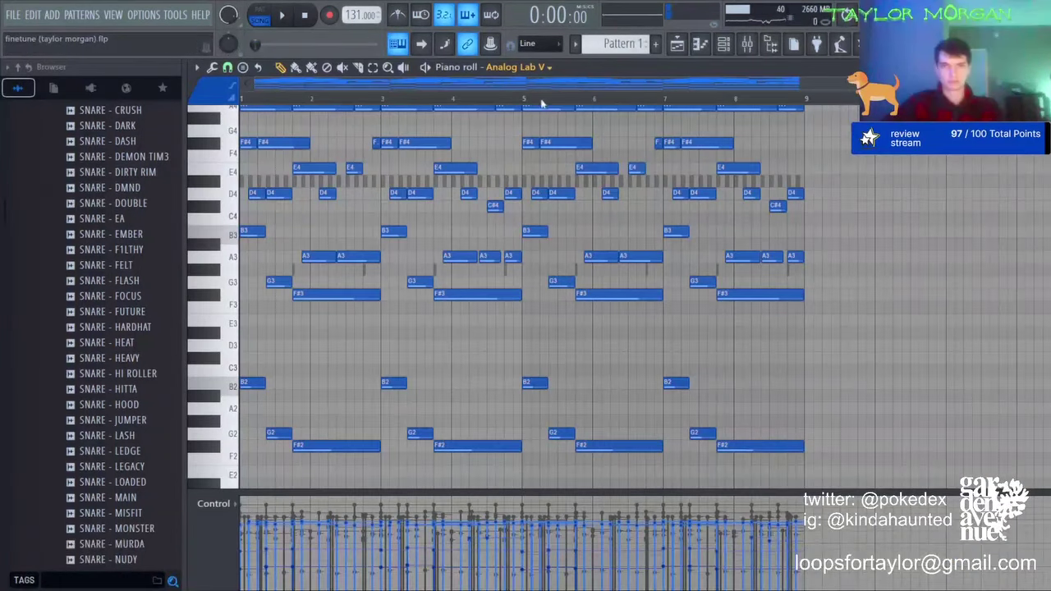
Step: Transpose all the Analog Lab V piano roll notes up an octave and audition the change
key("ctrl+Up")
scroll(984, 250, "up", 6)
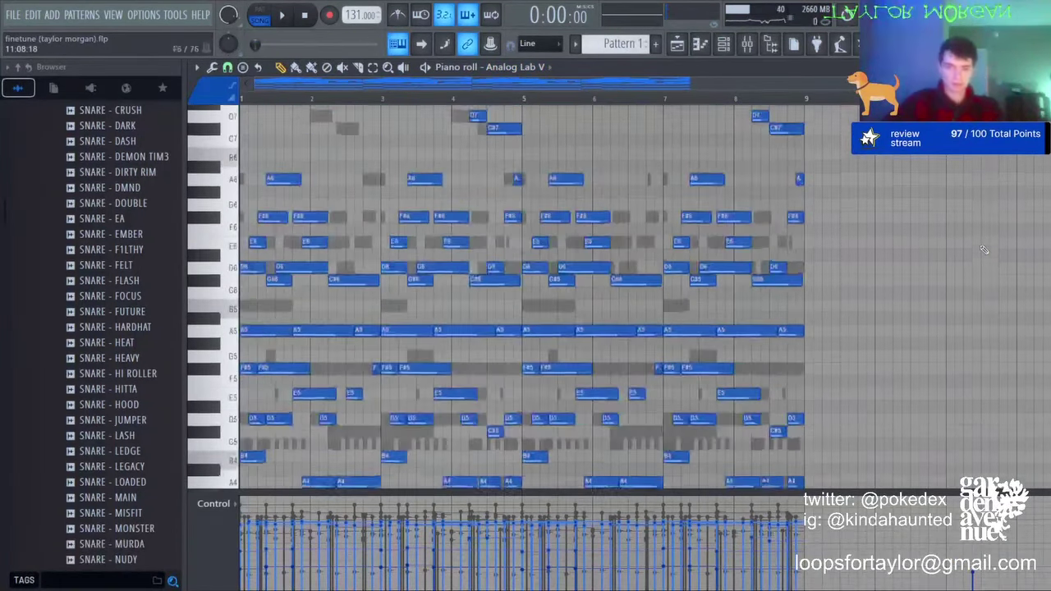
key("ctrl+a")
scroll(892, 281, "down", 4)
key("ctrl+d")
scroll(892, 280, "down", 4)
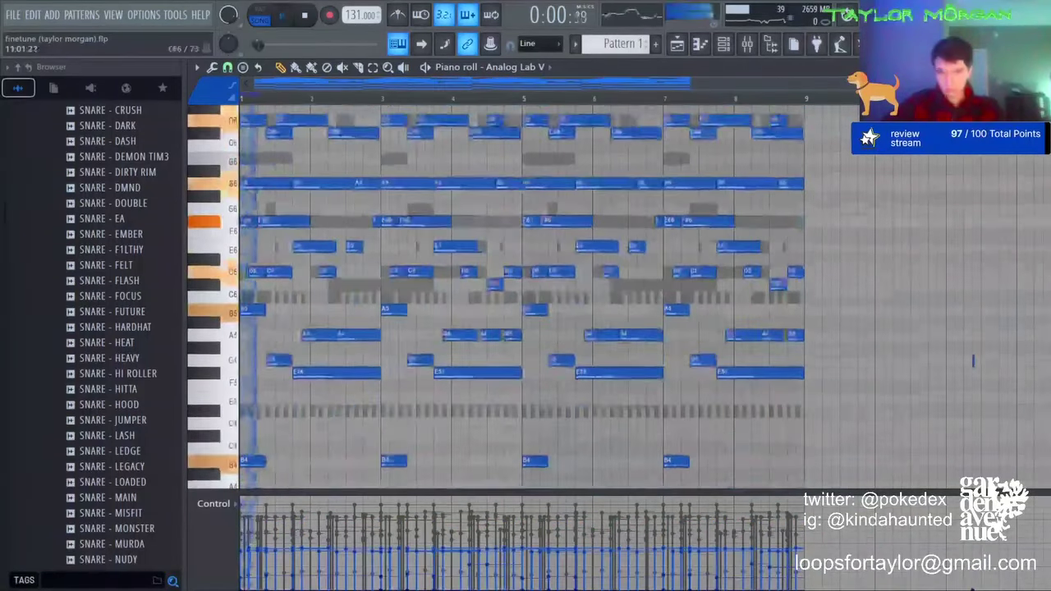
key("ctrl+a")
key("space")
key("ctrl+d")
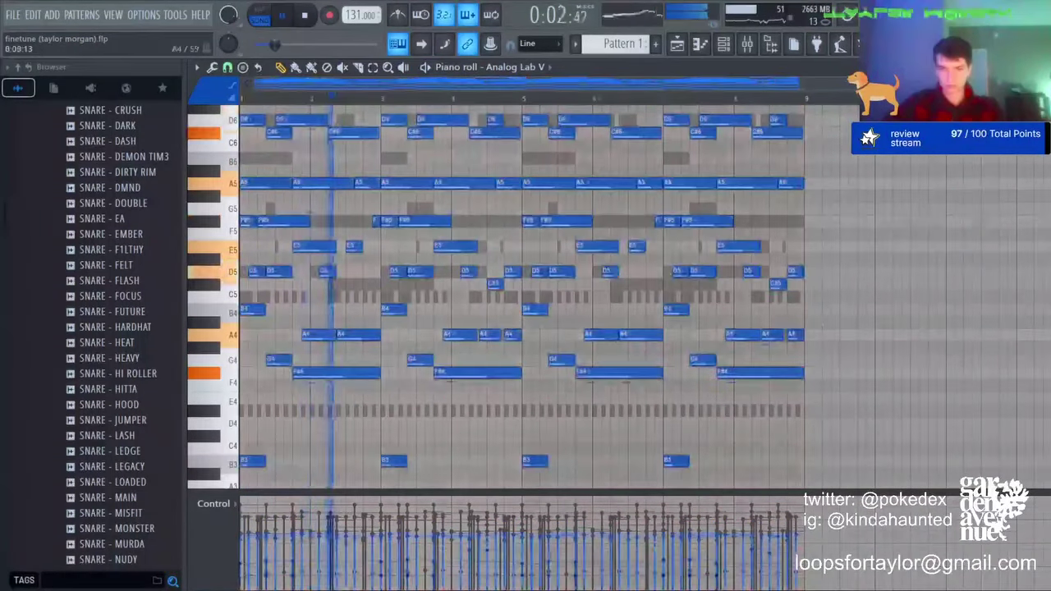
key("space")
Step: Mute all the drum channels in the Channel rack and start playback
left_click(747, 46)
left_click(727, 47)
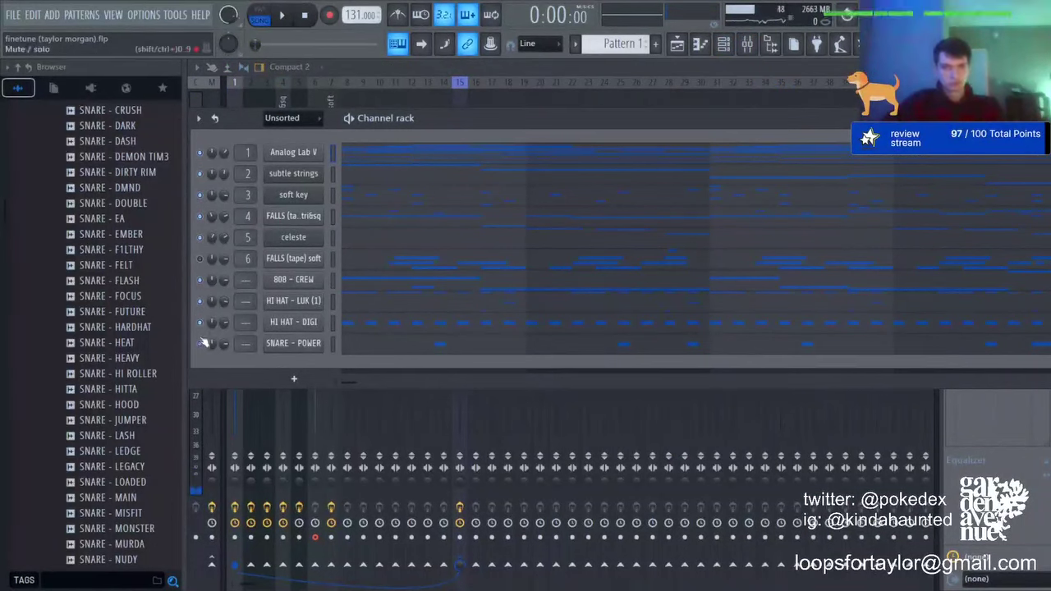
left_click_drag(200, 343, 199, 281)
key("space")
left_click(646, 70)
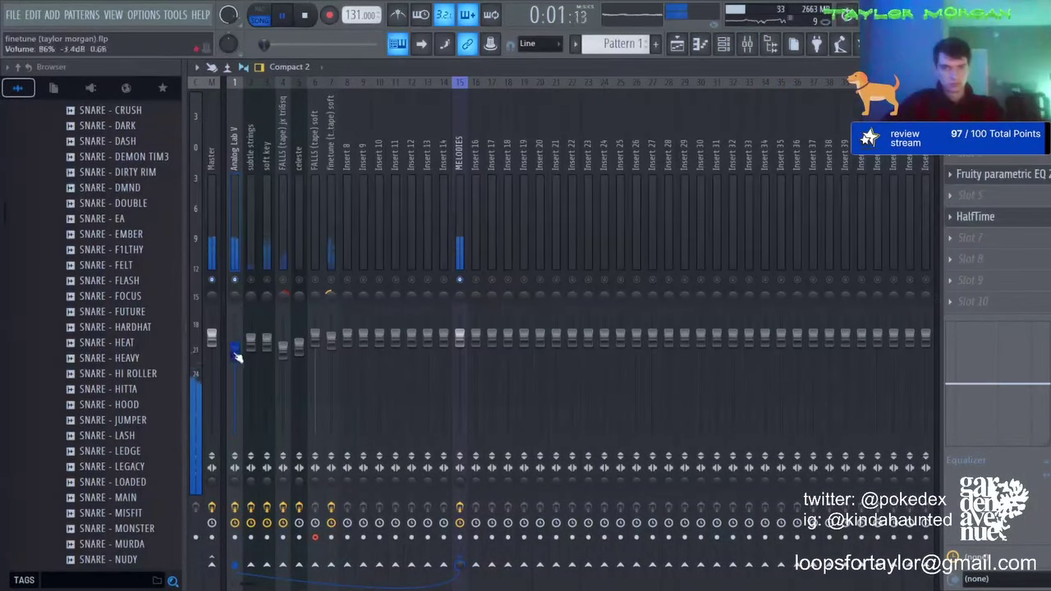
Step: Reselect the Analog Lab V notes, open its instrument window, and return to the mixer
left_click(699, 44)
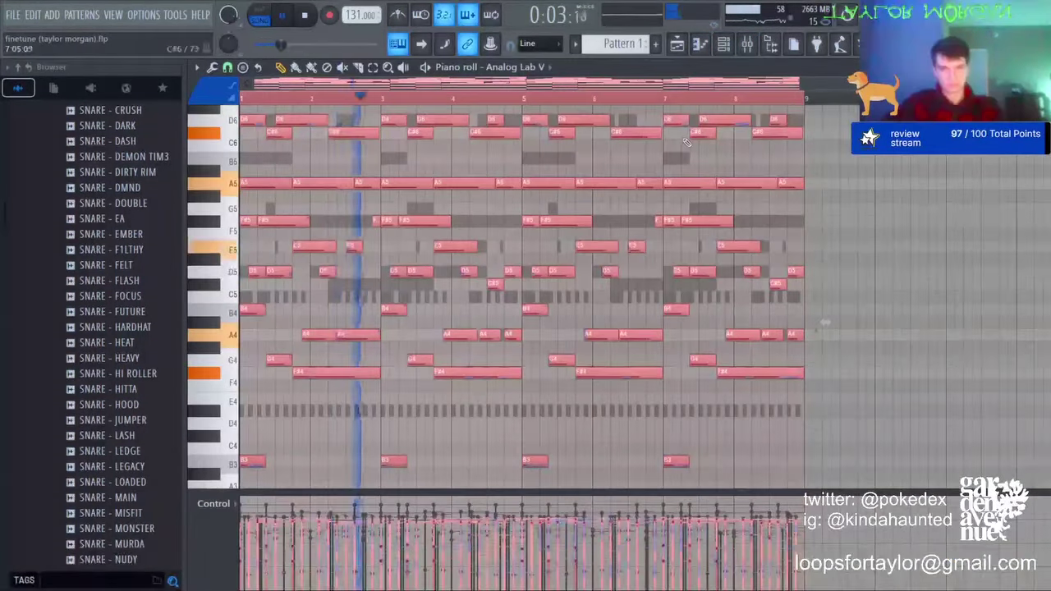
key("ctrl+d")
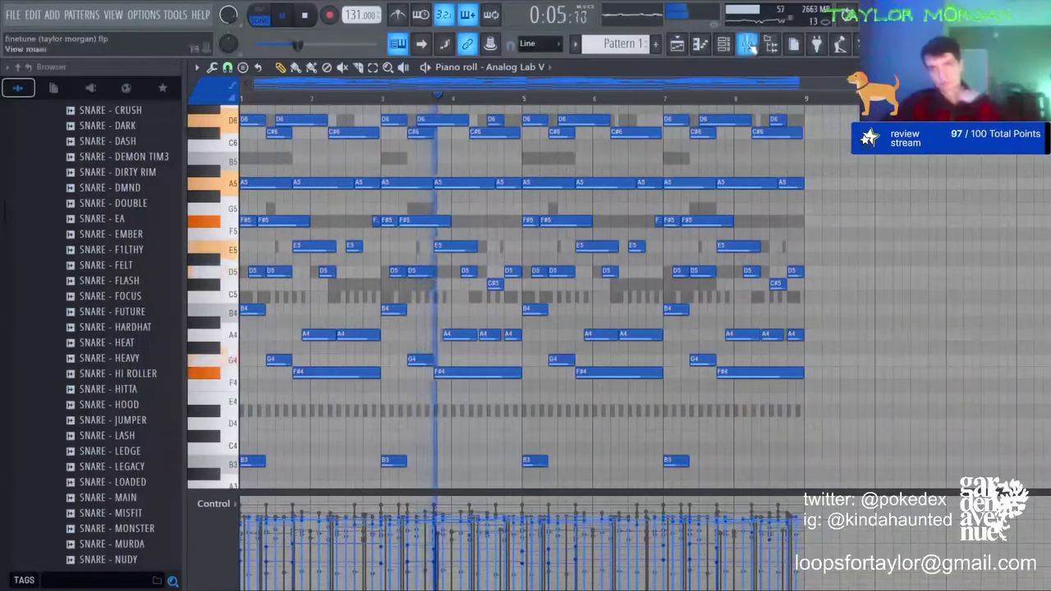
left_click(723, 44)
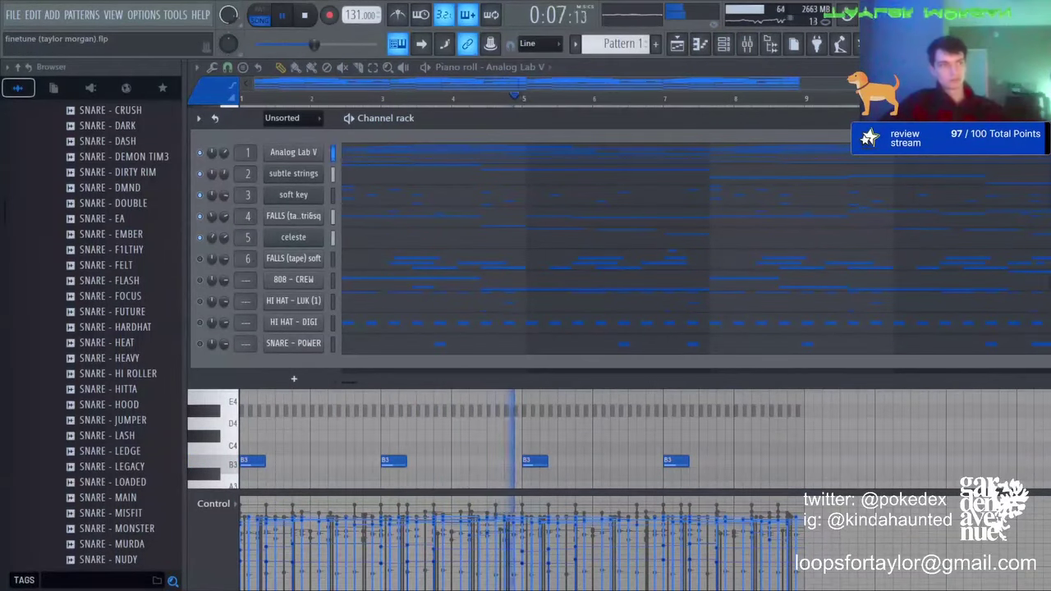
left_click(312, 152)
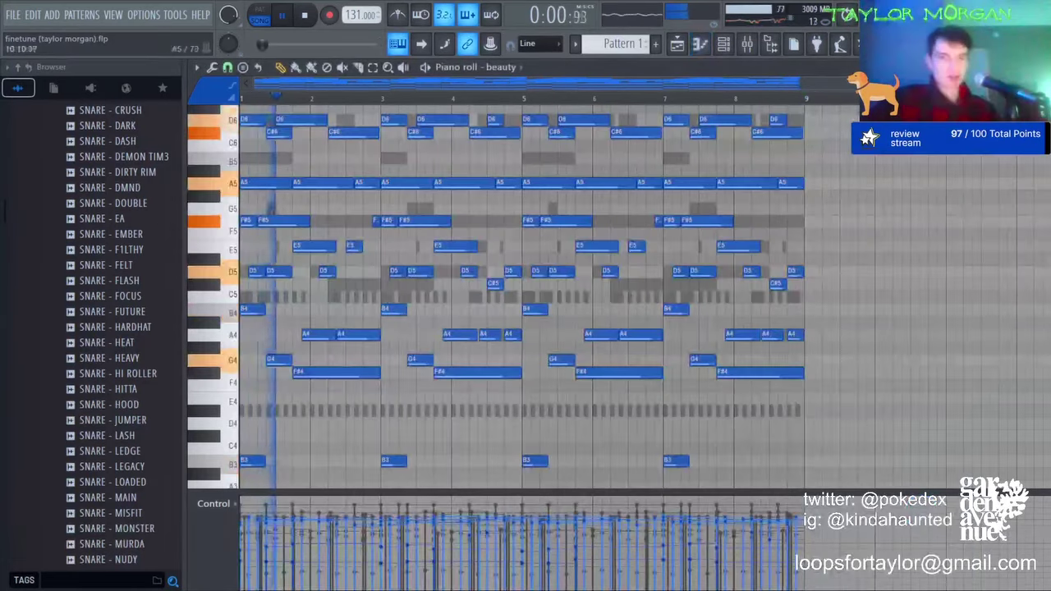
key("ctrl+a")
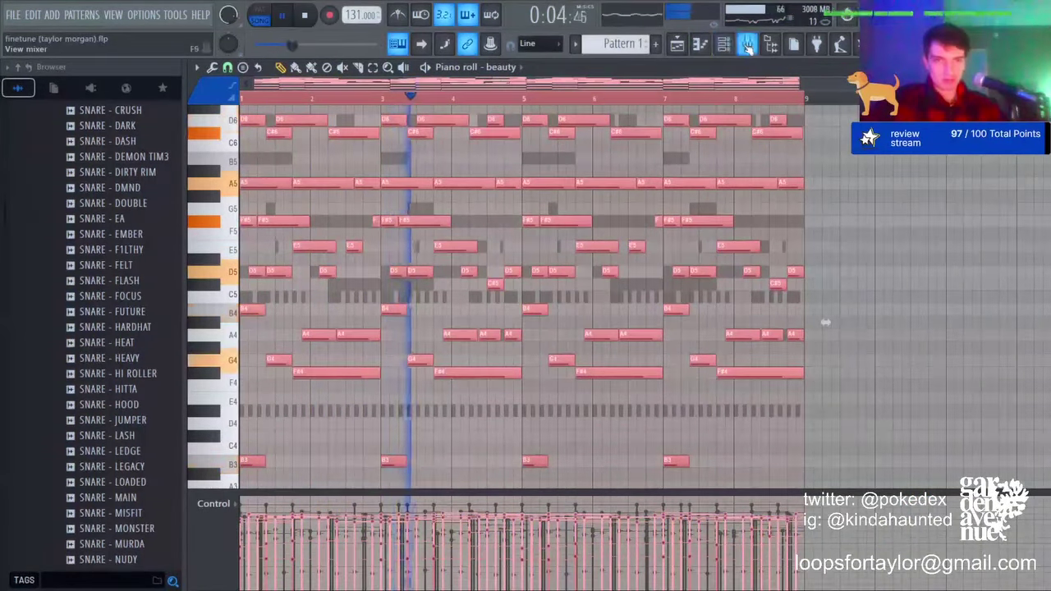
key("F9")
key("space")
Step: Disarm track 6, arm the Analog Lab V mixer track for recording, and select Master
left_click(315, 536)
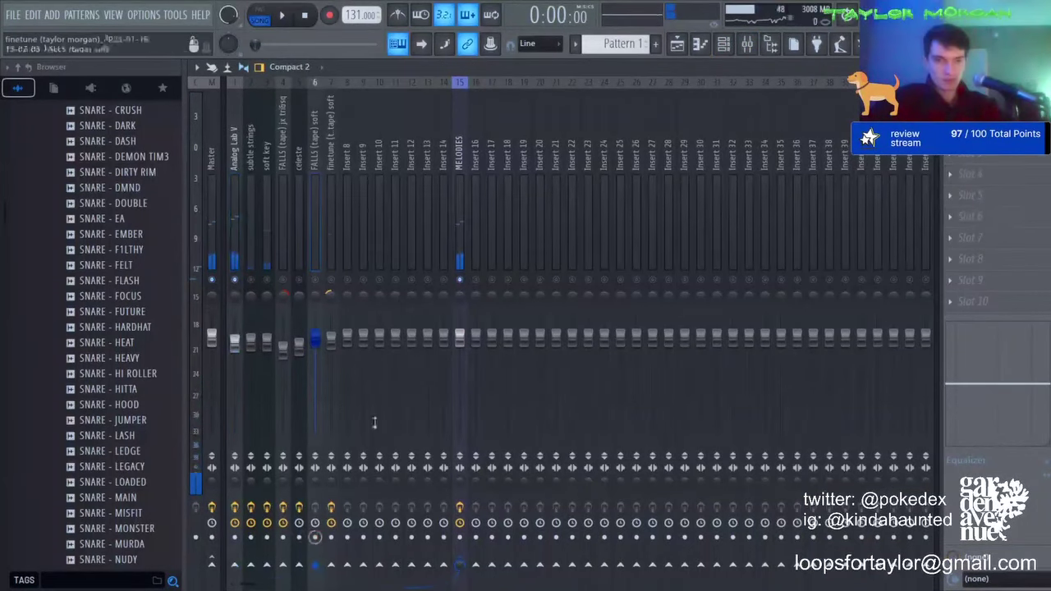
left_click(676, 46)
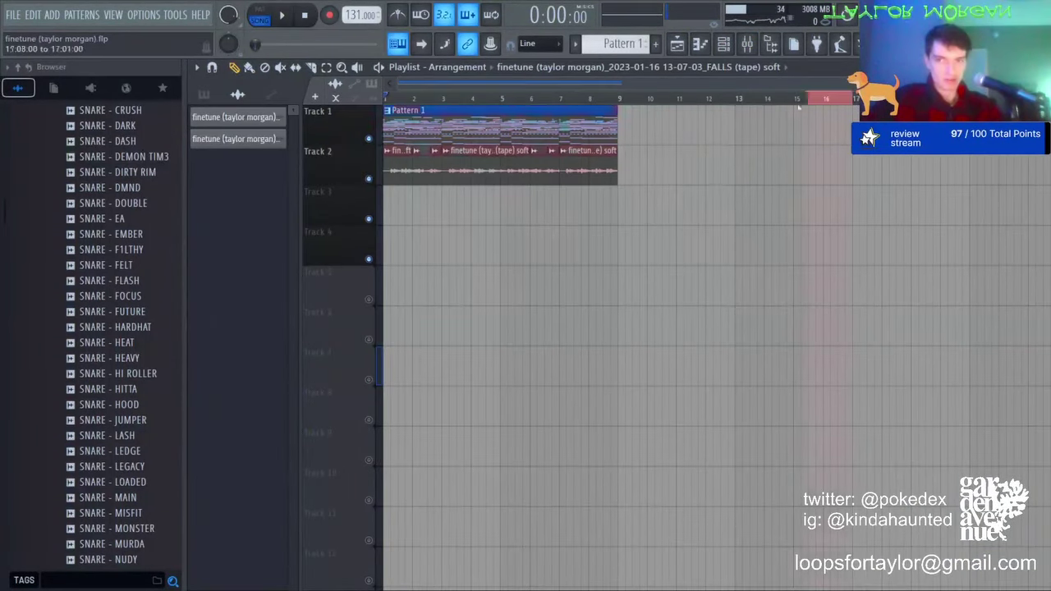
key("ctrl+a")
left_click(749, 45)
left_click(235, 537)
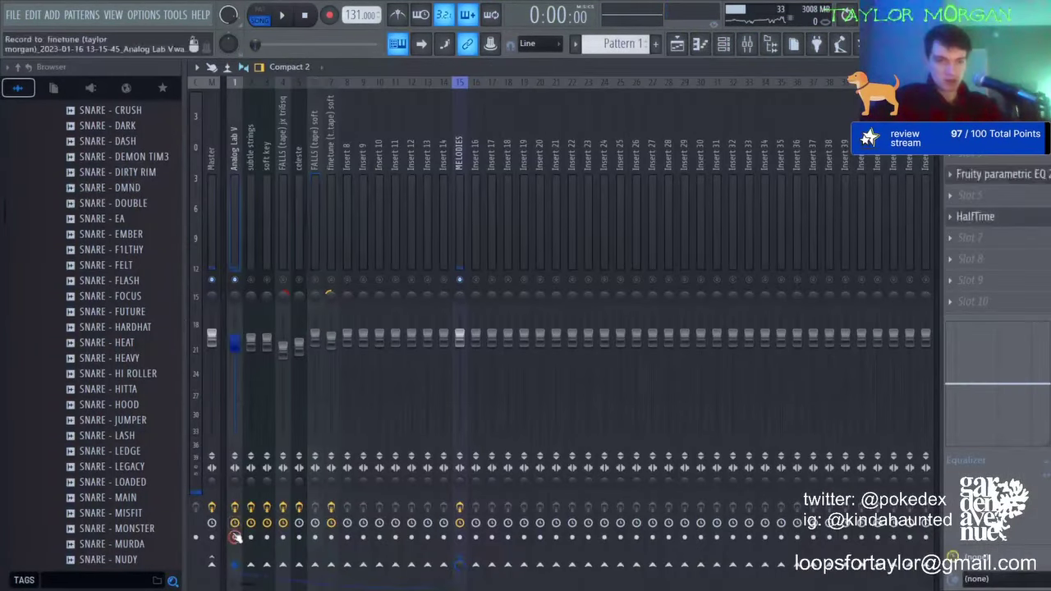
left_click(201, 474)
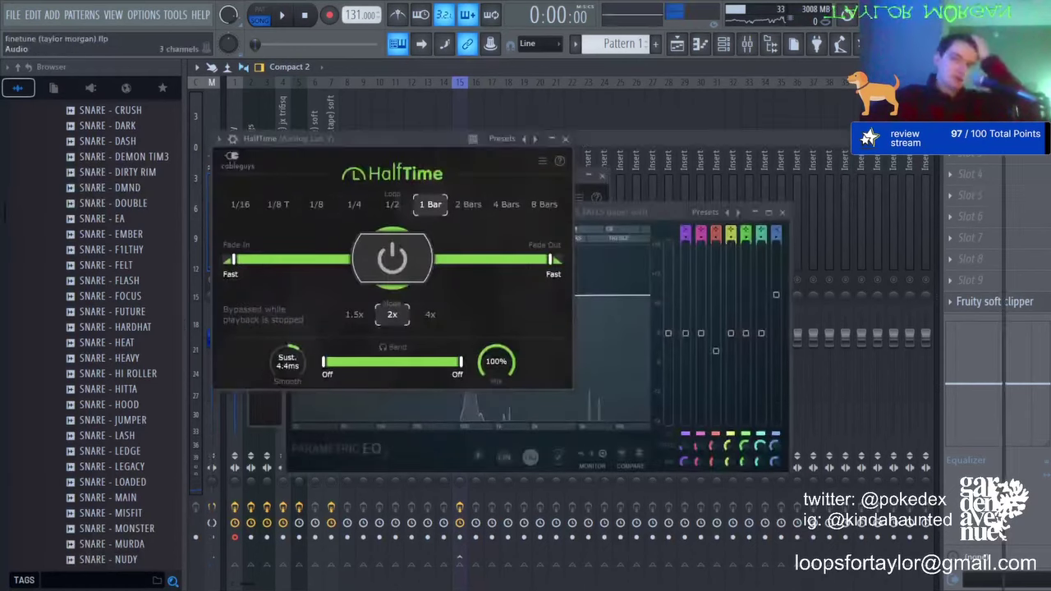
left_click(458, 97)
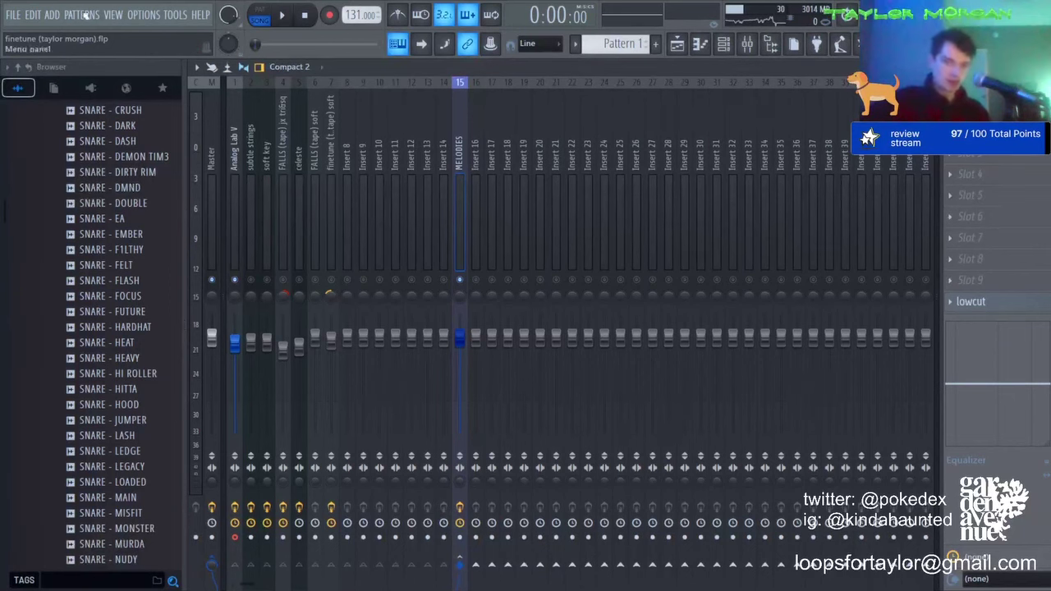
Step: Raise band 1 of the MELODIES Parametric EQ 2 to about -9.5 dB and play the beat
left_click(1031, 304)
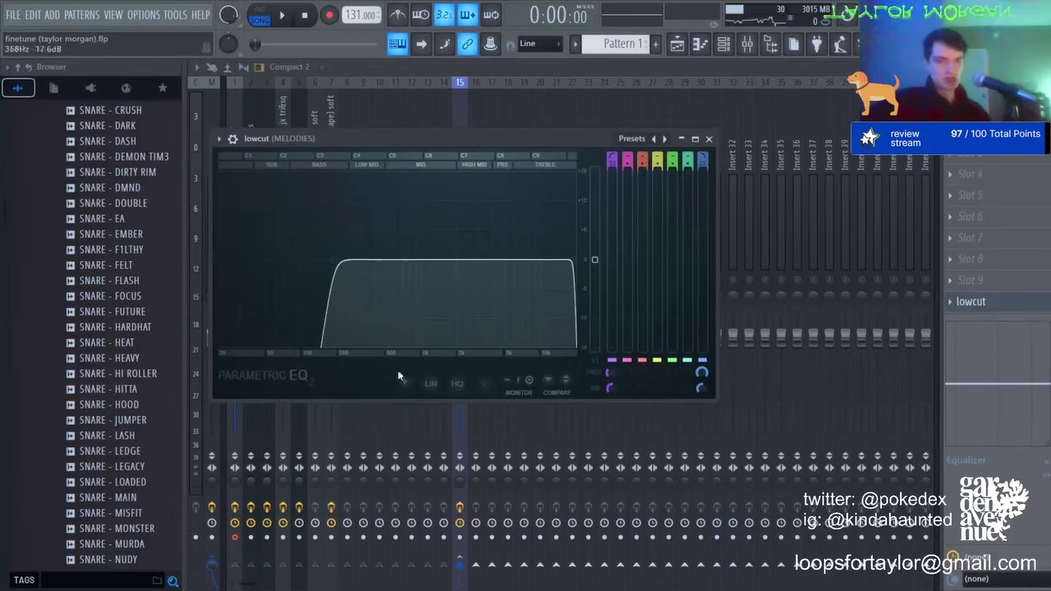
left_click(1048, 303)
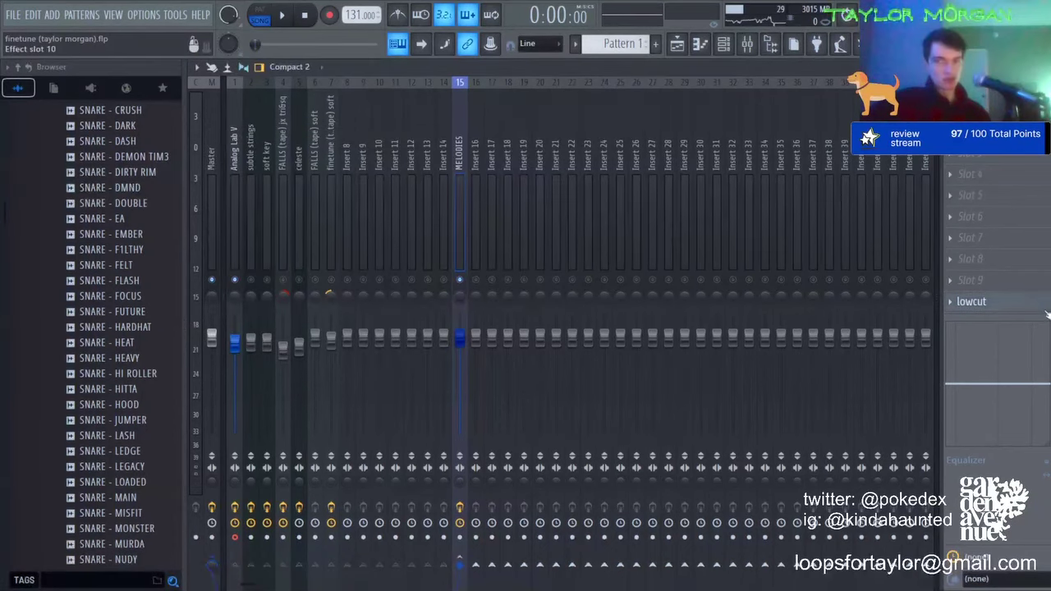
left_click(1031, 309)
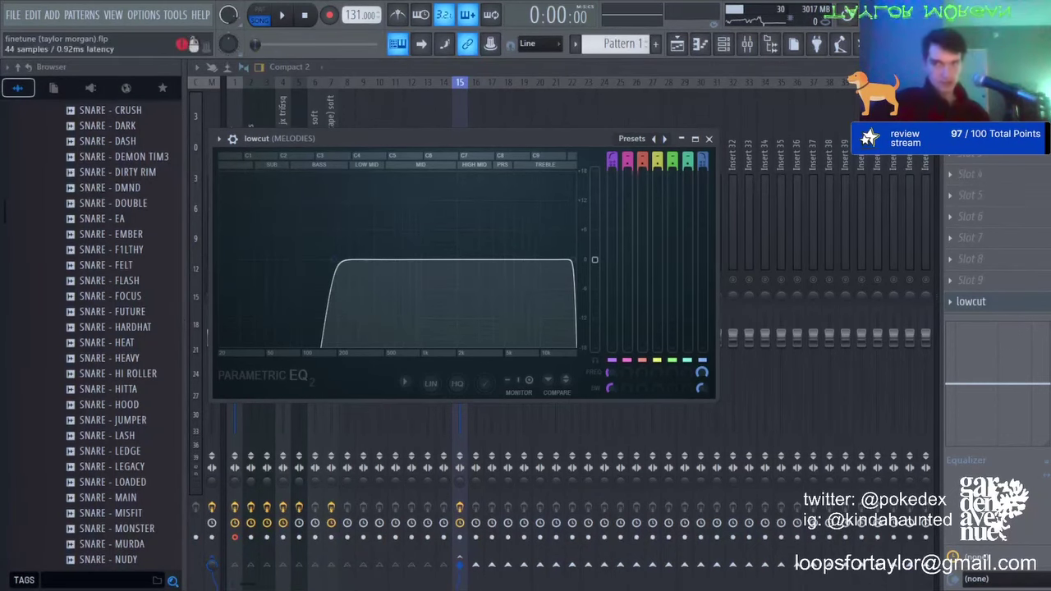
left_click(970, 129)
left_click_drag(301, 293, 301, 288)
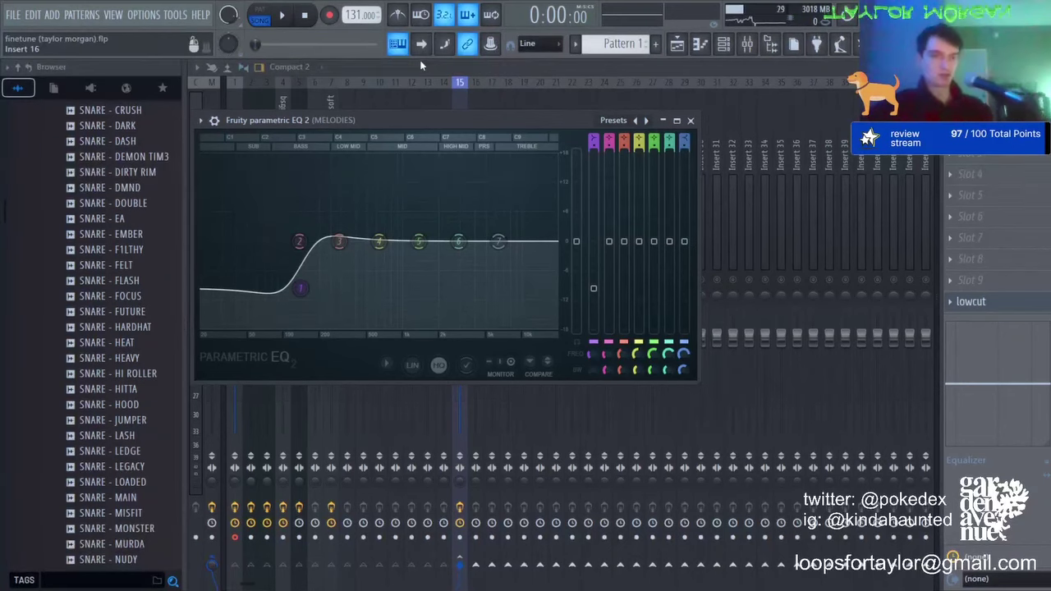
key("Escape")
key("space")
key("space")
Step: Place the Analog Lab V bounce on Track 3, reverse it, and play from bar 9
left_click(678, 44)
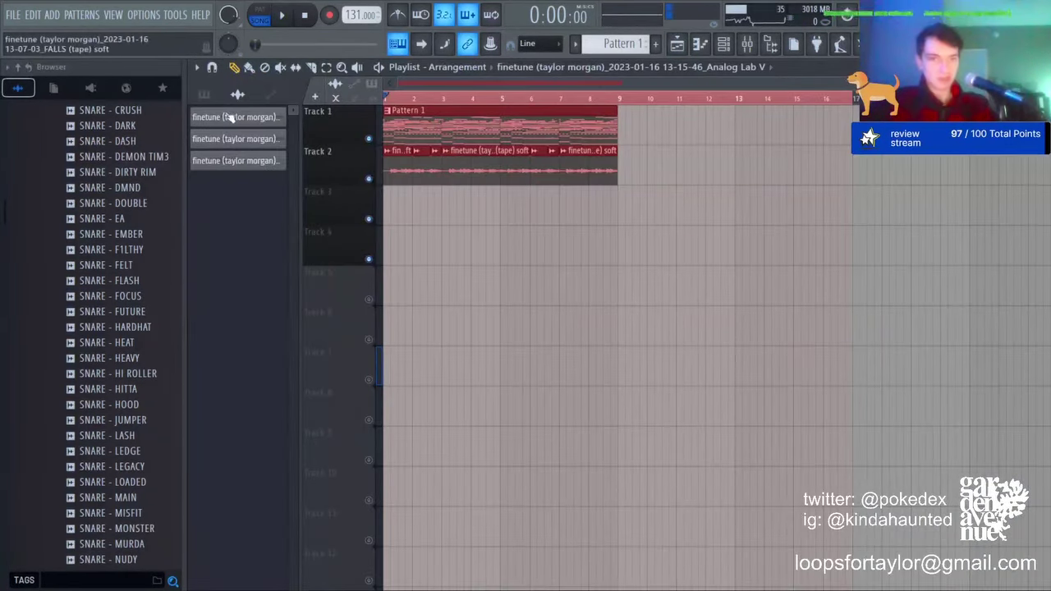
left_click_drag(234, 160, 399, 211)
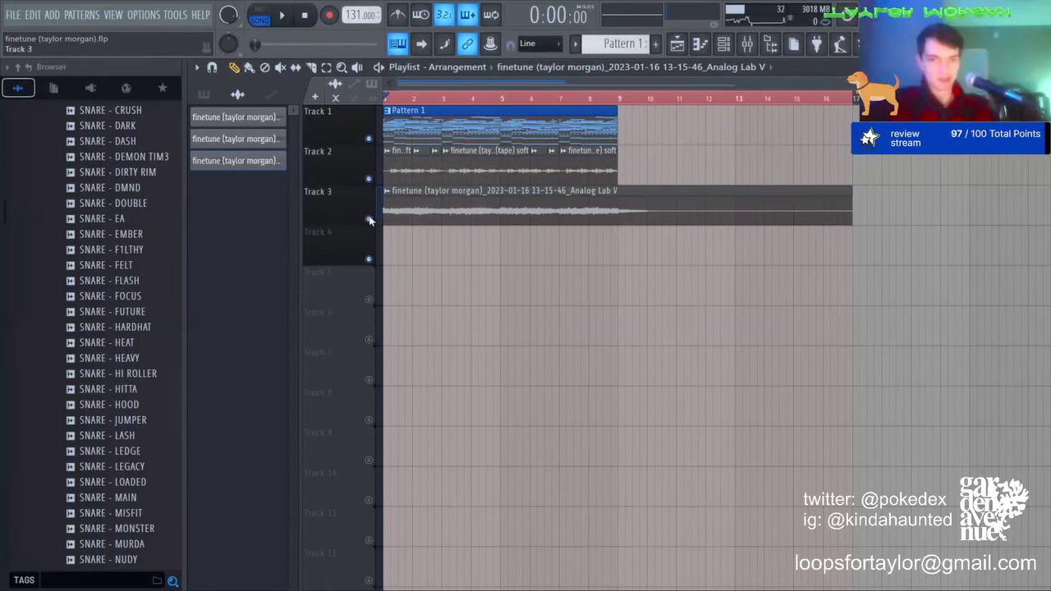
double_click(401, 212)
left_click(440, 301)
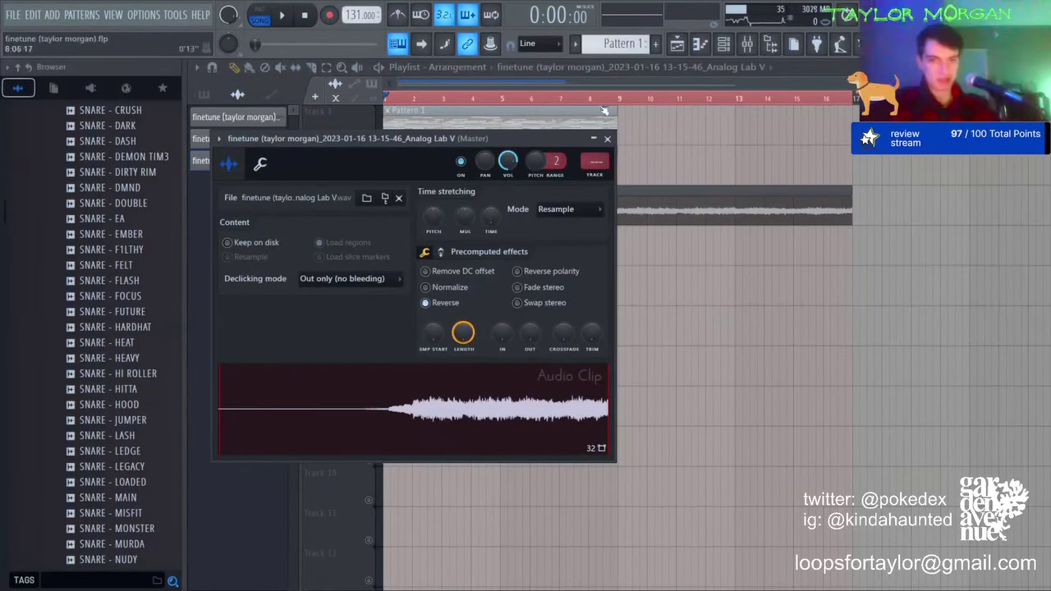
double_click(618, 98)
key("space")
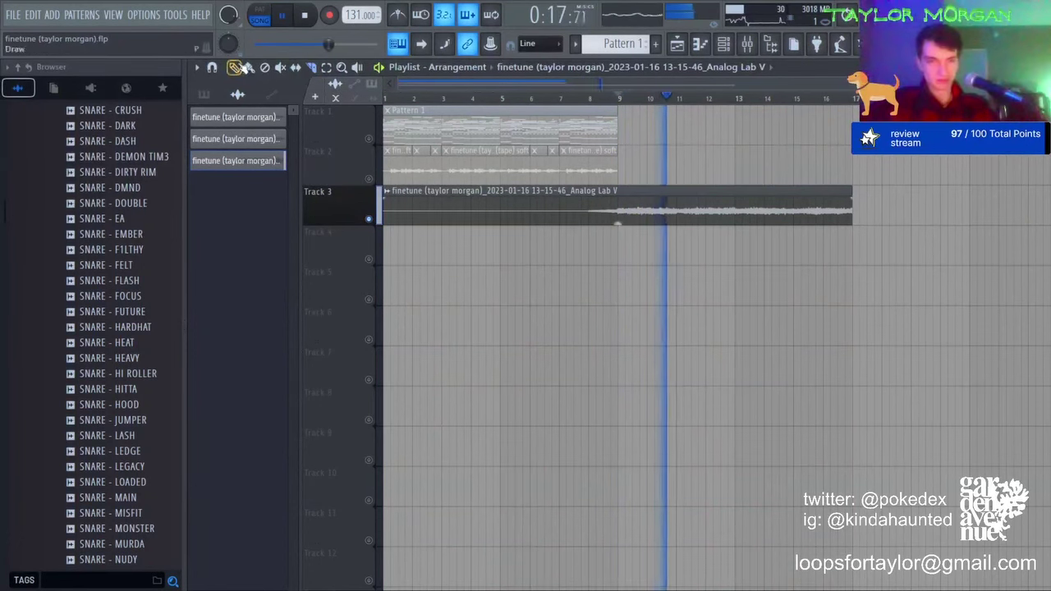
Step: Try cuts in the Track 3 clip with the Slice tool, then undo them to restore the whole clip
double_click(690, 194)
double_click(691, 195)
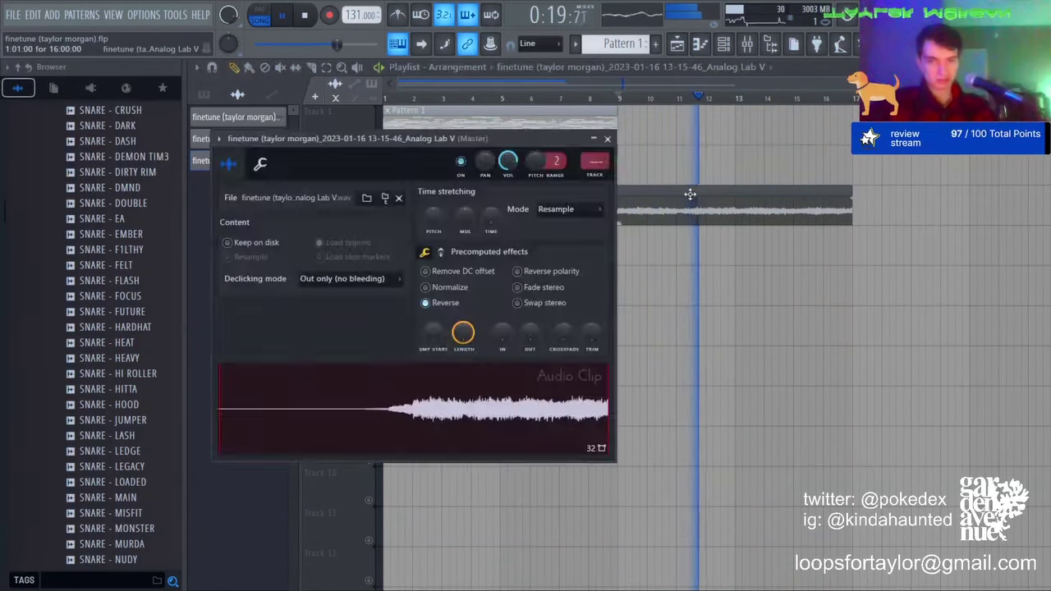
left_click(691, 194)
left_click(311, 68)
left_click(620, 211)
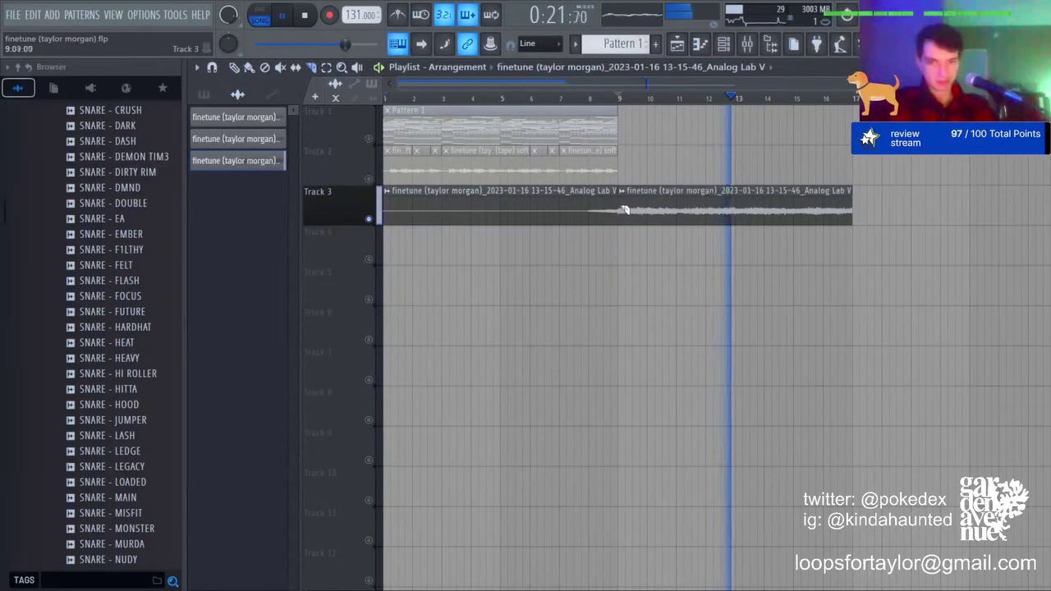
key("space")
left_click(635, 211)
left_click(649, 212)
left_click(664, 212)
left_click(688, 212)
key("ctrl+z")
scroll(713, 100, "up", 3)
left_click(640, 223)
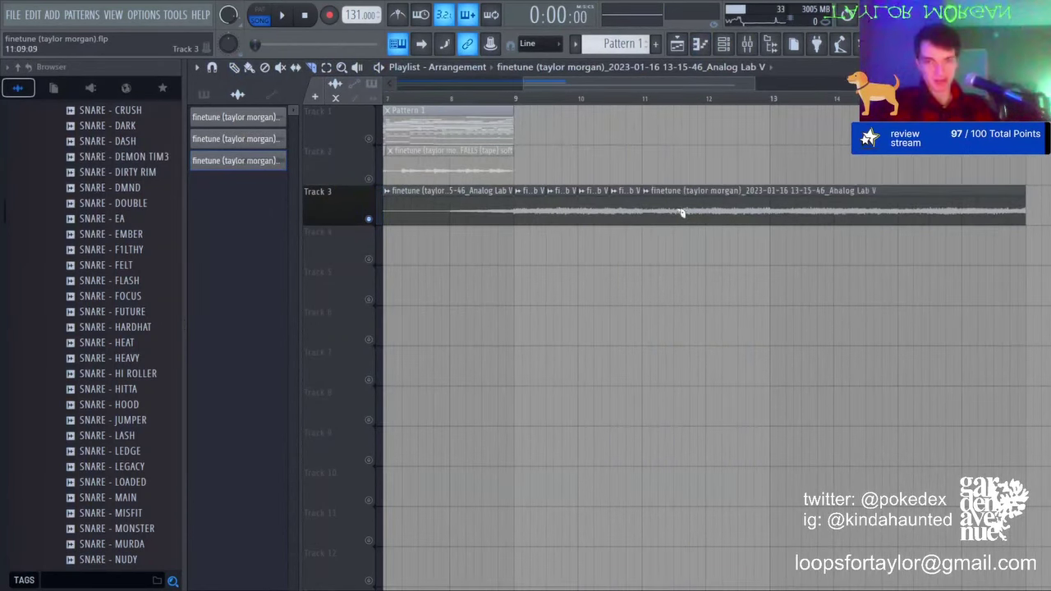
left_click(681, 214)
left_click(705, 213)
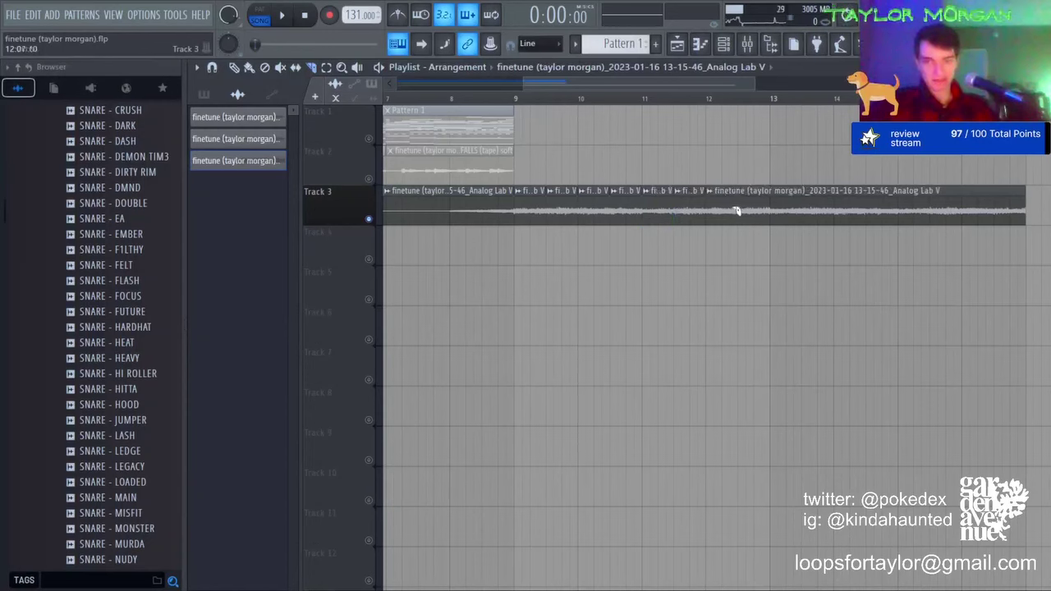
key("ctrl+z")
key("ctrl+z")
key("ctrl+z")
key("ctrl+z")
key("ctrl+z")
key("ctrl+z")
key("ctrl+z")
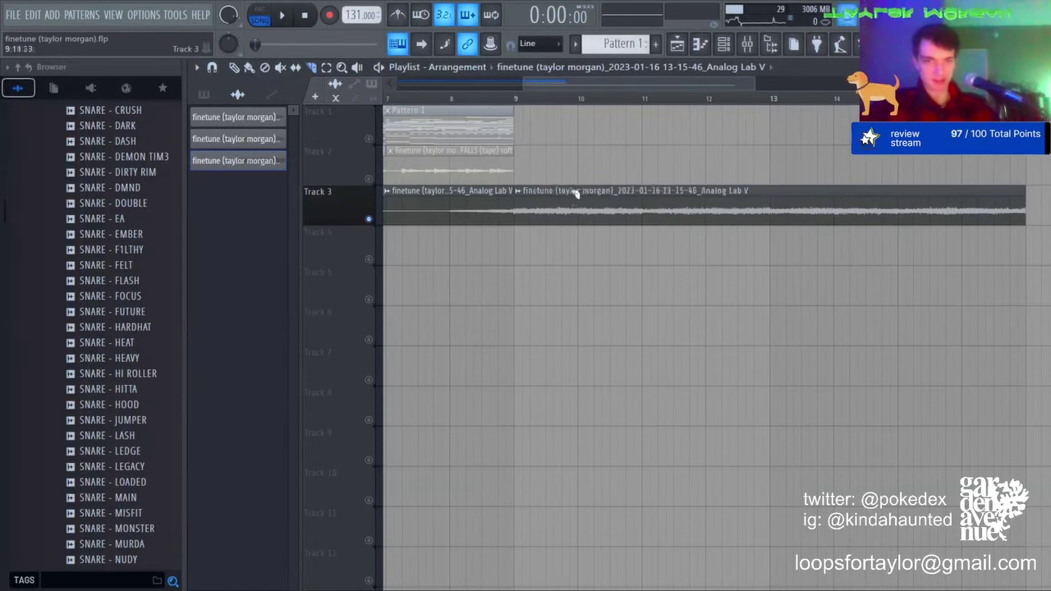
left_click(526, 211)
Step: Chop the Track 3 clip into evenly spaced short slices across its length
key("ctrl+z")
left_click(518, 212)
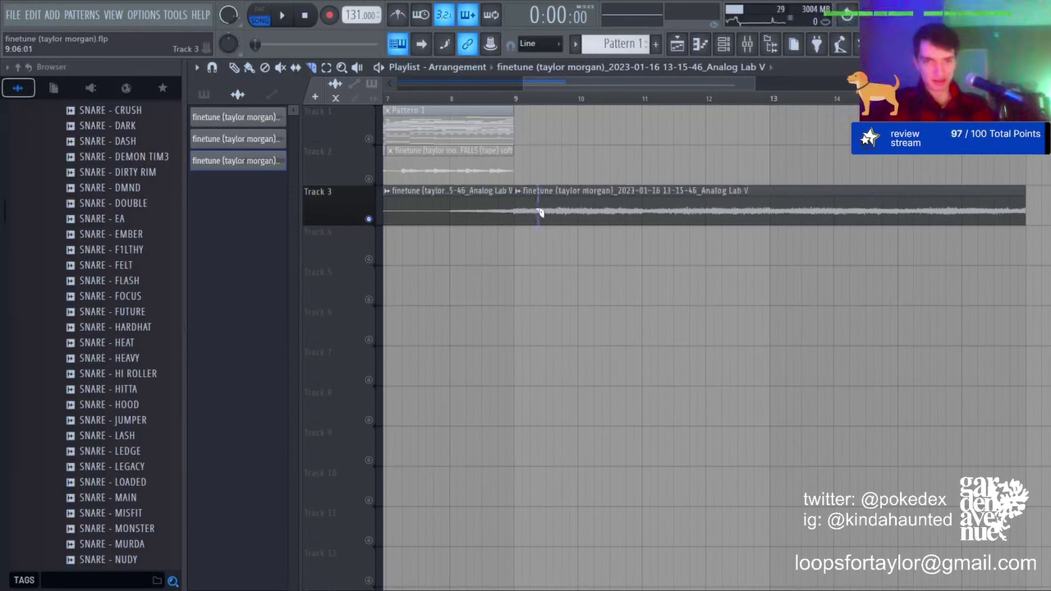
left_click(541, 211)
key("ctrl+z")
left_click(543, 211)
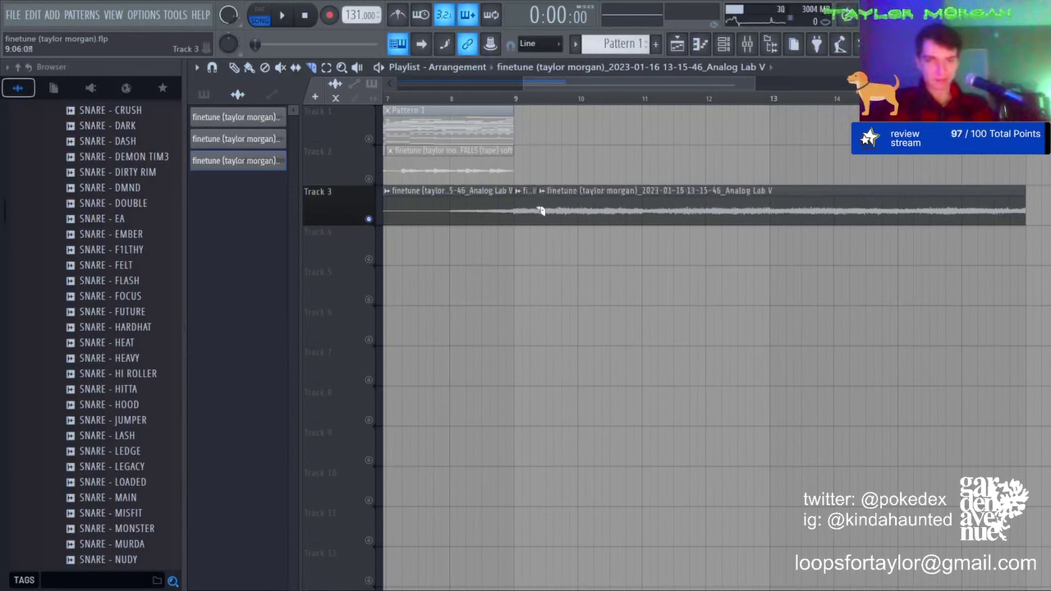
key("ctrl+z")
left_click(536, 211)
left_click(552, 212)
left_click(566, 211)
left_click(585, 209)
key("ctrl+z")
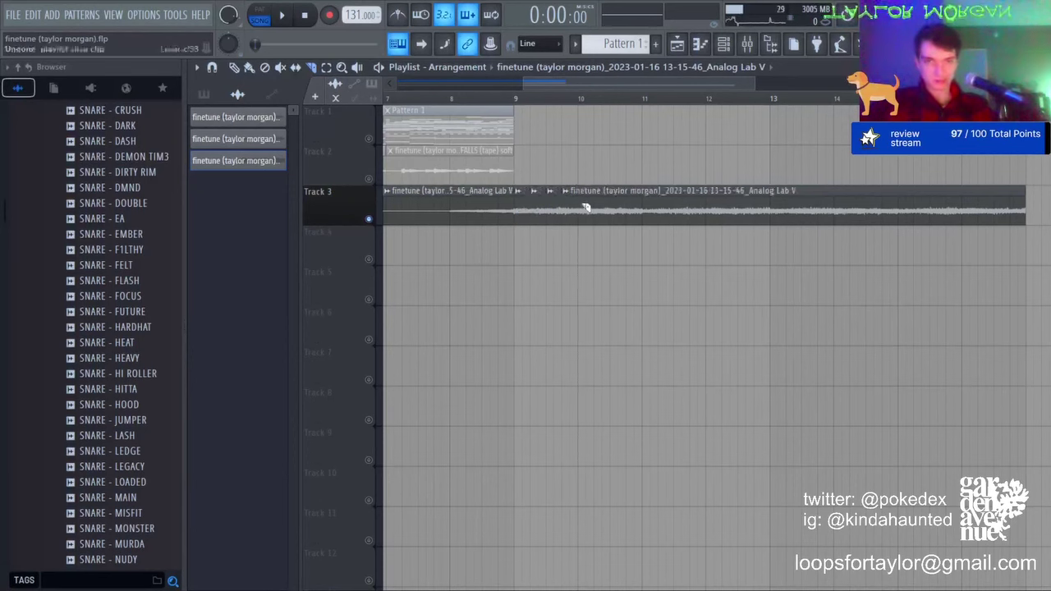
left_click(584, 208)
left_click(600, 208)
left_click(616, 208)
left_click(630, 208)
left_click(647, 206)
left_click(667, 210)
left_click(683, 211)
left_click(699, 209)
left_click(715, 207)
left_click(730, 207)
left_click(746, 208)
left_click(763, 209)
left_click(778, 209)
Step: Delete the clip parts before bar 9 and after bar 13
left_click(327, 69)
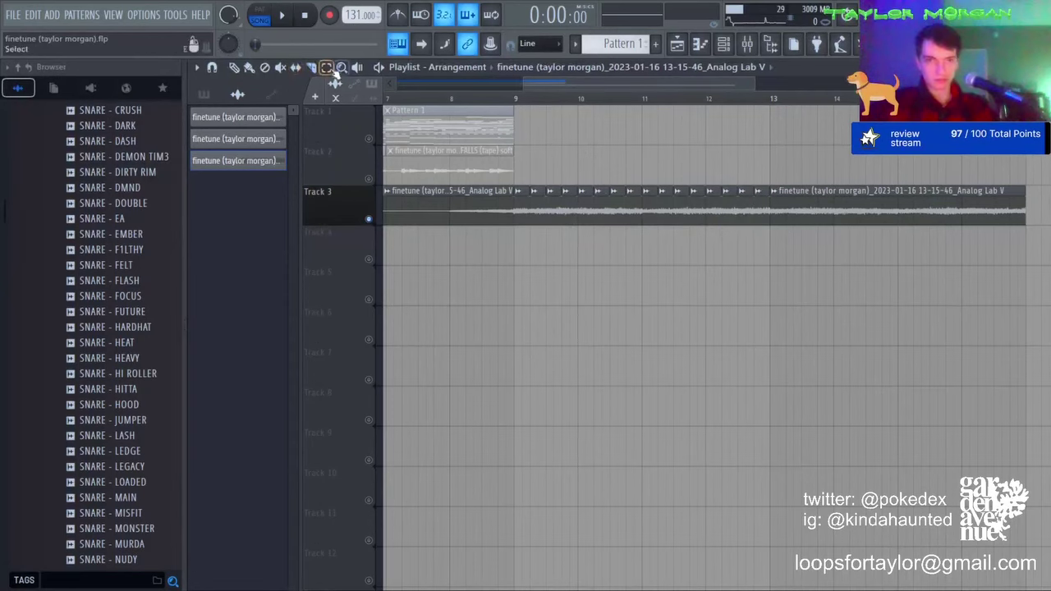
right_click(467, 200)
right_click(801, 201)
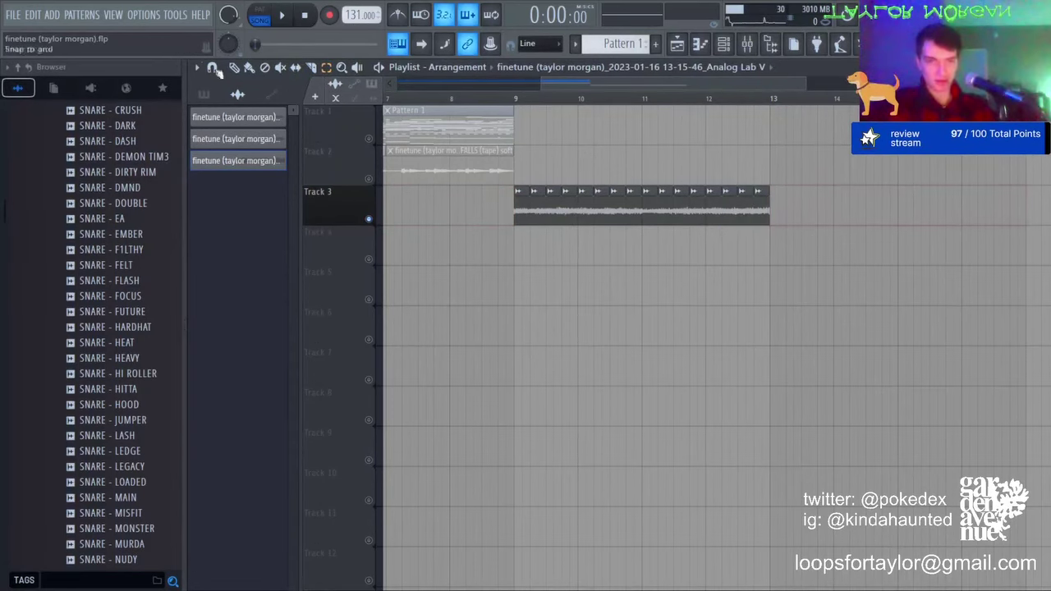
Step: Remove the first slice and start moving the slices down onto Track 4 in reverse order
right_click(522, 204)
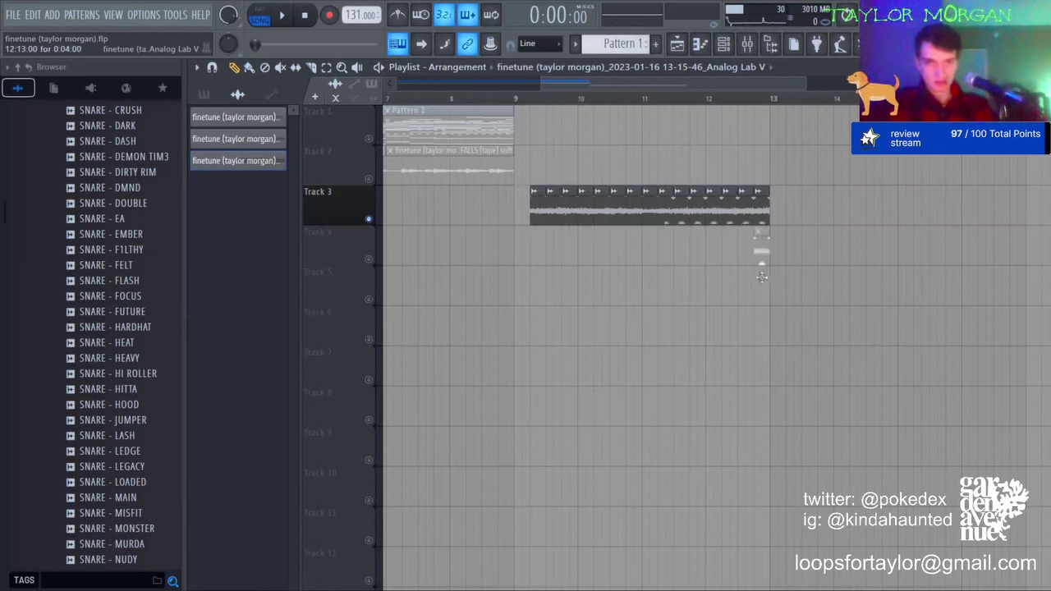
left_click_drag(537, 211, 550, 212)
left_click_drag(746, 236, 743, 235)
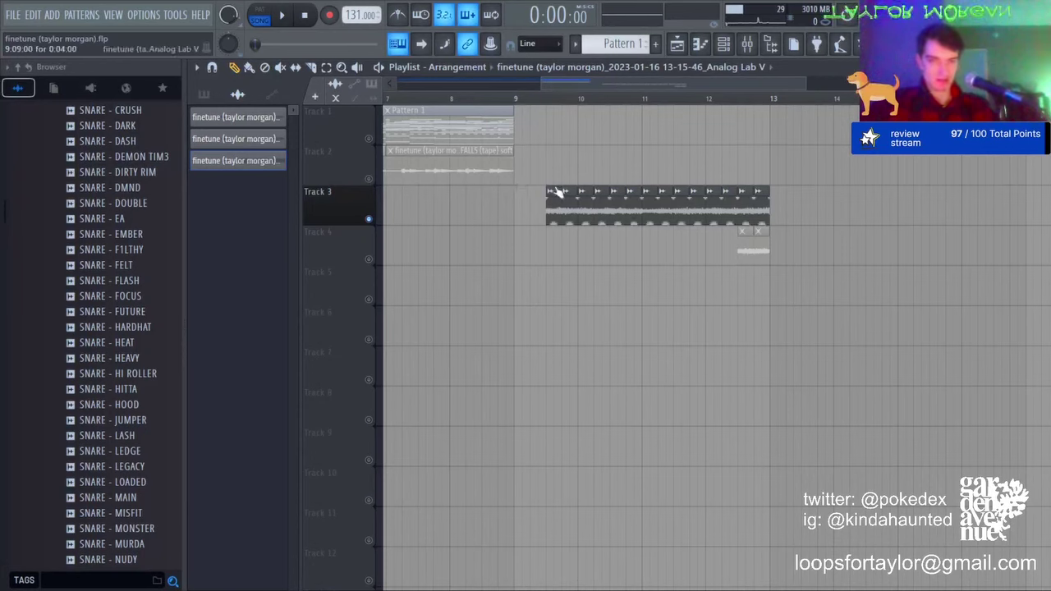
left_click_drag(556, 188, 733, 235)
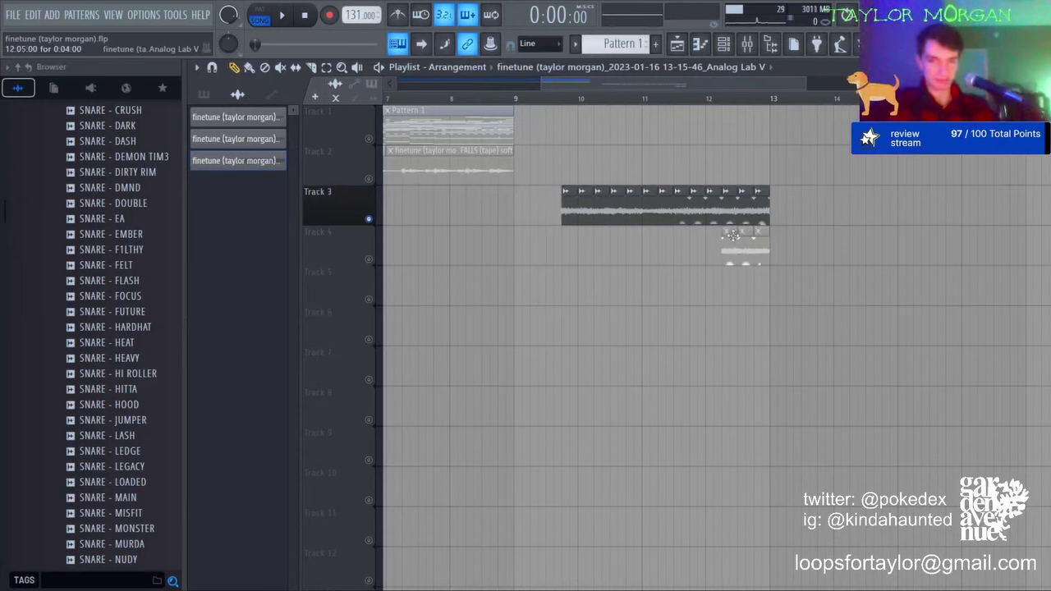
left_click_drag(572, 189, 716, 237)
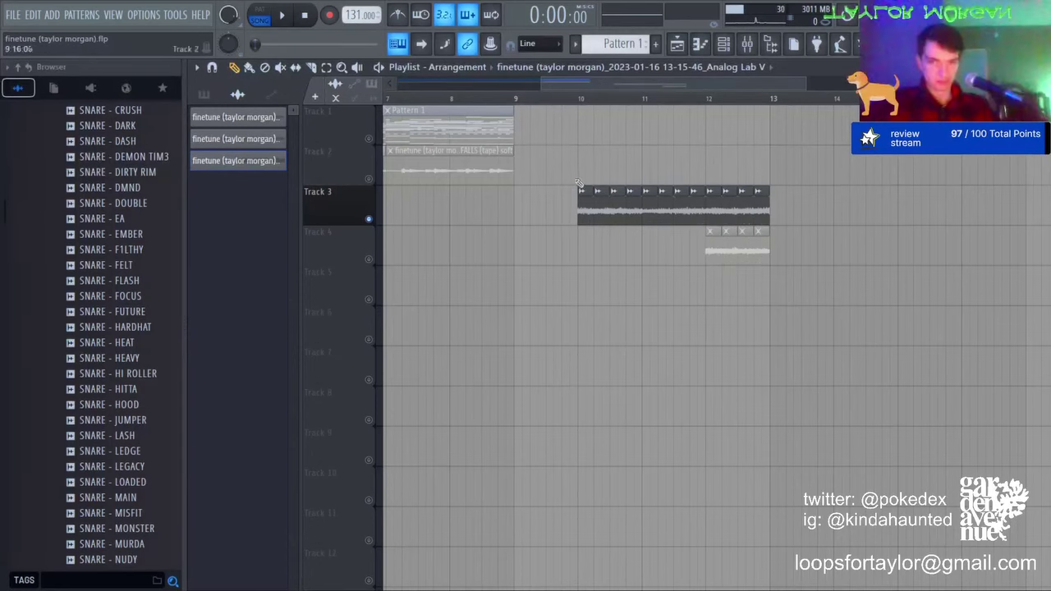
left_click_drag(586, 190, 701, 237)
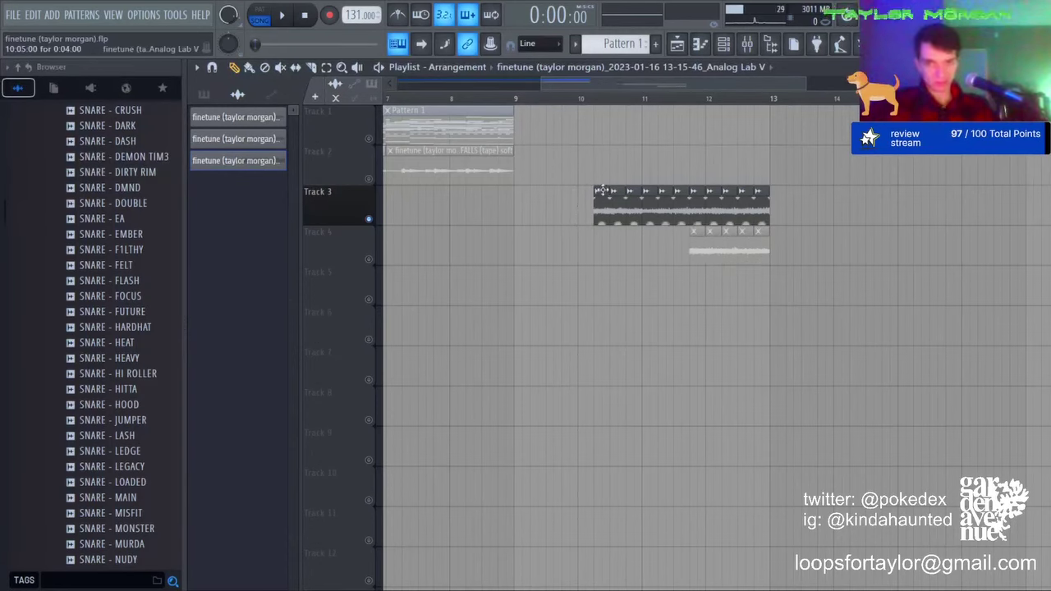
left_click_drag(605, 217, 676, 261)
left_click_drag(628, 195, 669, 237)
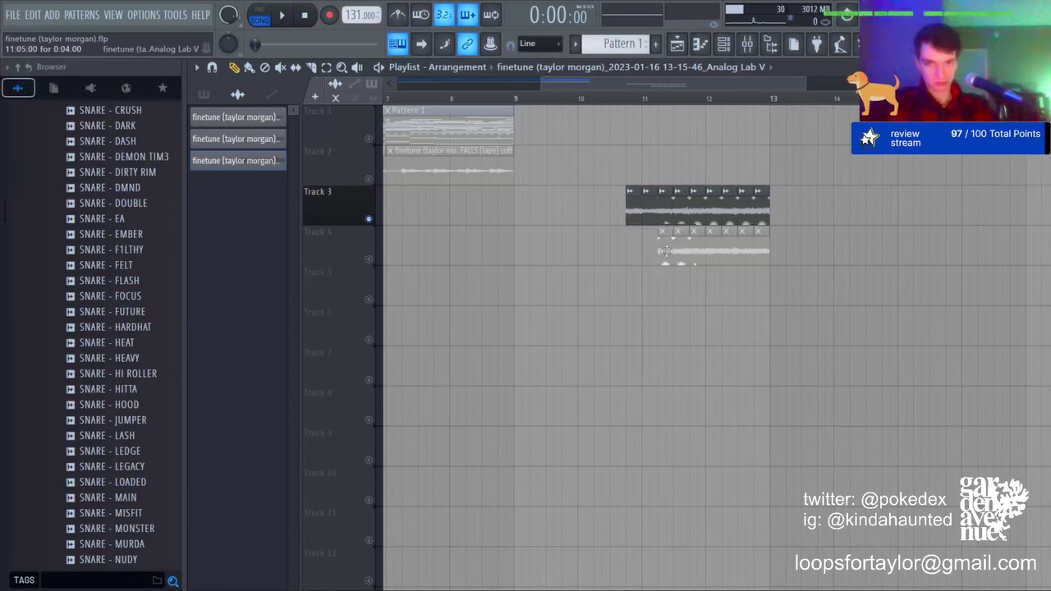
Step: Move the remaining slices onto Track 4 and shift the row slightly earlier to bar 9
left_click_drag(637, 191, 639, 237)
left_click_drag(665, 194, 617, 236)
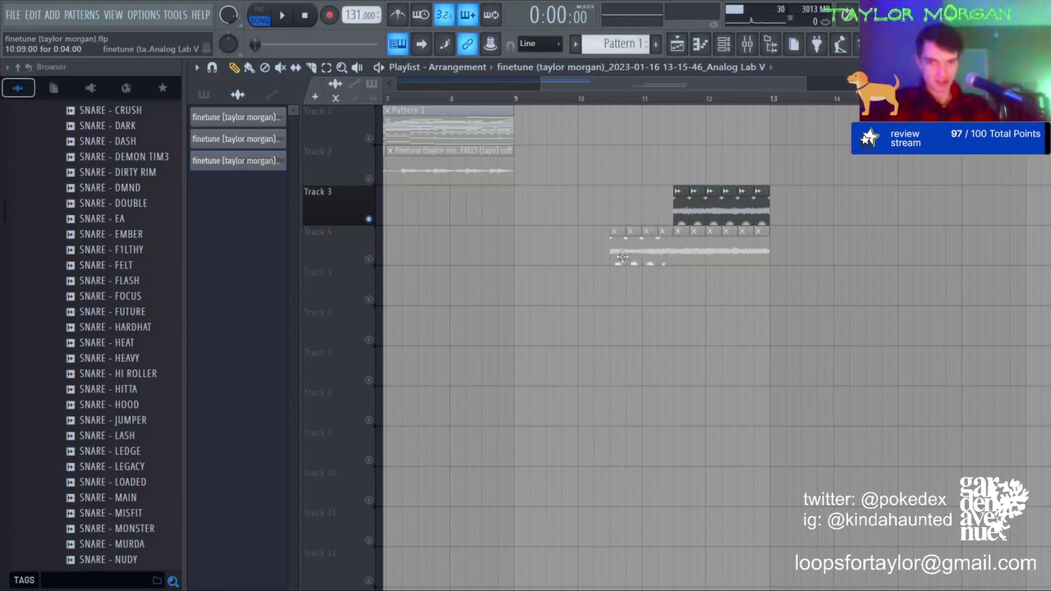
left_click_drag(683, 197, 601, 236)
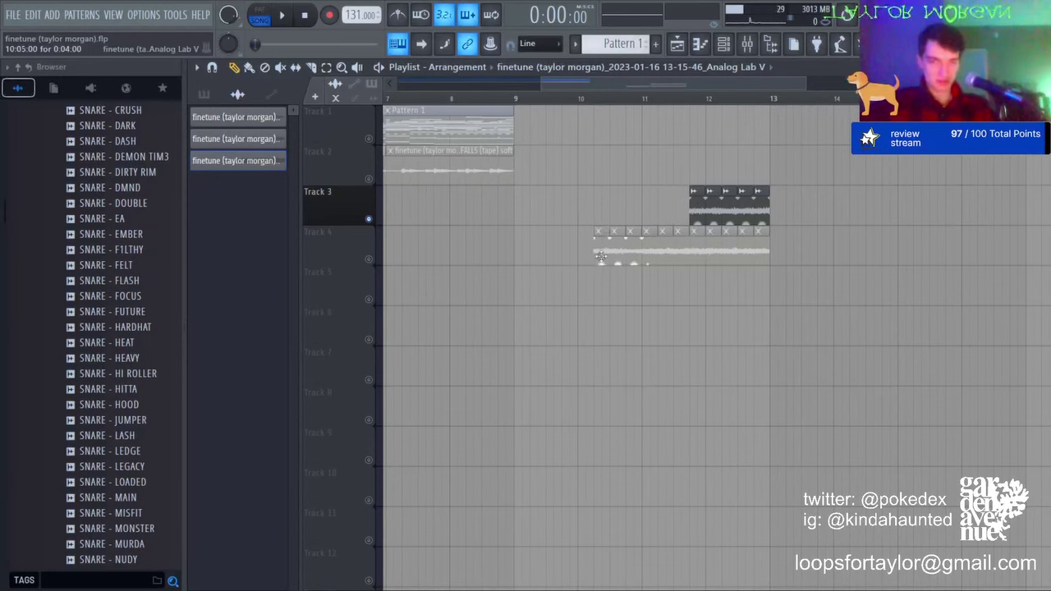
left_click_drag(697, 196, 584, 243)
left_click_drag(713, 197, 572, 263)
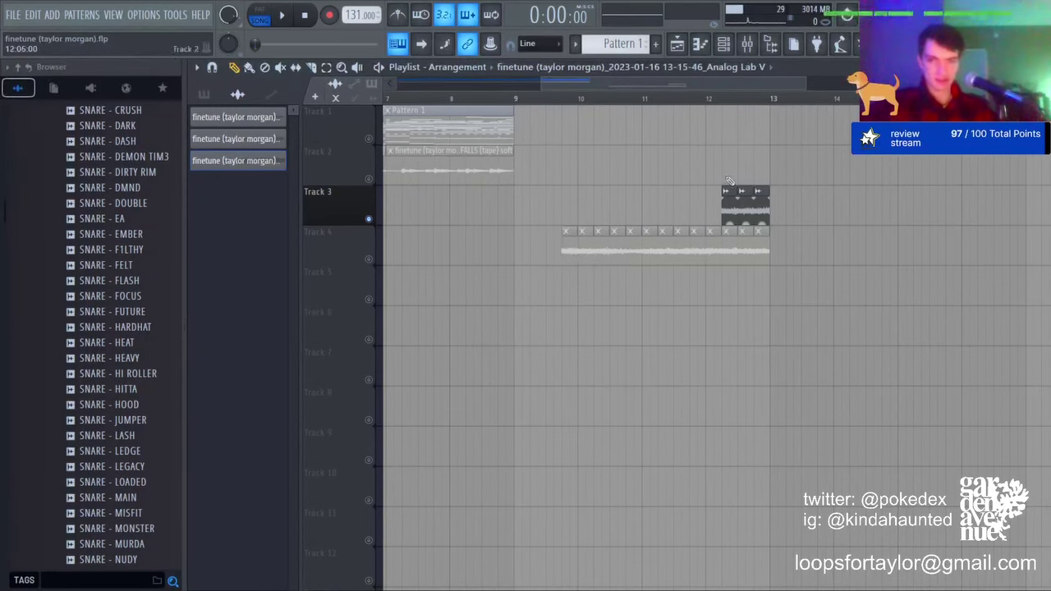
left_click_drag(729, 195, 558, 240)
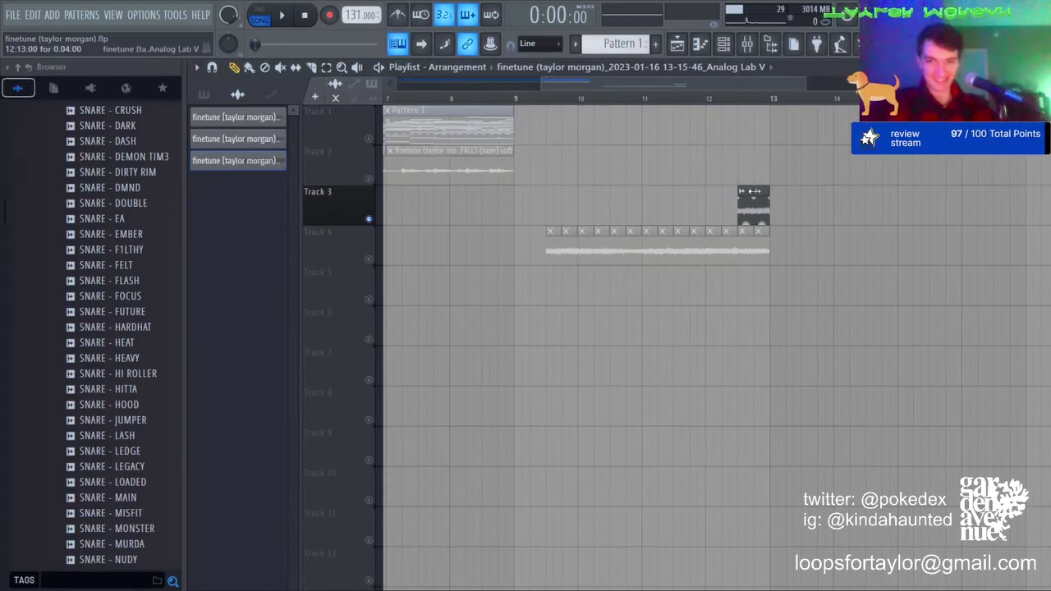
left_click_drag(749, 191, 568, 246)
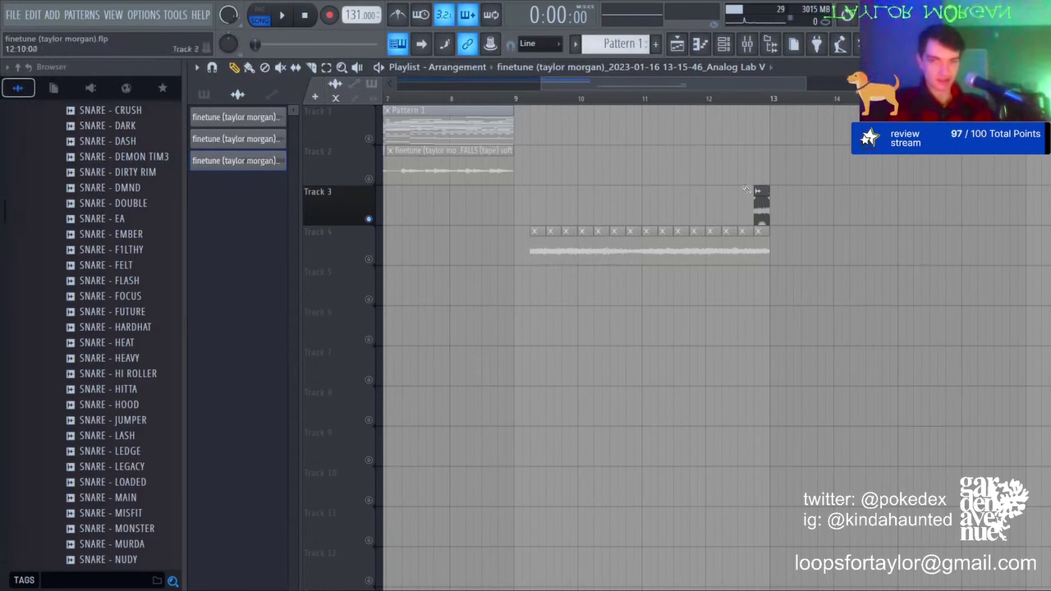
left_click_drag(536, 248, 512, 244)
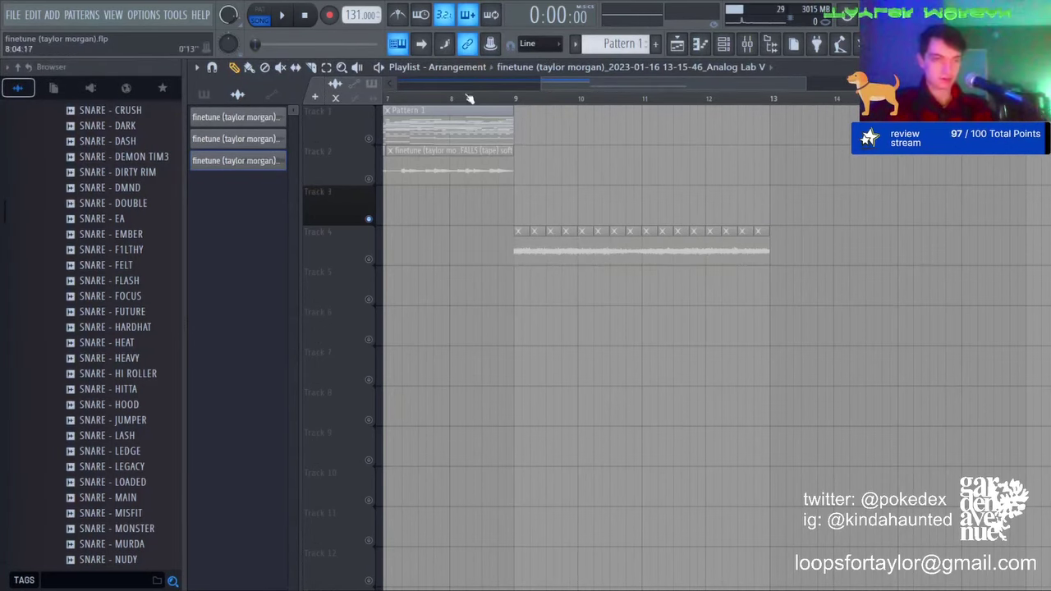
scroll(467, 98, "down", 3)
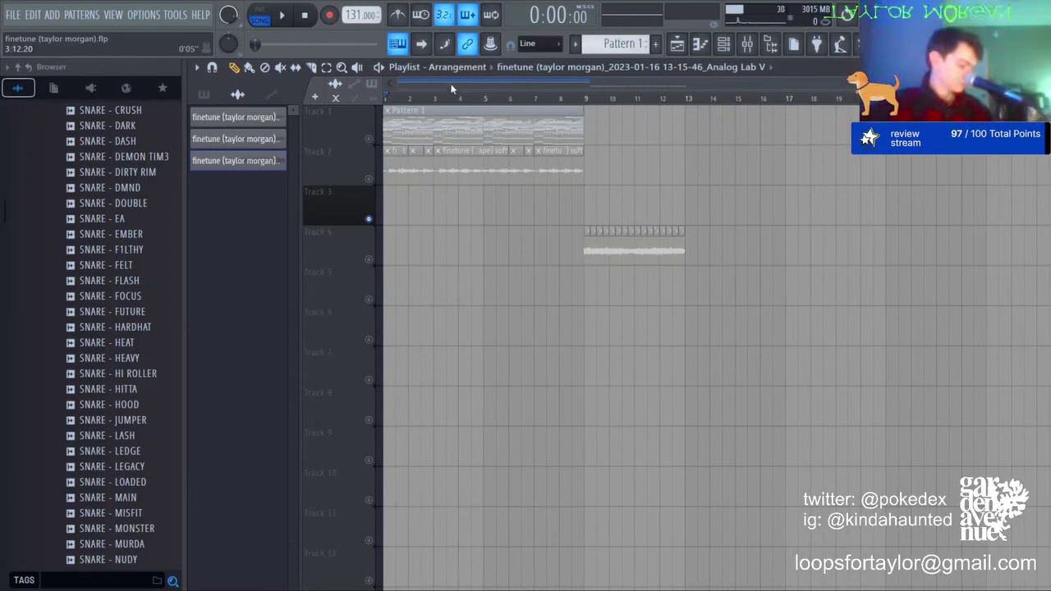
Step: Move the Track 4 sliced clip to Track 3 at bar 1, duplicate it, and solo Track 3 alongside Track 2
right_click(373, 190)
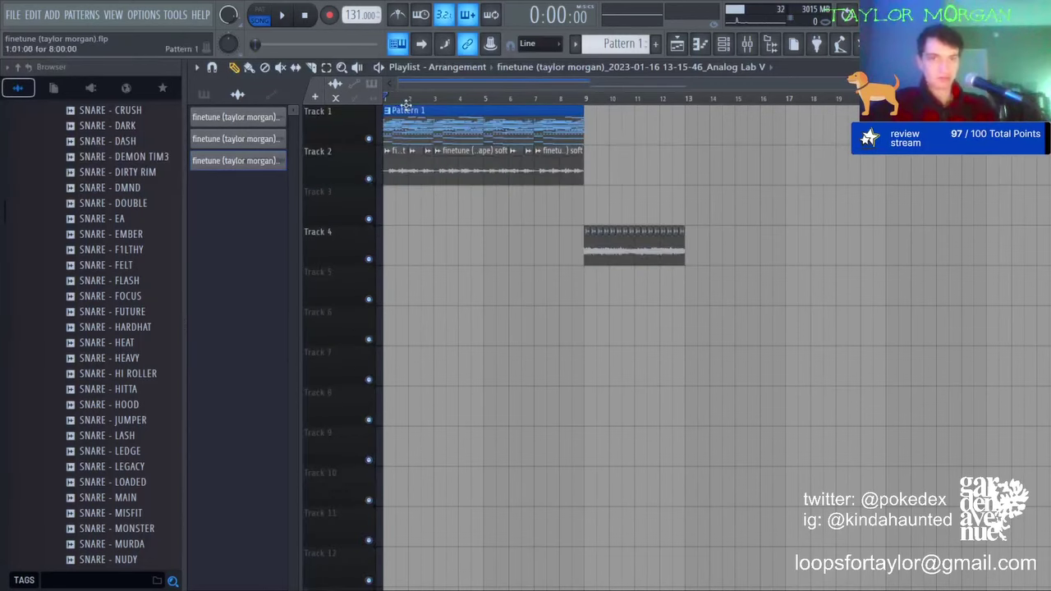
left_click(330, 71)
left_click_drag(491, 238, 864, 261)
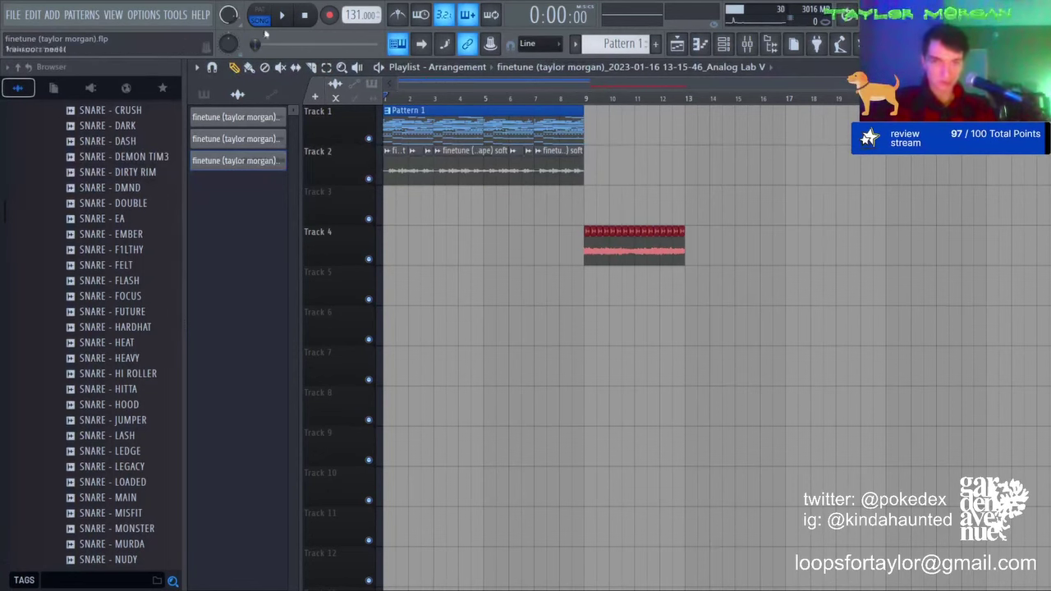
key("shift+Left")
key("shift+Left")
key("shift+Left")
key("shift+Left")
key("shift+Left")
key("shift+Left")
key("shift+Left")
key("shift+Left")
key("shift+Left")
key("shift+Left")
key("shift+Left")
key("shift+Left")
key("shift+Left")
key("shift+Left")
key("shift+Left")
key("shift+Up")
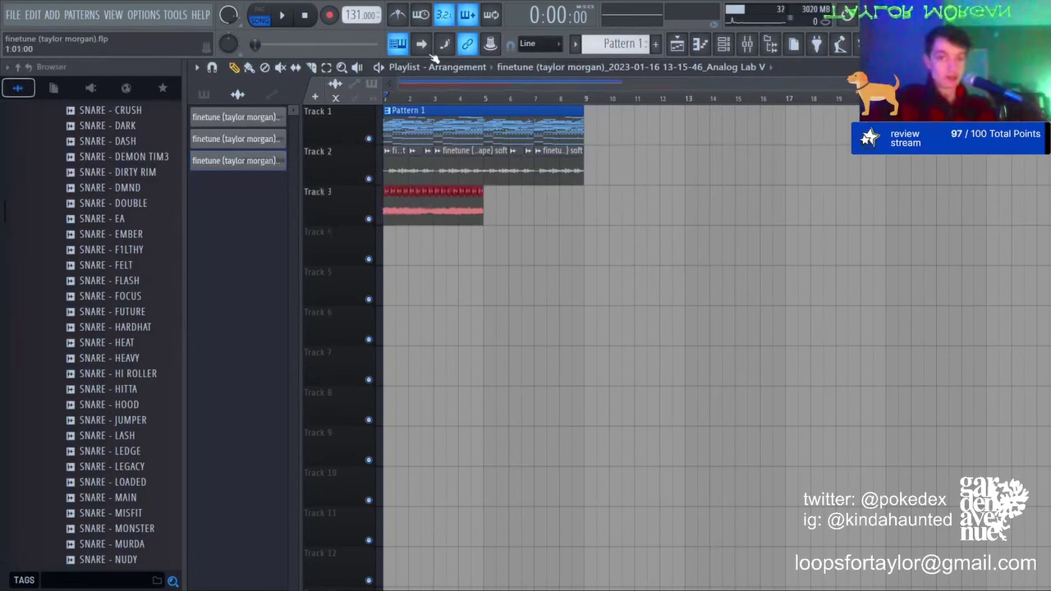
key("ctrl+b")
right_click(370, 218)
left_click(369, 179)
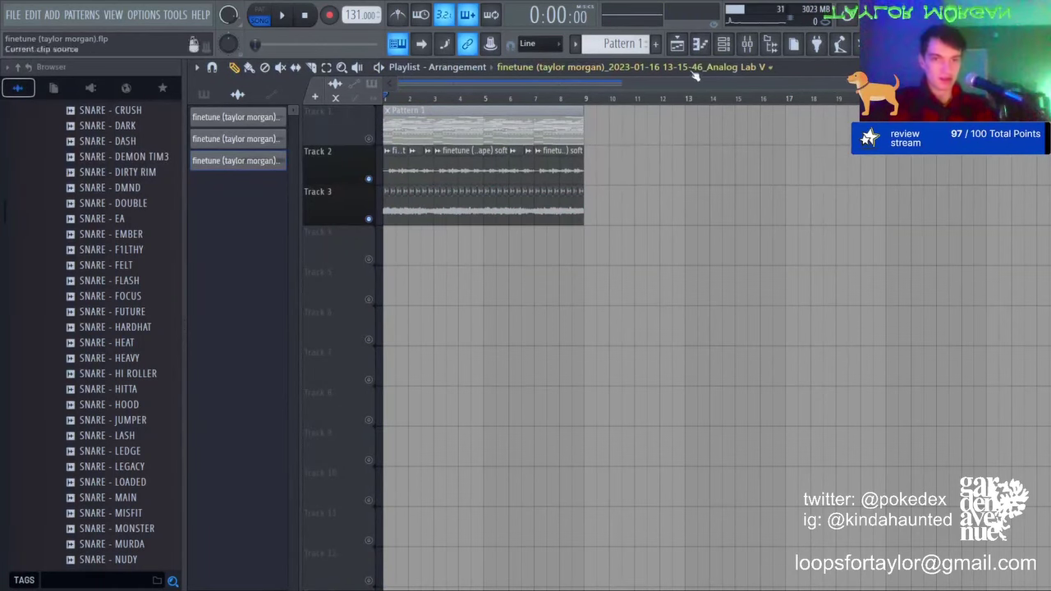
left_click(747, 43)
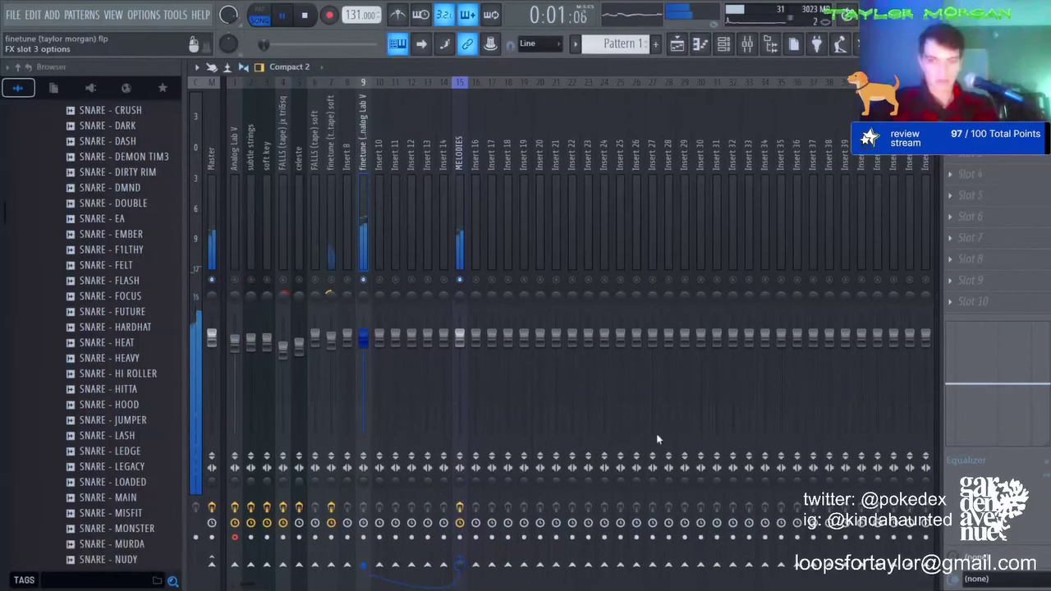
Step: Pull the lowest Parametric EQ 2 band down to cut lows, then check the Analog Lab V clip settings
left_click_drag(369, 352, 431, 406)
key("space")
left_click(677, 45)
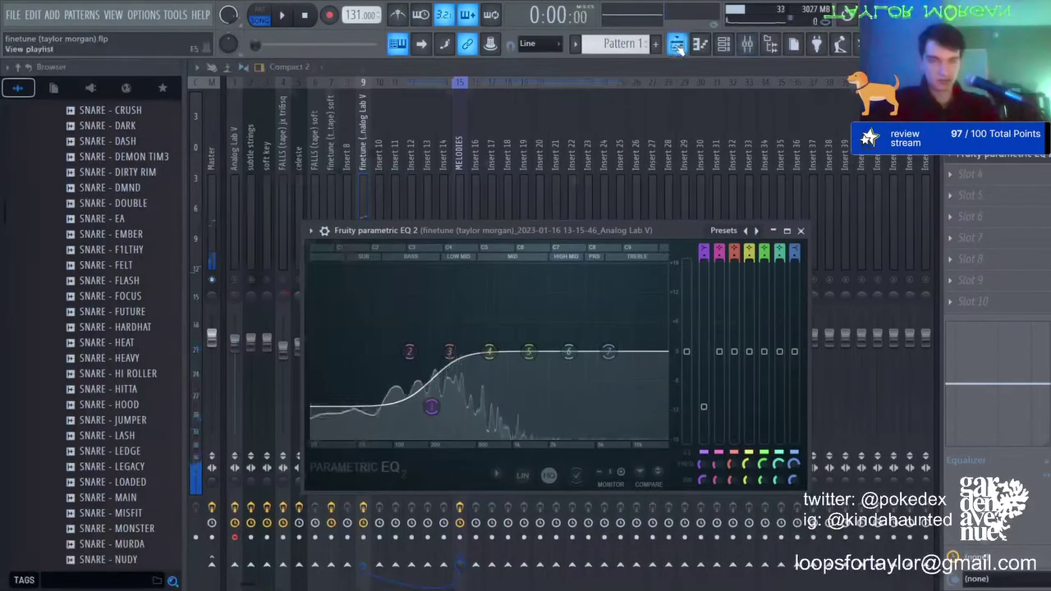
left_click(677, 45)
double_click(244, 161)
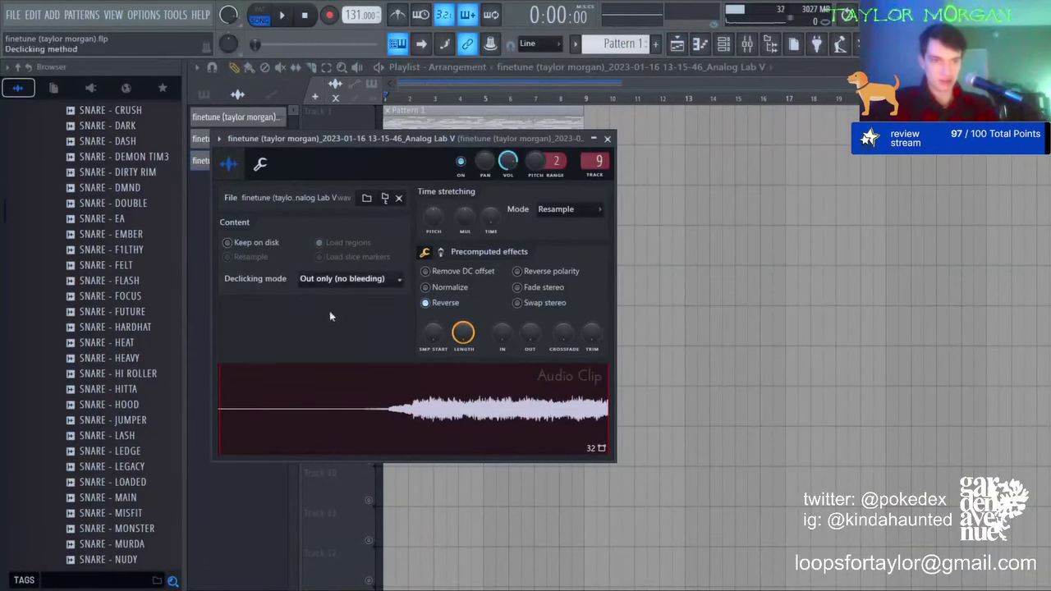
left_click(577, 75)
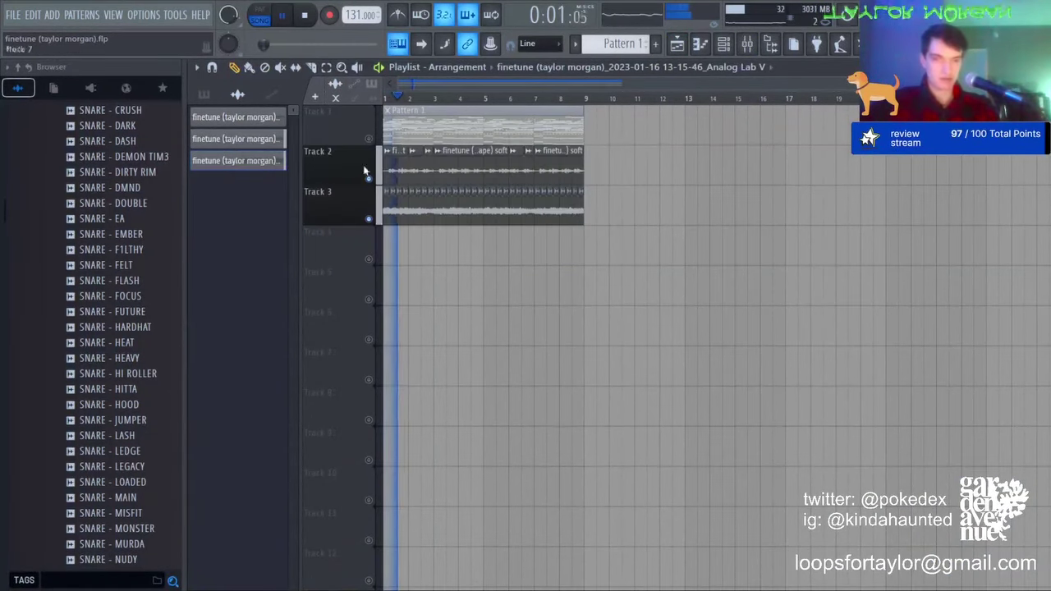
Step: Unmute Track 1, play the mix in the mixer, and select the soft key track
left_click(369, 139)
left_click(747, 50)
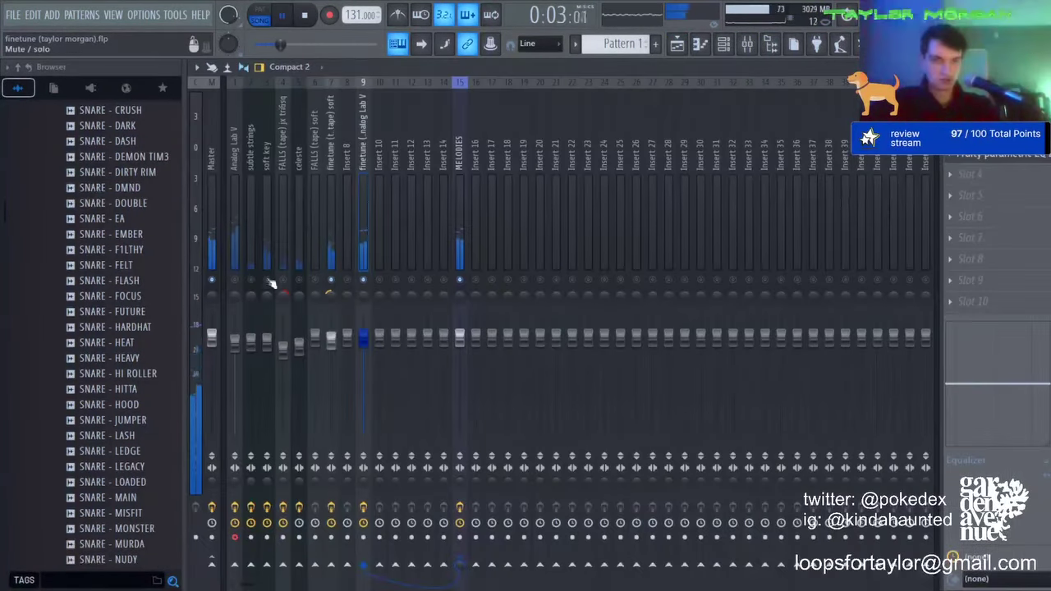
left_click(723, 43)
scroll(273, 125, "down", 1)
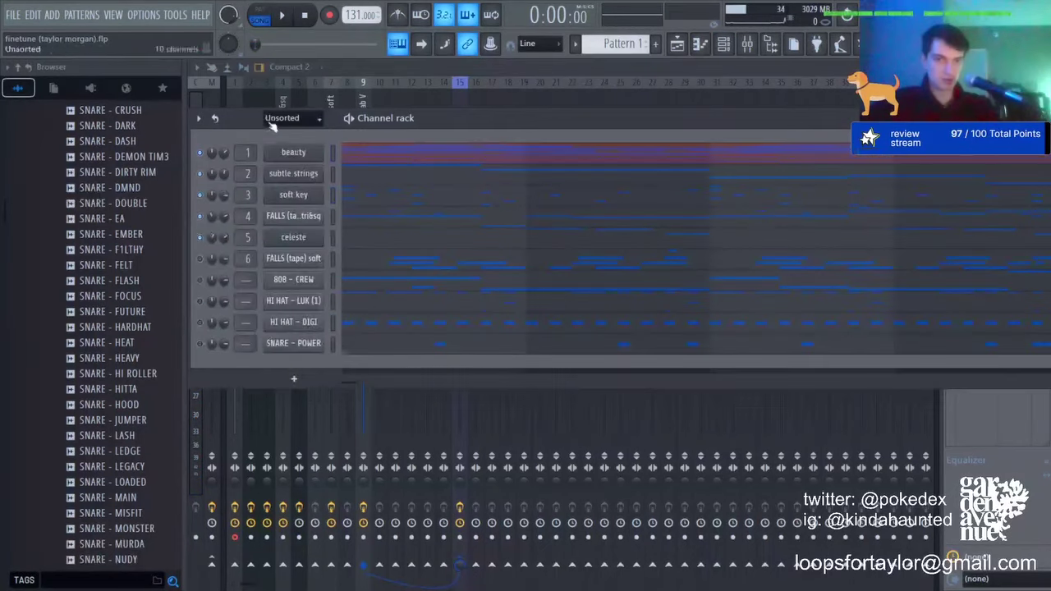
left_click(747, 45)
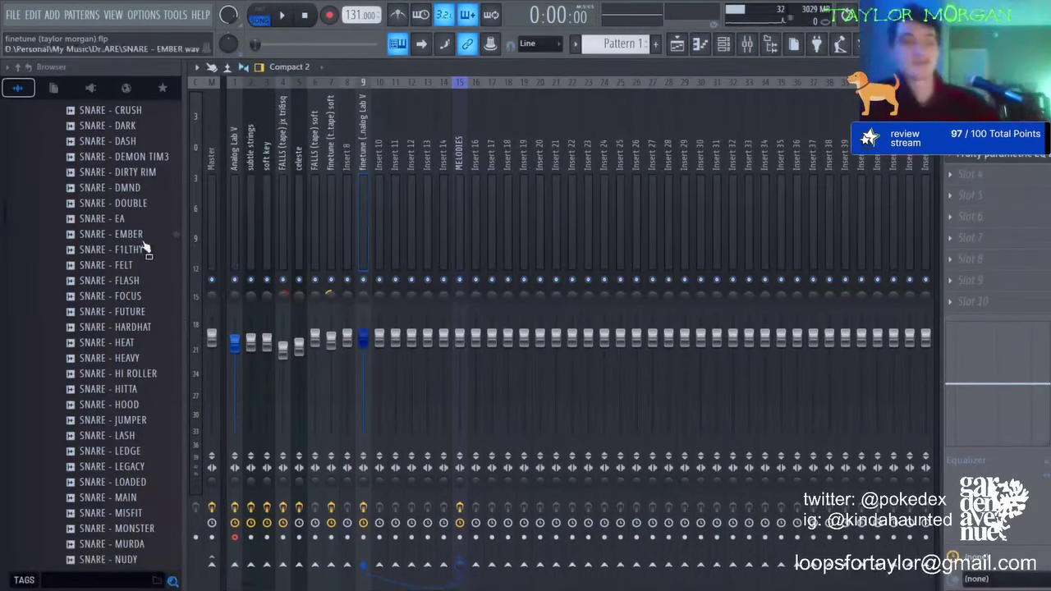
key("space")
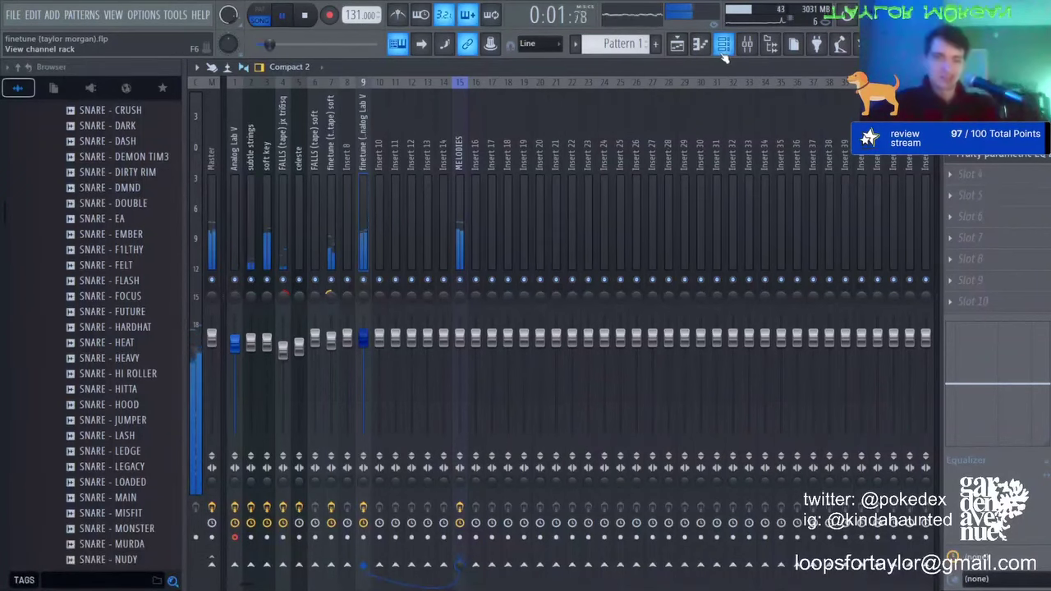
left_click(267, 339)
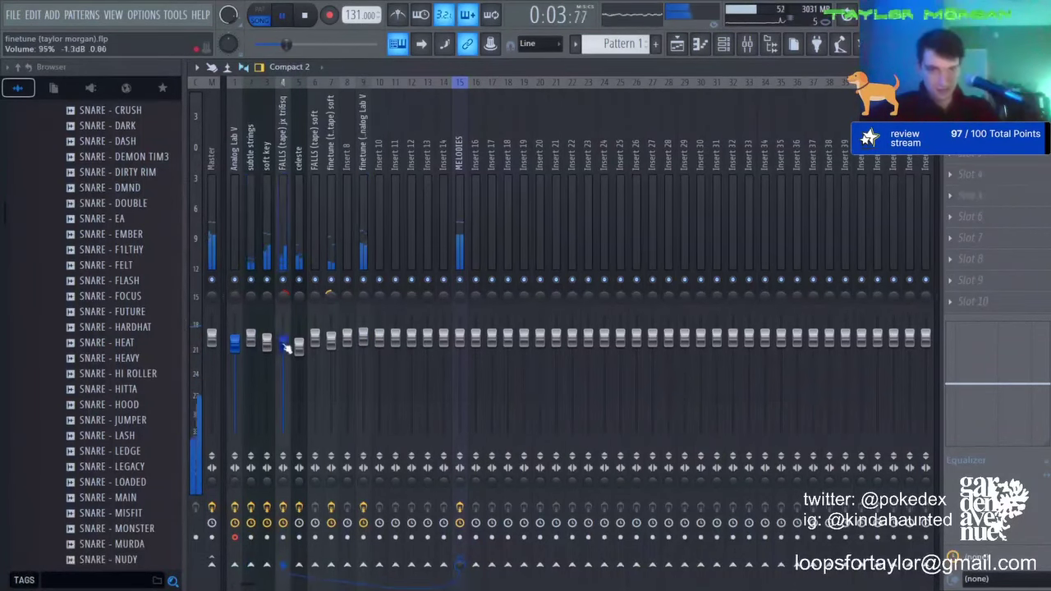
left_click(733, 47)
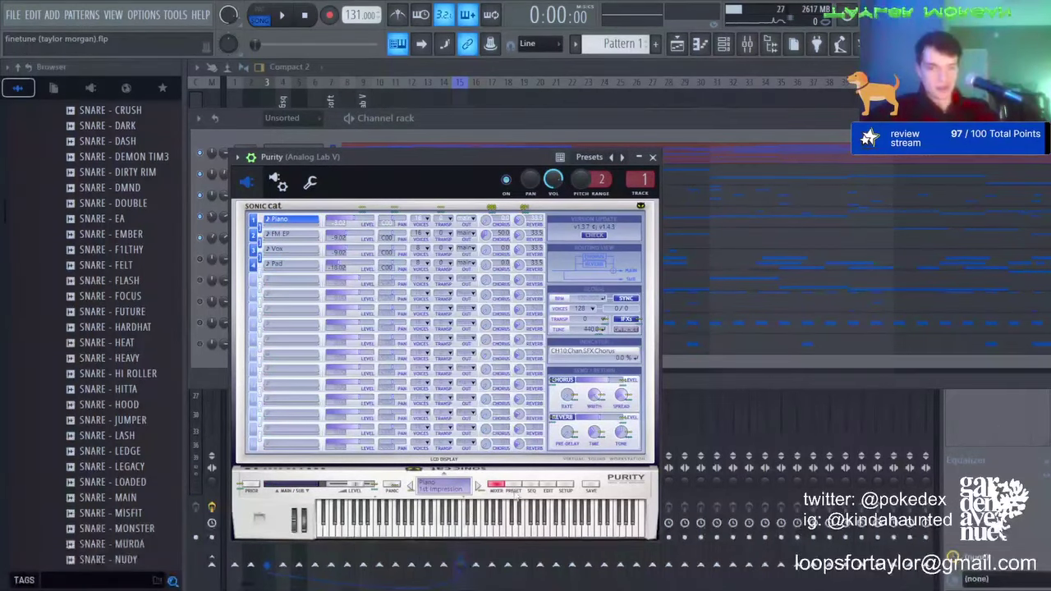
Step: Load Purity's Slow Synth preset category, audition the mix, and view the Purity notes in the piano roll
left_click(512, 489)
left_click(609, 362)
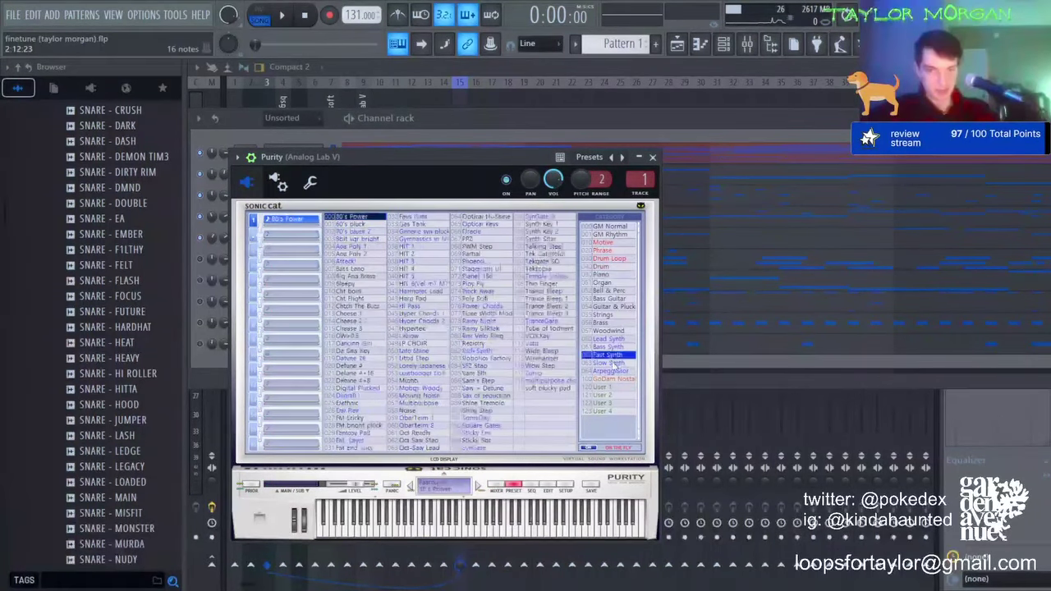
key("F9")
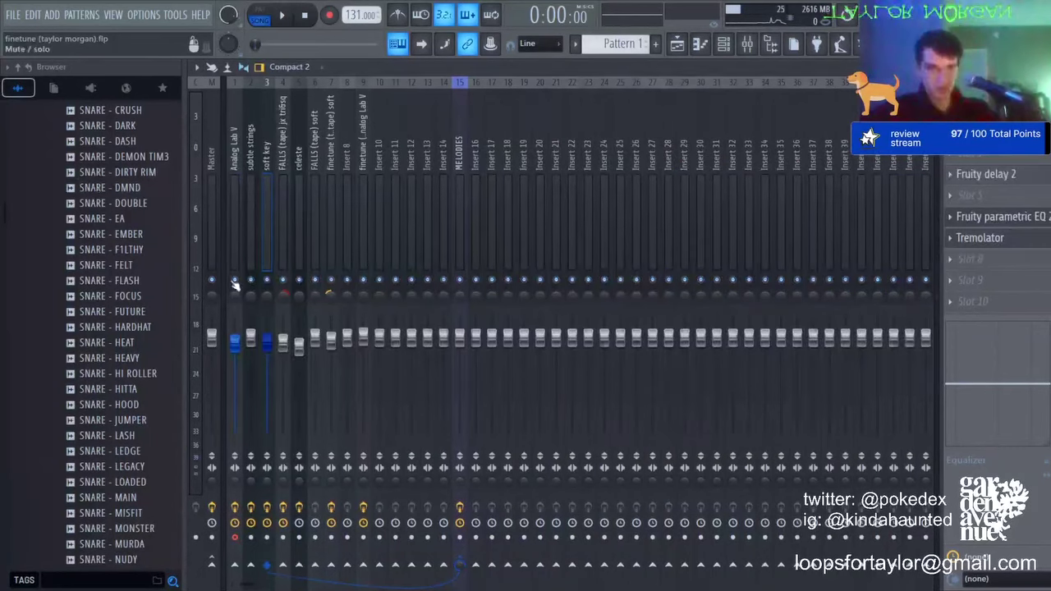
left_click(240, 239)
key("space")
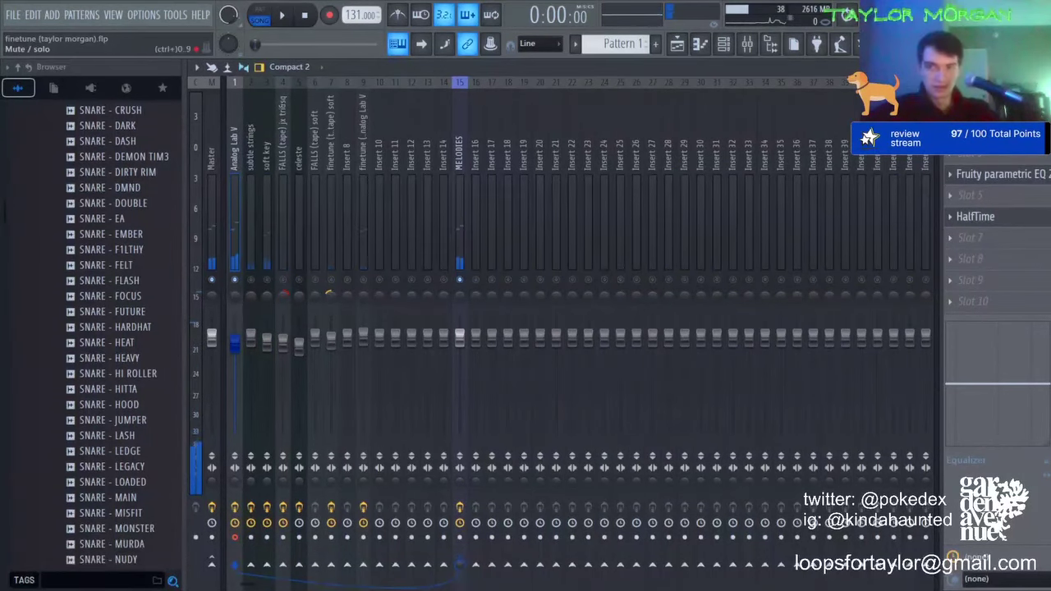
key("space")
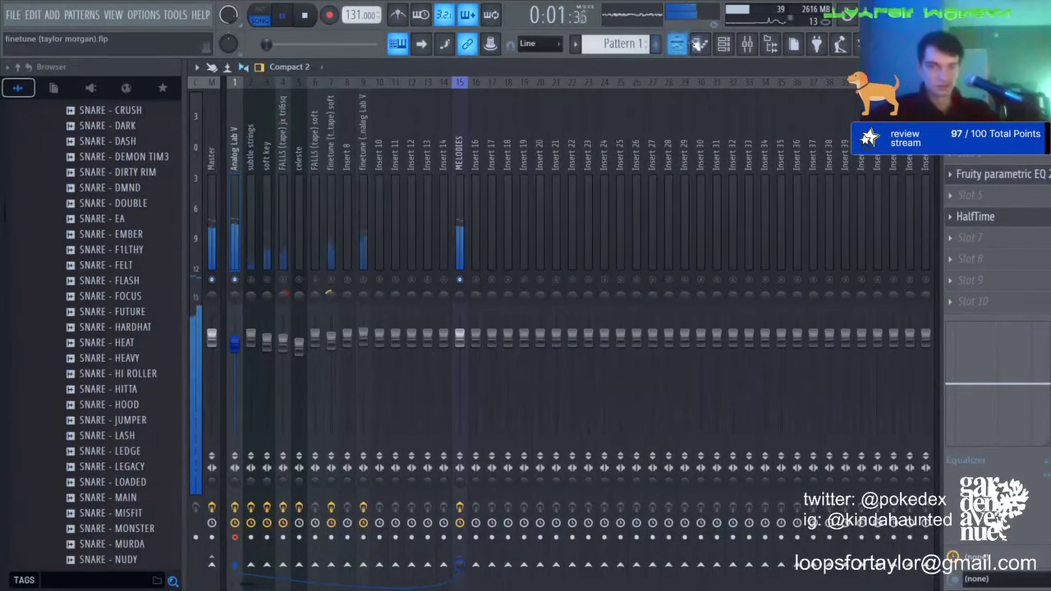
left_click(699, 45)
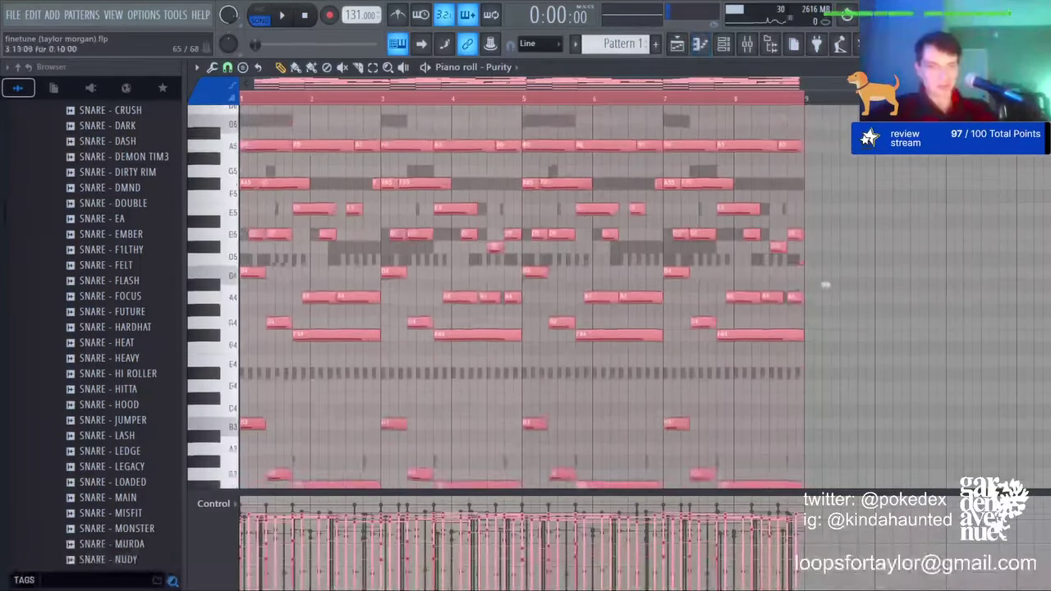
Step: On the MELODIES mixer track's parametric EQ, pull the two lowest bands down to cut bass
left_click(747, 47)
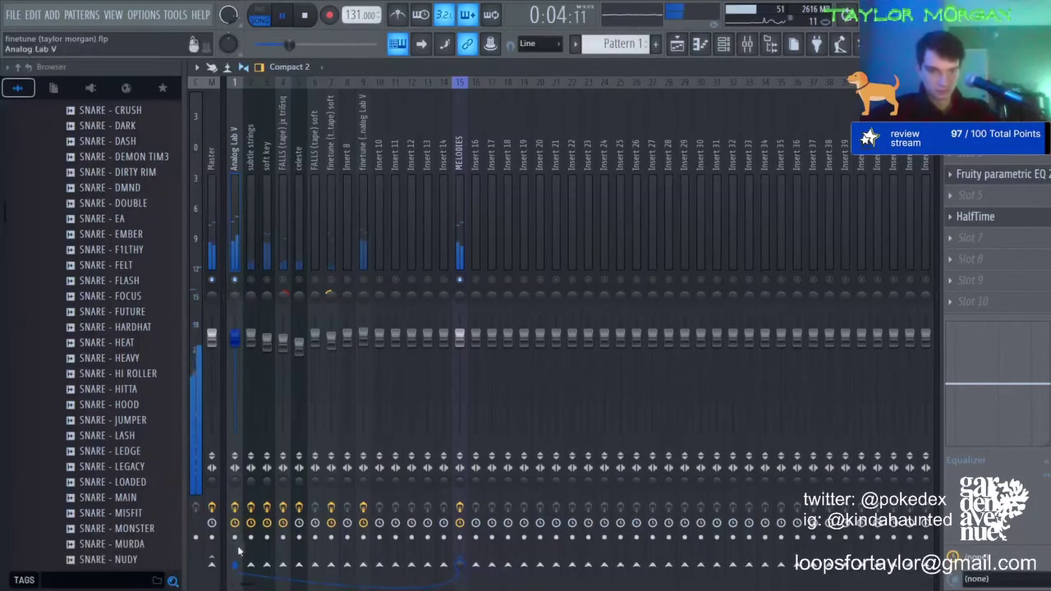
left_click(458, 212)
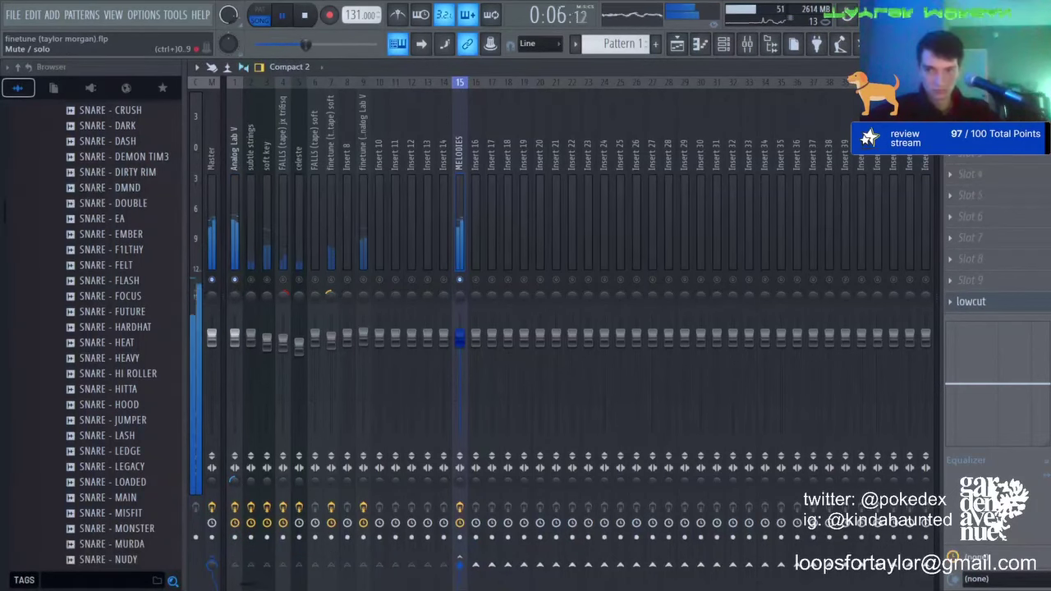
left_click(970, 301)
left_click_drag(302, 289, 318, 318)
left_click_drag(300, 242, 305, 254)
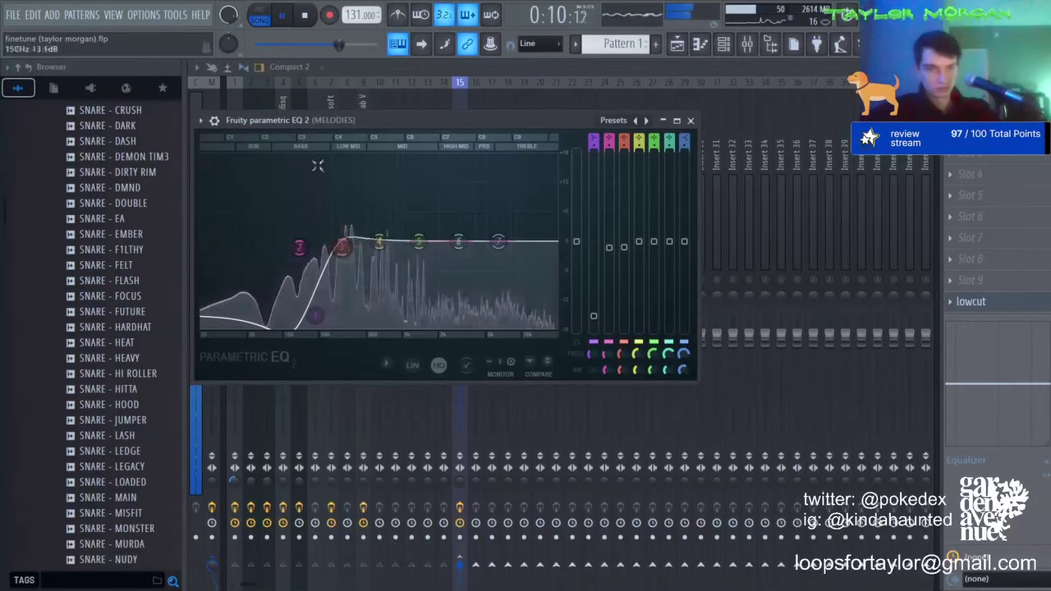
key("Escape")
Step: Select the FALLS tape mixer track and toggle its solo on and back off
left_click(317, 197)
right_click(348, 280)
right_click(348, 280)
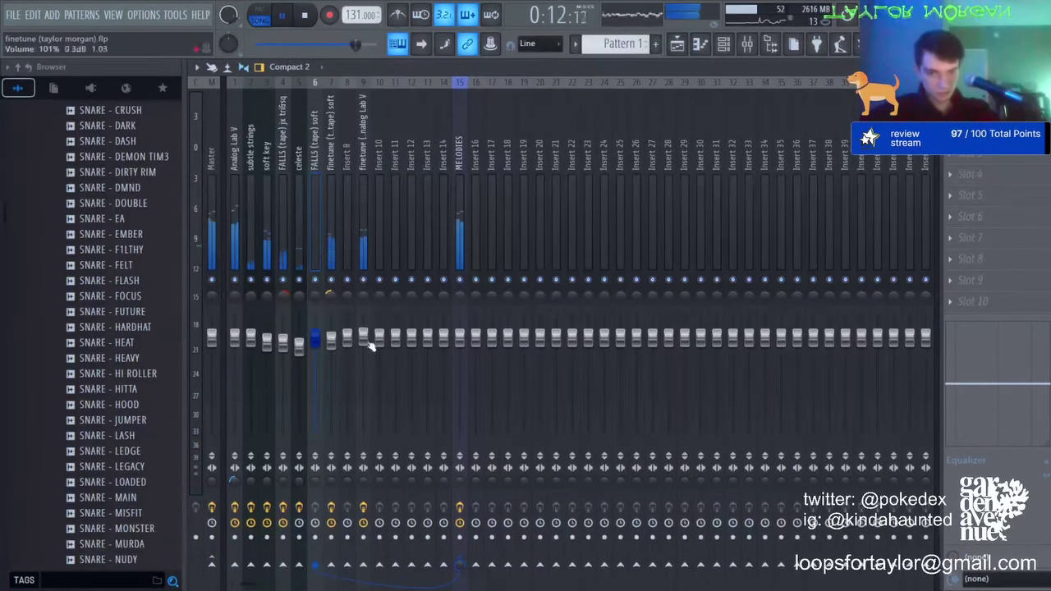
left_click(747, 46)
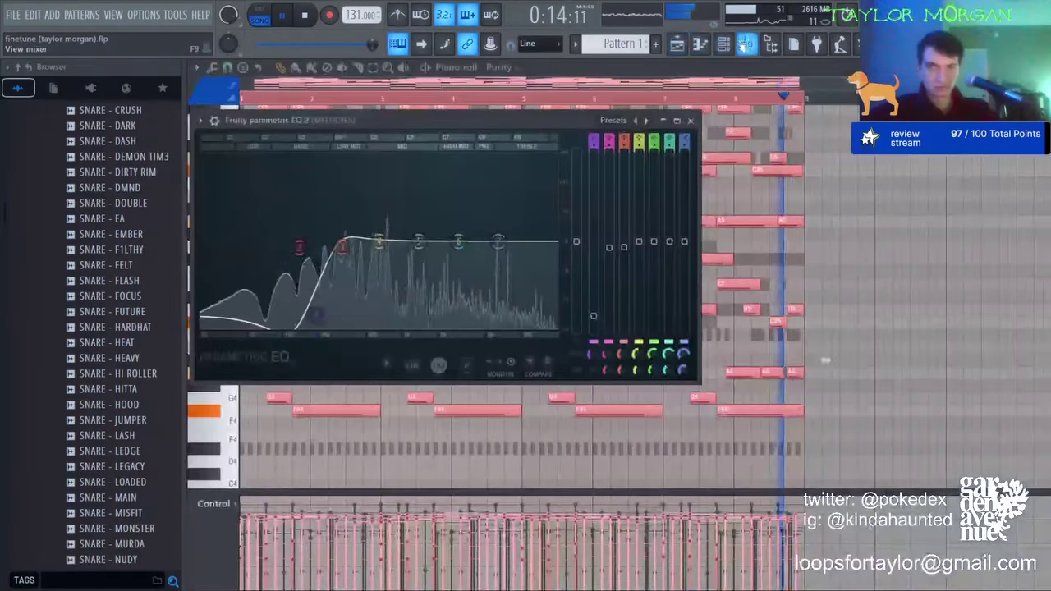
Step: In the channel rack, mute SNARE - POWER, HI HAT - DIGI, HI HAT - LUK (1) and 808 - CREW
left_click(724, 46)
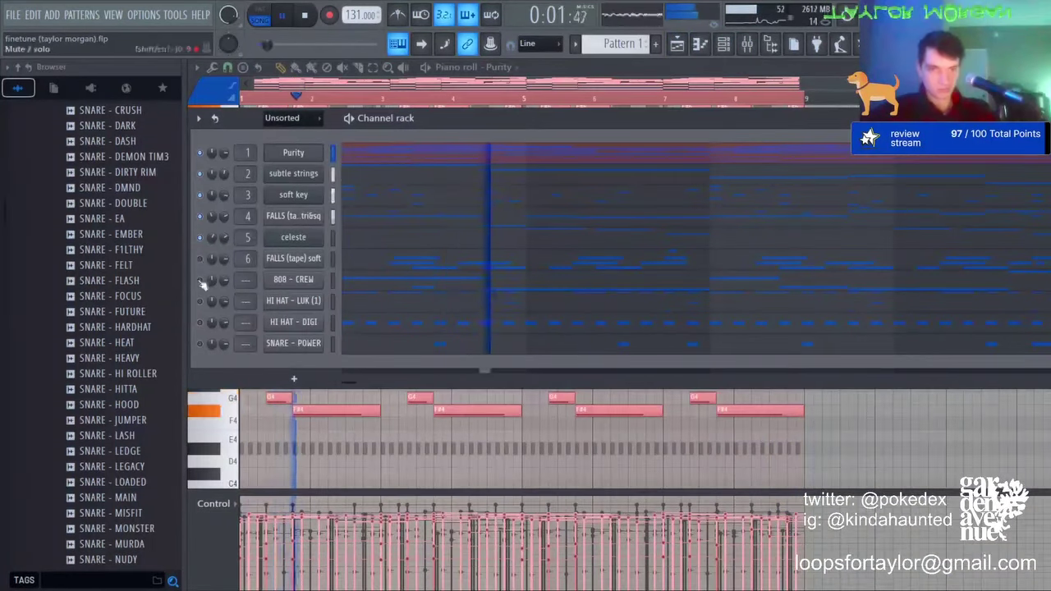
left_click(200, 343)
left_click(200, 323)
left_click(200, 302)
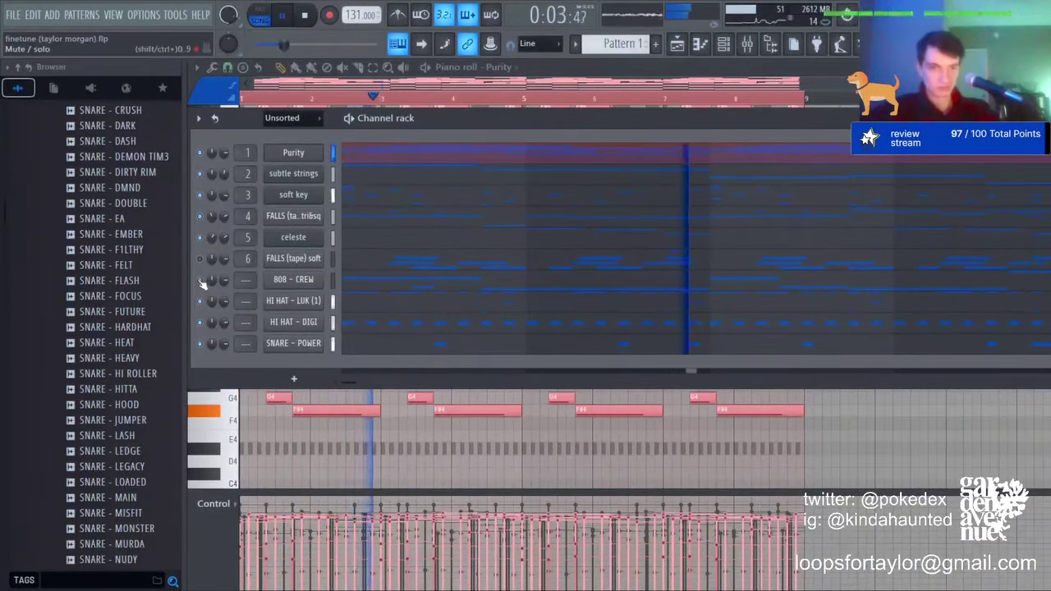
left_click(200, 281)
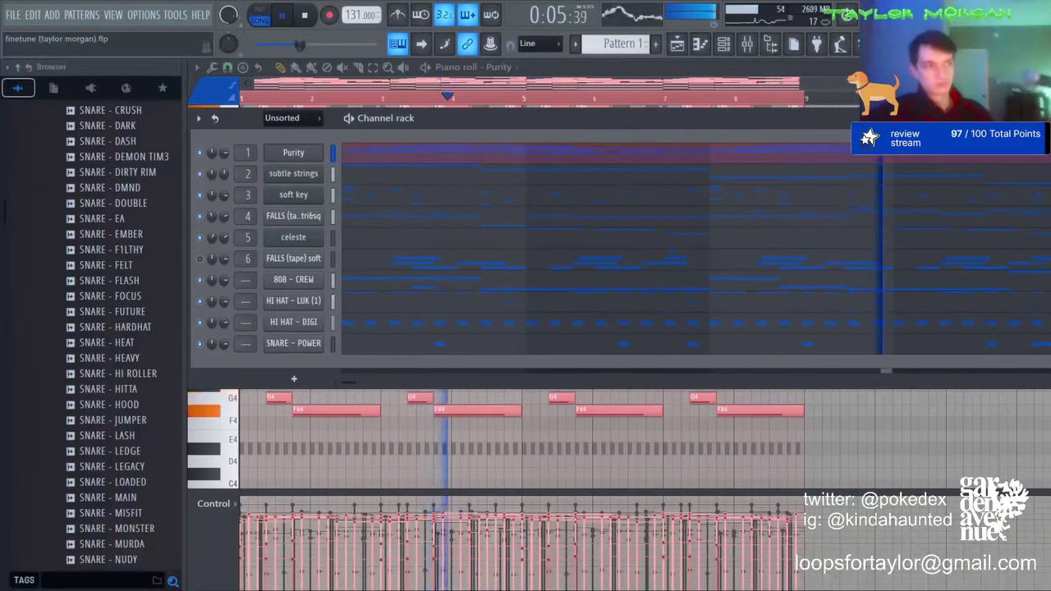
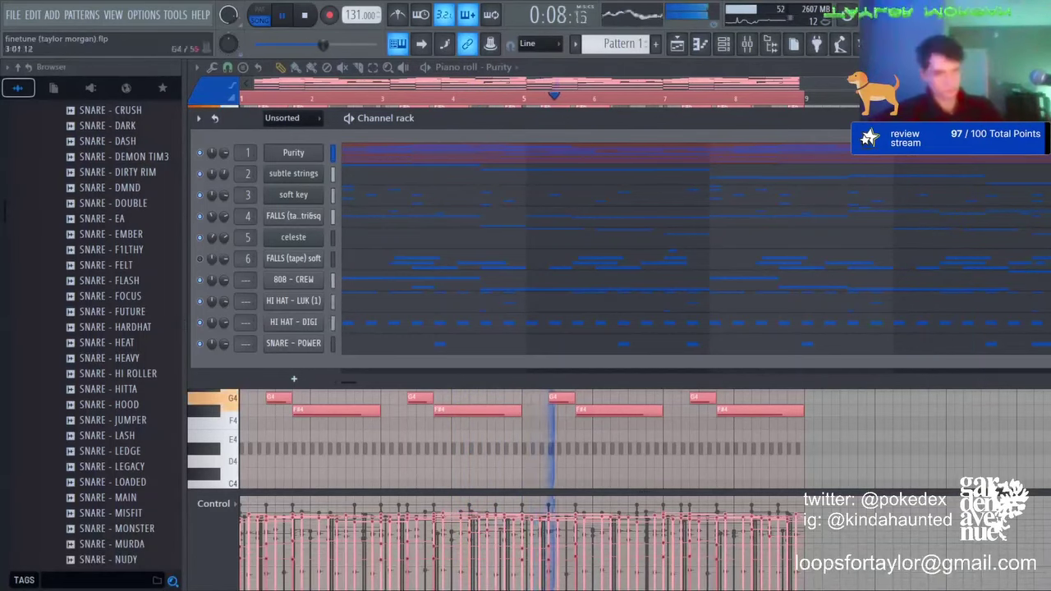
Step: Open the 808 - CREW bassline in the piano roll and stop playback
left_click(358, 281)
key("space")
Step: Delete the 808 - CREW G5 slide notes near bars 1.5 and 5 while auditioning playback
key("space")
right_click(270, 246)
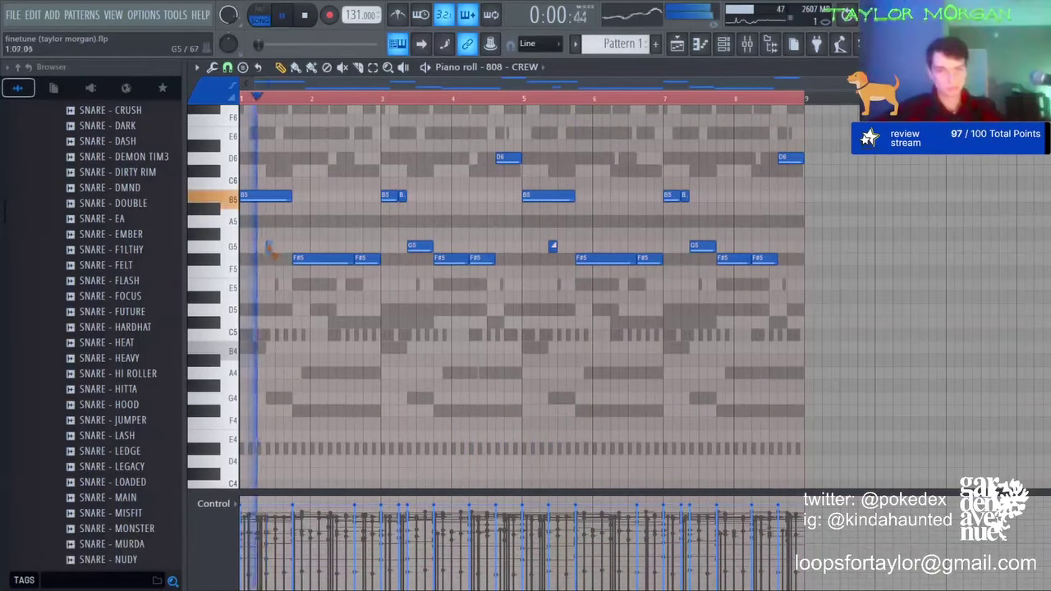
key("space")
key("space")
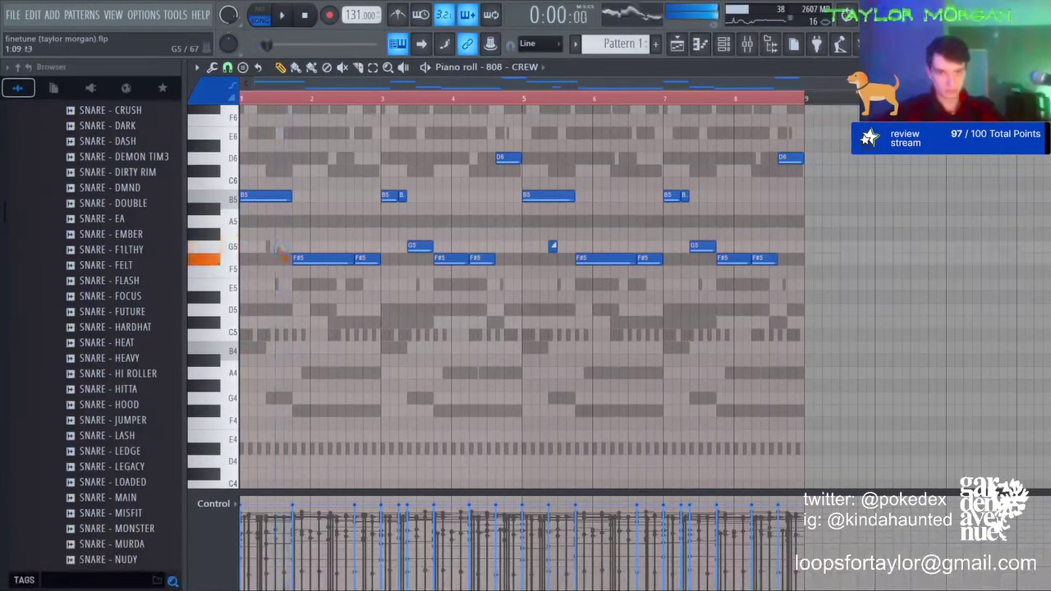
key("space")
key("space")
key("space")
left_click(277, 246)
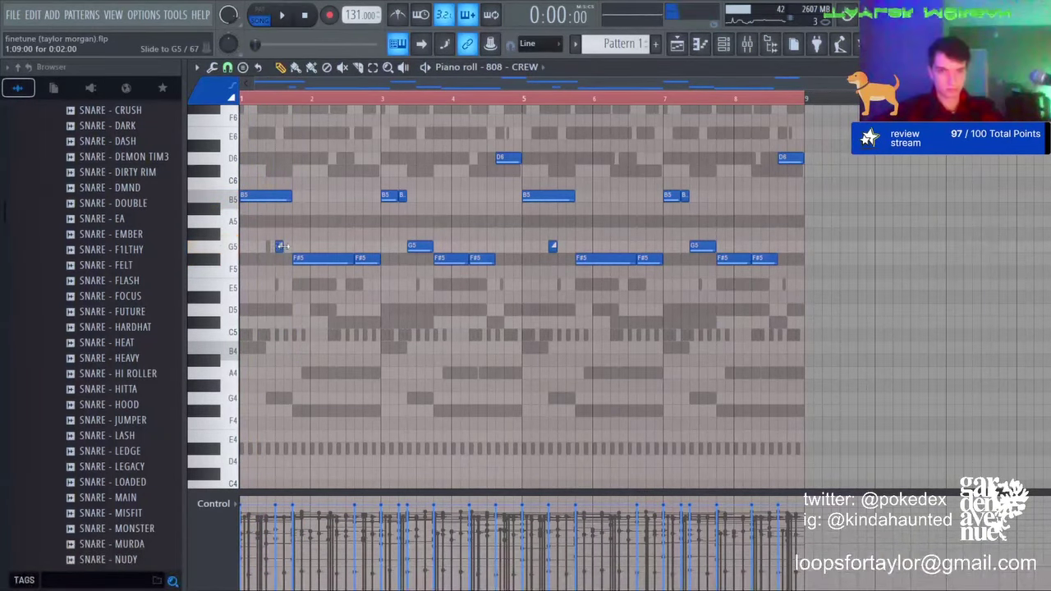
key("space")
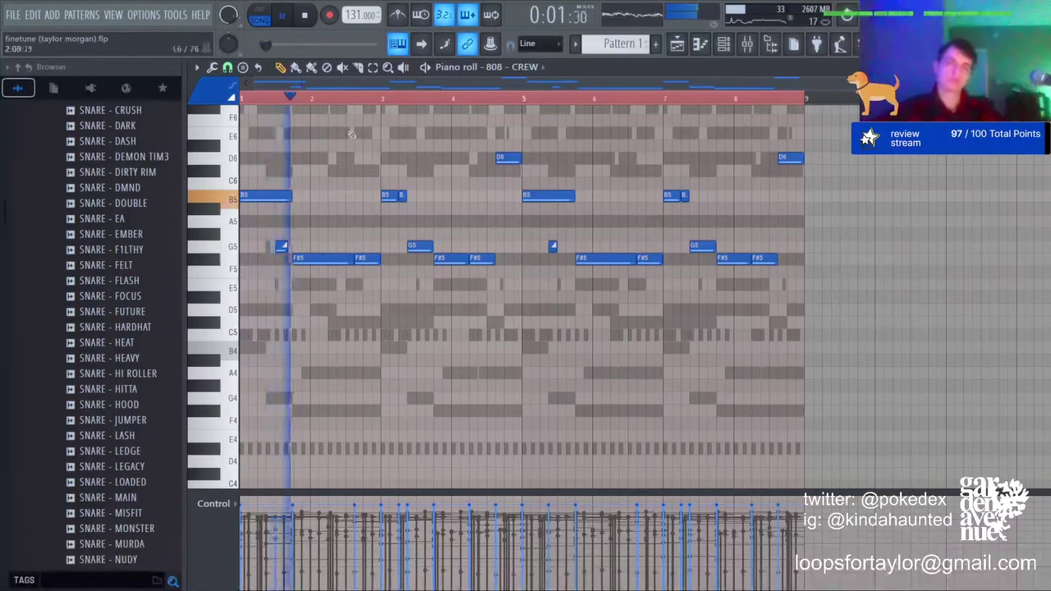
key("space")
right_click(281, 247)
Step: Audition the bassline an octave lower, then restore it to its original octave
key("space")
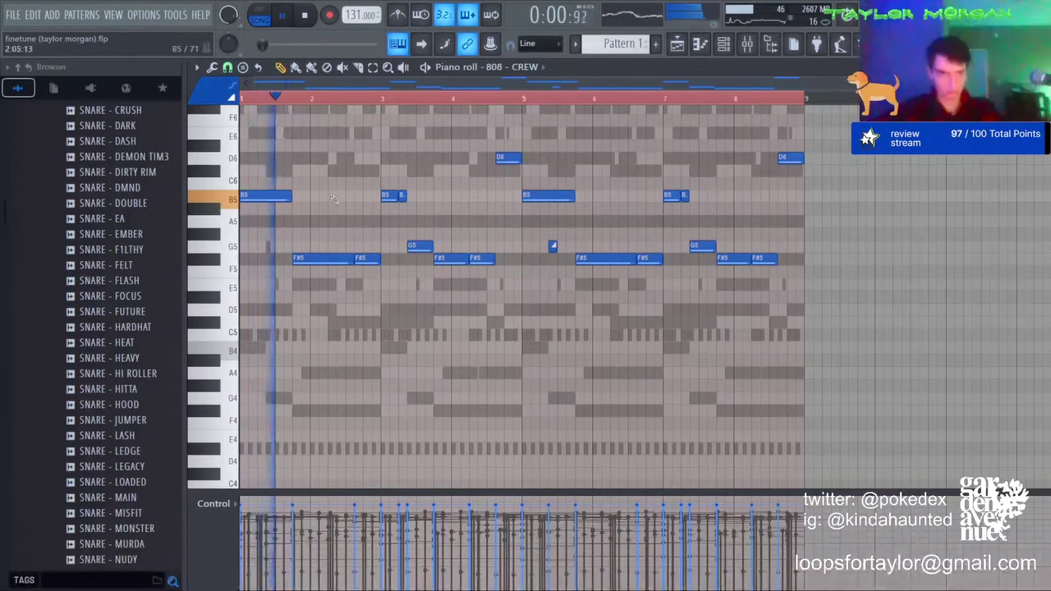
right_click(553, 245)
key("ctrl+Down")
key("space")
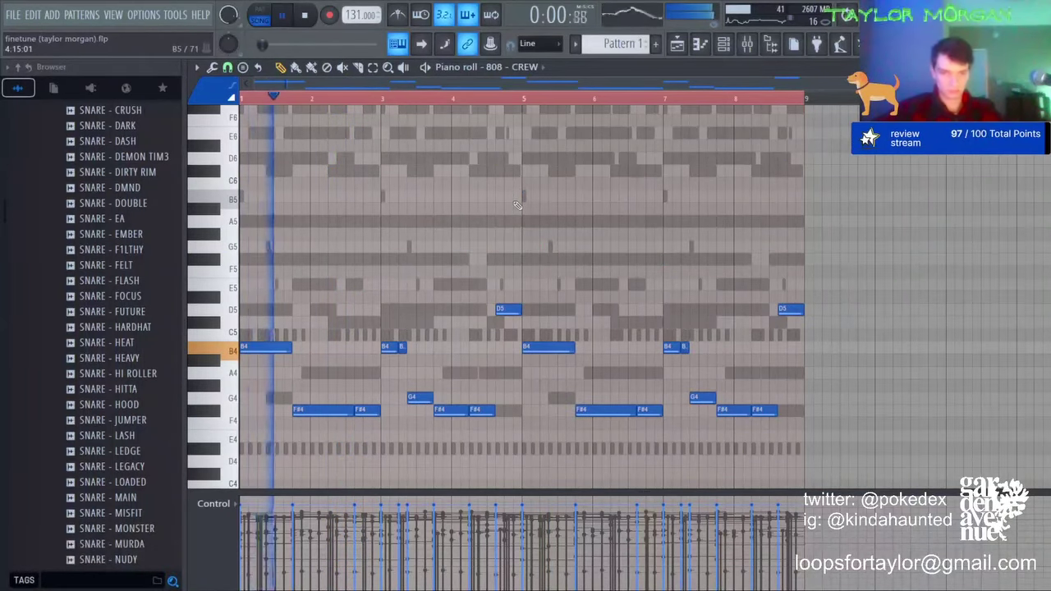
key("ctrl+Up")
key("space")
key("space")
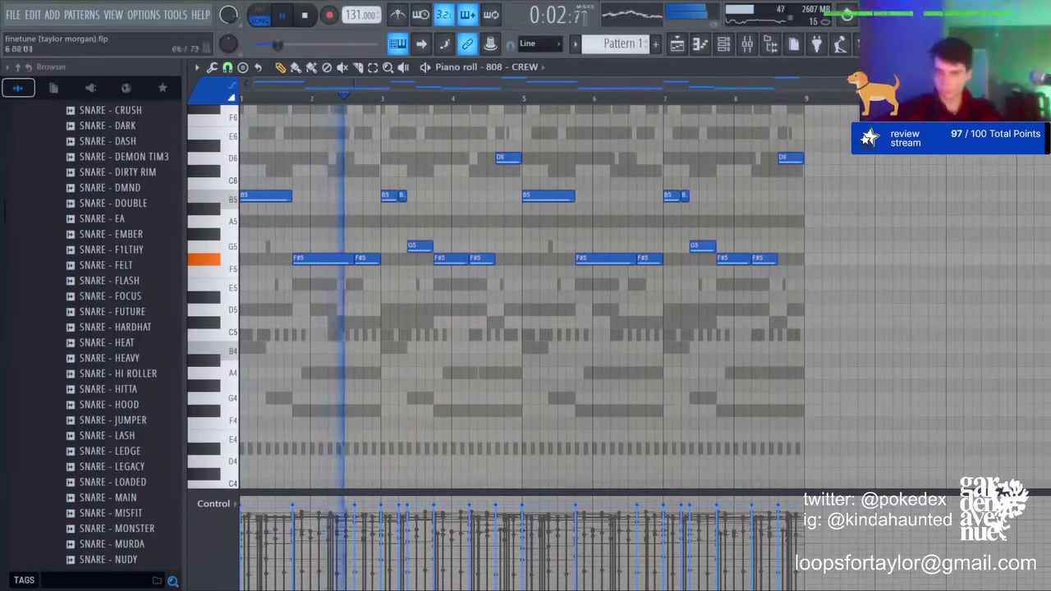
key("ctrl+a")
key("ctrl+d")
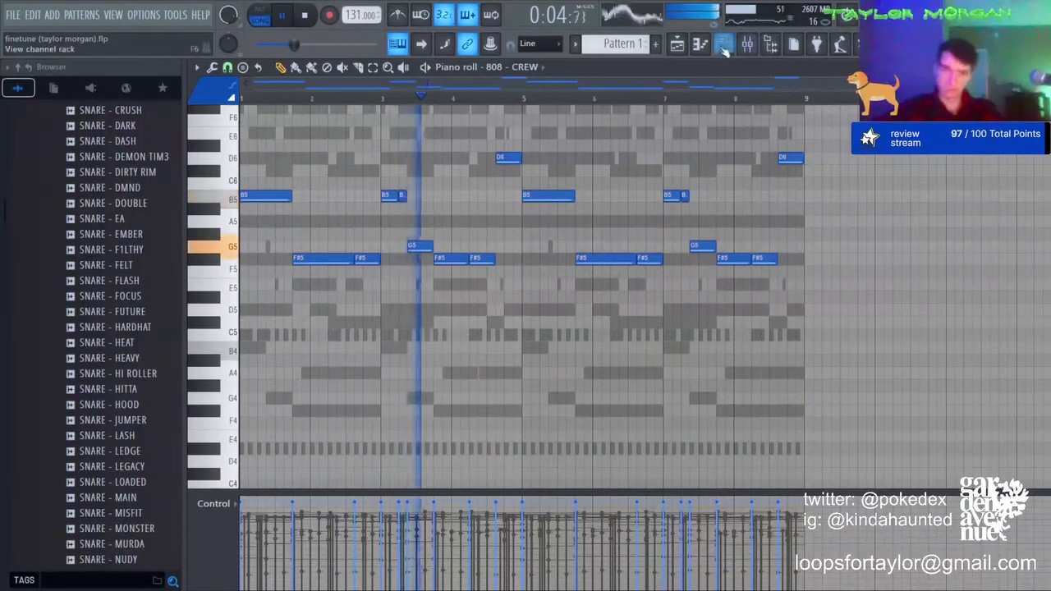
Step: Drop the two D6 bass notes an octave to D5 and return to the channel rack
left_click(722, 47)
left_click(723, 46)
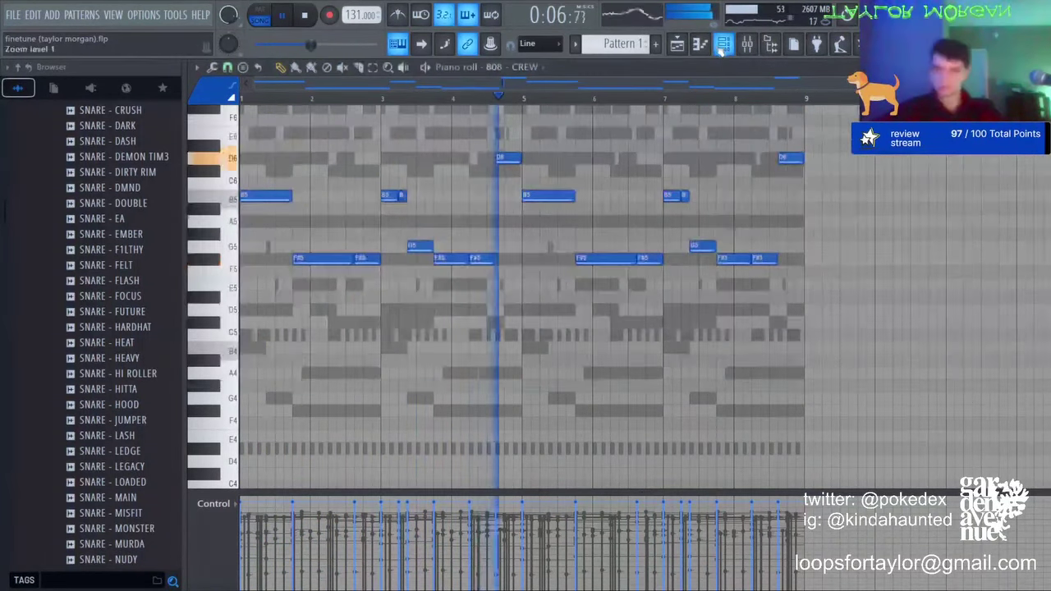
left_click(374, 68)
left_click_drag(483, 137, 837, 174)
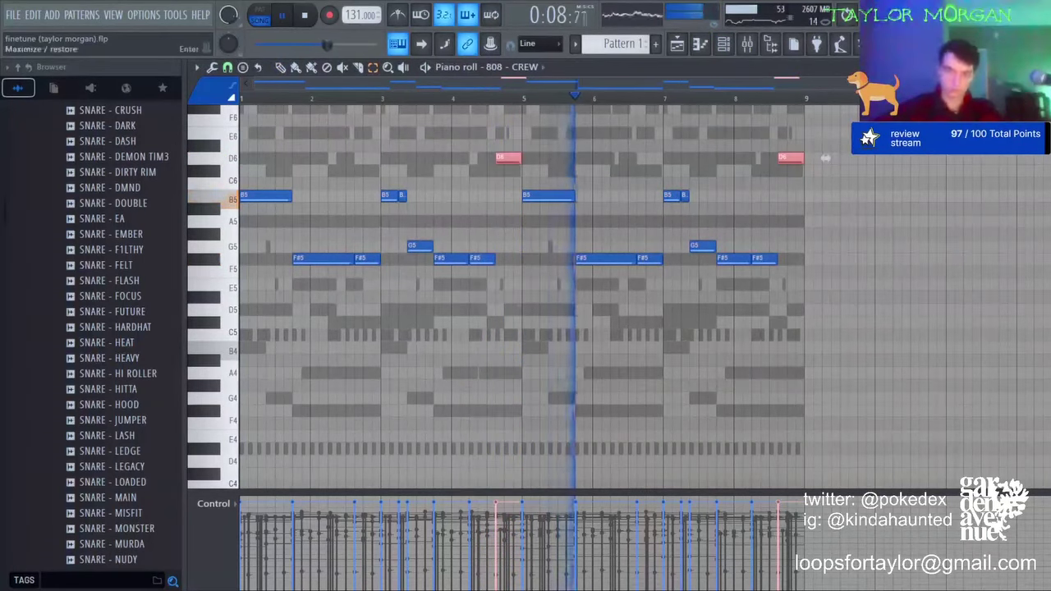
key("ctrl+Down")
left_click(824, 309)
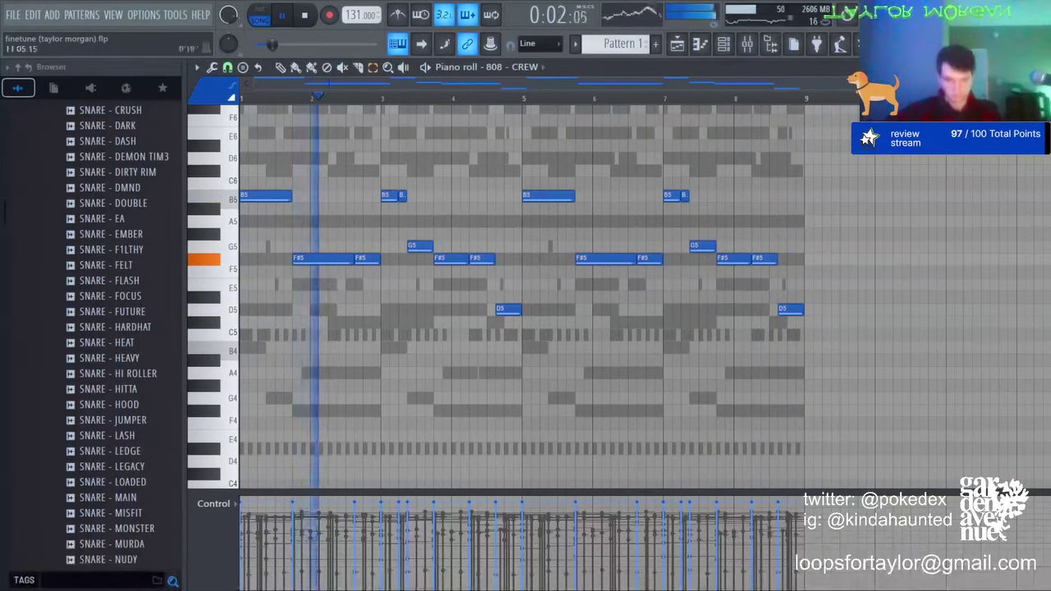
left_click(738, 46)
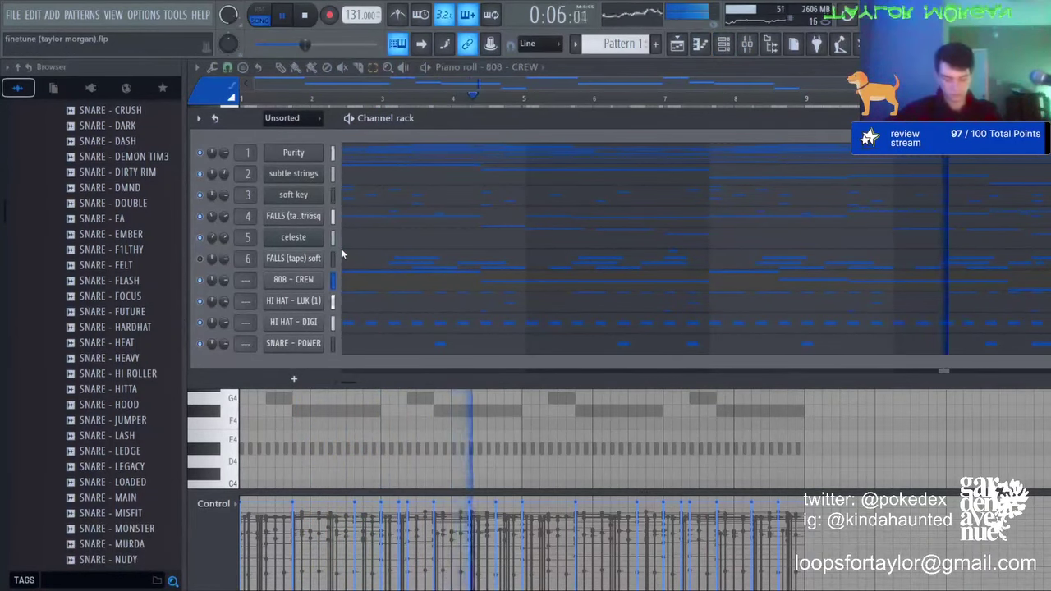
Step: Open the FALLS (tape) soft notes and compress them all to half length
left_click(677, 43)
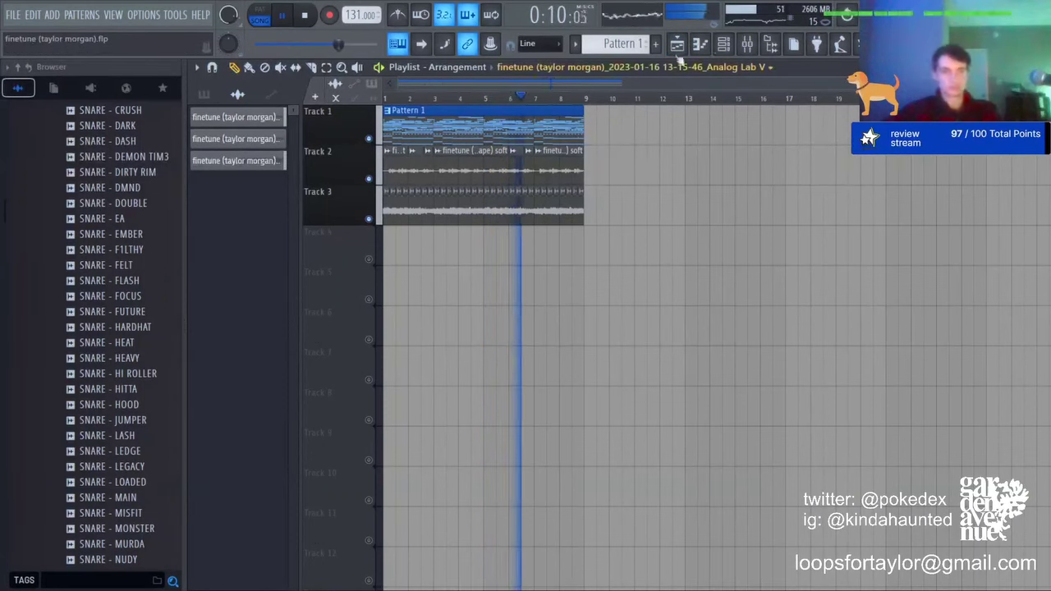
left_click(724, 44)
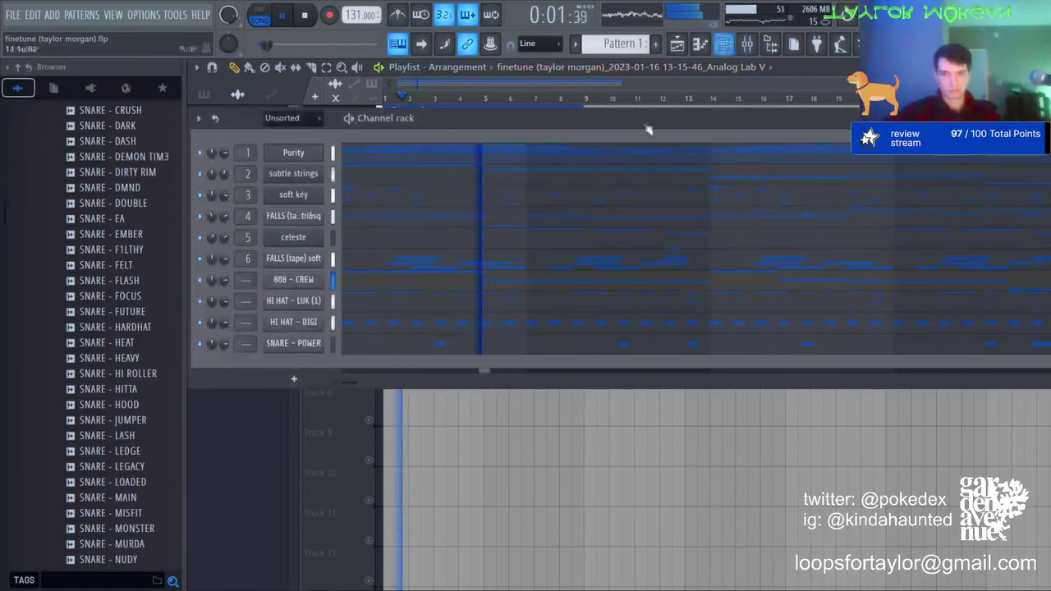
left_click(369, 257)
scroll(367, 246, "up", 5)
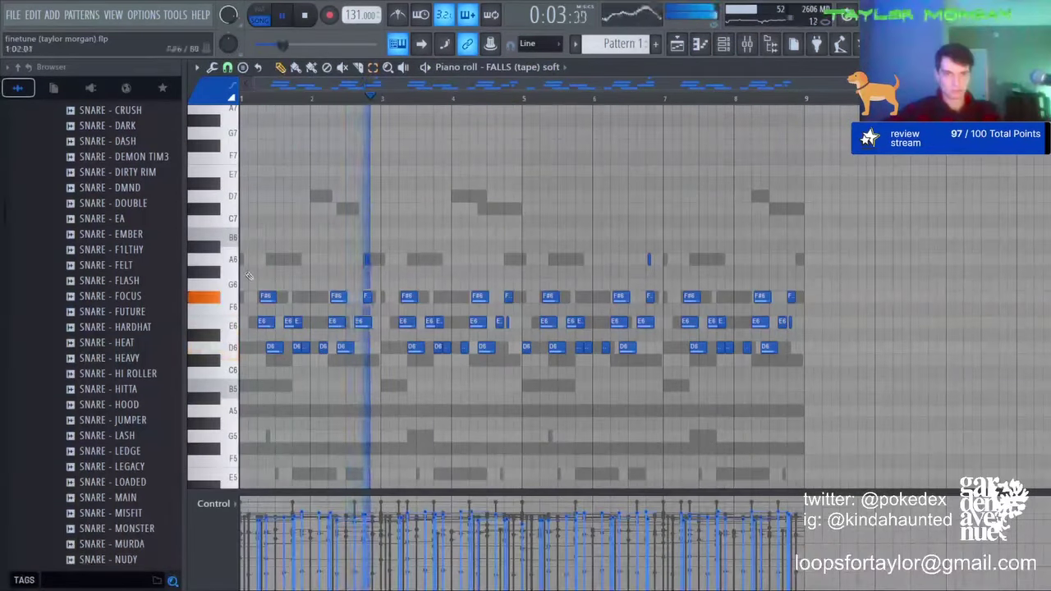
left_click(246, 260)
key("ctrl+a")
left_click_drag(816, 303, 539, 303)
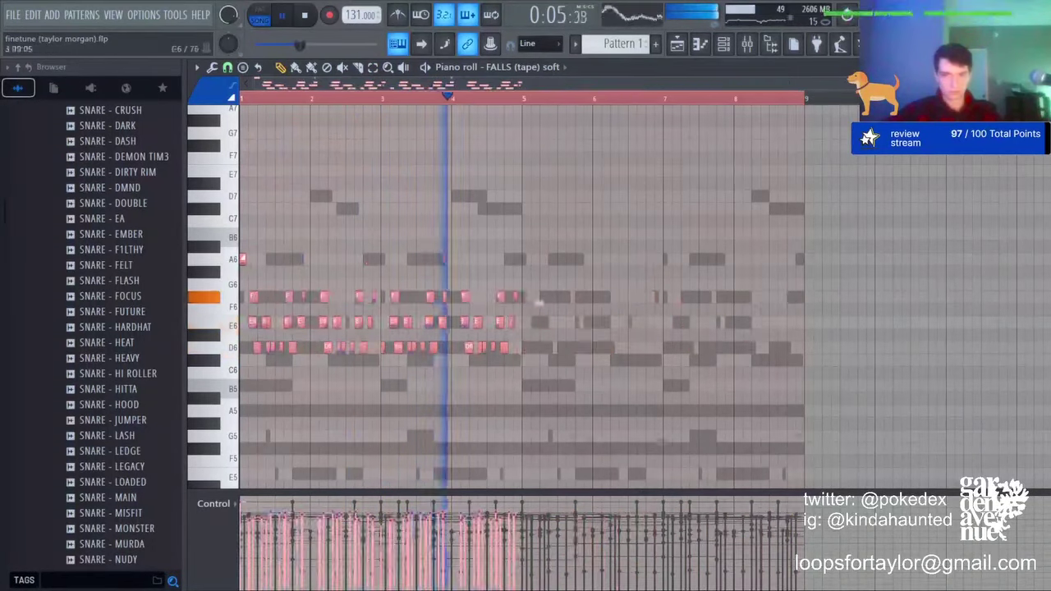
key("ctrl+d")
Step: Delete the stray A6, repeat bars 1–5 through bar 9 an octave lower, and select its mixer track
right_click(243, 259)
left_click_drag(523, 99, 49, 162)
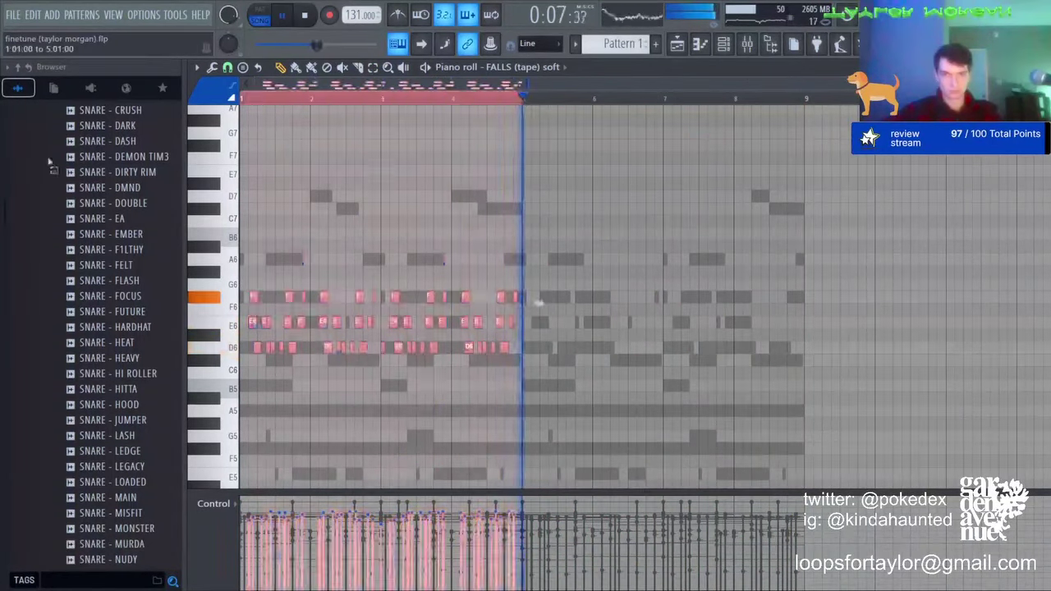
key("ctrl+b")
key("ctrl+d")
key("ctrl+Down")
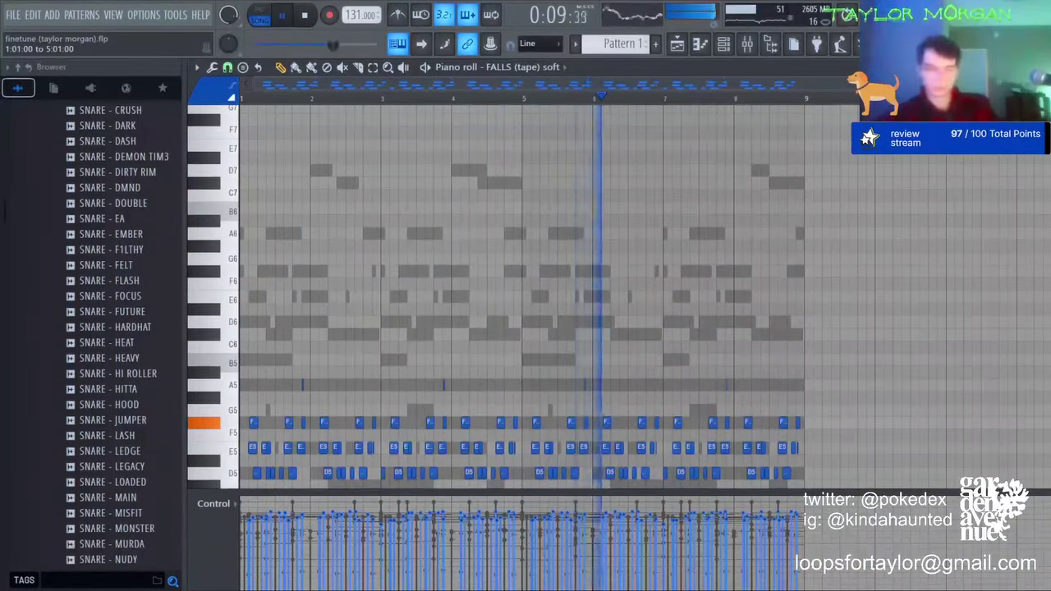
left_click(746, 43)
left_click(314, 246)
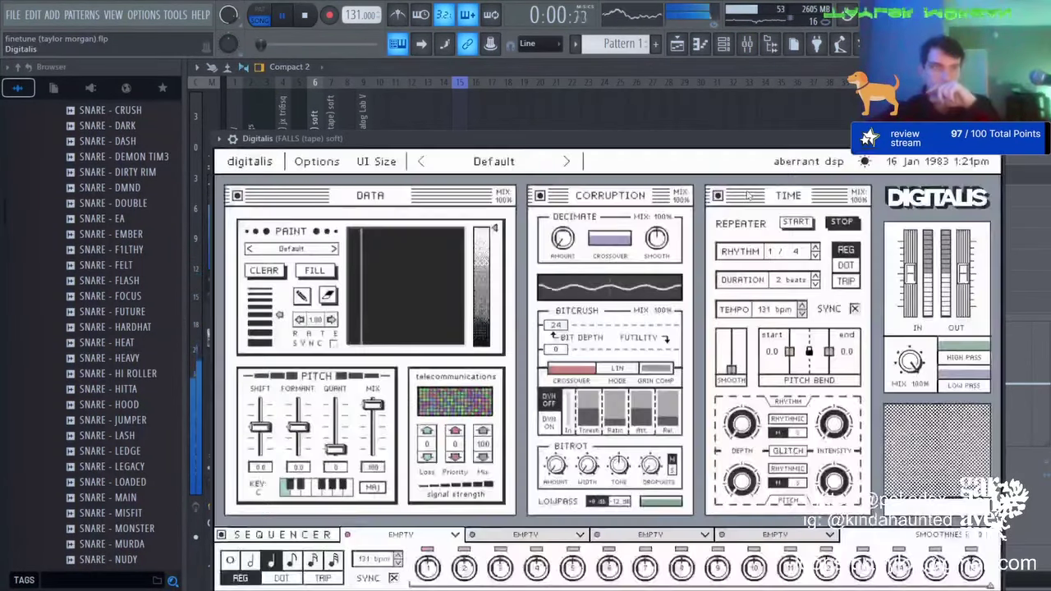
Step: Step the Digitalis presets to Personal Access System and close the plugin
left_click(564, 168)
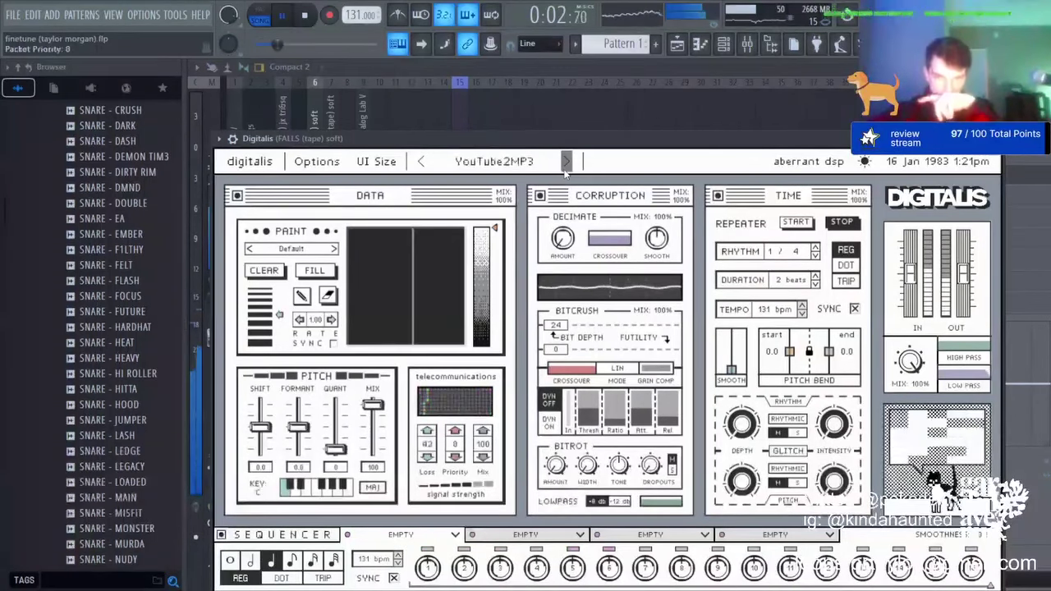
left_click(564, 168)
left_click(565, 169)
left_click(565, 168)
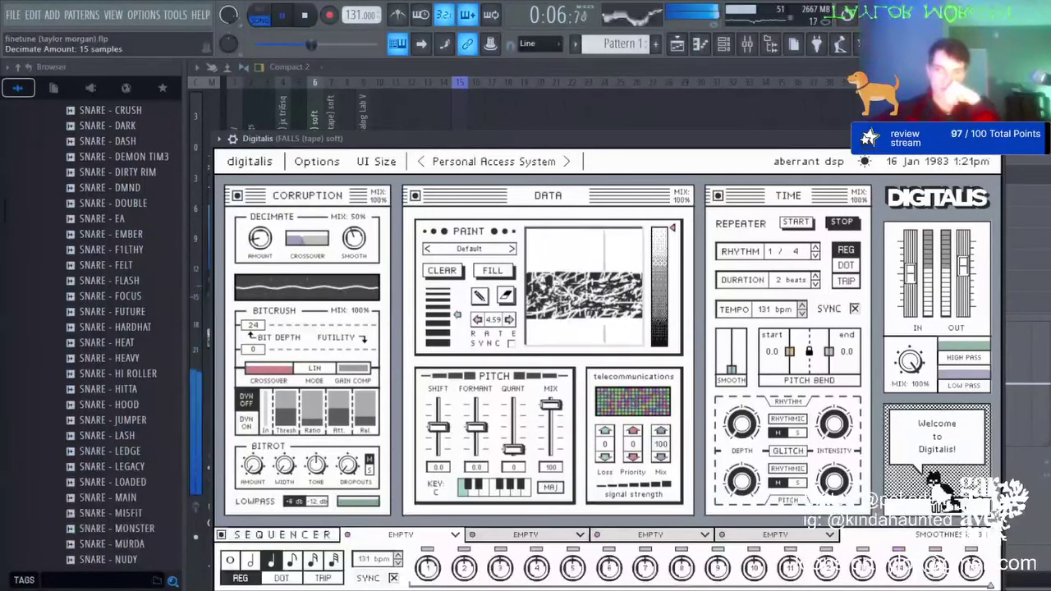
left_click(994, 139)
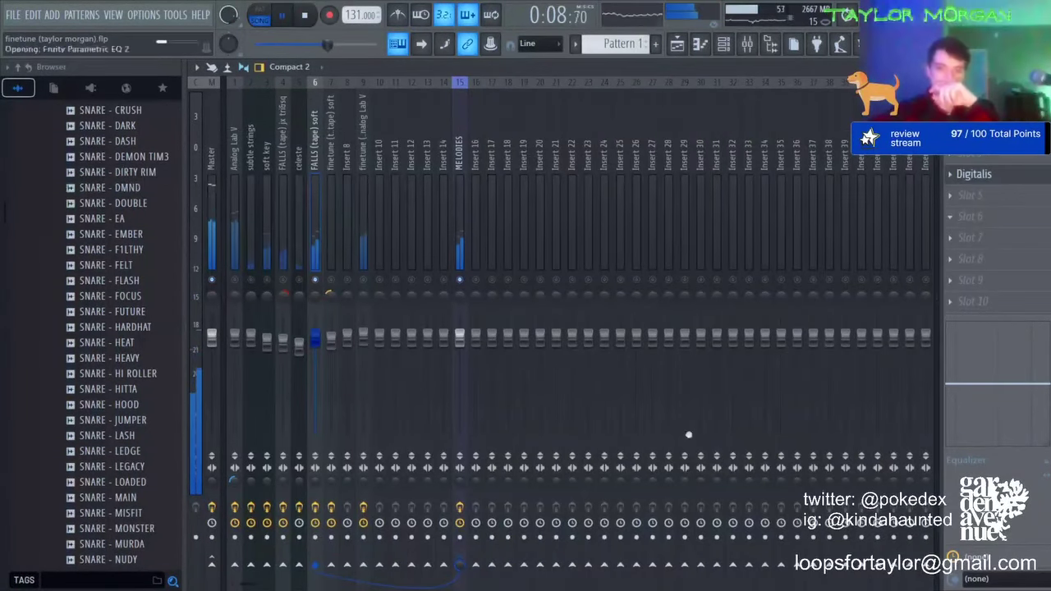
Step: Raise and widen the Parametric EQ 2 high-shelf boost, then return to the channel rack
left_click_drag(552, 297, 476, 273)
left_click(300, 159)
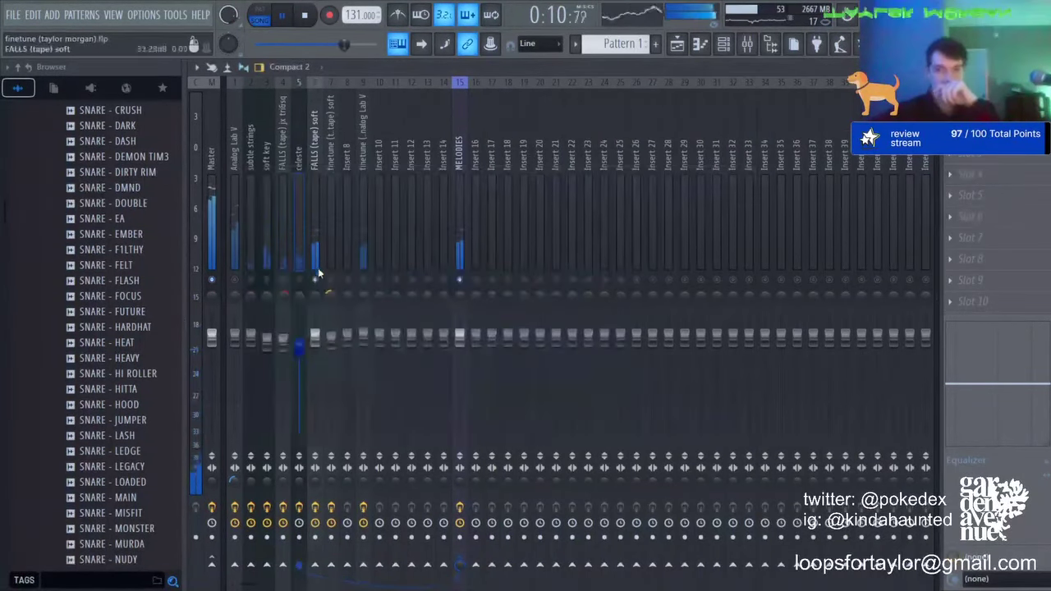
left_click(319, 273)
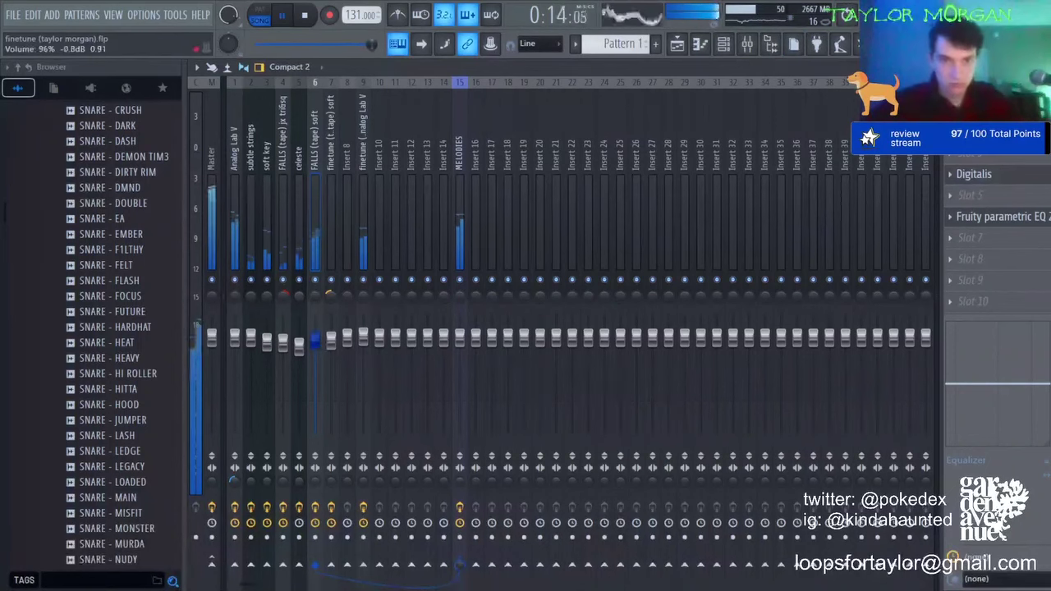
left_click(723, 50)
Step: Stop the song and show the playlist with Pattern 1 and audio clips through bar 9
scroll(123, 328, "up", 10)
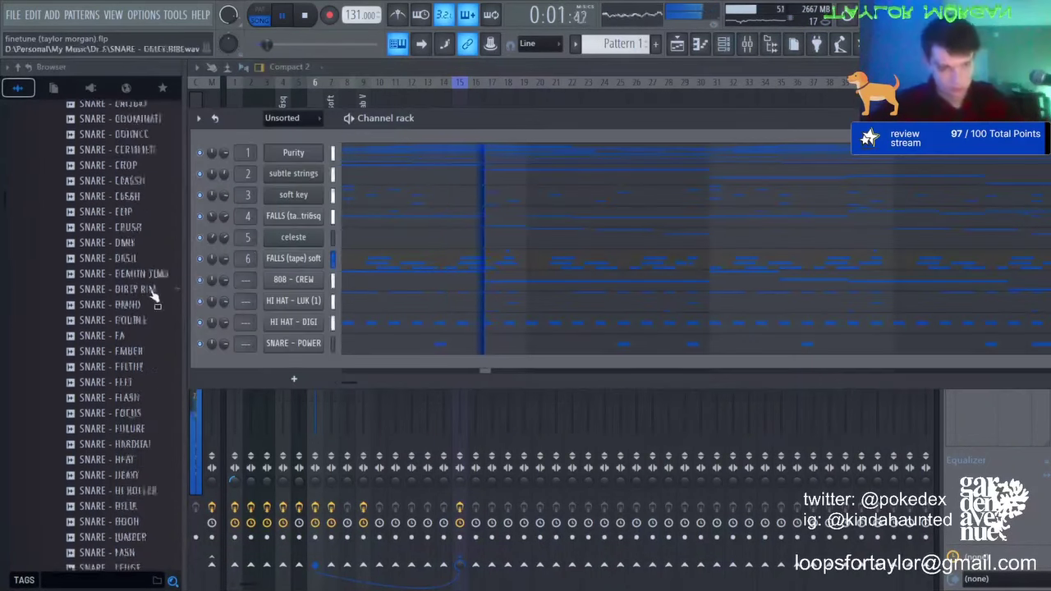
key("space")
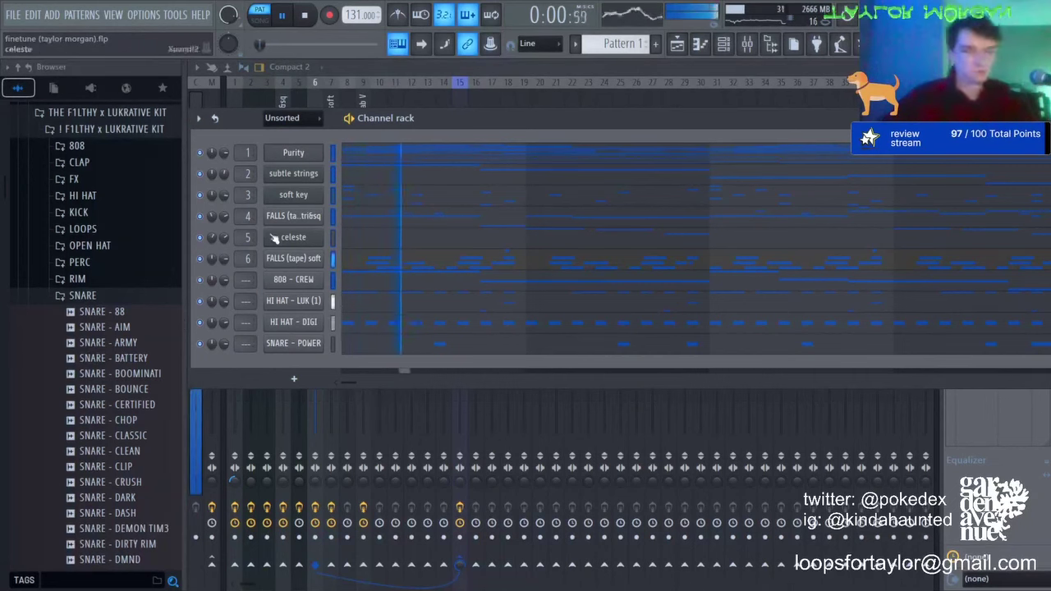
key("space")
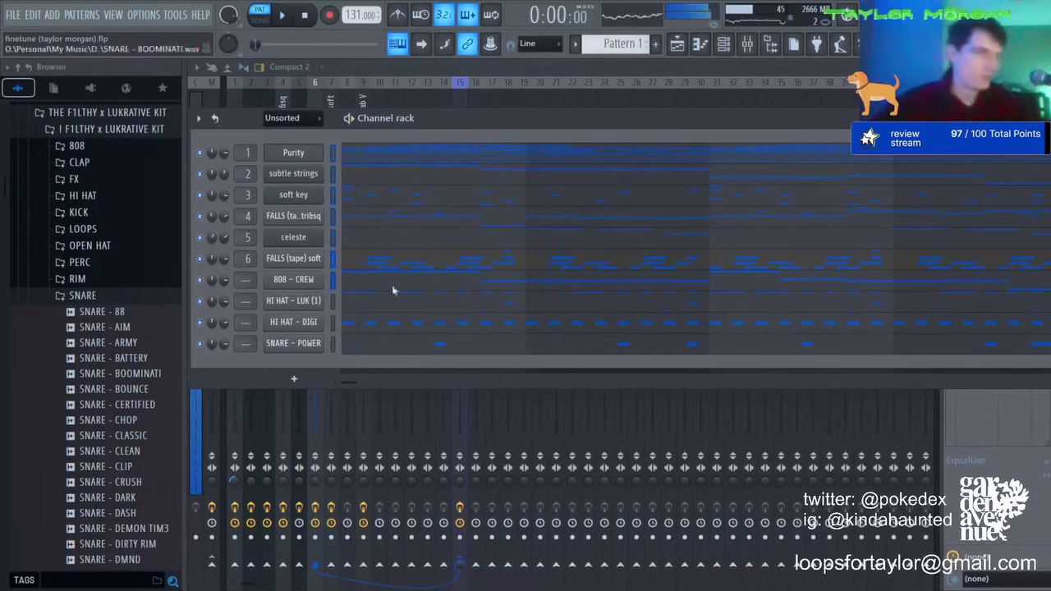
left_click(686, 49)
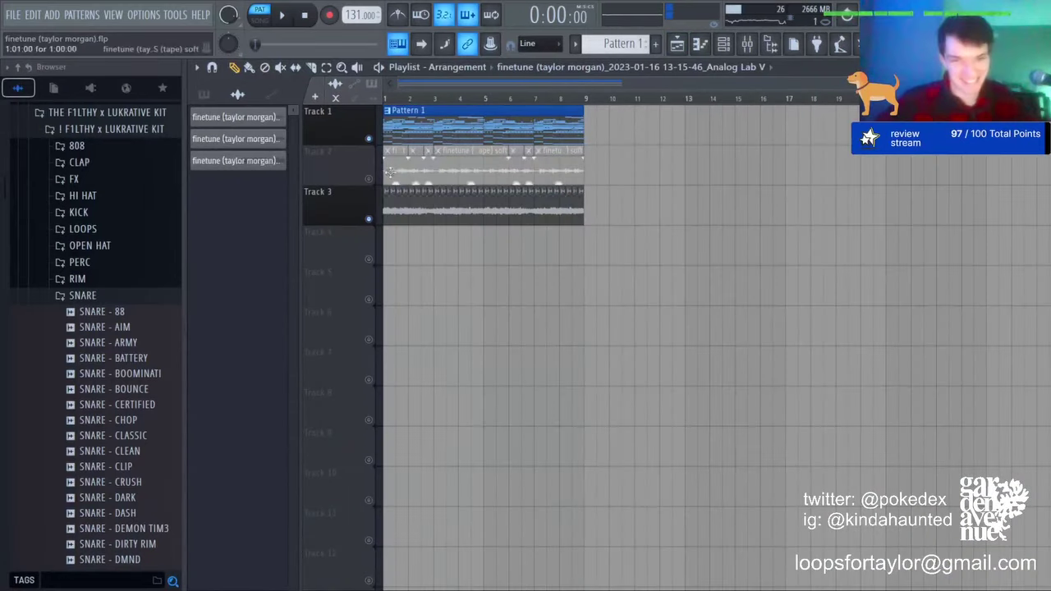
Step: Delete the muted Track 2 audio clips, close the clip settings, and open the Analog Lab V chord notes
right_click(574, 166)
left_click(267, 164)
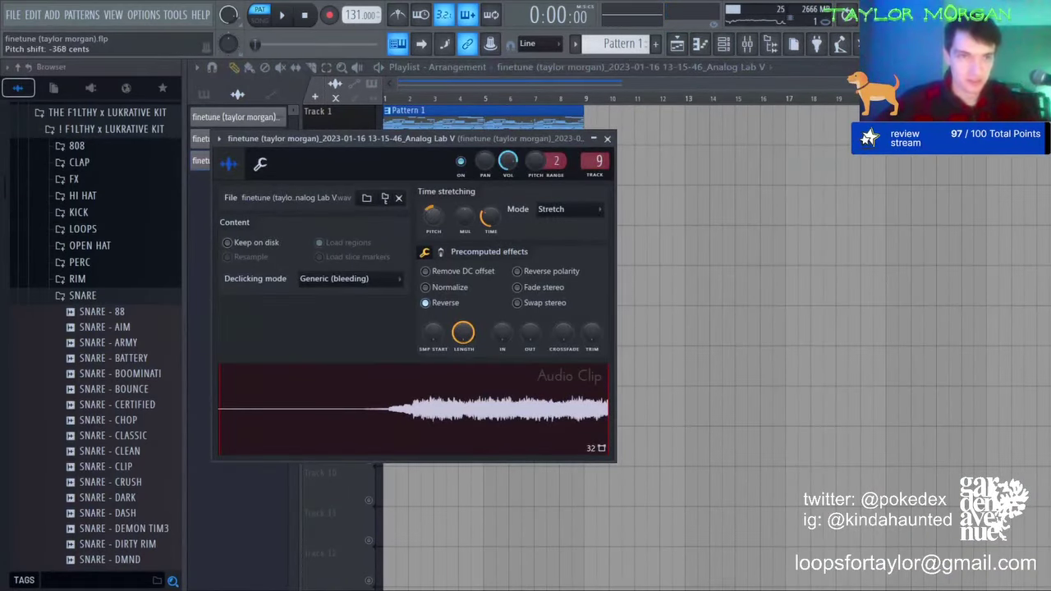
left_click(547, 91)
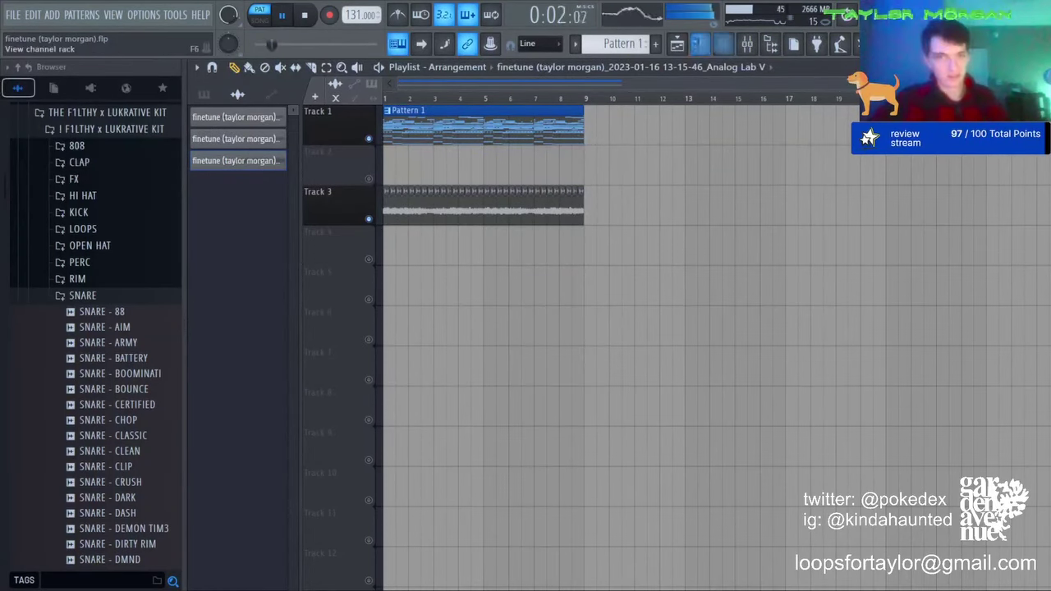
left_click(722, 45)
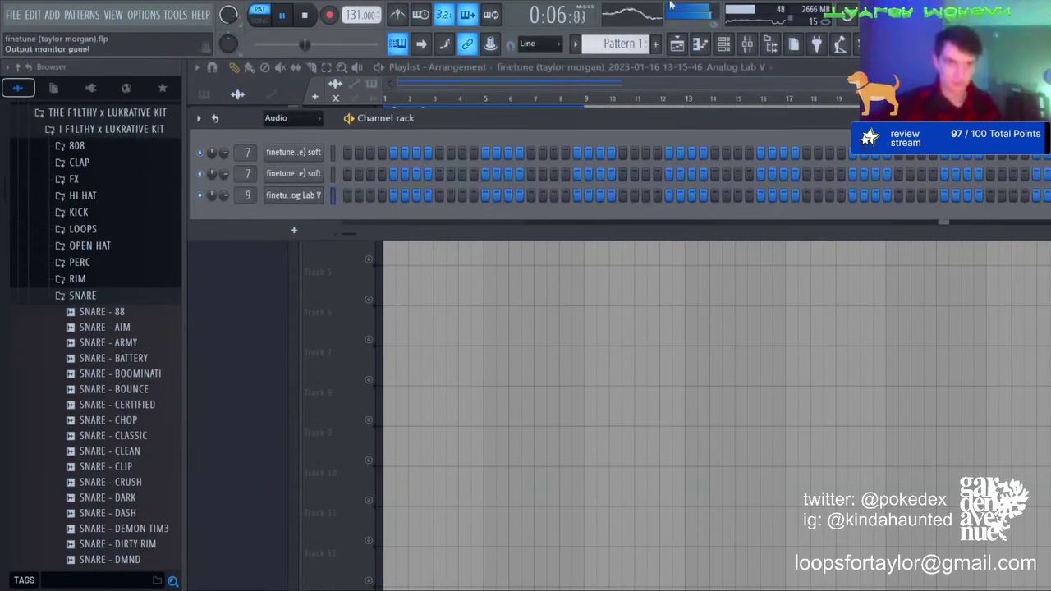
left_click(698, 46)
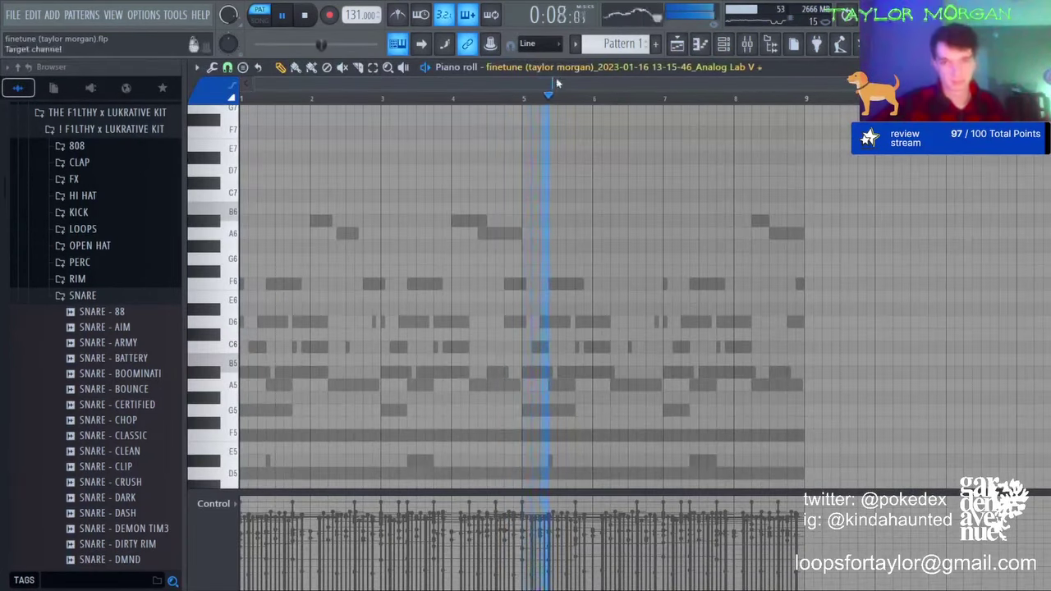
Step: In 808 - CREW, raise the two D#5 notes to G5 and lift the bar-4 A#4 an octave
left_click(536, 217)
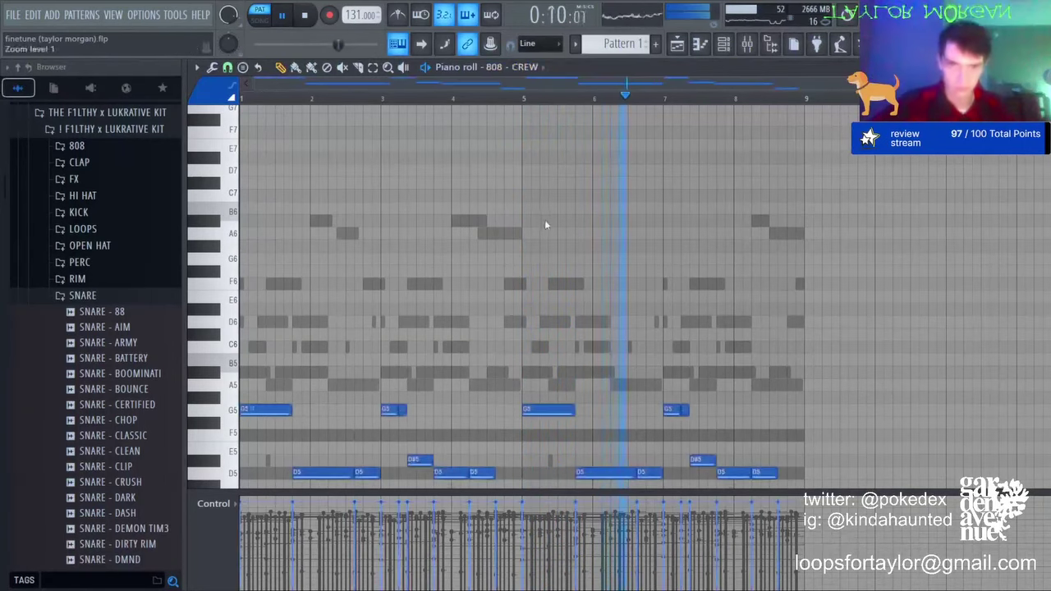
scroll(628, 367, "down", 5)
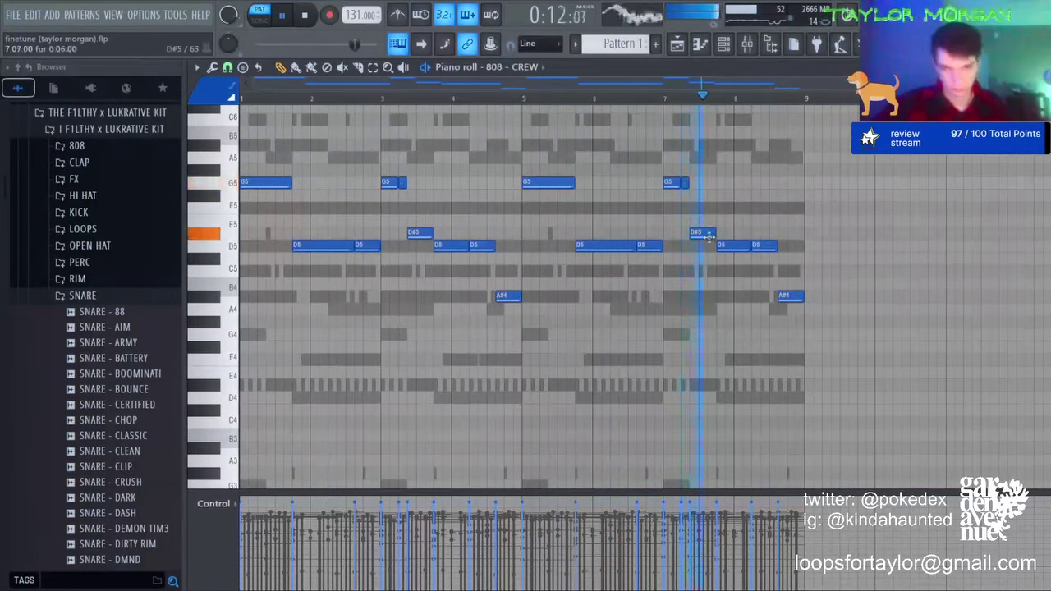
left_click_drag(415, 236, 412, 186)
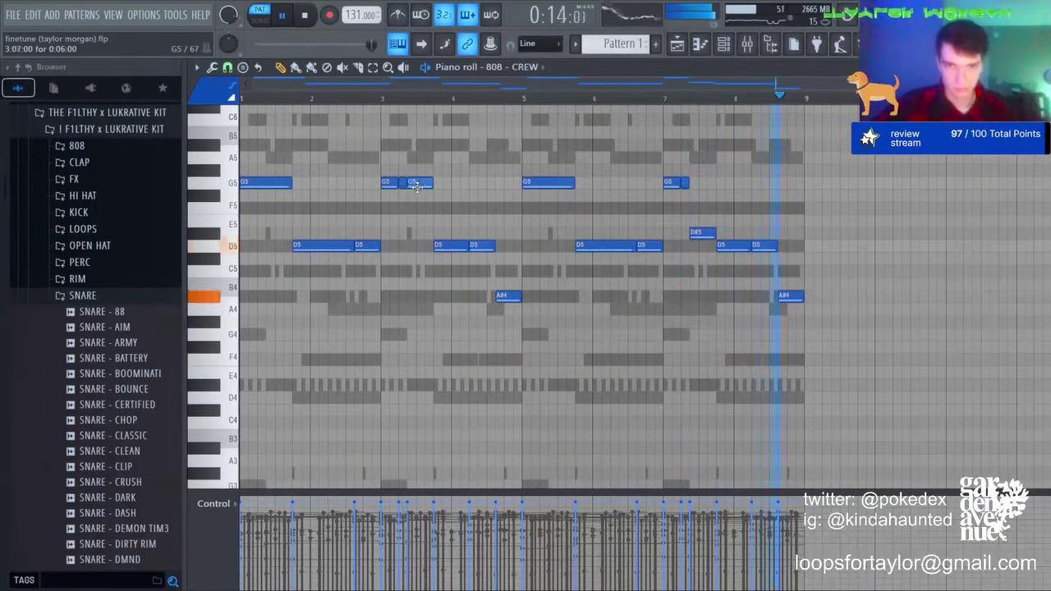
left_click_drag(696, 230, 703, 179)
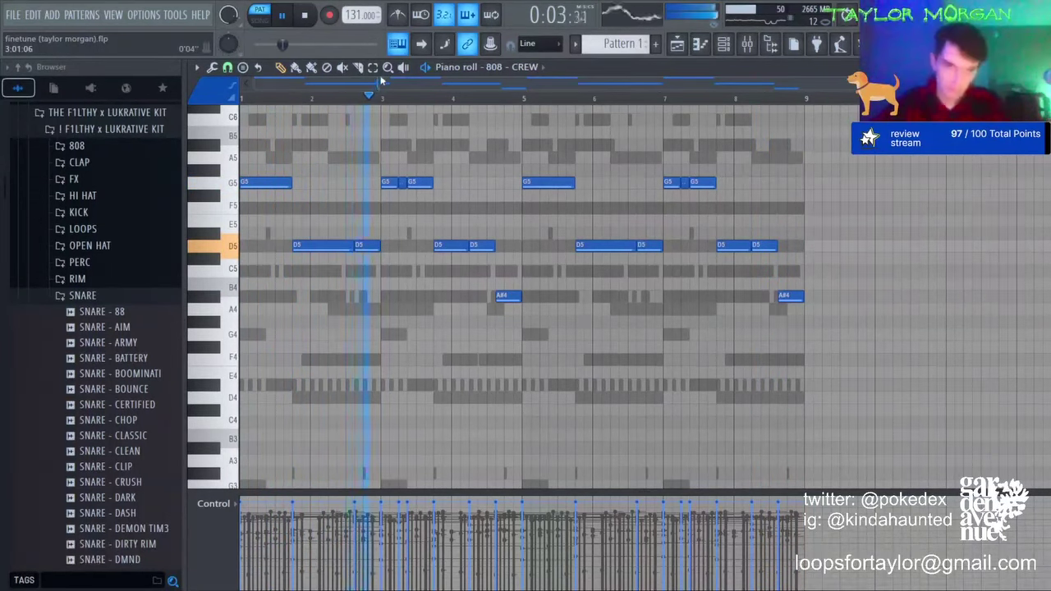
left_click_drag(497, 279, 519, 320)
key("ctrl+Up")
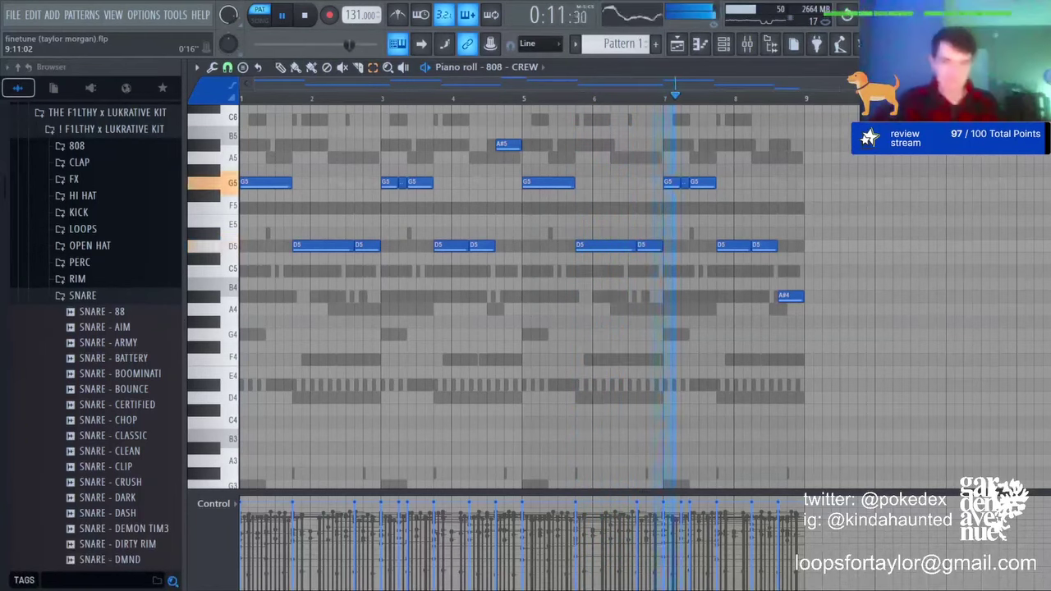
Step: Transpose the FALLS (tape) soft notes up an octave and return to the playlist
left_click(724, 46)
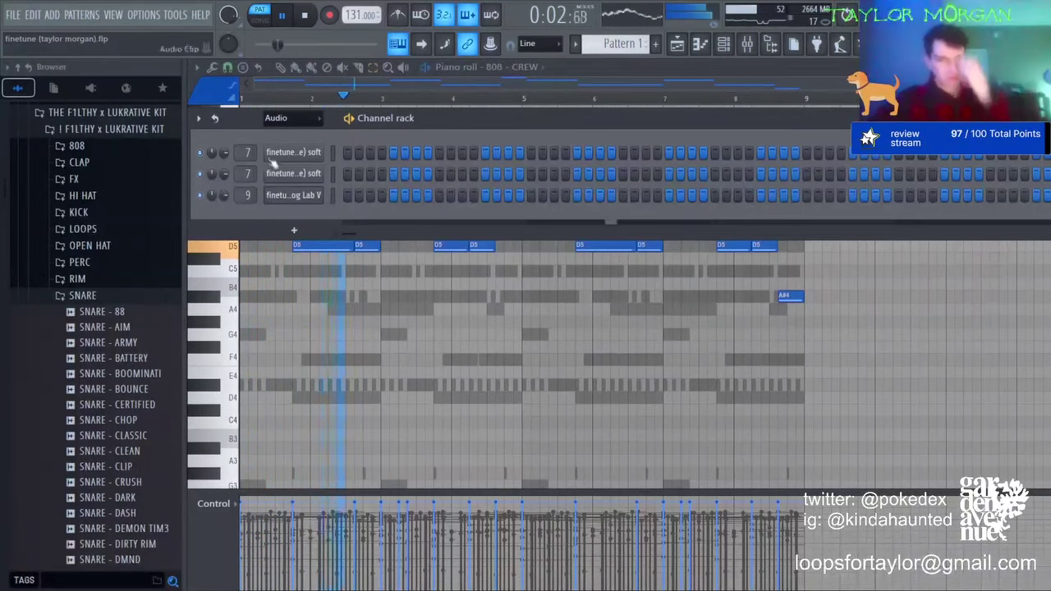
scroll(274, 123, "down", 1)
left_click(363, 259)
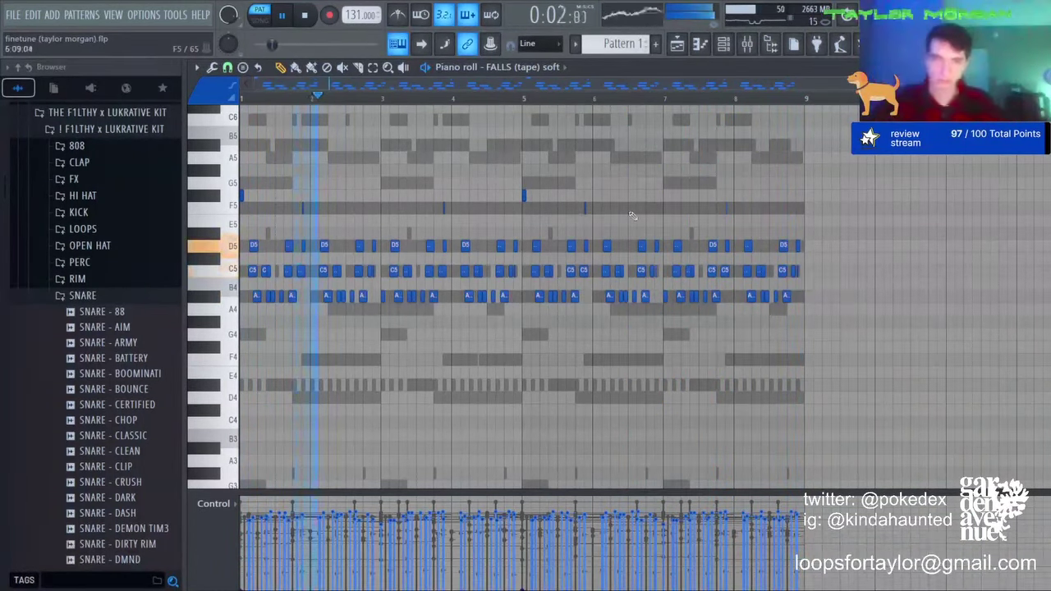
key("ctrl+Up")
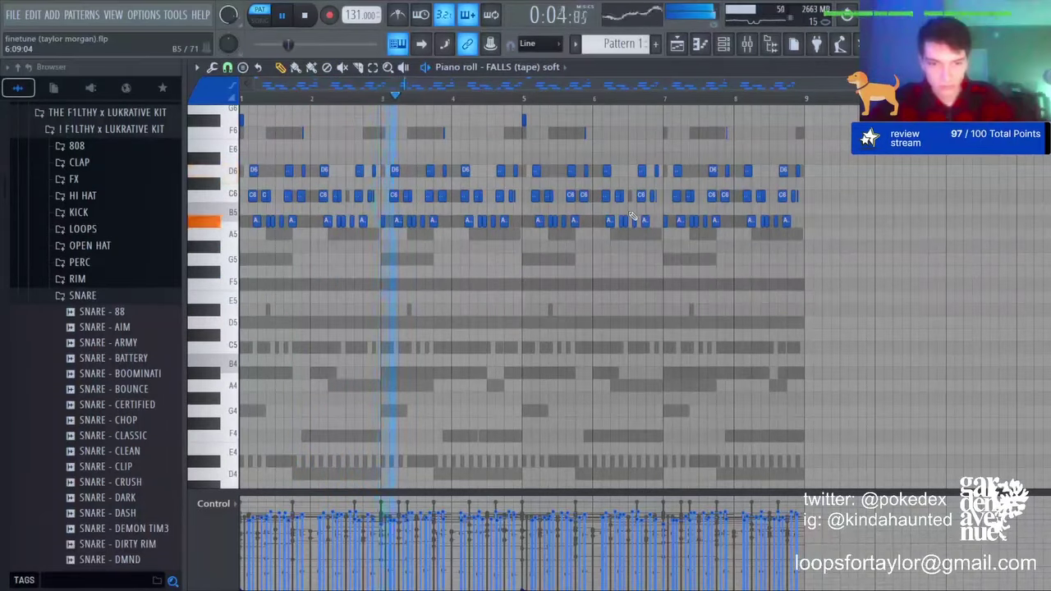
key("ctrl+a")
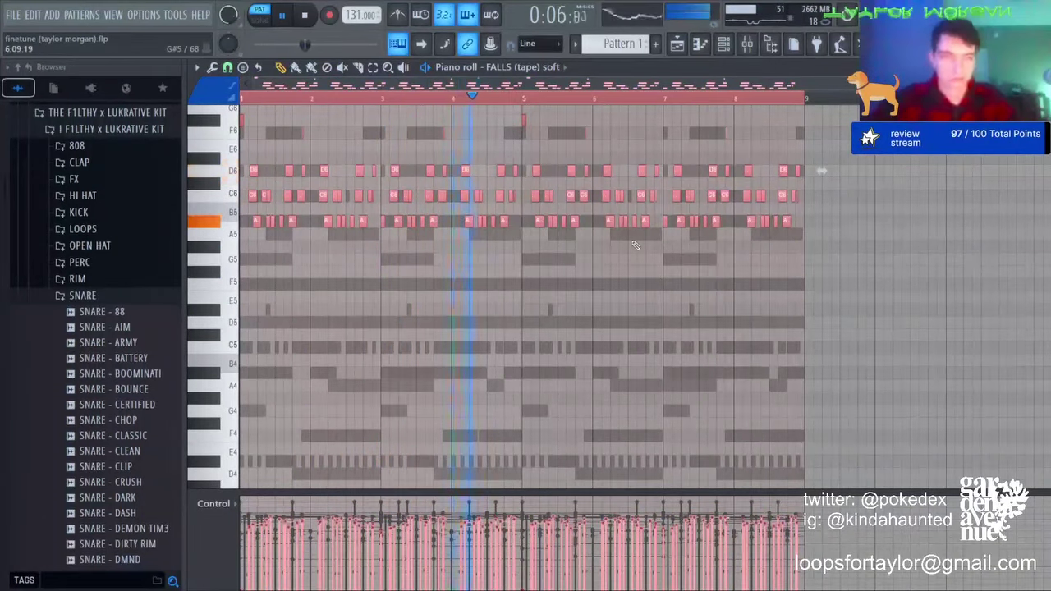
key("ctrl+d")
left_click(677, 45)
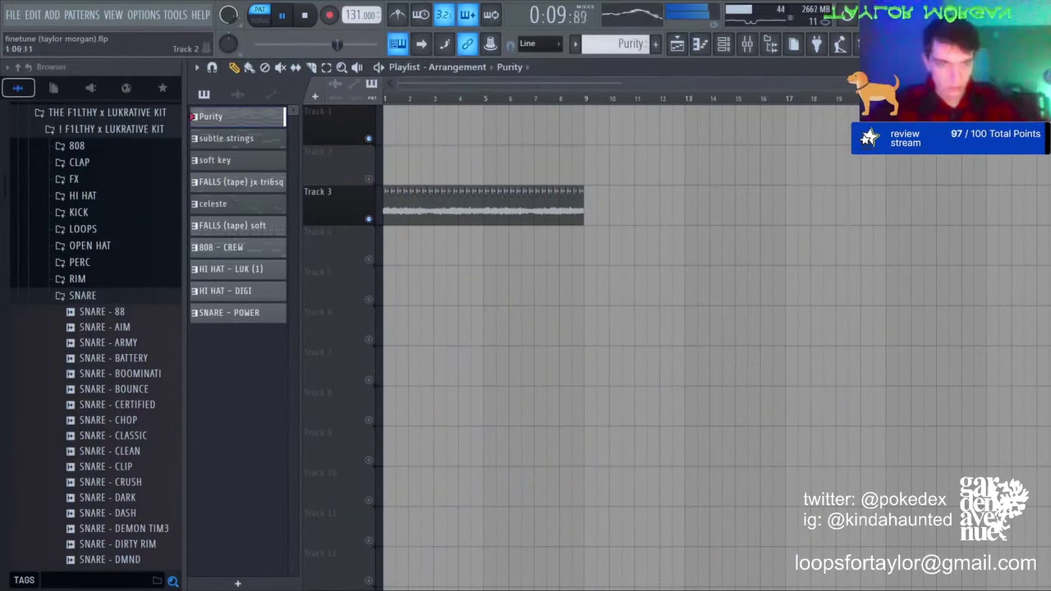
Step: Move Purity and audio clips to Tracks 1–2 and place the five patterns on Tracks 3–7
left_click_drag(408, 171, 389, 90)
key("ctrl+d")
left_click(248, 142)
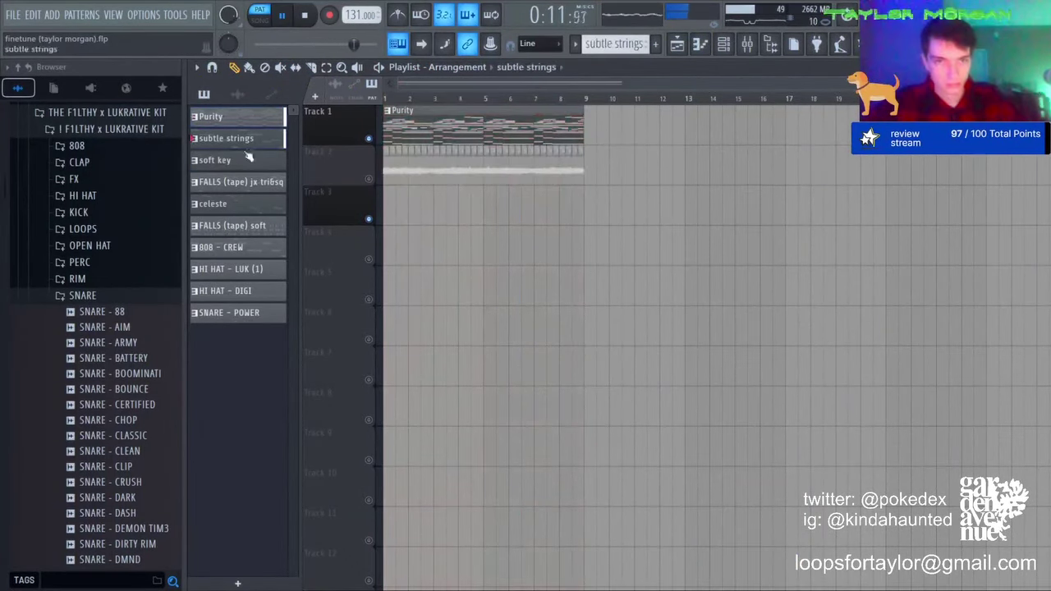
left_click_drag(341, 226, 383, 216)
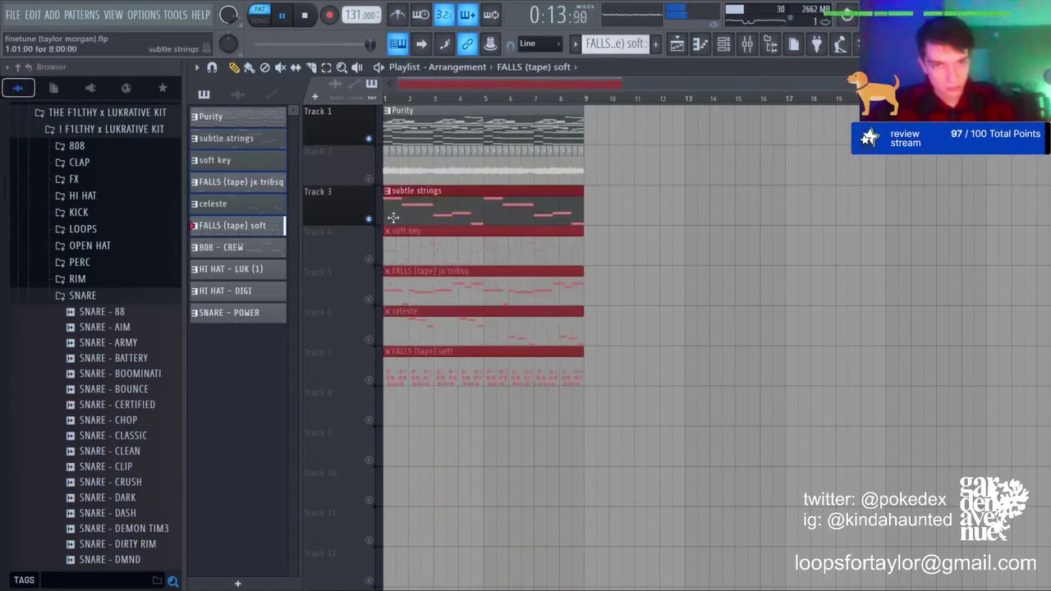
right_click(369, 219)
Step: Select every clip and duplicate the eight-bar block repeatedly out to about bar 41
key("ctrl+a")
key("ctrl+d")
key("l")
key("ctrl+a")
key("ctrl+b")
key("ctrl+b")
key("ctrl+b")
key("ctrl+b")
key("ctrl+d")
key("space")
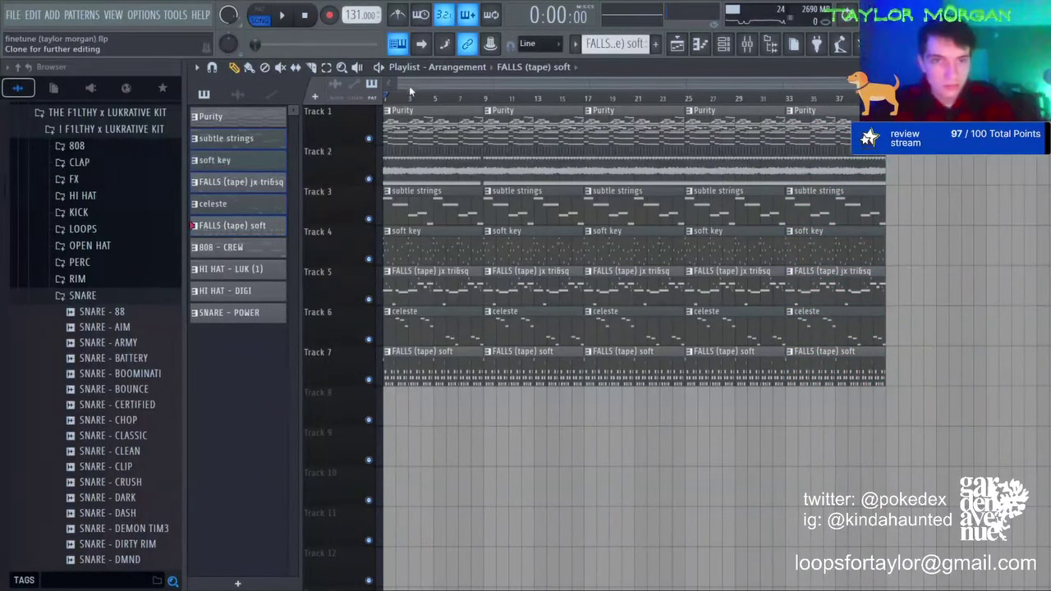
Step: Erase the Track 2 audio across the first eight bars and start playback
scroll(434, 132, "up", 3)
scroll(542, 123, "up", 4)
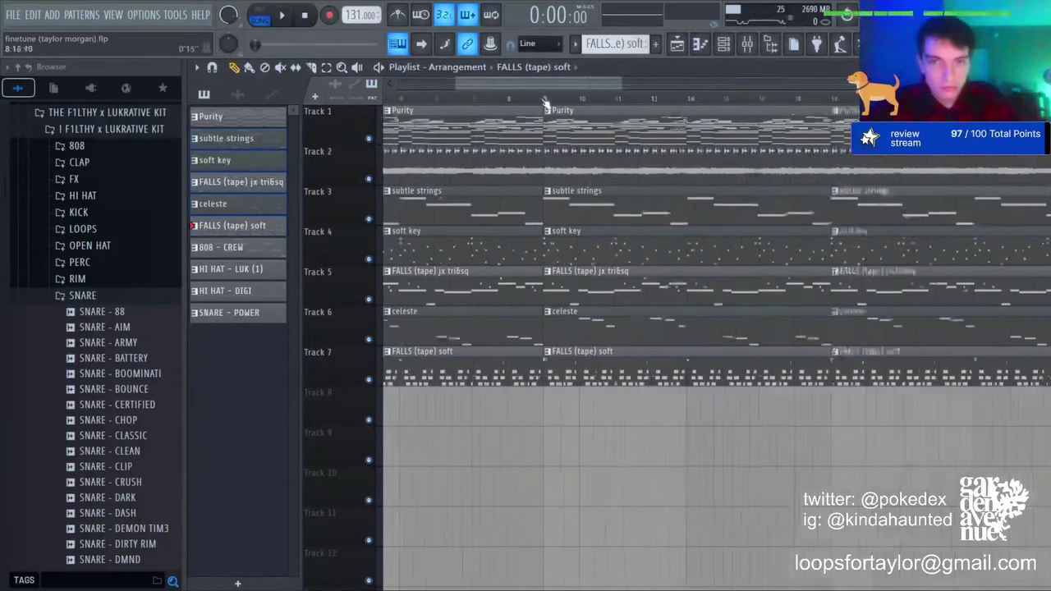
right_click(534, 154)
left_click_drag(533, 162, 154, 174)
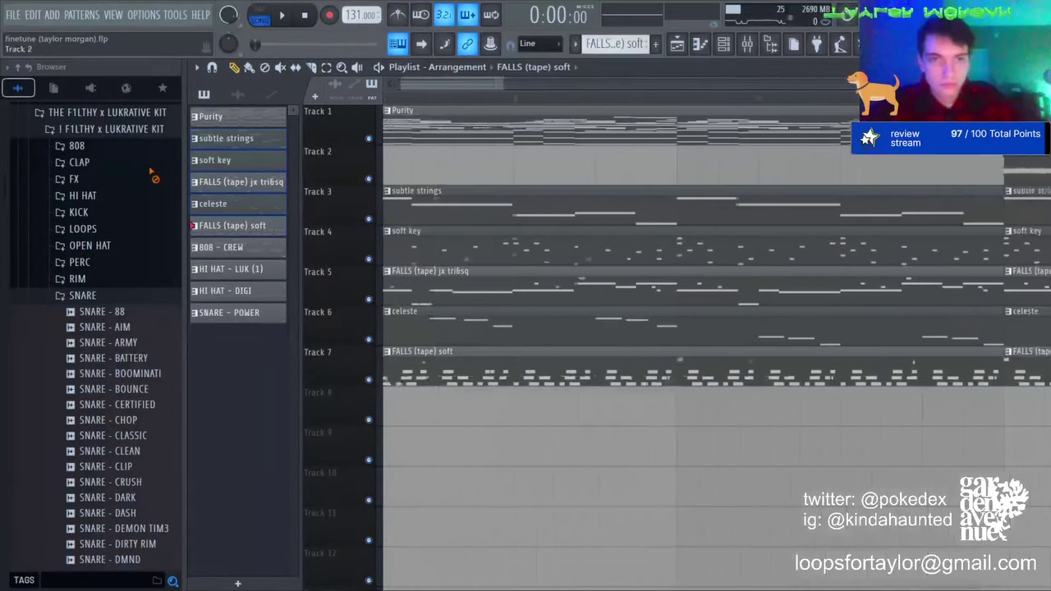
key("space")
Step: Delete the early FALLS (tape) soft clips on Track 7 so it begins at bar 25
scroll(535, 97, "down", 3)
right_click(513, 382)
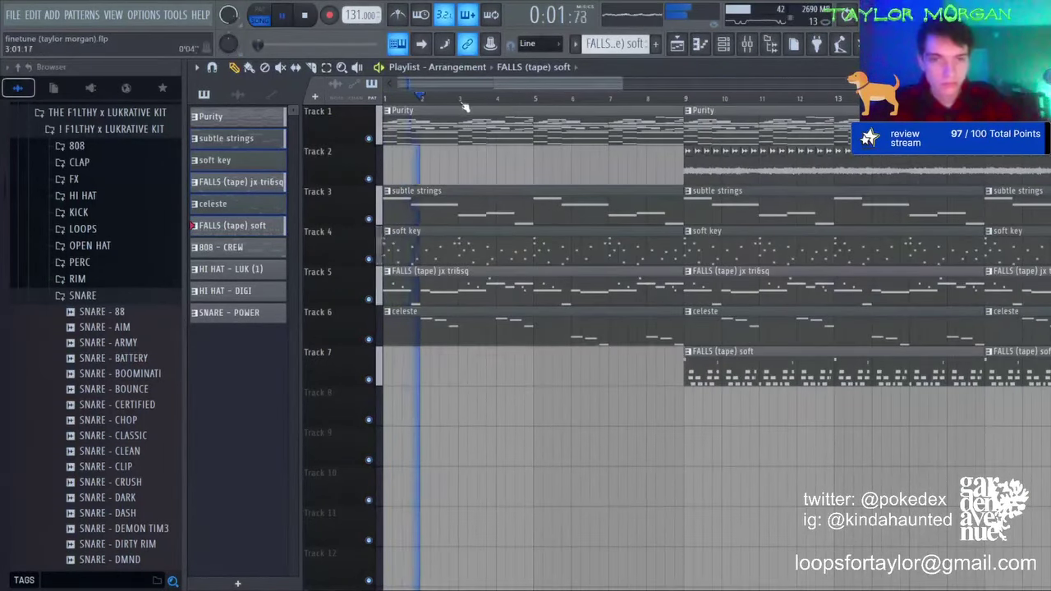
scroll(537, 376, "down", 3)
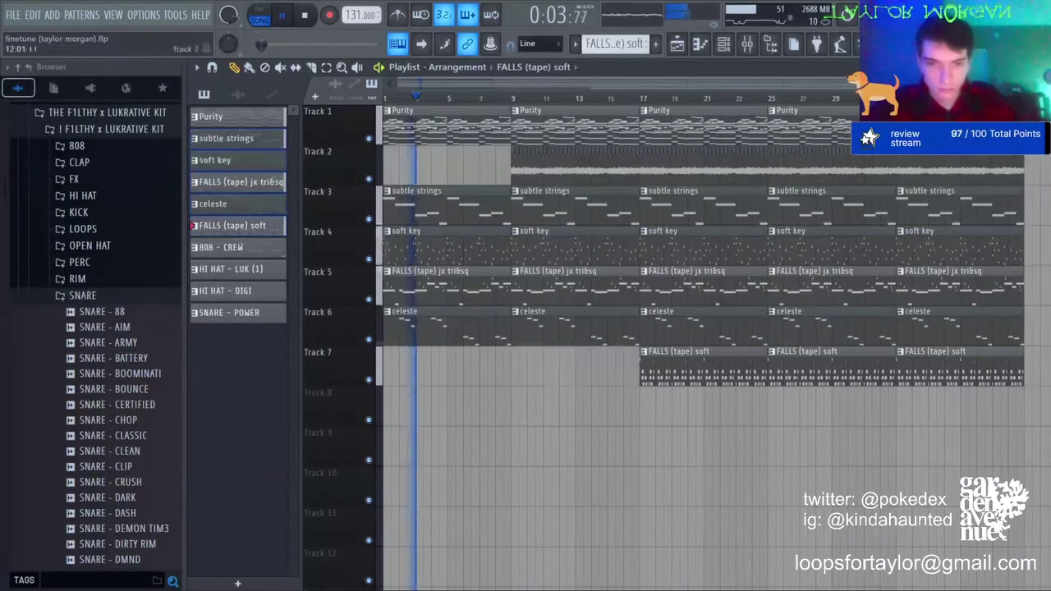
right_click(563, 366)
right_click(704, 370)
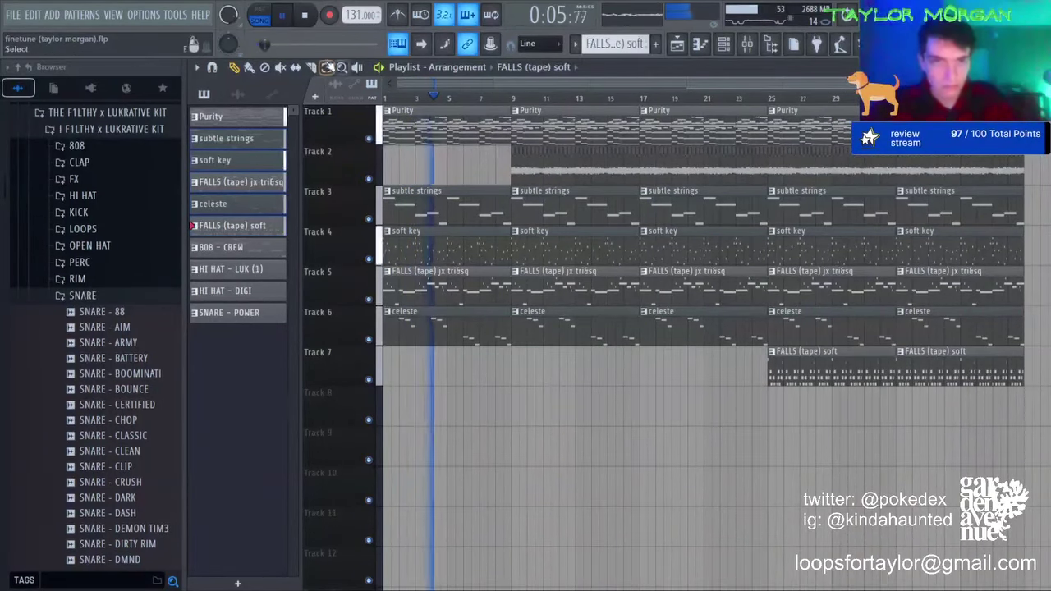
Step: Shift the Track 2 audio clip from bars 9–17 back to bar 1 and show the mixer
left_click_drag(640, 170, 410, 174)
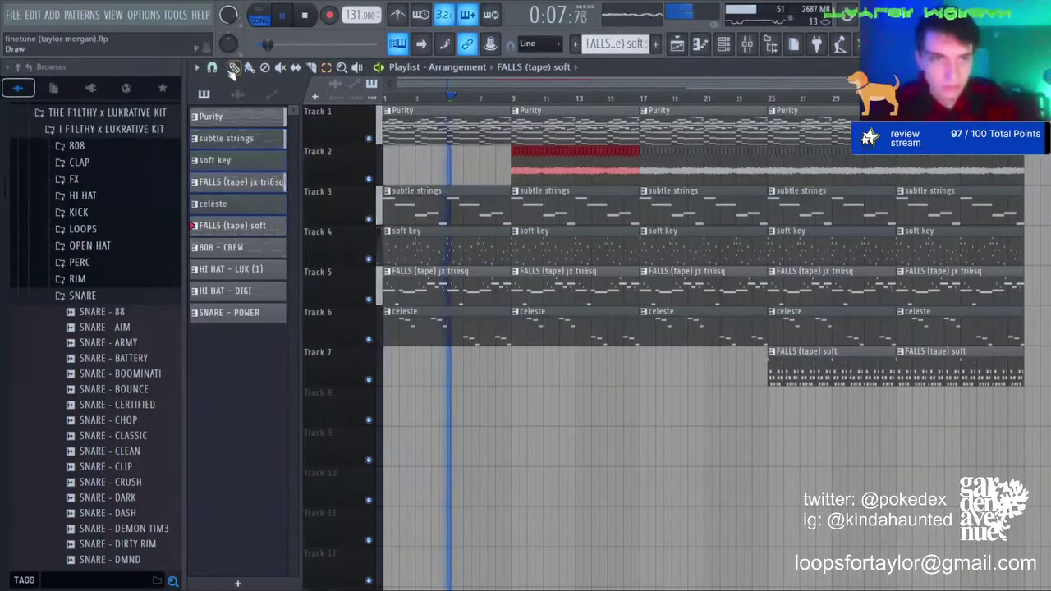
key("shift+Left")
key("shift+Left")
key("shift+Left")
key("shift+Left")
key("shift+Left")
key("shift+Left")
key("shift+Left")
key("shift+Left")
key("shift+Left")
key("shift+Left")
key("shift+Left")
key("shift+Left")
key("shift+Left")
key("shift+Left")
key("shift+Left")
key("shift+Left")
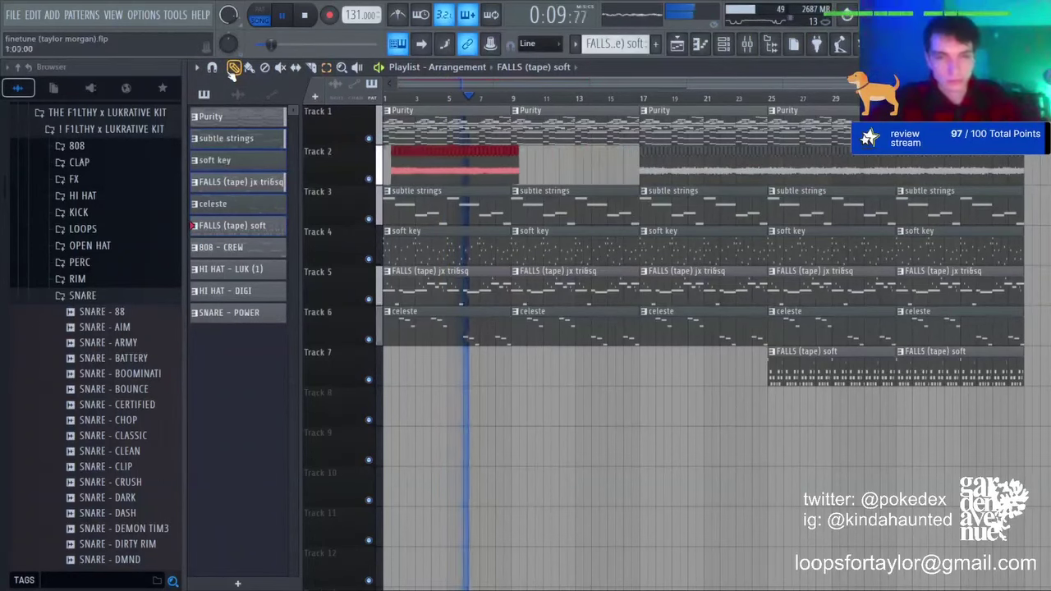
key("ctrl+d")
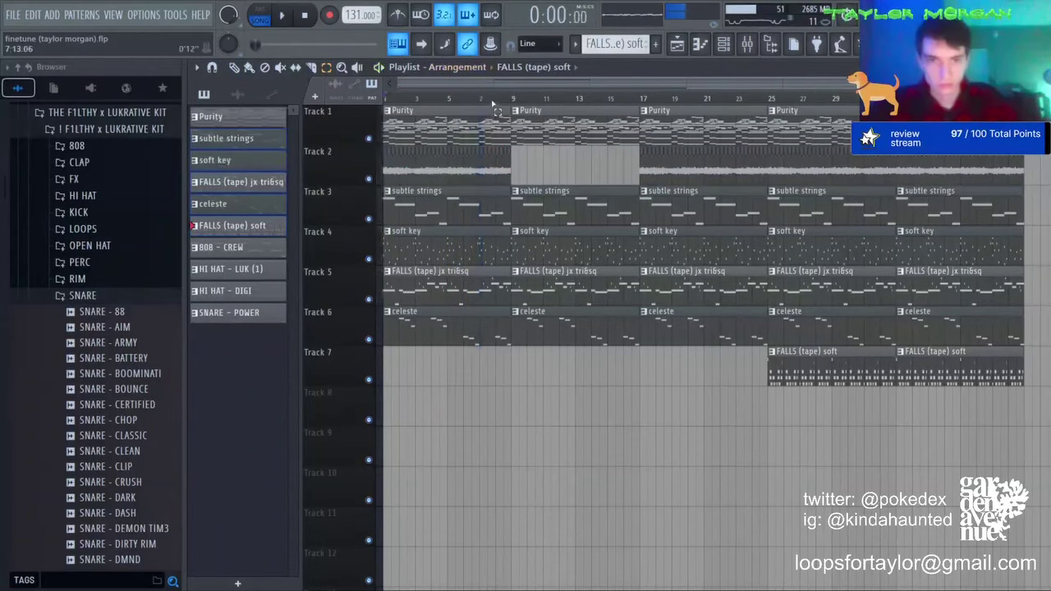
left_click(746, 45)
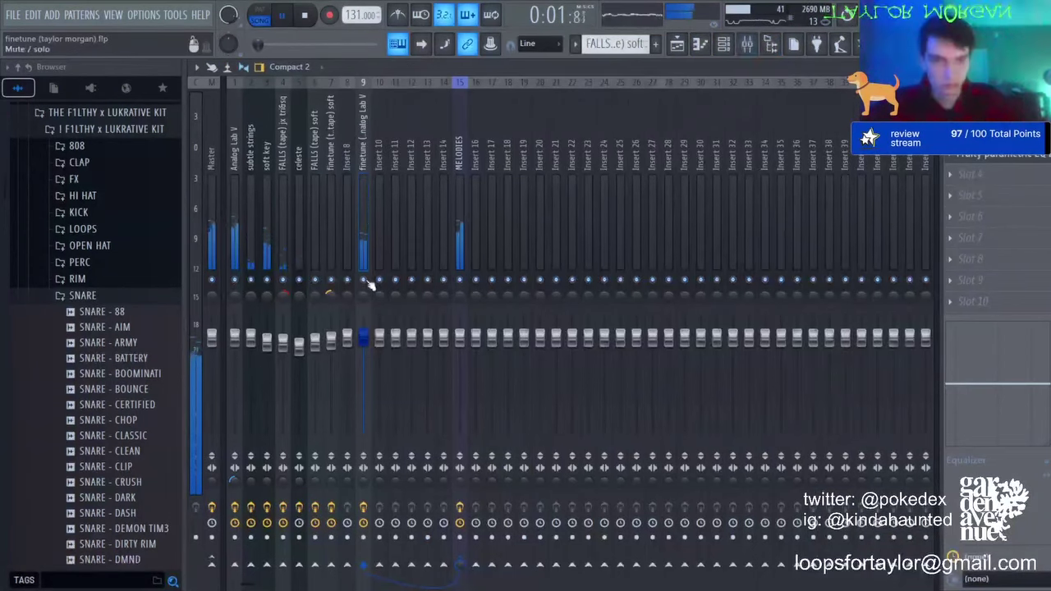
Step: Inspect the effects on the soft key and subtle strings mixer channels
left_click(678, 46)
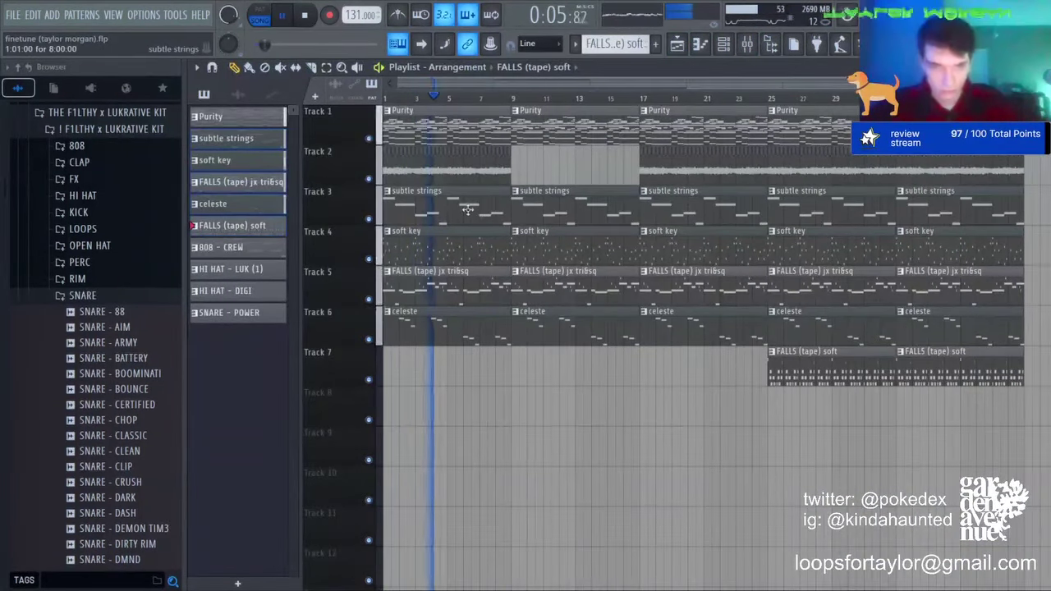
left_click(746, 45)
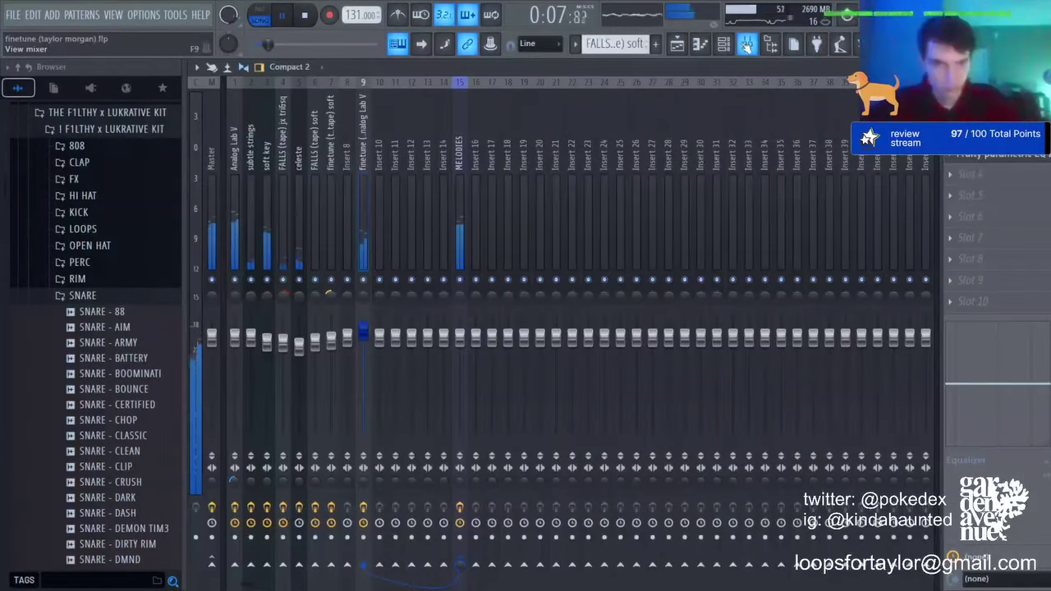
left_click(264, 361)
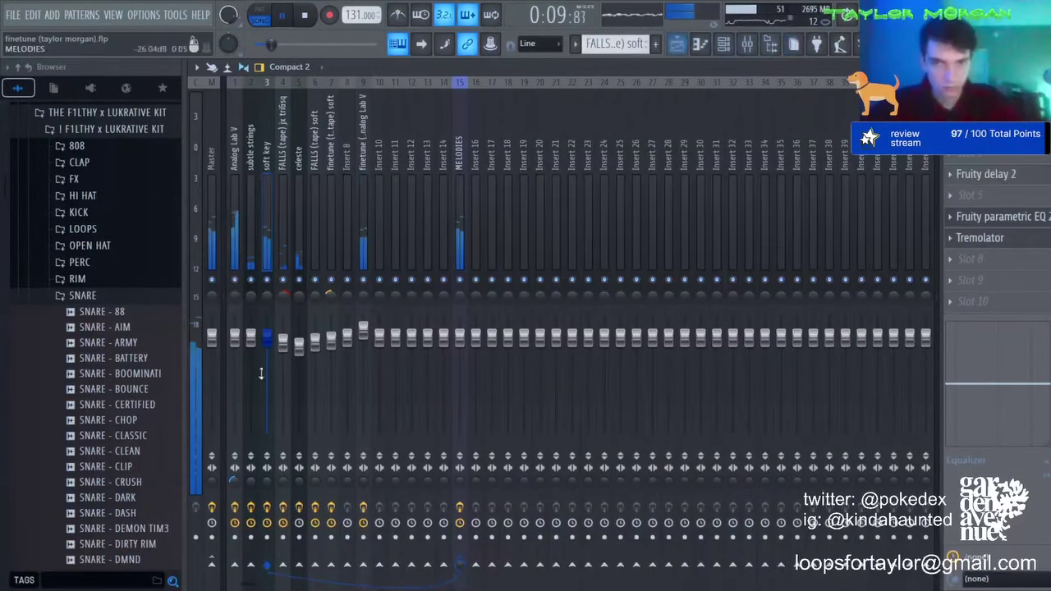
left_click(250, 333)
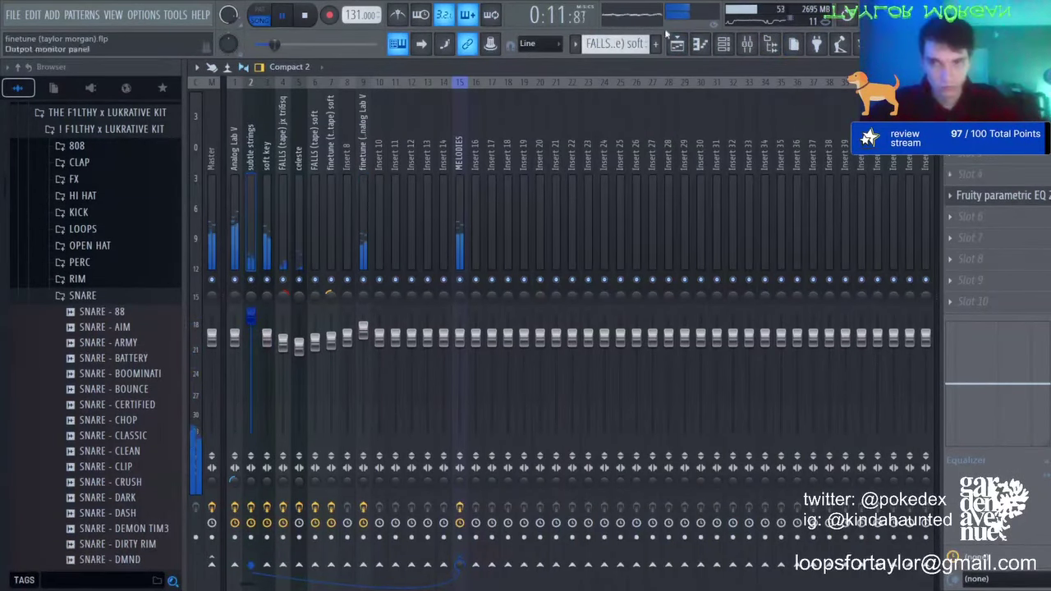
left_click(676, 44)
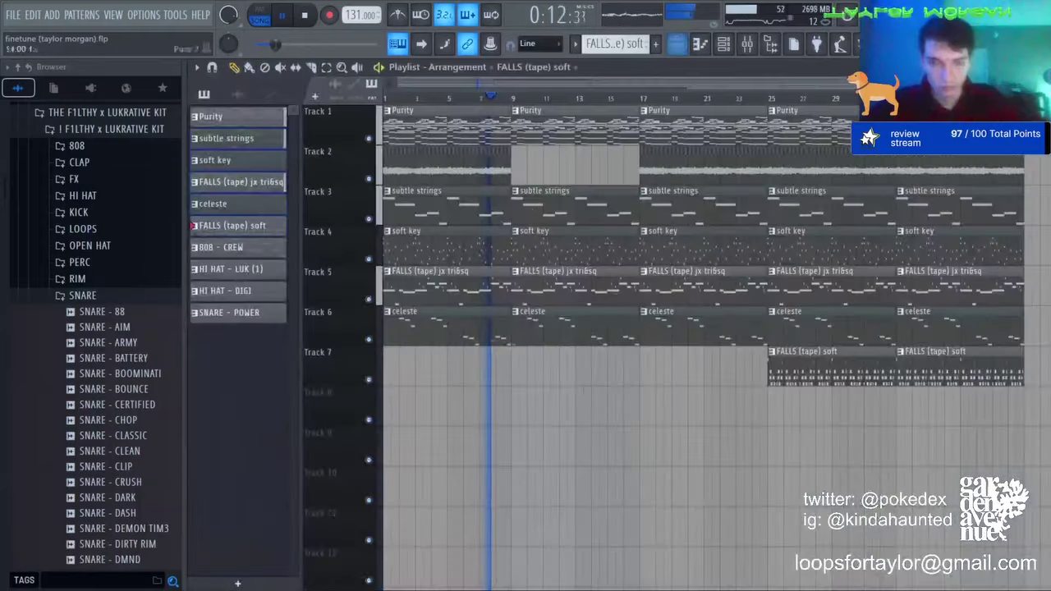
Step: Delete the first FALLS (tape) jx tri&sq clip on Track 5 and check its notes
right_click(490, 290)
double_click(555, 287)
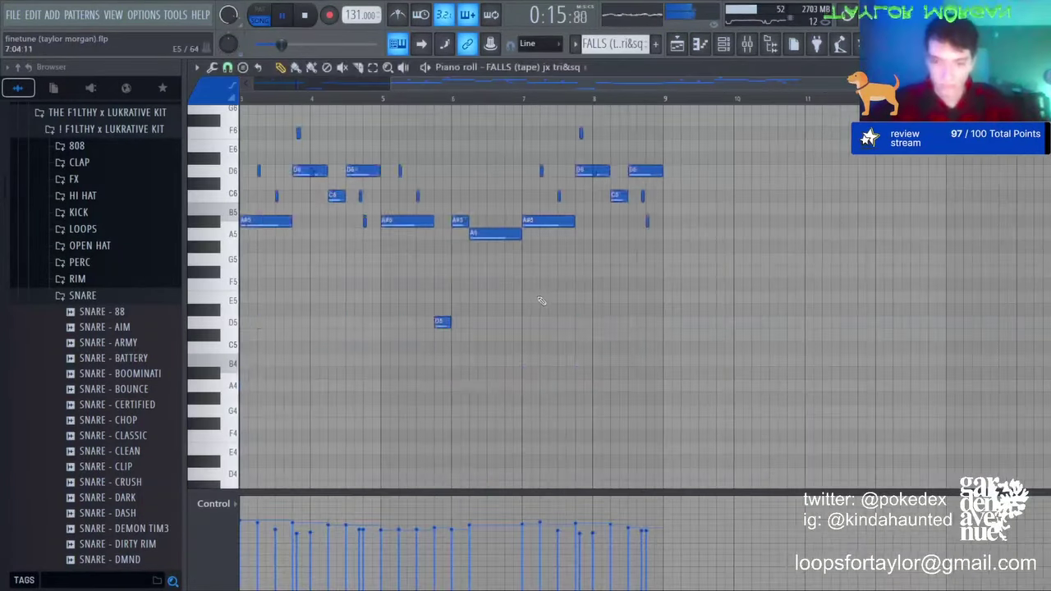
left_click(746, 44)
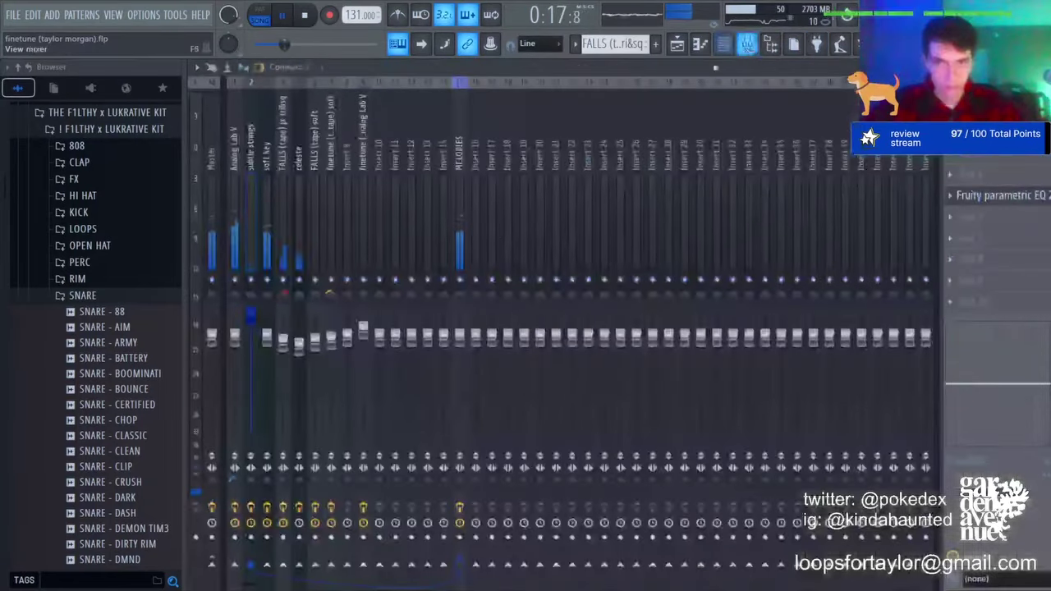
left_click(702, 44)
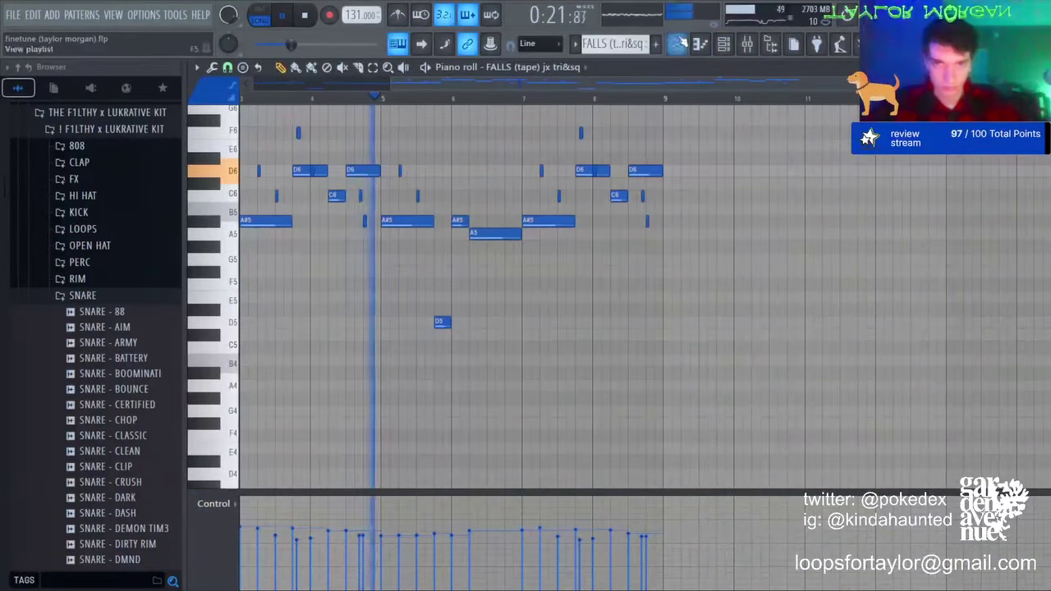
left_click(676, 44)
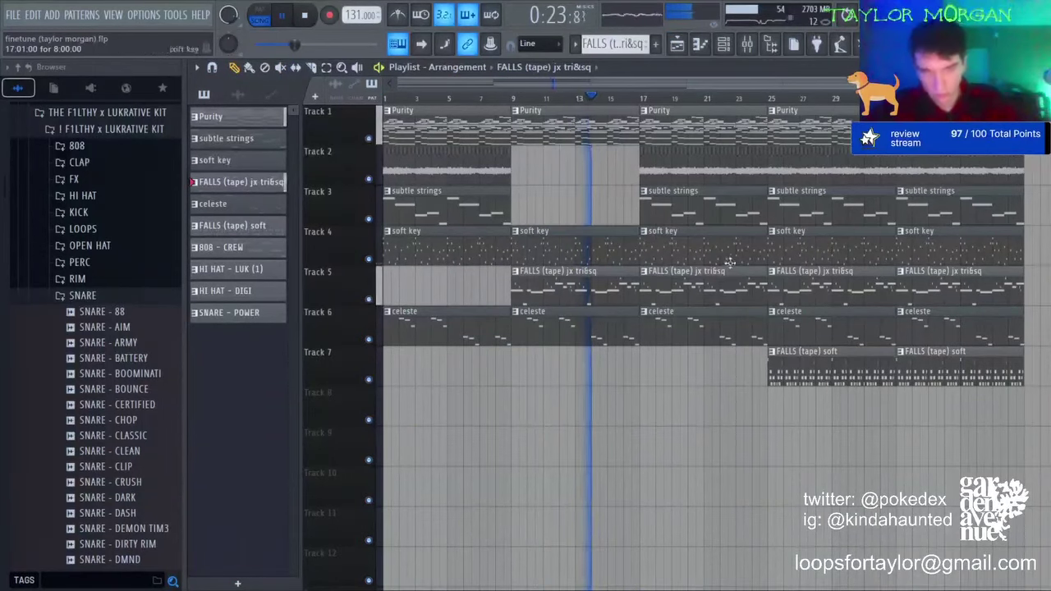
Step: Lower the ValhallaVintageVerb mix on the FALLS (tape) jx tri&sq insert to about 58%
left_click(746, 44)
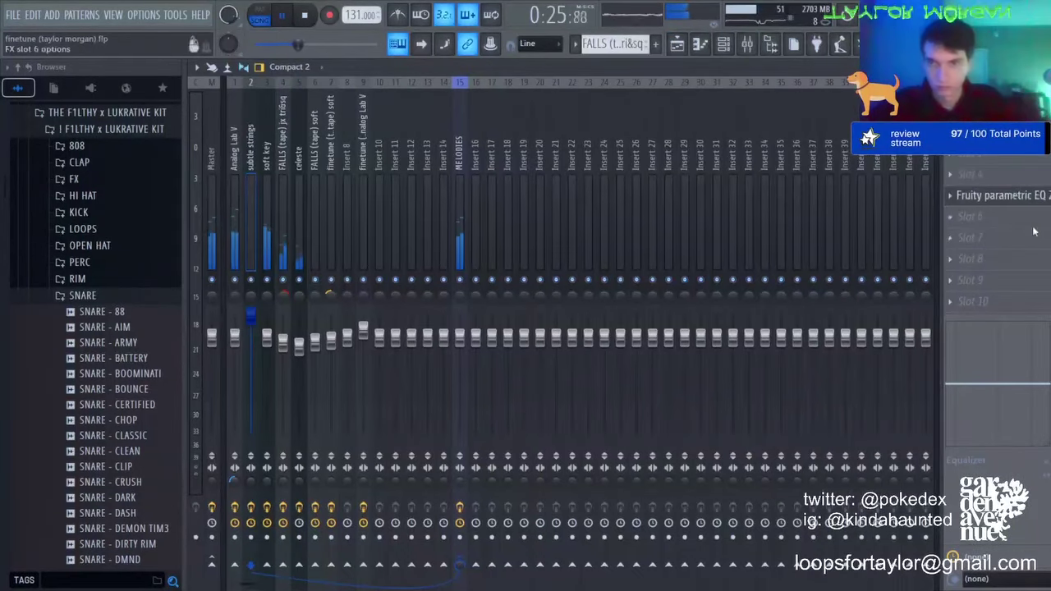
left_click(283, 160)
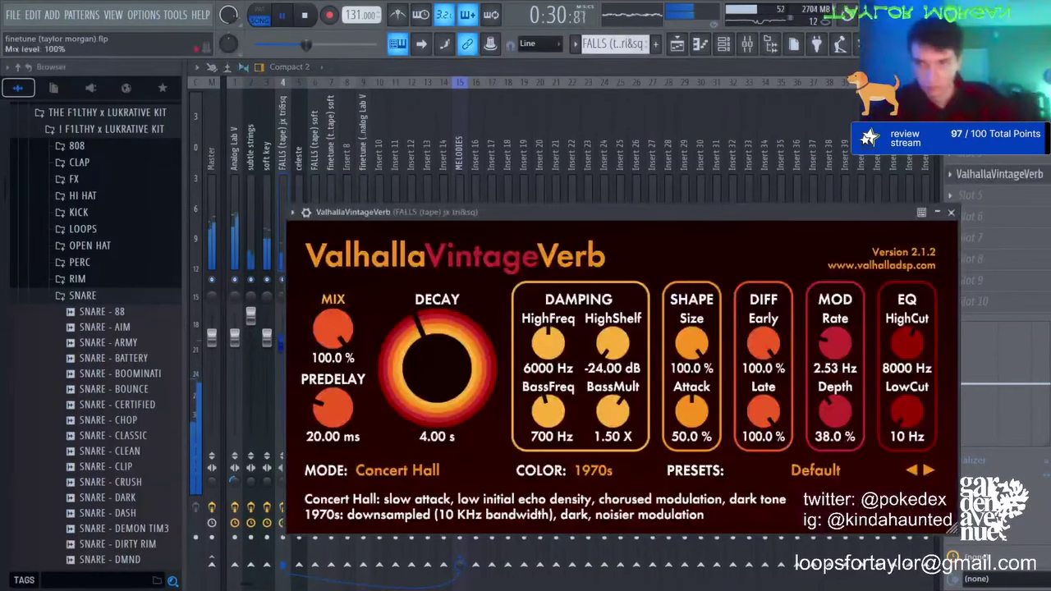
left_click_drag(1048, 174, 1048, 205)
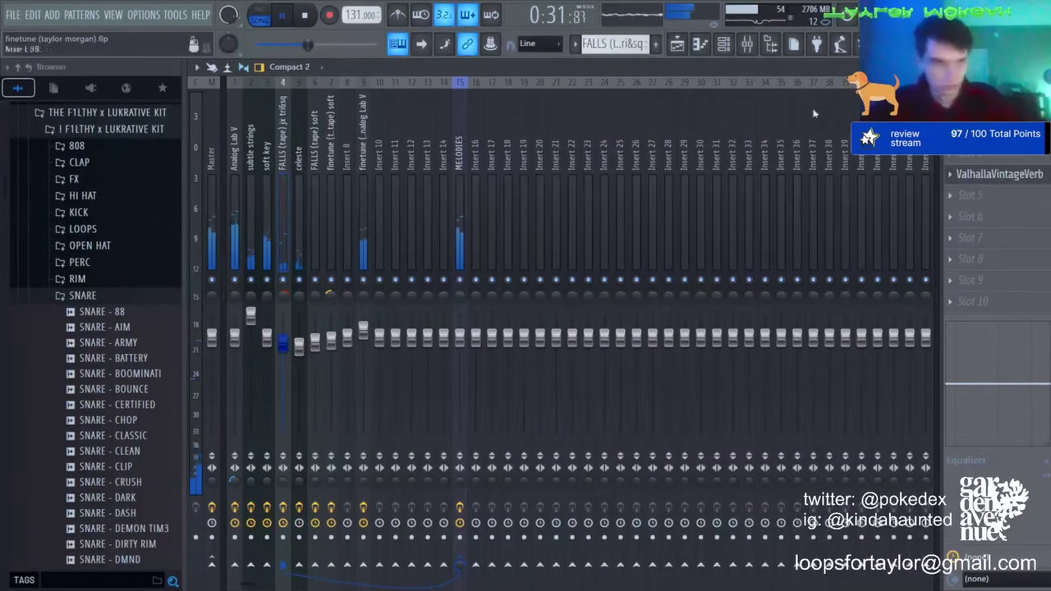
left_click(678, 45)
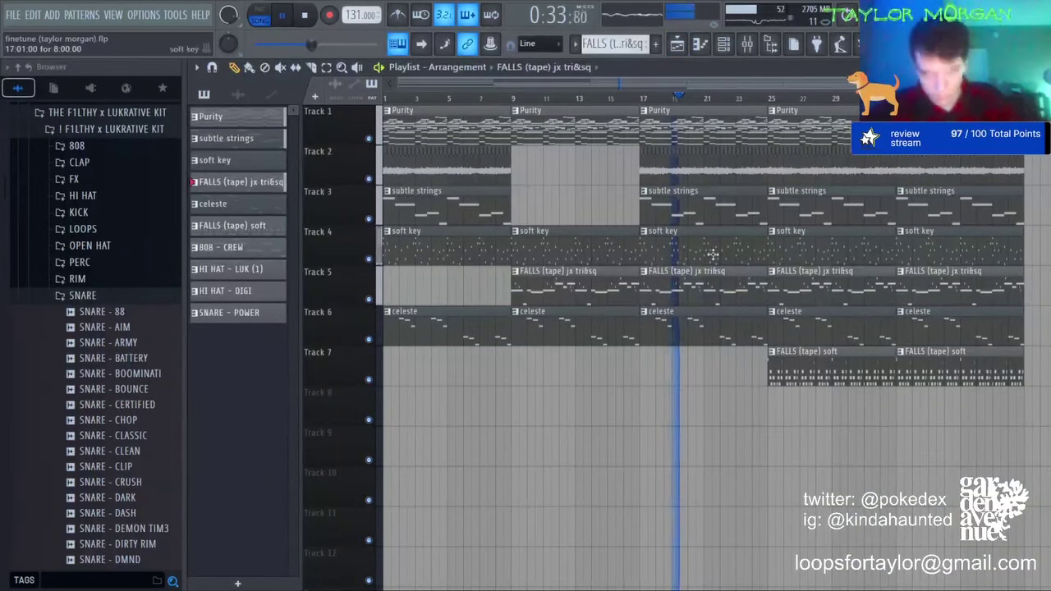
Step: Delete the celeste clips at bars 9–17 and 25–33, plus the subtle strings and Purity clips at bar 25
right_click(828, 330)
right_click(526, 336)
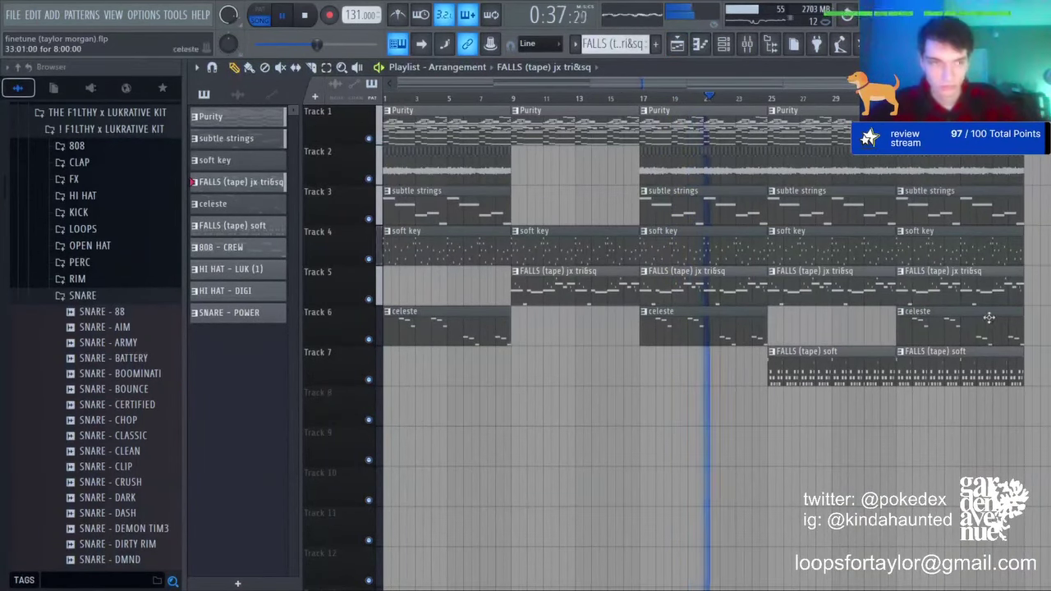
right_click(805, 209)
right_click(808, 123)
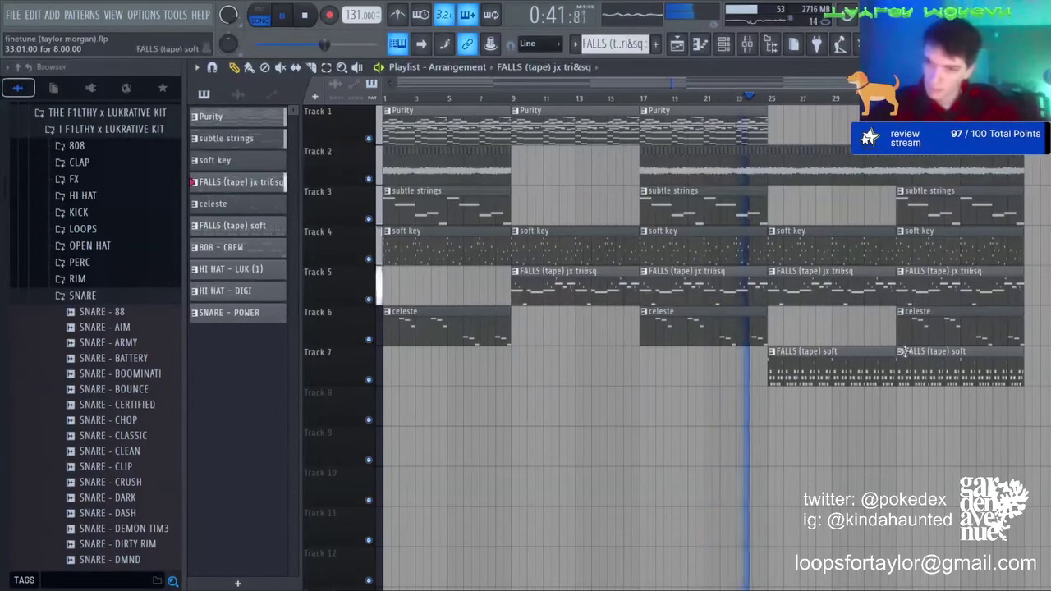
Step: Make the second FALLS (tape) soft clip a separate 'FALLS (tape) soft #2' pattern and view its notes
left_click(901, 352)
left_click(928, 432)
double_click(926, 368)
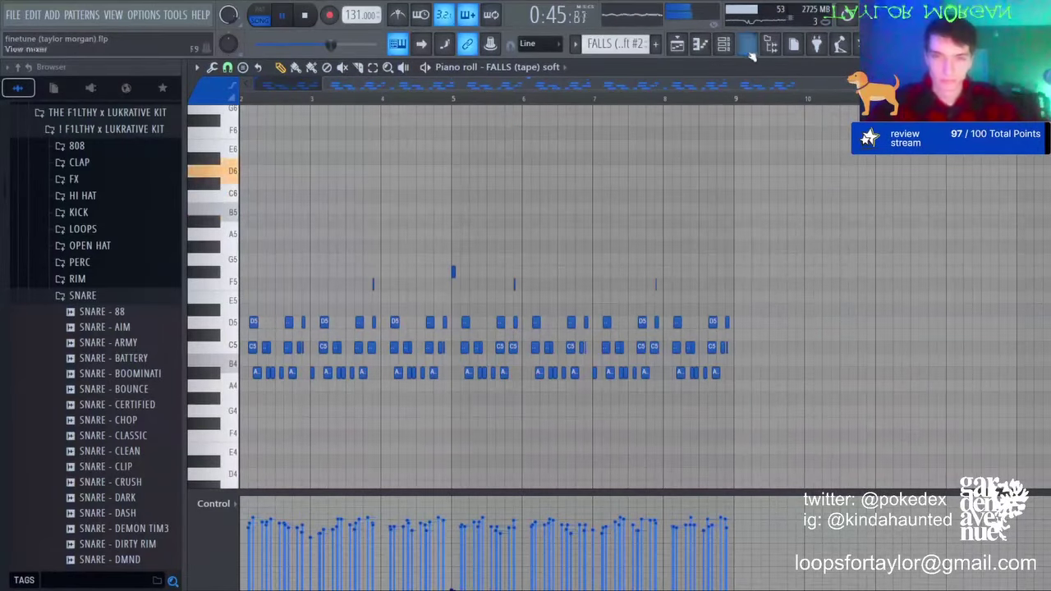
left_click(686, 46)
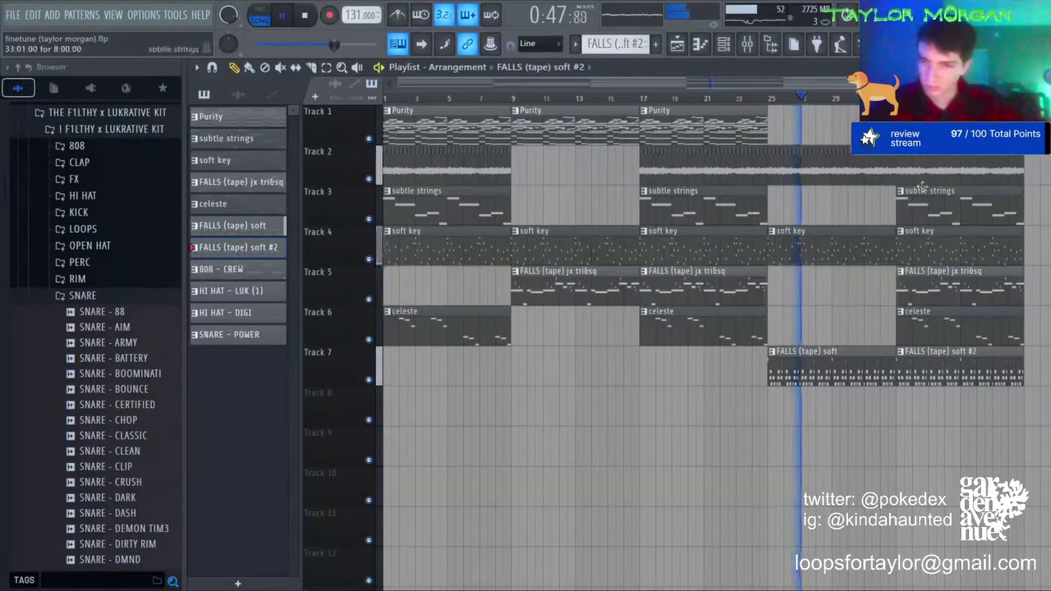
Step: Place a Purity clip at bar 25, trim Track 2 audio to bar 33, and remove the bar-33 clips
left_click(722, 124)
left_click(777, 129)
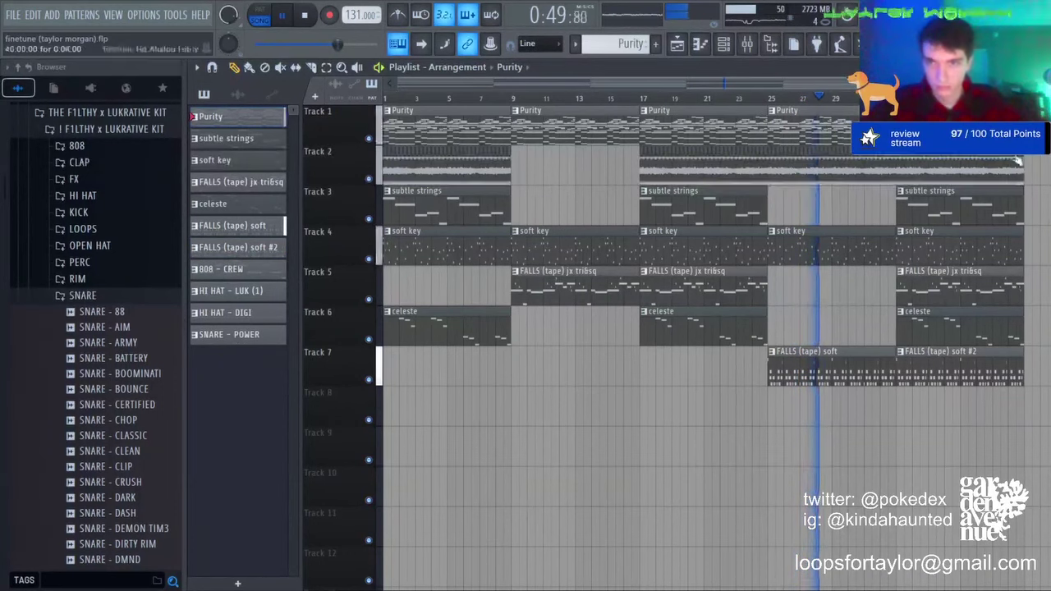
left_click_drag(1021, 173, 895, 174)
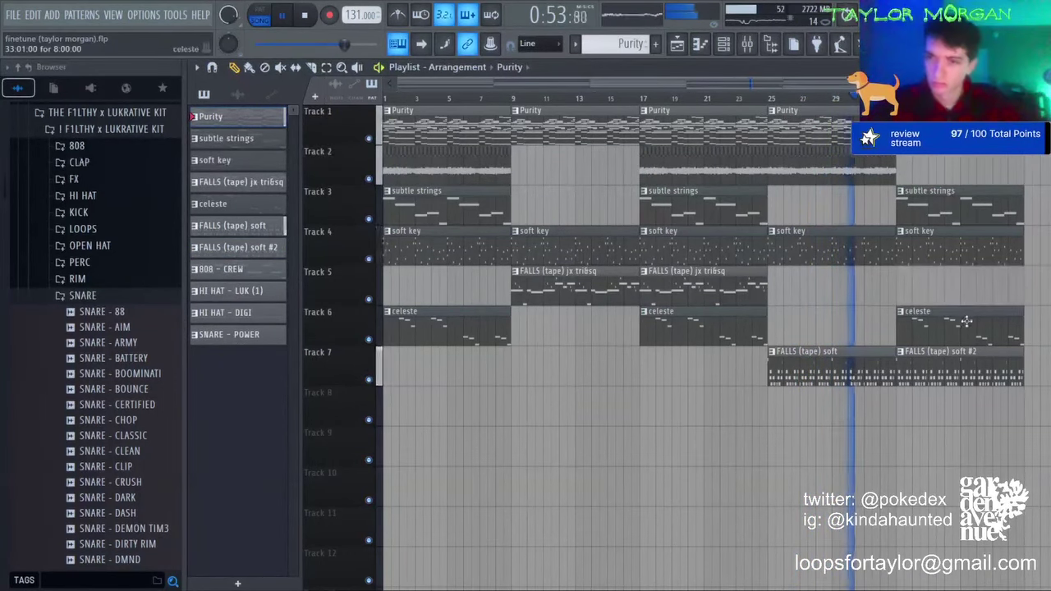
right_click(982, 339)
right_click(944, 209)
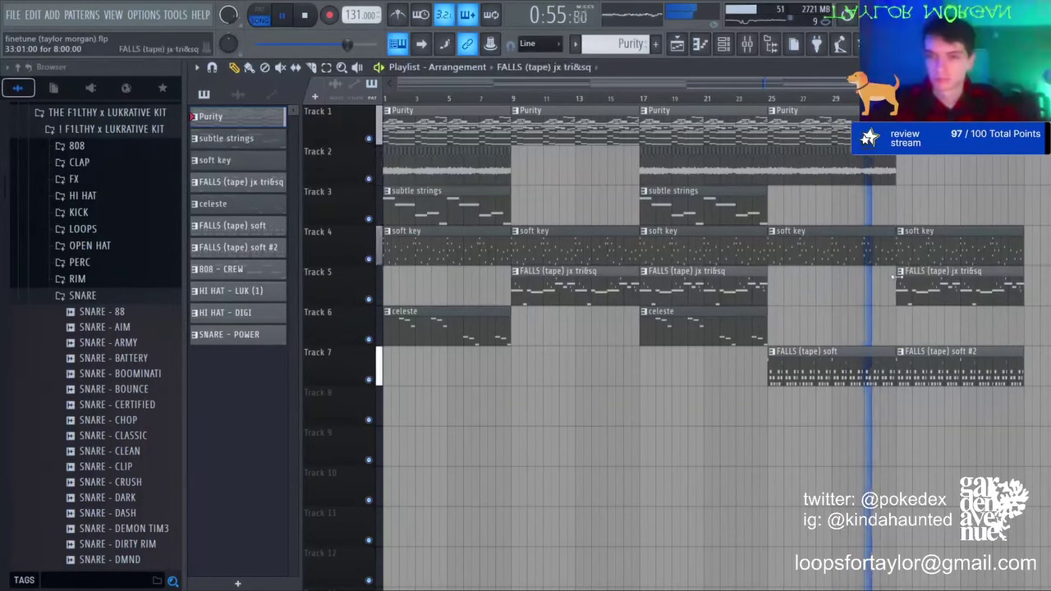
Step: Review the notes of the last FALLS (tape) jx tri&sq clip and the FALLS (tape) soft clip
double_click(937, 282)
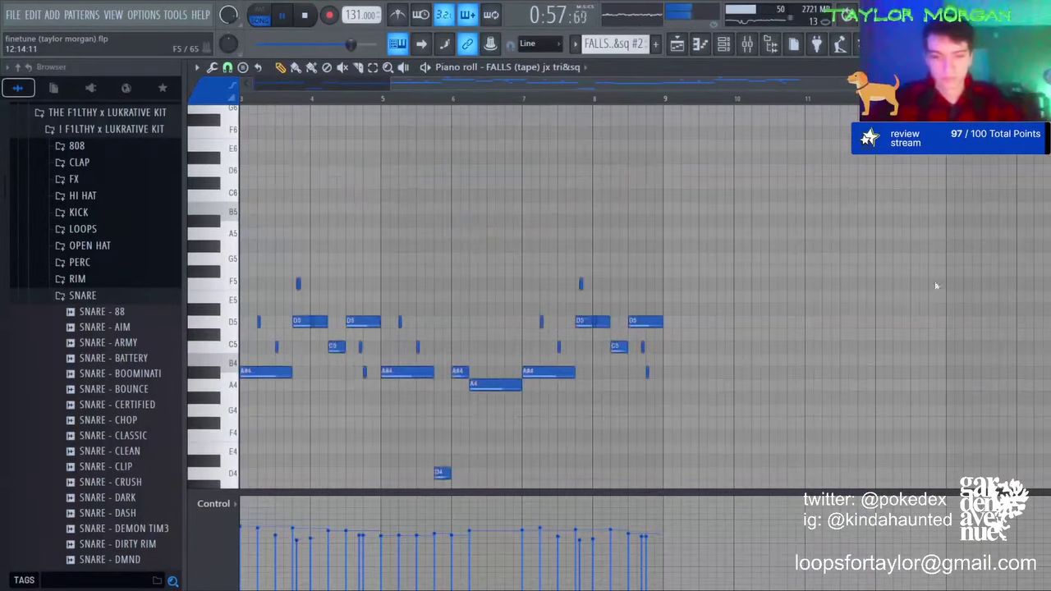
key("ctrl+d")
scroll(644, 123, "down", 1)
left_click(675, 47)
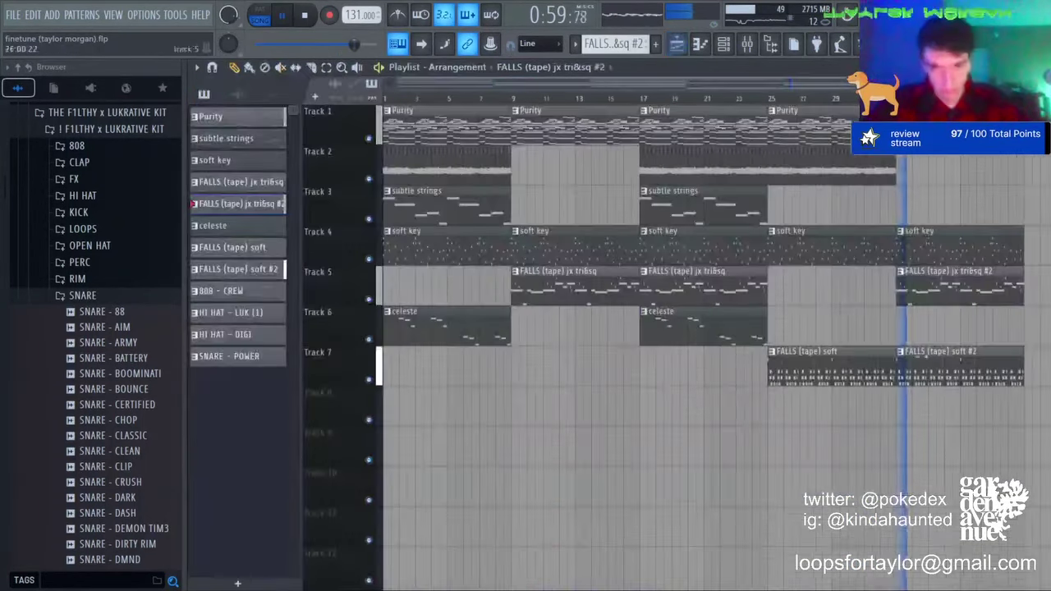
double_click(913, 376)
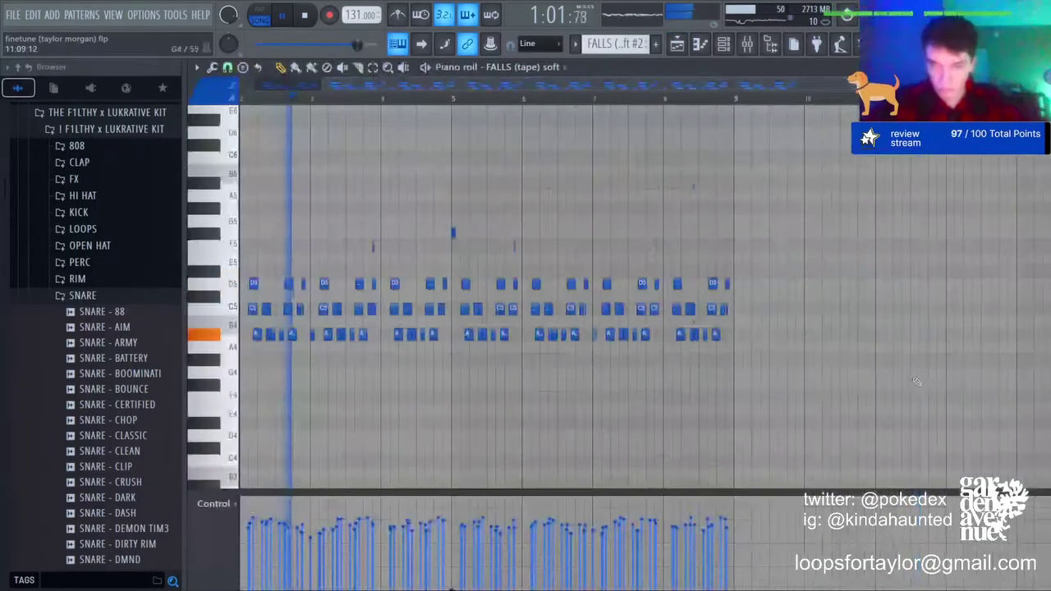
key("ctrl+a")
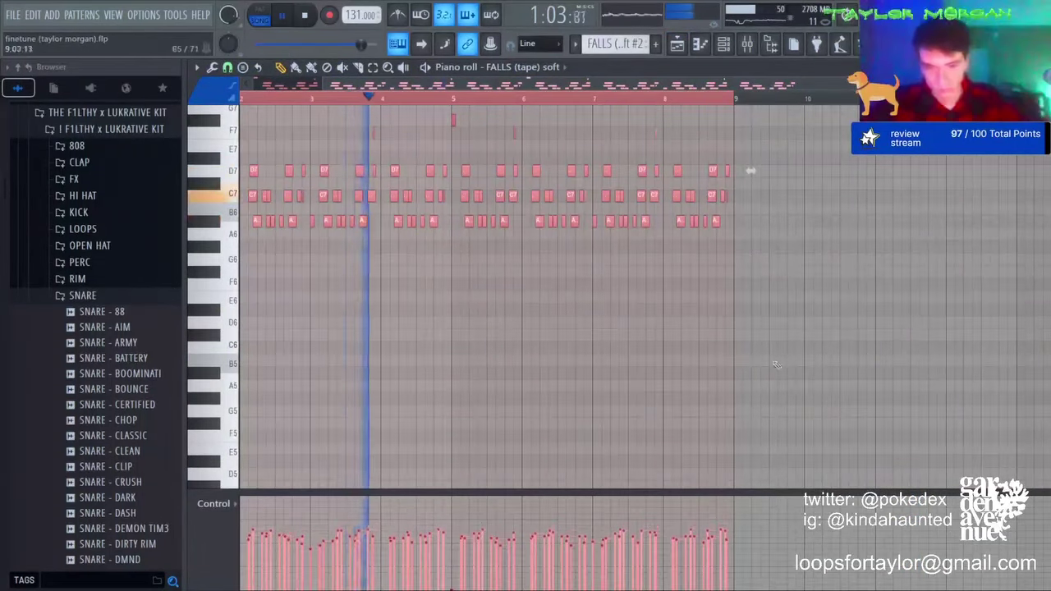
key("ctrl+d")
left_click(674, 48)
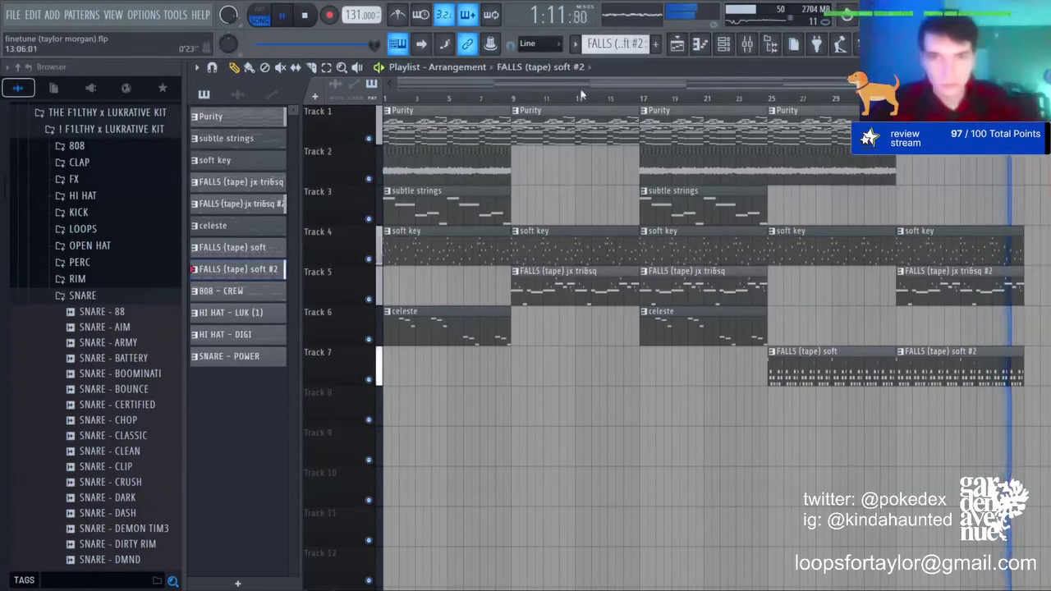
Step: Transpose all FALLS (tape) soft #2 notes down two octaves
double_click(847, 374)
key("ctrl+Down")
key("ctrl+Down")
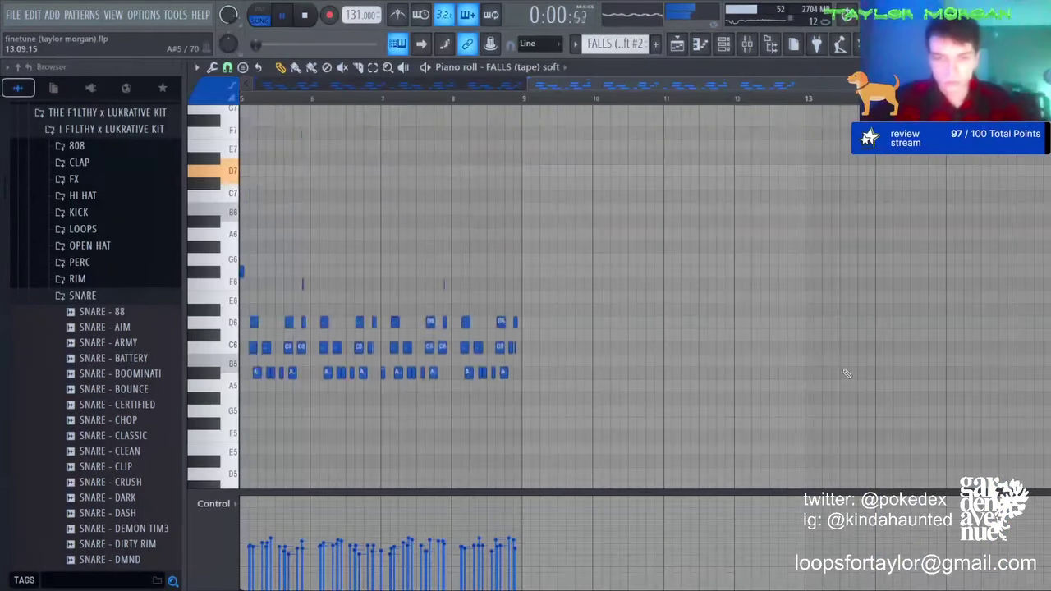
key("ctrl+a")
scroll(754, 217, "up", 4)
key("ctrl+d")
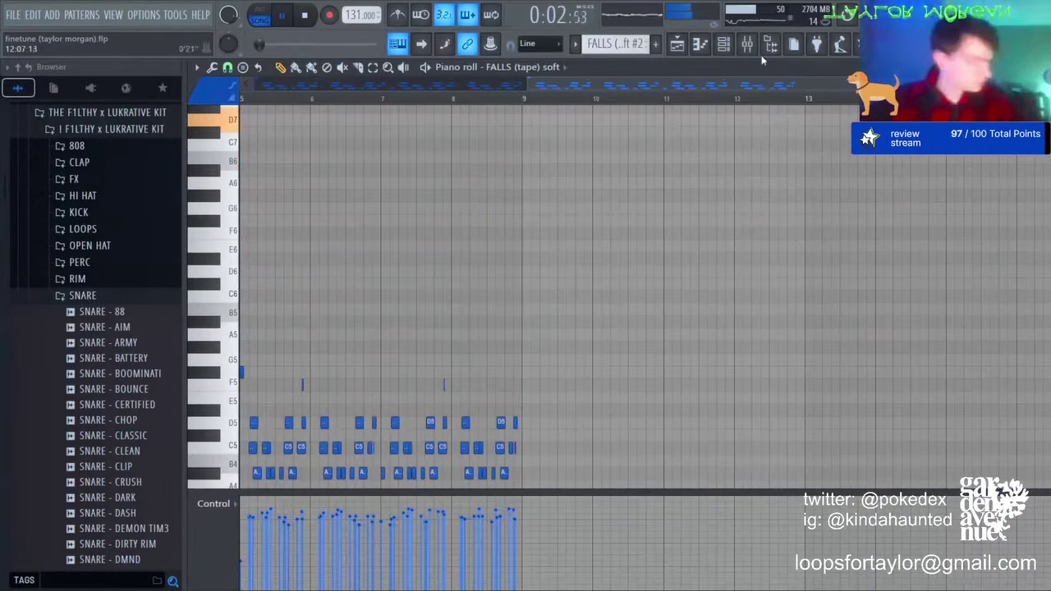
left_click(681, 53)
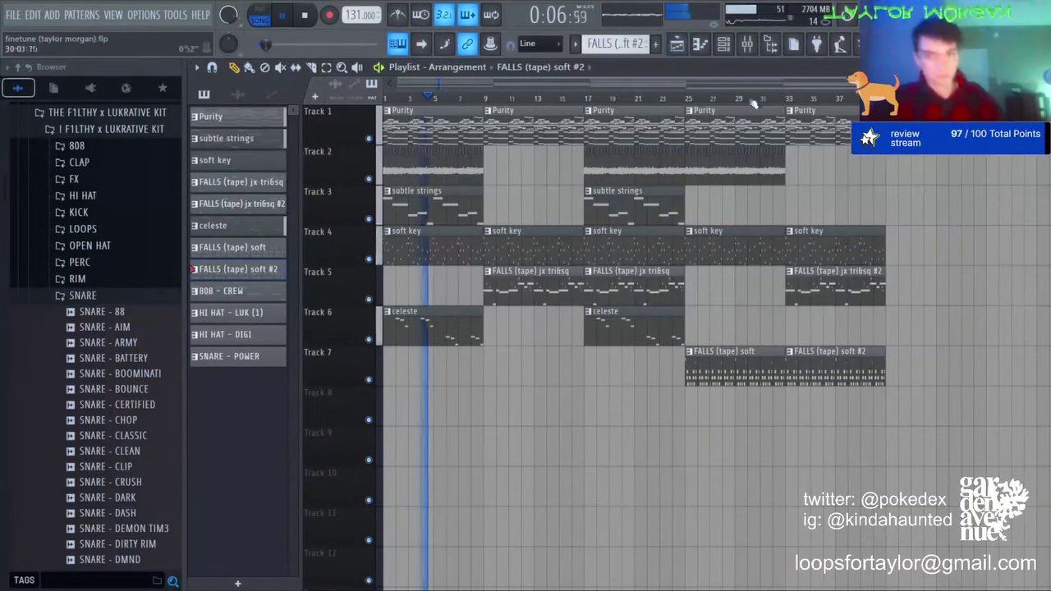
Step: Place the four drum patterns on Tracks 9–12 from bar 9, repeat to bar 41, and trim hi-hats and a gap at bar 25
left_click(266, 292)
left_click(253, 359, "shift")
left_click_drag(253, 359, 484, 429)
scroll(525, 460, "down", 2)
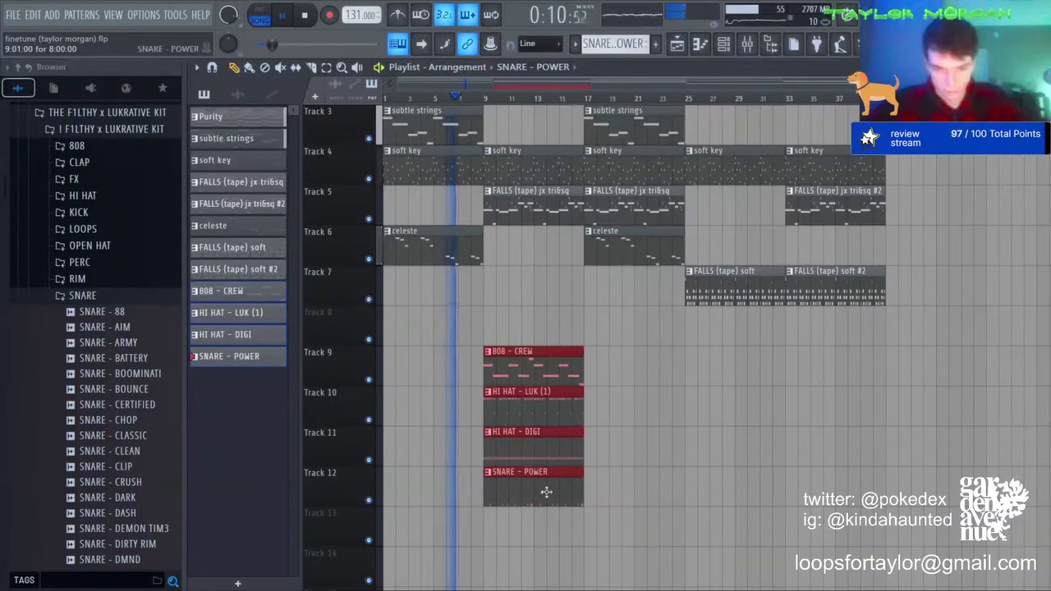
key("ctrl+b")
key("ctrl+b")
key("ctrl+b")
key("ctrl+d")
right_click(522, 453)
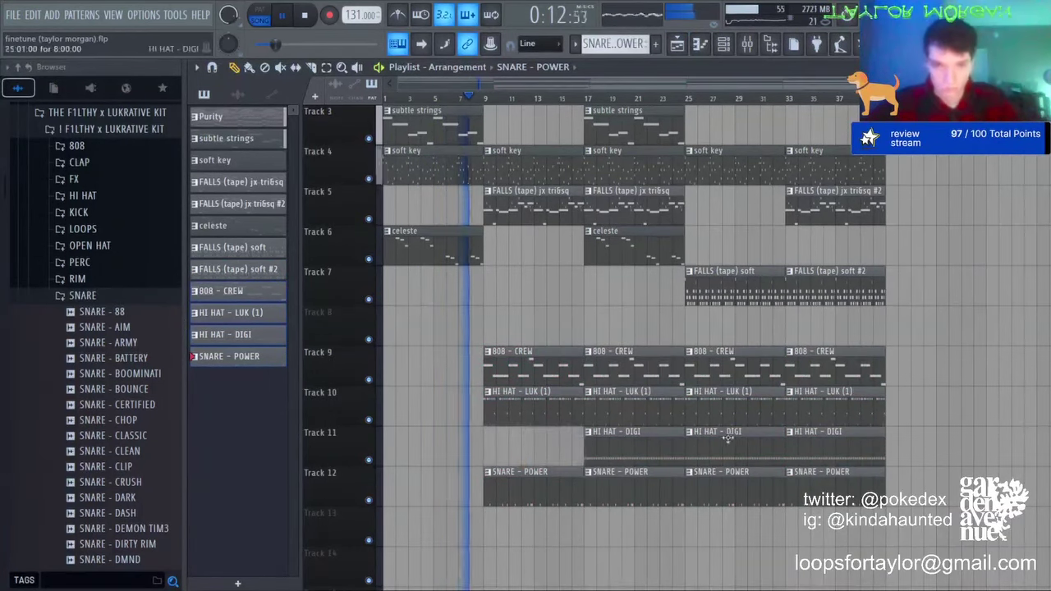
right_click(727, 438)
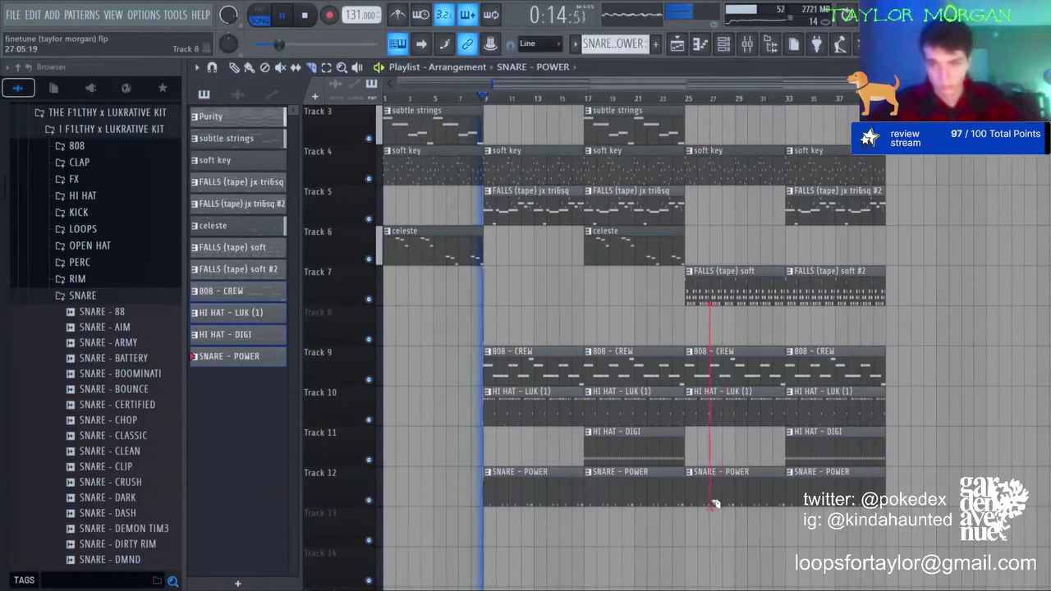
left_click_drag(714, 504, 712, 503)
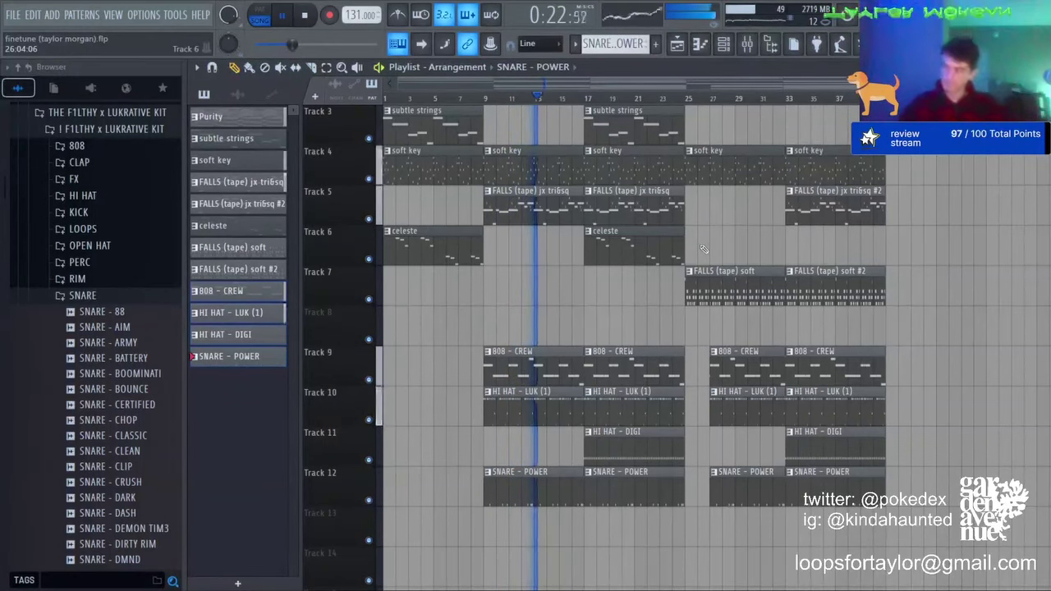
Step: Delete the early subtle strings and Purity clips and shift every clip left to start at bar 1
scroll(703, 249, "up", 2)
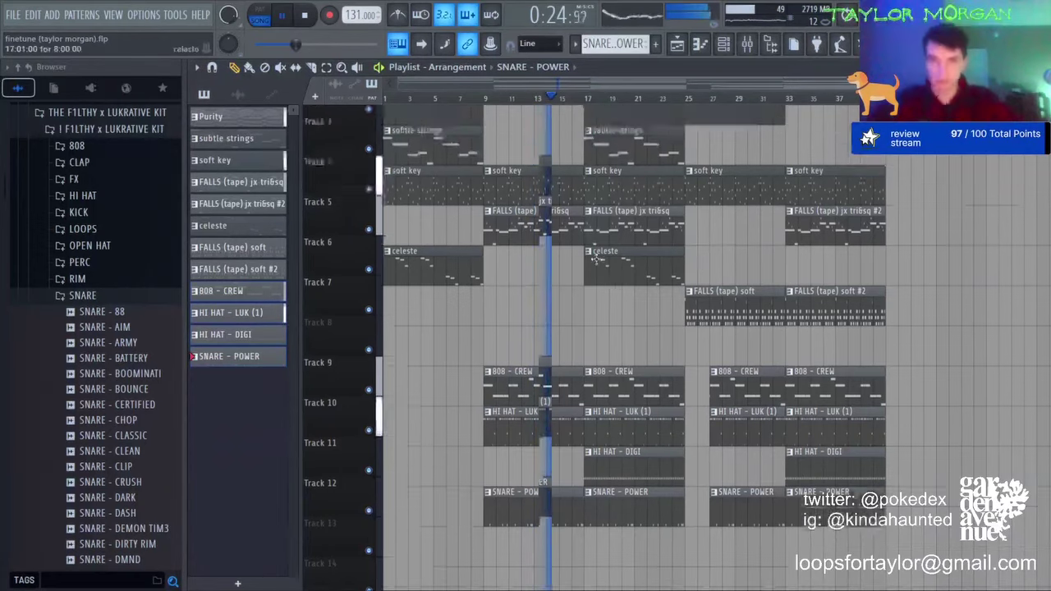
right_click(442, 212)
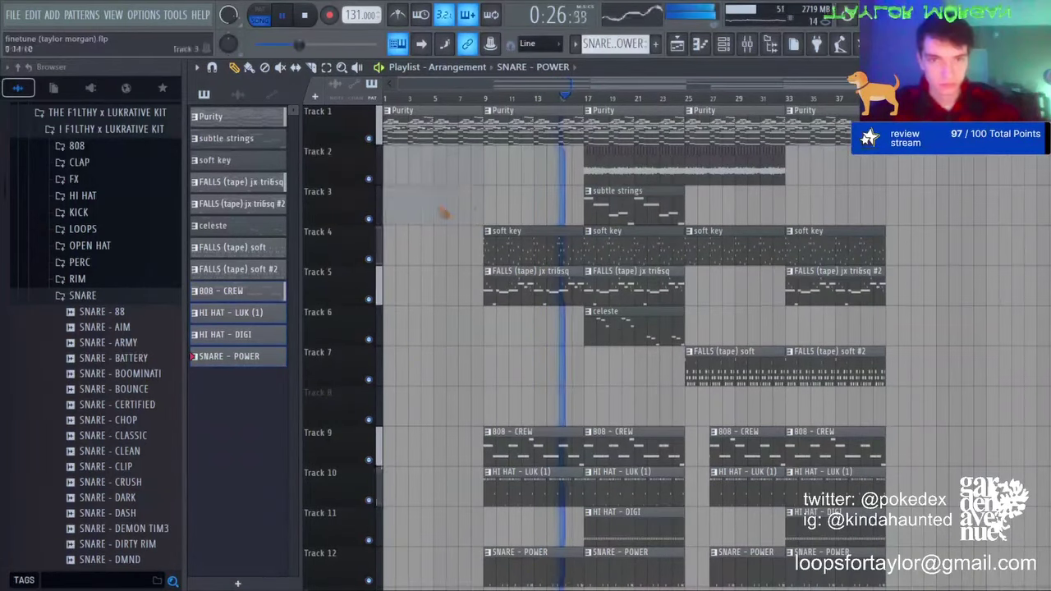
right_click(454, 133)
double_click(336, 71)
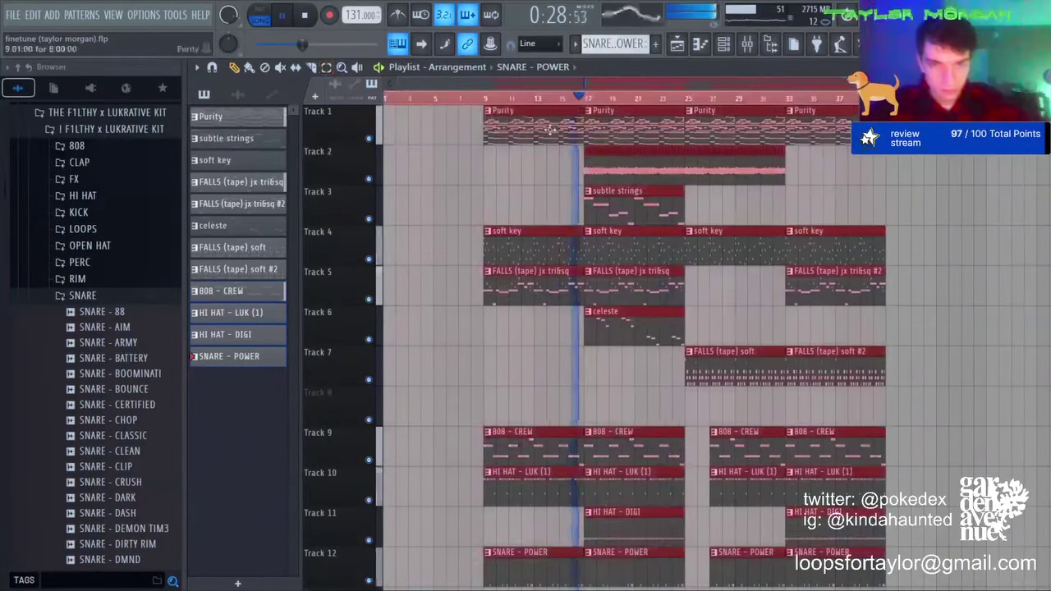
left_click_drag(549, 126, 448, 126)
double_click(335, 71)
key("space")
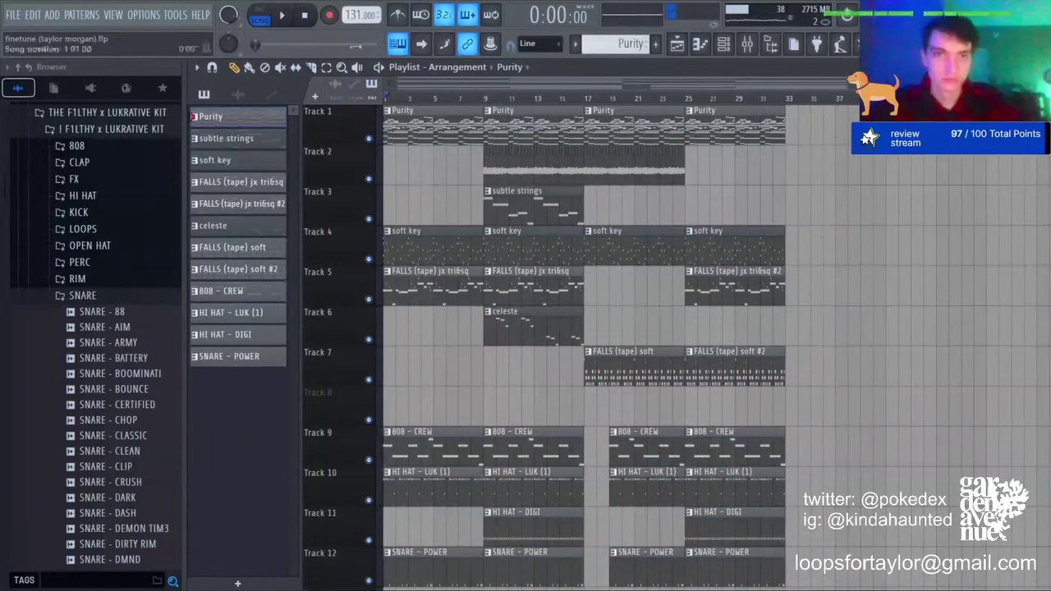
Step: Duplicate the Track 2 audio clip into bars 1–9 and play the song
left_click_drag(585, 172, 301, 164)
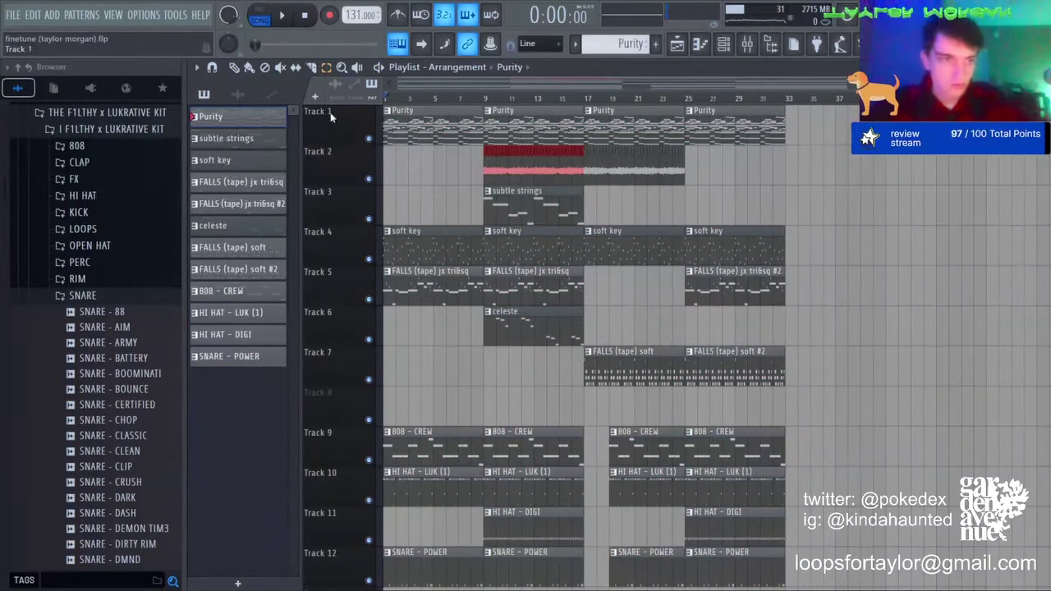
key("ctrl+v")
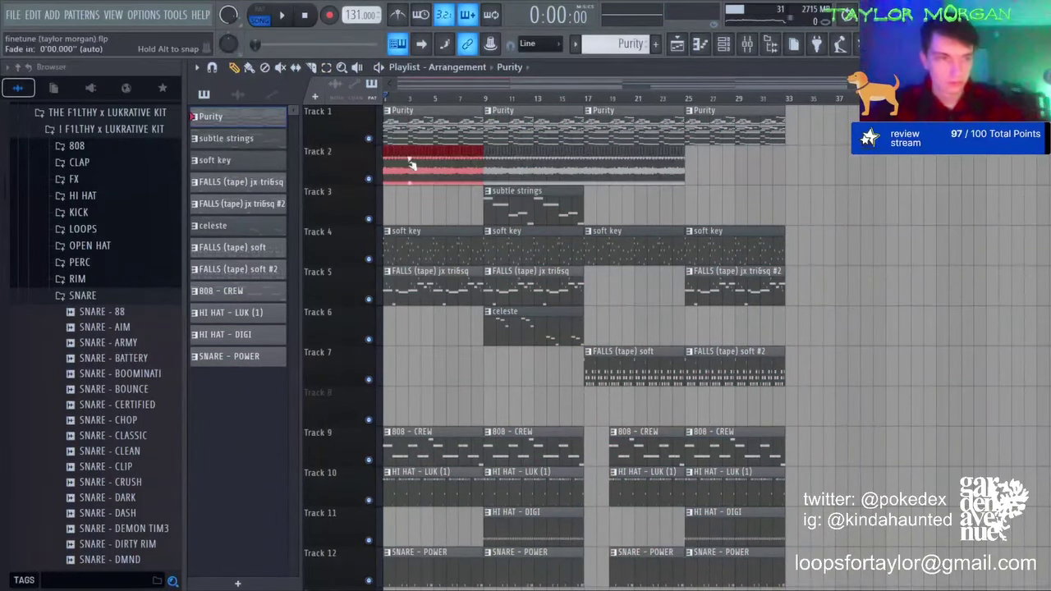
key("ctrl+d")
key("space")
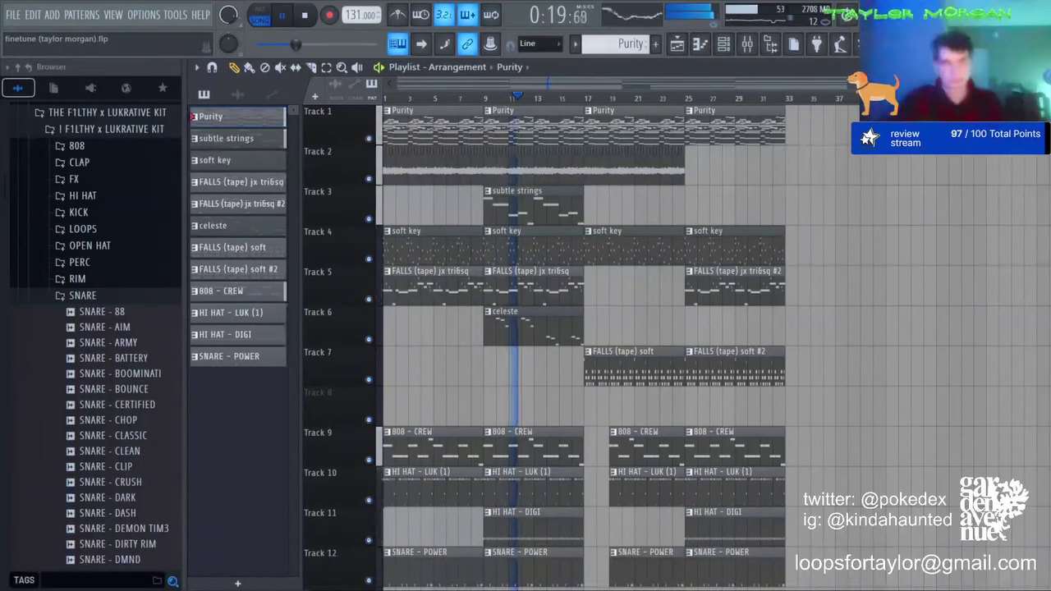
Step: Show the 808 - CREW channel's volume envelope from the channel rack
key("F6")
left_click(304, 282)
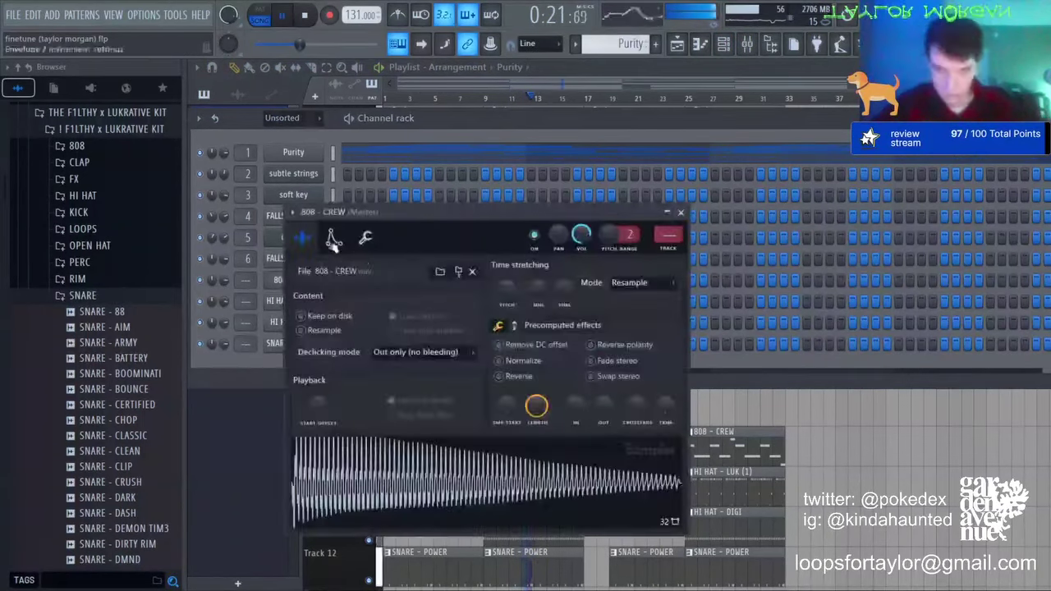
left_click(333, 238)
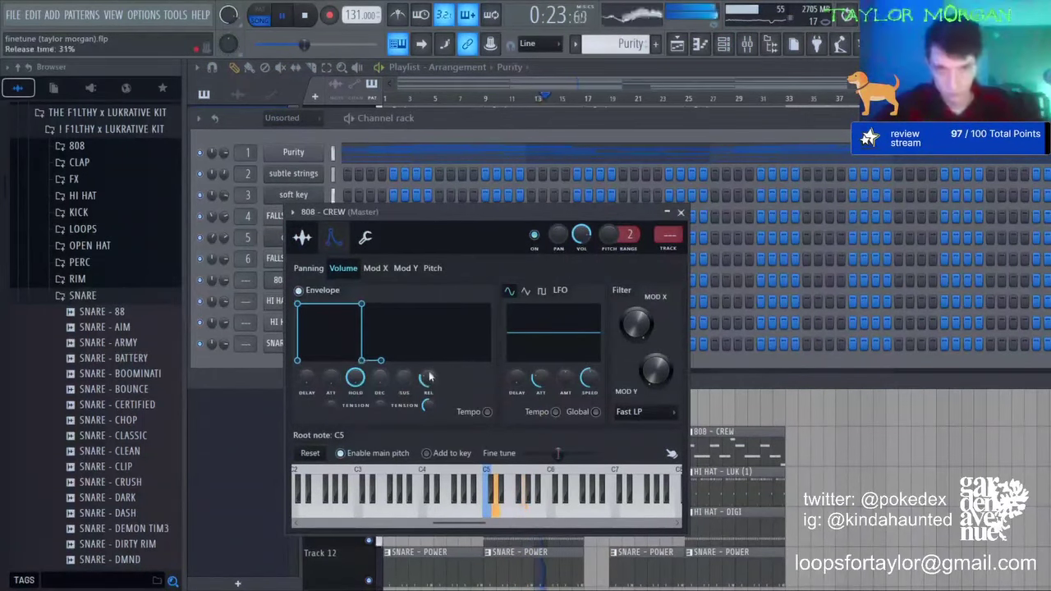
left_click(275, 361)
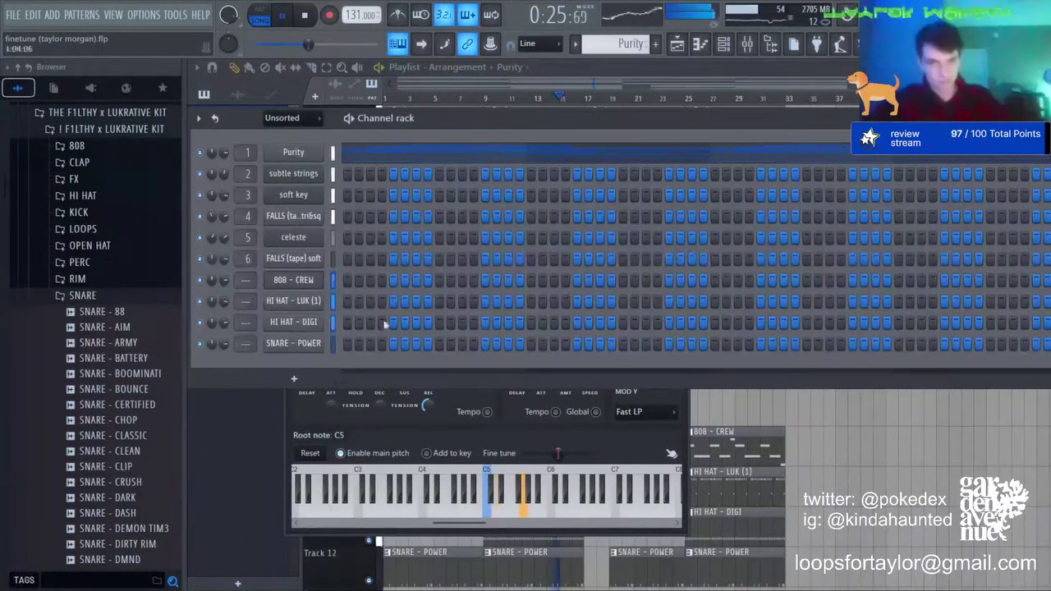
Step: In the mixer, select the HI HAT - LUK, SNARE - POWER and HI HAT - DIGI inserts
left_click(749, 42)
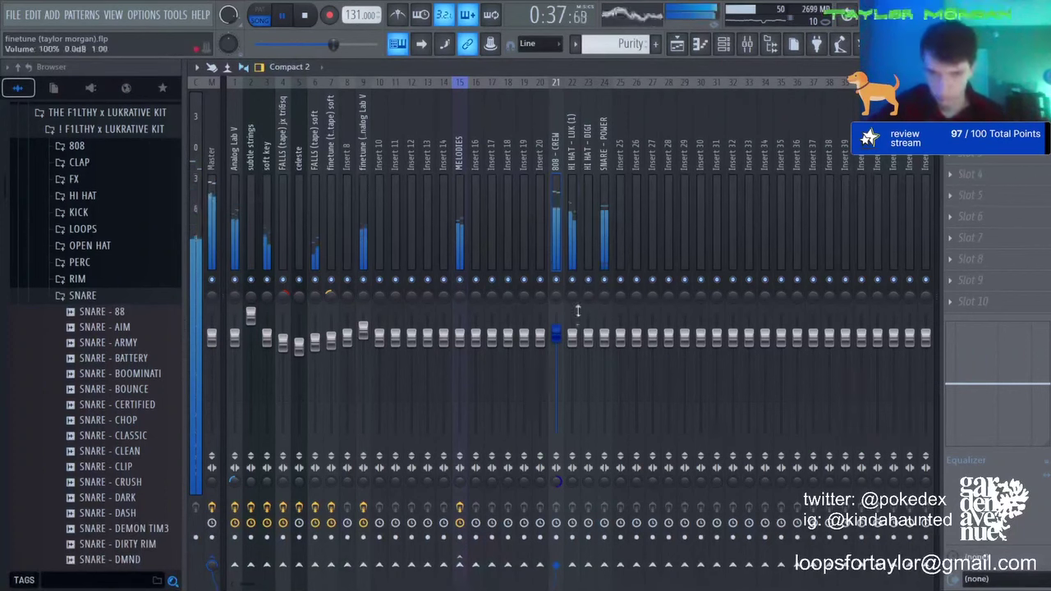
left_click(578, 310)
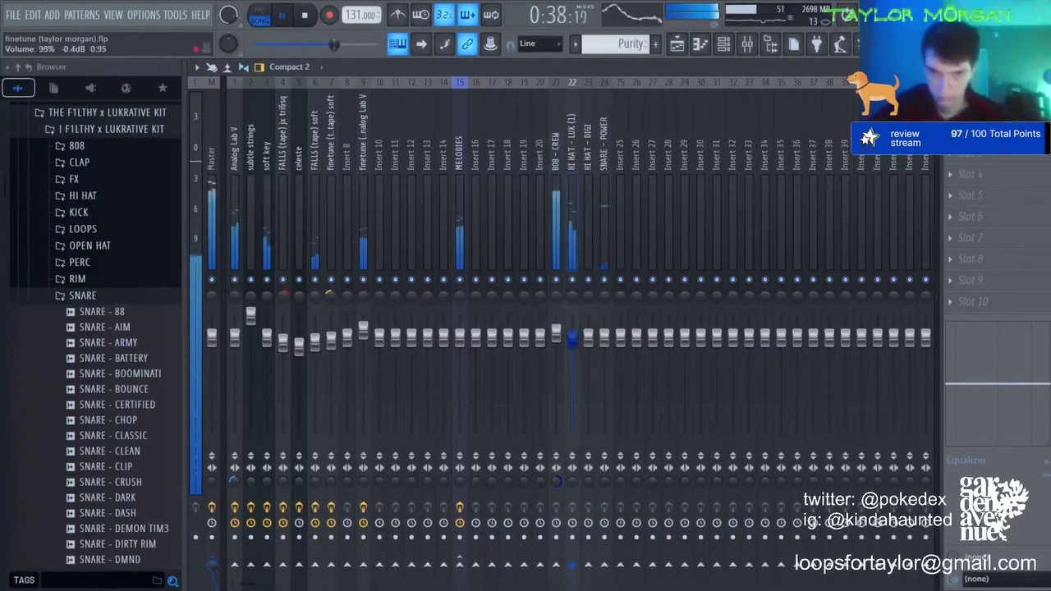
left_click(605, 194)
left_click(588, 340)
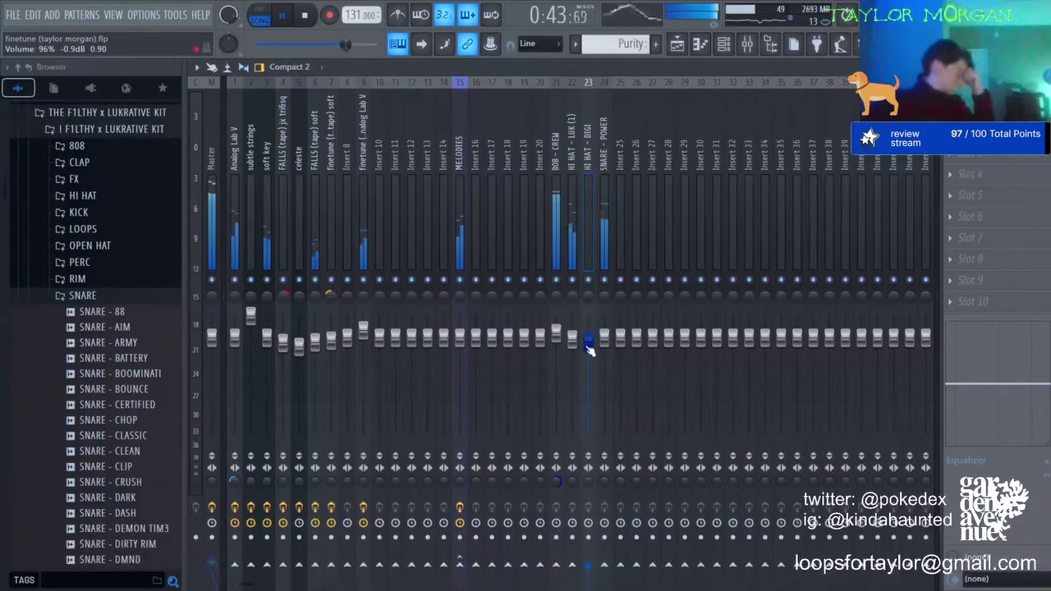
Step: In the SNARE - POWER pattern, add two G4 hits near bars 4 and 8 and remove a stray C5 note
key("F7")
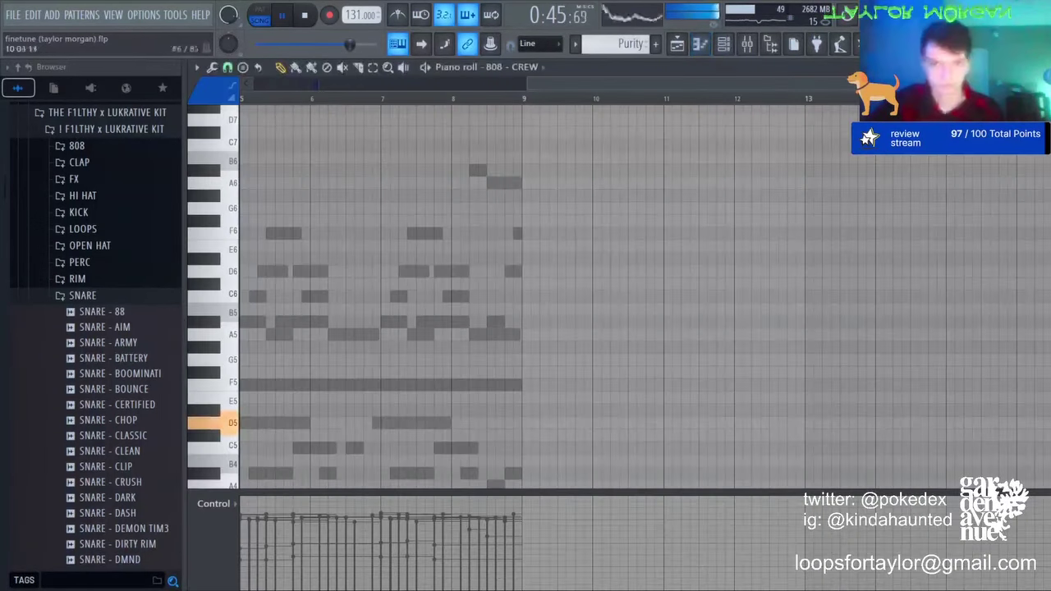
scroll(539, 71, "up", 1)
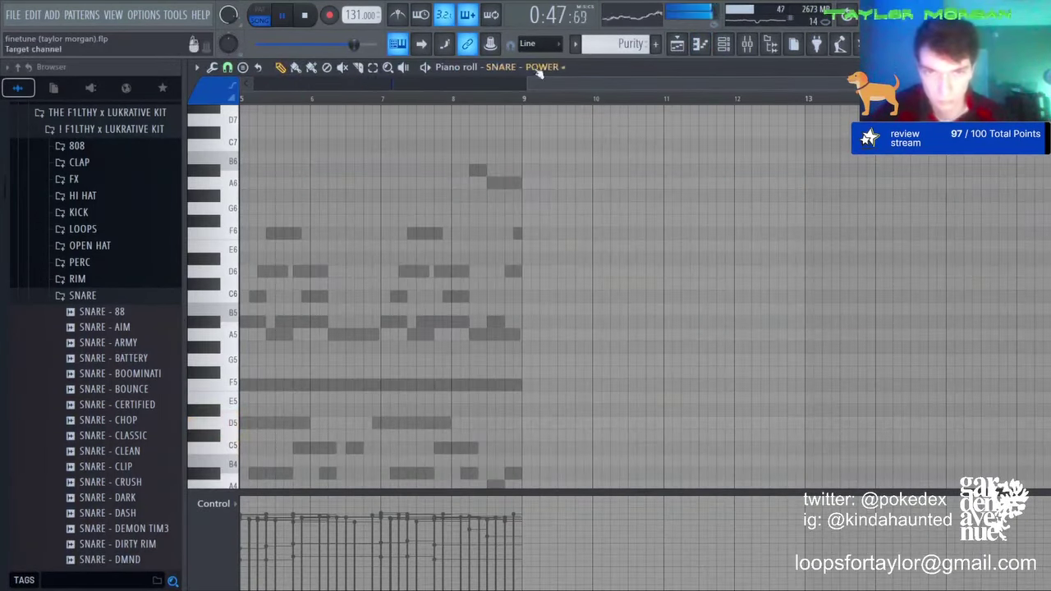
key("KP_Add")
key("KP_Add")
scroll(591, 431, "down", 2)
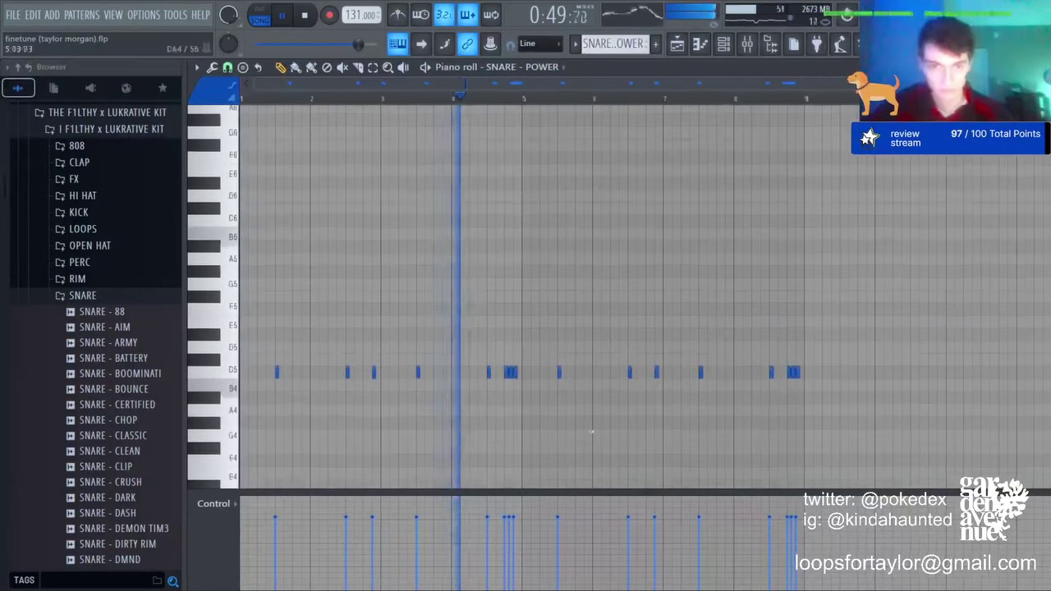
left_click(745, 372)
left_click(462, 372)
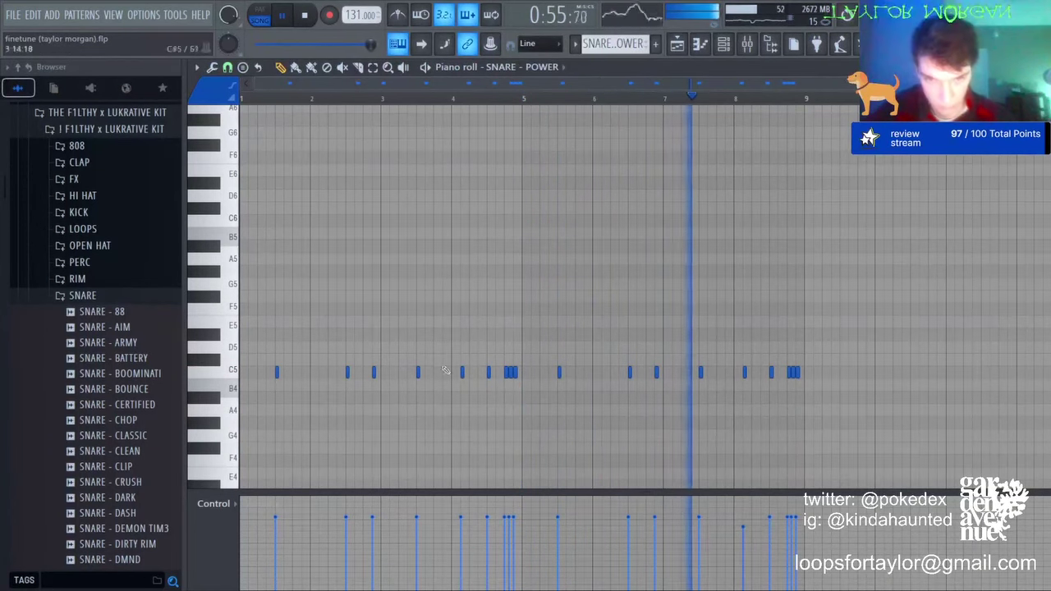
left_click_drag(745, 376, 743, 421)
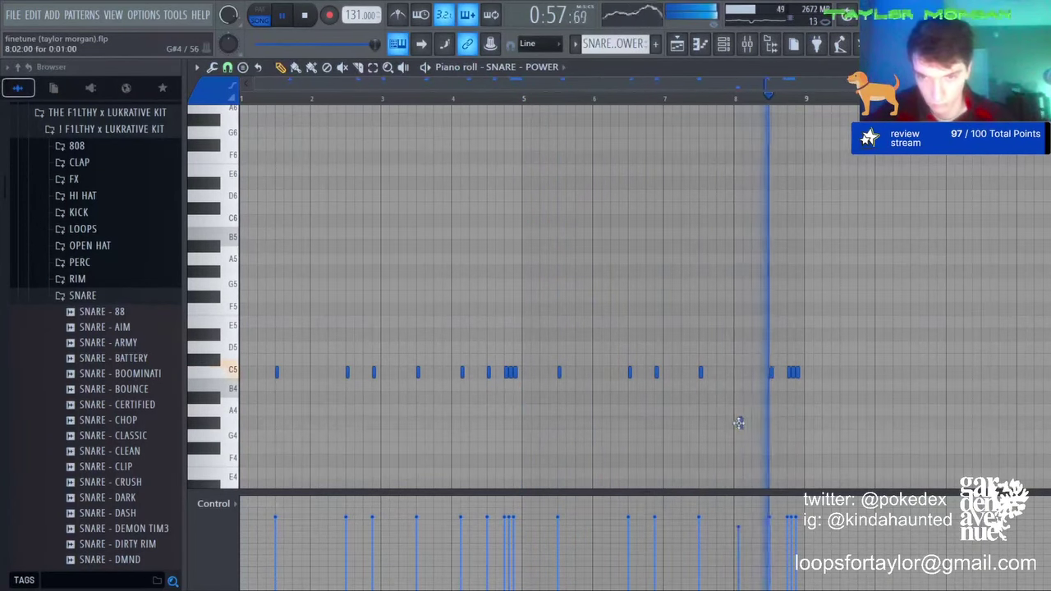
right_click(462, 372)
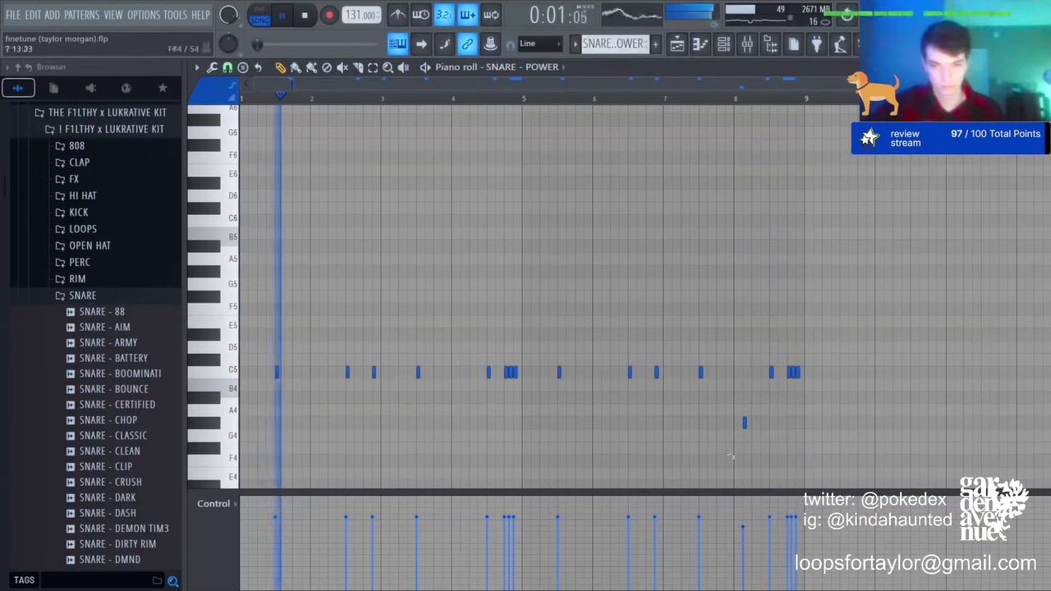
left_click(463, 423)
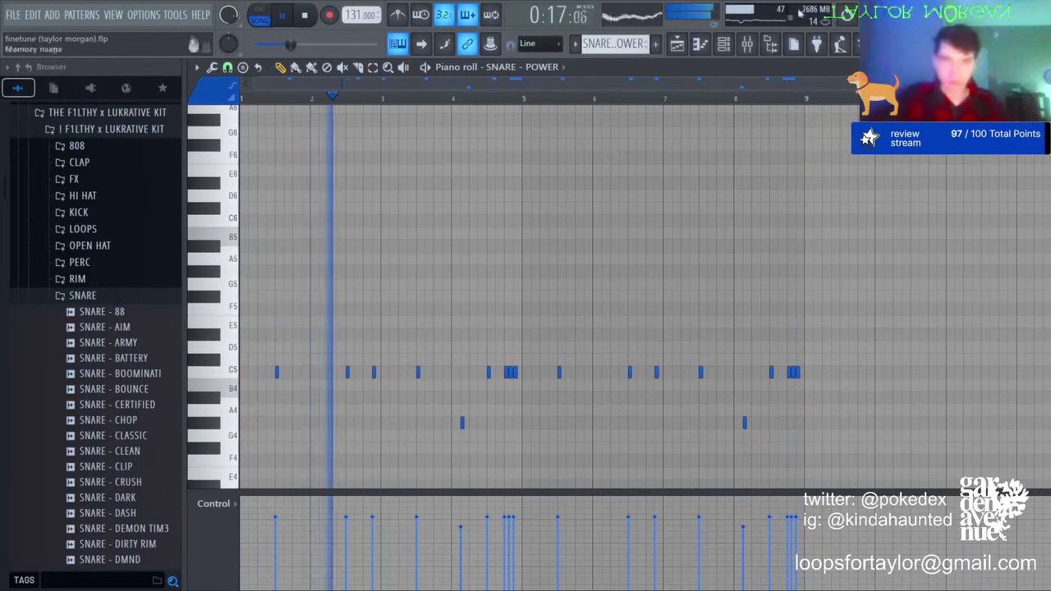
left_click(676, 43)
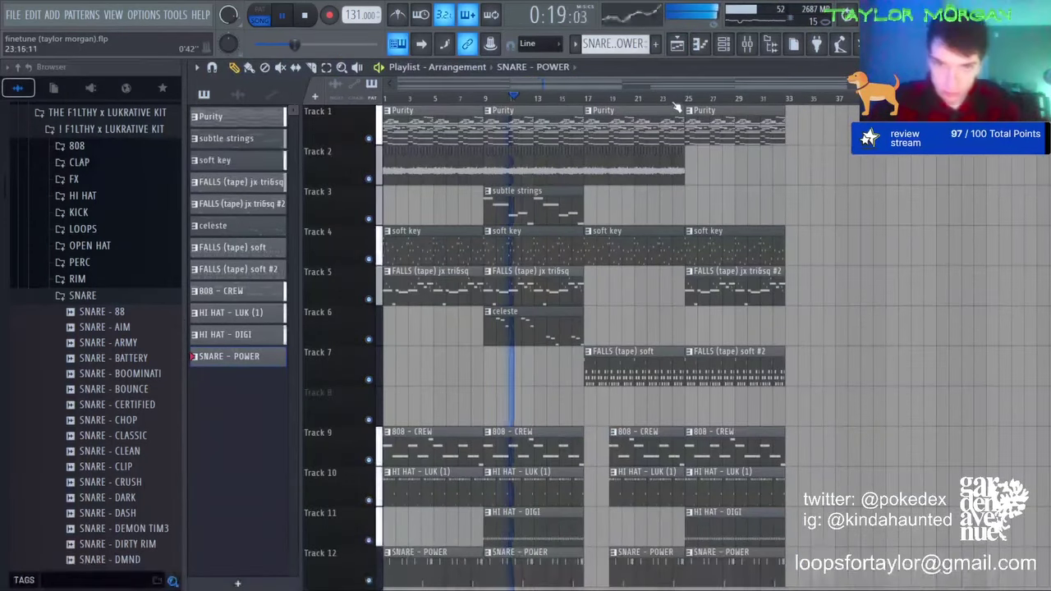
Step: Replace the Purity clip at bars 17–25 and add a subtle strings clip at bar 25
right_click(595, 117)
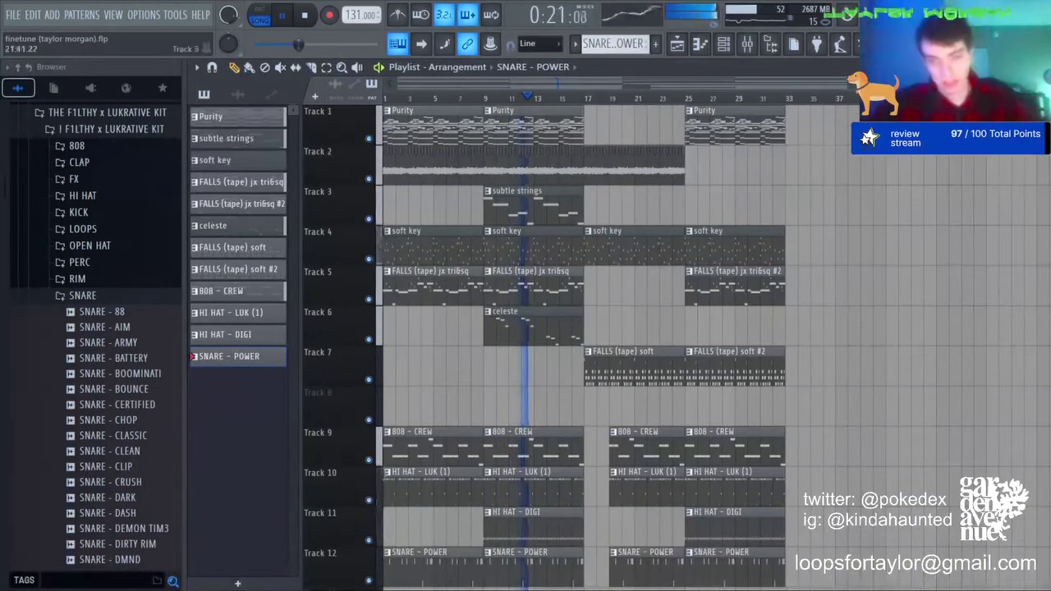
left_click(538, 199)
left_click(689, 201)
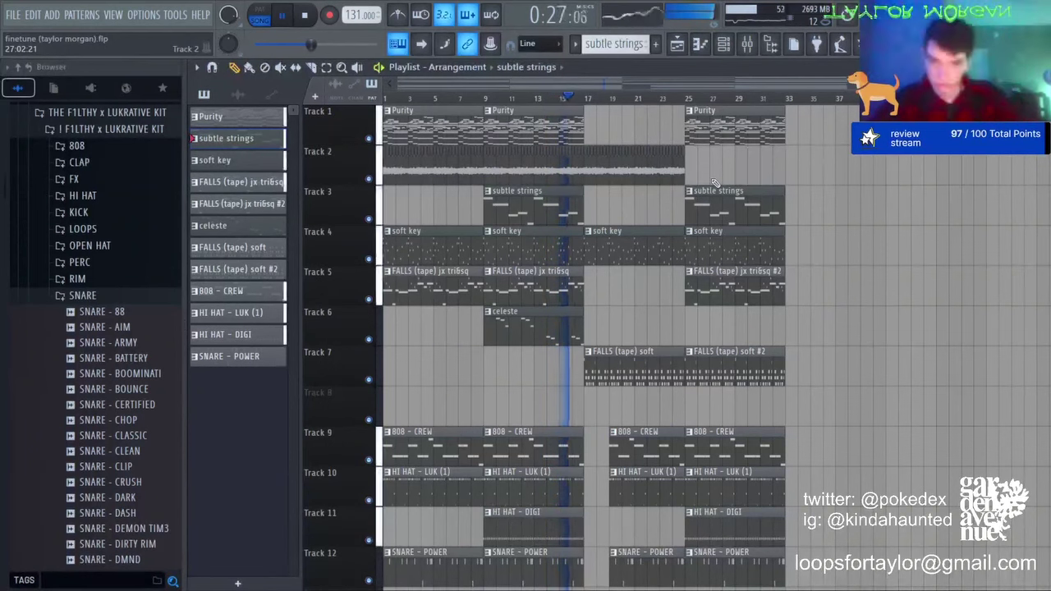
Step: Put the GARDEN AVE - GPS TAG from the producer tags folder on Track 8 near the start
scroll(145, 408, "down", 12)
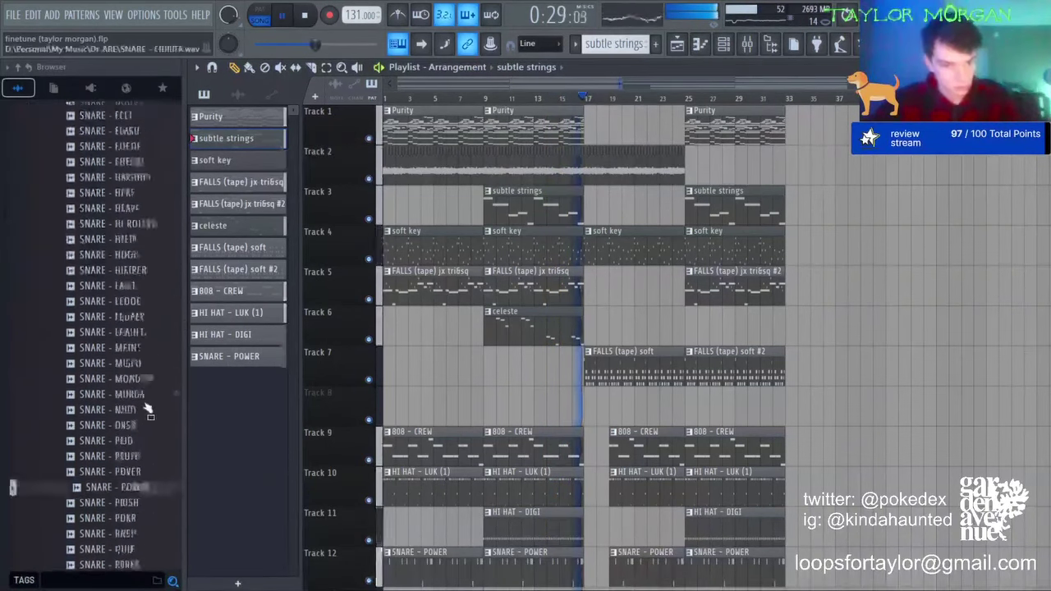
scroll(86, 394, "up", 14)
scroll(81, 320, "up", 6)
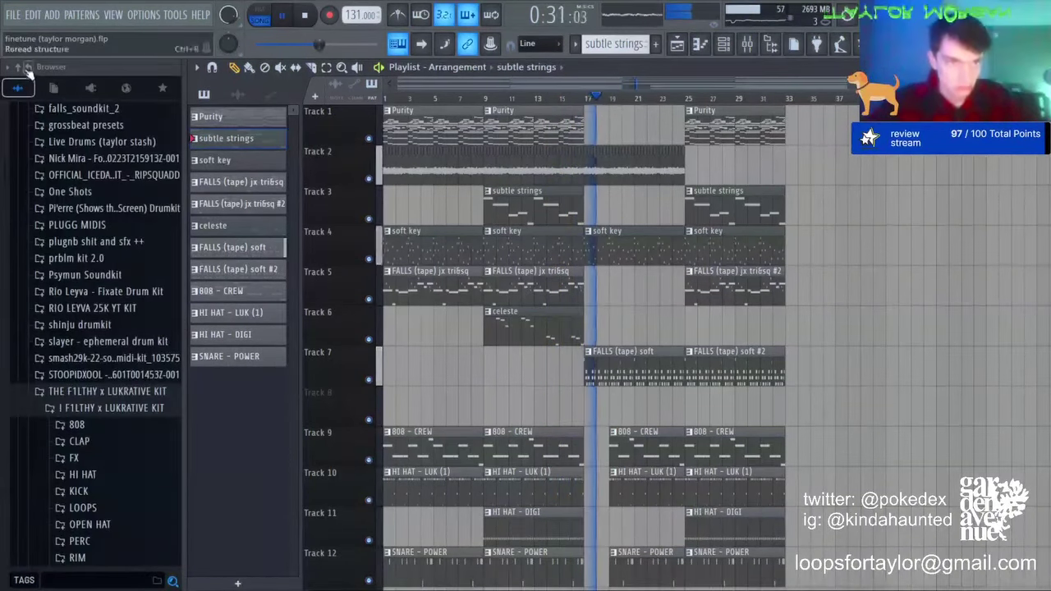
scroll(90, 284, "up", 10)
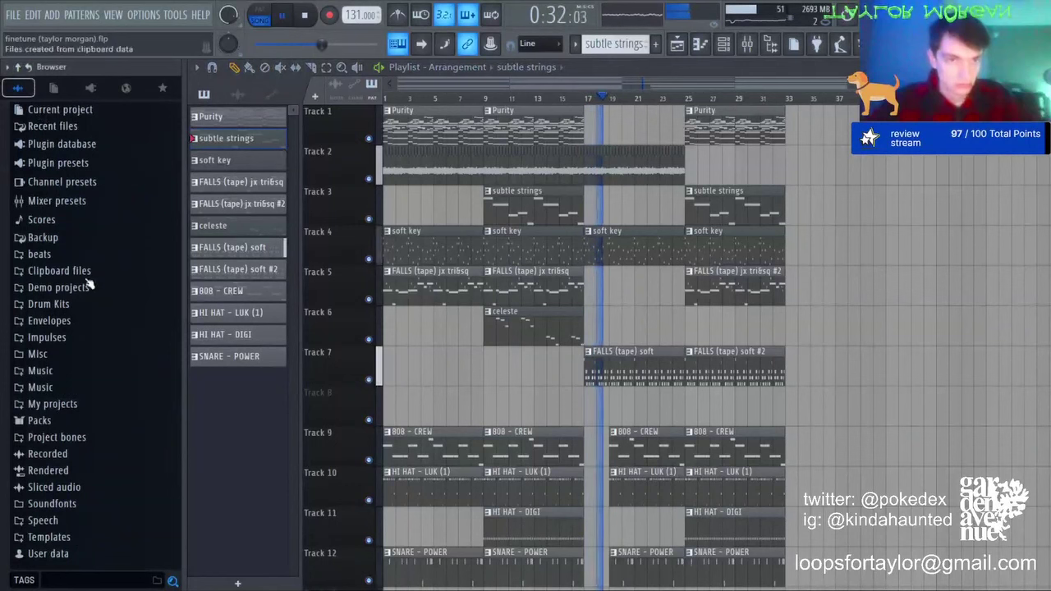
left_click(49, 303)
left_click(54, 370)
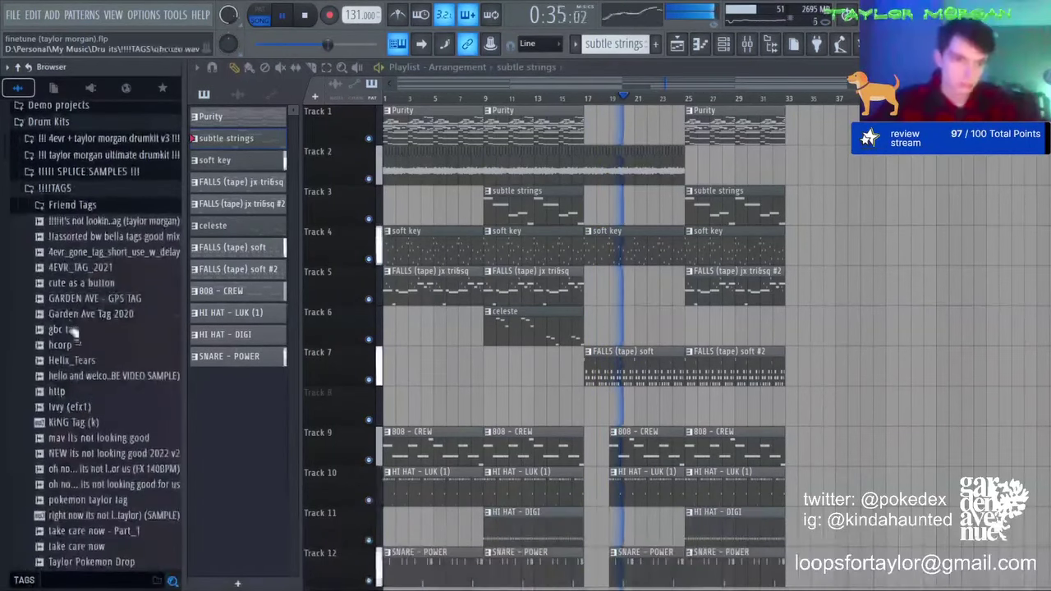
left_click_drag(98, 298, 401, 418)
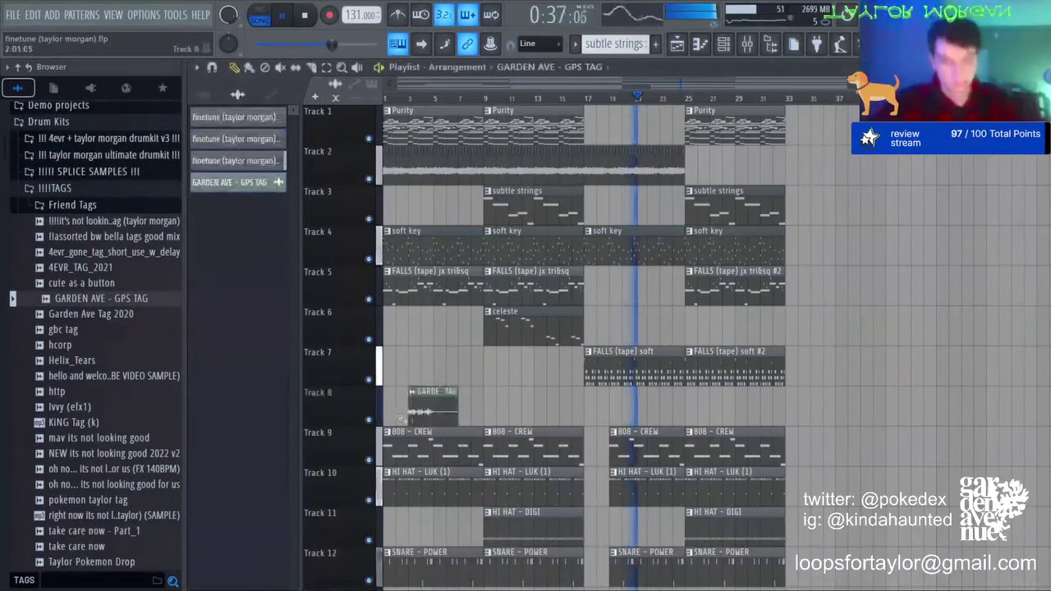
scroll(384, 97, "up", 4)
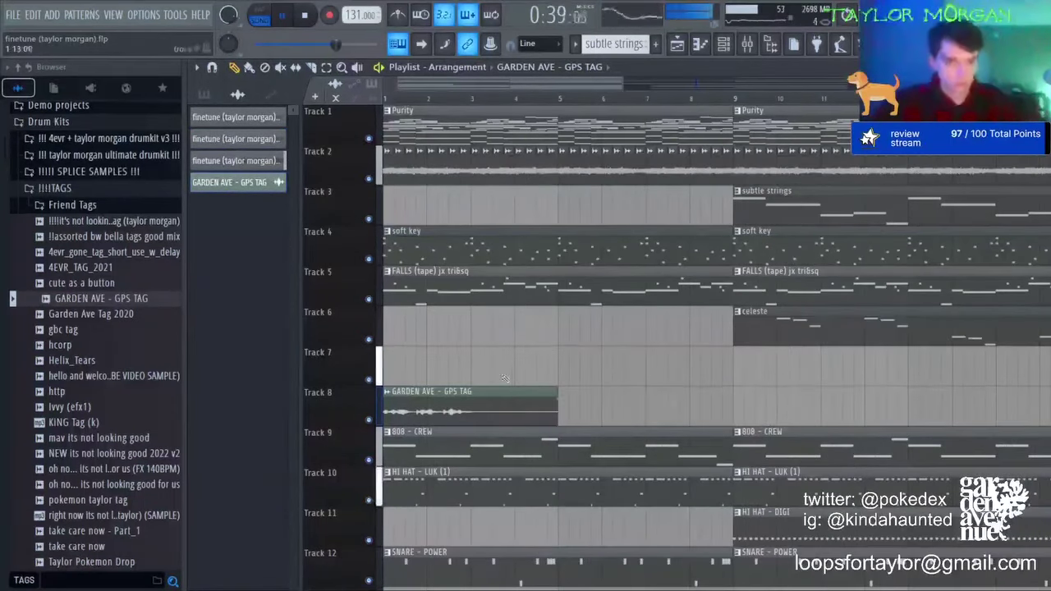
double_click(454, 409)
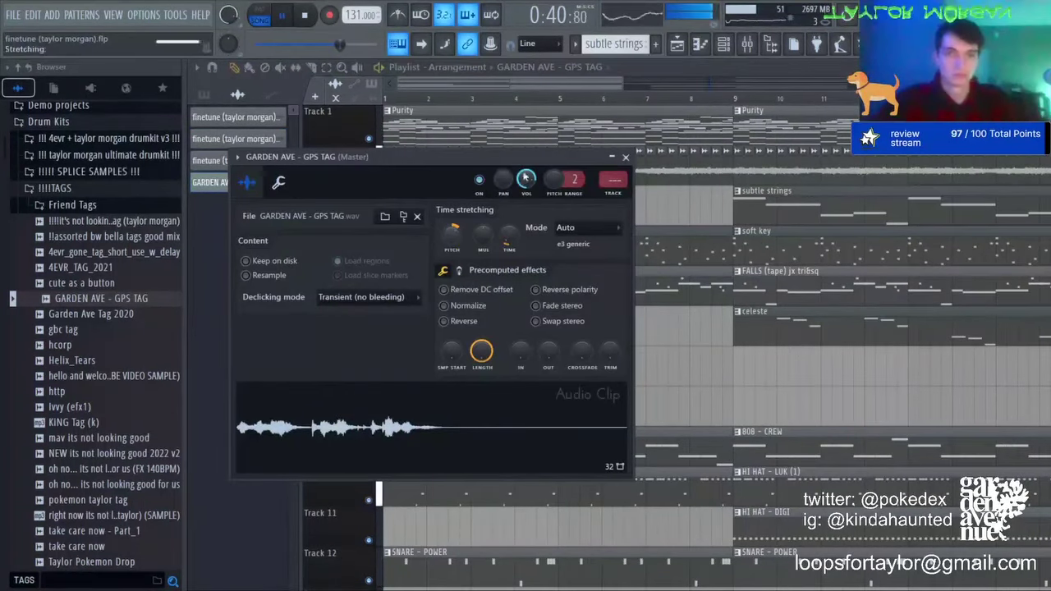
left_click(386, 98)
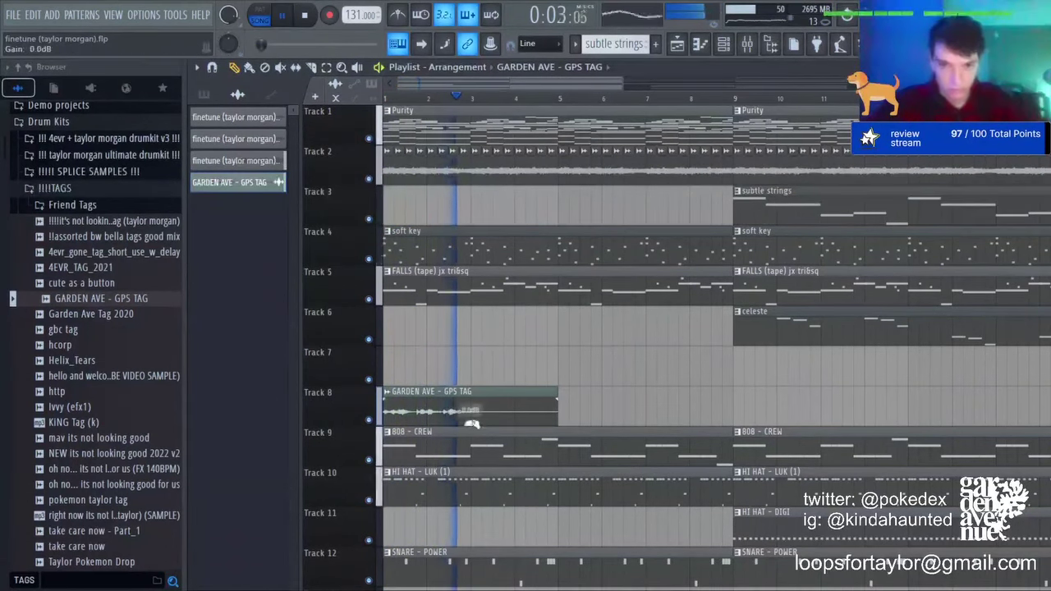
Step: Drop the 'oh no...' vocal FX tag onto Track 7 and slide it to about bar 4
left_click_drag(91, 468, 467, 363)
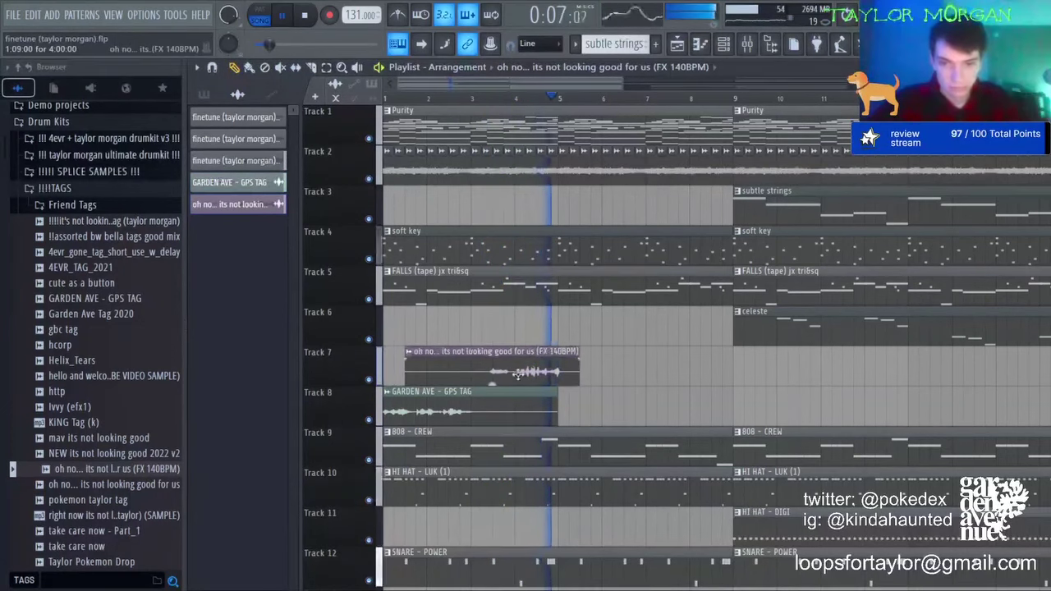
scroll(496, 208, "up", 3)
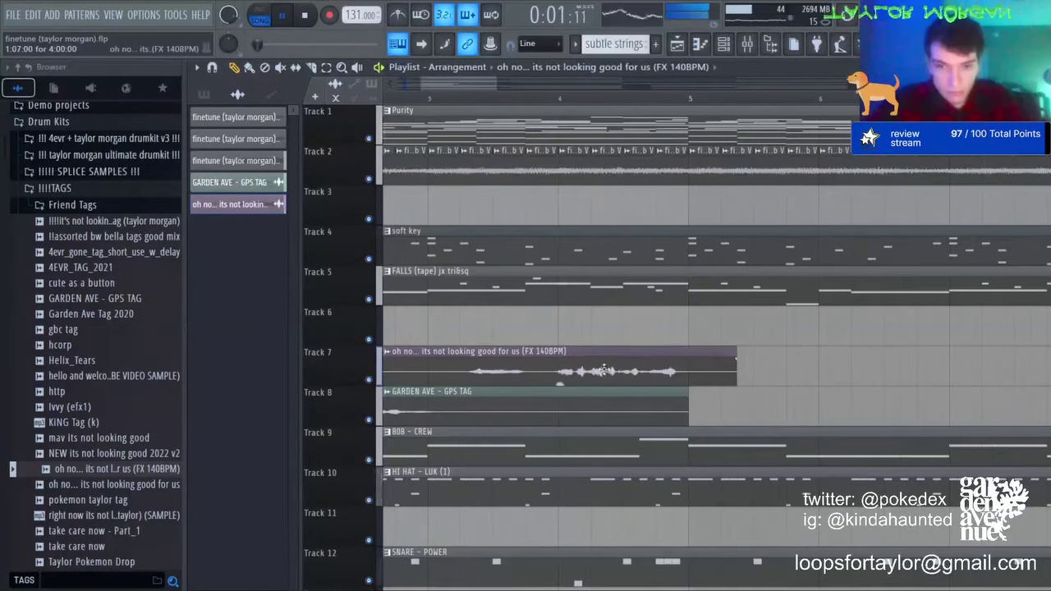
left_click_drag(467, 380, 608, 380)
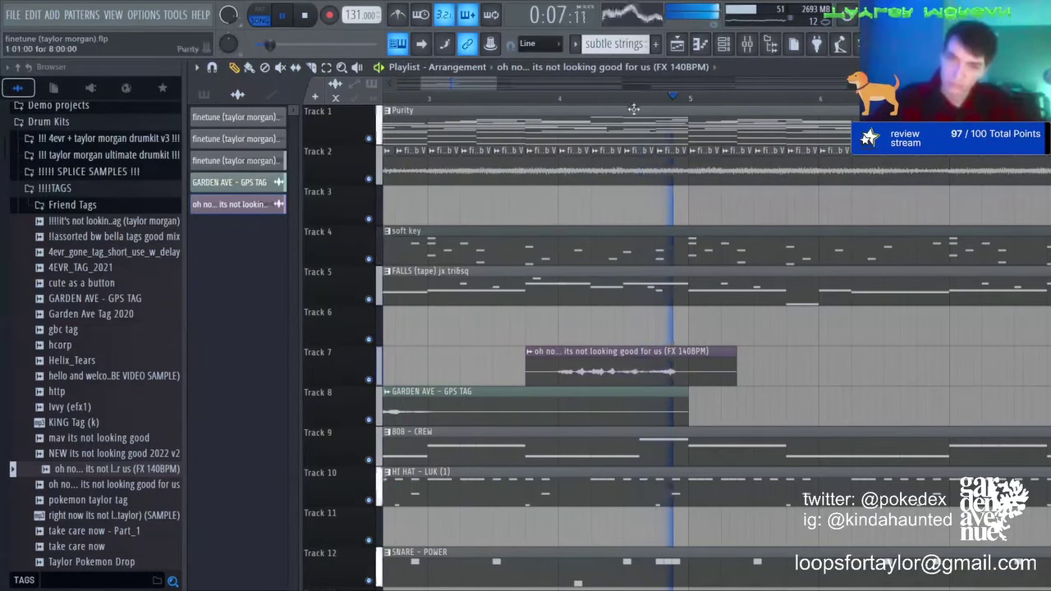
scroll(634, 109, "down", 5)
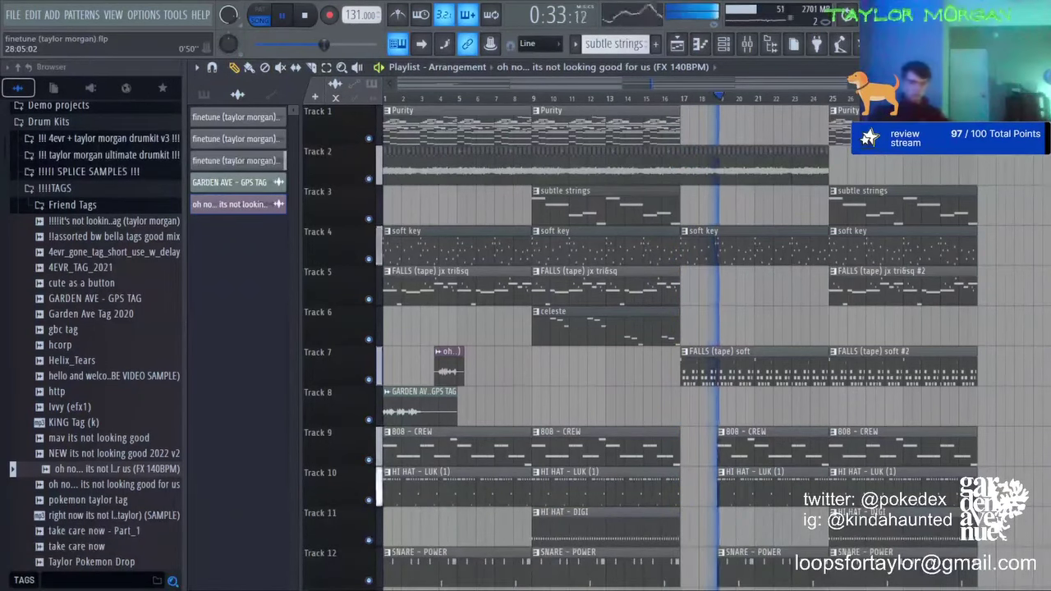
Step: Place the TM - white noise downfall sample on Track 15 at bars 1 and 17
left_click(74, 139)
left_click(76, 294)
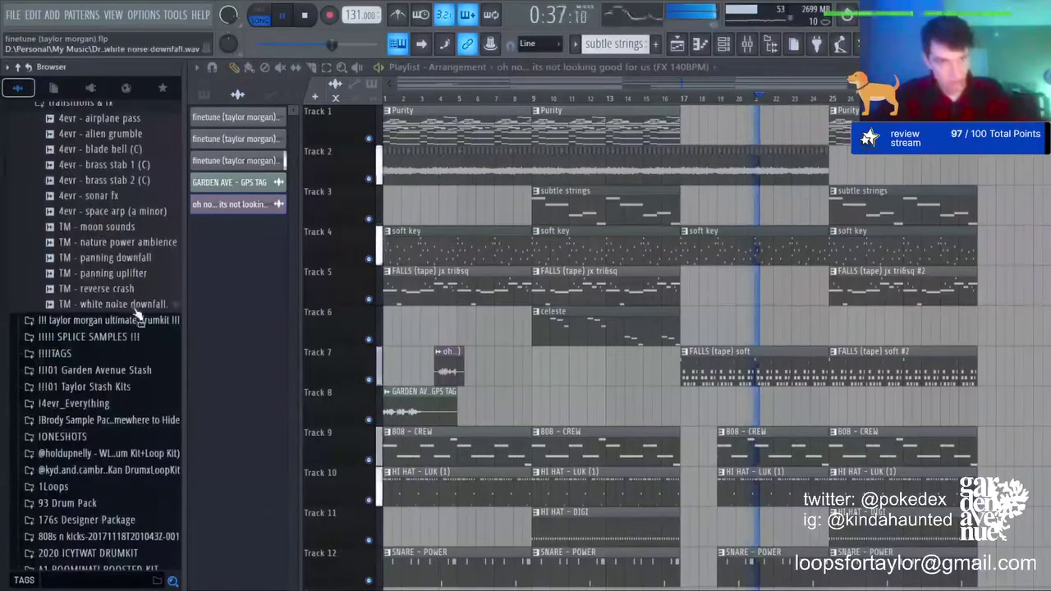
left_click_drag(137, 309, 695, 414)
scroll(739, 402, "down", 7)
left_click_drag(739, 131, 353, 379)
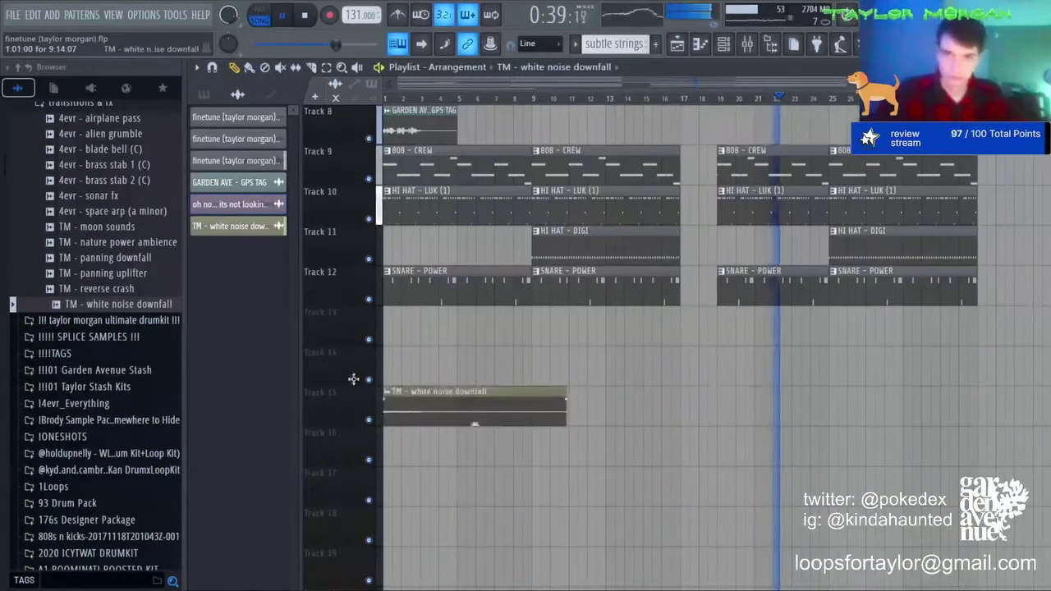
left_click(687, 405)
Step: Route the white noise downfall to mixer insert 34 and lower it to -6.5 dB
left_click(747, 44)
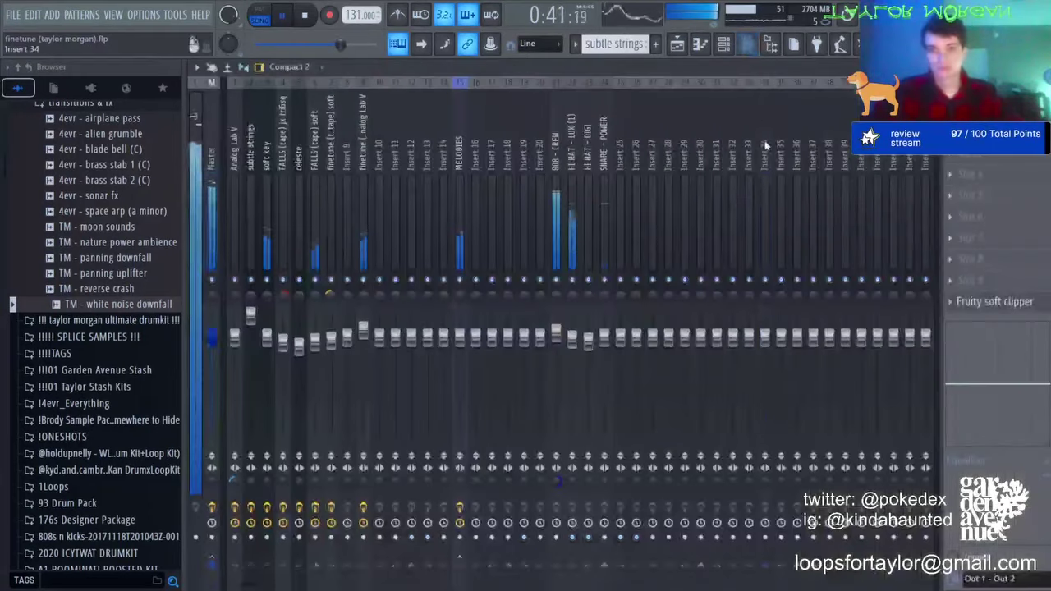
left_click(765, 145)
key("ctrl+l")
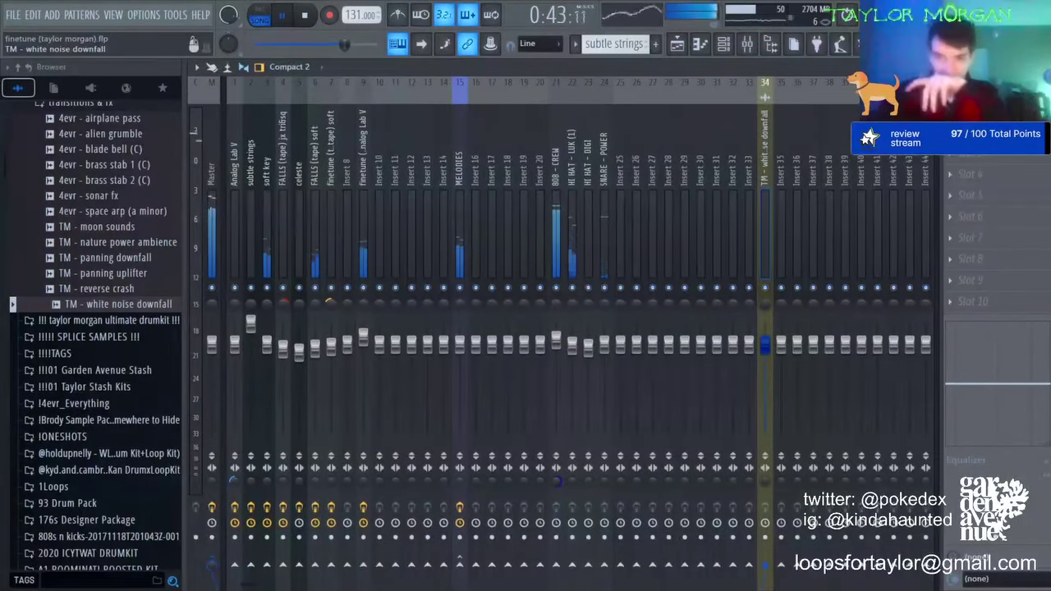
left_click_drag(764, 345, 764, 370)
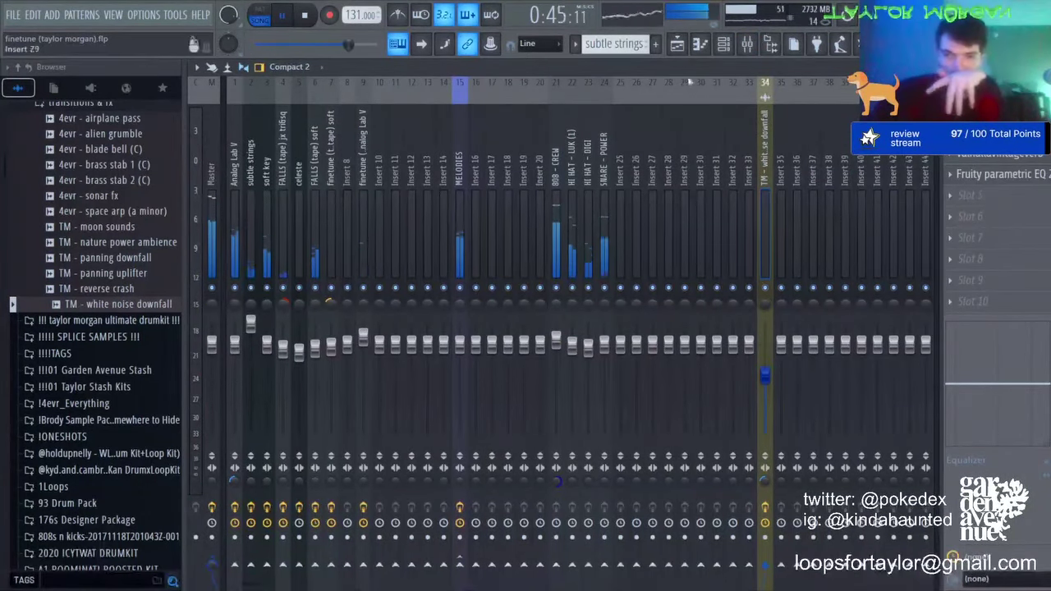
left_click(678, 46)
scroll(862, 221, "up", 4)
double_click(889, 250)
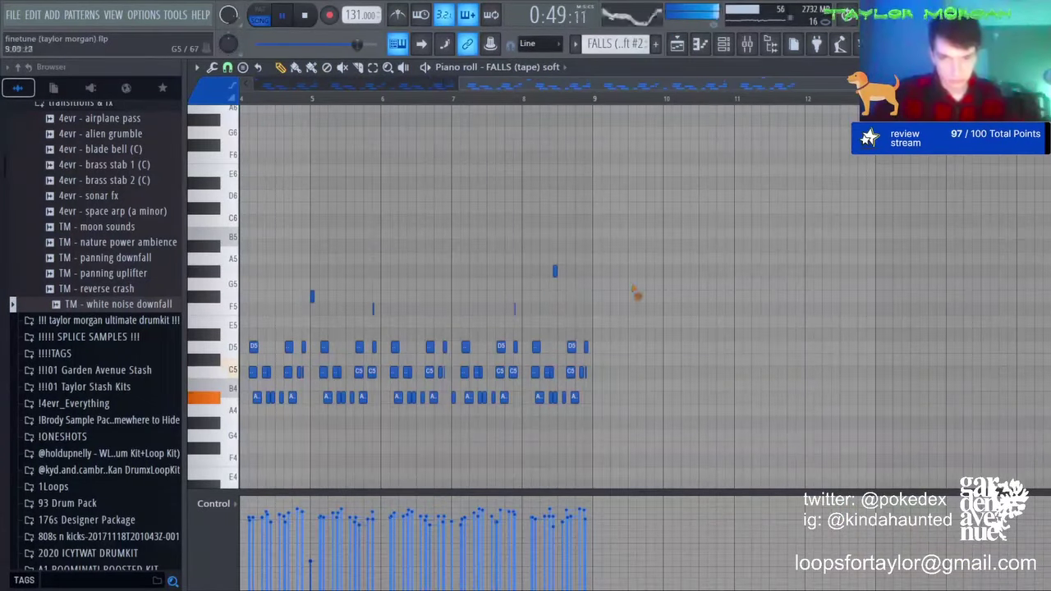
Step: Select and deselect all FALLS (tape) soft notes to check them, then go back to the playlist
key("ctrl+a")
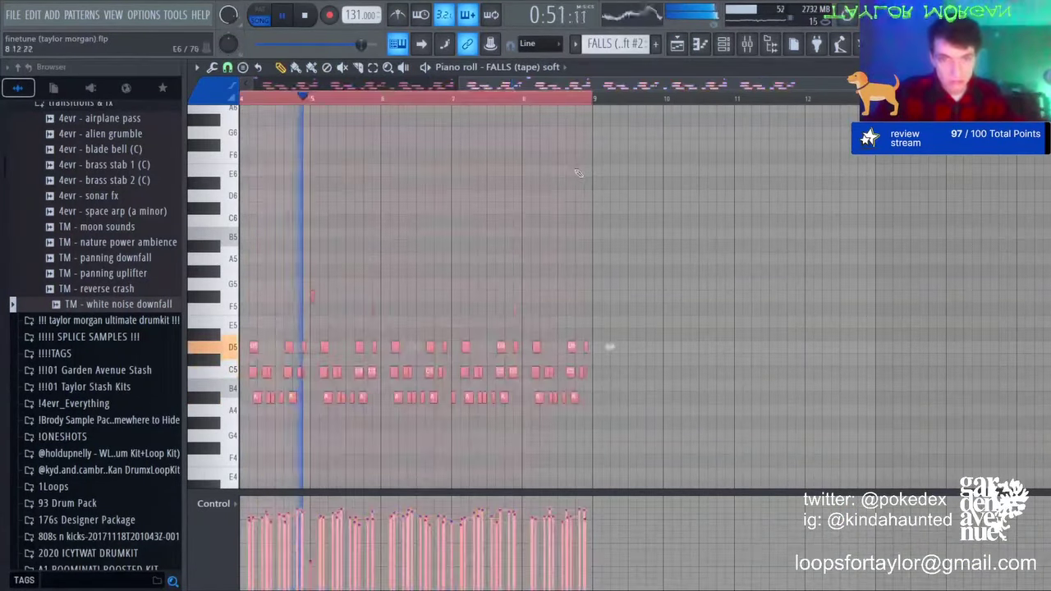
key("ctrl+d")
left_click_drag(539, 84, 341, 105)
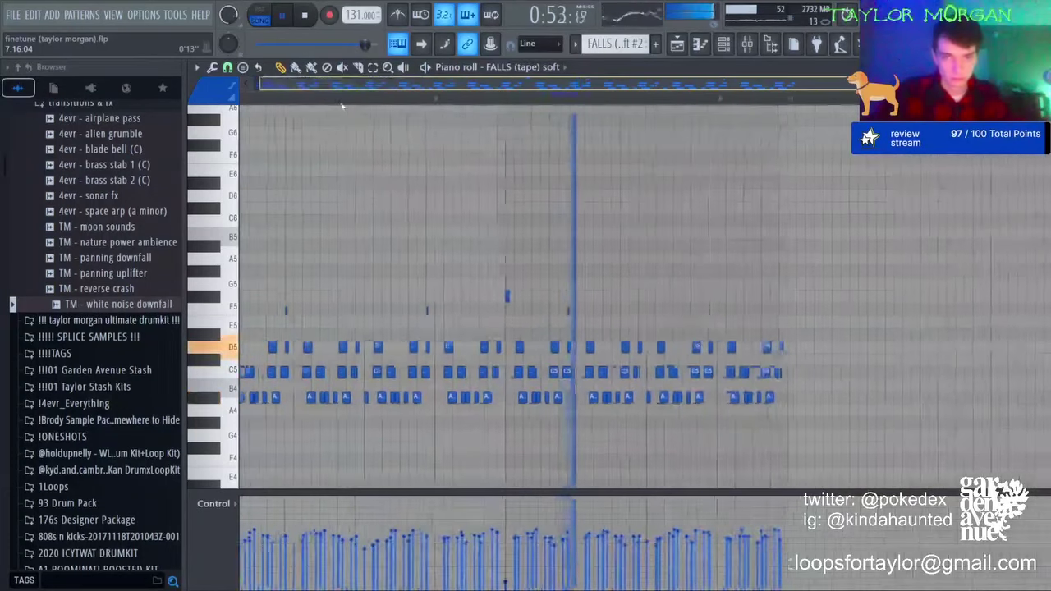
key("ctrl+a")
key("ctrl+d")
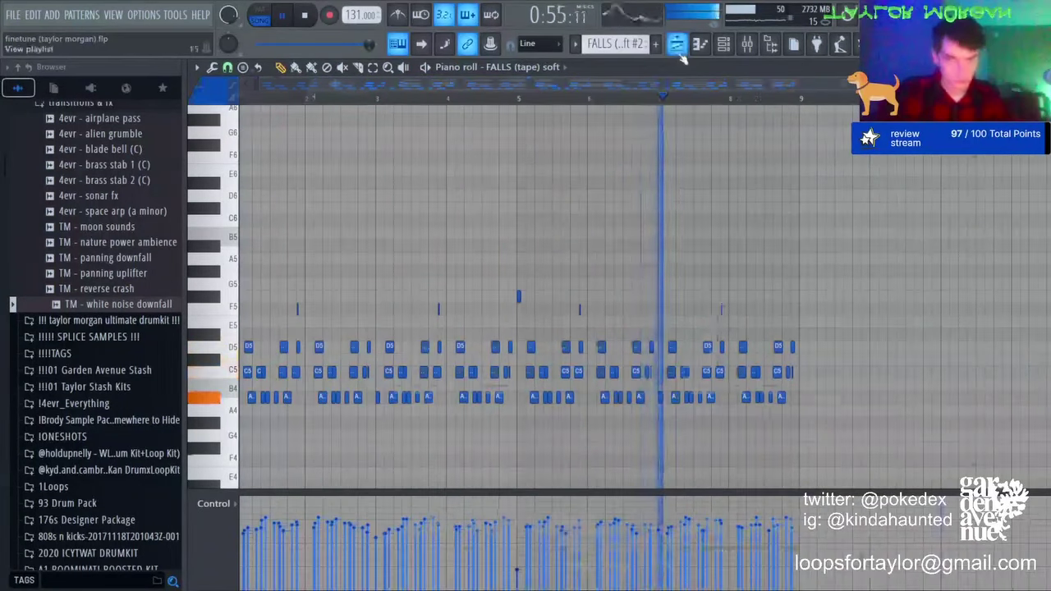
left_click(677, 49)
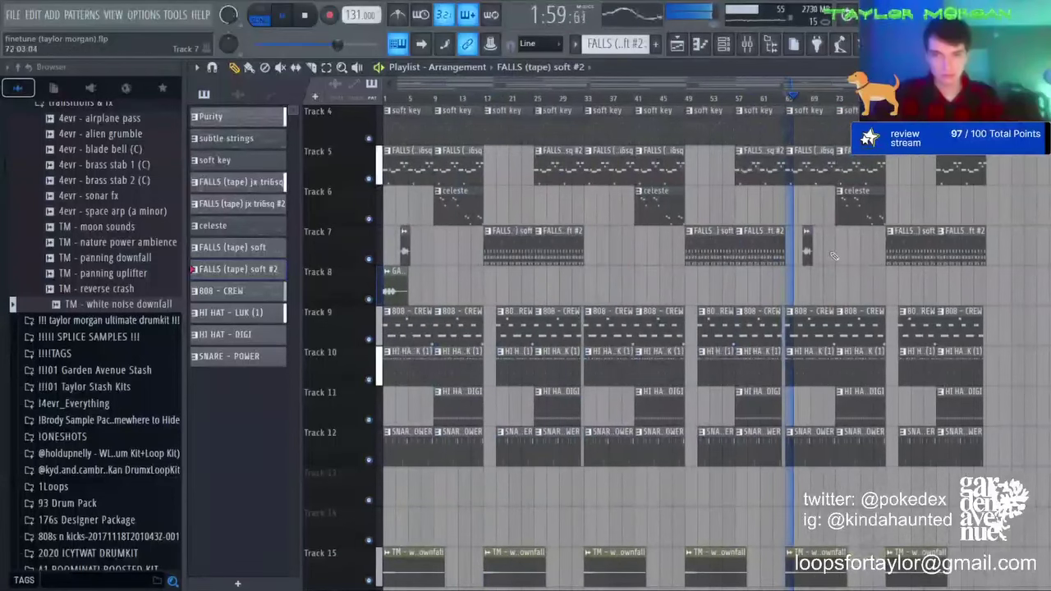
Step: Delete the small stray clip at the far end of Track 7
right_click(806, 250)
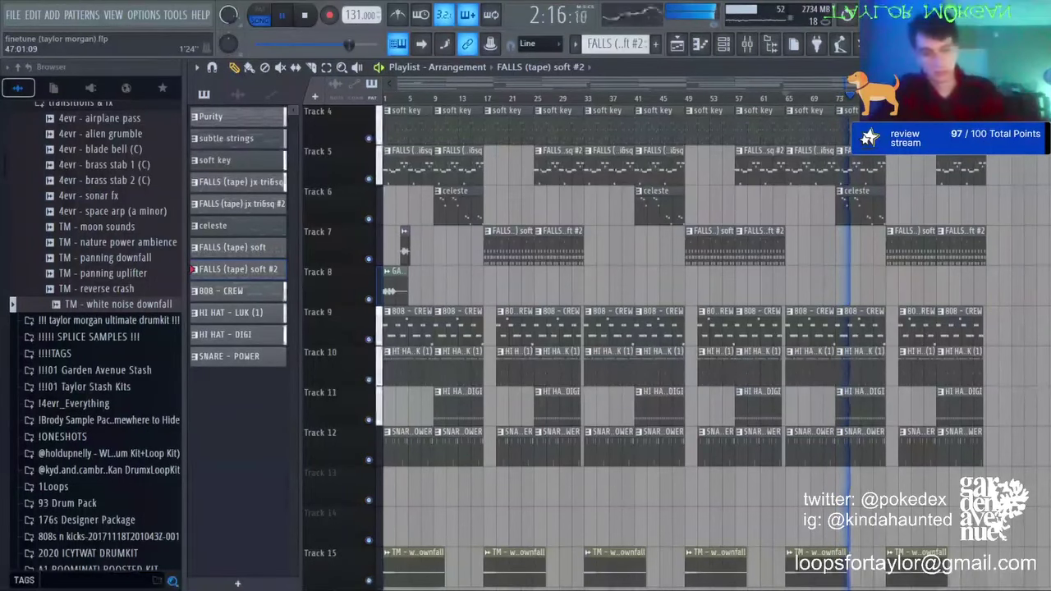
Step: Stop playback and jump back to the start of the song
key("space")
key("Home")
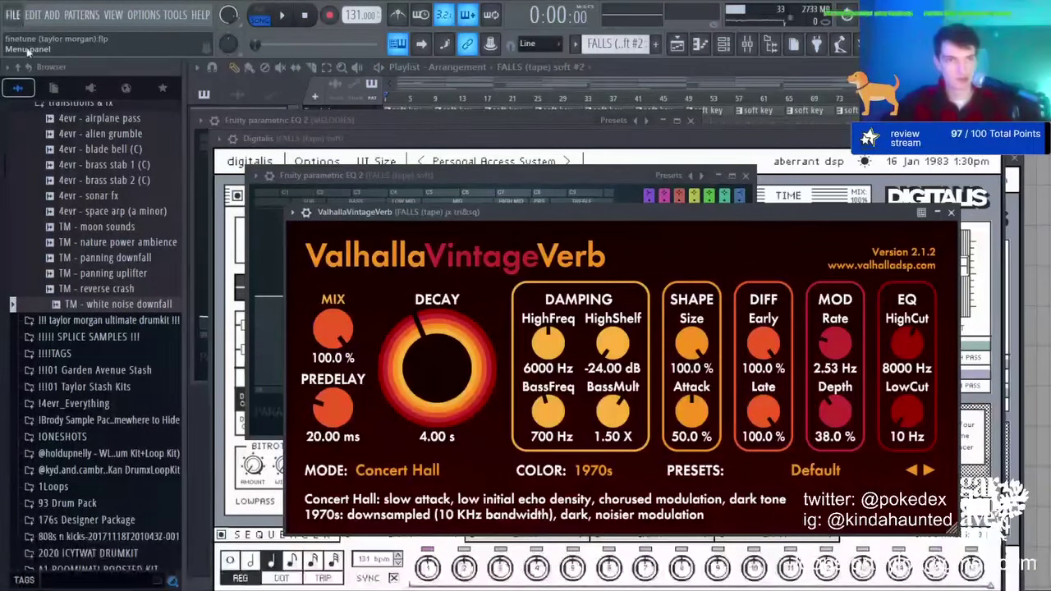
Step: Save the finetune project and open another project file from the FILE menu
key("ctrl+s")
left_click(17, 17)
left_click(24, 36)
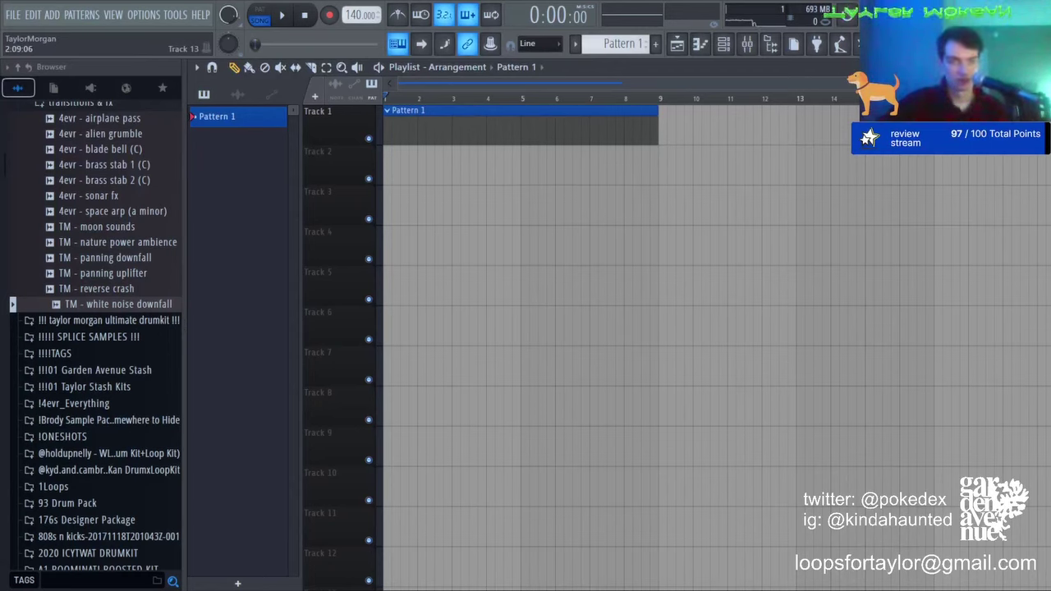
Step: Drag the badstart 146, losefaith 147, finetune 131 and shortcircuit 150 MP3s onto Tracks 4–7
left_click_drag(438, 589, 566, 239)
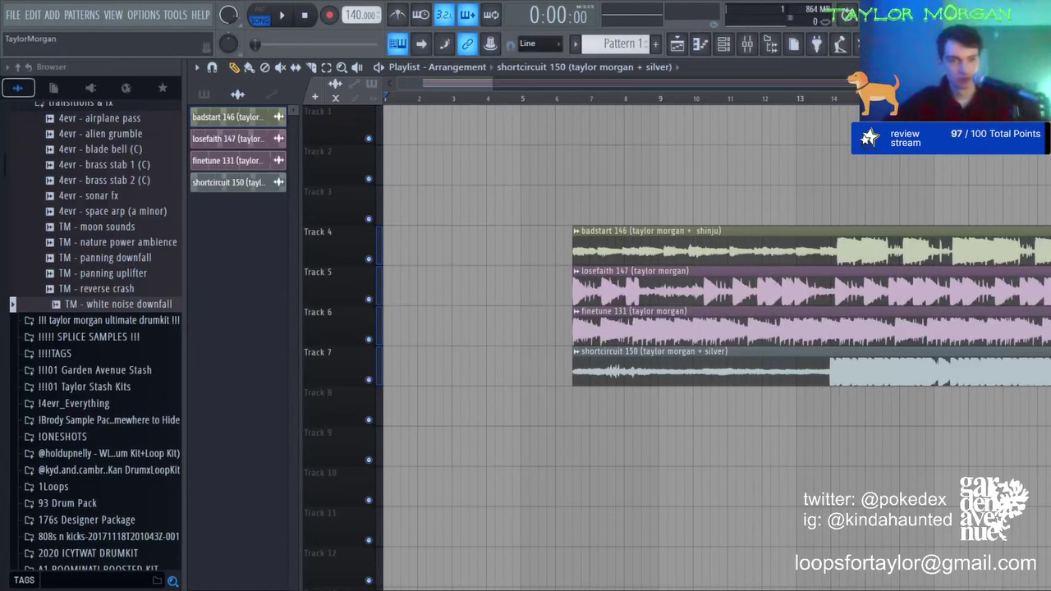
Step: Move the losefaith, badstart, shortcircuit and finetune clips to bar 1 on Tracks 1–4
left_click_drag(683, 235, 493, 158)
left_click_drag(607, 288, 417, 127)
left_click_drag(562, 177, 563, 222)
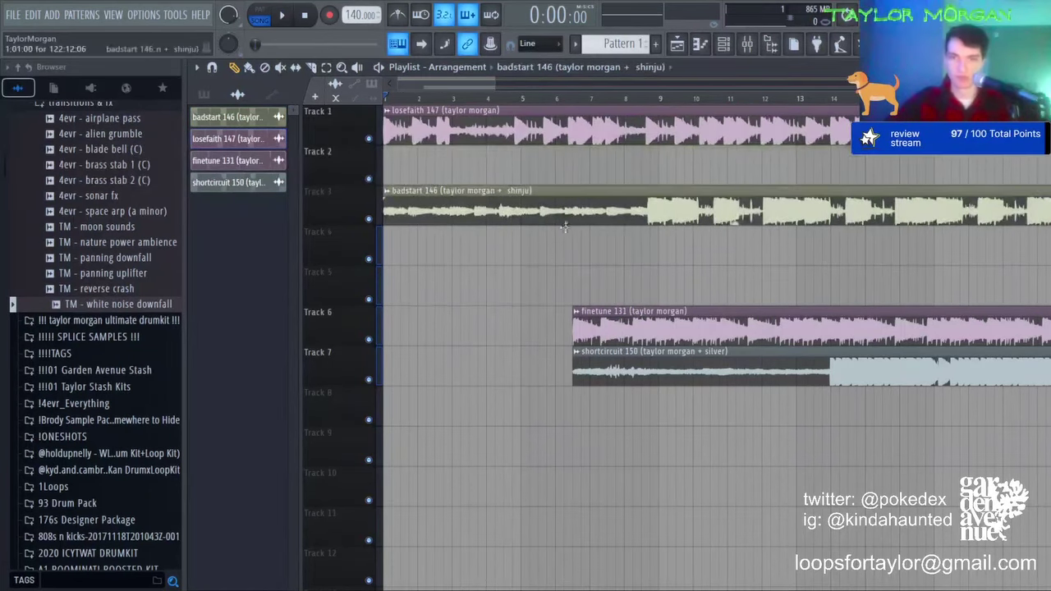
left_click_drag(672, 310, 458, 140)
left_click_drag(657, 368, 468, 207)
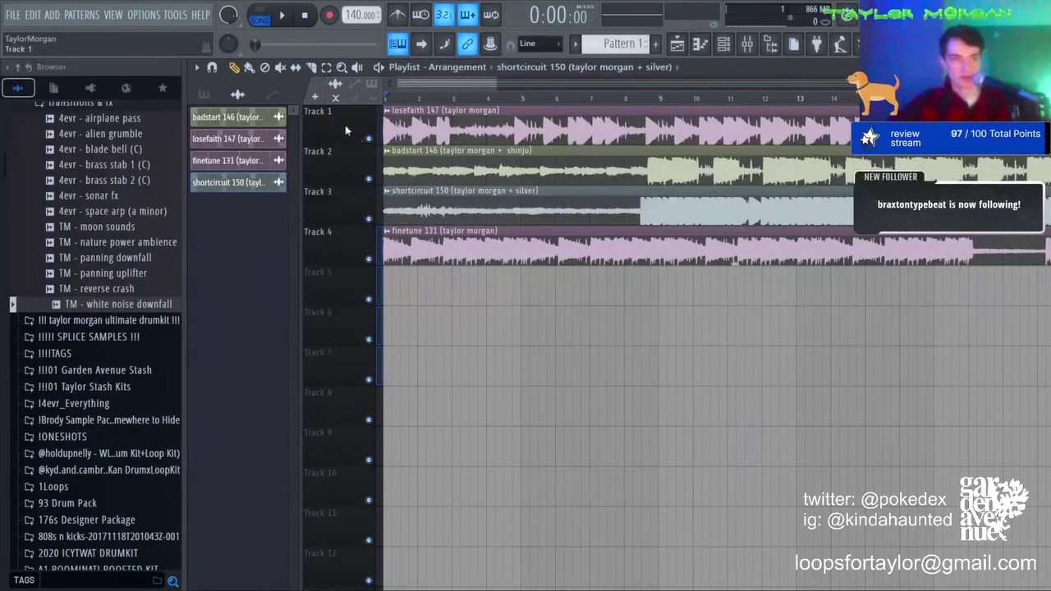
Step: Solo Track 1's losefaith 147 beat and play it from the start
right_click(369, 139)
scroll(416, 103, "down", 6)
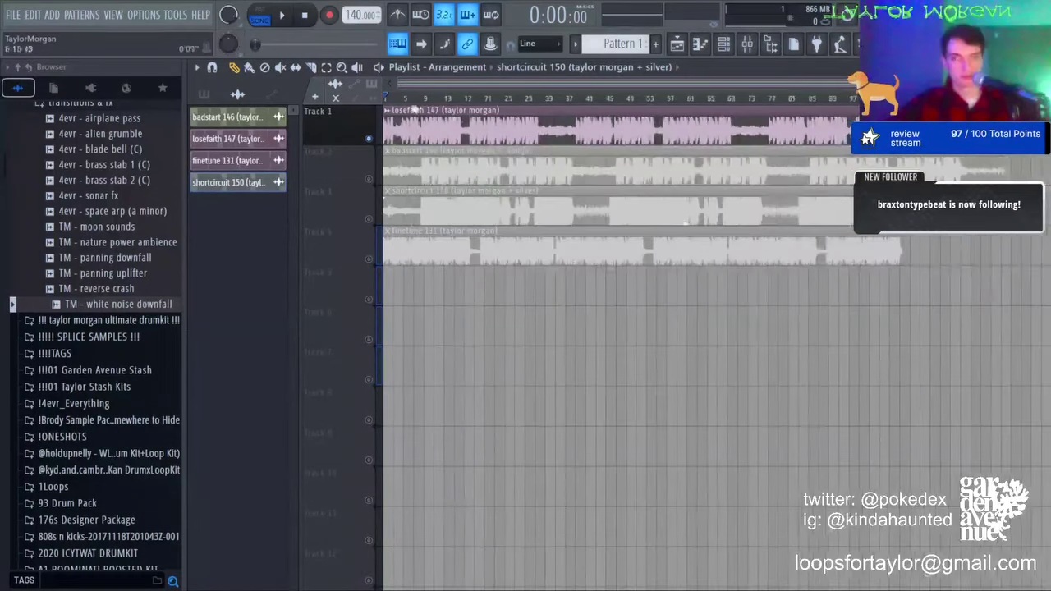
key("space")
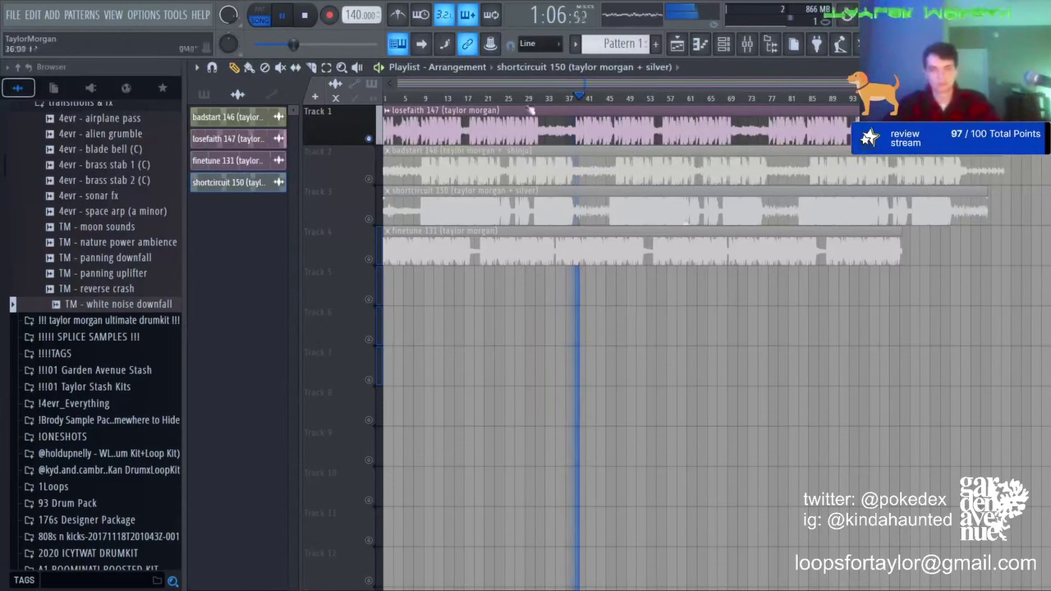
Step: Stop playback, solo Track 2's badstart 146 loop and play it from the start
key("space")
right_click(369, 179)
key("space")
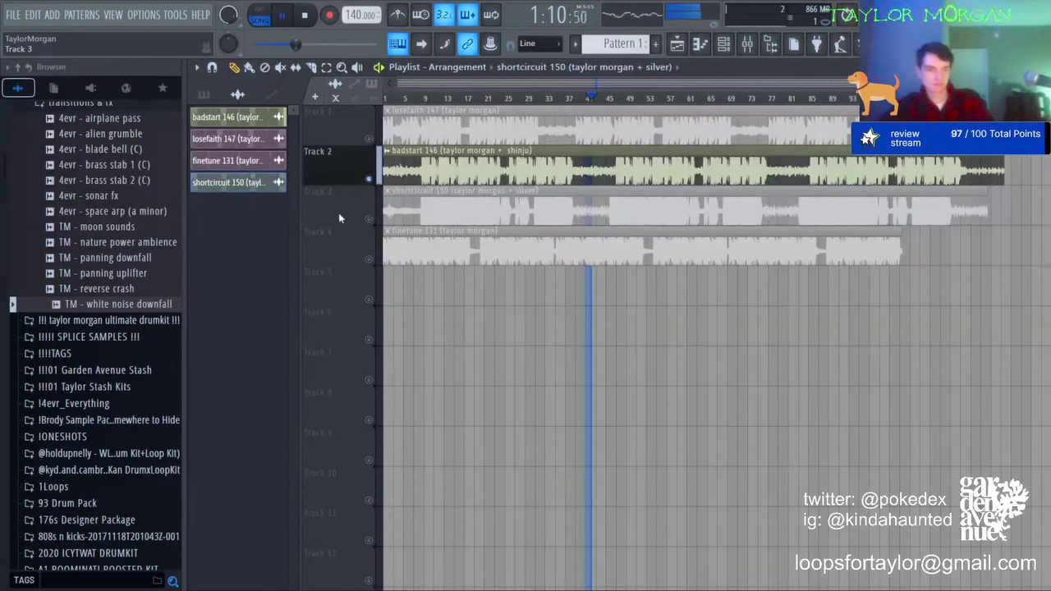
Step: Audition shortcircuit 150 soloed on Track 3, then stop and solo finetune 131 on Track 4
right_click(369, 218)
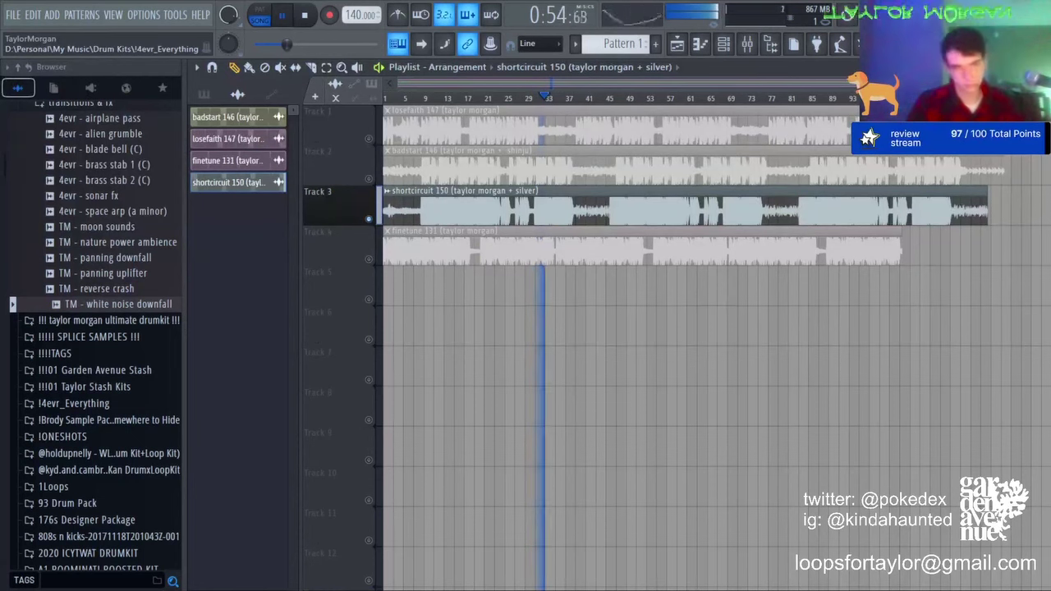
key("space")
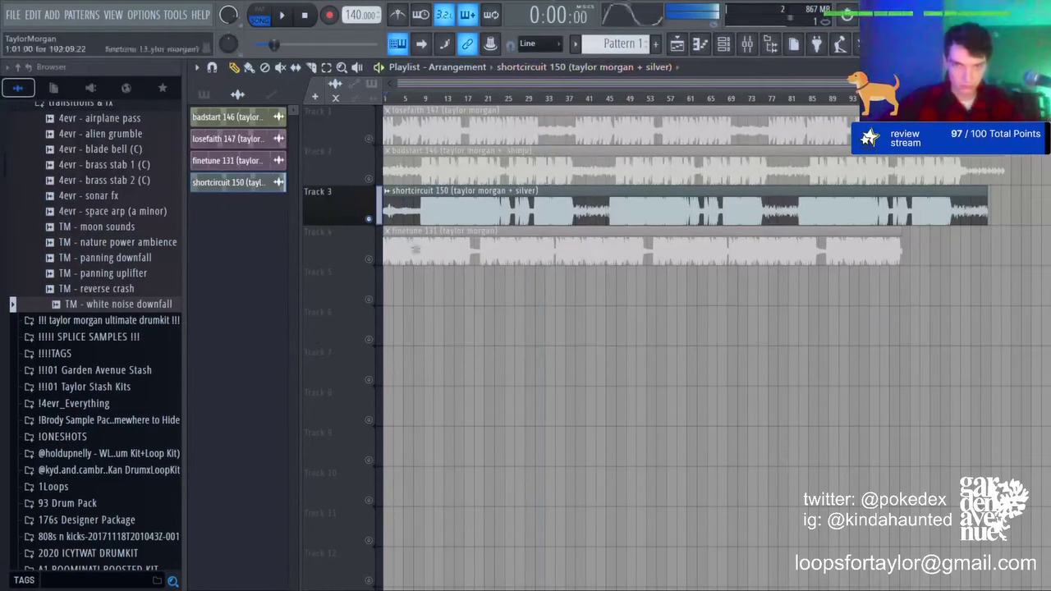
right_click(369, 260)
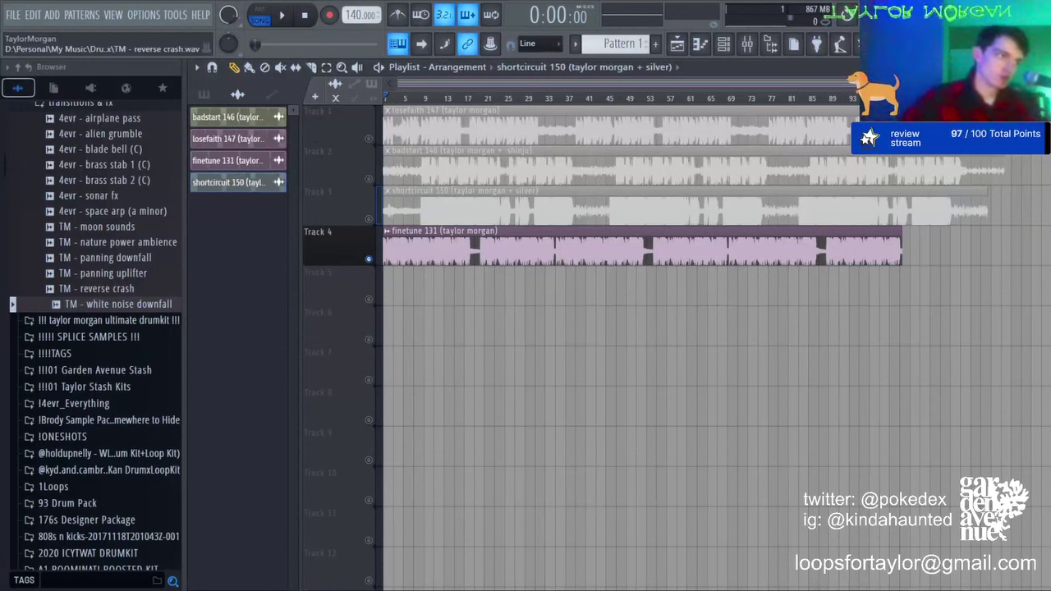
key("space")
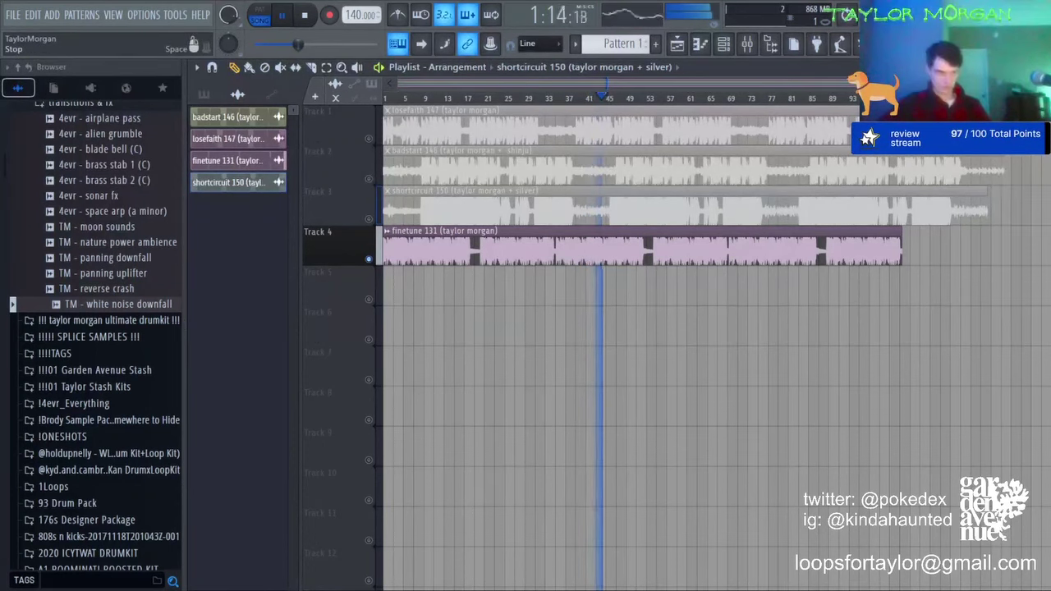
key("space")
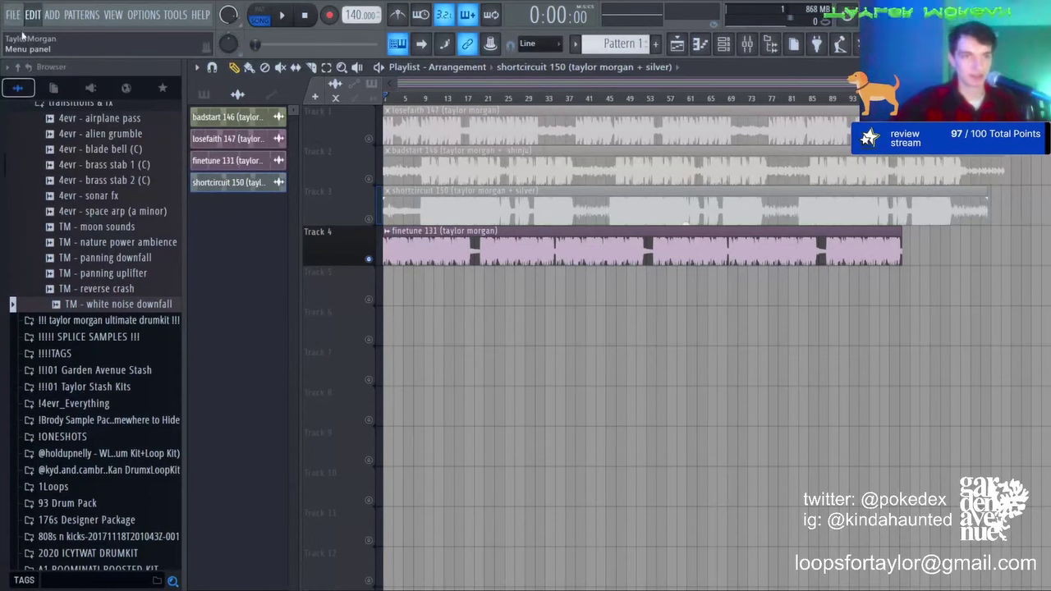
Step: Create a new empty project with Ctrl+N
key("ctrl+n")
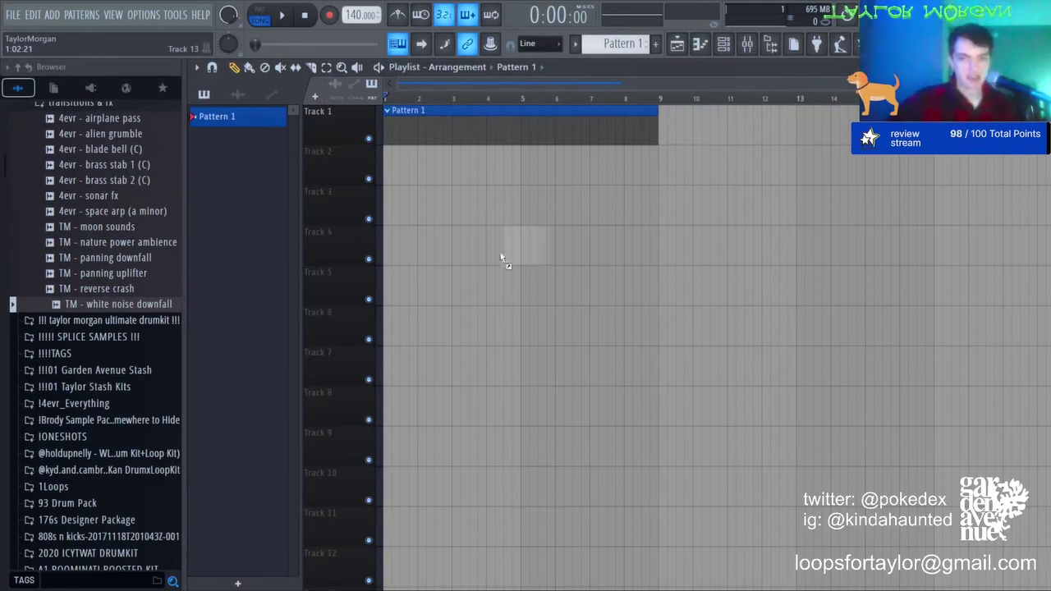
Step: Drop the vanilla 140 loop onto Track 4 at bar 1 and listen through it
left_click_drag(500, 252, 553, 248)
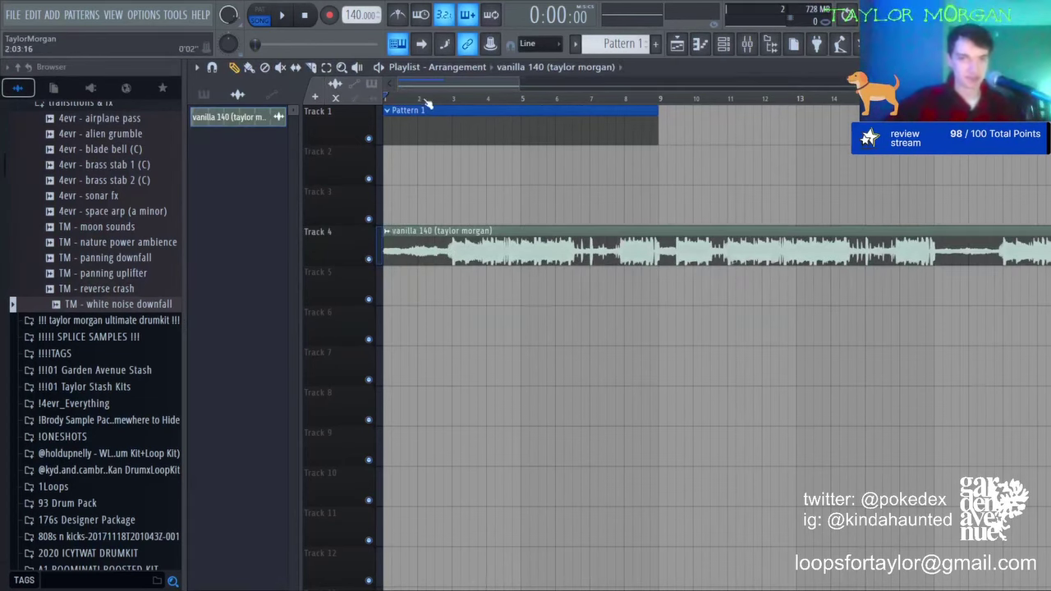
scroll(427, 102, "down", 4)
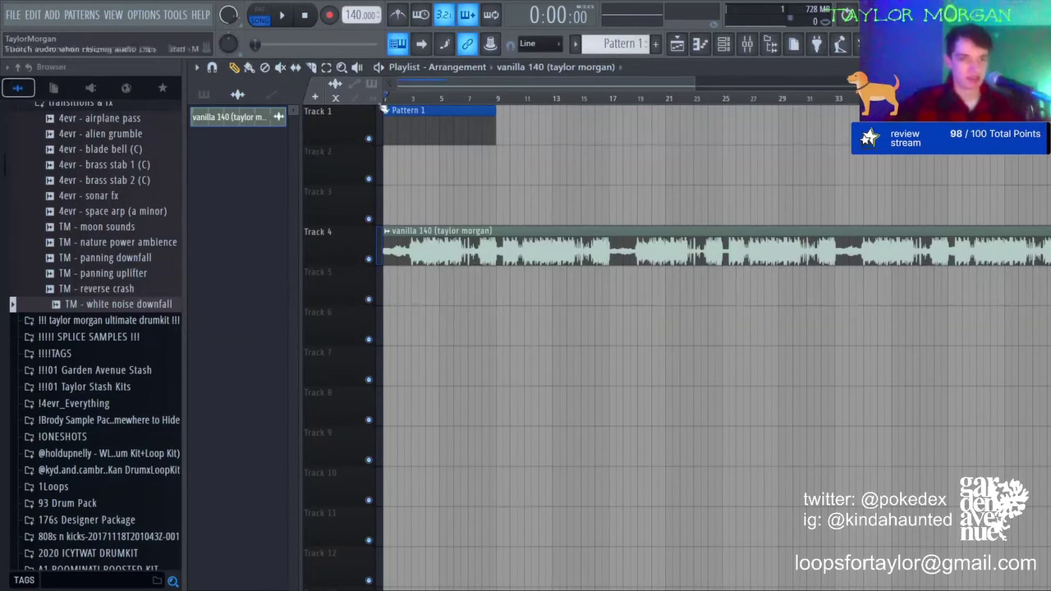
left_click(283, 16)
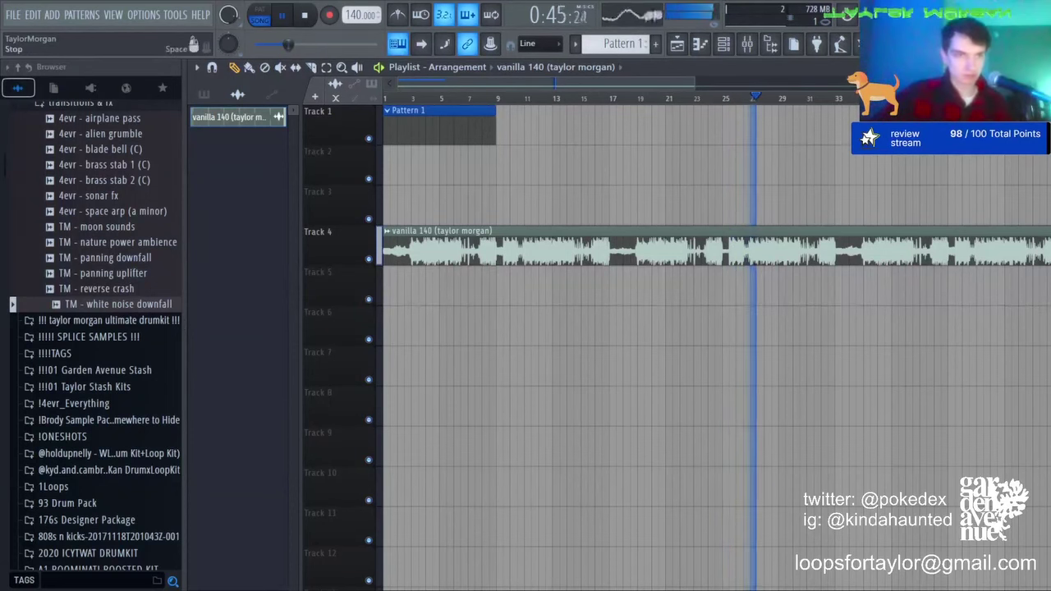
key("space")
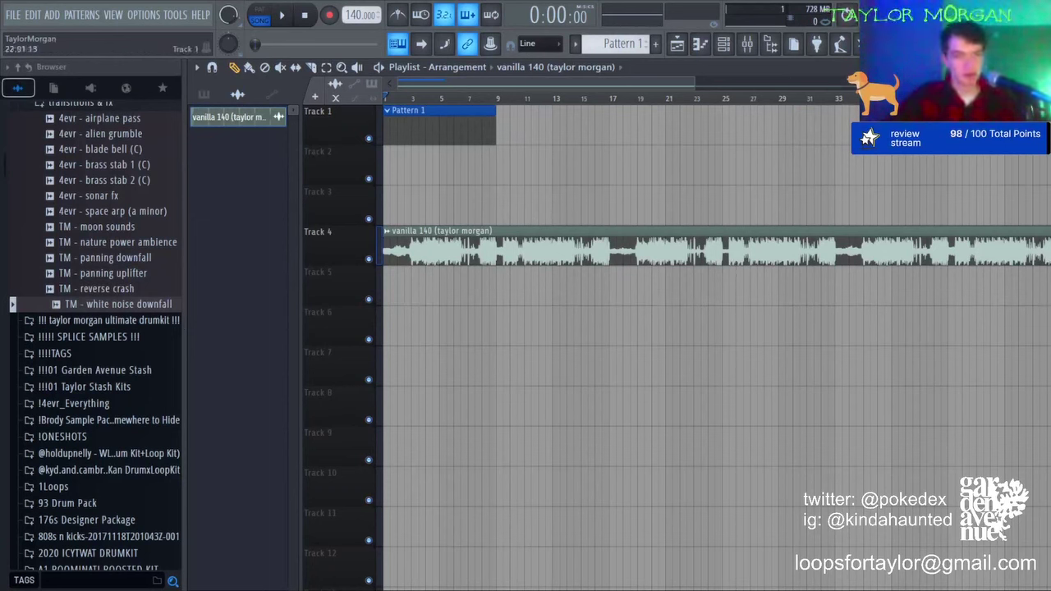
Step: Delete the vanilla 140 clip and preview the magic 808 sample in the 808s folder
right_click(732, 259)
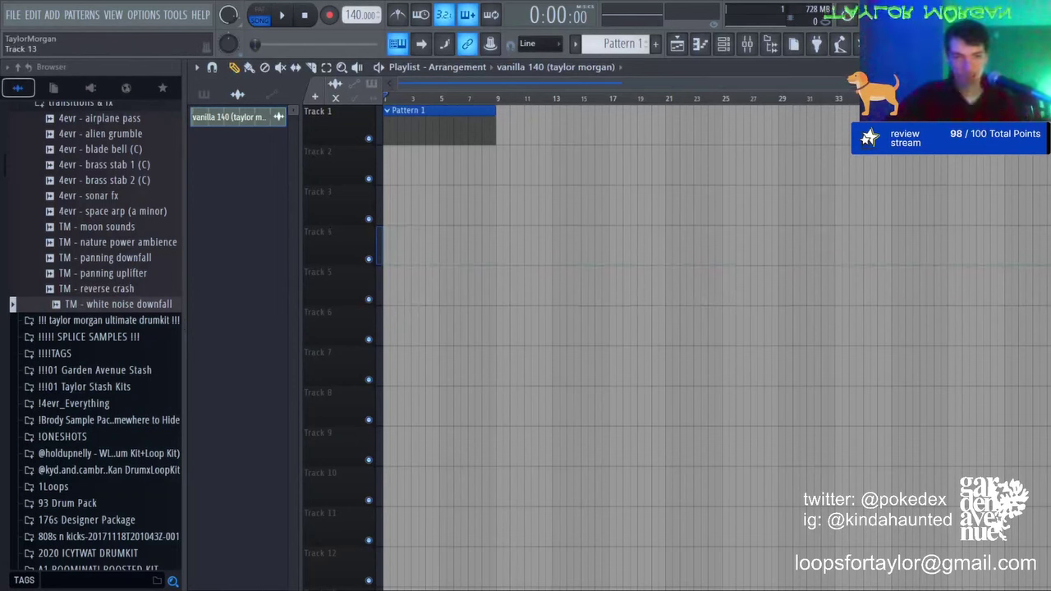
scroll(122, 347, "up", 8)
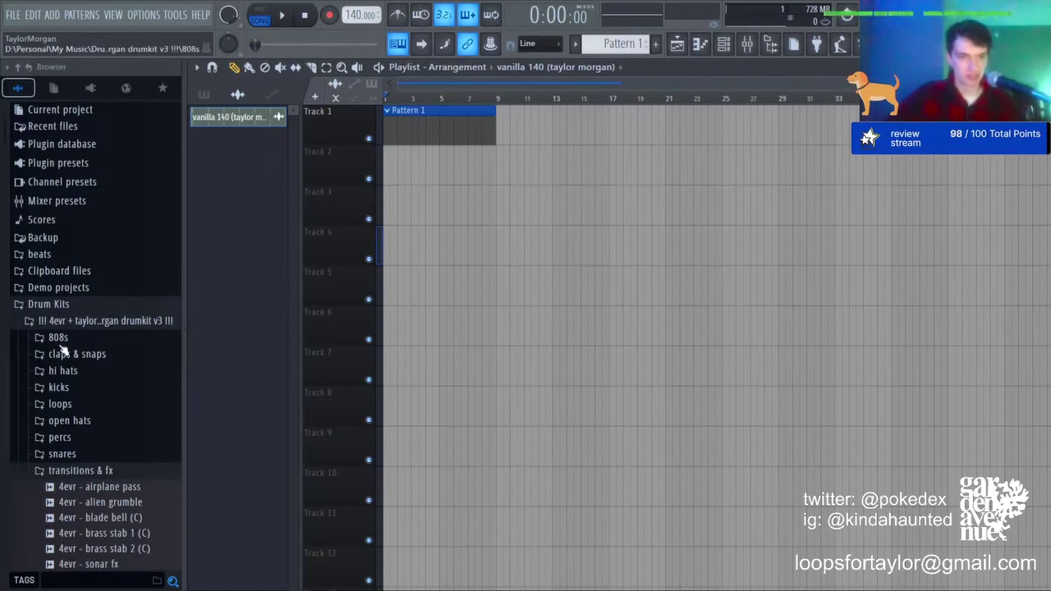
left_click(62, 333)
scroll(72, 392, "down", 8)
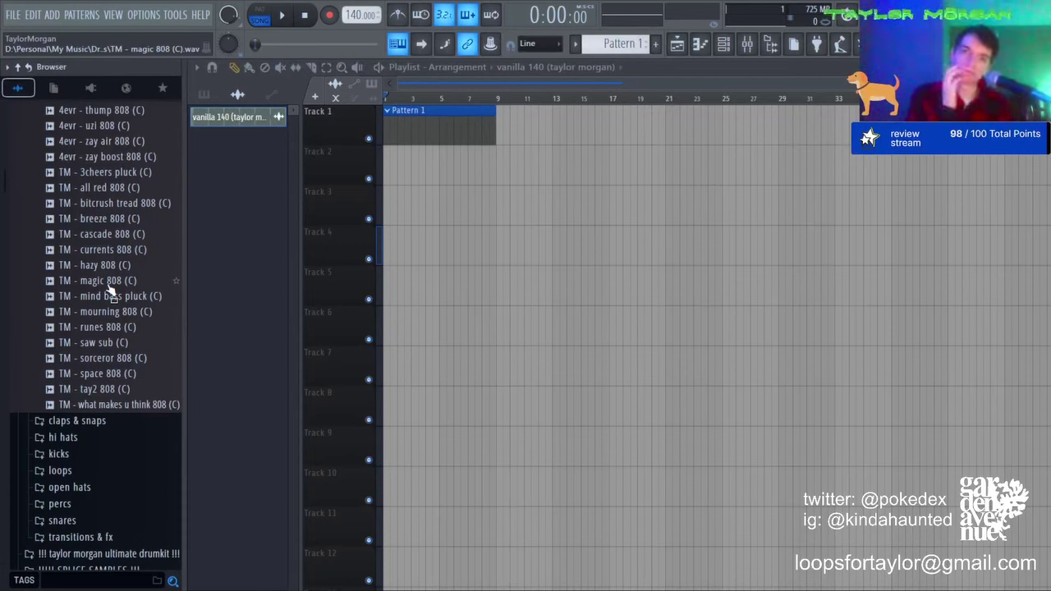
left_click(106, 281)
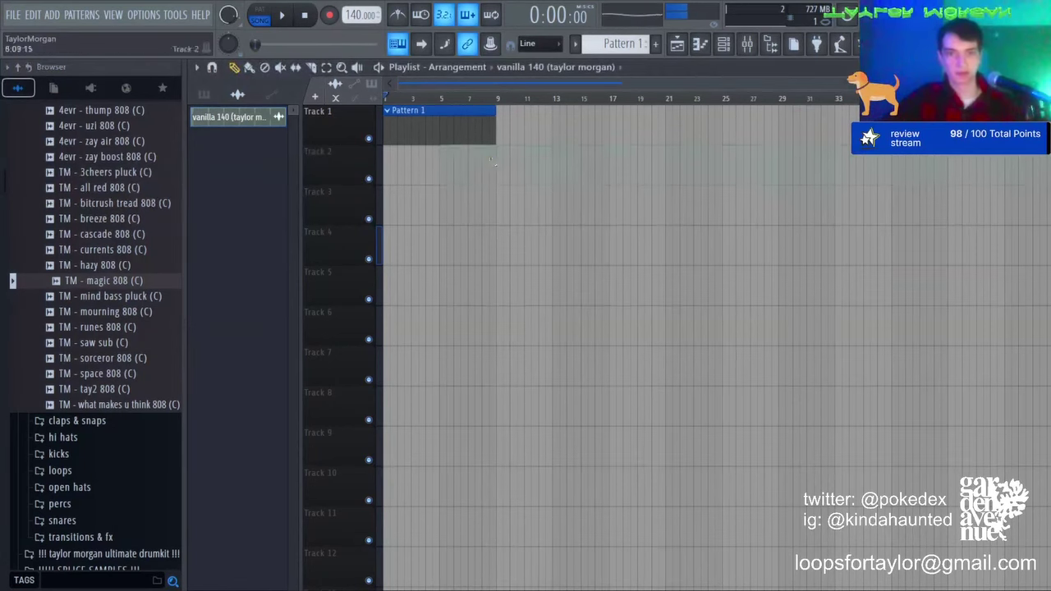
Step: Load a fresh project with an Xpand!2 suitcase channel and bring up its empty piano roll
left_click(438, 127)
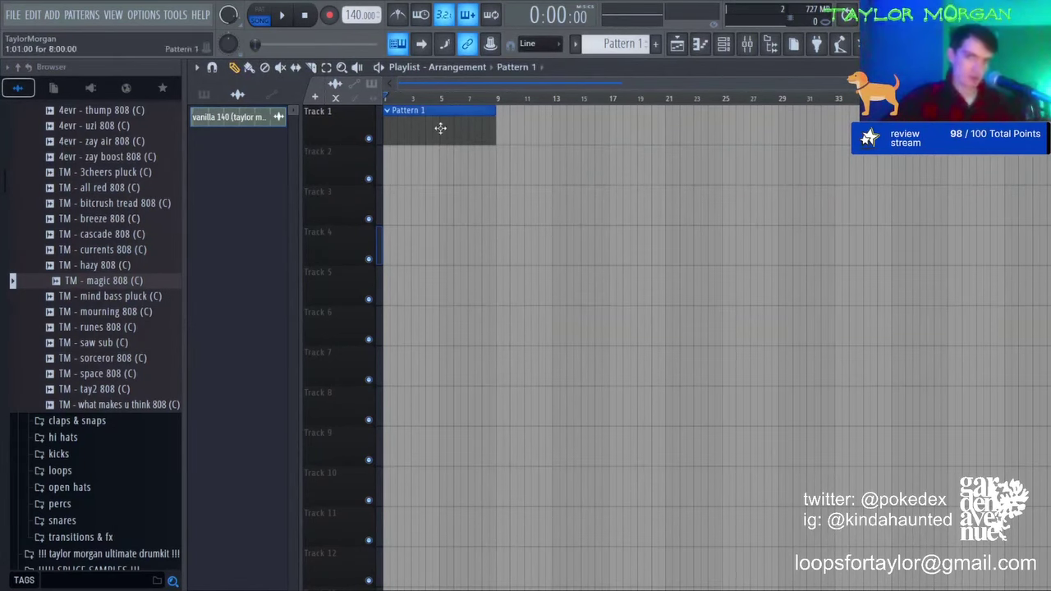
left_click(723, 45)
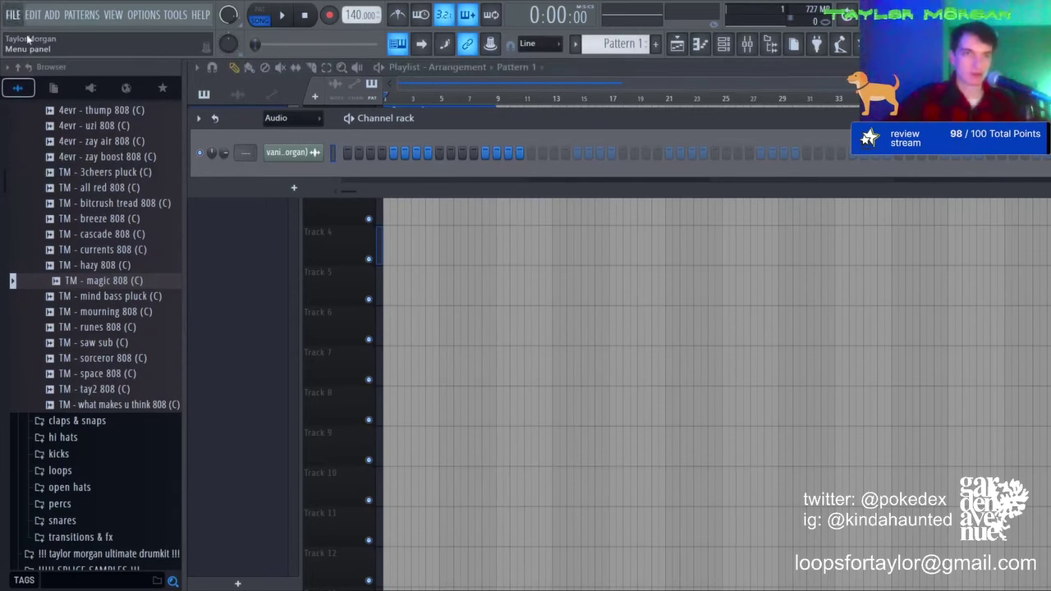
left_click(582, 334)
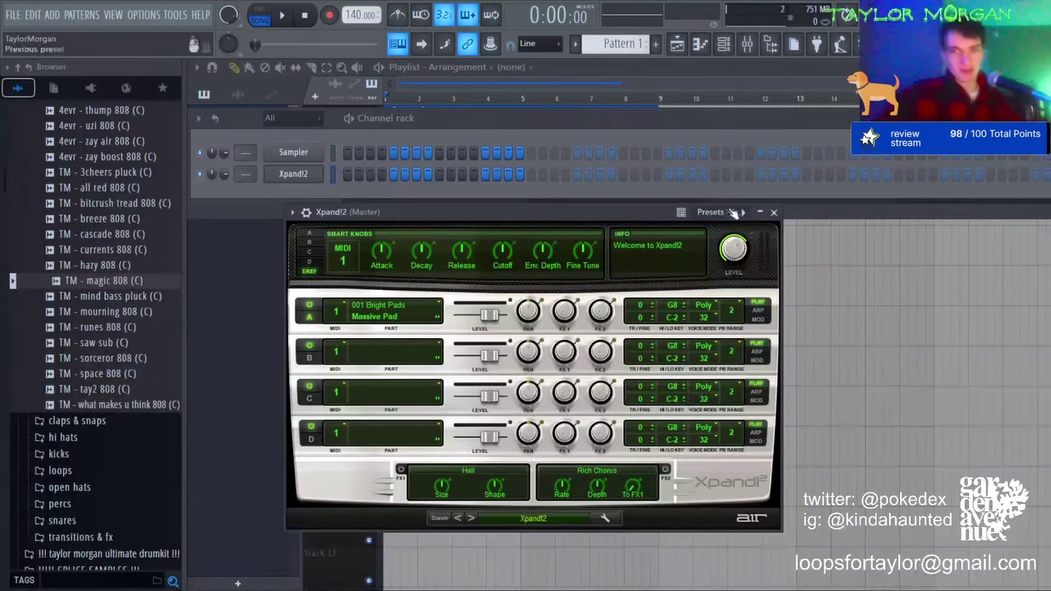
left_click(700, 45)
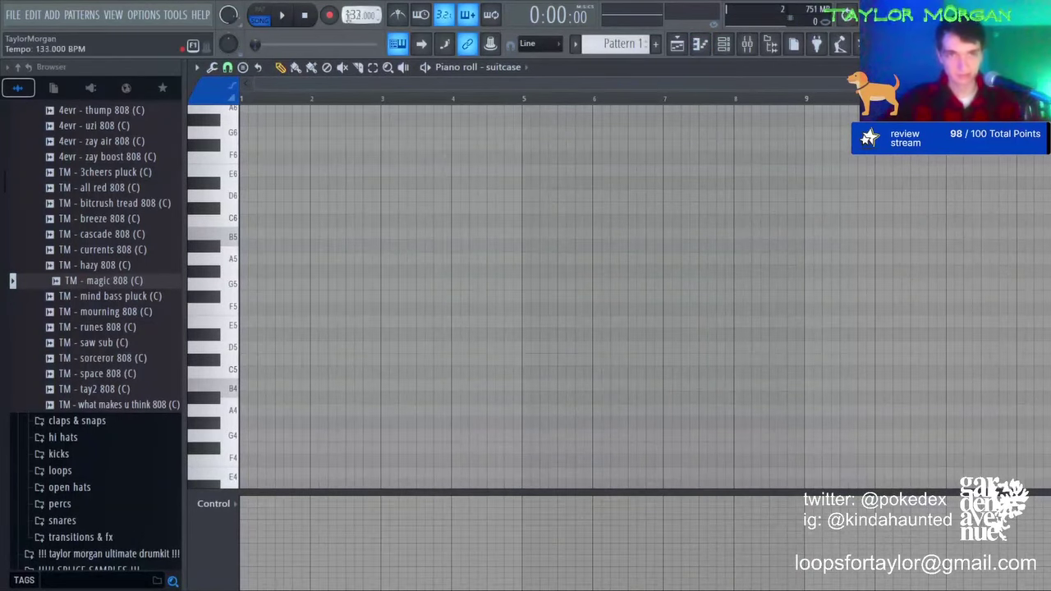
Step: Draw the opening chord: a one-bar B5 with D6, F#6, C#7, E6 and A6
left_click_drag(245, 301, 244, 234)
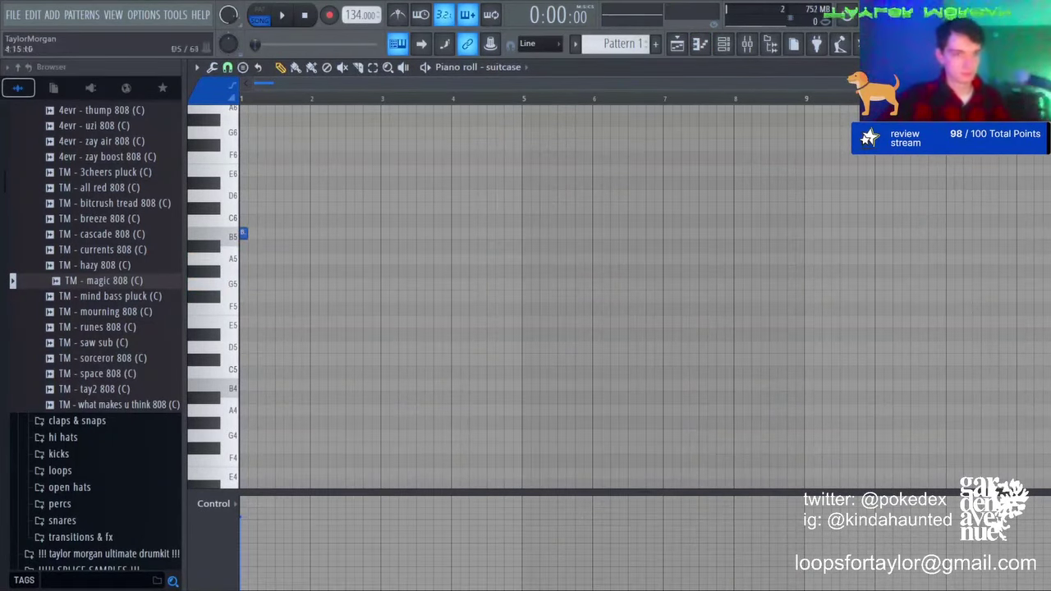
left_click_drag(246, 236, 327, 245)
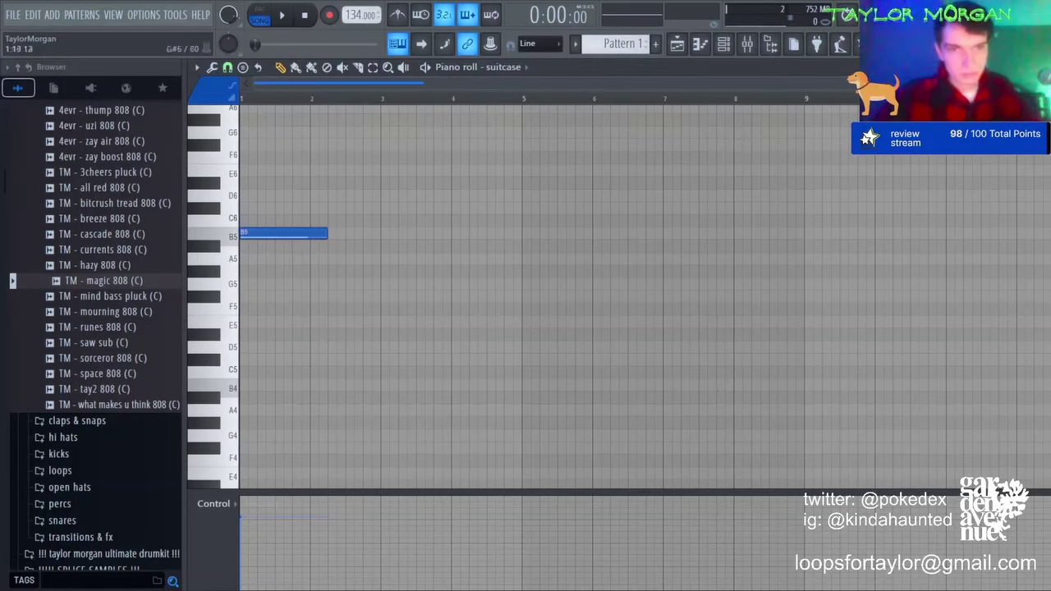
scroll(257, 98, "up", 5)
scroll(260, 271, "up", 3)
left_click(261, 270)
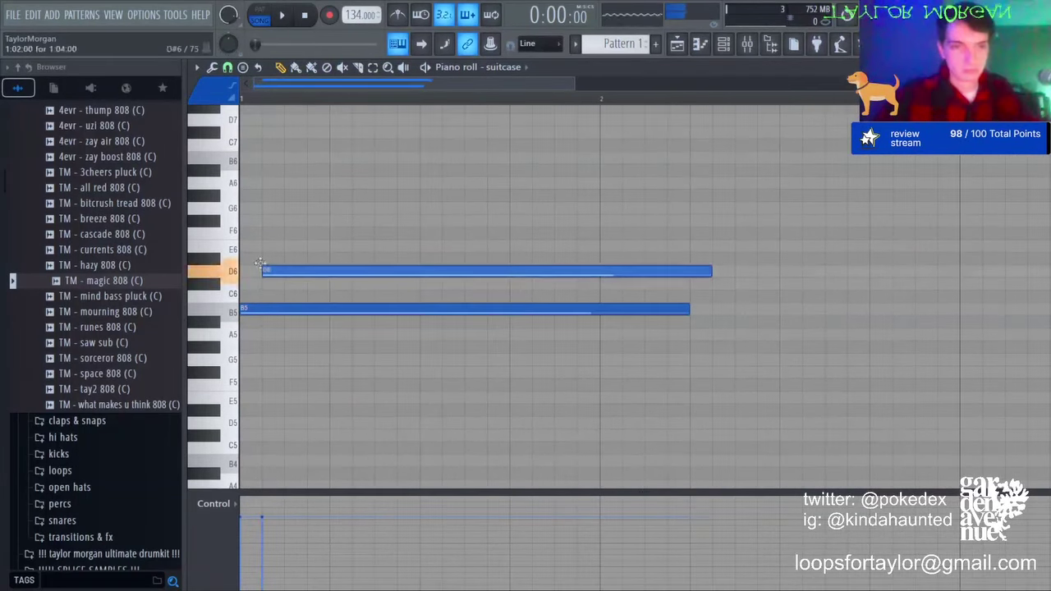
left_click_drag(284, 233, 284, 220)
left_click_drag(242, 172, 242, 131)
left_click(304, 245)
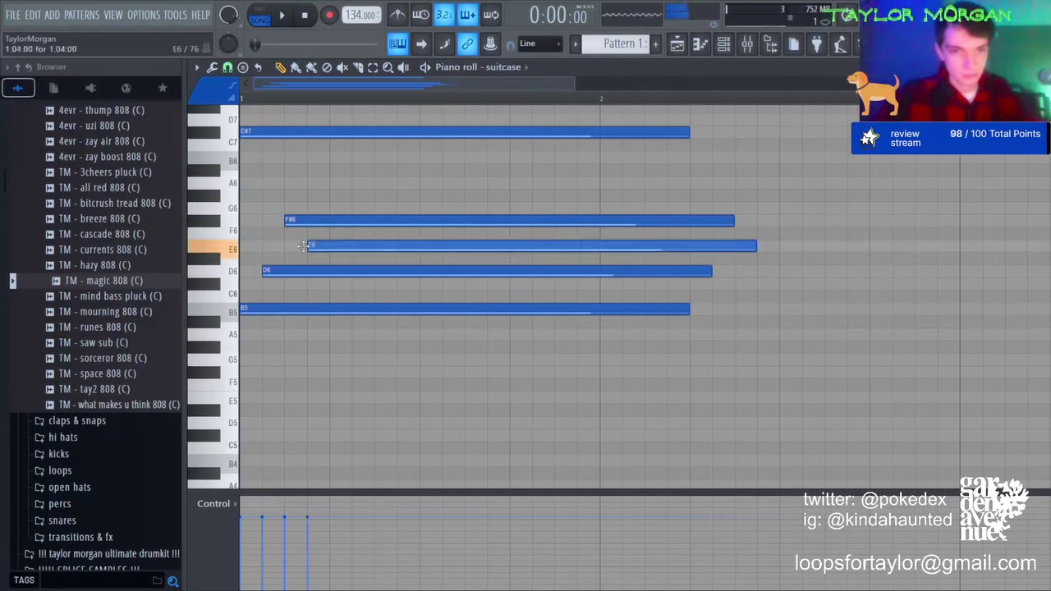
left_click_drag(303, 246, 326, 245)
left_click_drag(335, 197, 335, 182)
key("space")
Step: Transpose the chord down an octave and nudge the D5 note slightly earlier
key("space")
scroll(345, 106, "down", 4)
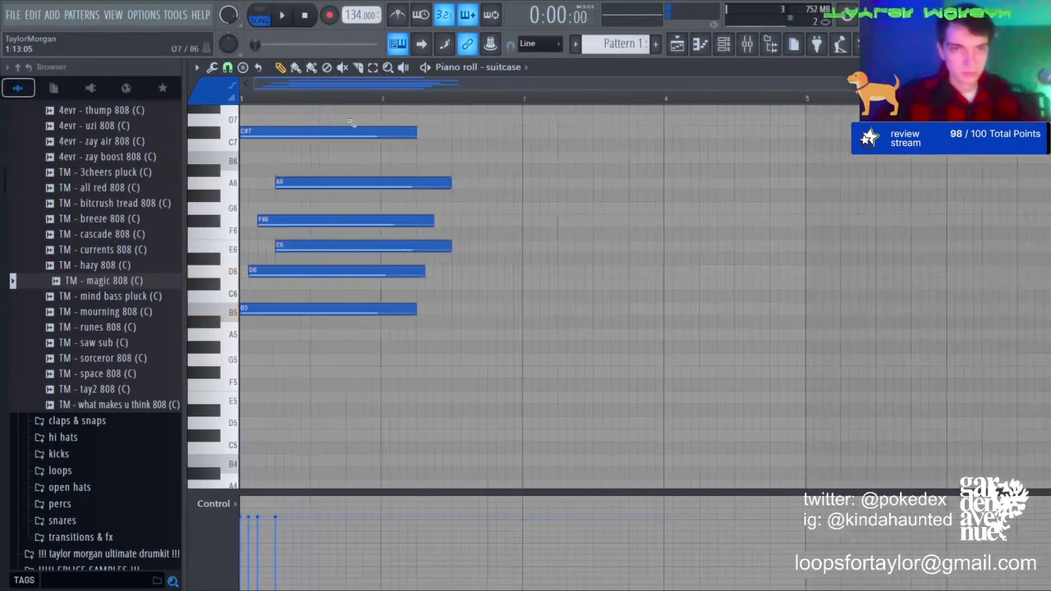
key("ctrl+Down")
key("space")
key("ctrl+a")
left_click(472, 371, "ctrl")
key("space")
left_click_drag(259, 423, 251, 423)
key("space")
key("space")
key("space")
Step: Rework the bar 1 rhythm by shortening D5 and F#5 and adding repeated D5 and F#5 notes
key("space")
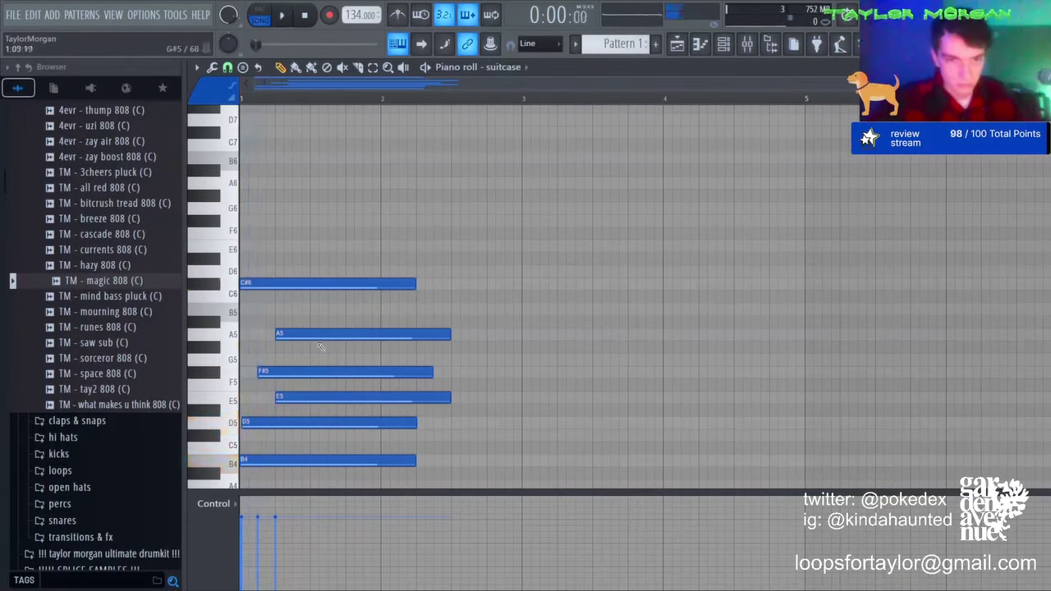
key("space")
left_click_drag(315, 360, 296, 424)
key("space")
key("space")
key("space")
right_click(445, 424)
left_click_drag(415, 424, 356, 424)
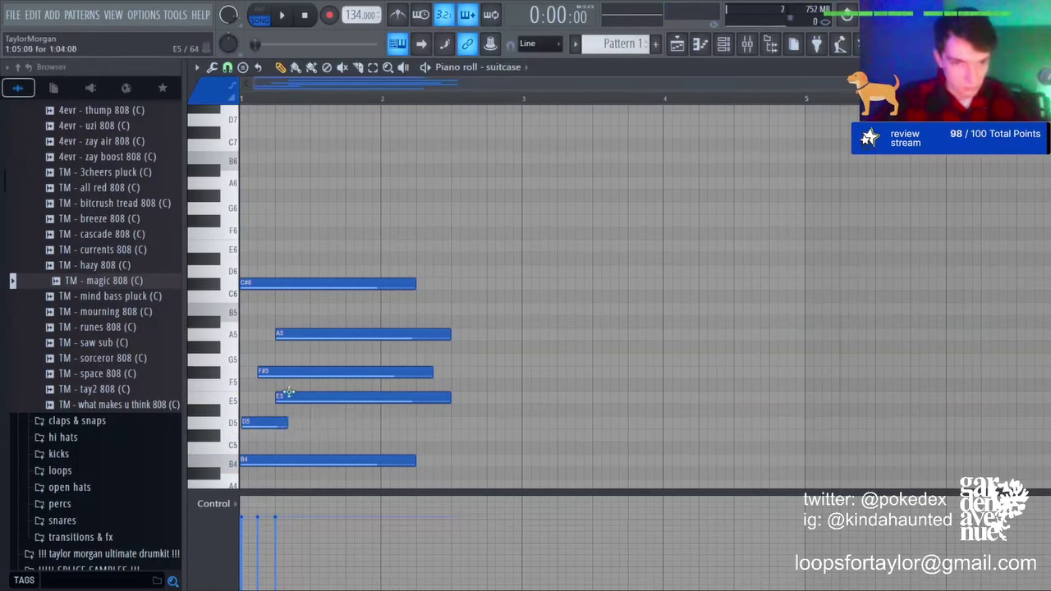
left_click(294, 422)
left_click_drag(432, 373, 343, 382)
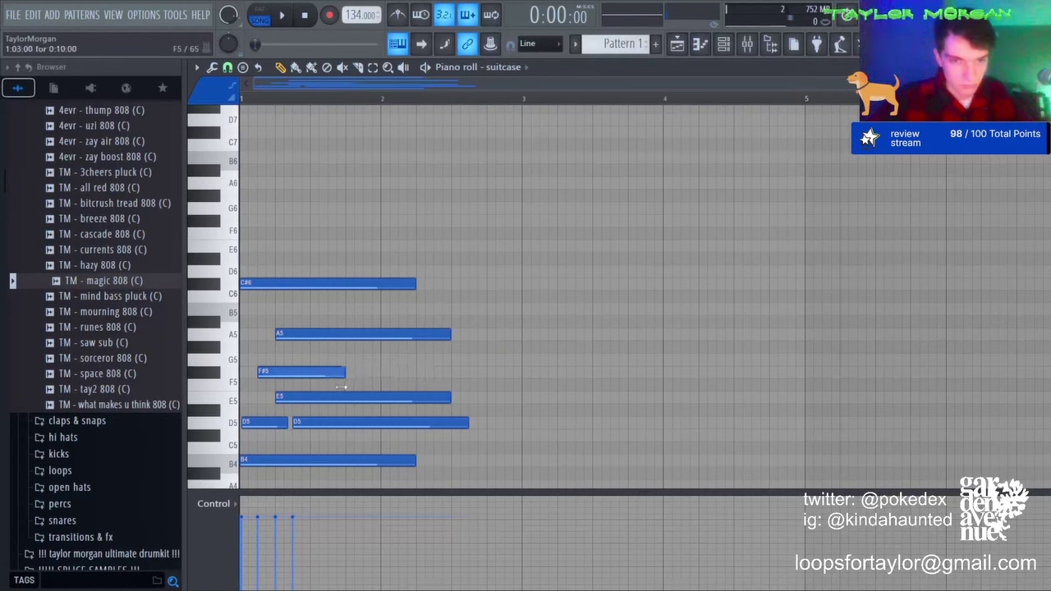
left_click(314, 371)
key("space")
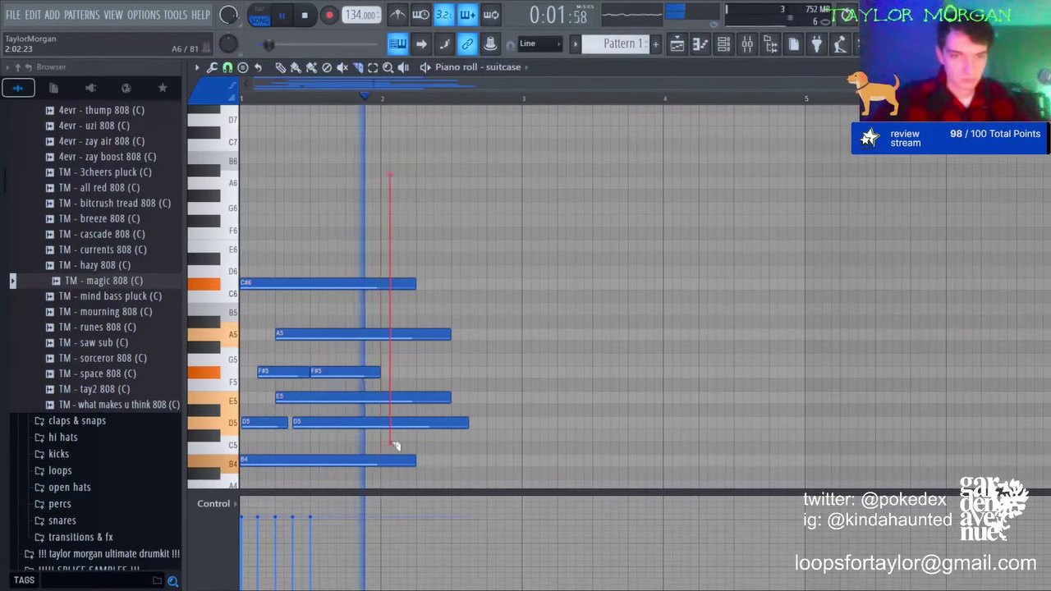
key("space")
key("space")
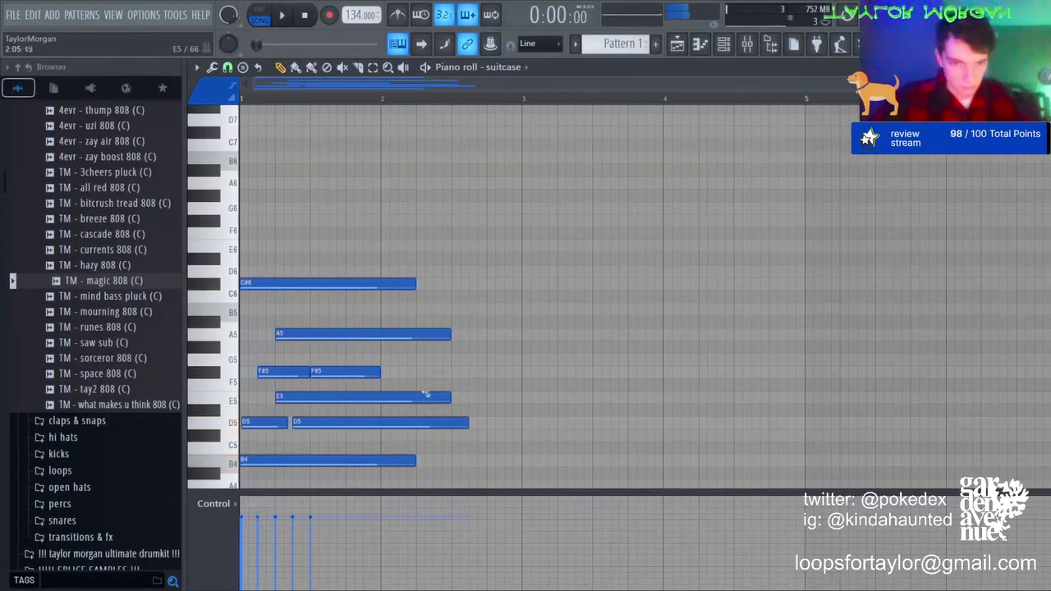
Step: Drop the second F#5, split E5, and add third D5 and E5 notes
right_click(345, 372)
left_click_drag(448, 397, 327, 403)
left_click_drag(467, 422, 328, 422)
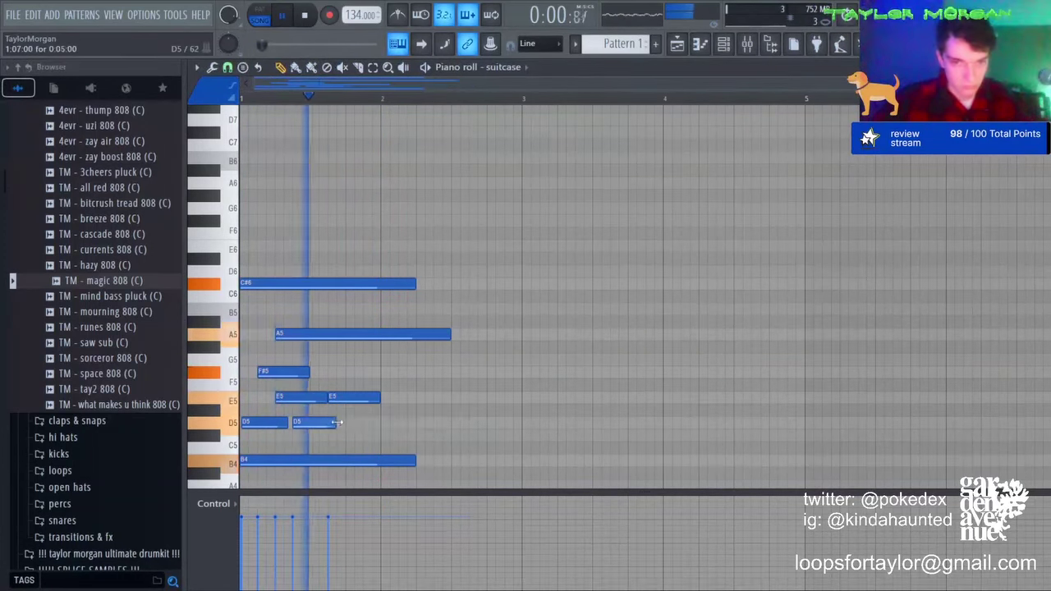
key("space")
left_click(338, 423)
key("space")
key("space")
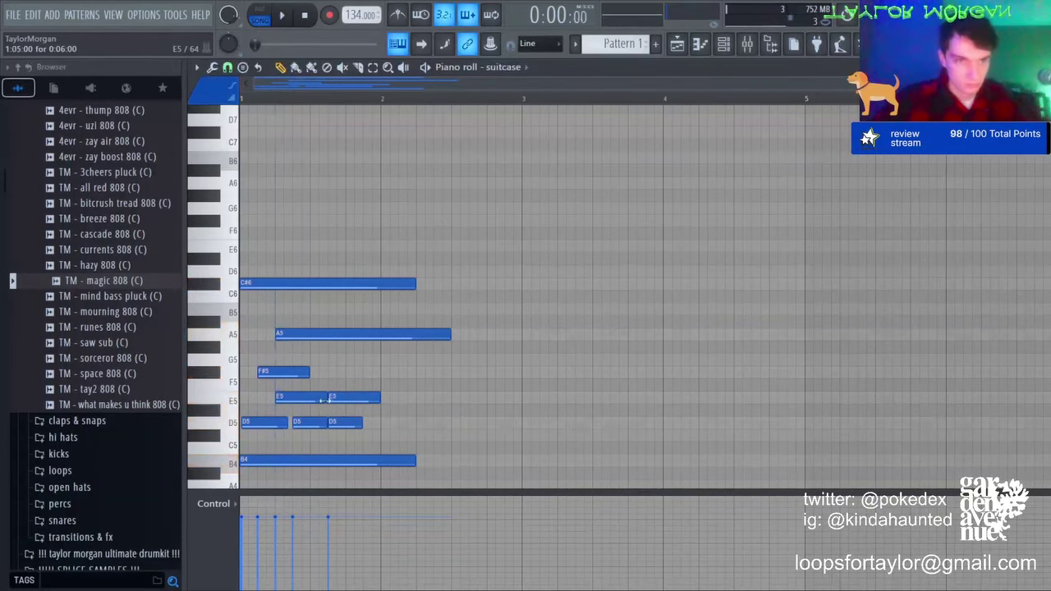
left_click_drag(339, 400, 321, 400)
key("space")
left_click(372, 399)
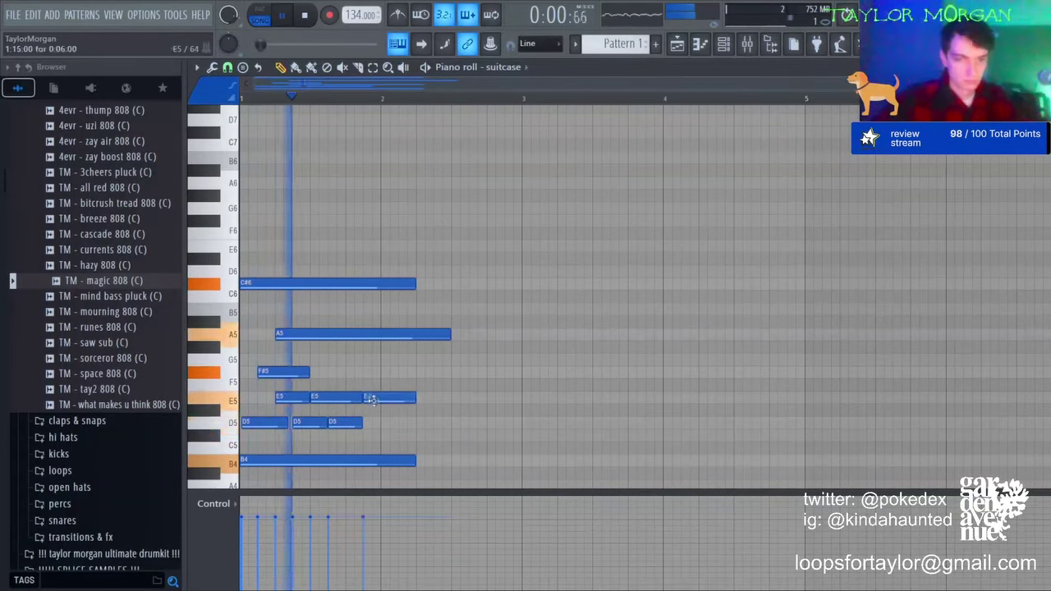
Step: Add bar 2's beat-three chord: G4 and D5 lengthened toward bar 3, a late F#5 and an E5
scroll(373, 199, "up", 3)
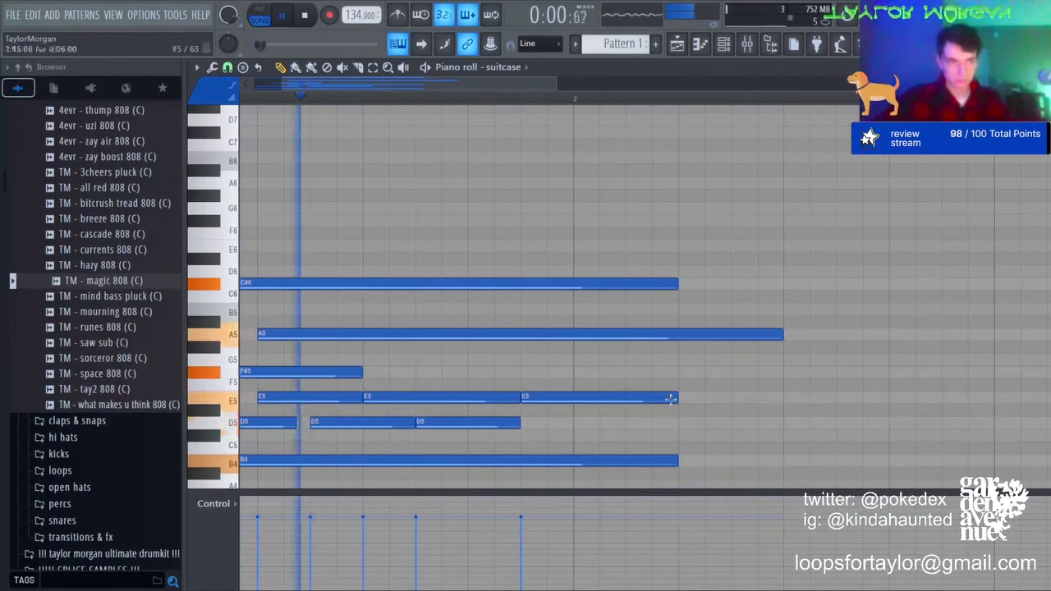
left_click_drag(517, 372, 493, 373)
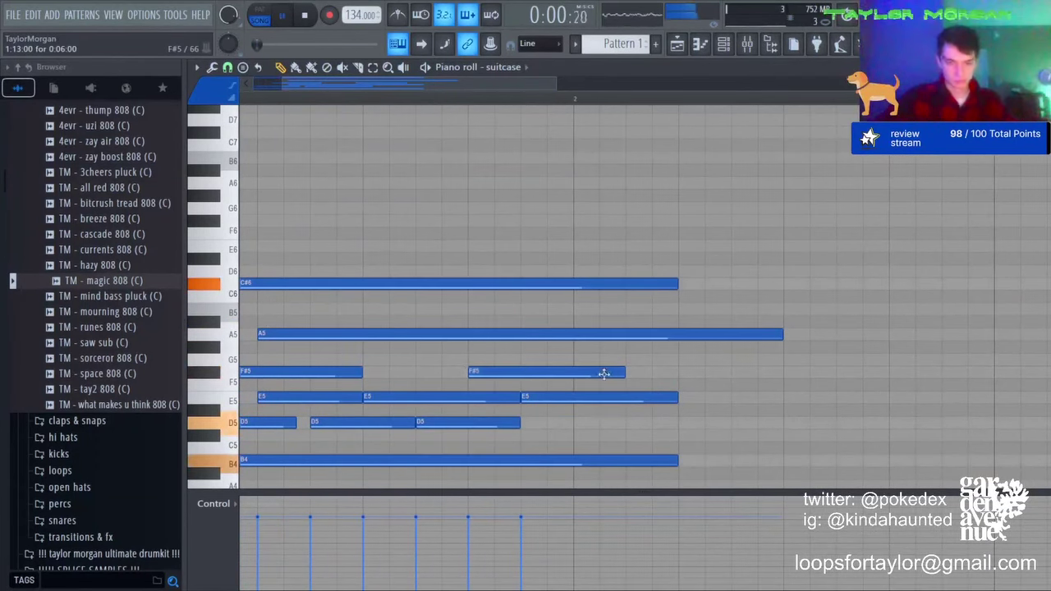
left_click_drag(571, 373, 668, 374)
scroll(670, 156, "down", 2)
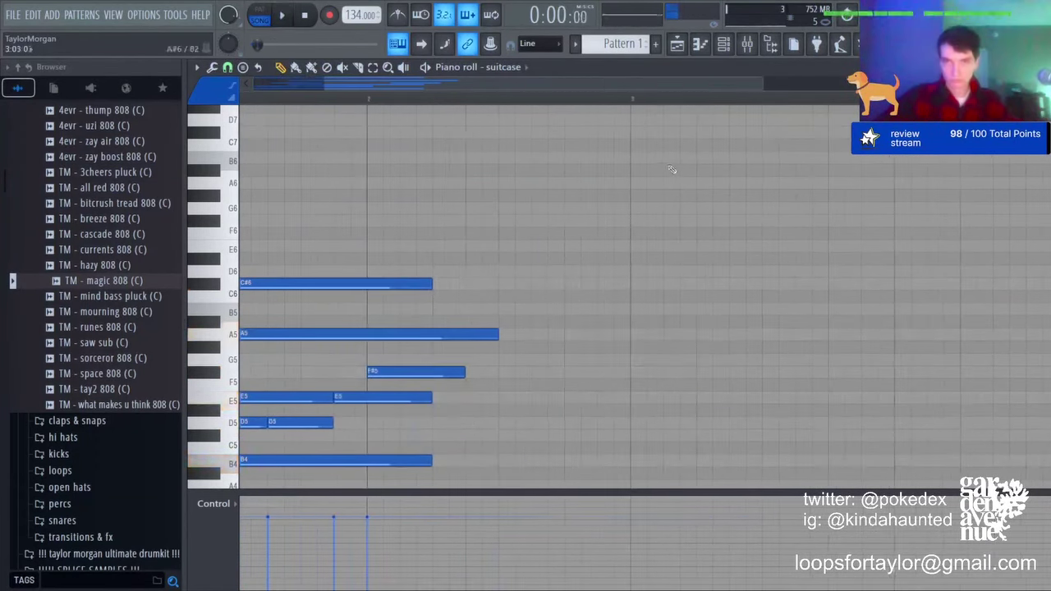
scroll(673, 169, "down", 3)
left_click(436, 360)
left_click(436, 272)
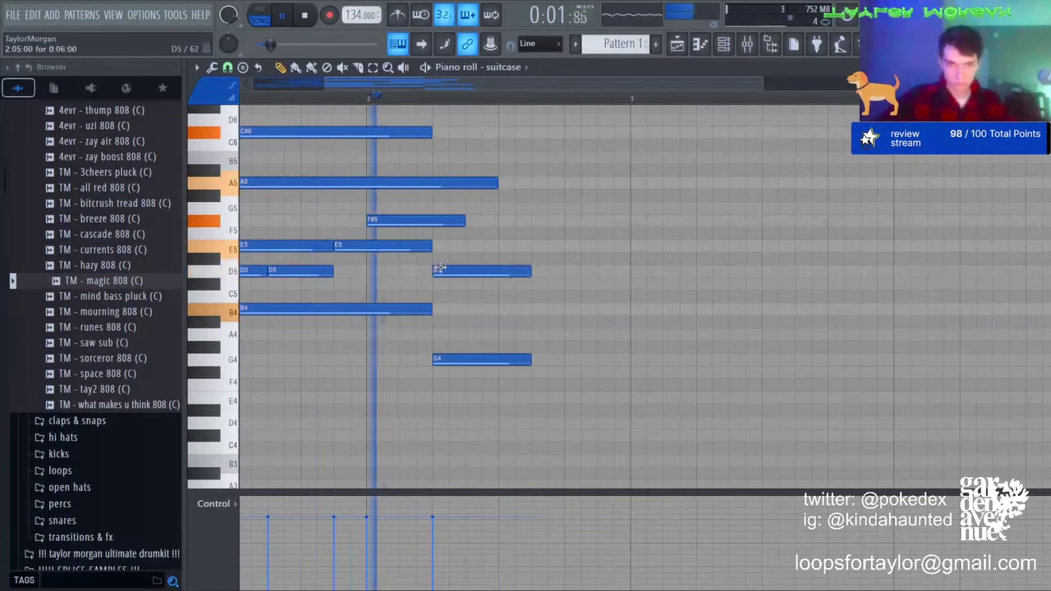
left_click_drag(529, 272, 628, 272)
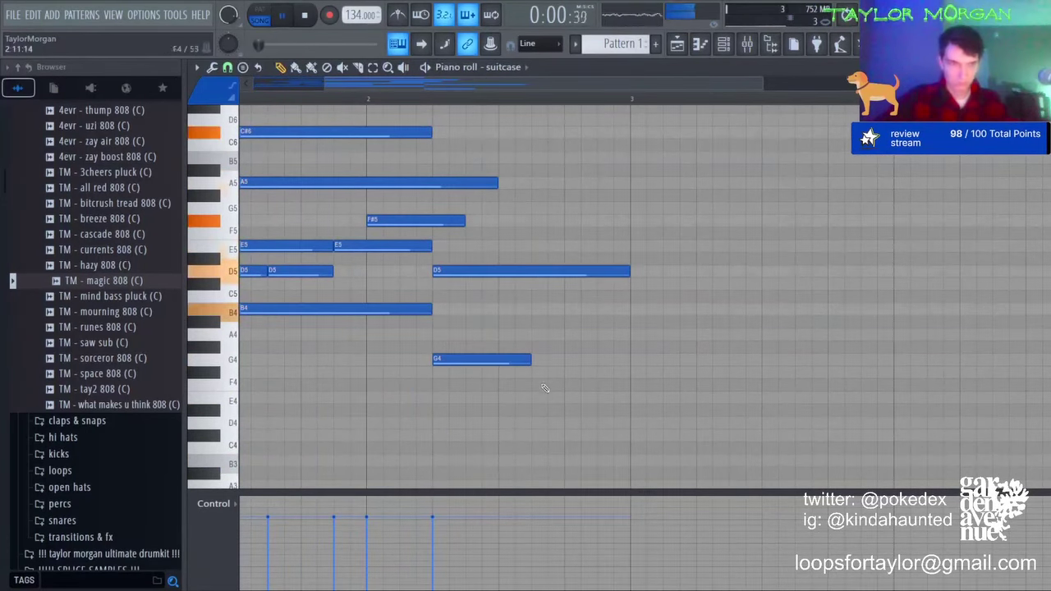
left_click_drag(529, 361, 629, 361)
left_click(469, 310)
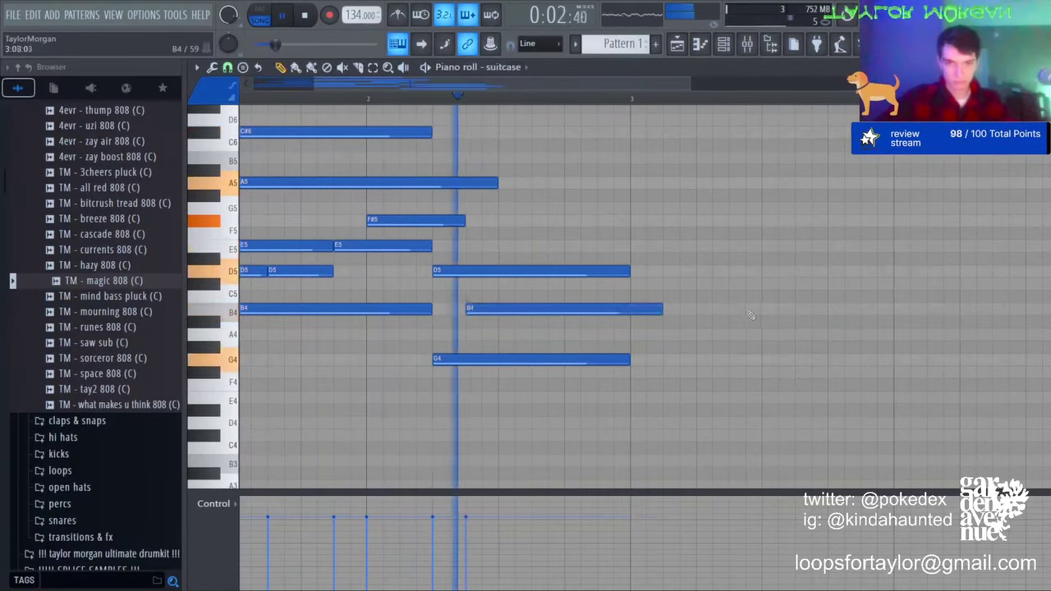
left_click_drag(662, 310, 629, 309)
left_click_drag(504, 310, 545, 220)
Step: Finish bar 2 with E5 and short F#5 notes and extend the top note to bar 3 as C#6
left_click(541, 245)
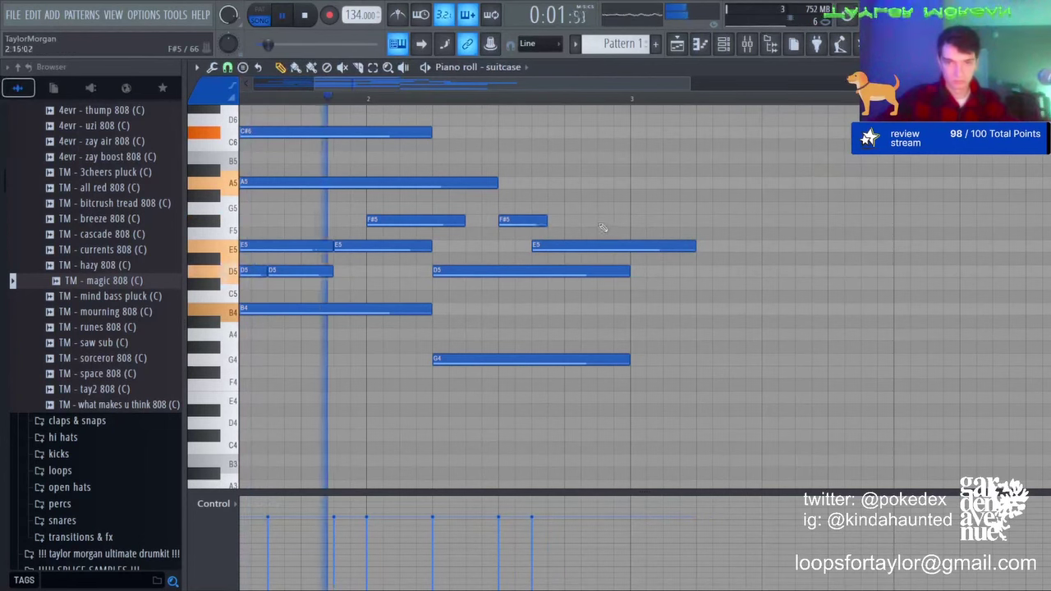
left_click(604, 220)
key("space")
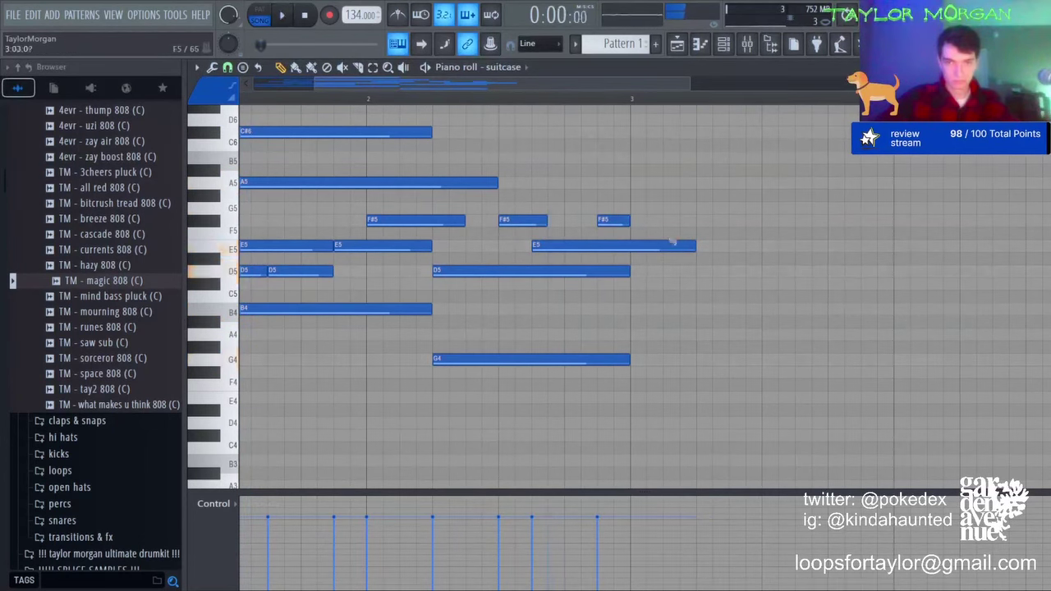
left_click_drag(617, 245, 632, 245)
scroll(566, 234, "down", 3)
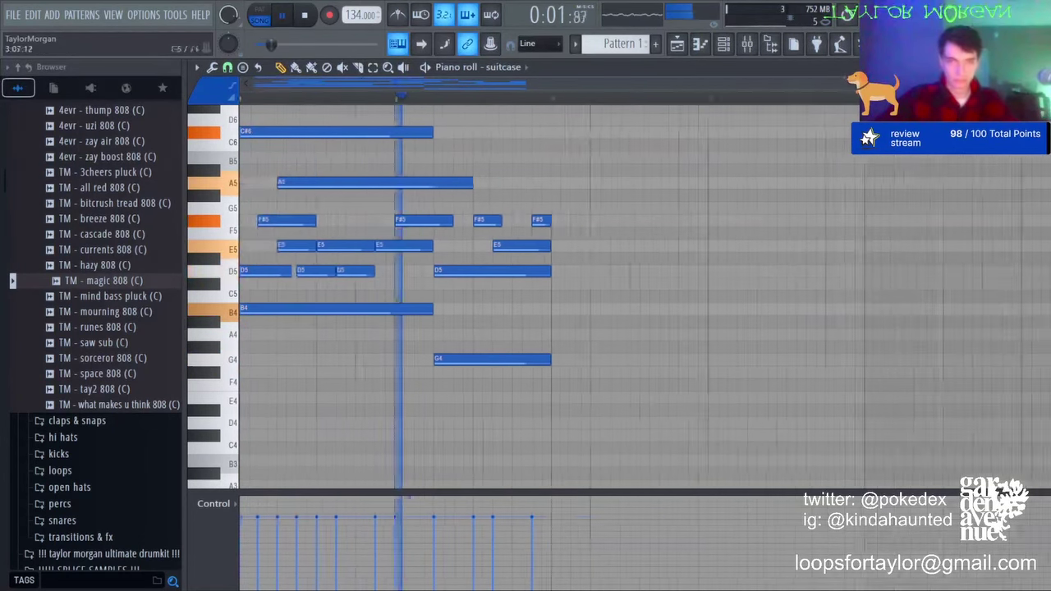
scroll(505, 216, "up", 1)
scroll(447, 266, "up", 2)
key("space")
left_click_drag(472, 271, 509, 237)
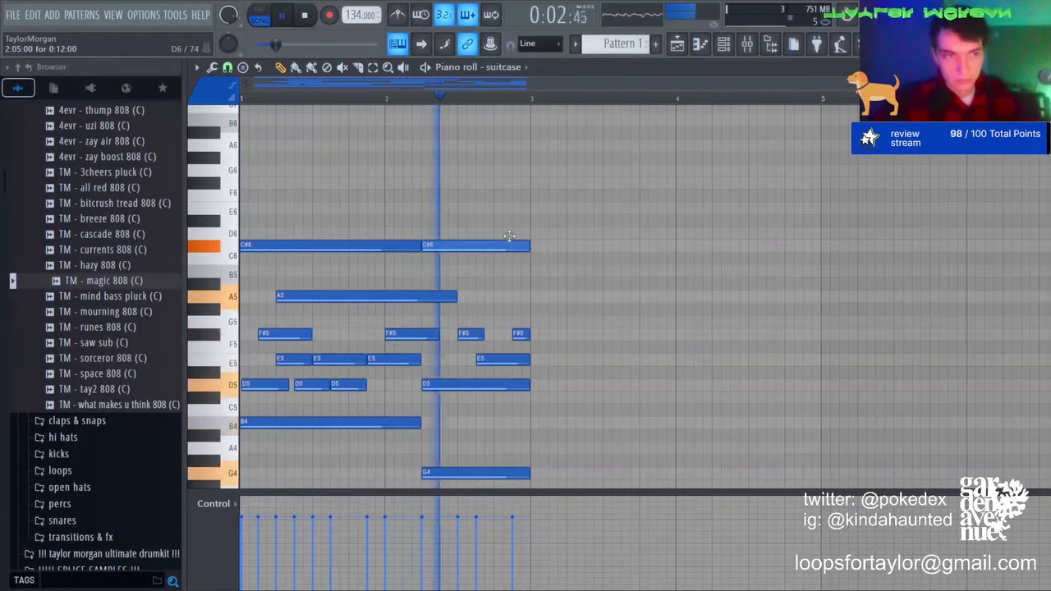
Step: Duplicate bars 1–2 into bars 3–4, raising the G4 to A4 and lowering the B4 to G4
key("ctrl+b")
key("space")
scroll(562, 203, "down", 3)
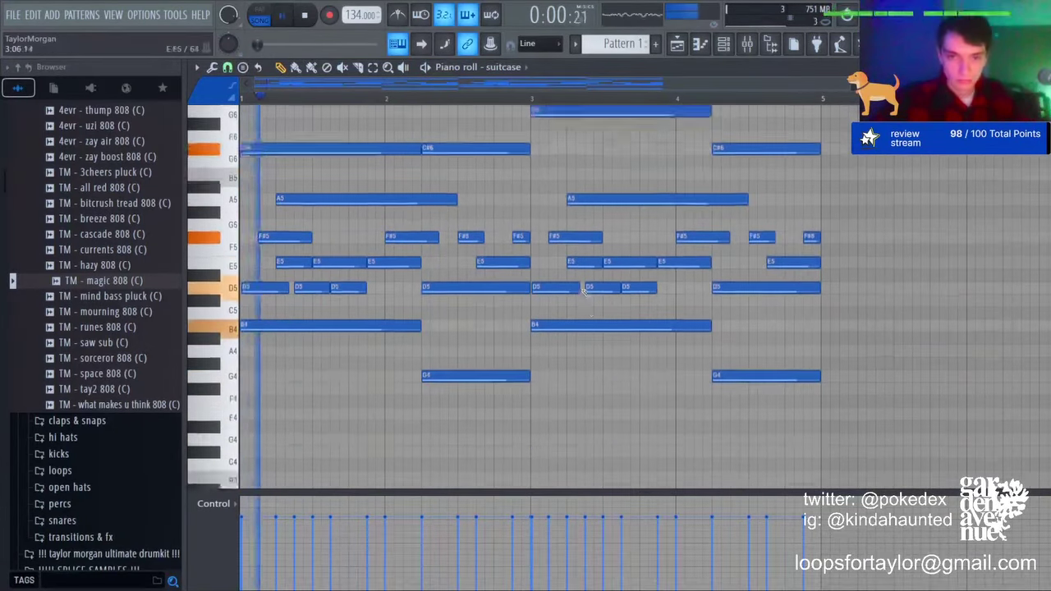
left_click_drag(487, 360, 487, 334)
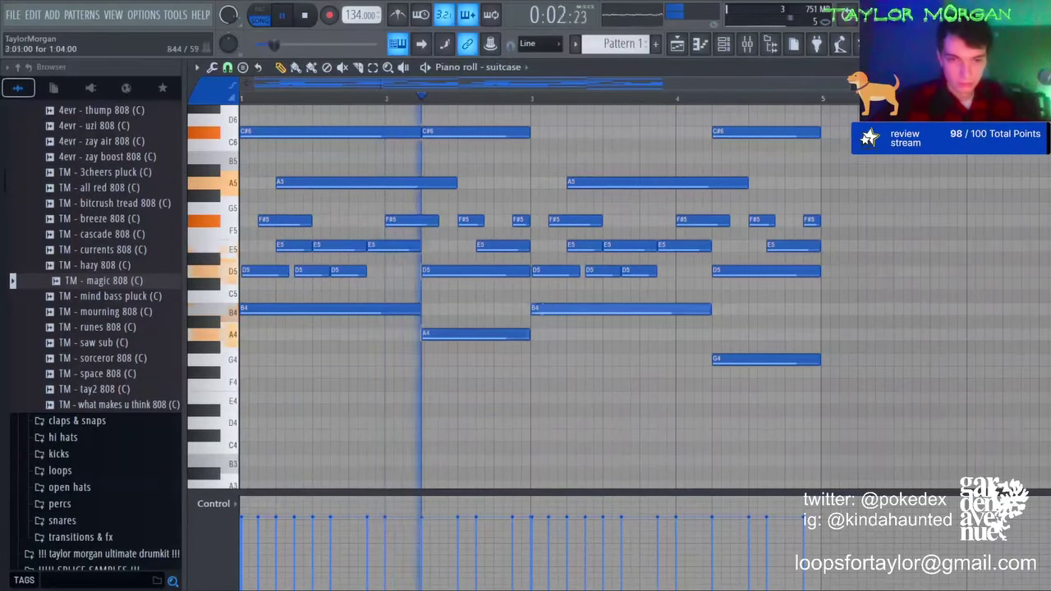
left_click_drag(538, 311, 538, 361)
left_click_drag(755, 372, 755, 332)
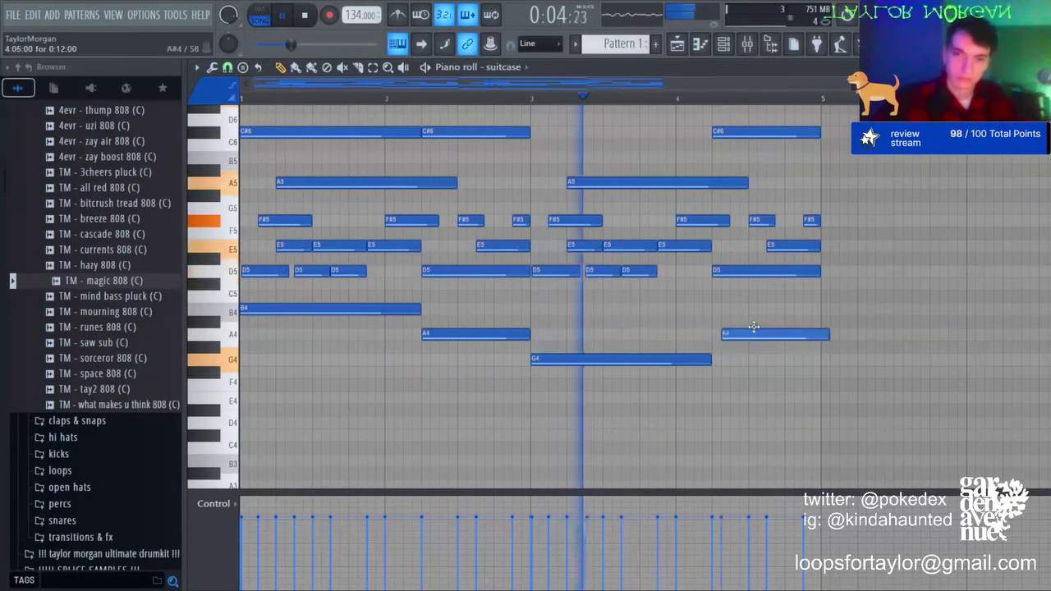
Step: End bar 4 with a high F#6–G6–F#6 figure
scroll(755, 332, "up", 3)
left_click_drag(735, 245, 765, 181)
key("space")
left_click(763, 171)
left_click(788, 182)
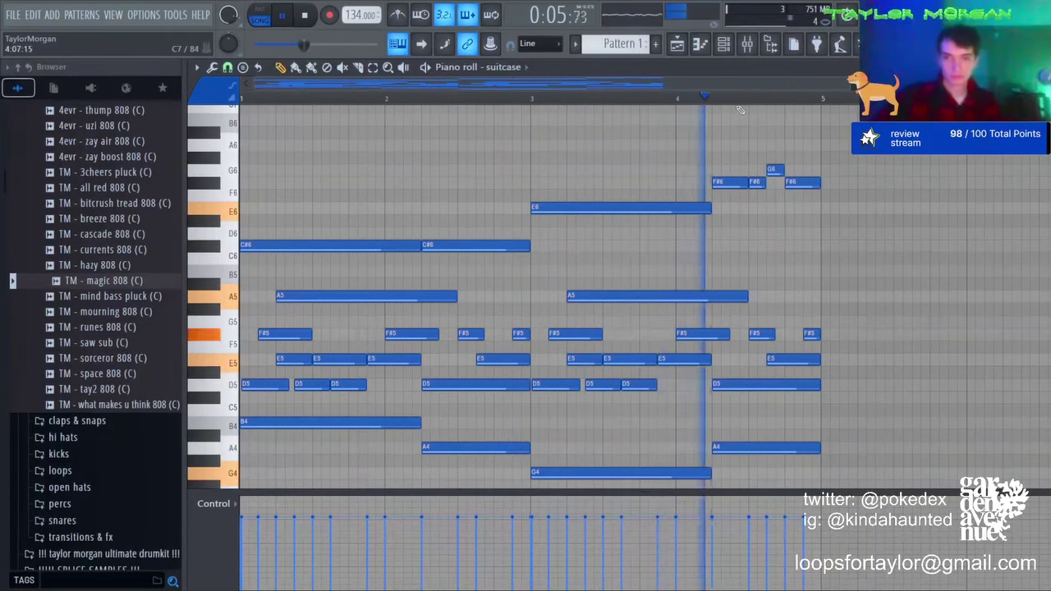
scroll(740, 107, "down", 2)
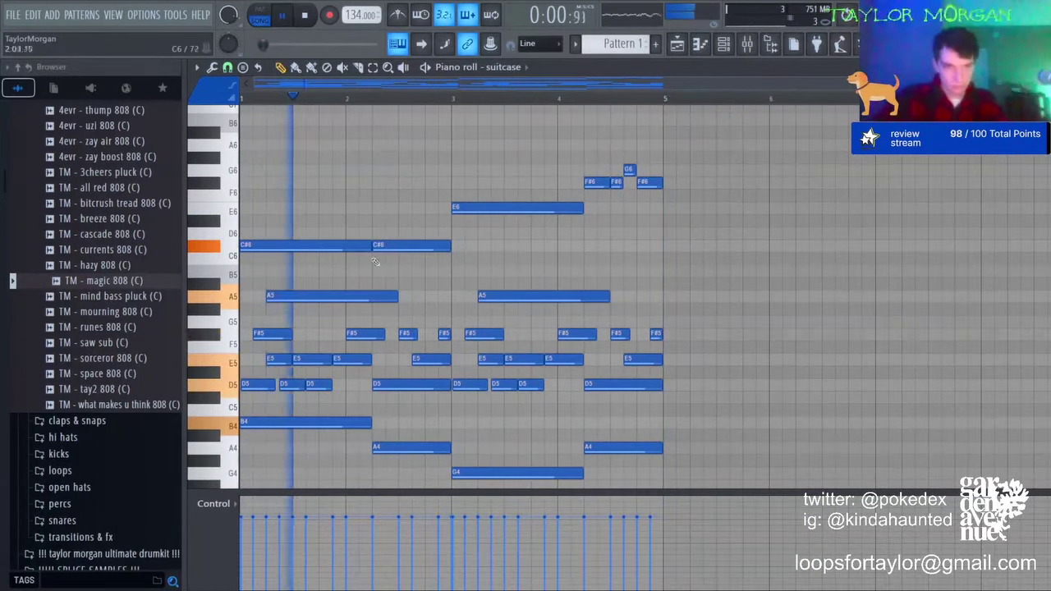
key("space")
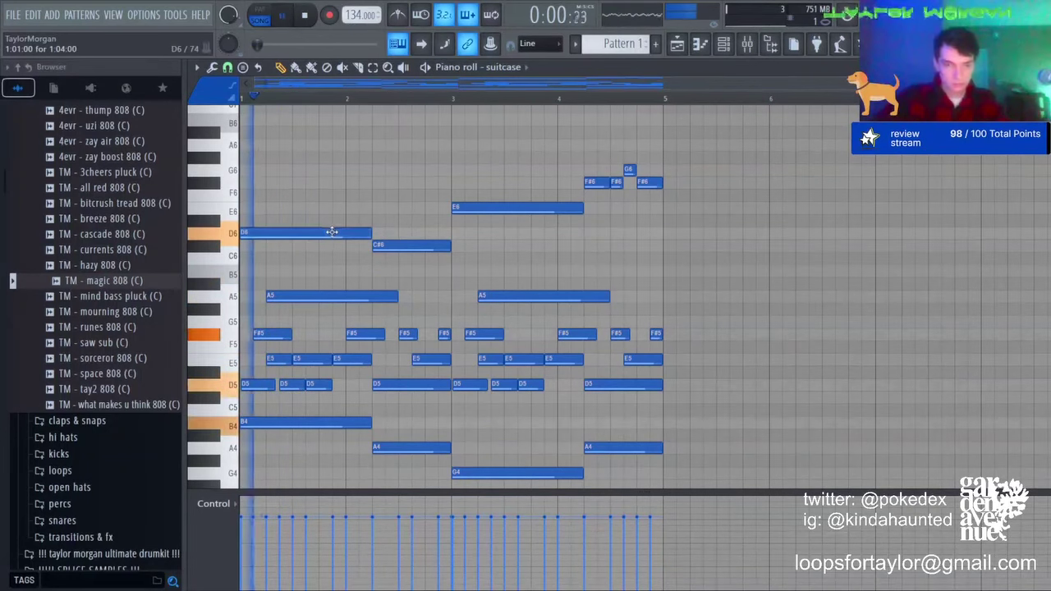
Step: Duplicate the four-bar pattern into bars 5–8 and test moving bar 8's high notes an octave
key("ctrl+b")
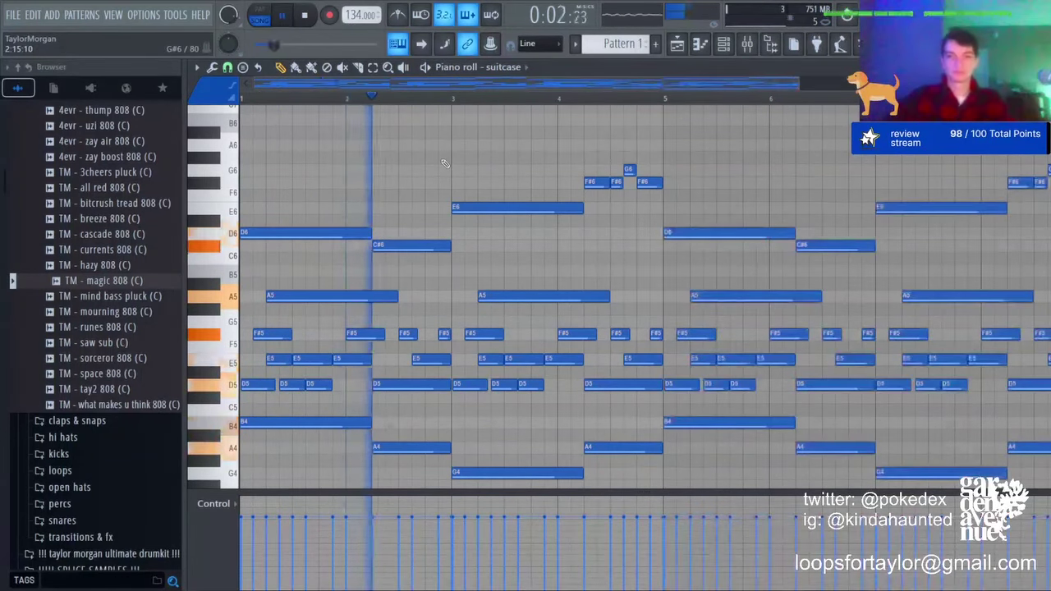
scroll(501, 199, "down", 2)
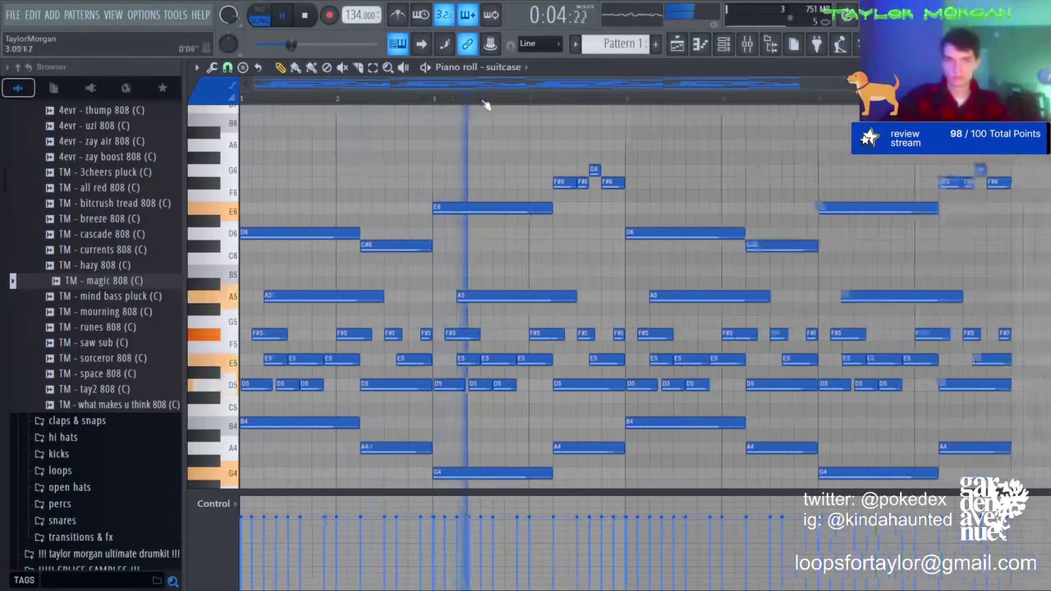
scroll(501, 198, "down", 2)
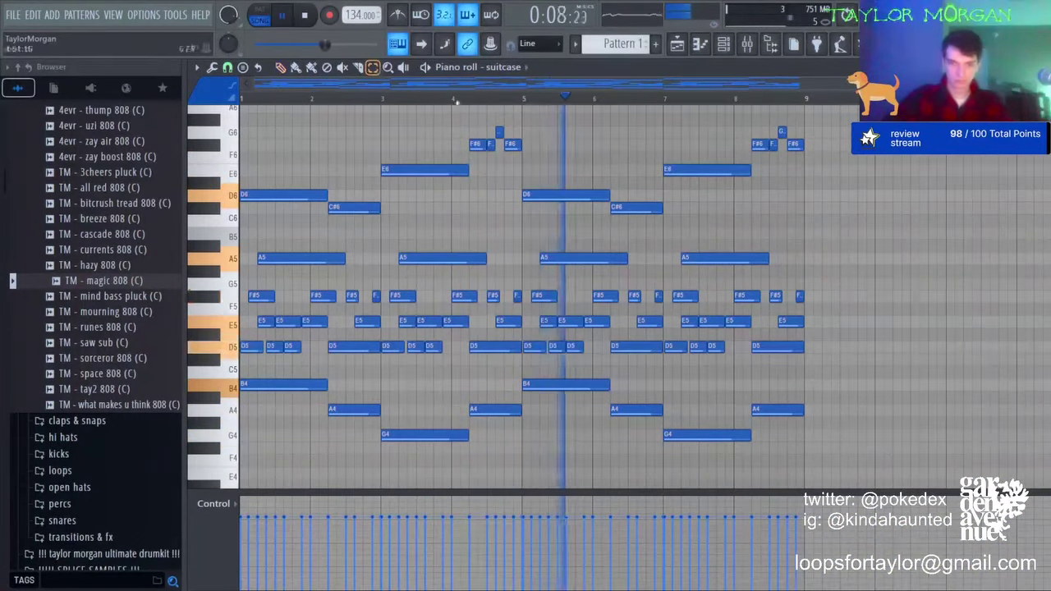
left_click_drag(756, 180, 821, 111)
key("ctrl+Down")
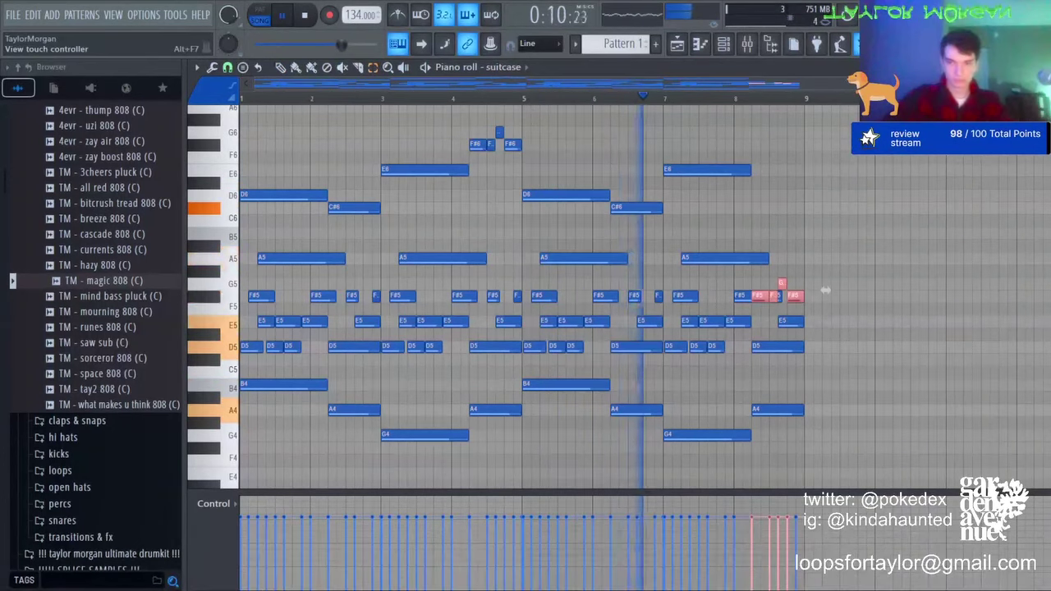
key("ctrl+Up")
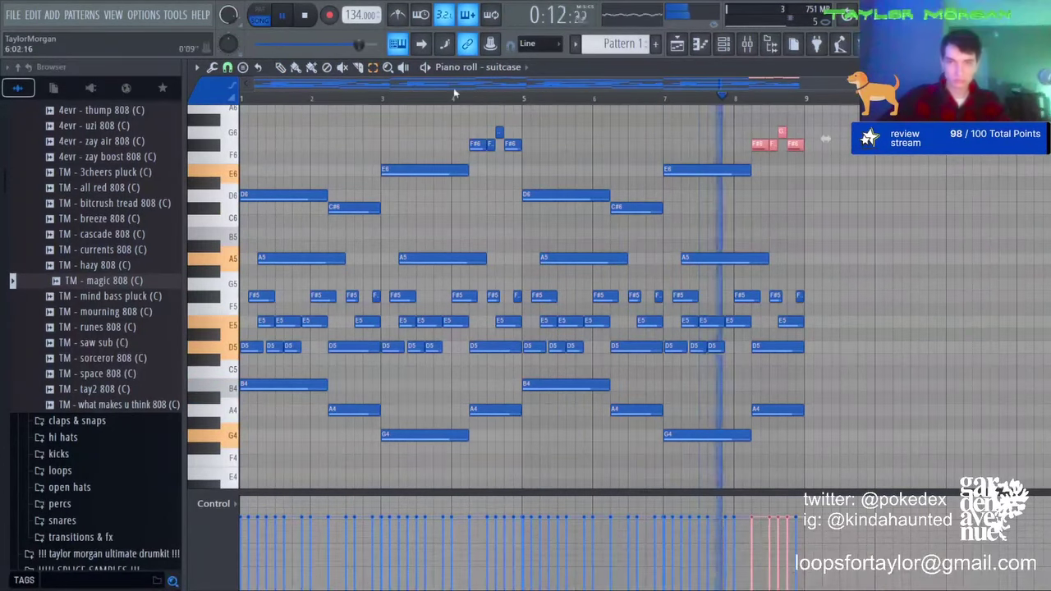
Step: With the pencil tool active, clear the selection and play back the eight-bar pattern
left_click(280, 67)
key("ctrl+d")
key("space")
key("space")
scroll(763, 96, "up", 3)
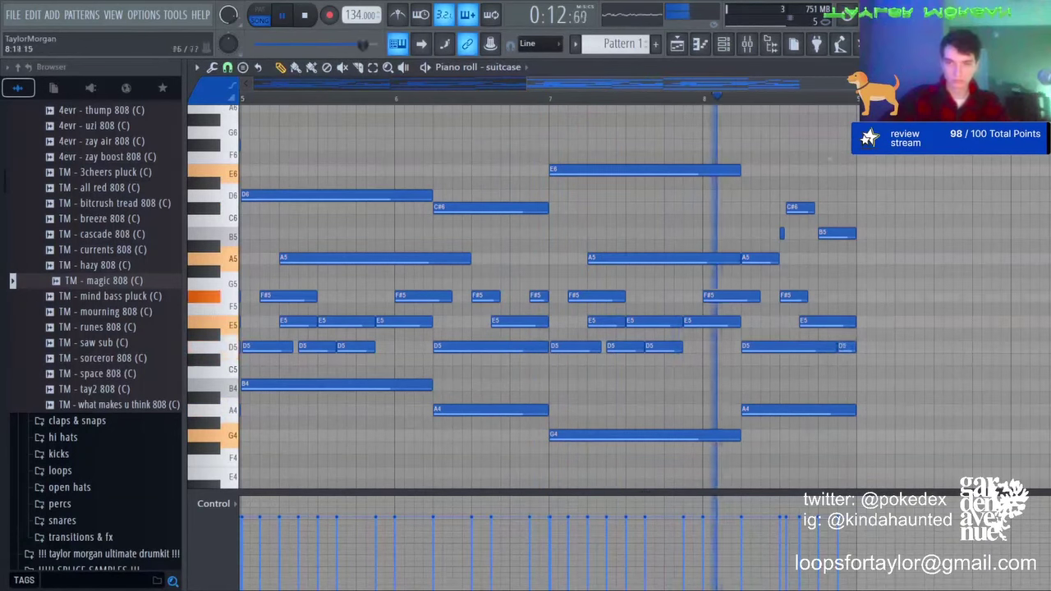
scroll(762, 102, "down", 3)
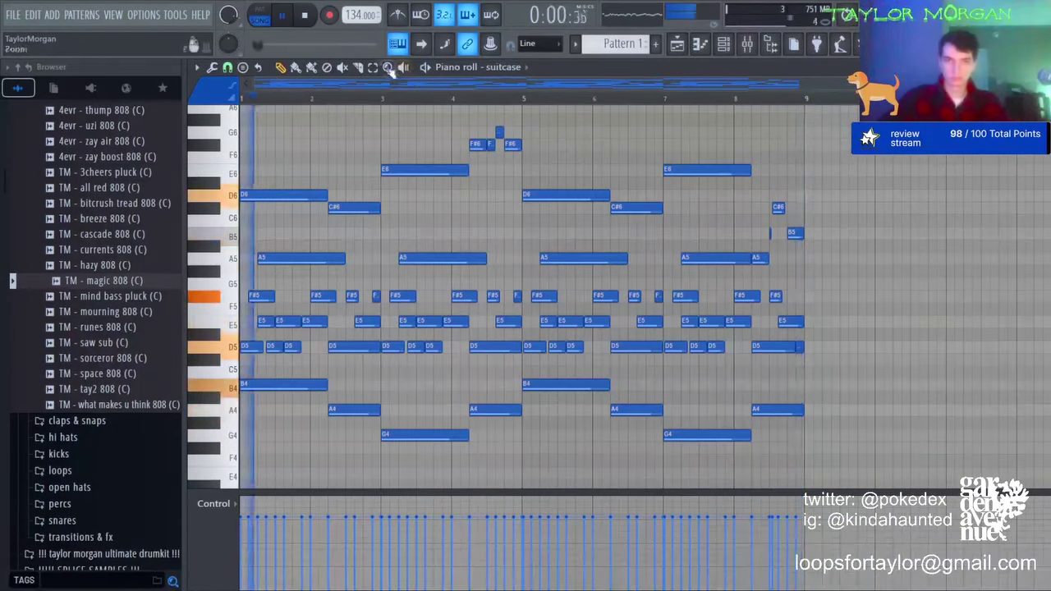
scroll(765, 90, "up", 3)
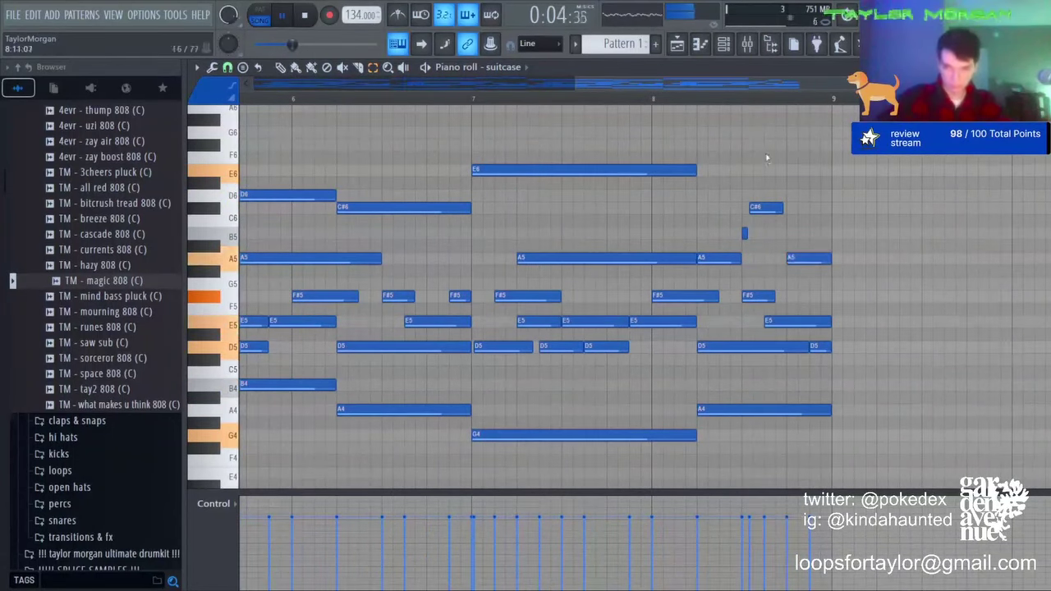
scroll(765, 164, "down", 3)
Step: Copy the eight low chord notes and paste the duplicates an octave lower
left_click_drag(837, 355, 232, 588)
key("ctrl+c")
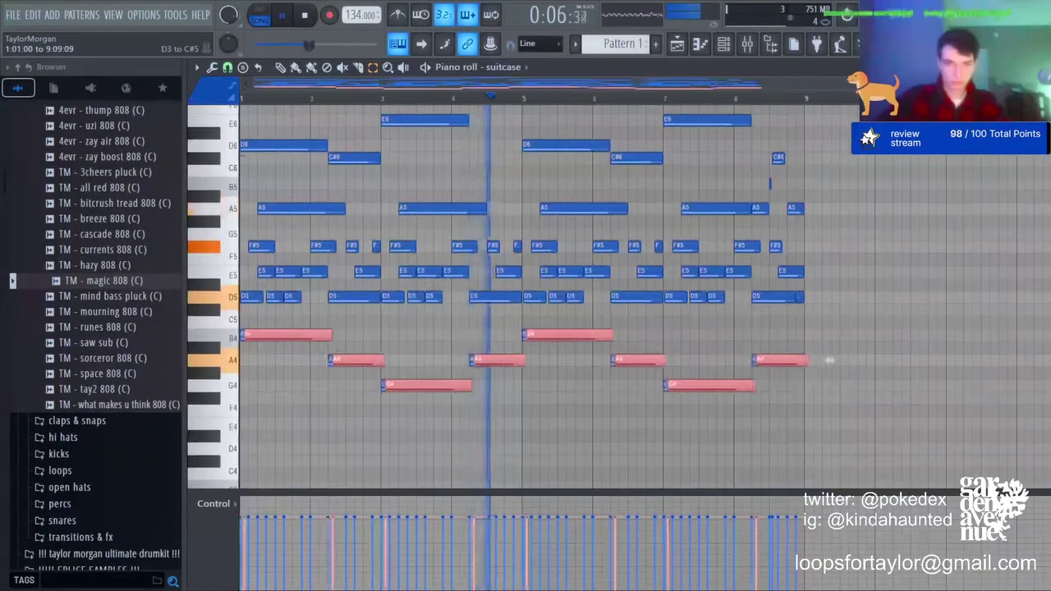
key("ctrl+v")
key("ctrl+Down")
Step: Transpose the whole chord pattern down five semitones
key("ctrl+a")
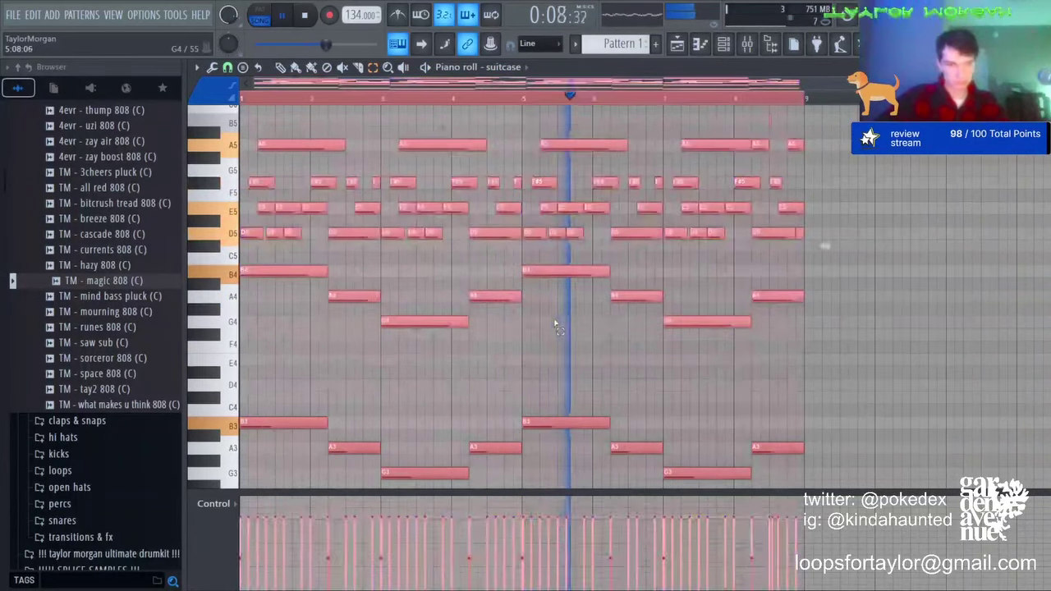
left_click(521, 308)
key("space")
key("shift+Down")
key("shift+Down")
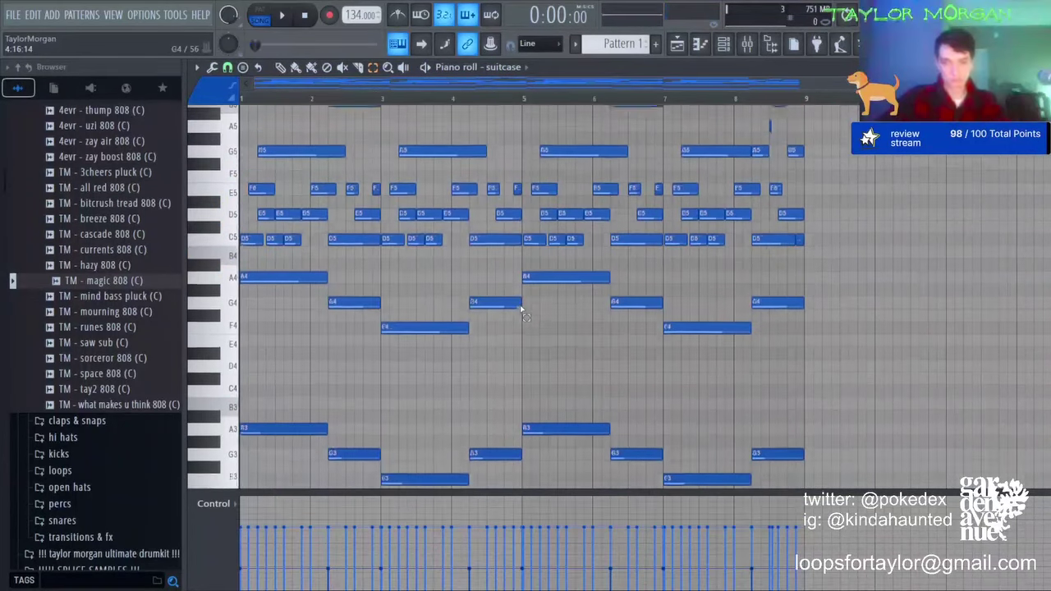
key("shift+Down")
key("shift+Down")
key("shift+Down")
key("ctrl+a")
left_click(825, 244)
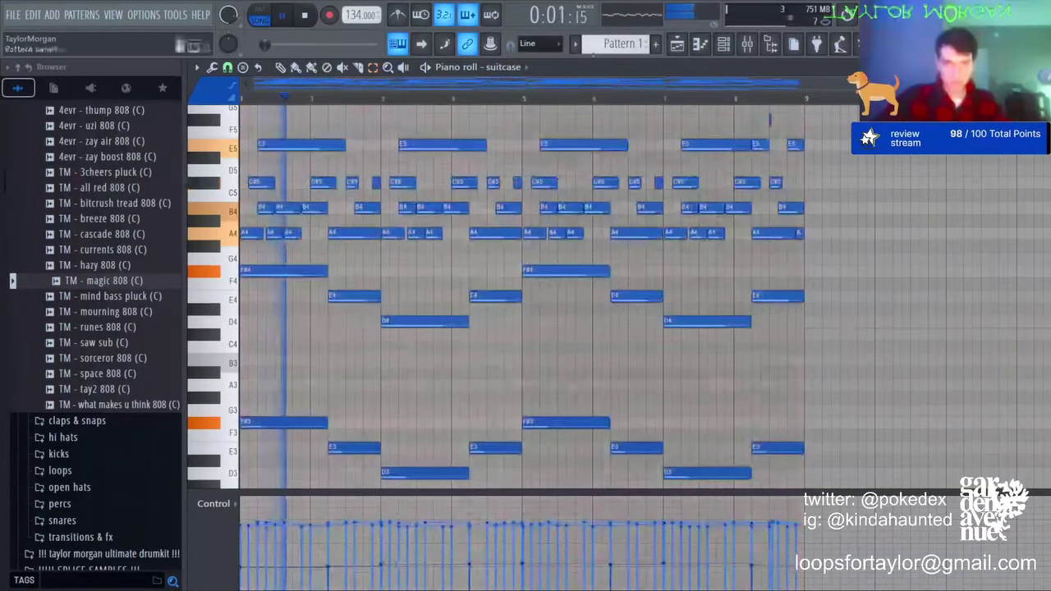
Step: Lower the suitcase channel volume to 86% in the channel rack
left_click(725, 45)
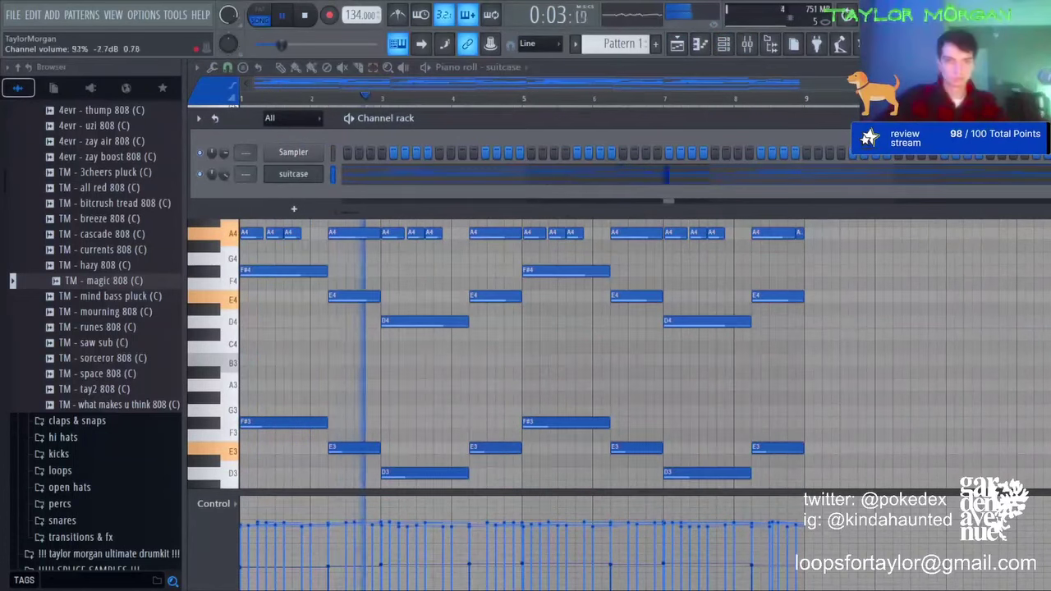
left_click_drag(222, 175, 222, 181)
left_click(485, 370)
key("ctrl+a")
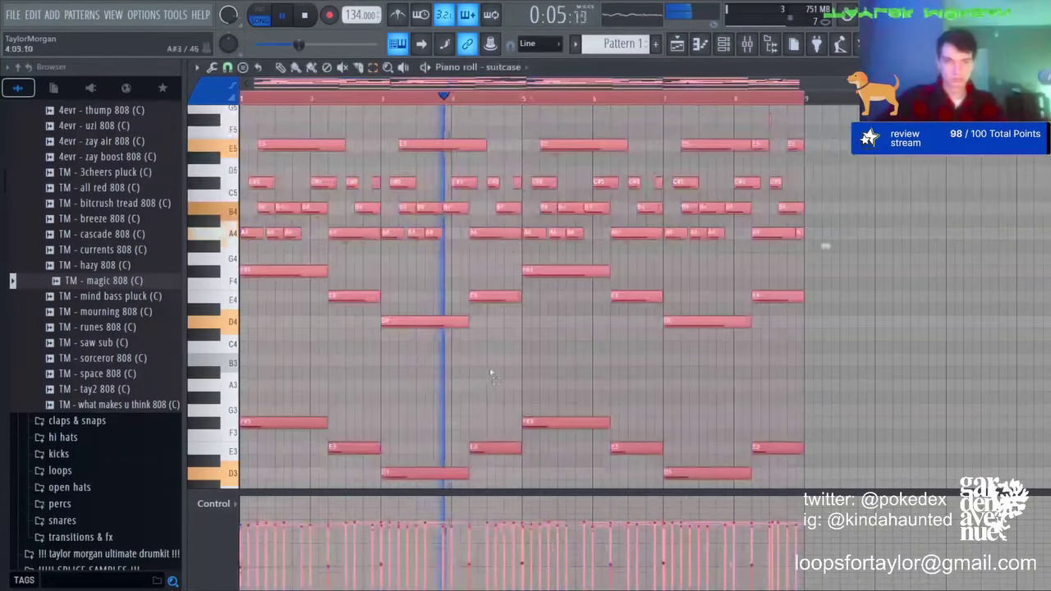
scroll(563, 274, "down", 1)
left_click(576, 253)
left_click(723, 45)
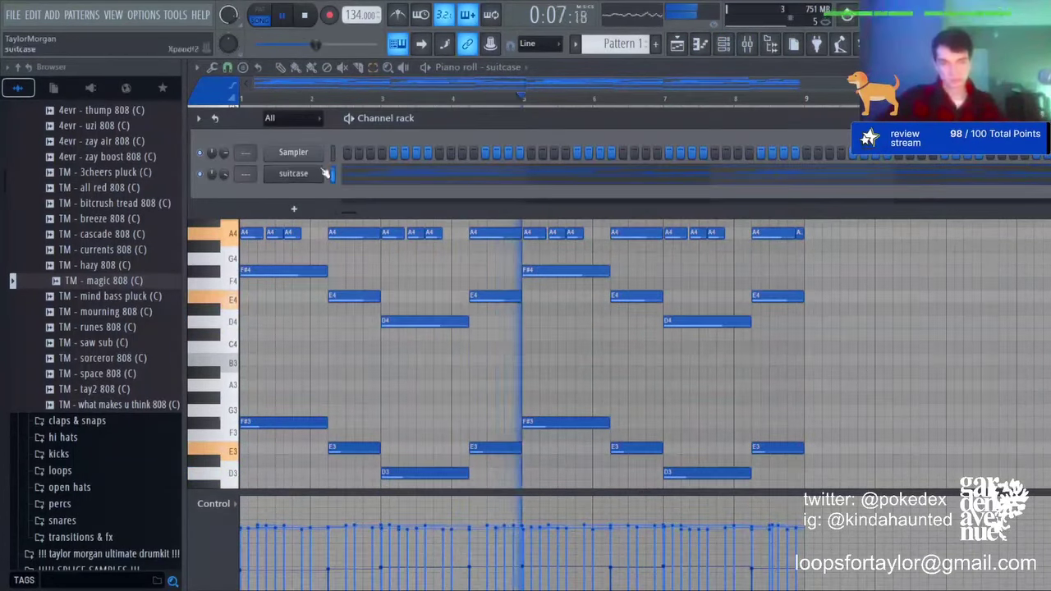
Step: Shift the two closing notes near bar 8 to C#6 and A5, then switch to the solo violin channel
left_click(323, 174)
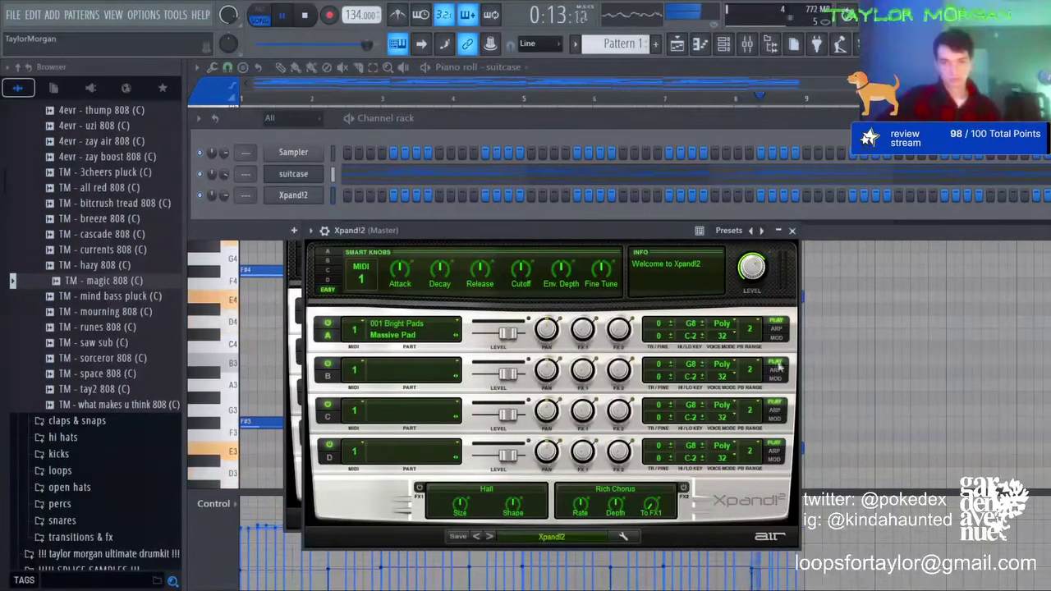
left_click(509, 67)
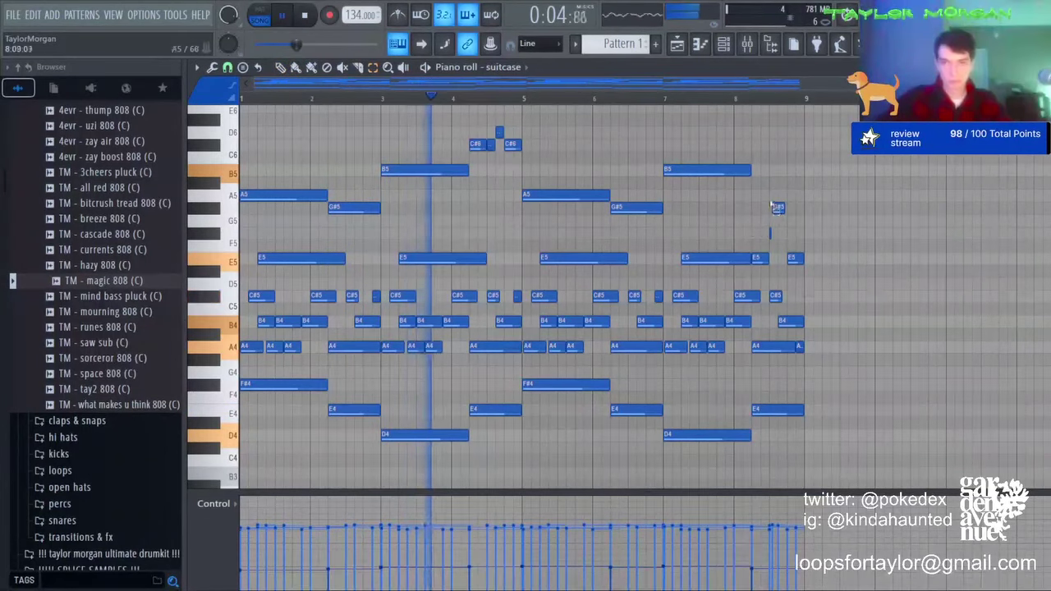
left_click_drag(769, 193, 826, 261)
key("shift+Down")
key("shift+Down")
key("shift+Down")
key("shift+Down")
key("shift+Down")
key("shift+Down")
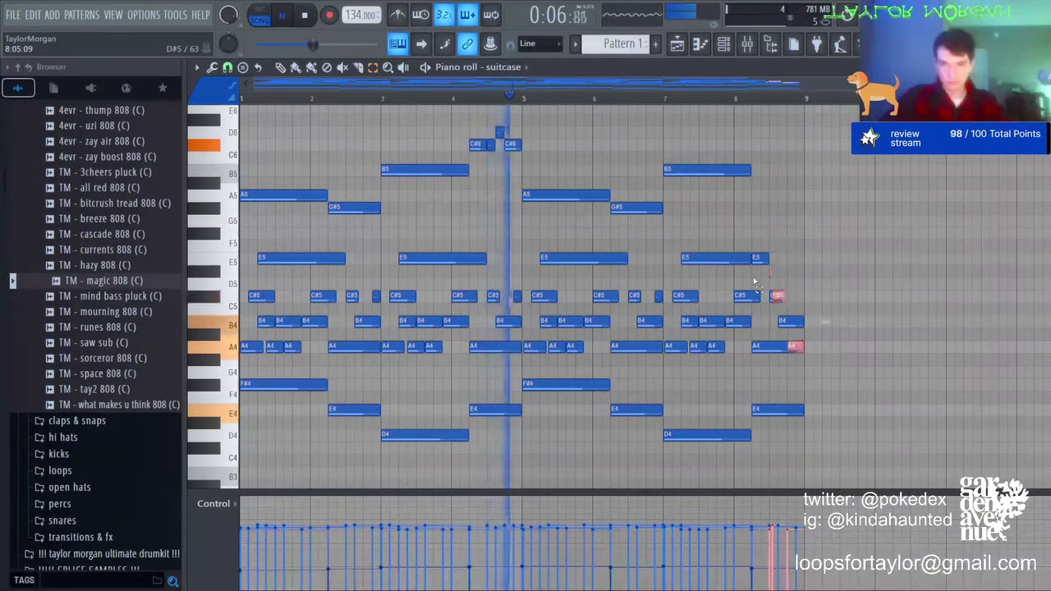
key("shift+Down")
key("ctrl+Up")
left_click(718, 272)
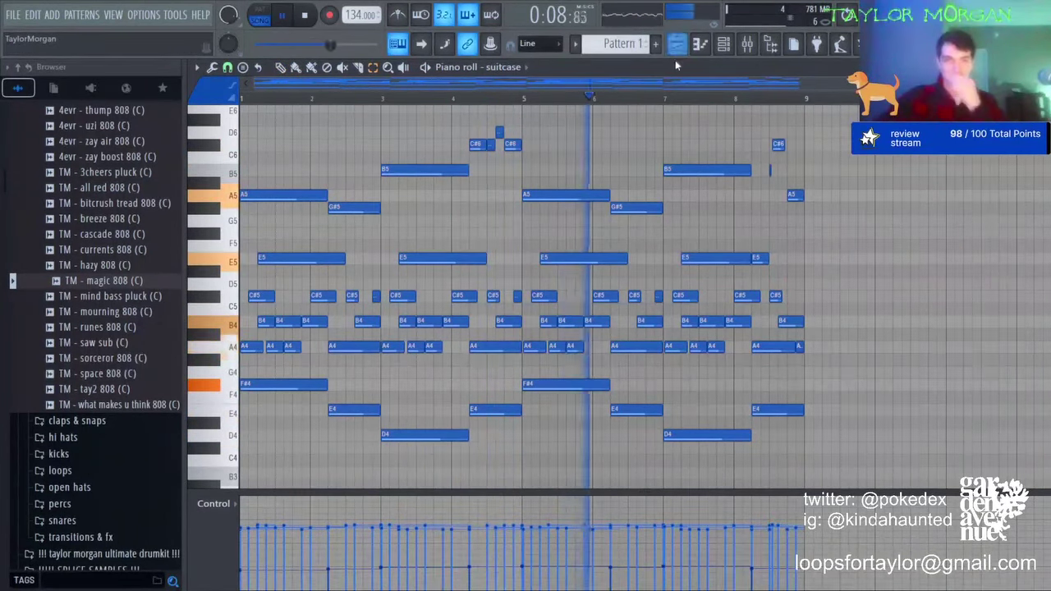
left_click(500, 67)
left_click(504, 112)
Step: Draw the opening violin notes: E5 held through bar 2, then G#5 at bar 3 and A5 at bar 4
left_click(280, 67)
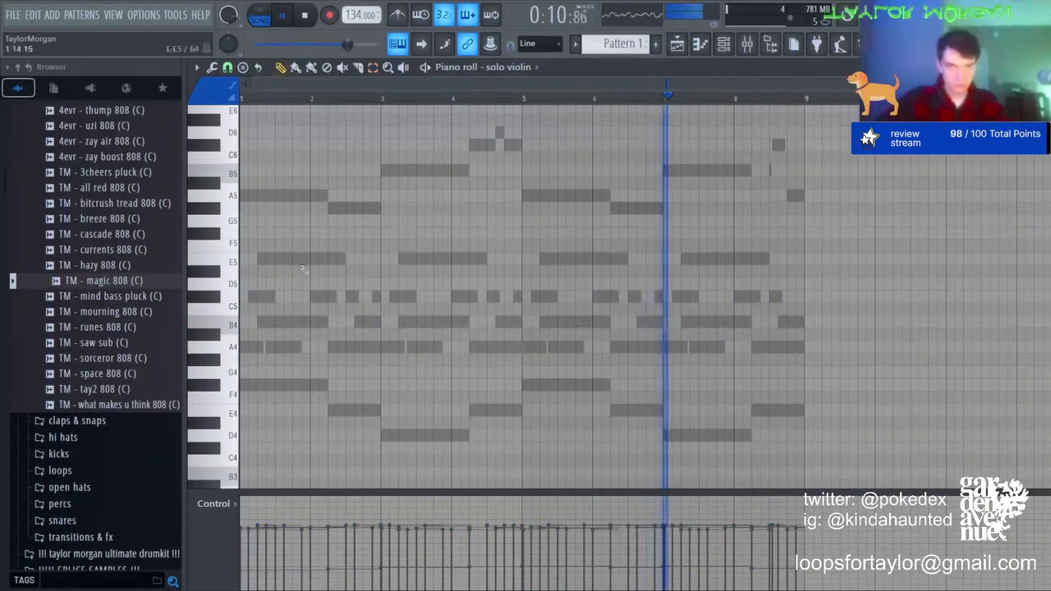
left_click(245, 258)
left_click_drag(248, 257, 382, 253)
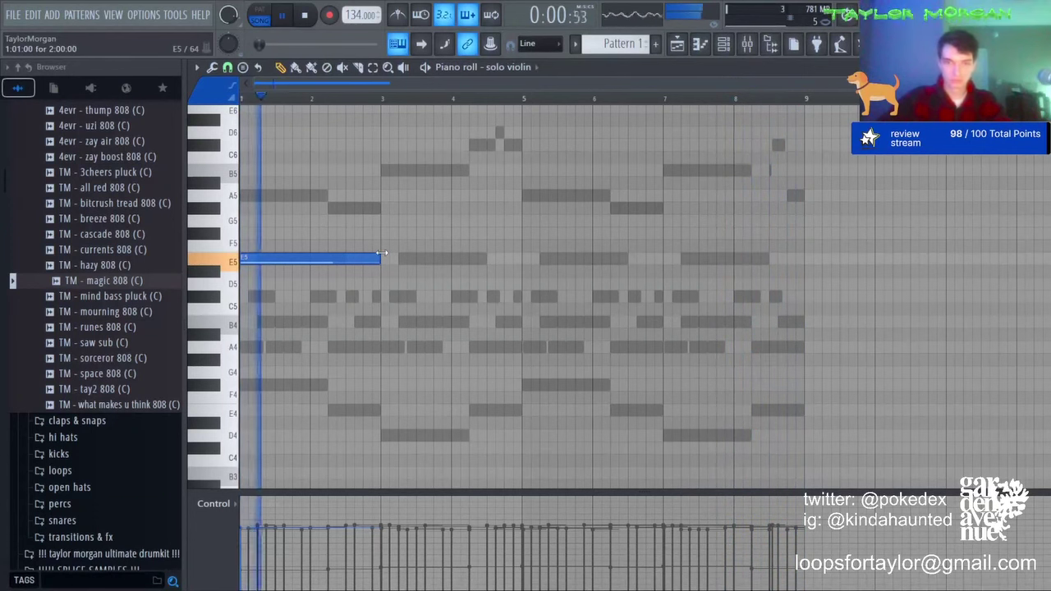
left_click(388, 209)
left_click_drag(518, 207, 448, 206)
left_click(454, 195)
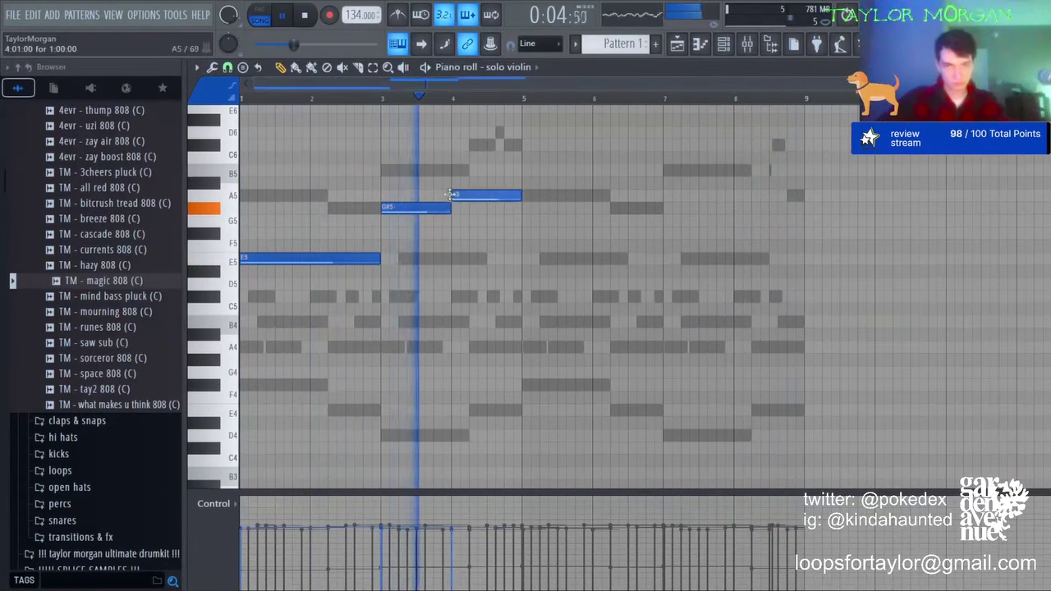
Step: Repeat the first four bars into bars 5–8 and add C#6, B5 and E6 notes there
key("ctrl+b")
left_click(518, 145)
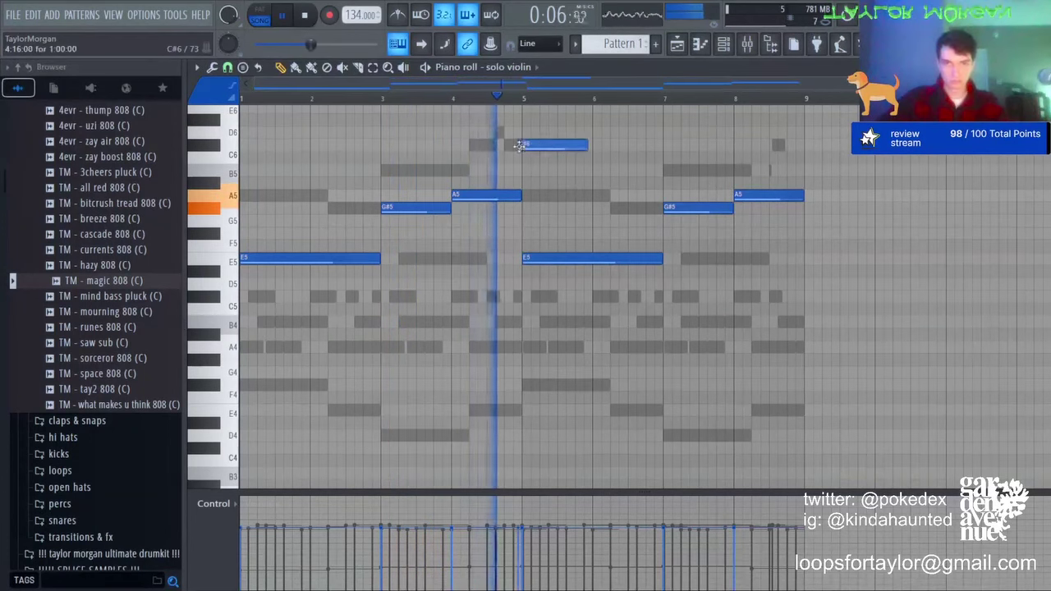
left_click_drag(586, 146, 662, 160)
left_click(667, 171)
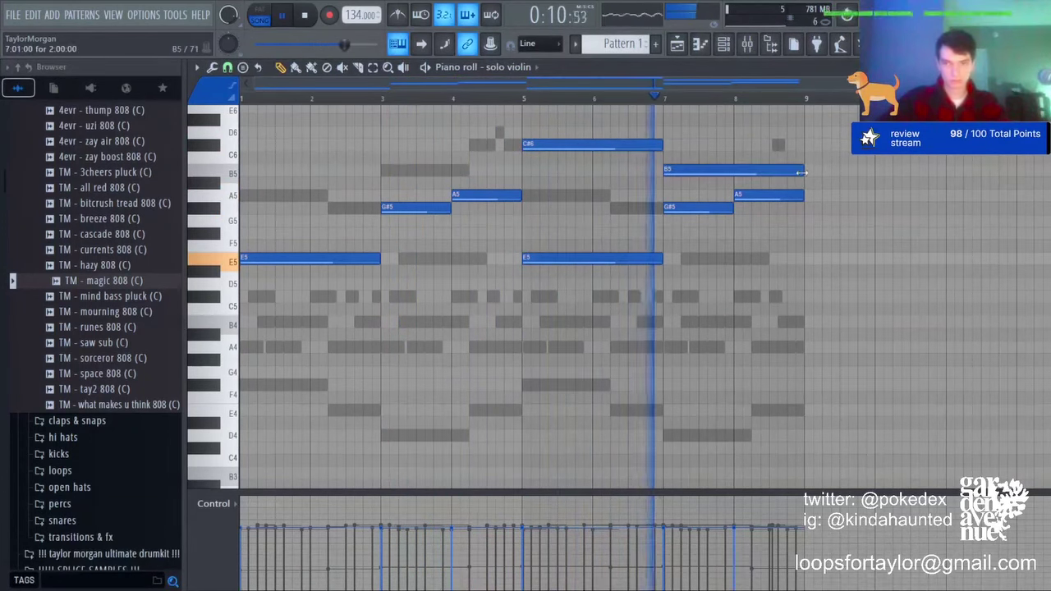
left_click_drag(803, 173, 735, 172)
scroll(758, 214, "up", 3)
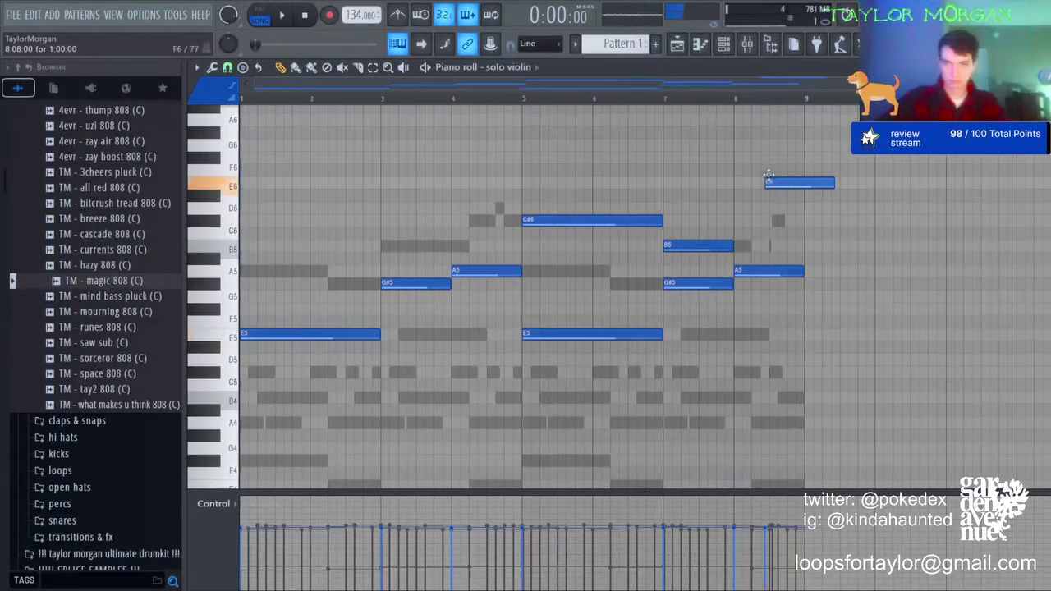
key("space")
left_click_drag(813, 185, 802, 184)
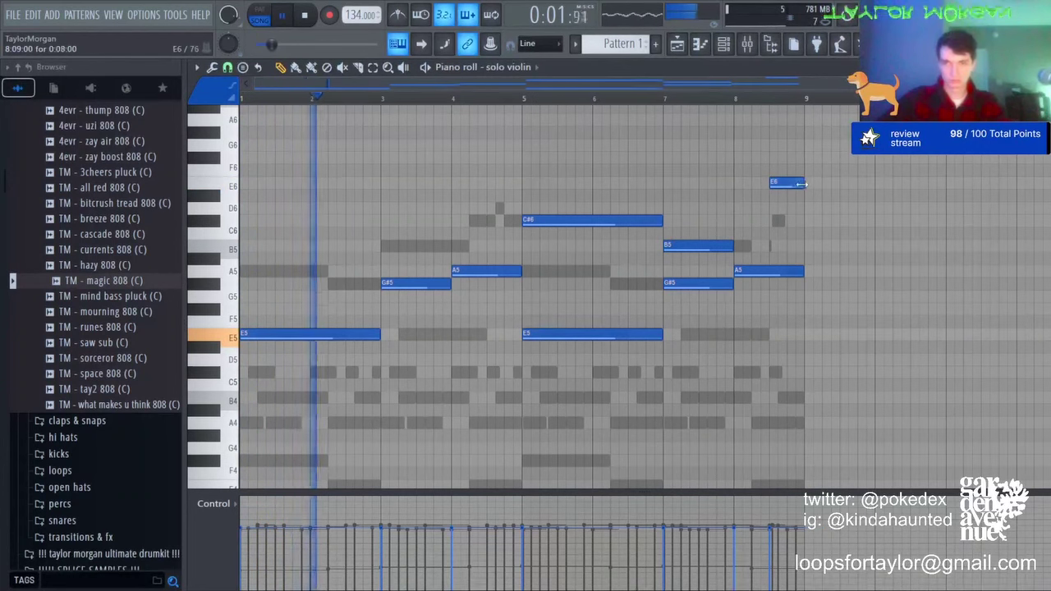
left_click_drag(727, 247, 769, 247)
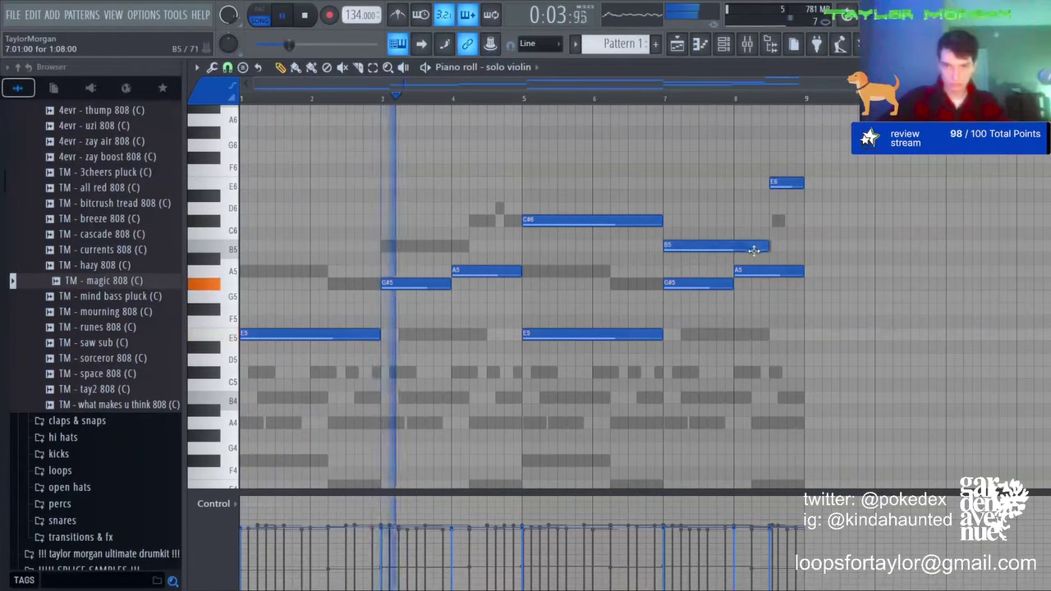
Step: Lower the velocities of the three high C#6, B5 and E6 notes
key("ctrl+a")
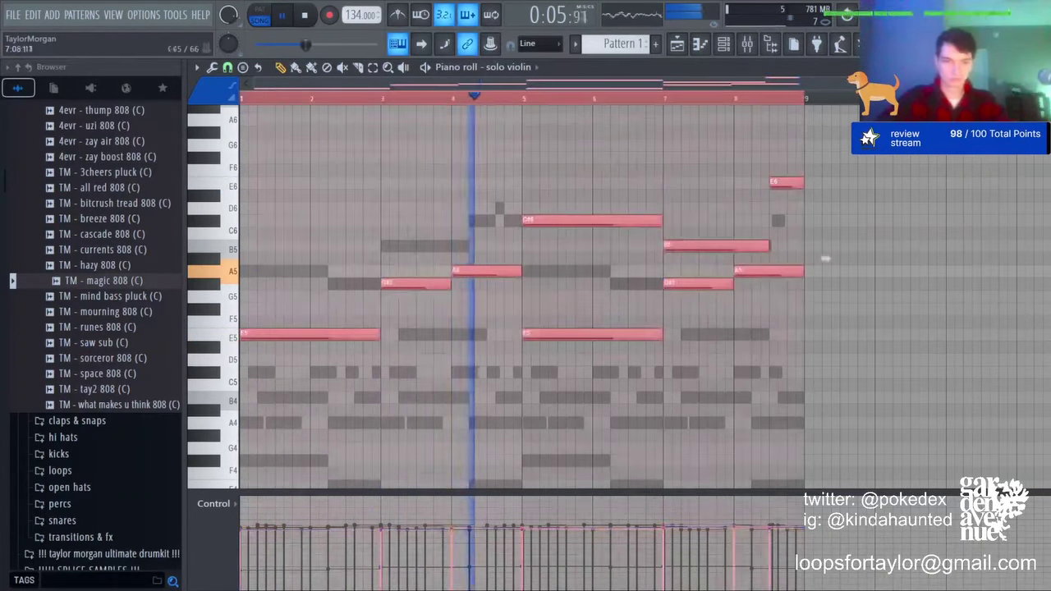
key("ctrl+d")
key("ctrl+a")
scroll(557, 312, "up", 2)
key("ctrl+d")
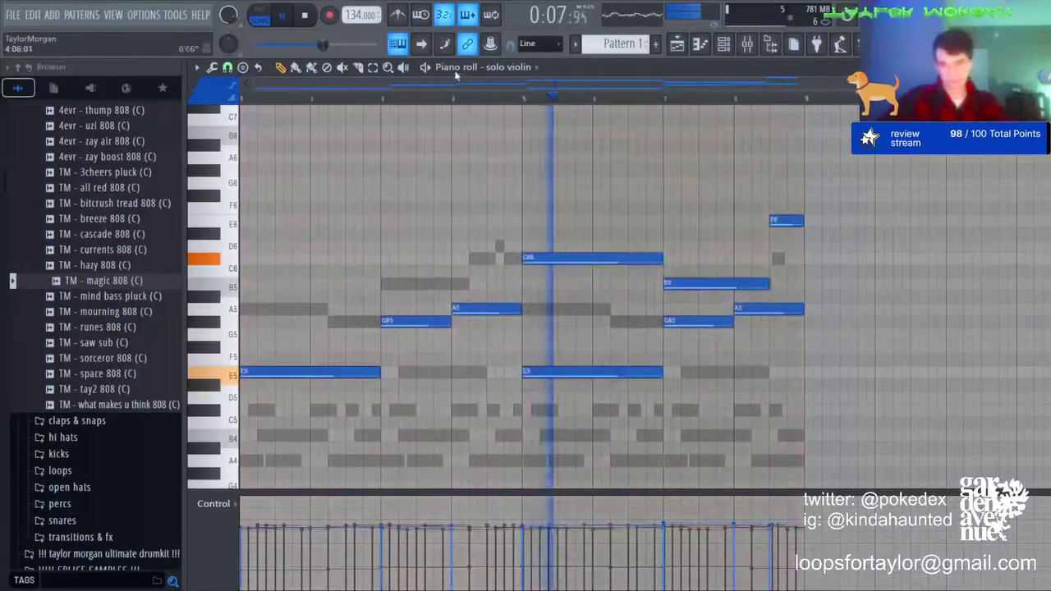
scroll(597, 297, "up", 1)
left_click_drag(597, 298, 824, 226)
scroll(826, 263, "down", 4)
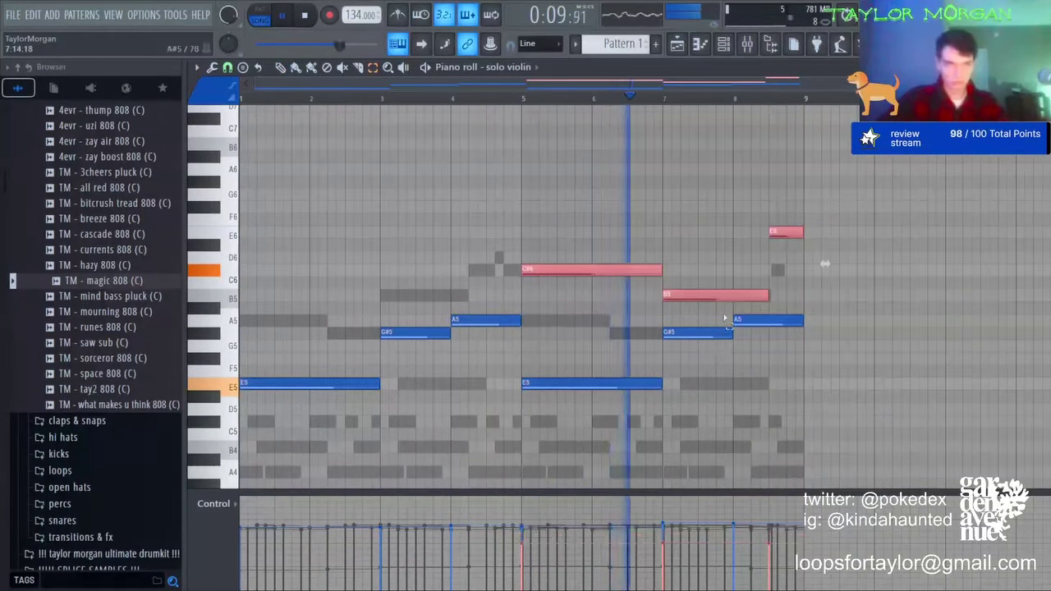
left_click(698, 285)
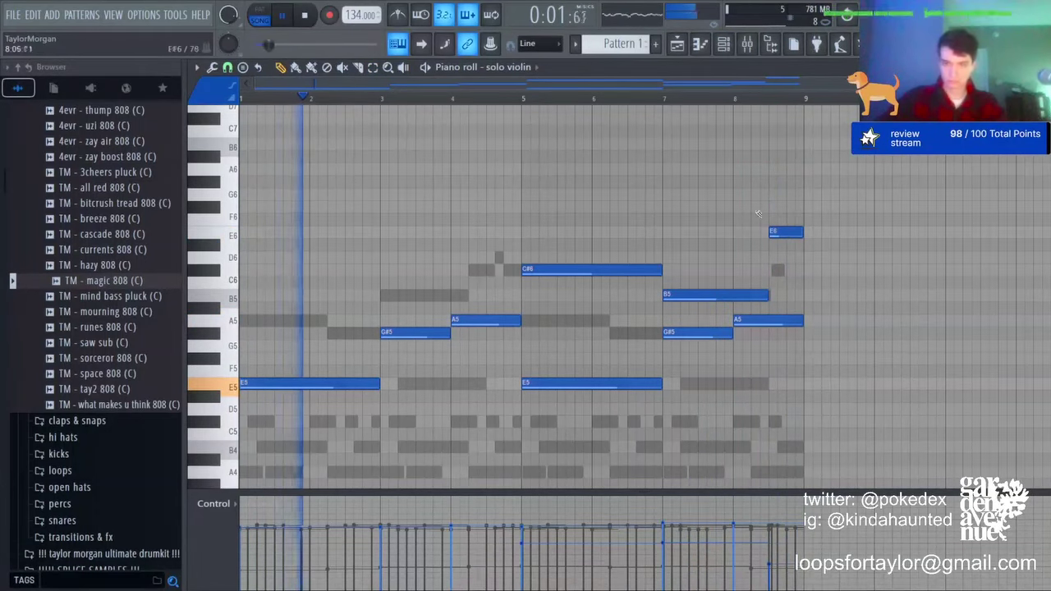
Step: Transpose the violin melody and suitcase chords down three semitones and play back to check
key("space")
key("space")
key("ctrl+Down")
key("ctrl+a")
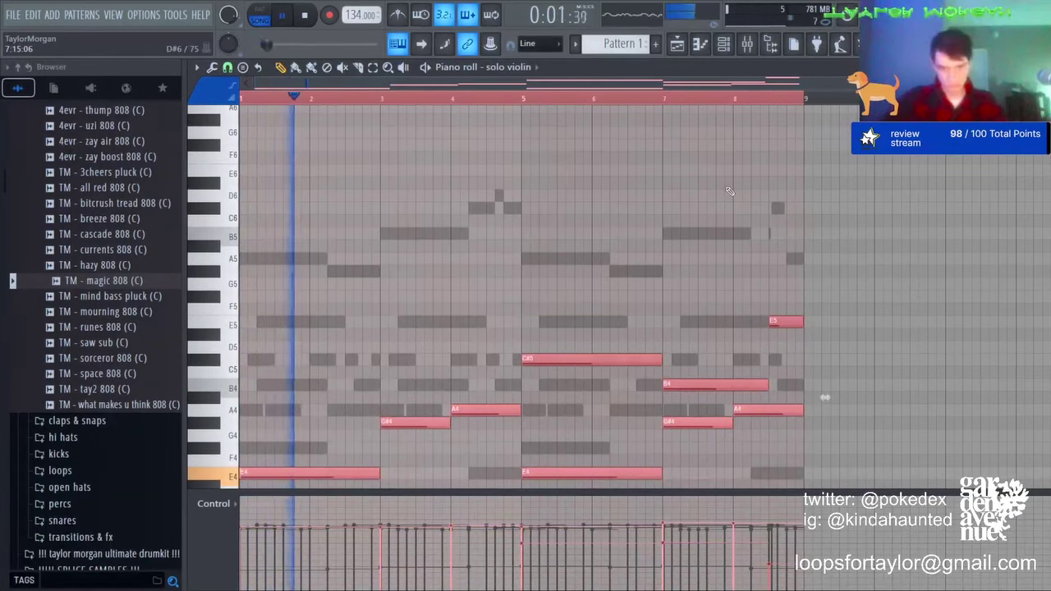
key("space")
key("ctrl+Up")
key("Down")
key("Down")
key("Down")
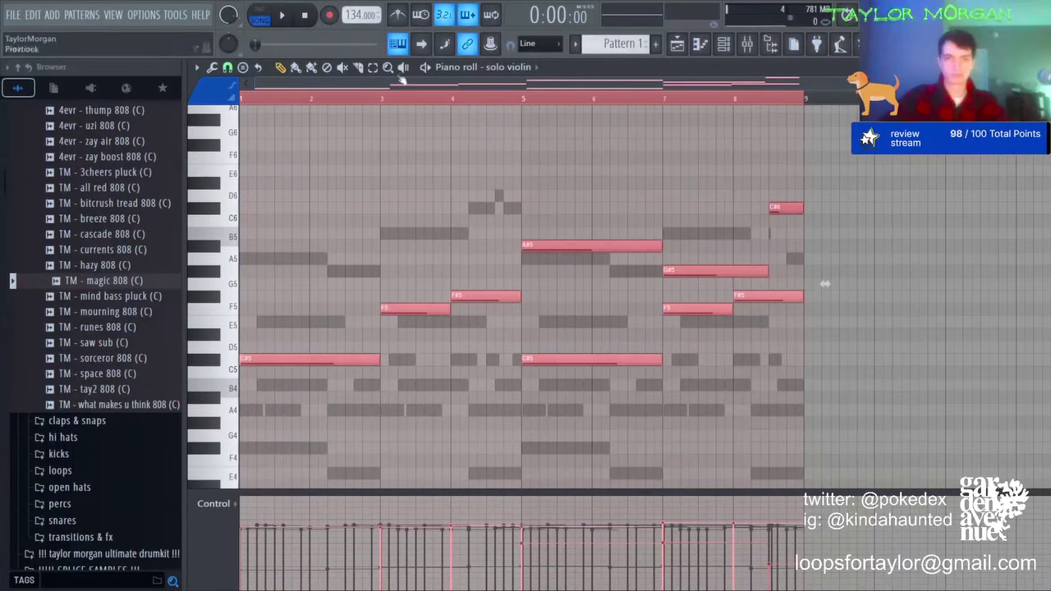
scroll(500, 68, "up", 1)
key("shift+Down")
key("shift+Down")
key("shift+Down")
key("space")
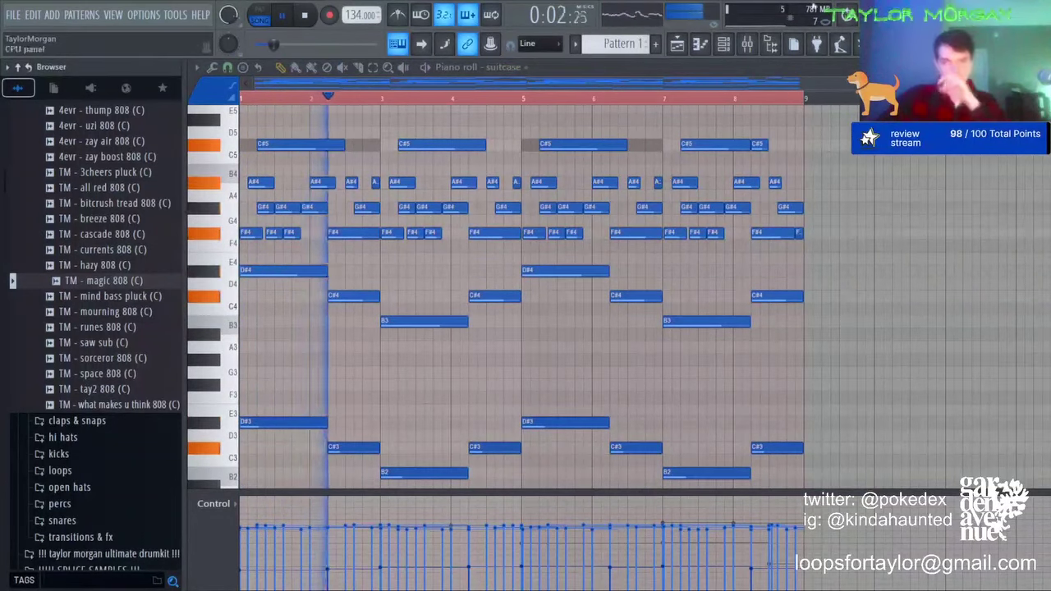
key("F6")
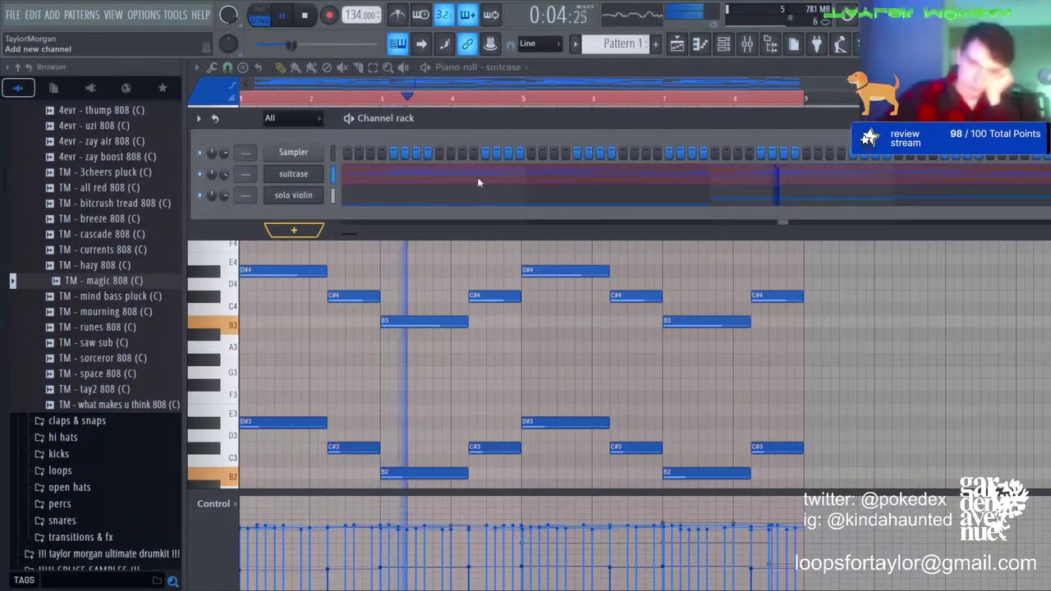
Step: Add a Purity channel and load the Harmonic Delay preset from its Guitar & Pluck category
left_click(525, 170)
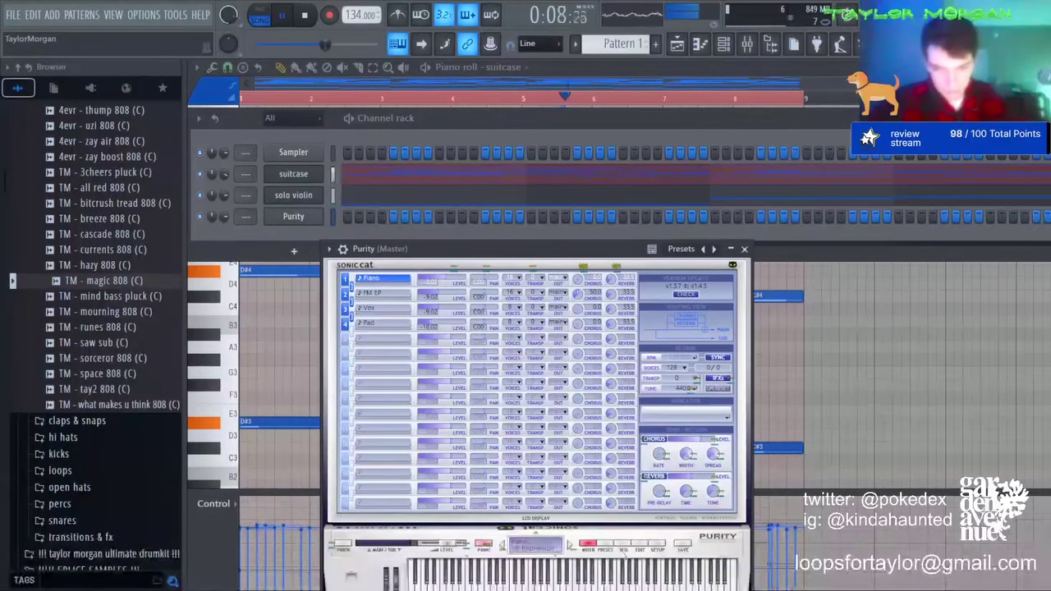
left_click(606, 546)
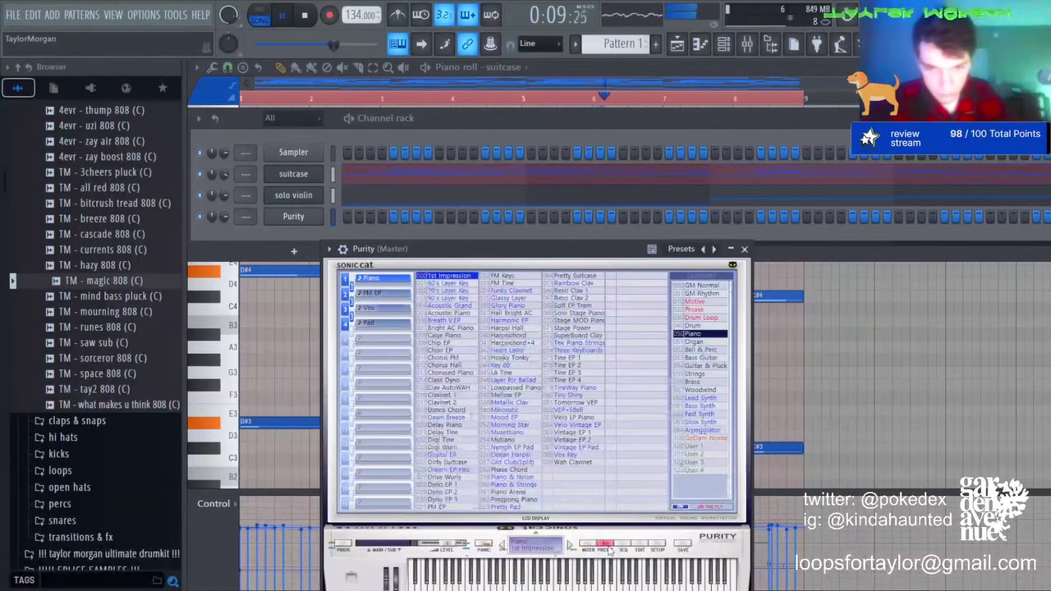
left_click(696, 413)
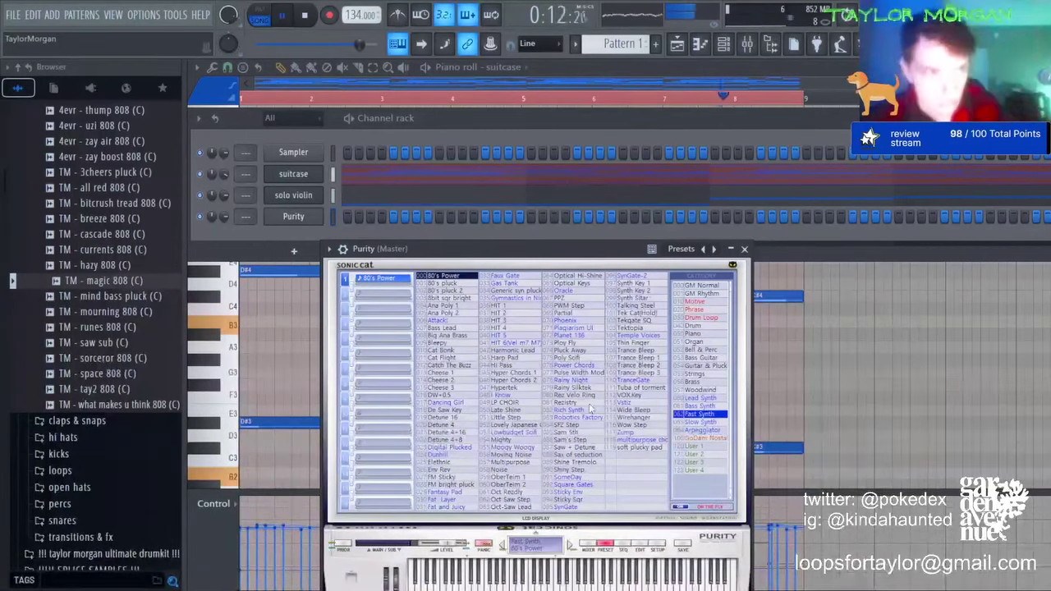
left_click(700, 365)
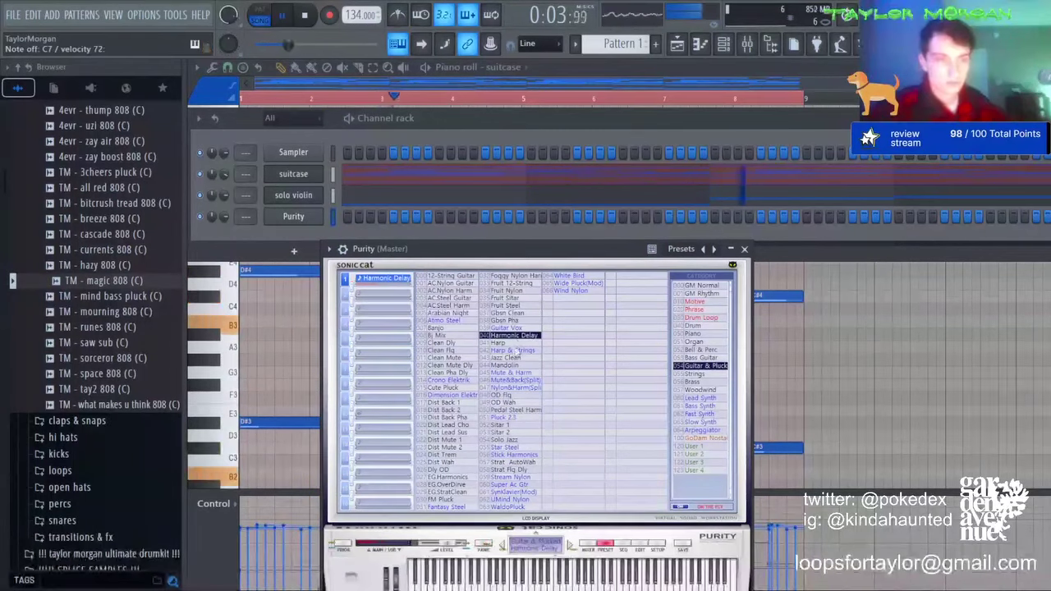
Step: Draw a bar-1 Purity arpeggio of F#4, A#4, G#4 and C#5 notes
left_click(702, 45)
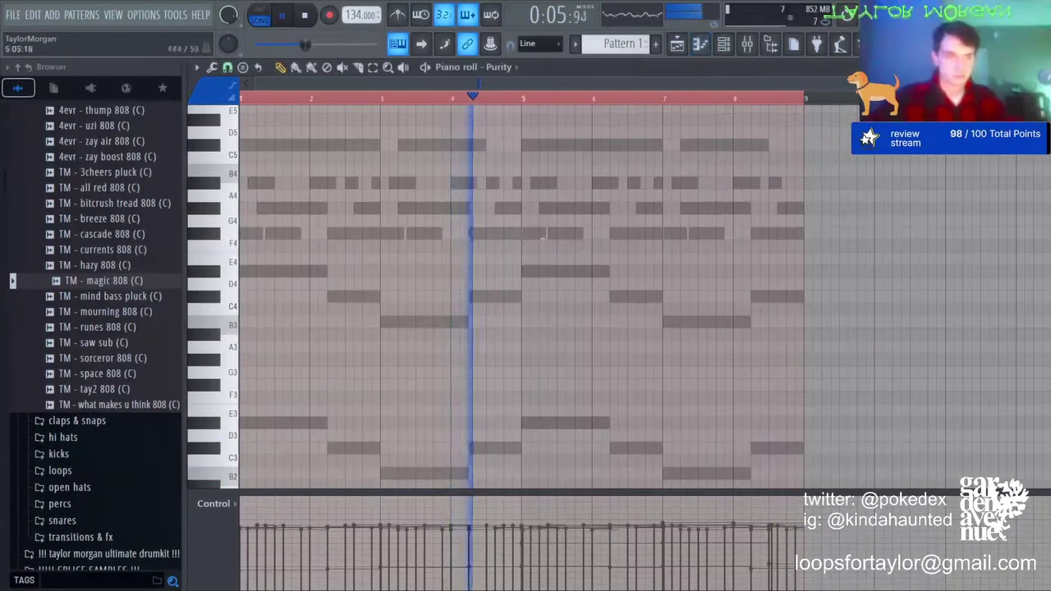
left_click(261, 310)
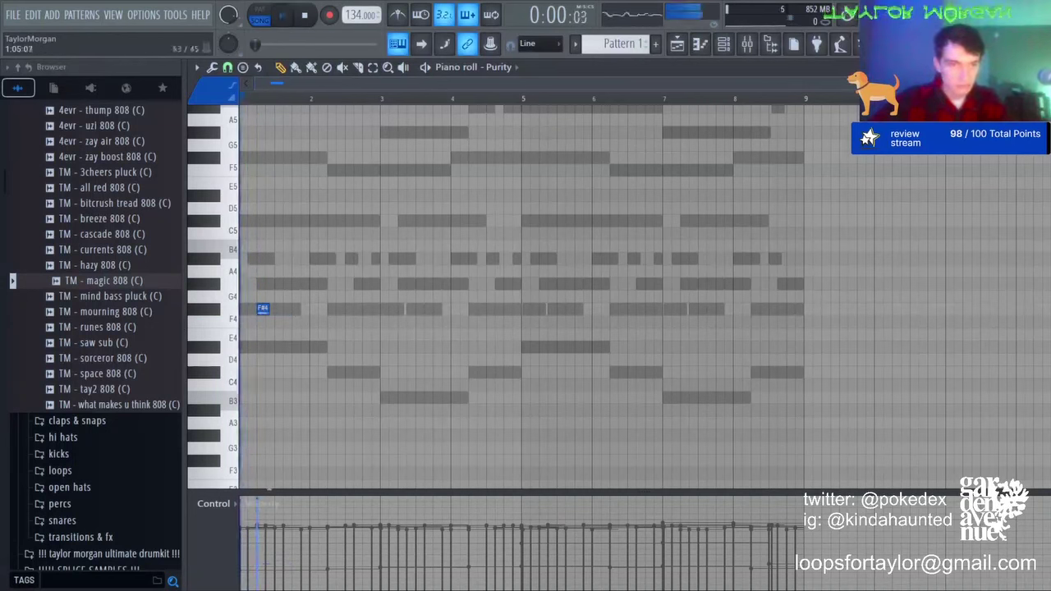
key("space")
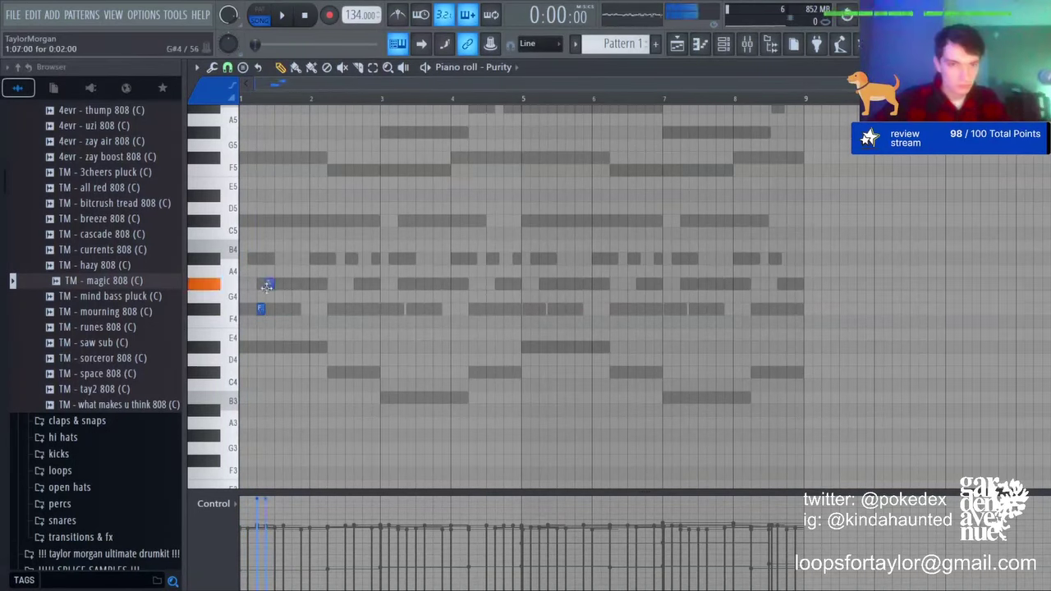
left_click(278, 258)
left_click(287, 284)
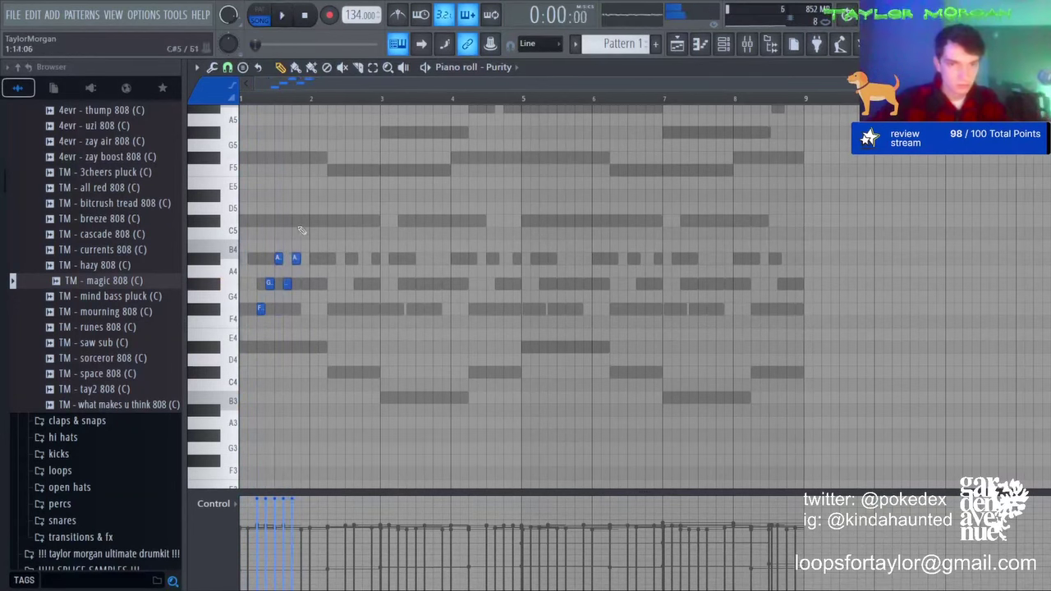
key("space")
left_click(303, 222)
key("space")
scroll(284, 87, "up", 3)
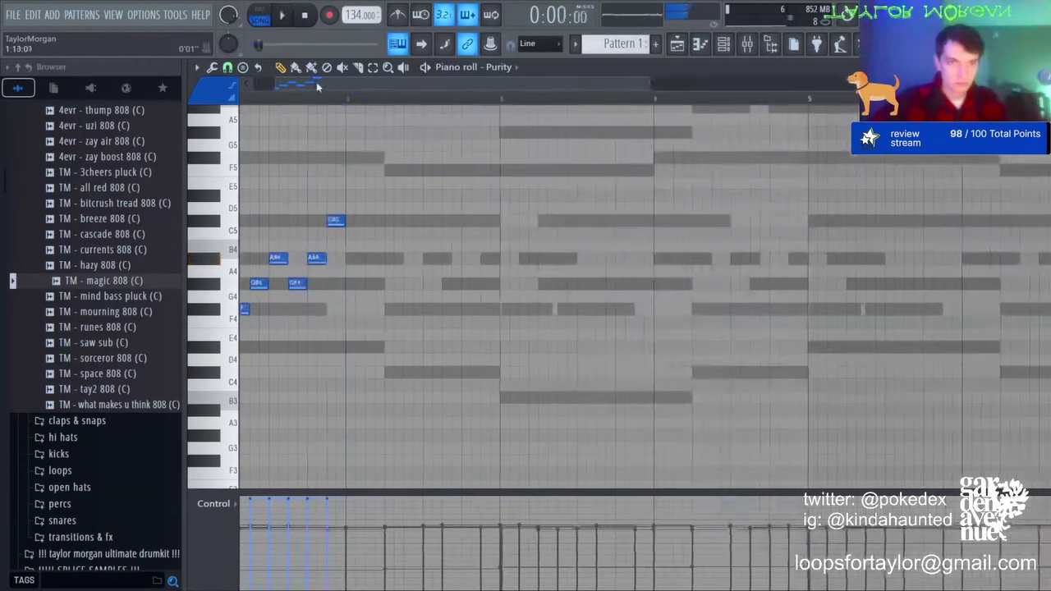
key("space")
Step: Duplicate the arpeggio into bar 2 and rework it with F#4, A#4 and a shortened G#4
key("ctrl+b")
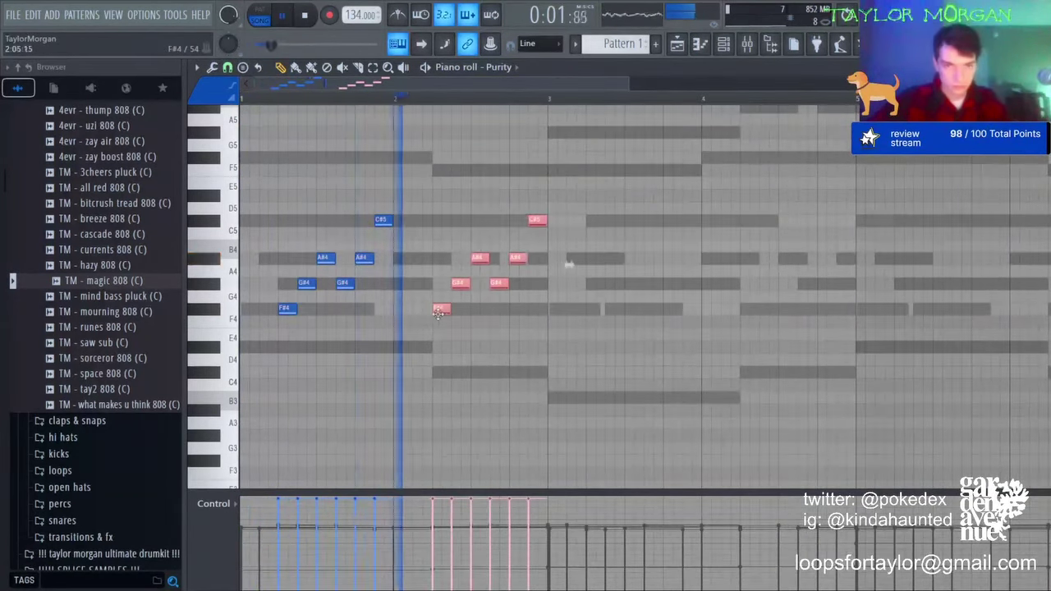
key("ctrl+d")
right_click(537, 221)
left_click(533, 310)
right_click(518, 261)
left_click(511, 259)
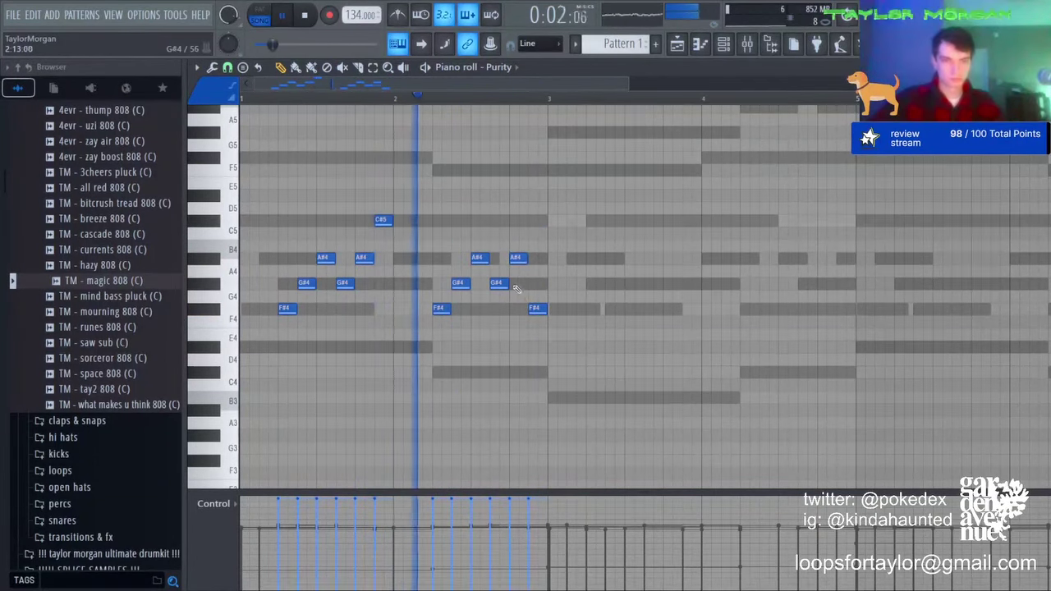
left_click(517, 284)
left_click_drag(523, 285, 555, 308)
key("ctrl+b")
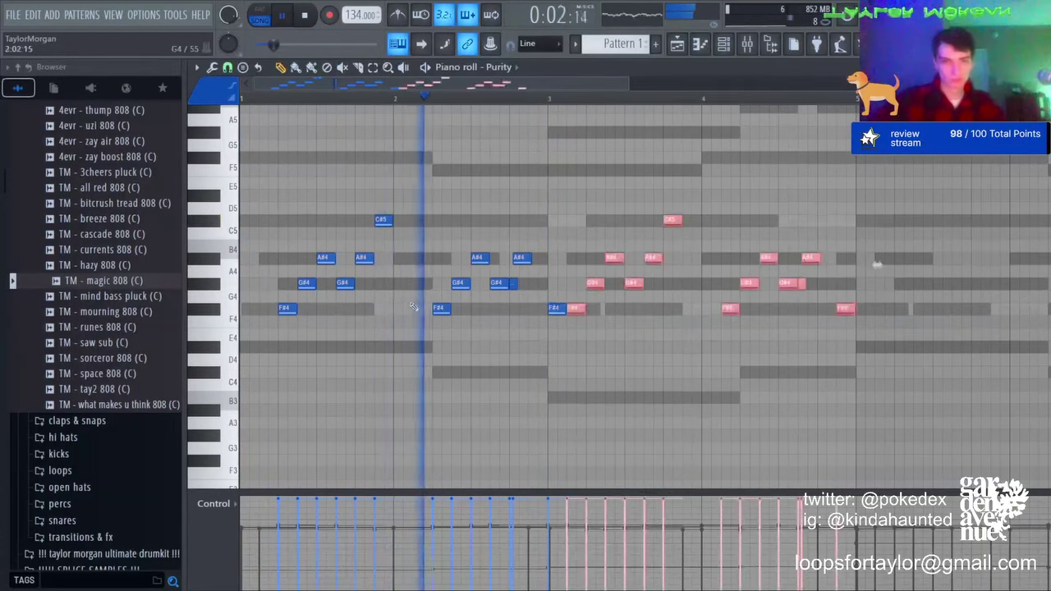
key("shift+Right")
key("ctrl+d")
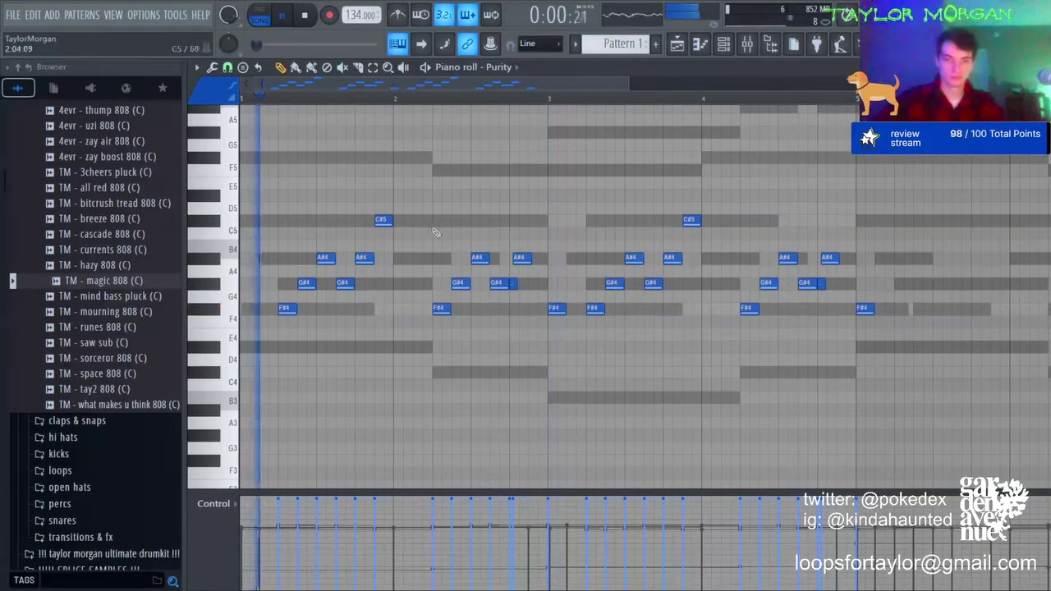
key("ctrl+z")
Step: Nudge the bar-2 A#4, G#4 and F#4 notes later and delete all trailing notes
left_click(373, 68)
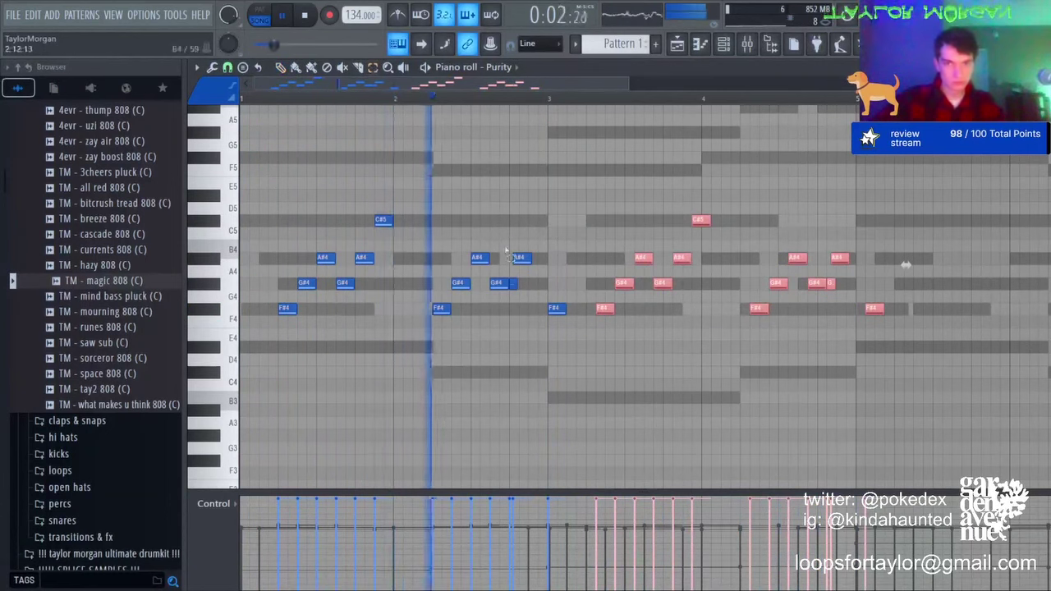
left_click_drag(506, 250, 500, 289)
key("shift+Right")
key("ctrl+b")
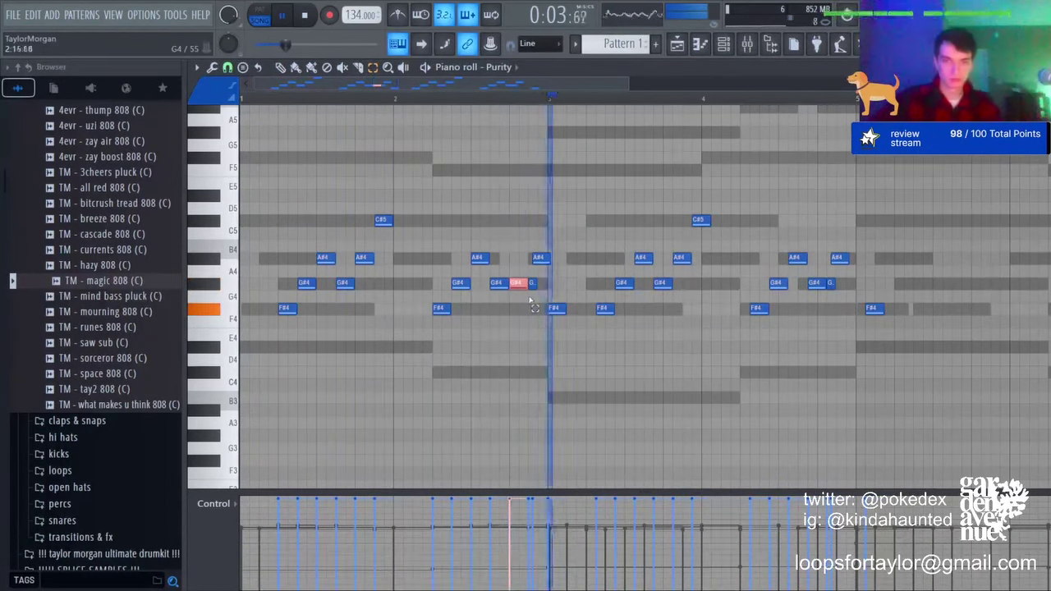
key("shift+Right")
key("shift+Right")
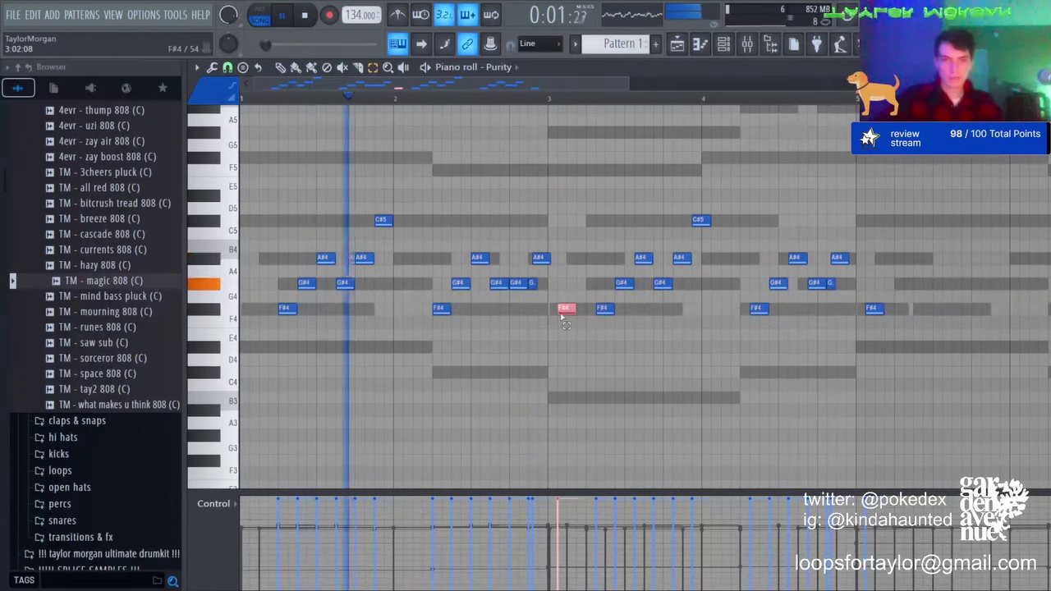
left_click_drag(596, 207, 899, 332)
key("Delete")
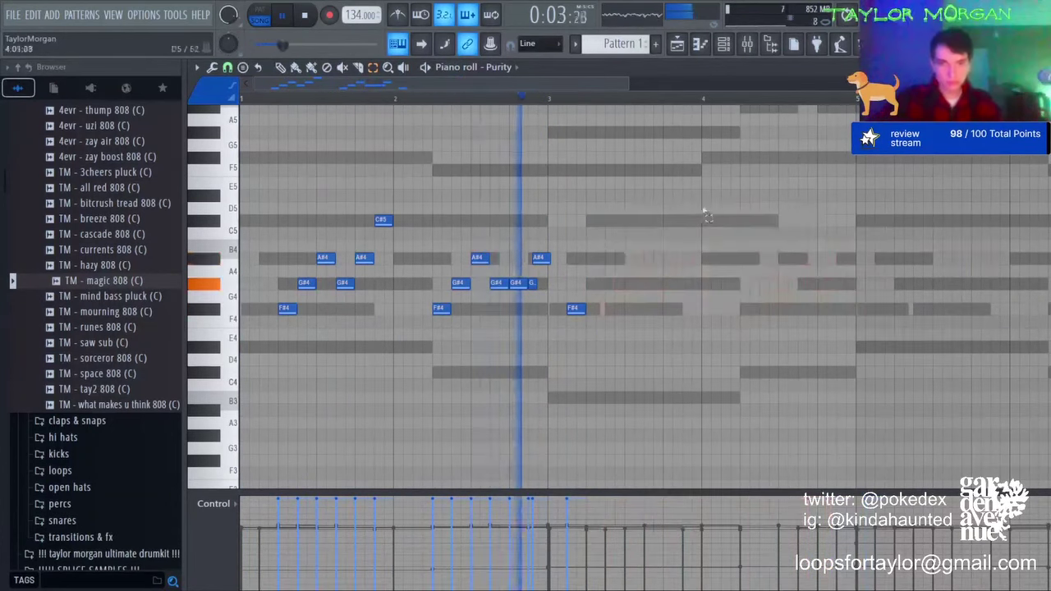
key("space")
key("space")
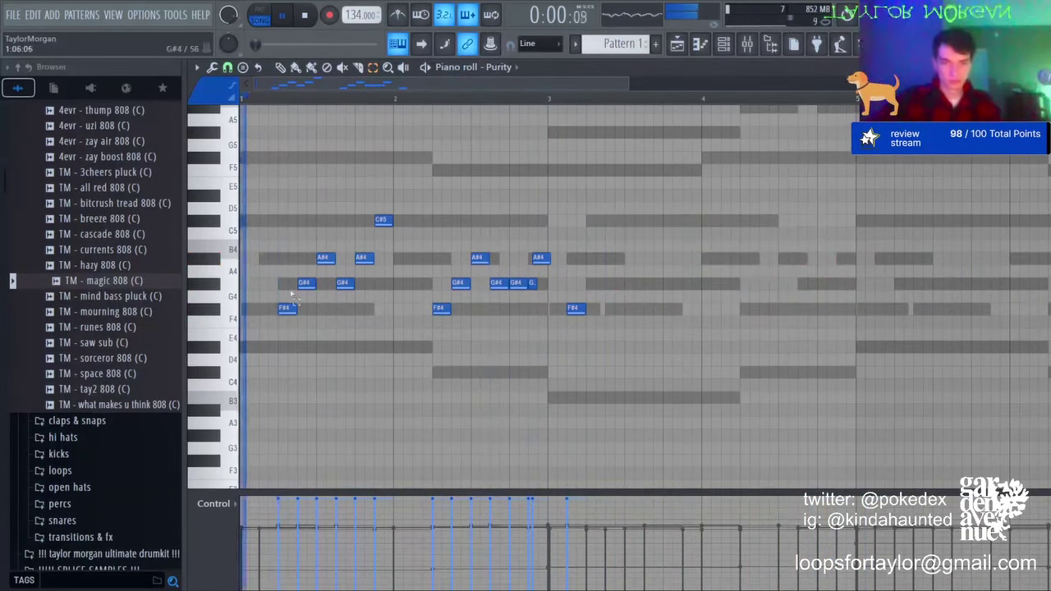
key("space")
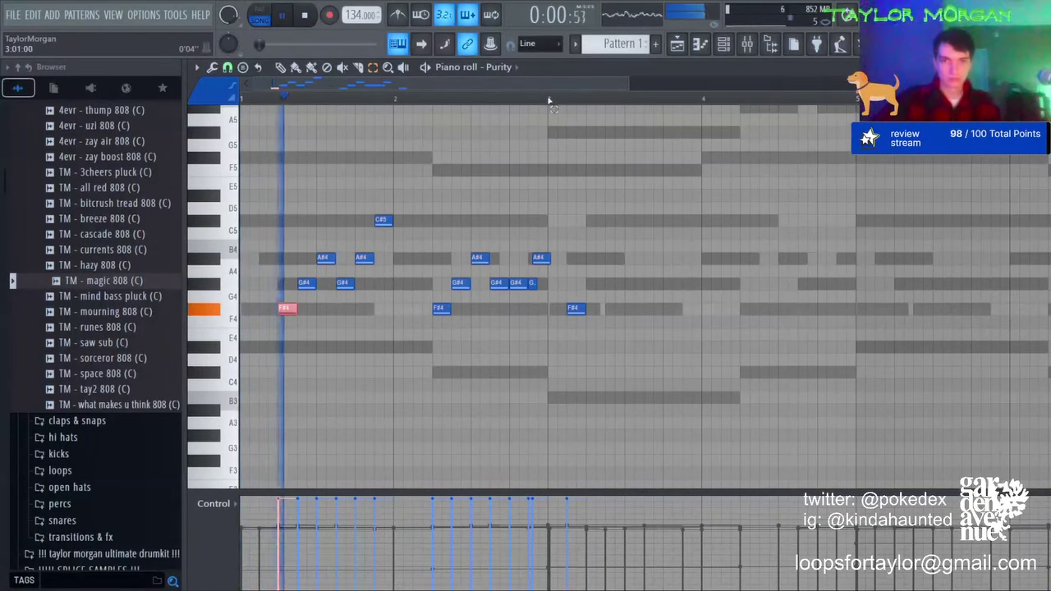
Step: Duplicate bars 1–2 into bars 3–4, trying the copied F#4 an octave up before restoring it
left_click_drag(548, 100, 242, 99)
key("ctrl+b")
left_click(875, 259)
left_click(595, 308)
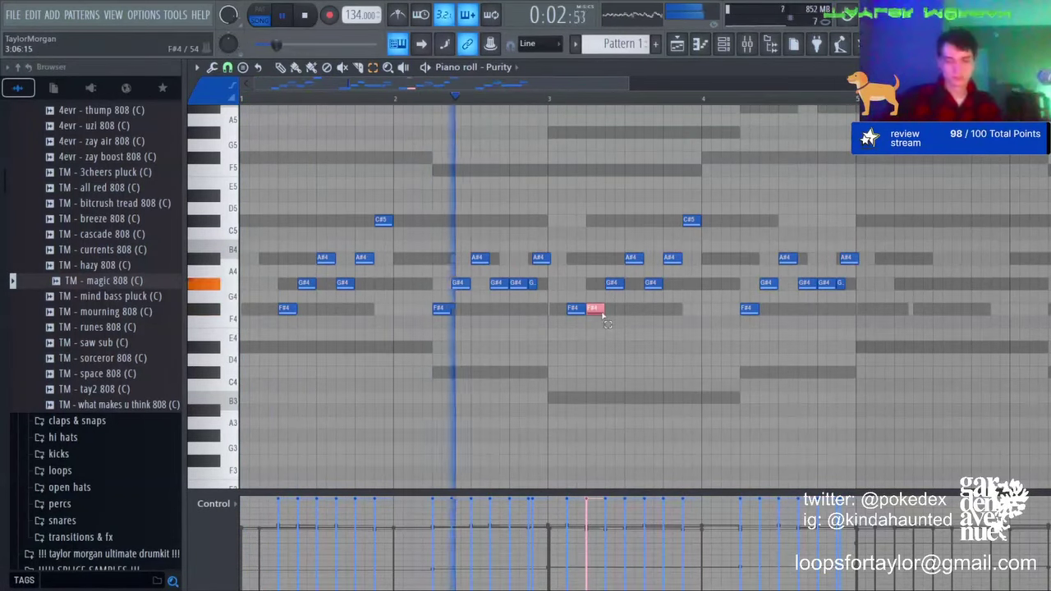
key("ctrl+Up")
key("ctrl+d")
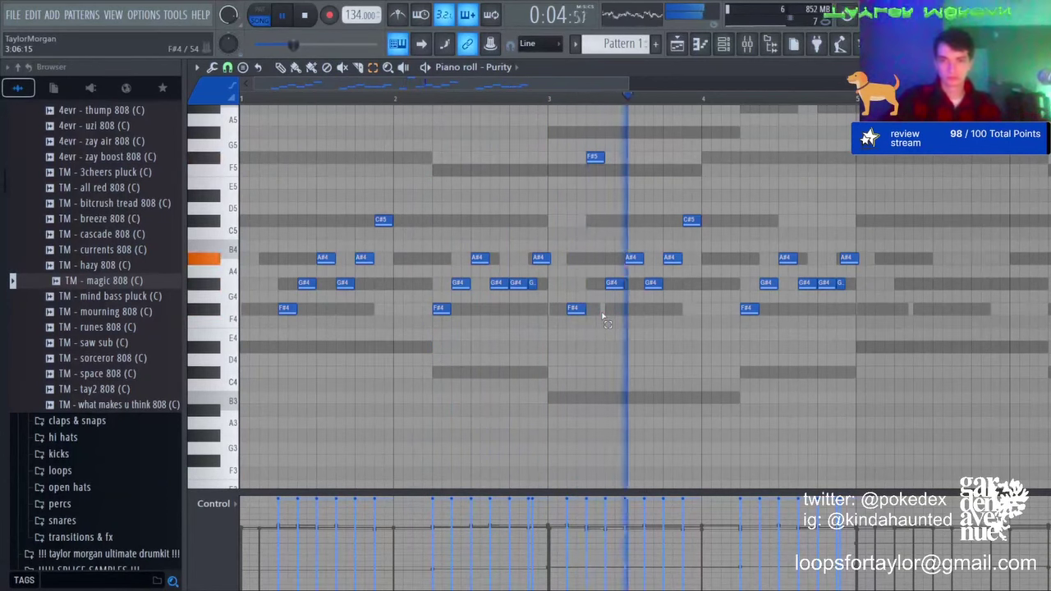
left_click(594, 156)
key("ctrl+Down")
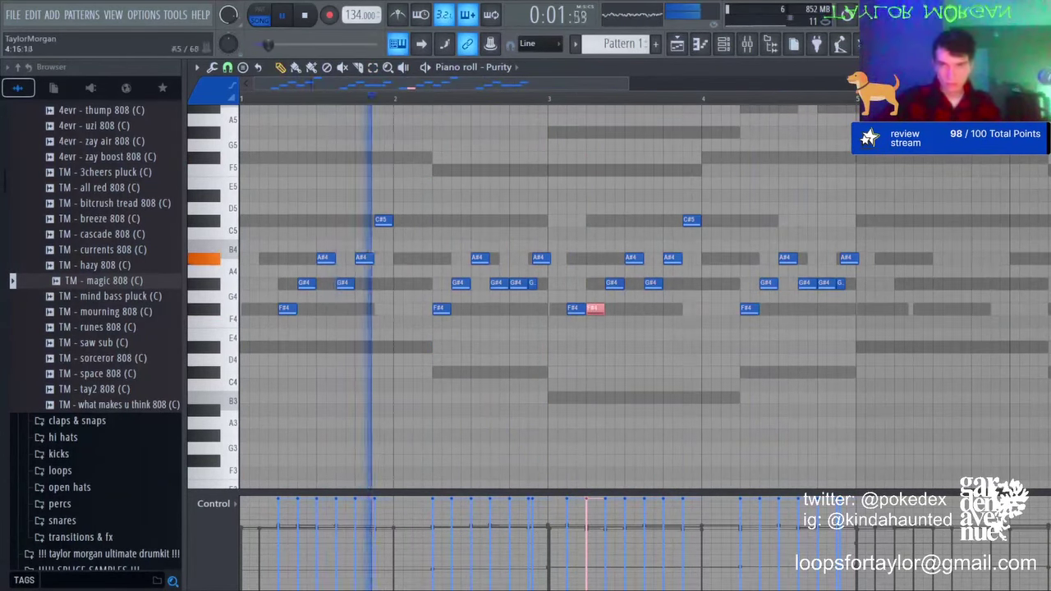
Step: Rework the end of bar 4 with C#5, A#4, G#4 and a closing F#4
left_click(805, 219)
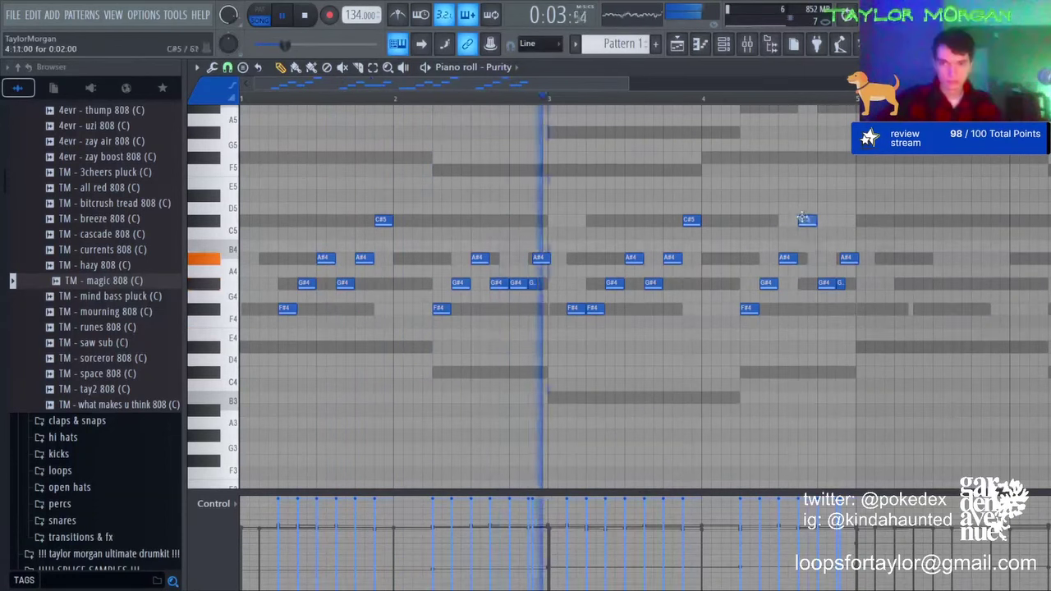
right_click(848, 257)
left_click_drag(825, 271, 826, 258)
left_click(832, 284)
left_click(842, 310)
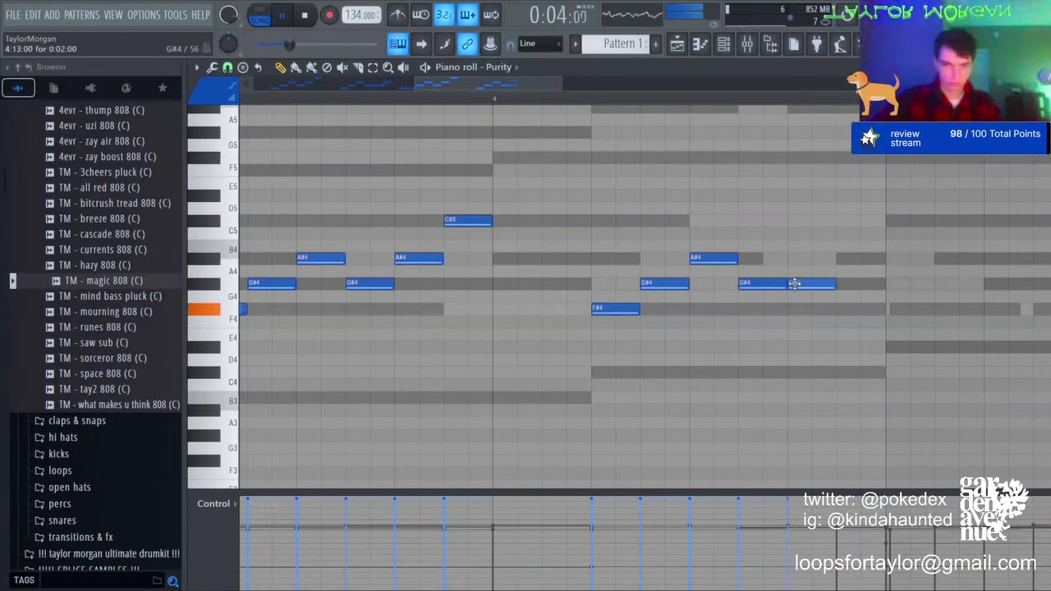
left_click(810, 259)
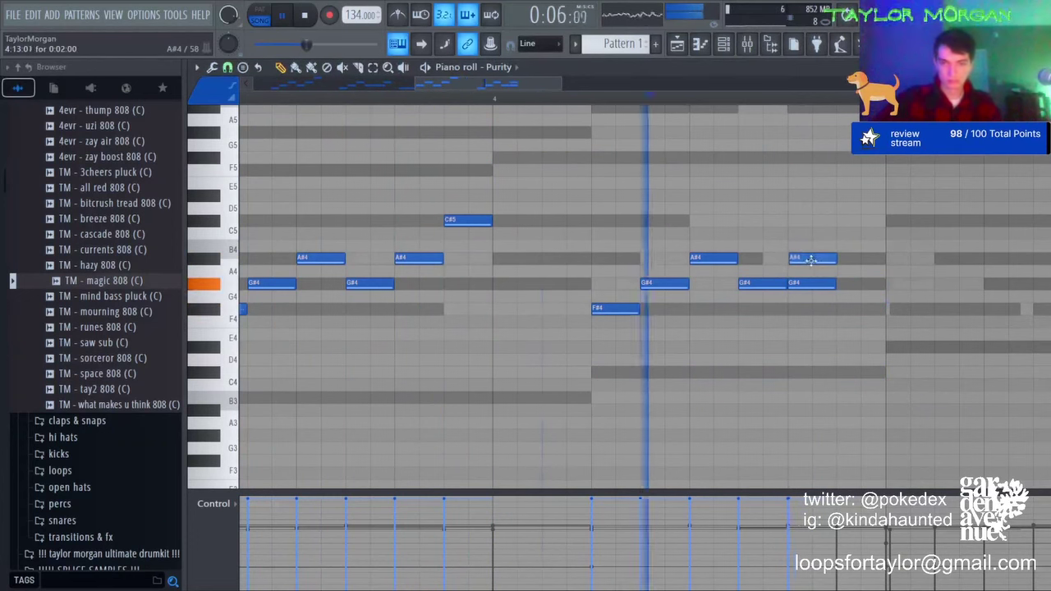
left_click_drag(810, 258, 817, 259)
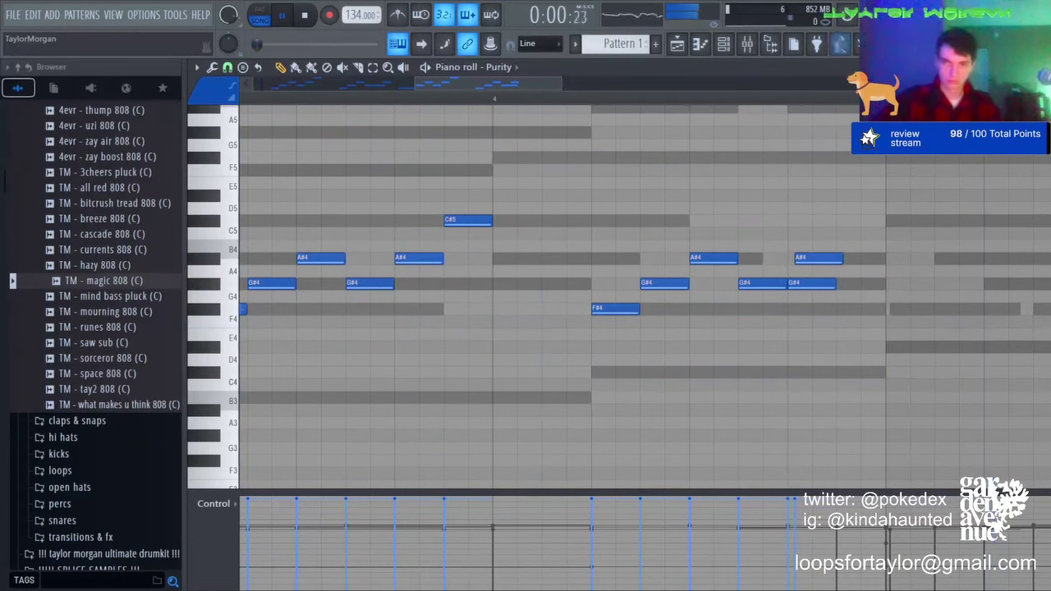
scroll(751, 100, "down", 4)
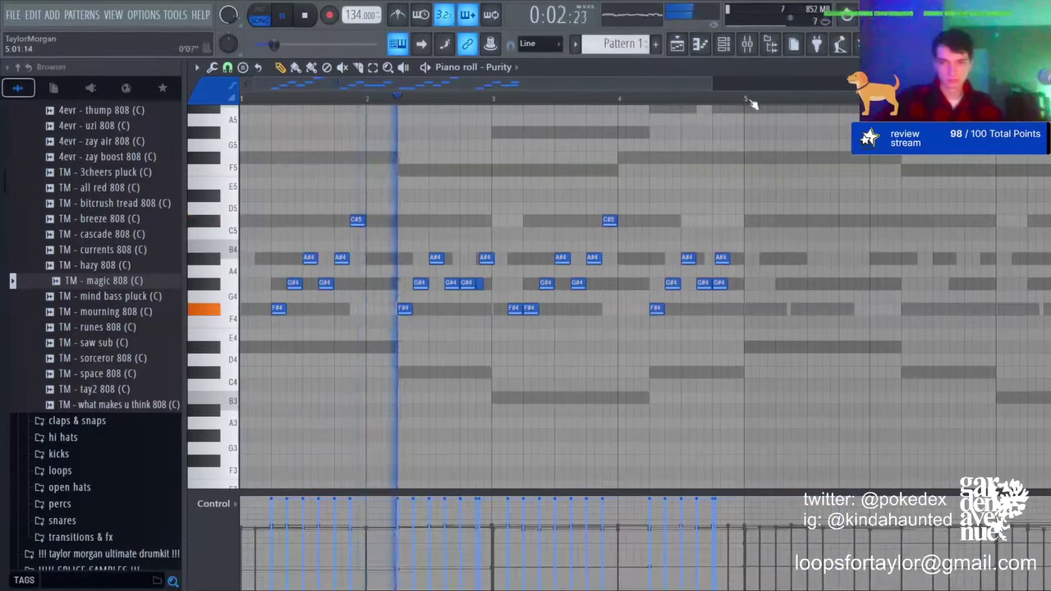
Step: Duplicate bars 1–5 into bars 5–9 and place an F#4 note at bar 5
left_click_drag(745, 100, 241, 100)
key("ctrl+b")
key("ctrl+d")
left_click(518, 300)
left_click_drag(514, 302, 514, 309)
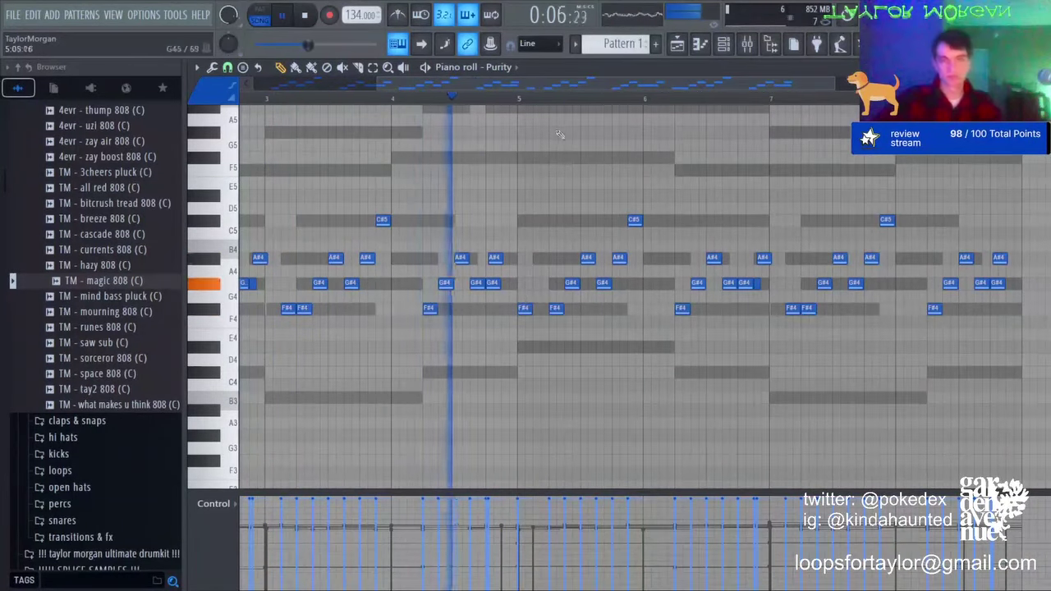
scroll(566, 101, "down", 3)
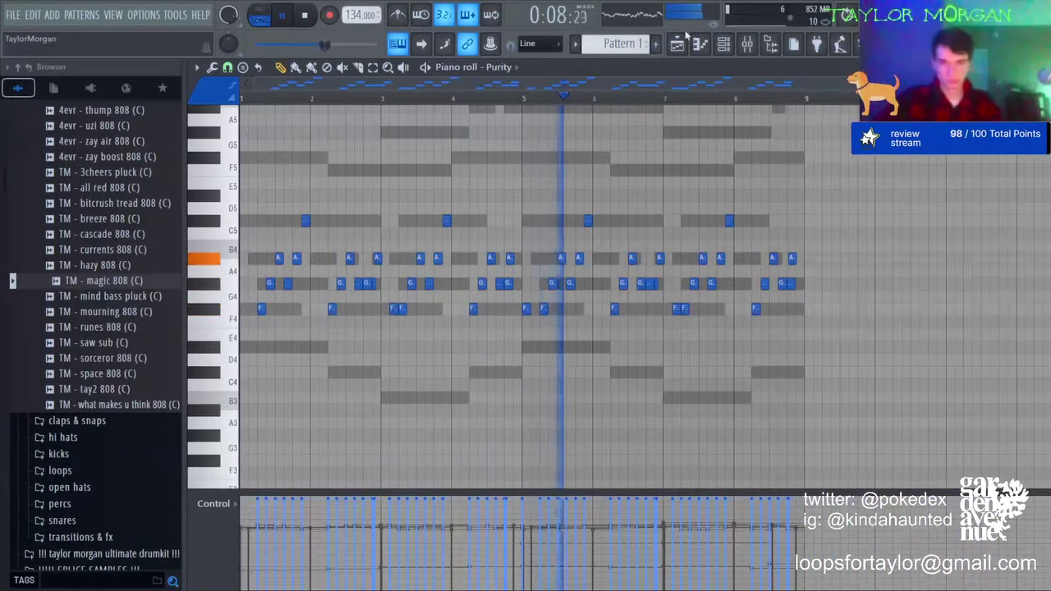
left_click(243, 309)
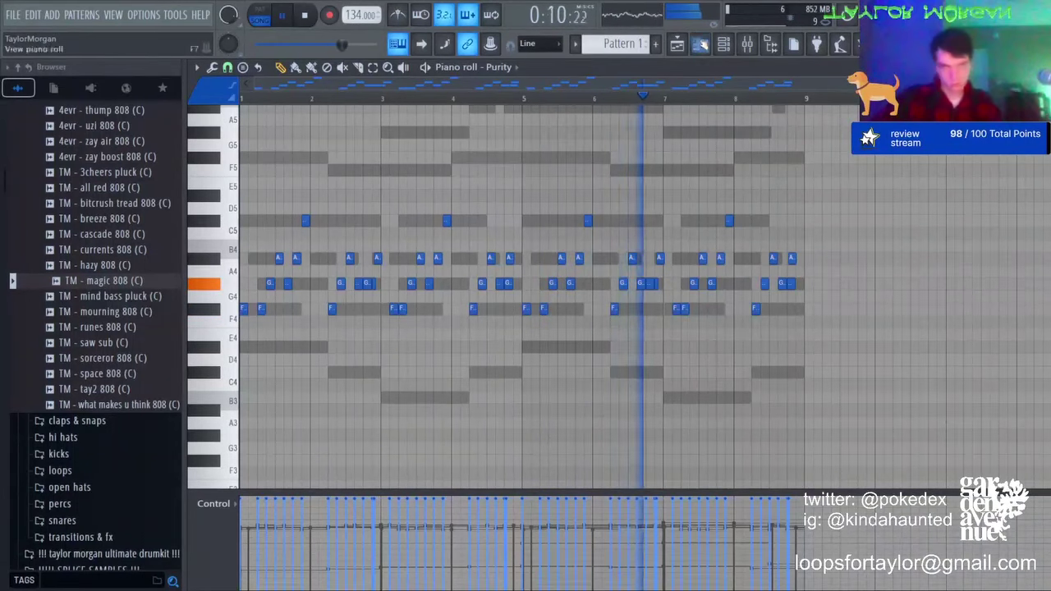
Step: Remove the extra bar-1 note and set a channel's volume to 69%
left_click(723, 44)
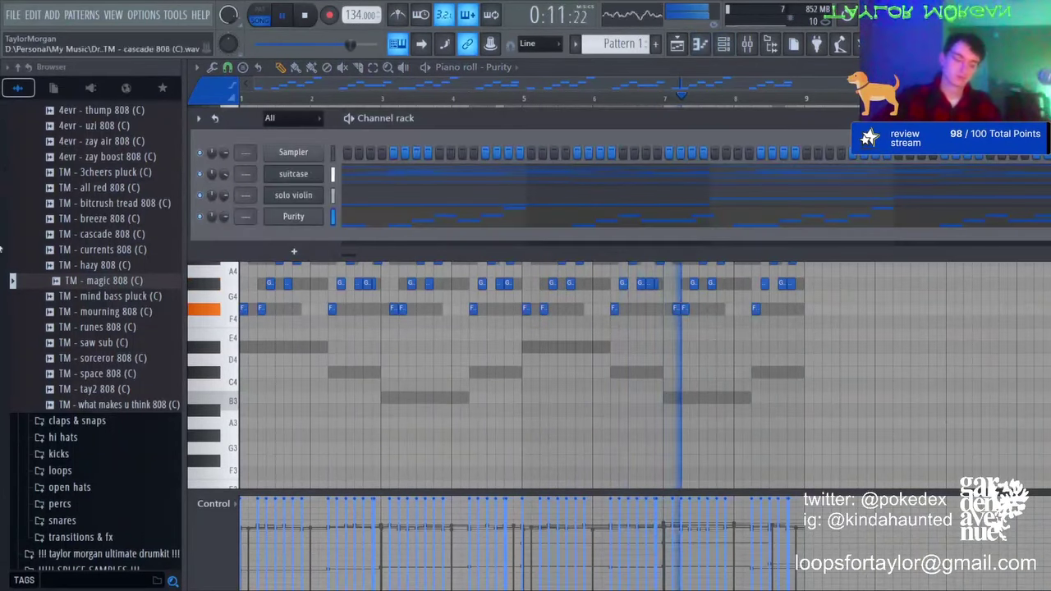
right_click(244, 309)
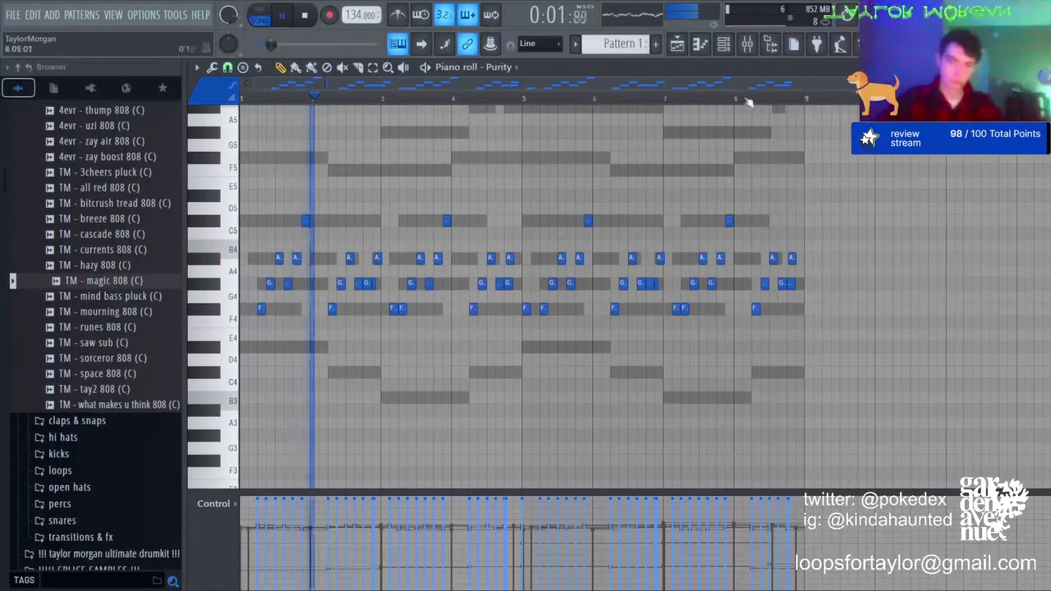
left_click(723, 44)
left_click_drag(224, 217, 224, 225)
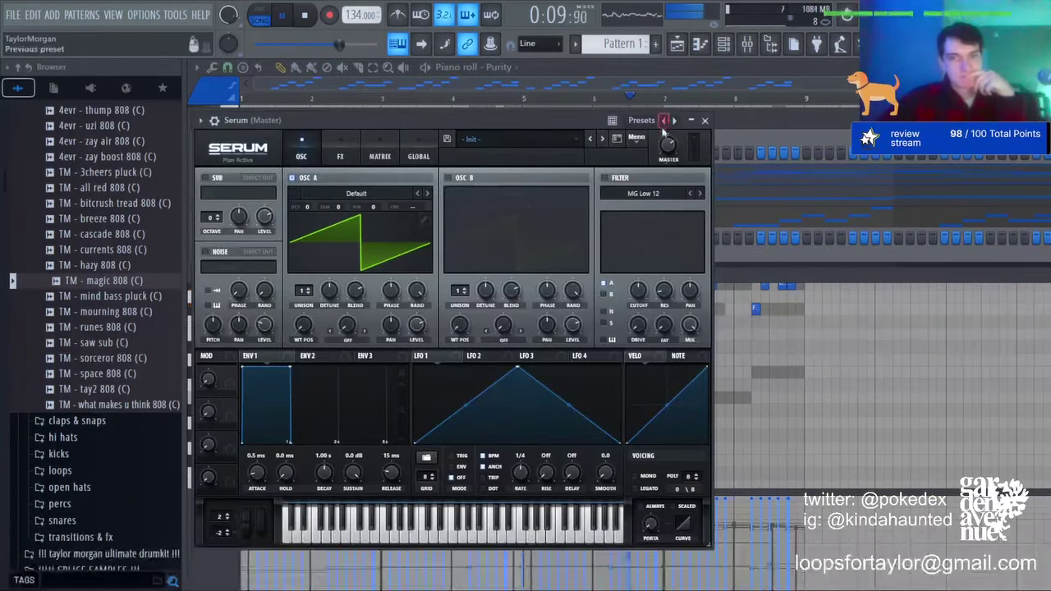
Step: Load Serum's lead [dystopia] preset and return to its piano roll
left_click(922, 362)
left_click(702, 43)
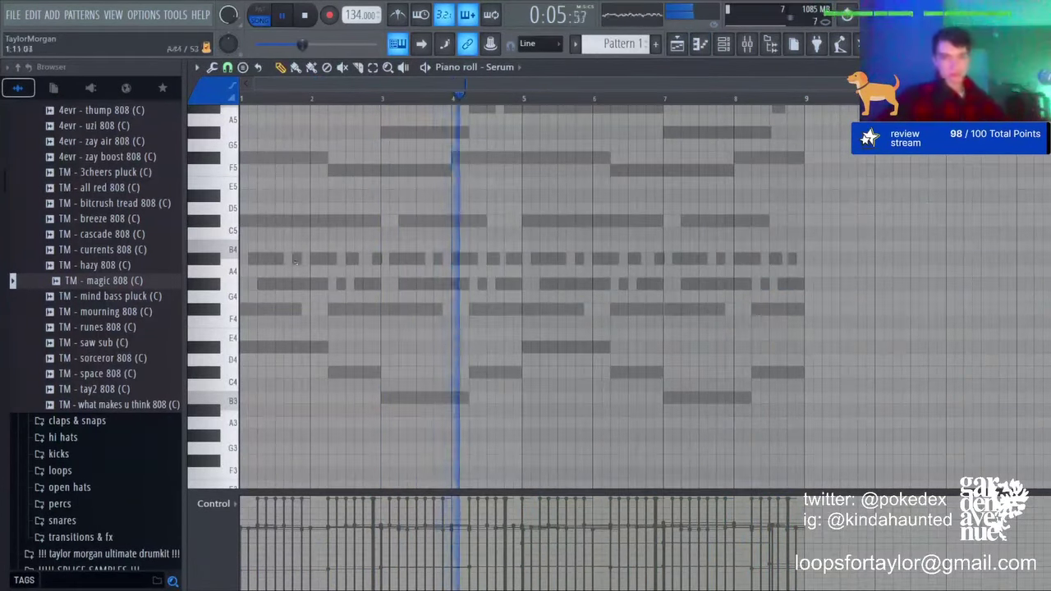
scroll(518, 321, "up", 10)
scroll(518, 321, "down", 4)
scroll(517, 321, "down", 5)
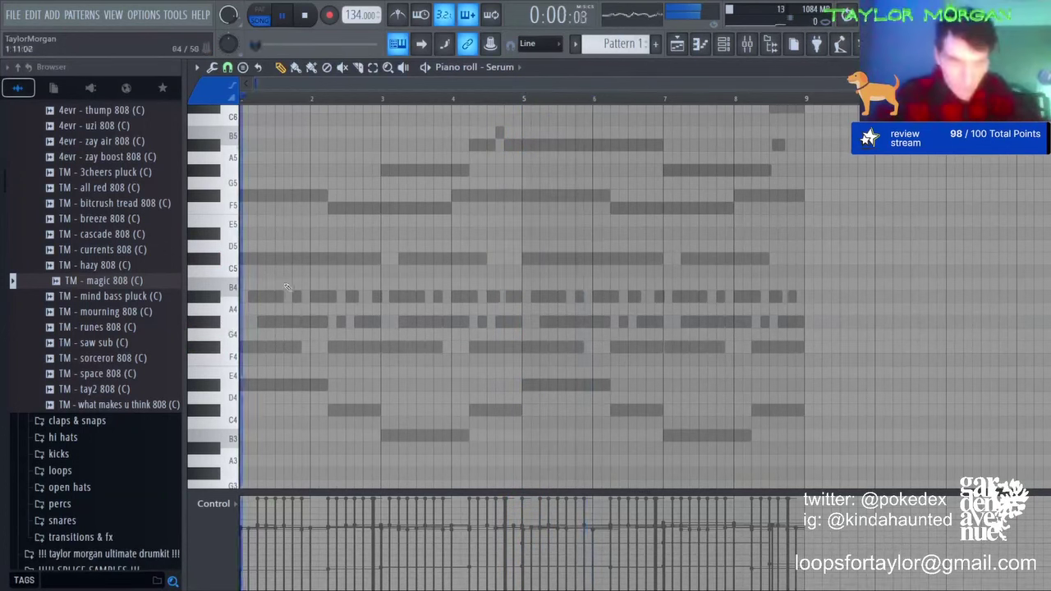
Step: Draw the opening Serum melody: A#4, C#5, A#4, C#5, then G#4 held to bar 3
left_click(314, 297)
left_click(316, 258)
left_click(331, 298)
key("space")
key("space")
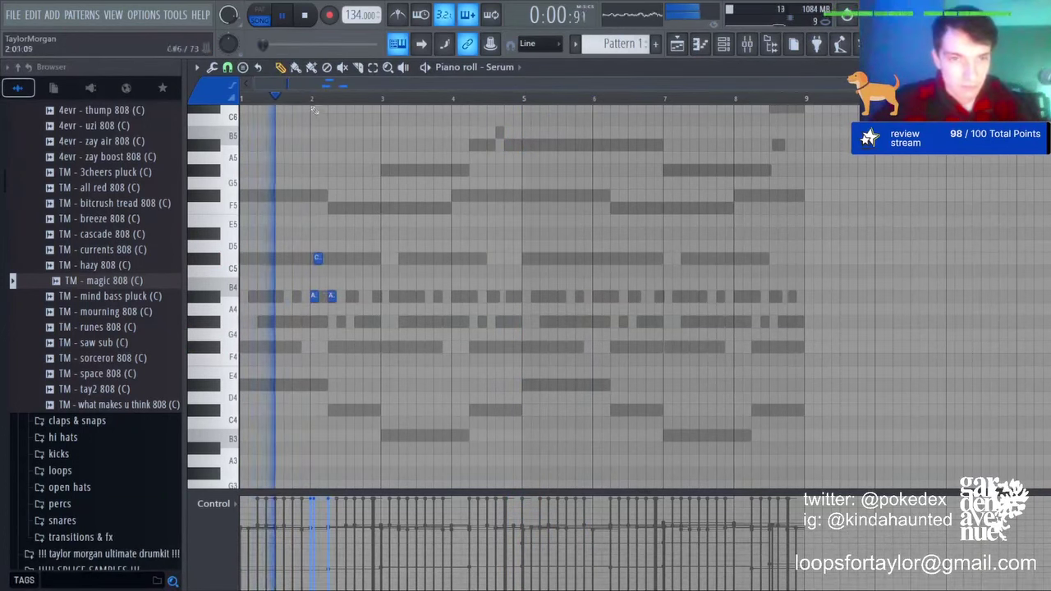
scroll(308, 279, "up", 3)
left_click(382, 260)
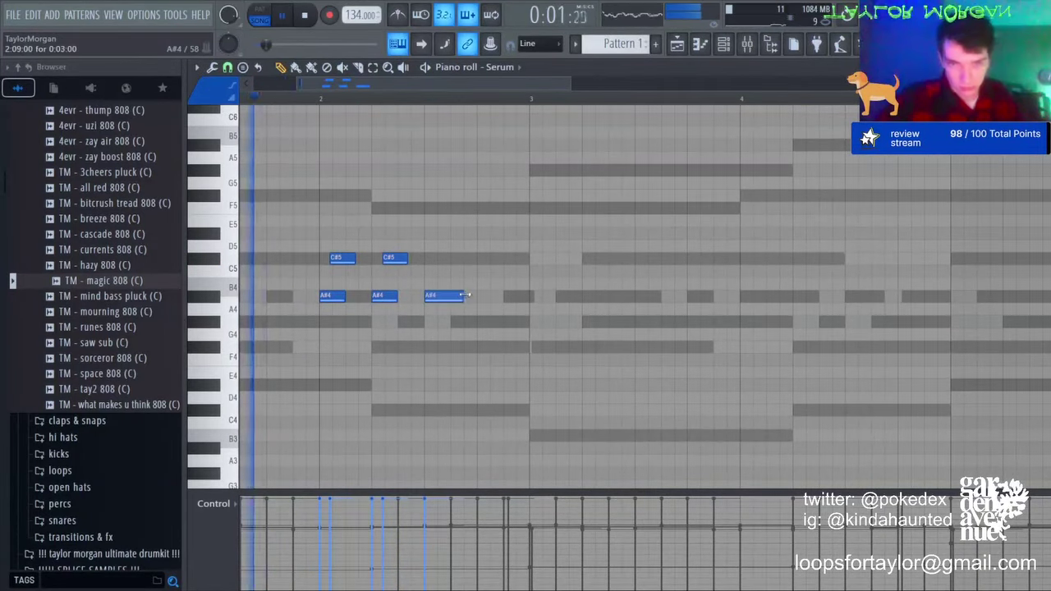
left_click(456, 321)
left_click_drag(466, 295, 528, 320)
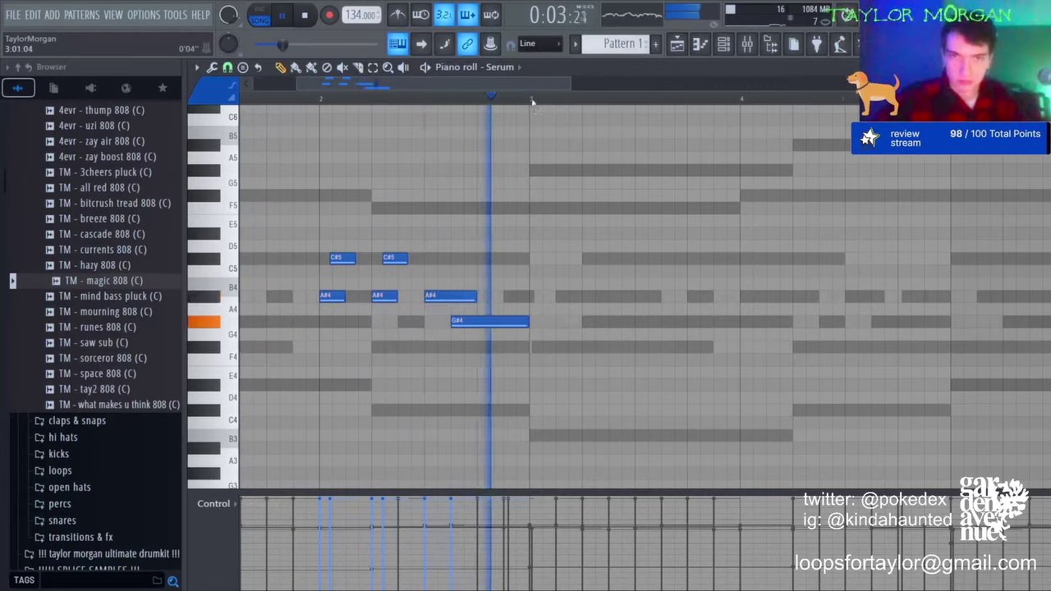
Step: Copy bars 1–3 of the melody past bar 3, trying octave shifts on the copy
left_click_drag(532, 102, 240, 101)
key("ctrl+b")
key("ctrl+Up")
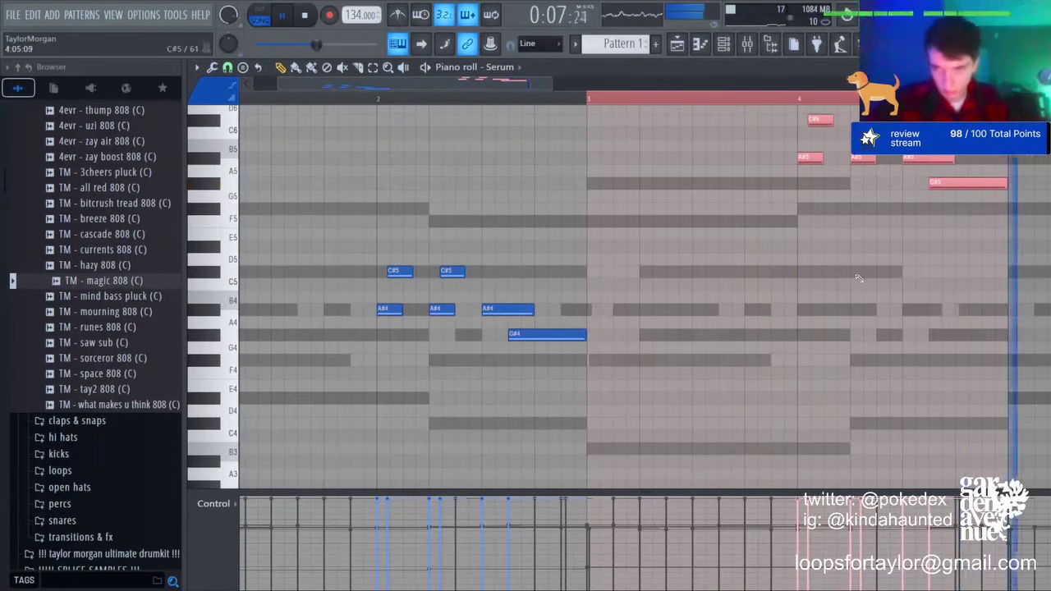
key("ctrl+Down")
key("Delete")
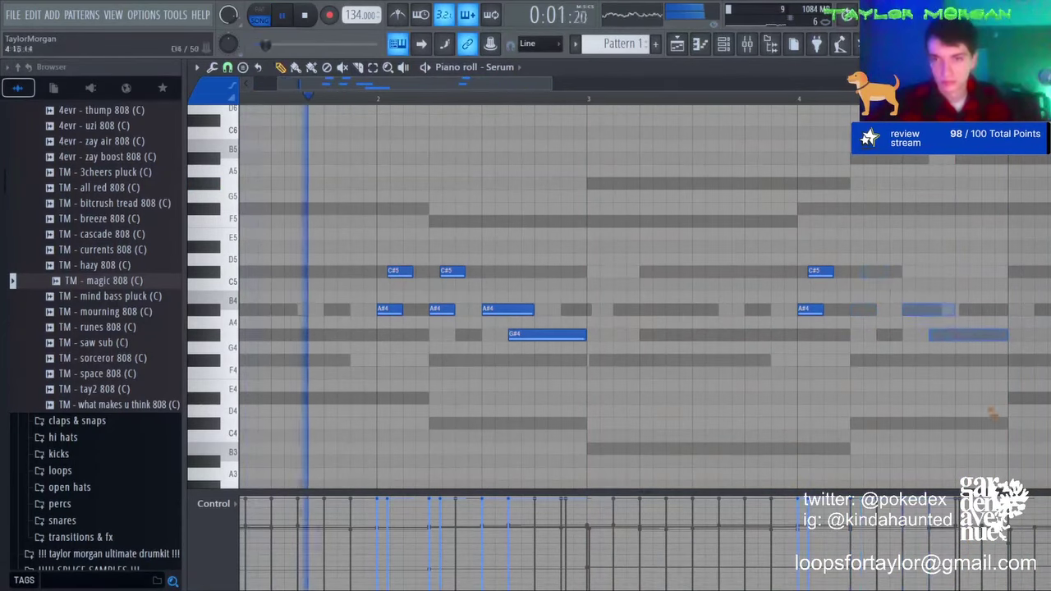
Step: Add F5, F#5, a second F5 and a shortened C#5 note in bar 4
left_click(807, 211)
right_click(819, 212)
left_click(805, 219)
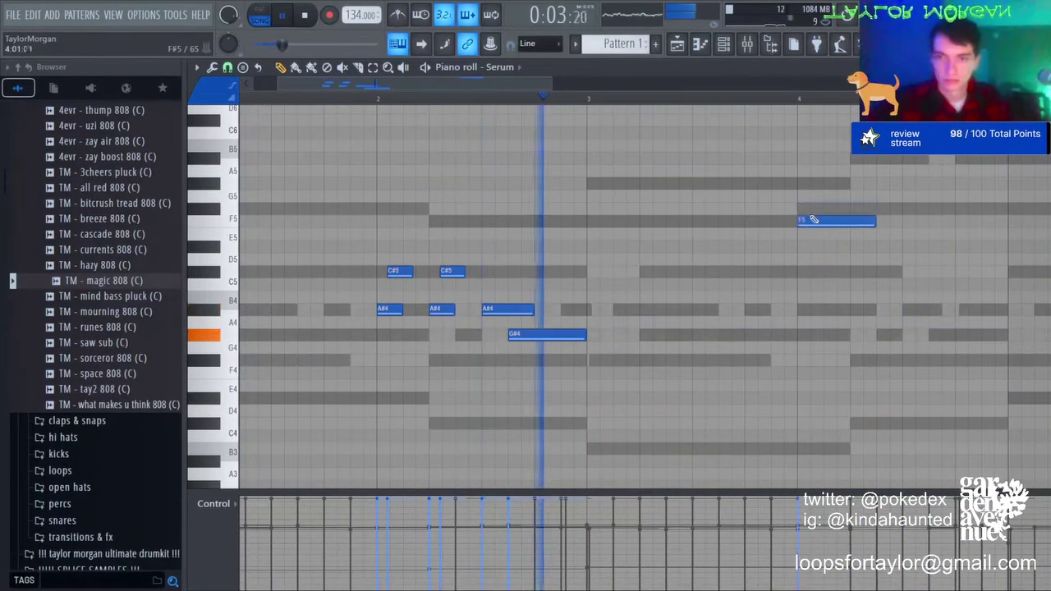
left_click(811, 211)
left_click(880, 221)
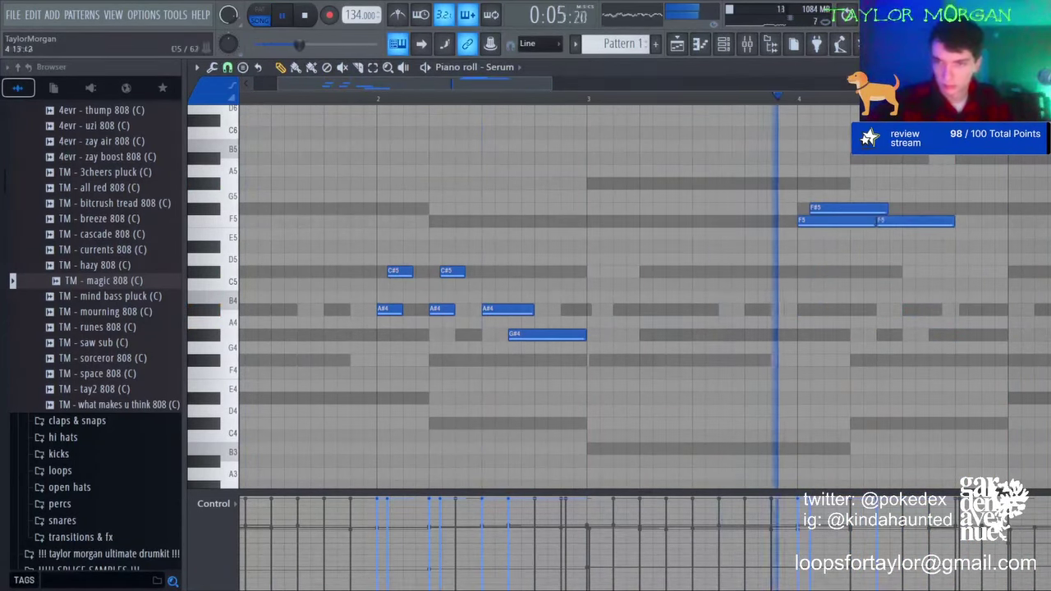
left_click(962, 272)
left_click_drag(1028, 275, 1002, 278)
Step: Repeat the whole melody four bars later, an octave higher
key("ctrl+b")
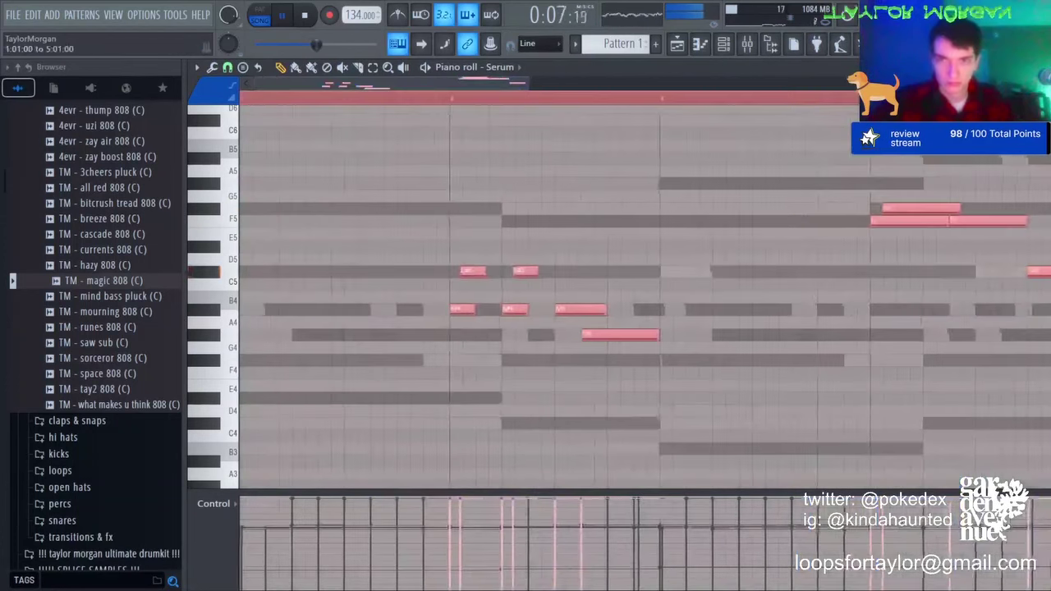
key("ctrl+d")
key("ctrl+Up")
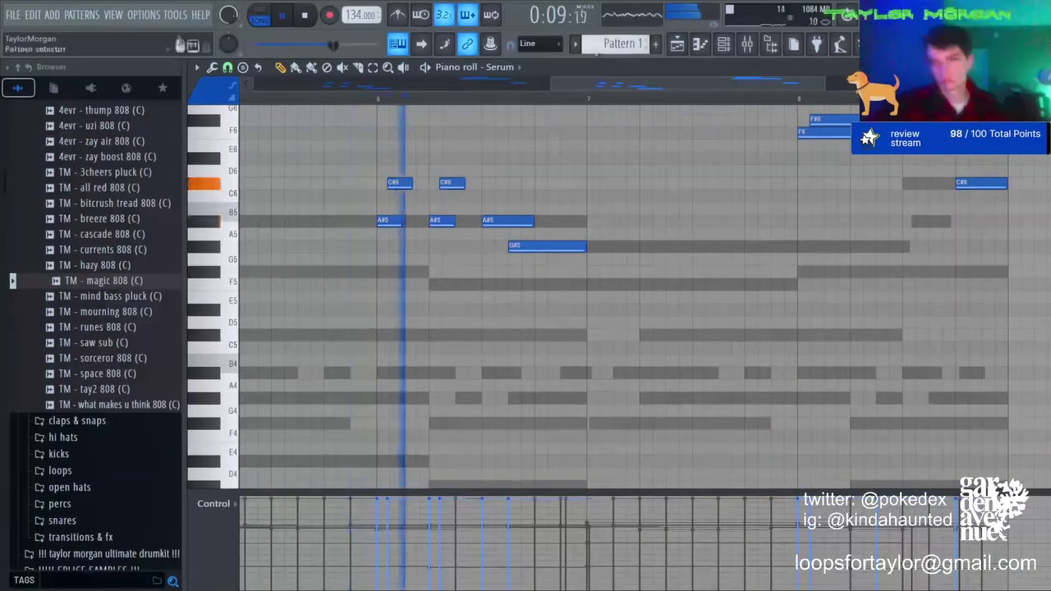
scroll(634, 91, "down", 4)
key("F6")
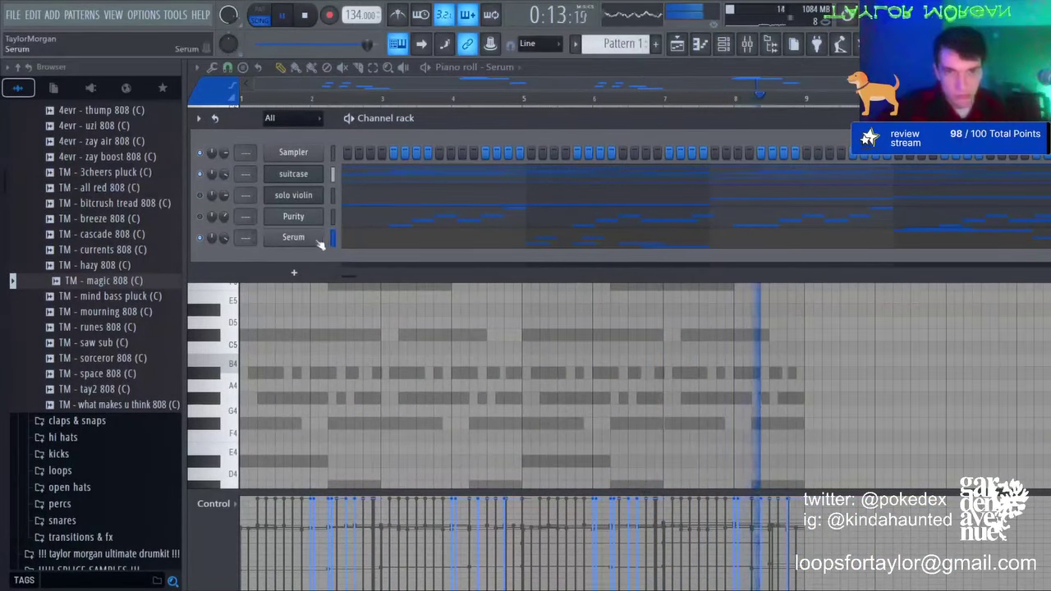
left_click(319, 240)
Step: Step through Serum's lead presets to lead [runaway] and drop the melody an octave
left_click(601, 139)
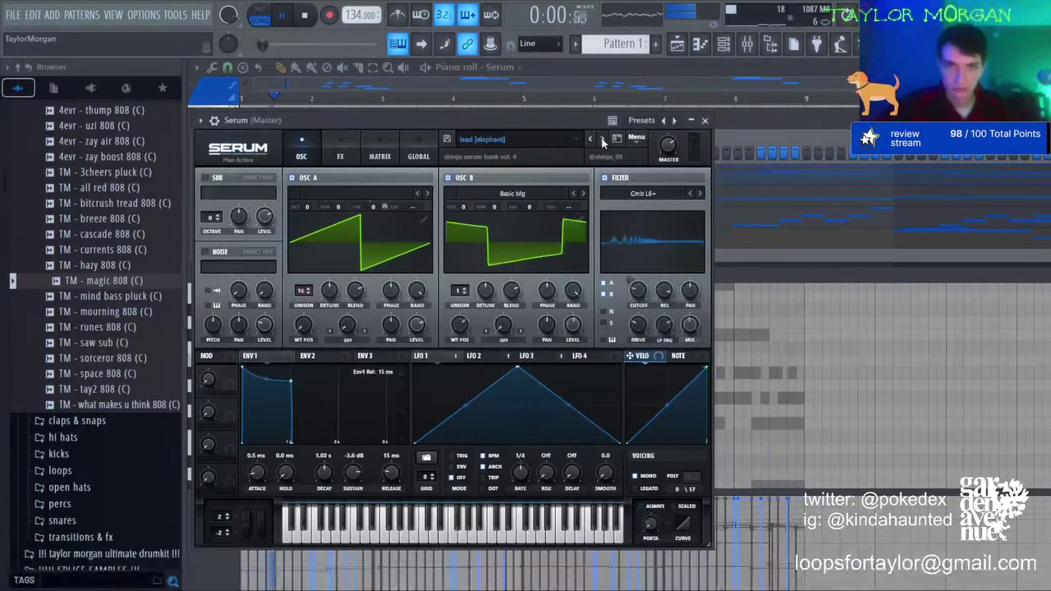
left_click(602, 139)
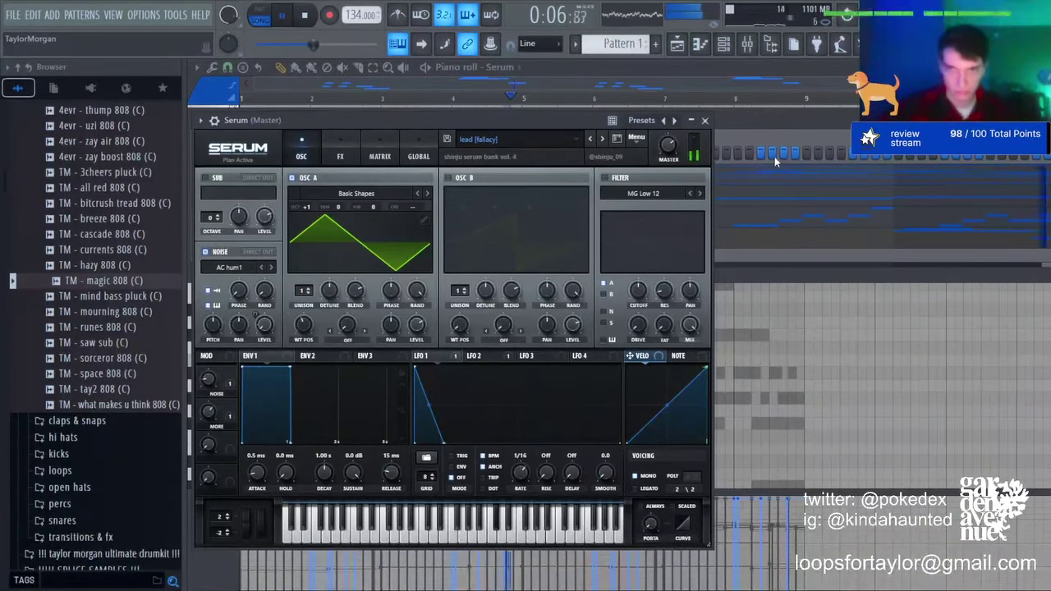
left_click(602, 139)
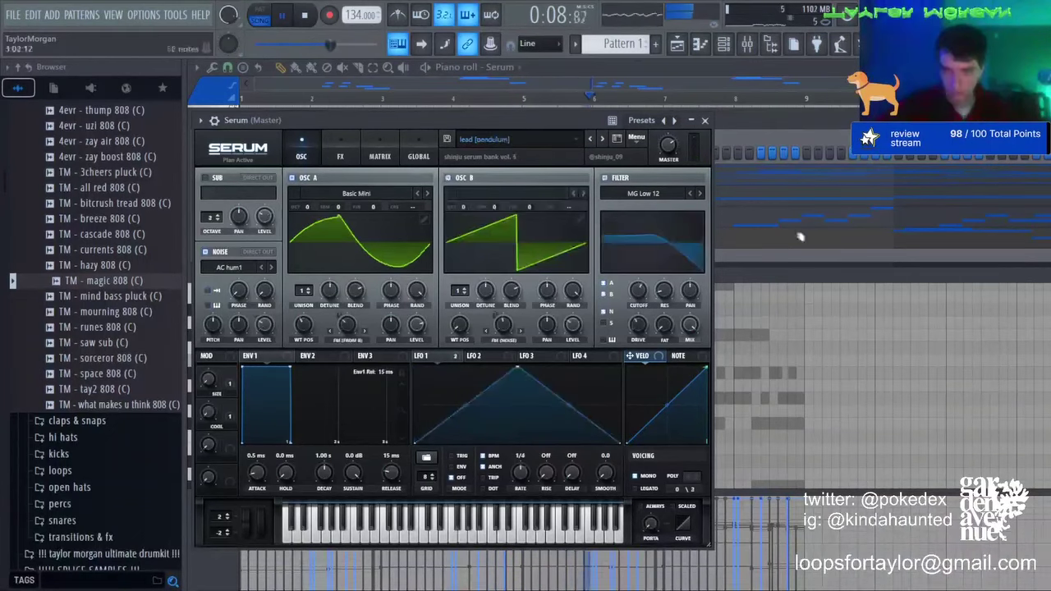
left_click(588, 140)
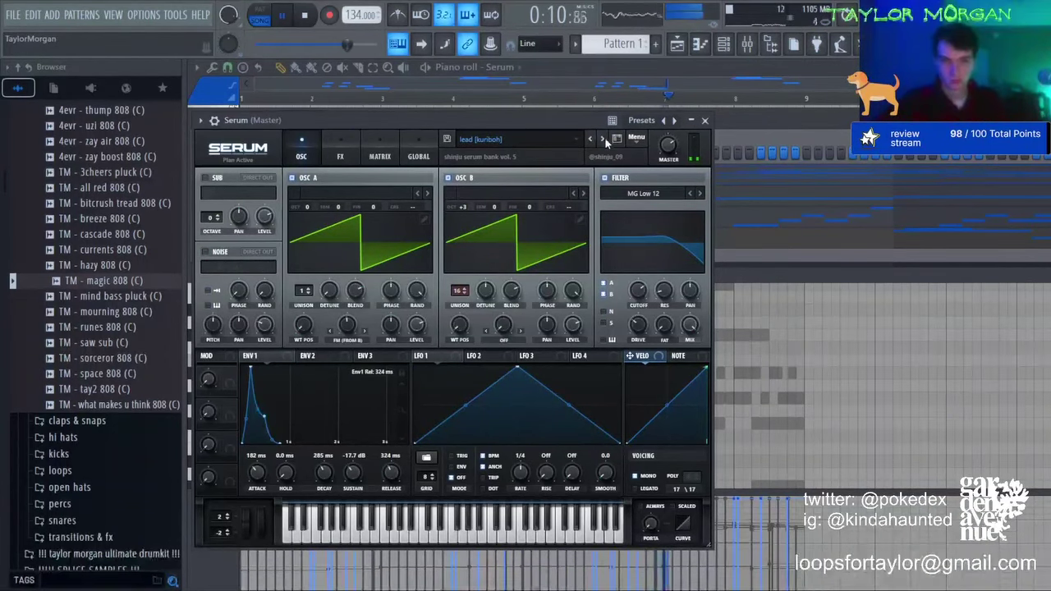
left_click(603, 140)
left_click(606, 87)
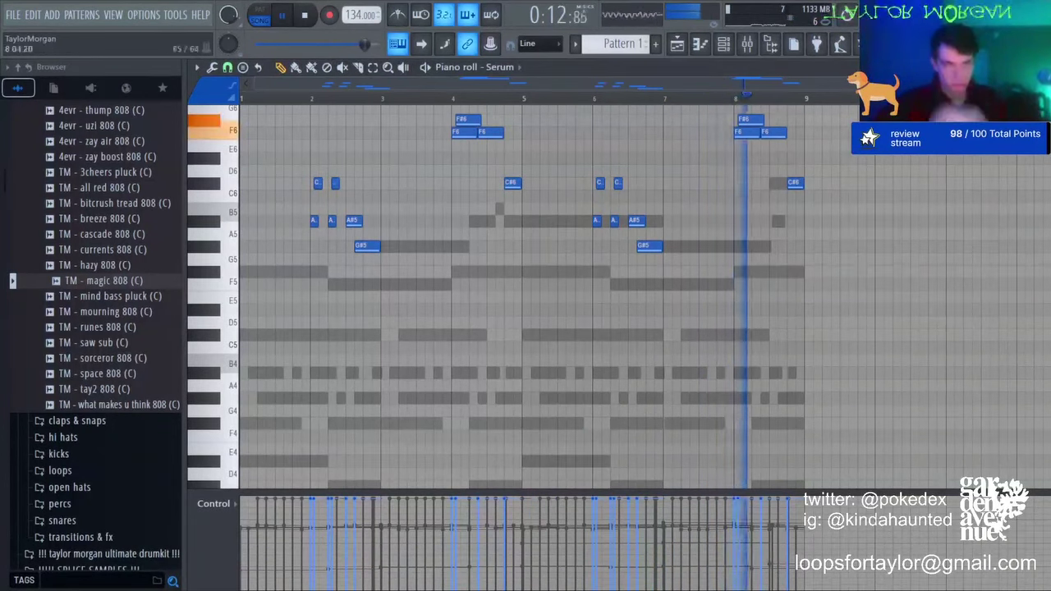
key("ctrl+Down")
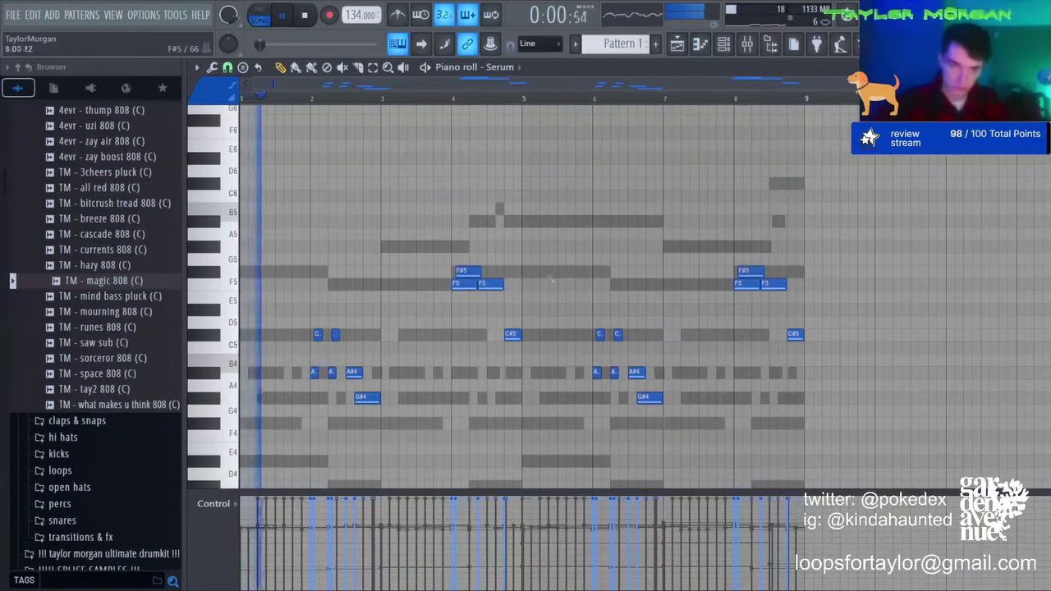
Step: Unmute the solo violin and Purity channels and raise Serum's volume to 95%
key("F6")
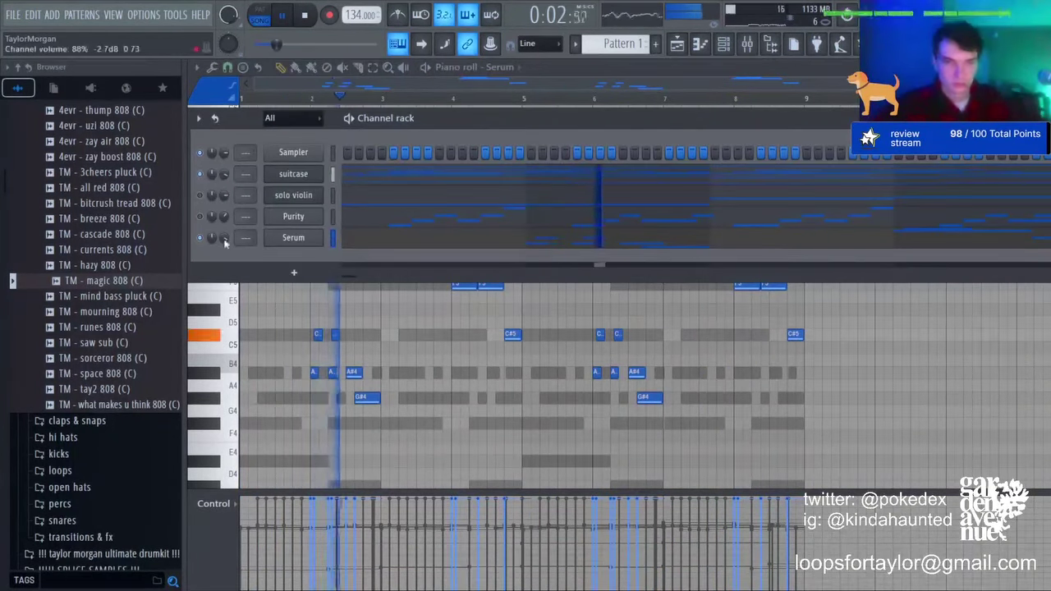
left_click(200, 217)
left_click(200, 196)
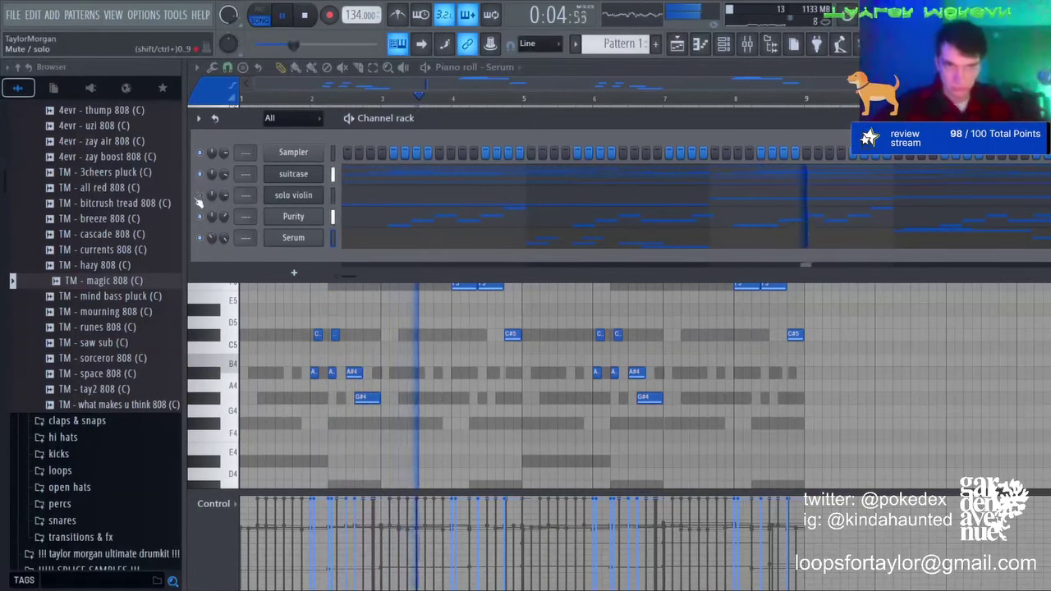
left_click_drag(224, 238, 224, 241)
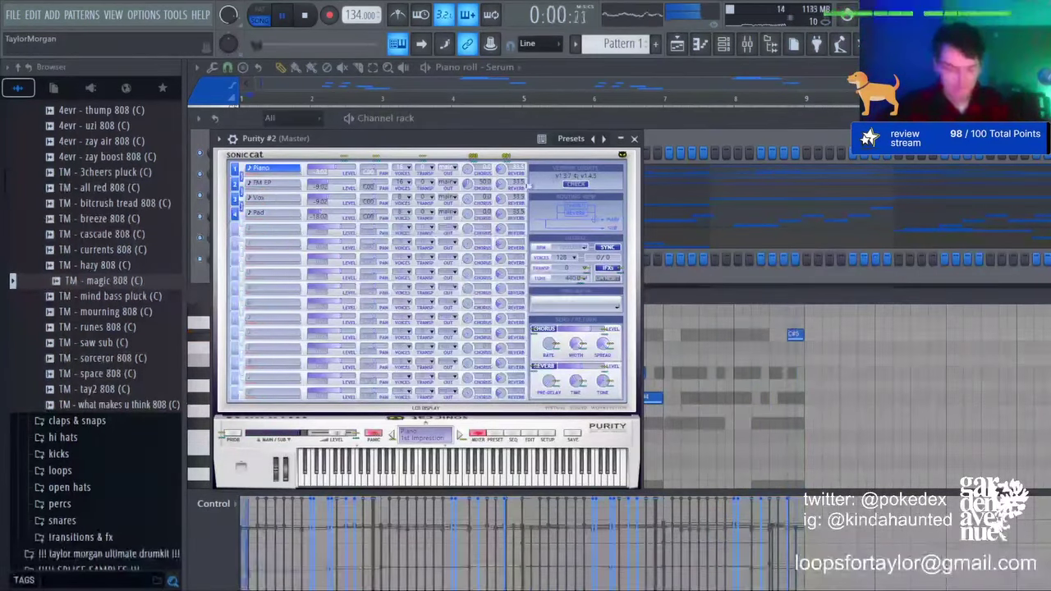
Step: Load the Woodwind Panflute preset into Purity #2 and return to its piano roll
left_click(492, 437)
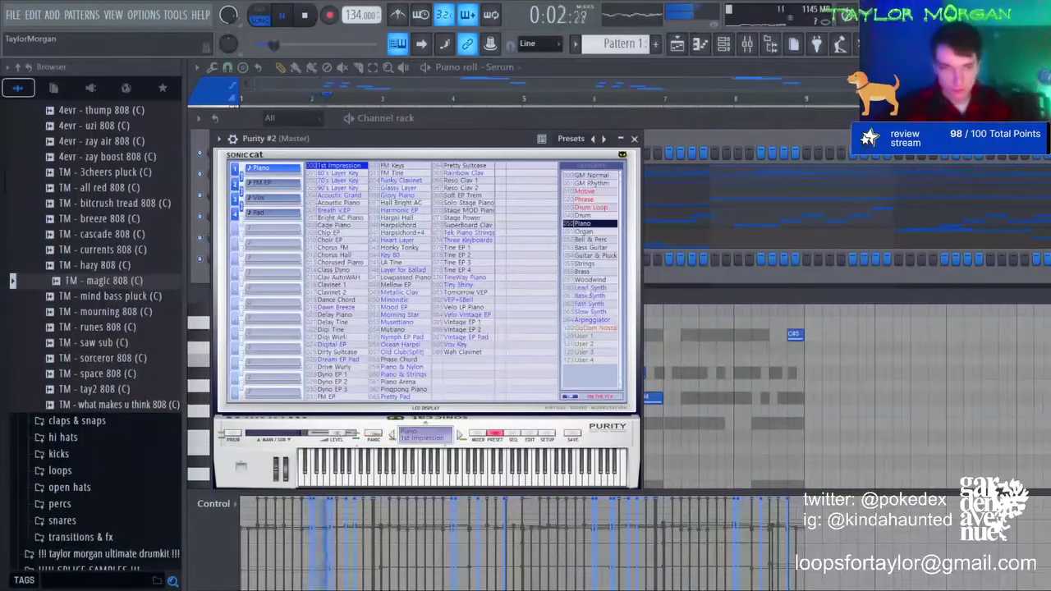
left_click(589, 279)
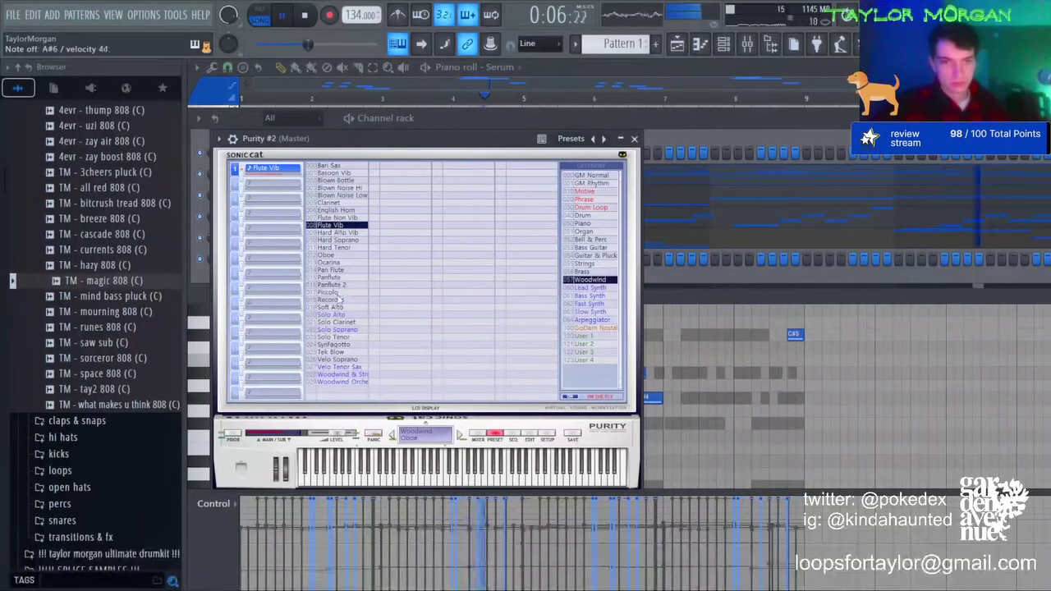
left_click(698, 45)
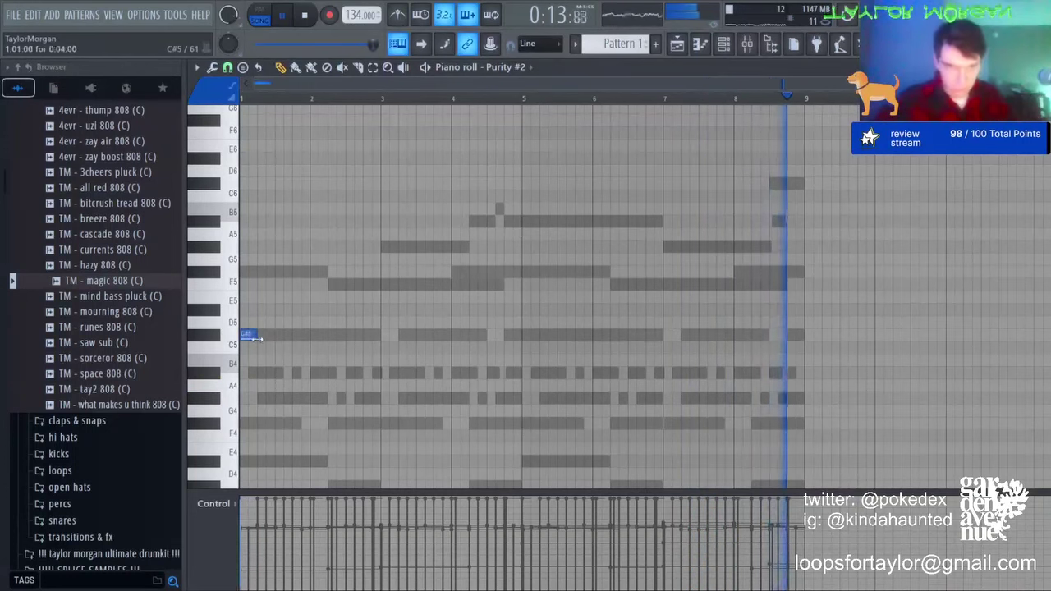
Step: Follow the C#5 with two eight-step A#4 notes and a duplicated pair dropped to G#4
left_click(320, 373)
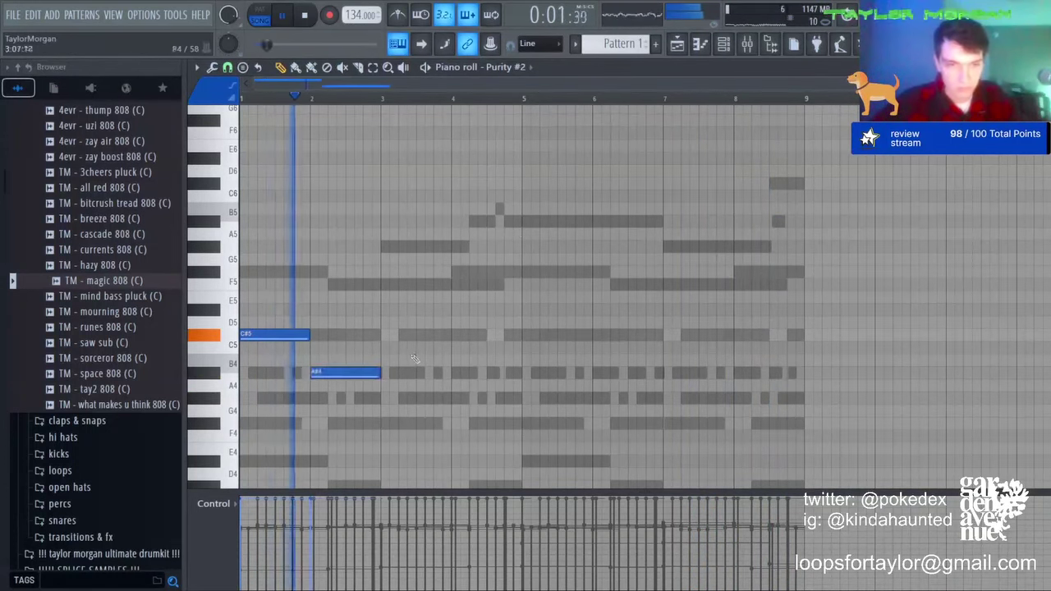
key("ctrl+b")
left_click_drag(454, 373, 451, 398)
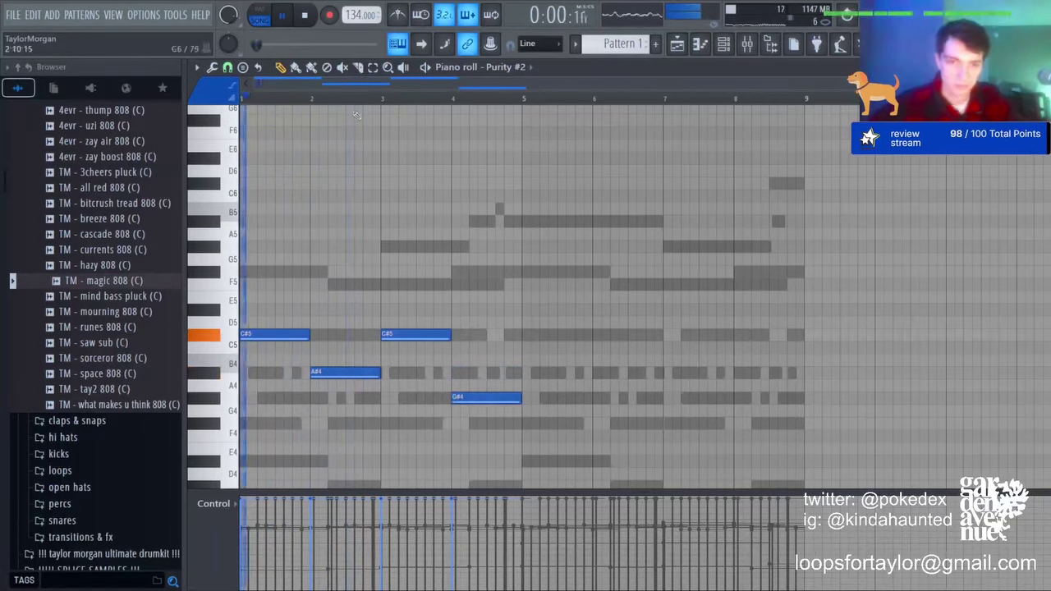
scroll(355, 115, "up", 3)
left_click_drag(340, 381, 330, 380)
left_click_drag(354, 376, 343, 377)
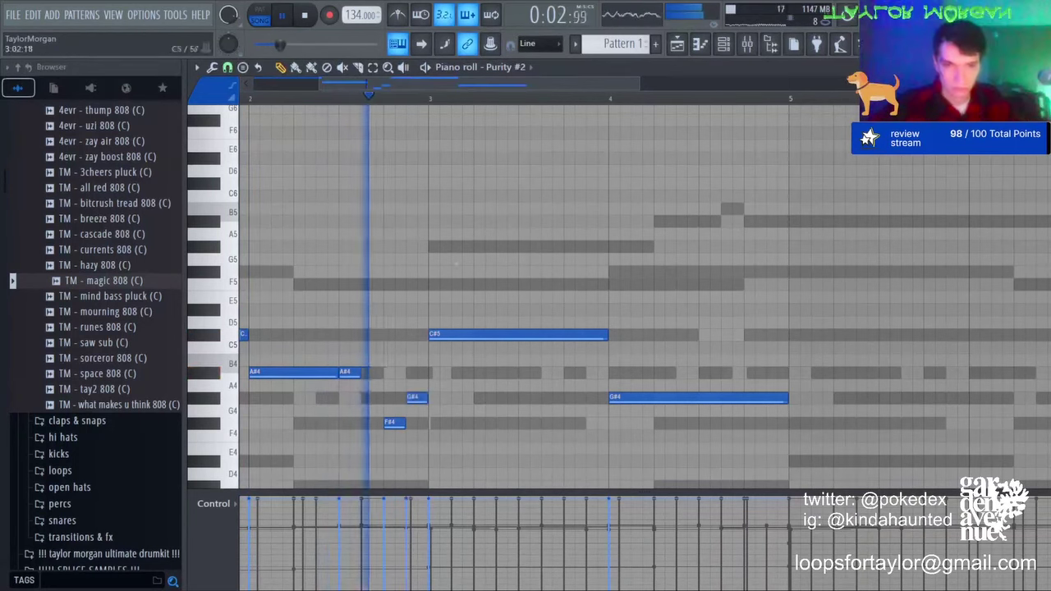
Step: Replace bars 3–4 with a copy of bars 1–2, raise the short fill note, and play it back
scroll(437, 99, "down", 3)
scroll(437, 99, "down", 1)
right_click(435, 335)
right_click(480, 398)
key("ctrl+b")
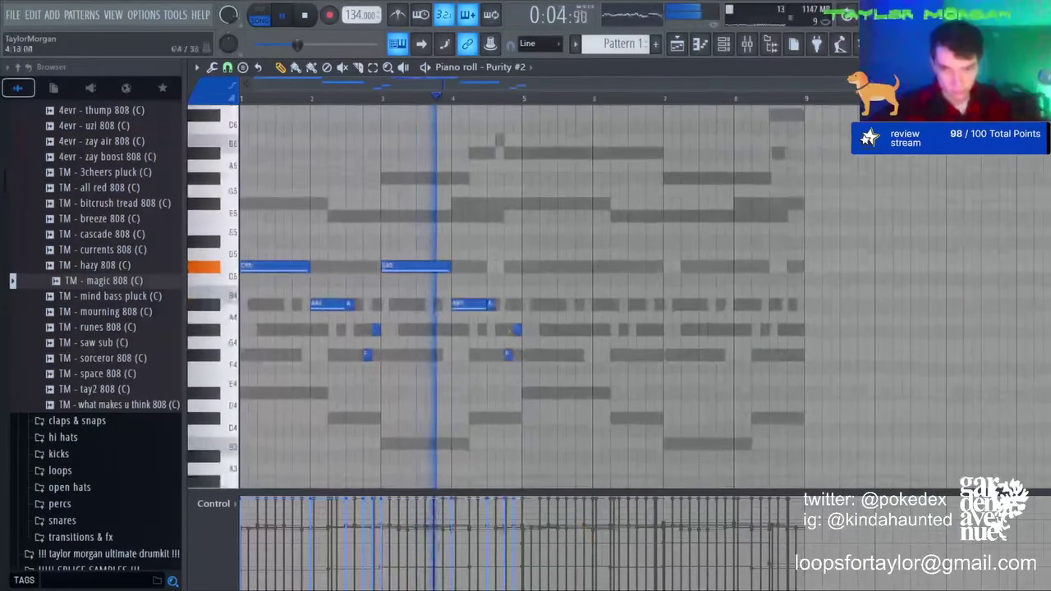
left_click_drag(491, 304, 488, 206)
key("space")
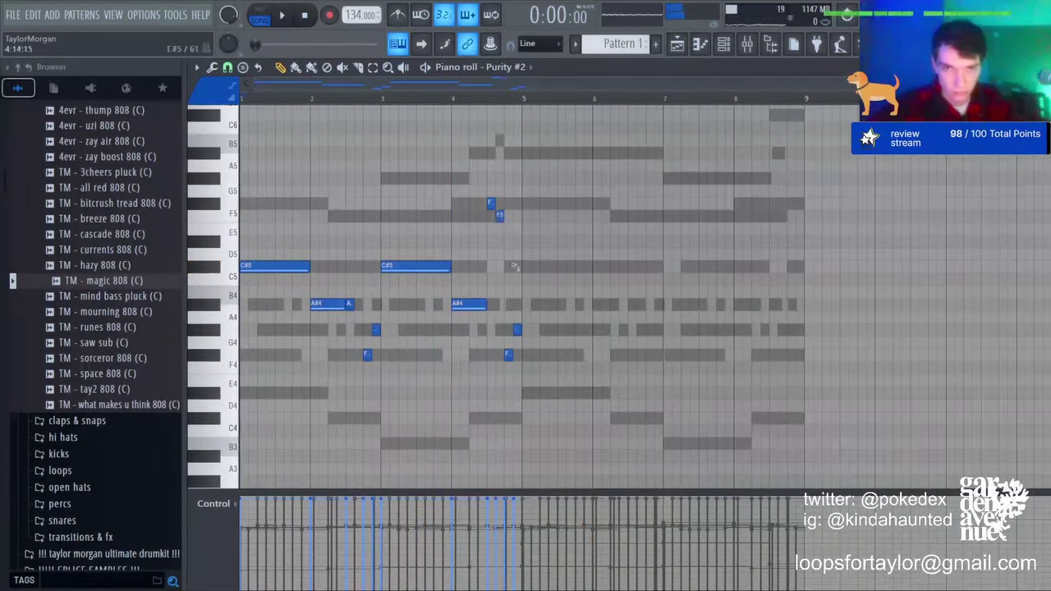
key("space")
Step: Remove the bar-4 F#4 and G#4, extend F5 to bar 5, and copy bars 1–4 into 5–8
right_click(508, 355)
right_click(517, 330)
left_click_drag(502, 217, 519, 218)
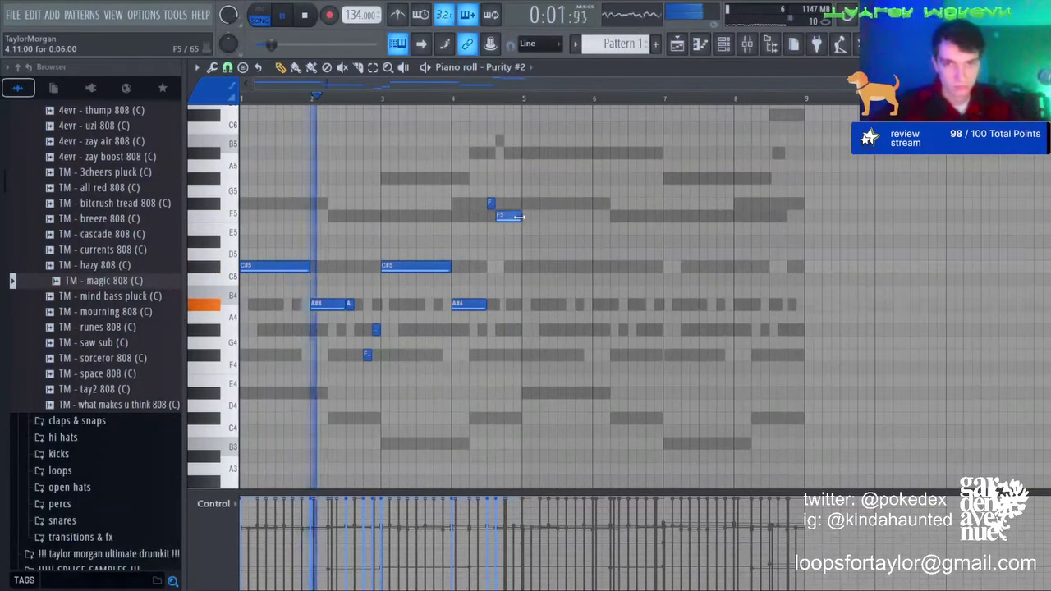
key("ctrl+b")
key("F6")
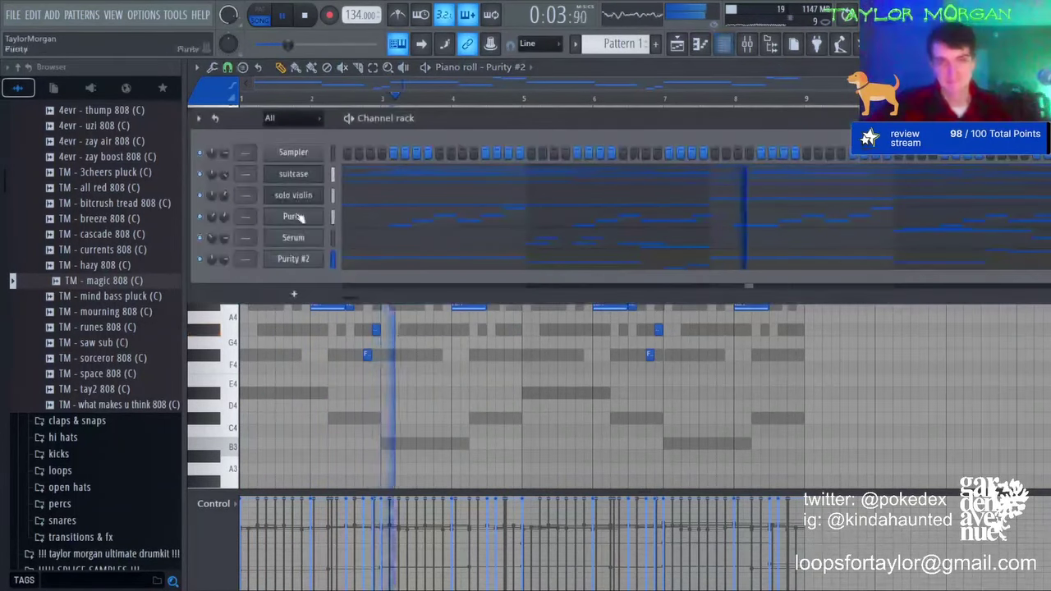
left_click(295, 258)
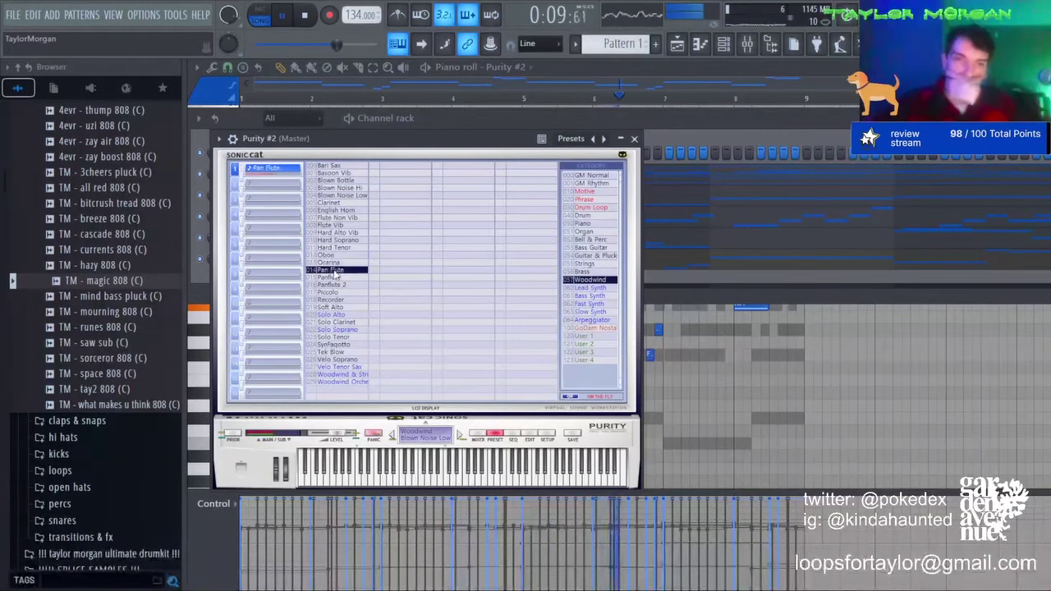
left_click(634, 139)
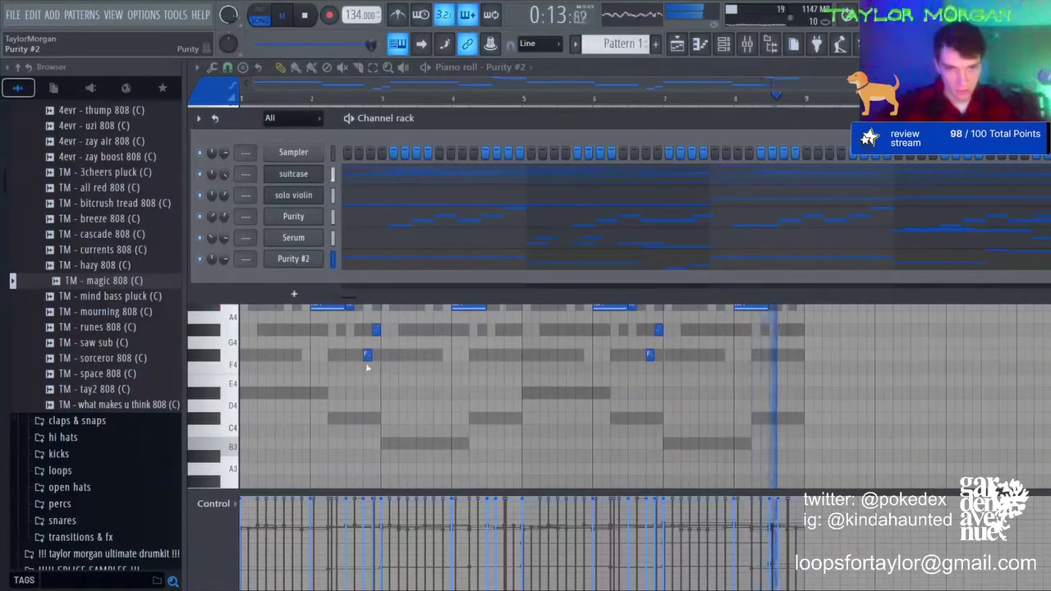
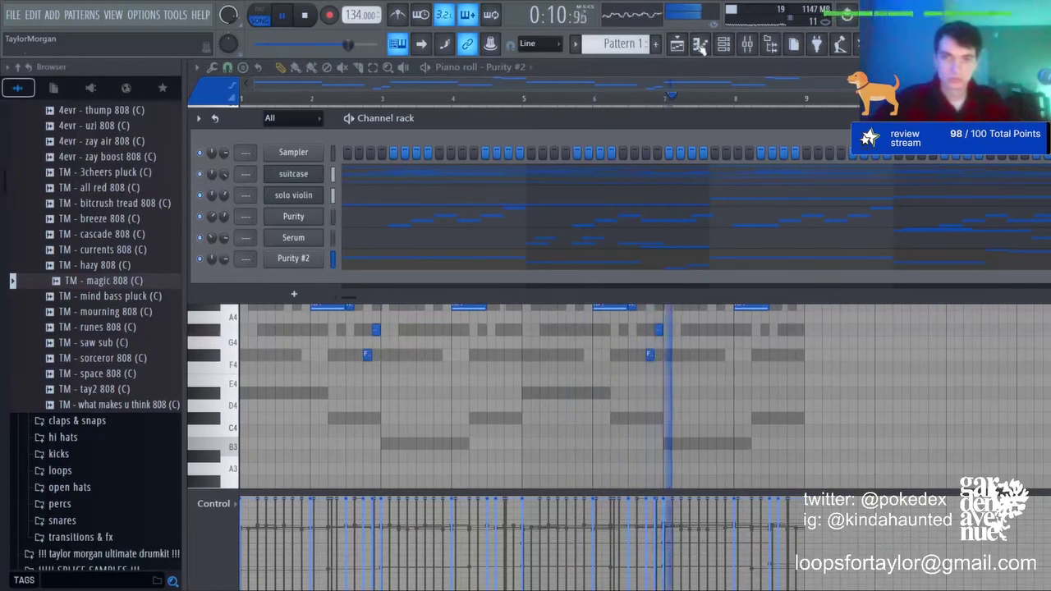
Step: Collapse Drum Kits in the Browser and expand Packs > Instruments to list the orchestral presets
scroll(90, 443, "up", 10)
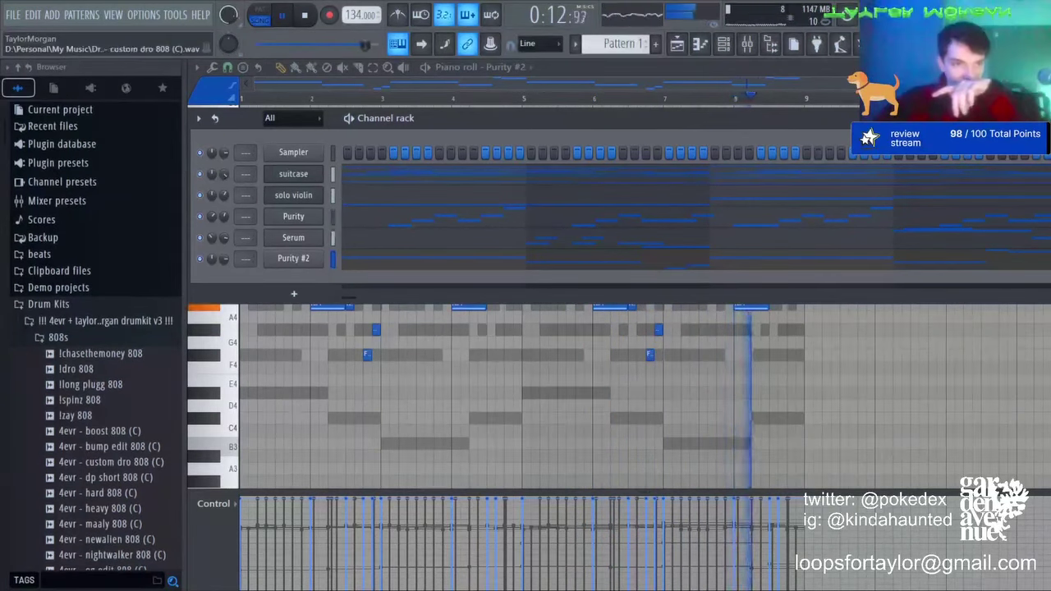
left_click(47, 305)
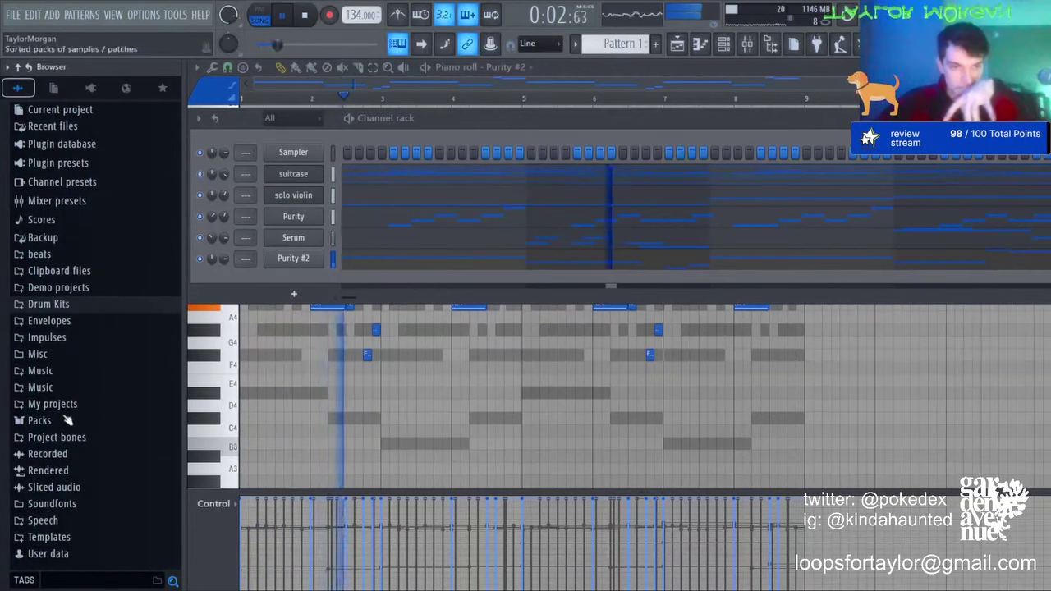
left_click(70, 505)
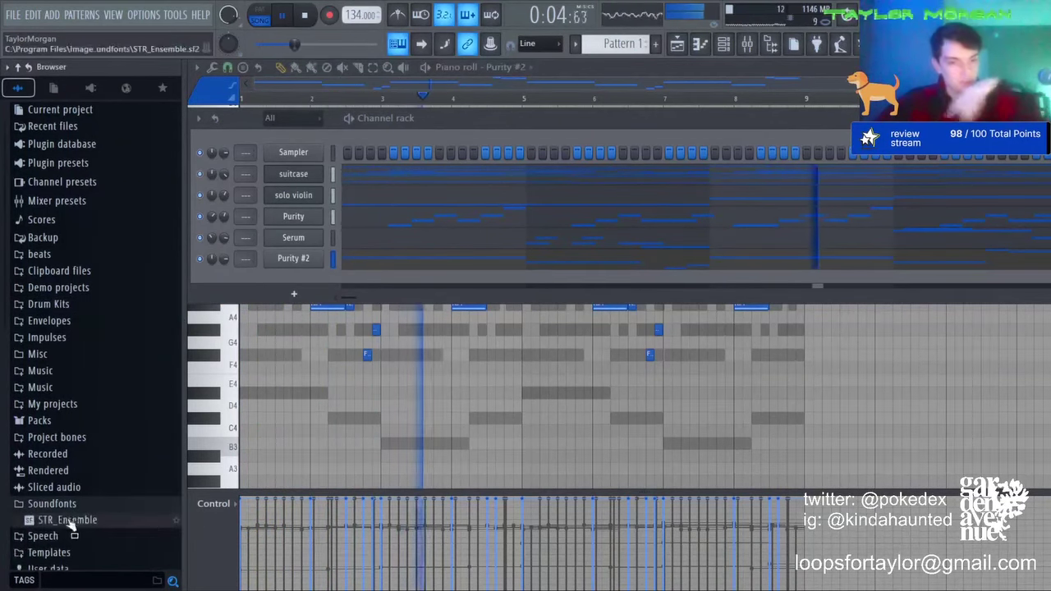
left_click(63, 499)
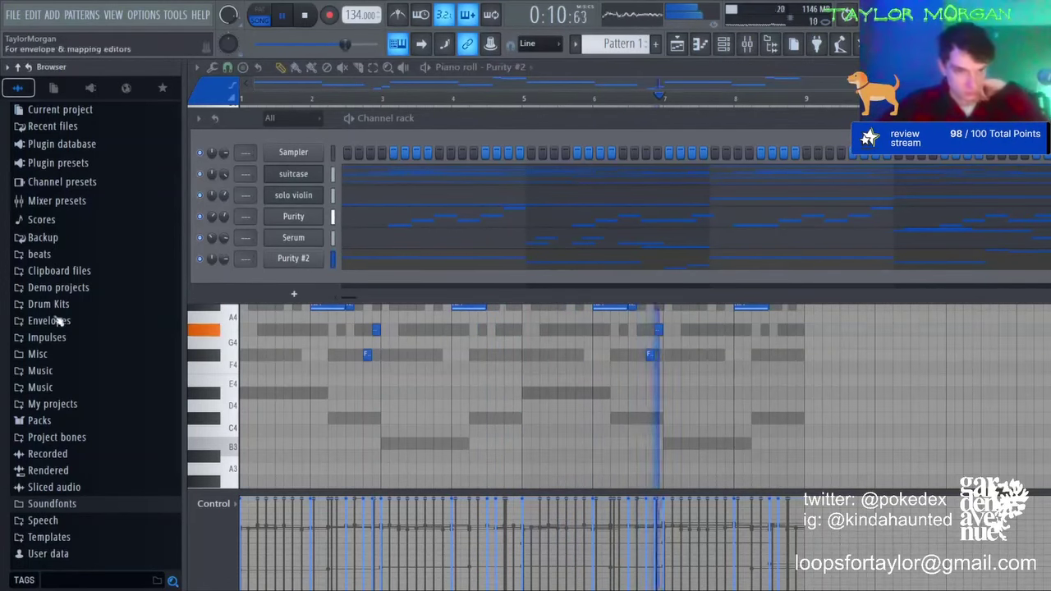
left_click(41, 422)
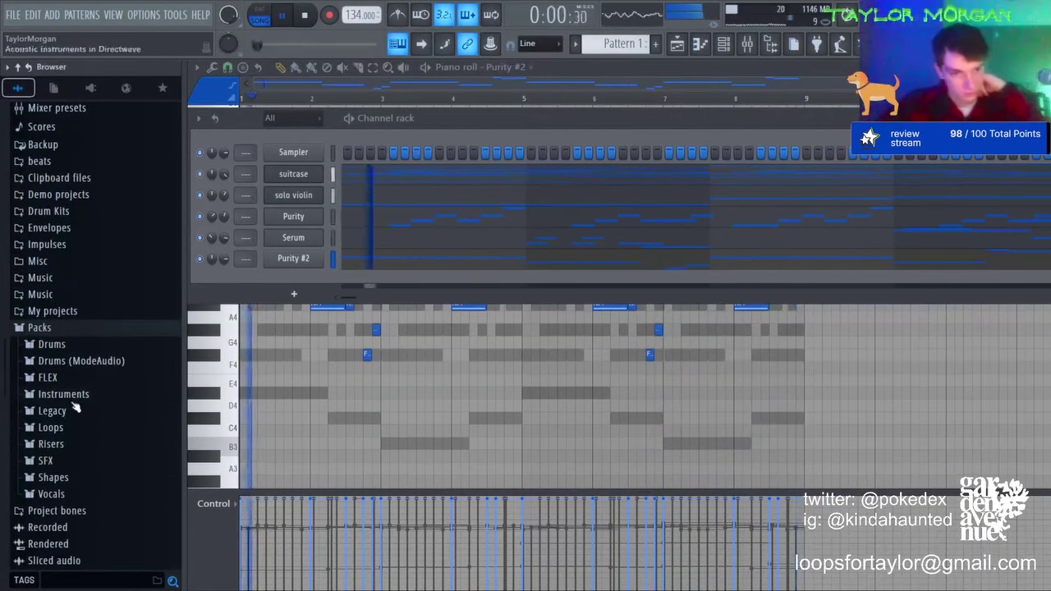
left_click(72, 397)
left_click(82, 461)
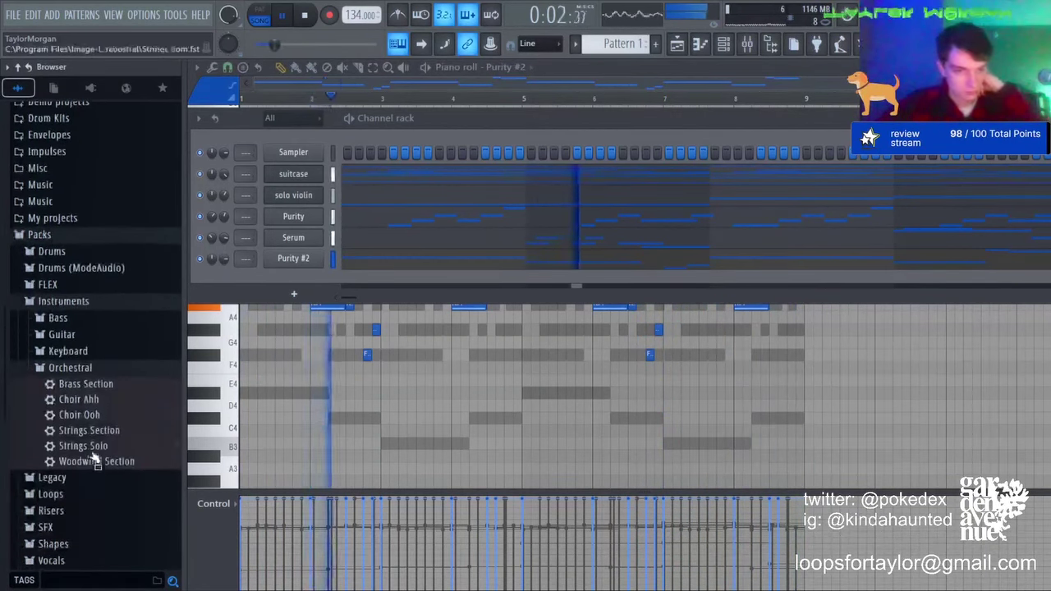
Step: Browse the keyboard and bass presets, then toggle the orchestral preset list
left_click(76, 353)
left_click(76, 353)
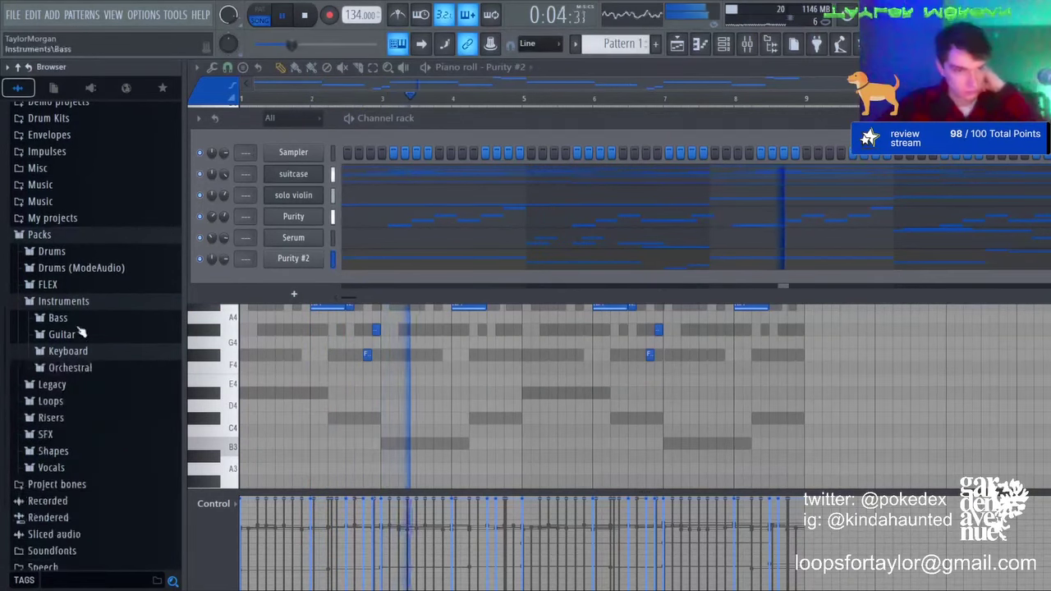
left_click(79, 322)
left_click(80, 323)
left_click(82, 369)
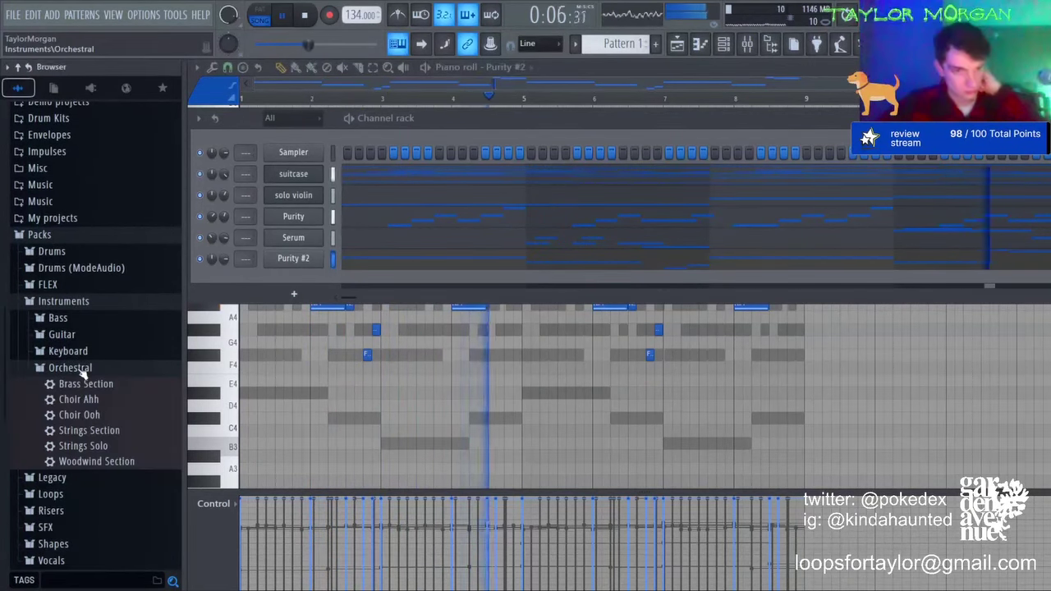
left_click(82, 368)
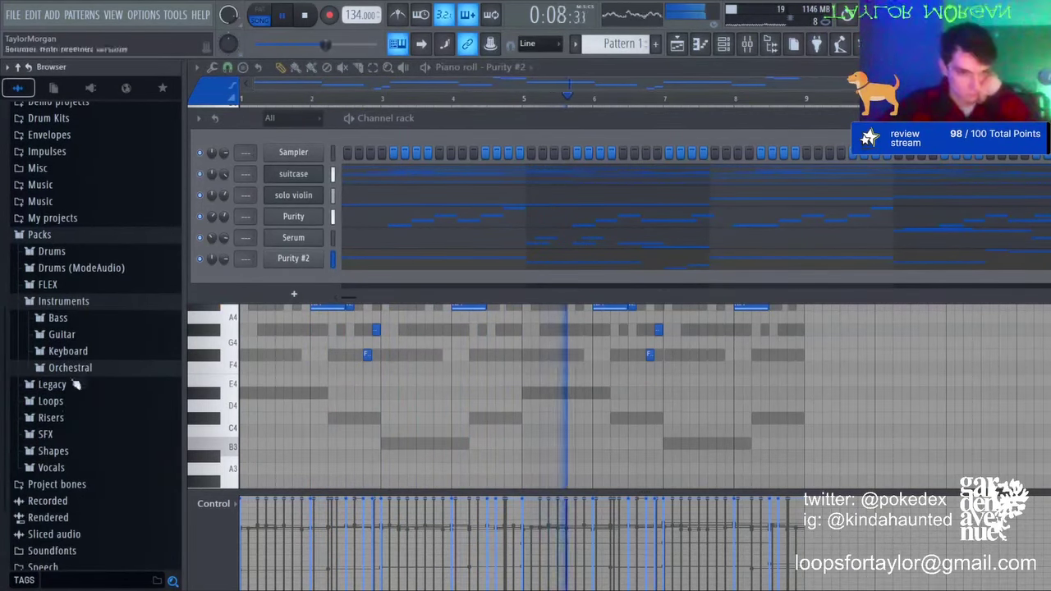
Step: Peek into the vocal samples, reopen the orchestral presets, and load ZENOLOGY on the melody channel
left_click(50, 468)
left_click(51, 336)
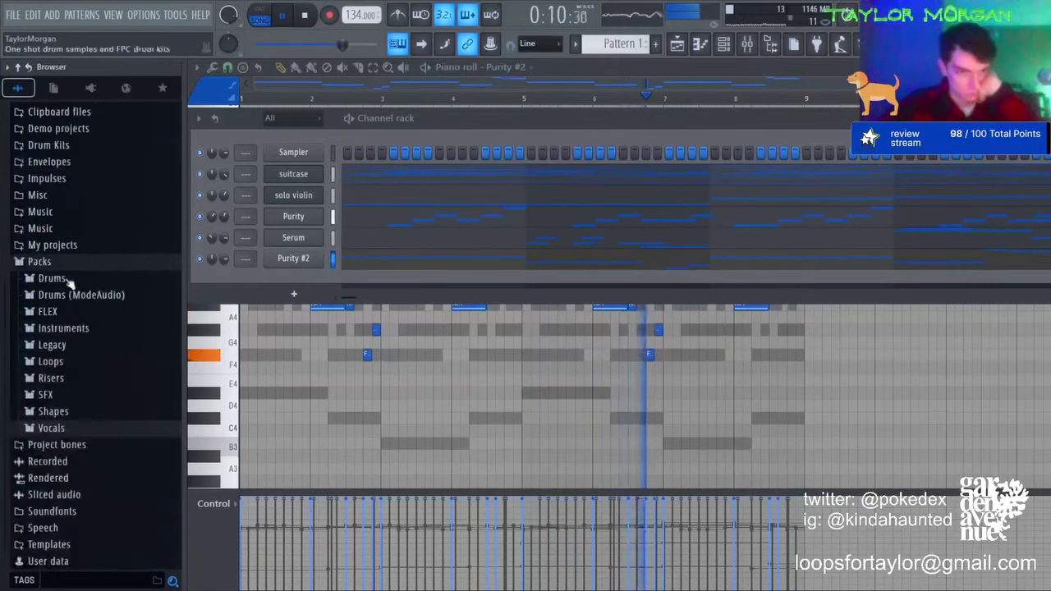
left_click(66, 328)
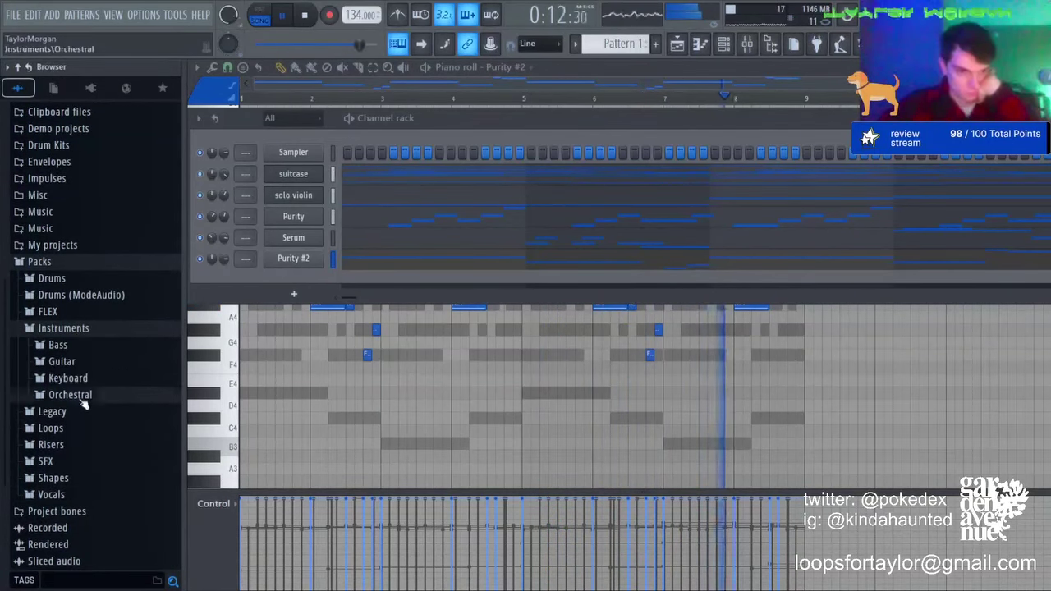
left_click(74, 395)
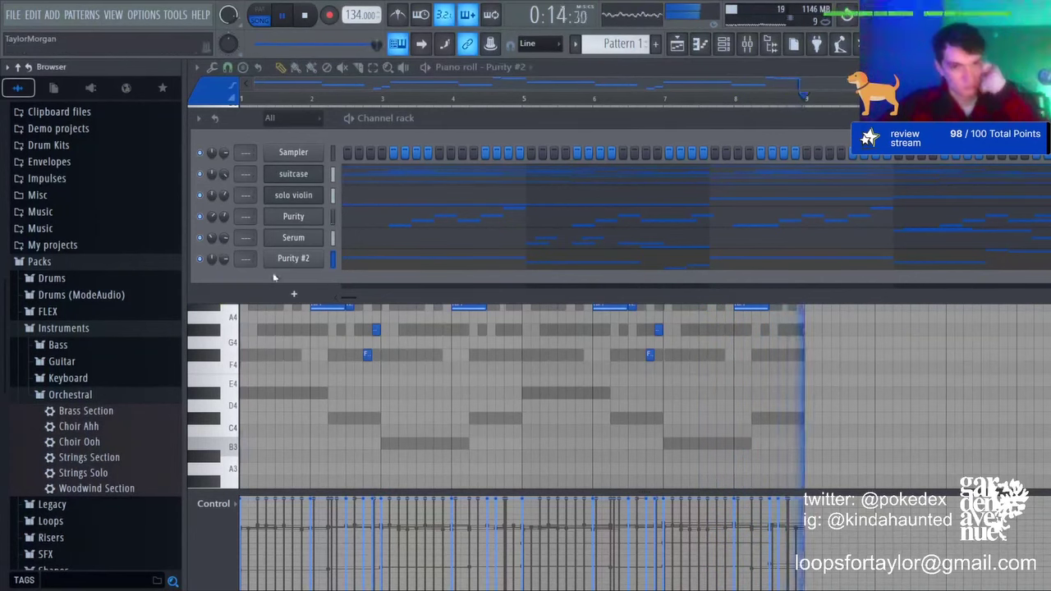
left_click(497, 416)
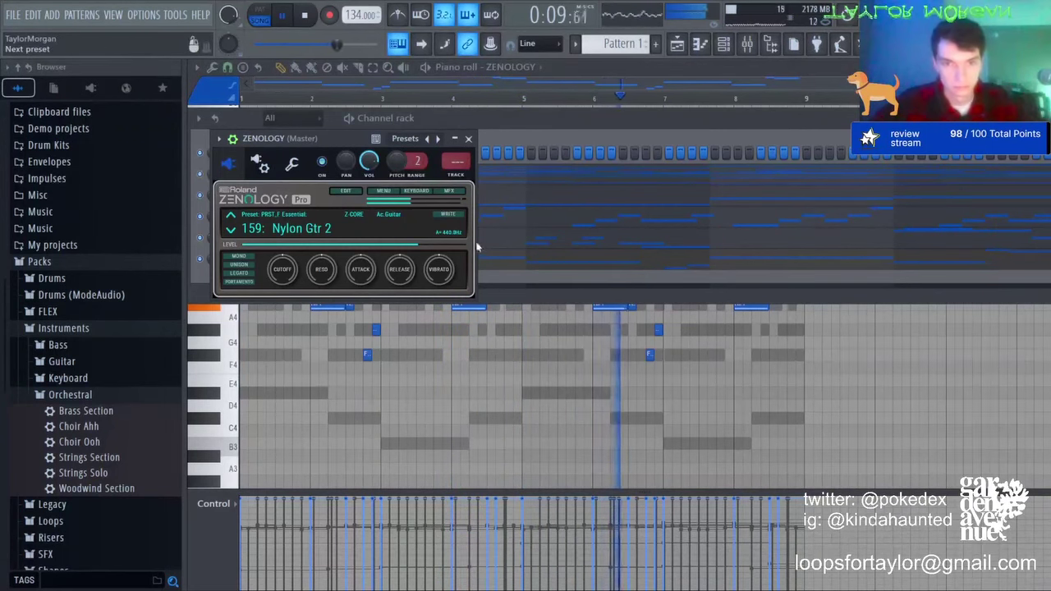
Step: Keep the ZENOLOGY flute preset and raise all the melody notes one octave
left_click(469, 138)
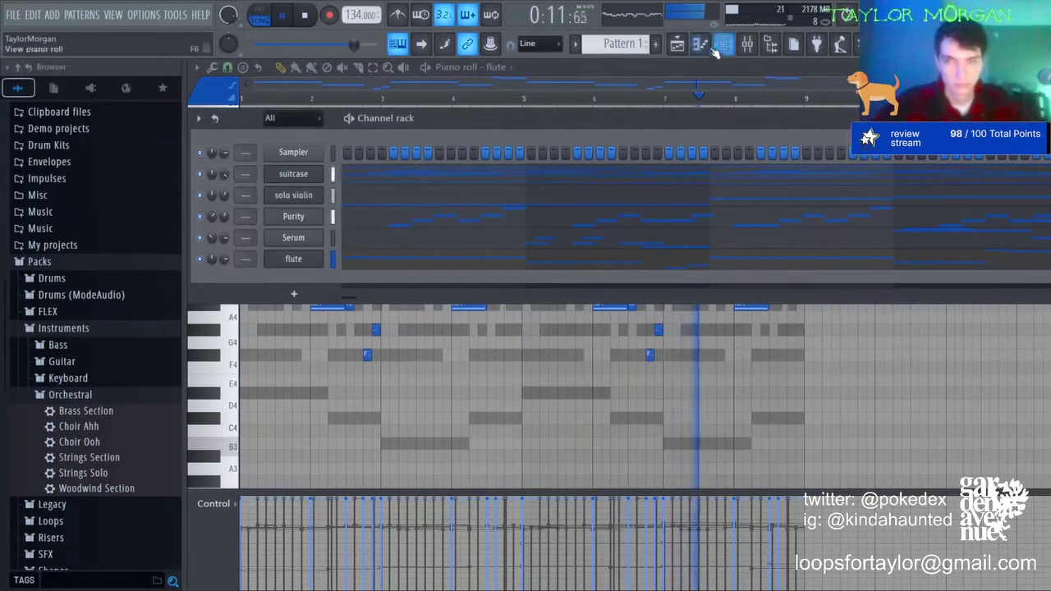
left_click(723, 44)
key("ctrl+a")
key("ctrl+Up")
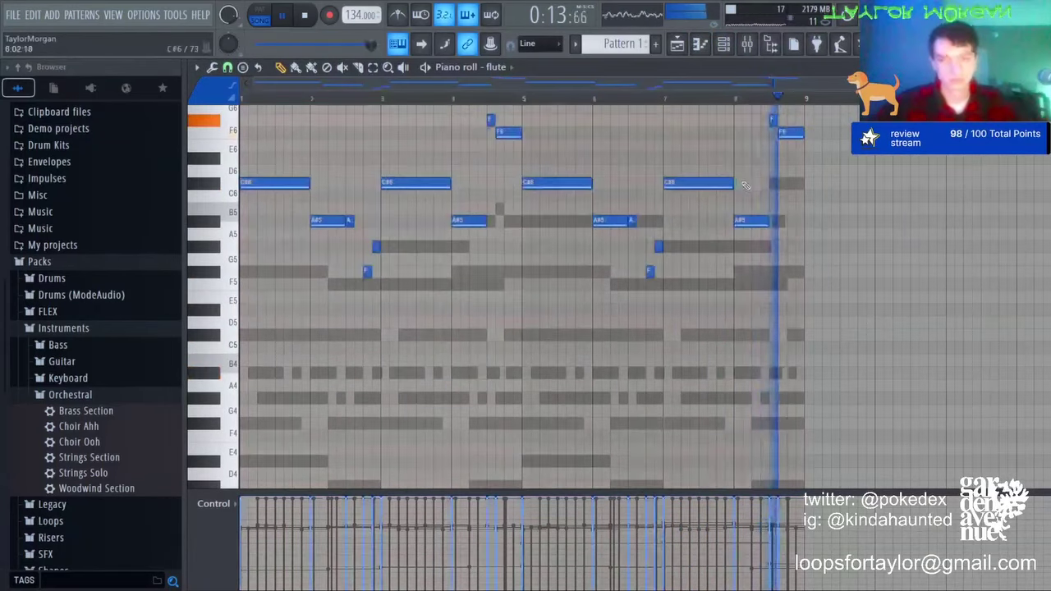
key("ctrl+d")
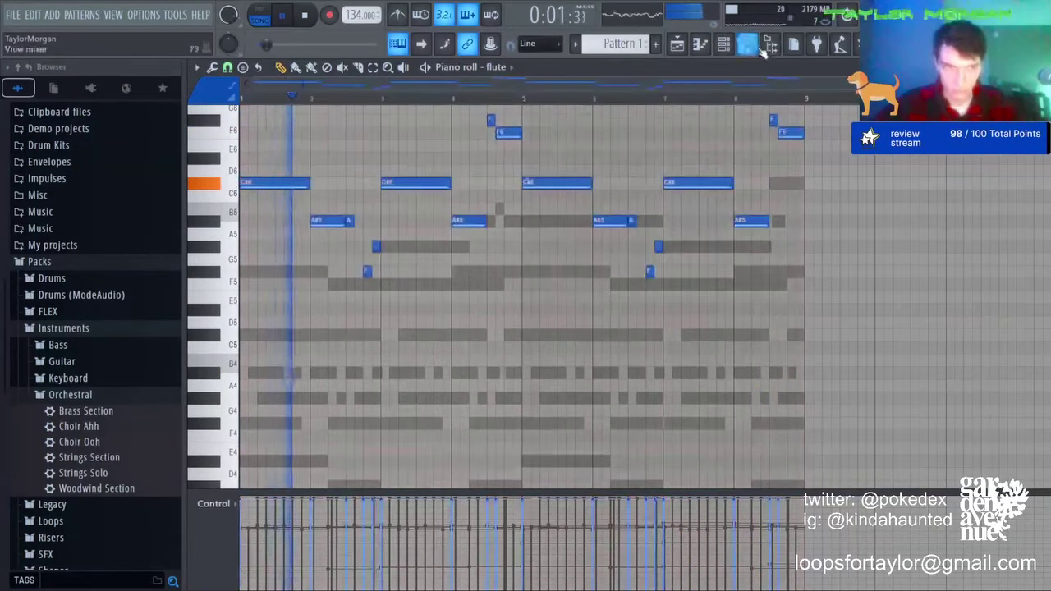
Step: Reopen the flute notes, transpose them up another octave, and play the melody back
left_click(725, 45)
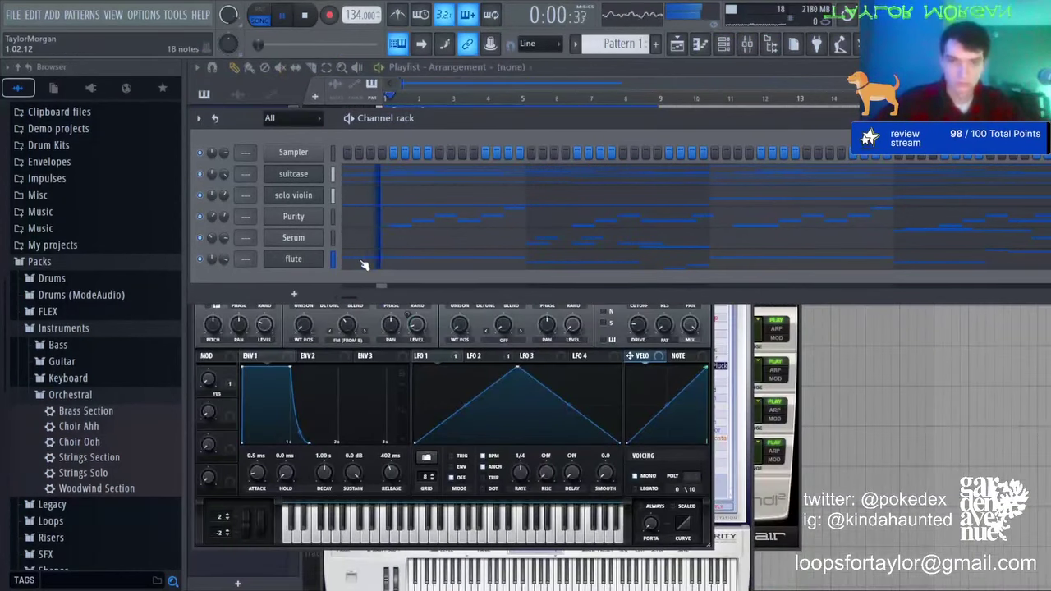
left_click(364, 263)
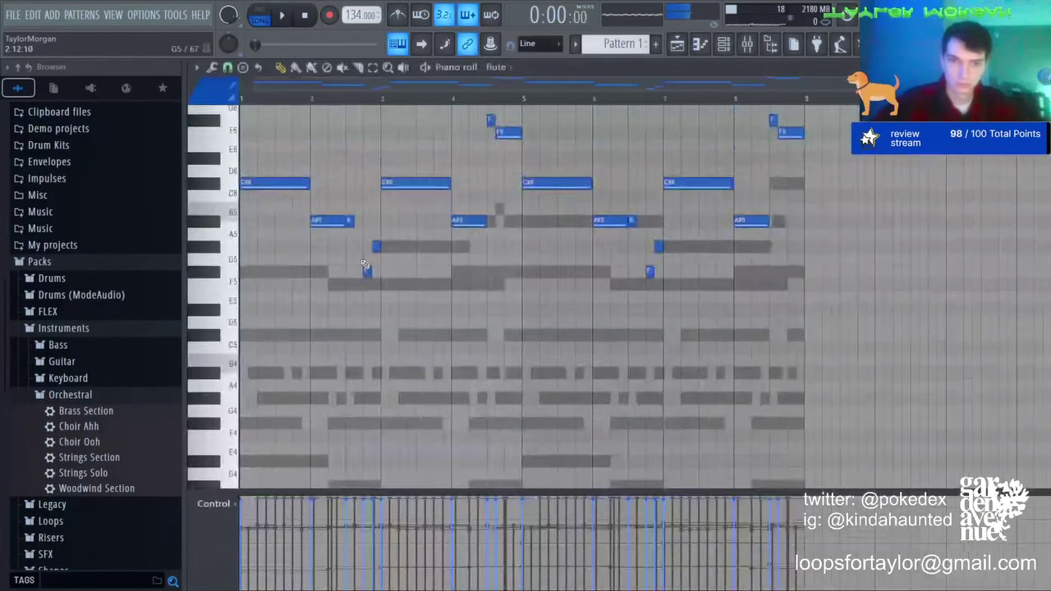
scroll(365, 264, "up", 3)
key("ctrl+Up")
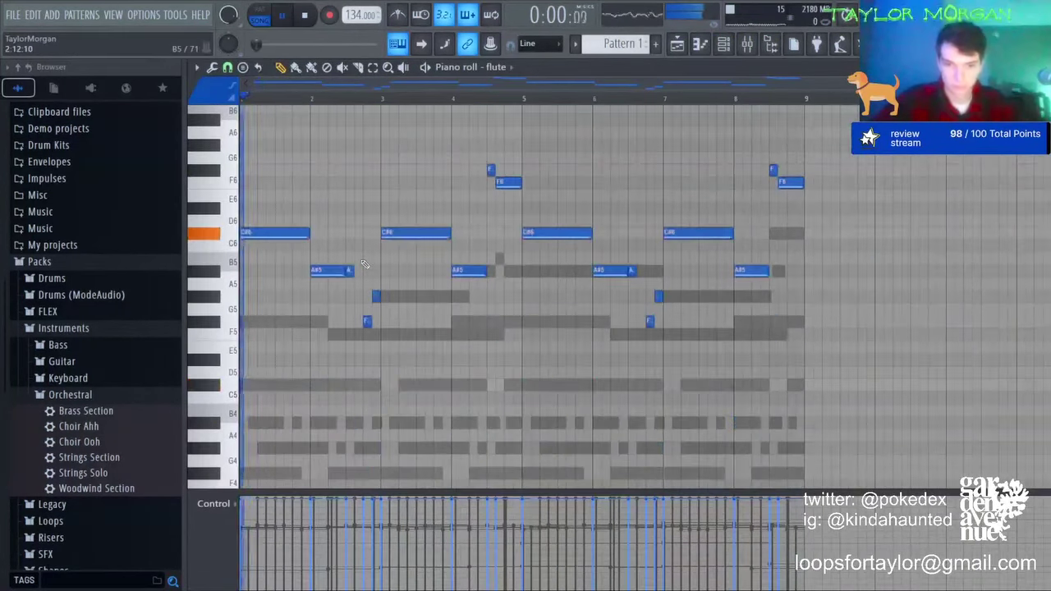
key("space")
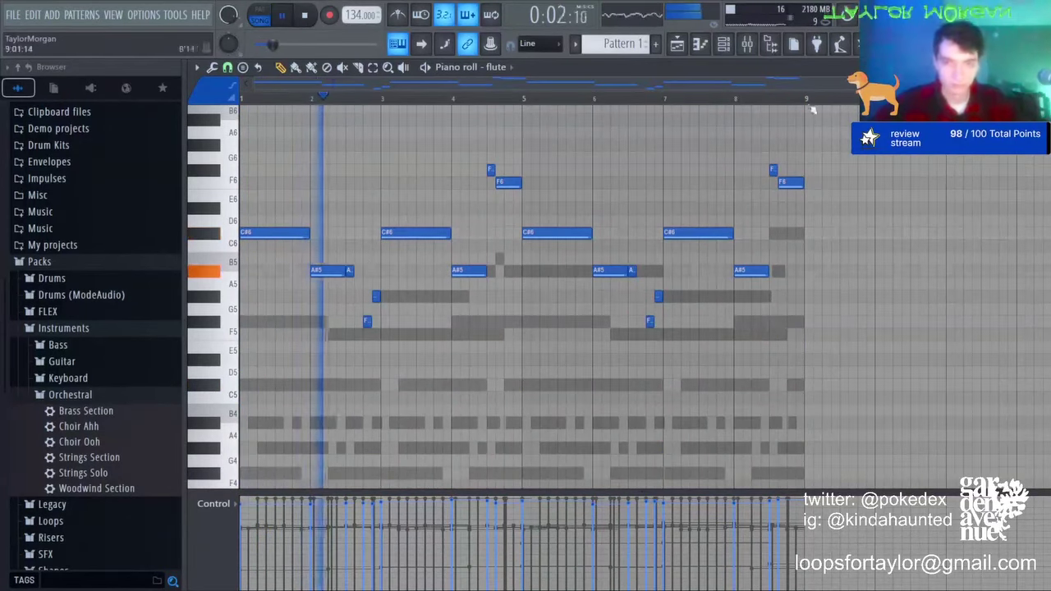
key("F6")
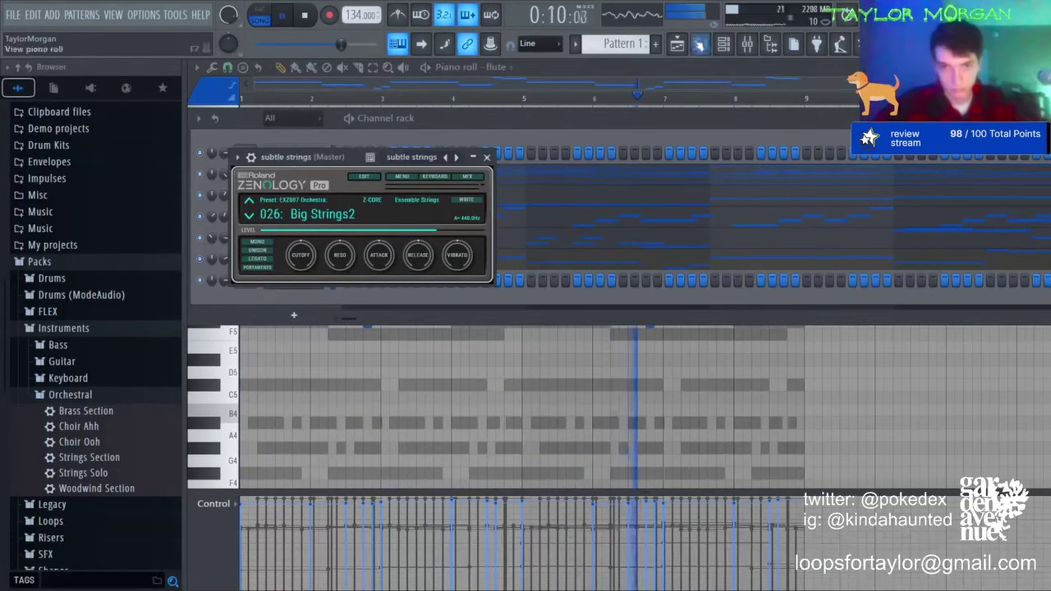
Step: Draw long subtle-strings notes: C#5 at bar 1, A#4 across bars 3–5, G#4 across bars 7–9
left_click(700, 44)
key("space")
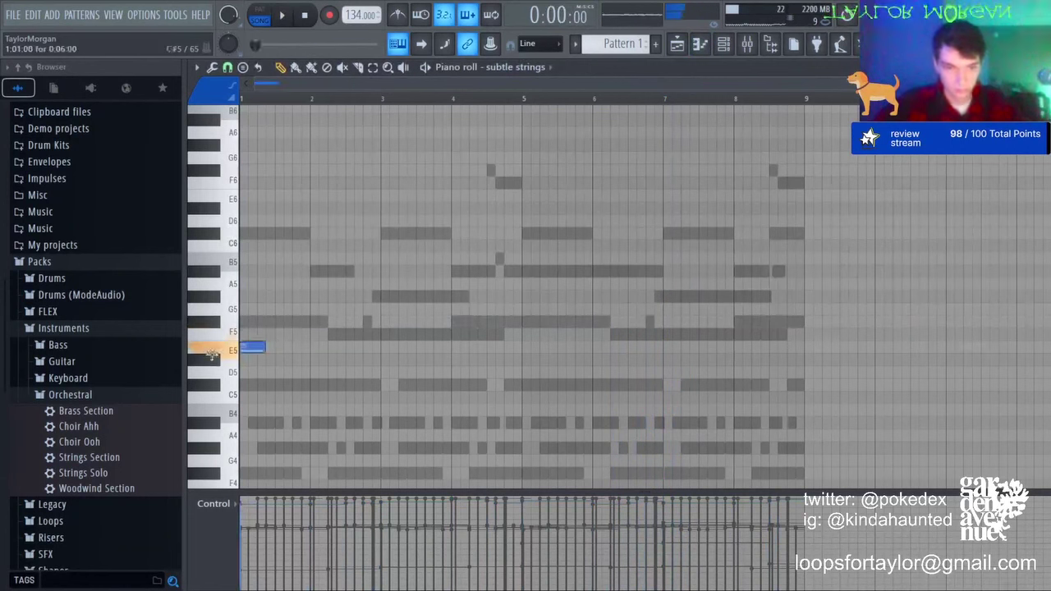
left_click(384, 420)
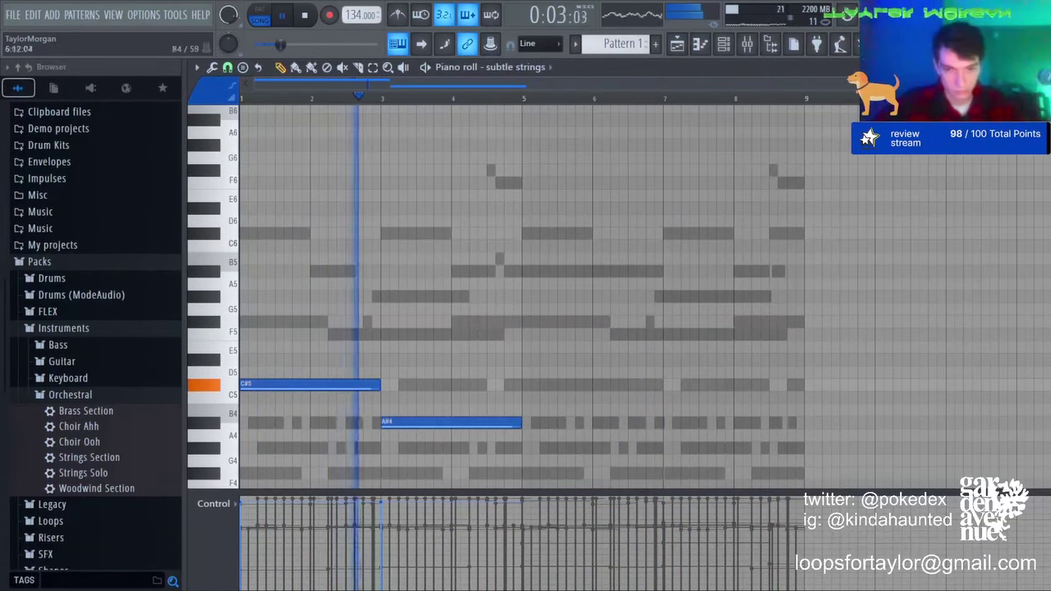
left_click(525, 383)
left_click(667, 447)
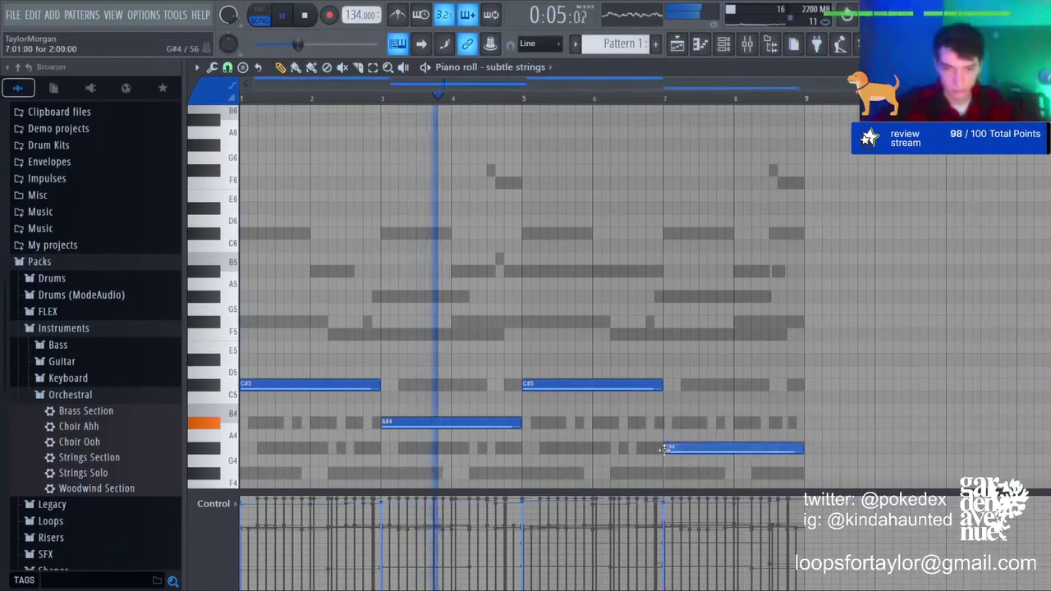
key("ctrl+a")
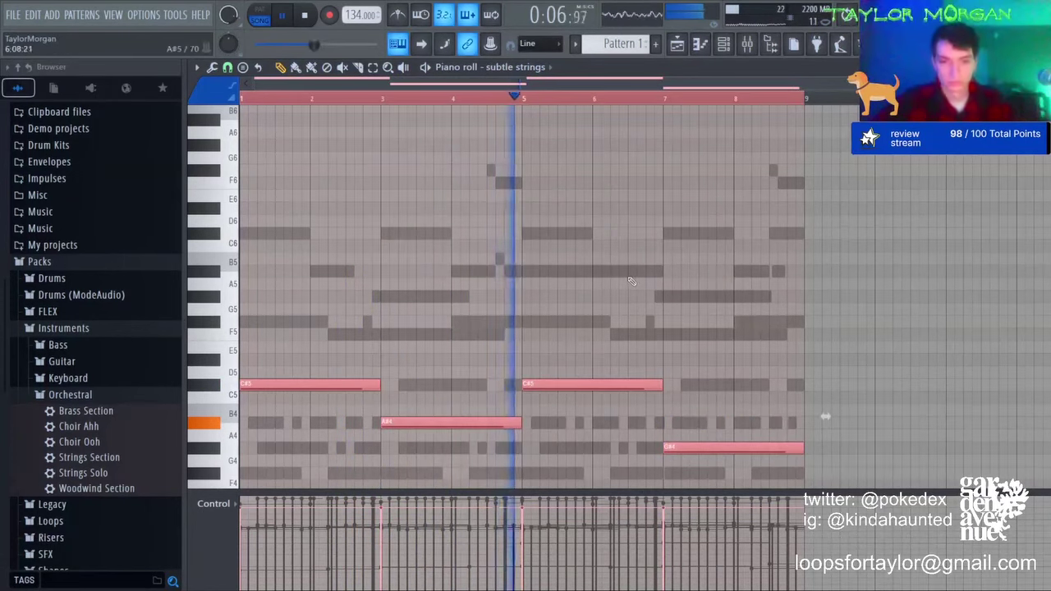
key("ctrl+d")
Step: Add an F5 note from bar 7 to 8 and an F#5 from bar 8 to 9, then deselect all
left_click(668, 335)
left_click_drag(797, 336, 733, 337)
left_click(739, 321)
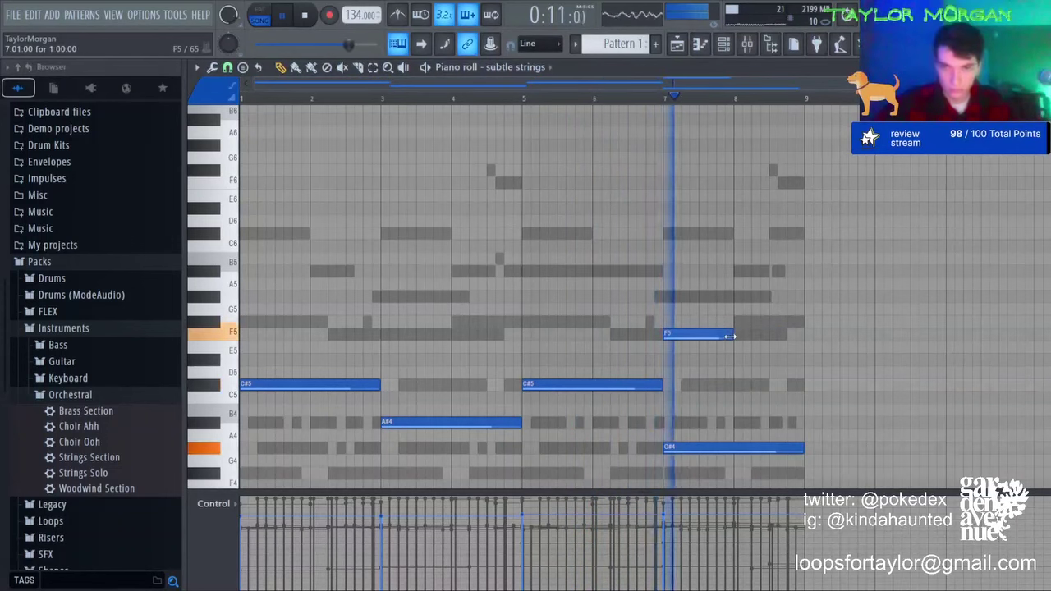
left_click(374, 68)
left_click_drag(644, 351, 841, 244)
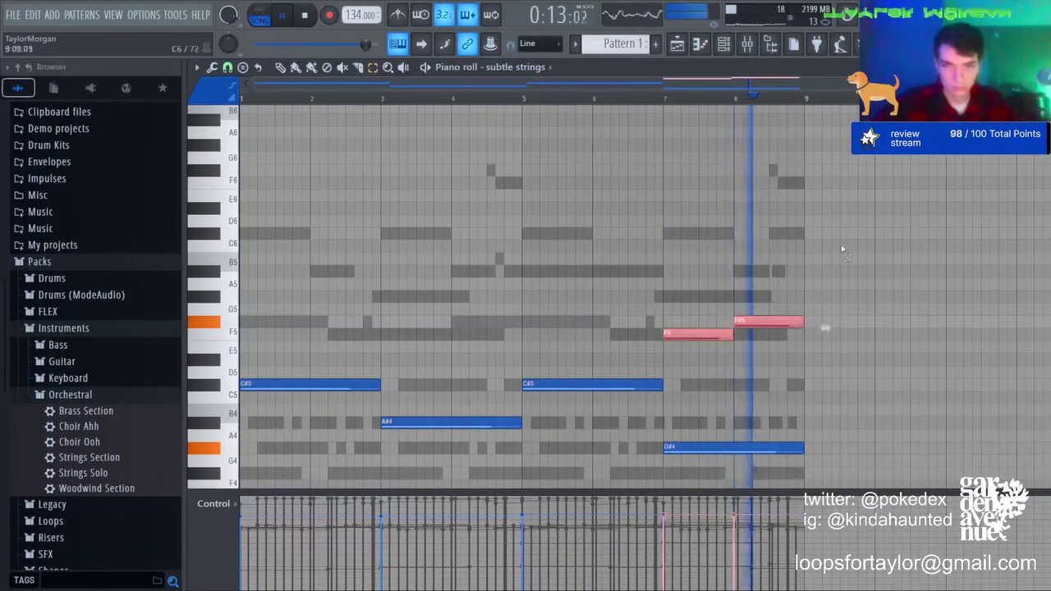
scroll(840, 245, "down", 3)
key("ctrl+d")
key("ctrl+a")
key("ctrl+d")
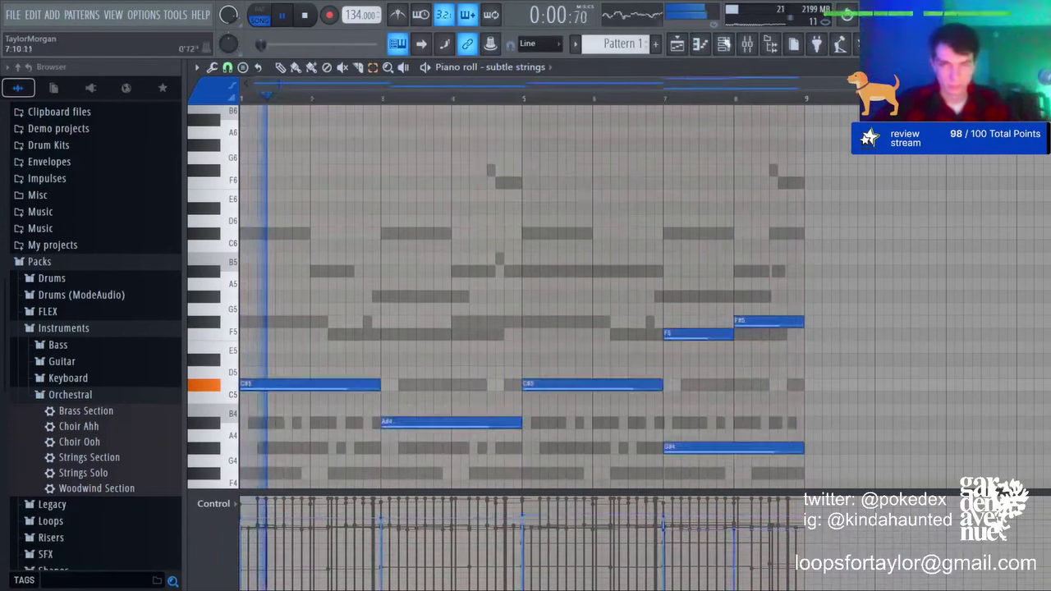
key("ctrl+a")
key("ctrl+d")
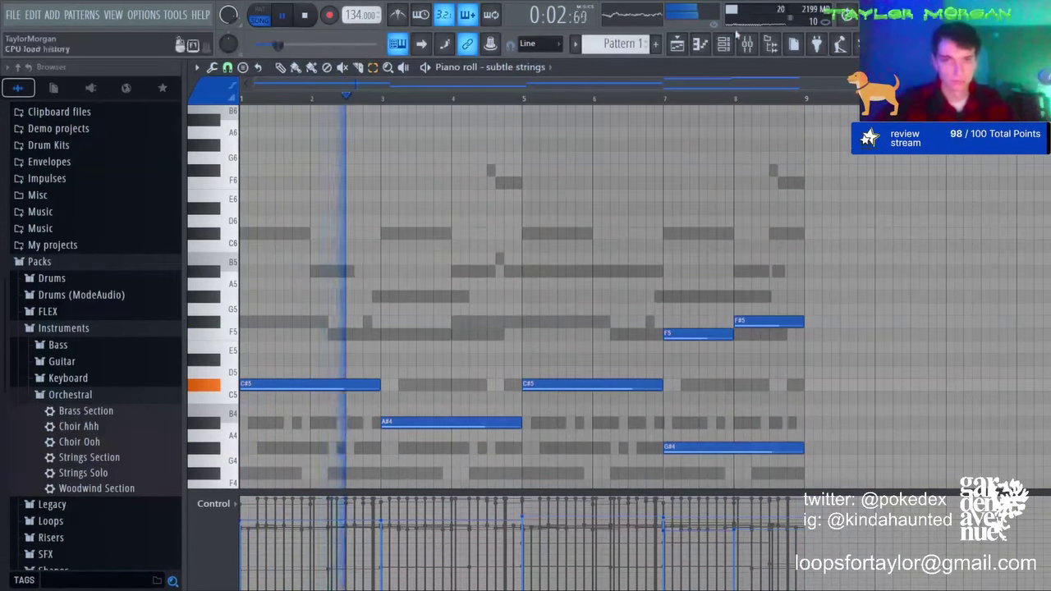
key("F6")
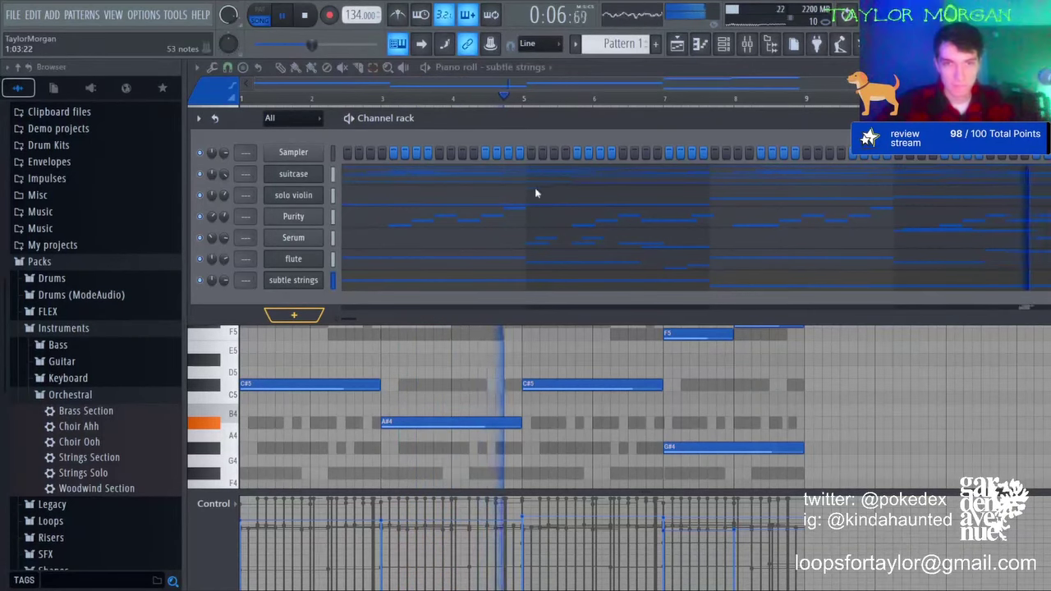
Step: Open the Serum channel's synth and close it again
left_click(533, 182)
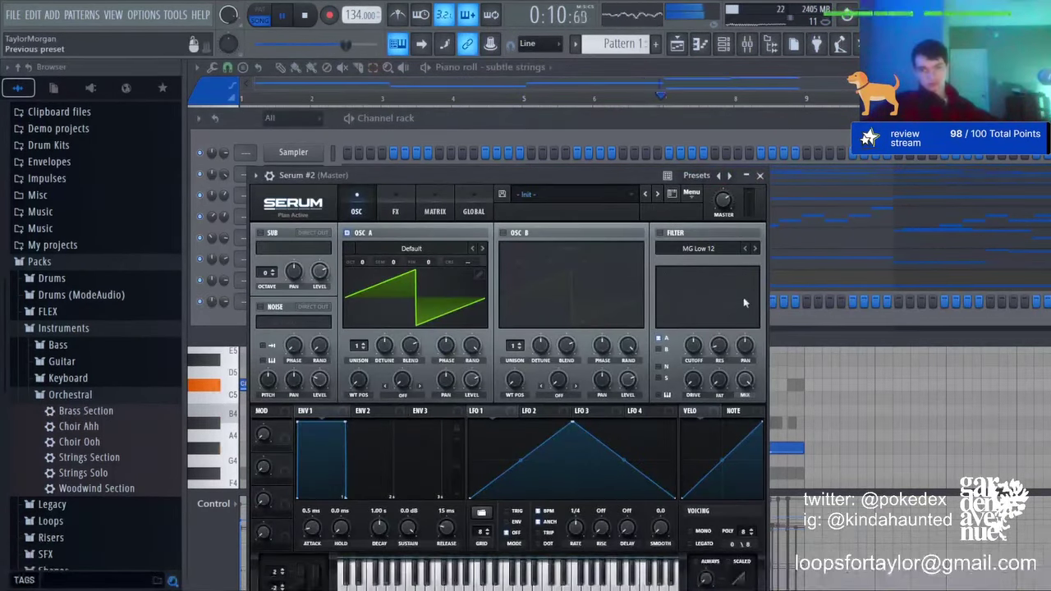
left_click(700, 48)
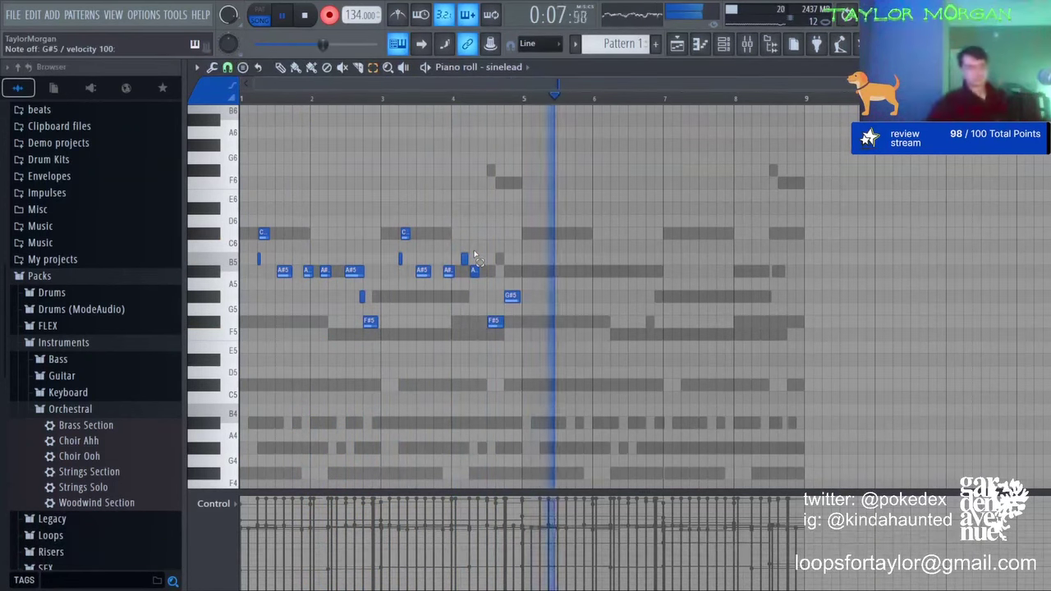
Step: Stop recording, nudge both C#6 notes later, and lengthen the F#5 and G#5 notes
key("space")
left_click(331, 23)
key("space")
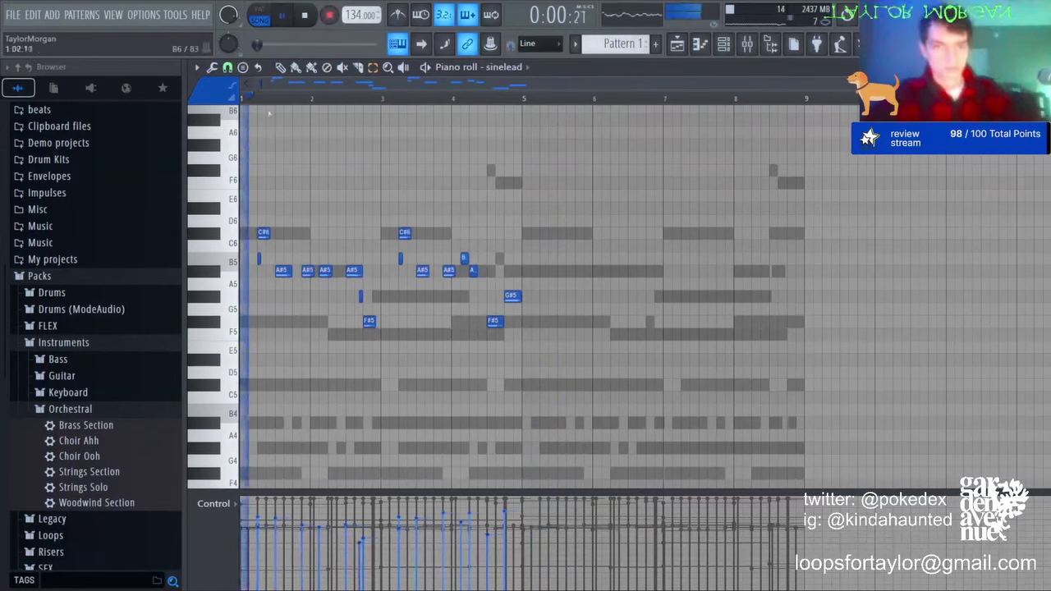
scroll(267, 256, "up", 3)
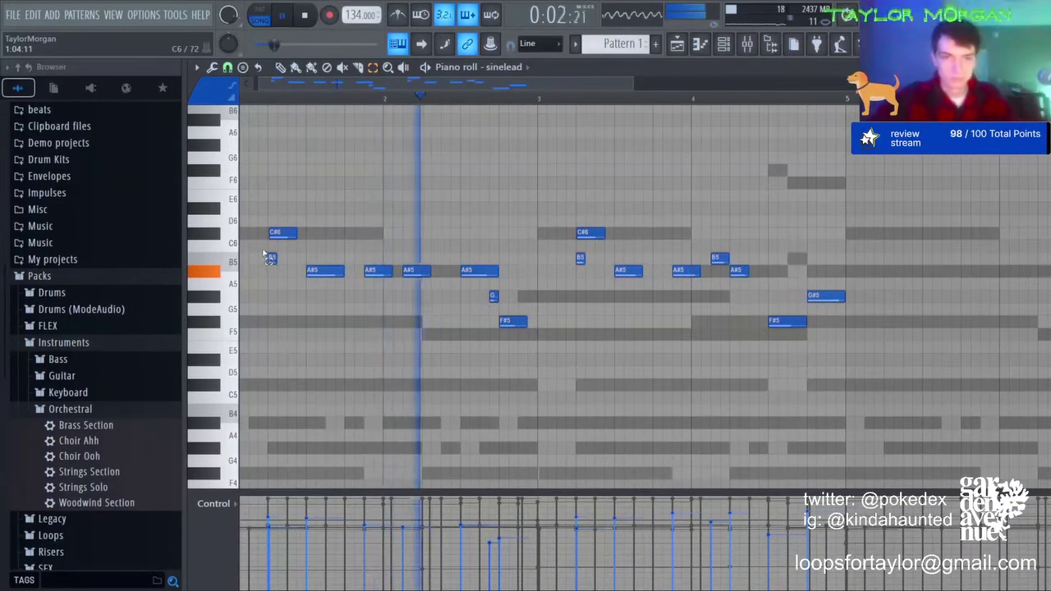
left_click_drag(279, 232, 714, 184)
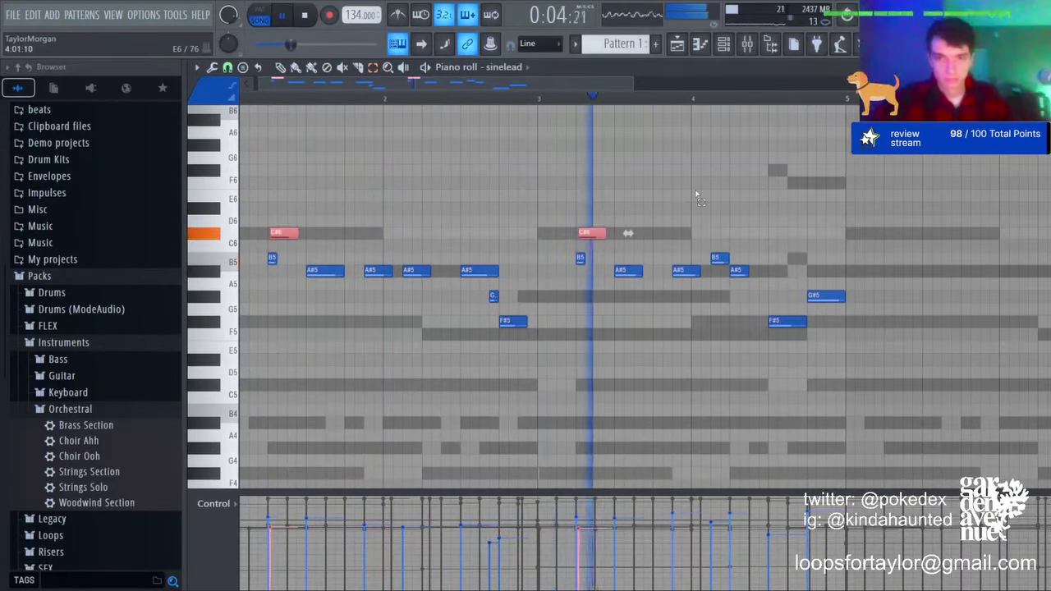
key("shift+Right")
left_click(695, 192)
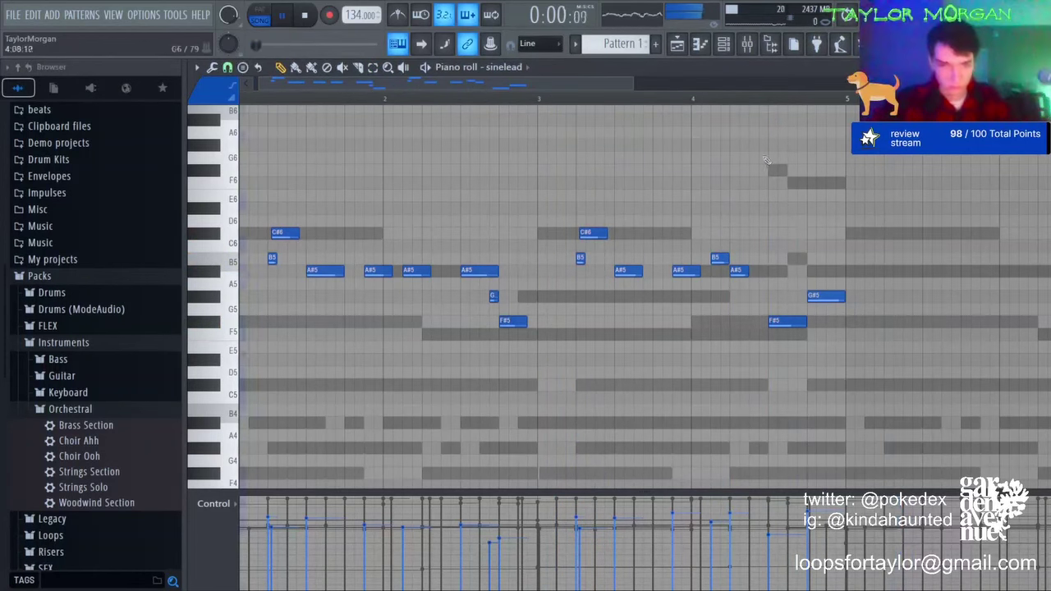
left_click_drag(525, 321, 516, 296)
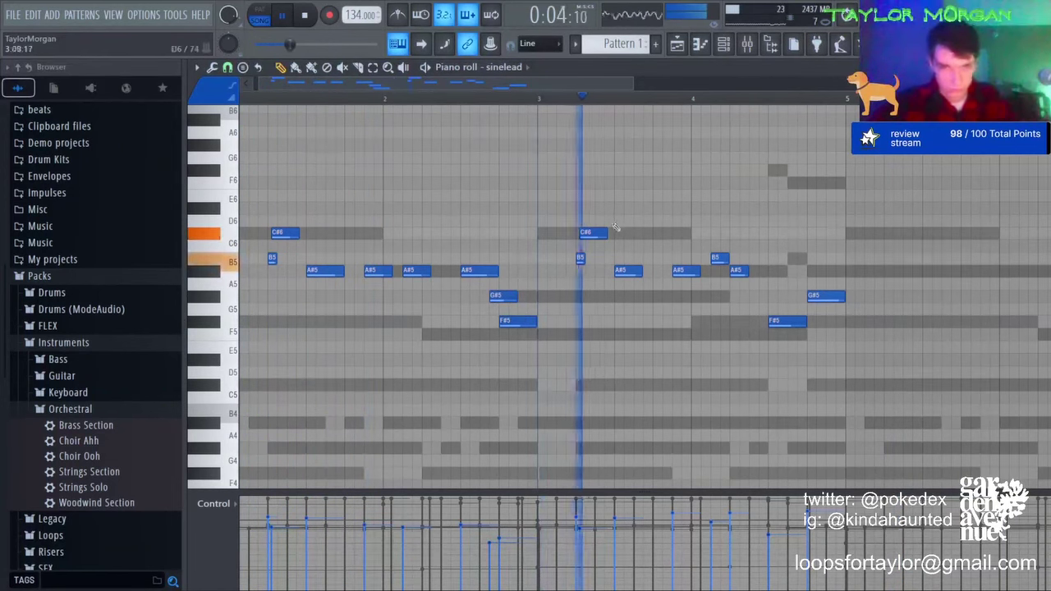
Step: Rewrite the bar-4 ending: delete G#5, F#5, A#5, B5, then add A#5, A#5, B5, C#6, A#5
right_click(823, 296)
right_click(798, 321)
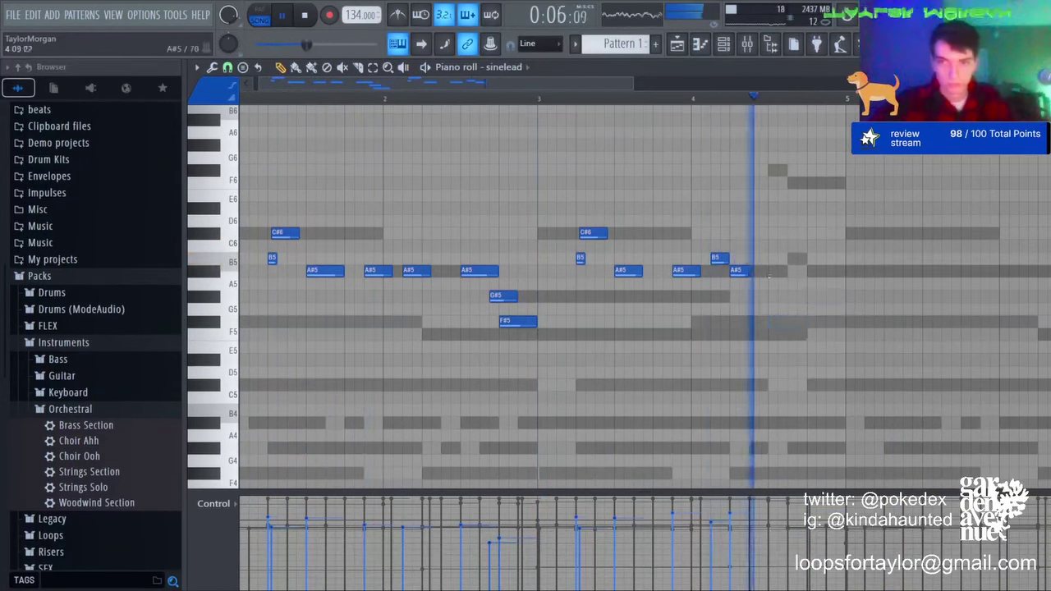
key("space")
key("space")
right_click(740, 271)
right_click(716, 259)
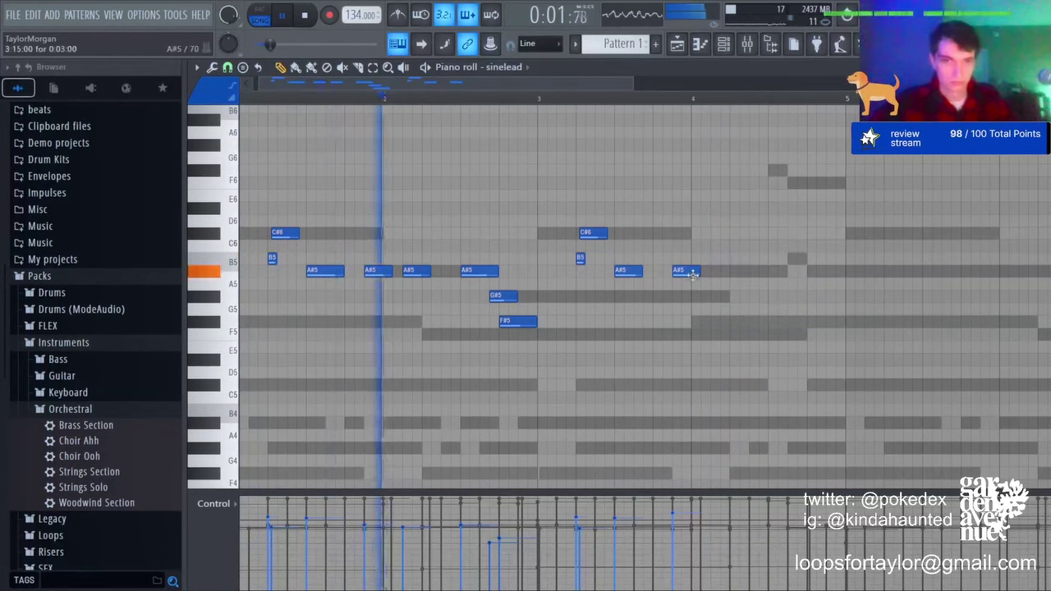
left_click(714, 271)
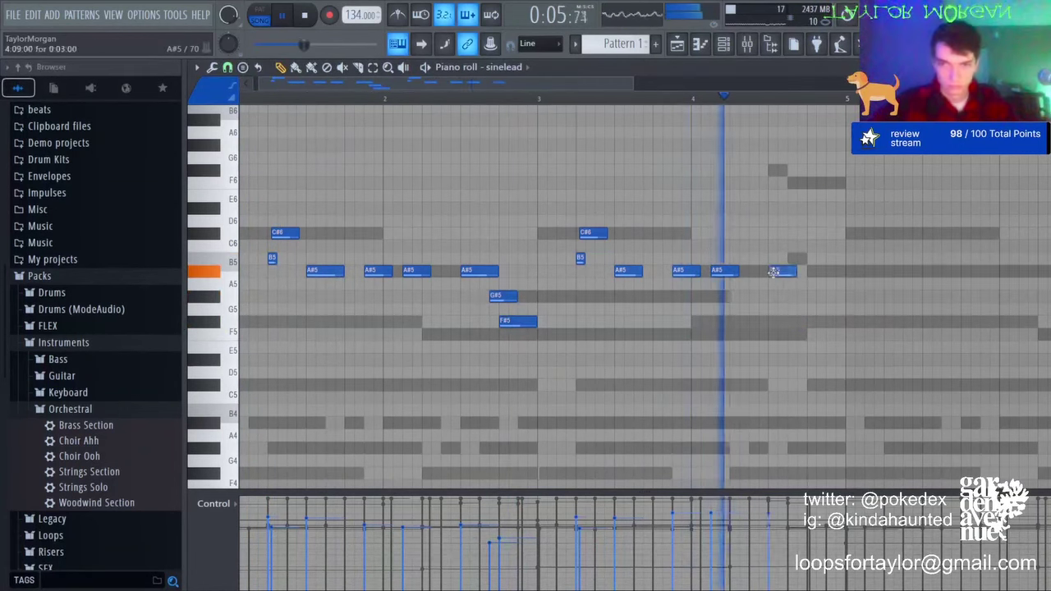
left_click(754, 272)
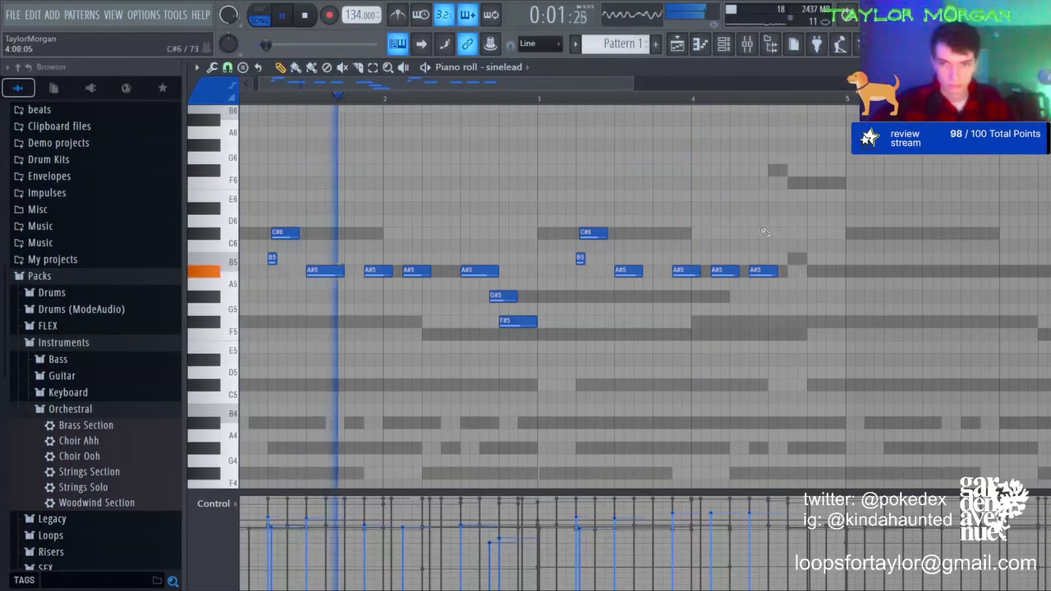
left_click(771, 259)
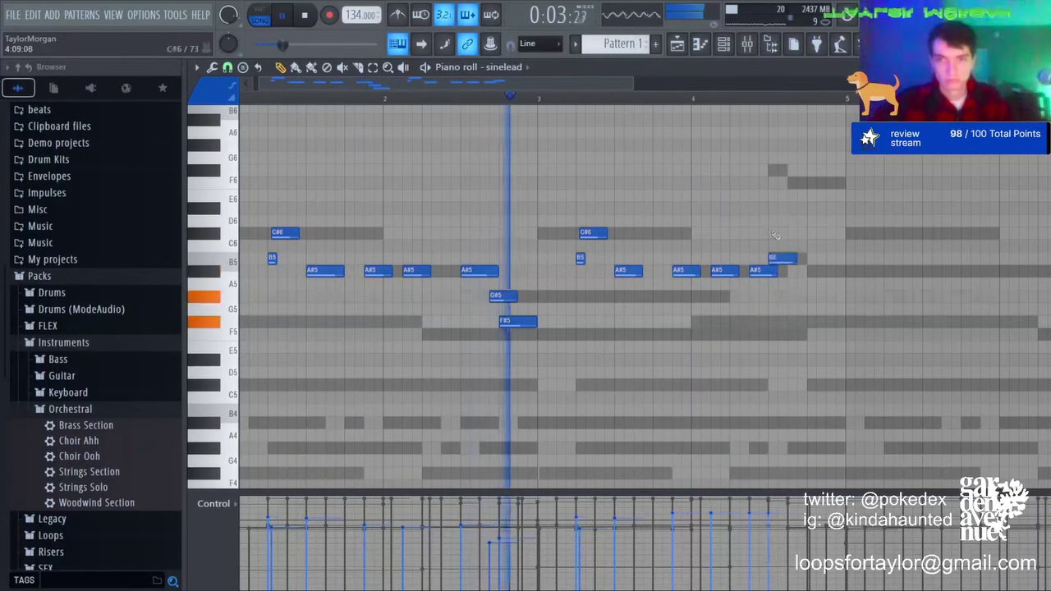
left_click(774, 234)
left_click(808, 267)
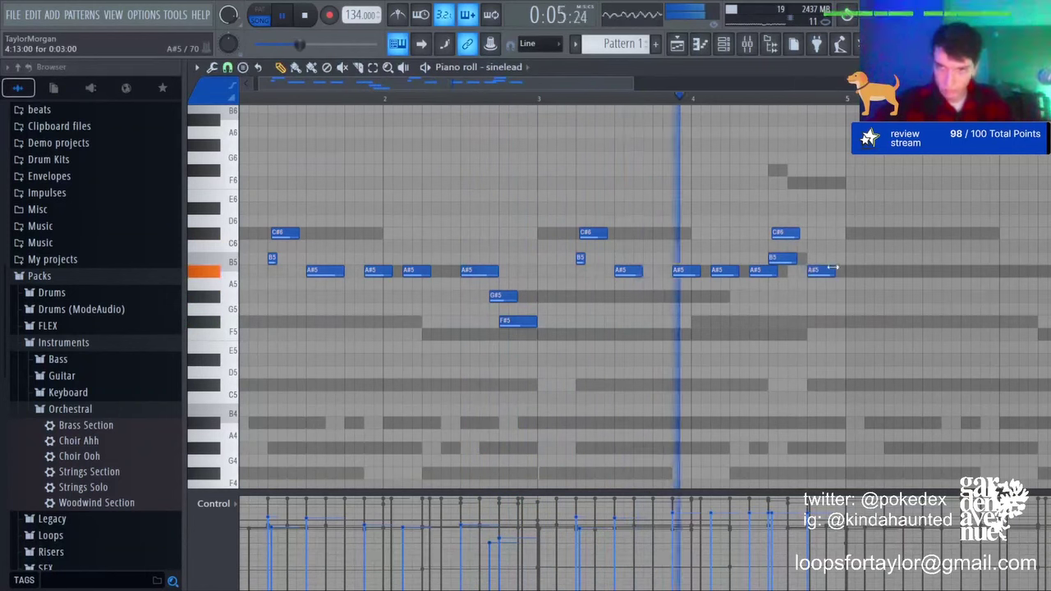
Step: Squeeze the melody to half length in bars 1–4, delete the stray G6, and duplicate into bars 5–8
key("ctrl+a")
key("ctrl+b")
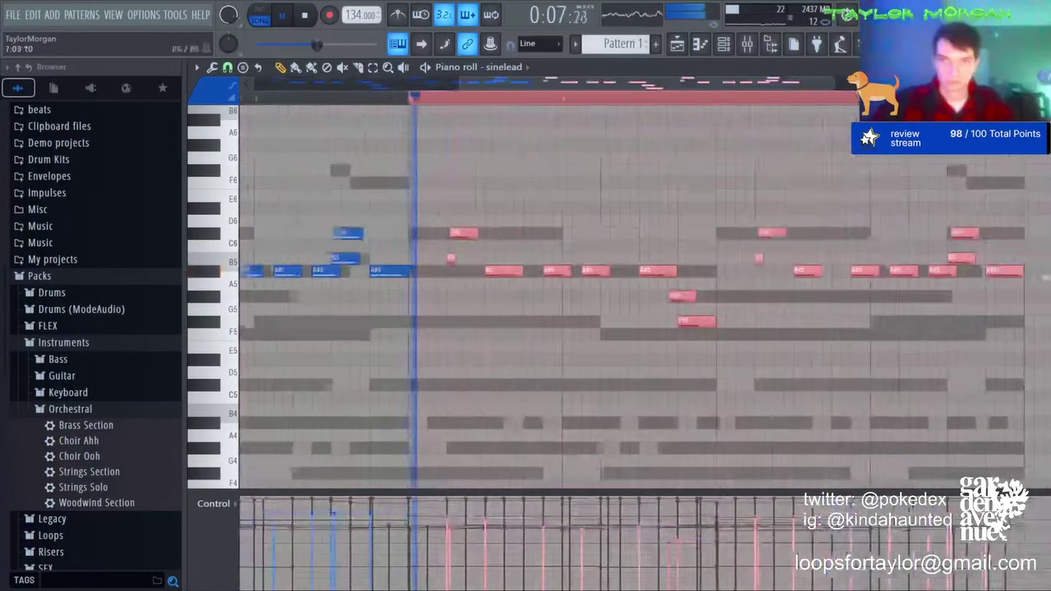
key("ctrl+d")
right_click(760, 77, "ctrl")
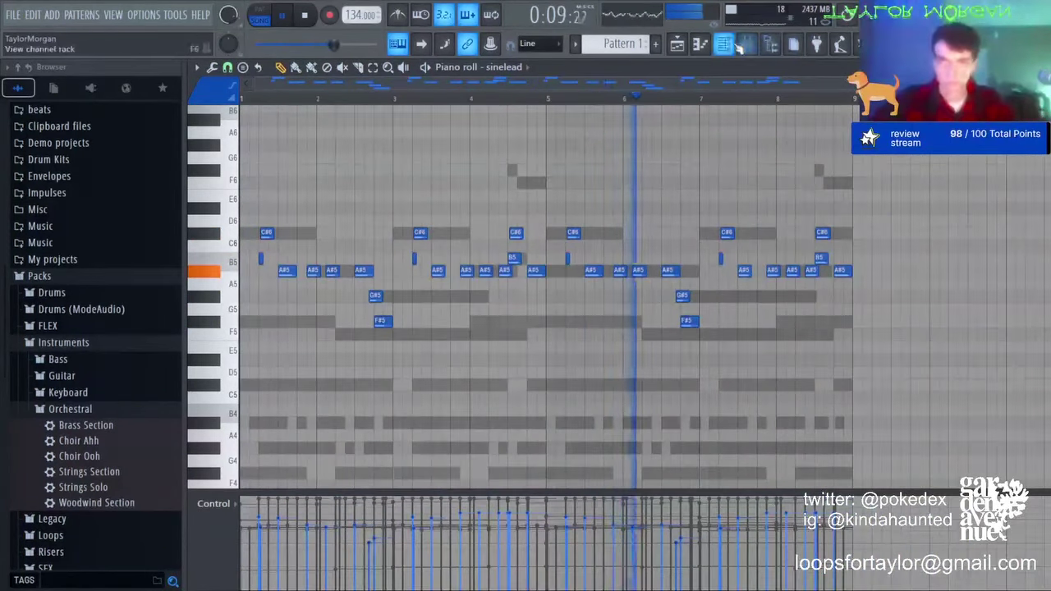
key("ctrl+a")
left_click_drag(874, 240, 567, 239)
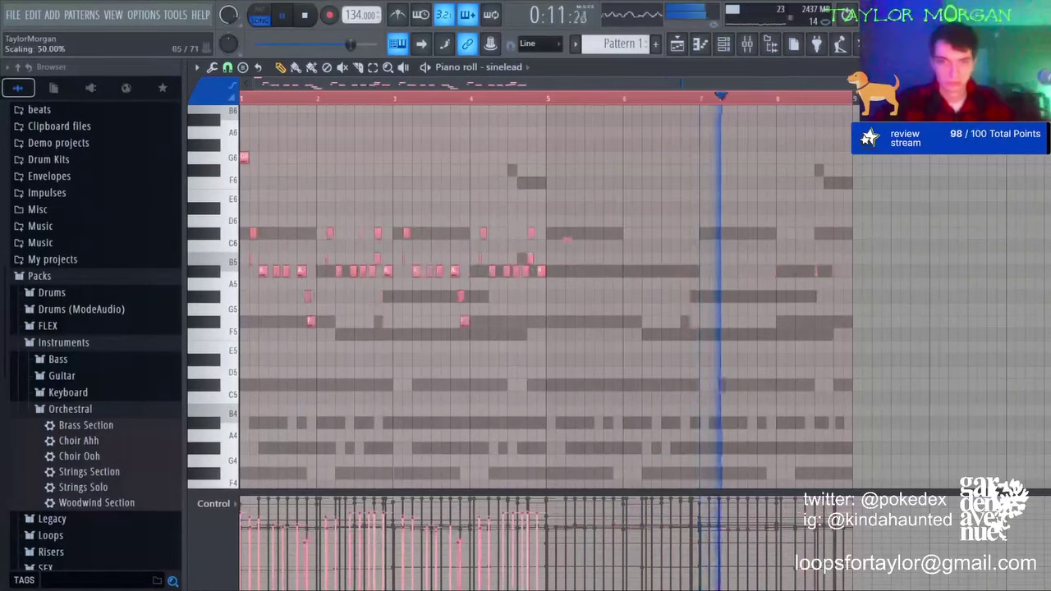
key("ctrl+d")
right_click(244, 157)
key("ctrl+b")
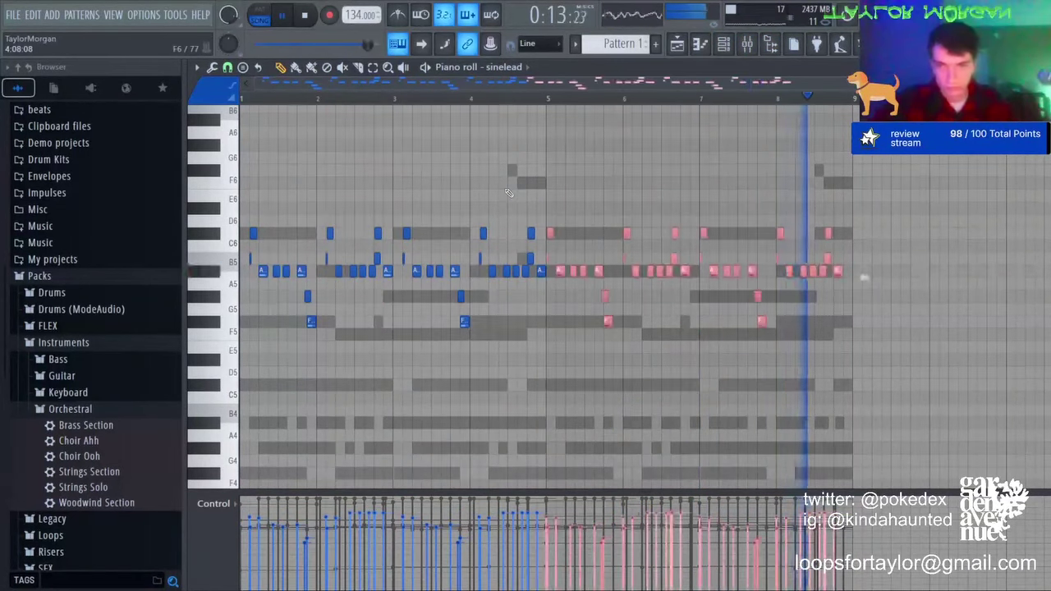
key("ctrl+d")
Step: Delete the final A5, extend the last C#6 to bar 9, and raise the melody one octave
left_click(748, 43)
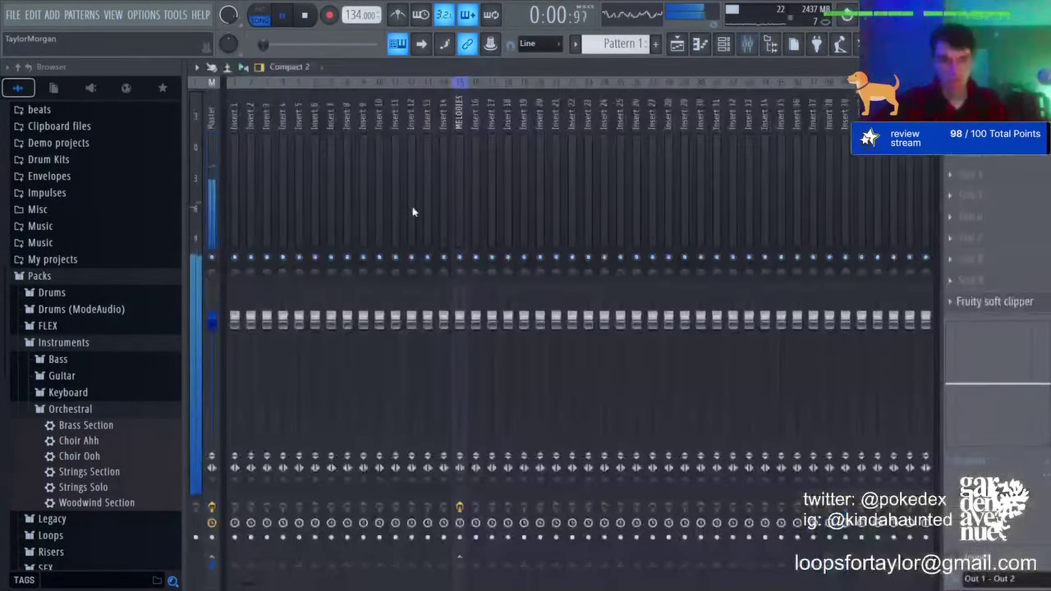
left_click(735, 46)
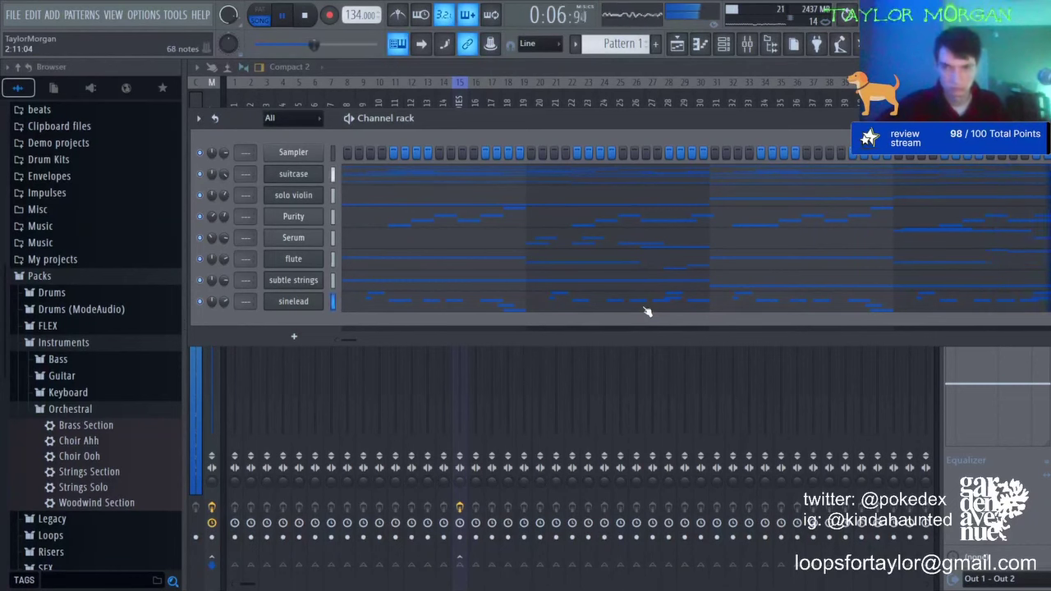
left_click(464, 304)
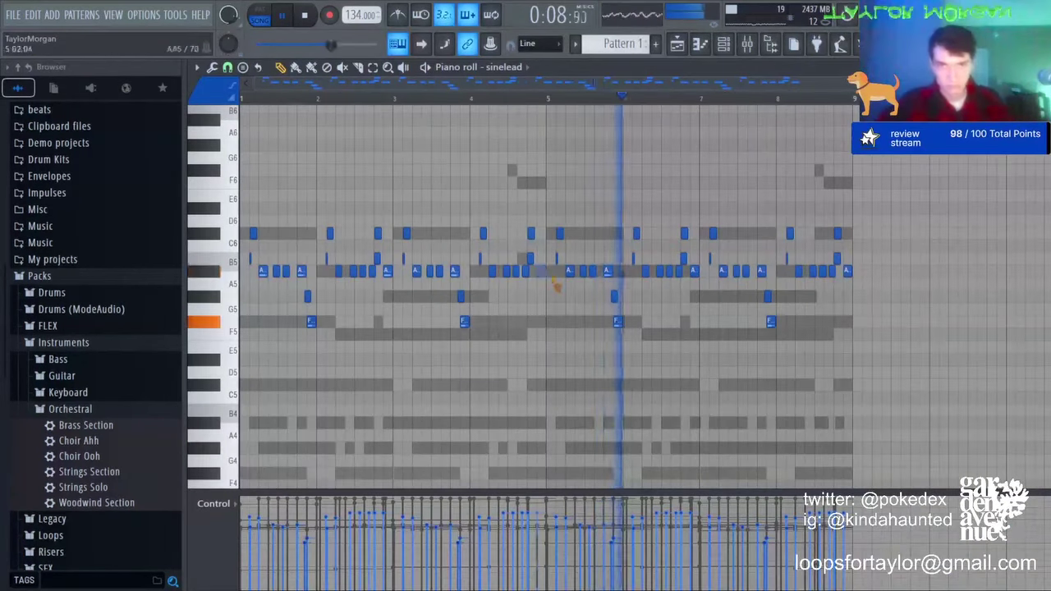
right_click(847, 272)
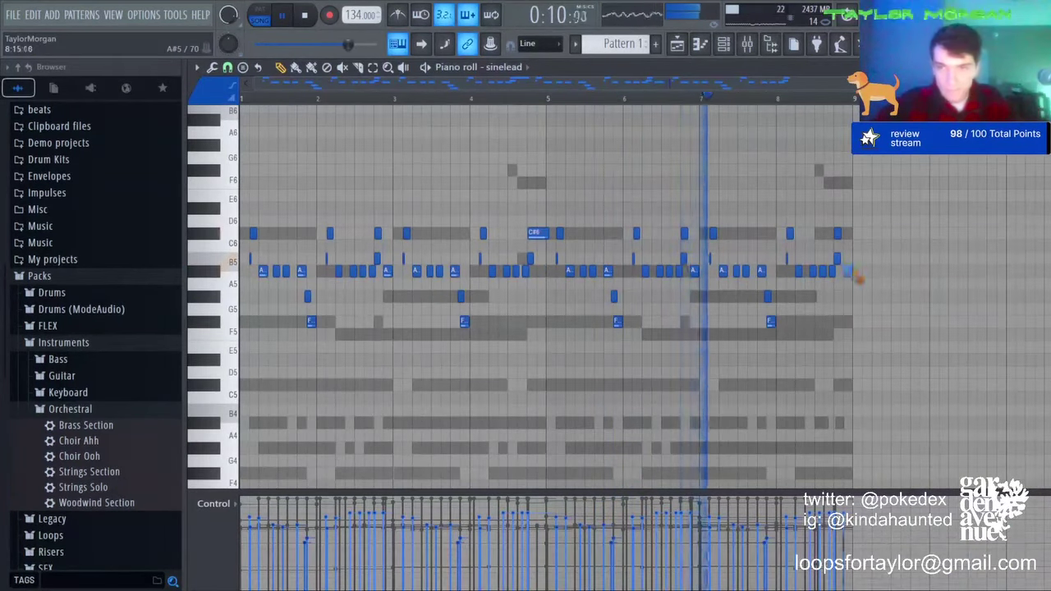
left_click_drag(839, 233, 847, 233)
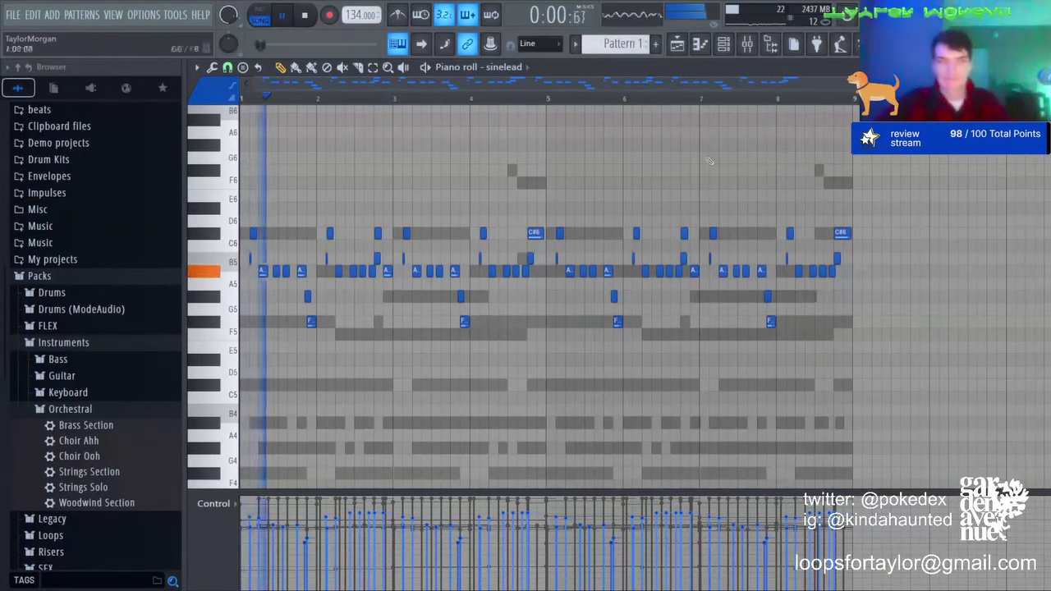
key("ctrl+Up")
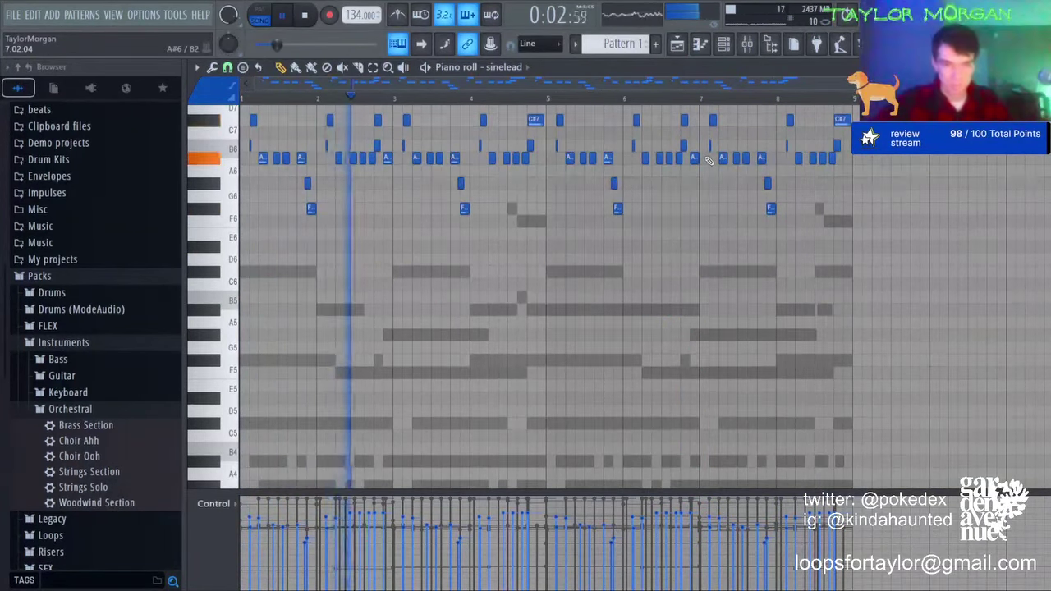
left_click(723, 43)
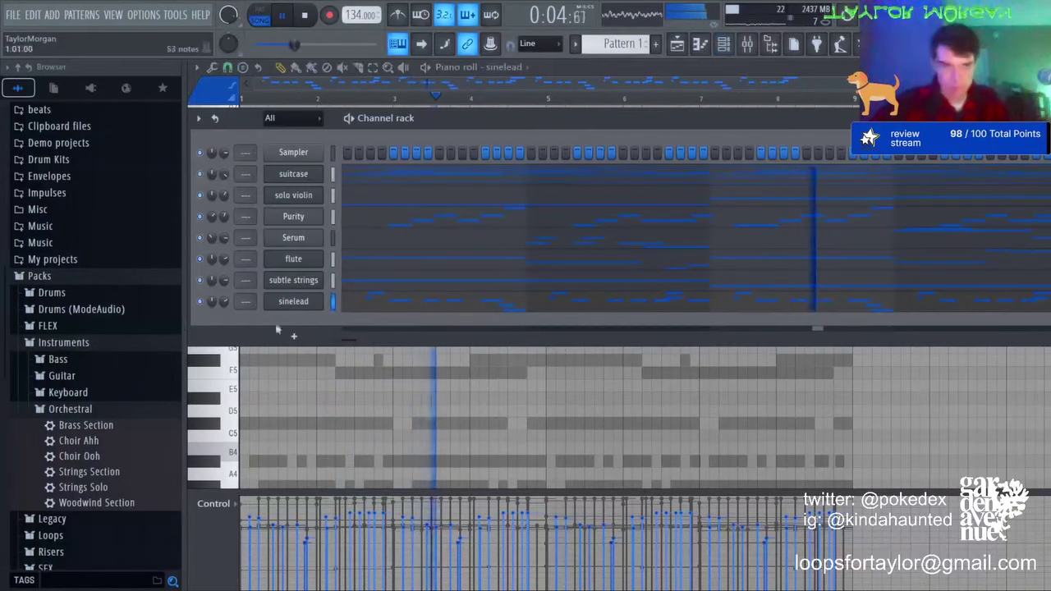
left_click(316, 302)
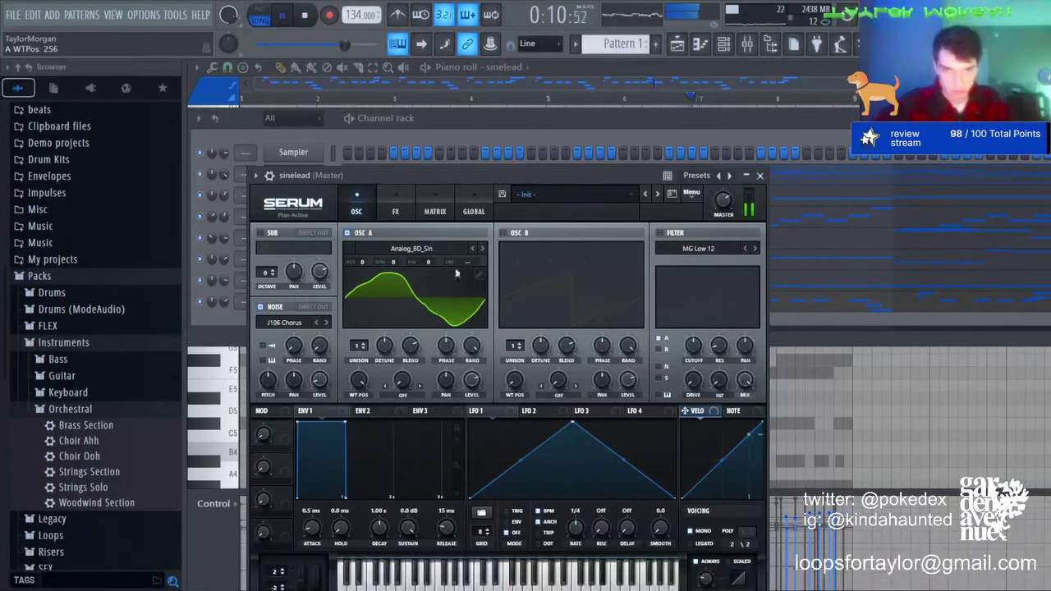
Step: Set the Serum oscillator wavetable to a pure sine and drop the sinelead notes one octave
left_click_drag(357, 384, 364, 509)
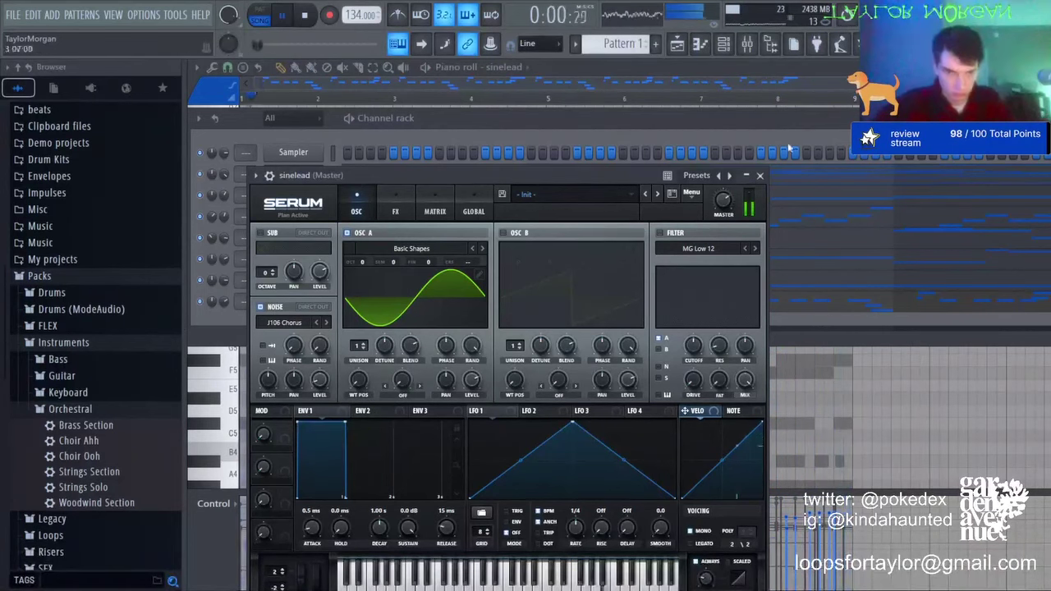
left_click(709, 50)
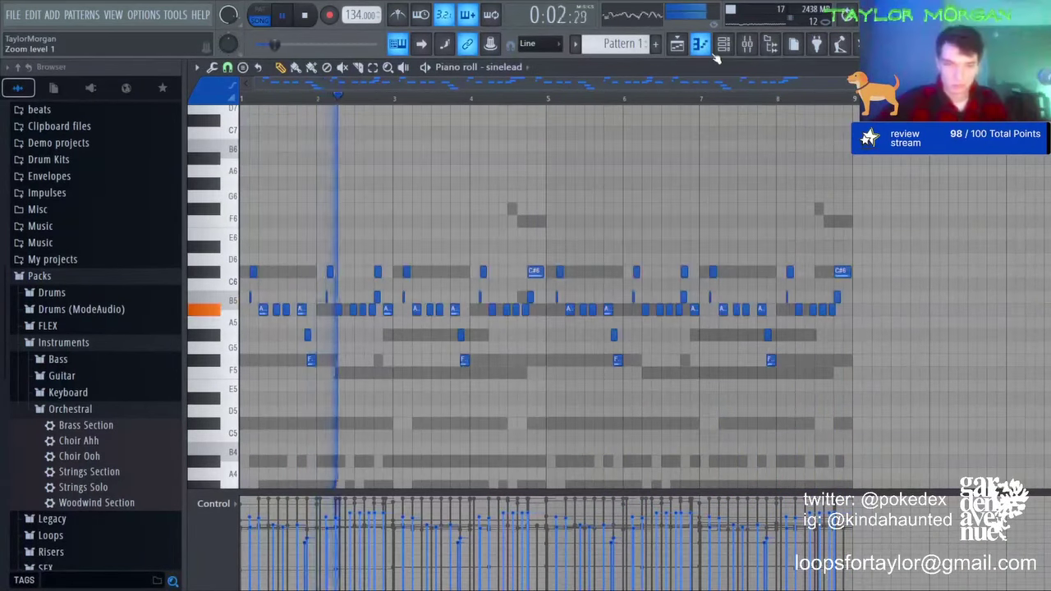
key("ctrl+Down")
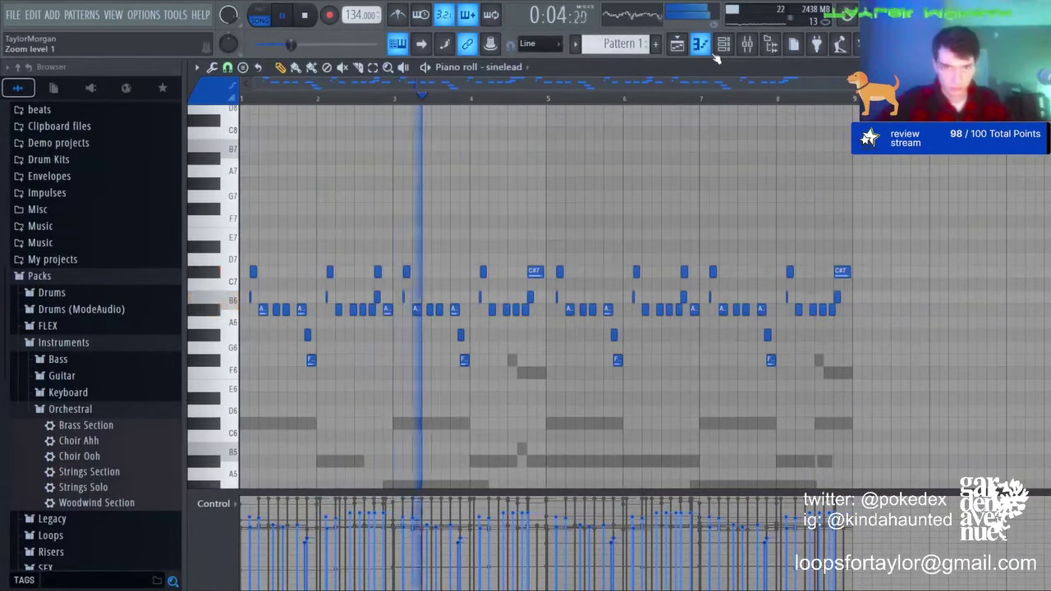
Step: Route the melody channels to their own named mixer tracks and load Digitalis on sinelead
left_click(745, 49)
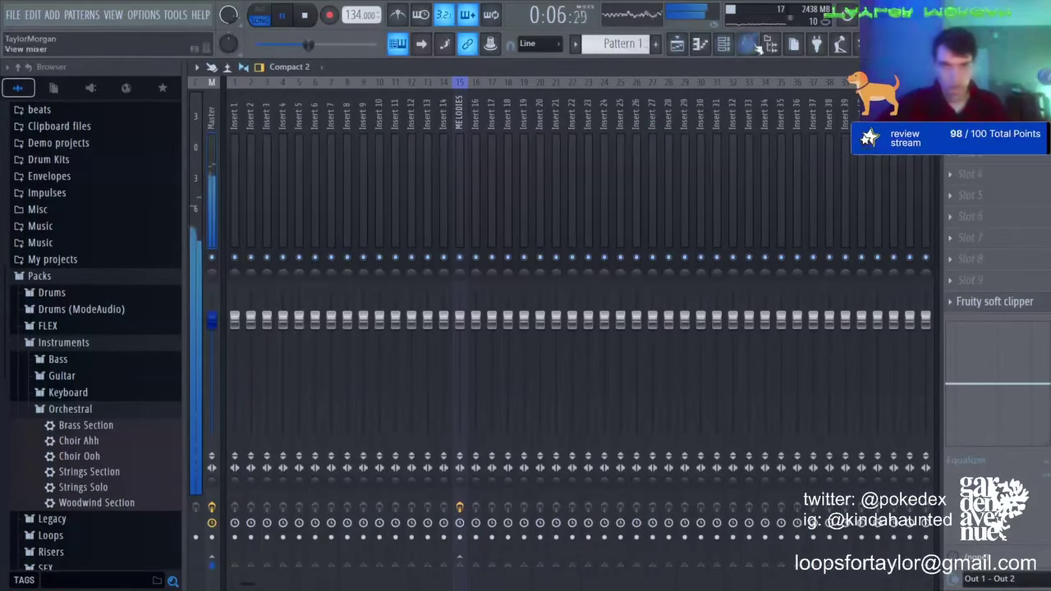
left_click(726, 49)
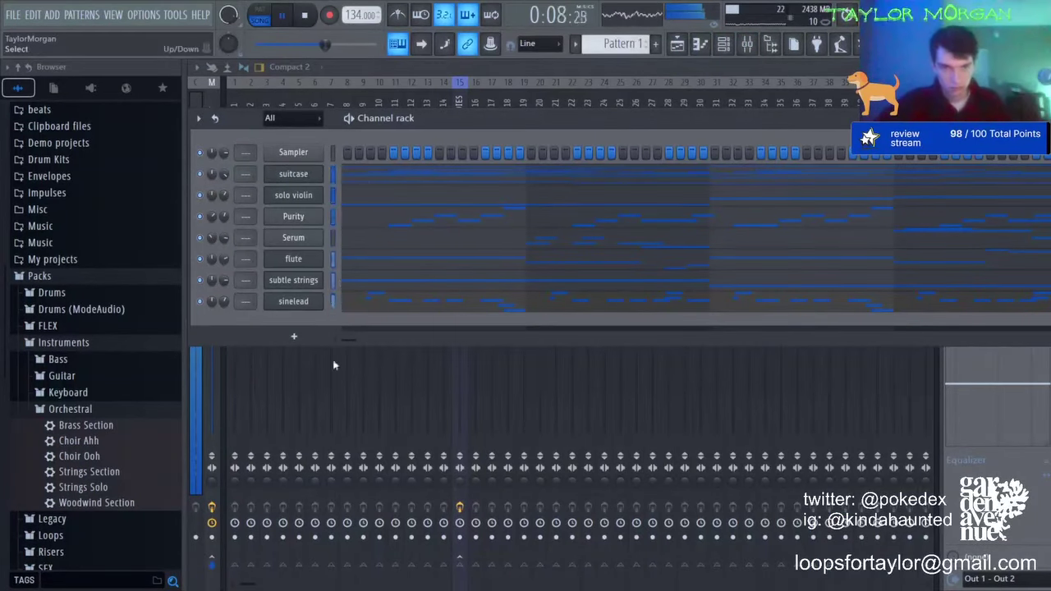
left_click(234, 93)
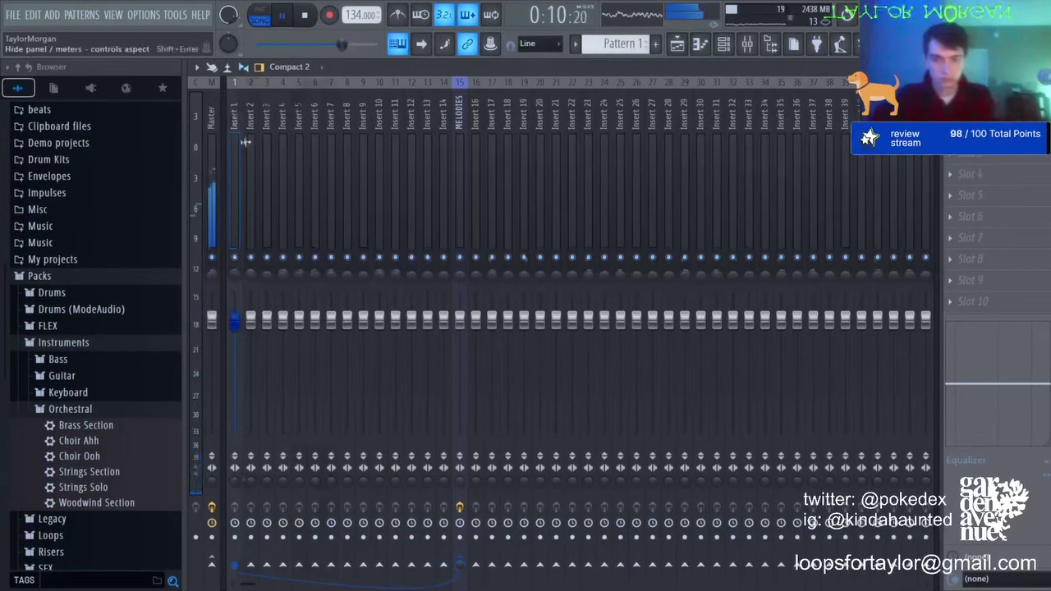
key("ctrl+shift+l")
right_click(331, 265)
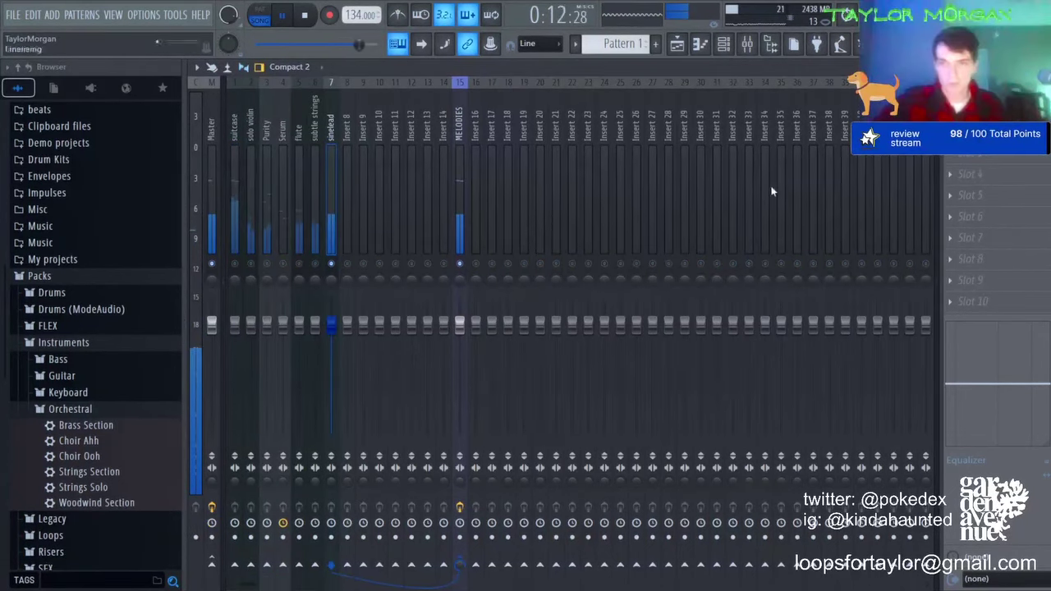
left_click(720, 182)
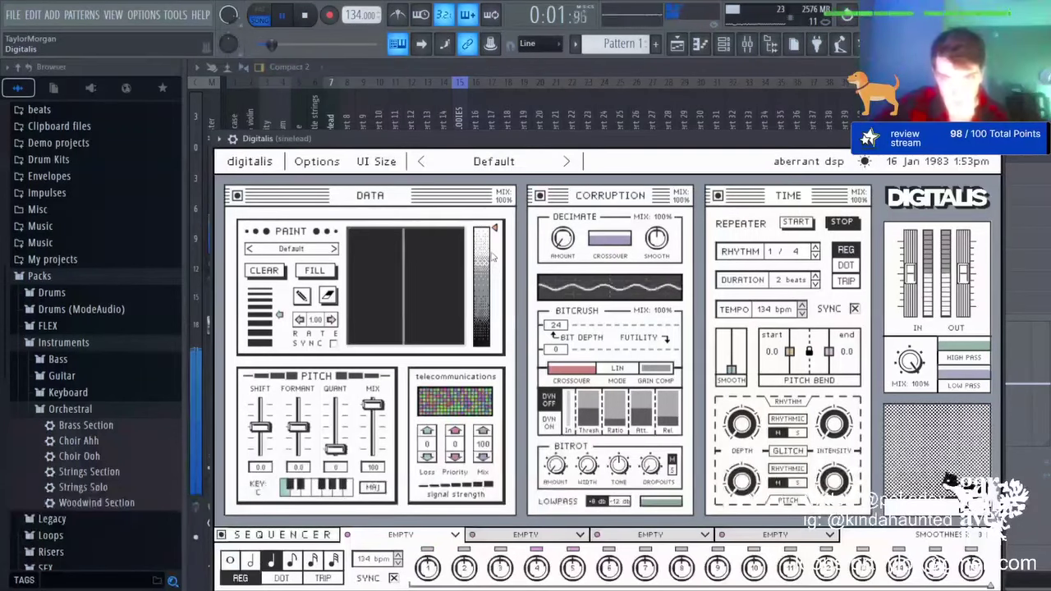
Step: Step backward through the Digitalis presets on sinelead, passing Digital Fizz
left_click(567, 161)
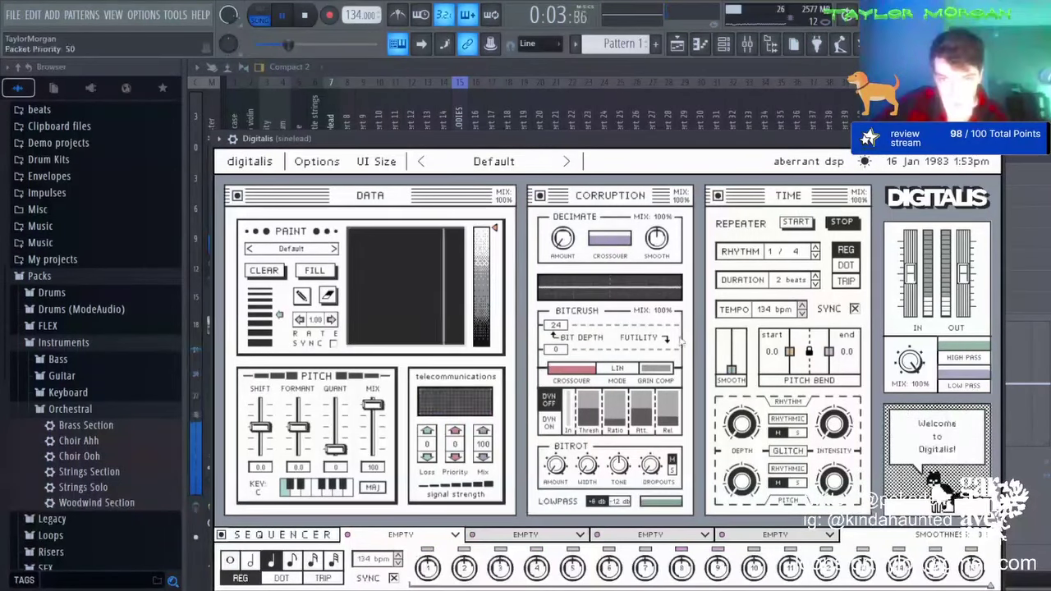
left_click(421, 162)
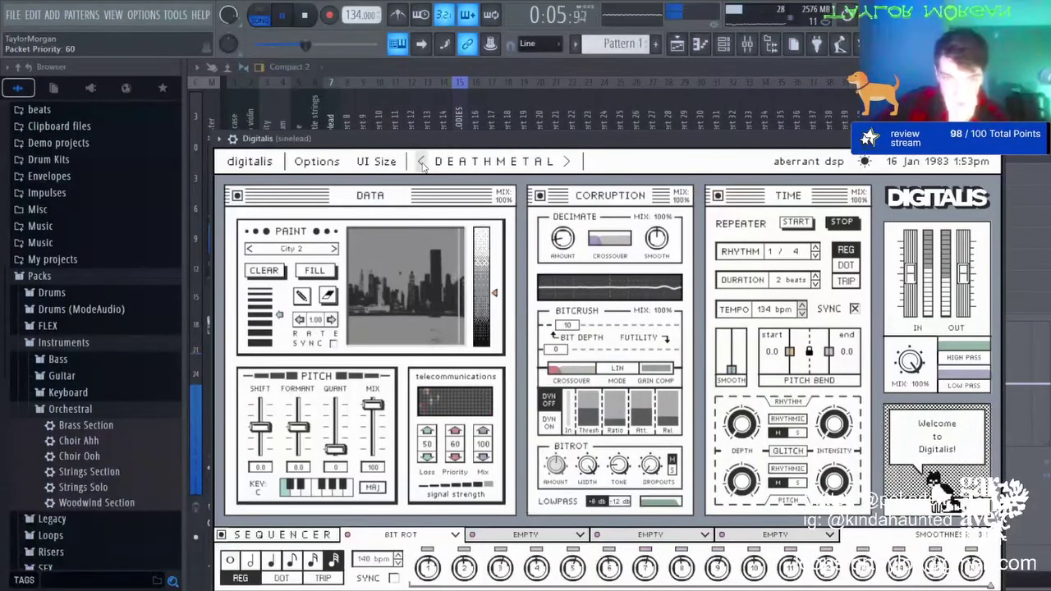
left_click(421, 161)
left_click(422, 161)
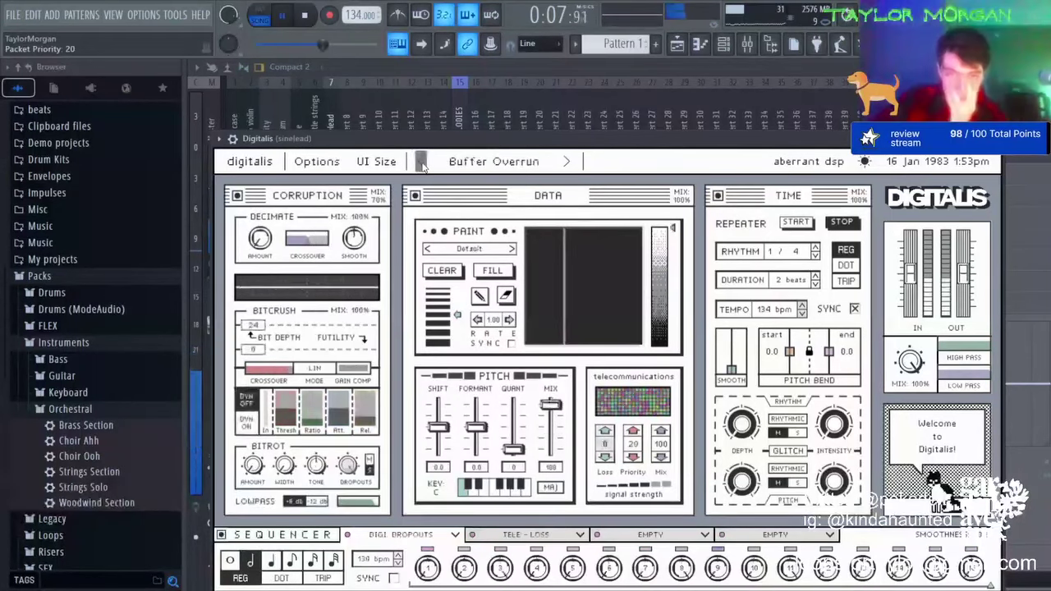
left_click(422, 162)
left_click(421, 162)
left_click(421, 162)
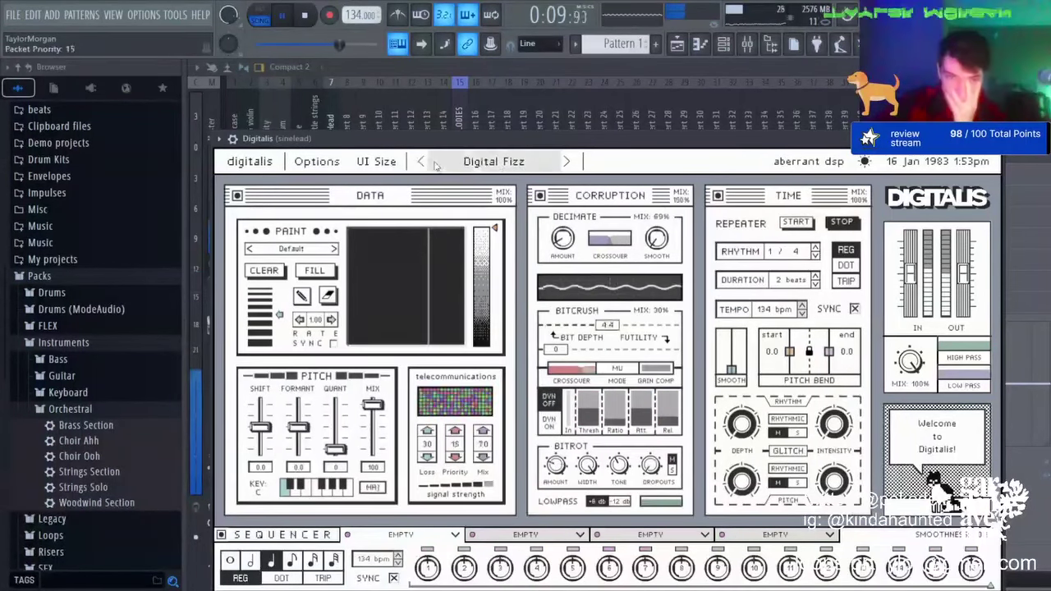
left_click(421, 161)
Step: Step forward to Dropping Out, back to Broken Aux, and close Digitalis
left_click(567, 165)
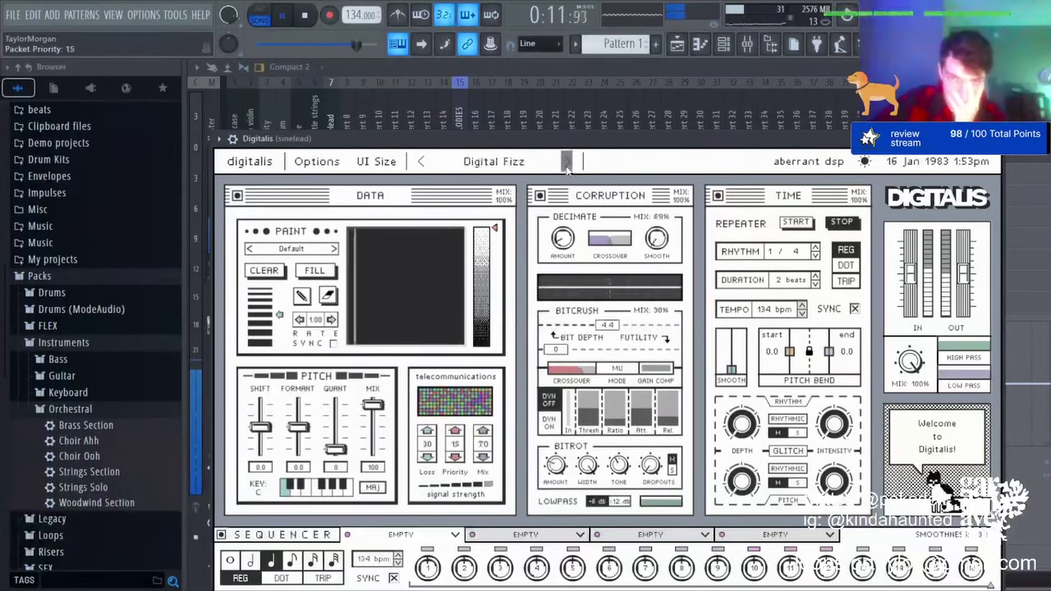
left_click(566, 165)
left_click(566, 165)
left_click(566, 165)
left_click(567, 162)
left_click(567, 162)
left_click(566, 162)
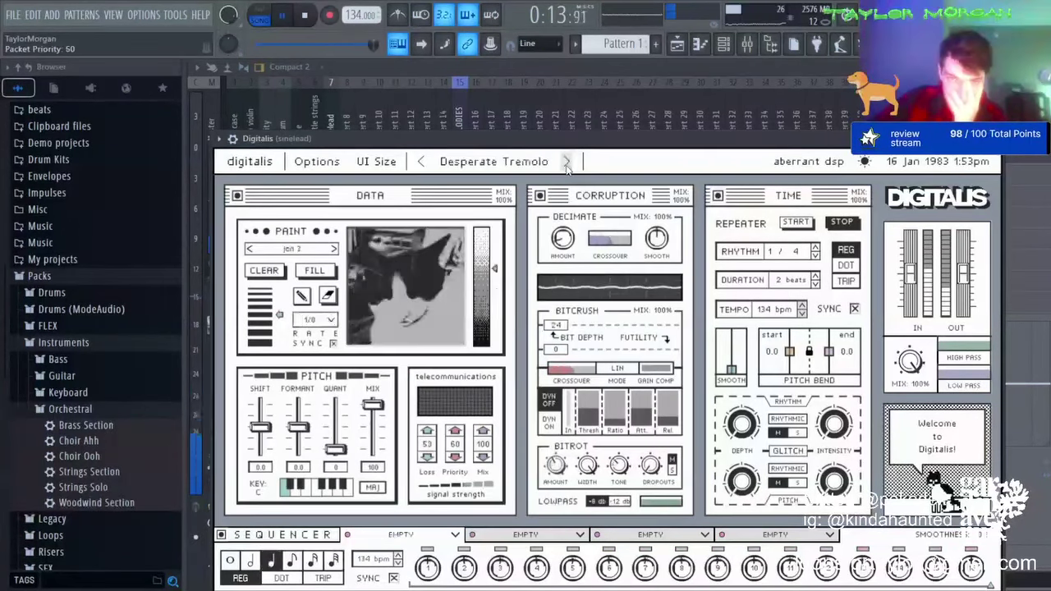
left_click(566, 162)
left_click(567, 162)
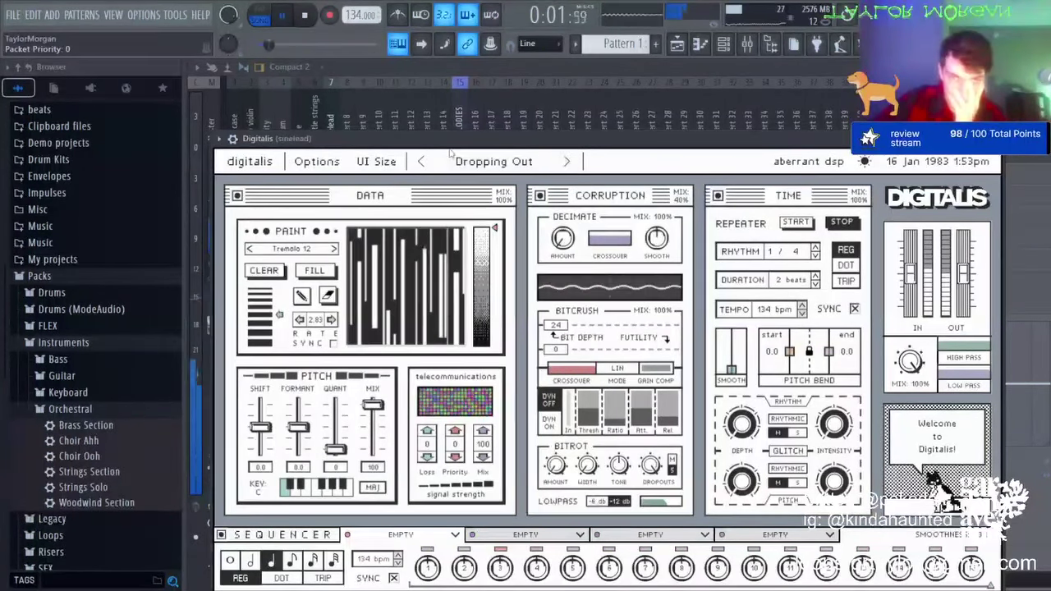
left_click(423, 162)
left_click(996, 139)
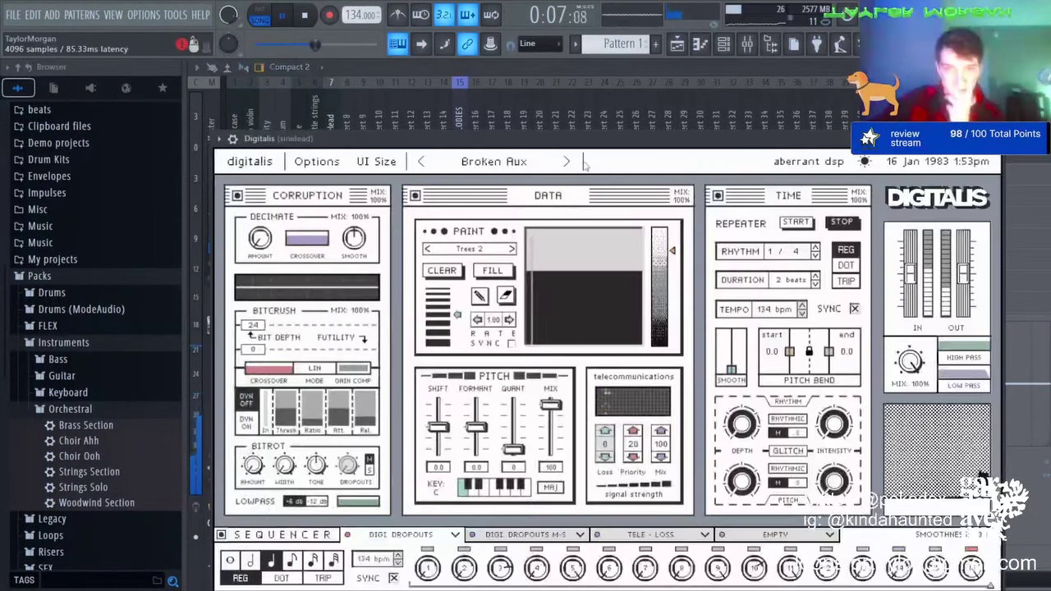
Step: Reopen Digitalis and advance past Fizz Factory and Two Bars of 3G to settle on mIRC
left_click(566, 161)
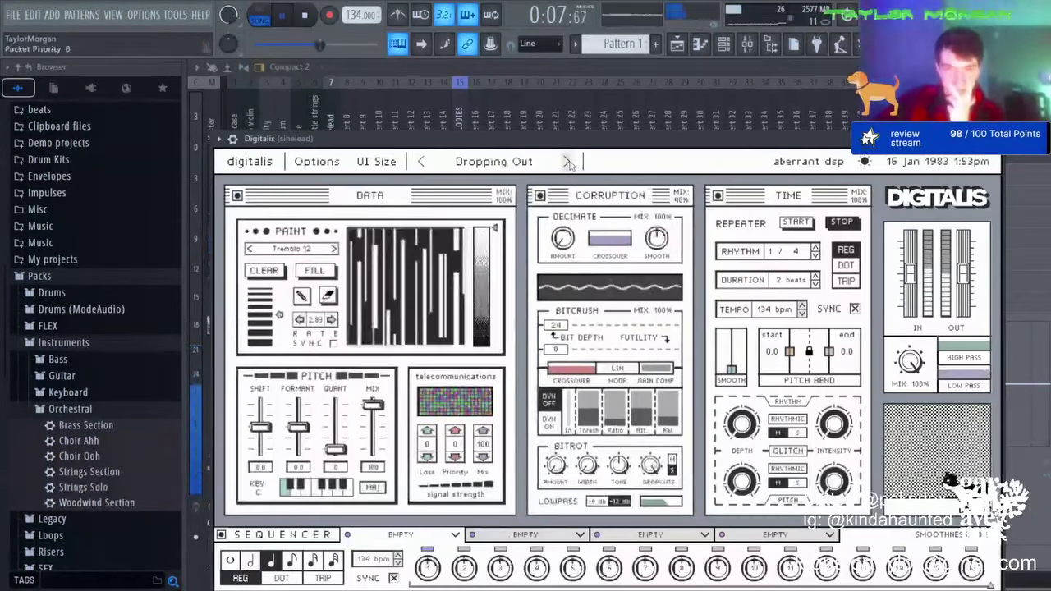
left_click(566, 161)
left_click(566, 162)
left_click(567, 161)
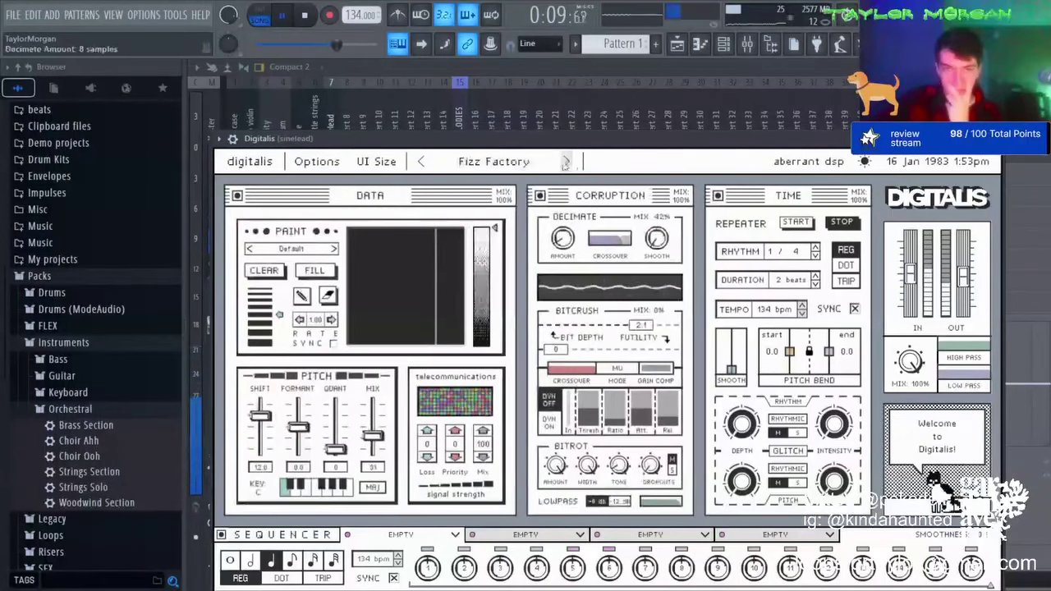
left_click(566, 162)
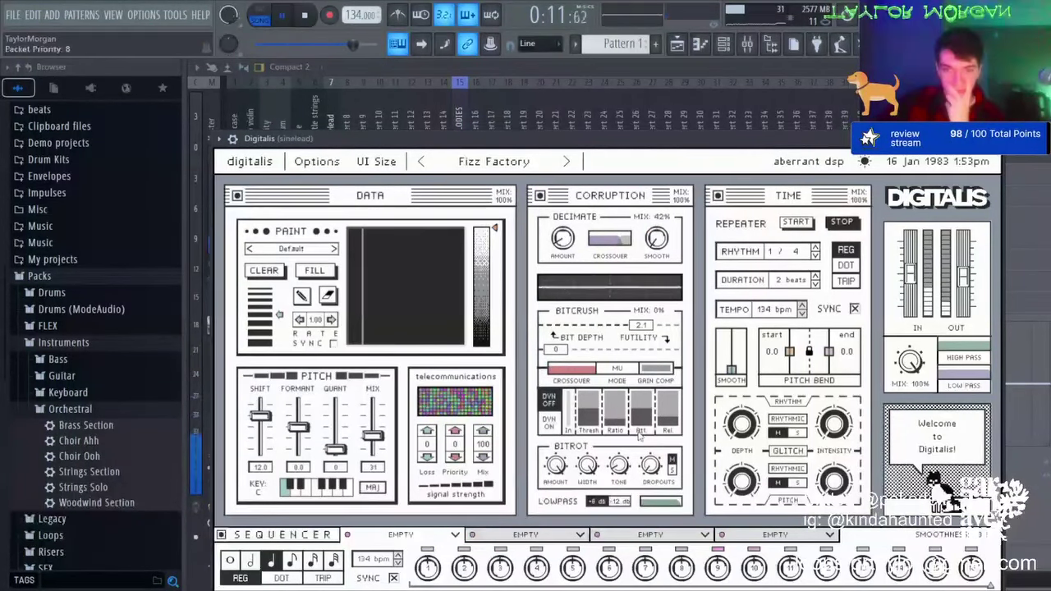
left_click(566, 161)
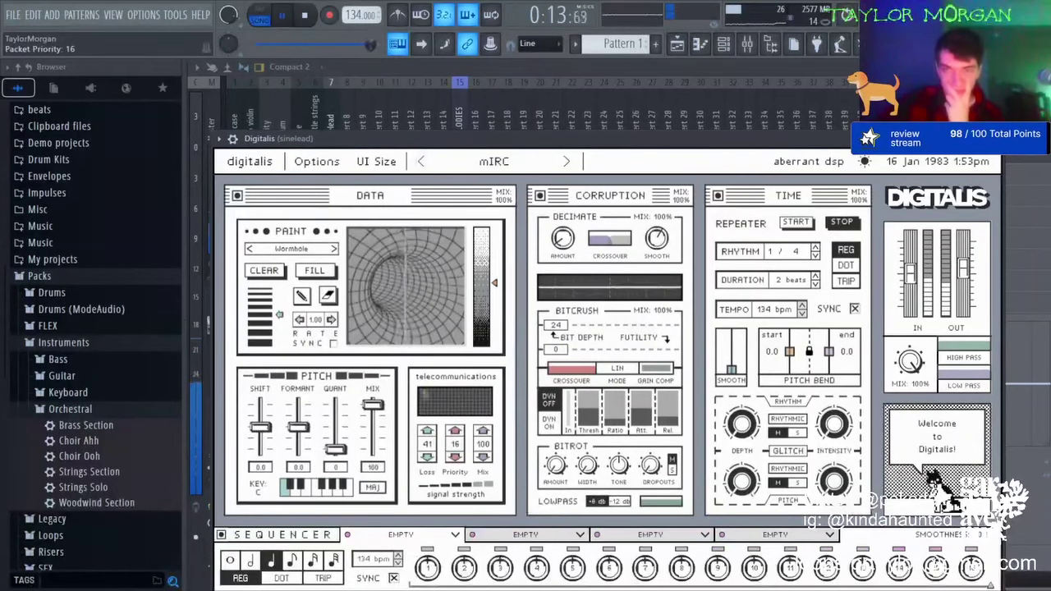
left_click(993, 138)
left_click(235, 266)
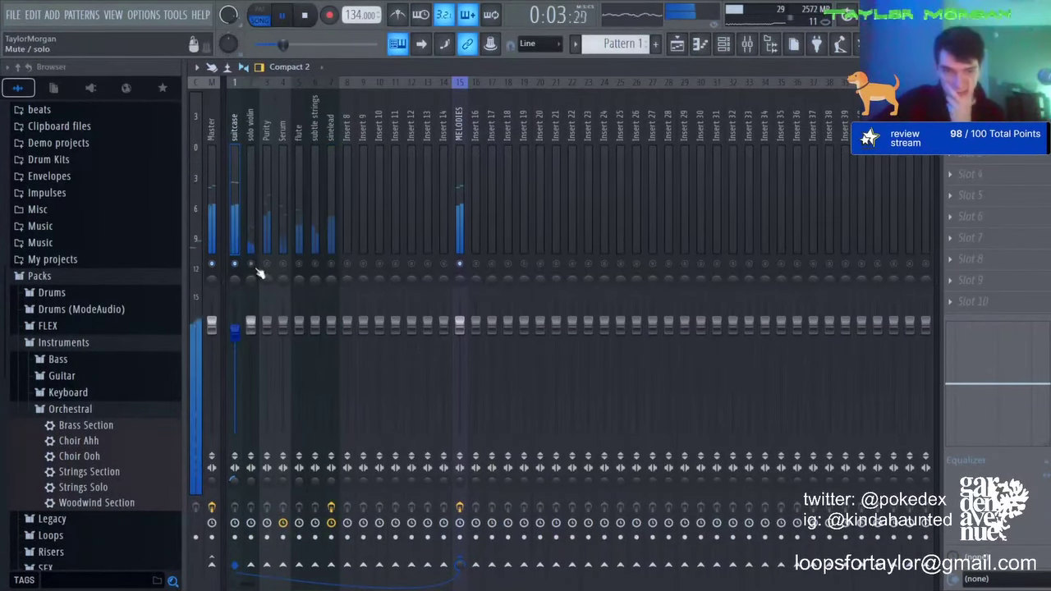
Step: Lower the solo violin slightly and add Parametric EQ 2 on Serum, boosting band 7 and cutting band 4
left_click_drag(251, 322, 283, 340)
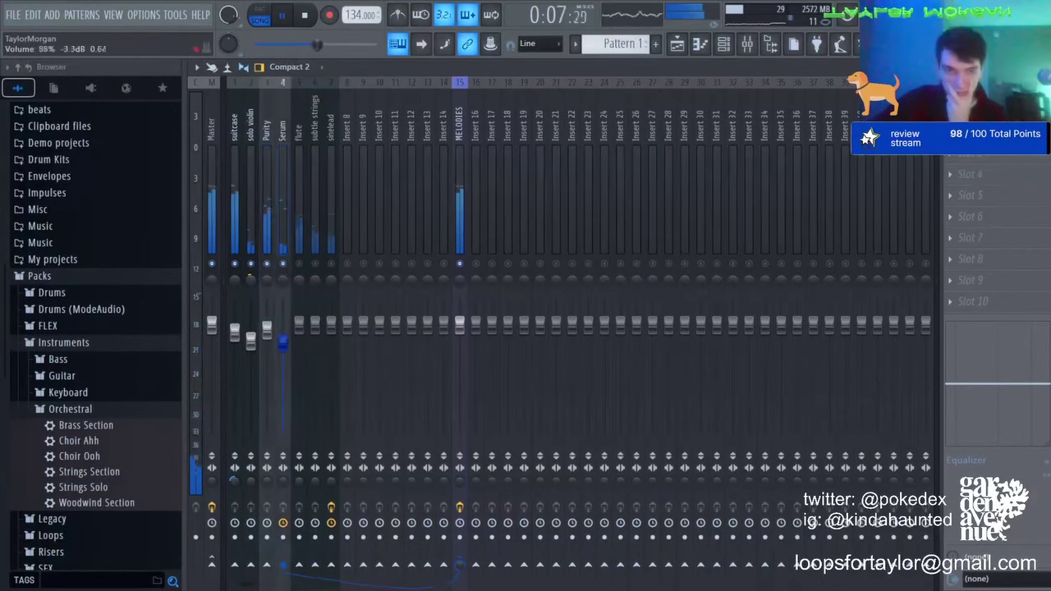
left_click(1008, 218)
left_click(714, 432)
left_click_drag(626, 370, 547, 317)
left_click_drag(507, 369, 469, 392)
Step: Lower the flute track to about 88% and choose a reverb for it
left_click(299, 264)
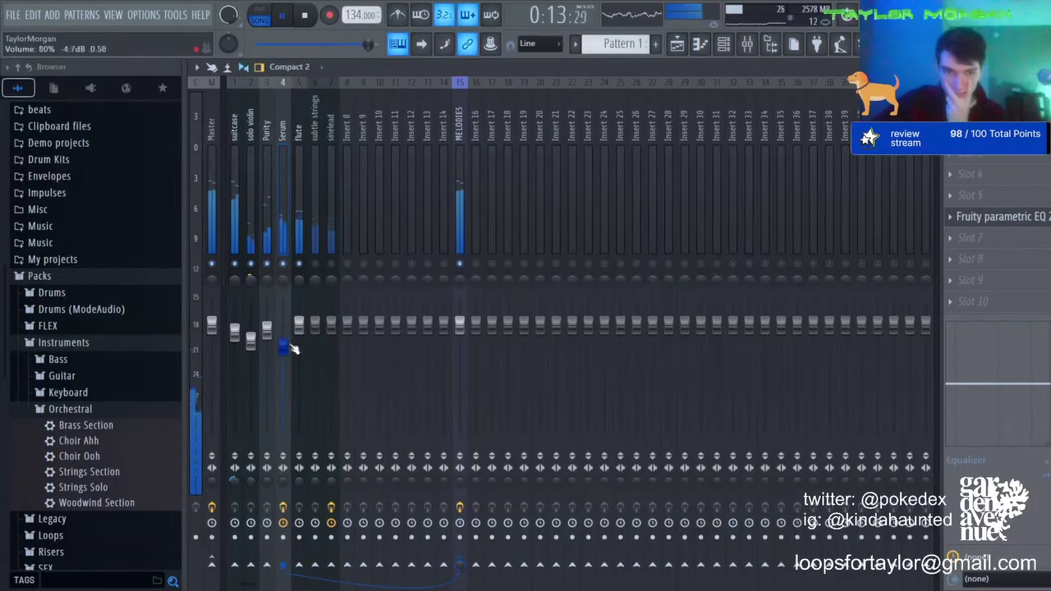
left_click_drag(301, 322, 299, 336)
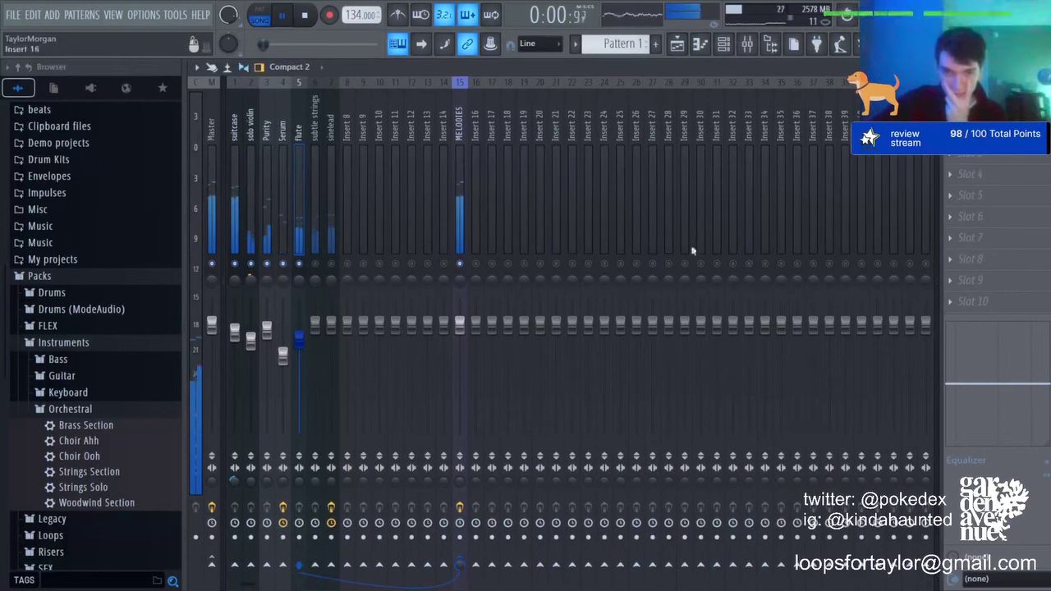
left_click(767, 296)
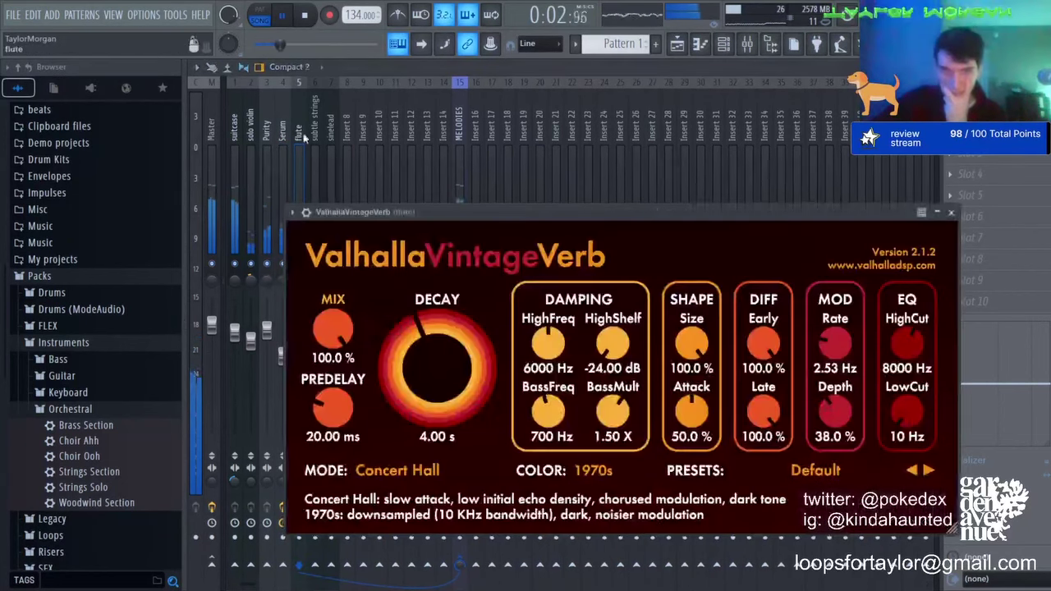
Step: Load ValhallaVintageVerb on the flute track and bring its fader down to about -6.2 dB
left_click(301, 135)
left_click_drag(290, 339, 332, 337)
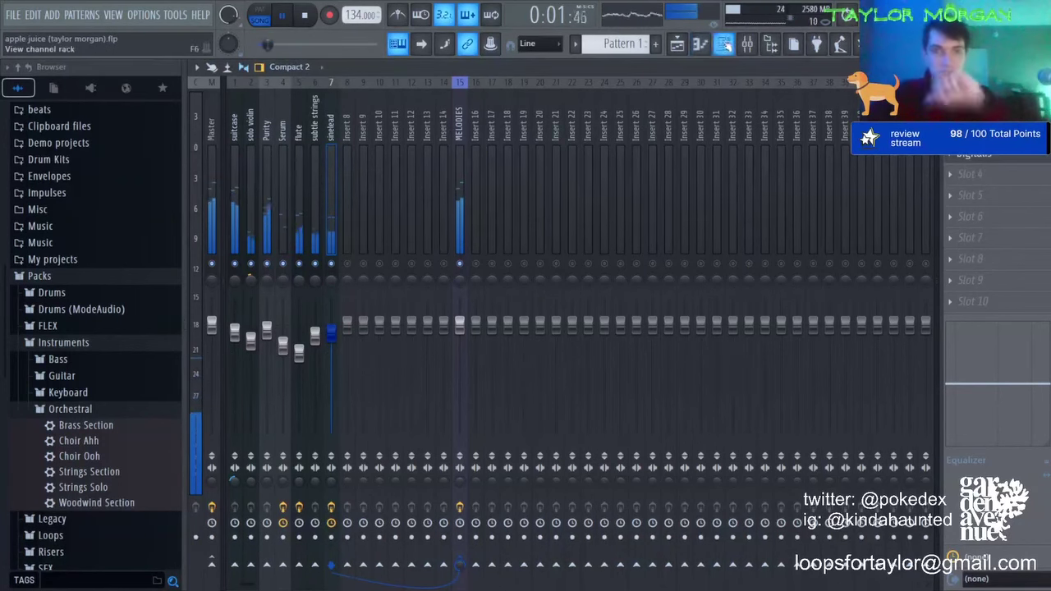
Step: Open Drum Kits > drumkit v3 > claps & snaps and drag TM - zay snap into the channel rack
left_click(723, 44)
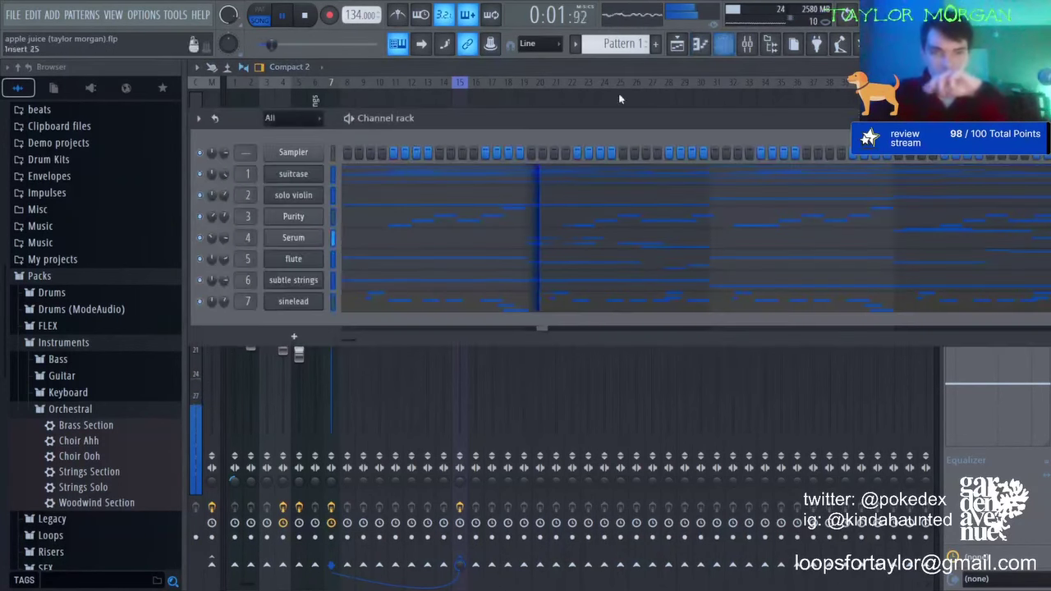
left_click(42, 278)
left_click(48, 304)
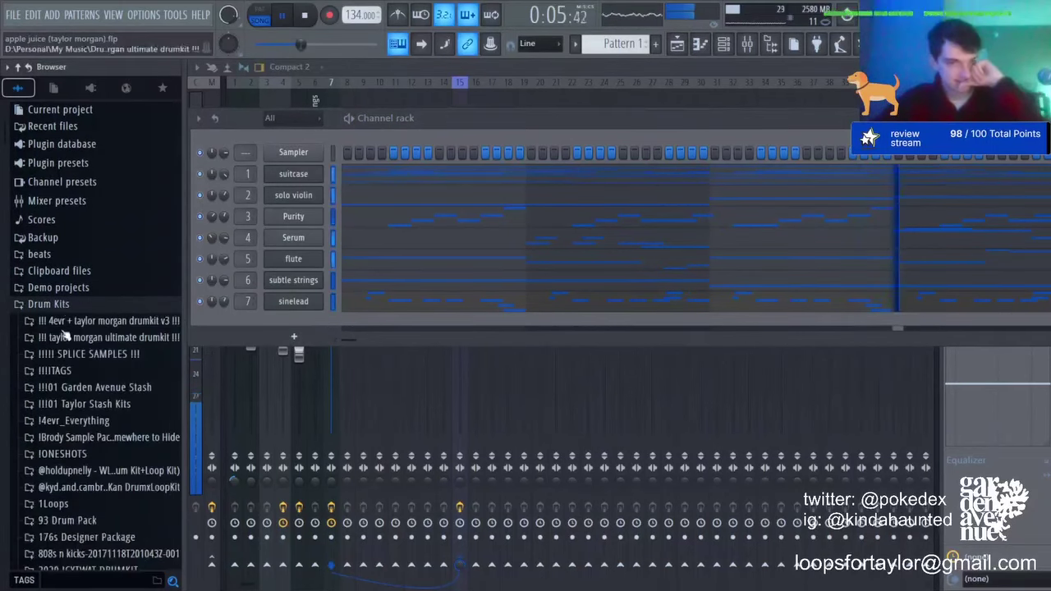
left_click(82, 320)
left_click(78, 354)
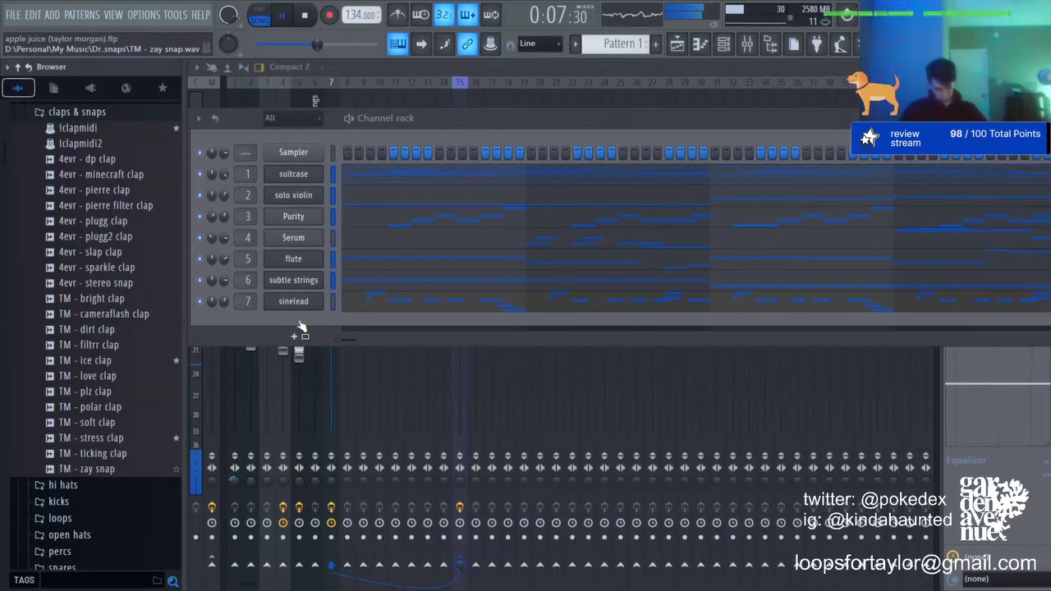
left_click_drag(300, 326, 303, 325)
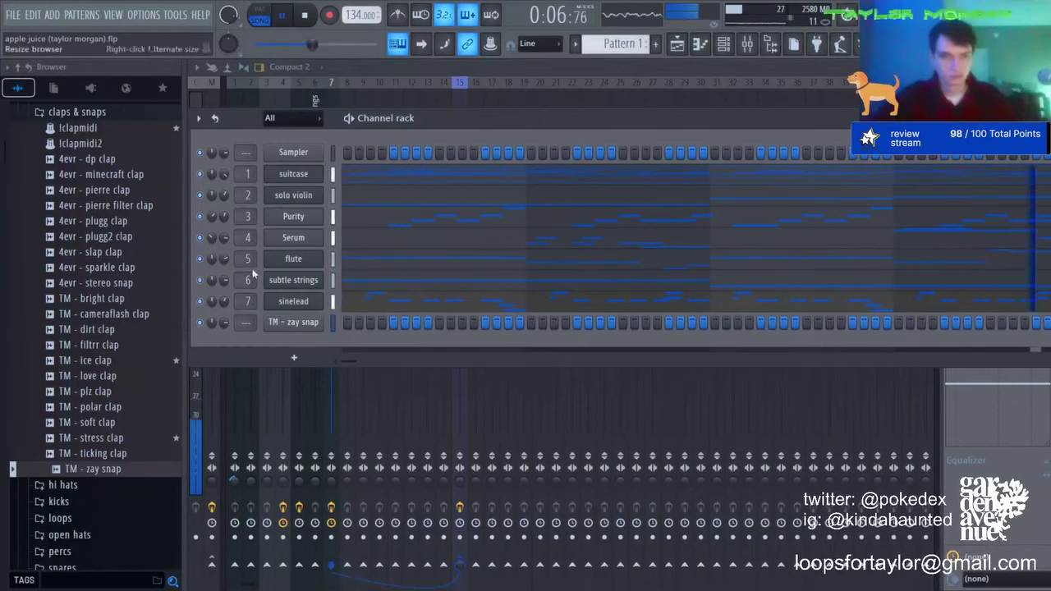
Step: Audition the clap samples and add TM - stress clap as a new channel
left_click(116, 345)
left_click(119, 361)
left_click(121, 391)
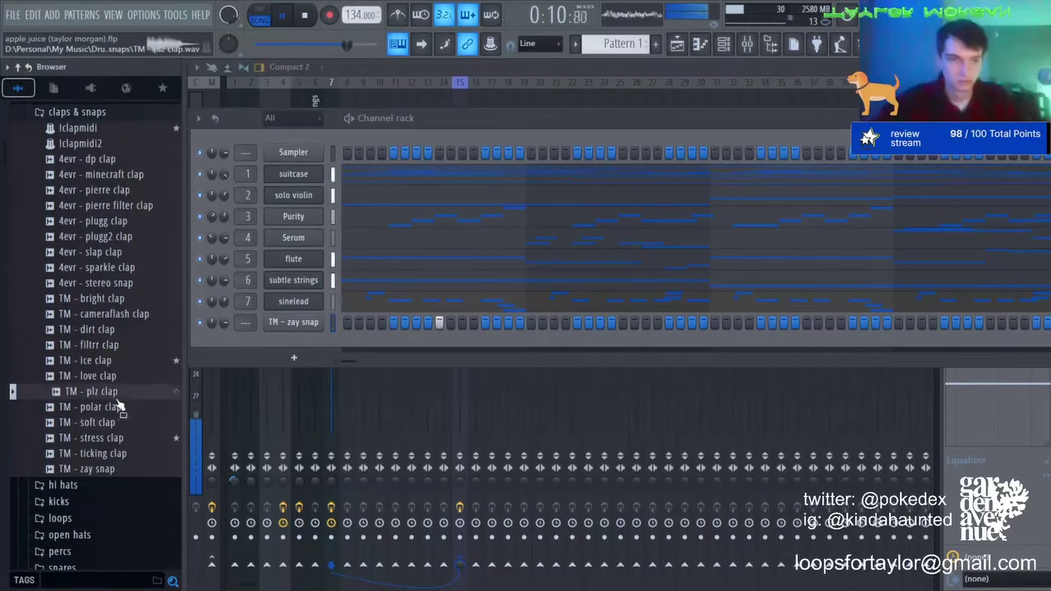
left_click(94, 422)
left_click(105, 438)
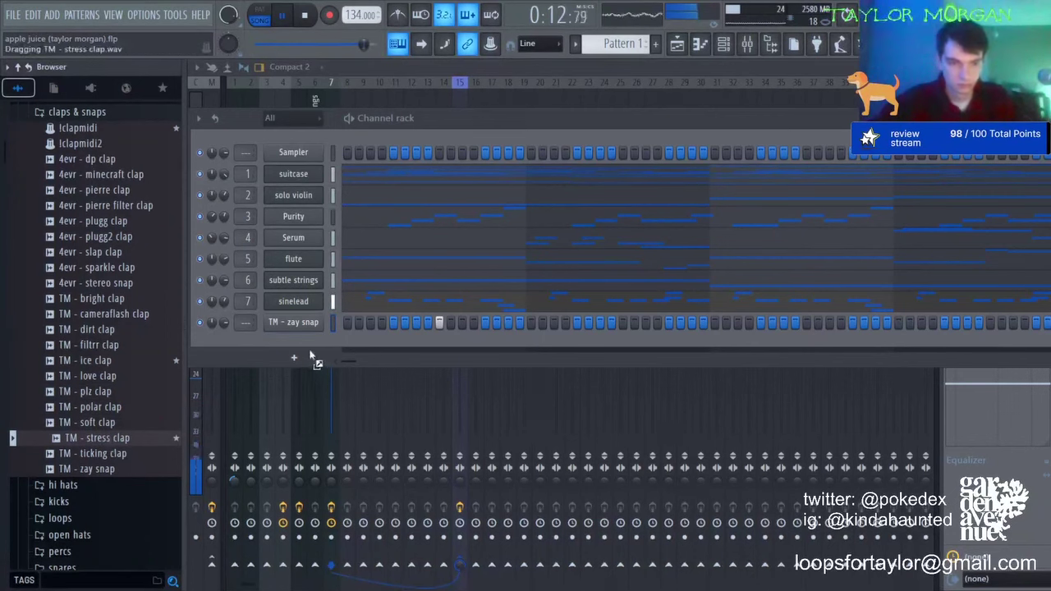
left_click_drag(312, 355, 527, 351)
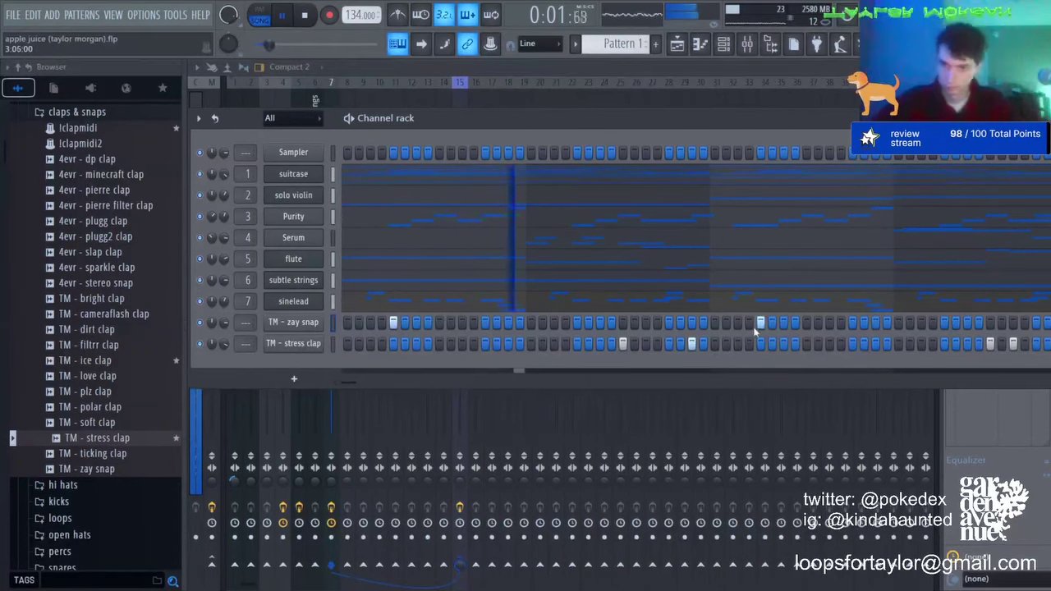
Step: Add TM - ice clap as a new channel, play the beat, and open the snares folder
left_click_drag(88, 360, 113, 375)
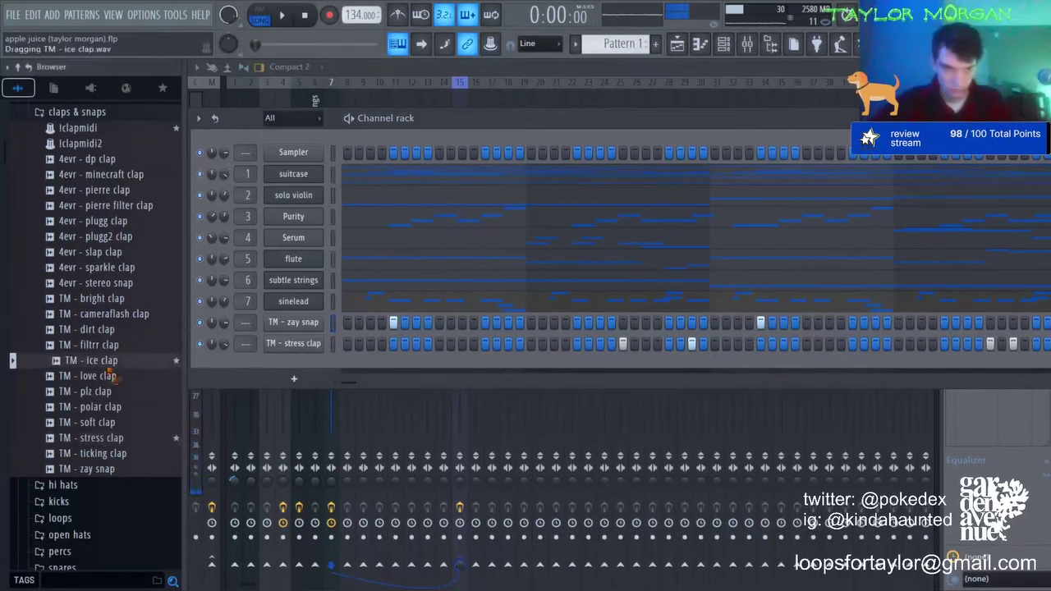
left_click_drag(332, 365, 486, 365)
key("space")
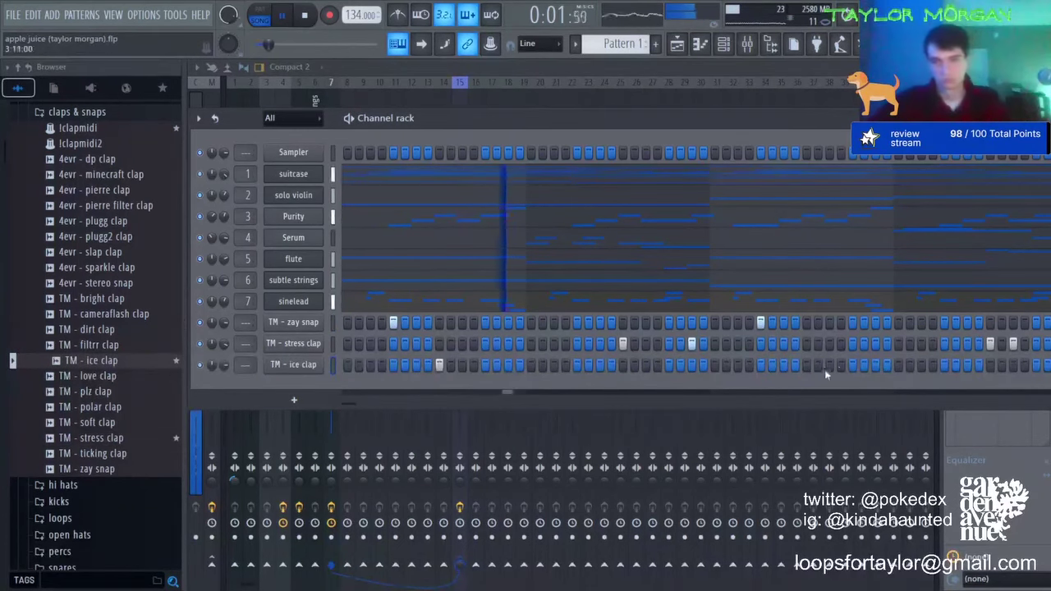
key("F7")
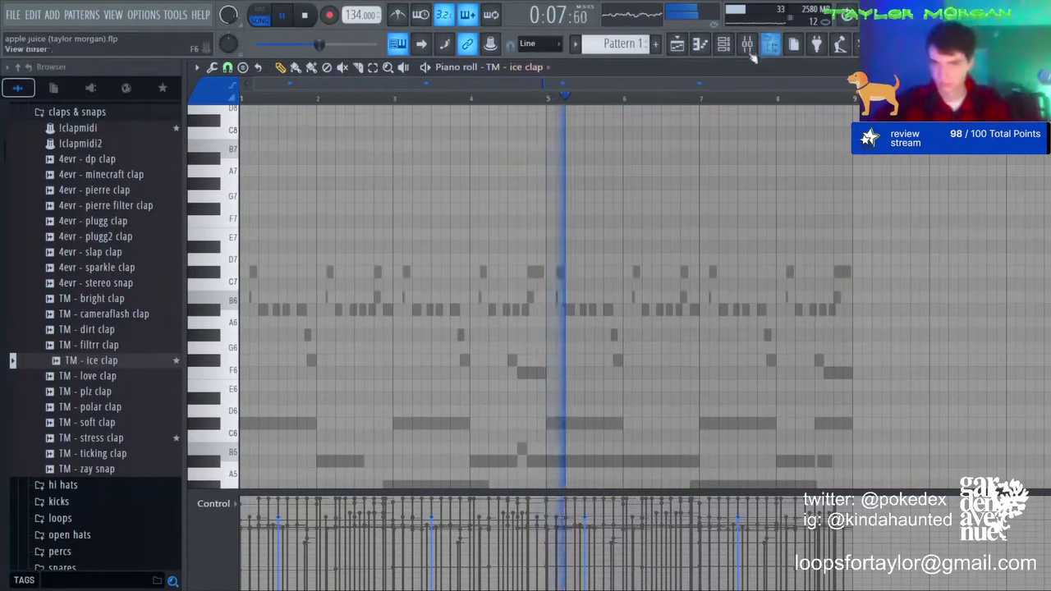
key("F6")
scroll(82, 489, "down", 2)
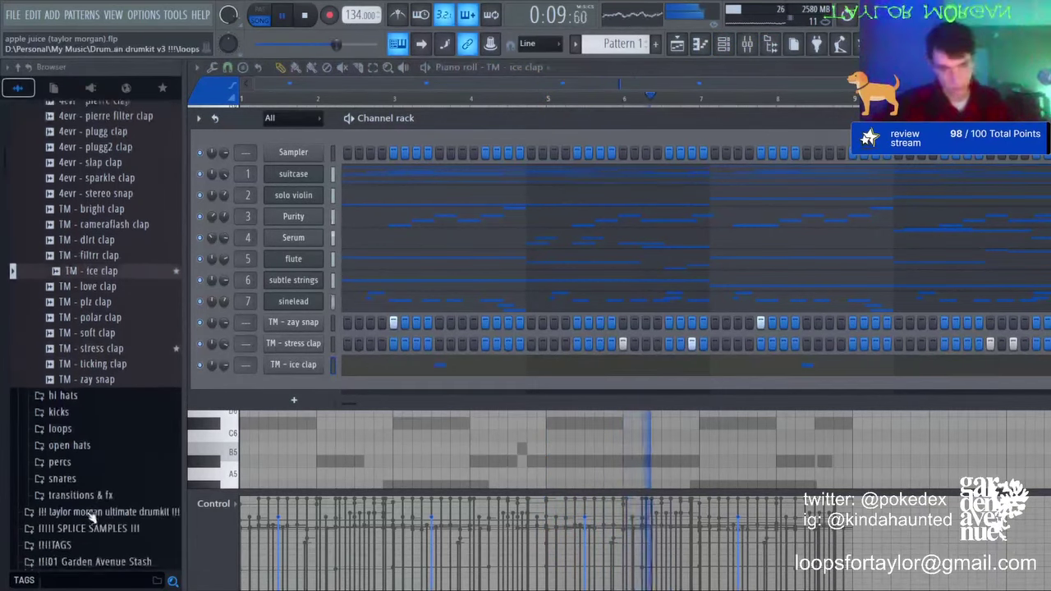
left_click(65, 492)
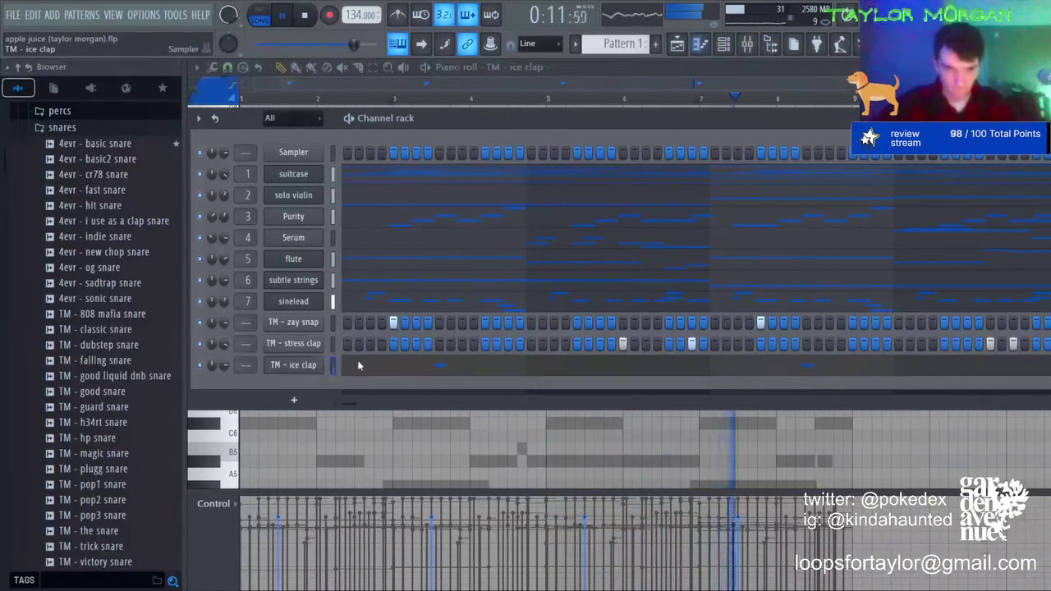
Step: Check the mixer and review the clap notes in the piano roll
key("F9")
key("F7")
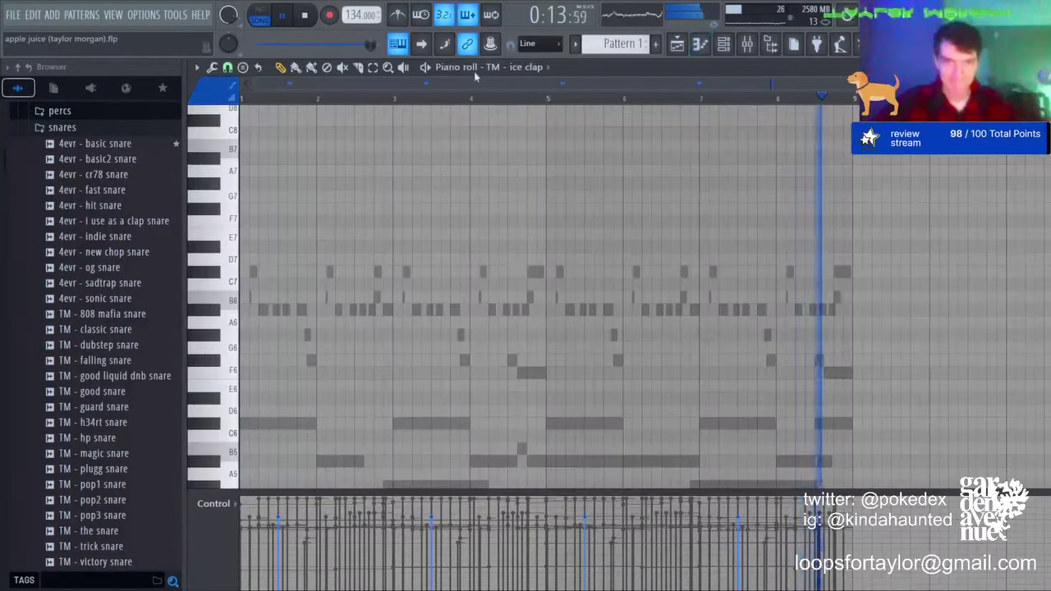
scroll(496, 69, "up", 9)
scroll(516, 69, "down", 1)
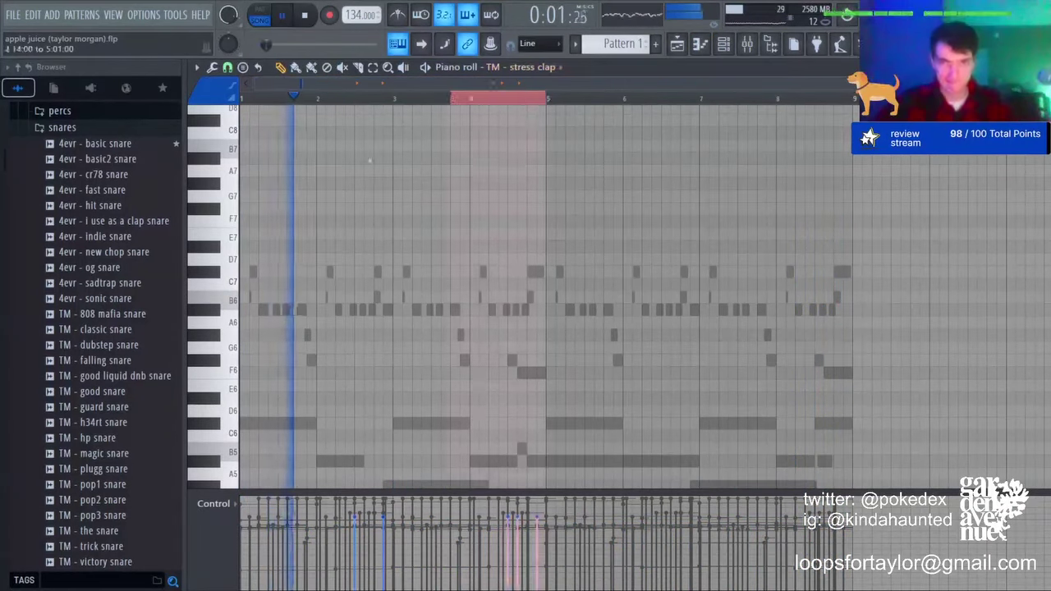
scroll(236, 433, "down", 3)
key("ctrl+a")
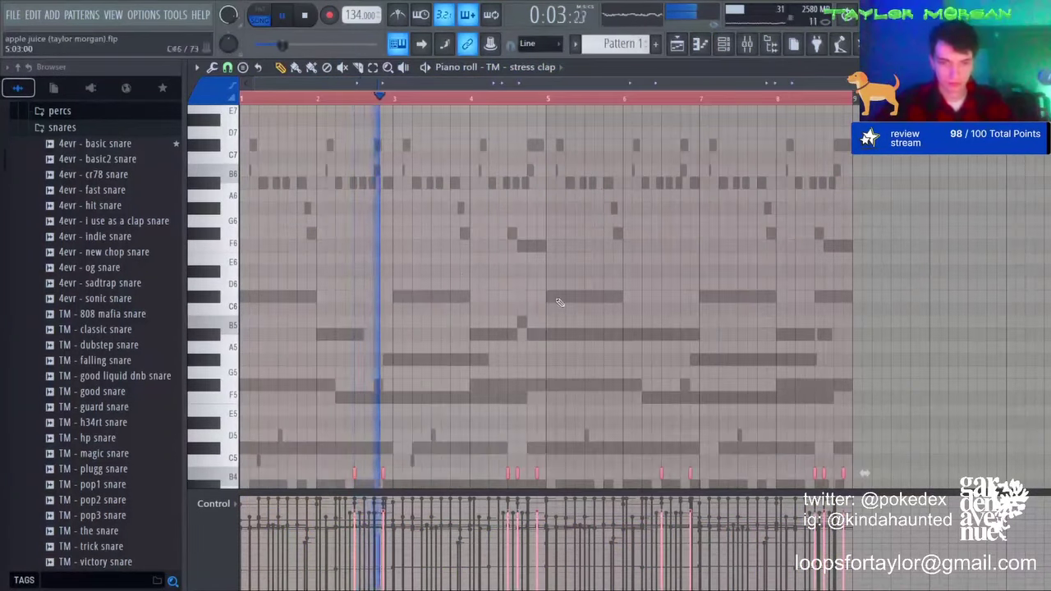
key("ctrl+d")
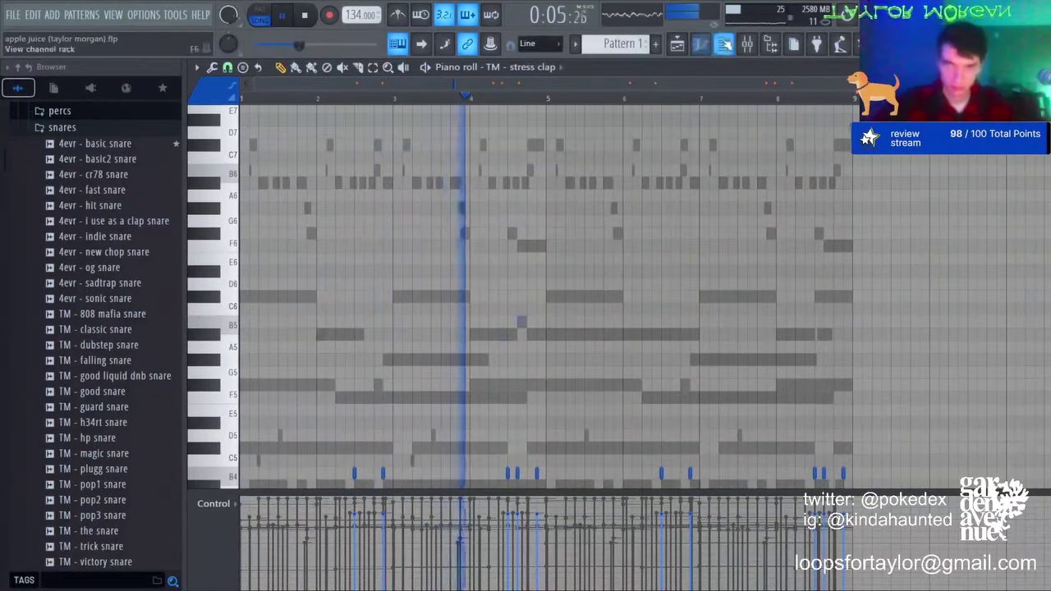
Step: Repeat the zay snap hits into bars 5–8 and add a TM - hp snare channel
left_click(723, 45)
right_click(321, 323)
left_click(349, 330)
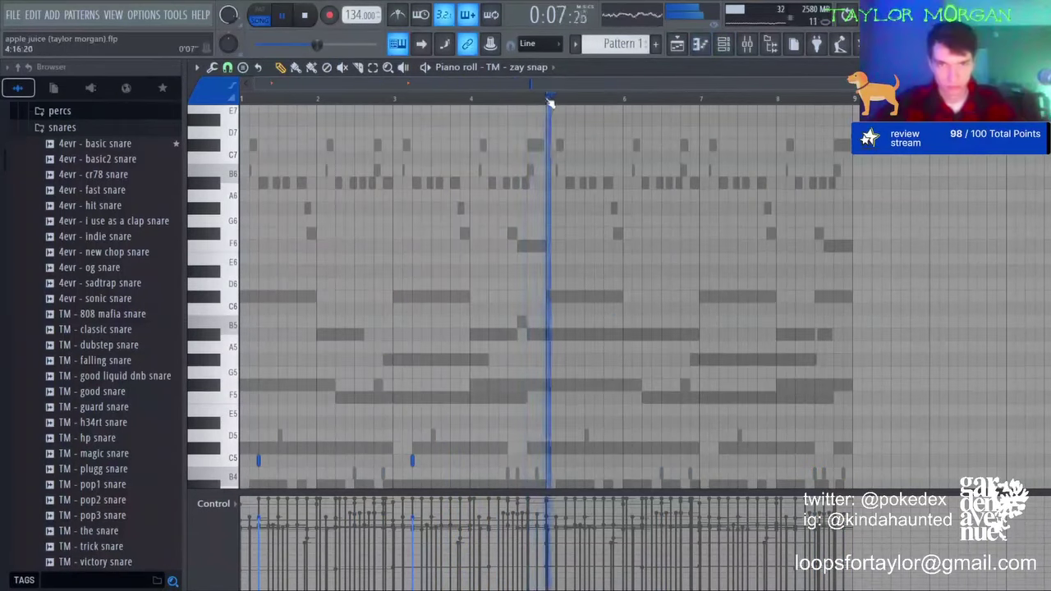
key("ctrl+b")
key("ctrl+d")
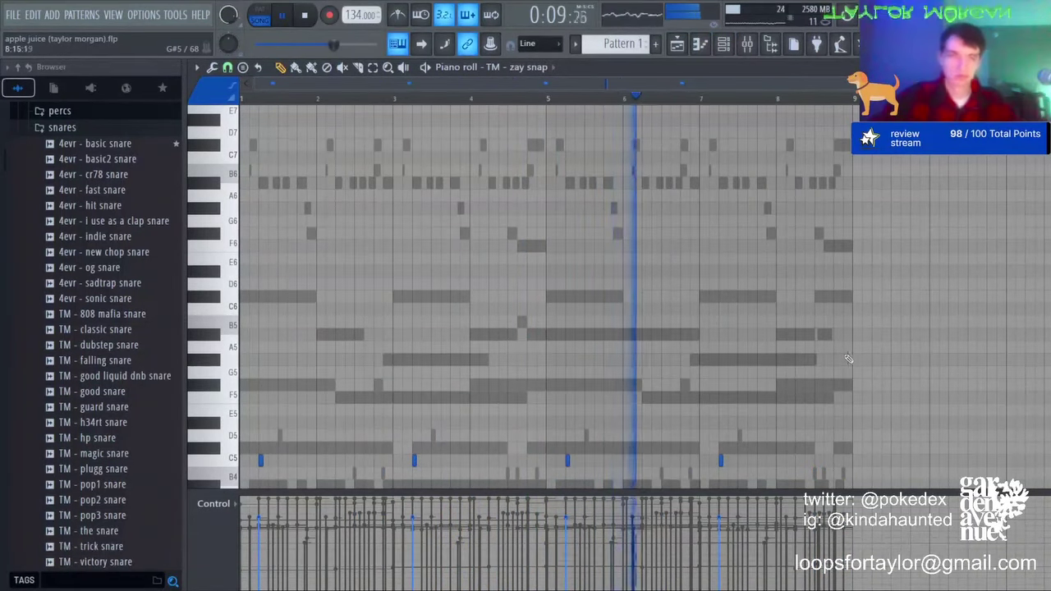
key("F6")
left_click_drag(141, 438, 384, 391)
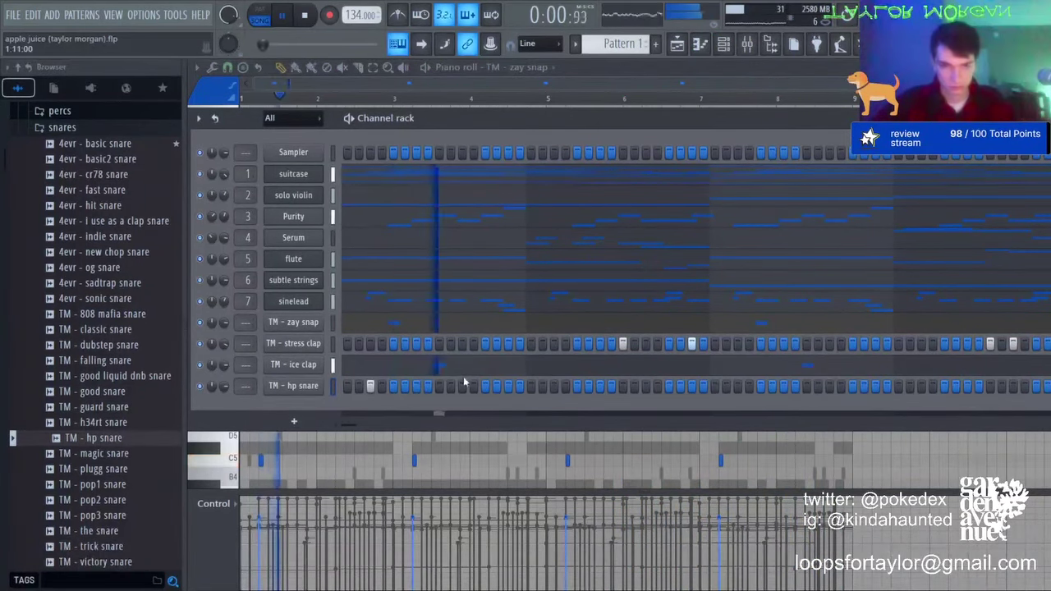
Step: Stop playback and copy the hp snare hits from bars 1–4 into bars 5–8
key("space")
key("space")
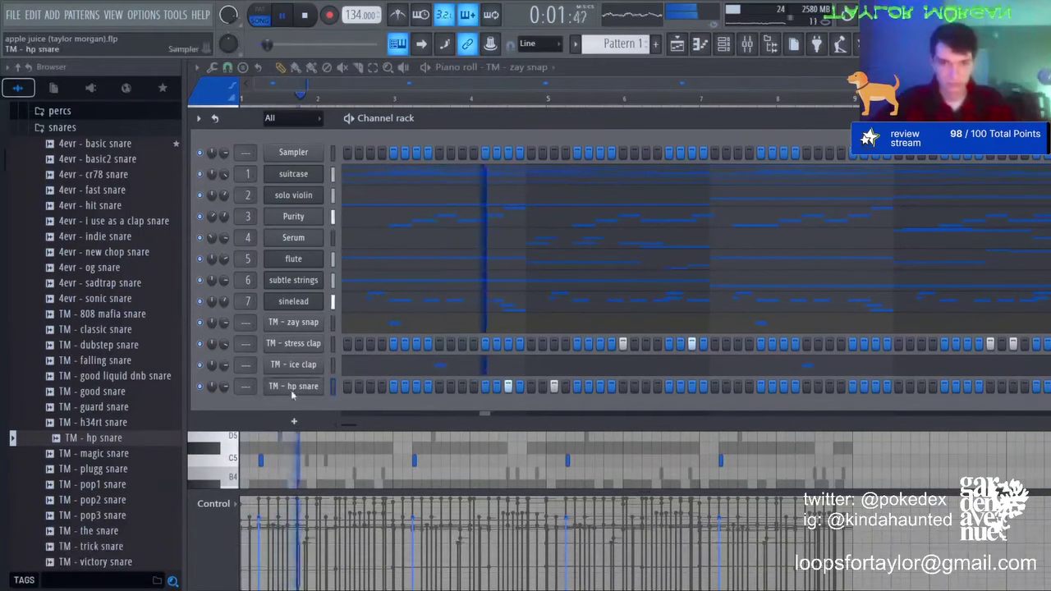
left_click(504, 103)
left_click_drag(549, 101, 242, 101)
key("ctrl+b")
key("ctrl+d")
Step: Add 4evr - basic rim from the percs folder and repeat its first four bars later
left_click(724, 44)
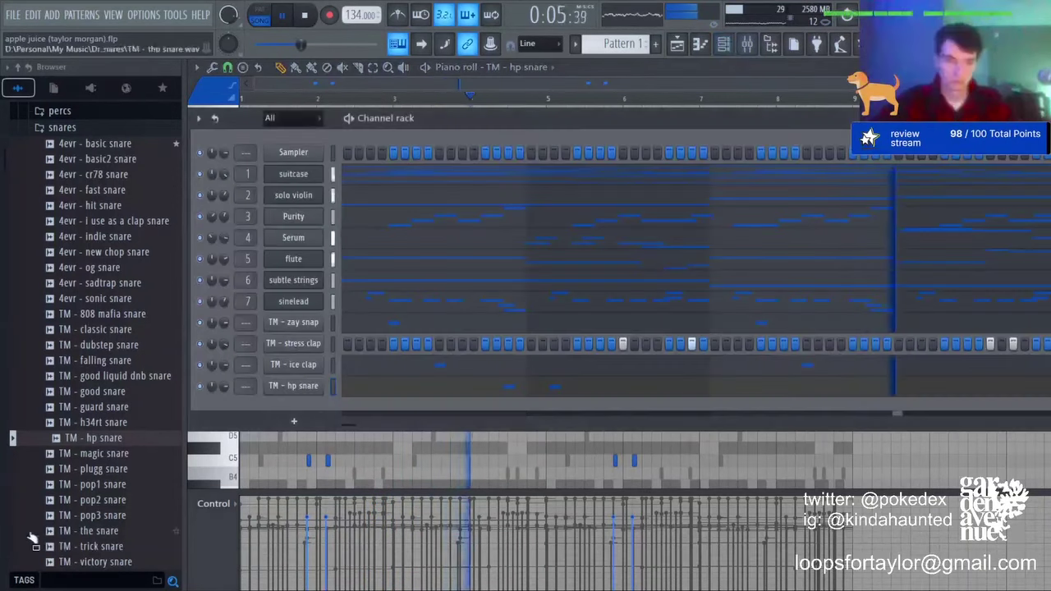
scroll(104, 385, "down", 6)
left_click(69, 300)
left_click(69, 269)
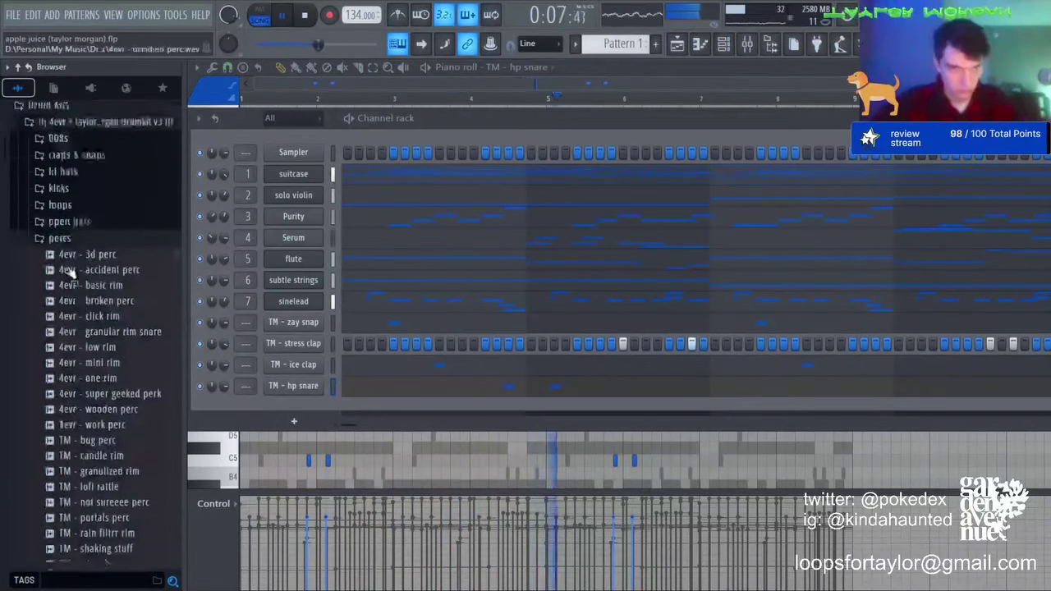
left_click_drag(95, 272, 296, 411)
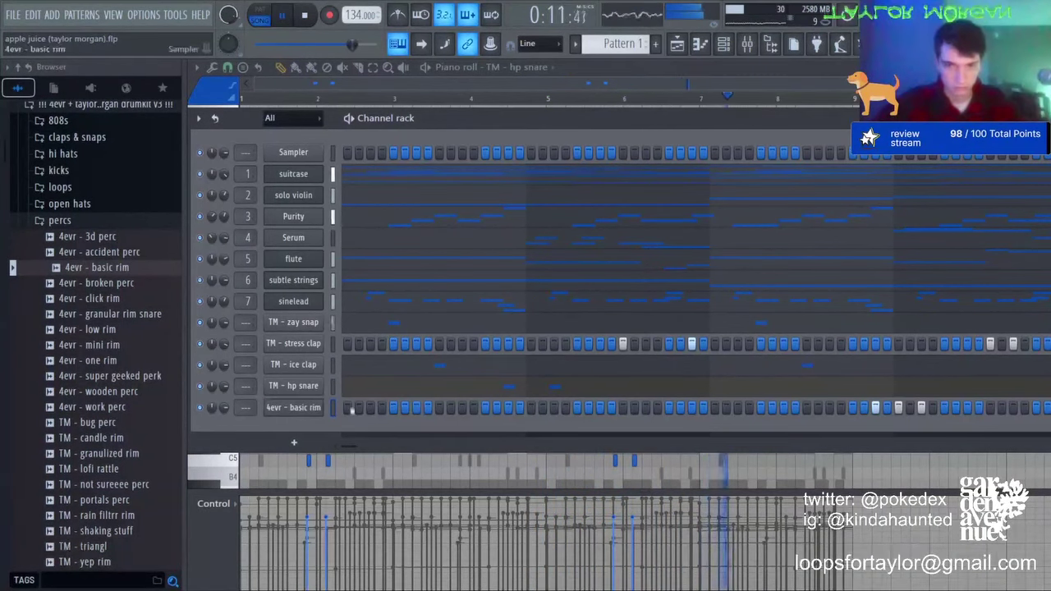
key("F7")
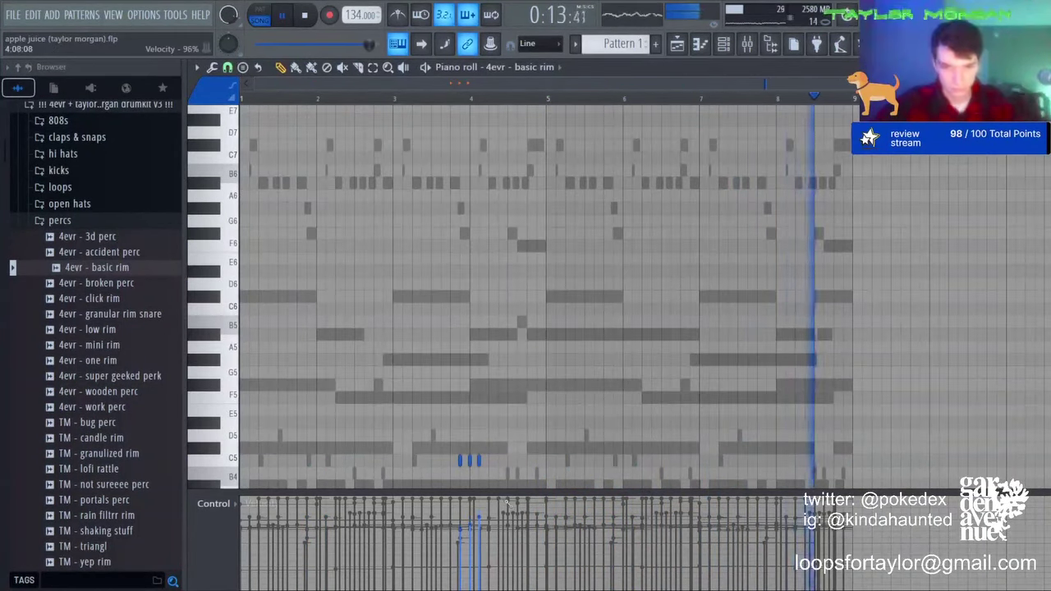
left_click_drag(552, 97, 239, 97)
key("ctrl+b")
key("ctrl+d")
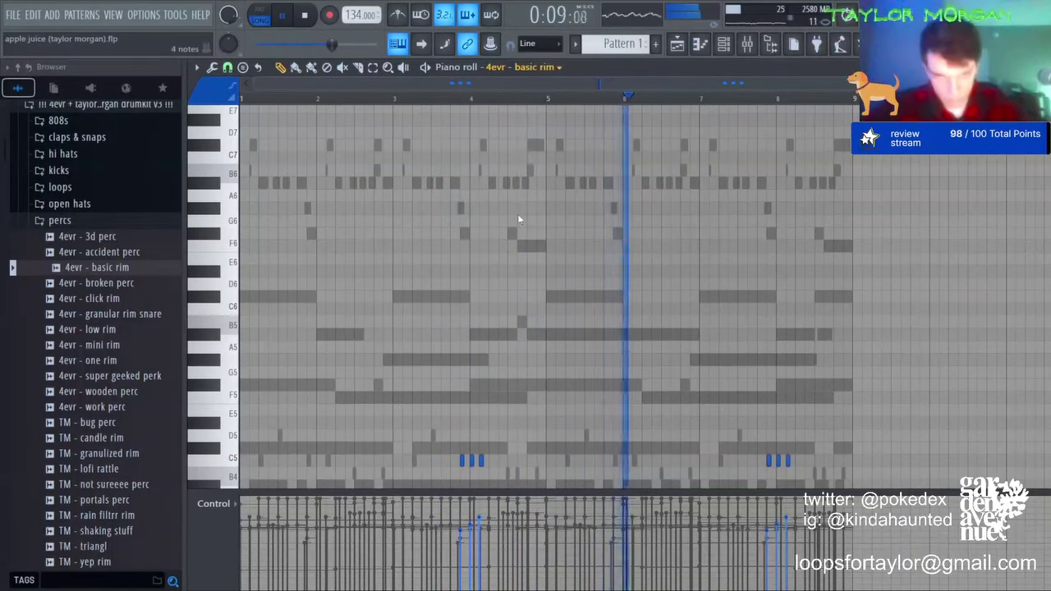
Step: Add ice clap hits on D5 near bar 4 and near bar 8
right_click(516, 473)
right_click(516, 474)
key("space")
key("space")
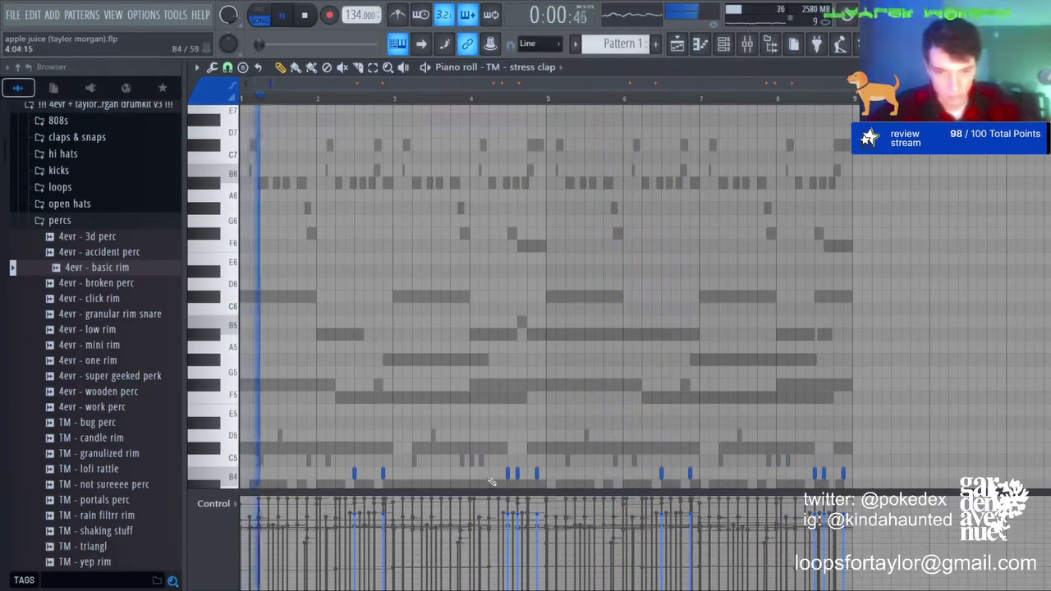
scroll(527, 70, "down", 1)
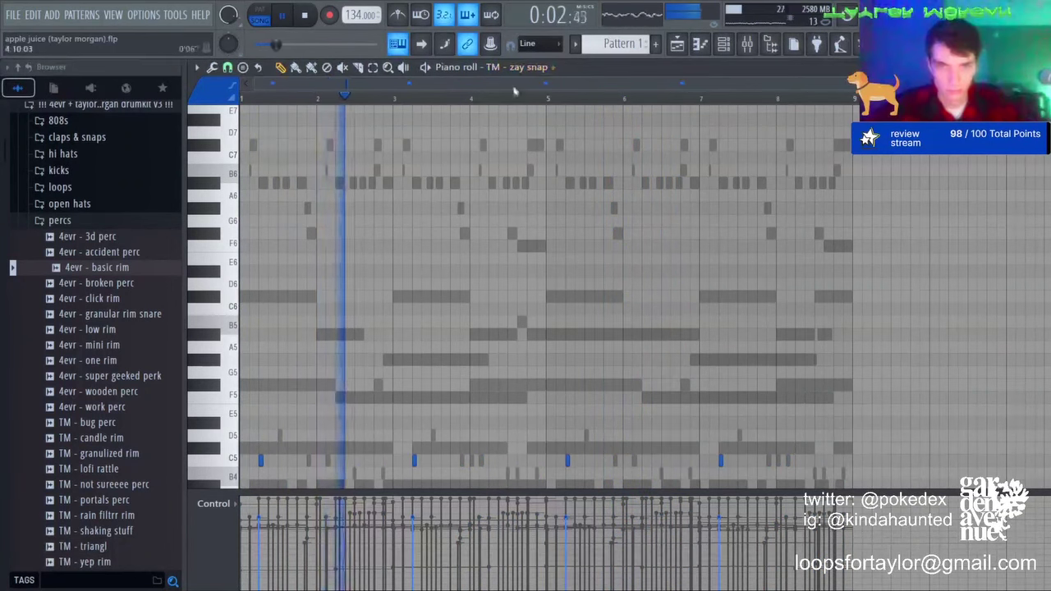
scroll(520, 70, "up", 2)
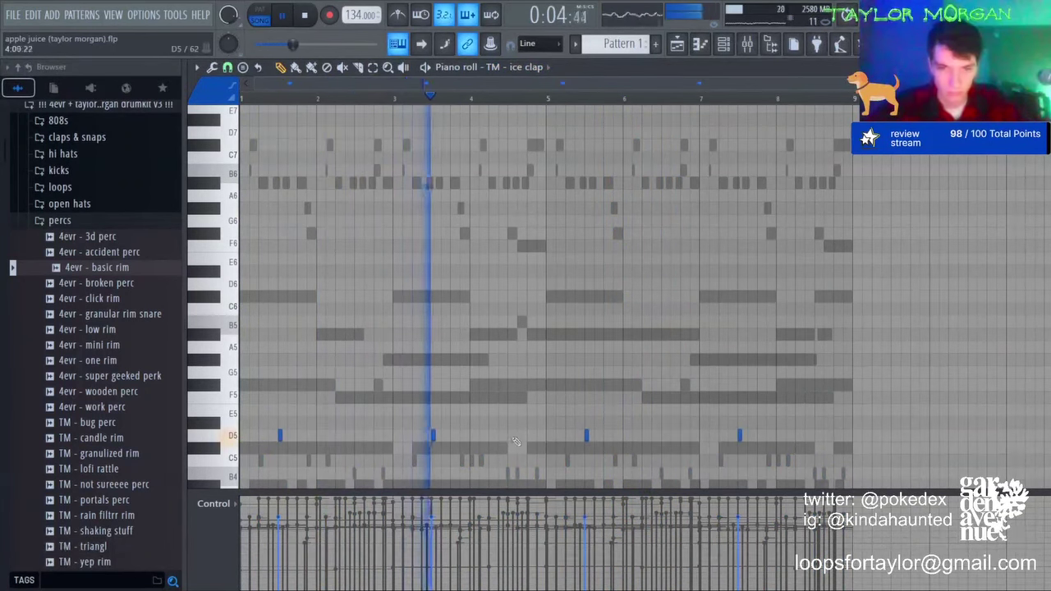
left_click(495, 436)
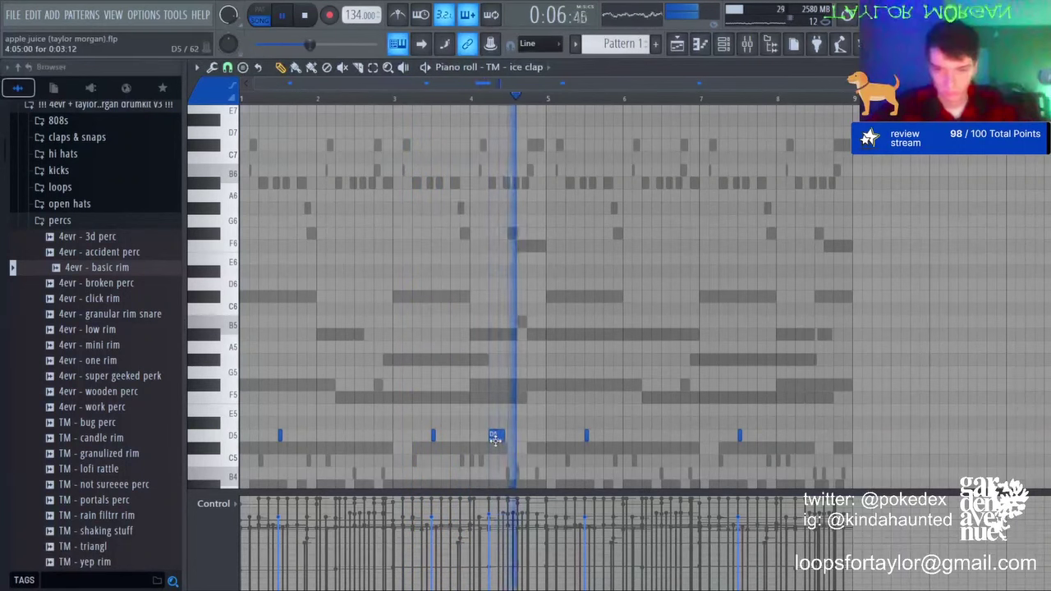
left_click(800, 435)
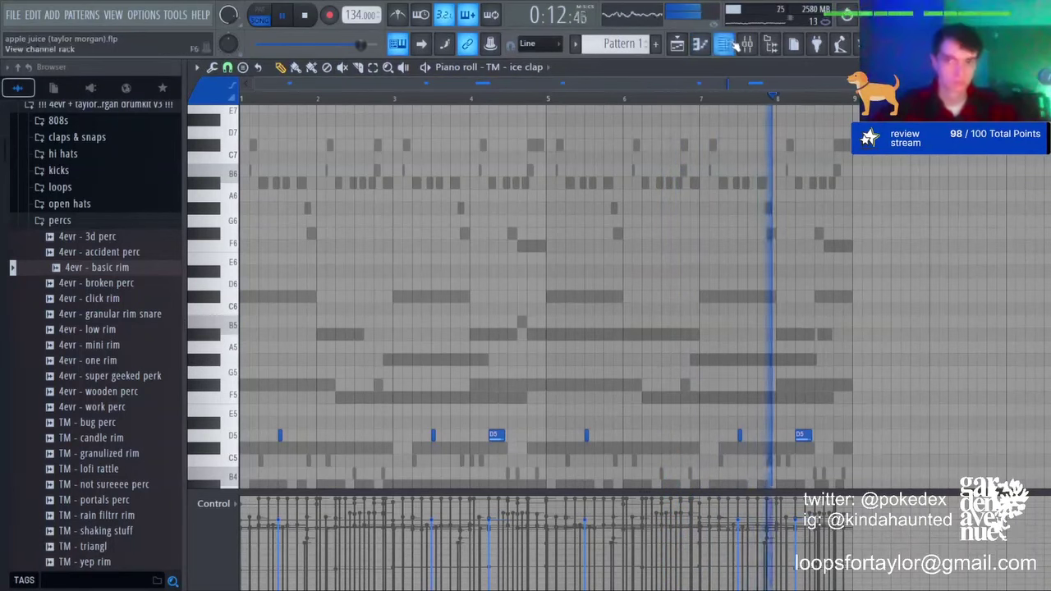
Step: Select and deselect the basic rim notes in the piano roll
left_click(731, 44)
left_click(383, 411)
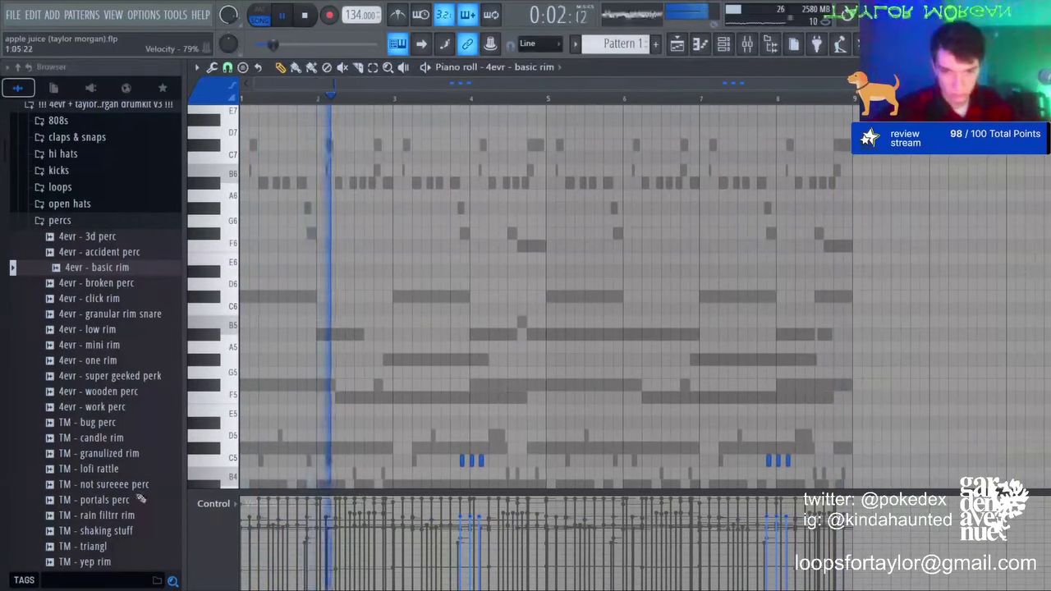
key("ctrl+a")
left_click(874, 331, "ctrl")
key("ctrl+a")
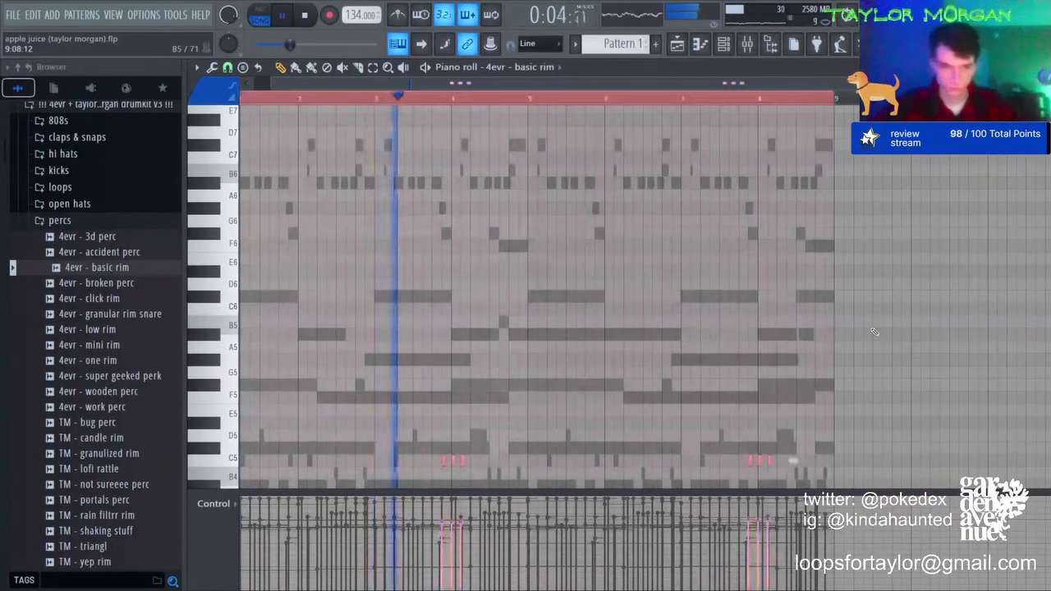
key("ctrl+d")
key("ctrl+a")
key("ctrl+d")
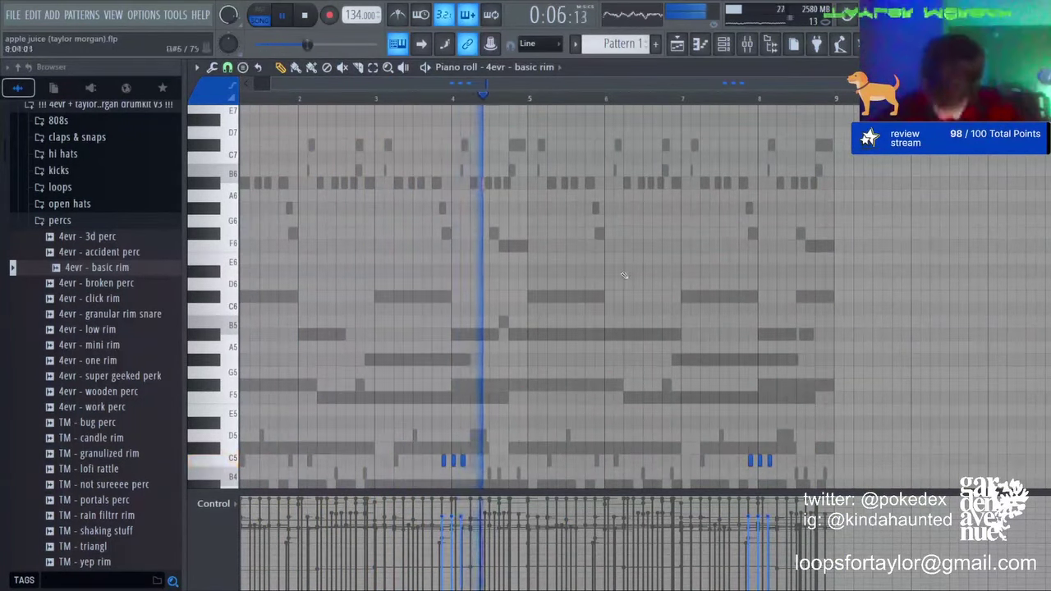
Step: Add hp snare hits in bar 5 and just after bar 8
left_click(726, 45)
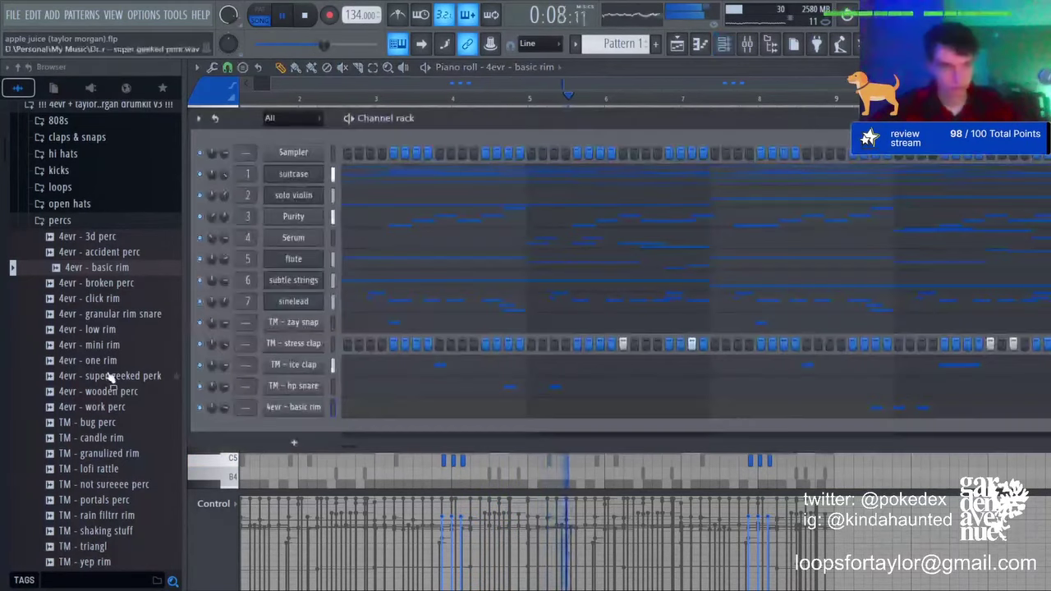
left_click(525, 386)
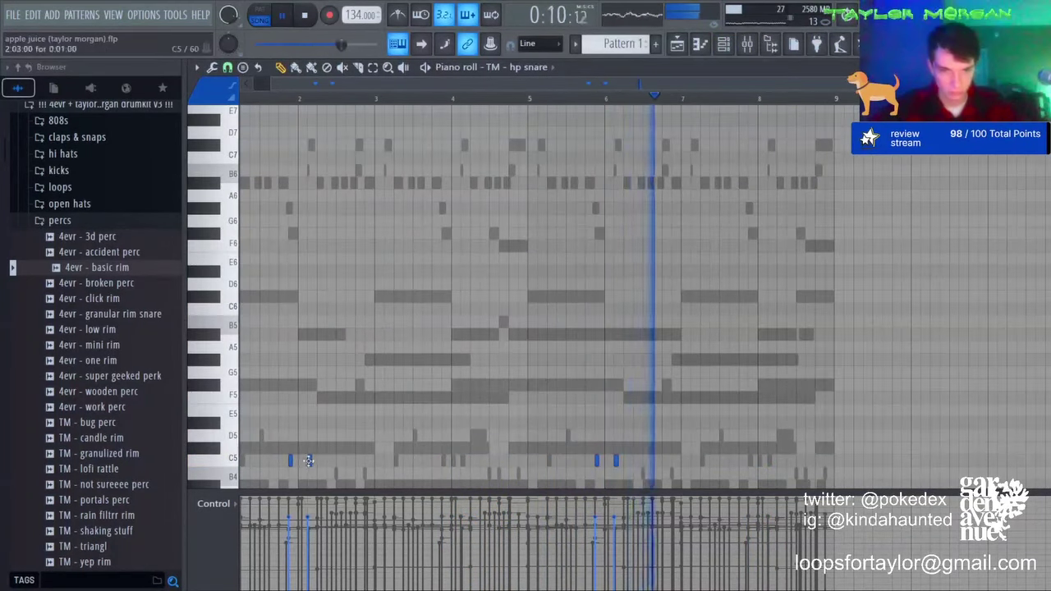
left_click(778, 461)
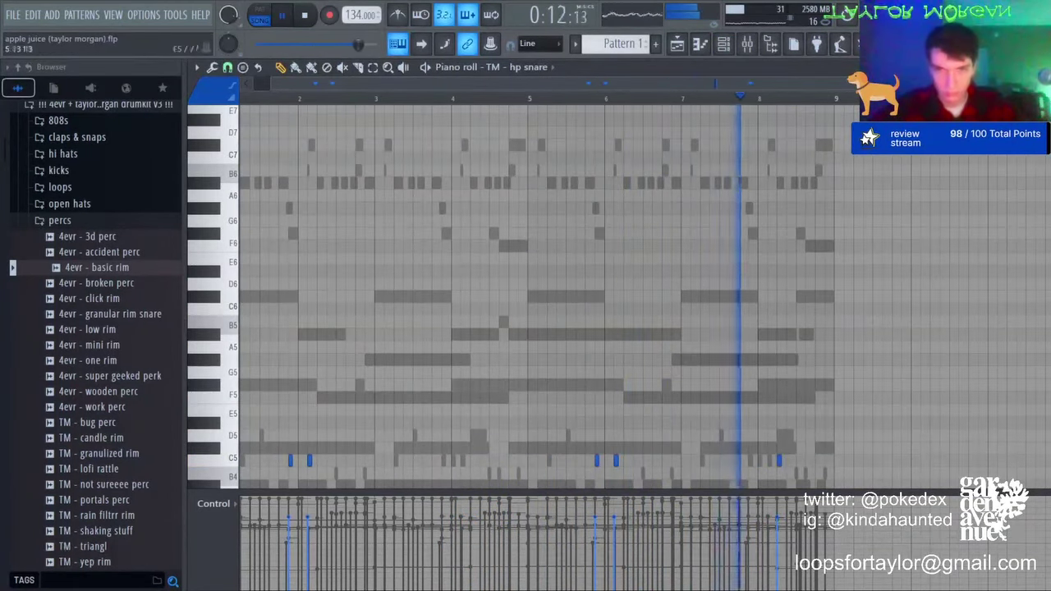
left_click(472, 460)
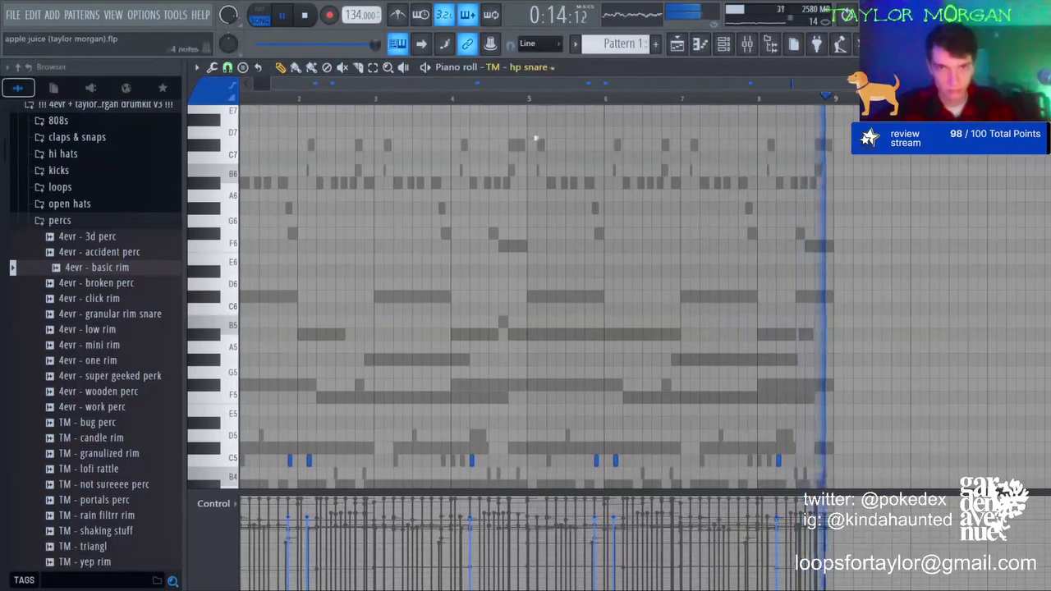
Step: Delete three ice clap notes and transpose the remaining clap notes lower
right_click(478, 436)
right_click(478, 436)
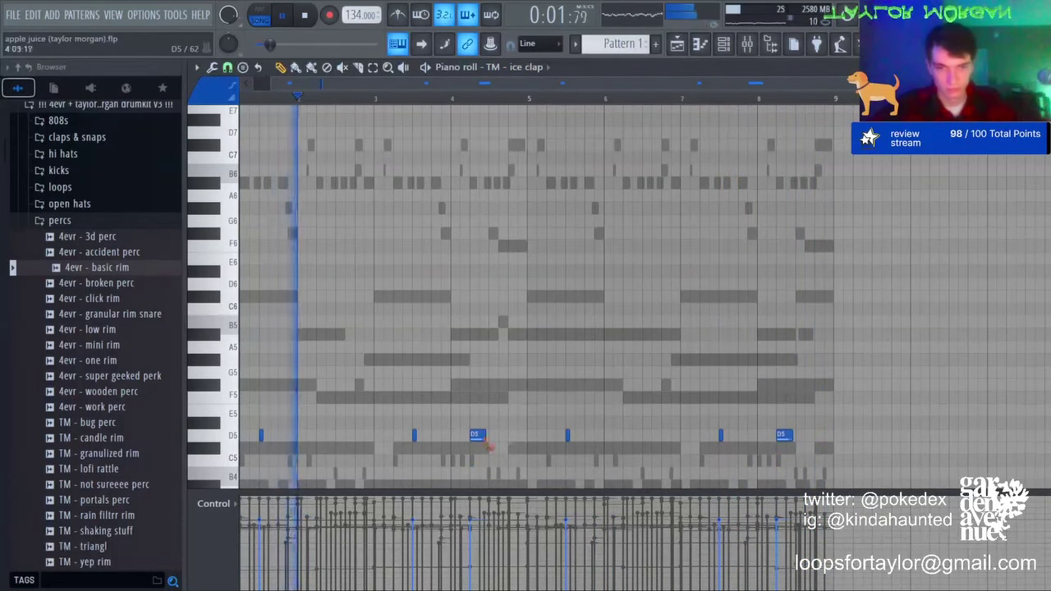
right_click(480, 437)
right_click(778, 436)
key("shift+Up")
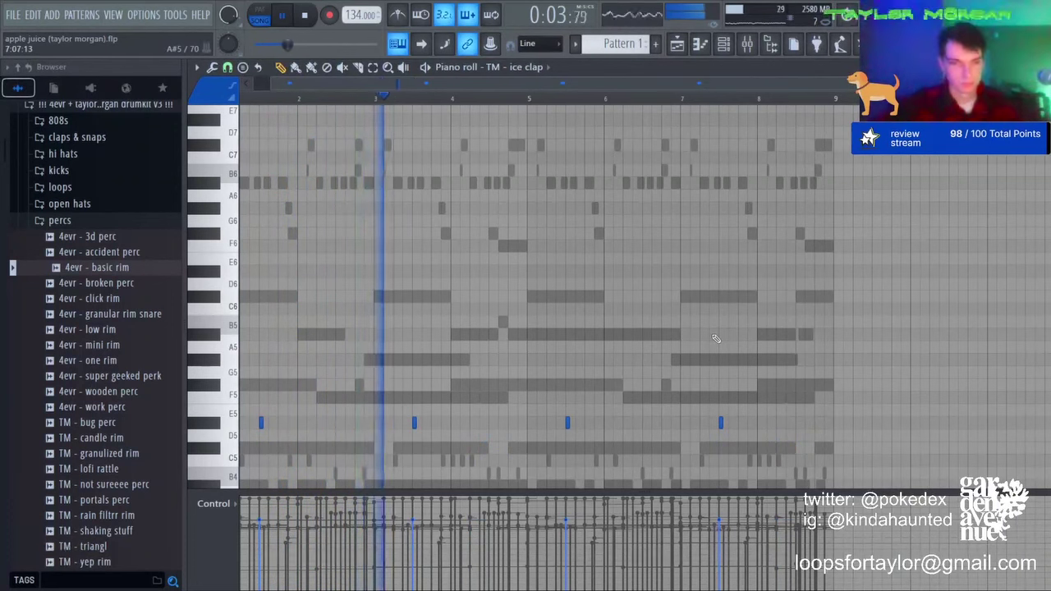
key("Down")
key("Down")
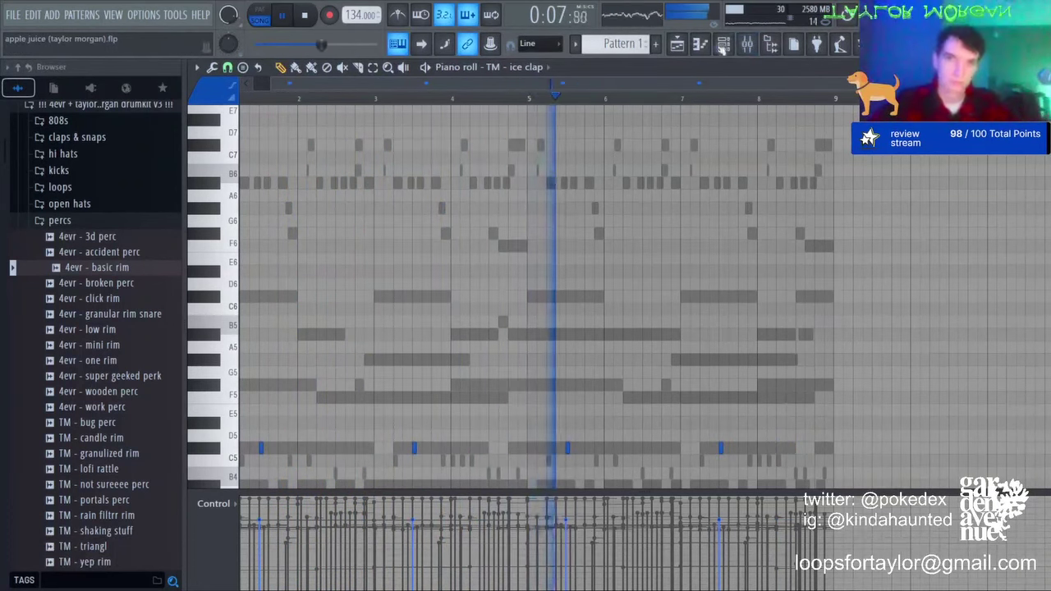
key("F6")
Step: Audition hi-hat samples, then load TM - normal hihat as a new channel
left_click(69, 154)
left_click(105, 342)
left_click(95, 312)
left_click(80, 221)
left_click(95, 204)
left_click(93, 216)
left_click(95, 205)
left_click(98, 189)
left_click(102, 159)
left_click(103, 174)
left_click(103, 142)
left_click(94, 404)
left_click(99, 482)
left_click(111, 528)
left_click_drag(115, 512, 322, 431)
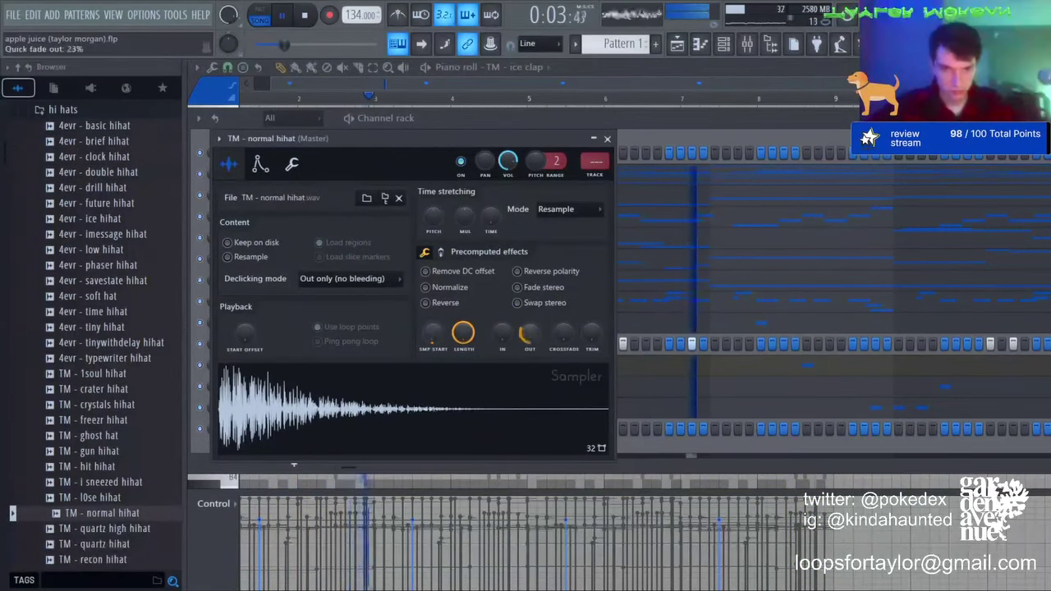
Step: Program a basic step pattern on the normal hihat channel
left_click(606, 138)
left_click(347, 430)
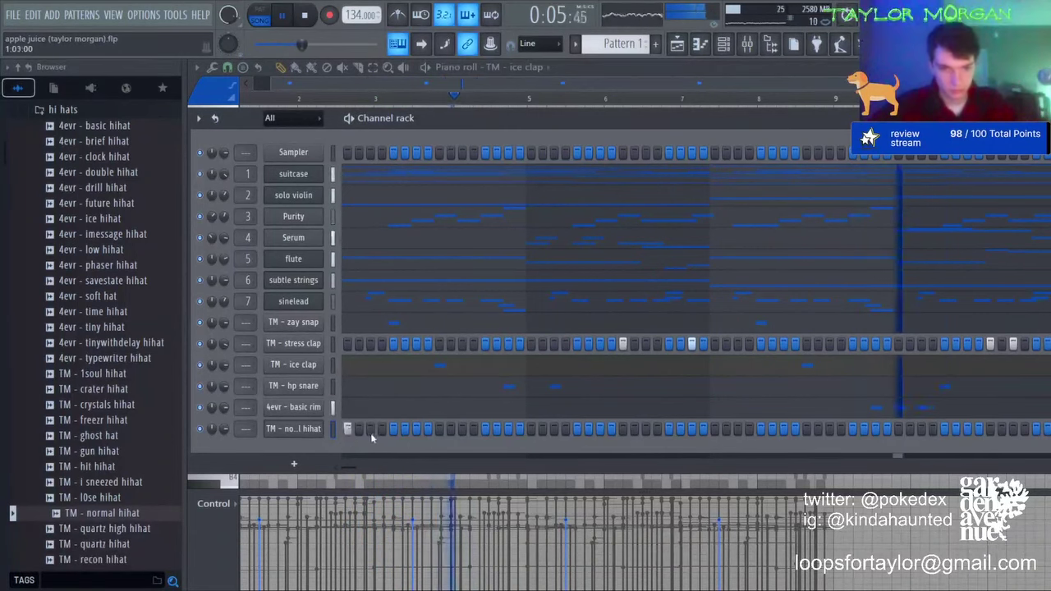
left_click(370, 430)
left_click_drag(225, 430, 227, 426)
key("space")
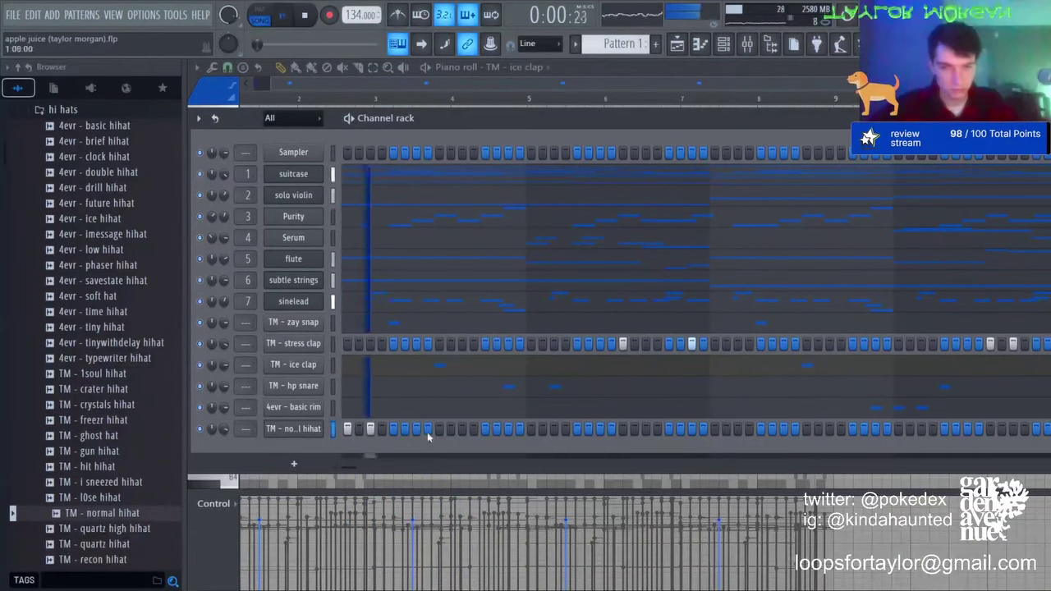
left_click(417, 428)
key("space")
left_click(486, 429)
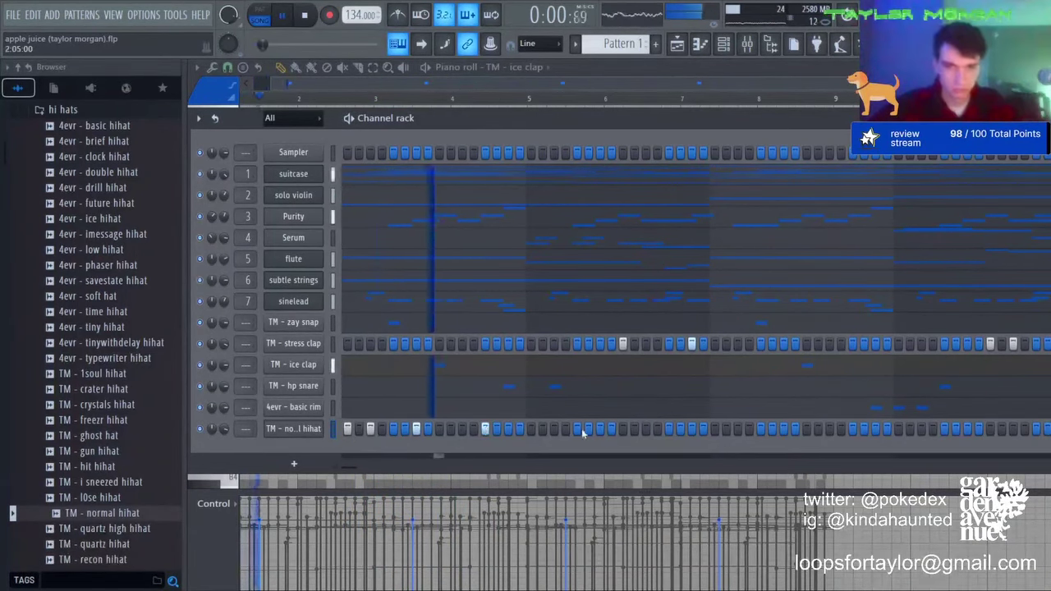
left_click(577, 428)
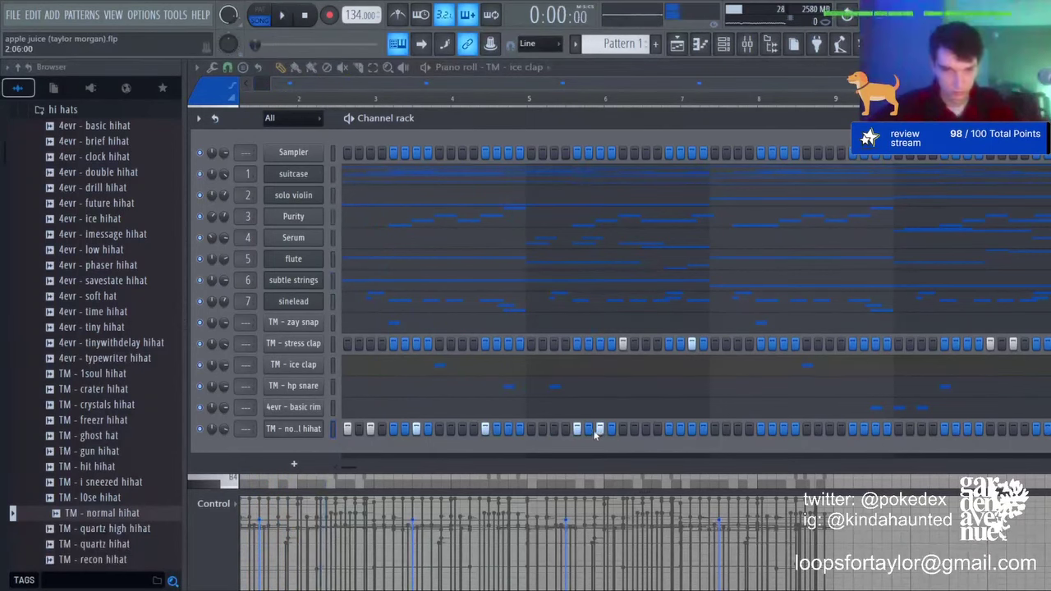
left_click(510, 430)
Step: Duplicate the hi-hat notes into bars 3–4 and delete a stray note
key("F7")
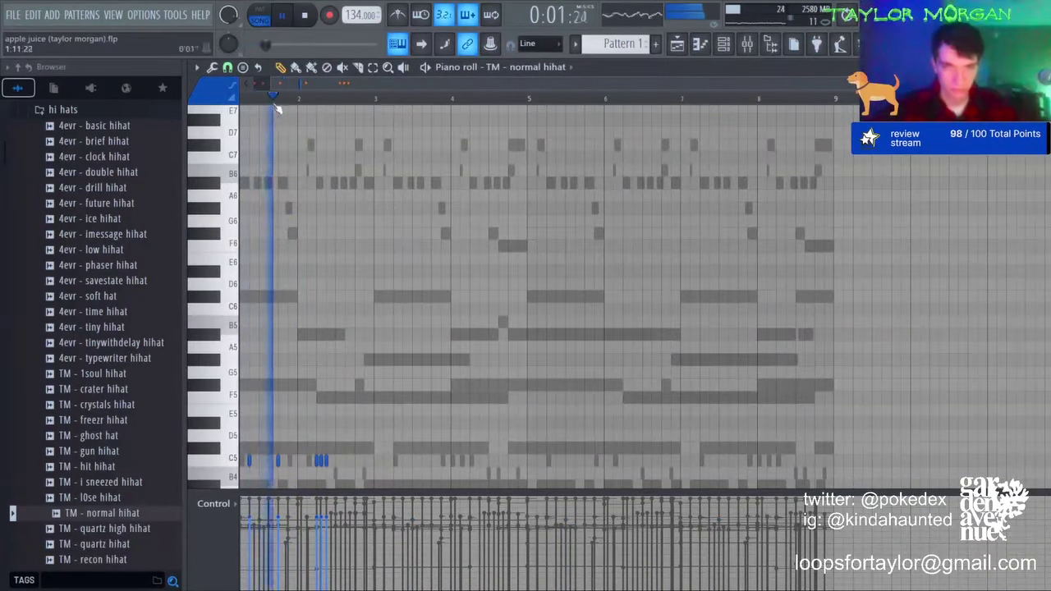
scroll(391, 100, "up", 2)
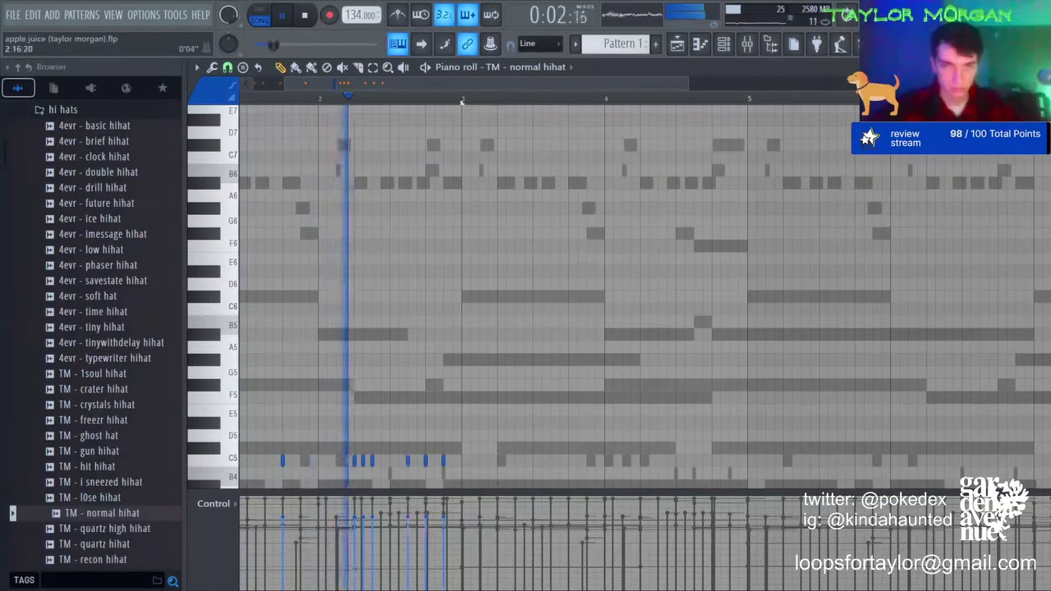
key("ctrl+a")
key("ctrl+b")
key("ctrl+d")
right_click(544, 459)
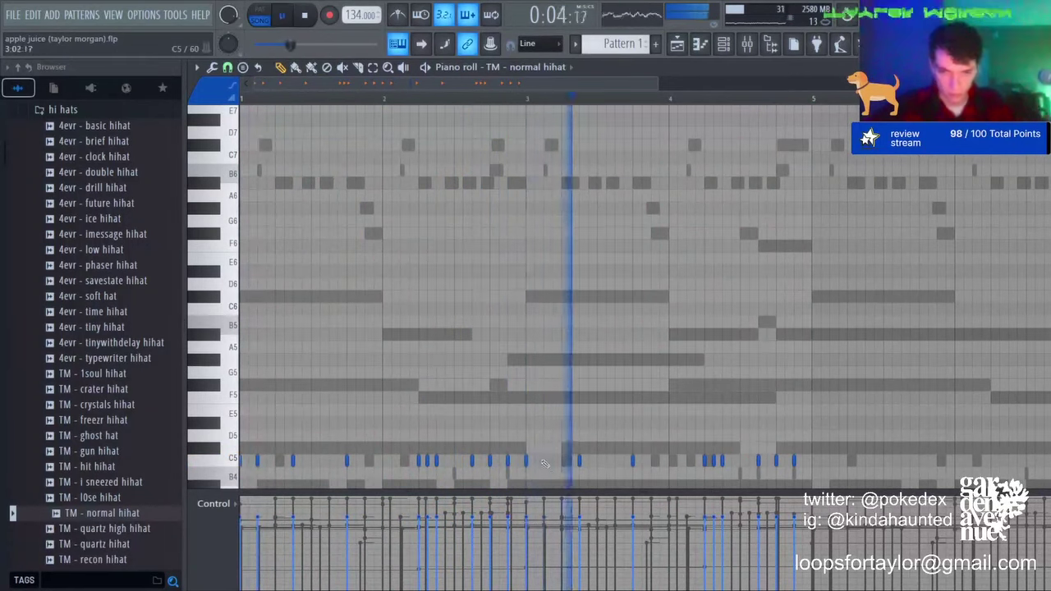
key("space")
key("space")
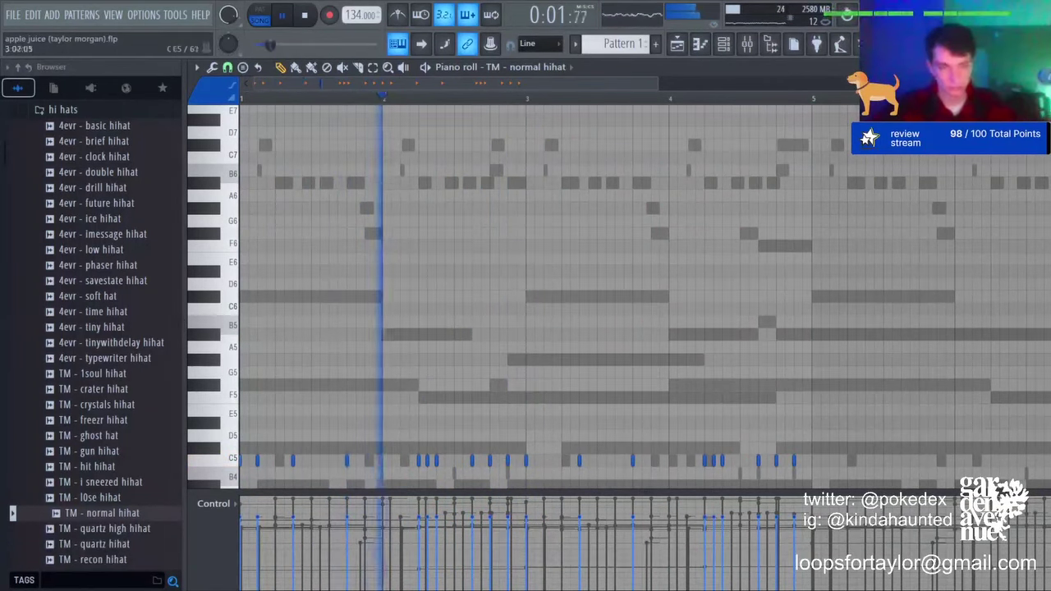
Step: Add a three-hit E5 roll in bar 3 with descending velocities
left_click(546, 409)
left_click(553, 411)
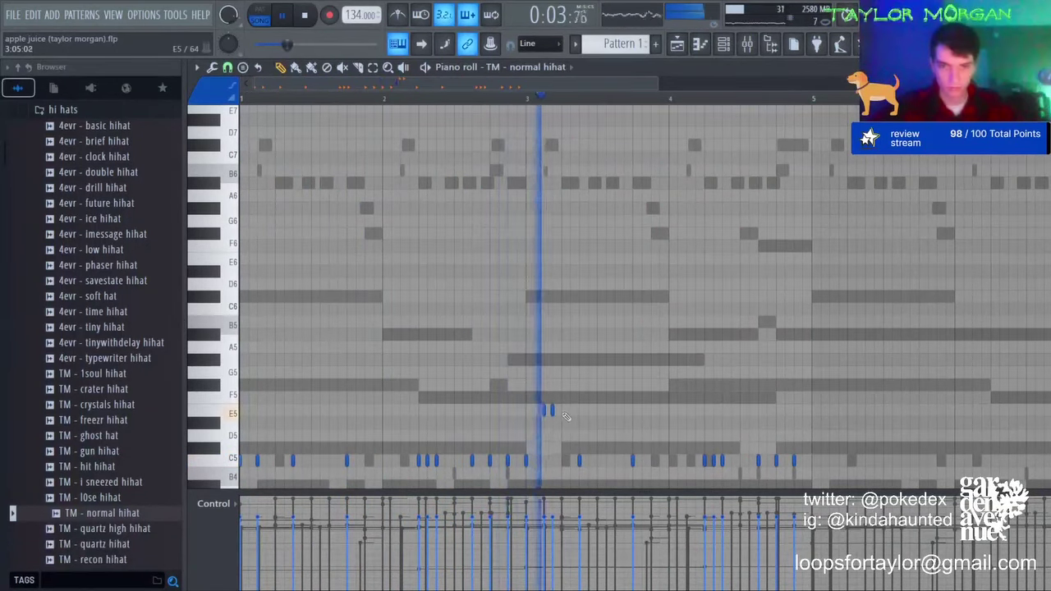
key("space")
key("space")
left_click_drag(539, 403, 558, 414)
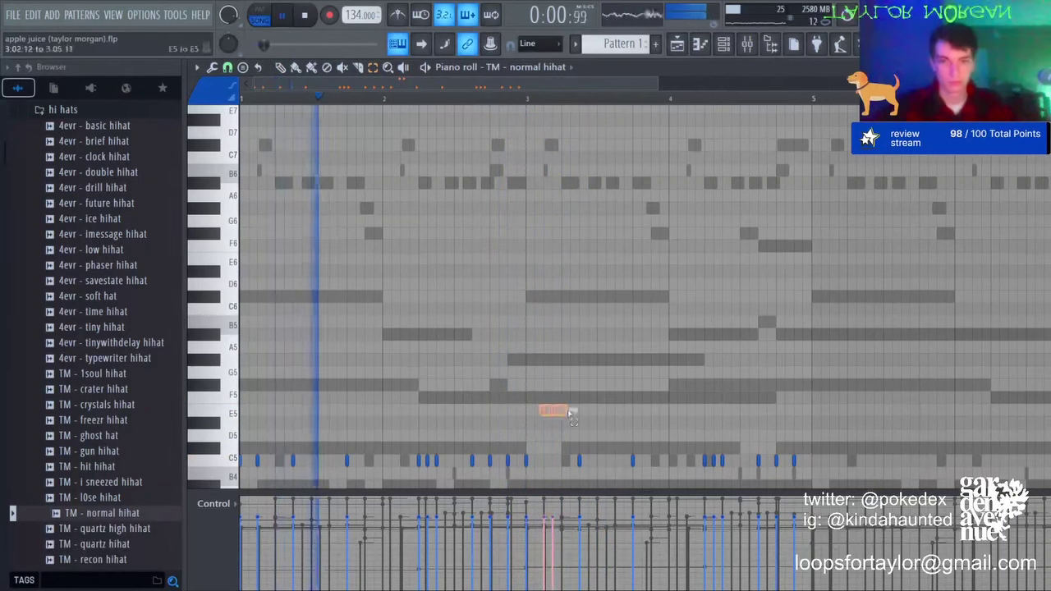
key("ctrl+z")
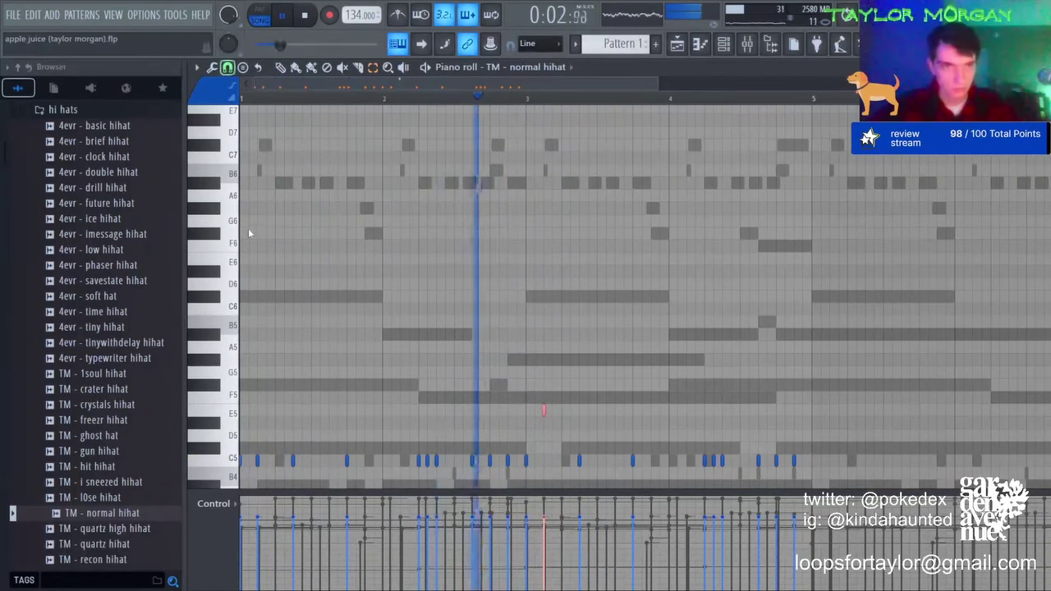
key("space")
key("space")
key("ctrl+b")
key("ctrl+b")
left_click_drag(545, 408, 564, 415)
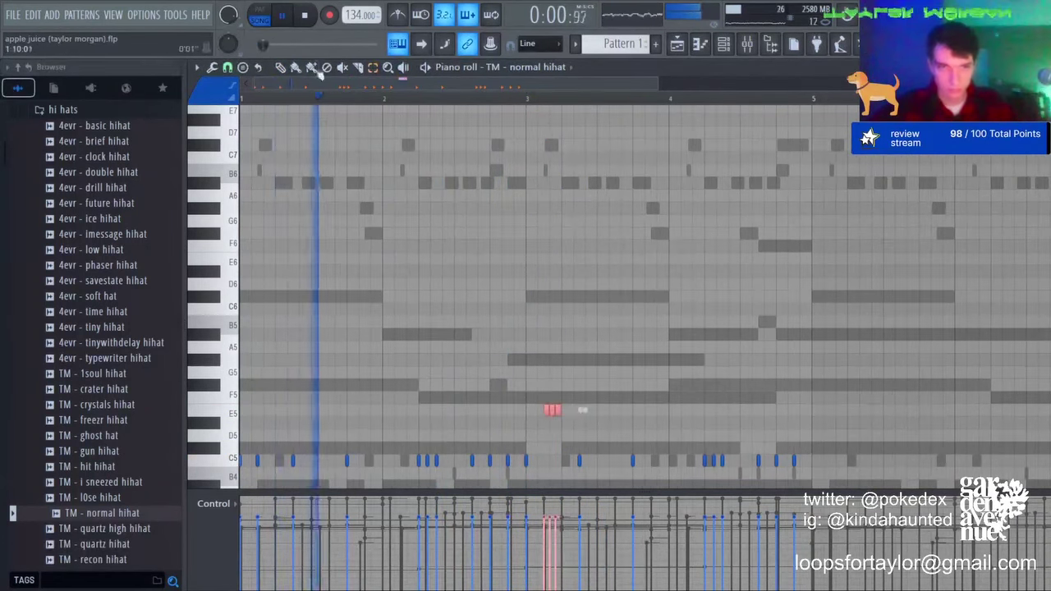
left_click_drag(542, 533, 564, 566)
key("ctrl+d")
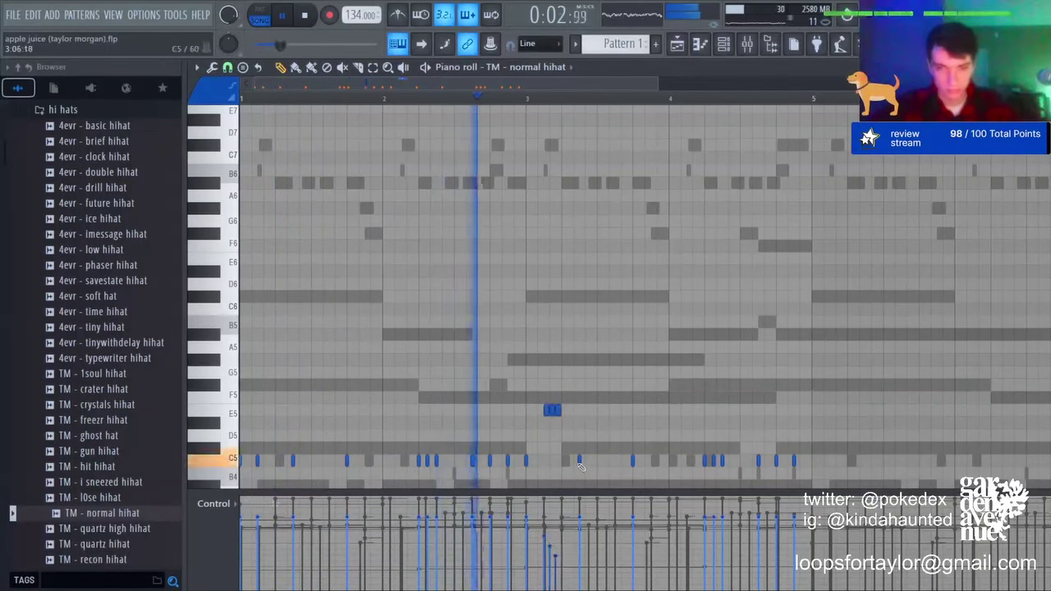
Step: Add several short C5 hi-hat notes in bar 3
left_click(562, 460)
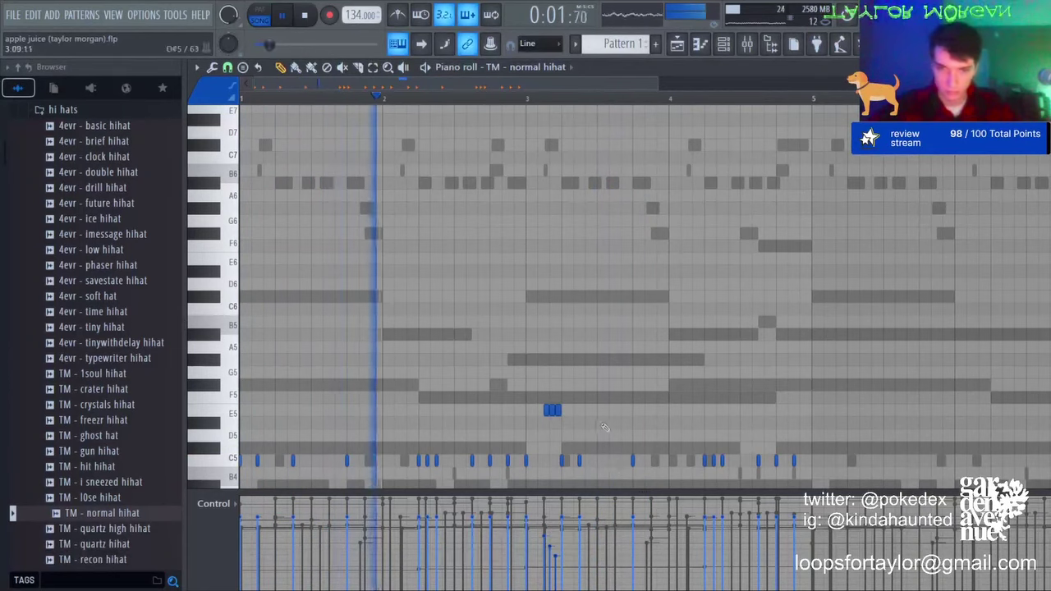
scroll(600, 465, "down", 2)
left_click(599, 384)
left_click(609, 385)
left_click(620, 384)
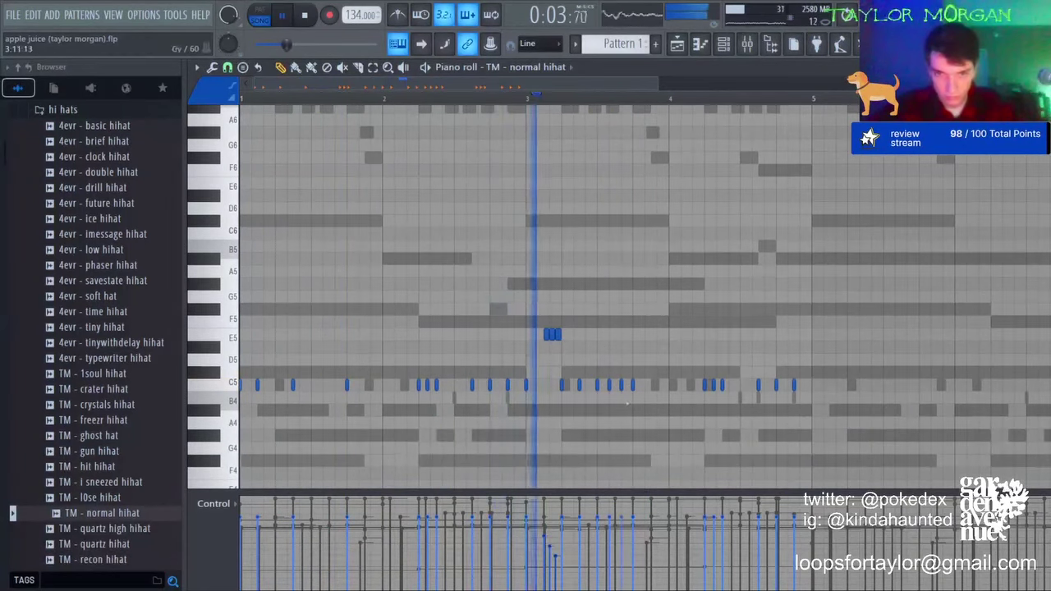
key("space")
key("space")
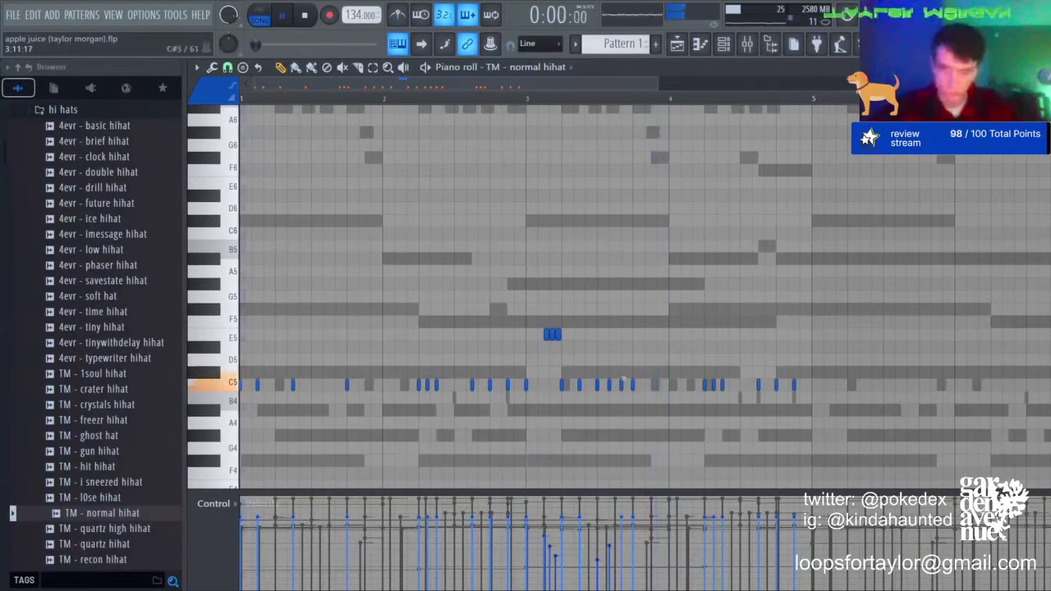
Step: Reposition the C5 roll notes in bar 3, removing the misplaced ones
right_click(621, 385)
right_click(610, 387)
left_click(603, 384)
left_click(609, 384)
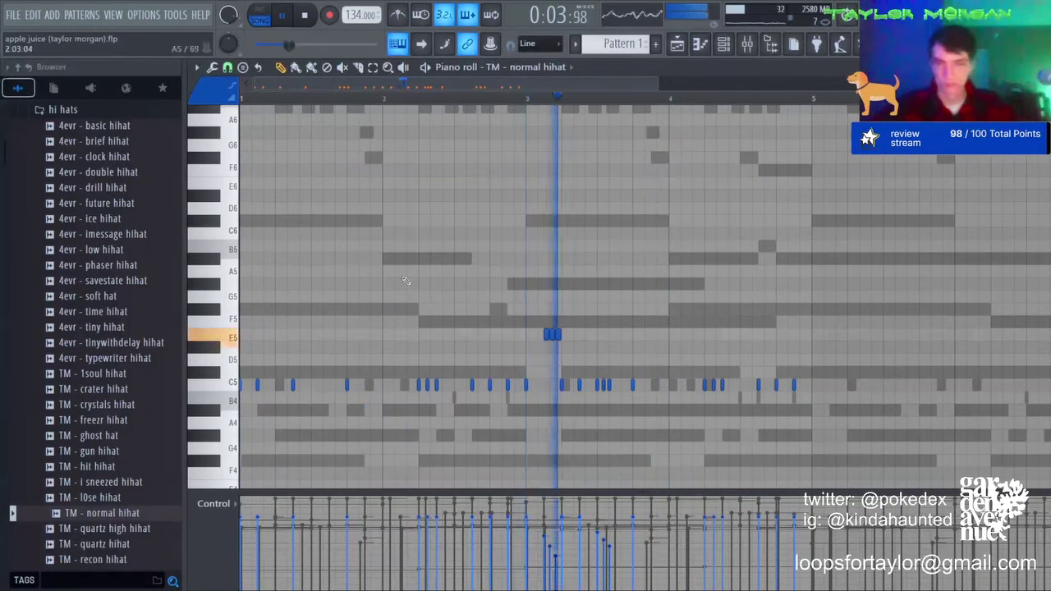
key("space")
key("space")
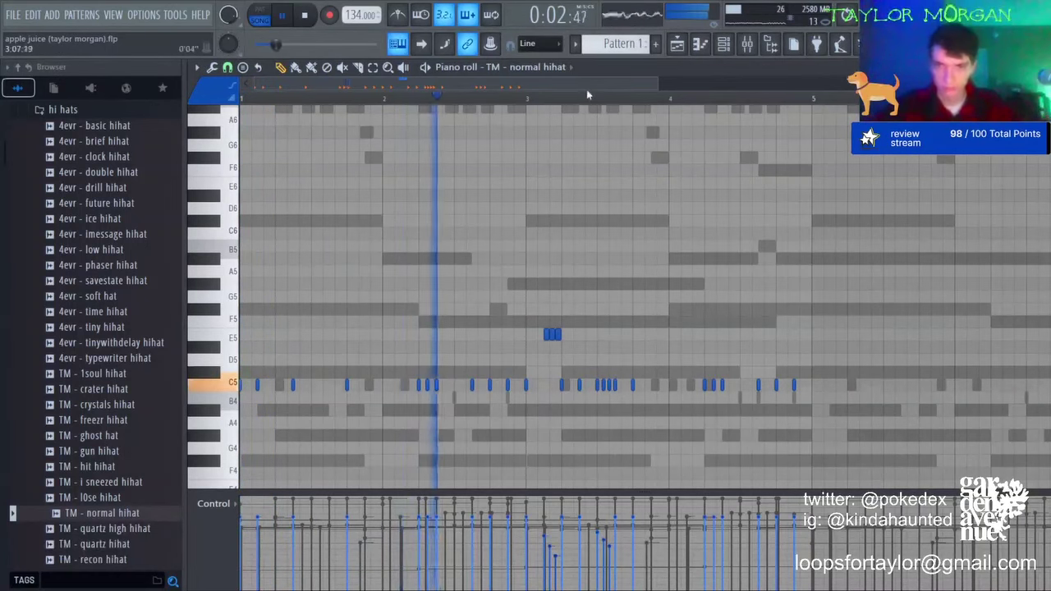
scroll(609, 387, "up", 3)
right_click(601, 386)
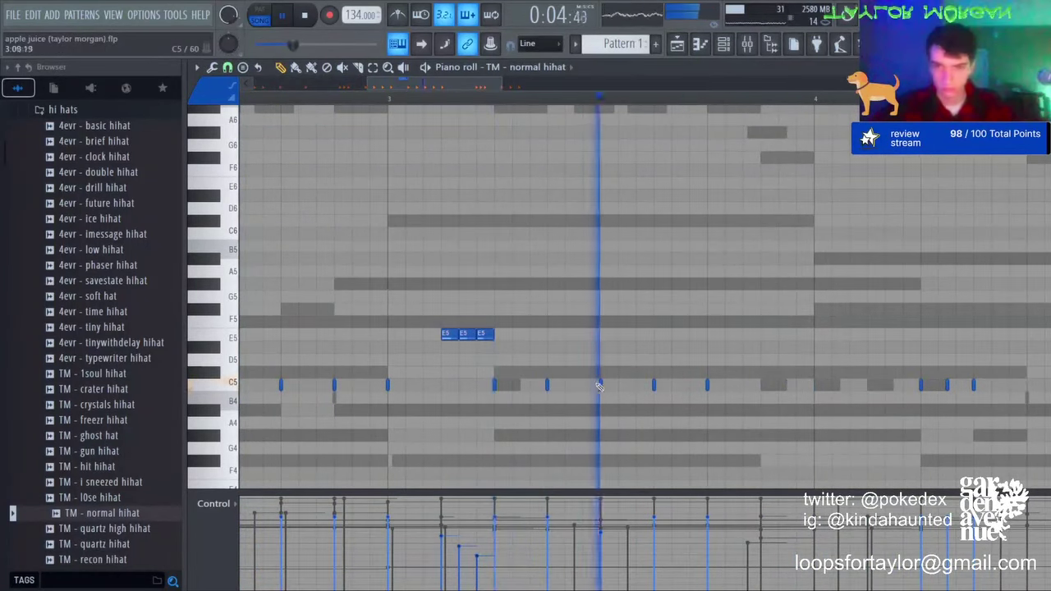
scroll(664, 98, "down", 3)
key("space")
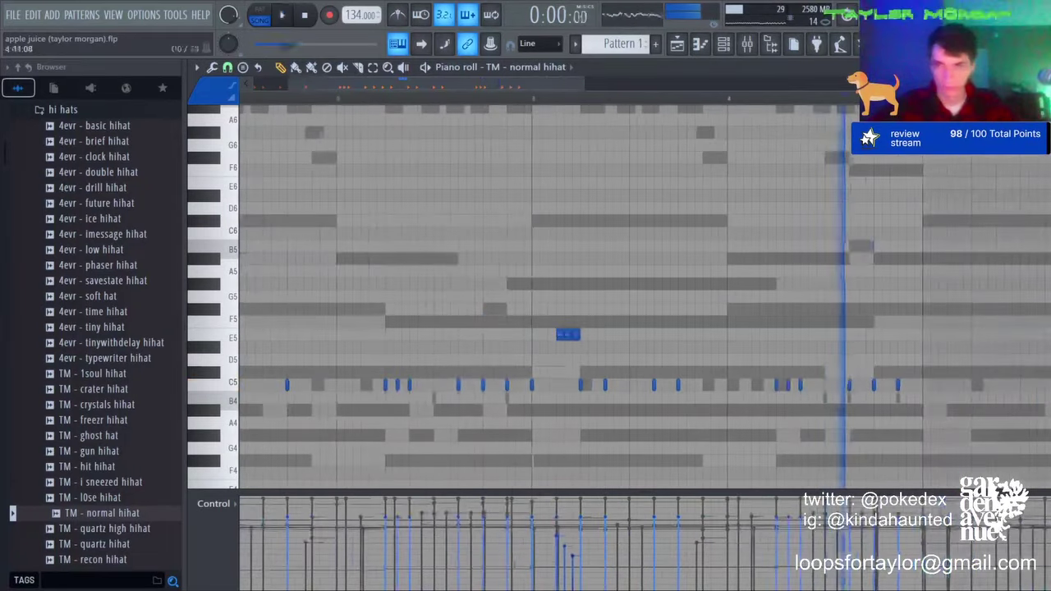
Step: Add a softer C5 note near bar 4 and a quick F#5 hi-hat roll
left_click(754, 385)
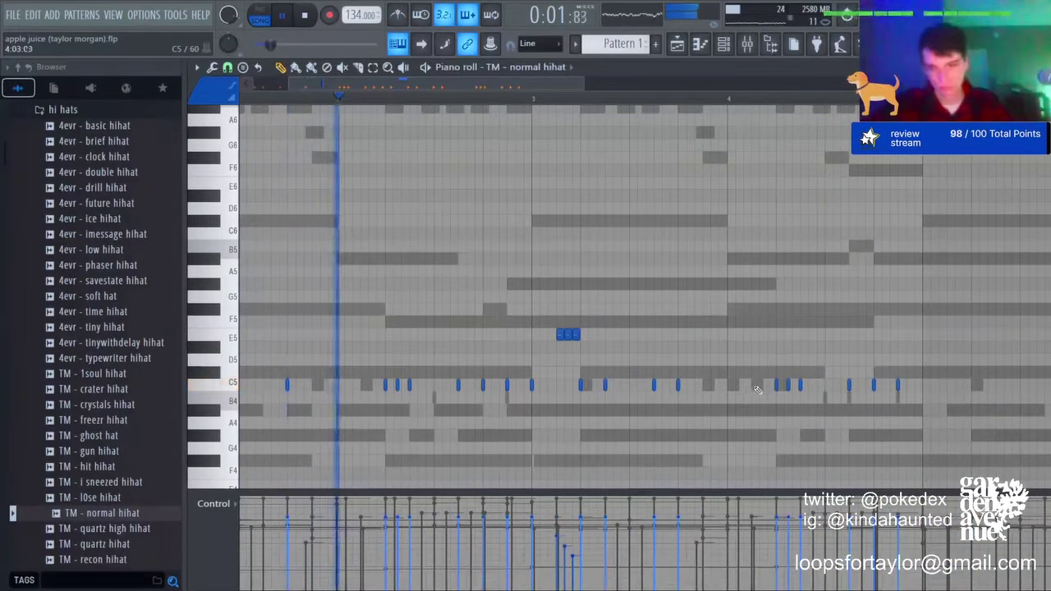
left_click(752, 549)
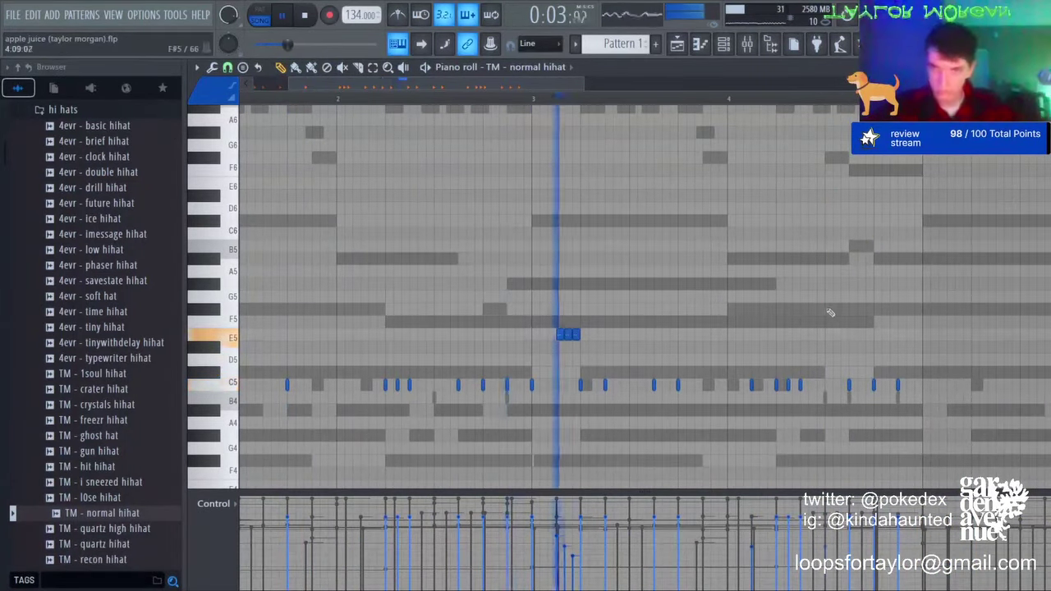
left_click(827, 309)
left_click(834, 310)
left_click(842, 310)
left_click(852, 310)
left_click(859, 310)
right_click(851, 385)
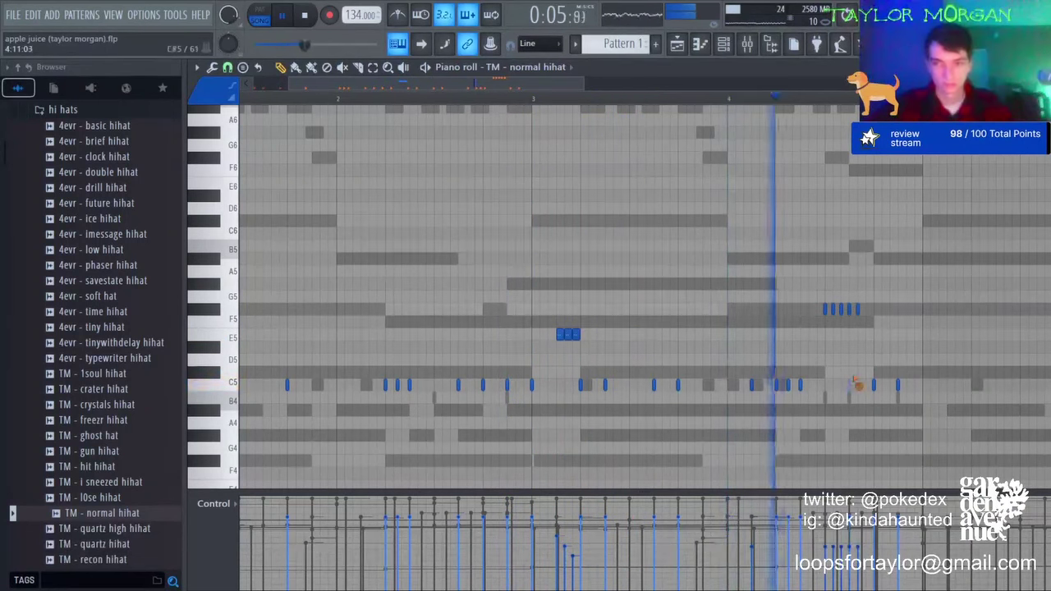
left_click(875, 311)
left_click(881, 312)
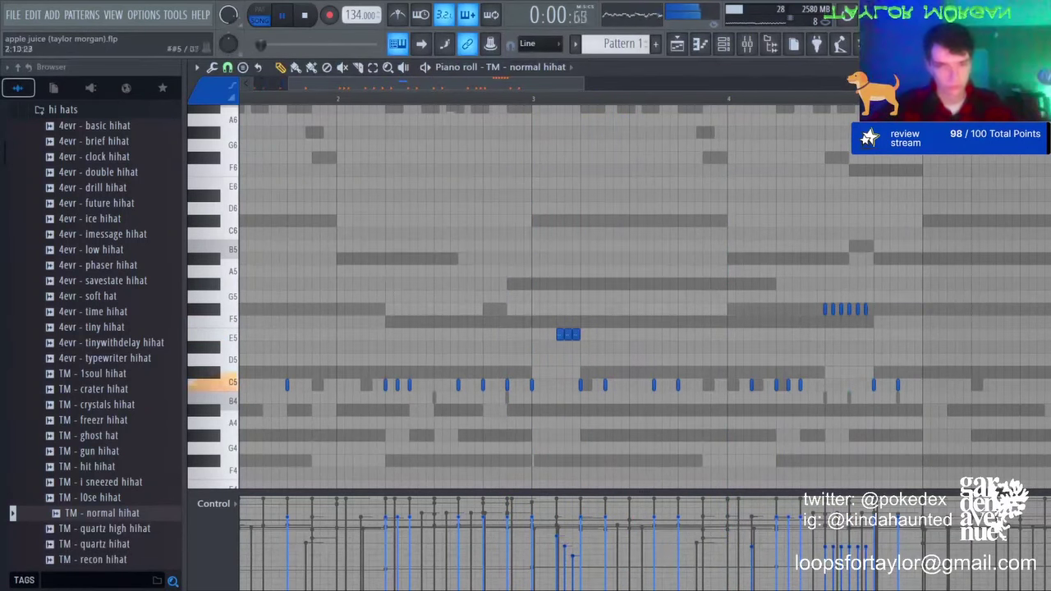
Step: Try a later copy of the F#5 roll and an F5 note, then discard both
left_click(374, 69)
left_click_drag(743, 291, 882, 323)
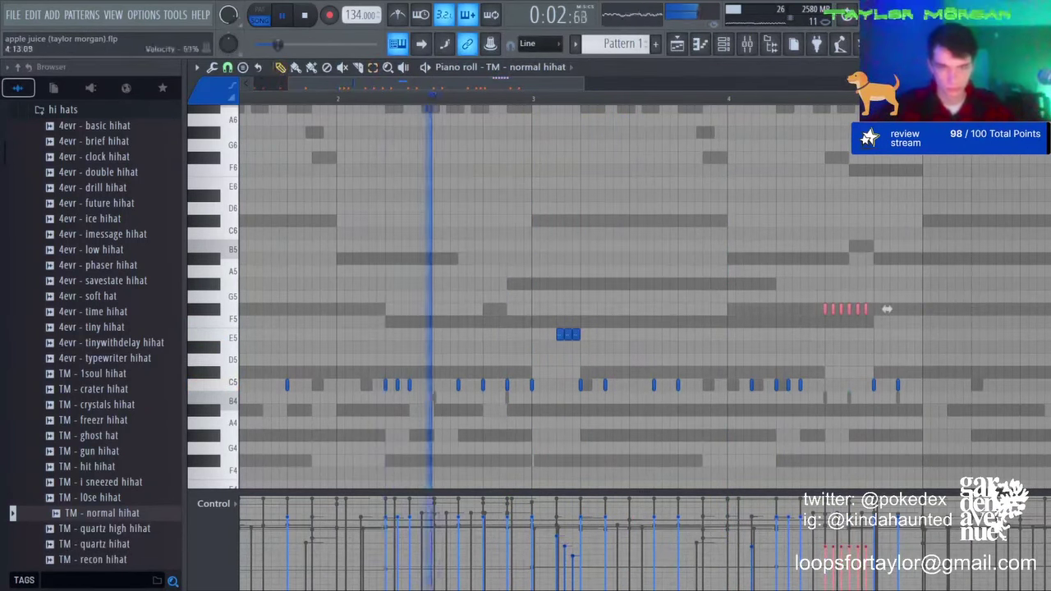
left_click_drag(887, 308, 952, 309)
key("Delete")
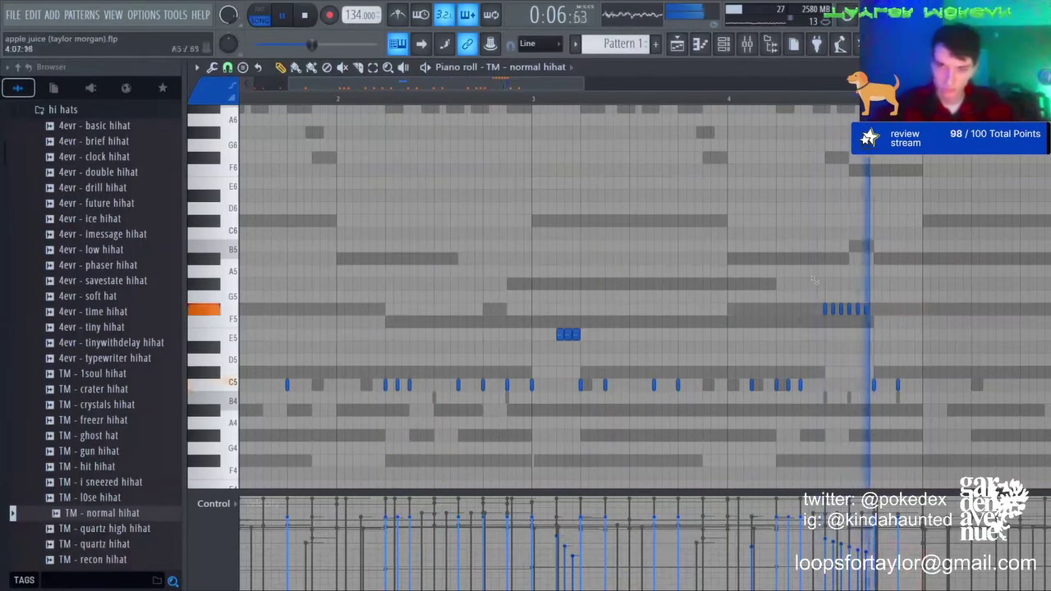
left_click(894, 324)
right_click(890, 322)
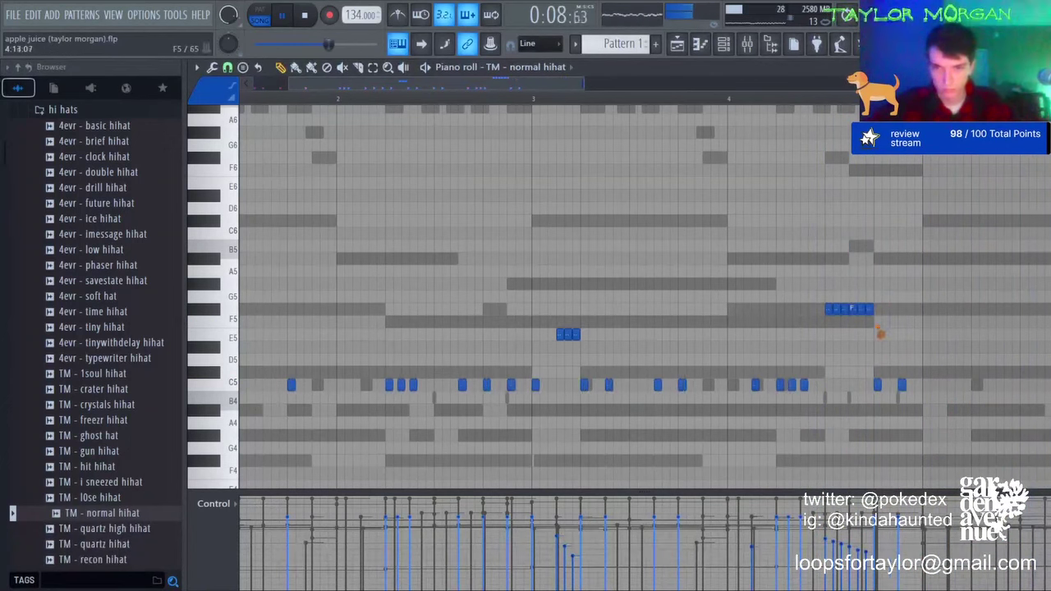
Step: Copy the roll an octave down and duplicate it, then erase the low roll groups
mouse_move(824, 308)
left_mouse_down()
mouse_move(895, 309)
mouse_move(870, 327)
left_mouse_up()
key("ctrl+Down")
scroll(896, 297, "down", 3)
key("ctrl+b")
left_click(279, 70)
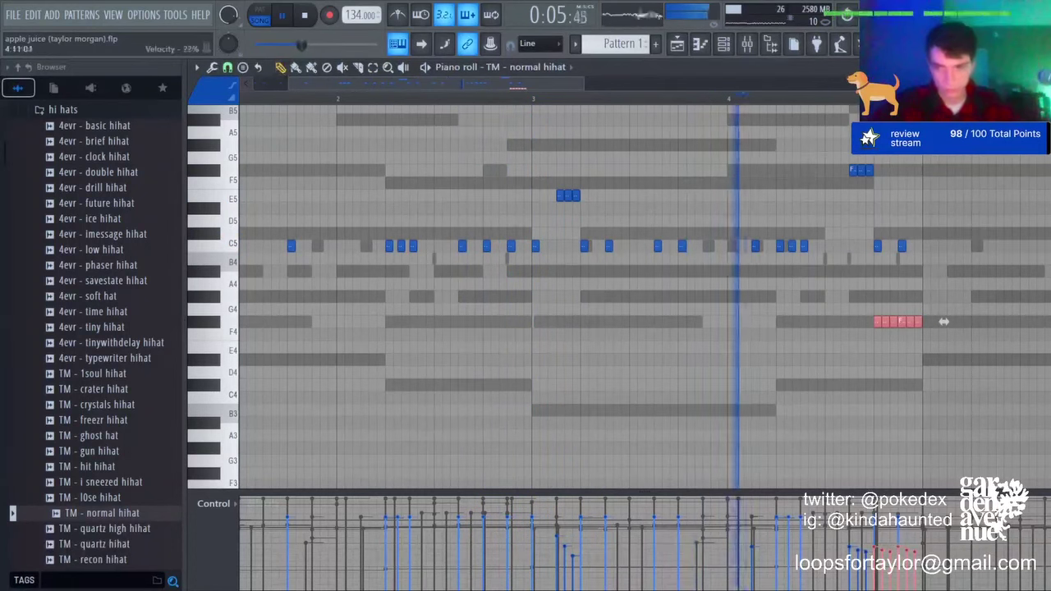
key("ctrl+d")
left_click(838, 86)
scroll(843, 96, "down", 4)
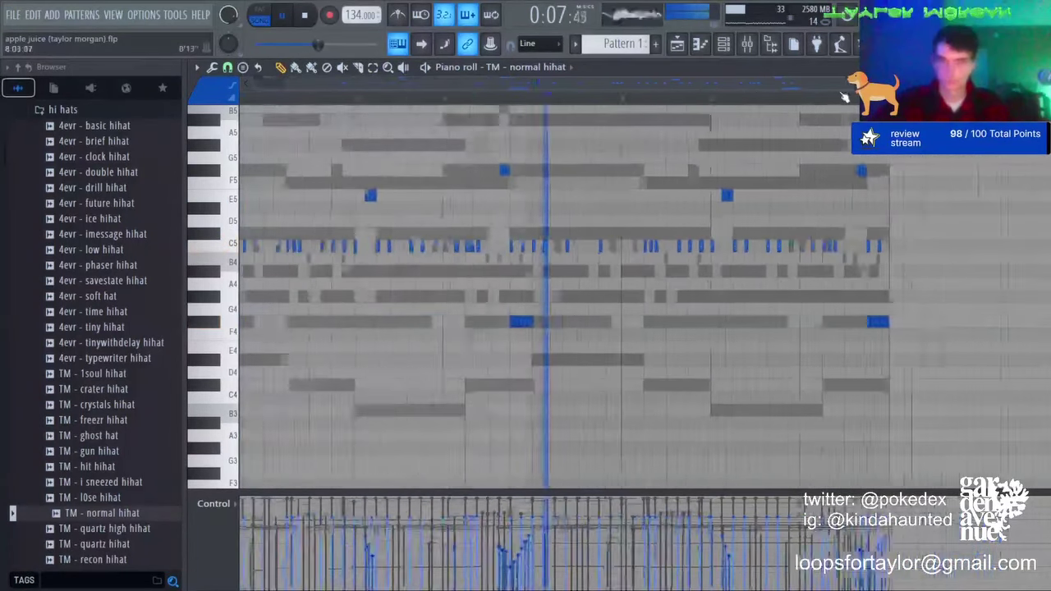
right_click(543, 321)
right_click(852, 321)
right_click(534, 321)
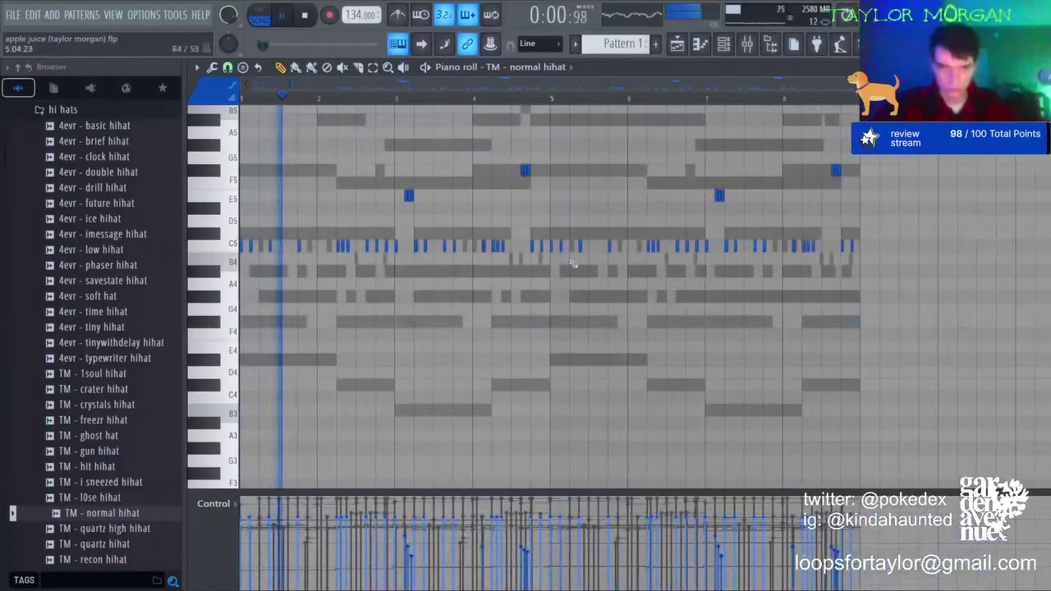
Step: Transpose both F#5 rolls down to D5 and trim two notes from each
left_click(373, 68)
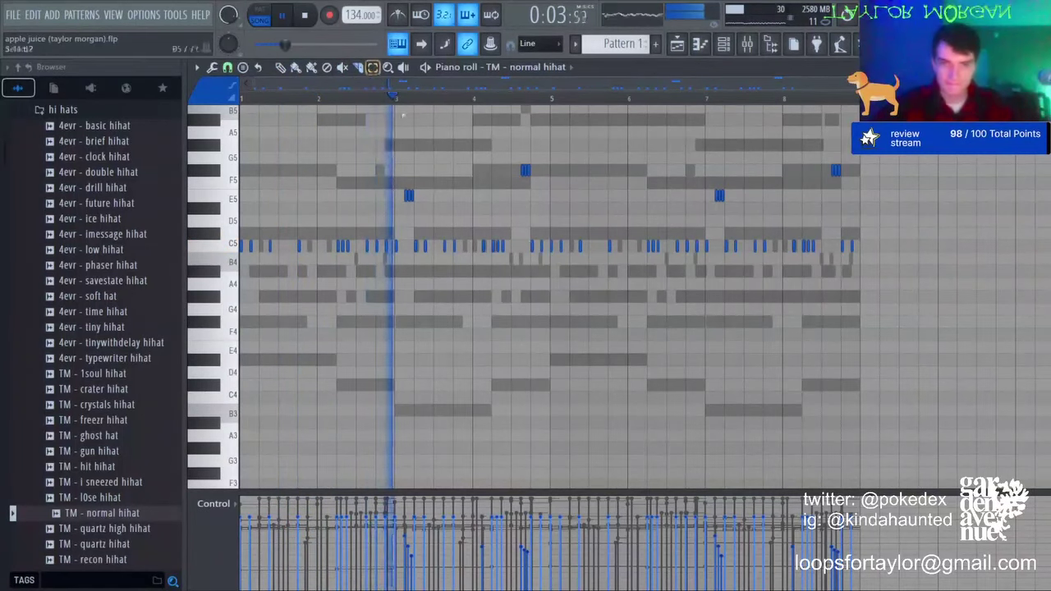
left_click_drag(500, 200, 769, 131)
left_click_drag(913, 184, 499, 168)
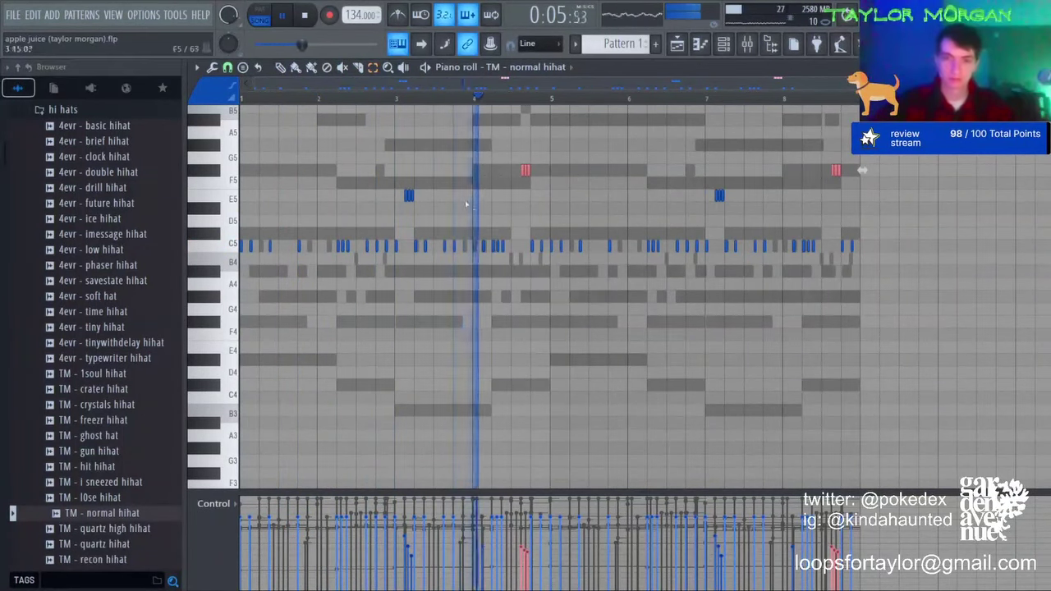
key("shift+Down")
key("shift+Down")
key("shift+Down")
key("shift+Down")
left_click(491, 181)
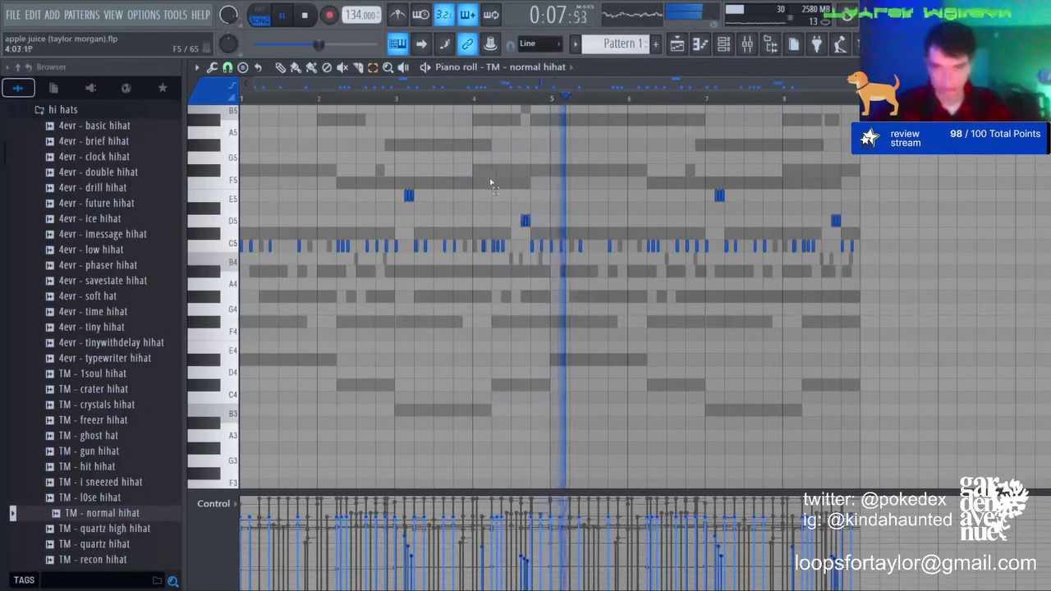
left_click_drag(526, 220, 544, 223)
key("Delete")
left_click_drag(848, 226, 856, 253)
key("Delete")
Step: Shift two C5 hi-hat notes down to B4 and bring up the channel rack
left_click_drag(549, 245, 537, 242)
key("shift+Down")
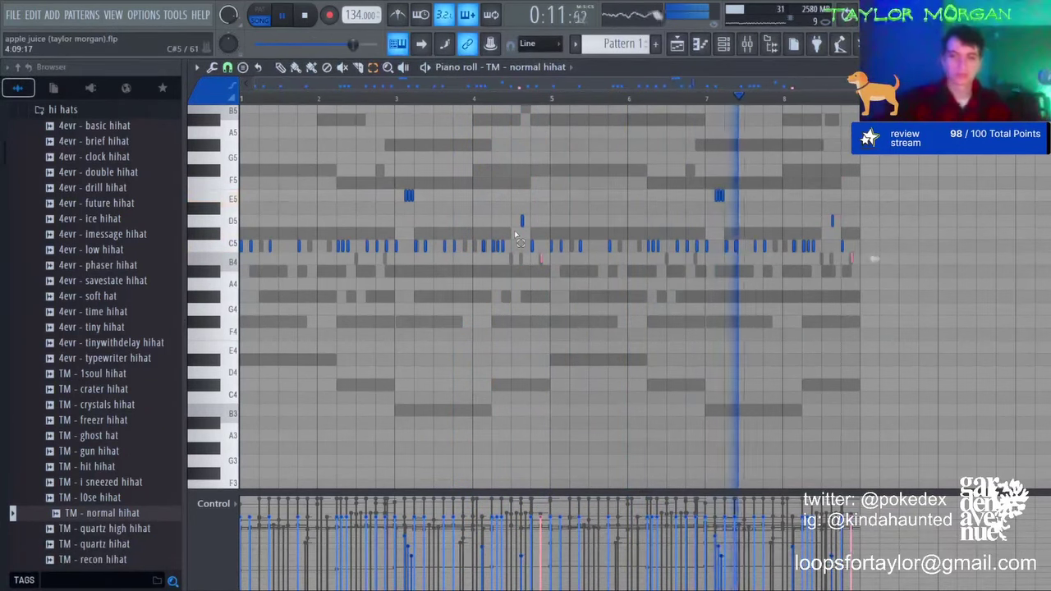
left_click(515, 235)
left_click(727, 46)
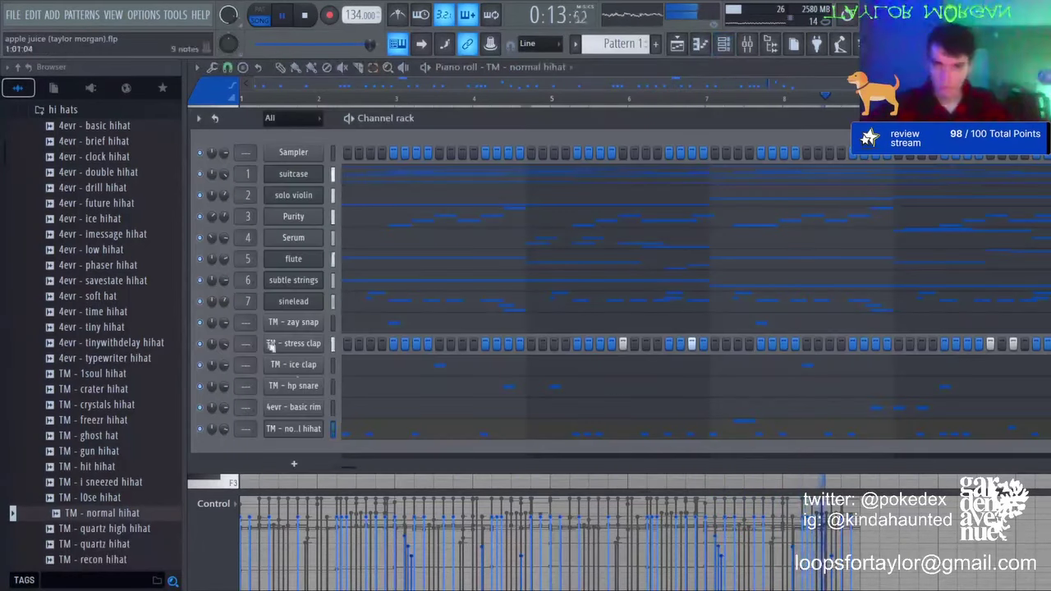
Step: Load the !spinz 808 sample from the 808s folder as a new channel
scroll(65, 279, "up", 5)
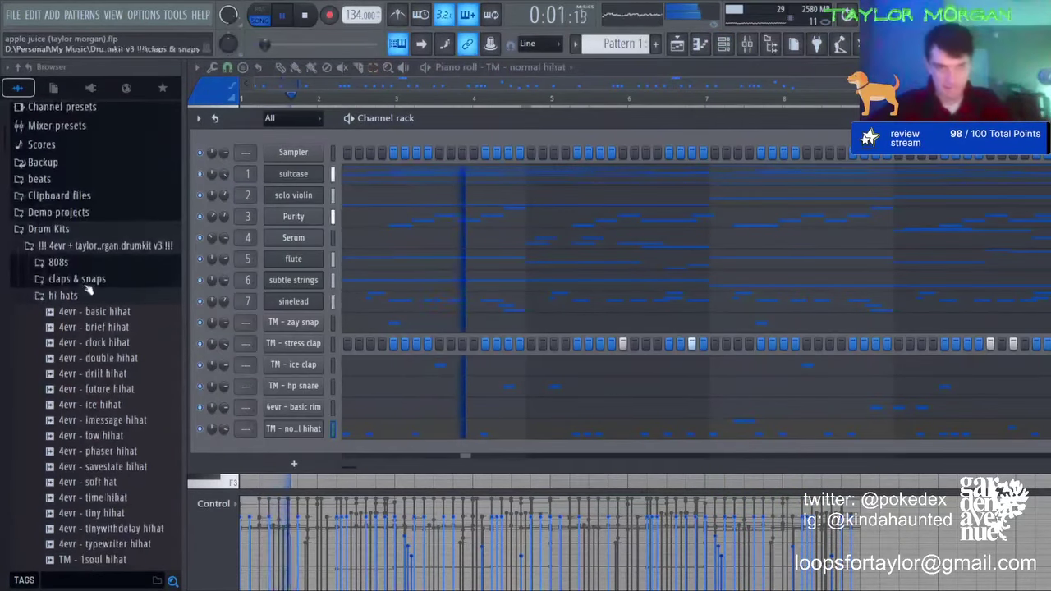
left_click(97, 297)
left_click(75, 280)
left_click(78, 203)
left_click(57, 186)
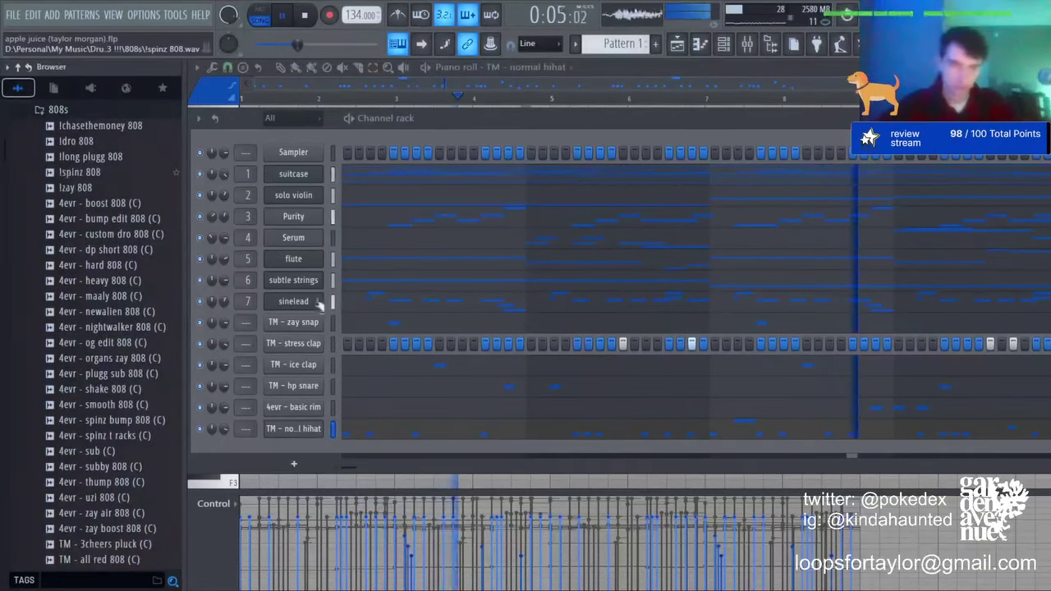
left_click_drag(319, 305, 295, 323)
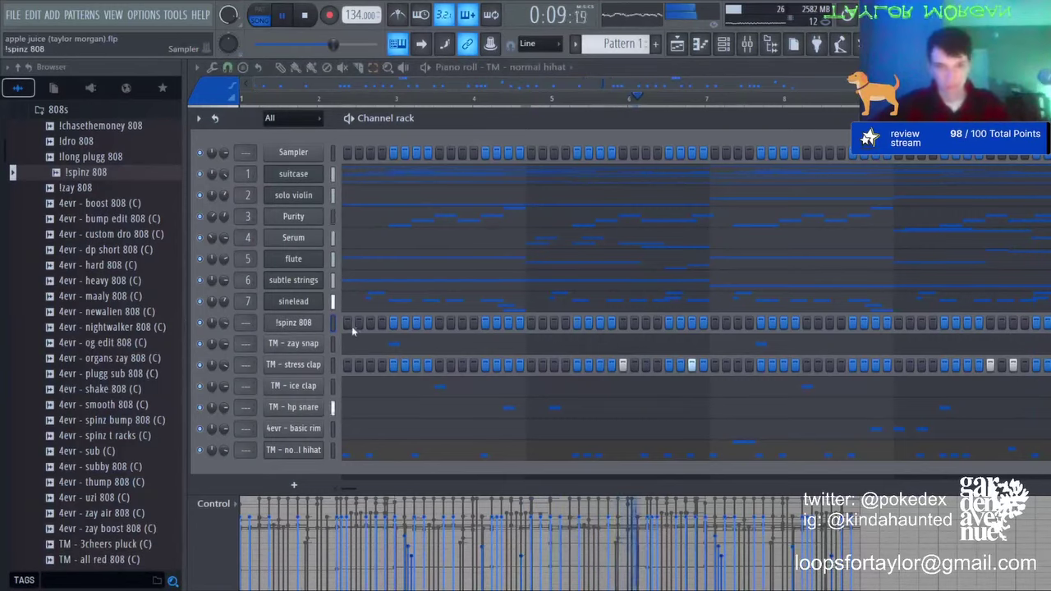
Step: Draw a D#5 808 note lasting to bar 2, plus first C#5 and B4 notes
key("F7")
left_click(282, 68)
scroll(305, 297, "up", 5)
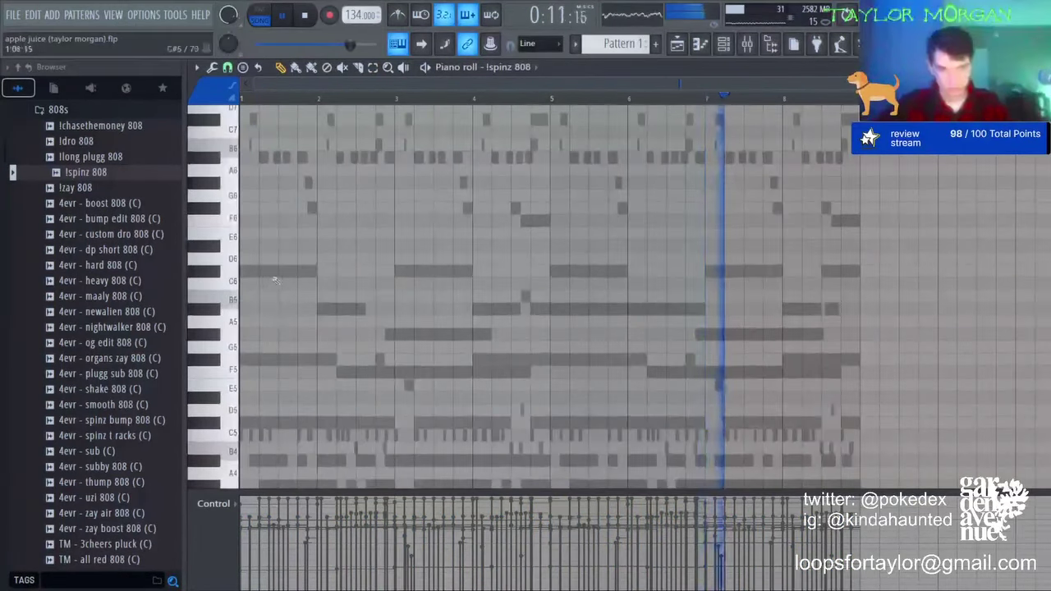
left_click(246, 246)
left_click_drag(257, 246, 316, 245)
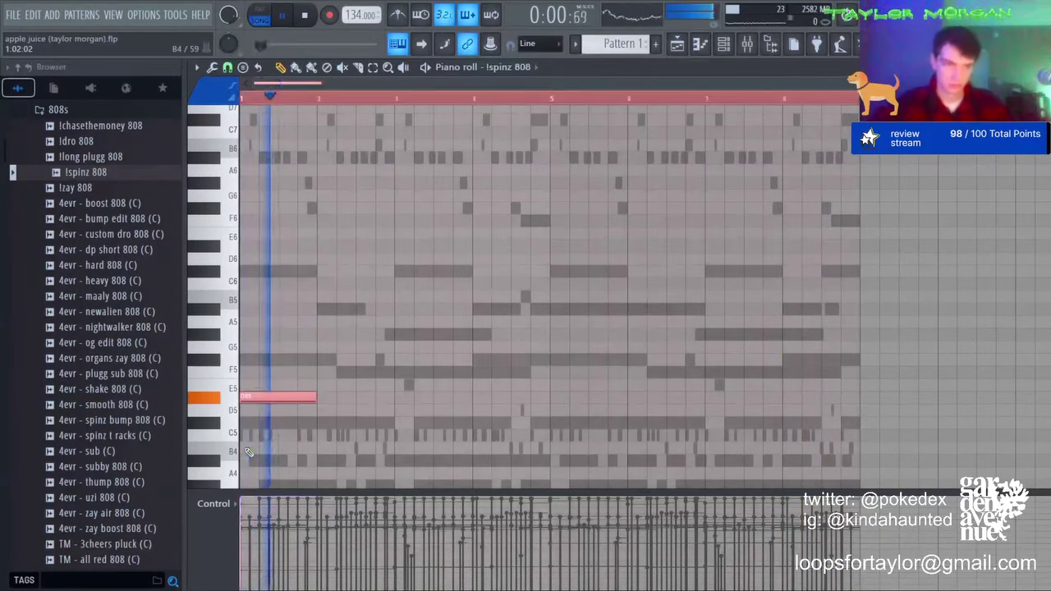
left_click(380, 422)
left_click_drag(448, 423, 394, 423)
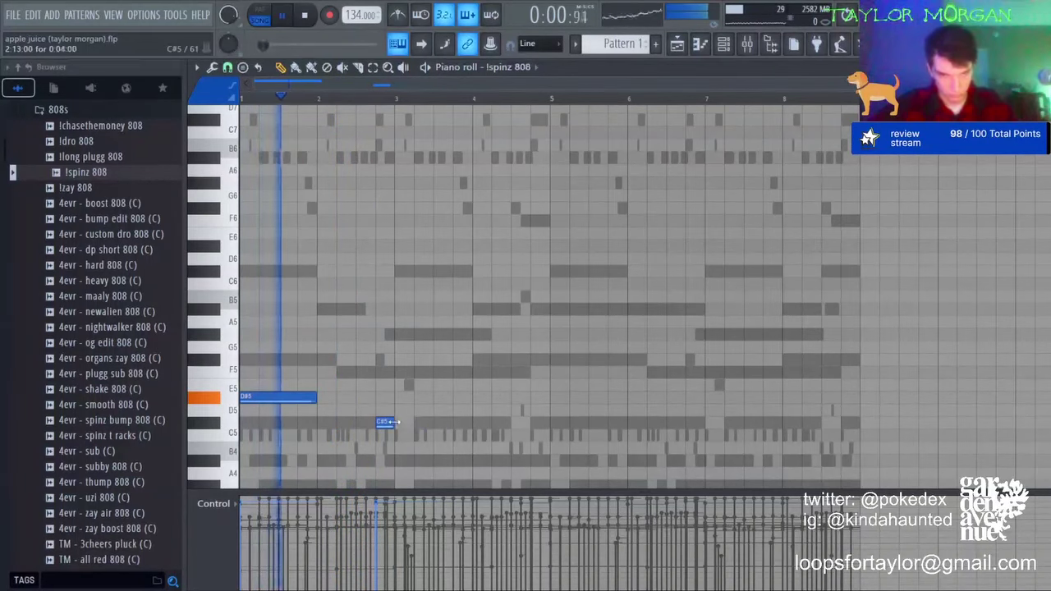
left_click(403, 447)
scroll(455, 394, "down", 6)
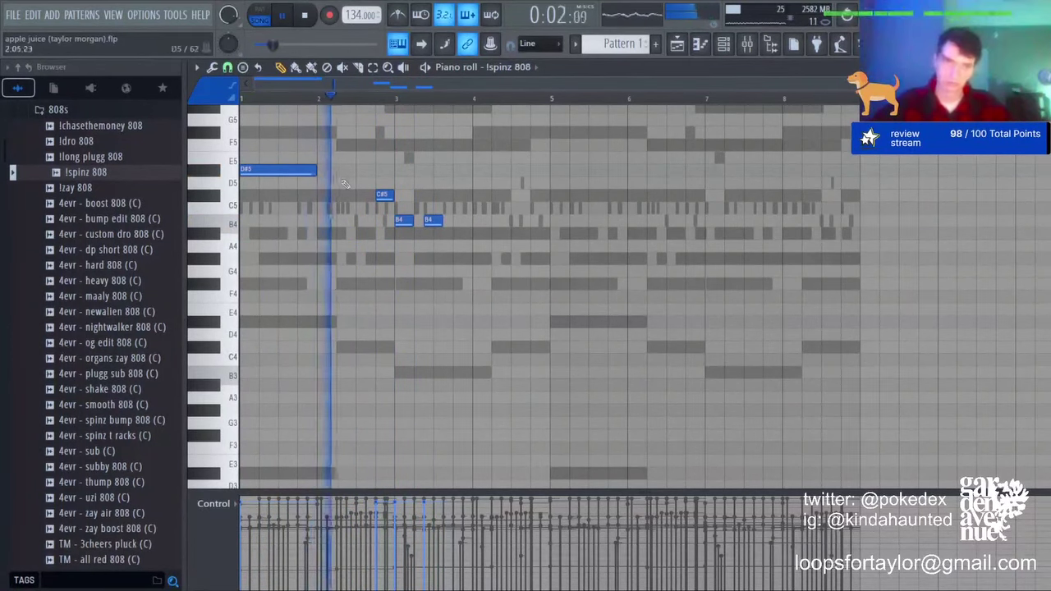
Step: Place C#5 and B4 notes through bar 4, duplicate into bars 5–8, and make it legato
right_click(384, 195)
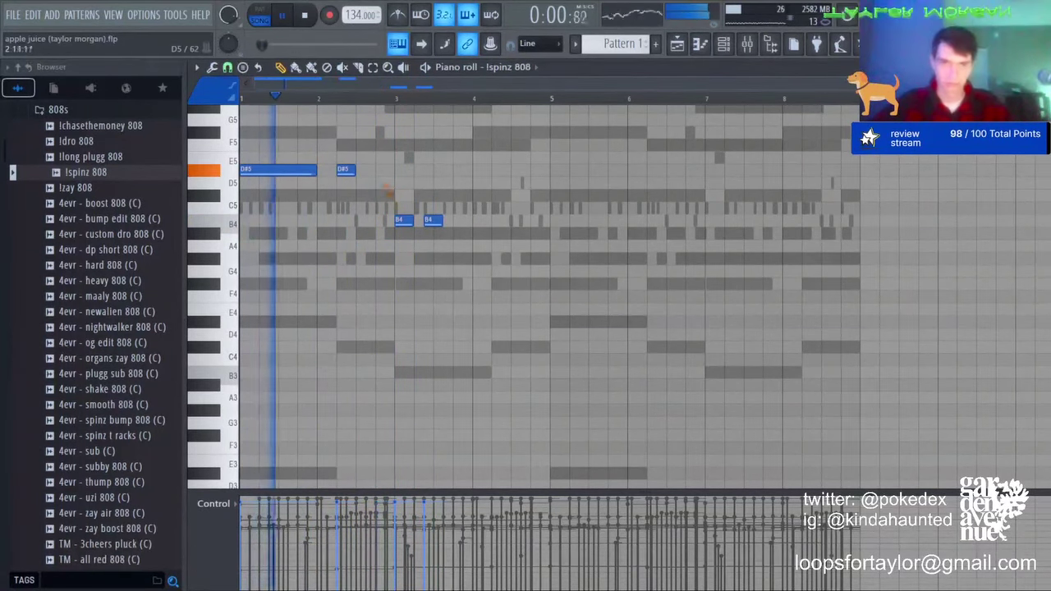
right_click(348, 171)
left_click(346, 196)
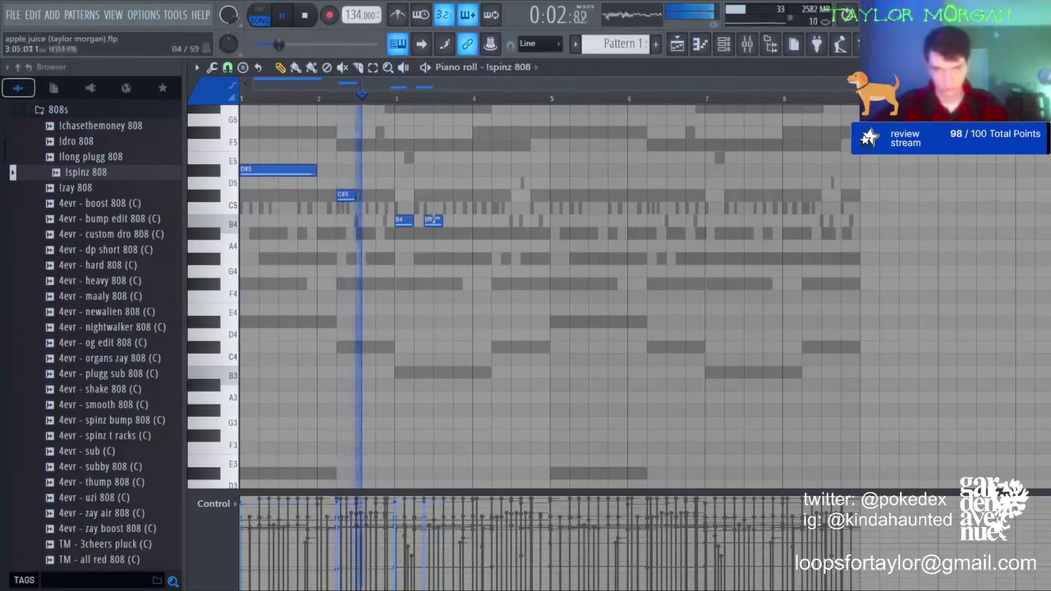
left_click(465, 220)
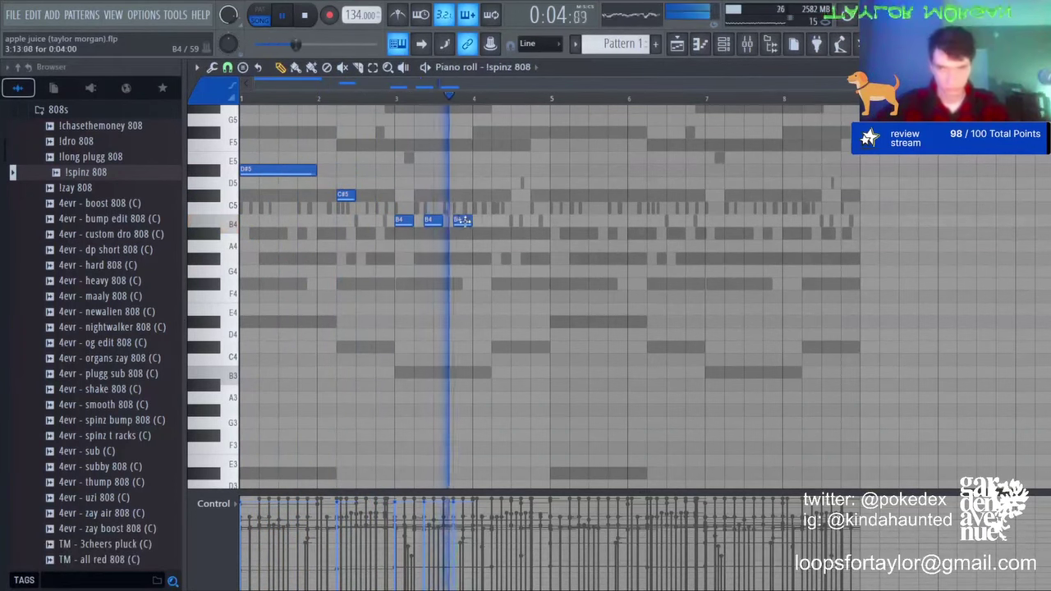
left_click(520, 194)
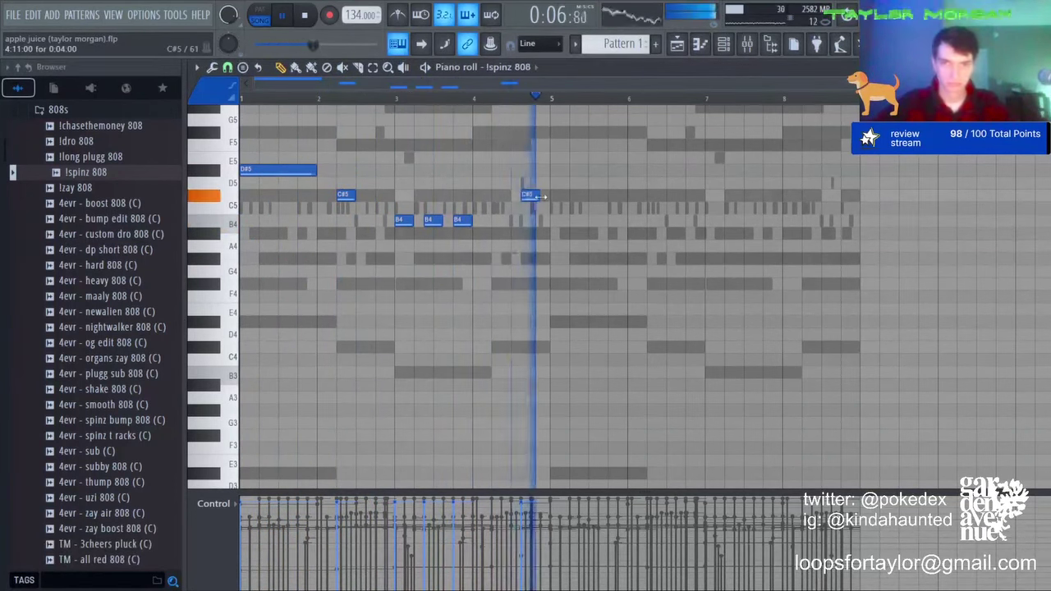
key("ctrl+b")
key("ctrl+l")
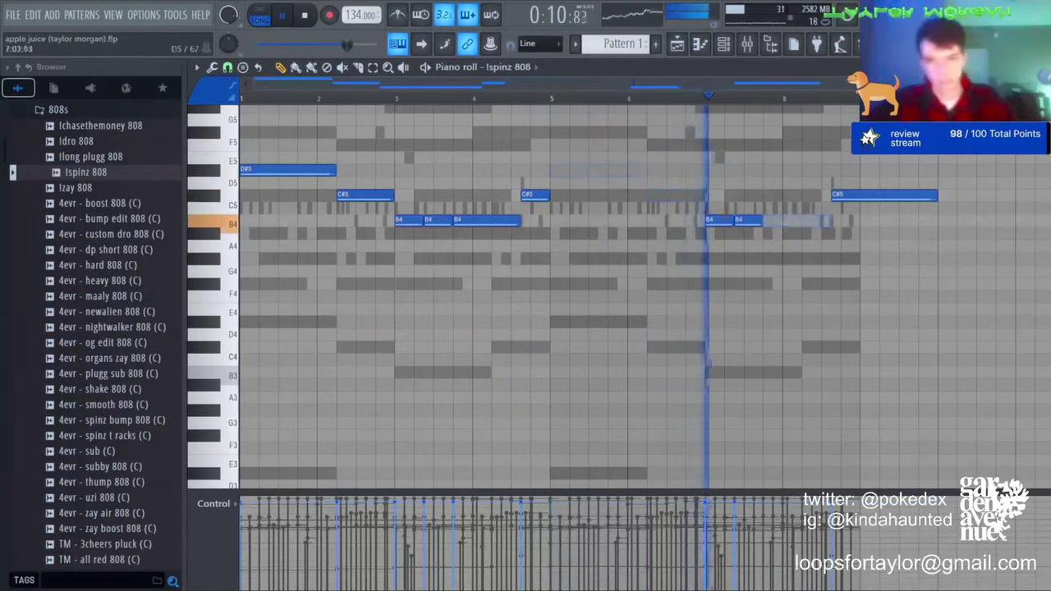
left_click(724, 45)
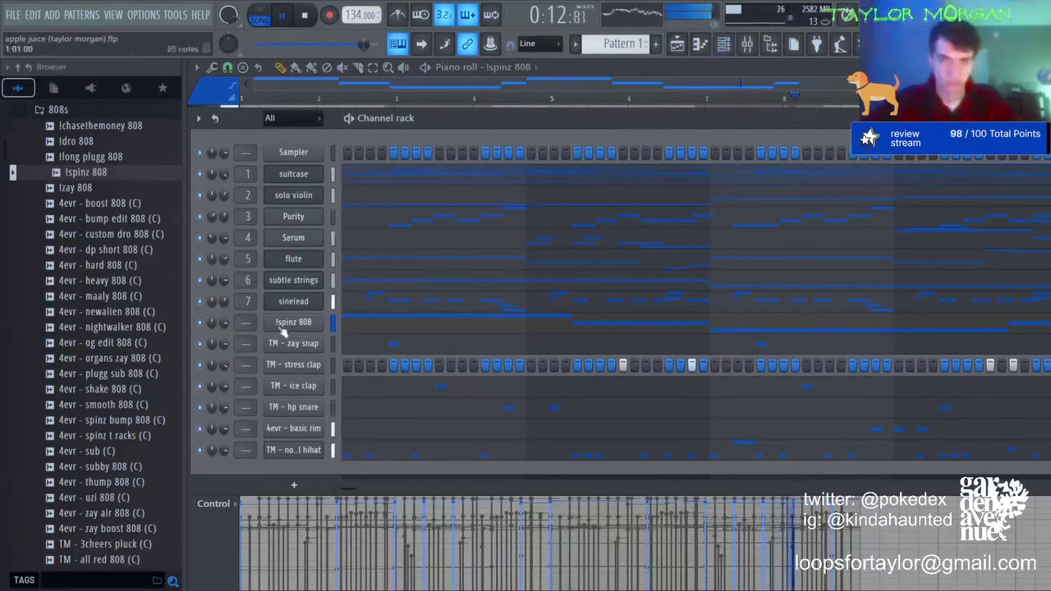
Step: Close the 808 piano roll
left_click(381, 326)
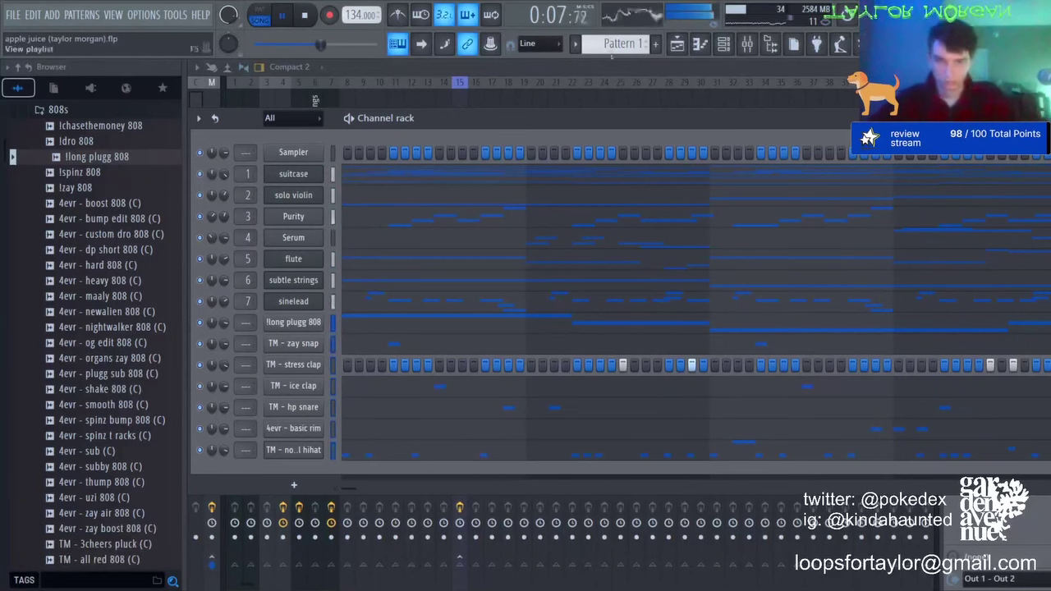
Step: Select all the Serum melody notes and raise them an octave
left_click(490, 105)
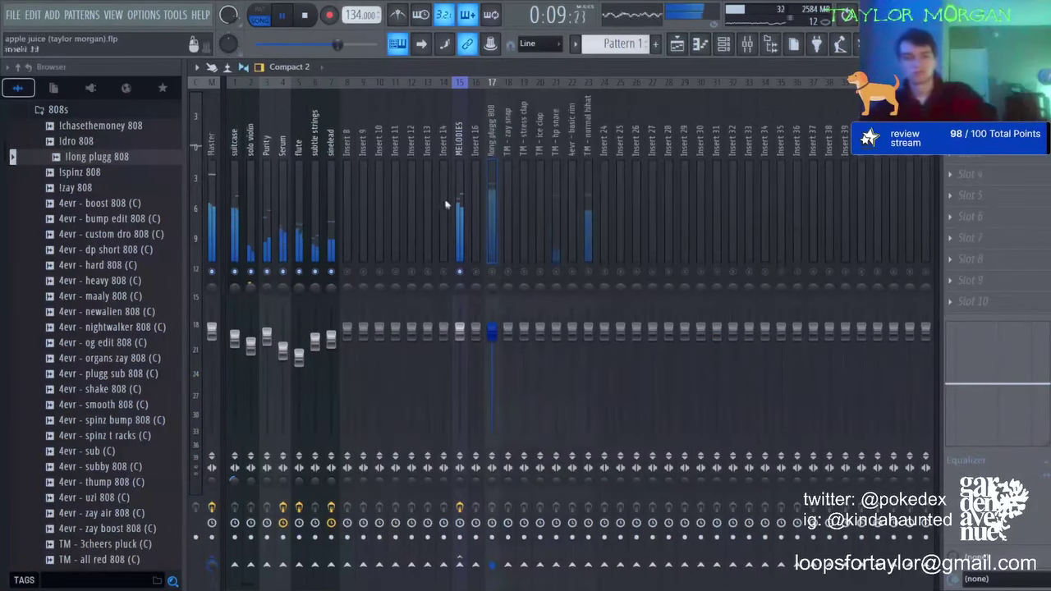
left_click(703, 46)
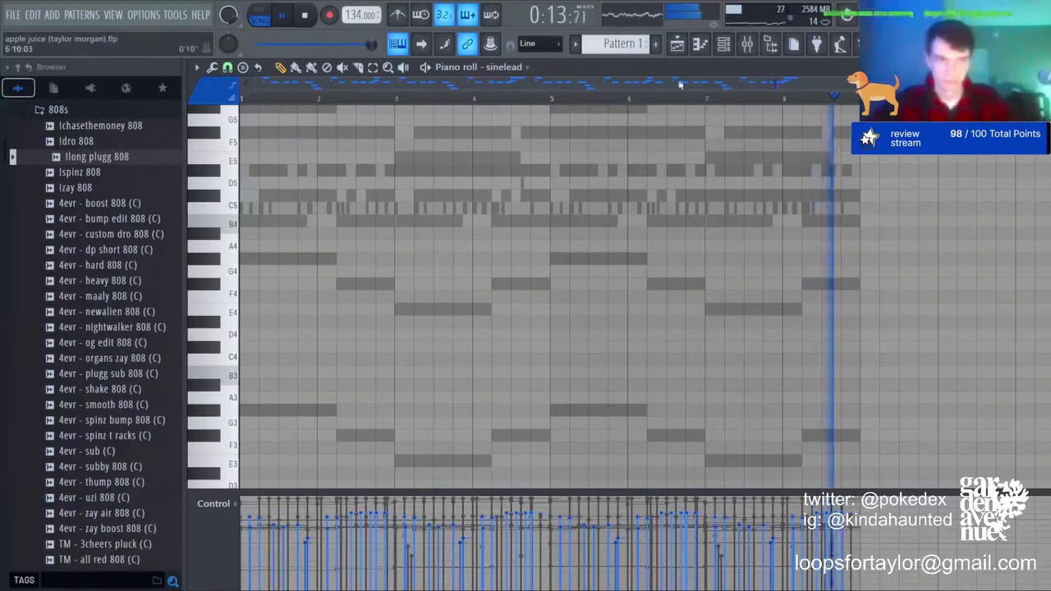
left_click(747, 46)
left_click(698, 47)
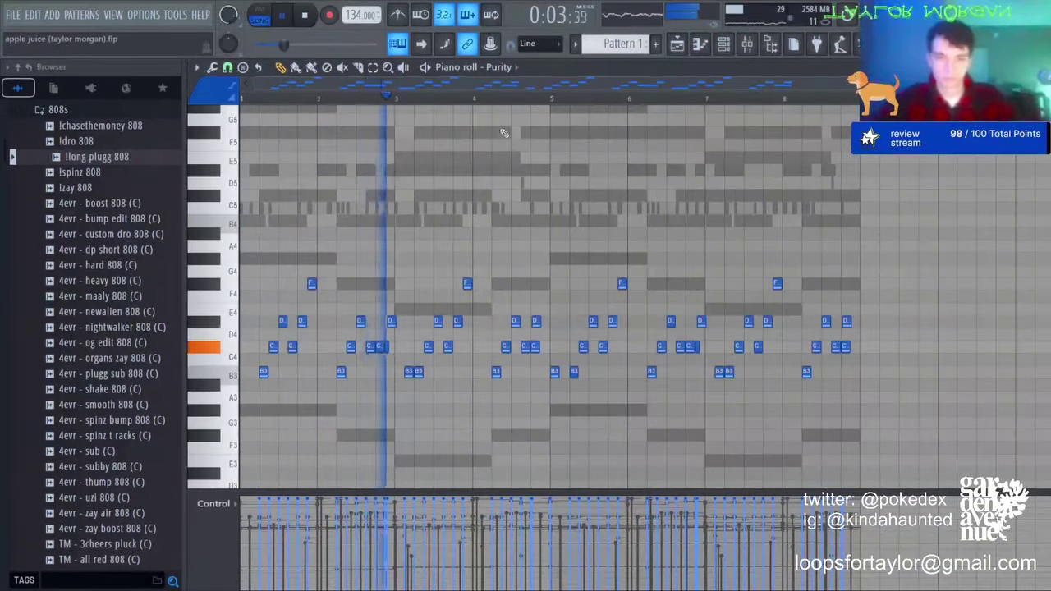
key("ctrl+a")
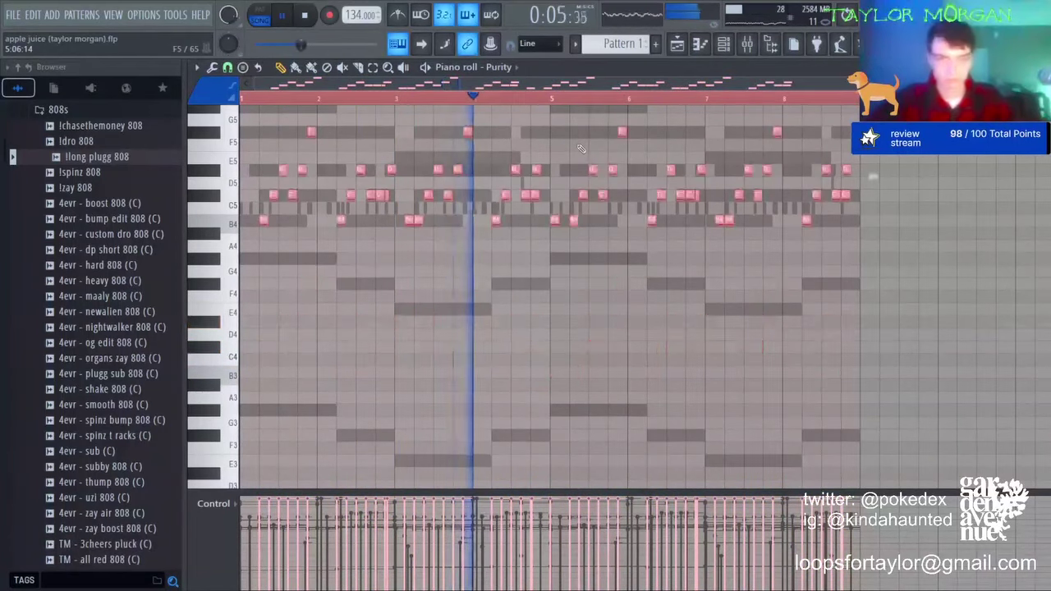
key("F9")
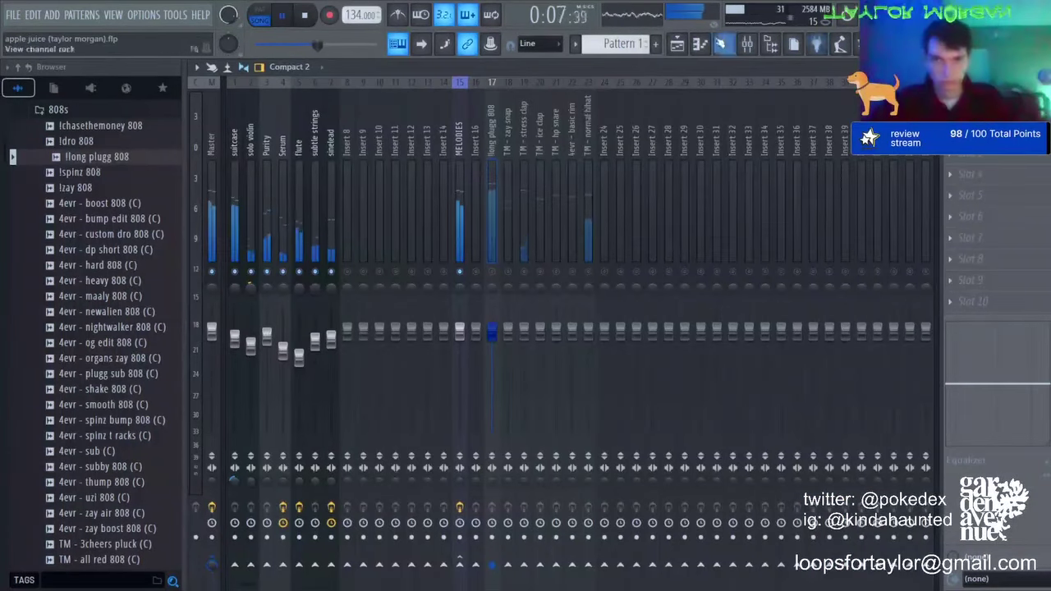
key("F7")
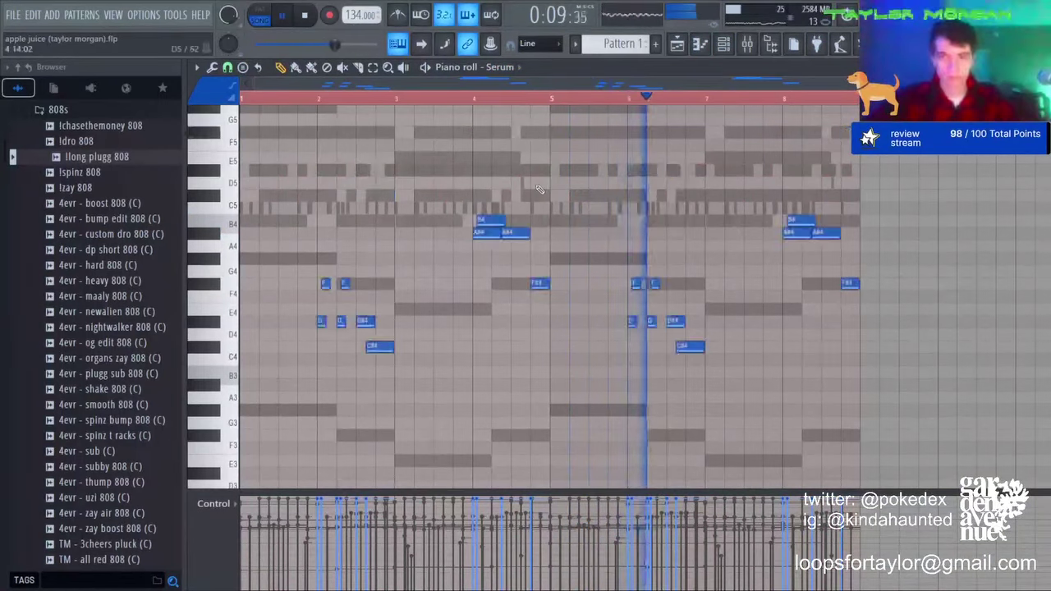
key("ctrl+Up")
Step: Drop the bar-4 and bar-8 B, A# and F# note groups back down an octave
scroll(540, 189, "up", 1)
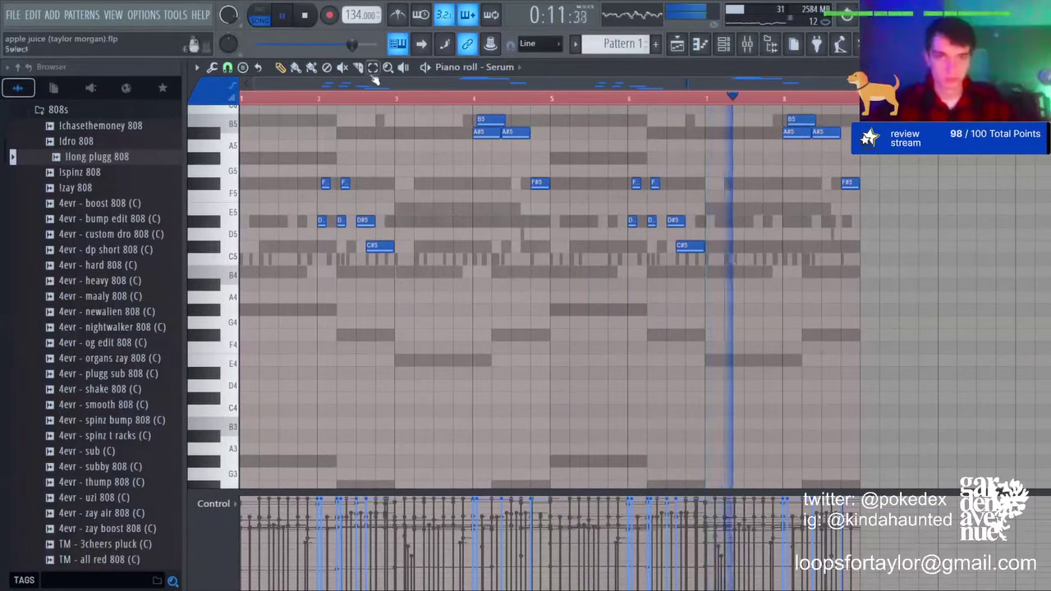
left_click(373, 70)
left_click_drag(904, 220, 763, 102)
key("ctrl+Down")
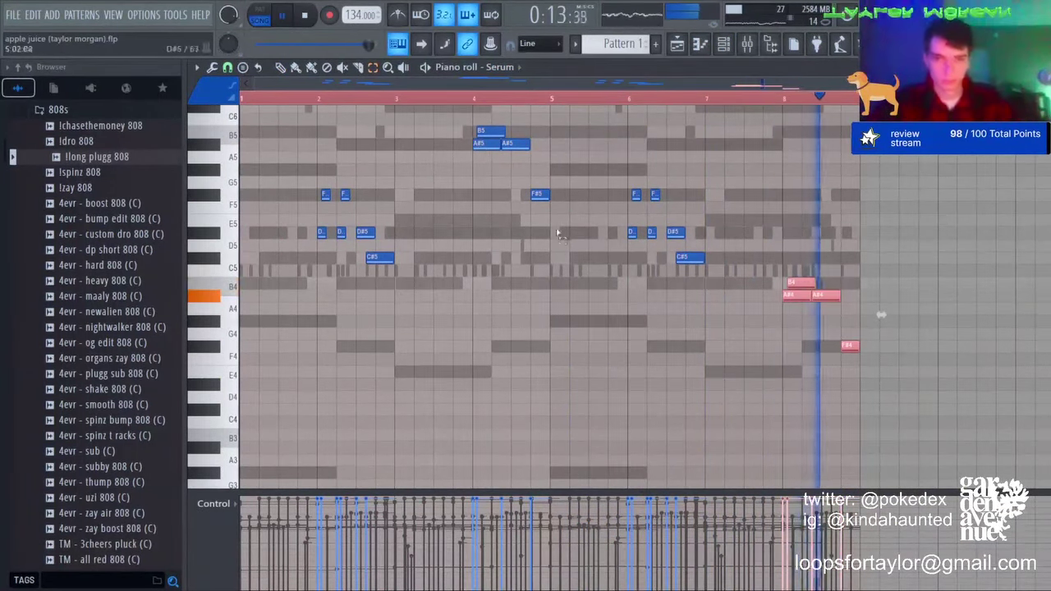
left_click_drag(560, 240, 430, 117)
key("ctrl+Down")
key("ctrl+d")
Step: Unsolo the sinelead track in the mixer, select Master, and return to the channel rack
left_click(733, 50)
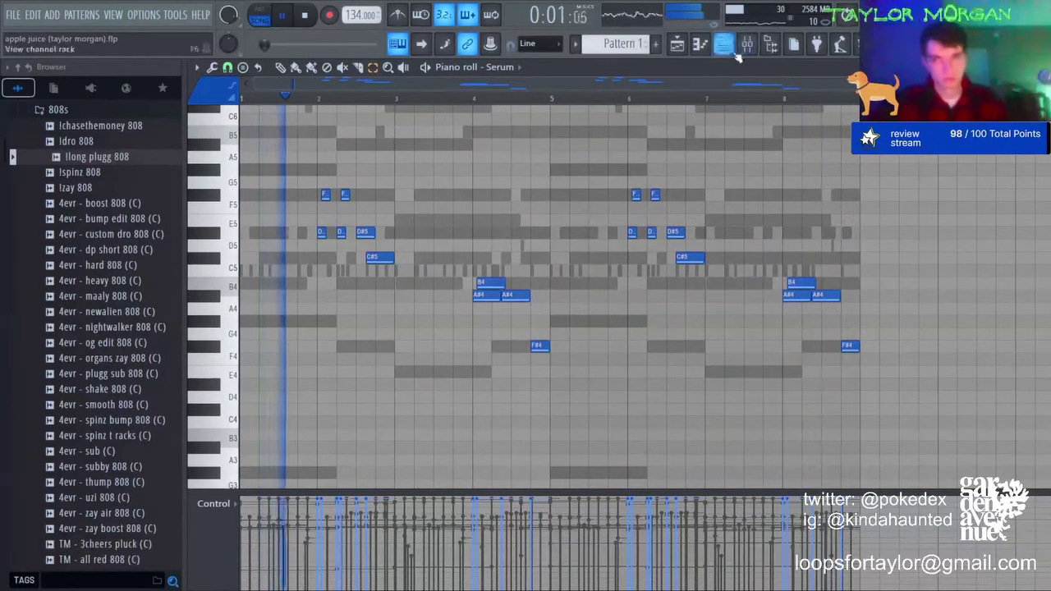
left_click(746, 46)
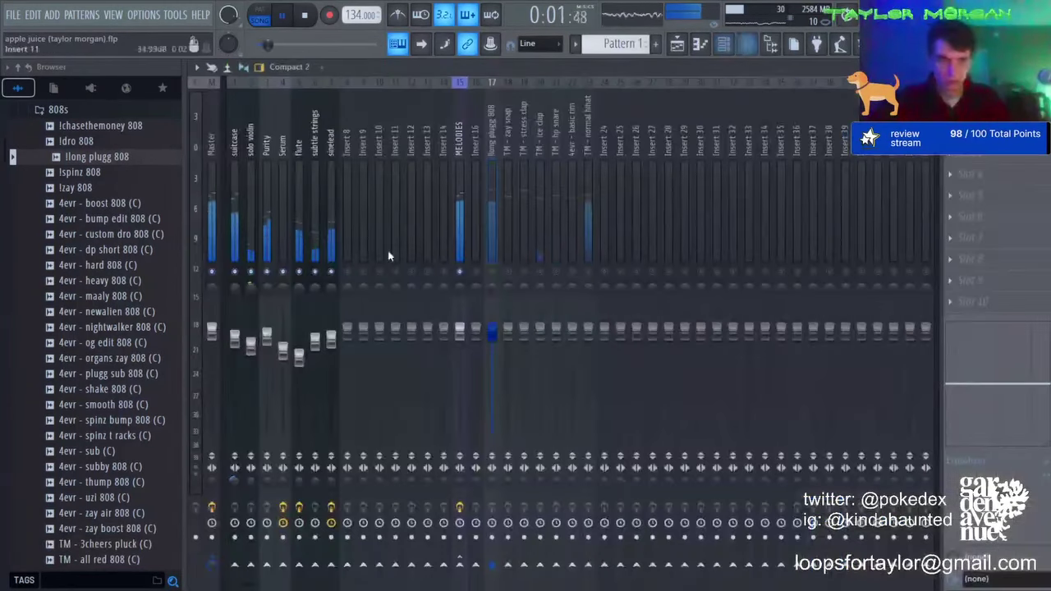
right_click(331, 272)
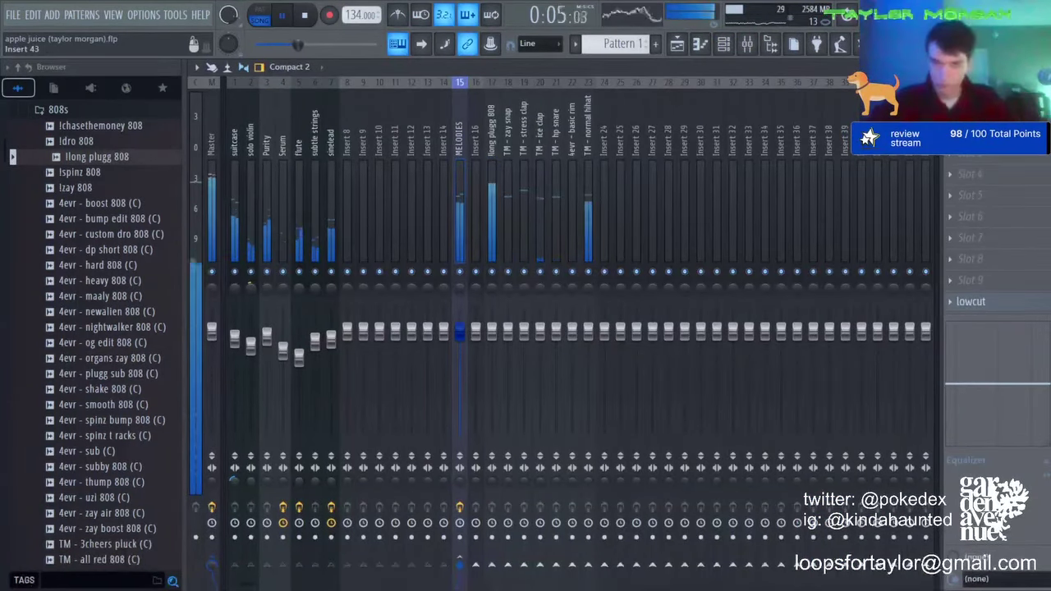
left_click(208, 150)
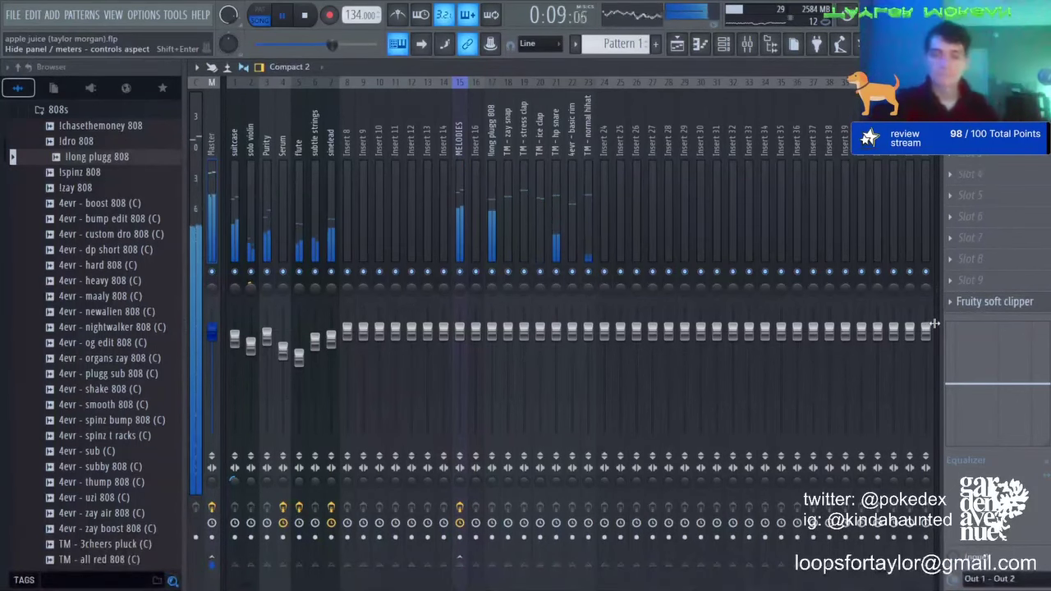
left_click(729, 46)
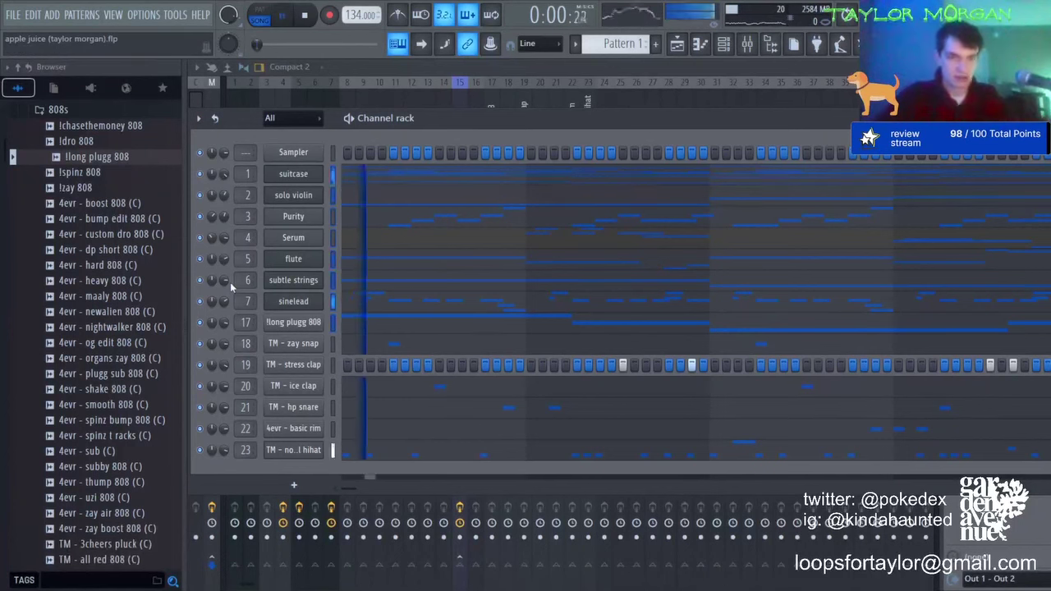
Step: Stop playback and turn the Purity track's mixer volume down slightly
left_click(416, 324)
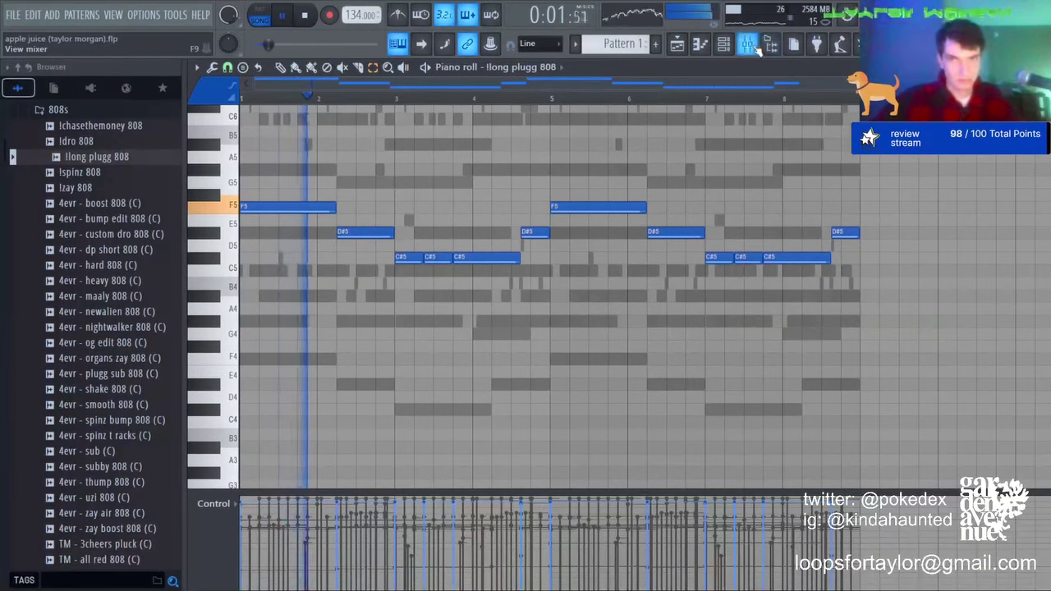
key("space")
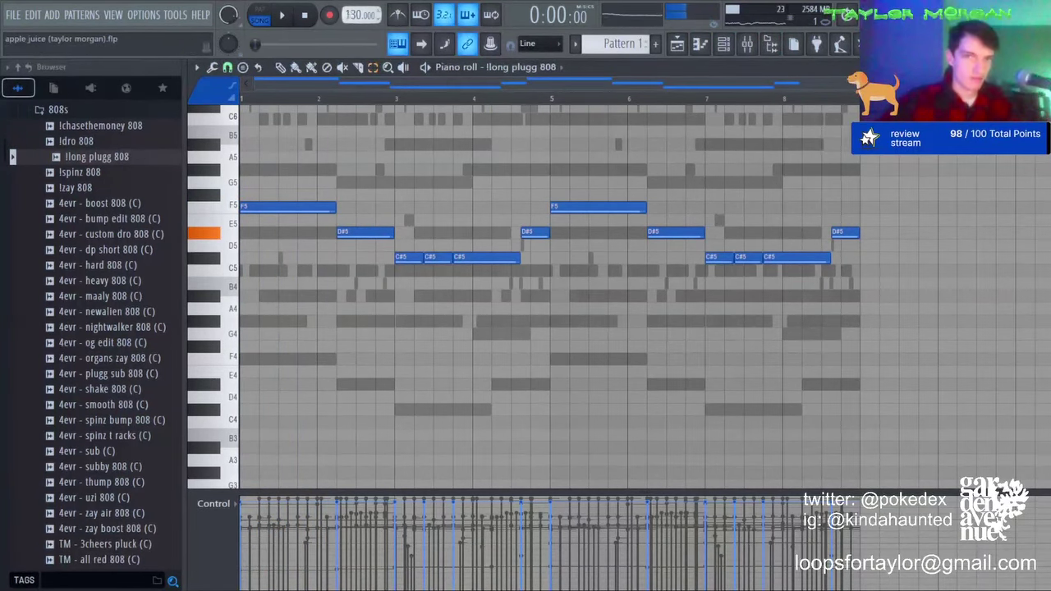
left_click(755, 50)
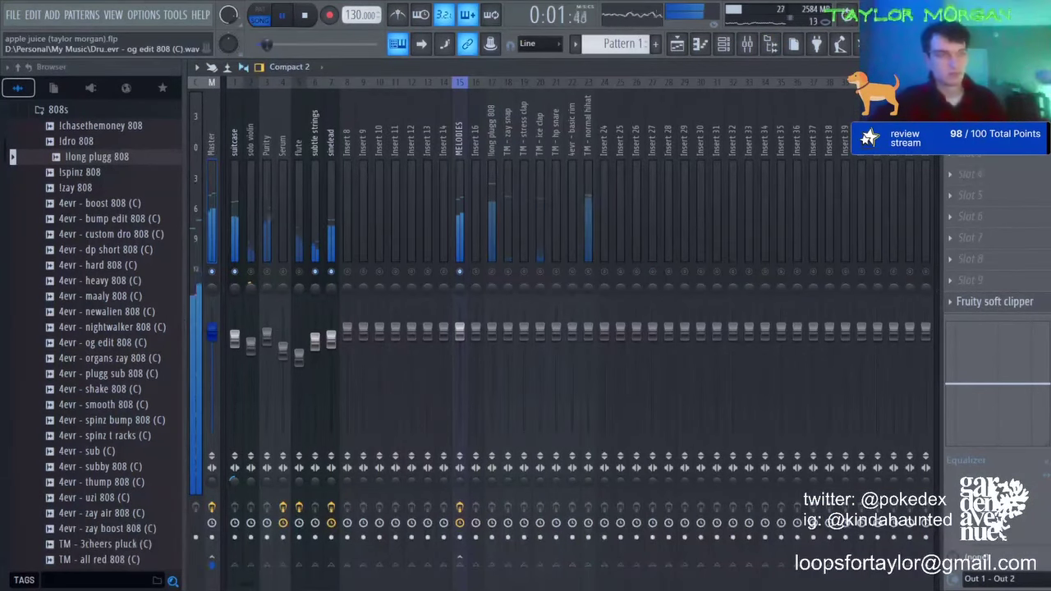
left_click(315, 342)
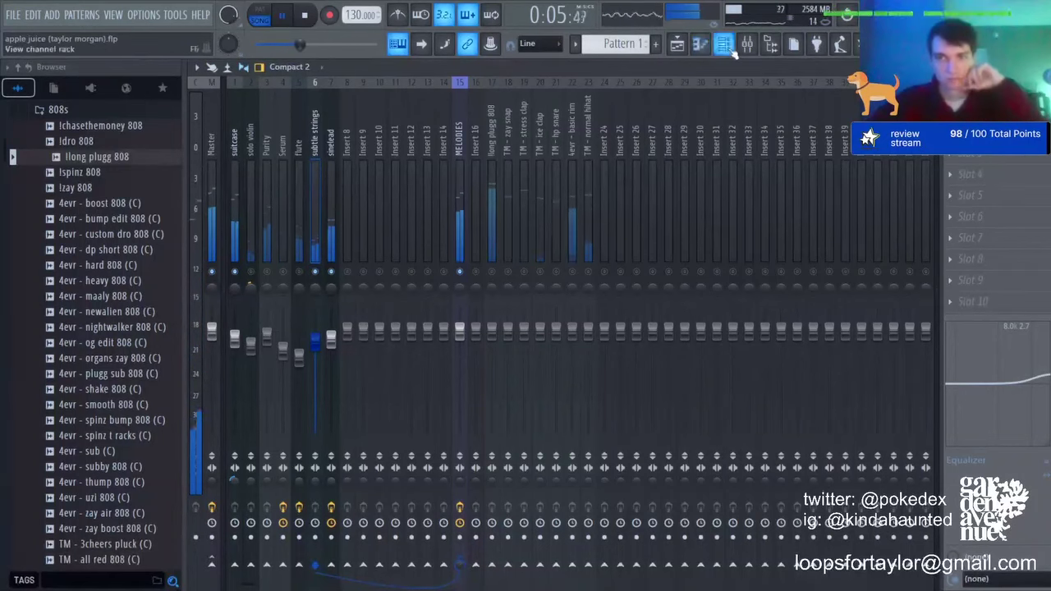
left_click(733, 50)
left_click(312, 324)
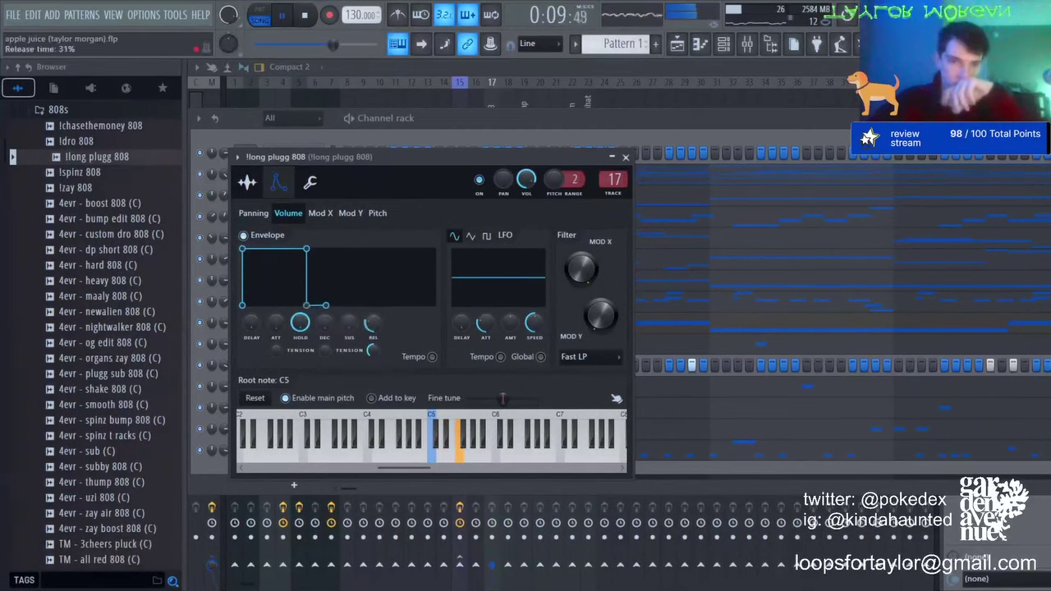
key("F9")
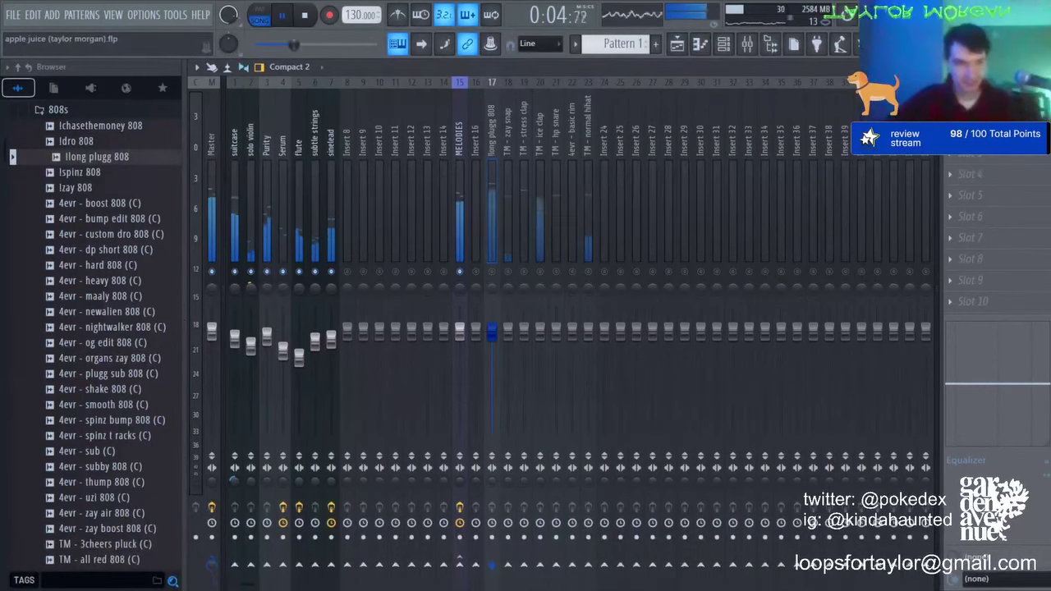
left_click_drag(267, 335, 268, 343)
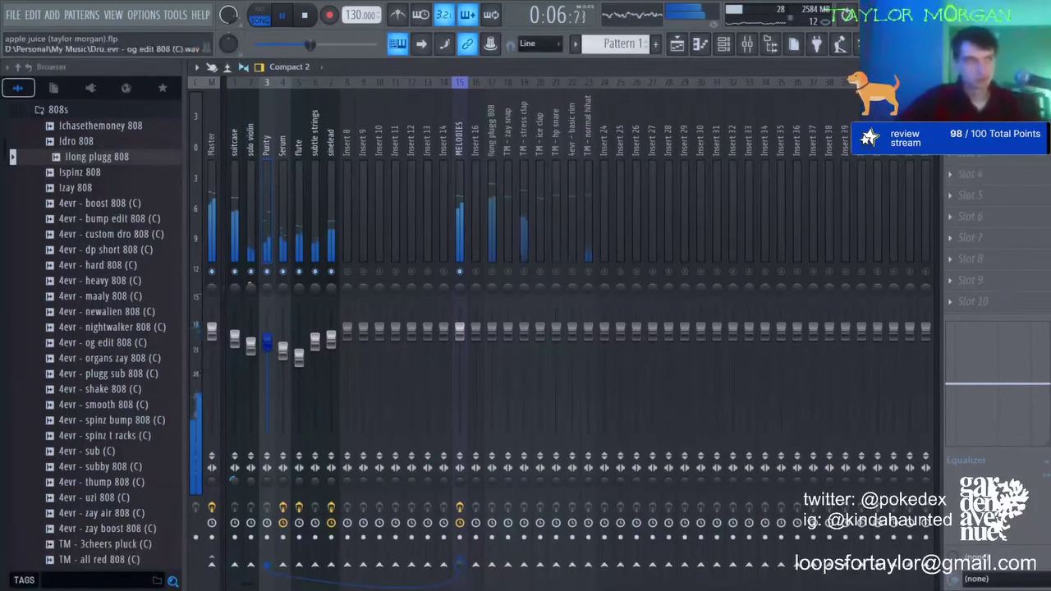
Step: Delete the eight low G4, G#4 and D#4 notes from the Serum pattern
left_click(699, 44)
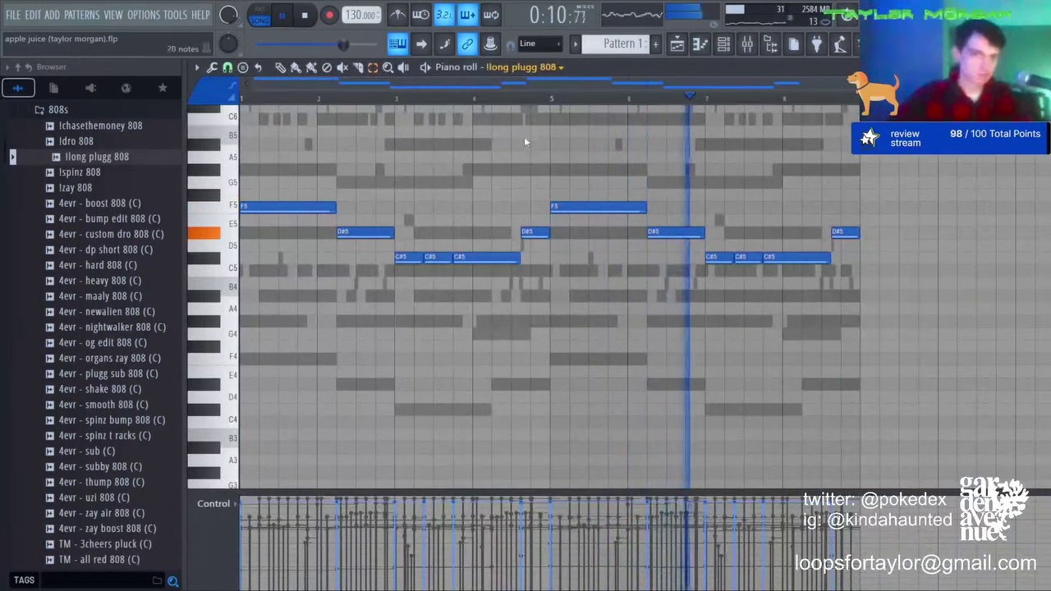
key("Up")
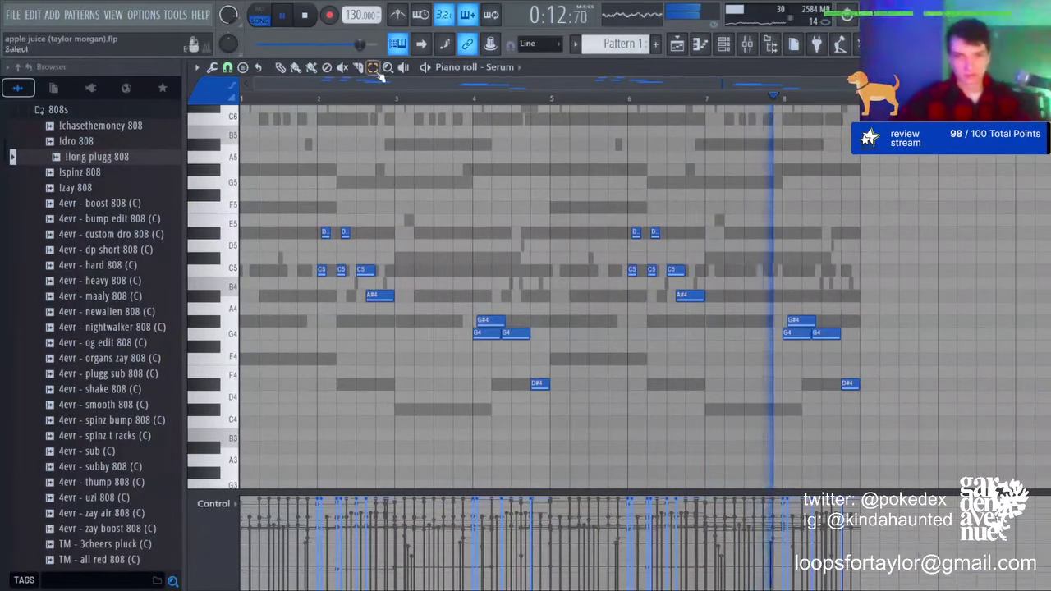
left_click_drag(445, 321, 1022, 438)
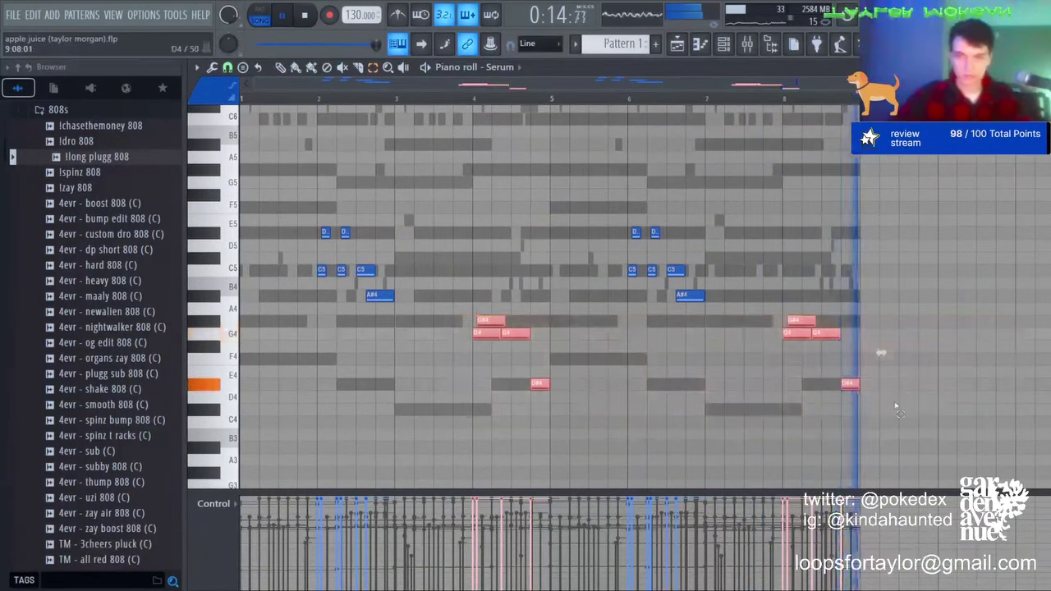
key("Delete")
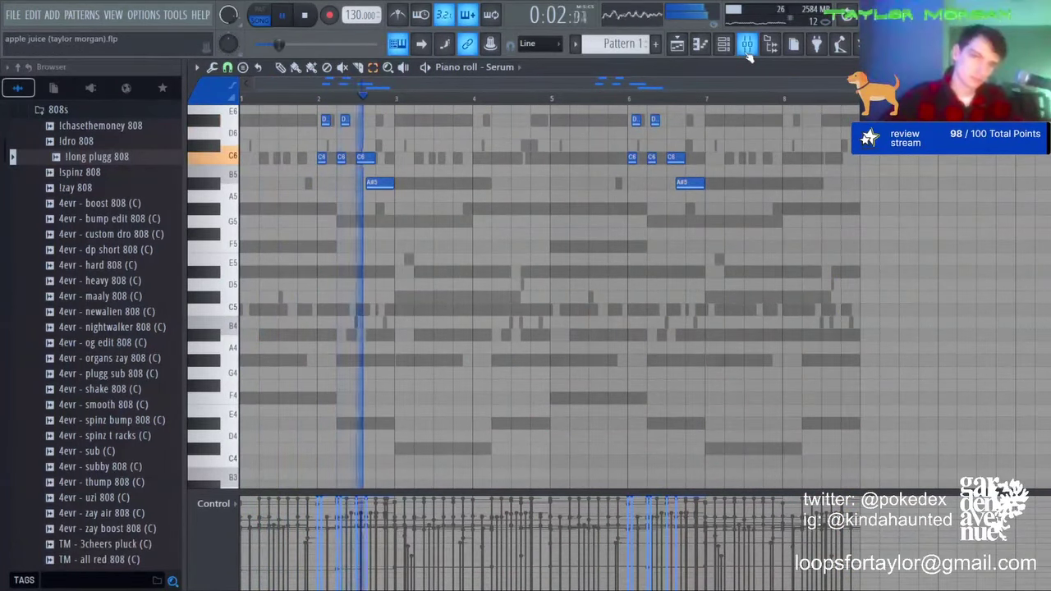
Step: Reduce the Serum track's delay mix to 55% and turn its volume down
left_click(747, 48)
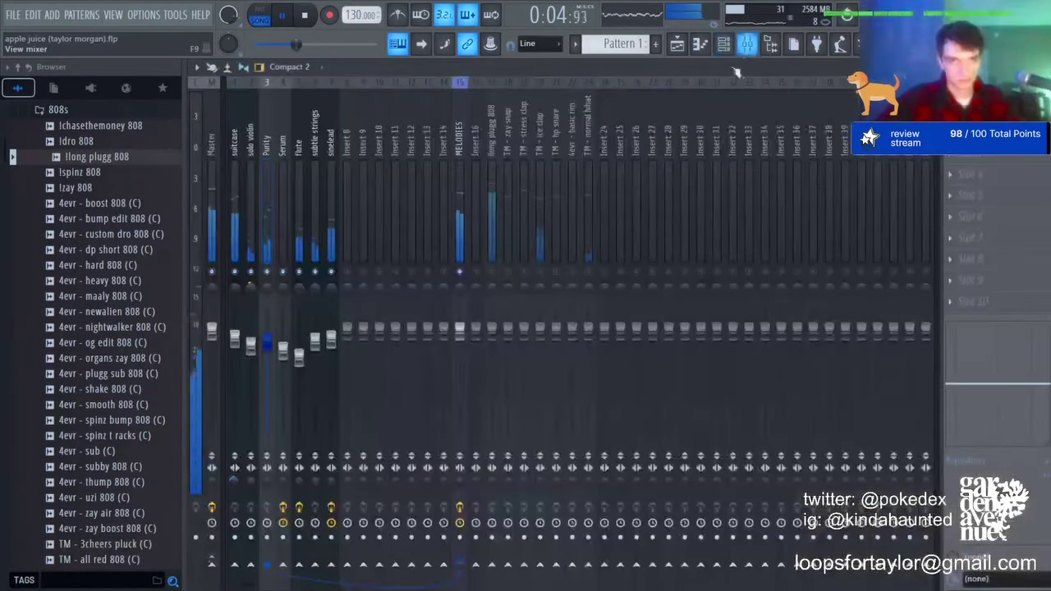
left_click(282, 216)
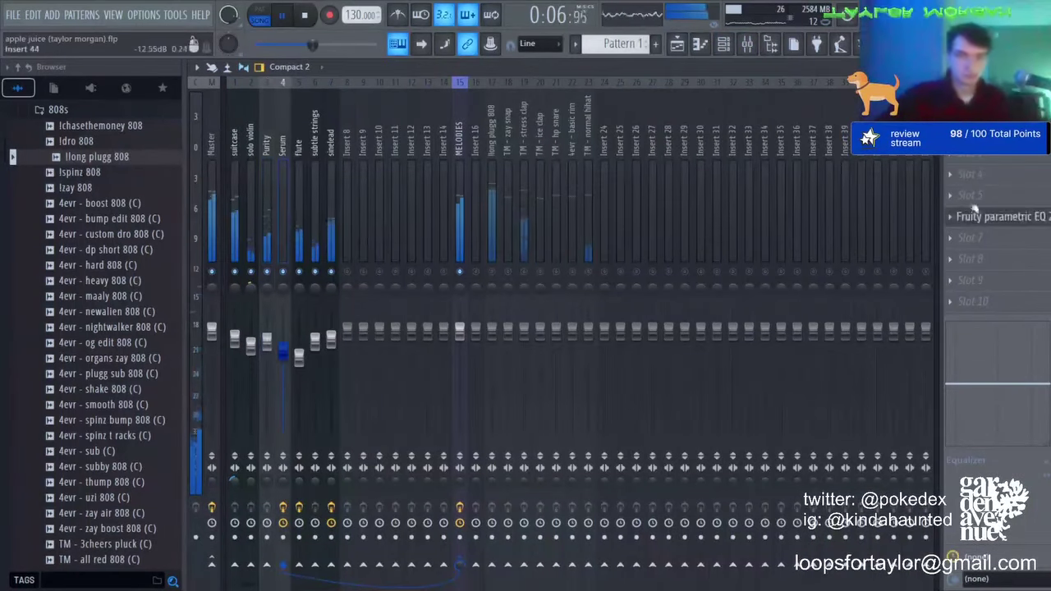
left_click(985, 154)
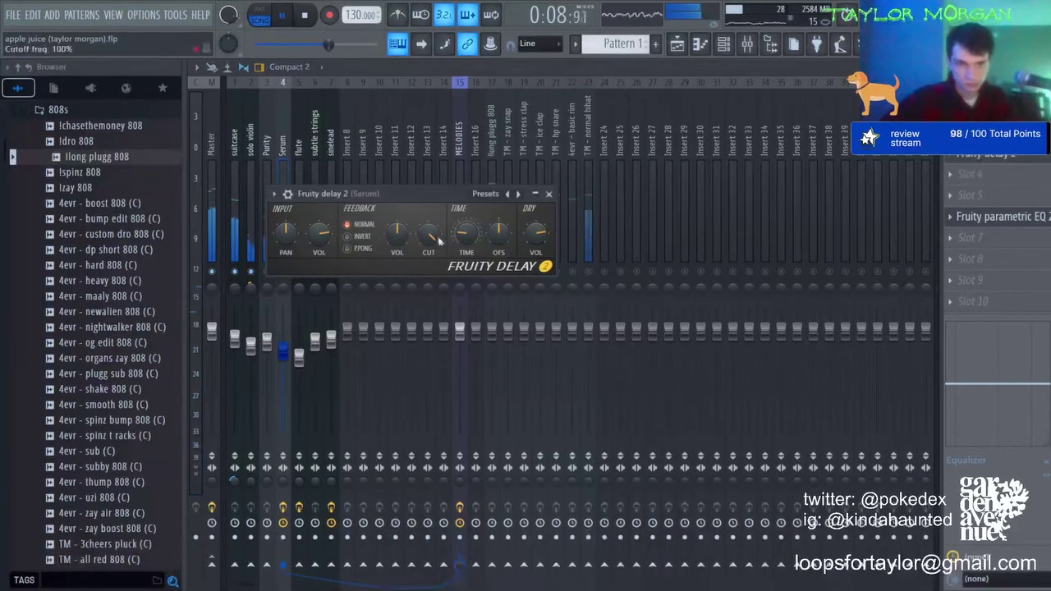
left_click(985, 154)
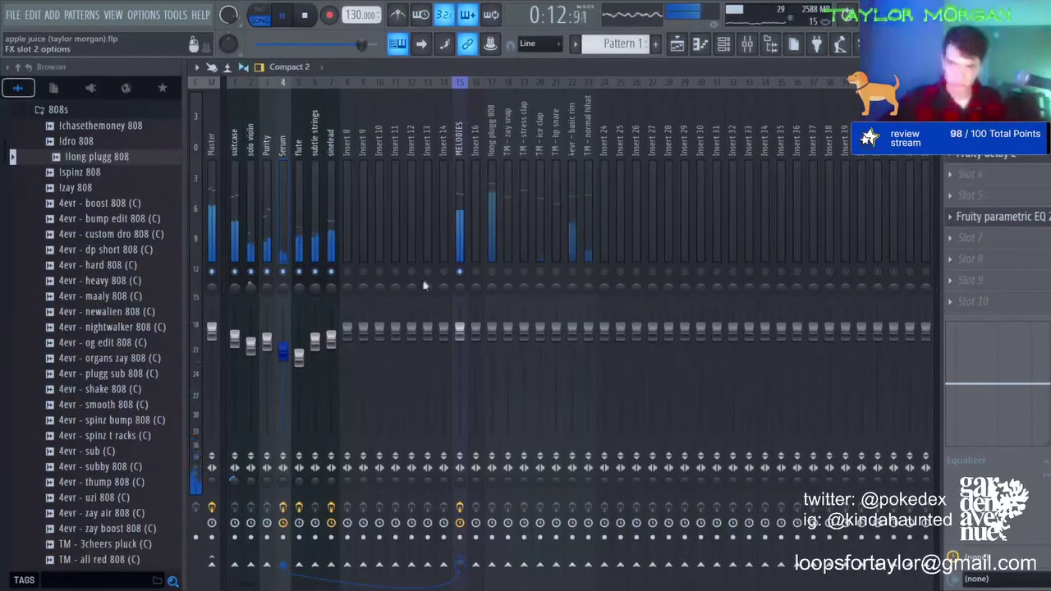
left_click(985, 133)
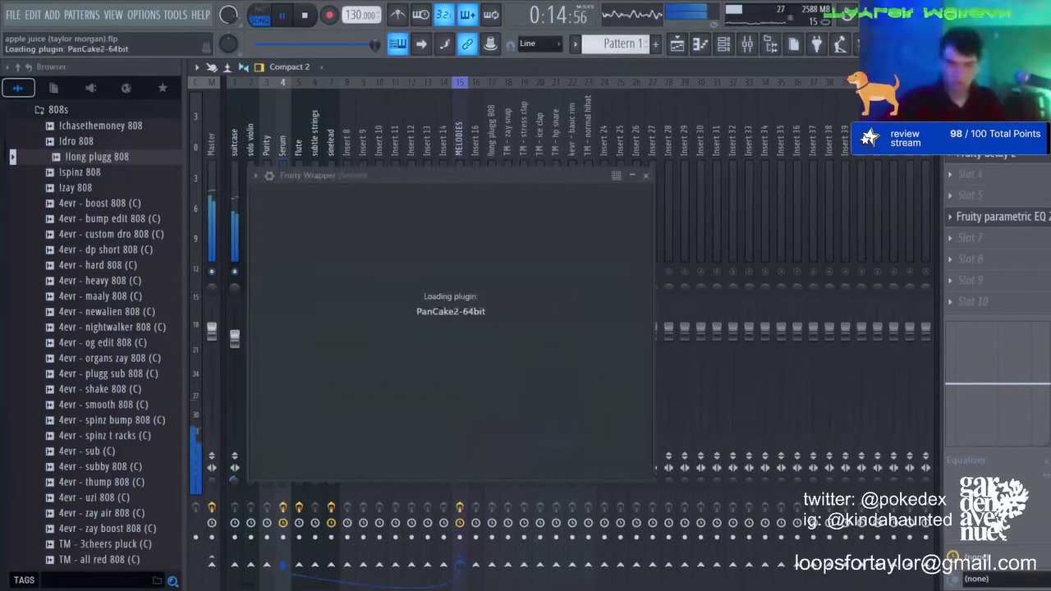
left_click(985, 133)
left_click_drag(283, 354, 283, 365)
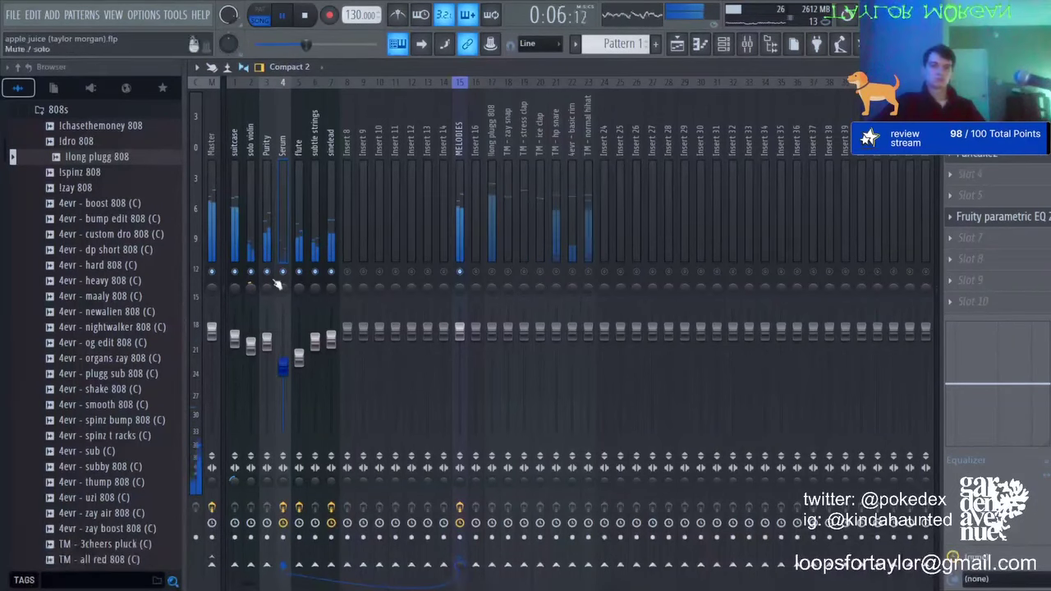
Step: Add Fruity Parametric EQ 2 to suitcase, cutting band 3 at 247Hz and band 4 at 639Hz
left_click(266, 340)
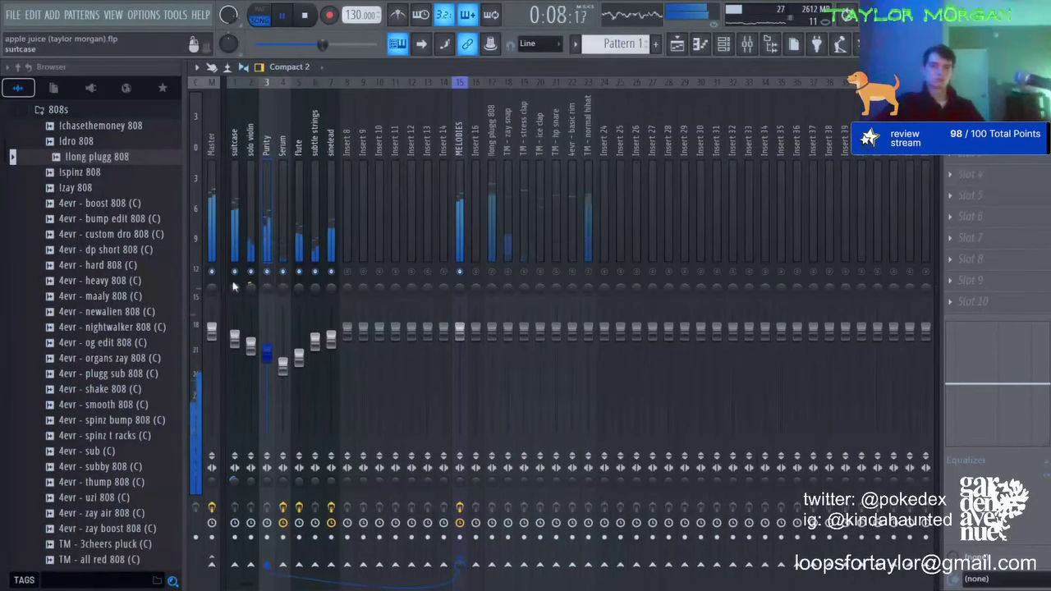
left_click(230, 234)
left_click(1002, 202)
left_click(650, 435)
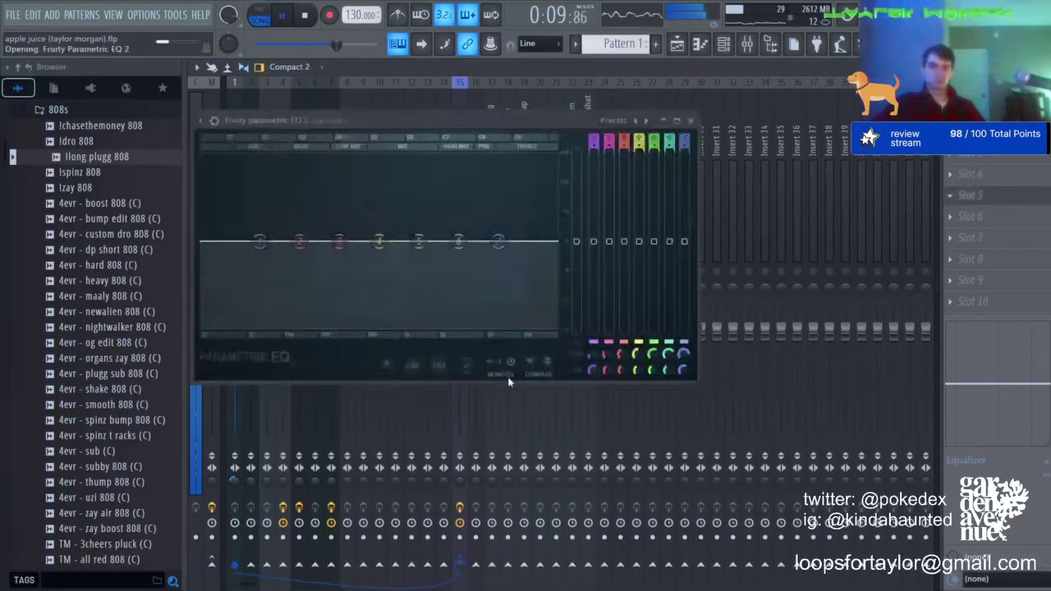
left_click_drag(419, 241, 361, 279)
left_click_drag(339, 241, 330, 269)
scroll(337, 207, "down", 3)
left_click_drag(379, 240, 379, 275)
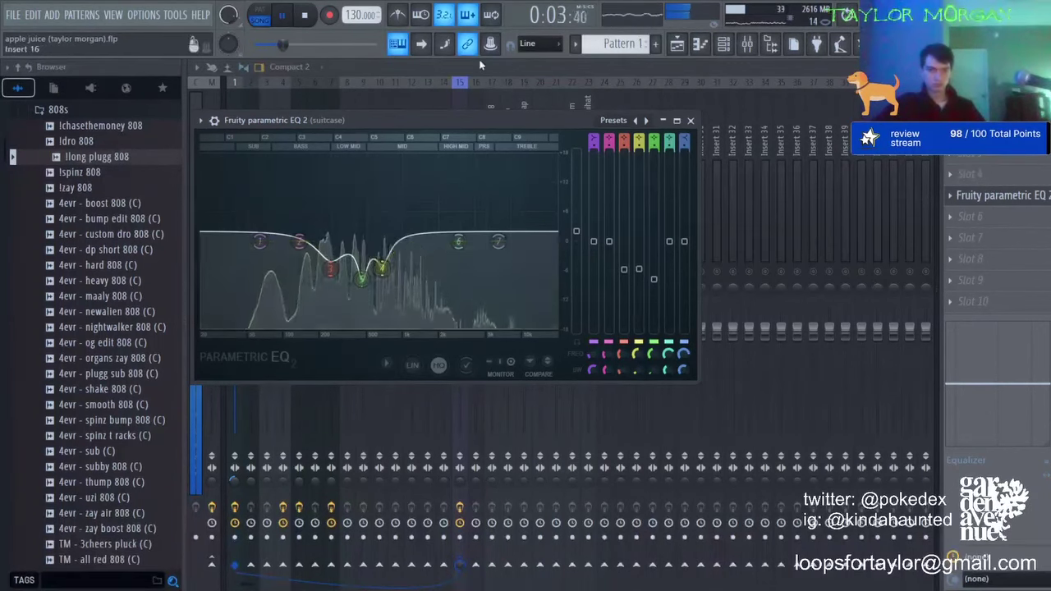
left_click(691, 121)
left_click(251, 279)
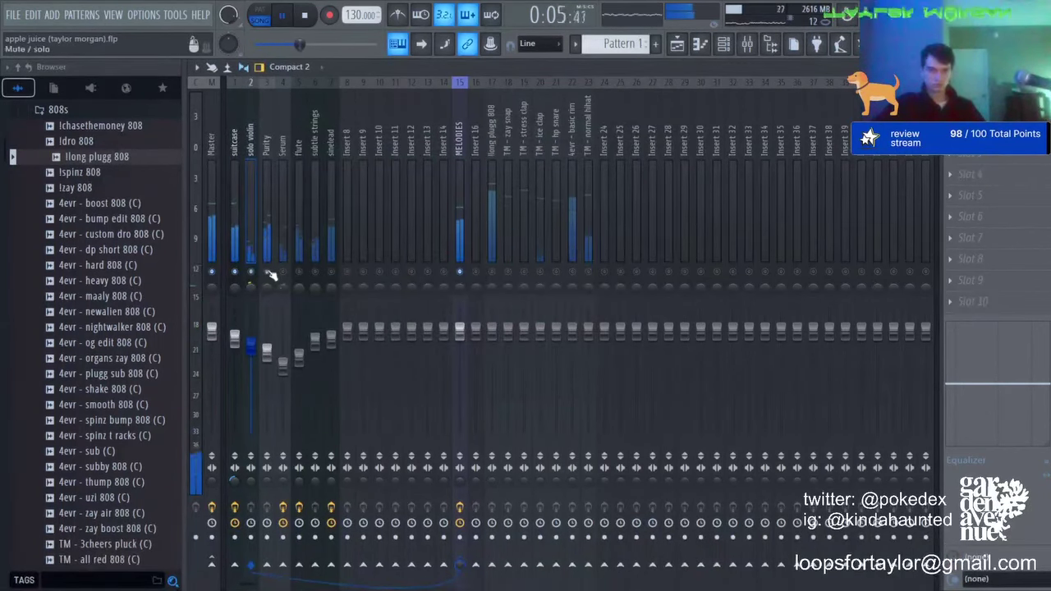
Step: Raise the Serum track's volume to 73% and lower the sinelead fader
mouse_move(289, 362)
left_mouse_down()
mouse_move(289, 327)
mouse_move(298, 370)
mouse_move(283, 365)
left_mouse_up()
left_click(268, 352)
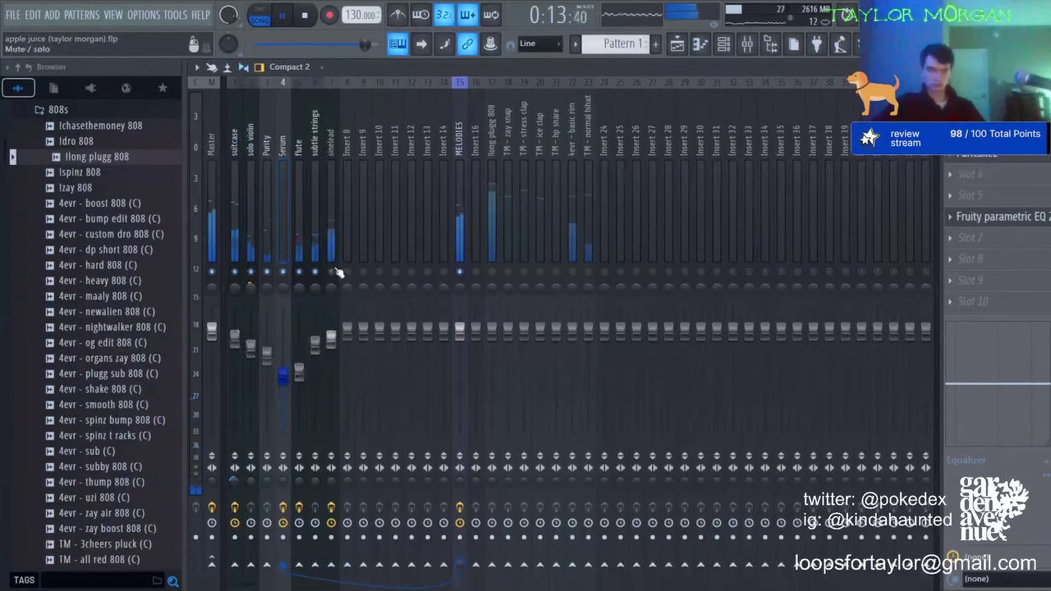
left_click_drag(330, 338, 332, 354)
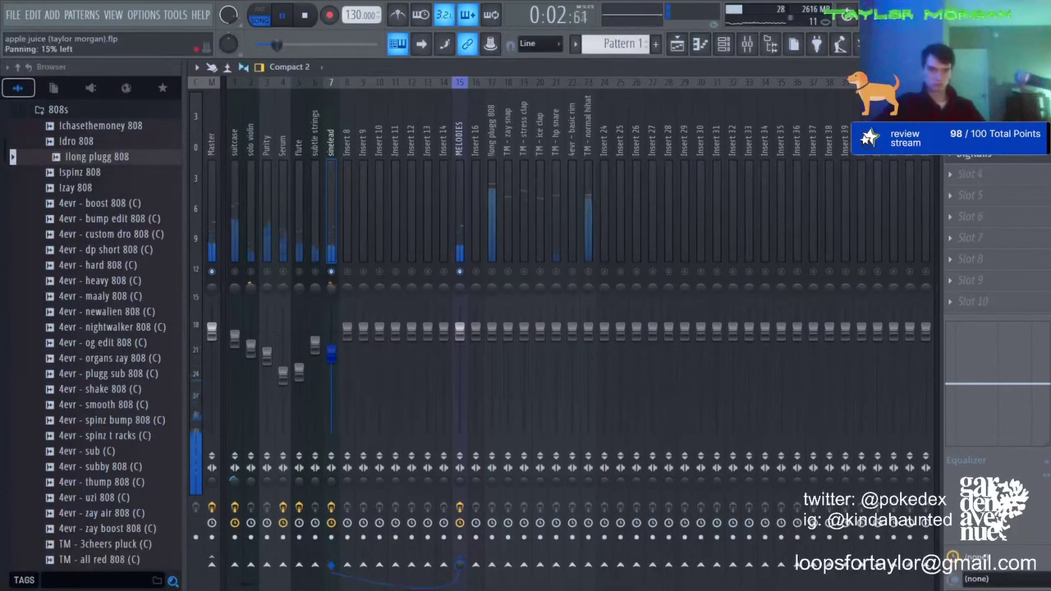
left_click(315, 219)
Step: Solo the drum tracks to check them, keep ice clap at 100%, and trim the hp snare
right_click(494, 271)
left_click(507, 272)
left_click(524, 272)
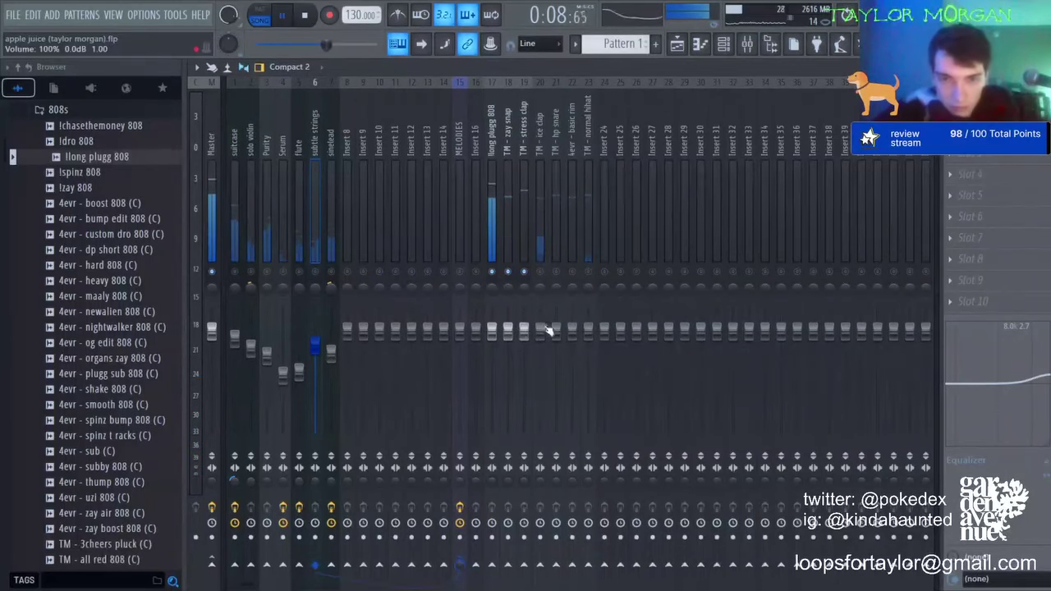
left_click(524, 334)
left_click_drag(539, 329, 539, 337)
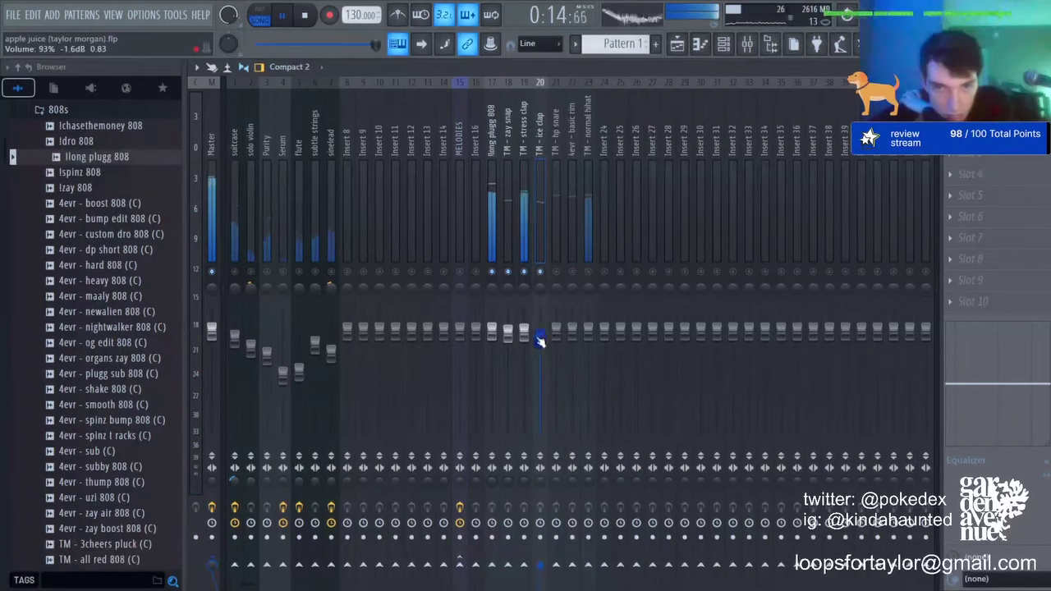
left_click_drag(539, 342, 539, 336)
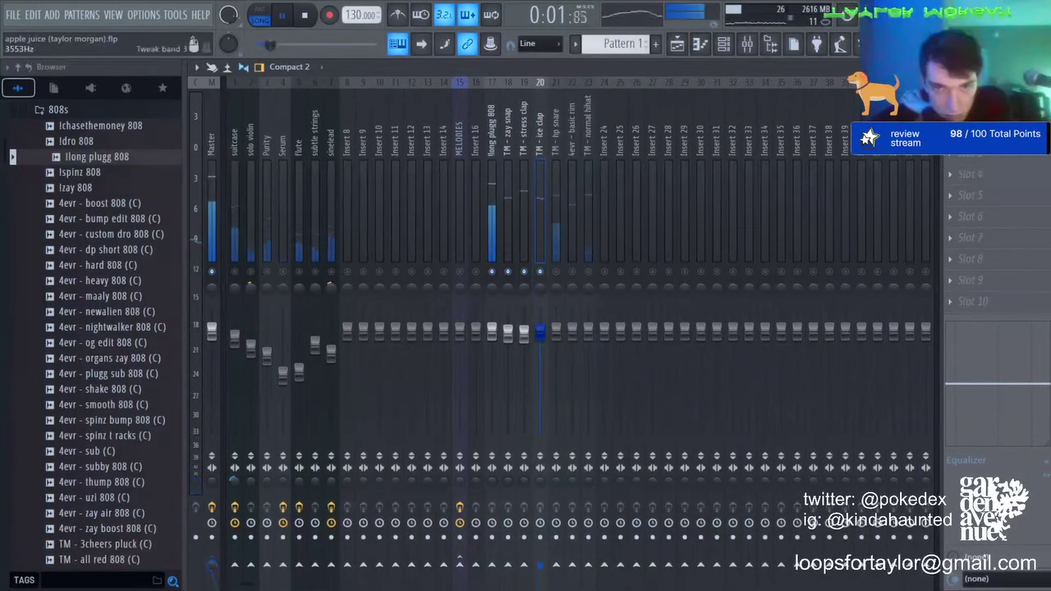
left_click_drag(556, 335, 588, 343)
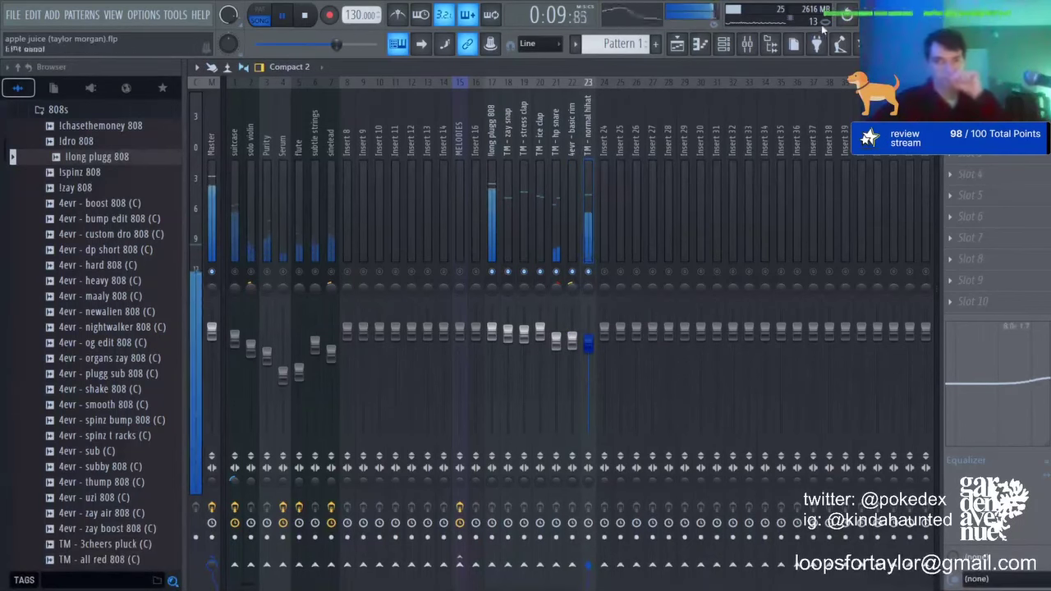
key("F6")
Step: Add TM - money counter chill version from the ultimate drum kit's Percs + SFX folder with one hit
scroll(95, 238, "up", 5)
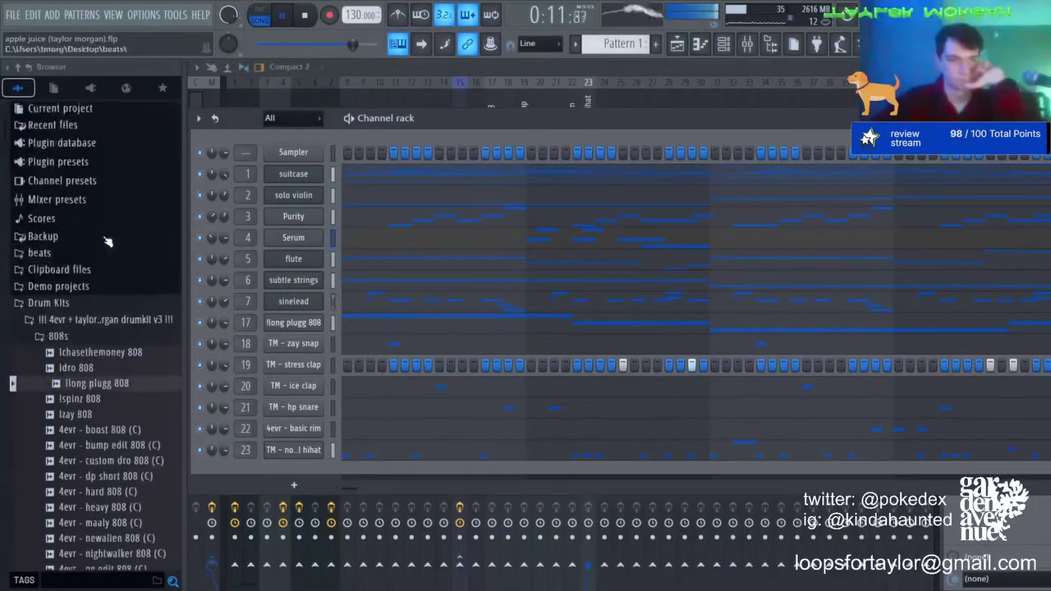
left_click(94, 336)
left_click(102, 490)
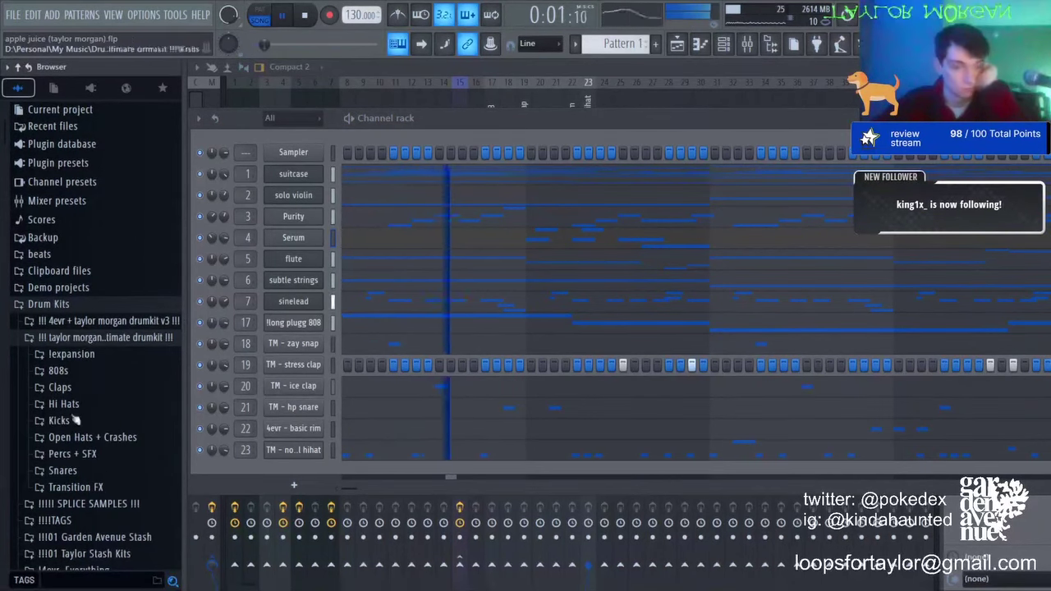
left_click(78, 453)
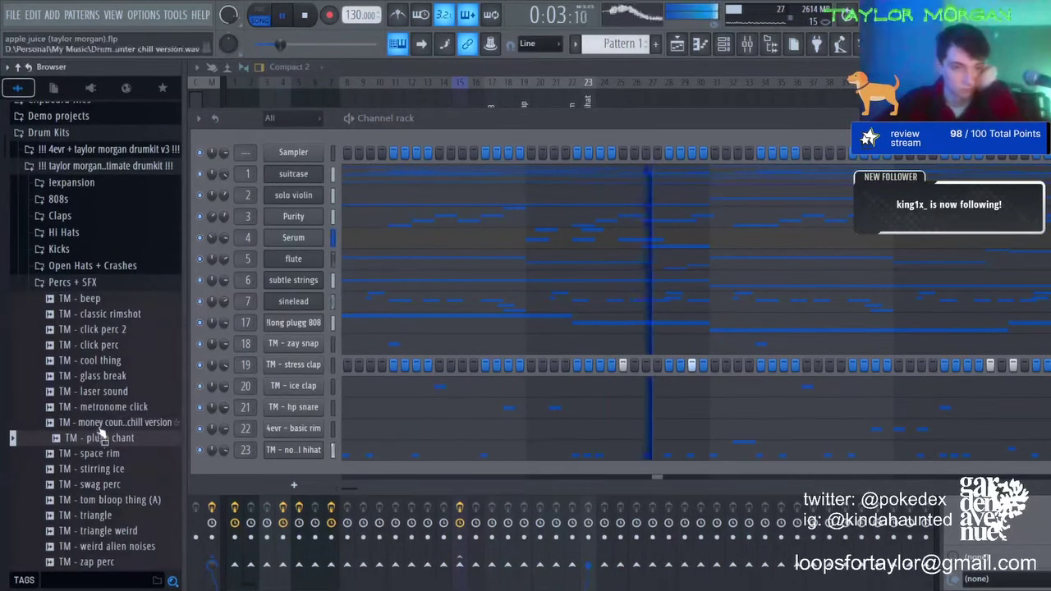
left_click_drag(99, 422, 319, 476)
left_click(898, 471)
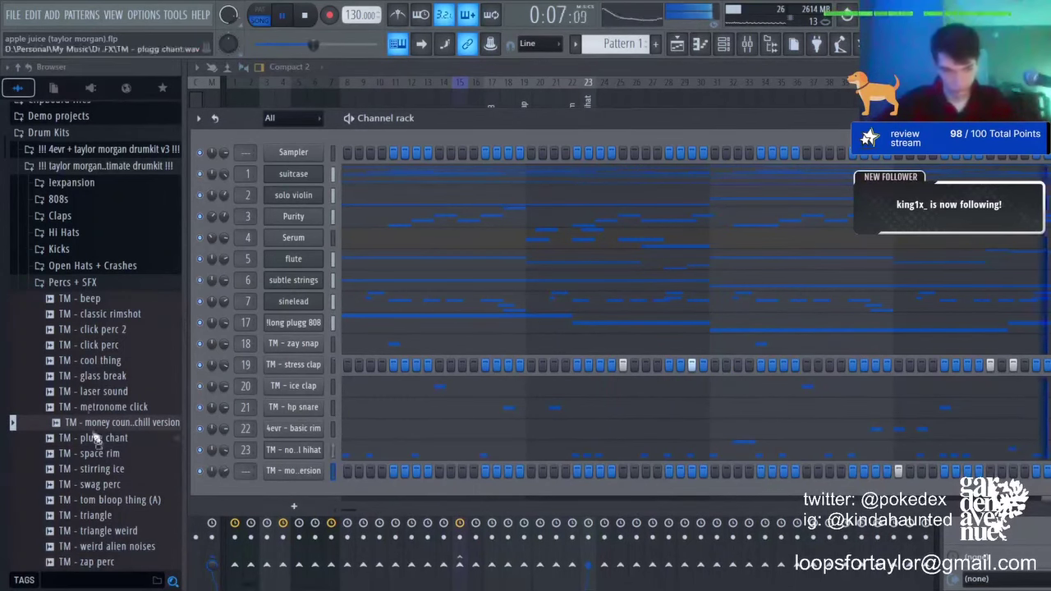
key("space")
Step: Add TM - stirring ice as another new channel and resume playback
left_click_drag(91, 468, 316, 492)
key("space")
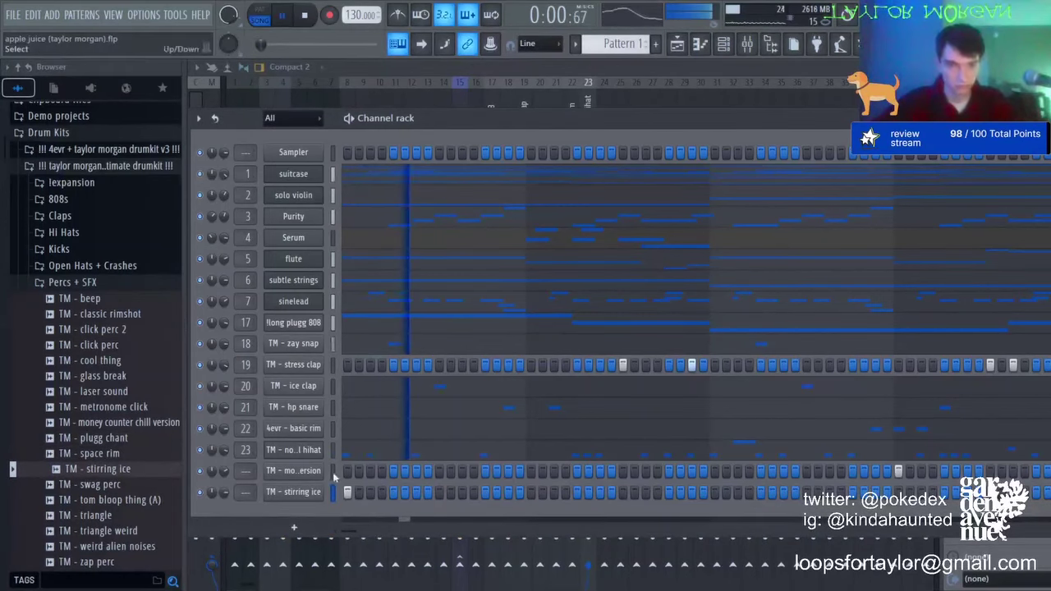
key("F9")
Step: Route the new channels to mixer tracks, set money counter to 94%, and adjust its delay time and mix
key("ctrl+l")
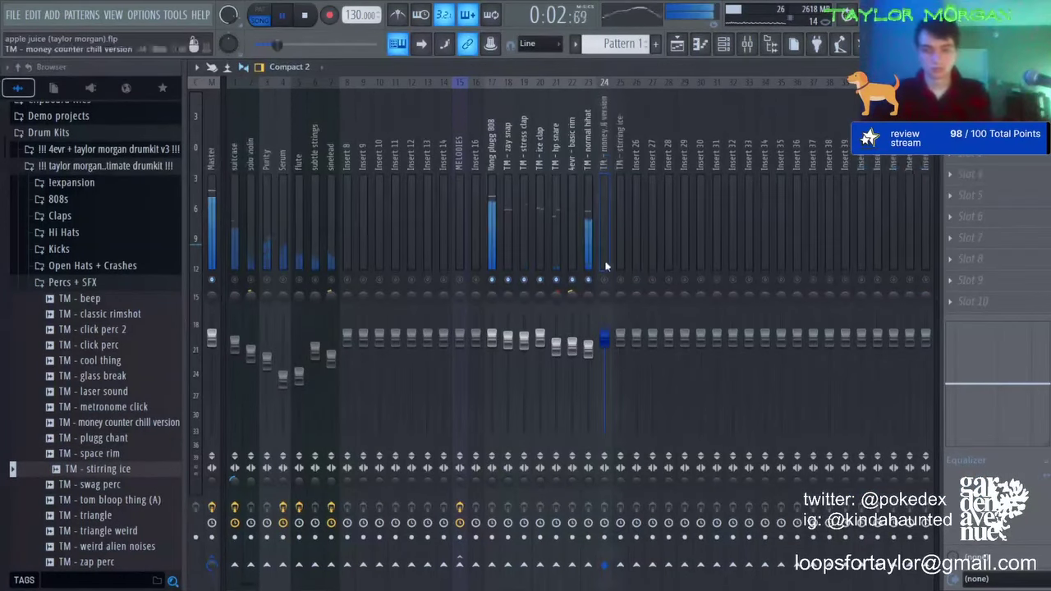
left_click_drag(605, 336, 619, 362)
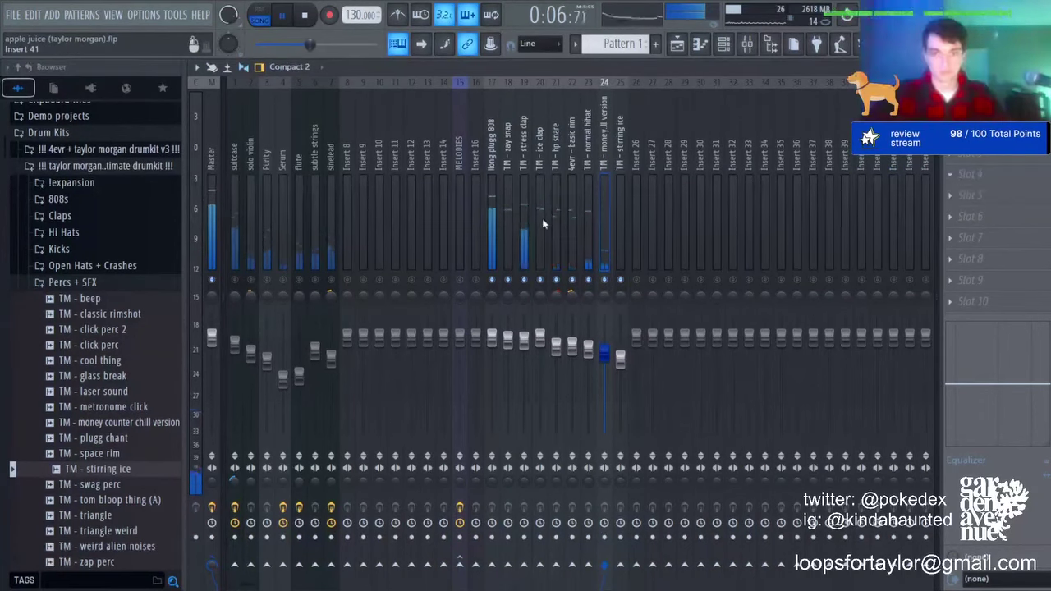
left_click_drag(485, 250, 485, 245)
left_click_drag(1039, 174, 1039, 189)
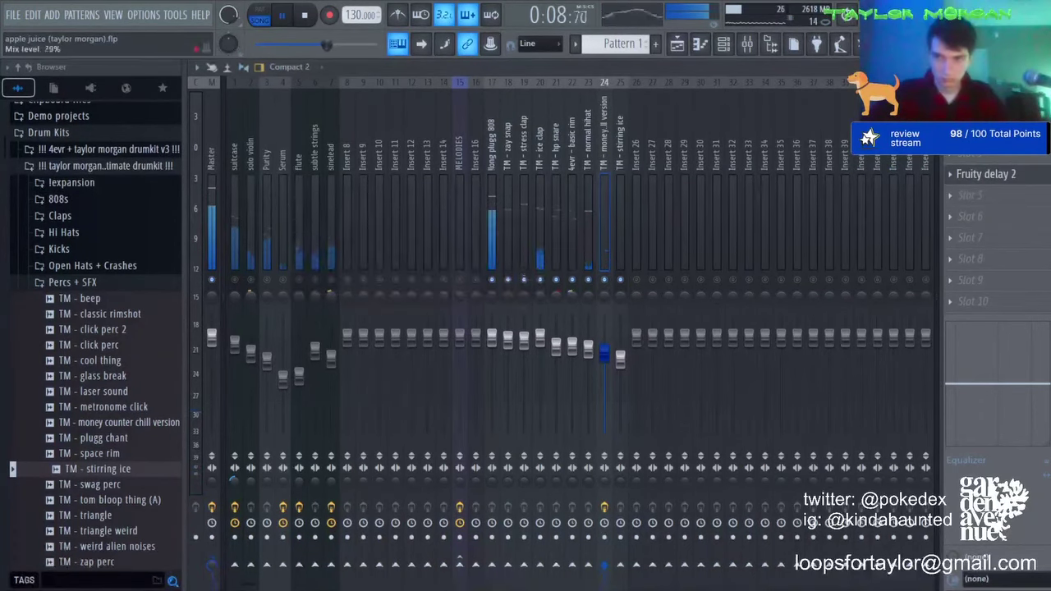
left_click(619, 358)
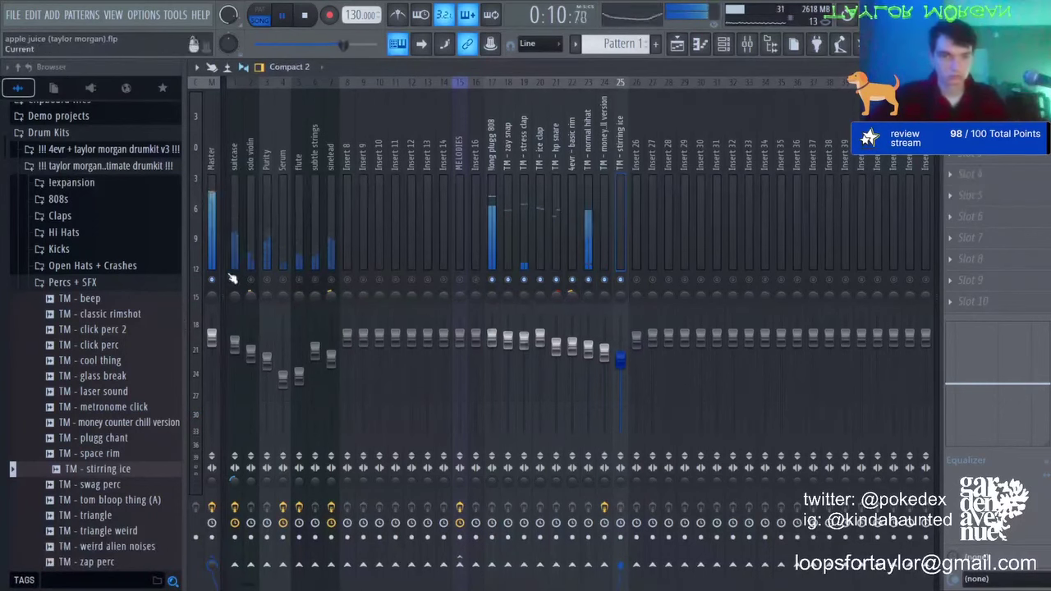
left_click(458, 152)
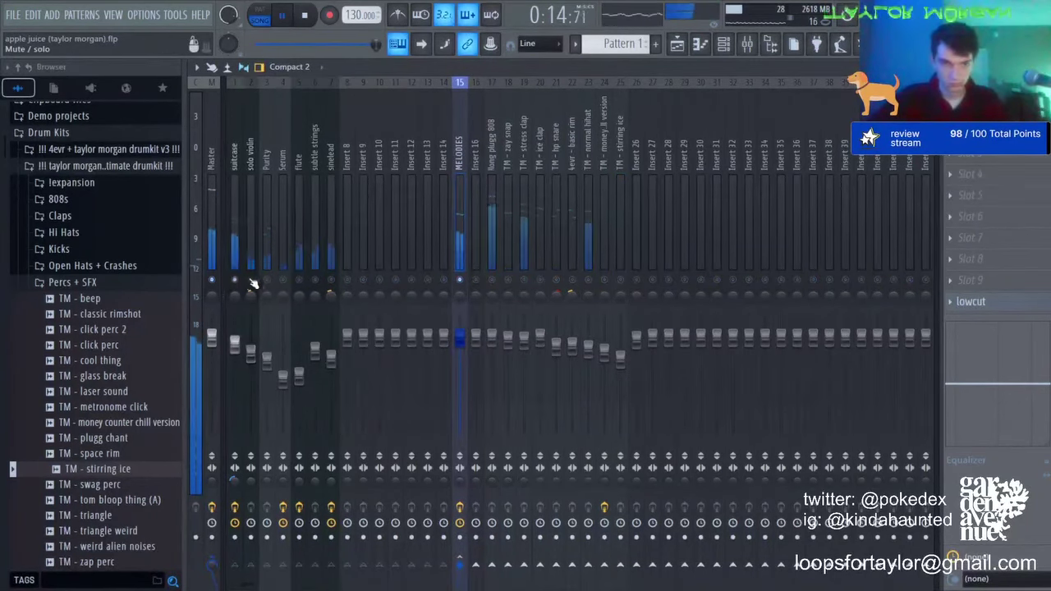
Step: Raise the flute to 66% and EQ it with band 5 near 537Hz and a high-shelf boost
left_click_drag(300, 376, 299, 369)
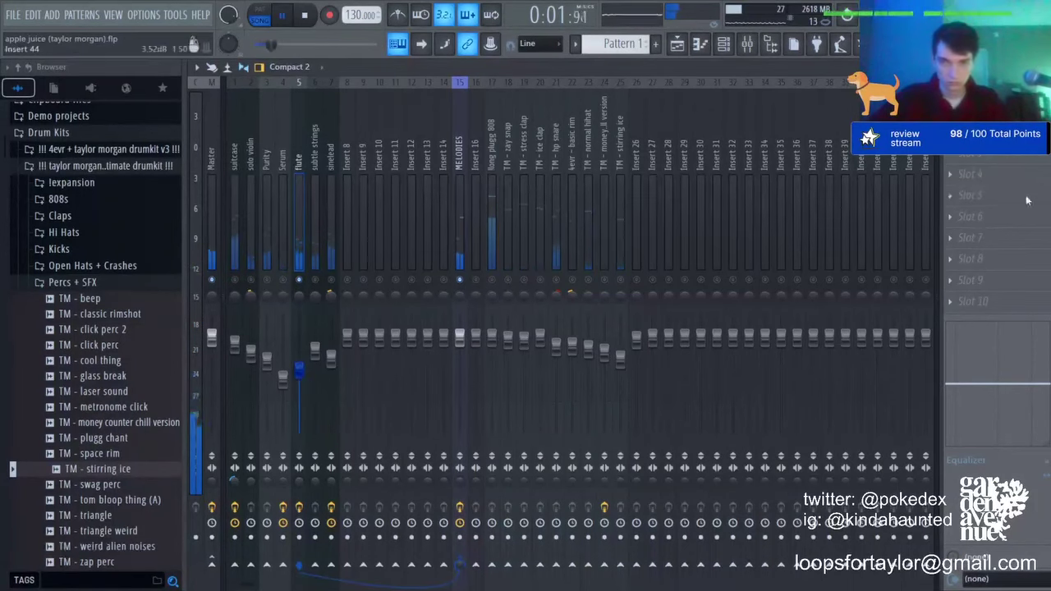
left_click(703, 442)
left_click_drag(418, 242, 427, 284)
left_click_drag(499, 242, 449, 200)
left_click(394, 71)
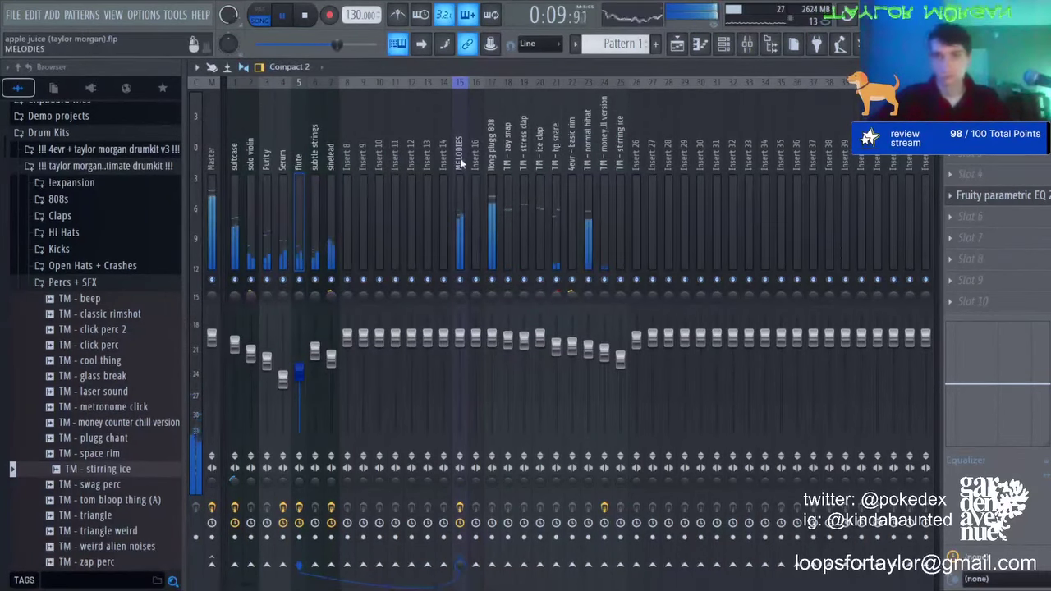
left_click(492, 338)
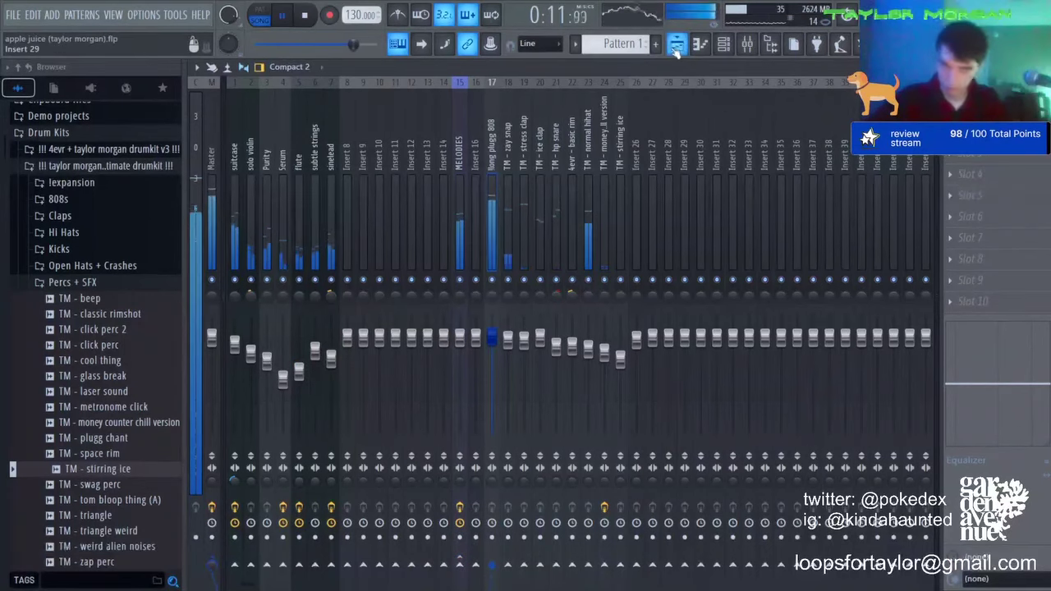
left_click(675, 45)
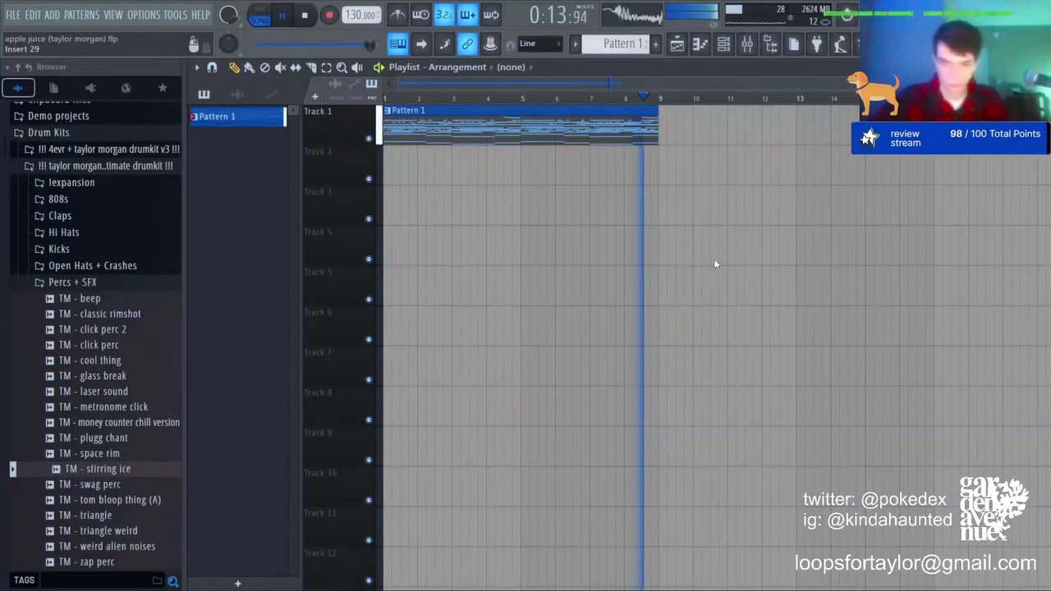
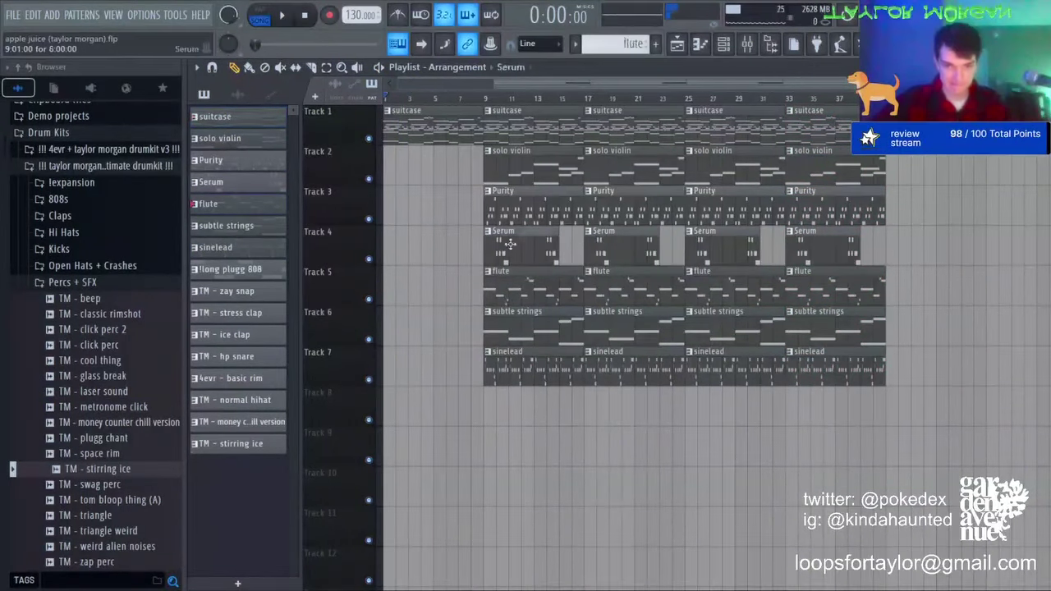
Step: Copy the Purity clip into bars 1–8 of Track 3 and delete its bar-9 and bar-25 clips
left_click_drag(498, 214, 397, 212)
key("space")
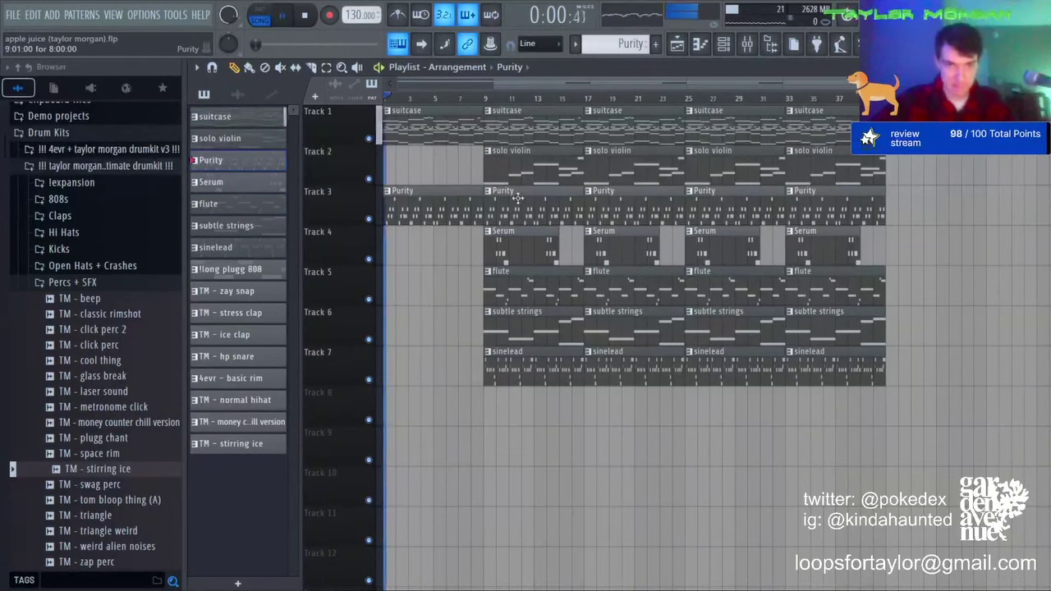
right_click(533, 205)
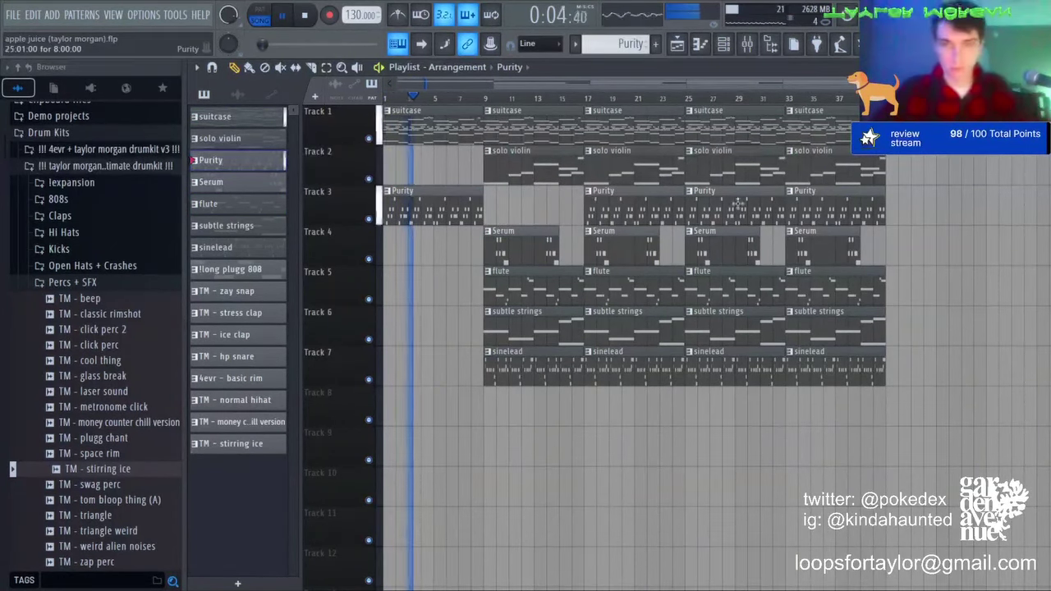
right_click(737, 203)
Step: Copy subtle strings into bars 1–8, then clear the strings, flute, Serum and sinelead clips at bar 9
left_click(519, 316)
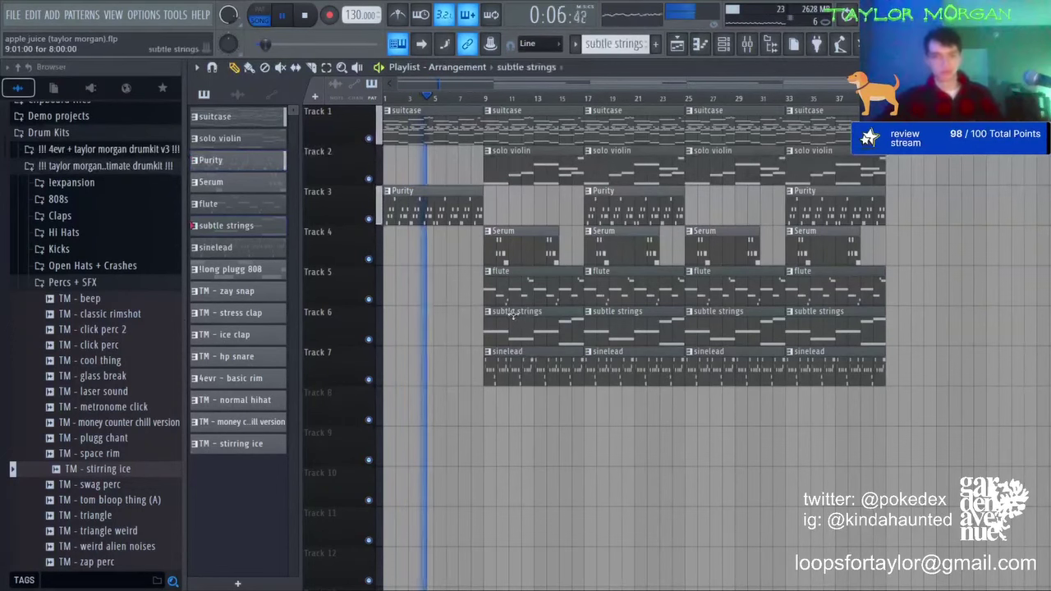
left_click_drag(520, 316, 420, 316)
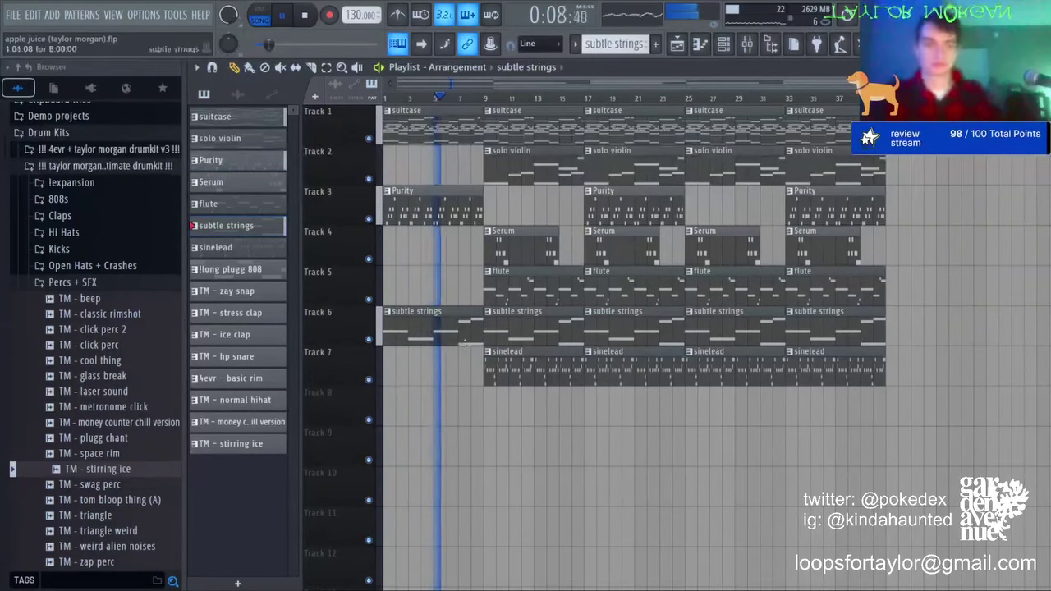
right_click(556, 323)
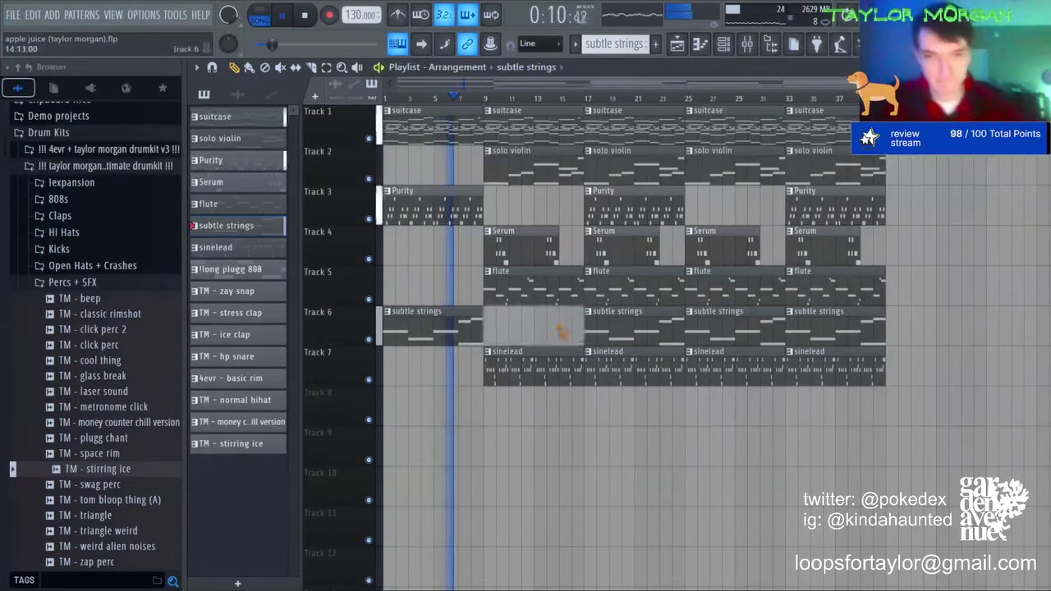
right_click(554, 283)
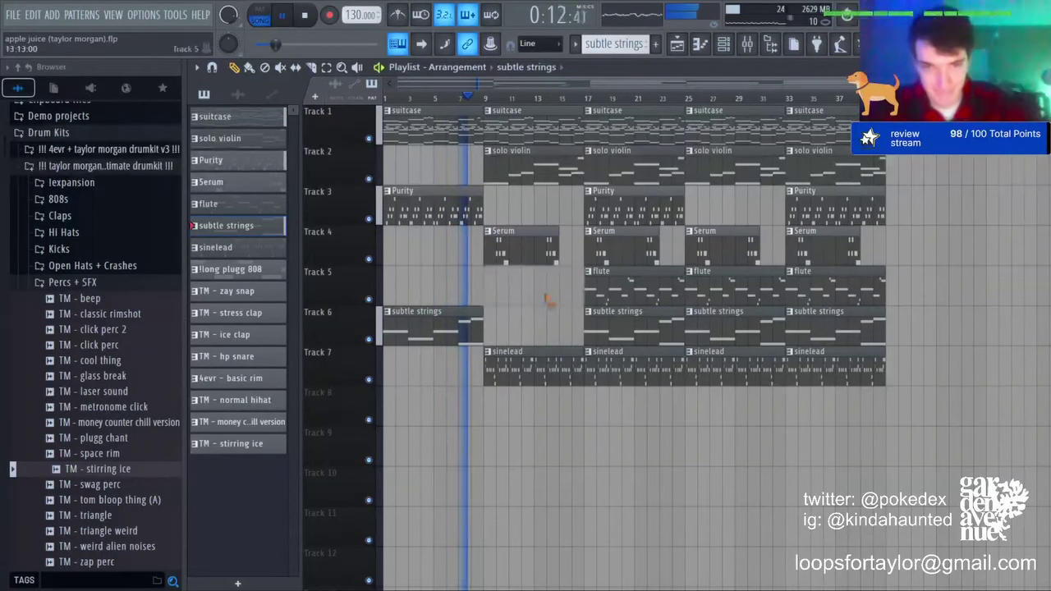
right_click(530, 248)
right_click(552, 370)
right_click(603, 369)
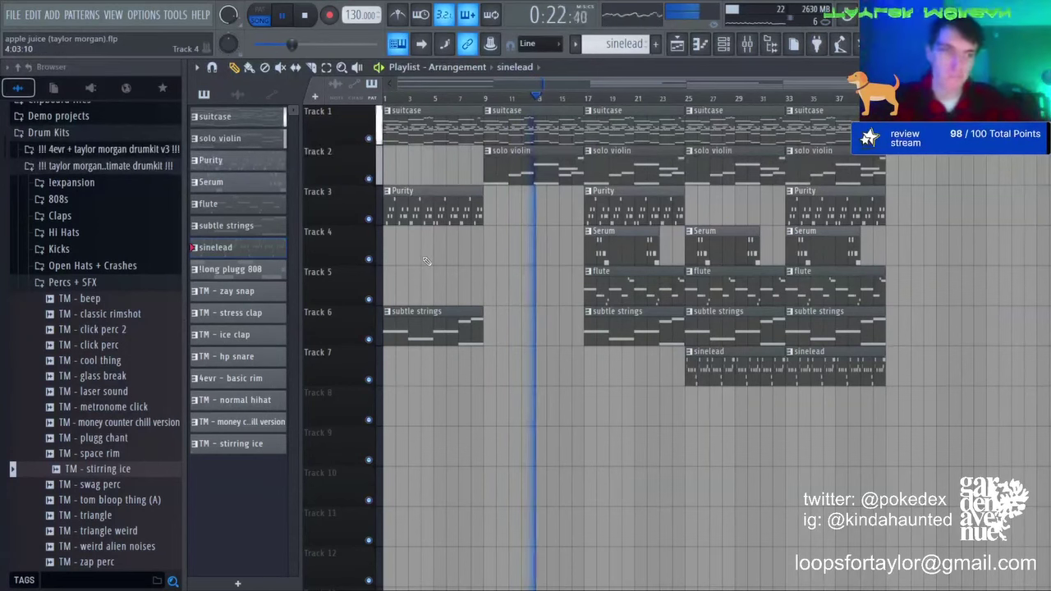
Step: Put a Serum clip back at bar 9, clear bar 25's Serum, violin and strings, and re-place the violin
left_click(628, 244)
left_click_drag(502, 250, 491, 248)
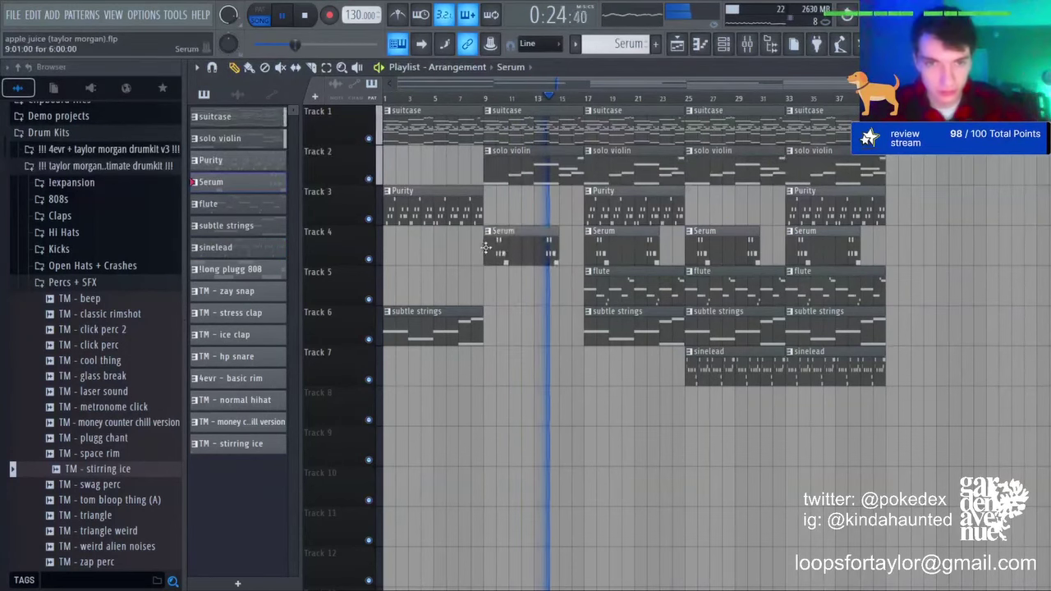
right_click(714, 250)
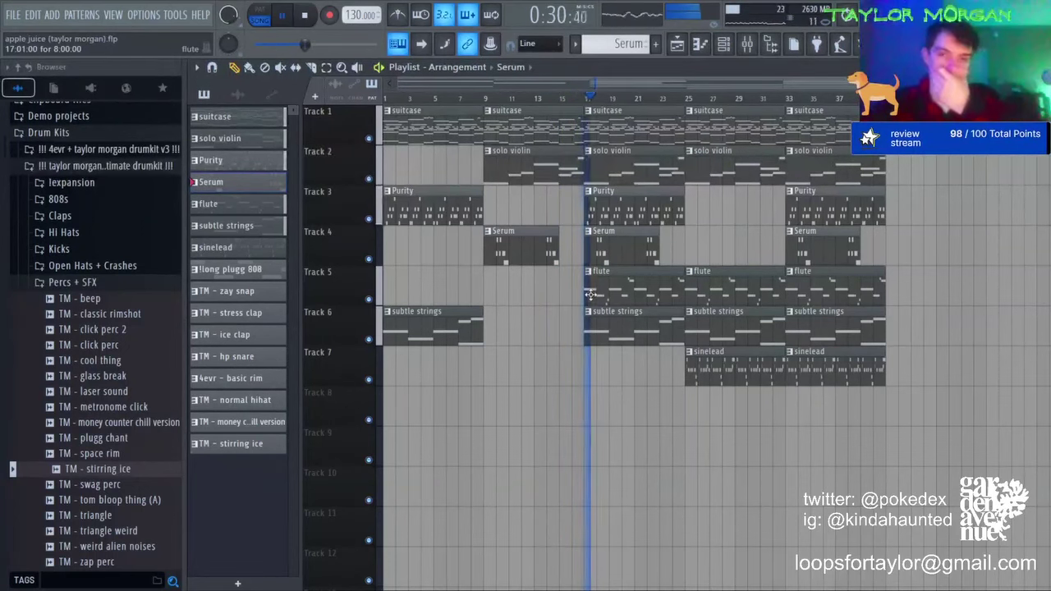
right_click(724, 167)
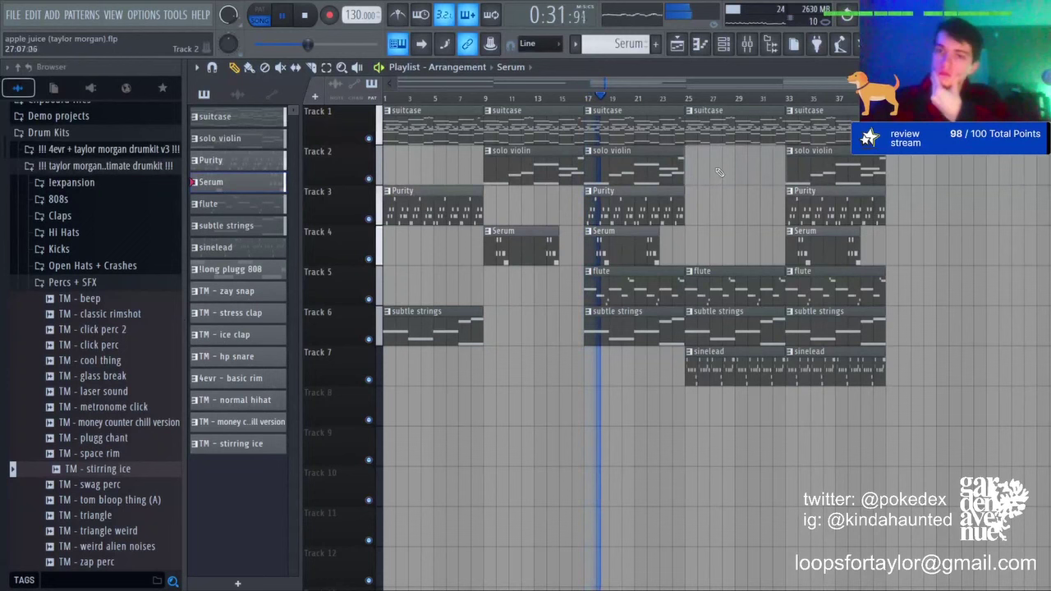
right_click(732, 320)
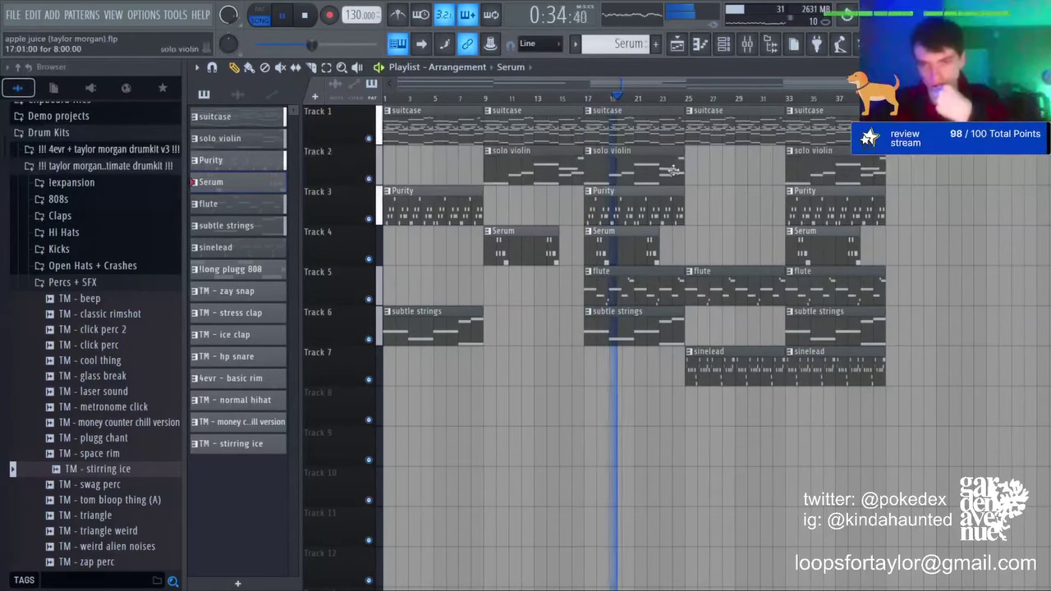
left_click(694, 160)
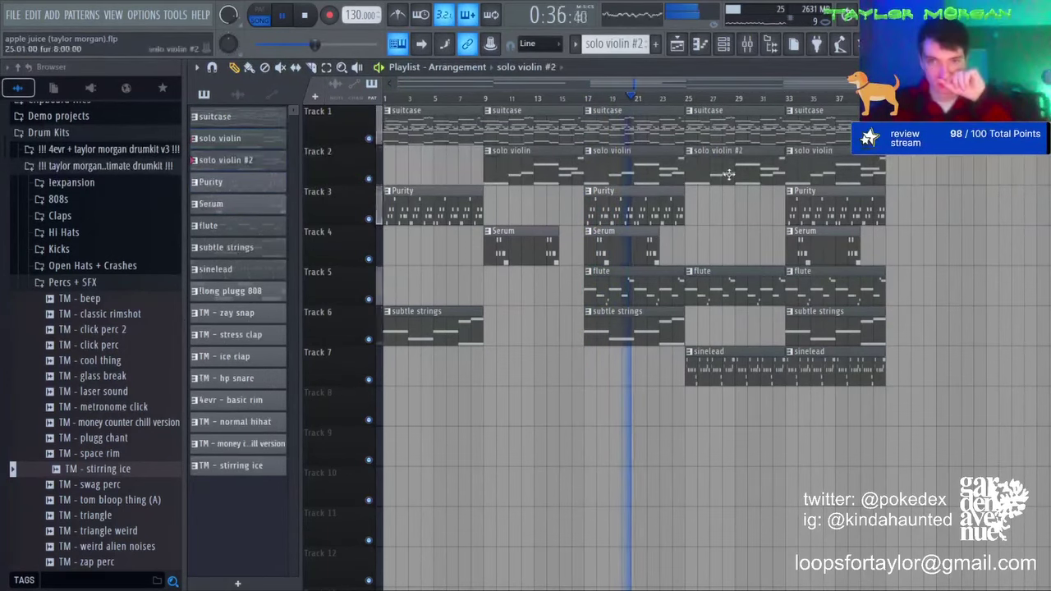
Step: Inspect the bar-25 violin clip's notes, delete the bar-25 flute clip, and open the suitcase pattern
double_click(727, 175)
key("ctrl+a")
scroll(649, 347, "down", 2)
key("ctrl+d")
left_click(681, 46)
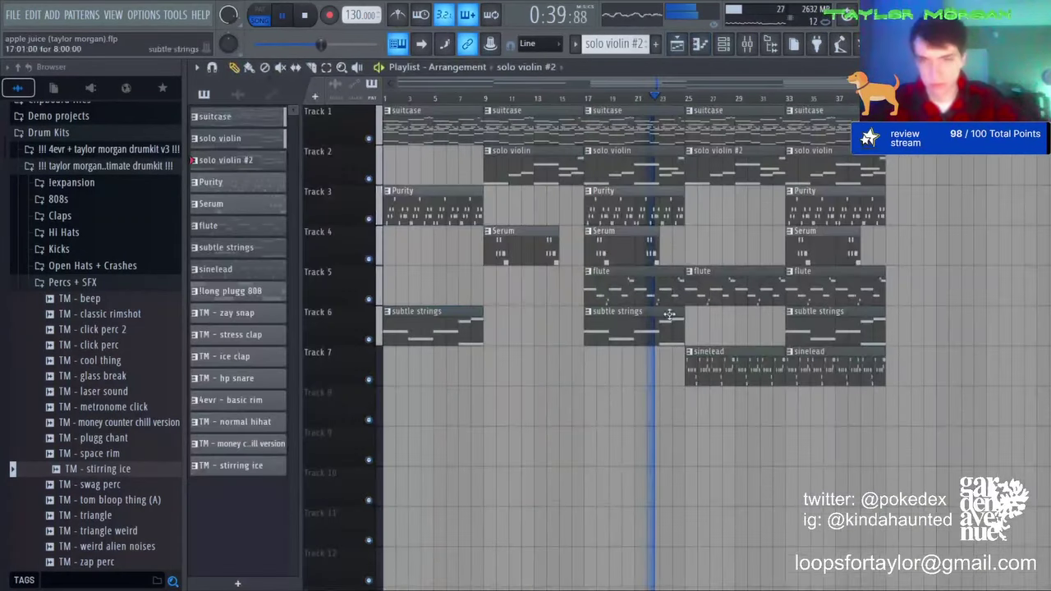
right_click(735, 297)
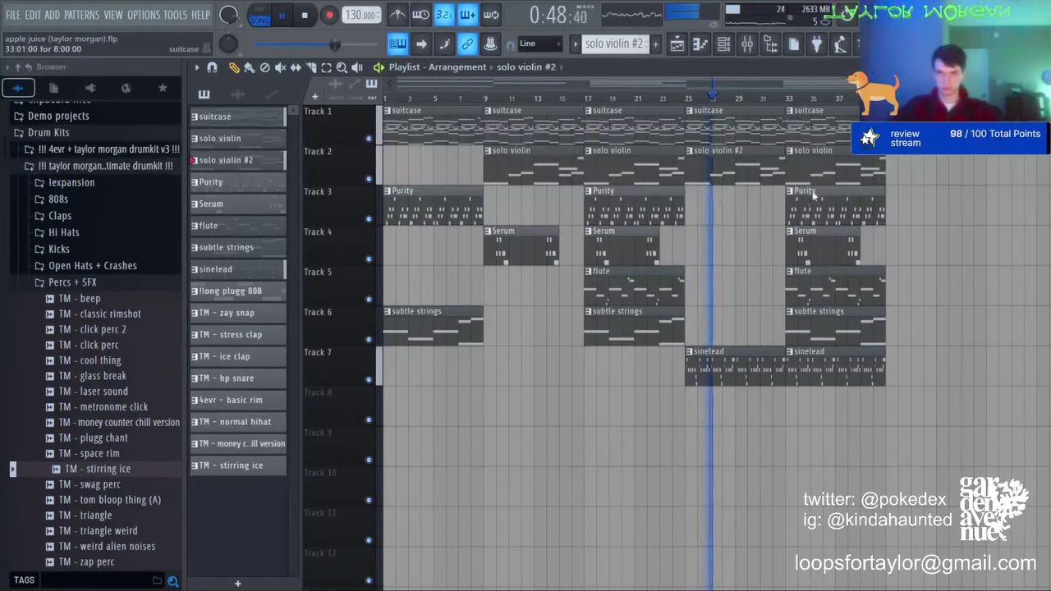
double_click(809, 125)
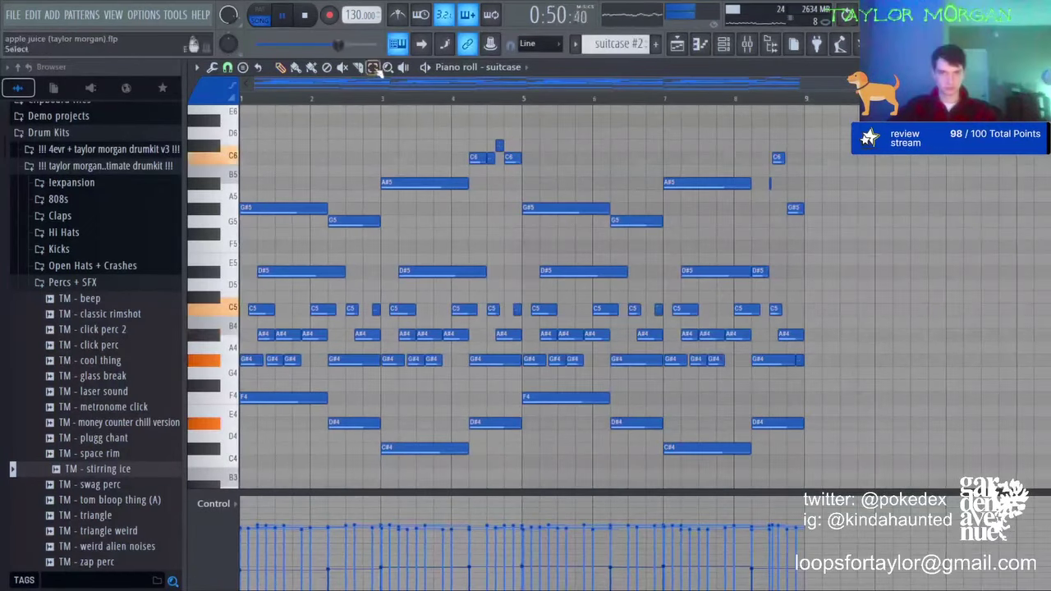
Step: Clear the suitcase notes above F4 and write C5, A#4, a long G#4 and A#4 across bars 1–4
left_click_drag(832, 367, 240, 110)
key("Delete")
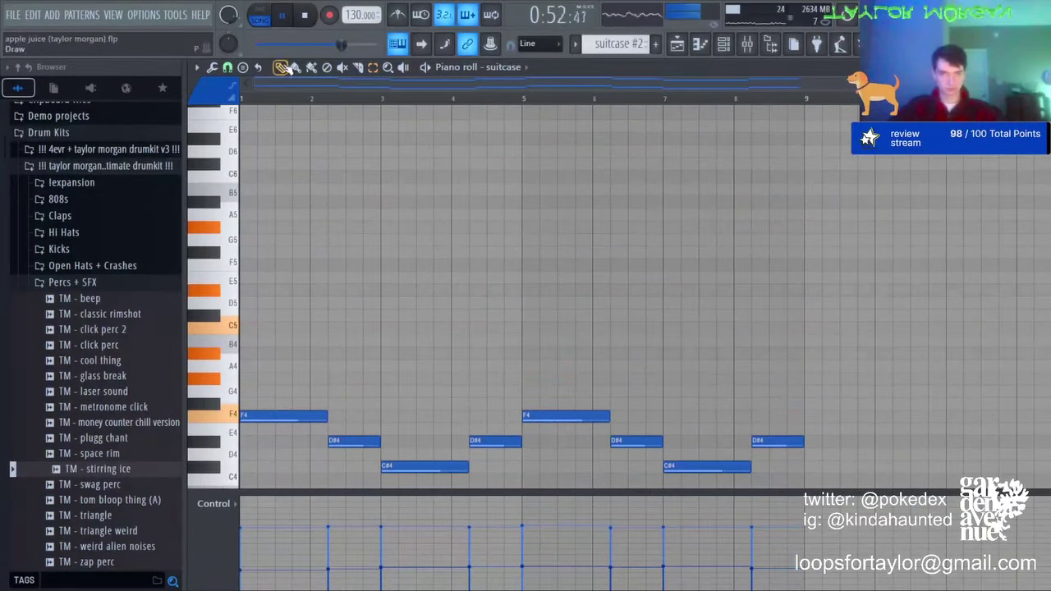
left_click_drag(284, 414, 218, 318, "shift")
left_click_drag(219, 329, 220, 340)
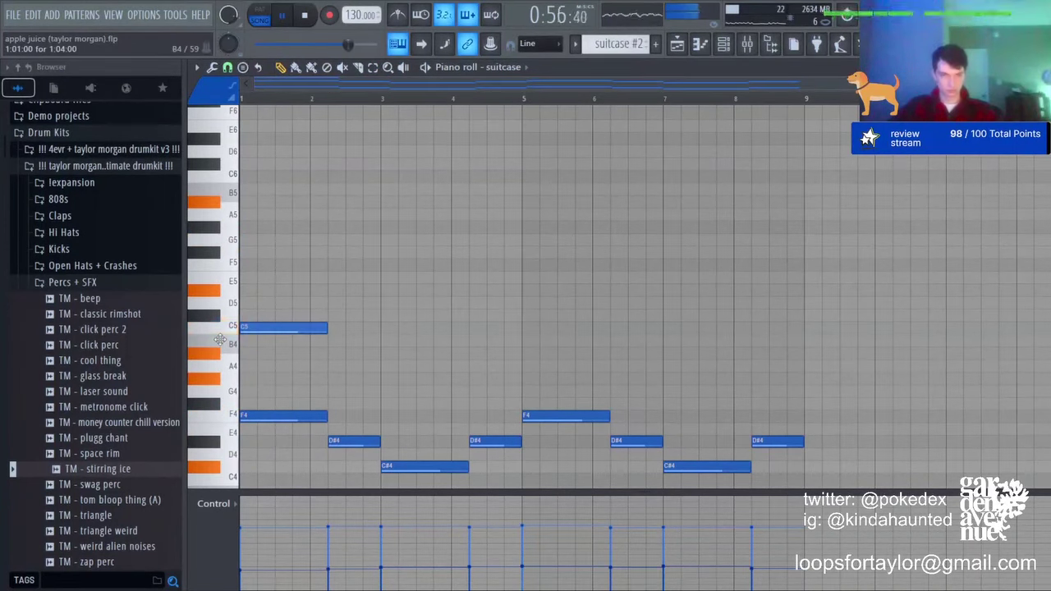
left_click_drag(331, 407, 327, 343)
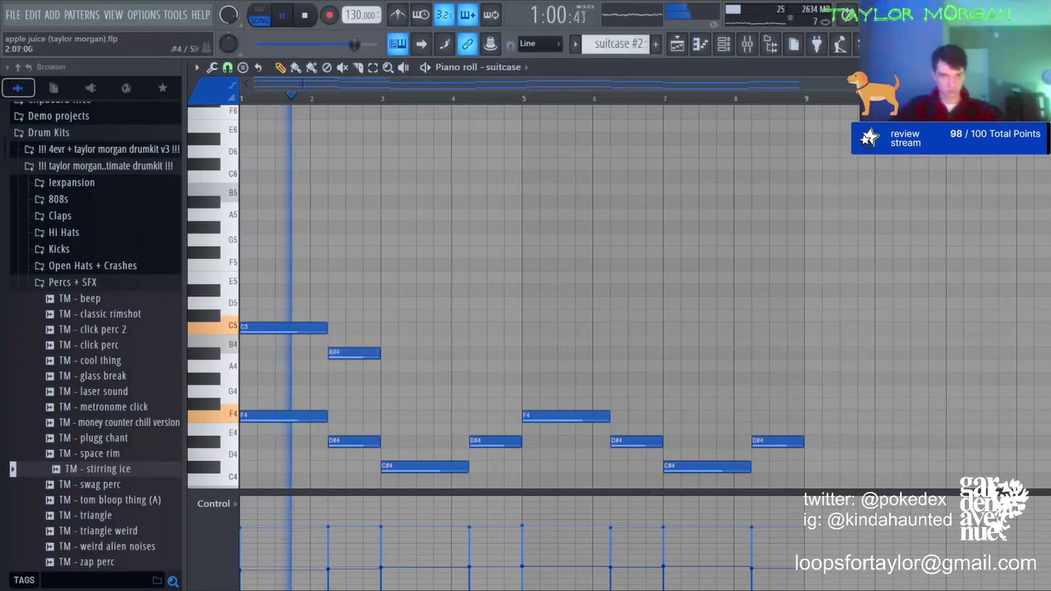
left_click(389, 380)
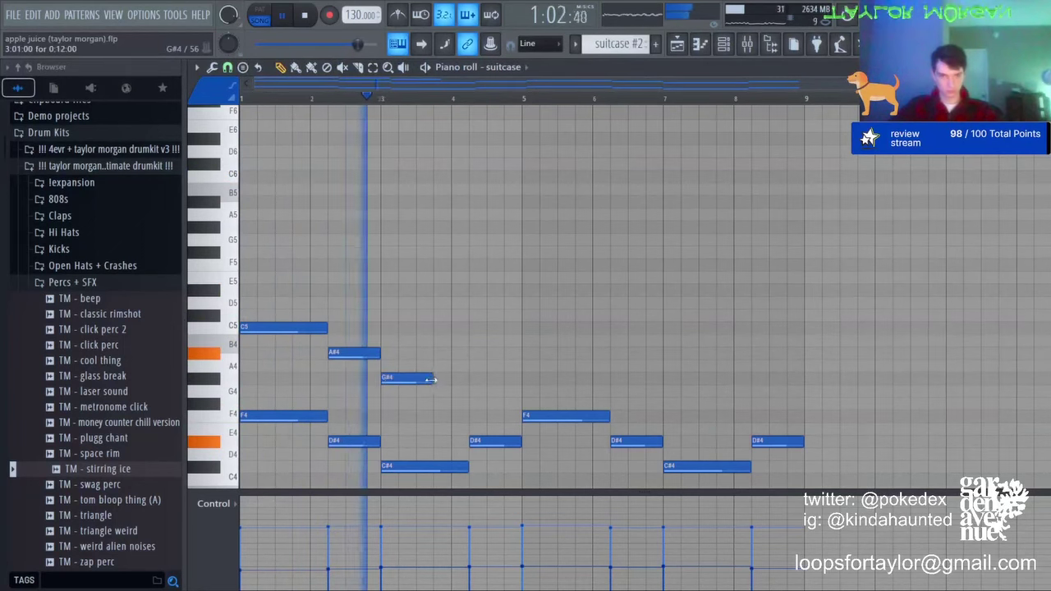
left_click_drag(431, 379, 468, 380)
left_click(471, 353)
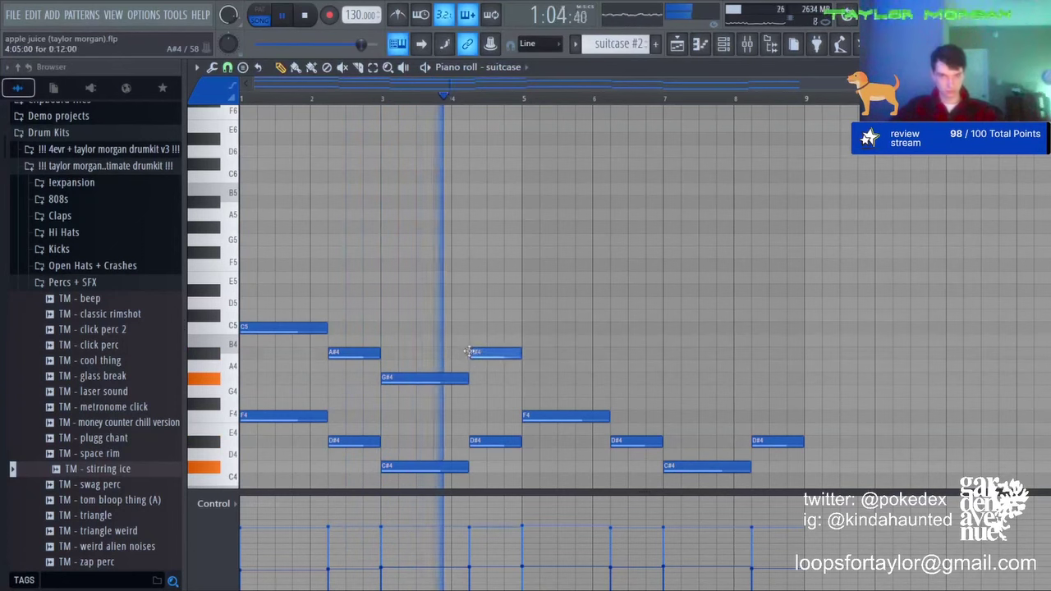
Step: Add a long G#5 at bar 1, move the bar-2 note to G4 and the bar-3 note to C5
key("space")
left_click(245, 227)
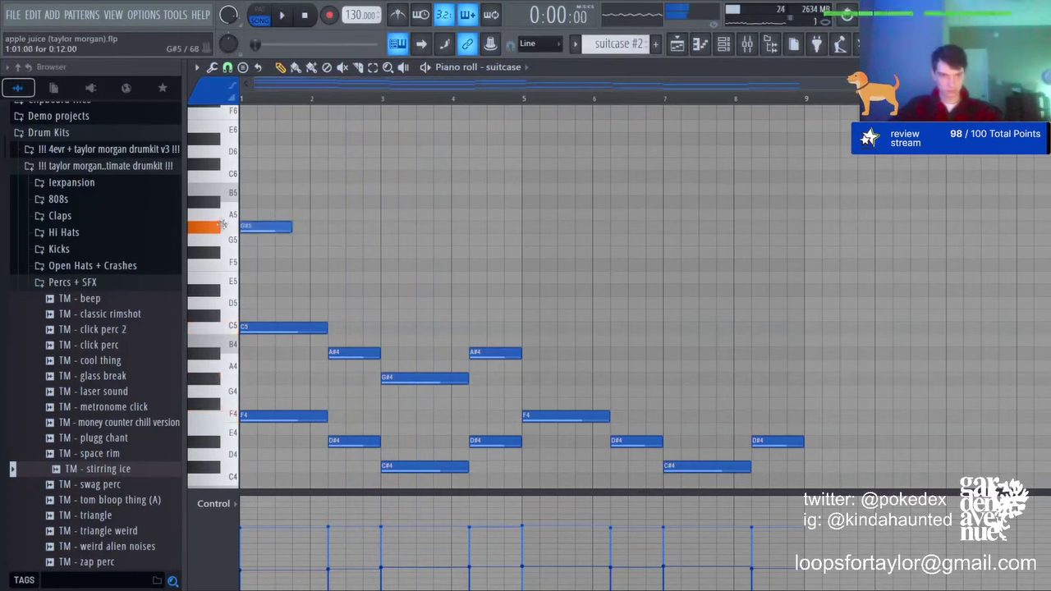
key("space")
left_click_drag(290, 229, 296, 308)
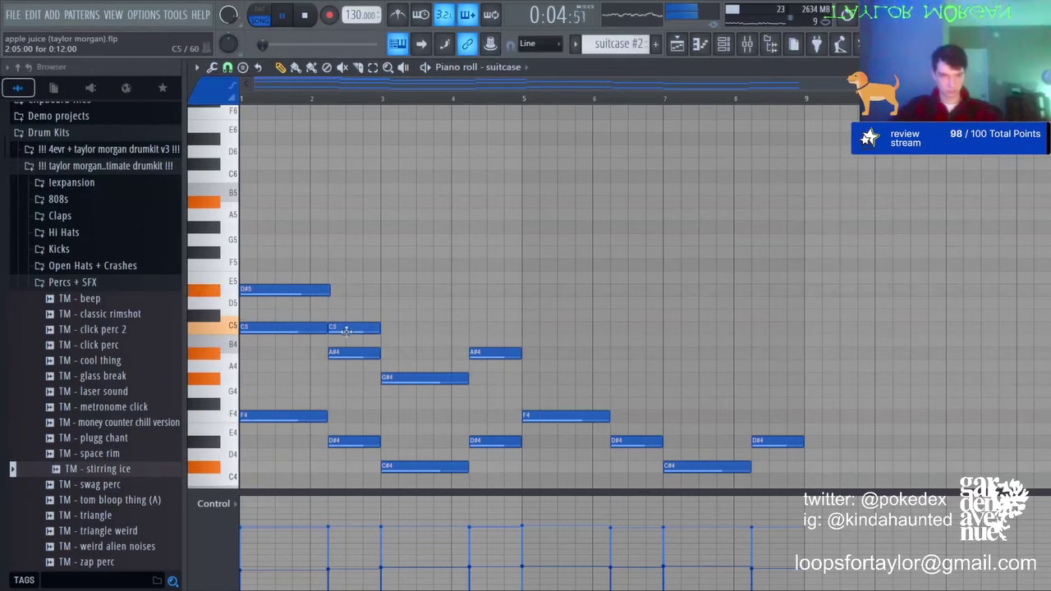
left_click_drag(329, 410, 328, 386)
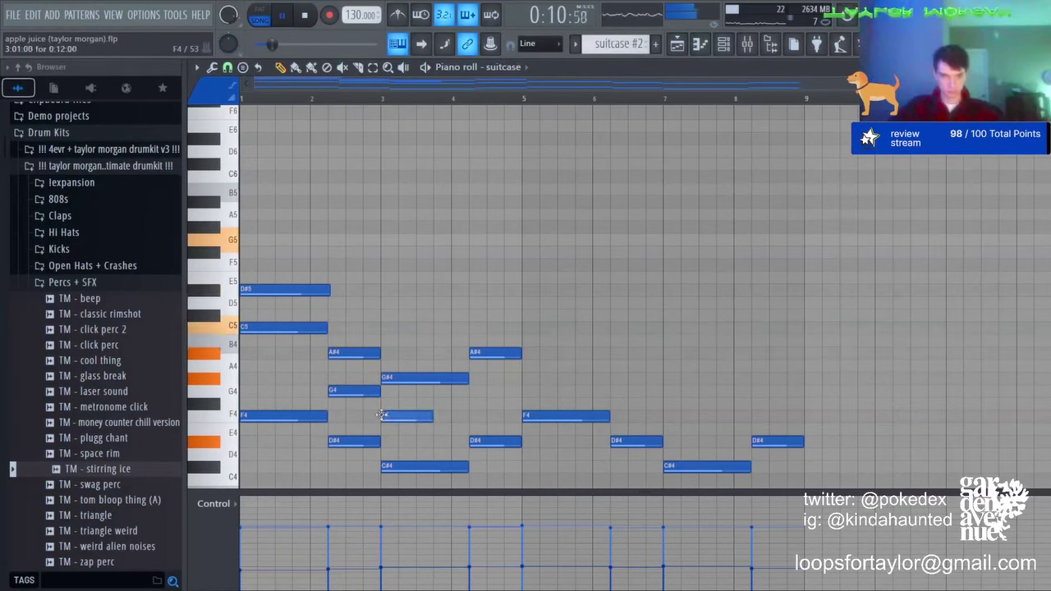
left_click_drag(405, 416, 394, 328)
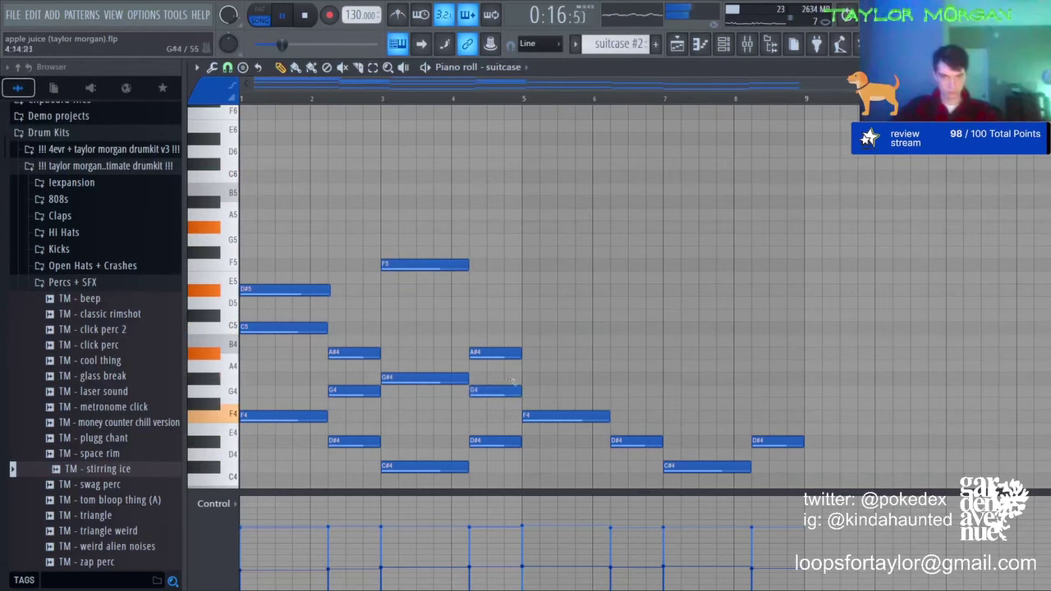
key("space")
Step: Add C5, a second A#4 and a G#4 note, shortening the A#4 and G4 notes around them
left_click(489, 329)
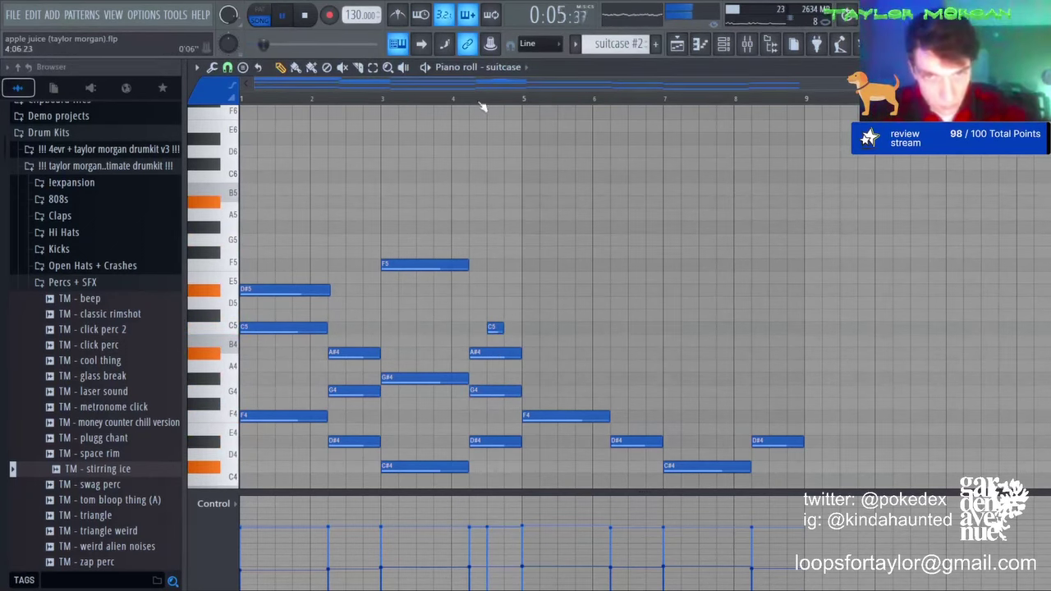
scroll(482, 107, "up", 3)
left_click_drag(588, 352, 494, 352)
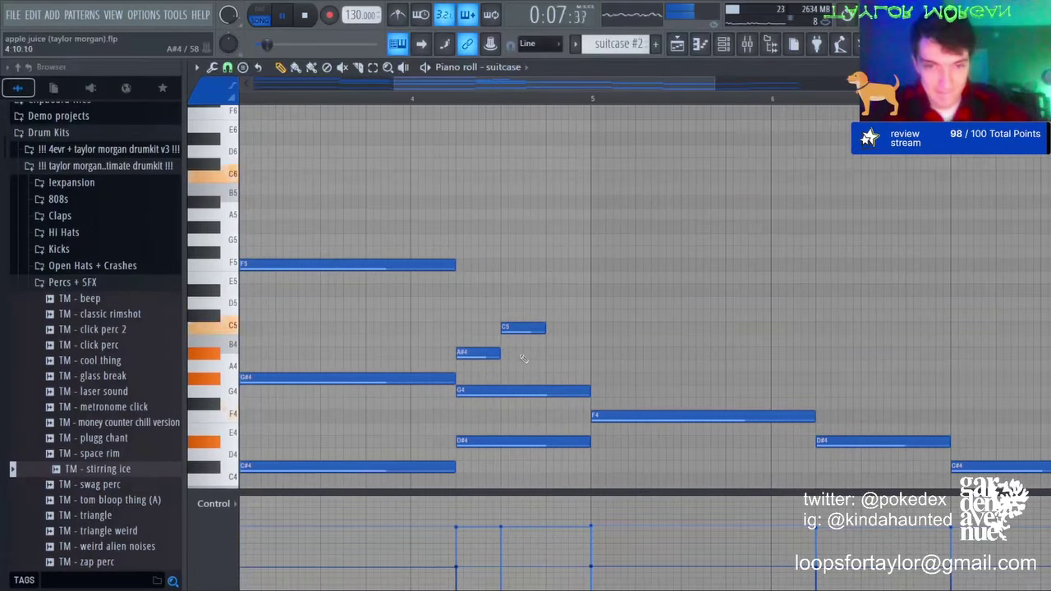
left_click(507, 354)
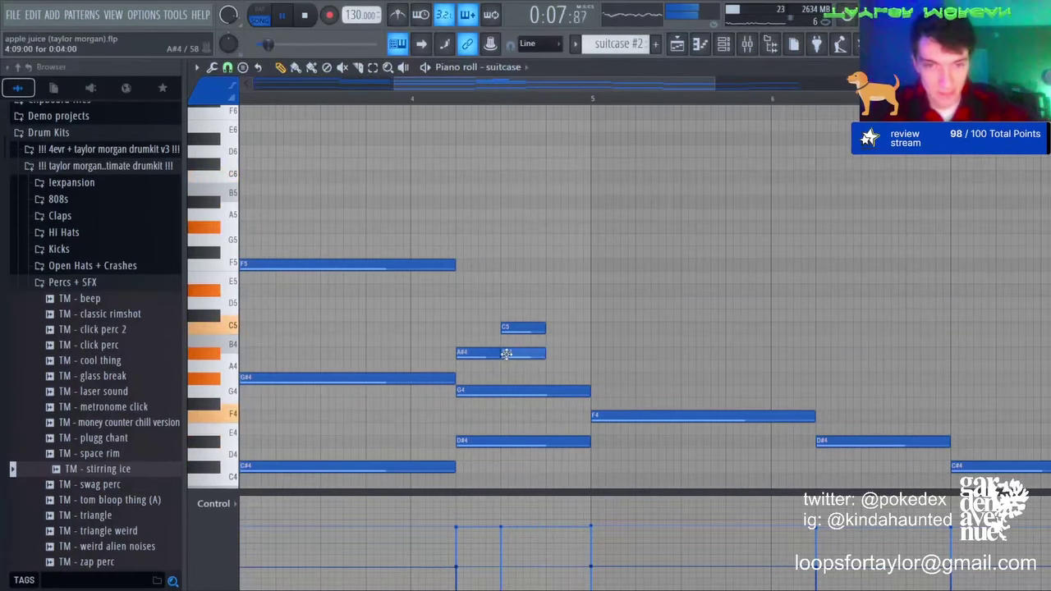
left_click(548, 376)
left_click_drag(586, 392, 545, 392)
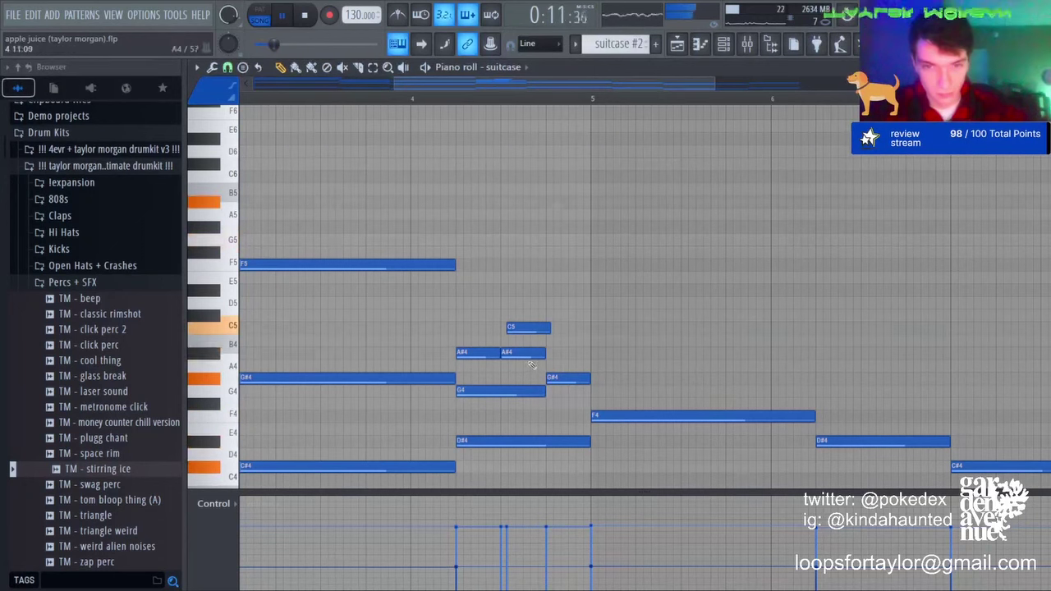
scroll(510, 98, "down", 4)
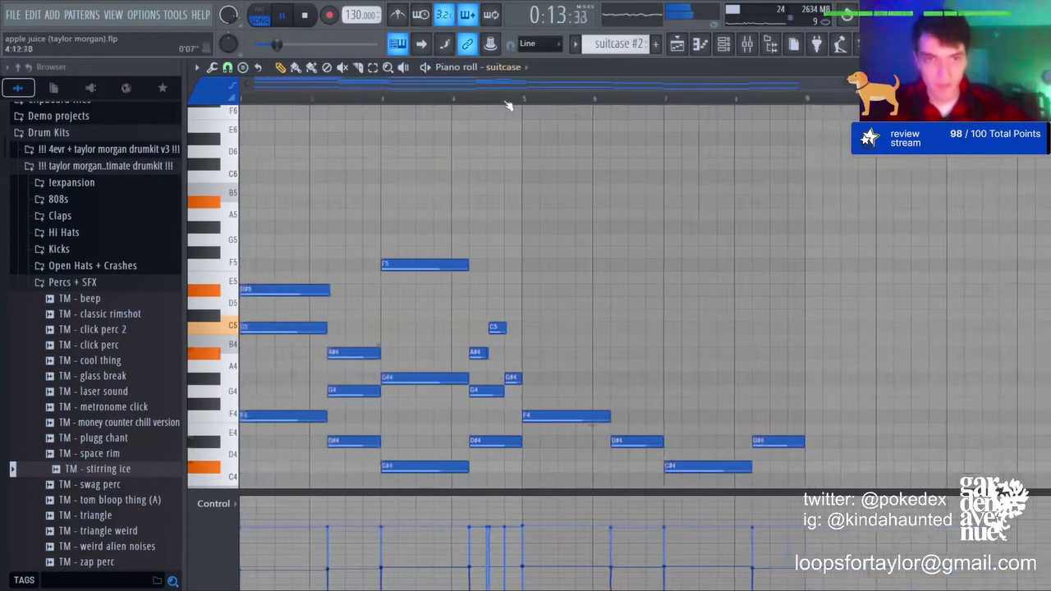
scroll(543, 190, "down", 3)
Step: Clear bars 5–9, repeat the opening bars there with Ctrl+B, and check the playlist from bar 33
left_click_drag(547, 169, 756, 468)
key("Delete")
scroll(825, 328, "down", 1)
key("ctrl+b")
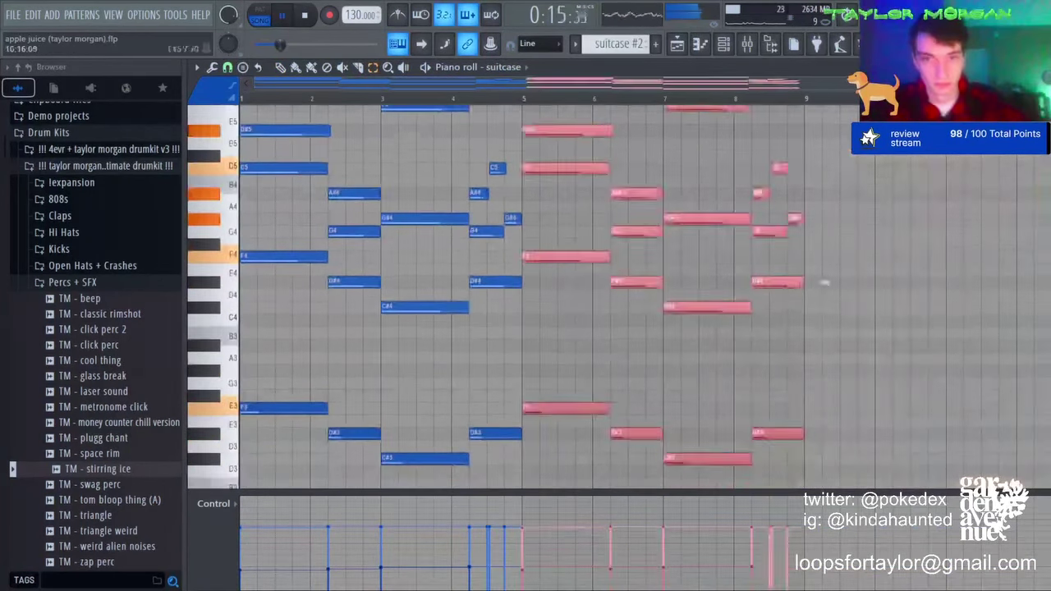
key("ctrl+d")
left_click(677, 45)
left_click(786, 102)
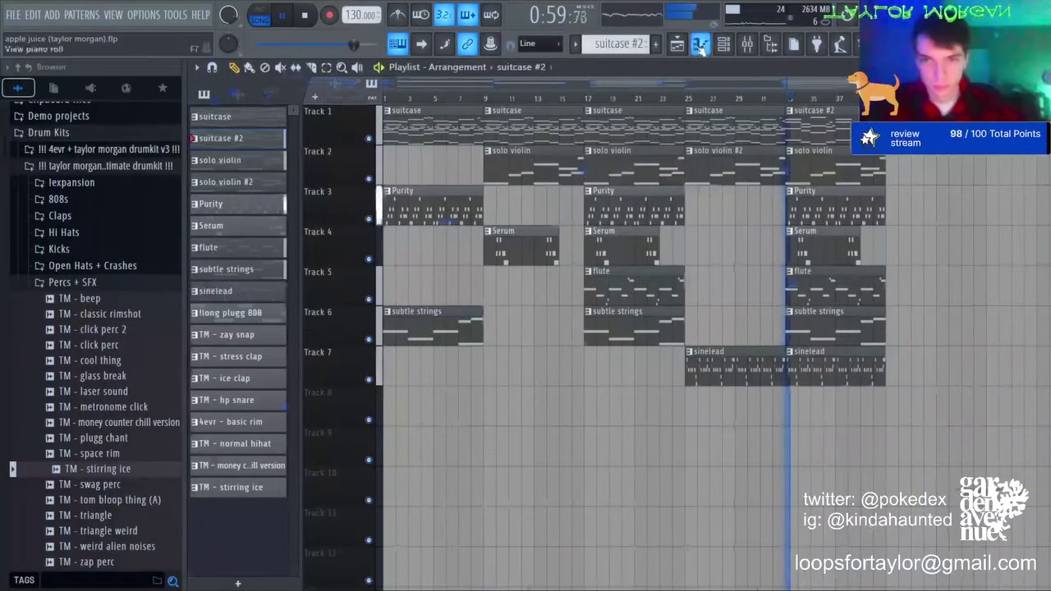
Step: Raise the bar-2 and bar-6 G4 notes and the bar-8 notes one octave
left_click(700, 45)
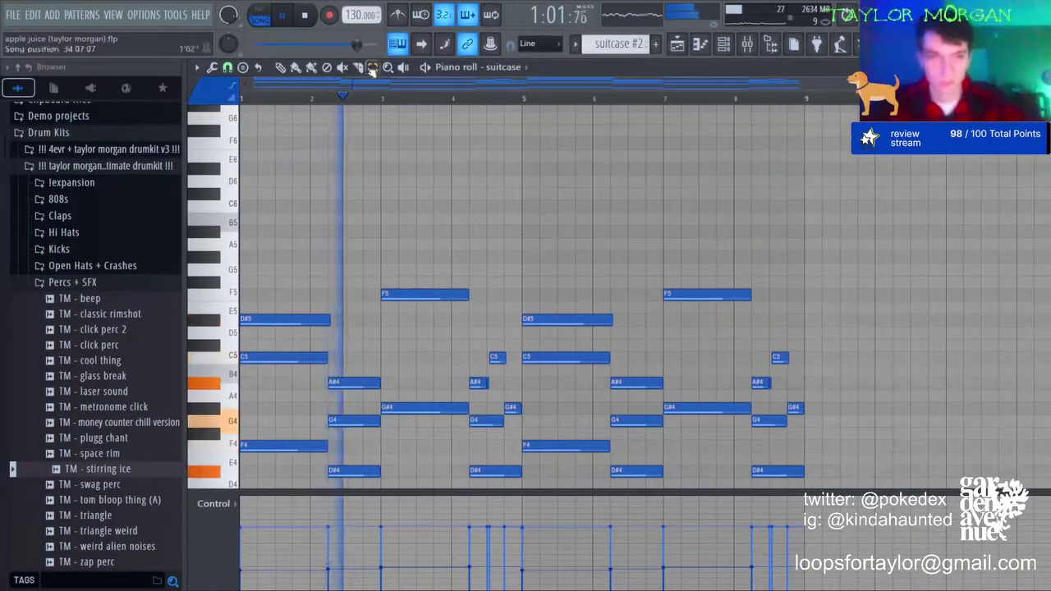
left_click(369, 420)
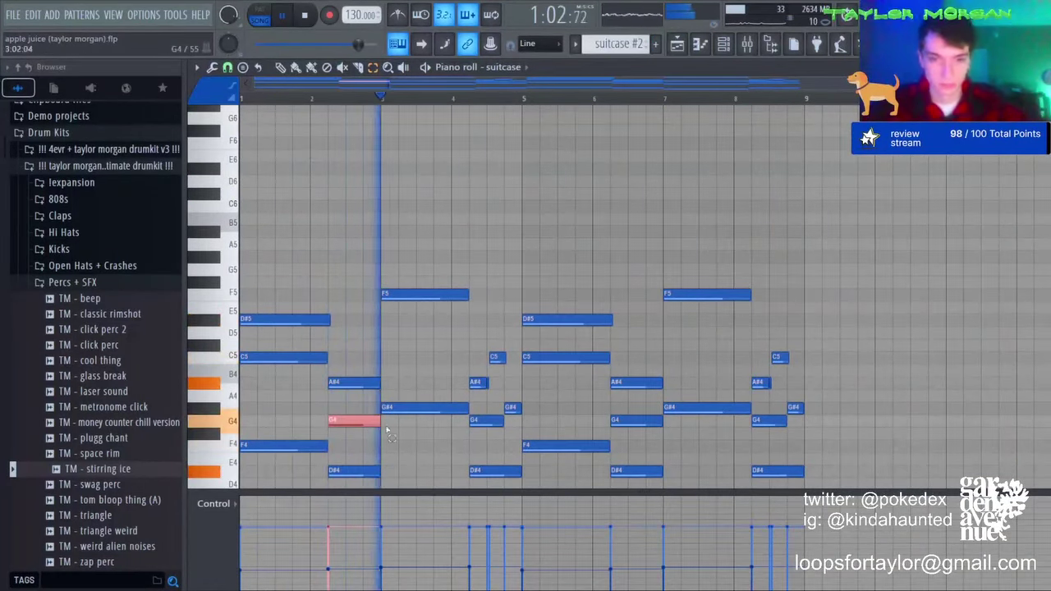
left_click(640, 422, "ctrl+shift")
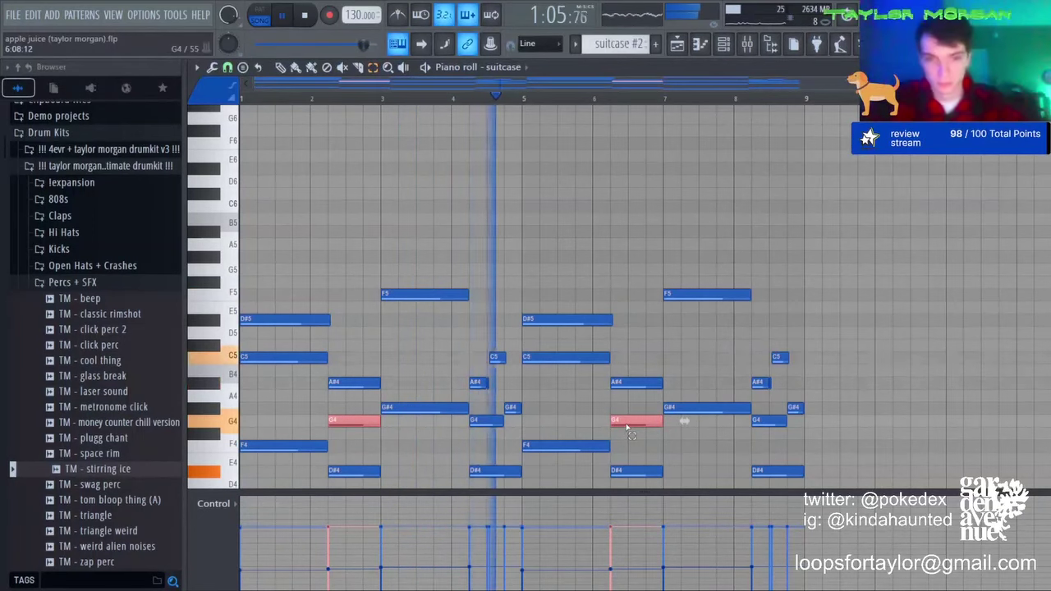
key("ctrl+Up")
left_click_drag(764, 341, 816, 392)
key("ctrl+Up")
Step: Add an A#4 just after bar 8, then redo bars 5–8 as a repeat of bars 1–4
left_click(681, 383)
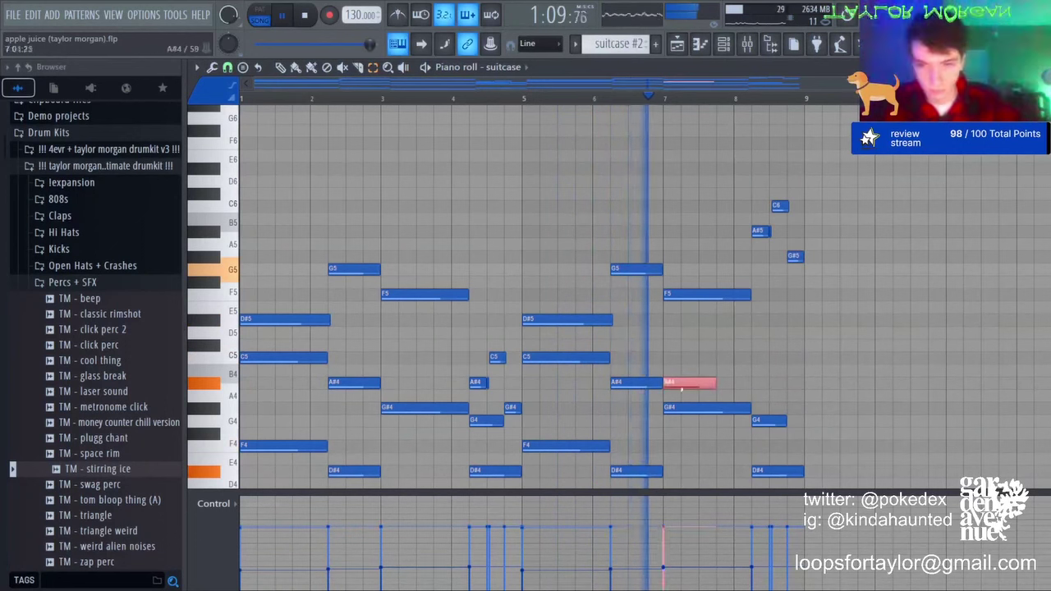
left_click_drag(697, 383, 785, 383)
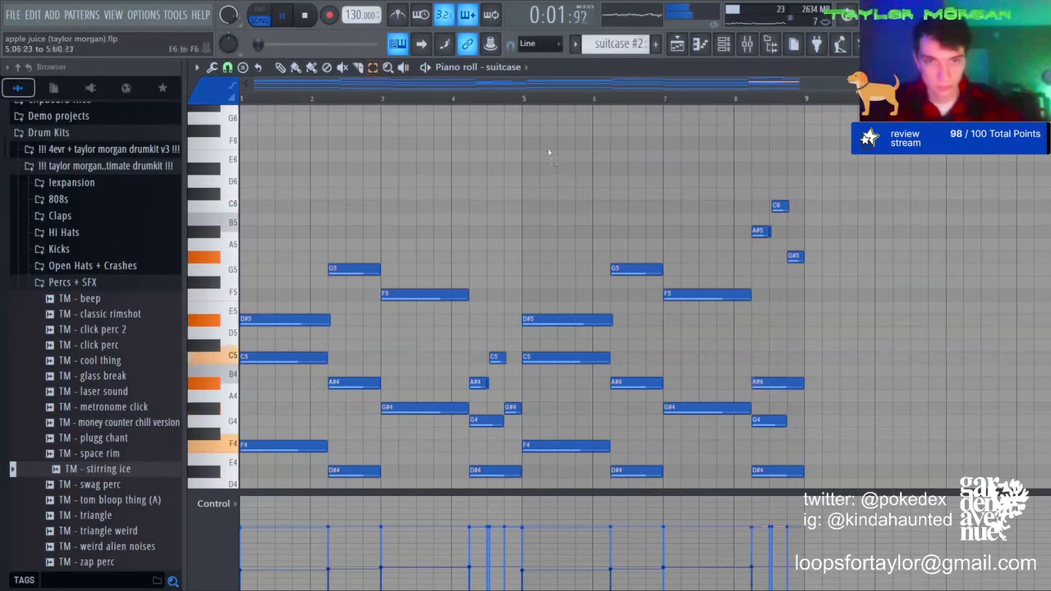
left_click_drag(549, 151, 941, 483)
key("Delete")
key("ctrl+b")
left_click(678, 45)
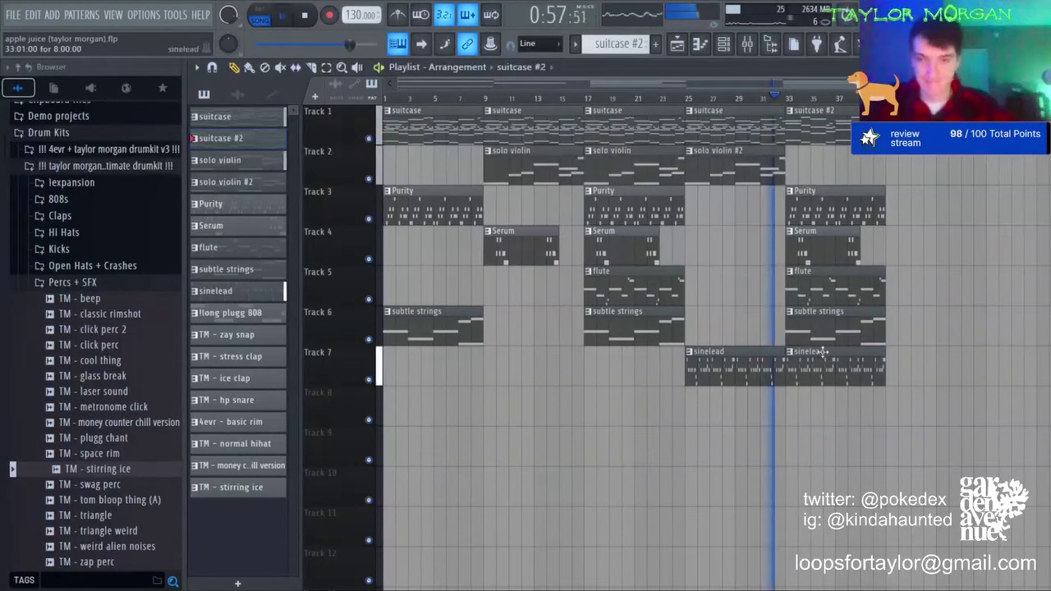
Step: Make the last sinelead clip its own sinelead #2 pattern and check the last Purity clip's notes
double_click(804, 379)
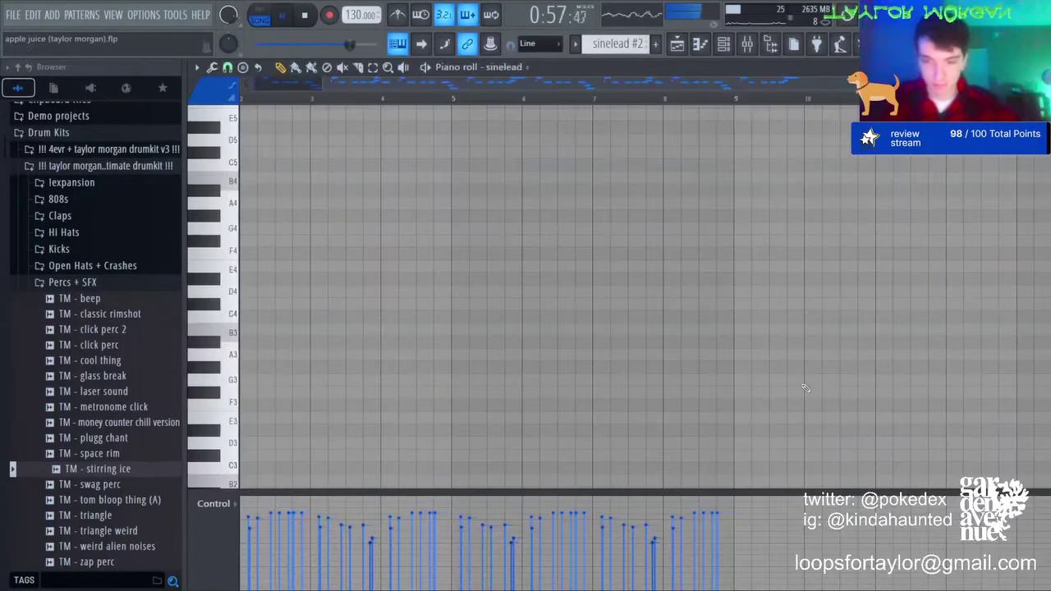
left_click(678, 45)
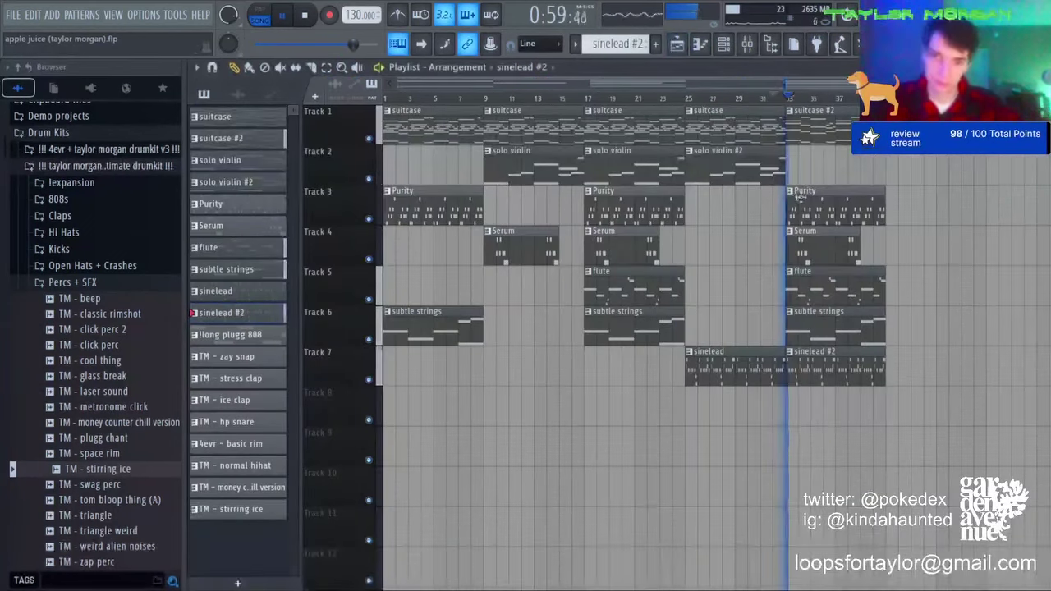
double_click(817, 211)
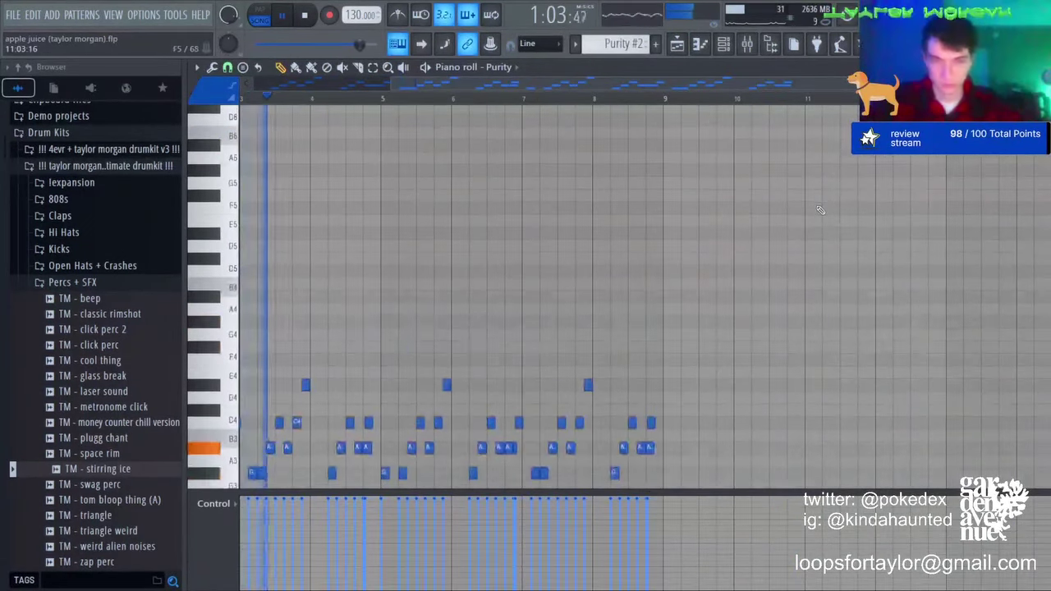
key("ctrl+a")
key("ctrl+d")
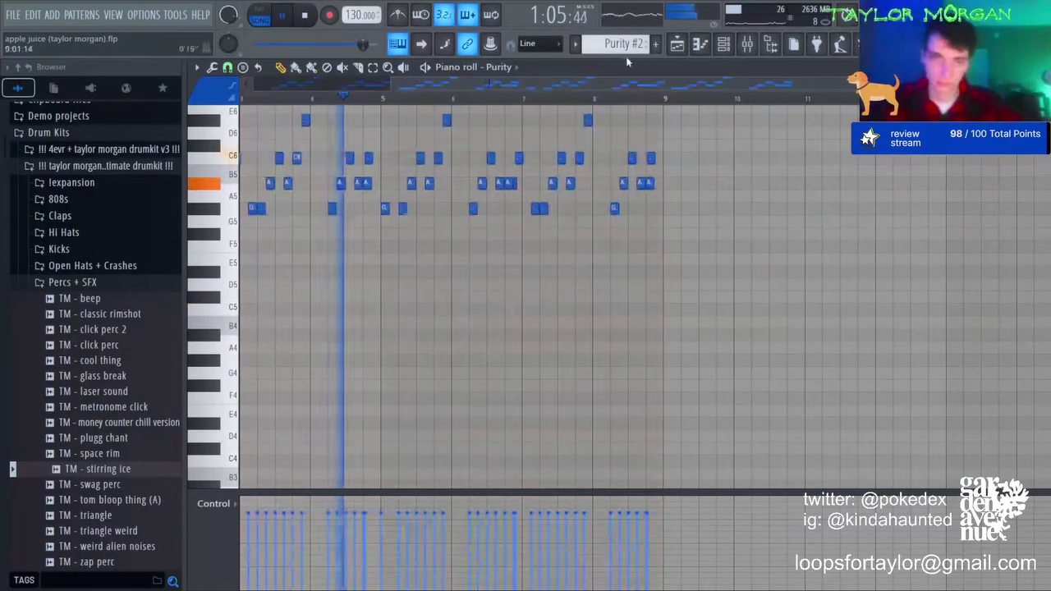
left_click(686, 50)
Step: Replace the bar-33 Purity #2 clip with the original Purity and delete the bar-33 Serum clip
right_click(812, 210)
left_click(646, 207)
left_click(789, 211)
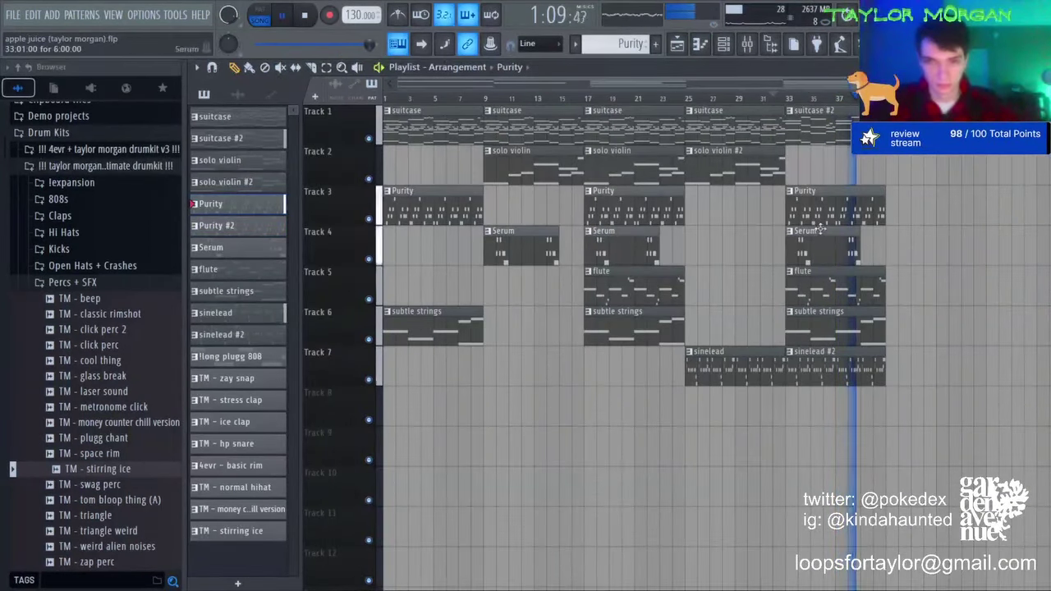
right_click(819, 229)
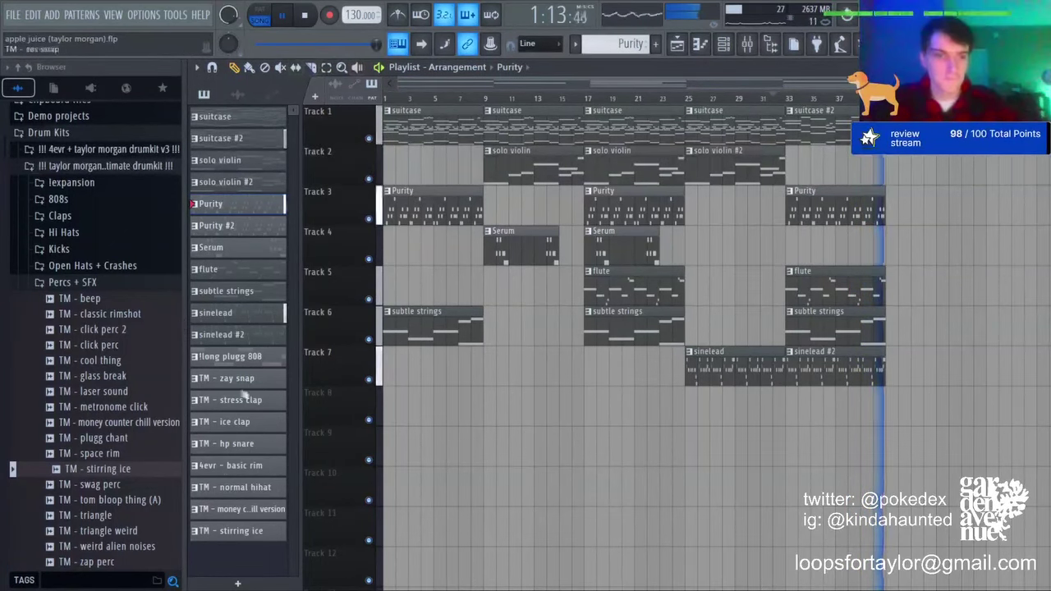
left_click(231, 356)
key("space")
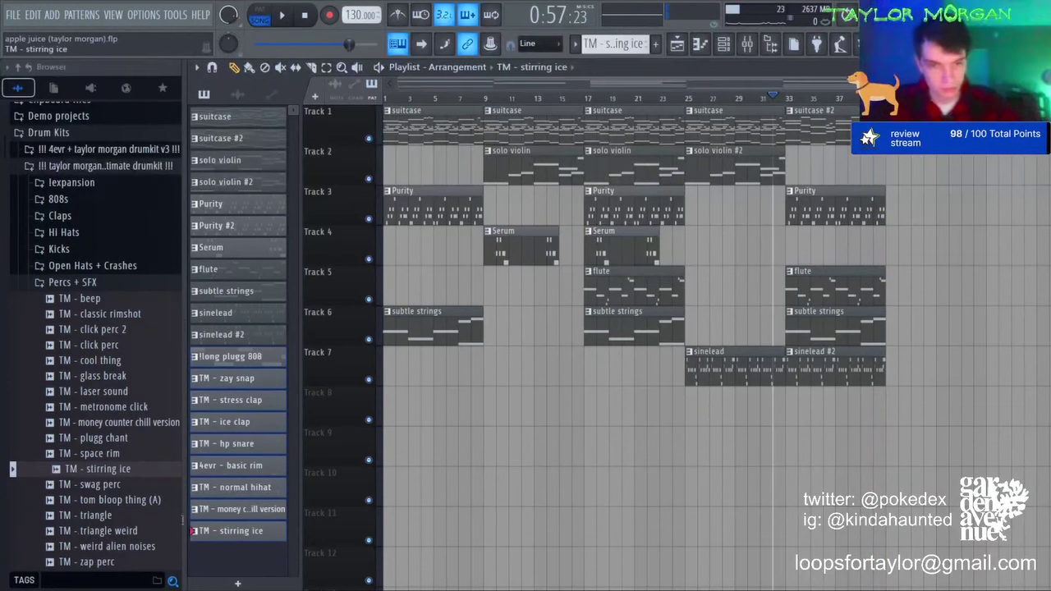
Step: Lay the drum patterns on Tracks 9–17 from bar 9 and duplicate them at bar 17
left_click_drag(263, 427, 493, 441)
scroll(538, 439, "down", 5)
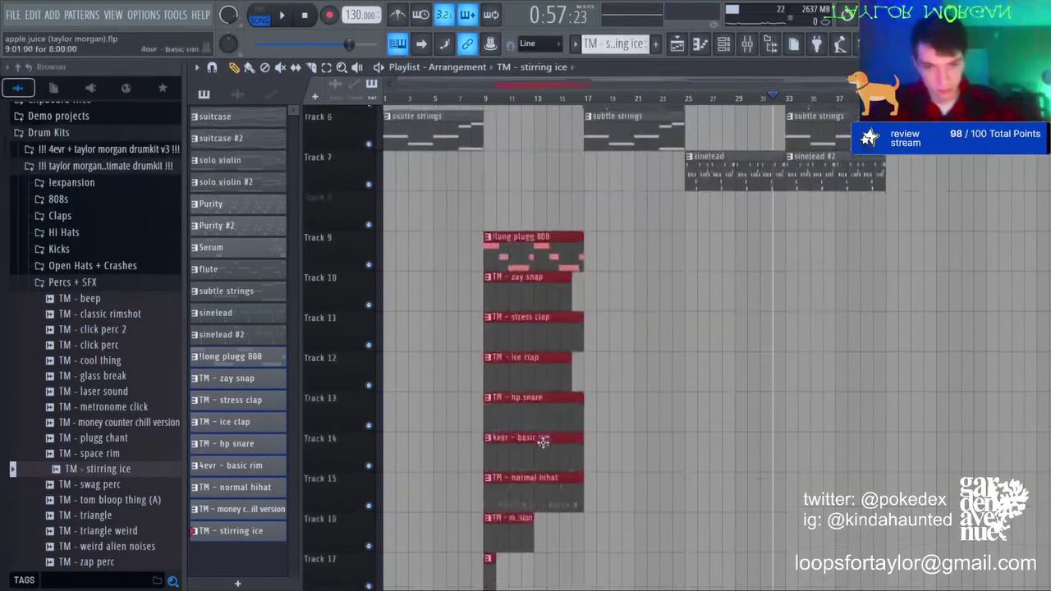
key("ctrl+b")
key("ctrl+d")
left_click(473, 98)
scroll(473, 98, "up", 3)
scroll(553, 375, "down", 3)
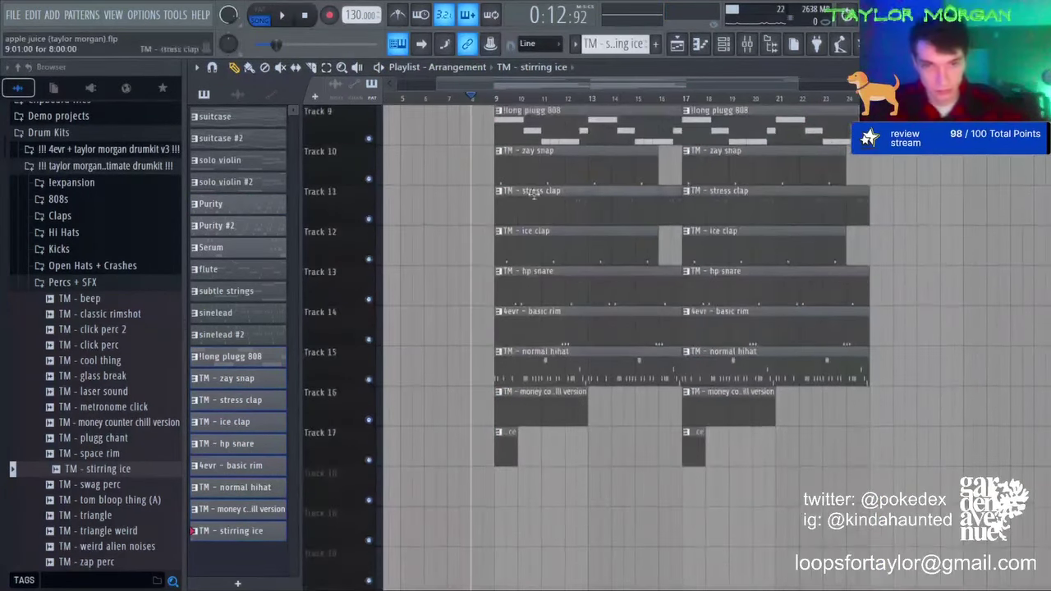
Step: Delete the first zay snap clip on Track 10 and the first basic rim clip on Track 14
right_click(527, 172)
key("ctrl+z")
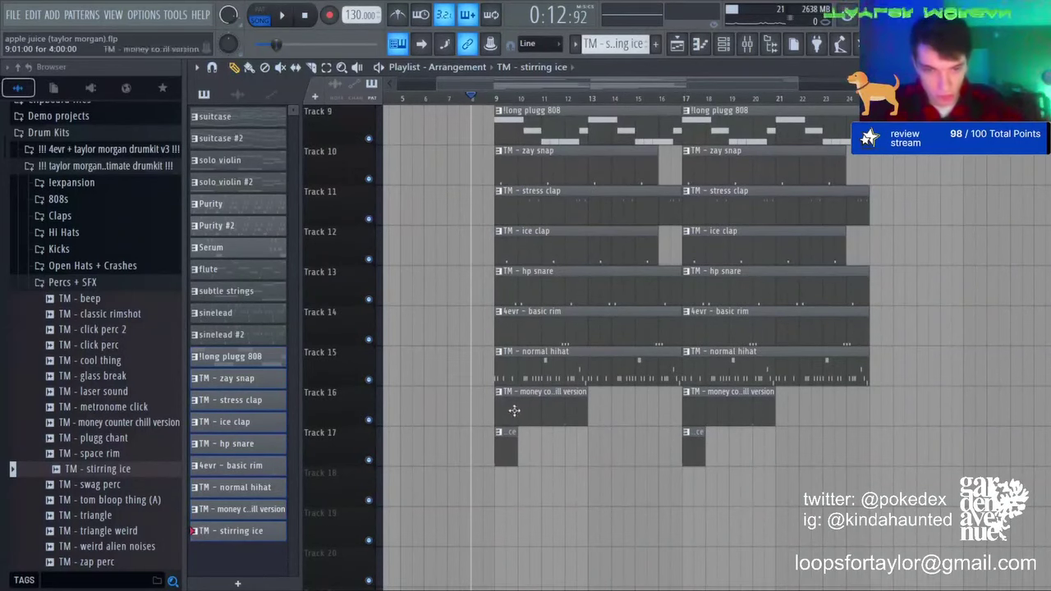
right_click(512, 173)
key("space")
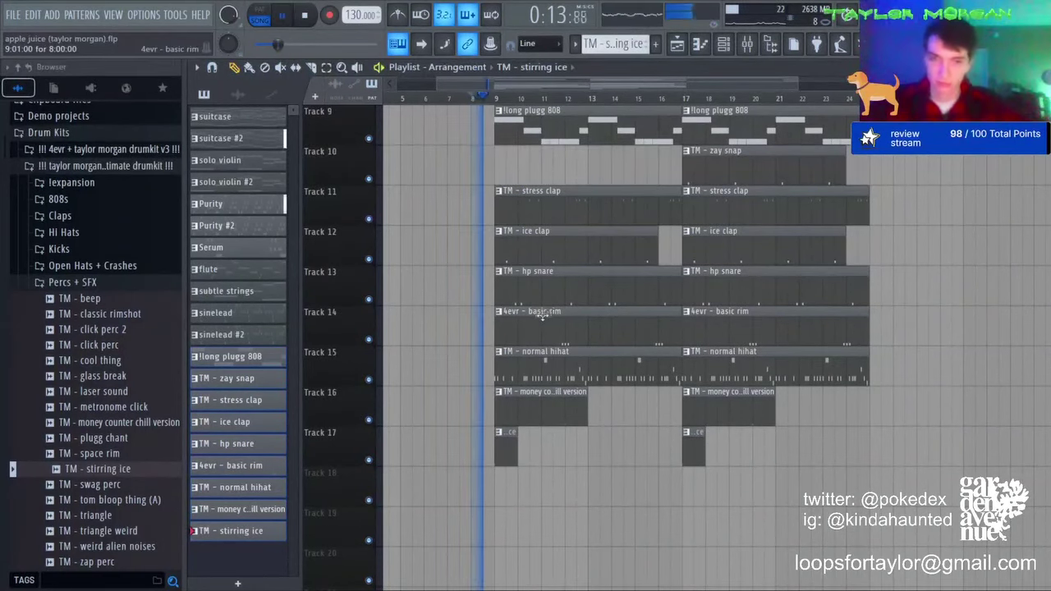
scroll(526, 343, "up", 4)
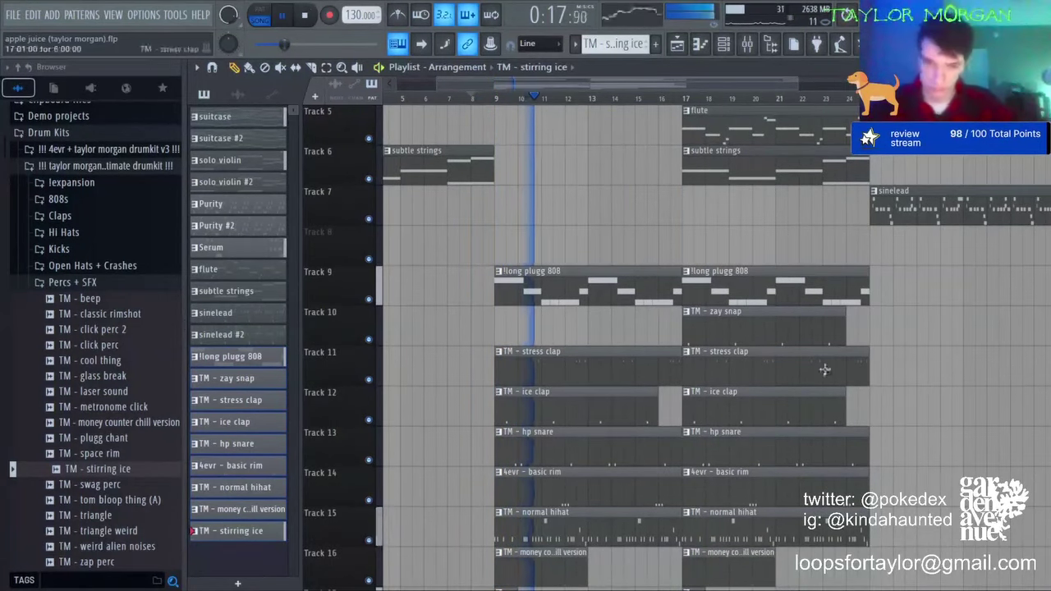
right_click(621, 491)
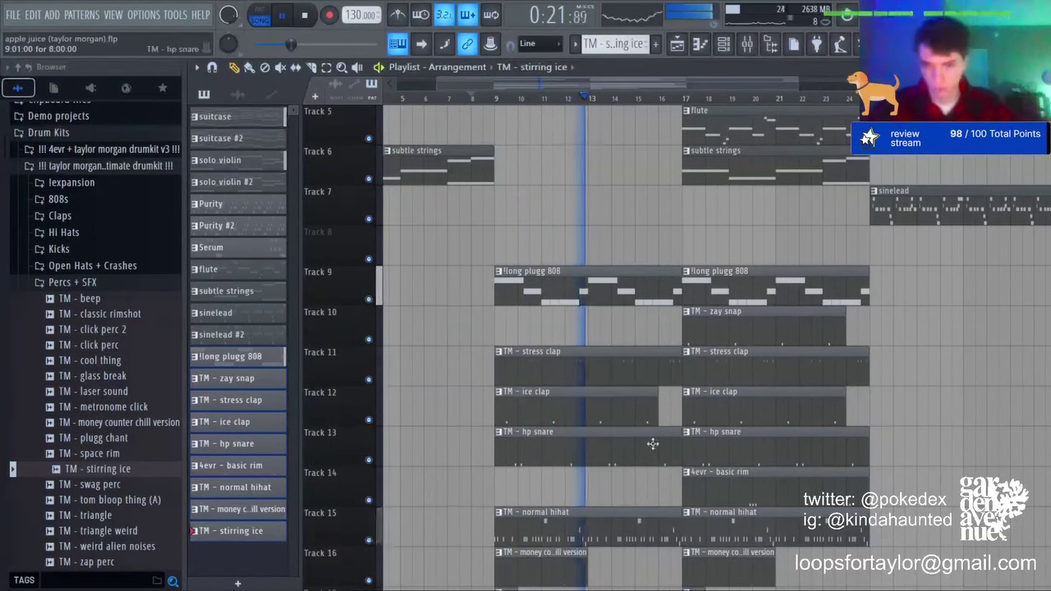
scroll(610, 400, "down", 3)
Step: Slice the Track 9–14 clips near bar 17 and copy the money counter clip to bar 17
left_click(312, 68)
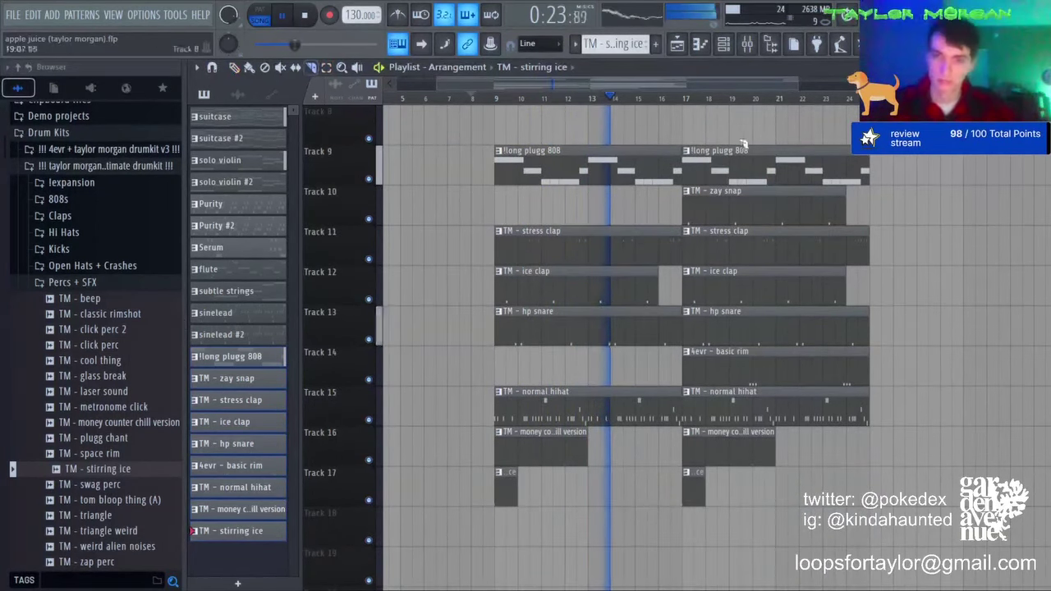
left_click_drag(694, 143, 689, 460)
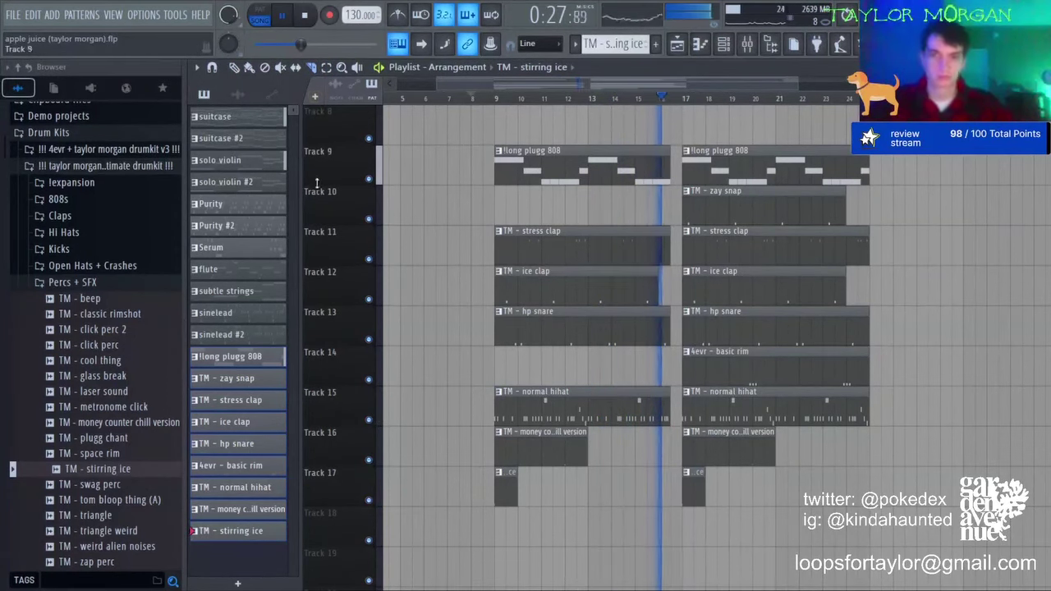
scroll(629, 293, "up", 4)
scroll(687, 410, "down", 4)
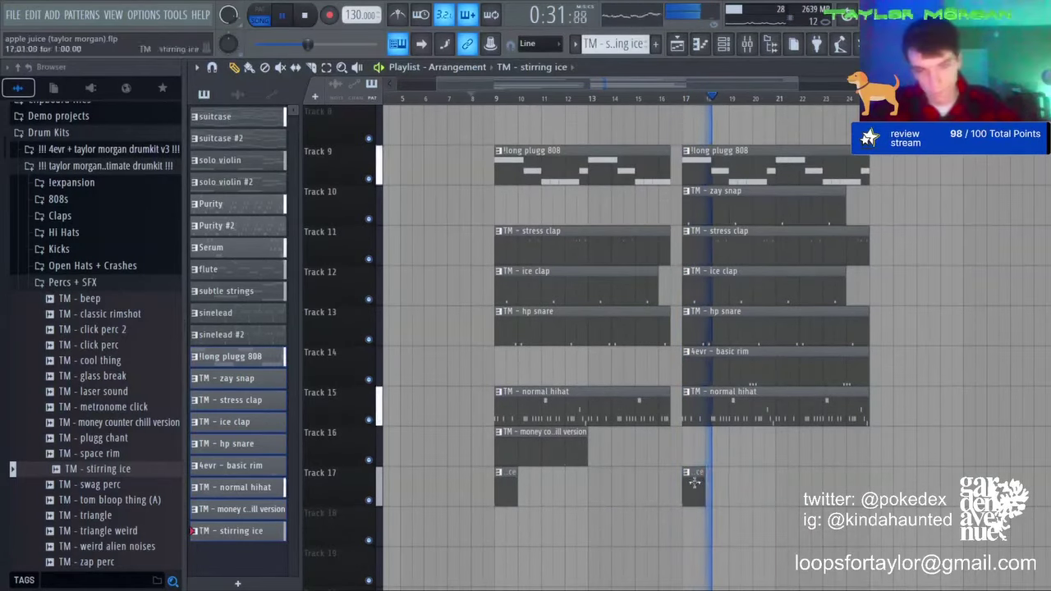
left_click(573, 450)
left_click(686, 448)
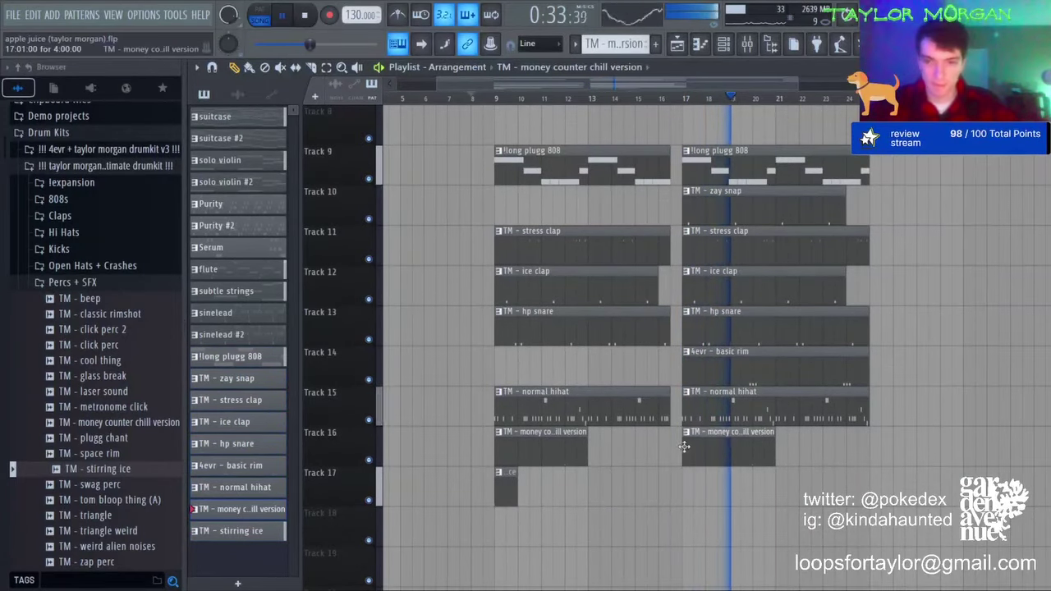
Step: Remove the bar-9 money counter clip, duplicate the Track 9–17 drum clips, and slice the copies near bar 27
right_click(554, 444)
scroll(817, 101, "down", 2)
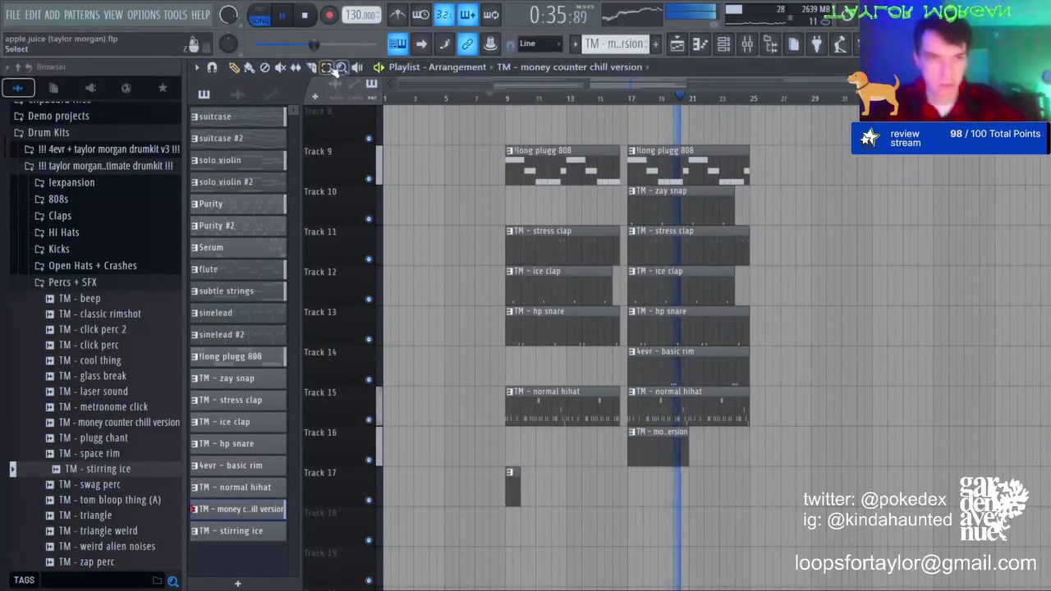
left_click_drag(480, 148, 882, 516)
key("ctrl+b")
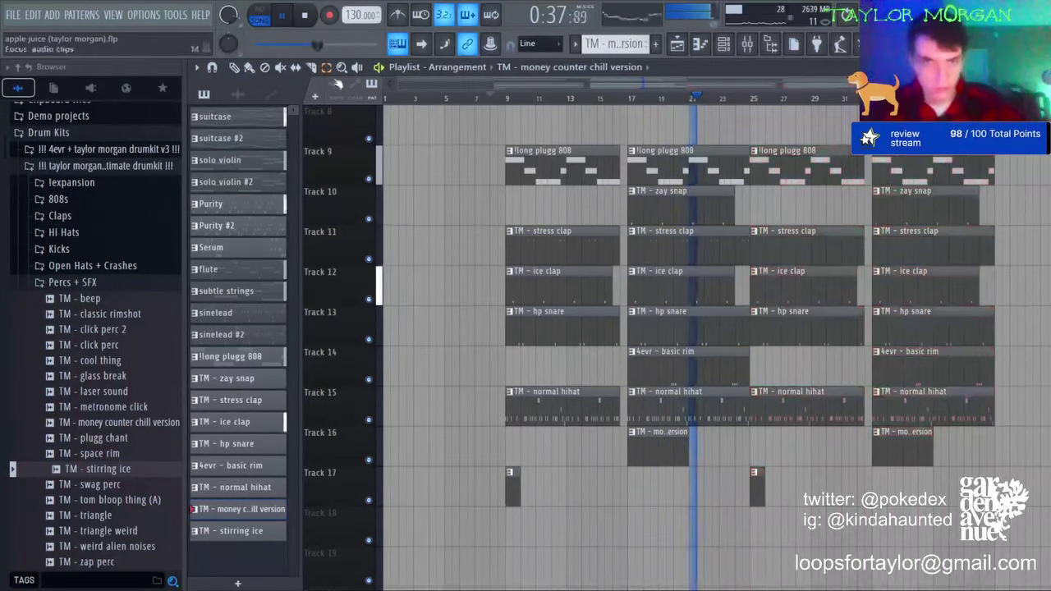
left_click_drag(782, 151, 789, 426)
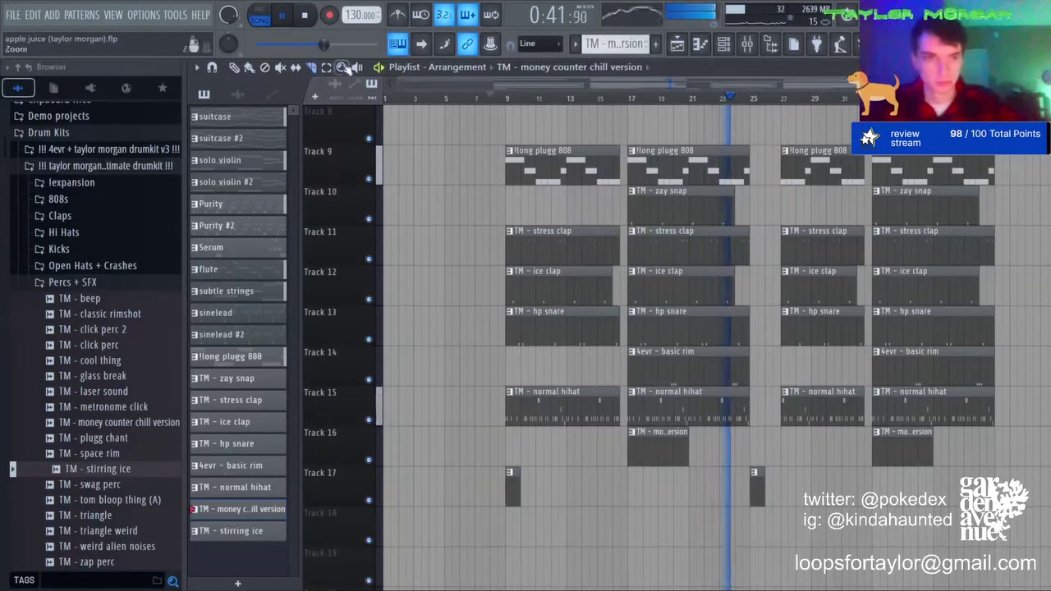
left_click(233, 70)
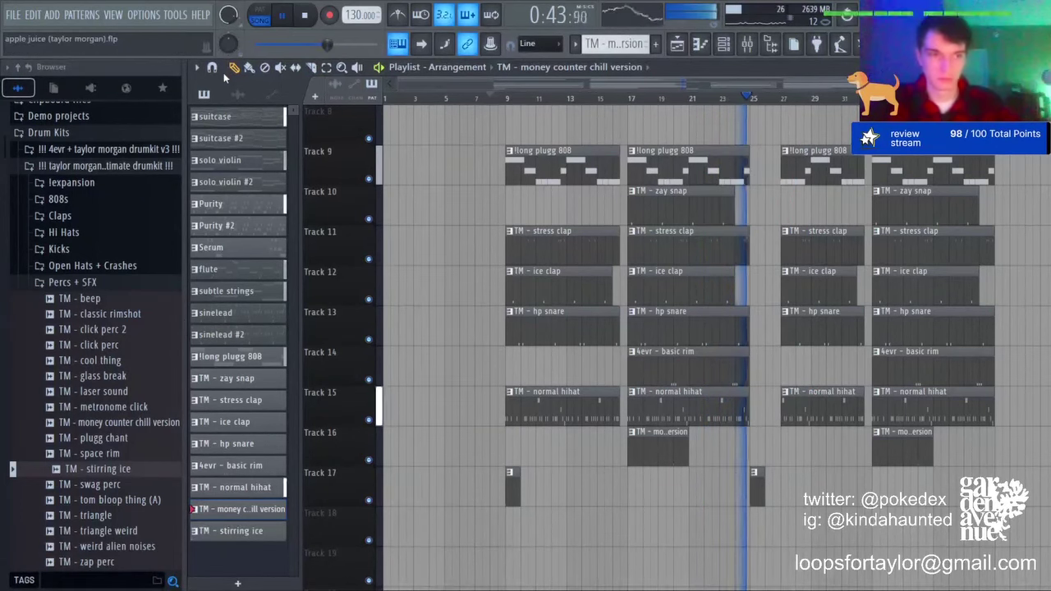
scroll(948, 392, "up", 5)
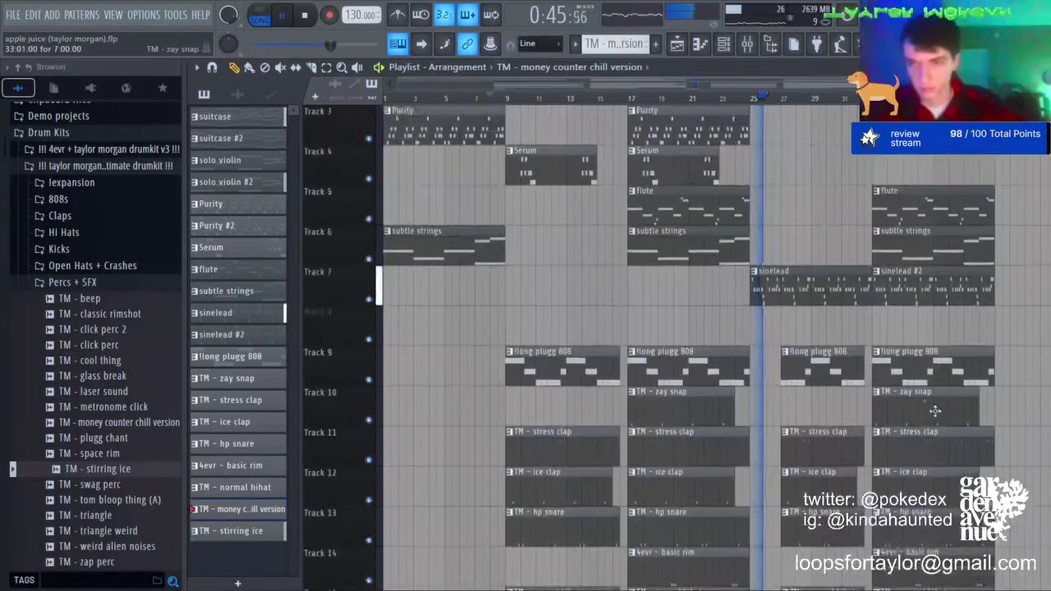
scroll(919, 399, "down", 5)
Step: Raise the sinelead fader to 85% and boost the high band of its Parametric EQ 2
left_click(747, 44)
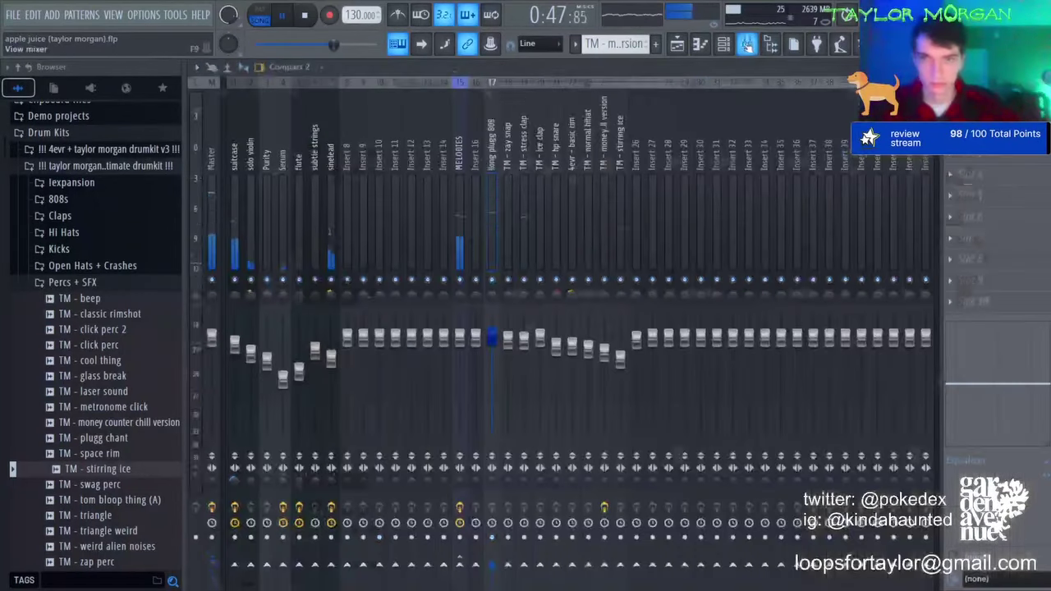
left_click_drag(339, 371, 339, 356)
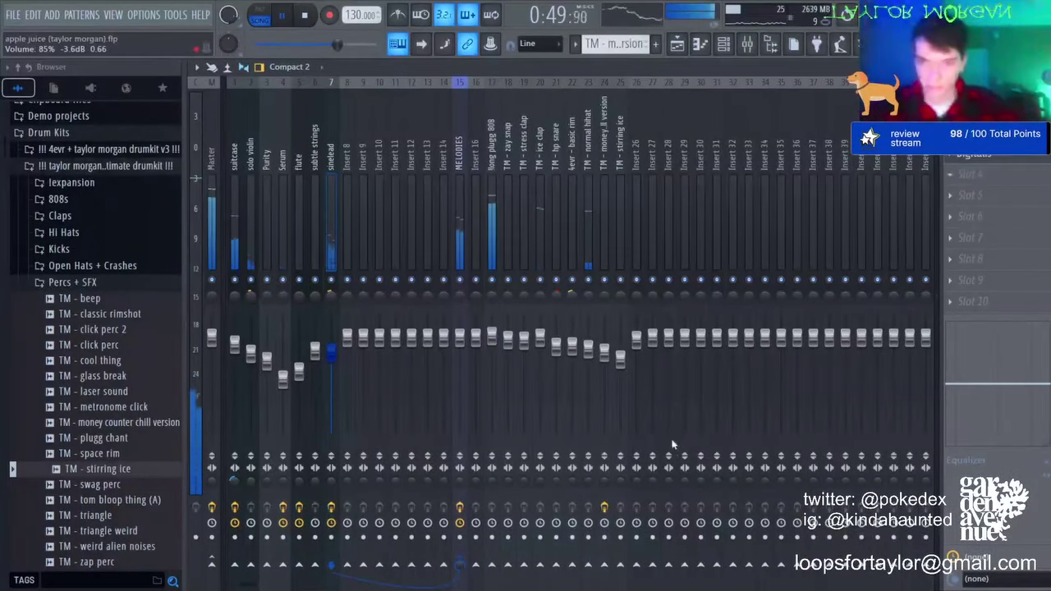
left_click_drag(535, 278, 479, 253)
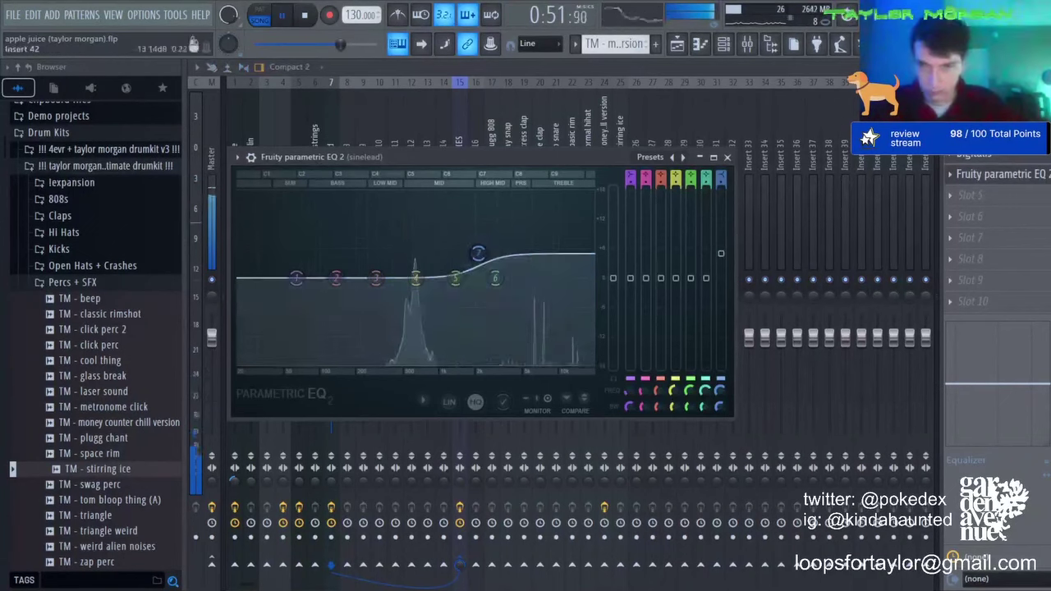
left_click_drag(1049, 174, 1049, 195)
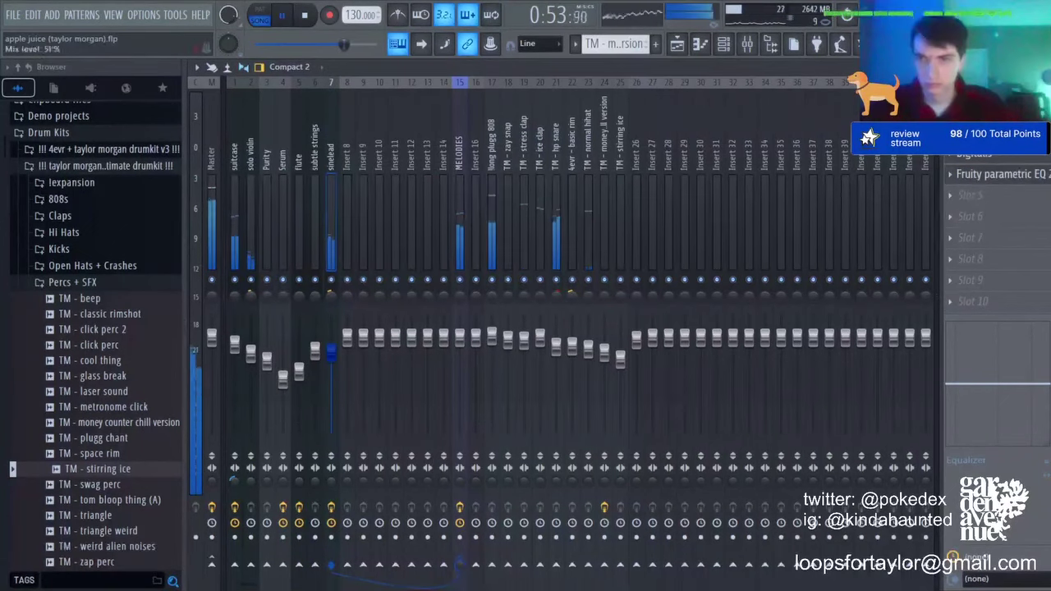
Step: Trim the last ice clap clip so it starts one bar later
left_click(677, 44)
scroll(598, 438, "up", 4)
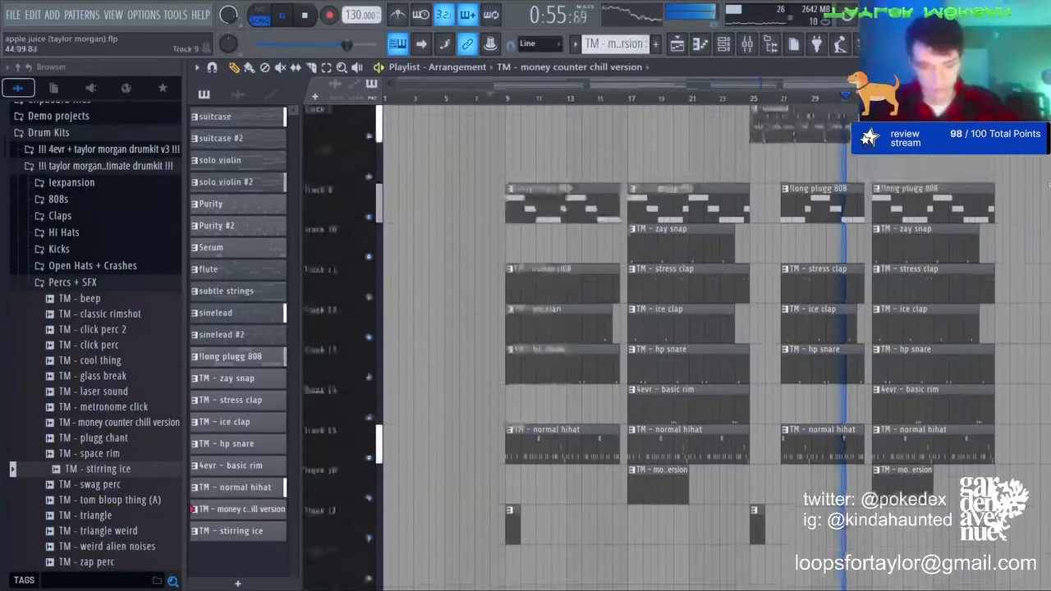
scroll(899, 412, "down", 1)
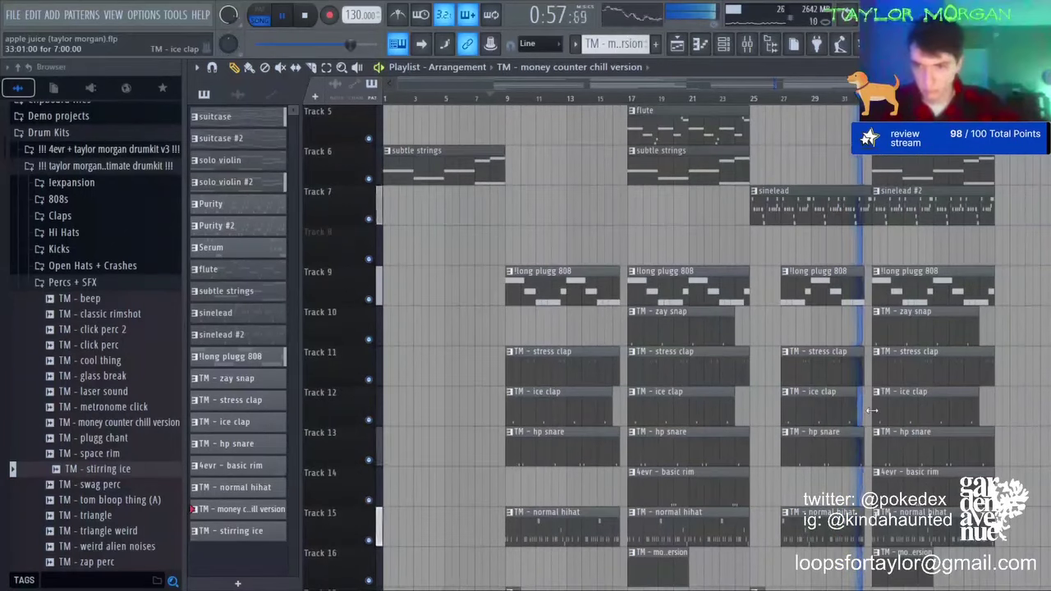
left_click_drag(871, 410, 886, 413)
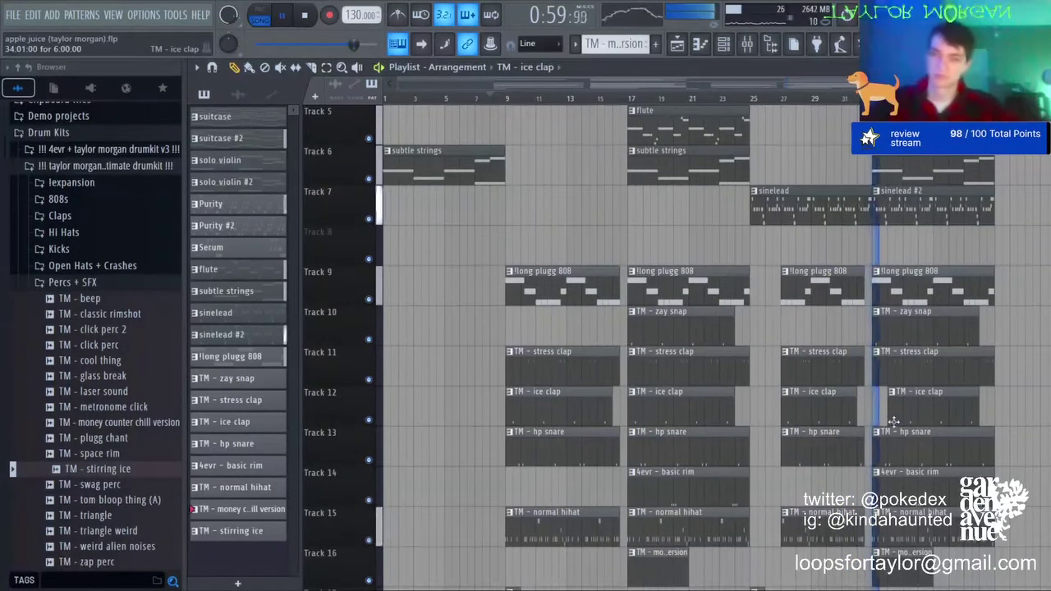
scroll(832, 351, "down", 2)
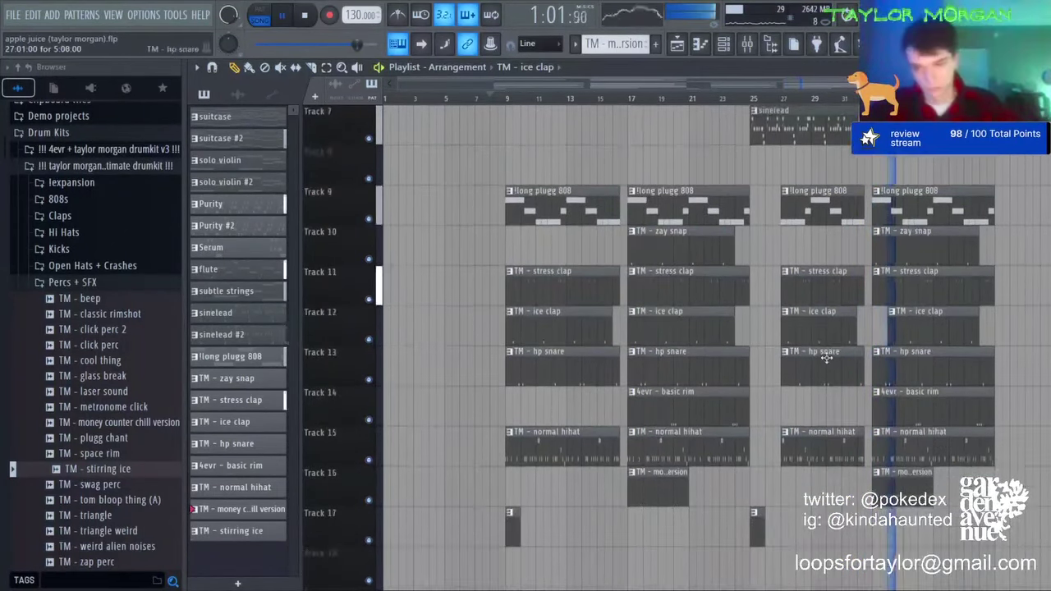
scroll(824, 433, "up", 4)
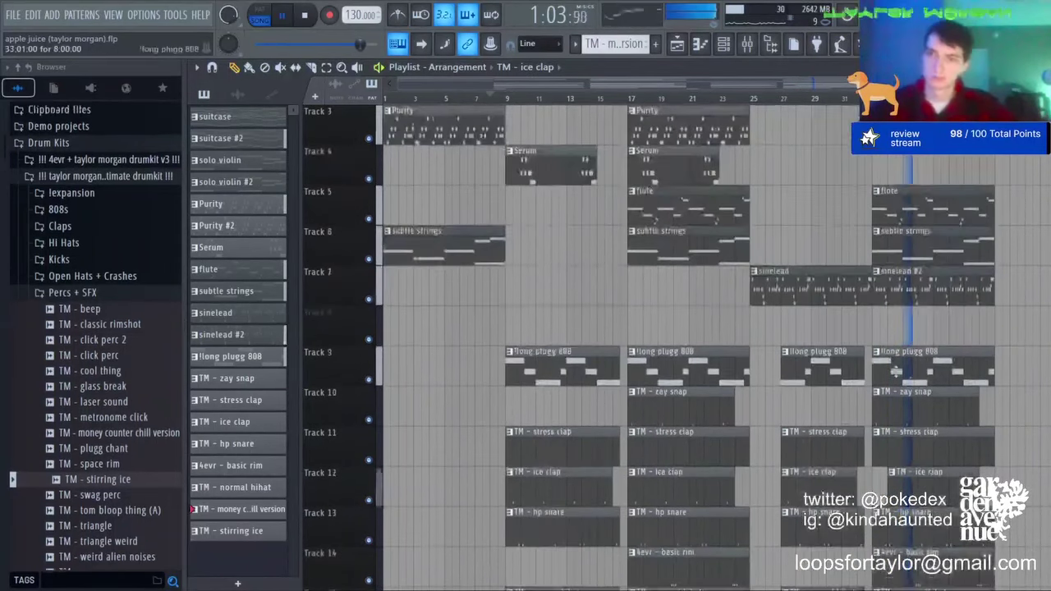
scroll(821, 353, "down", 3)
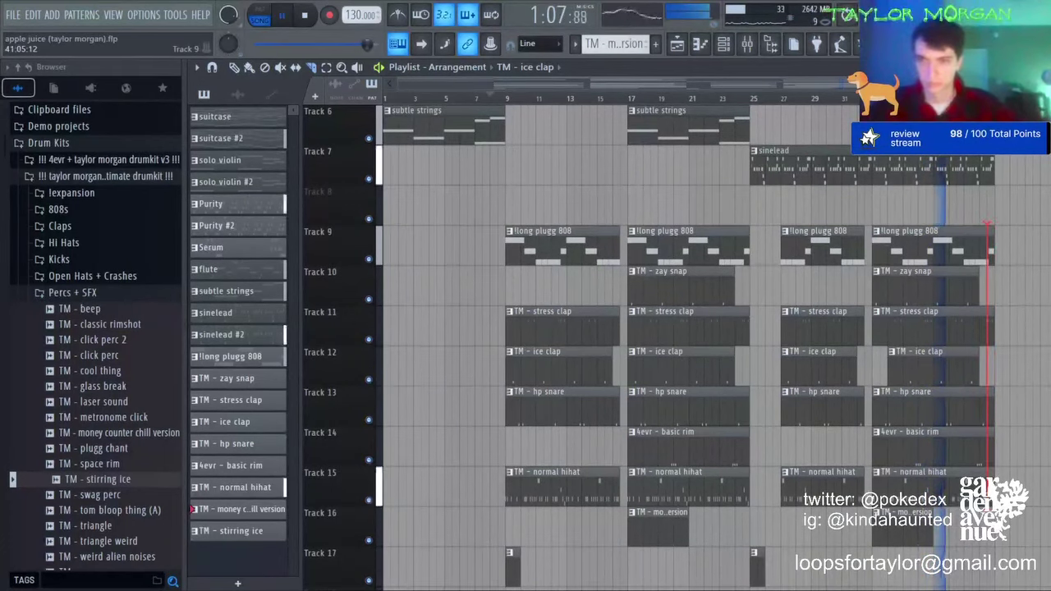
scroll(689, 345, "up", 2)
scroll(1025, 356, "down", 1)
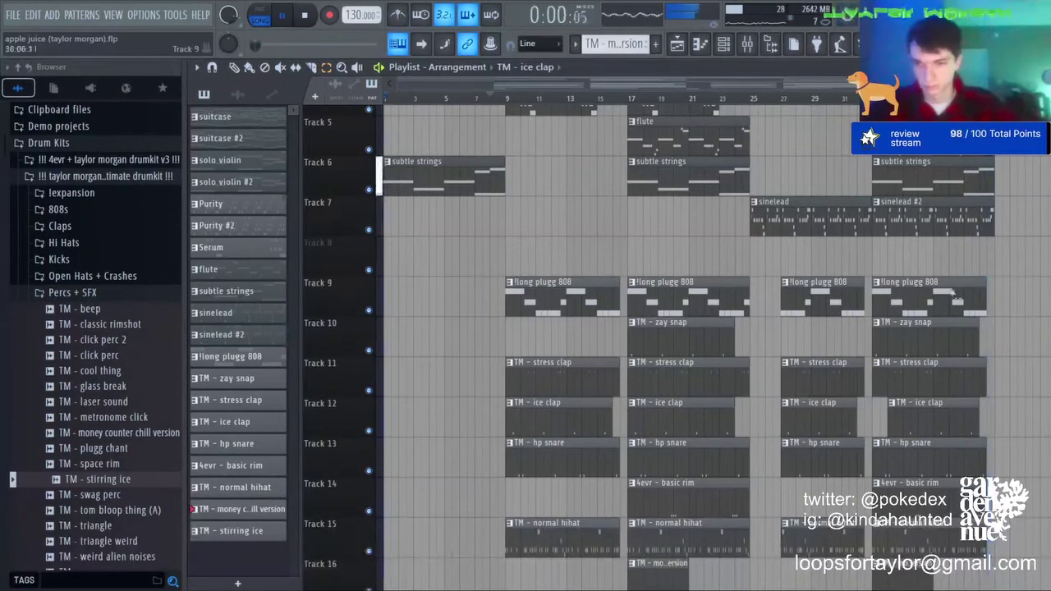
scroll(525, 131, "up", 4)
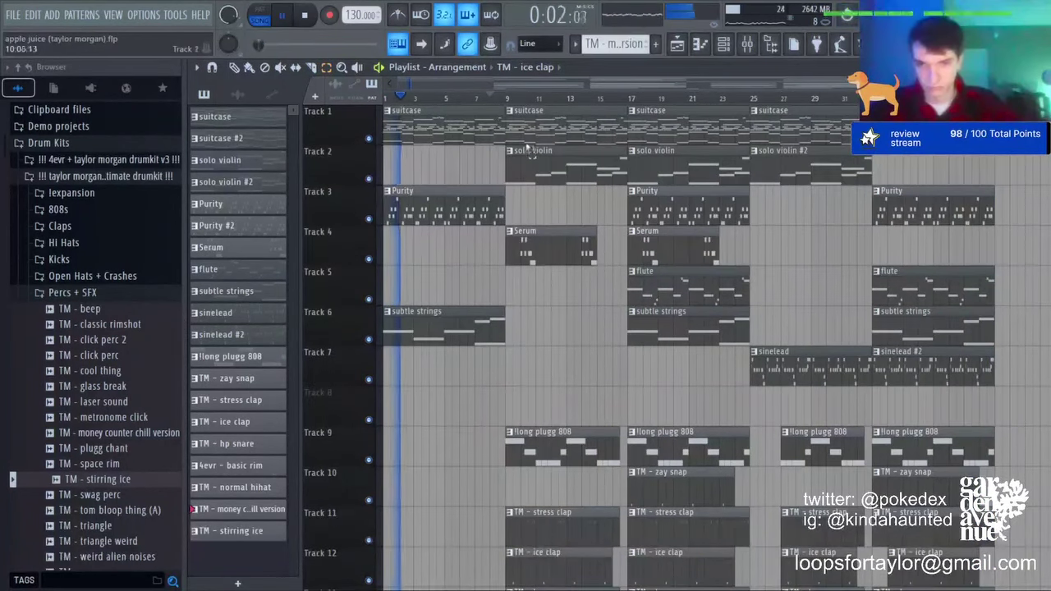
left_click_drag(515, 125, 804, 586)
key("ctrl+d")
left_click(311, 68)
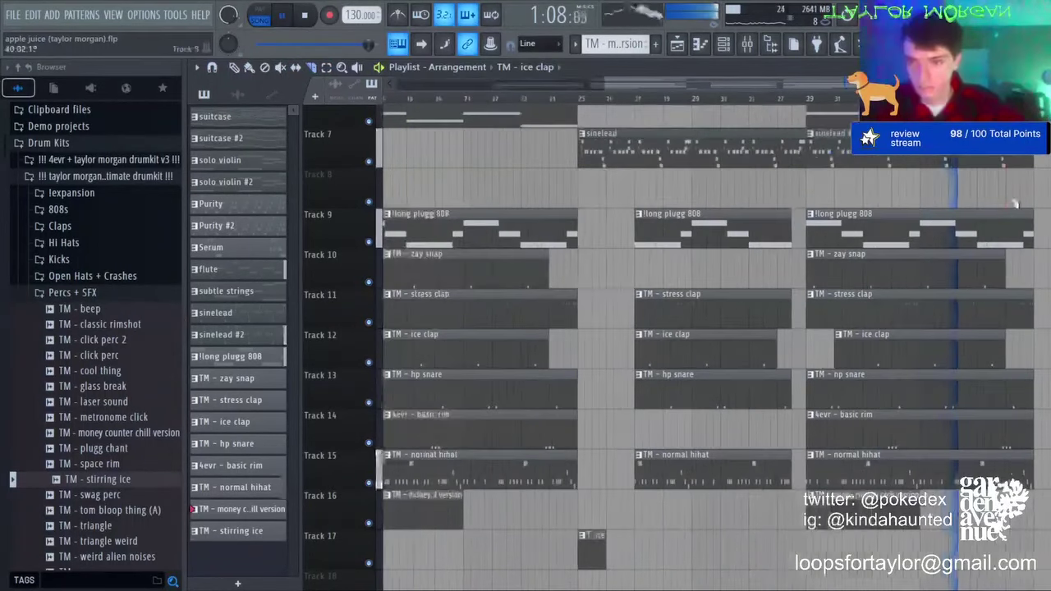
scroll(944, 152, "down", 4)
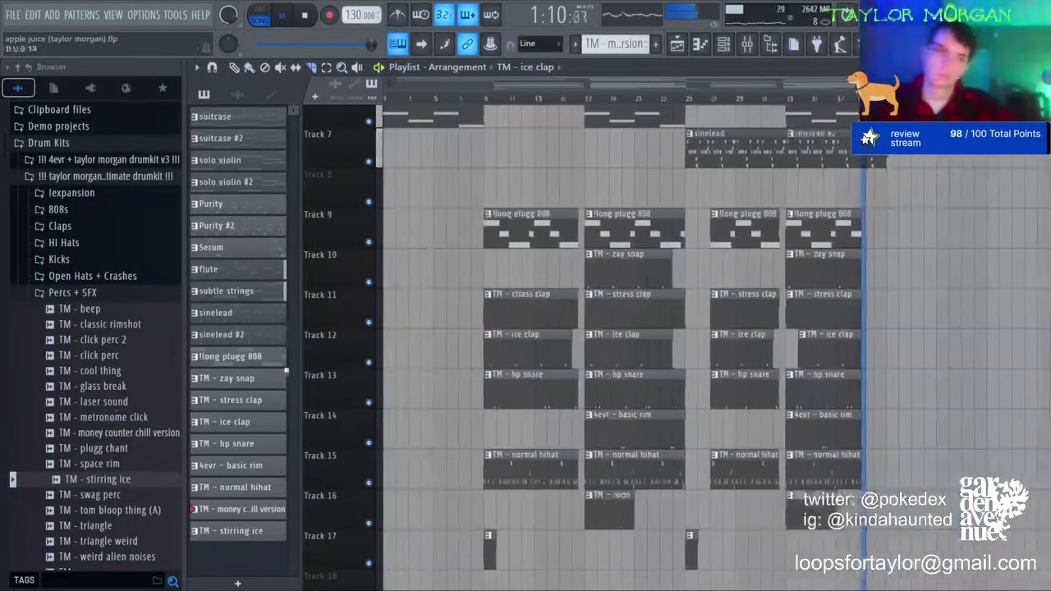
scroll(120, 333, "down", 5)
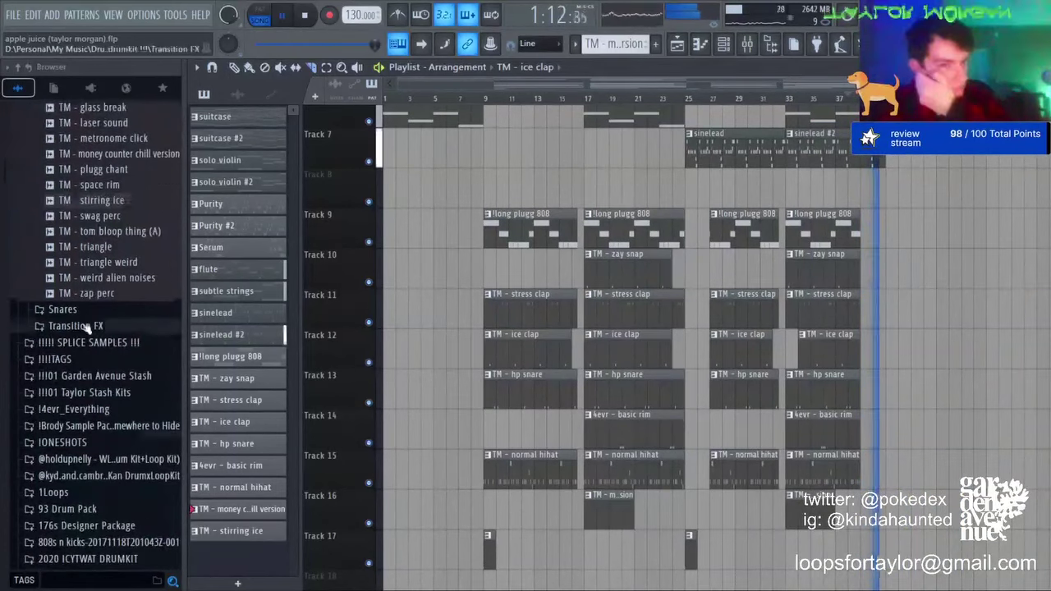
Step: Place TM - white noise downfall from Transition FX on Track 8 around bars 10–17
left_click(111, 326)
key("space")
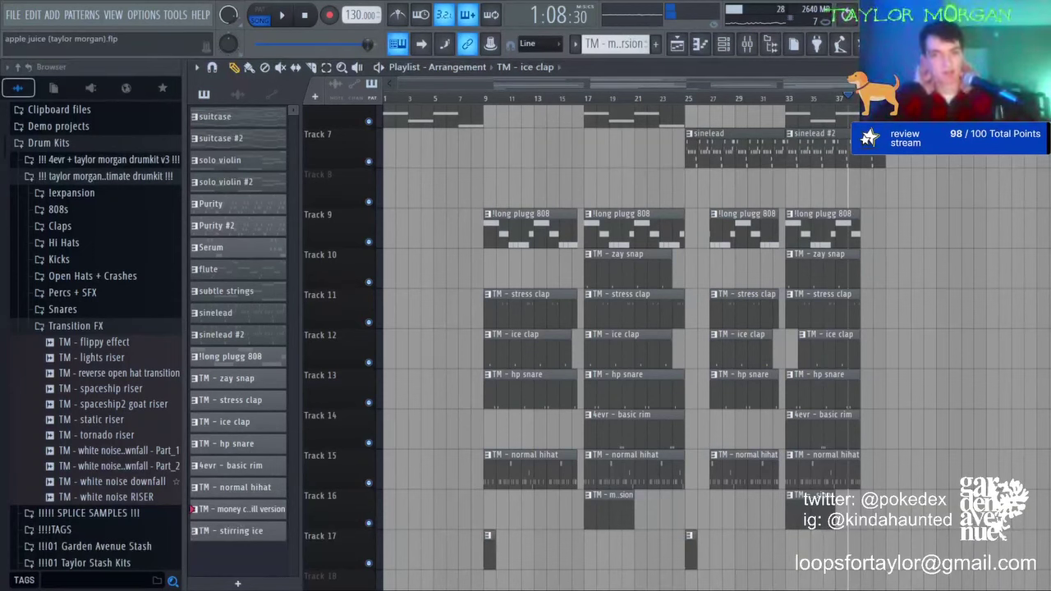
left_click_drag(123, 481, 497, 175)
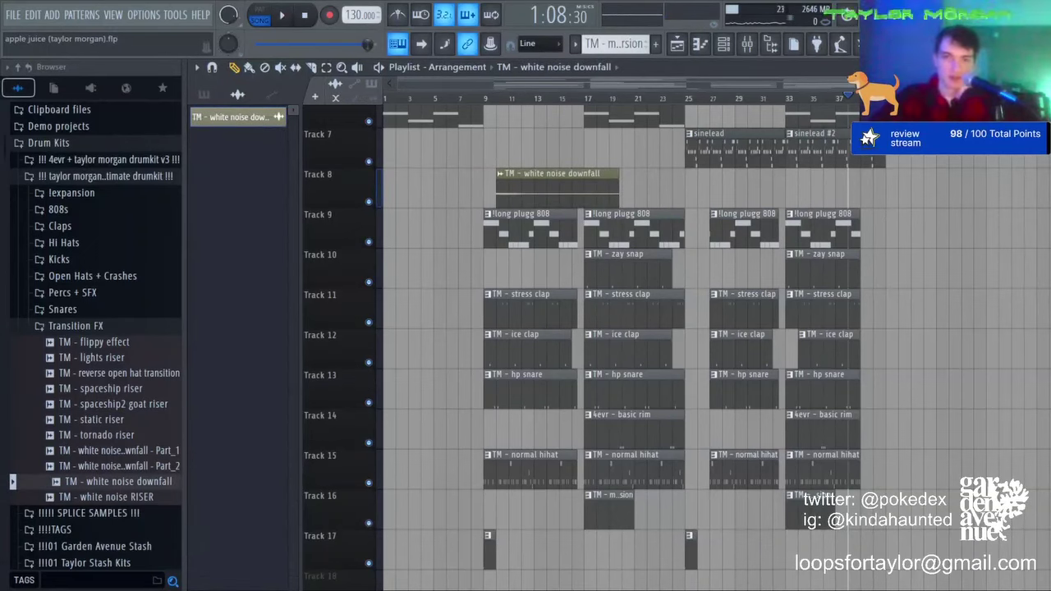
key("ctrl+a")
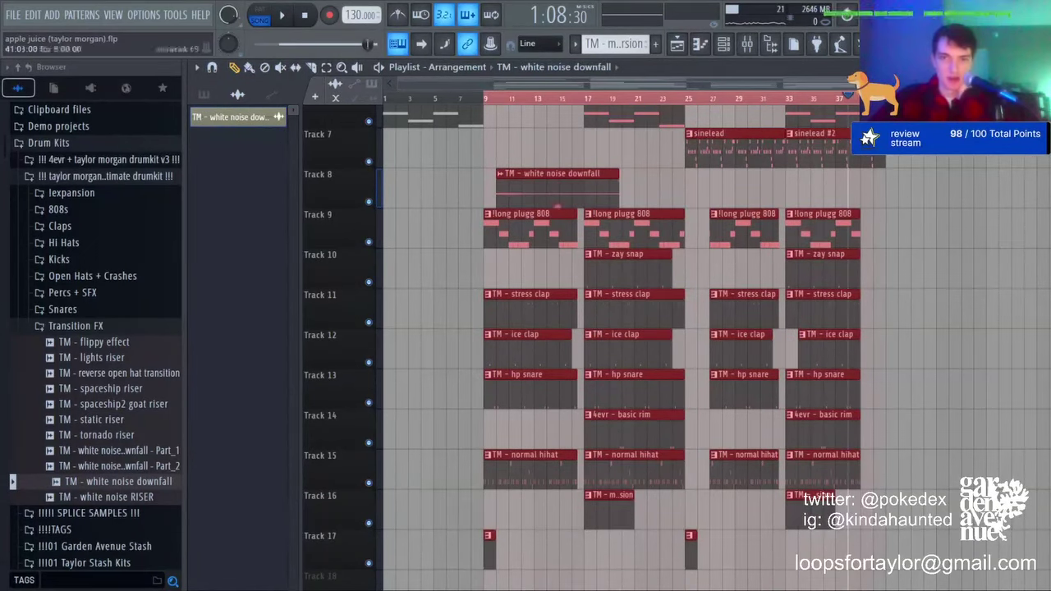
key("ctrl+d")
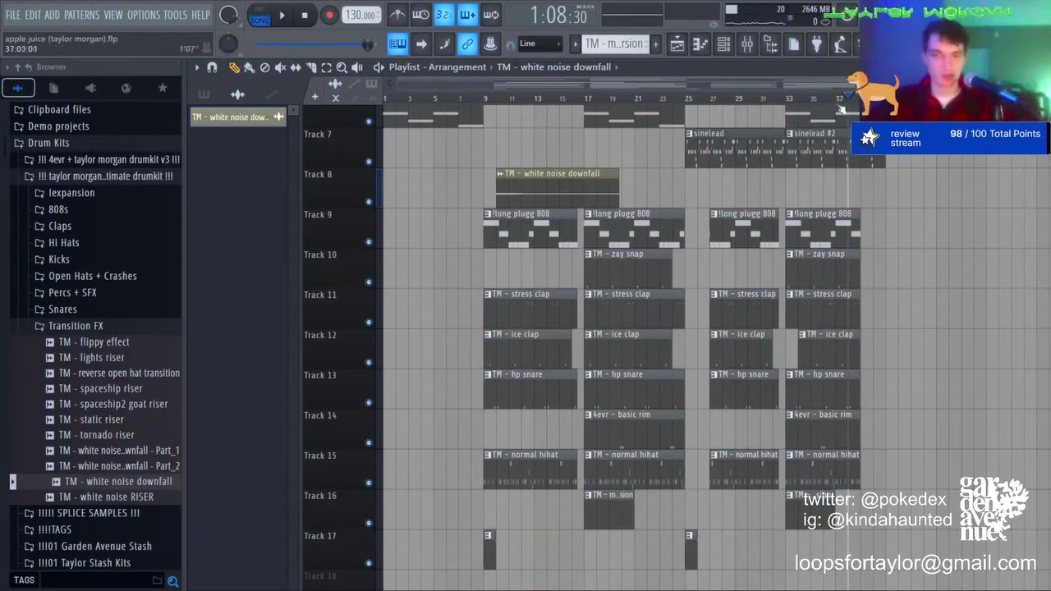
left_click(690, 192)
Step: Route the white noise downfall sample to empty mixer insert 35 and play the arrangement
key("F9")
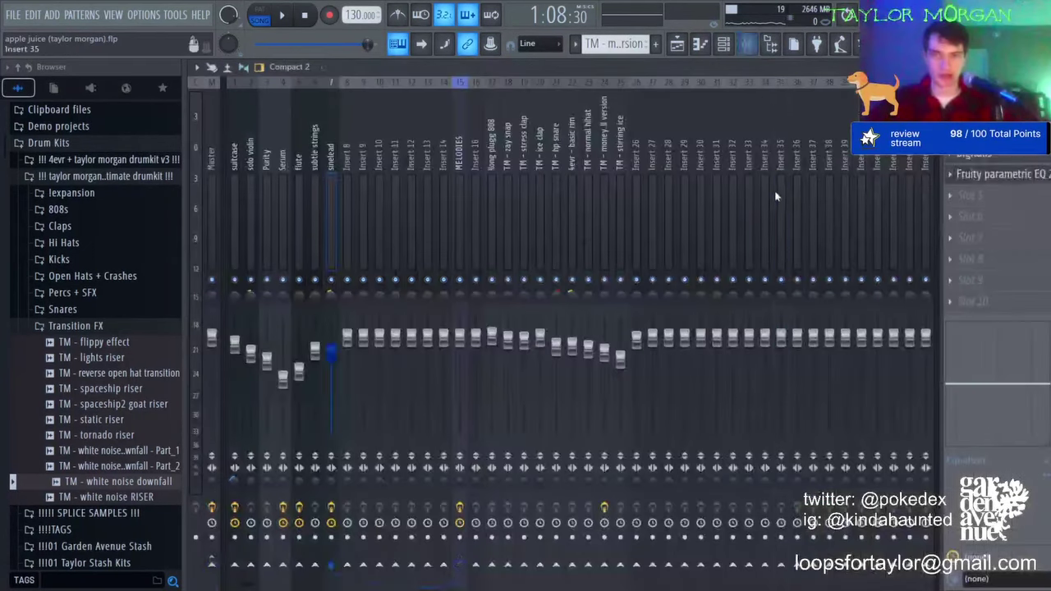
left_click(777, 194)
key("ctrl+l")
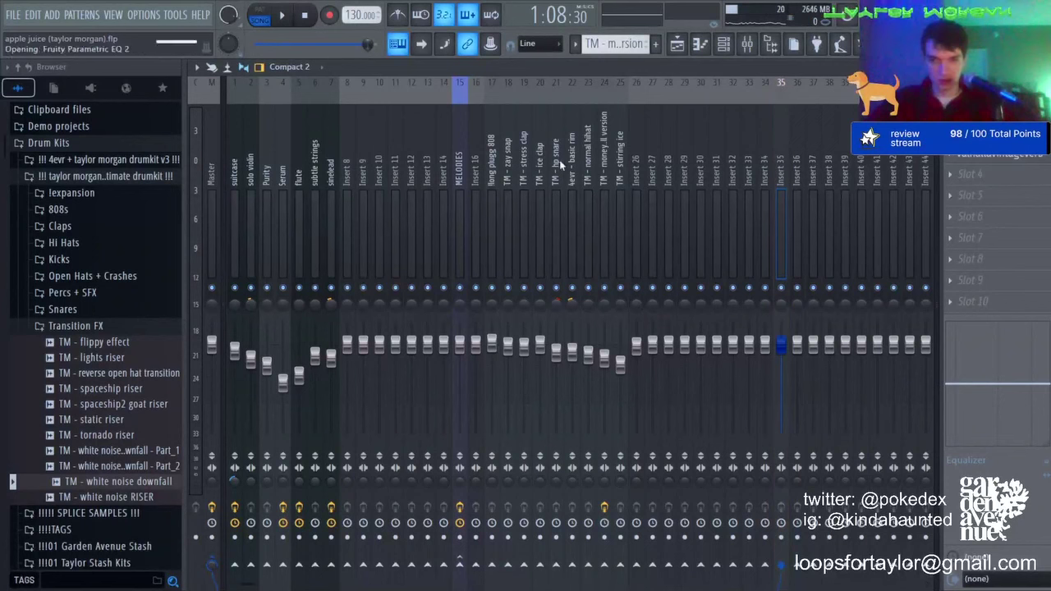
key("space")
key("space")
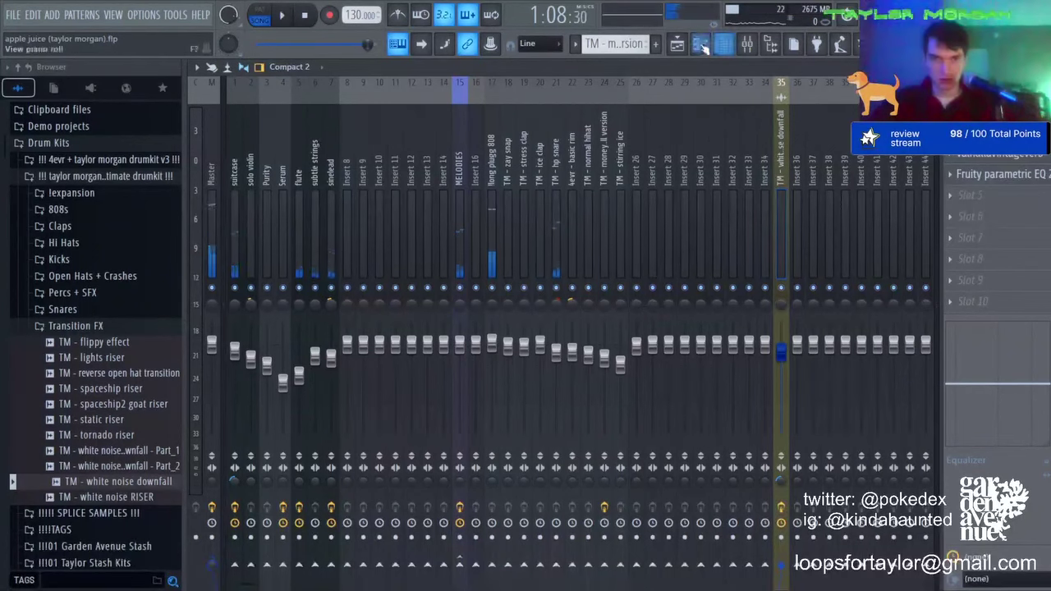
left_click(677, 44)
key("F9")
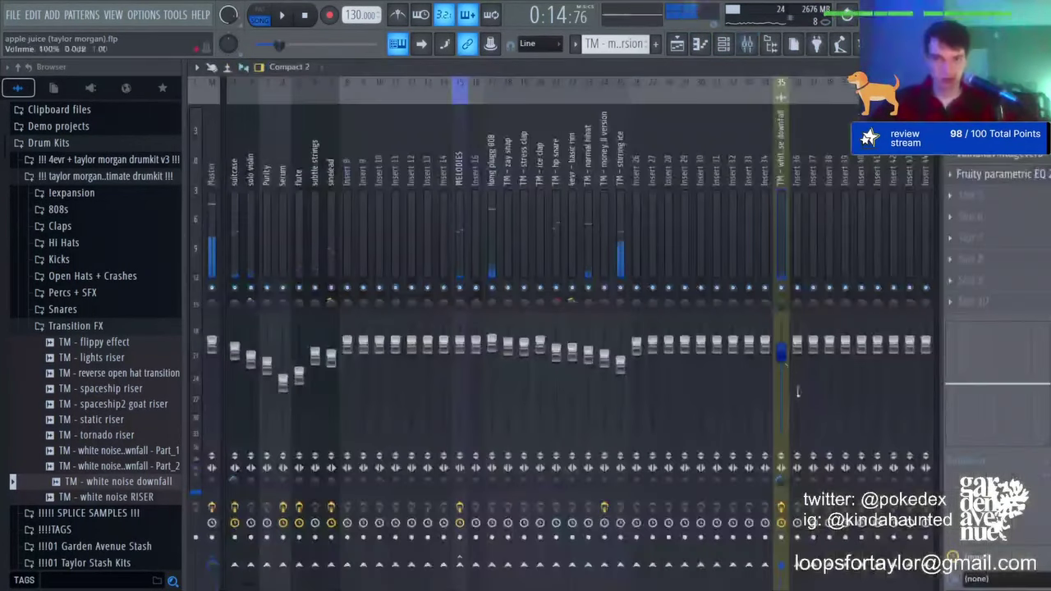
key("space")
Step: Drag the 'sand transition' sample from brkngls 1wavpack 2021 > PnB > fx onto Track 8
left_click(692, 46)
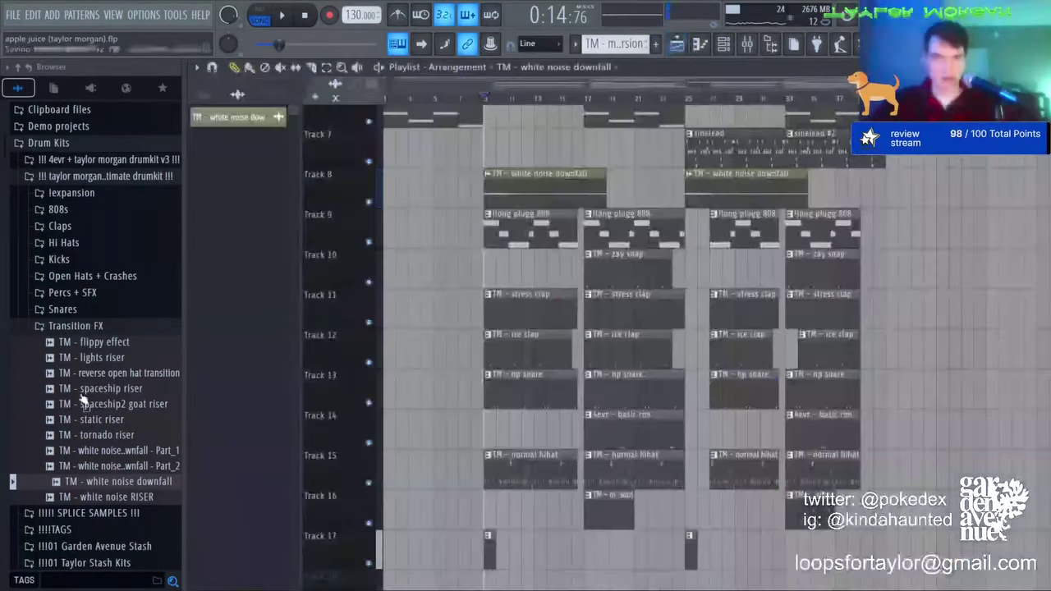
left_click(71, 178)
left_click(71, 245)
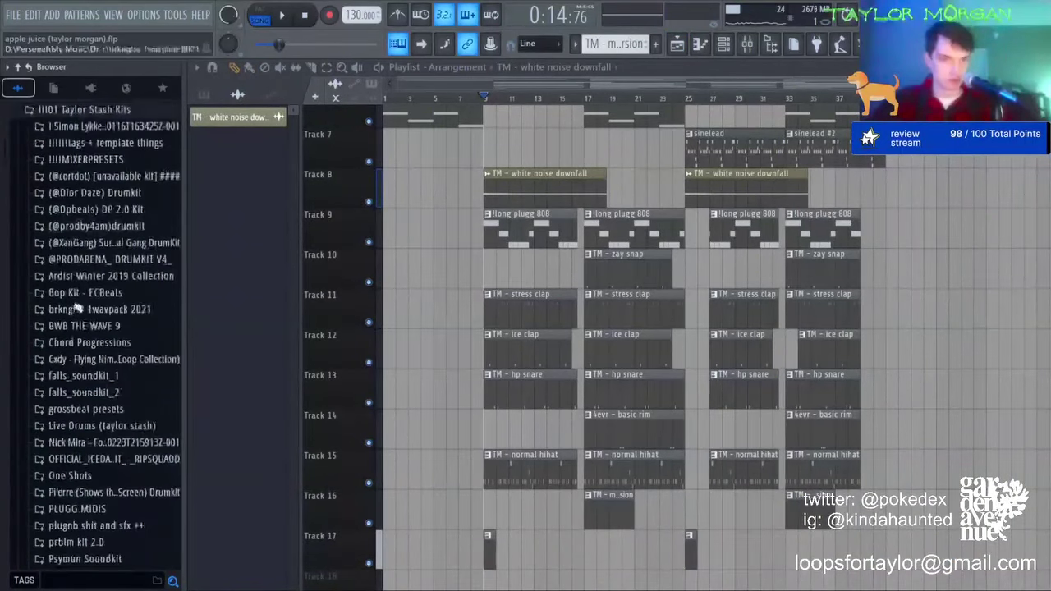
left_click(91, 313)
left_click(74, 328)
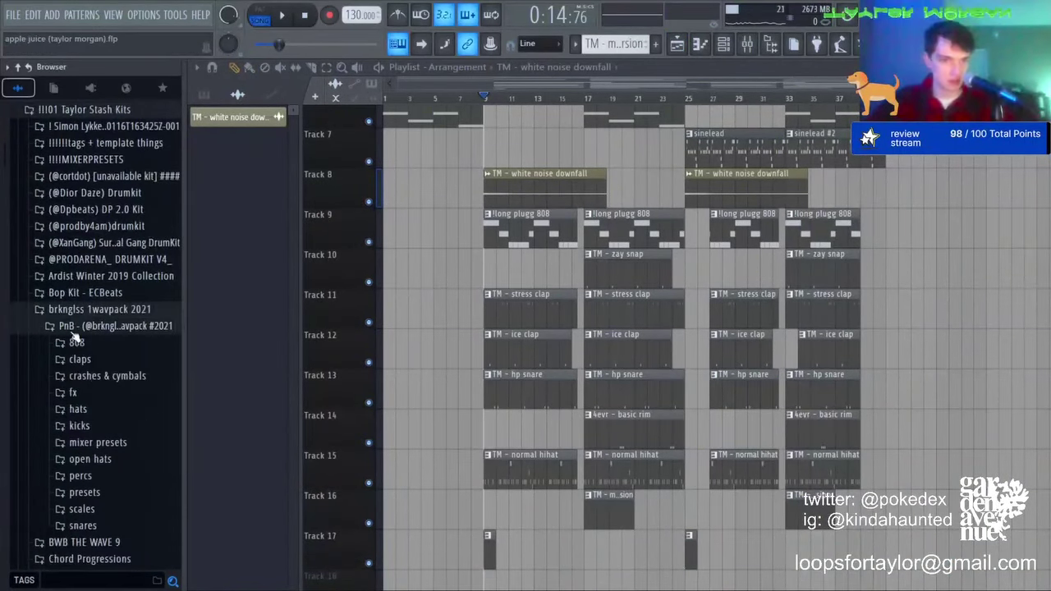
left_click(76, 393)
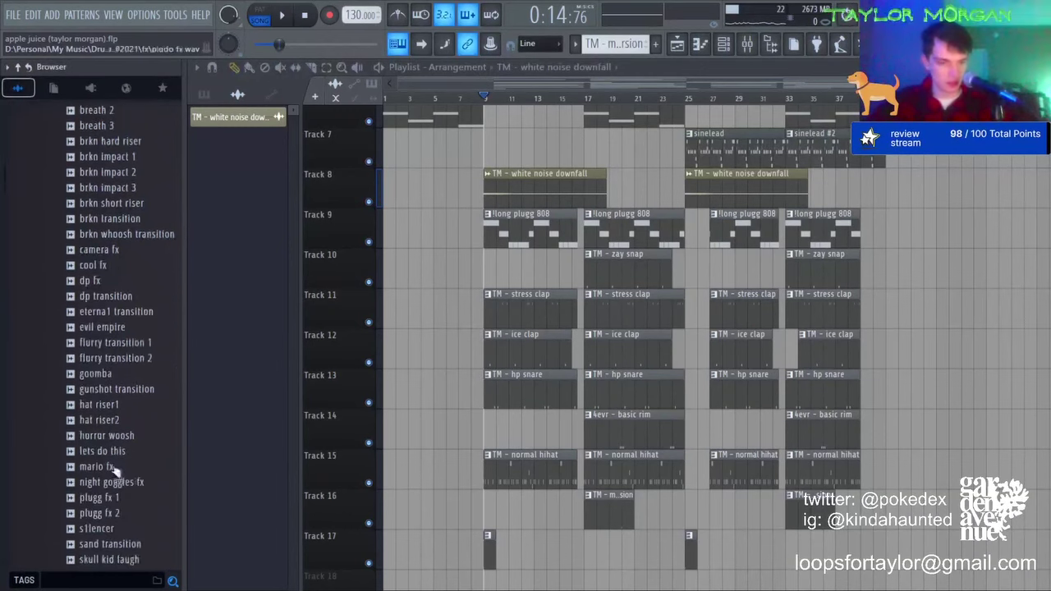
scroll(99, 460, "down", 4)
left_click_drag(72, 453, 854, 187)
scroll(865, 182, "up", 5)
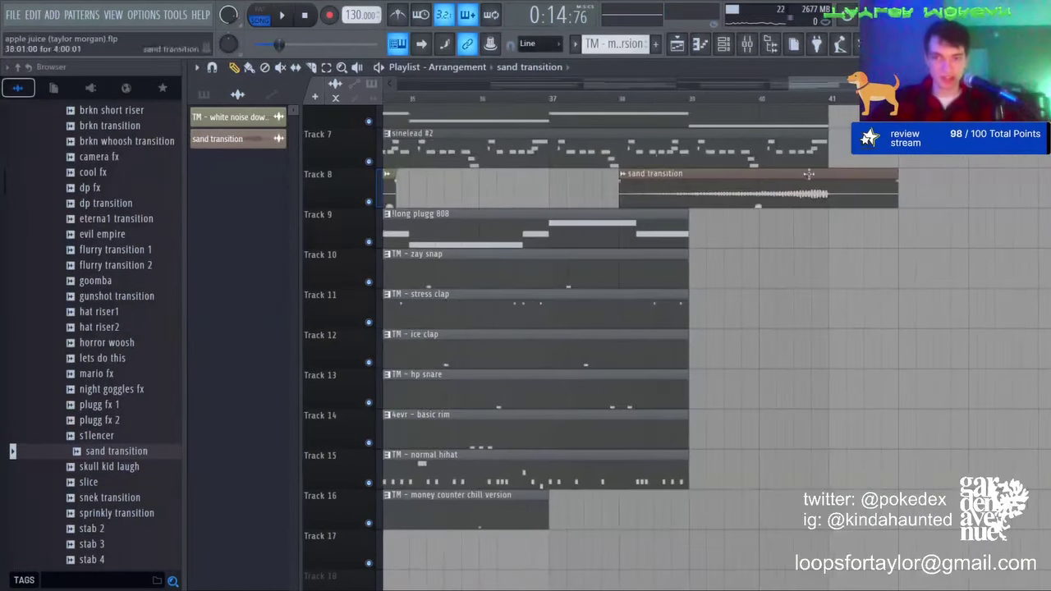
Step: Trim the end of the bar-38 sand transition clip and lower its volume to about 22%
left_click(621, 97)
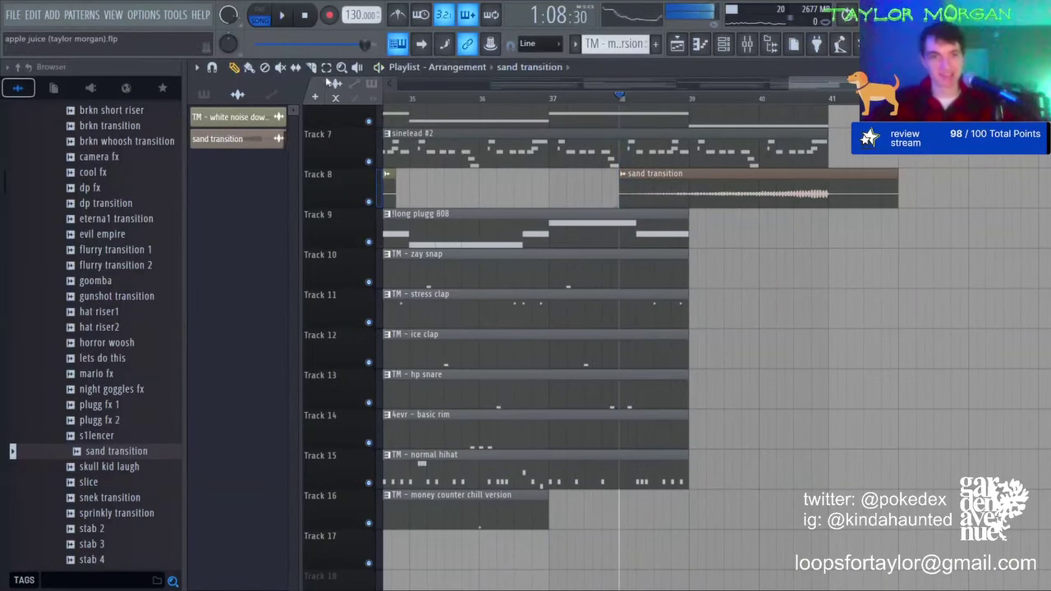
left_click_drag(841, 195, 834, 192)
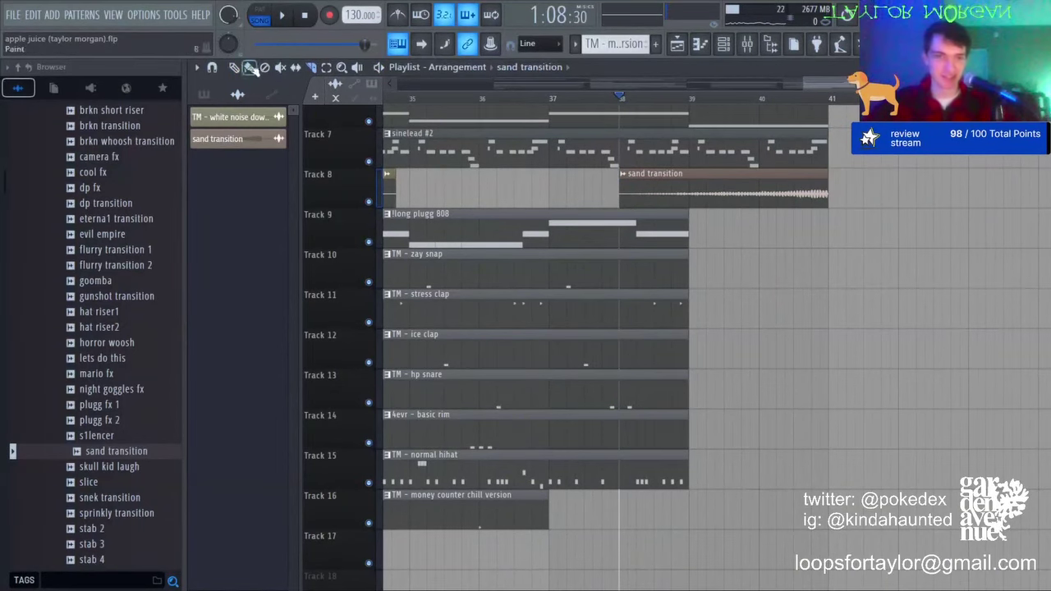
double_click(727, 194)
key("space")
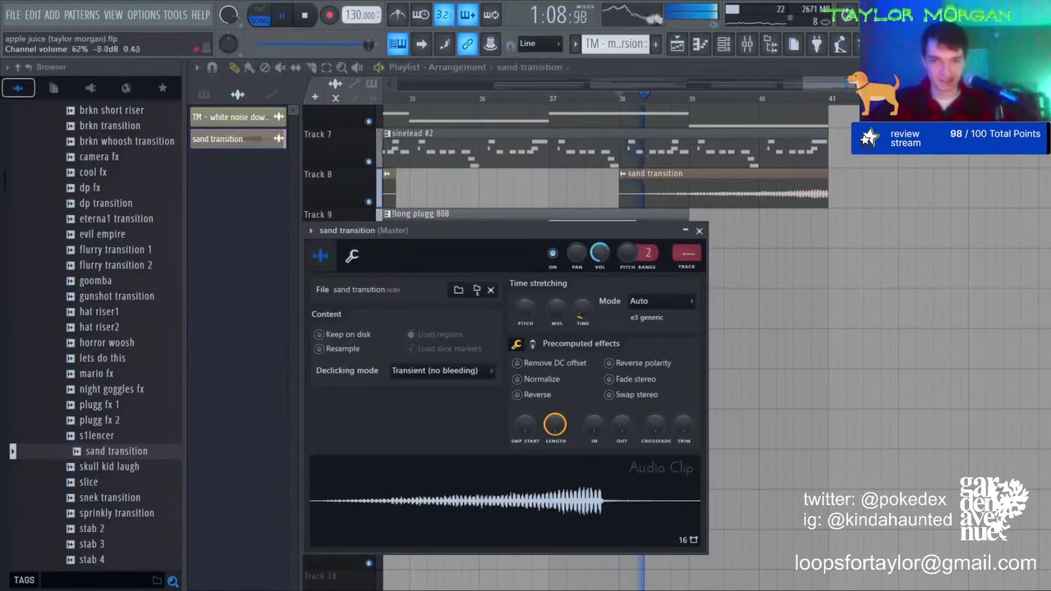
left_click_drag(599, 254, 599, 274)
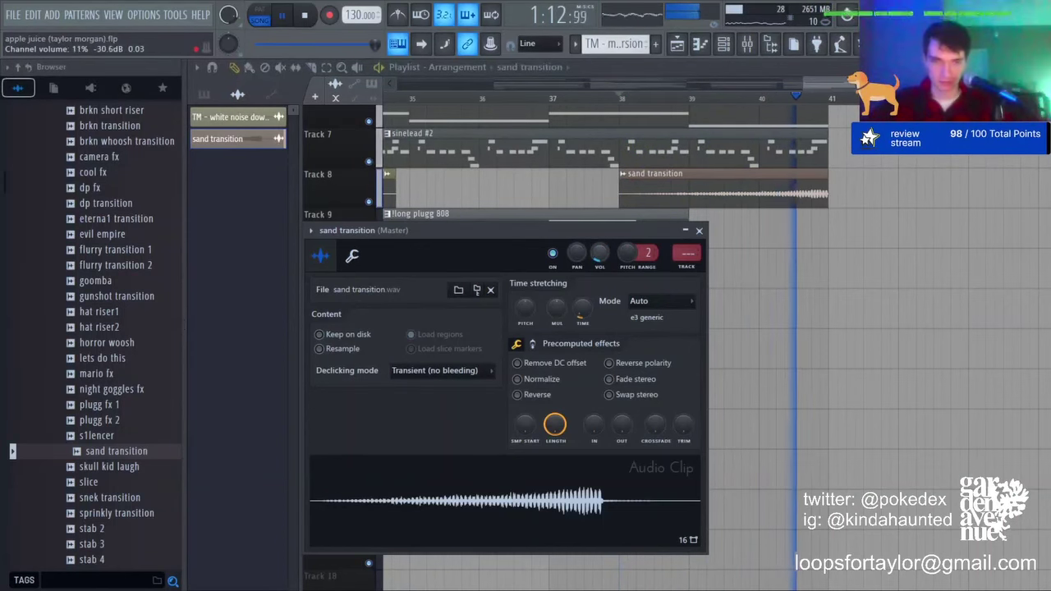
Step: Duplicate the bar 9–41 clips twice with Ctrl+B, then clear the selection
left_click(627, 98)
scroll(635, 100, "down", 5)
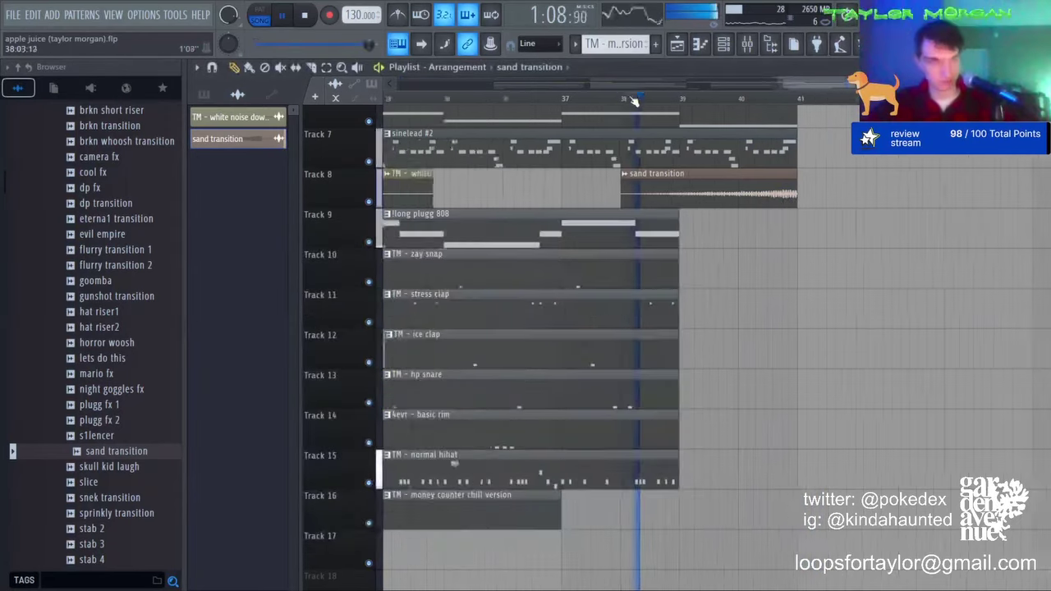
scroll(735, 104, "down", 2)
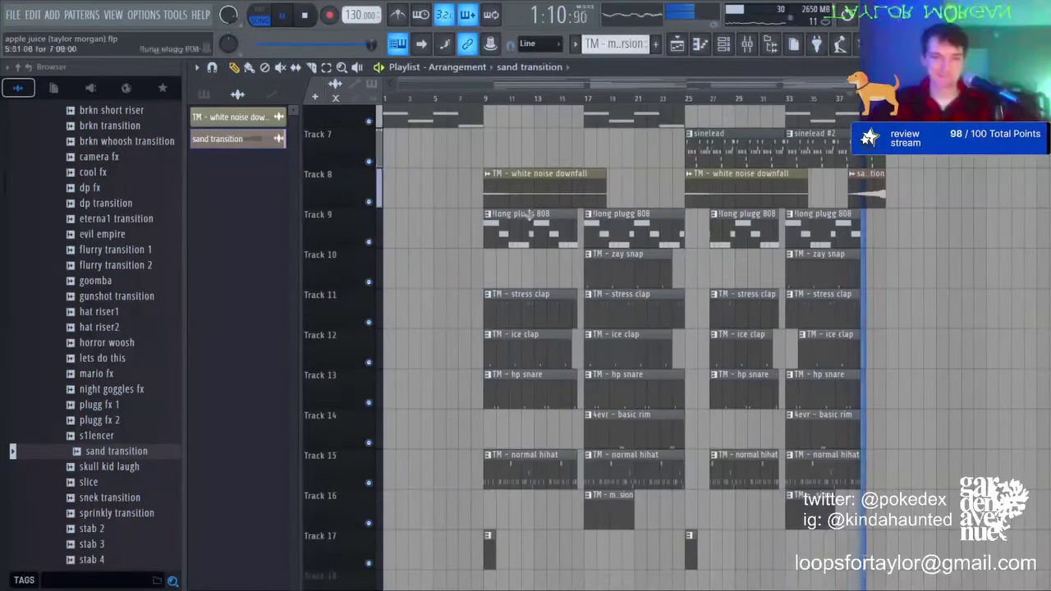
scroll(501, 121, "up", 3)
left_click_drag(502, 121, 870, 583)
key("ctrl+b")
scroll(730, 246, "up", 3)
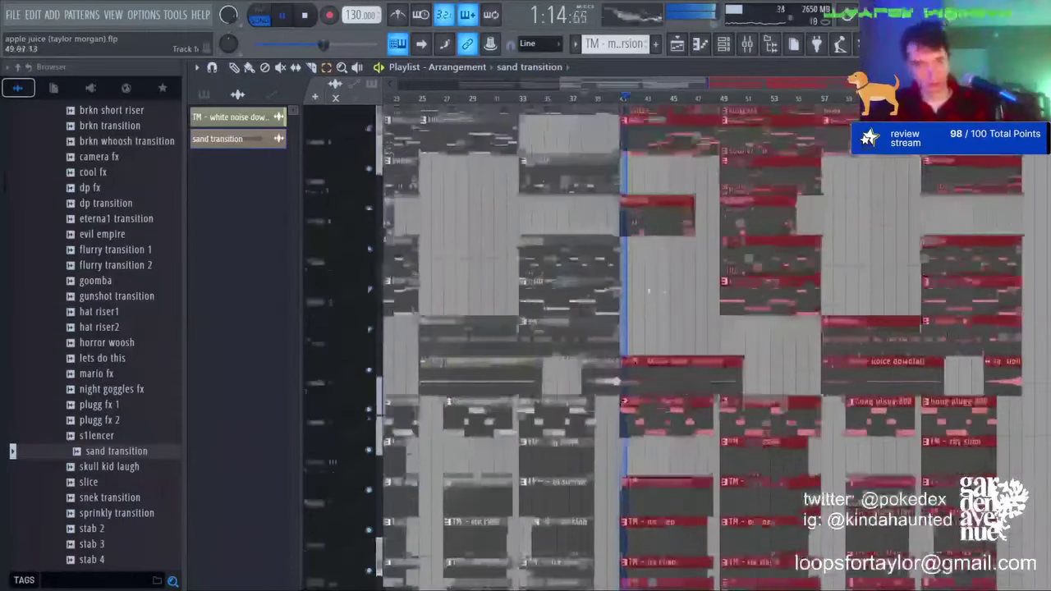
key("ctrl+b")
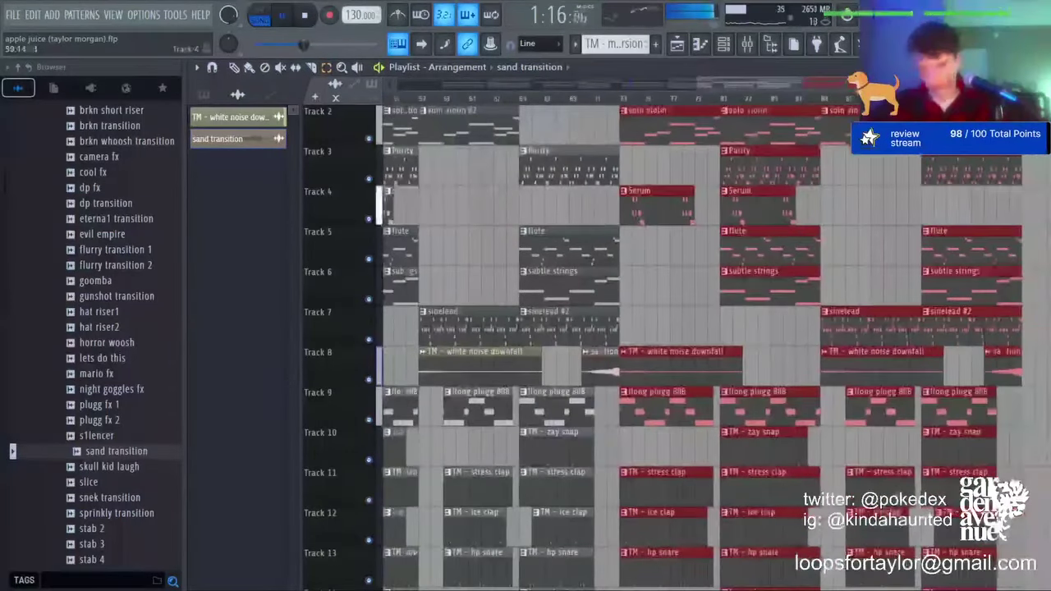
key("ctrl+d")
Step: Return to draw mode, choose the suitcase #2 pattern and set the playhead to bar 105
left_click(234, 68)
key("space")
left_click(971, 97)
scroll(971, 246, "up", 1)
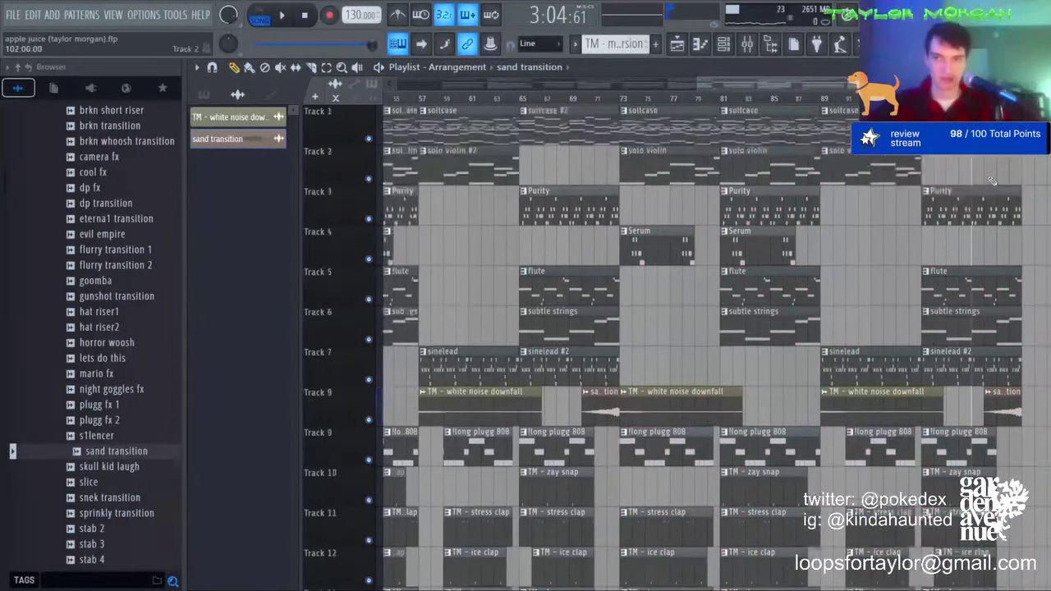
scroll(969, 246, "down", 3)
scroll(997, 132, "up", 3)
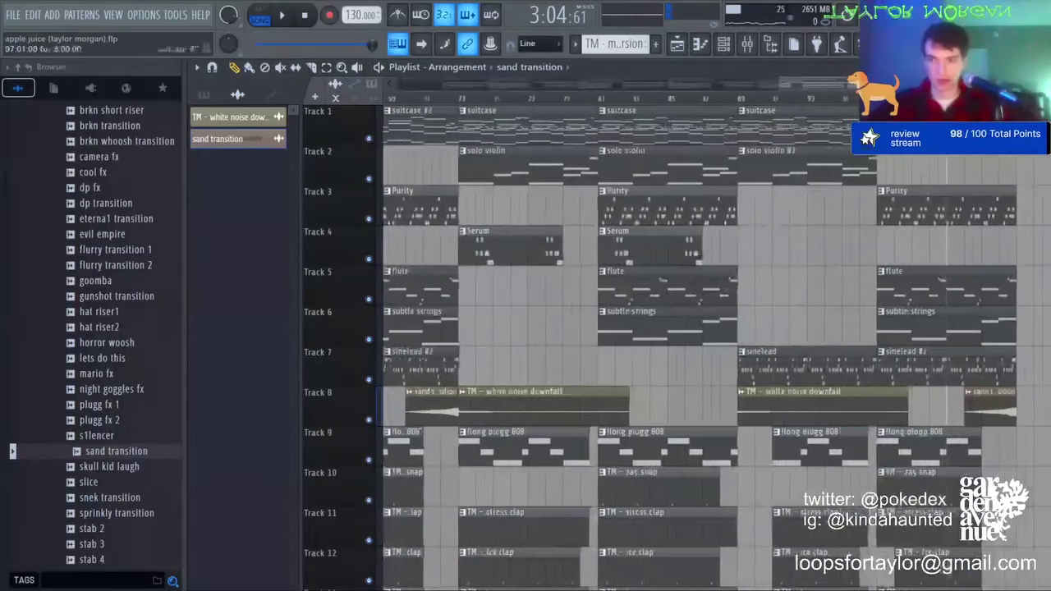
left_click(998, 132)
left_click(1024, 132)
scroll(969, 131, "right", 7)
scroll(968, 132, "left", 3)
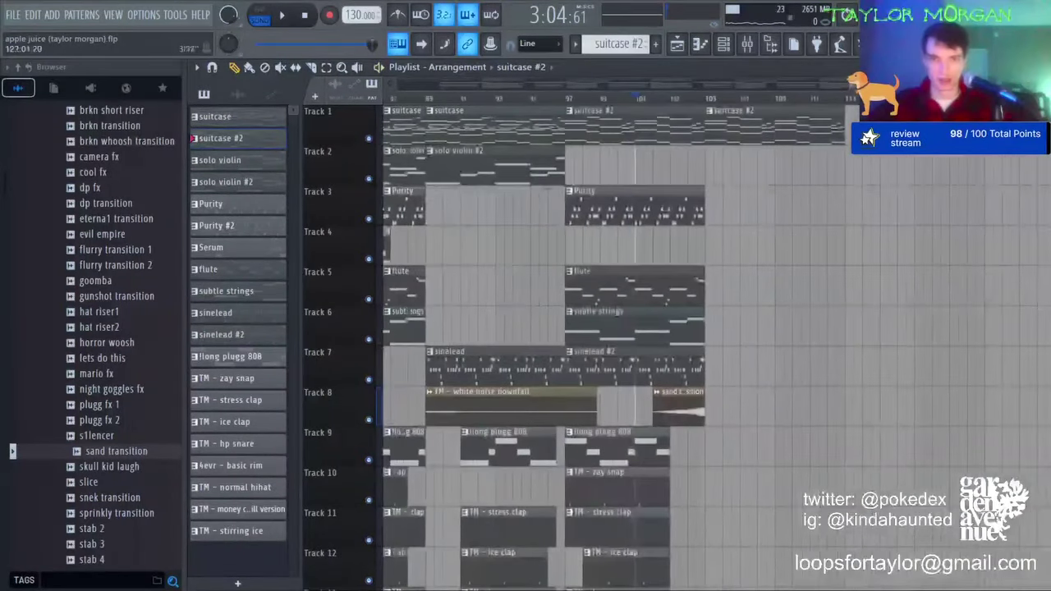
key("space")
key("space")
left_click(706, 100)
Step: Place subtle strings on Track 6, sinelead #2 on Track 7 and Purity on Track 3 at bar 105
left_click(517, 153)
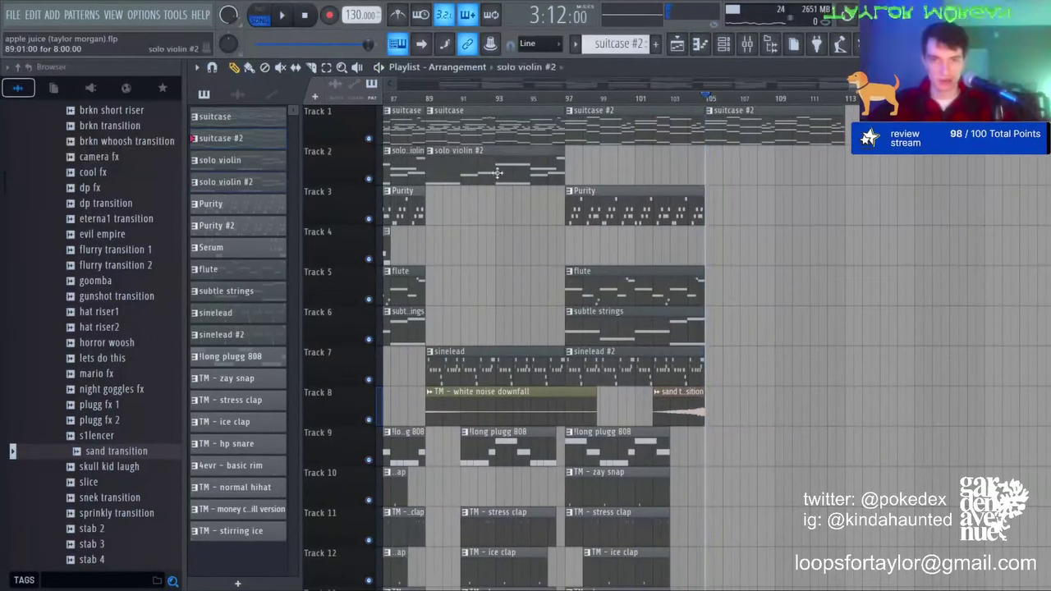
left_click_drag(741, 329, 702, 328)
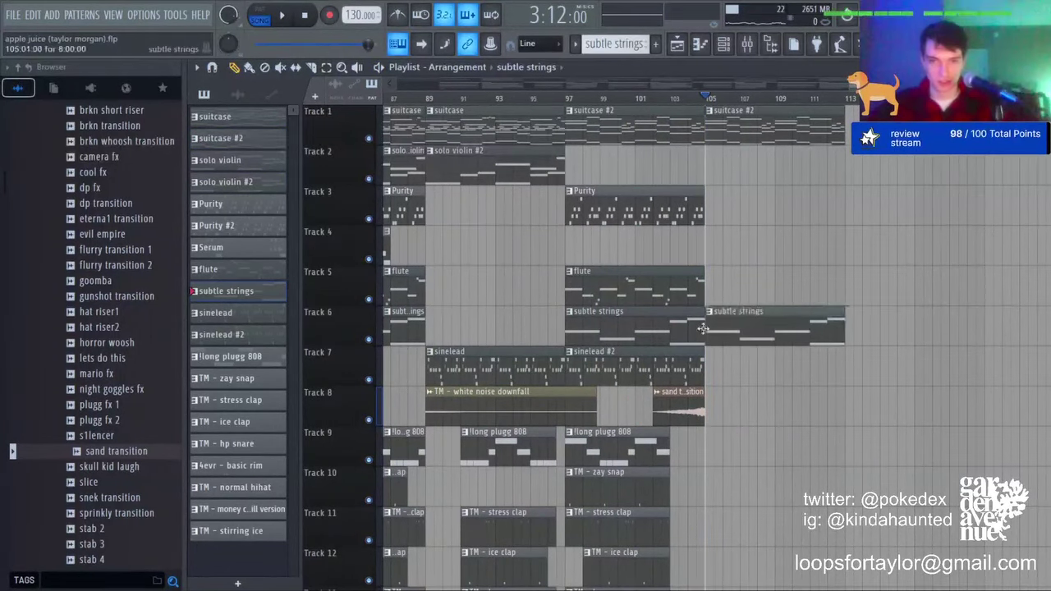
left_click(669, 360)
left_click(707, 370)
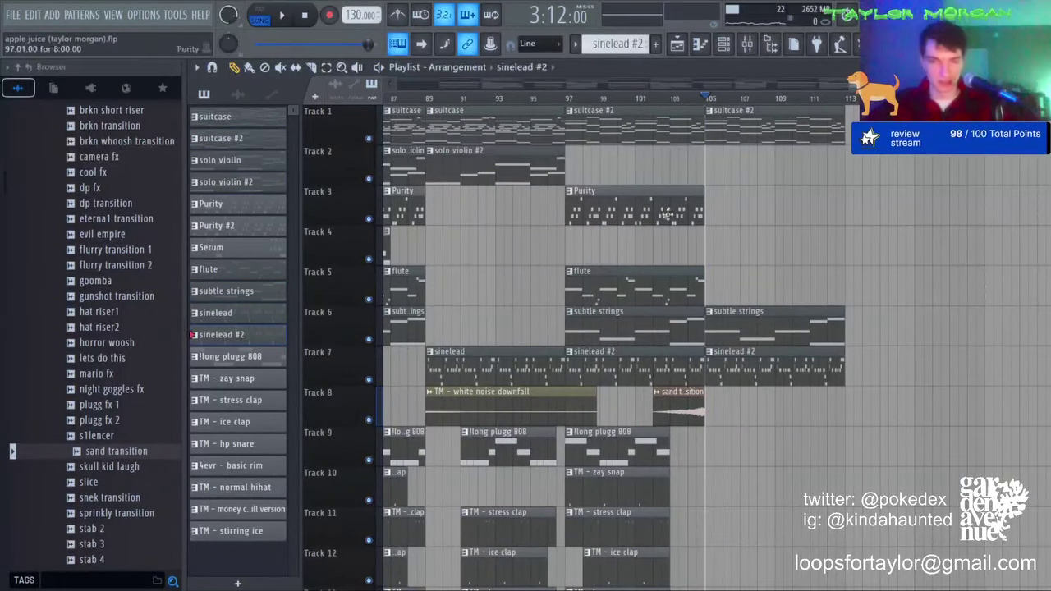
left_click(668, 214)
left_click_drag(719, 212, 708, 205)
Step: Make the new Purity clip unique as Purity #3 and transpose its notes down an octave
left_click(709, 193)
left_click(761, 275)
double_click(753, 212)
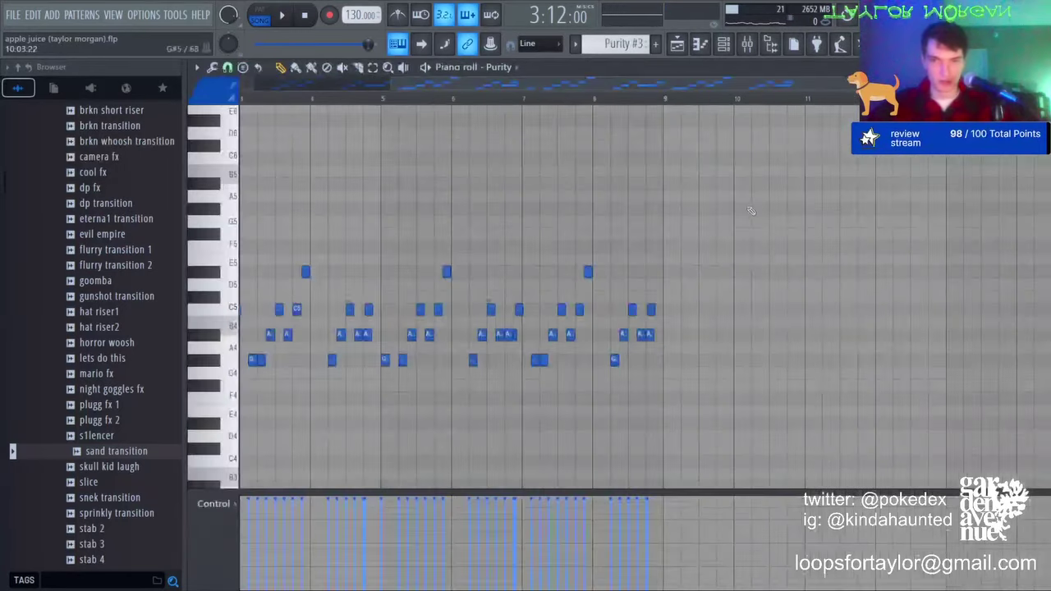
key("ctrl+Down")
left_click(676, 44)
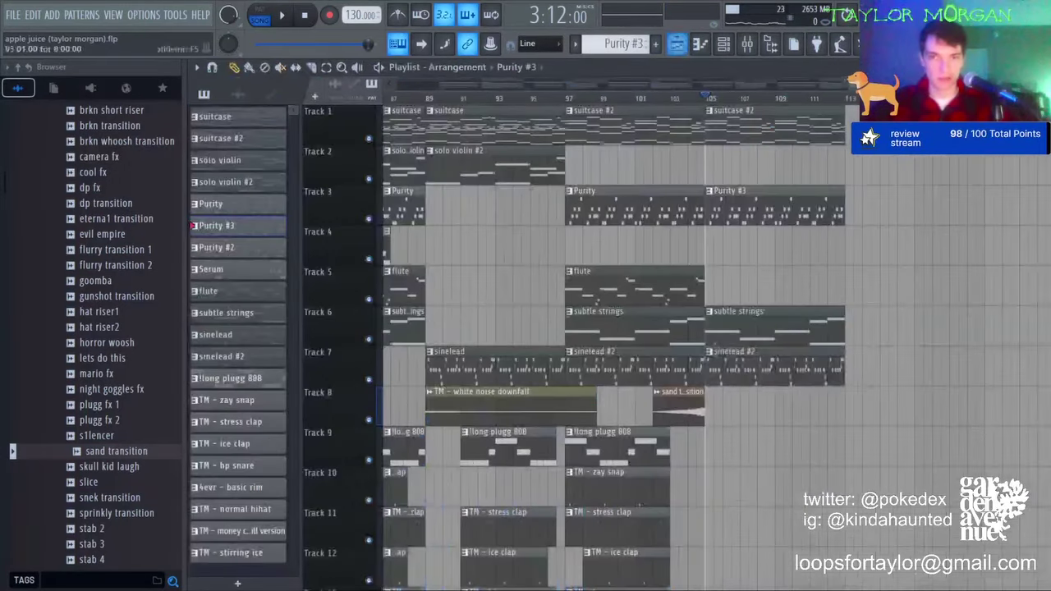
key("space")
Step: Place a lengthened Serum clip on Track 4 at bar 105 and make it unique as Serum #2
left_click(386, 251)
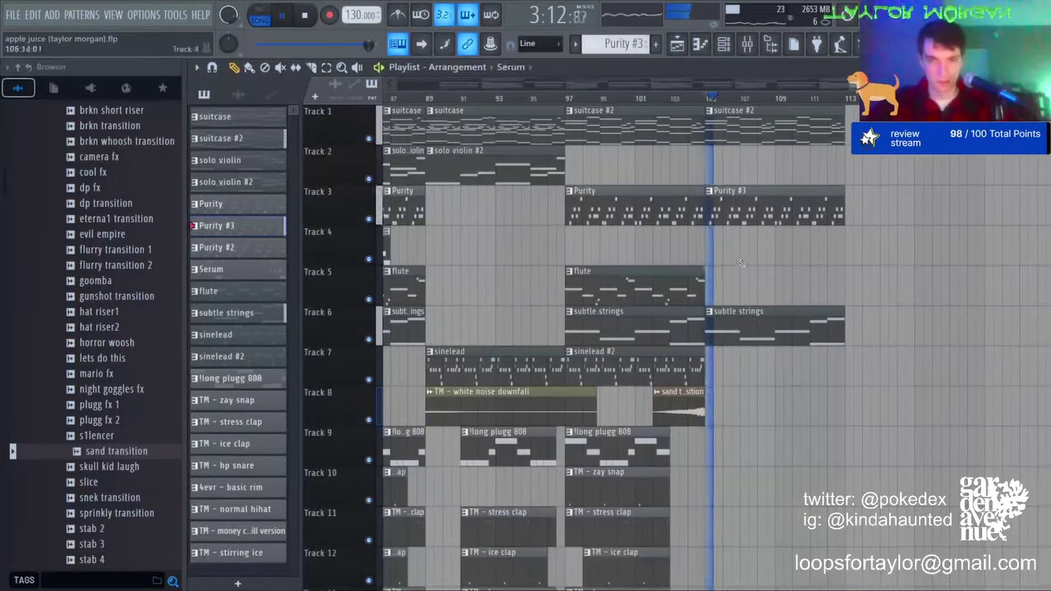
left_click(713, 250)
left_click_drag(819, 252, 850, 252)
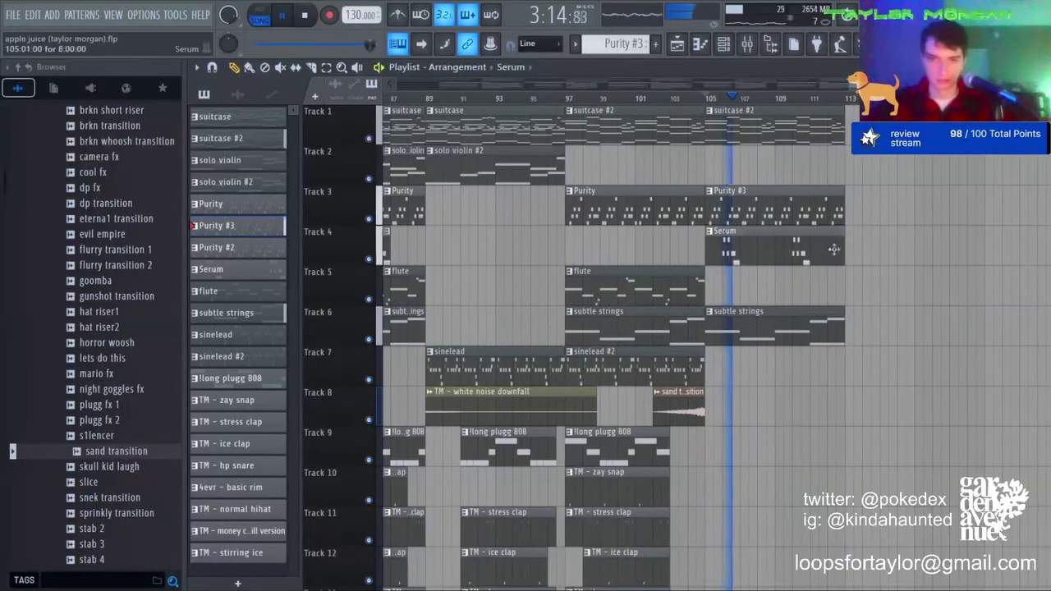
left_click(713, 232)
left_click(746, 326)
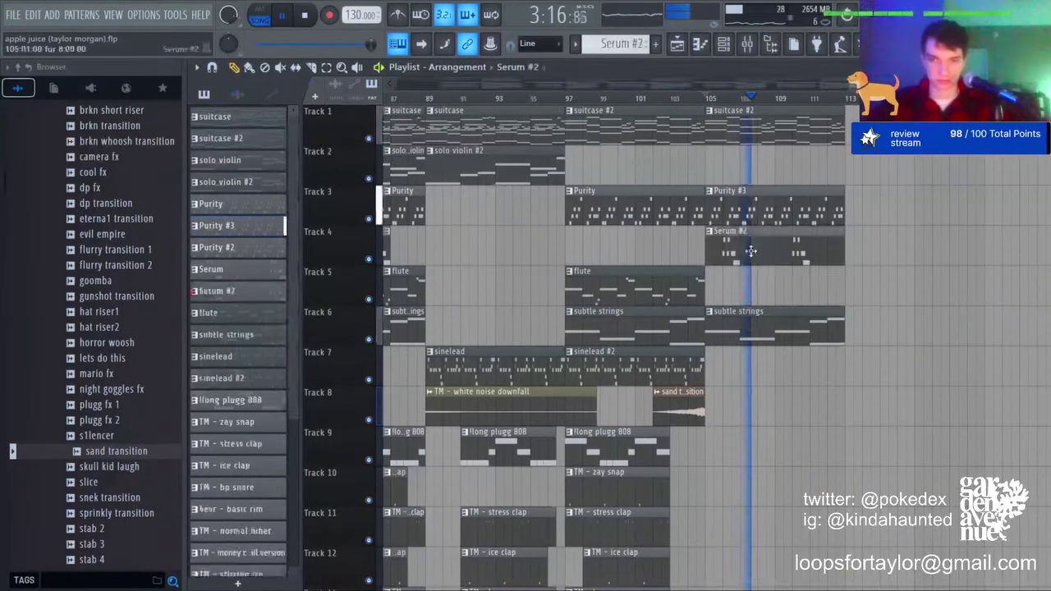
double_click(750, 251)
key("ctrl+a")
key("ctrl+d")
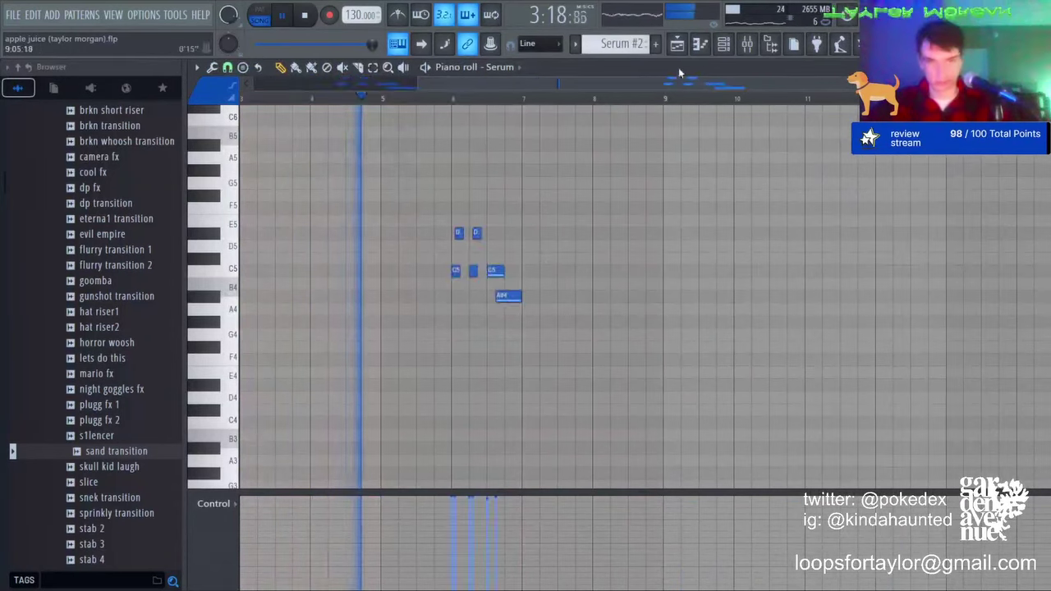
left_click(677, 45)
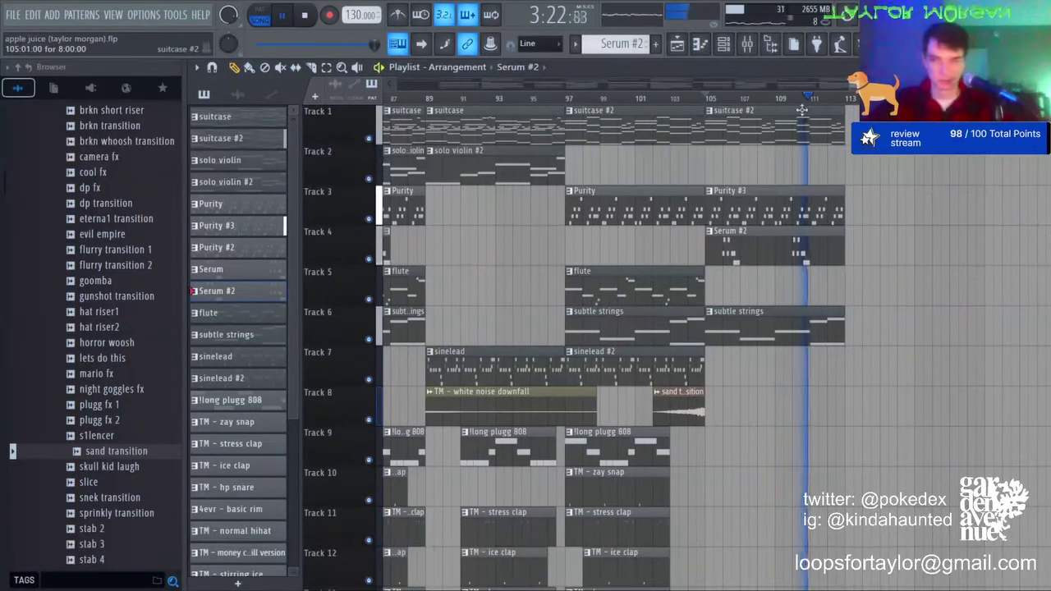
Step: Delete the Serum #2 clip and place a flute clip on Track 5 at bar 105
right_click(833, 238)
left_click(678, 305)
left_click_drag(729, 287, 712, 284)
key("space")
key("space")
Step: Make the flute clip a unique flute #2 and slightly raise all its notes' velocity
left_click(710, 271)
left_click(750, 361)
left_click(740, 315)
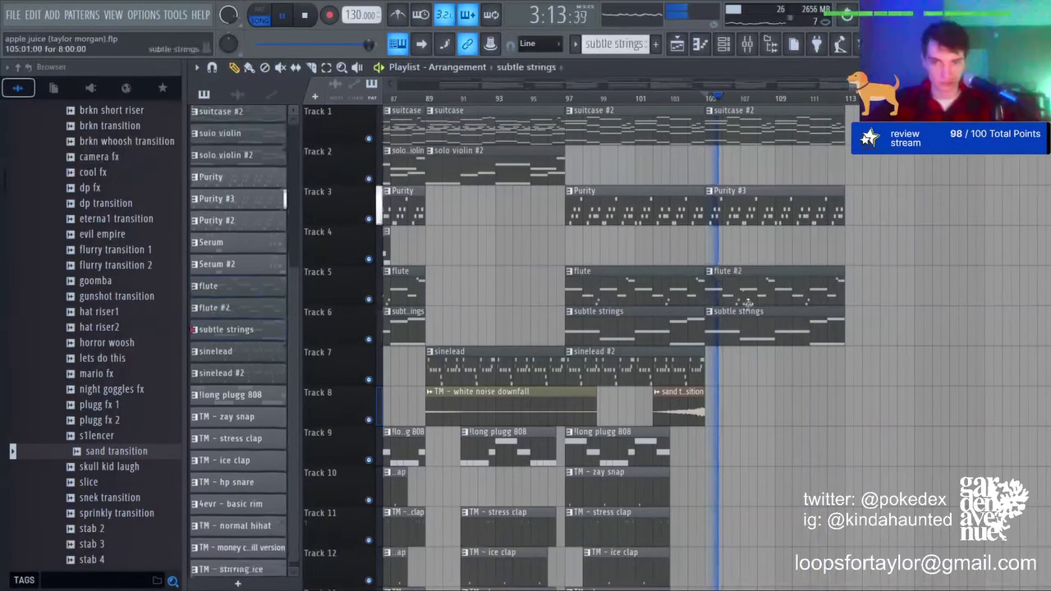
double_click(737, 273)
key("ctrl+a")
scroll(682, 245, "up", 3)
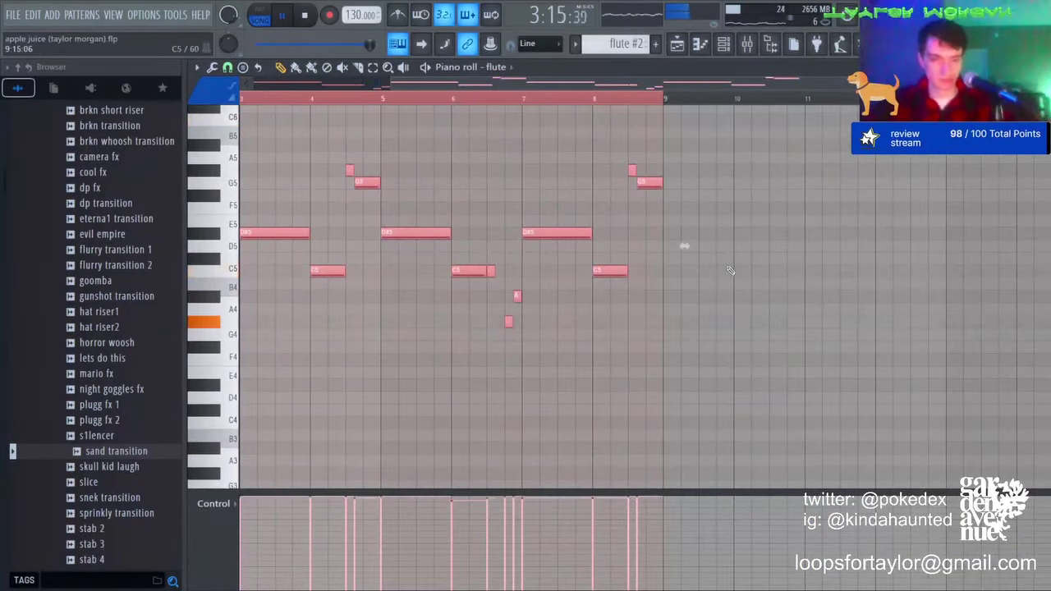
key("ctrl+d")
left_click(677, 51)
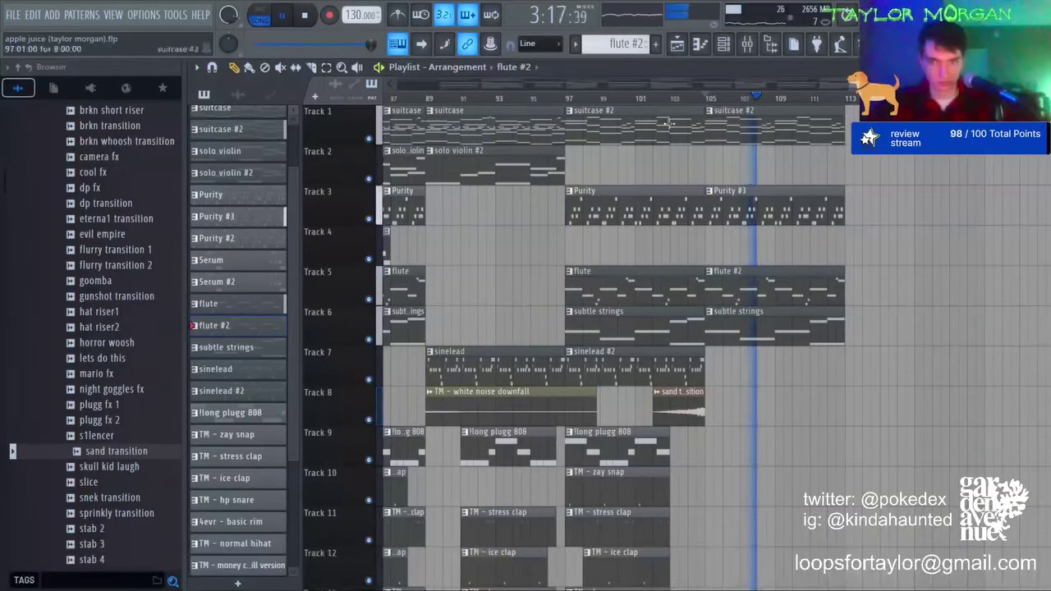
Step: Place a white noise downfall clip, slice off its short start and move it to Track 8
scroll(745, 426, "down", 4)
left_click(856, 400)
scroll(858, 404, "down", 7)
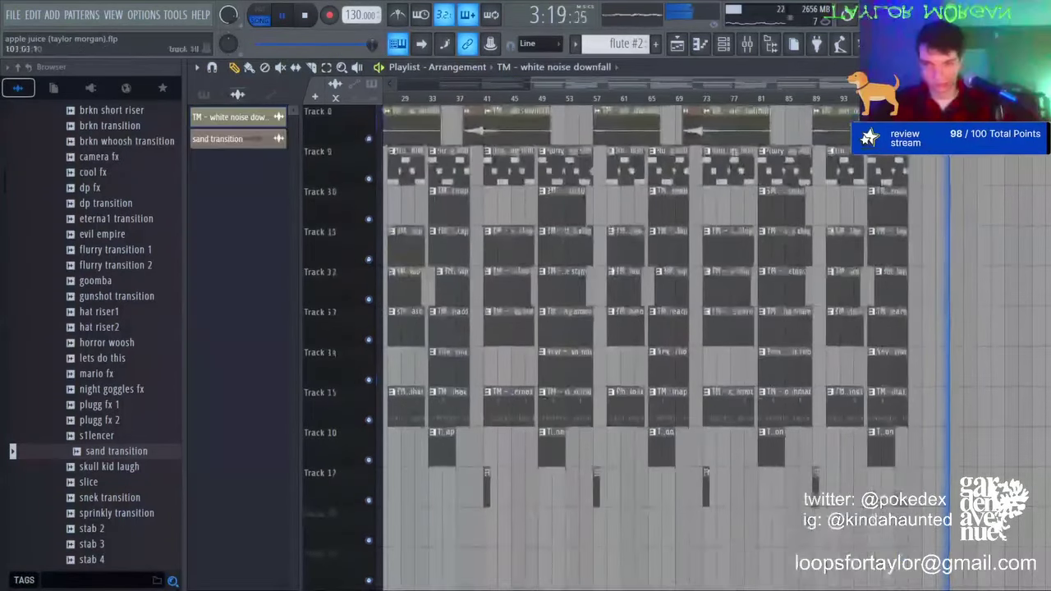
left_click(920, 487)
left_click(311, 68)
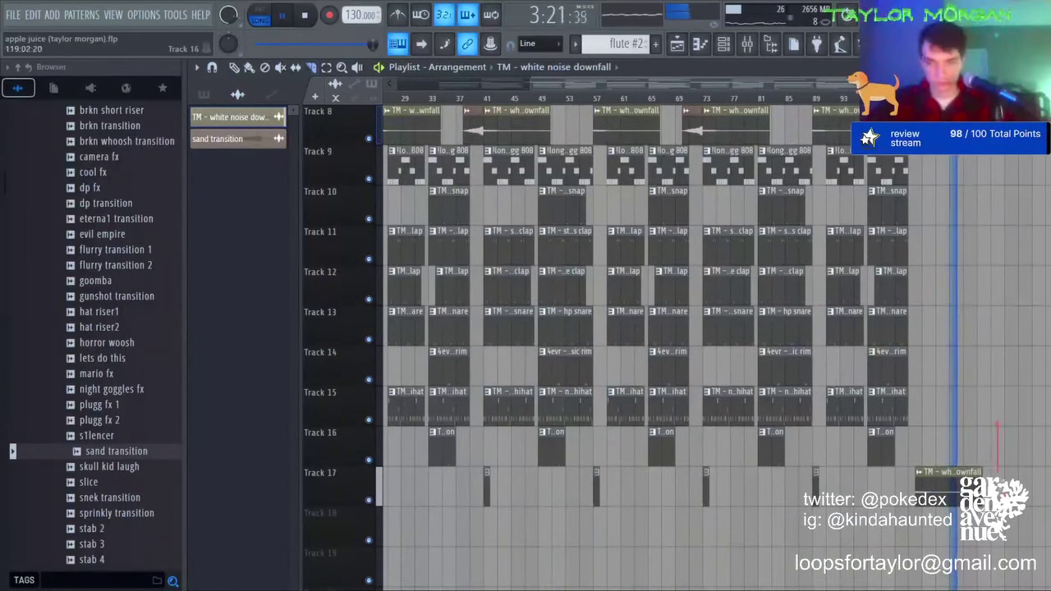
right_click(925, 490)
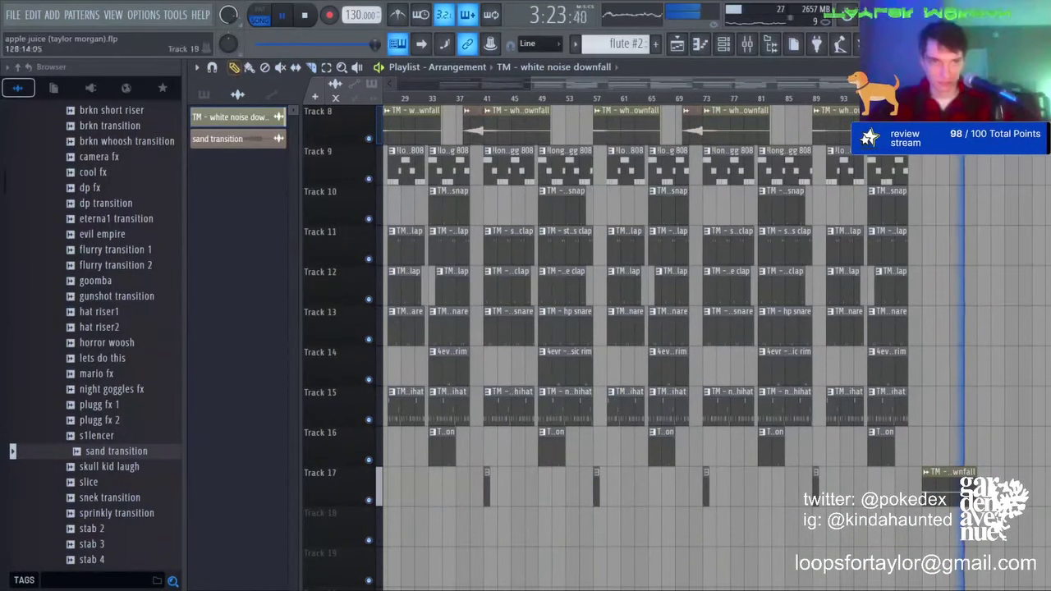
left_click_drag(941, 477, 942, 199)
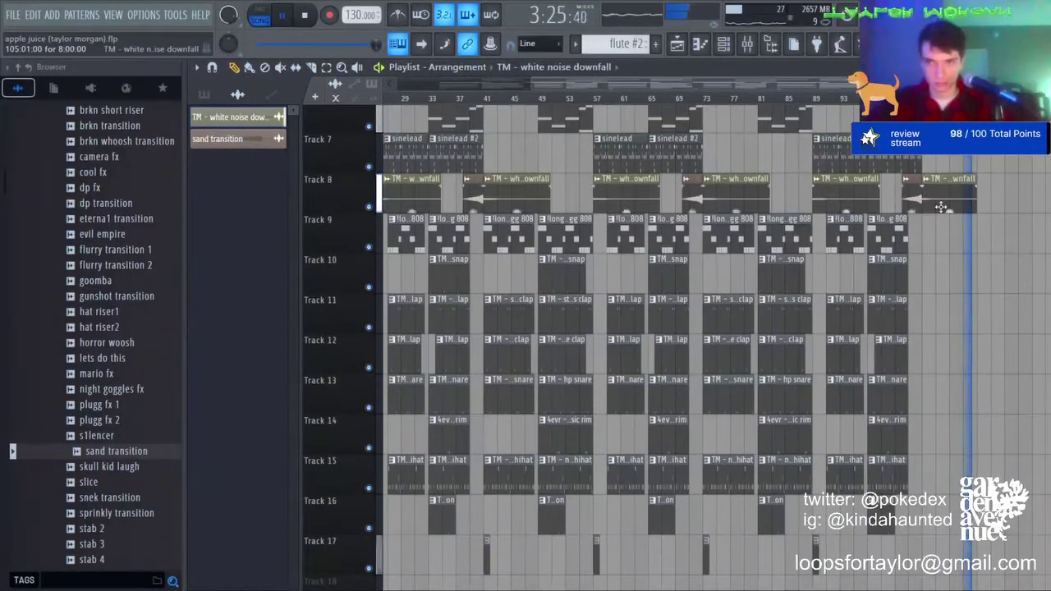
key("space")
Step: Add another white noise downfall clip at bar 1 on Track 8 and collapse the drum kit folder
scroll(628, 97, "down", 3)
left_click(387, 98)
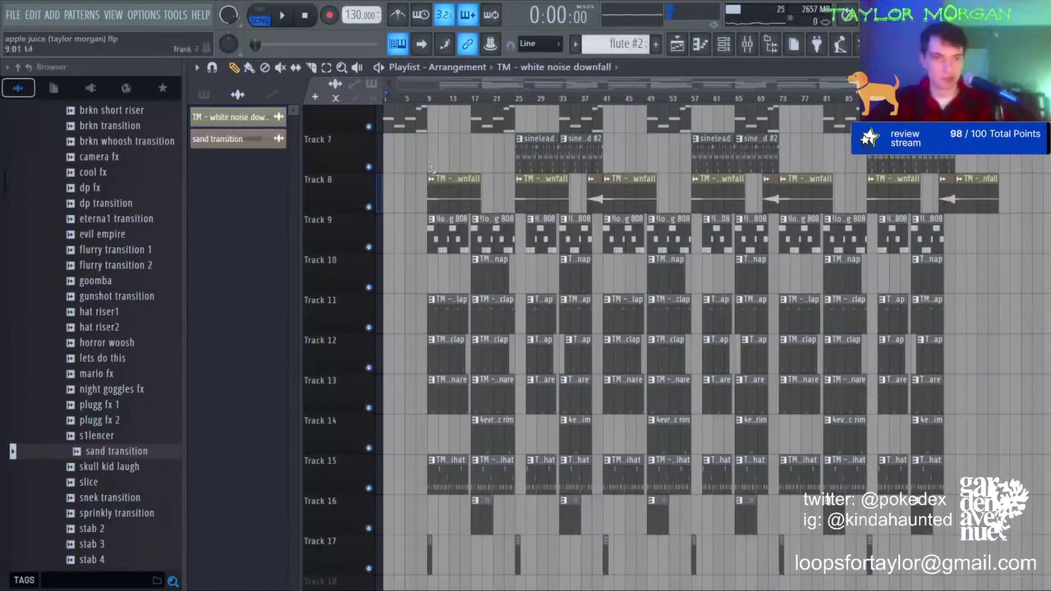
left_click(389, 194)
scroll(413, 87, "up", 4)
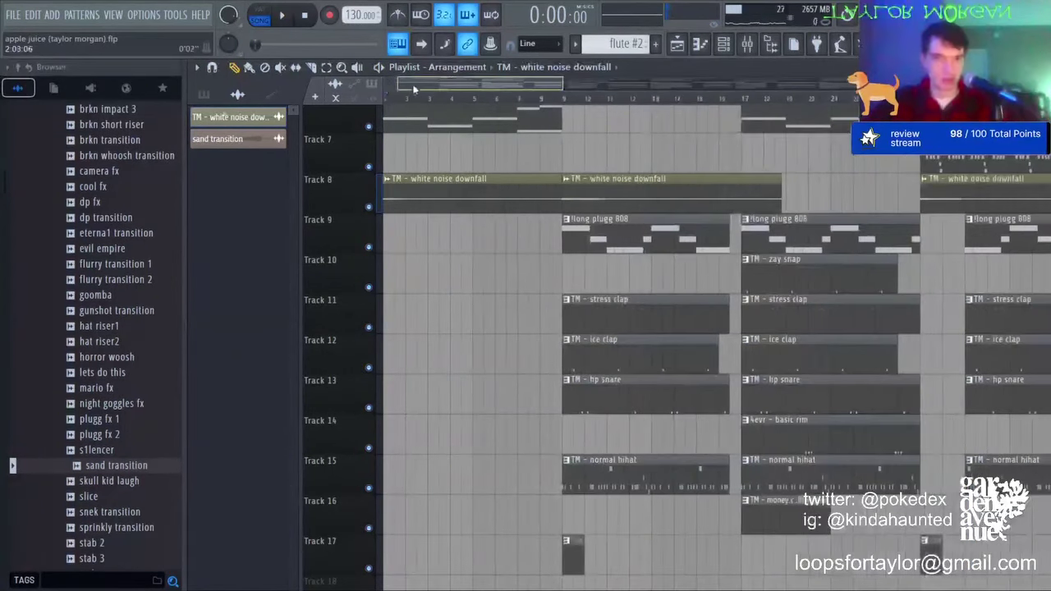
scroll(81, 353, "up", 10)
left_click(70, 304)
Step: Drop the 'oh no... its not looking good for us (FX 140BPM)' tag from !!!!TAGS onto Track 12, bar 1, and check its clip settings
left_click(71, 273)
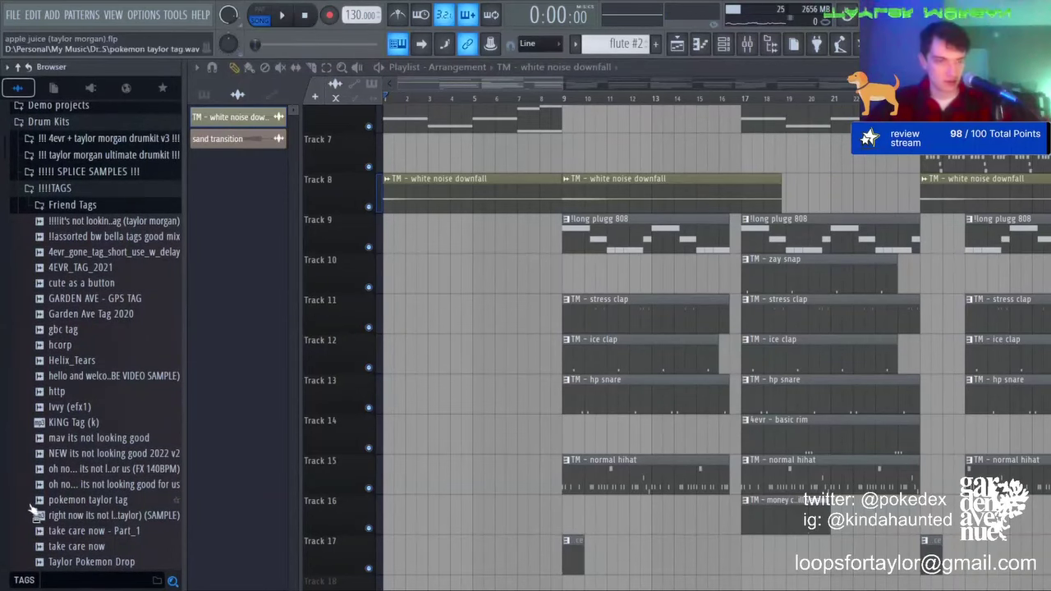
left_click_drag(82, 469, 422, 342)
key("space")
double_click(422, 343)
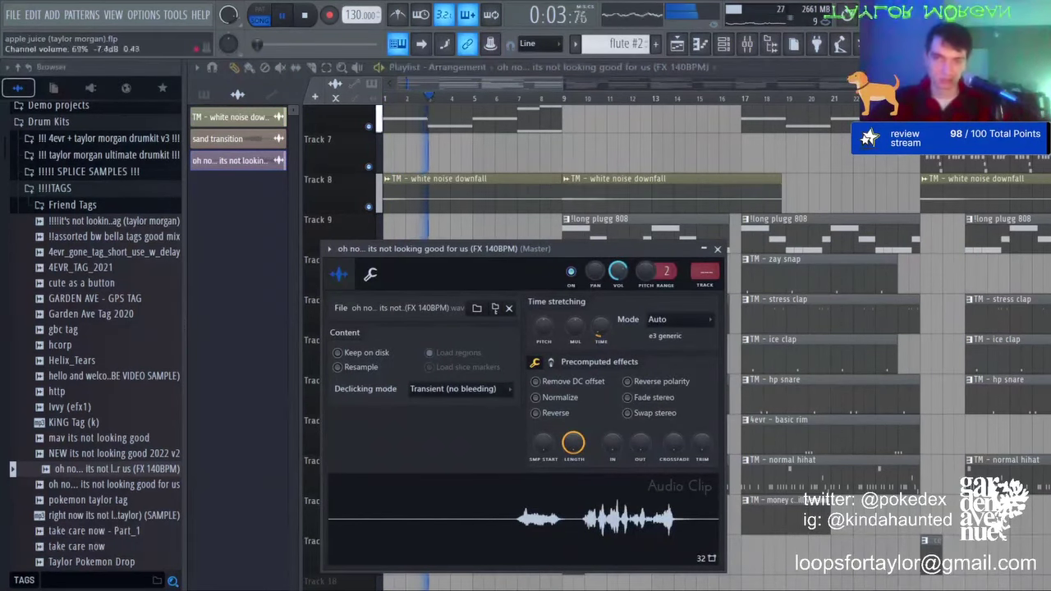
key("Escape")
key("space")
key("ctrl+s")
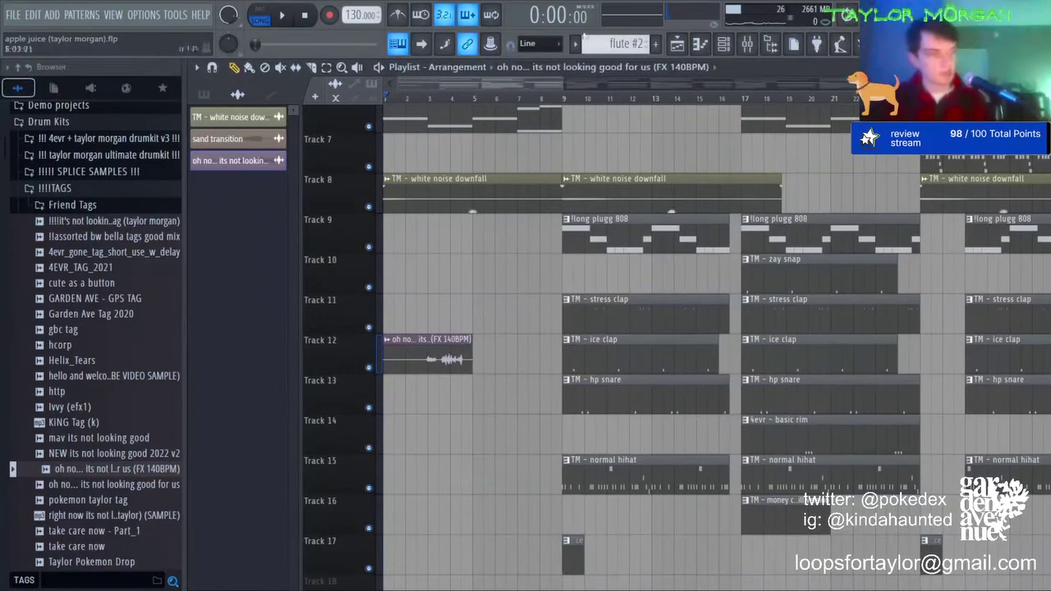
scroll(516, 104, "down", 5)
scroll(519, 148, "up", 5)
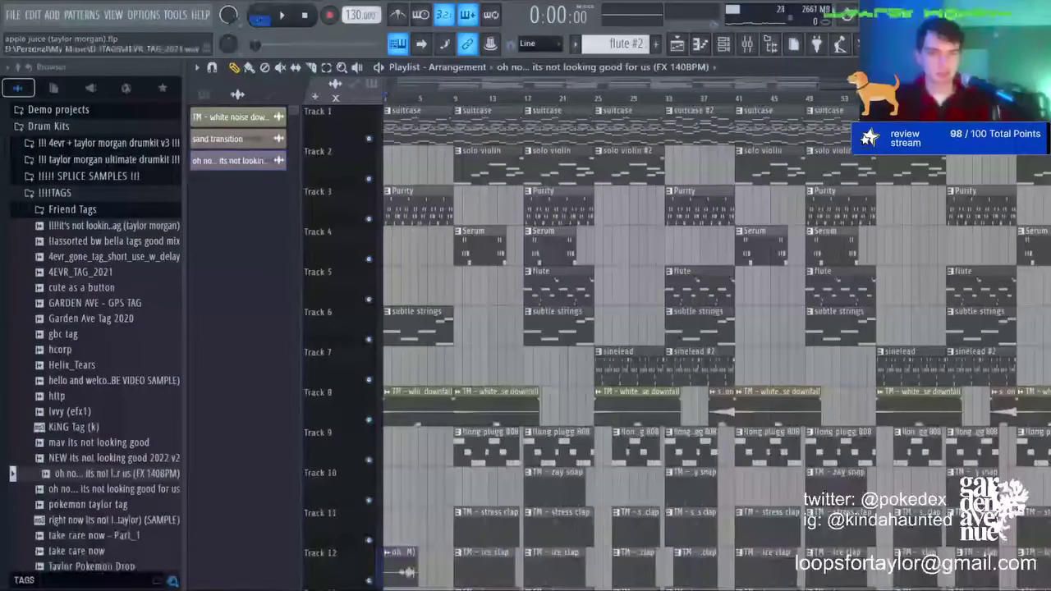
Step: Play the song from the start and scrub the playhead forward through the arrangement
key("space")
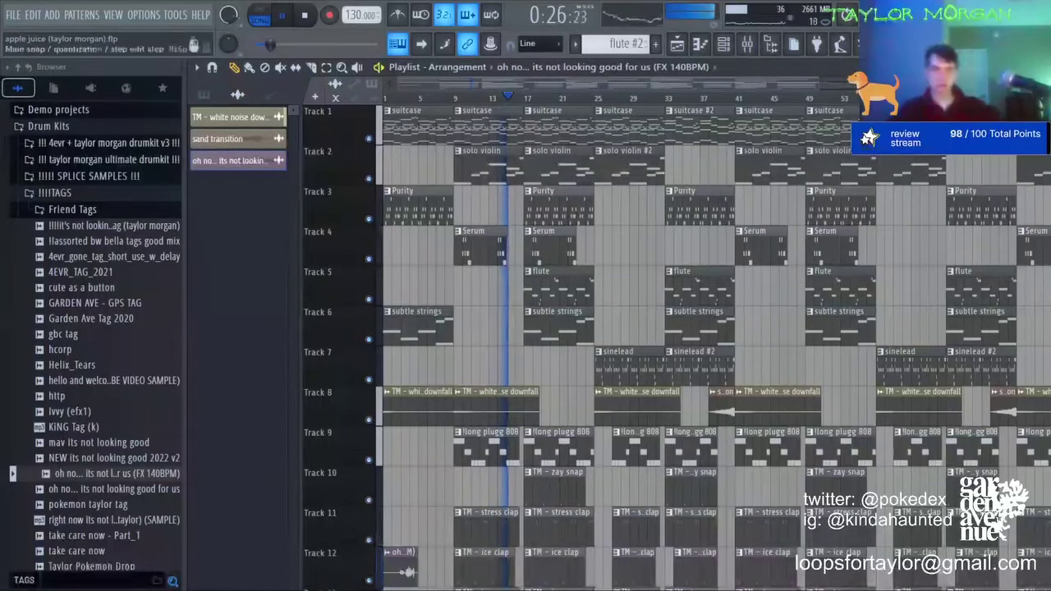
scroll(746, 132, "down", 3)
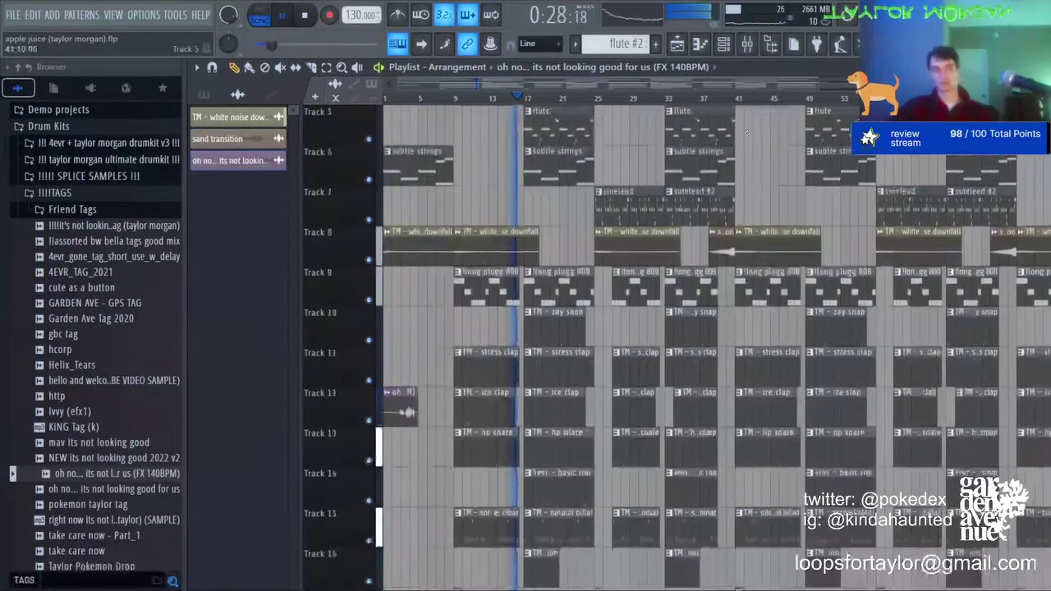
scroll(747, 132, "down", 2)
scroll(464, 107, "up", 5)
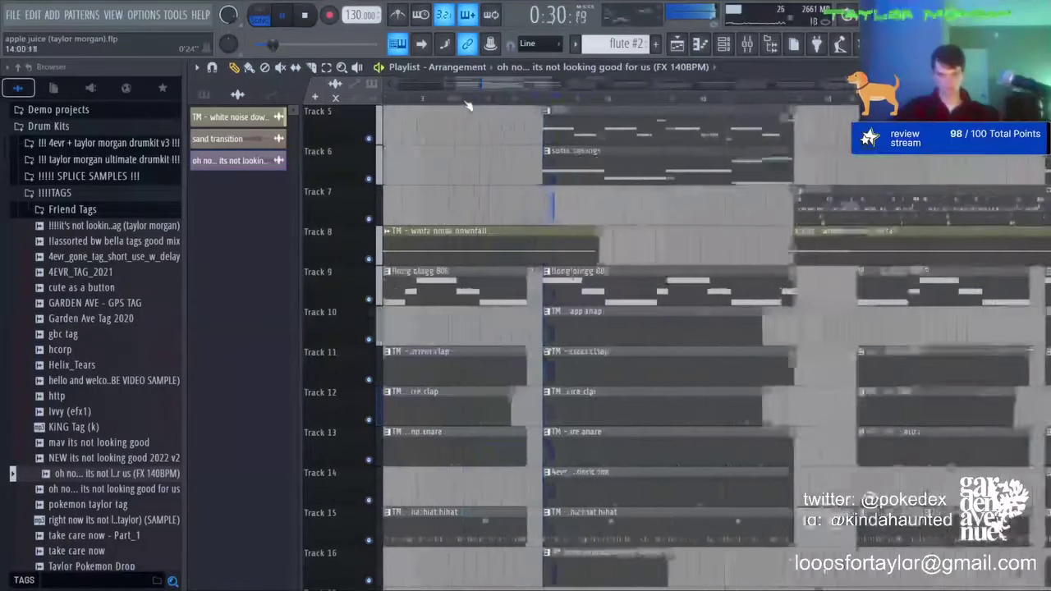
left_click_drag(497, 85, 575, 99)
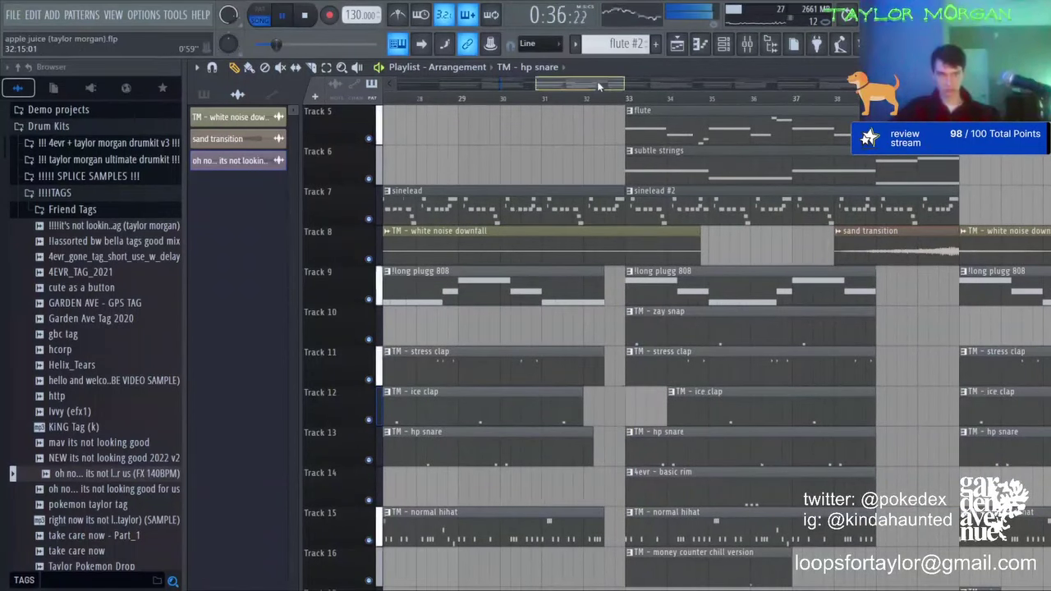
left_click_drag(600, 84, 663, 83)
Step: Trim the right edges of the TM - hp snare clips on Track 13 slightly while scrubbing ahead
left_click_drag(768, 434, 747, 435)
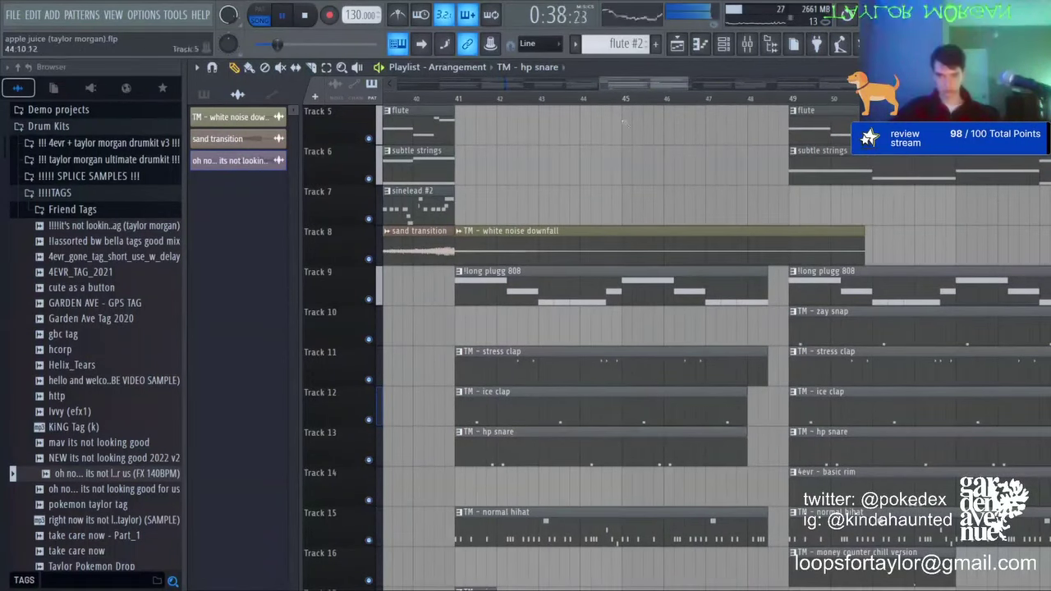
left_click_drag(644, 83, 744, 84)
left_click_drag(637, 447, 620, 448)
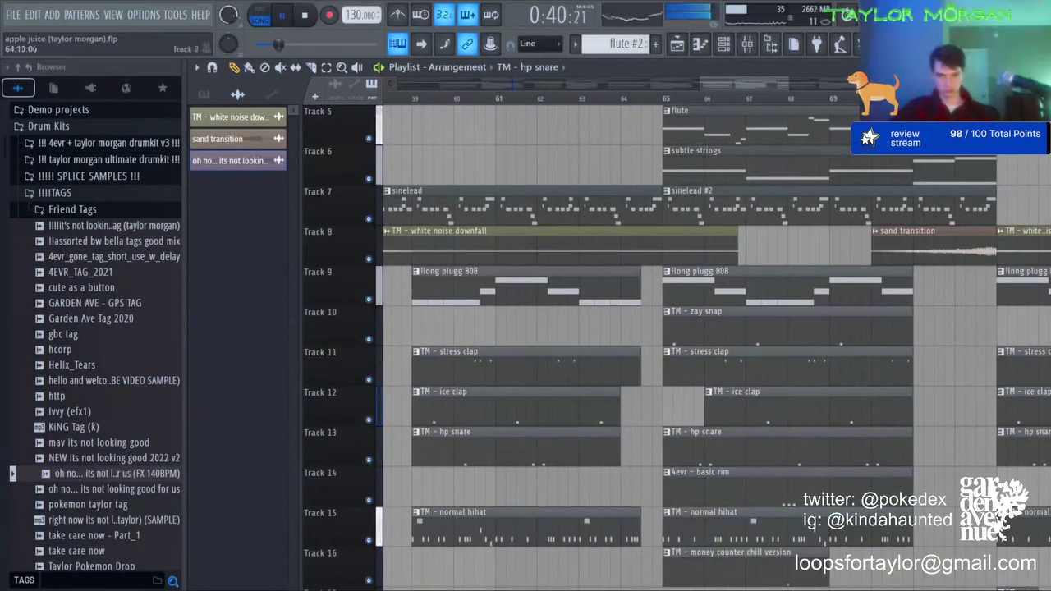
left_click_drag(753, 81, 821, 82)
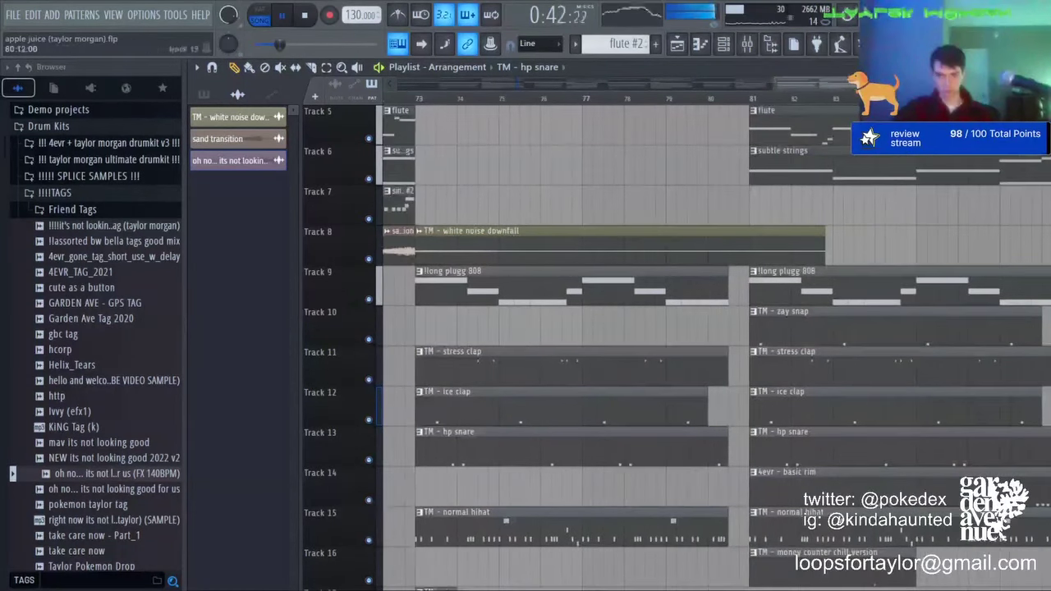
left_click_drag(728, 438, 698, 437)
left_click_drag(814, 83, 903, 82)
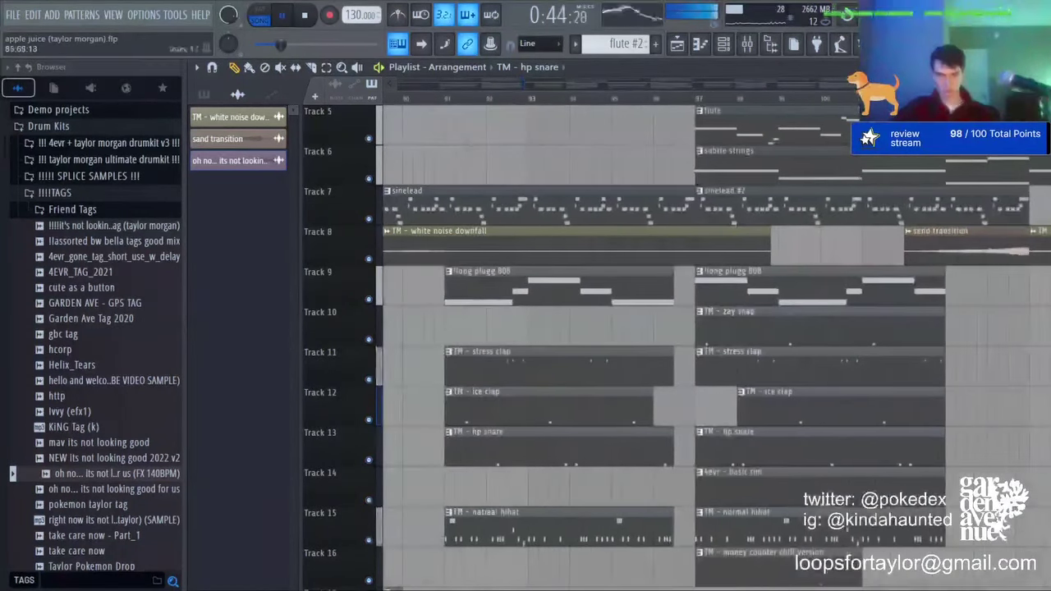
left_click_drag(664, 445, 653, 444)
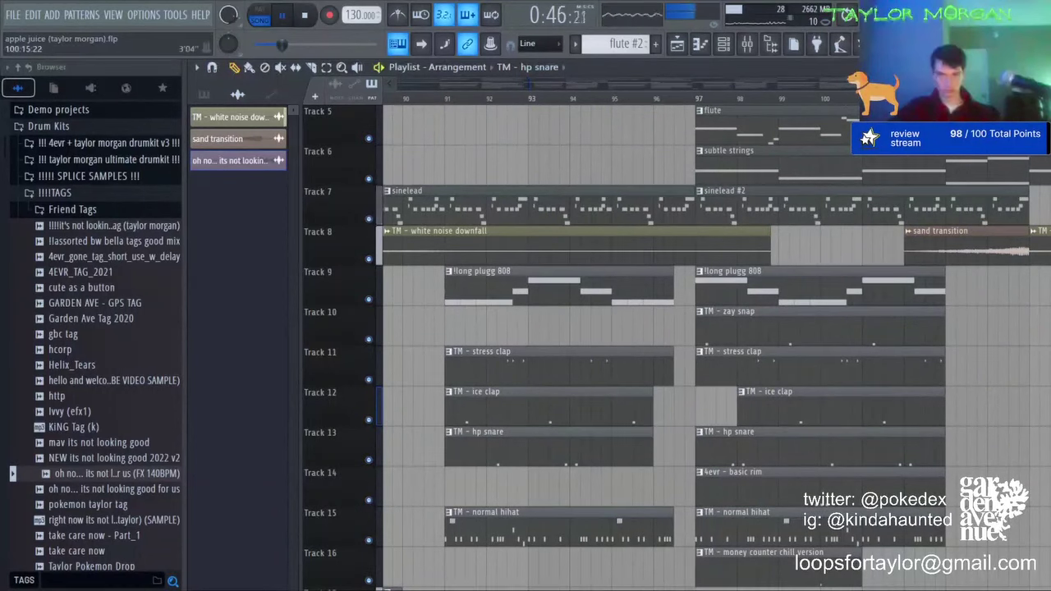
left_click_drag(902, 83, 953, 83)
scroll(786, 367, "down", 8)
scroll(785, 367, "up", 4)
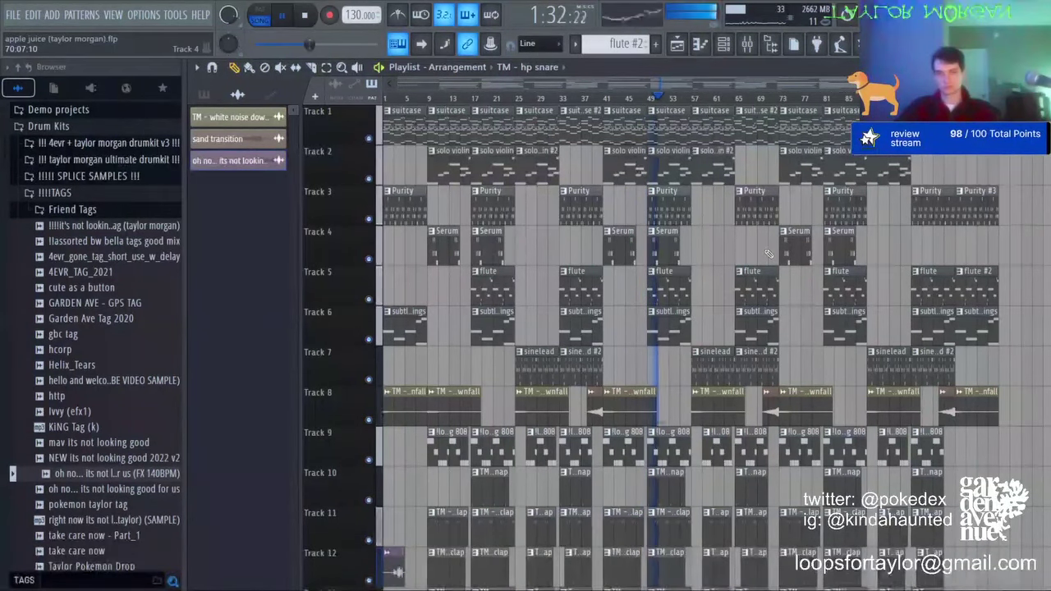
Step: Save the apple juice project with Ctrl+S and stop playback
key("ctrl+s")
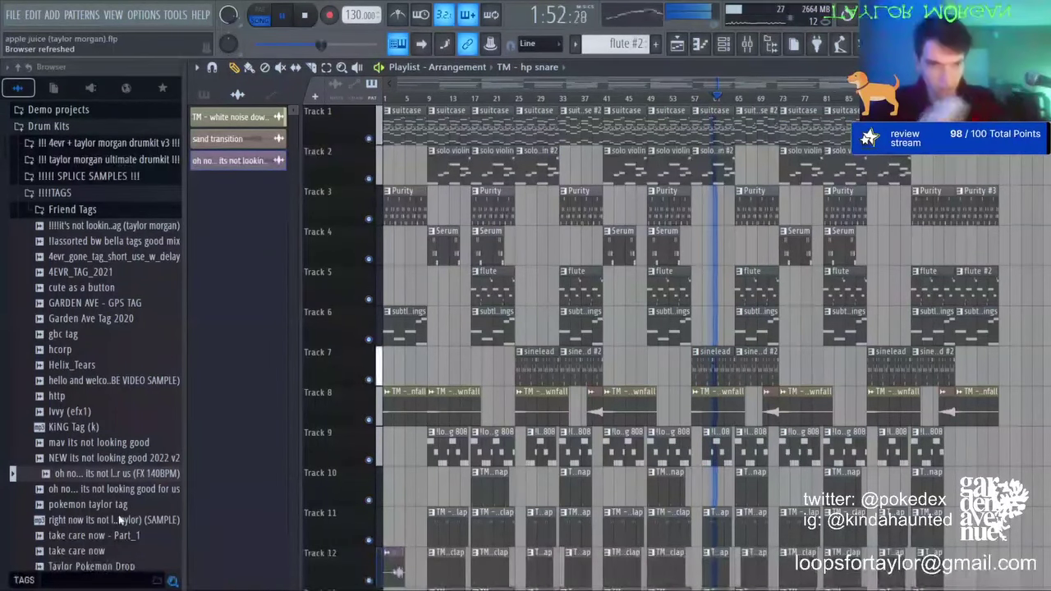
key("space")
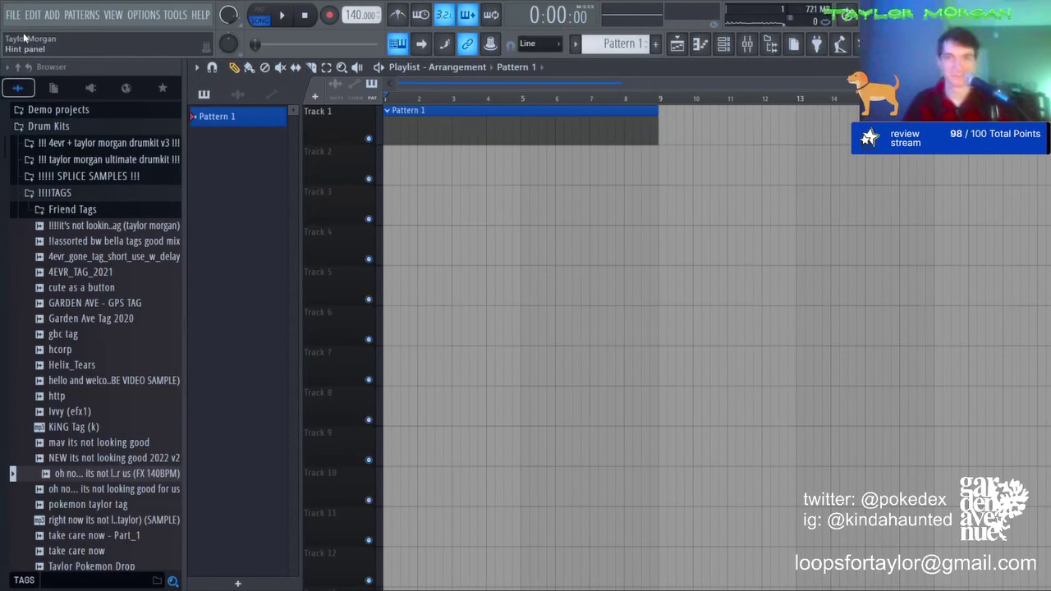
Step: Remove the Pattern 1 clips from Tracks 1 and 4 and drop the apple juice 130 beat into the playlist
left_click(724, 44)
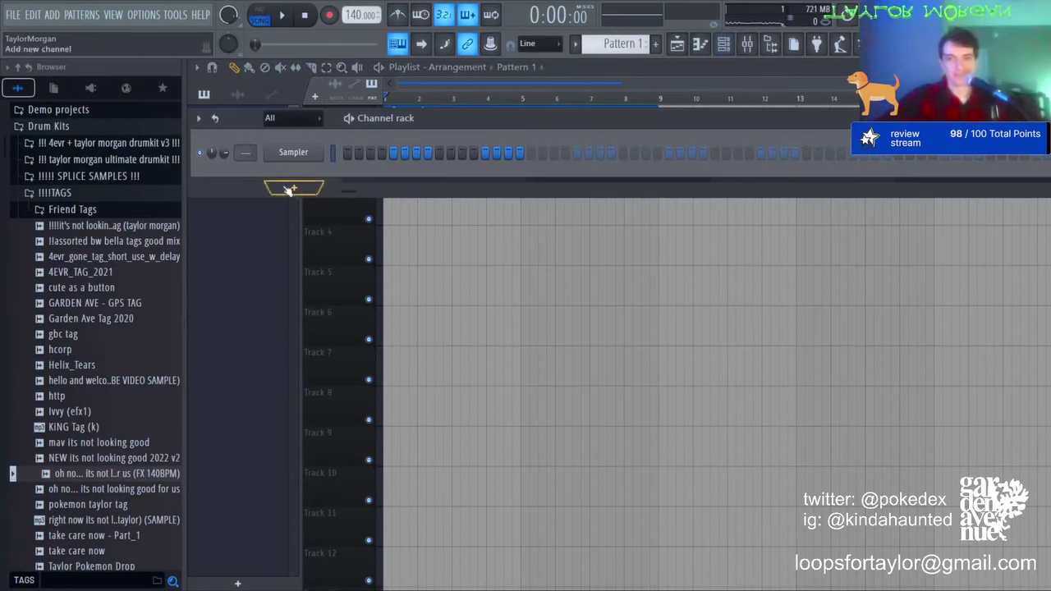
left_click(597, 245)
right_click(597, 246)
right_click(587, 136)
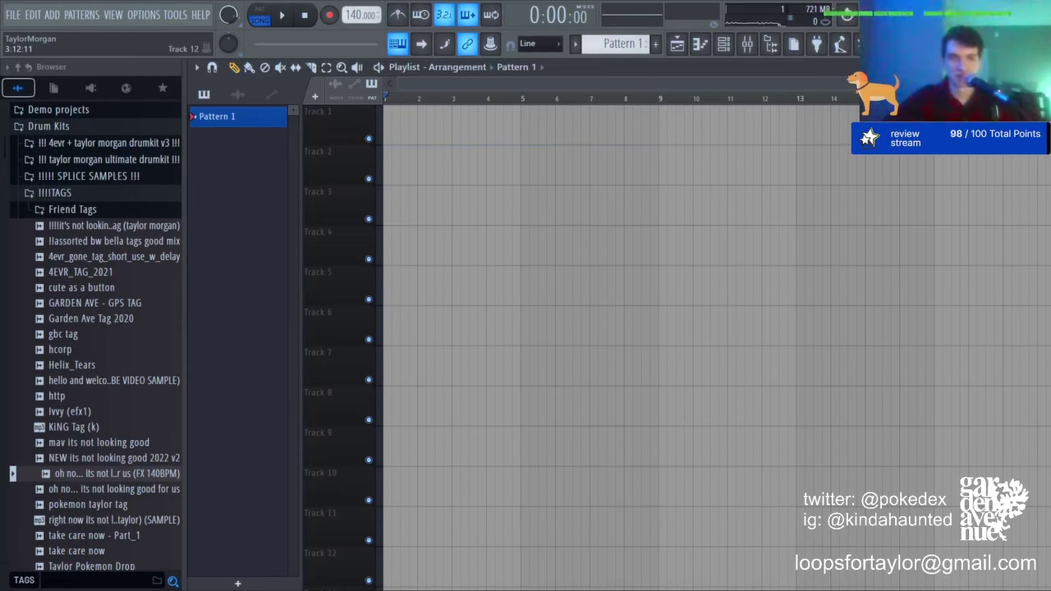
left_click_drag(527, 589, 483, 215)
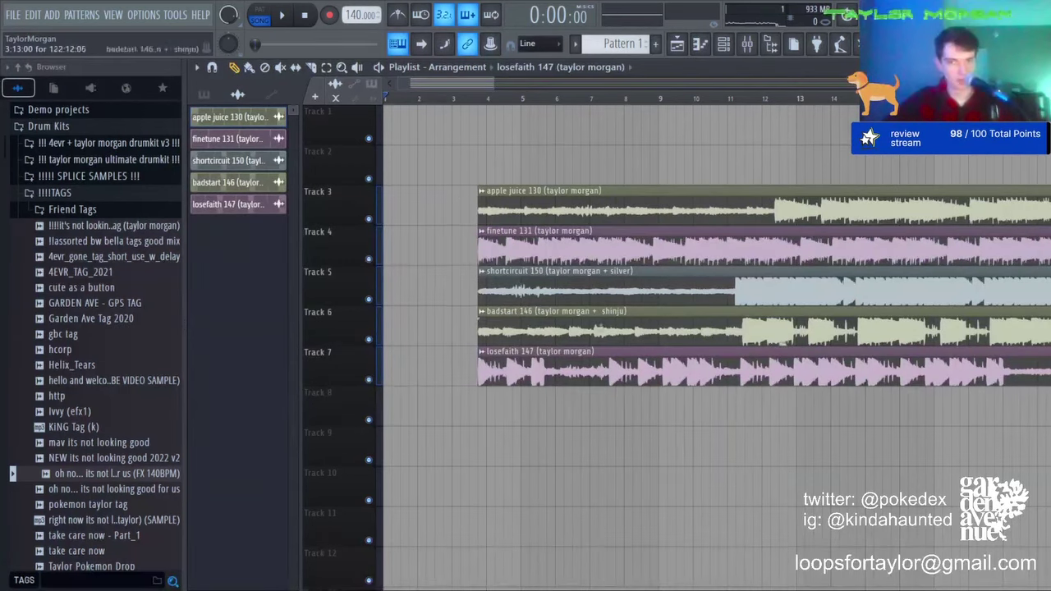
Step: Line up losefaith 147, badstart 146, shortcircuit 150, finetune 131 and apple juice 130 at bar 1, top to bottom
left_click_drag(492, 365, 397, 124)
left_click_drag(484, 328, 352, 129)
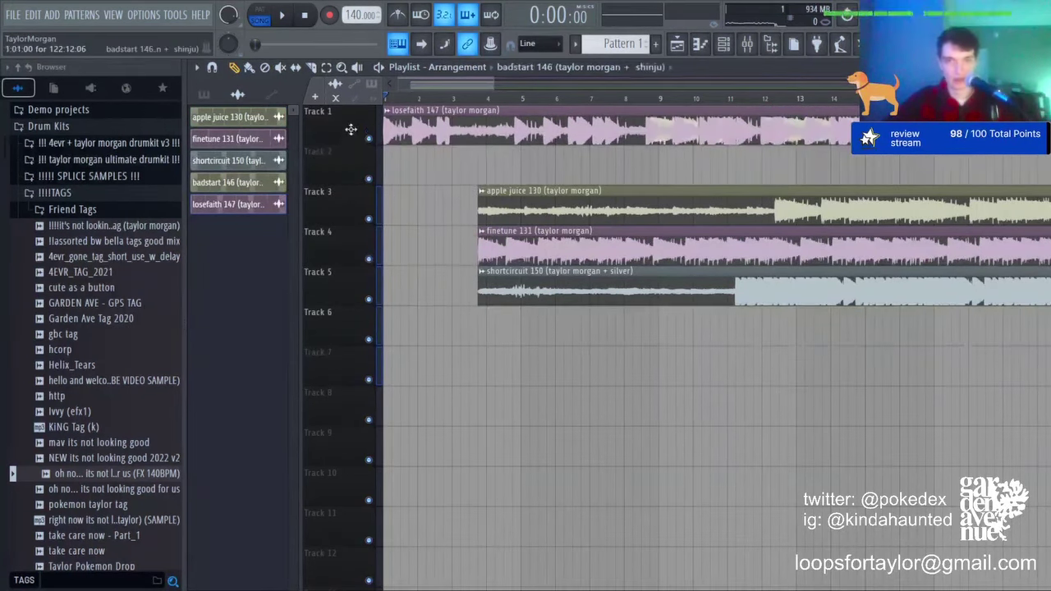
left_click_drag(466, 136, 465, 456)
left_click_drag(470, 129, 469, 171)
left_click_drag(460, 453, 355, 44)
left_click_drag(480, 220, 488, 461)
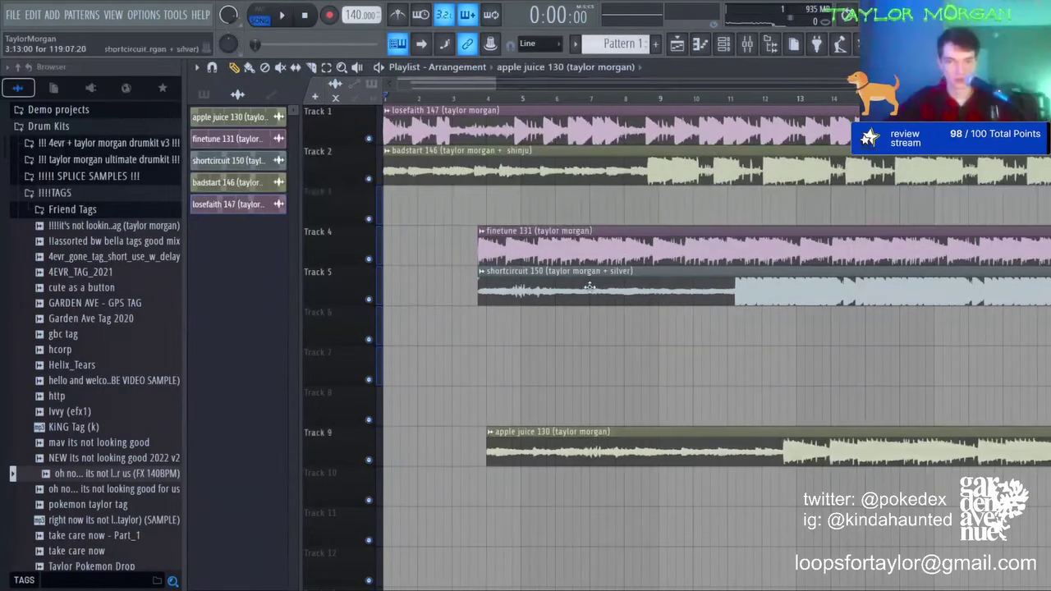
left_click_drag(492, 287, 399, 207)
left_click_drag(537, 250, 442, 251)
left_click_drag(493, 448, 391, 287)
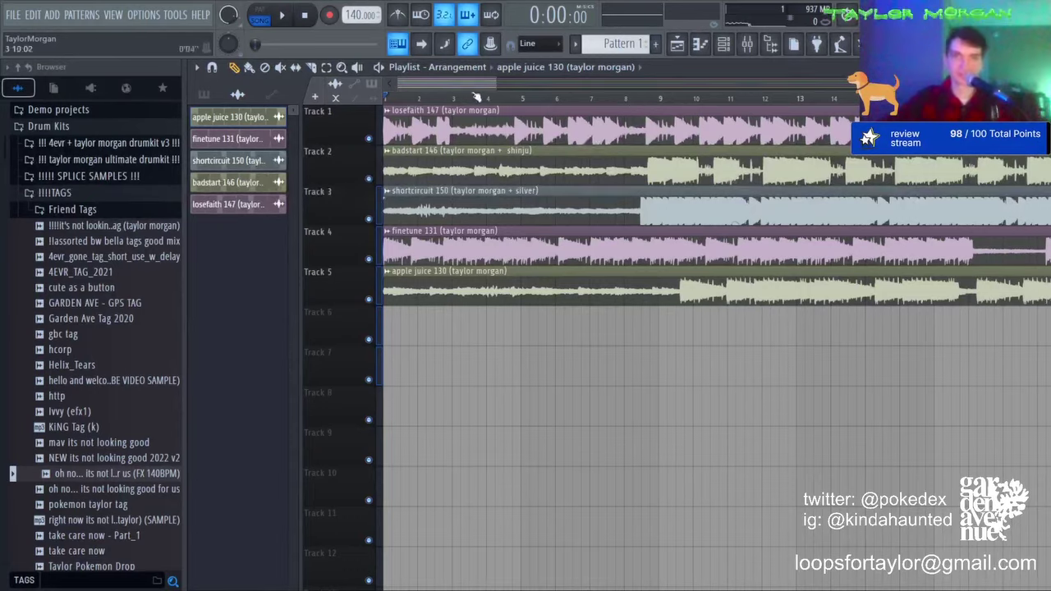
scroll(477, 97, "down", 8)
Step: Solo Track 1's losefaith 147 beat and play it back alone
right_click(369, 139)
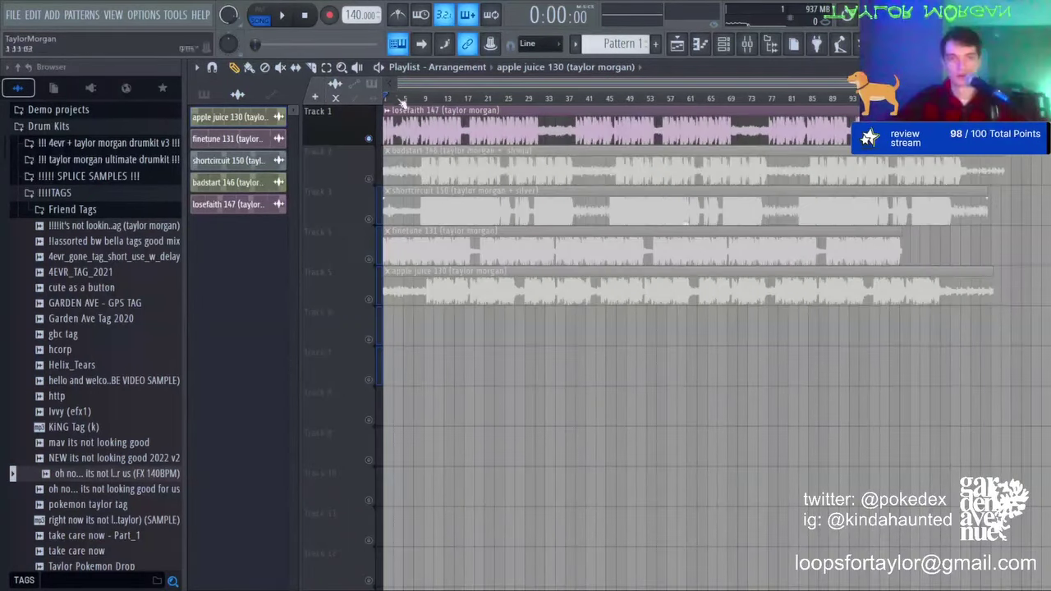
scroll(401, 97, "up", 6)
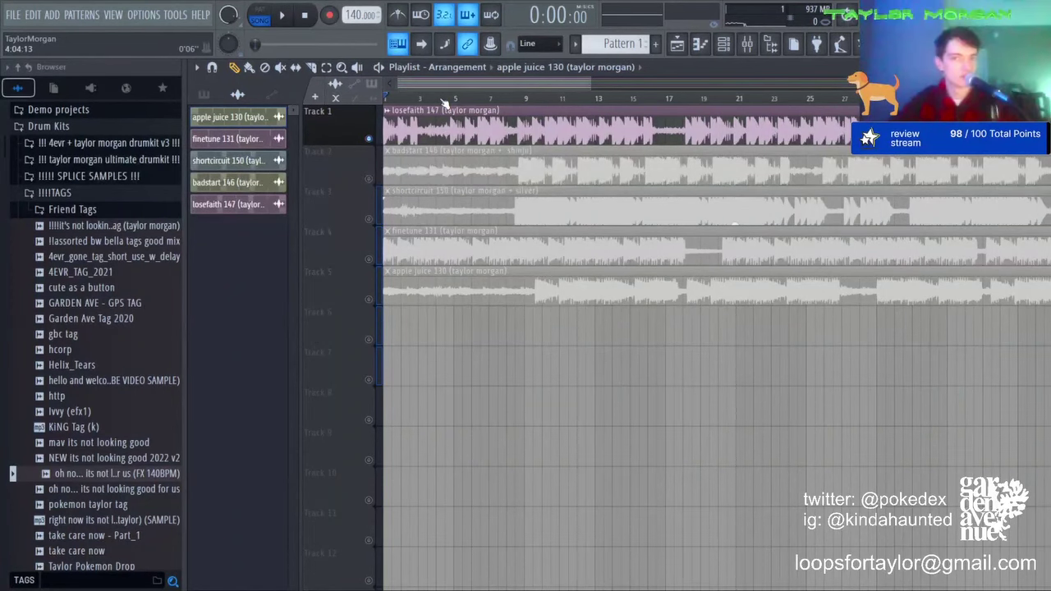
left_click_drag(591, 80, 849, 81)
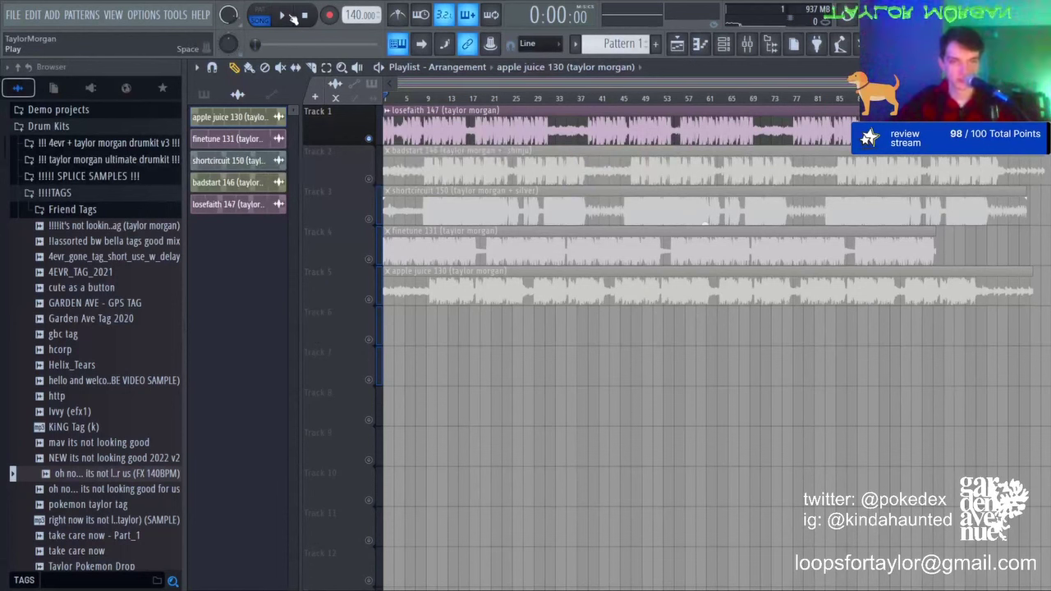
left_click(293, 16)
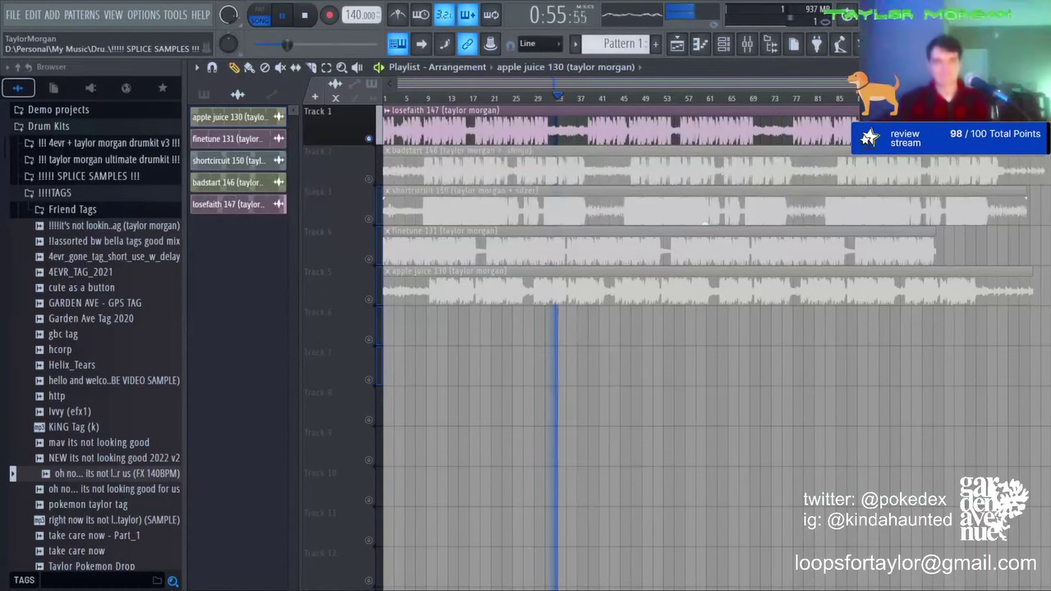
Step: Solo Track 2 so badstart 146 plays alone from the start
right_click(369, 179)
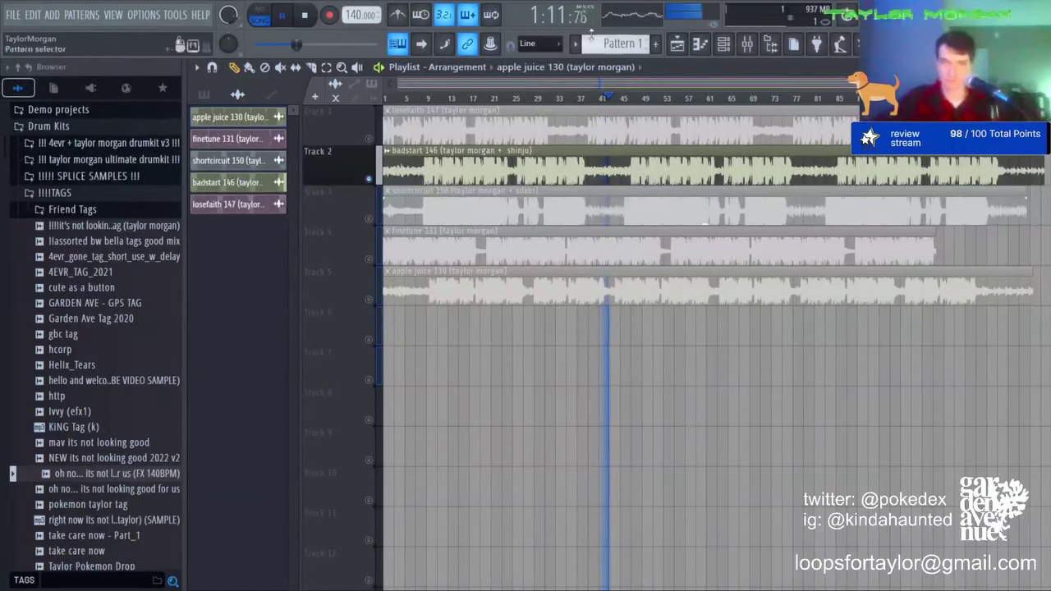
Step: Stop playback, unmute Tracks 3 through 7, and remove the stray clip from Track 6
key("space")
left_click_drag(368, 218, 369, 379)
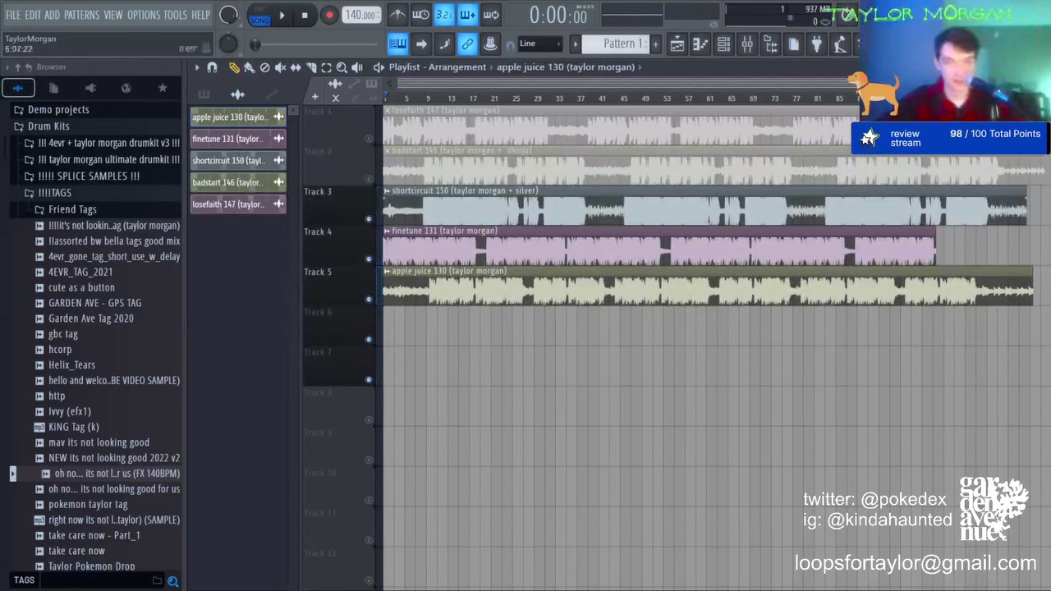
key("space")
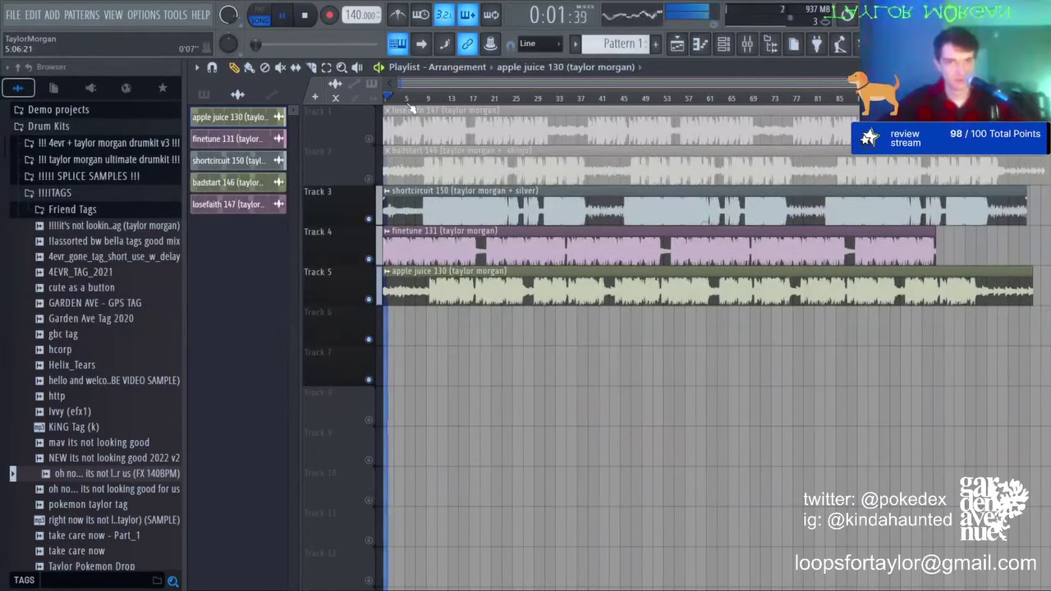
key("space")
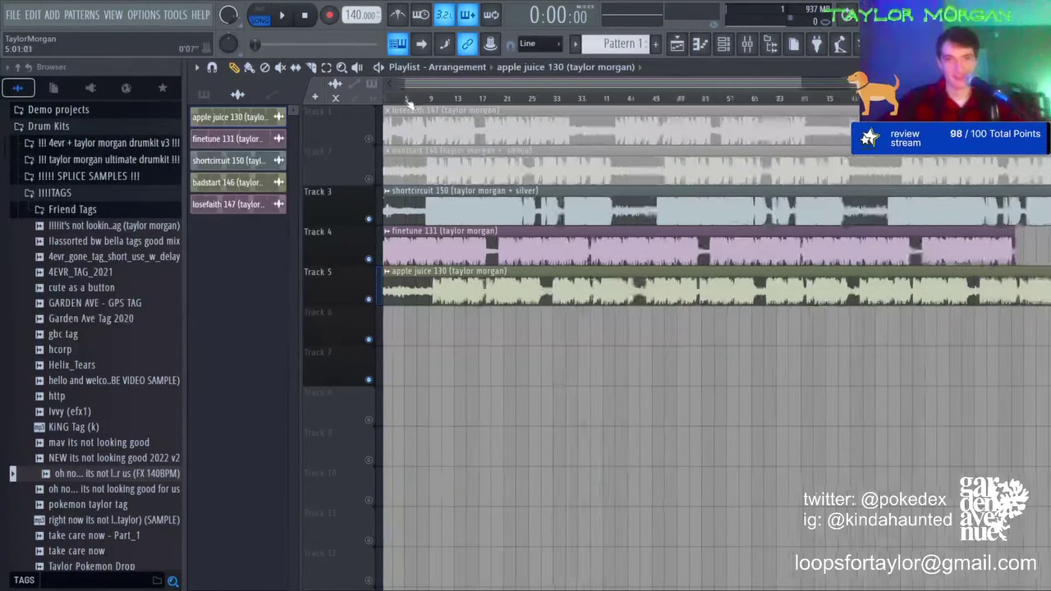
scroll(403, 331, "up", 5)
left_click(405, 332)
right_click(422, 332)
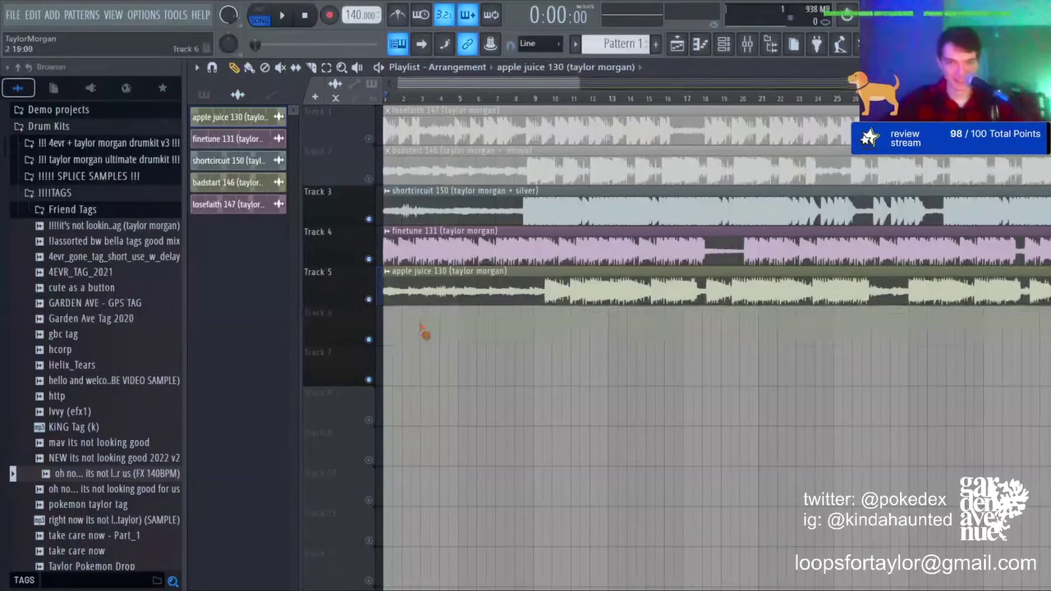
Step: Solo Track 3 and play the shortcircuit 150 beat alone, then stop
right_click(369, 219)
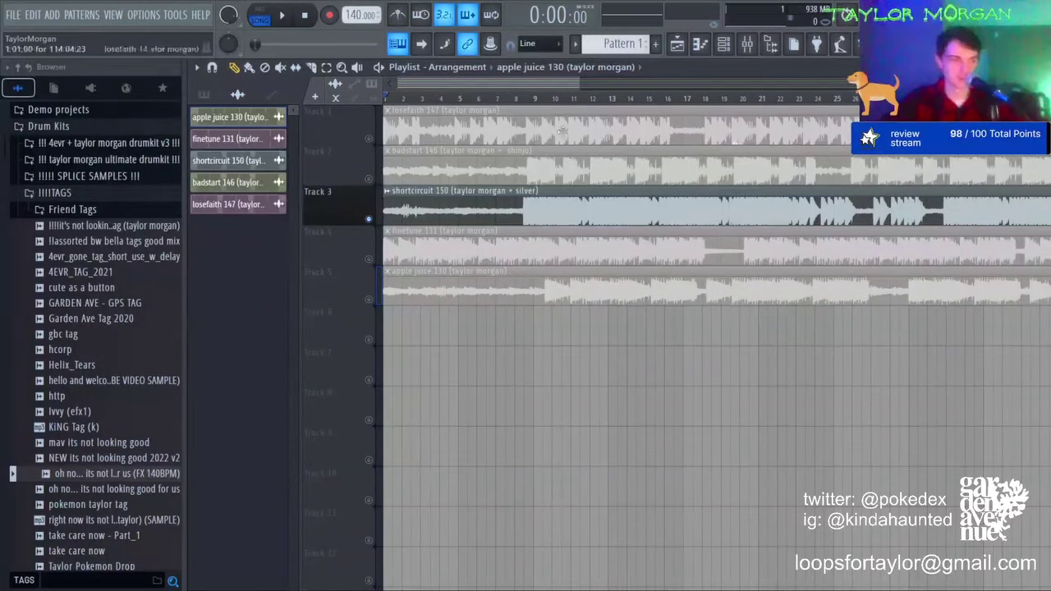
key("space")
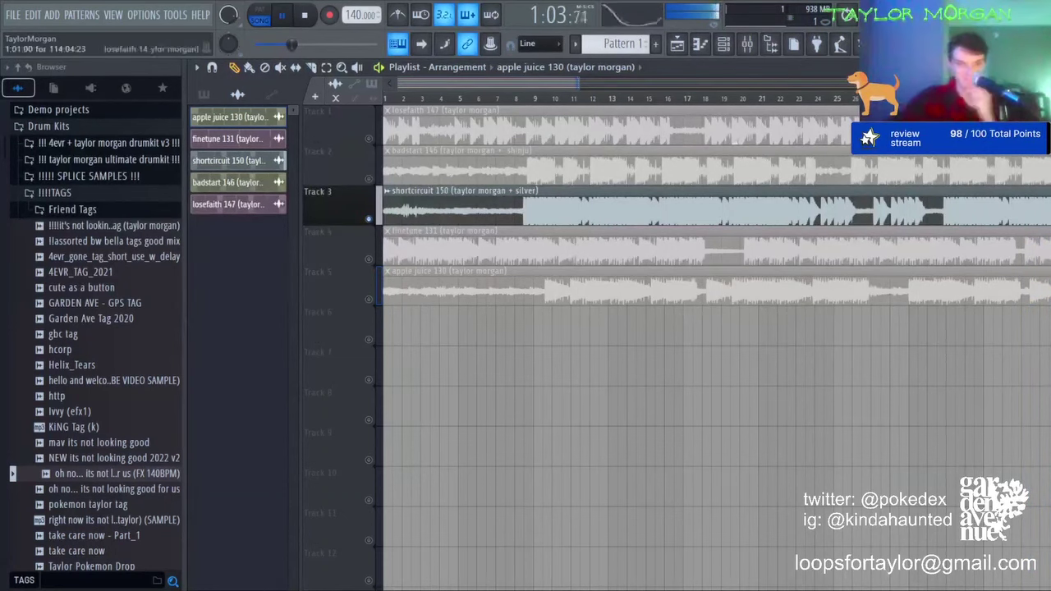
scroll(523, 328, "down", 4)
scroll(522, 246, "down", 3)
scroll(523, 246, "up", 4)
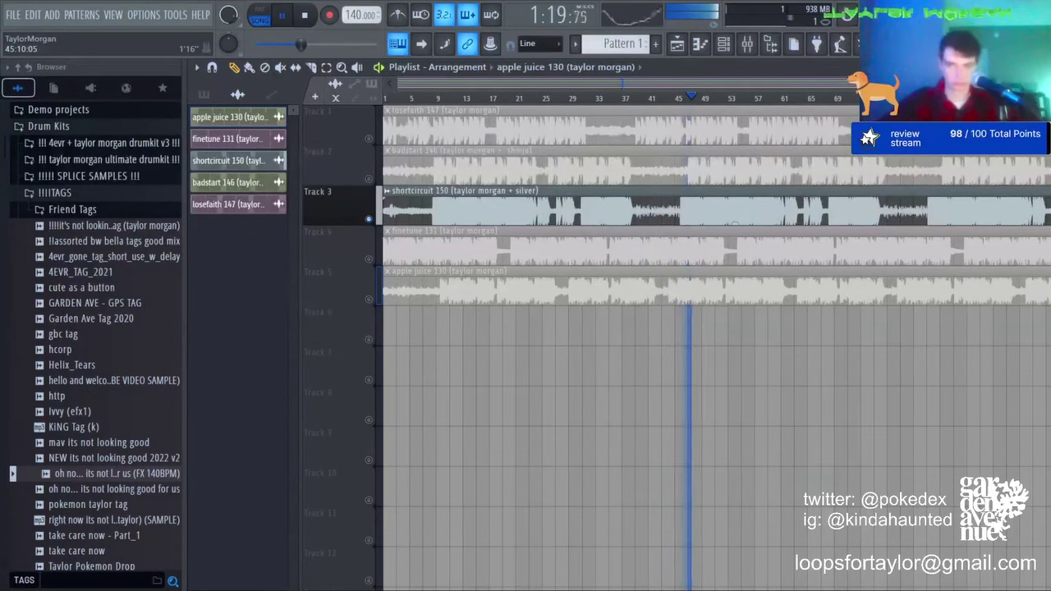
key("space")
Step: Move the solo to Track 4 and play the finetune 131 beat alone
right_click(369, 260)
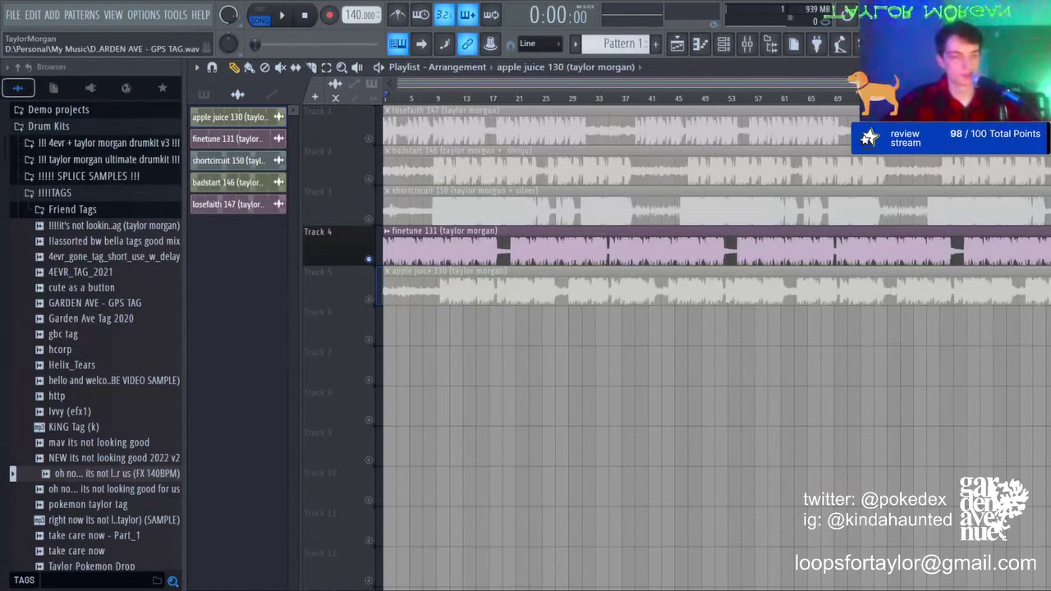
key("space")
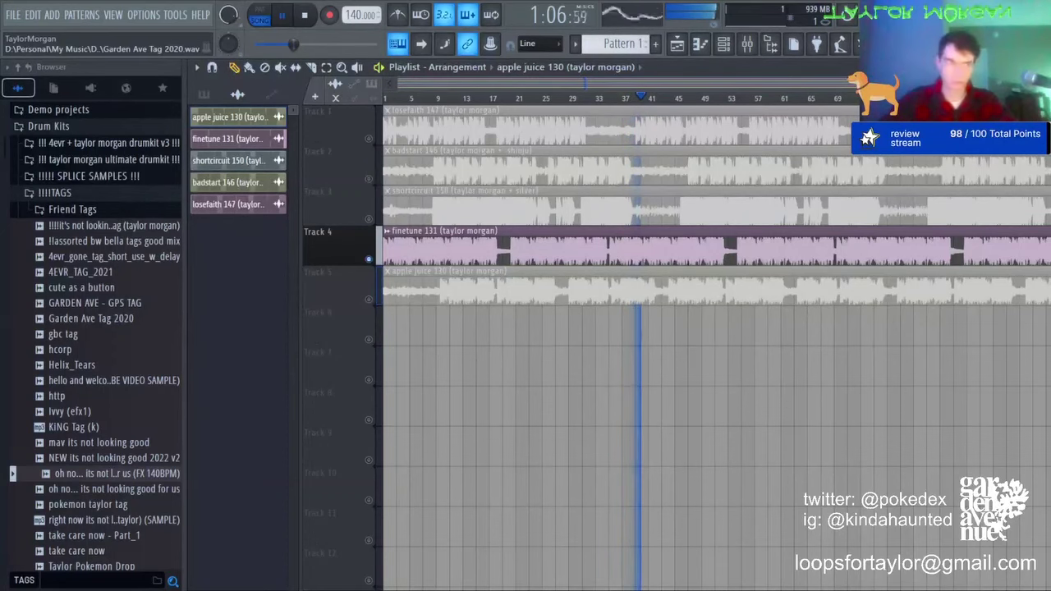
Step: Stop playback, solo Track 5, and play the apple juice 130 beat from the start
key("space")
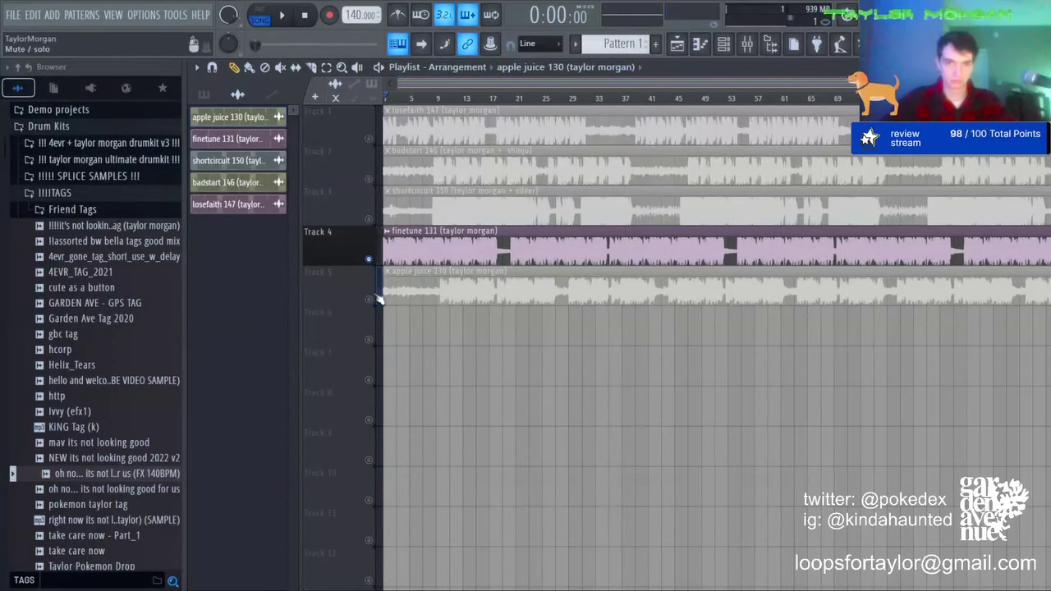
right_click(369, 299)
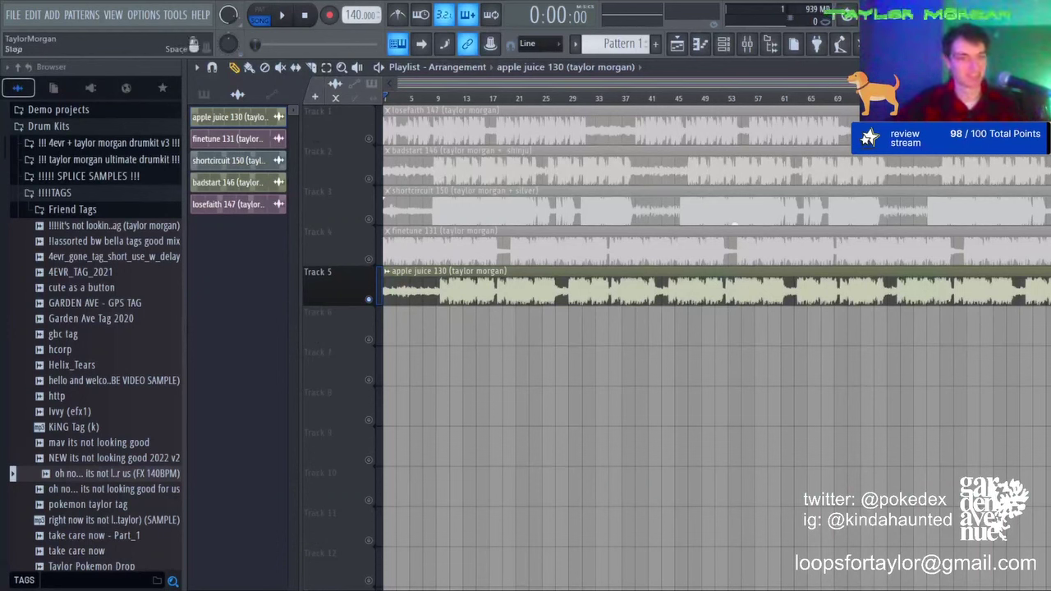
left_click(281, 14)
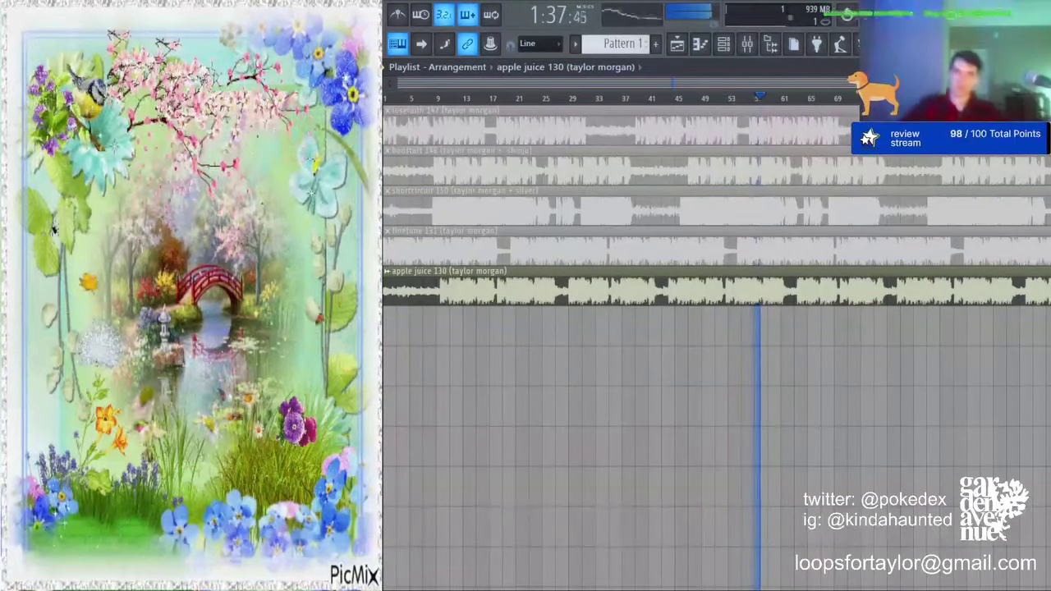
Step: Stop the apple juice 130 playback and delete the beat clips from the playlist
scroll(716, 353, "up", 4)
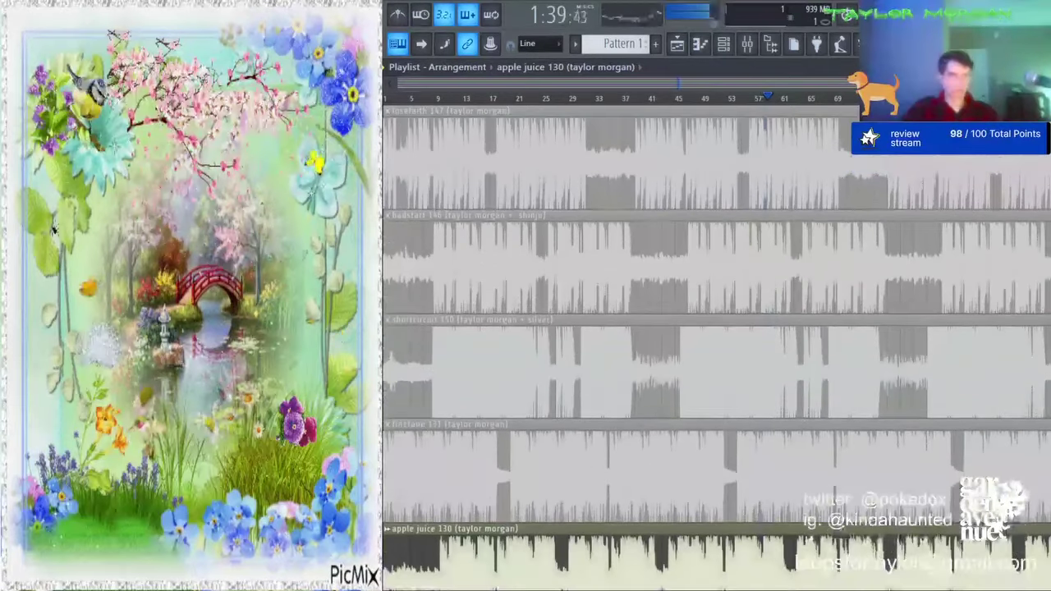
scroll(716, 353, "down", 1)
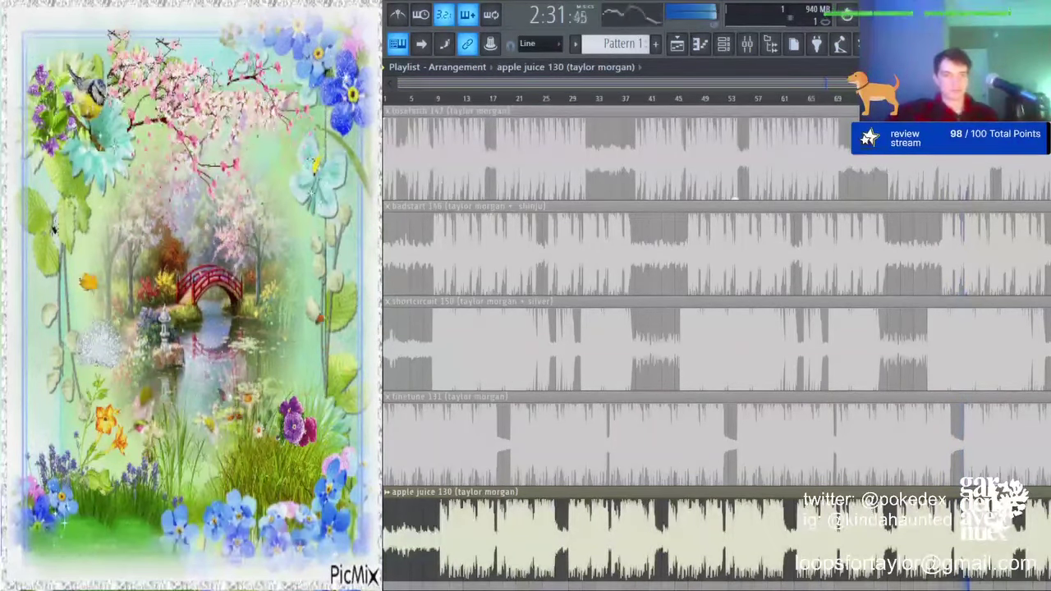
key("space")
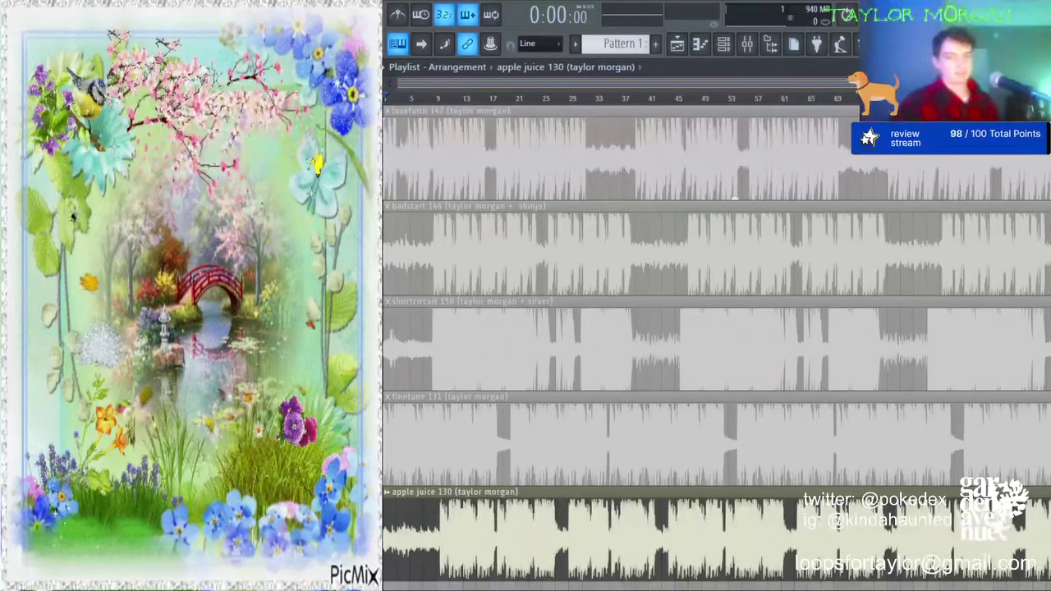
right_click(733, 570)
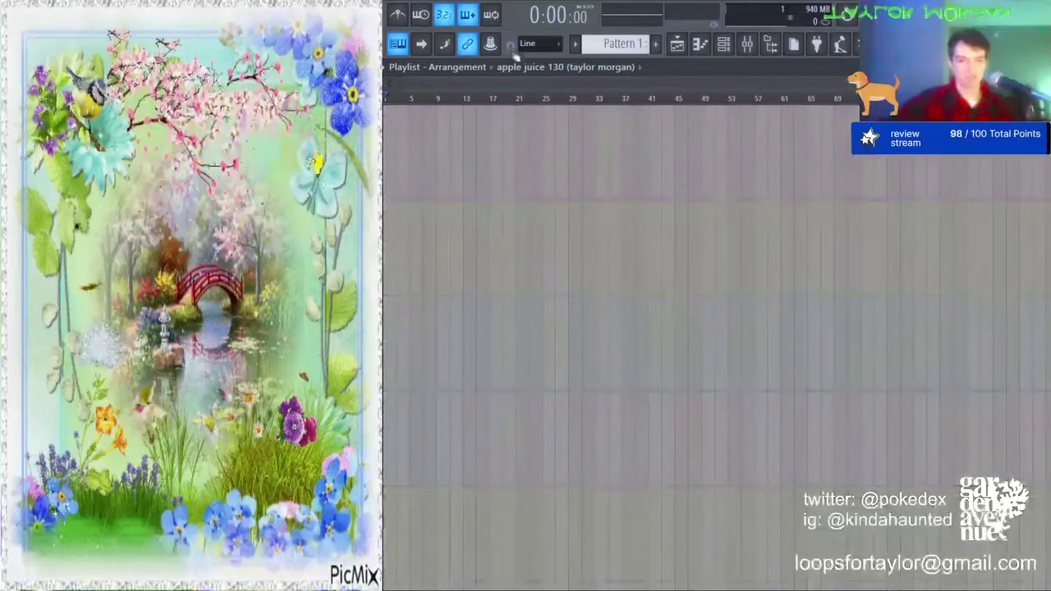